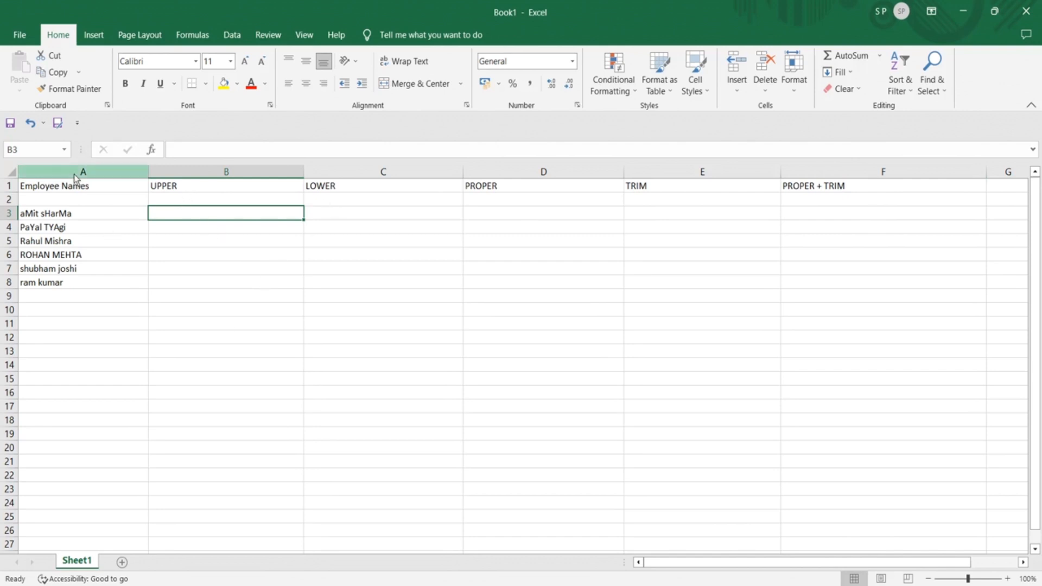
# - Examine the inconsistent letter case of the employee names in cells A3 to A8
pyautogui.click(69, 217)
pyautogui.click(73, 230)
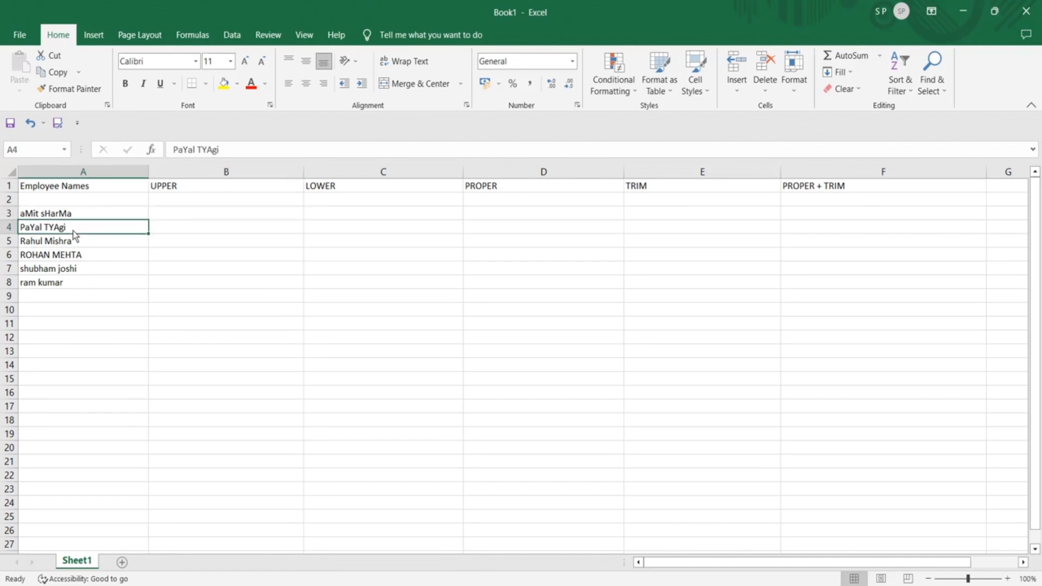
pyautogui.click(80, 245)
pyautogui.click(80, 257)
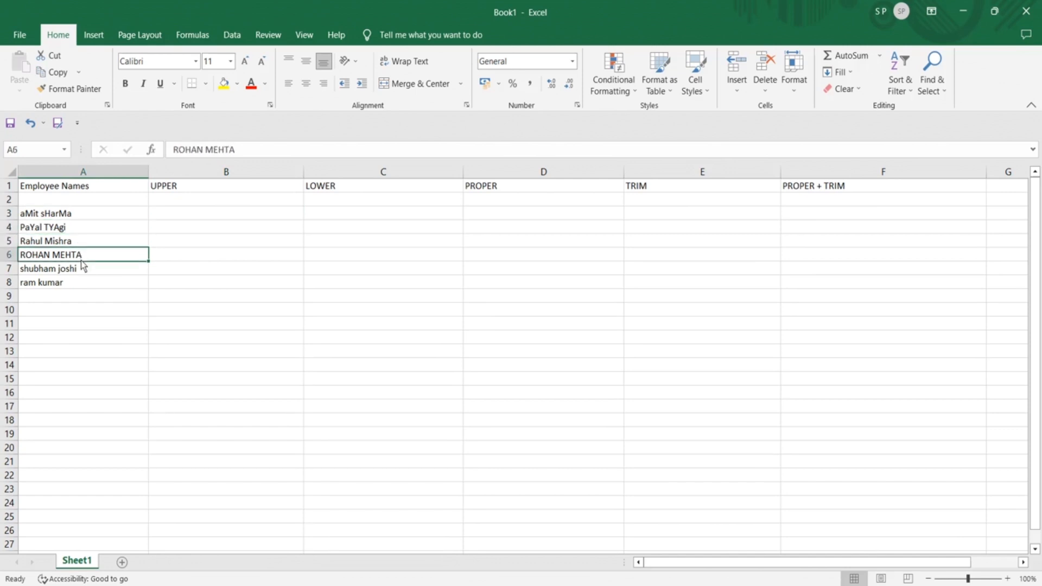
pyautogui.click(81, 270)
pyautogui.click(81, 279)
pyautogui.click(44, 215)
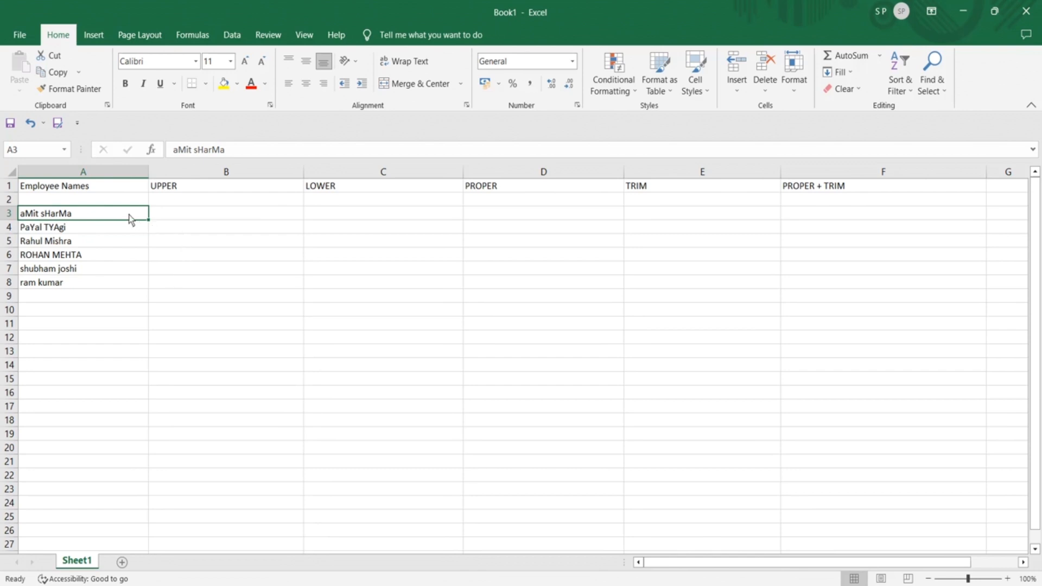
# - Enter the formula =UPPER(A3) in cell B3 under the UPPER heading
pyautogui.click(181, 190)
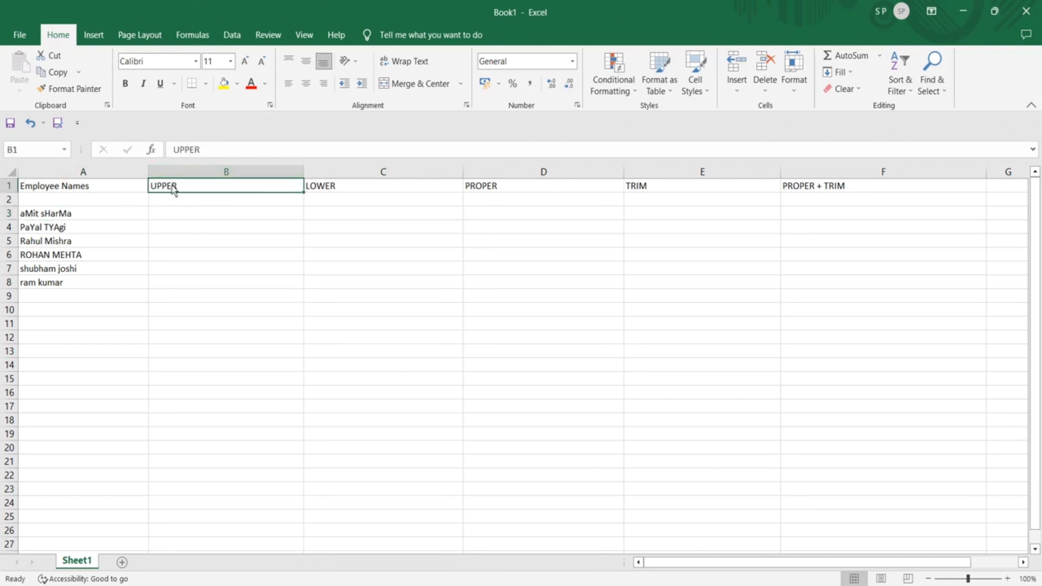
pyautogui.click(177, 214)
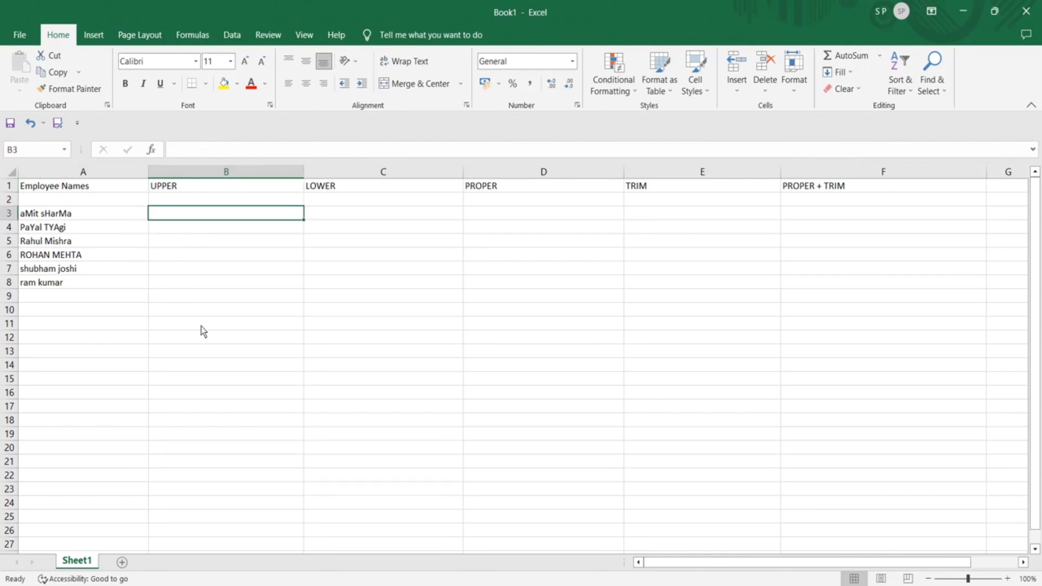
pyautogui.write('=')
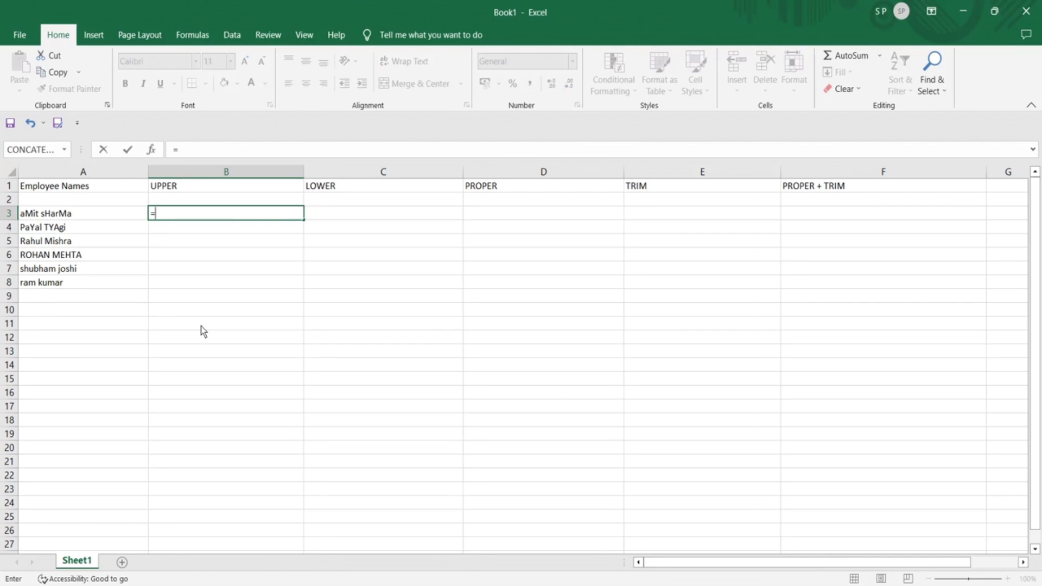
pyautogui.write('U')
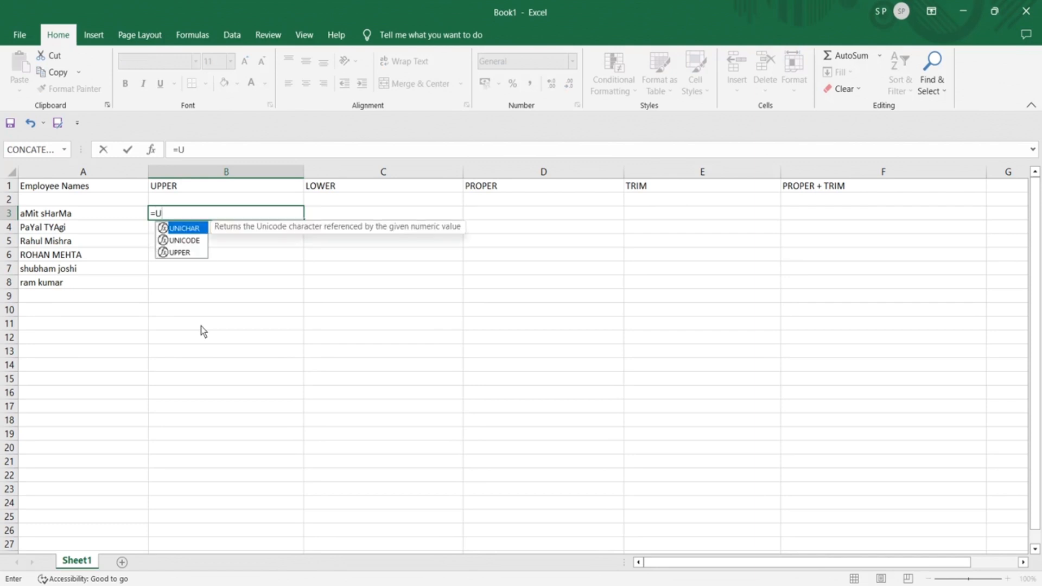
pyautogui.write('PP')
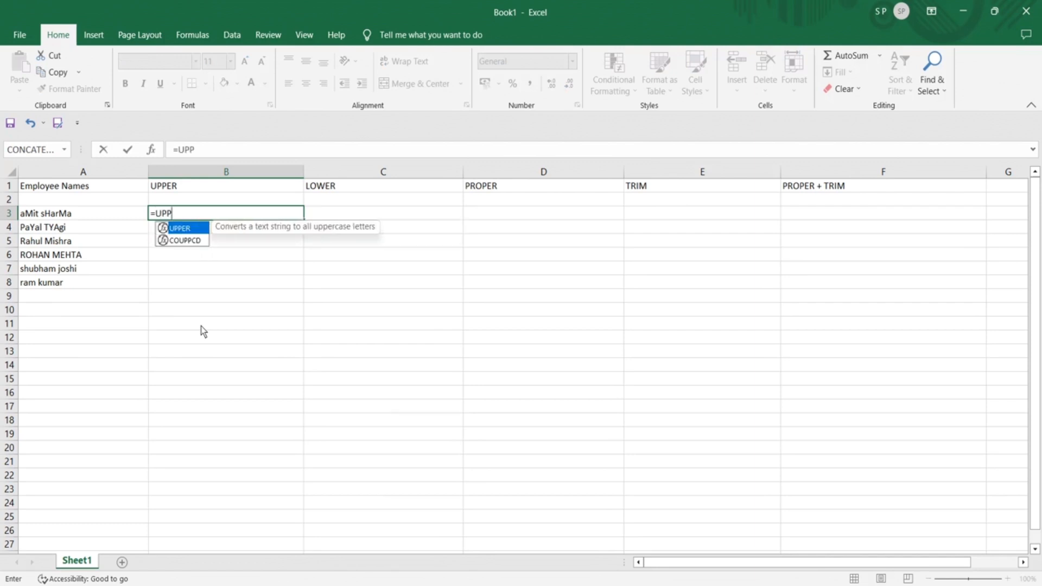
pyautogui.doubleClick(183, 230)
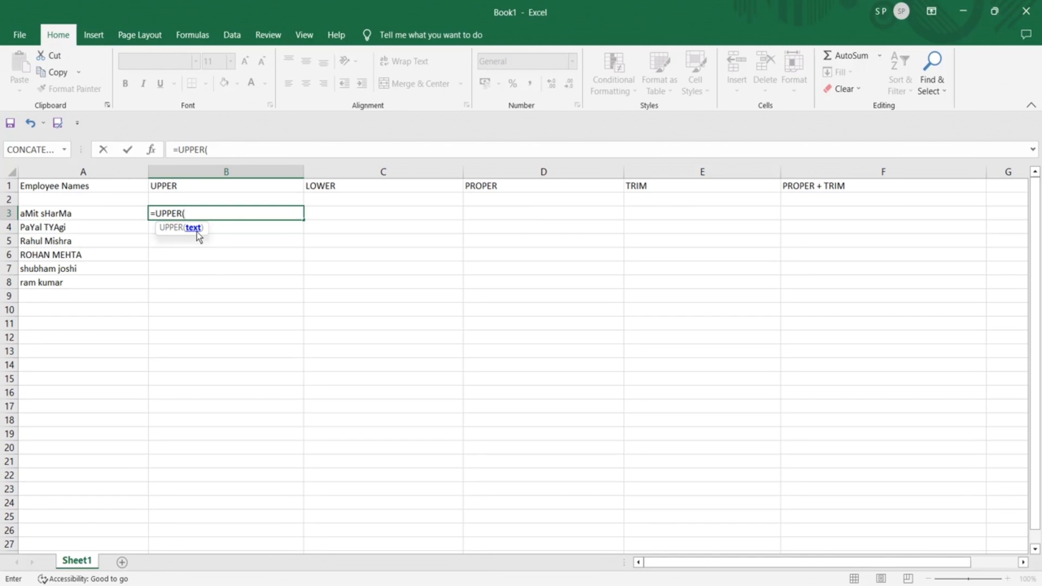
pyautogui.click(92, 213)
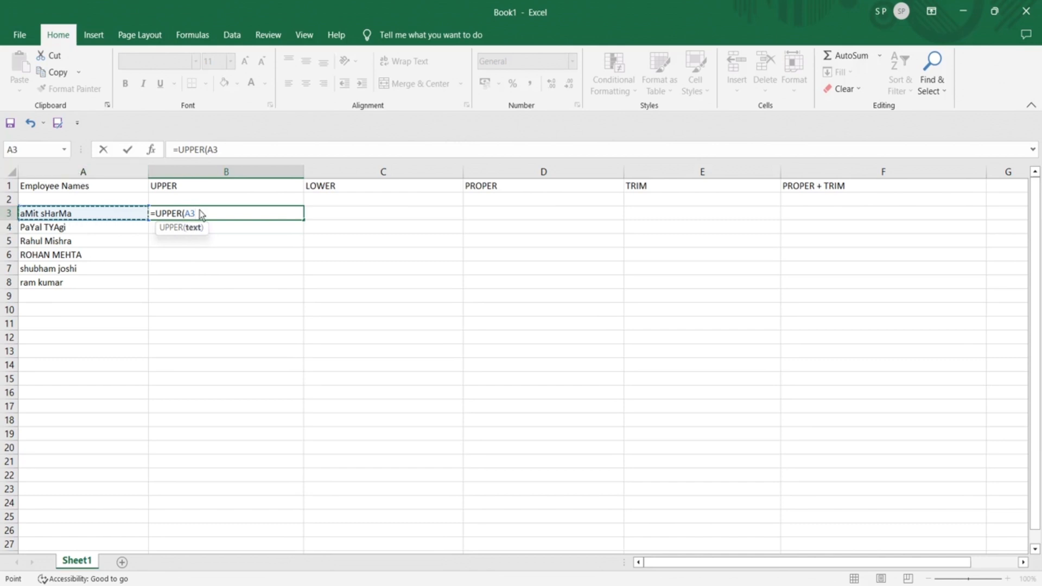
pyautogui.write(')')
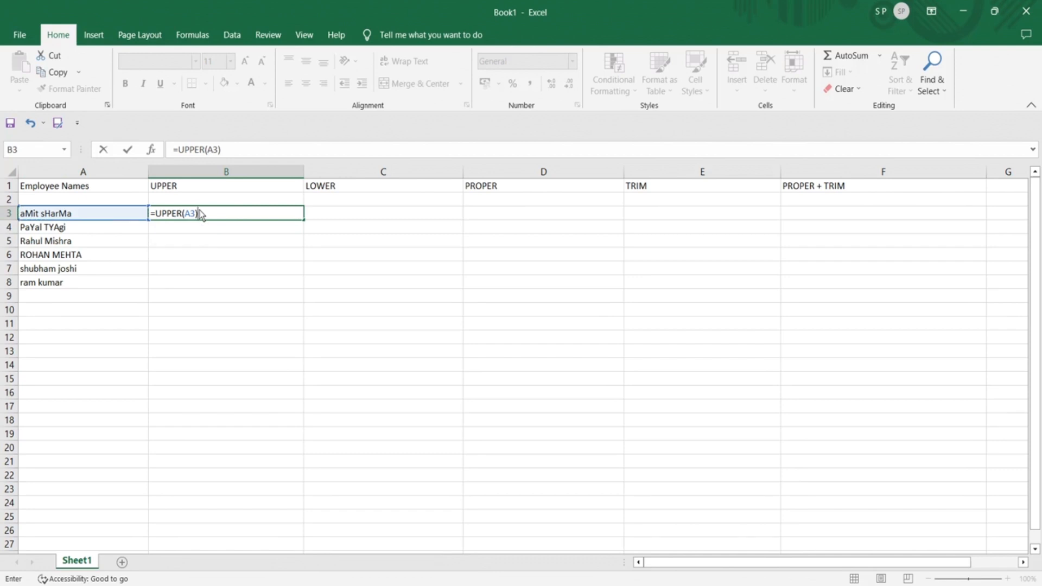
pyautogui.press('Return')
# - Compare the original name in A3 with the formula output in B3, and review the remaining names in column A
pyautogui.click(202, 213)
pyautogui.click(70, 214)
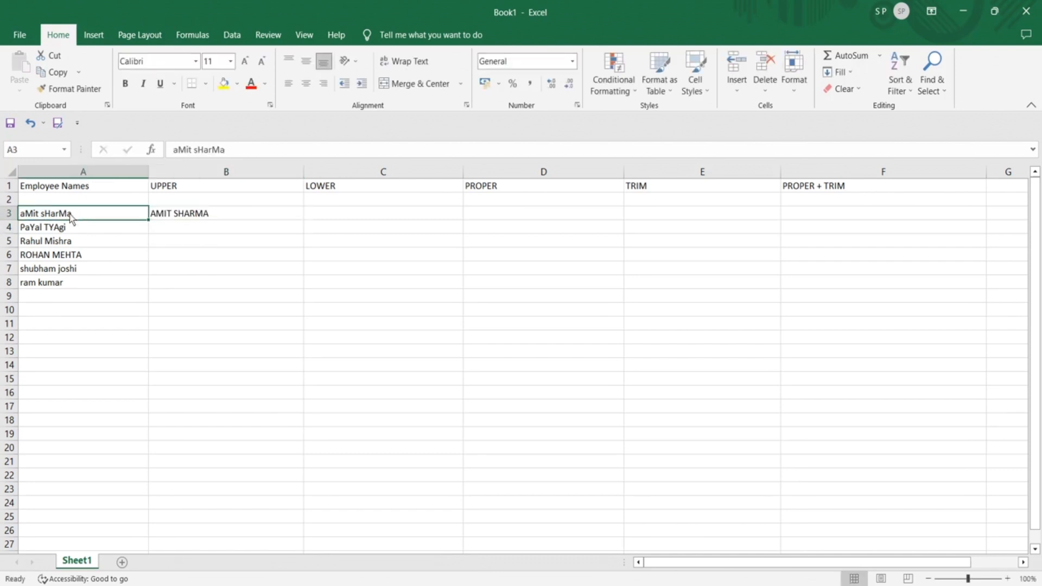
pyautogui.click(169, 219)
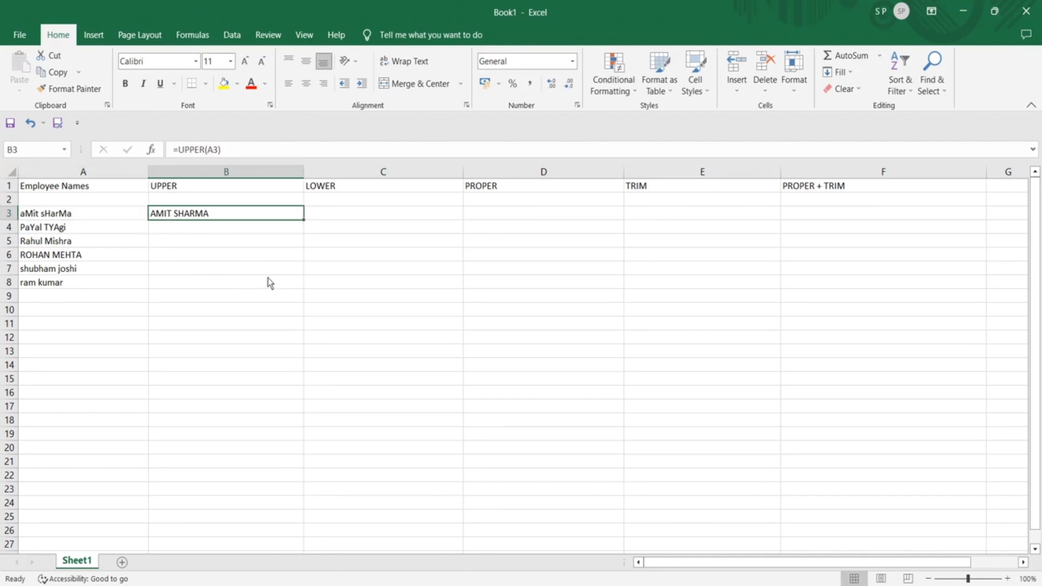
pyautogui.click(59, 216)
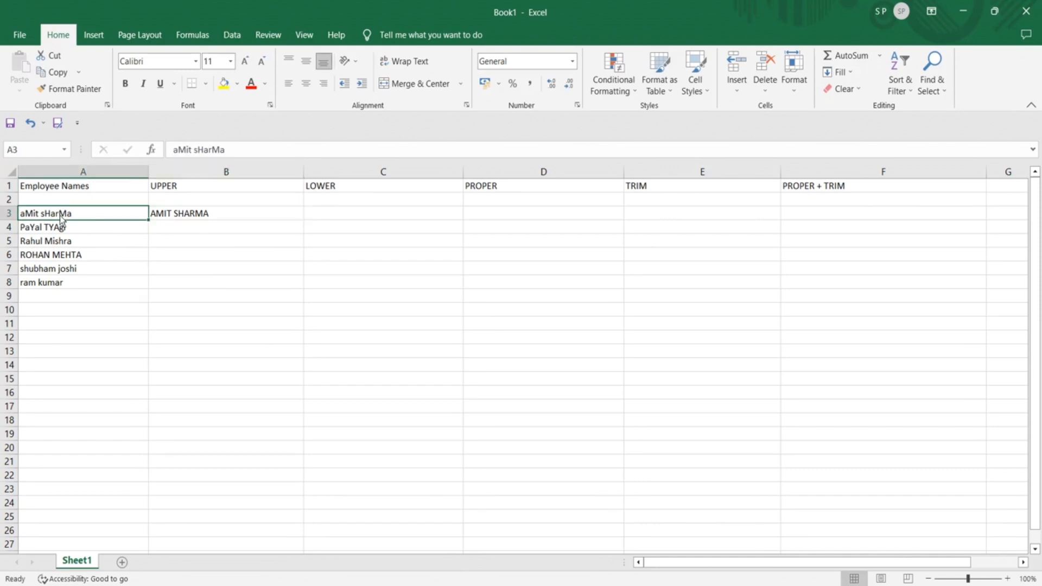
pyautogui.click(170, 219)
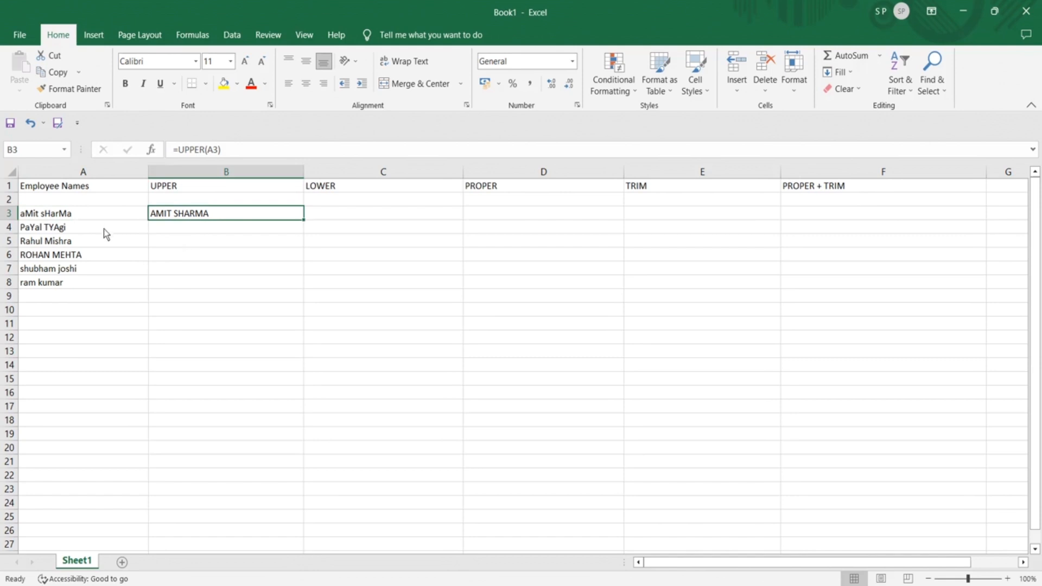
pyautogui.click(105, 234)
pyautogui.click(102, 242)
pyautogui.click(106, 260)
pyautogui.click(171, 242)
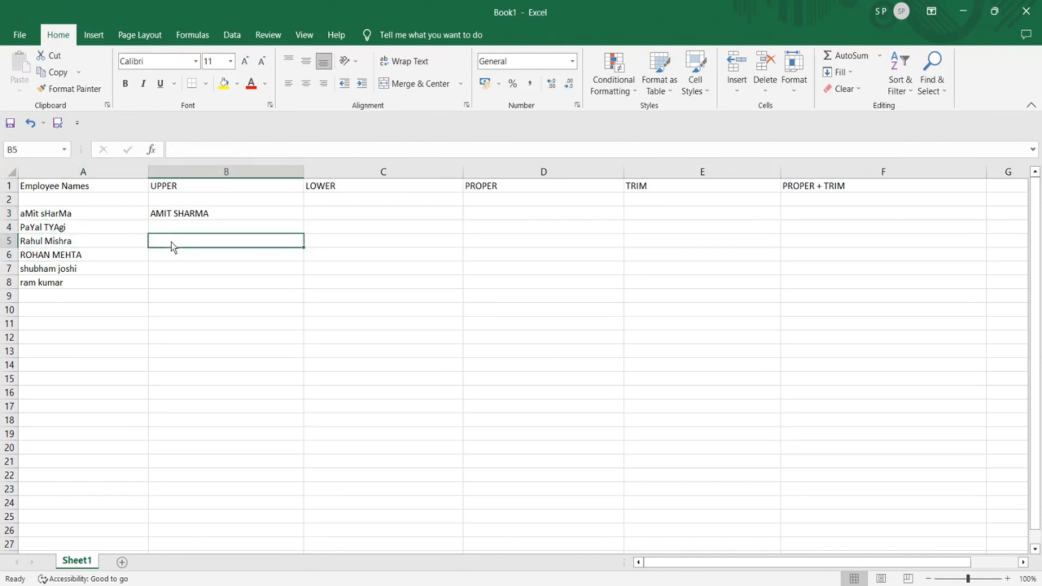
pyautogui.click(190, 229)
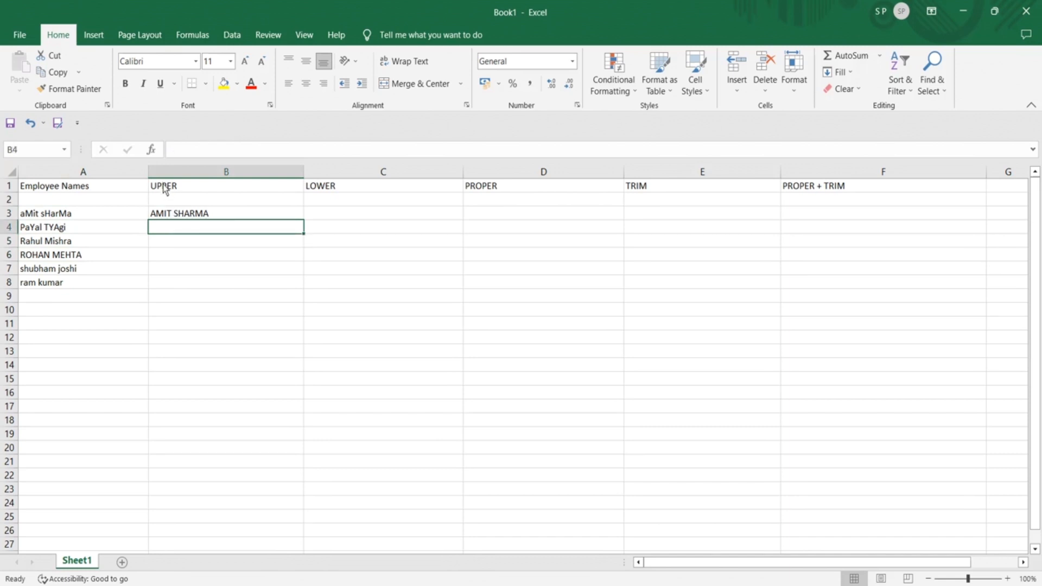
# - Fill the UPPER formula from B3 down through B8 for the remaining employee names
pyautogui.click(176, 216)
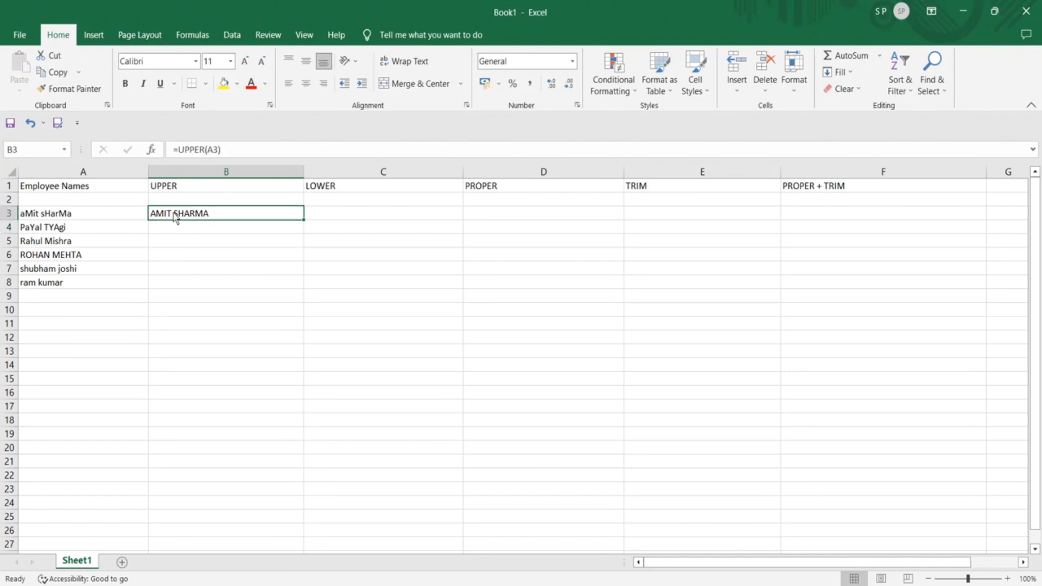
pyautogui.doubleClick(303, 219)
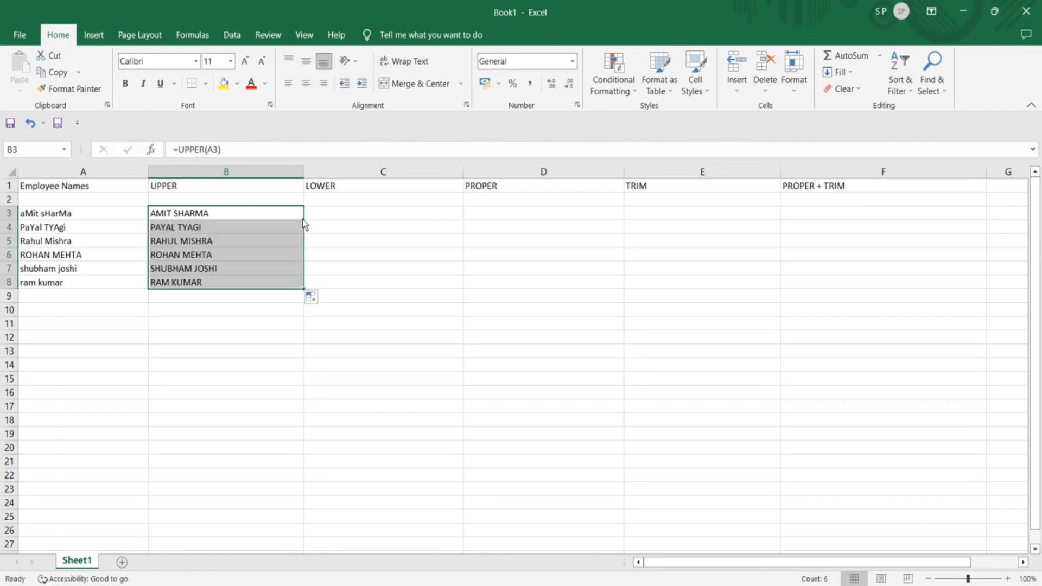
pyautogui.click(270, 351)
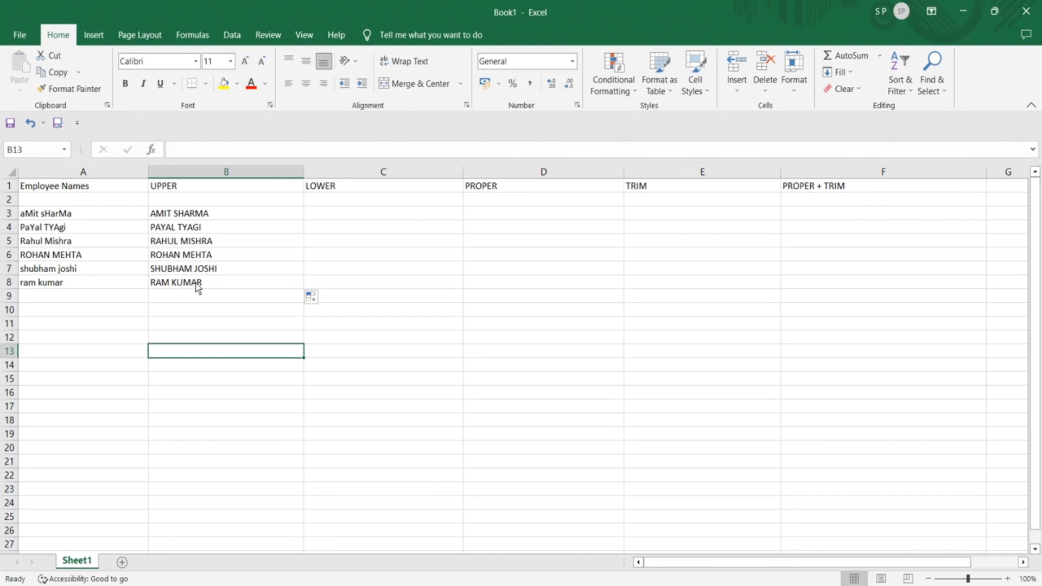
pyautogui.click(62, 217)
pyautogui.click(65, 283)
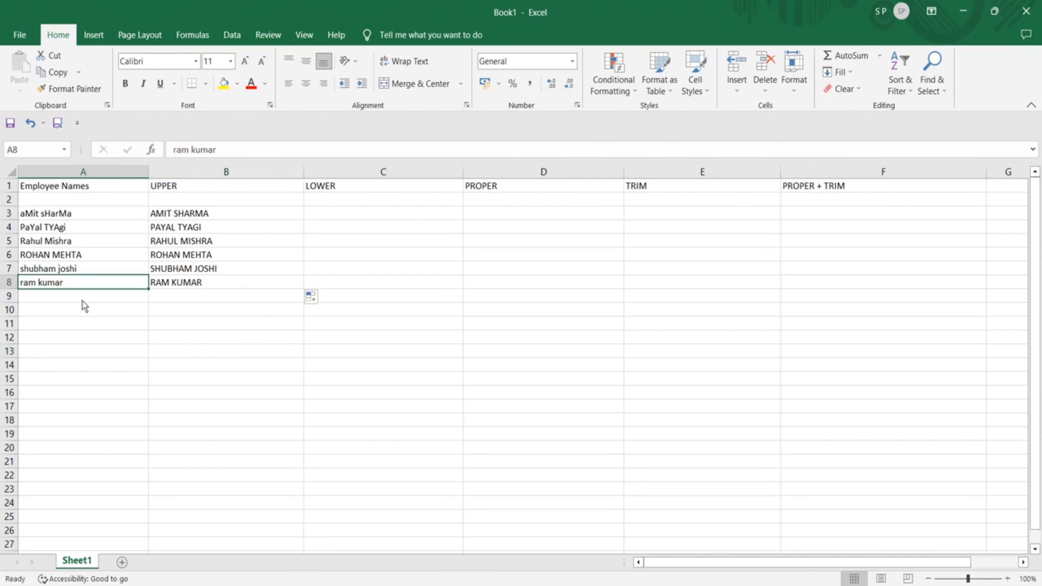
pyautogui.click(219, 214)
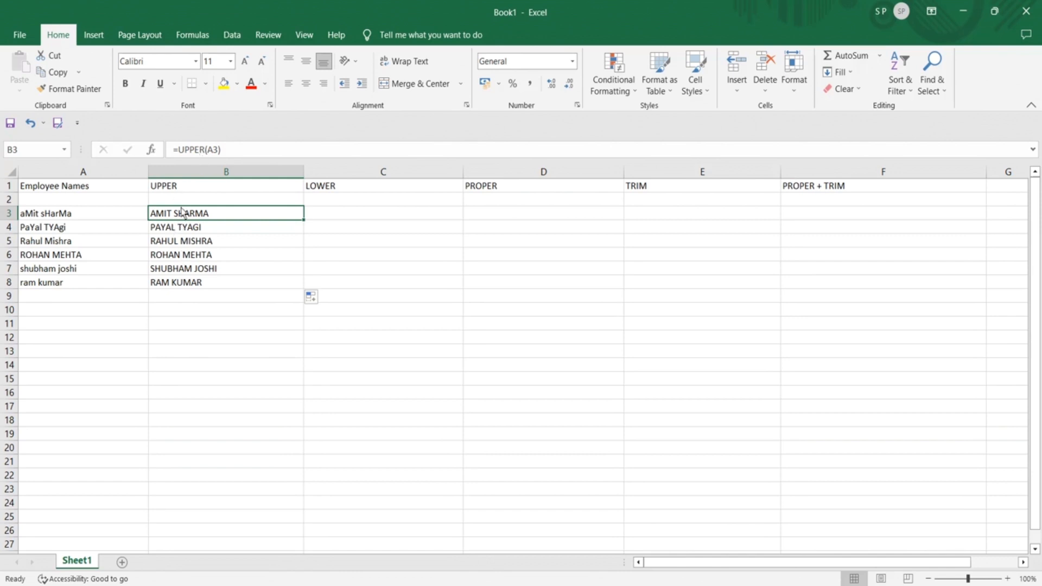
pyautogui.click(174, 190)
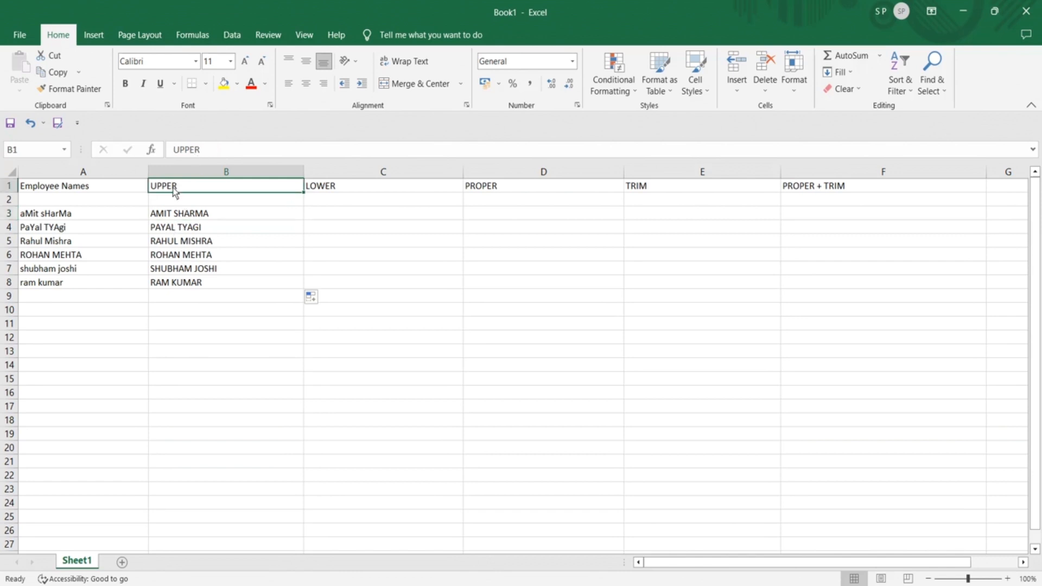
# - Enter the formula =LOWER(A3) in cell C3 under the LOWER heading
pyautogui.click(364, 186)
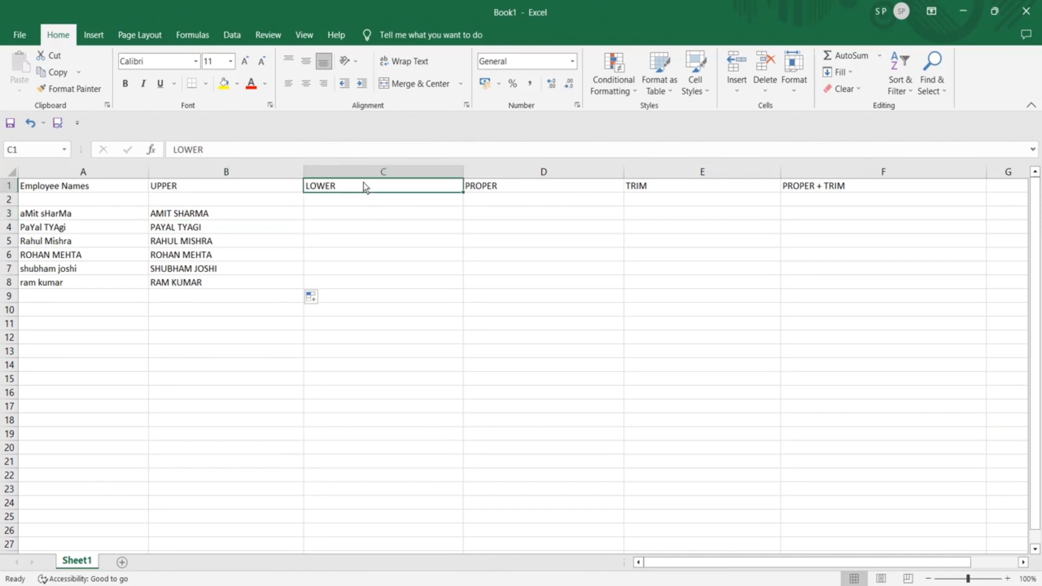
pyautogui.click(331, 213)
pyautogui.write('=')
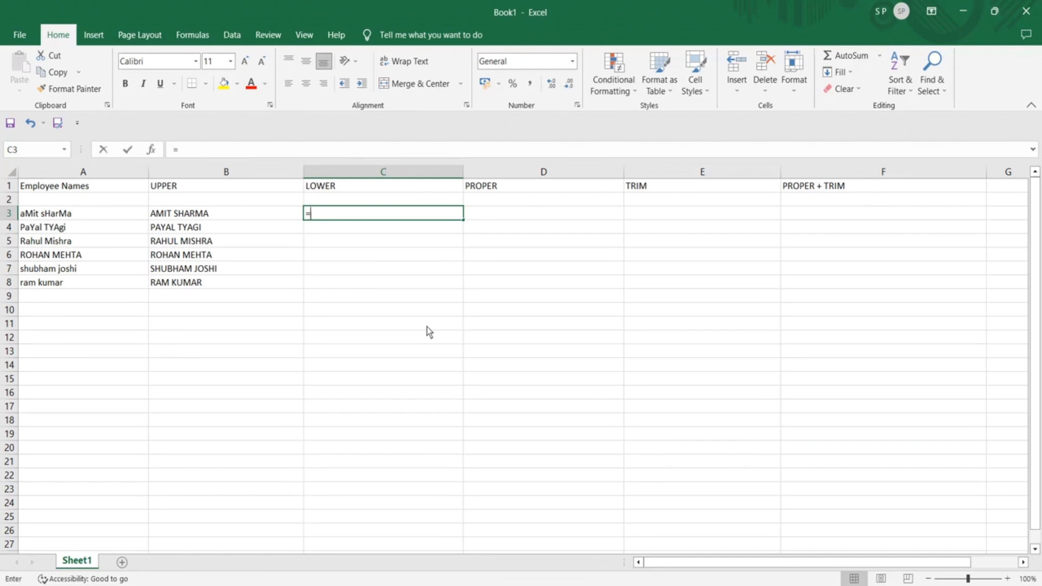
pyautogui.write('LOW')
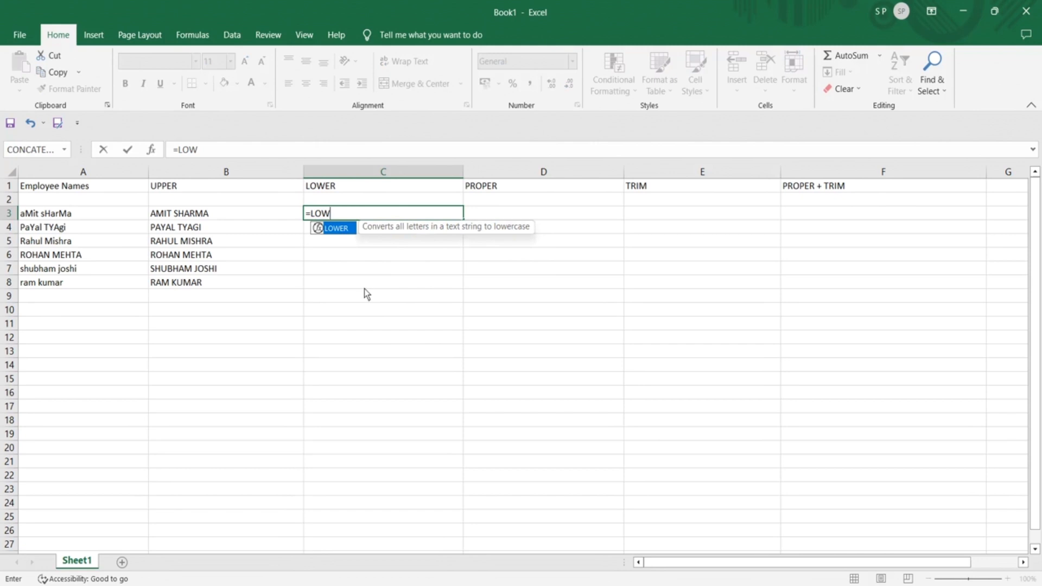
pyautogui.press('Tab')
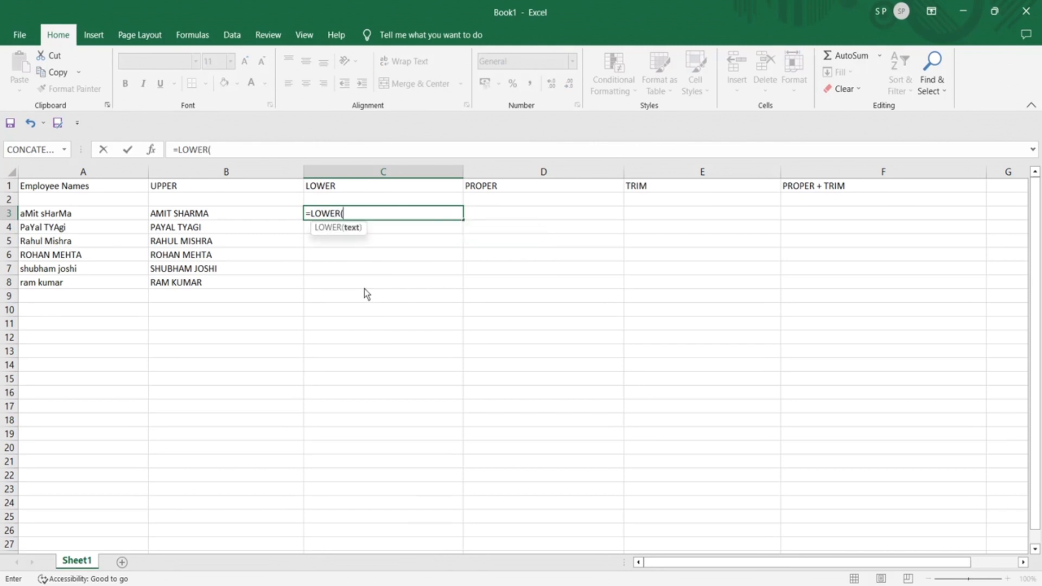
pyautogui.click(74, 214)
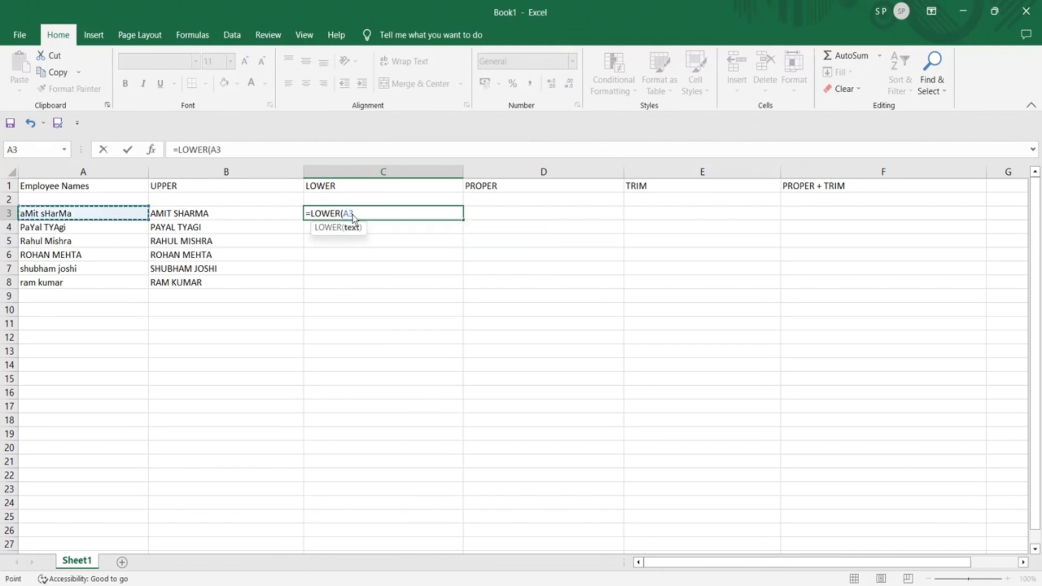
pyautogui.write(')')
pyautogui.press('Return')
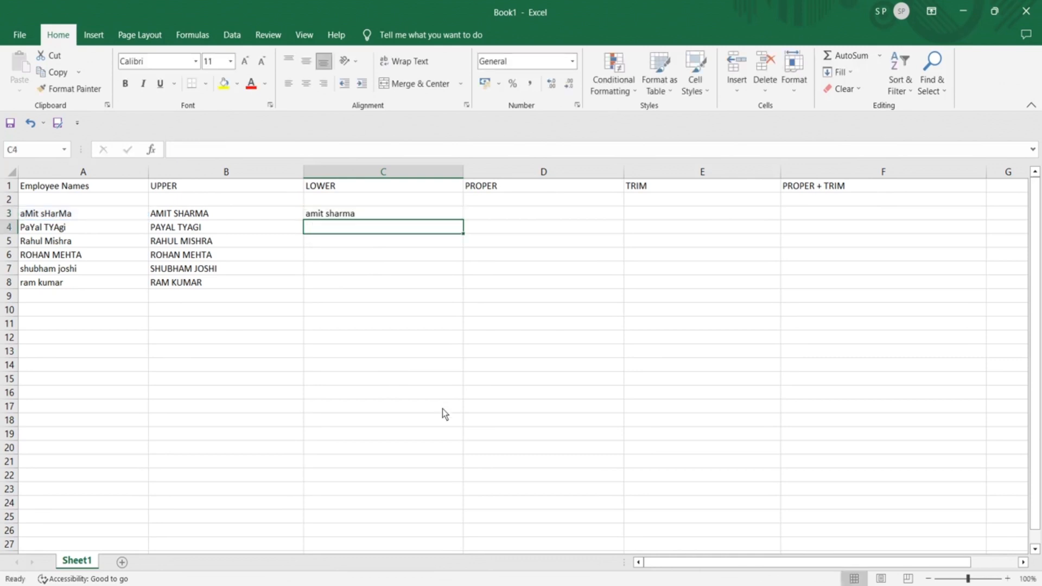
# - Fill the LOWER formula from C3 down through C8 and check it against the original names
pyautogui.click(74, 217)
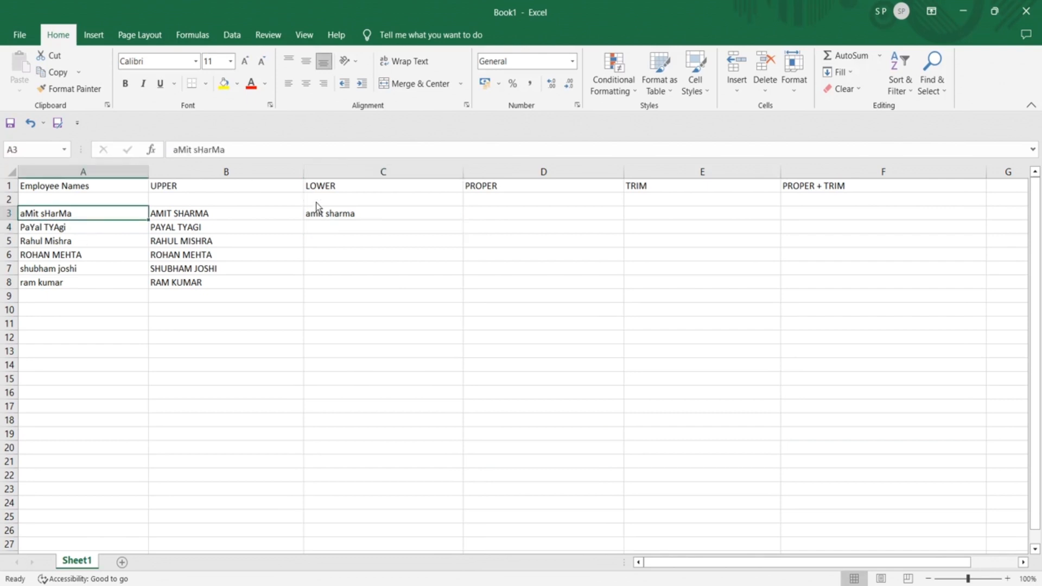
pyautogui.click(327, 219)
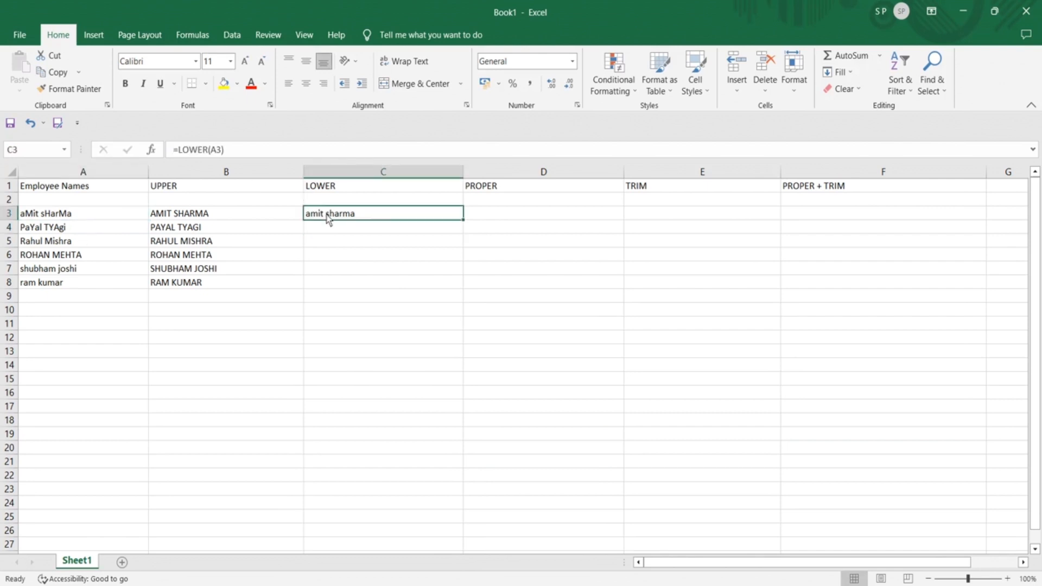
pyautogui.doubleClick(462, 221)
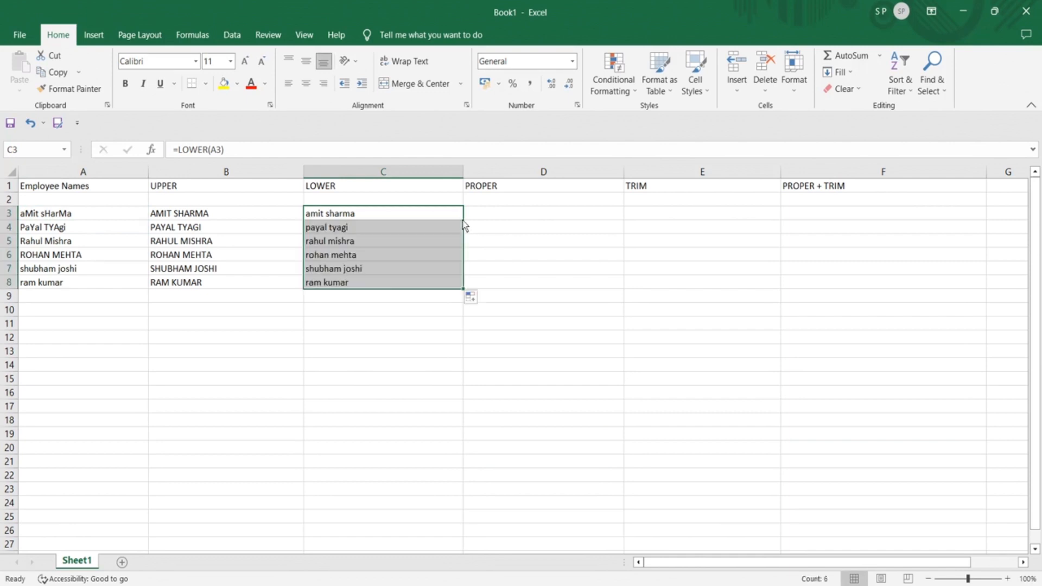
pyautogui.click(332, 306)
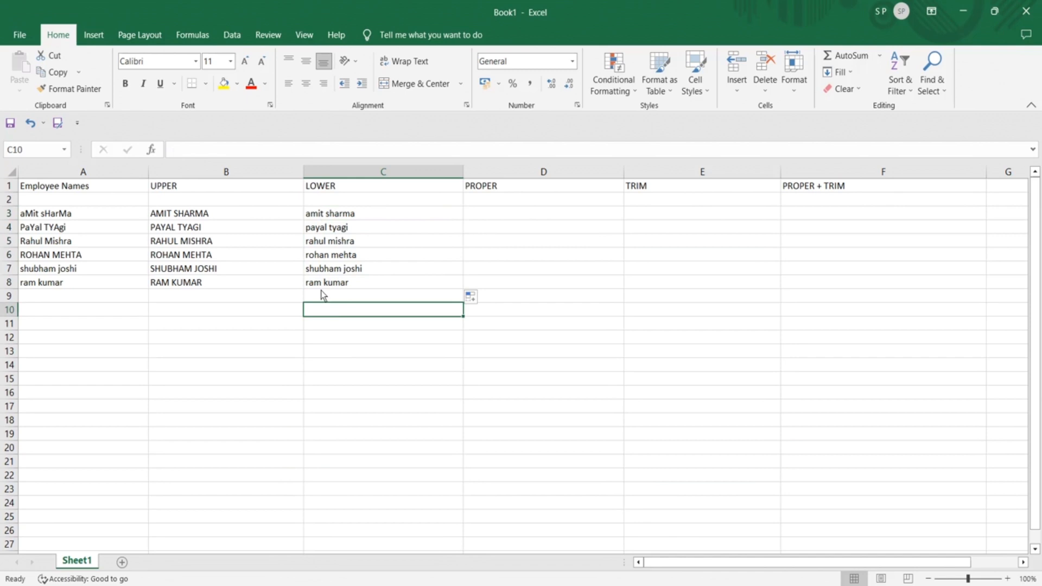
pyautogui.click(51, 220)
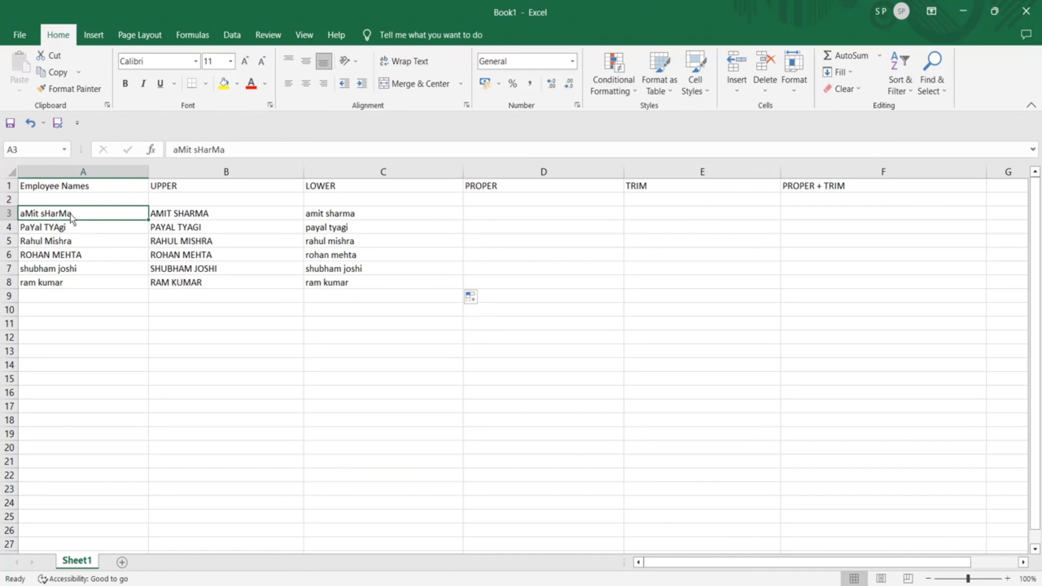
pyautogui.click(24, 246)
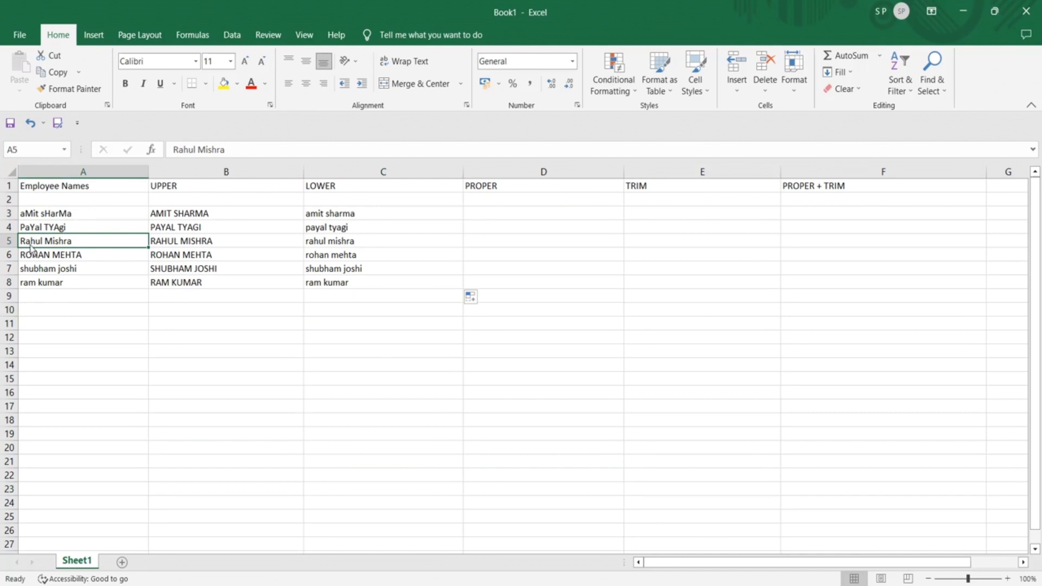
# - Review the original names in A6 through A8 against their lowercase versions in column C
pyautogui.click(60, 260)
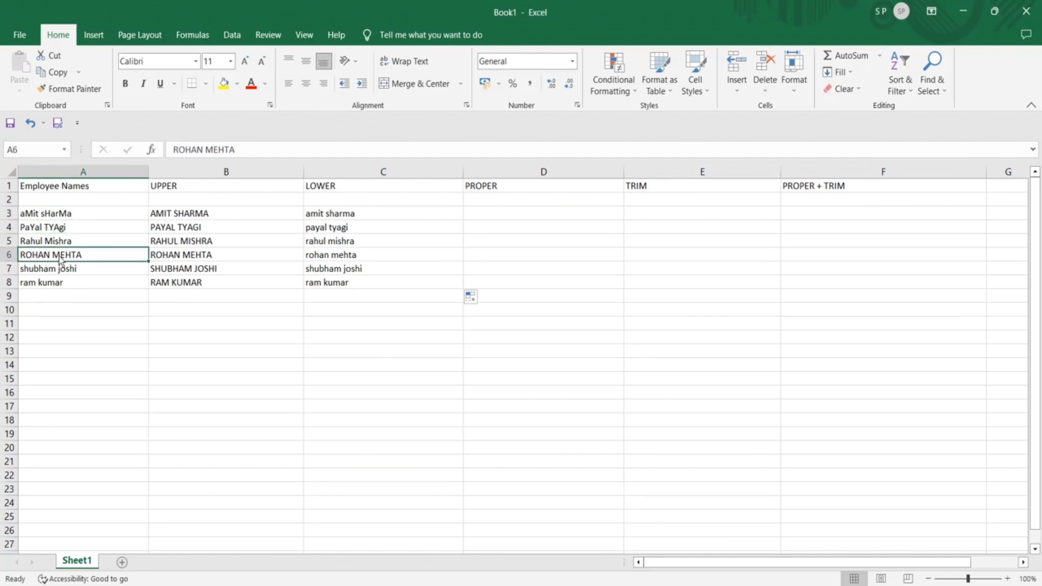
pyautogui.click(74, 273)
pyautogui.click(73, 282)
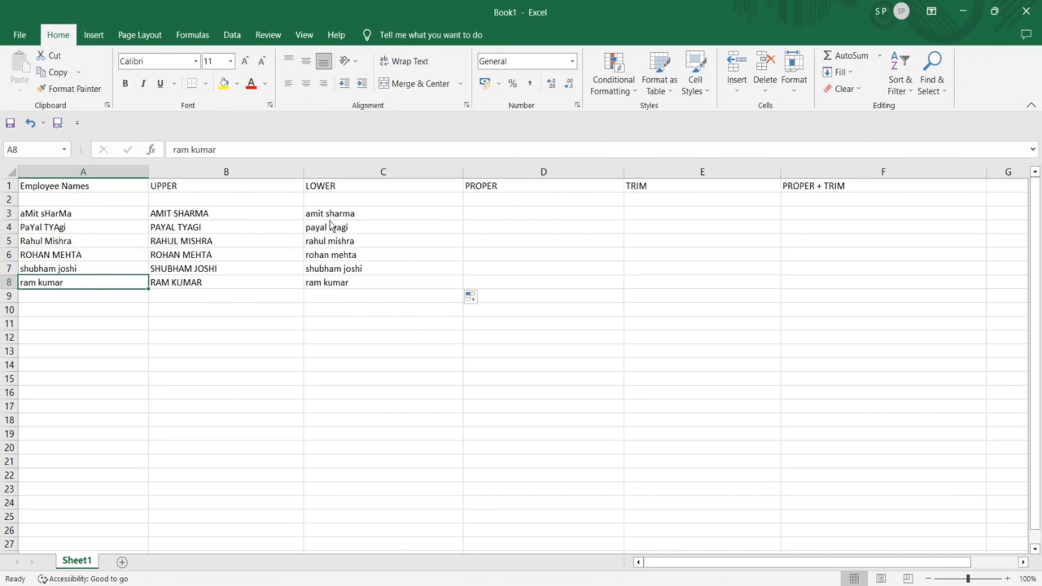
pyautogui.click(488, 214)
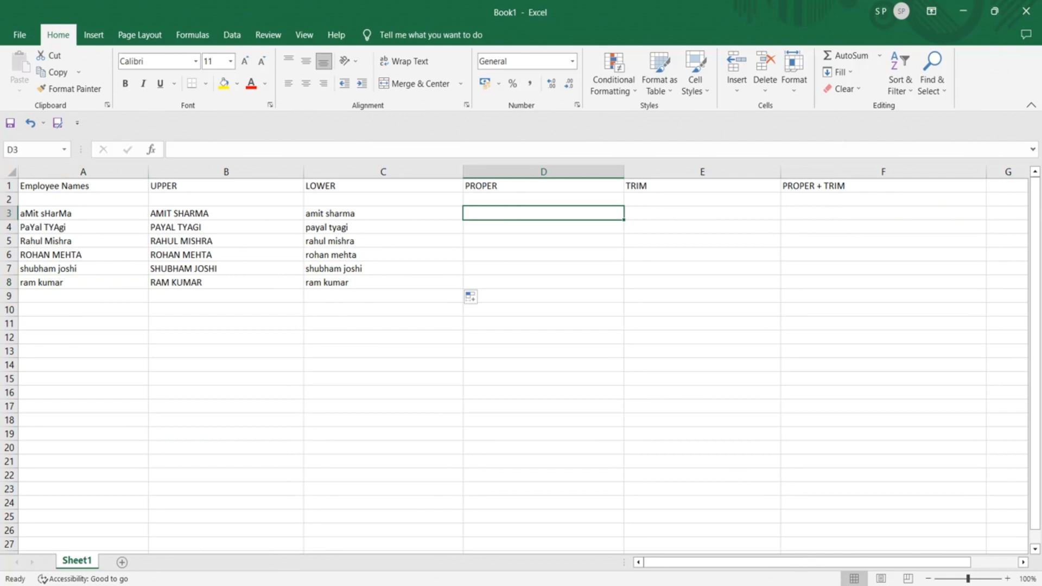
pyautogui.click(856, 563)
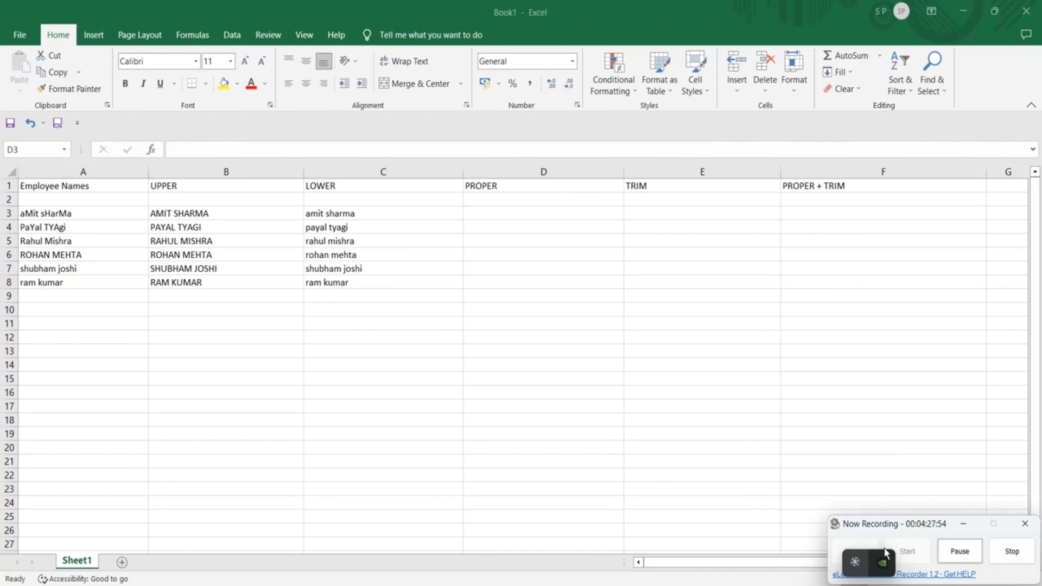
pyautogui.click(1013, 552)
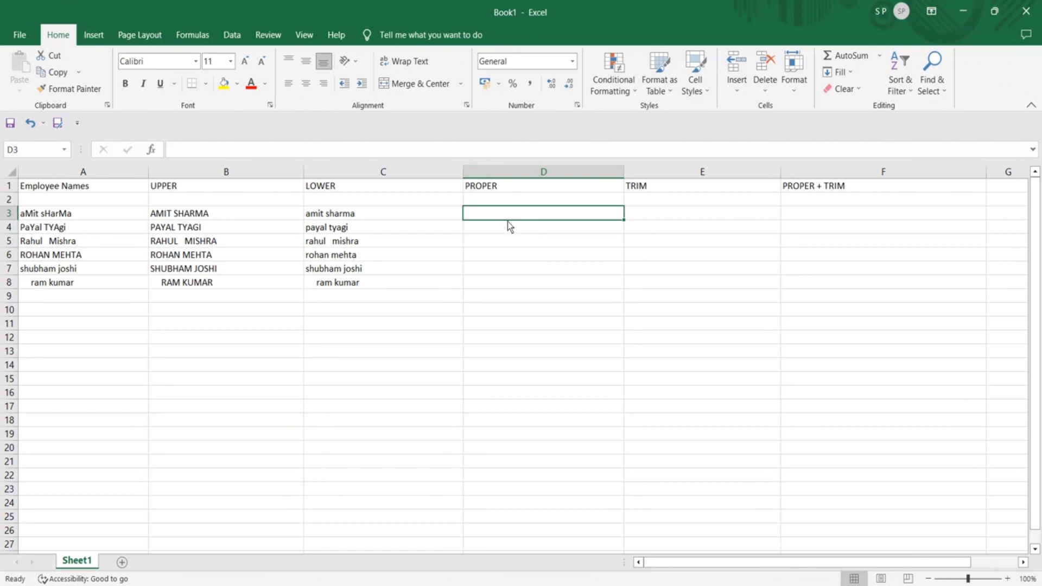
# - Examine the original names in A5 and A8 for extra spaces and the mixed letter case in A3
pyautogui.click(47, 243)
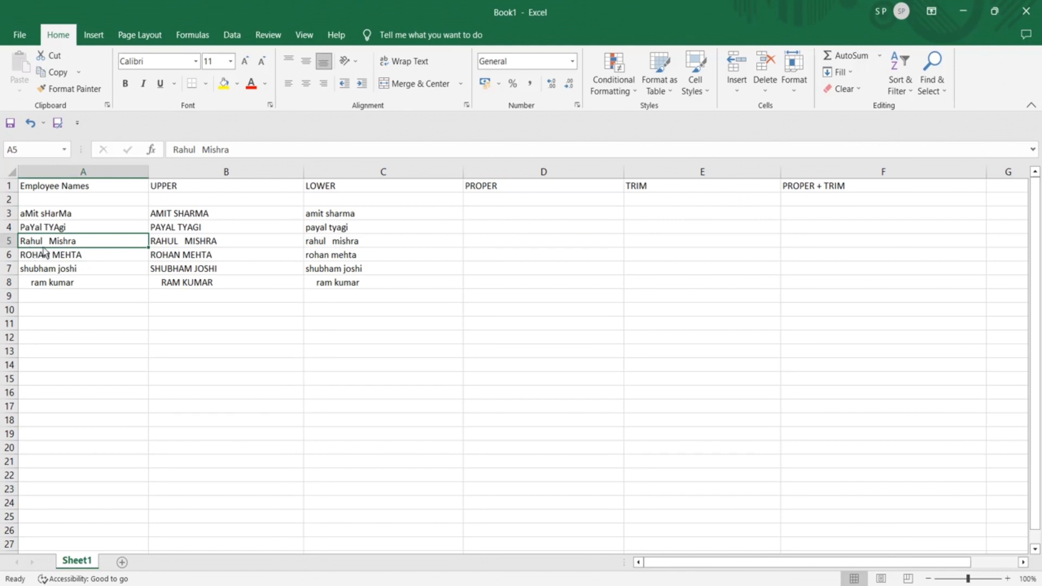
pyautogui.click(41, 287)
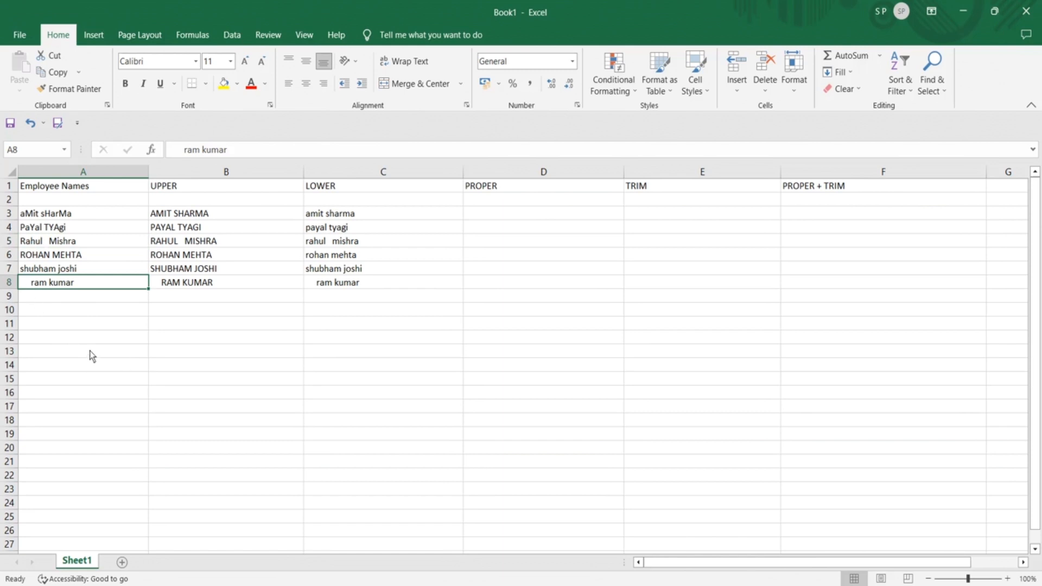
pyautogui.click(514, 200)
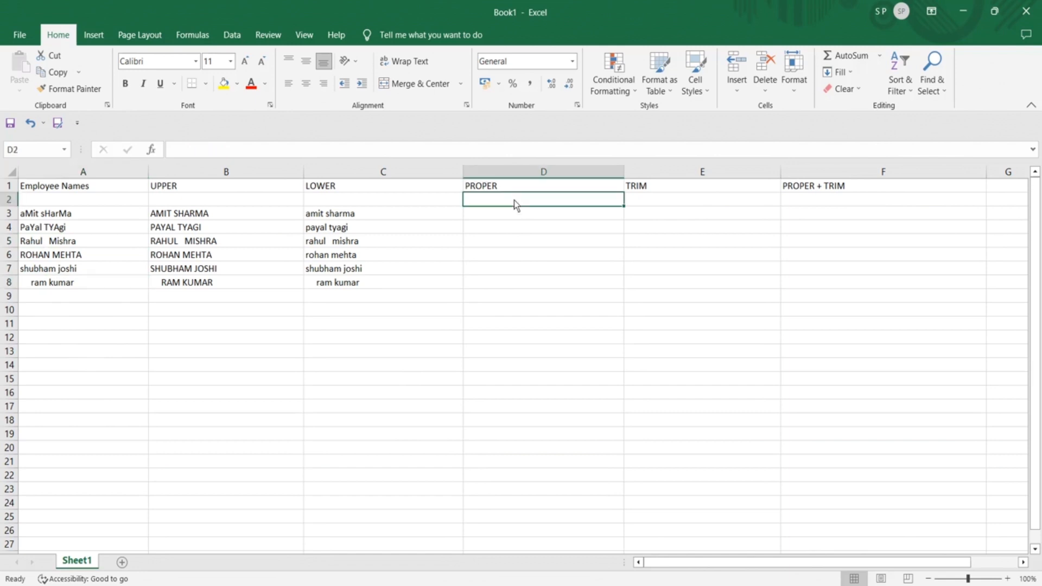
pyautogui.click(511, 219)
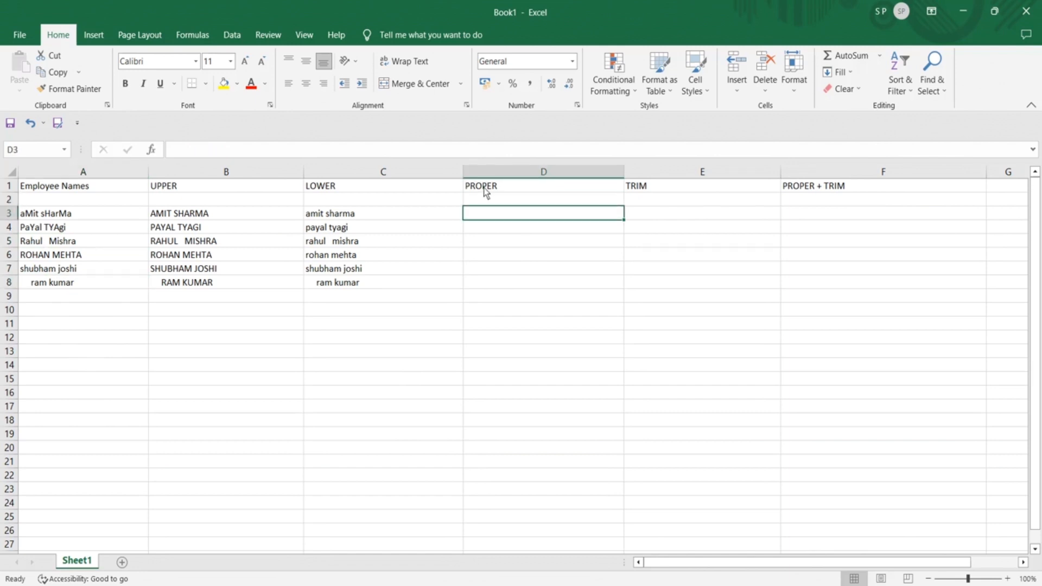
pyautogui.click(47, 217)
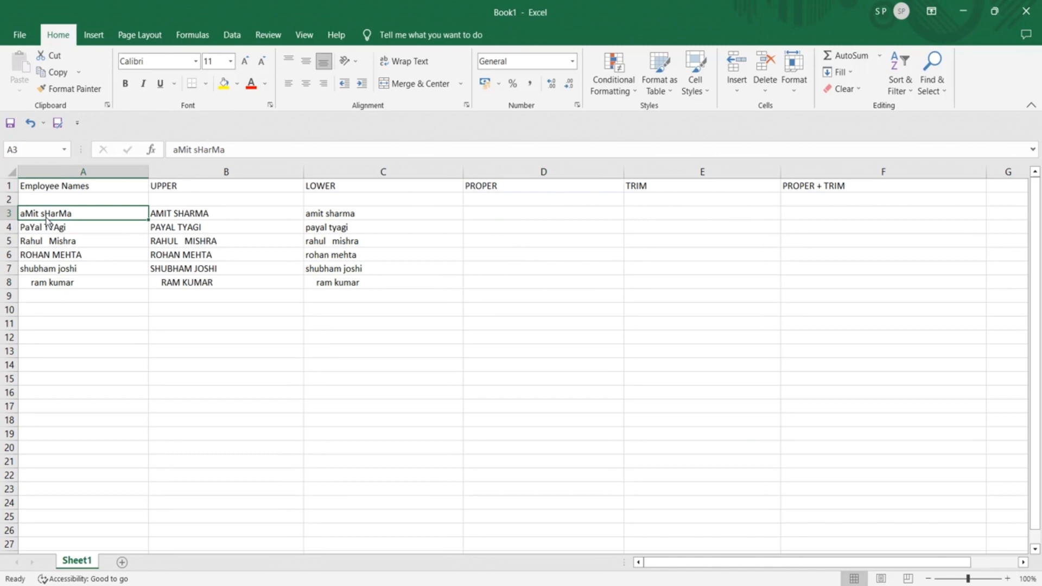
pyautogui.click(483, 223)
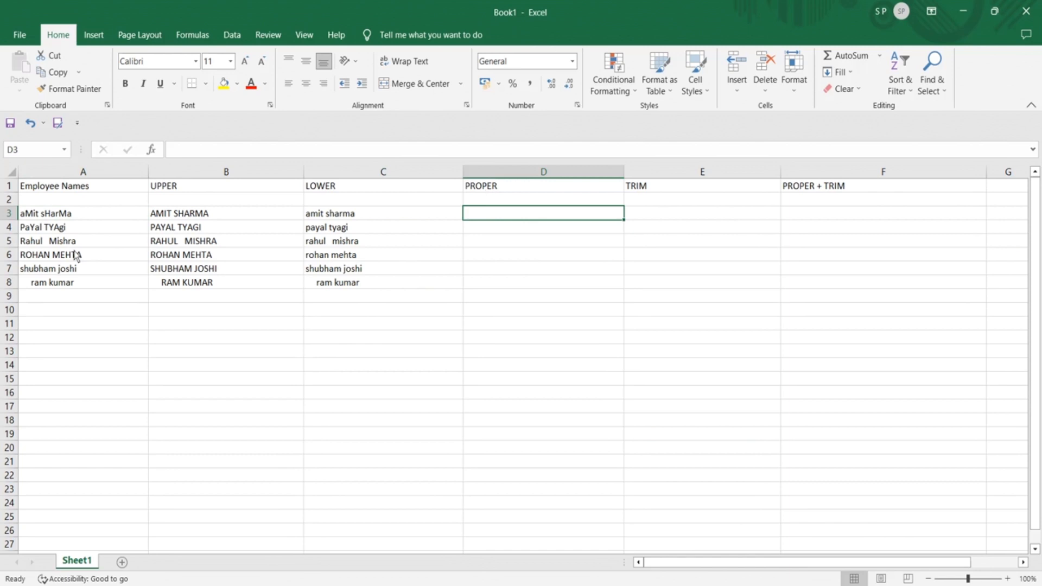
pyautogui.click(38, 219)
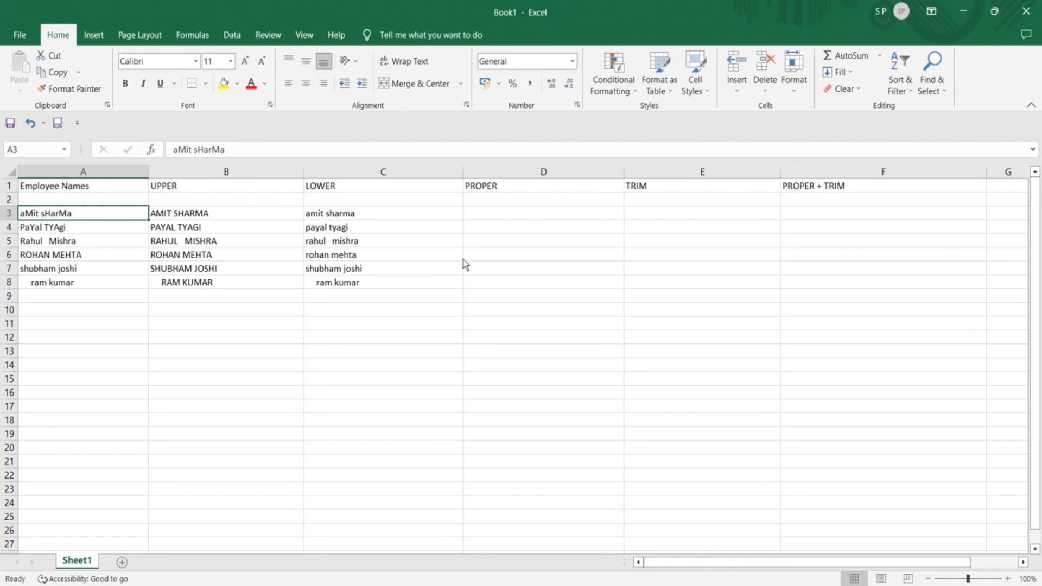
# - Enter the formula =PROPER(A3) in cell D3 under the PROPER heading
pyautogui.click(515, 214)
pyautogui.write('=')
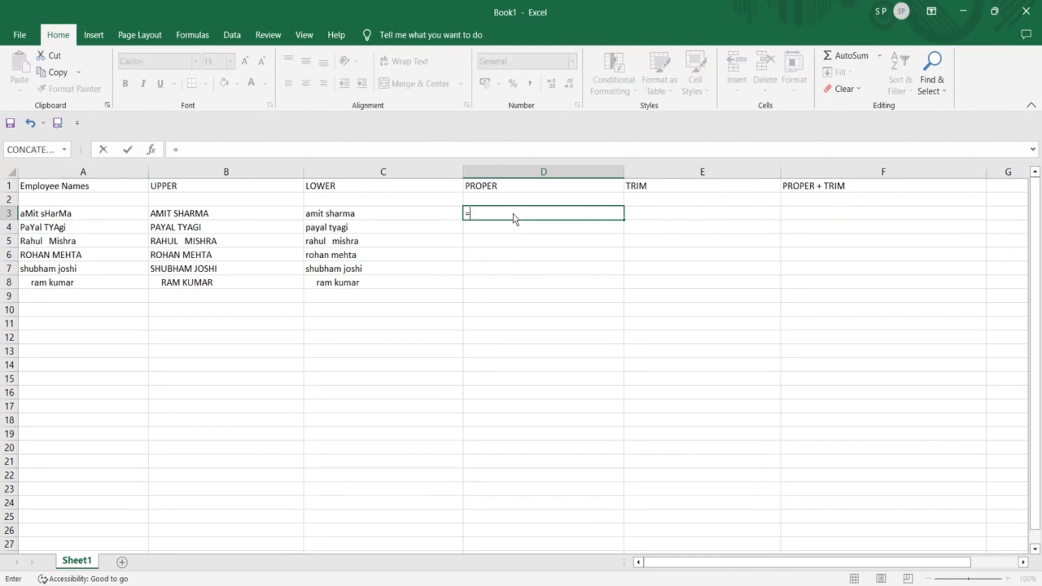
pyautogui.write('PROP')
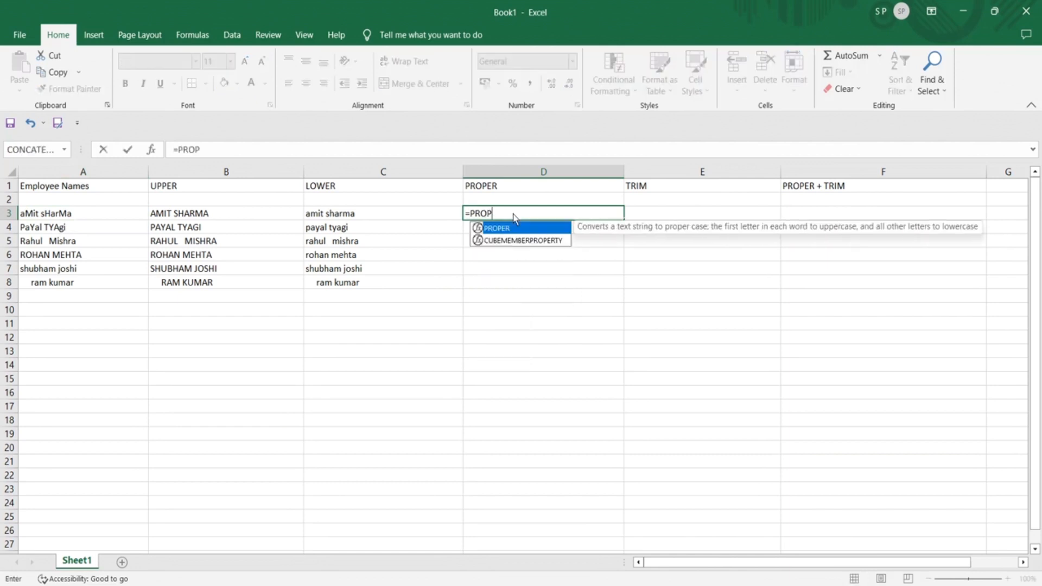
pyautogui.press('Tab')
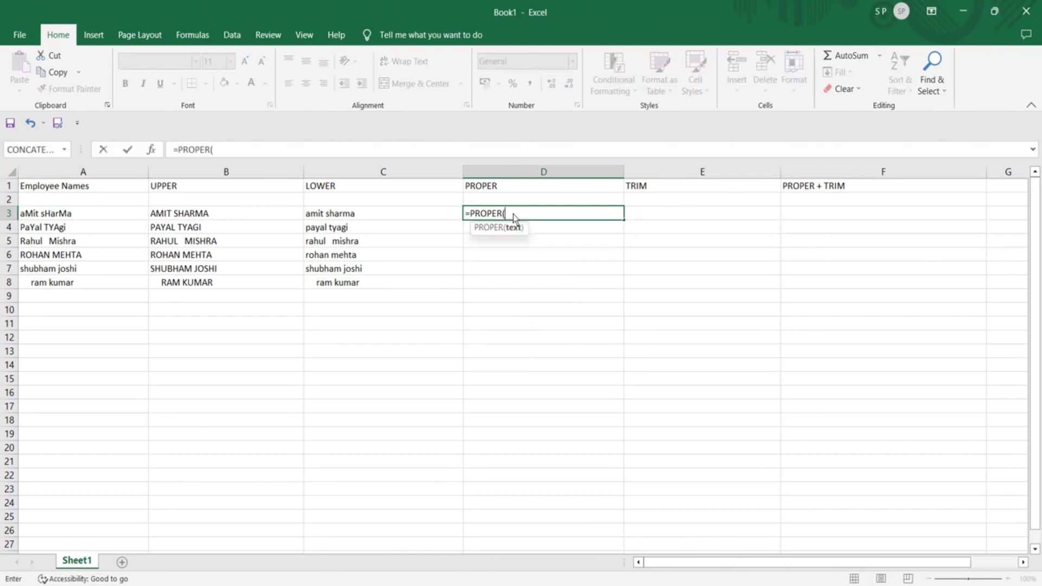
pyautogui.click(66, 216)
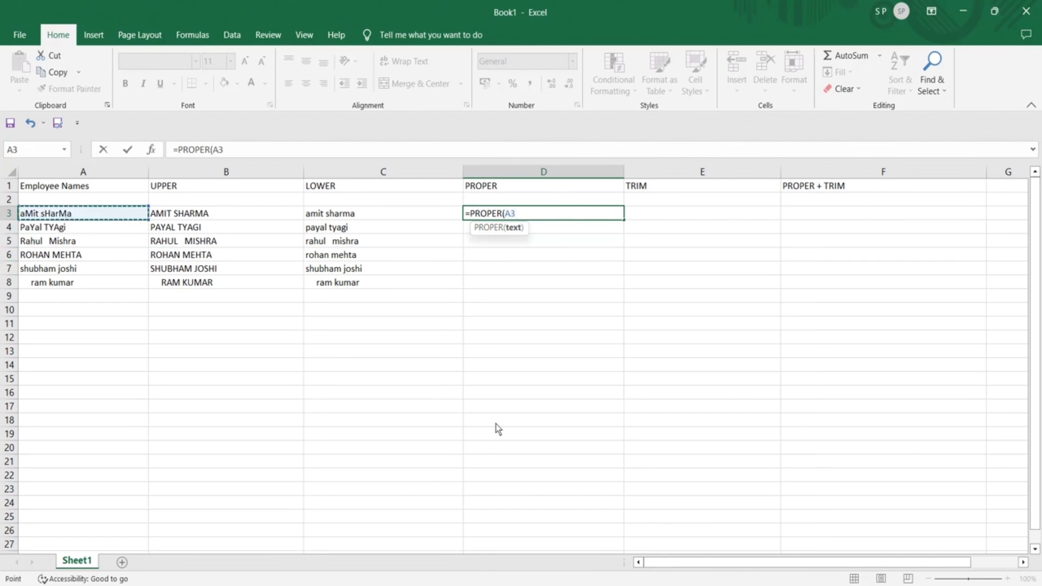
pyautogui.write(')')
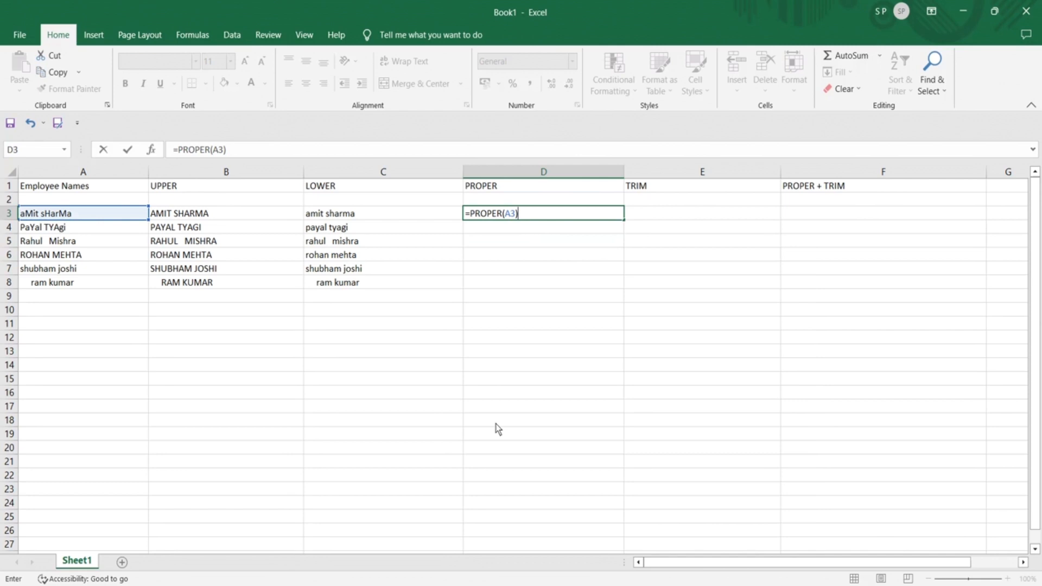
pyautogui.press('Return')
# - Fill the PROPER formula from D3 down through D8 for the remaining employee names
pyautogui.click(496, 216)
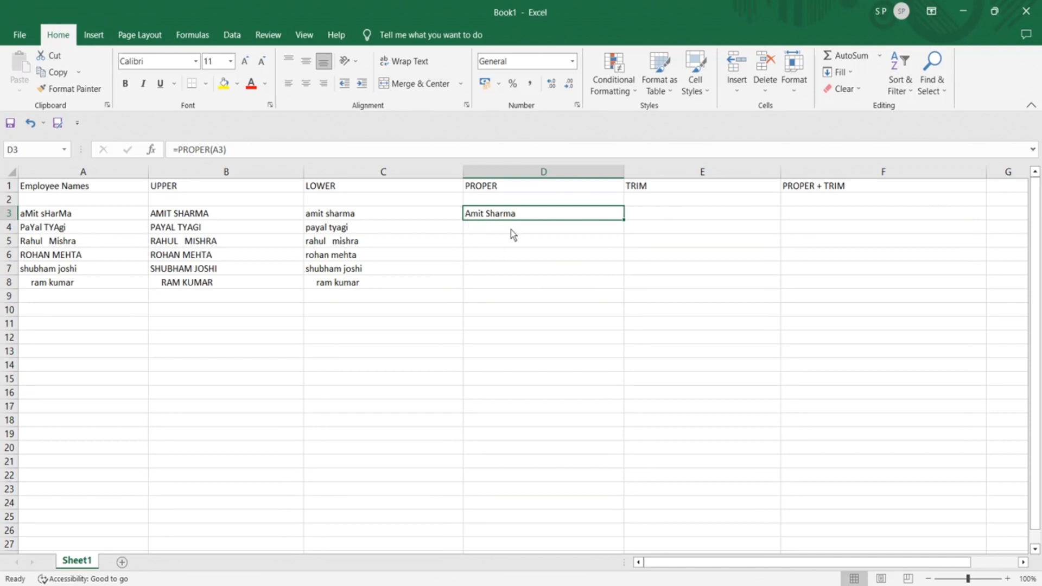
pyautogui.doubleClick(624, 220)
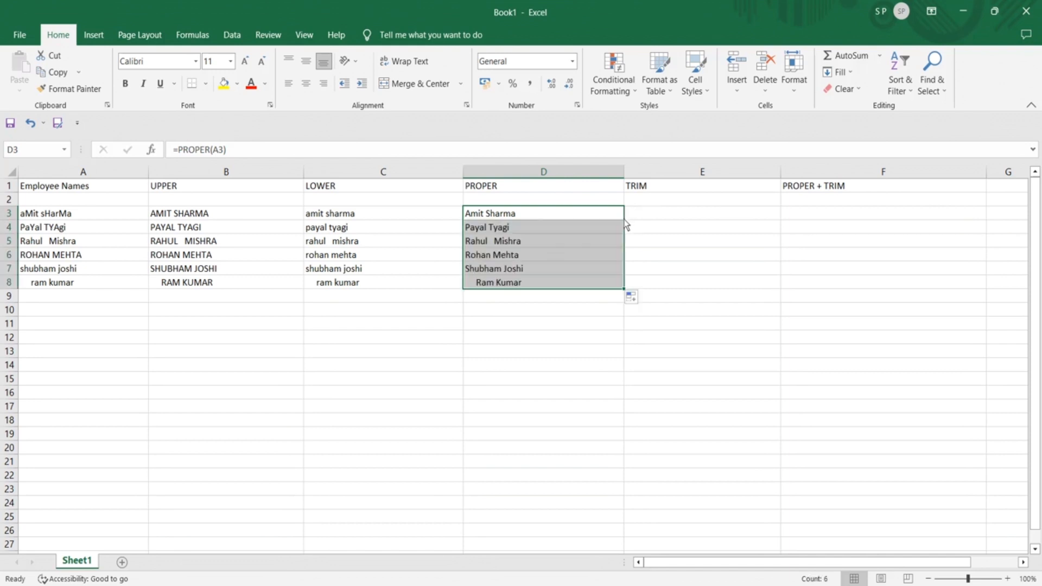
pyautogui.click(560, 408)
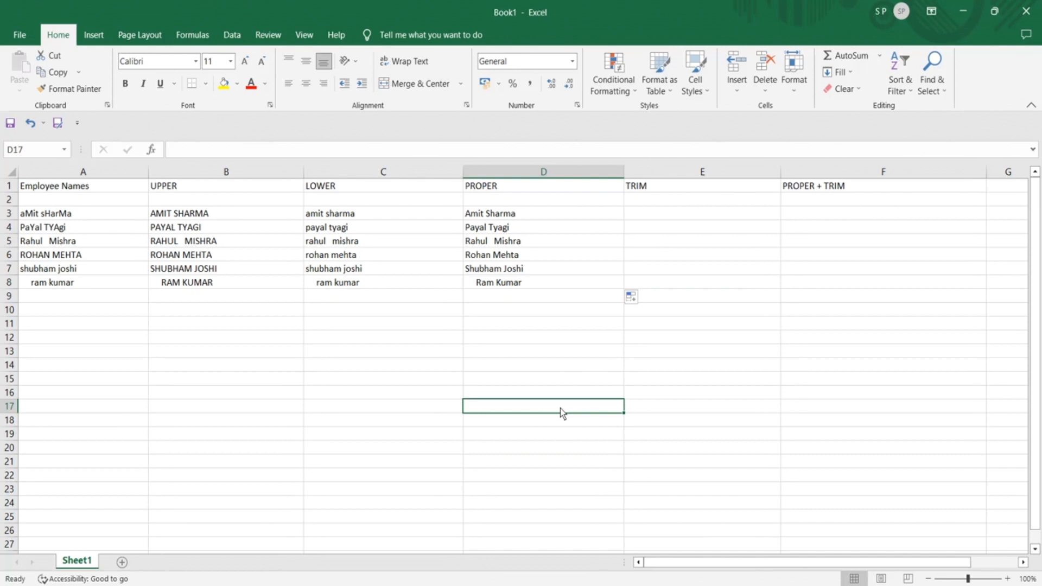
# - Examine the PROPER results in D3, D4, D5 and D8 for letter case and leftover extra spaces
pyautogui.click(495, 190)
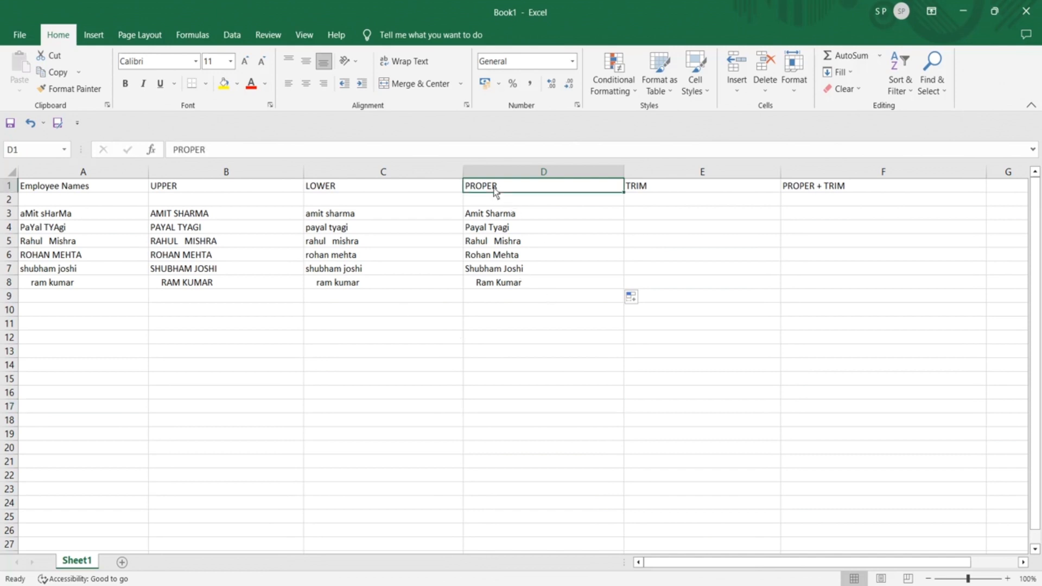
pyautogui.click(489, 245)
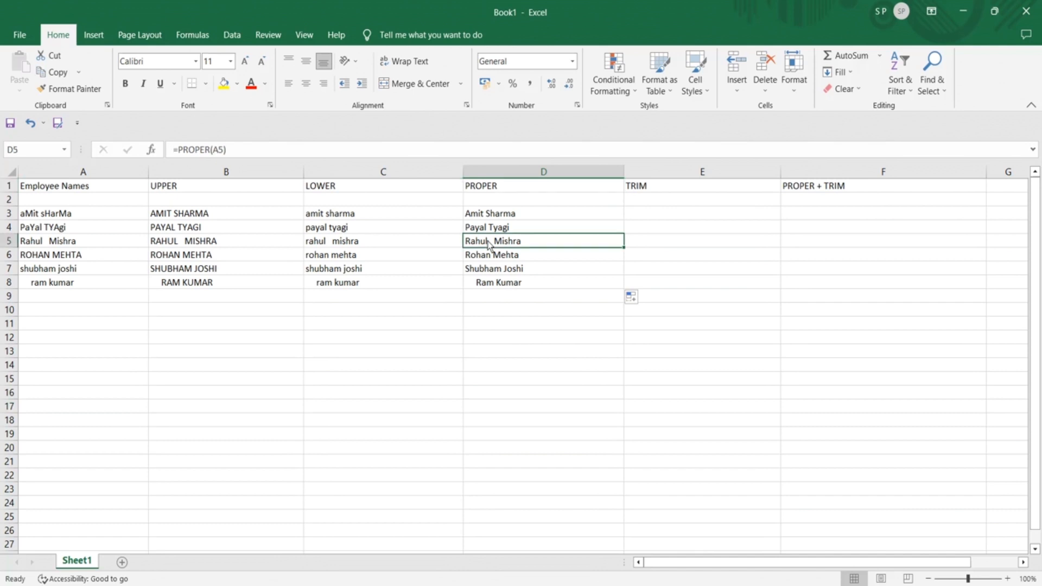
pyautogui.click(474, 287)
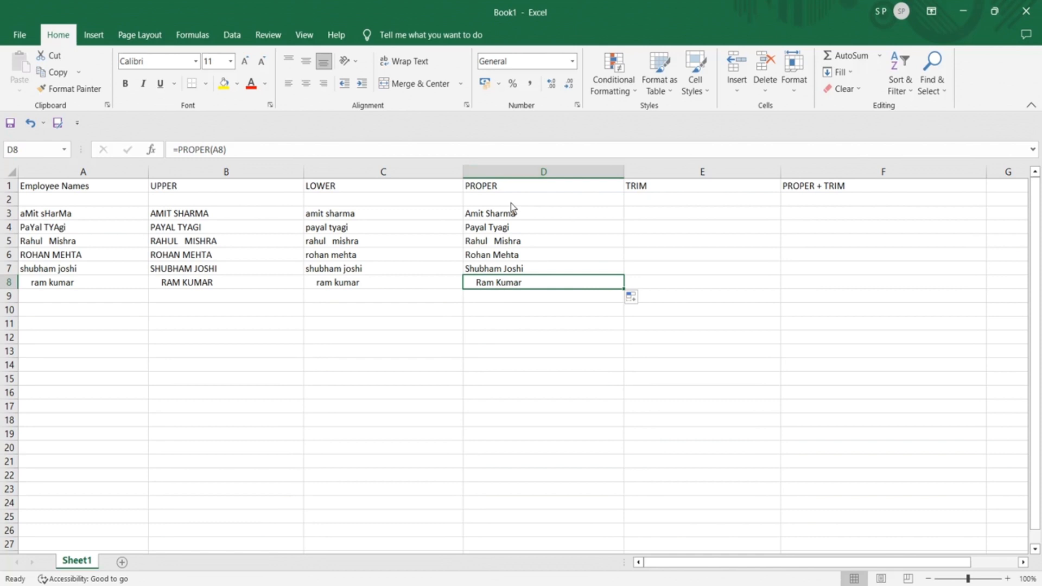
pyautogui.click(504, 191)
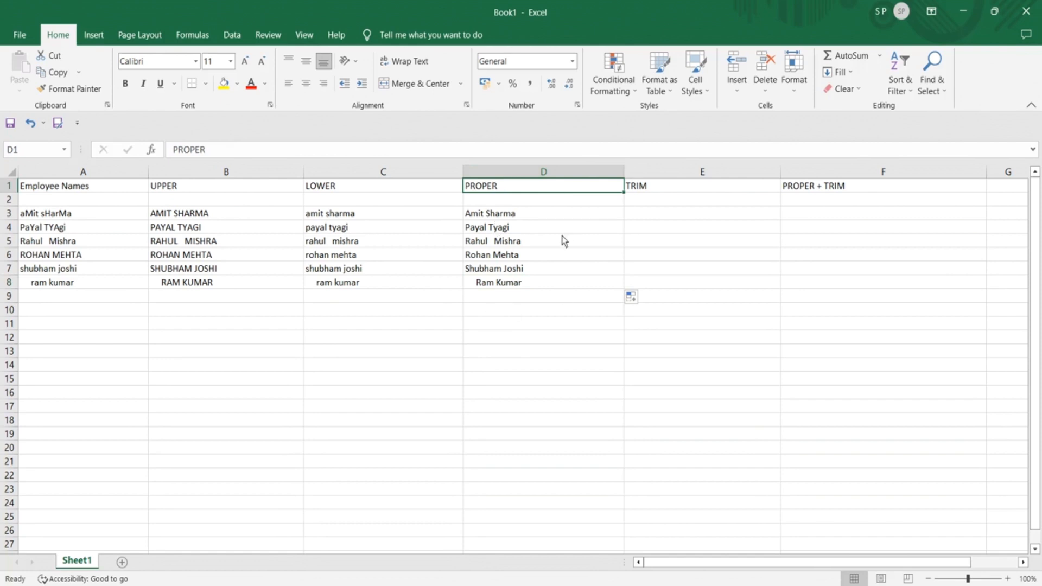
pyautogui.click(682, 191)
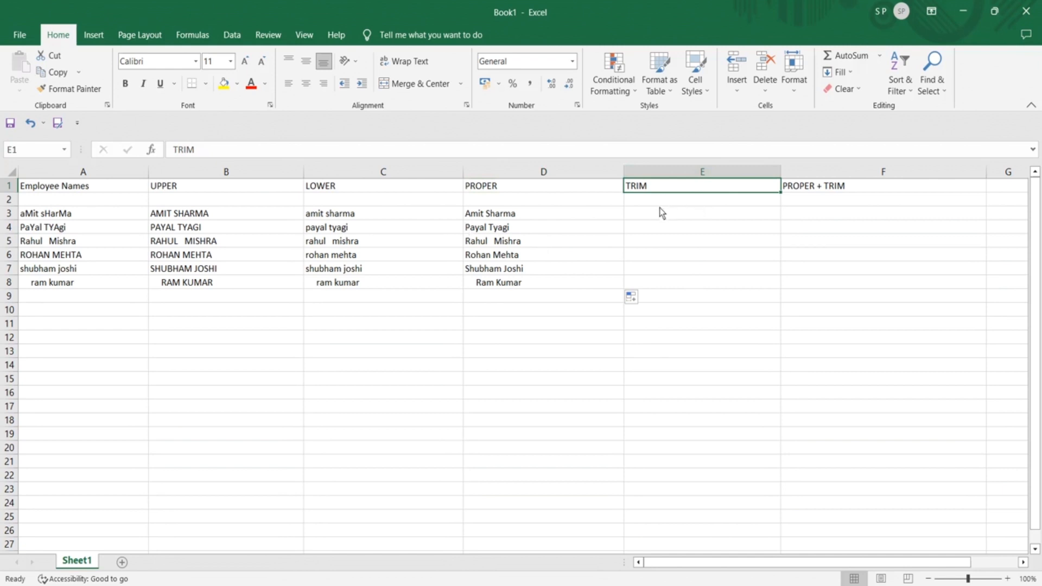
pyautogui.click(490, 218)
pyautogui.click(492, 232)
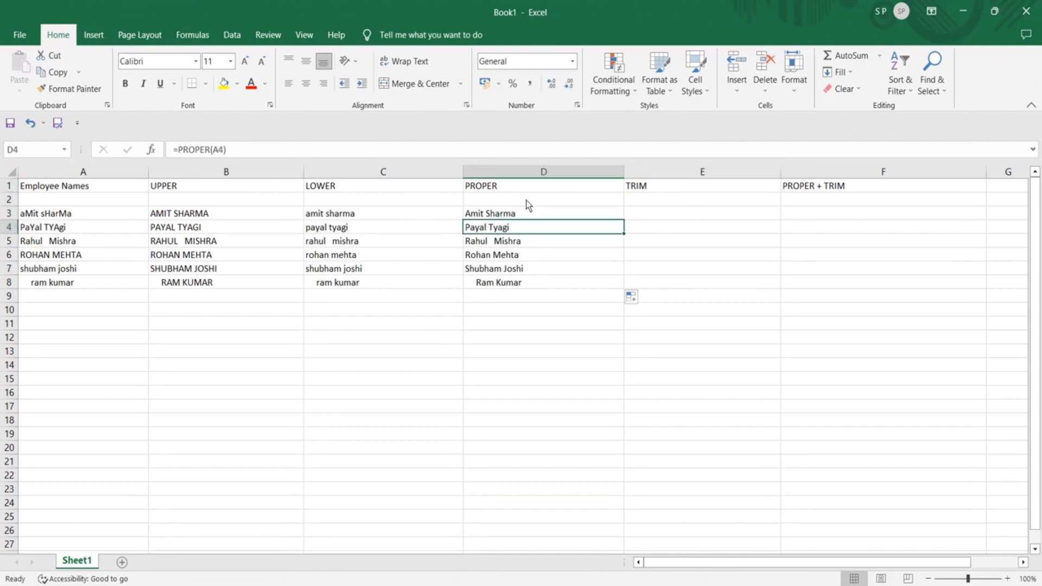
pyautogui.click(493, 216)
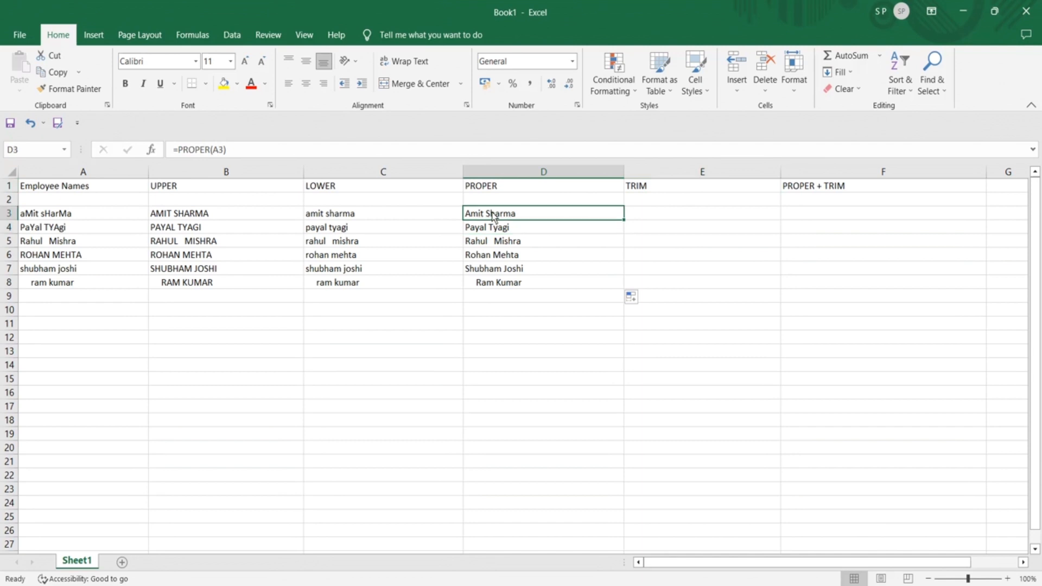
pyautogui.click(506, 246)
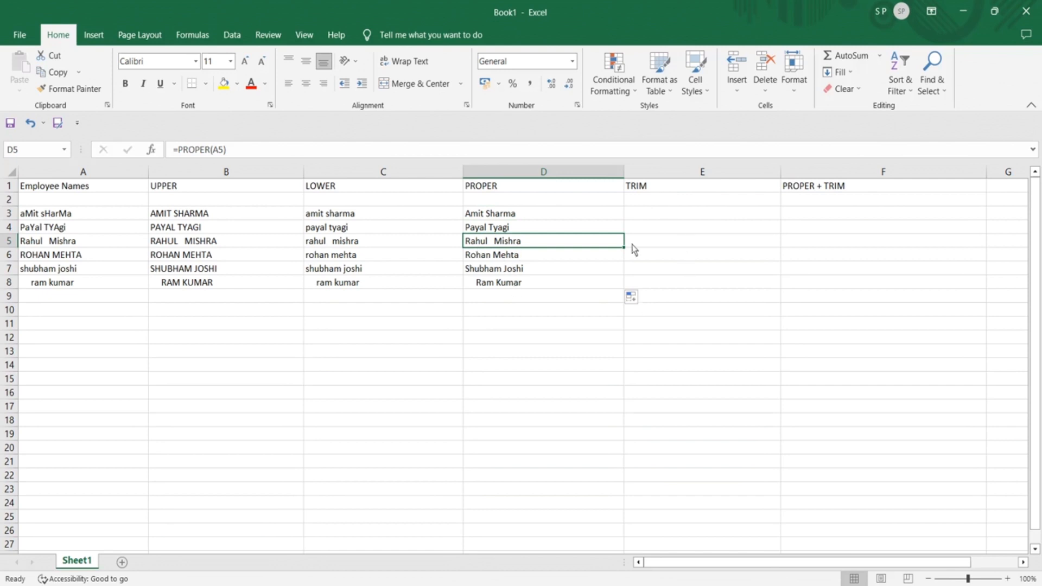
pyautogui.click(497, 288)
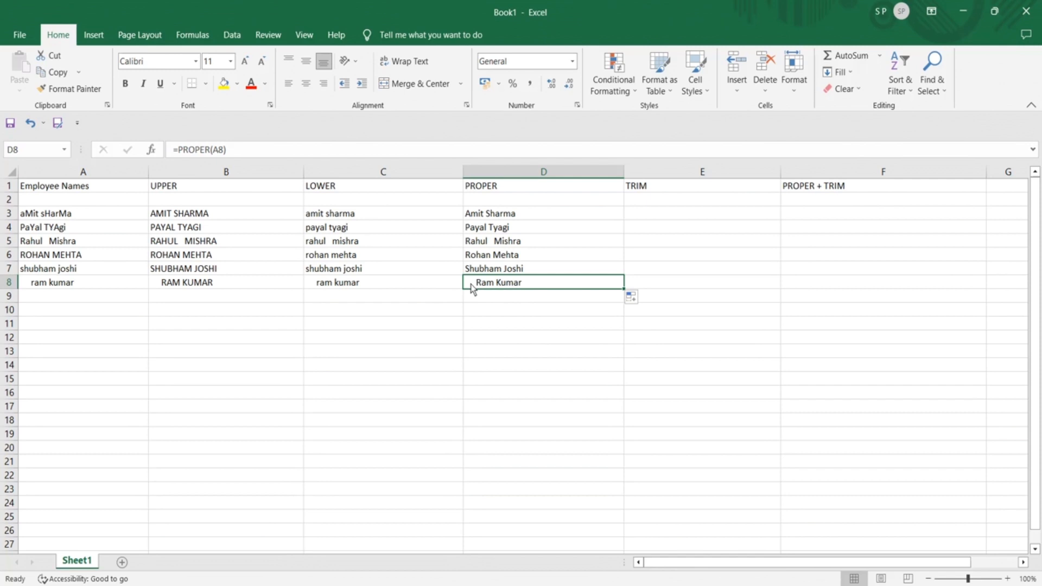
# - Enter the formula =TRIM(A3) in cell E3 under the TRIM heading
pyautogui.click(656, 217)
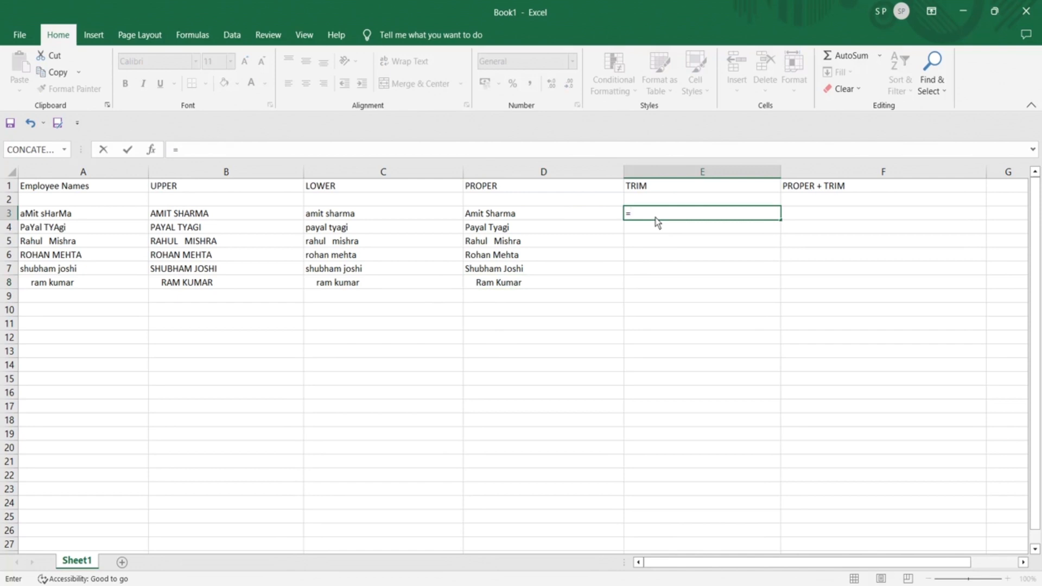
pyautogui.write('TRI')
pyautogui.doubleClick(659, 225)
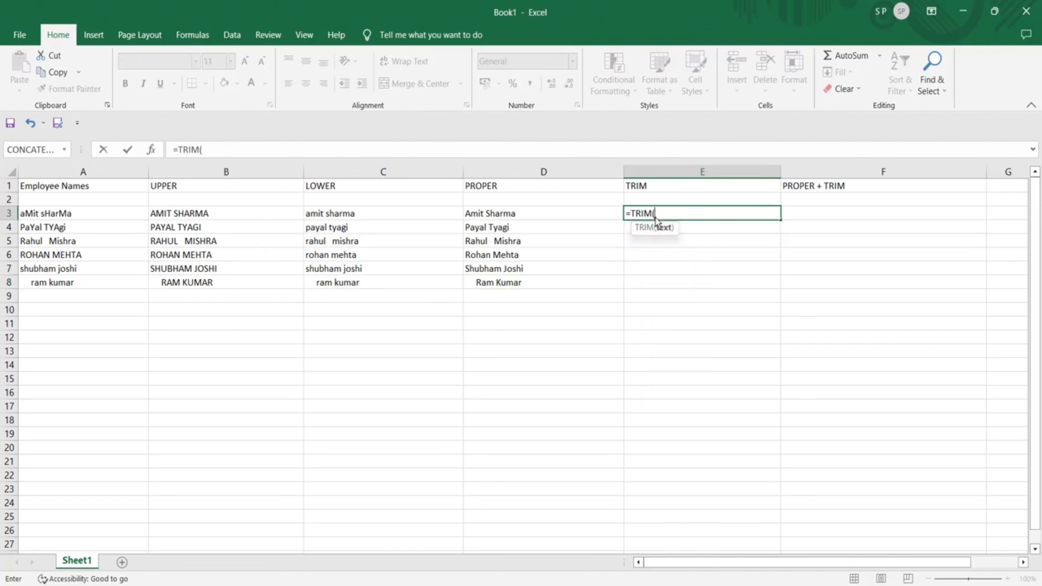
pyautogui.click(63, 216)
pyautogui.write(')')
pyautogui.press('Return')
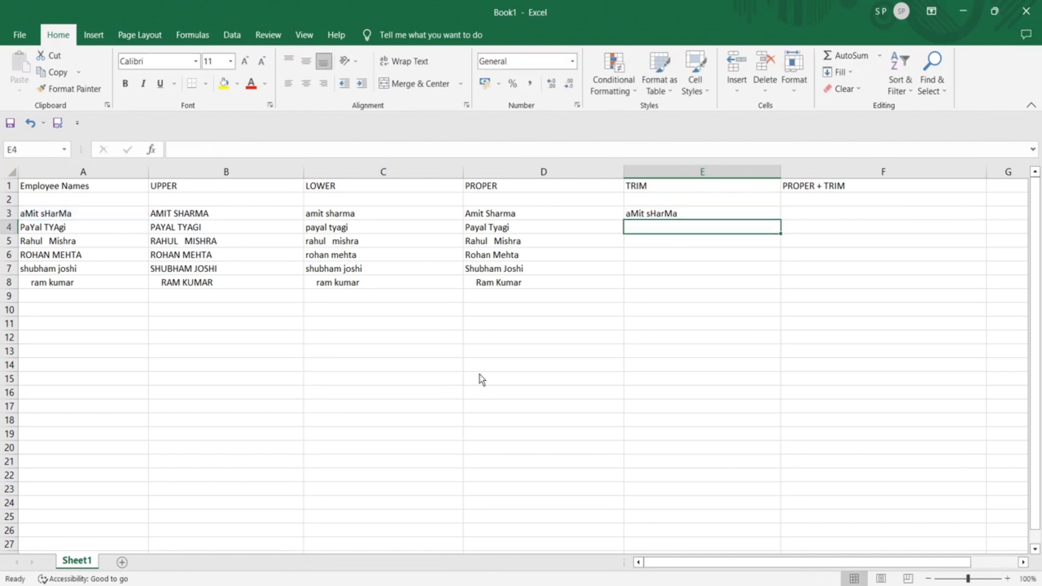
# - Fill the TRIM formula from E3 down through E8 for the remaining employee names
pyautogui.click(736, 214)
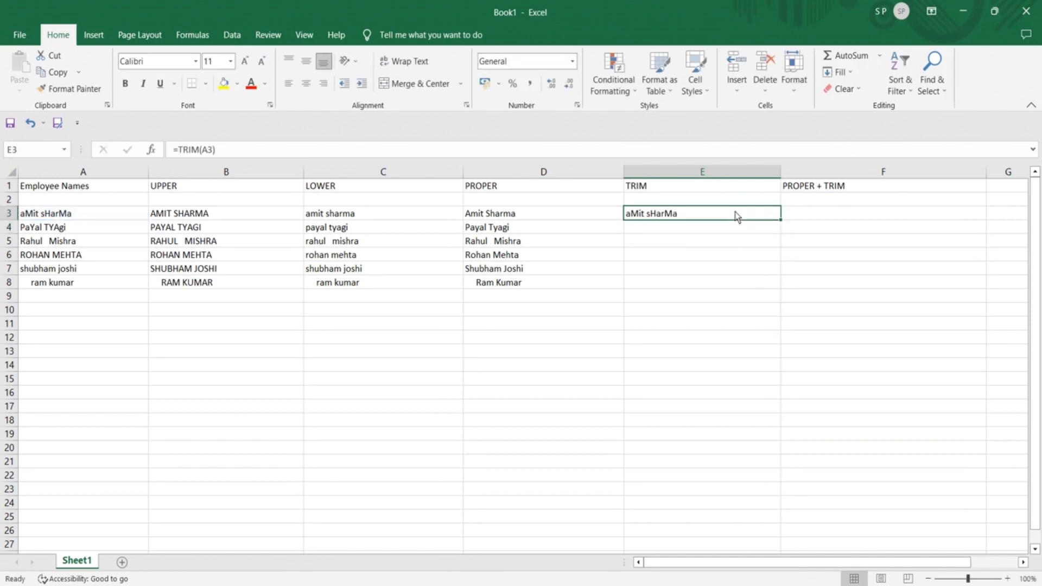
pyautogui.doubleClick(780, 220)
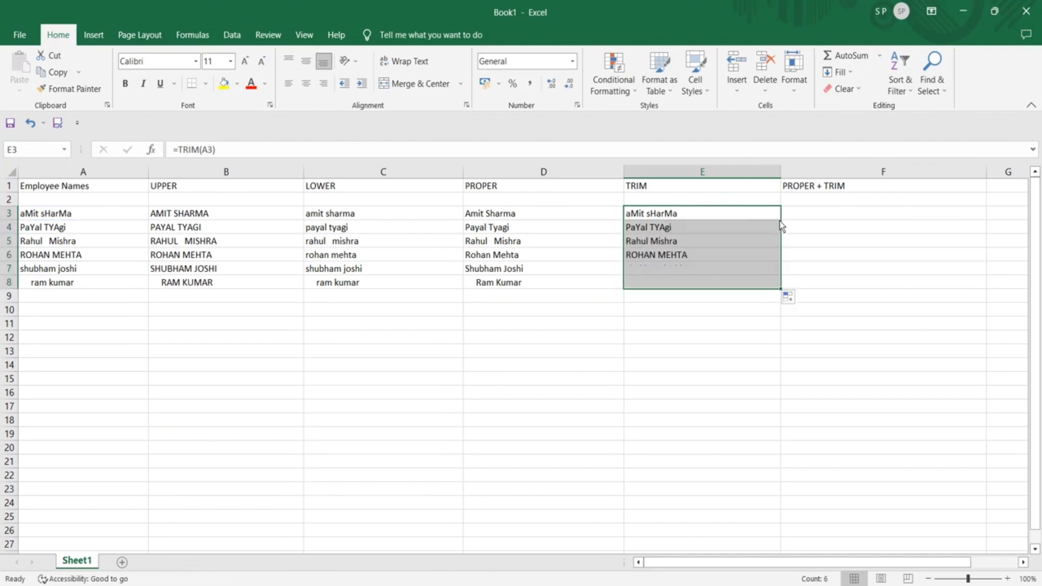
pyautogui.click(701, 356)
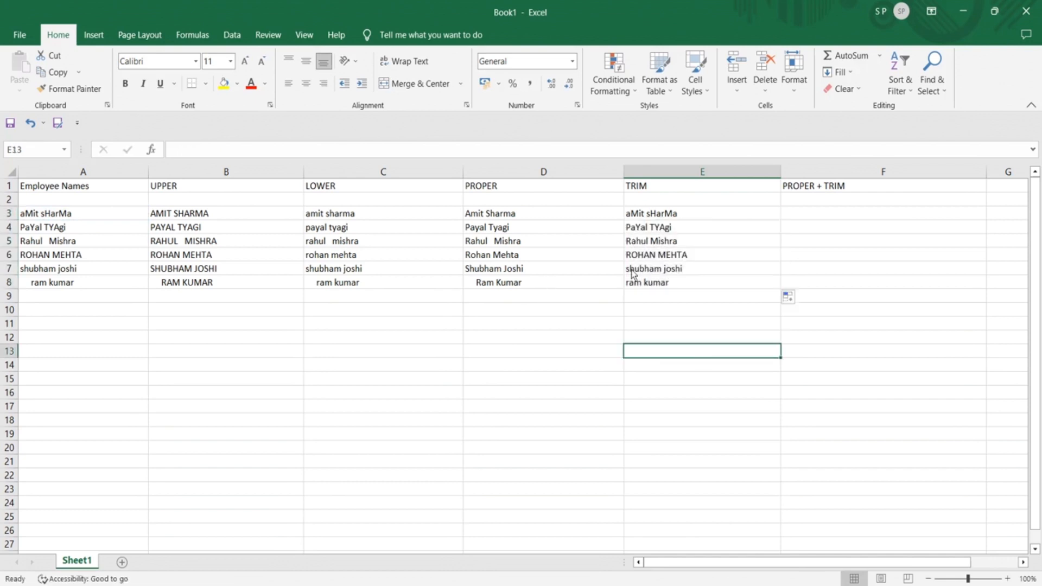
# - Compare the TRIM results in E3 through E8 with the PROPER results in column D for spacing and letter case
pyautogui.click(639, 288)
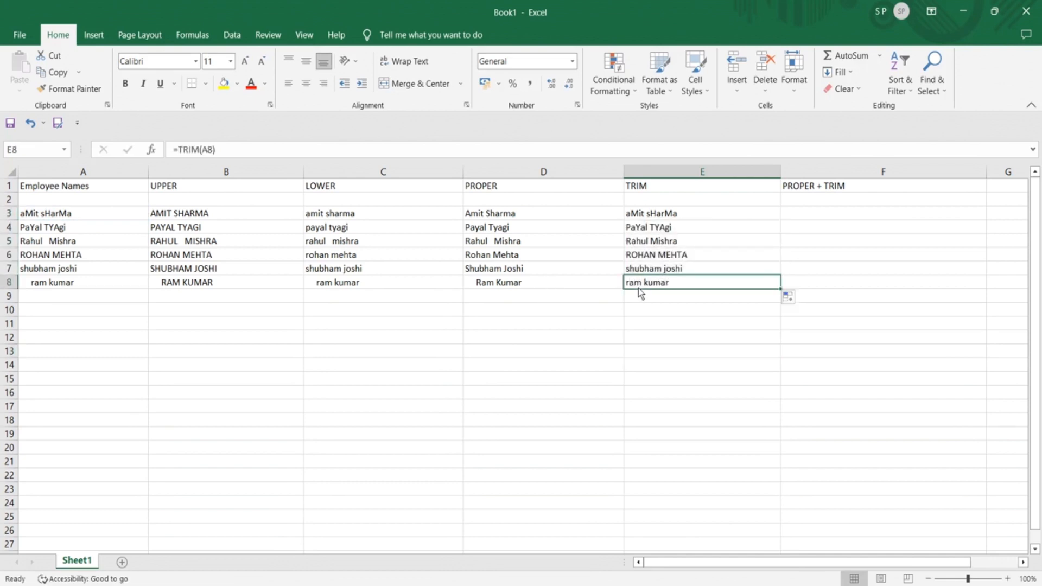
pyautogui.click(518, 288)
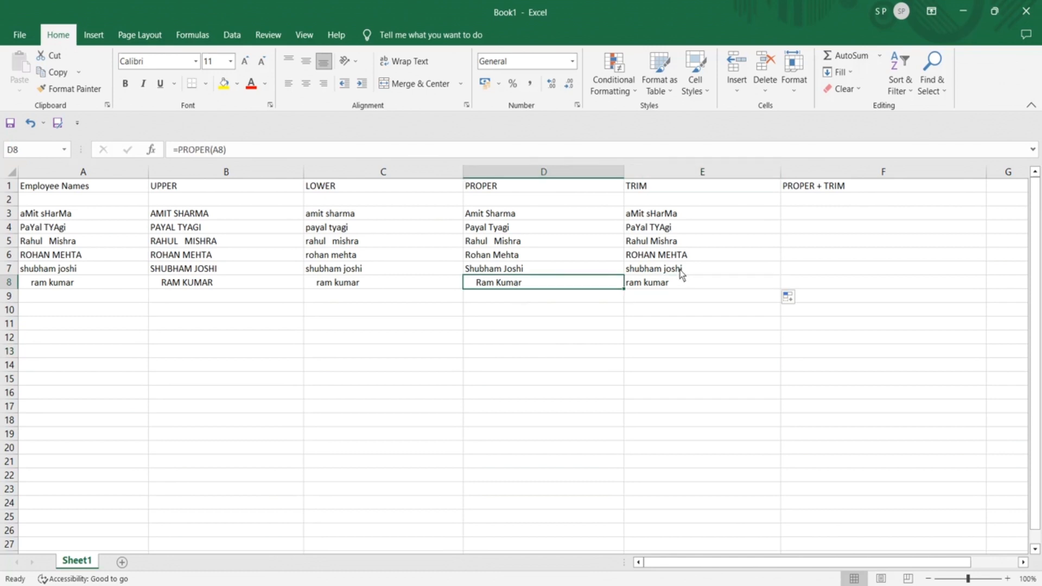
pyautogui.click(653, 245)
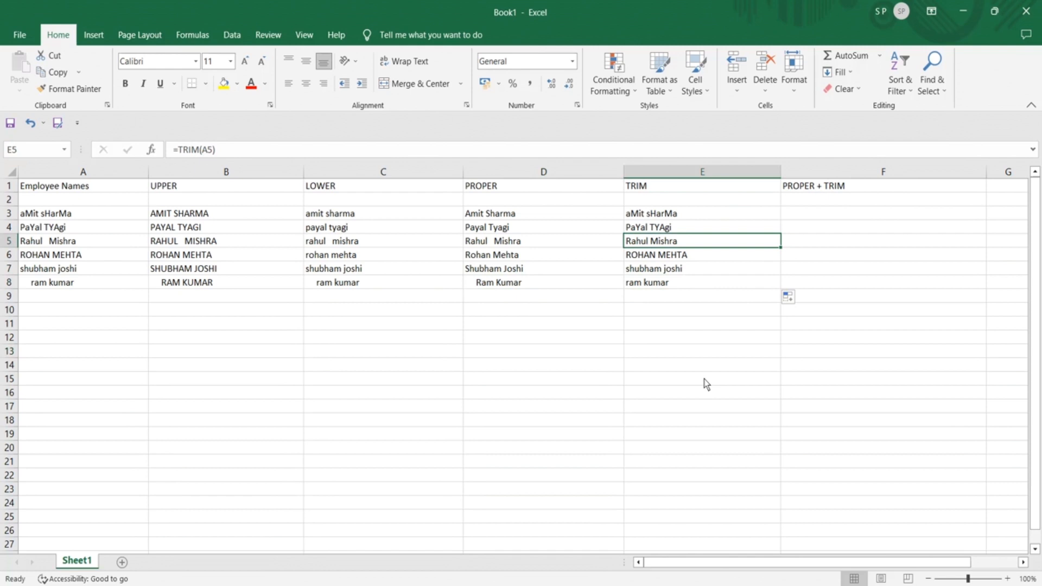
pyautogui.click(645, 190)
pyautogui.click(657, 217)
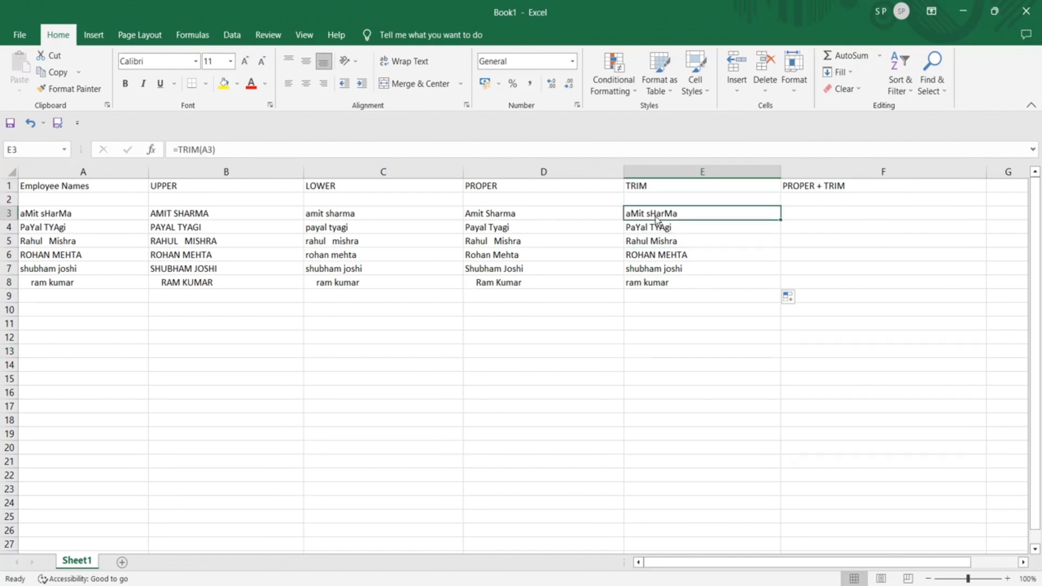
pyautogui.click(658, 230)
pyautogui.click(658, 245)
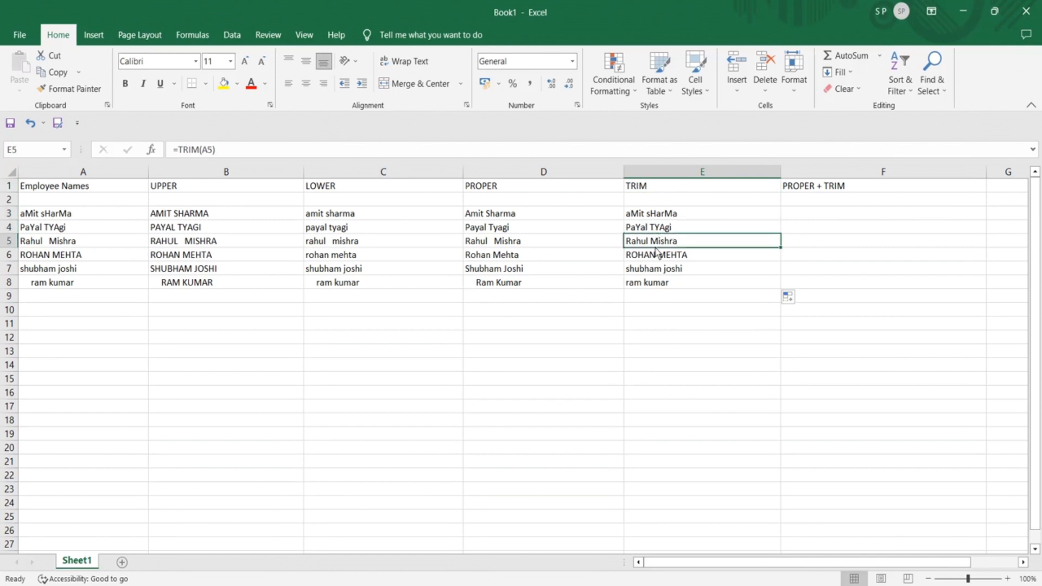
pyautogui.click(656, 259)
pyautogui.click(657, 272)
pyautogui.click(657, 286)
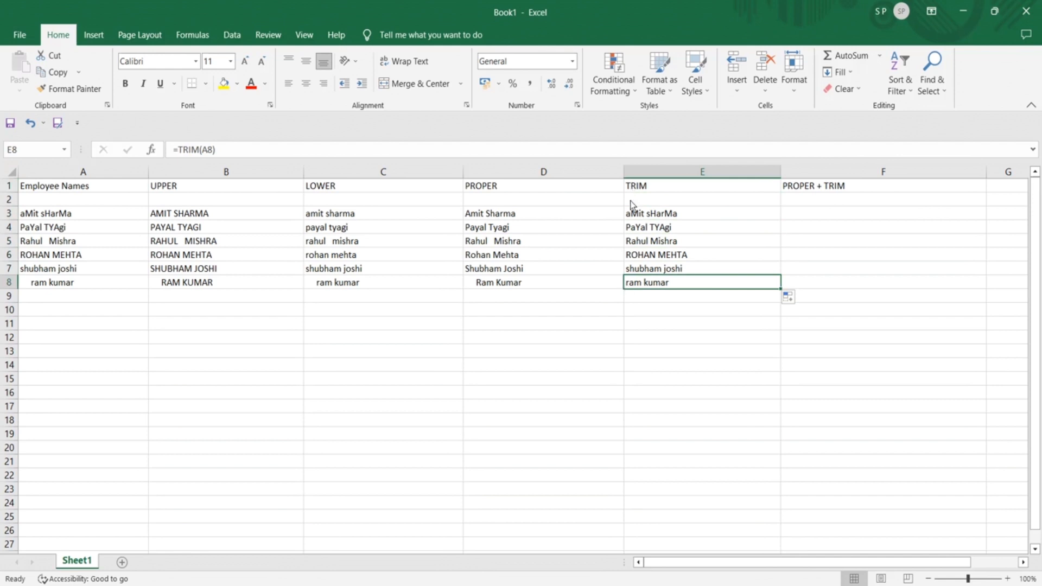
pyautogui.click(632, 217)
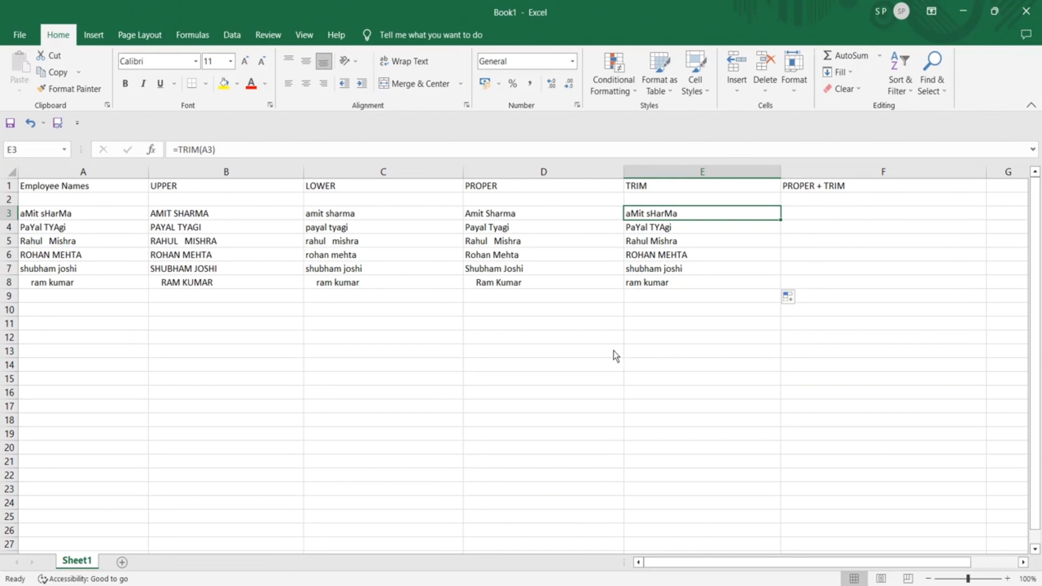
pyautogui.click(680, 191)
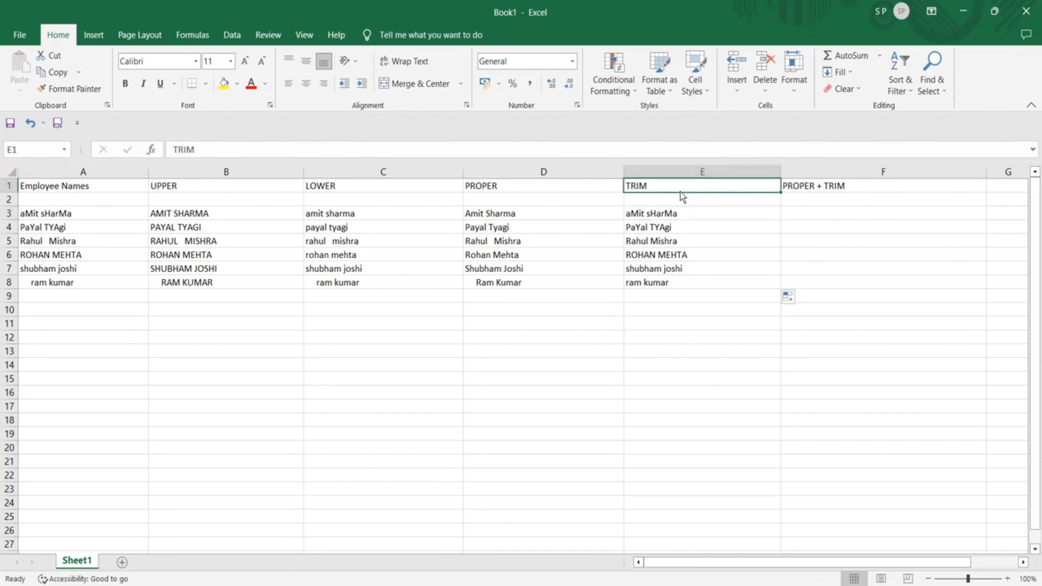
pyautogui.click(566, 187)
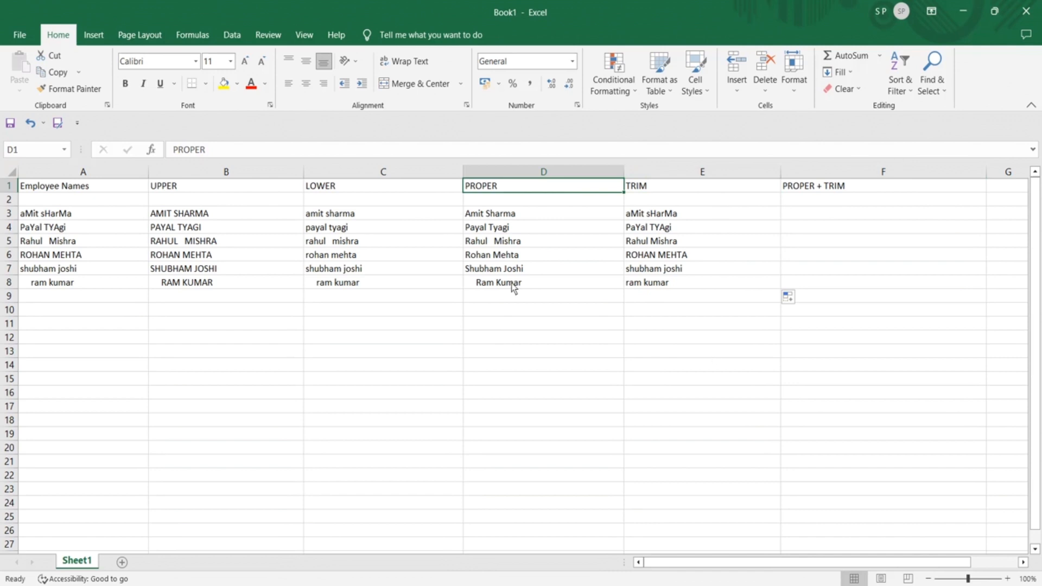
# - Enter the nested formula =PROPER(TRIM(A3)) in cell F3 under the PROPER + TRIM heading
pyautogui.click(813, 220)
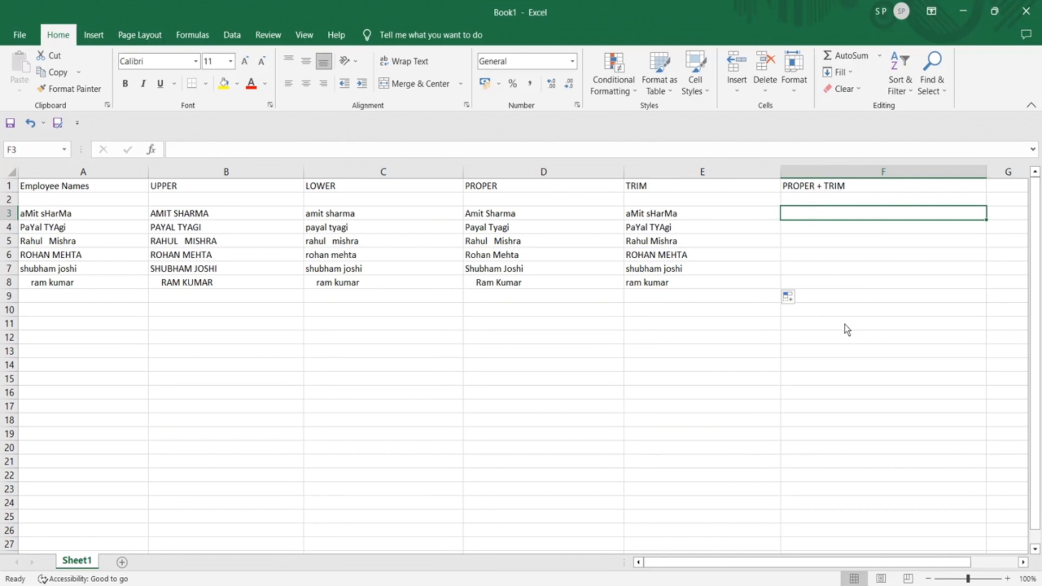
pyautogui.write('=PROP')
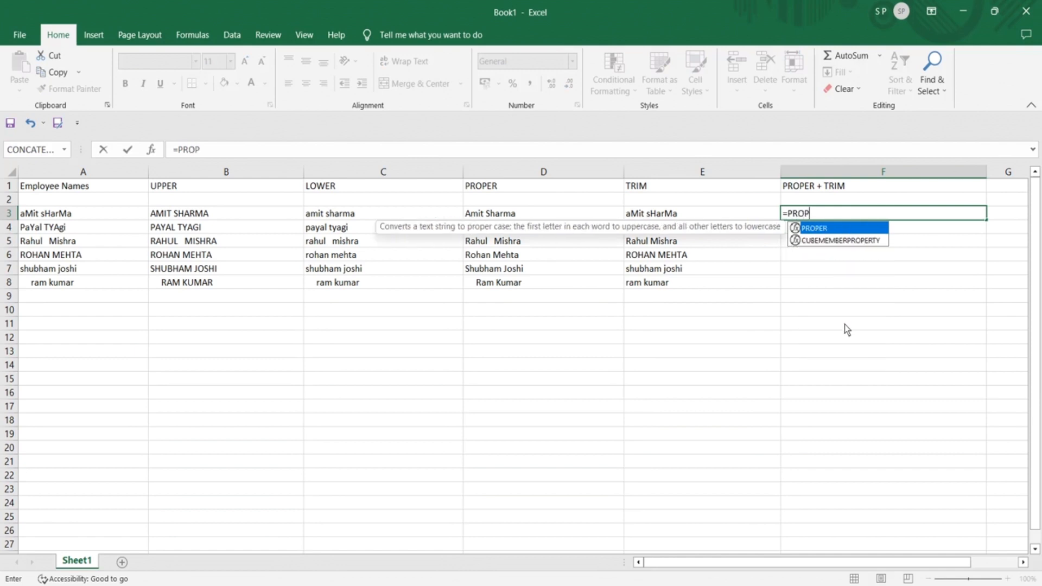
pyautogui.press('Tab')
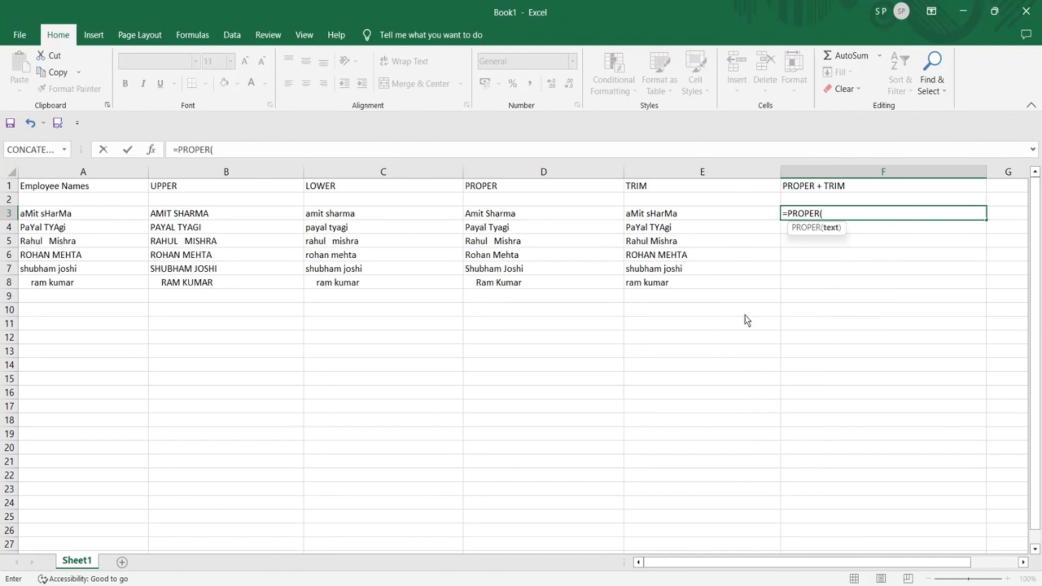
pyautogui.write('TRI')
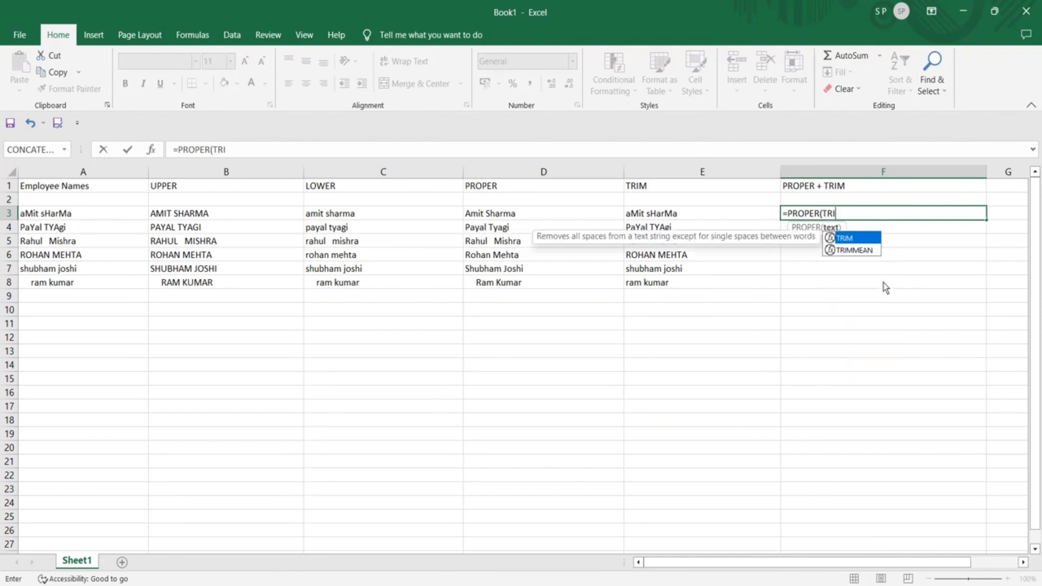
pyautogui.press('Tab')
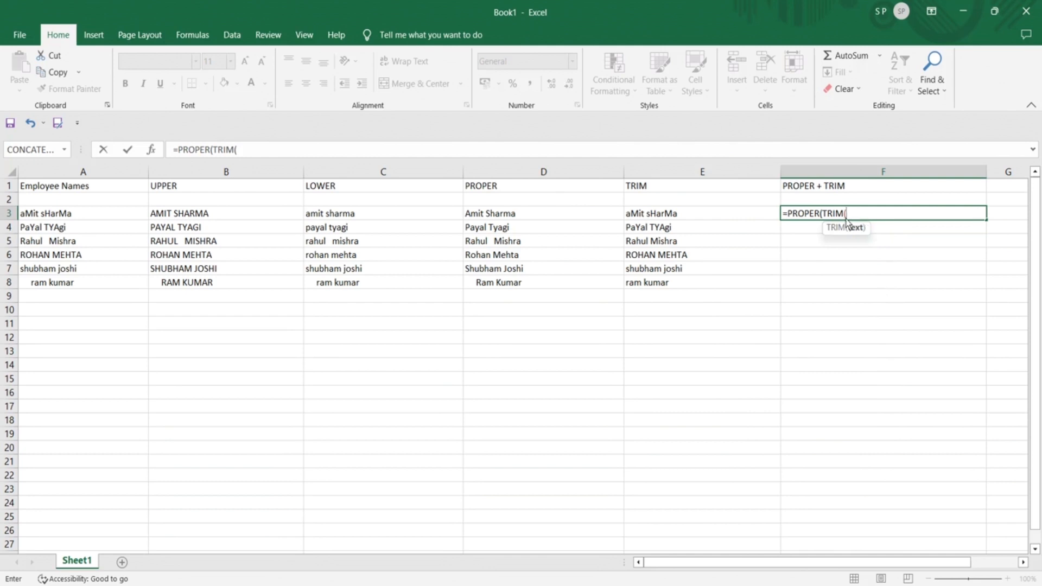
pyautogui.click(62, 216)
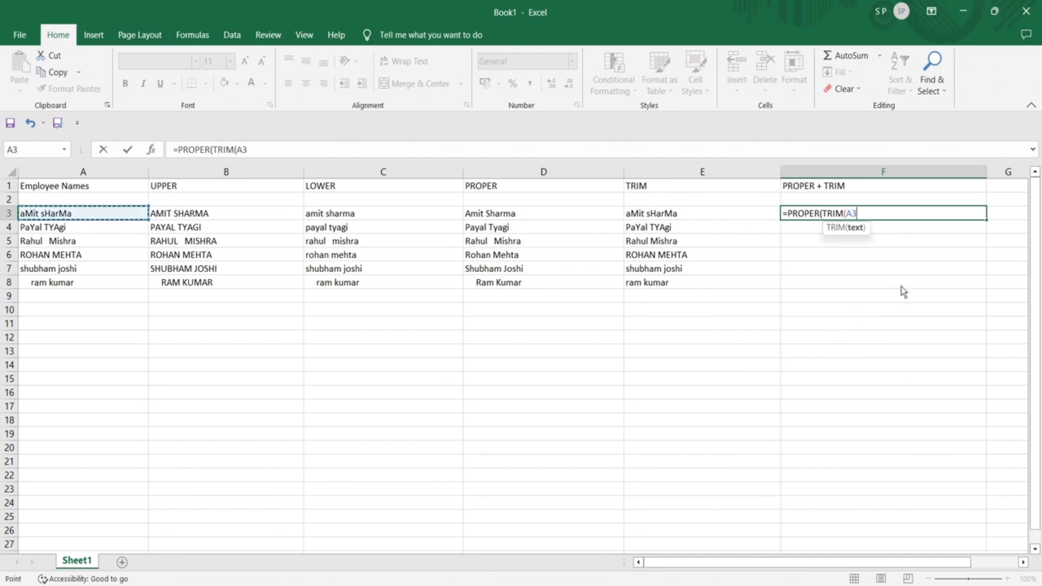
pyautogui.write(')')
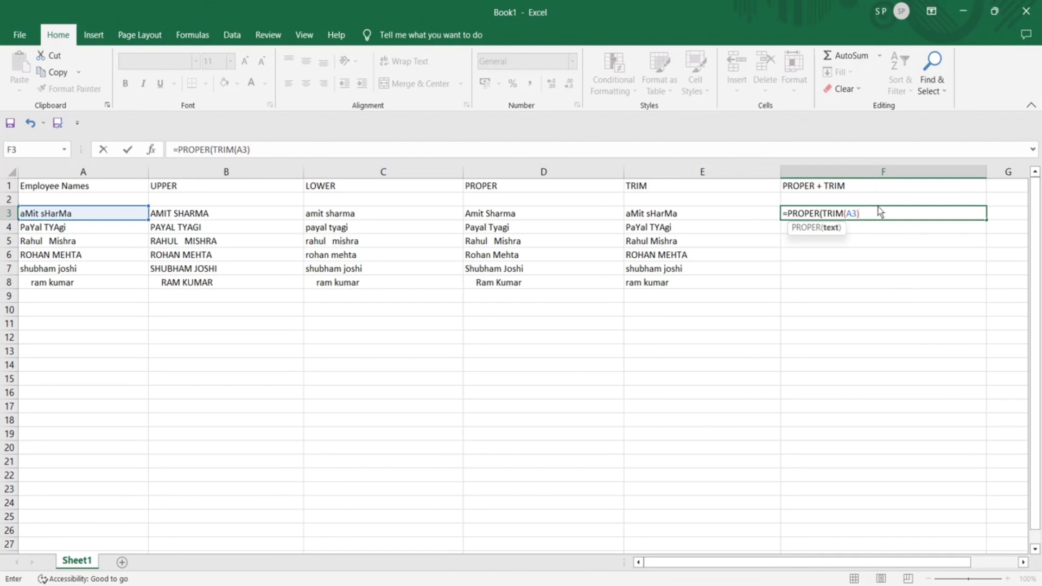
pyautogui.write(')')
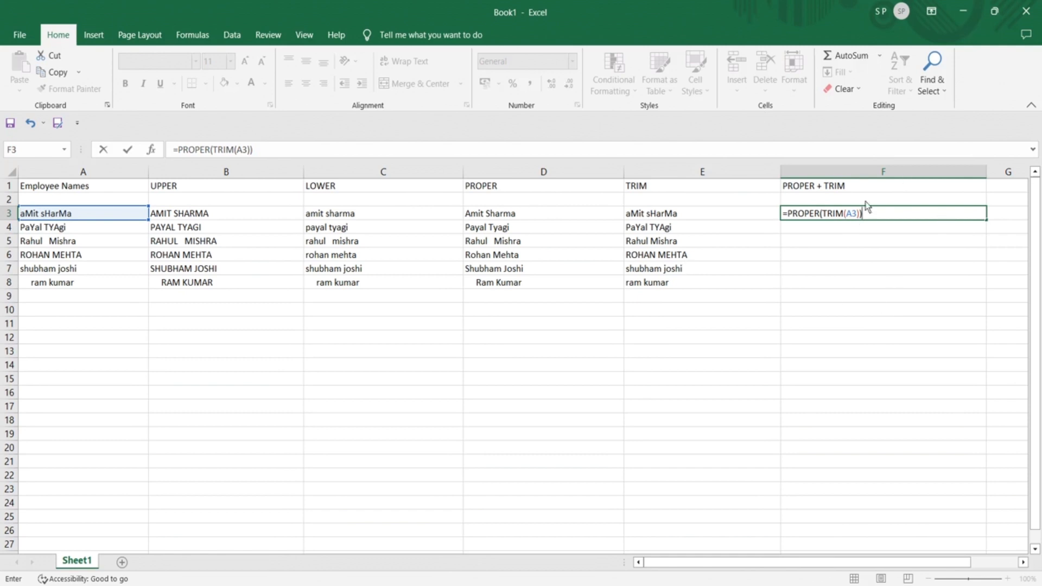
pyautogui.moveTo(848, 213); pyautogui.dragTo(857, 214)
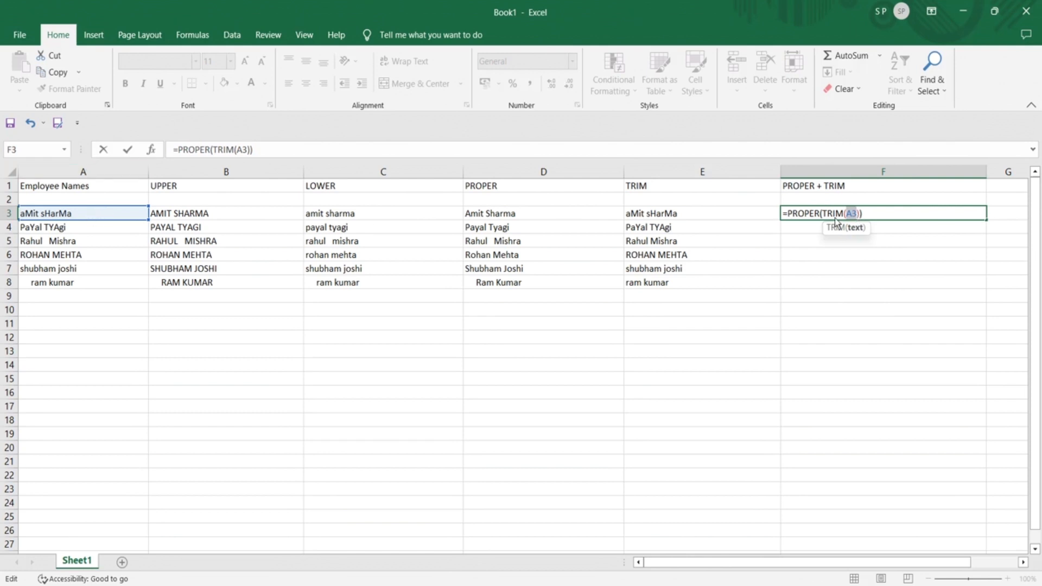
pyautogui.moveTo(824, 213); pyautogui.dragTo(849, 215)
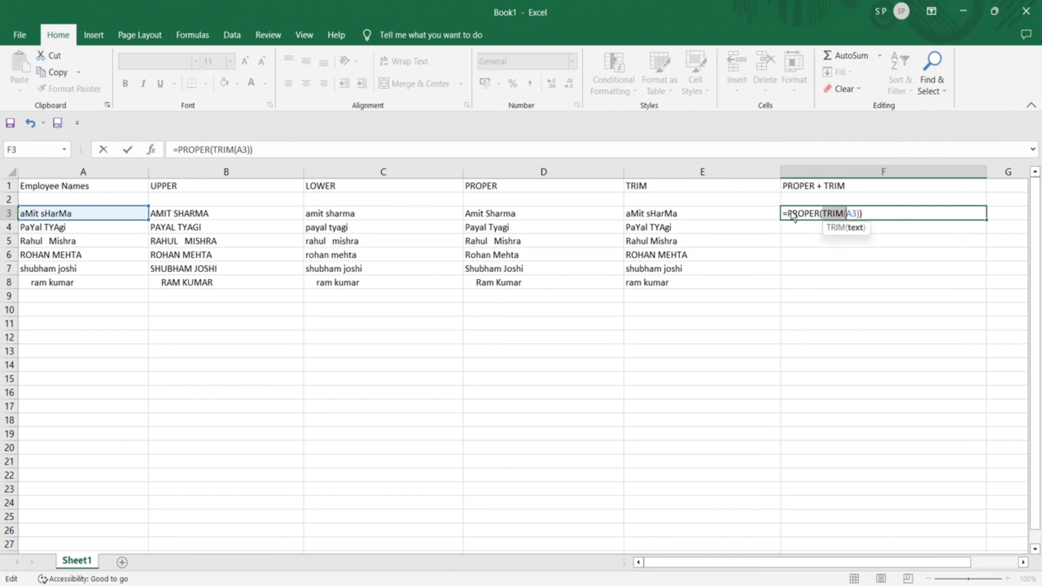
pyautogui.moveTo(787, 213); pyautogui.dragTo(820, 214)
pyautogui.click(872, 217)
pyautogui.press('Return')
# - Fill the combined PROPER and TRIM formula from F3 down through F8 for the remaining employee names
pyautogui.click(871, 216)
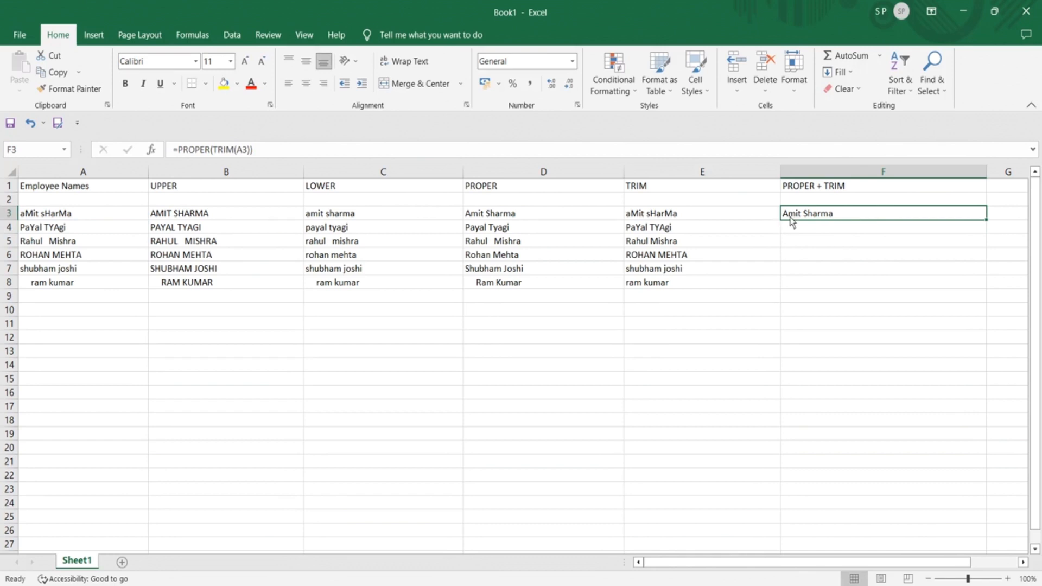
pyautogui.doubleClick(987, 220)
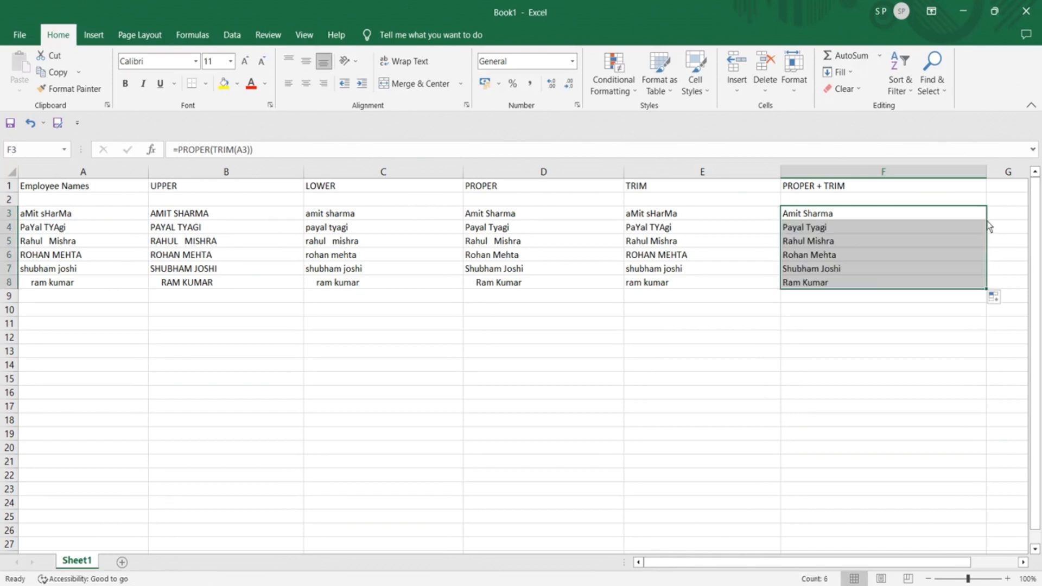
pyautogui.click(870, 343)
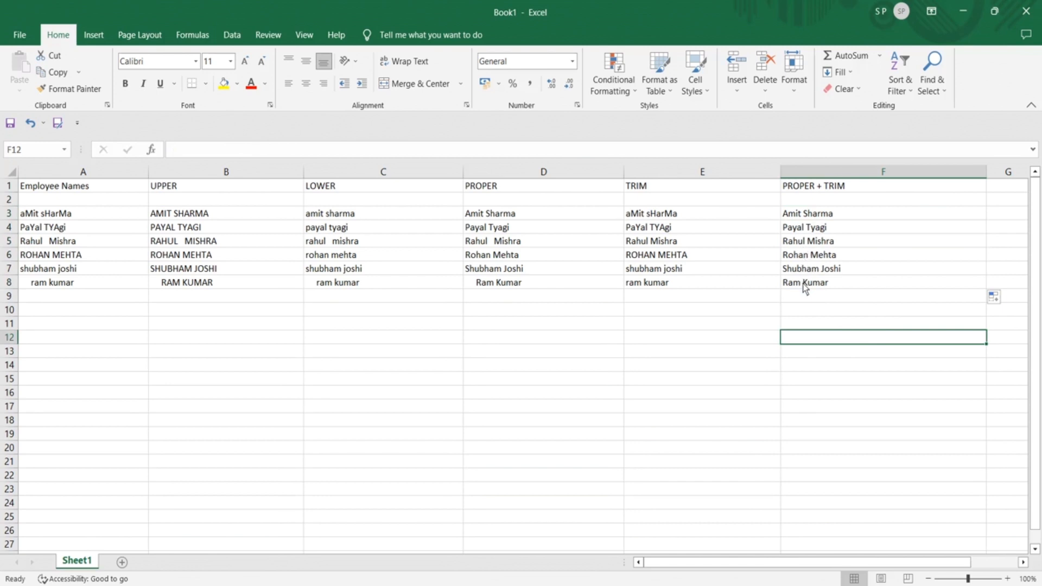
pyautogui.click(792, 220)
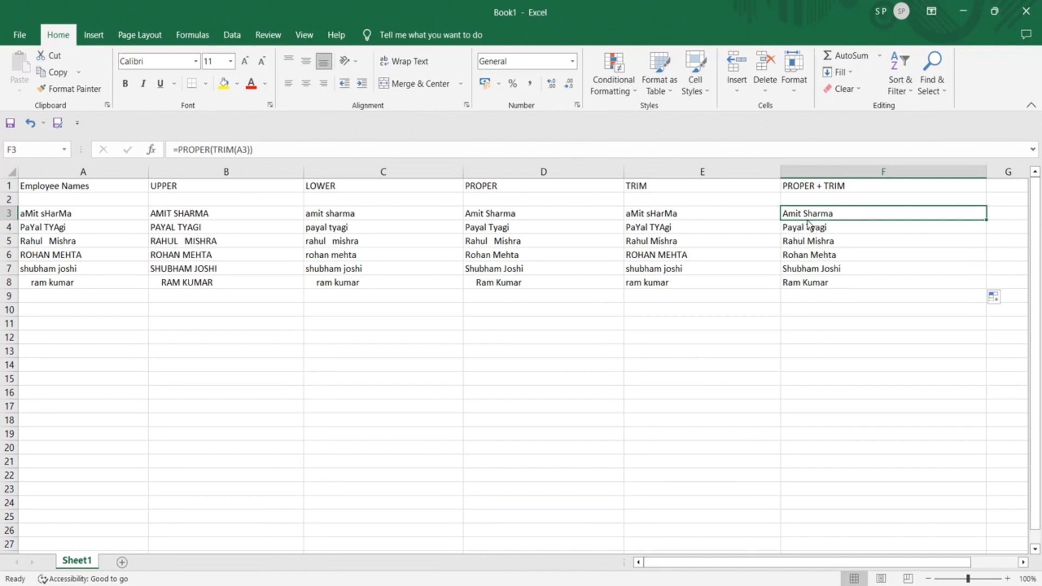
pyautogui.click(793, 190)
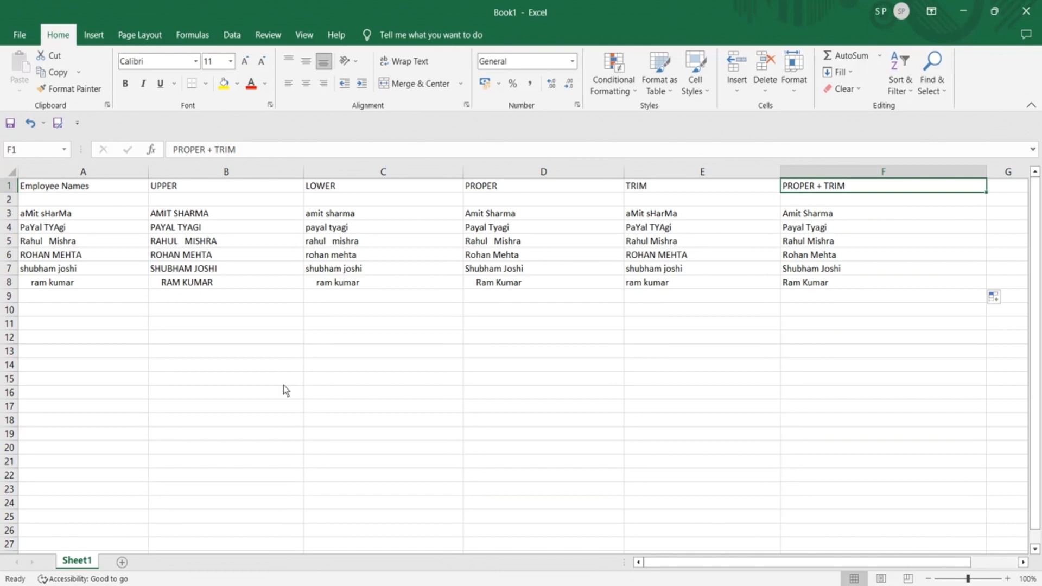
pyautogui.click(53, 247)
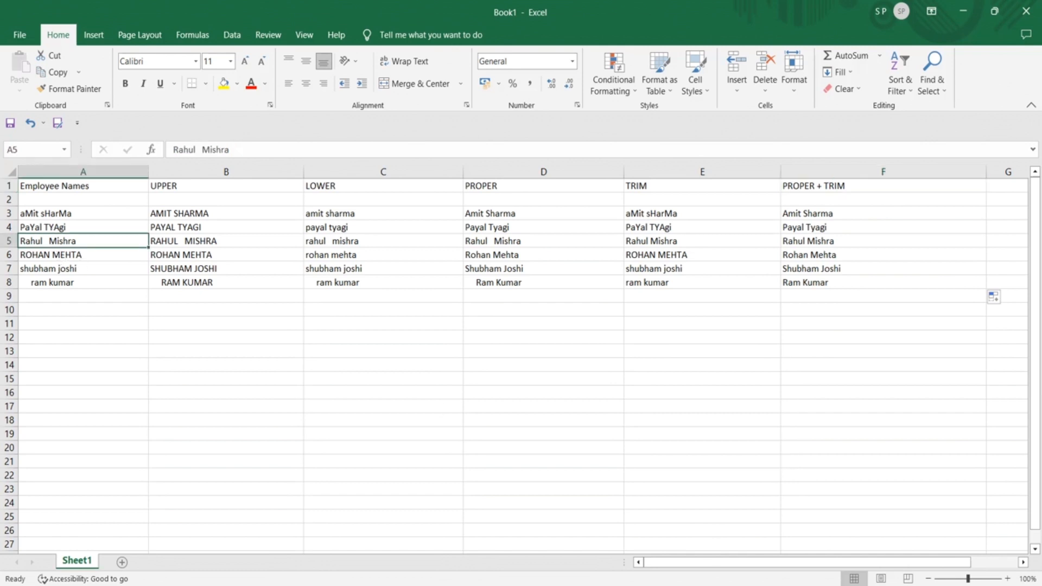
pyautogui.click(868, 585)
pyautogui.click(856, 565)
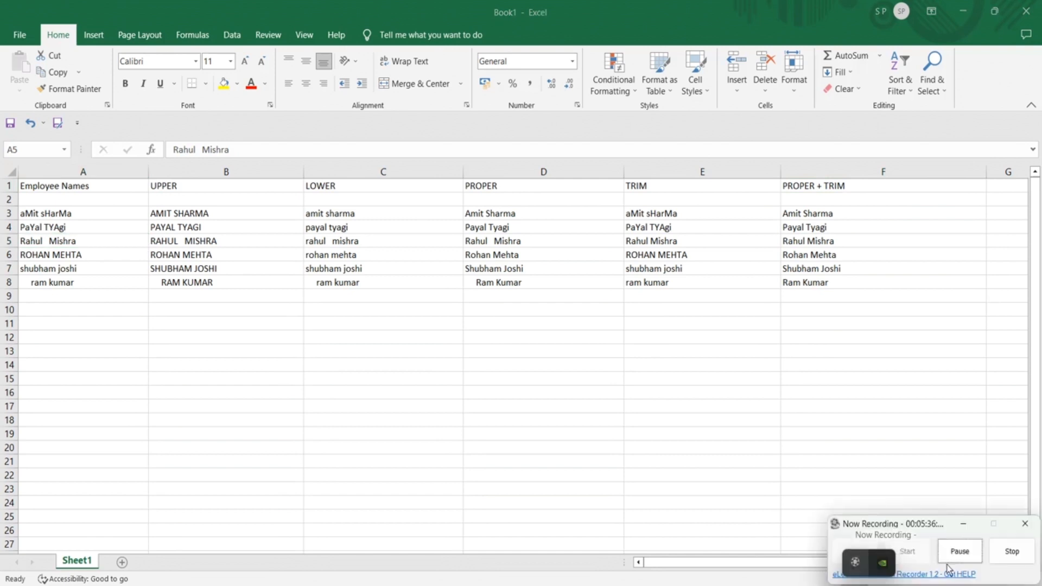
pyautogui.click(1013, 553)
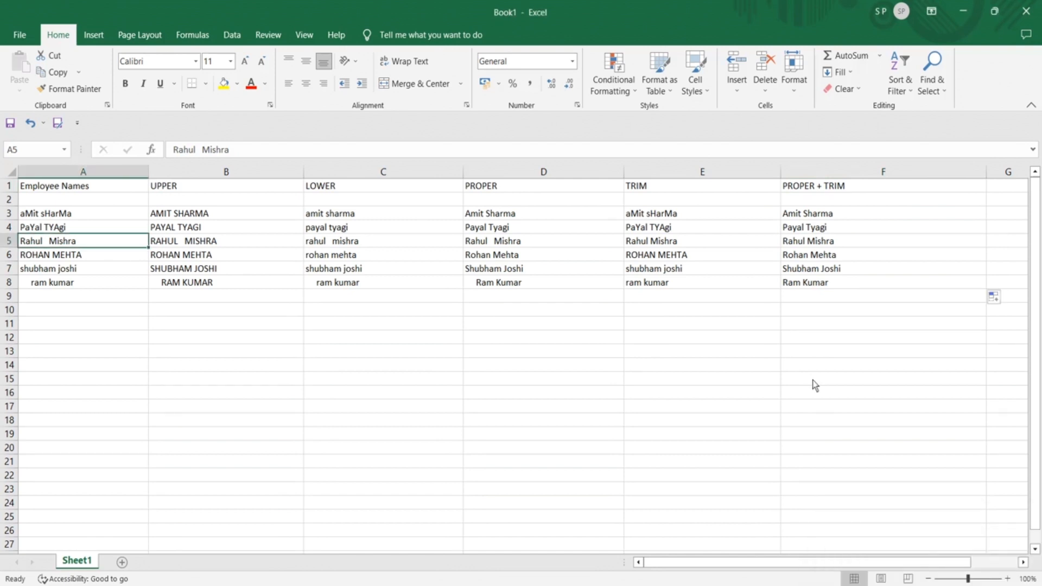
# - Replace PROPER with UPPER in the F3 formula so it reads =UPPER(TRIM(A3))
pyautogui.click(806, 217)
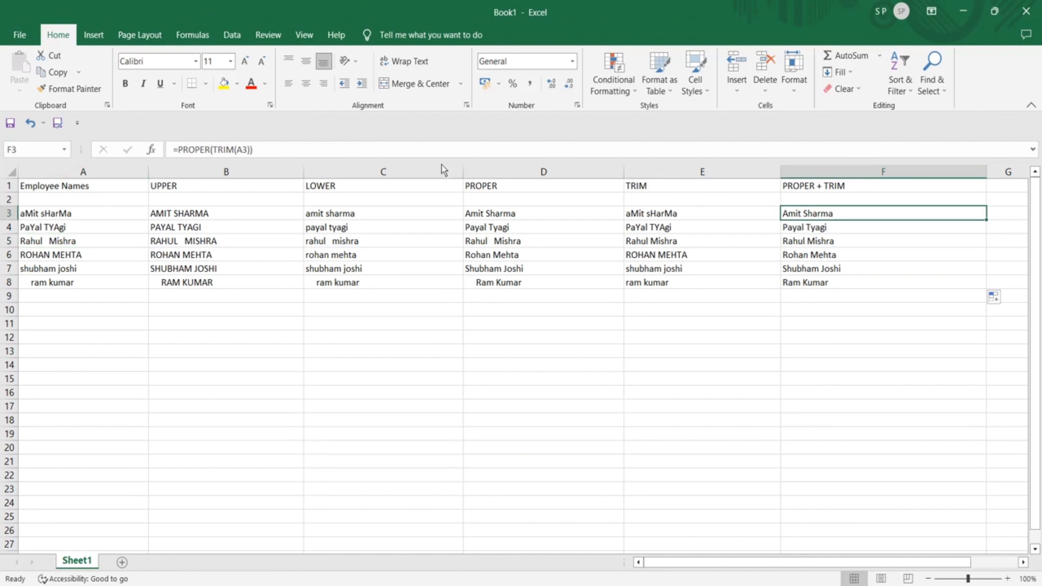
pyautogui.click(210, 150)
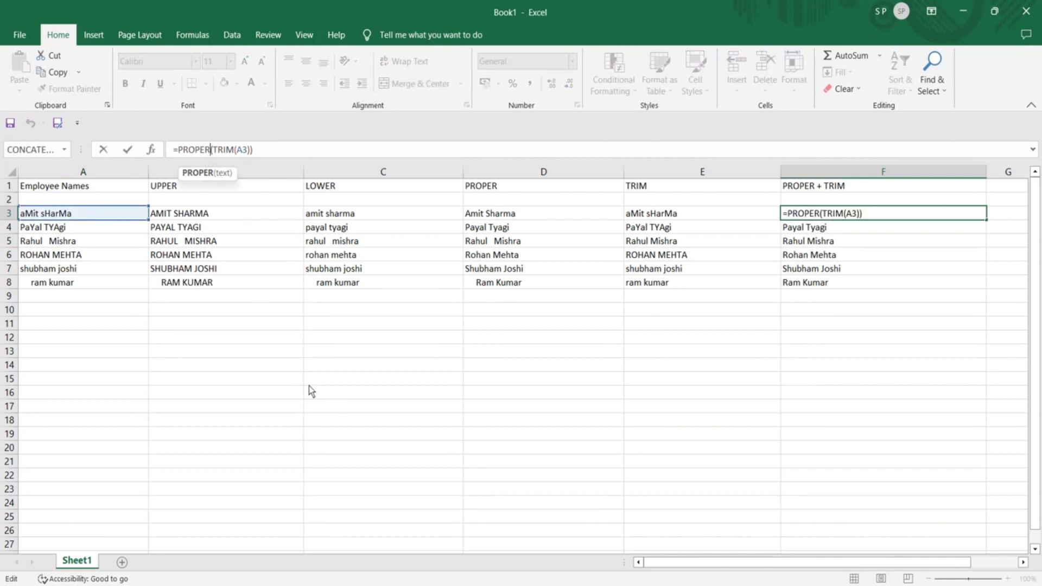
pyautogui.press('BackSpace')
pyautogui.press('BackSpace')
pyautogui.press('BackSpace')
pyautogui.press('BackSpace')
pyautogui.press('BackSpace')
pyautogui.press('BackSpace')
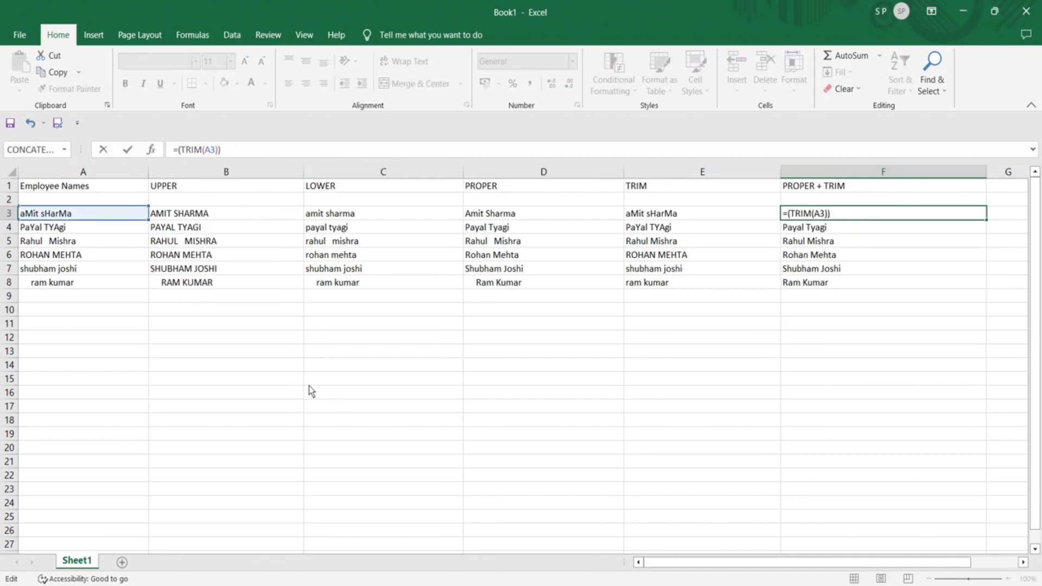
pyautogui.write('UPPER')
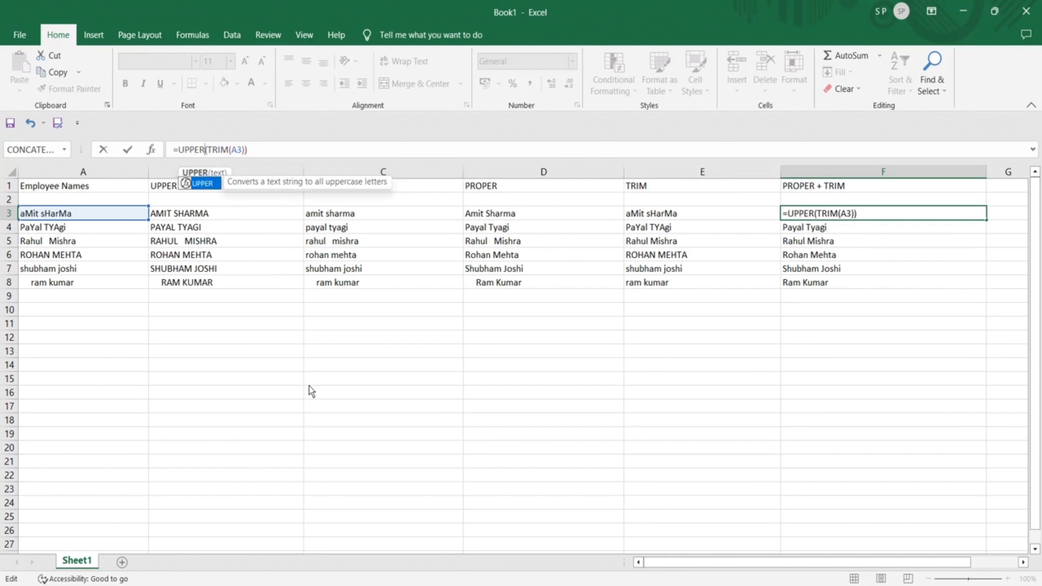
pyautogui.press('Return')
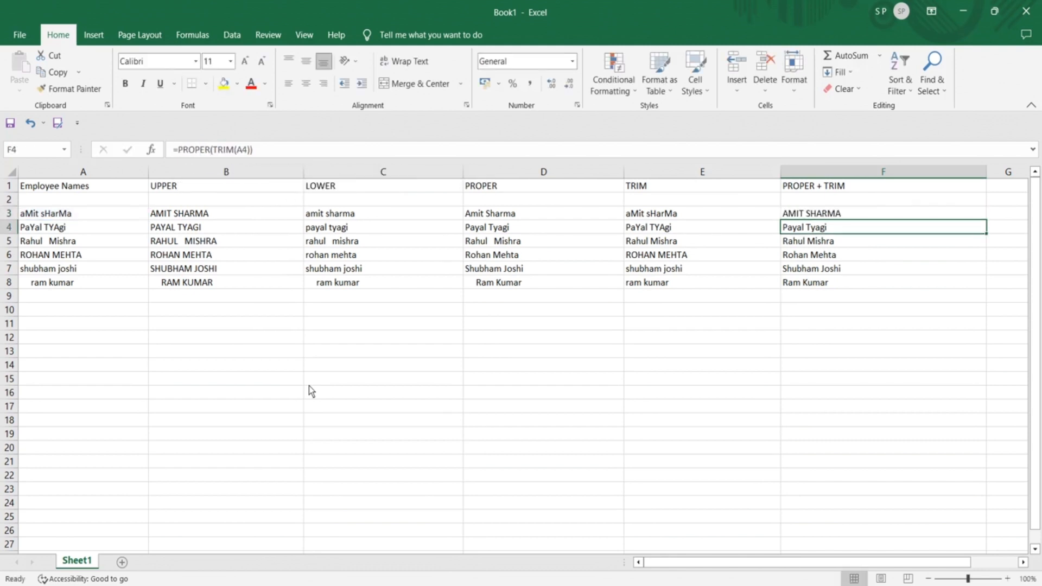
# - Replace TRIM with LOWER in the F3 formula so it reads =UPPER(LOWER(A3))
pyautogui.click(809, 216)
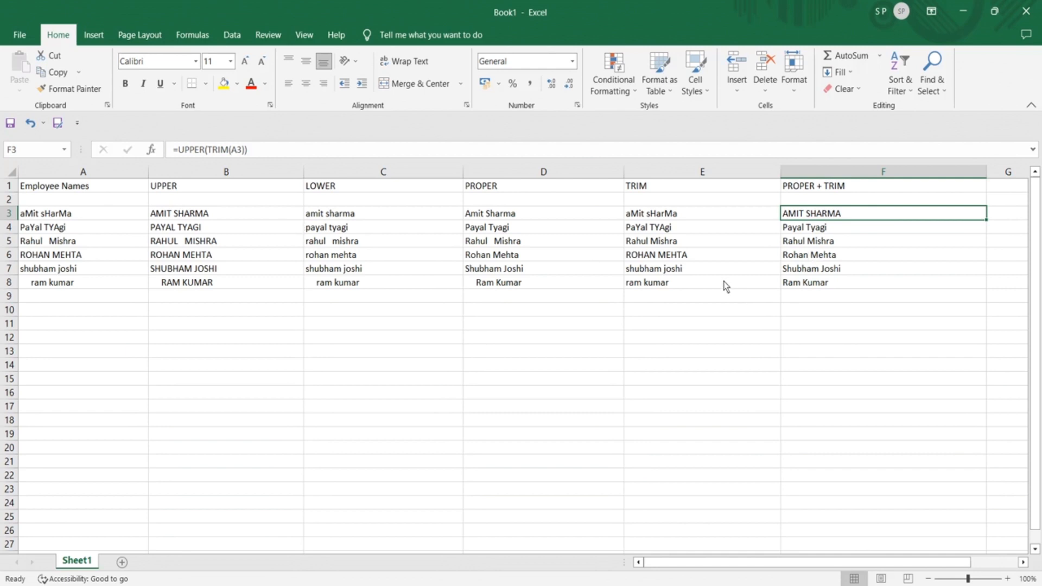
pyautogui.click(208, 149)
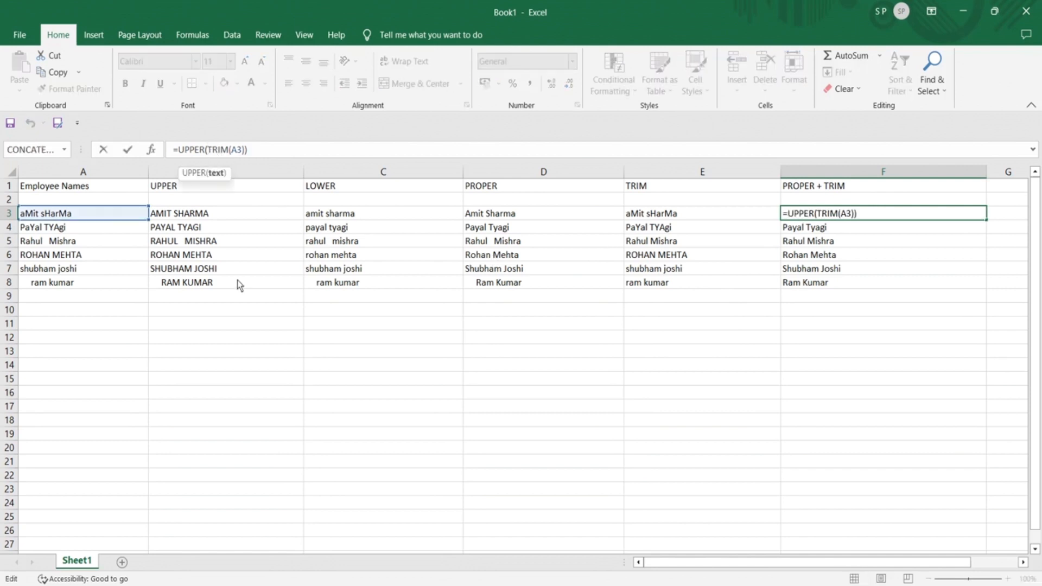
pyautogui.press('Delete')
pyautogui.press('Delete')
pyautogui.press('Delete')
pyautogui.press('Delete')
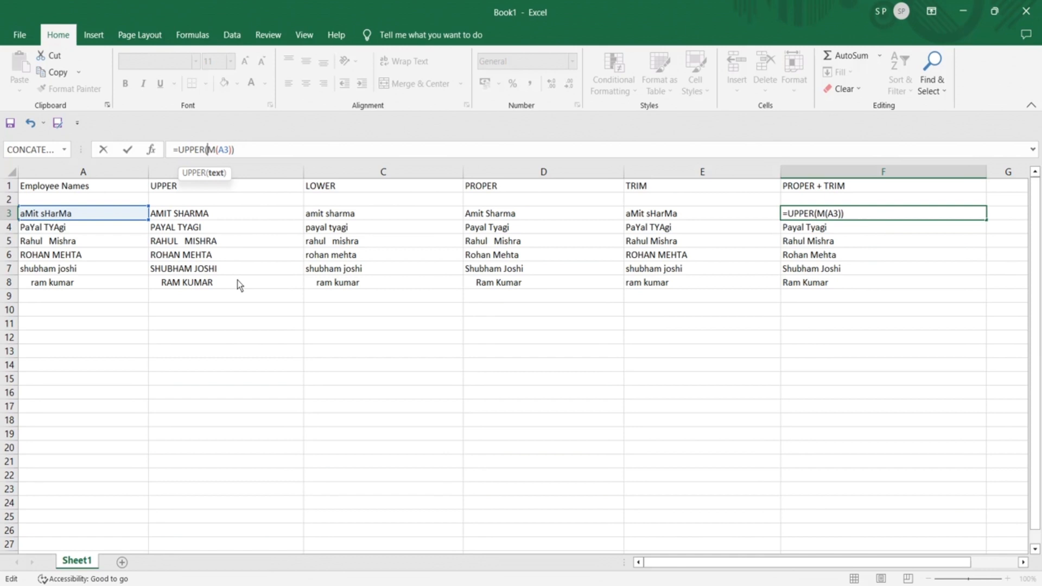
pyautogui.write('LOW')
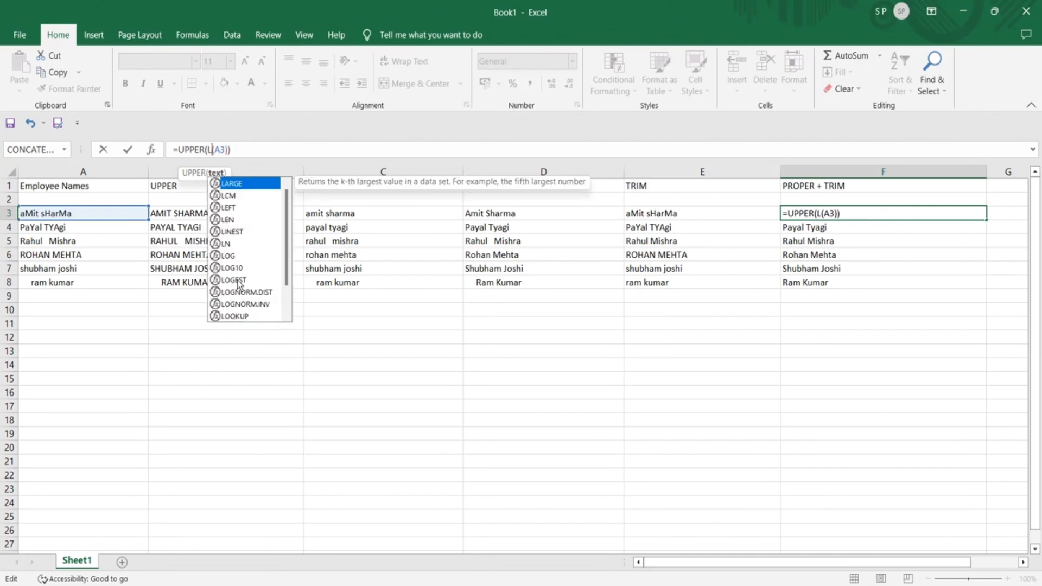
pyautogui.write('ER')
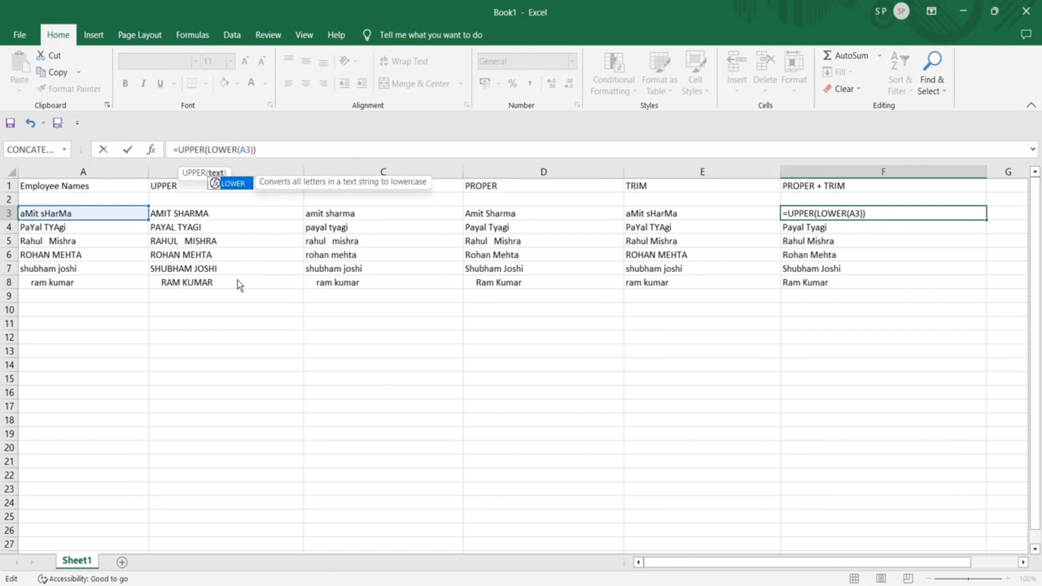
pyautogui.press('Return')
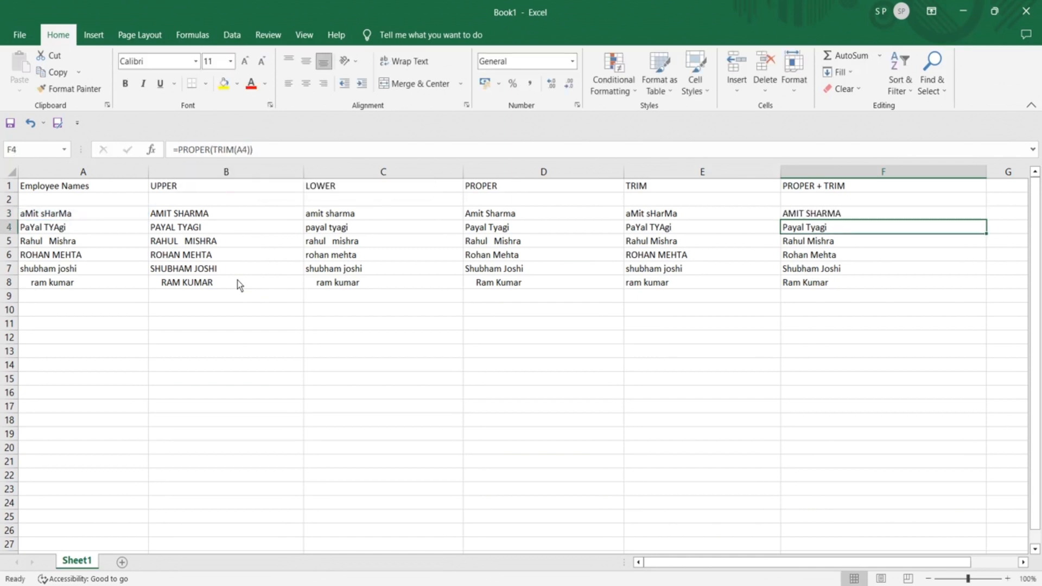
# - Examine the F3 formula's nesting order from the A3 reference through the inner LOWER to the outer UPPER function
pyautogui.click(810, 217)
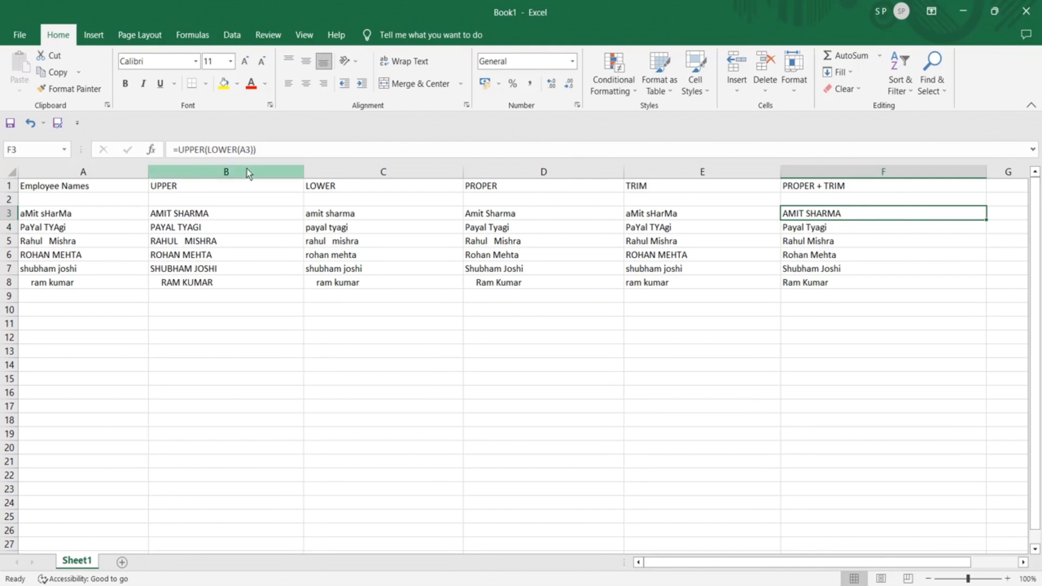
pyautogui.doubleClick(247, 151)
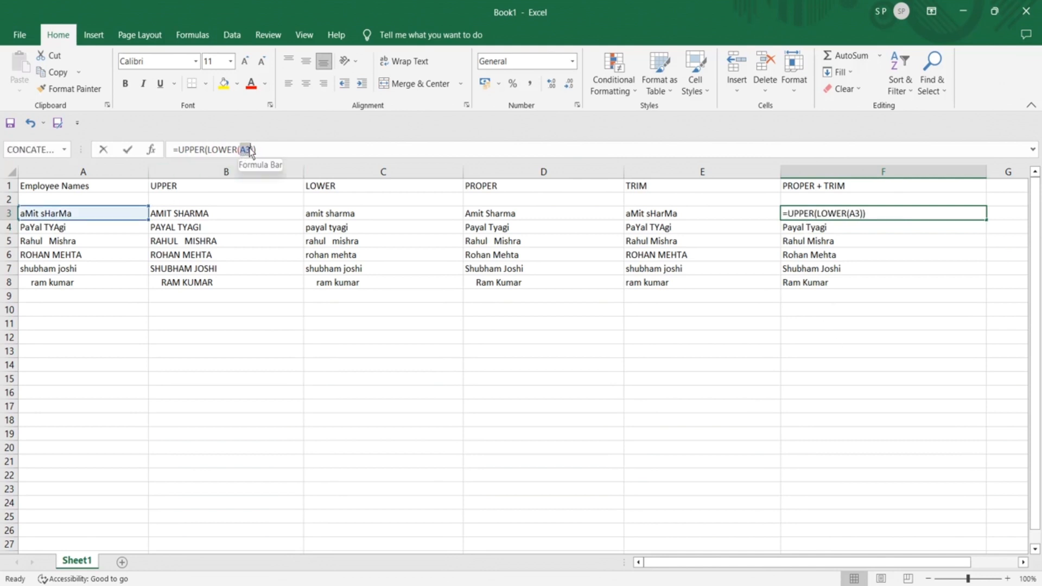
pyautogui.click(214, 151)
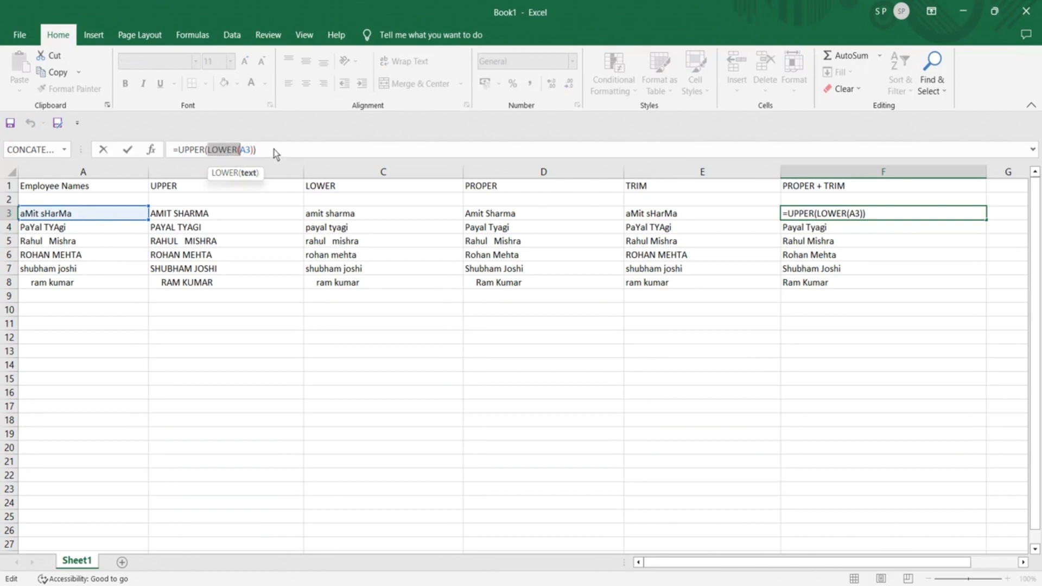
pyautogui.moveTo(178, 151); pyautogui.dragTo(212, 151)
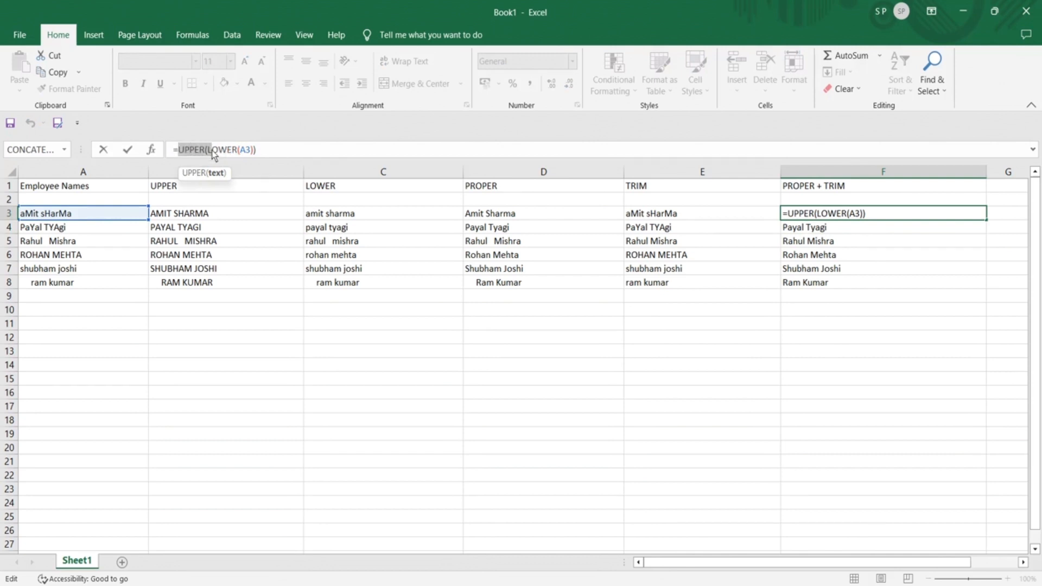
pyautogui.click(268, 151)
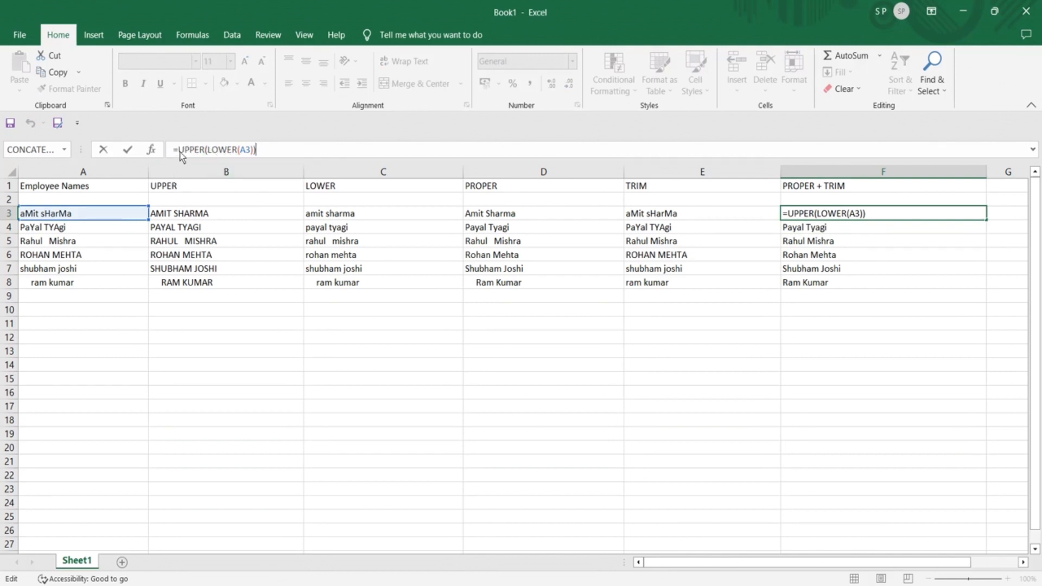
pyautogui.doubleClick(245, 151)
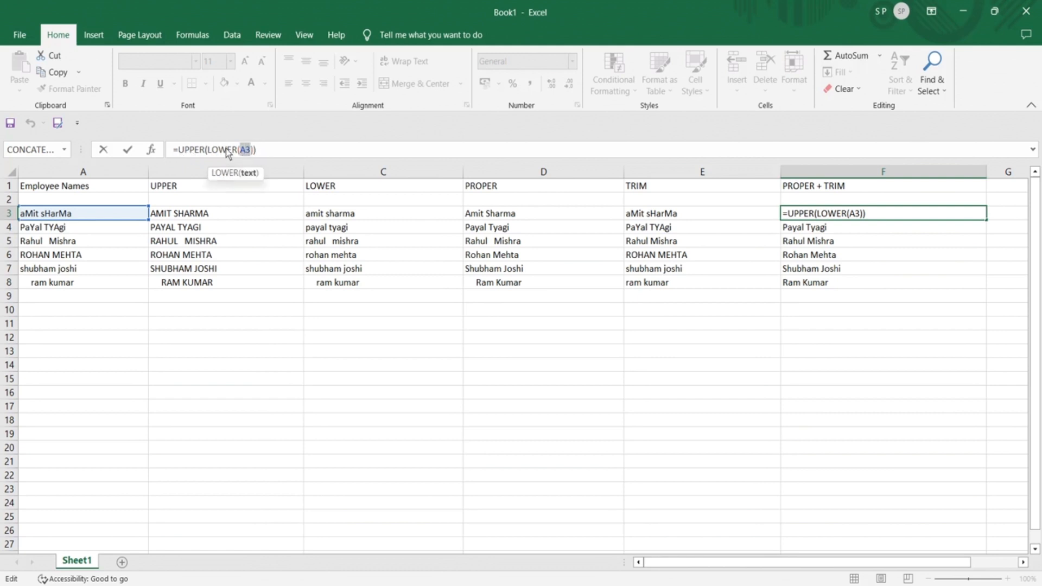
pyautogui.moveTo(206, 154); pyautogui.dragTo(236, 153)
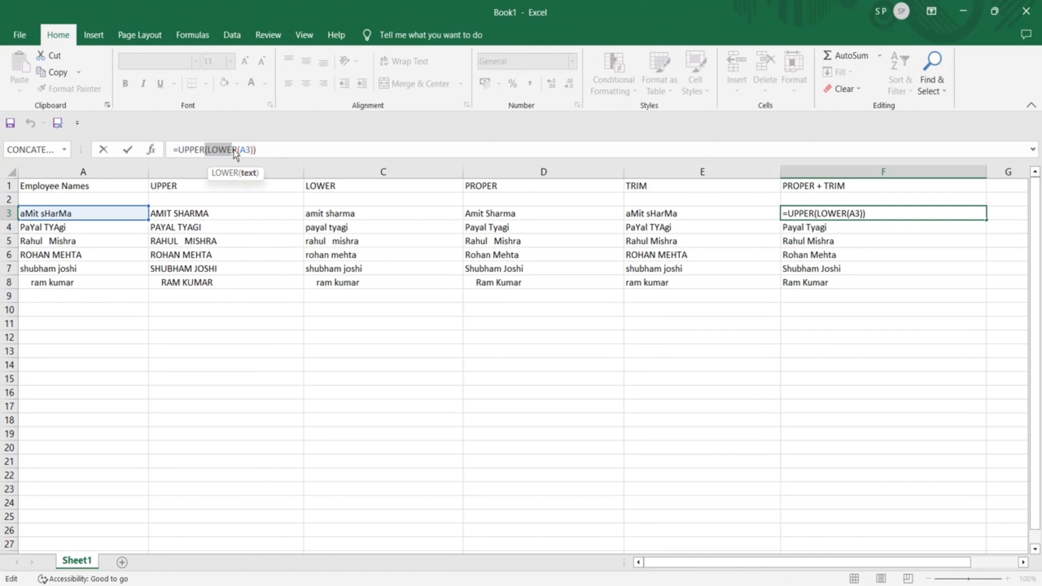
pyautogui.doubleClick(181, 152)
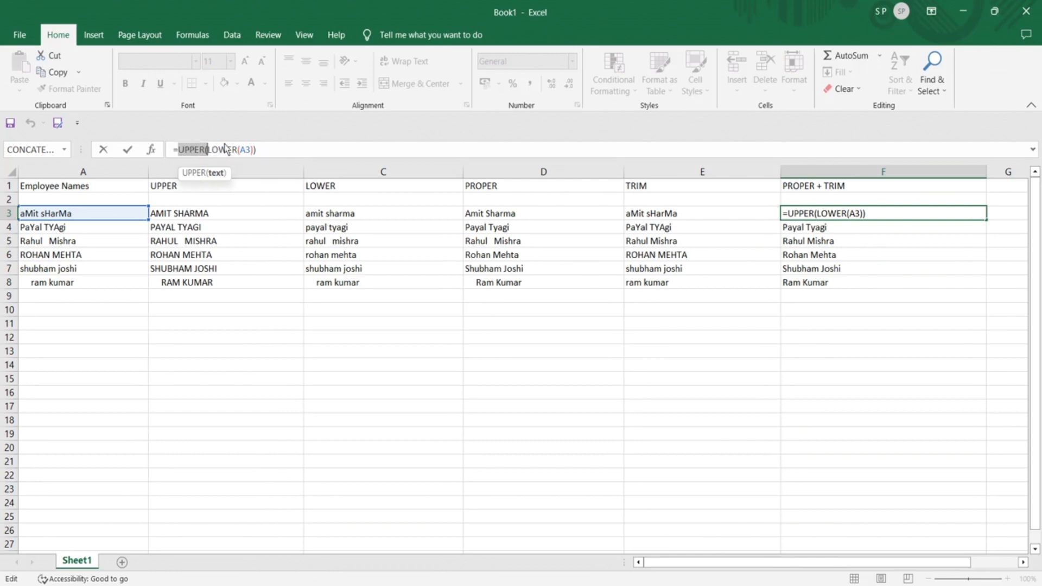
pyautogui.click(278, 153)
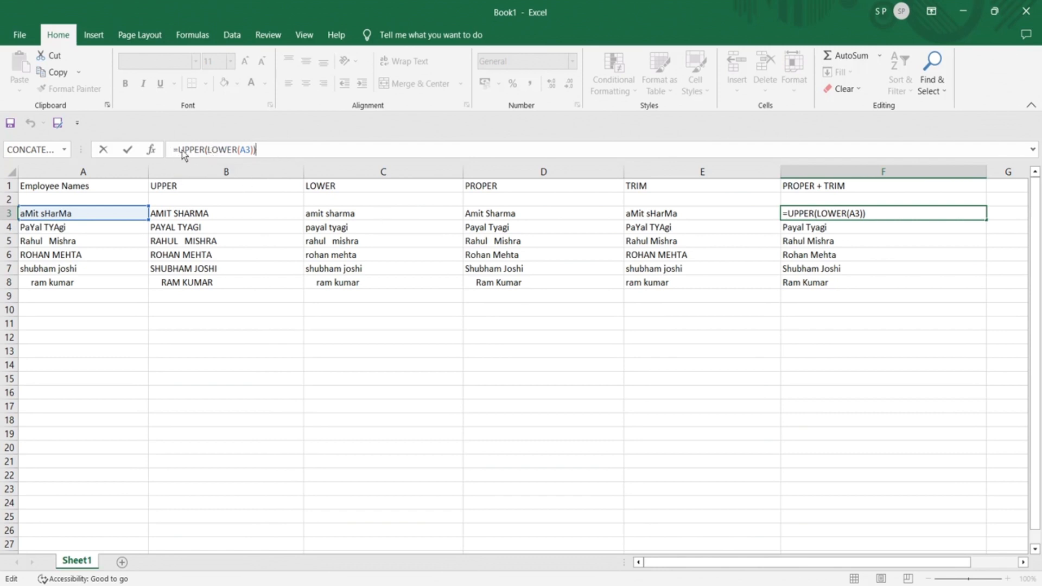
pyautogui.moveTo(178, 149); pyautogui.dragTo(205, 153)
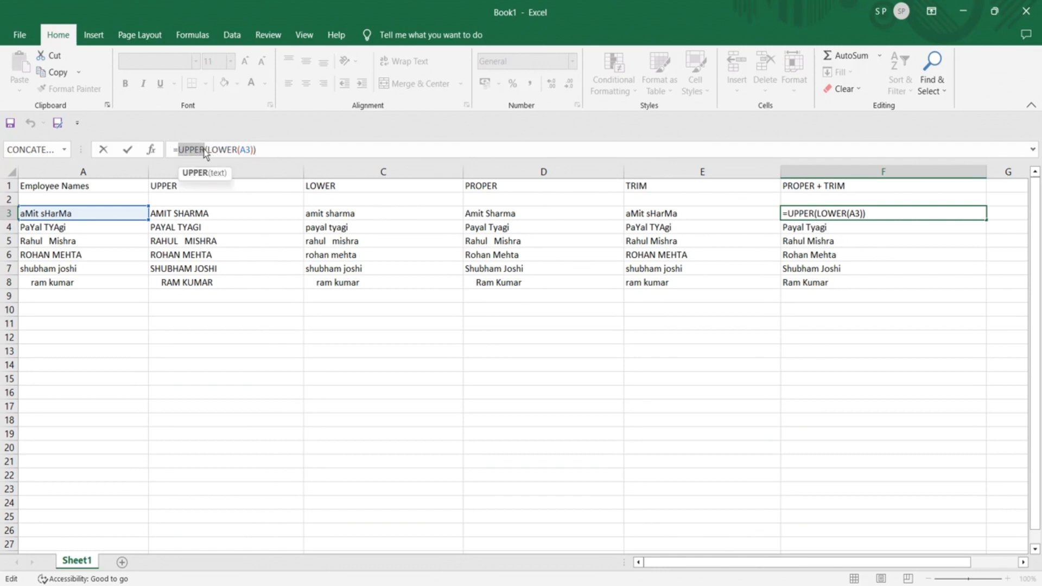
# - Replace the whole F3 formula with a PROPER function that wraps TRIM of A3
pyautogui.moveTo(263, 155); pyautogui.dragTo(206, 154)
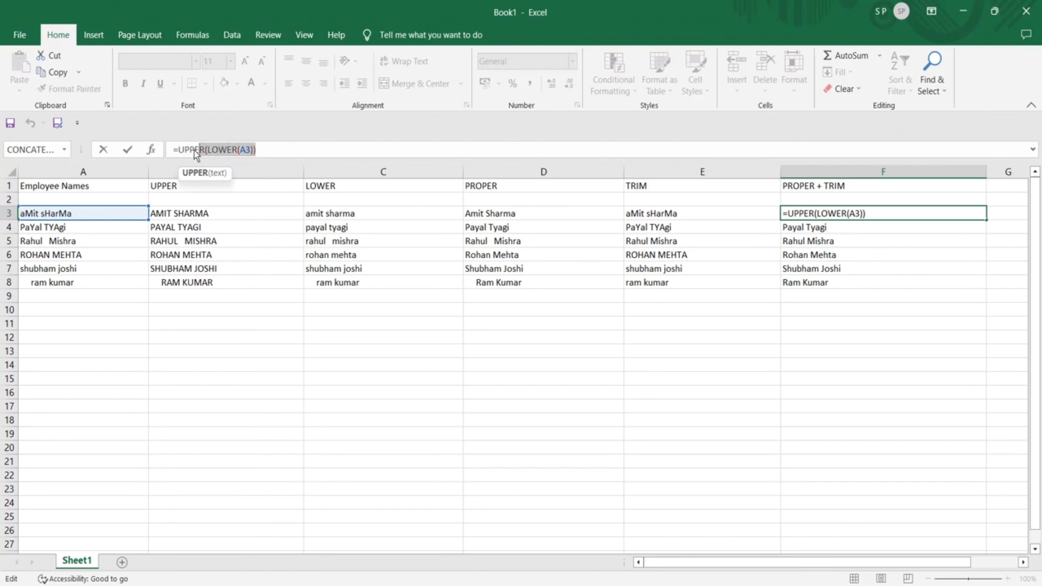
pyautogui.write('=')
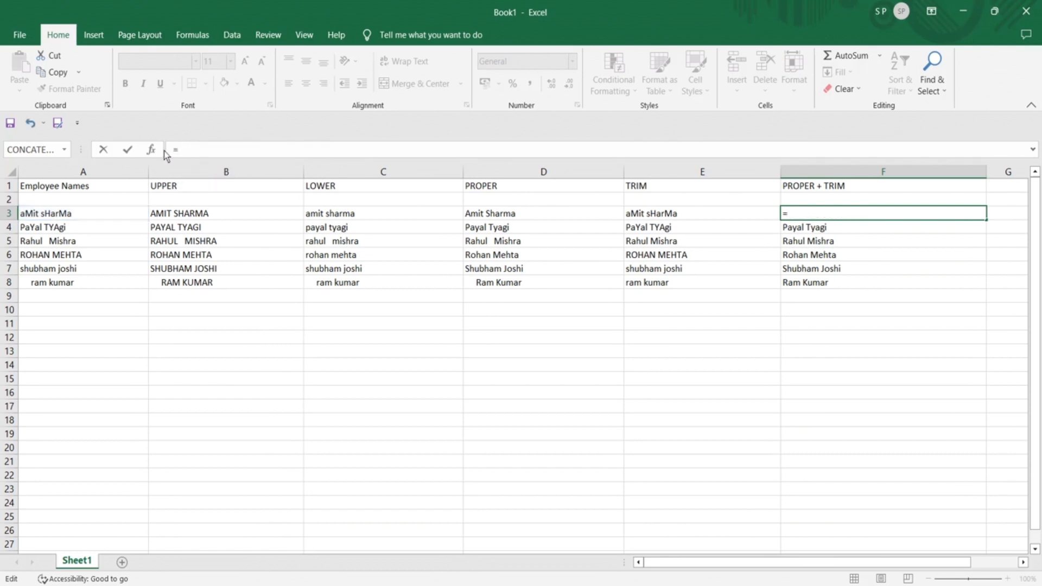
pyautogui.write('PROPER')
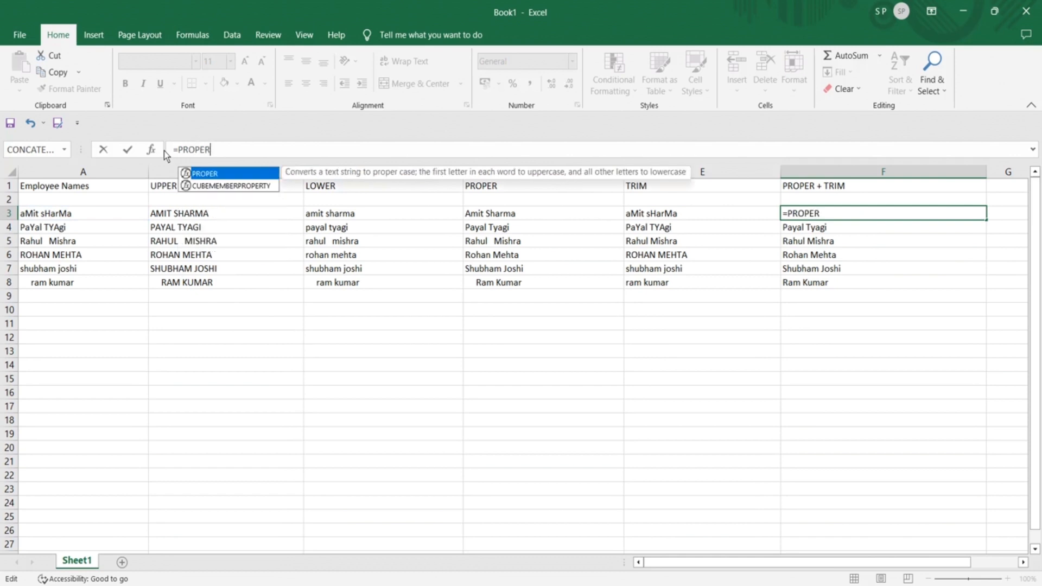
pyautogui.write('(T')
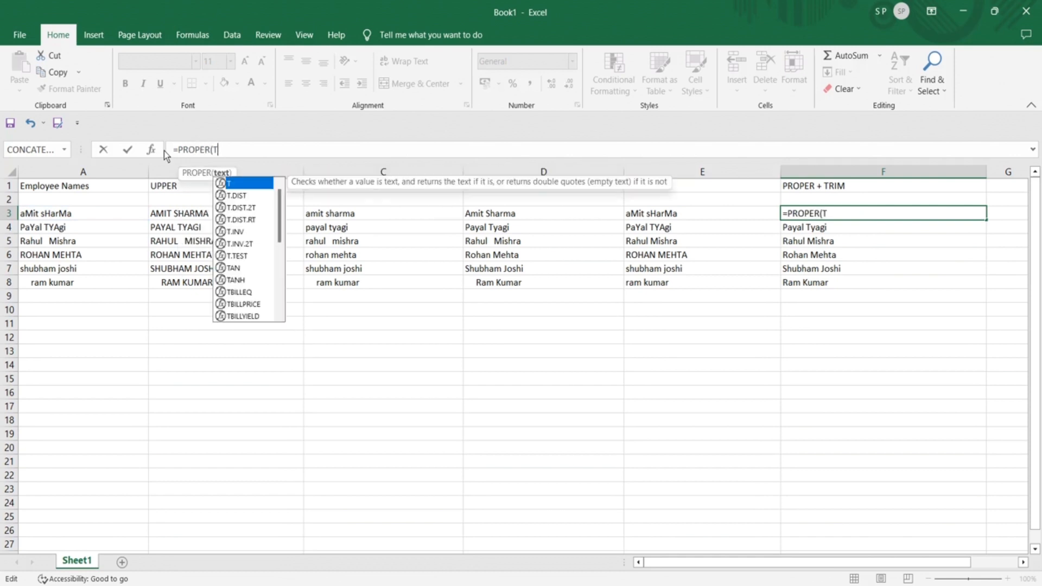
pyautogui.write('RIM(')
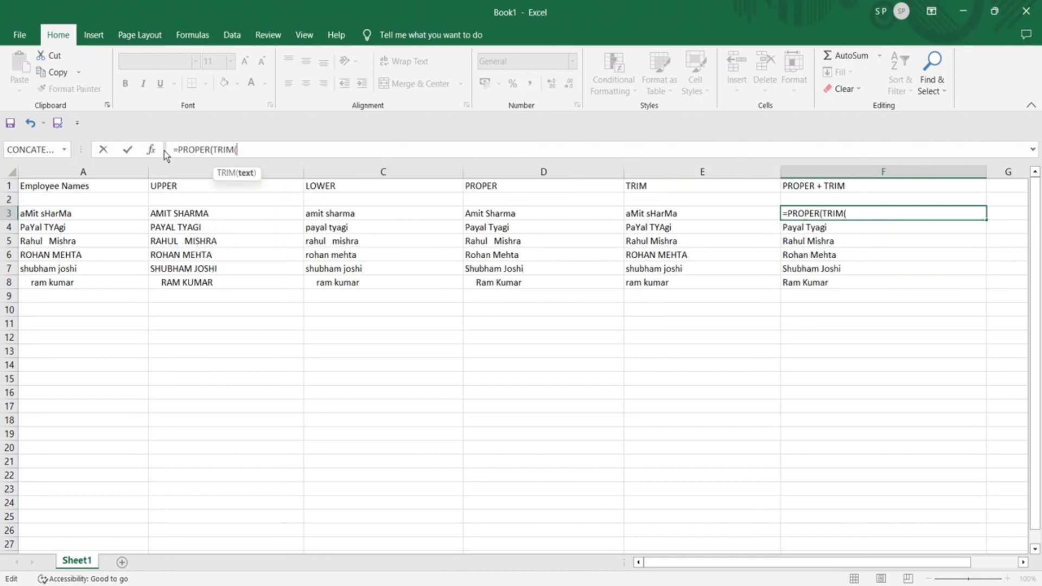
pyautogui.click(93, 216)
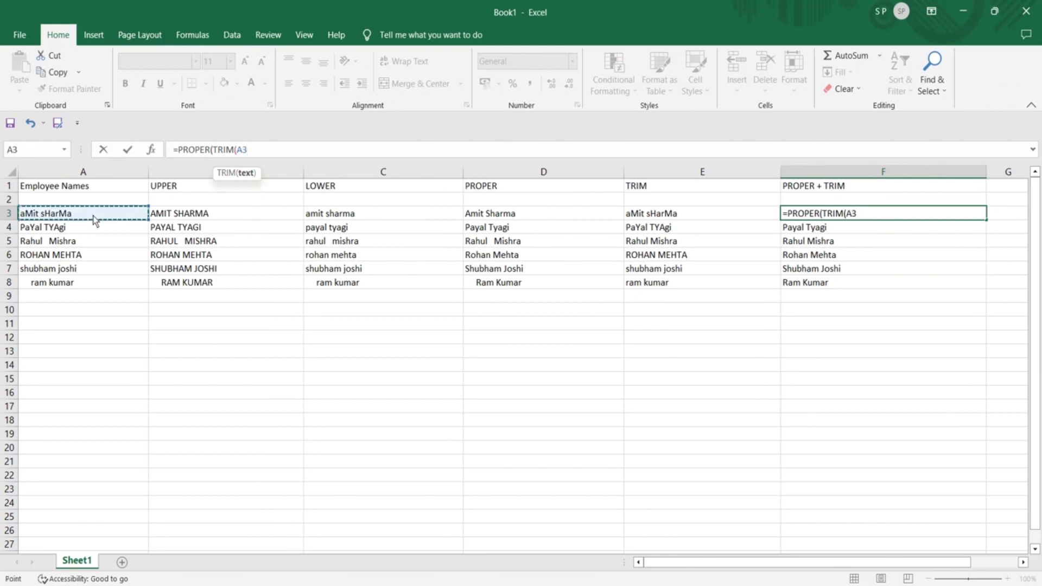
pyautogui.write(')')
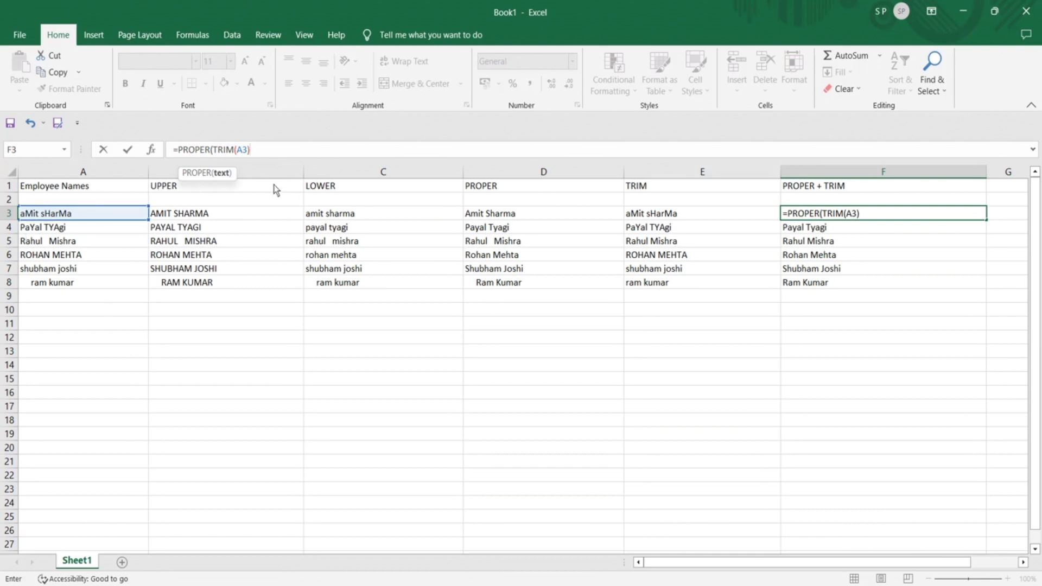
pyautogui.press('Return')
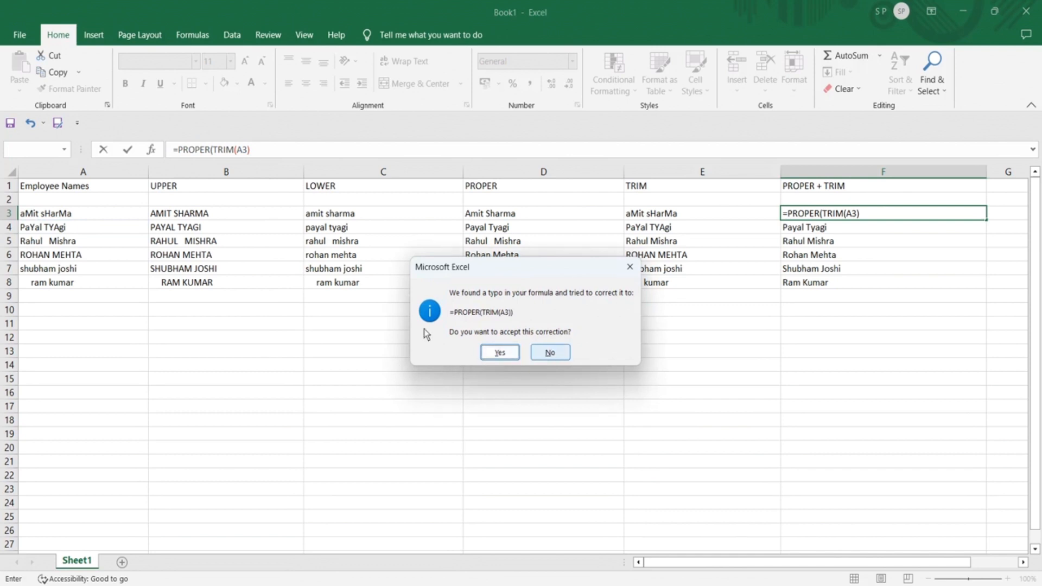
# - Decline the suggested formula correction and add the missing closing parenthesis so F3 reads =PROPER(TRIM(A3))
pyautogui.click(629, 267)
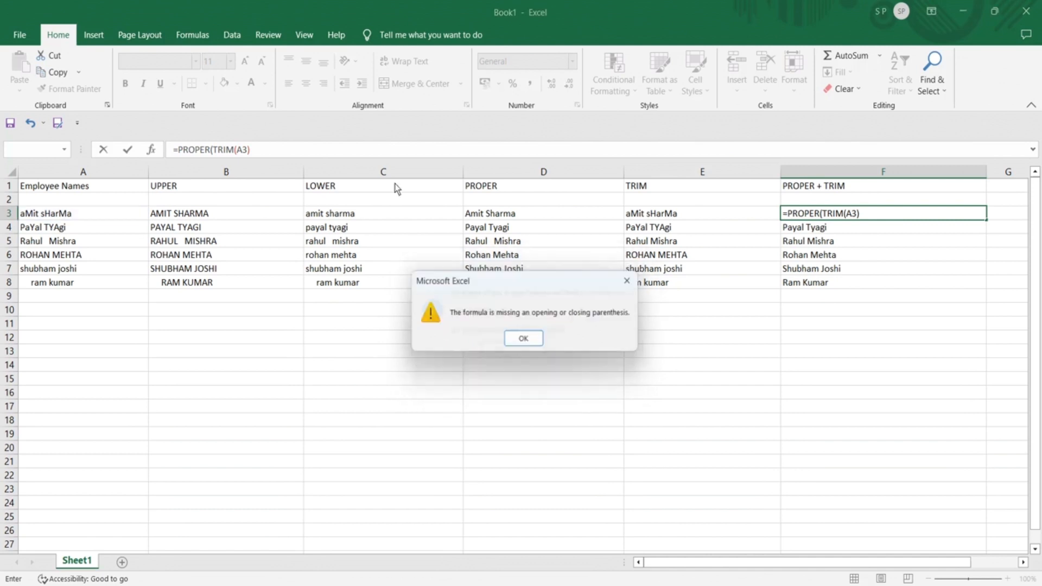
pyautogui.click(525, 340)
pyautogui.click(256, 153)
pyautogui.write(')')
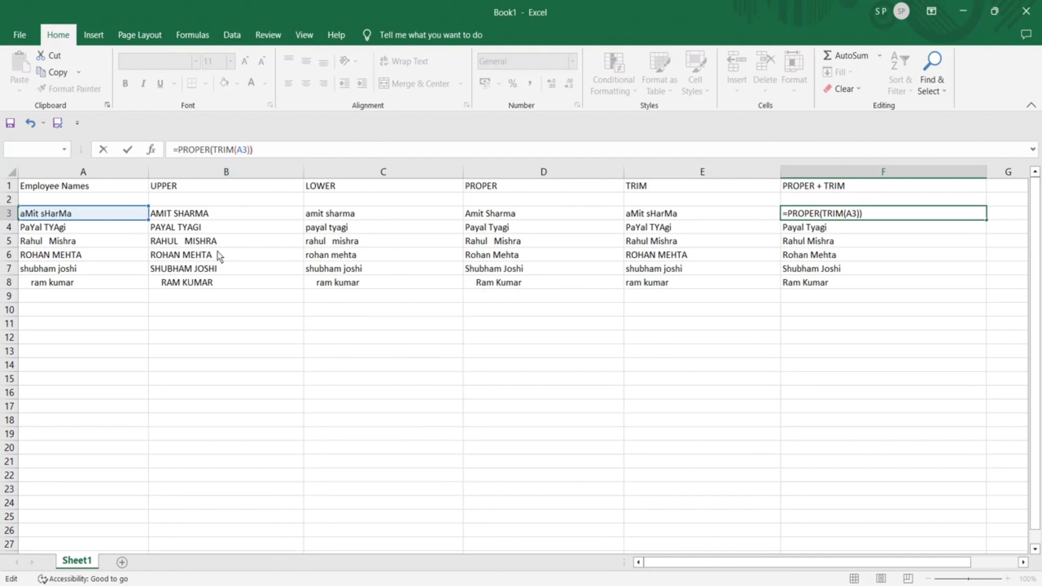
pyautogui.press('Return')
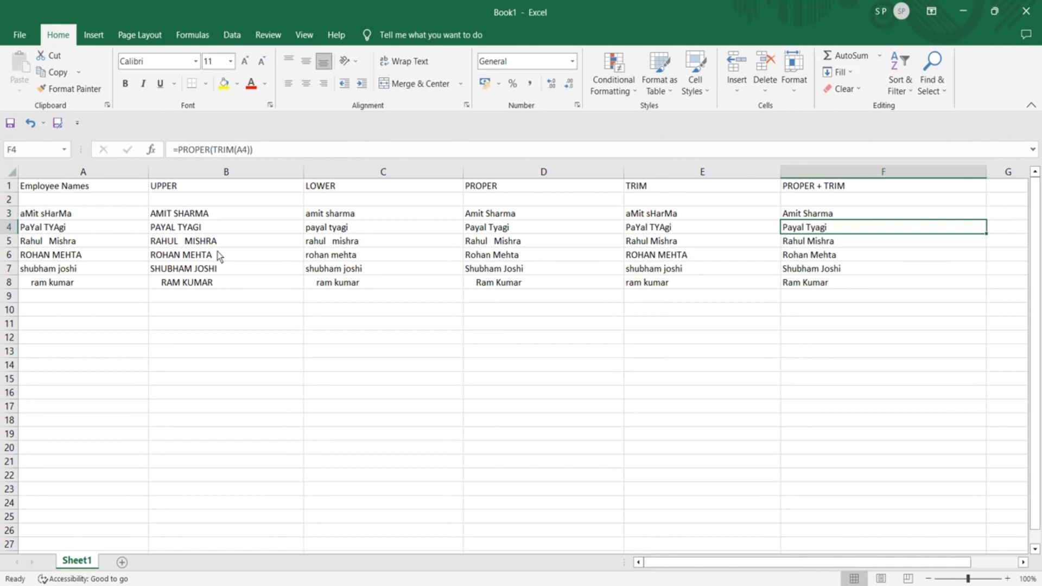
pyautogui.click(823, 216)
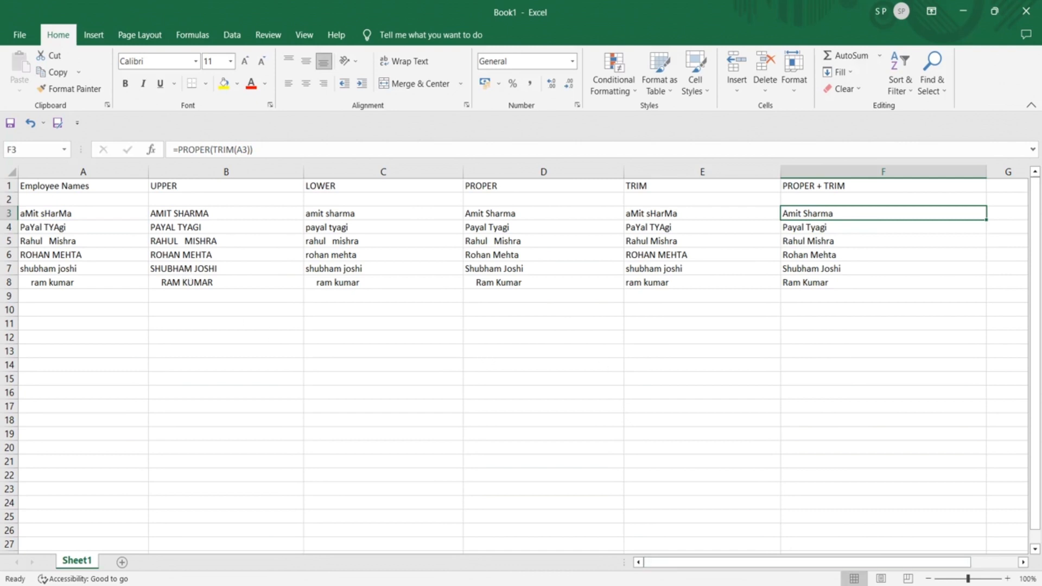
pyautogui.click(868, 585)
pyautogui.click(855, 562)
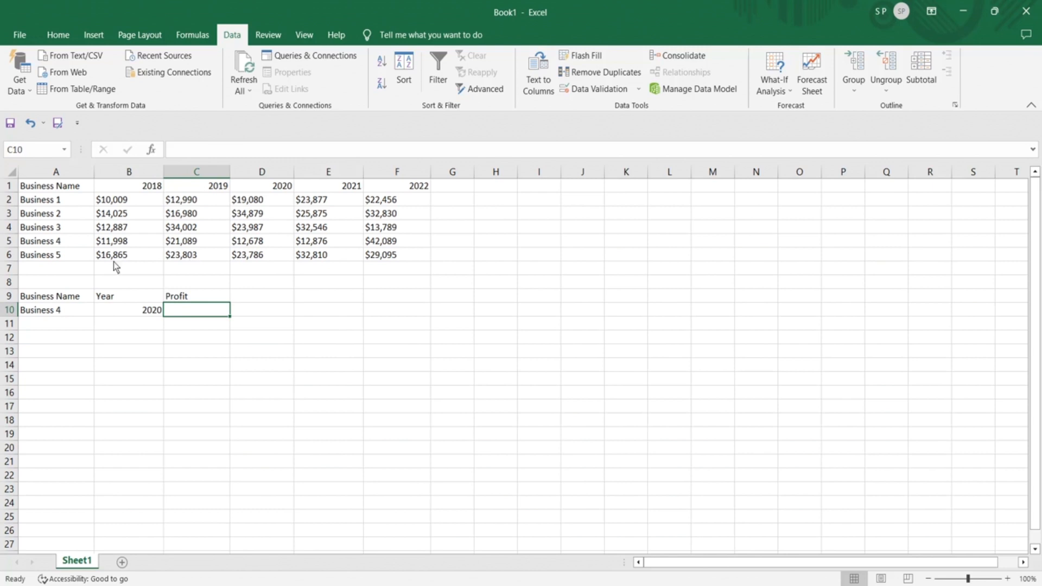
# - Examine the business names, the 2018 to 2022 year headings and the profit figures in the table A1:F6
pyautogui.moveTo(70, 188); pyautogui.dragTo(75, 253)
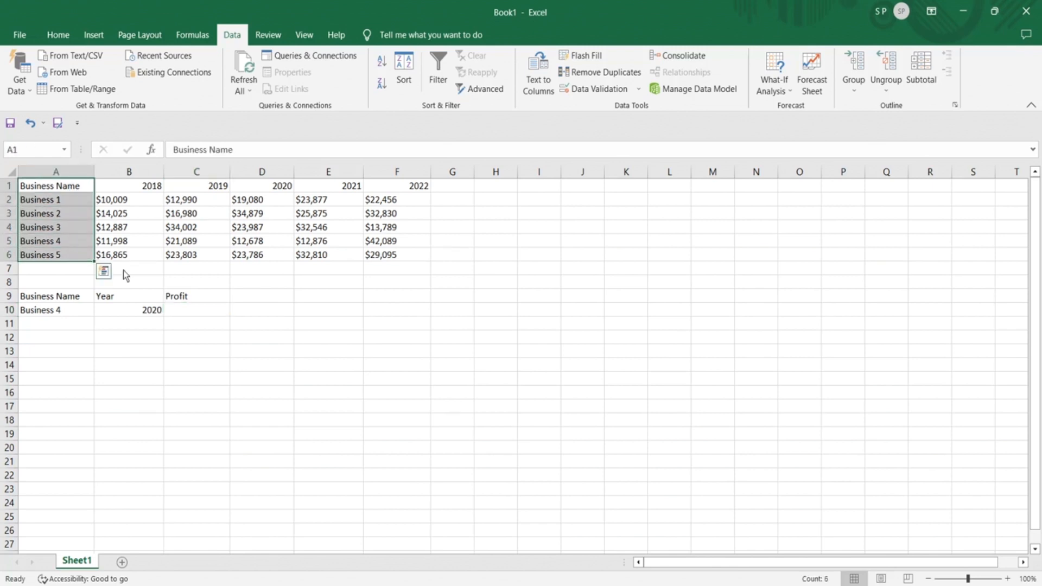
pyautogui.click(267, 436)
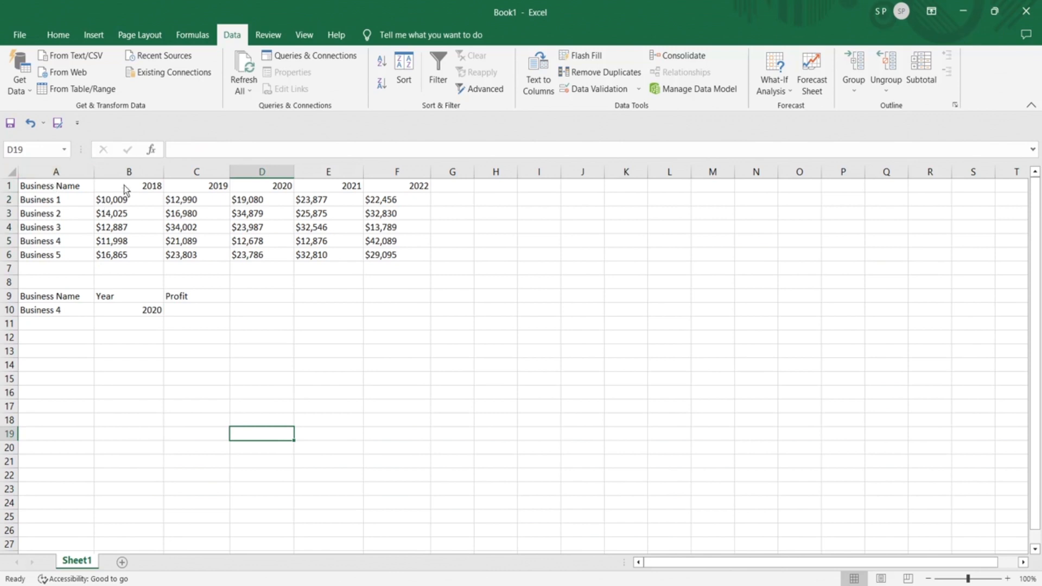
pyautogui.moveTo(125, 189); pyautogui.dragTo(411, 196)
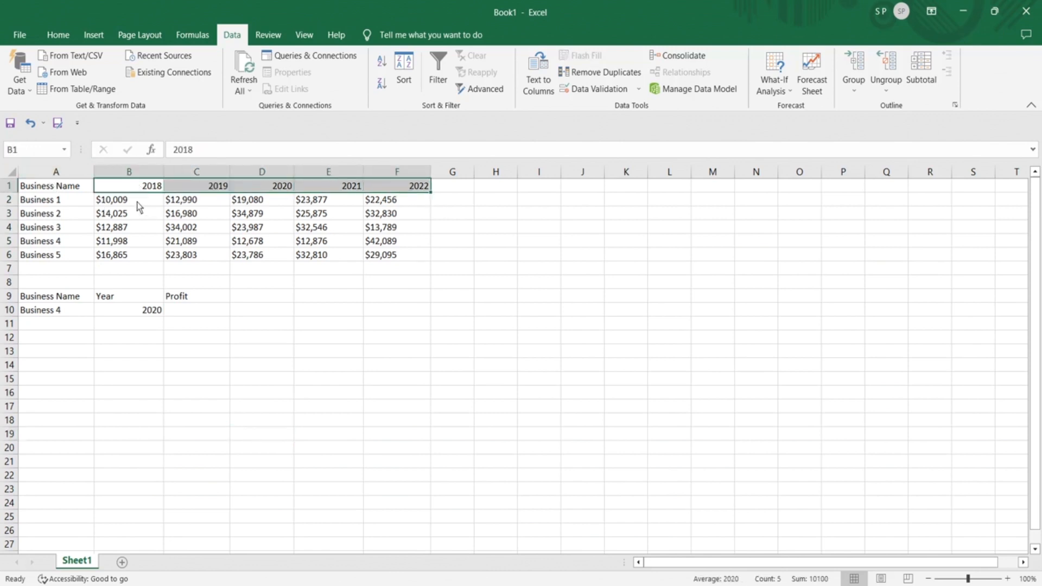
pyautogui.moveTo(137, 202); pyautogui.dragTo(135, 264)
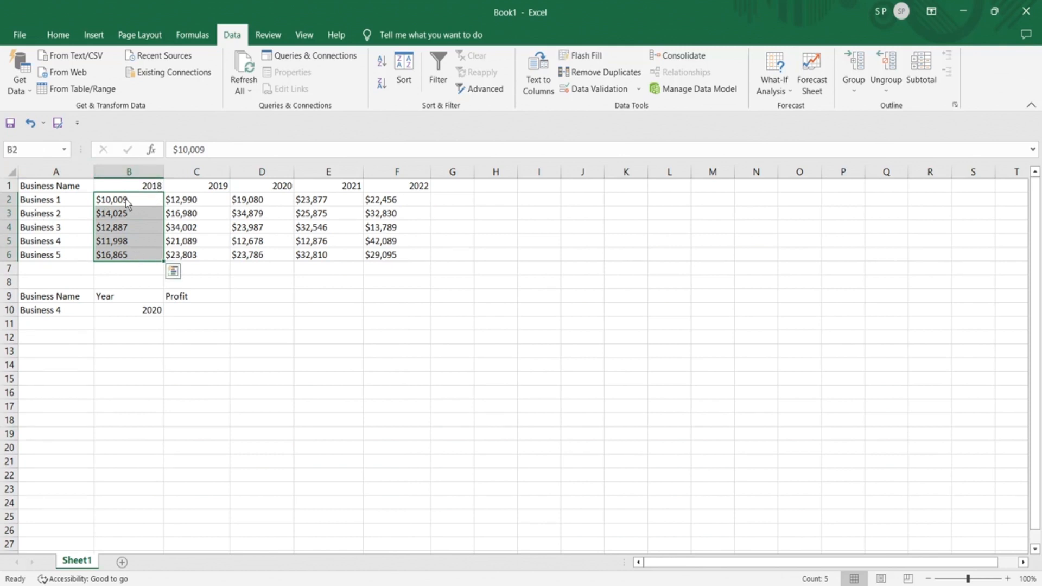
pyautogui.click(316, 382)
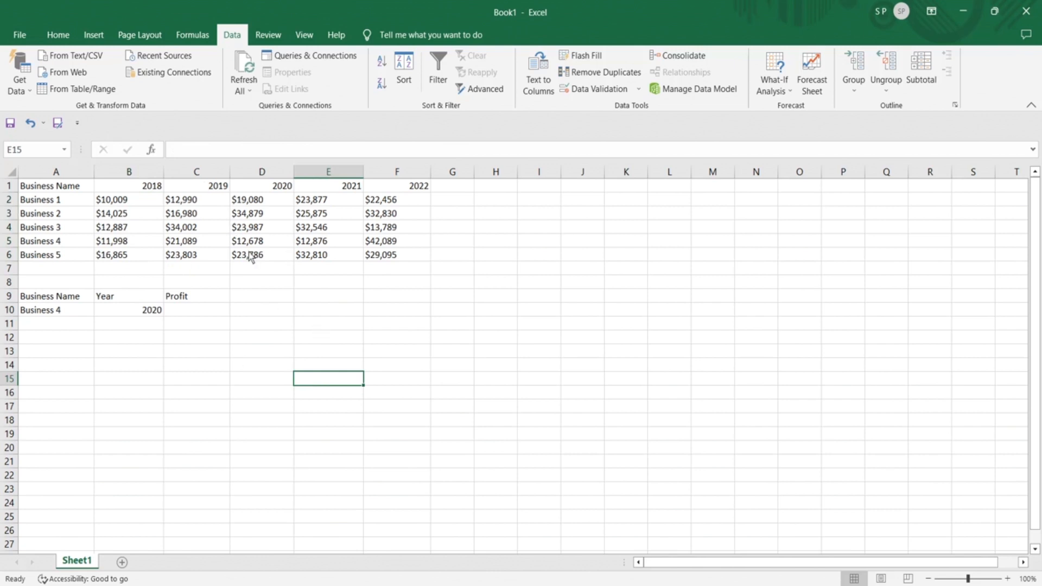
pyautogui.moveTo(35, 187); pyautogui.dragTo(390, 260)
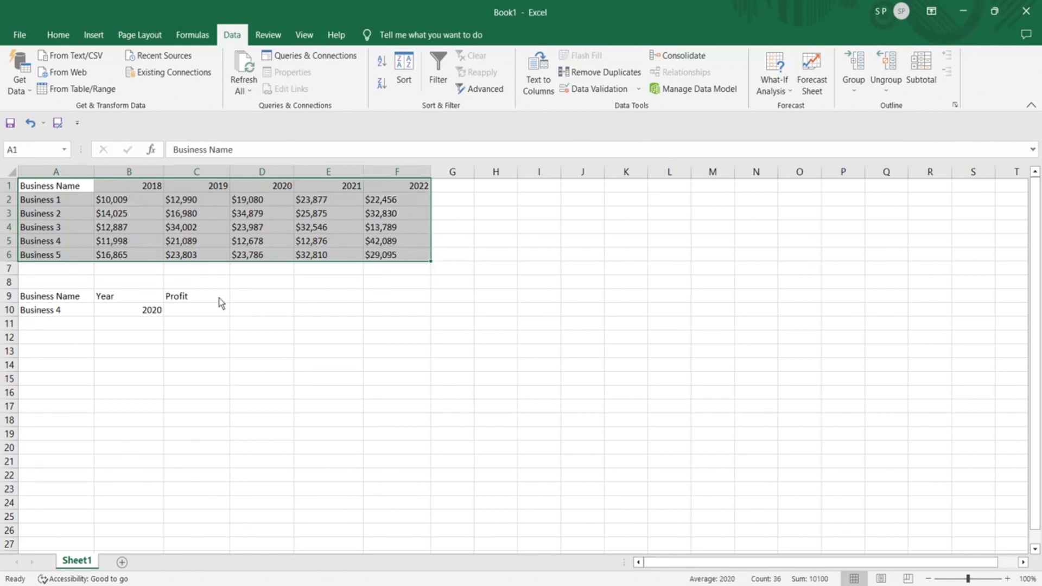
# - Examine the lookup criteria Business 4 and 2020 in row 10 against the table's business rows and year headings
pyautogui.click(204, 313)
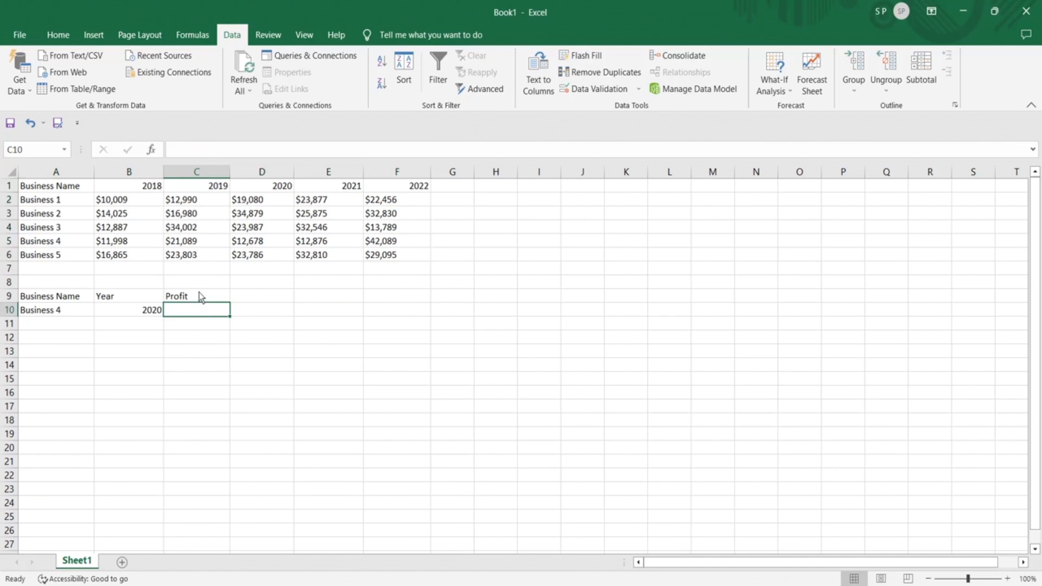
pyautogui.click(176, 231)
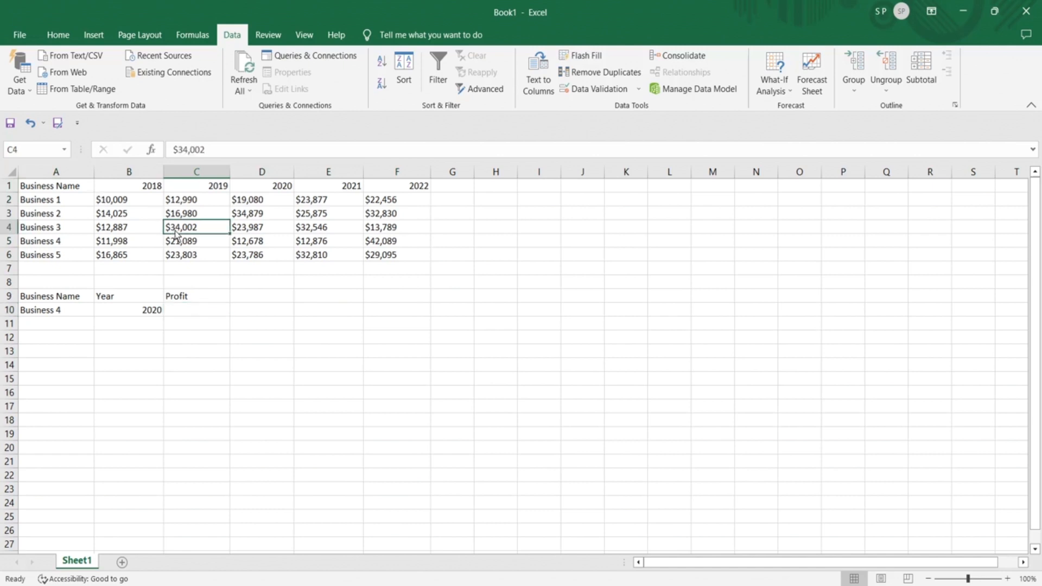
pyautogui.click(211, 188)
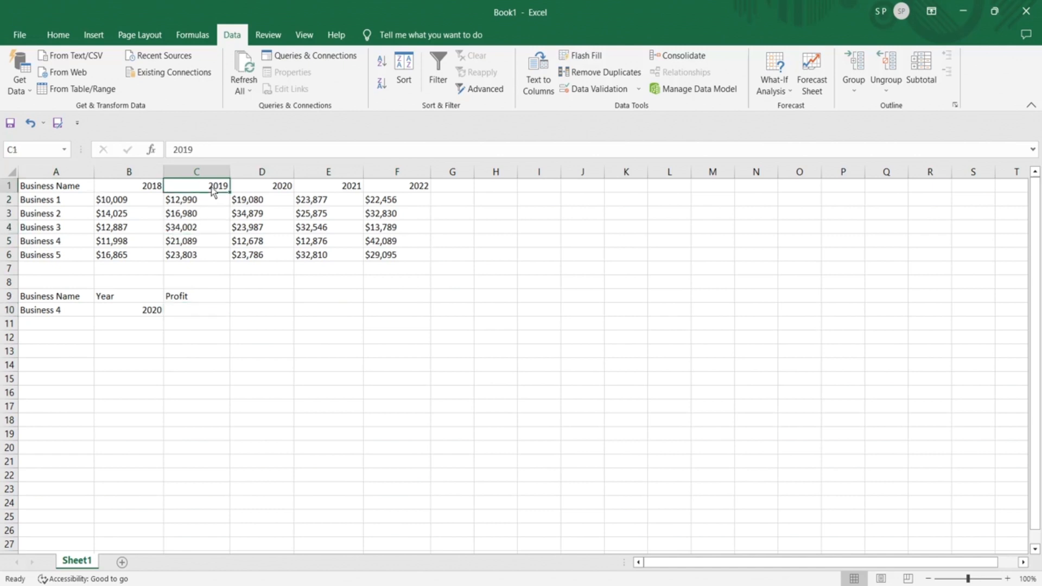
pyautogui.click(61, 244)
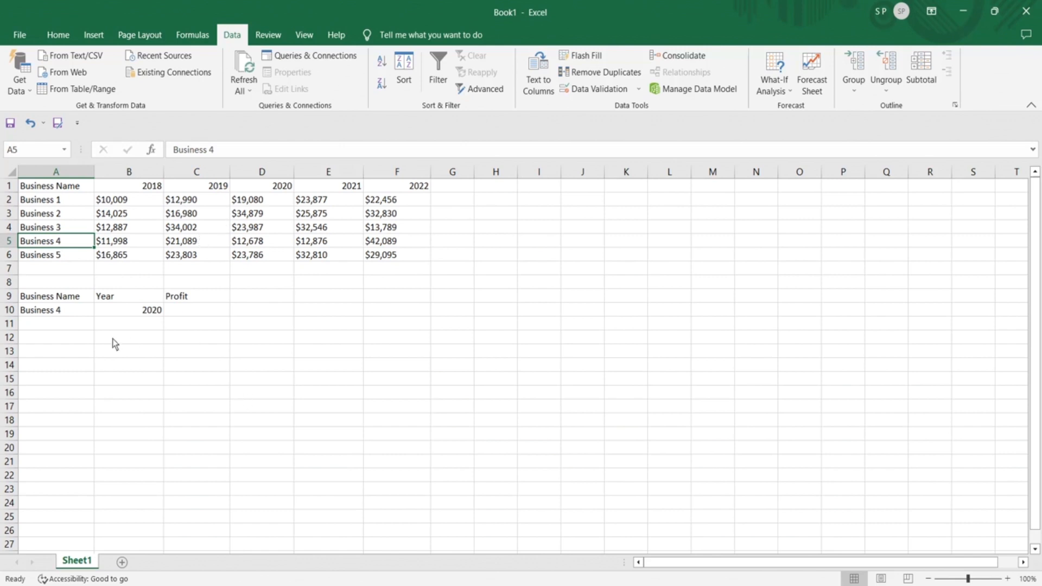
pyautogui.click(59, 315)
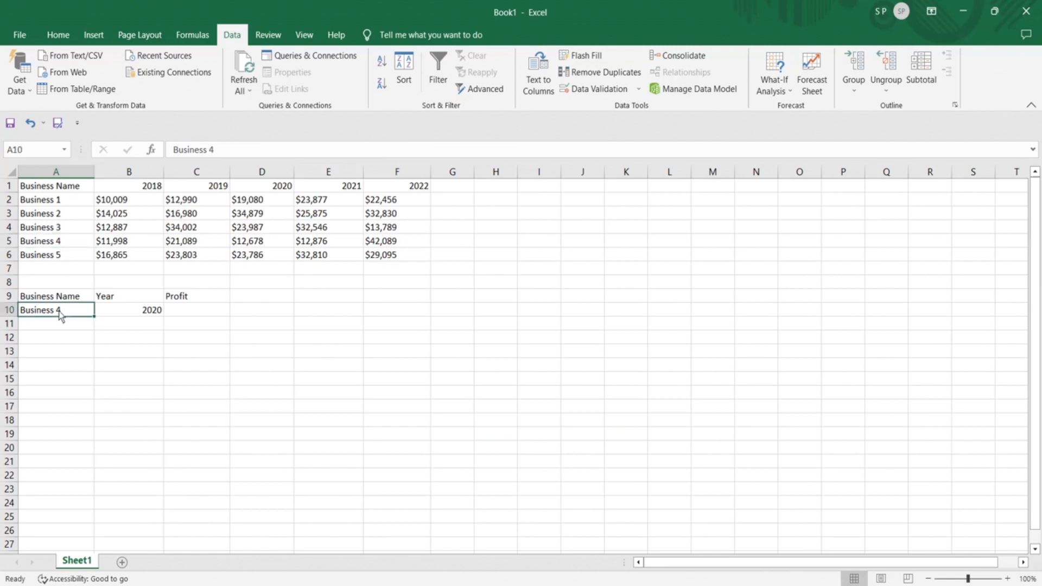
pyautogui.click(123, 315)
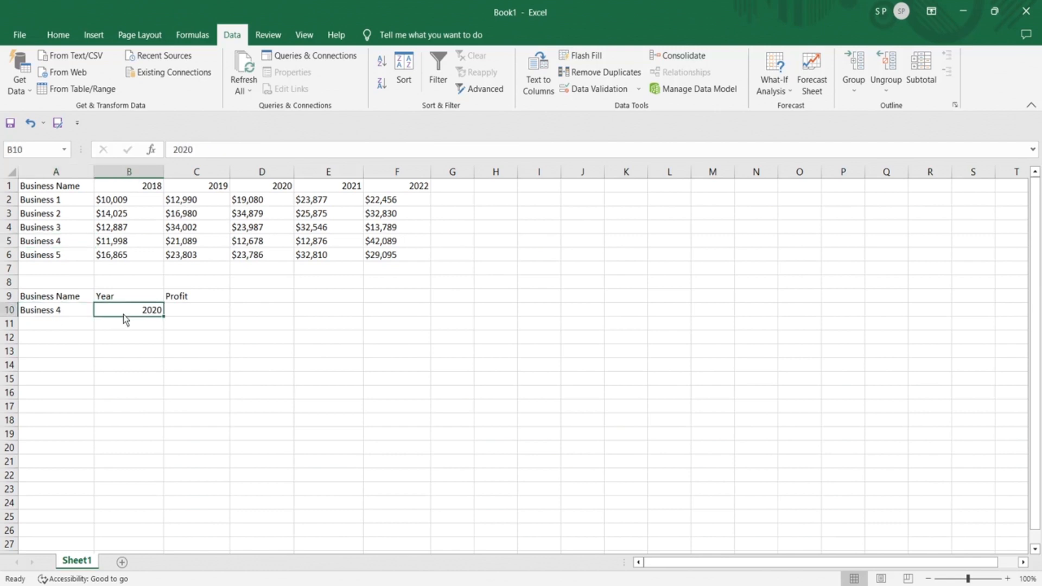
# - Enter =VLOOKUP(A10,A1:F6,4,FALSE) in C10 to return the 2020 profit of Business 4
pyautogui.click(180, 313)
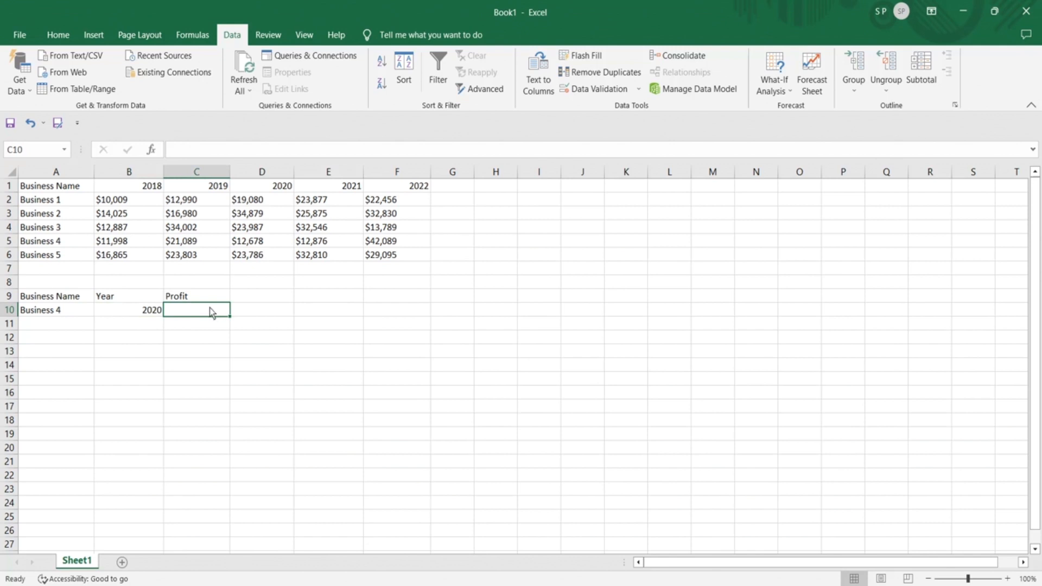
pyautogui.write('=V')
pyautogui.write('LOOK')
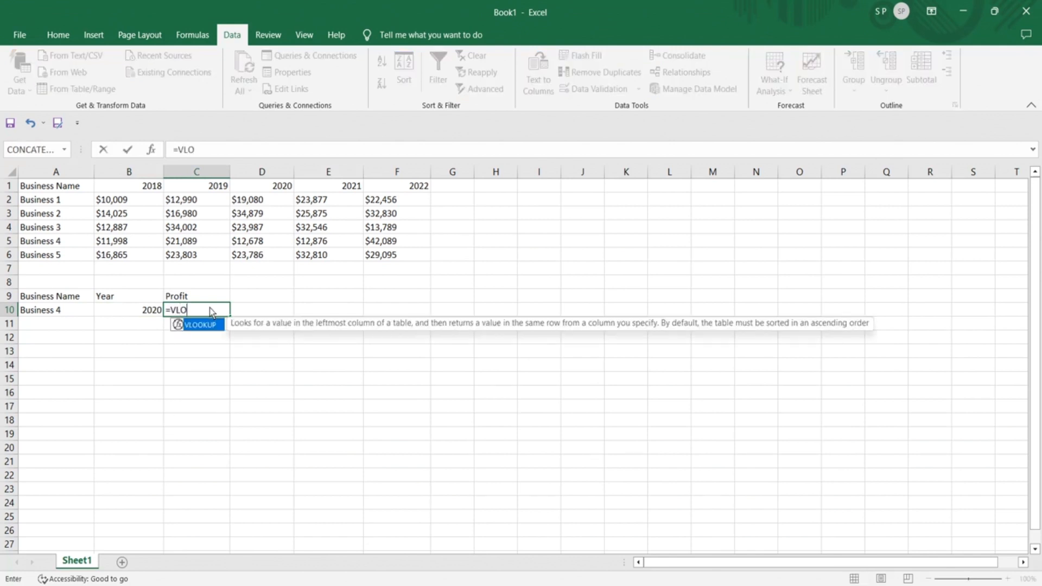
pyautogui.press('Tab')
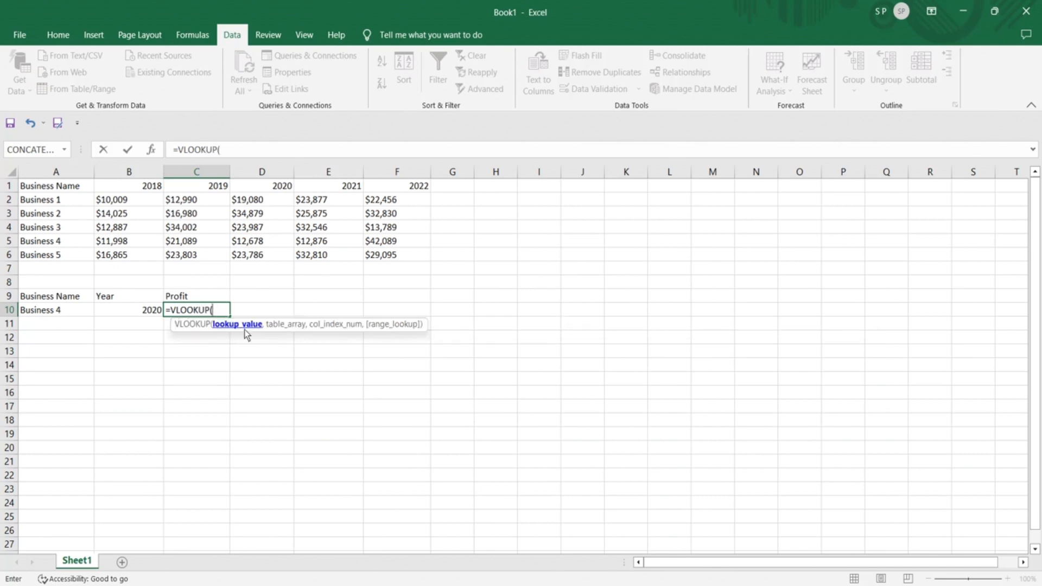
pyautogui.click(66, 310)
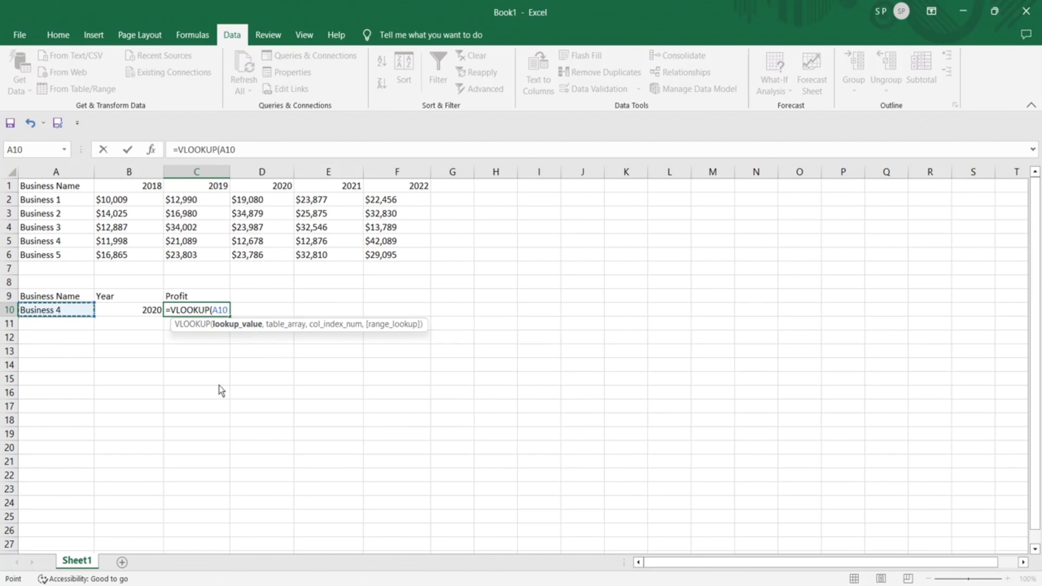
pyautogui.write(',')
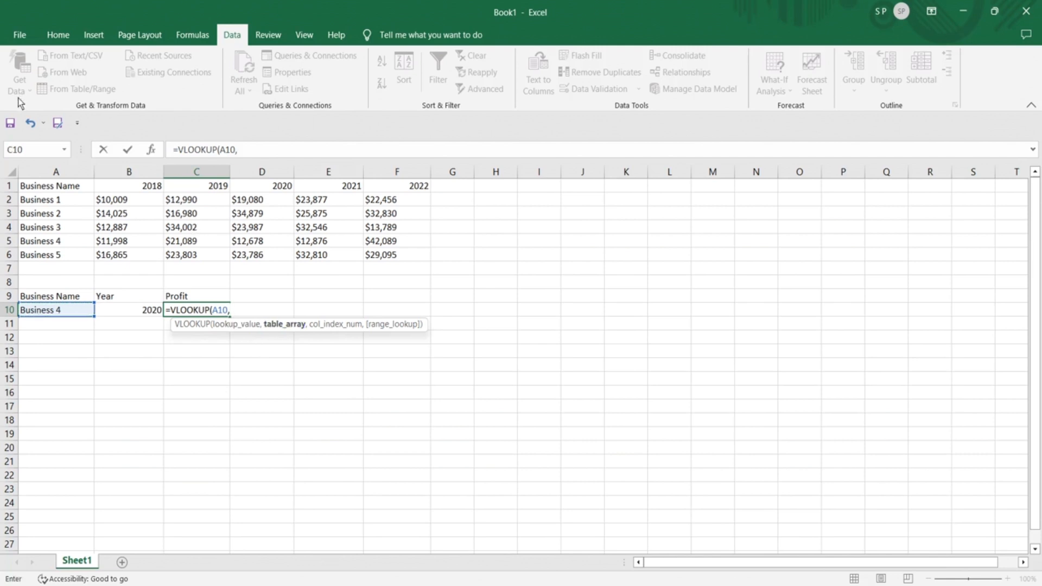
pyautogui.moveTo(37, 190); pyautogui.dragTo(384, 259)
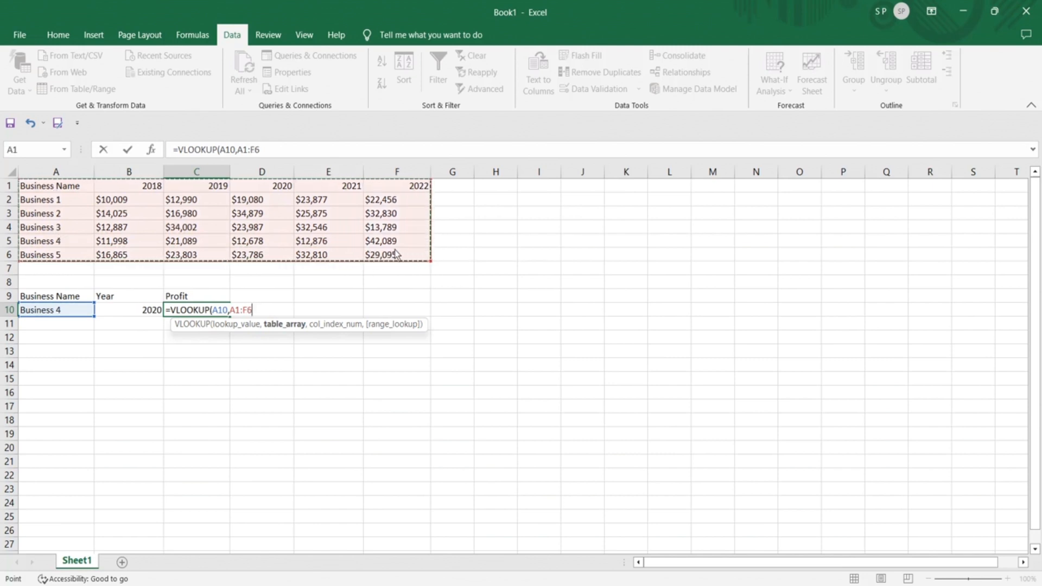
pyautogui.write(',')
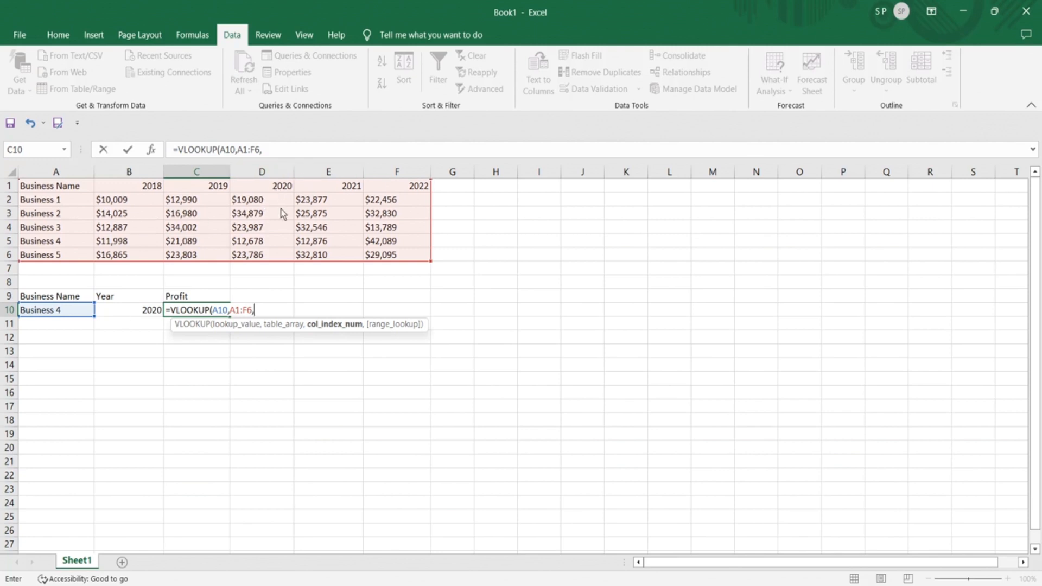
pyautogui.write('4,FALSE')
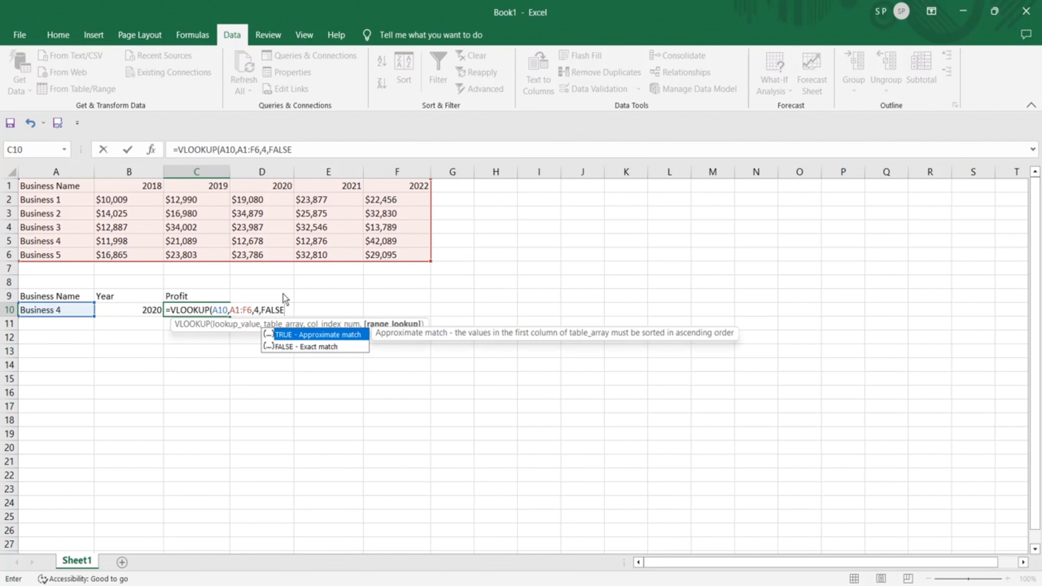
pyautogui.write(')')
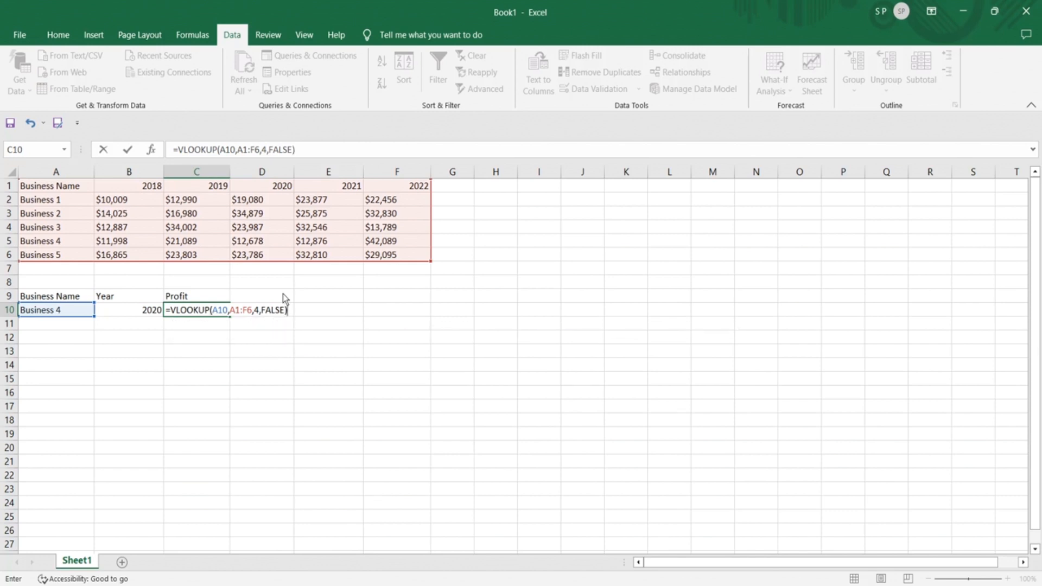
pyautogui.press('Return')
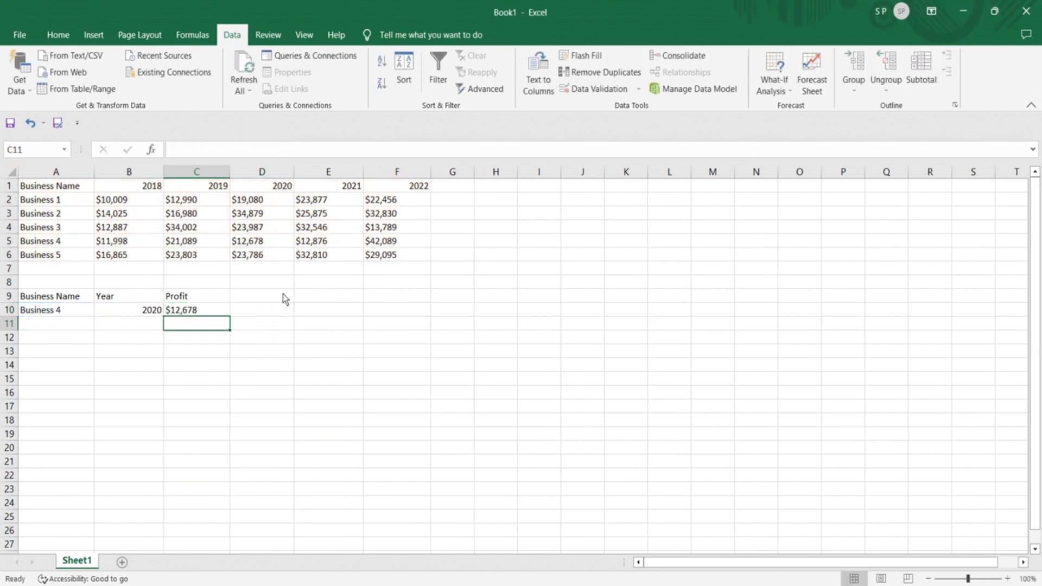
# - Change the lookup year in B10 to 2021
pyautogui.click(216, 312)
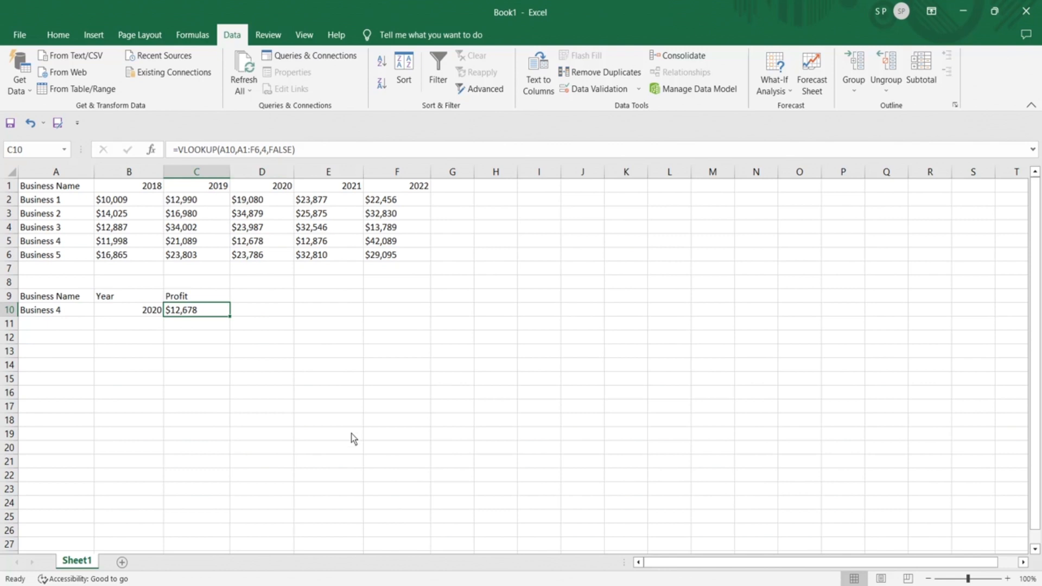
pyautogui.click(142, 314)
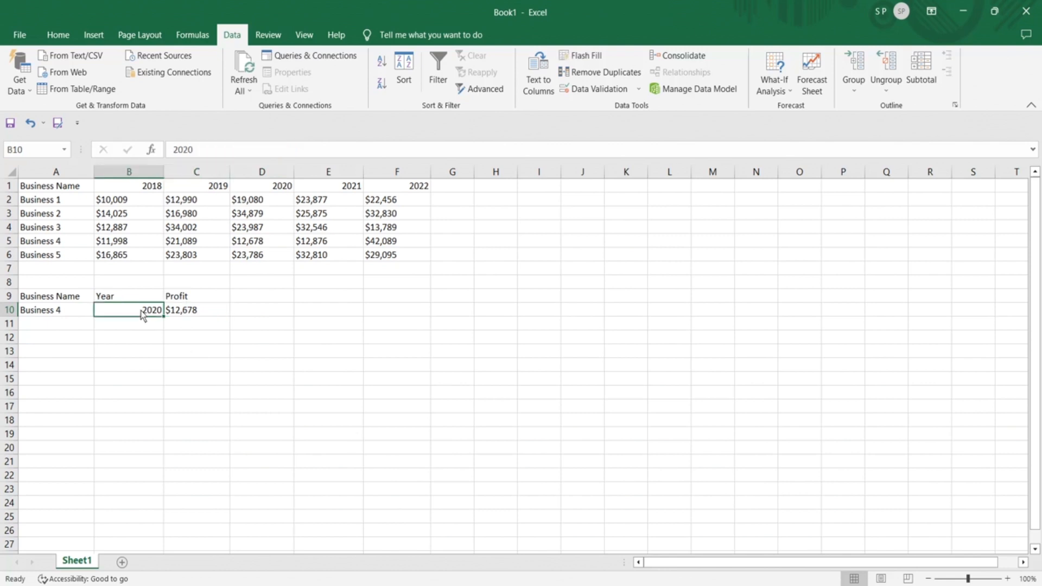
pyautogui.write('2021')
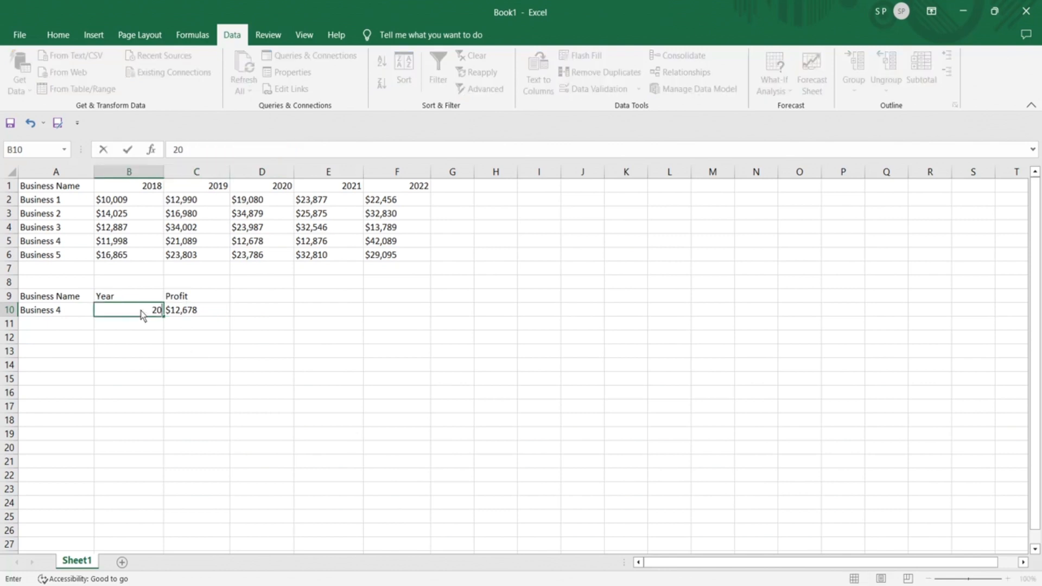
pyautogui.press('Return')
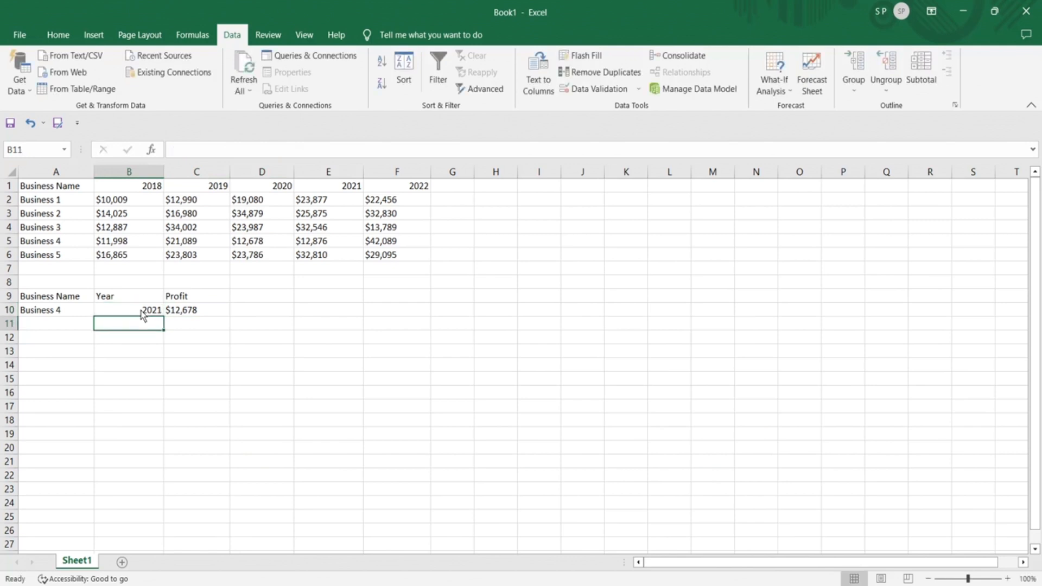
# - Set the column index number in C10's VLOOKUP formula to 5 to match the 2021 column
pyautogui.click(182, 314)
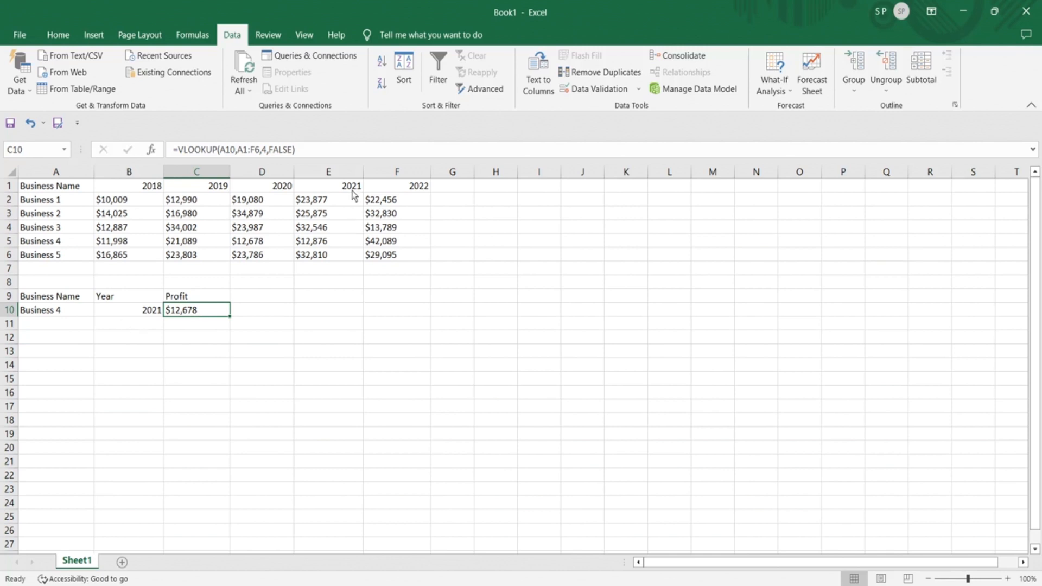
pyautogui.doubleClick(214, 313)
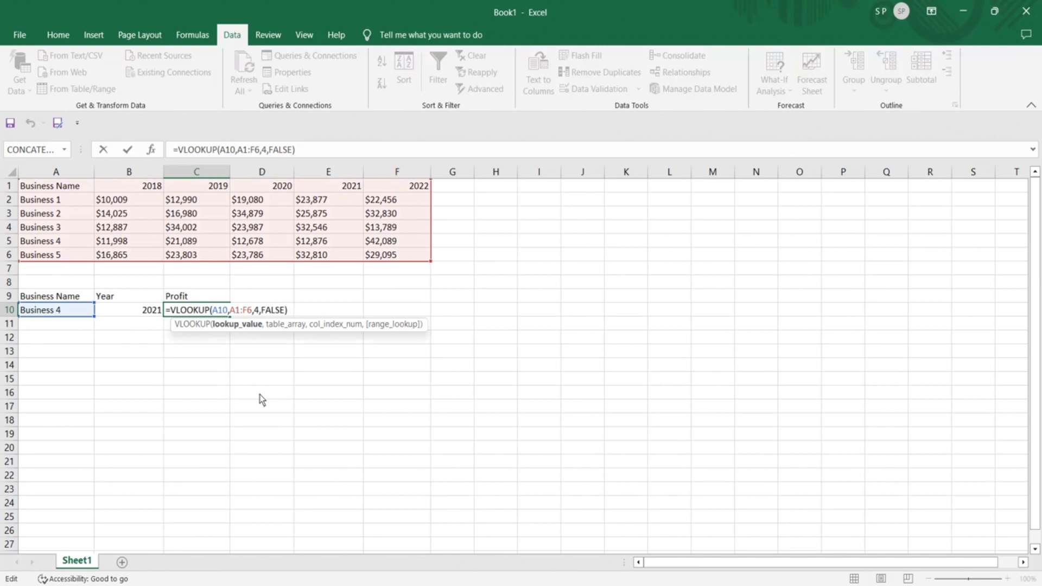
pyautogui.click(230, 310)
pyautogui.press('Right')
pyautogui.press('Right')
pyautogui.press('Right')
pyautogui.press('Right')
pyautogui.press('Right')
pyautogui.press('Right')
pyautogui.press('BackSpace')
pyautogui.write('5')
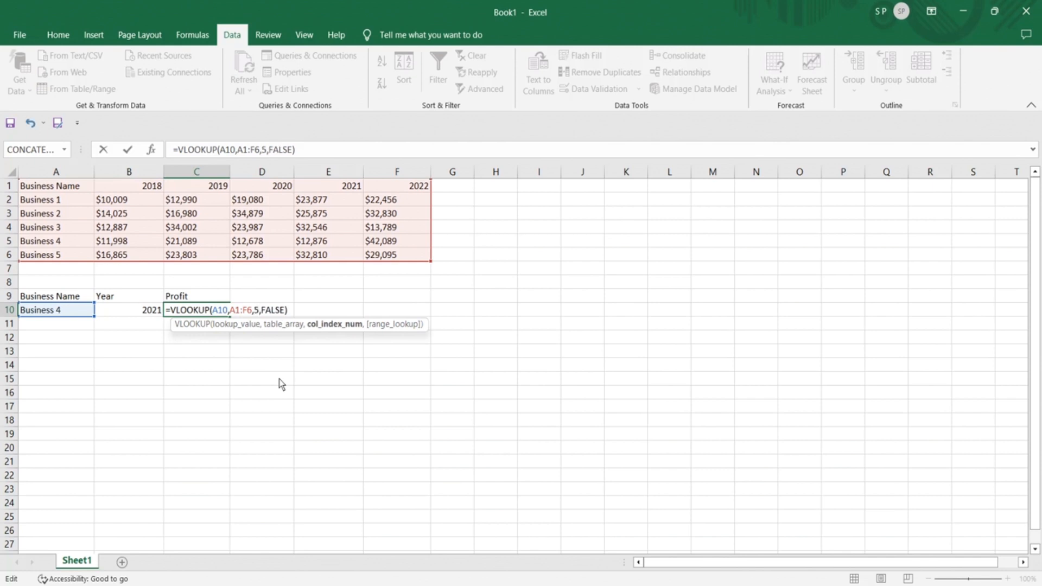
pyautogui.press('Return')
pyautogui.click(209, 314)
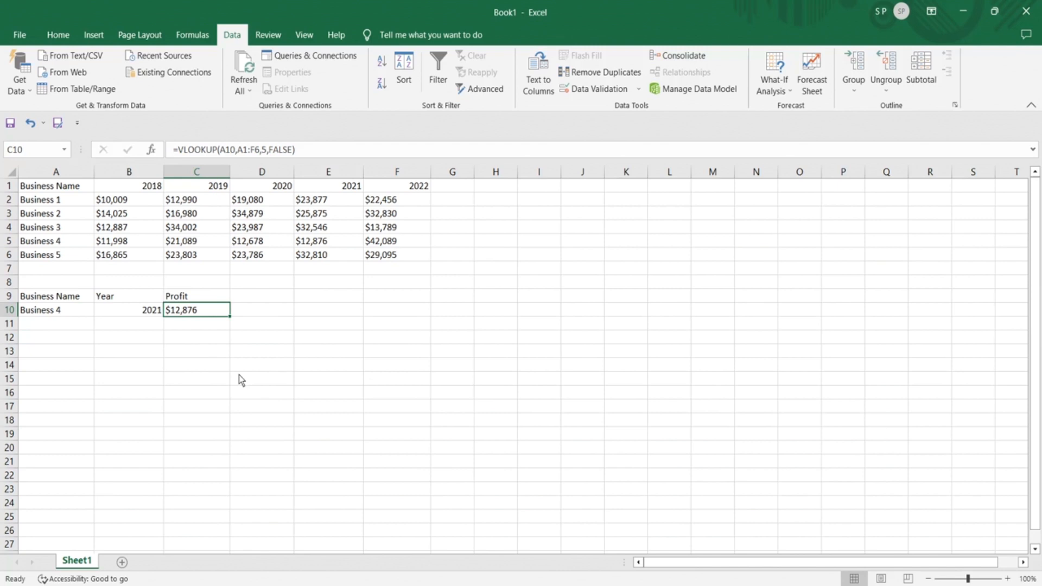
# - Review the year, the business name and the references used by the VLOOKUP formula in C10
pyautogui.click(149, 311)
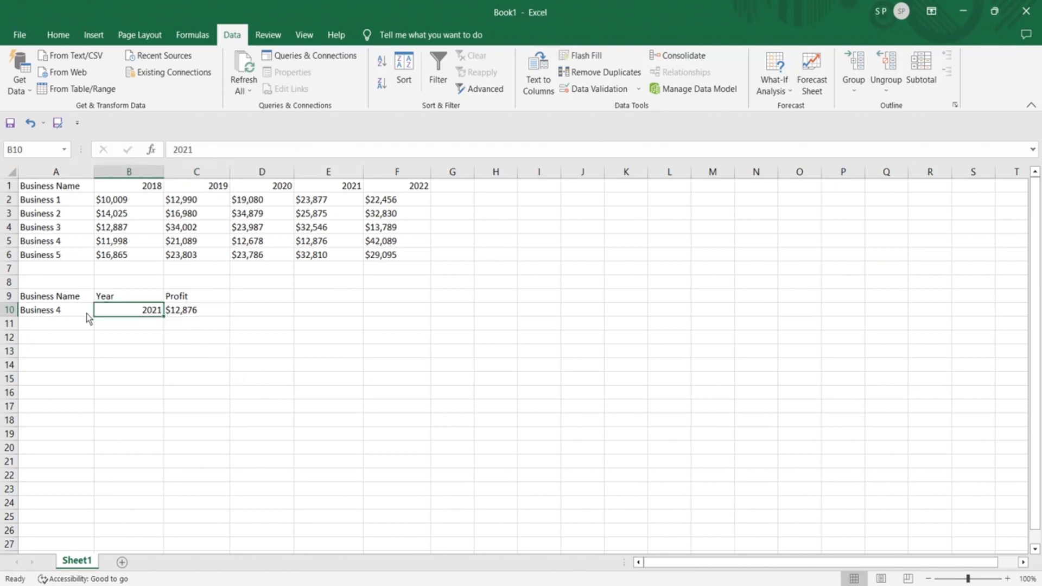
pyautogui.click(79, 318)
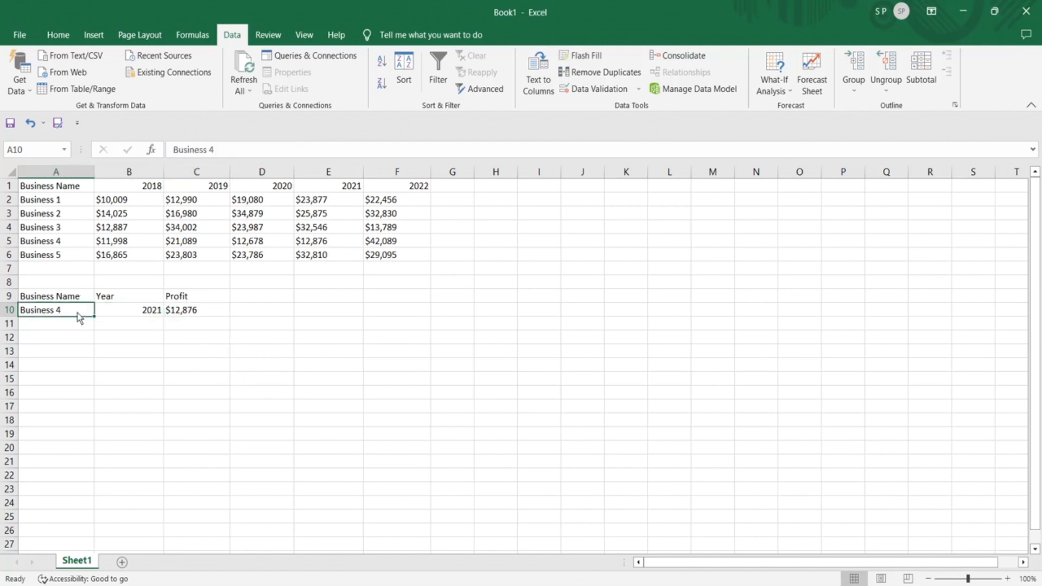
pyautogui.click(198, 316)
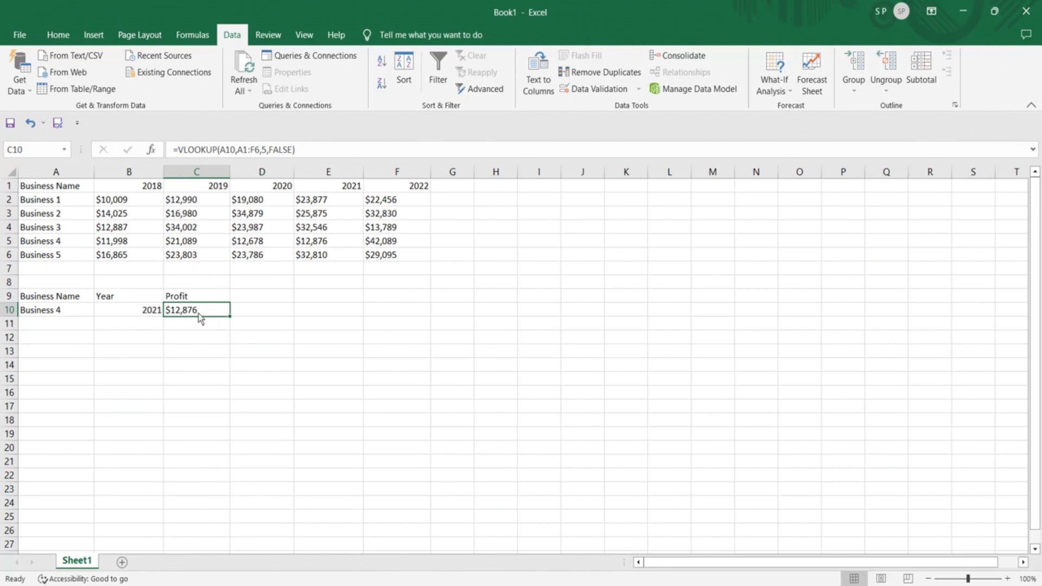
pyautogui.doubleClick(198, 314)
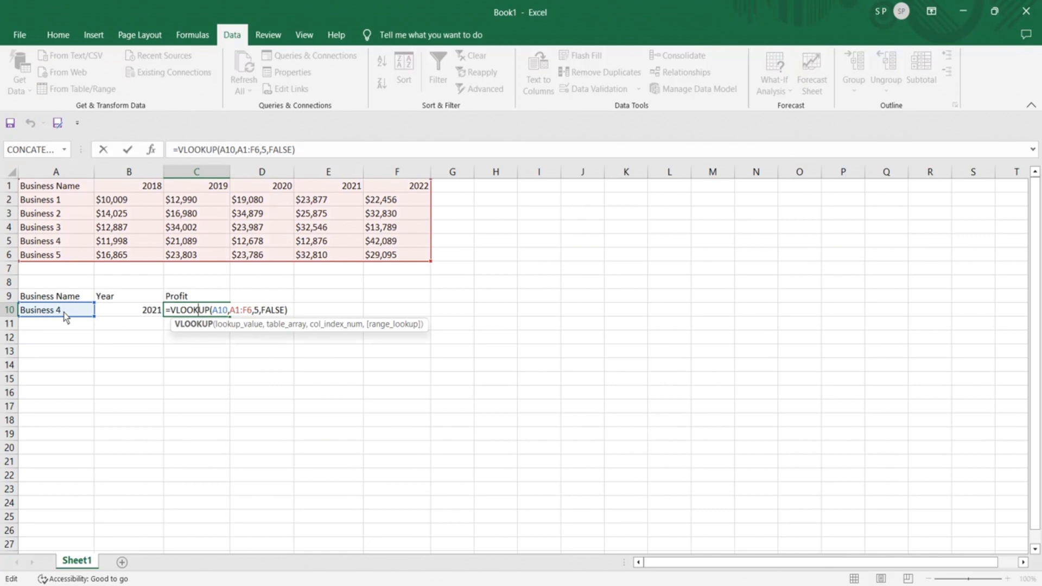
pyautogui.click(258, 352)
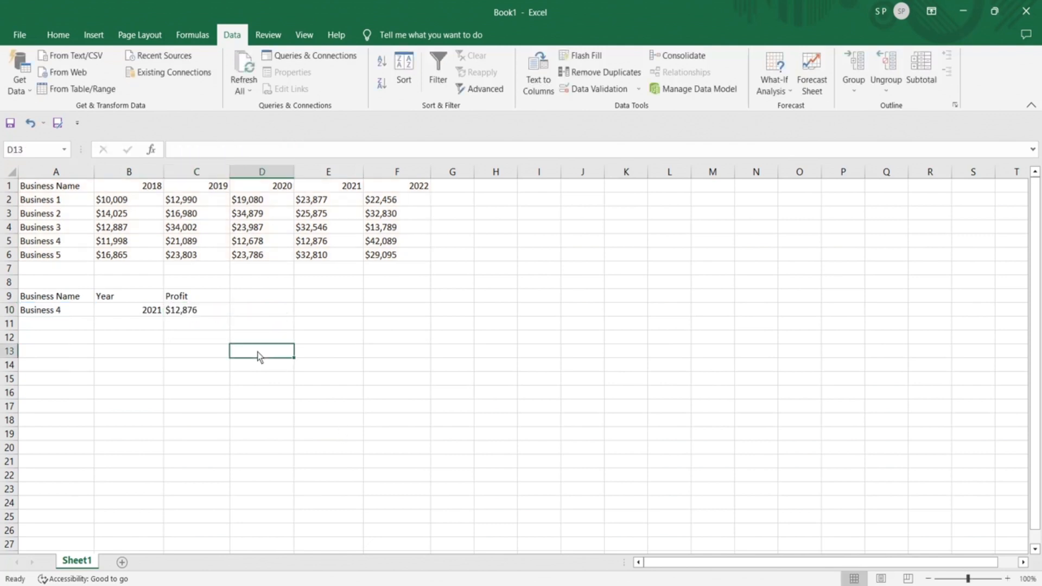
# - Write the note "Index and MAtch" in D10 beside the profit result
pyautogui.click(263, 314)
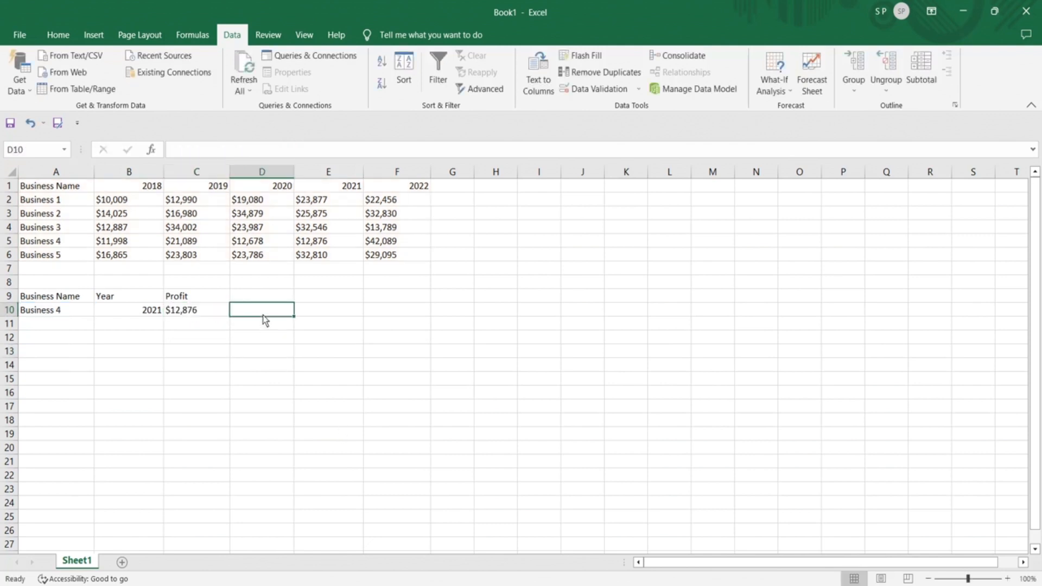
pyautogui.press('F2')
pyautogui.write('INde')
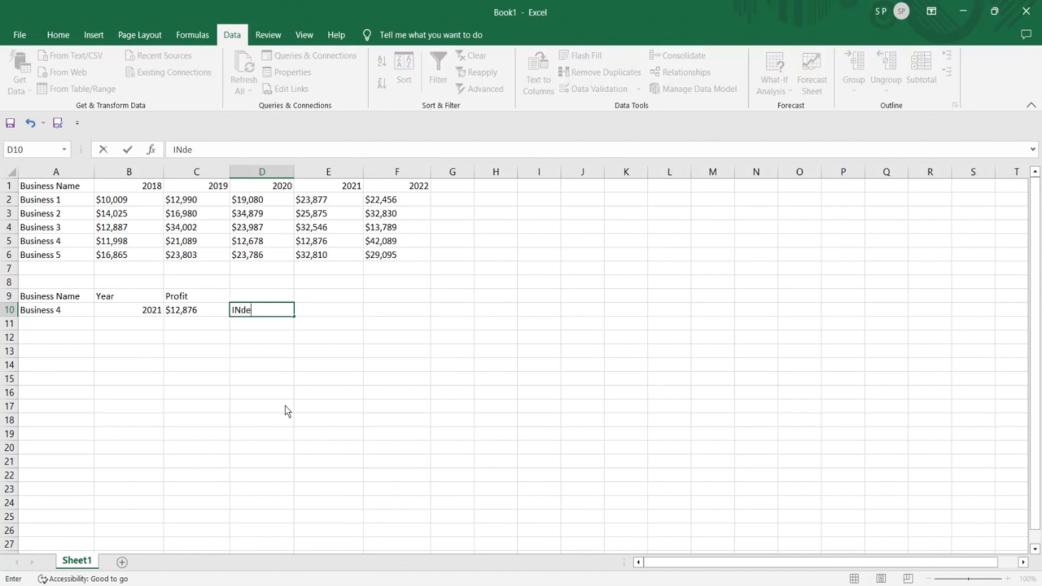
pyautogui.write('x and MAtch')
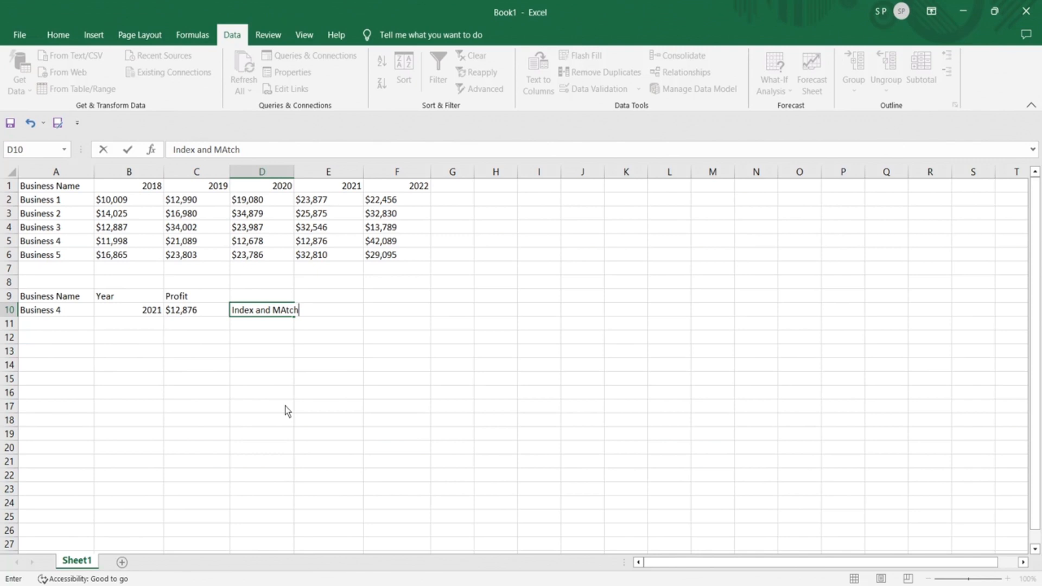
pyautogui.doubleClick(275, 312)
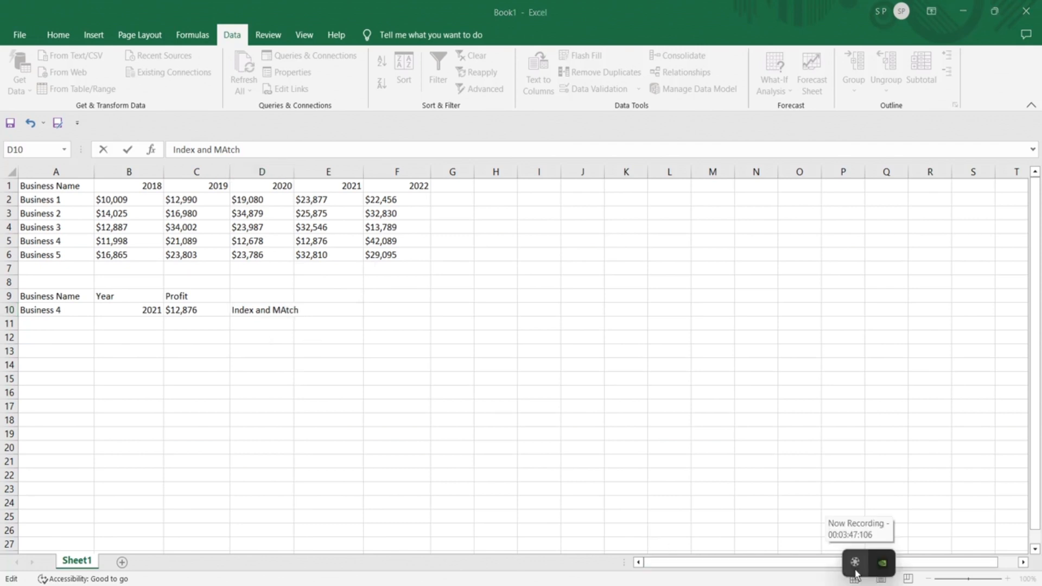
pyautogui.click(856, 563)
pyautogui.click(1010, 553)
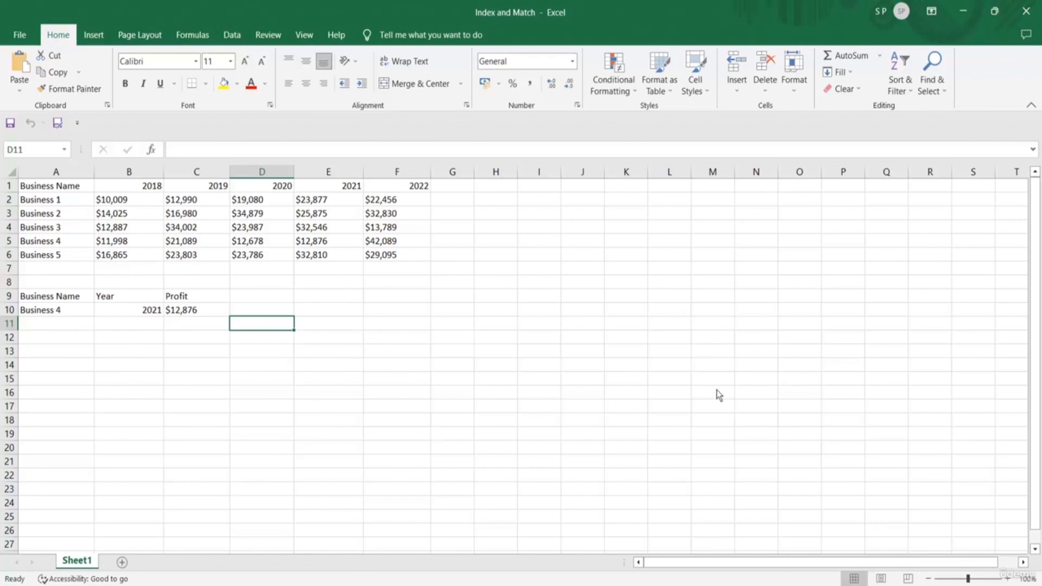
pyautogui.click(329, 300)
pyautogui.write('INdex')
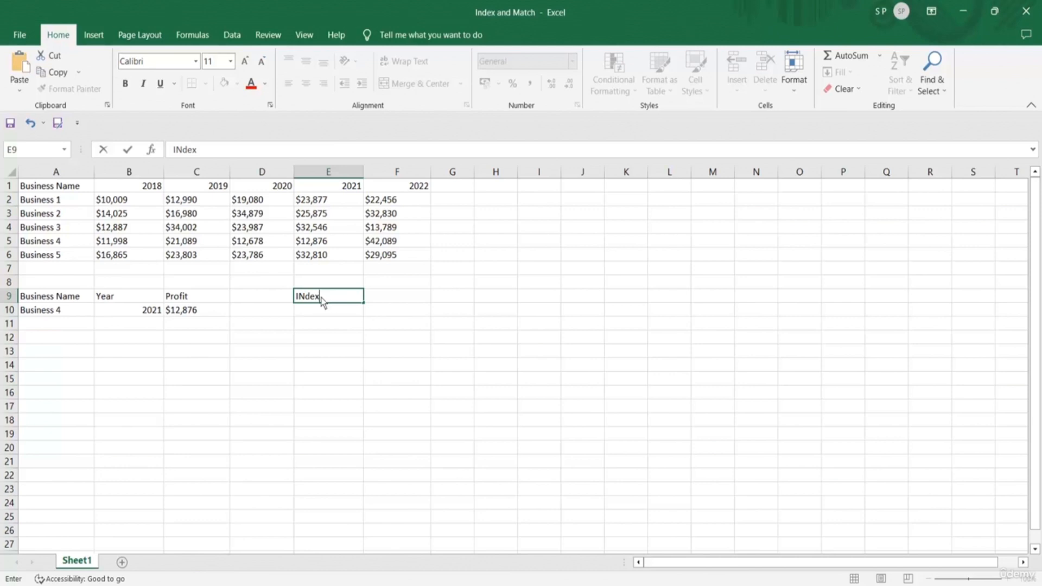
pyautogui.press('BackSpace')
pyautogui.press('BackSpace')
pyautogui.press('BackSpace')
pyautogui.press('BackSpace')
pyautogui.press('BackSpace')
# - Replace the VLOOKUP formula in C10 with an INDEX formula that uses the business table A1:F6 as its array
pyautogui.doubleClick(201, 311)
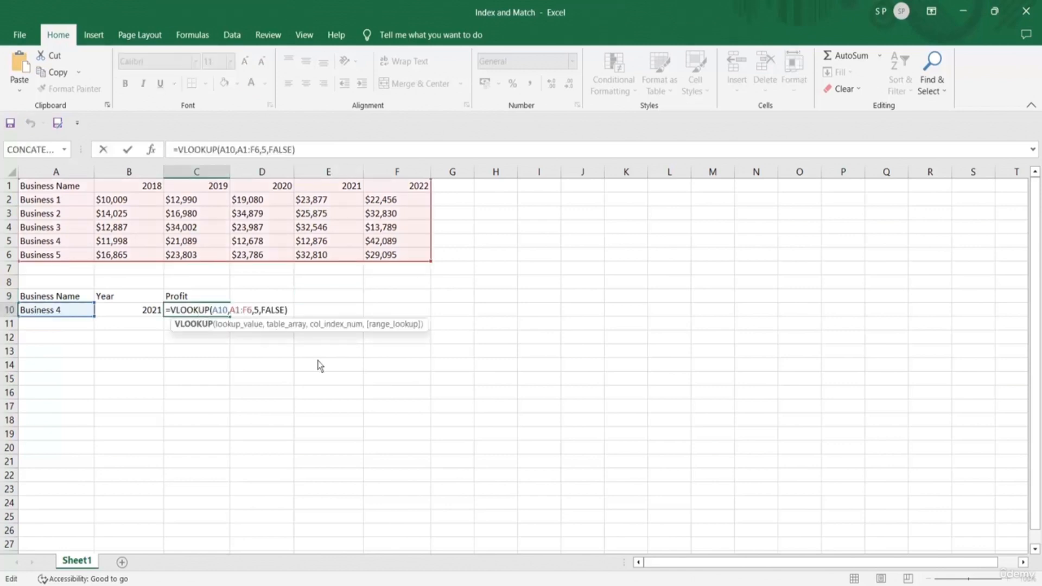
pyautogui.hotkey('ctrl', 'a')
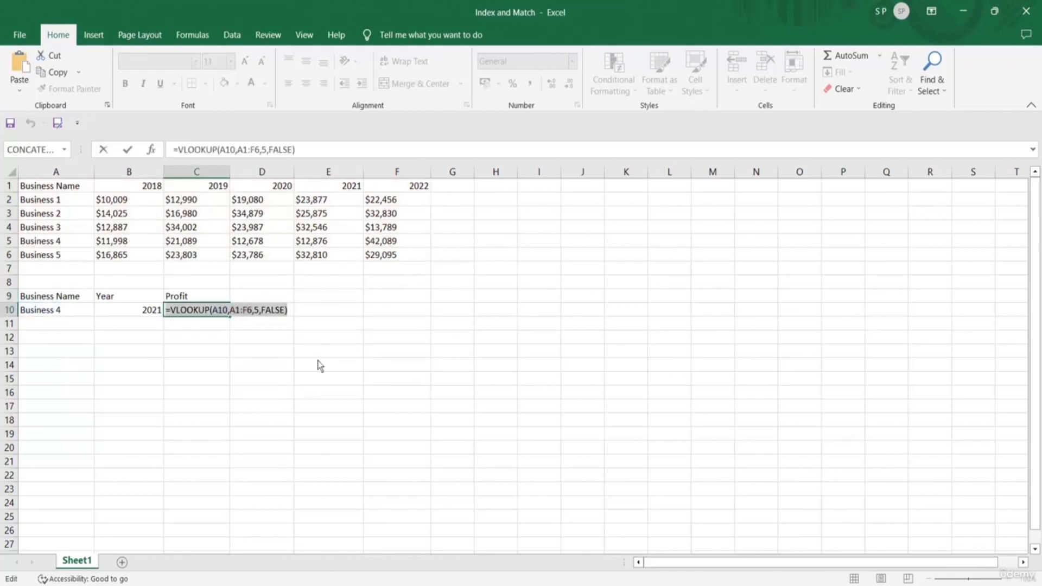
pyautogui.press('BackSpace')
pyautogui.write('=IN')
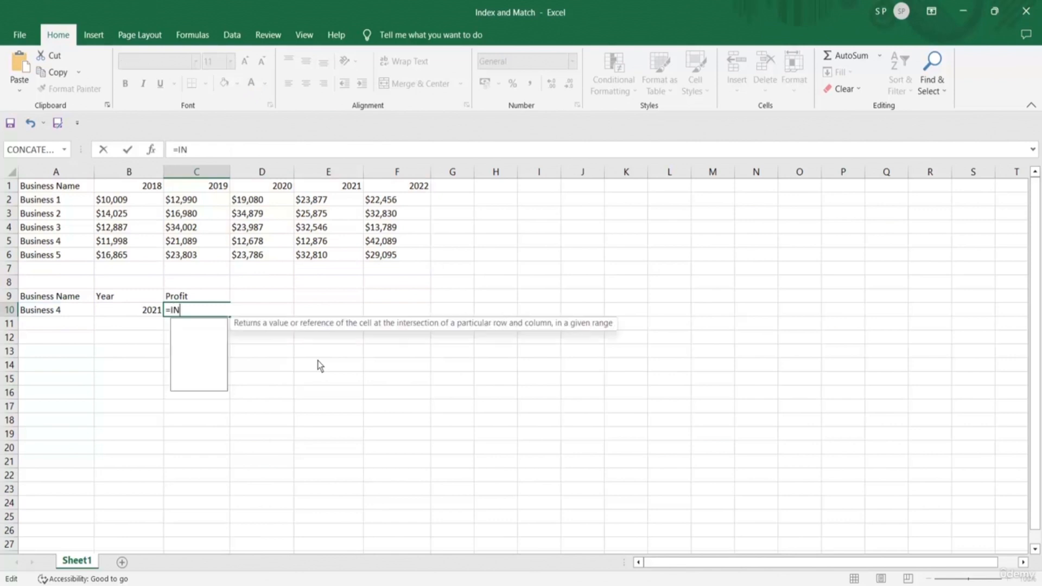
pyautogui.write('DEX(')
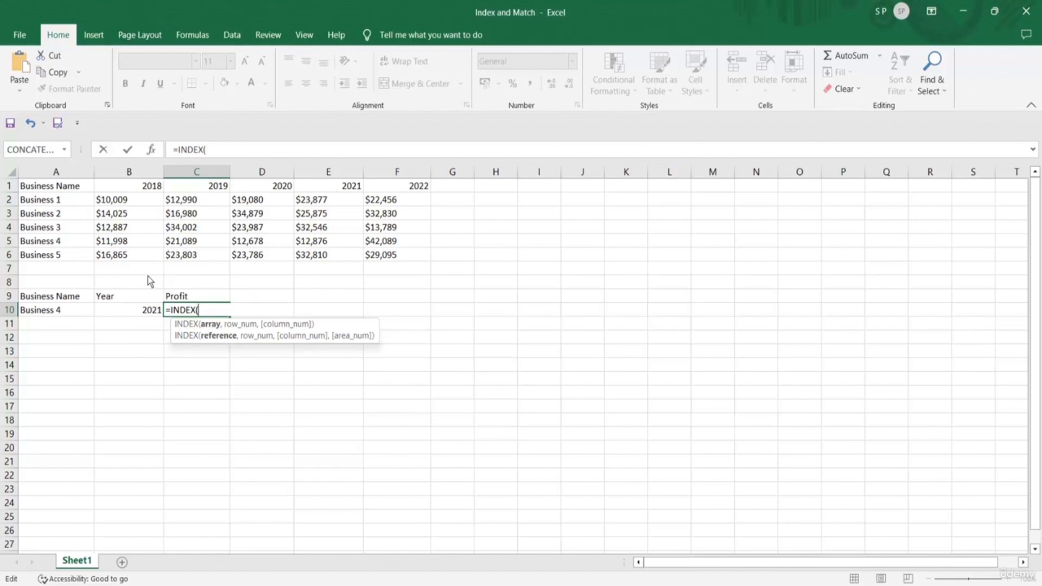
pyautogui.moveTo(50, 191); pyautogui.dragTo(404, 255)
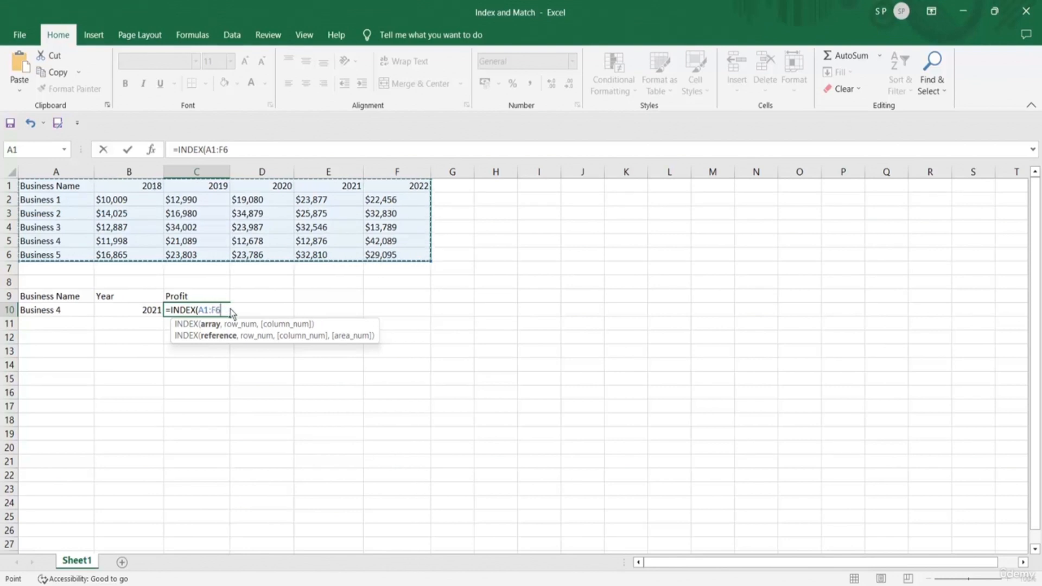
pyautogui.write(',')
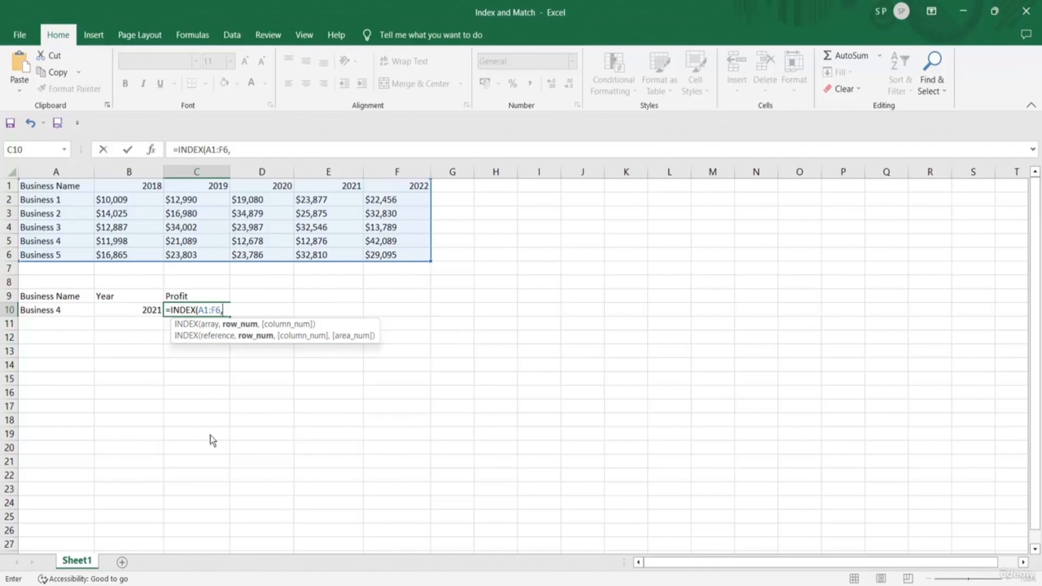
# - Complete C10's INDEX formula with row number 5 and column number 4
pyautogui.write('5,')
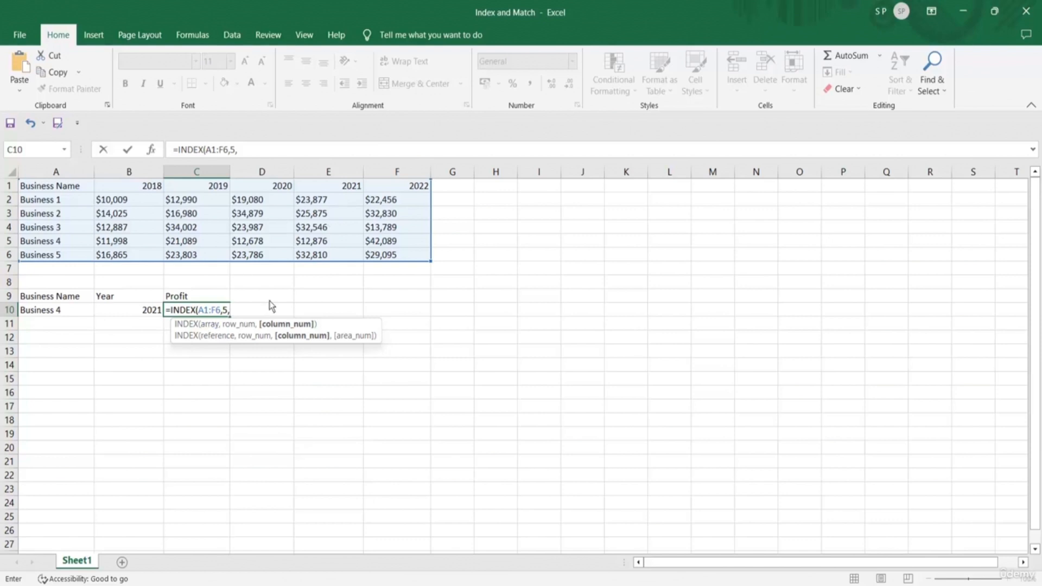
pyautogui.write('5')
pyautogui.press('BackSpace')
pyautogui.write('4')
pyautogui.write(')')
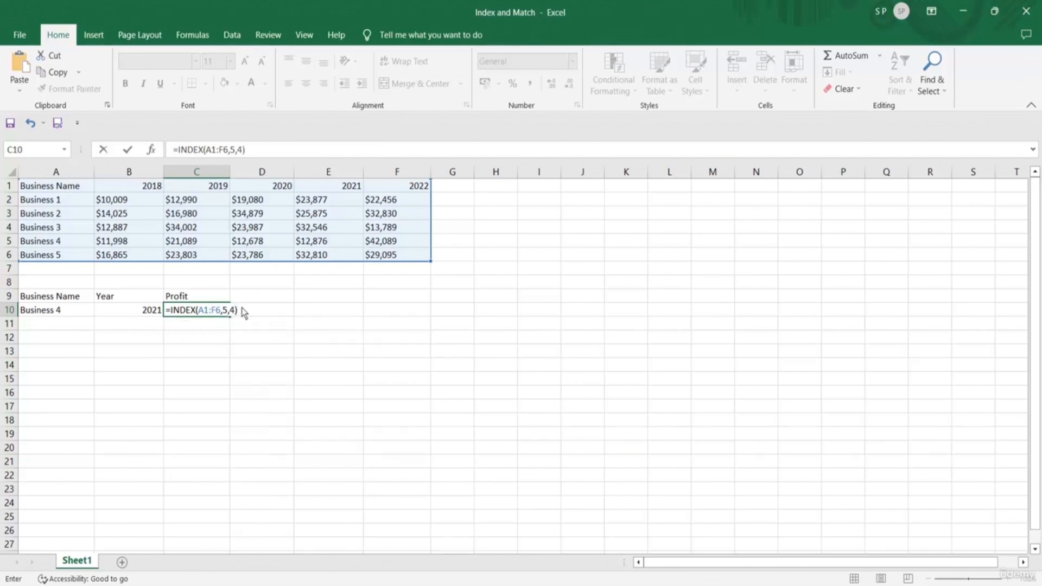
pyautogui.press('Return')
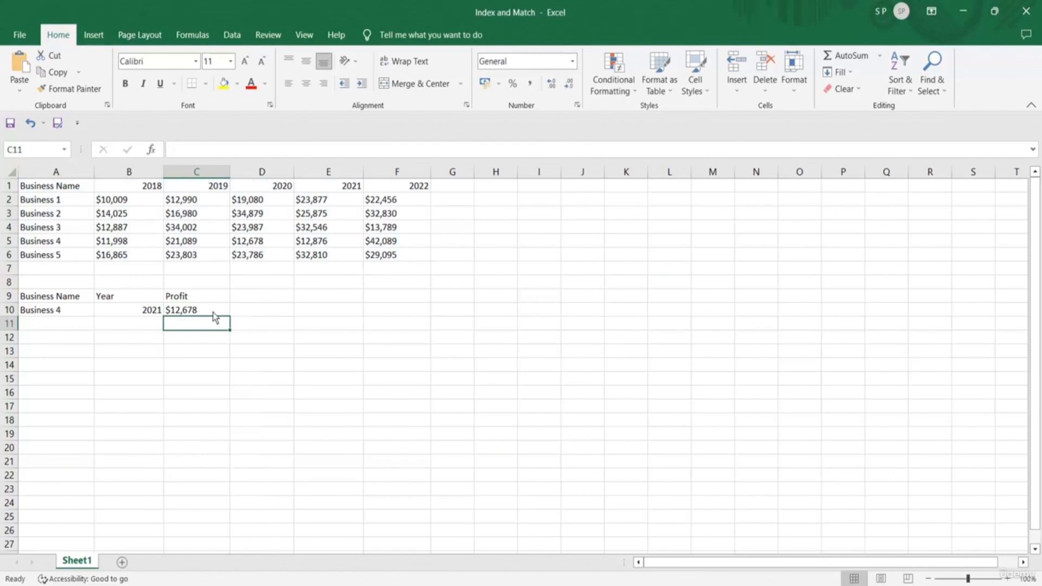
# - Compare the INDEX result in C10 with Business 4's profit in D5 and change the lookup year in B10 to 2020
pyautogui.click(149, 315)
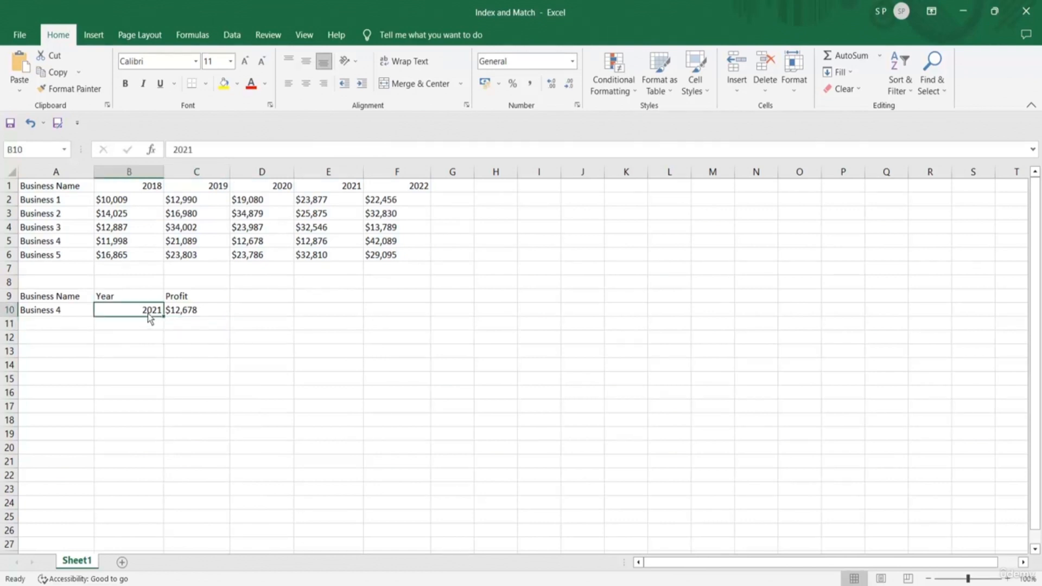
pyautogui.click(196, 311)
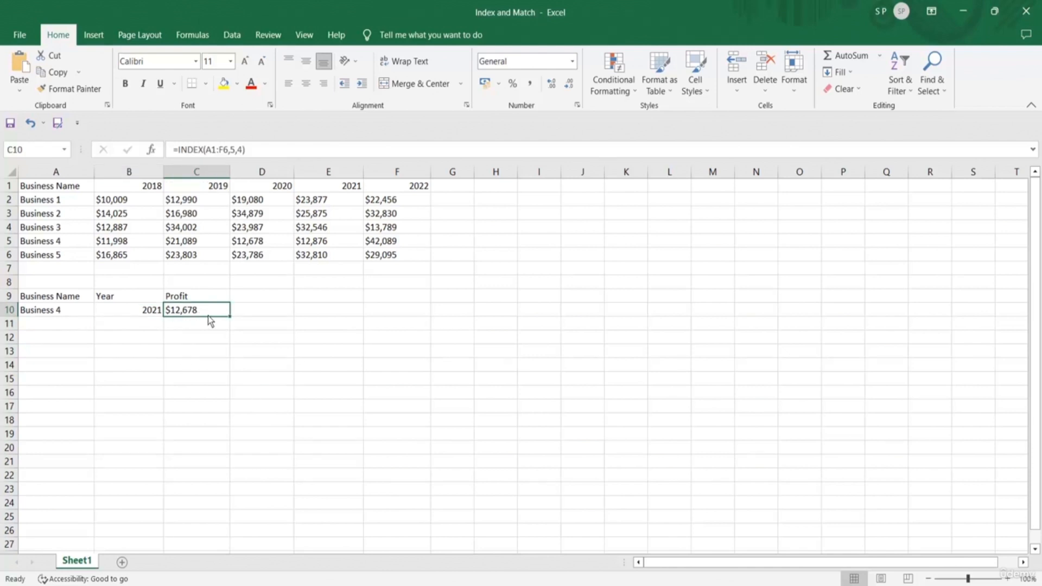
pyautogui.click(255, 244)
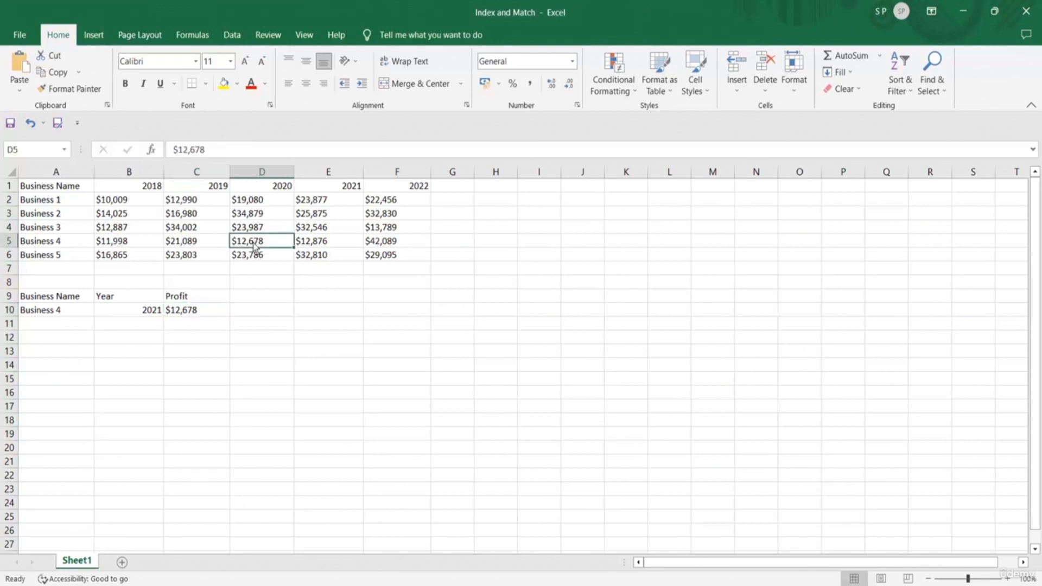
pyautogui.click(196, 308)
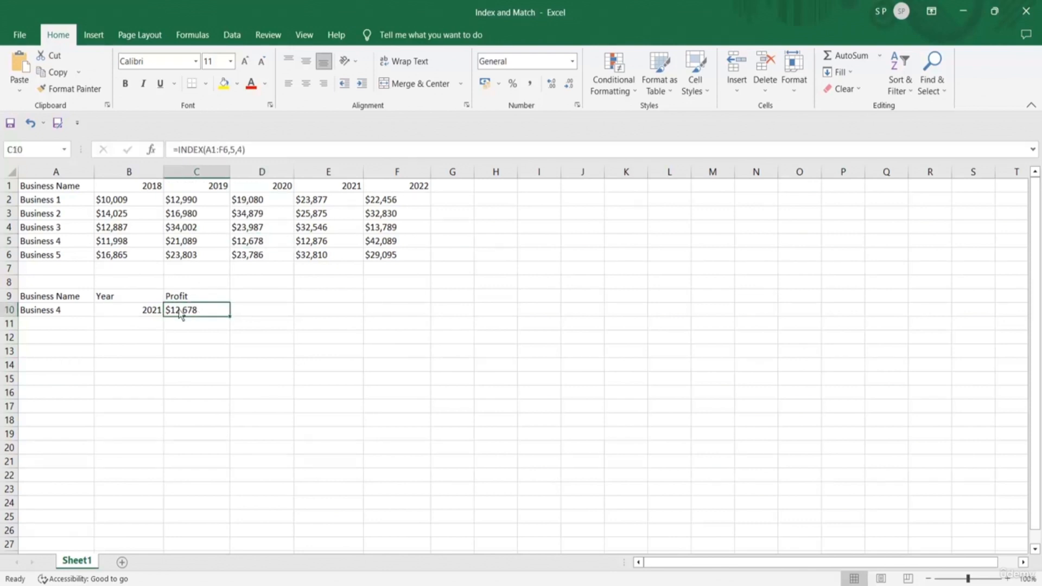
pyautogui.click(143, 313)
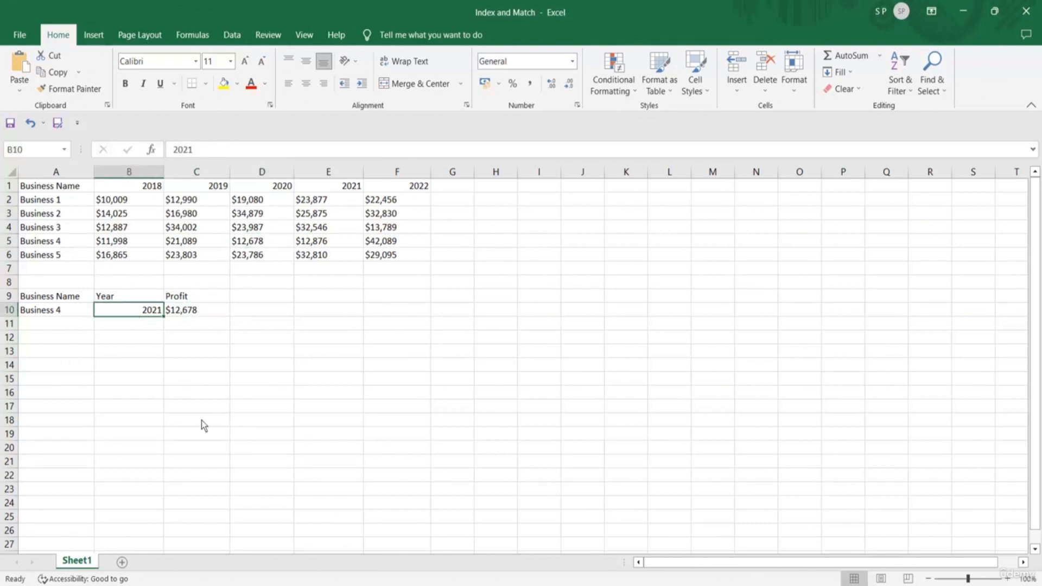
pyautogui.write('2020')
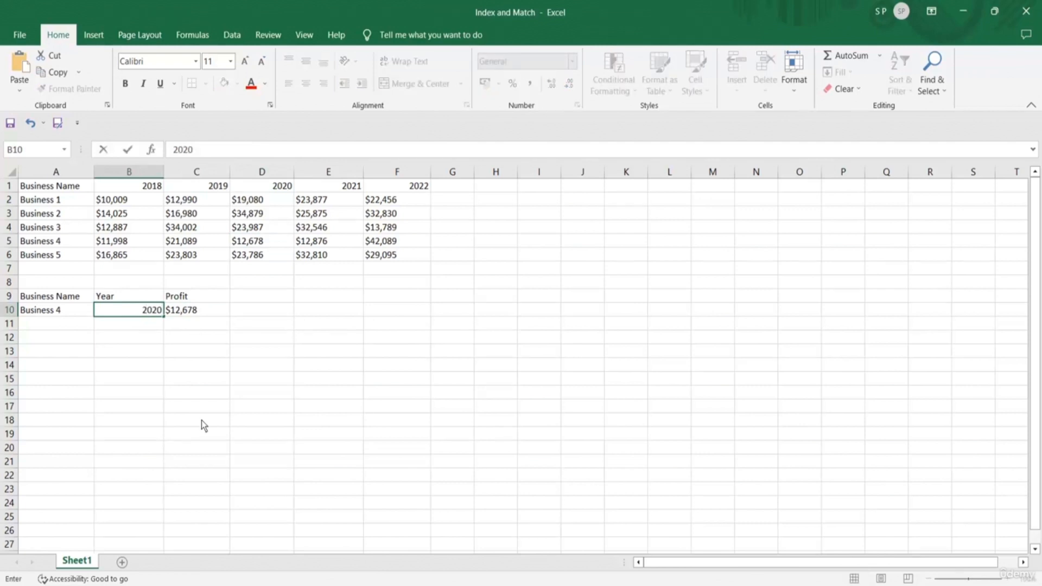
pyautogui.press('Tab')
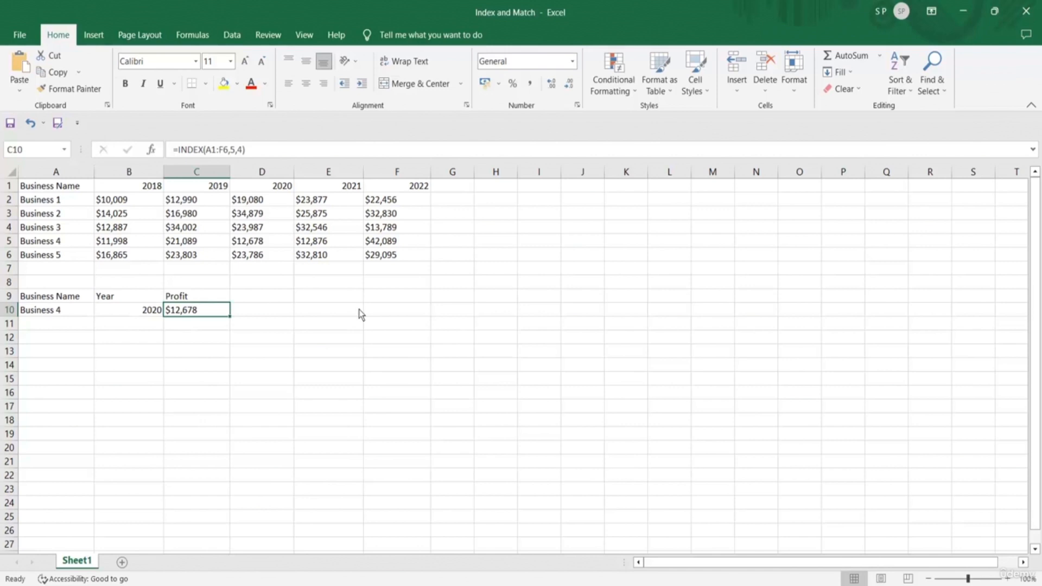
# - Enter the heading "MATCH" in E9, in the same row as the Profit heading
pyautogui.click(278, 300)
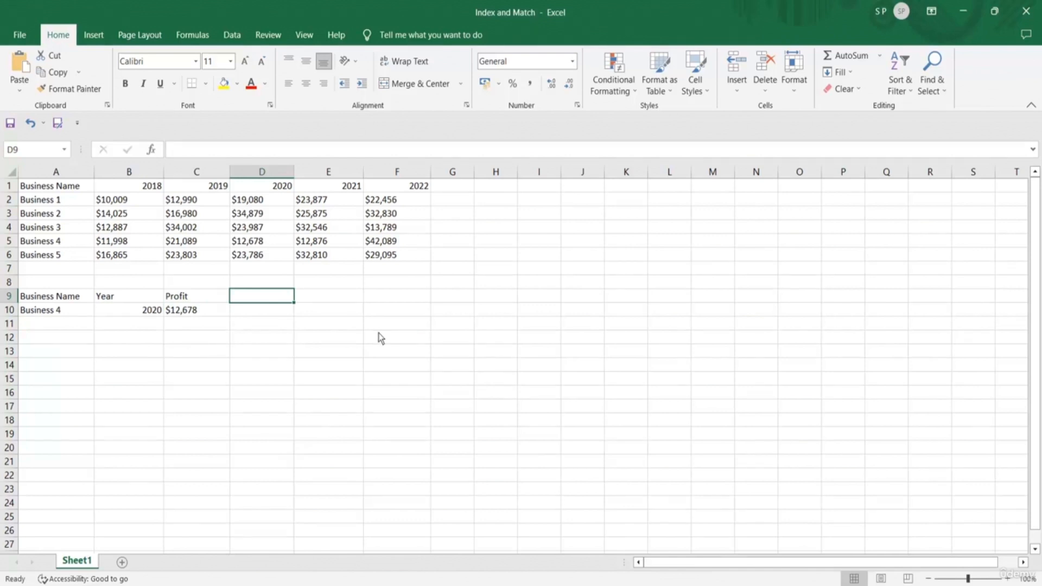
pyautogui.click(344, 296)
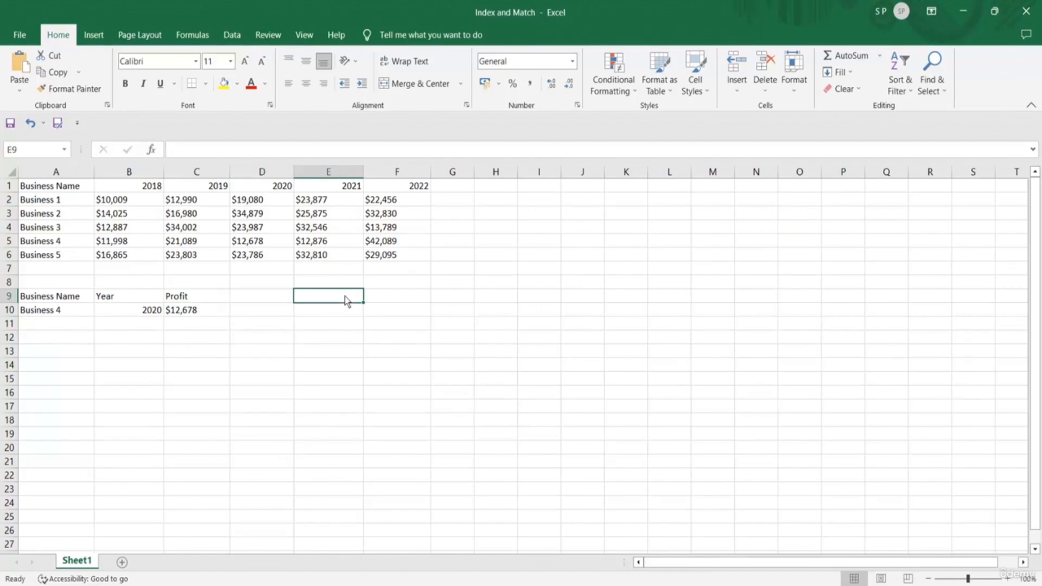
pyautogui.write('MATCH')
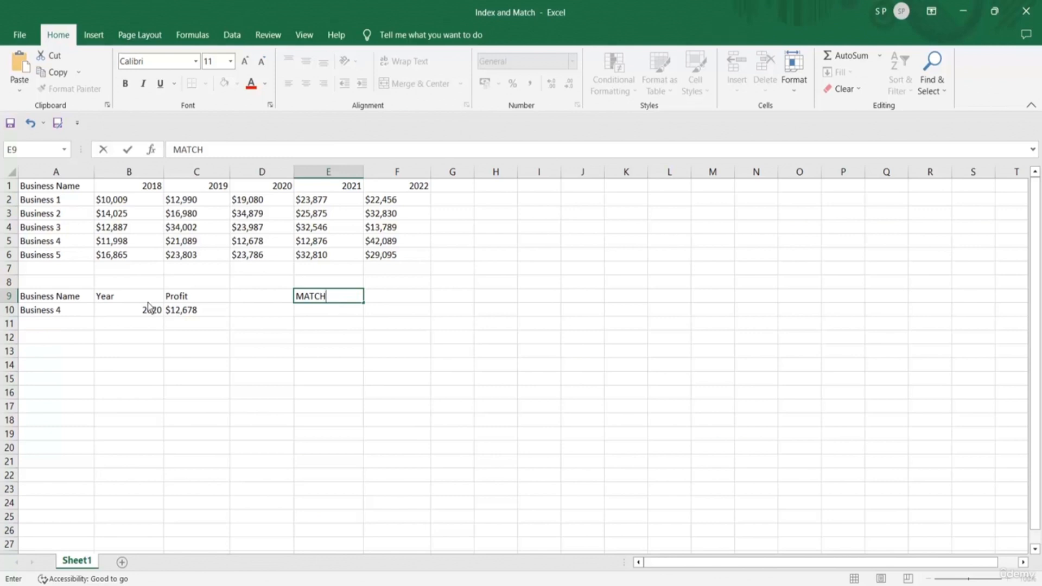
pyautogui.click(65, 313)
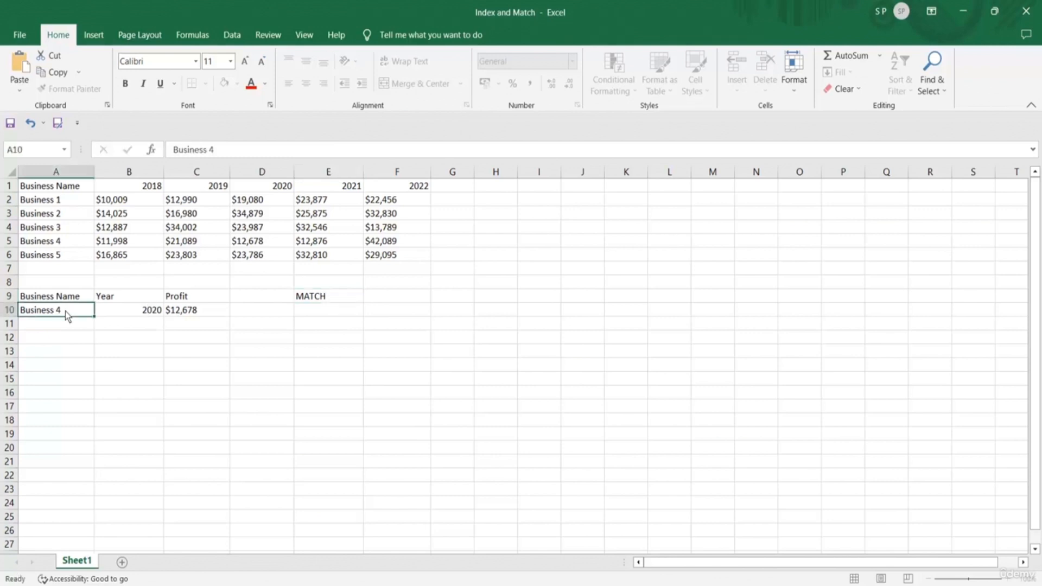
pyautogui.click(119, 315)
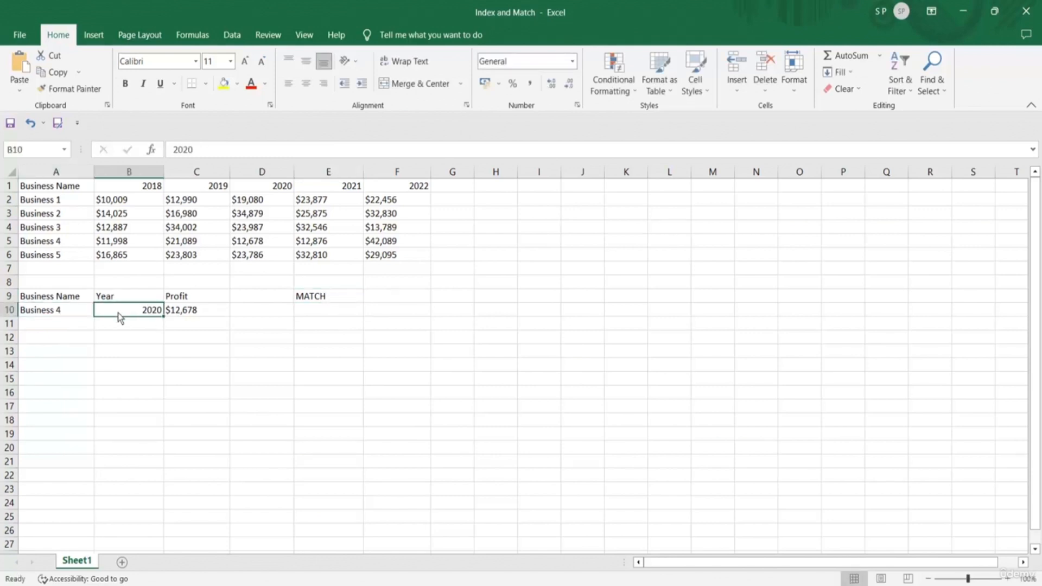
pyautogui.click(311, 298)
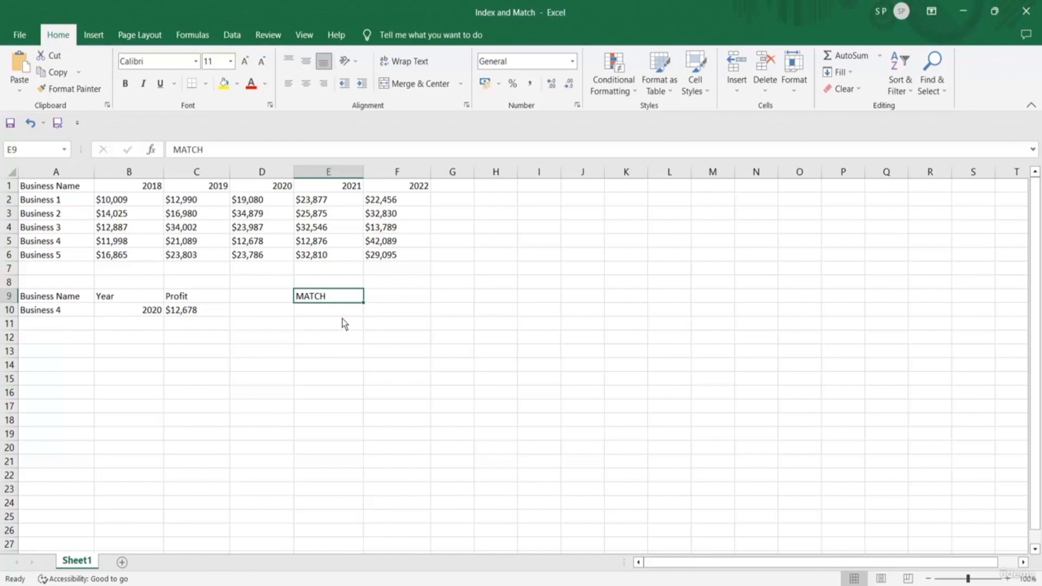
# - Enter a MATCH formula in E10 that looks up A10 in the business name range A1:A6 with exact match type 0
pyautogui.click(324, 313)
pyautogui.write('=MATC')
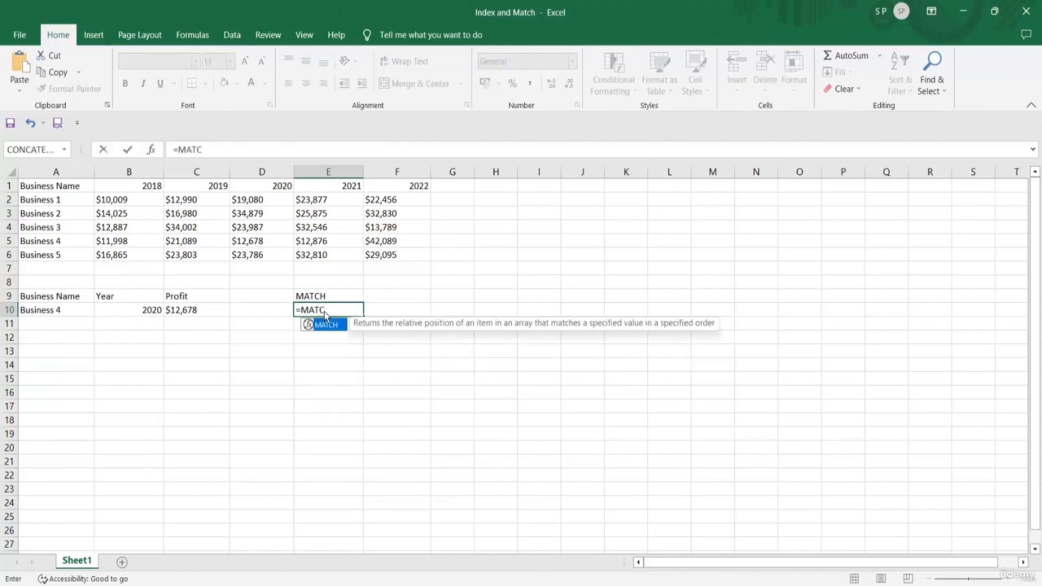
pyautogui.press('Tab')
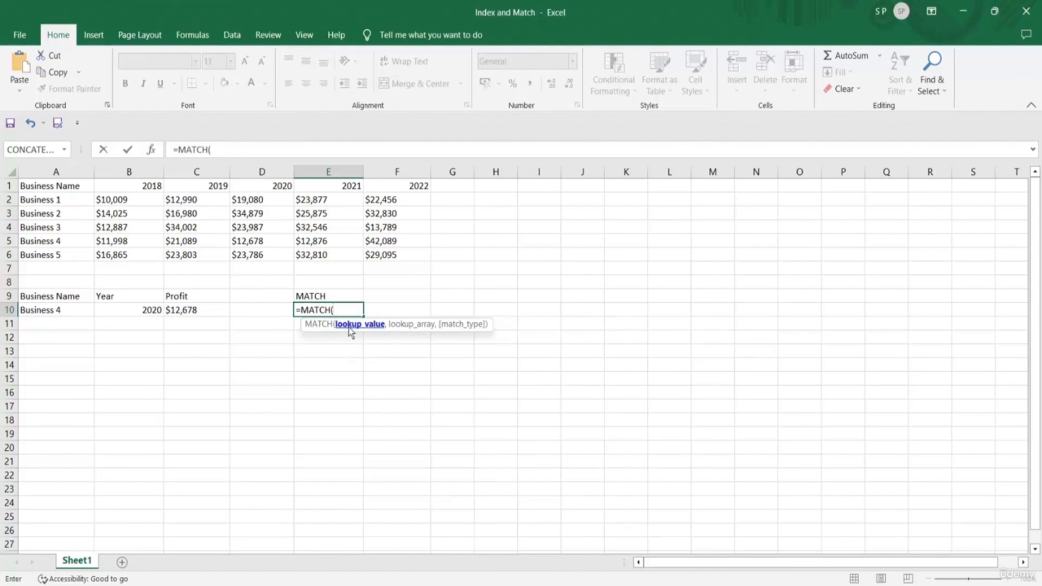
pyautogui.click(59, 312)
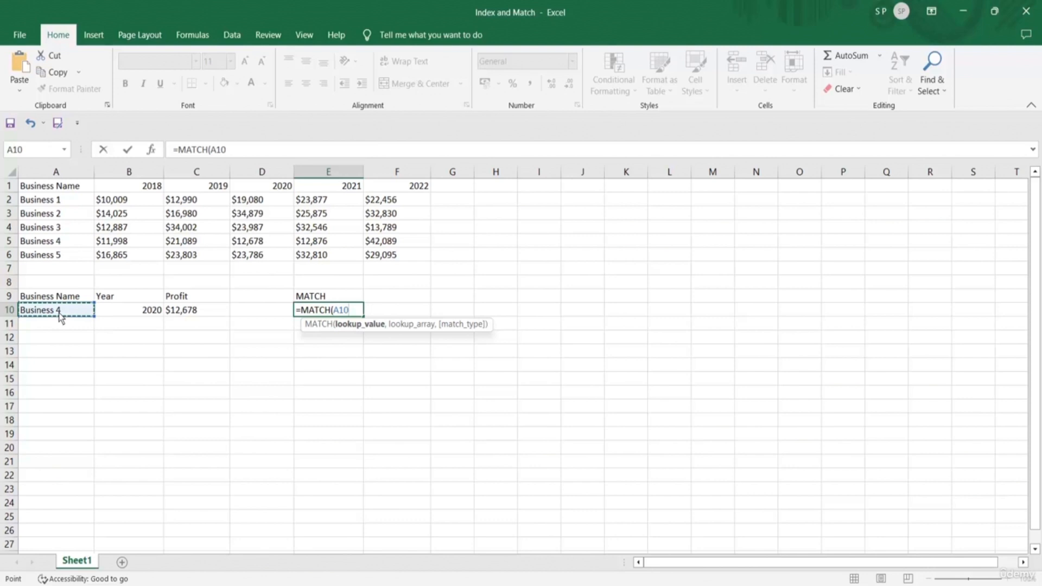
pyautogui.write(',')
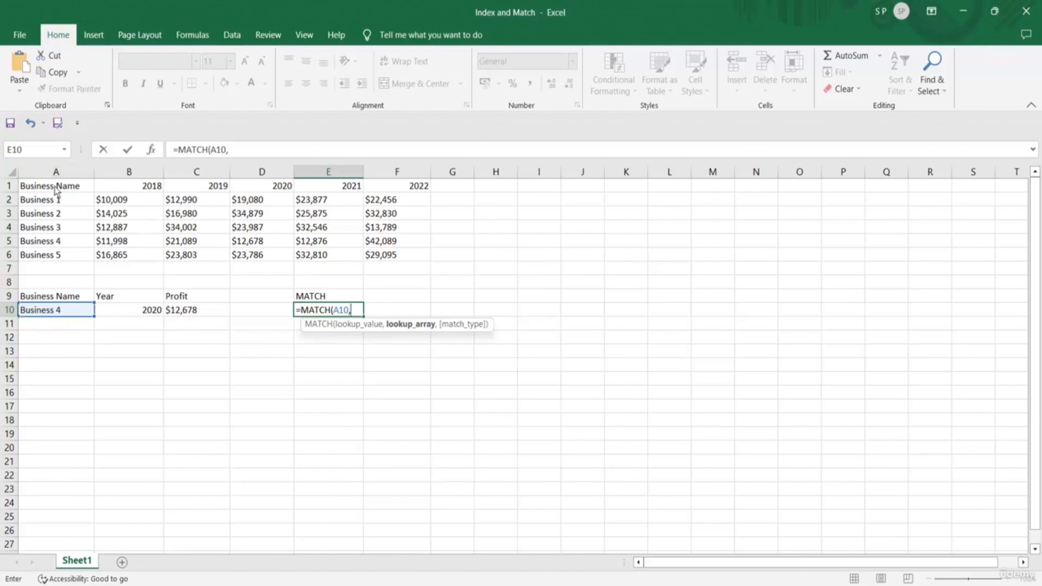
pyautogui.moveTo(54, 189); pyautogui.dragTo(63, 258)
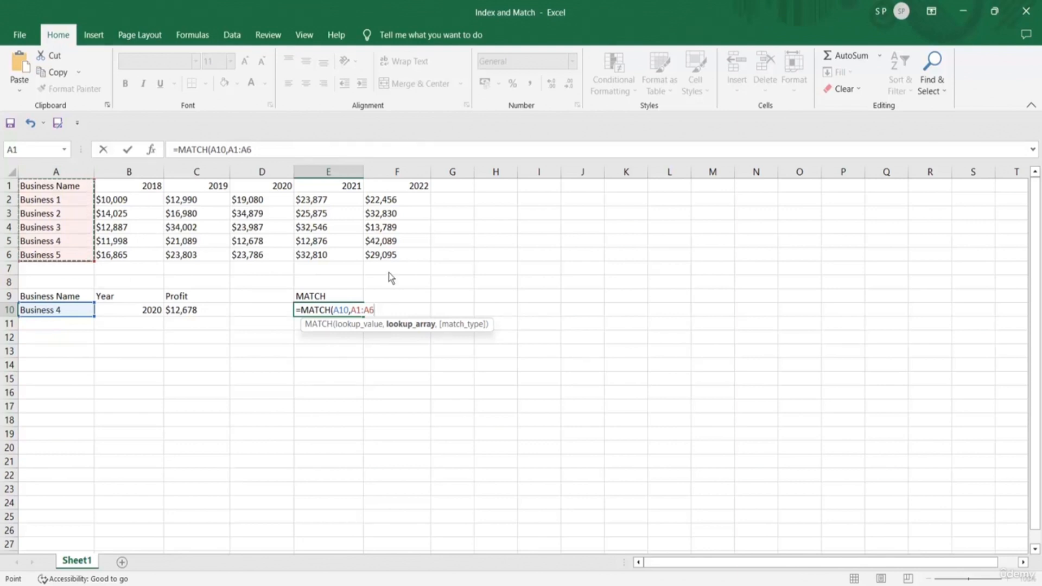
pyautogui.write(',')
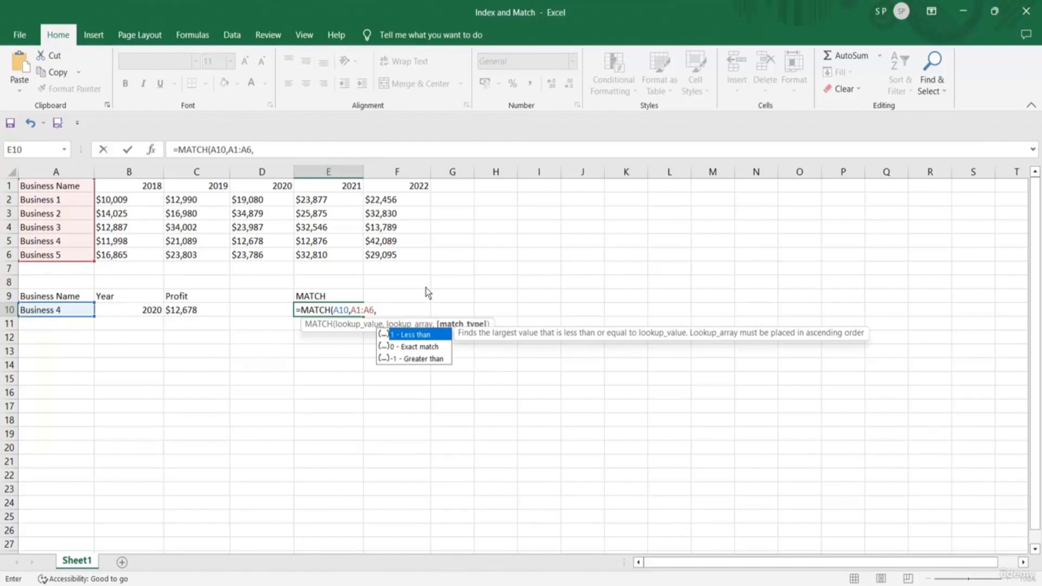
pyautogui.doubleClick(426, 347)
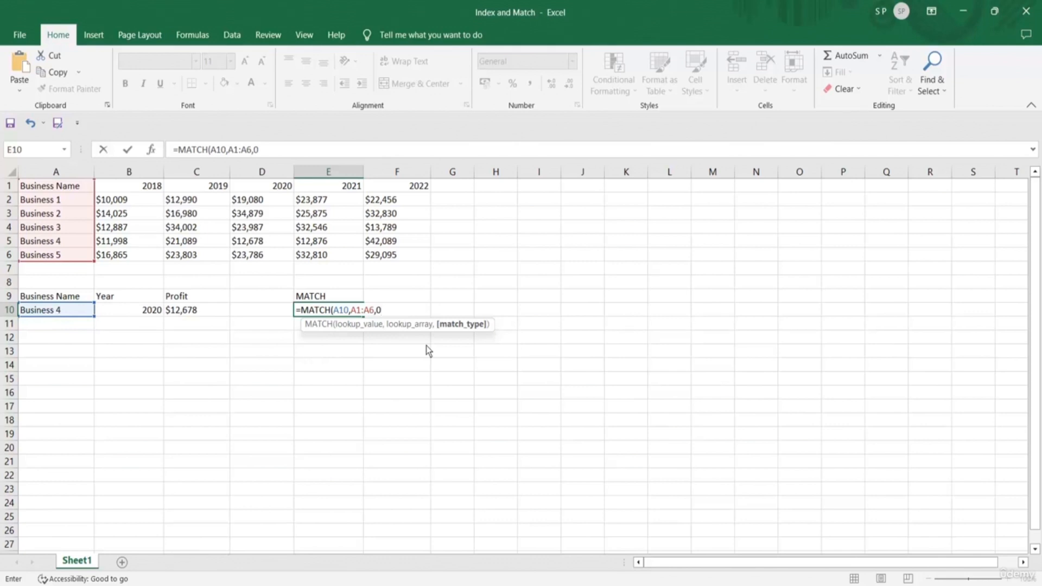
pyautogui.write(')')
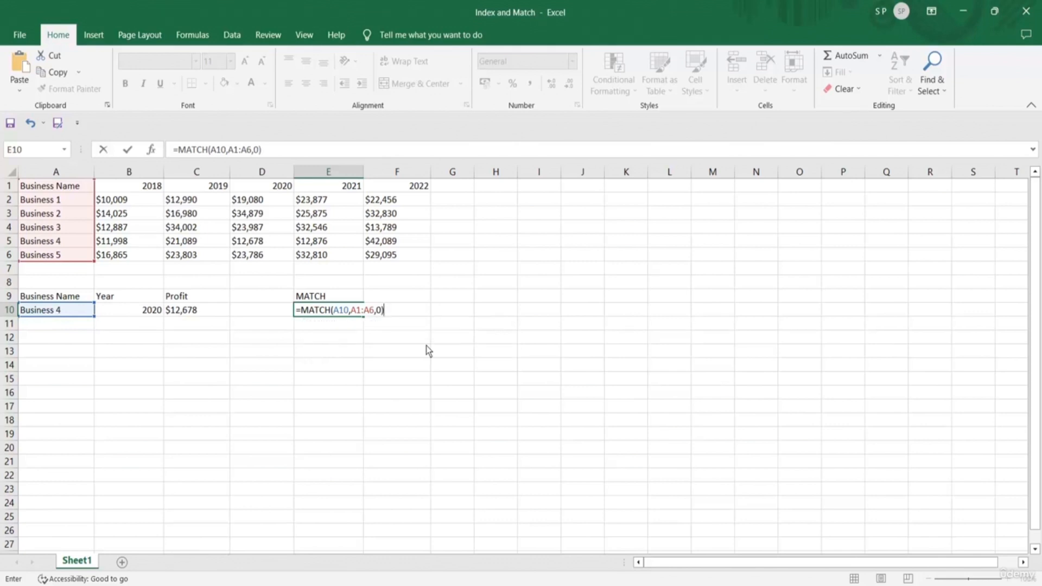
pyautogui.press('Return')
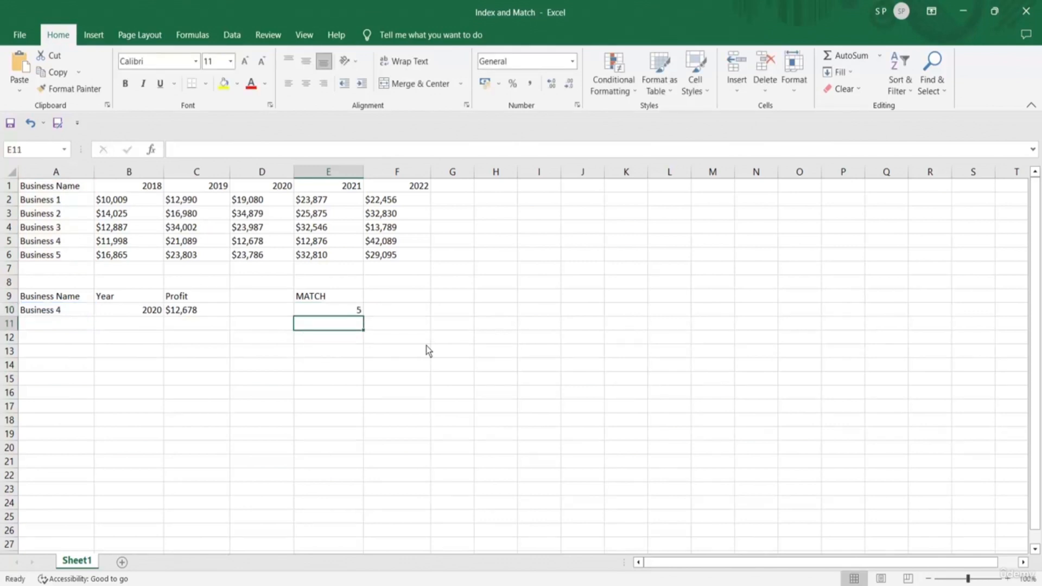
# - Check the MATCH result in E10 against Business 4's position in the business name column
pyautogui.click(61, 313)
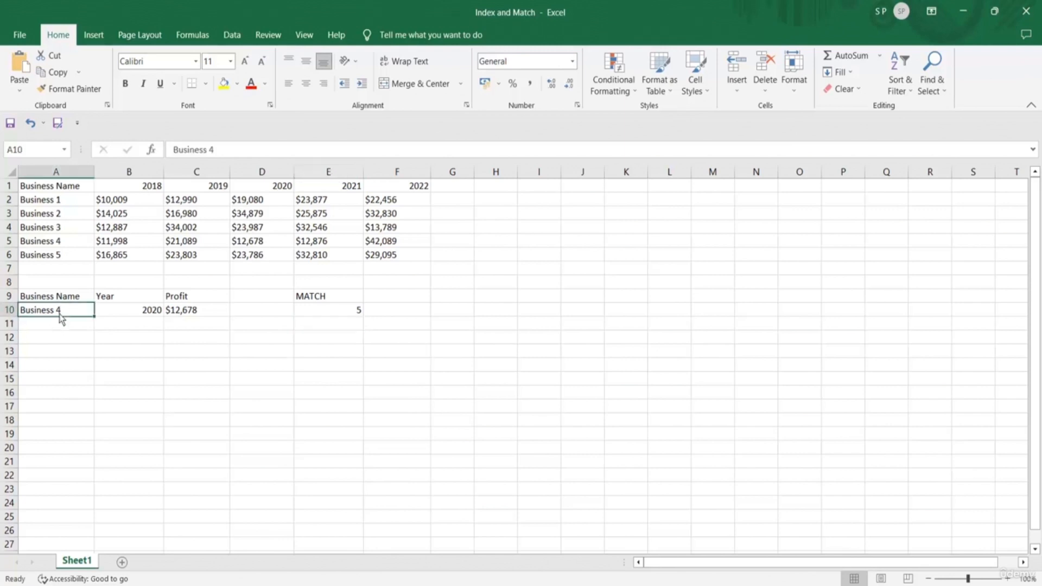
pyautogui.click(330, 317)
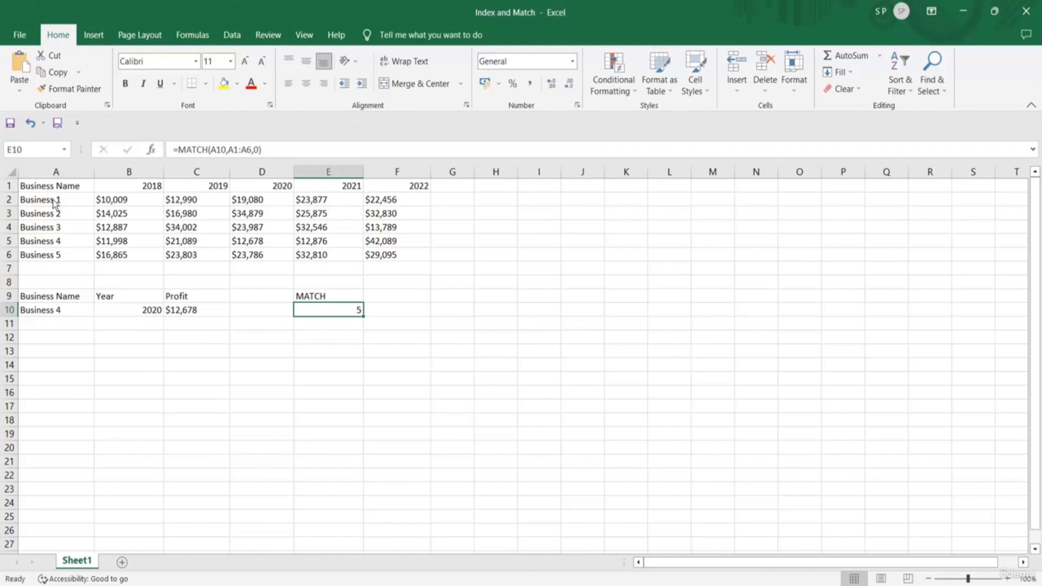
pyautogui.click(63, 246)
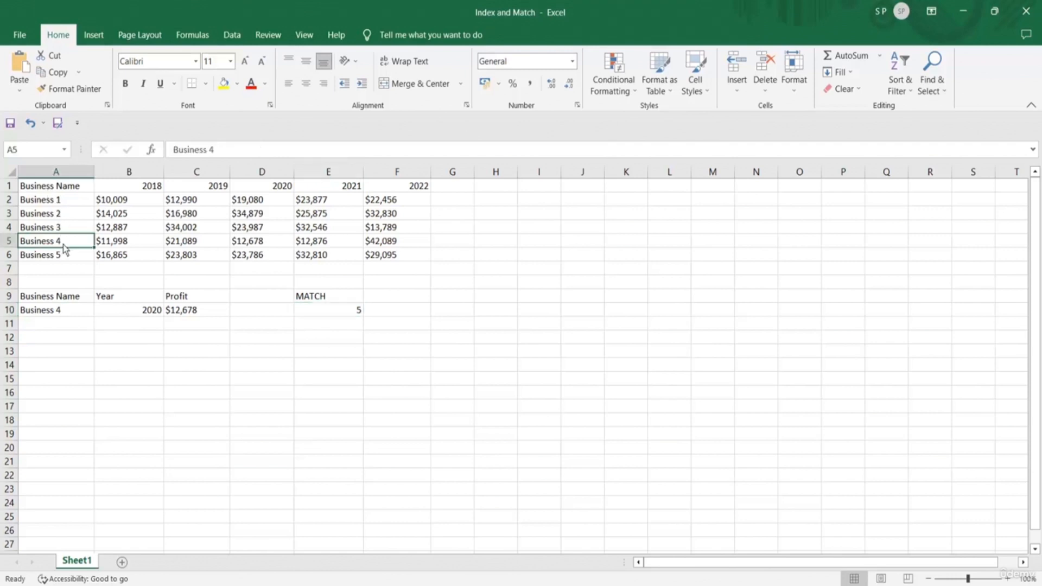
# - Enter the heading "ROW" in F9, beside the MATCH heading
pyautogui.click(57, 311)
pyautogui.click(342, 310)
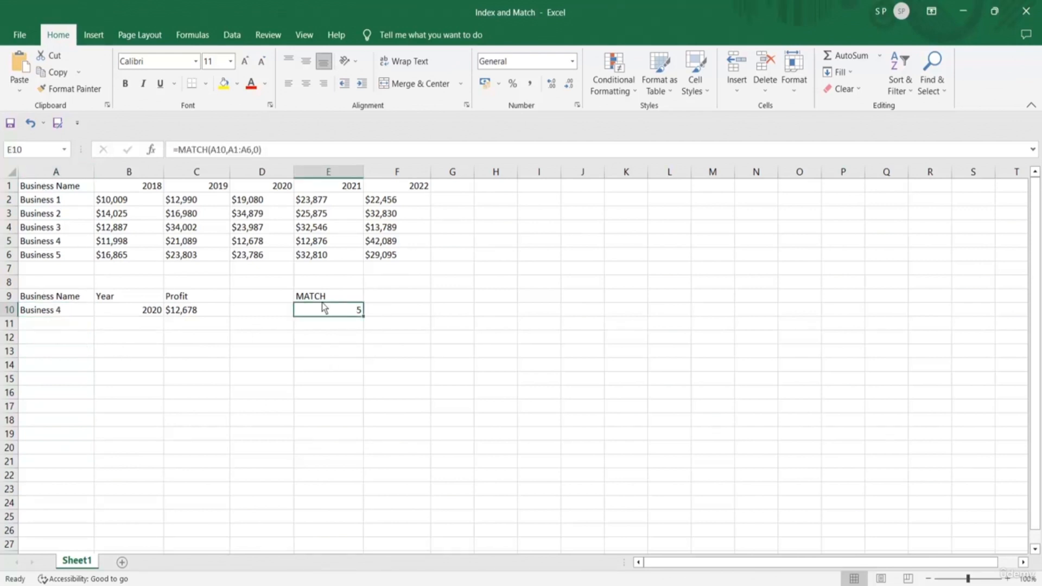
pyautogui.click(389, 302)
pyautogui.write('ROW')
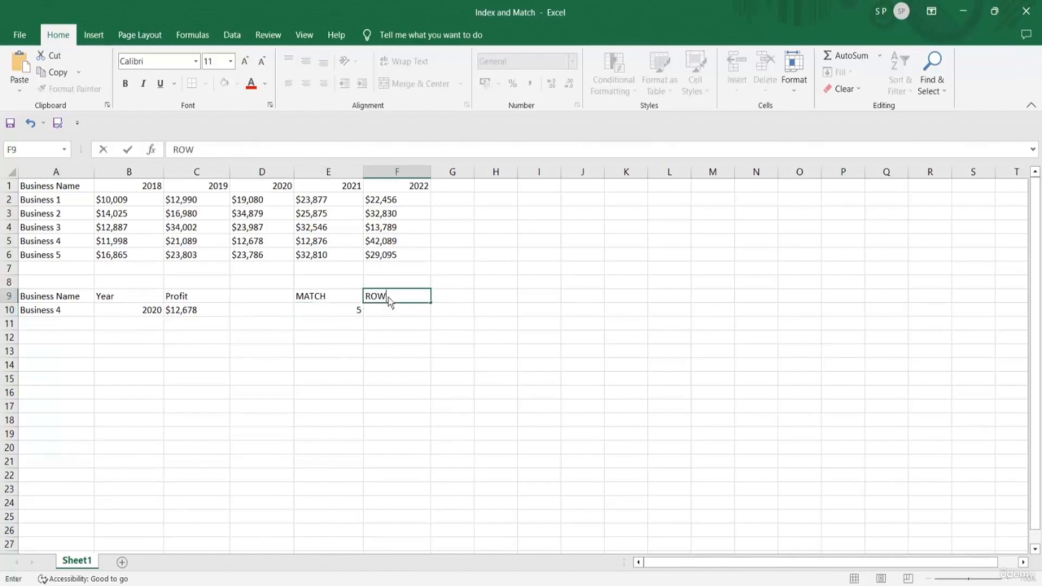
pyautogui.press('Return')
# - Enter a MATCH formula in F10 that looks up B10 in the header row A1:F1, leaving the match type argument blank
pyautogui.write('=MA')
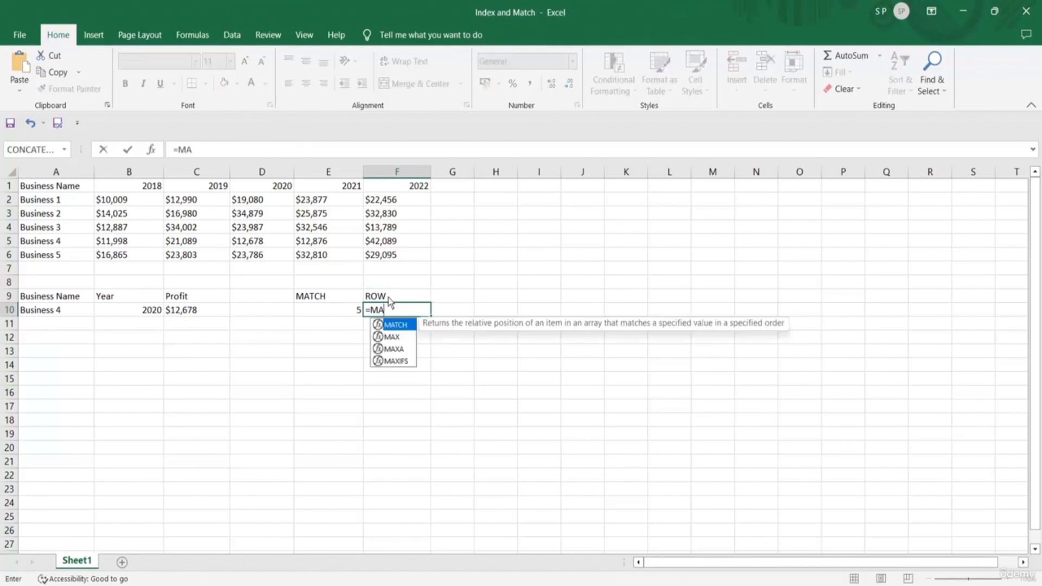
pyautogui.press('Tab')
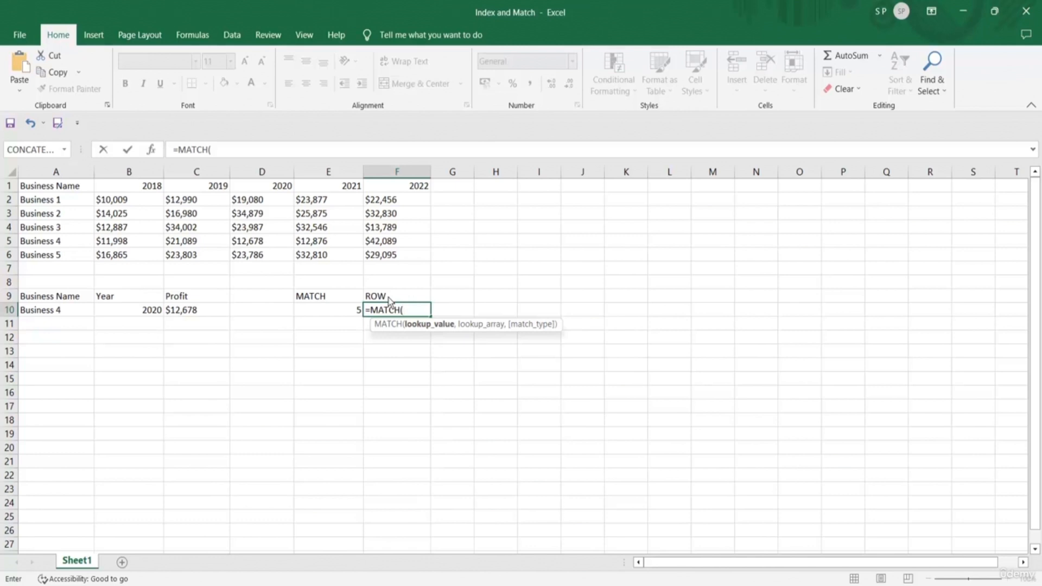
pyautogui.click(120, 313)
pyautogui.write(',')
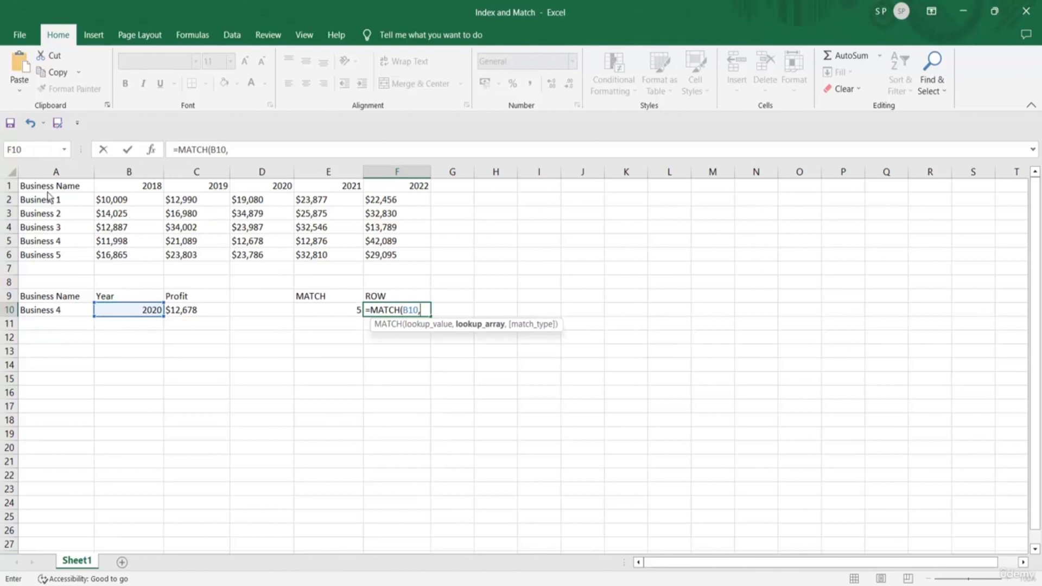
pyautogui.moveTo(47, 187); pyautogui.dragTo(398, 191)
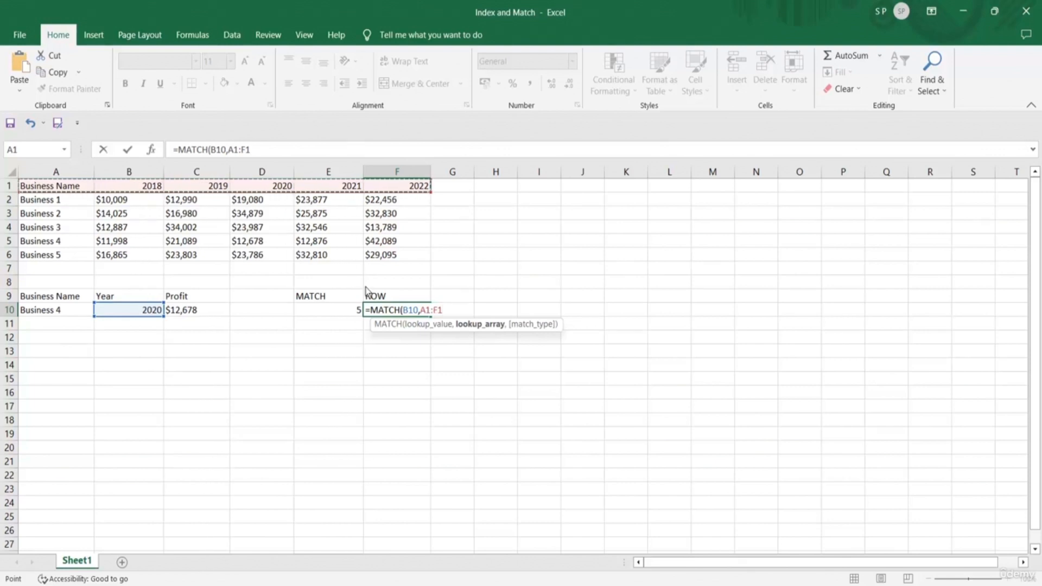
pyautogui.write(',')
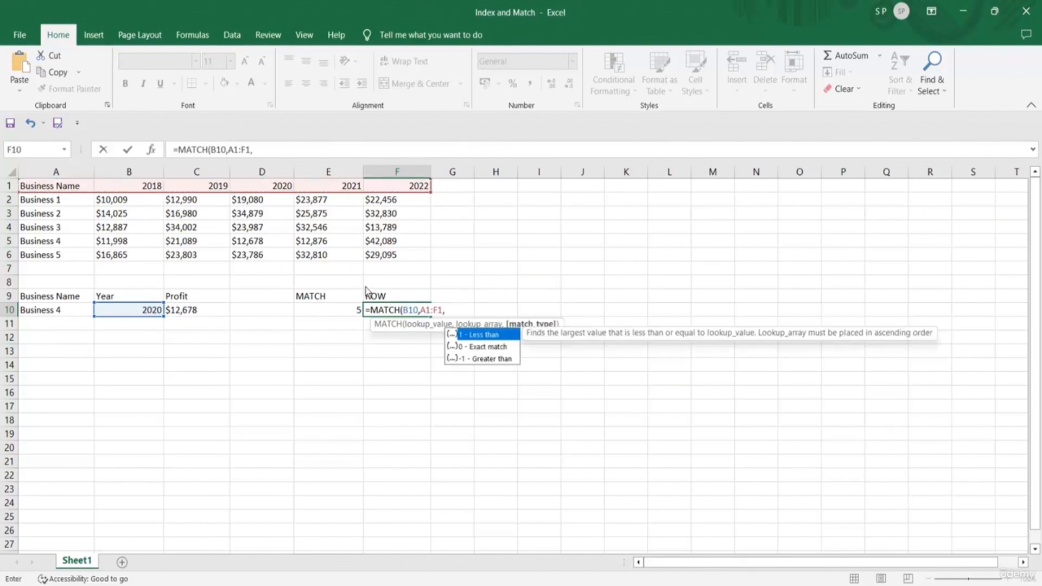
pyautogui.press('Down')
pyautogui.press('Tab')
pyautogui.press('Return')
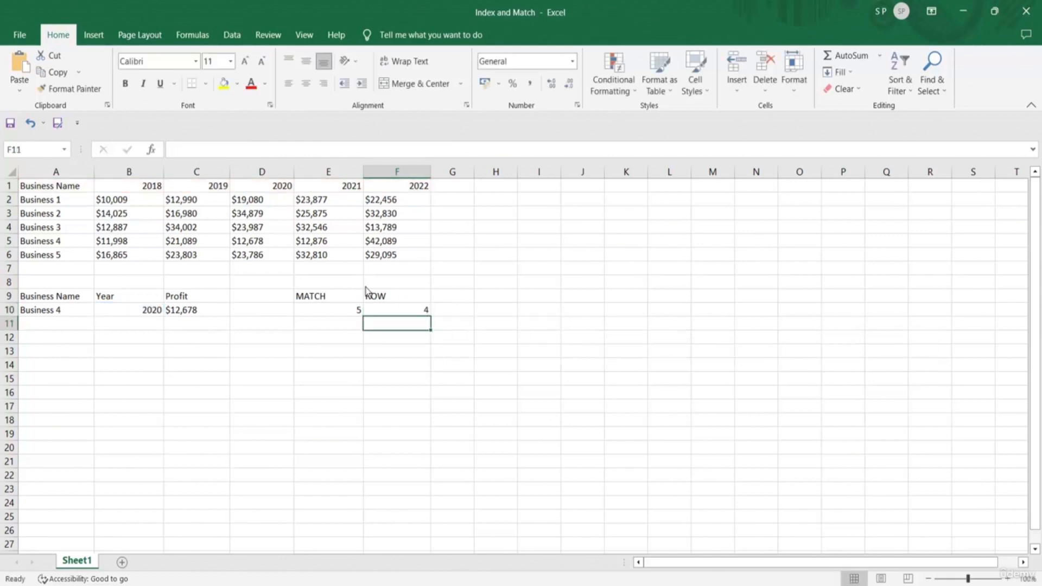
# - Check the MATCH result in F10 against the position of the year 2020 in the header row
pyautogui.click(399, 312)
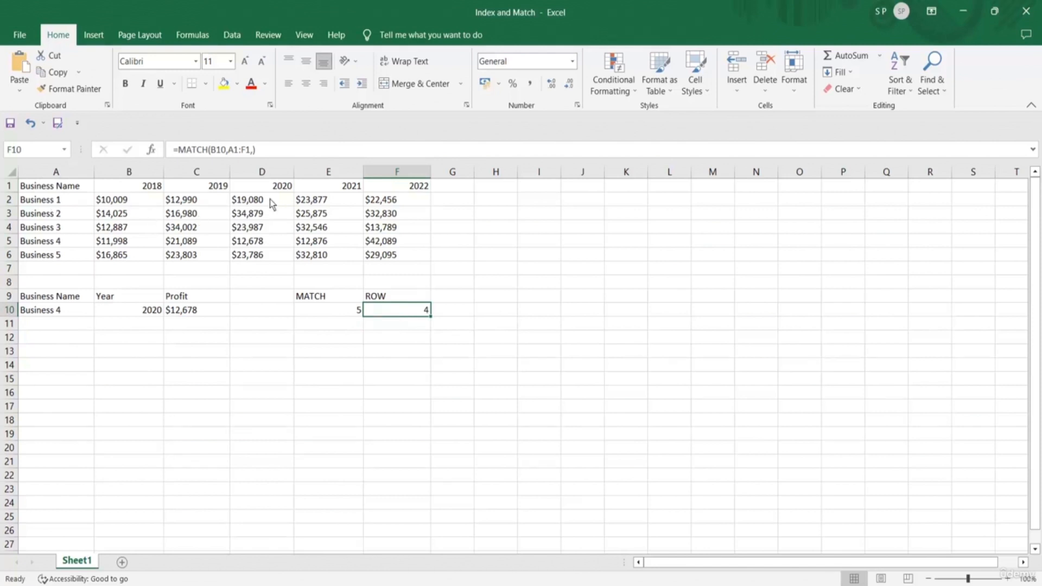
pyautogui.click(264, 187)
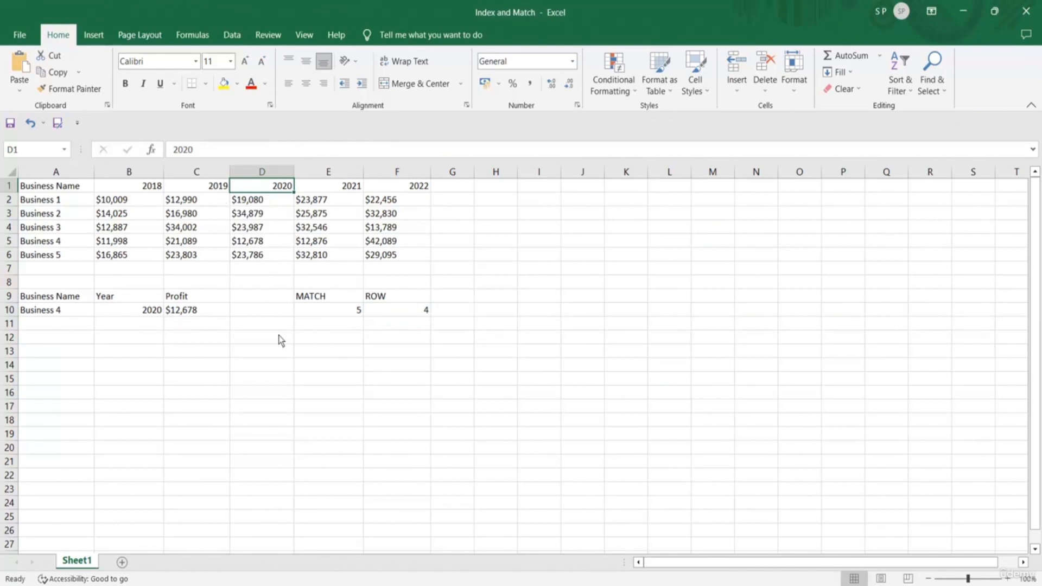
pyautogui.click(414, 311)
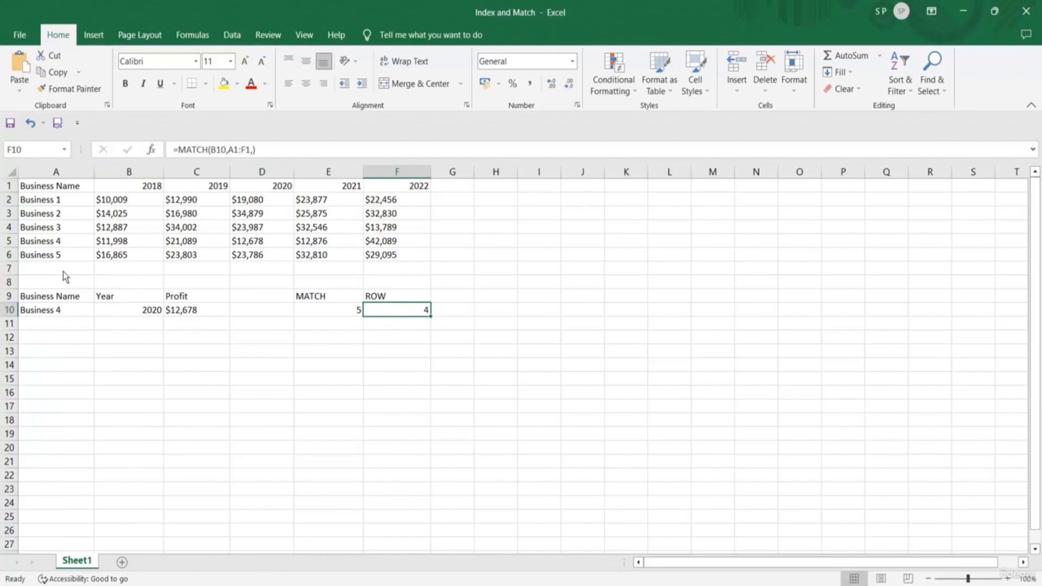
# - Extend the heading in E9 to read "MATCH ROW"
pyautogui.click(341, 300)
pyautogui.click(386, 299)
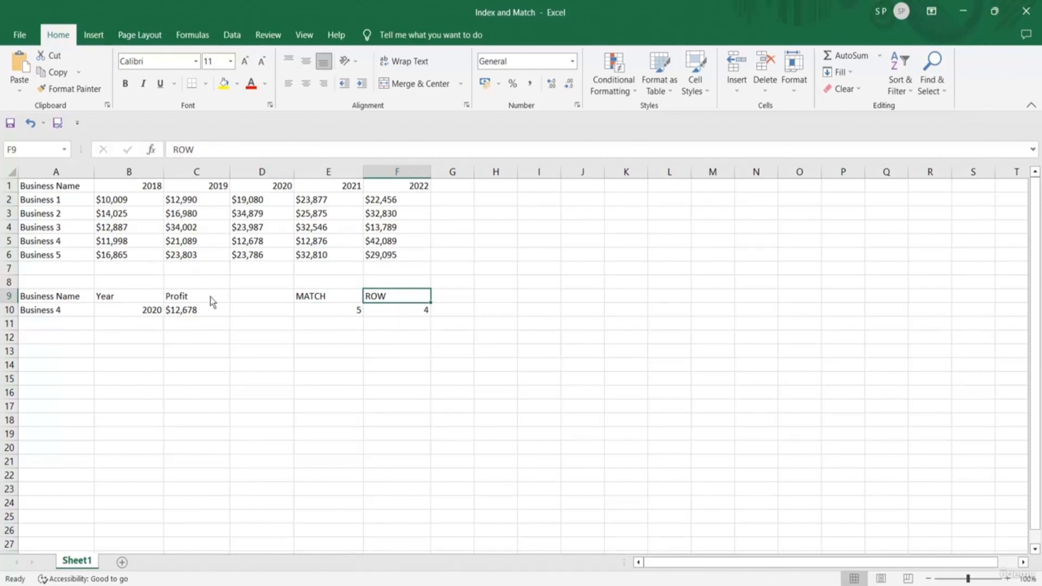
pyautogui.click(329, 299)
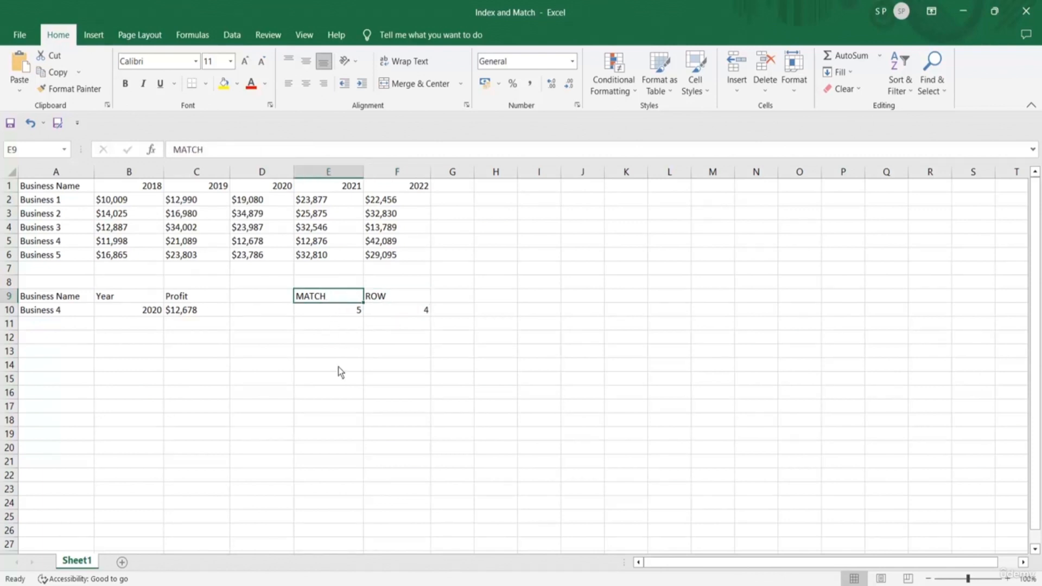
pyautogui.doubleClick(332, 300)
pyautogui.write('ROW')
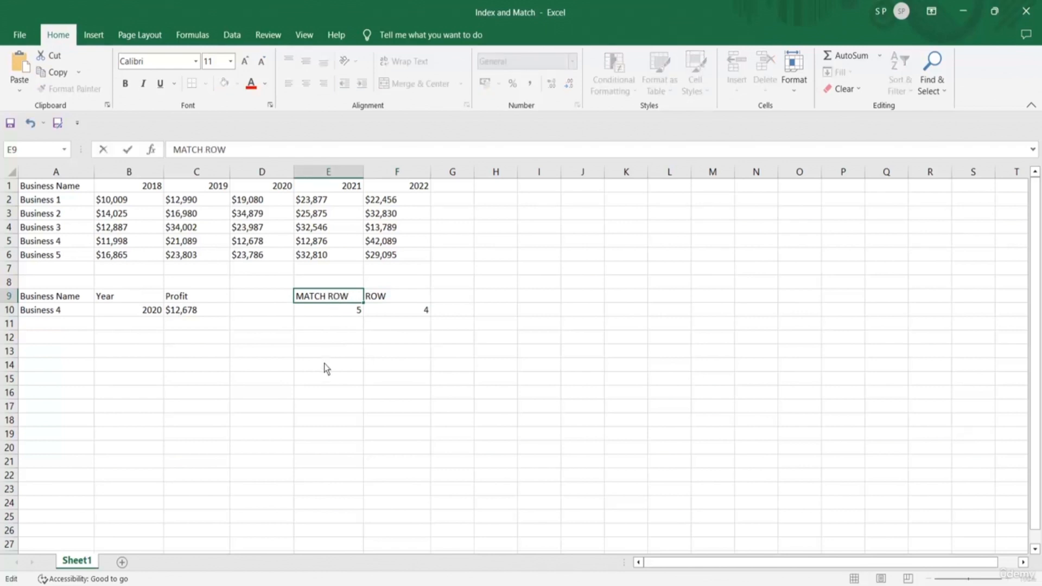
# - Replace the heading in F9 with "COLUMN"
pyautogui.click(395, 295)
pyautogui.doubleClick(395, 294)
pyautogui.press('BackSpace')
pyautogui.press('BackSpace')
pyautogui.press('BackSpace')
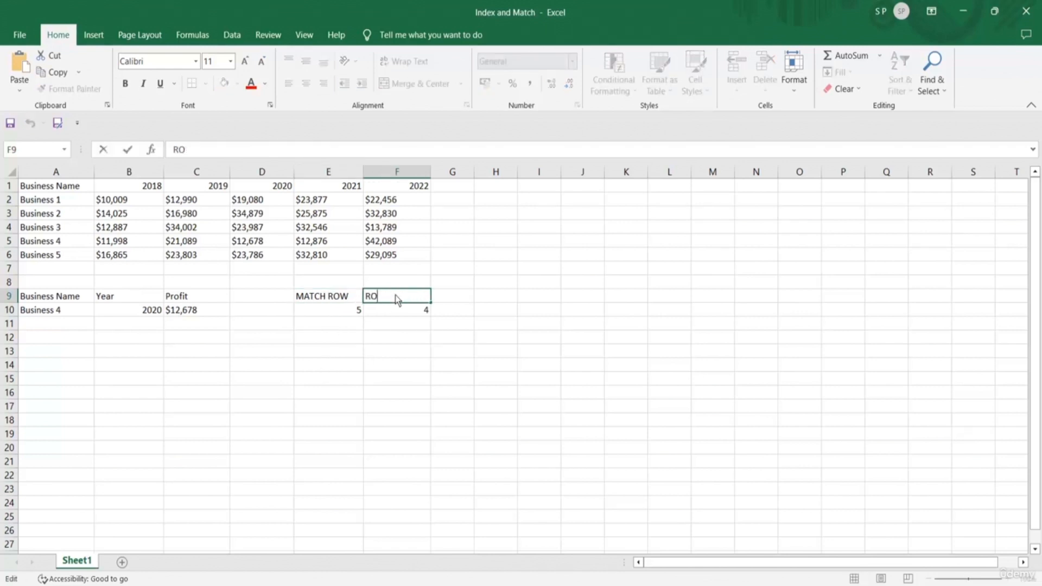
pyautogui.write('COLUMN')
pyautogui.press('Return')
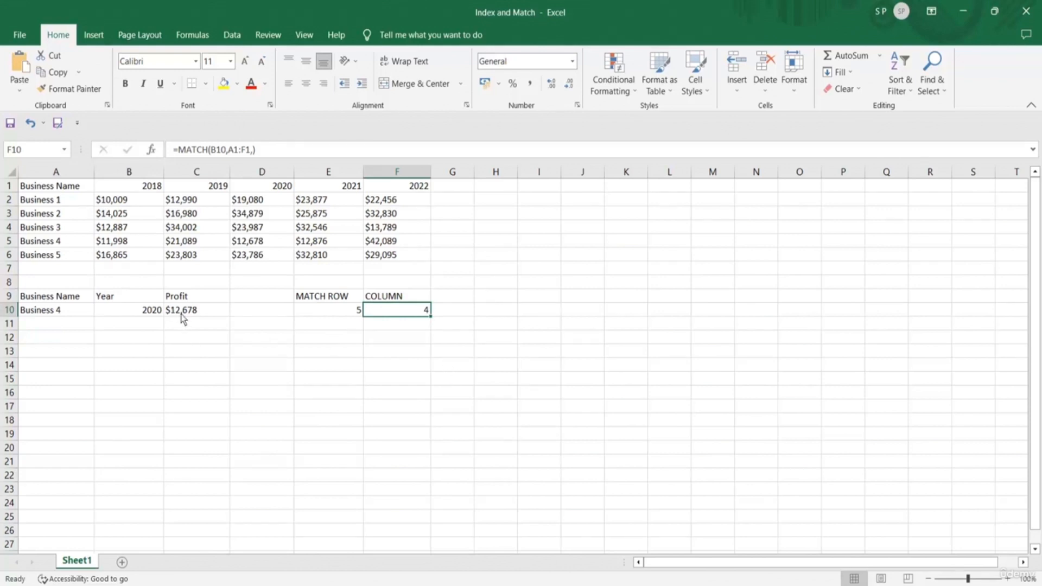
# - Change the lookup name in A10 to Business 5 and check the row match in E10
pyautogui.click(66, 316)
pyautogui.doubleClick(66, 310)
pyautogui.press('BackSpace')
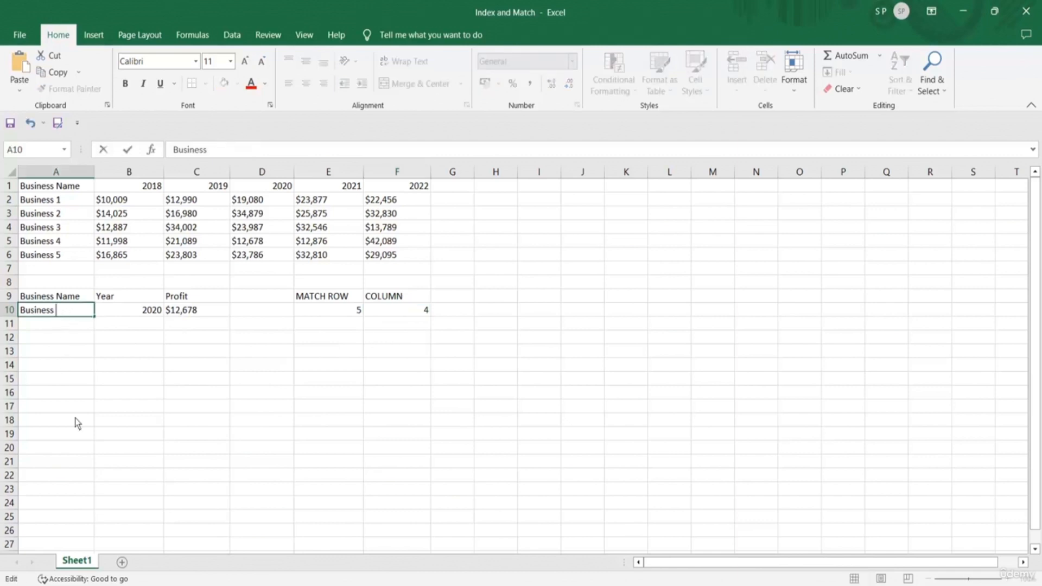
pyautogui.write('5')
pyautogui.press('Return')
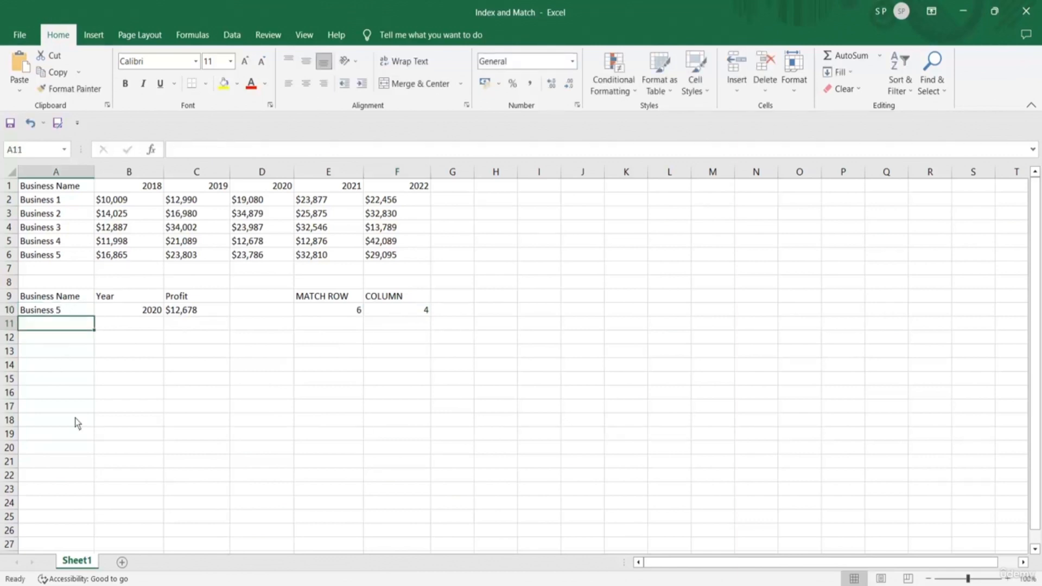
pyautogui.click(336, 313)
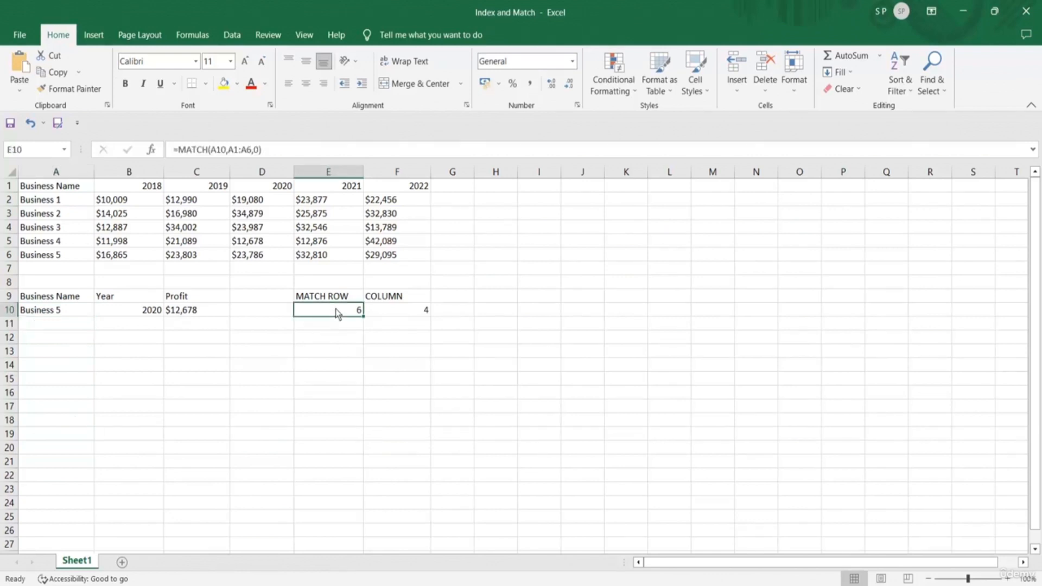
# - Set the lookup name in A10 back to Business 4 and check the row match in E10
pyautogui.click(66, 312)
pyautogui.doubleClick(66, 313)
pyautogui.press('BackSpace')
pyautogui.write('4')
pyautogui.press('Return')
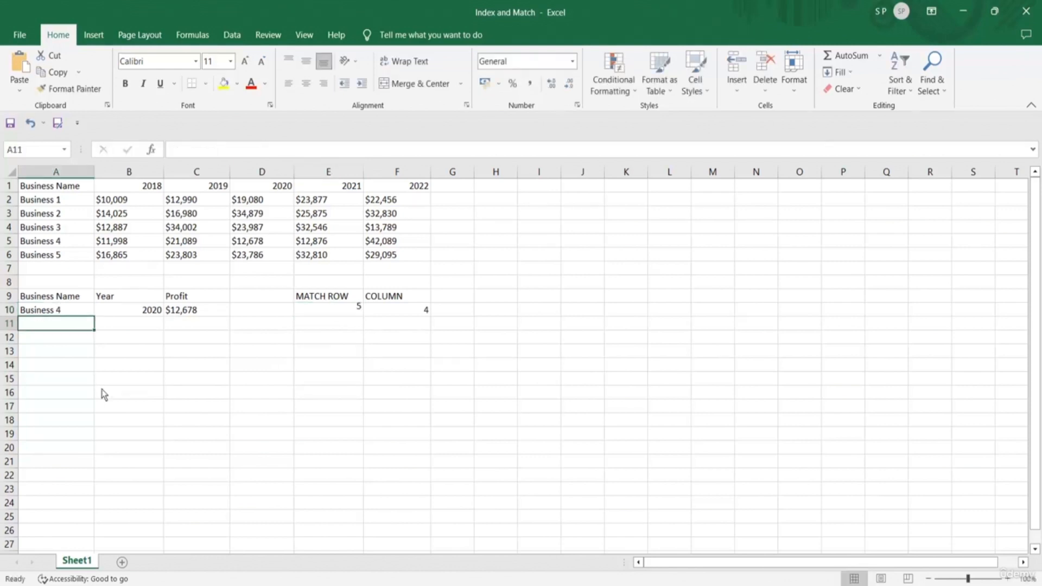
pyautogui.click(340, 318)
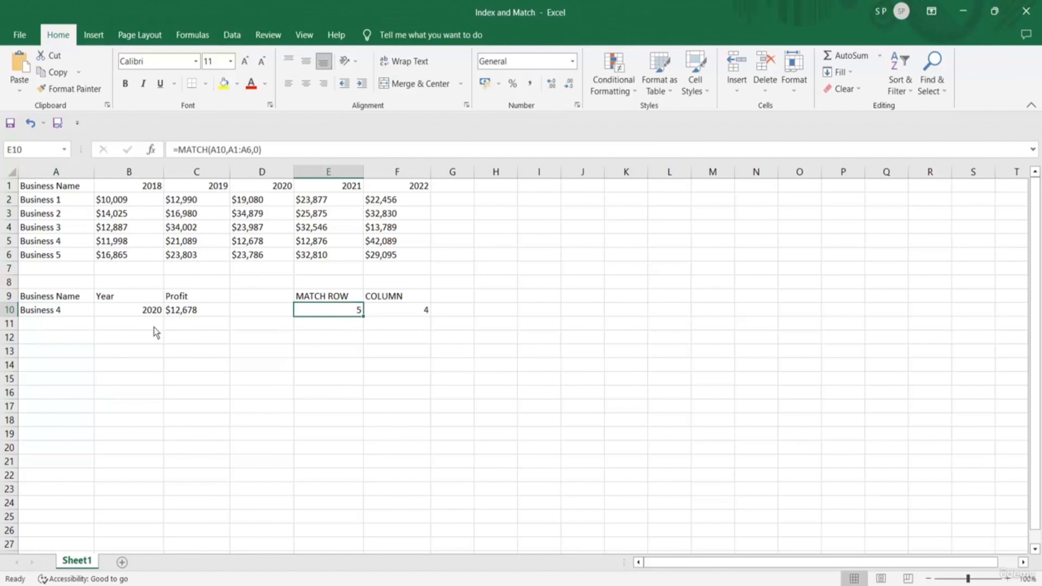
# - Change the lookup year in B10 to 2021 and check the column match in F10
pyautogui.click(147, 312)
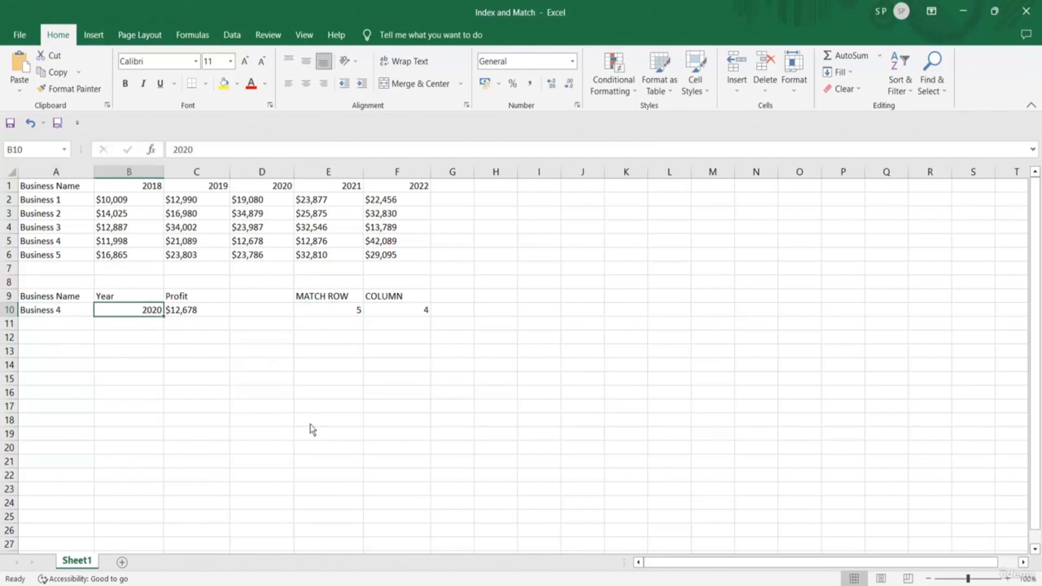
pyautogui.doubleClick(151, 314)
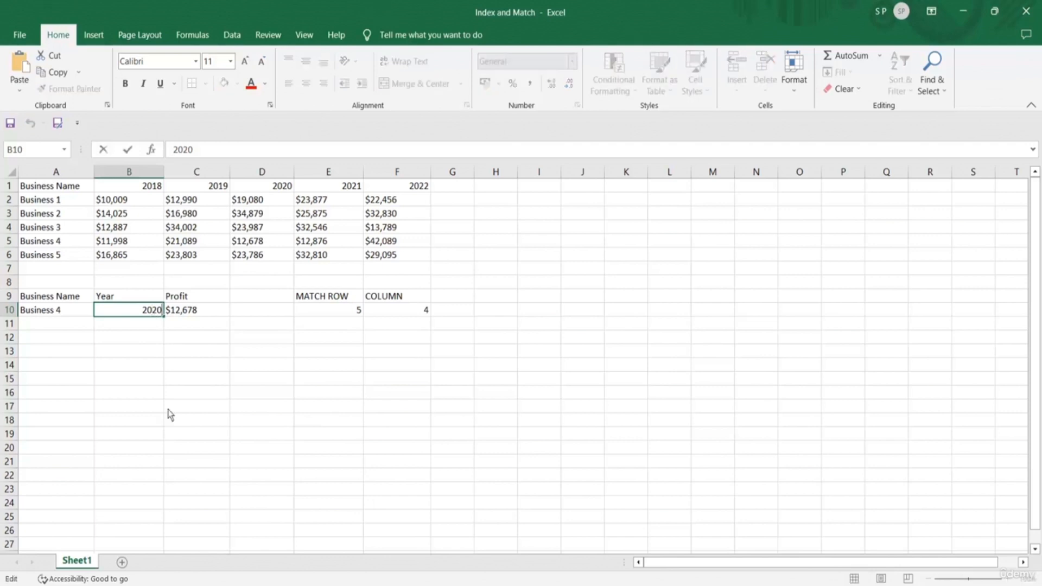
pyautogui.press('BackSpace')
pyautogui.write('1')
pyautogui.press('Return')
pyautogui.click(412, 311)
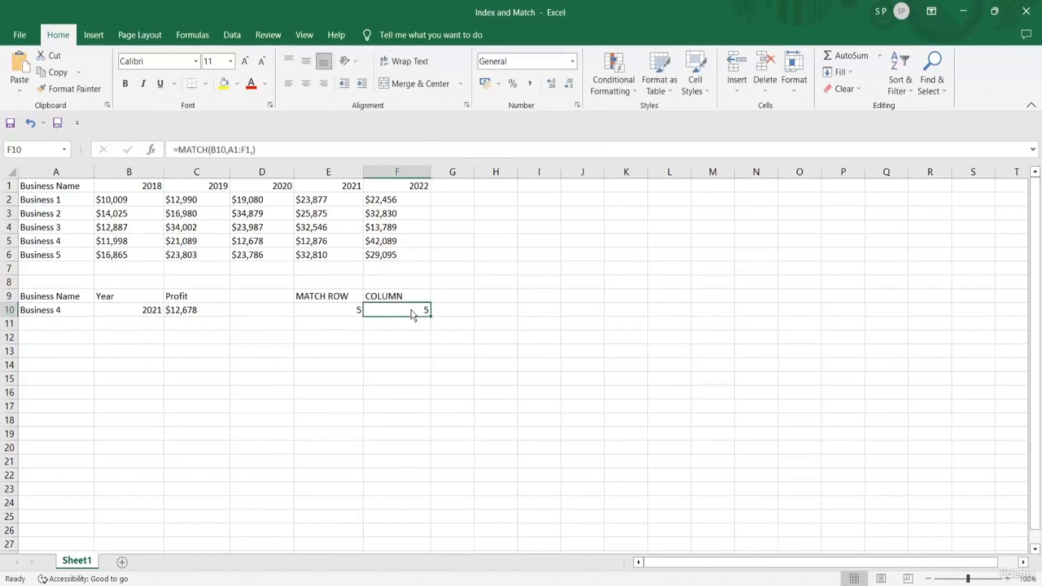
# - Set the lookup year in B10 back to 2020 and review the MATCH formulas in E10 and F10
pyautogui.click(149, 314)
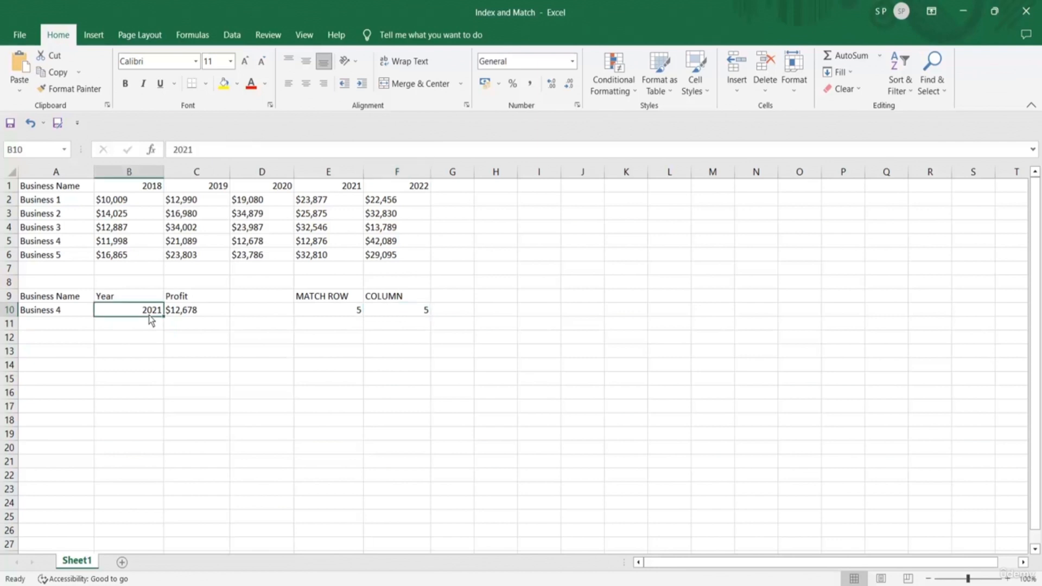
pyautogui.doubleClick(157, 310)
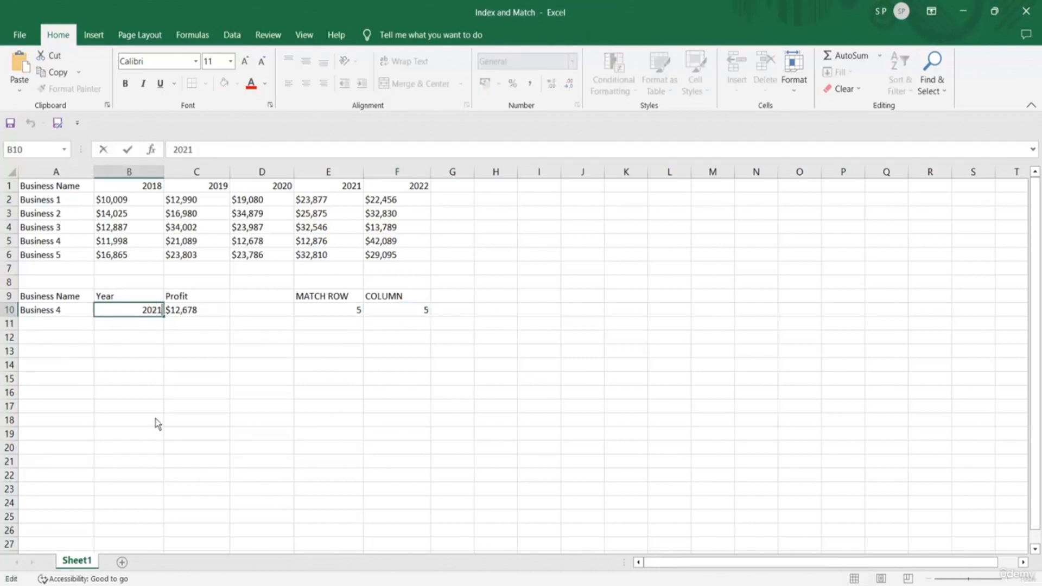
pyautogui.press('BackSpace')
pyautogui.write('0')
pyautogui.press('Return')
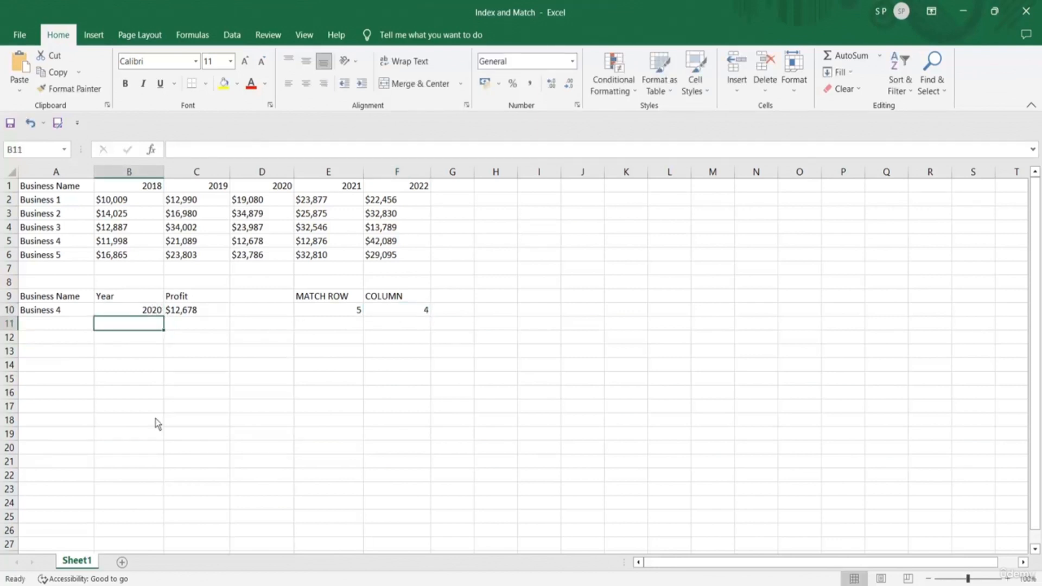
pyautogui.click(408, 310)
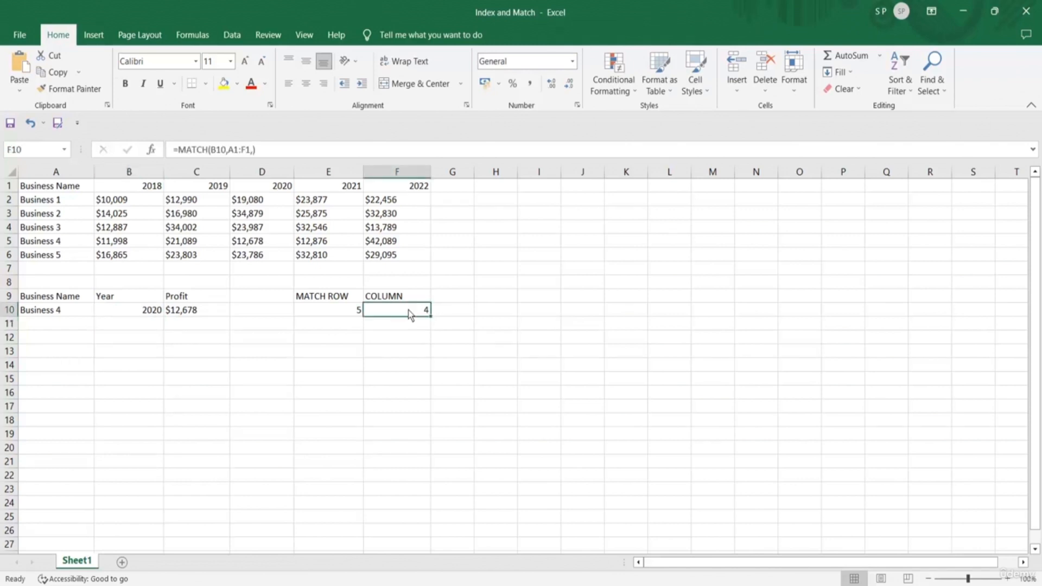
pyautogui.click(336, 309)
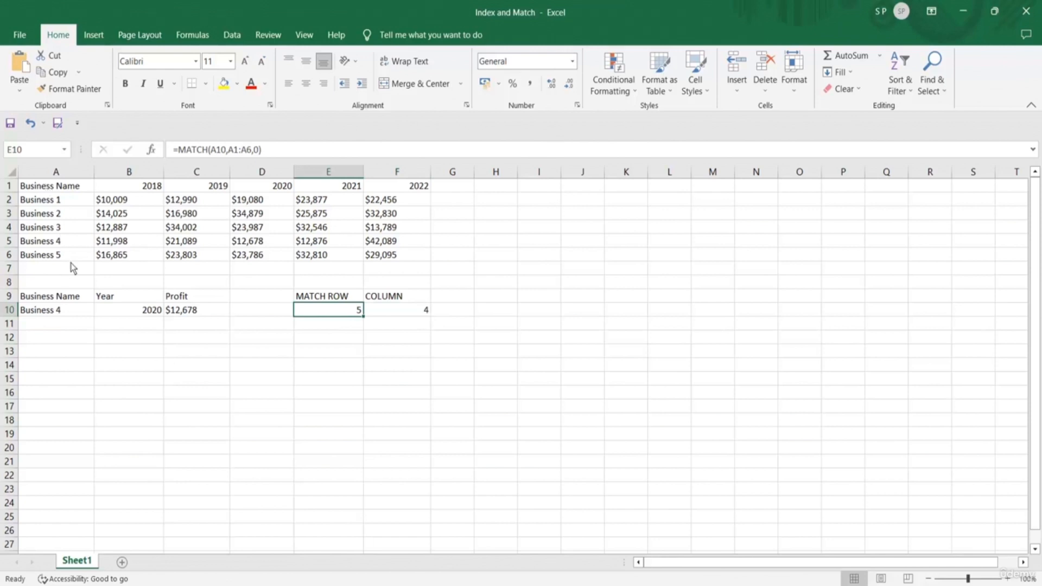
pyautogui.click(411, 313)
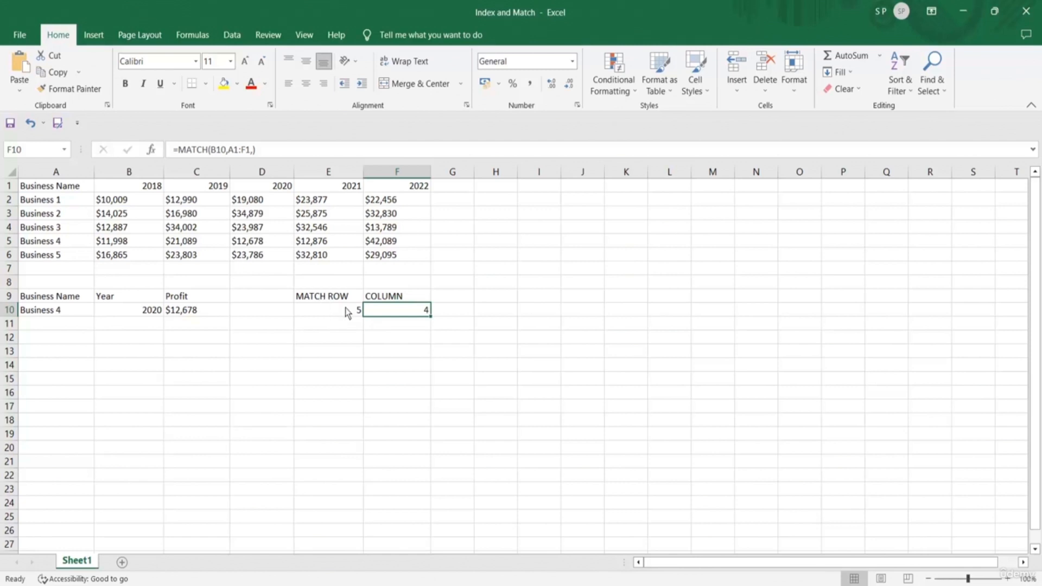
pyautogui.click(196, 312)
pyautogui.doubleClick(197, 311)
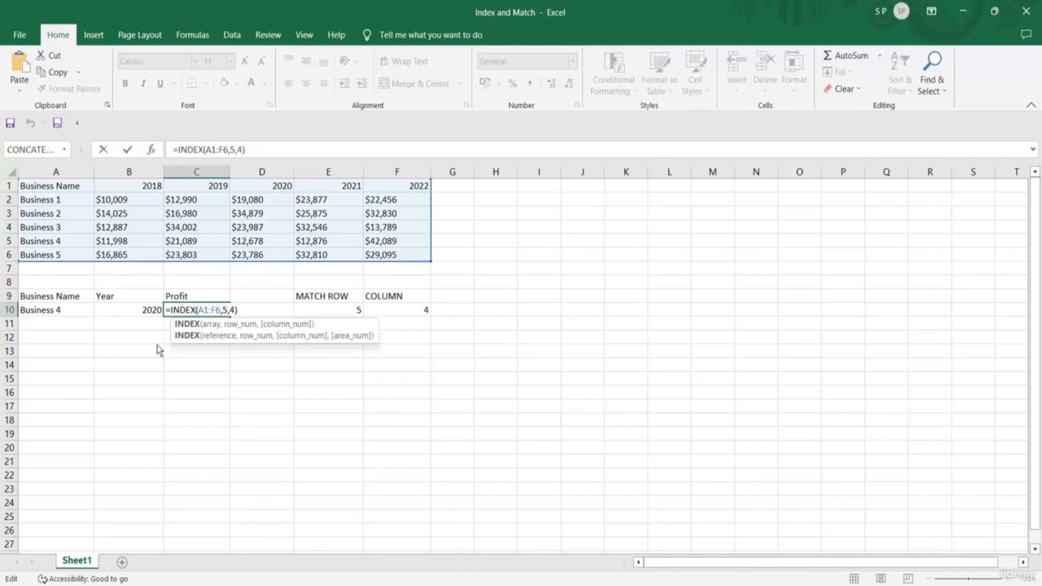
pyautogui.click(224, 312)
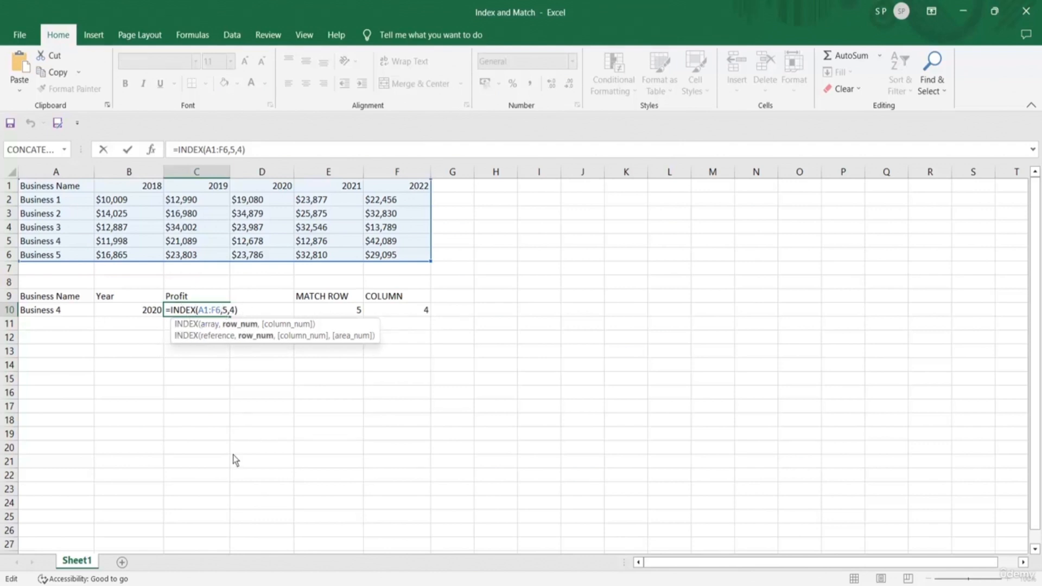
pyautogui.press('Delete')
pyautogui.click(349, 309)
pyautogui.press('Return')
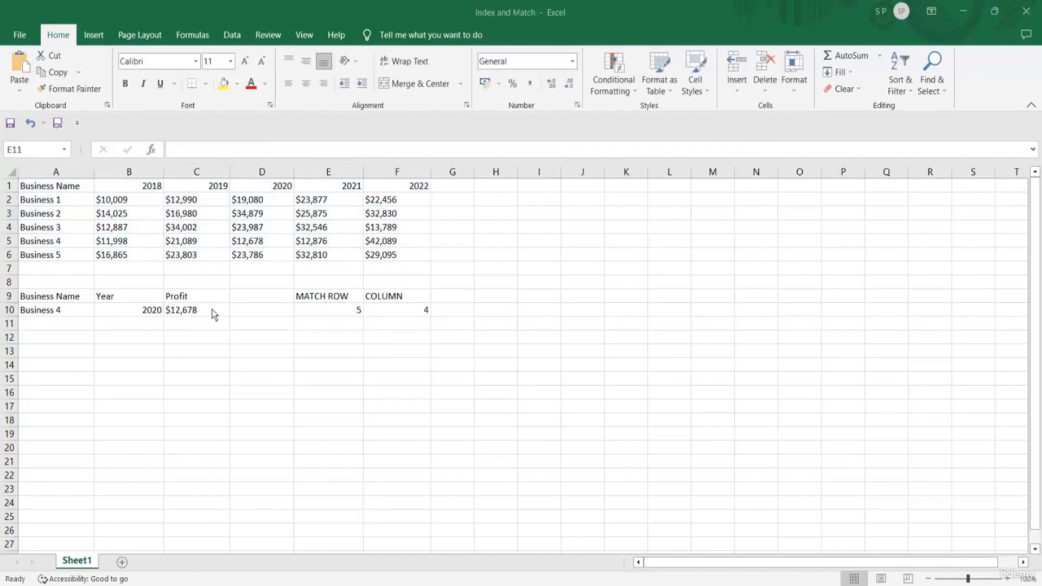
# - Replace the fixed row number in C10's INDEX formula with MATCH(A10,A1:A6,)
pyautogui.doubleClick(193, 309)
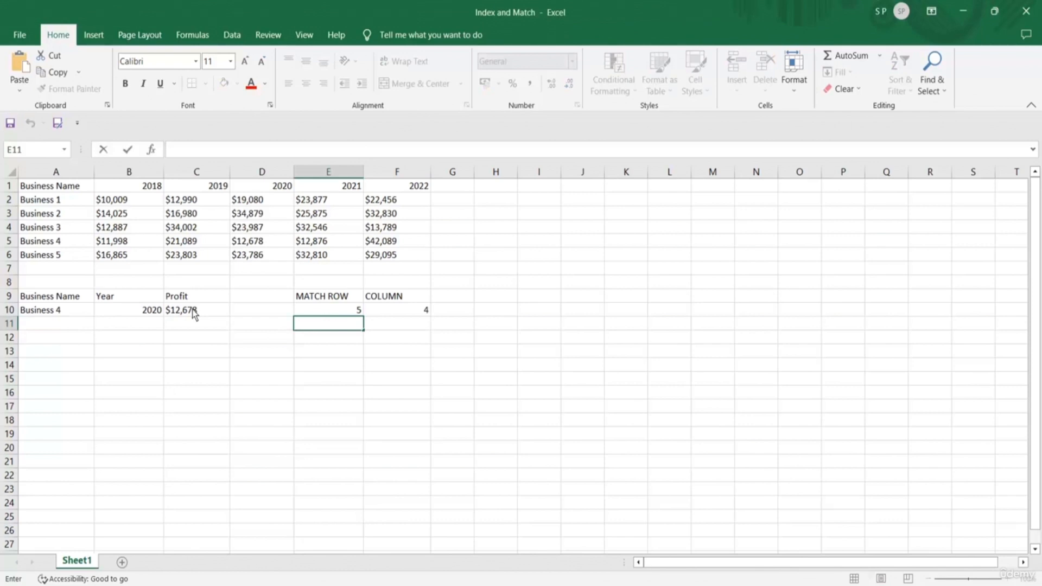
pyautogui.doubleClick(194, 314)
pyautogui.click(229, 311)
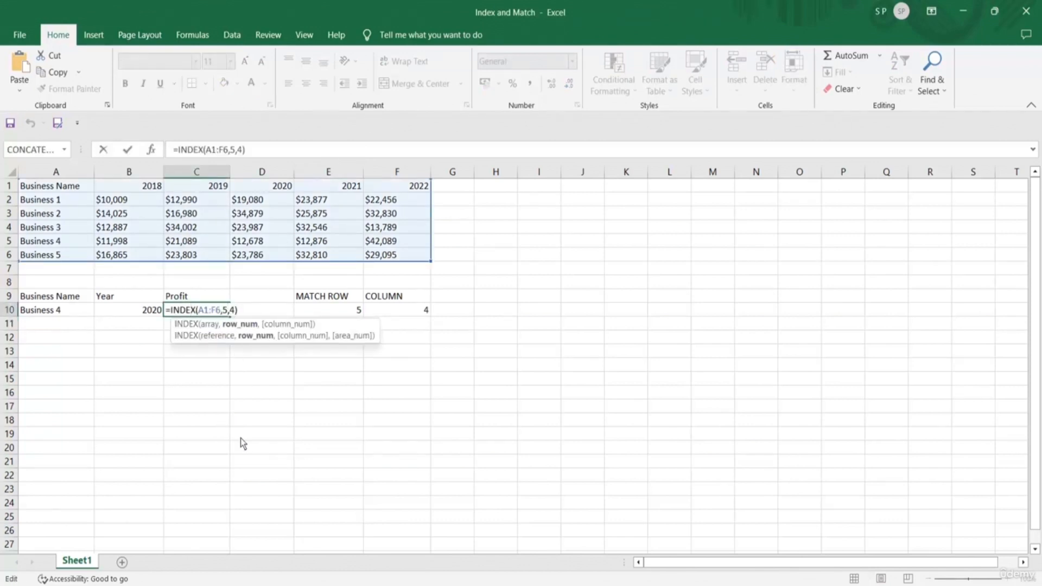
pyautogui.press('BackSpace')
pyautogui.write('MATCH(A10,A1:A6,')
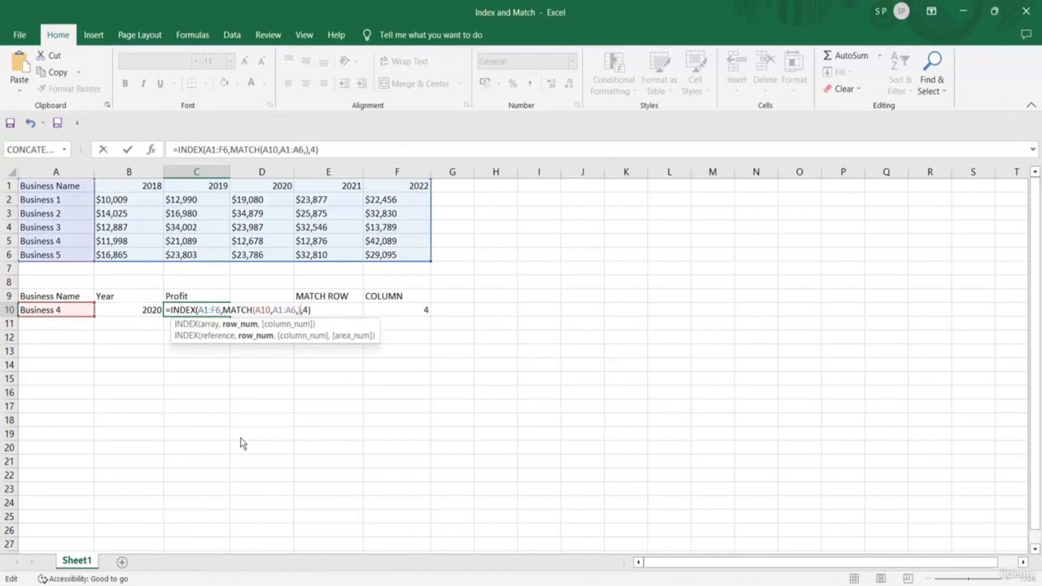
pyautogui.press('Return')
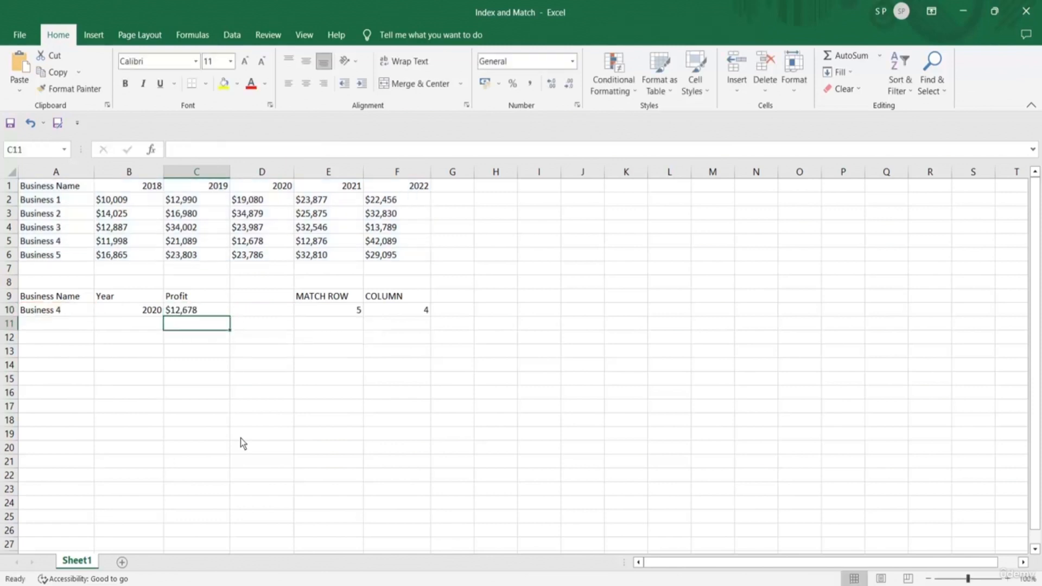
# - Copy the column MATCH formula from F10 and replace the fixed column number in C10's INDEX formula with MATCH(B10,A1:F1,)
pyautogui.doubleClick(424, 317)
pyautogui.moveTo(373, 315); pyautogui.dragTo(448, 315)
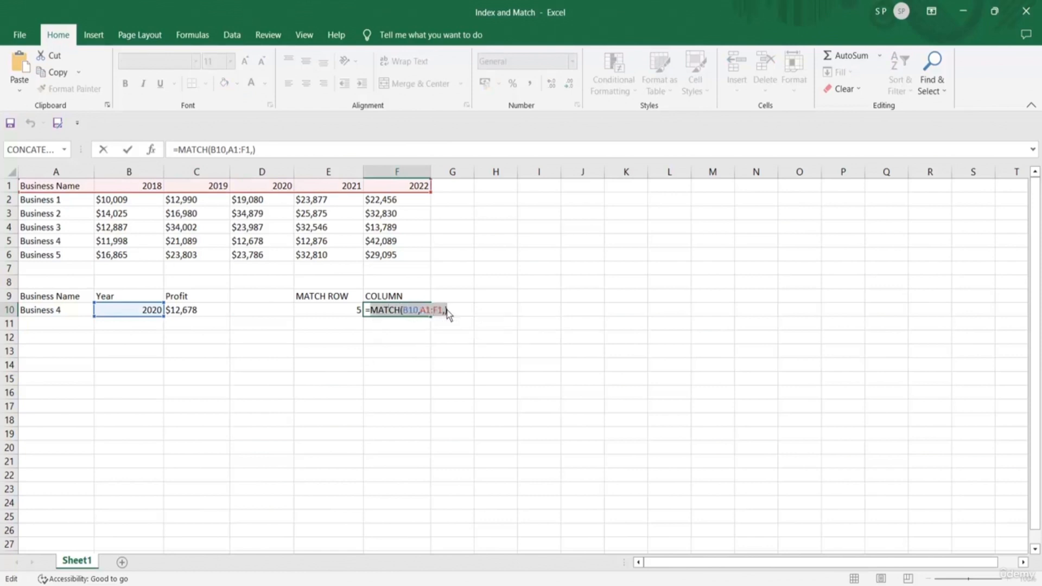
pyautogui.press('Return')
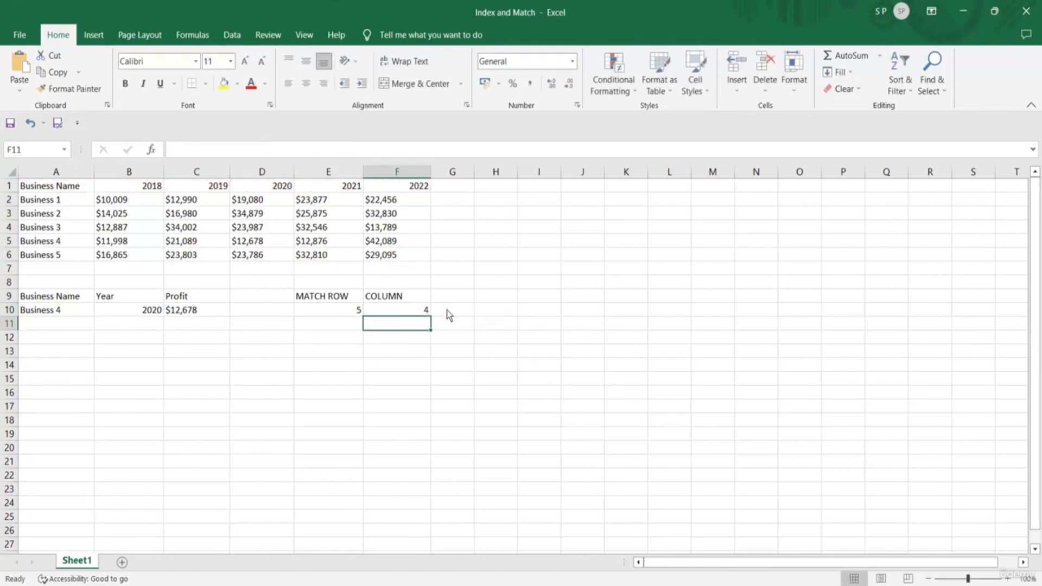
pyautogui.doubleClick(210, 312)
pyautogui.click(308, 311)
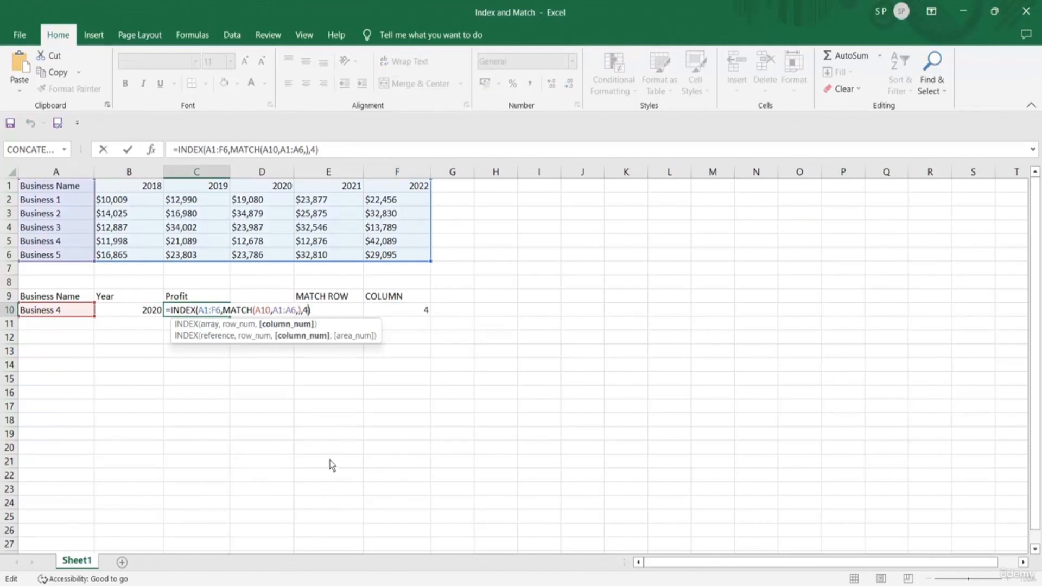
pyautogui.press('BackSpace')
pyautogui.write('MATCH(B10,A1:F1,)')
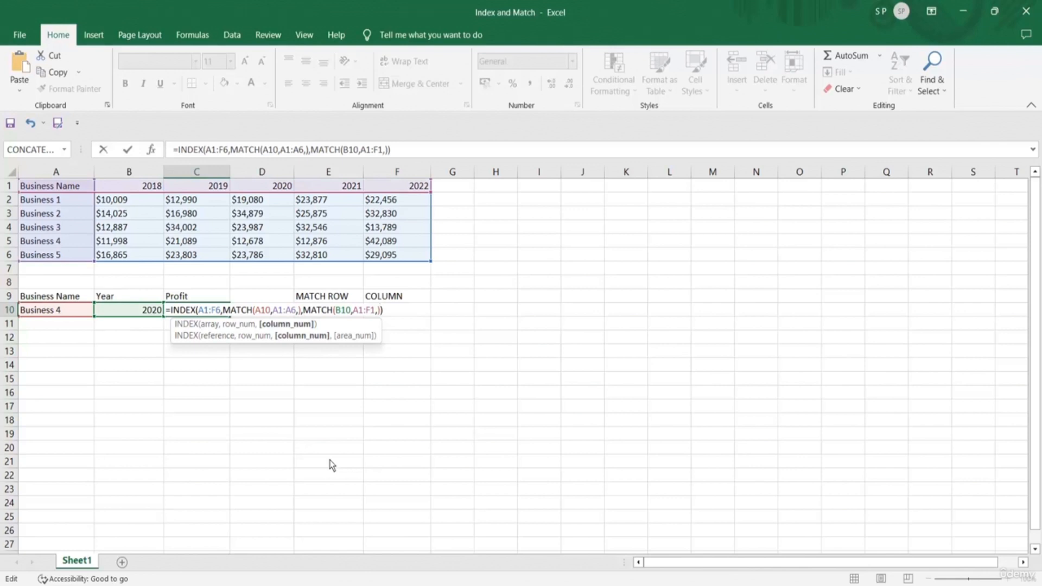
pyautogui.press('Return')
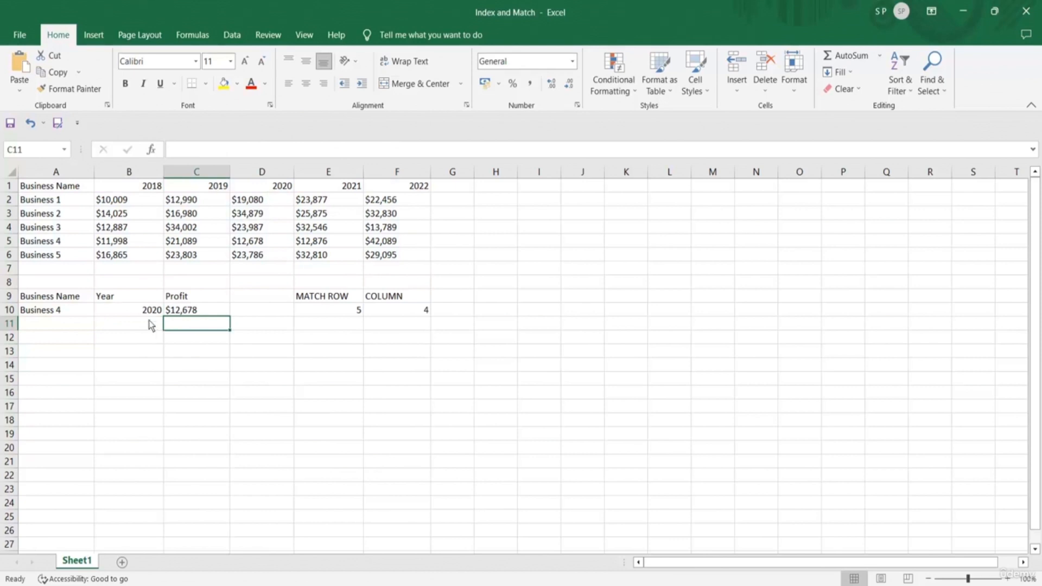
# - Change the lookup name in A10 to Business 3 and compare the profit in C10 with the table's 2020 figure
pyautogui.click(63, 311)
pyautogui.doubleClick(63, 312)
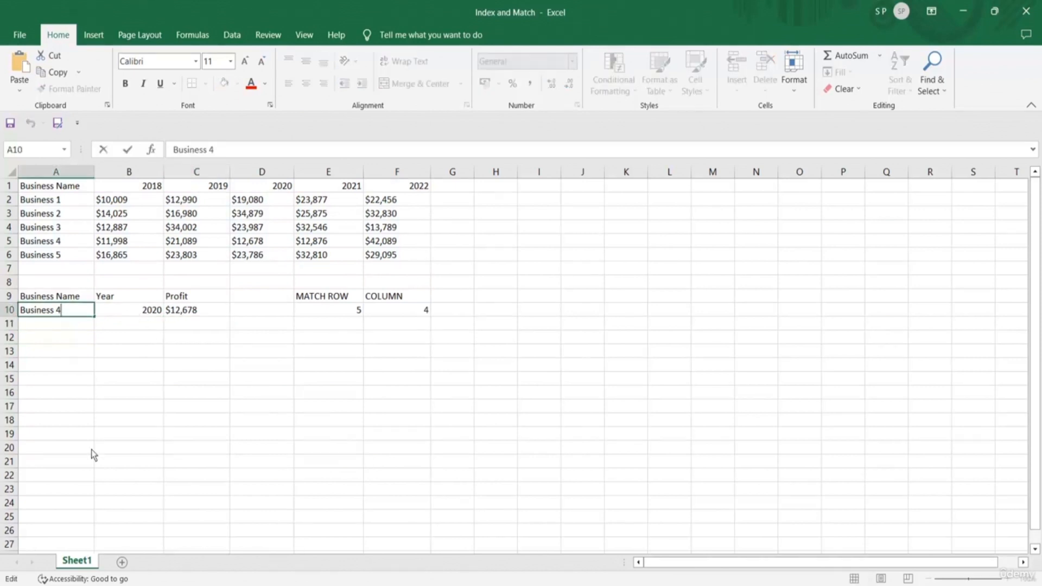
pyautogui.press('BackSpace')
pyautogui.write('3')
pyautogui.press('Return')
pyautogui.click(59, 231)
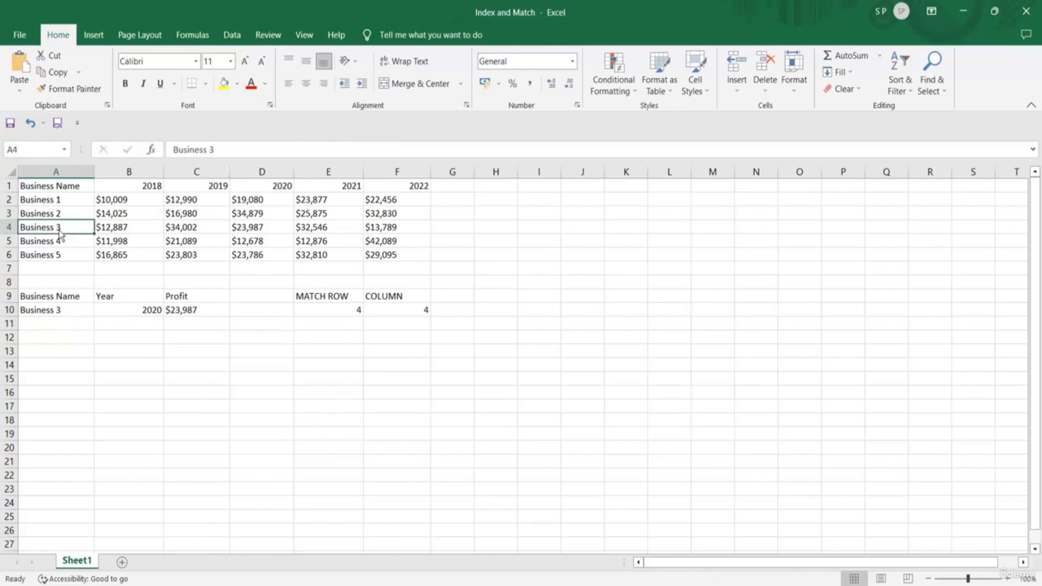
pyautogui.click(261, 230)
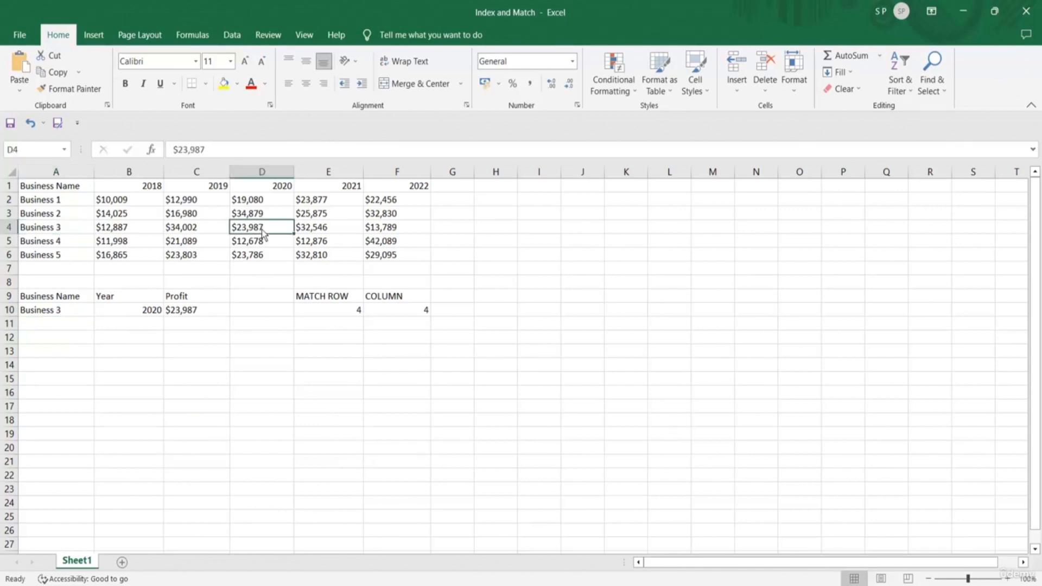
pyautogui.click(205, 314)
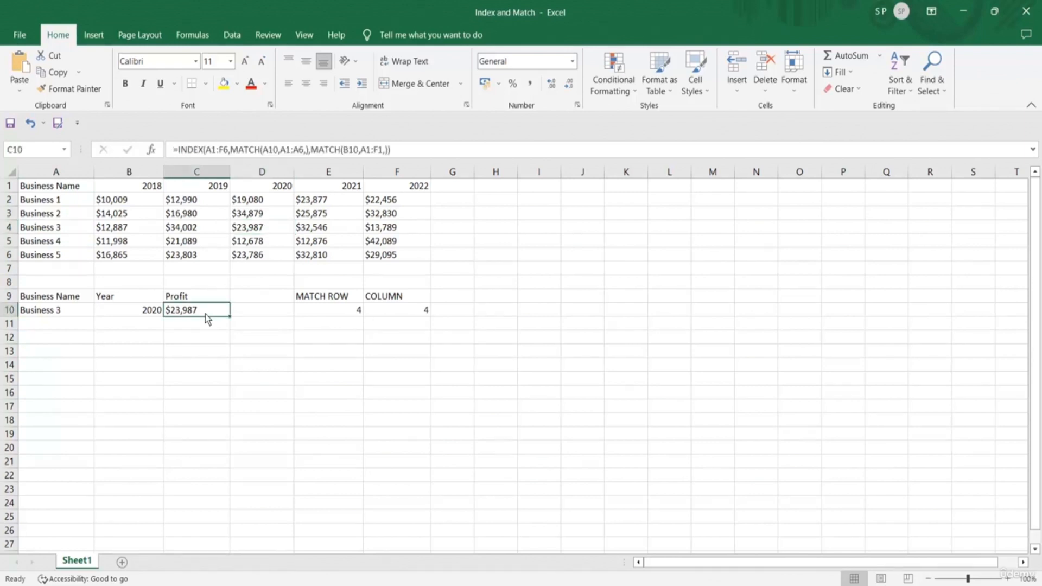
# - Set the lookup year in B10 to 2019
pyautogui.click(154, 314)
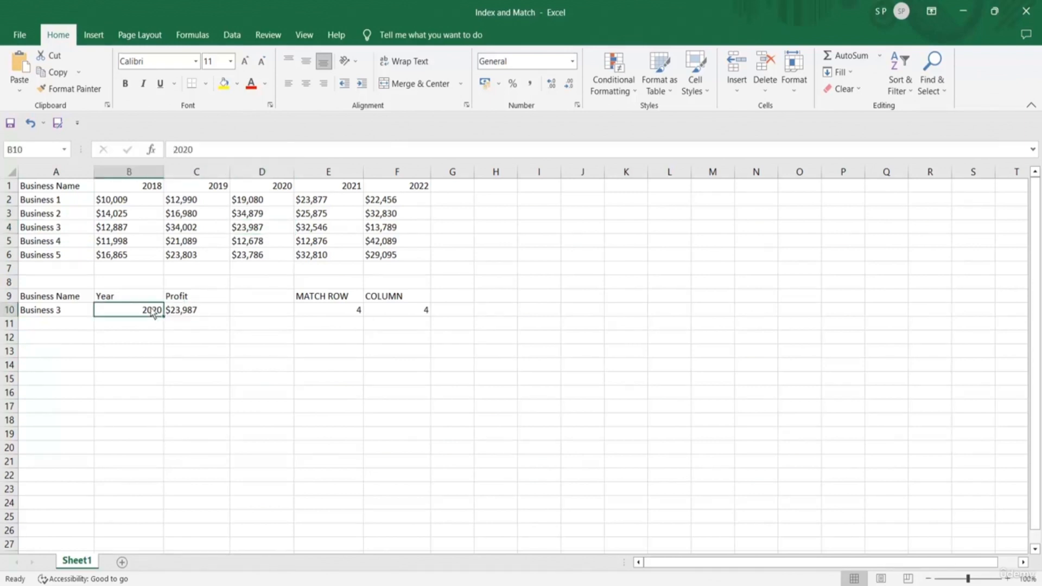
pyautogui.doubleClick(155, 312)
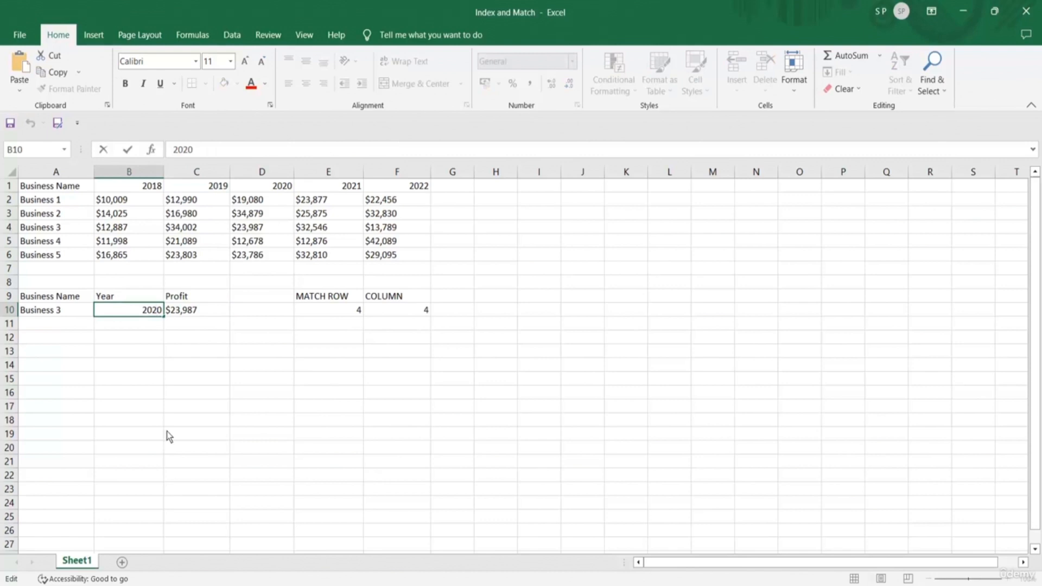
pyautogui.press('BackSpace')
pyautogui.press('BackSpace')
pyautogui.write('19')
pyautogui.press('Return')
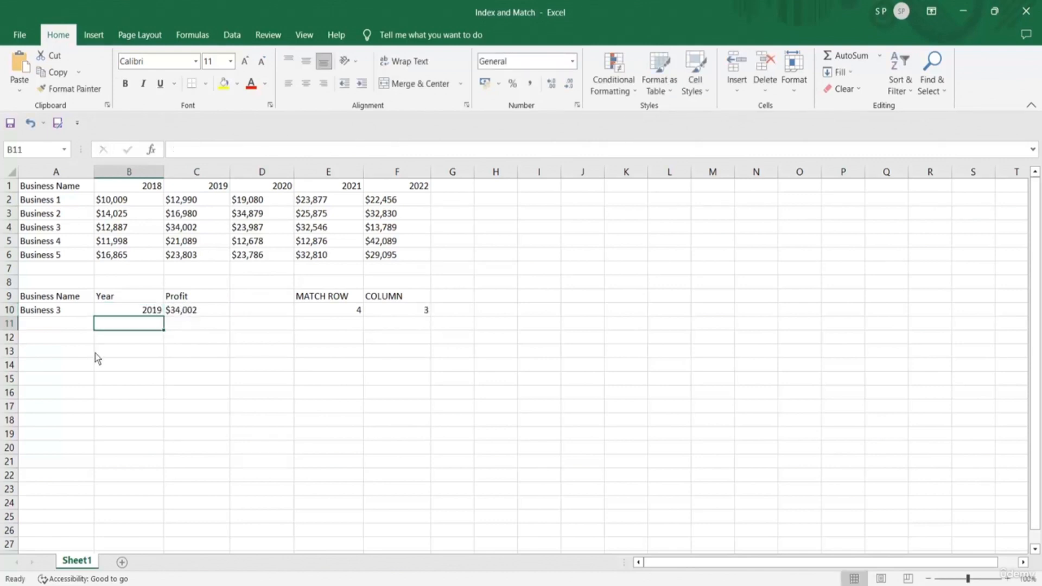
# - Set the lookup name in A10 to Business 5 and compare the profit in C10 with the table's 2019 figure
pyautogui.doubleClick(58, 311)
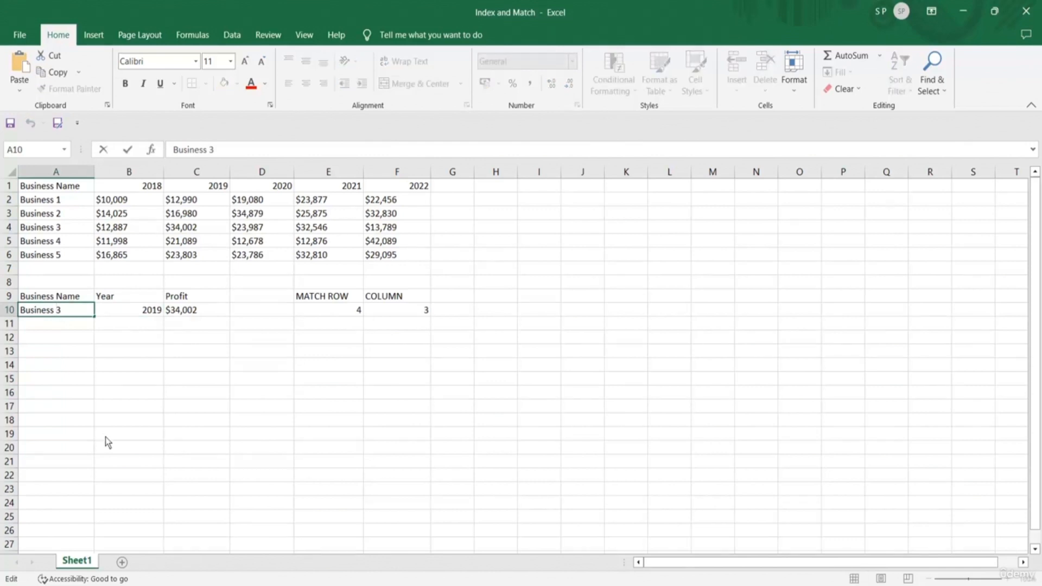
pyautogui.press('Delete')
pyautogui.write('5')
pyautogui.press('Return')
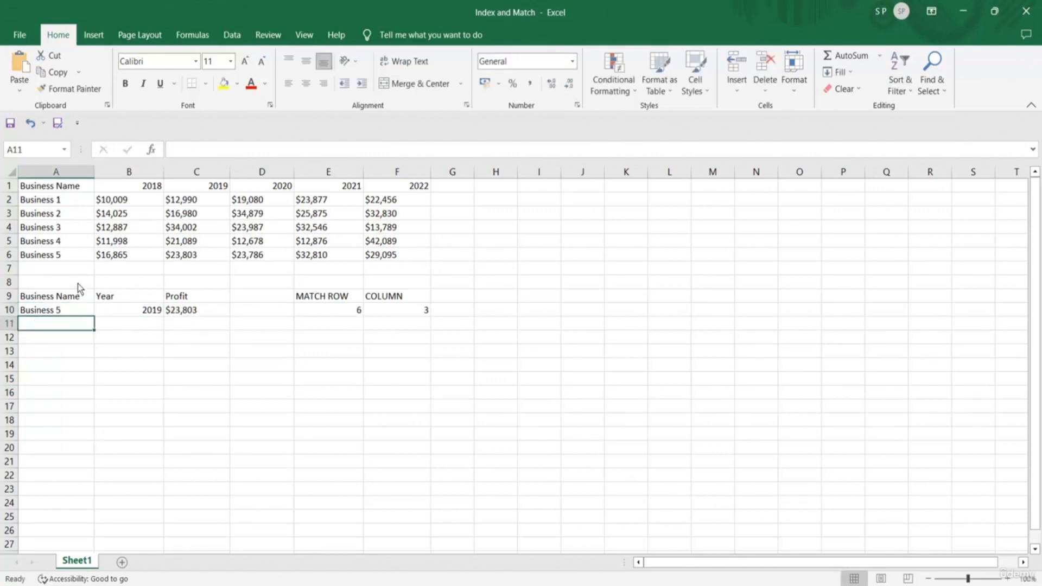
pyautogui.click(60, 257)
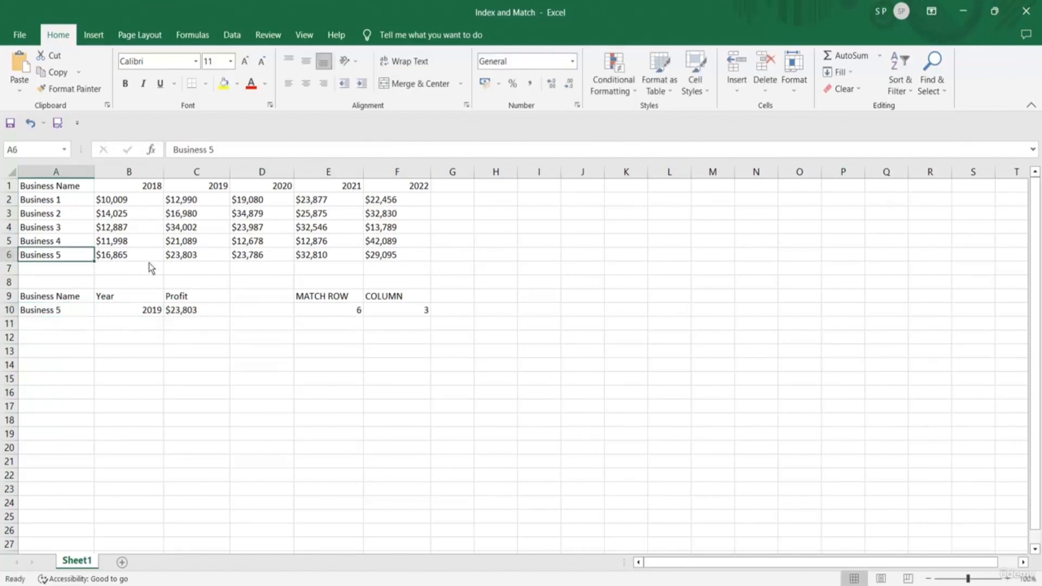
pyautogui.click(178, 260)
pyautogui.click(180, 309)
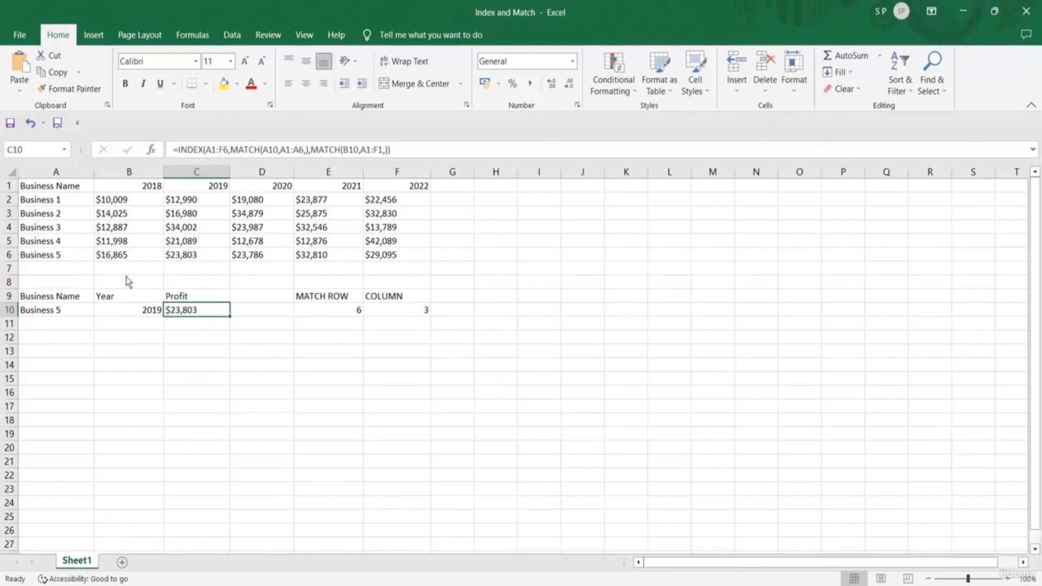
# - Review the lookup name, year, match headings and the combined INDEX and MATCH formula in C10
pyautogui.click(68, 311)
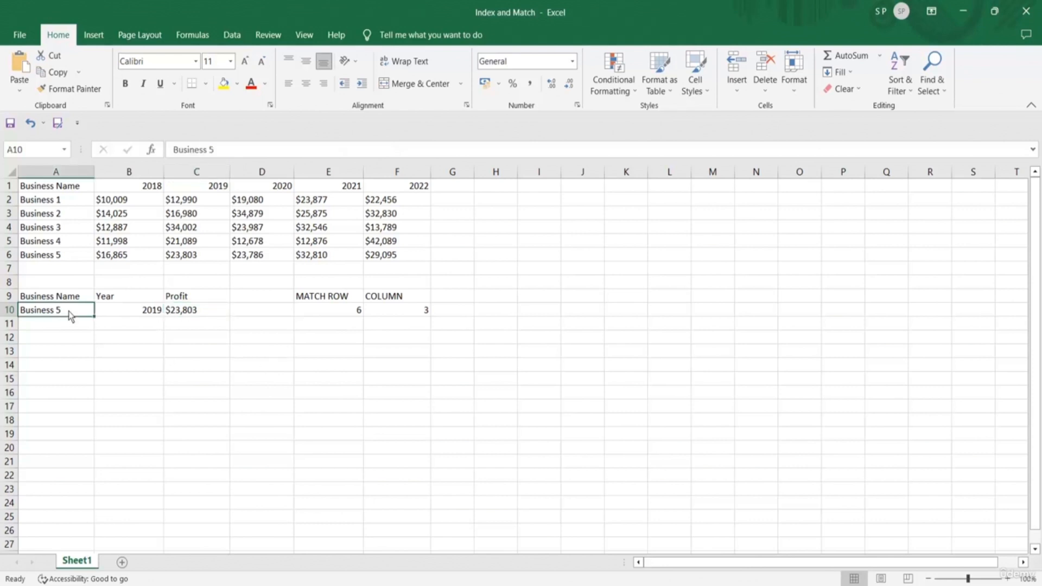
pyautogui.click(130, 313)
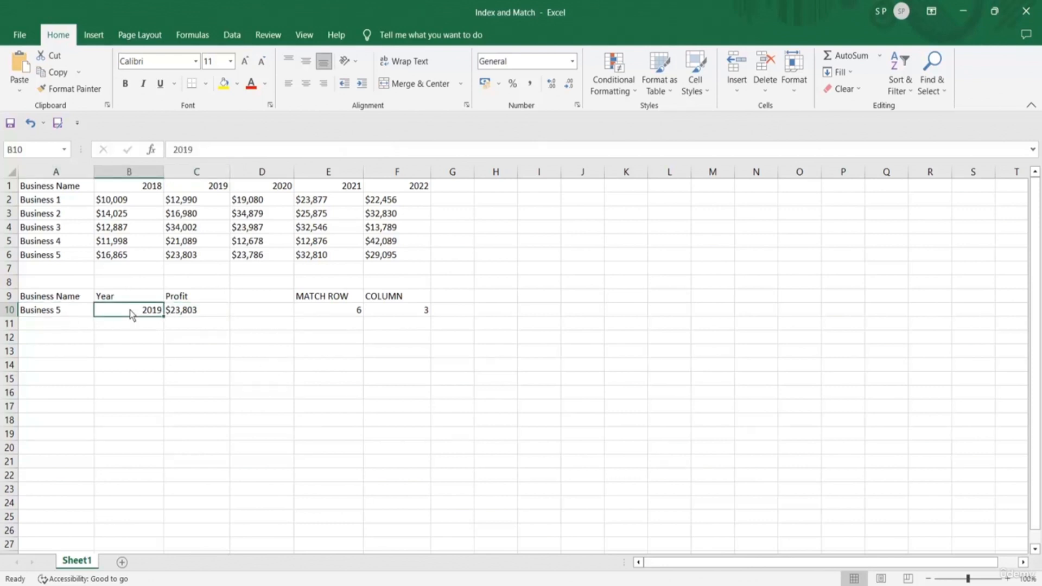
pyautogui.click(189, 313)
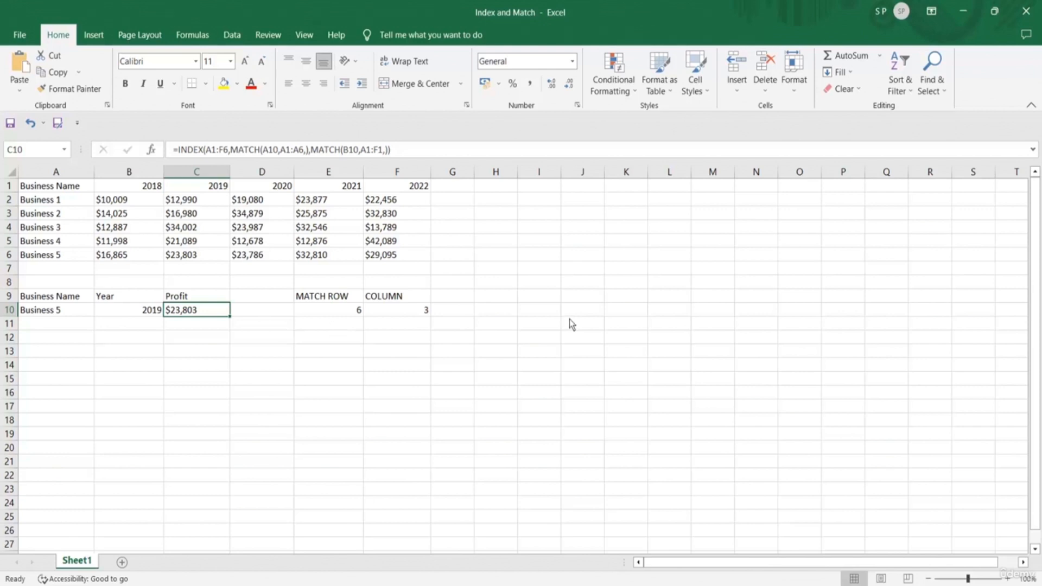
pyautogui.click(315, 297)
pyautogui.click(403, 299)
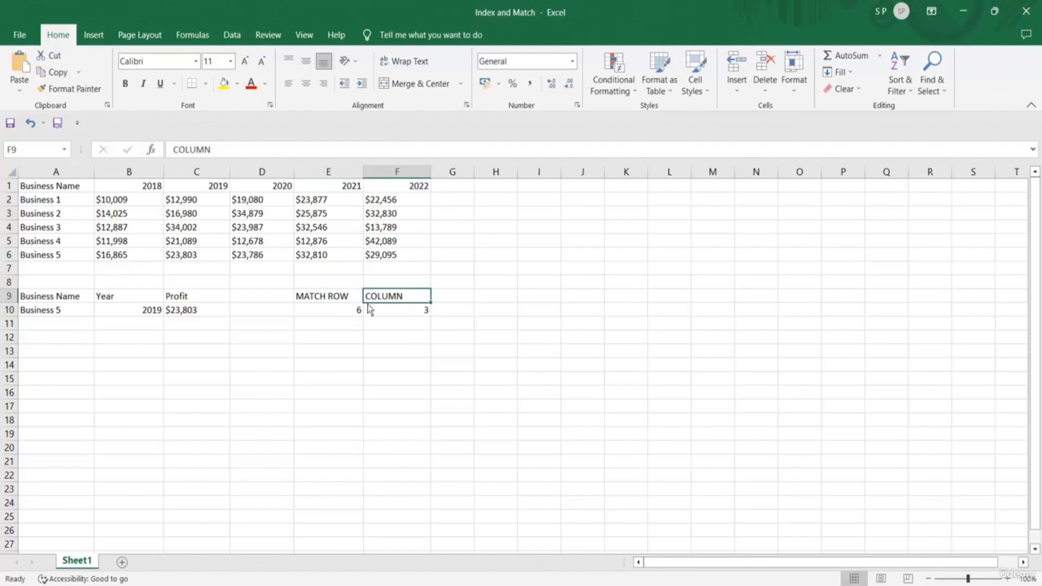
pyautogui.moveTo(403, 299); pyautogui.dragTo(331, 301)
pyautogui.doubleClick(193, 319)
pyautogui.moveTo(169, 314); pyautogui.dragTo(383, 310)
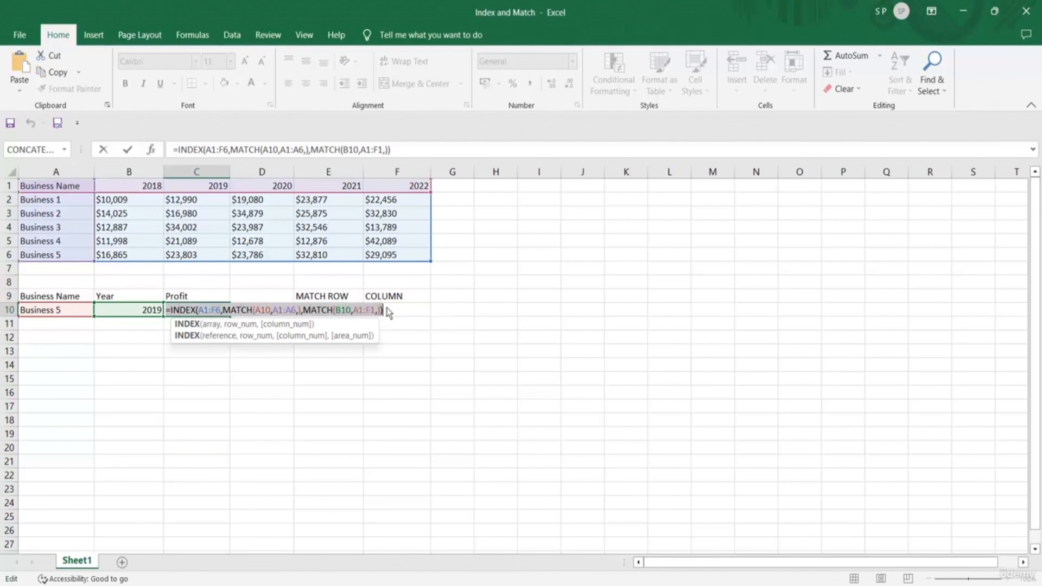
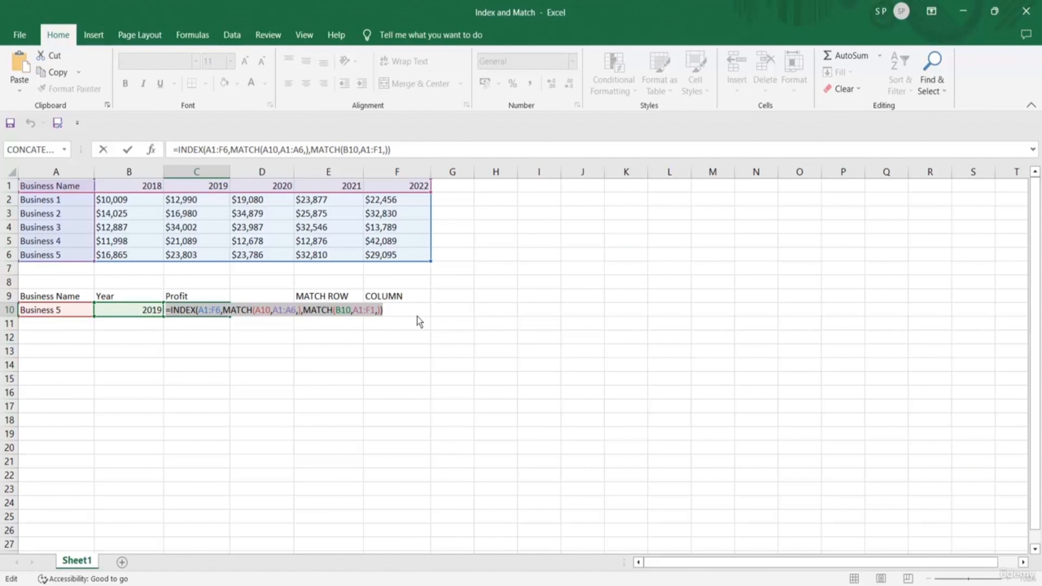
pyautogui.press('Return')
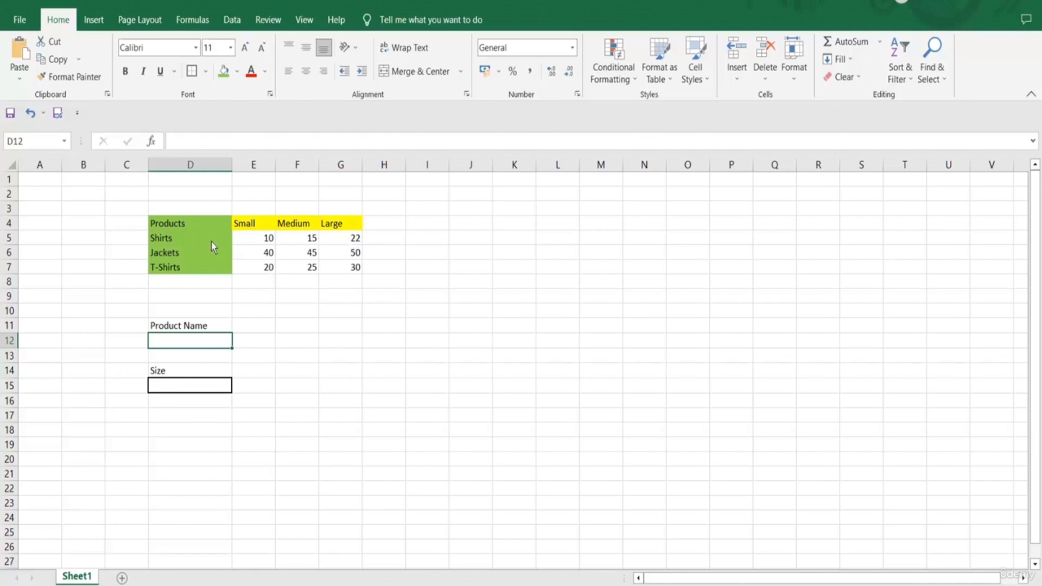
# - Examine the small and medium prices of the shirts, jackets and T-shirts in the product table
pyautogui.click(187, 240)
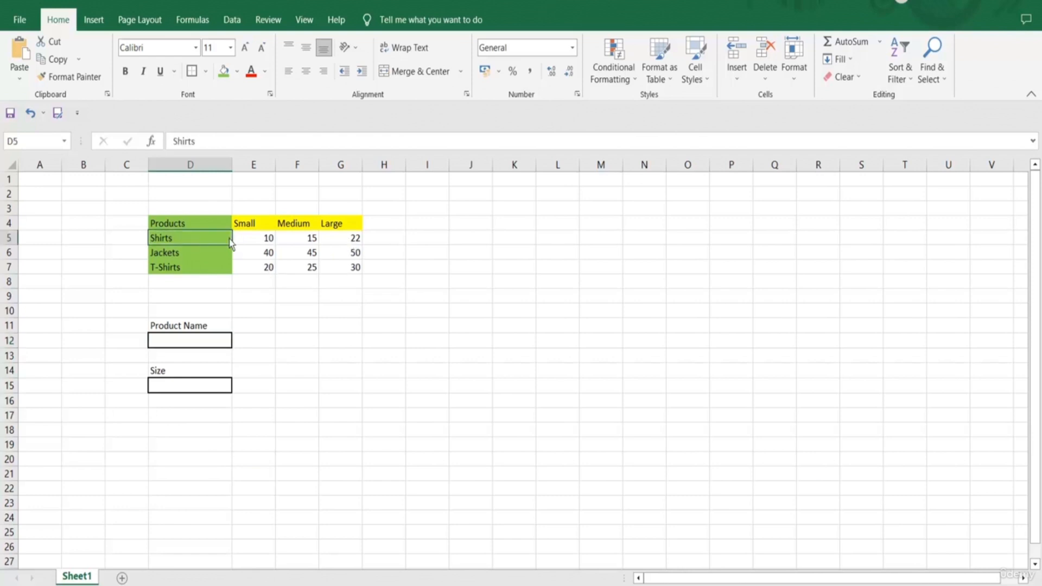
pyautogui.click(266, 241)
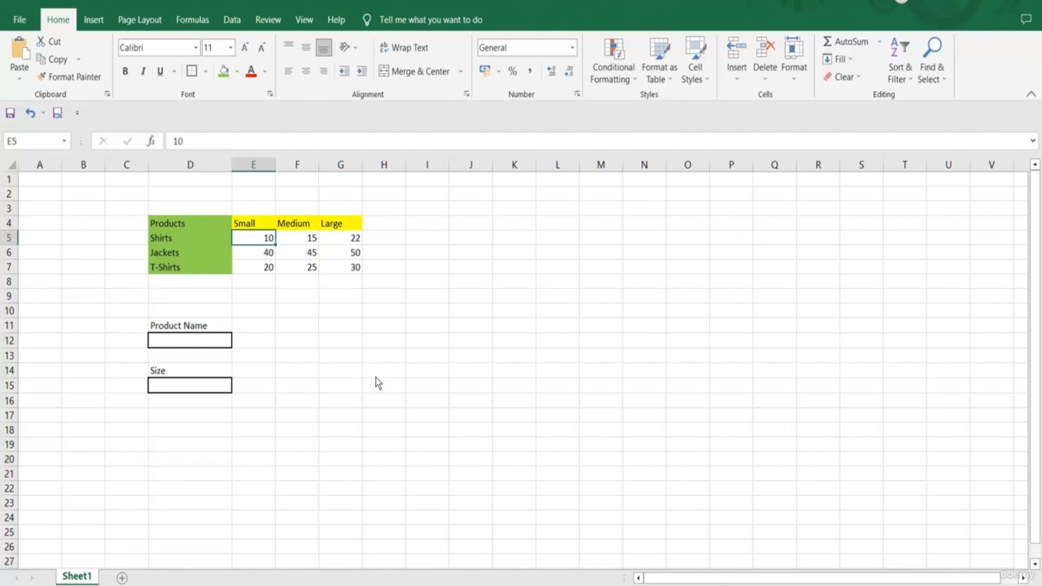
pyautogui.click(266, 255)
pyautogui.click(267, 270)
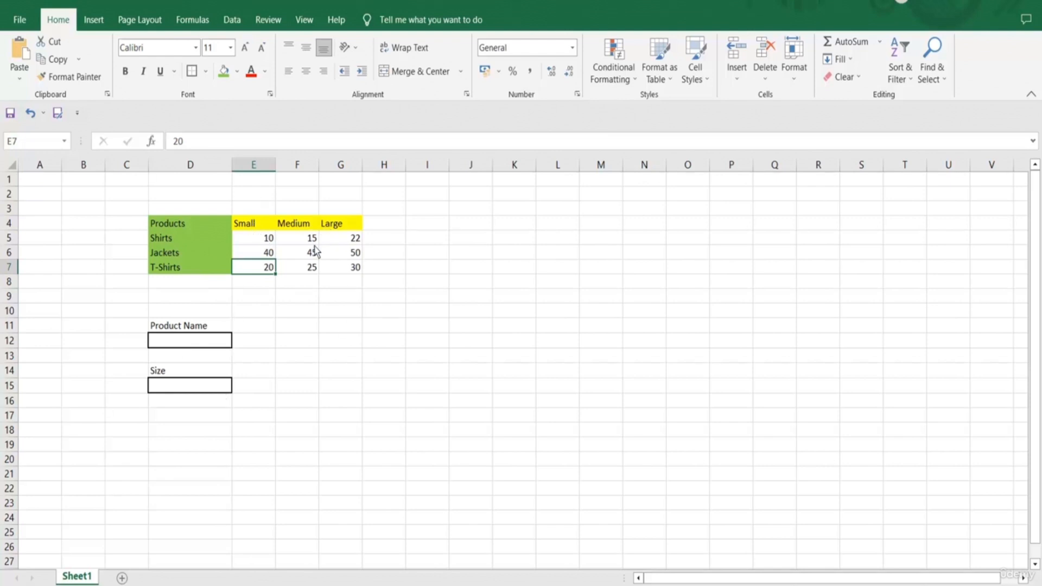
pyautogui.click(303, 257)
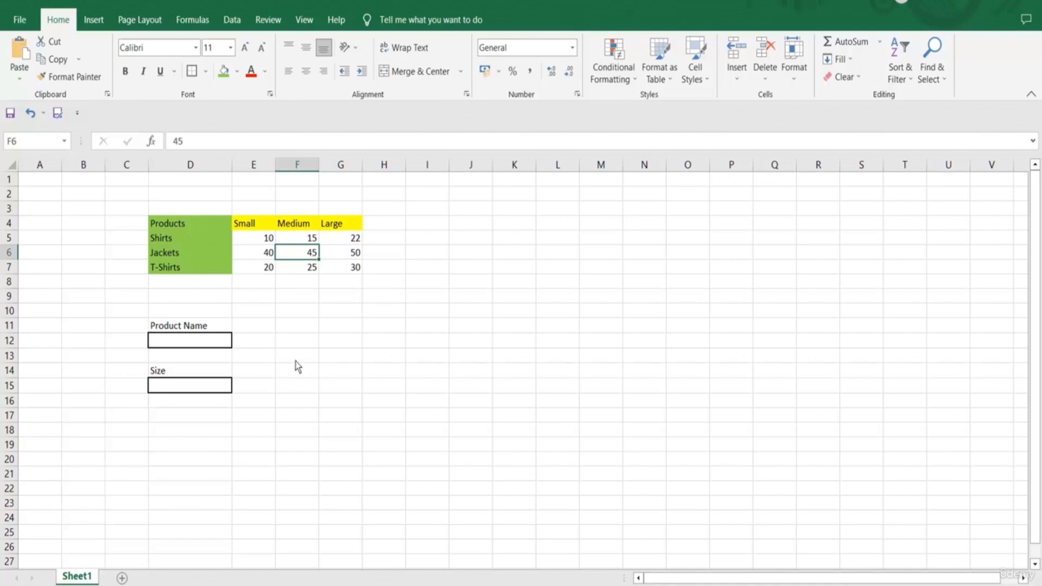
pyautogui.click(331, 360)
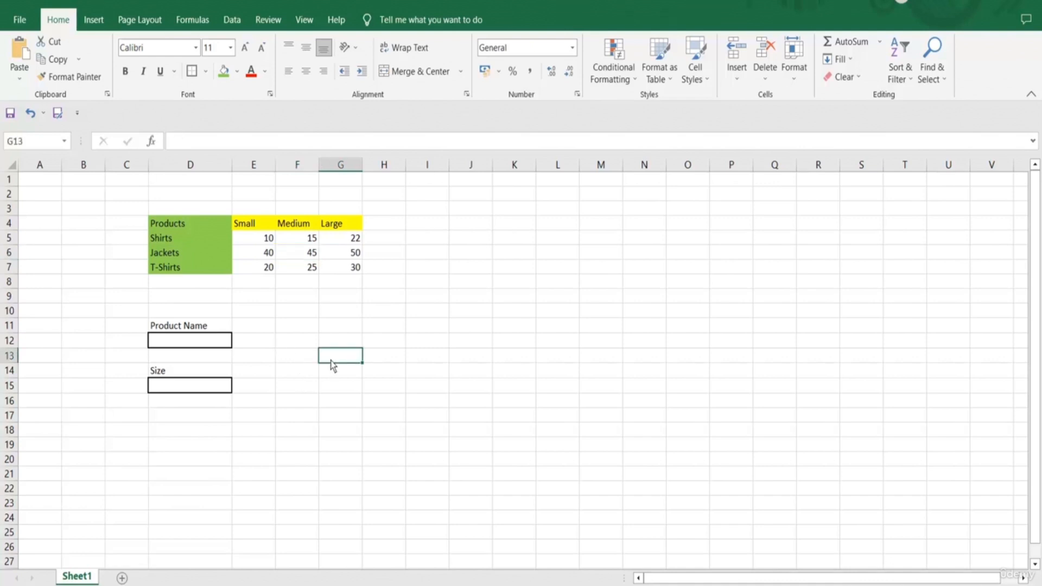
pyautogui.click(380, 358)
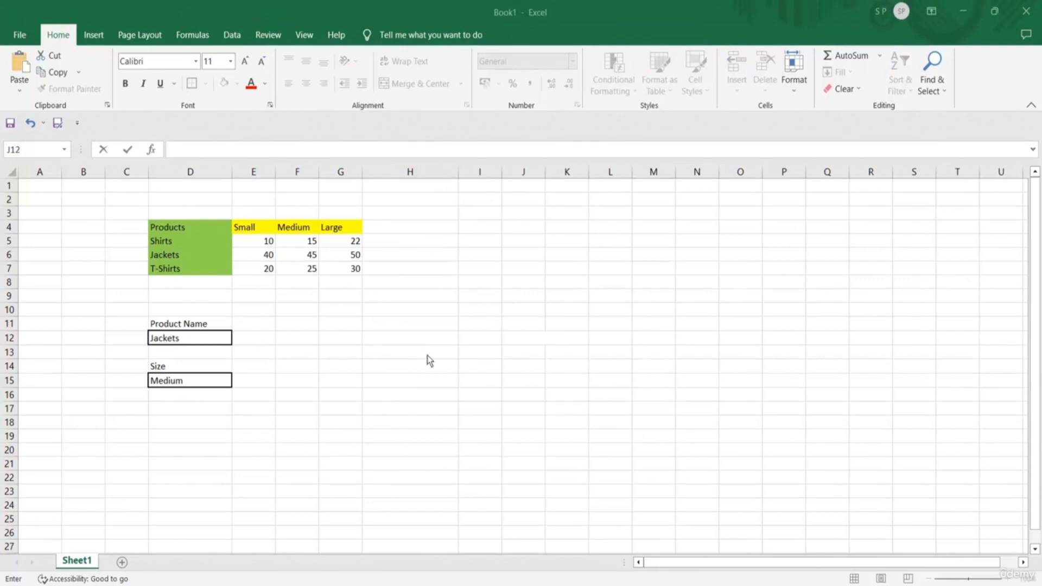
pyautogui.click(377, 354)
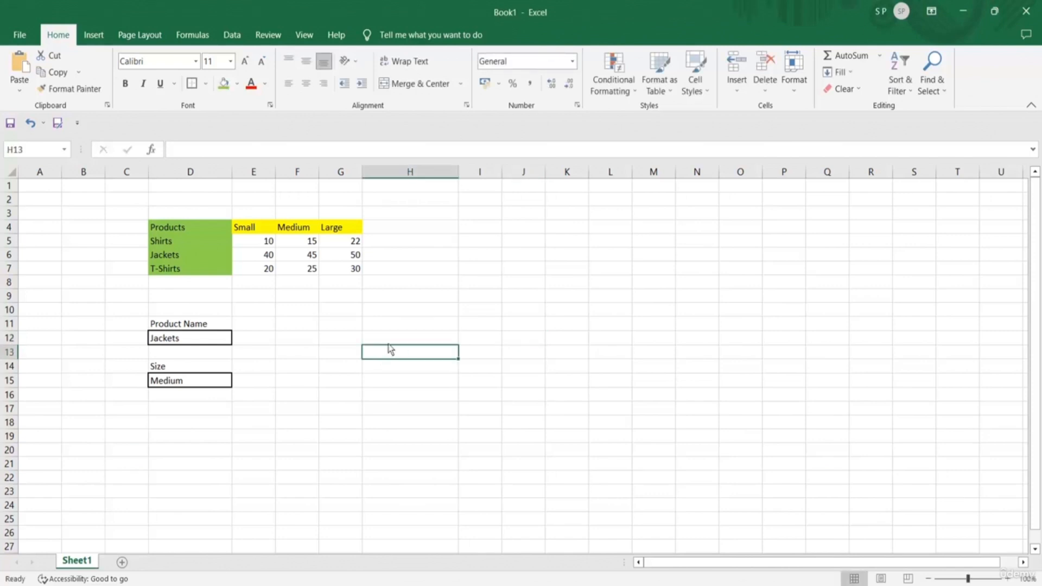
pyautogui.click(524, 341)
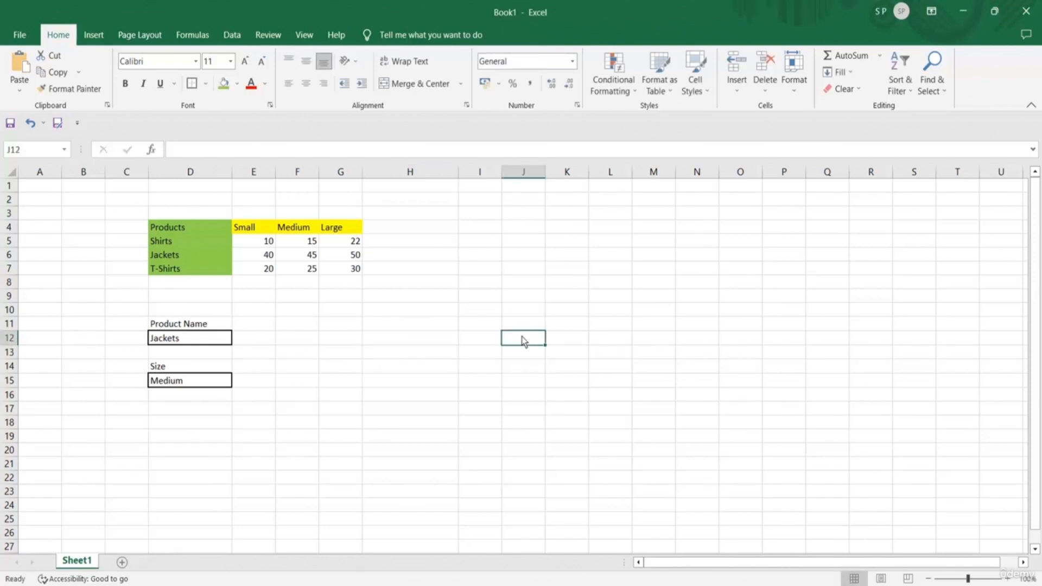
# - Enter =MATCH(D12,D4:D7,) in J12 to find the product name's row position in the product table
pyautogui.write('=MA')
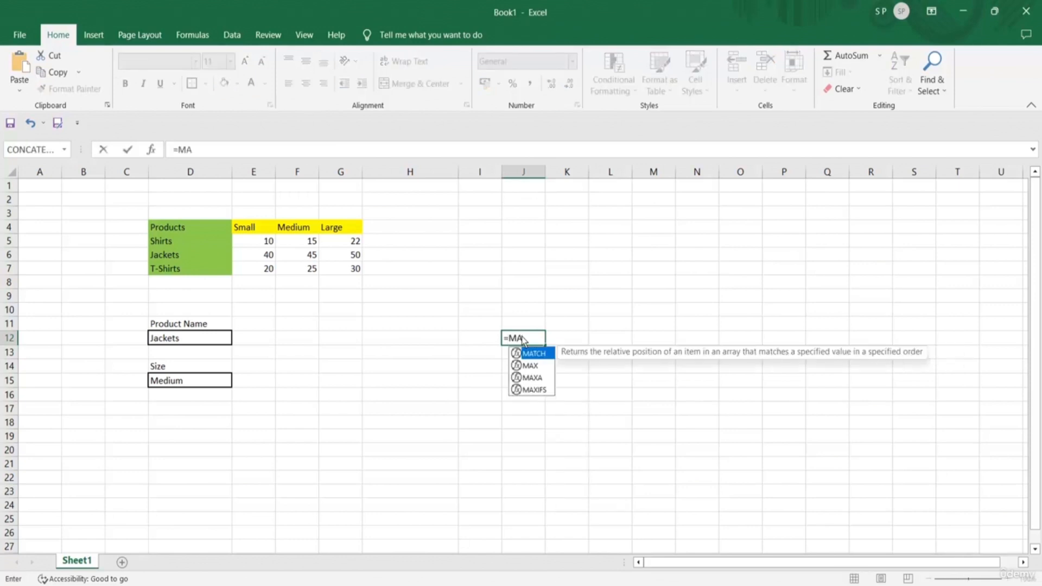
pyautogui.press('Tab')
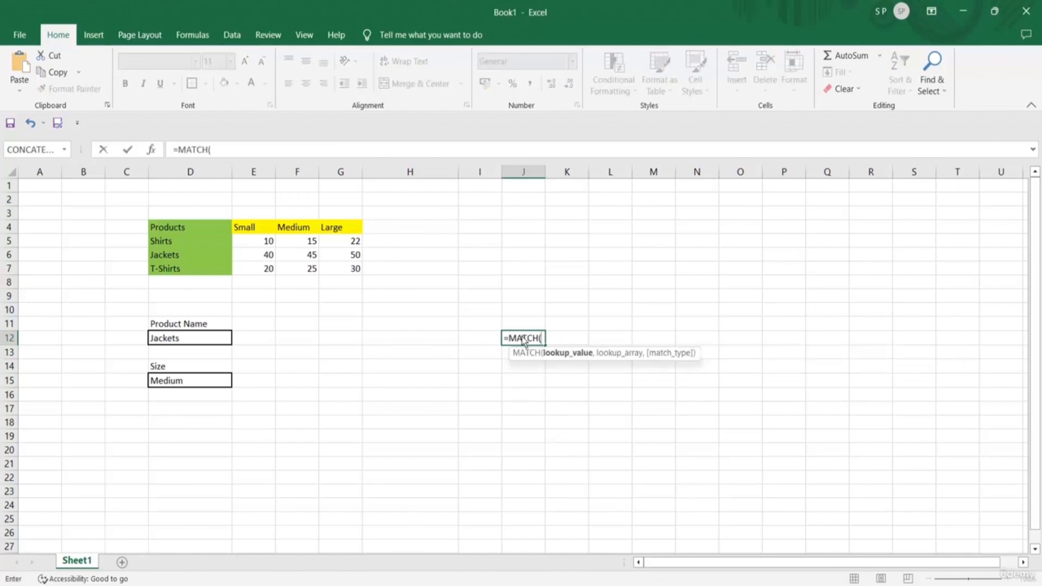
pyautogui.click(198, 342)
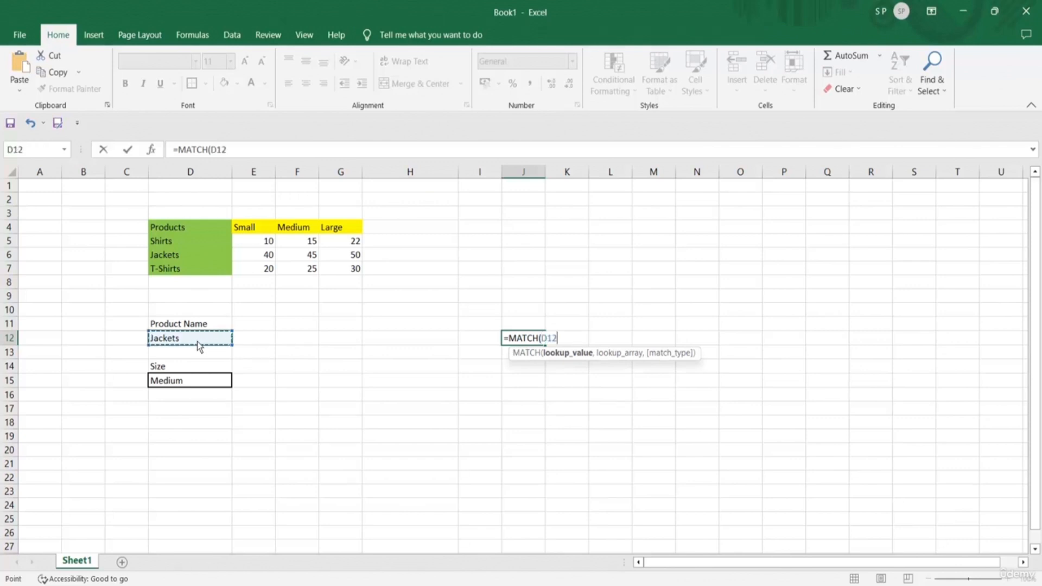
pyautogui.write(',')
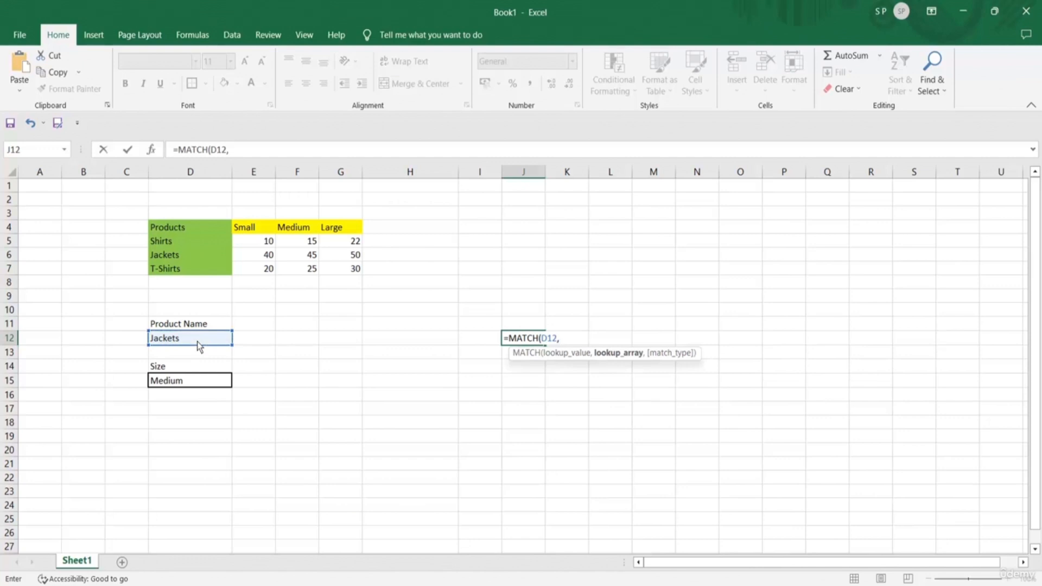
pyautogui.moveTo(152, 226); pyautogui.dragTo(173, 276)
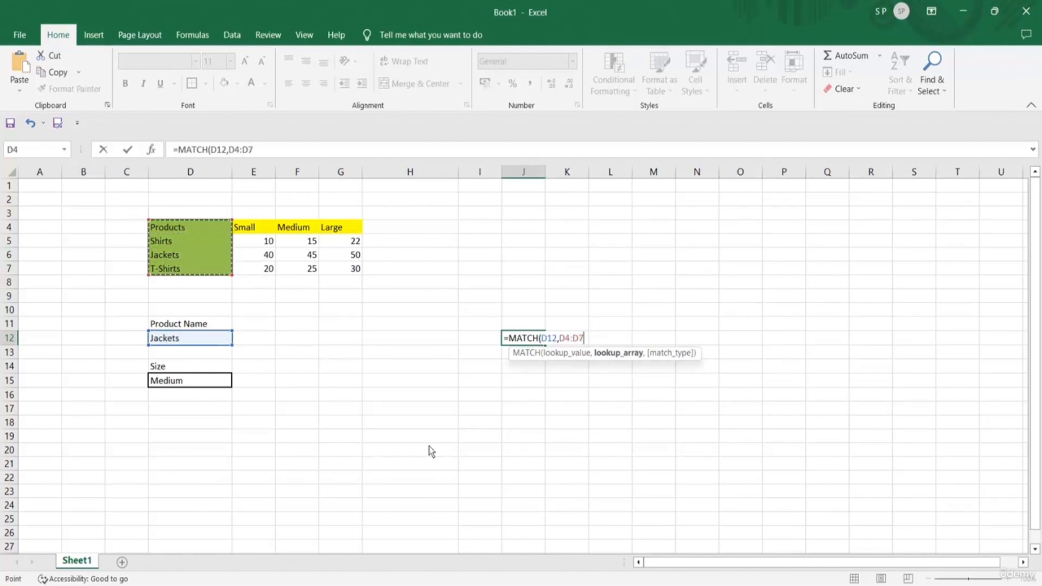
pyautogui.write(',')
pyautogui.press('Down')
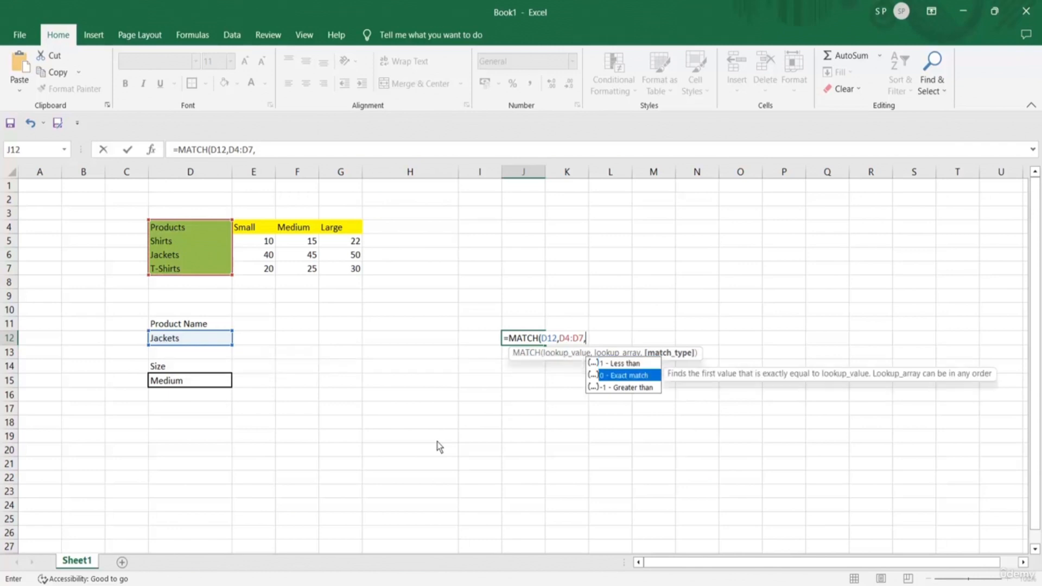
pyautogui.press('Tab')
pyautogui.press('Return')
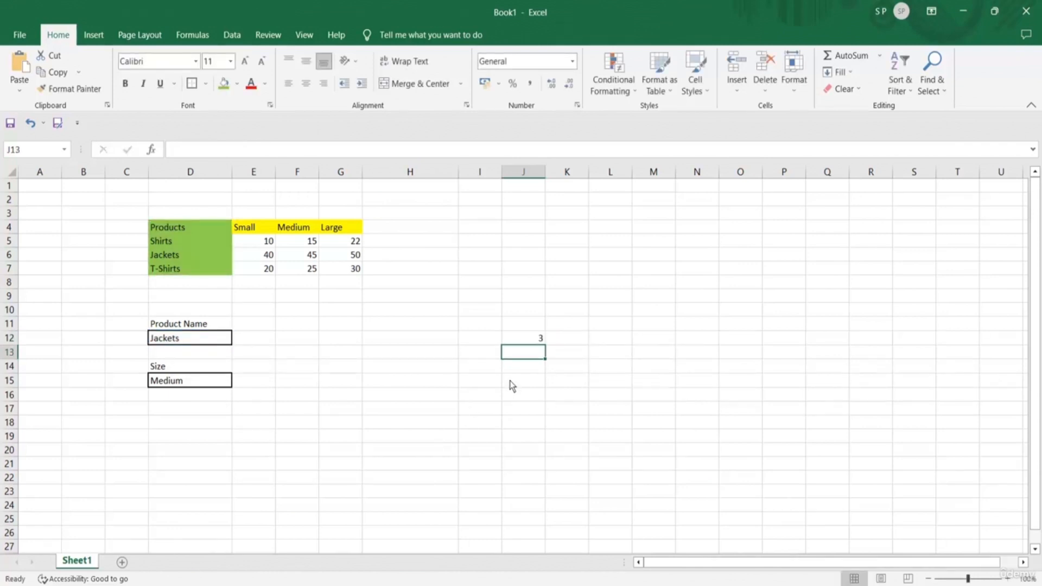
pyautogui.click(530, 338)
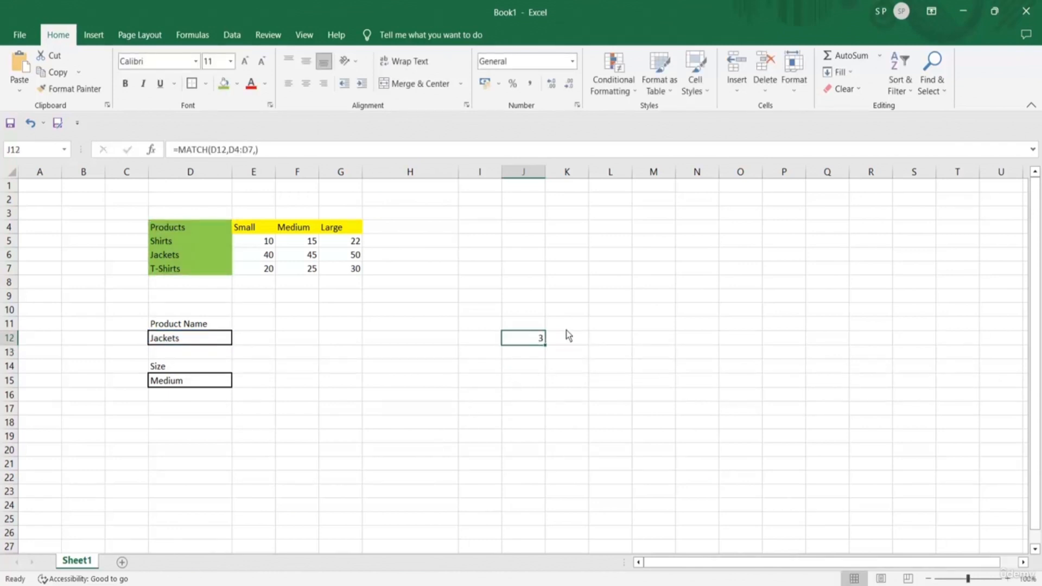
# - Enter =MATCH(D15,D4:G4,) in K12 to find the size's column position in the table's header row
pyautogui.click(578, 341)
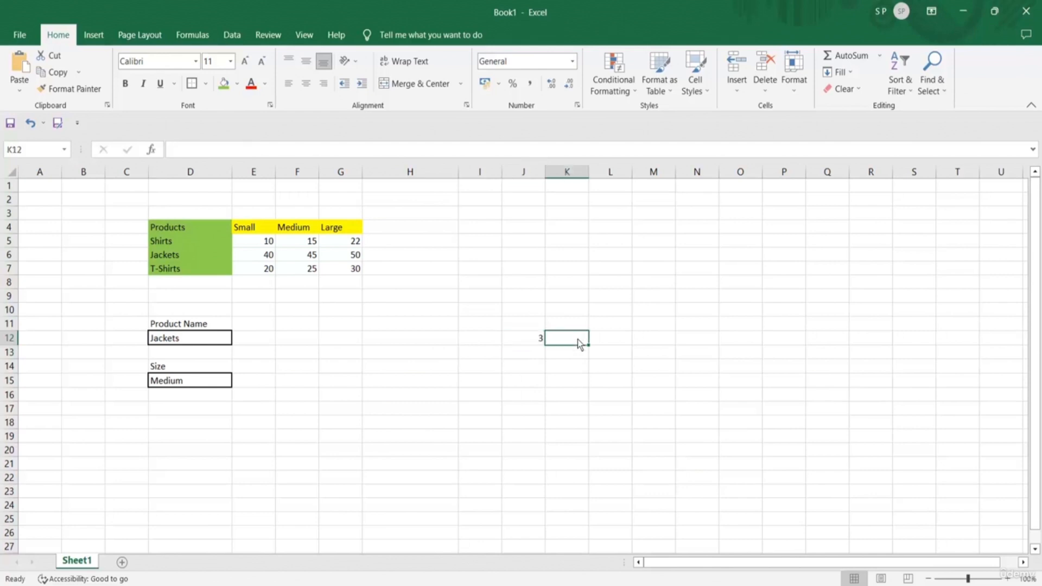
pyautogui.write('=')
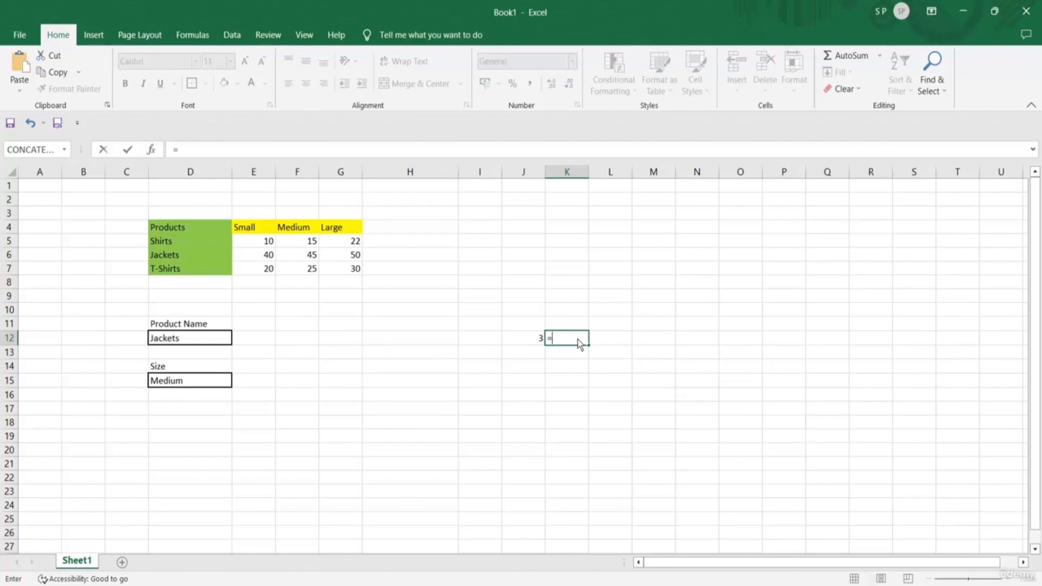
pyautogui.write('MATCH(')
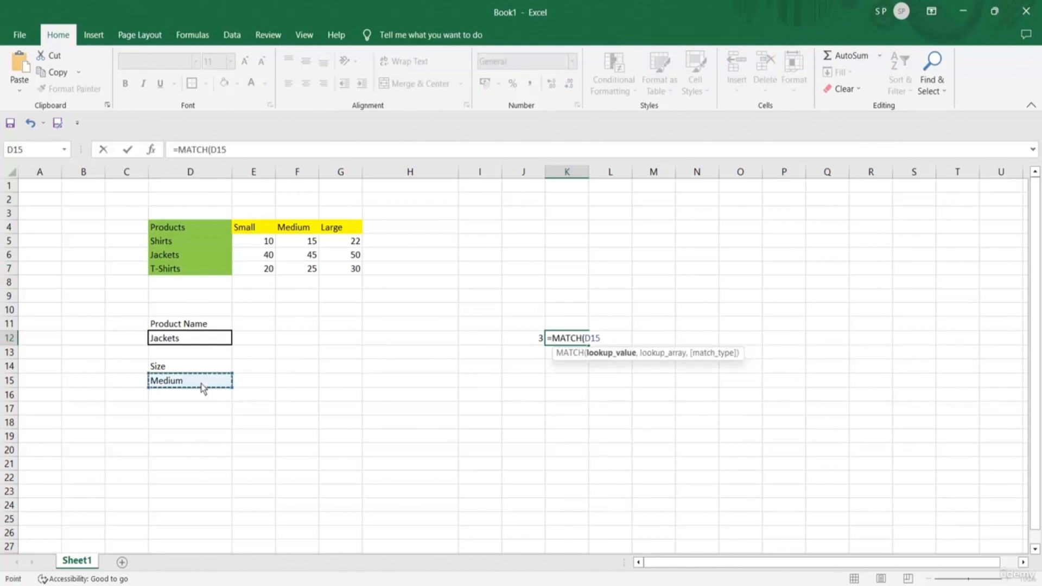
pyautogui.write(',')
pyautogui.moveTo(165, 228); pyautogui.dragTo(337, 228)
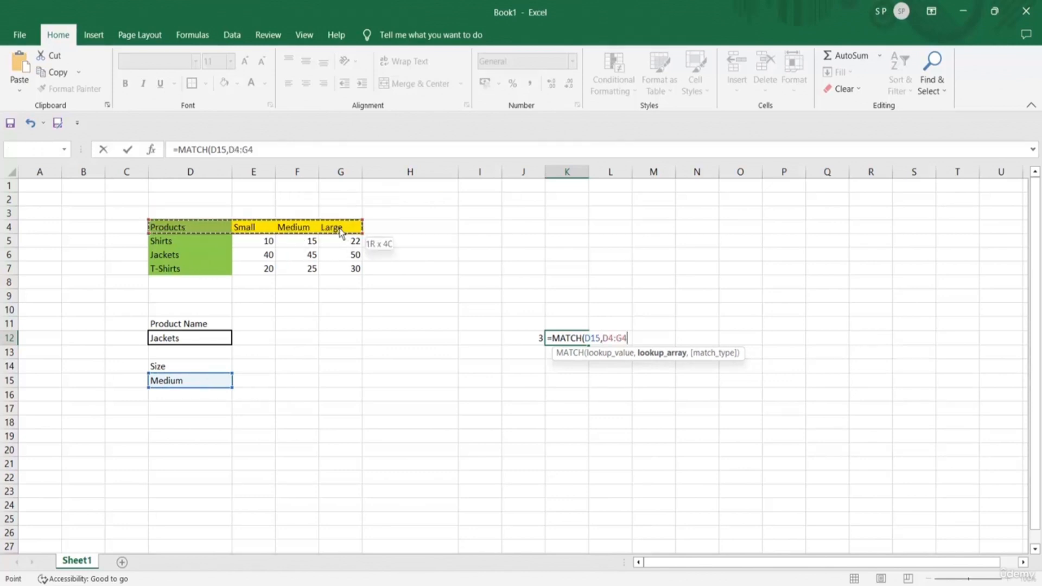
pyautogui.write(',')
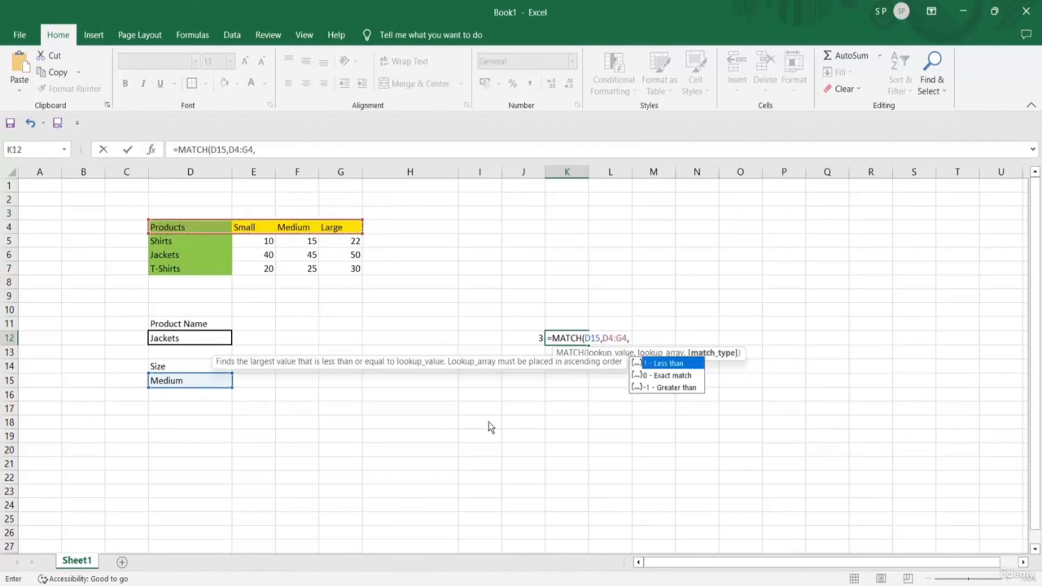
pyautogui.press('Down')
pyautogui.press('Tab')
pyautogui.press('Return')
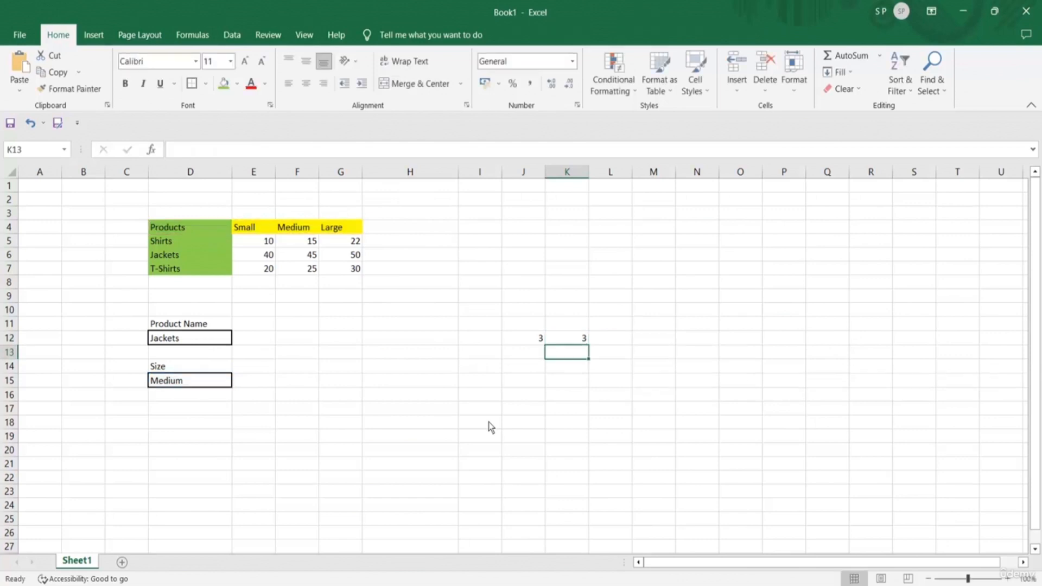
pyautogui.click(541, 342)
pyautogui.click(568, 342)
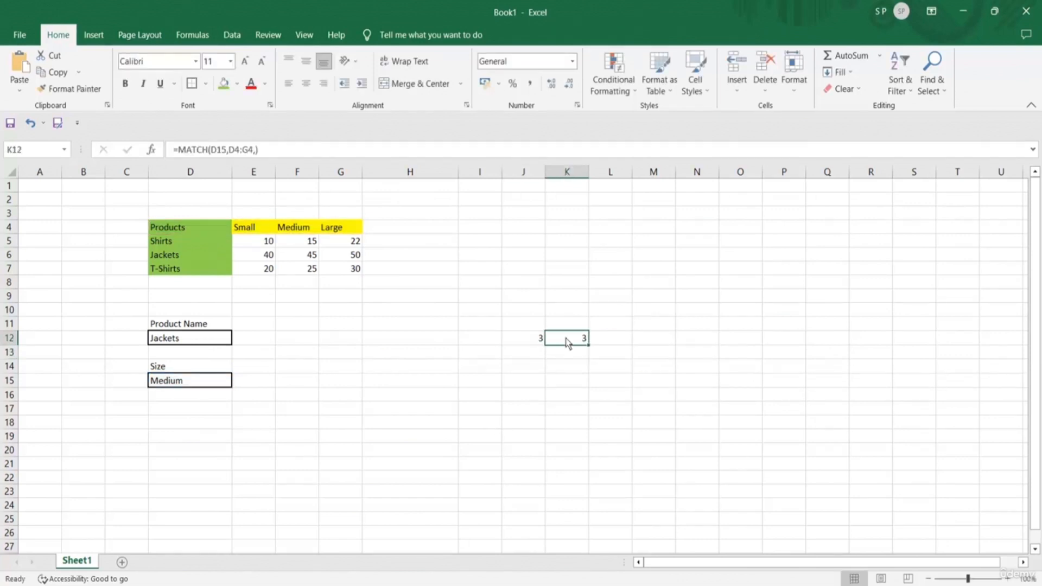
# - Copy the MATCH expression from the J12 formula without its equals sign, leaving the cell as it is
pyautogui.click(533, 337)
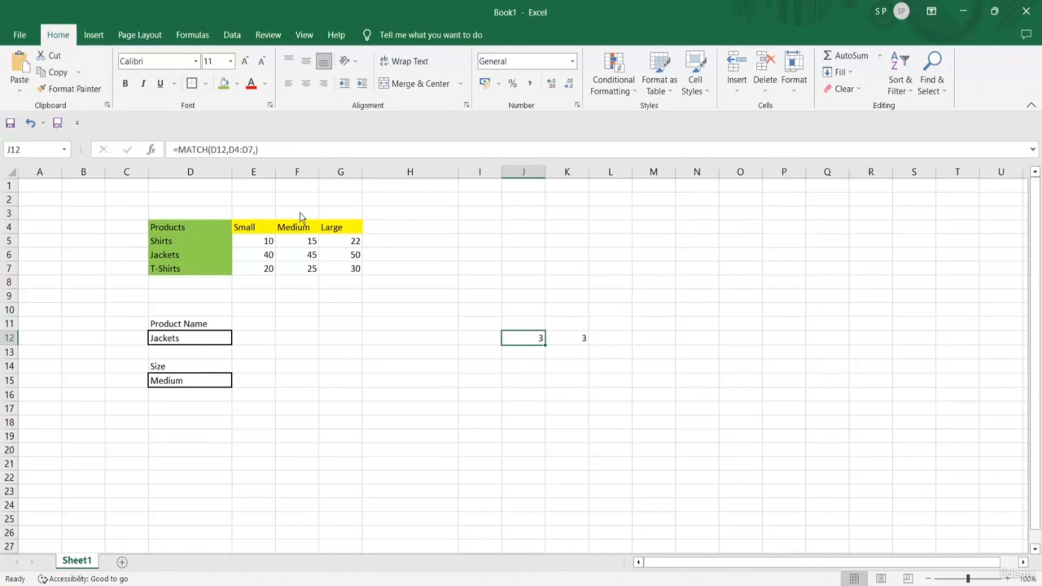
pyautogui.doubleClick(530, 340)
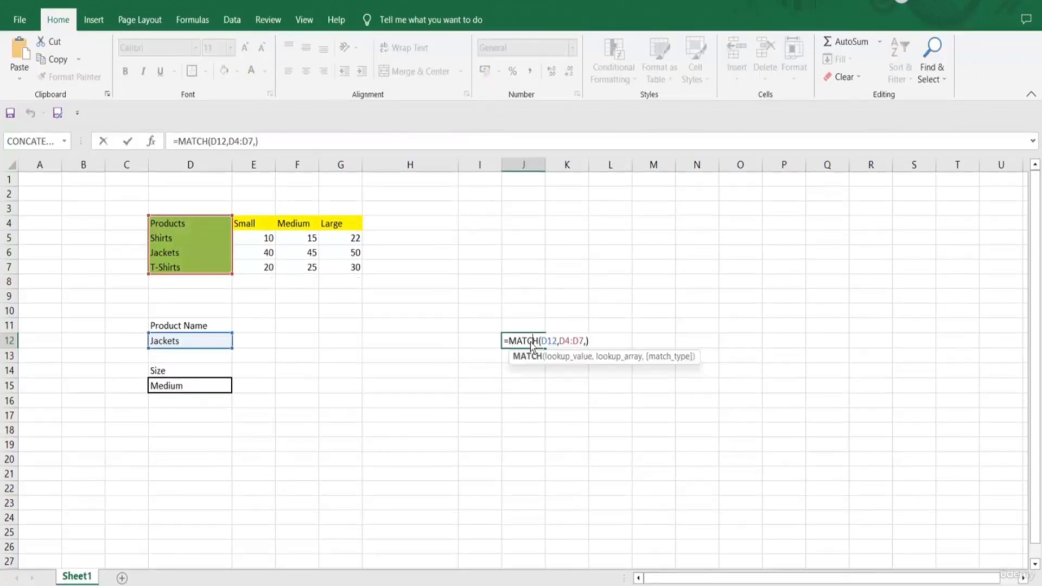
pyautogui.moveTo(525, 346); pyautogui.dragTo(588, 343)
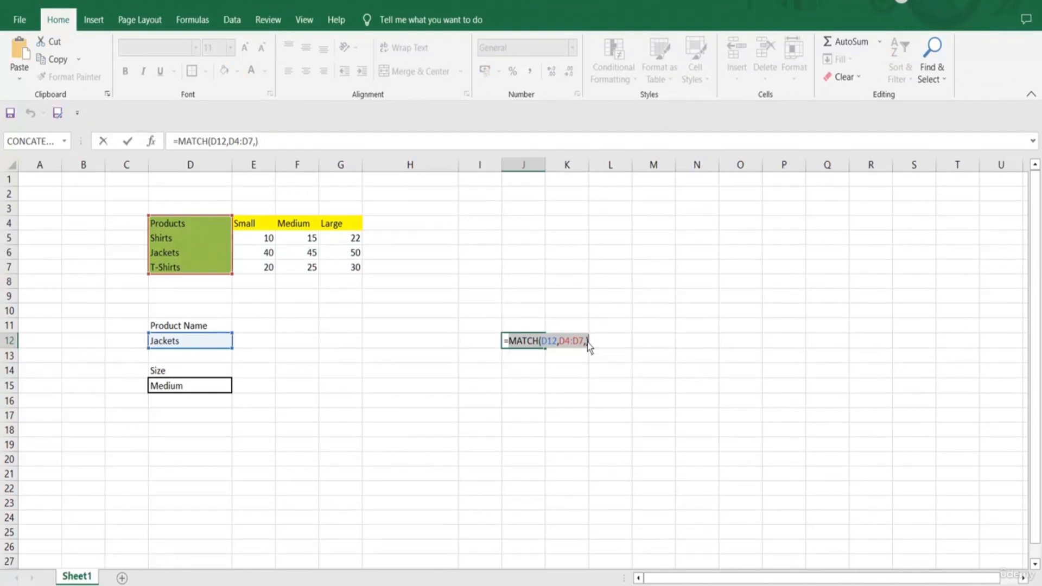
pyautogui.press('Return')
# - Start an INDEX formula in H12 with the whole product table D4:G7 as its array
pyautogui.click(395, 343)
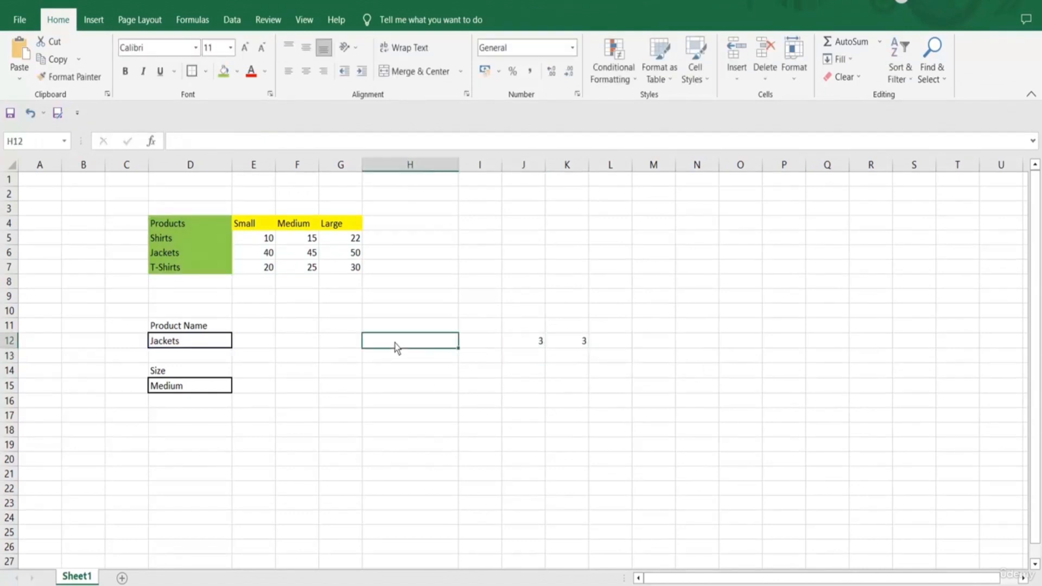
pyautogui.write('=IN')
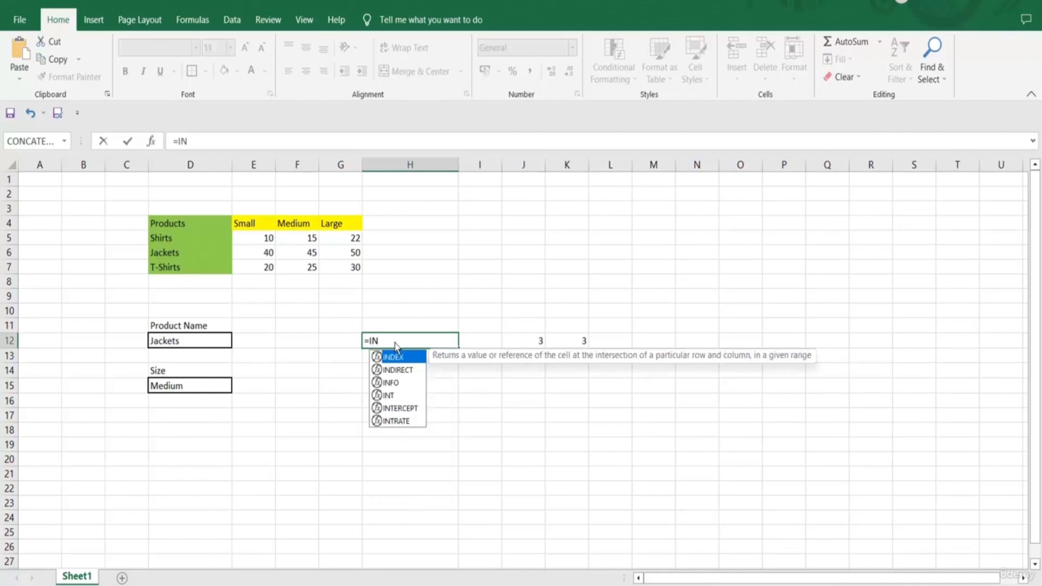
pyautogui.press('Tab')
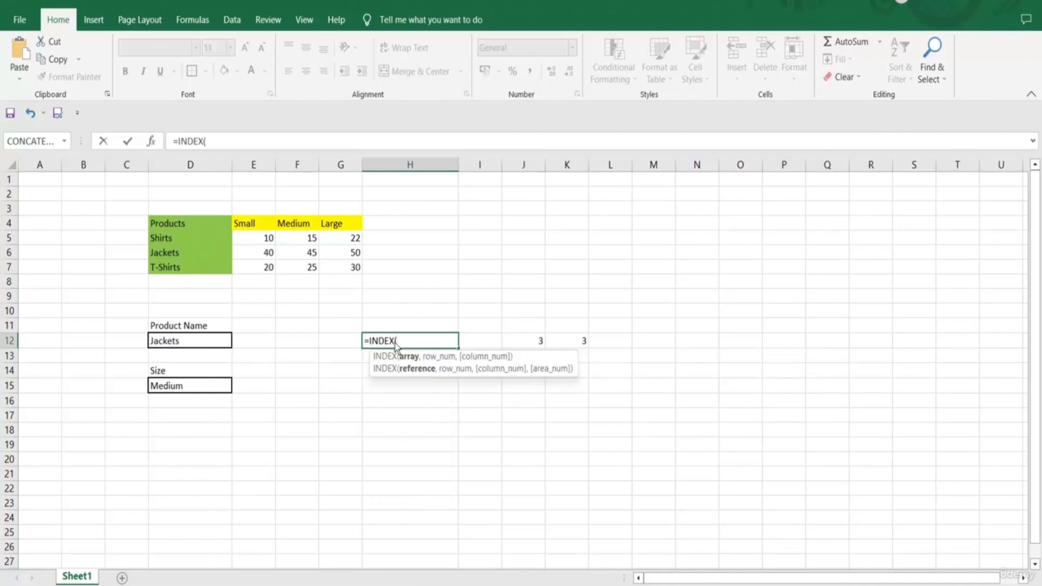
pyautogui.click(167, 227)
pyautogui.moveTo(168, 227); pyautogui.dragTo(341, 269)
pyautogui.write(',')
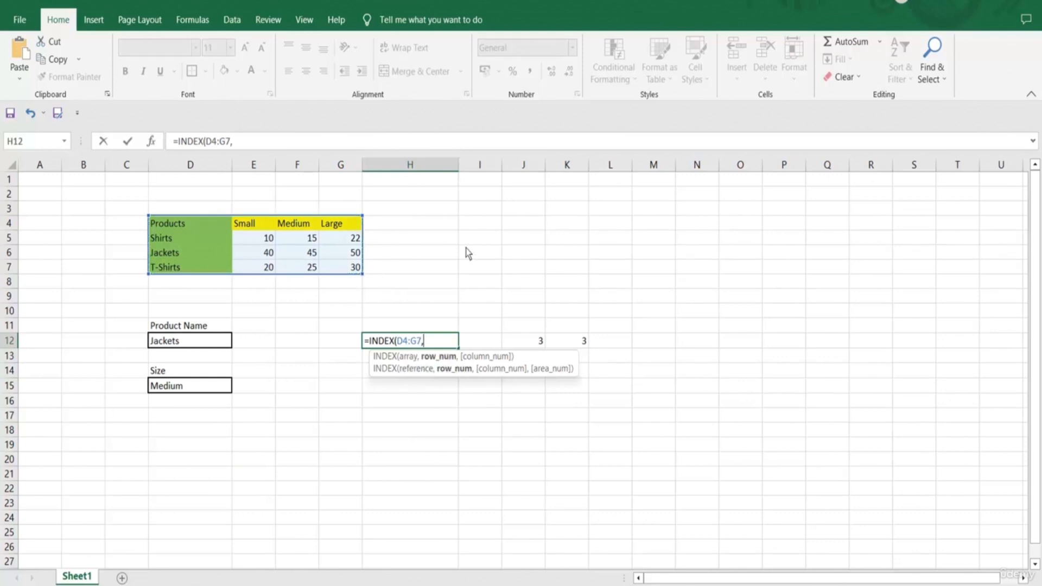
# - Complete the H12 INDEX formula with MATCH(D12,D4:D7,) as the row number and 3 as the column number
pyautogui.write('3')
pyautogui.press('BackSpace')
pyautogui.write('MATCH(D12,D4:D7,')
pyautogui.write('),')
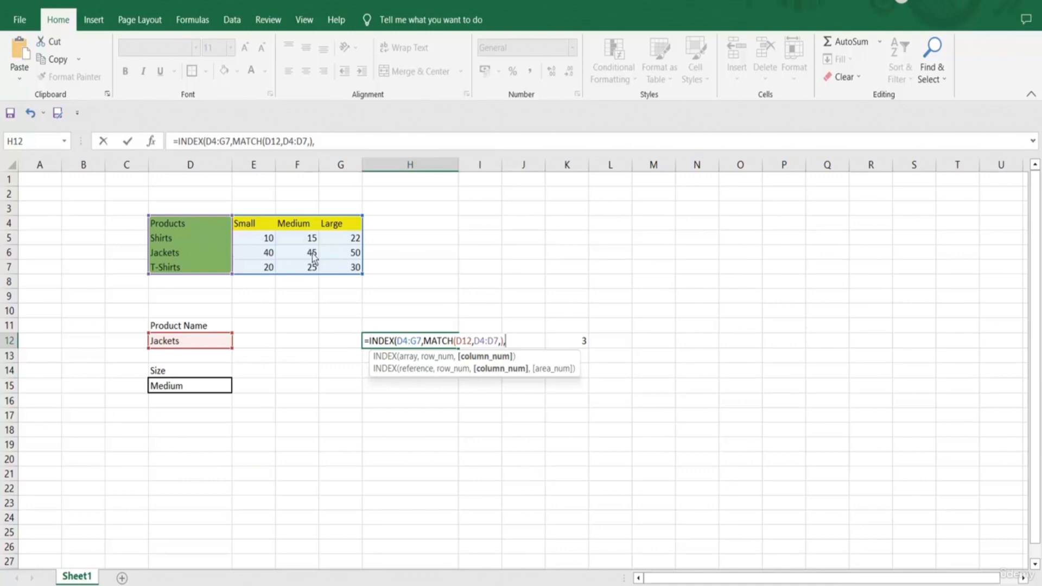
pyautogui.write('3')
pyautogui.write(')')
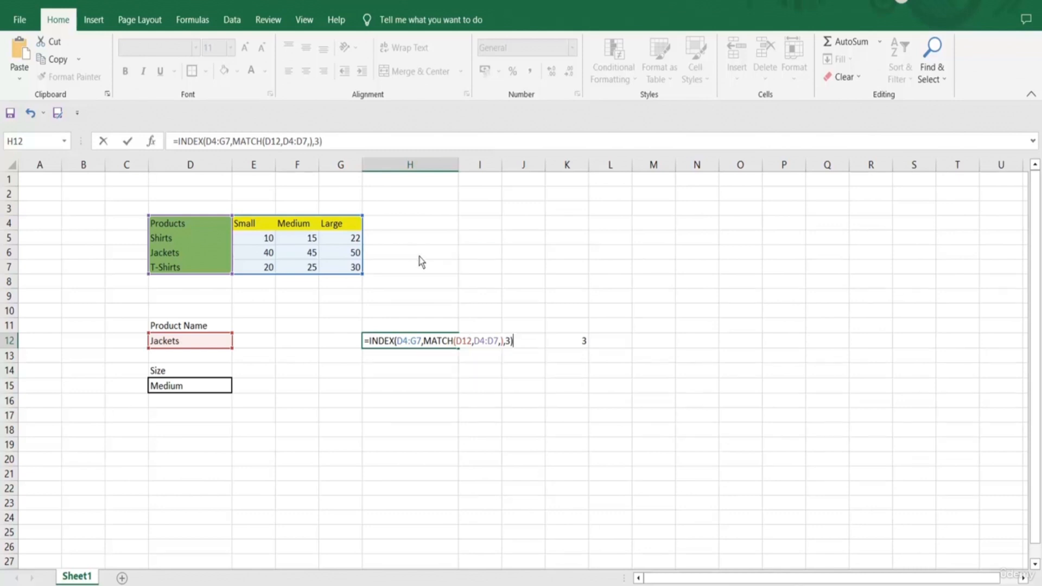
pyautogui.press('Return')
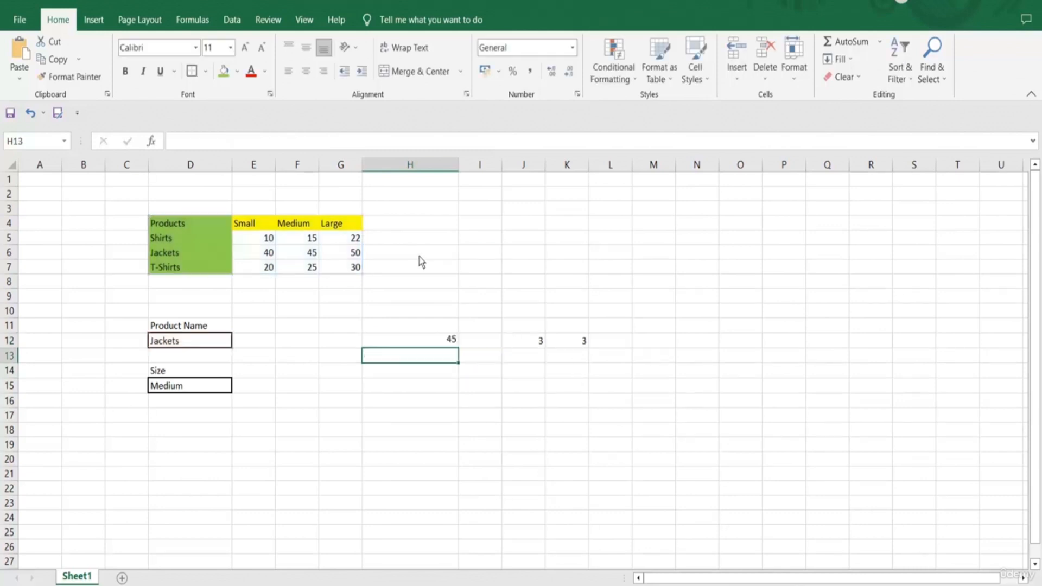
pyautogui.click(423, 341)
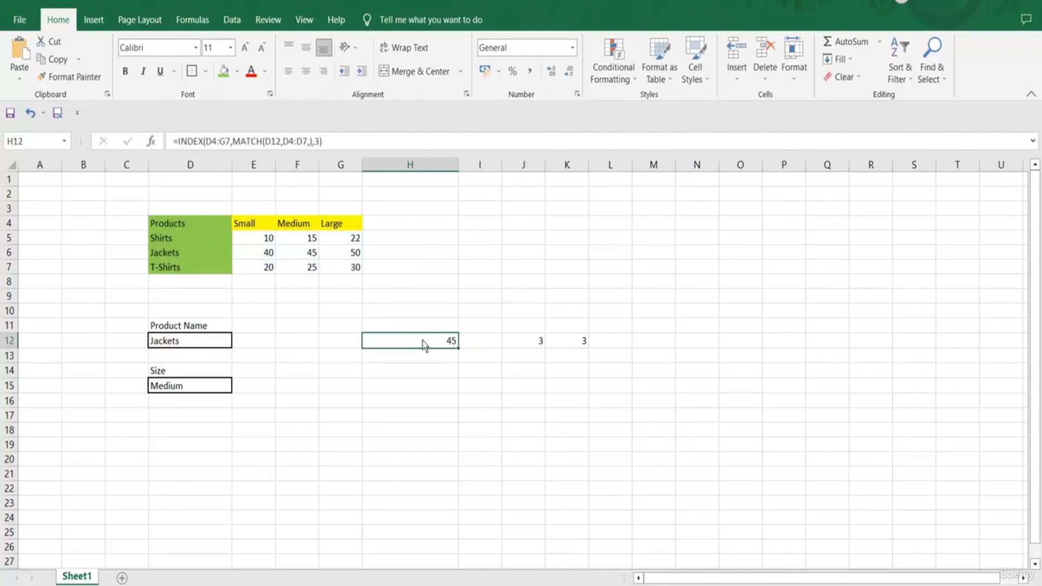
# - Replace the fixed column number in the H12 INDEX formula with the expression MATCH(D15,D4:G4,) copied from K12
pyautogui.doubleClick(570, 344)
pyautogui.moveTo(552, 341); pyautogui.dragTo(633, 346)
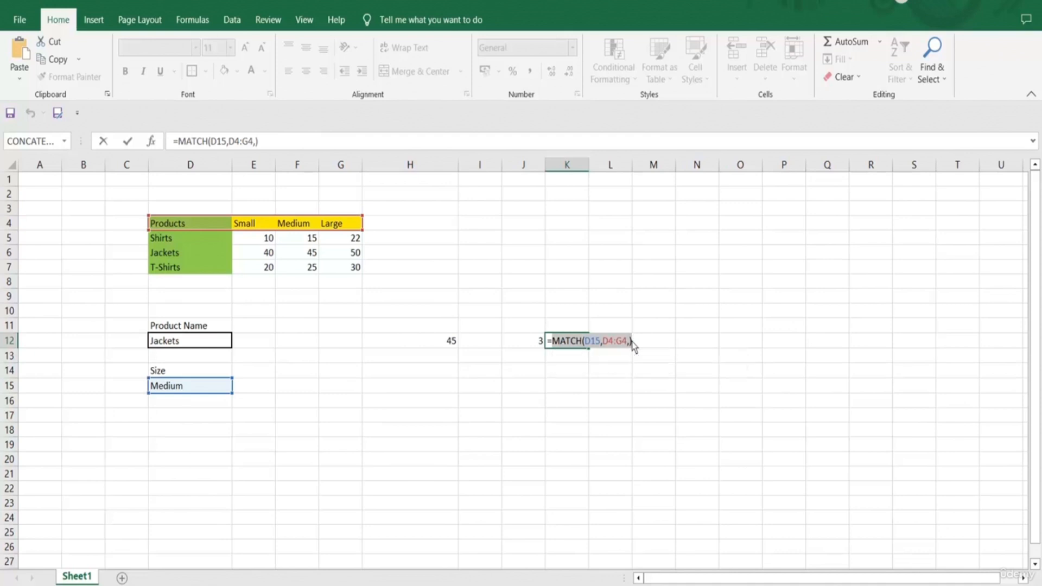
pyautogui.press('Return')
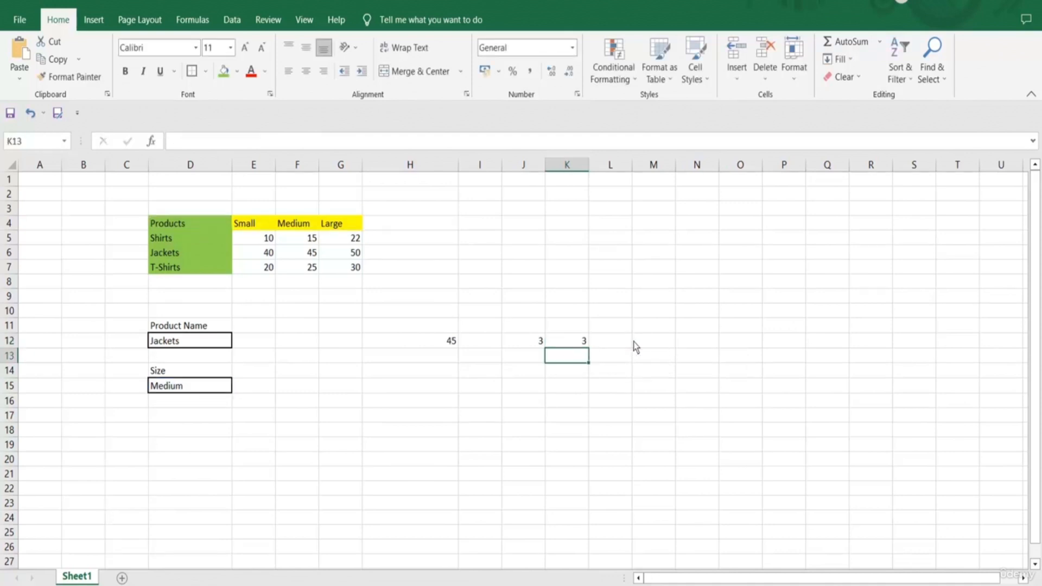
pyautogui.doubleClick(444, 345)
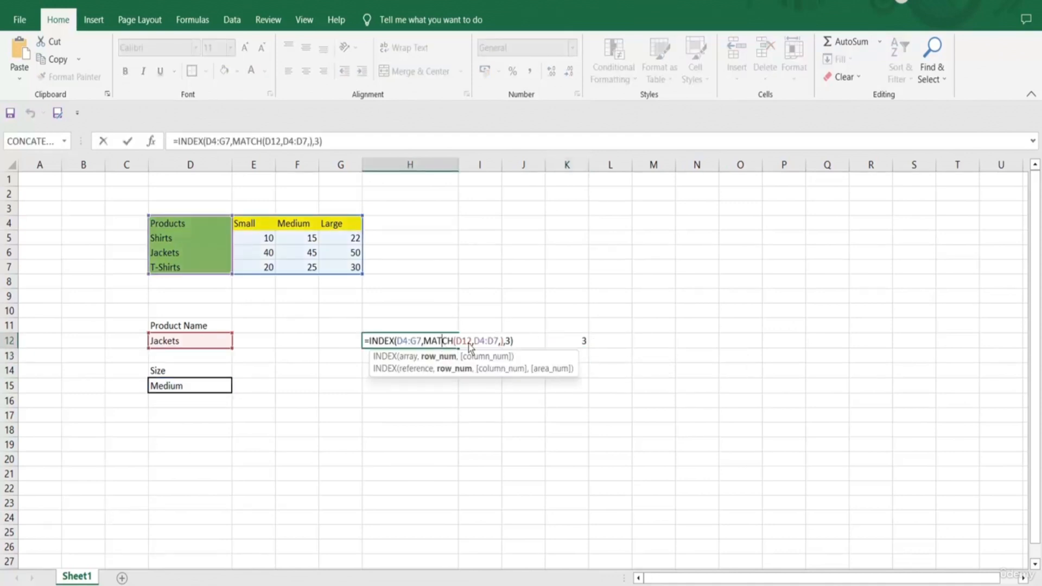
pyautogui.click(506, 342)
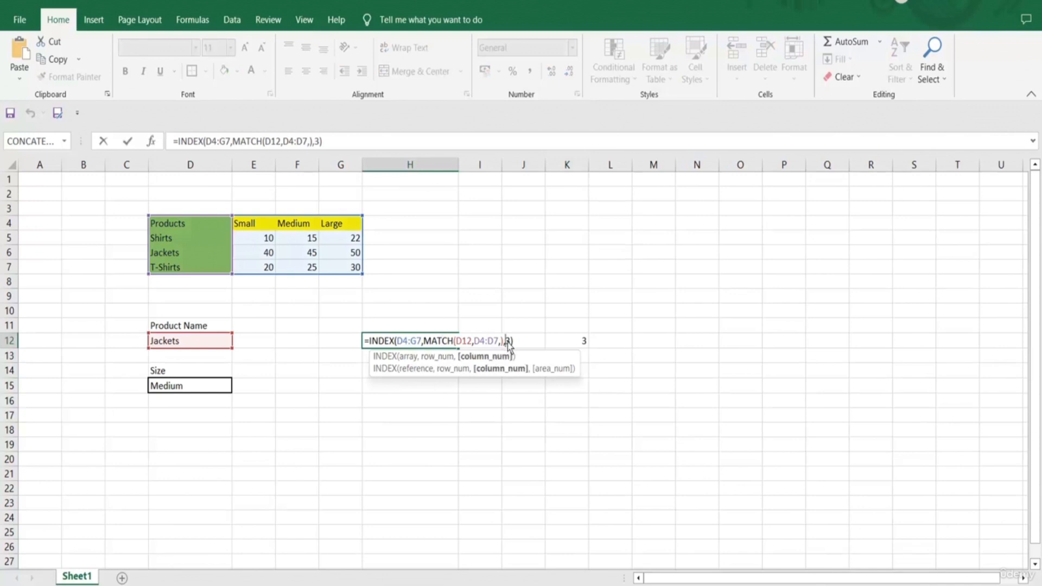
pyautogui.press('Delete')
pyautogui.write('MATCH(D15,D4:G4,)')
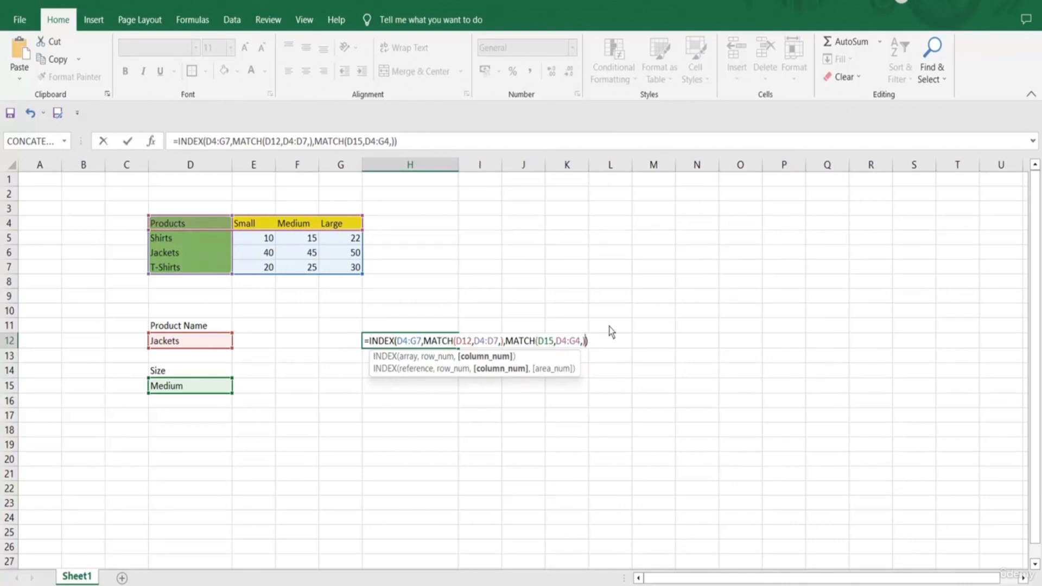
pyautogui.press('Return')
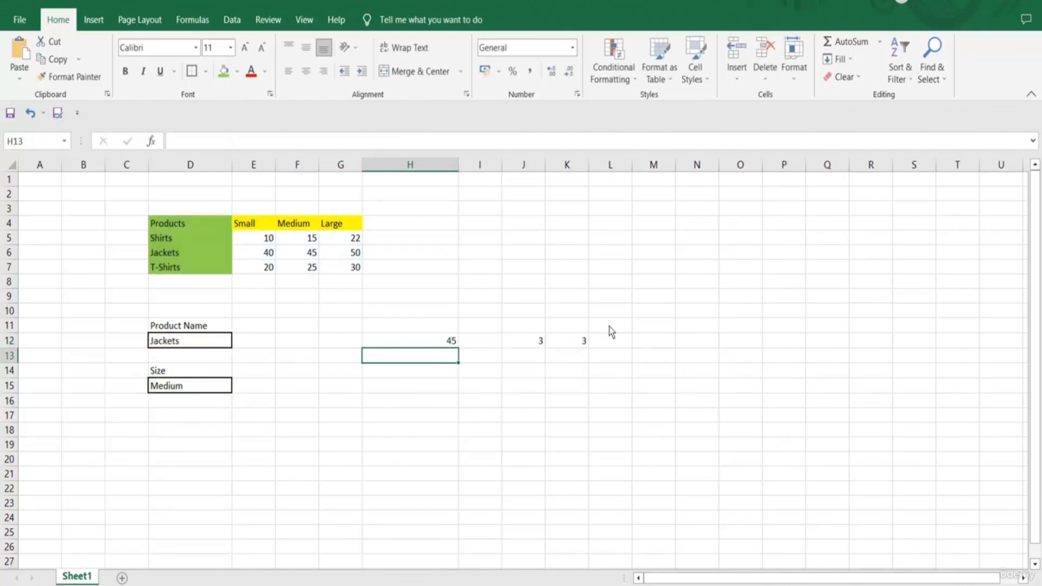
# - Set the lookup size in D15 to Large
pyautogui.click(190, 387)
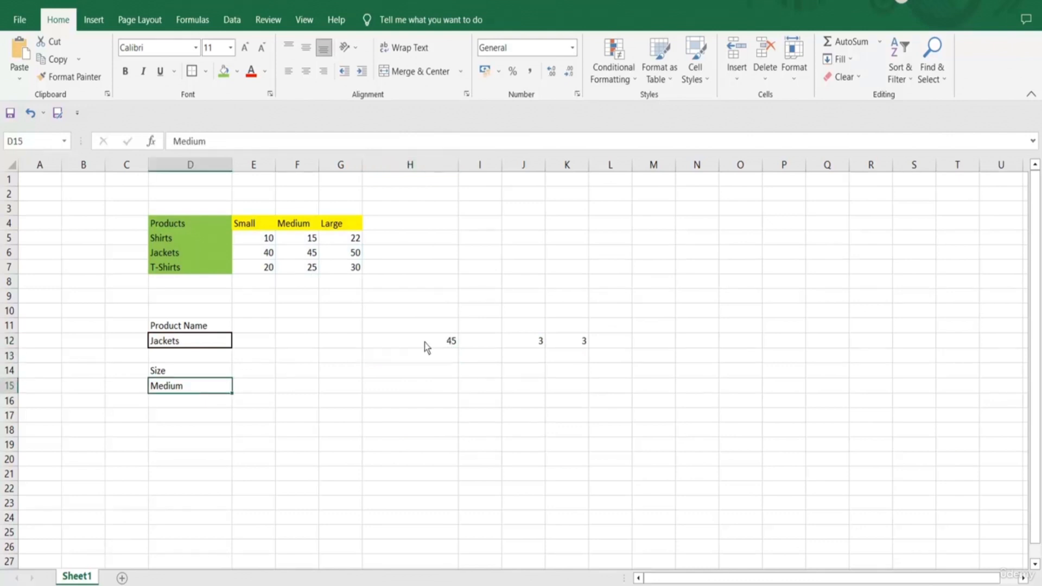
pyautogui.doubleClick(180, 390)
pyautogui.press('BackSpace')
pyautogui.press('BackSpace')
pyautogui.press('BackSpace')
pyautogui.press('BackSpace')
pyautogui.press('BackSpace')
pyautogui.press('BackSpace')
pyautogui.write('Large')
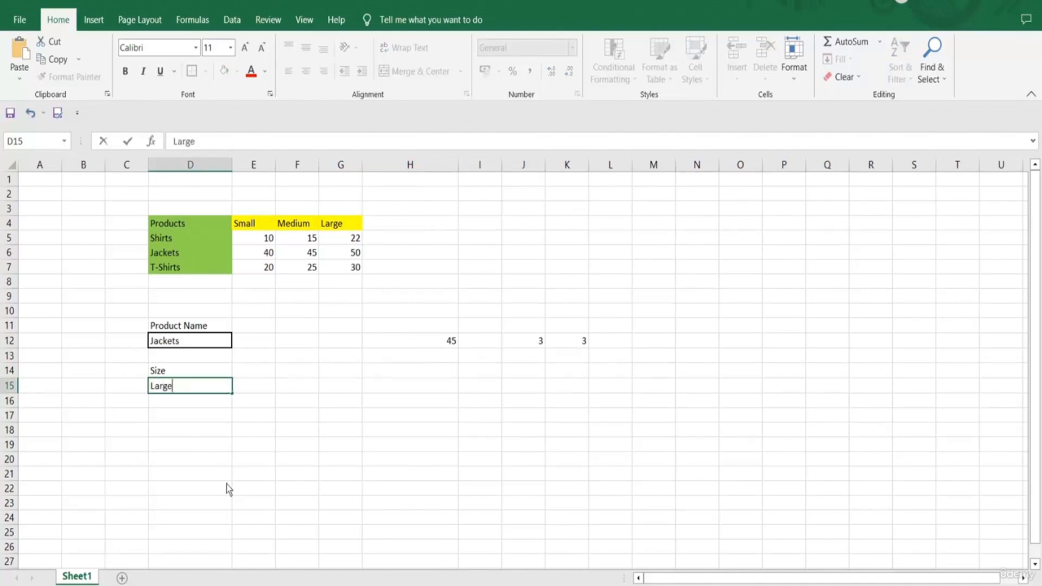
pyautogui.press('Return')
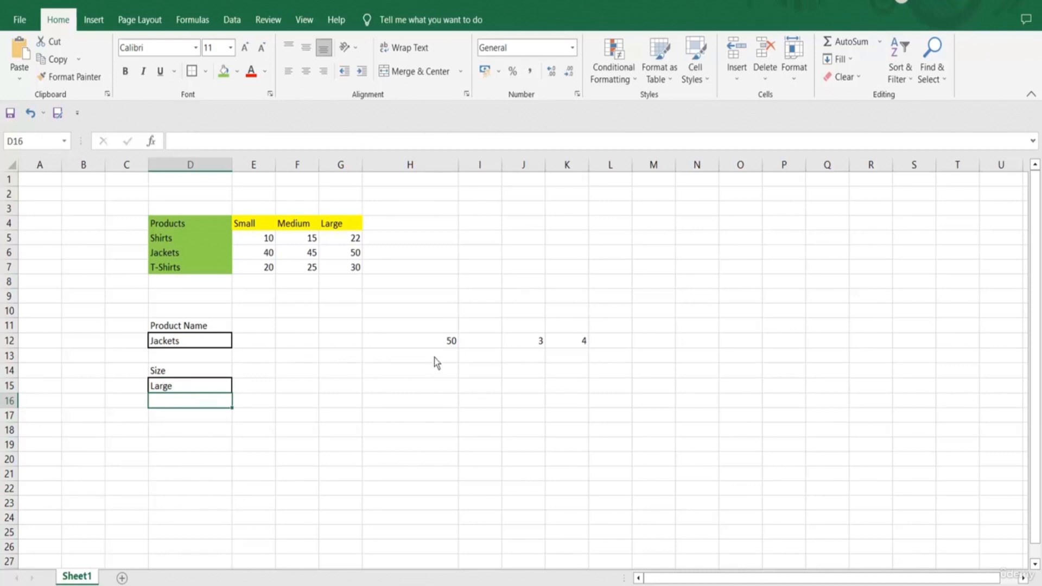
# - Compare the lookup formula in H12 with the Large price for Jackets in the product table
pyautogui.click(433, 342)
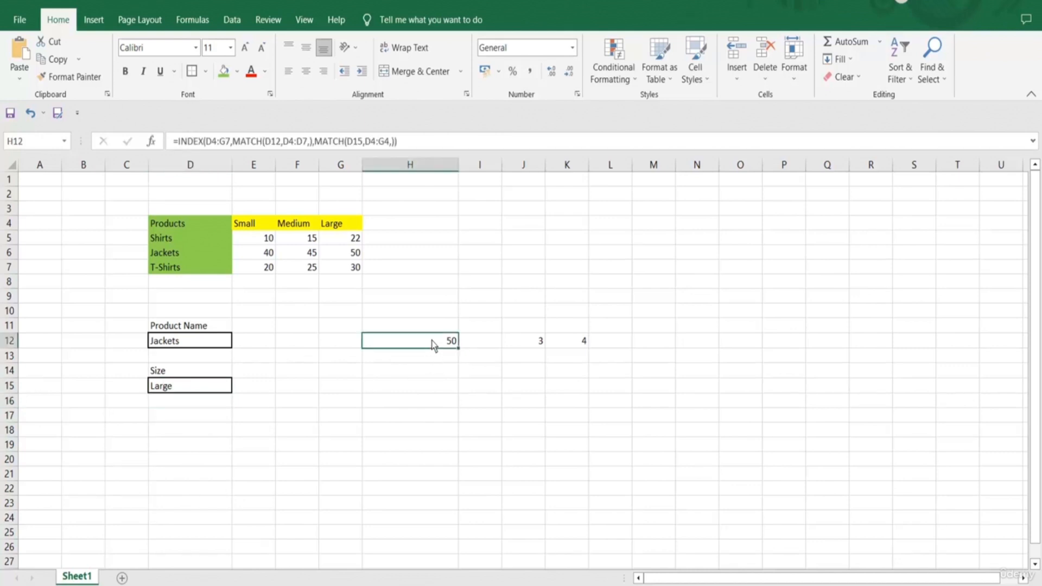
pyautogui.click(347, 256)
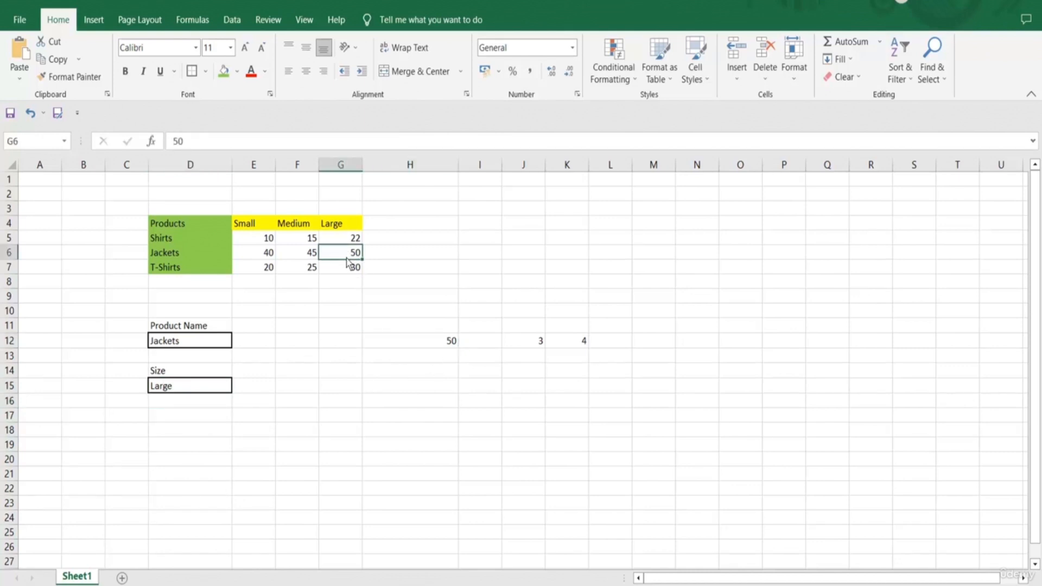
pyautogui.doubleClick(425, 342)
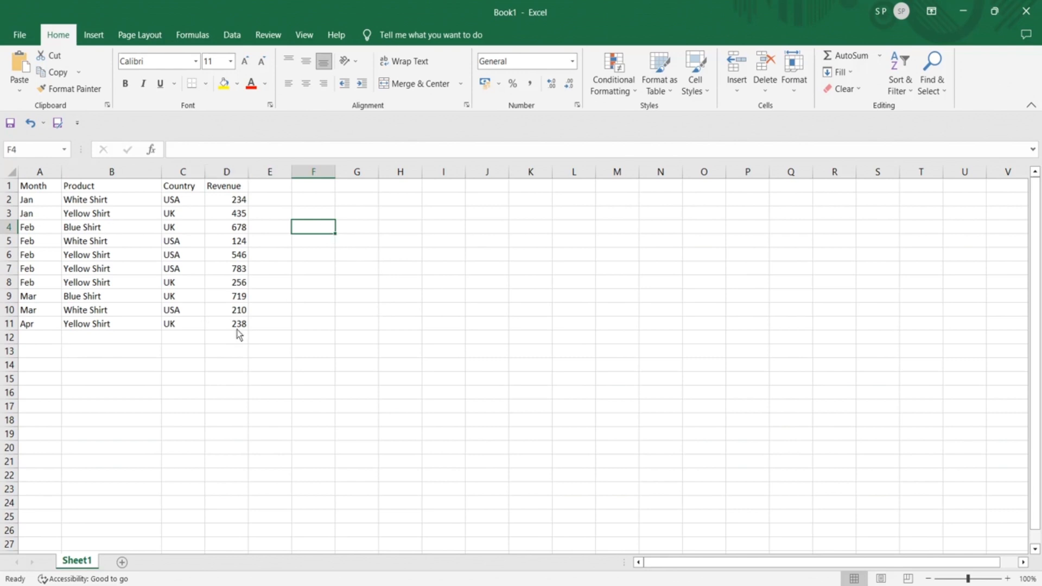
# - Examine the Month, Product and Revenue columns of the sales table in the Book1 workbook, including its first record
pyautogui.click(46, 193)
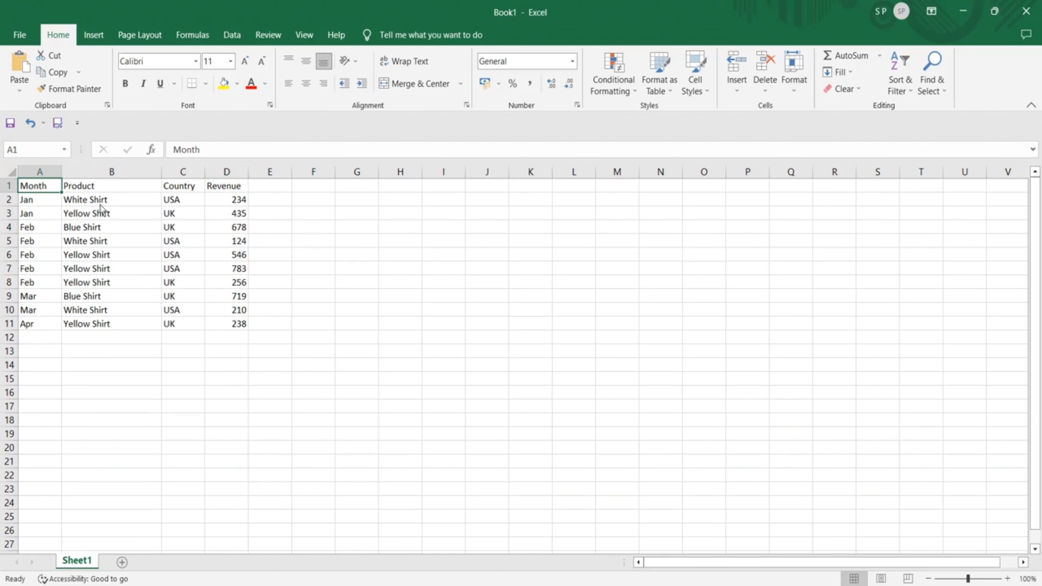
pyautogui.click(88, 191)
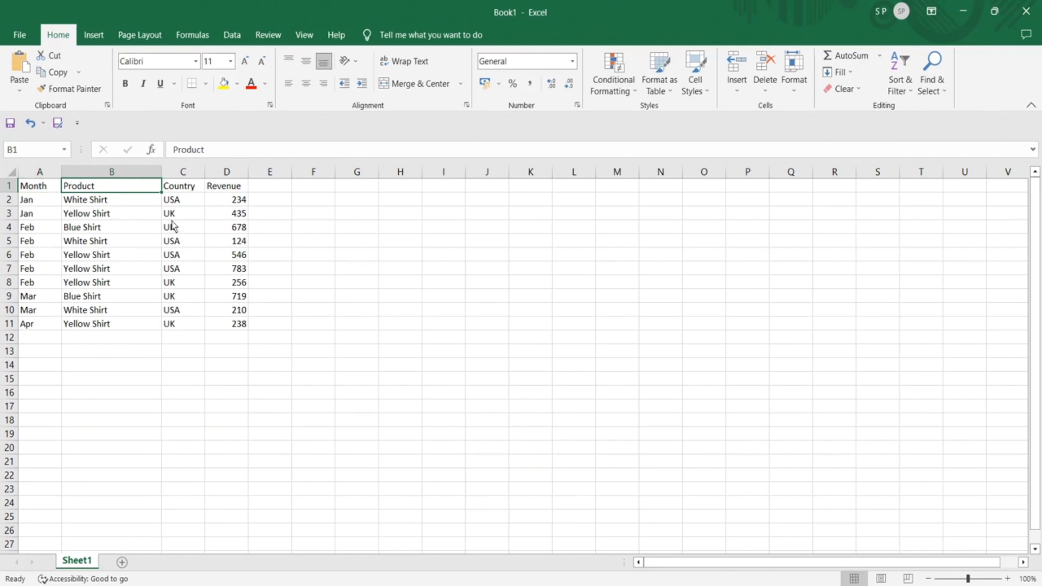
pyautogui.click(232, 201)
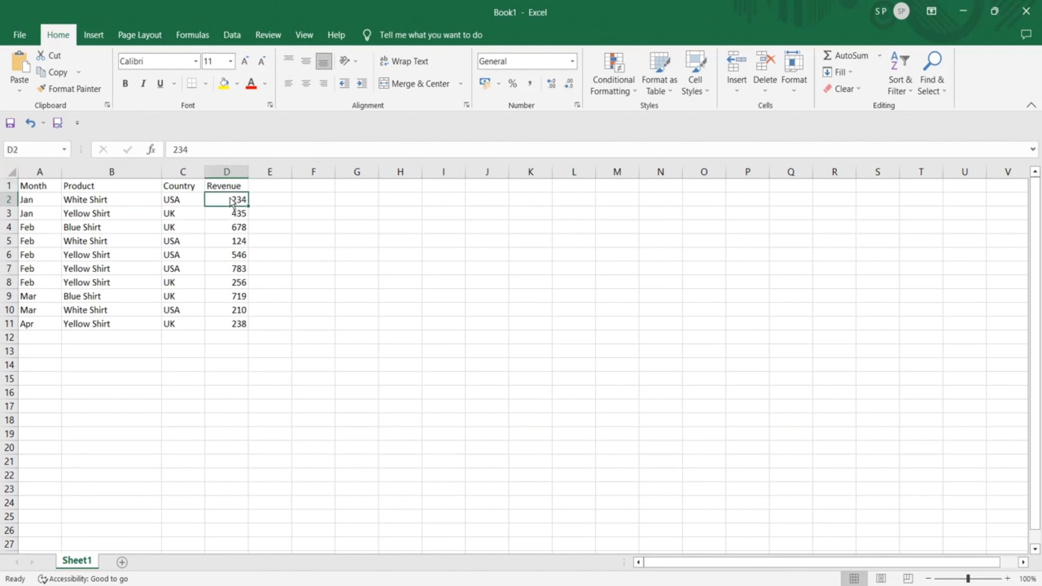
pyautogui.click(120, 202)
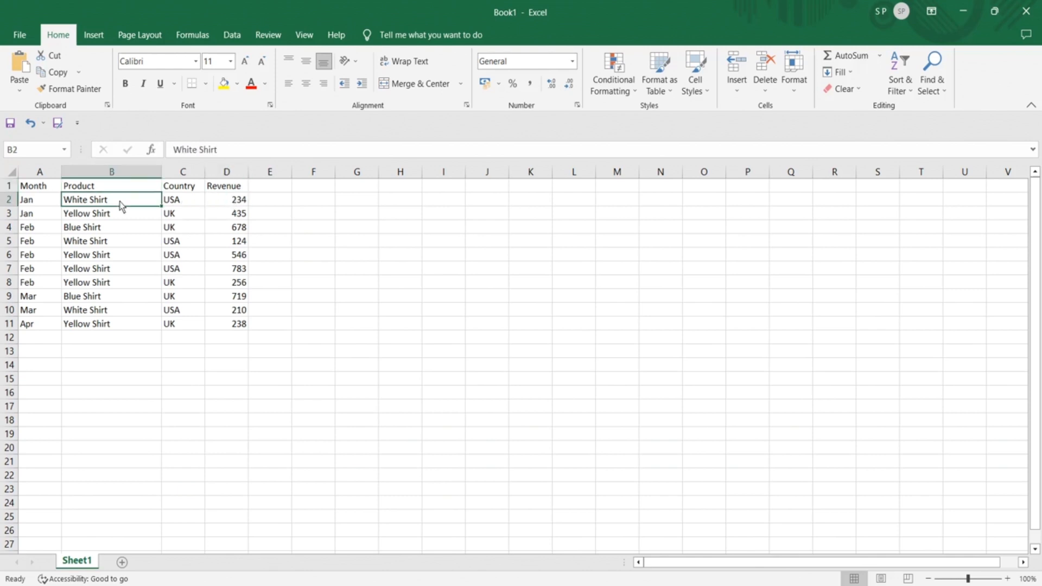
pyautogui.click(40, 208)
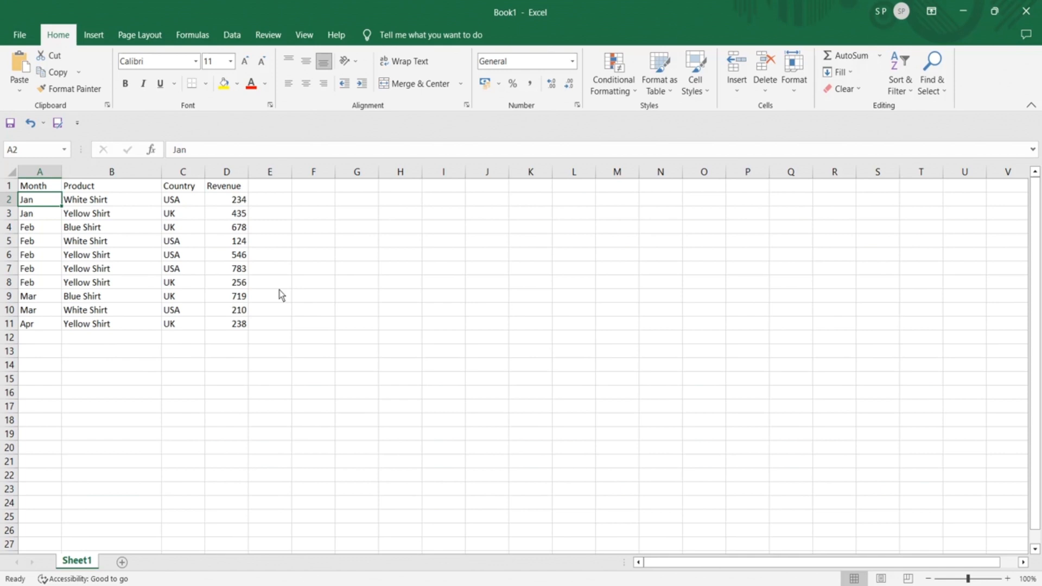
# - Enter Feb as the month criterion in F4
pyautogui.click(322, 232)
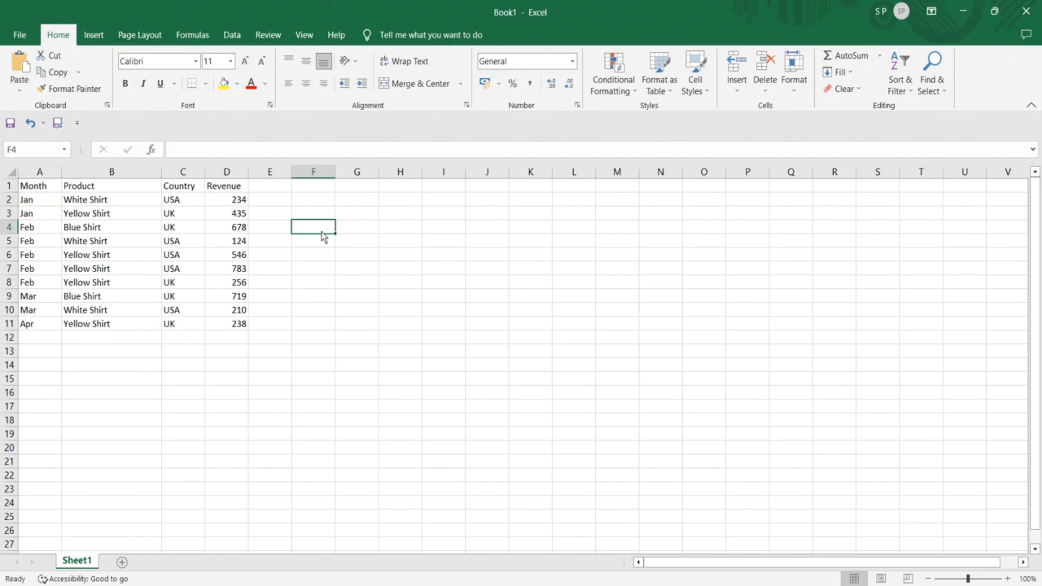
pyautogui.write('F')
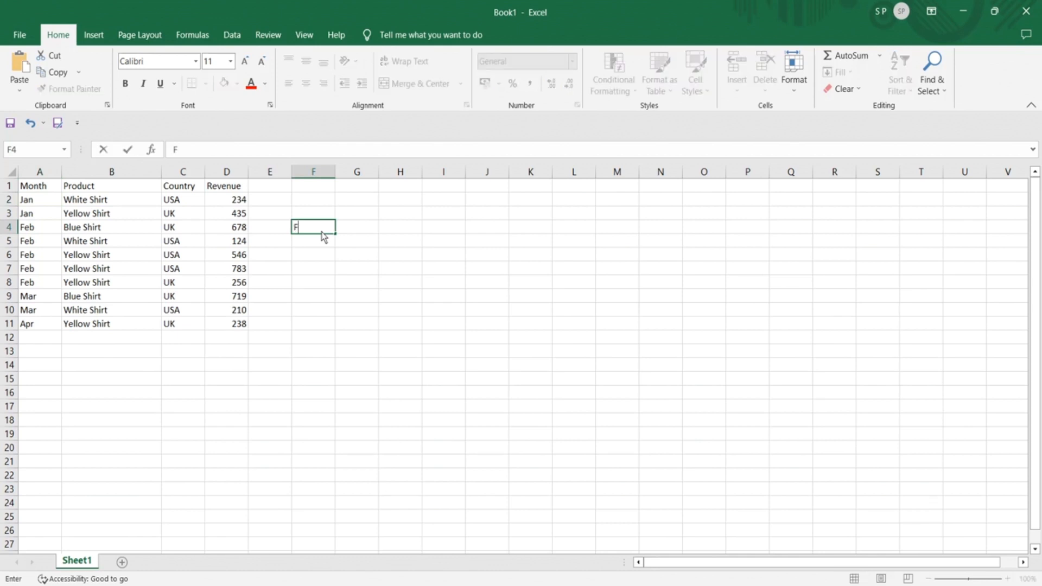
pyautogui.write('eb')
pyautogui.click(367, 230)
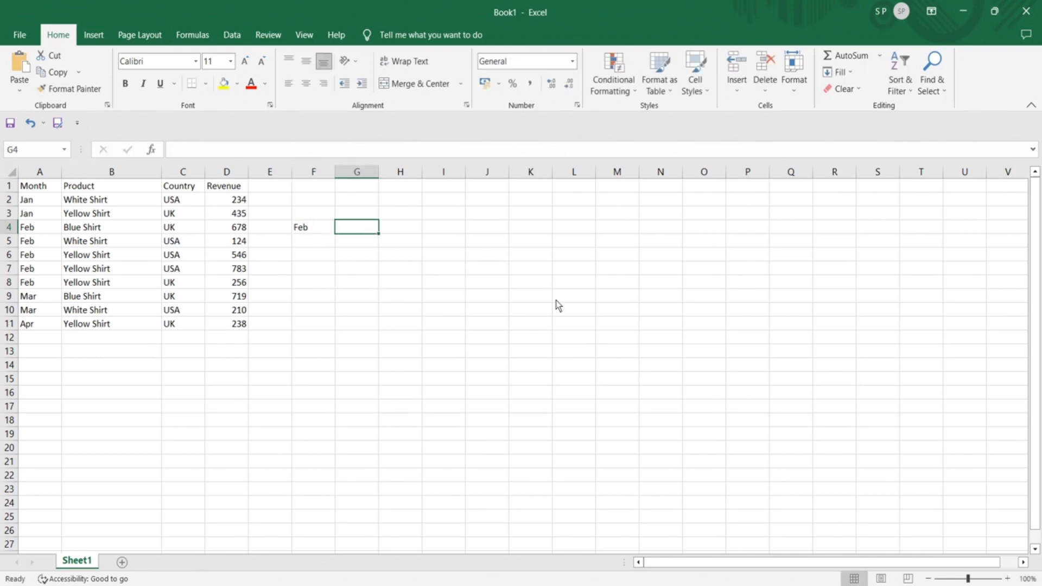
# - Start a SUMIFS formula in G4 with sum range D1:D11, criteria range A1:A11 and criterion F4
pyautogui.write('=SUMIF')
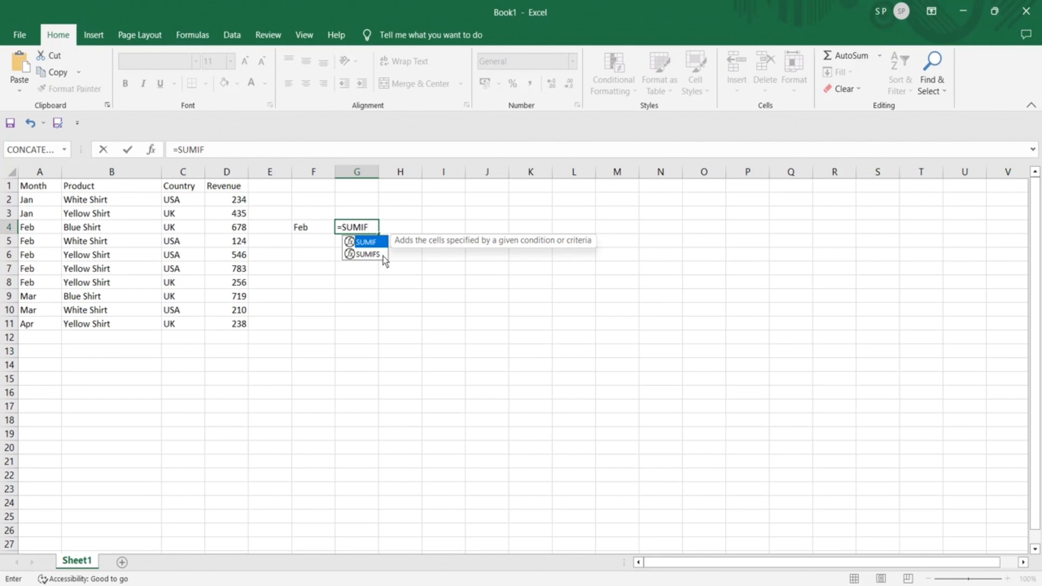
pyautogui.write('S(')
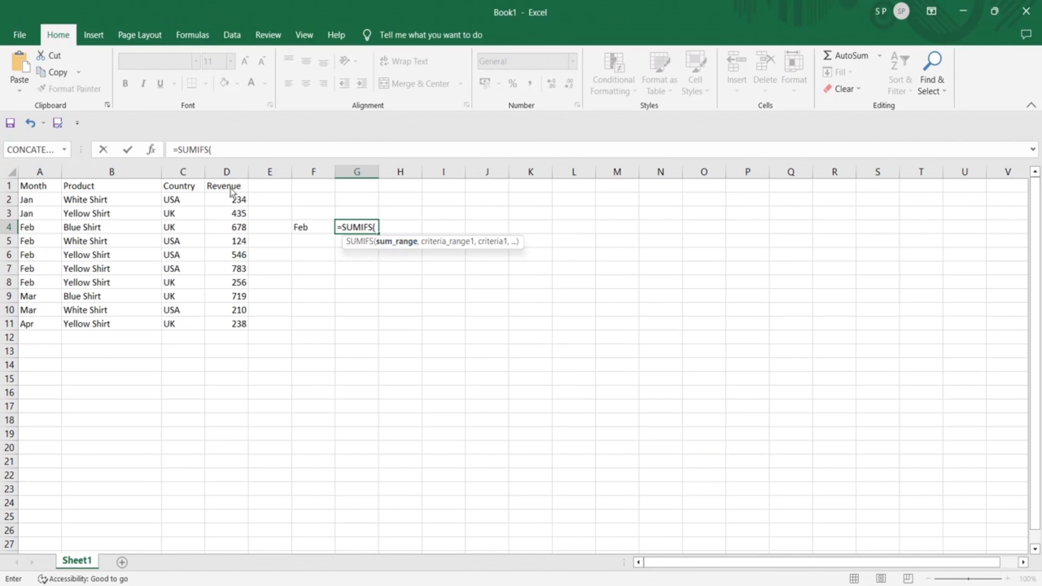
pyautogui.moveTo(231, 193); pyautogui.dragTo(237, 327)
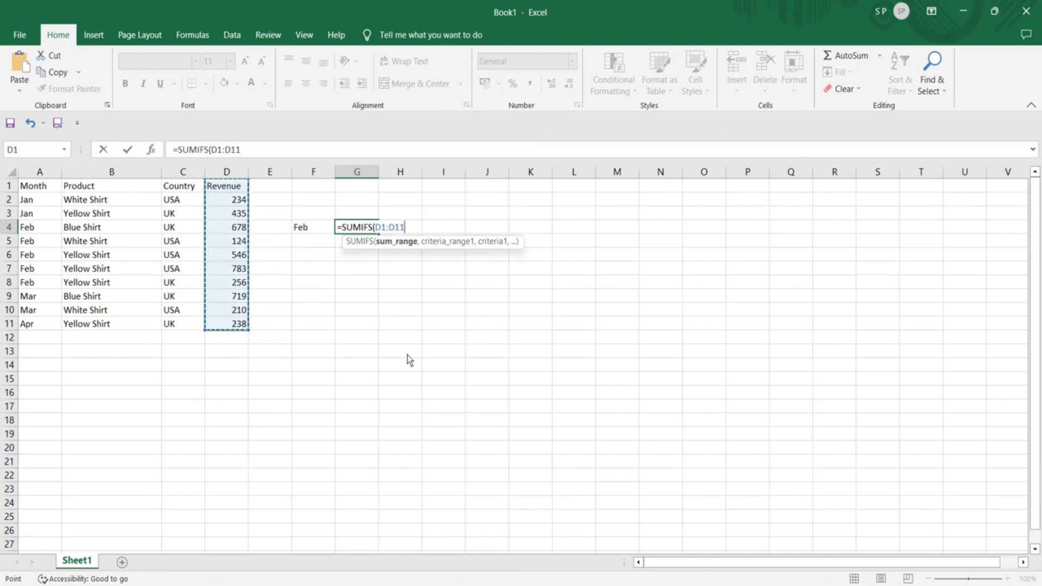
pyautogui.write(',')
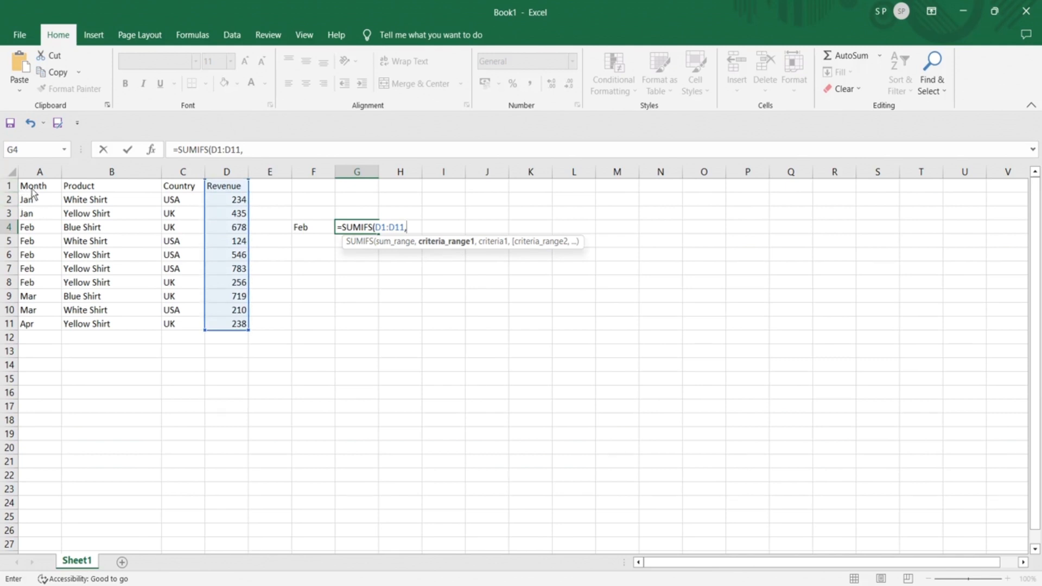
pyautogui.moveTo(30, 191); pyautogui.dragTo(42, 326)
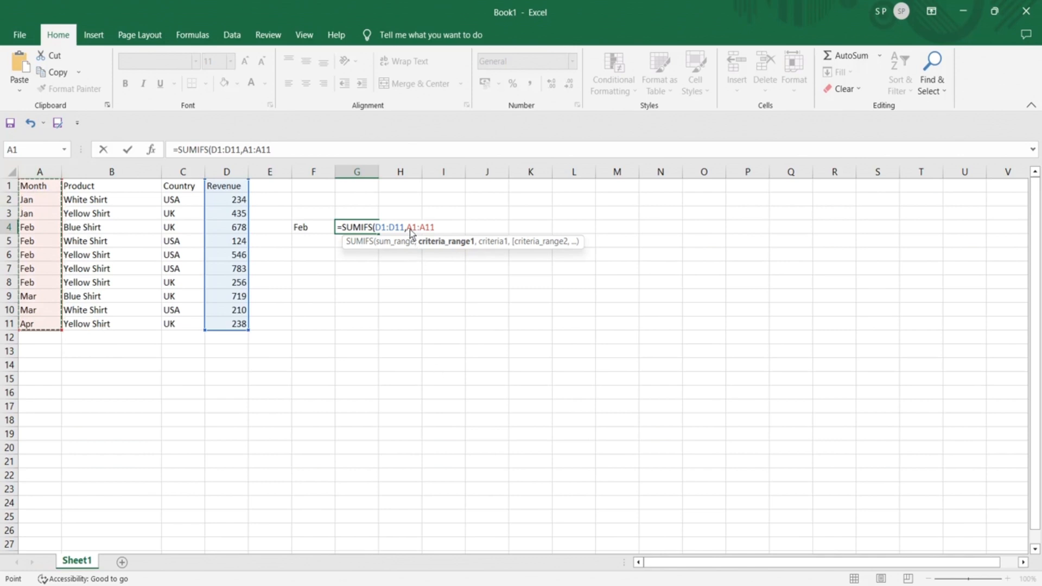
pyautogui.write(',')
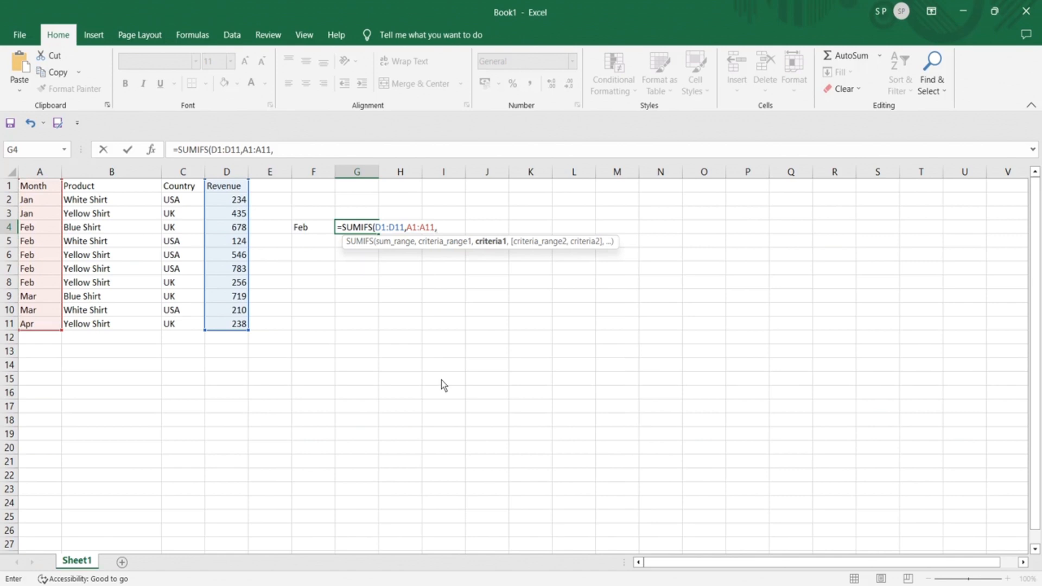
pyautogui.click(310, 228)
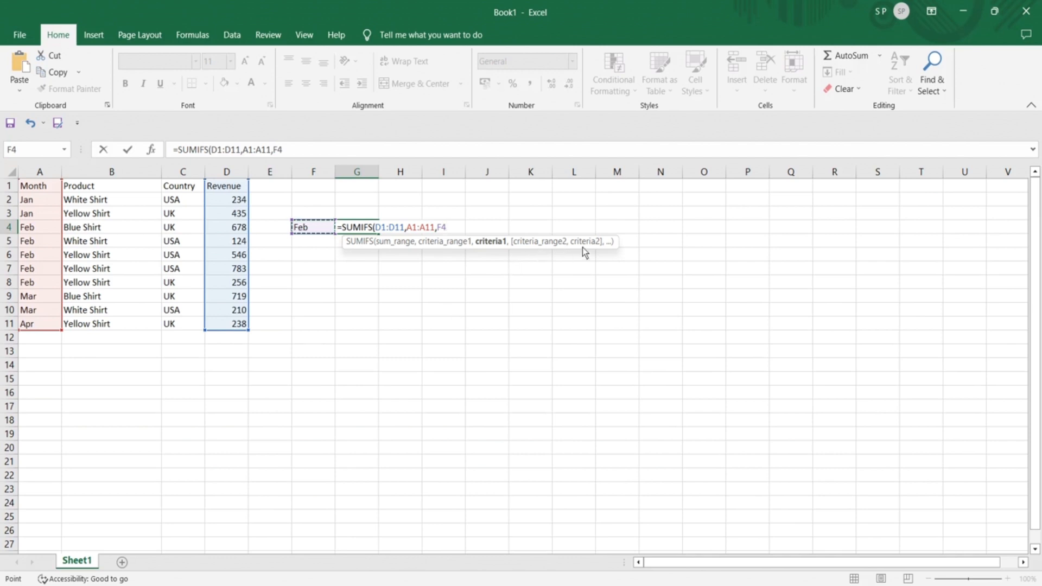
pyautogui.write(',')
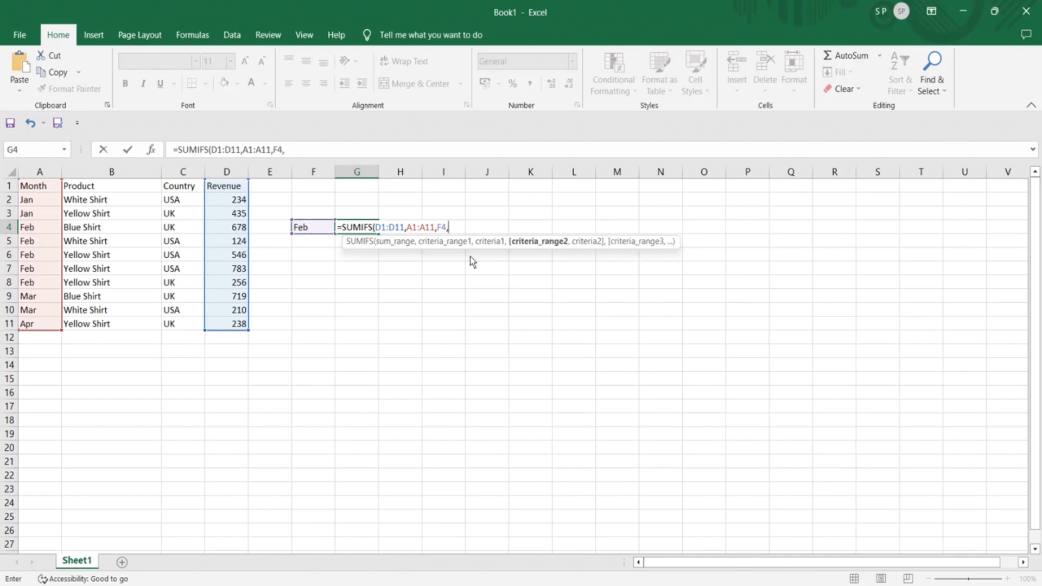
pyautogui.write(',,,,,,,,')
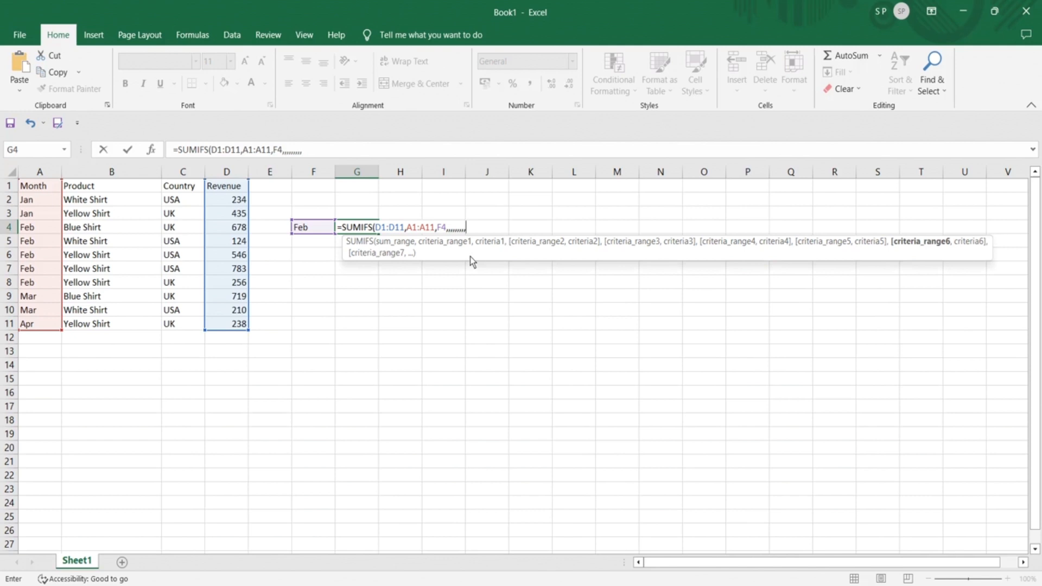
pyautogui.press('BackSpace')
pyautogui.press('BackSpace')
pyautogui.press('BackSpace')
pyautogui.press('BackSpace')
pyautogui.press('BackSpace')
pyautogui.press('BackSpace')
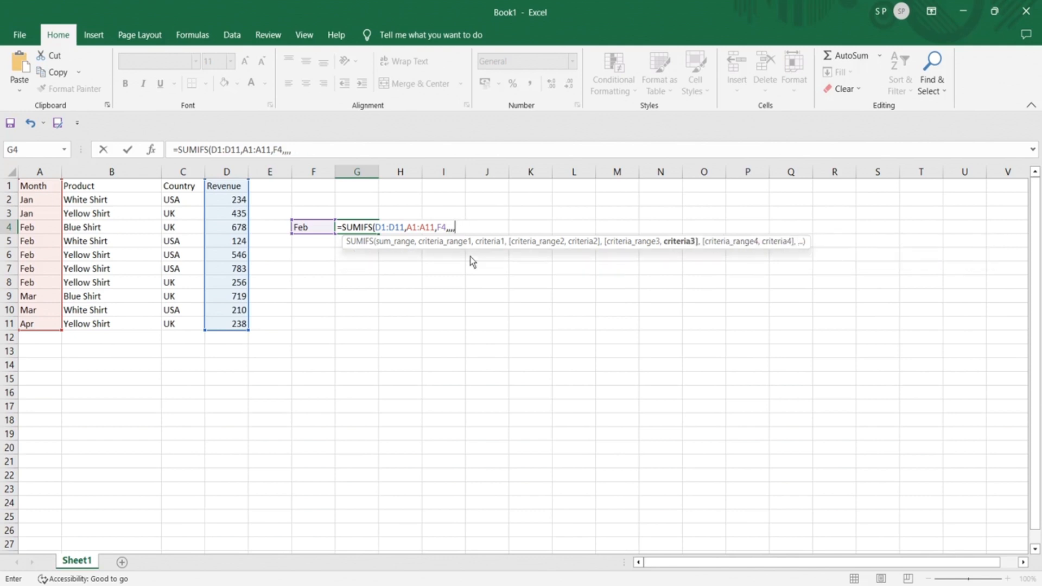
pyautogui.press('BackSpace')
pyautogui.press('BackSpace')
pyautogui.press('BackSpace')
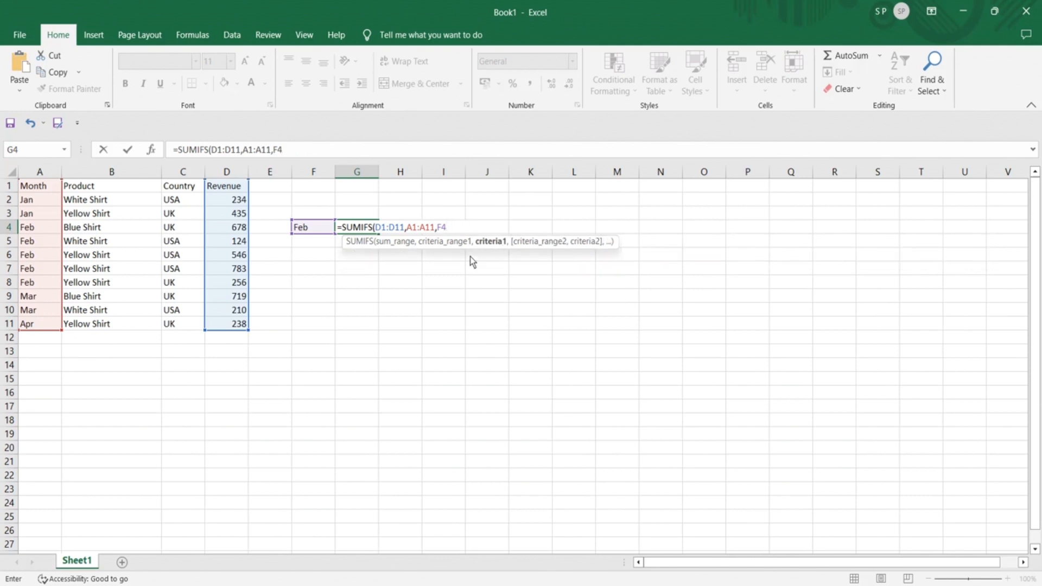
# - Complete the SUMIFS formula in G4 and check its result against the February rows in A4:D8
pyautogui.write(')')
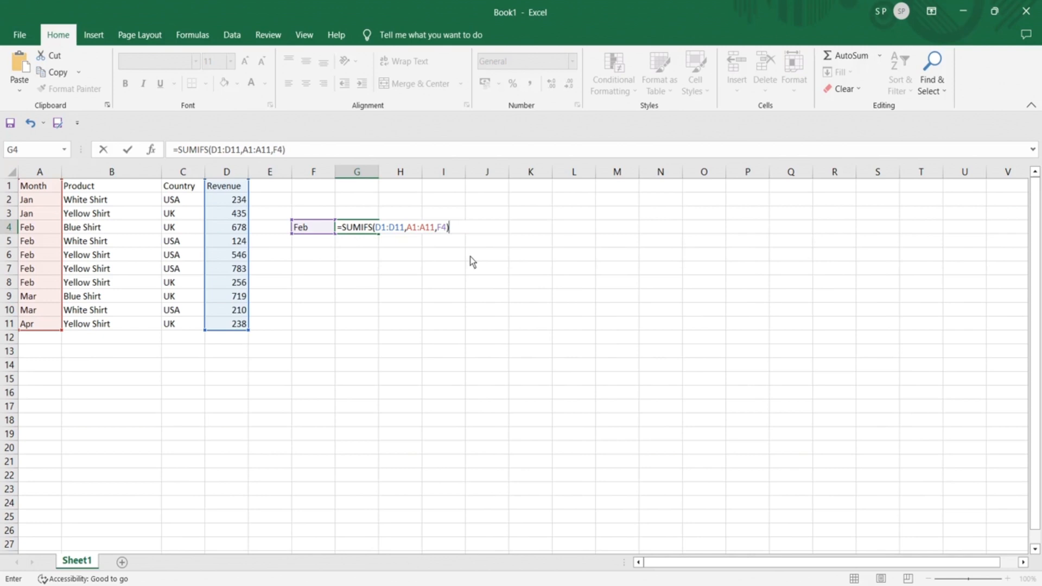
pyautogui.press('Return')
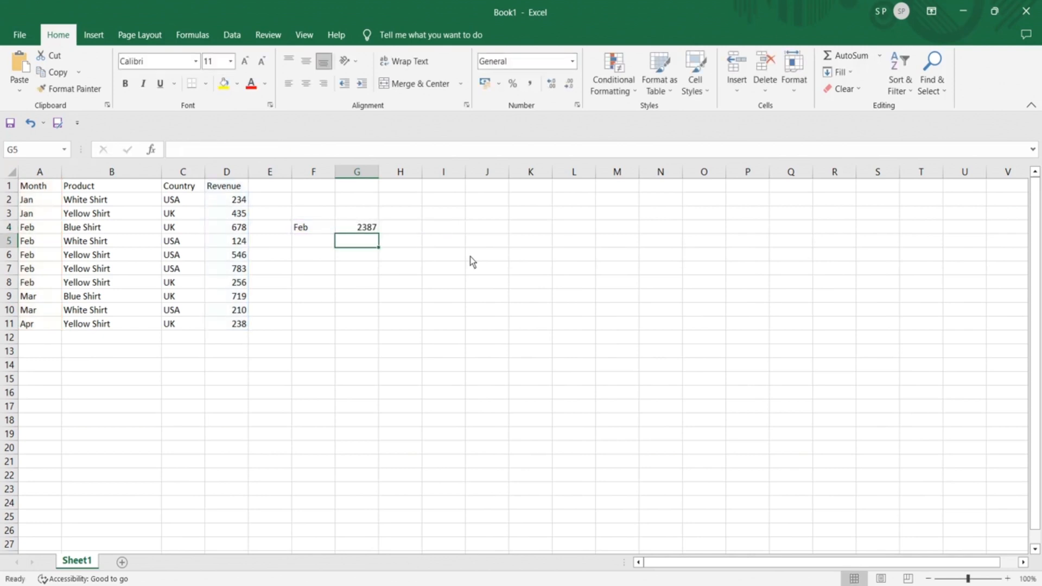
pyautogui.click(372, 230)
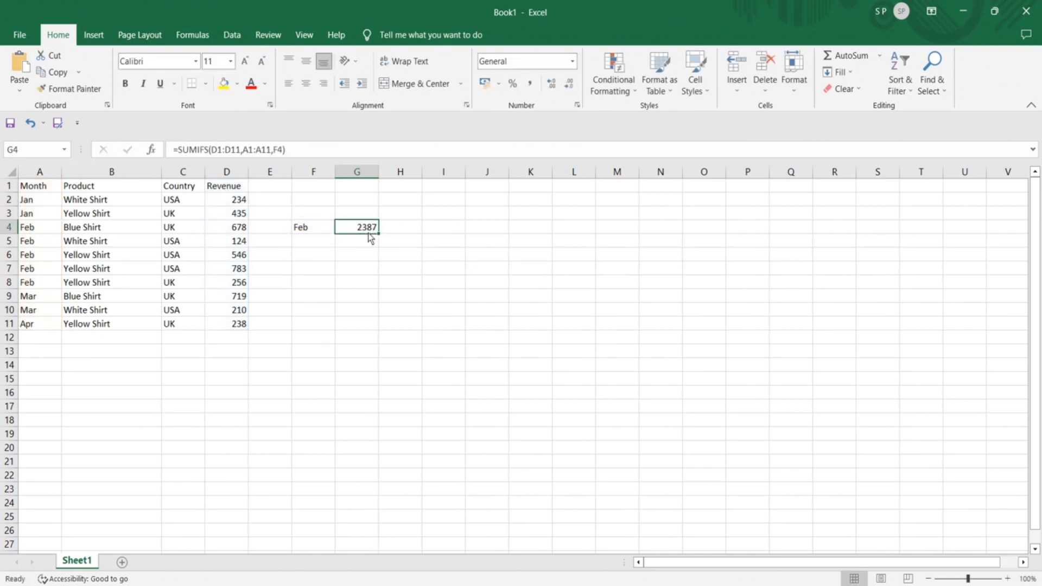
pyautogui.moveTo(40, 233); pyautogui.dragTo(226, 284)
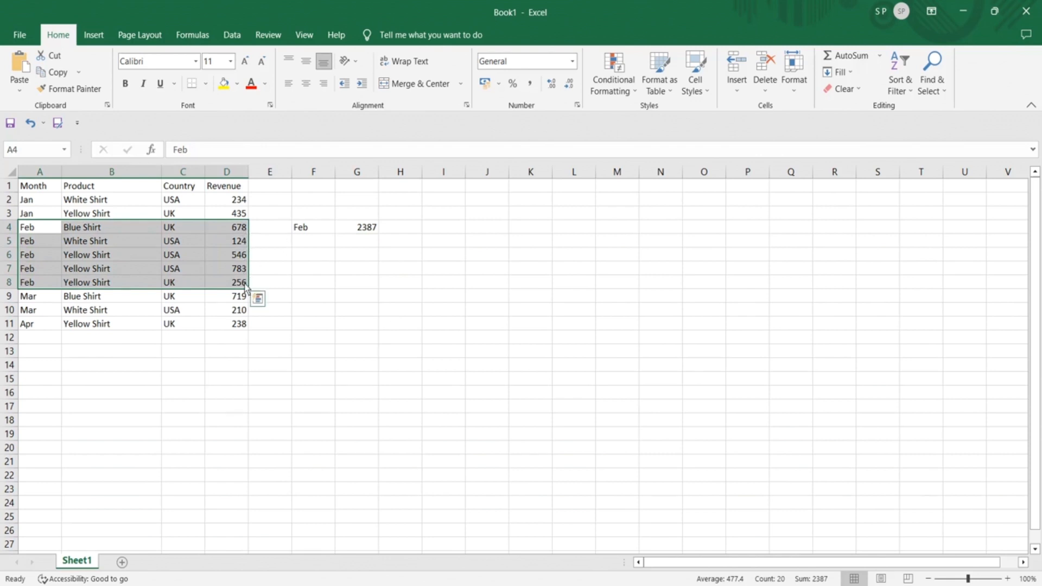
pyautogui.click(360, 231)
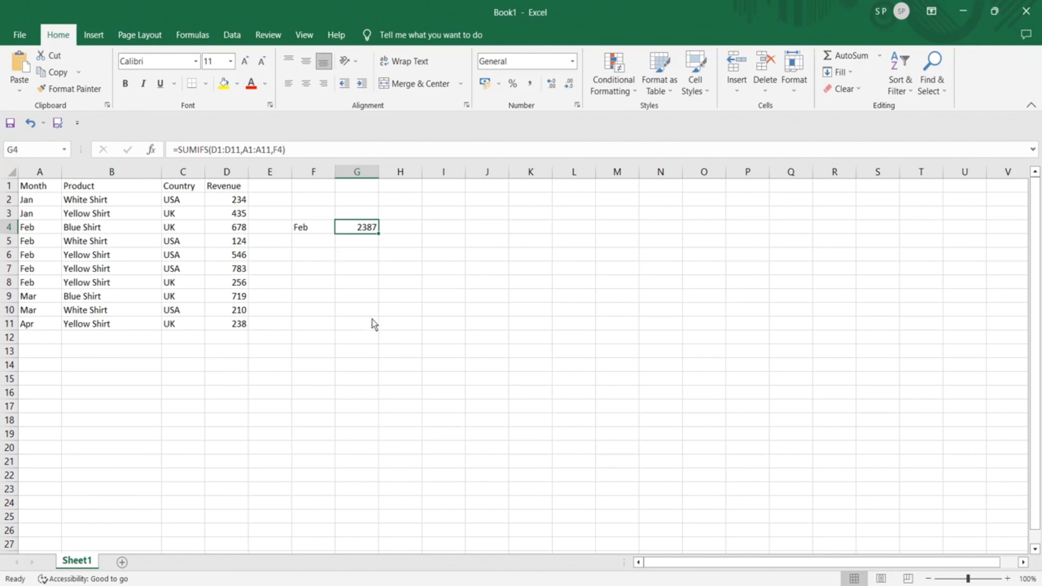
# - Enter Yellow Shirt as the product criterion in F5, below the month criterion
pyautogui.click(305, 263)
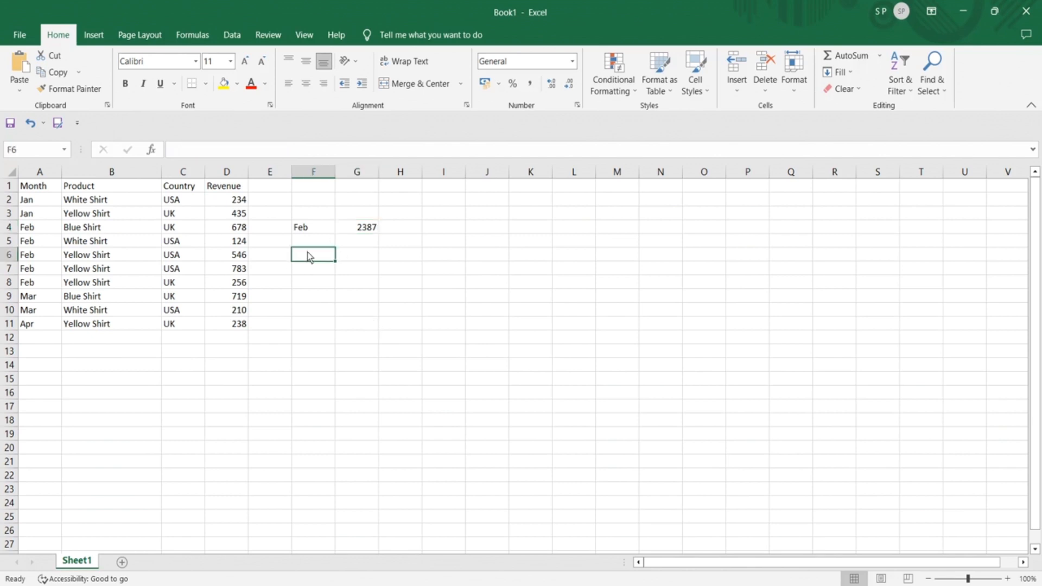
pyautogui.click(319, 233)
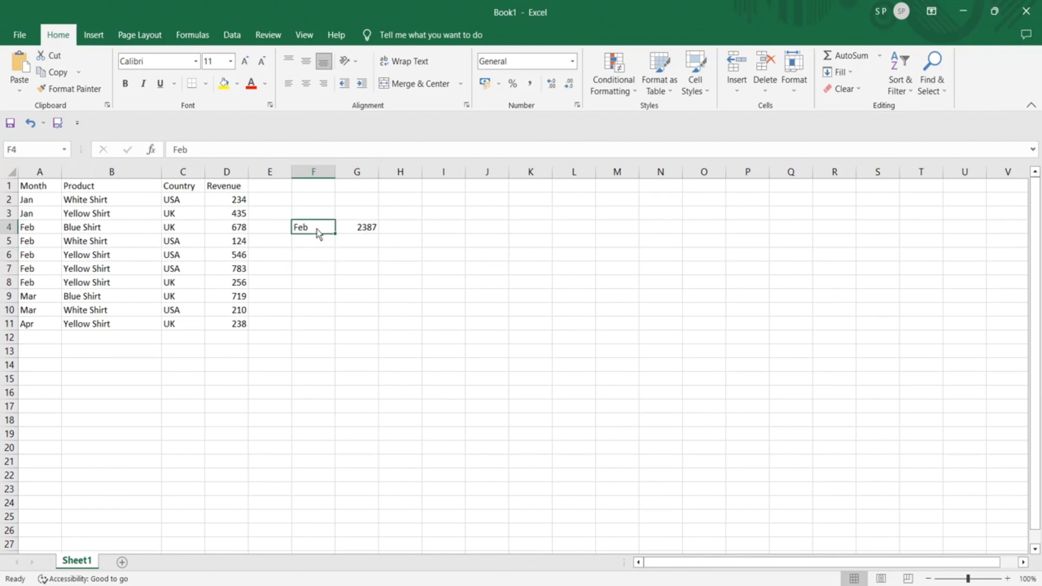
pyautogui.click(318, 245)
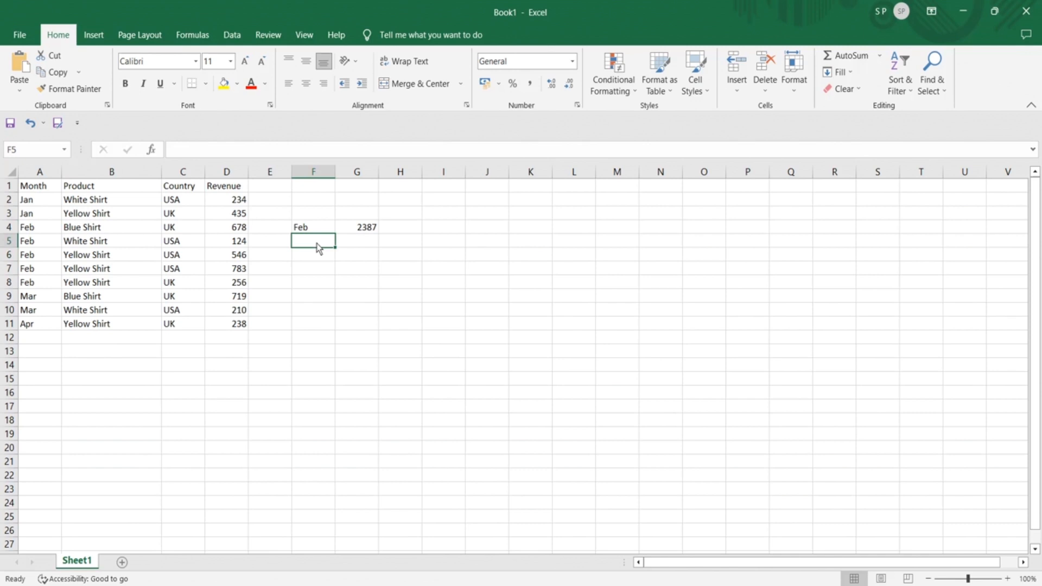
pyautogui.write('Y')
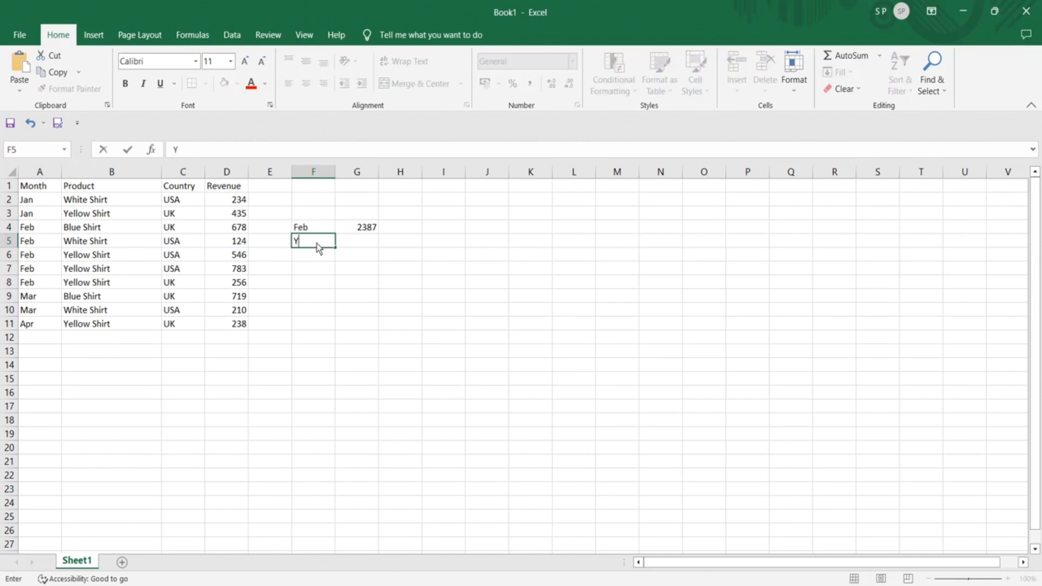
pyautogui.write('ellow Shirt')
pyautogui.press('Tab')
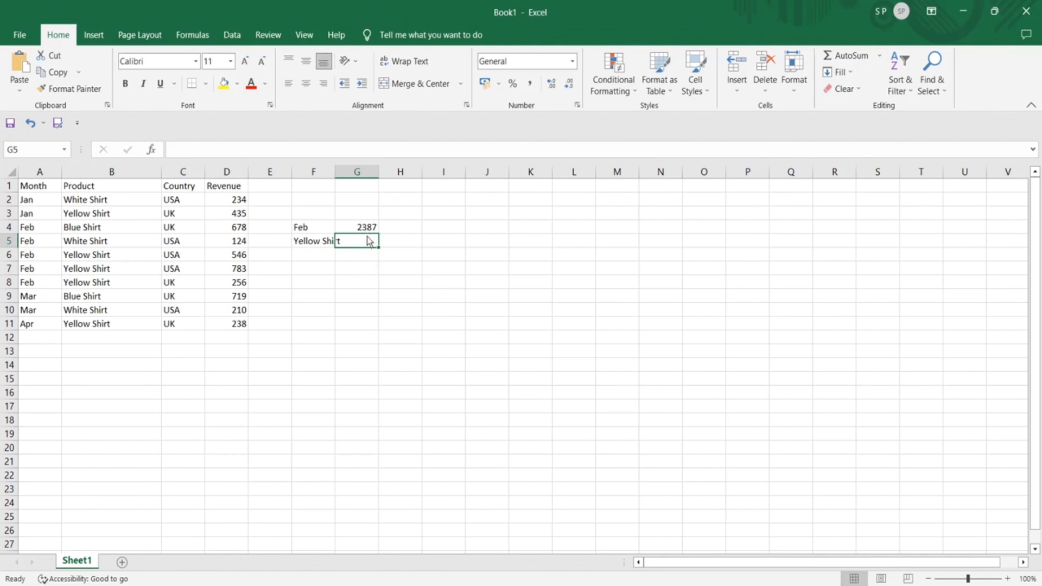
# - Start a SUMIFS formula in G5 with sum range D1:D11, first criteria range A1:A11 and criterion F4
pyautogui.write('=SUMIFS')
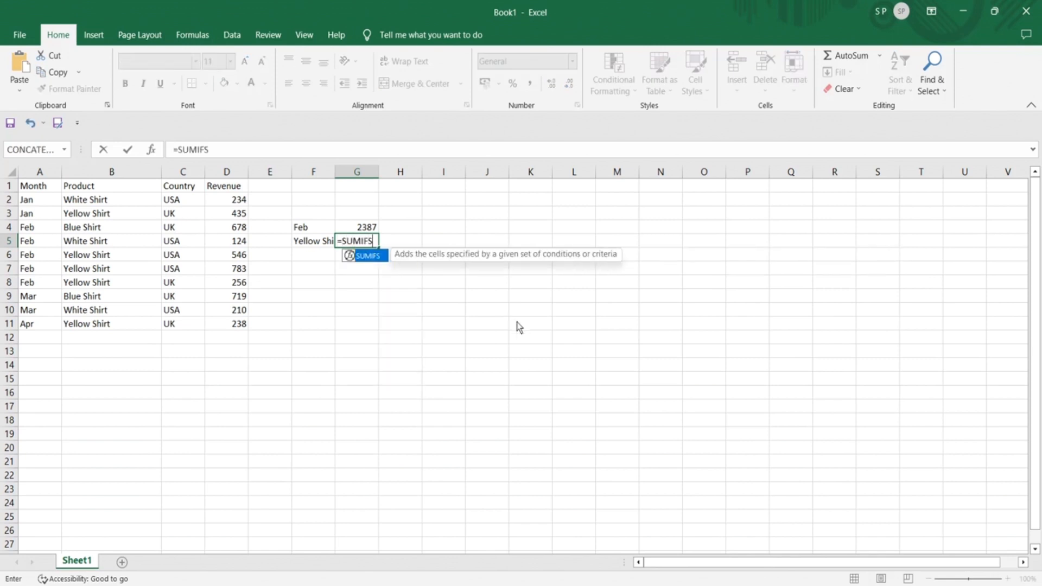
pyautogui.write('(')
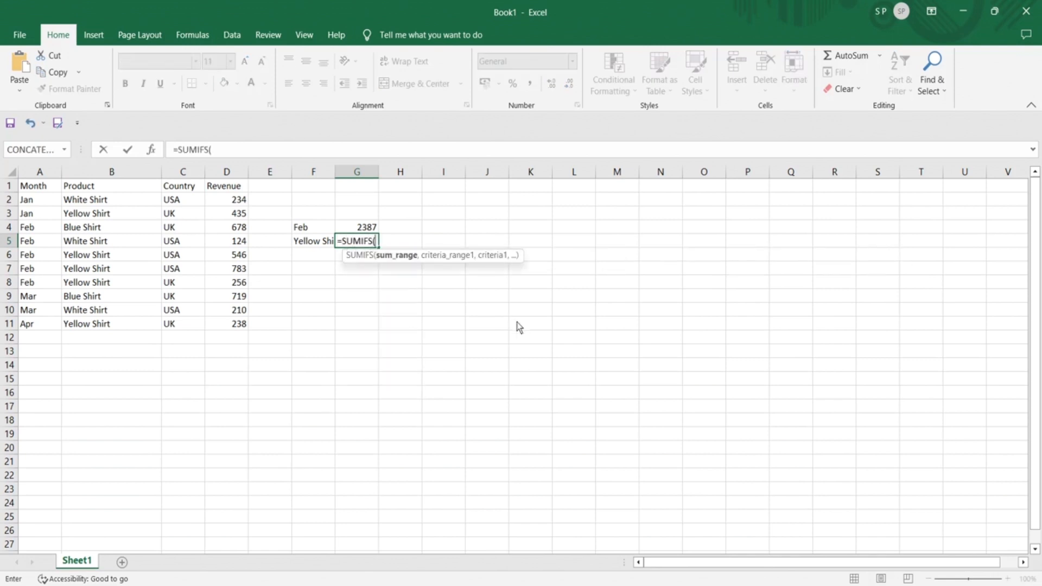
pyautogui.moveTo(227, 187); pyautogui.dragTo(237, 327)
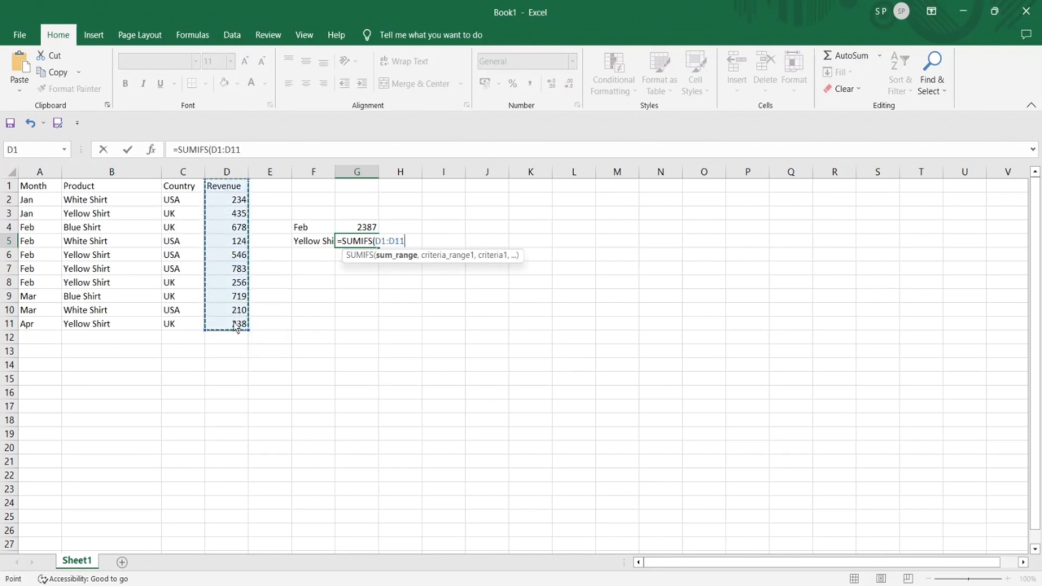
pyautogui.write(',')
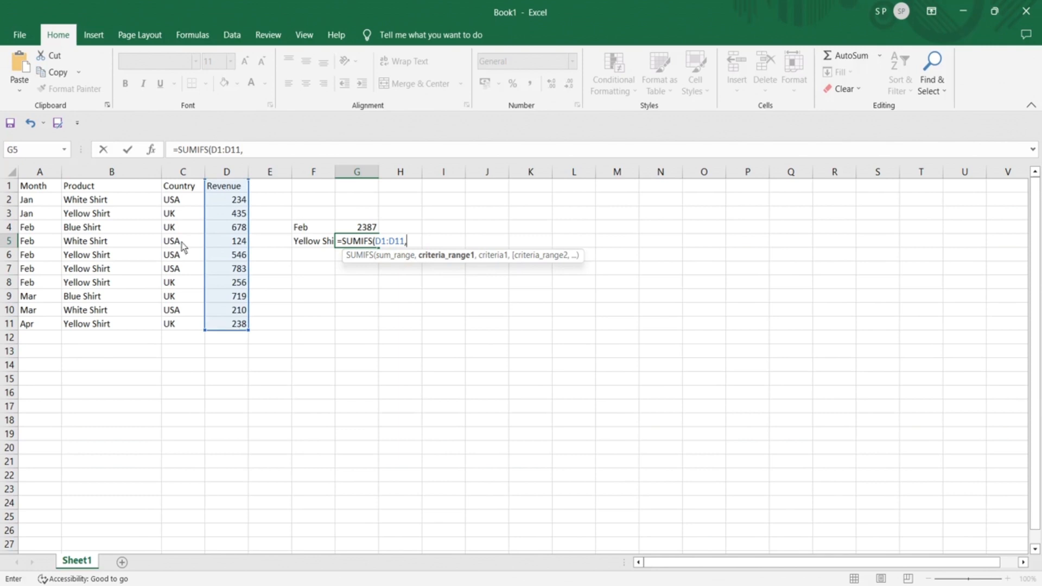
pyautogui.moveTo(43, 190); pyautogui.dragTo(43, 329)
pyautogui.write(',')
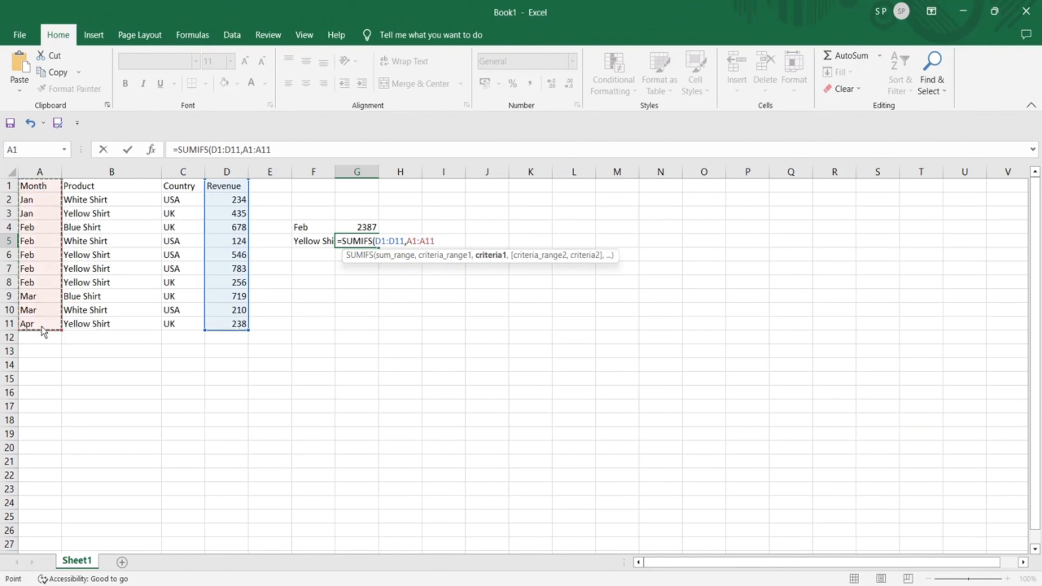
pyautogui.click(317, 233)
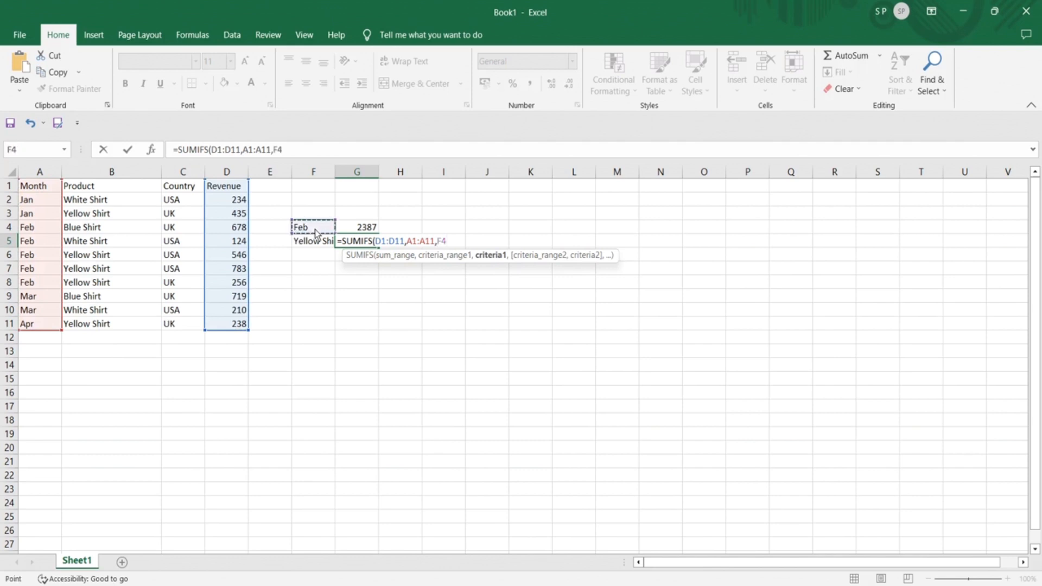
pyautogui.write(',')
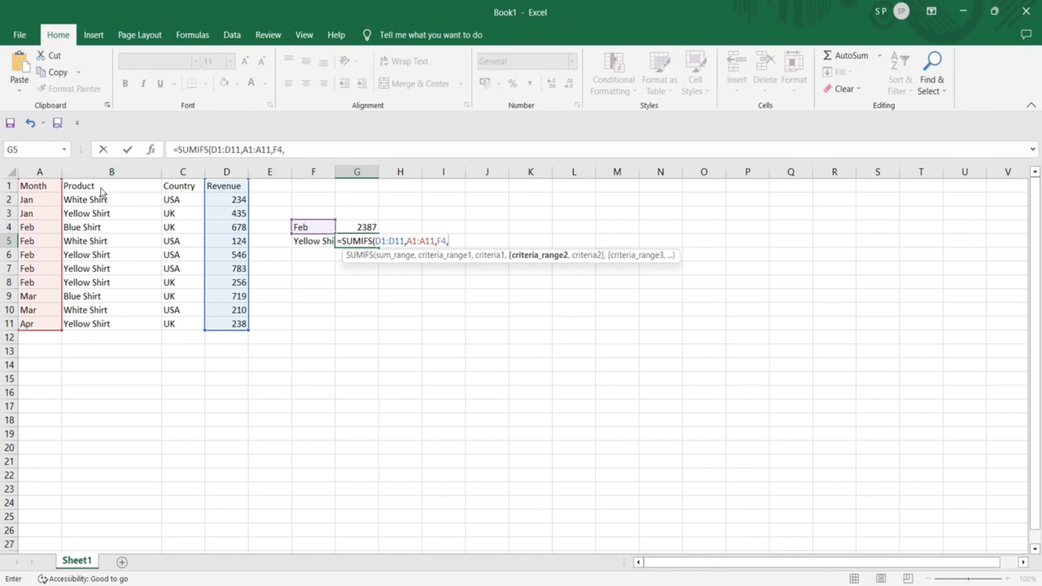
# - Complete the G5 SUMIFS formula with criteria range B1:B11 and criterion F5, and check its result against the February Yellow Shirt rows in B6:D8
pyautogui.moveTo(100, 188); pyautogui.dragTo(112, 328)
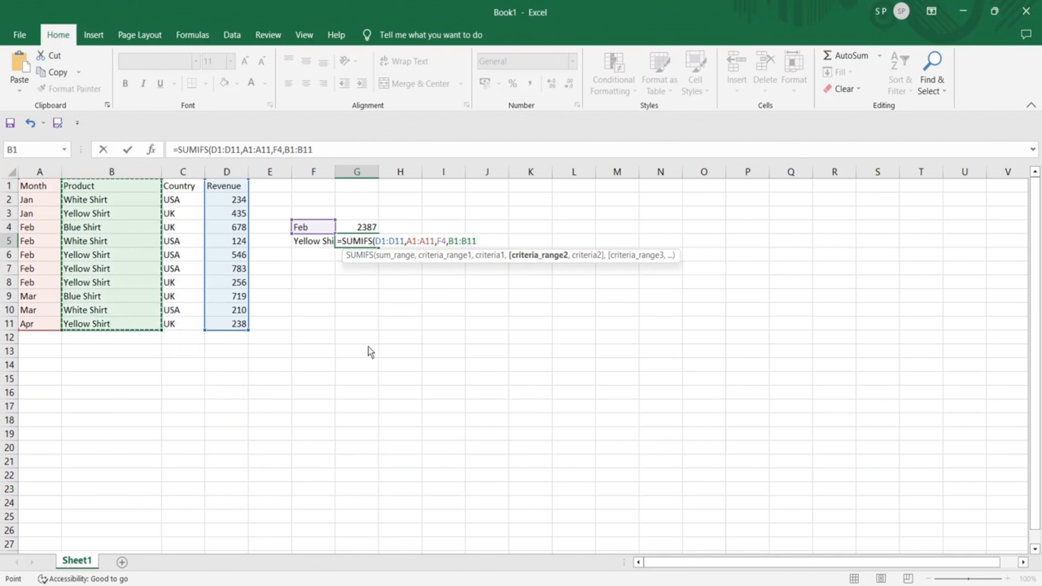
pyautogui.write(',')
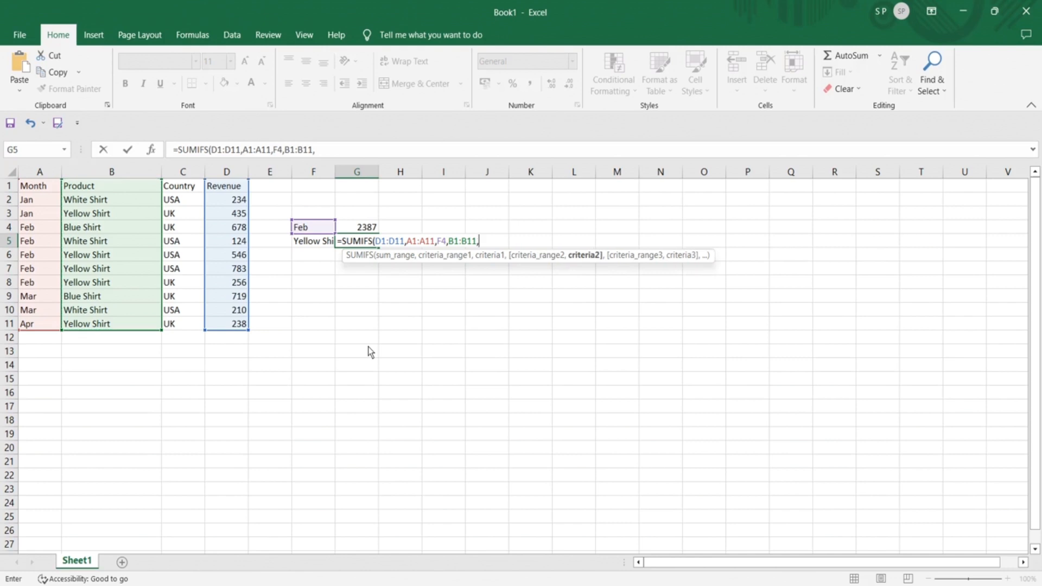
pyautogui.click(312, 244)
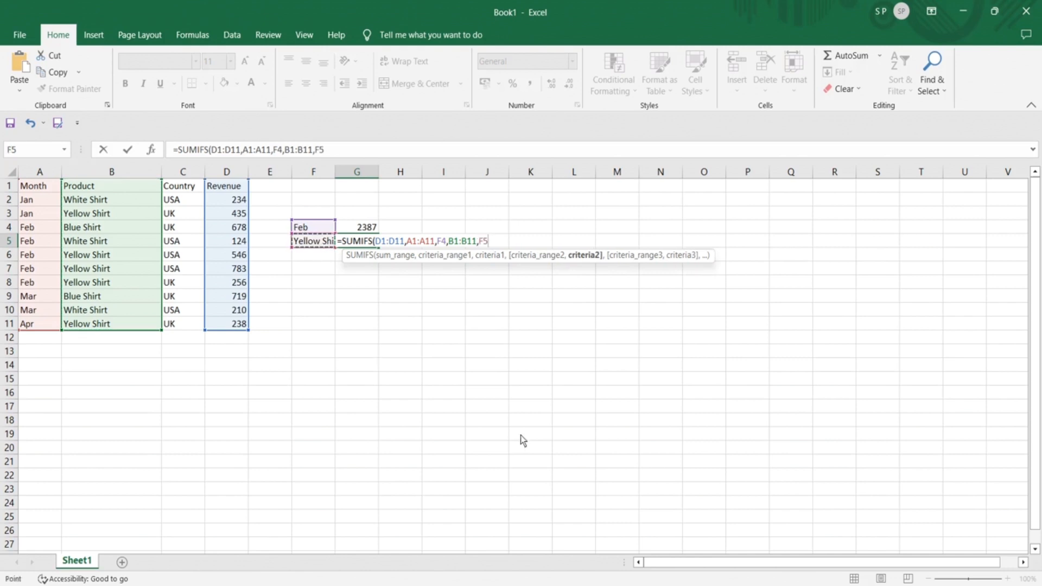
pyautogui.write(')')
pyautogui.press('Return')
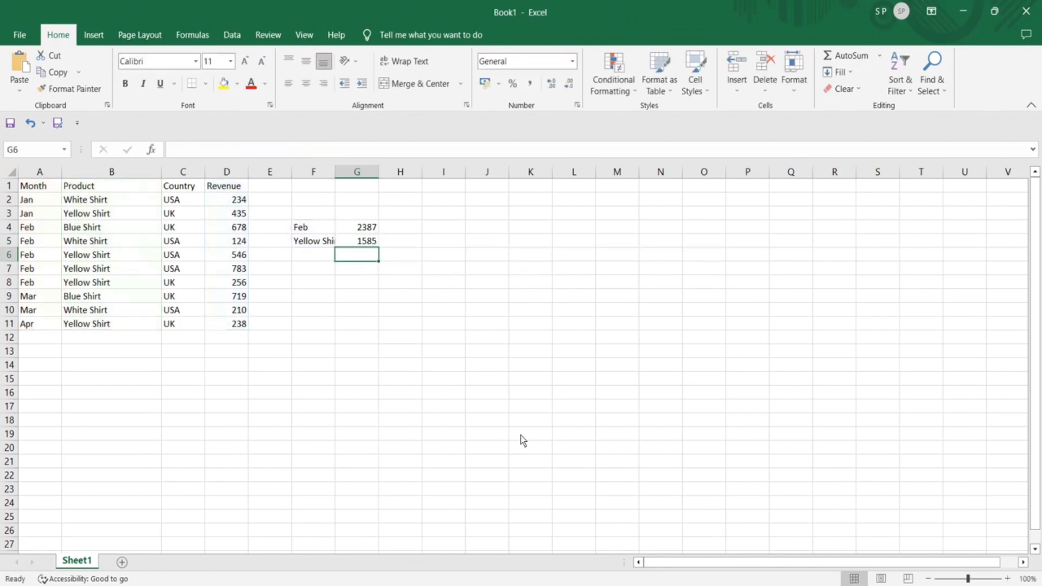
pyautogui.click(356, 244)
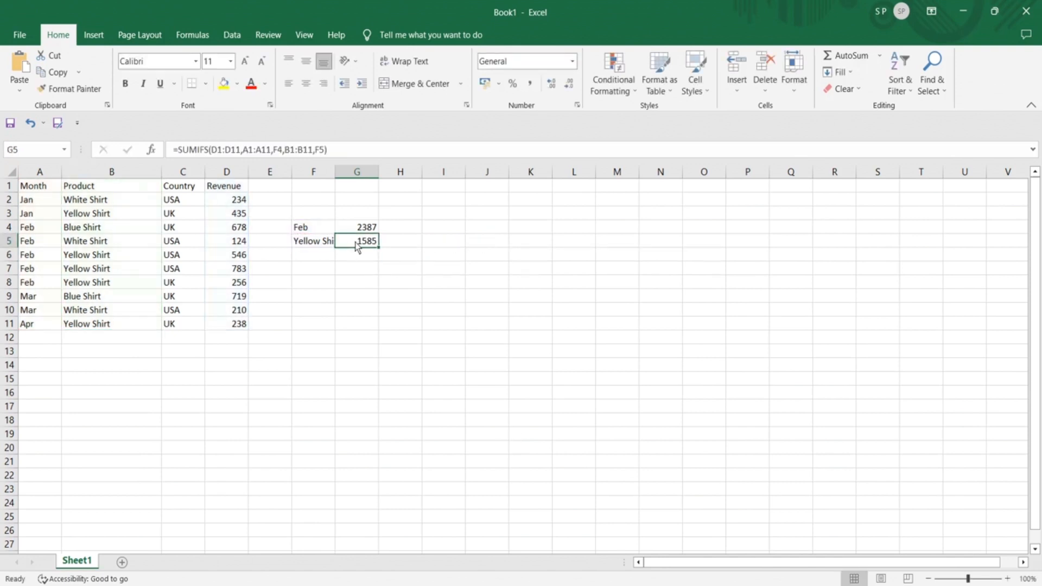
pyautogui.moveTo(115, 257); pyautogui.dragTo(245, 287)
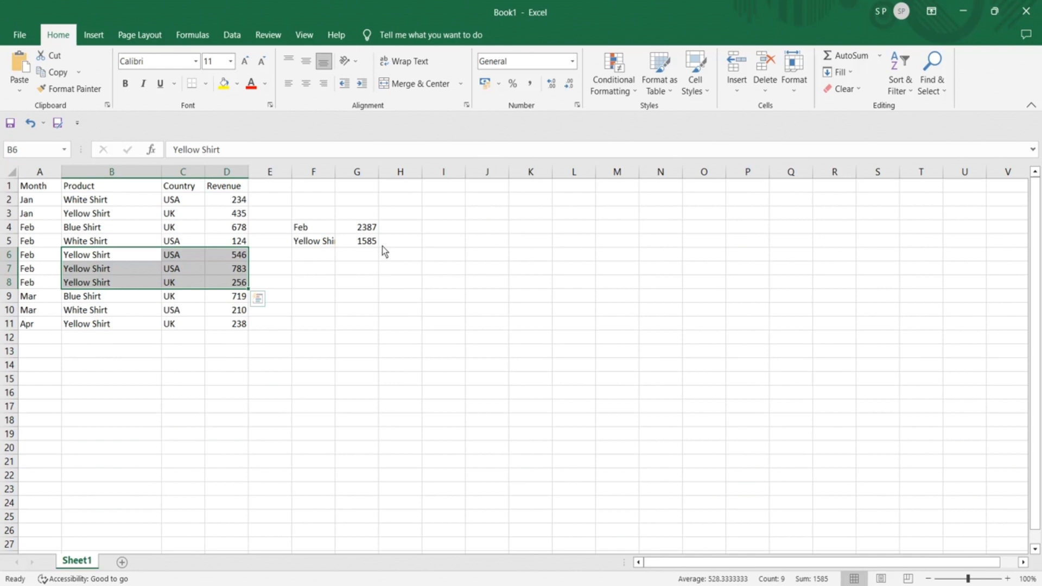
pyautogui.click(367, 233)
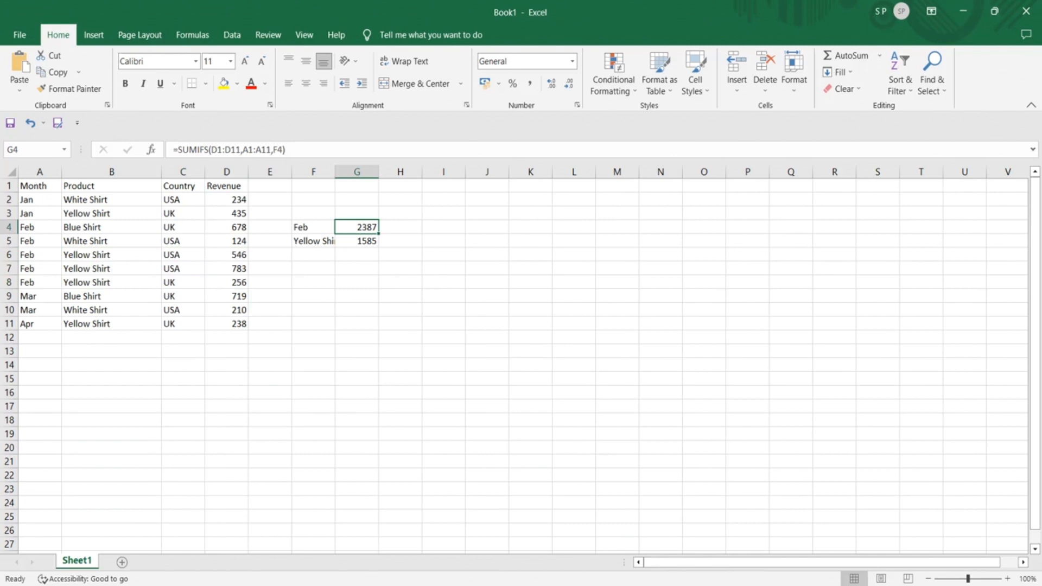
pyautogui.click(869, 585)
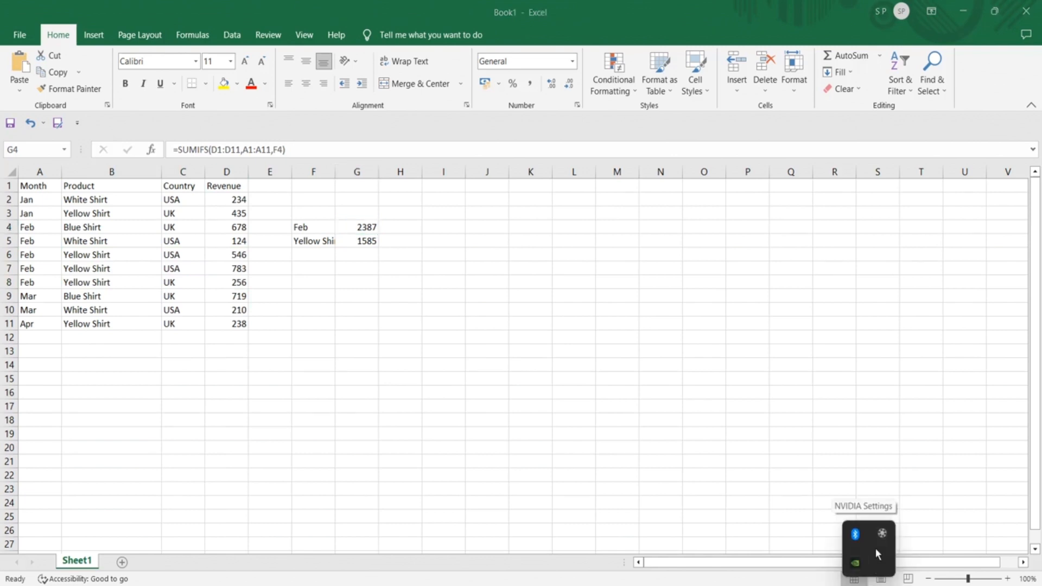
pyautogui.click(884, 537)
pyautogui.click(1011, 550)
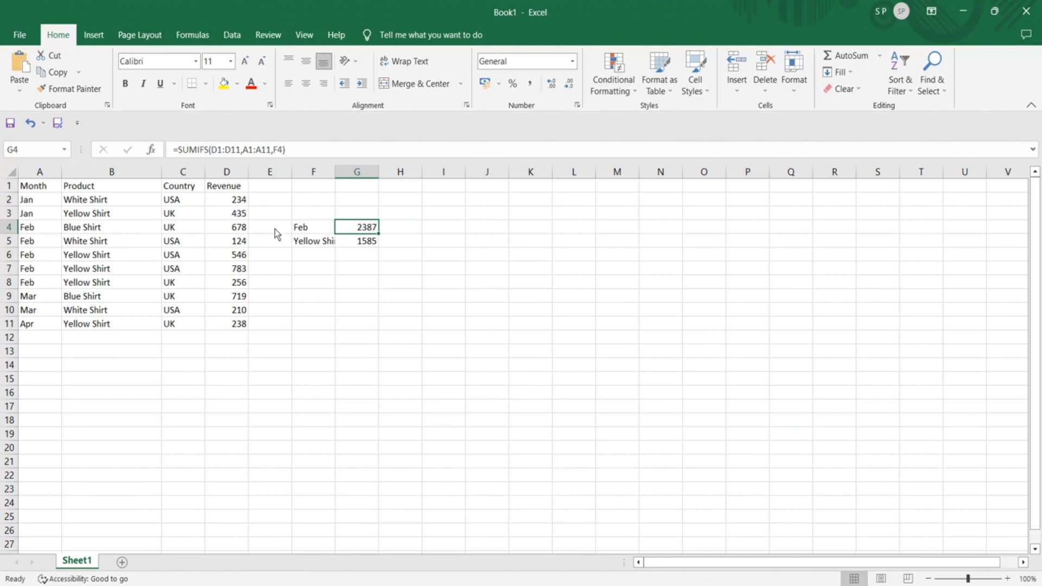
# - Enter the criteria Feb in F8 and Yellow Shirt in F9, and widen column F to fit the product name
pyautogui.click(302, 232)
pyautogui.click(309, 245)
pyautogui.click(312, 287)
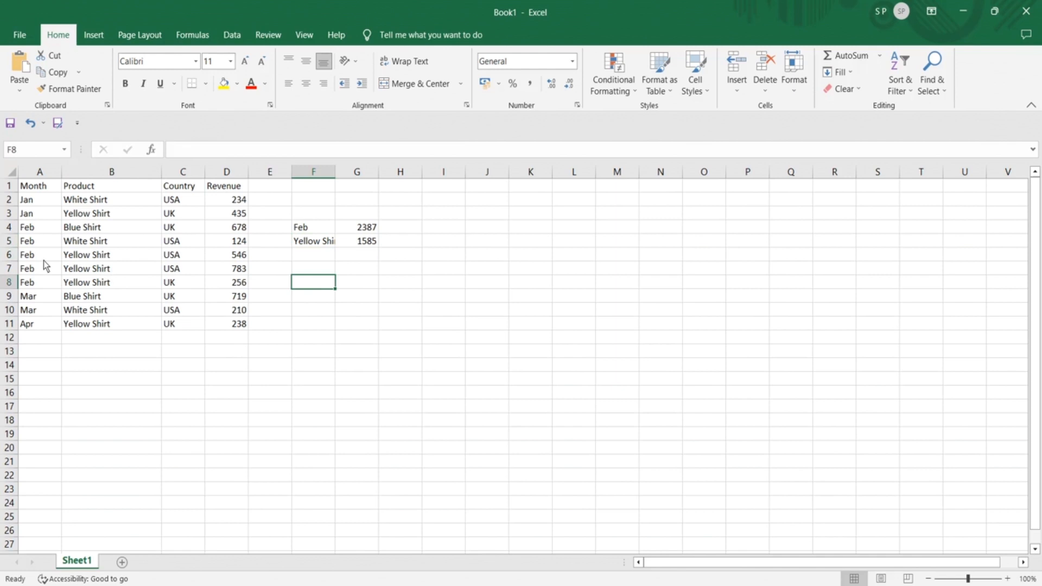
pyautogui.write('Feb')
pyautogui.press('Tab')
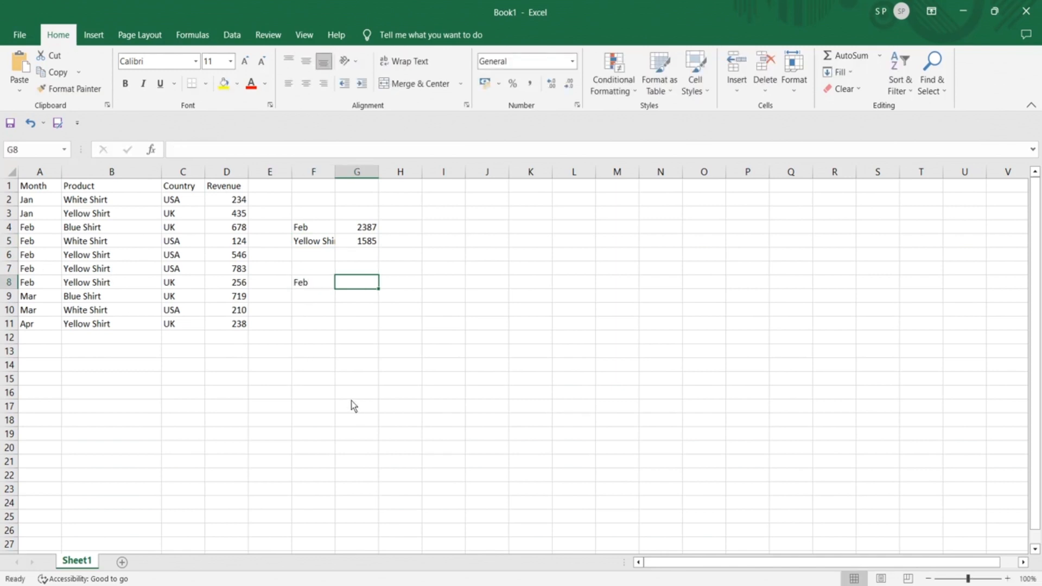
pyautogui.press('Return')
pyautogui.write('Ye')
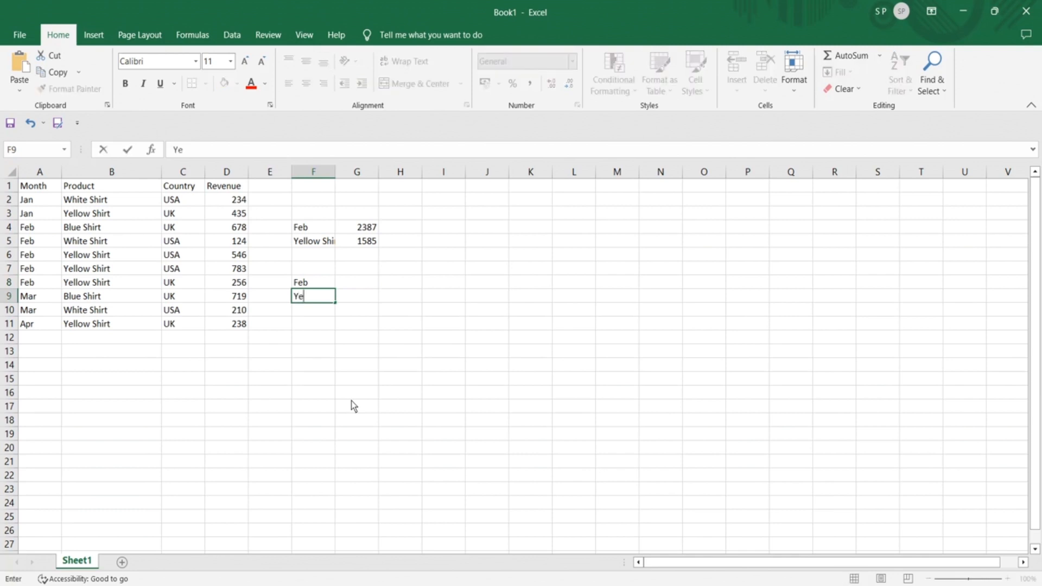
pyautogui.write('llow Shirt')
pyautogui.press('Tab')
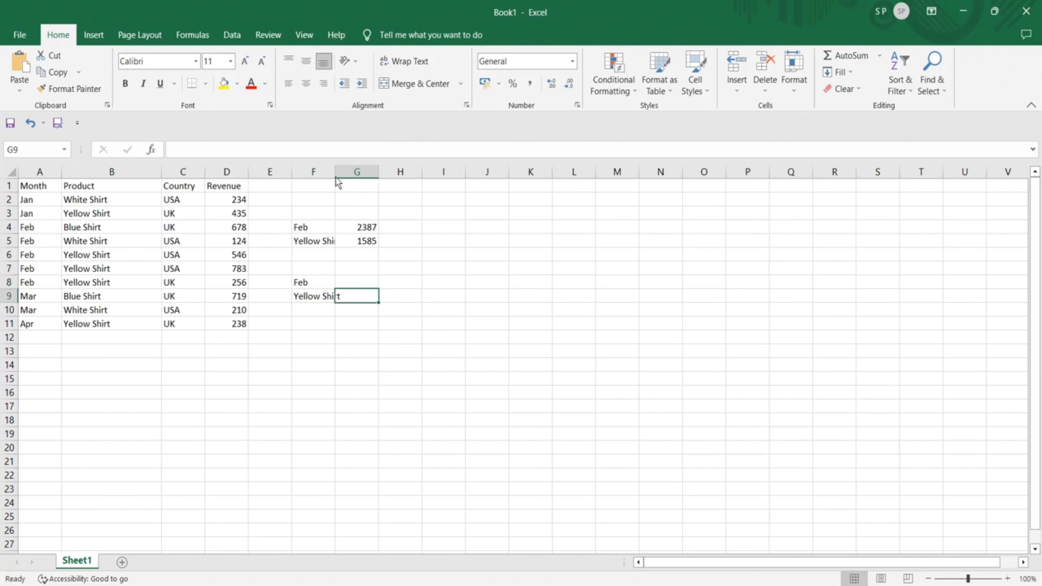
pyautogui.moveTo(335, 172); pyautogui.dragTo(361, 172)
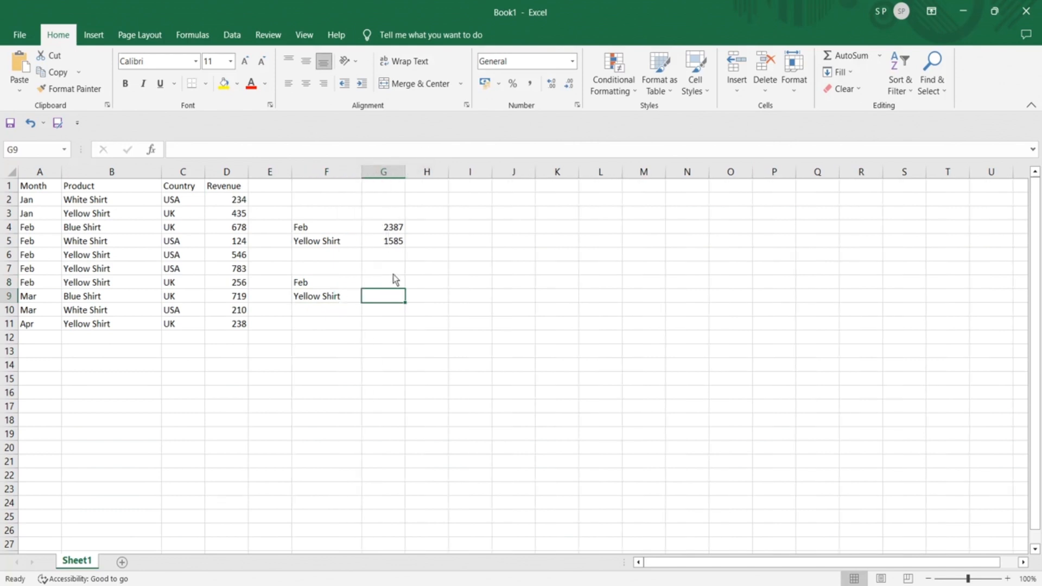
# - Start an AVERAGEIFS formula in G9 with average range D1:D11 and first criteria range A1:A11
pyautogui.write('=AVERAGE')
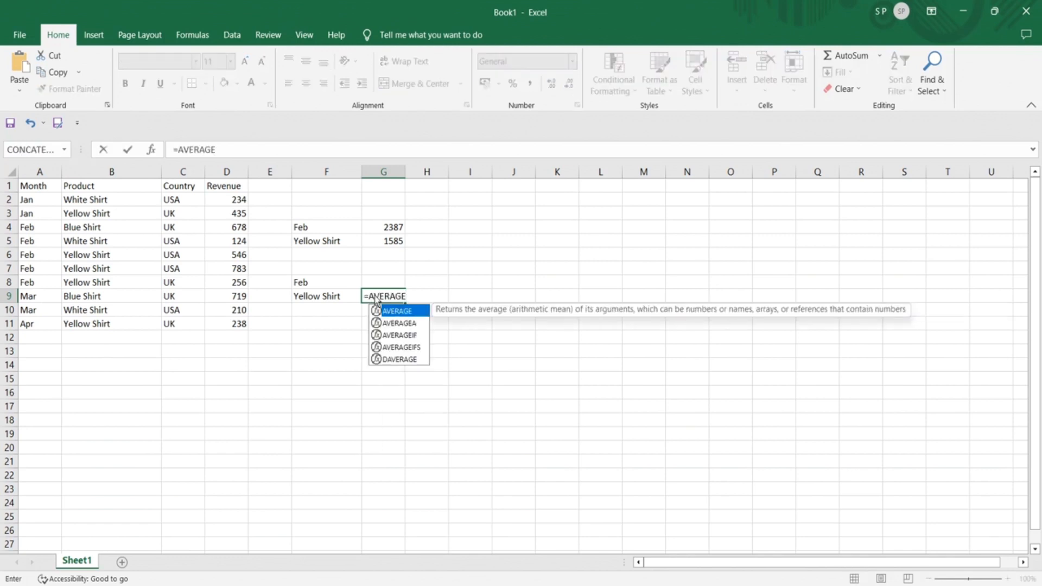
pyautogui.write('IFS')
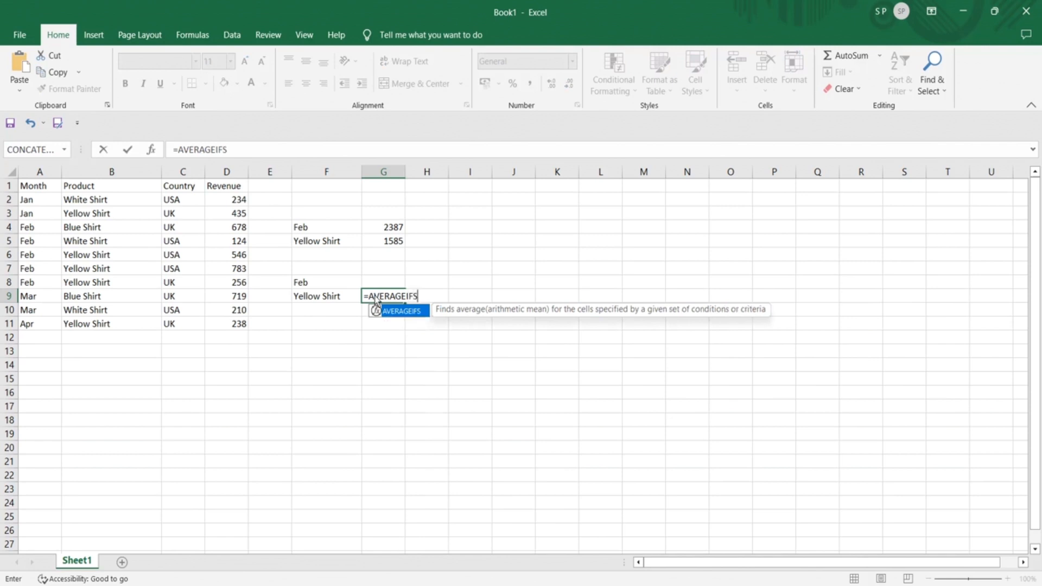
pyautogui.write('(')
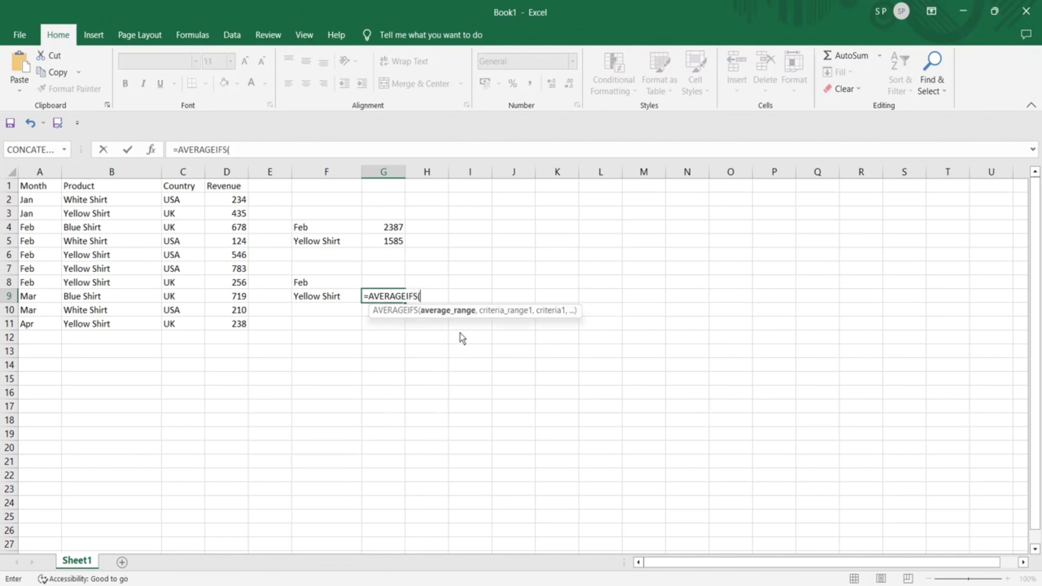
pyautogui.moveTo(231, 187); pyautogui.dragTo(237, 328)
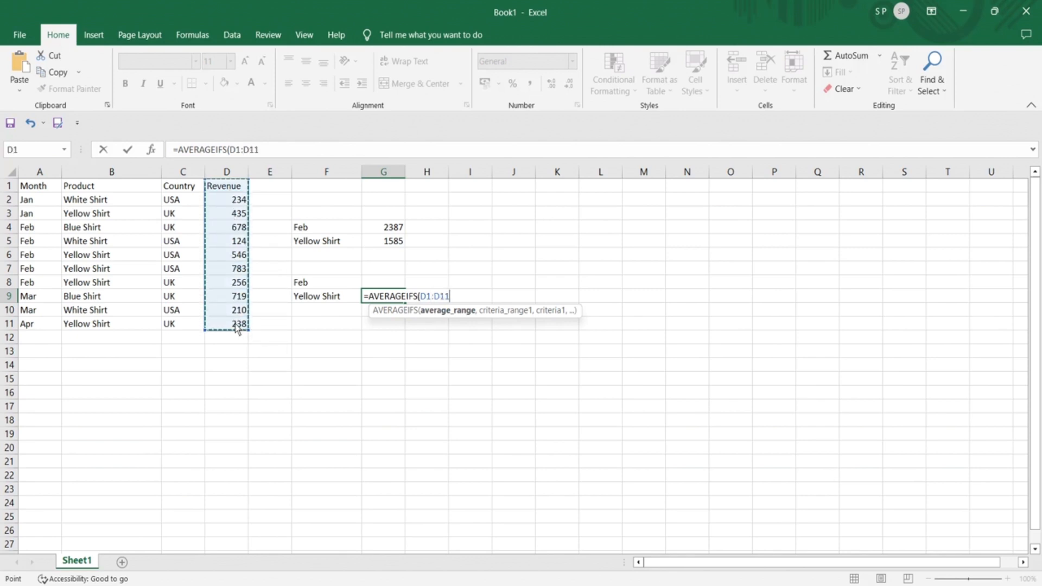
pyautogui.write(',')
pyautogui.moveTo(41, 188); pyautogui.dragTo(42, 328)
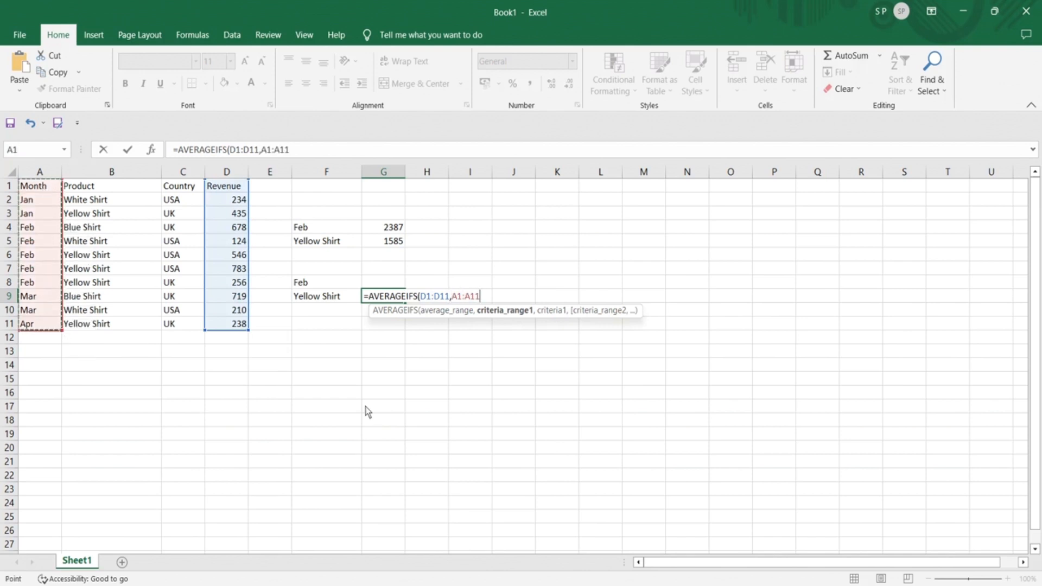
pyautogui.click(303, 283)
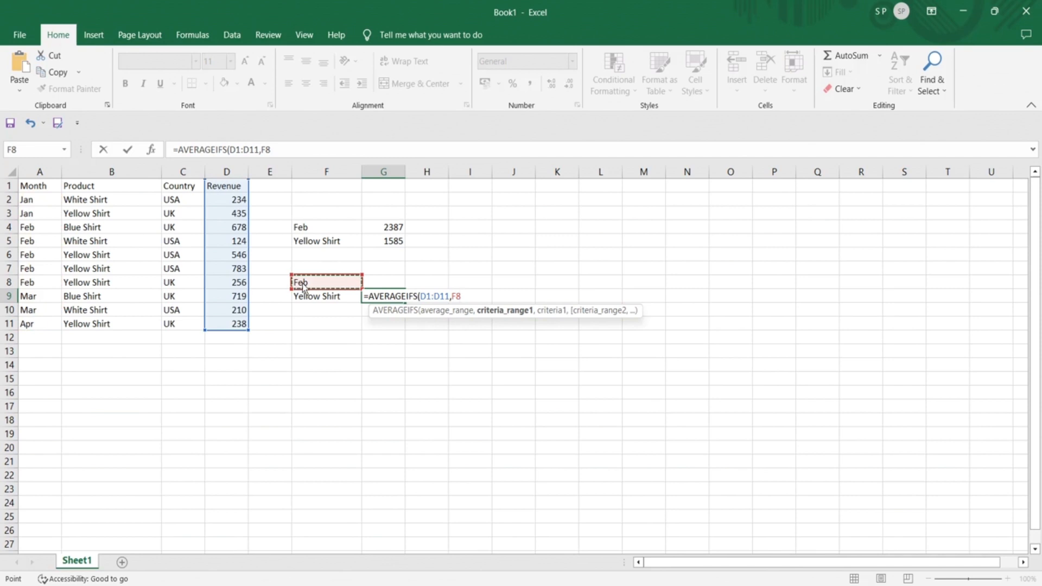
pyautogui.press('BackSpace')
pyautogui.press('BackSpace')
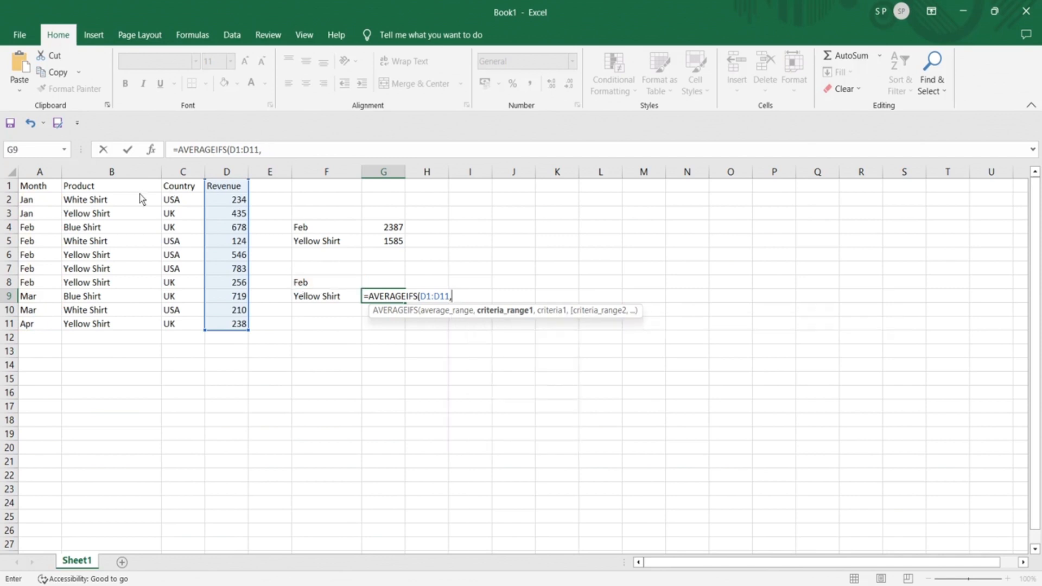
# - Complete the G9 formula as =AVERAGEIFS(D1:D11,A1:A11,F8,B1:B11,F9) to average February Yellow Shirt revenue
pyautogui.moveTo(46, 190); pyautogui.dragTo(41, 327)
pyautogui.write(',')
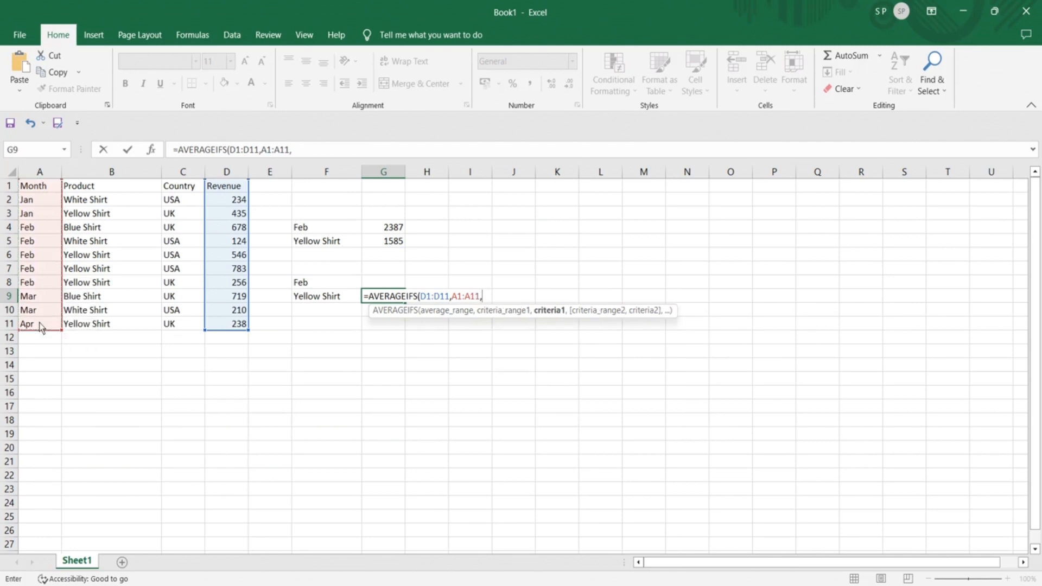
pyautogui.click(305, 282)
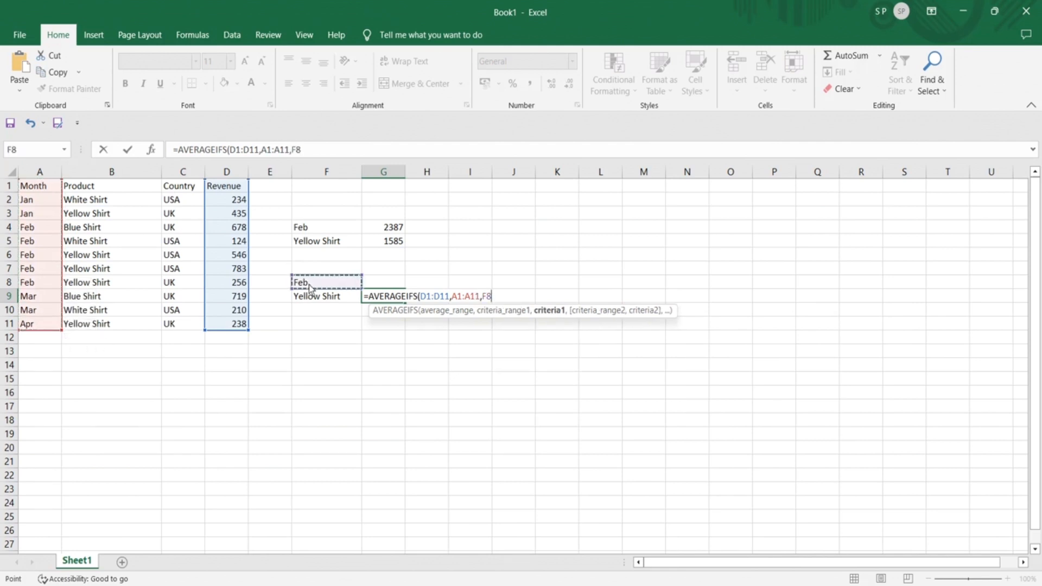
pyautogui.write(',')
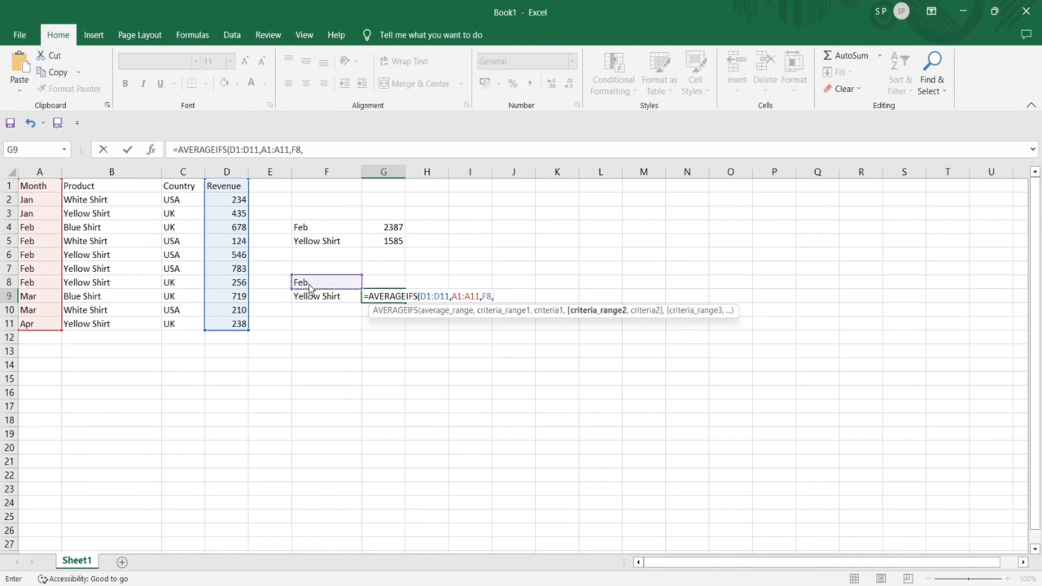
pyautogui.moveTo(98, 195); pyautogui.dragTo(110, 329)
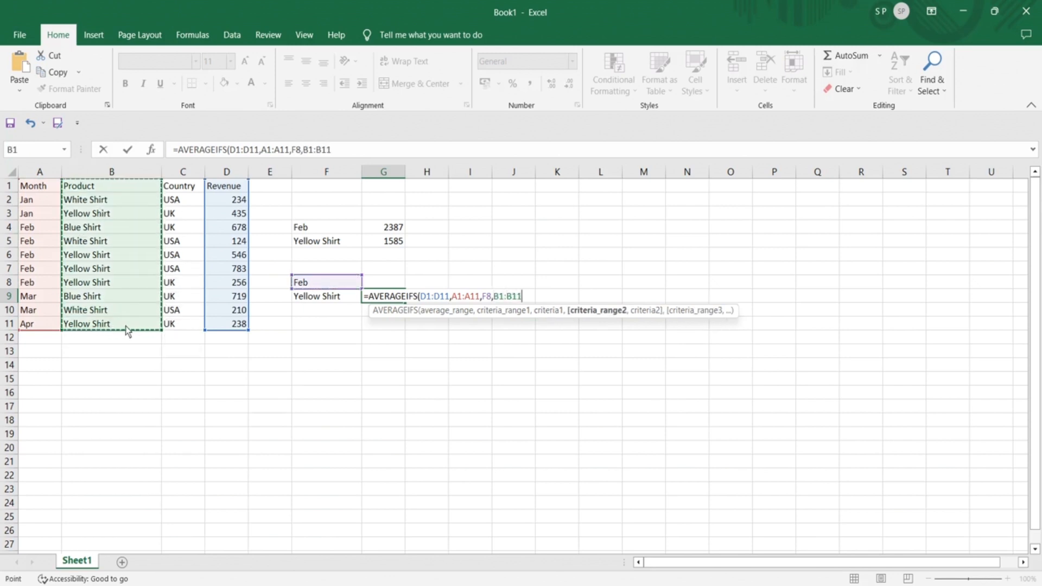
pyautogui.write(',')
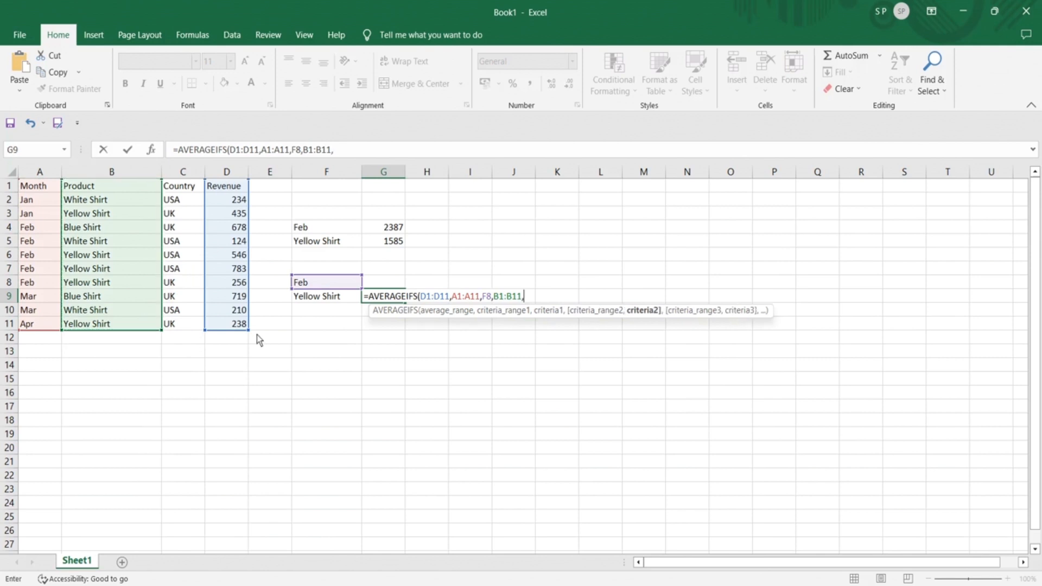
pyautogui.click(323, 300)
pyautogui.write(')')
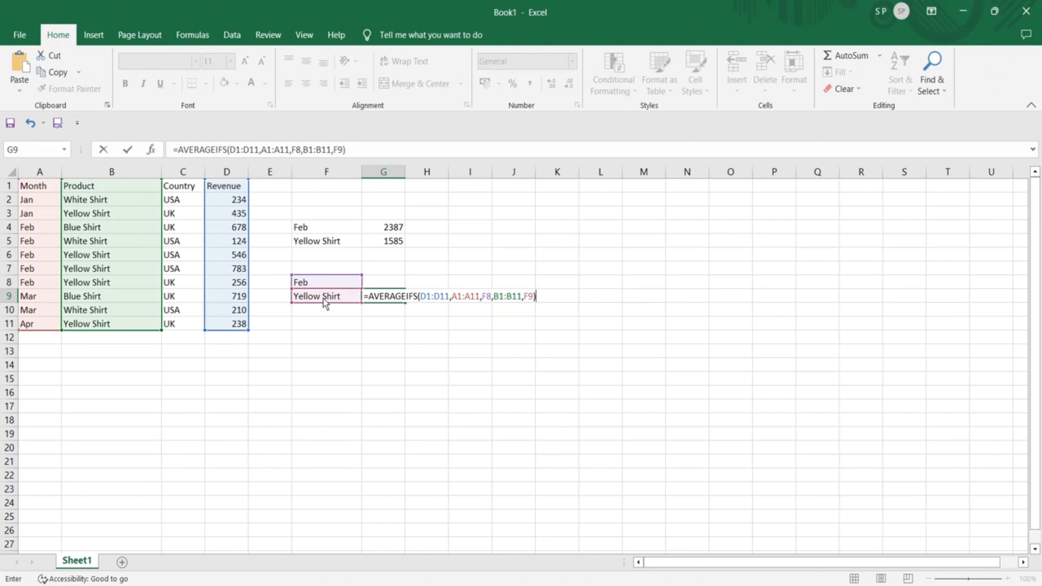
pyautogui.press('Return')
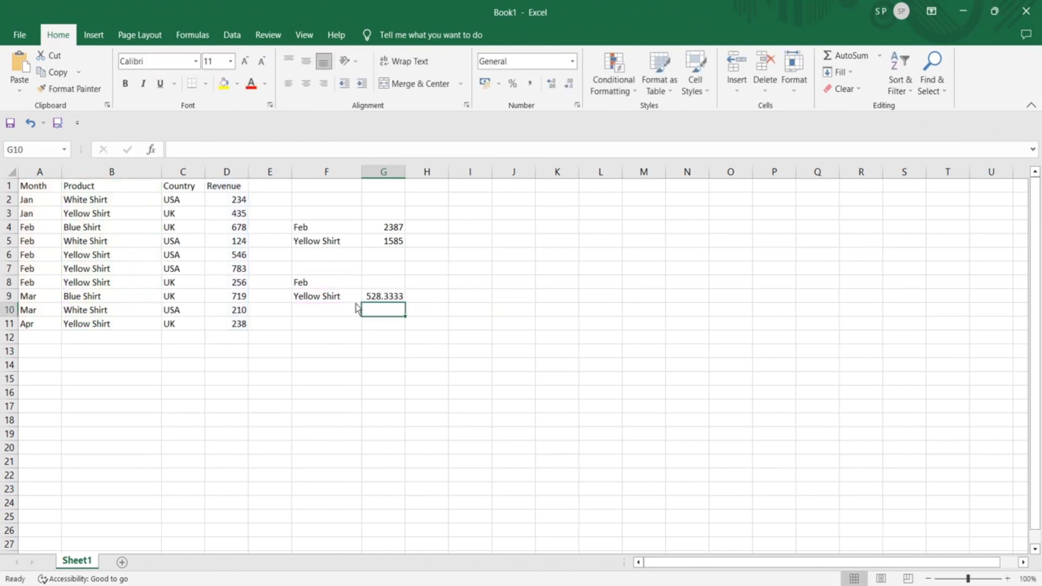
# - Check the average in G9 against the February Yellow Shirt rows A6:D8 and the SUMIFS formula in G5
pyautogui.click(379, 300)
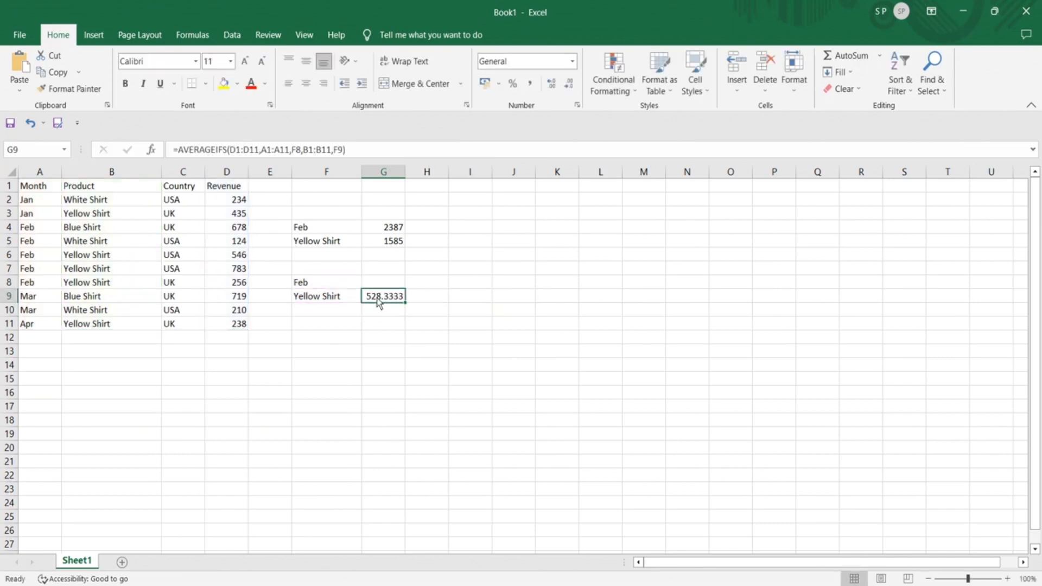
pyautogui.moveTo(48, 256); pyautogui.dragTo(234, 287)
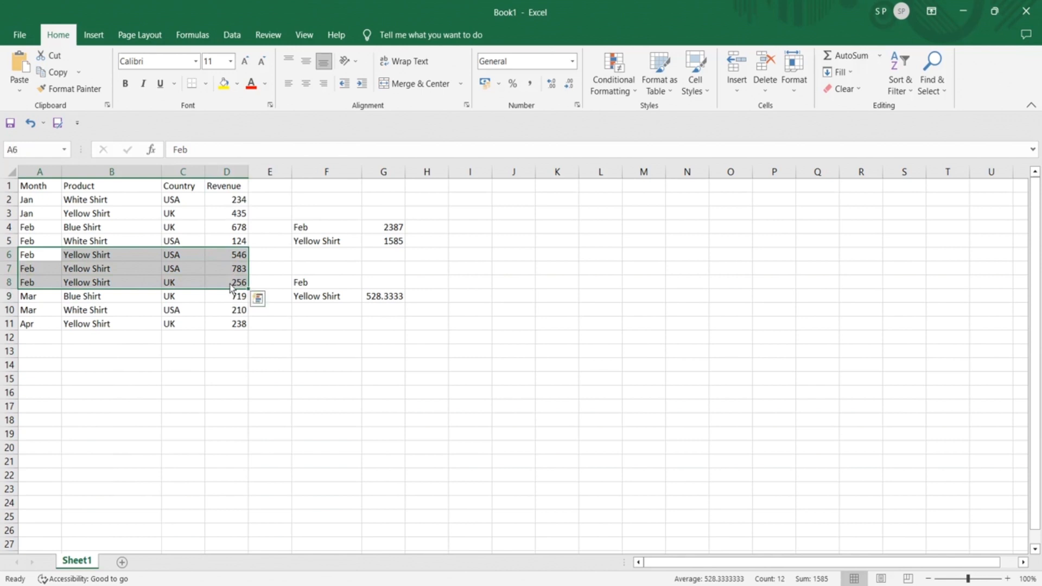
pyautogui.click(396, 303)
pyautogui.click(385, 245)
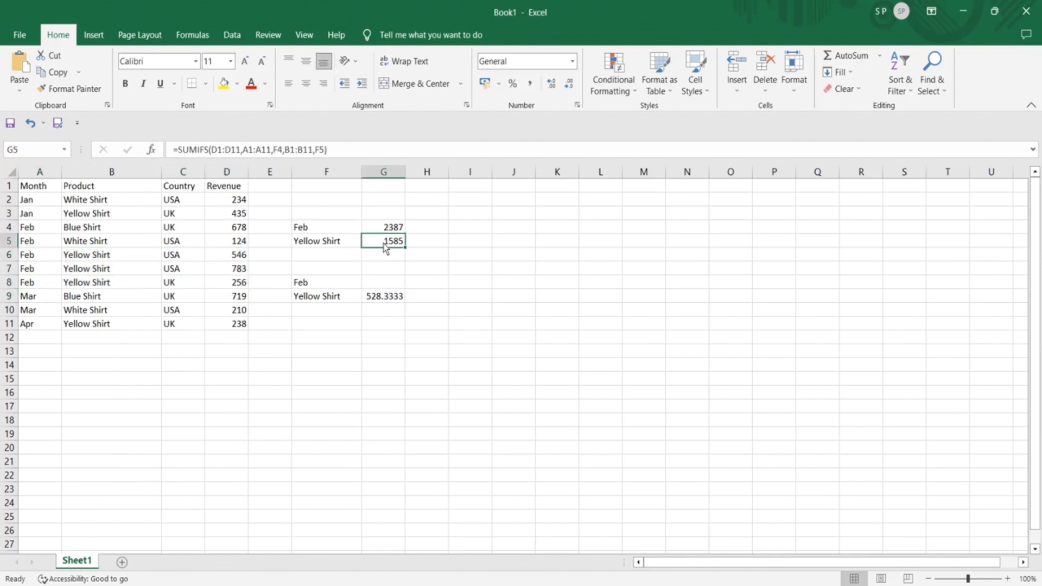
pyautogui.click(384, 300)
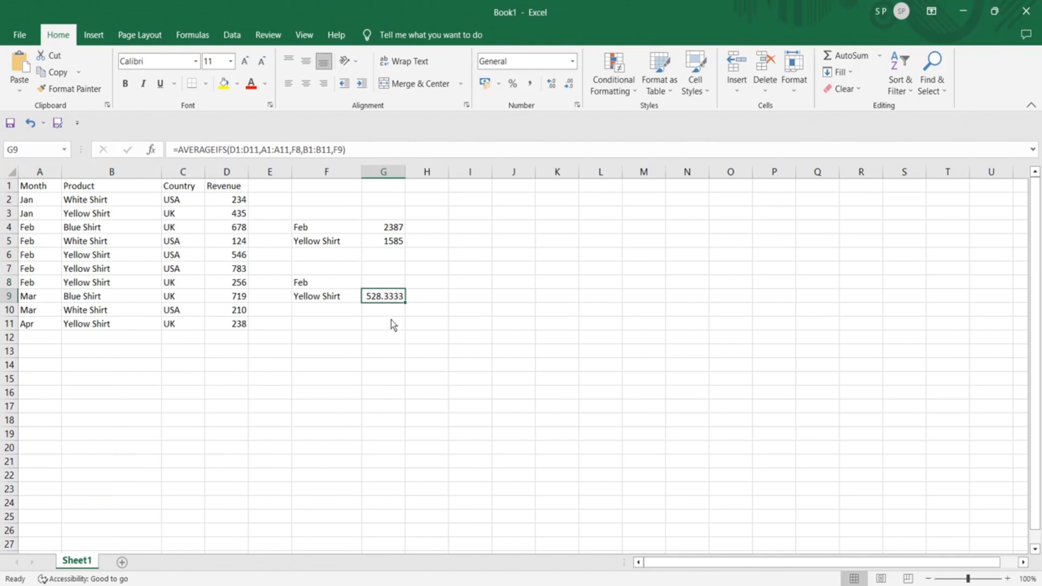
# - Enter the criteria labels Feb in cell F12 and Yellow Shirt in cell F13
pyautogui.click(311, 326)
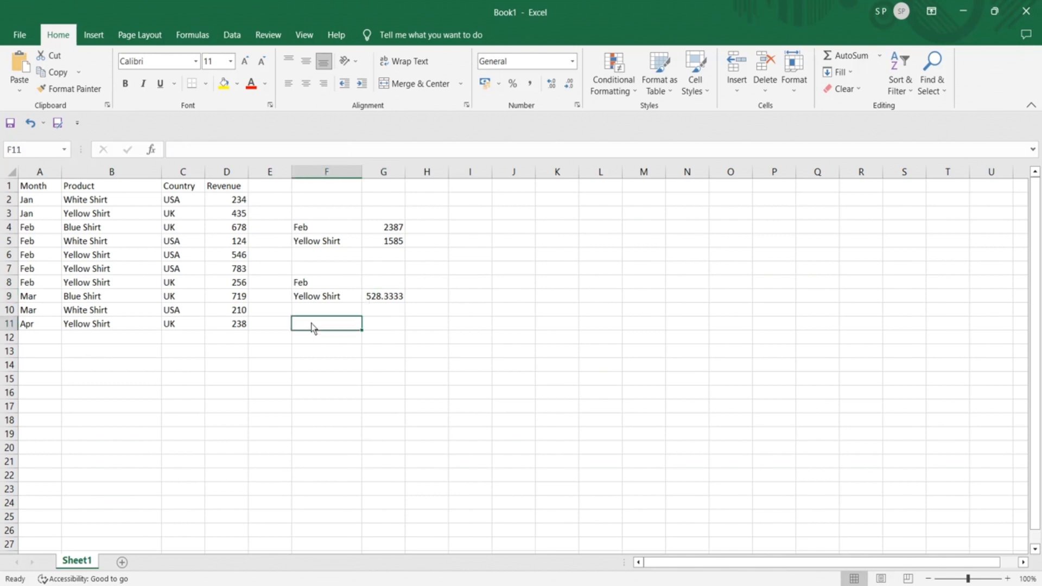
pyautogui.click(314, 340)
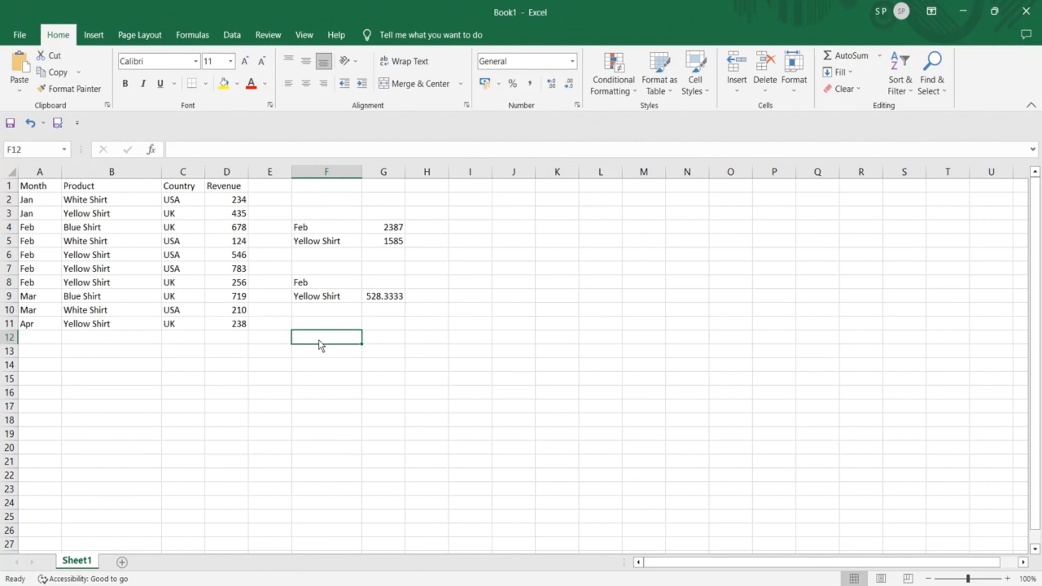
pyautogui.write('Feb')
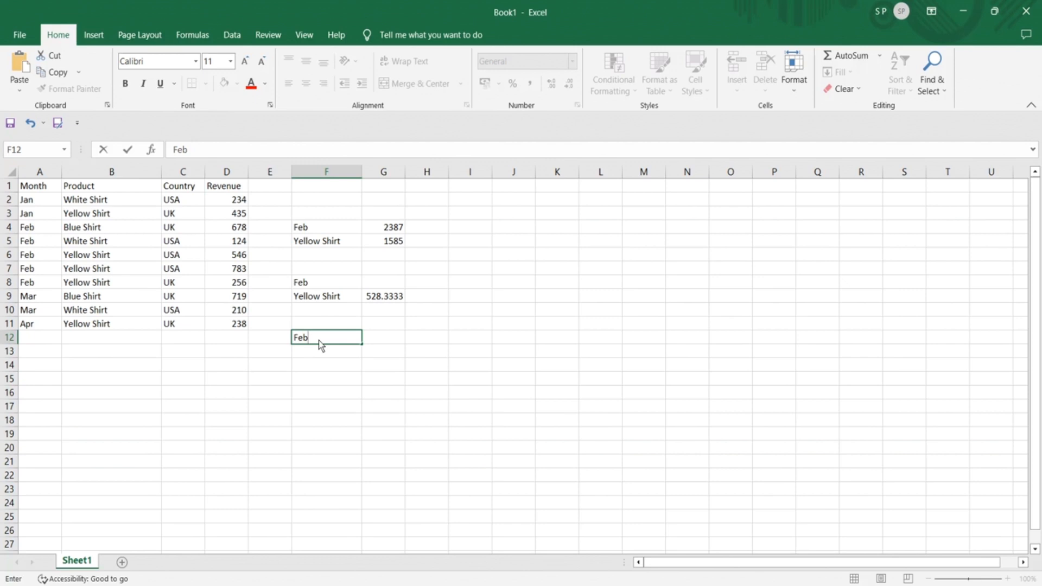
pyautogui.press('Return')
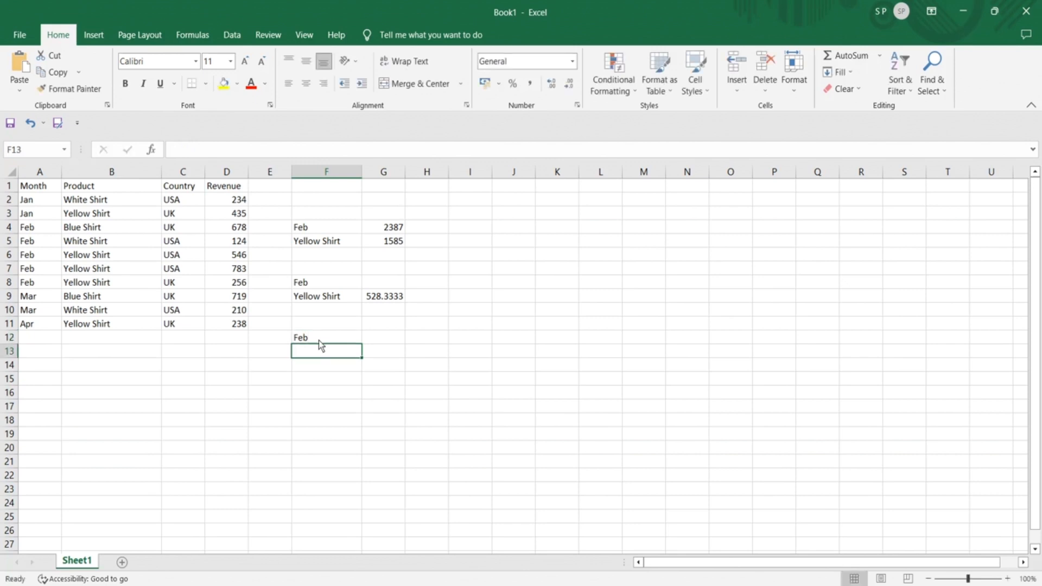
pyautogui.write('Yellow')
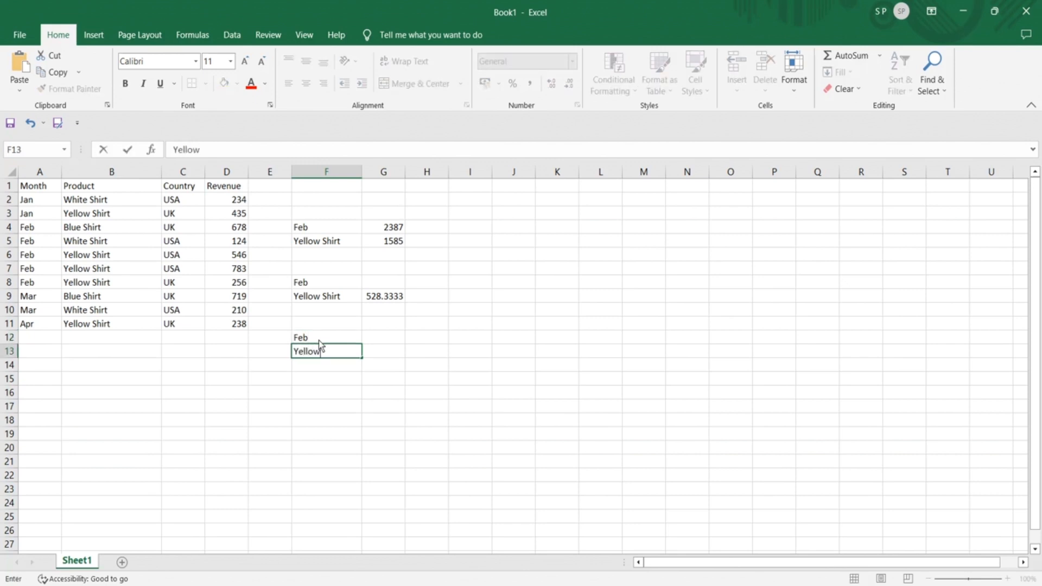
pyautogui.write(' Shirt')
# - Count the February Yellow Shirt entries in G13 with the formula =COUNTIFS(A1:A11,F12,B1:B11,F13)
pyautogui.click(383, 356)
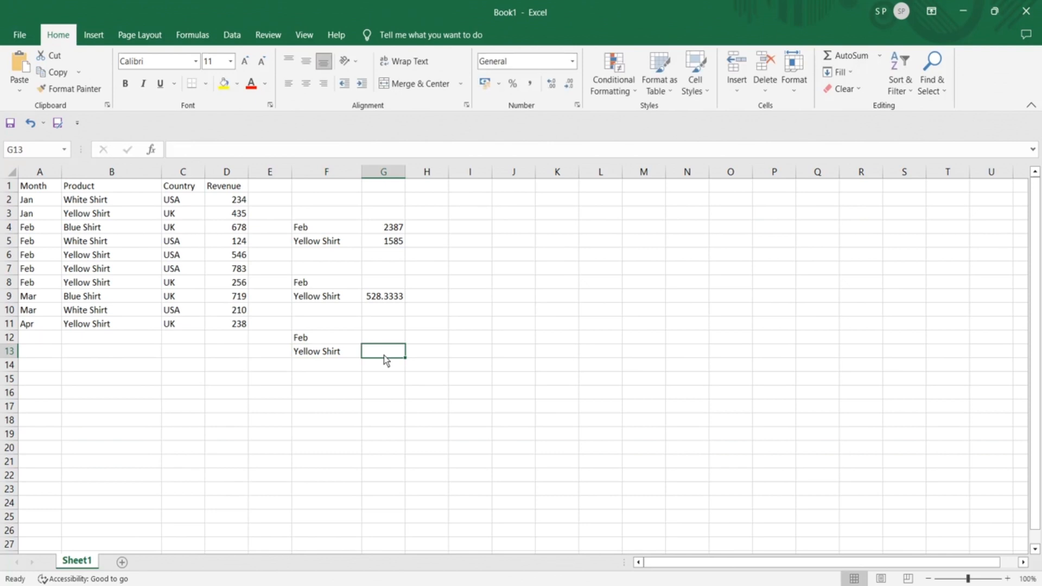
pyautogui.write('=COU')
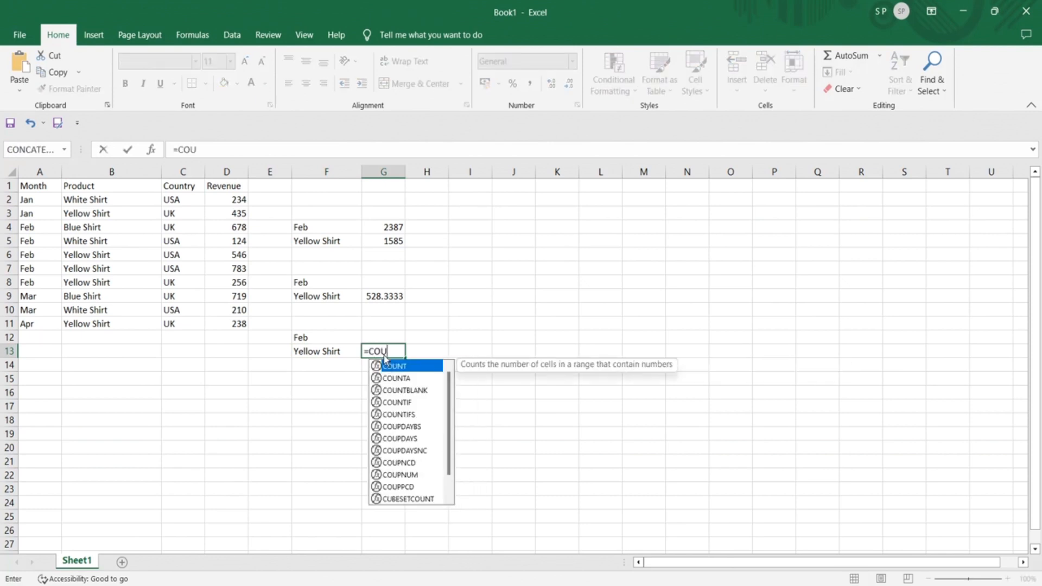
pyautogui.write('NTIFS')
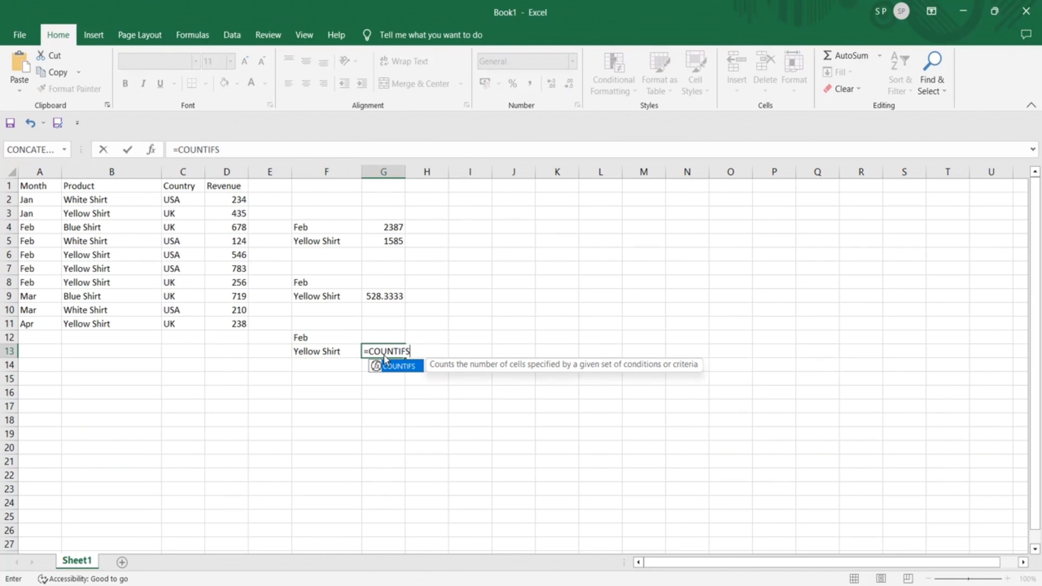
pyautogui.write('(')
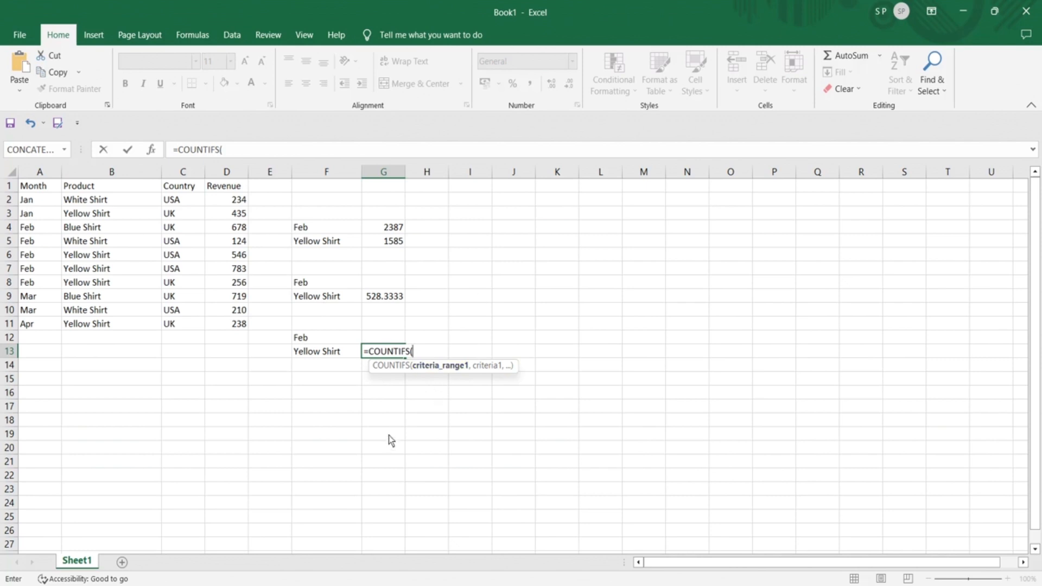
pyautogui.moveTo(48, 190); pyautogui.dragTo(37, 324)
pyautogui.write(',')
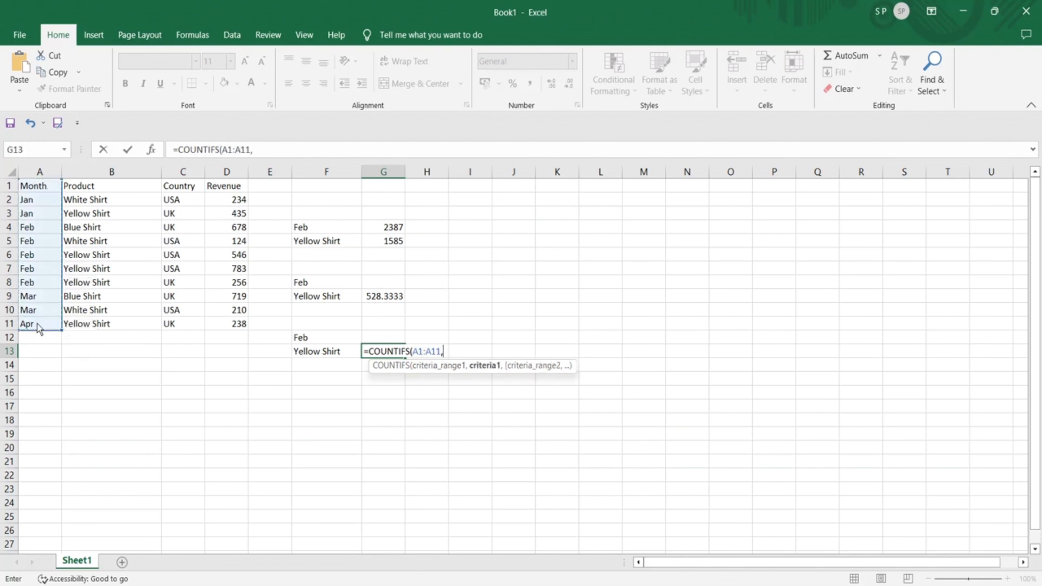
pyautogui.click(315, 339)
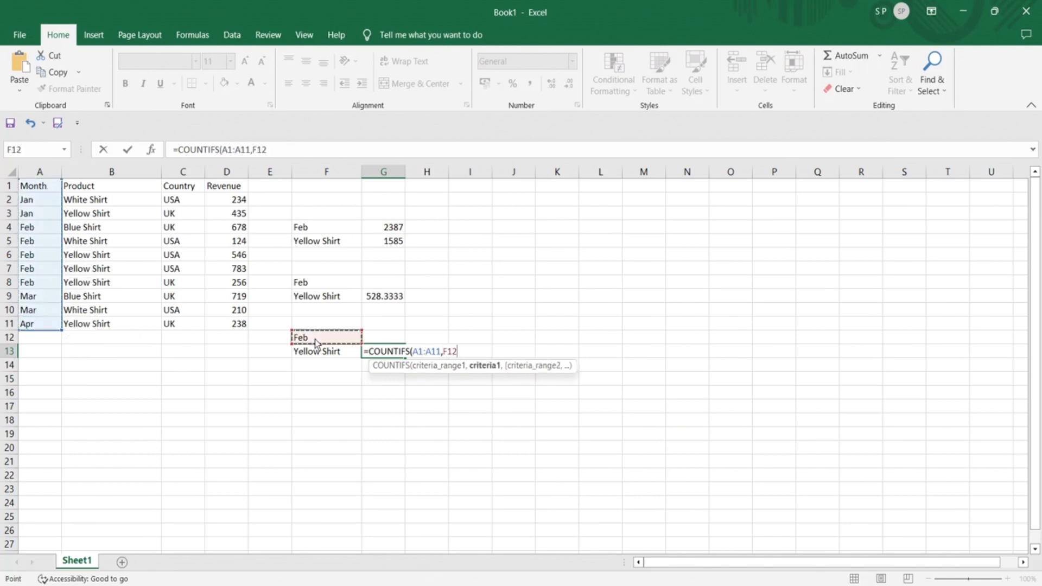
pyautogui.write(',')
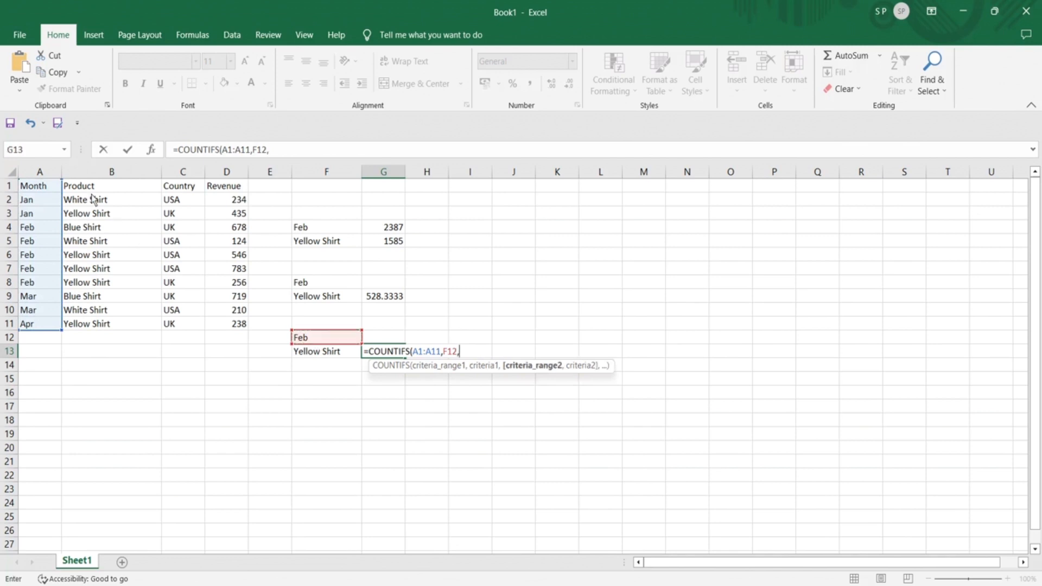
pyautogui.moveTo(91, 186); pyautogui.dragTo(108, 327)
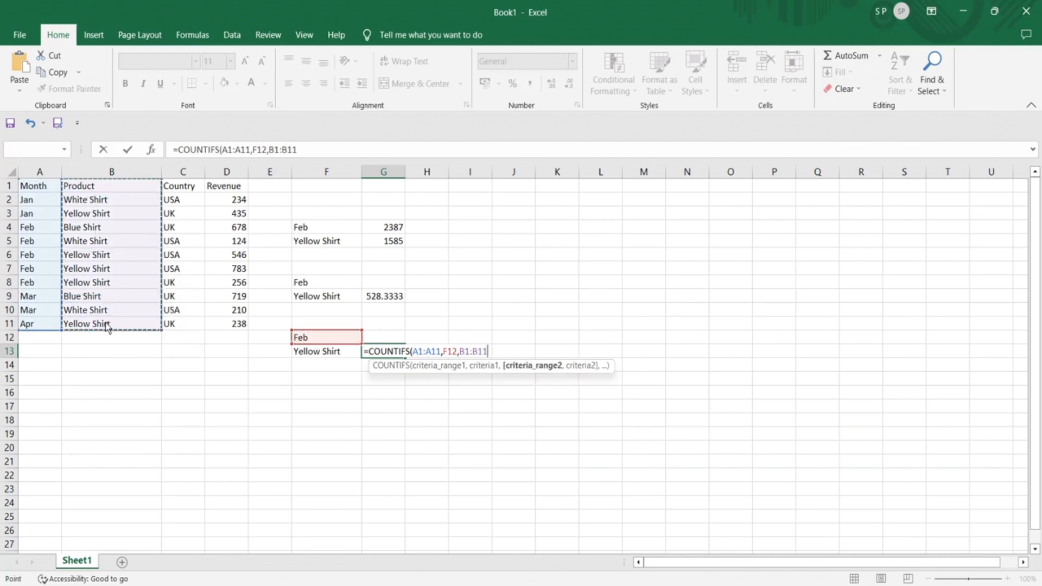
pyautogui.write(',')
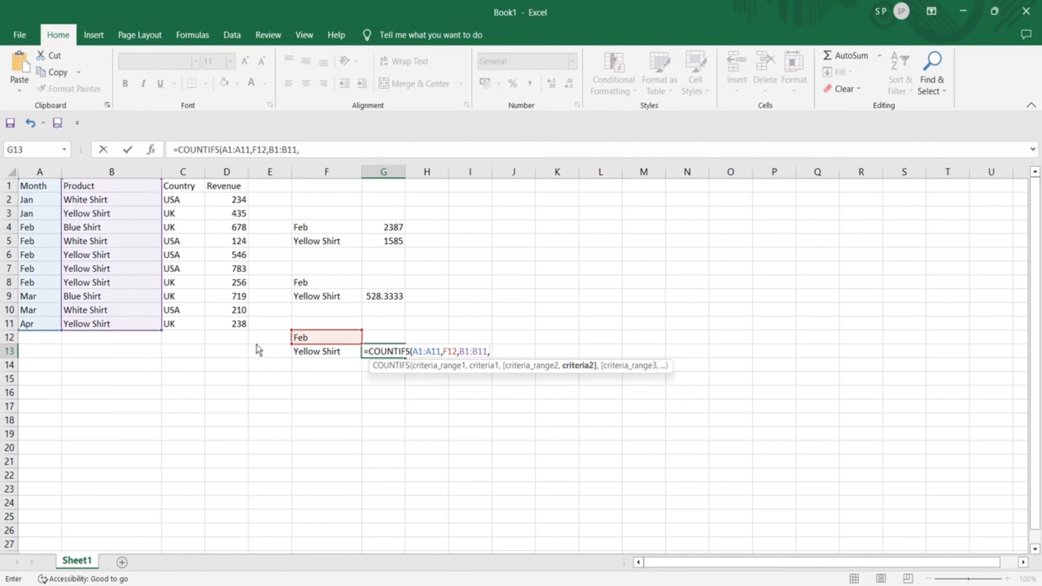
pyautogui.click(314, 357)
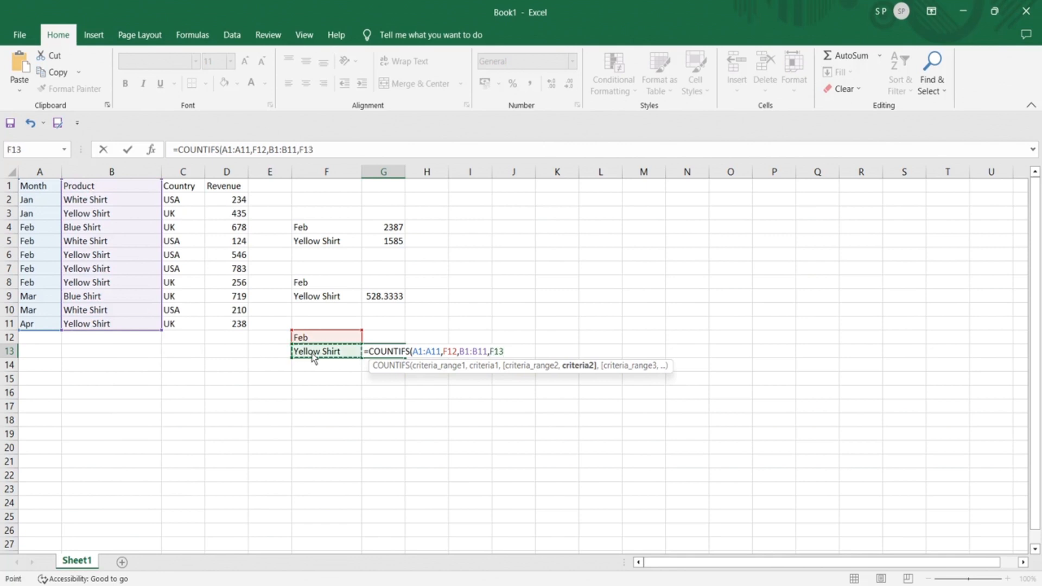
pyautogui.write(')')
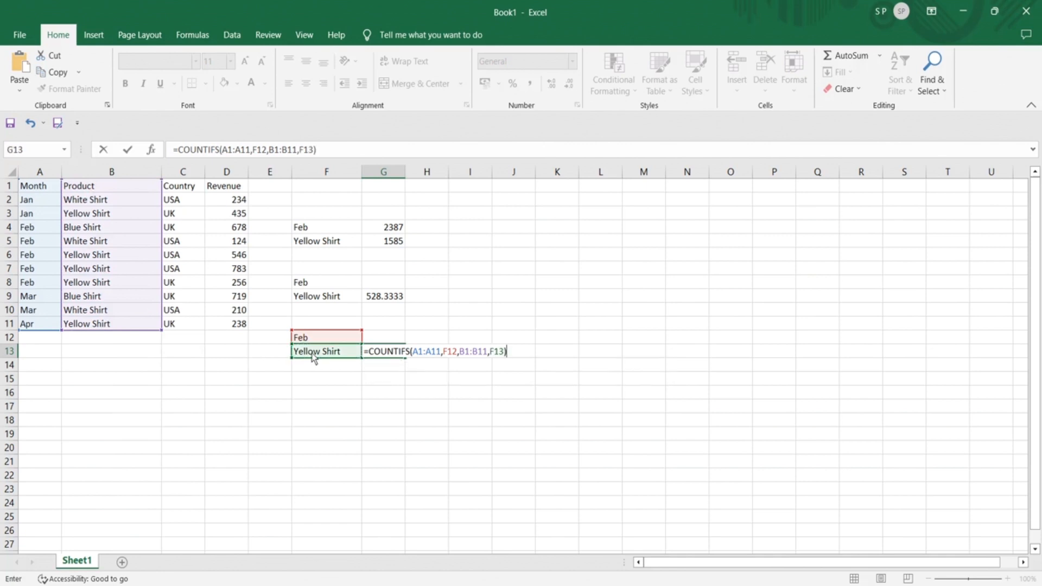
pyautogui.press('Return')
# - Check the G13 count against the Yellow Shirt rows and review the SUMIFS and AVERAGEIFS formulas in G4, G5 and G9
pyautogui.click(383, 352)
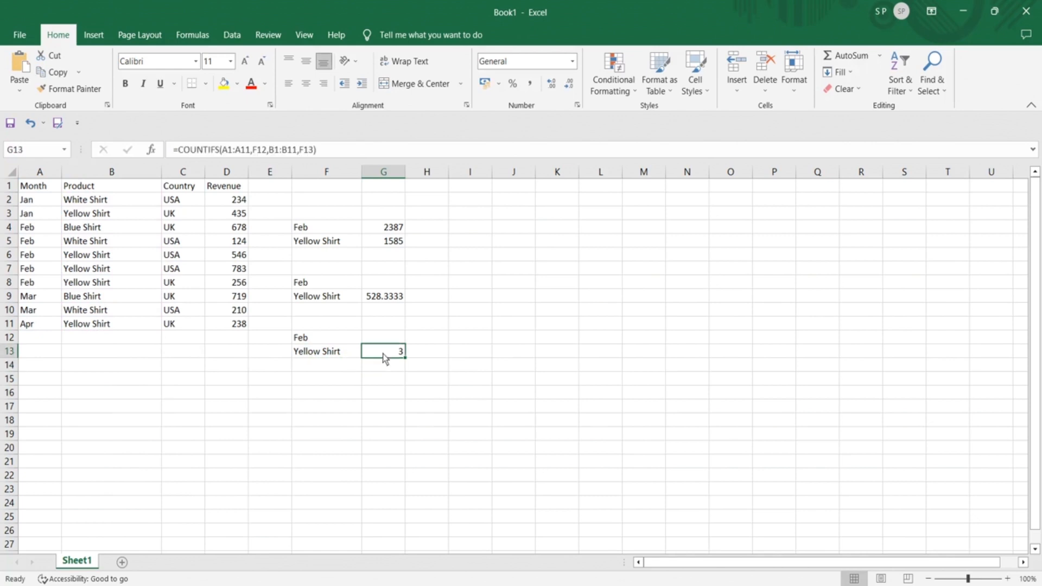
pyautogui.click(96, 269)
pyautogui.click(96, 286)
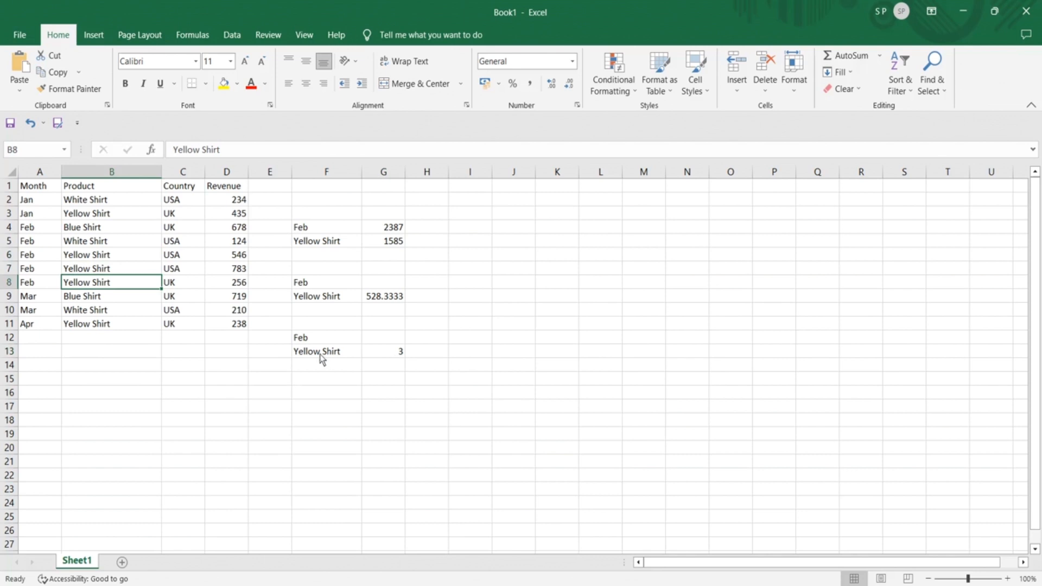
pyautogui.click(385, 351)
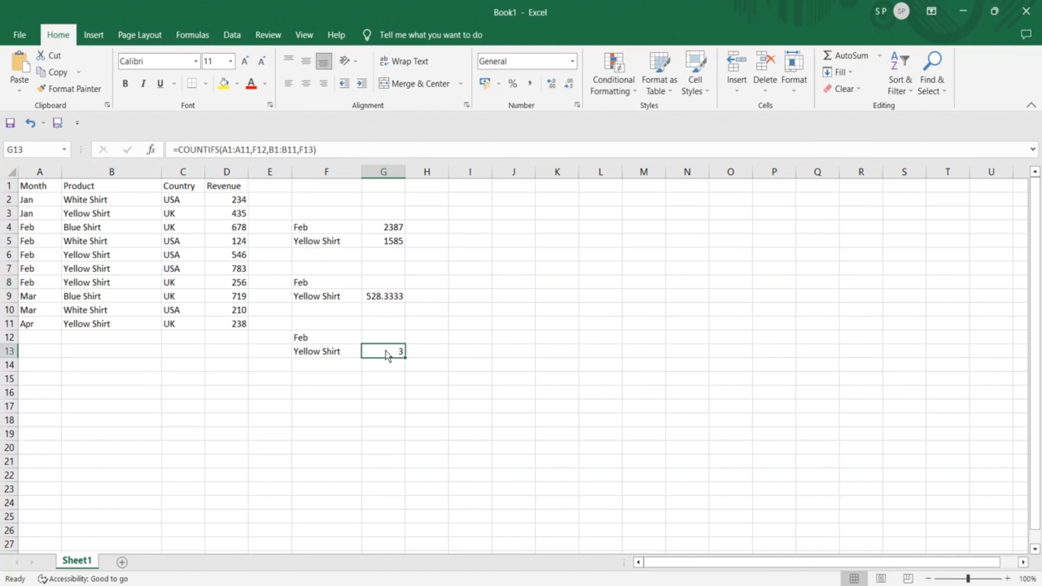
pyautogui.click(387, 230)
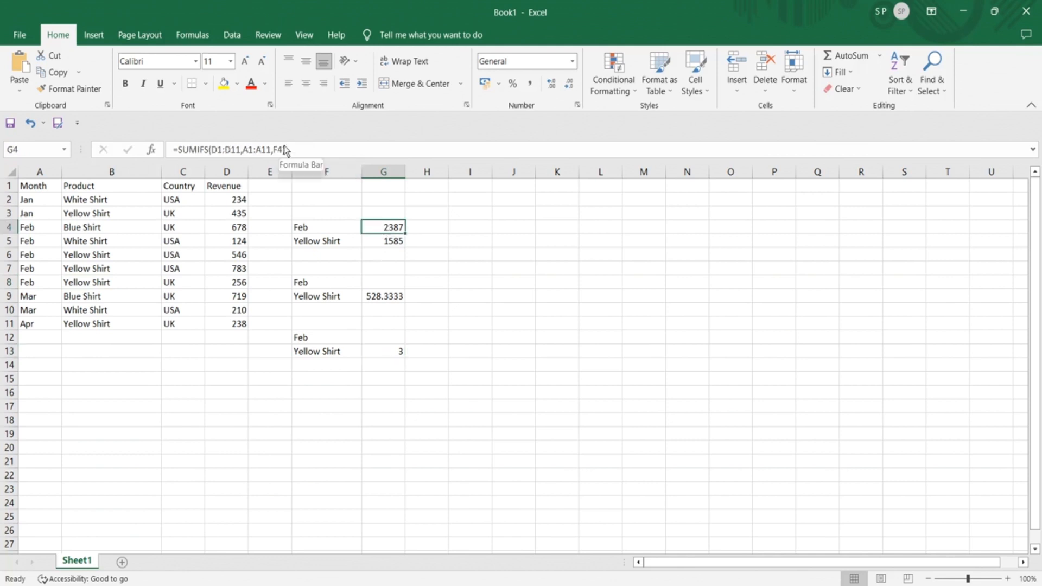
pyautogui.click(386, 243)
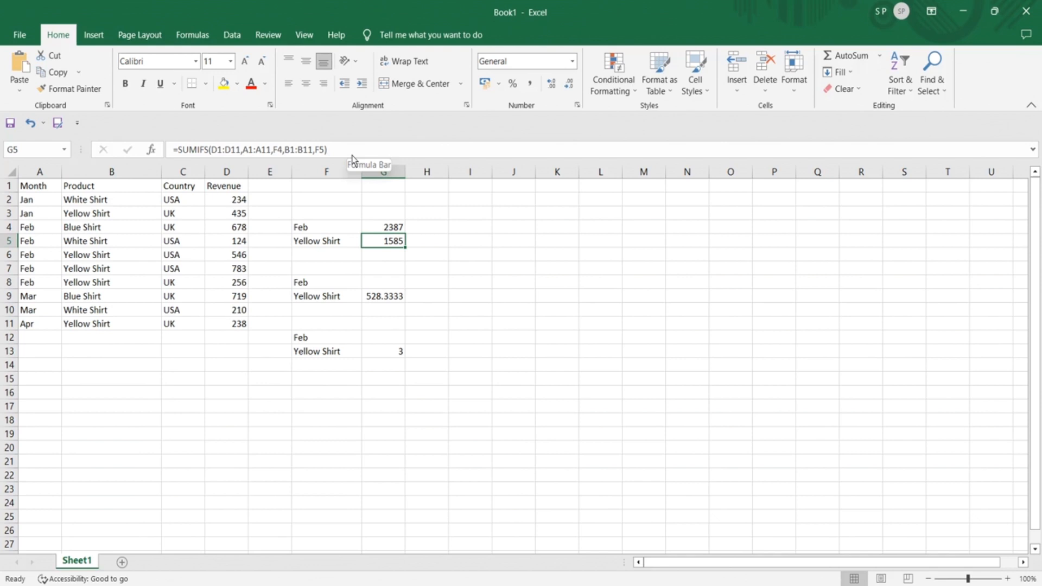
pyautogui.click(386, 300)
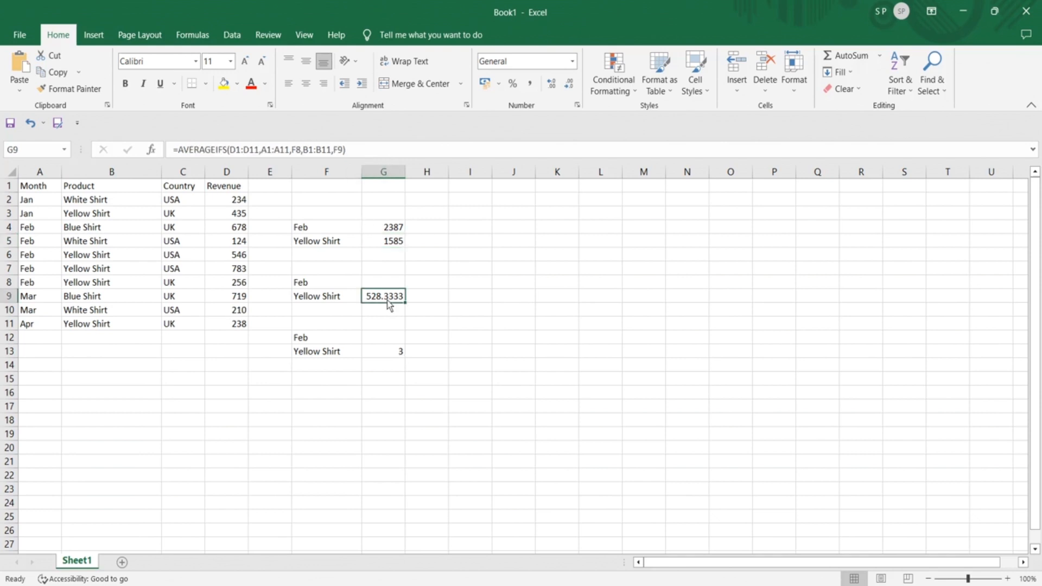
# - Review the COUNTIFS formula in G13 and the month and product criteria in F4, F5, F8 and F12
pyautogui.click(390, 356)
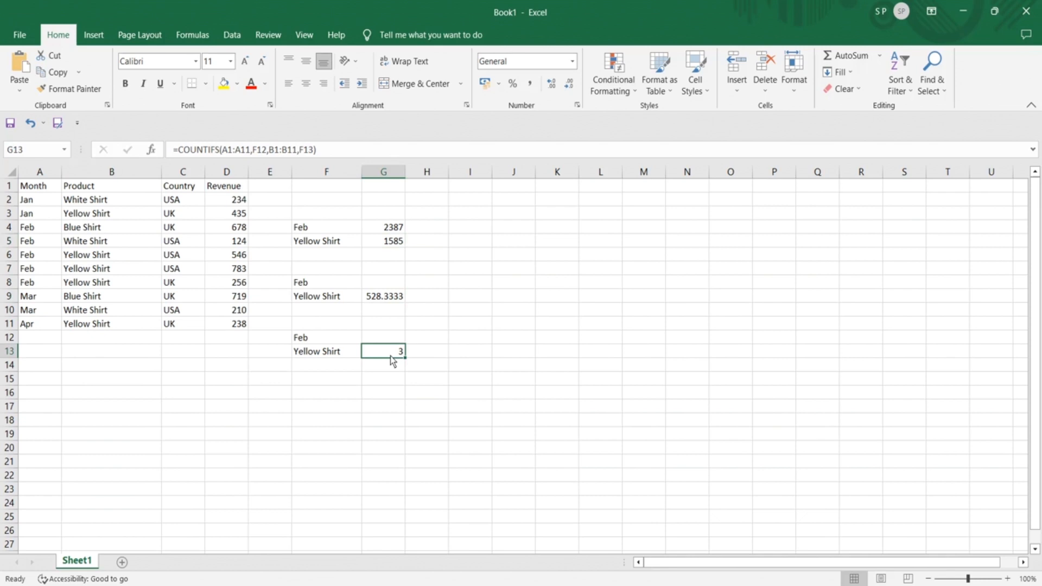
pyautogui.click(315, 228)
pyautogui.click(316, 242)
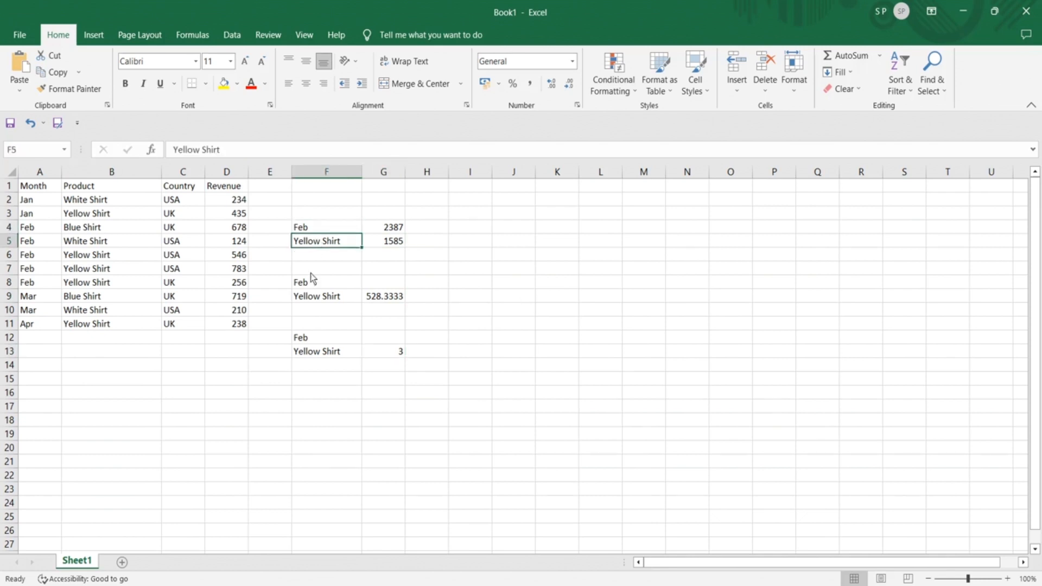
pyautogui.click(310, 282)
pyautogui.click(317, 340)
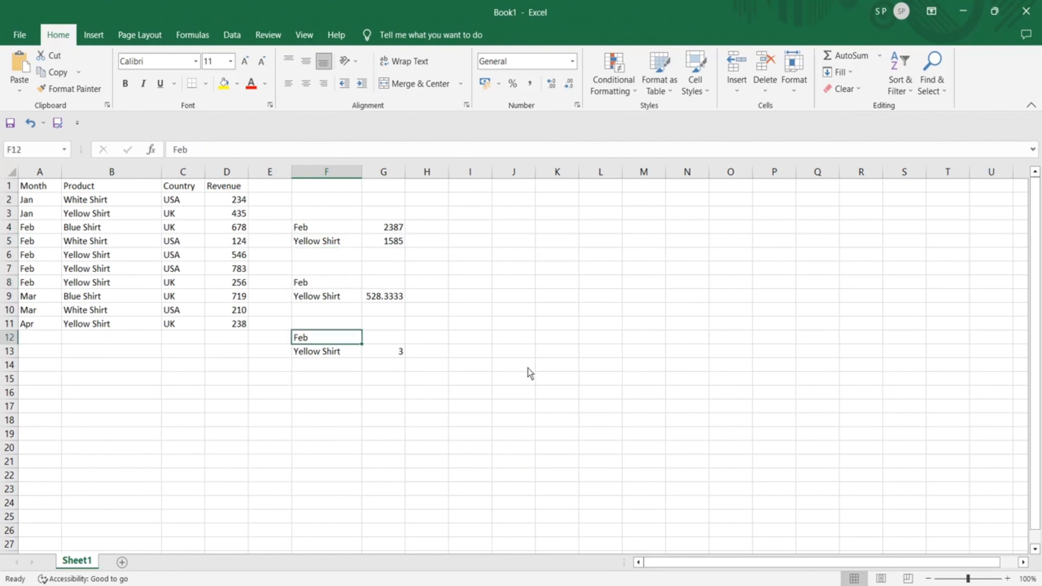
pyautogui.click(869, 585)
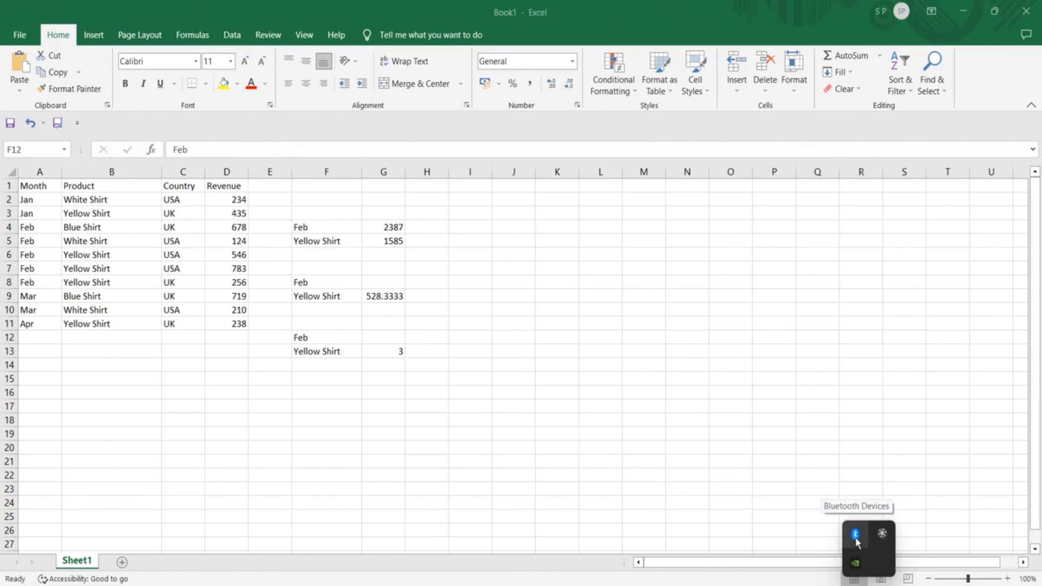
pyautogui.click(882, 535)
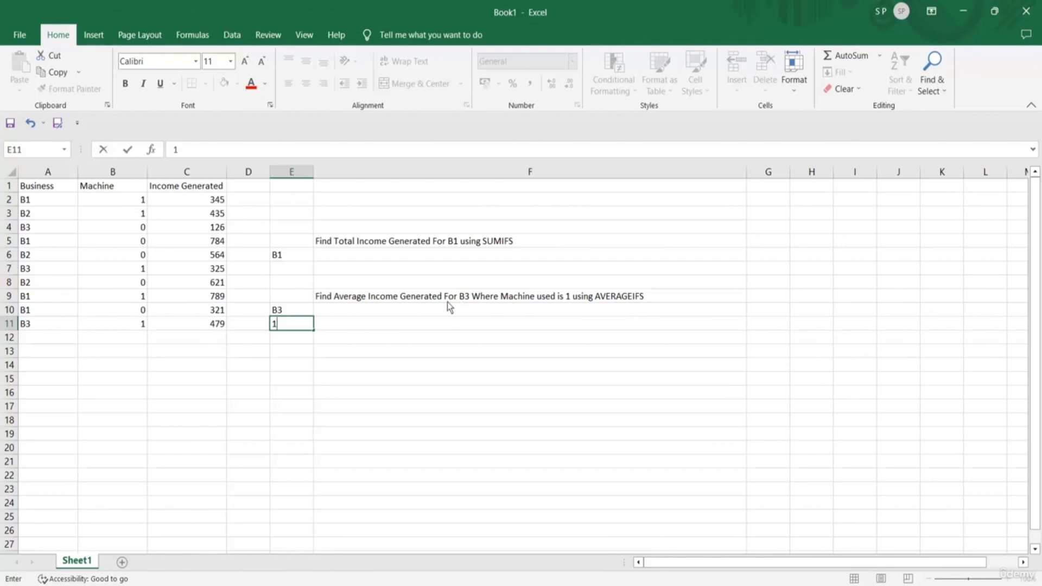
# - Confirm the machine criterion 1 in E11 and total the B1 income in F6 with the formula =SUMIFS(C1:C11,A1:A11,E6)
pyautogui.click(53, 273)
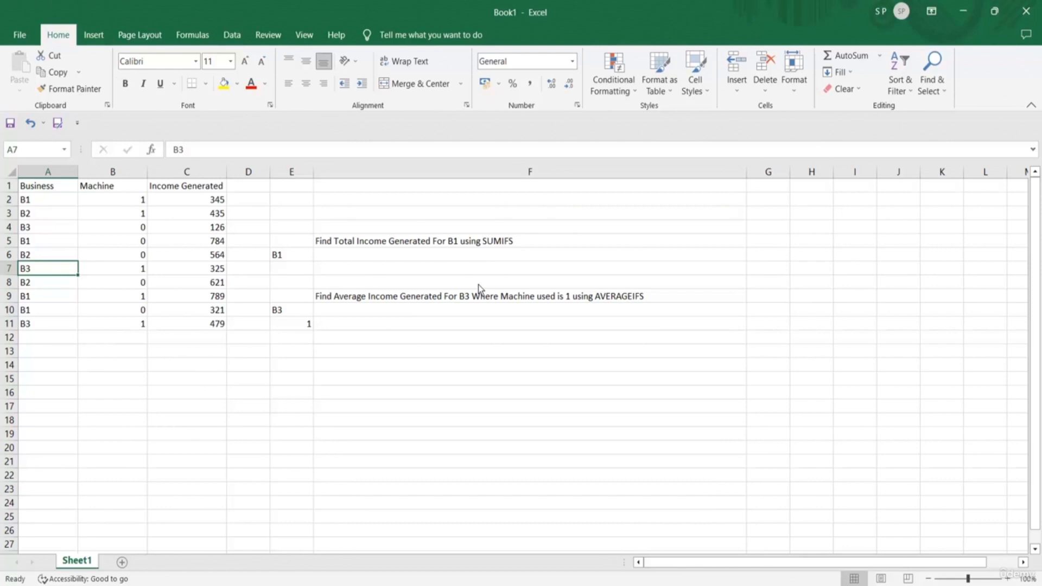
pyautogui.click(362, 280)
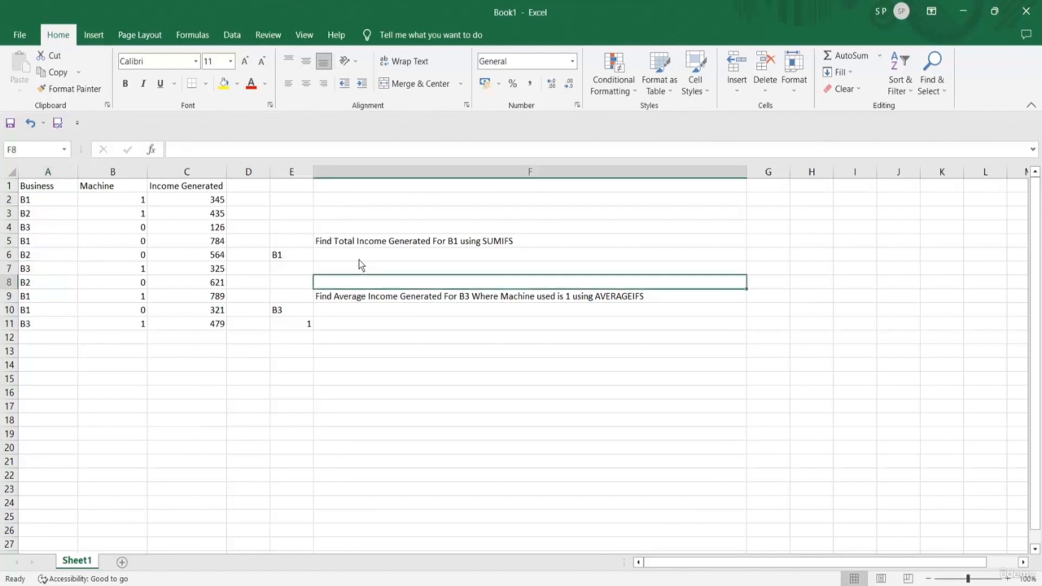
pyautogui.doubleClick(346, 257)
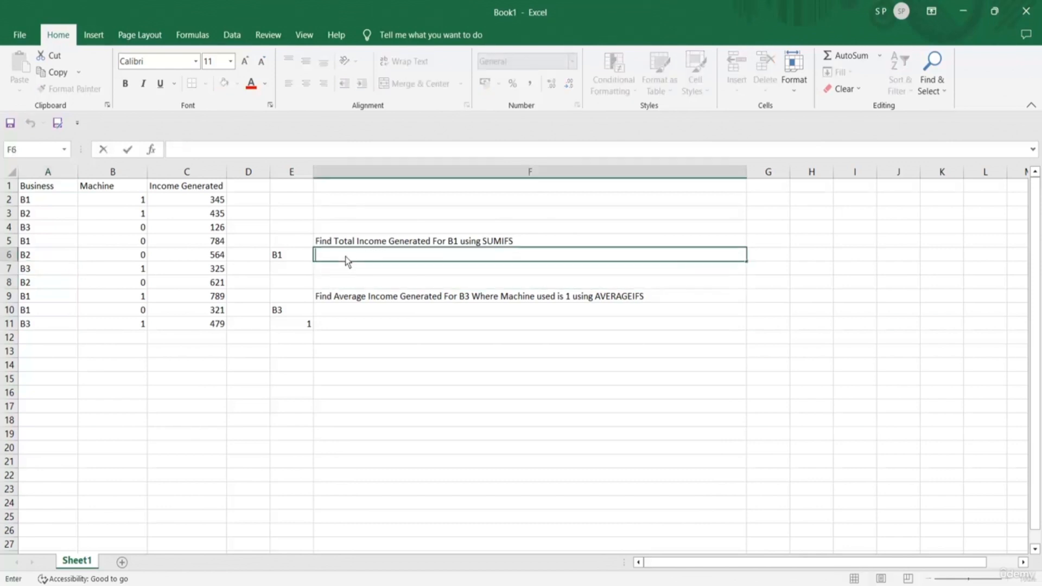
pyautogui.write('=SU')
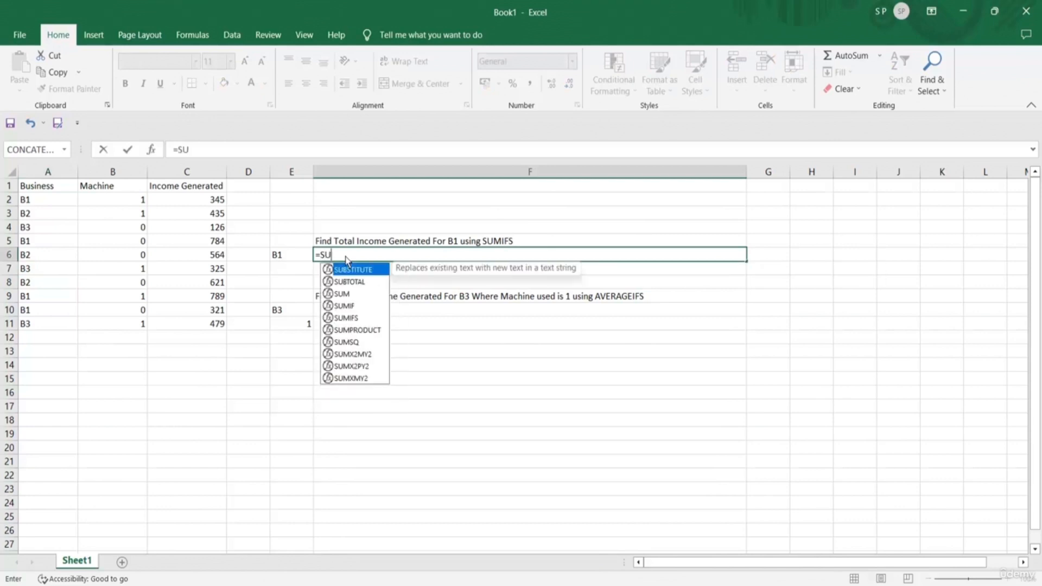
pyautogui.write('MIFS(')
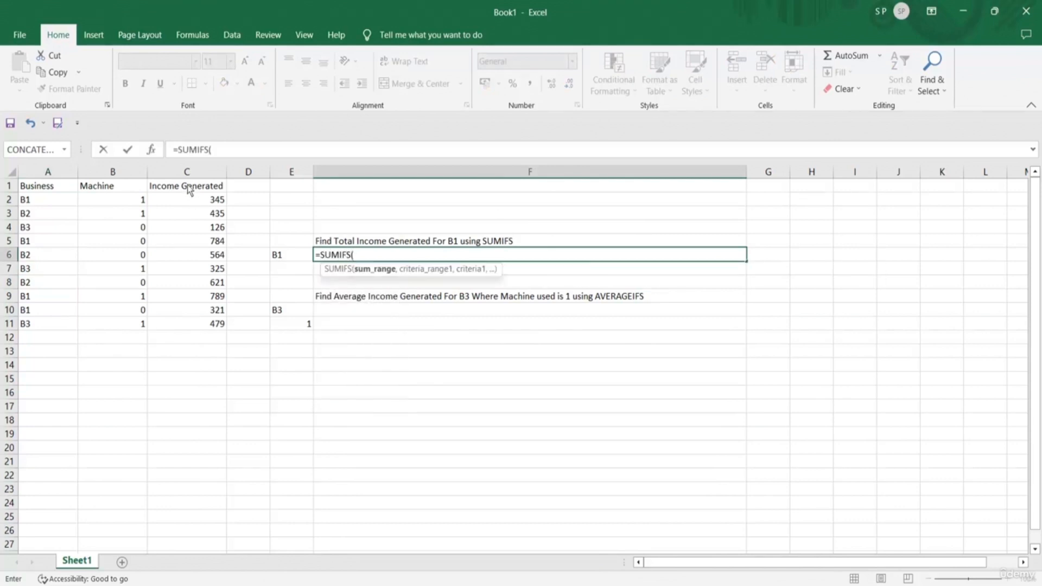
pyautogui.moveTo(187, 184); pyautogui.dragTo(197, 326)
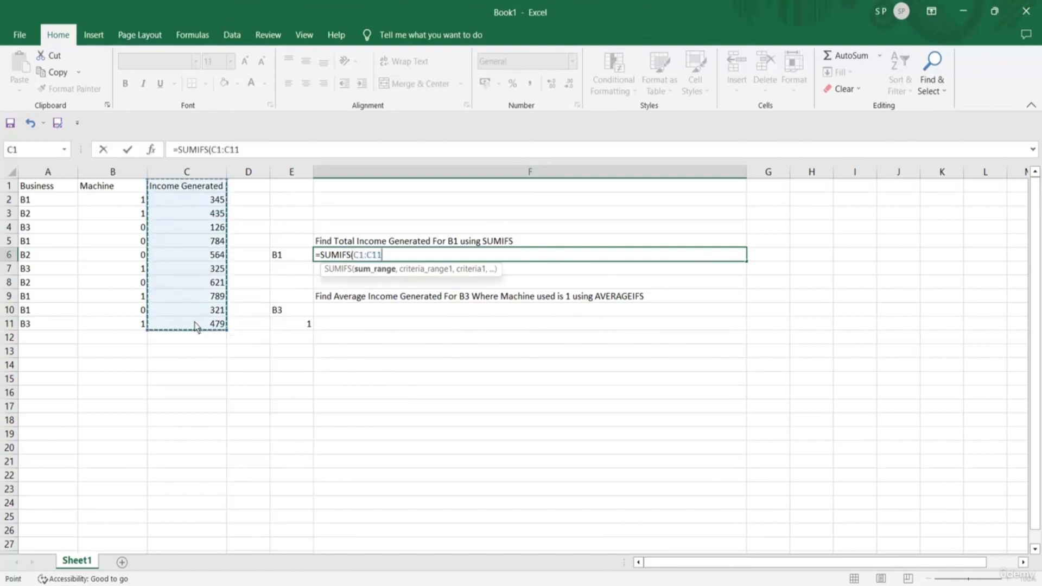
pyautogui.write(',')
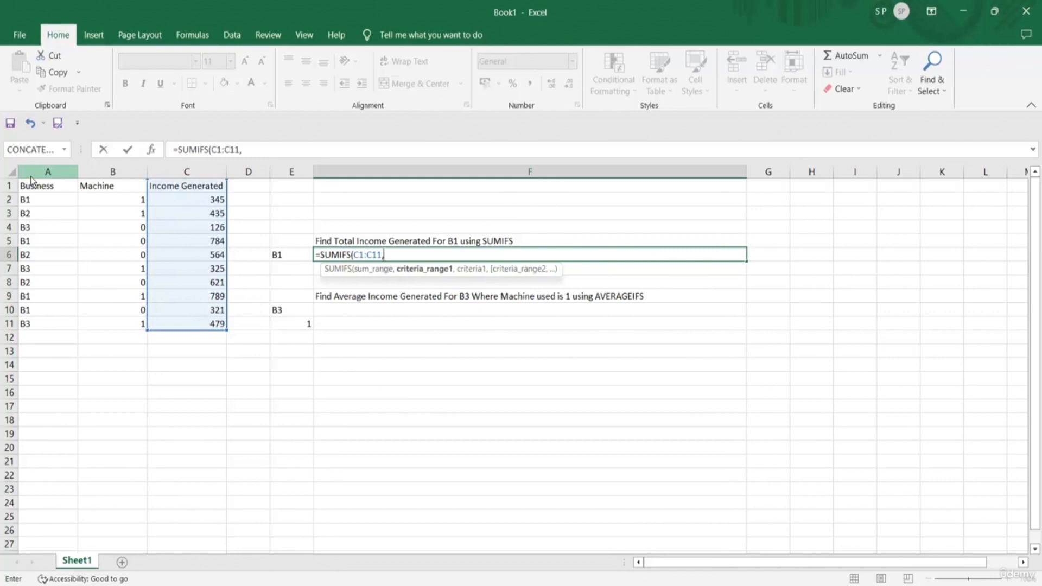
pyautogui.moveTo(34, 187); pyautogui.dragTo(52, 324)
pyautogui.write(',')
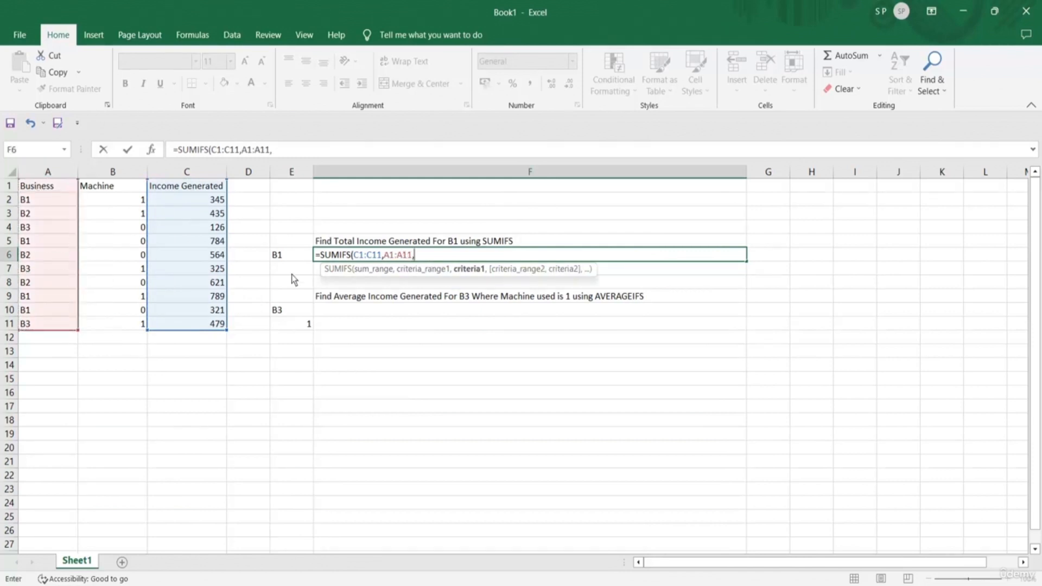
pyautogui.click(289, 254)
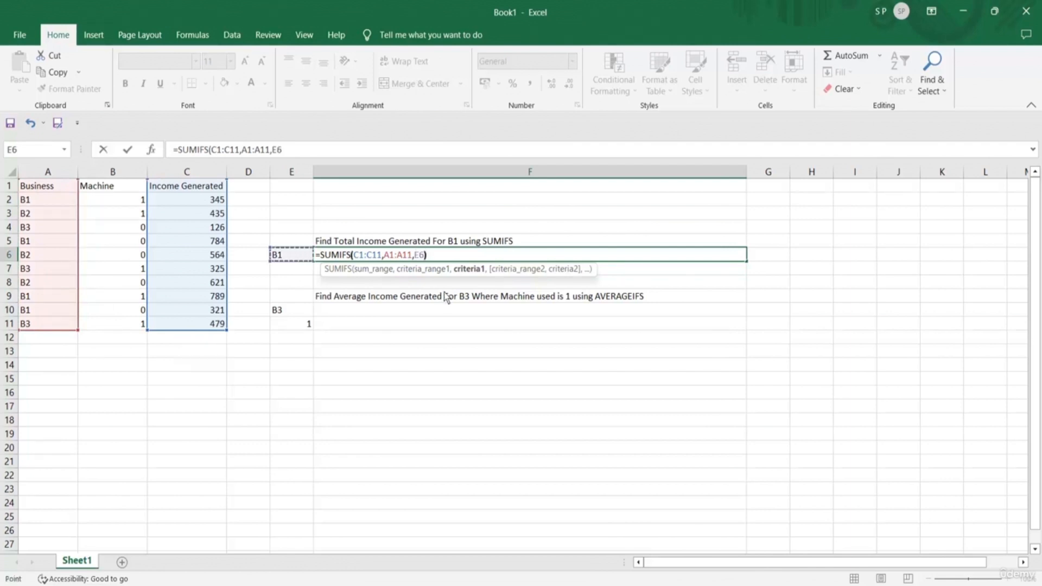
pyautogui.write(')')
pyautogui.press('Return')
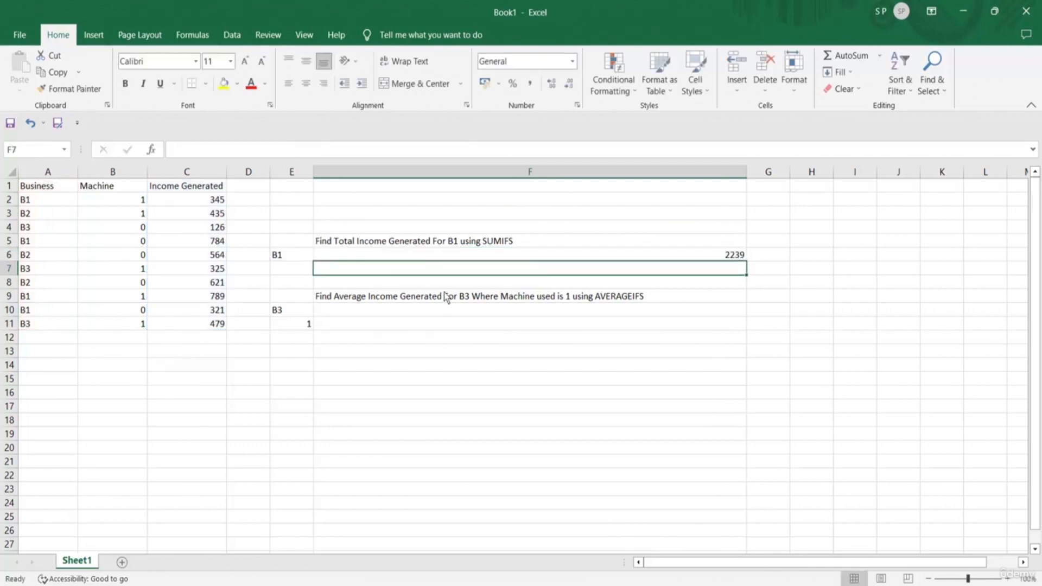
# - Check the SUMIFS total in F6 against the B1 income entries in rows 2 and 5
pyautogui.click(736, 256)
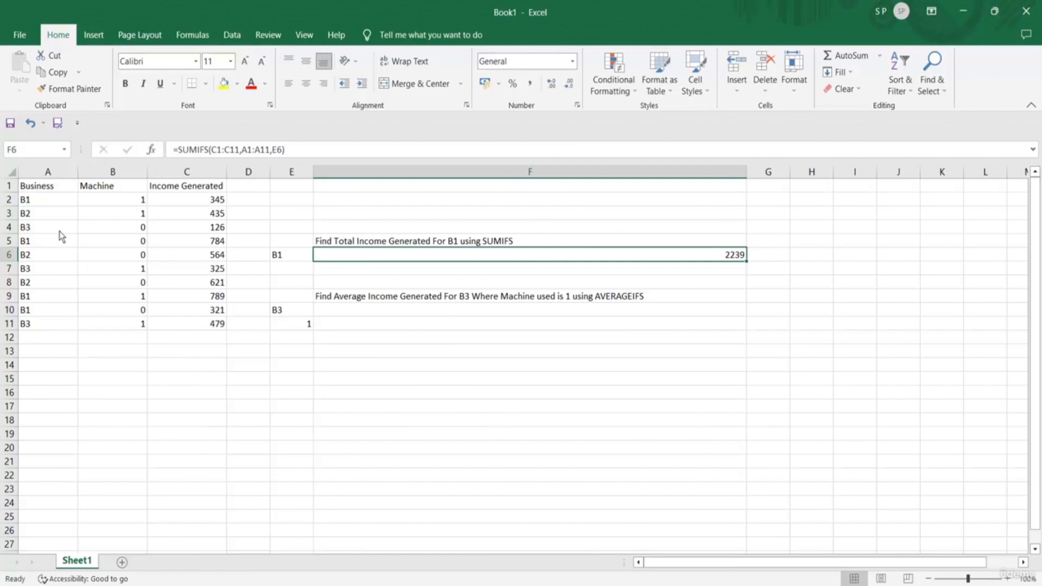
pyautogui.click(38, 202)
pyautogui.click(202, 202)
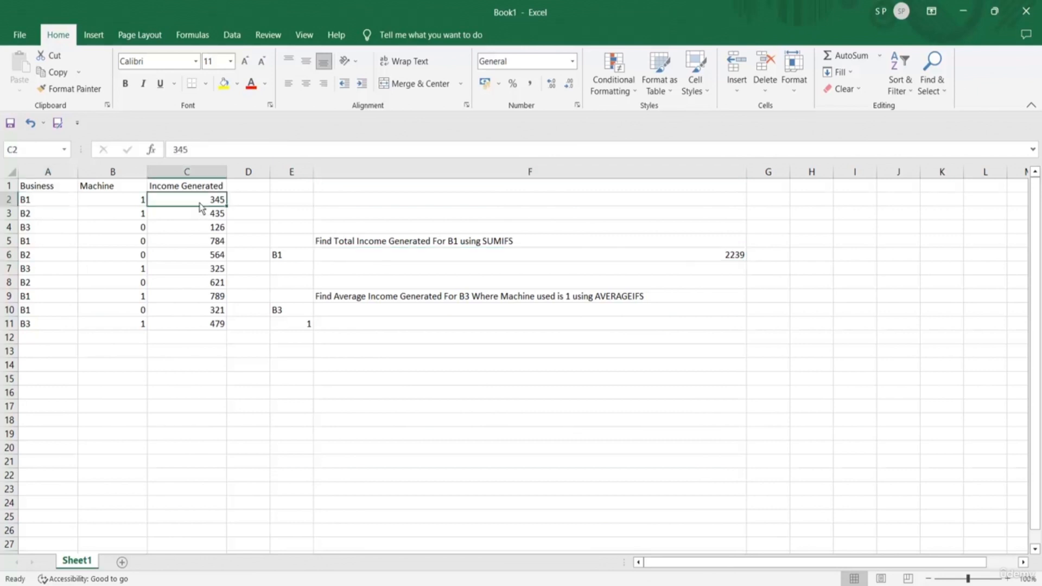
pyautogui.click(69, 244)
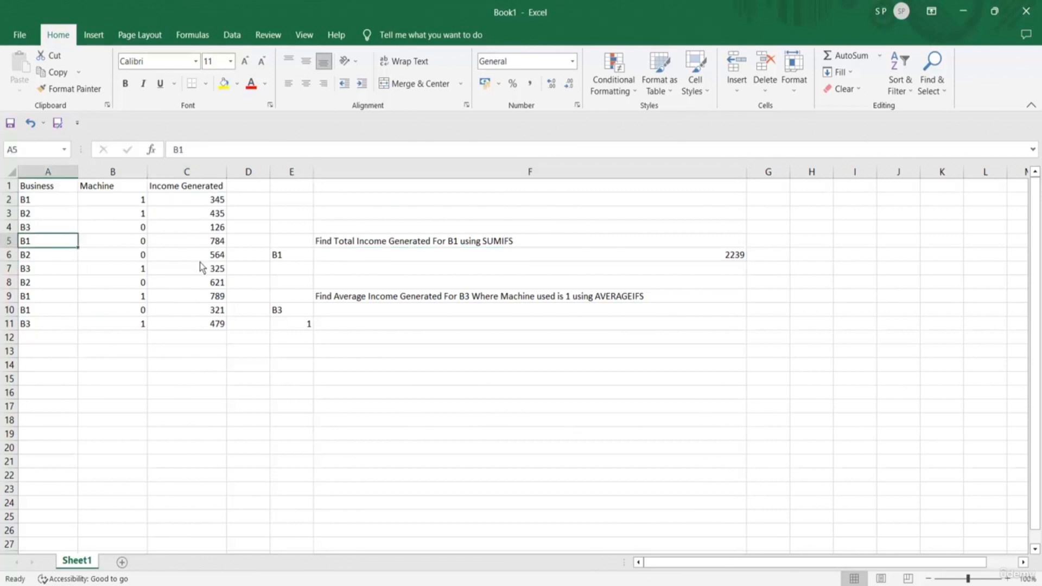
pyautogui.click(204, 244)
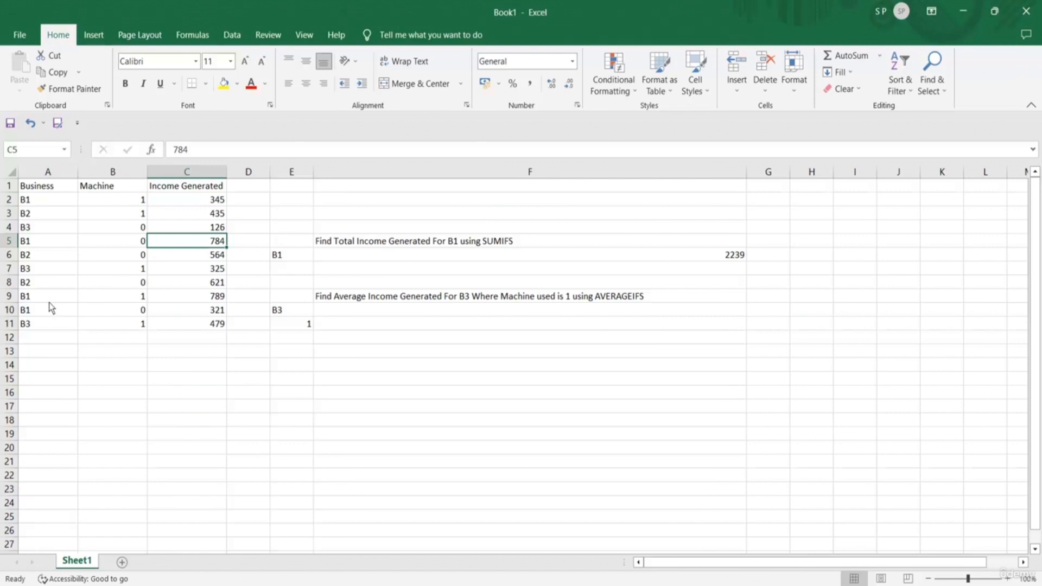
# - Average the B3 income where the machine is 1 in F10 with the formula =AVERAGEIFS(C1:C11,A1:A11,E10,B1:B11,E11)
pyautogui.click(459, 324)
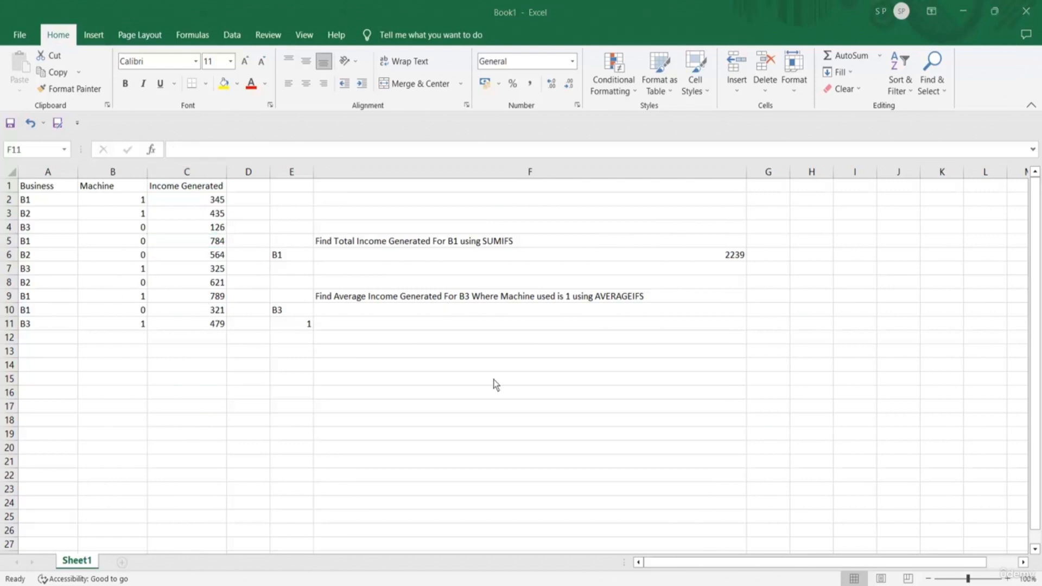
pyautogui.doubleClick(347, 311)
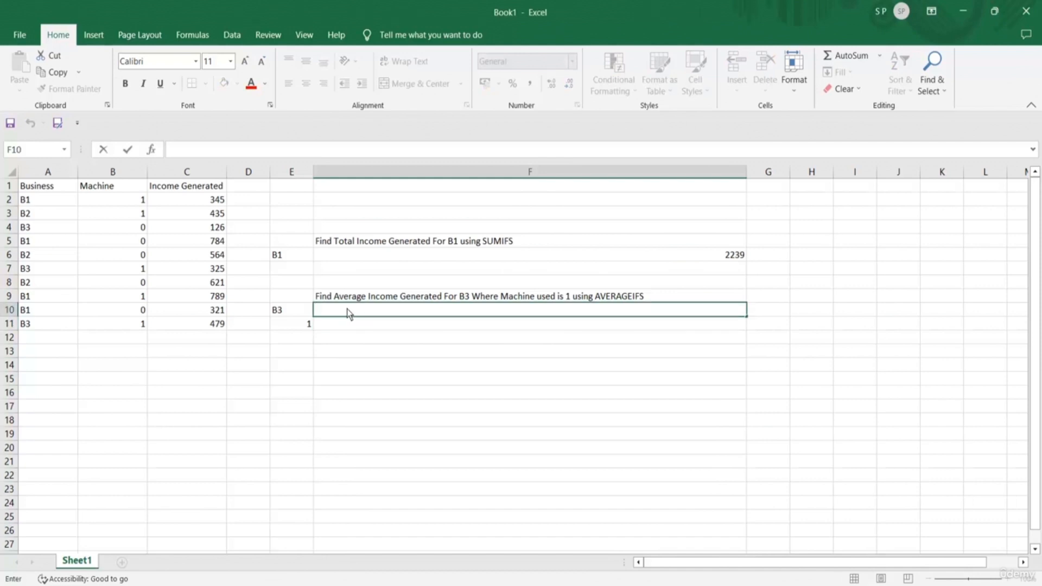
pyautogui.write('=AVERAGEIFS(')
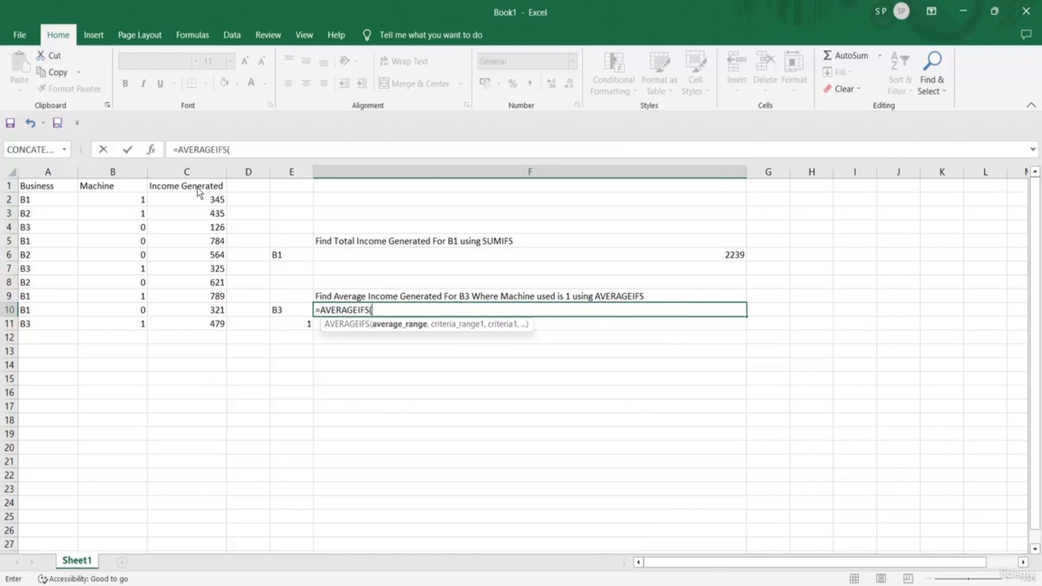
pyautogui.moveTo(200, 191); pyautogui.dragTo(202, 324)
pyautogui.write(',')
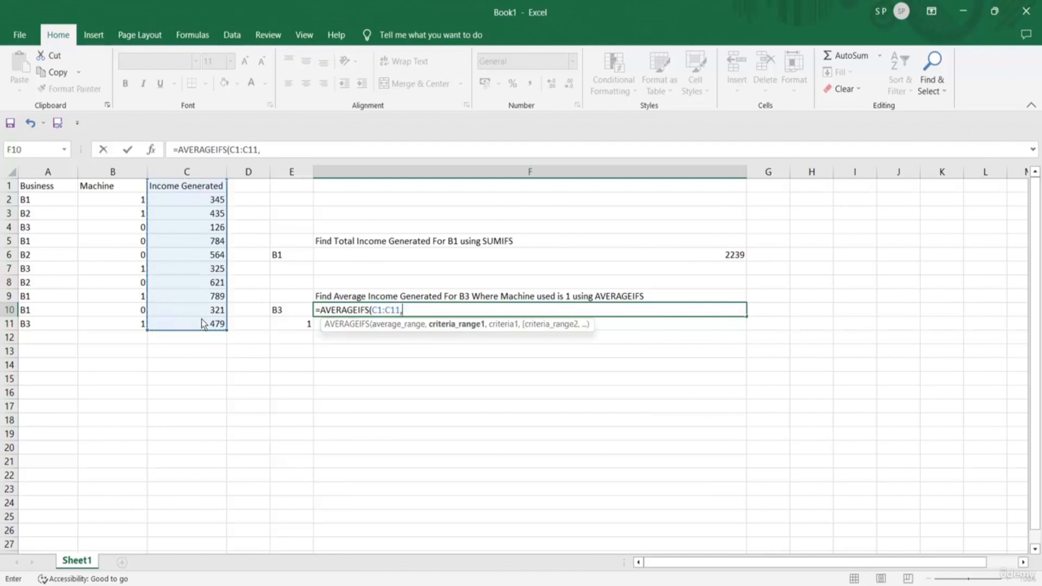
pyautogui.moveTo(28, 191); pyautogui.dragTo(52, 326)
pyautogui.write(',')
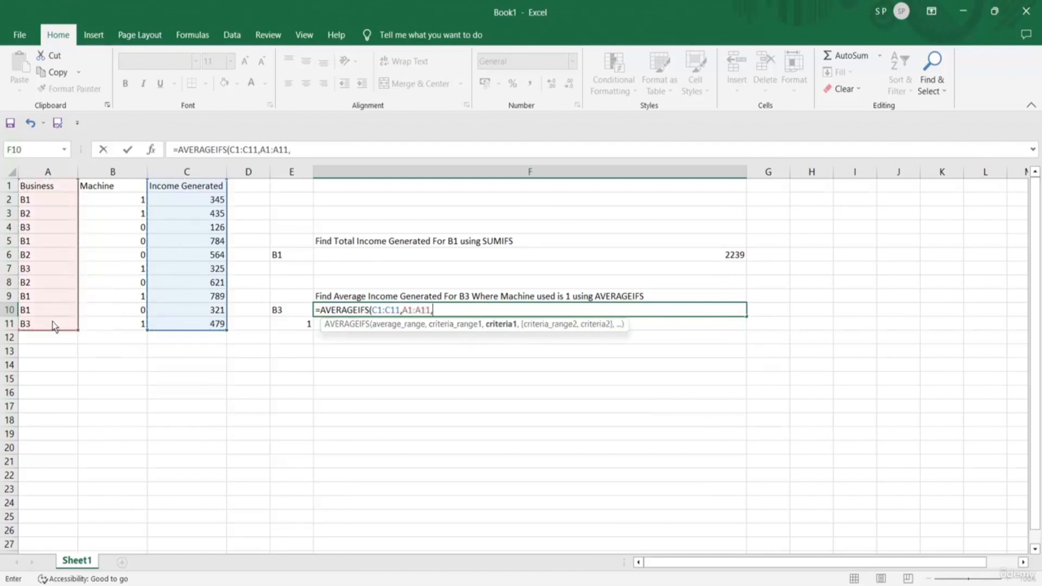
pyautogui.click(285, 314)
pyautogui.write(',')
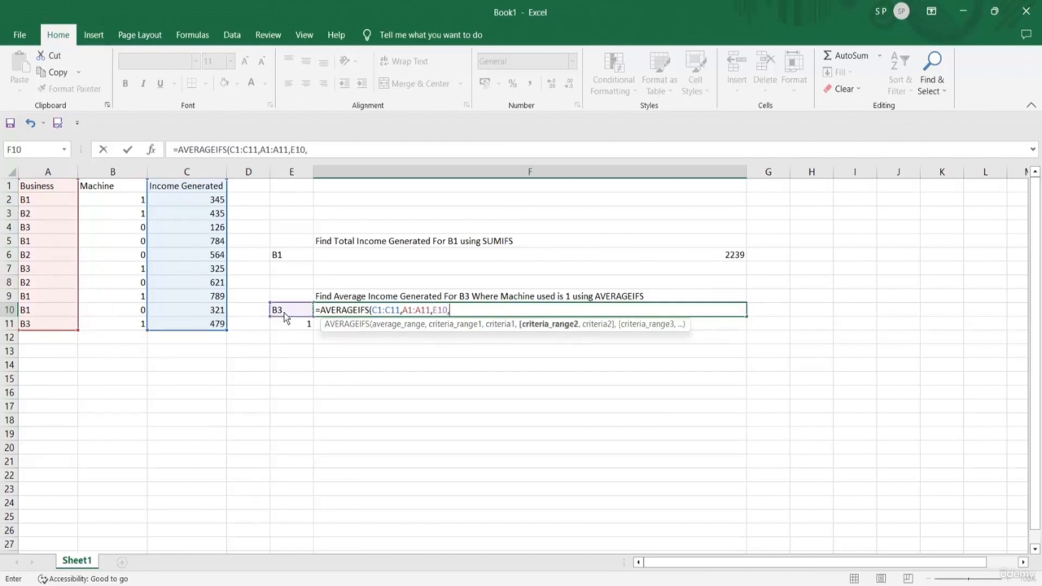
pyautogui.click(118, 192)
pyautogui.moveTo(119, 229); pyautogui.dragTo(123, 329)
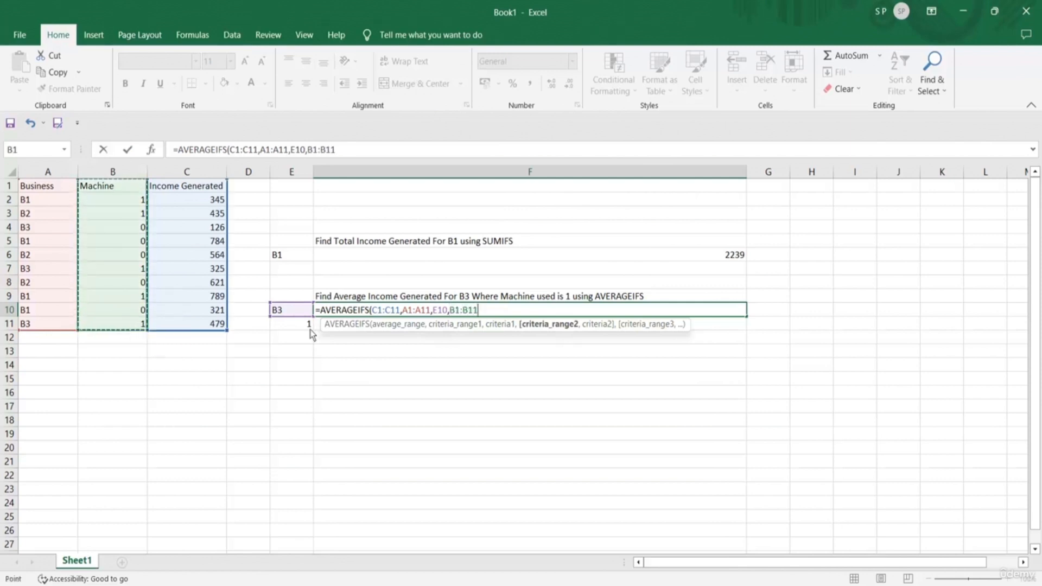
pyautogui.write(',')
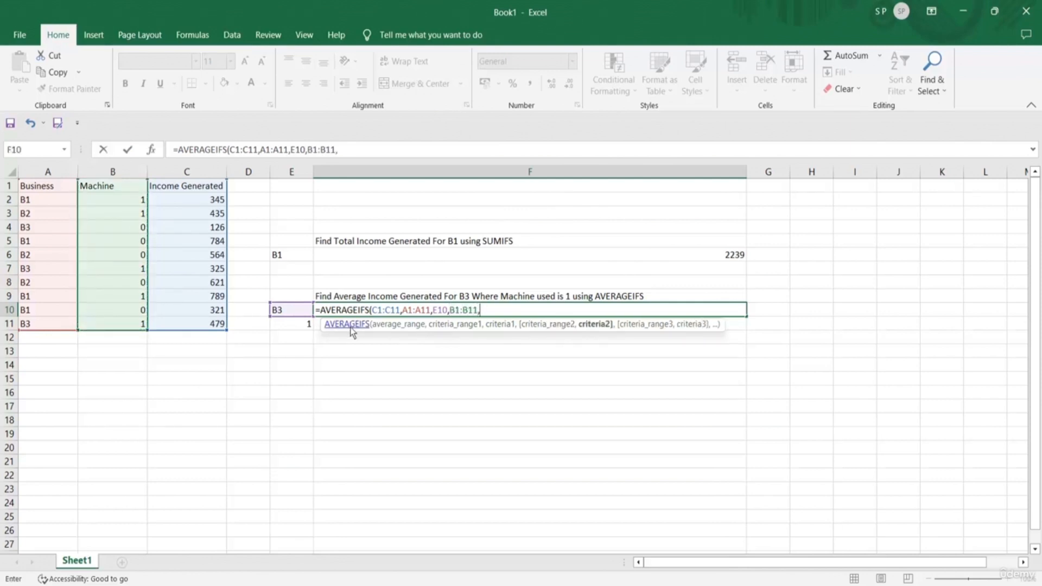
pyautogui.click(298, 324)
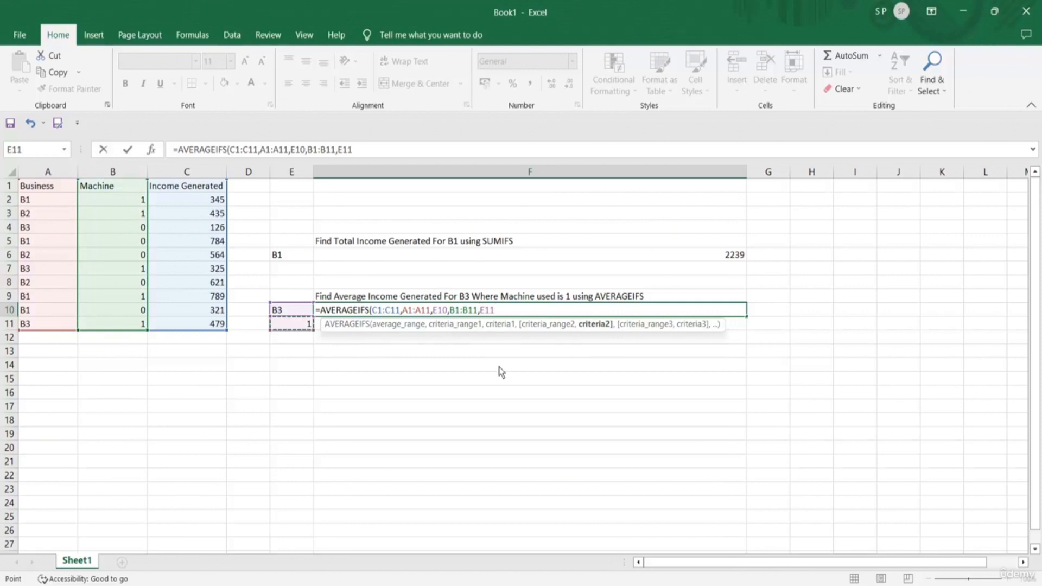
pyautogui.write(')')
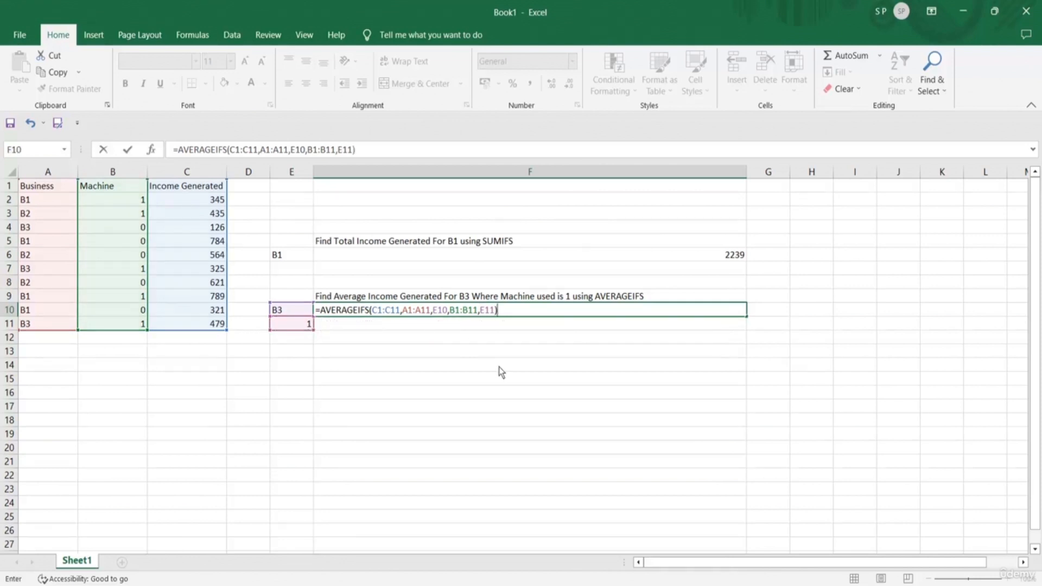
pyautogui.press('Return')
# - Review the AVERAGEIFS formula in F10 and the SUMIFS formula in F6
pyautogui.click(737, 312)
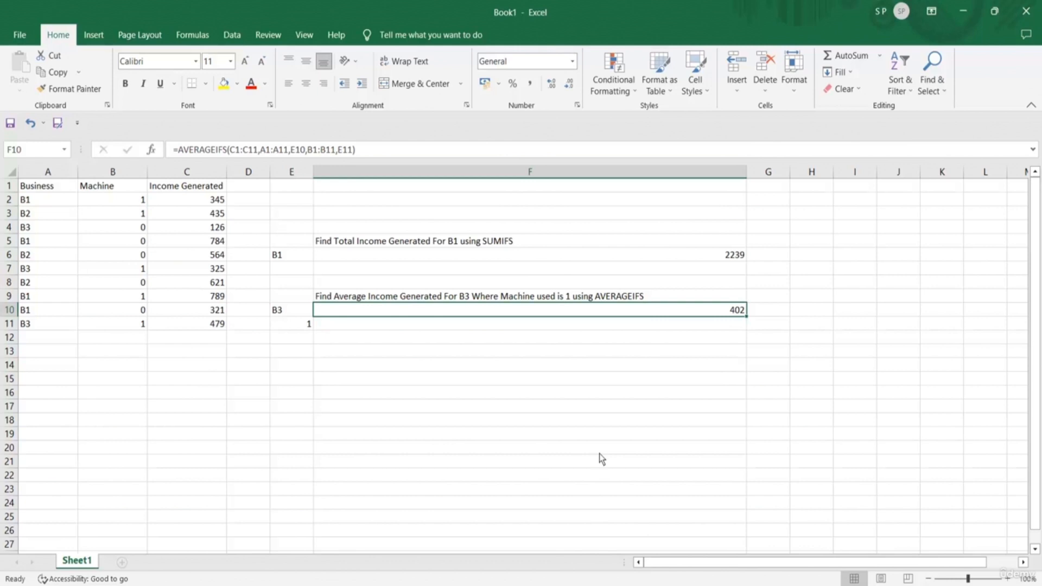
pyautogui.click(699, 259)
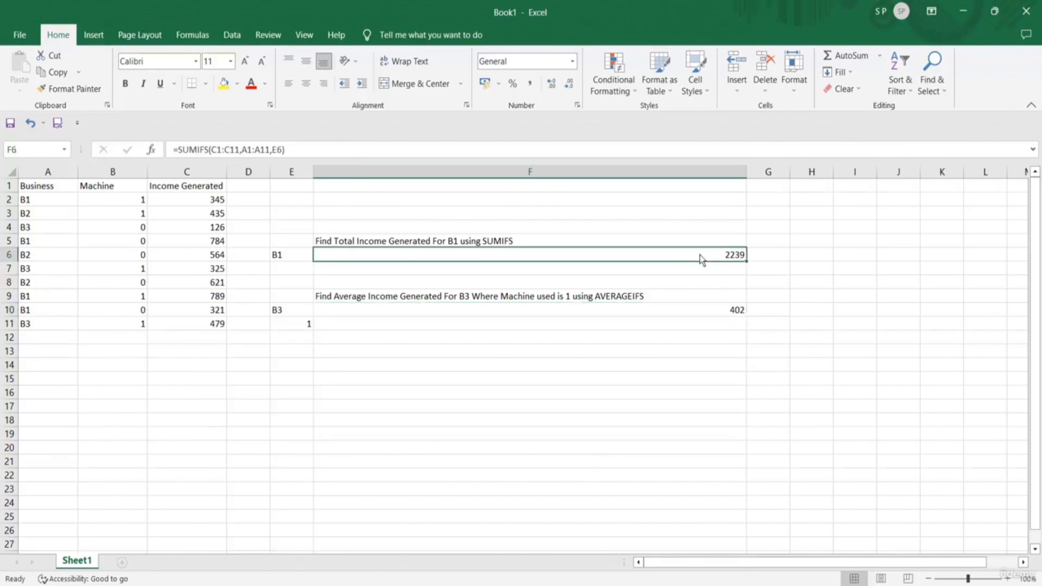
pyautogui.click(712, 311)
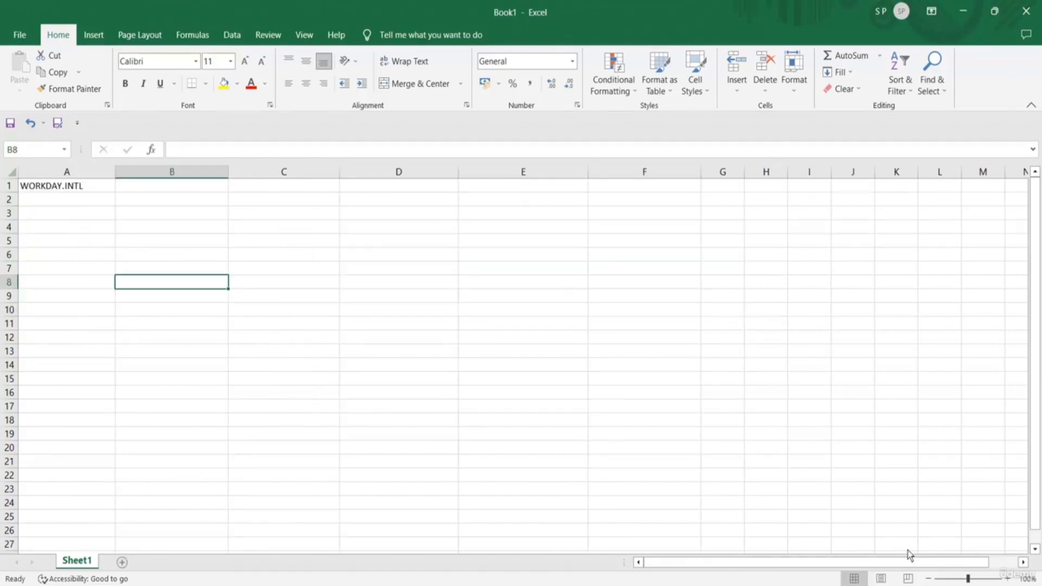
# - Add a Start Date heading in A3 and enter the date 10/03/2023 in A4
pyautogui.click(71, 190)
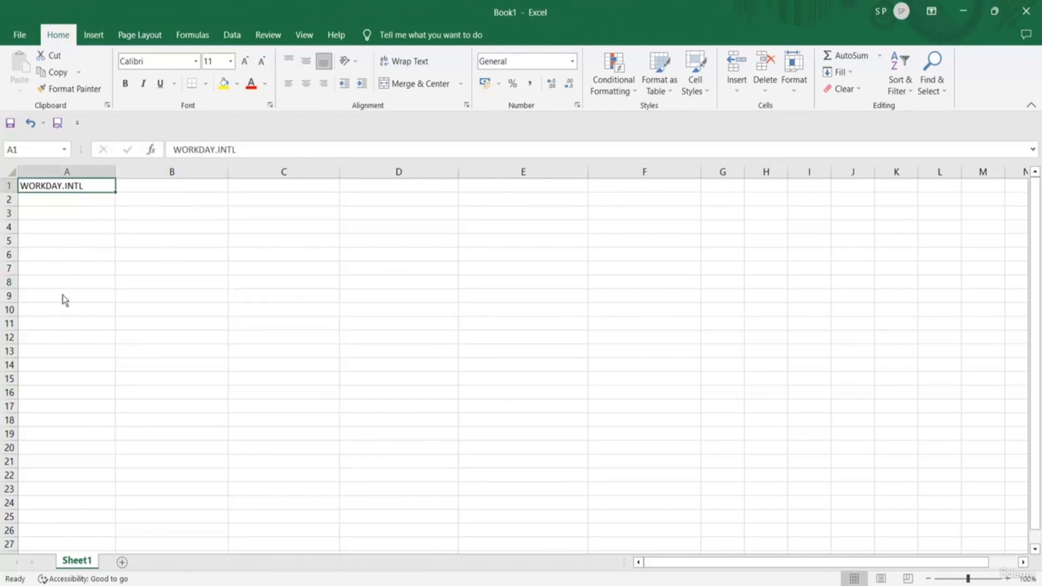
pyautogui.click(25, 215)
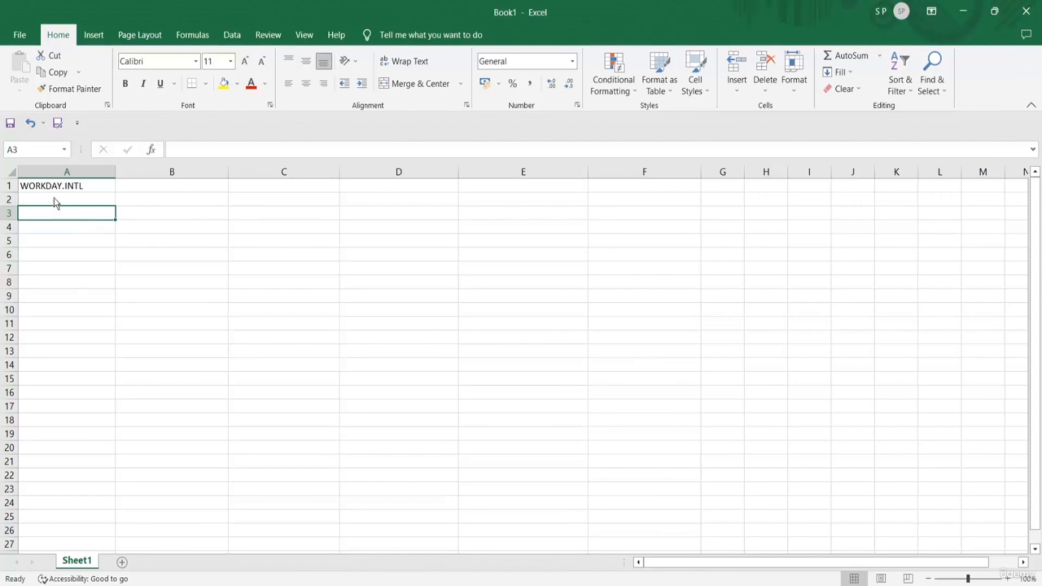
pyautogui.doubleClick(52, 217)
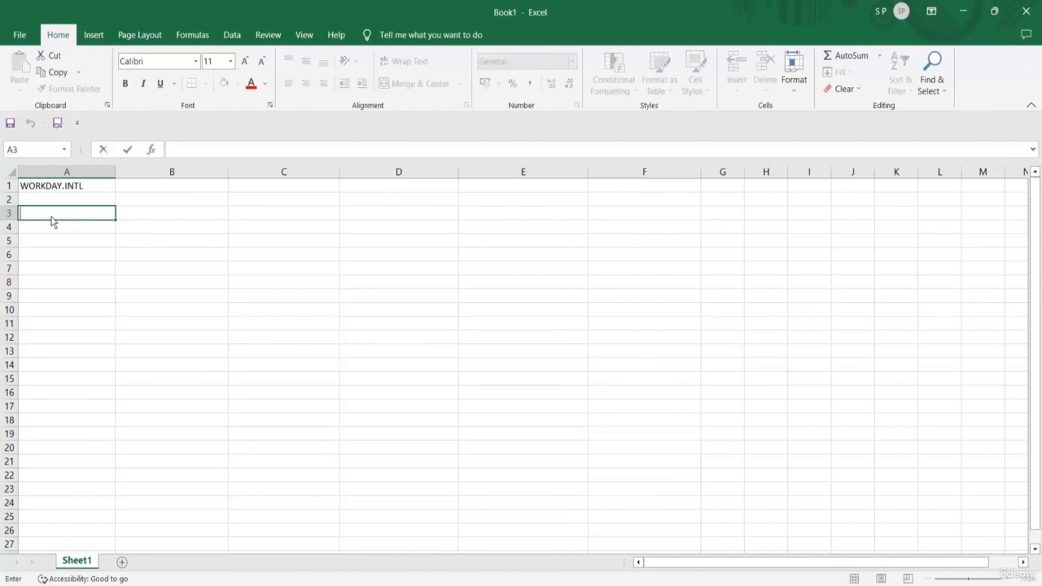
pyautogui.write('Start Date')
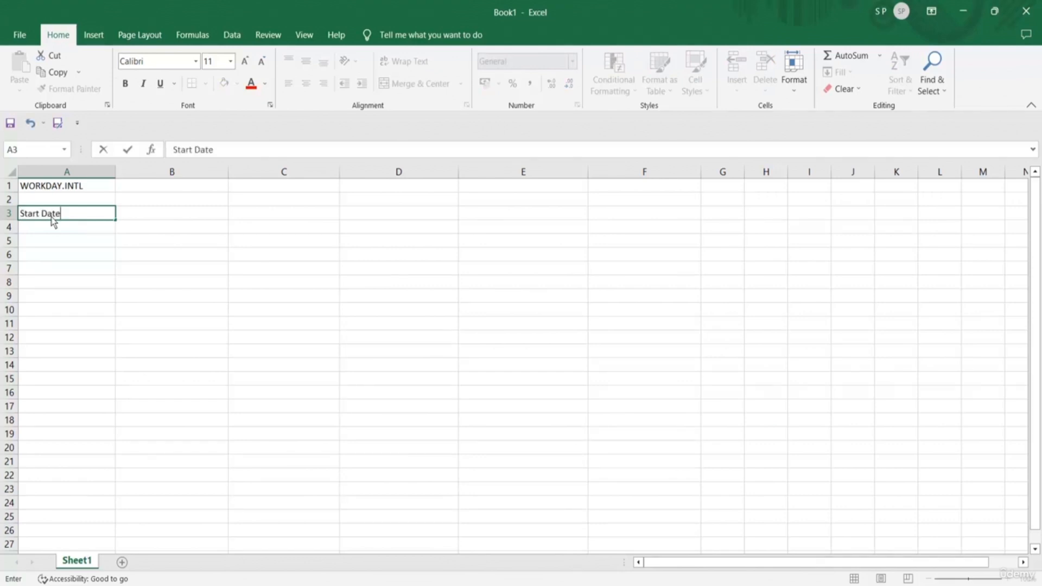
pyautogui.click(52, 230)
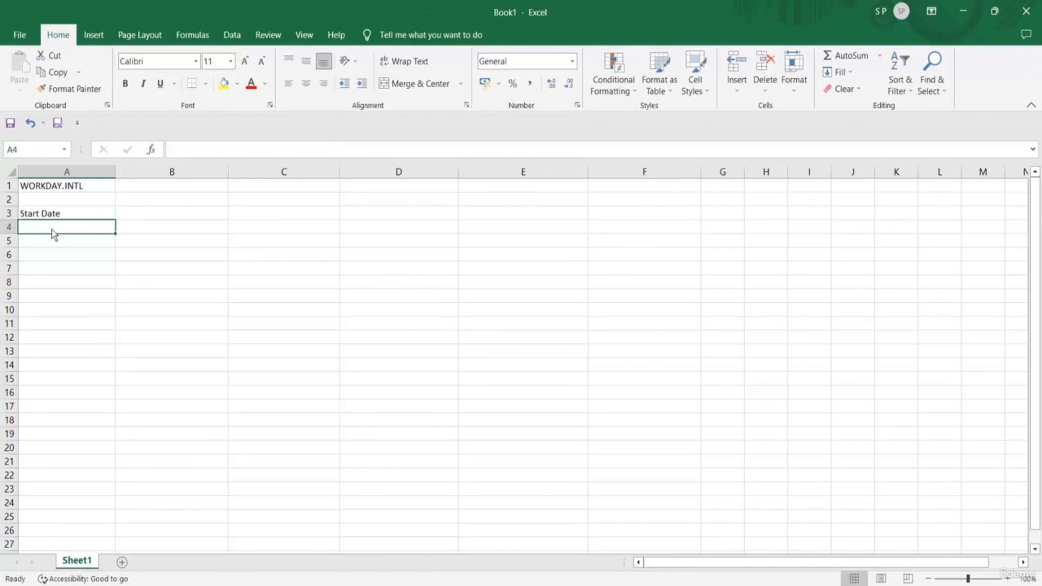
pyautogui.write('10')
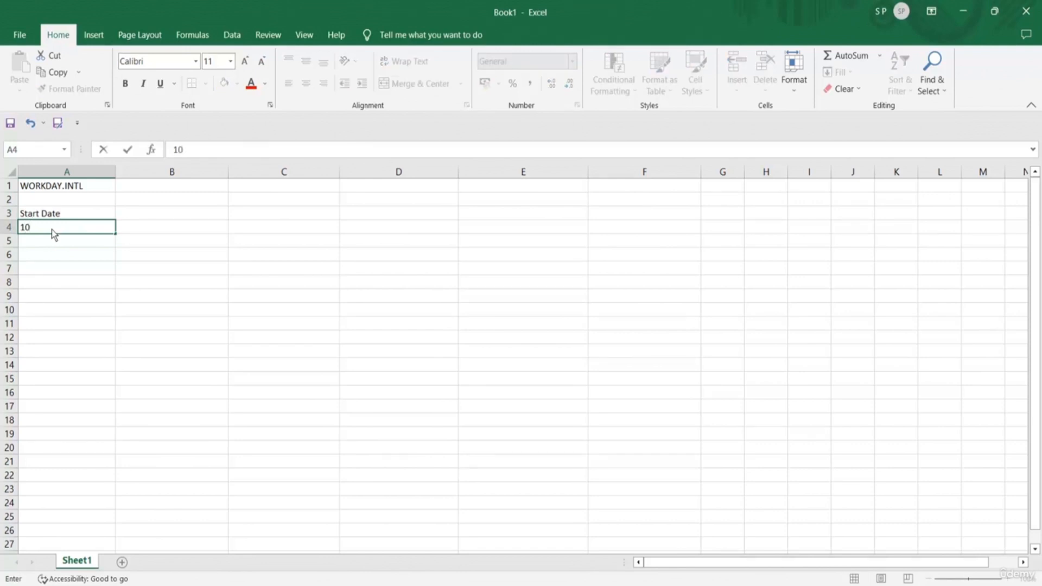
pyautogui.write('/03/2023')
# - Add a Working Days heading in B3 and enter 5 in B4
pyautogui.click(123, 215)
pyautogui.write('Worki')
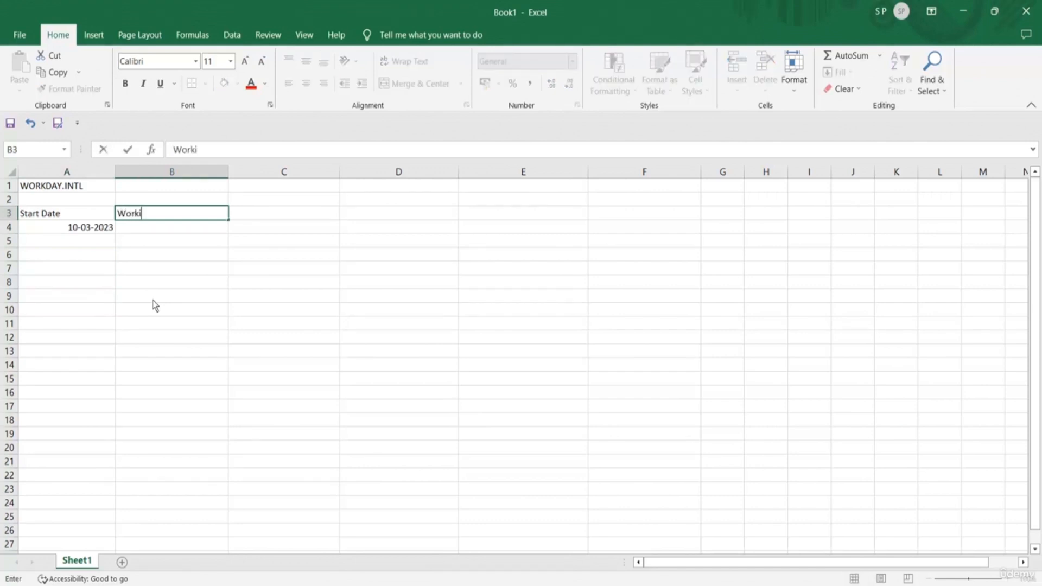
pyautogui.write('ng Days')
pyautogui.press('Return')
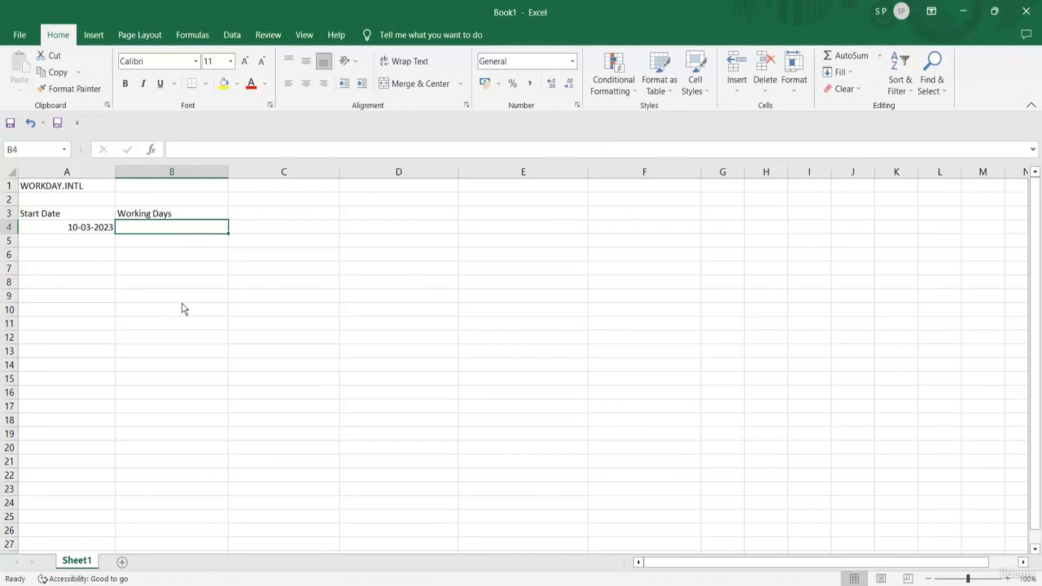
pyautogui.write('5')
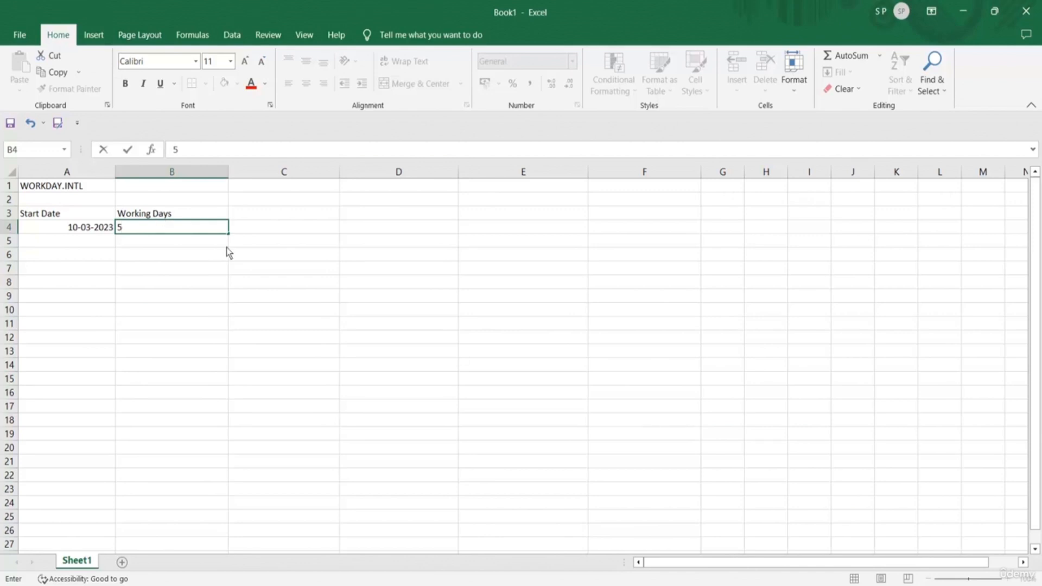
# - Add an End Date heading in C3, beside the Working Days heading
pyautogui.click(269, 217)
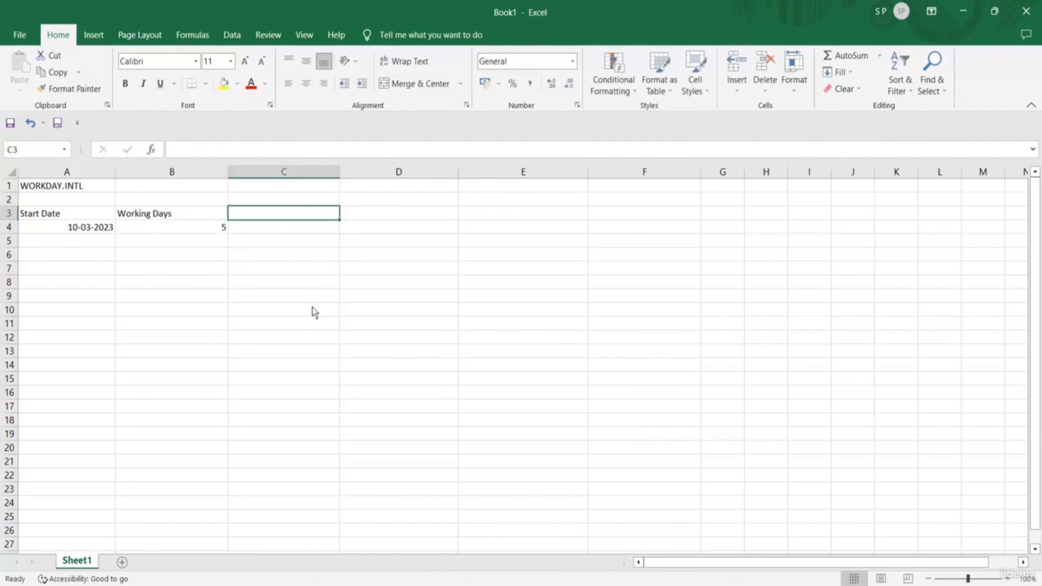
pyautogui.write('End Date')
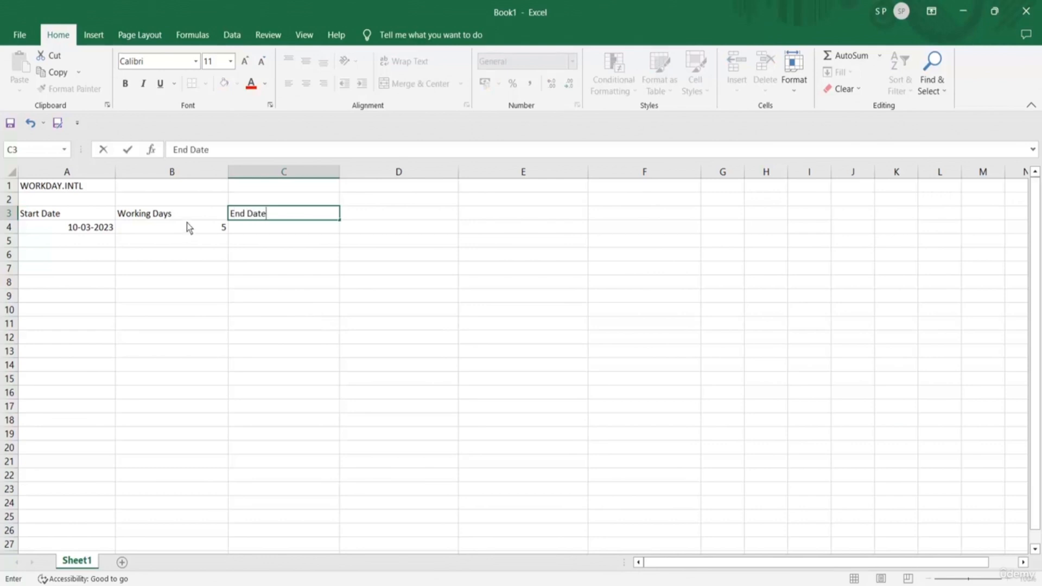
pyautogui.click(275, 237)
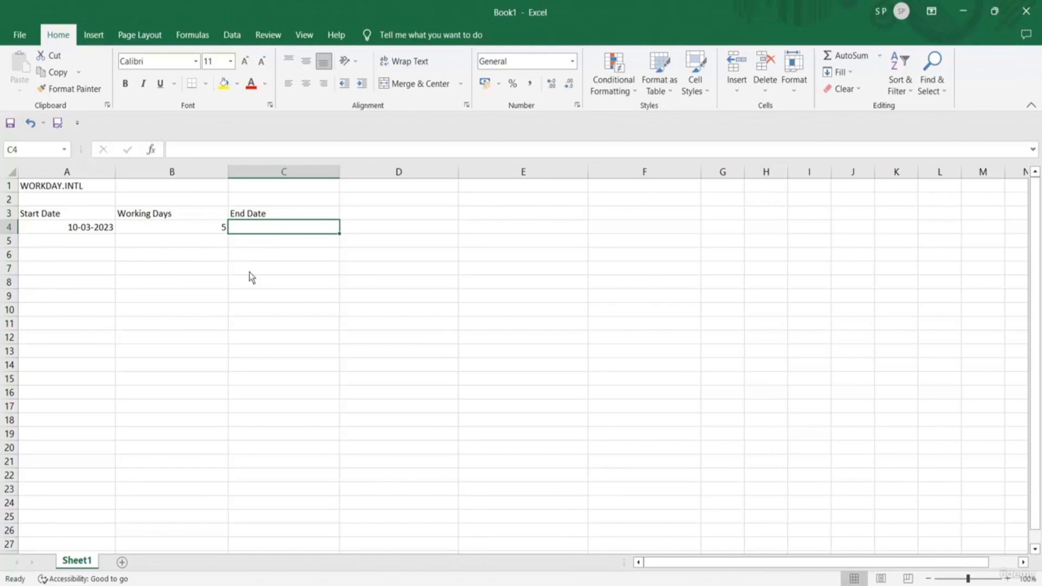
pyautogui.click(167, 218)
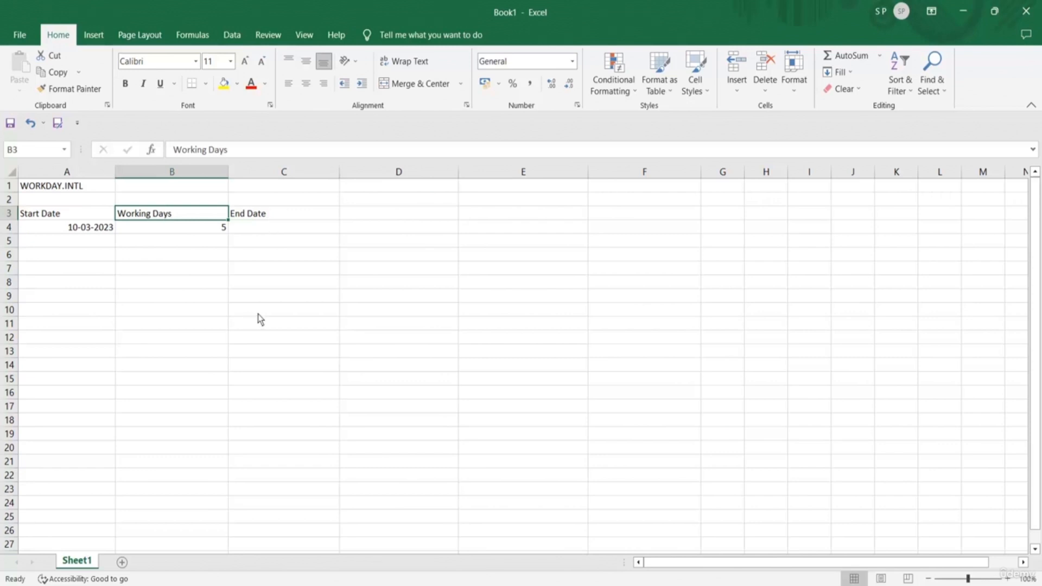
# - Start a WORKDAY.INTL formula in C5 with A4 as the start date and B4 as the days
pyautogui.click(267, 241)
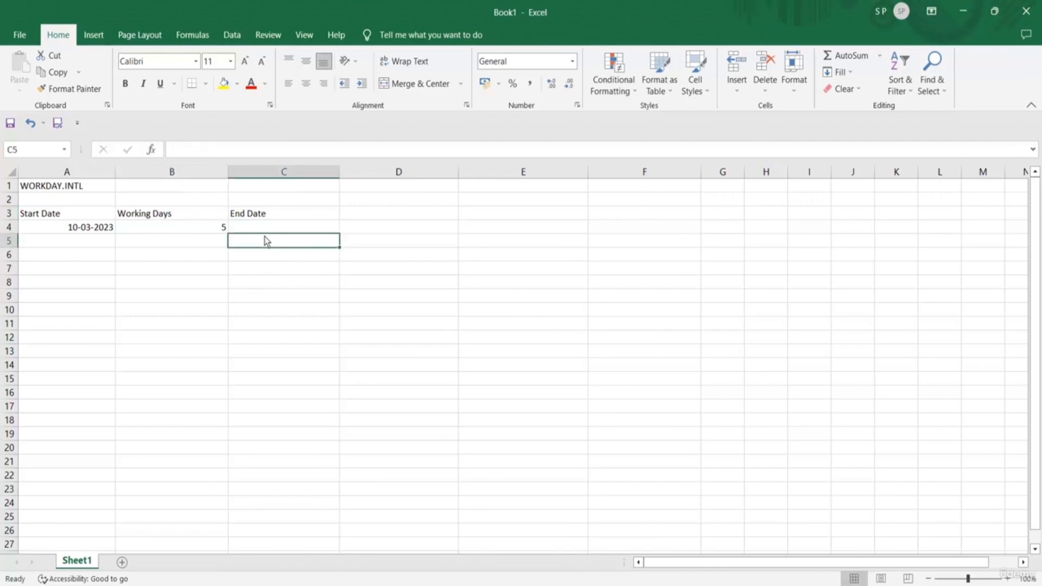
pyautogui.write('=WORK')
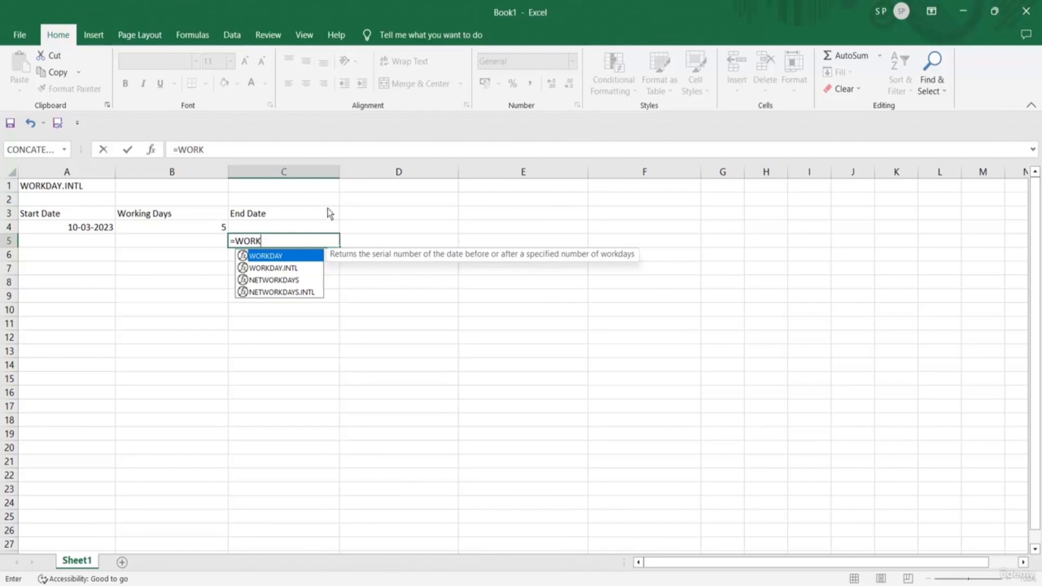
pyautogui.write('DAY.')
pyautogui.press('Tab')
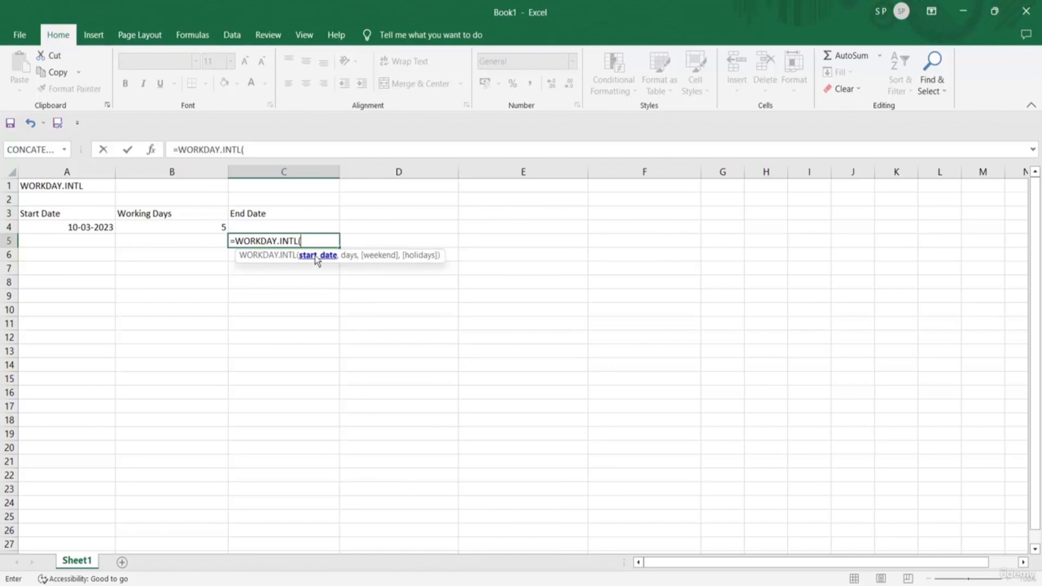
pyautogui.click(94, 227)
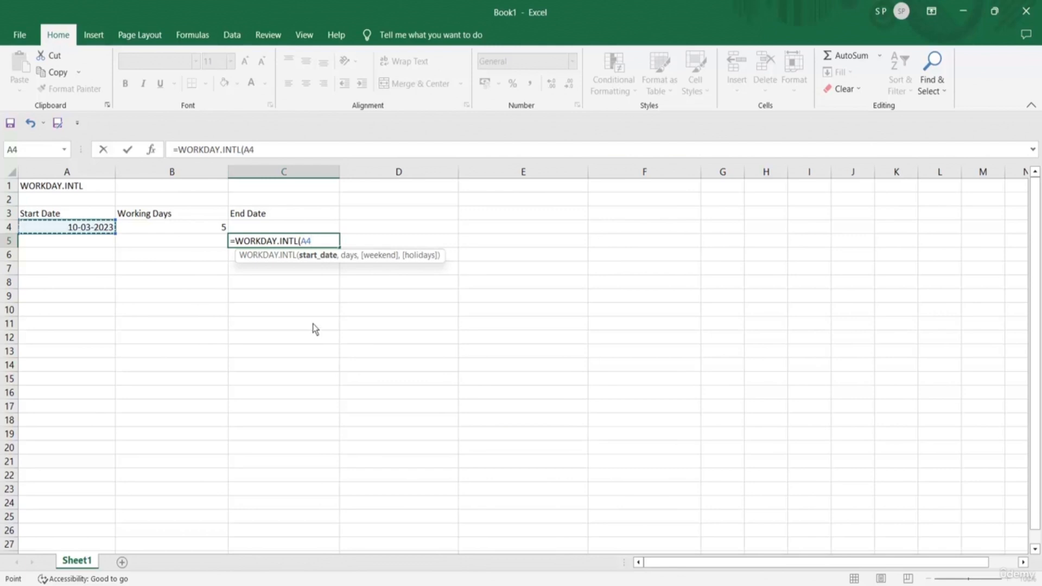
pyautogui.write(',')
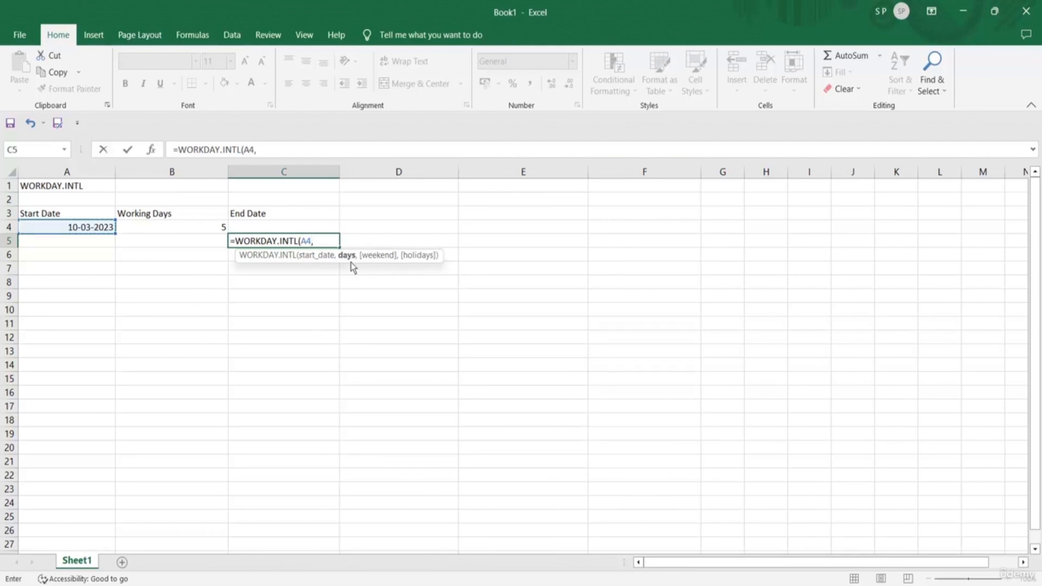
pyautogui.click(205, 225)
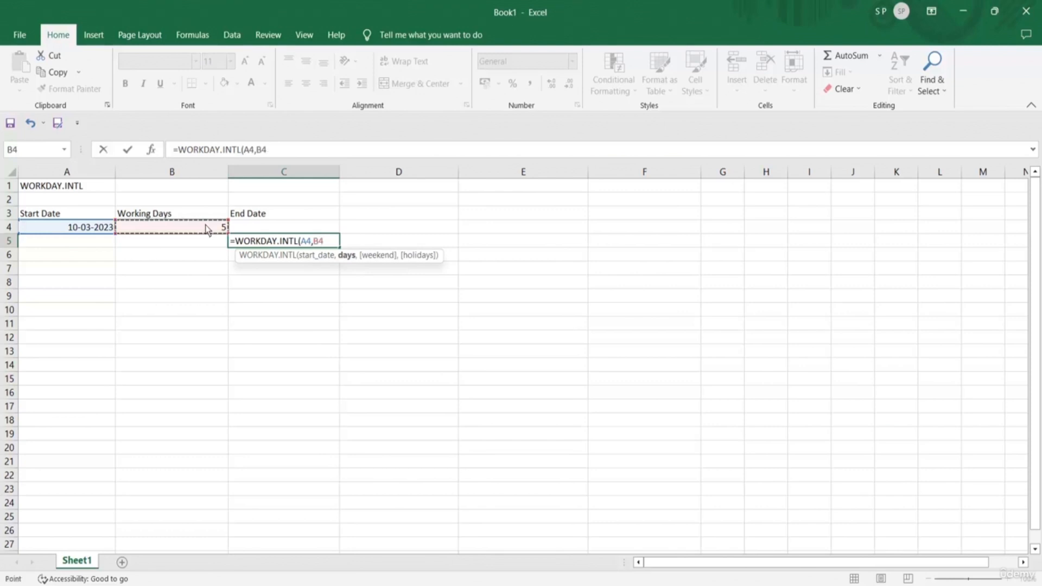
pyautogui.write(',')
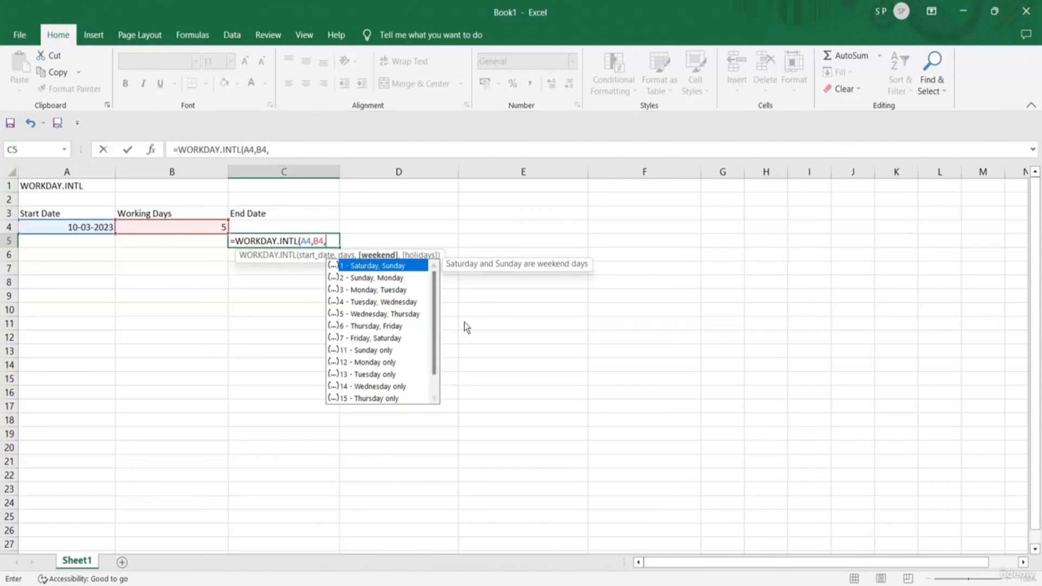
# - Complete the C5 formula as =WORKDAY.INTL(A4,B4,1), choosing Saturday and Sunday as the weekend
pyautogui.moveTo(437, 354); pyautogui.dragTo(432, 309)
pyautogui.doubleClick(404, 269)
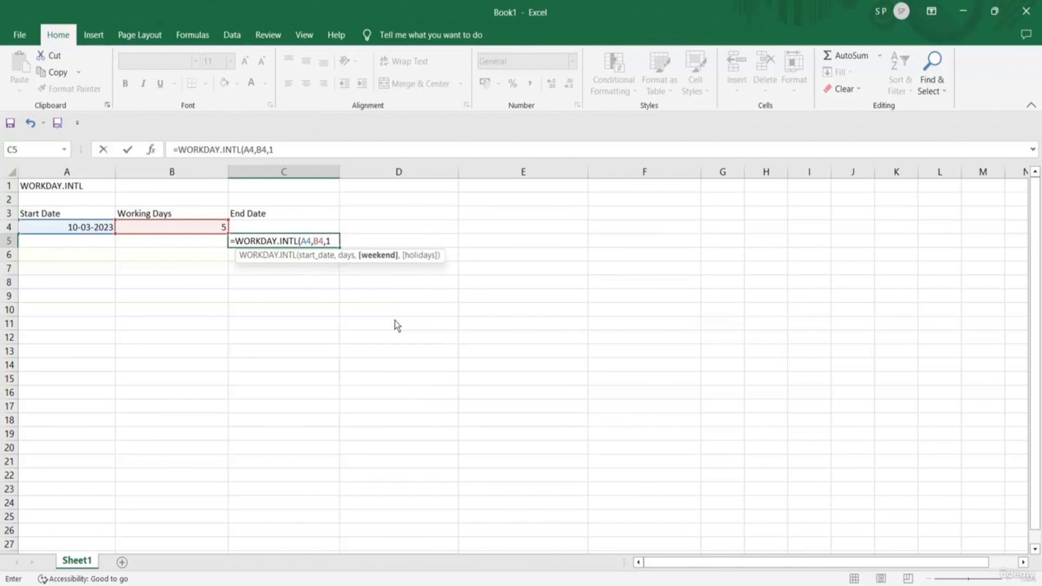
pyautogui.write(')')
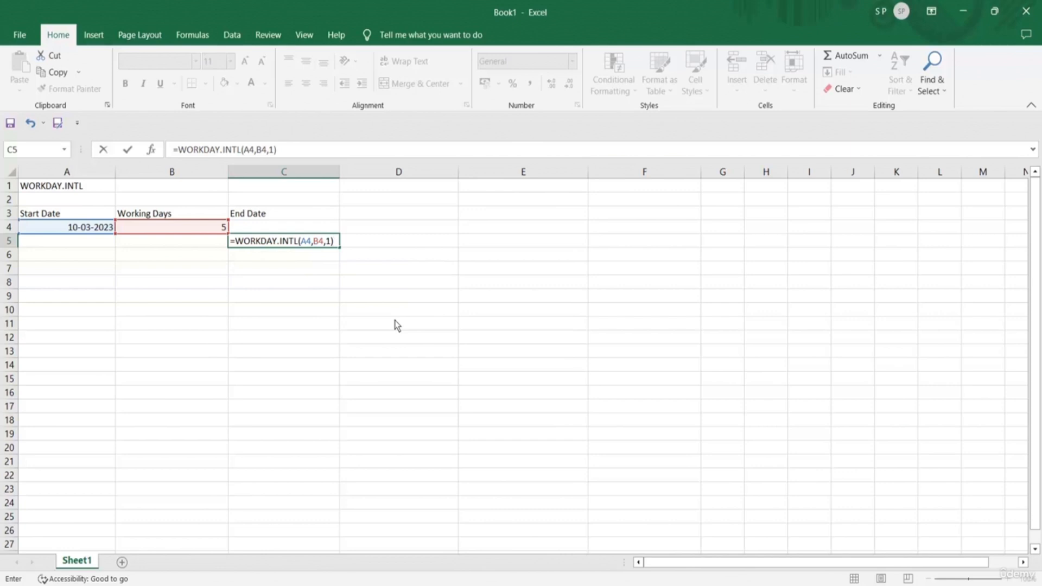
pyautogui.press('BackSpace')
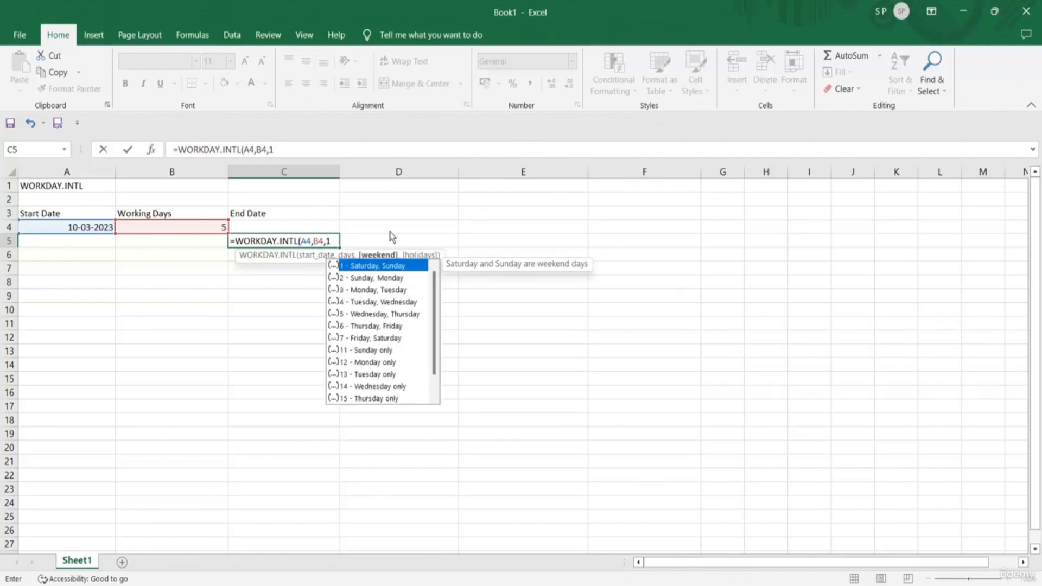
pyautogui.press('Escape')
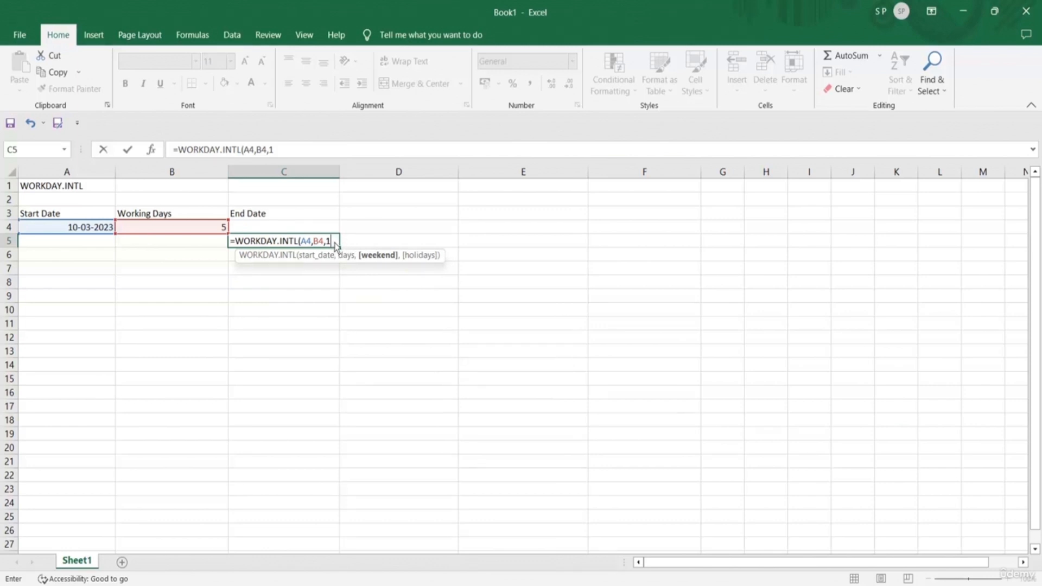
pyautogui.write(')')
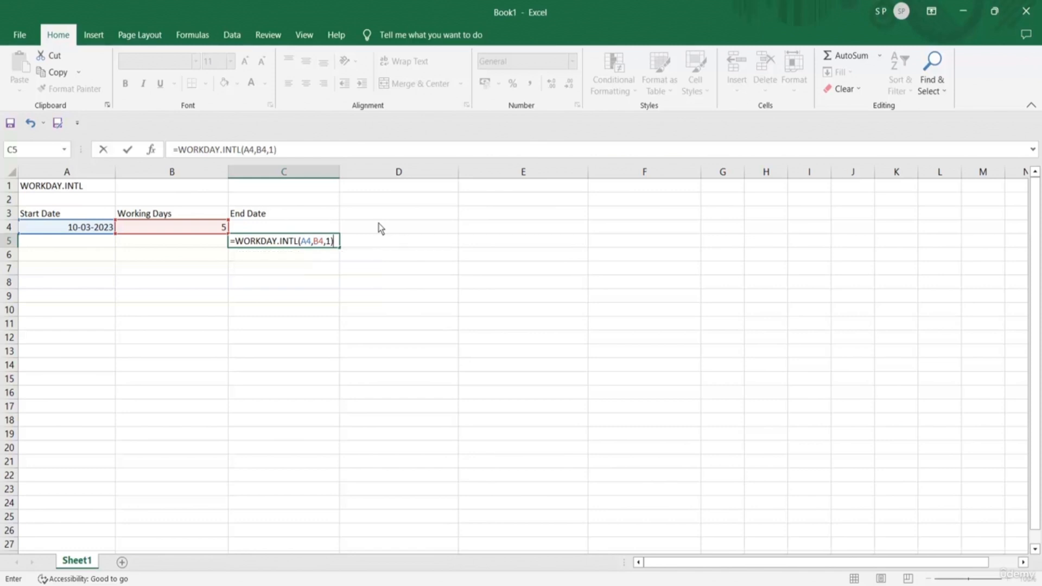
pyautogui.press('Return')
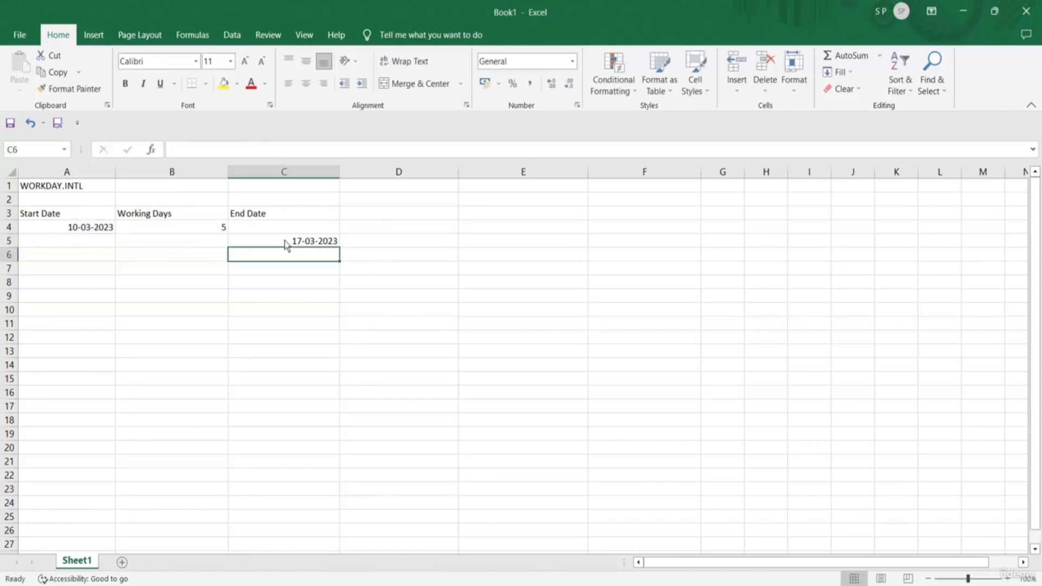
# - Compare the calculated end date in C5 with the start date in A4 and the working days in B4
pyautogui.click(284, 240)
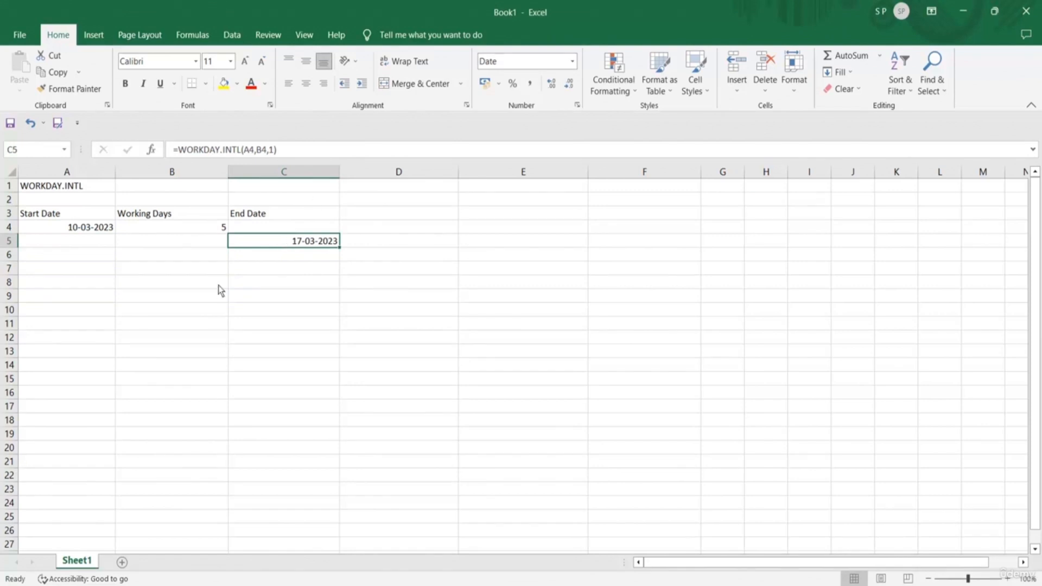
pyautogui.click(161, 235)
pyautogui.click(104, 235)
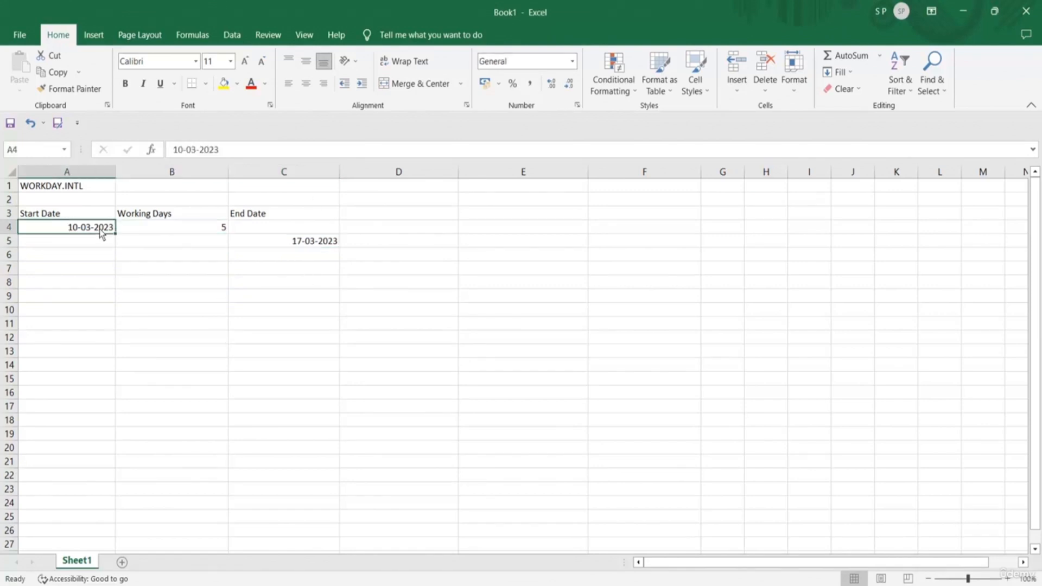
pyautogui.click(297, 245)
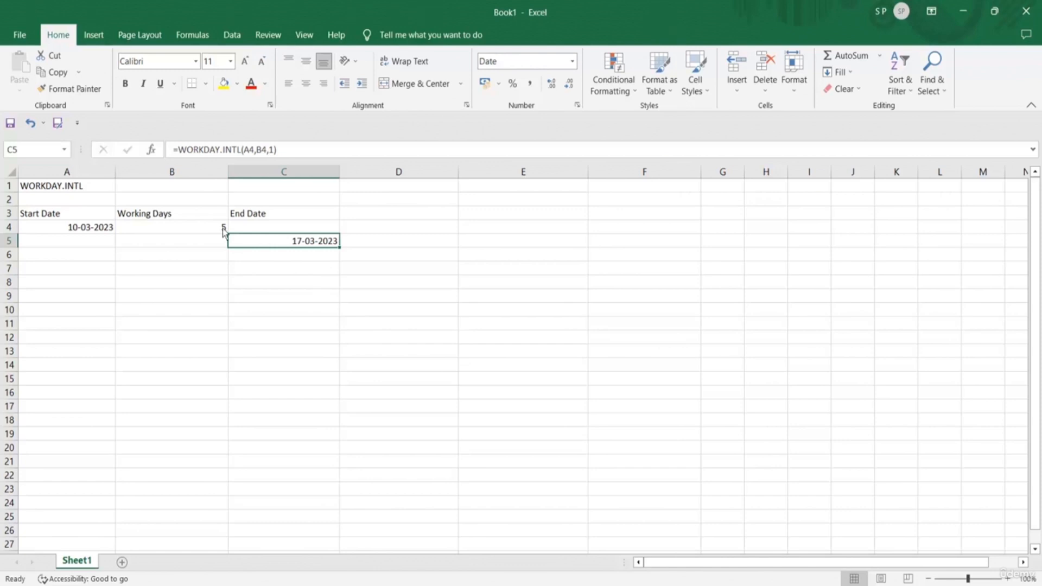
pyautogui.click(65, 190)
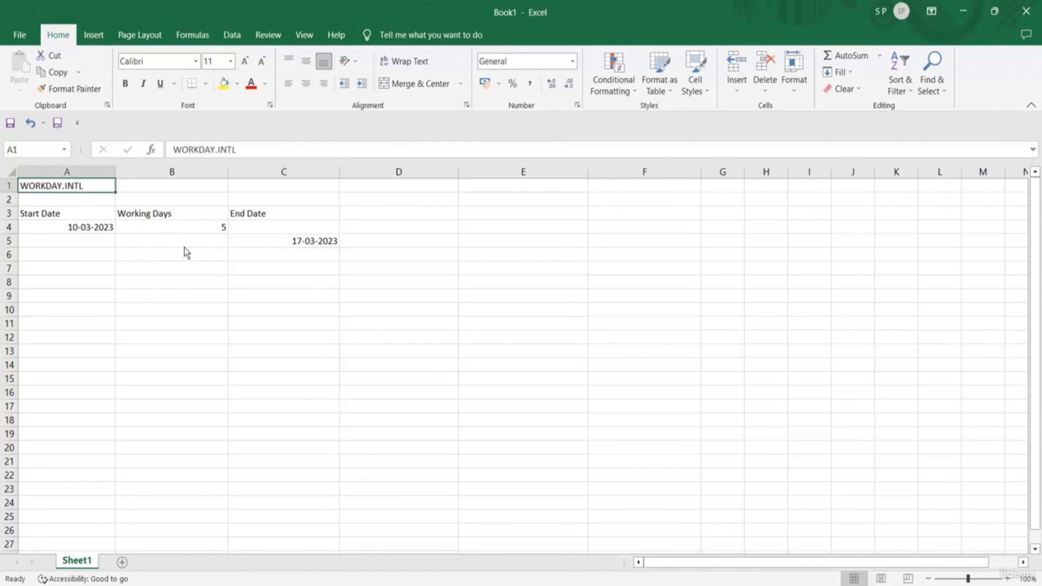
pyautogui.click(86, 231)
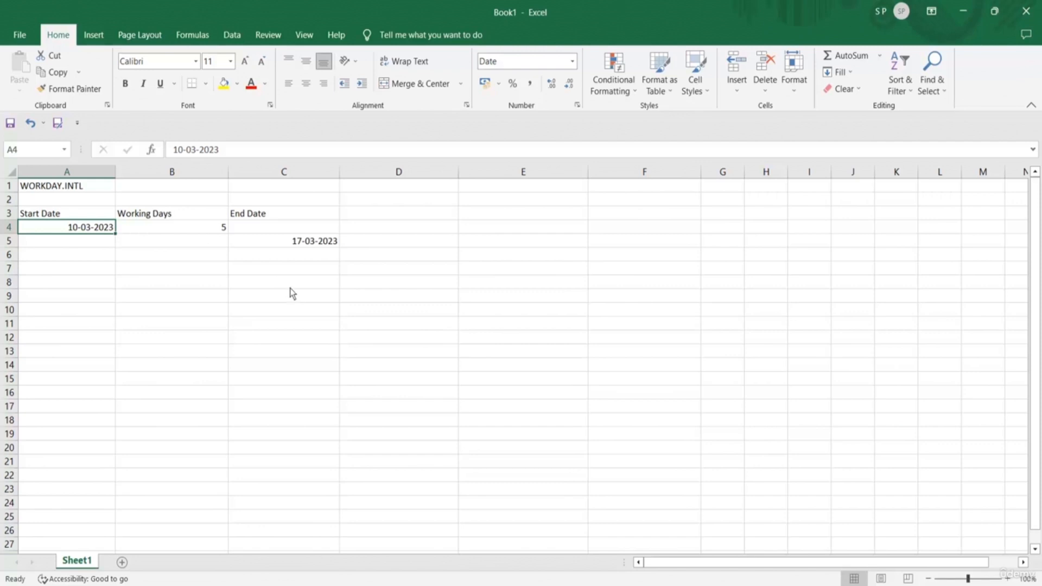
# - Subtract one day from the end date by changing C5 to =WORKDAY.INTL(A4,B4,1)-1, and check it against the start date
pyautogui.doubleClick(308, 245)
pyautogui.press('Right')
pyautogui.press('Right')
pyautogui.press('Right')
pyautogui.press('Right')
pyautogui.press('Right')
pyautogui.press('Right')
pyautogui.write('-1')
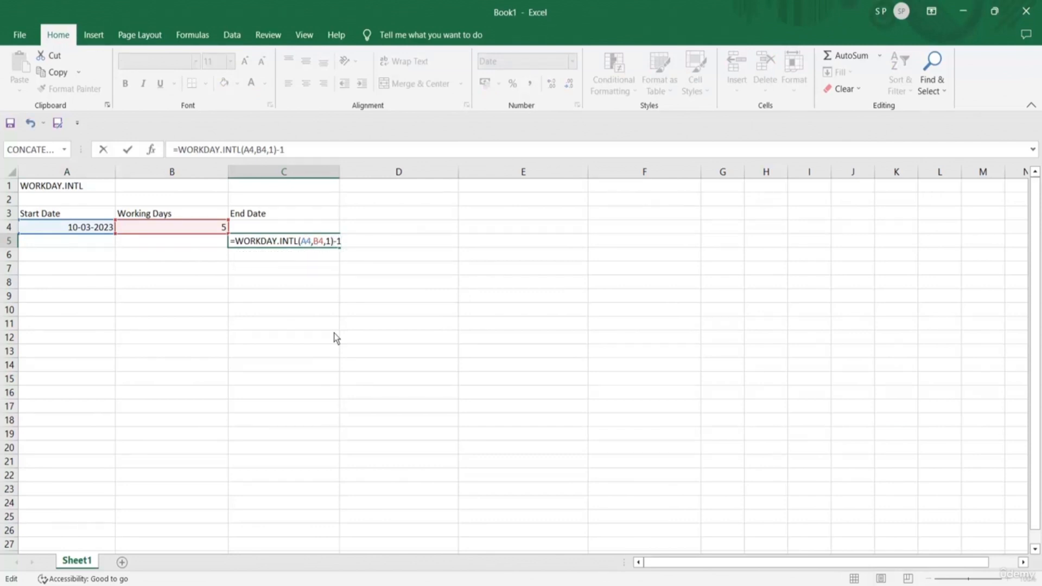
pyautogui.press('Return')
pyautogui.click(302, 243)
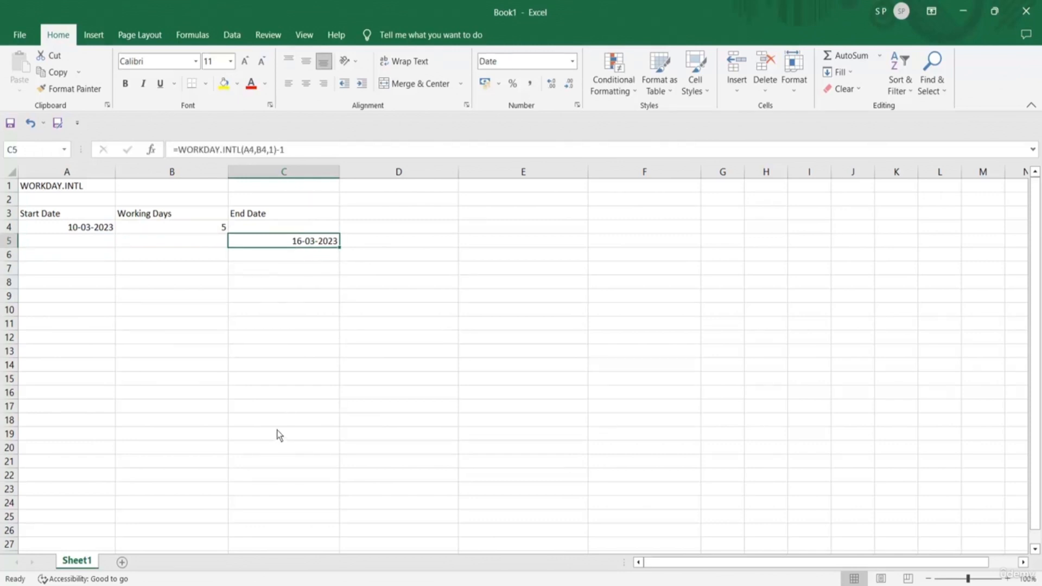
pyautogui.click(80, 230)
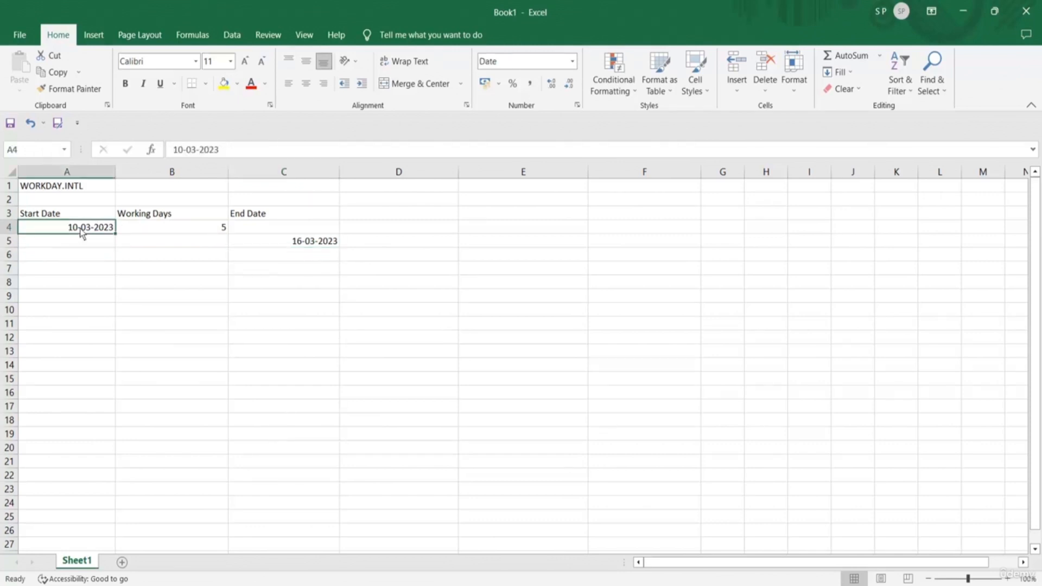
pyautogui.click(311, 243)
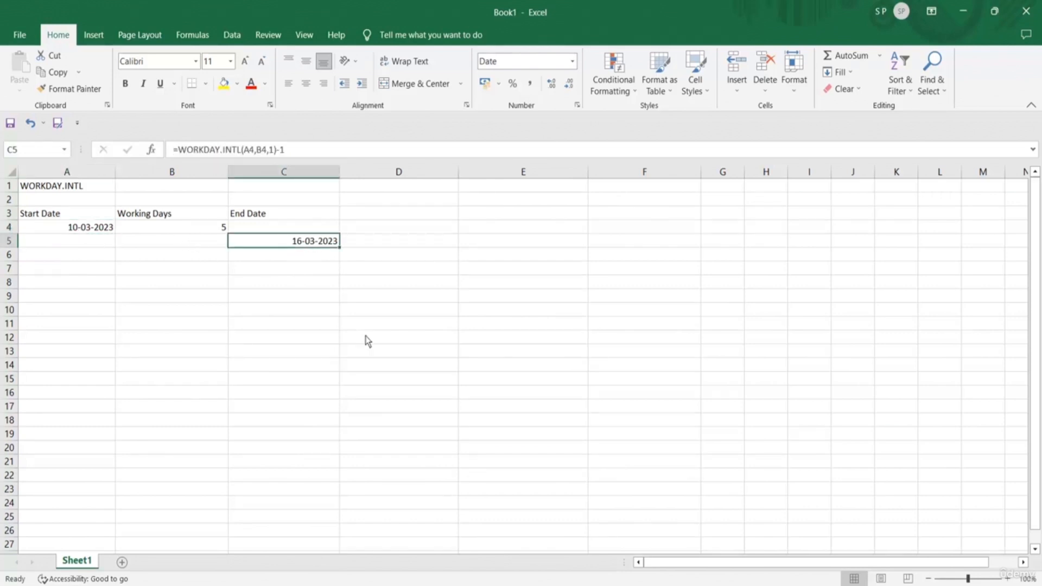
pyautogui.click(74, 191)
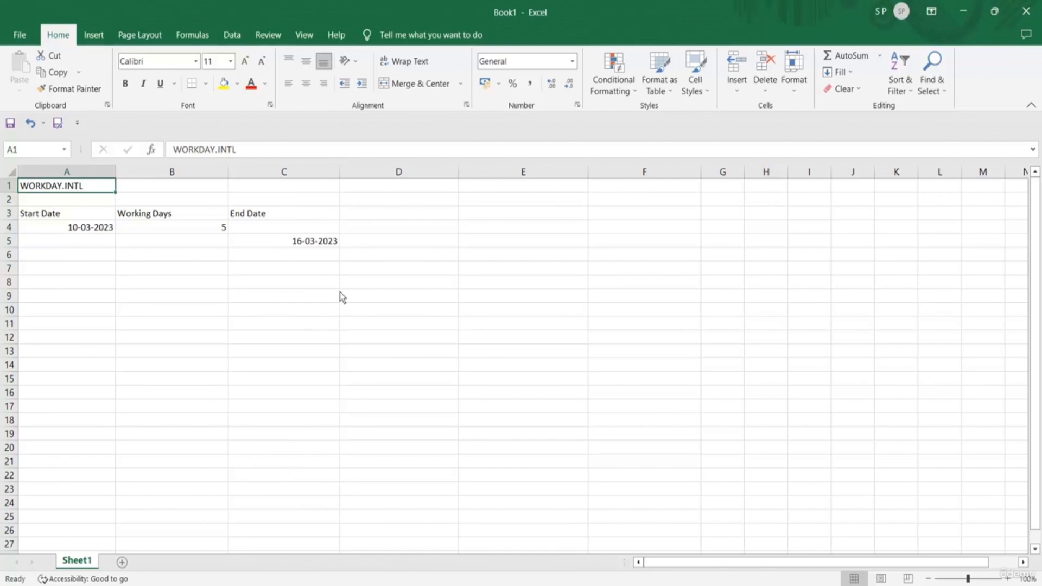
pyautogui.click(274, 258)
pyautogui.write('=')
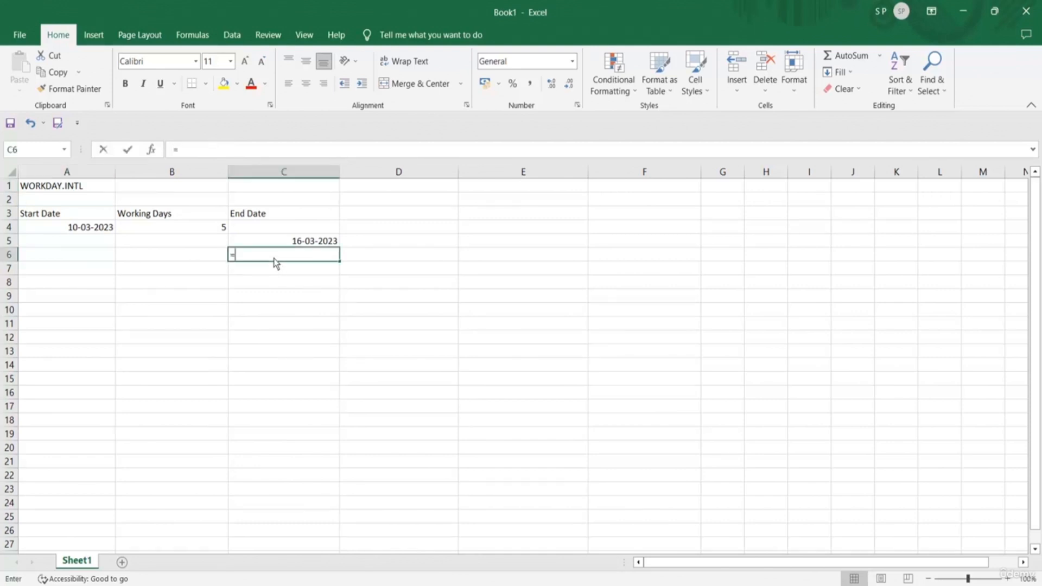
pyautogui.write('WORKDAY(')
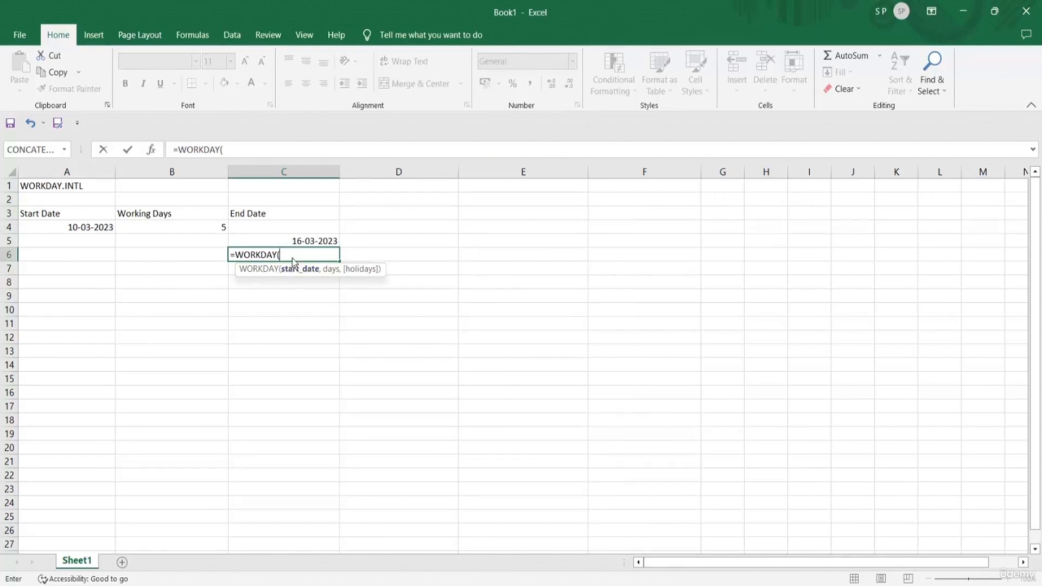
pyautogui.press('BackSpace')
pyautogui.press('BackSpace')
pyautogui.press('BackSpace')
pyautogui.press('BackSpace')
pyautogui.press('BackSpace')
pyautogui.press('BackSpace')
pyautogui.press('BackSpace')
pyautogui.press('BackSpace')
pyautogui.press('BackSpace')
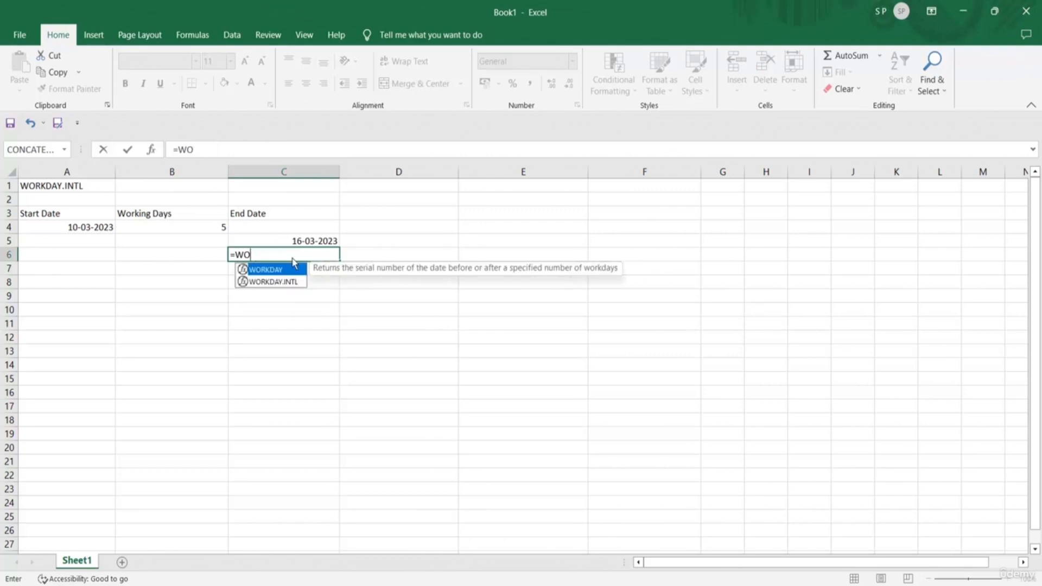
pyautogui.press('Escape')
pyautogui.click(299, 243)
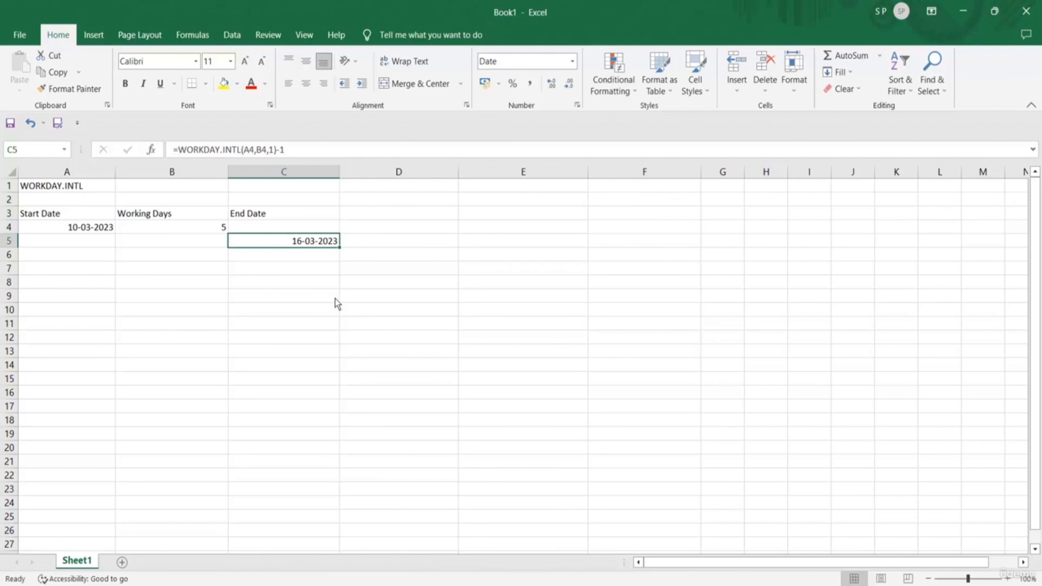
# - Add a second header row in A7:C7 reading Start Date, End Date and Working Days
pyautogui.click(77, 187)
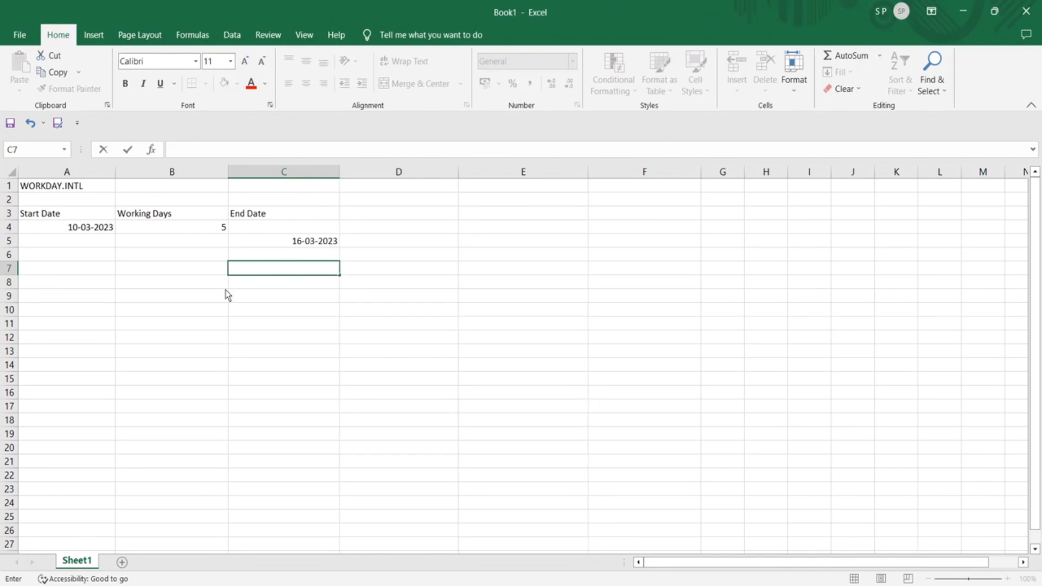
pyautogui.click(64, 274)
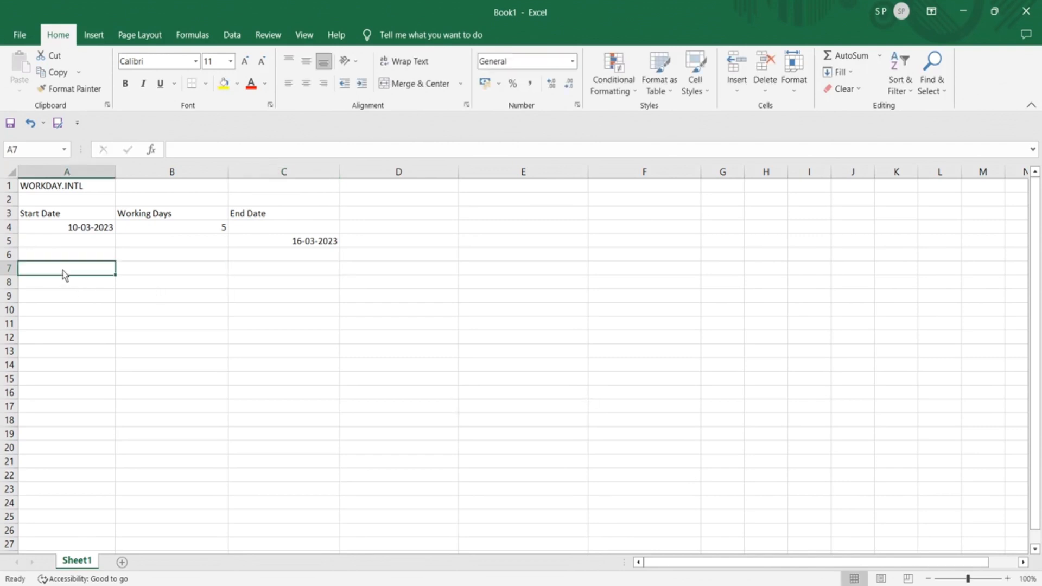
pyautogui.click(147, 273)
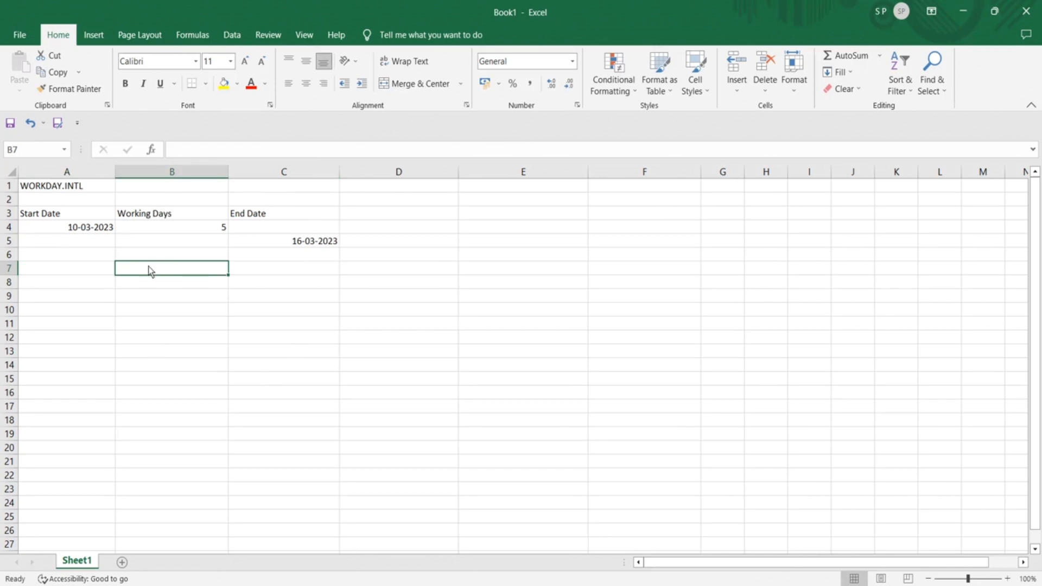
pyautogui.click(77, 268)
pyautogui.write('Start Date')
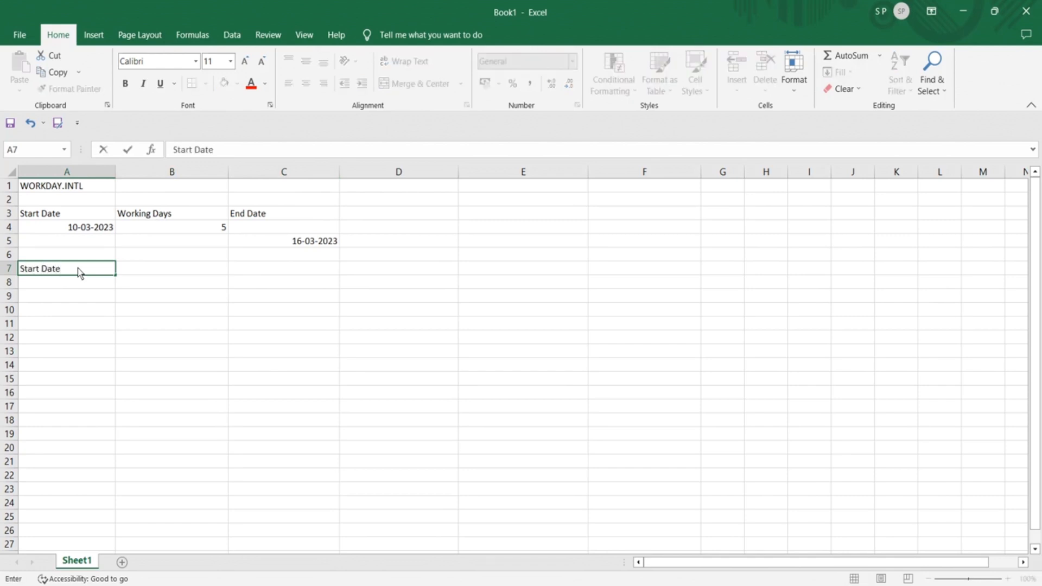
pyautogui.press('Tab')
pyautogui.write('End Date')
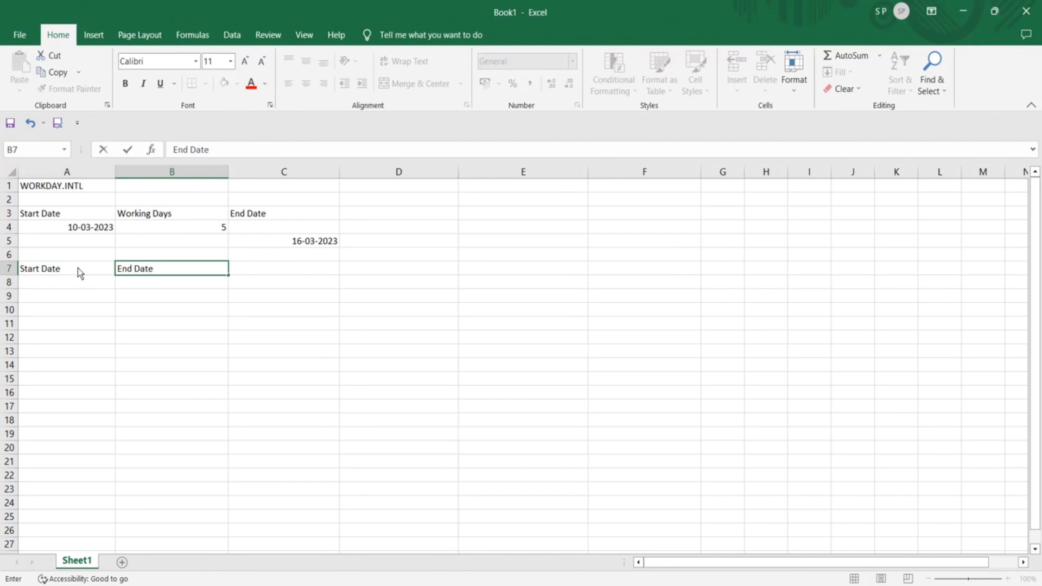
pyautogui.press('Tab')
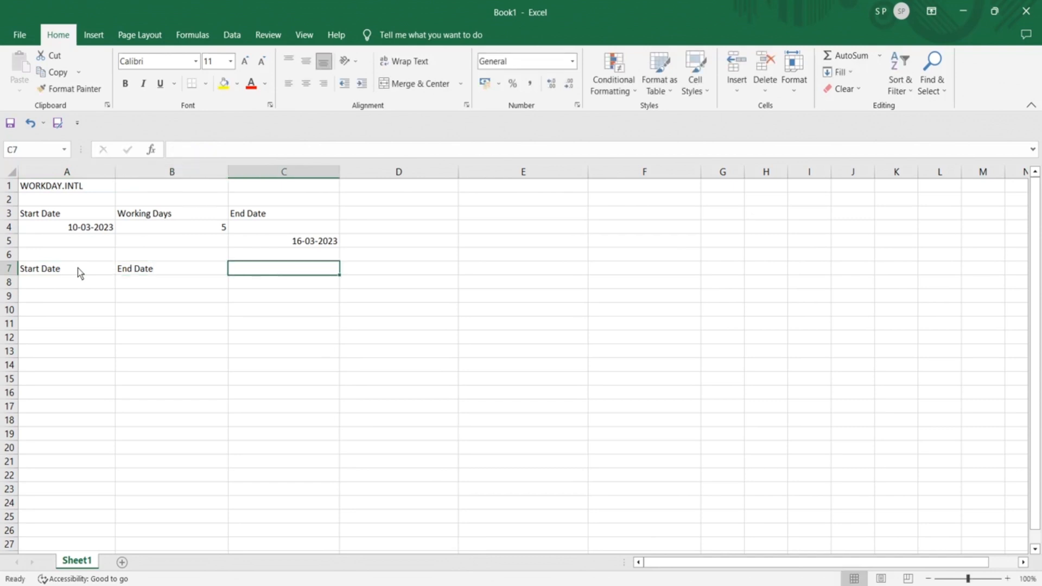
pyautogui.write('Working Days')
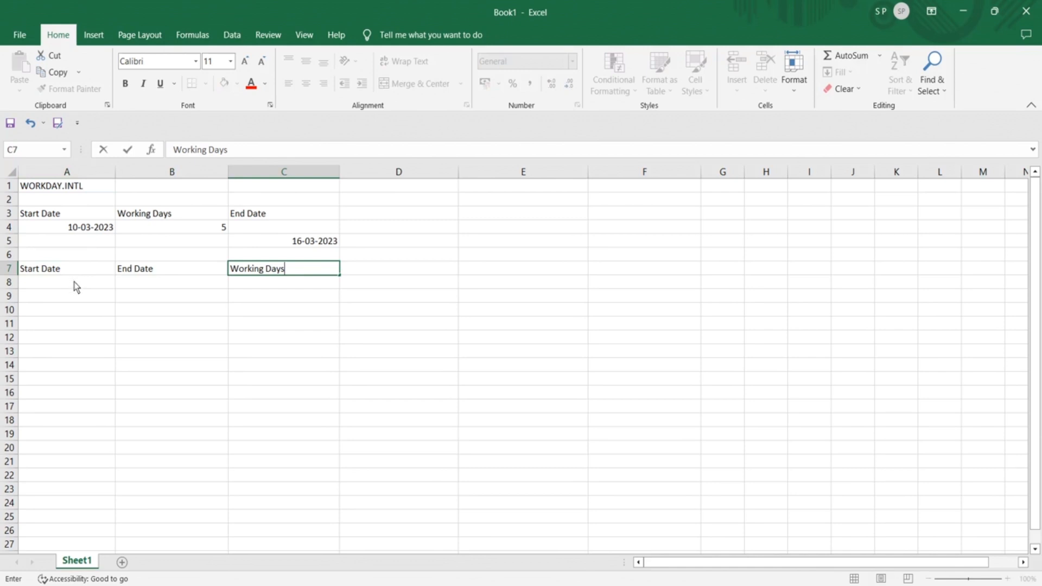
# - Enter 10-04-2023 as the start date in A8 and 13-04-2023 as the end date in B8
pyautogui.click(74, 286)
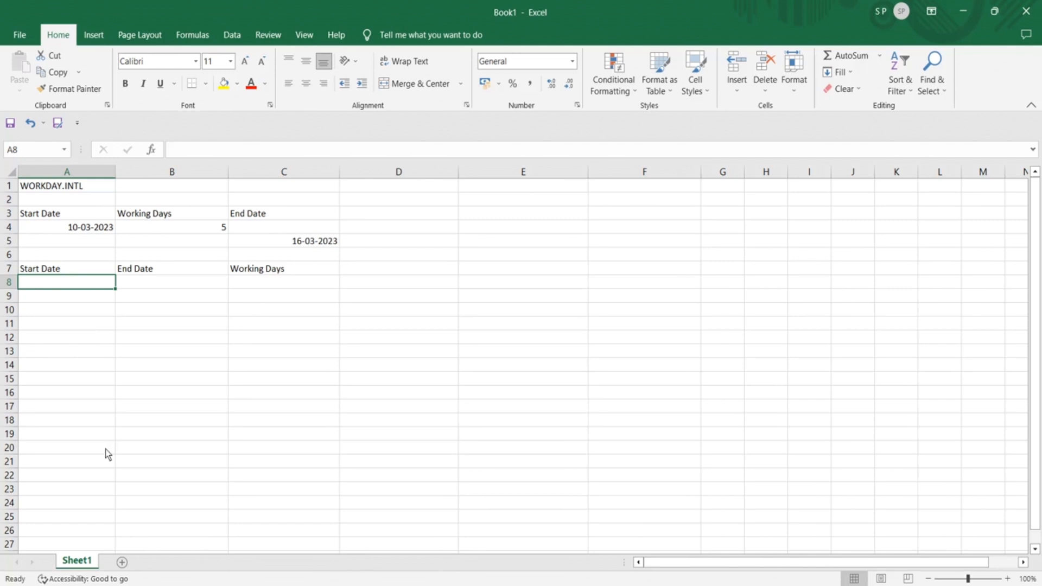
pyautogui.write('1')
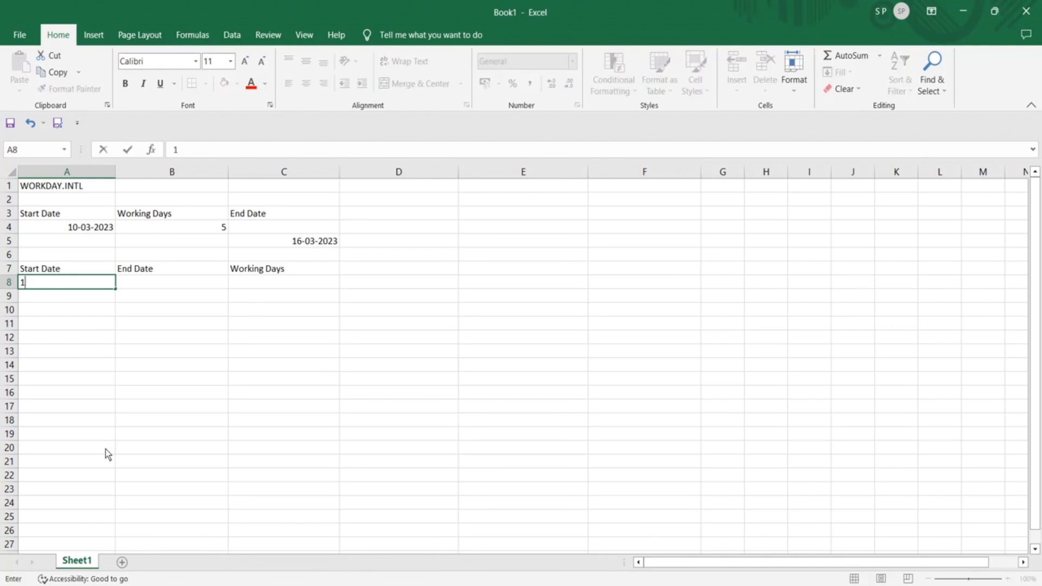
pyautogui.write('0-04-2023')
pyautogui.press('Tab')
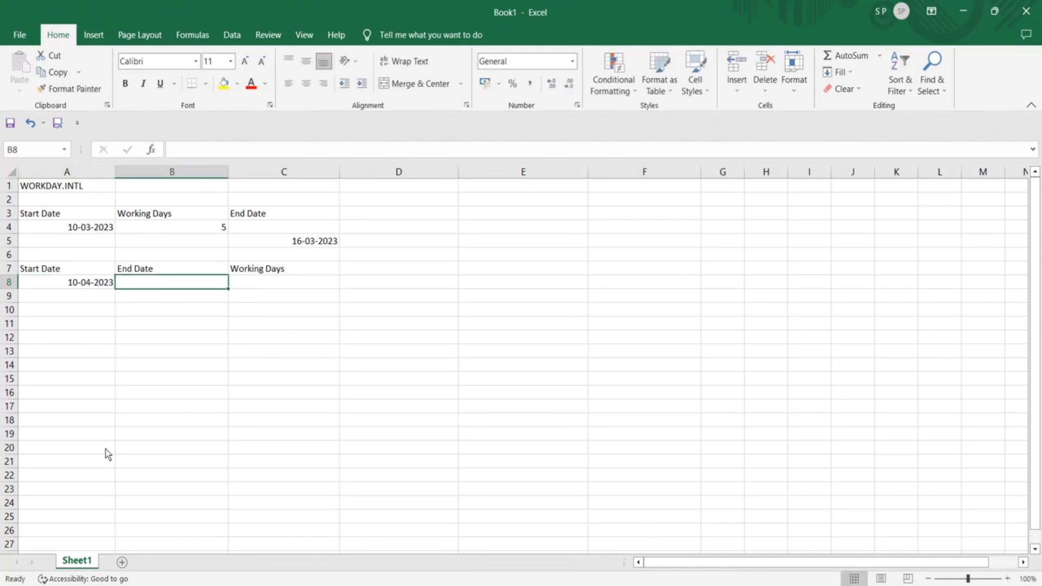
pyautogui.write('13-04-2023')
pyautogui.press('Tab')
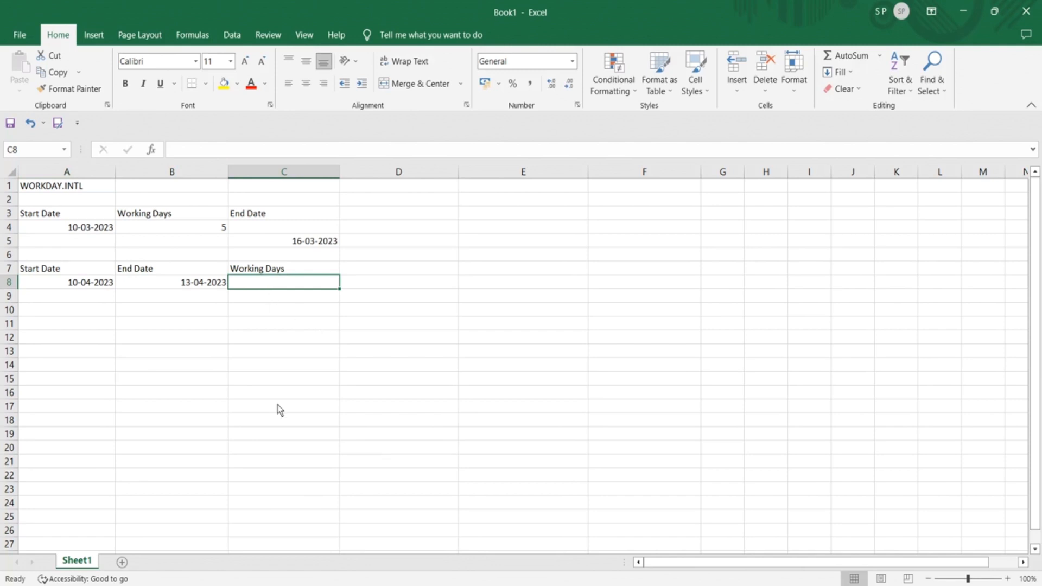
# - Start a NETWORKDAYS.INTL formula in C8 under the Working Days header
pyautogui.write('=')
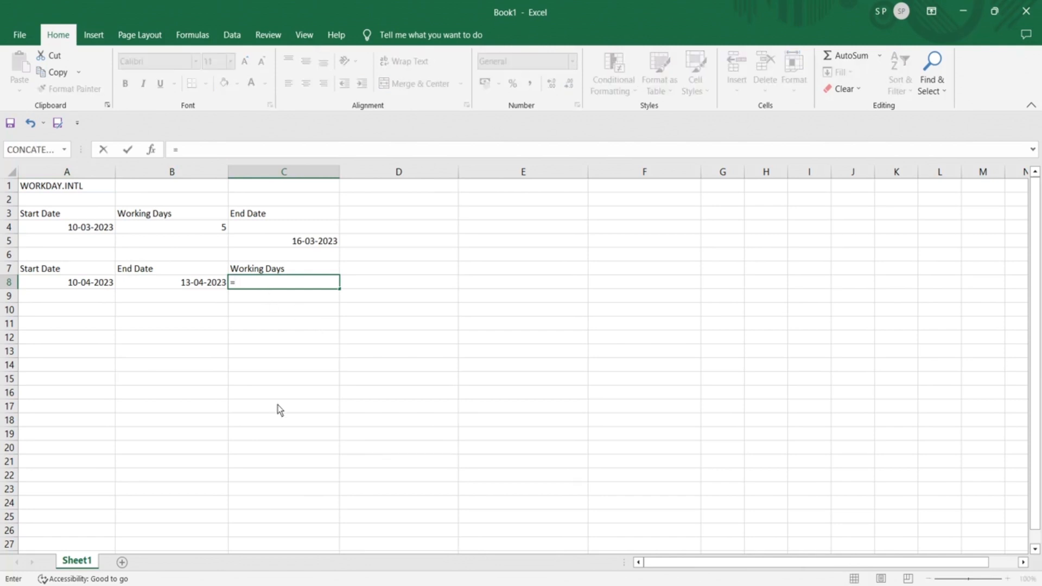
pyautogui.write('NETW')
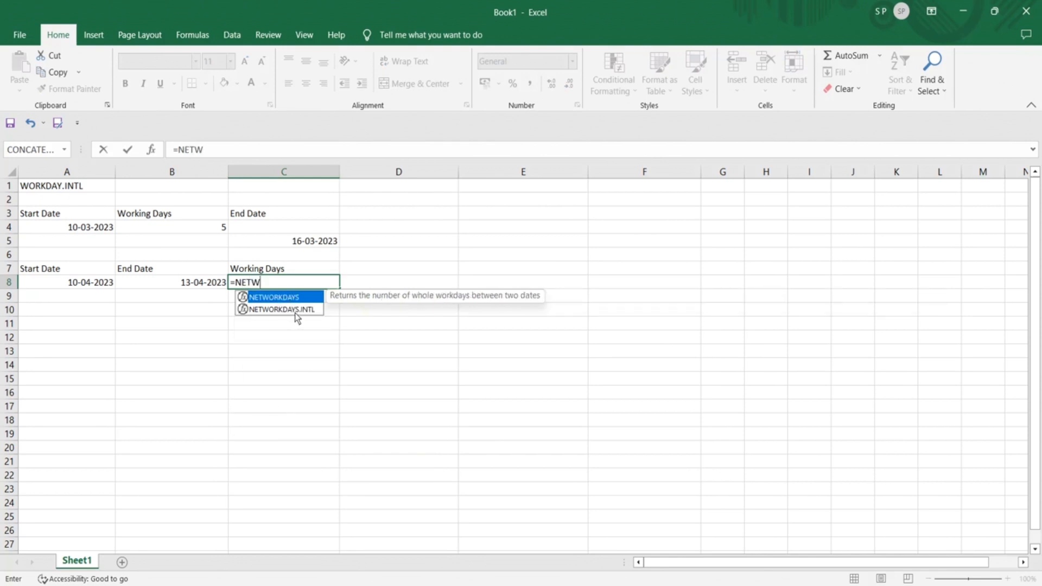
pyautogui.write('ORKDAYS')
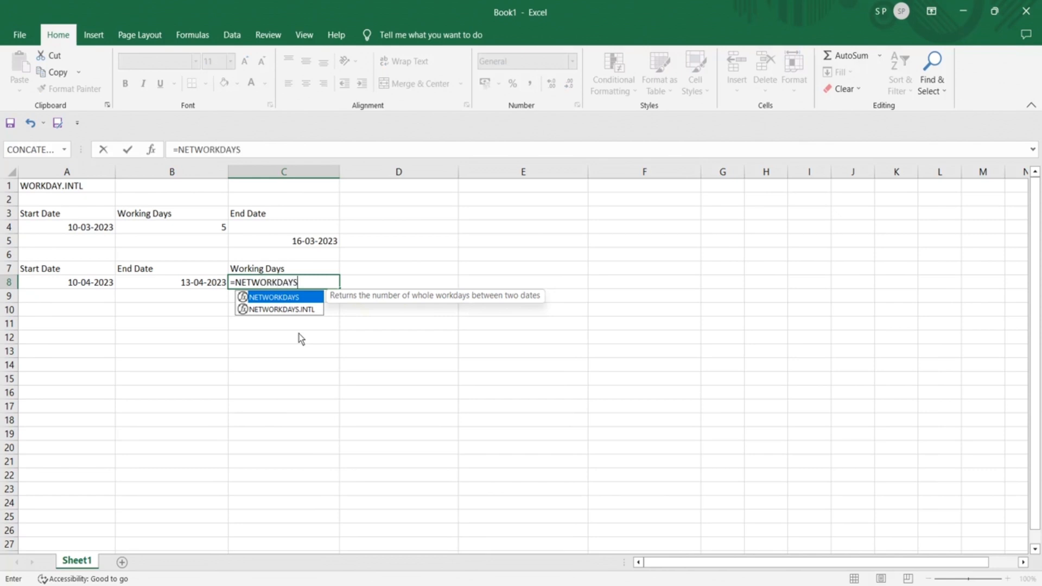
pyautogui.write('>')
pyautogui.press('BackSpace')
pyautogui.write('.')
pyautogui.press('Tab')
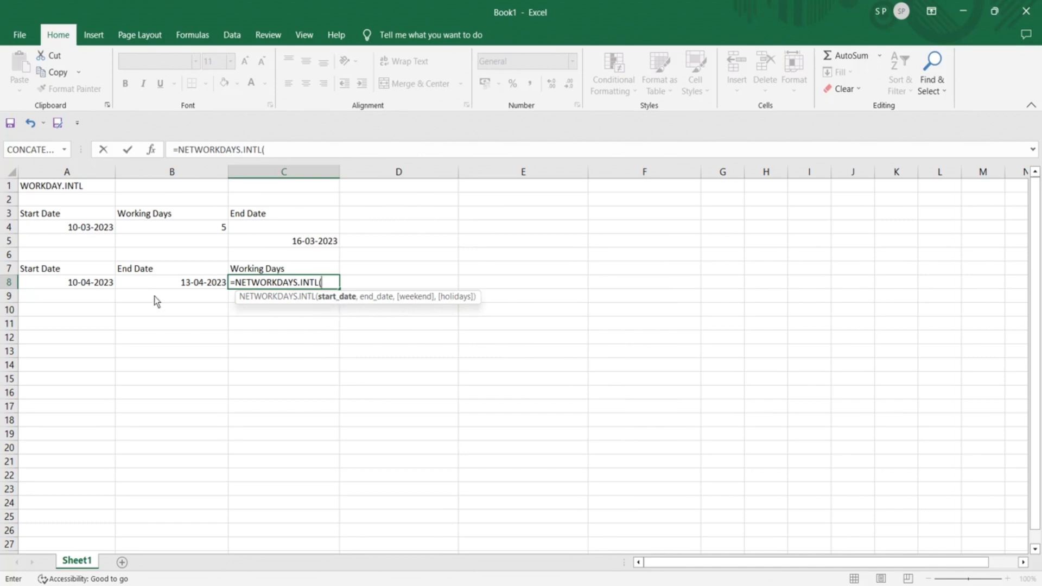
# - Complete the C8 formula as =NETWORKDAYS.INTL(A8,B8,1), choosing Saturday and Sunday as the weekend
pyautogui.click(49, 288)
pyautogui.write(',')
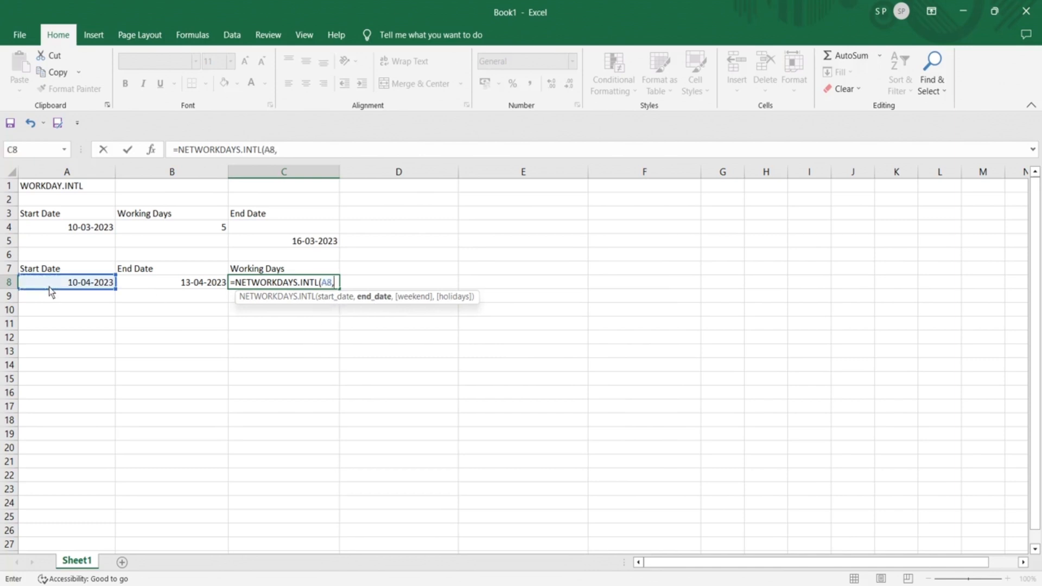
pyautogui.click(172, 291)
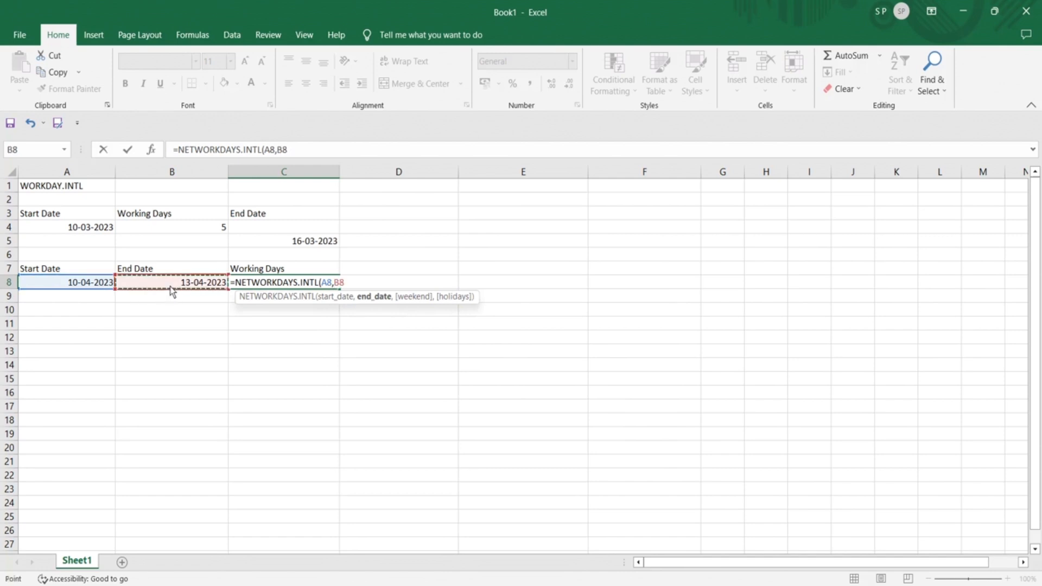
pyautogui.write(',')
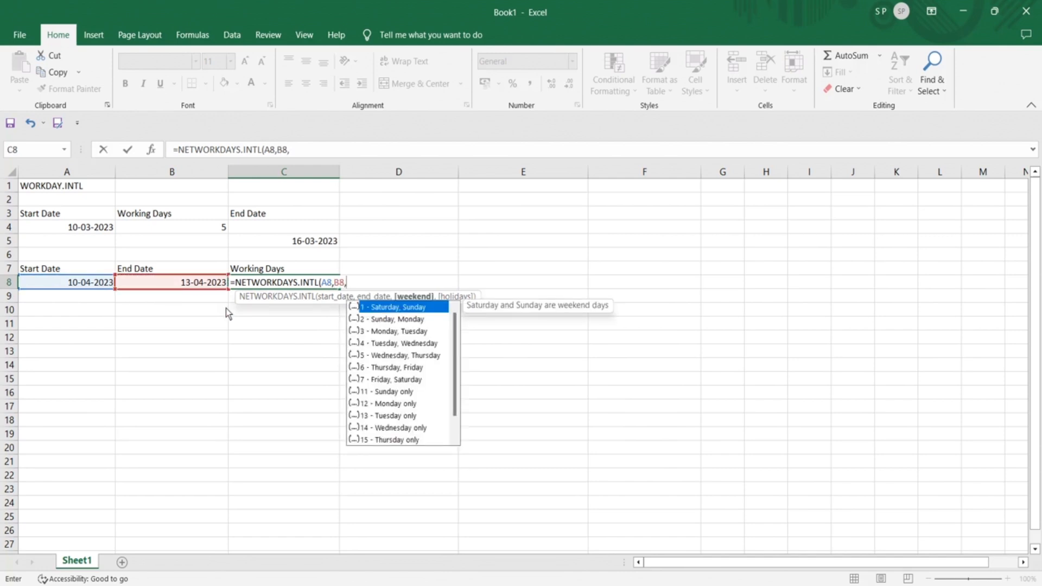
pyautogui.doubleClick(395, 307)
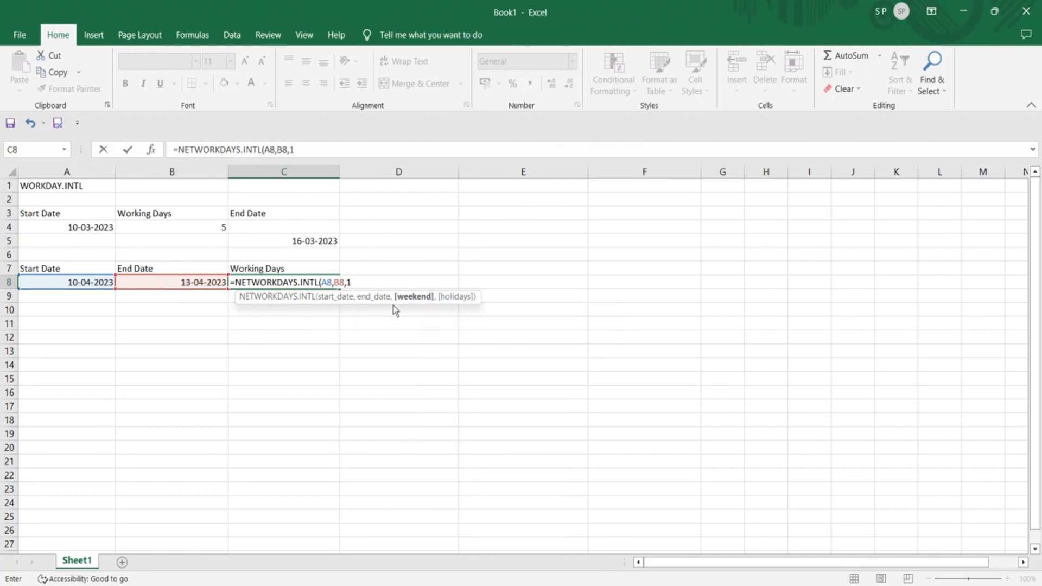
pyautogui.write(')')
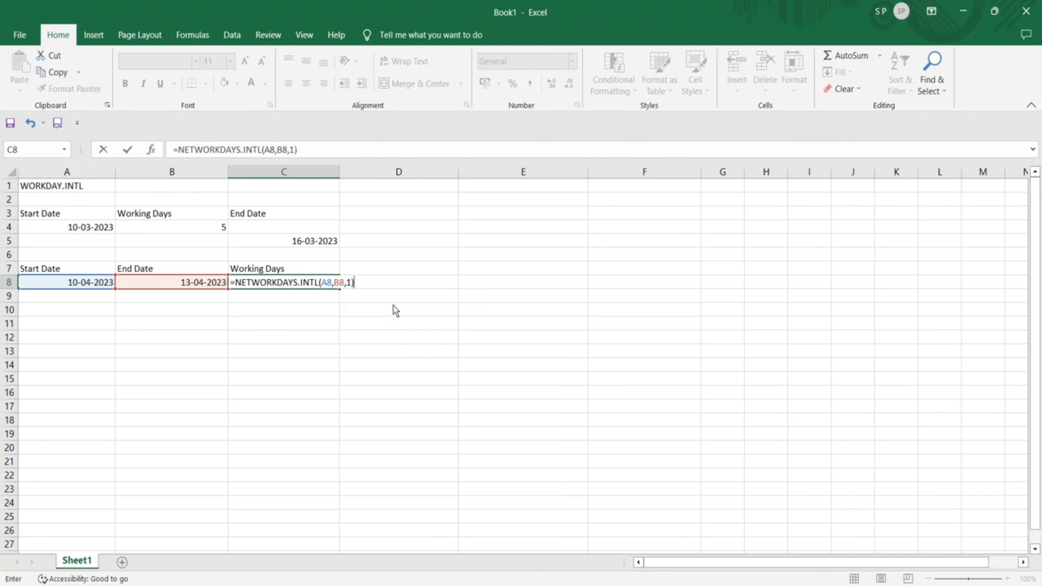
pyautogui.press('Return')
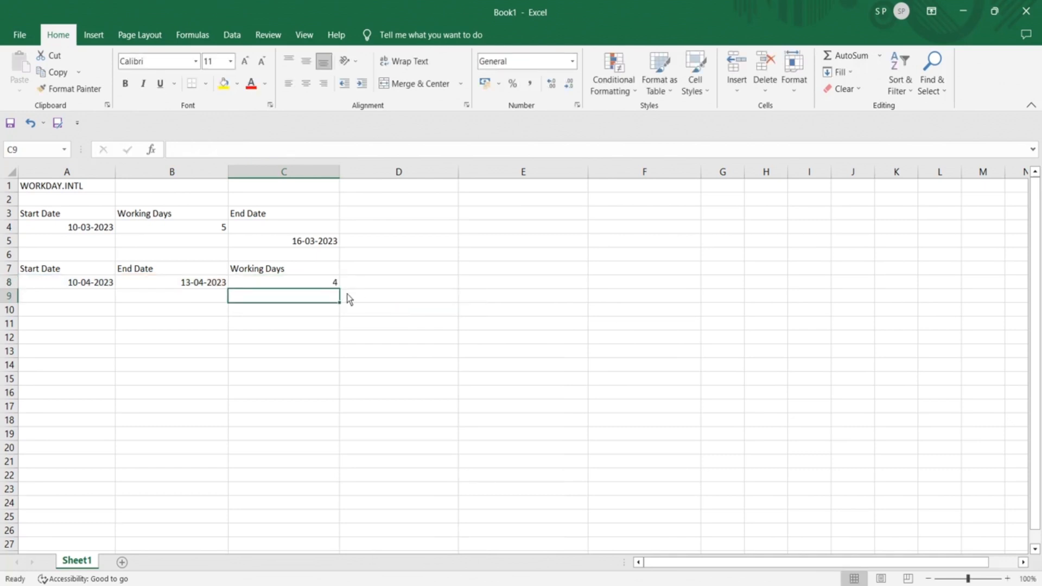
# - Review the NETWORKDAYS.INTL formula in C8 and compare it with the WORKDAY.INTL example using A4 and C5
pyautogui.click(324, 286)
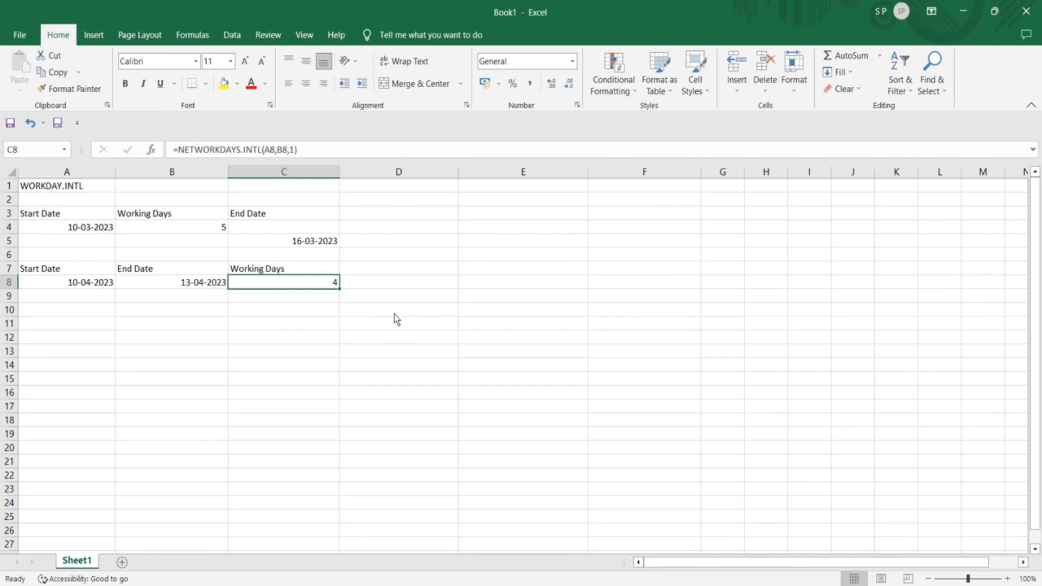
pyautogui.doubleClick(291, 288)
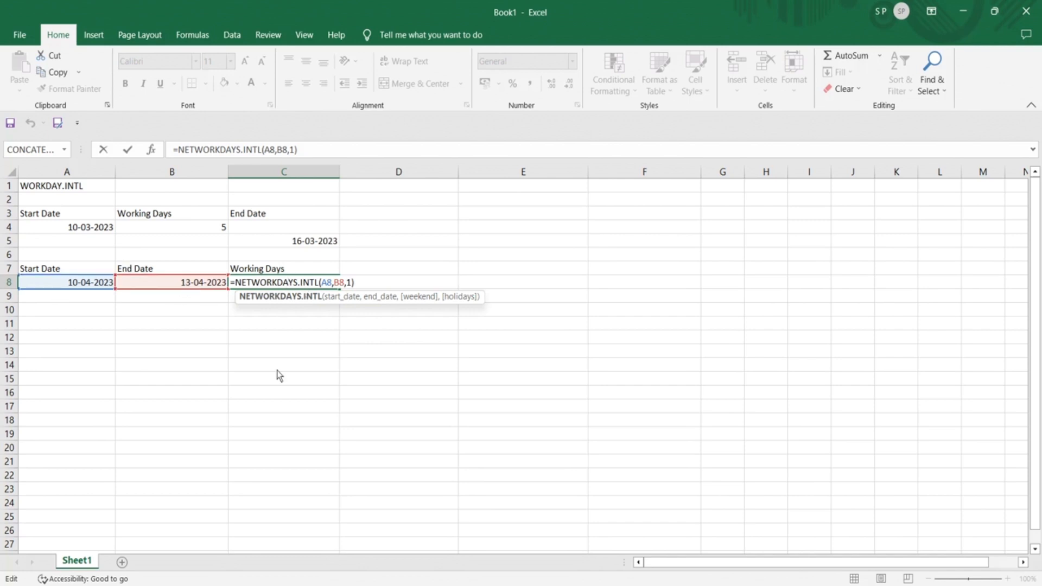
pyautogui.click(68, 191)
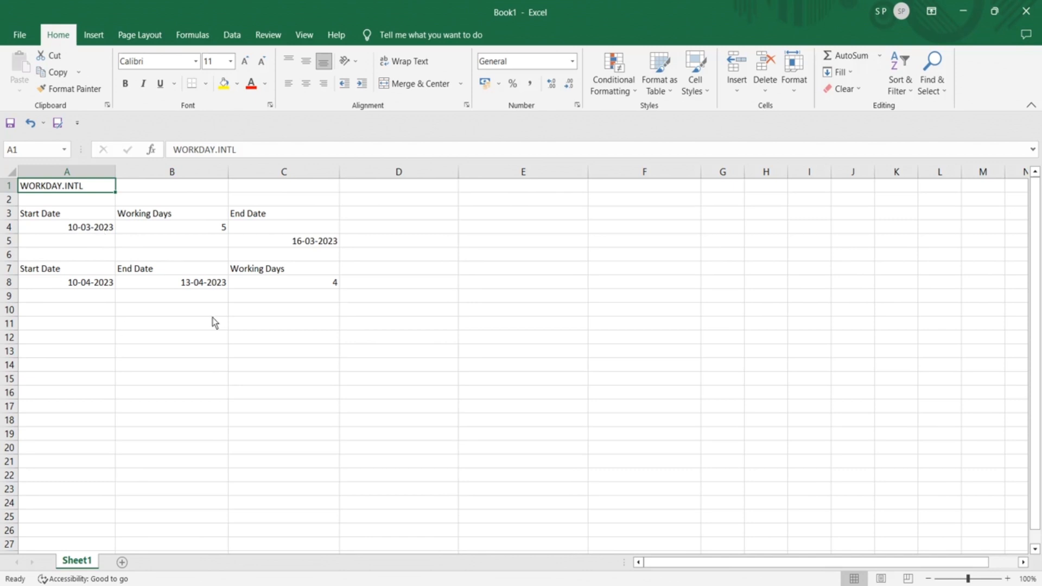
pyautogui.click(333, 285)
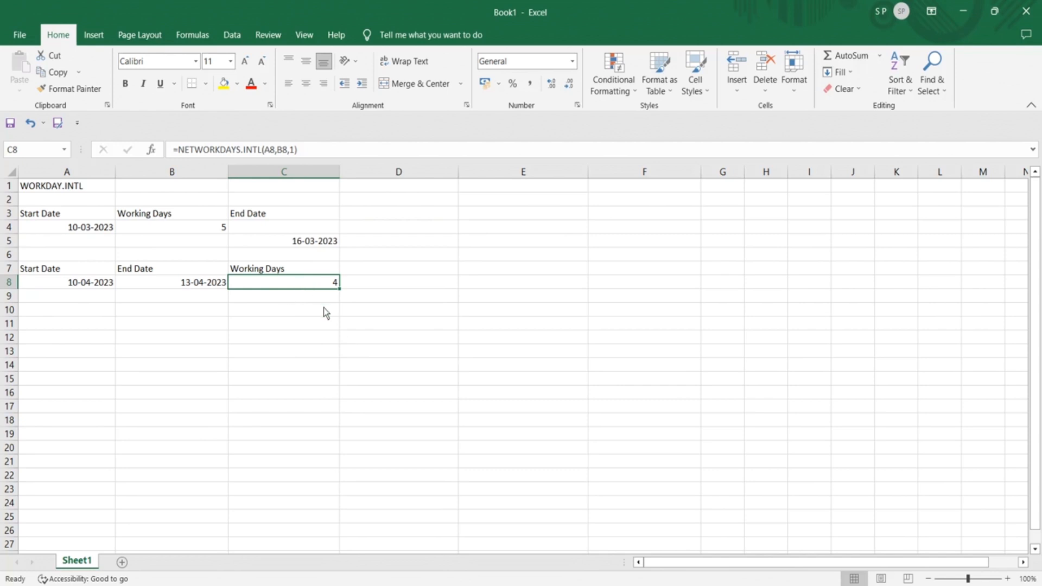
pyautogui.click(54, 193)
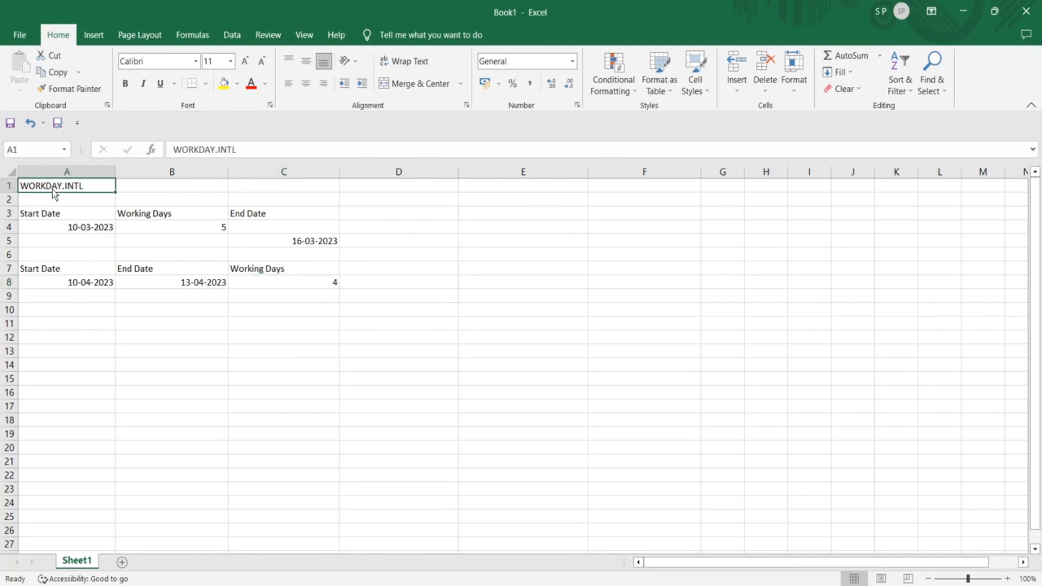
pyautogui.click(245, 296)
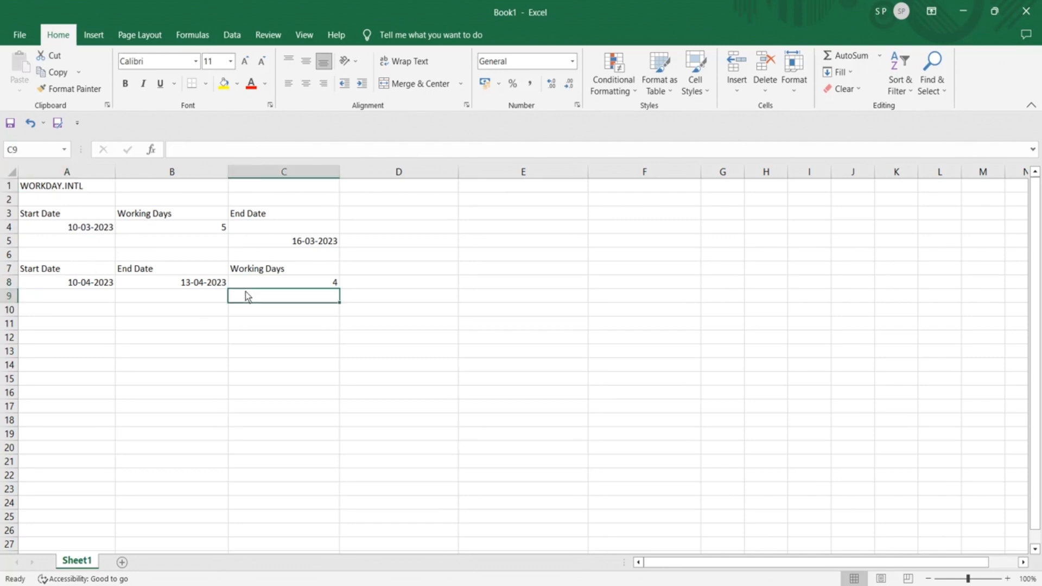
pyautogui.click(254, 283)
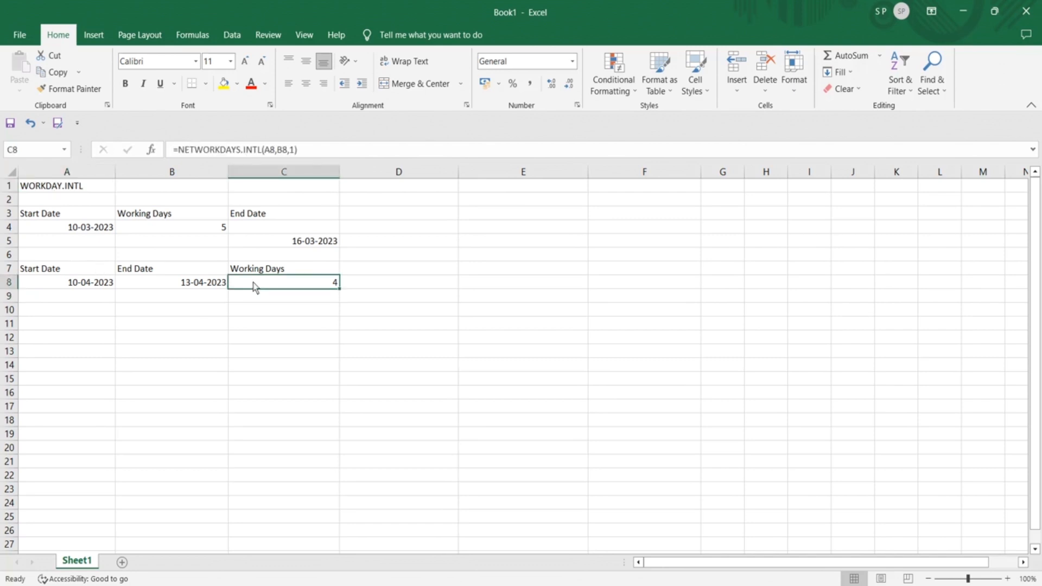
pyautogui.click(89, 229)
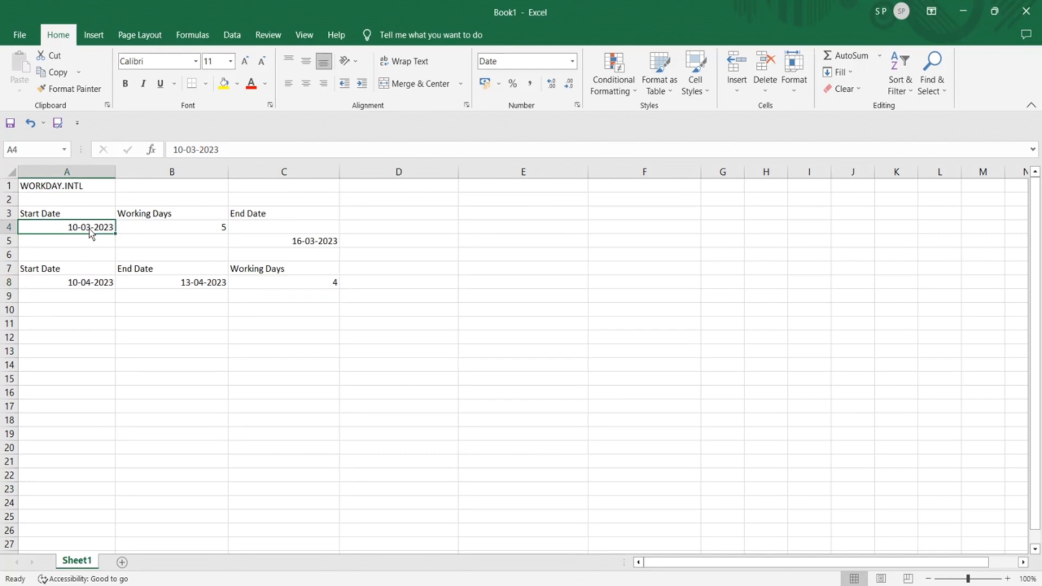
pyautogui.click(312, 245)
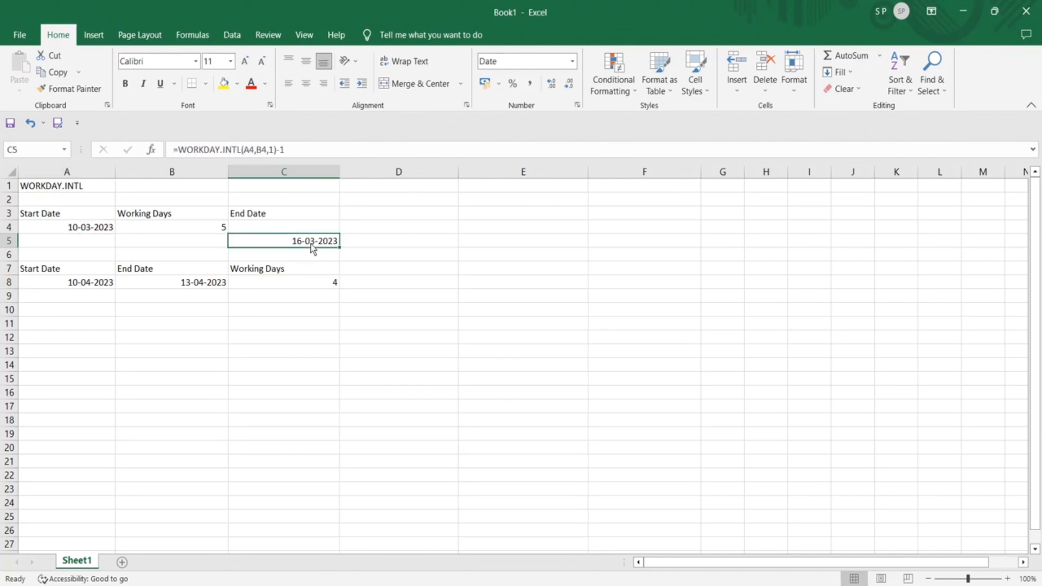
# - Review the start date in A8, the end date in B8 and the NETWORKDAYS.INTL formula in C8
pyautogui.click(96, 286)
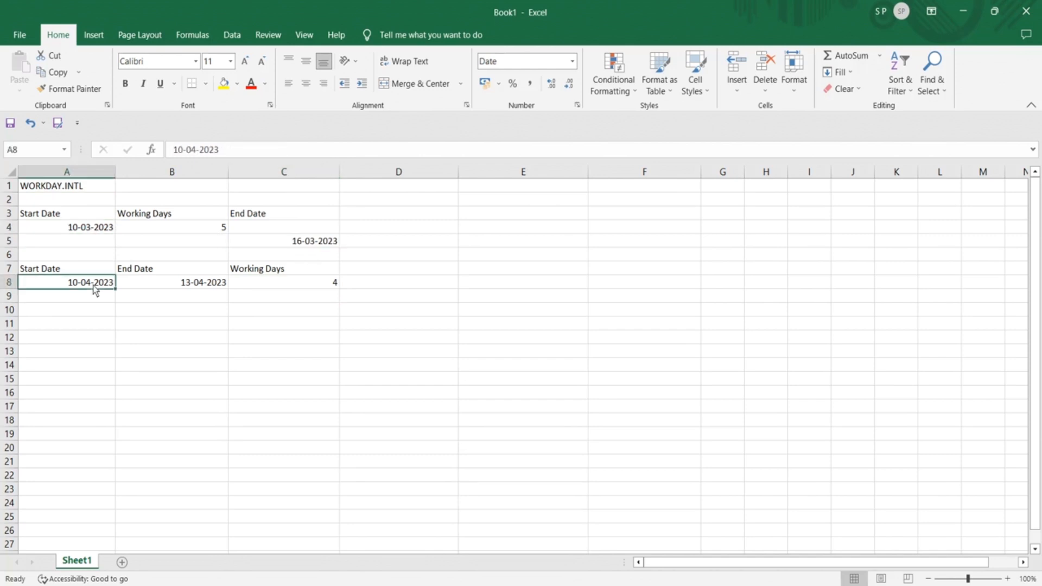
pyautogui.click(183, 288)
pyautogui.click(303, 287)
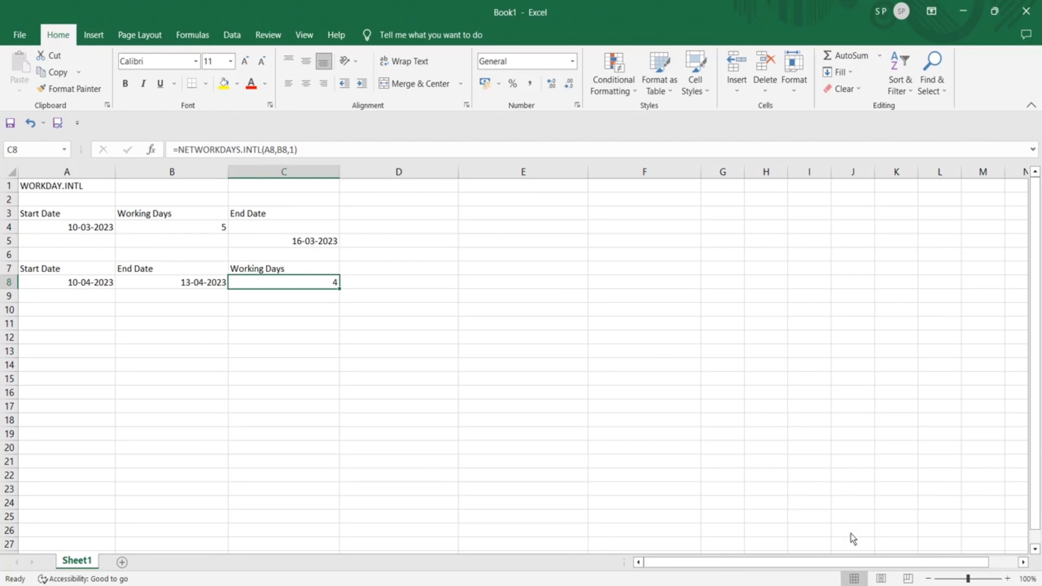
pyautogui.click(871, 585)
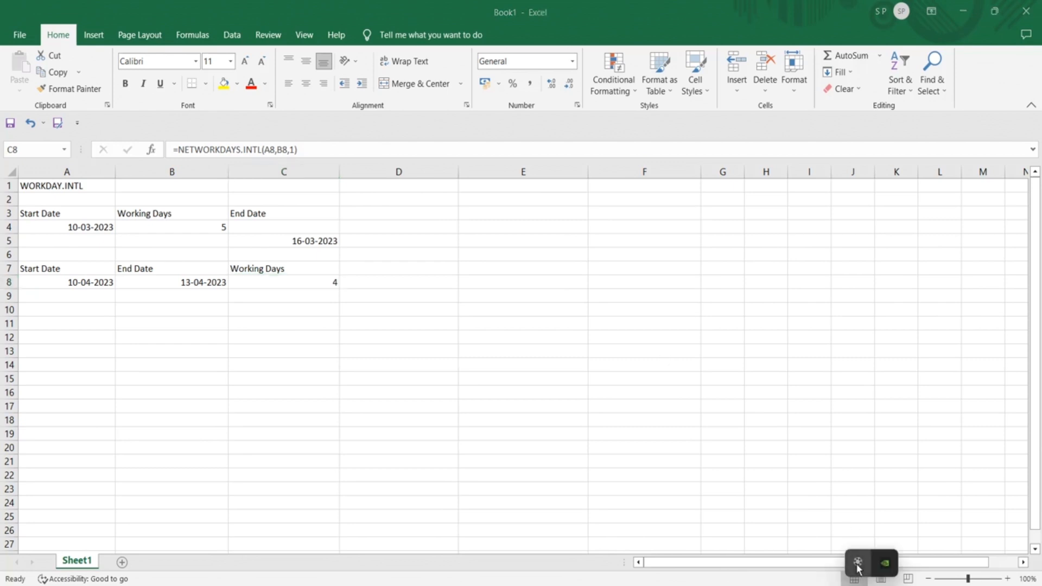
pyautogui.click(859, 566)
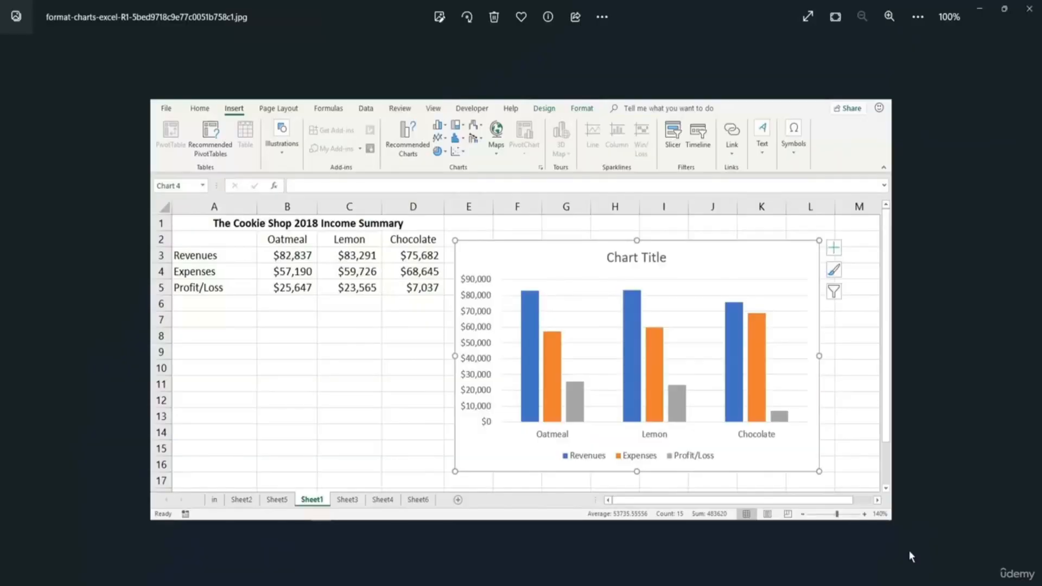
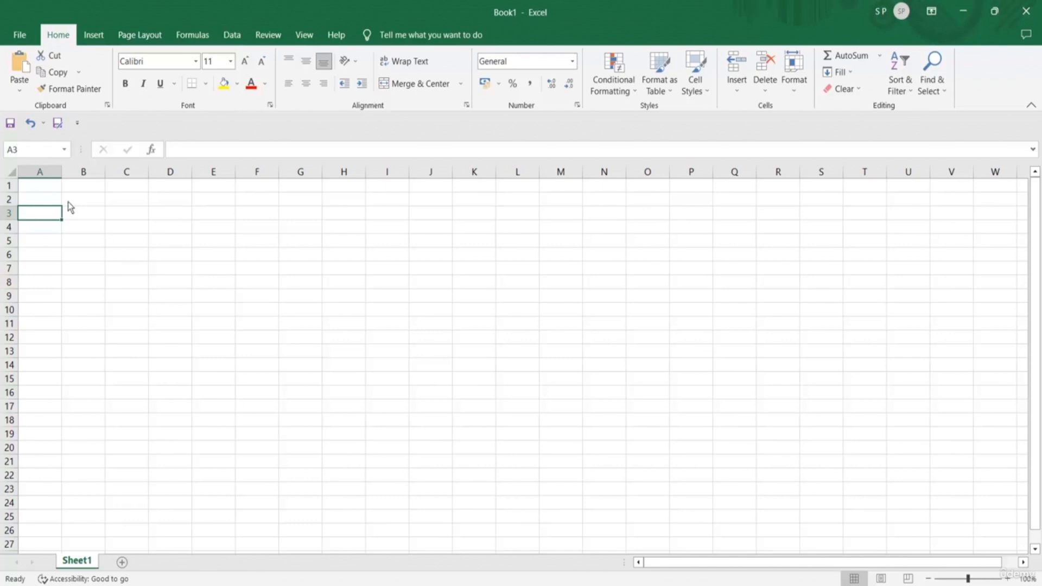
pyautogui.write('CHOOSE')
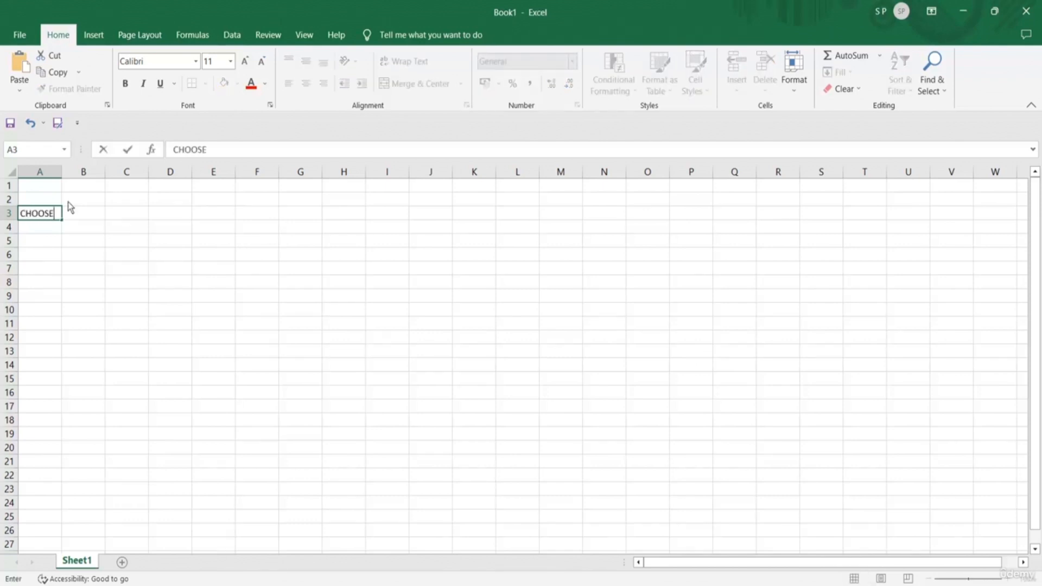
pyautogui.press('BackSpace')
pyautogui.press('BackSpace')
pyautogui.press('BackSpace')
pyautogui.press('BackSpace')
pyautogui.press('BackSpace')
pyautogui.press('BackSpace')
# - Enter the column headers Product, Sales, Exp and Profit in cells A3 to D3
pyautogui.write('Product')
pyautogui.press('Tab')
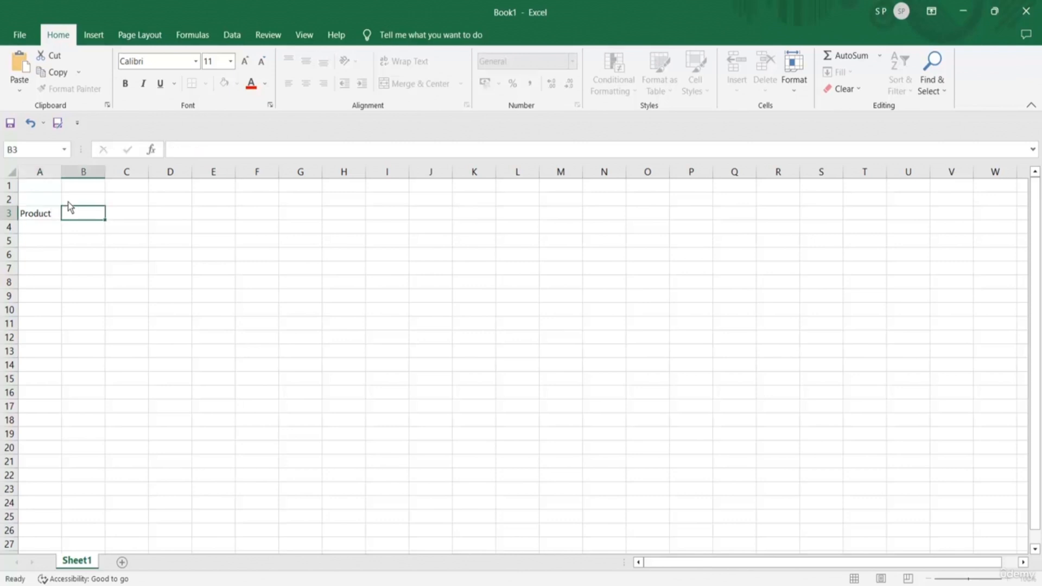
pyautogui.write('Sales')
pyautogui.press('Tab')
pyautogui.write('Exp')
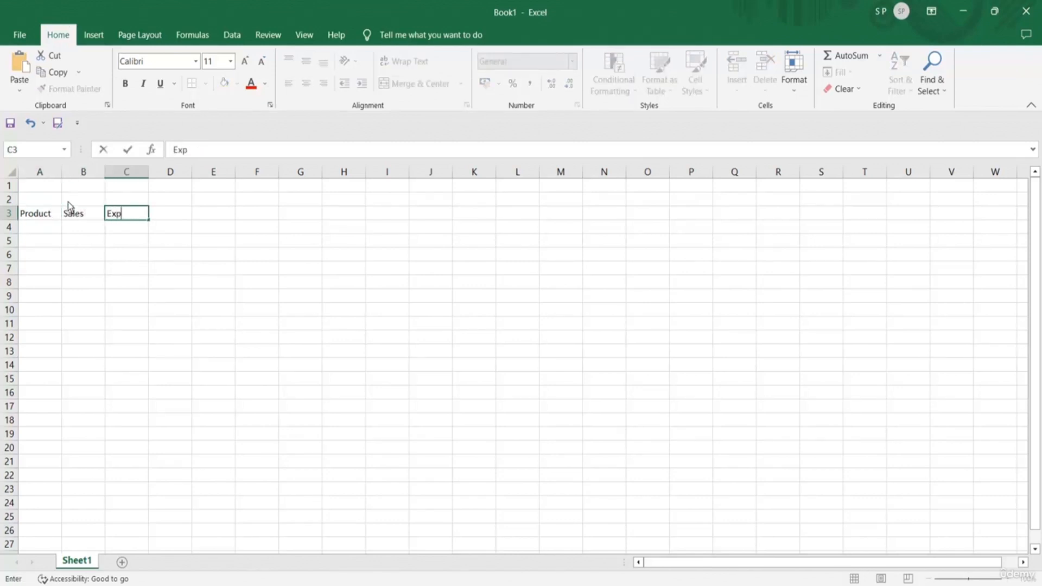
pyautogui.press('Tab')
pyautogui.write('Profit')
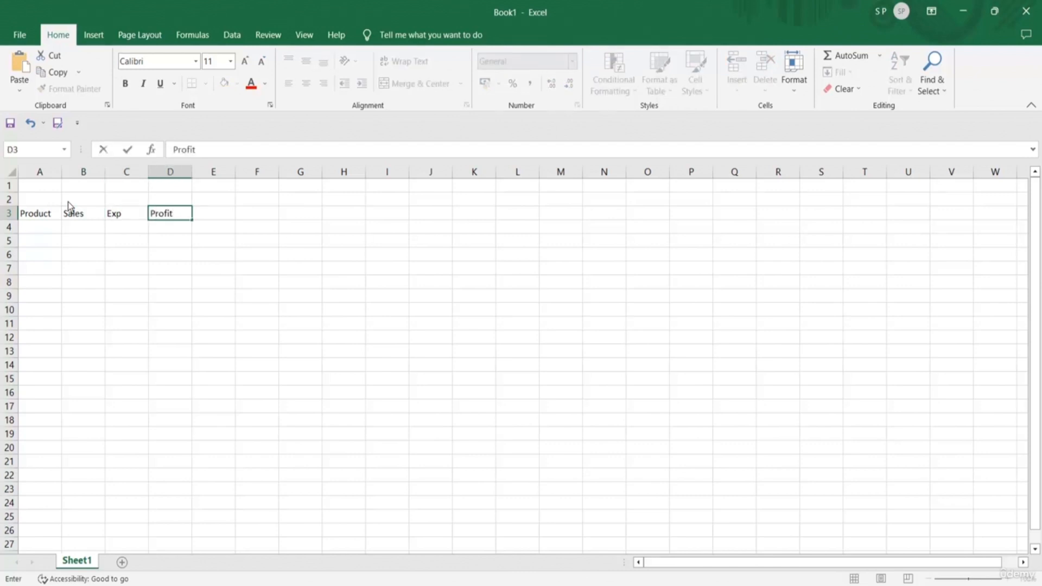
pyautogui.press('Return')
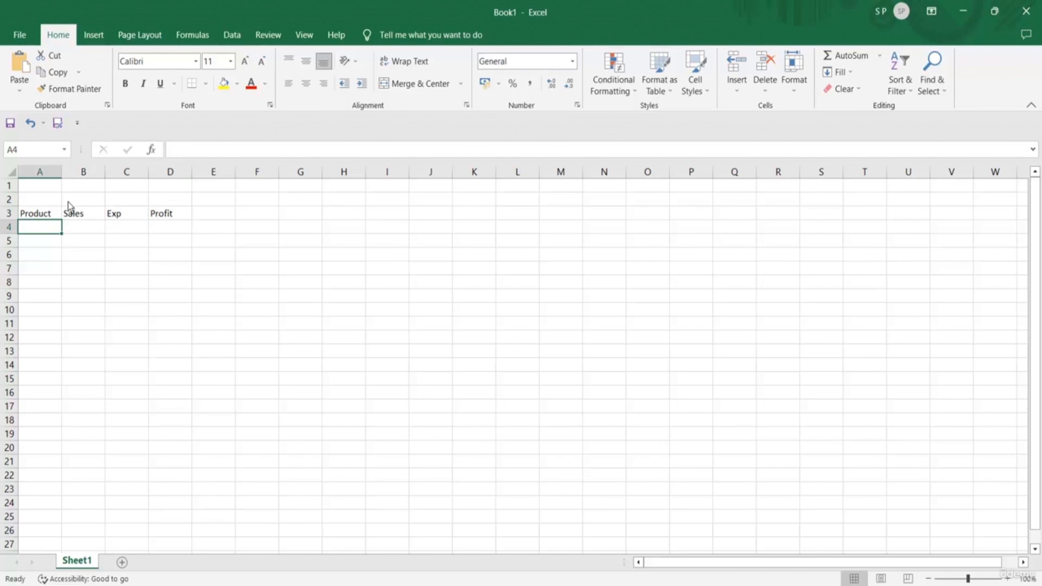
# - List the products P1, P2, P3, P4 and P5 in cells A4 to A8
pyautogui.write('P1')
pyautogui.press('Return')
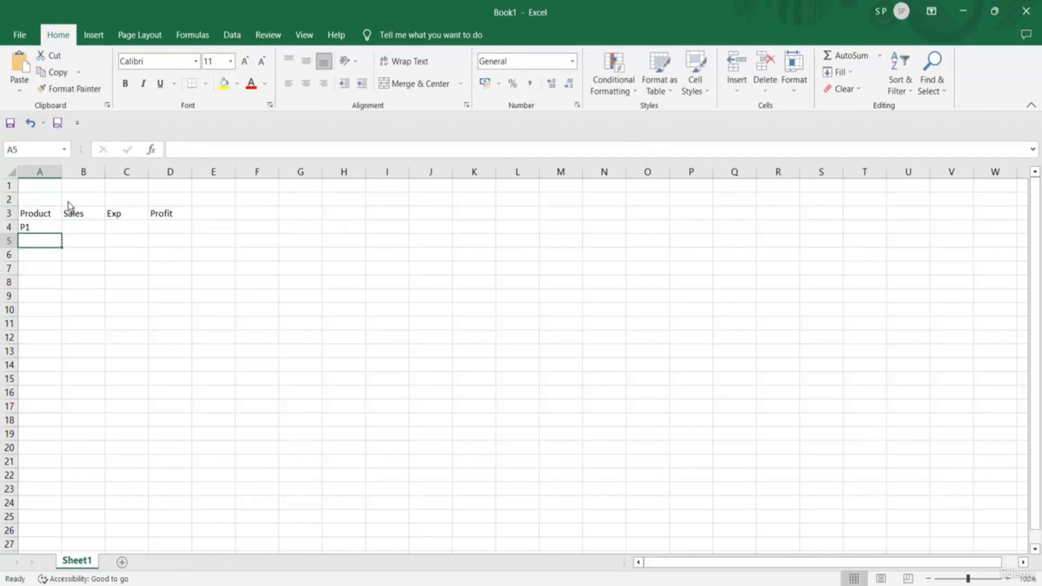
pyautogui.write('P2')
pyautogui.press('Return')
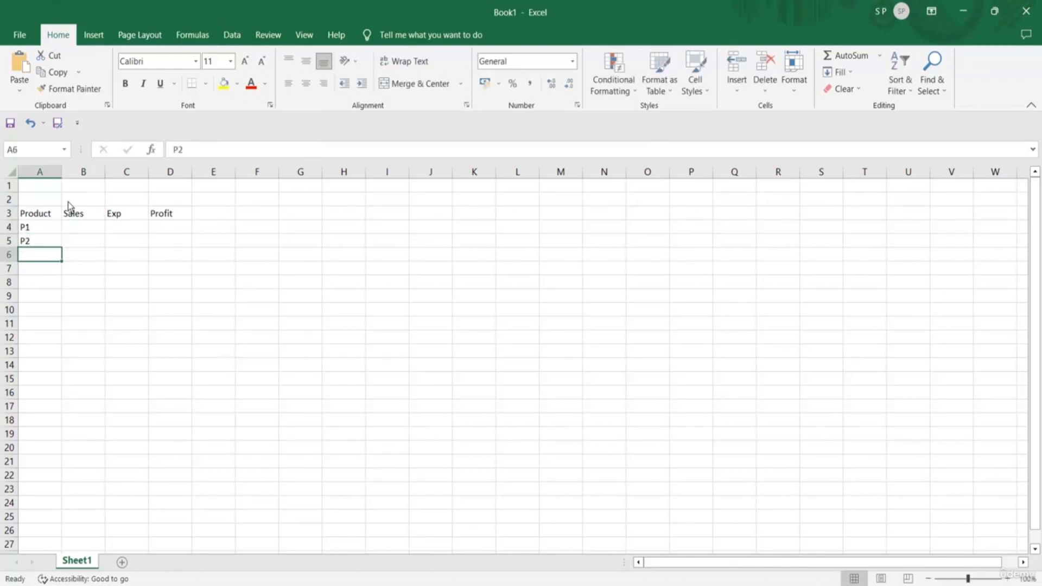
pyautogui.write('P3')
pyautogui.press('Return')
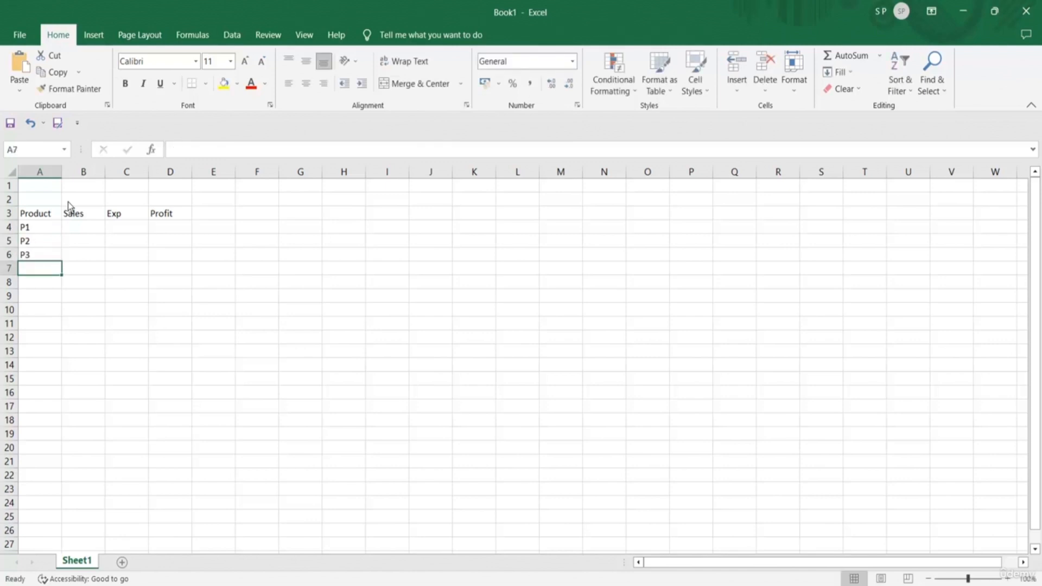
pyautogui.write('P4')
pyautogui.press('Return')
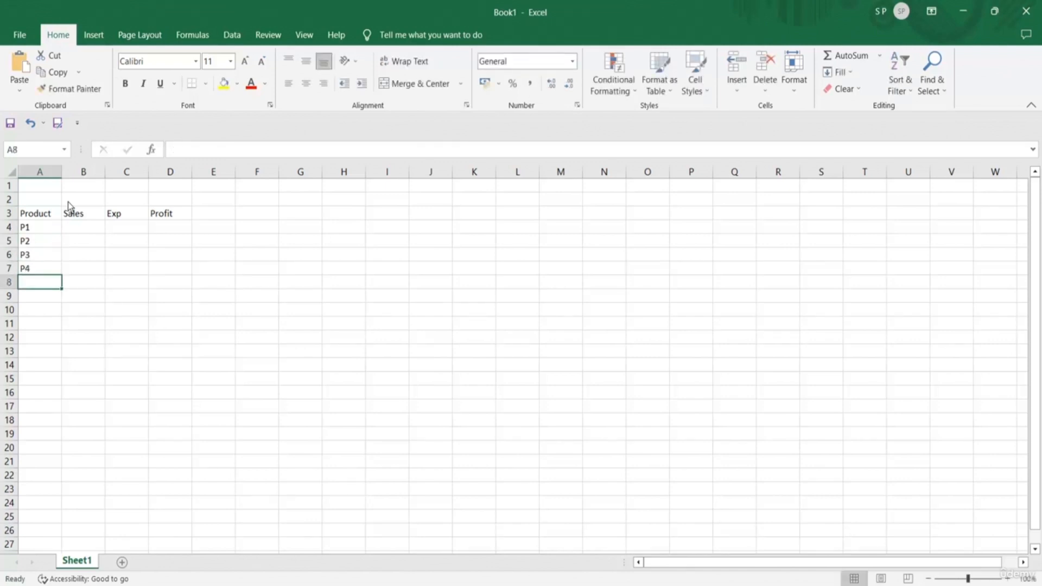
pyautogui.write('P5')
pyautogui.press('Tab')
# - Fill the Sales column from B4 to B8 with 234, 456, 123, 325 and 678
pyautogui.press('Up')
pyautogui.press('Up')
pyautogui.press('Up')
pyautogui.press('Up')
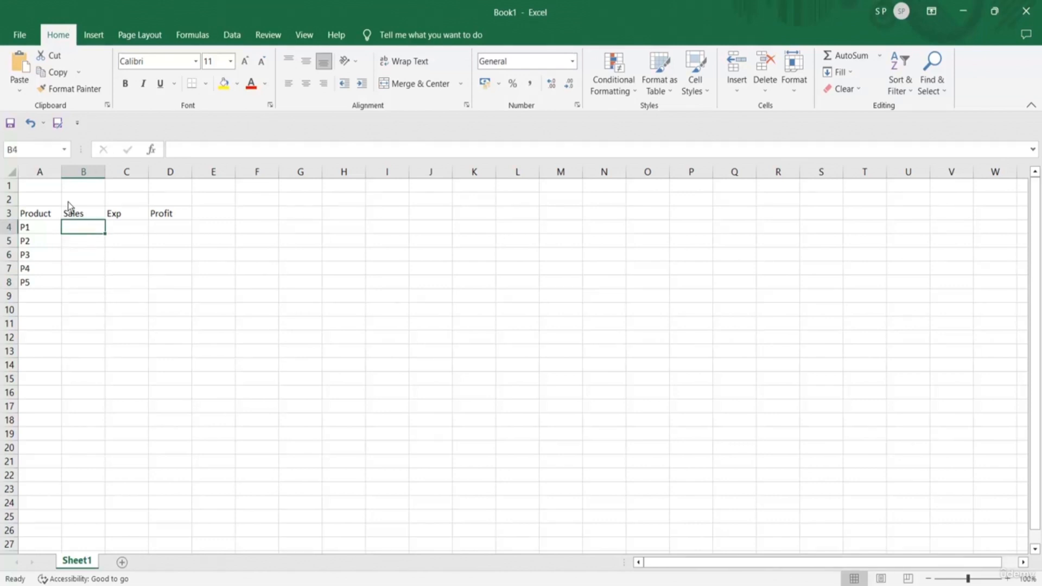
pyautogui.write('234')
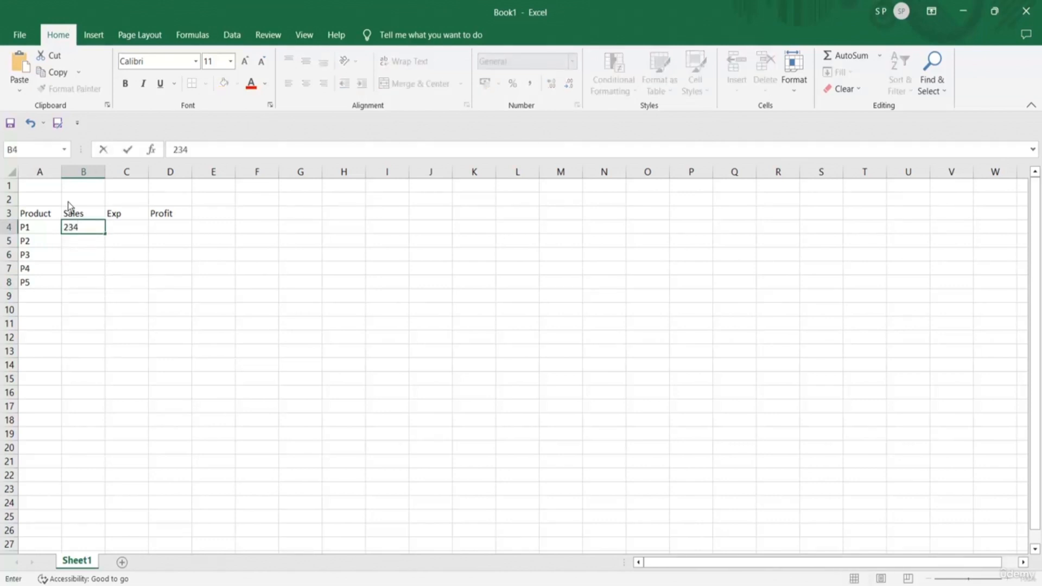
pyautogui.press('Return')
pyautogui.write('456')
pyautogui.press('Return')
pyautogui.write('123')
pyautogui.press('Return')
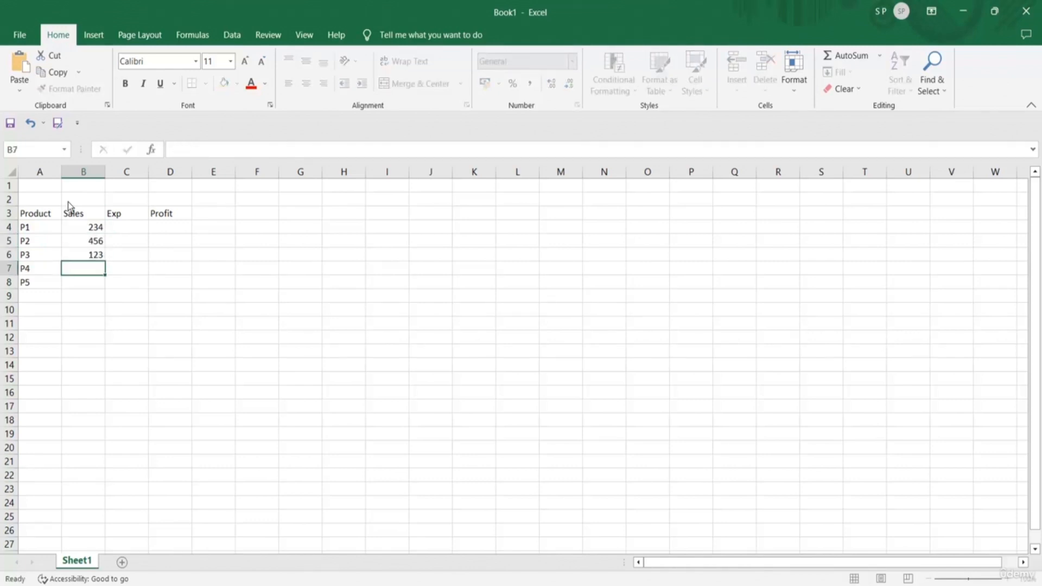
pyautogui.write('325')
pyautogui.press('Return')
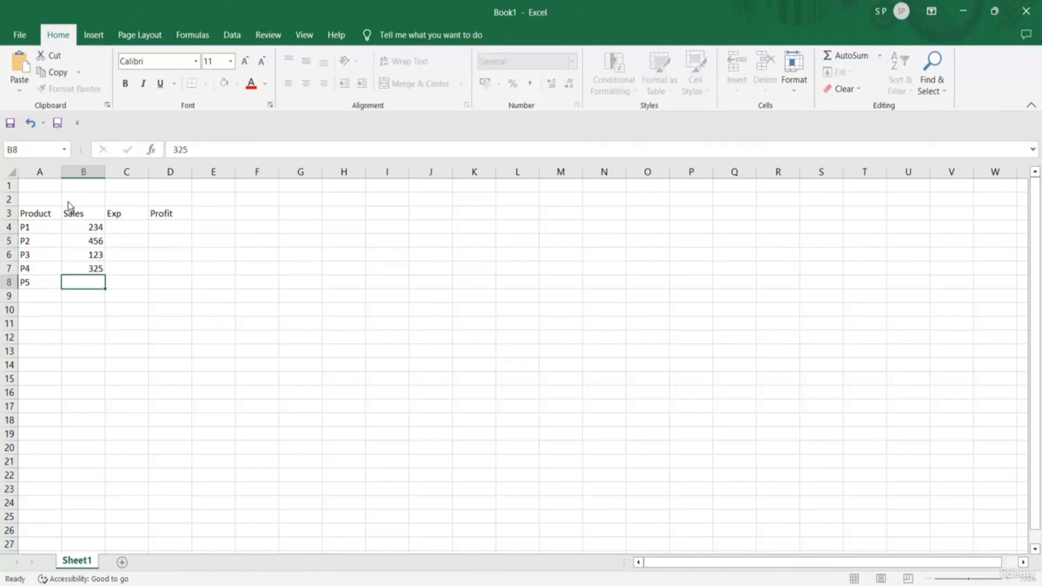
pyautogui.write('678')
pyautogui.hotkey('ctrl', 'Return')
# - Fill the Exp column from C4 to C8 with 234, 564, 231, 567 and 547
pyautogui.press('Right')
pyautogui.press('Up')
pyautogui.press('Up')
pyautogui.press('Up')
pyautogui.press('Up')
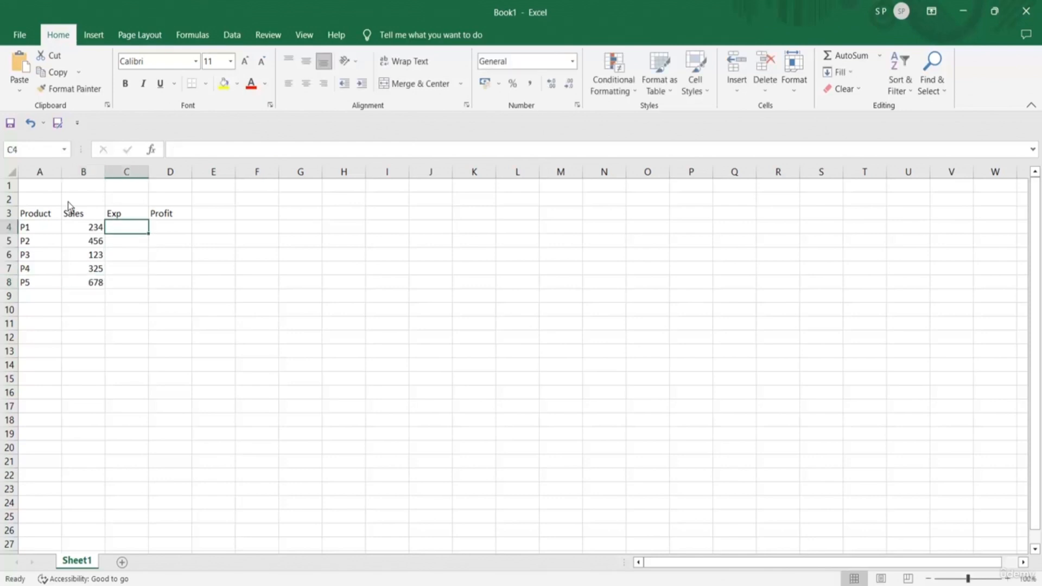
pyautogui.write('234')
pyautogui.press('Return')
pyautogui.write('564')
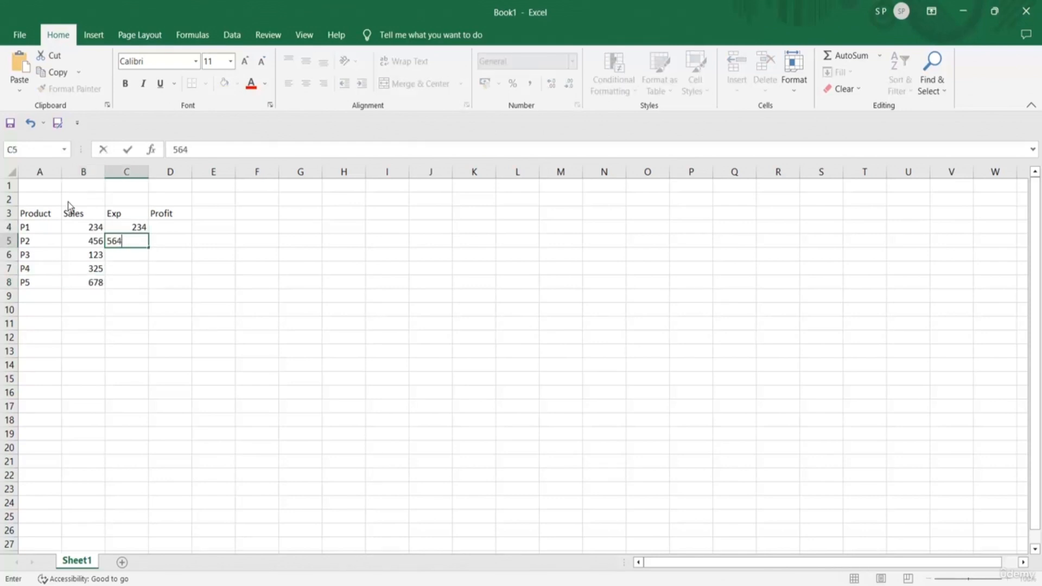
pyautogui.press('Return')
pyautogui.write('231')
pyautogui.press('Return')
pyautogui.write('567')
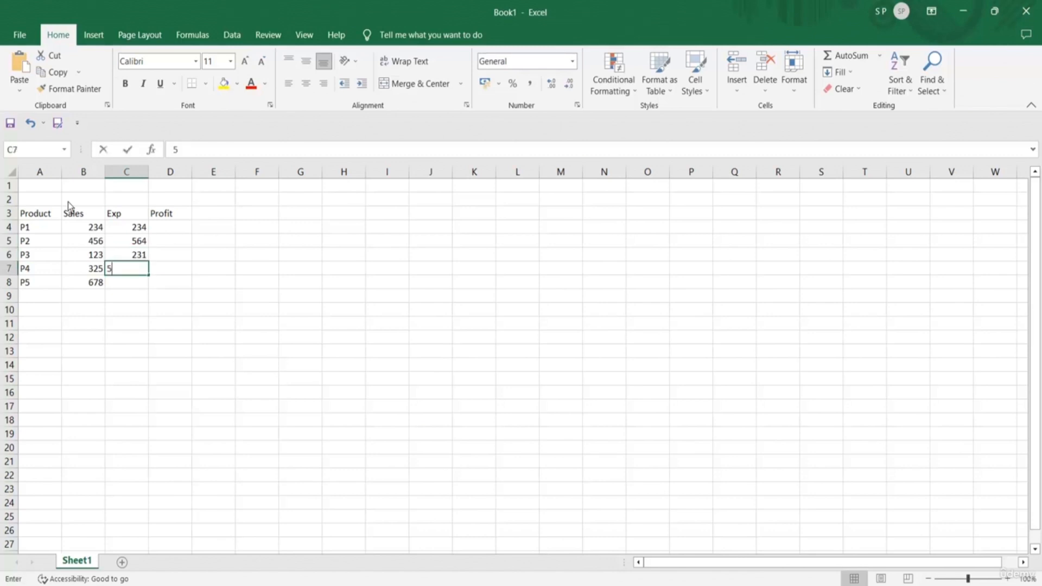
pyautogui.press('Return')
pyautogui.write('547')
pyautogui.press('Return')
# - Calculate the profit in D4 with =B4-C4 and fill the formula down to D8
pyautogui.press('Up')
pyautogui.press('Up')
pyautogui.press('Up')
pyautogui.press('Up')
pyautogui.press('Up')
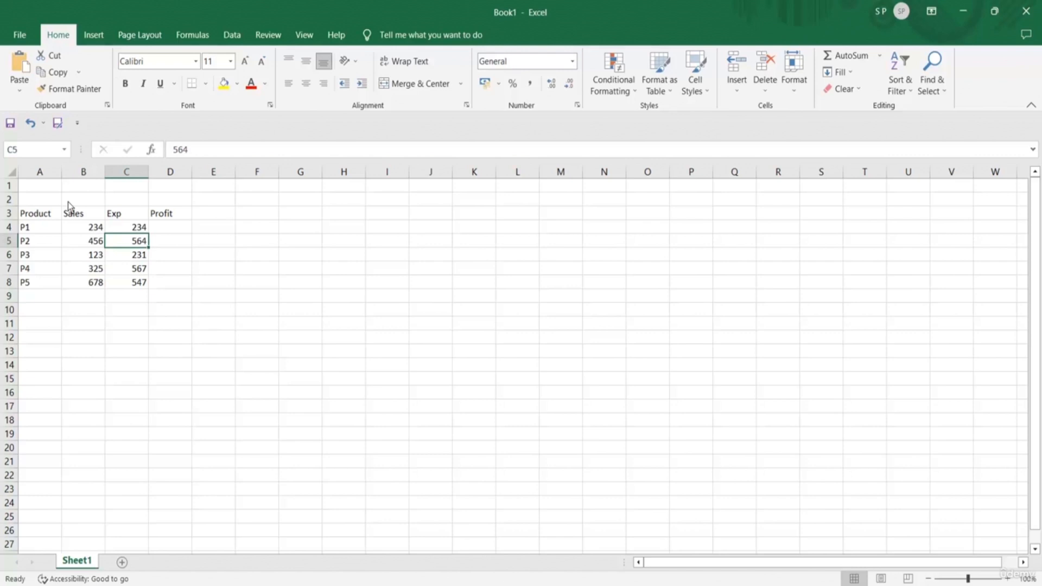
pyautogui.press('Right')
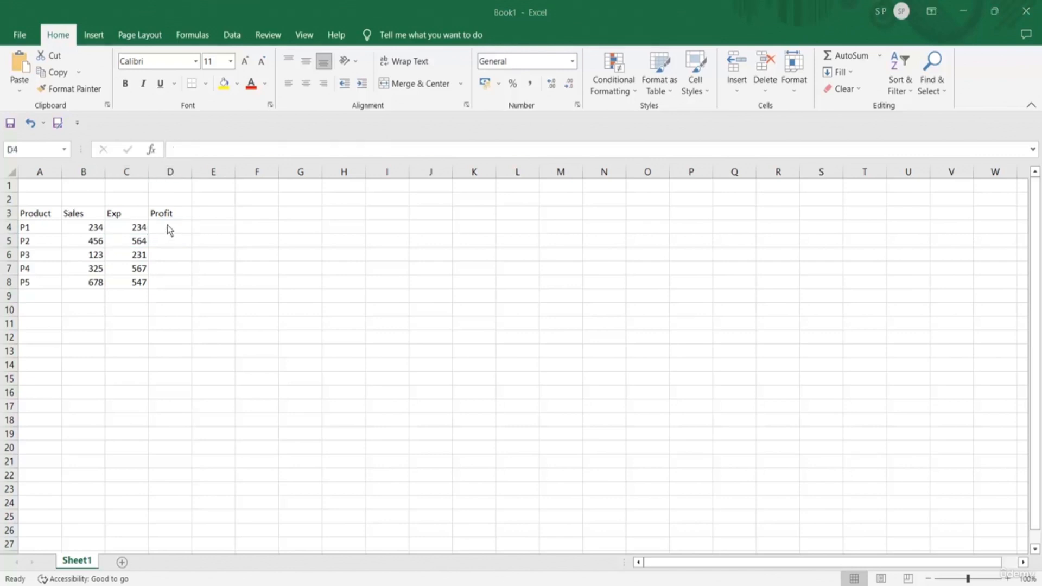
pyautogui.click(167, 225)
pyautogui.write('=')
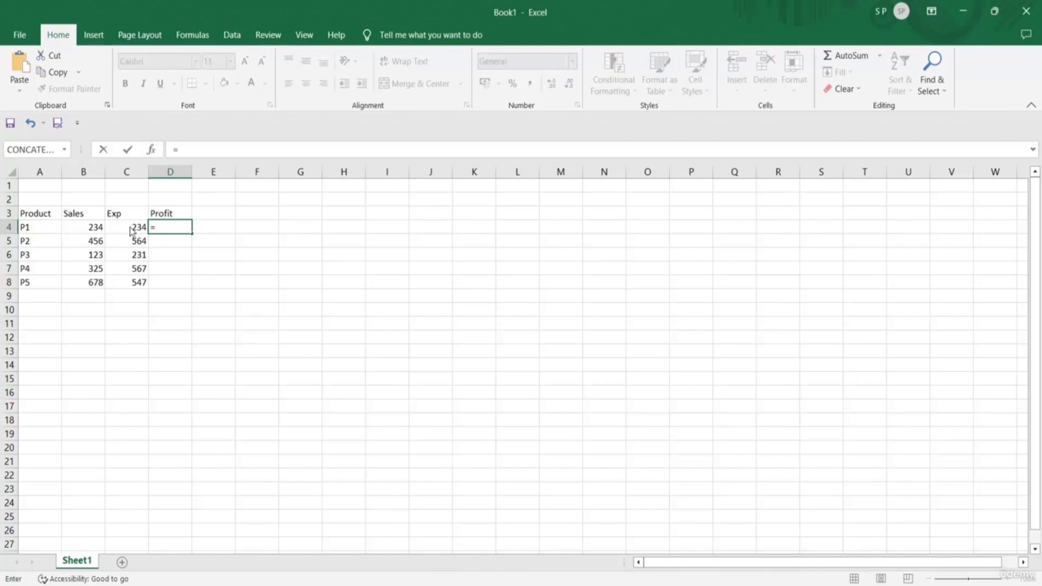
pyautogui.click(96, 230)
pyautogui.write('-')
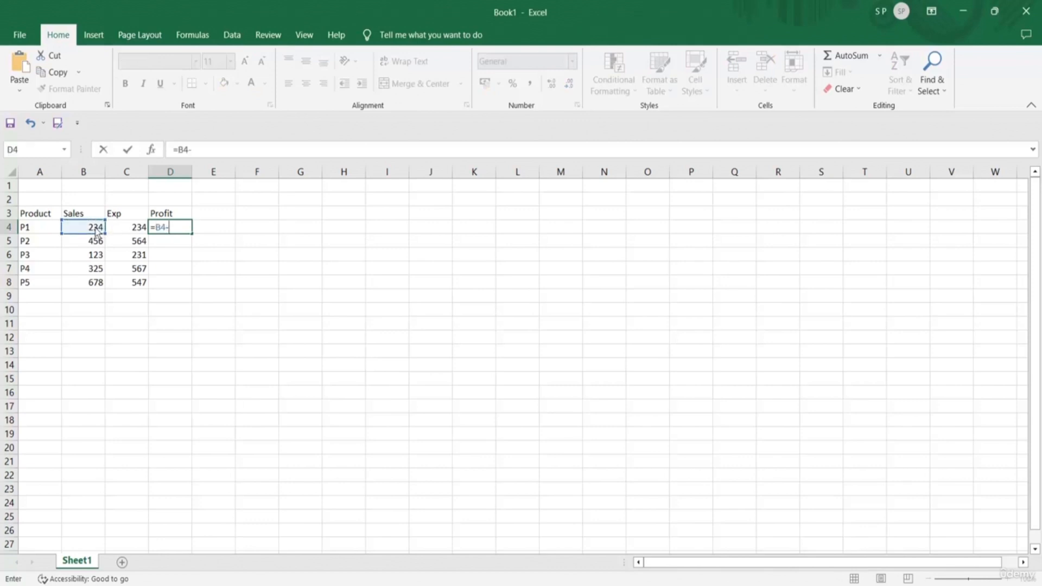
pyautogui.click(130, 228)
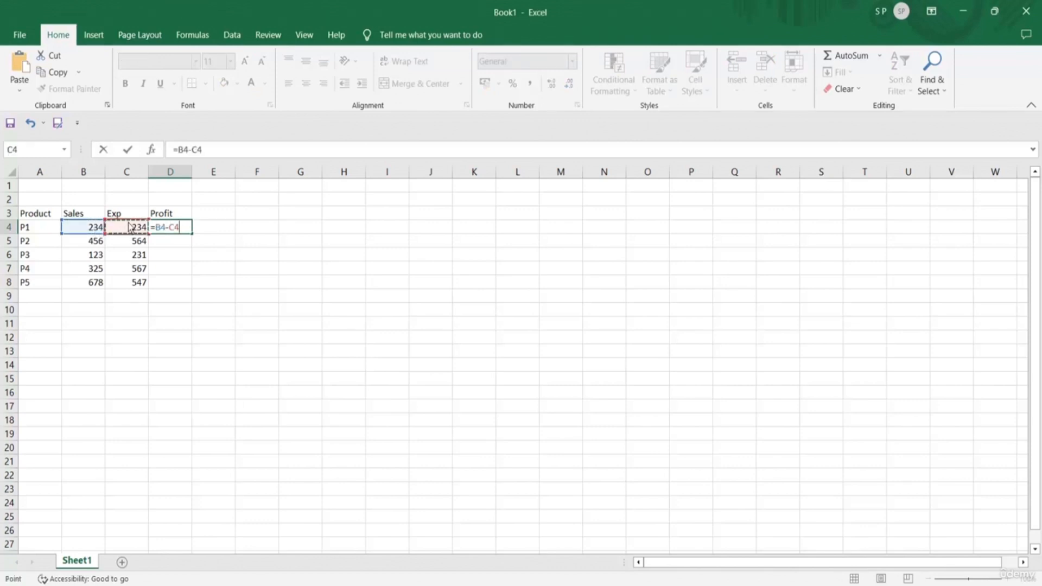
pyautogui.press('Return')
pyautogui.click(166, 229)
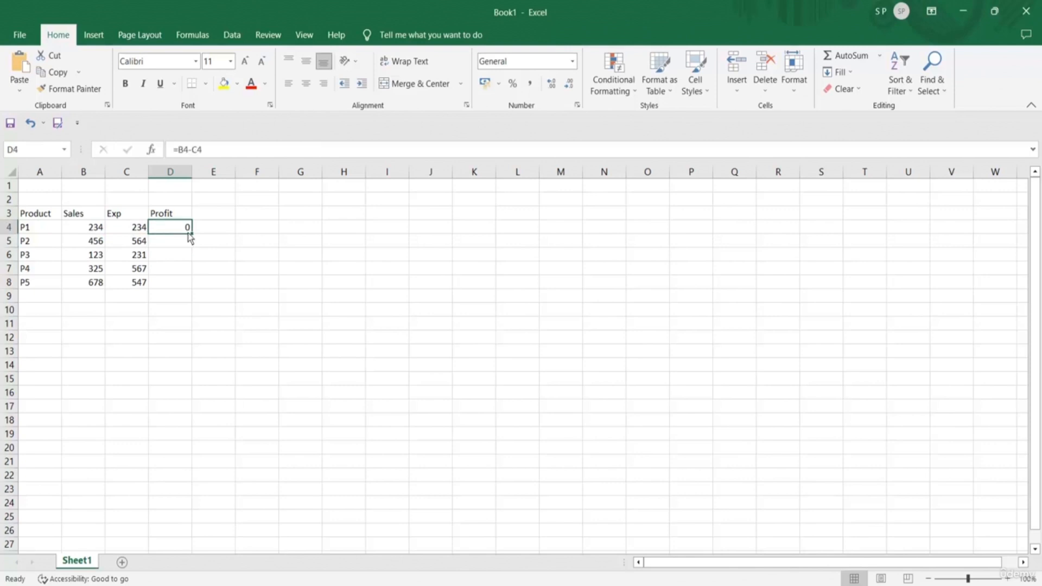
pyautogui.doubleClick(190, 234)
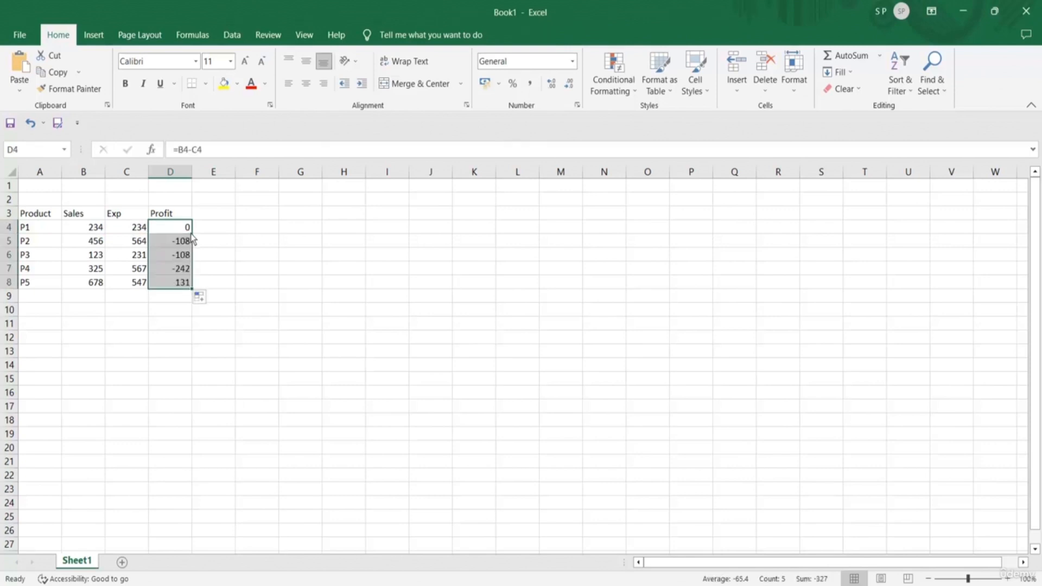
pyautogui.click(219, 255)
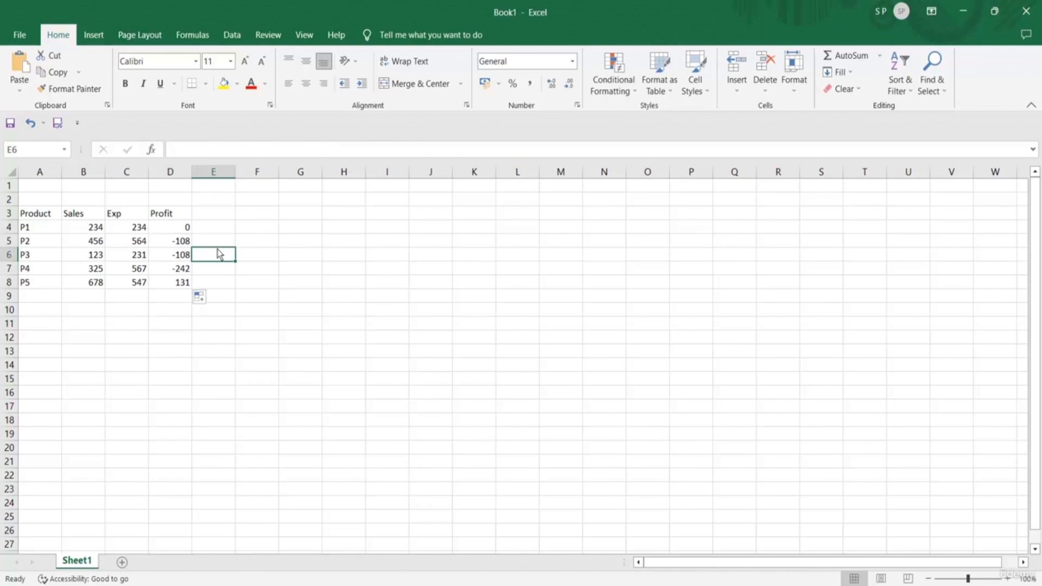
# - Change the Exp values to 122 for P4, 12 for P3 and 222 for P2
pyautogui.click(140, 270)
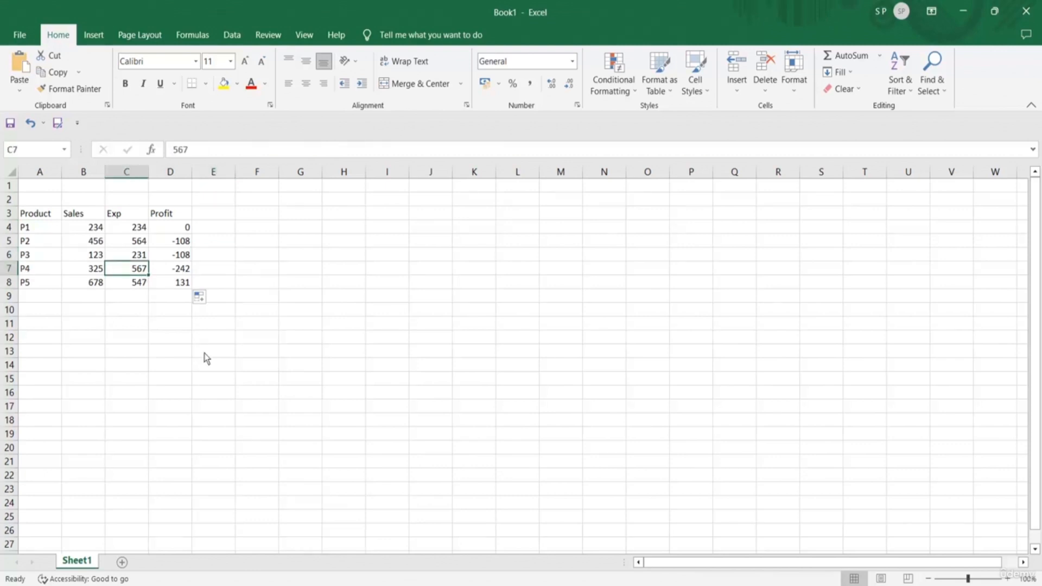
pyautogui.write('122')
pyautogui.press('Return')
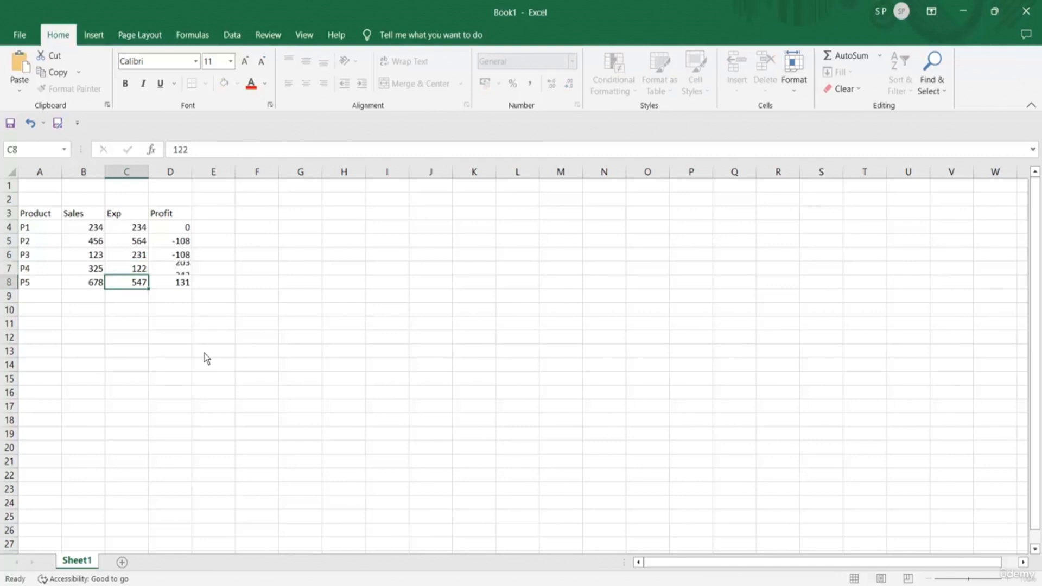
pyautogui.press('Up')
pyautogui.press('Up')
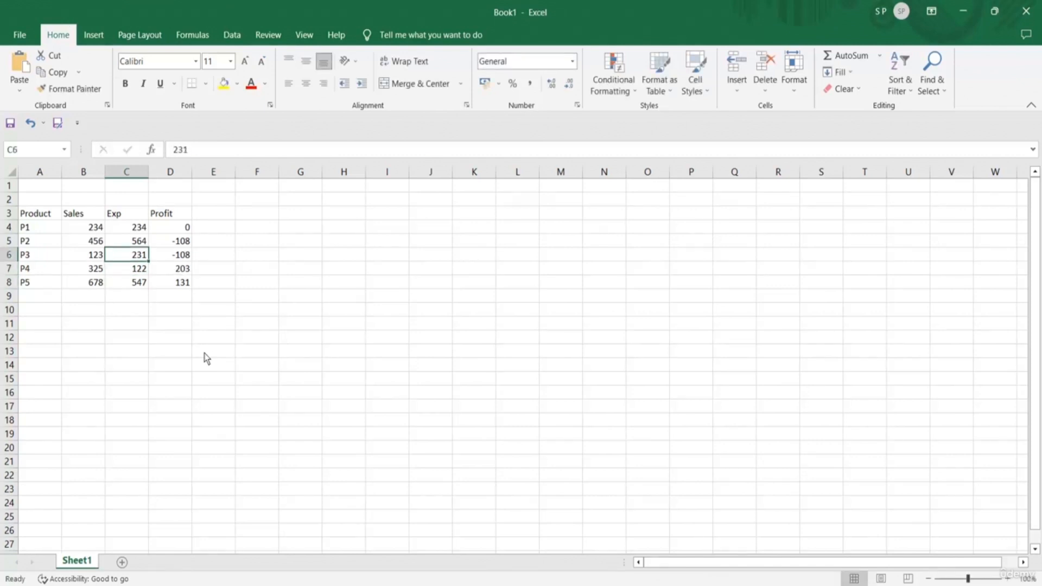
pyautogui.write('12')
pyautogui.press('Return')
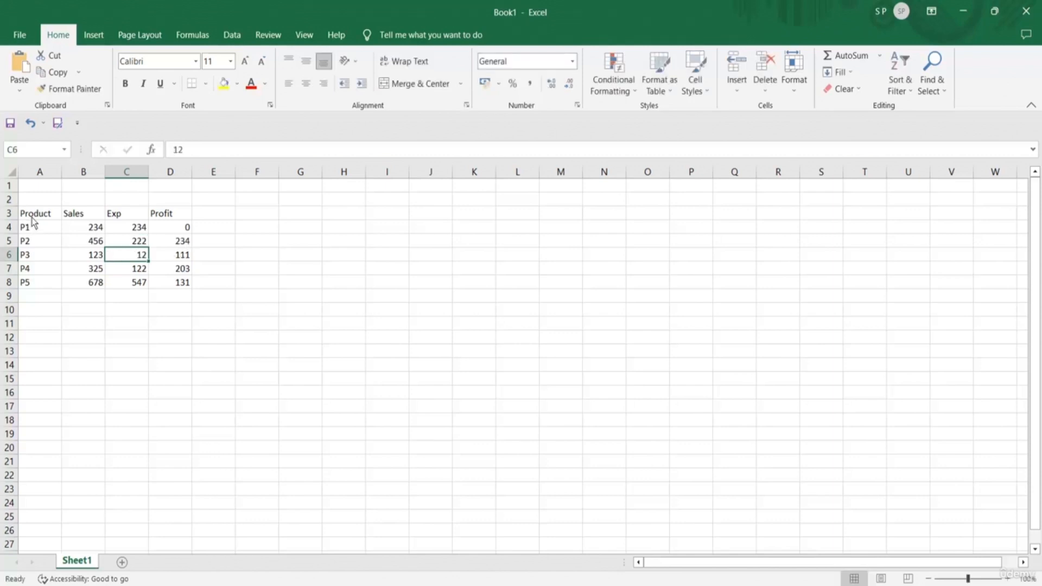
# - Highlight the whole product table in A3:D8 to review it, and clear the selection
pyautogui.click(32, 216)
pyautogui.moveTo(32, 219); pyautogui.dragTo(181, 283)
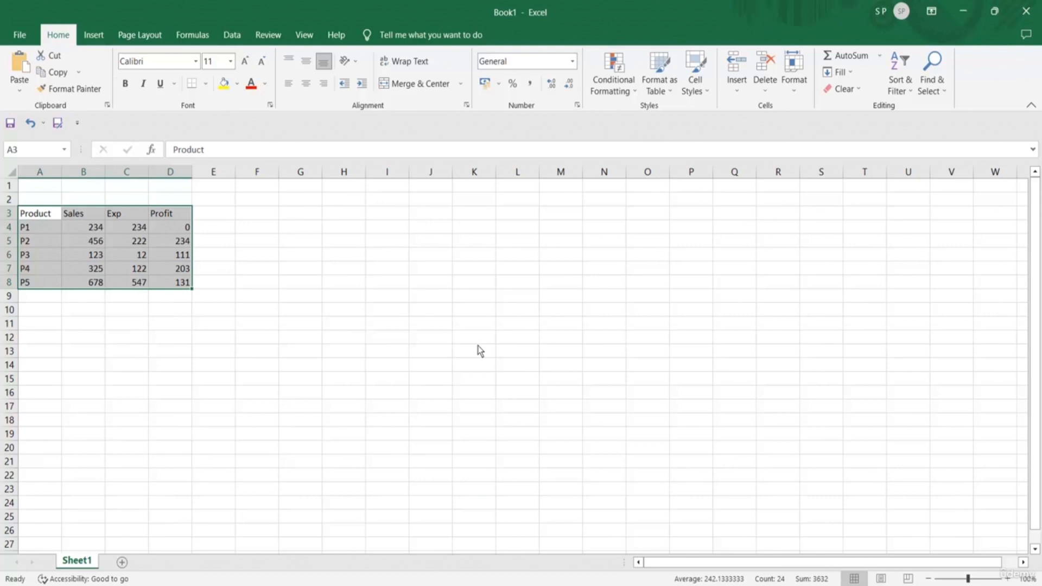
pyautogui.click(386, 253)
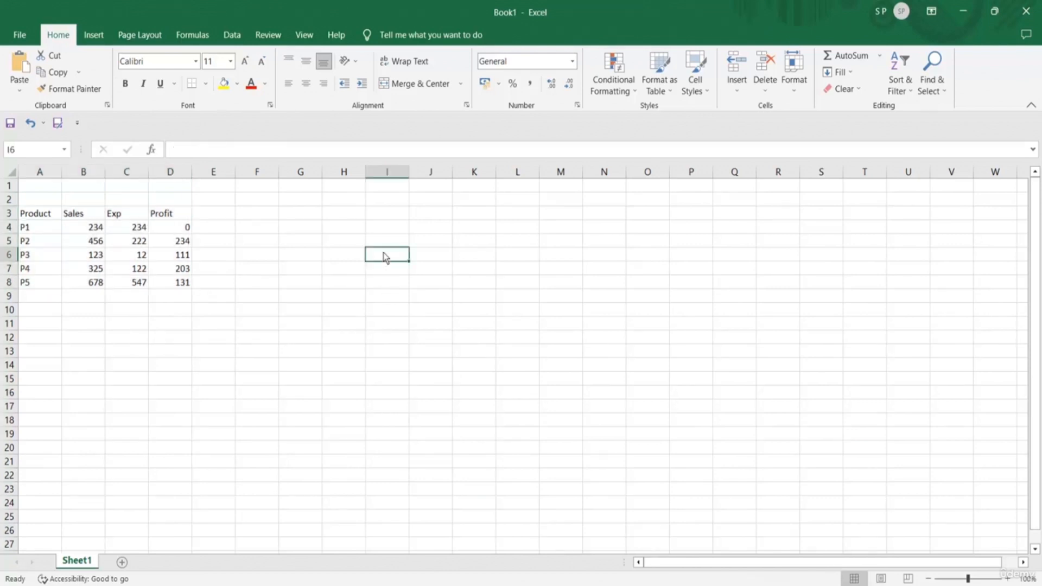
pyautogui.write('=CHO')
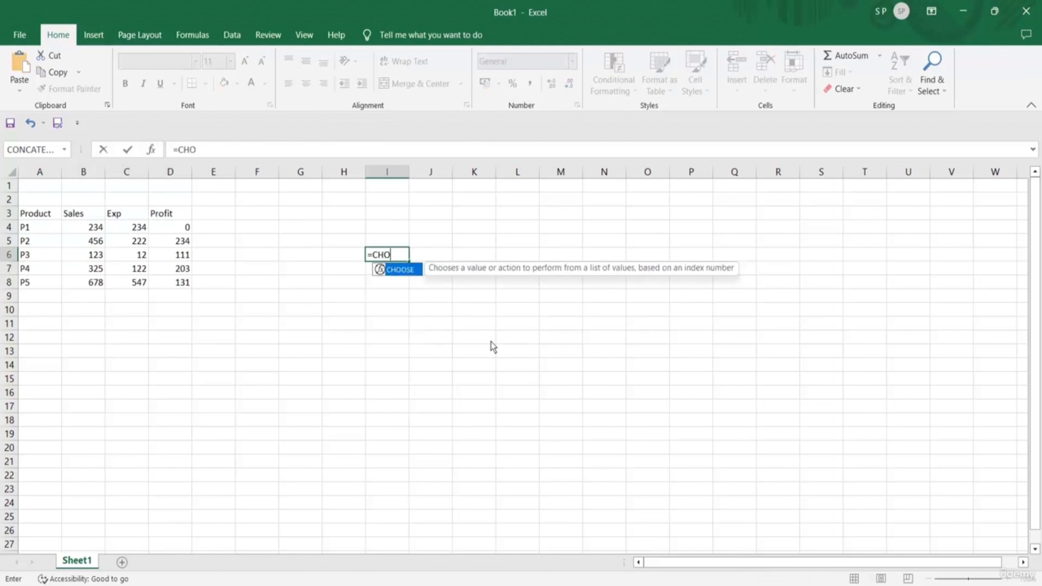
pyautogui.press('Tab')
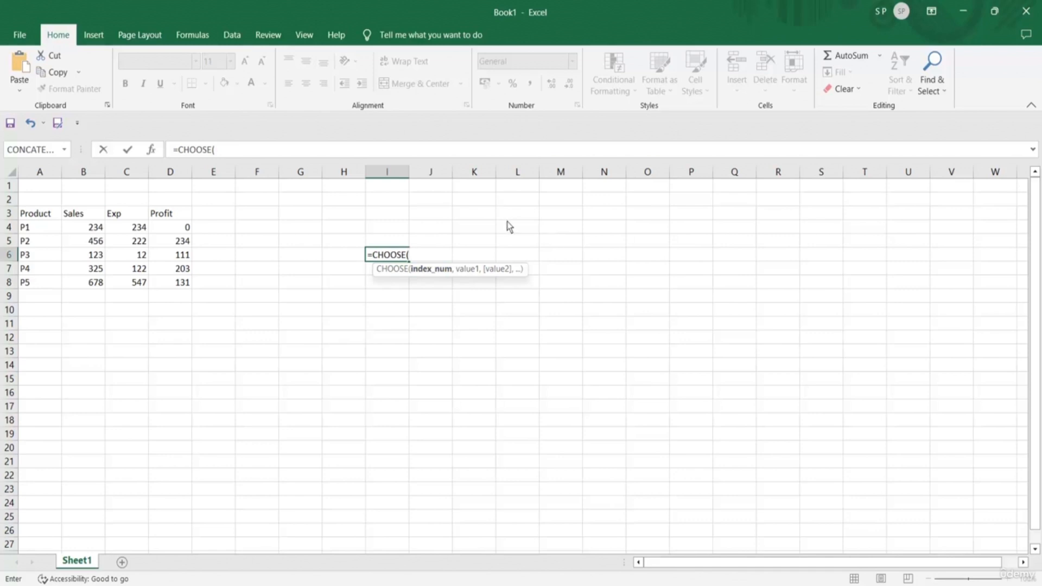
pyautogui.write('L')
pyautogui.press('Return')
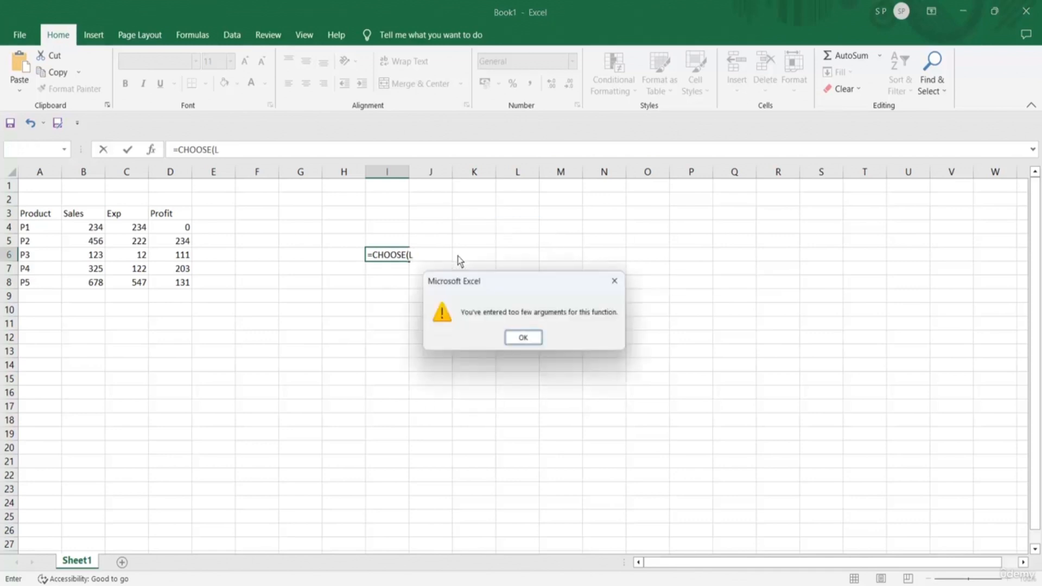
pyautogui.click(521, 340)
pyautogui.press('Escape')
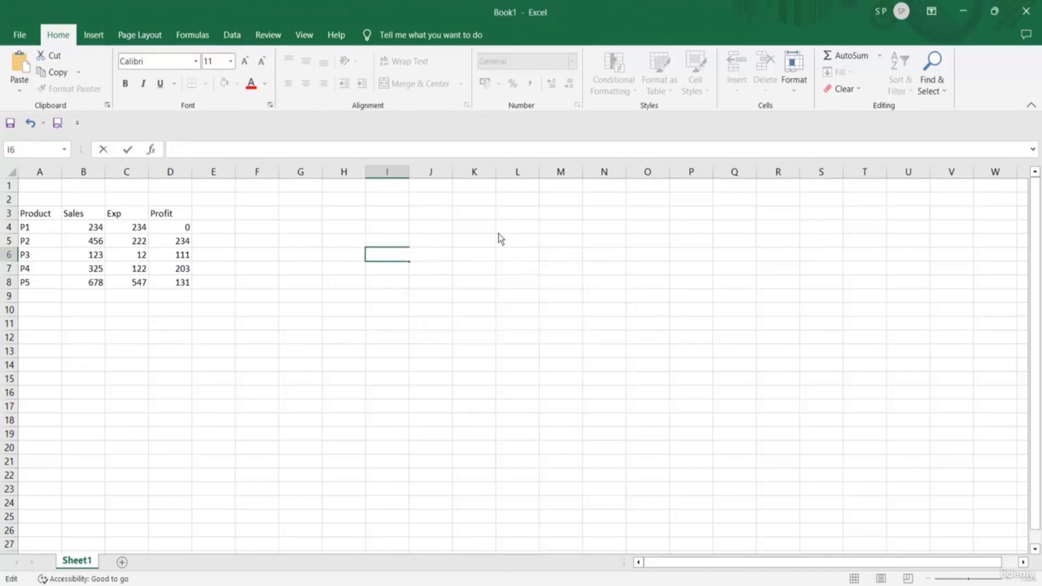
# - Add the heading Index No in L4 with the index value 1 in L5 below it
pyautogui.click(507, 226)
pyautogui.write('Inde')
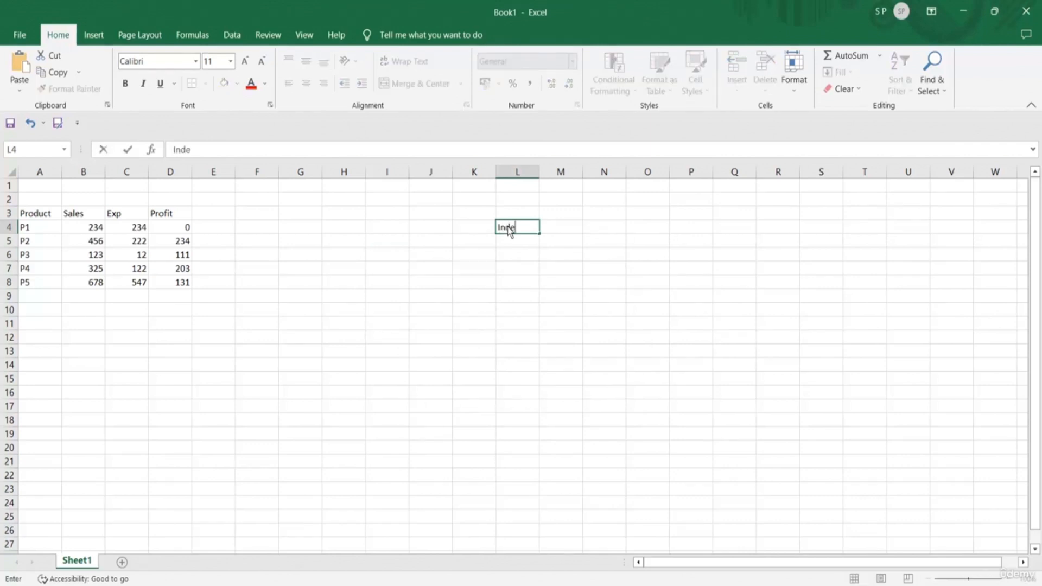
pyautogui.write('x No')
pyautogui.press('Return')
pyautogui.write('1')
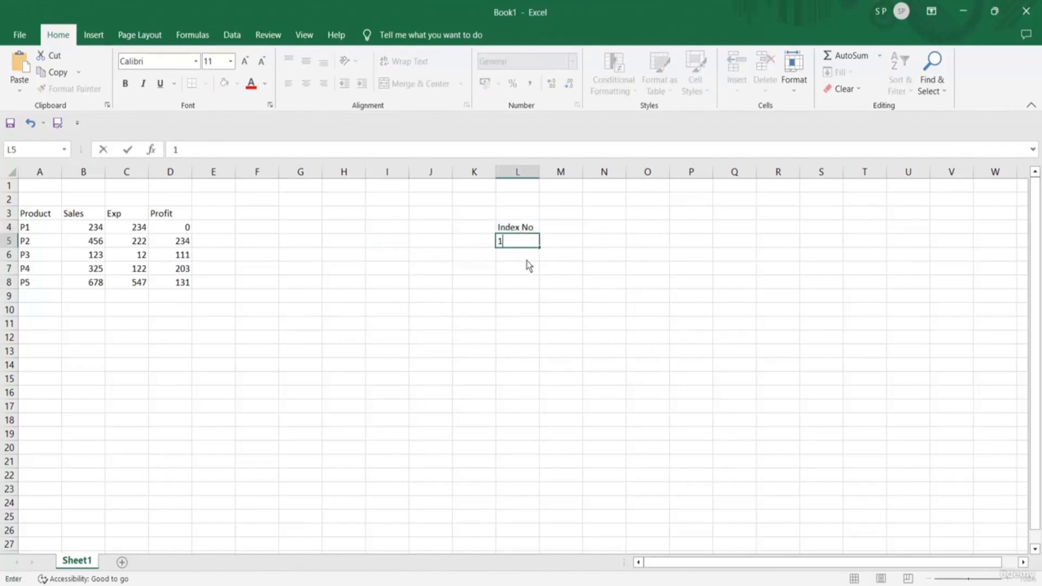
pyautogui.press('Return')
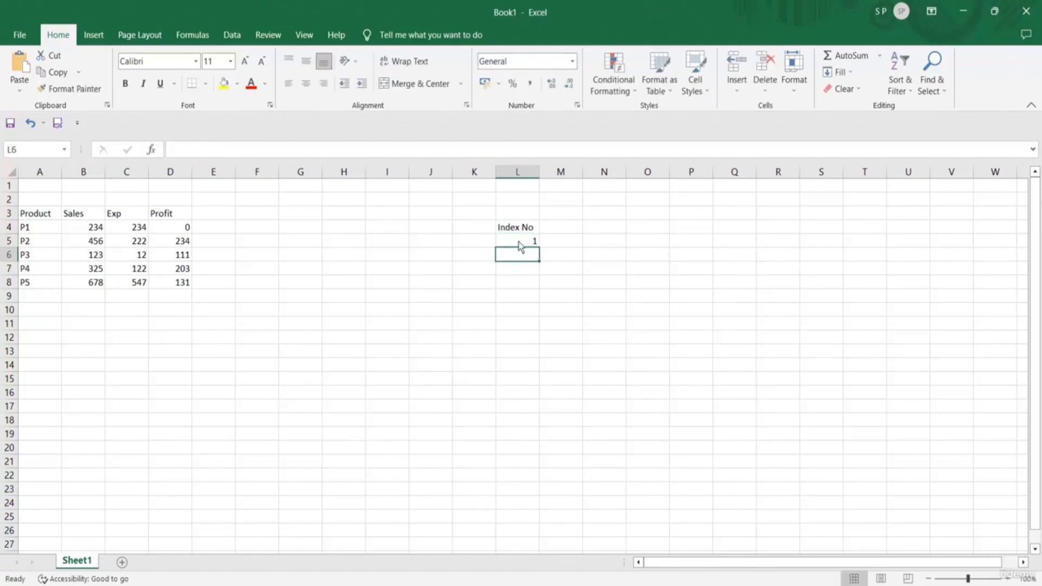
# - Enter =CHOOSE(L5,"Have","A","GOOD","Day") in I7 and reselect the cell to check its formula
pyautogui.click(392, 272)
pyautogui.write('=CHOOSE(')
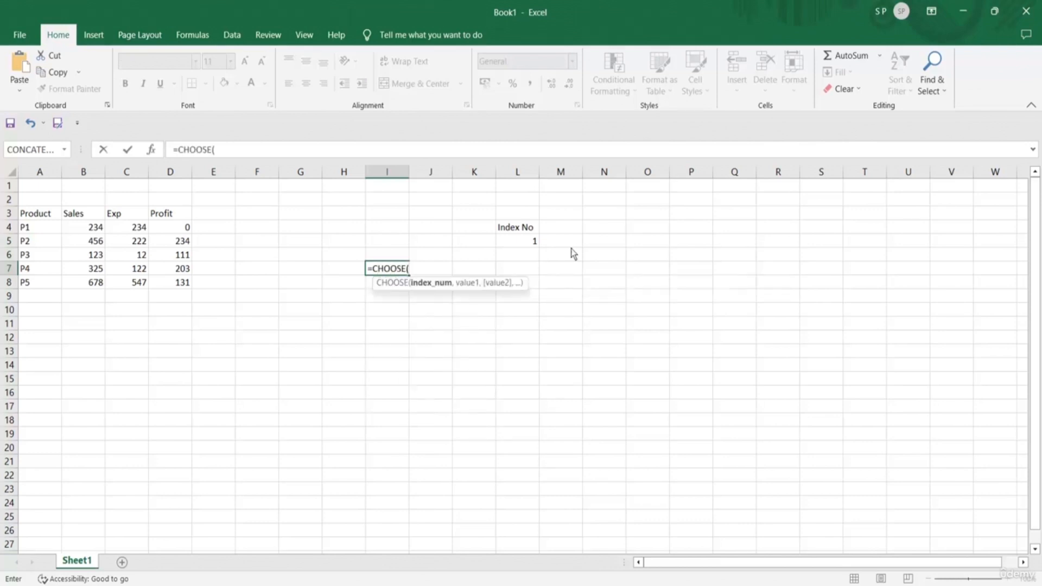
pyautogui.click(528, 243)
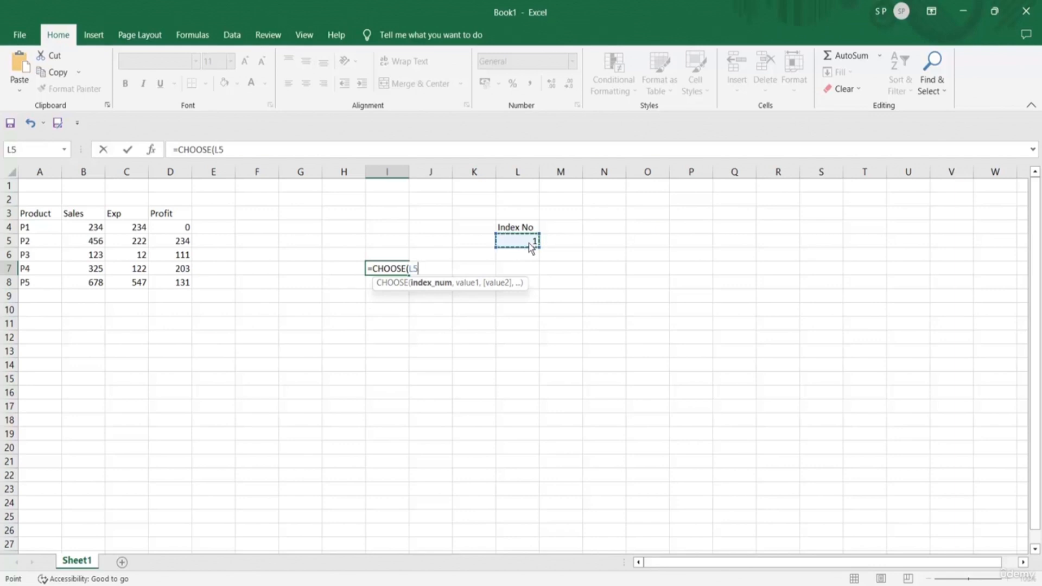
pyautogui.press('F2')
pyautogui.write(',')
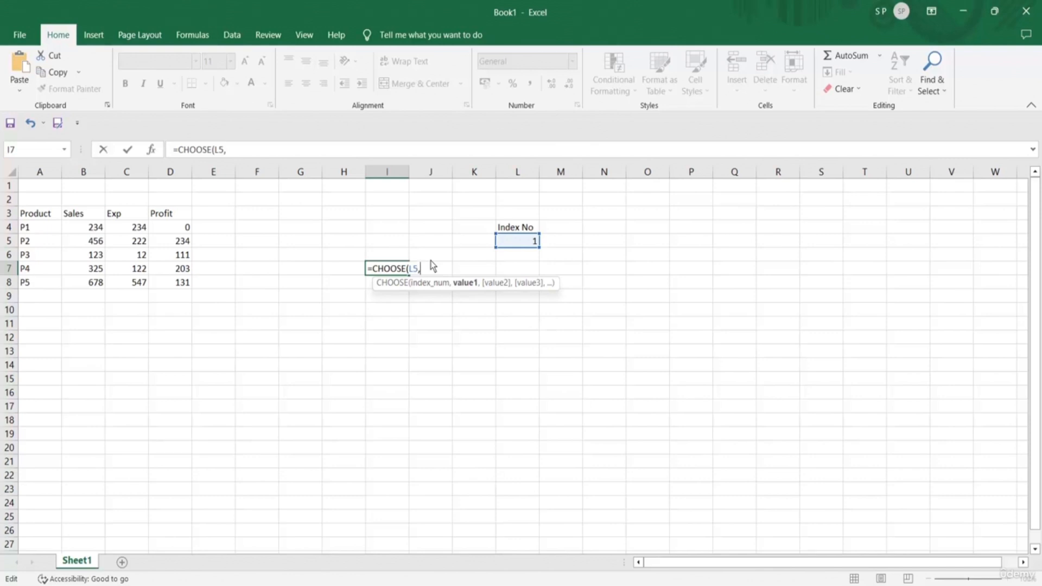
pyautogui.write('"Have","A')
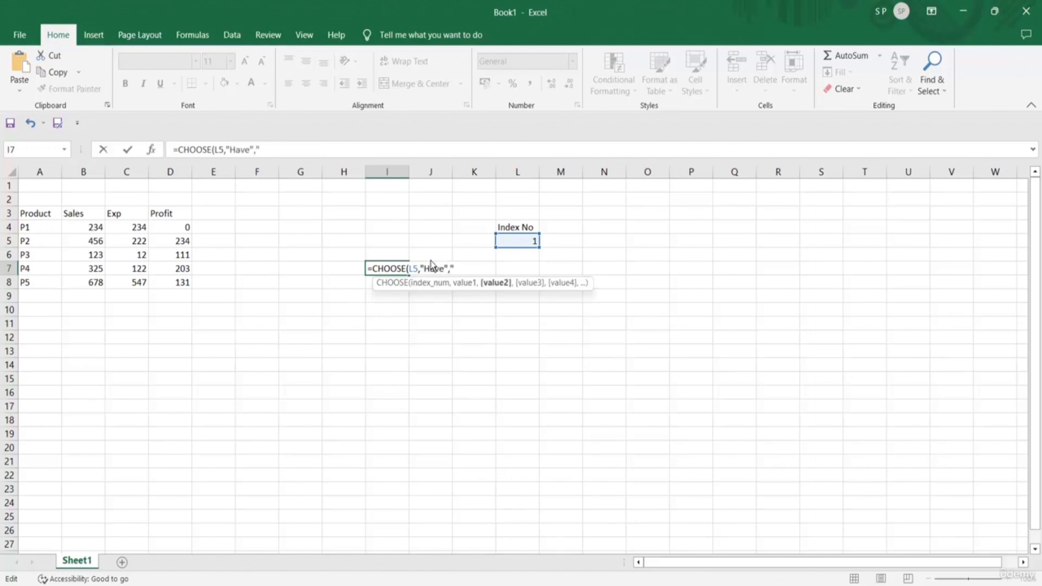
pyautogui.write('","')
pyautogui.write('GOO')
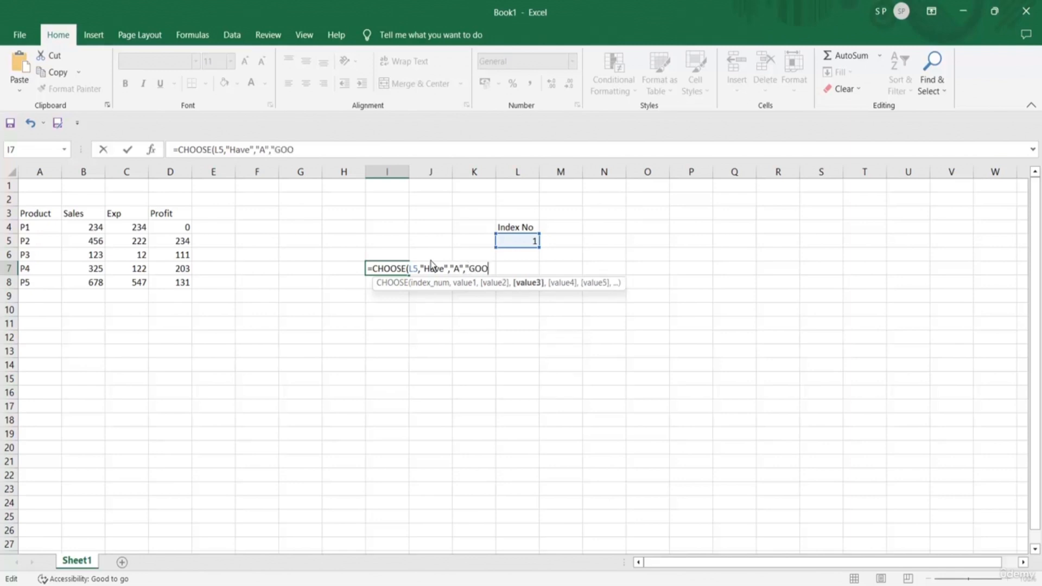
pyautogui.write('D ,"Day")')
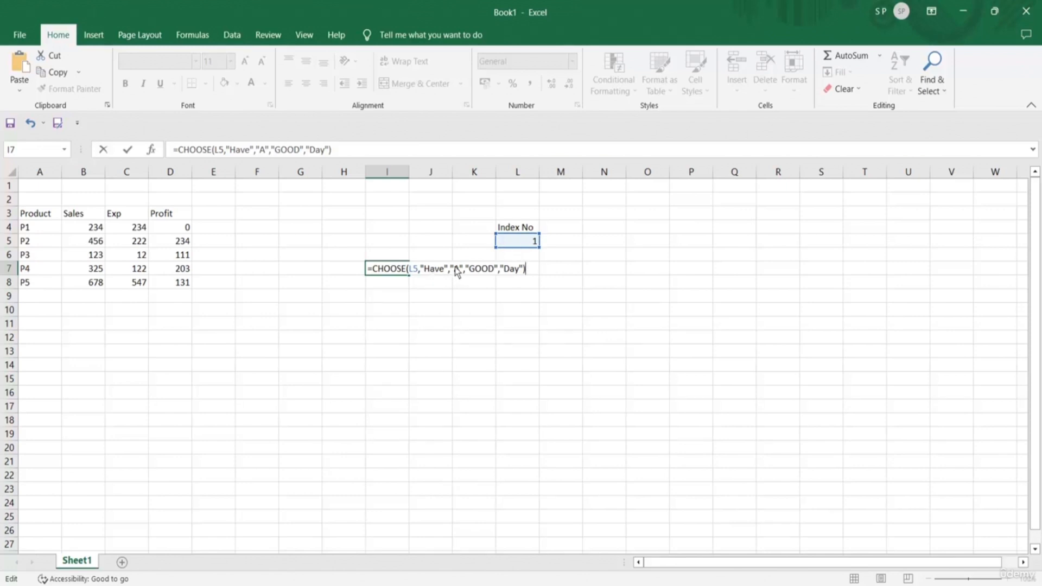
pyautogui.press('Return')
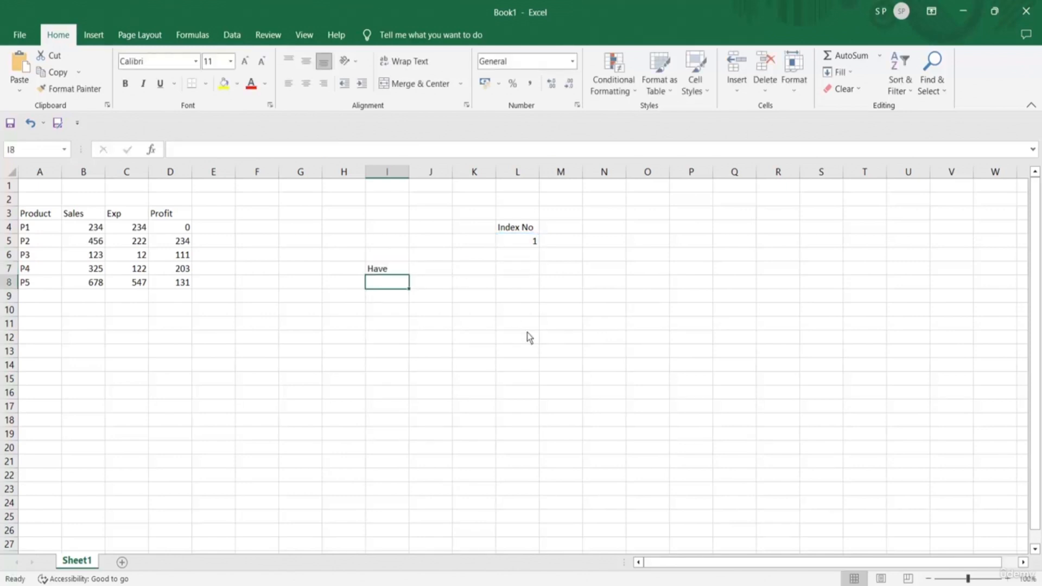
pyautogui.click(386, 271)
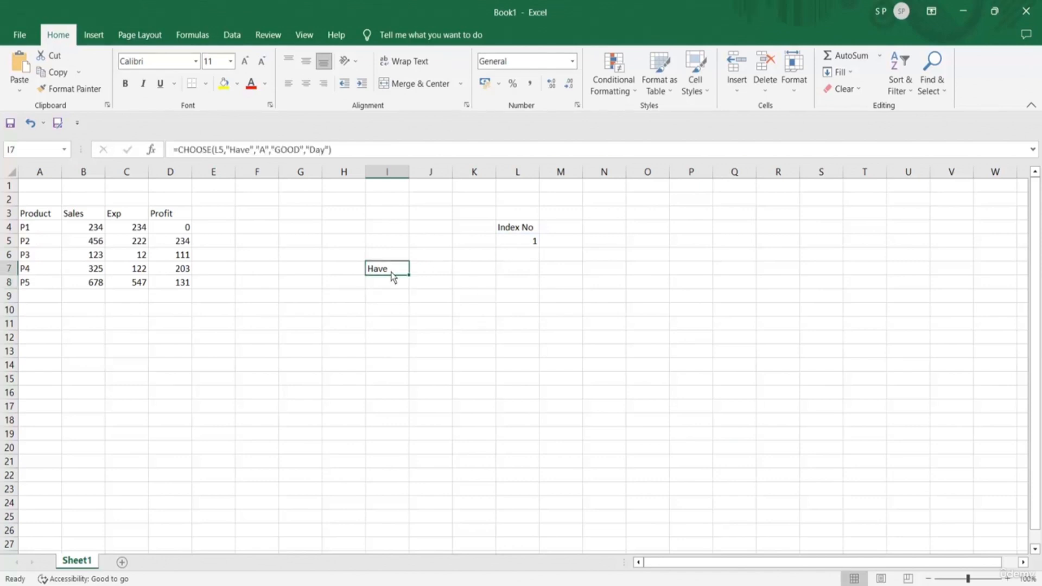
# - Test the CHOOSE formula by changing the index number in L5 to 2, 3 and 4 in turn
pyautogui.click(532, 245)
pyautogui.write('2')
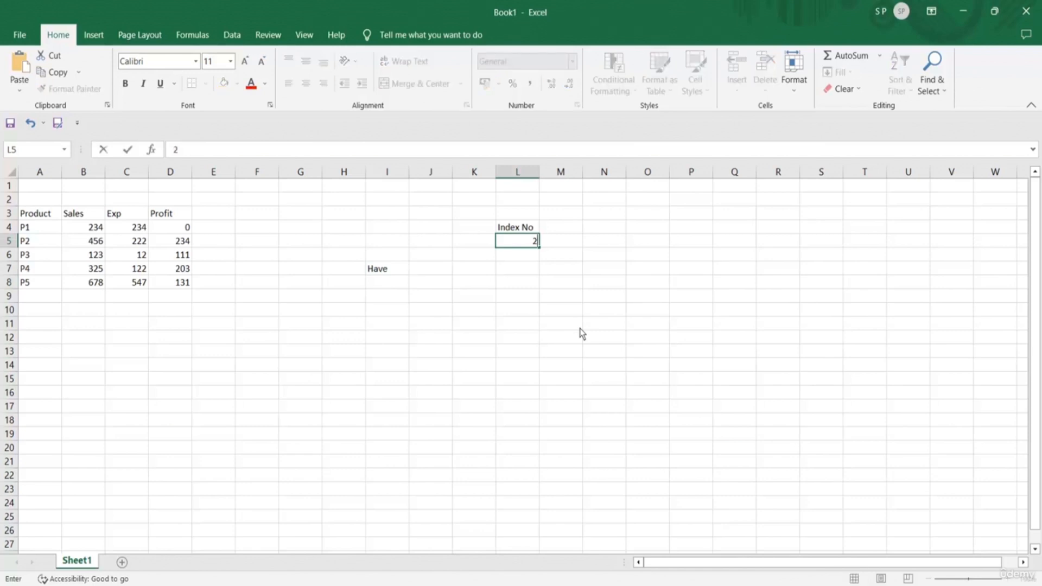
pyautogui.press('Return')
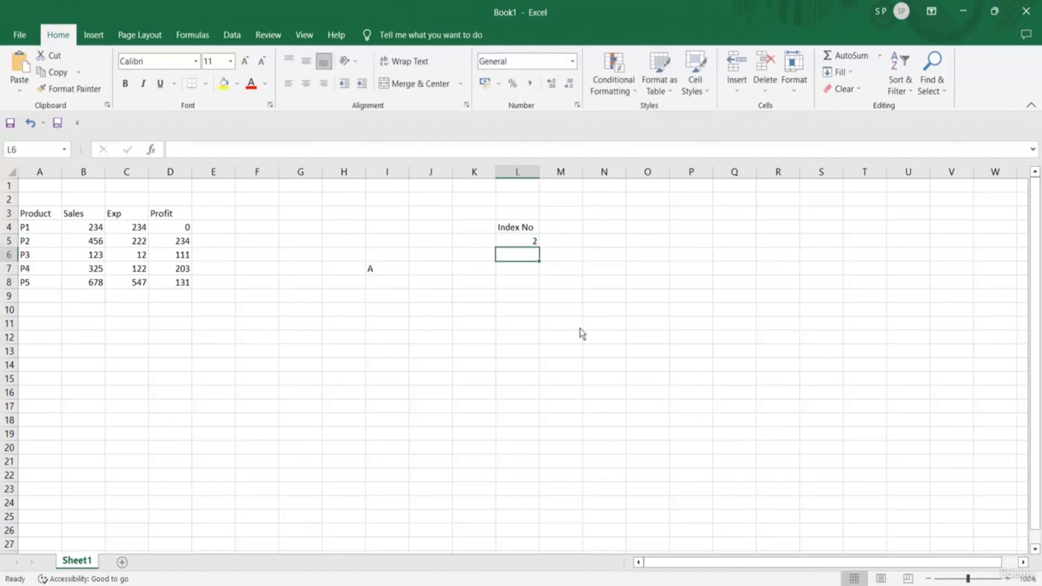
pyautogui.click(524, 242)
pyautogui.press('BackSpace')
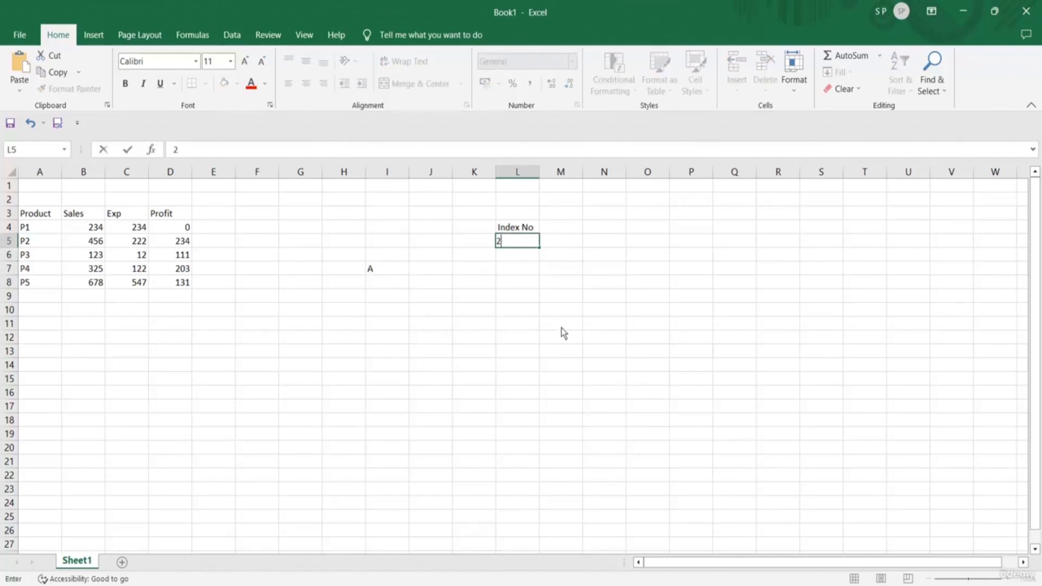
pyautogui.write('3')
pyautogui.press('Return')
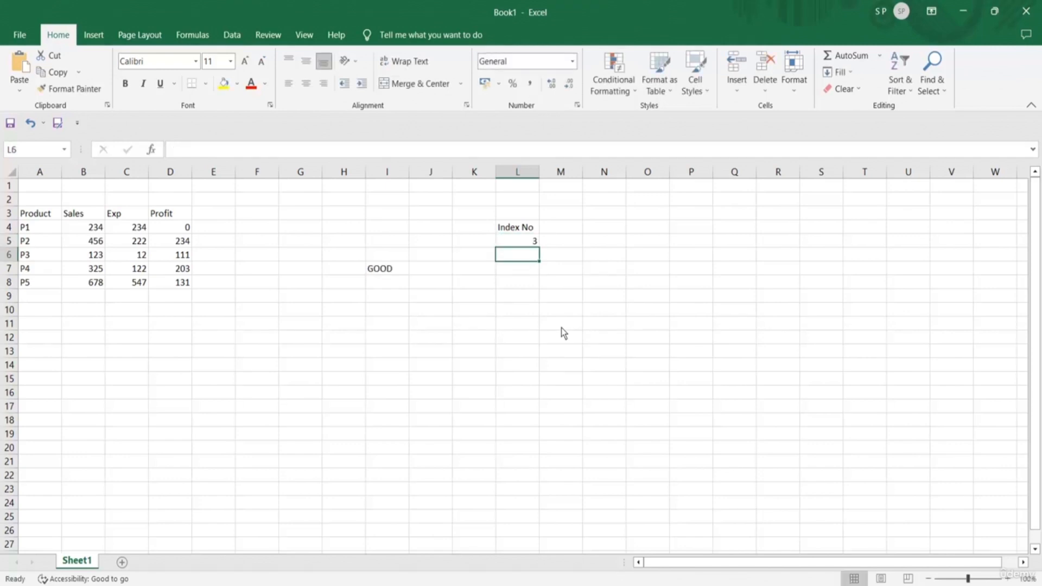
pyautogui.click(533, 242)
pyautogui.write('4')
pyautogui.press('Return')
# - Review the index cell L5, the CHOOSE formula in I7 and the product table in A3:D8
pyautogui.click(521, 240)
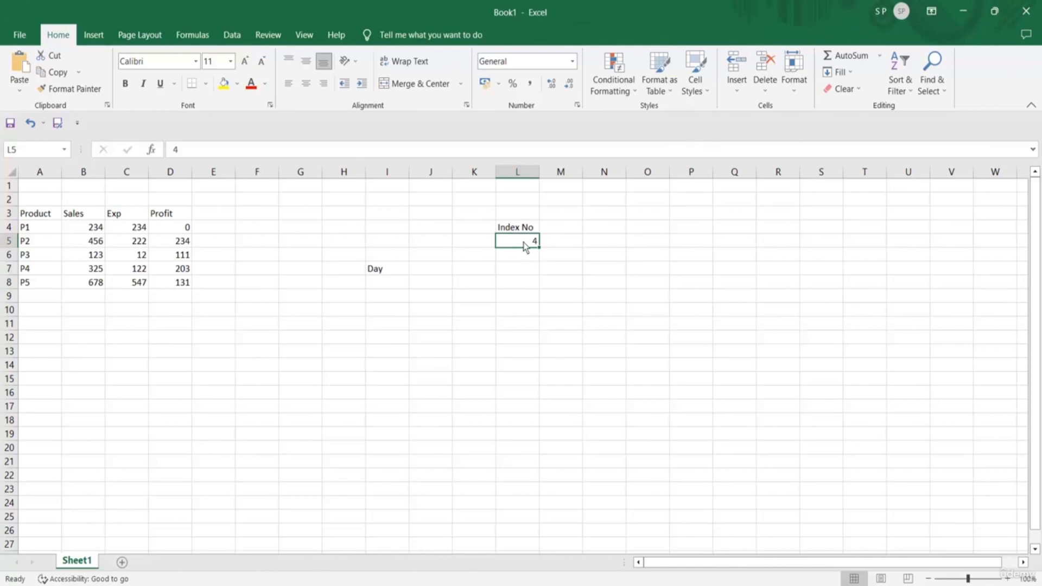
pyautogui.click(392, 272)
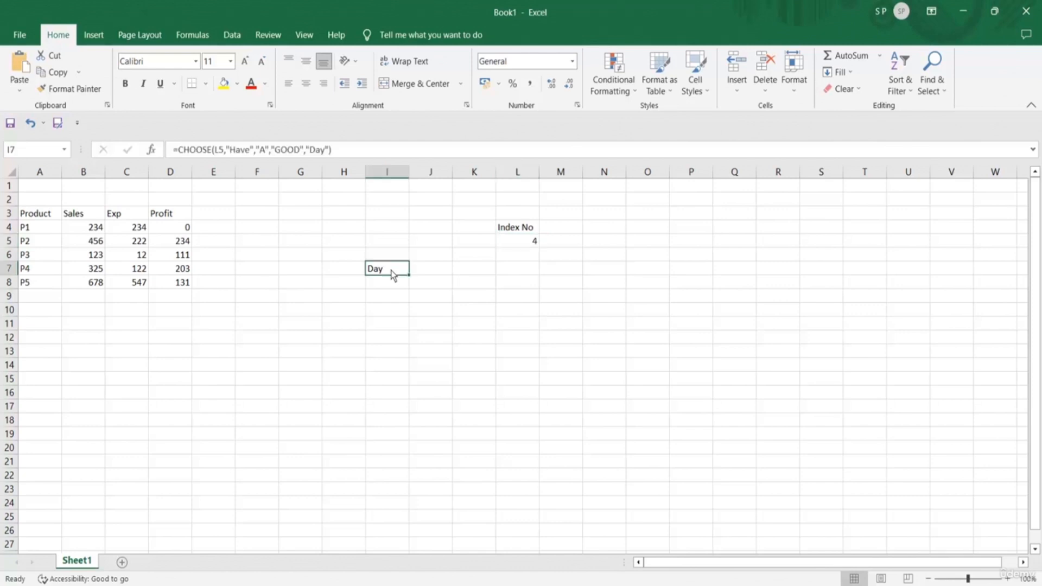
pyautogui.moveTo(37, 214); pyautogui.dragTo(183, 285)
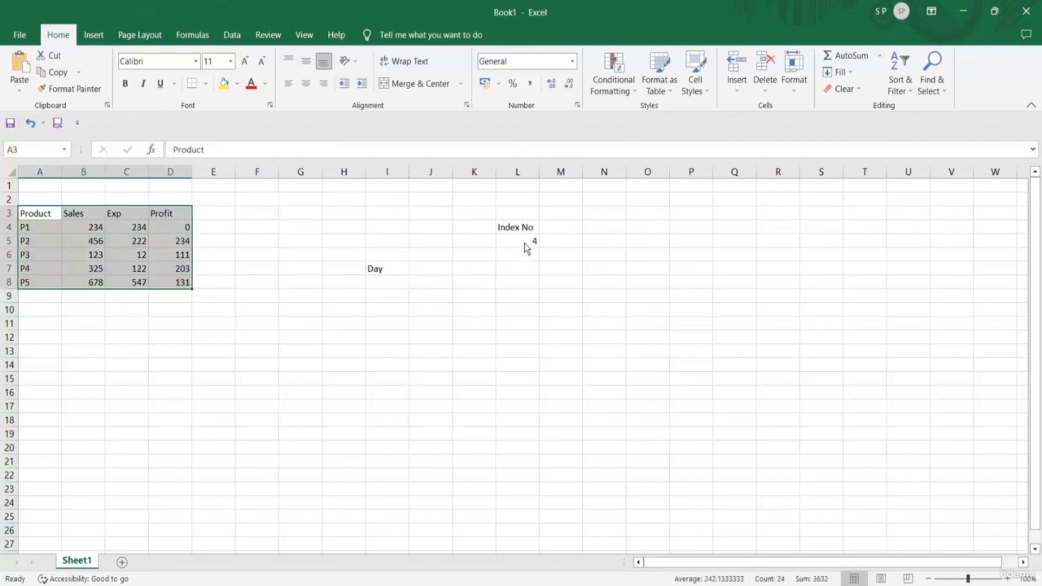
pyautogui.click(524, 244)
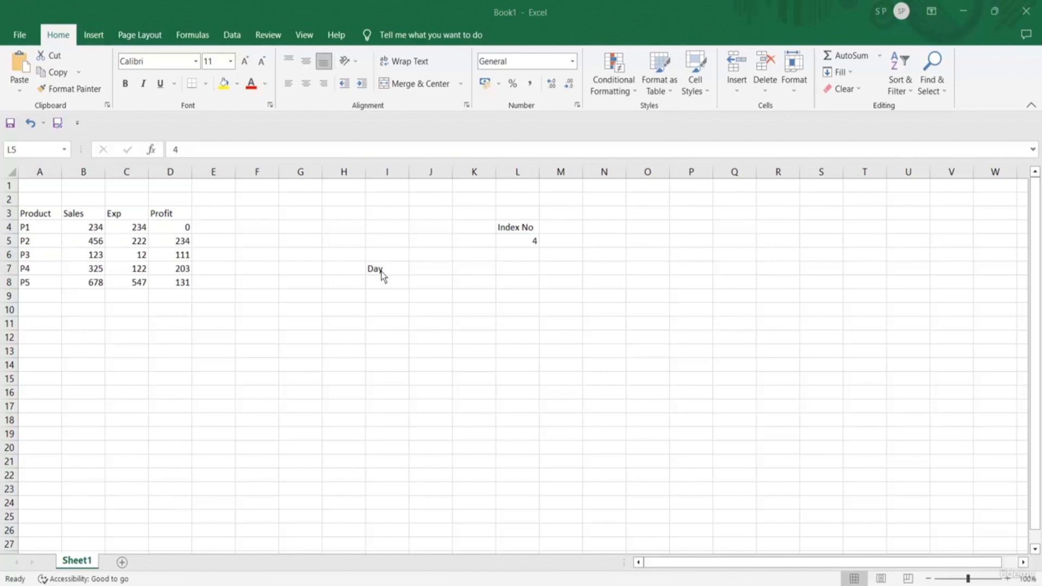
# - Clear the CHOOSE formula from I7, the Index No heading from L4 and the index value from L5
pyautogui.click(377, 268)
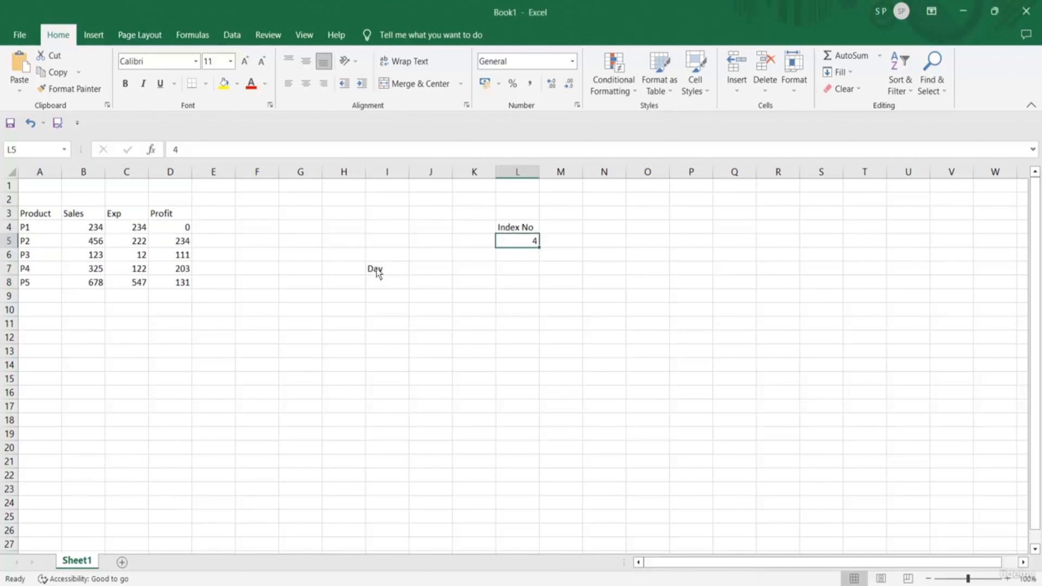
pyautogui.click(377, 269)
pyautogui.press('Delete')
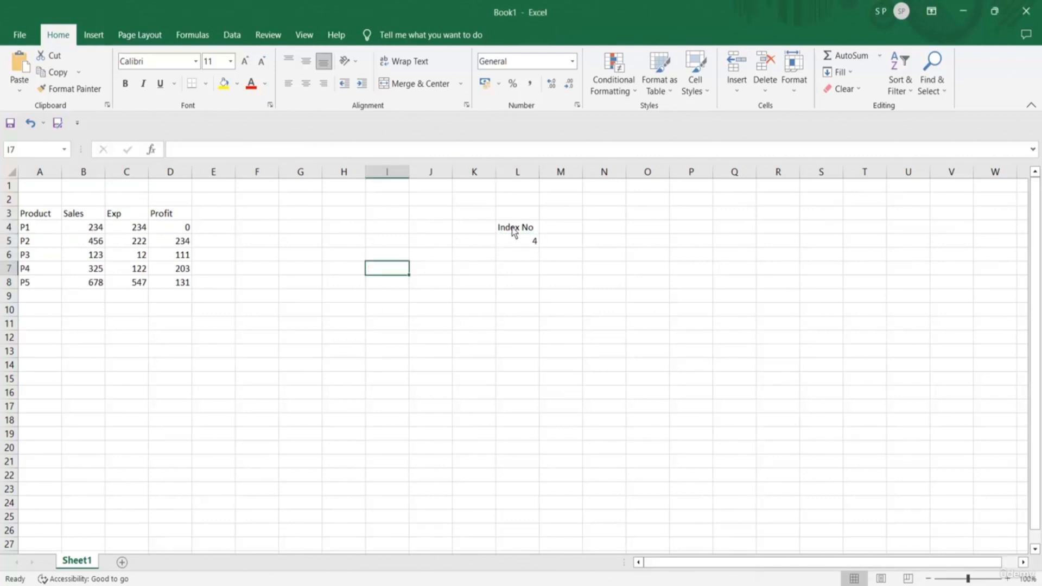
pyautogui.click(514, 232)
pyautogui.press('Delete')
pyautogui.click(523, 242)
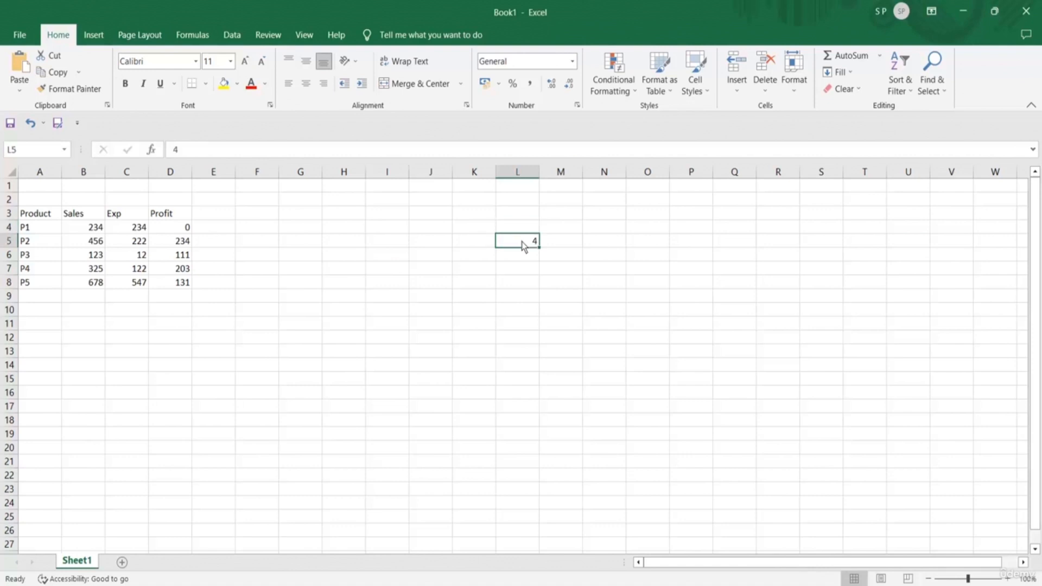
# - Fill the whole product table in A3:D8 with yellow and deselect it
pyautogui.moveTo(41, 214); pyautogui.dragTo(182, 284)
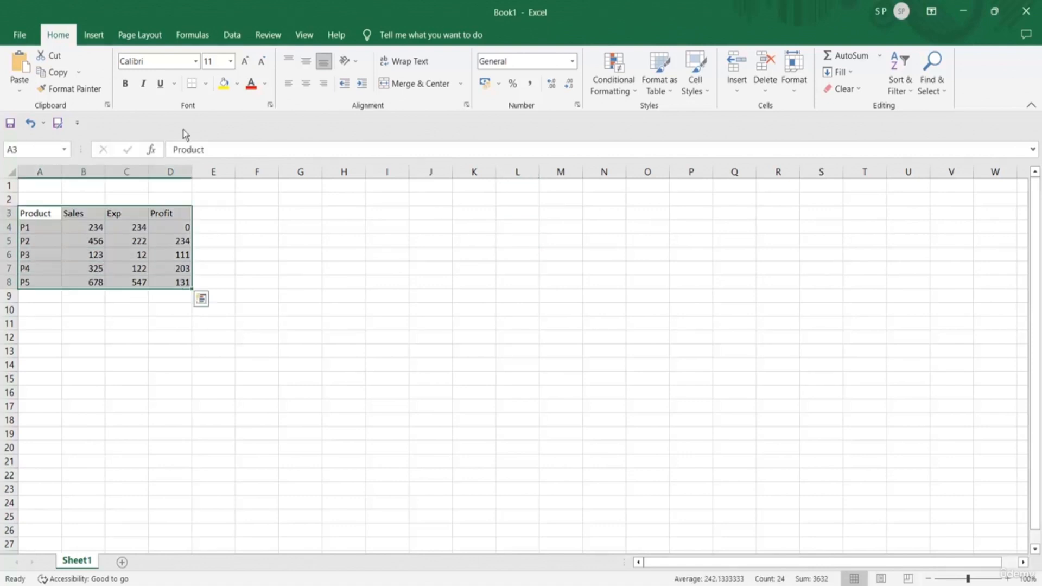
pyautogui.click(226, 86)
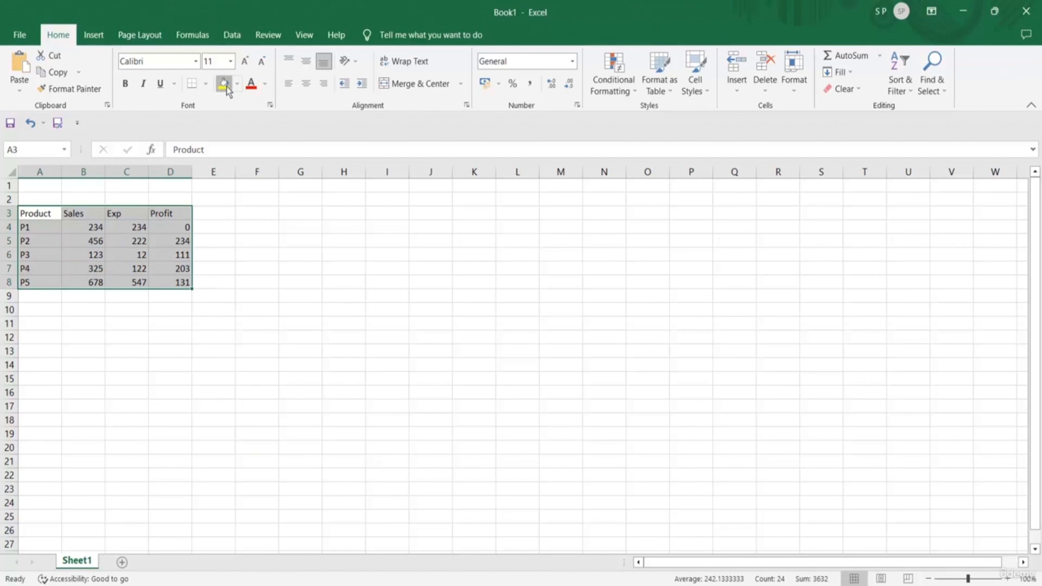
pyautogui.click(251, 266)
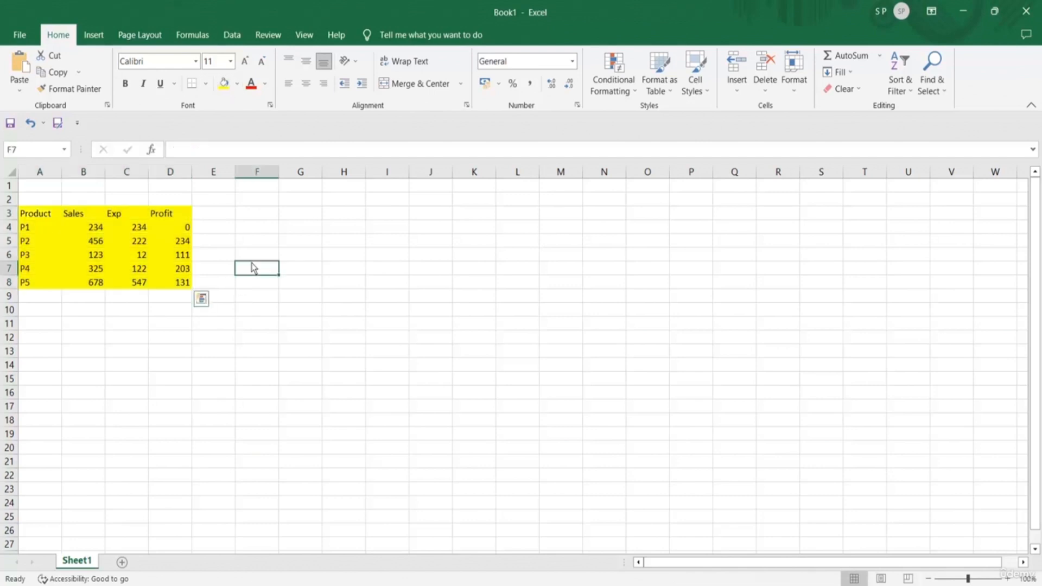
# - Enter the heading Data in cell I2
pyautogui.click(386, 201)
pyautogui.write('Data')
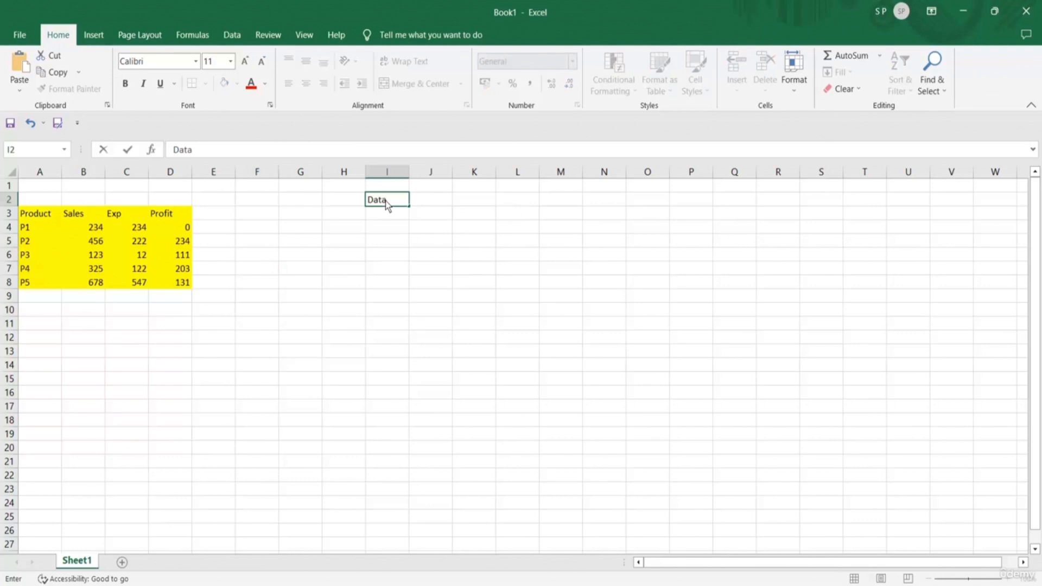
pyautogui.press('Return')
# - Copy the Product column A3:A8 and paste it as values only under the Data heading, starting in I3
pyautogui.moveTo(40, 214); pyautogui.dragTo(37, 285)
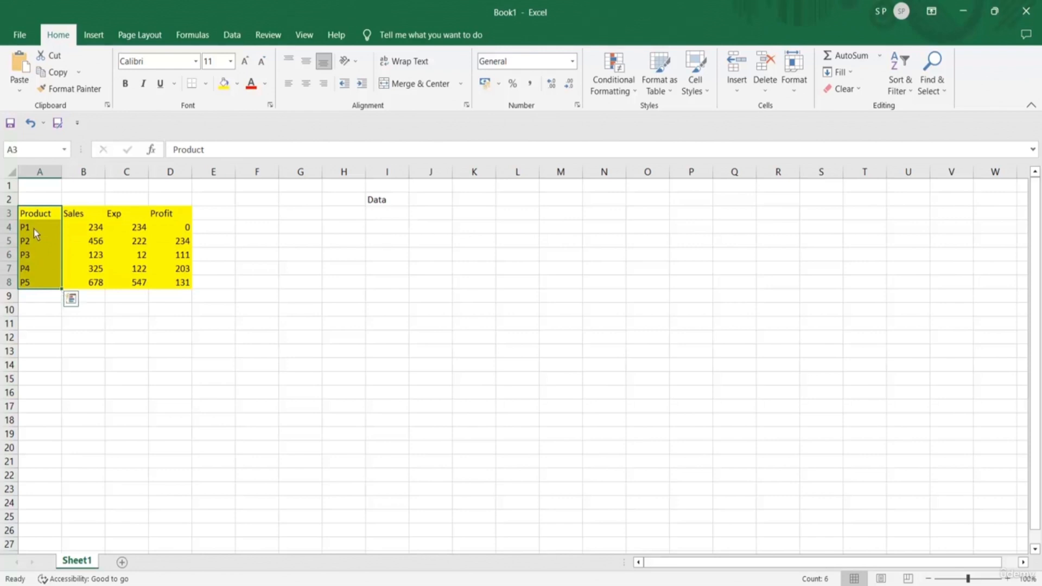
pyautogui.hotkey('ctrl', 'c')
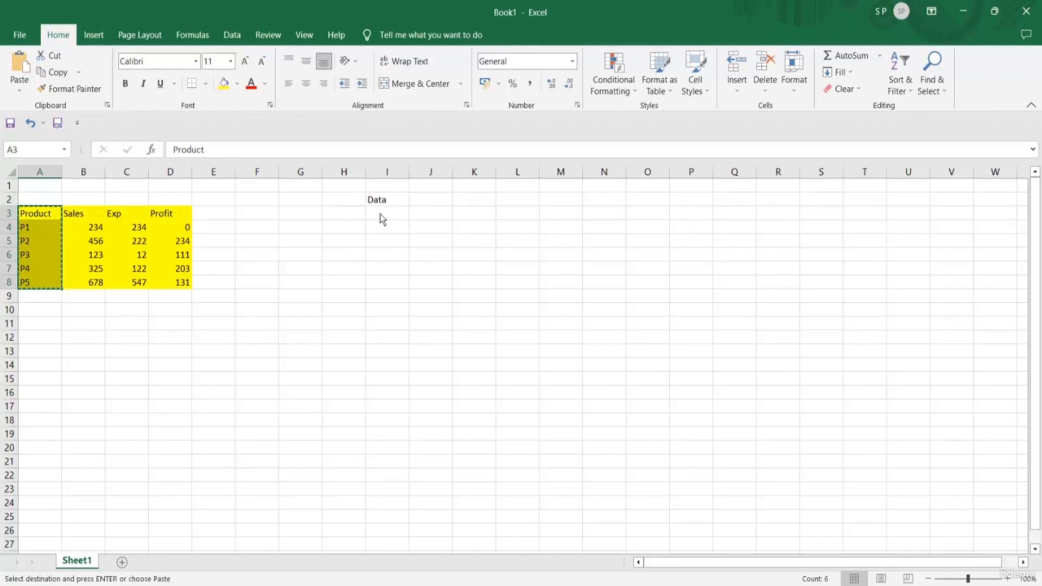
pyautogui.click(380, 214)
pyautogui.rightClick(380, 214)
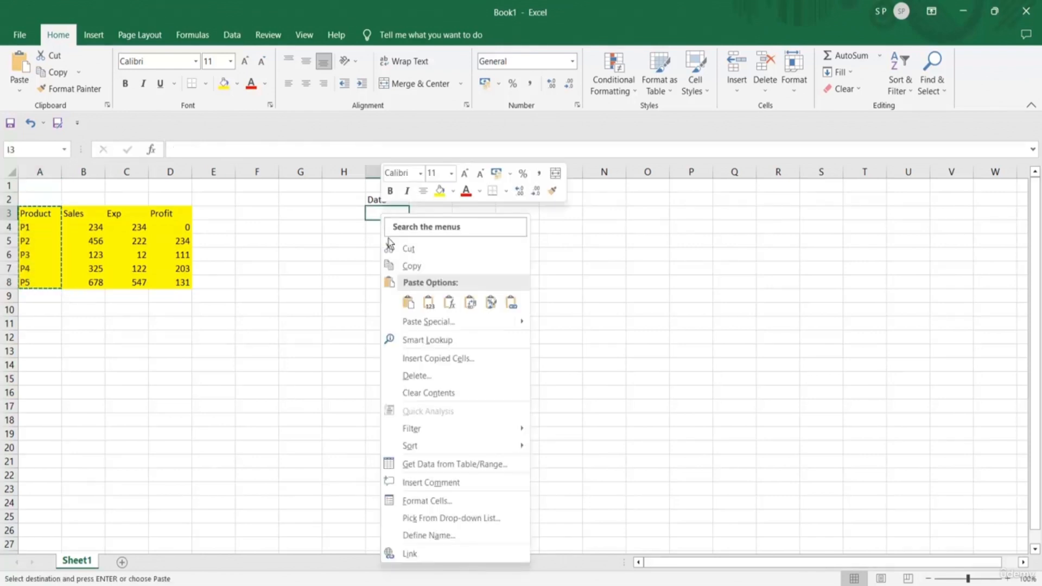
pyautogui.click(429, 306)
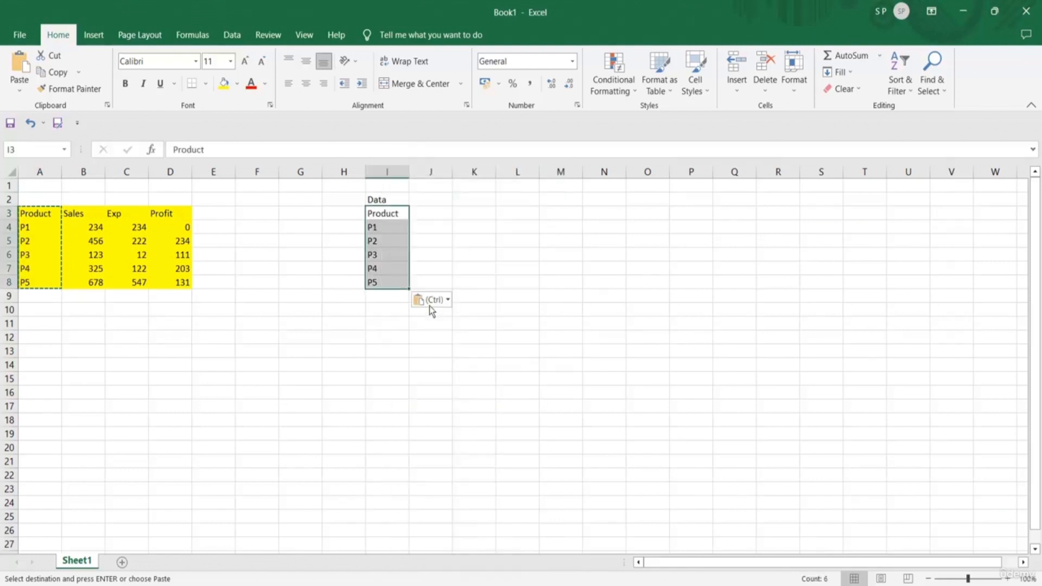
pyautogui.click(463, 286)
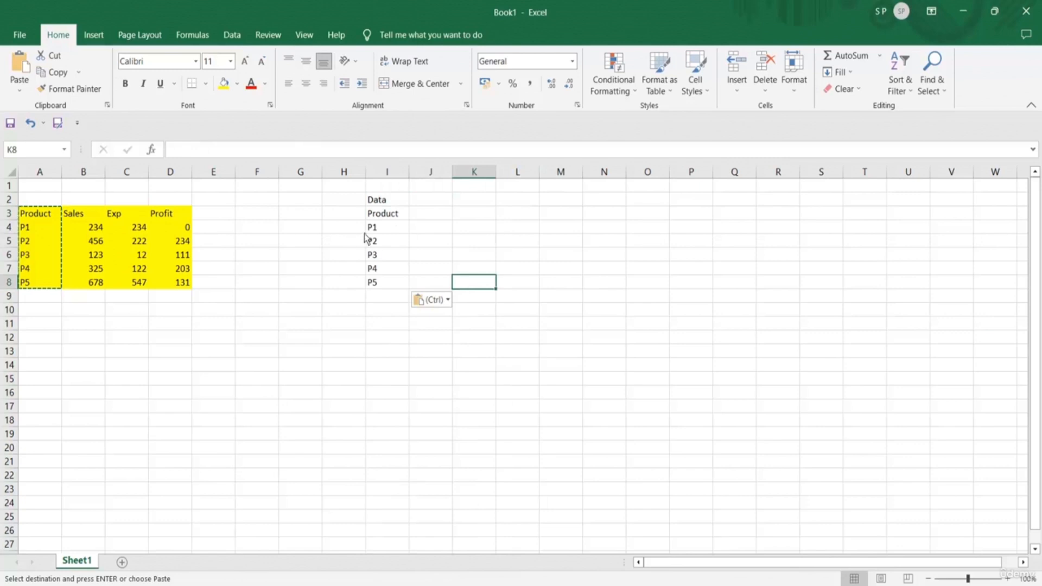
pyautogui.click(392, 217)
pyautogui.moveTo(393, 219); pyautogui.dragTo(394, 283)
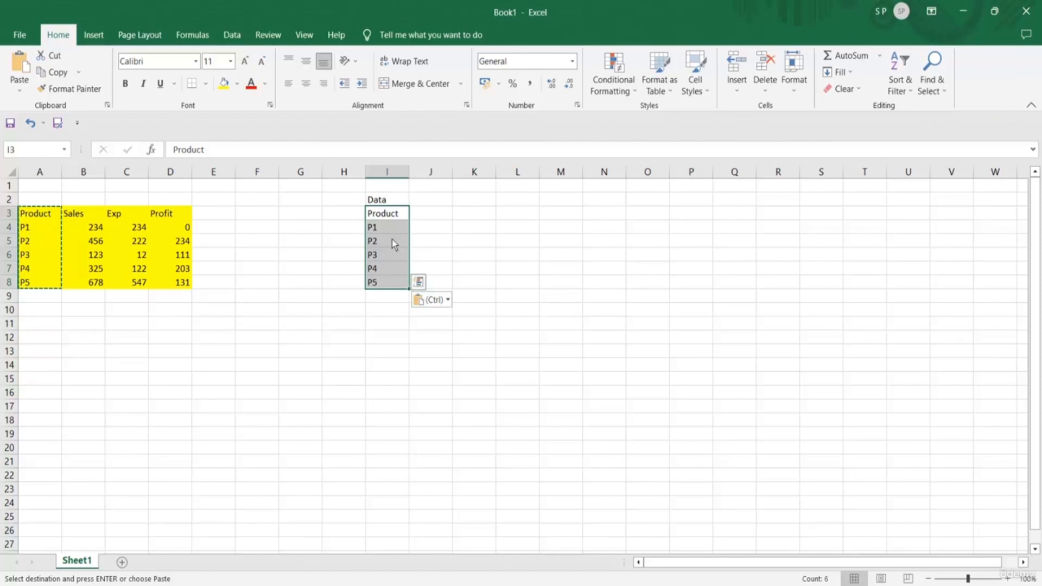
pyautogui.click(422, 216)
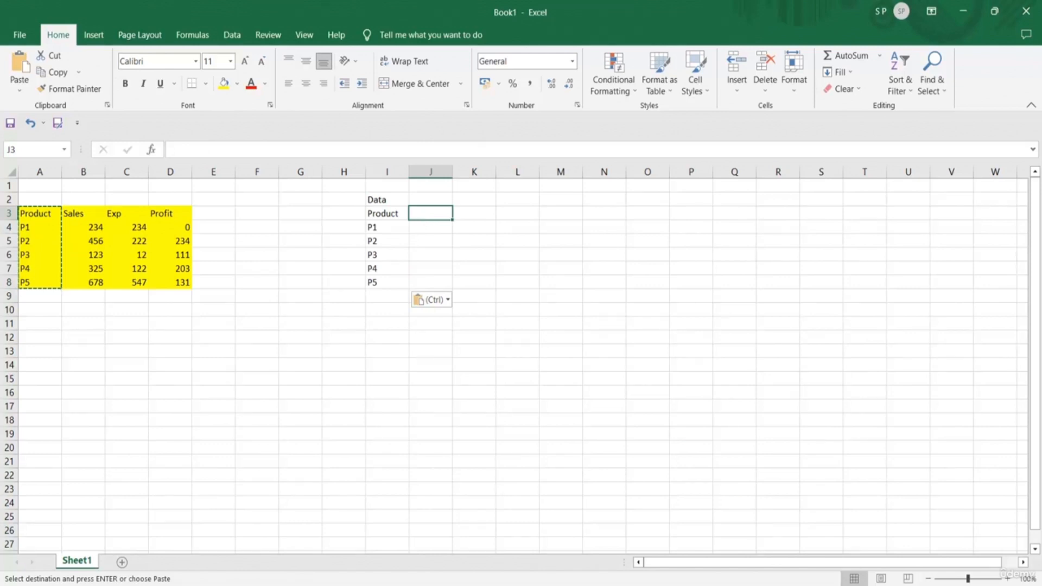
# - Enter the heading Index No in N3 and the index value 1 in N4, cancelling the pending copy selection
pyautogui.click(605, 213)
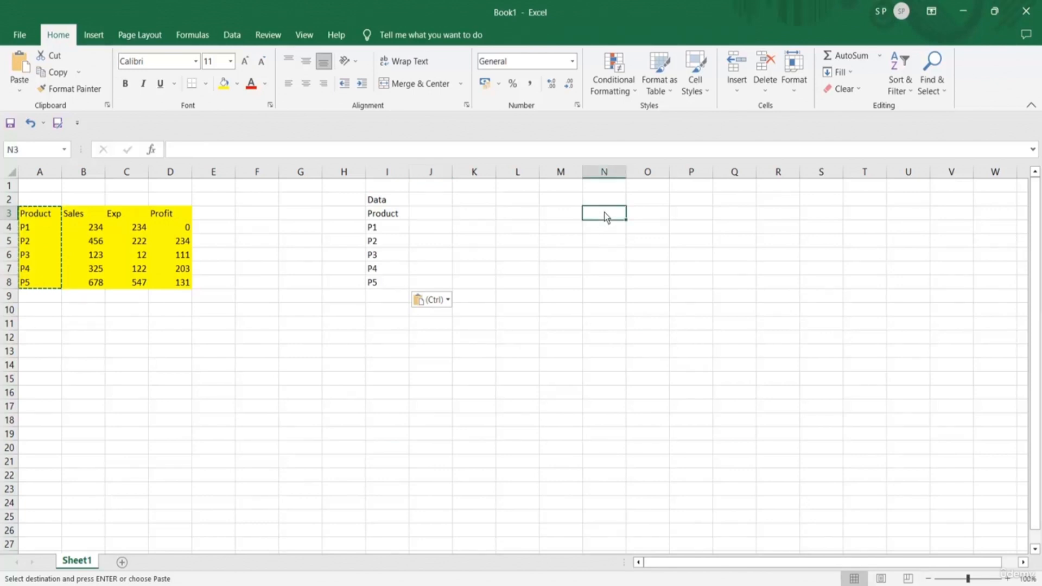
pyautogui.press('Escape')
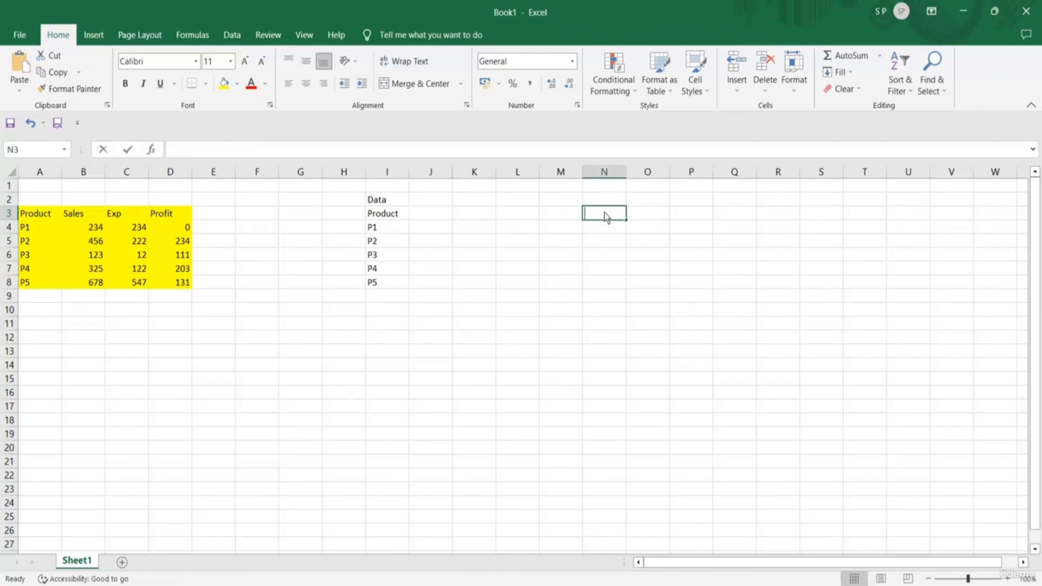
pyautogui.write('Index No')
pyautogui.press('Return')
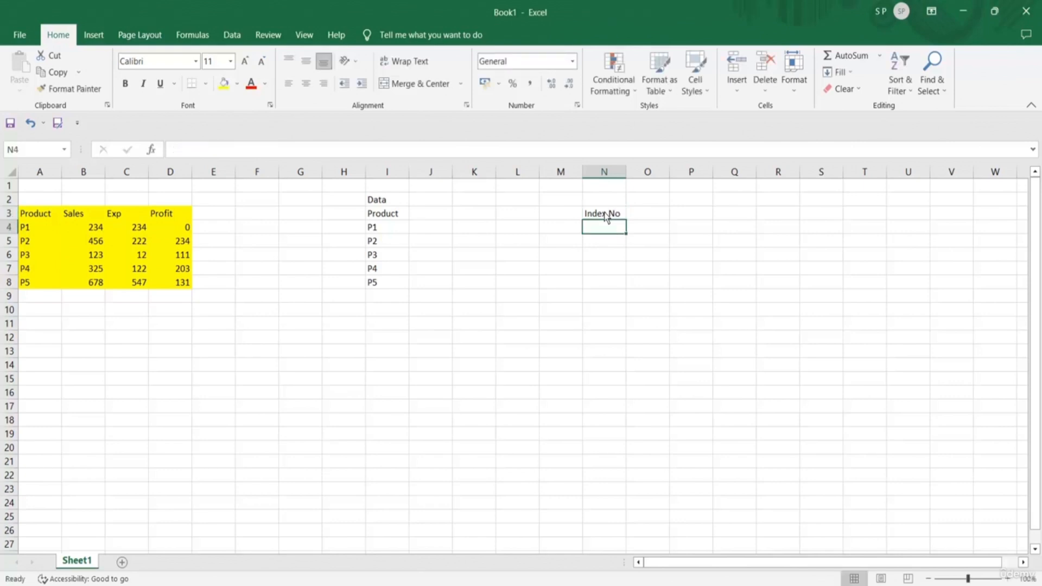
pyautogui.write('1')
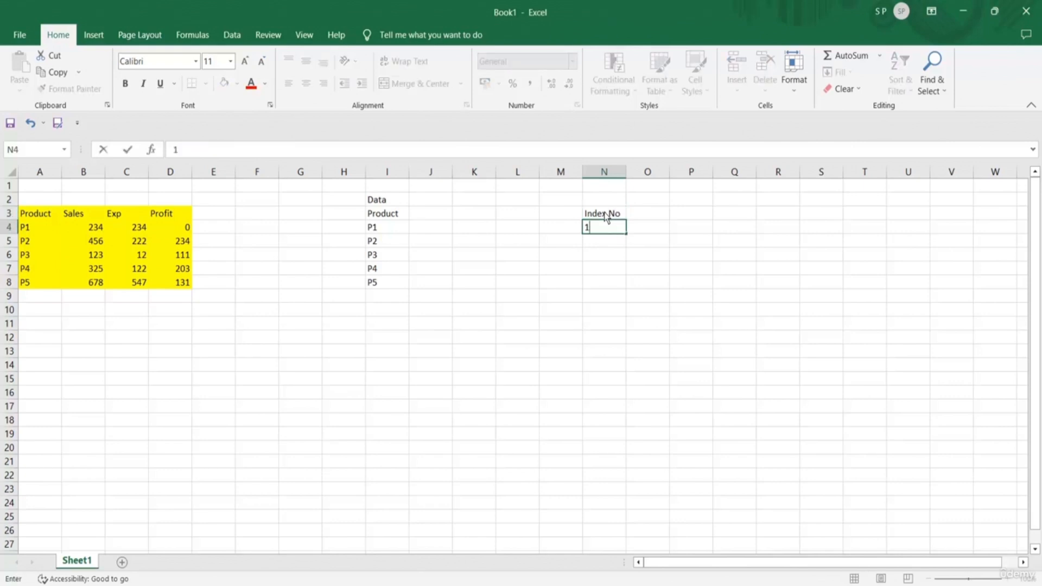
pyautogui.press('Return')
# - Enter the formula =CHOOSE(N4,B3,C3,D3) in J3, beside the copied Product heading
pyautogui.click(422, 214)
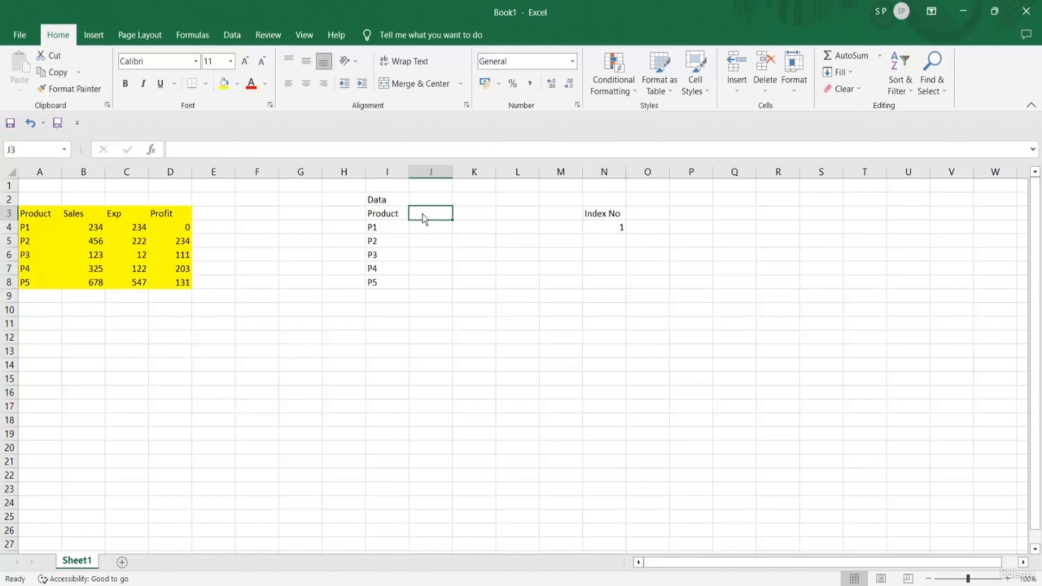
pyautogui.write('=CHOOSE(')
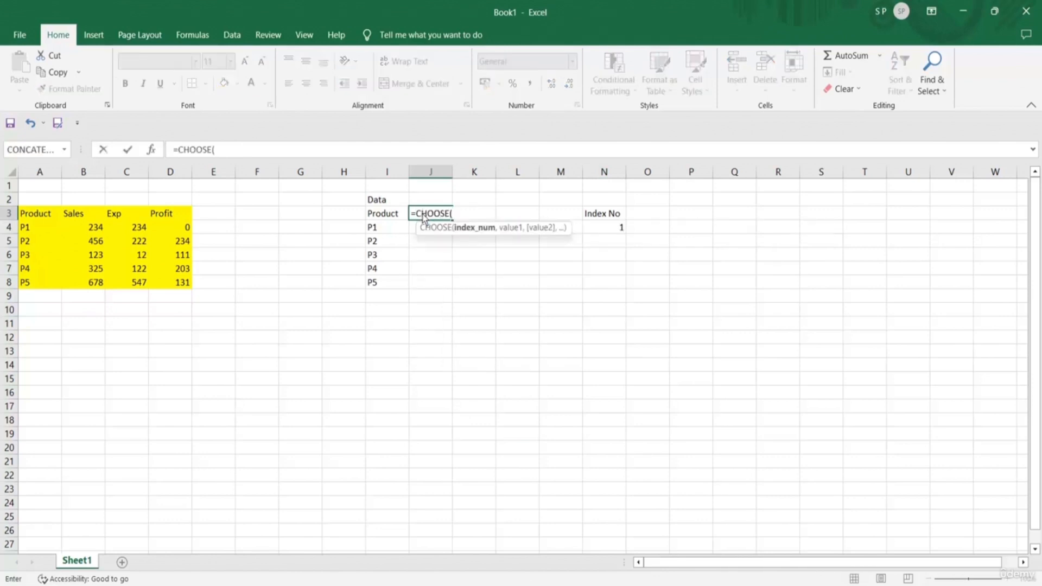
pyautogui.click(611, 233)
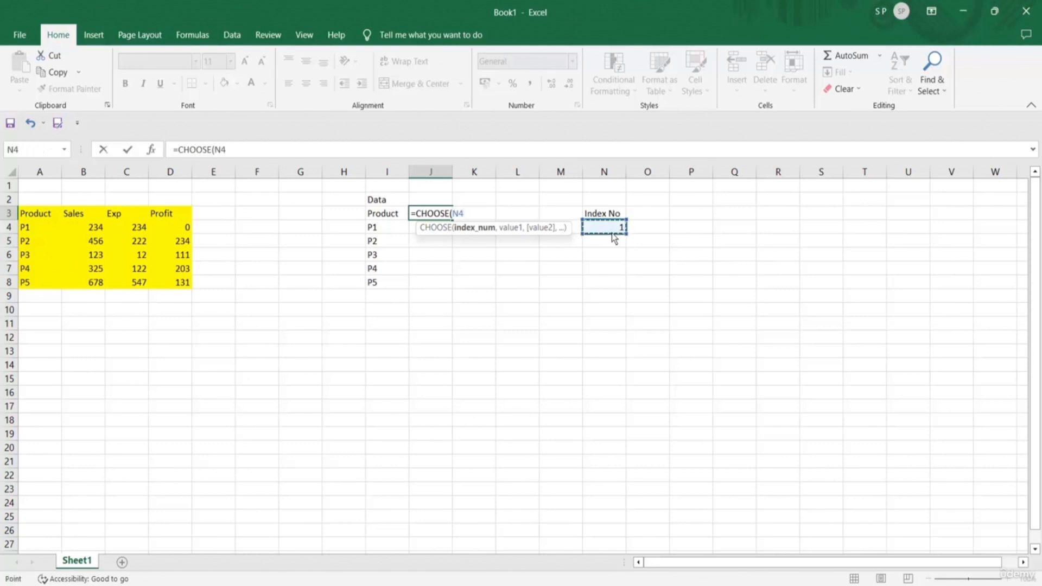
pyautogui.write(',')
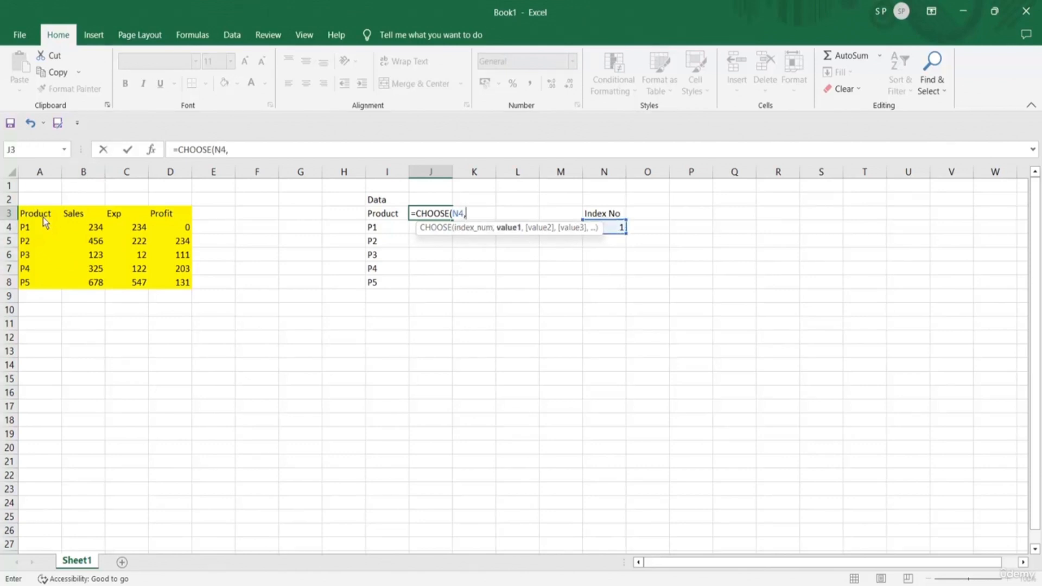
pyautogui.click(72, 217)
pyautogui.write(',')
pyautogui.click(117, 216)
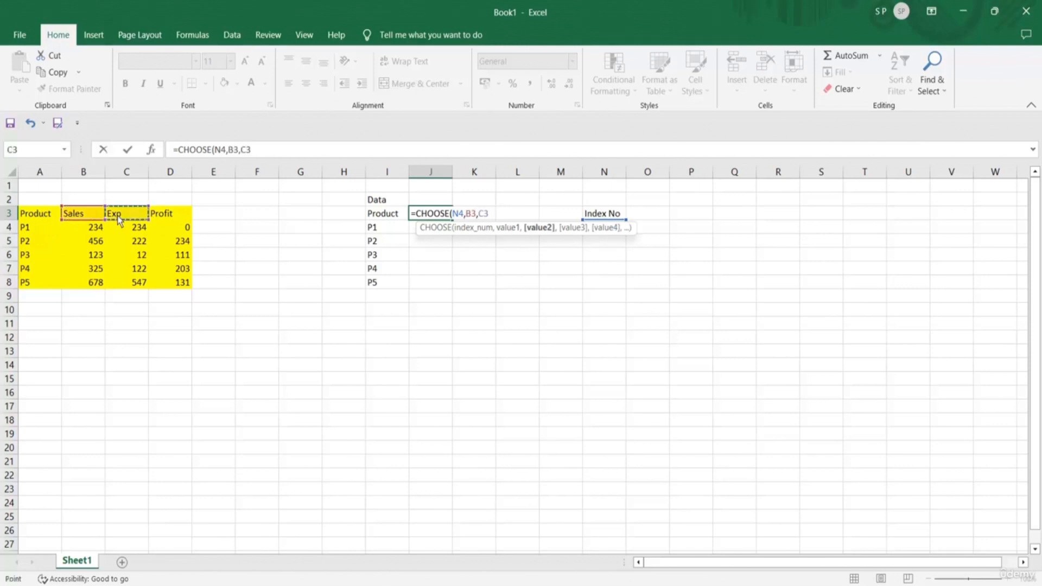
pyautogui.write(',')
pyautogui.click(167, 217)
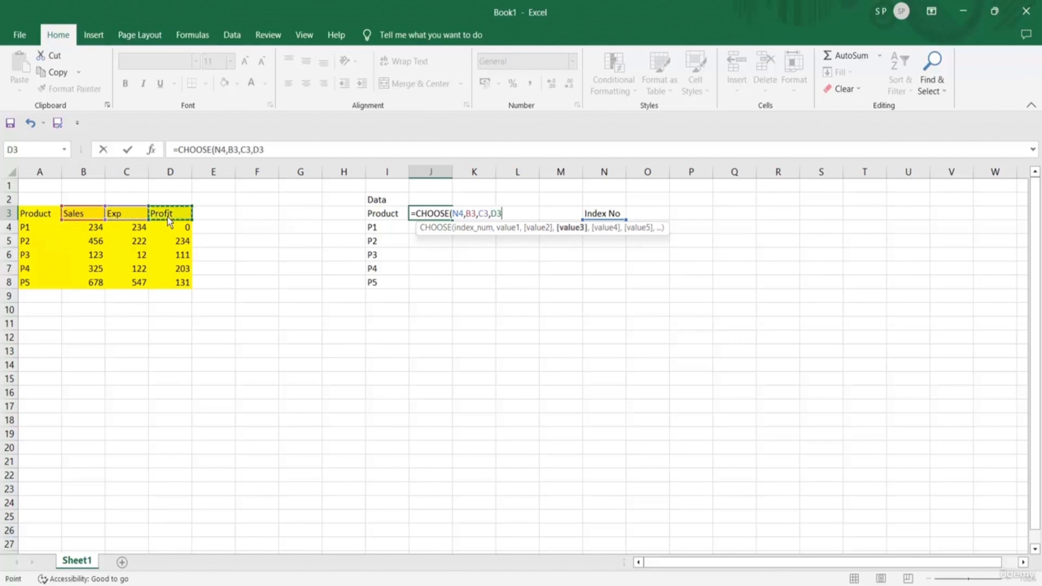
pyautogui.write(')')
pyautogui.press('Return')
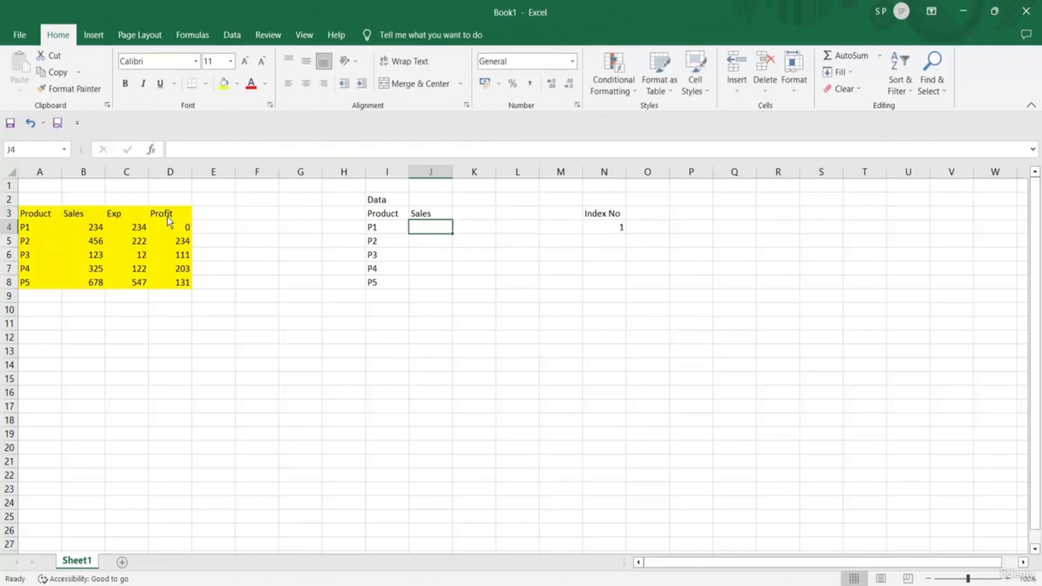
# - Test the J3 formula by changing the index value in N4 to 2, to 3 and back to 1
pyautogui.click(434, 214)
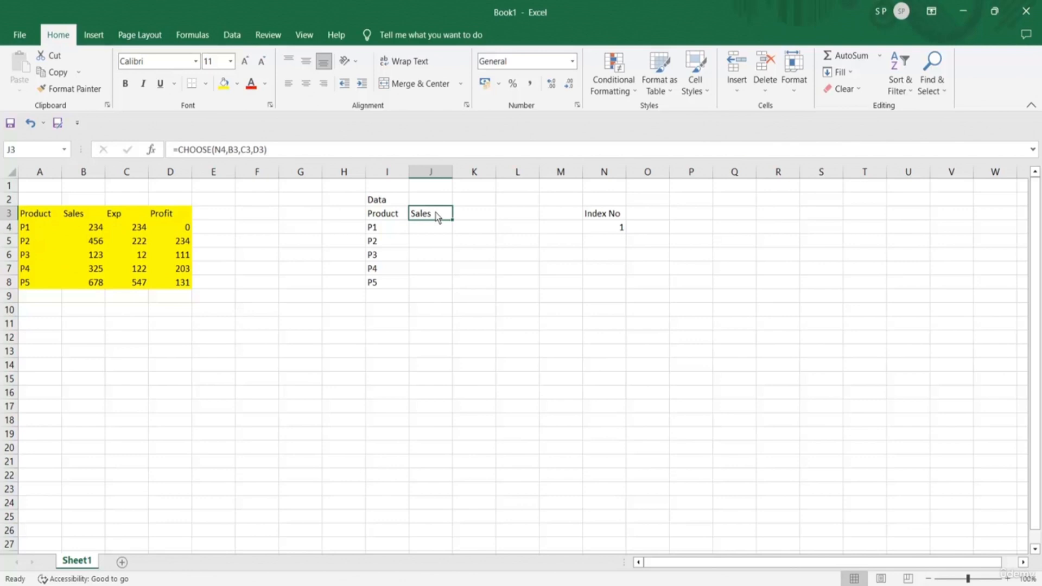
pyautogui.click(621, 229)
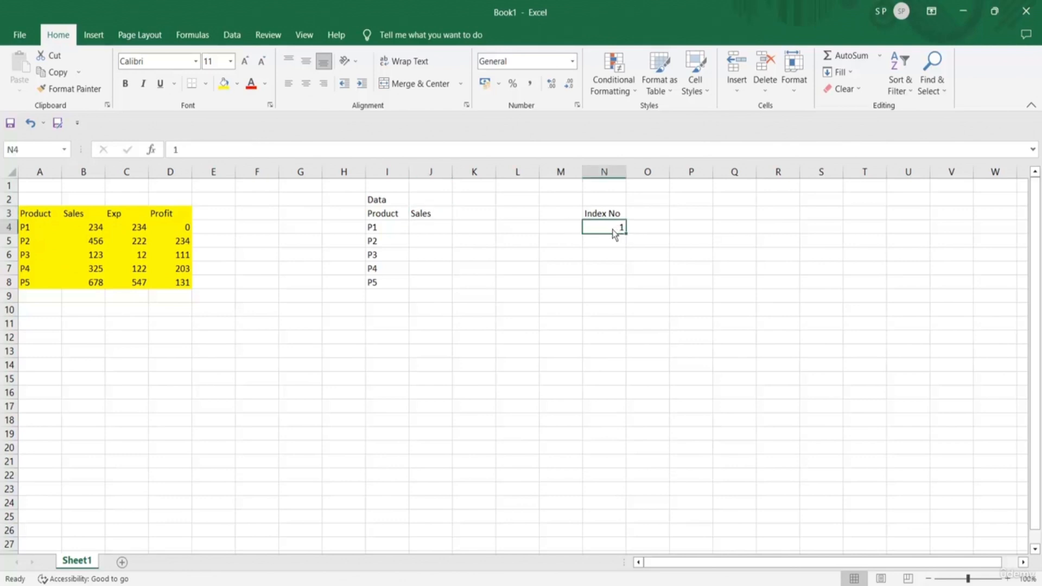
pyautogui.write('2')
pyautogui.press('Return')
pyautogui.click(614, 232)
pyautogui.write('3')
pyautogui.press('Return')
pyautogui.click(614, 232)
pyautogui.write('1')
pyautogui.press('Return')
# - Try filling the CHOOSE formula from J3 down to J8 and inspect the references in the copied formulas
pyautogui.click(431, 214)
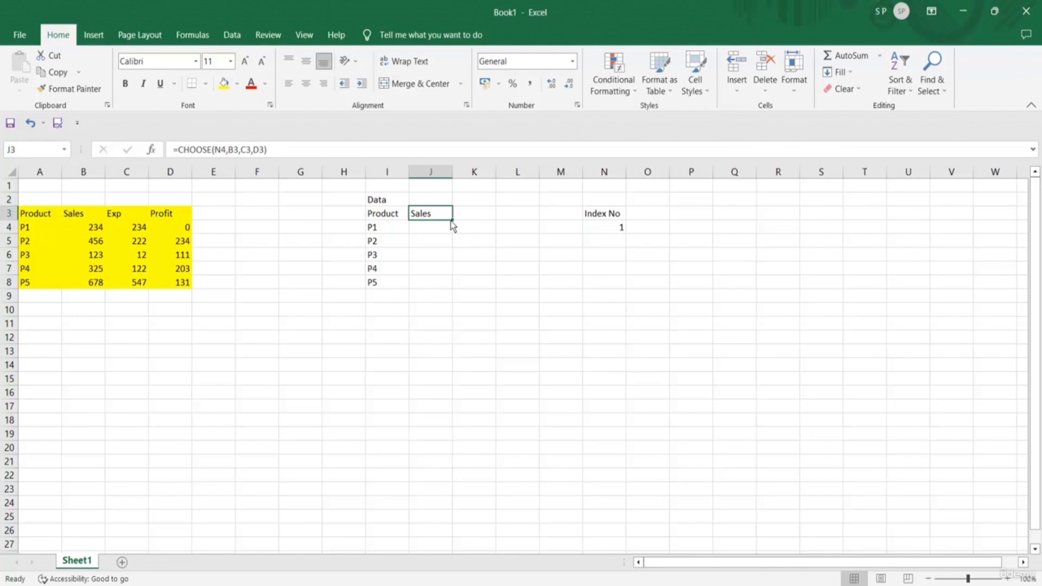
pyautogui.moveTo(453, 220); pyautogui.dragTo(454, 287)
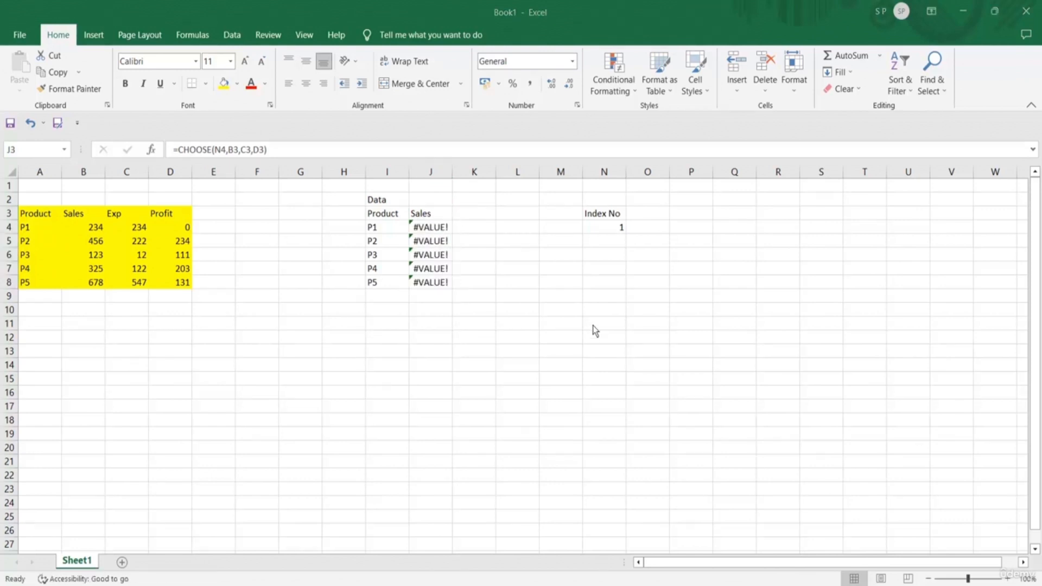
pyautogui.click(427, 214)
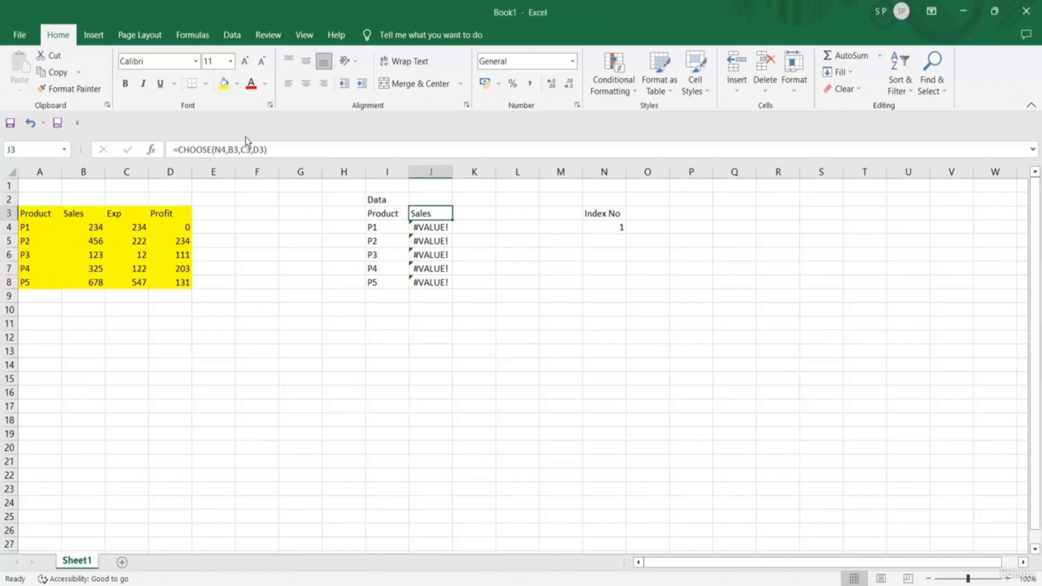
pyautogui.click(432, 232)
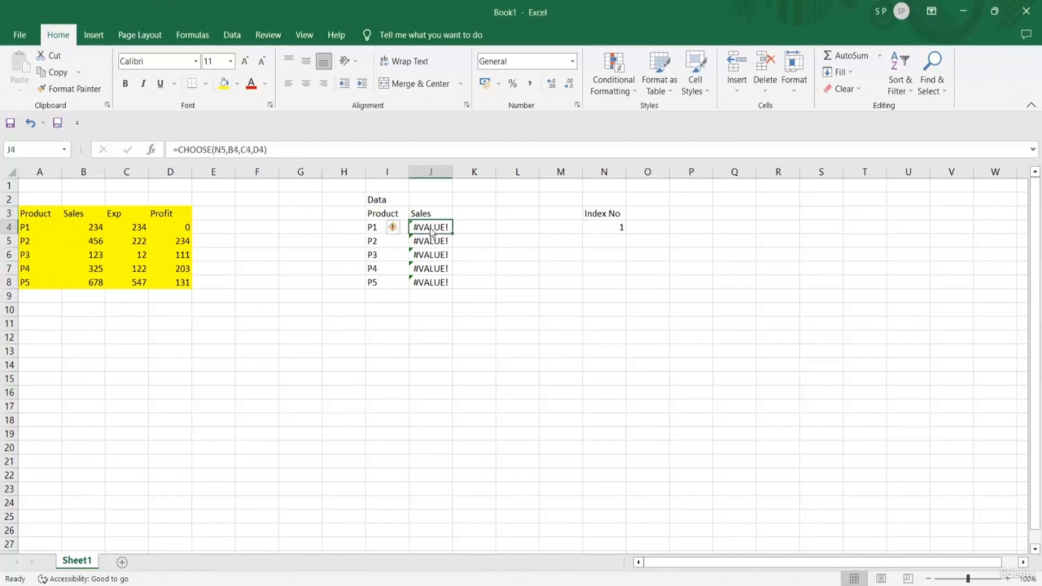
pyautogui.click(433, 242)
pyautogui.click(434, 258)
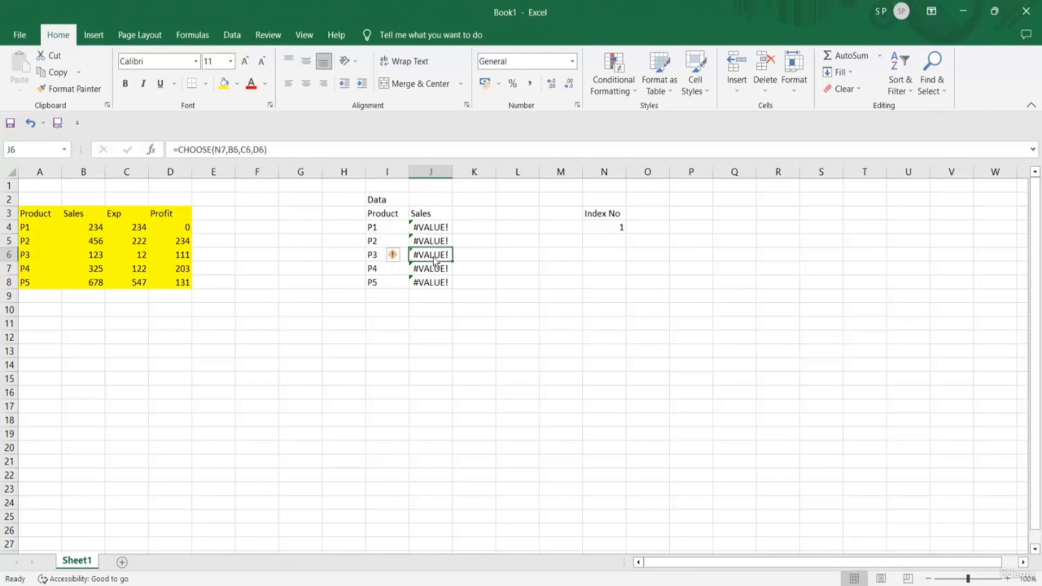
pyautogui.click(435, 270)
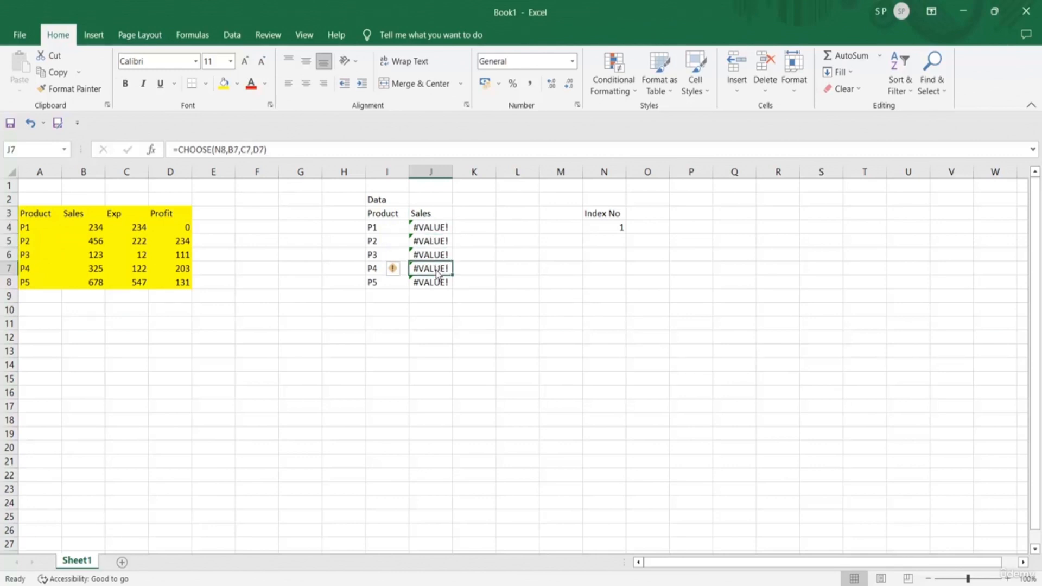
pyautogui.click(432, 231)
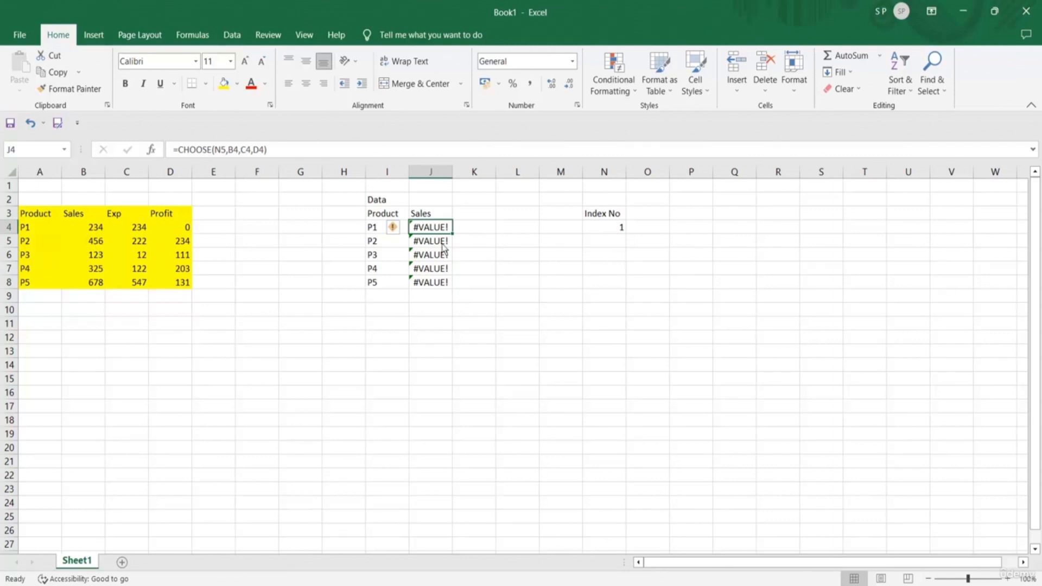
# - Lock the row of the index reference in the J3 formula, making it =CHOOSE(N$4,B3,C3,D3)
pyautogui.doubleClick(433, 217)
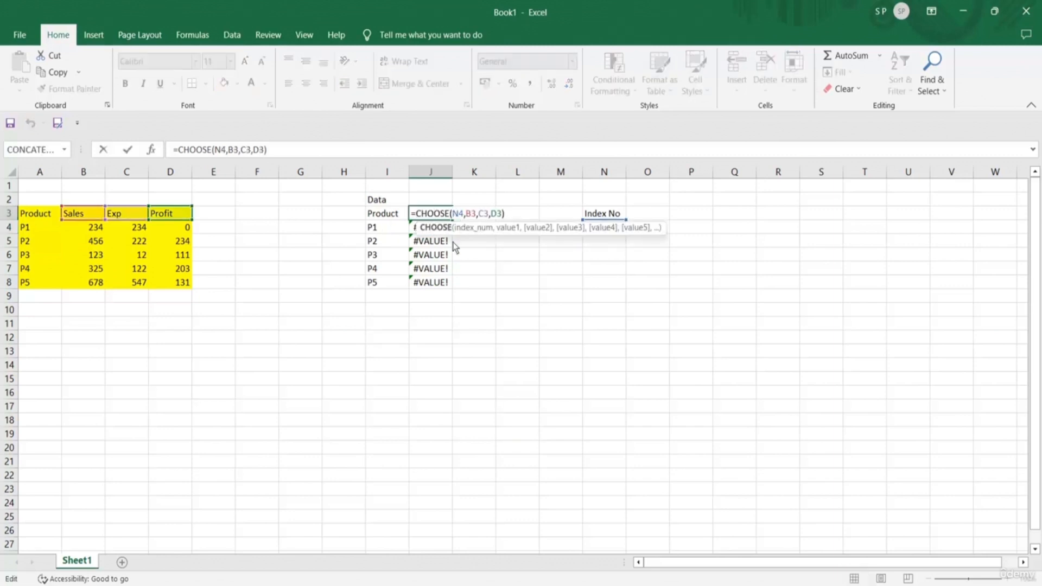
pyautogui.click(460, 214)
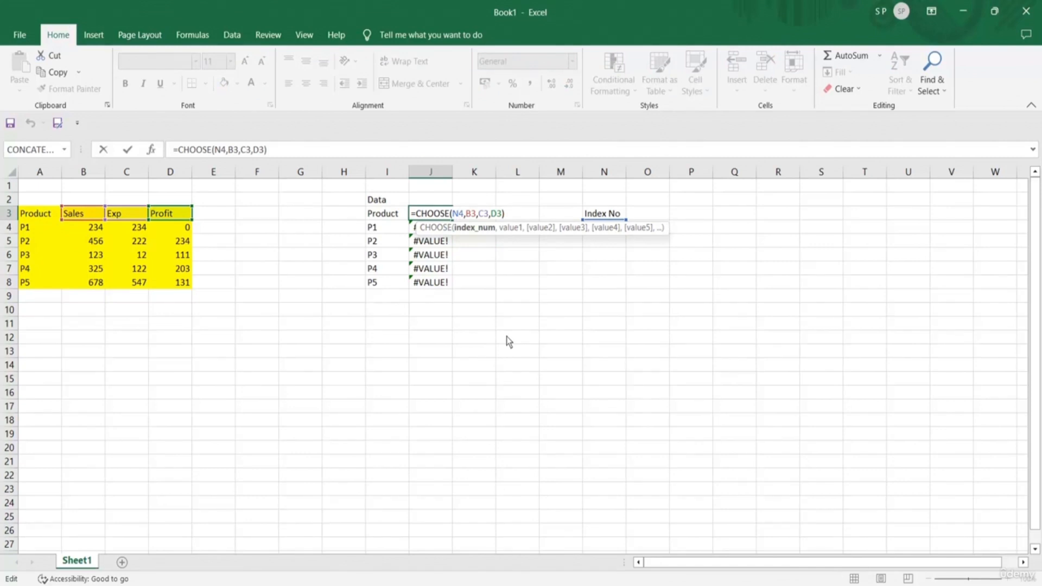
pyautogui.write('$')
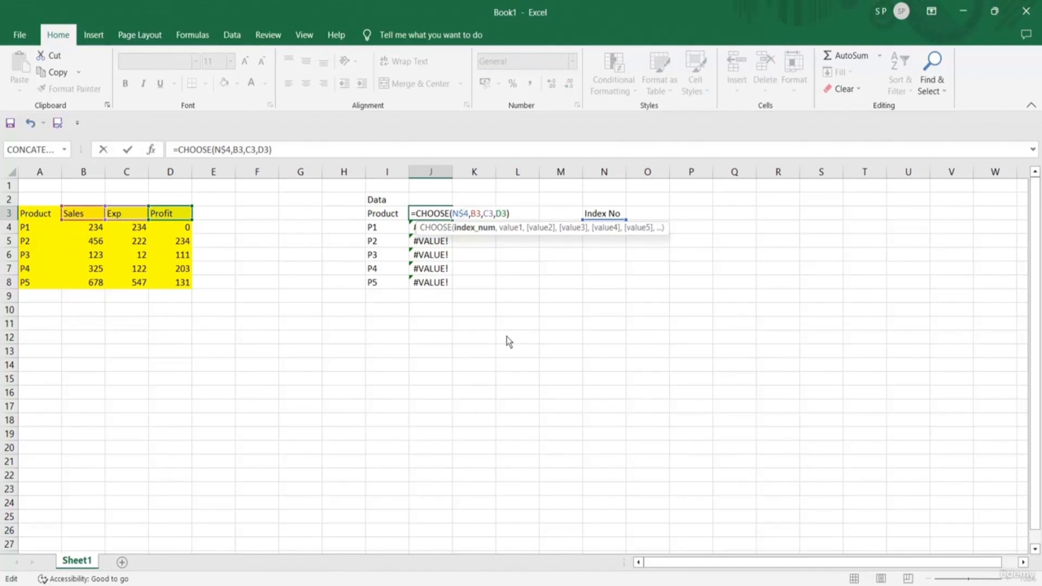
pyautogui.press('Return')
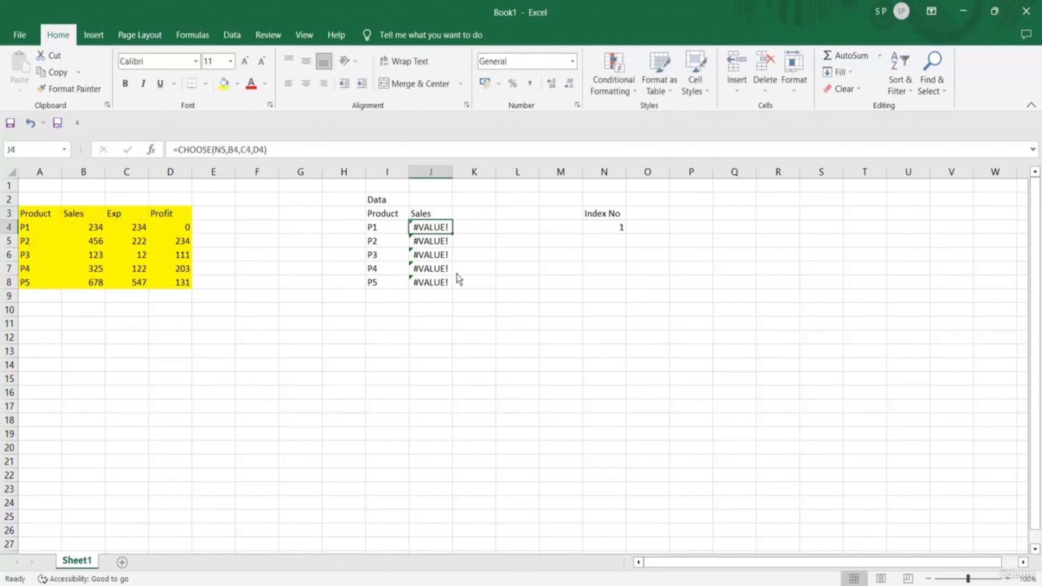
# - Clear the old formulas from J4:J8 and fill the revised J3 formula down to J8
pyautogui.moveTo(434, 234)
pyautogui.moveTo(435, 234); pyautogui.dragTo(434, 283)
pyautogui.press('Delete')
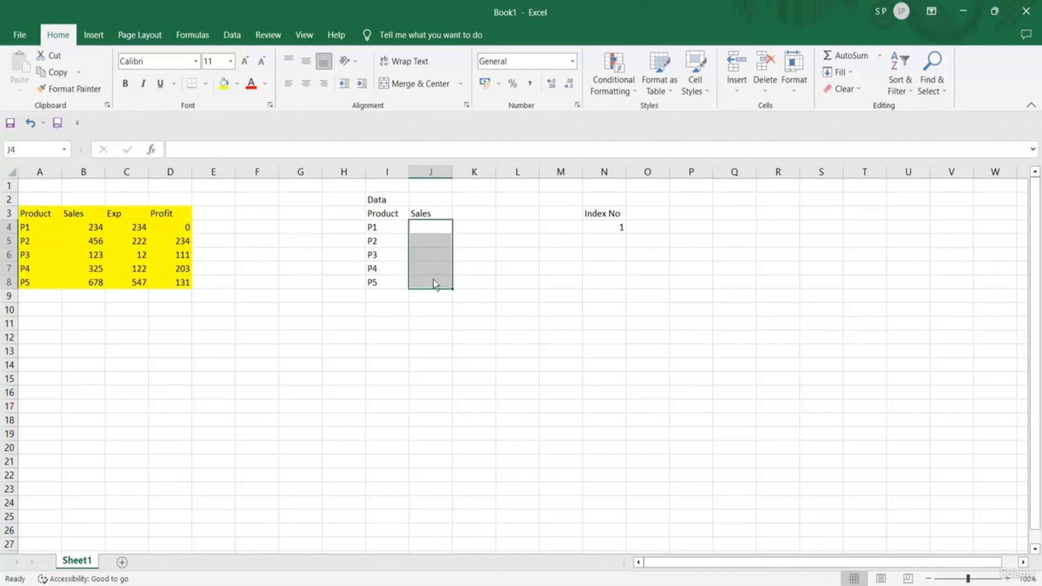
pyautogui.click(442, 216)
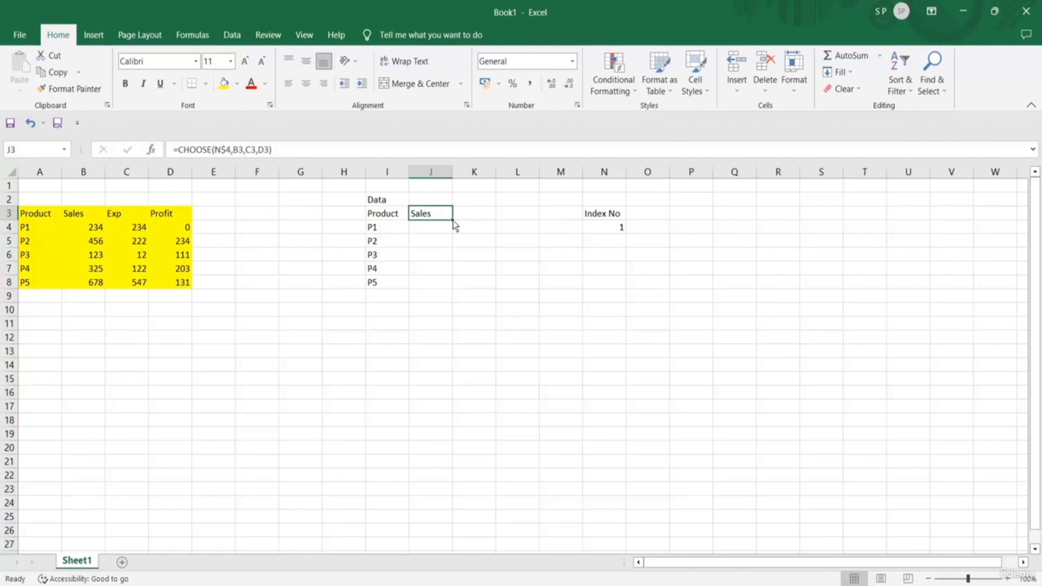
pyautogui.moveTo(453, 221); pyautogui.dragTo(456, 290)
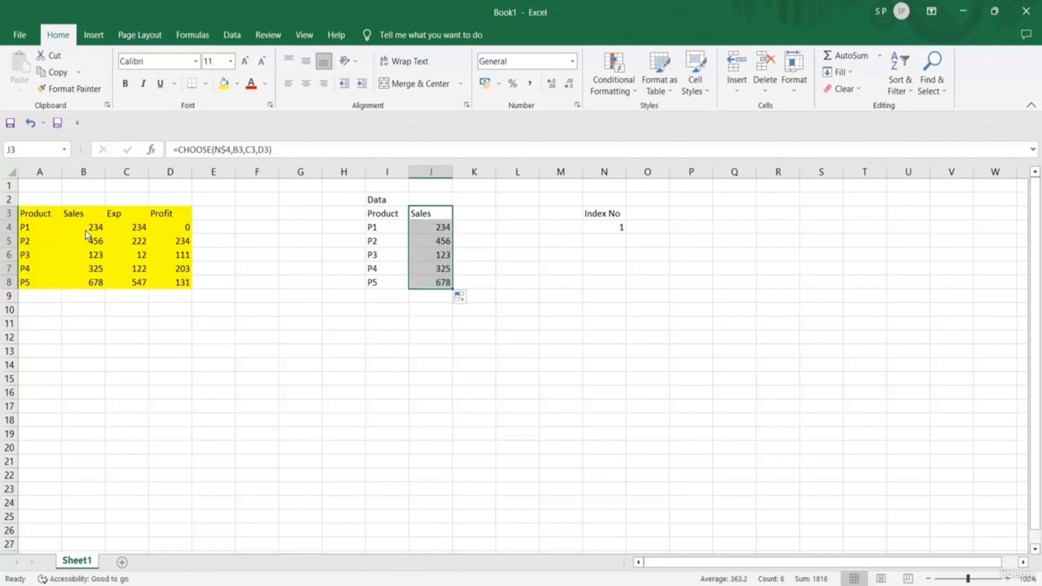
pyautogui.click(574, 295)
pyautogui.click(441, 232)
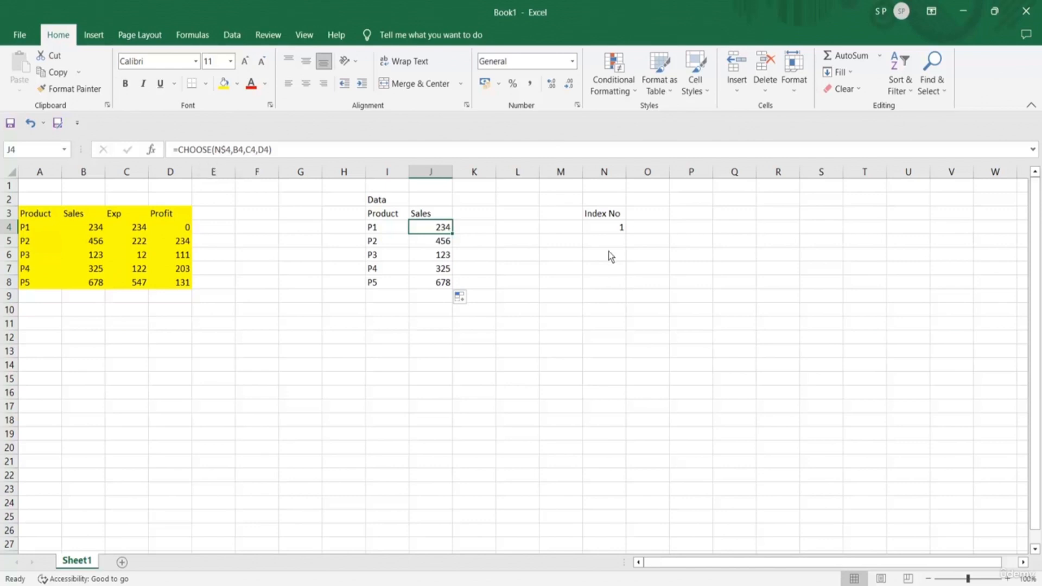
# - Test the selectable data column by setting the index value in N4 to 2 and finally to 3
pyautogui.click(606, 231)
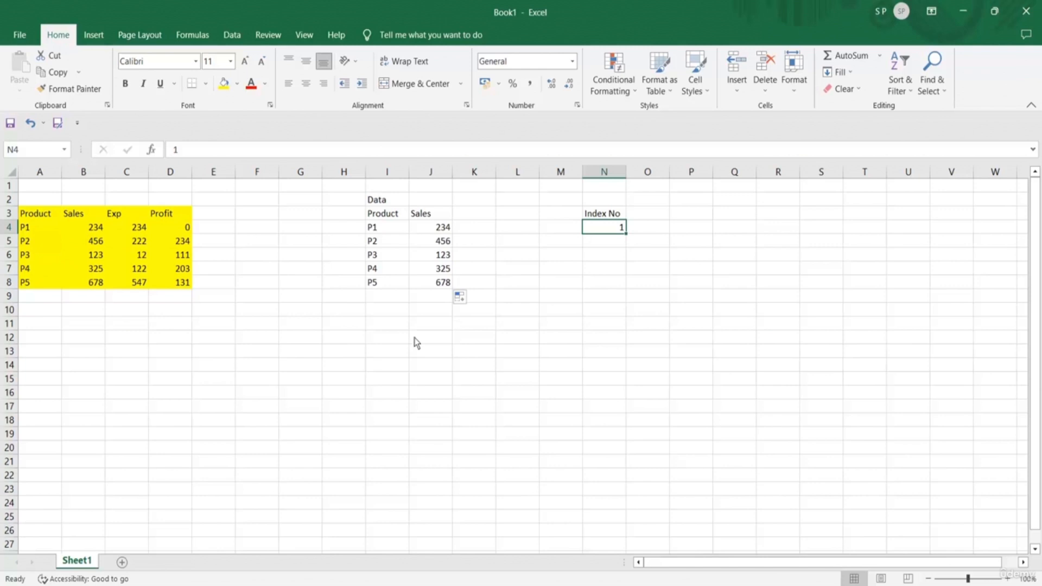
pyautogui.click(441, 215)
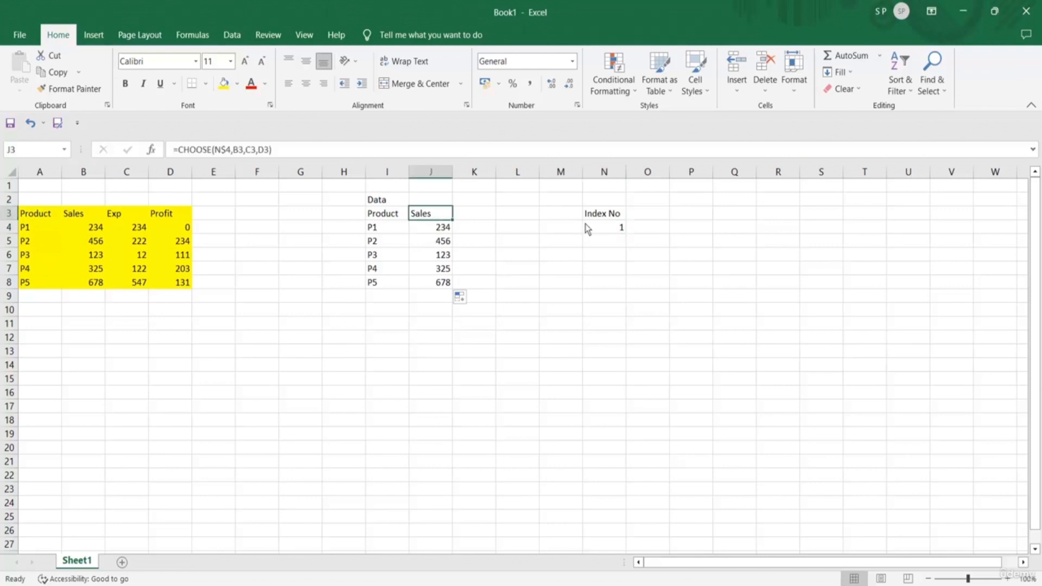
pyautogui.click(602, 231)
pyautogui.write('2')
pyautogui.press('Return')
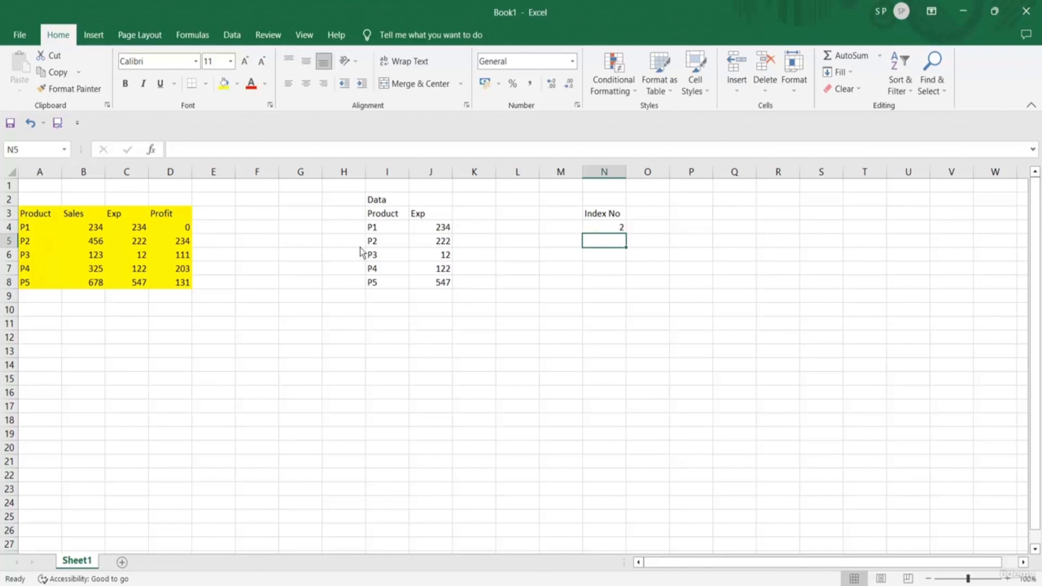
pyautogui.click(613, 233)
pyautogui.write('3')
pyautogui.press('Return')
pyautogui.click(605, 231)
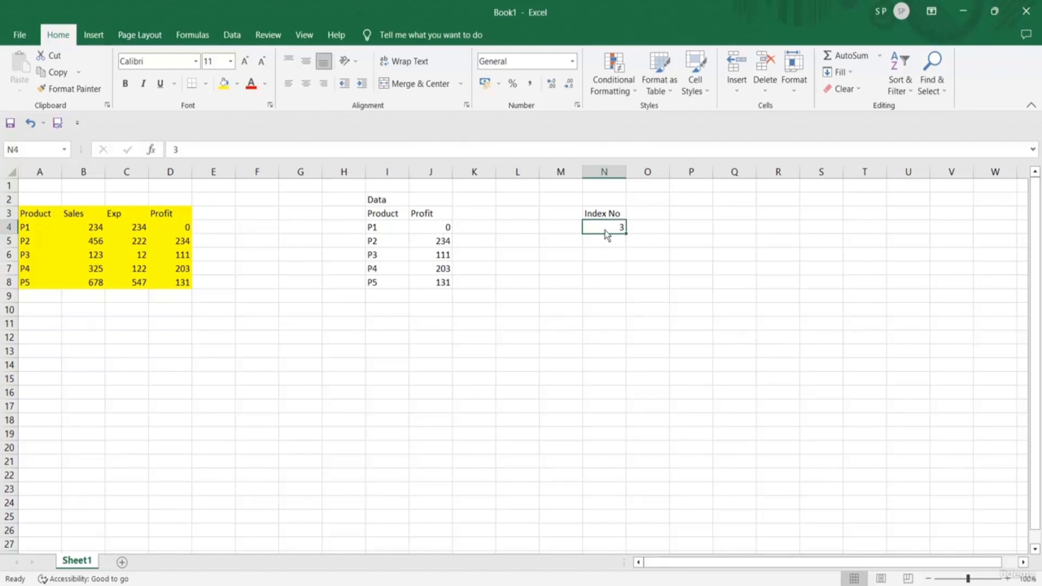
pyautogui.click(433, 218)
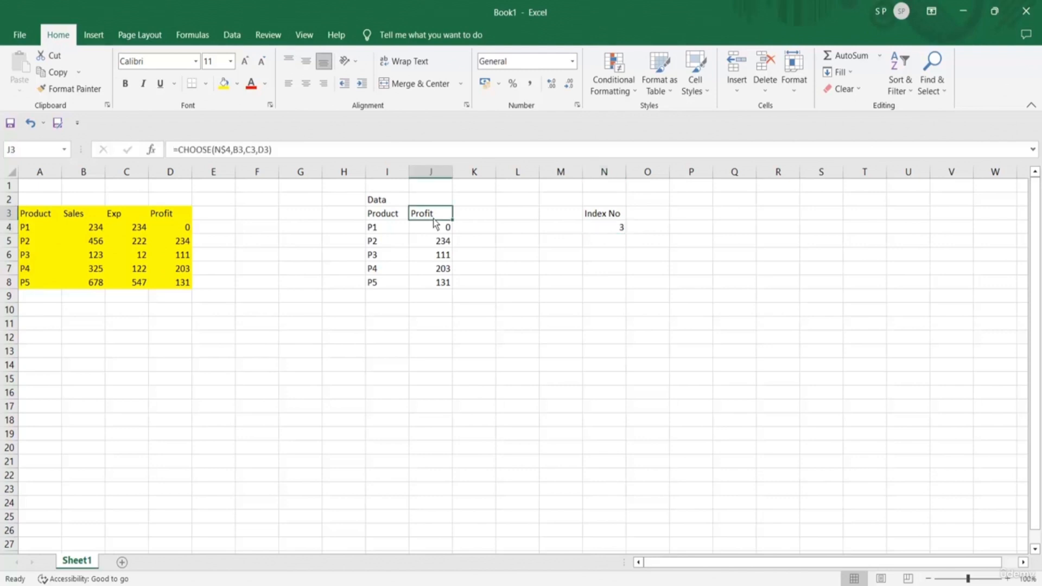
# - Insert a 2-D clustered column chart from the Data table range I3:J8 and place it over the table
pyautogui.click(377, 205)
pyautogui.moveTo(376, 206); pyautogui.dragTo(442, 283)
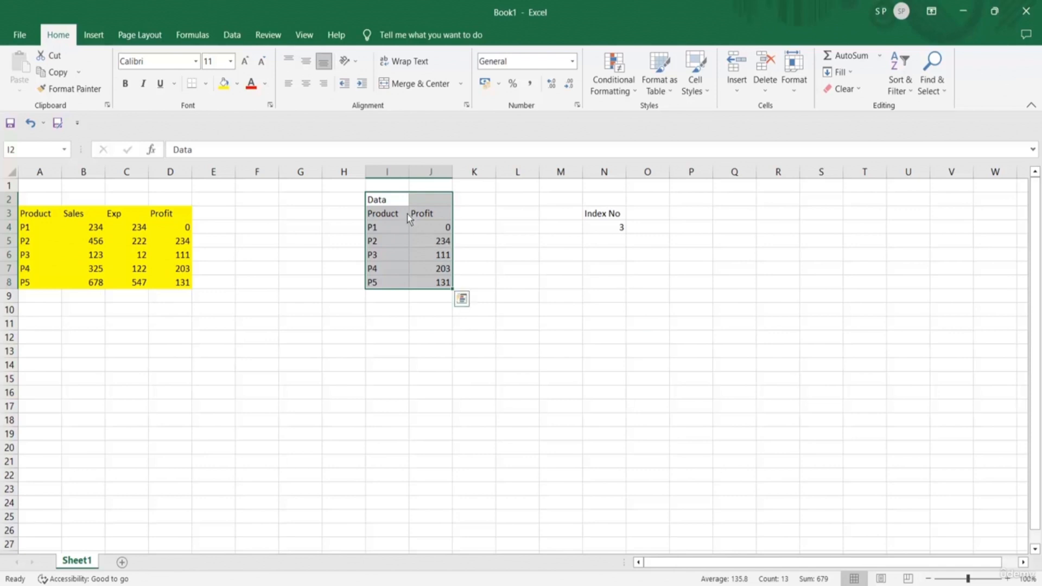
pyautogui.click(352, 213)
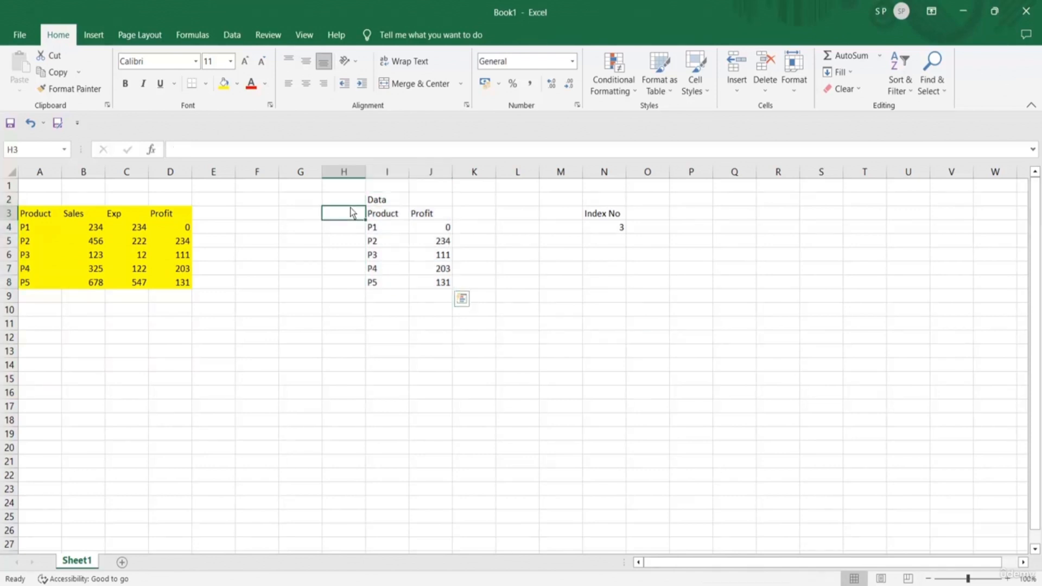
pyautogui.moveTo(378, 220); pyautogui.dragTo(445, 284)
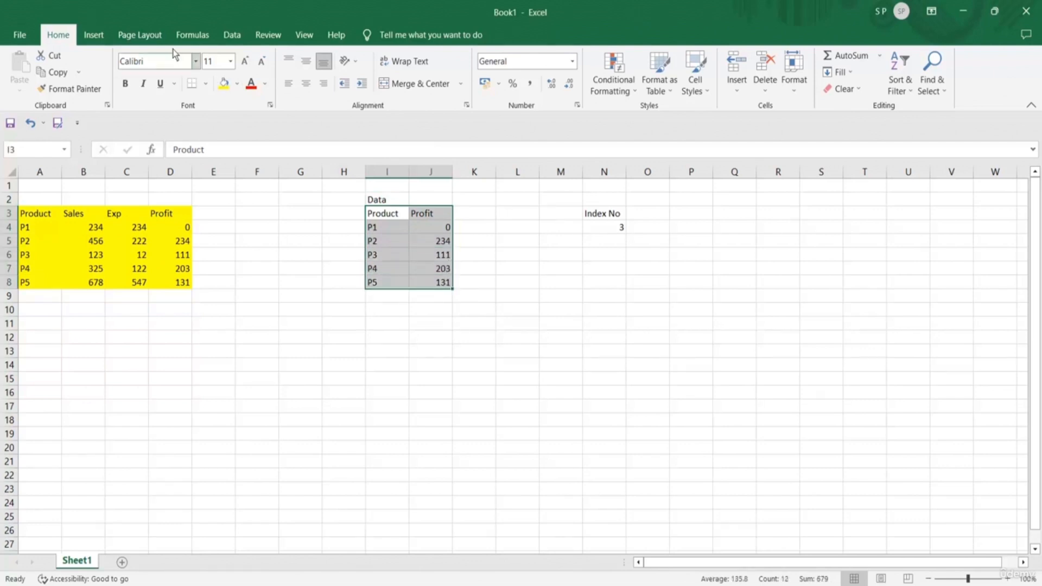
pyautogui.click(96, 36)
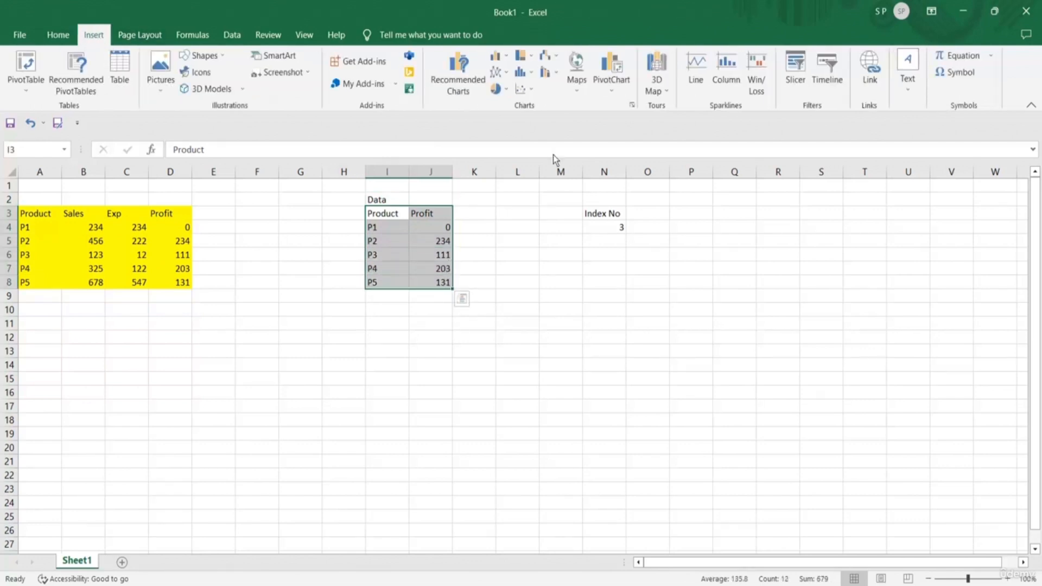
pyautogui.click(502, 53)
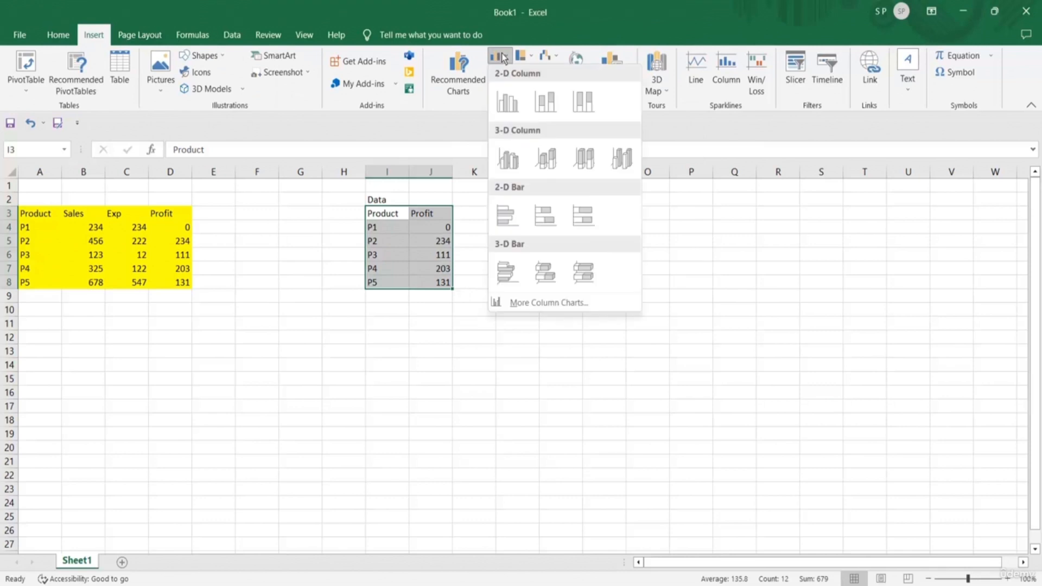
pyautogui.click(514, 108)
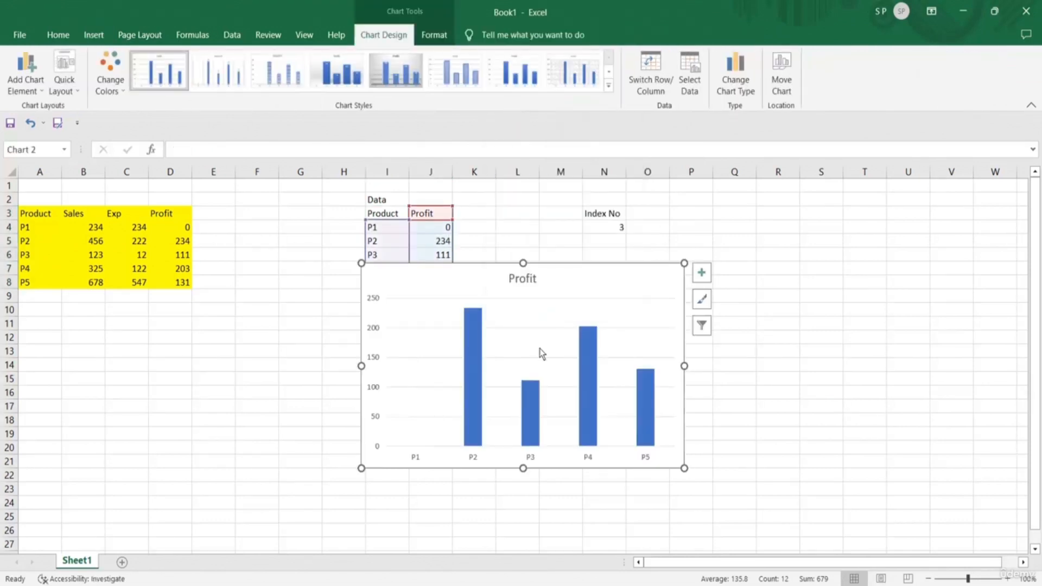
pyautogui.moveTo(502, 288); pyautogui.dragTo(368, 206)
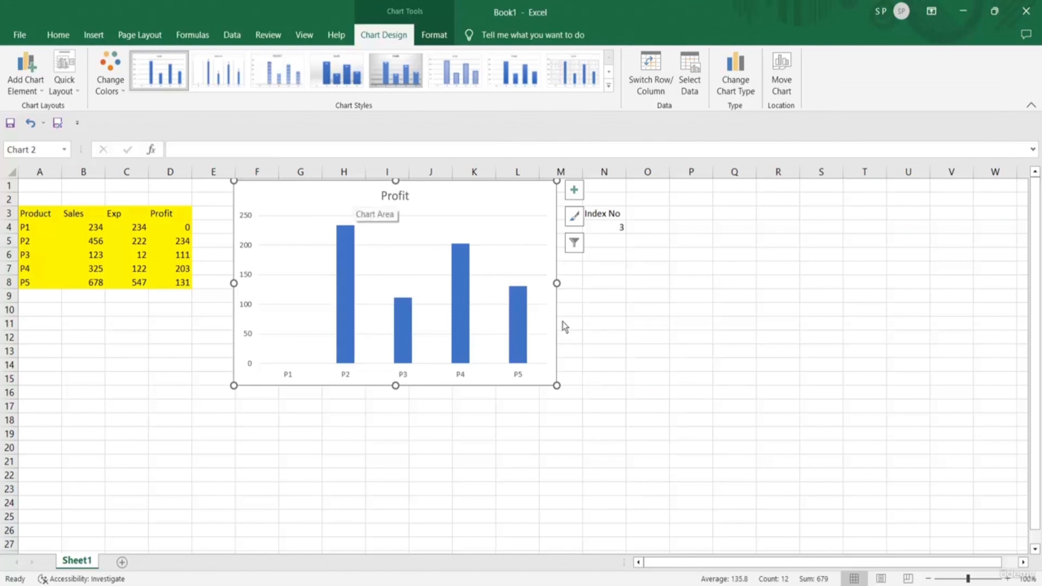
# - Test the chart's link to the index by setting N4 to 1, 2 and finally 3, checking the chart each time
pyautogui.click(621, 233)
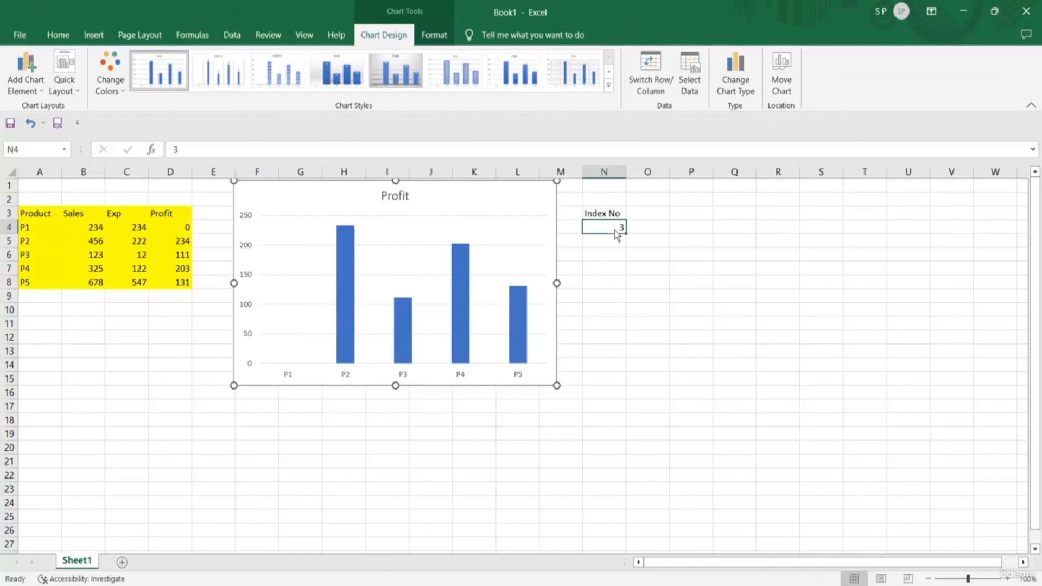
pyautogui.write('1')
pyautogui.press('Return')
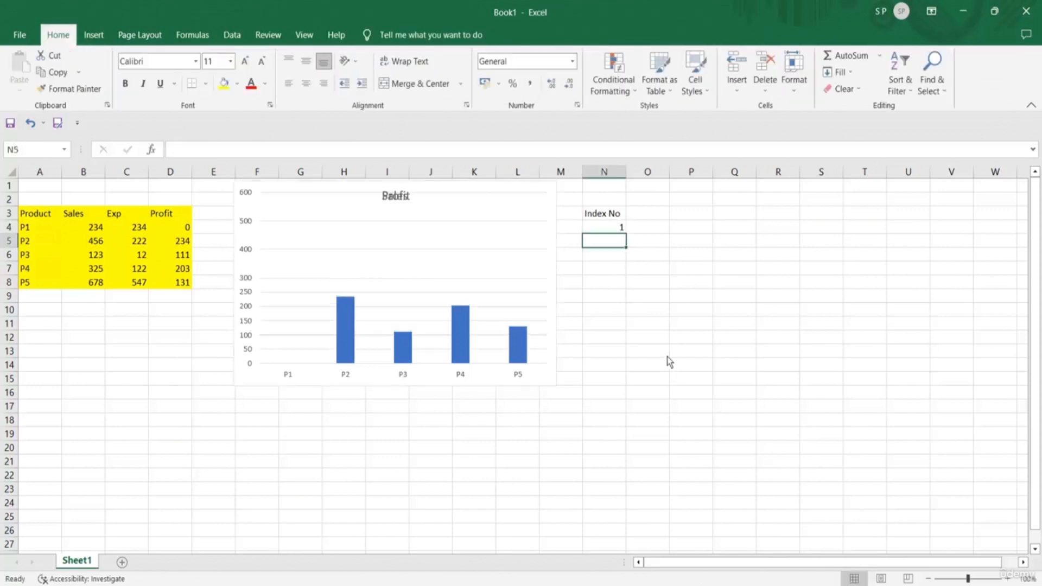
pyautogui.moveTo(356, 343)
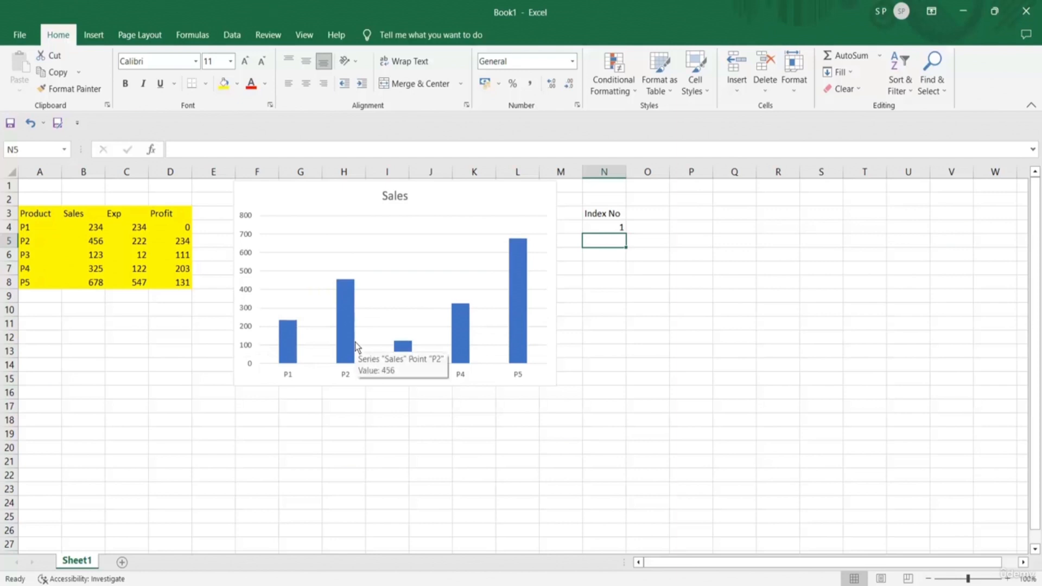
pyautogui.click(611, 228)
pyautogui.write('2')
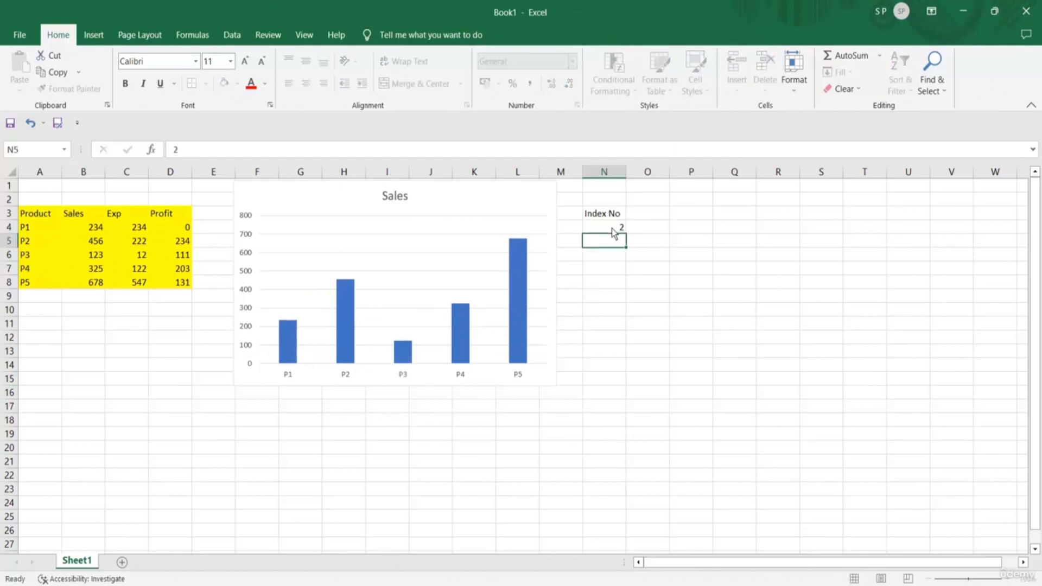
pyautogui.press('Return')
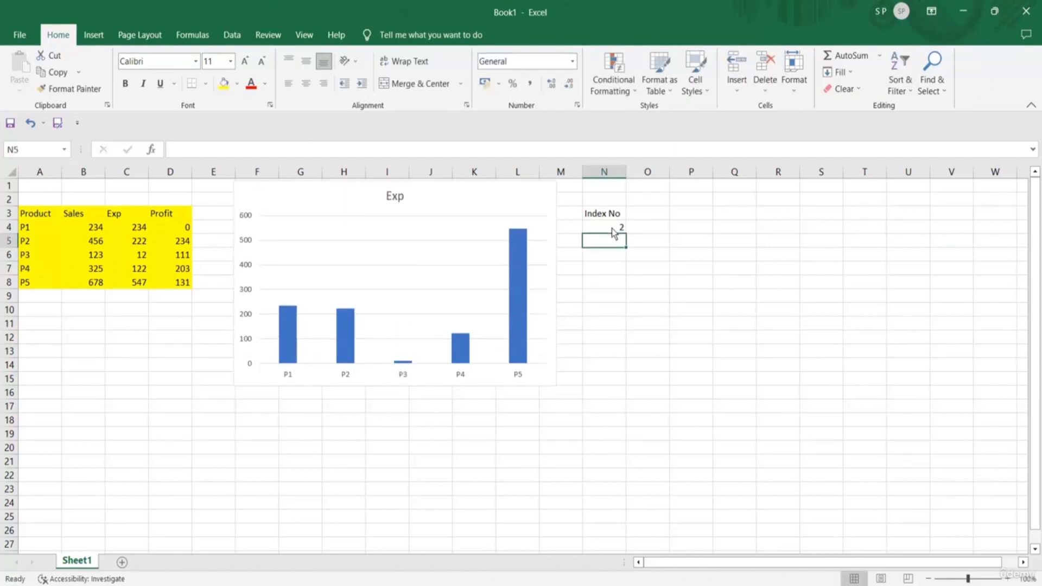
pyautogui.click(611, 229)
pyautogui.write('3')
pyautogui.press('Return')
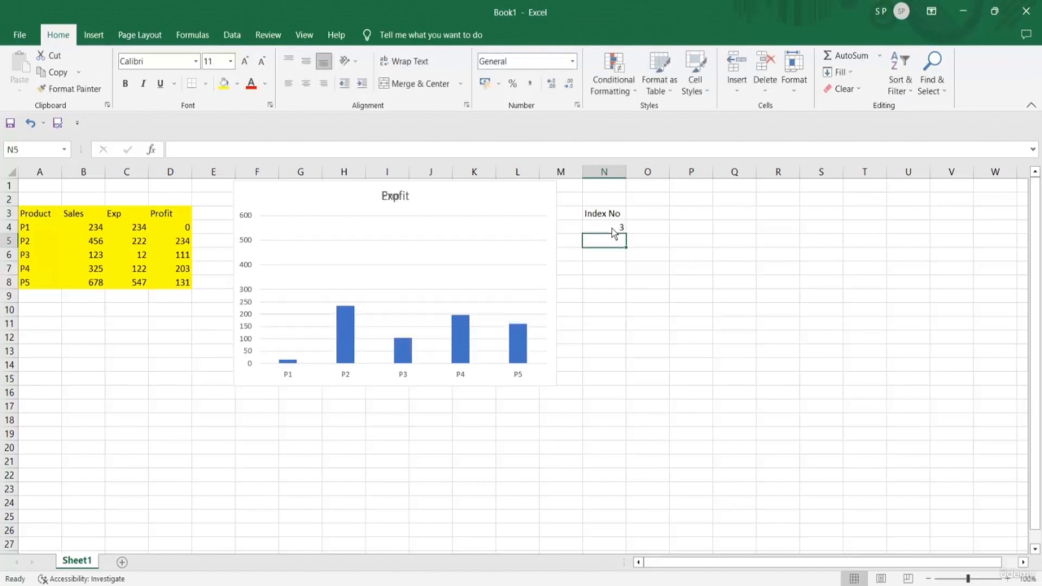
pyautogui.click(611, 228)
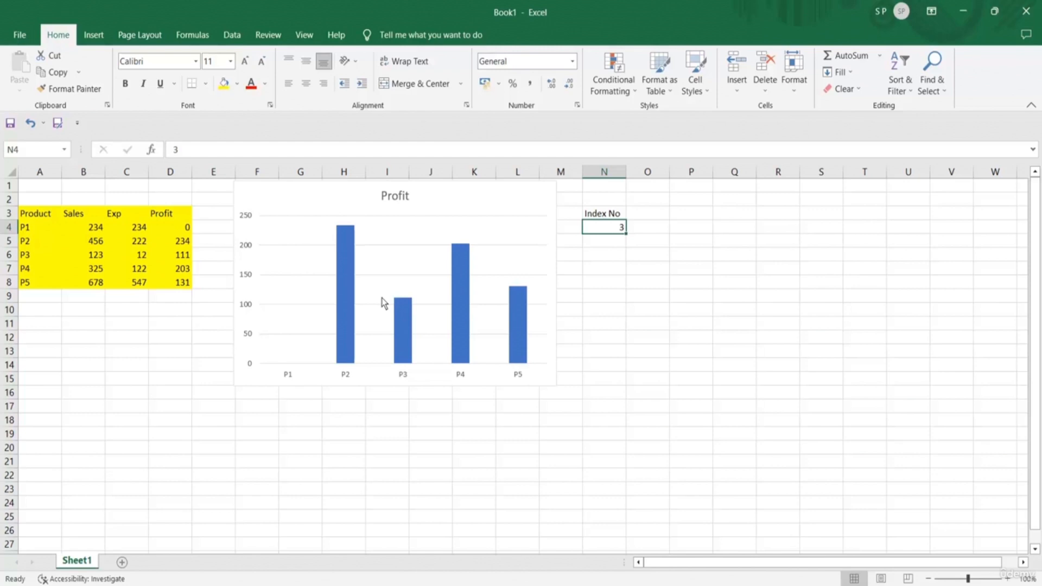
pyautogui.moveTo(344, 295)
# - Move the chart below the Data table to inspect its source range, and return the chart over the table
pyautogui.click(386, 228)
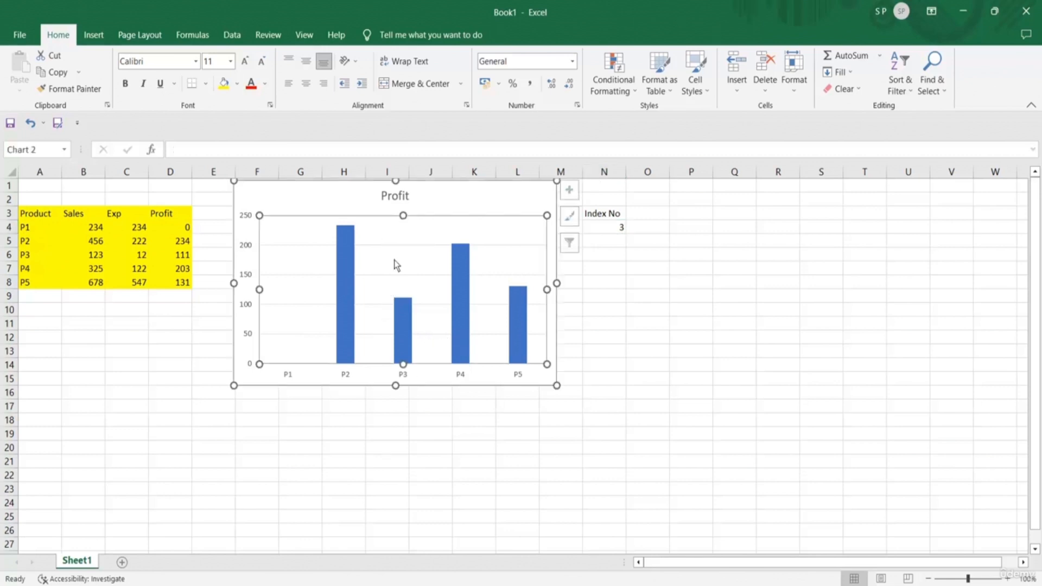
pyautogui.moveTo(435, 193); pyautogui.dragTo(569, 360)
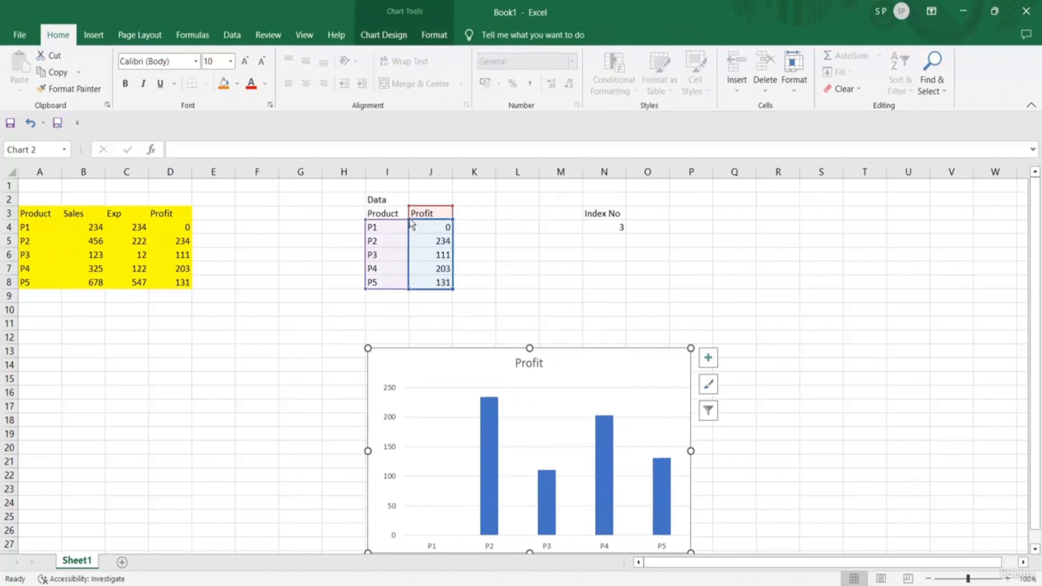
pyautogui.moveTo(582, 362); pyautogui.dragTo(457, 220)
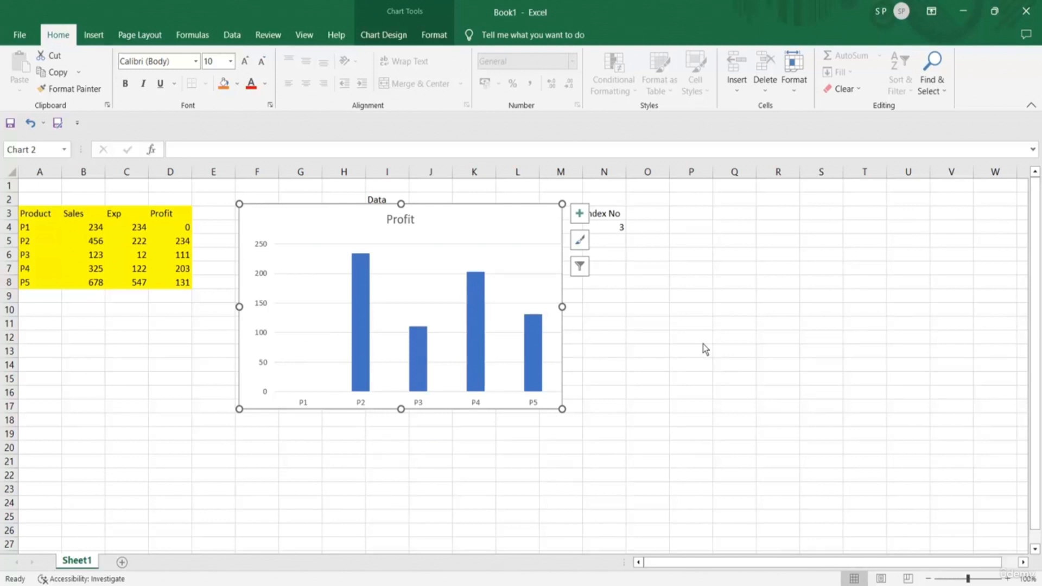
pyautogui.moveTo(458, 230); pyautogui.dragTo(448, 208)
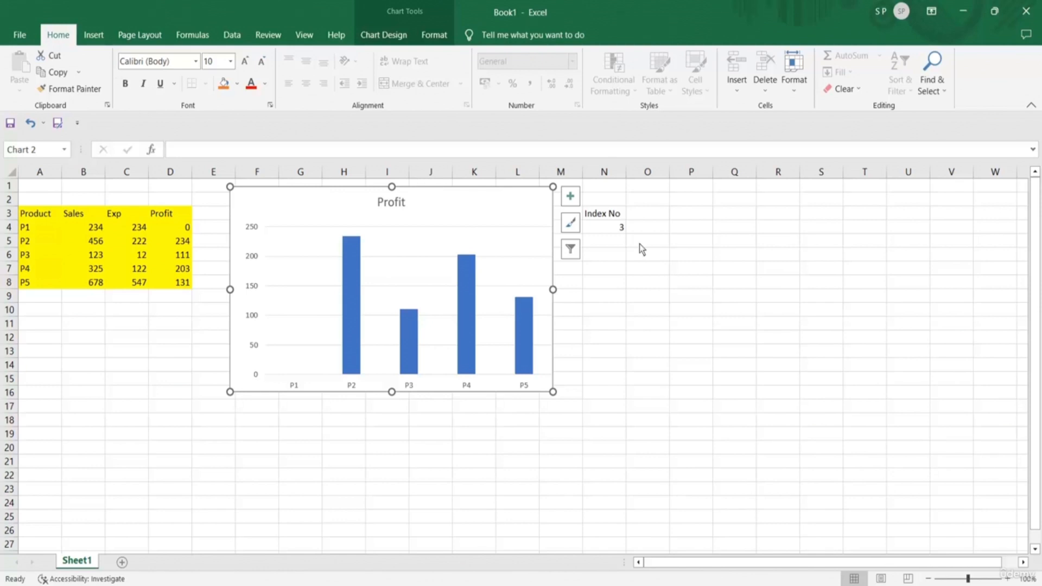
pyautogui.moveTo(429, 201)
pyautogui.mouseDown()
pyautogui.moveTo(433, 218)
pyautogui.moveTo(448, 197)
pyautogui.mouseUp()
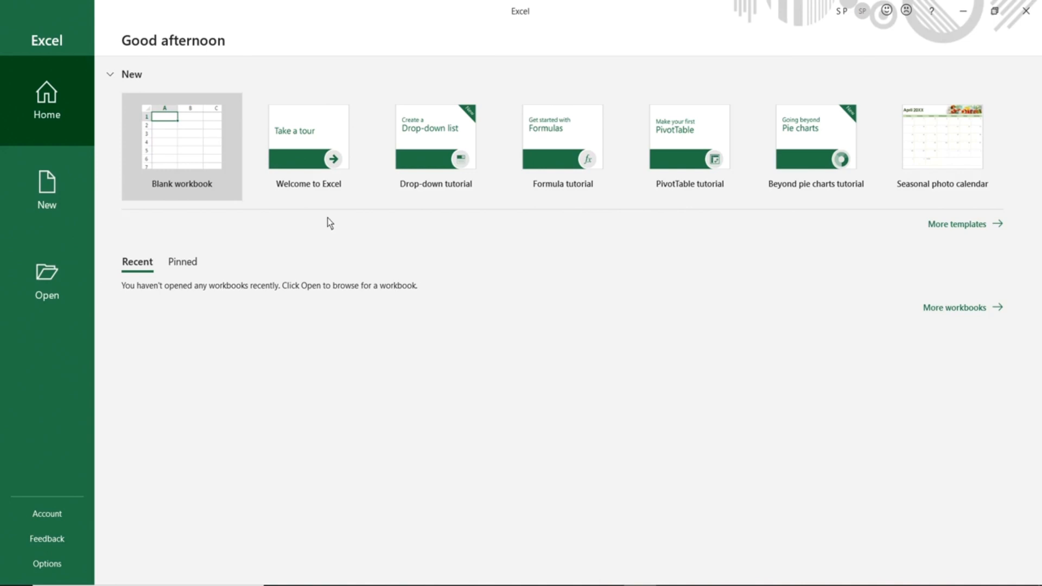
# - Create a blank workbook from the start screen
pyautogui.click(197, 148)
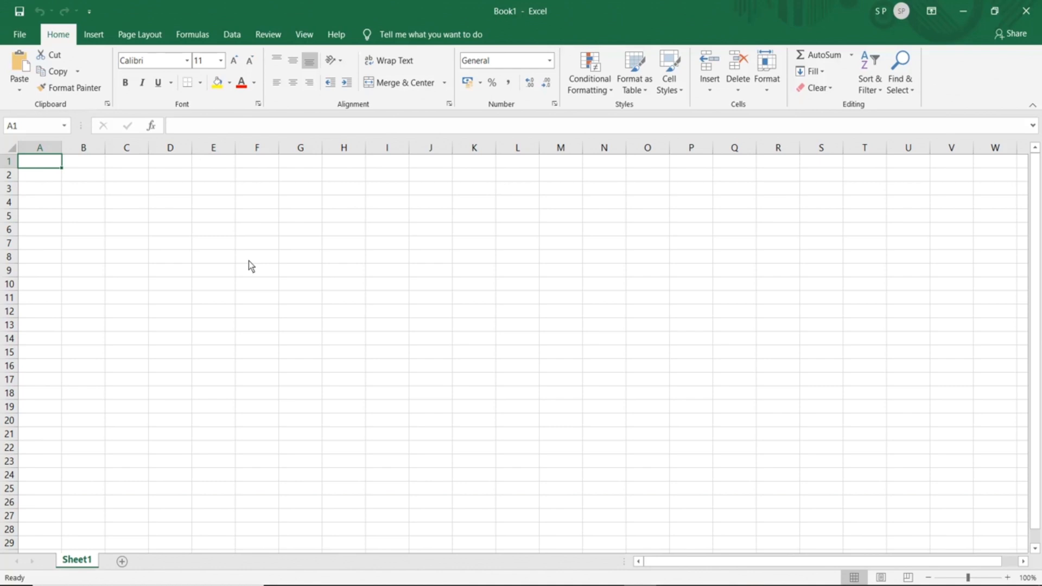
pyautogui.click(80, 179)
pyautogui.click(116, 180)
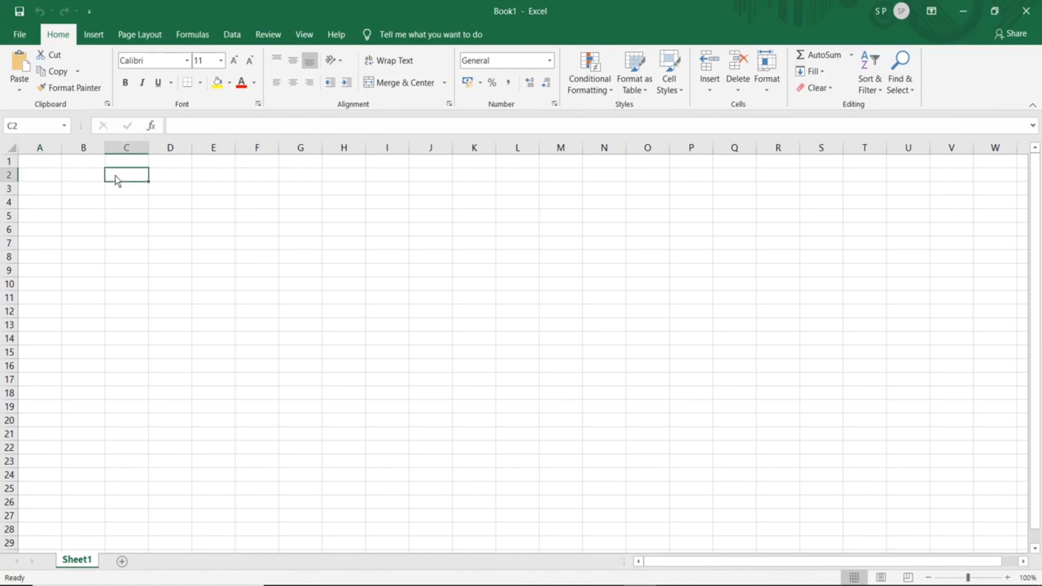
pyautogui.click(162, 177)
pyautogui.click(168, 193)
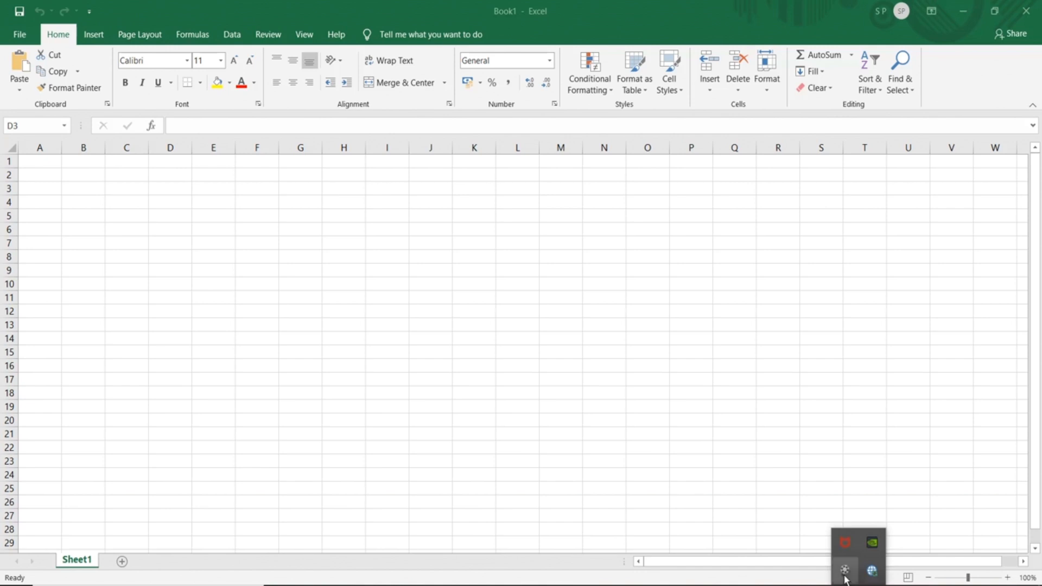
pyautogui.click(845, 570)
pyautogui.click(1008, 551)
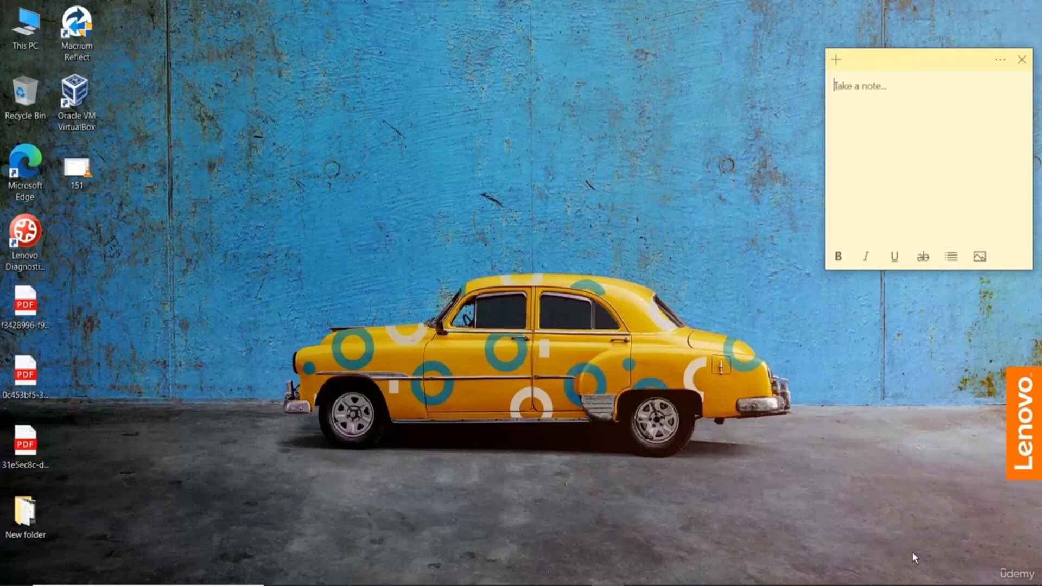
# - Launch Excel from the desktop and open a new blank workbook
pyautogui.press('super')
pyautogui.write('exc')
pyautogui.press('Return')
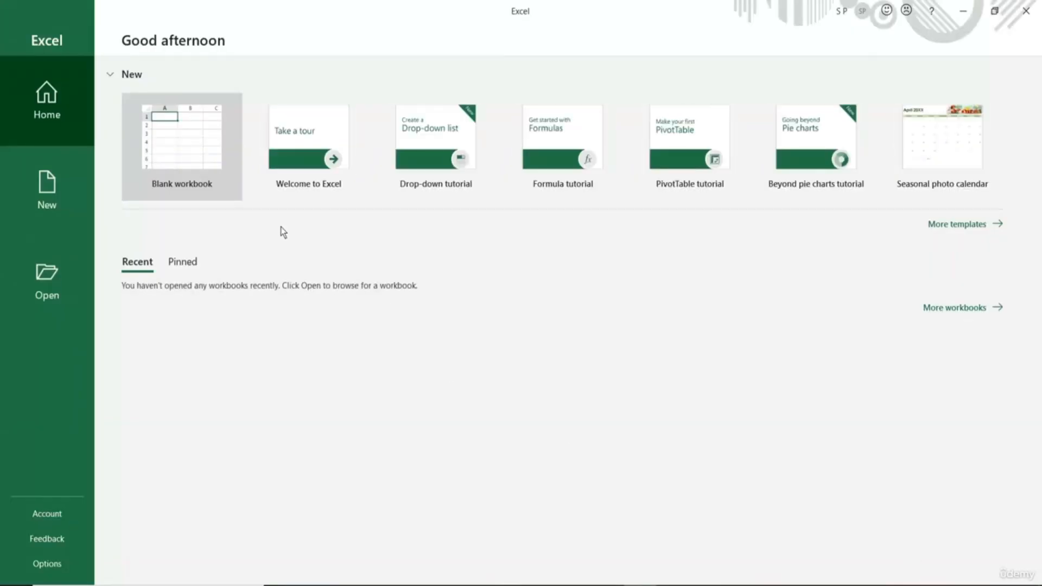
pyautogui.click(198, 157)
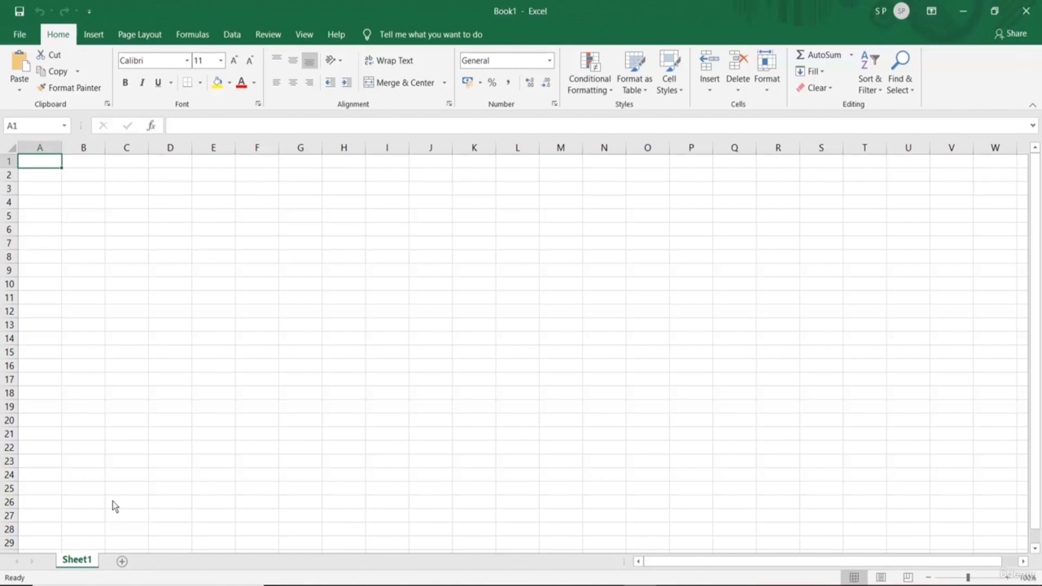
# - Add two more worksheets to the workbook and return to the first sheet in a maximized window
pyautogui.click(124, 563)
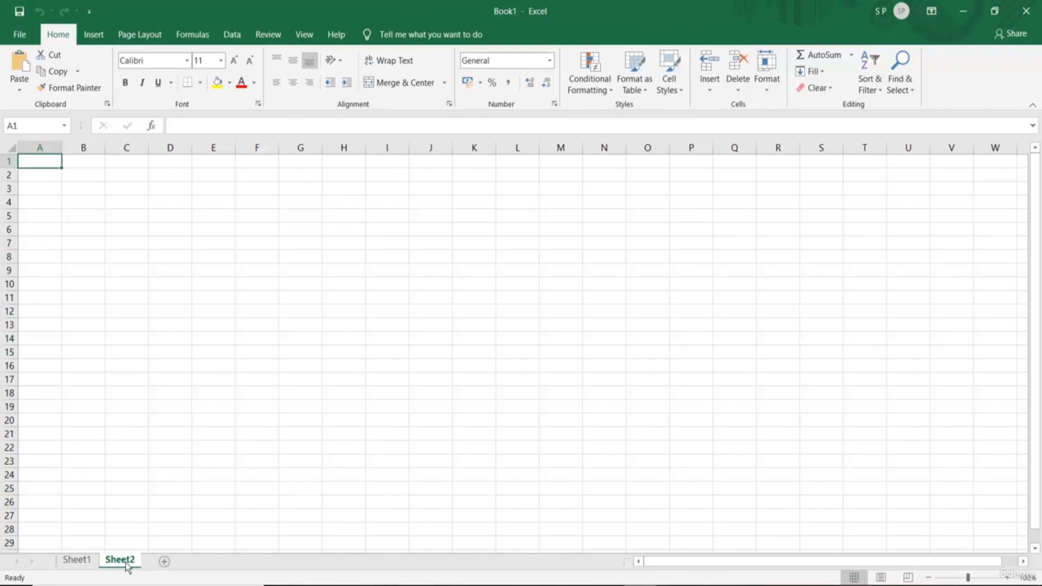
pyautogui.click(166, 563)
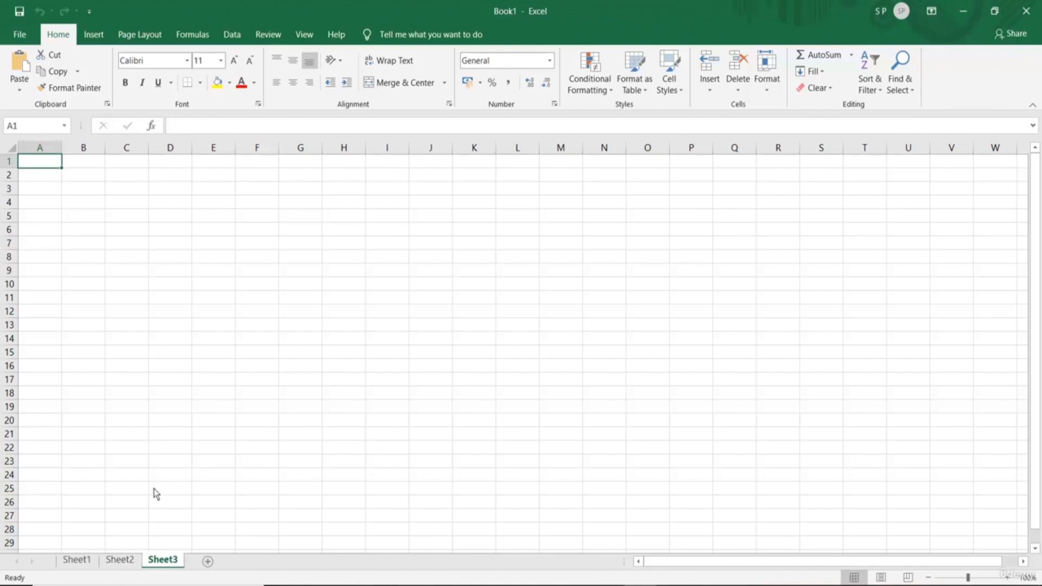
pyautogui.click(85, 561)
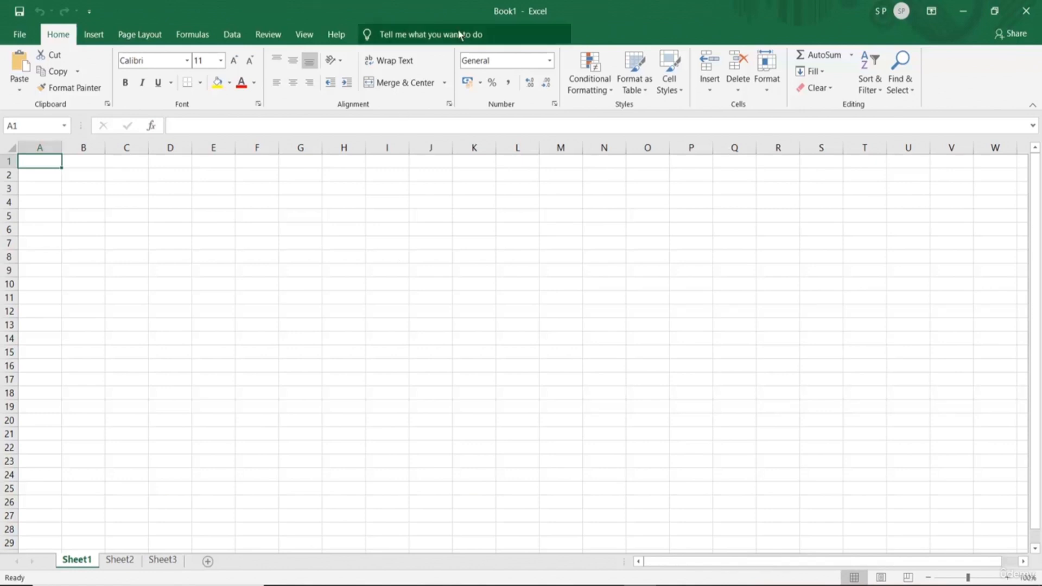
pyautogui.doubleClick(490, 11)
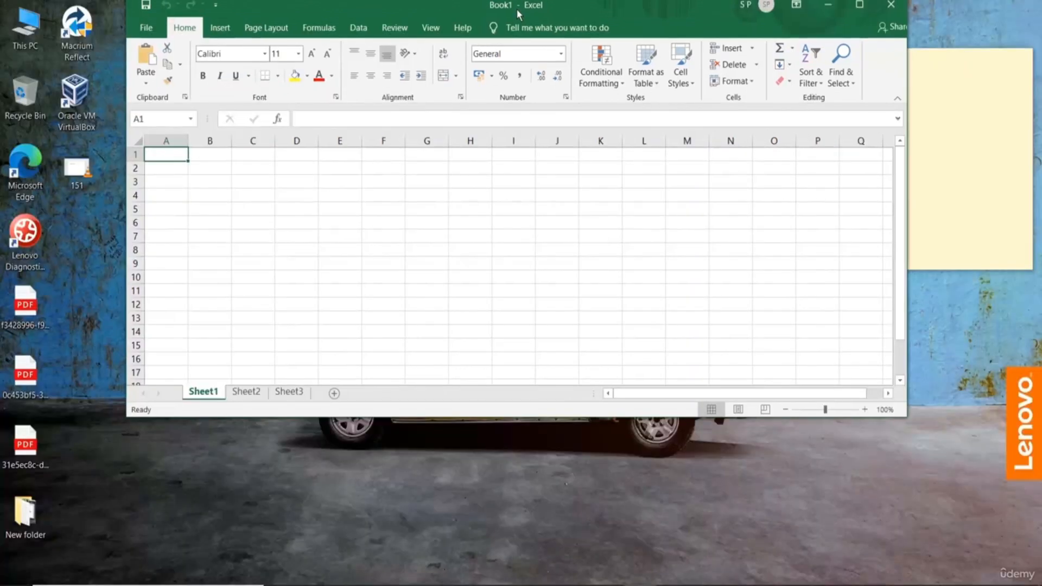
pyautogui.doubleClick(516, 8)
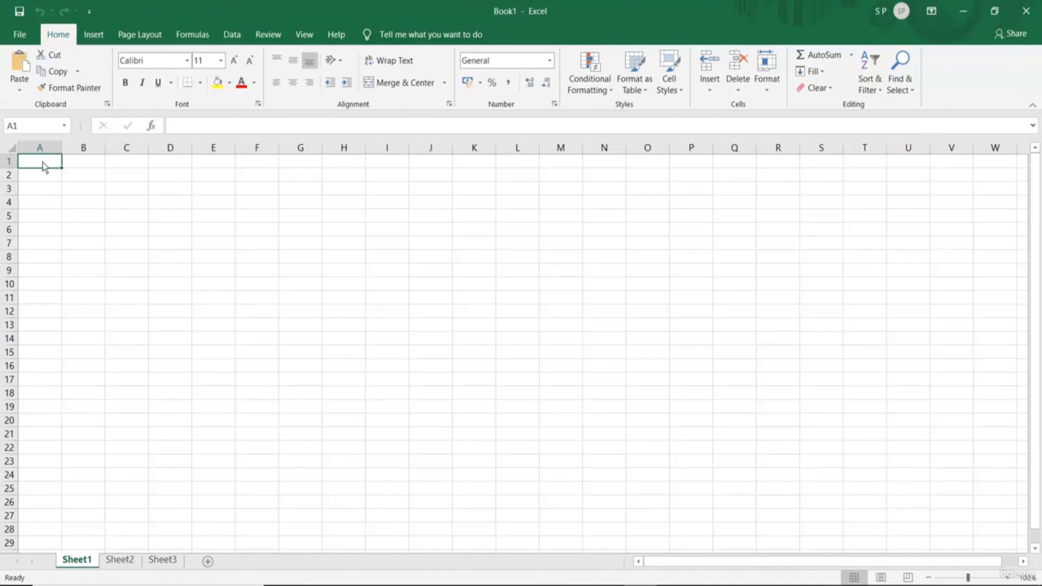
# - Enter the headers E. ID and E. Names in A1 and B1, and 0001 as the first ID in A2
pyautogui.write('E. ID')
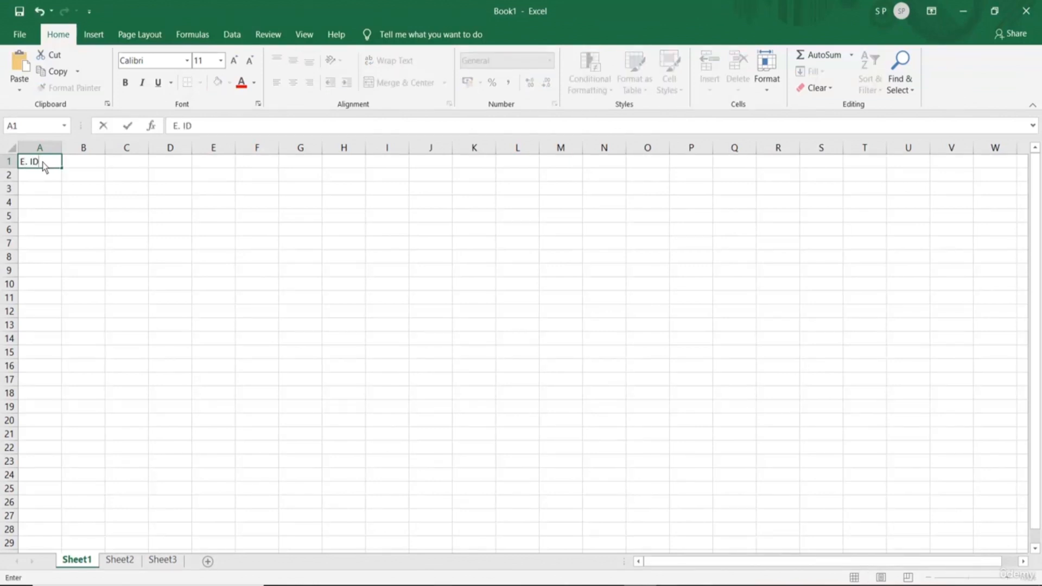
pyautogui.press('Tab')
pyautogui.write('E')
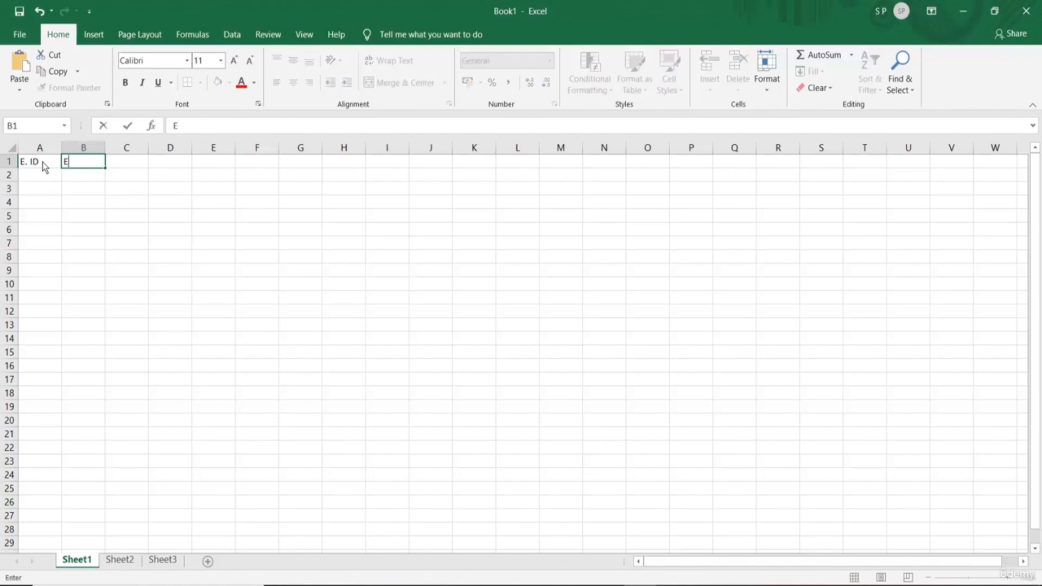
pyautogui.write('. Names')
pyautogui.press('Return')
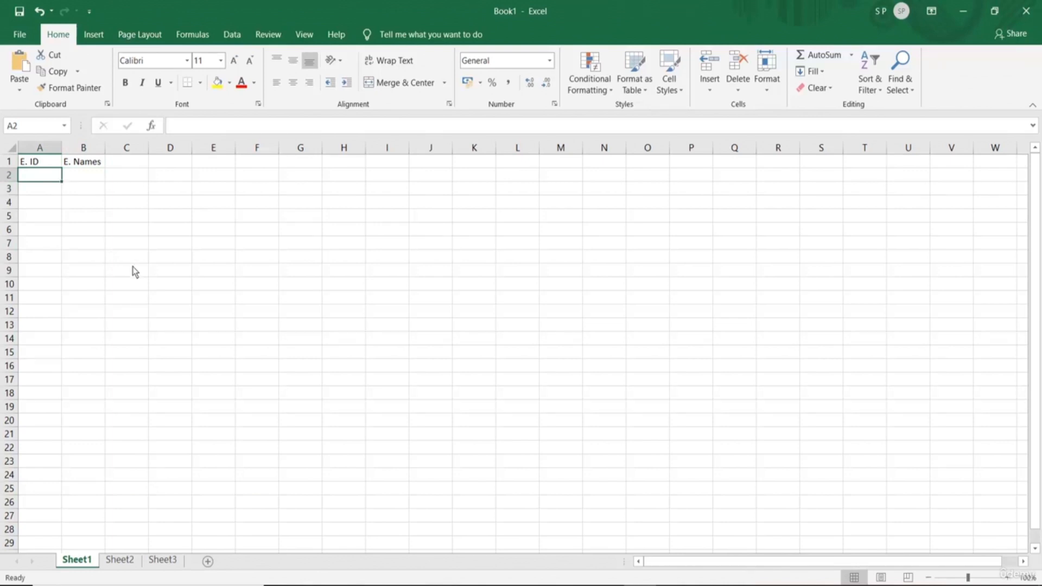
pyautogui.write('0001')
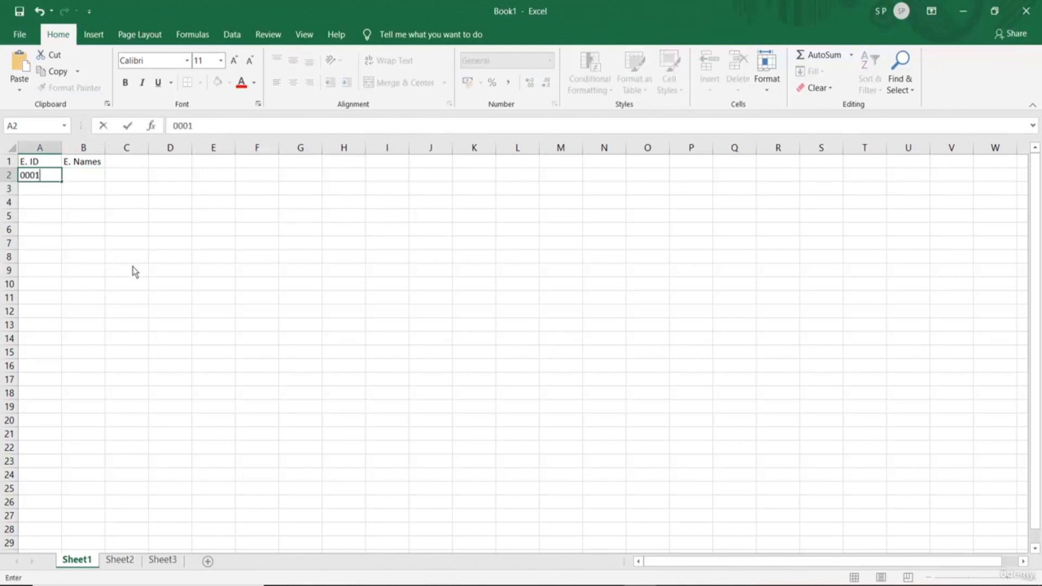
pyautogui.click(77, 174)
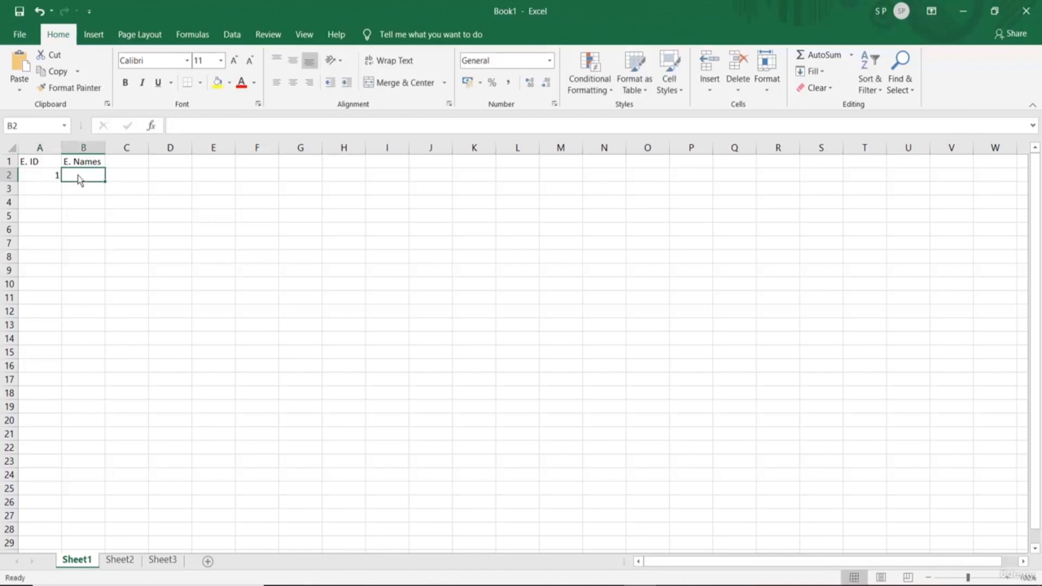
# - Enter the first employee's name in B2, beside the first ID
pyautogui.write('John')
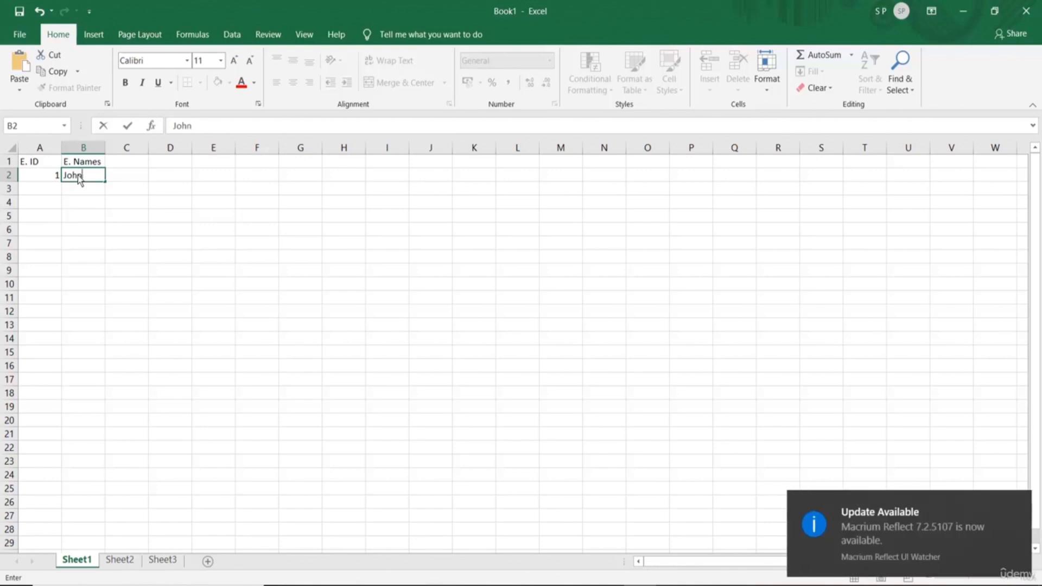
pyautogui.press('Tab')
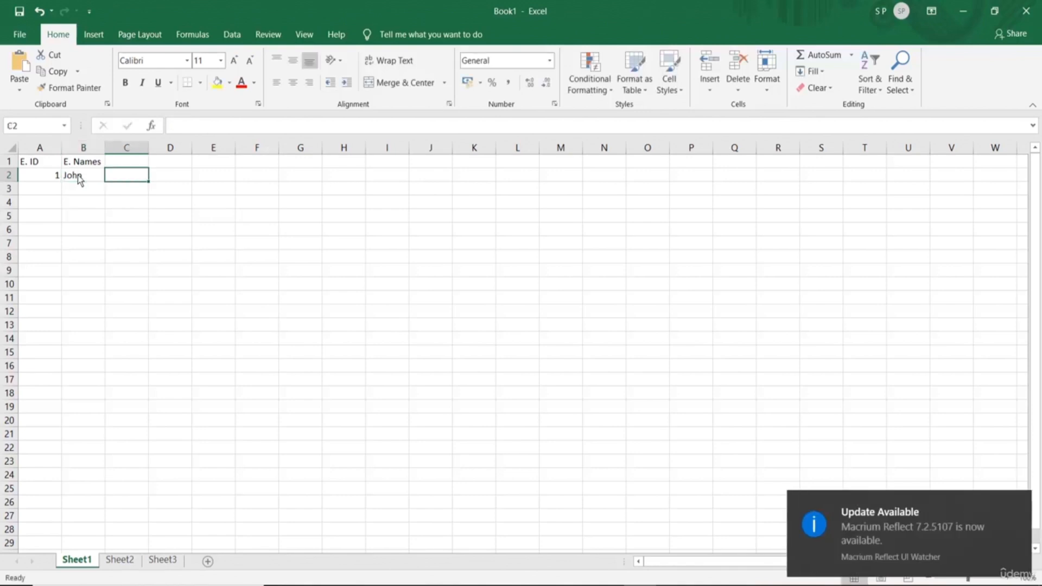
pyautogui.click(45, 181)
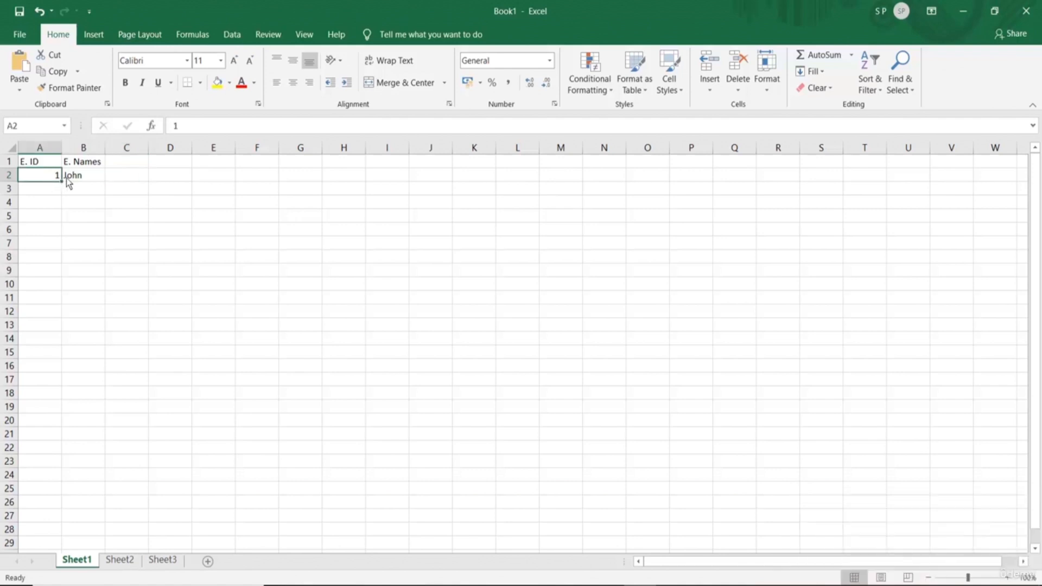
pyautogui.click(72, 180)
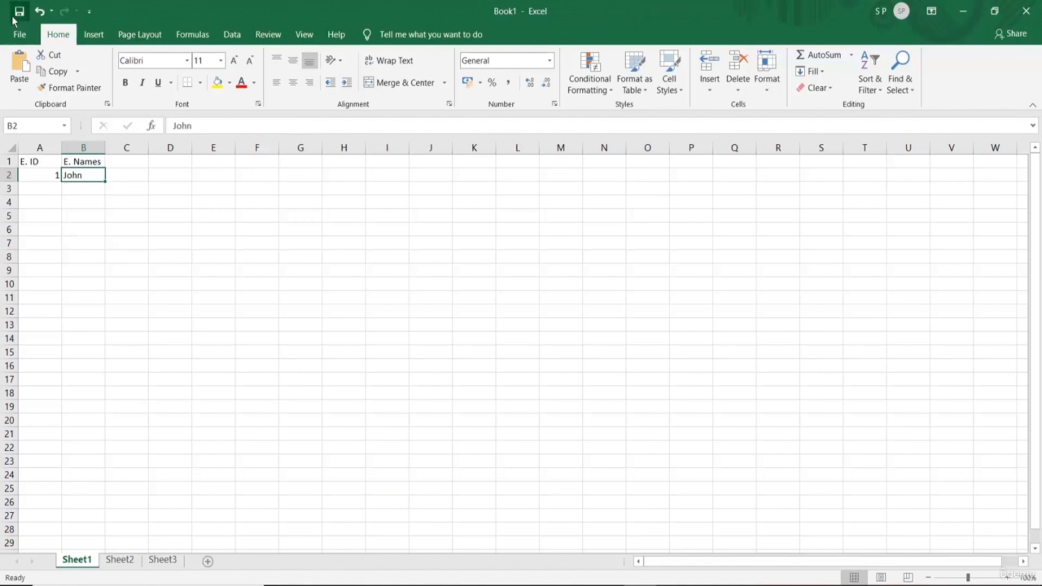
# - Save the workbook to the Desktop as E-Sheet 1 in Excel Workbook format
pyautogui.click(18, 36)
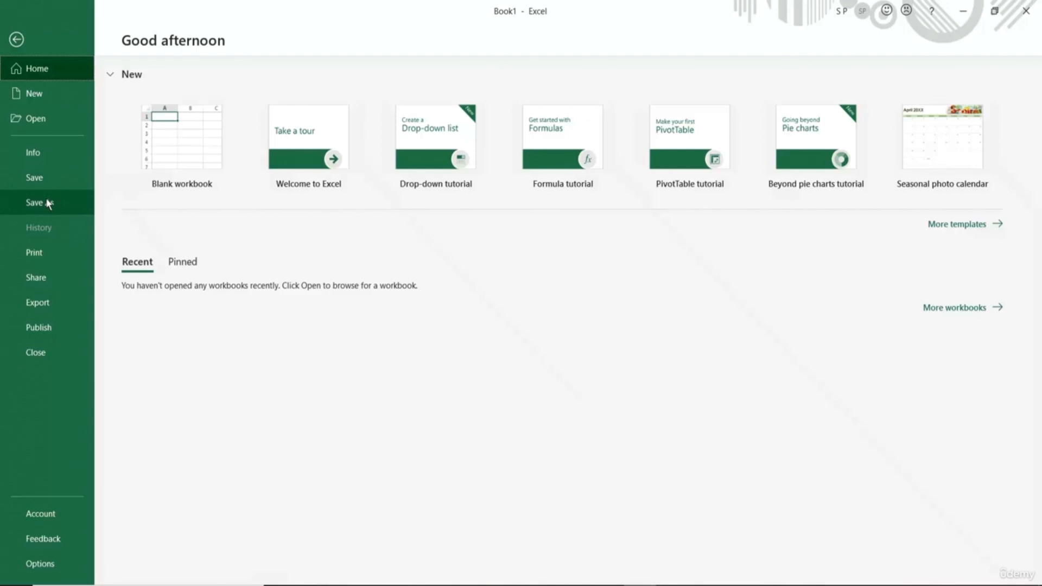
pyautogui.click(47, 201)
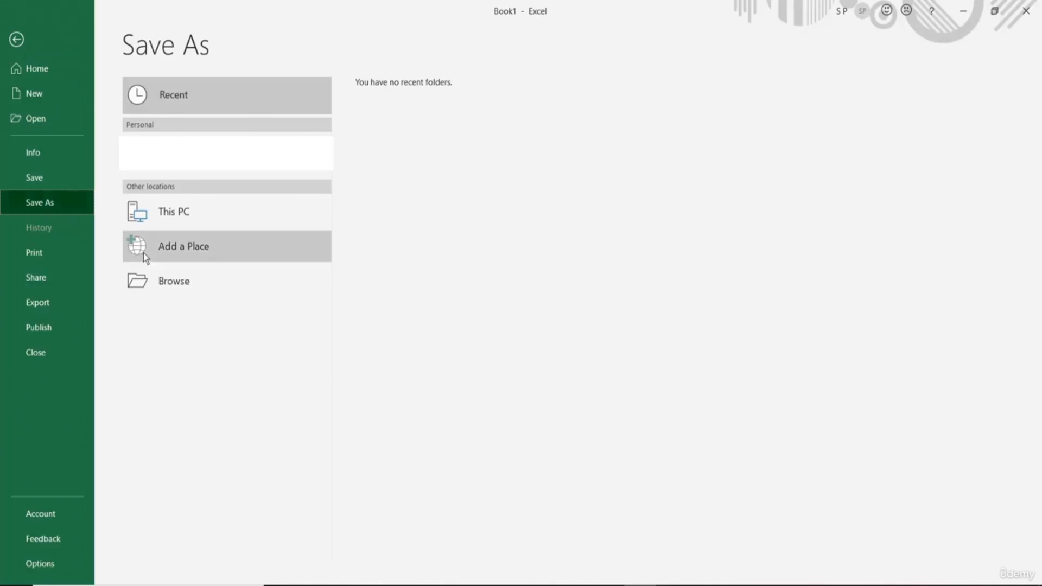
pyautogui.click(158, 281)
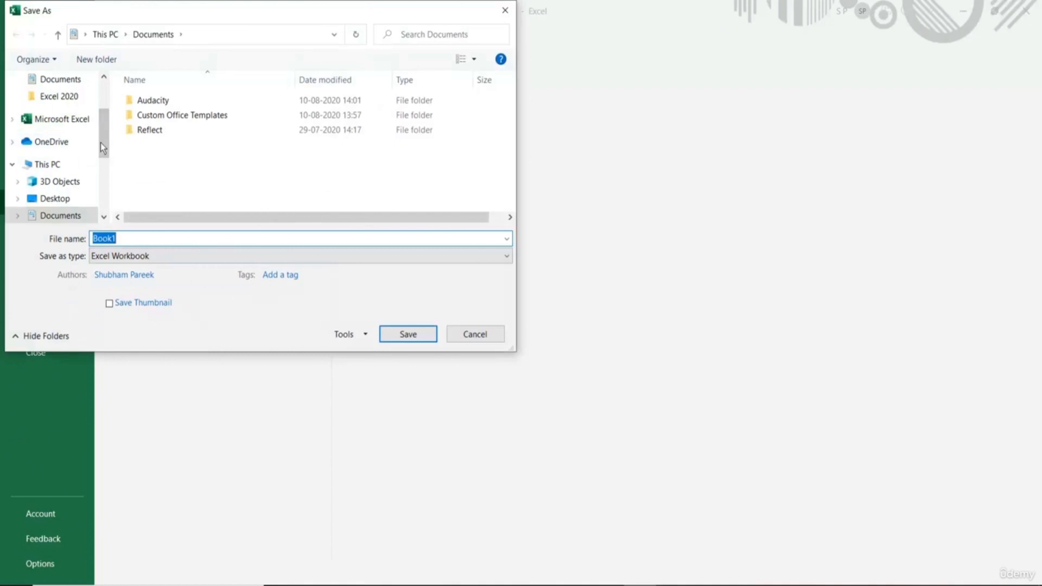
pyautogui.click(70, 199)
pyautogui.doubleClick(129, 241)
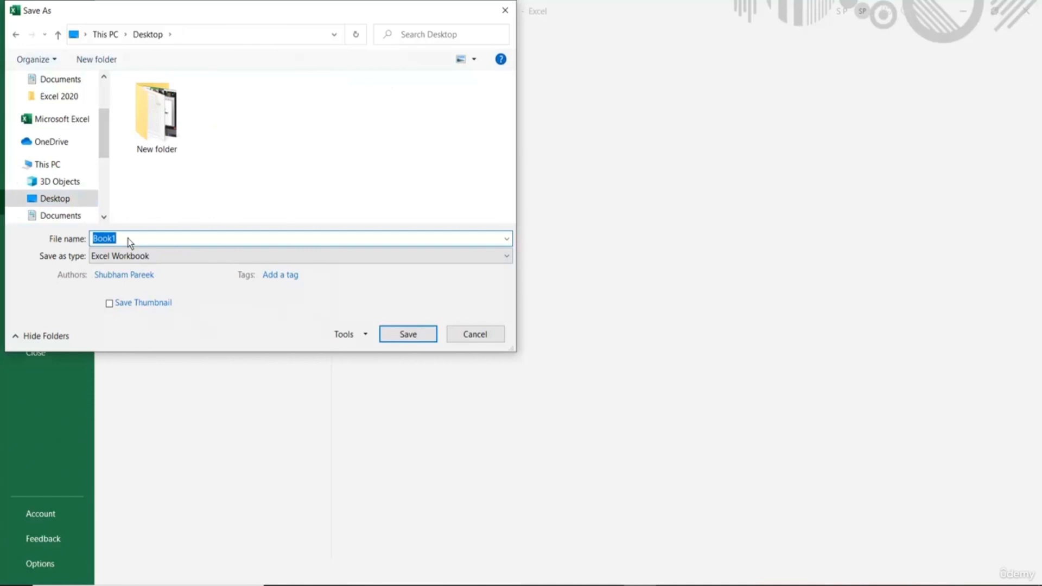
pyautogui.write('E-Sheet 1')
pyautogui.press('Return')
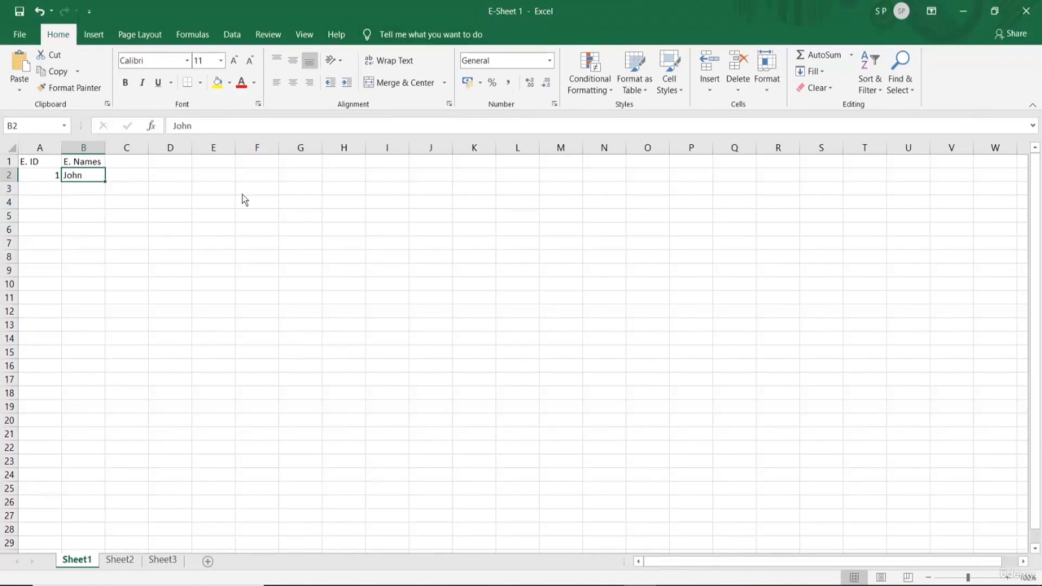
# - Add a second record with ID 2 in A3 and the second employee's name in B3
pyautogui.click(53, 193)
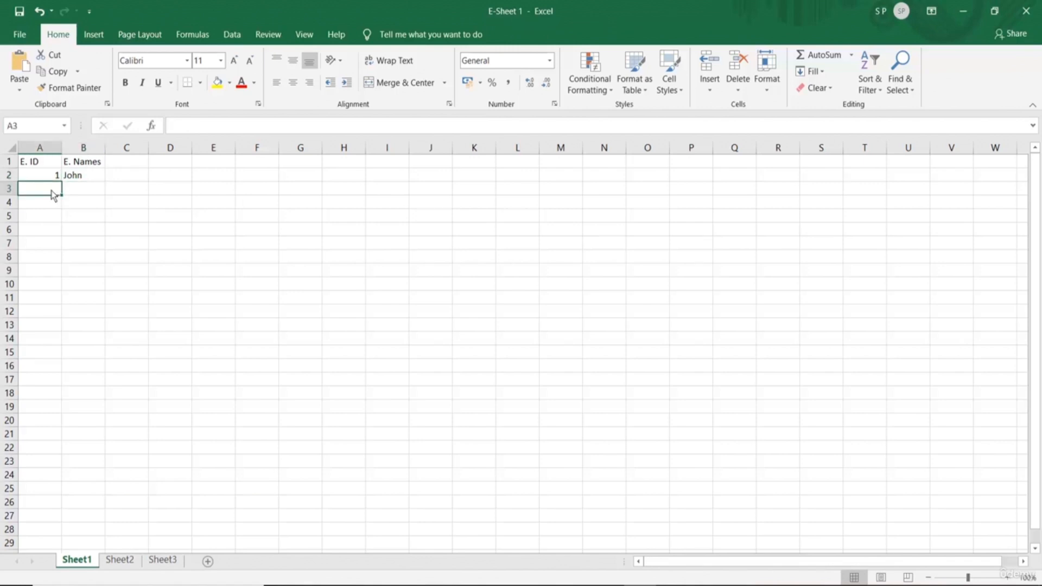
pyautogui.write('2')
pyautogui.press('Tab')
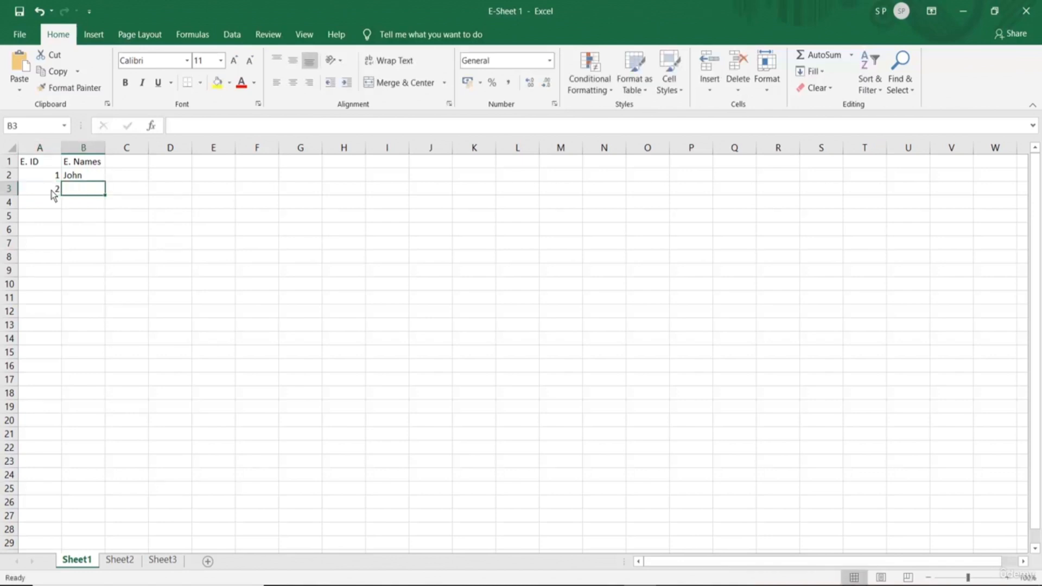
pyautogui.click(53, 195)
pyautogui.press('Up')
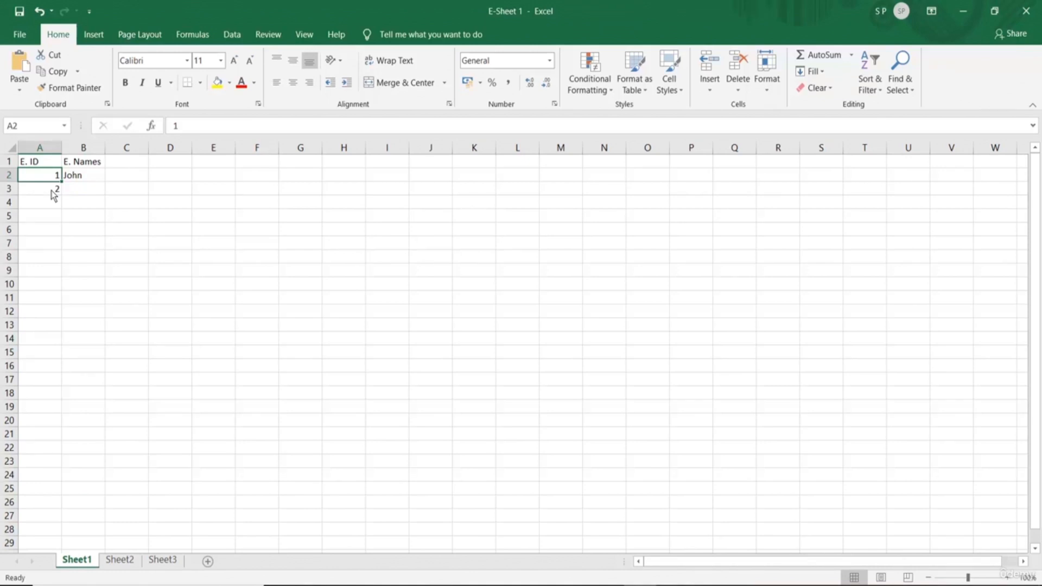
pyautogui.press('Right')
pyautogui.press('Down')
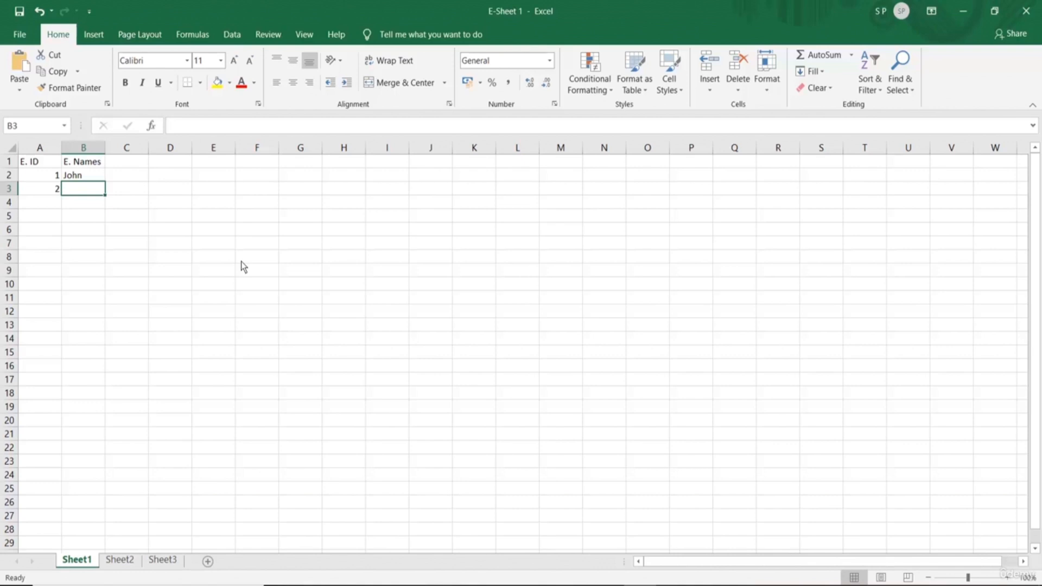
pyautogui.write('Ram')
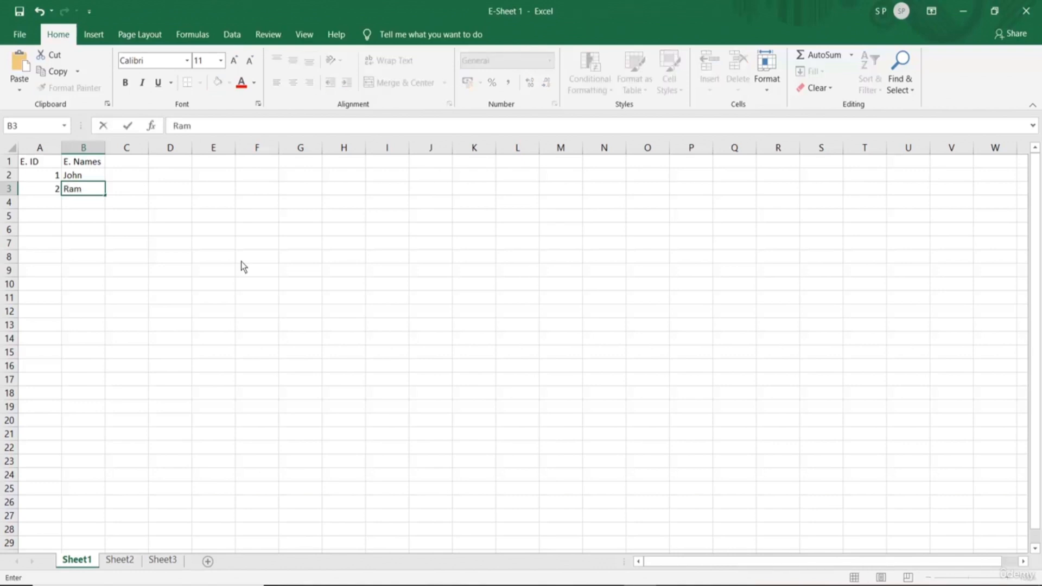
pyautogui.press('Return')
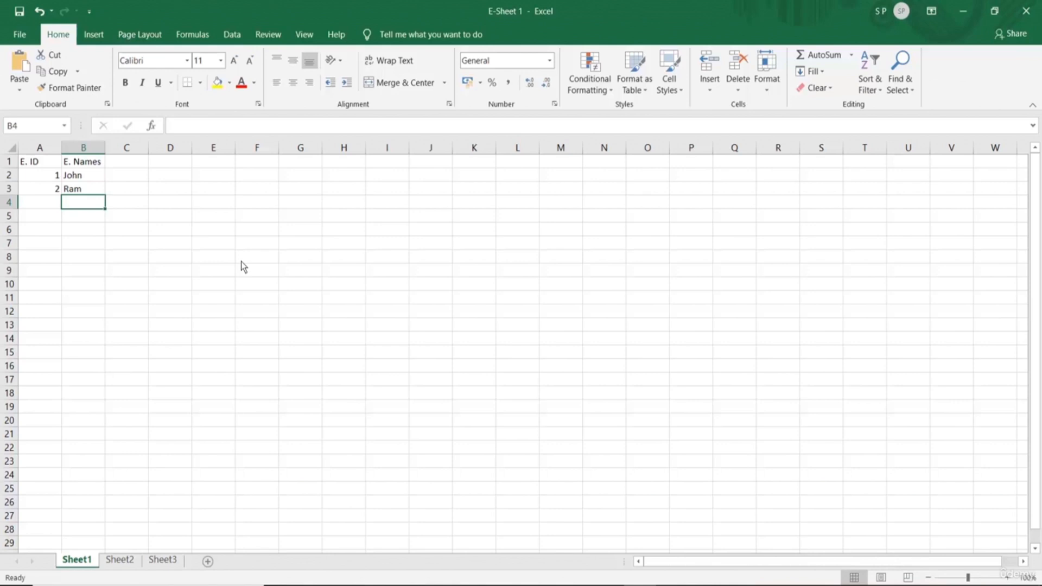
# - Save the changes to the E-Sheet 1 workbook and close it
pyautogui.click(20, 35)
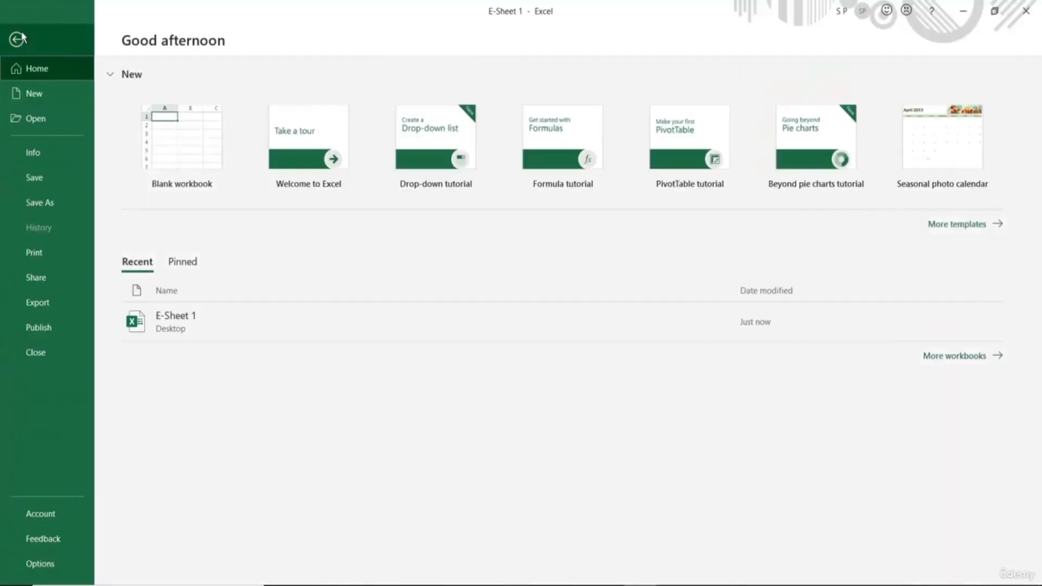
pyautogui.click(46, 176)
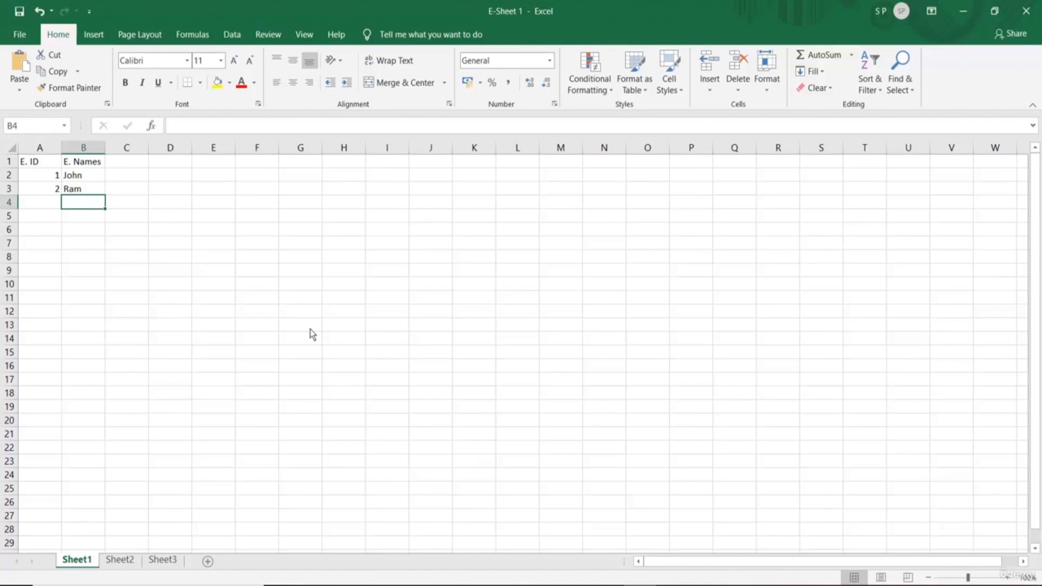
pyautogui.click(80, 193)
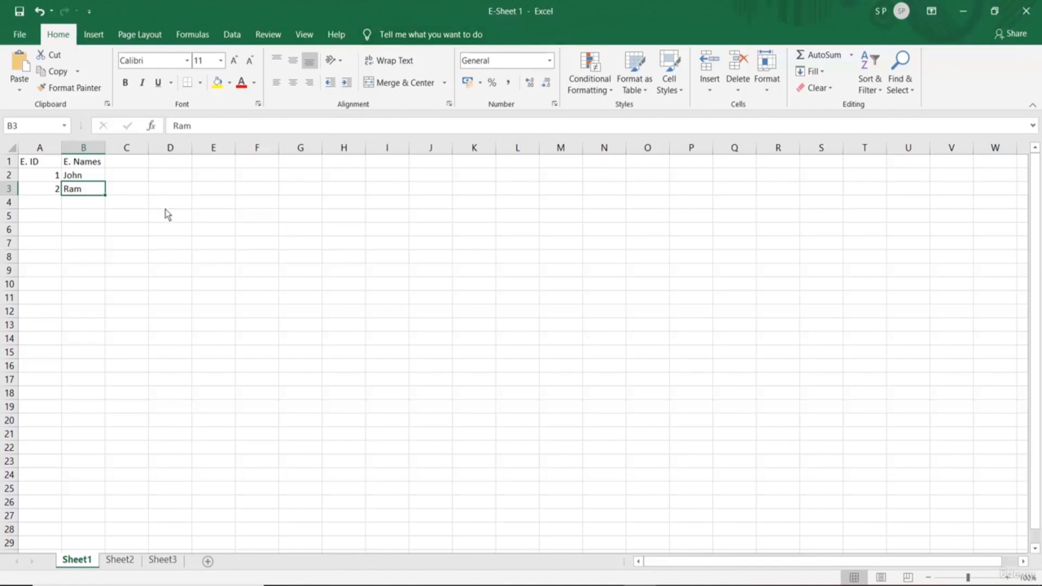
pyautogui.click(1029, 9)
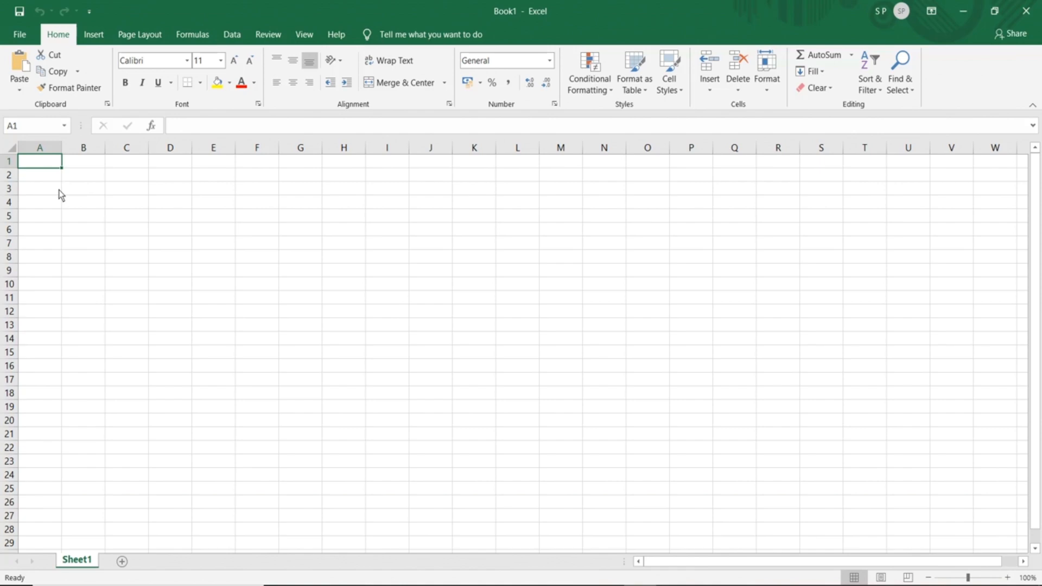
# - Set the Excel options to show the Quick Access Toolbar below the ribbon
pyautogui.click(17, 36)
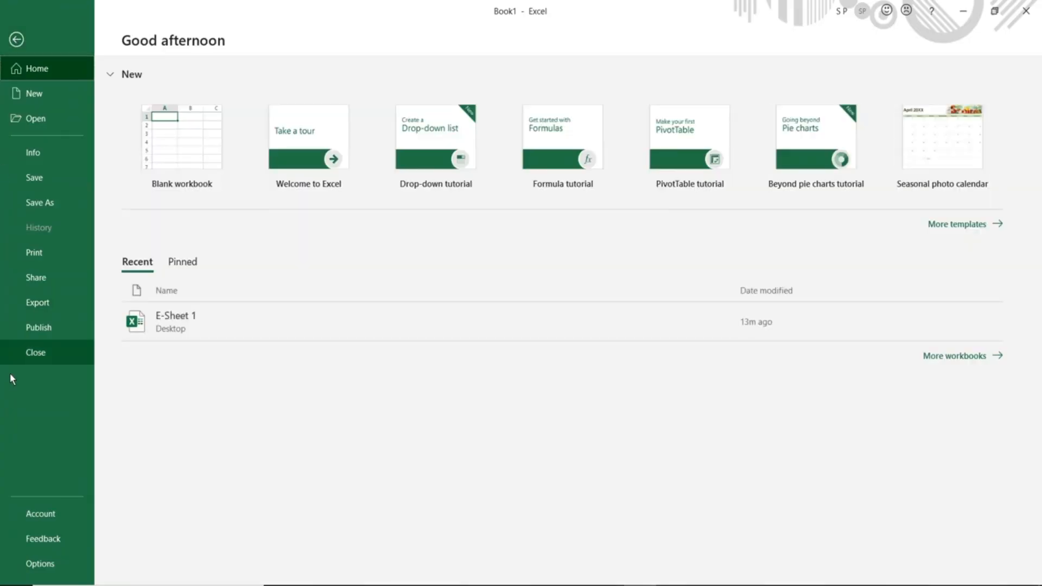
pyautogui.click(53, 562)
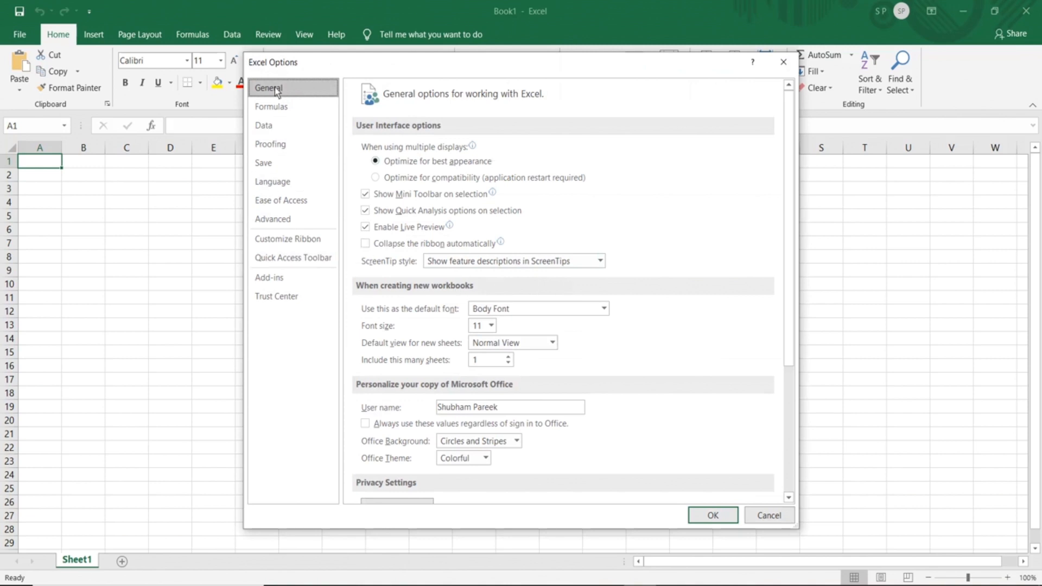
pyautogui.click(286, 262)
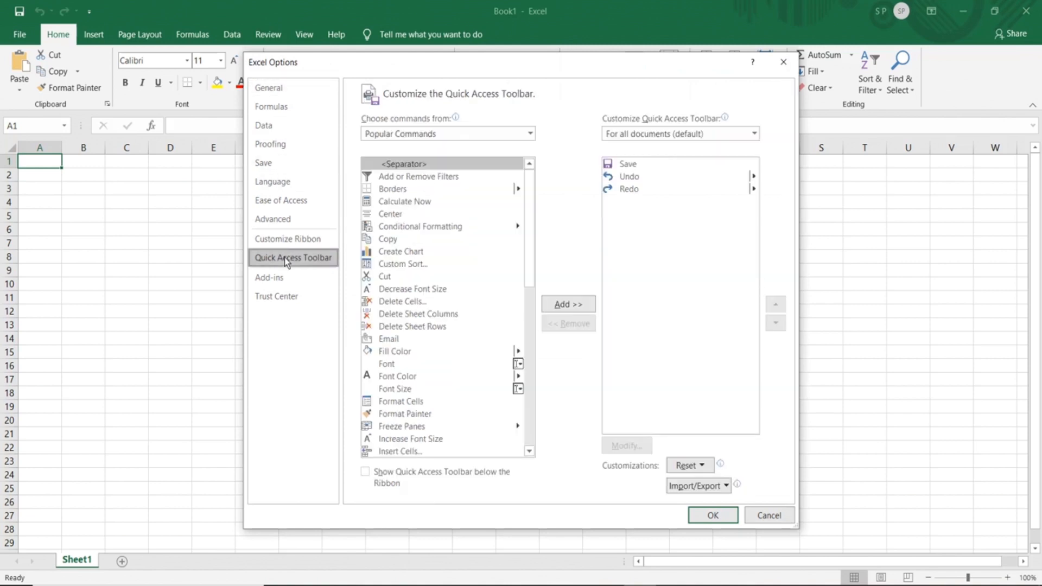
pyautogui.click(365, 472)
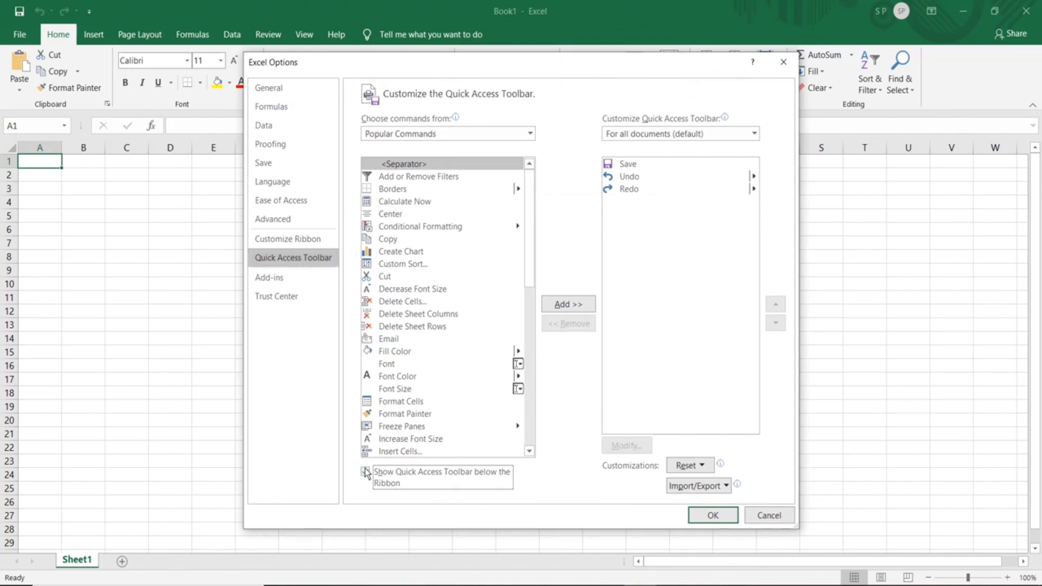
pyautogui.click(705, 516)
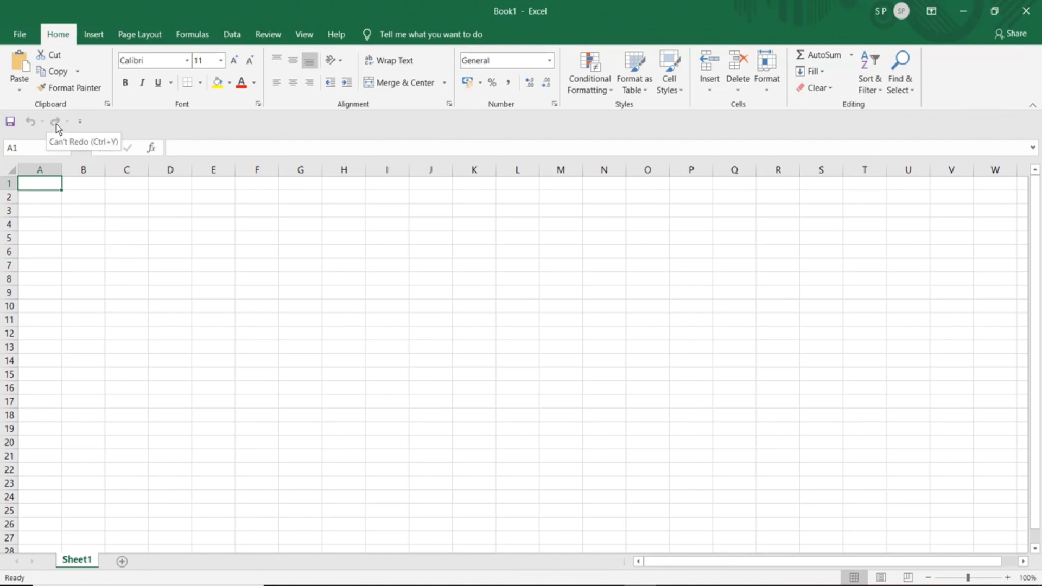
# - Add the Save As command from the popular commands to the Quick Access Toolbar
pyautogui.click(19, 35)
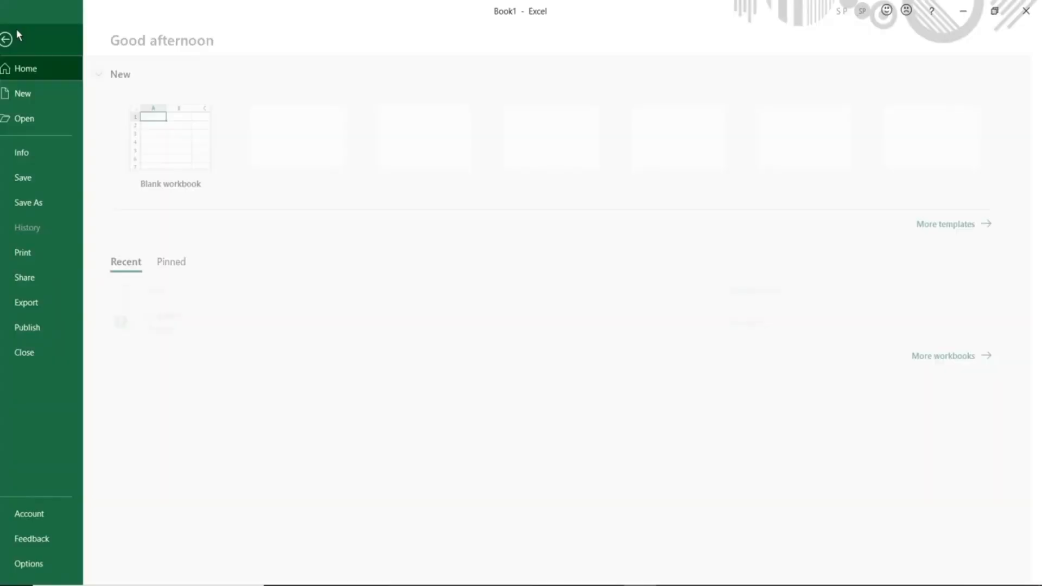
pyautogui.click(45, 564)
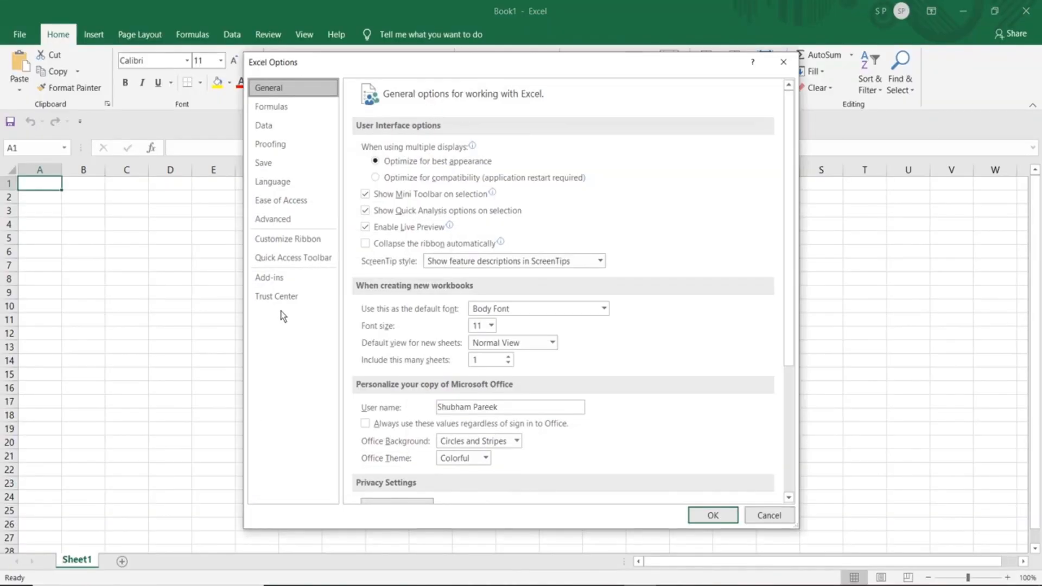
pyautogui.click(281, 255)
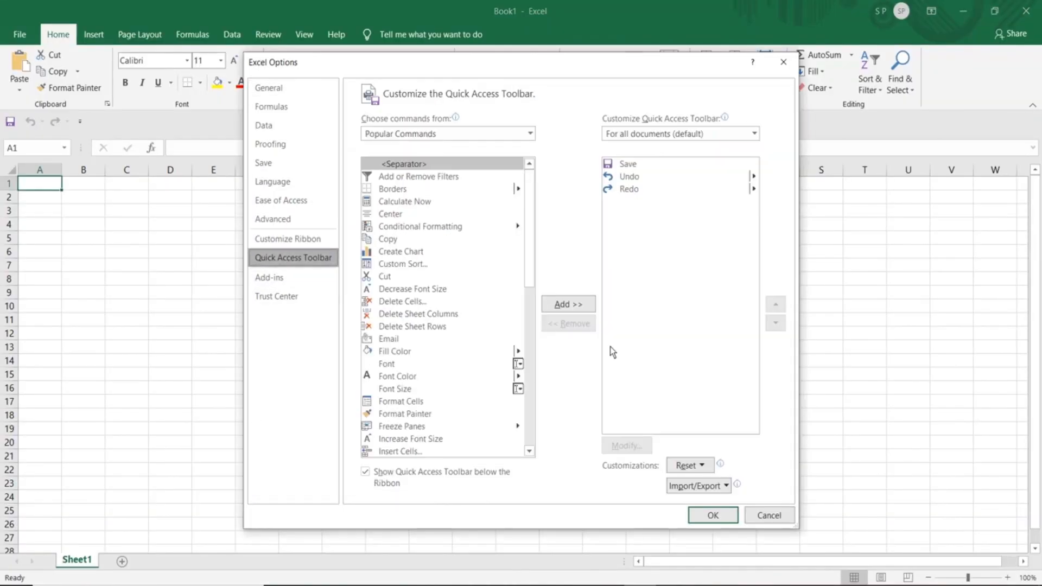
pyautogui.moveTo(532, 227); pyautogui.dragTo(539, 417)
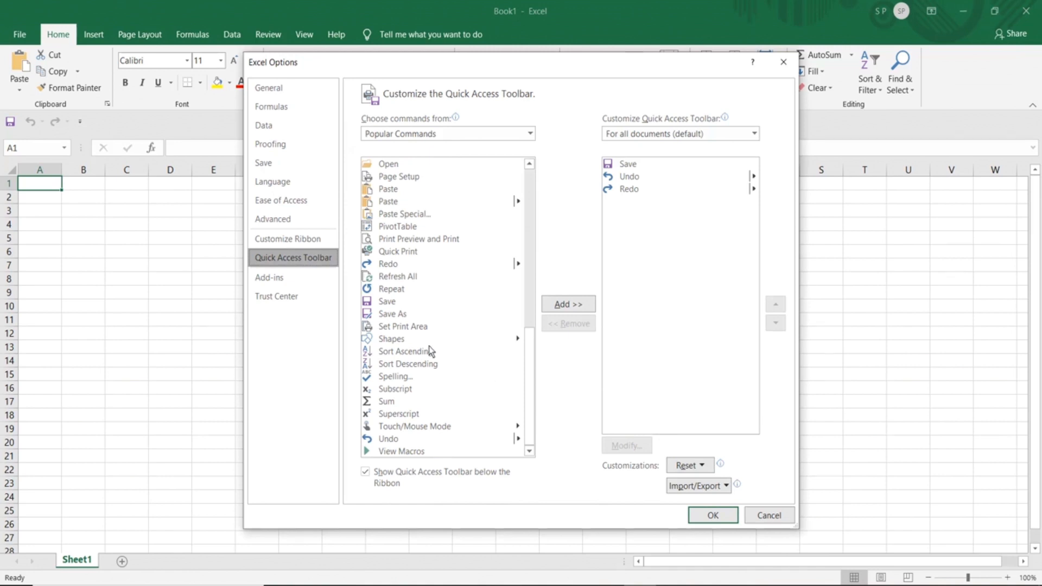
pyautogui.click(391, 317)
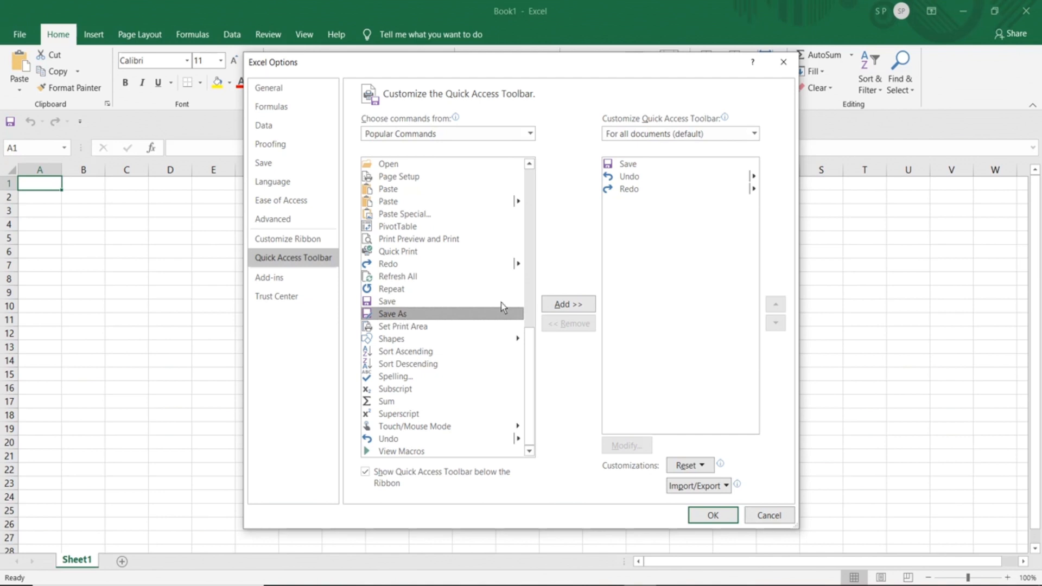
pyautogui.click(559, 306)
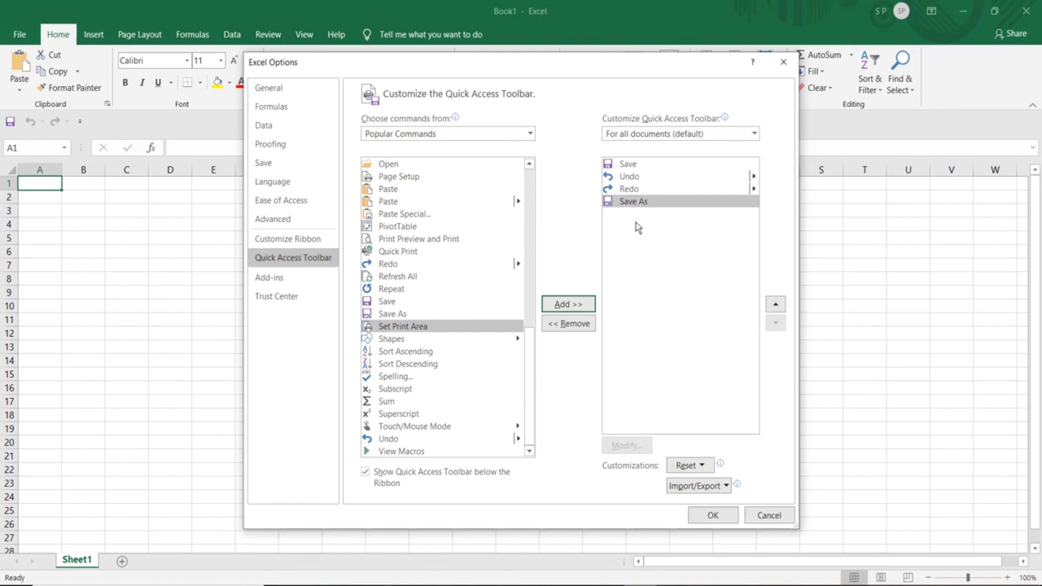
# - Remove the Redo command from the Quick Access Toolbar and apply the customization
pyautogui.click(622, 190)
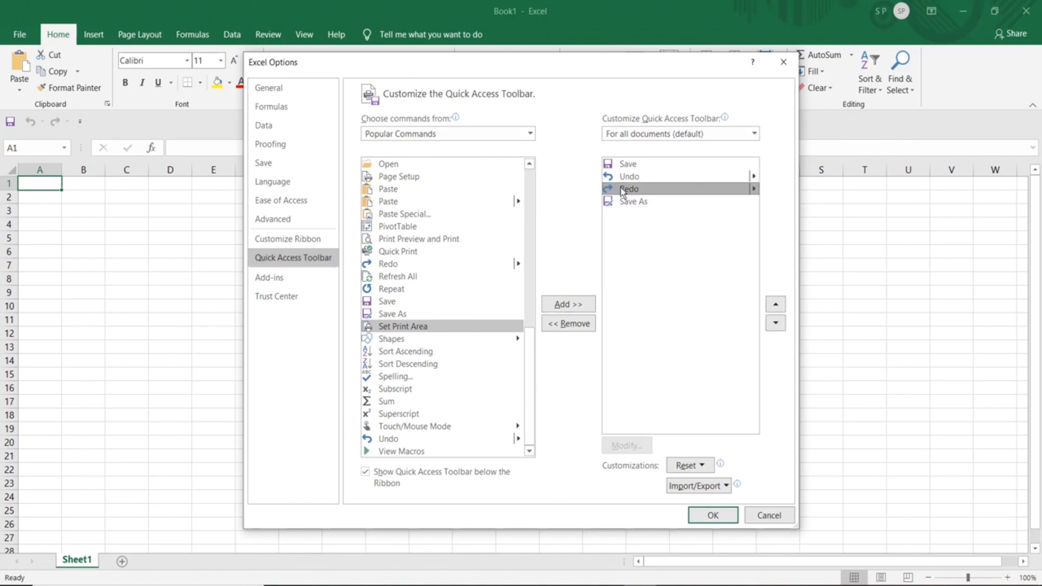
pyautogui.click(569, 324)
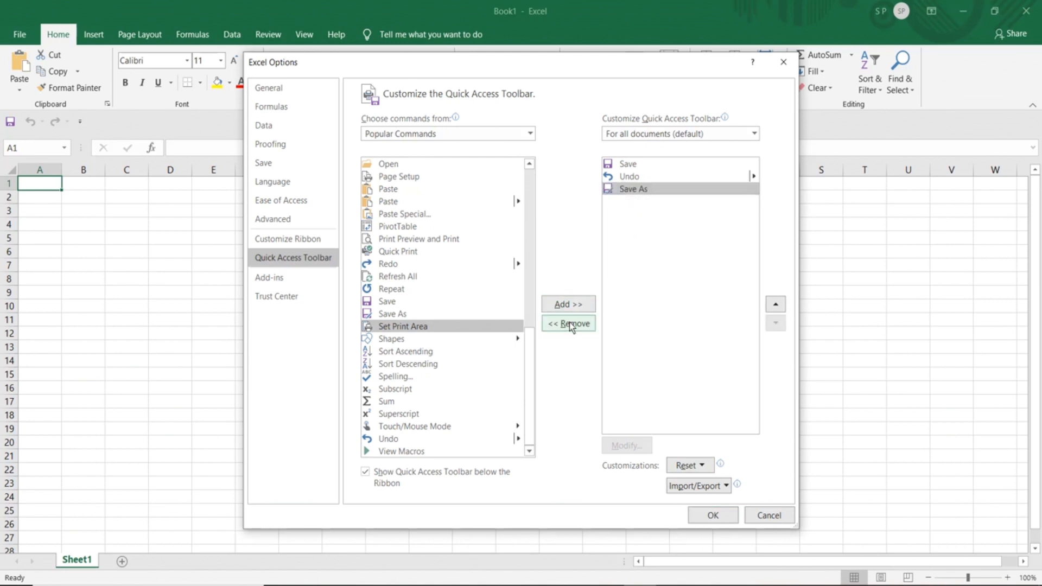
pyautogui.click(713, 516)
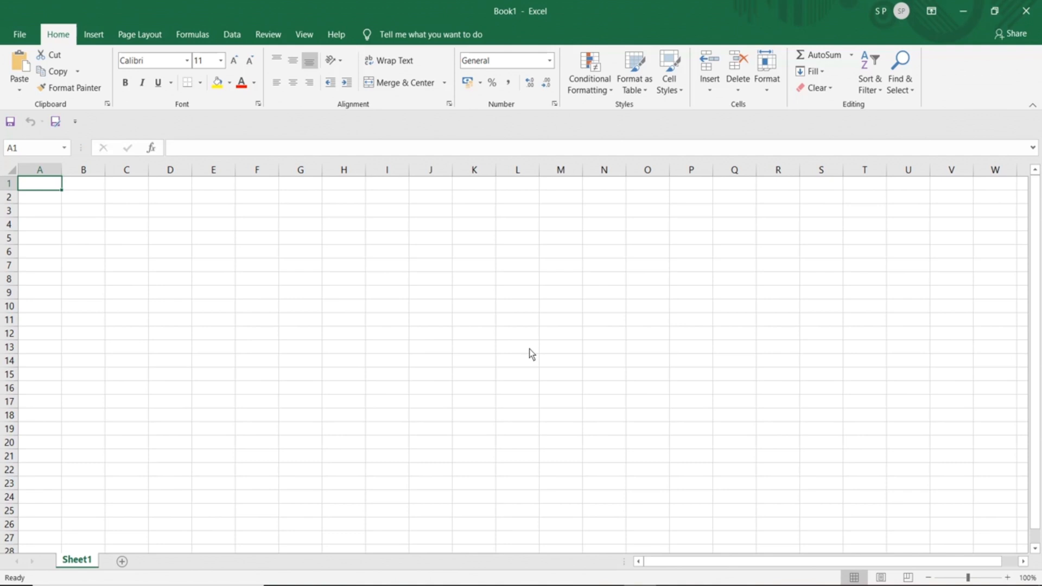
pyautogui.click(859, 585)
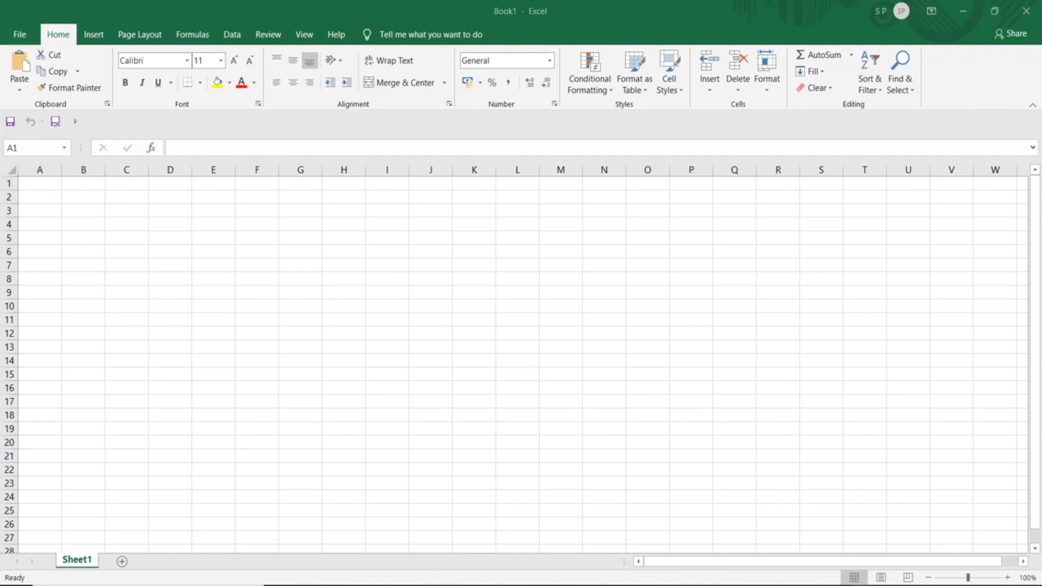
pyautogui.click(844, 569)
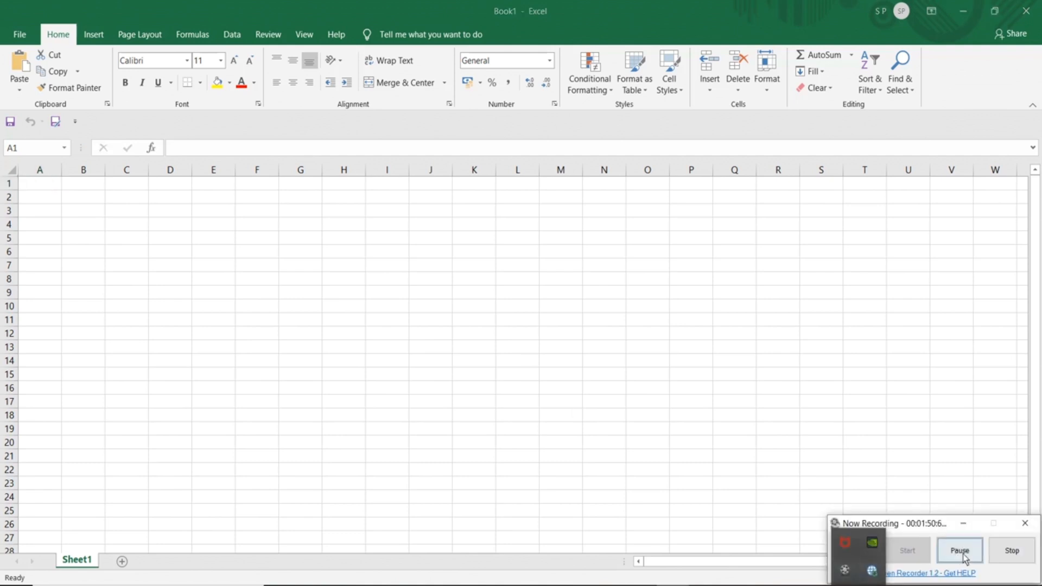
pyautogui.click(1011, 551)
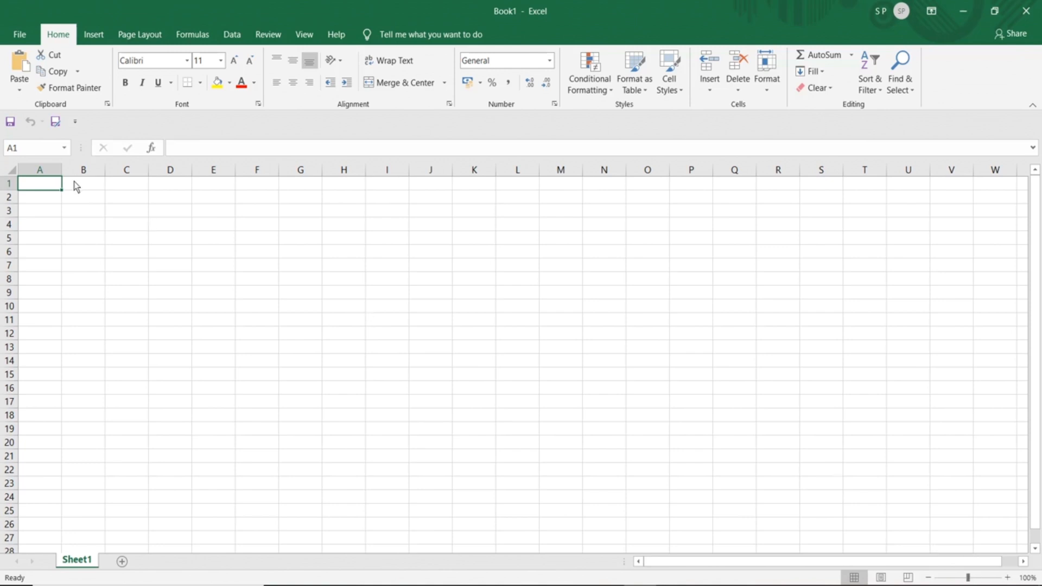
# - Select the entire columns A, B and C one after another, ending on column A
pyautogui.click(43, 172)
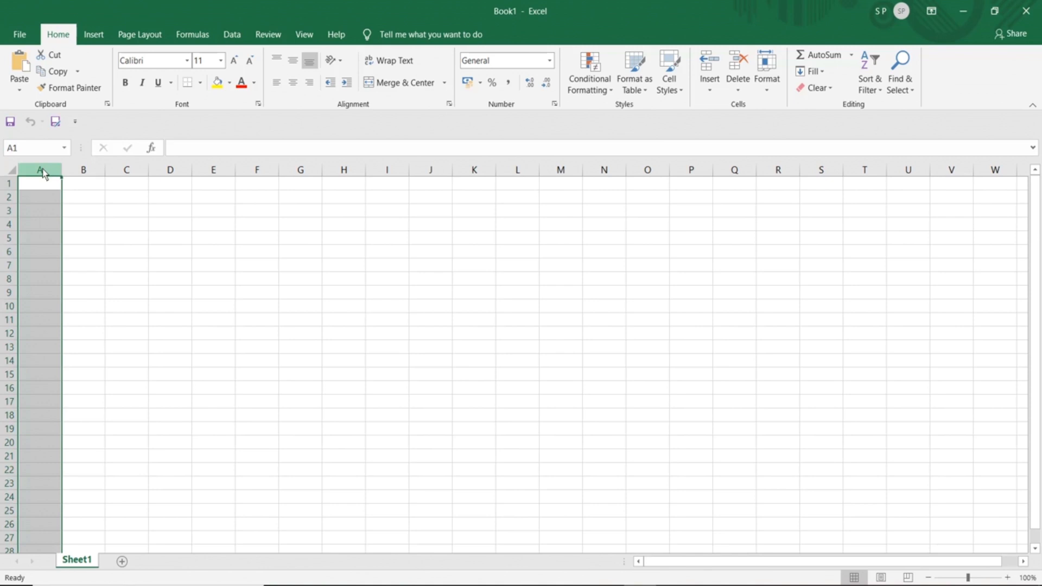
pyautogui.click(77, 171)
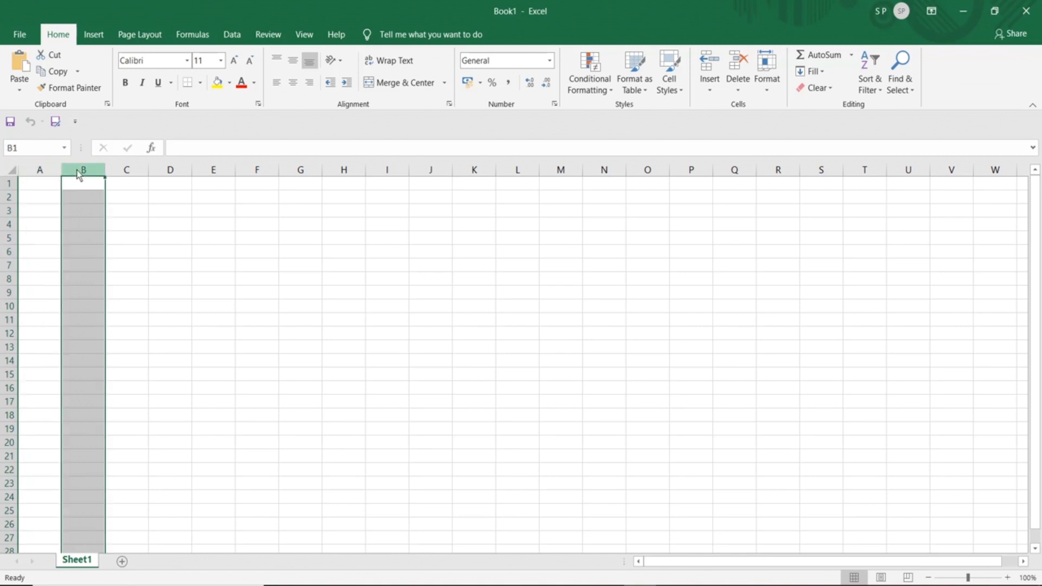
pyautogui.click(121, 171)
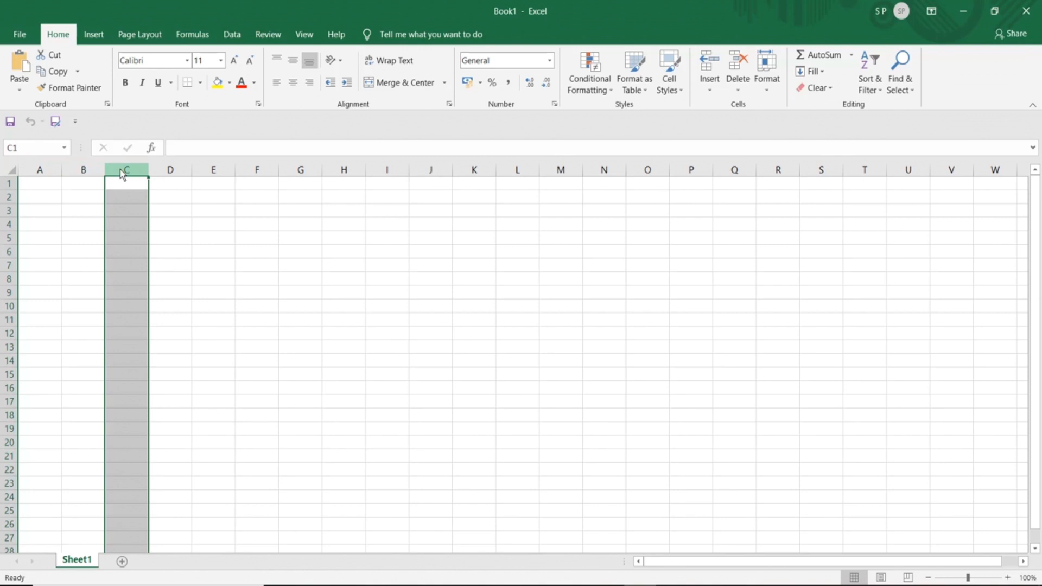
pyautogui.click(42, 171)
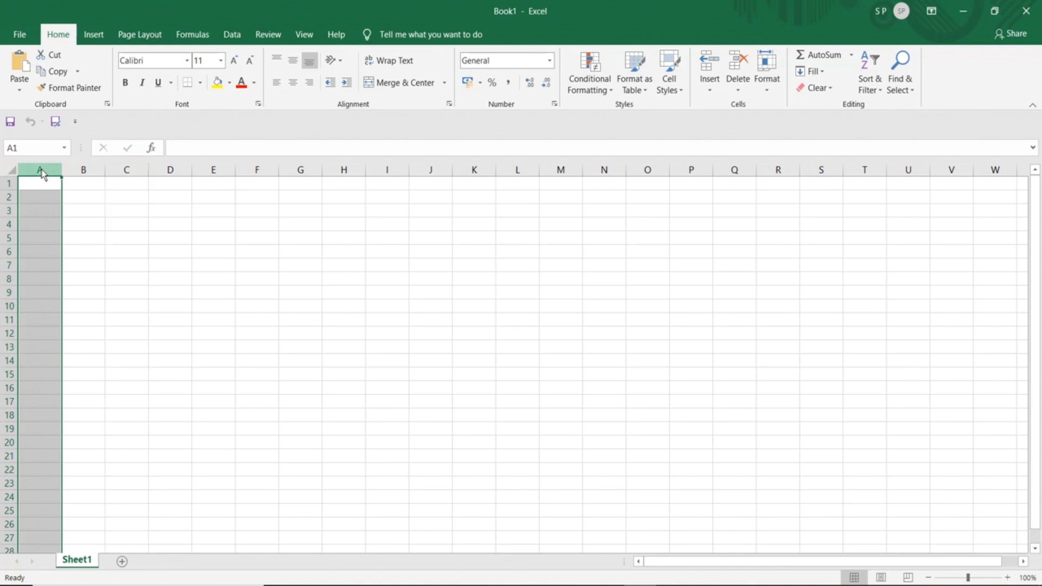
# - Select the entire rows 1, 2 and 3 one after another
pyautogui.click(13, 185)
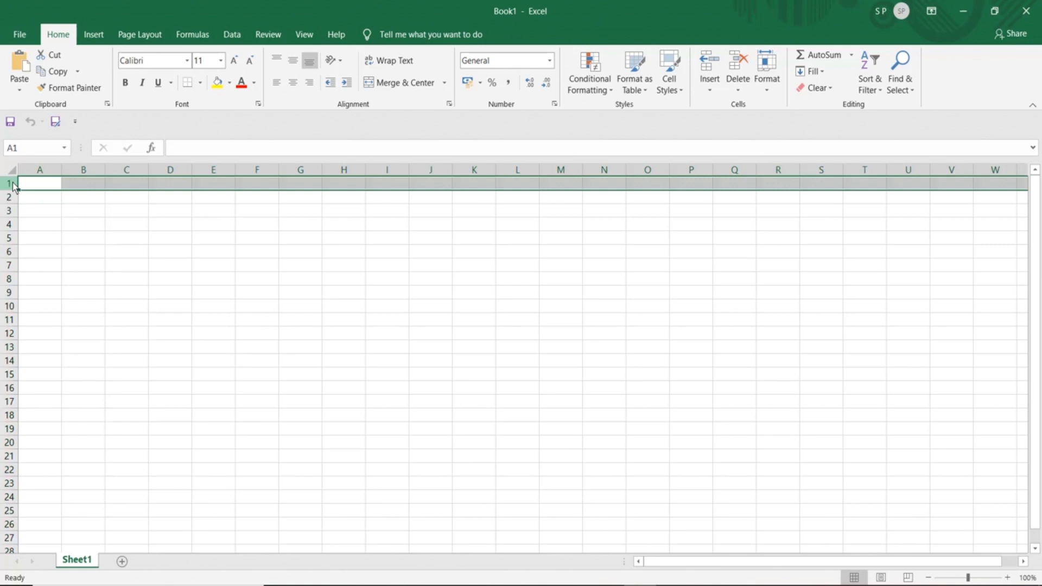
pyautogui.click(11, 199)
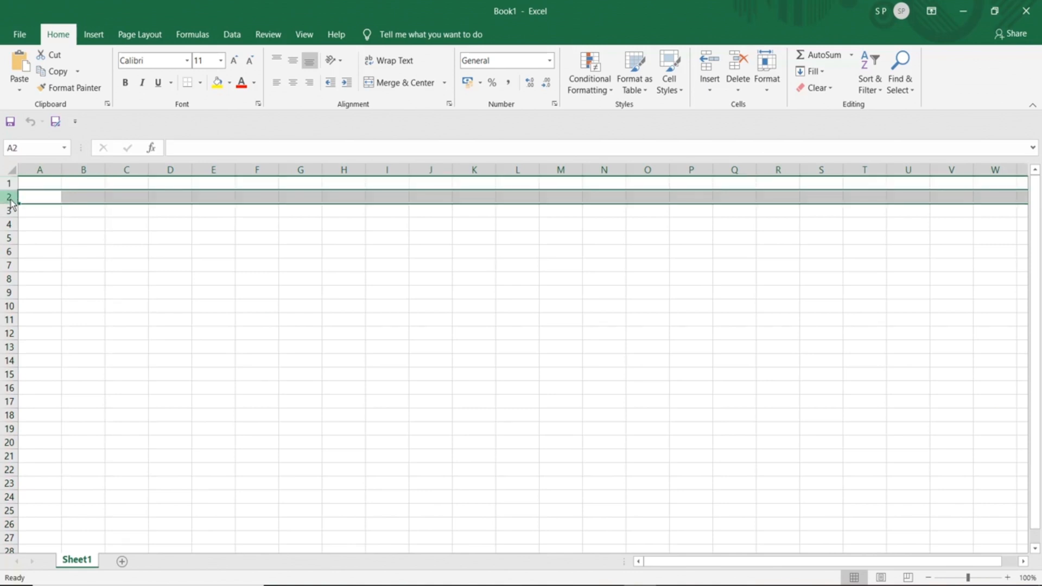
pyautogui.click(10, 212)
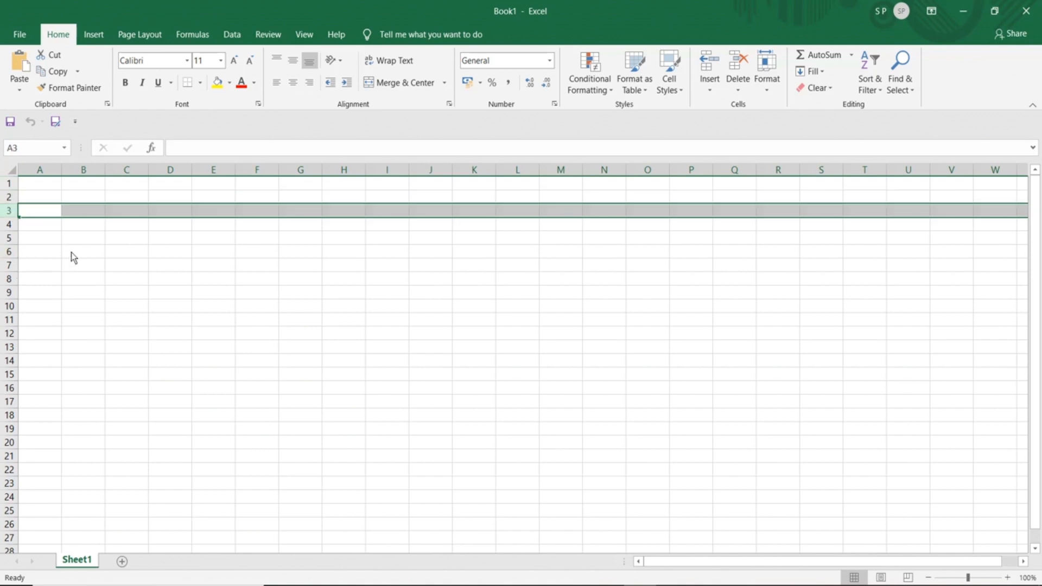
# - Select cell C5, highlight its column C and its row 5 in turn, and return to cell C5
pyautogui.click(128, 235)
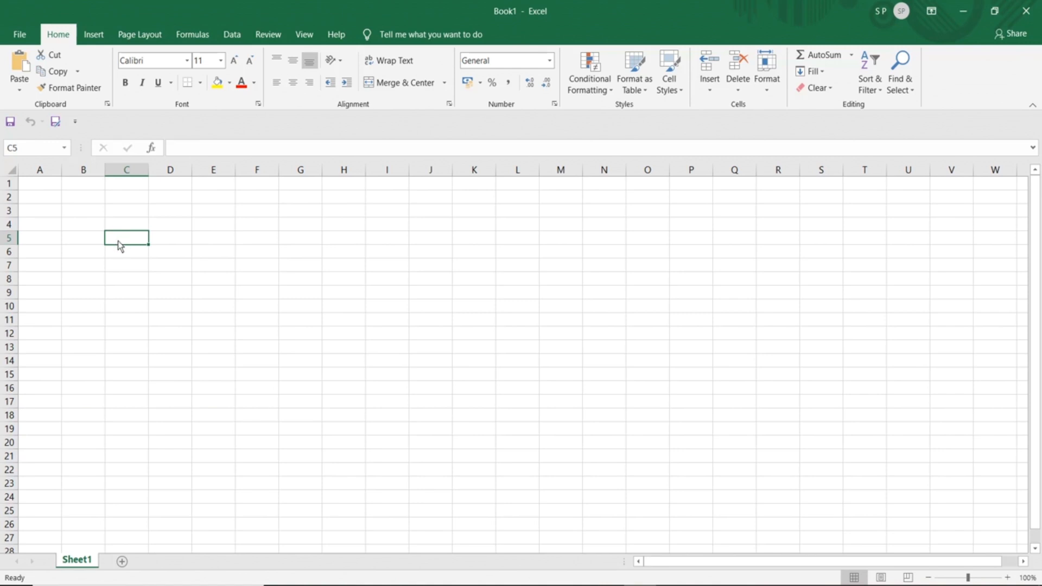
pyautogui.click(126, 172)
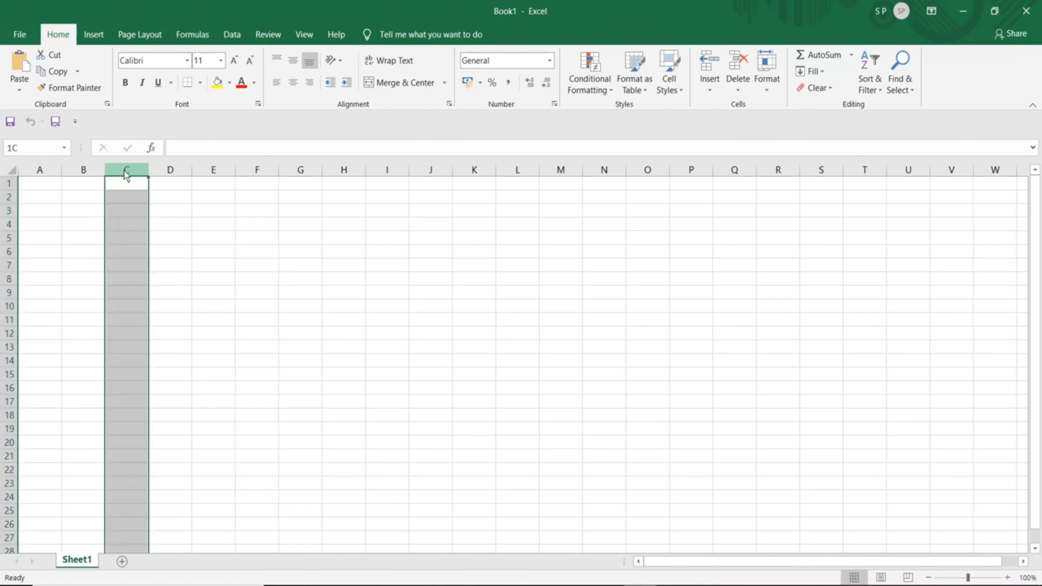
pyautogui.click(15, 242)
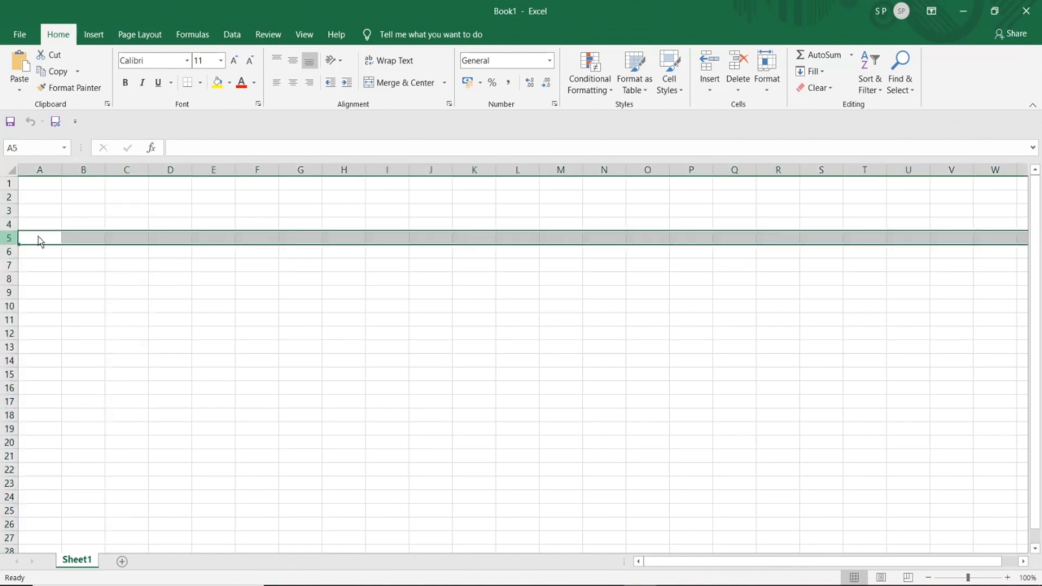
pyautogui.click(120, 243)
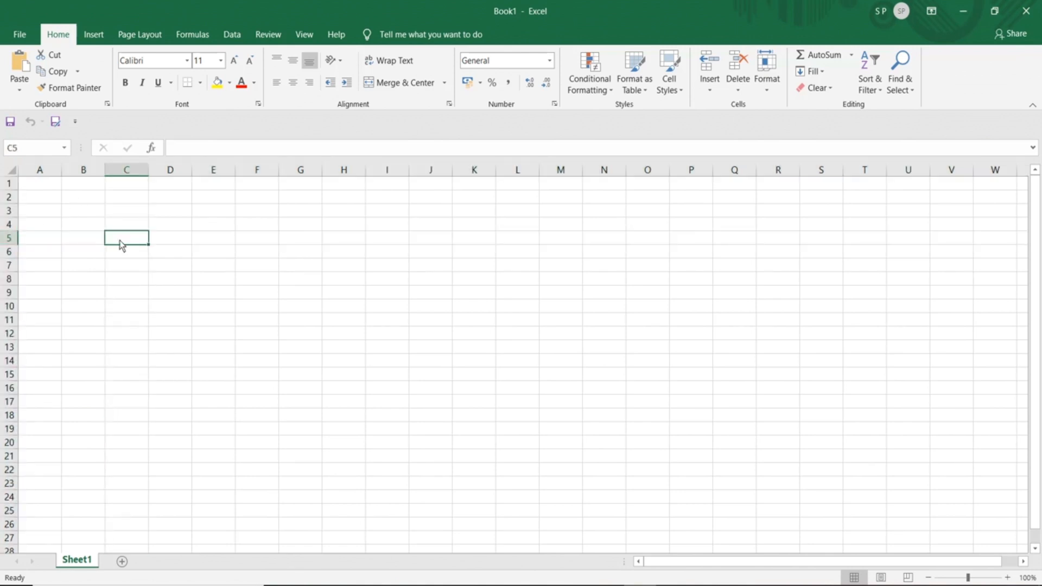
# - Check the active cell's address in the Name Box, selecting cells F8 and G4 in turn
pyautogui.click(23, 148)
pyautogui.click(243, 283)
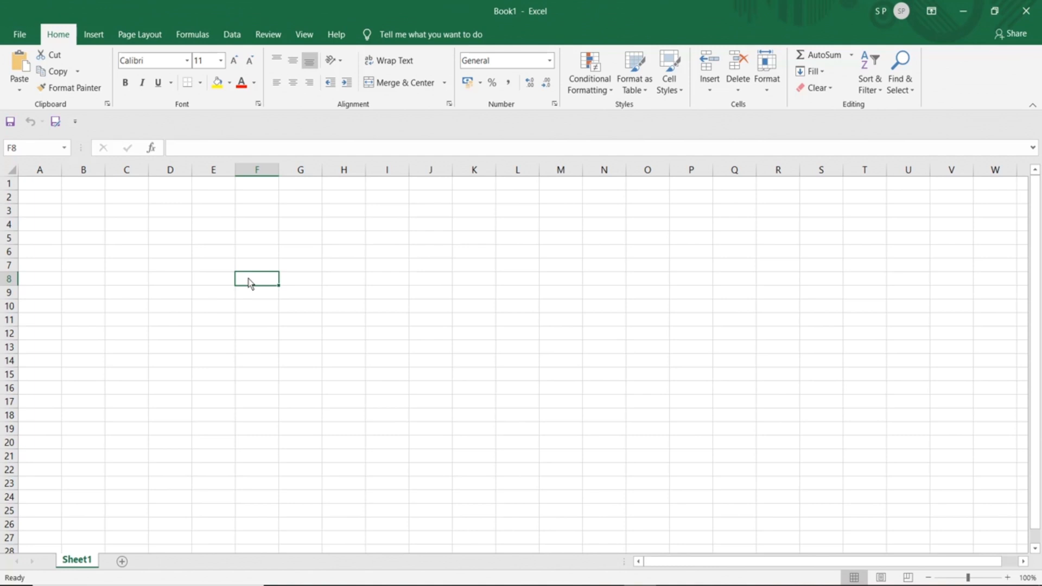
pyautogui.click(306, 229)
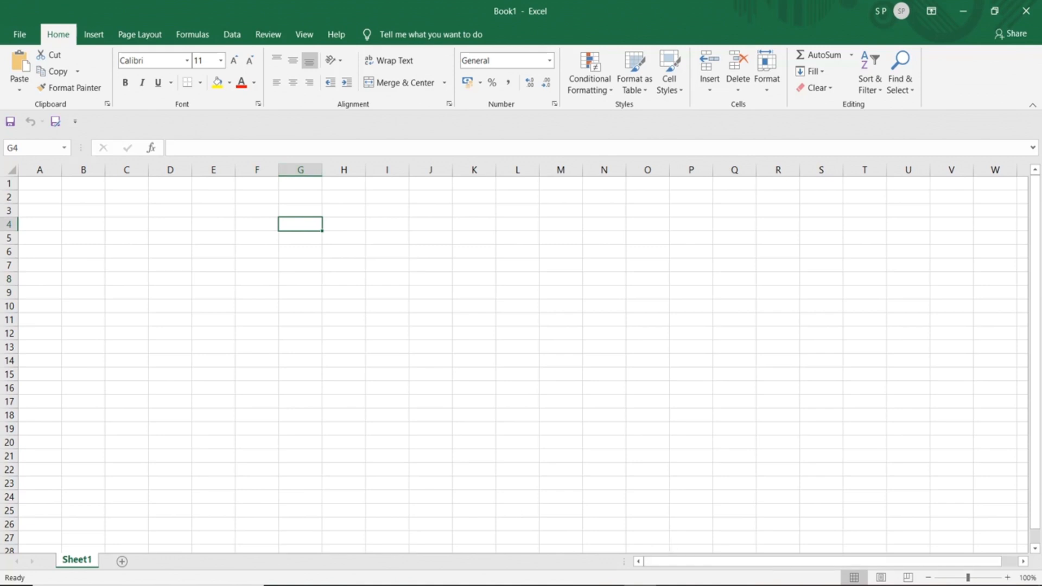
pyautogui.click(859, 585)
pyautogui.click(851, 566)
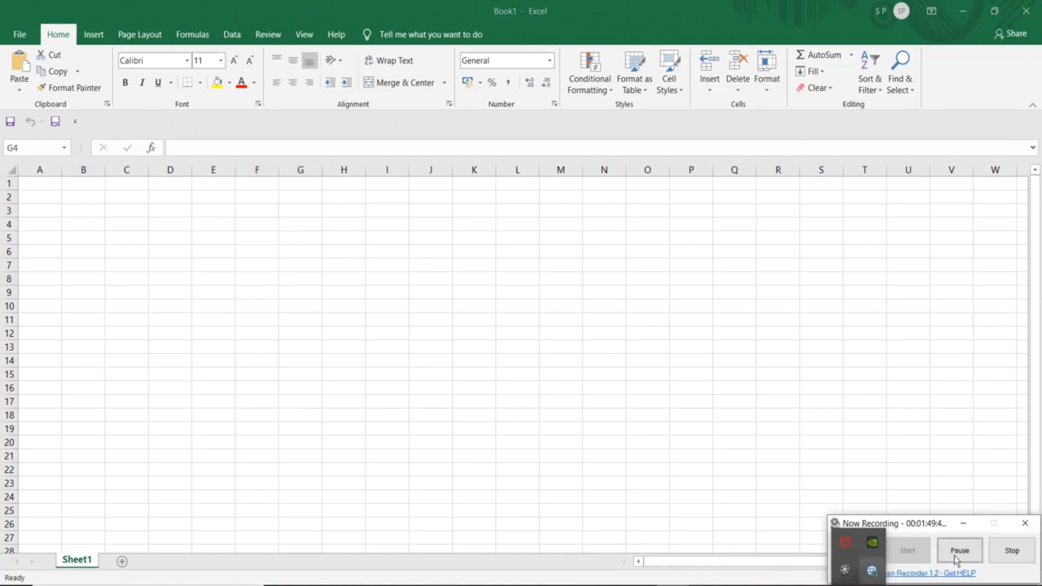
pyautogui.click(1004, 550)
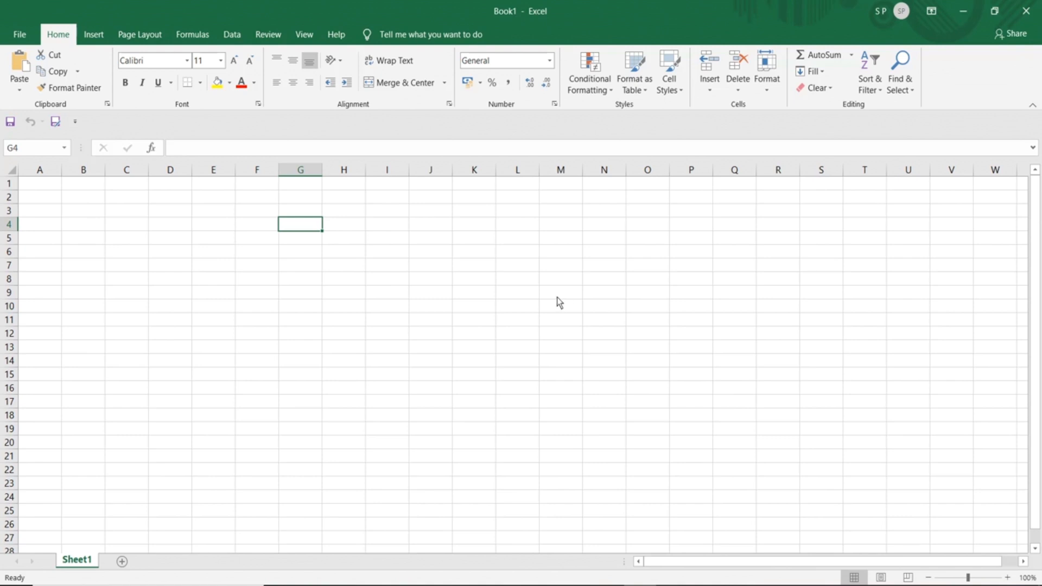
# - Place the cursor in the formula bar for cell G4, and view the Insert Function dialog without inserting a function
pyautogui.click(187, 147)
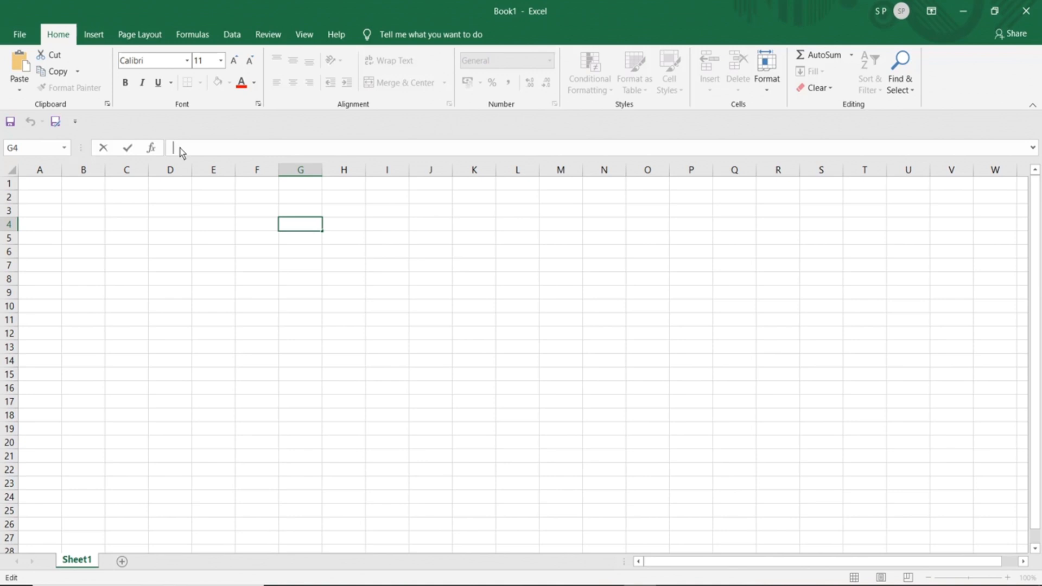
pyautogui.click(152, 153)
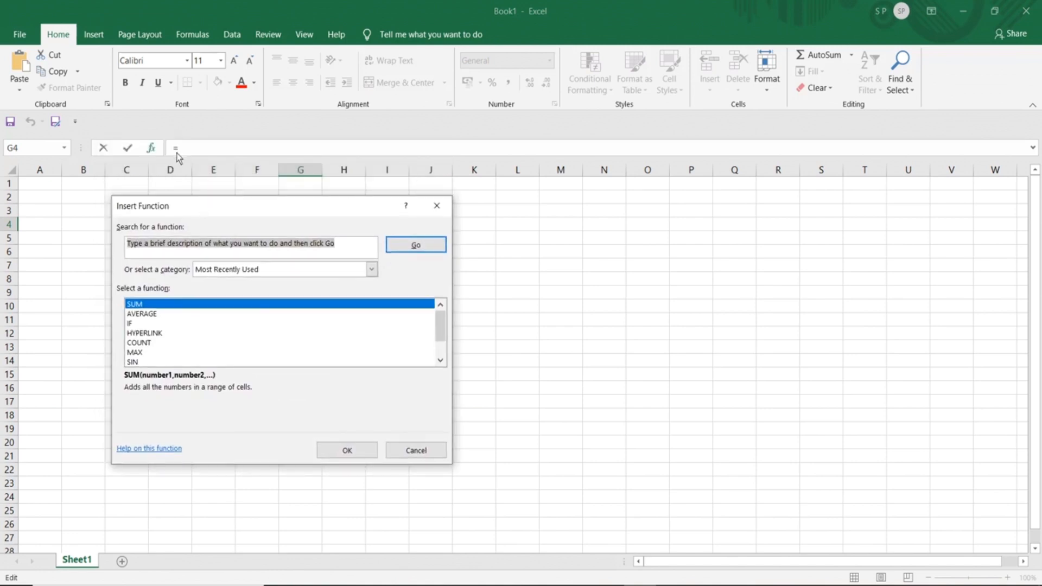
pyautogui.click(400, 452)
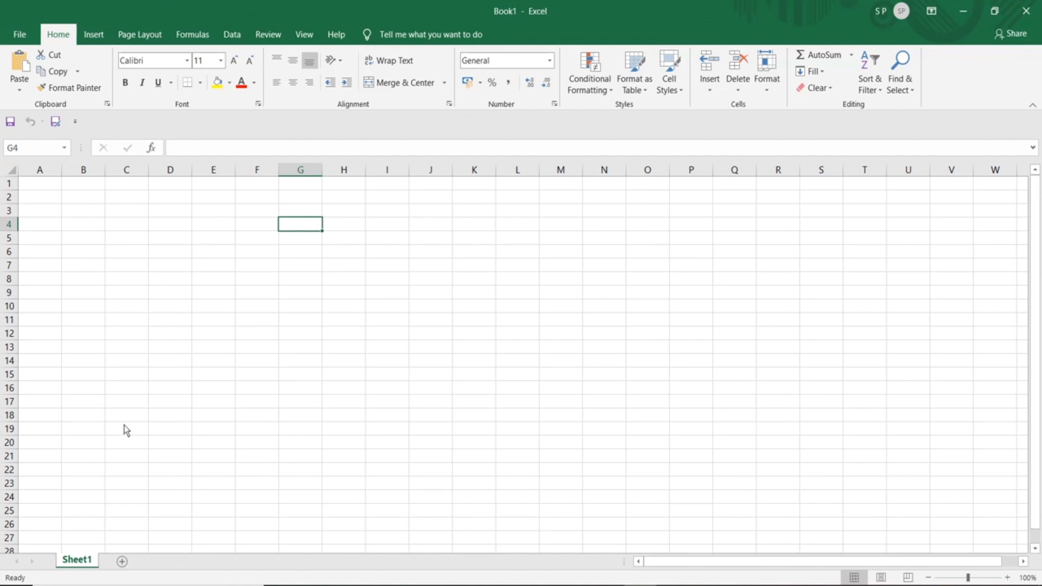
# - Enter 123 in cell A1
pyautogui.click(50, 189)
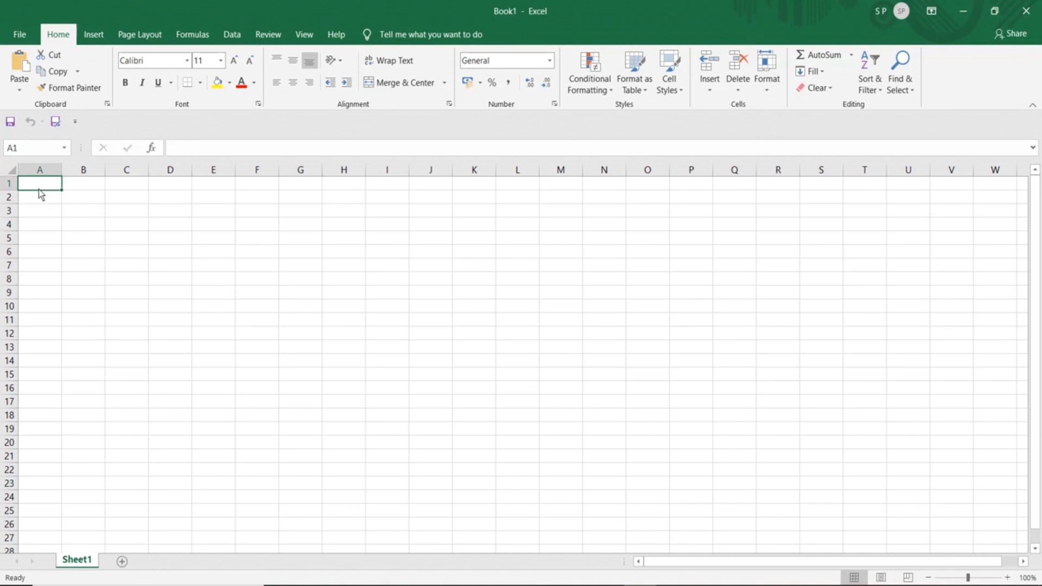
pyautogui.write('123')
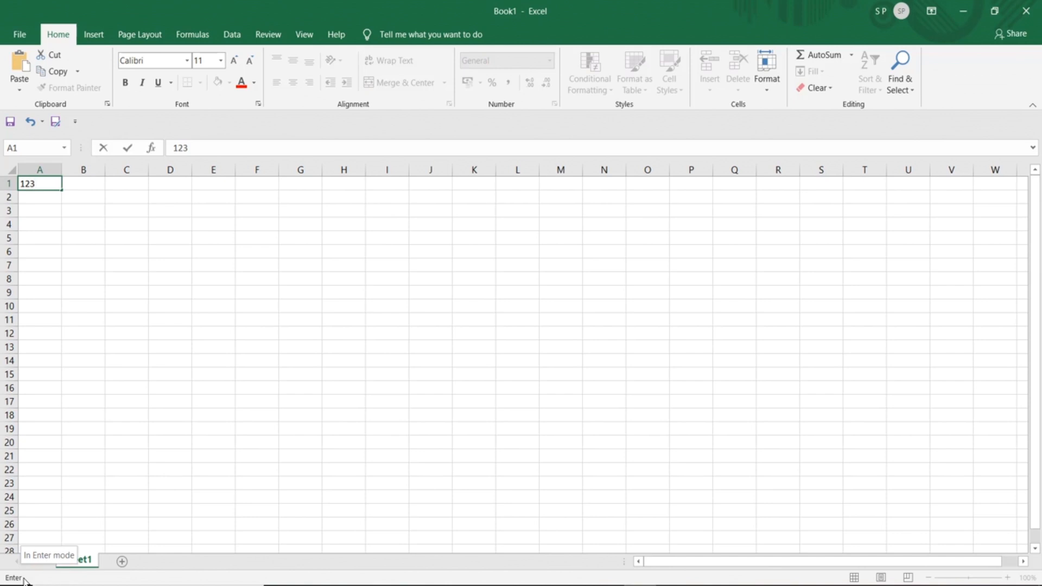
pyautogui.click(45, 213)
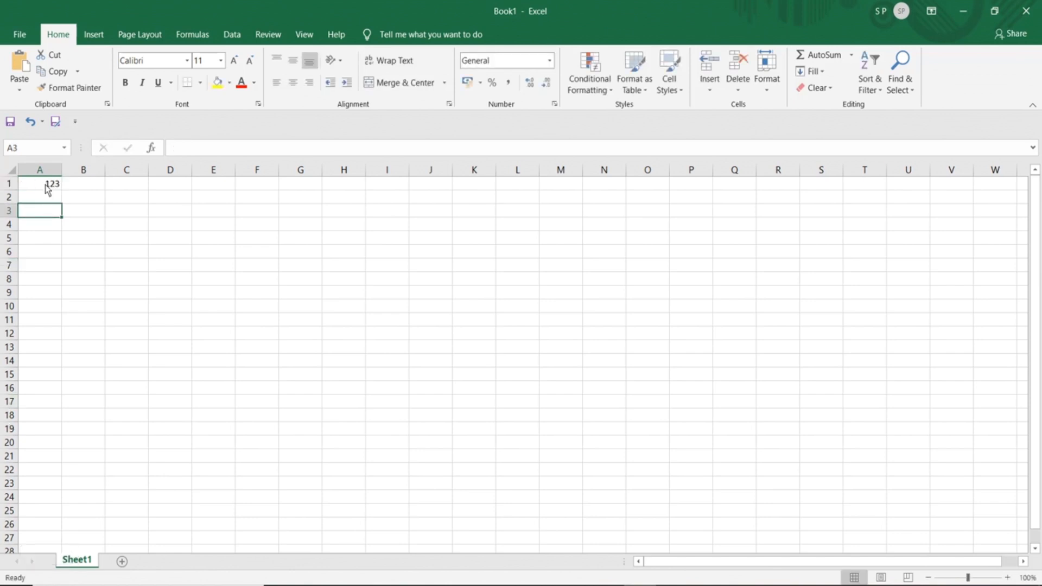
# - Replace the value in cell A1 with 32222, and briefly reopen the cell for in-place editing
pyautogui.click(48, 188)
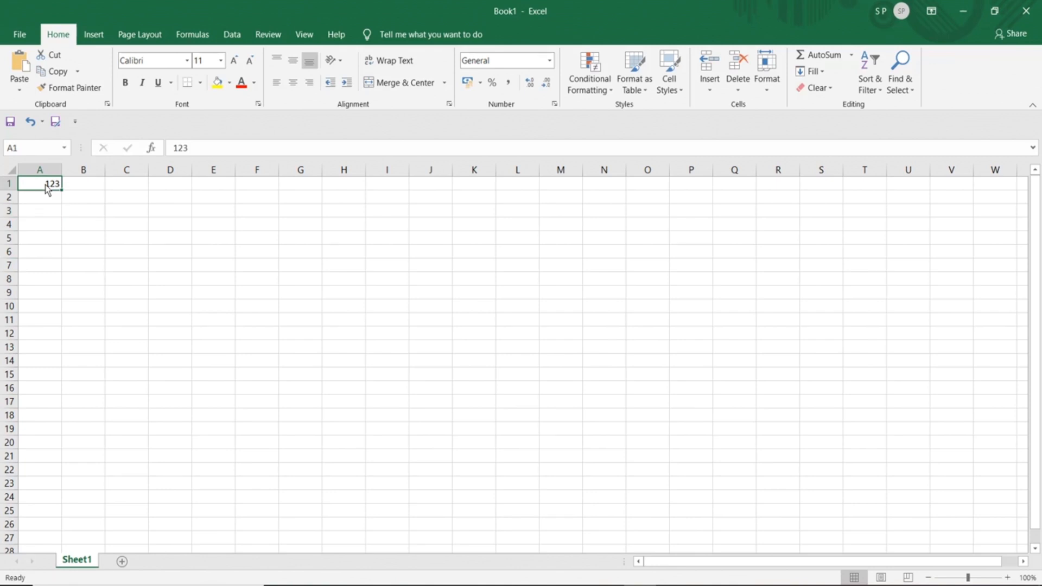
pyautogui.write('32222')
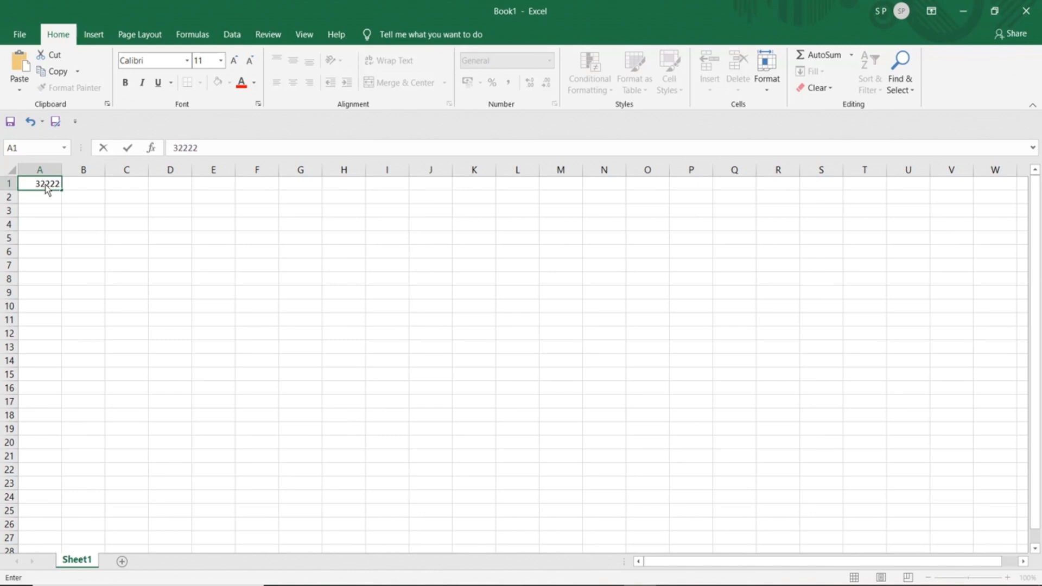
pyautogui.press('Return')
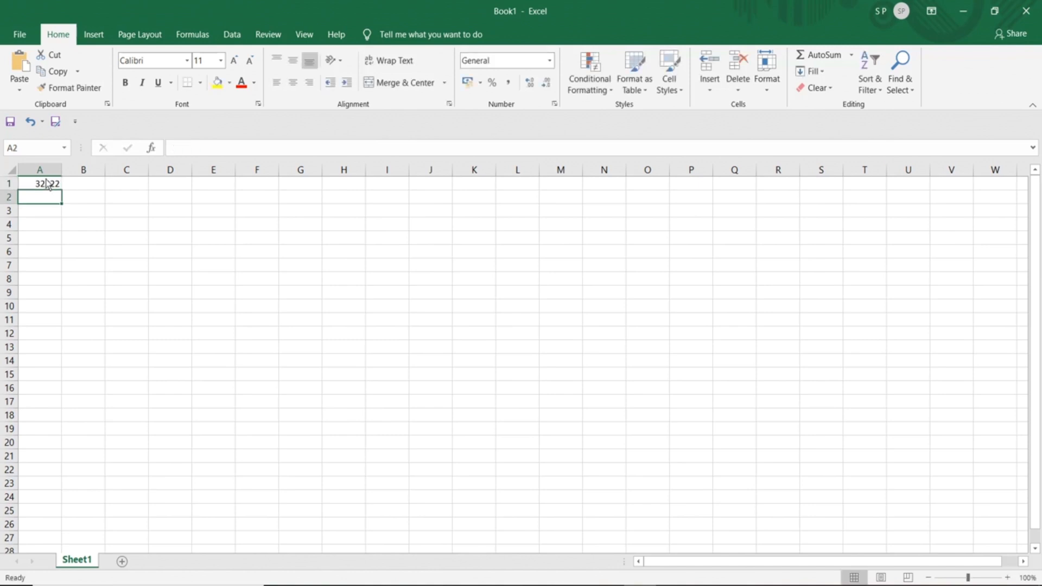
pyautogui.doubleClick(46, 184)
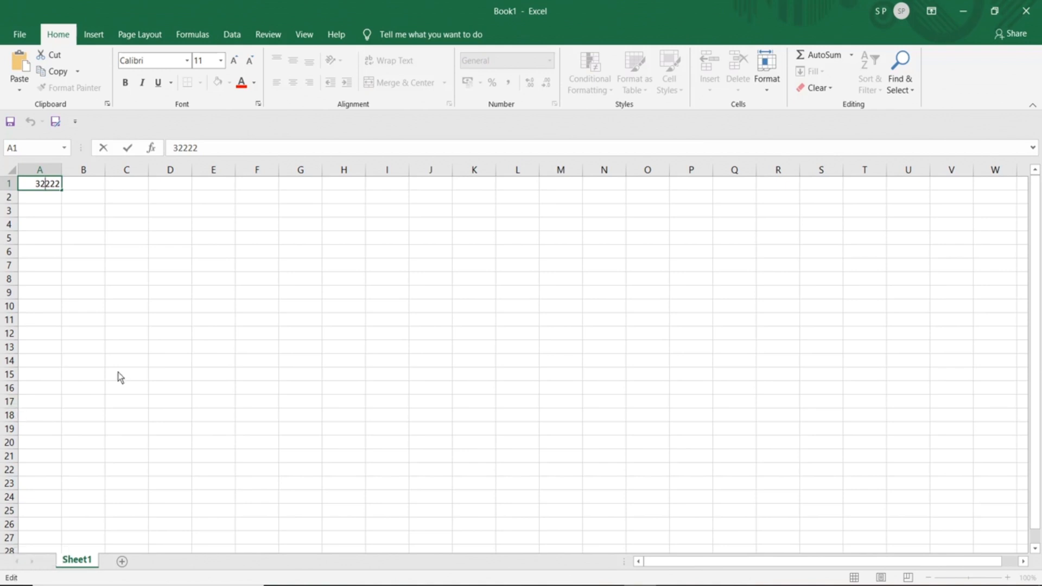
pyautogui.click(52, 207)
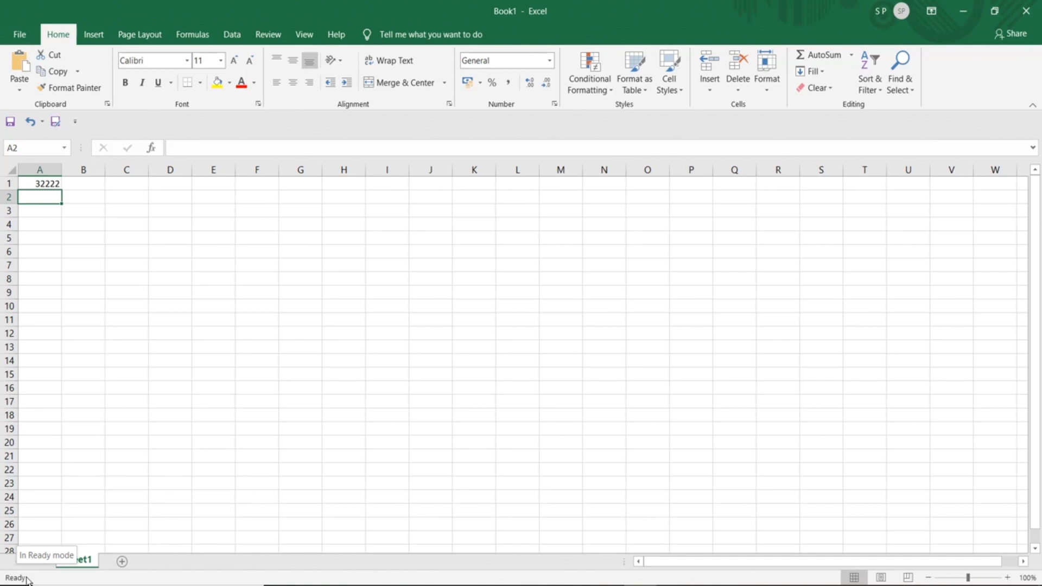
# - Enter the number 2 in both cell D4 and cell D5
pyautogui.click(169, 226)
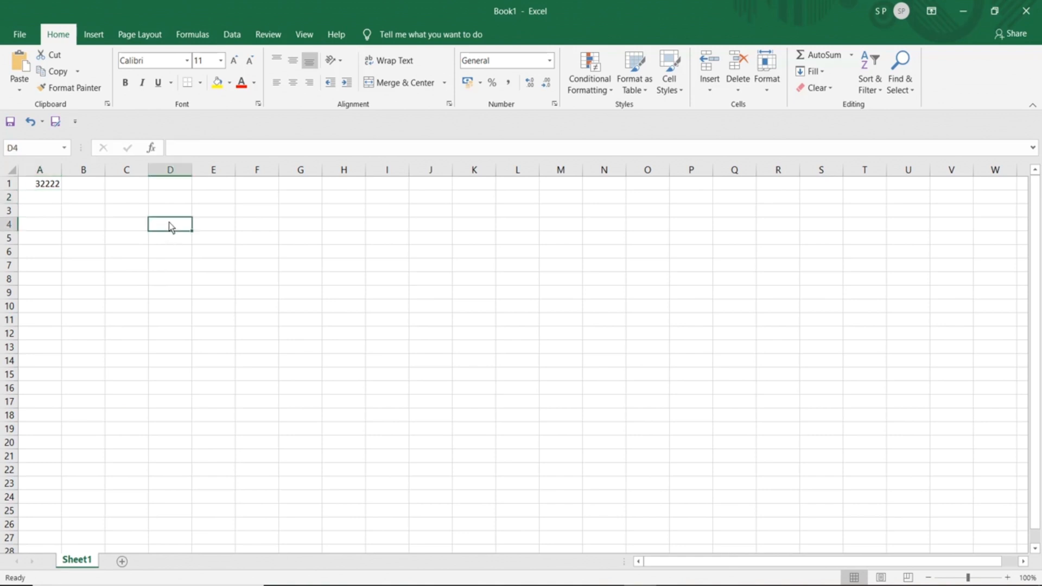
pyautogui.write('2')
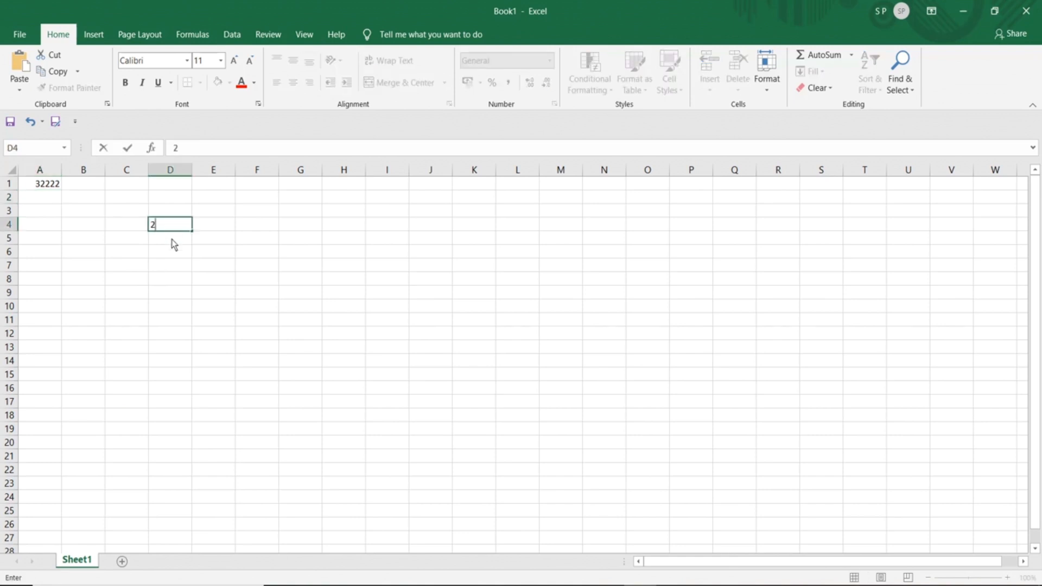
pyautogui.press('Return')
pyautogui.write('2')
pyautogui.press('Return')
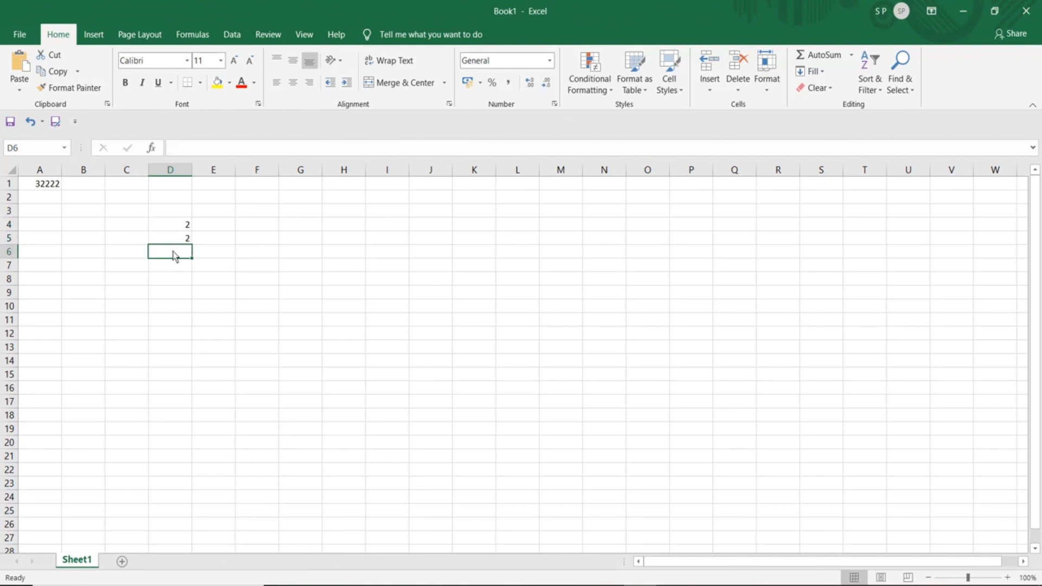
# - Enter the formula =D4+D5 in cell D6 and select the range D4:D5
pyautogui.write('=')
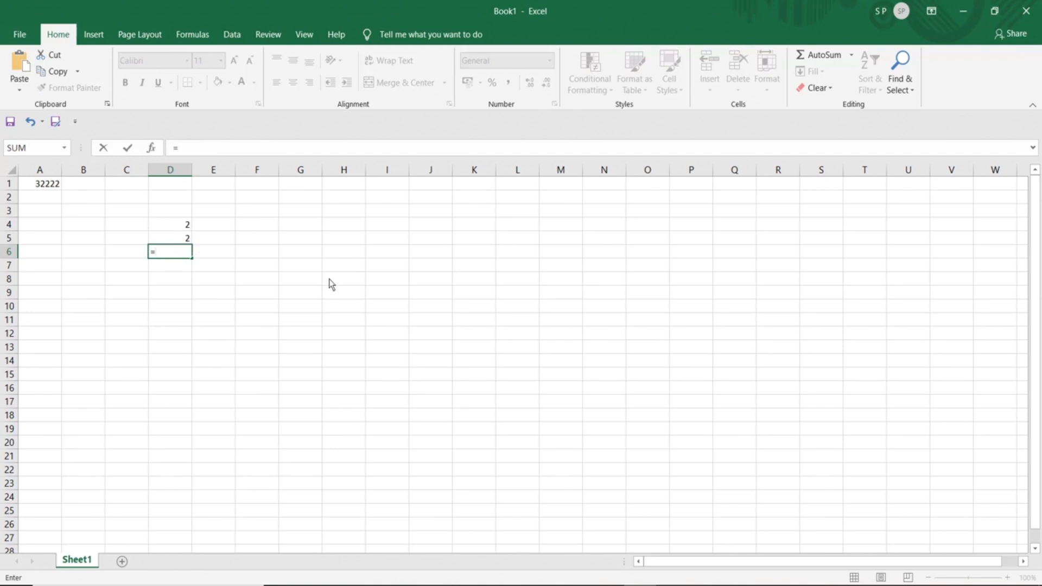
pyautogui.write('D4')
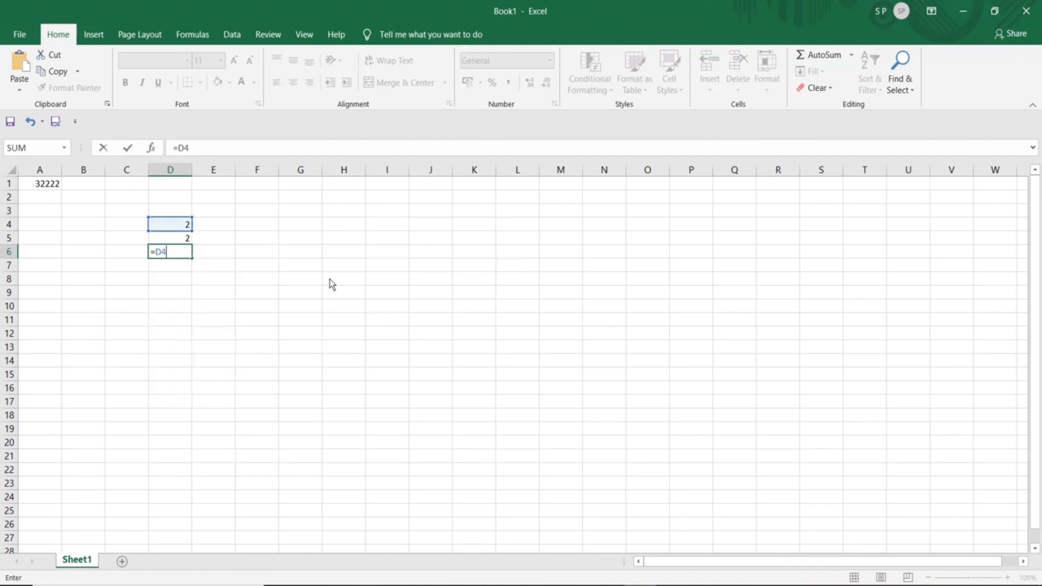
pyautogui.write('+D5')
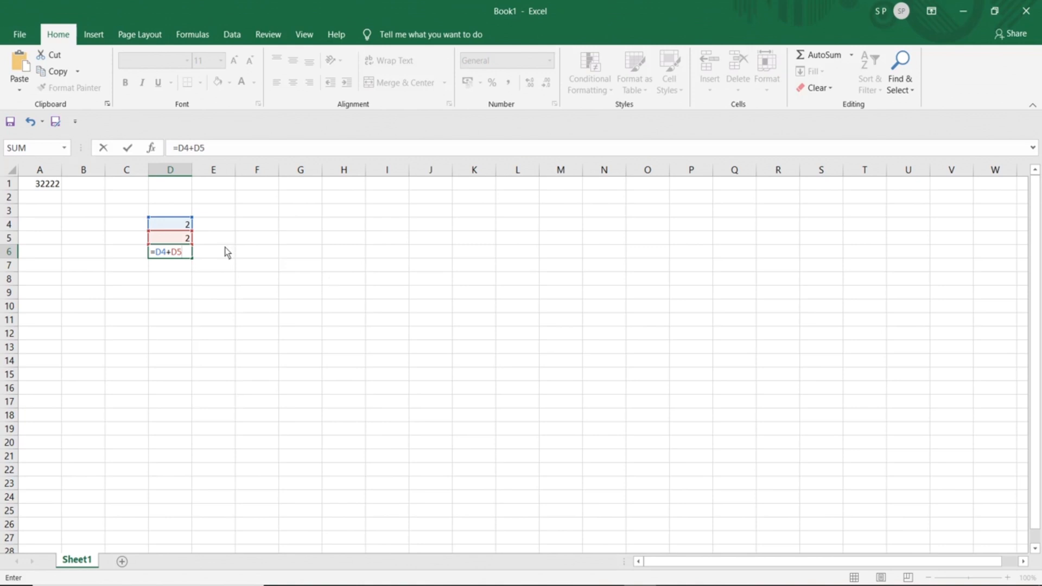
pyautogui.click(177, 225)
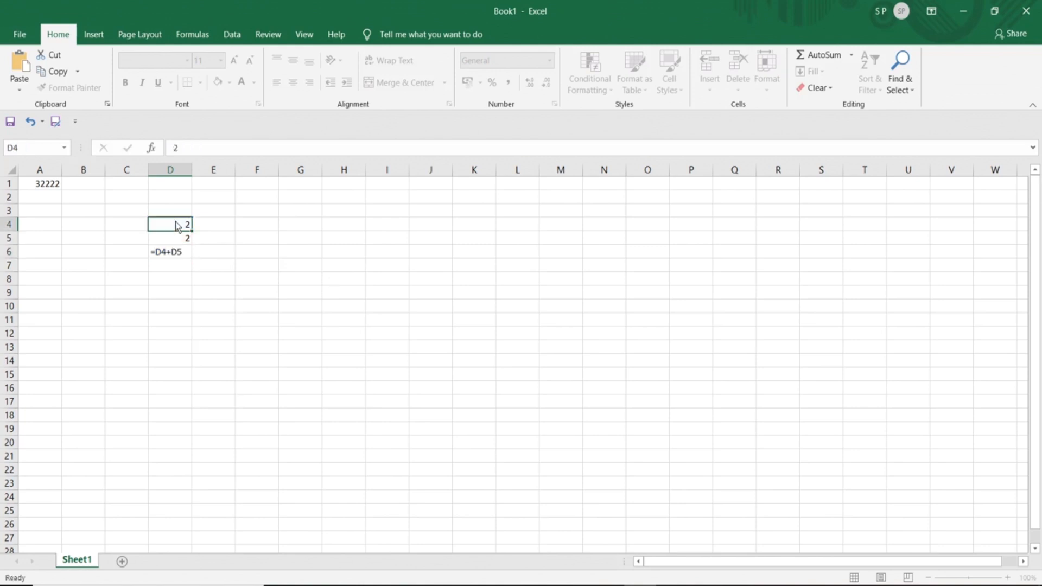
pyautogui.moveTo(177, 225); pyautogui.dragTo(179, 244)
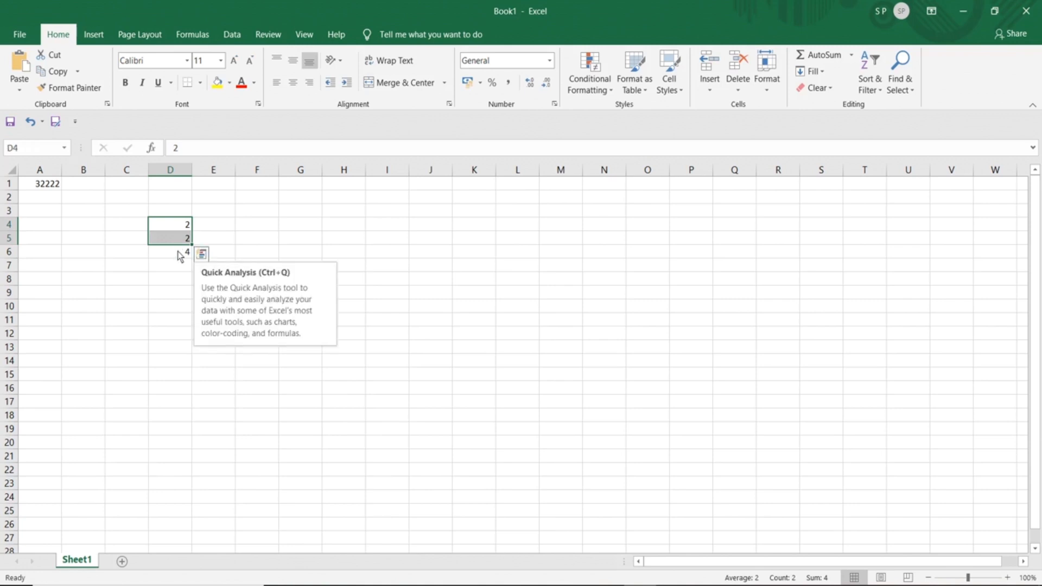
# - Start a new formula in cell D6 and point it in turn at D4:D5, D8, F7 and again D4:D5
pyautogui.click(177, 252)
pyautogui.write('=')
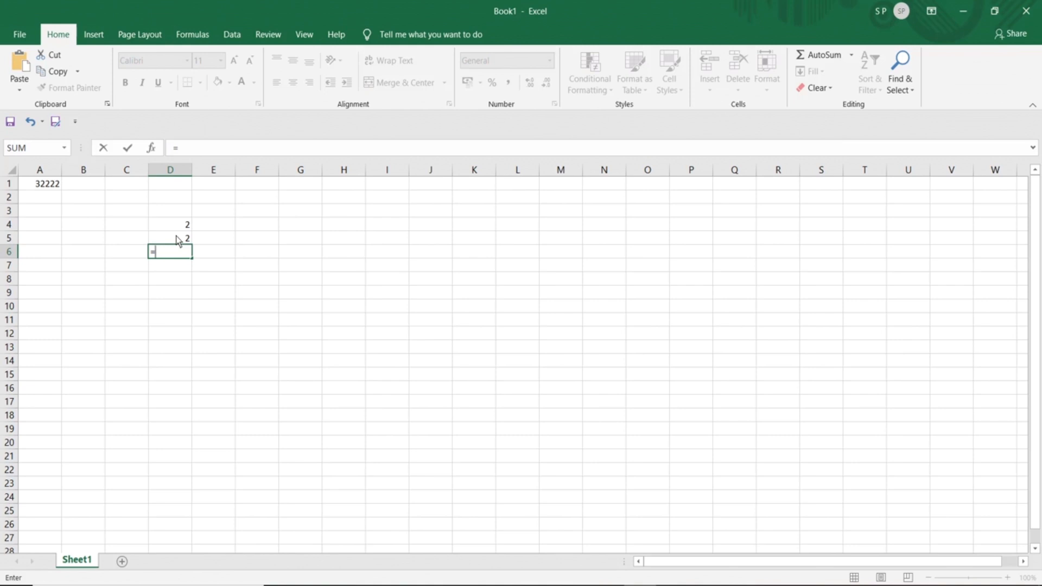
pyautogui.moveTo(178, 240); pyautogui.dragTo(175, 229)
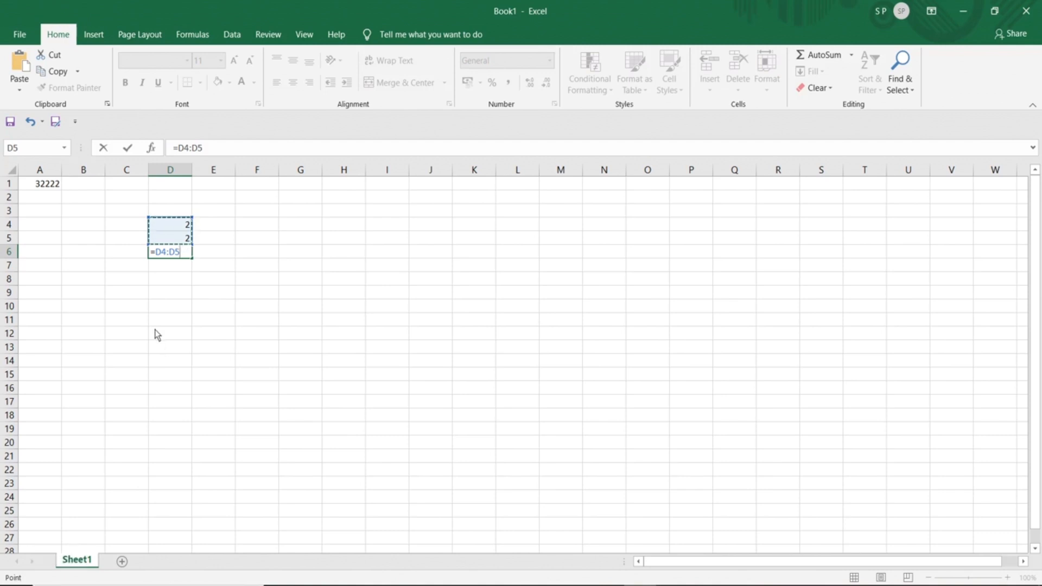
pyautogui.click(165, 278)
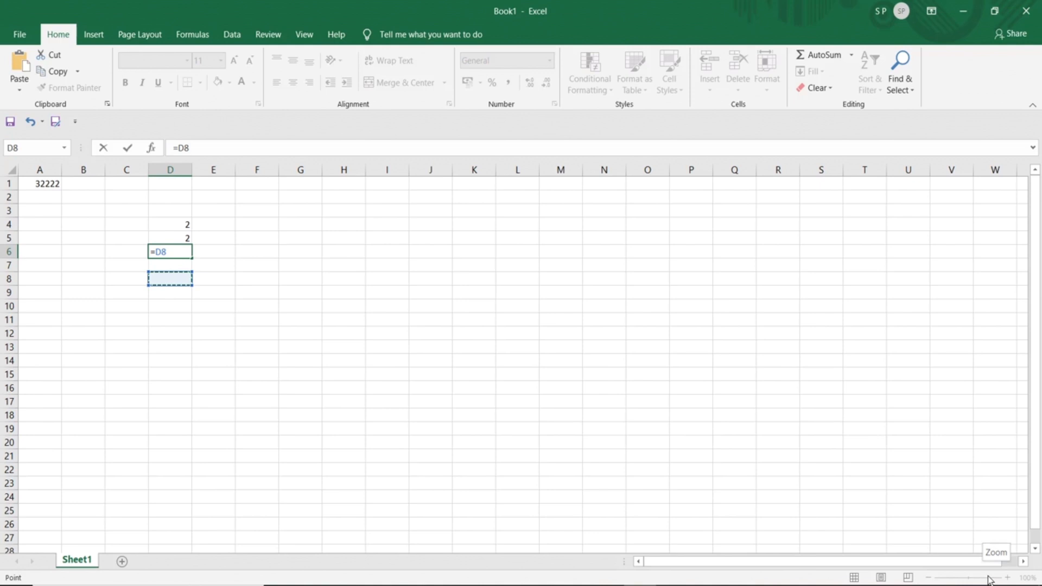
pyautogui.click(238, 269)
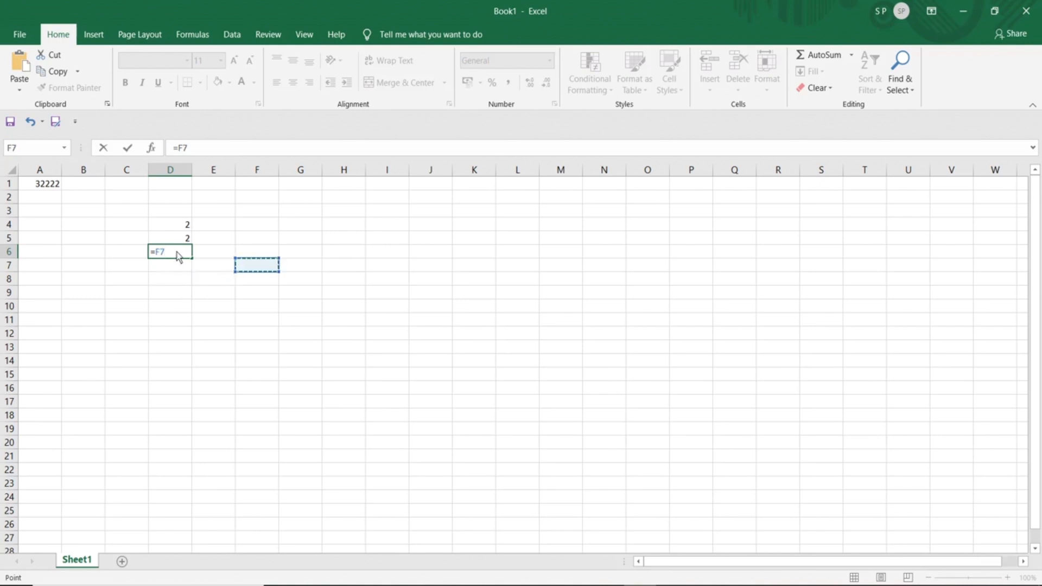
pyautogui.moveTo(177, 225); pyautogui.dragTo(175, 241)
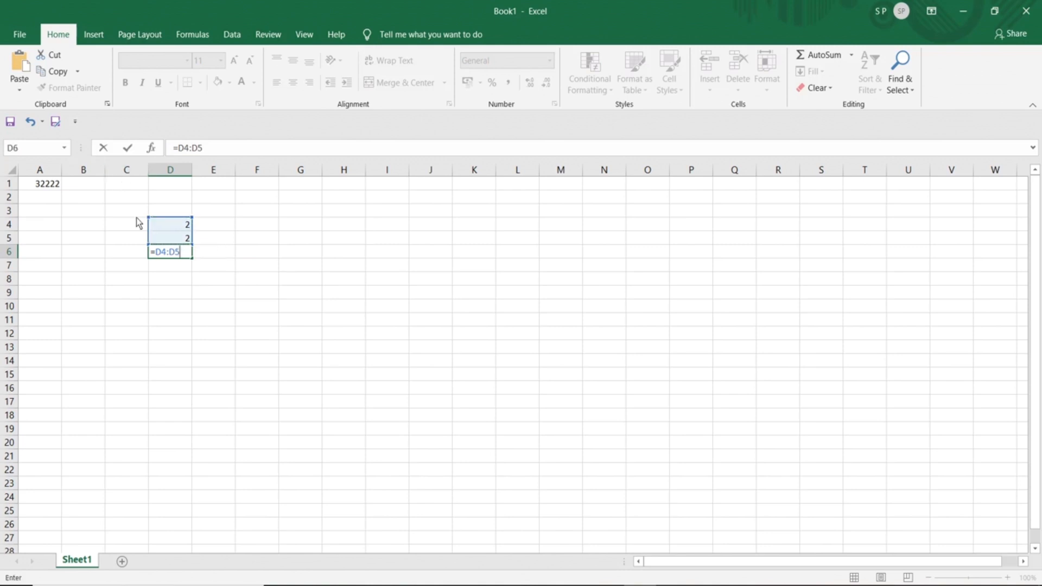
# - Clear the numbers and the formula from cells D4:D6 and select cell B3
pyautogui.moveTo(137, 216); pyautogui.dragTo(211, 281)
pyautogui.press('Delete')
pyautogui.click(77, 213)
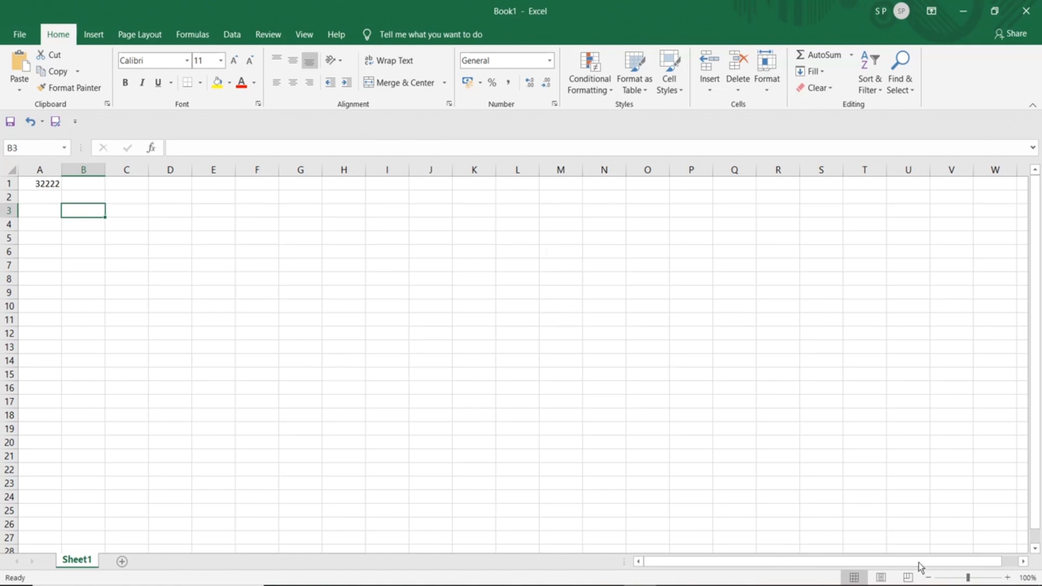
pyautogui.moveTo(969, 579)
pyautogui.mouseDown()
pyautogui.moveTo(953, 581)
pyautogui.moveTo(993, 580)
pyautogui.moveTo(971, 581)
pyautogui.mouseUp()
pyautogui.click(851, 585)
pyautogui.click(845, 569)
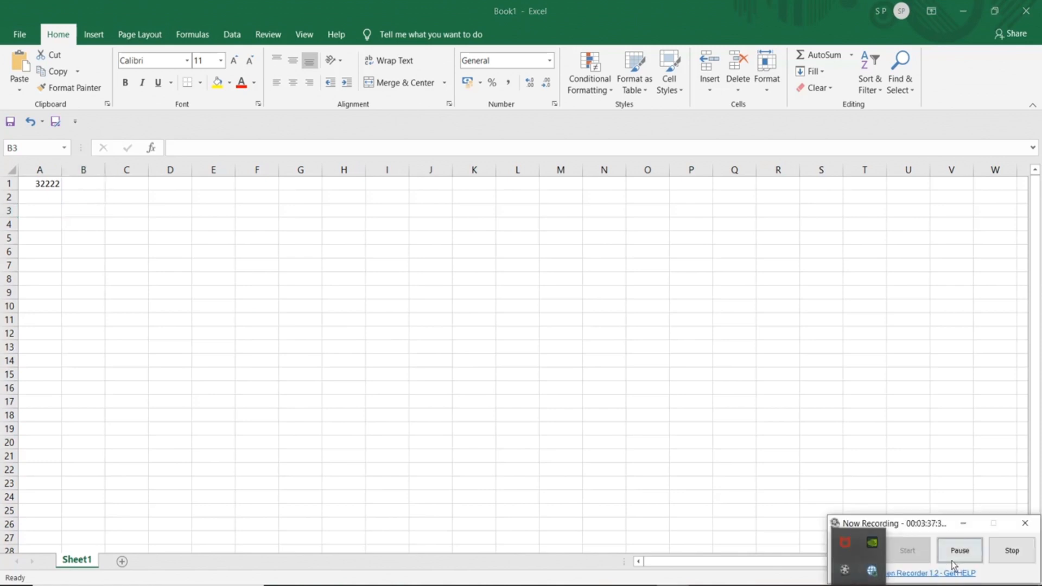
pyautogui.click(1000, 546)
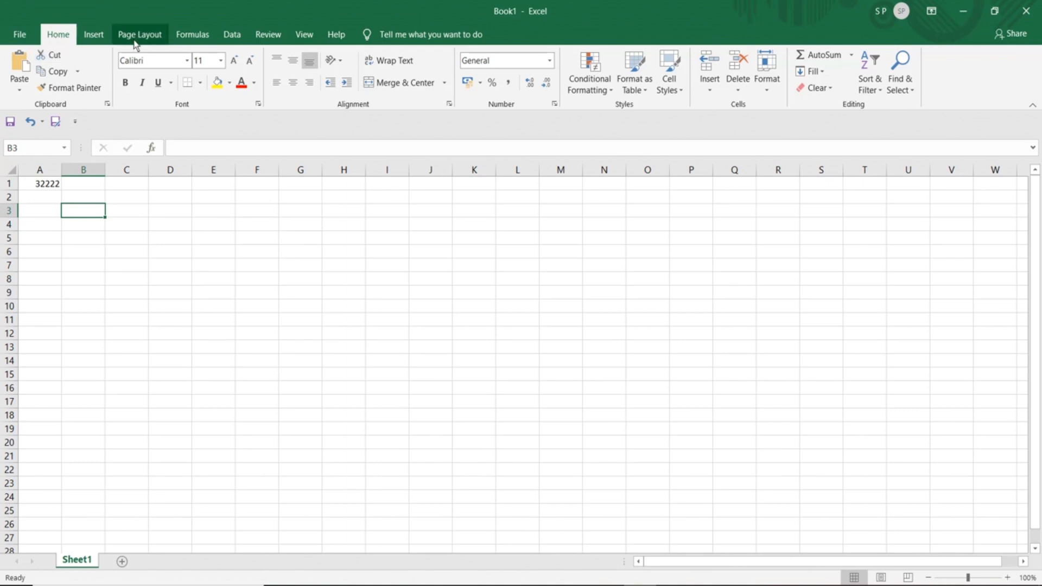
# - Look through the Insert, Page Layout, Formulas, Data and Review command sets, returning to the Home commands
pyautogui.click(94, 35)
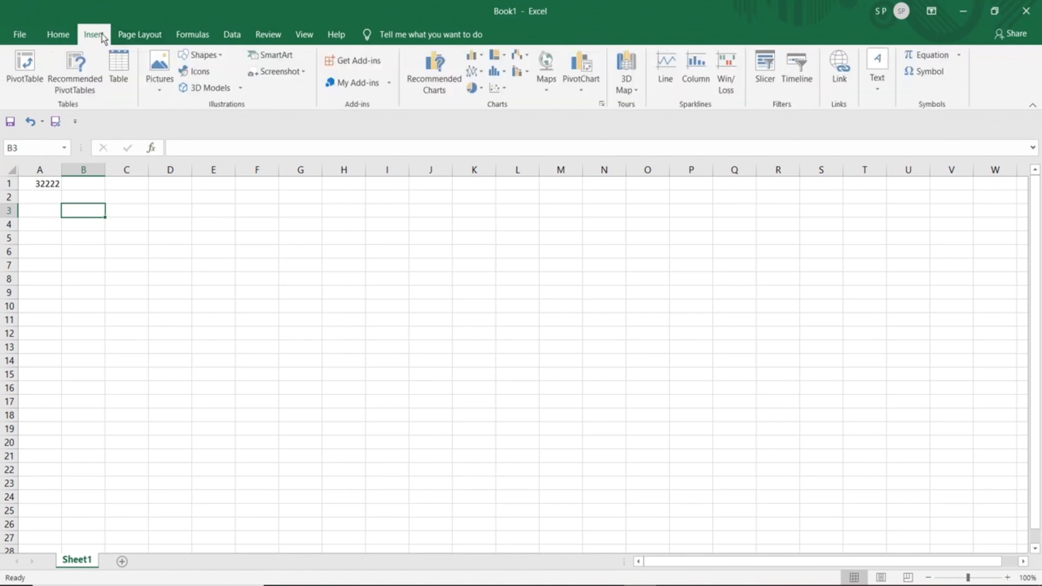
pyautogui.click(142, 35)
pyautogui.click(190, 34)
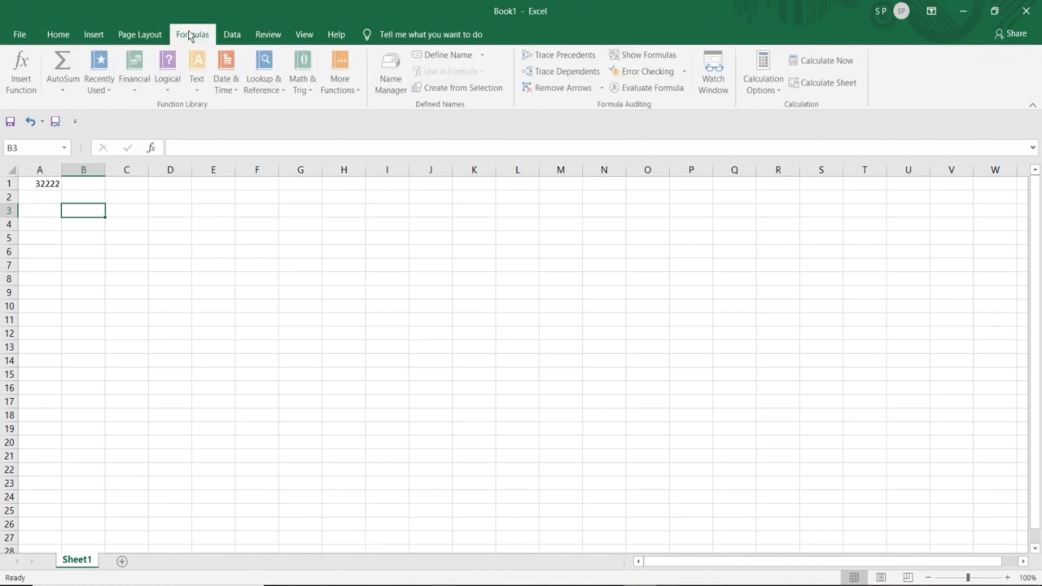
pyautogui.click(232, 34)
pyautogui.click(267, 35)
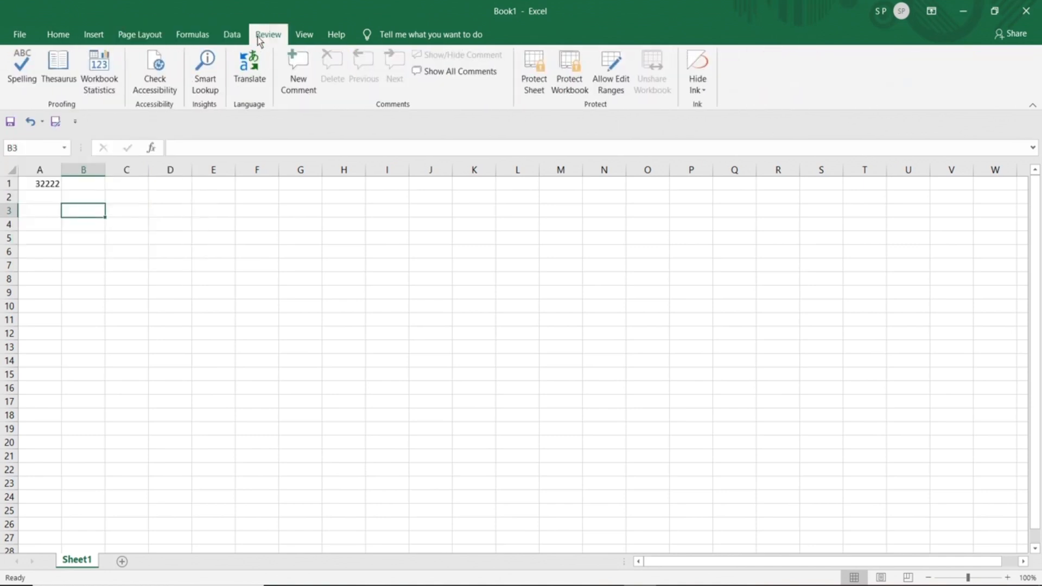
pyautogui.click(59, 35)
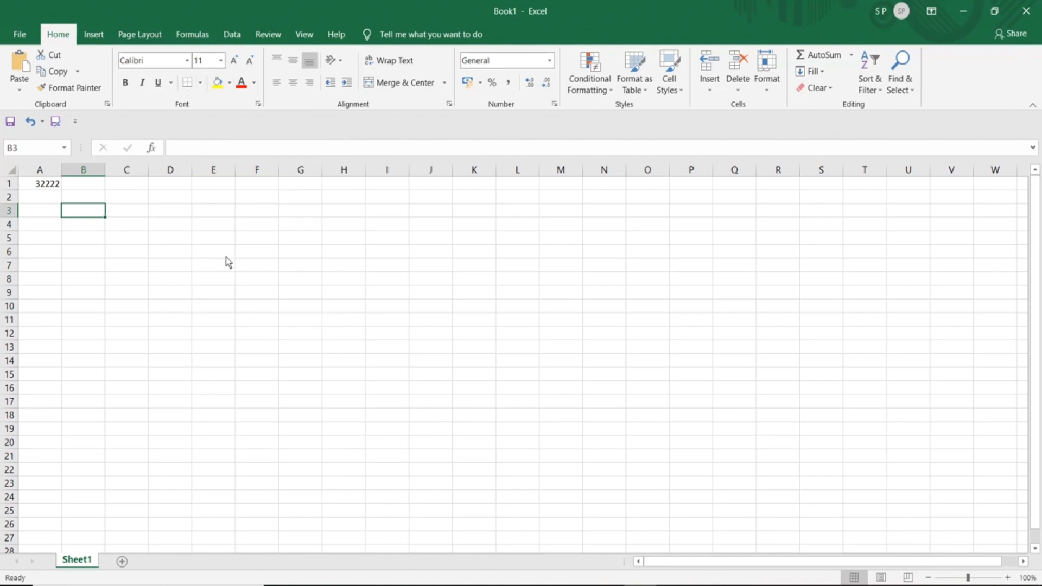
# - Examine the font settings in the Format Cells dialog for cell B3 and close it without applying anything
pyautogui.click(258, 105)
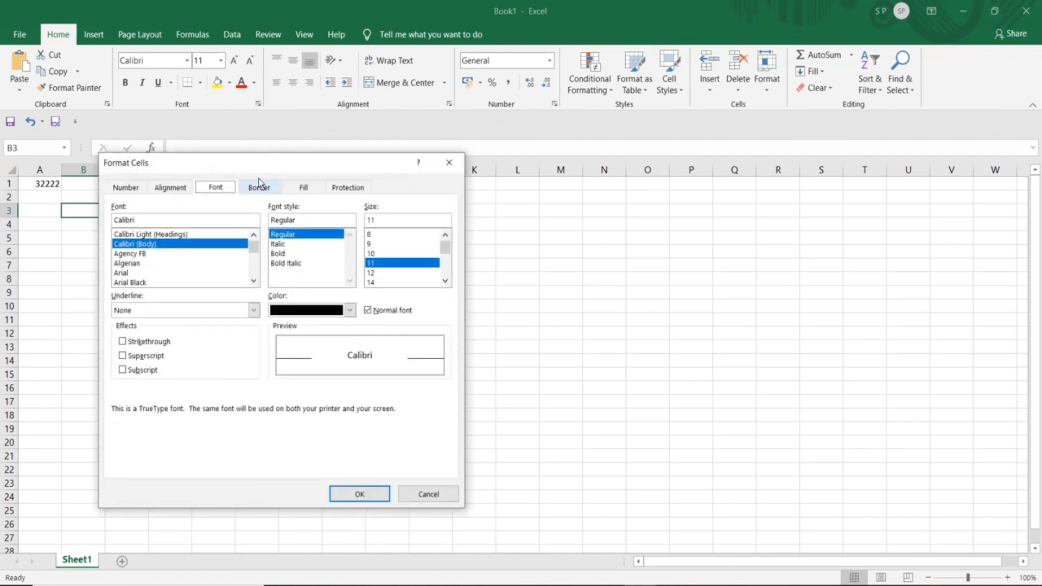
pyautogui.moveTo(247, 161); pyautogui.dragTo(291, 171)
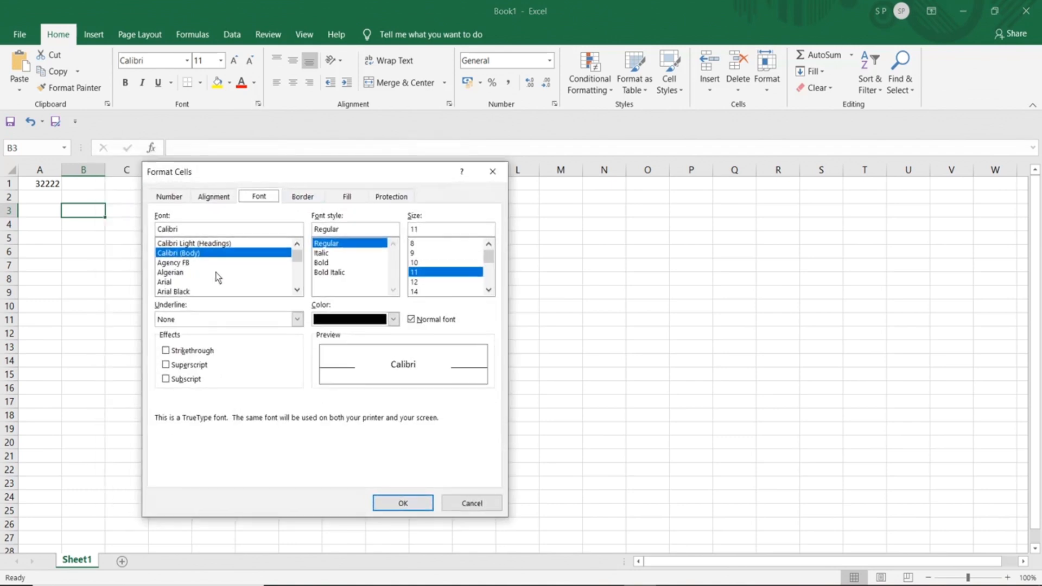
pyautogui.click(456, 502)
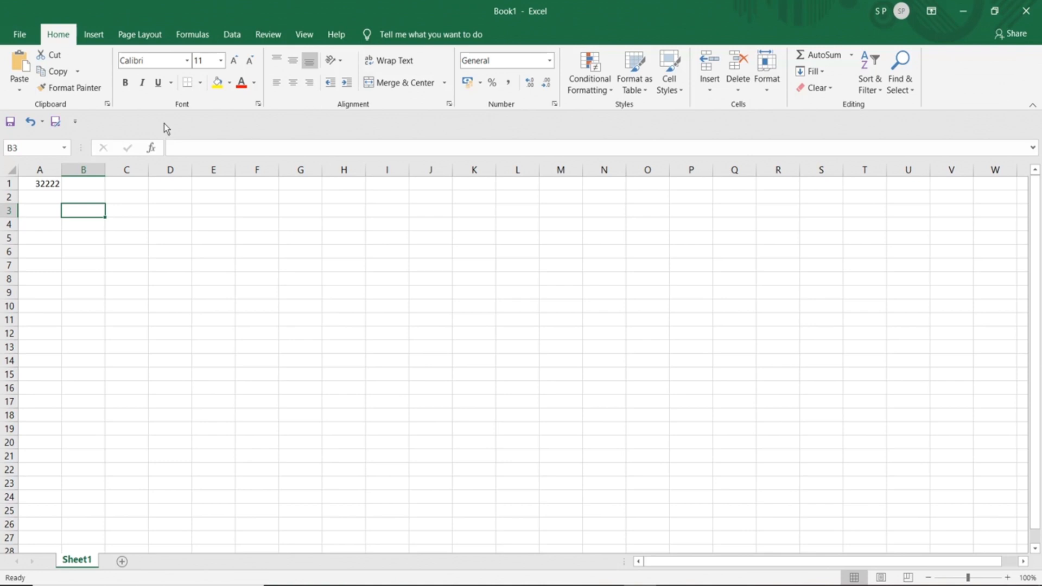
# - Review the Insert commands and view the Create Table dialog for cell B3, dismissing it without creating a table
pyautogui.click(98, 33)
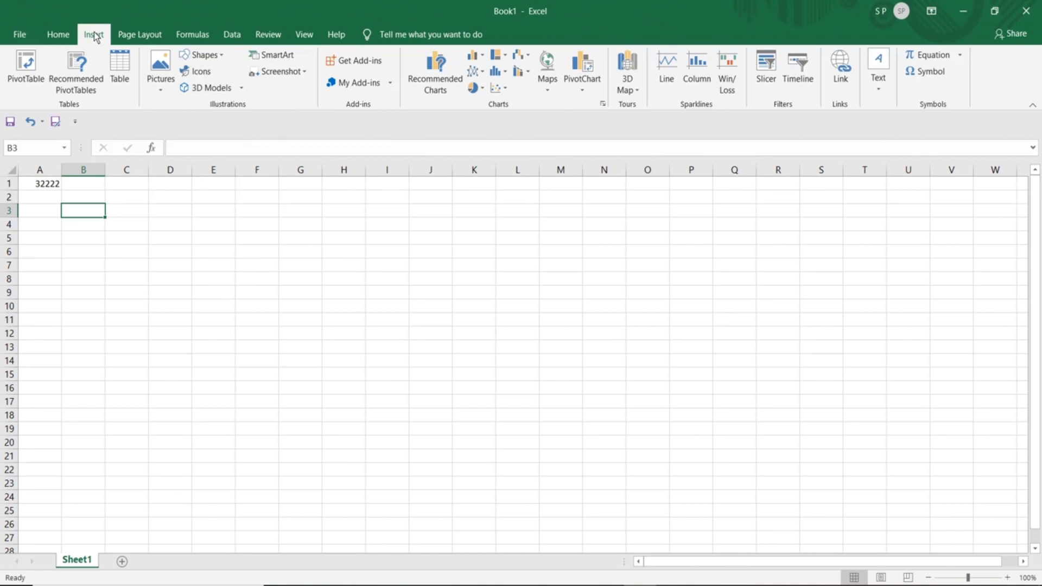
pyautogui.click(122, 65)
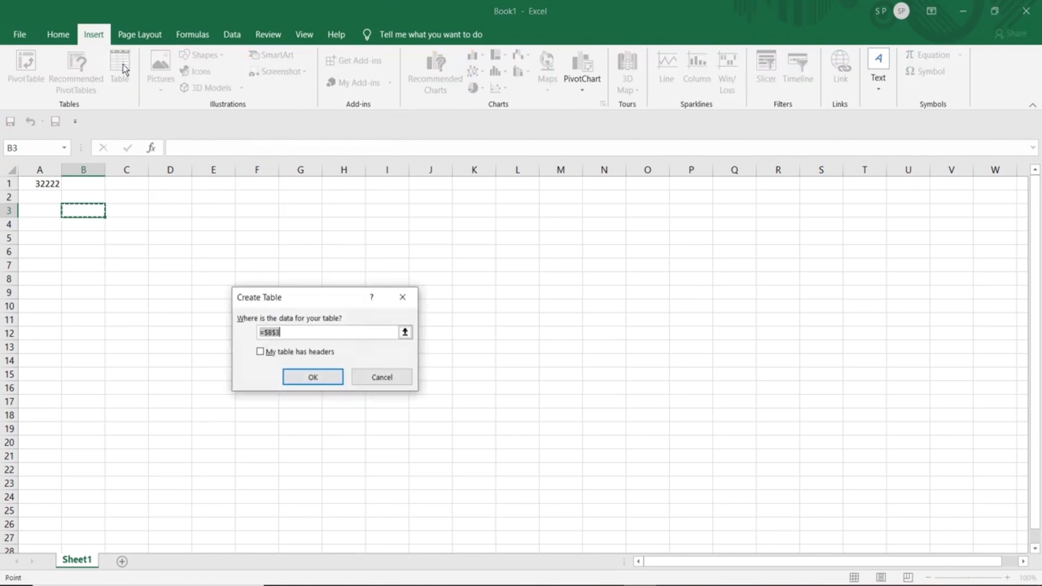
pyautogui.click(375, 378)
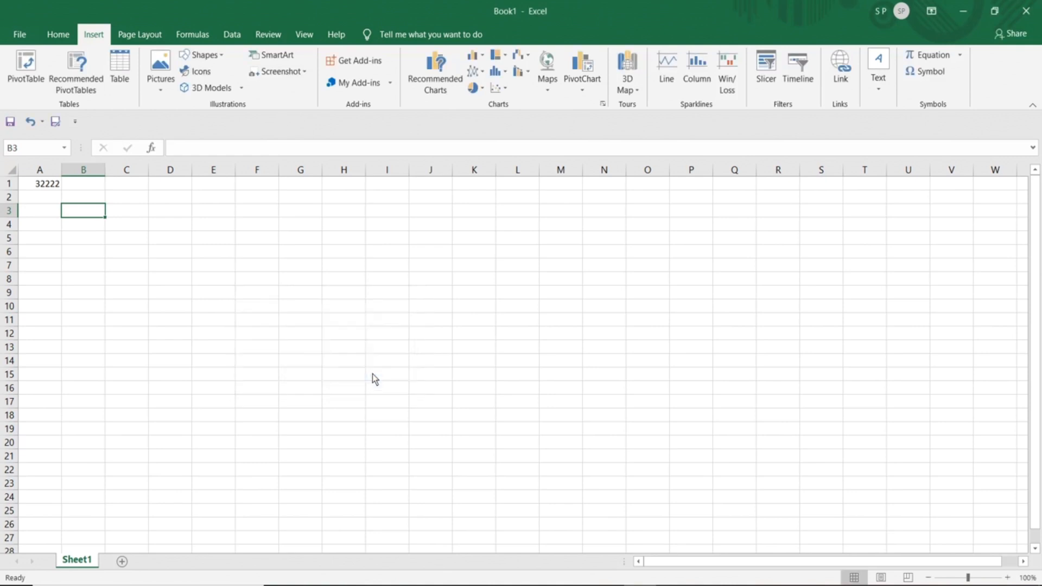
# - Examine the Page Layout commands and the Formulas commands, including the list of Text functions
pyautogui.click(133, 37)
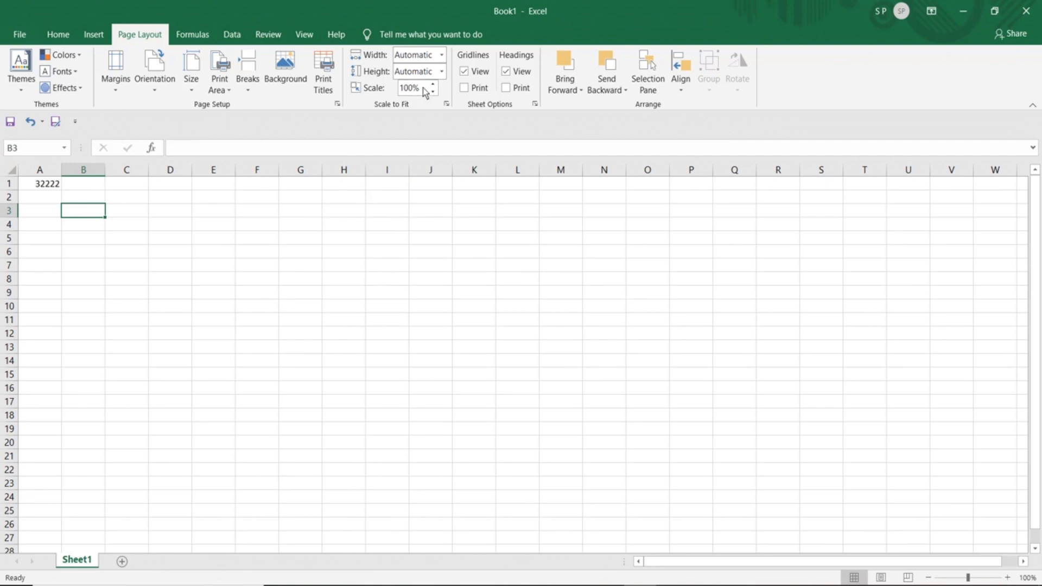
pyautogui.click(202, 34)
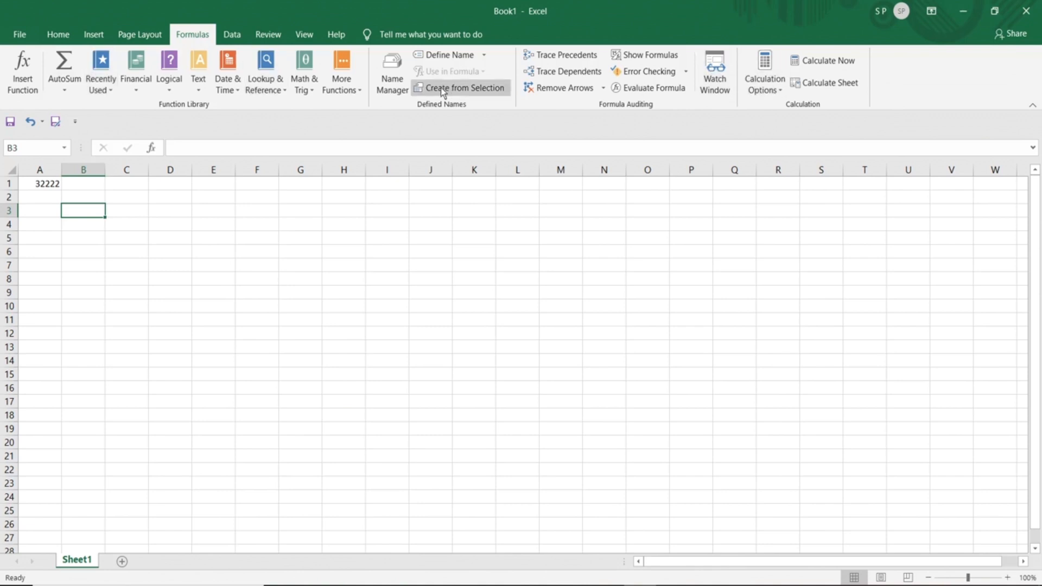
pyautogui.click(199, 87)
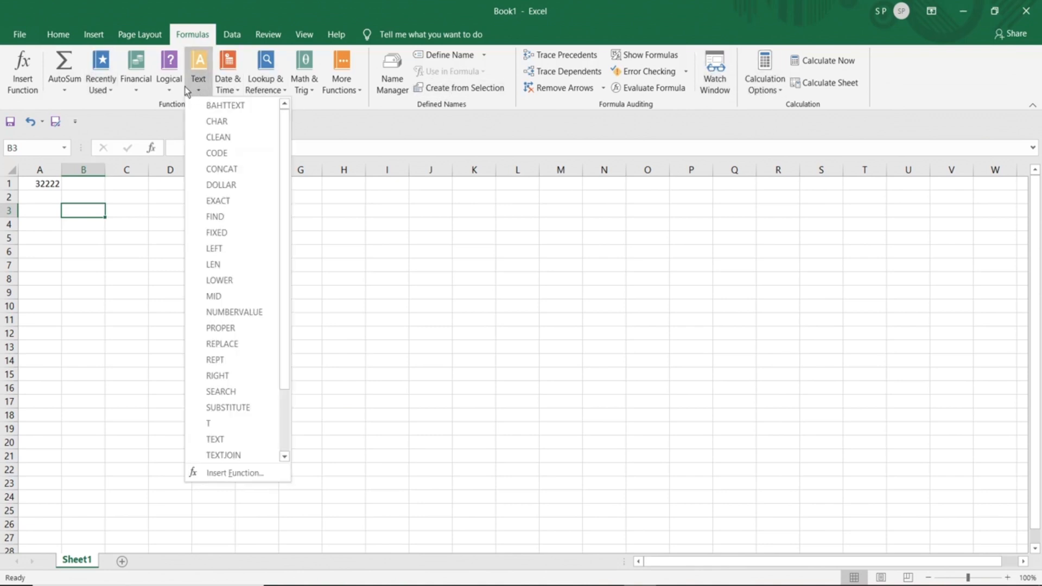
pyautogui.click(166, 88)
pyautogui.click(136, 90)
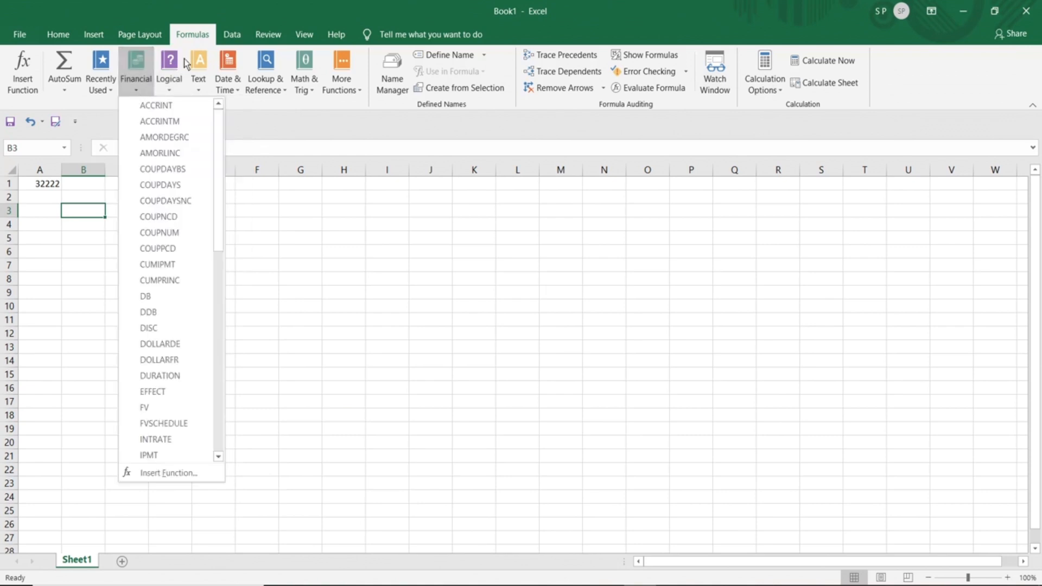
pyautogui.click(232, 35)
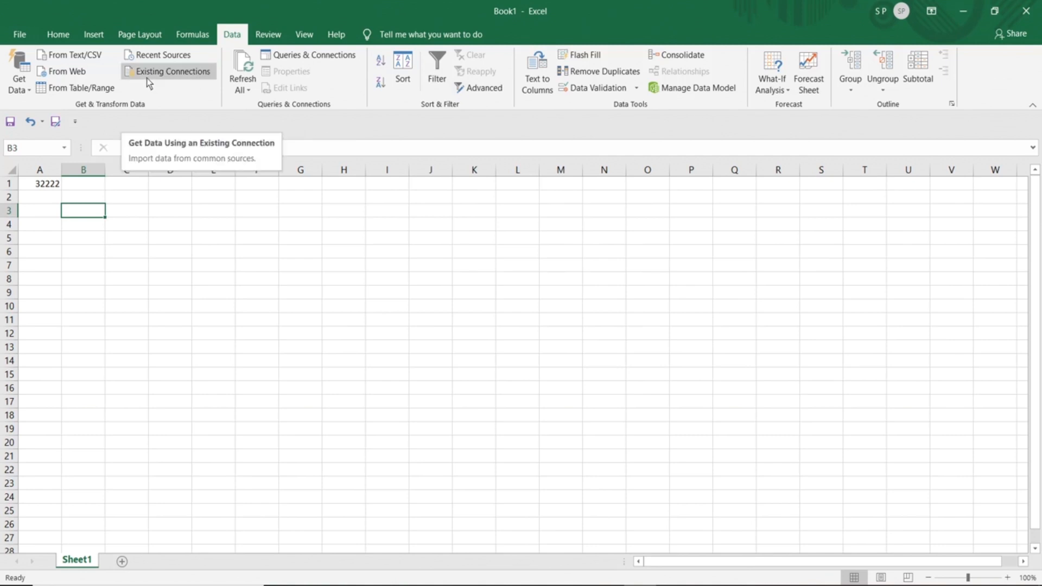
pyautogui.click(268, 34)
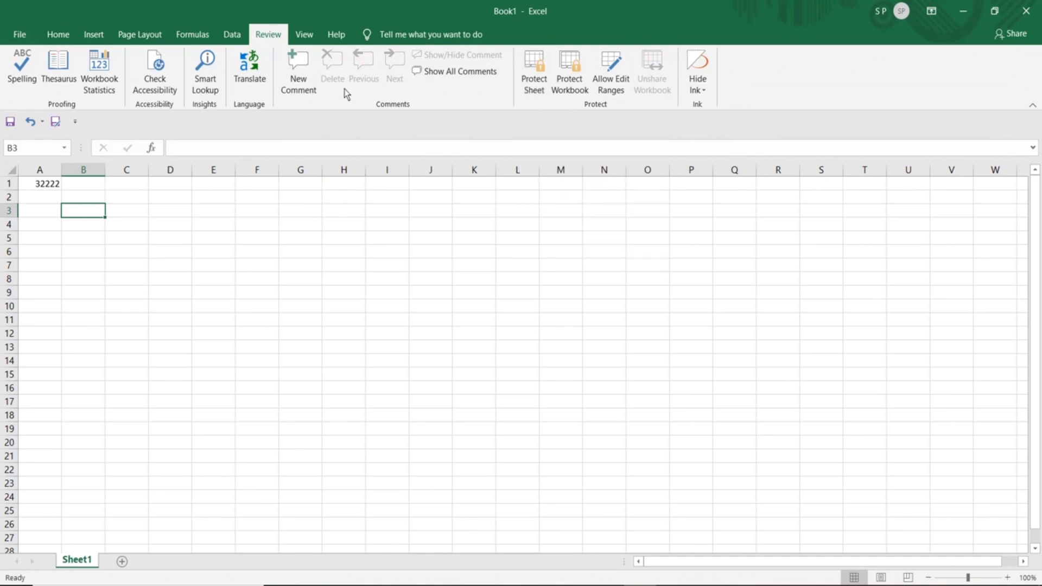
pyautogui.click(304, 34)
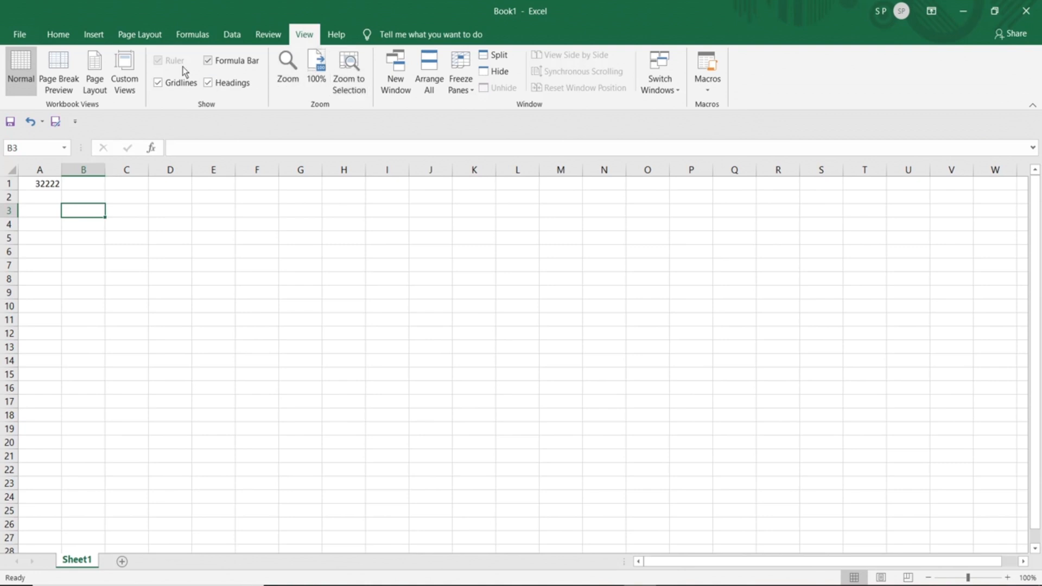
# - Hide the worksheet's gridlines, headings and formula bar, and show all three again
pyautogui.click(158, 83)
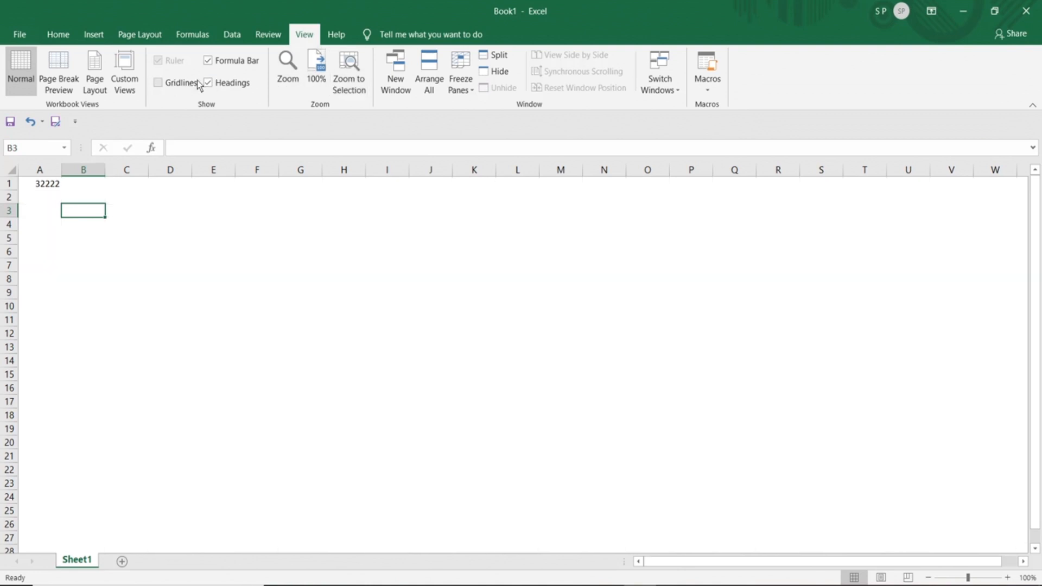
pyautogui.click(208, 80)
pyautogui.click(209, 61)
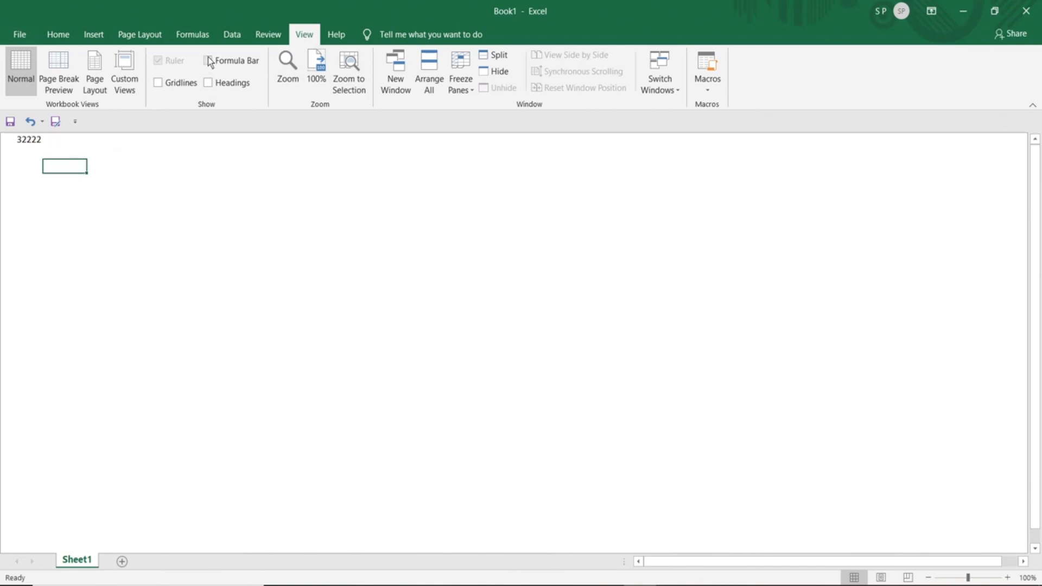
pyautogui.click(208, 59)
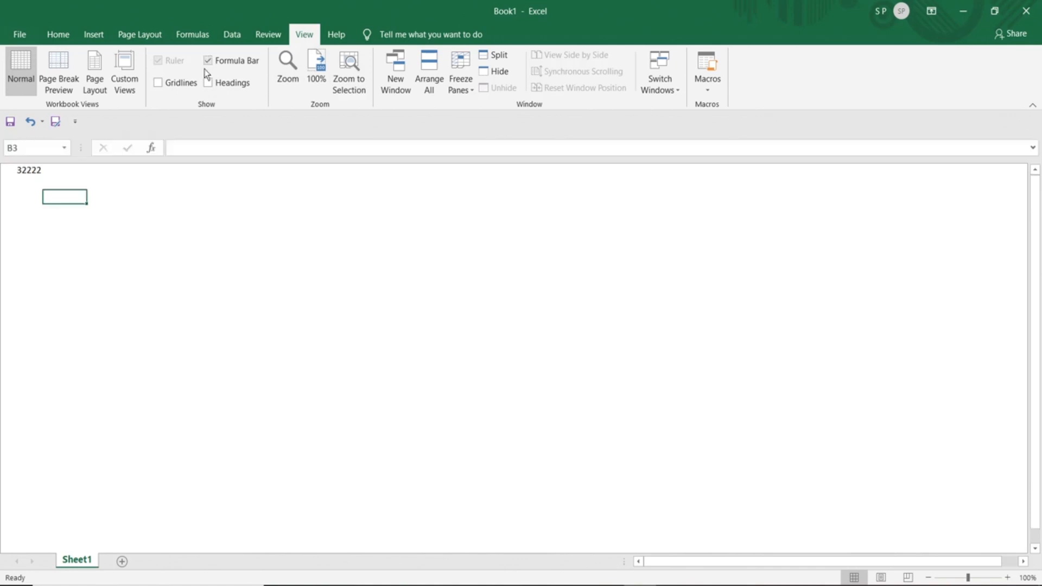
pyautogui.click(209, 83)
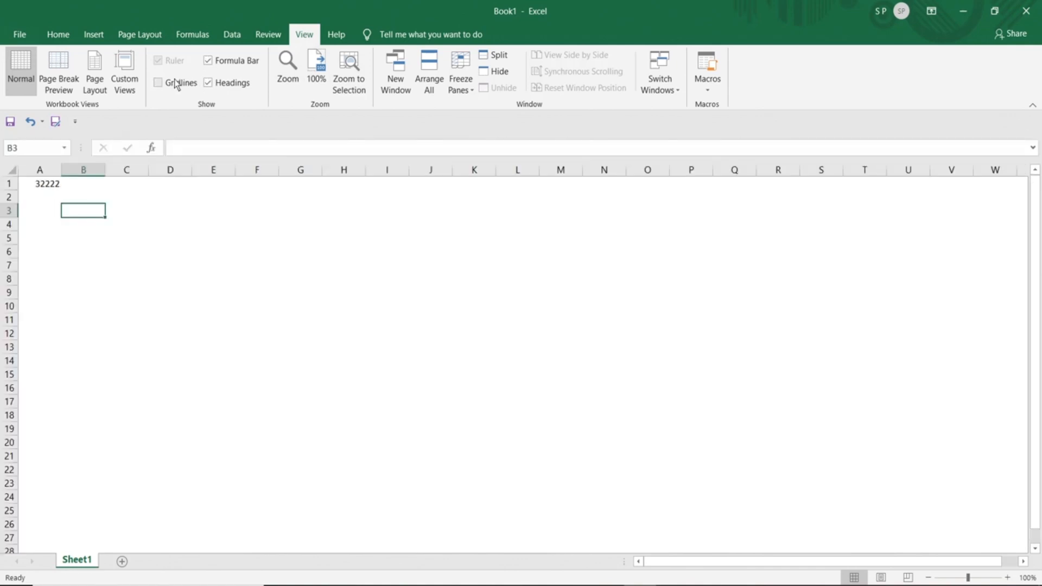
pyautogui.click(158, 83)
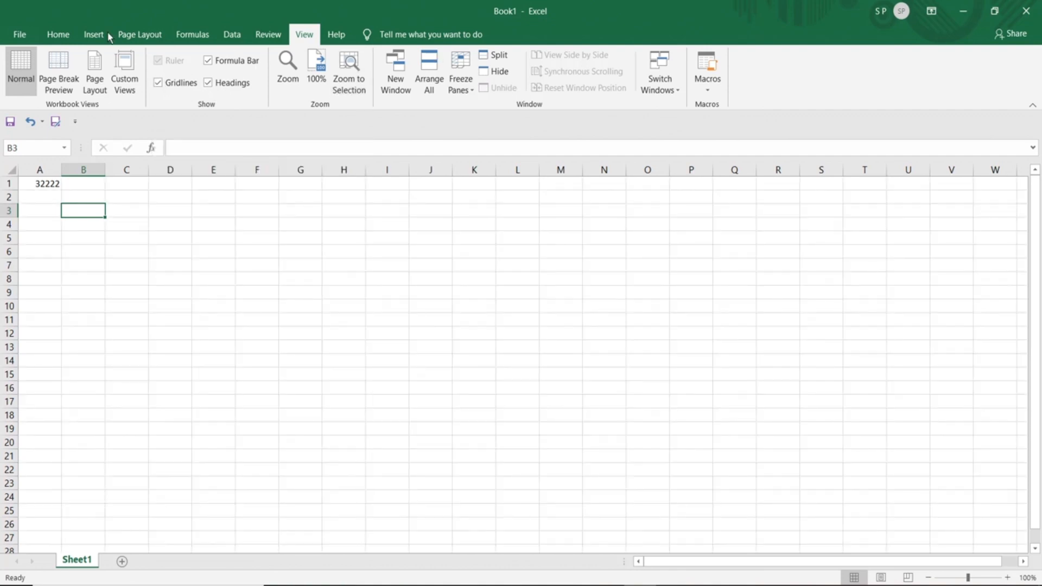
pyautogui.click(68, 37)
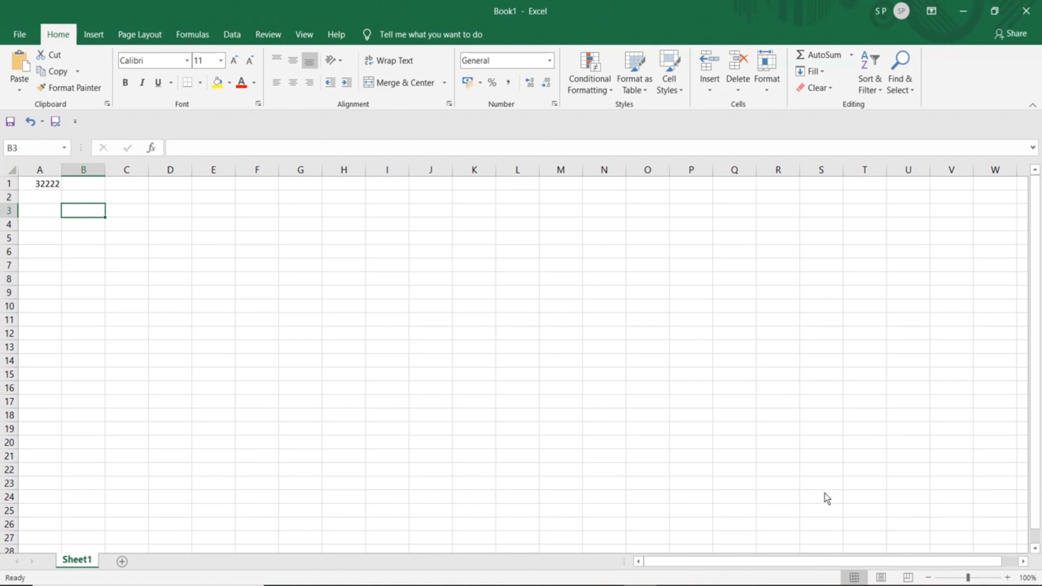
pyautogui.click(860, 584)
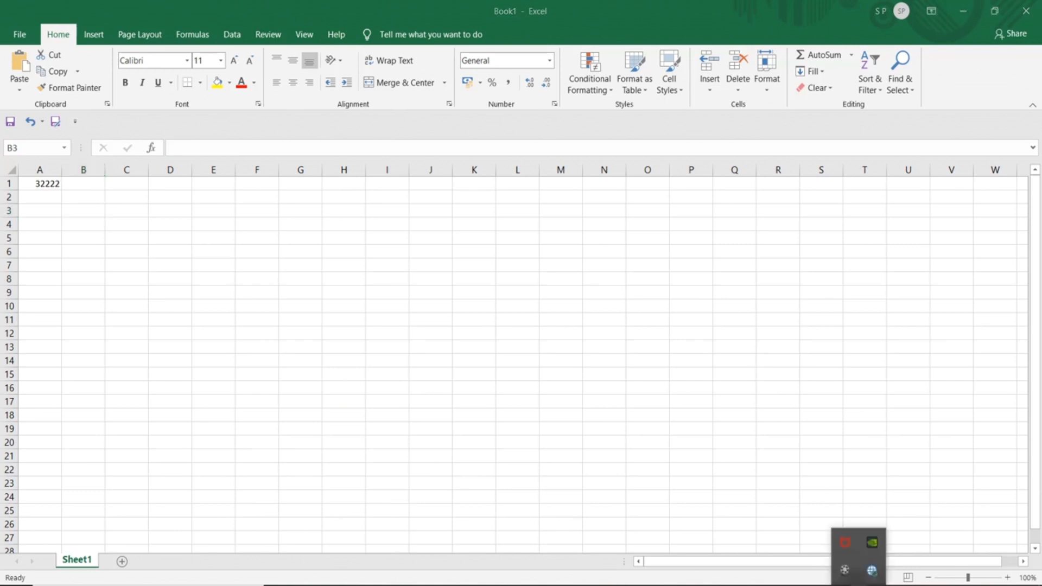
pyautogui.click(845, 572)
pyautogui.click(1004, 549)
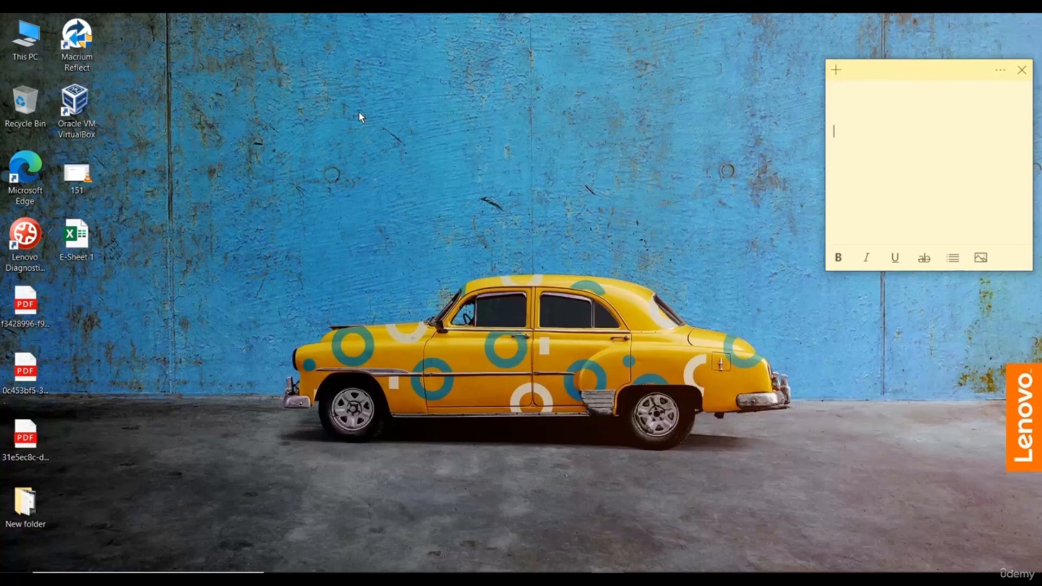
# - Launch Excel from the desktop and create a new blank workbook
pyautogui.press('super')
pyautogui.write('exc')
pyautogui.press('Return')
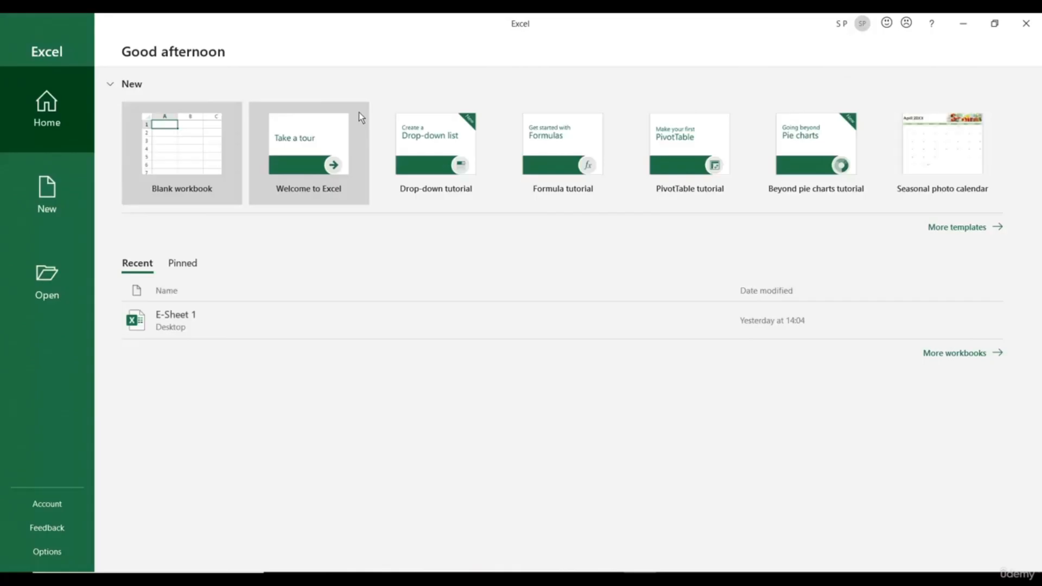
pyautogui.click(166, 144)
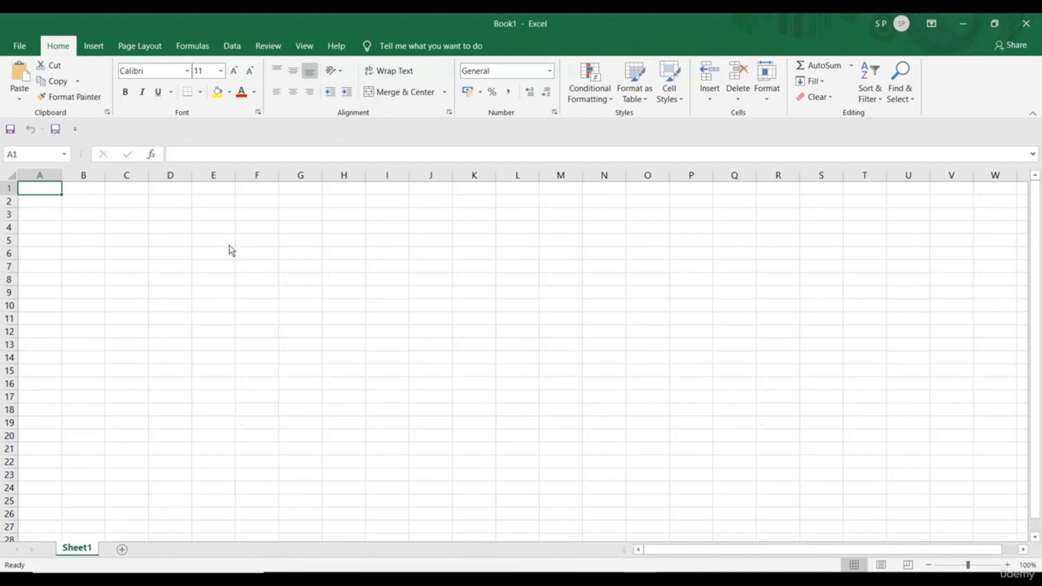
# - Move the active cell down column A, one row at a time, from A1 to A19
pyautogui.press('Down')
pyautogui.press('Down')
pyautogui.press('Down')
pyautogui.press('Down')
pyautogui.press('Down')
pyautogui.press('Down')
pyautogui.press('Down')
pyautogui.press('Down')
pyautogui.press('Down')
pyautogui.press('Down')
pyautogui.press('Down')
pyautogui.press('Down')
pyautogui.press('Down')
pyautogui.press('Down')
pyautogui.press('Down')
pyautogui.press('Down')
pyautogui.press('Down')
pyautogui.press('Down')
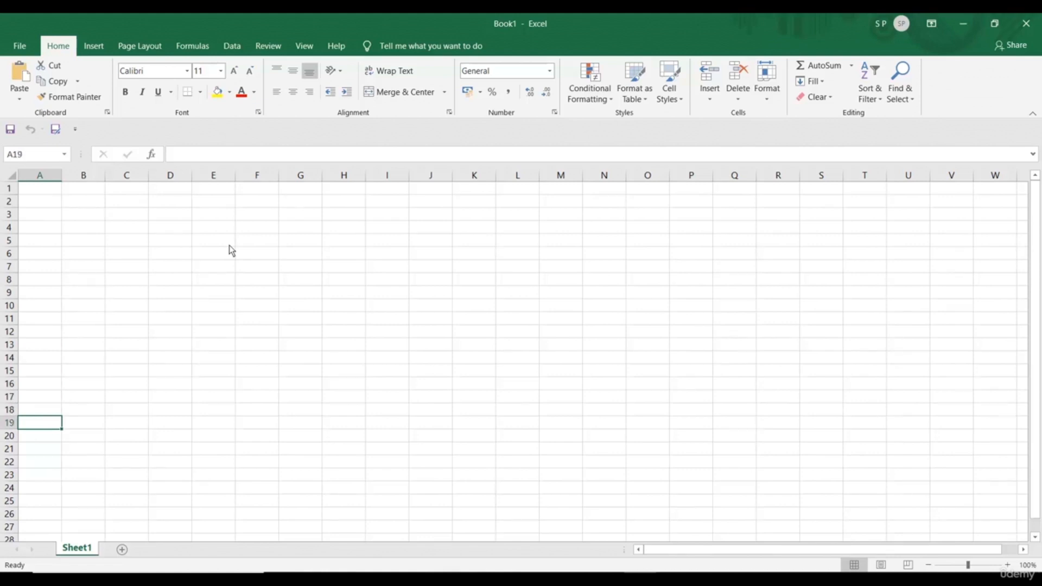
# - Move the active cell back up column A, one row at a time, to A1
pyautogui.press('Up')
pyautogui.press('Up')
pyautogui.press('Up')
pyautogui.press('Up')
pyautogui.press('Up')
pyautogui.press('Up')
pyautogui.press('Up')
pyautogui.press('Up')
pyautogui.press('Up')
pyautogui.press('Up')
pyautogui.press('Up')
pyautogui.press('Up')
pyautogui.press('Up')
pyautogui.press('Up')
pyautogui.press('Up')
pyautogui.press('Up')
pyautogui.press('Up')
pyautogui.press('Up')
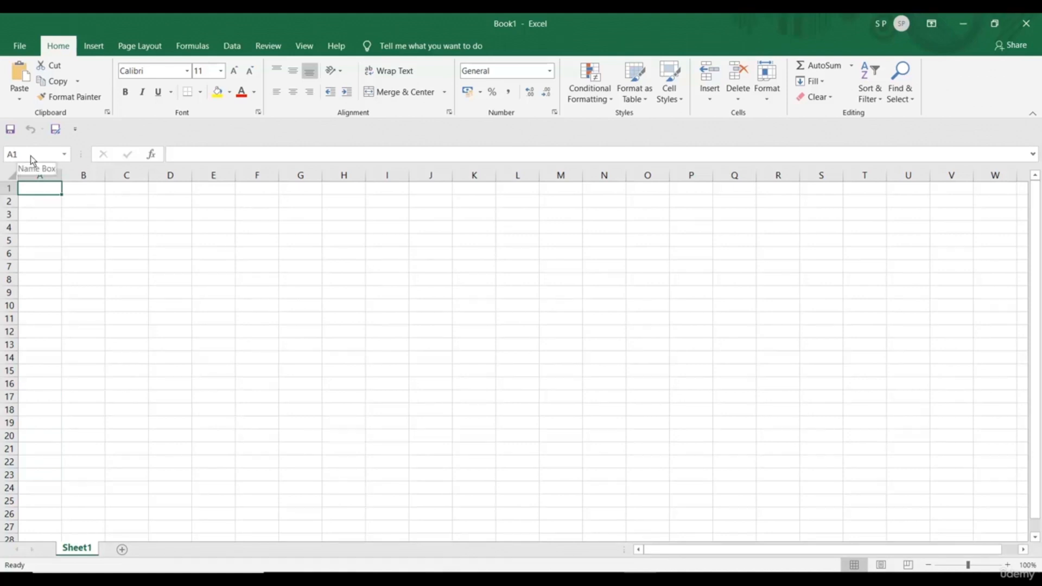
# - Select A1 and move the active cell along row 1, one column at a time, to Q1
pyautogui.click(34, 188)
pyautogui.press('Right')
pyautogui.press('Right')
pyautogui.press('Right')
pyautogui.press('Right')
pyautogui.press('Right')
pyautogui.press('Right')
pyautogui.press('Right')
pyautogui.press('Right')
pyautogui.press('Right')
pyautogui.press('Right')
pyautogui.press('Right')
pyautogui.press('Right')
pyautogui.press('Right')
pyautogui.press('Right')
pyautogui.press('Right')
pyautogui.press('Right')
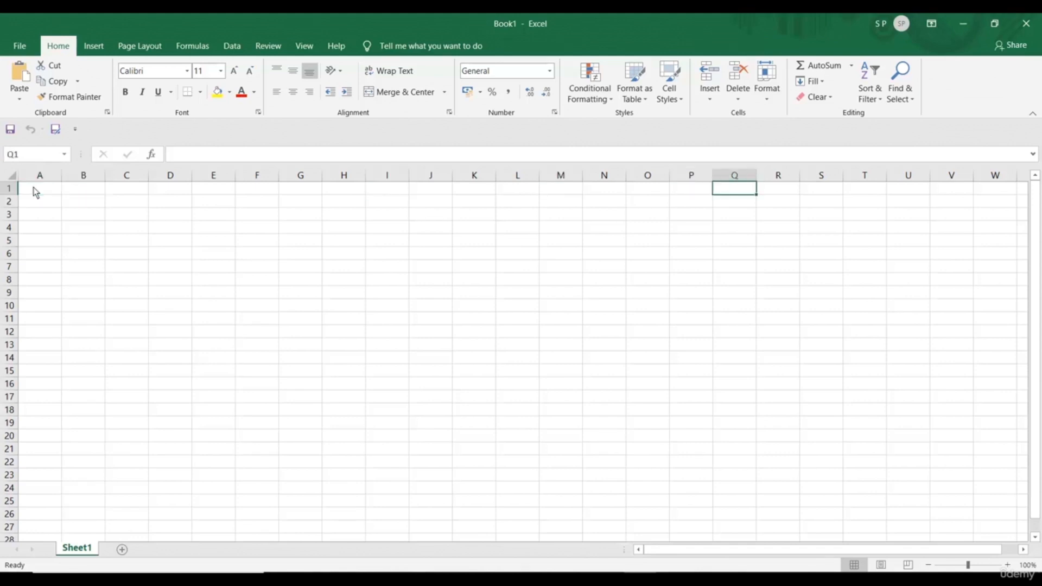
# - Move the active cell back along row 1 from Q1 to A1
pyautogui.press('Left')
pyautogui.press('Left')
pyautogui.press('Left')
pyautogui.press('Left')
pyautogui.press('Left')
pyautogui.press('Left')
pyautogui.press('Left')
pyautogui.press('Left')
pyautogui.press('Left')
pyautogui.press('Left')
pyautogui.press('Left')
pyautogui.press('Left')
pyautogui.press('Left')
pyautogui.press('Left')
pyautogui.press('Left')
pyautogui.press('Left')
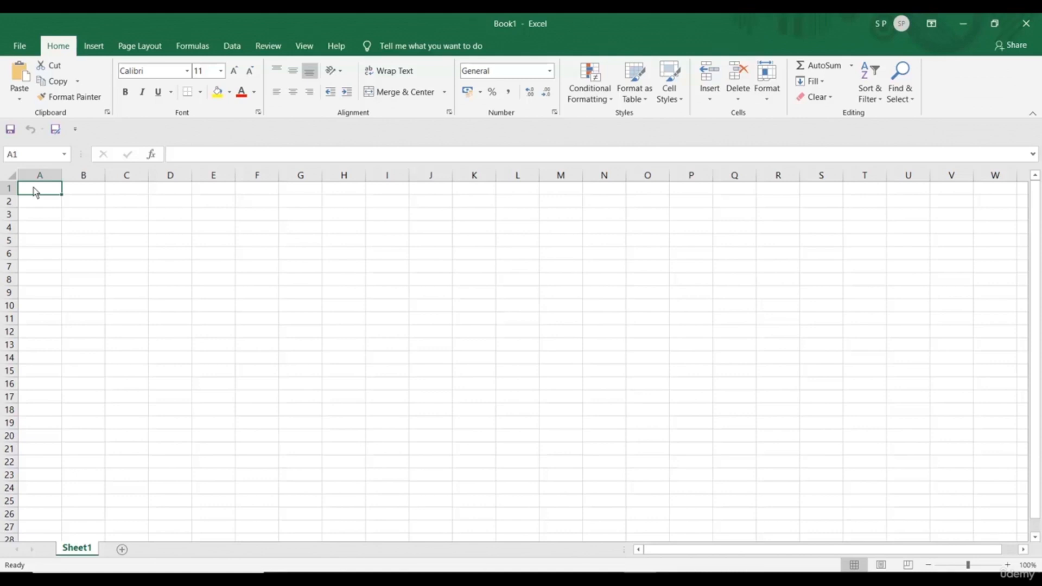
# - Move the active cell along row 1 past column Z as far as AM1
pyautogui.press('Right')
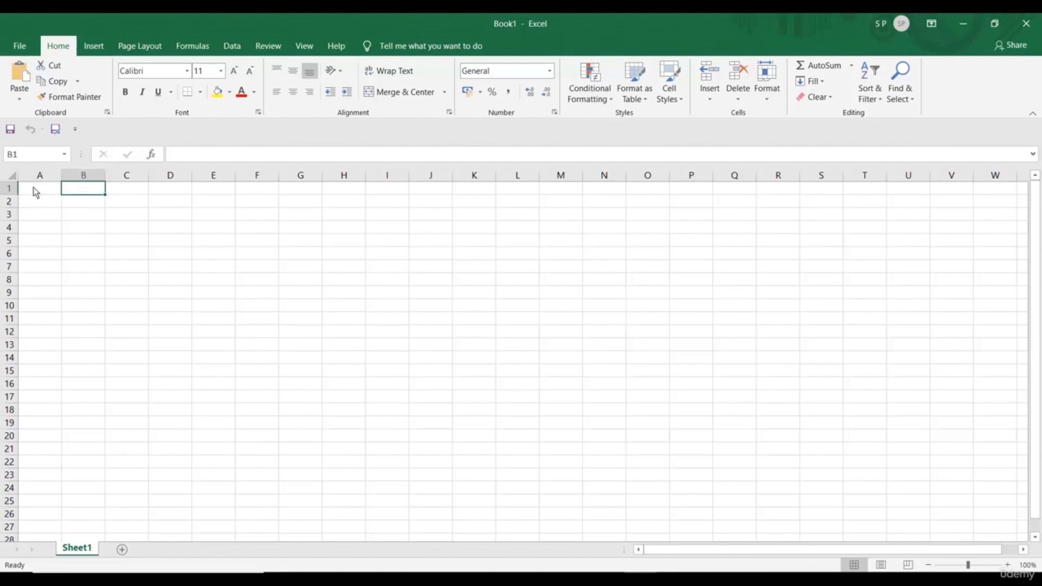
pyautogui.press('Right')
pyautogui.press('Right')
pyautogui.press('Right')
pyautogui.press('Right')
pyautogui.press('Right')
pyautogui.press('Right')
pyautogui.press('Right')
pyautogui.press('Right')
pyautogui.press('Right')
pyautogui.press('Right')
pyautogui.press('Right')
pyautogui.press('Right')
pyautogui.press('Right')
pyautogui.press('Right')
pyautogui.press('Right')
pyautogui.press('Right')
pyautogui.press('Right')
pyautogui.press('Right')
pyautogui.press('Right')
pyautogui.press('Right')
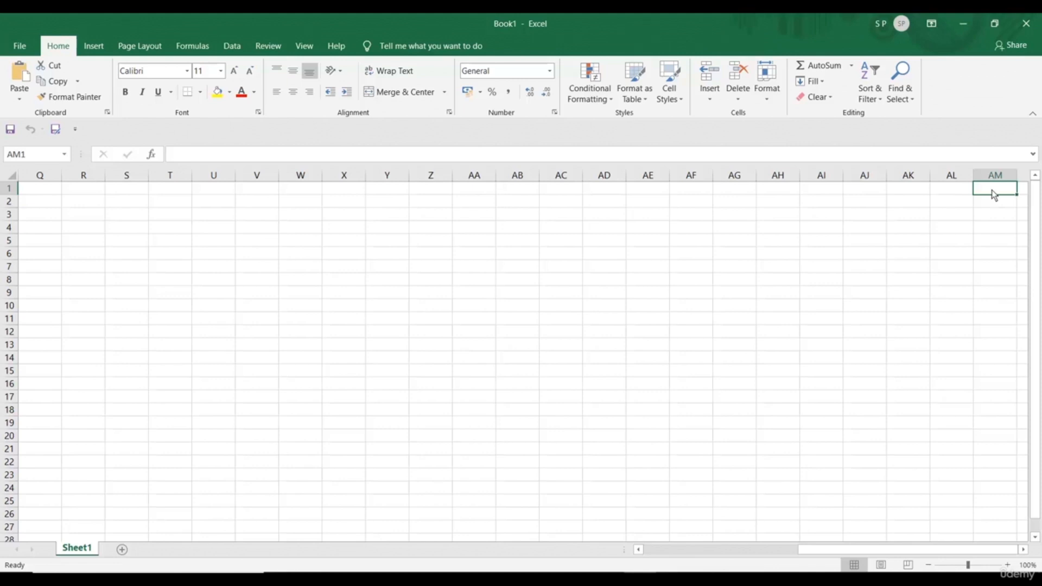
# - Return the active cell along row 1 from AM1 to A1
pyautogui.press('Left')
pyautogui.press('Left')
pyautogui.press('Left')
pyautogui.press('Left')
pyautogui.press('Left')
pyautogui.press('Left')
pyautogui.press('Left')
pyautogui.press('Left')
pyautogui.press('Left')
pyautogui.press('Left')
pyautogui.press('Left')
pyautogui.press('Left')
pyautogui.press('Left')
pyautogui.press('Left')
pyautogui.press('Left')
pyautogui.press('Left')
pyautogui.press('Left')
pyautogui.press('Left')
pyautogui.press('Left')
pyautogui.press('Left')
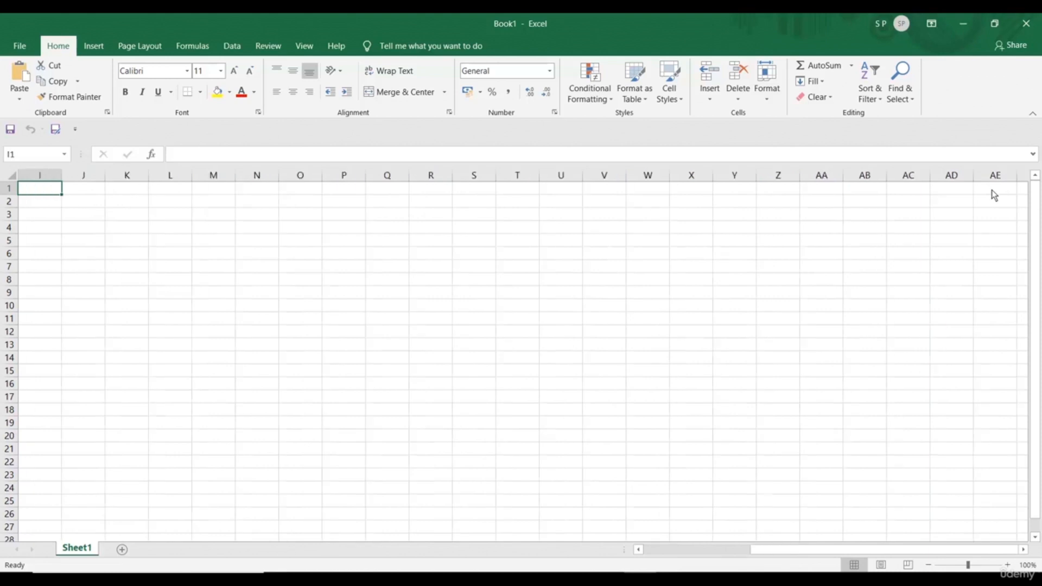
pyautogui.press('Left')
pyautogui.press('Left')
pyautogui.press('Left')
pyautogui.press('Left')
pyautogui.press('Left')
pyautogui.press('Left')
pyautogui.press('Left')
pyautogui.press('Left')
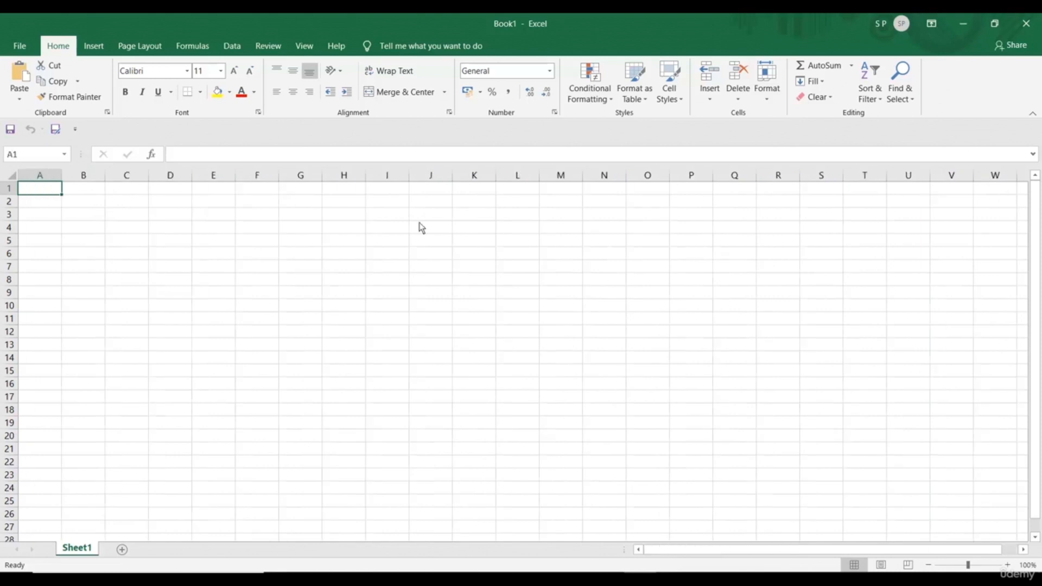
# - Enter the numbers 1, 2, 3, 4 and 5 down column D, starting in D3
pyautogui.click(162, 214)
pyautogui.write('1')
pyautogui.press('Return')
pyautogui.write('2')
pyautogui.press('Return')
pyautogui.write('3')
pyautogui.press('Return')
pyautogui.write('4')
pyautogui.press('Return')
pyautogui.write('5')
# - Extend the number series in column D down to 65 in D67 and copy the filled column across to column R
pyautogui.moveTo(162, 215); pyautogui.dragTo(196, 524)
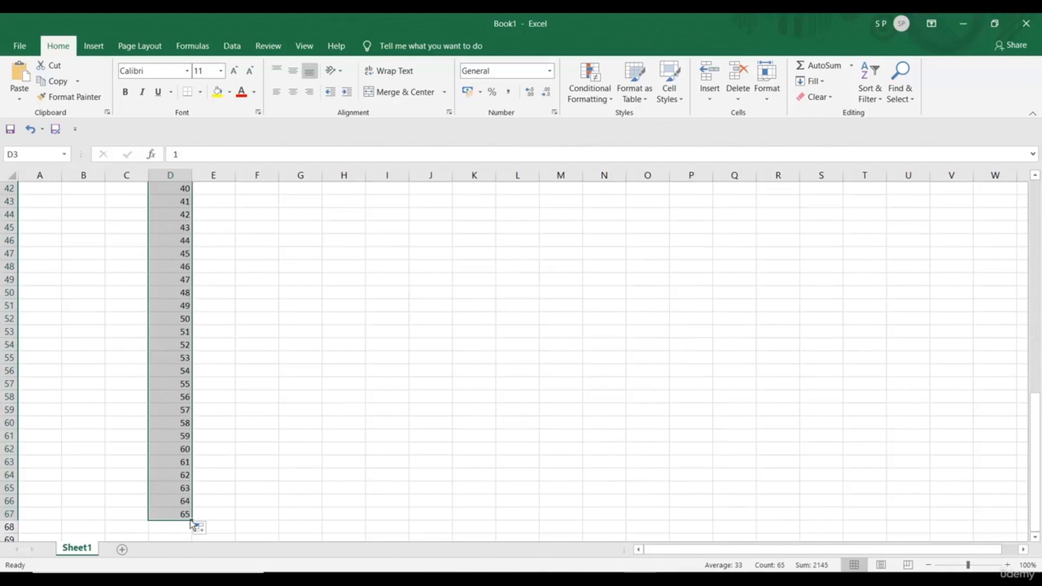
pyautogui.moveTo(190, 521); pyautogui.dragTo(793, 516)
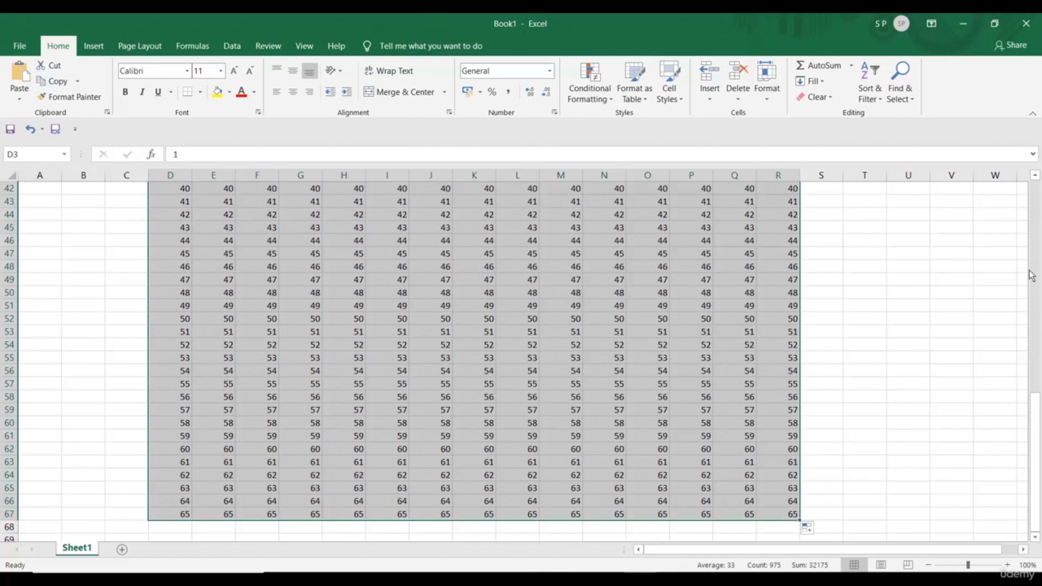
# - Highlight cell R3, at the top of the number block's last column, with a yellow fill
pyautogui.scroll(14, 1031, 272)
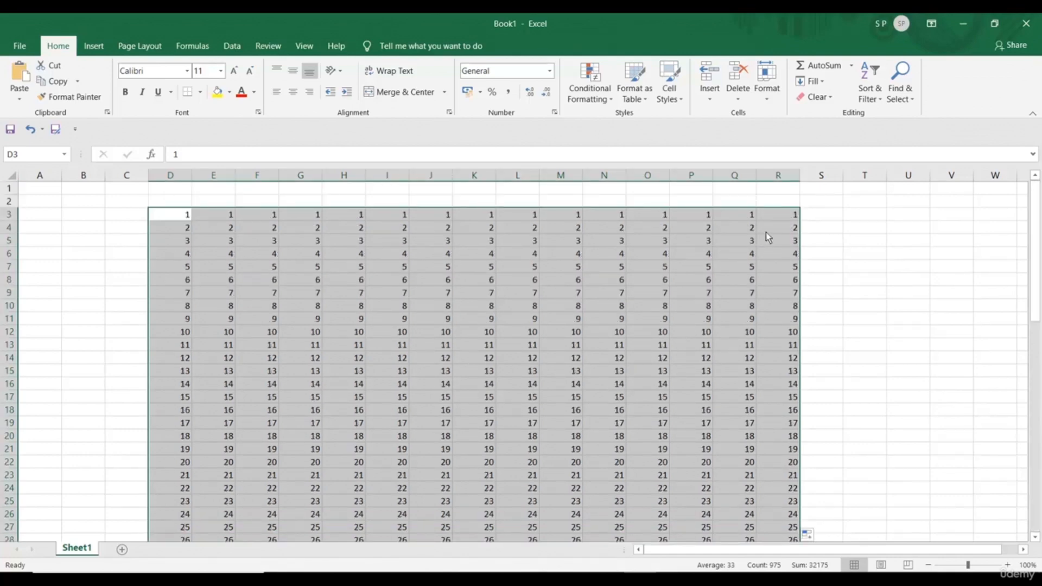
pyautogui.click(779, 217)
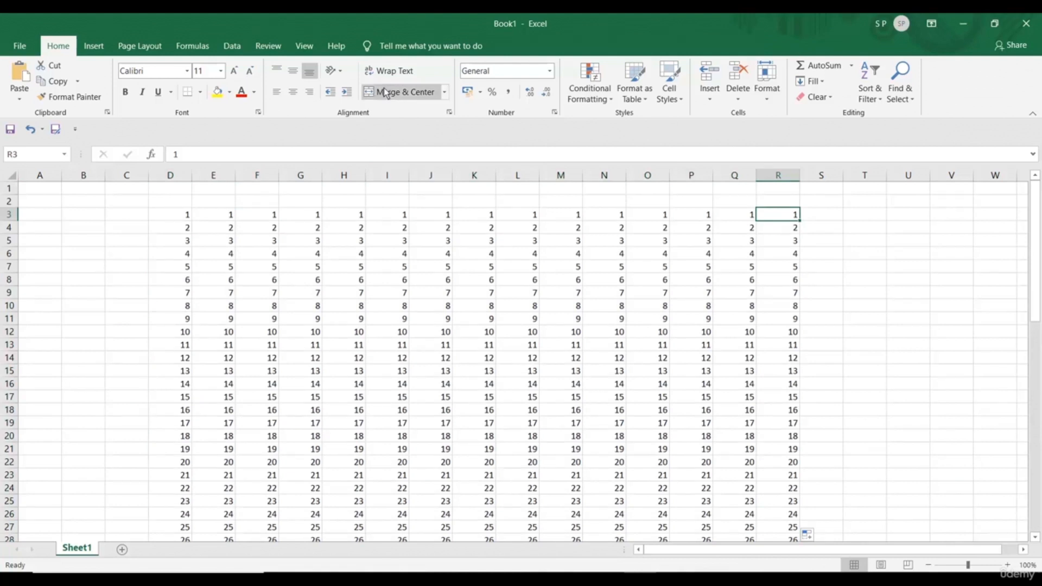
pyautogui.click(218, 92)
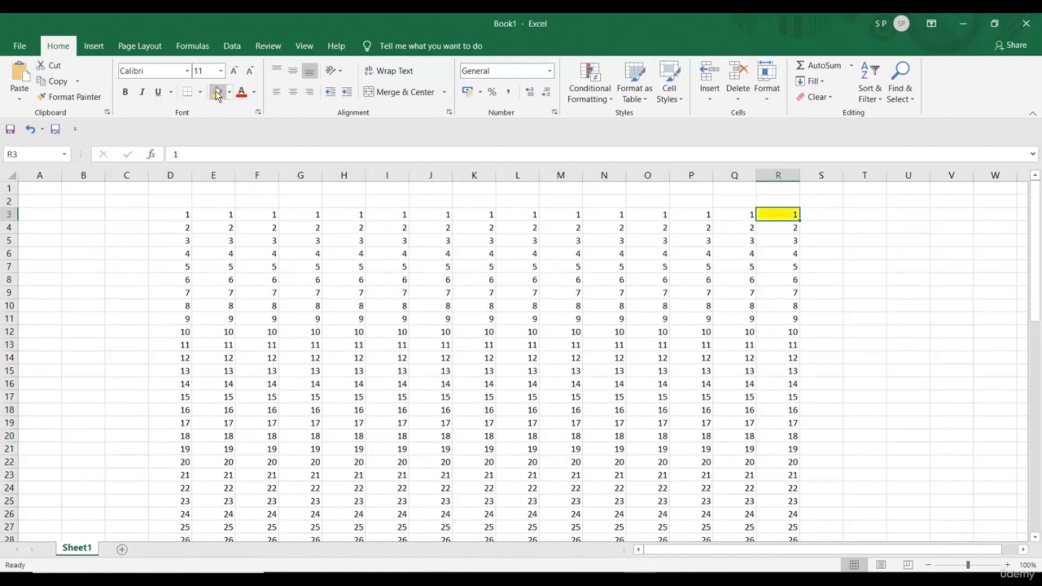
pyautogui.click(39, 217)
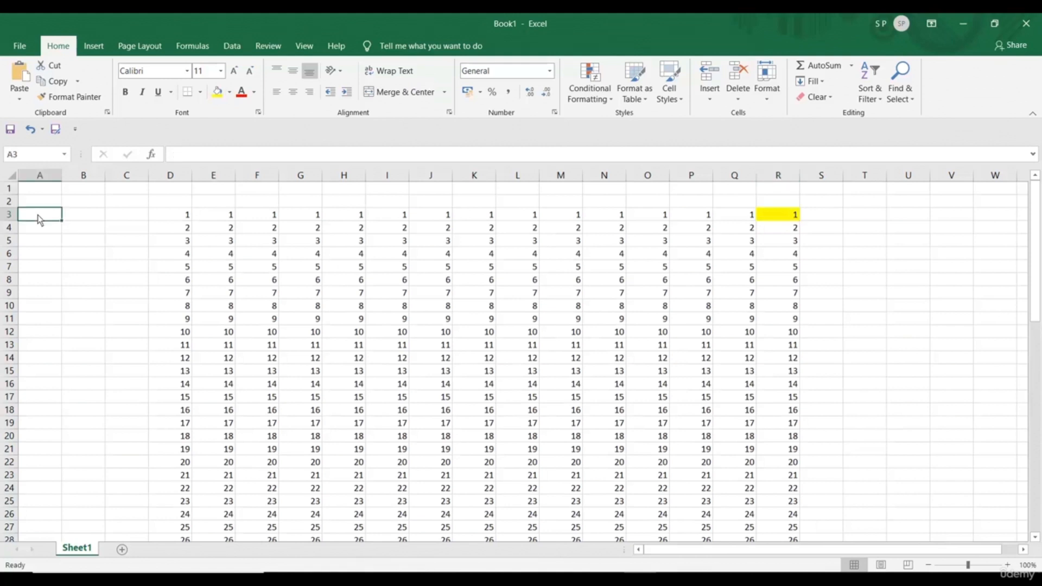
# - Move the active cell one column at a time along row 3 from A3 to the yellow cell R3
pyautogui.press('Right')
pyautogui.press('Right')
pyautogui.press('Right')
pyautogui.press('Right')
pyautogui.press('Right')
pyautogui.press('Right')
pyautogui.press('Right')
pyautogui.press('Right')
pyautogui.press('Right')
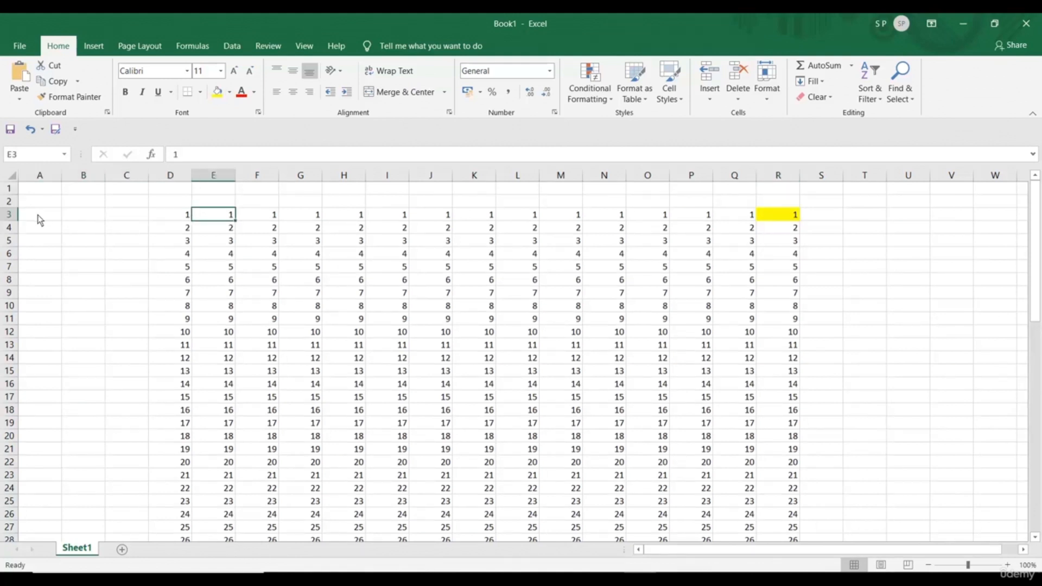
pyautogui.press('Right')
pyautogui.press('Right')
pyautogui.press('Right')
pyautogui.press('Right')
pyautogui.press('Right')
pyautogui.press('Right')
pyautogui.press('Right')
pyautogui.press('Right')
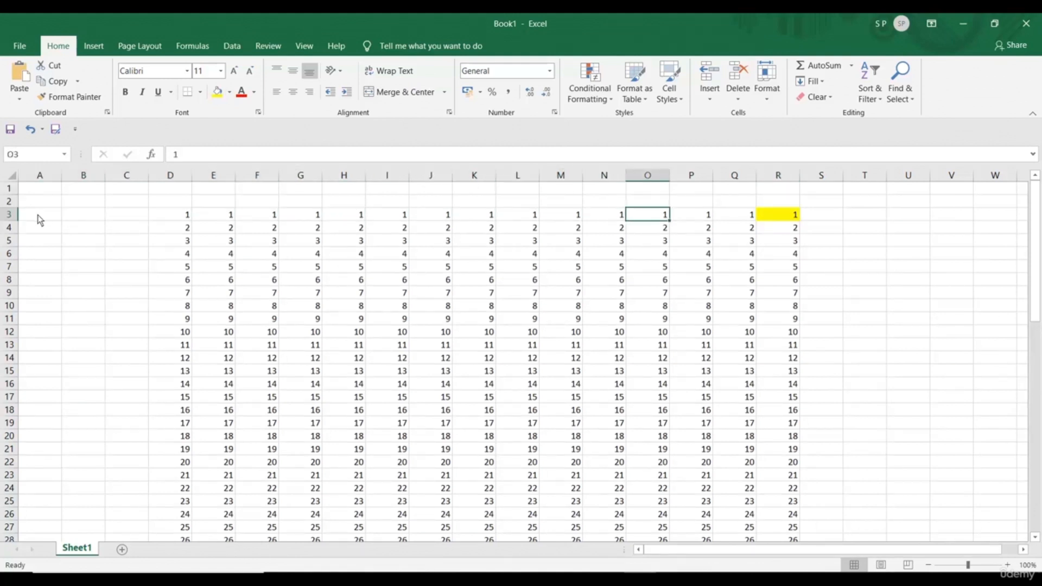
# - Move the active cell back one column at a time along row 3 from R3 to A3
pyautogui.press('Left')
pyautogui.press('Left')
pyautogui.press('Left')
pyautogui.press('Left')
pyautogui.press('Left')
pyautogui.press('Left')
pyautogui.press('Left')
pyautogui.press('Left')
pyautogui.press('Left')
pyautogui.press('Left')
pyautogui.press('Left')
pyautogui.press('Left')
pyautogui.press('Left')
pyautogui.press('Left')
pyautogui.press('Left')
pyautogui.press('Left')
pyautogui.press('Left')
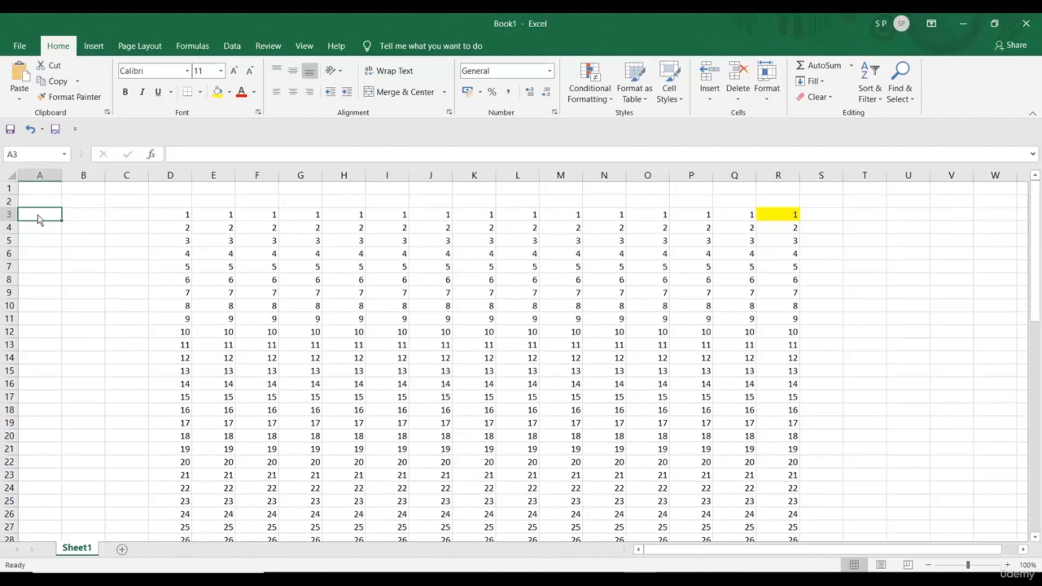
# - Jump along row 3 from A3 to the data edges at D3 and R3, and jump back to D3
pyautogui.hotkey('ctrl', 'Right')
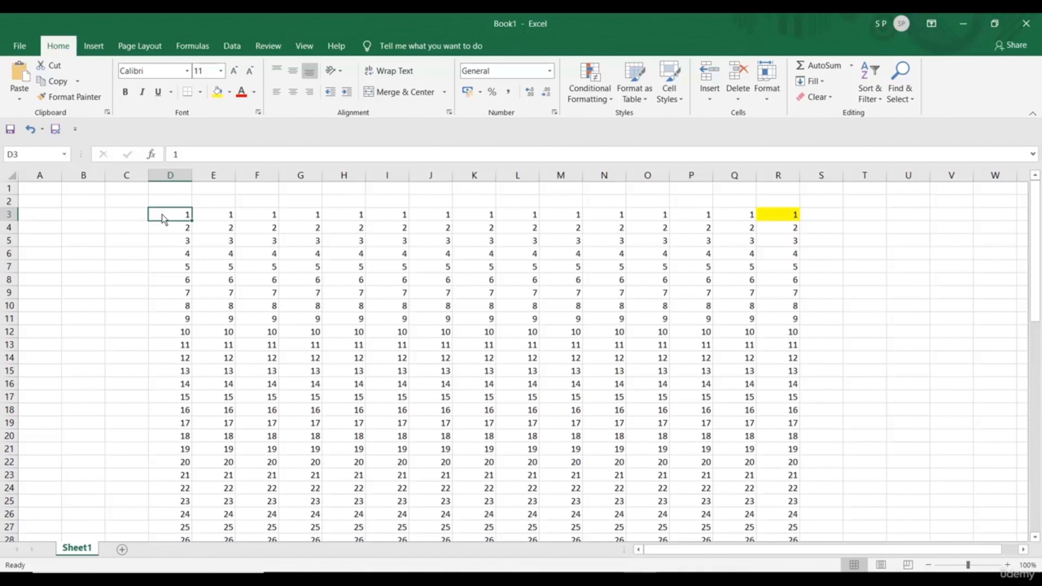
pyautogui.hotkey('ctrl', 'Right')
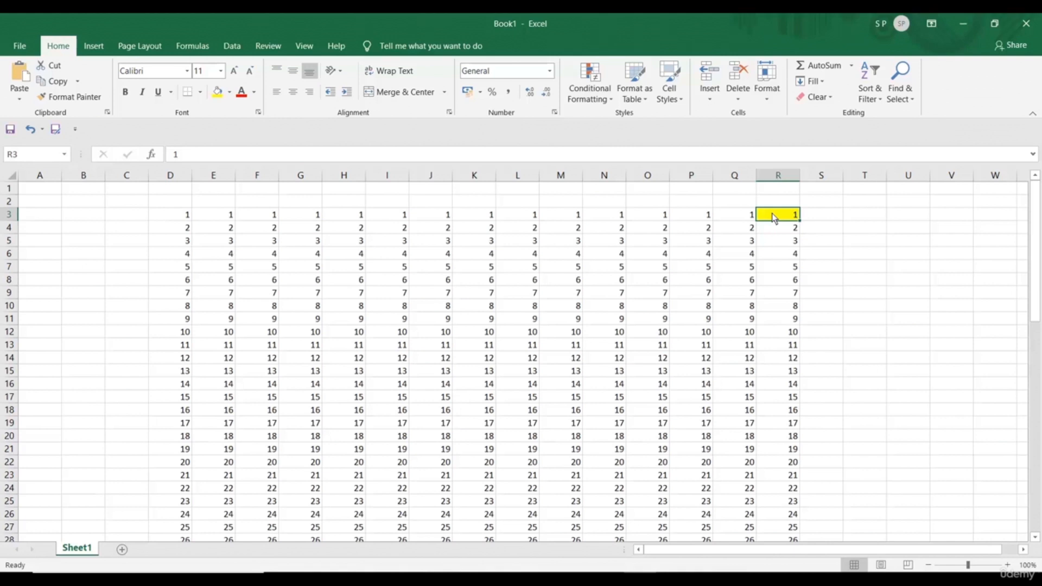
pyautogui.click(172, 218)
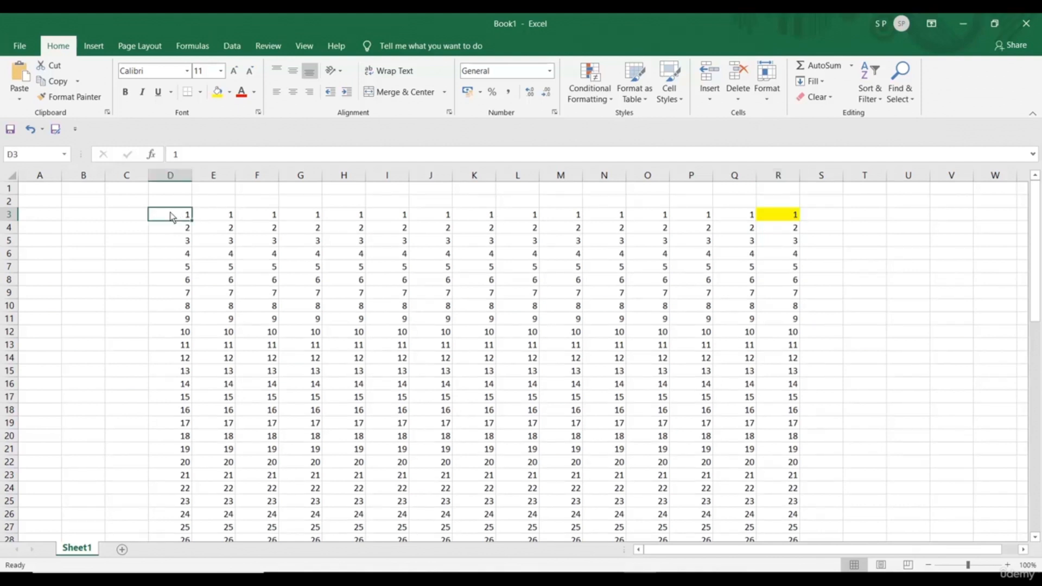
pyautogui.click(769, 220)
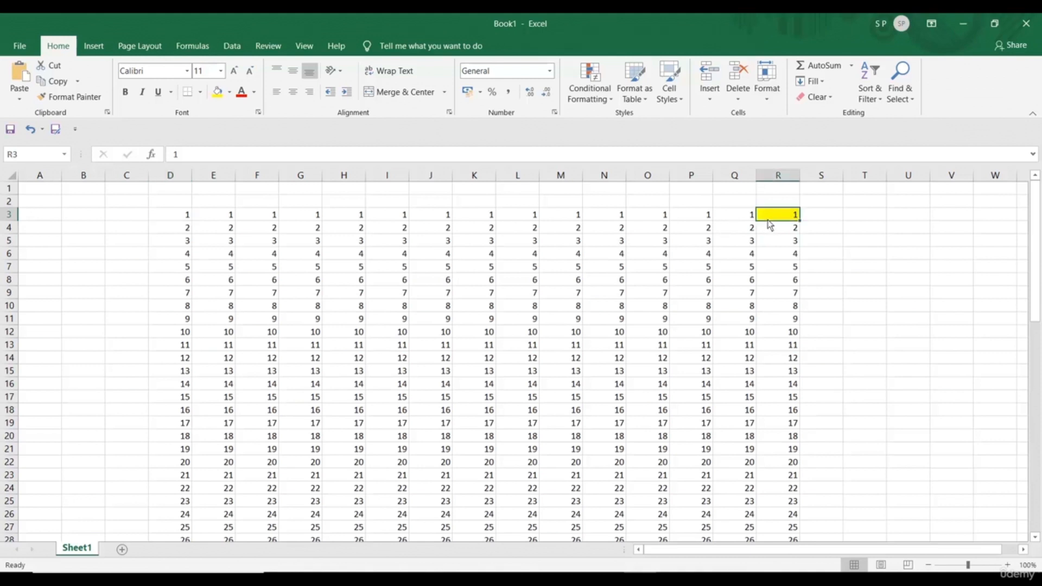
pyautogui.hotkey('ctrl', 'Left')
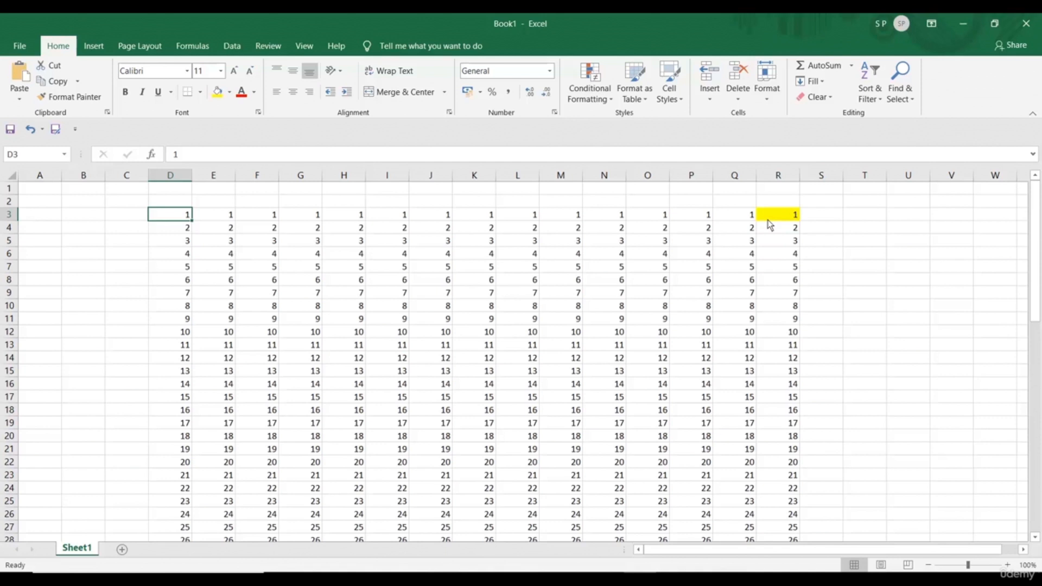
# - Move the active cell one cell at a time from L3 across to R3 and down to R7
pyautogui.click(526, 218)
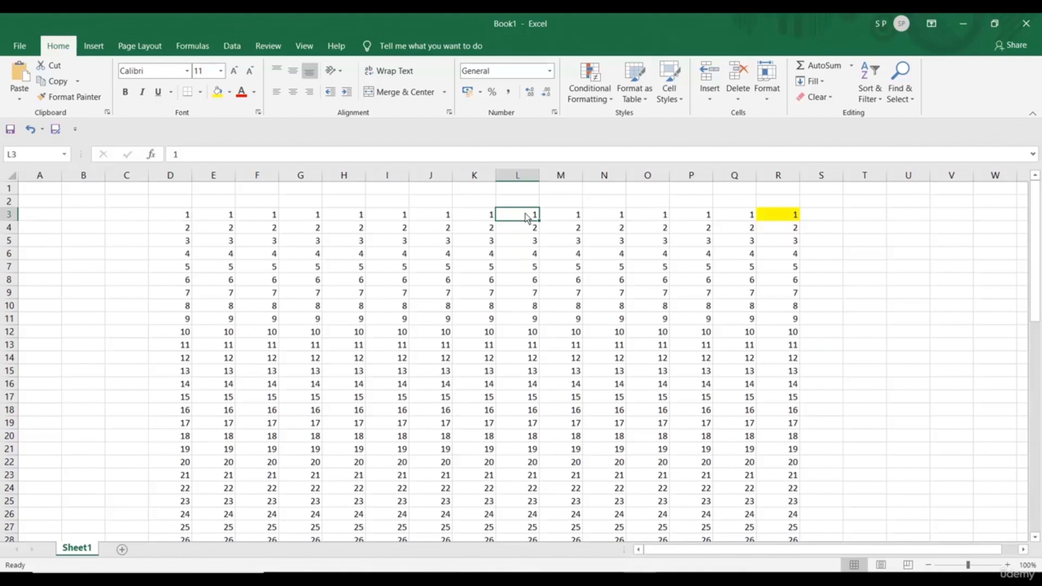
pyautogui.press('Right')
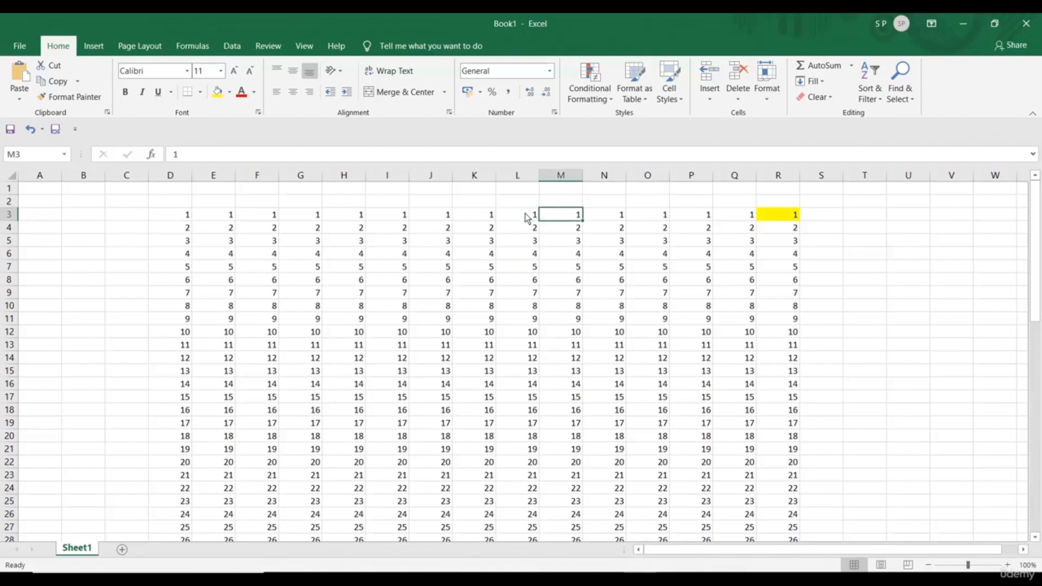
pyautogui.press('Right')
pyautogui.press('Right')
pyautogui.press('Right')
pyautogui.press('Right')
pyautogui.press('Right')
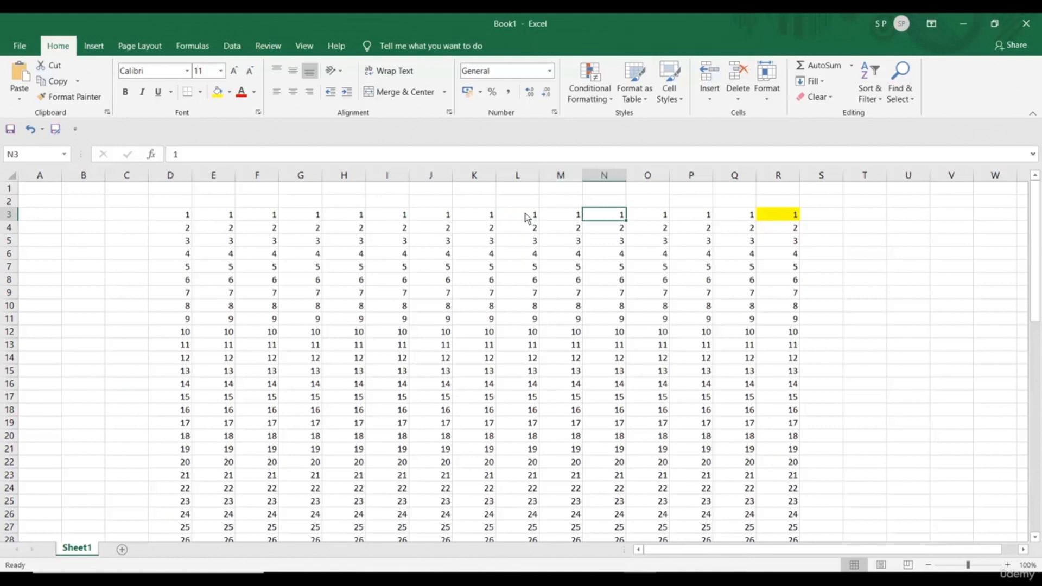
pyautogui.press('Down')
pyautogui.press('Down')
pyautogui.press('Down')
pyautogui.press('Down')
# - Move the active cell one cell at a time from R7 across to D7 and up to D3
pyautogui.press('Left')
pyautogui.press('Left')
pyautogui.press('Left')
pyautogui.press('Left')
pyautogui.press('Left')
pyautogui.press('Left')
pyautogui.press('Left')
pyautogui.press('Left')
pyautogui.press('Left')
pyautogui.press('Left')
pyautogui.press('Left')
pyautogui.press('Left')
pyautogui.press('Left')
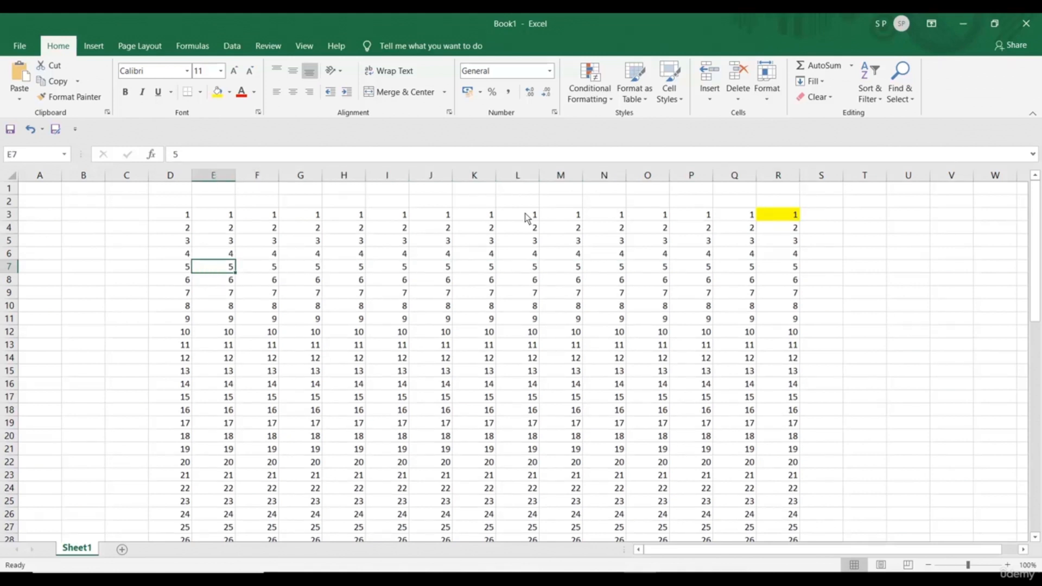
pyautogui.press('Left')
pyautogui.press('Up')
pyautogui.press('Up')
pyautogui.press('Up')
pyautogui.press('Up')
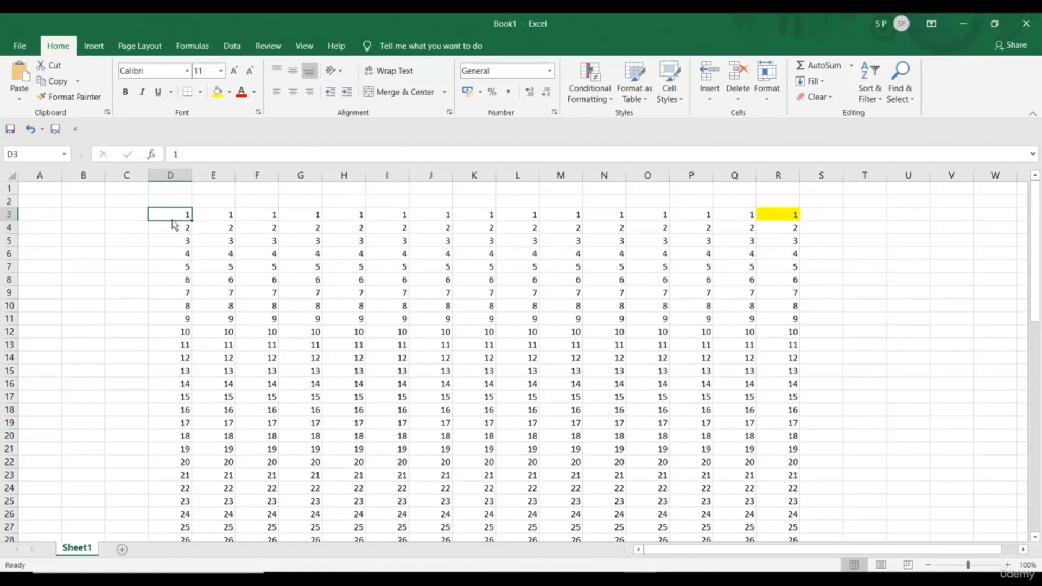
# - Select D3:D26 in the first number column, and clear the selection by returning to D3
pyautogui.moveTo(174, 218); pyautogui.dragTo(194, 526)
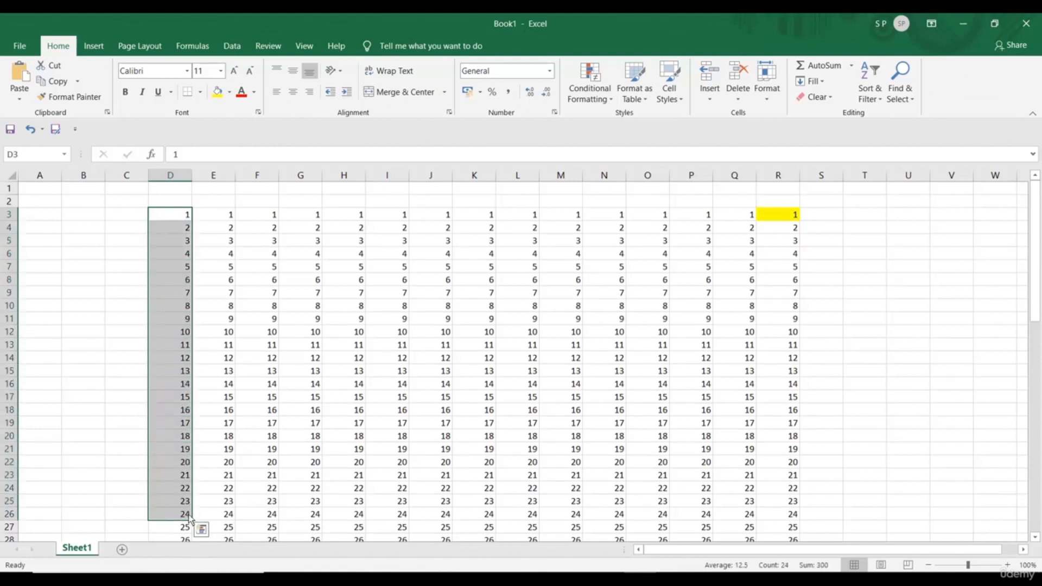
pyautogui.click(78, 291)
pyautogui.click(169, 216)
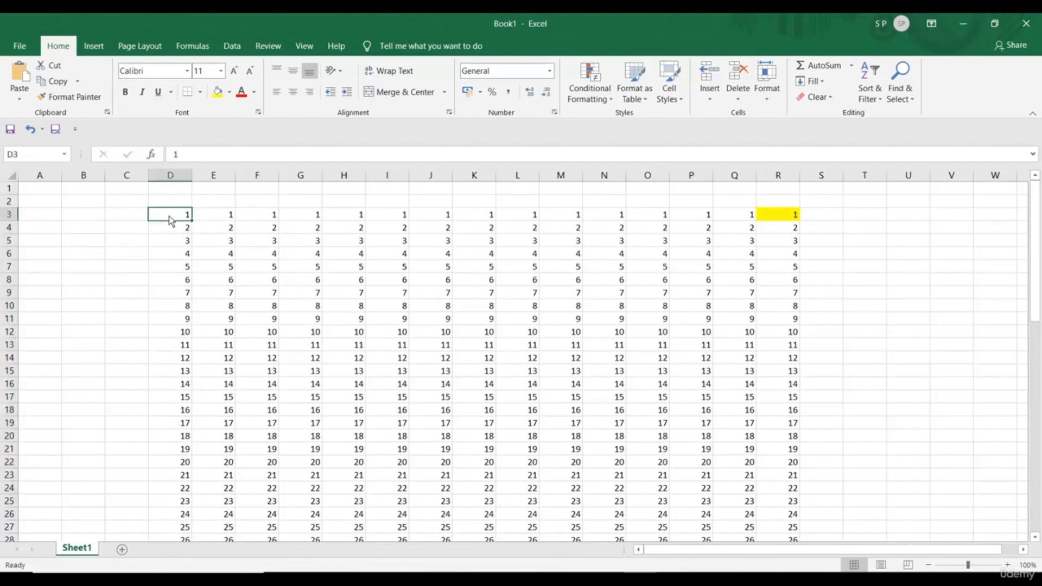
# - Extend the selection from D3 to the data edges so it covers D3:R67, and return to D3 alone
pyautogui.hotkey('ctrl', 'shift', 'Down')
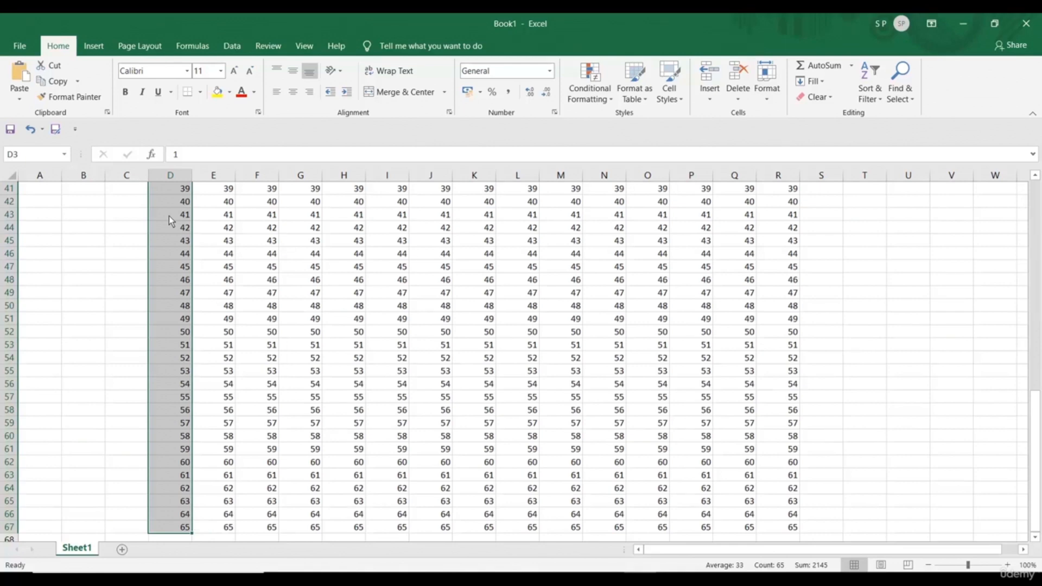
pyautogui.hotkey('ctrl', 'shift', 'Right')
pyautogui.hotkey('ctrl', 'shift', 'Right')
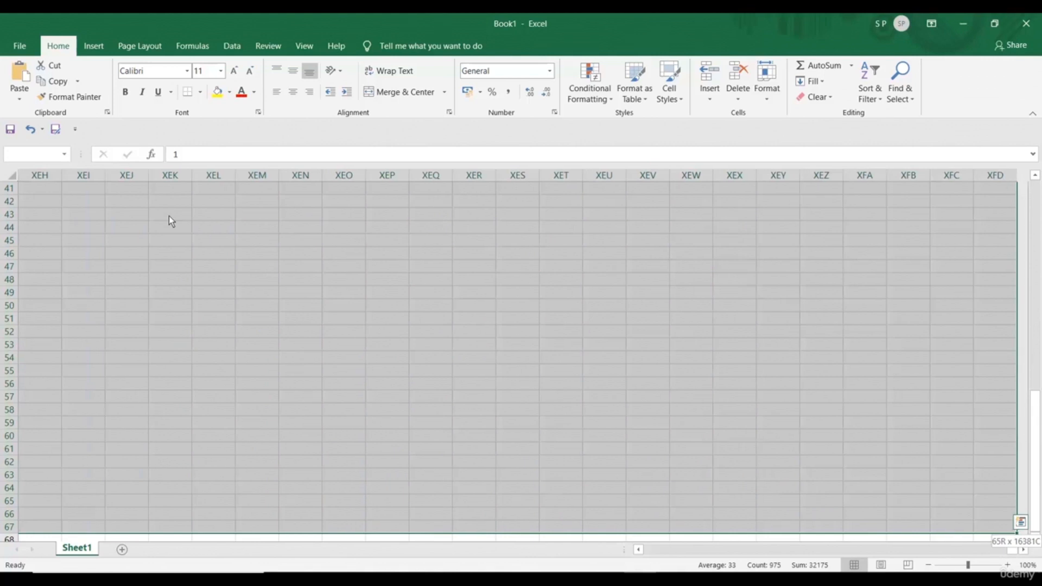
pyautogui.hotkey('ctrl', 'shift', 'Left')
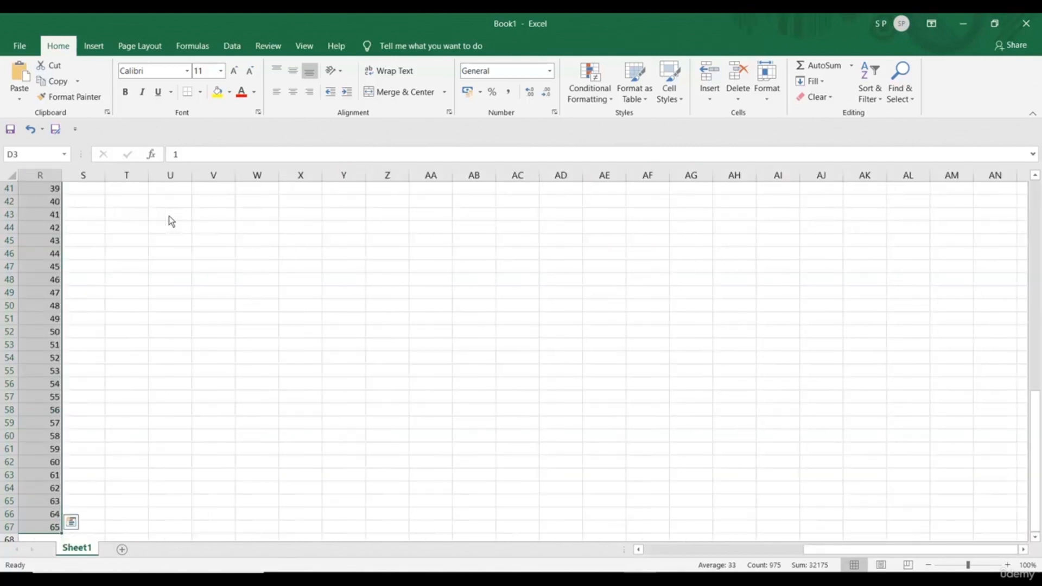
pyautogui.moveTo(954, 550); pyautogui.dragTo(764, 549)
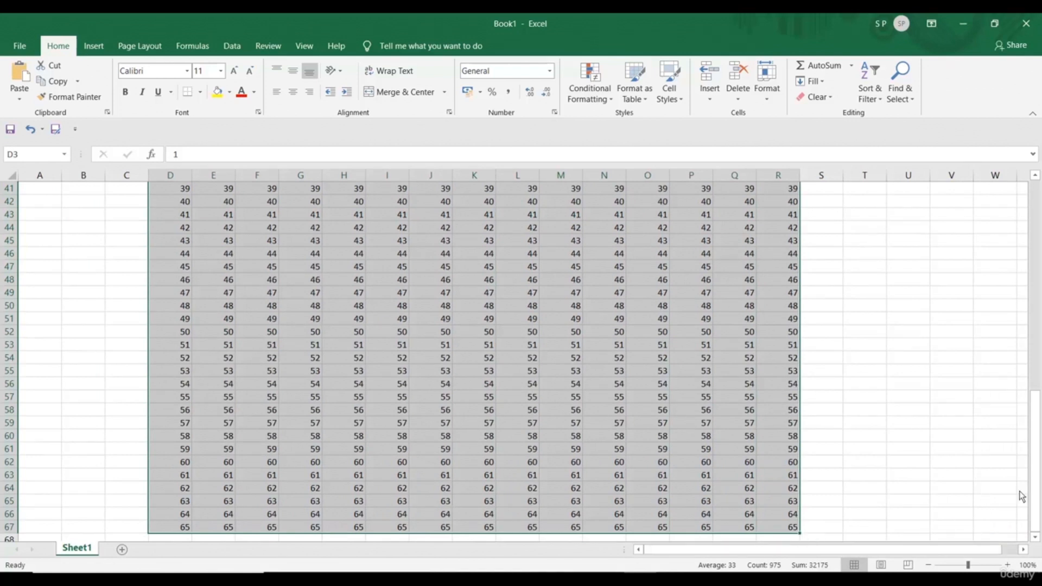
pyautogui.moveTo(1037, 495); pyautogui.dragTo(1039, 315)
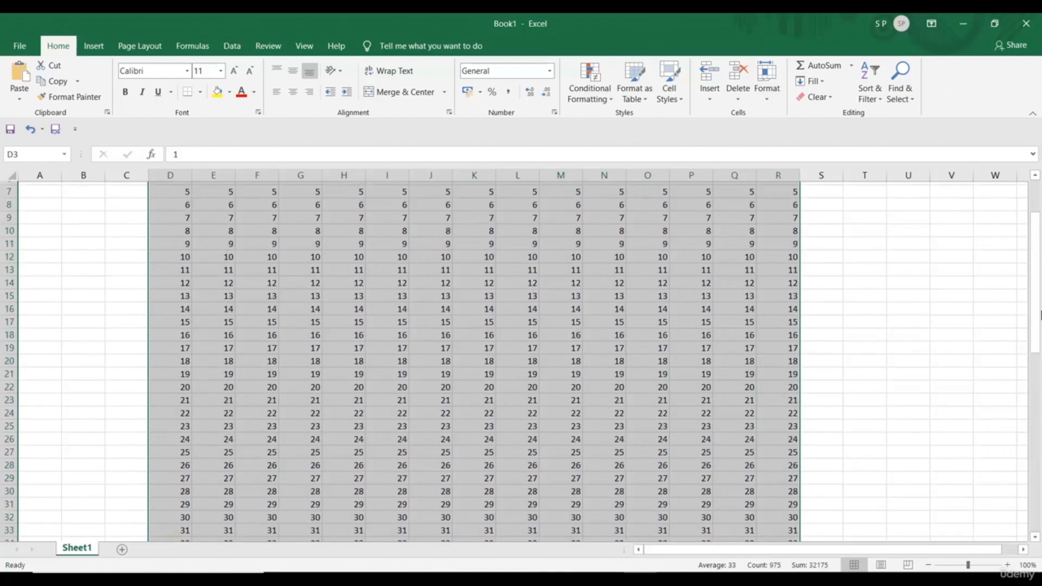
pyautogui.click(1038, 200)
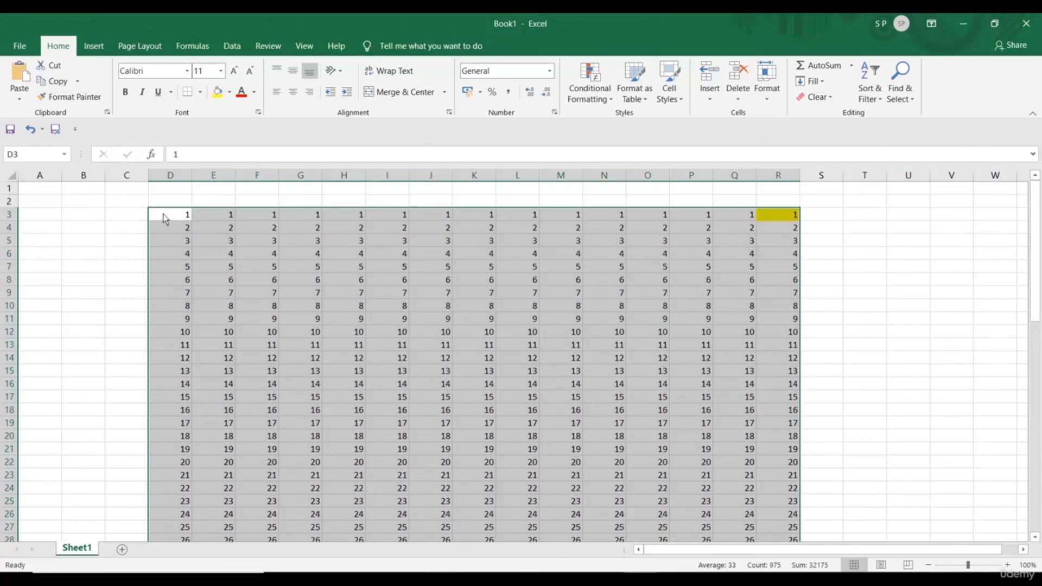
pyautogui.click(164, 216)
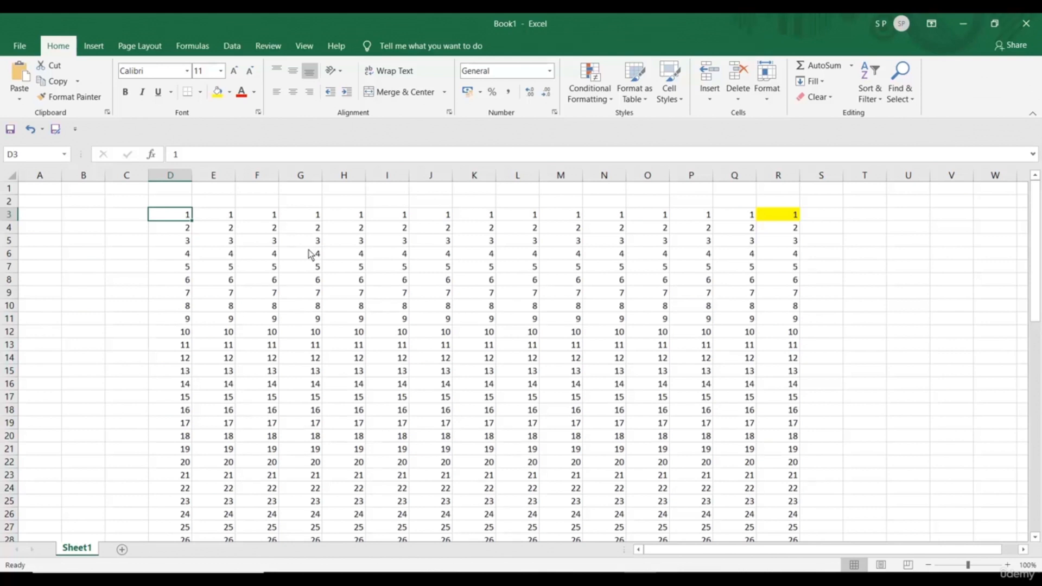
# - Select the number block D3:R67 again with edge jumps, down and then across, and deselect it by choosing C3
pyautogui.hotkey('ctrl', 'shift', 'Down')
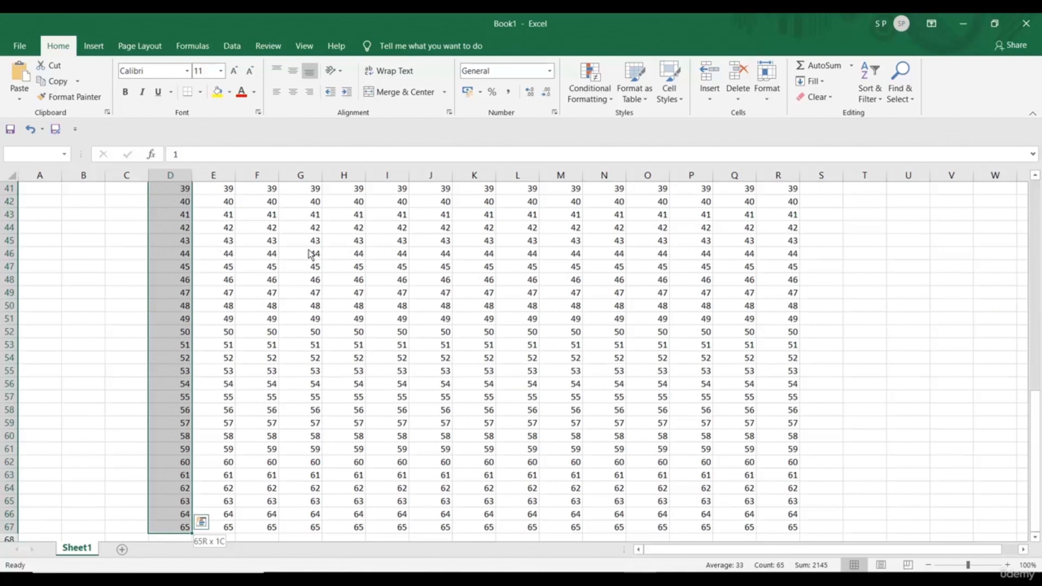
pyautogui.hotkey('ctrl', 'shift', 'Right')
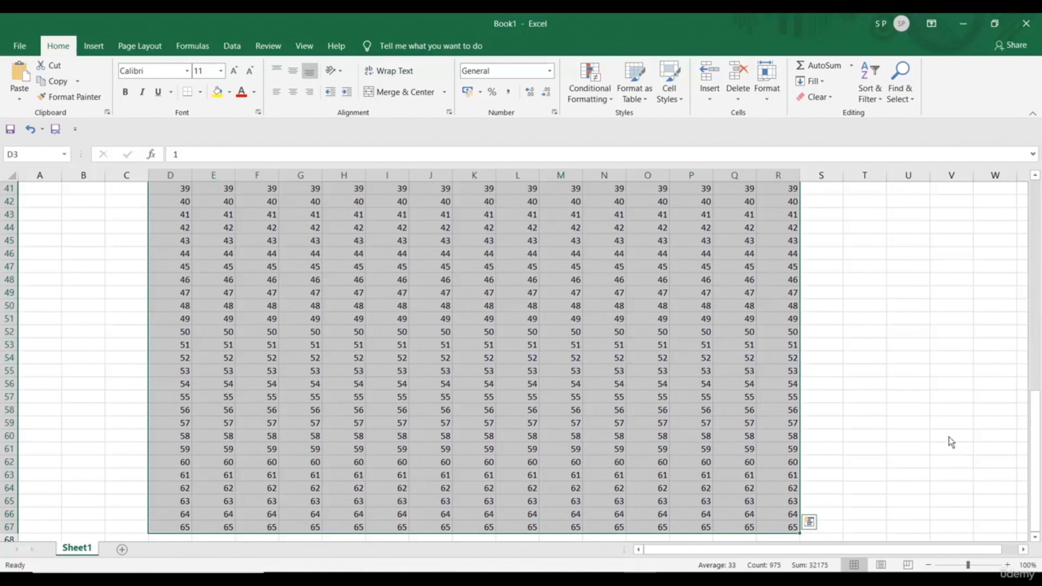
pyautogui.moveTo(1040, 461); pyautogui.dragTo(1039, 252)
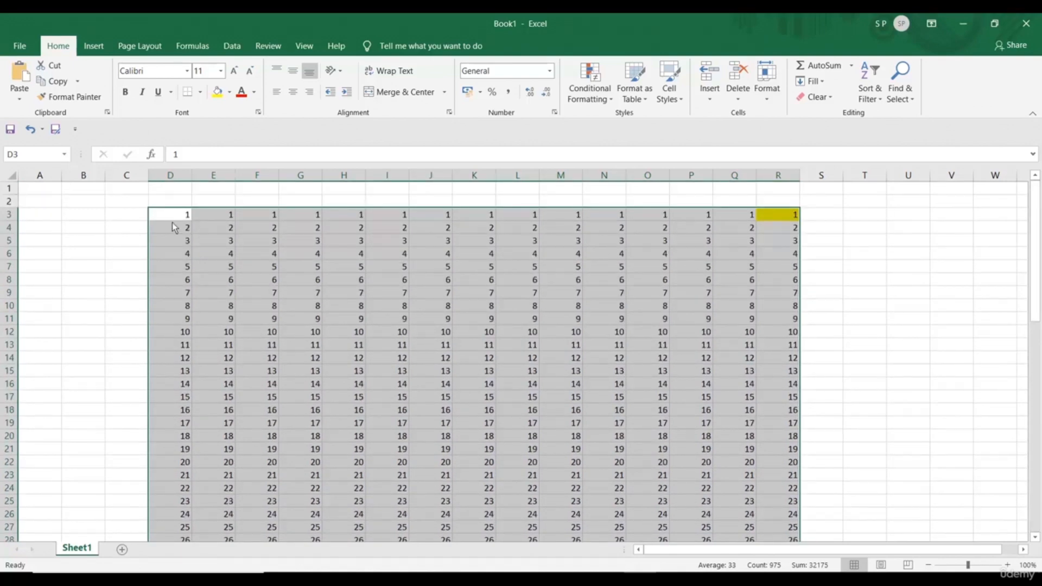
pyautogui.click(127, 216)
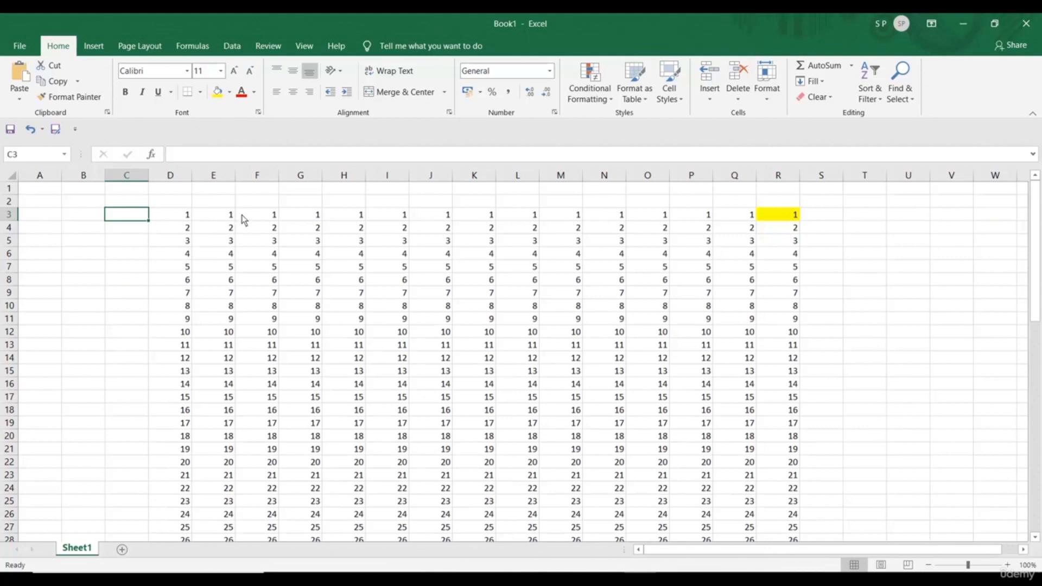
# - Select the partial range D3:N21, reset to D3, and select a larger range from D3 across to column Q
pyautogui.moveTo(178, 217); pyautogui.dragTo(601, 453)
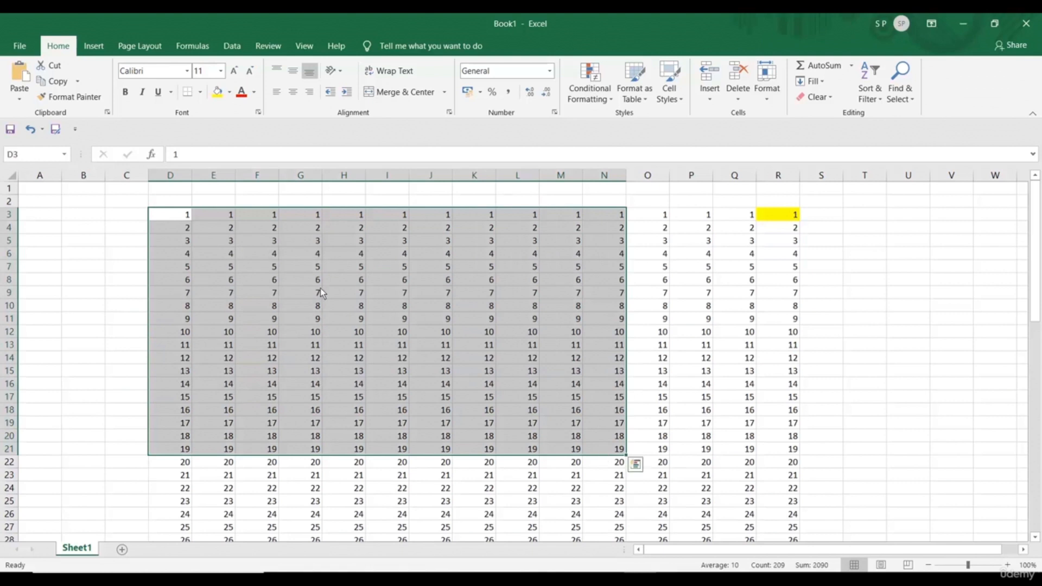
pyautogui.click(171, 217)
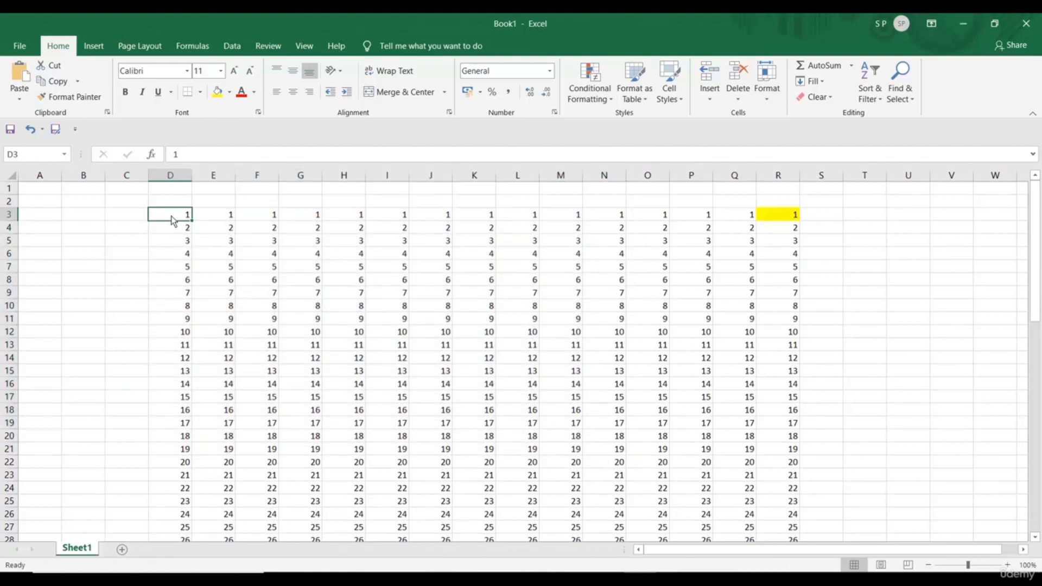
pyautogui.moveTo(171, 219); pyautogui.dragTo(734, 480)
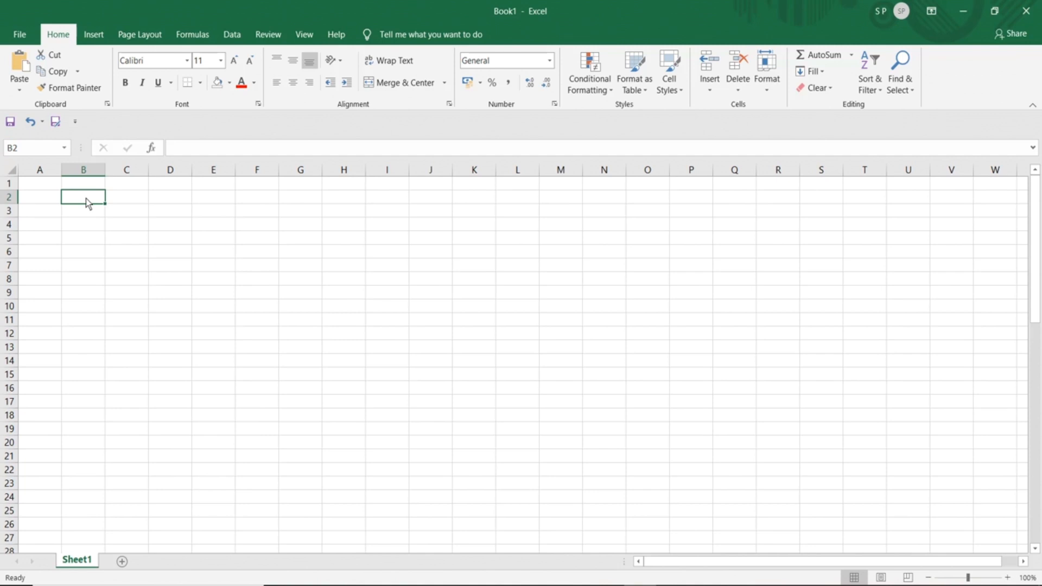
# - Display the fill color choices for cell B2 using the ribbon's access keys, and close them without choosing a color
pyautogui.press('alt')
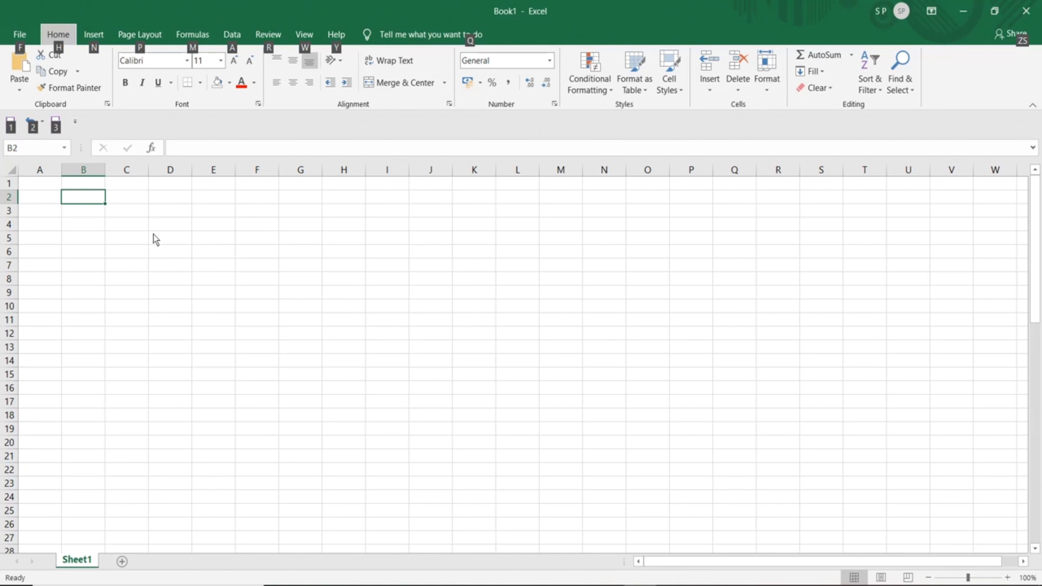
pyautogui.press('h')
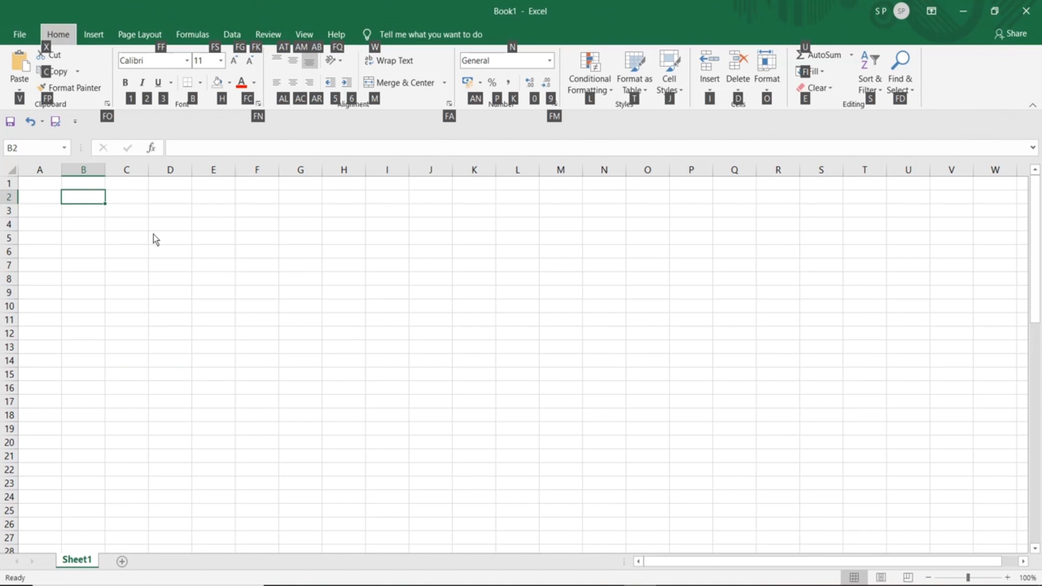
pyautogui.press('h')
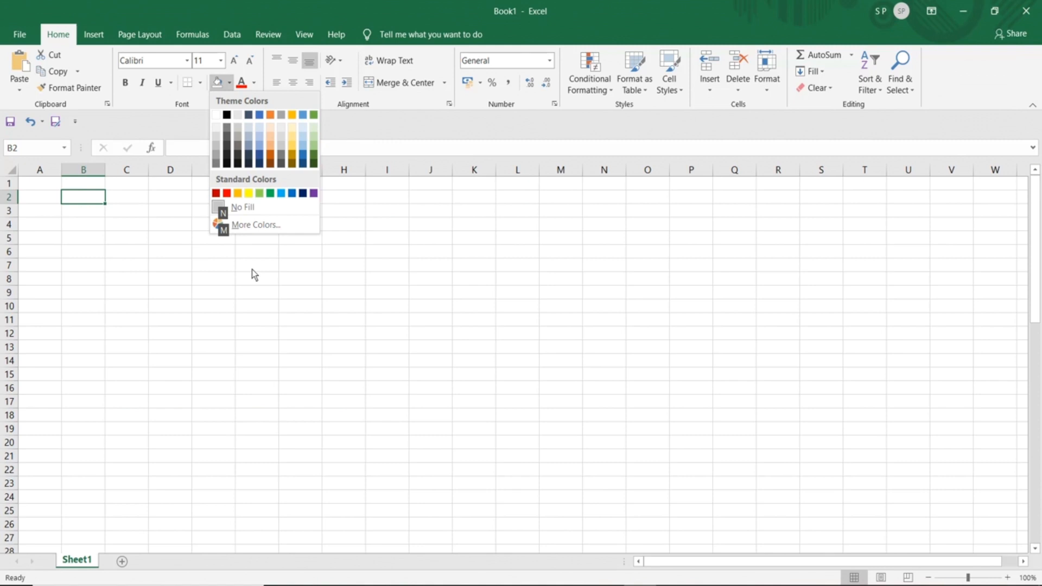
pyautogui.click(85, 203)
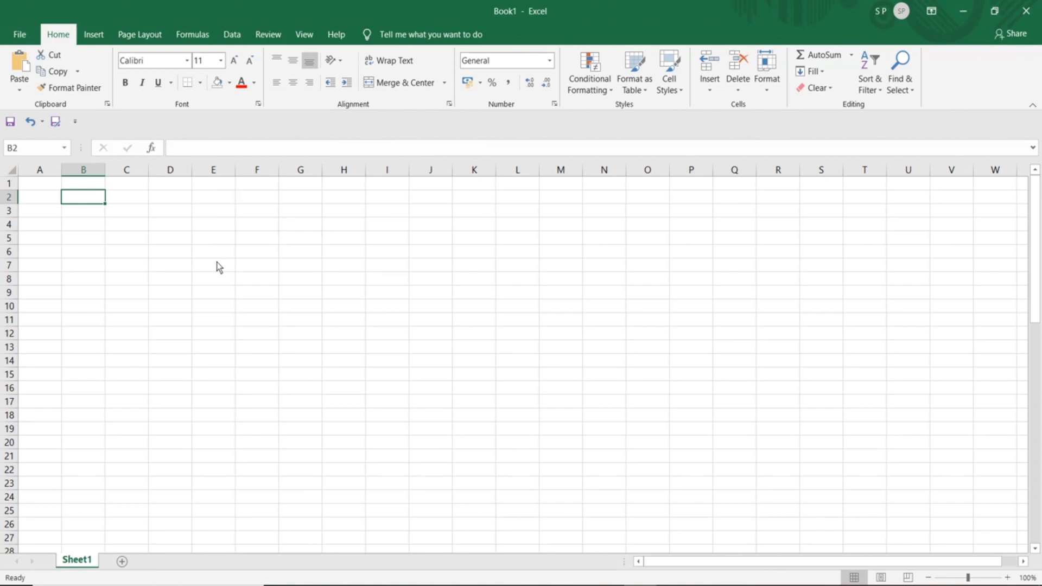
# - Start closing the workbook using the ribbon's access keys, and cancel at the save dialog
pyautogui.press('alt')
pyautogui.press('f')
pyautogui.press('c')
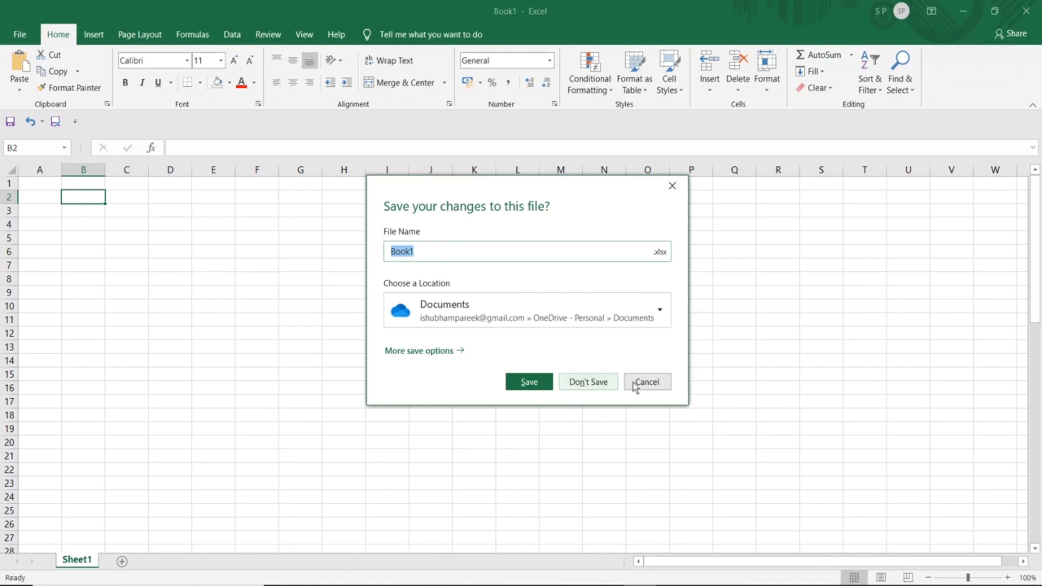
pyautogui.click(649, 383)
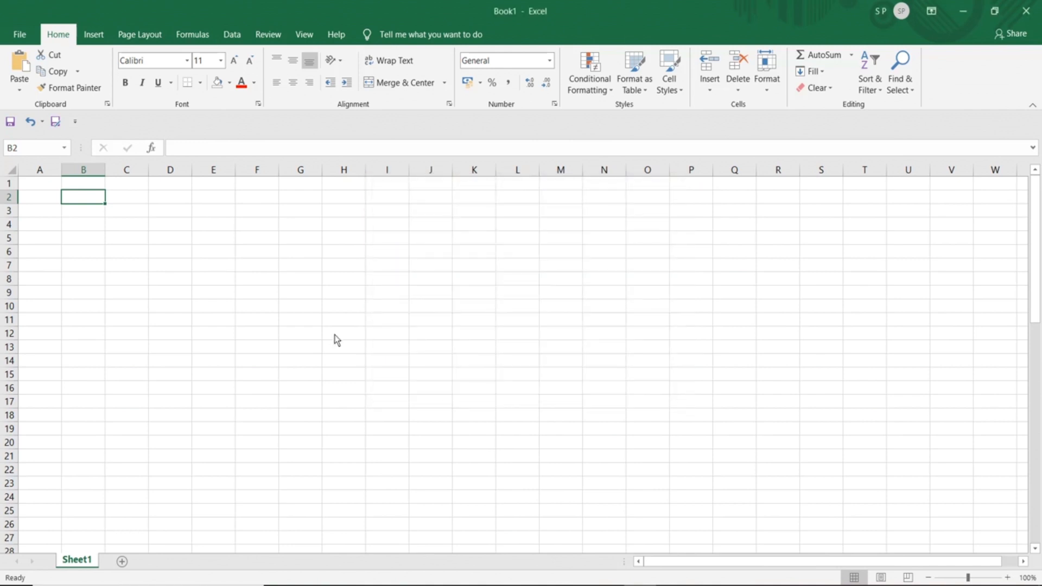
# - Start closing the workbook from the File page, and cancel at the save dialog
pyautogui.press('alt')
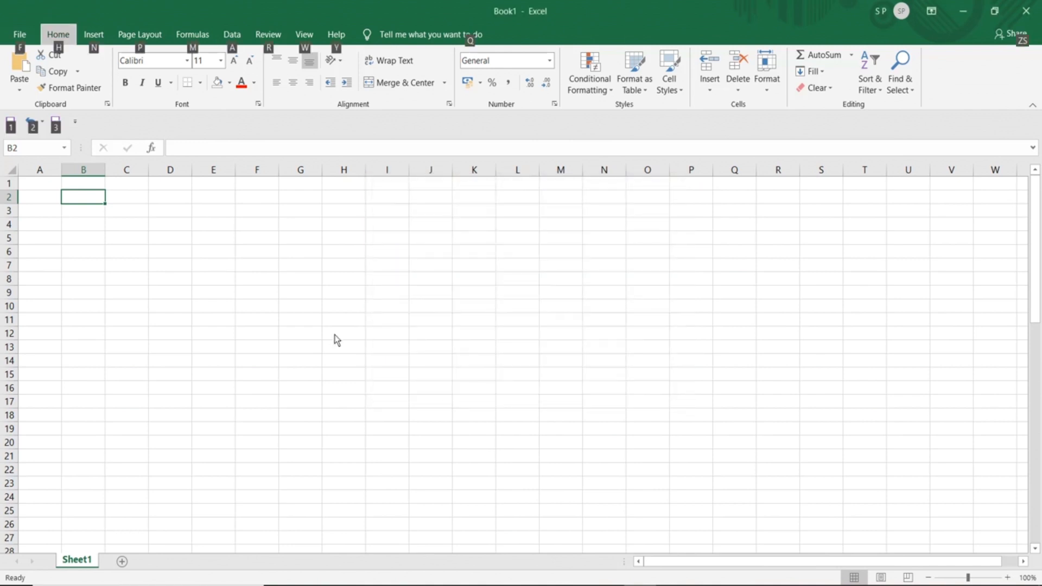
pyautogui.click(18, 35)
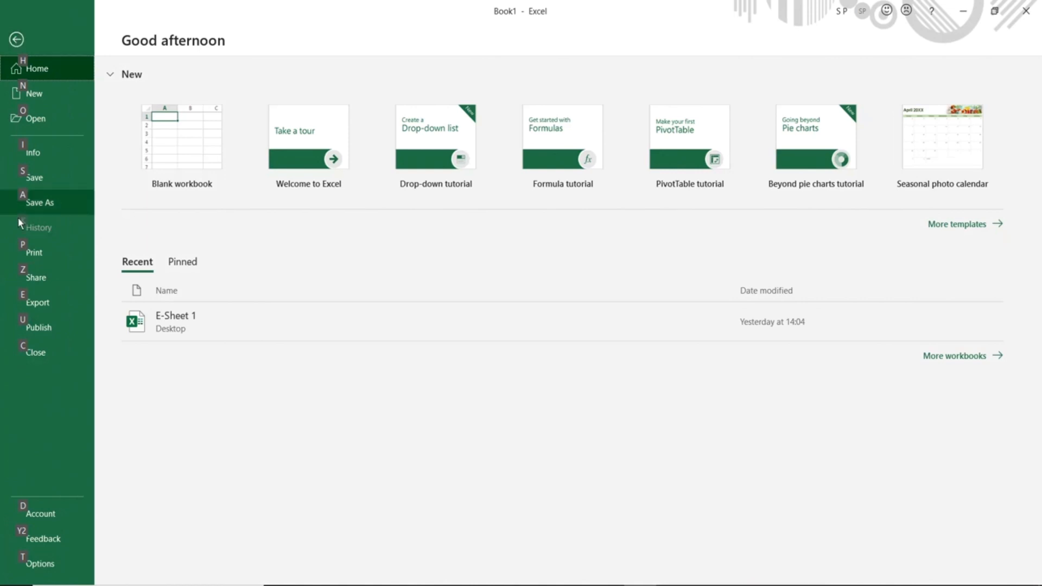
pyautogui.click(48, 357)
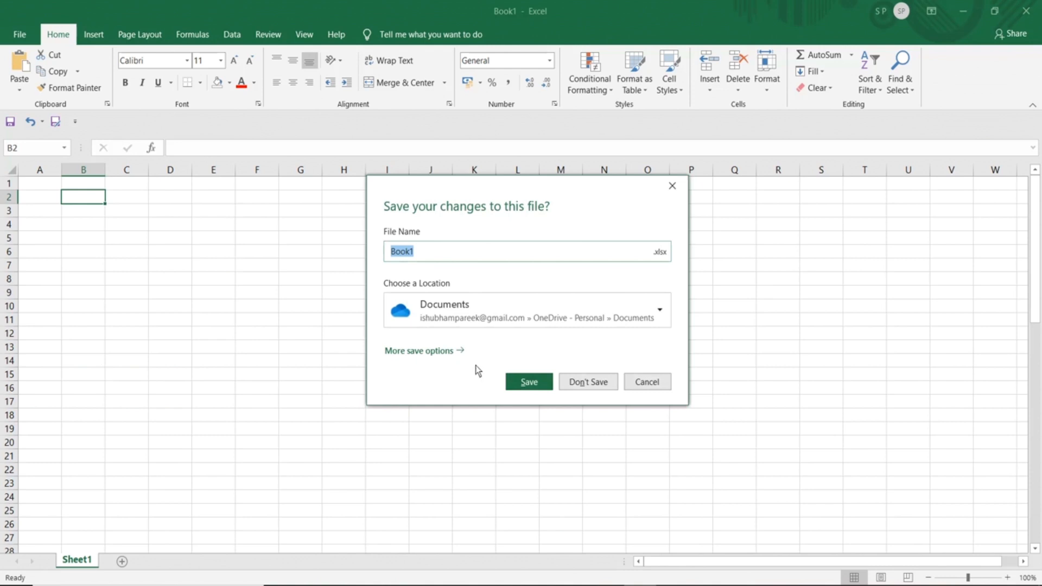
pyautogui.click(632, 383)
# - Start closing the workbook again, this time entirely through the ribbon's access keys, and cancel the save prompt
pyautogui.press('alt')
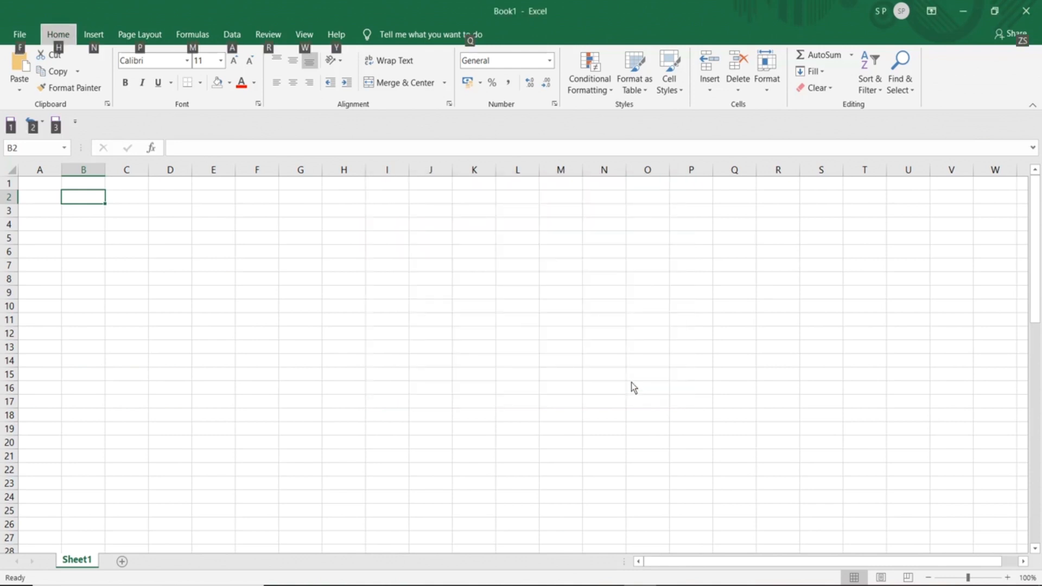
pyautogui.press('f')
pyautogui.press('c')
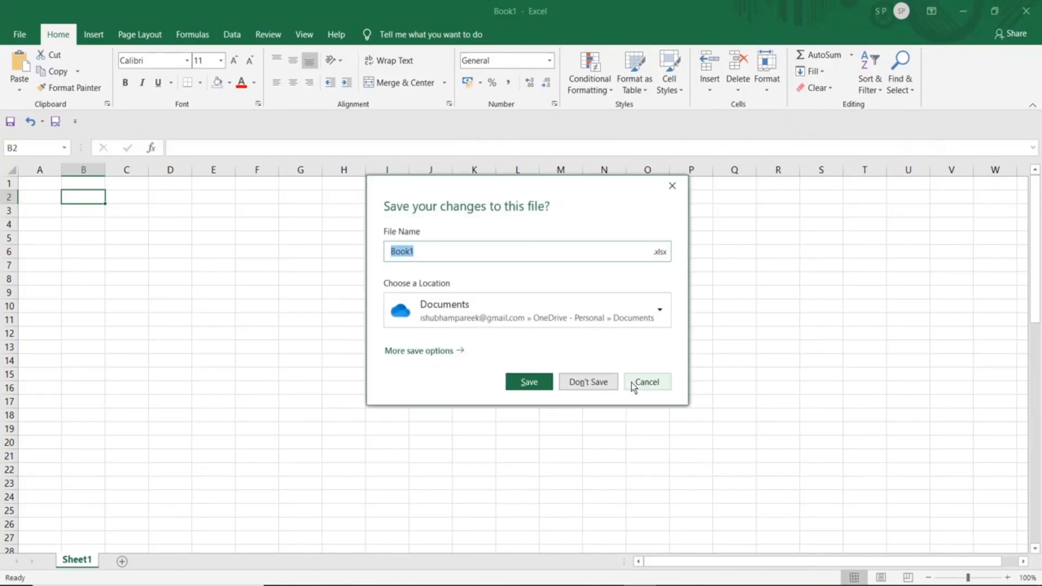
pyautogui.click(631, 382)
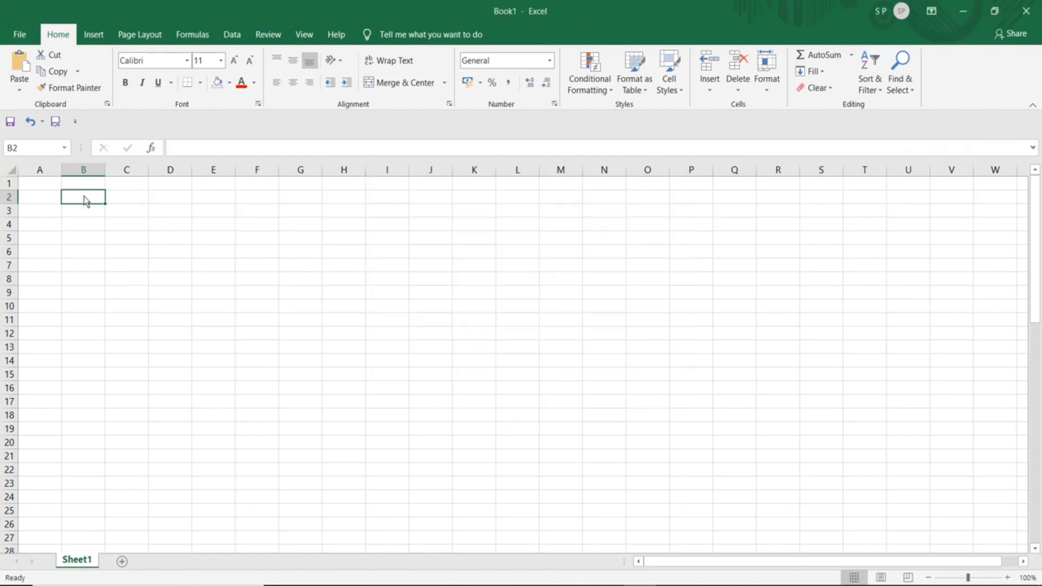
pyautogui.moveTo(84, 198)
pyautogui.mouseDown()
pyautogui.moveTo(484, 345)
pyautogui.moveTo(649, 471)
pyautogui.mouseUp()
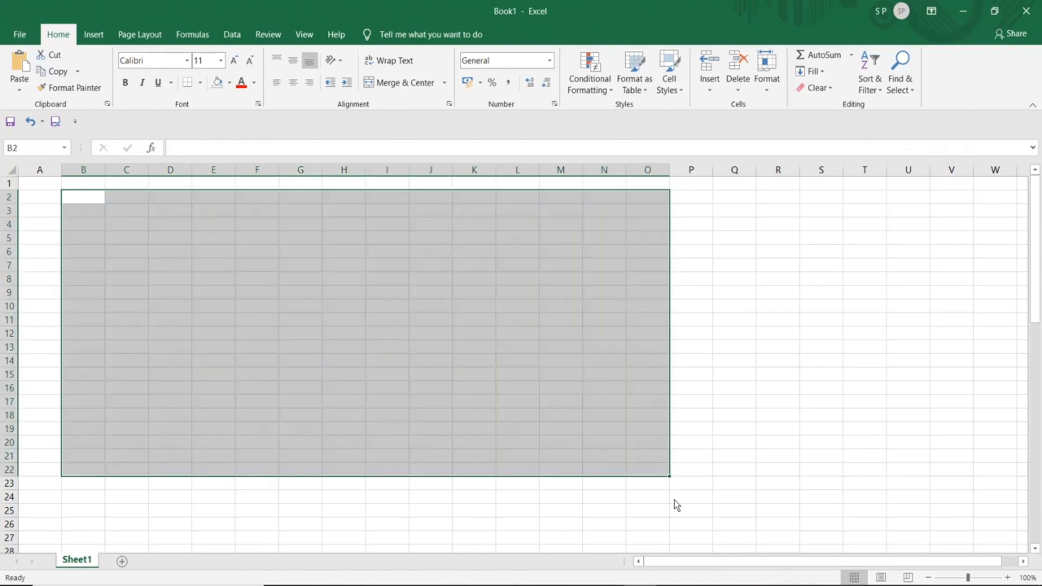
pyautogui.click(874, 585)
pyautogui.click(858, 585)
pyautogui.click(845, 570)
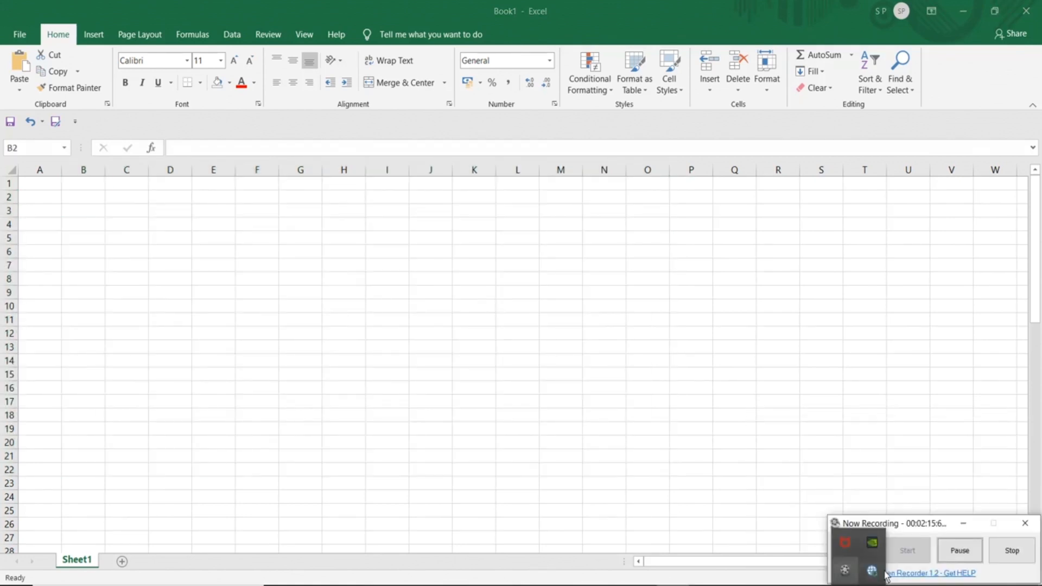
pyautogui.click(947, 550)
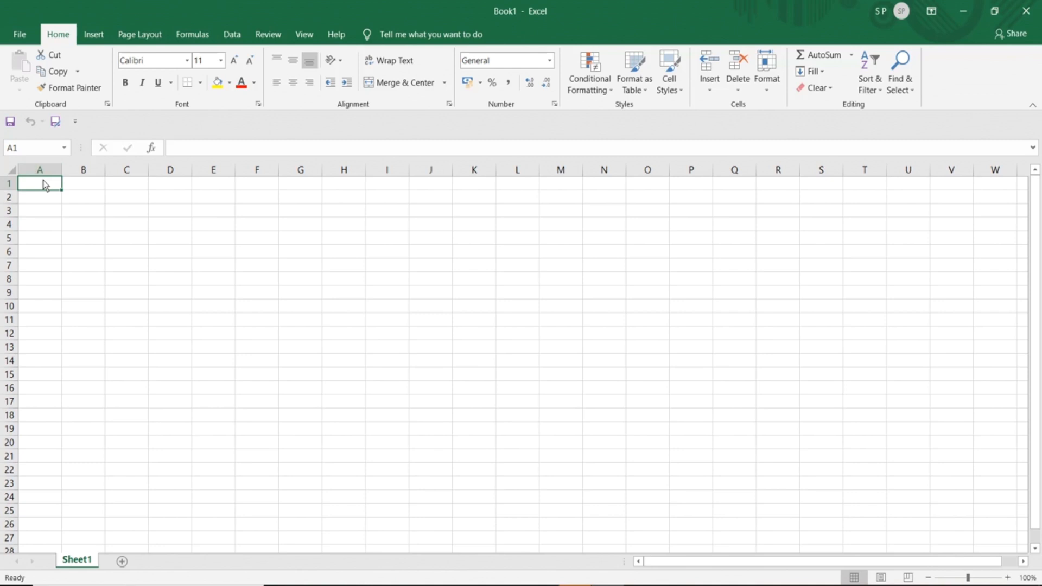
# - Enter the column headings E Name in A1 and Salary in B1
pyautogui.write('E Name')
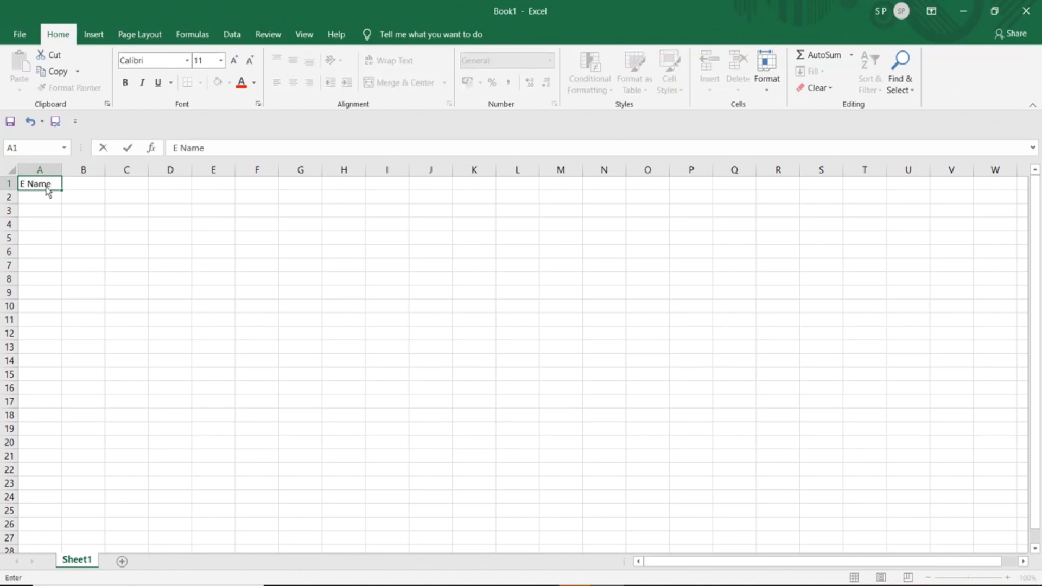
pyautogui.press('Tab')
pyautogui.write('Sal')
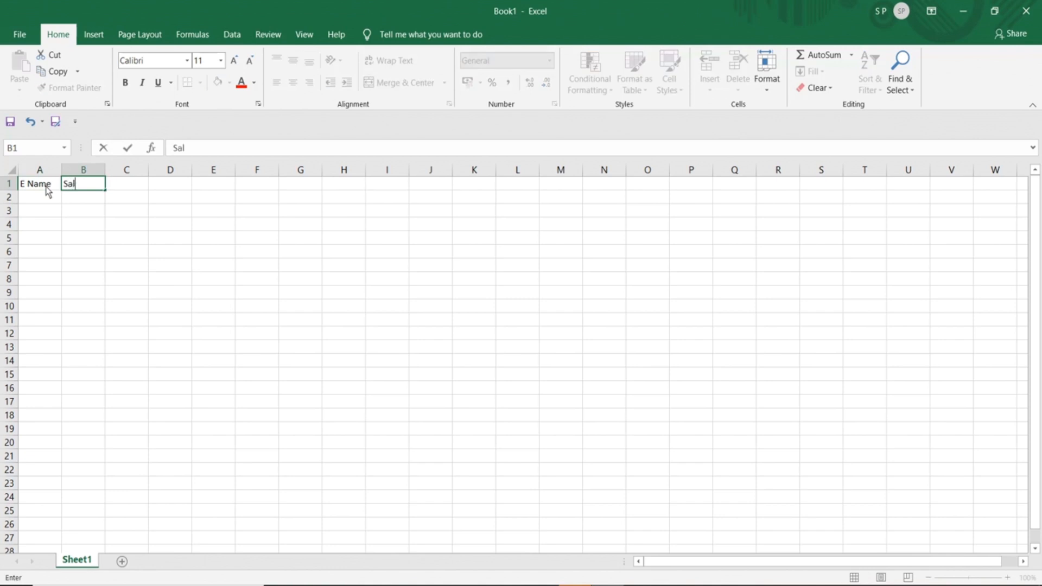
pyautogui.write('ary')
pyautogui.press('Return')
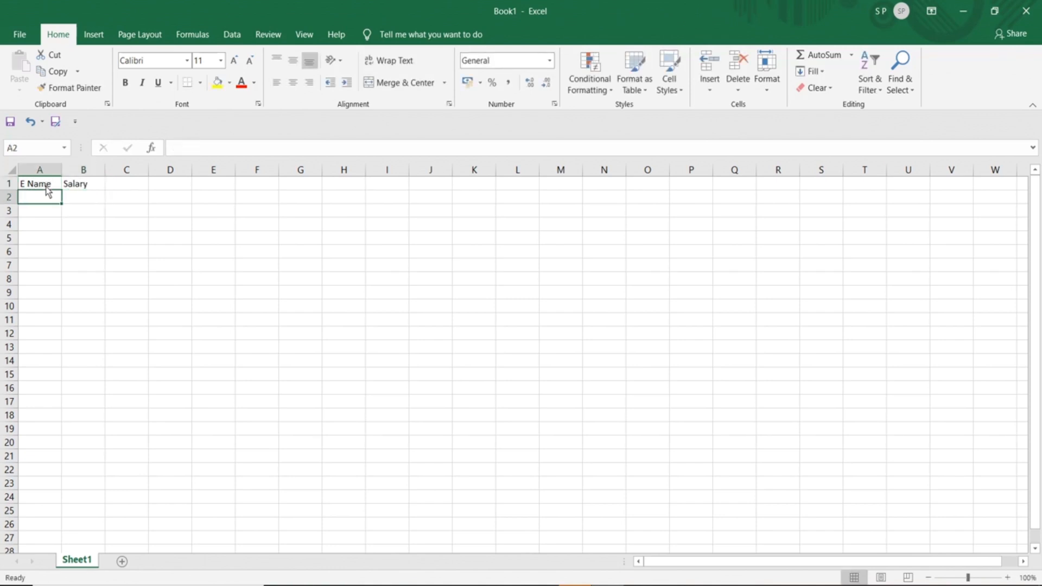
# - Enter five employee first names in A2:A6 under the E Name heading
pyautogui.write('John')
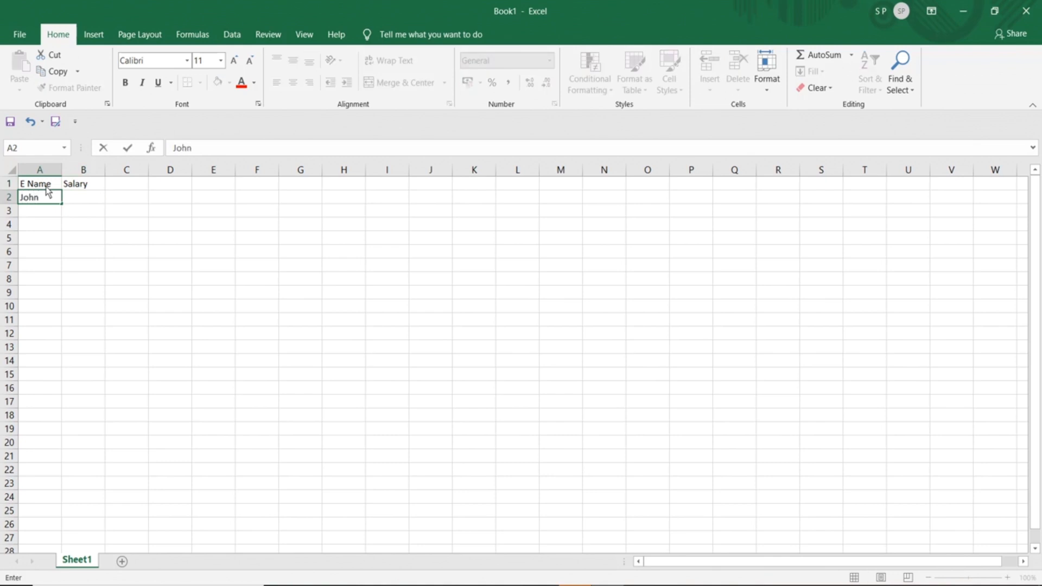
pyautogui.press('Return')
pyautogui.write('Harry')
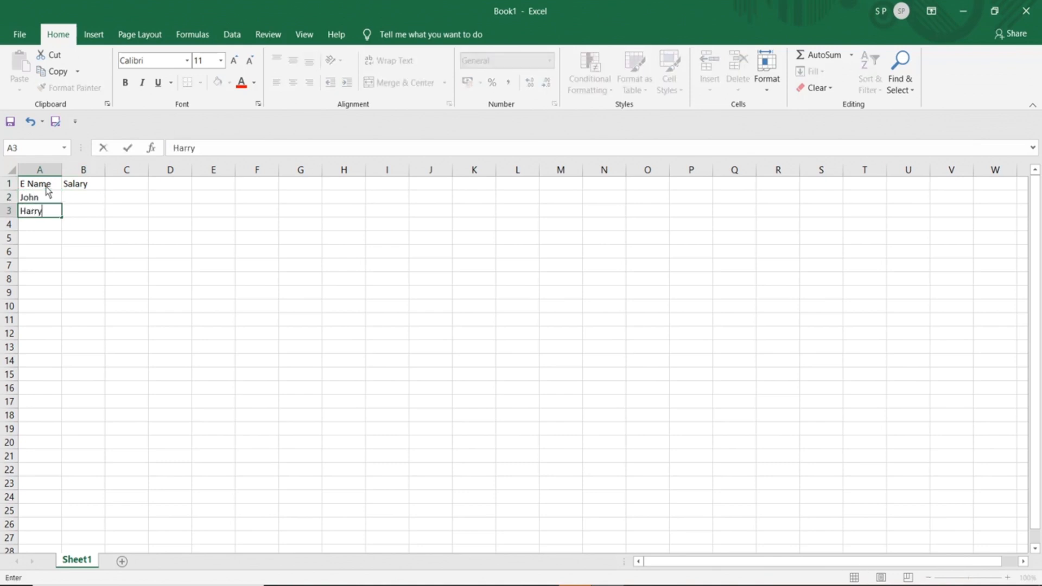
pyautogui.press('Return')
pyautogui.write('Jason')
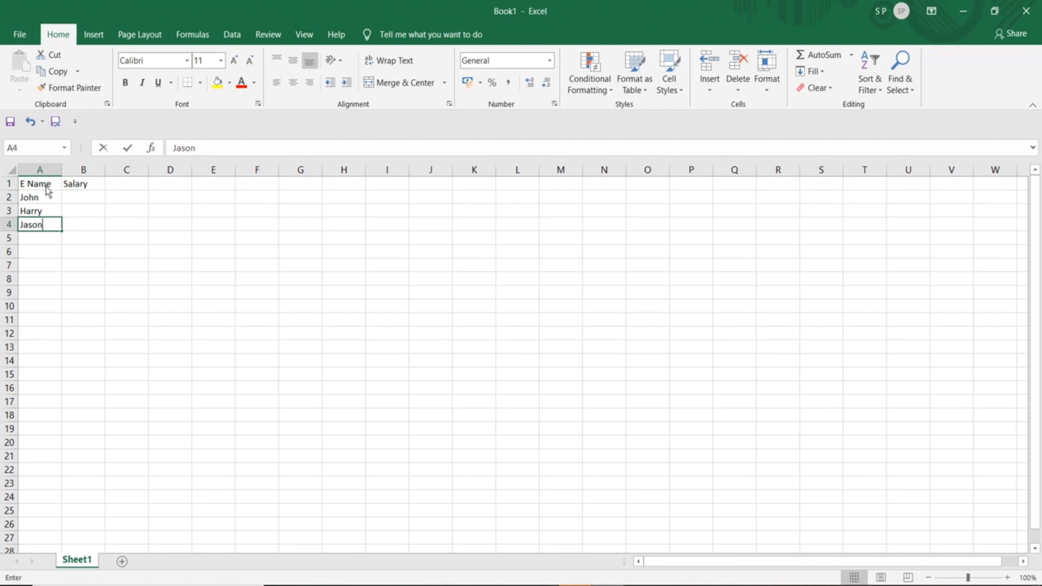
pyautogui.press('Return')
pyautogui.write('Richard')
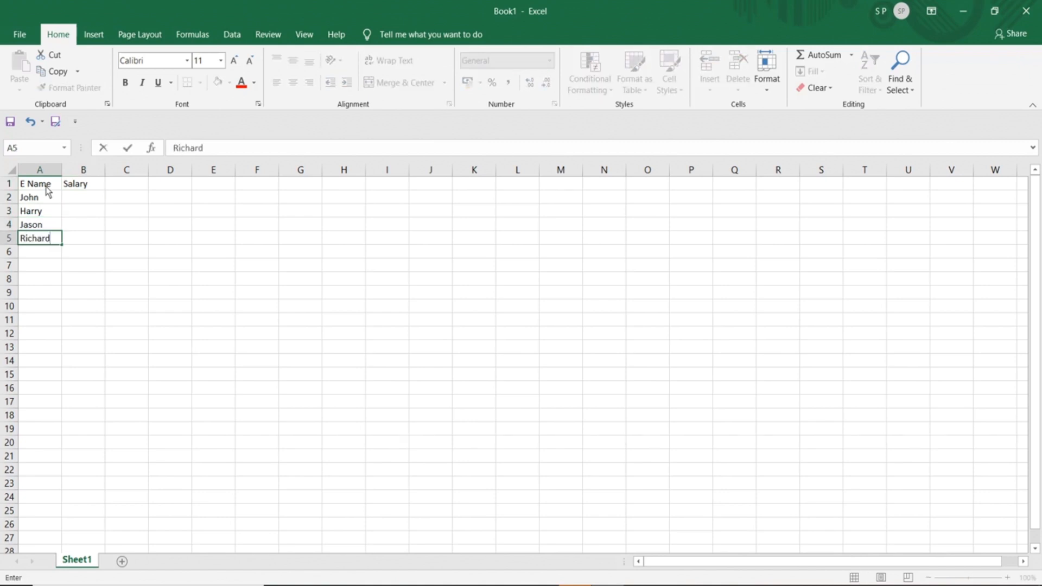
pyautogui.press('Return')
pyautogui.write('Rahu')
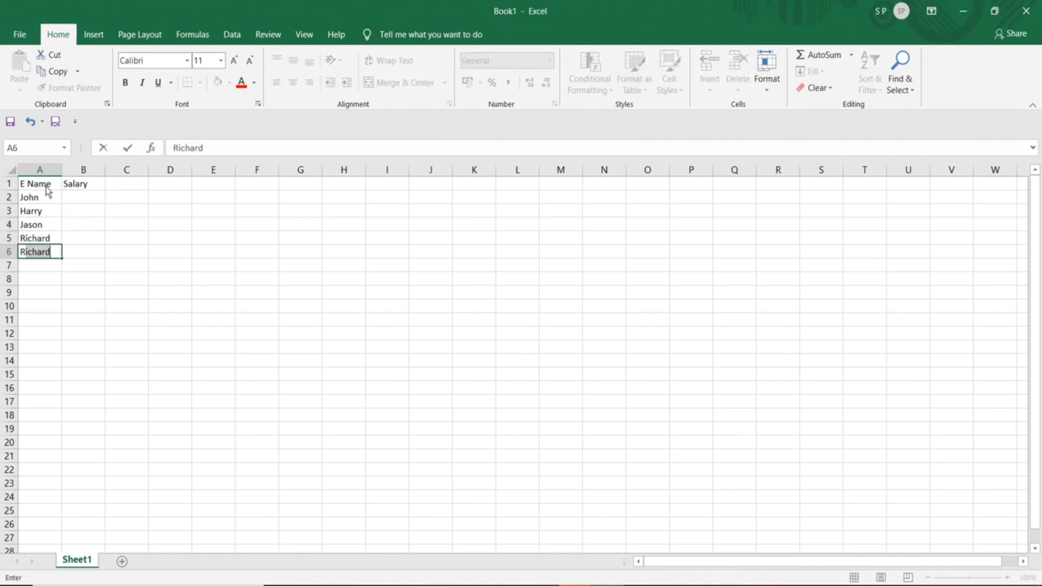
pyautogui.write('l')
pyautogui.press('Tab')
# - Fill the Salary column in B2:B6 with 10000, 20000, 10000, 15000 and 25000
pyautogui.press('Up')
pyautogui.press('Up')
pyautogui.press('Up')
pyautogui.press('Up')
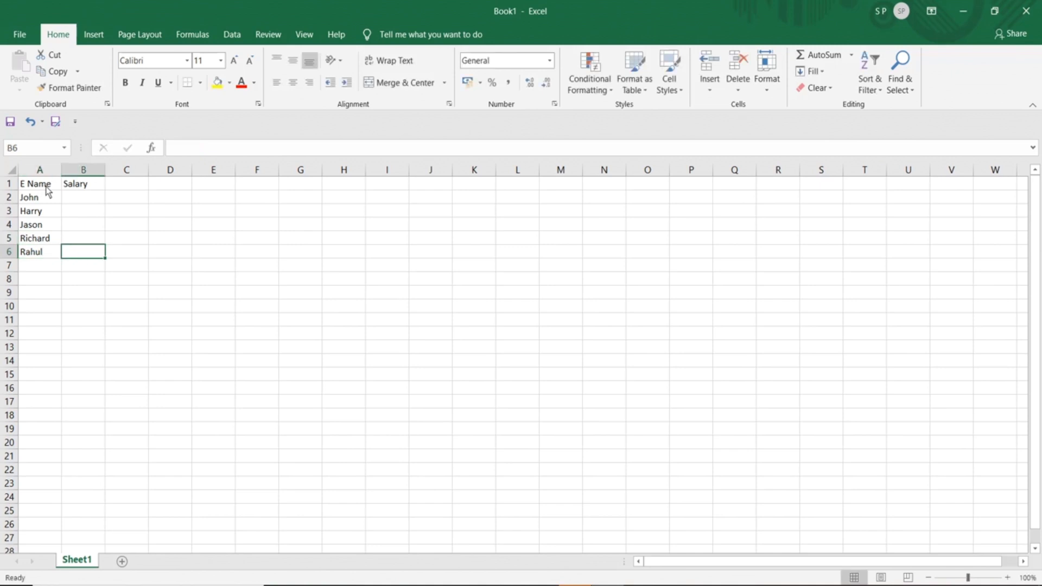
pyautogui.write('10')
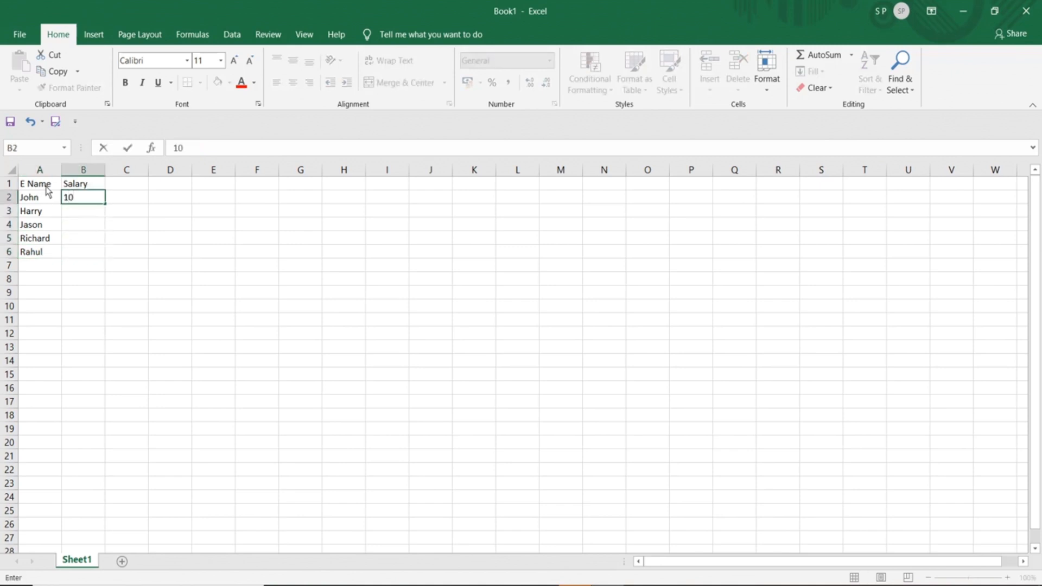
pyautogui.write('000')
pyautogui.press('Return')
pyautogui.write('20000')
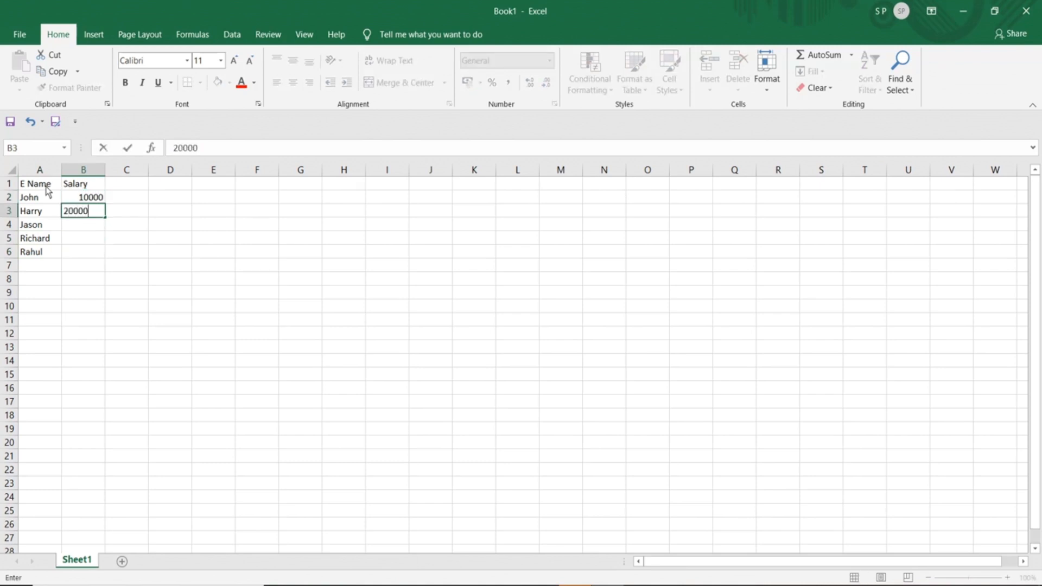
pyautogui.press('Return')
pyautogui.write('10000')
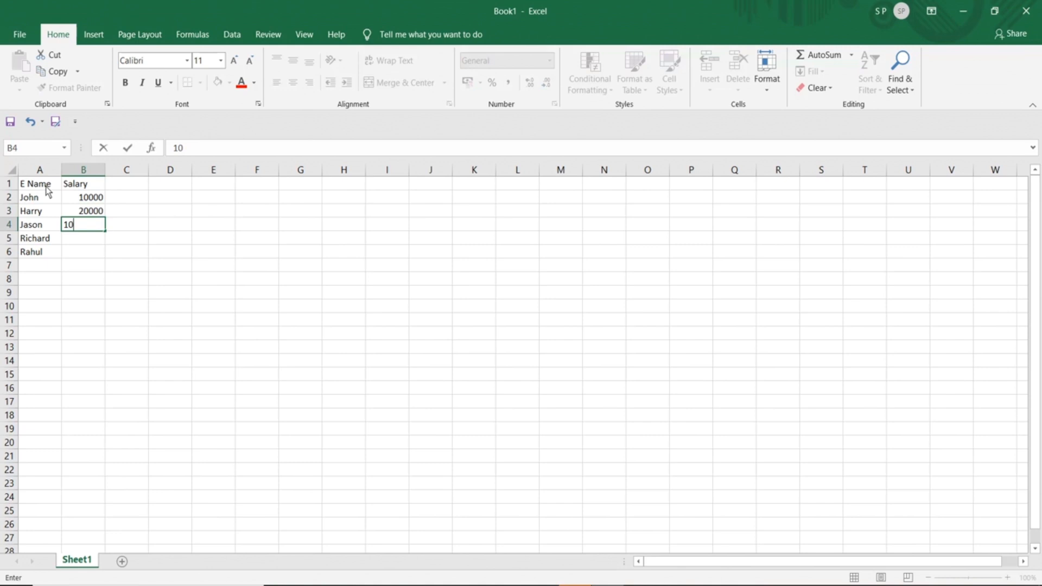
pyautogui.press('Return')
pyautogui.write('15000')
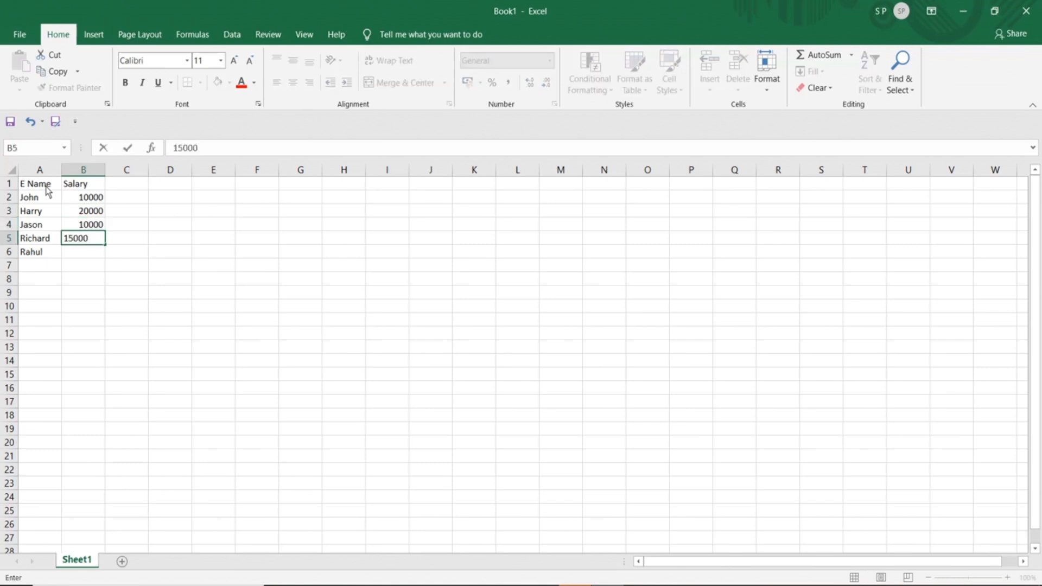
pyautogui.press('Return')
pyautogui.write('25000')
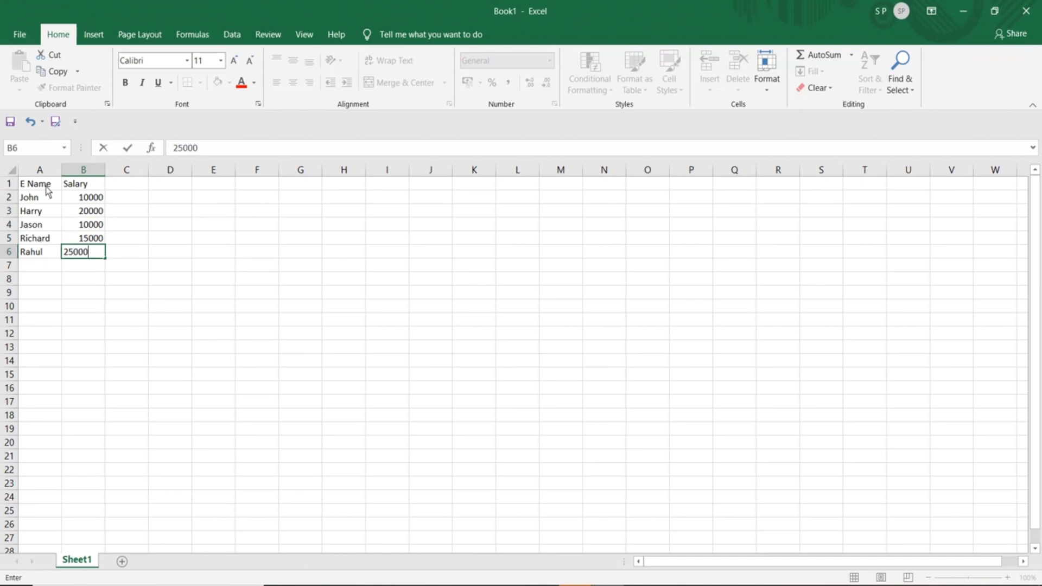
pyautogui.press('Return')
pyautogui.press('Down')
pyautogui.press('Down')
pyautogui.press('Down')
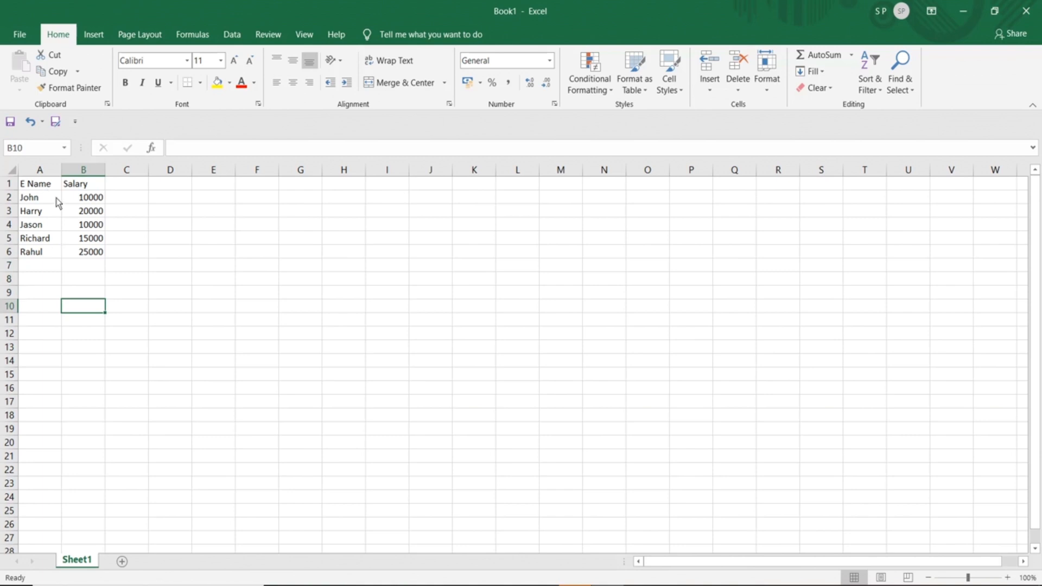
# - Add the first and third employees' salaries in B8 with the formula =B2+B4, and review the finished formula
pyautogui.click(77, 200)
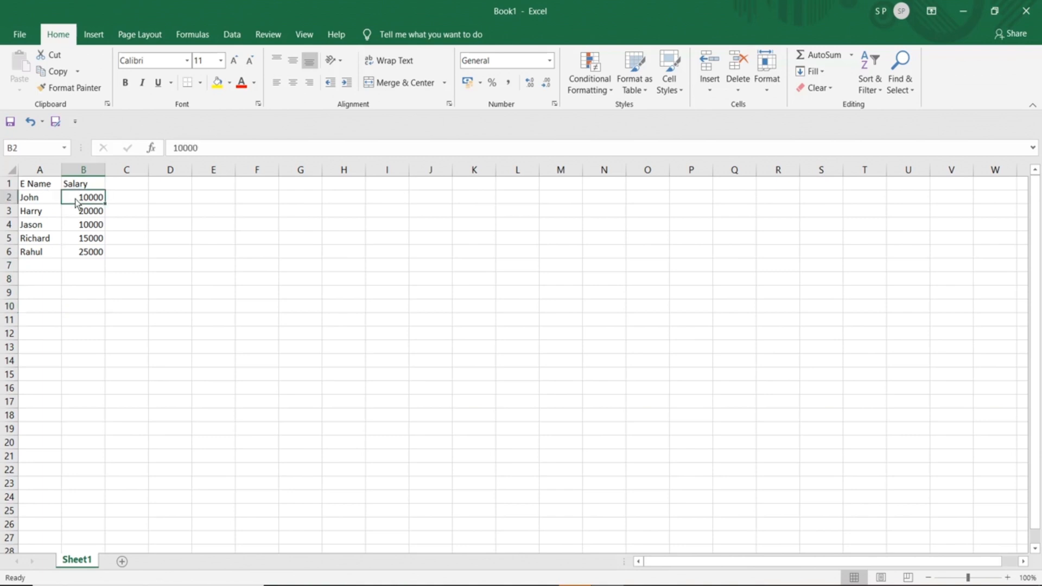
pyautogui.click(81, 229)
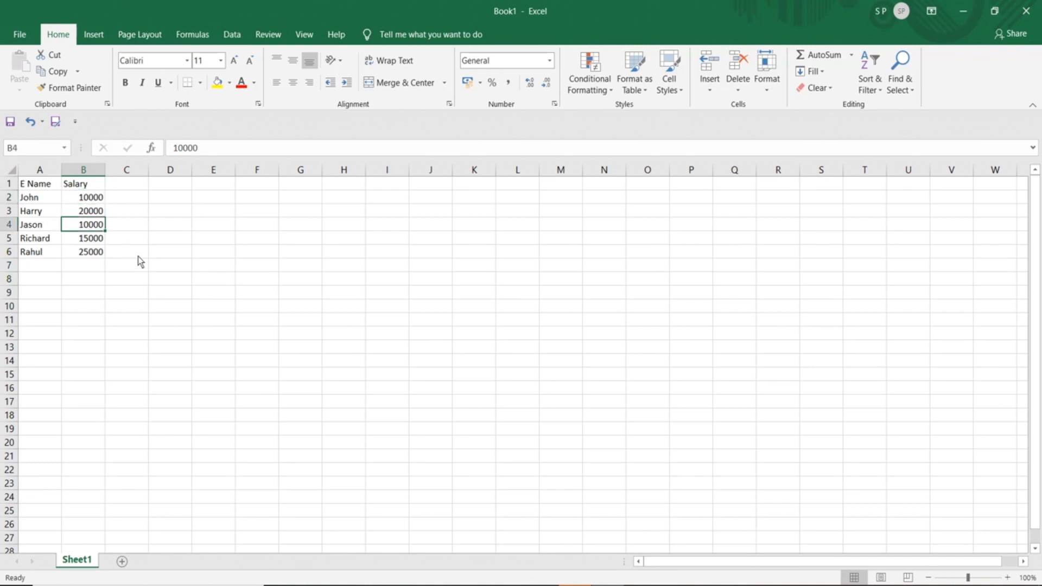
pyautogui.click(76, 279)
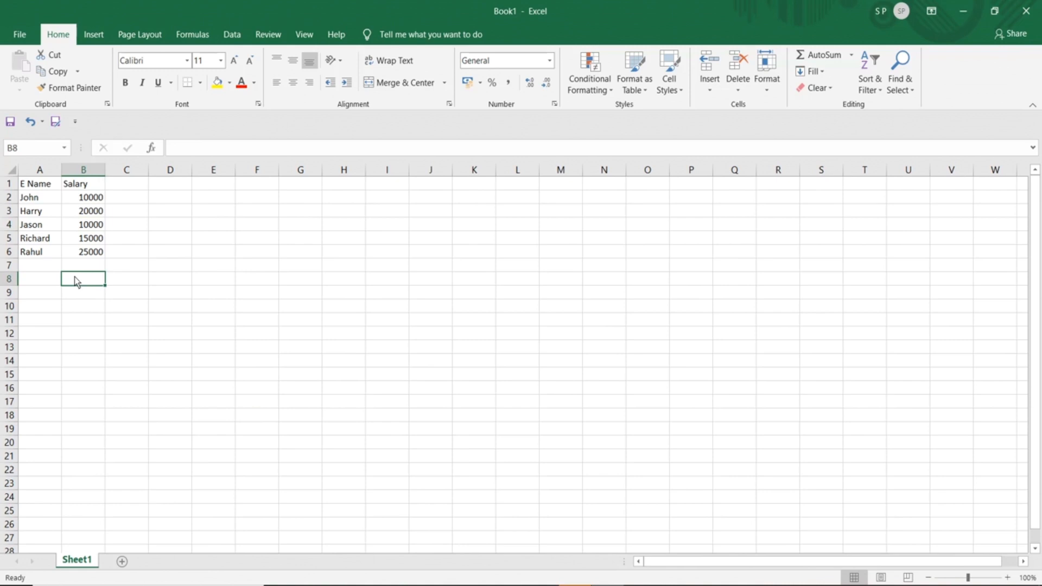
pyautogui.write('=')
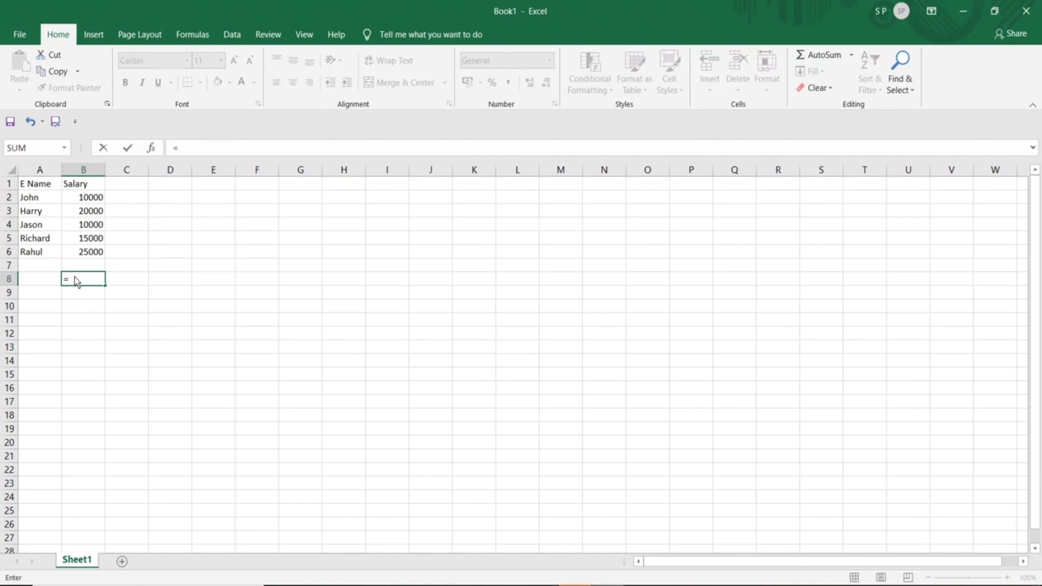
pyautogui.click(93, 204)
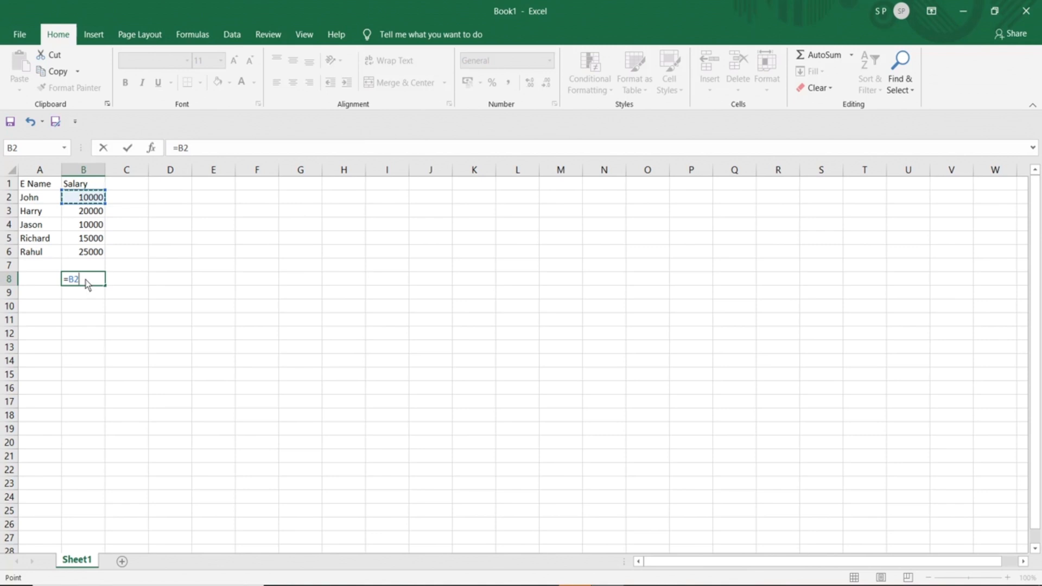
pyautogui.write('+')
pyautogui.click(79, 227)
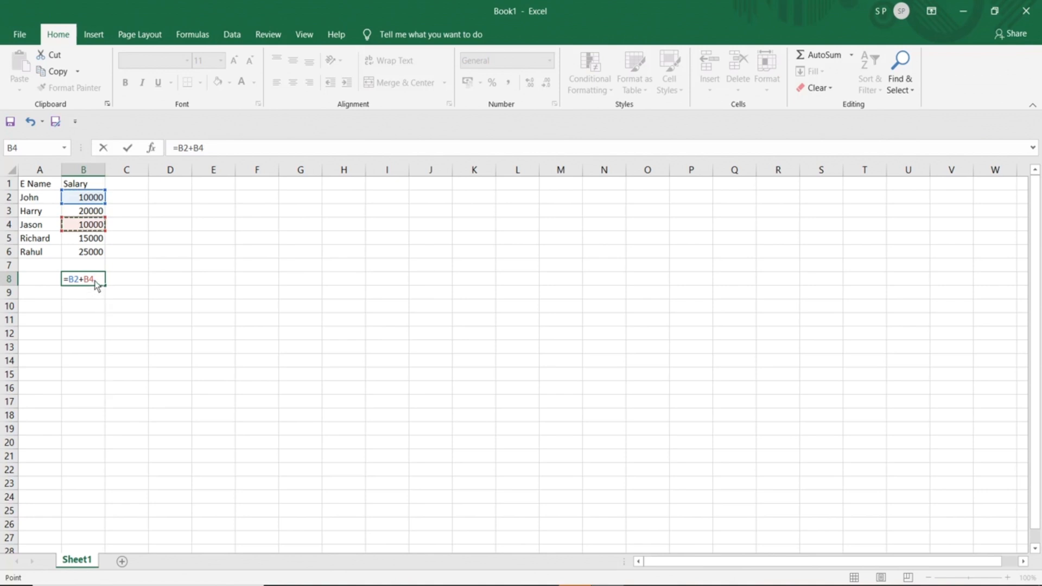
pyautogui.press('Return')
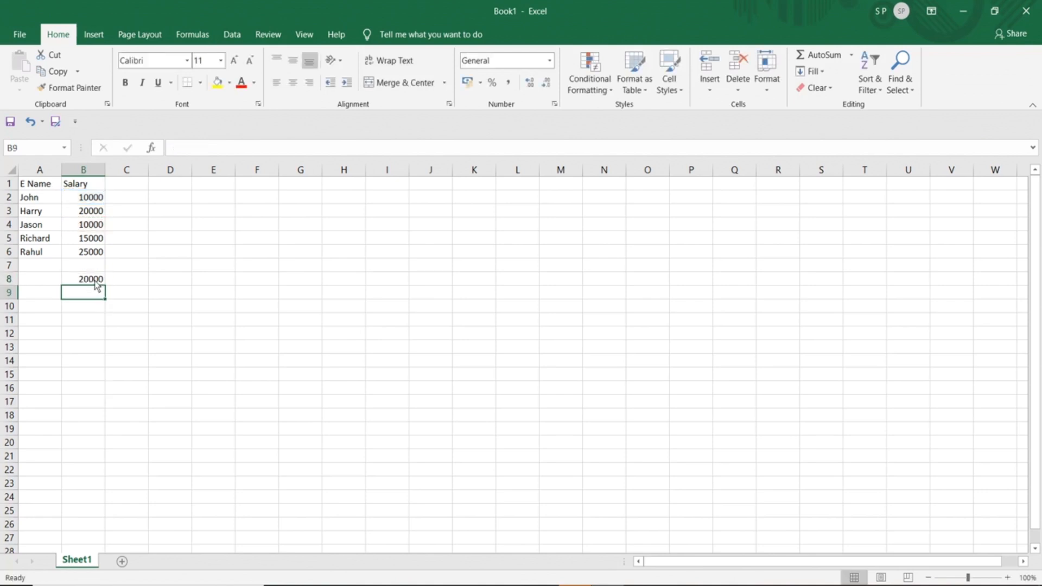
pyautogui.click(94, 280)
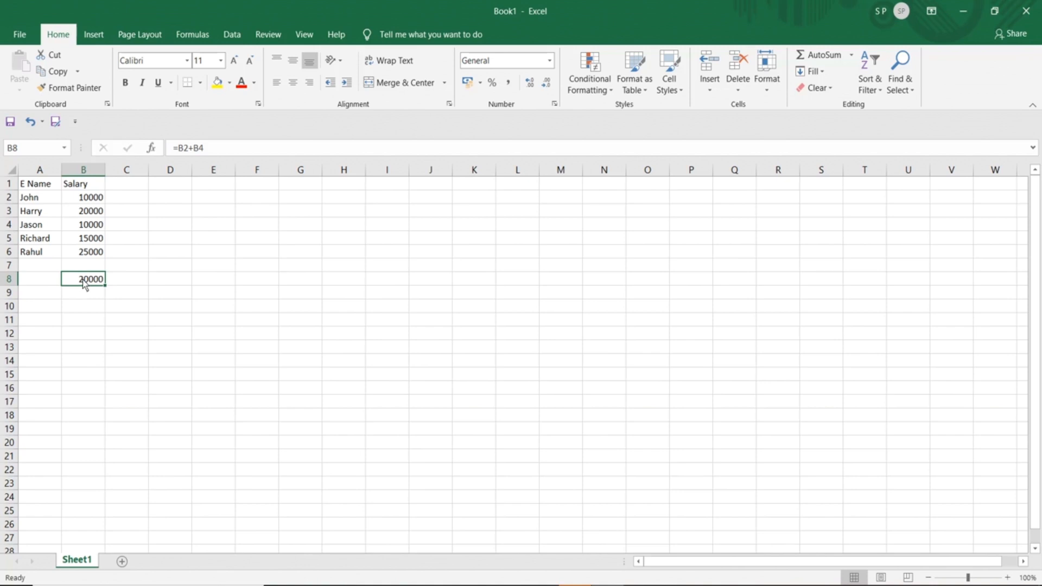
# - Add the first three employees' salaries in B10 with the formula =B2+B3+B4
pyautogui.click(81, 309)
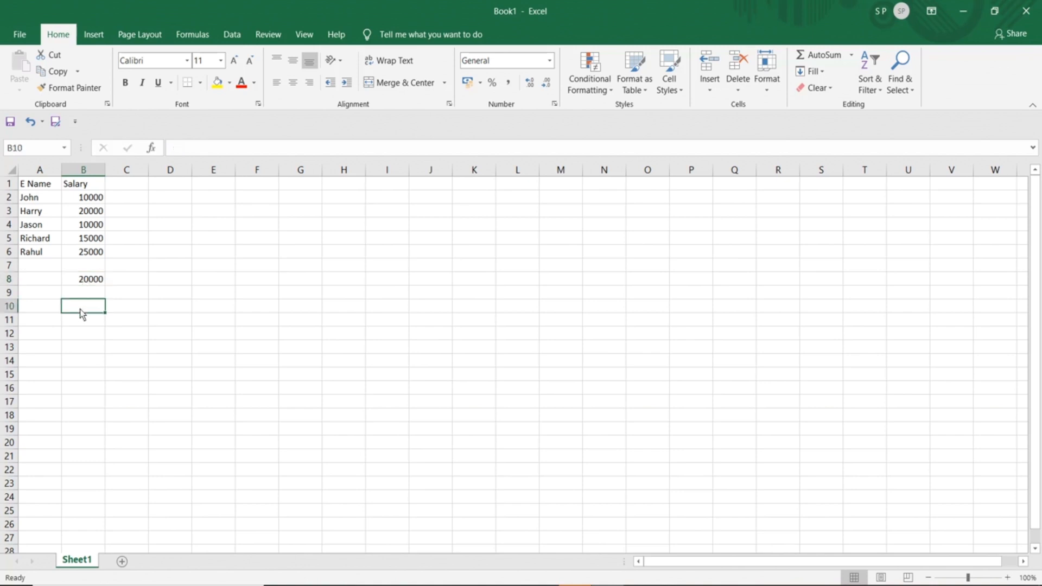
pyautogui.write('=')
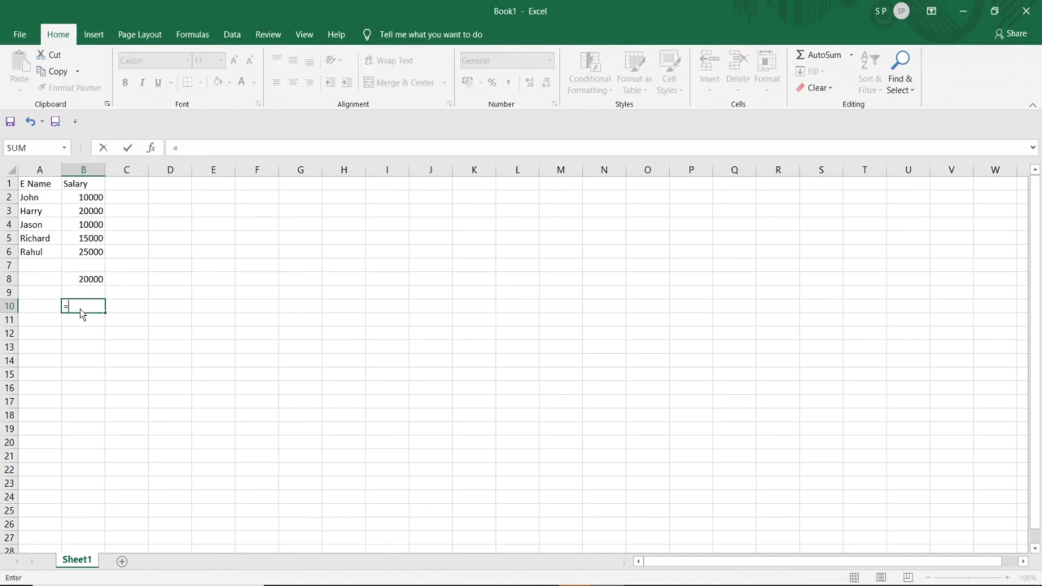
pyautogui.click(85, 201)
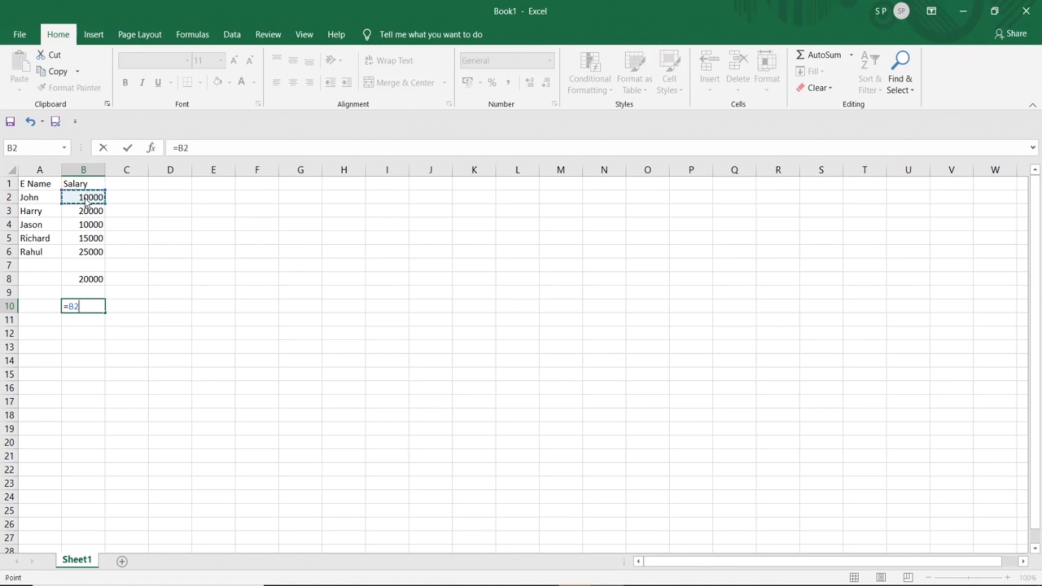
pyautogui.write('+')
pyautogui.click(82, 213)
pyautogui.write('+')
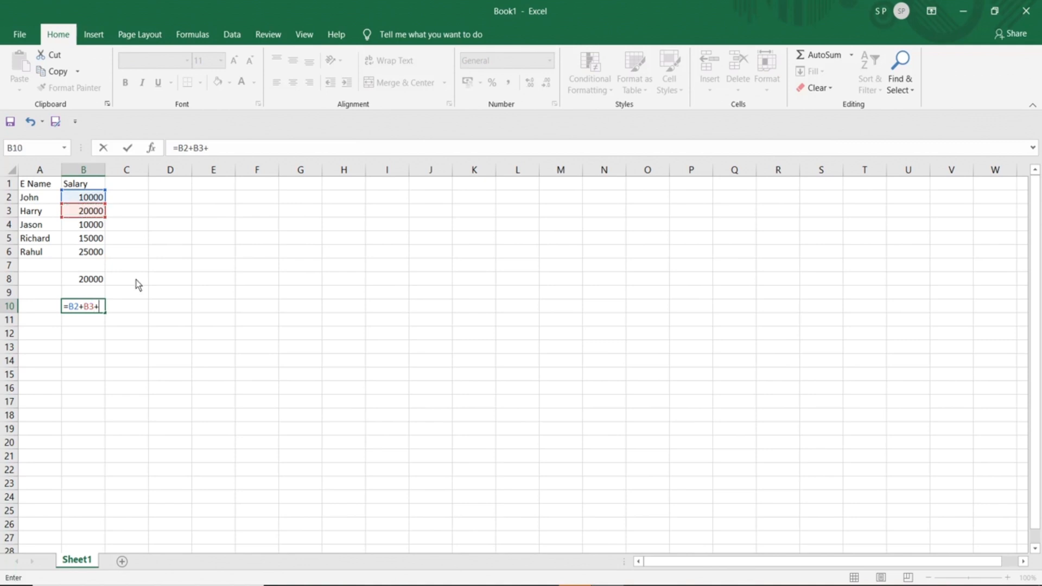
pyautogui.click(88, 228)
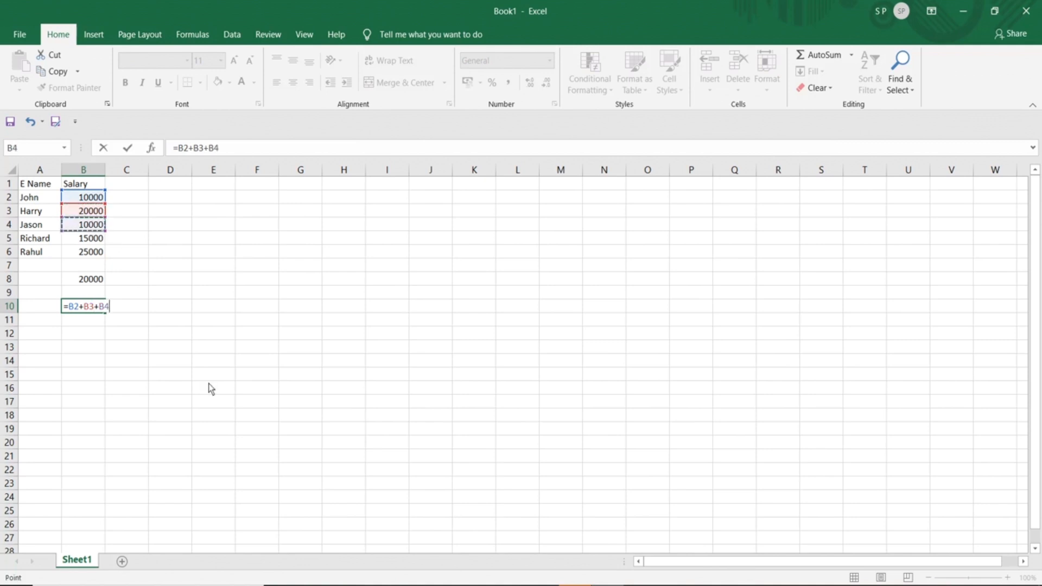
pyautogui.press('Return')
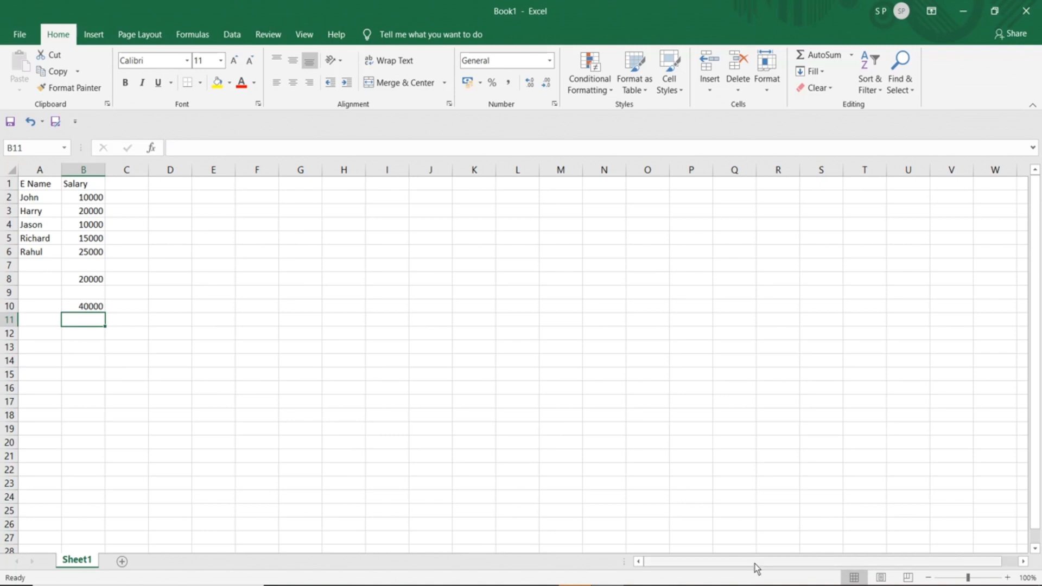
pyautogui.click(776, 585)
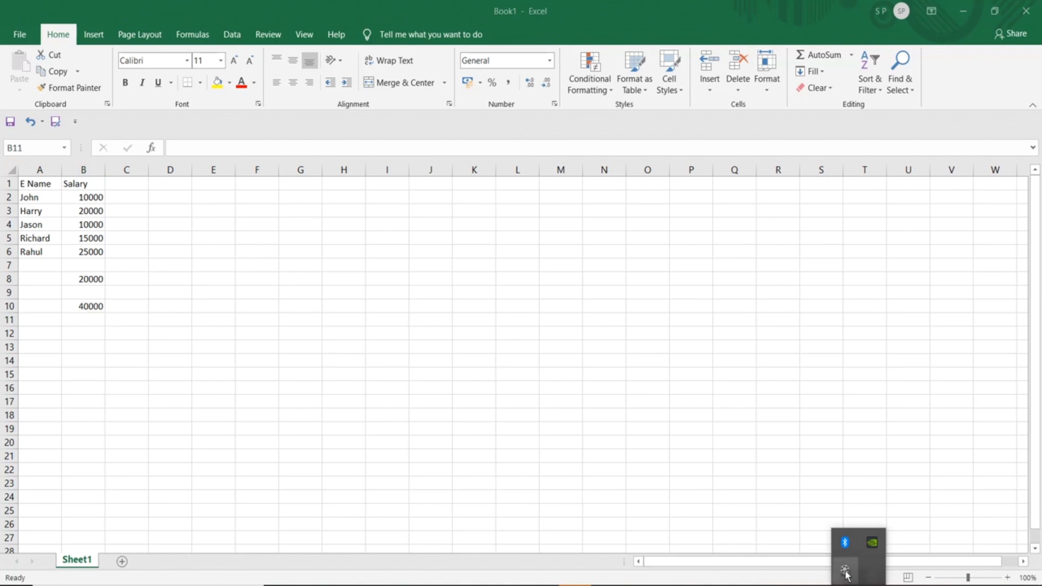
pyautogui.click(846, 570)
pyautogui.click(1011, 551)
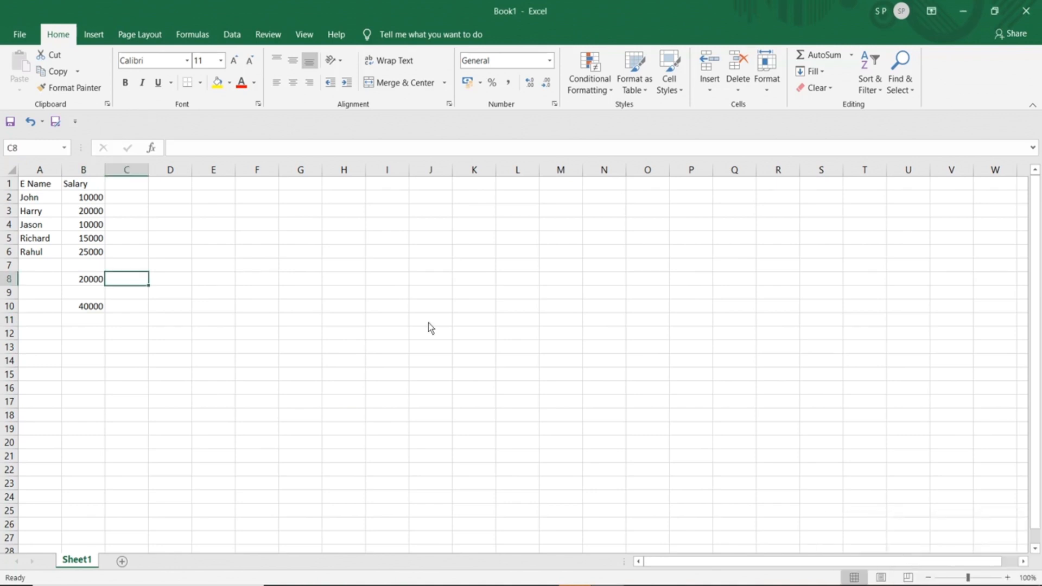
# - Review the salaries in B2 and B4 and the addition formula in B8 that uses them
pyautogui.click(92, 200)
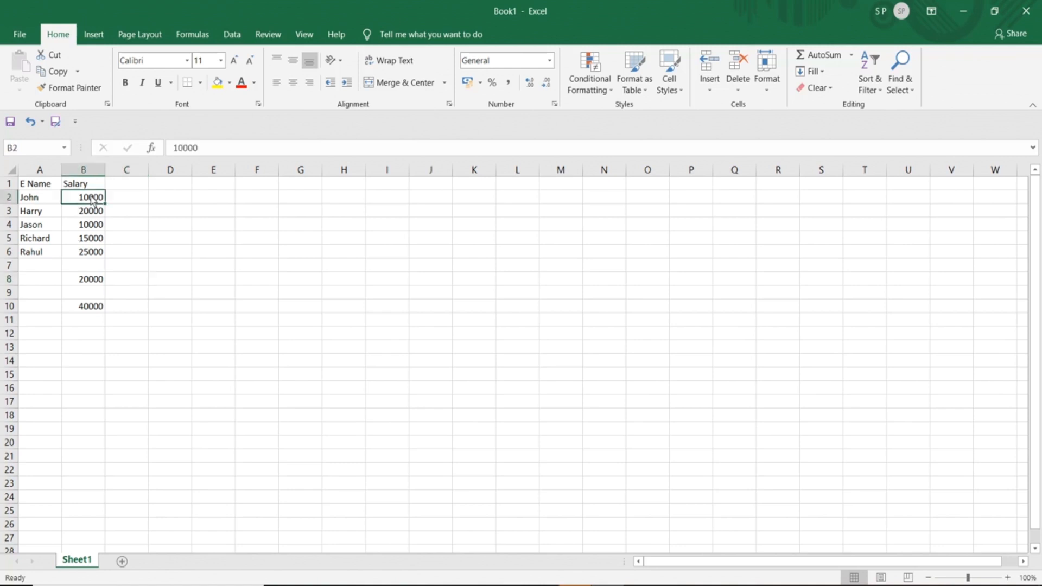
pyautogui.click(95, 229)
pyautogui.click(92, 282)
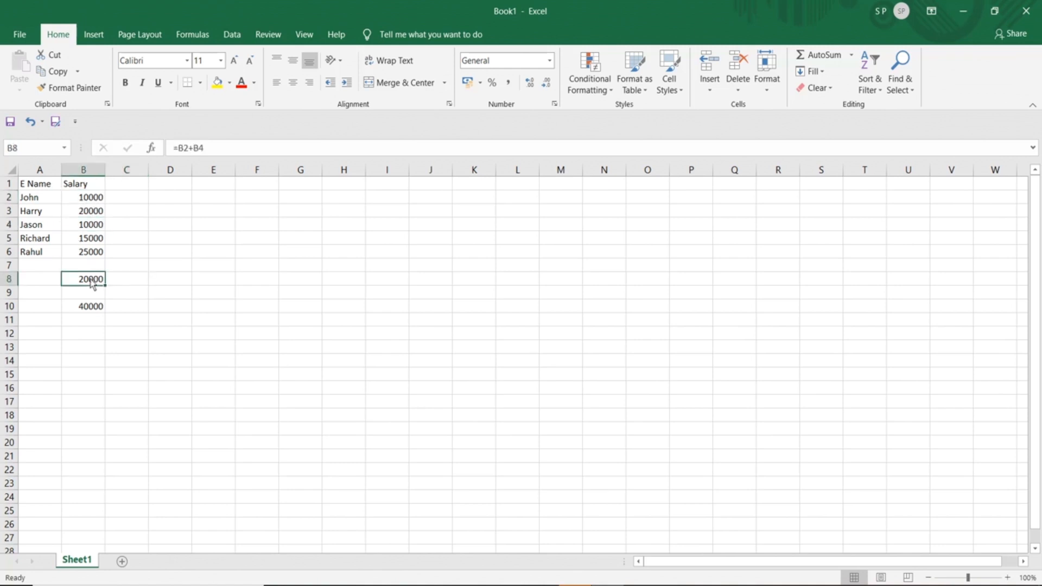
# - Start Insert Function for cell C8 and look through the AVERAGE, IF and HYPERLINK entries among the most recently used functions
pyautogui.click(131, 281)
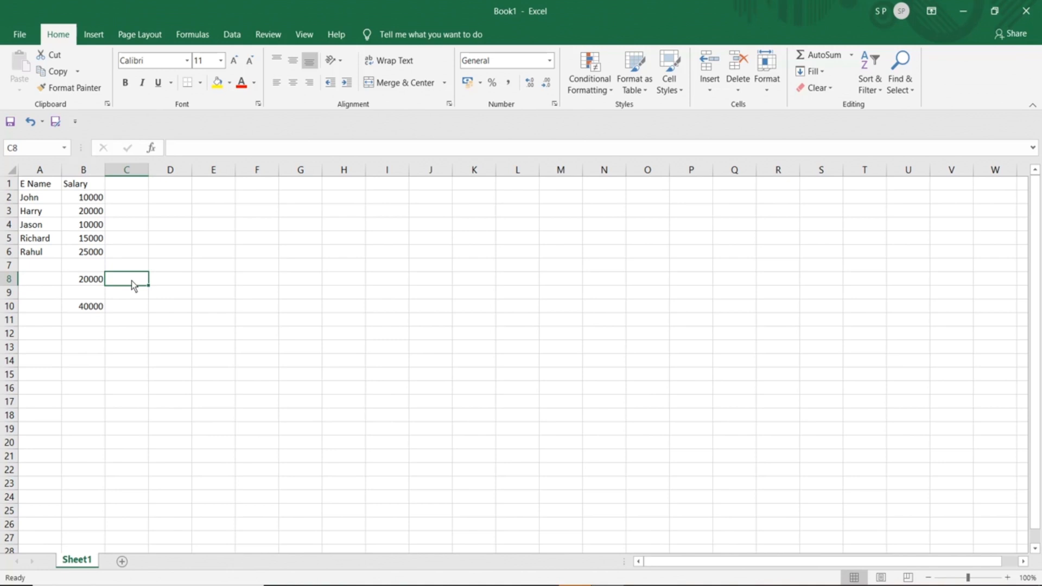
pyautogui.click(158, 152)
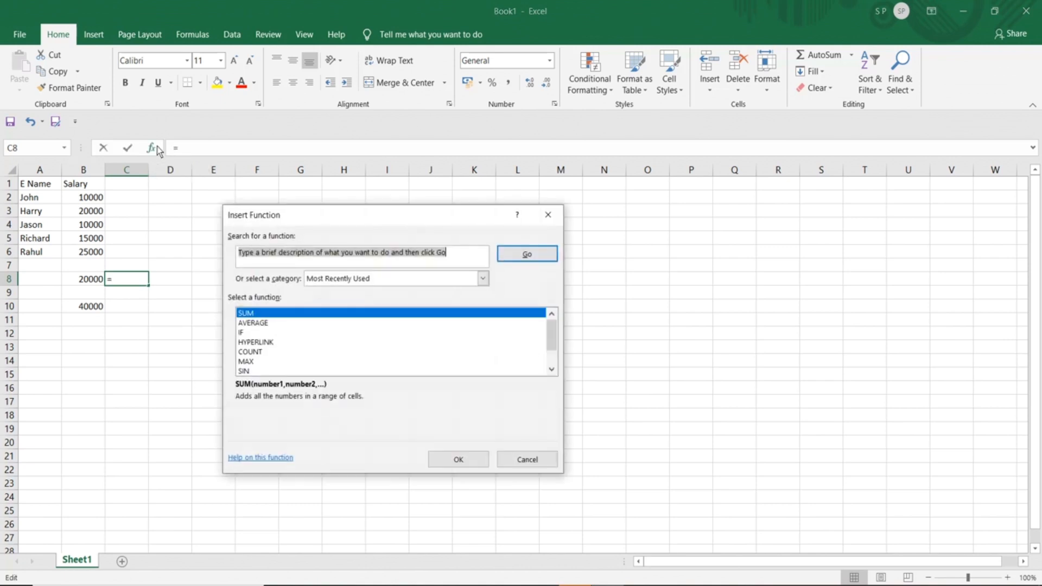
pyautogui.moveTo(309, 221); pyautogui.dragTo(317, 208)
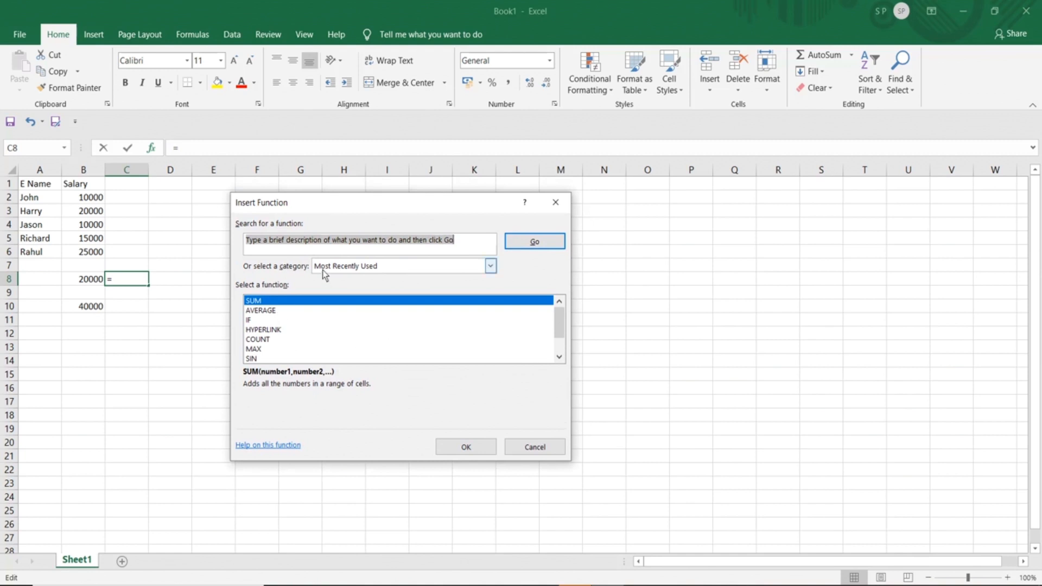
pyautogui.click(258, 312)
pyautogui.click(260, 320)
pyautogui.click(261, 328)
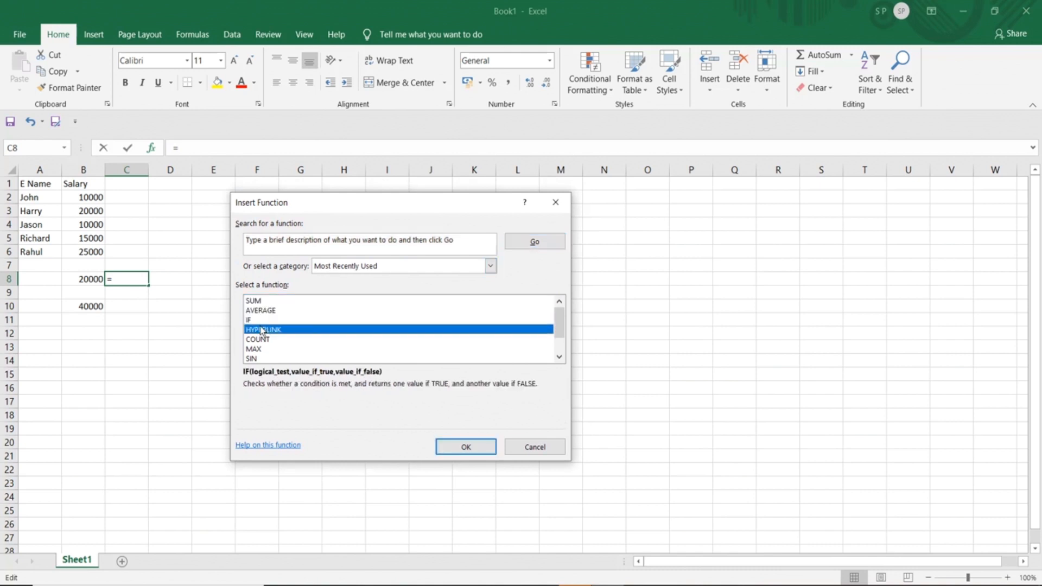
# - Replace the function search text with "add numbers" and run the search for matching functions
pyautogui.click(460, 247)
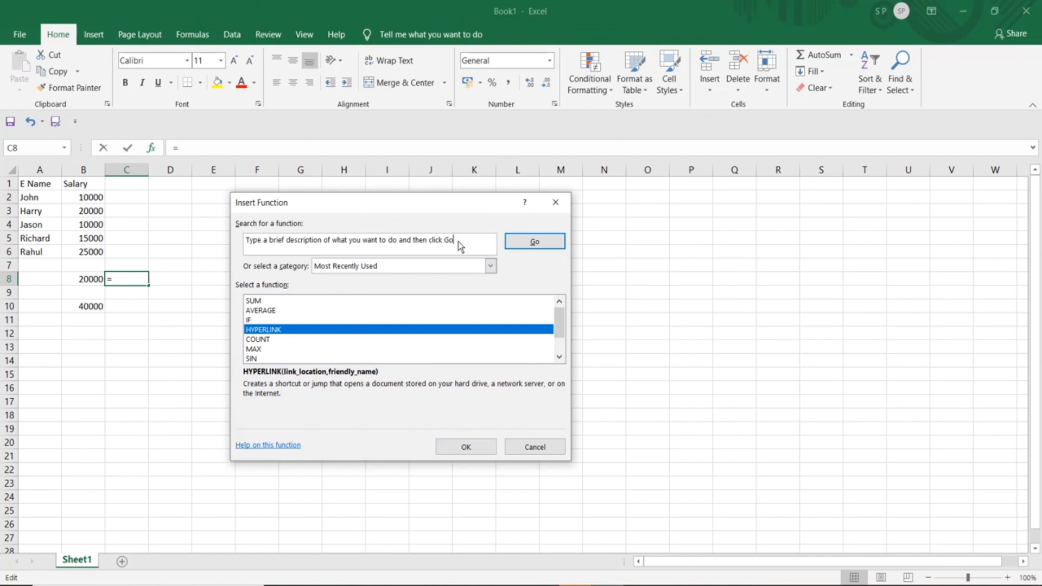
pyautogui.press('BackSpace')
pyautogui.press('BackSpace')
pyautogui.press('BackSpace')
pyautogui.press('BackSpace')
pyautogui.press('BackSpace')
pyautogui.press('BackSpace')
pyautogui.press('BackSpace')
pyautogui.press('BackSpace')
pyautogui.press('BackSpace')
pyautogui.press('BackSpace')
pyautogui.press('BackSpace')
pyautogui.press('BackSpace')
pyautogui.press('BackSpace')
pyautogui.press('BackSpace')
pyautogui.press('BackSpace')
pyautogui.press('BackSpace')
pyautogui.press('BackSpace')
pyautogui.press('BackSpace')
pyautogui.press('BackSpace')
pyautogui.press('BackSpace')
pyautogui.press('BackSpace')
pyautogui.press('BackSpace')
pyautogui.press('BackSpace')
pyautogui.press('BackSpace')
pyautogui.press('BackSpace')
pyautogui.press('BackSpace')
pyautogui.press('BackSpace')
pyautogui.press('BackSpace')
pyautogui.press('BackSpace')
pyautogui.press('BackSpace')
pyautogui.press('BackSpace')
pyautogui.press('BackSpace')
pyautogui.press('BackSpace')
pyautogui.write('a')
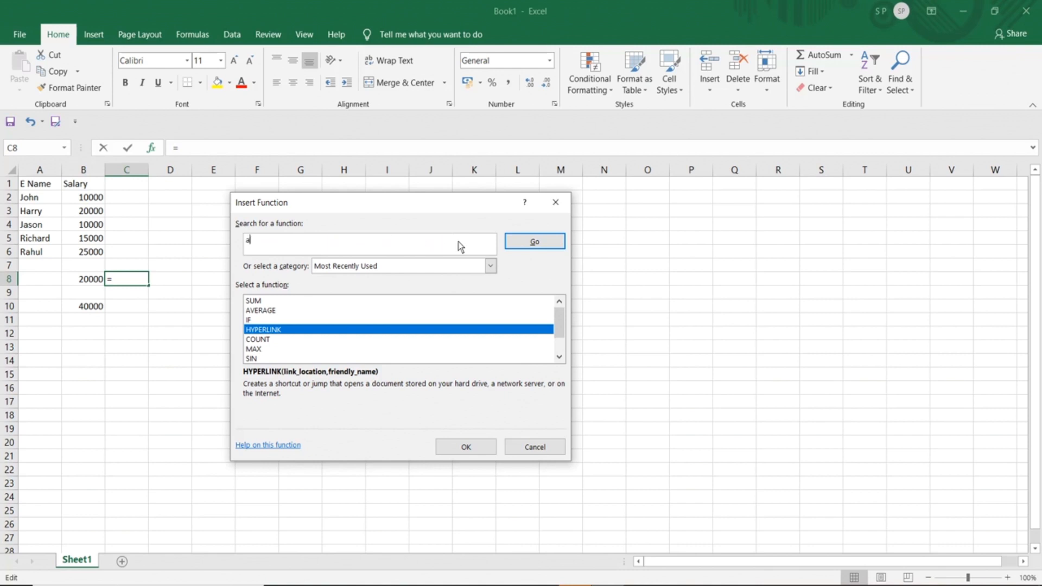
pyautogui.write('dd numbers')
pyautogui.click(534, 244)
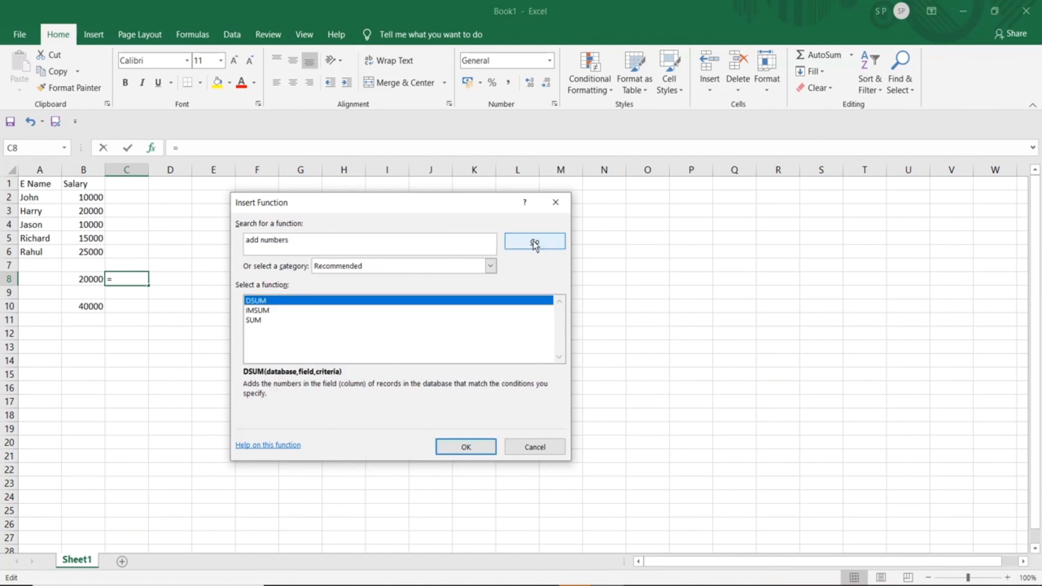
# - Compare the IMSUM and SUM descriptions in the recommended functions, and choose IMSUM for cell C8
pyautogui.click(267, 311)
pyautogui.click(255, 321)
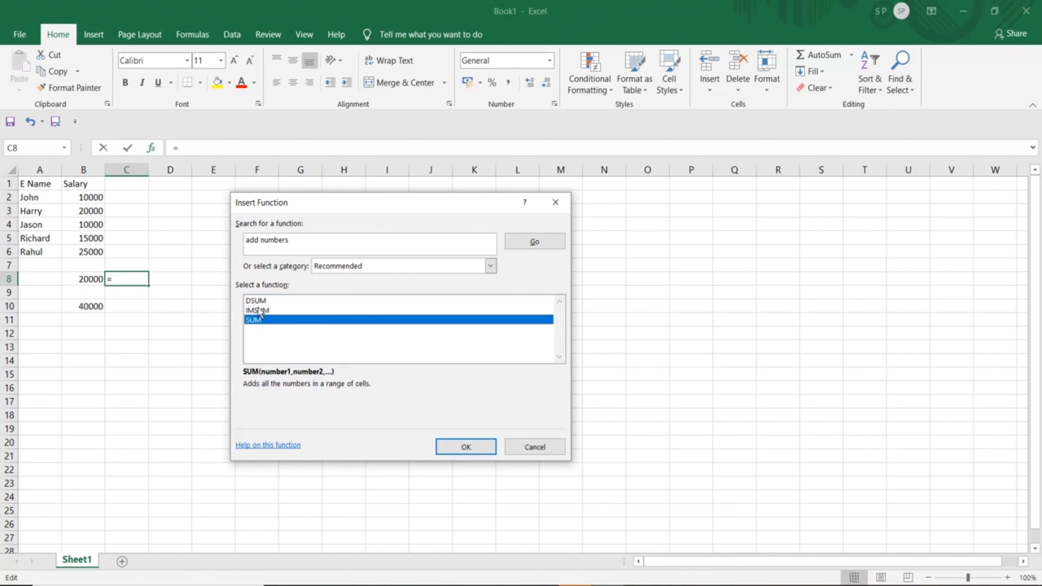
pyautogui.click(265, 311)
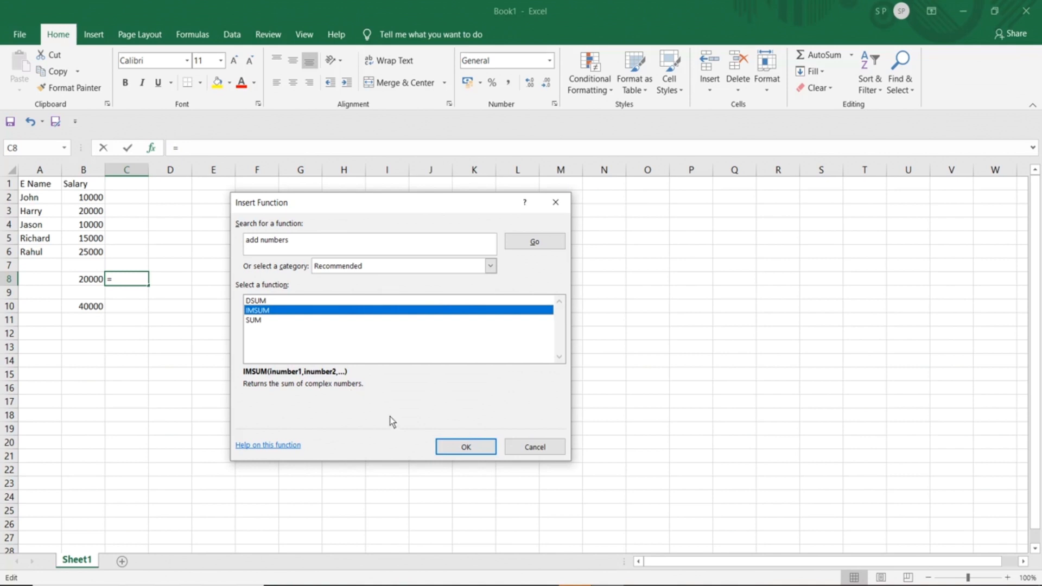
pyautogui.click(448, 449)
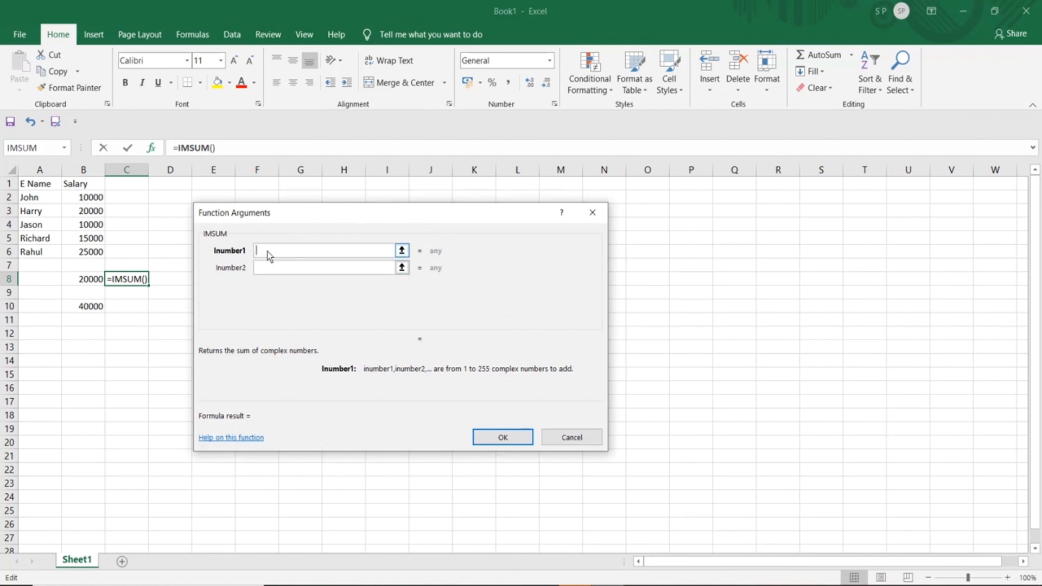
# - Set the IMSUM arguments Inumber1 to B2 and Inumber2 to B4, and complete the formula in C8
pyautogui.click(401, 251)
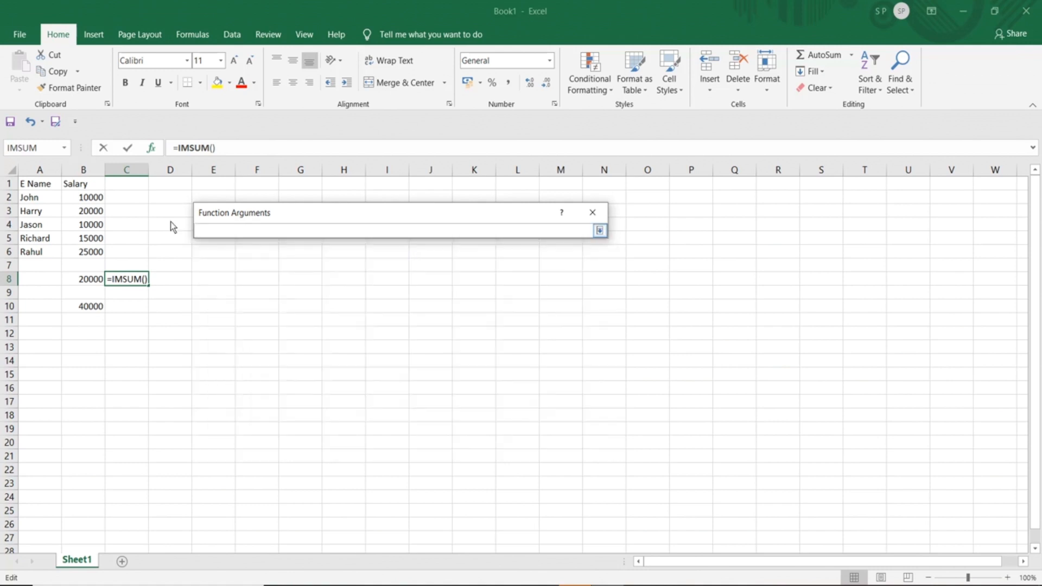
pyautogui.click(92, 199)
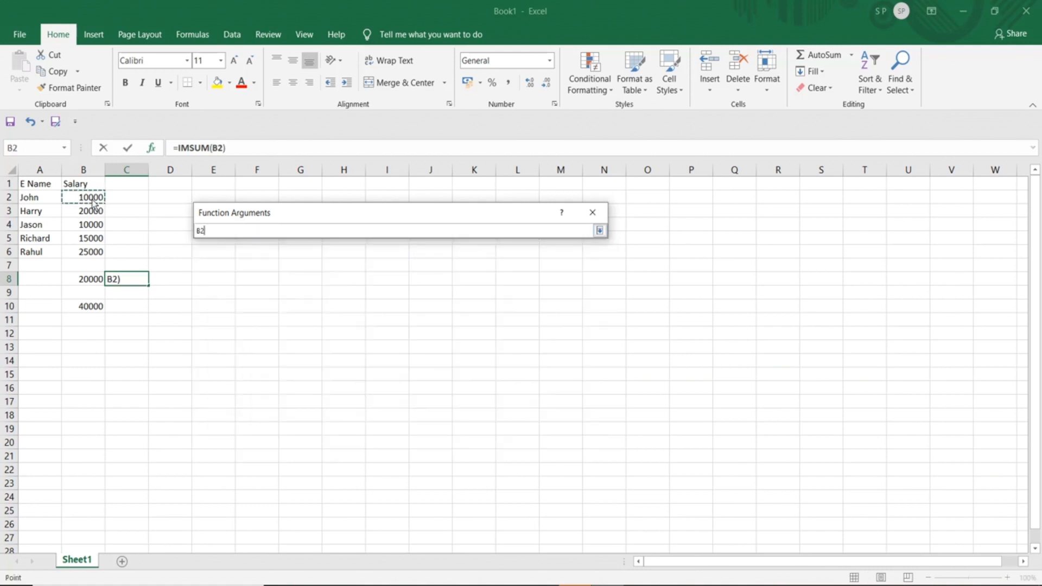
pyautogui.click(599, 230)
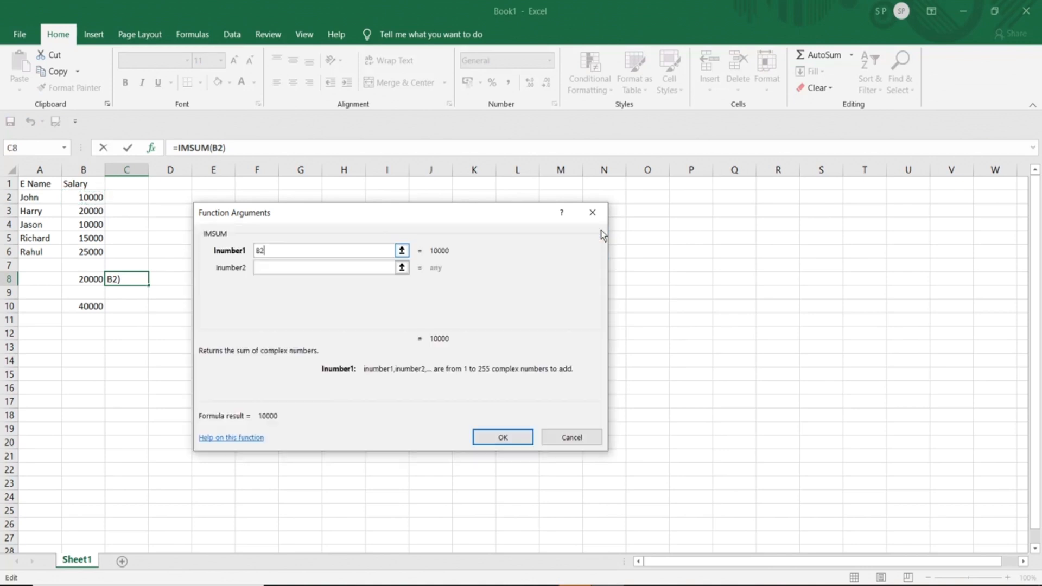
pyautogui.click(369, 269)
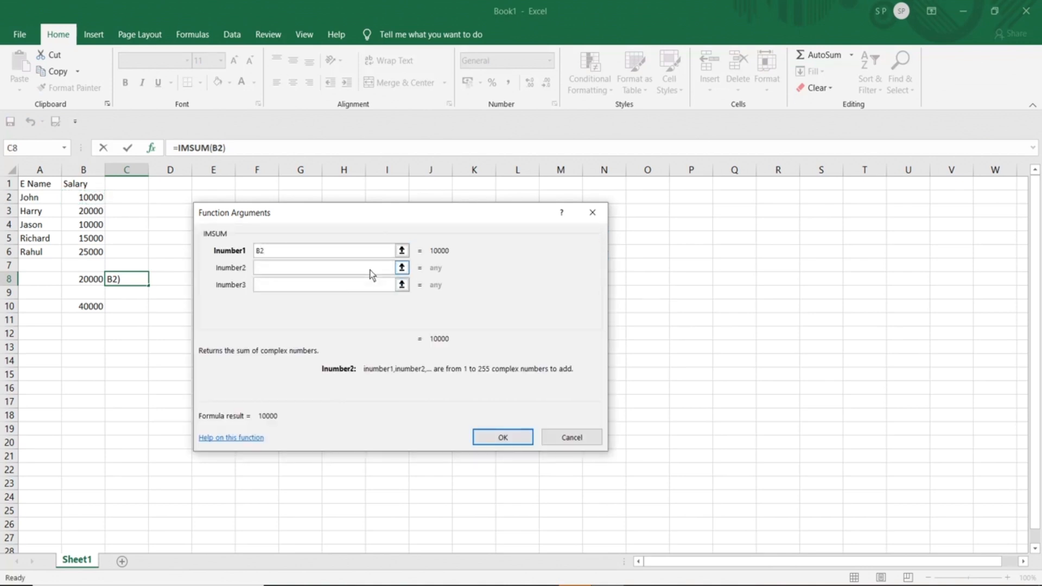
pyautogui.click(402, 268)
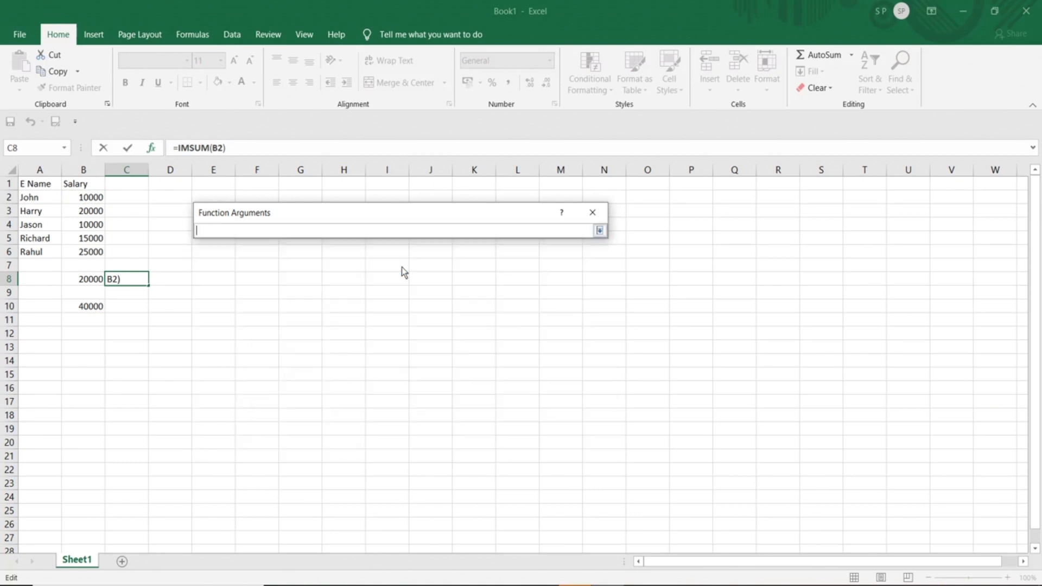
pyautogui.click(87, 228)
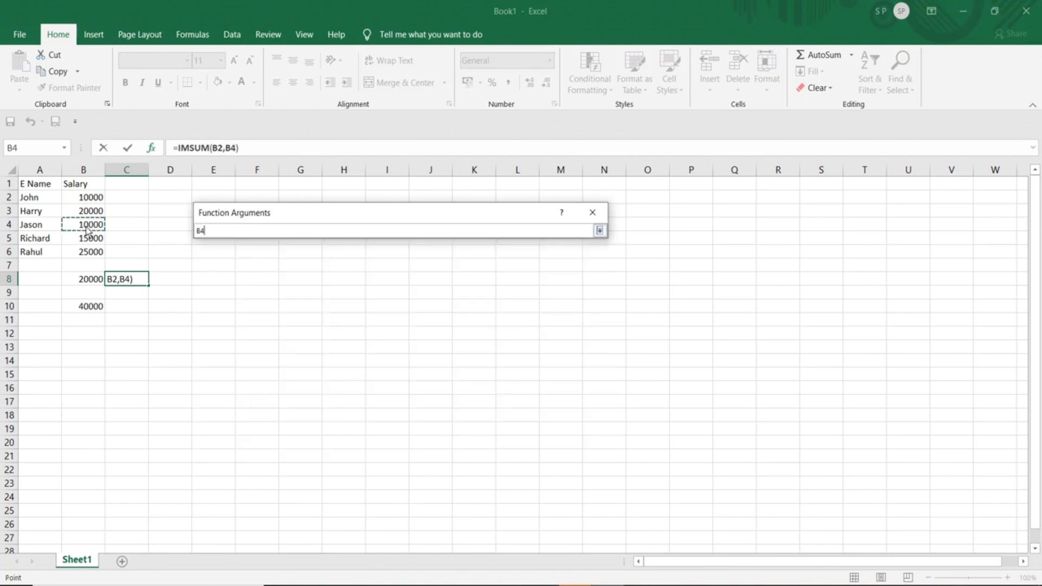
pyautogui.click(601, 229)
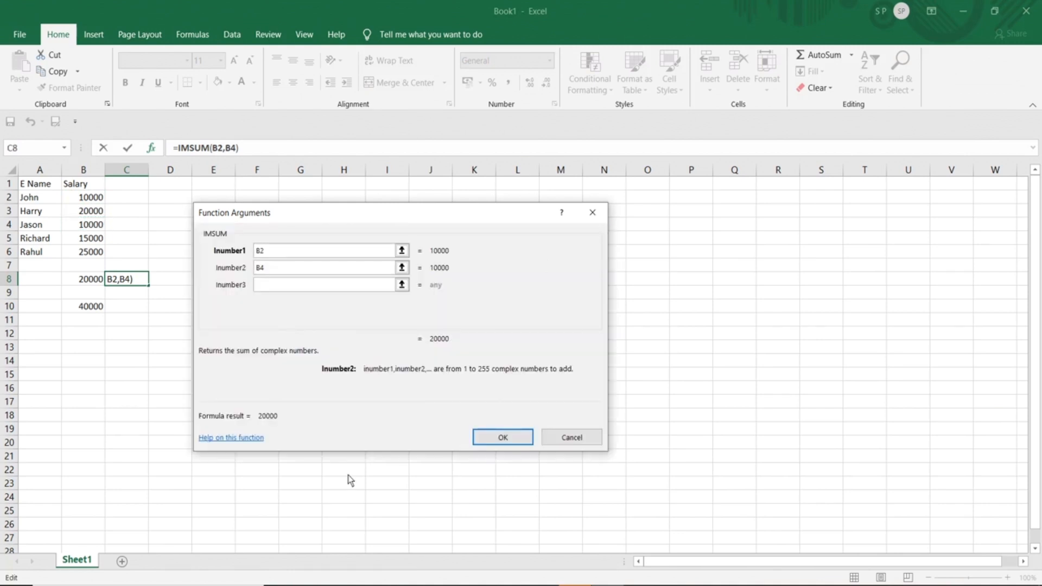
pyautogui.moveTo(420, 344); pyautogui.dragTo(453, 344)
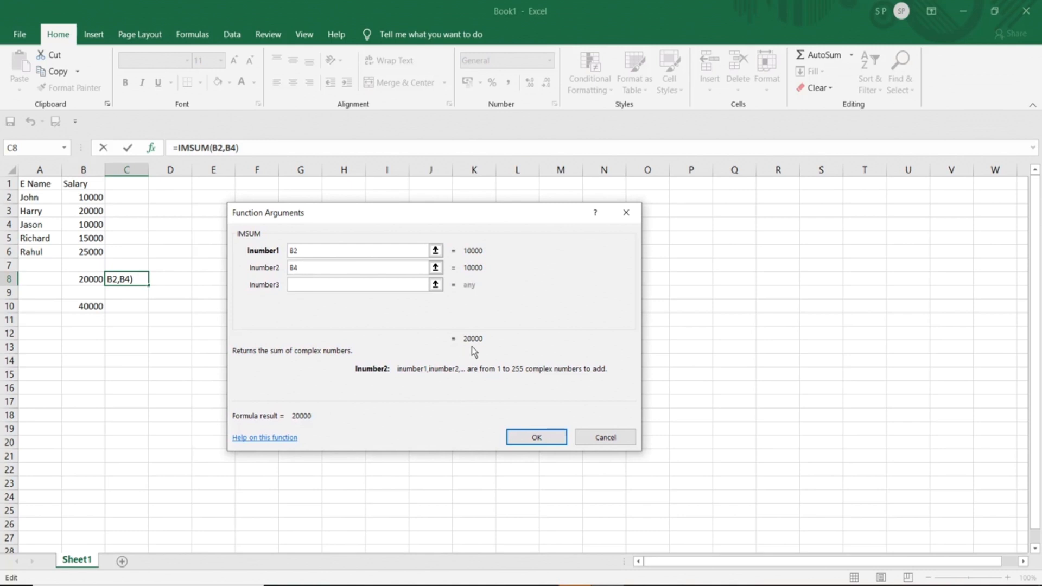
pyautogui.click(536, 438)
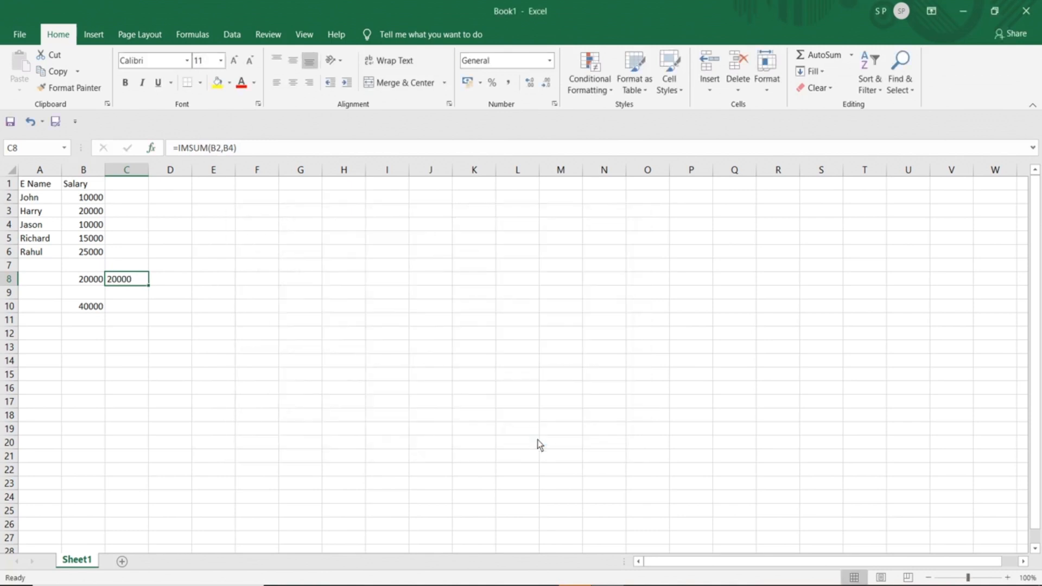
# - Compare the plain addition formula in B8 with the IMSUM formula in C8
pyautogui.click(74, 282)
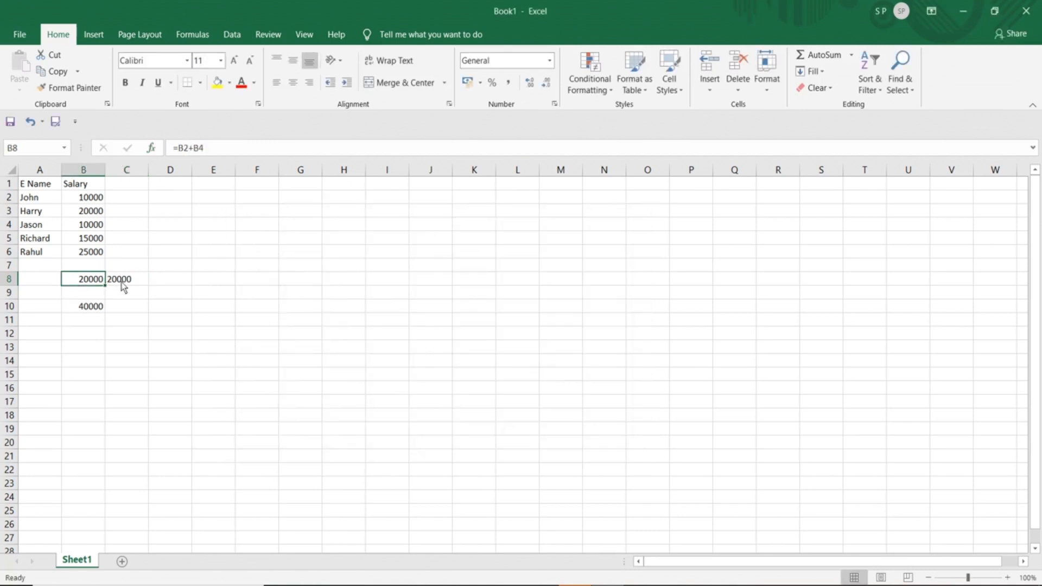
pyautogui.click(122, 288)
pyautogui.click(94, 284)
pyautogui.click(131, 281)
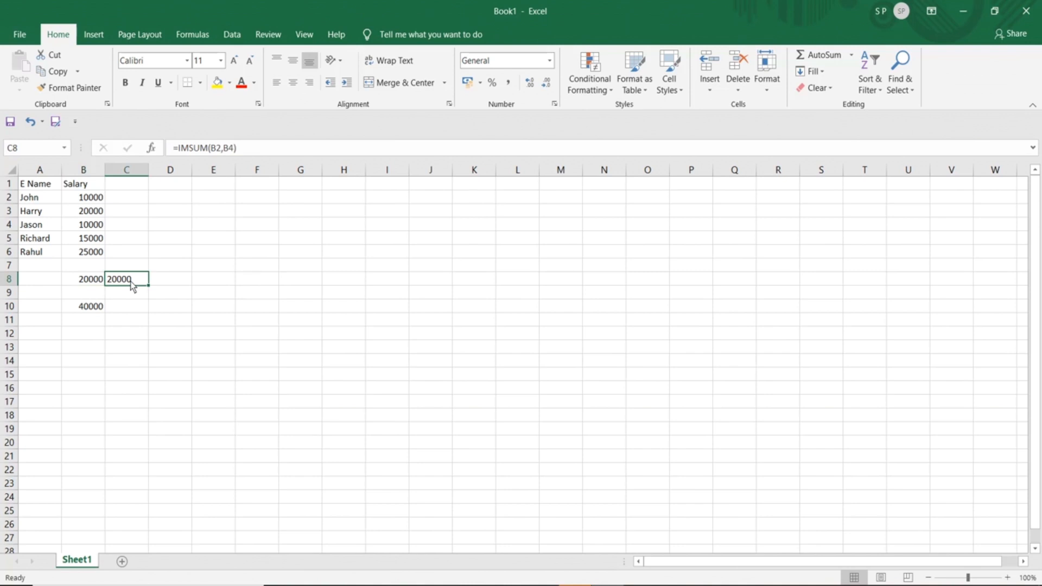
pyautogui.click(859, 585)
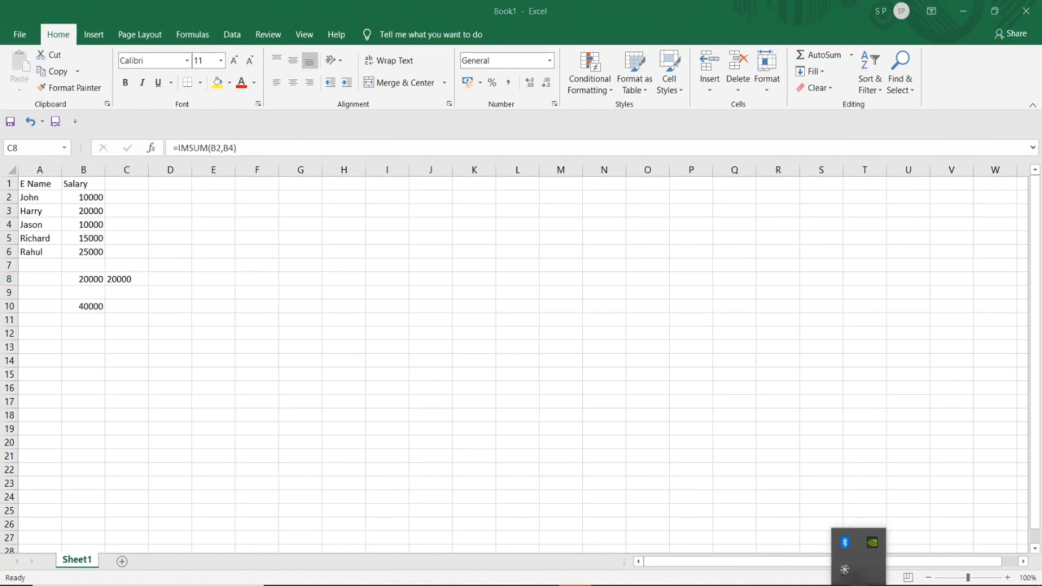
pyautogui.click(845, 569)
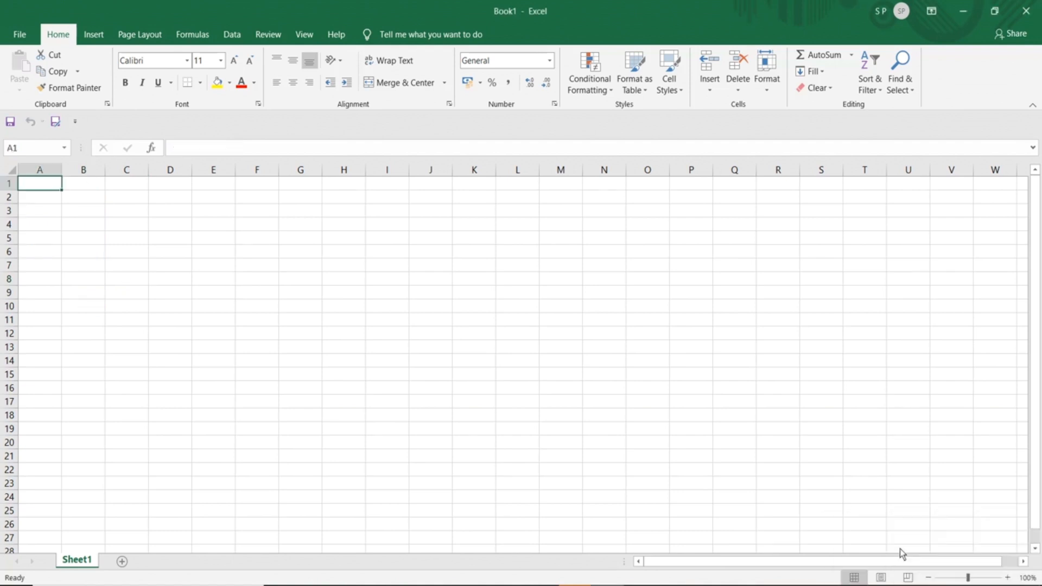
# - Open the recent workbook Practical 1 from the OneDrive Documents folder
pyautogui.click(18, 34)
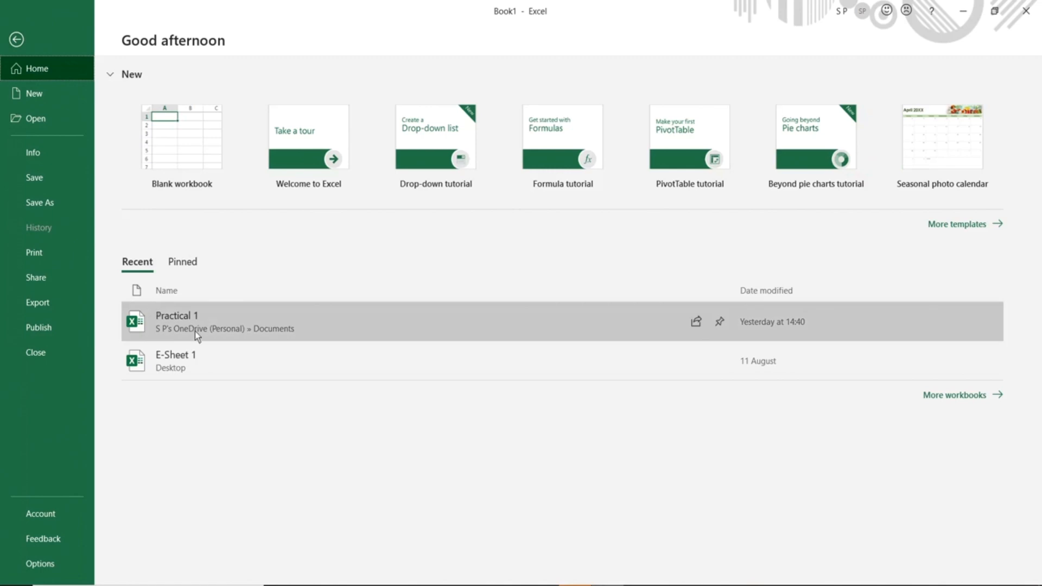
pyautogui.click(337, 318)
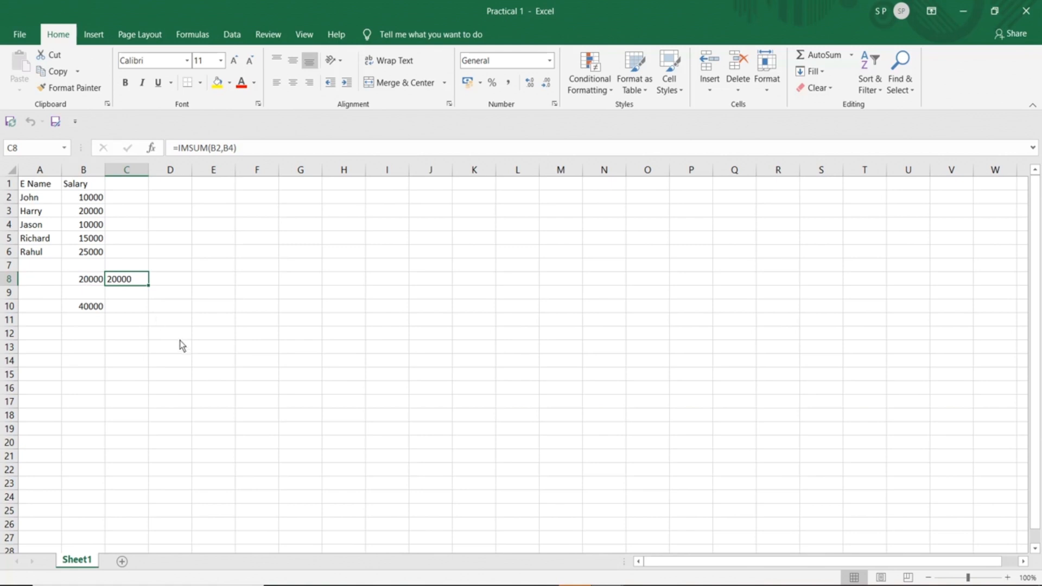
# - Subtract Richard's salary from Rahul's in cell B12 with the formula =B6-B5
pyautogui.click(86, 333)
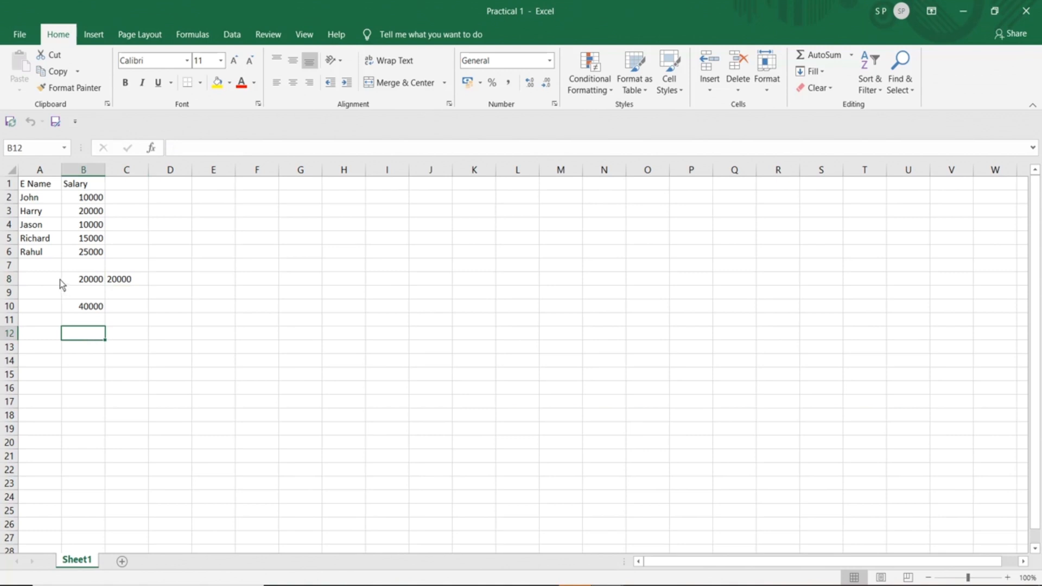
pyautogui.click(86, 256)
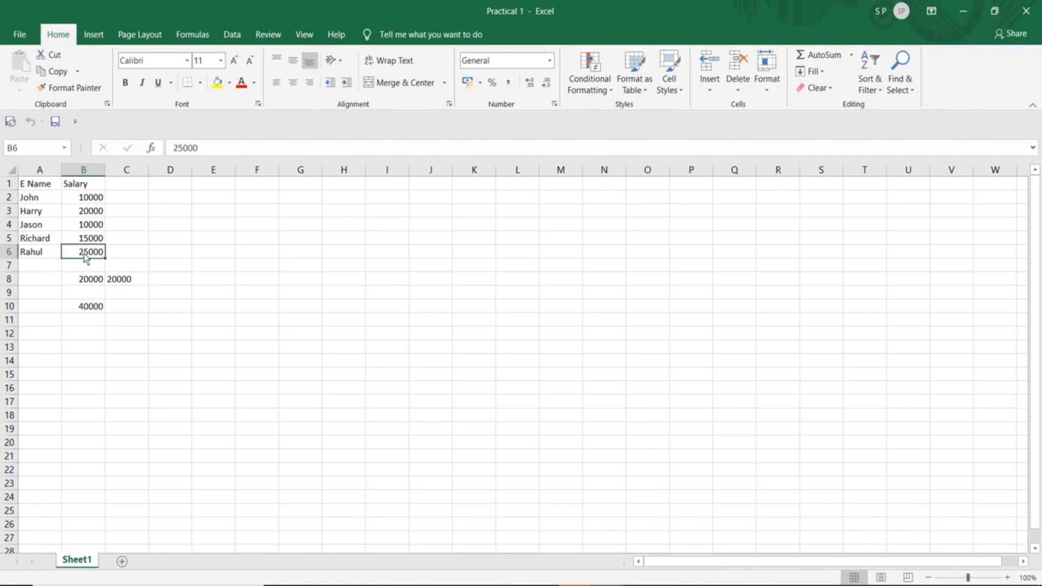
pyautogui.click(82, 242)
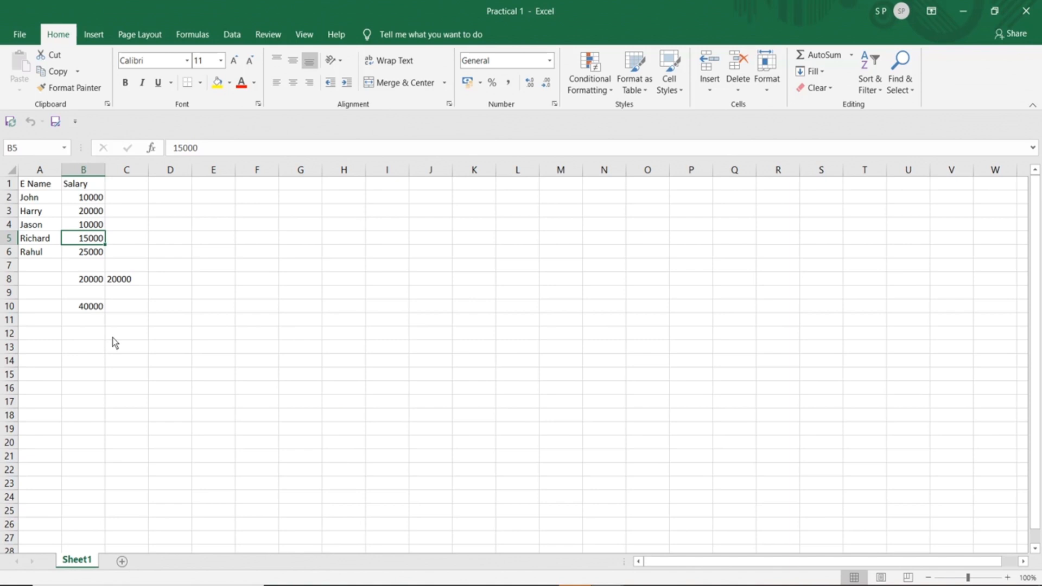
pyautogui.click(81, 335)
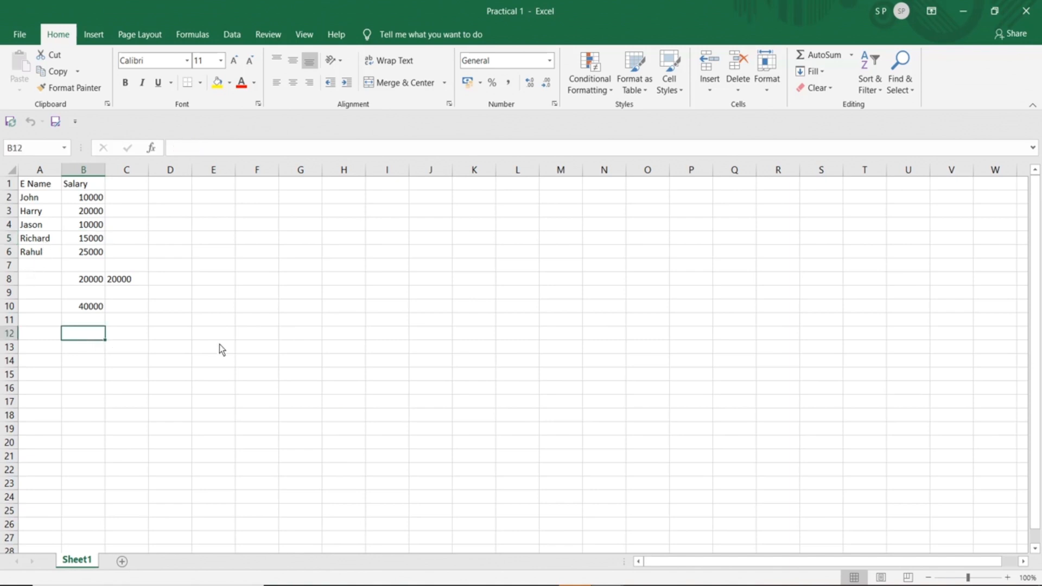
pyautogui.write('=')
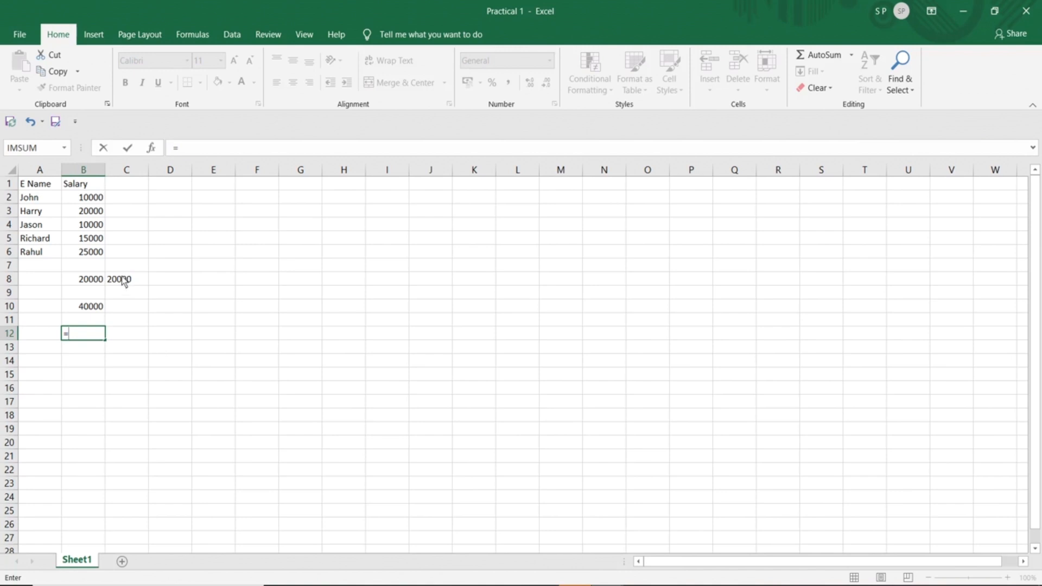
pyautogui.click(91, 259)
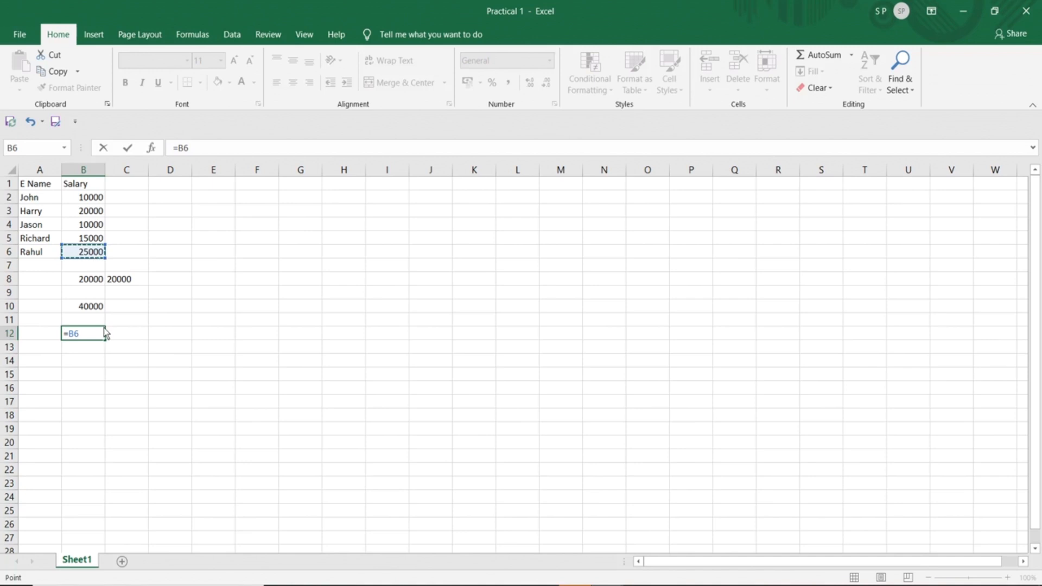
pyautogui.write('-')
pyautogui.click(92, 239)
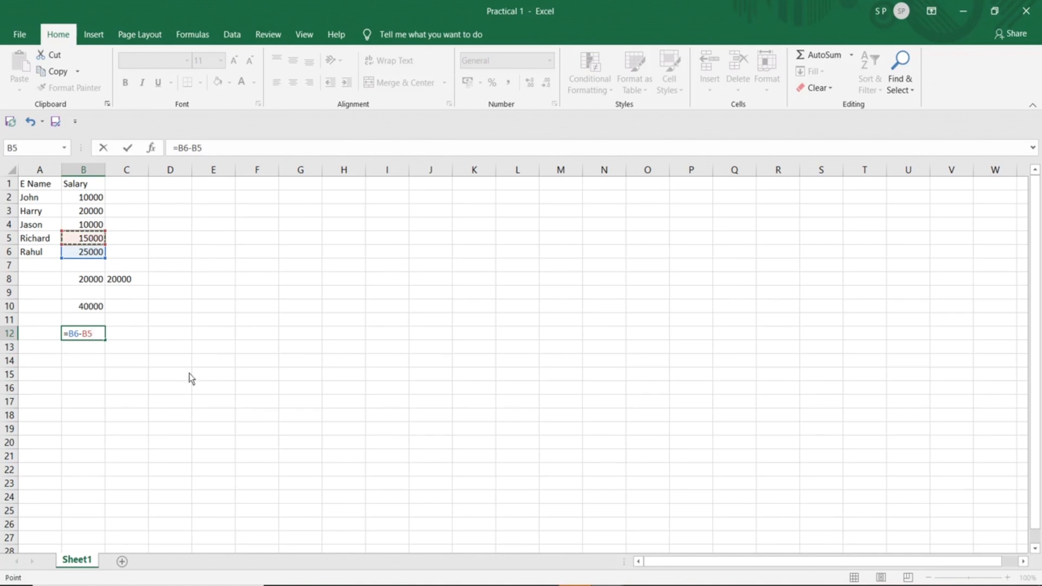
pyautogui.press('Return')
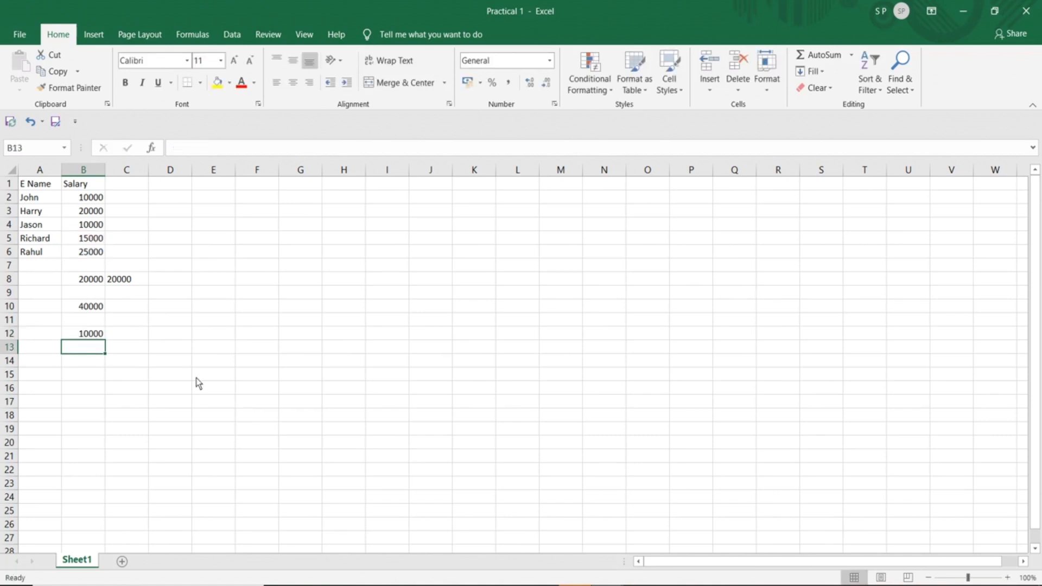
# - Search the functions for "difference of two numbers" for cell C12 and choose IMSUB
pyautogui.click(131, 342)
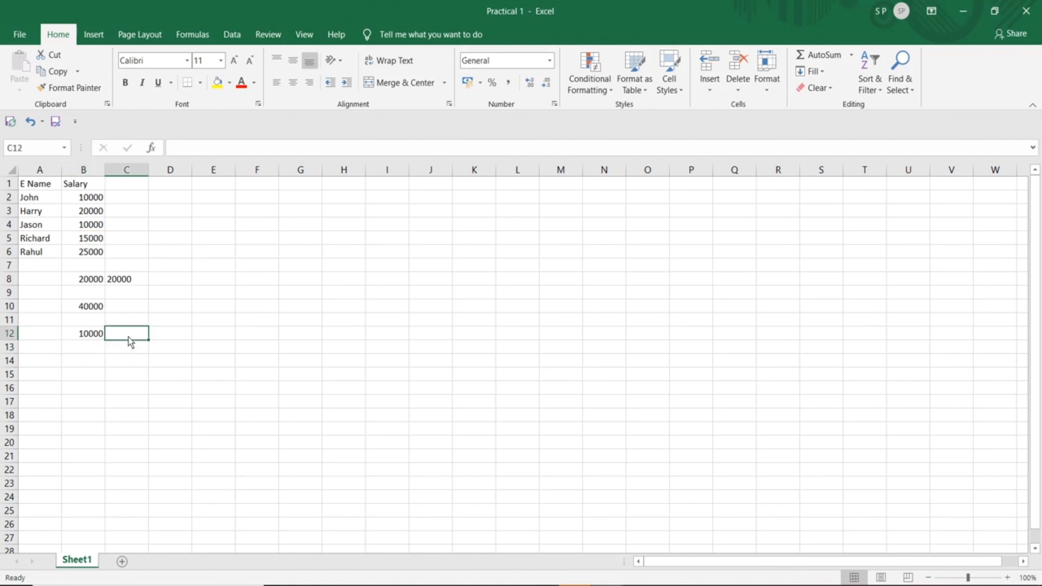
pyautogui.click(155, 148)
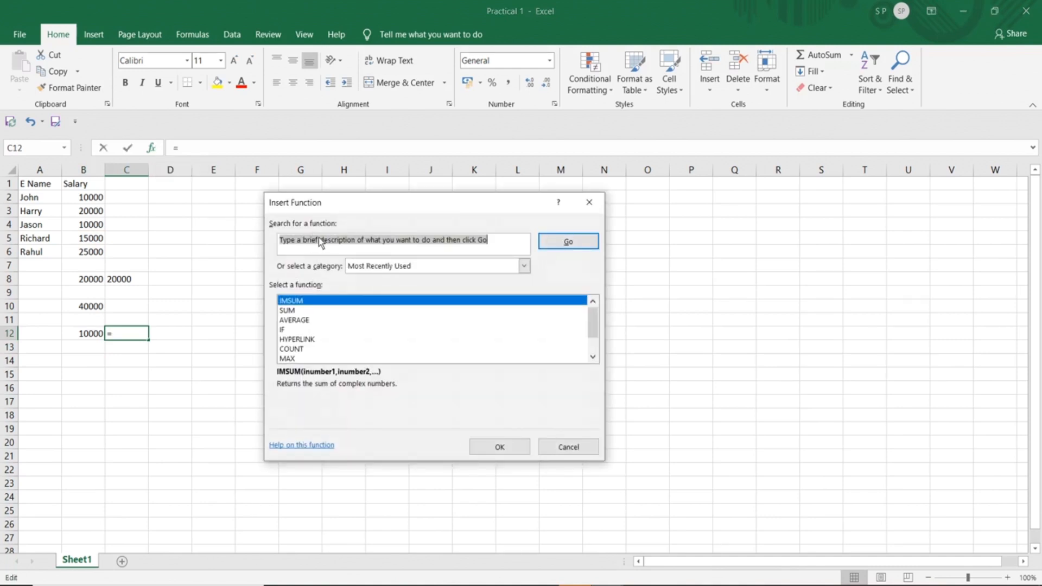
pyautogui.write('d')
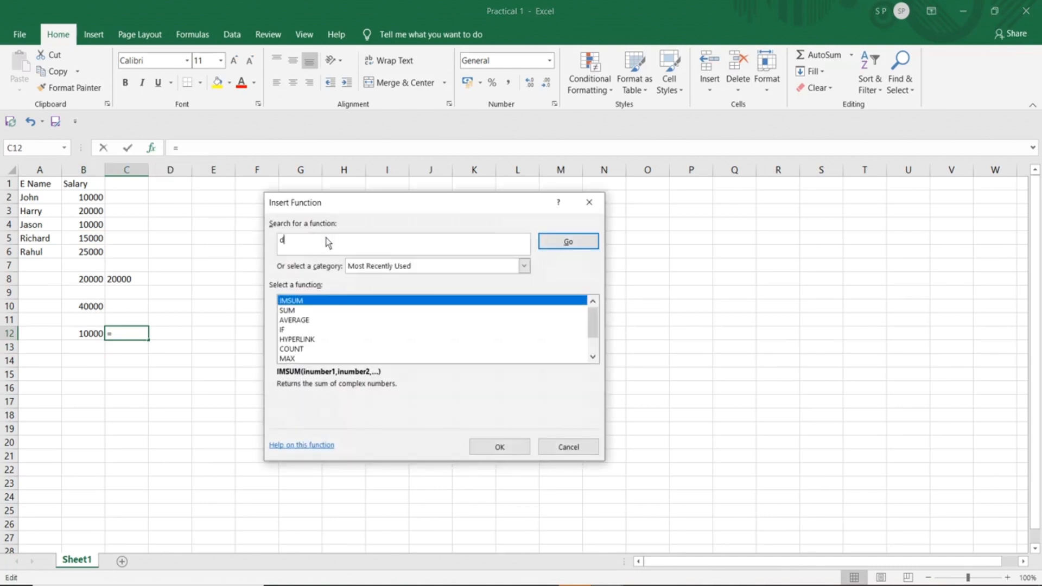
pyautogui.write('ifference of two numbers')
pyautogui.click(561, 246)
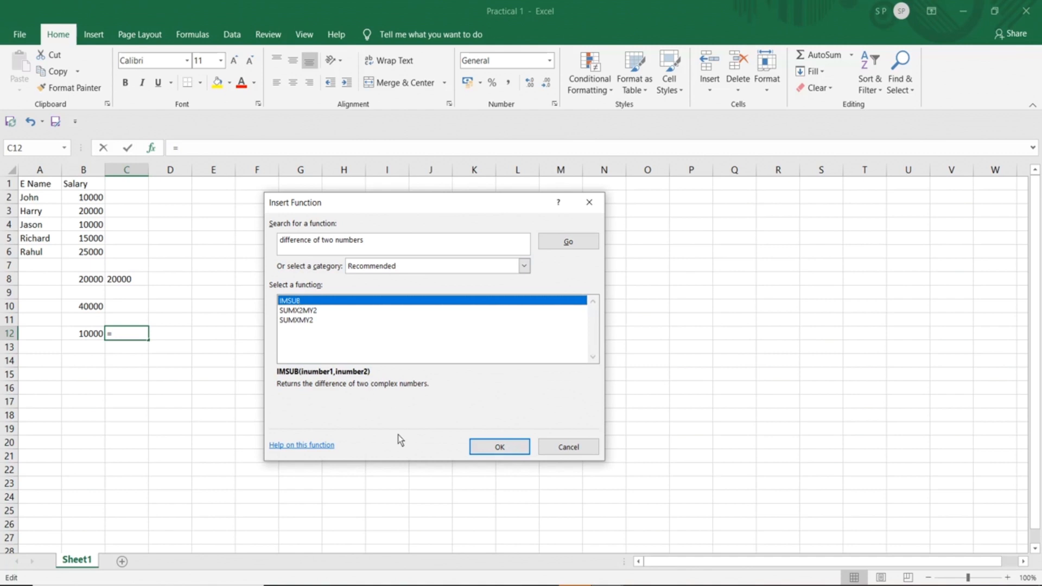
pyautogui.click(480, 445)
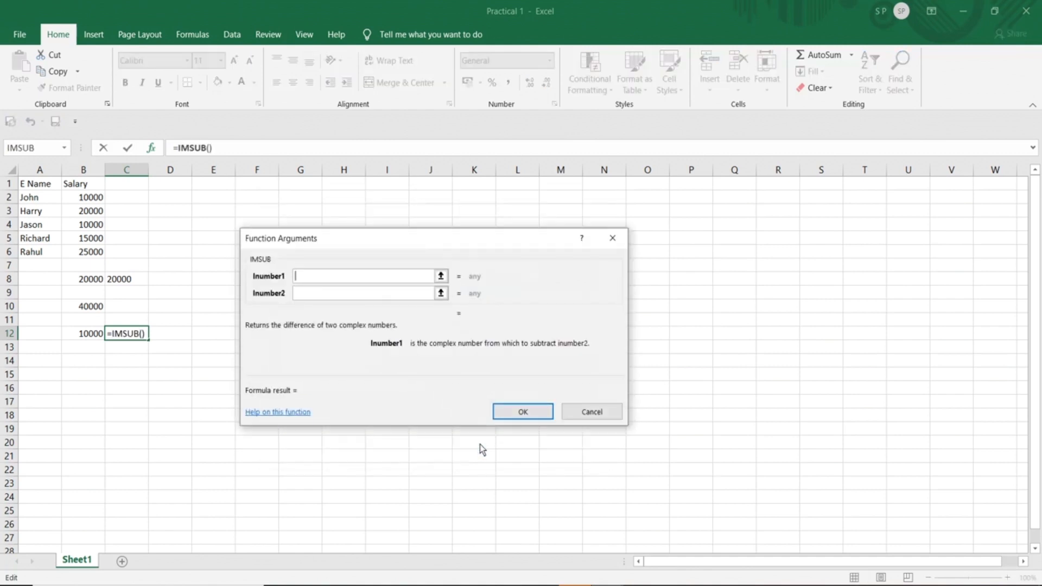
# - Set the IMSUB arguments Inumber1 to B6 and Inumber2 to B5, and complete the formula in C12
pyautogui.click(441, 276)
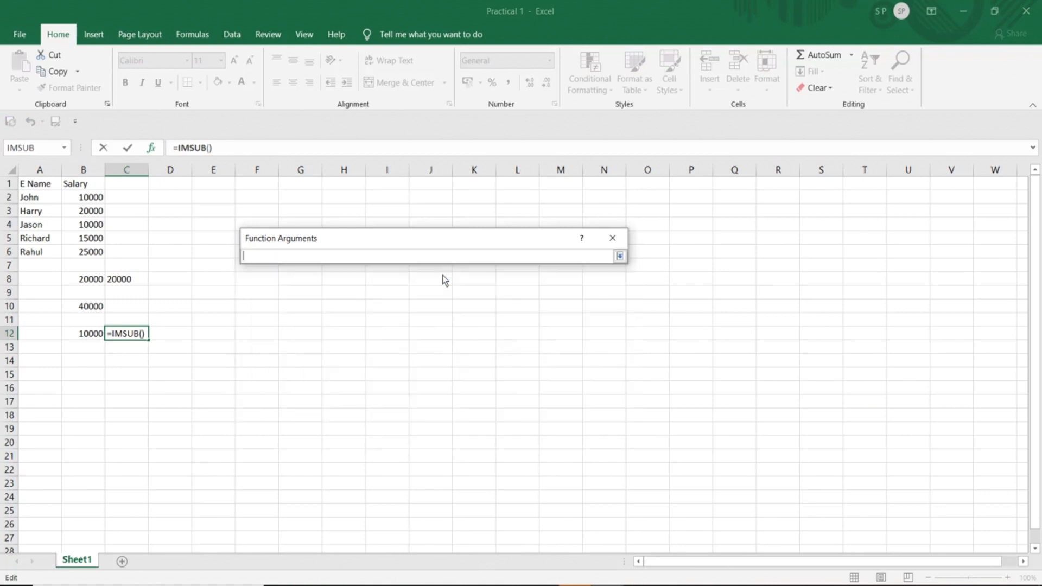
pyautogui.click(93, 254)
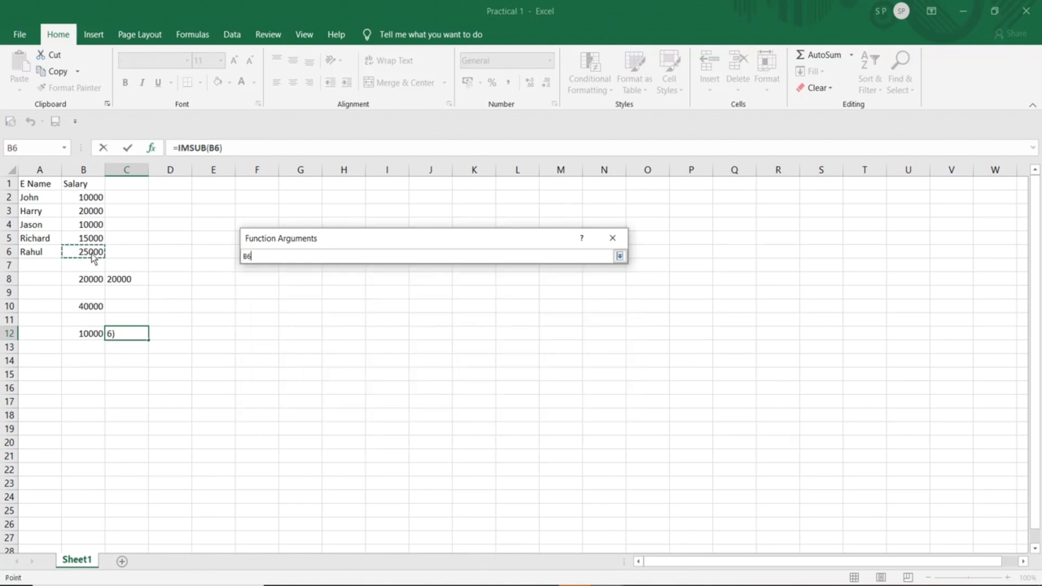
pyautogui.click(620, 257)
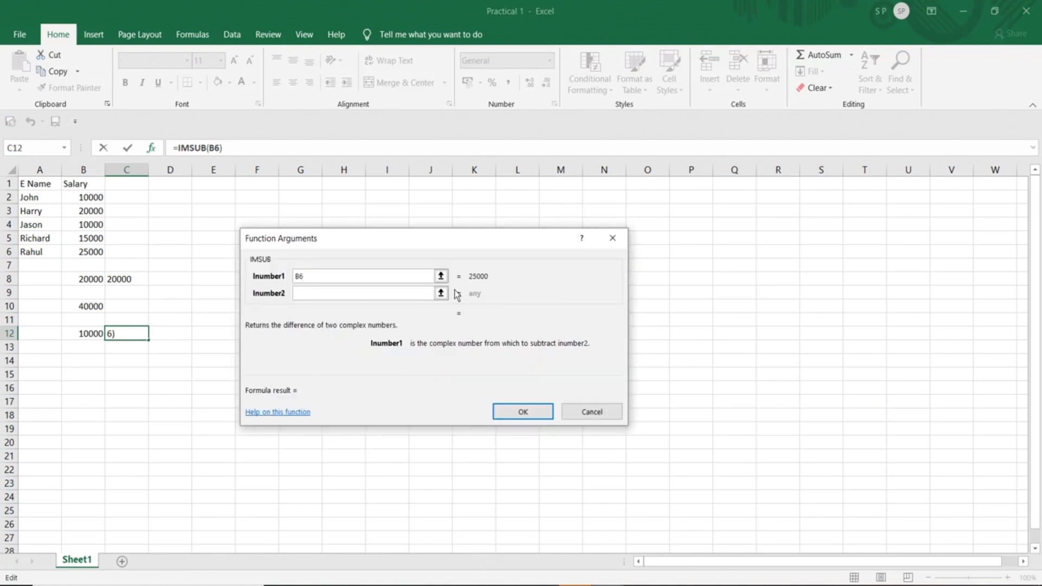
pyautogui.click(438, 291)
pyautogui.click(90, 240)
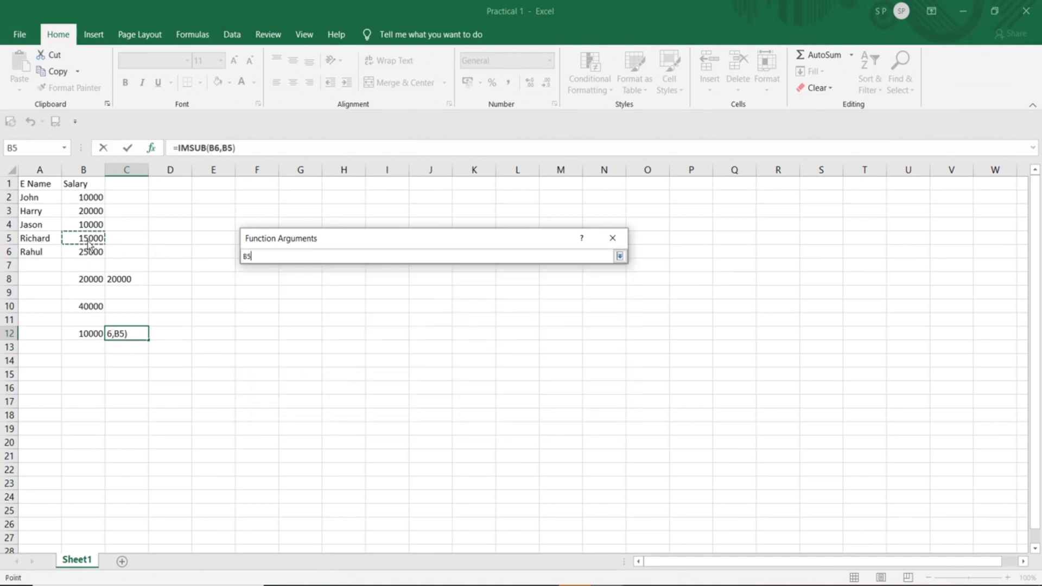
pyautogui.click(620, 256)
pyautogui.click(530, 415)
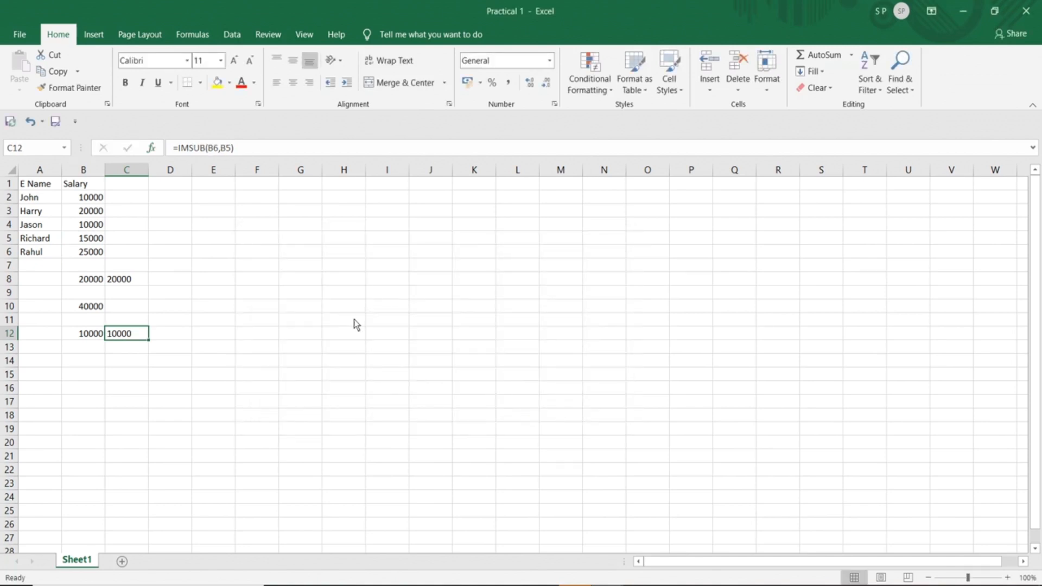
# - Compare the plain subtraction in B12 with the IMSUB formula in C12, and check the source salaries in B6 and B5
pyautogui.click(90, 340)
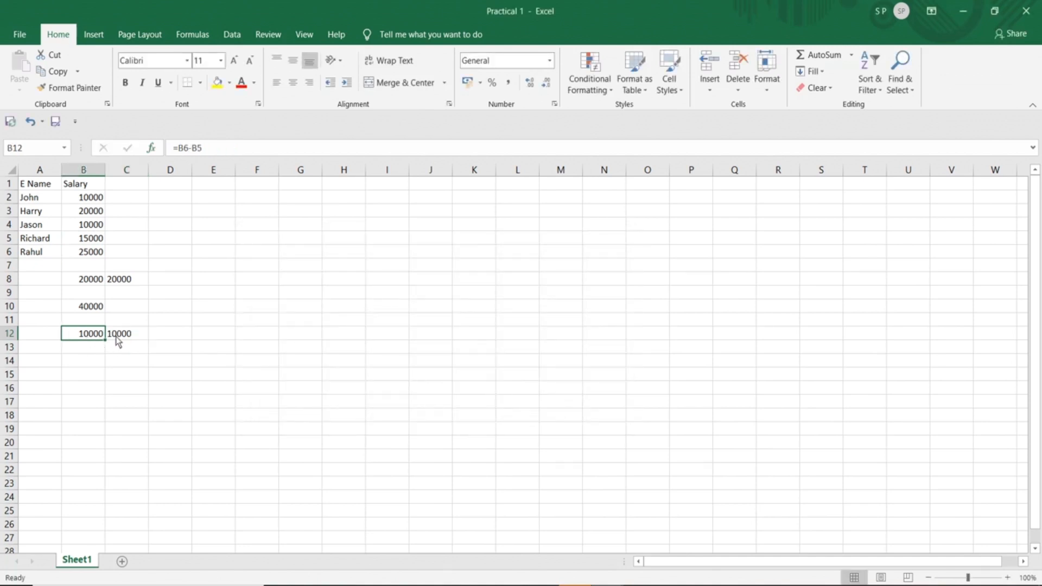
pyautogui.click(120, 342)
pyautogui.click(90, 255)
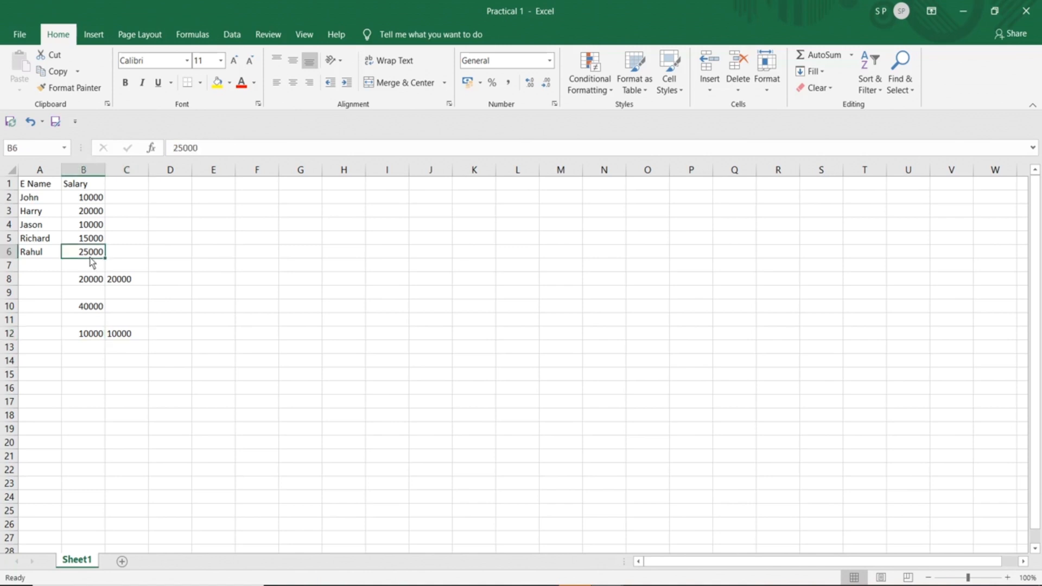
pyautogui.click(92, 243)
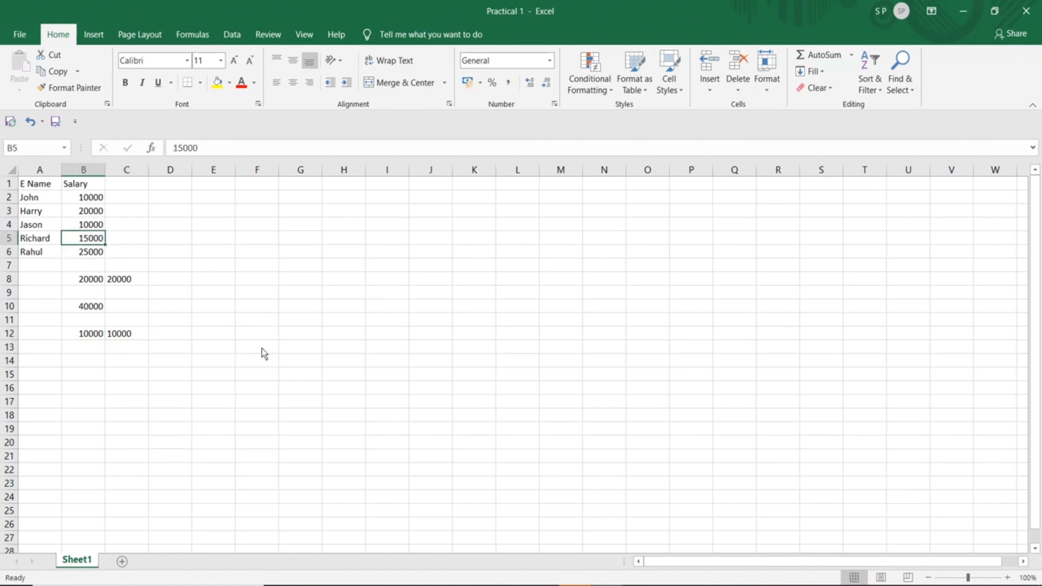
pyautogui.click(863, 584)
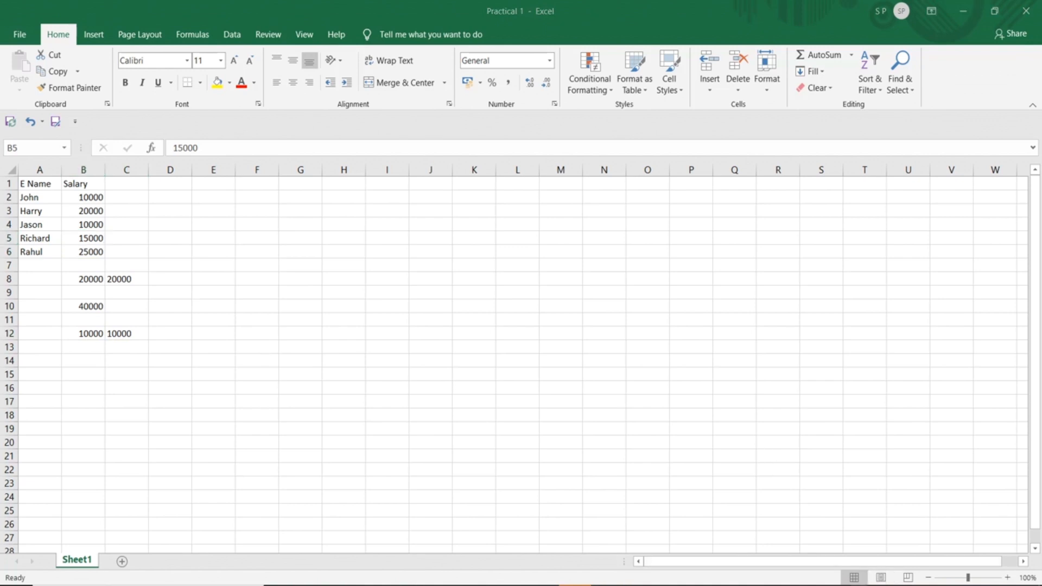
pyautogui.click(872, 570)
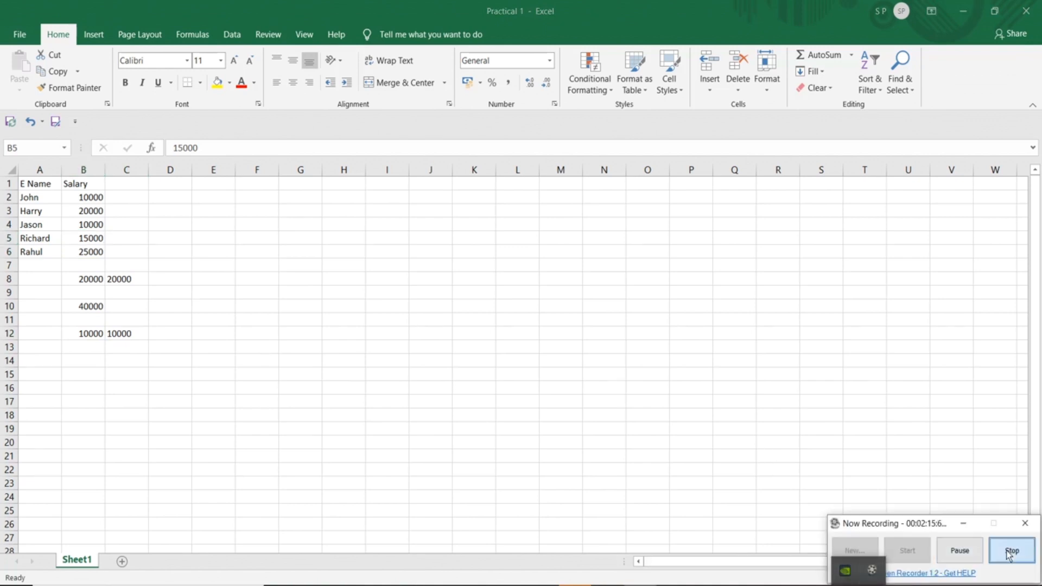
pyautogui.click(1008, 550)
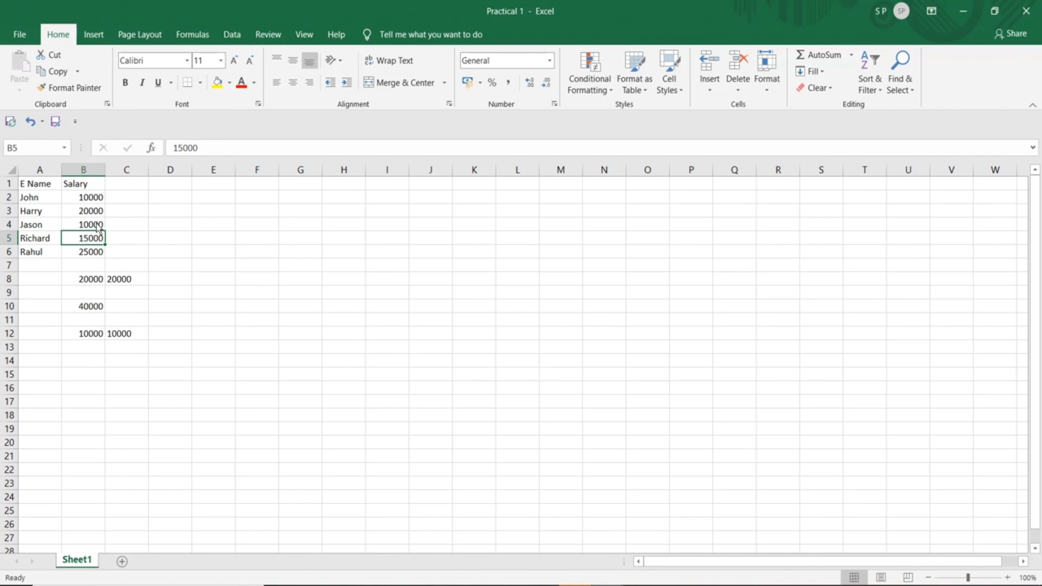
# - Add all five salaries in cell B14 with the formula =B2+B3+B4+B5+B6
pyautogui.click(84, 200)
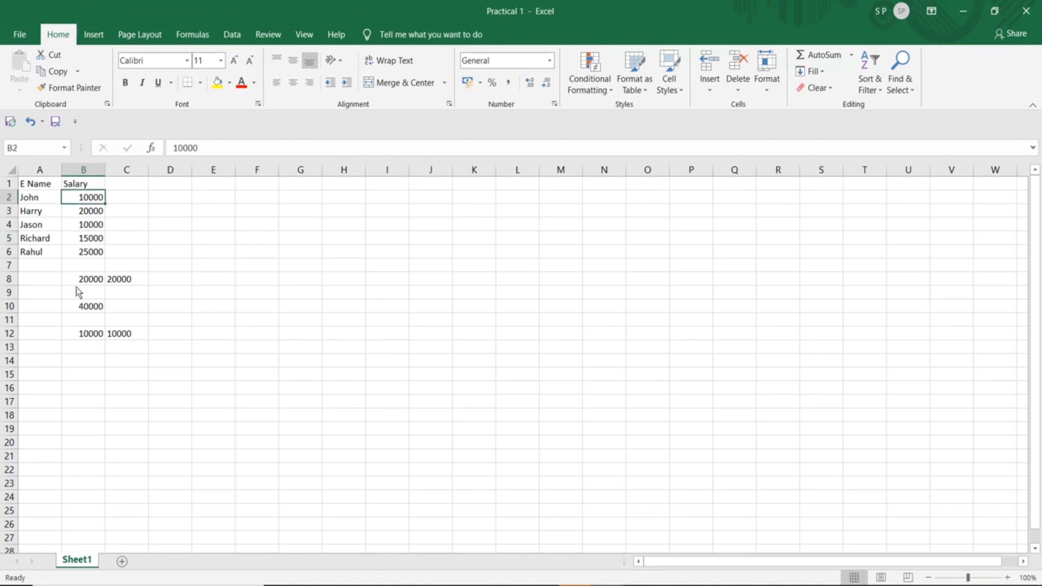
pyautogui.click(79, 364)
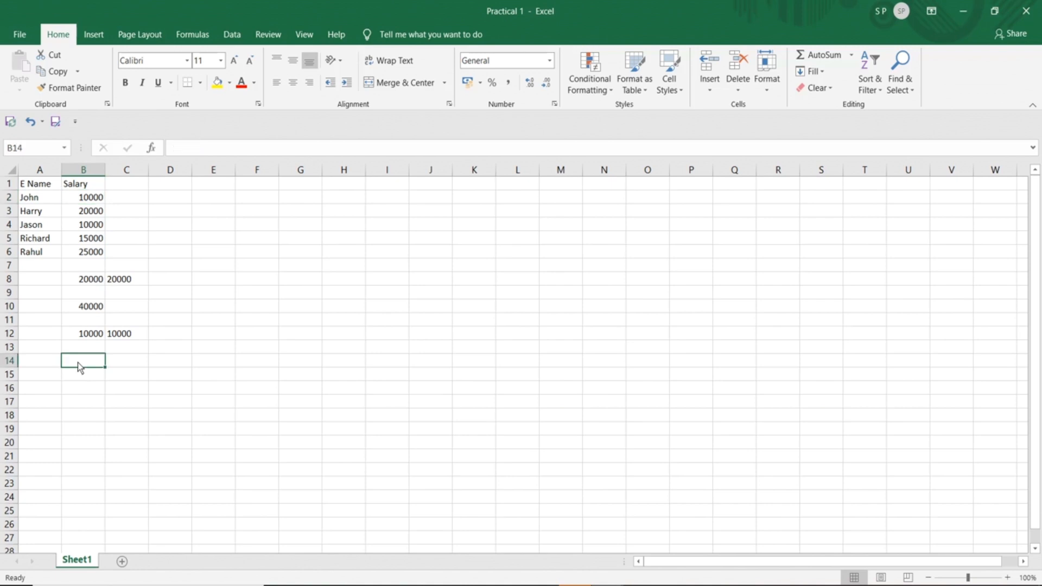
pyautogui.write('=')
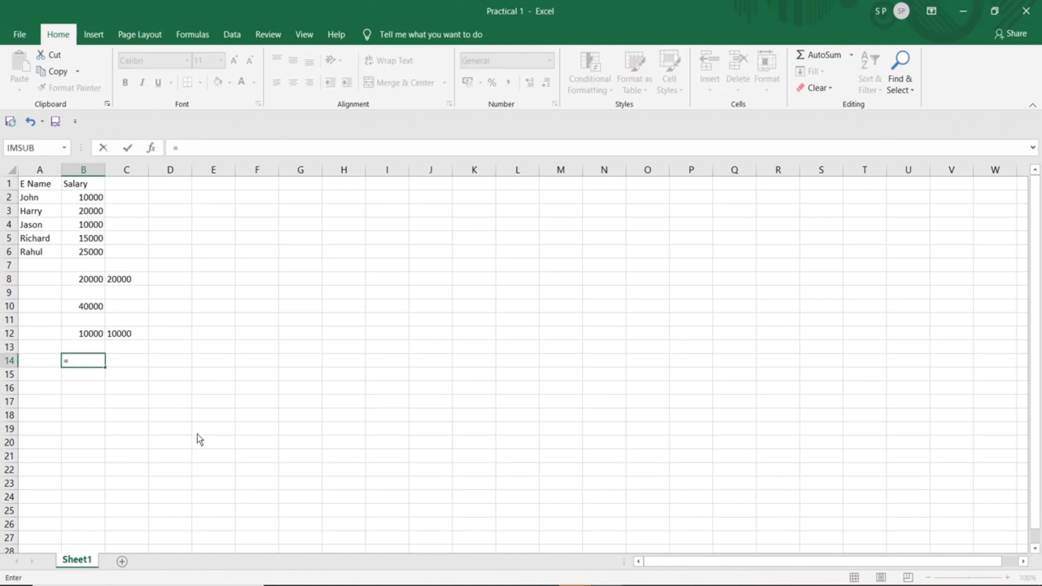
pyautogui.click(95, 199)
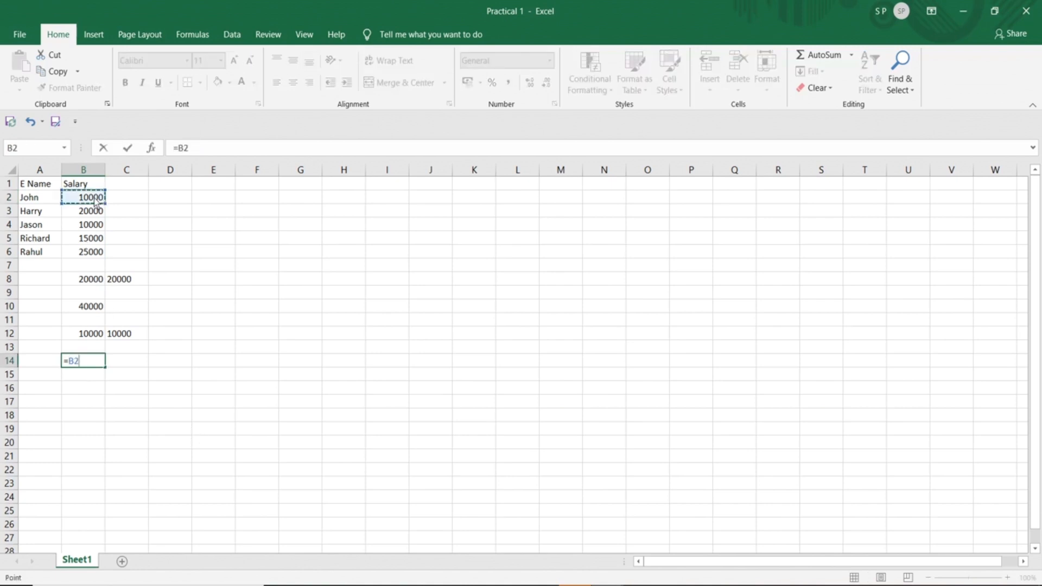
pyautogui.write('+')
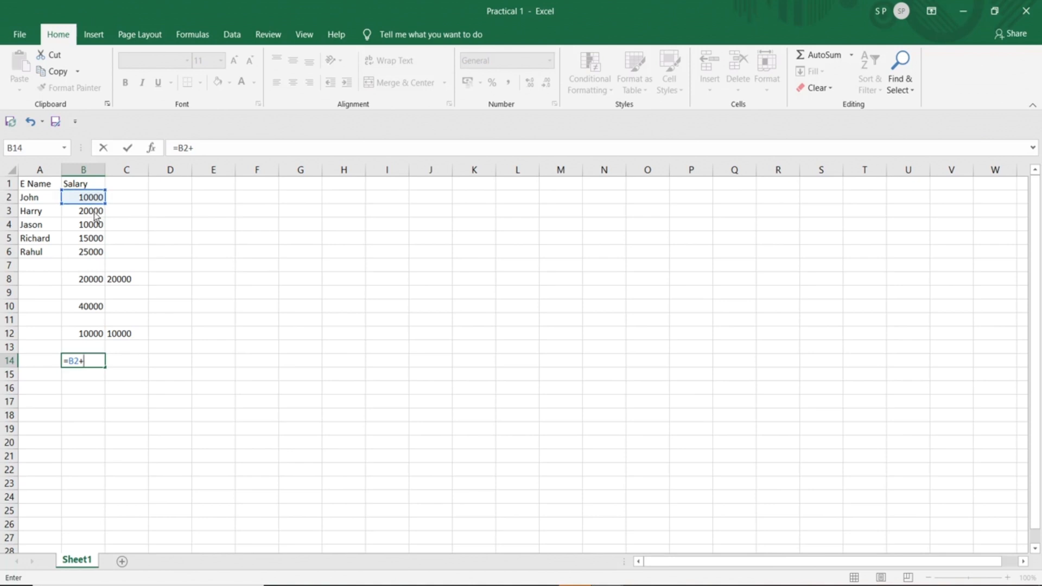
pyautogui.click(95, 215)
pyautogui.write('+')
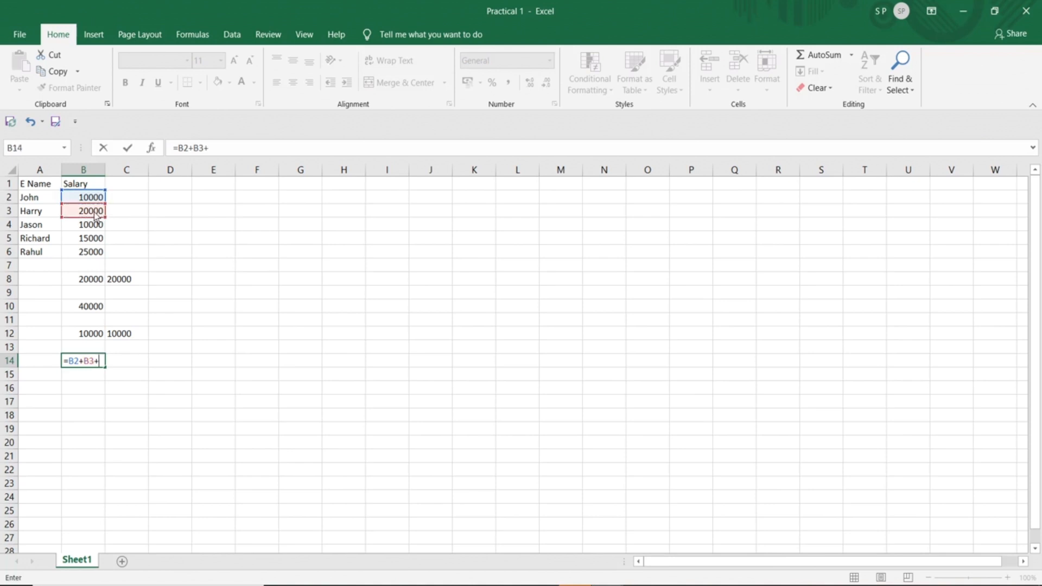
pyautogui.click(96, 224)
pyautogui.write('+')
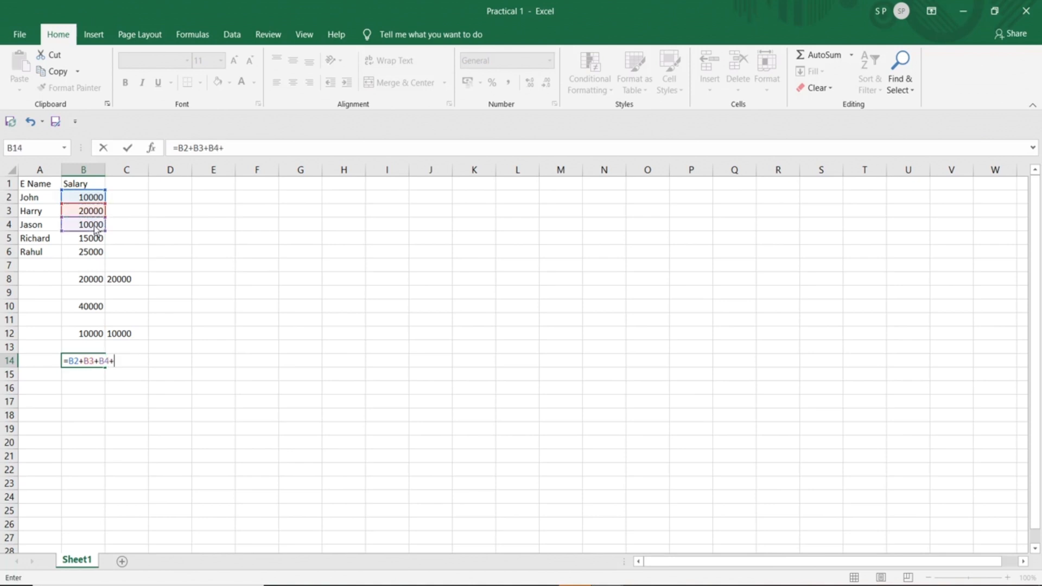
pyautogui.click(95, 242)
pyautogui.write('+')
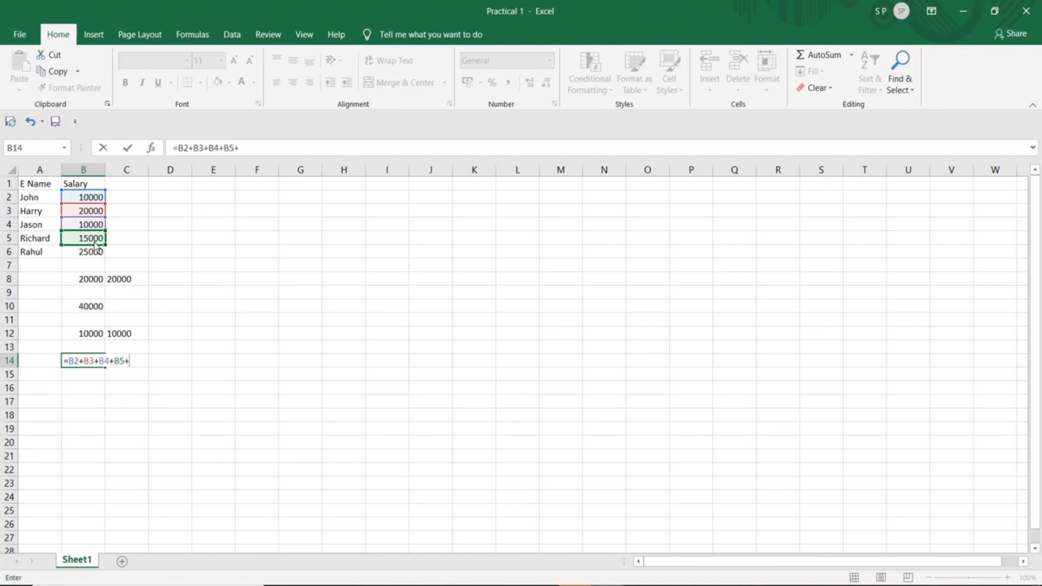
pyautogui.click(94, 257)
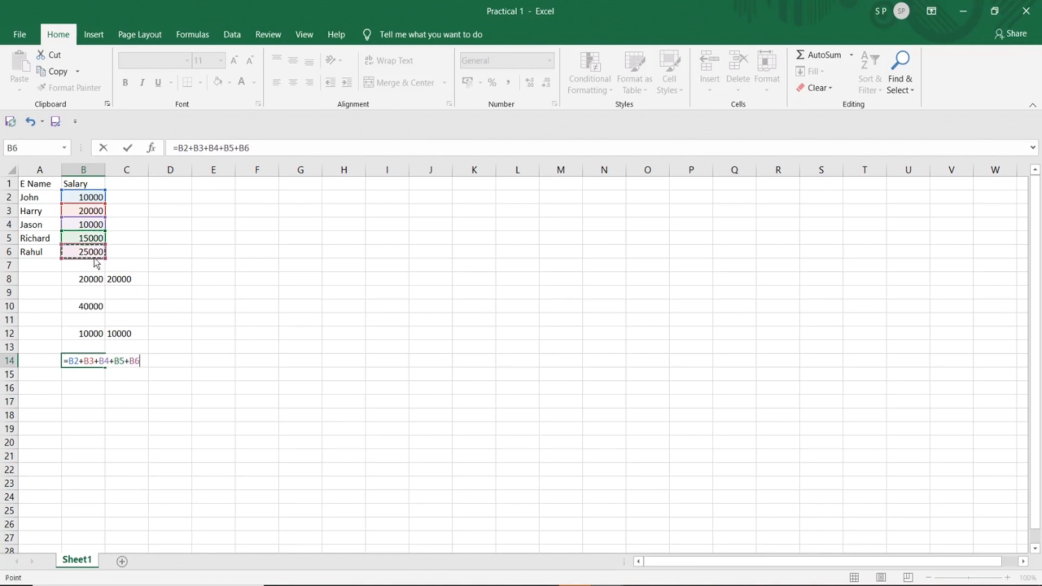
pyautogui.press('Return')
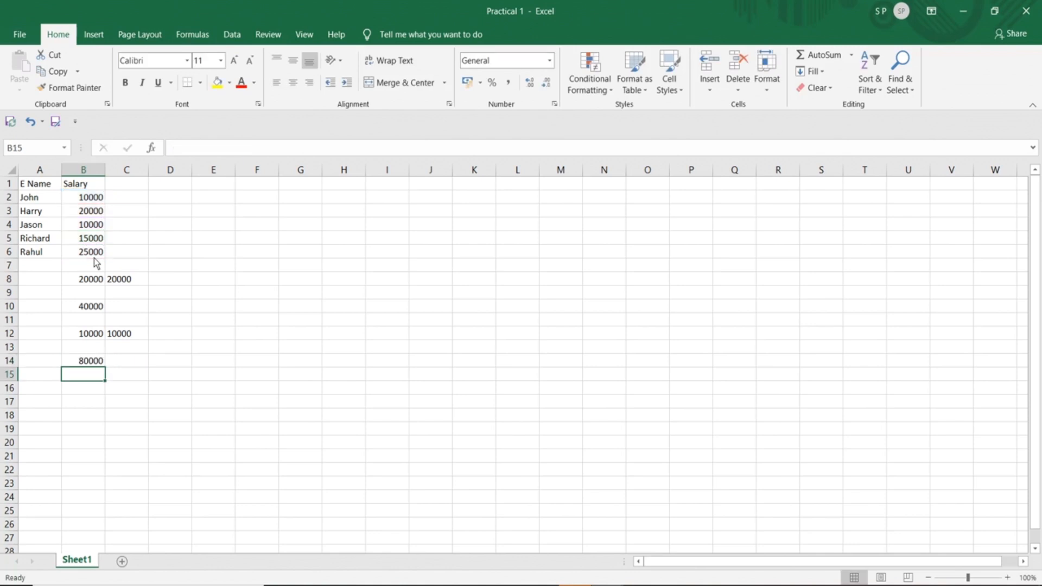
pyautogui.click(84, 364)
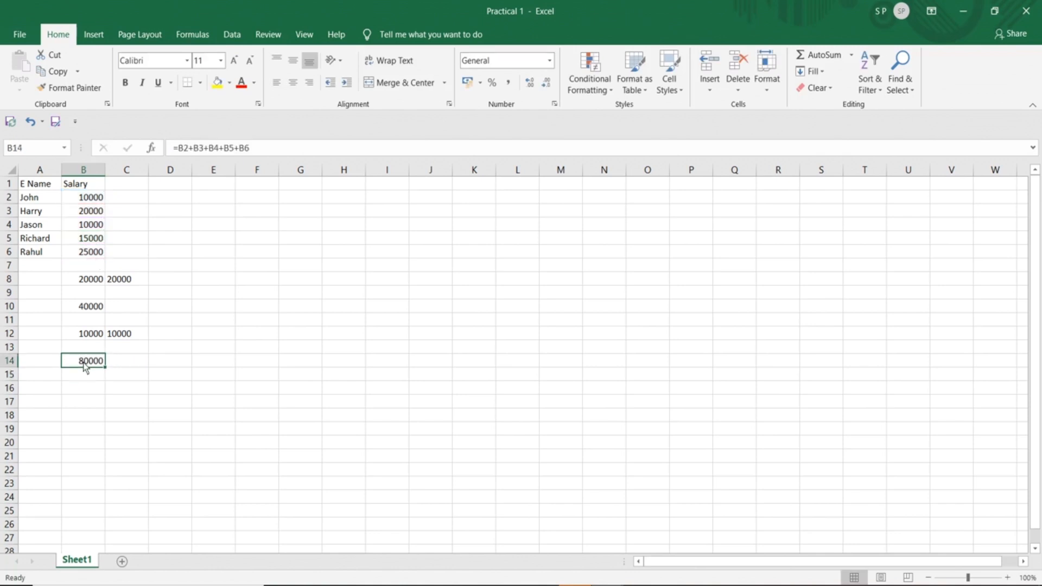
# - Total the five salaries in cell C14 with AutoSum, changing the summed range to B2:B6, and compare it with B14
pyautogui.moveTo(104, 368)
pyautogui.mouseDown()
pyautogui.moveTo(107, 385)
pyautogui.moveTo(104, 369)
pyautogui.mouseUp()
pyautogui.click(134, 365)
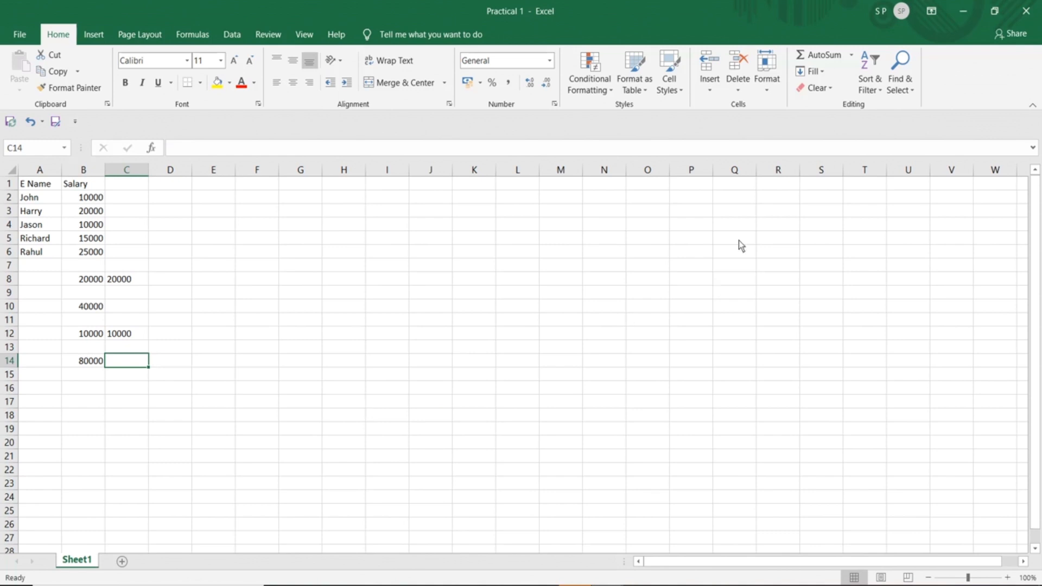
pyautogui.click(832, 57)
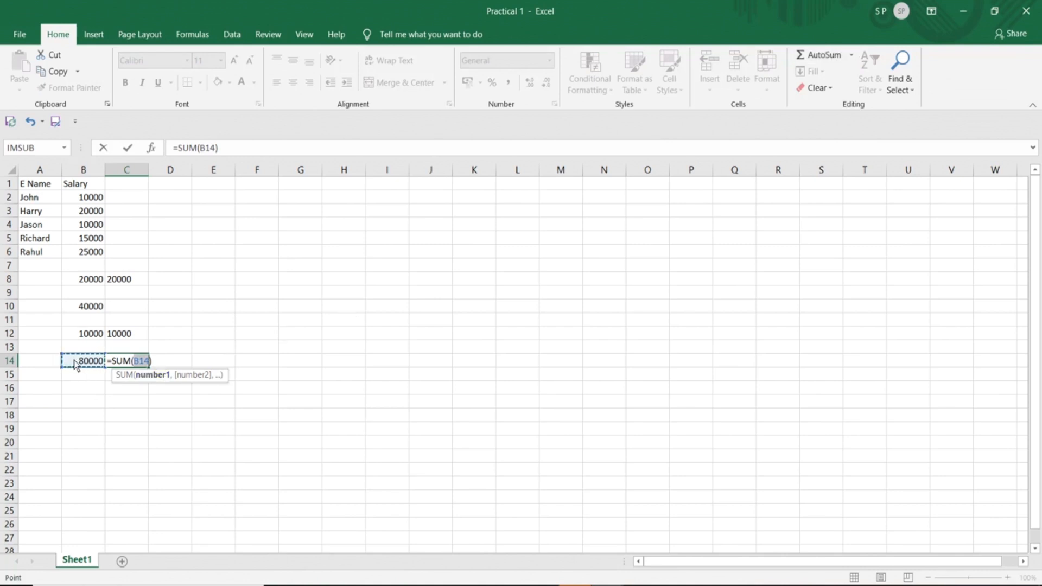
pyautogui.moveTo(75, 365)
pyautogui.mouseDown()
pyautogui.moveTo(81, 231)
pyautogui.moveTo(70, 367)
pyautogui.mouseUp()
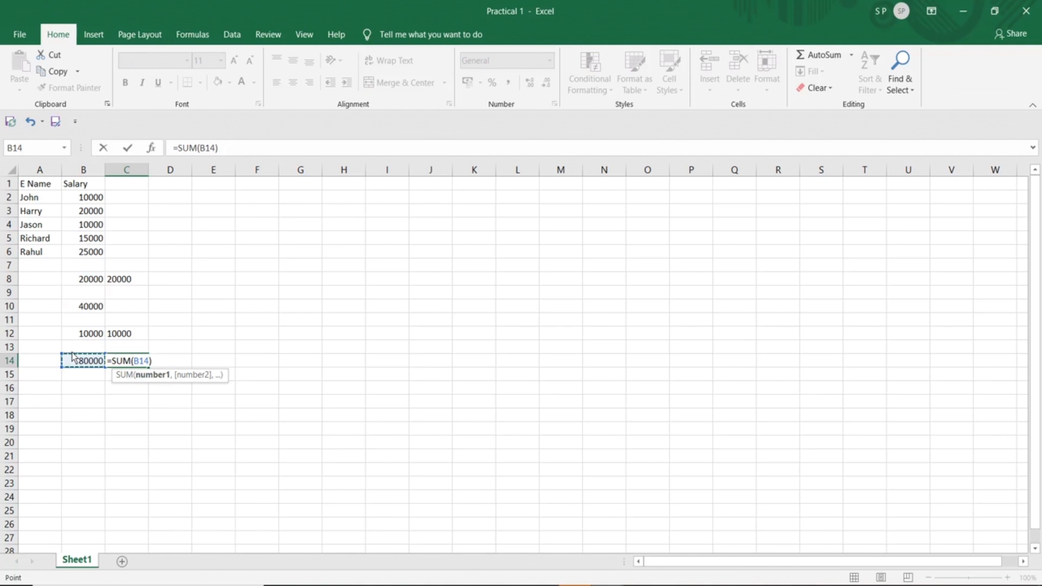
pyautogui.click(90, 277)
pyautogui.click(91, 197)
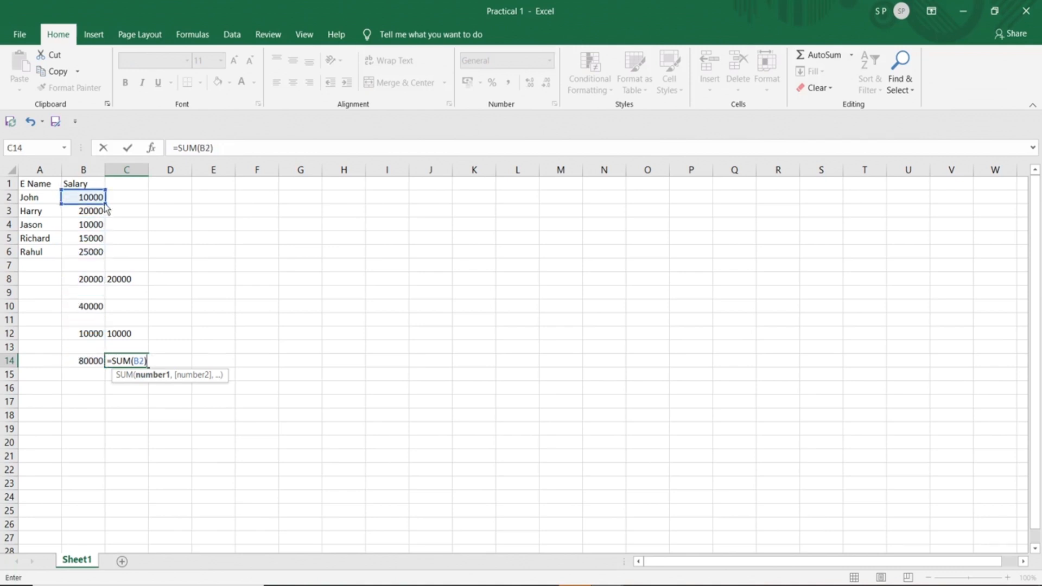
pyautogui.moveTo(107, 209); pyautogui.dragTo(98, 262)
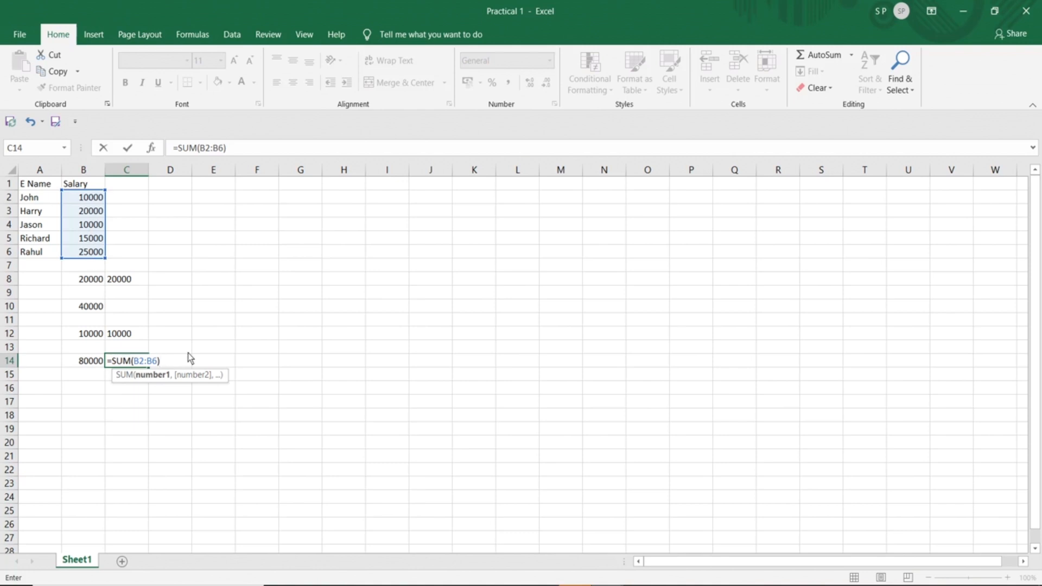
pyautogui.press('Return')
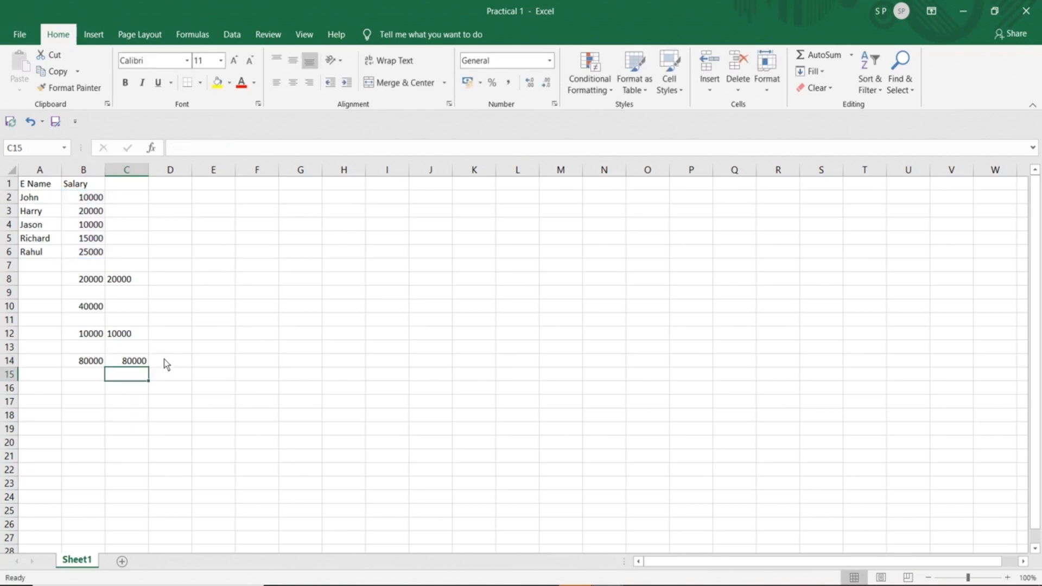
pyautogui.click(89, 365)
pyautogui.click(123, 368)
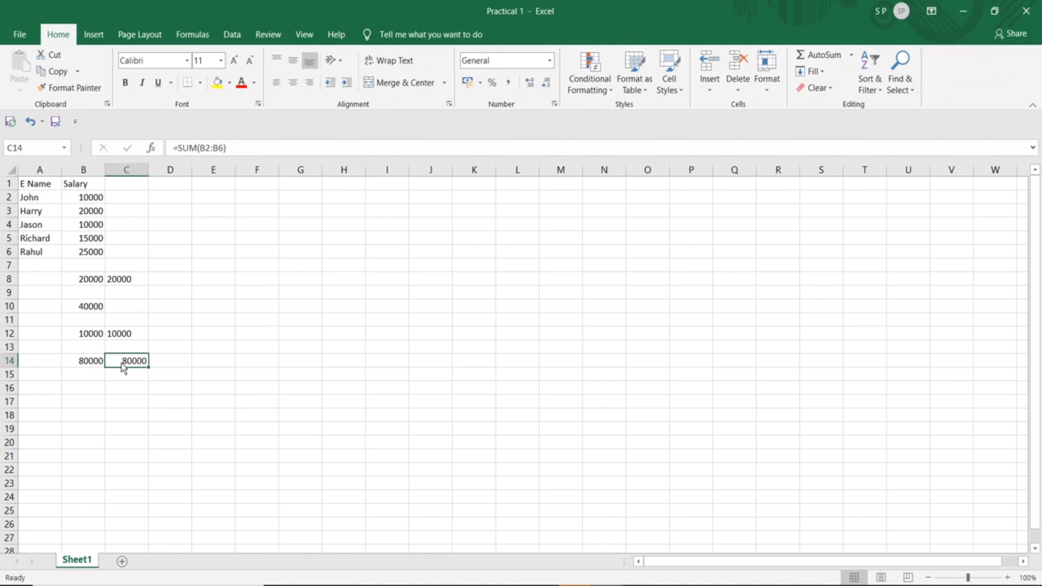
# - Enter the formula =SUM(B2:B6) by hand in cell D14 to total the salaries
pyautogui.click(168, 364)
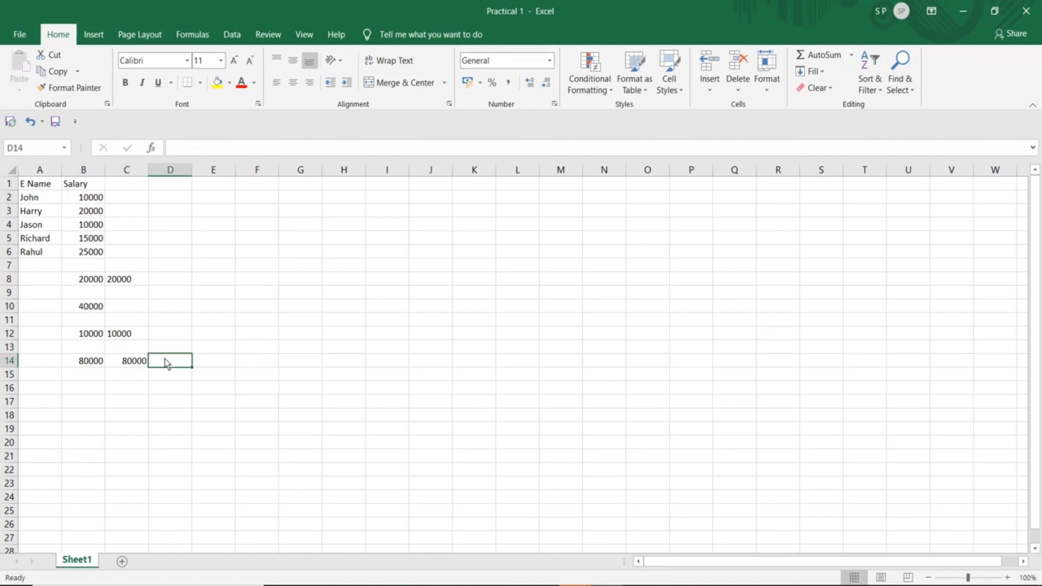
pyautogui.write('=sum')
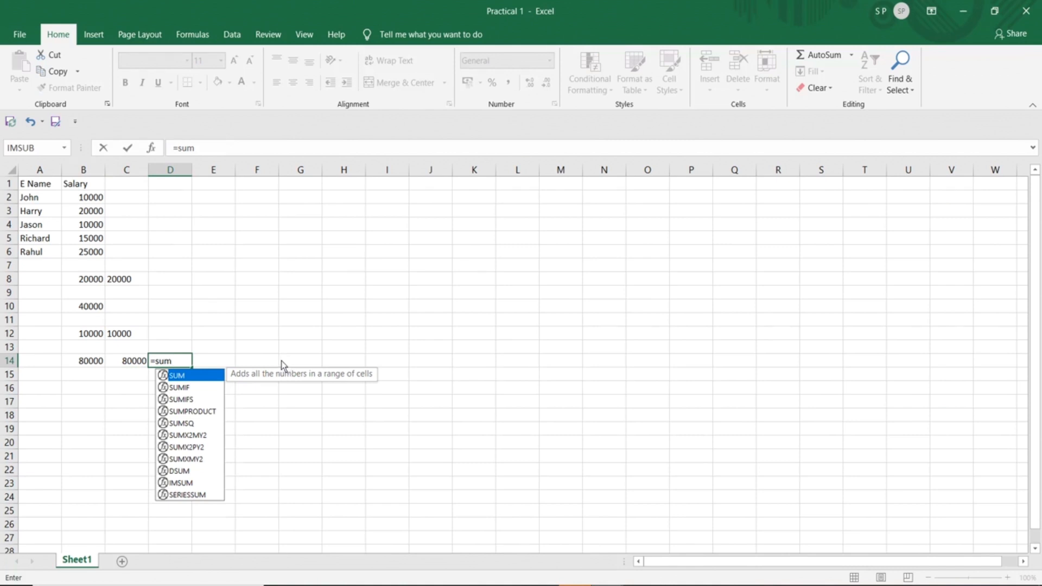
pyautogui.write('(')
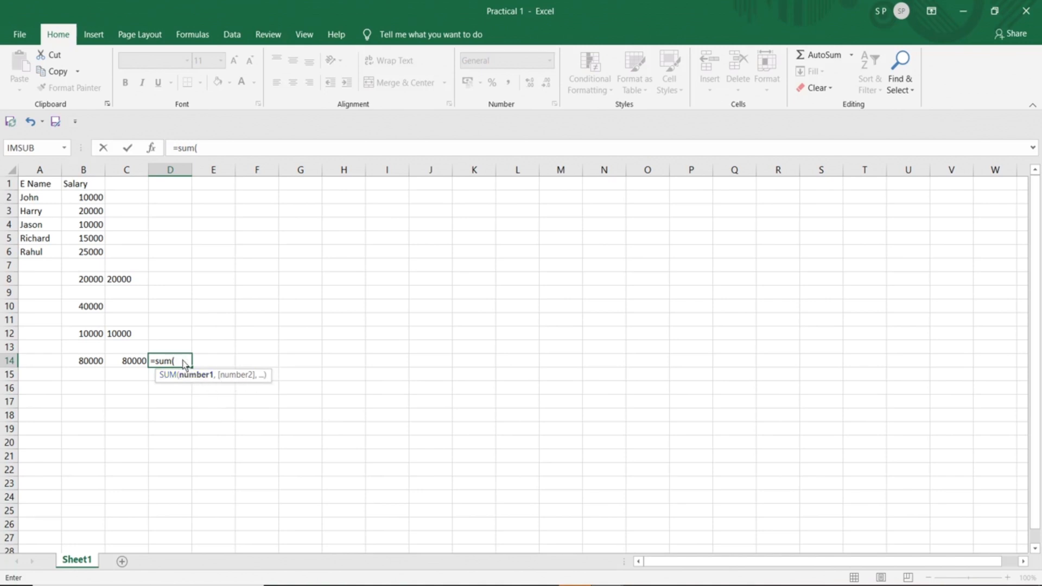
pyautogui.click(95, 201)
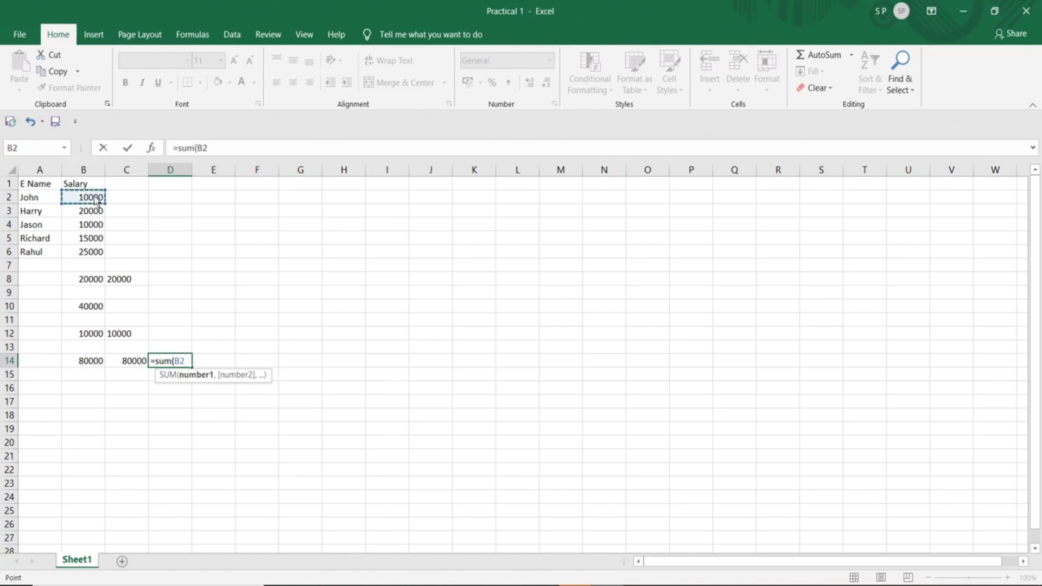
pyautogui.write(',')
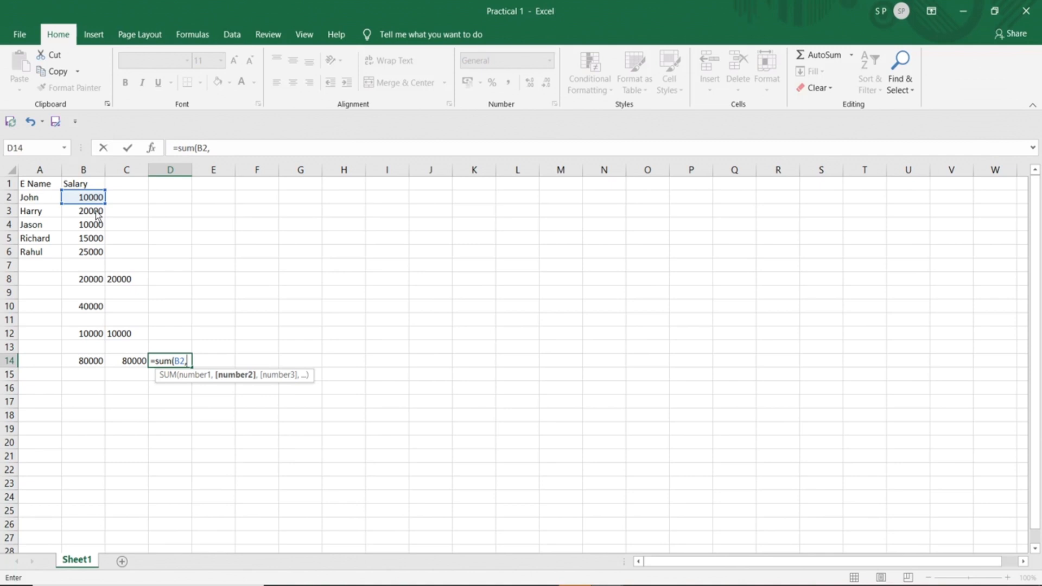
pyautogui.moveTo(95, 197); pyautogui.dragTo(97, 254)
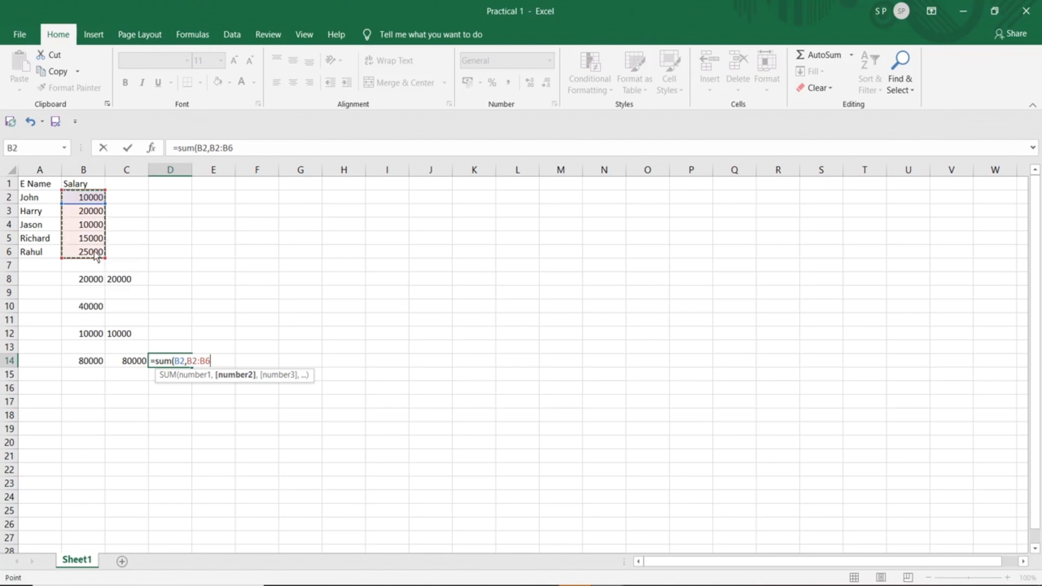
pyautogui.click(187, 363)
pyautogui.press('BackSpace')
pyautogui.press('BackSpace')
pyautogui.press('BackSpace')
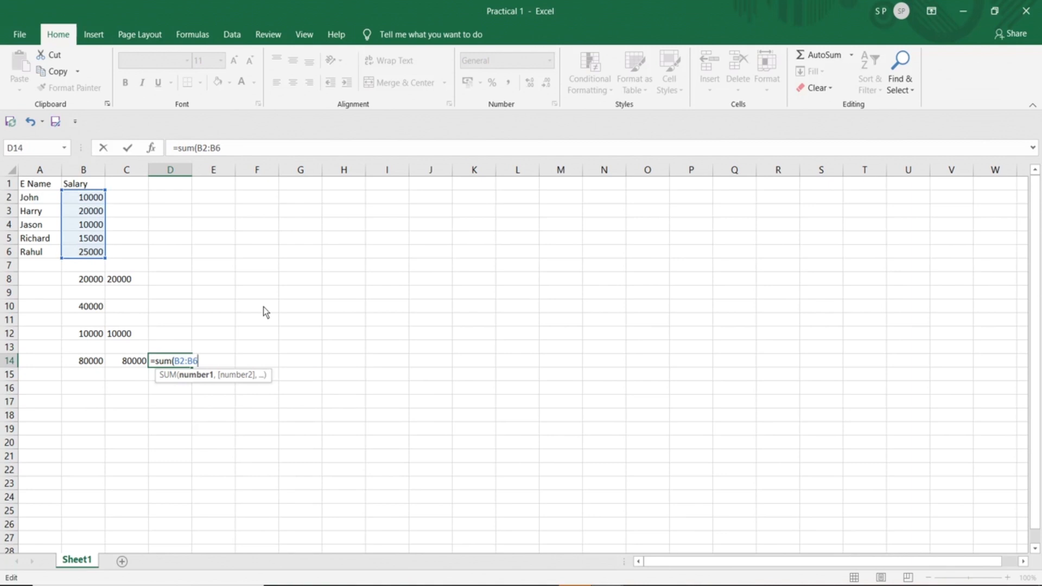
pyautogui.write(')')
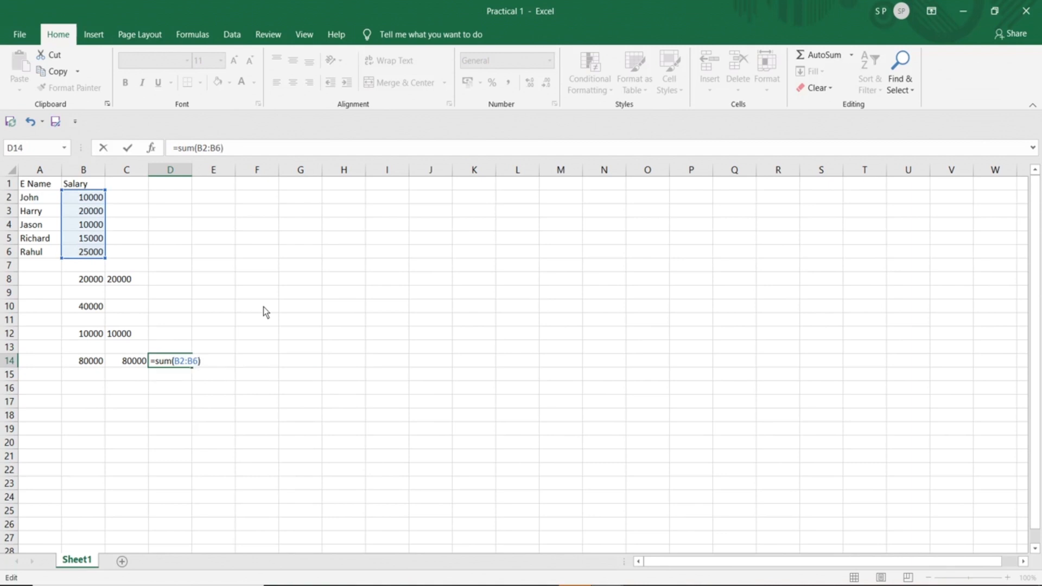
pyautogui.press('Return')
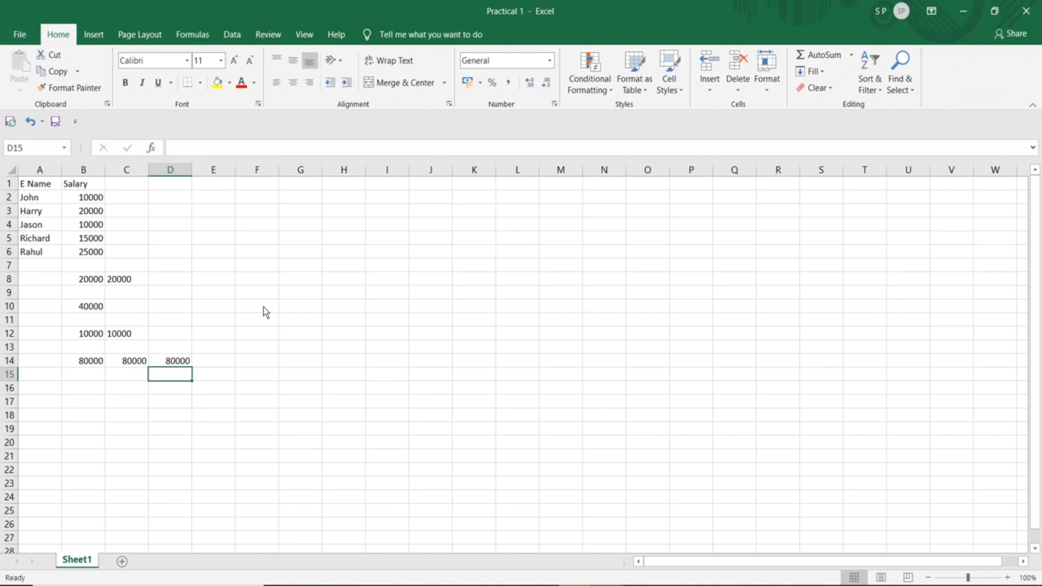
# - Compare the formulas behind the three salary totals in cells B14, C14 and D14
pyautogui.click(173, 367)
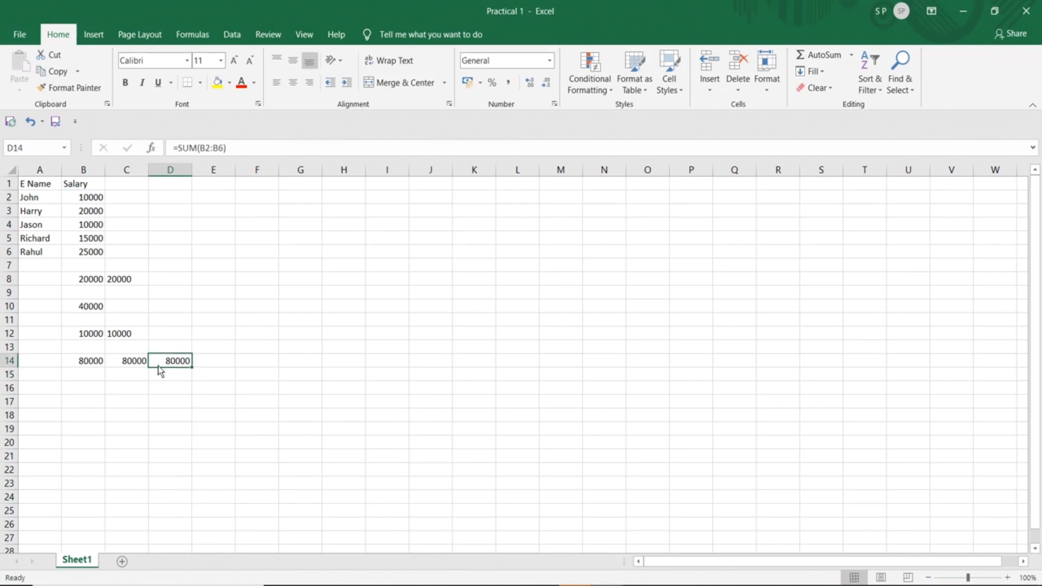
pyautogui.click(140, 367)
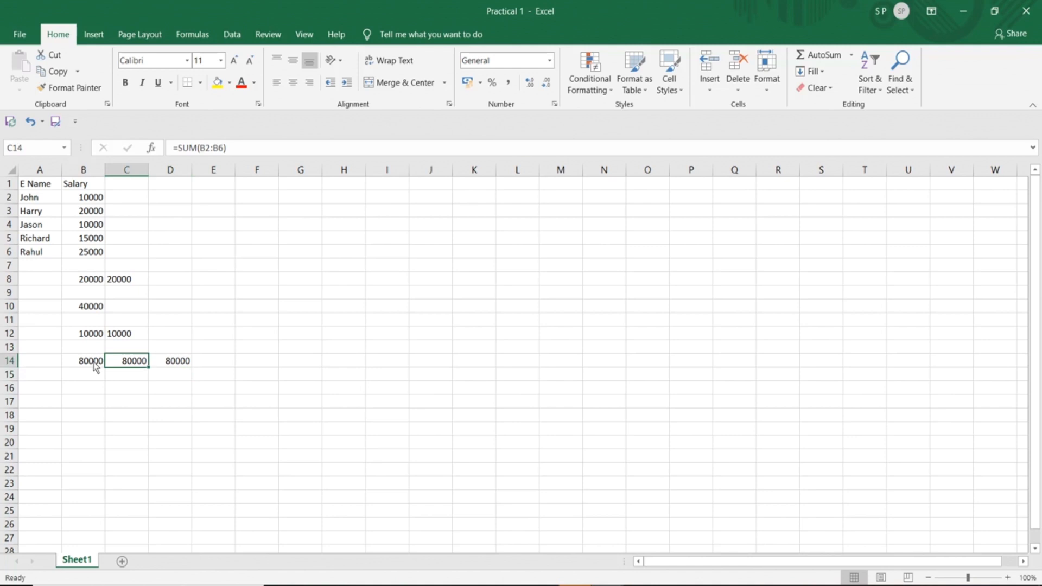
pyautogui.click(97, 368)
pyautogui.click(131, 366)
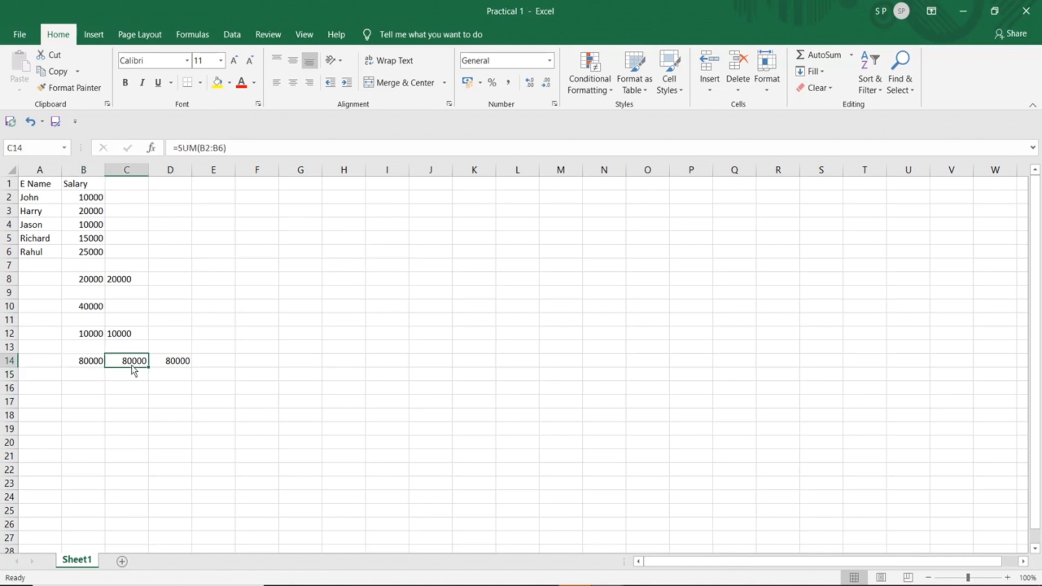
pyautogui.click(171, 368)
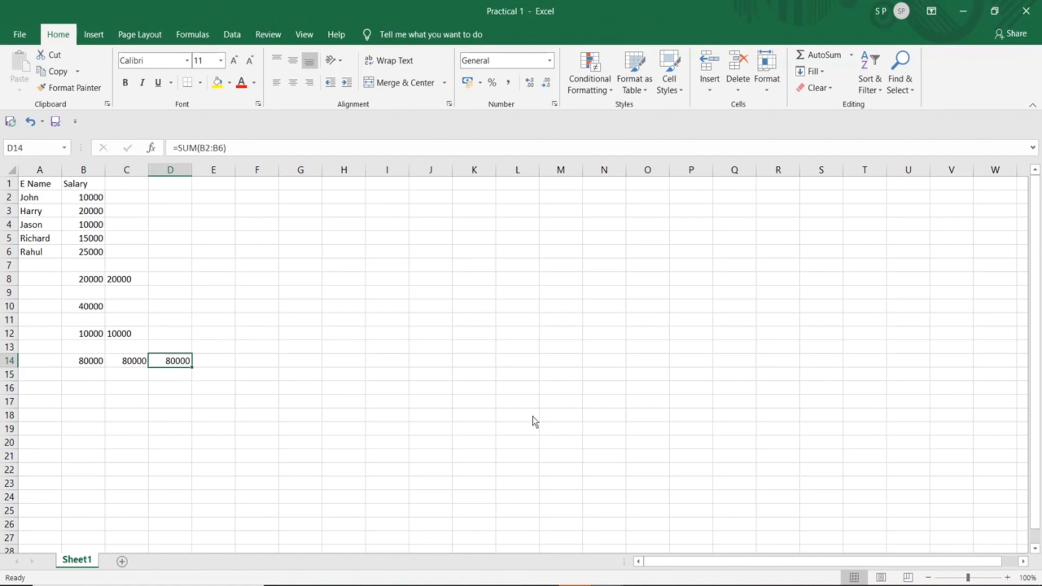
pyautogui.click(859, 585)
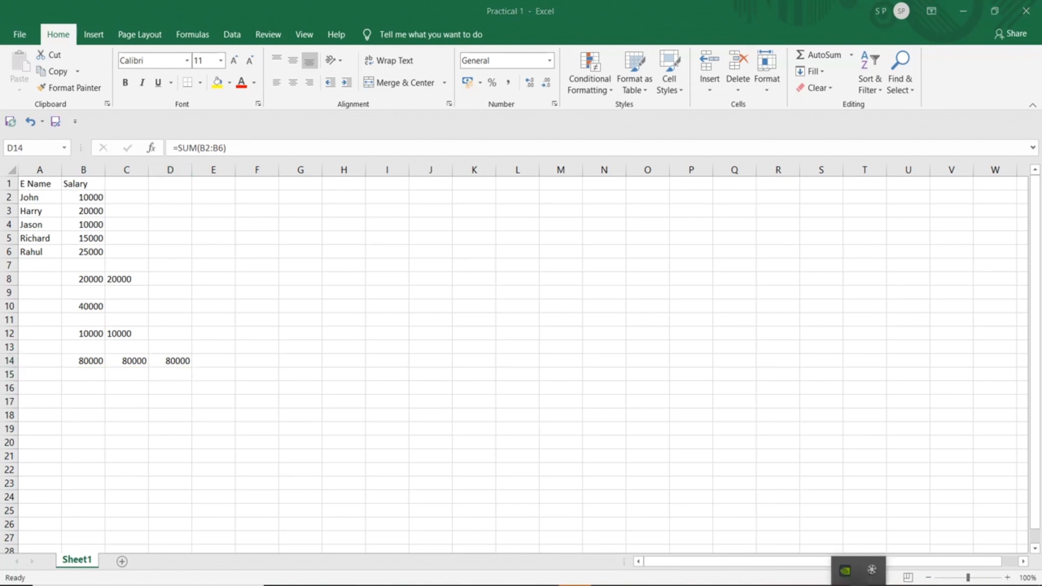
pyautogui.click(872, 574)
pyautogui.click(992, 550)
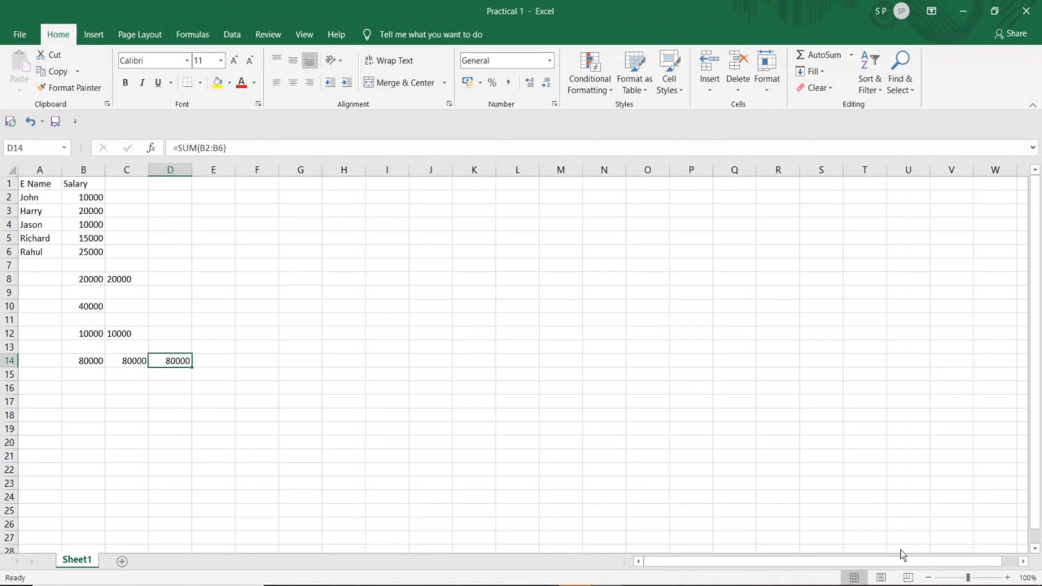
# - Review the first three salaries in B2:B4 as the values for an average
pyautogui.click(82, 390)
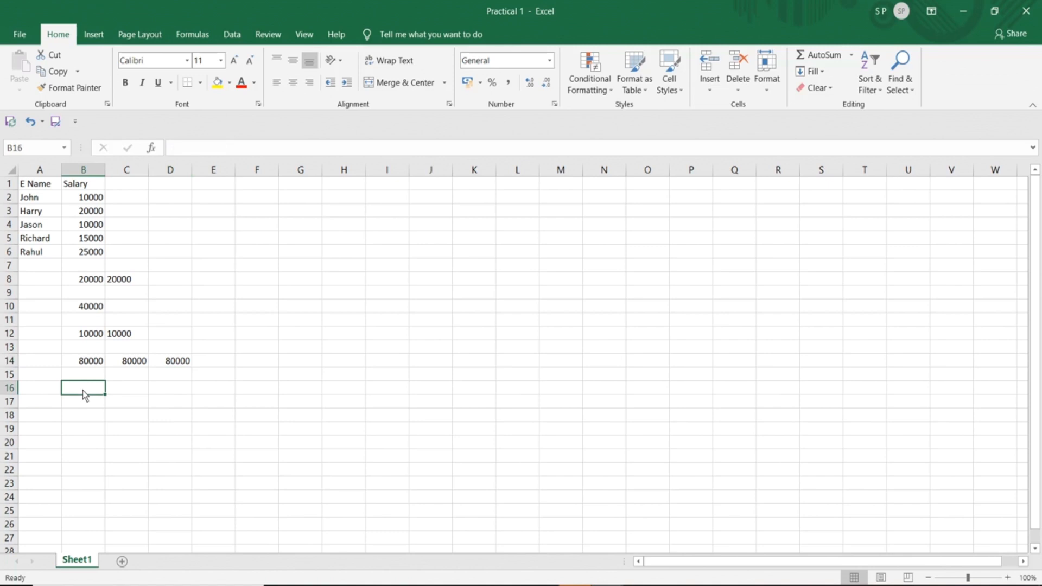
pyautogui.click(96, 199)
pyautogui.click(96, 213)
pyautogui.click(95, 227)
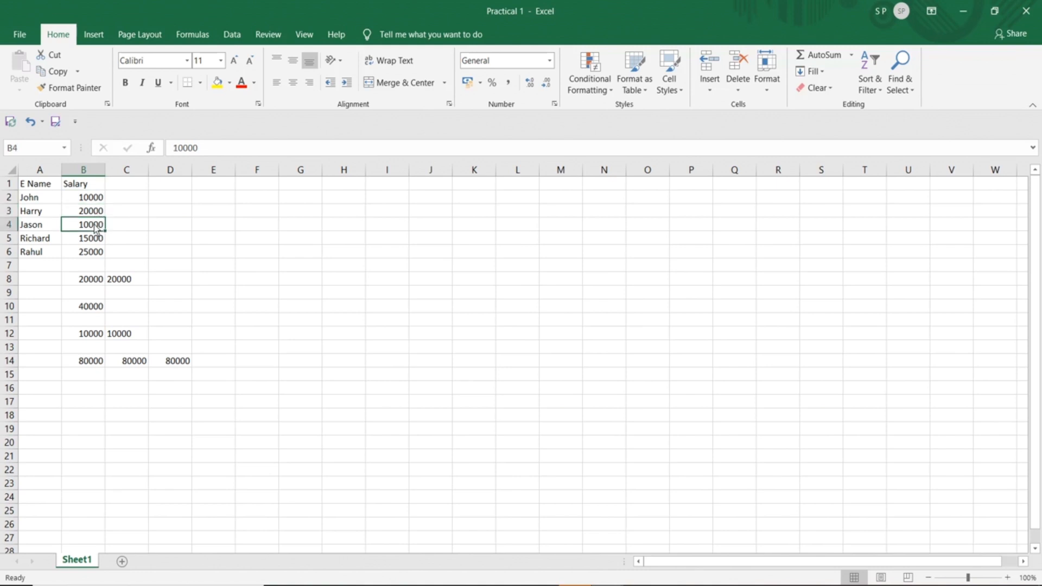
pyautogui.moveTo(91, 201); pyautogui.dragTo(90, 222)
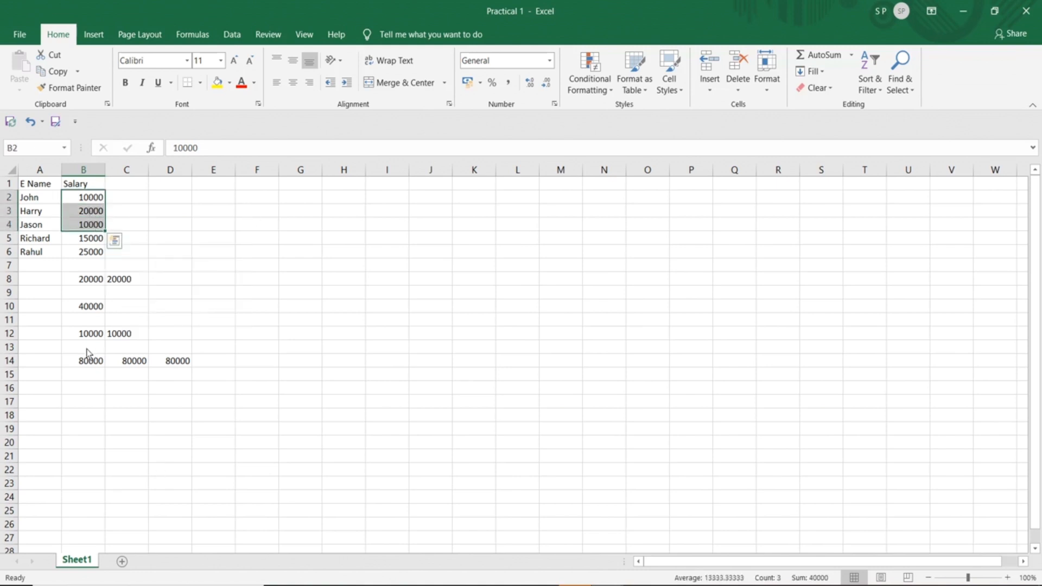
# - Try to average the first three salaries in B16 with the formula =B2+B3+B4/3, and clear the cell
pyautogui.click(81, 389)
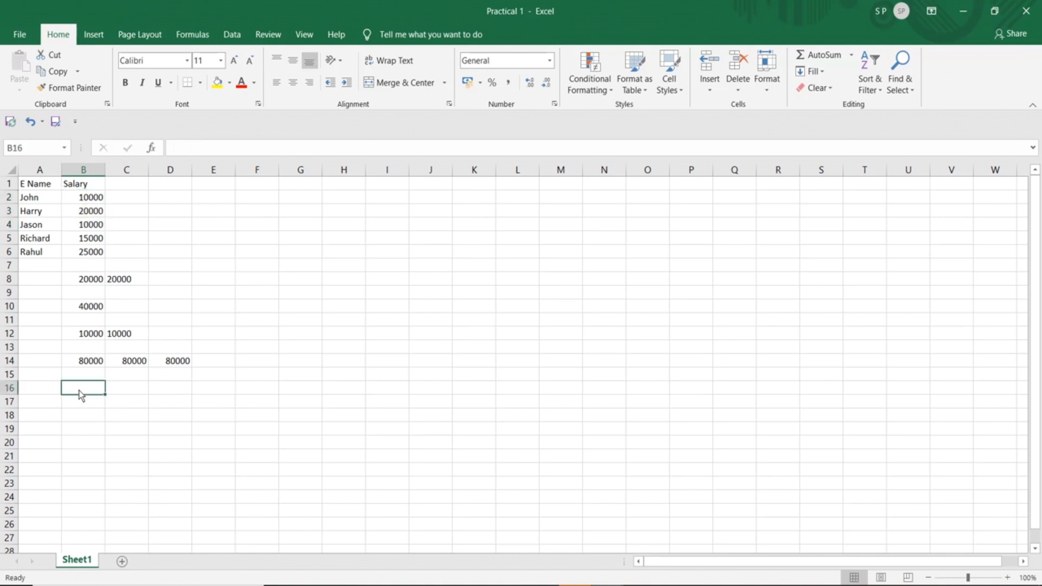
pyautogui.write('=')
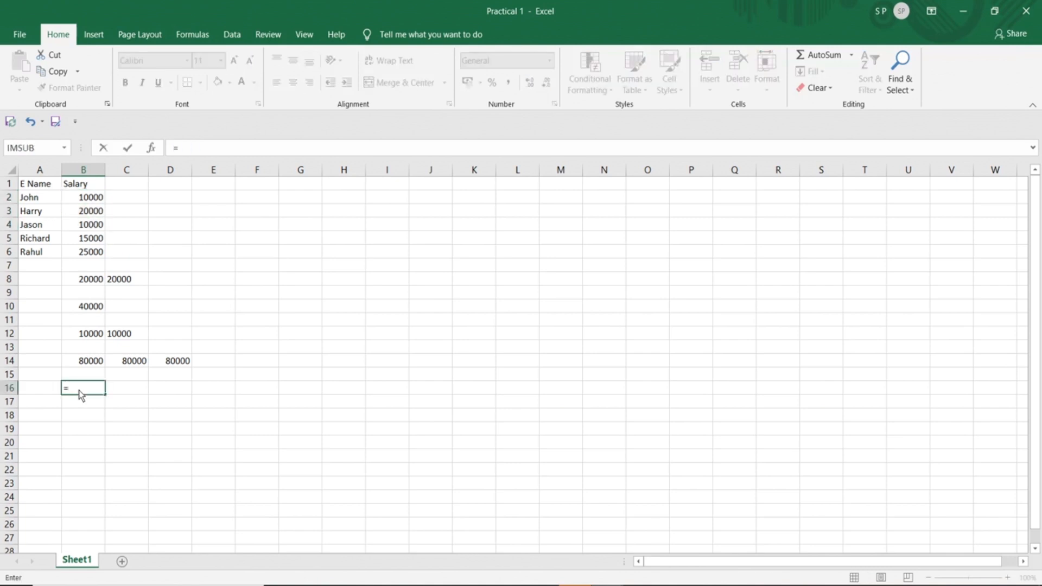
pyautogui.click(80, 200)
pyautogui.write('+')
pyautogui.click(82, 215)
pyautogui.write('+')
pyautogui.click(82, 227)
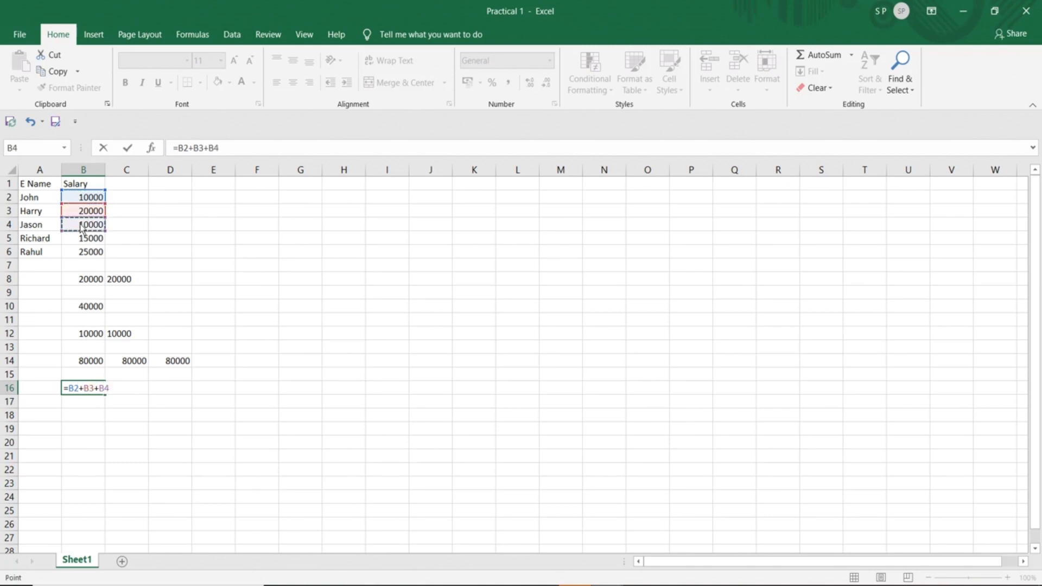
pyautogui.write('/3')
pyautogui.press('Left')
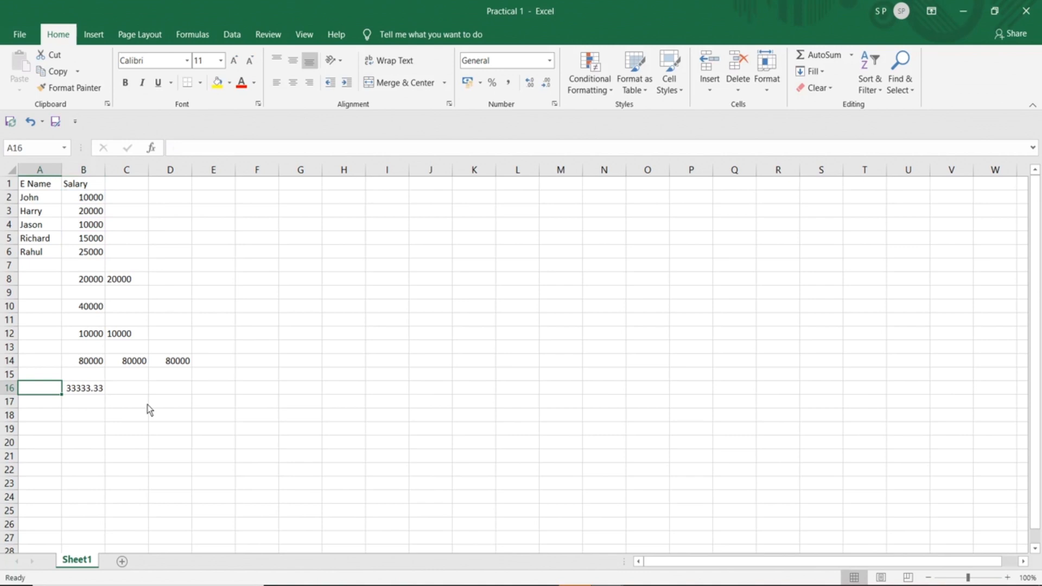
pyautogui.press('Right')
pyautogui.press('Delete')
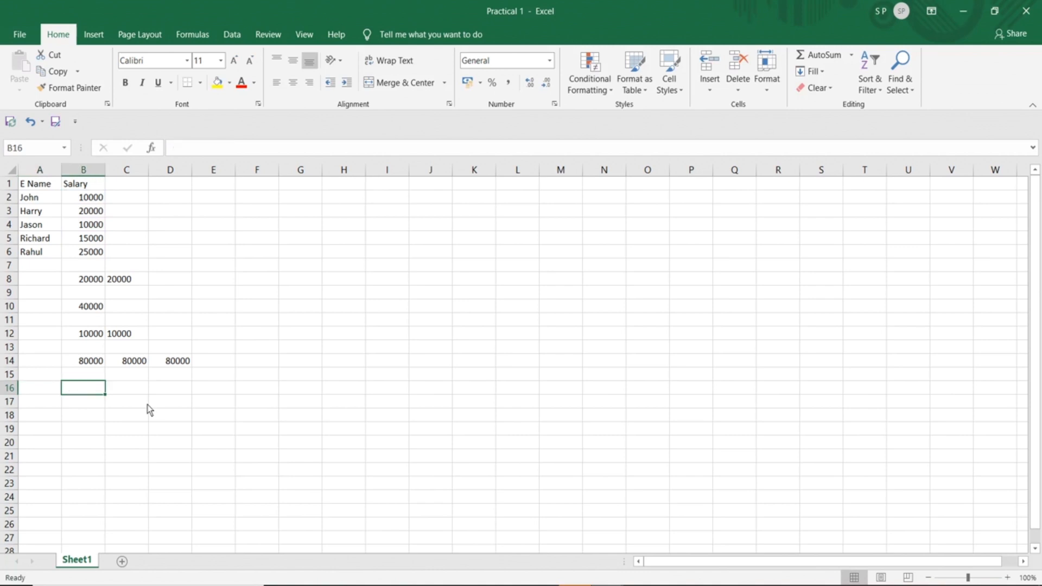
# - Calculate the average of the first three salaries in cell B16 with the formula =(B2+B3+B4)/3
pyautogui.write('=')
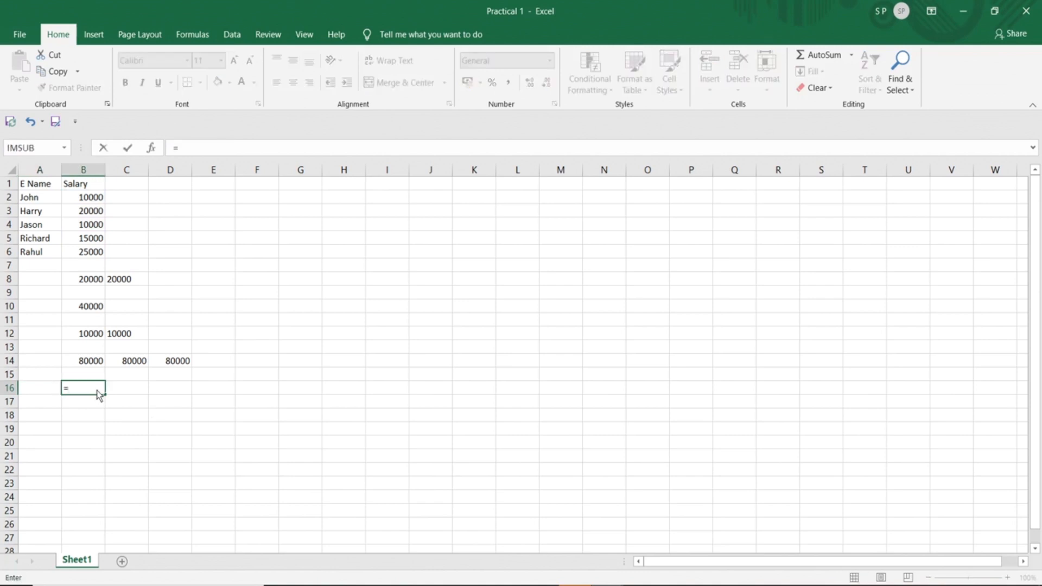
pyautogui.write('(')
pyautogui.click(93, 199)
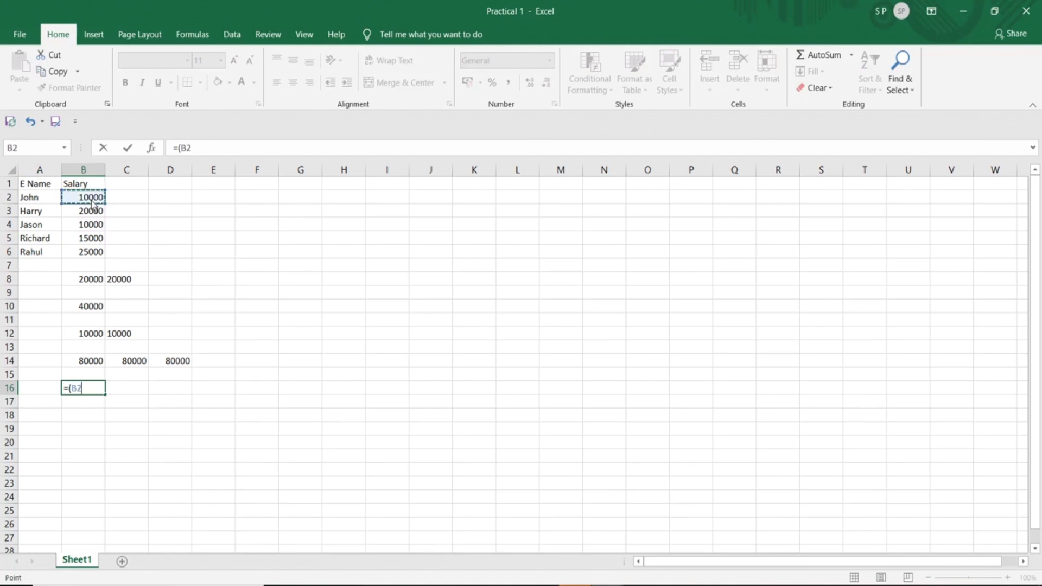
pyautogui.write('+')
pyautogui.click(95, 215)
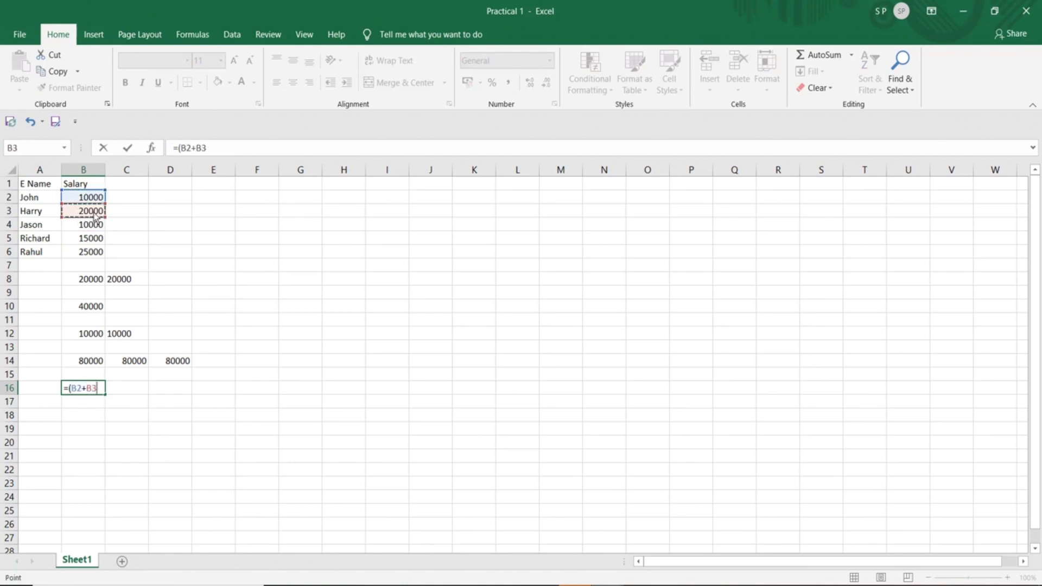
pyautogui.write('+')
pyautogui.click(99, 228)
pyautogui.write(')/3')
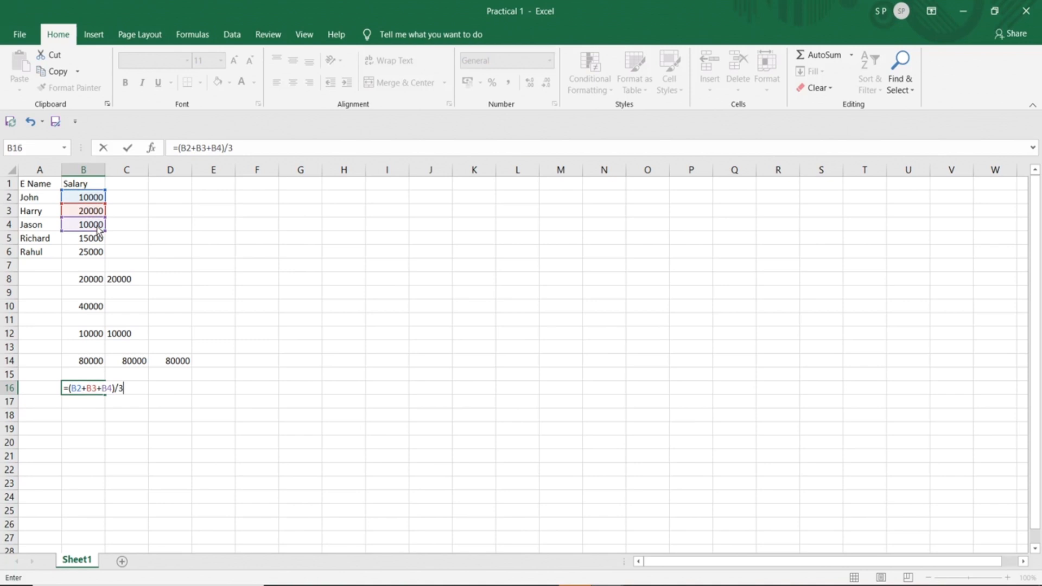
pyautogui.press('Return')
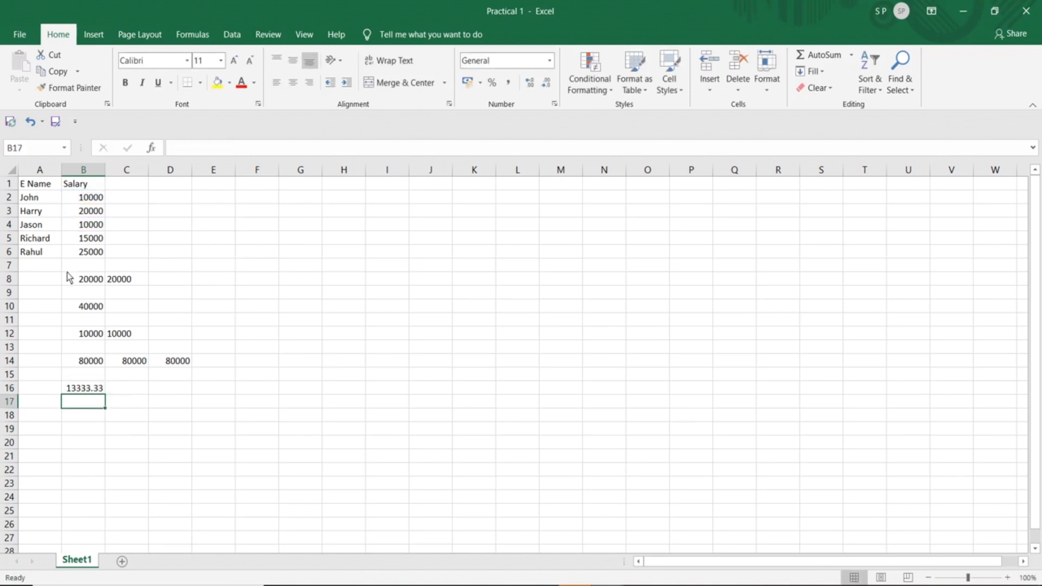
# - Search for "average" among the functions and insert the AVERAGE function into cell C16
pyautogui.click(75, 392)
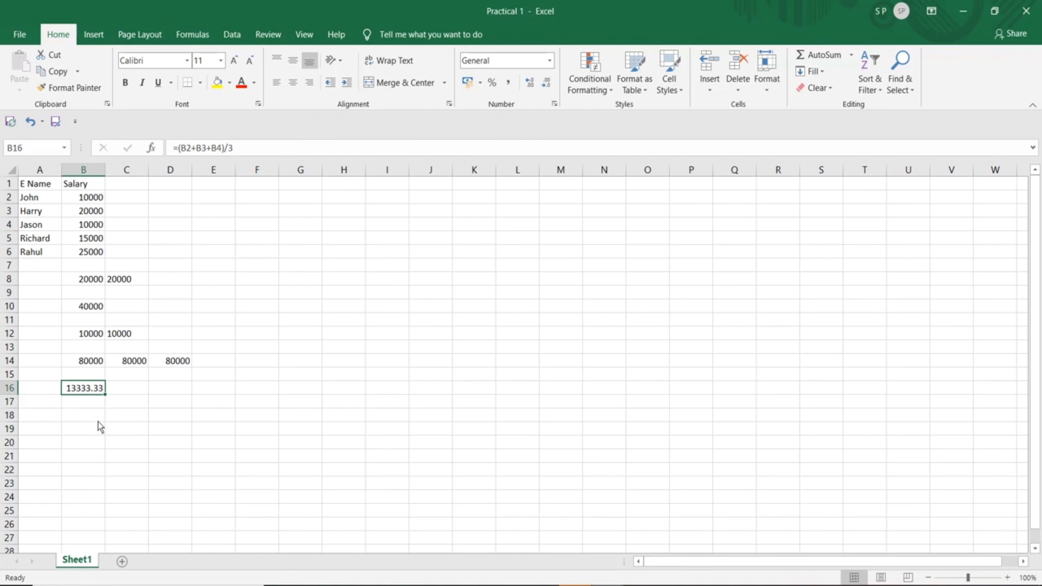
pyautogui.click(123, 390)
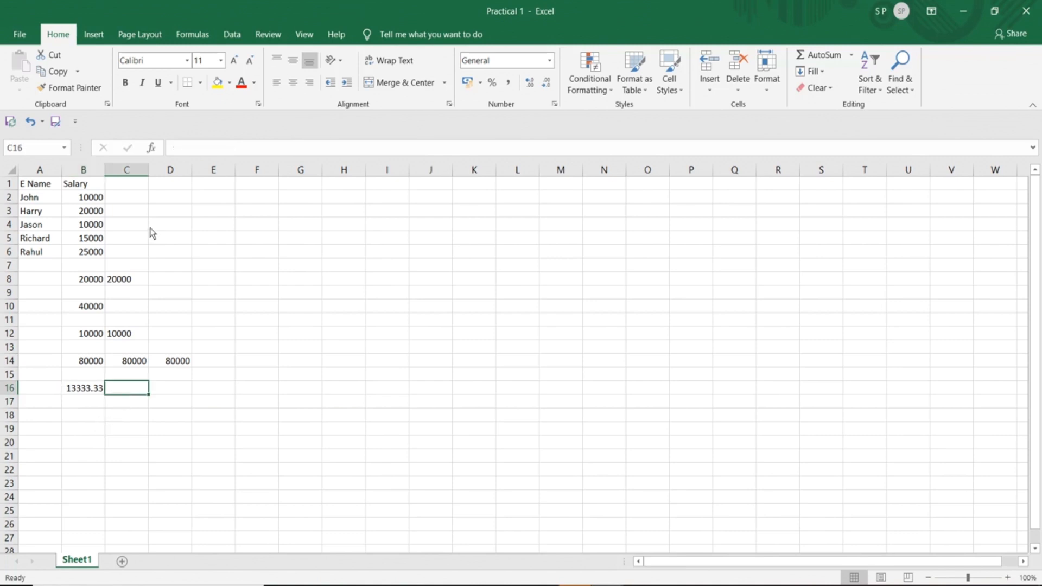
pyautogui.click(152, 147)
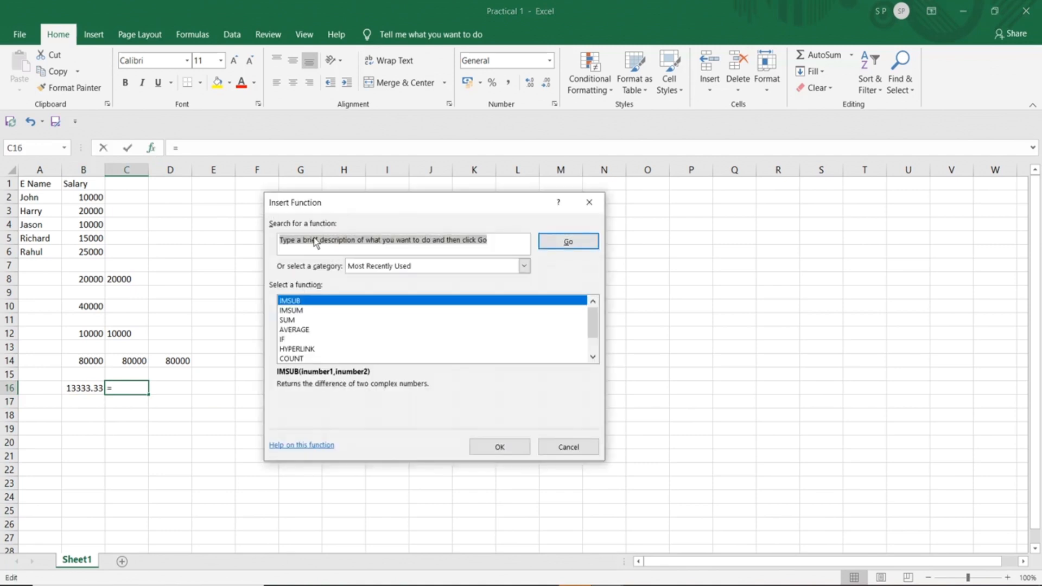
pyautogui.write('average')
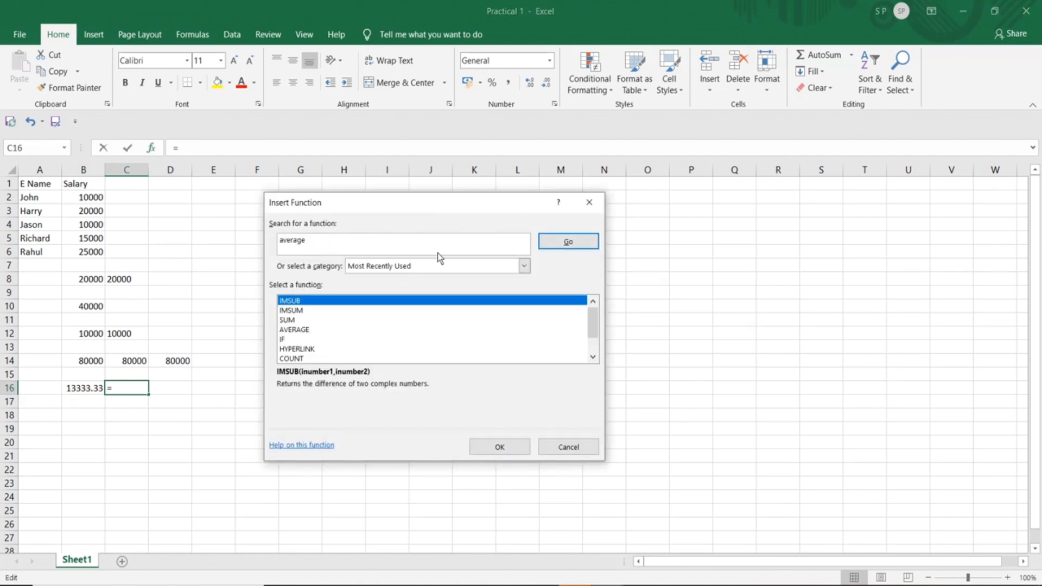
pyautogui.click(569, 242)
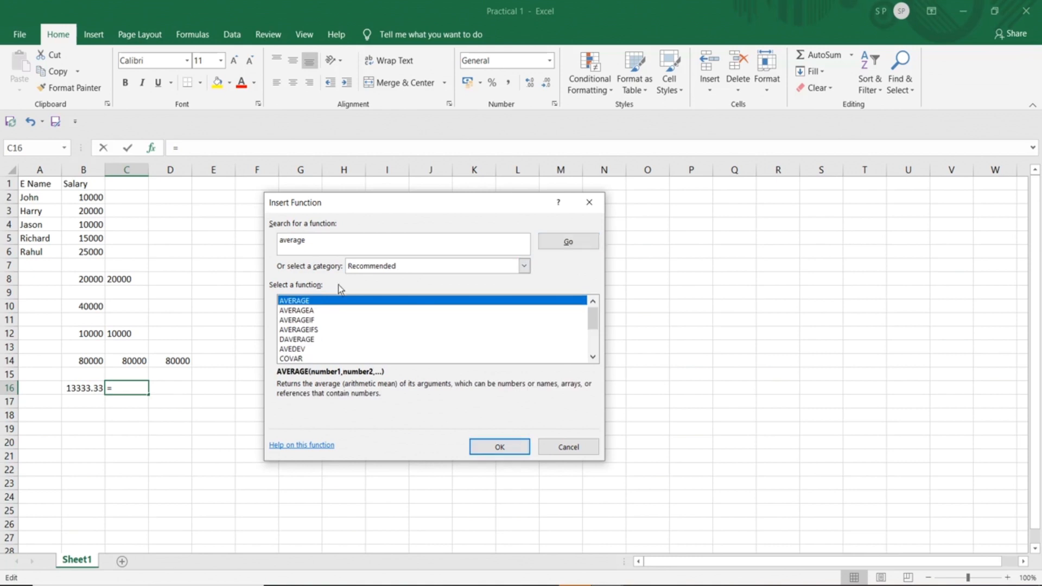
pyautogui.click(488, 445)
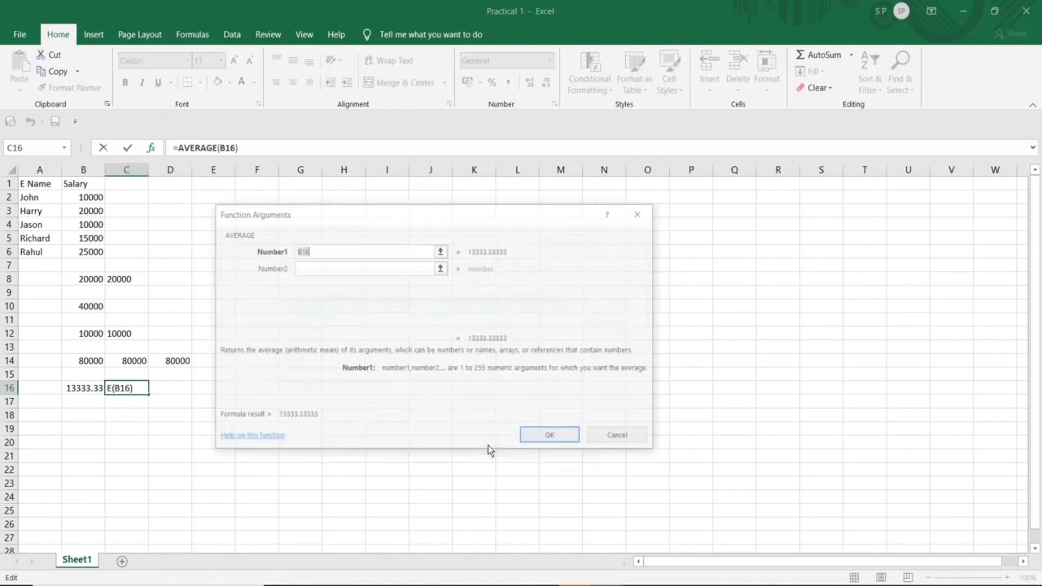
# - Set the AVERAGE arguments in C16 to cells B2, B3 and B4 and complete the formula
pyautogui.click(441, 250)
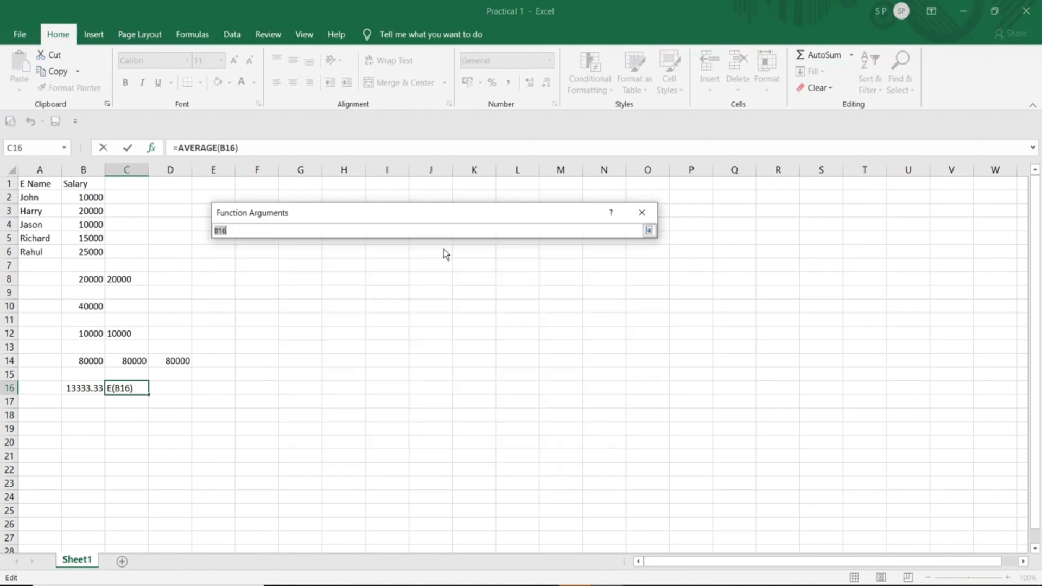
pyautogui.click(91, 198)
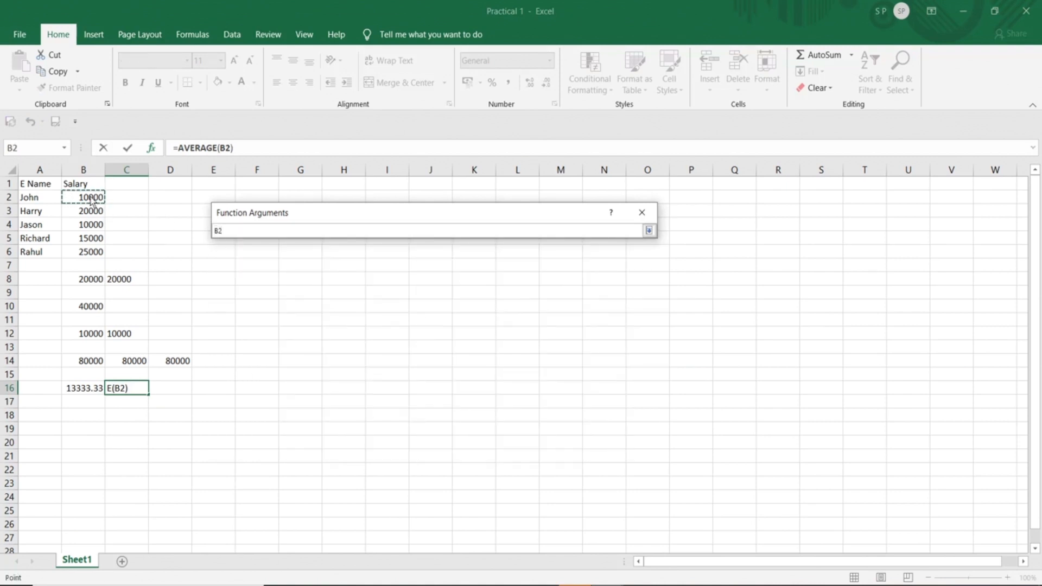
pyautogui.click(649, 231)
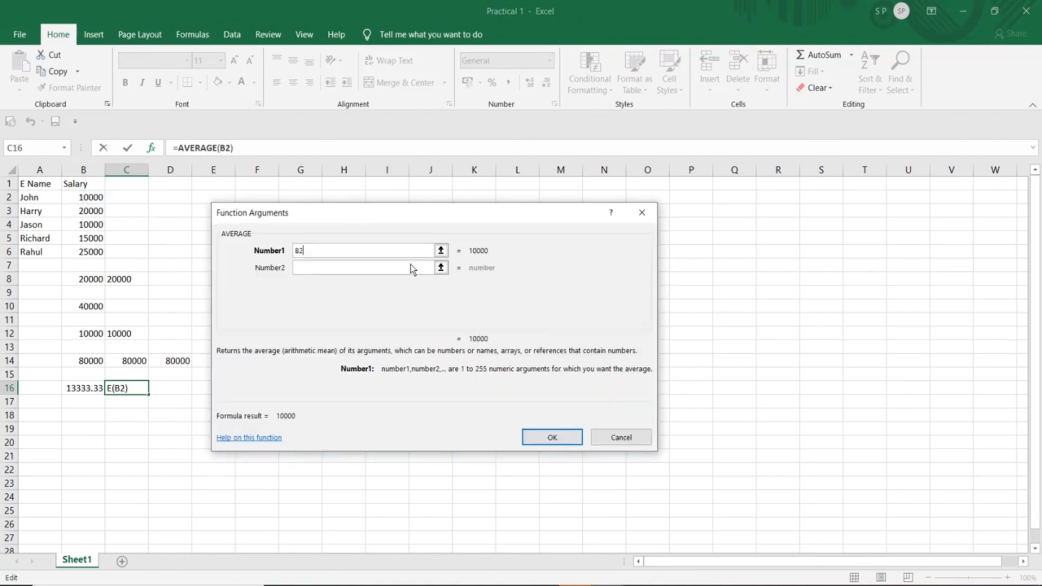
pyautogui.press('Tab')
pyautogui.click(441, 268)
pyautogui.click(91, 211)
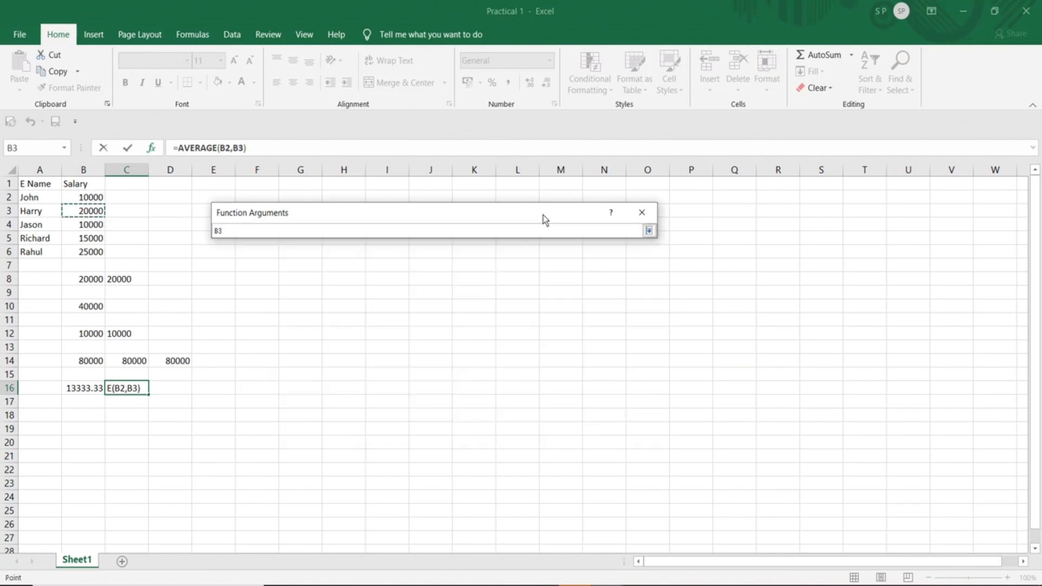
pyautogui.click(649, 231)
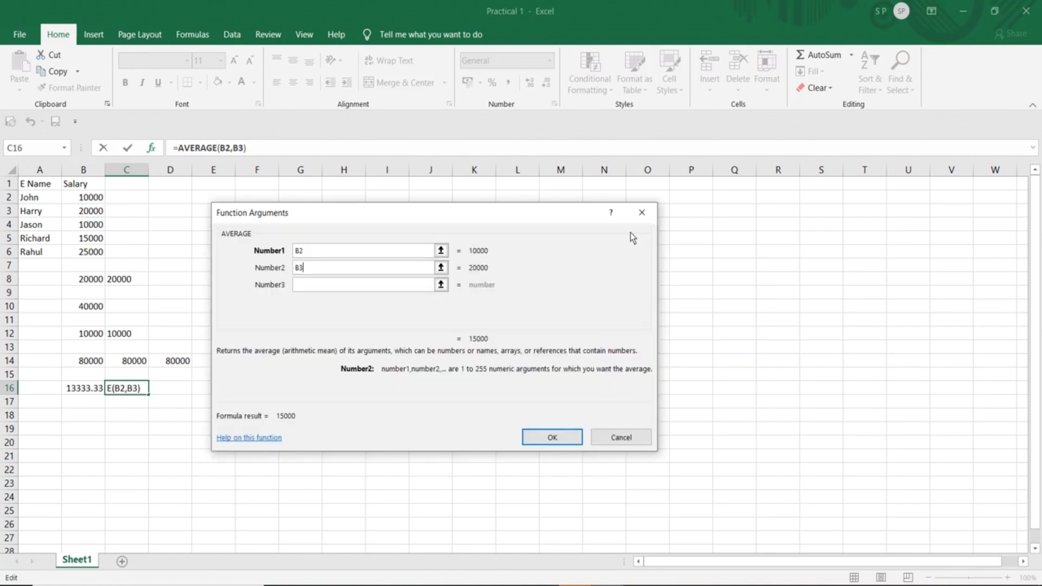
pyautogui.click(440, 285)
pyautogui.click(91, 226)
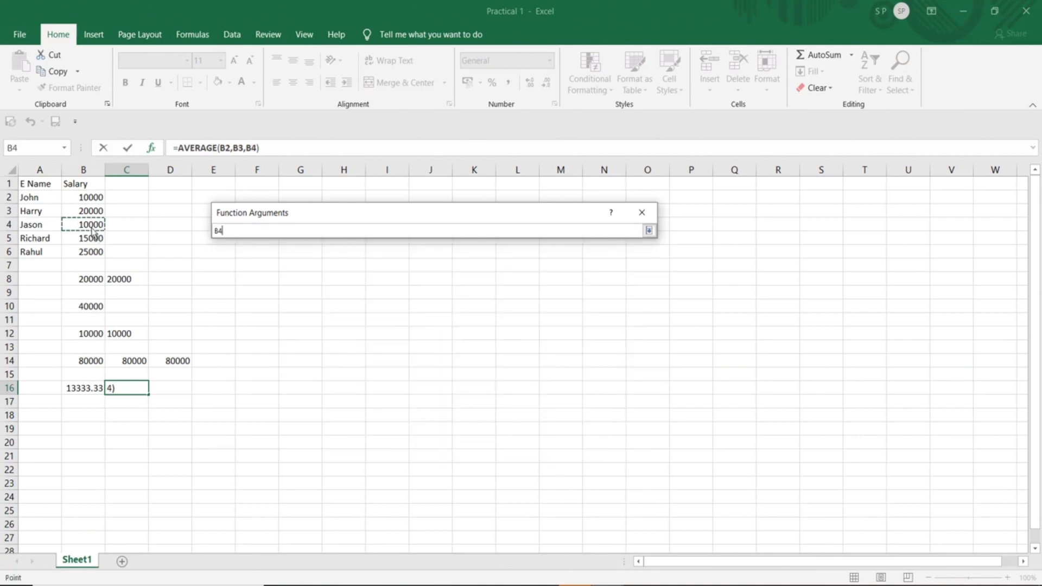
pyautogui.click(649, 231)
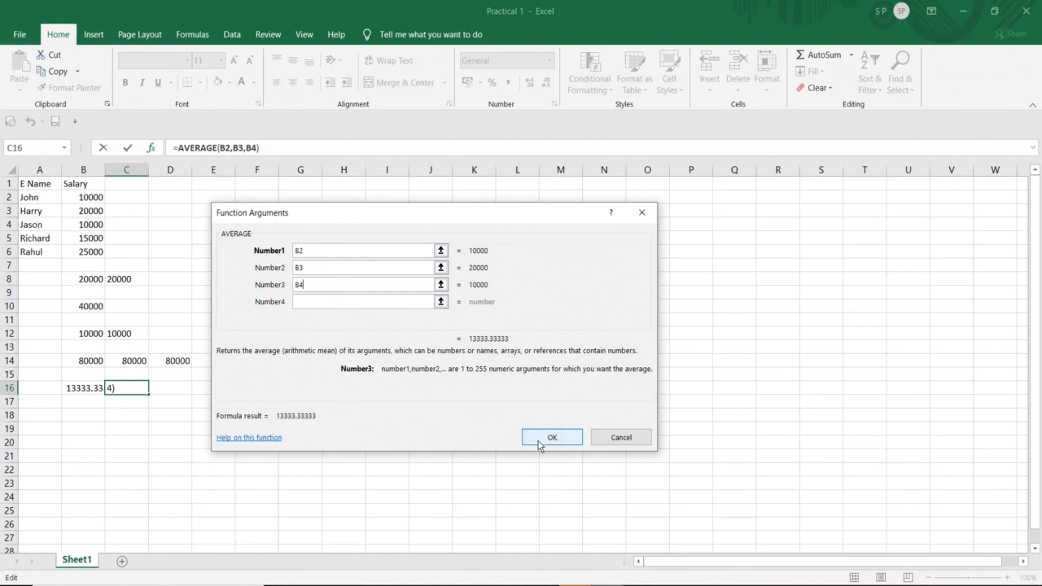
pyautogui.click(552, 437)
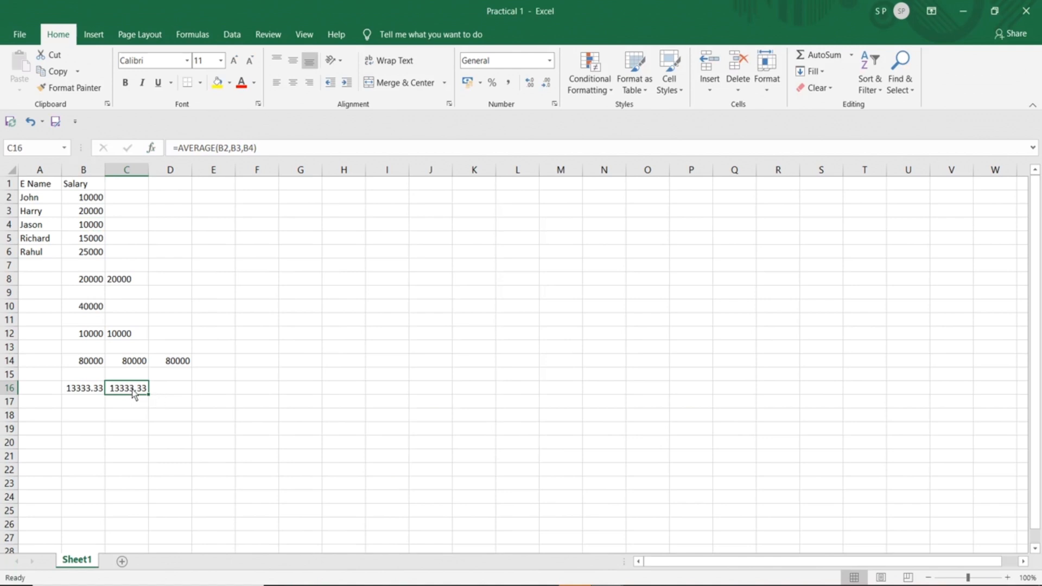
# - Compare the formulas behind the two salary averages in cells B16 and C16
pyautogui.click(73, 389)
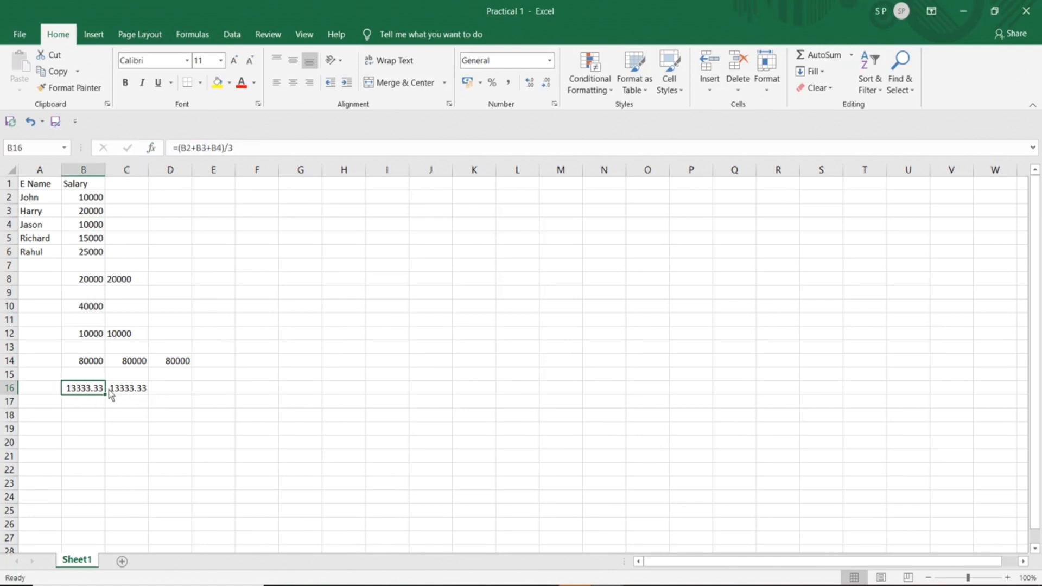
pyautogui.click(122, 390)
pyautogui.click(168, 391)
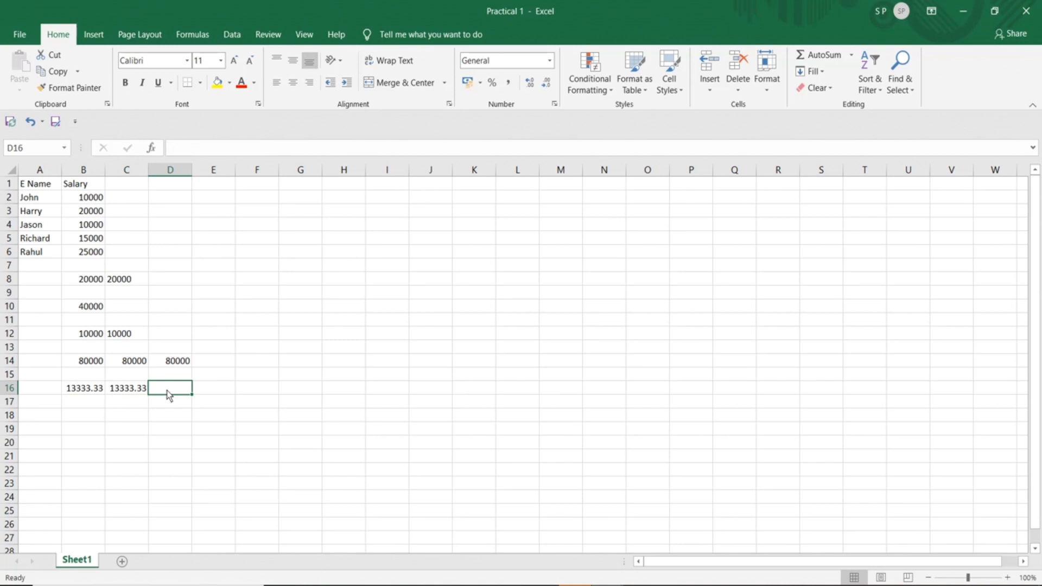
# - Increase the decimals of the average in C16 to four places and reduce them to two
pyautogui.click(135, 395)
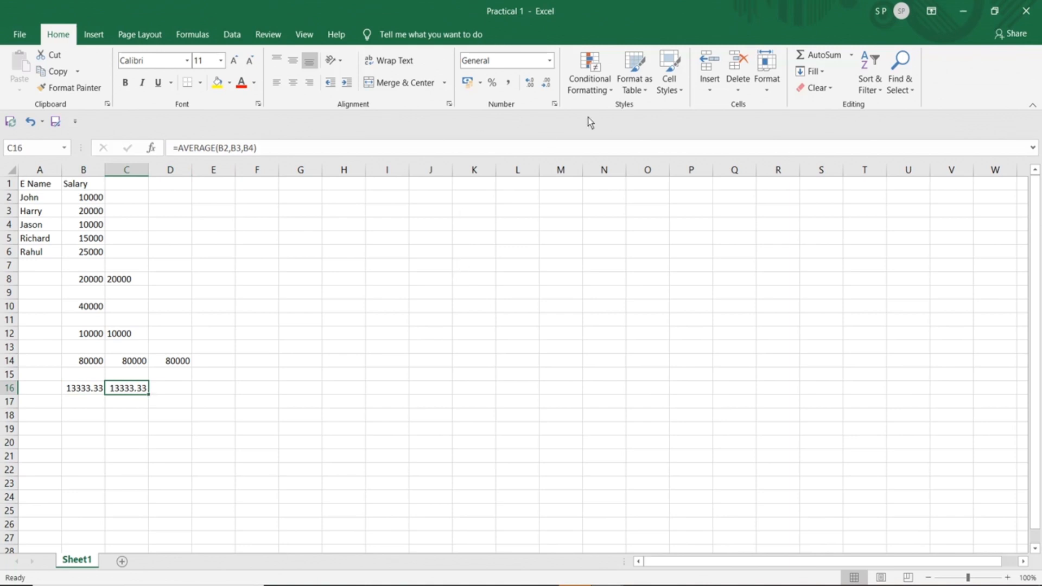
pyautogui.click(534, 88)
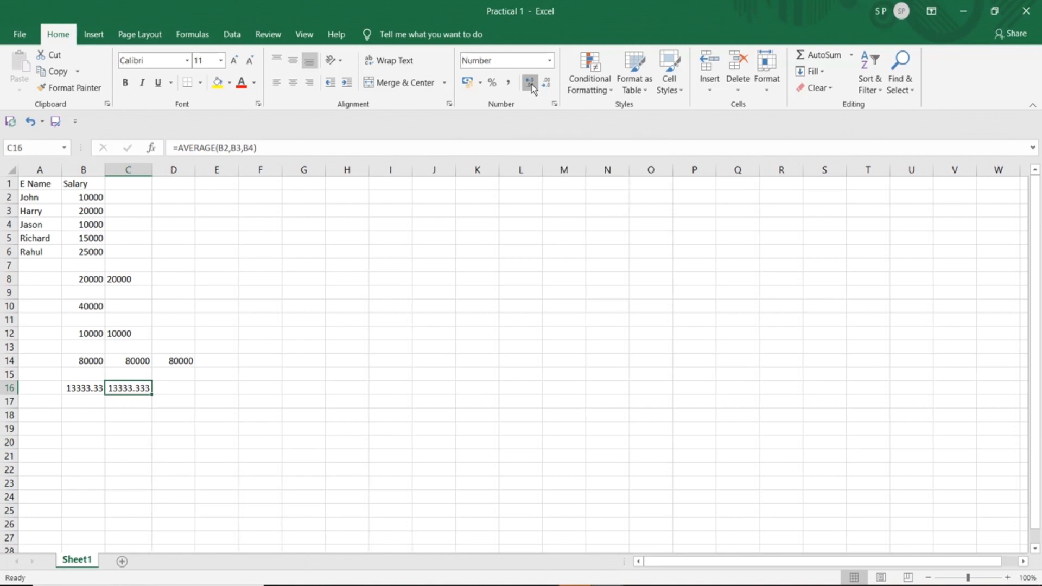
pyautogui.click(533, 89)
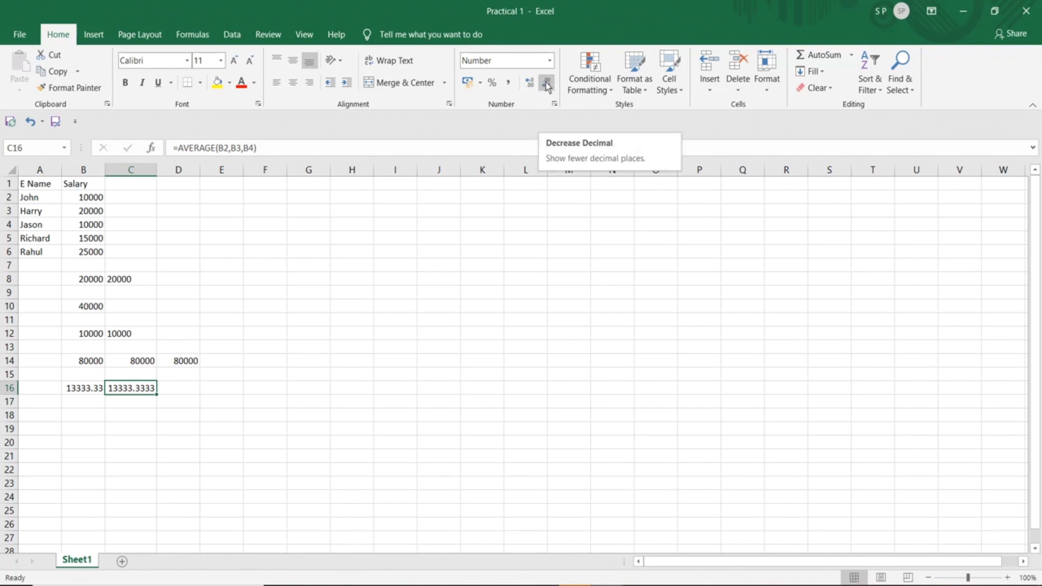
pyautogui.click(546, 82)
pyautogui.click(545, 82)
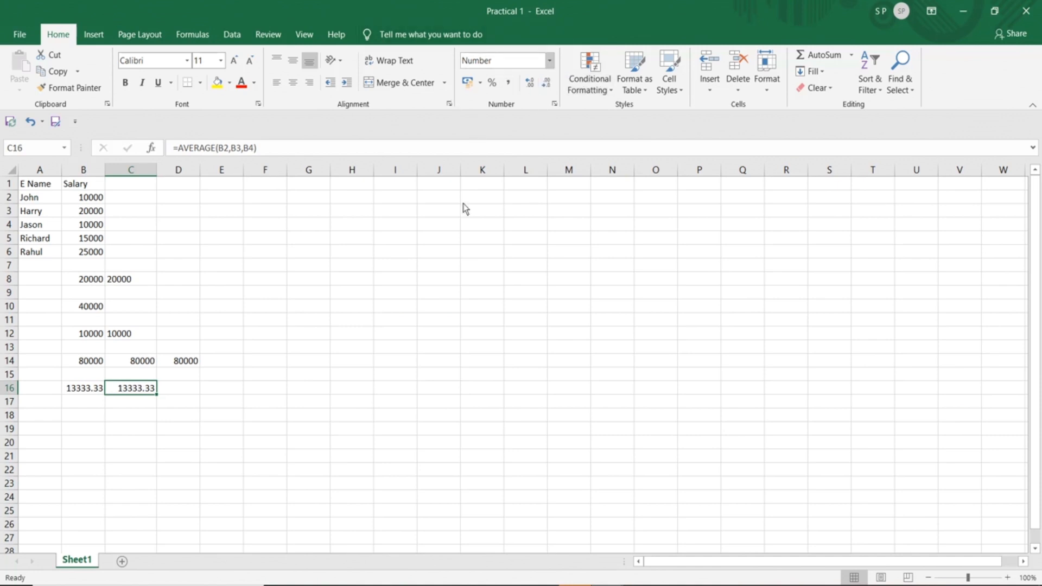
pyautogui.click(76, 414)
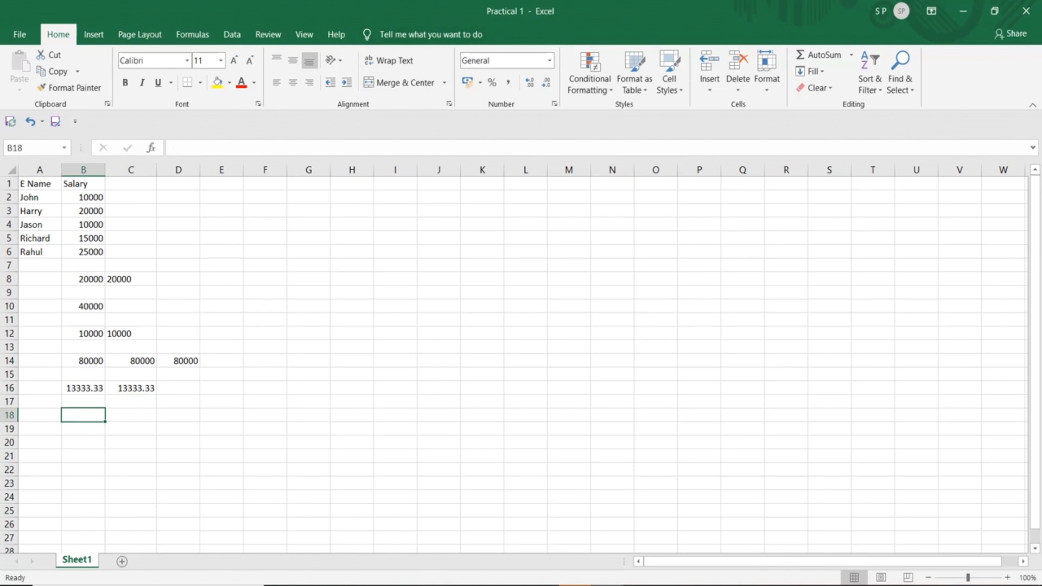
pyautogui.click(858, 585)
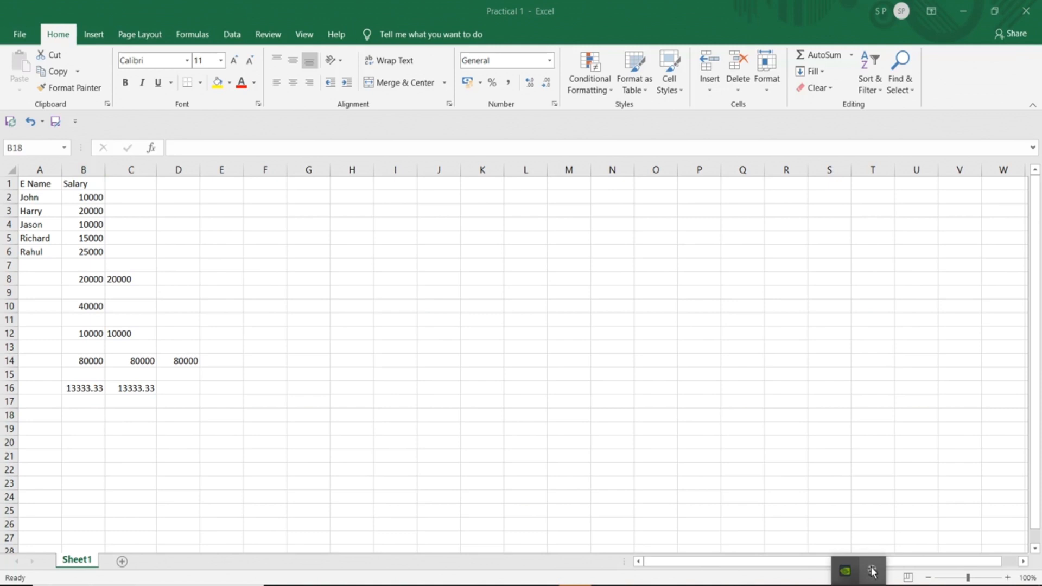
pyautogui.click(872, 570)
pyautogui.click(998, 549)
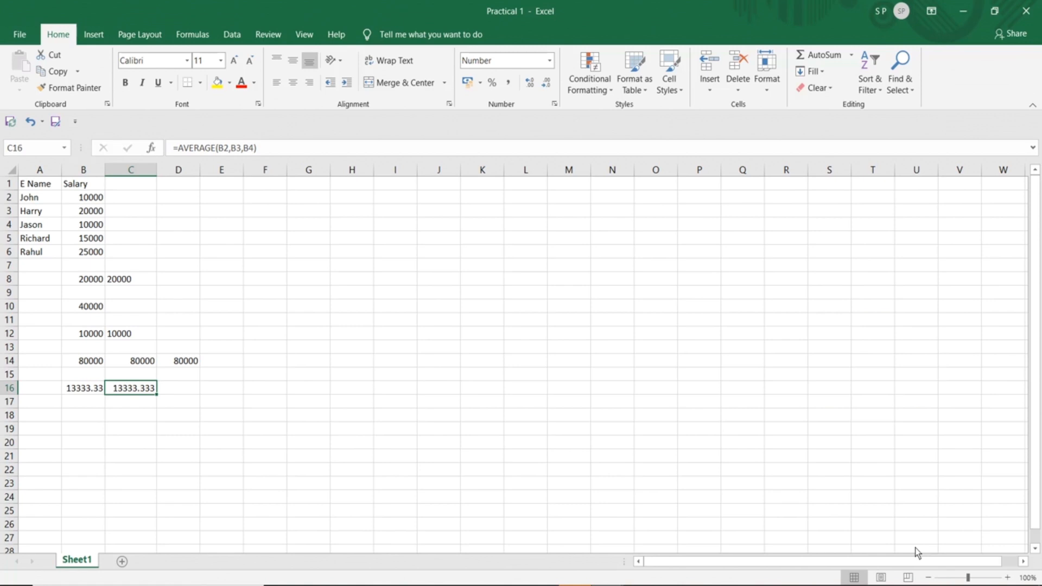
# - Enter the sample numbers 2 in cell H6 and 3 in cell I6
pyautogui.click(354, 252)
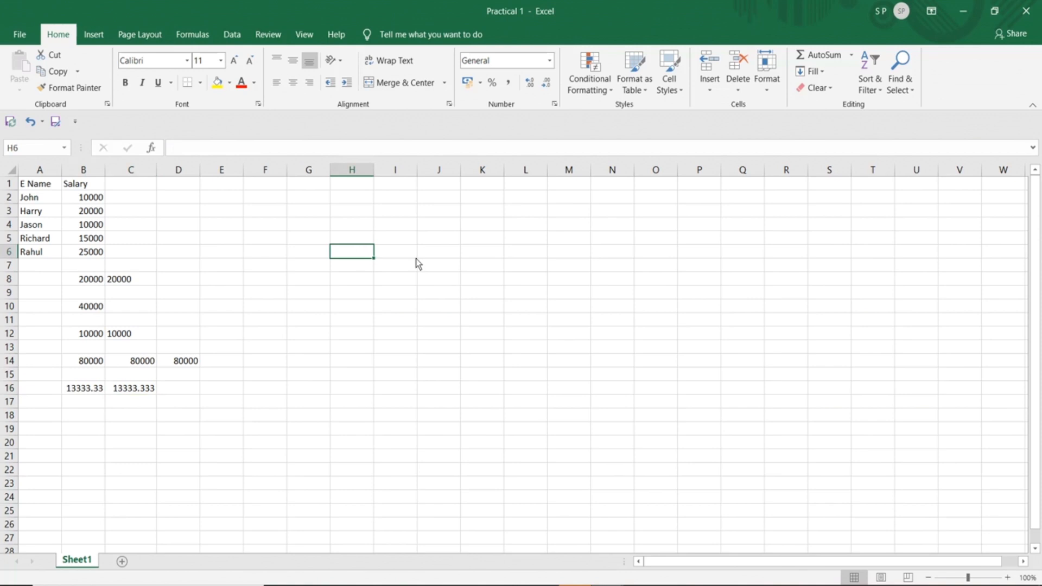
pyautogui.write('2')
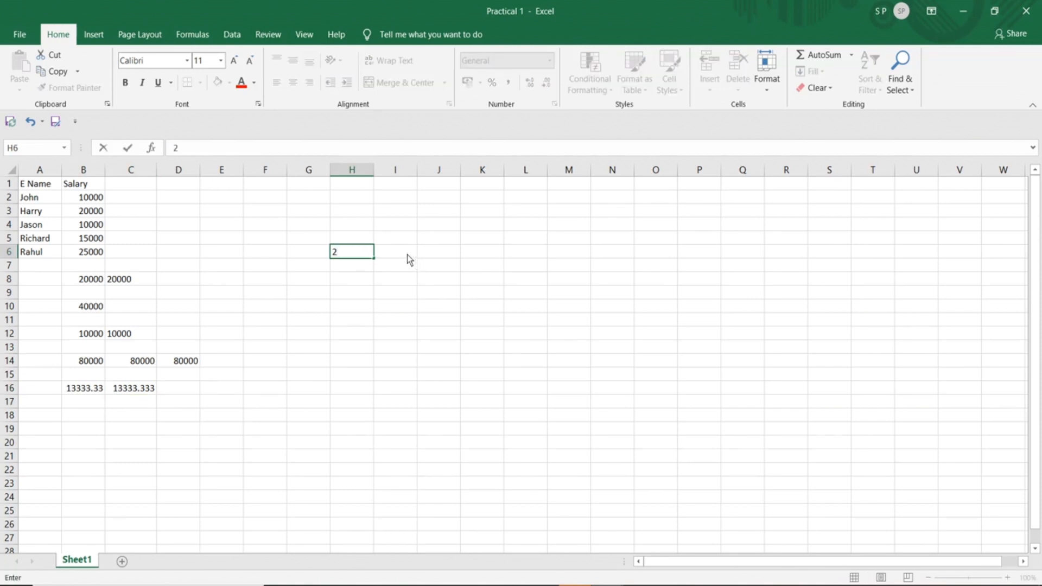
pyautogui.click(407, 255)
pyautogui.write('3')
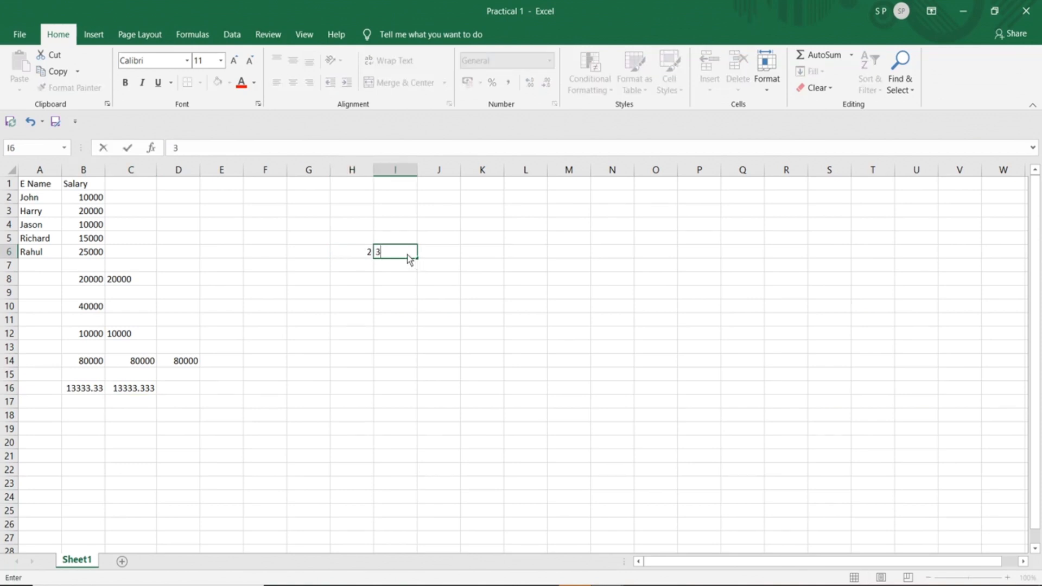
# - Multiply the two sample numbers in cell J6 with the formula =H6*I6 and check that cell's formula
pyautogui.click(439, 261)
pyautogui.write('=')
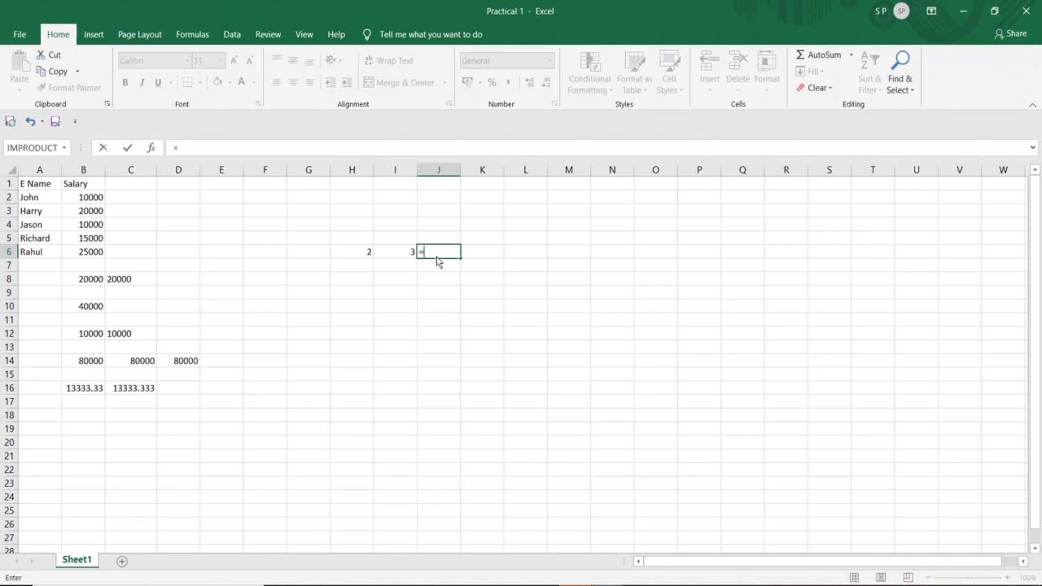
pyautogui.click(352, 255)
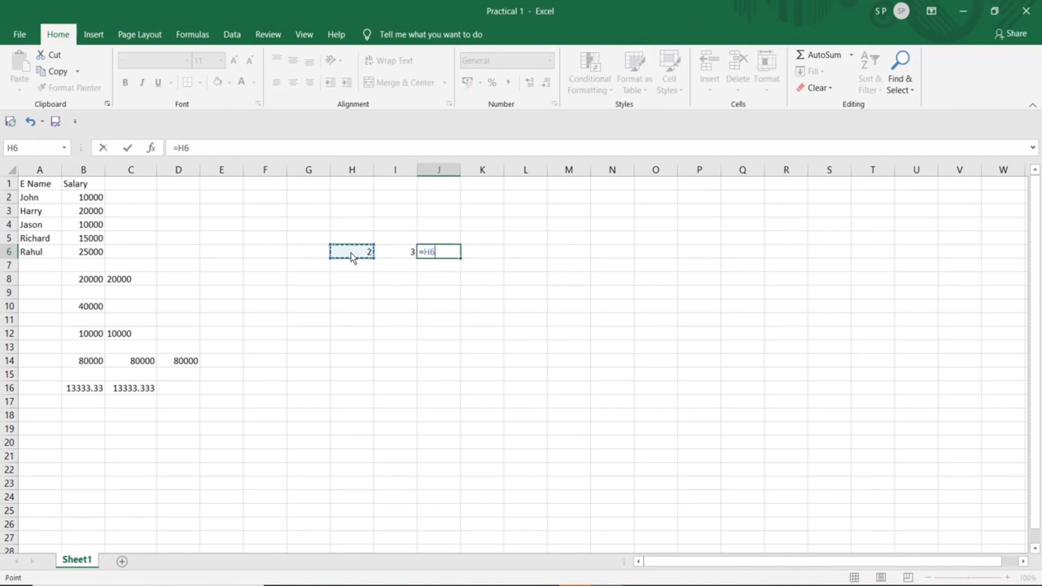
pyautogui.write('*')
pyautogui.click(389, 253)
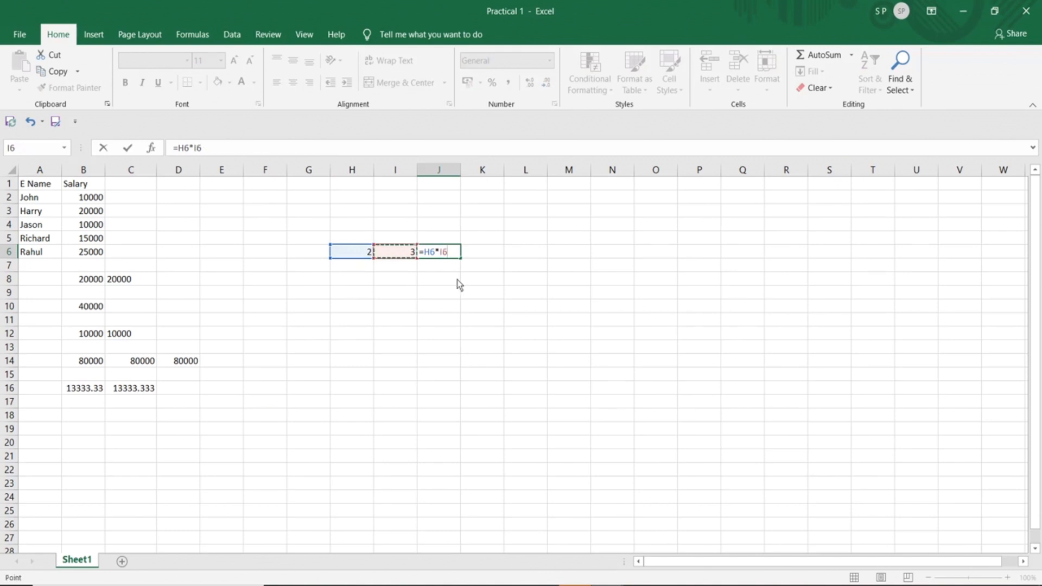
pyautogui.press('Return')
pyautogui.click(433, 252)
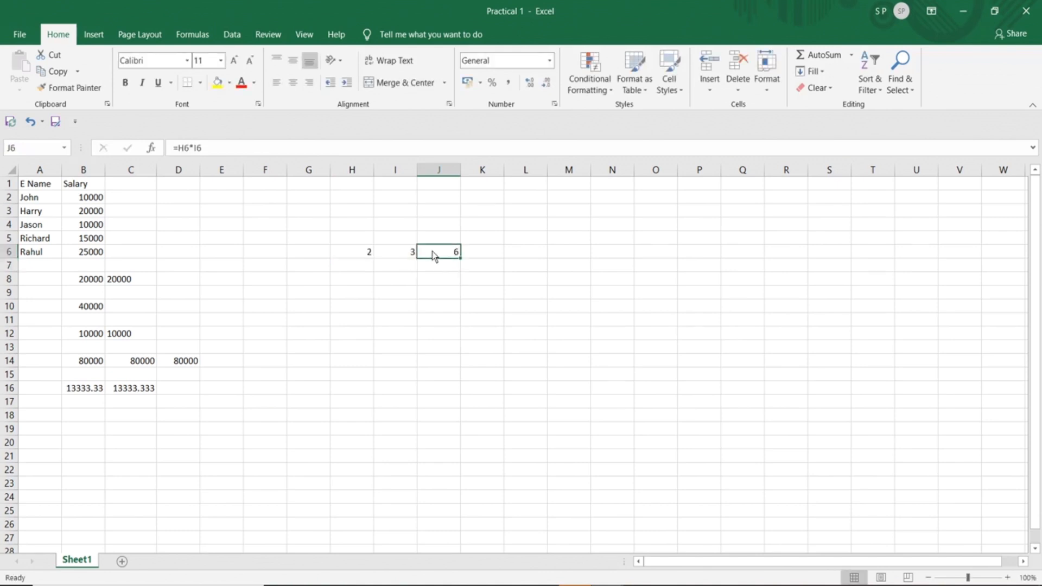
# - Insert the IMPRODUCT function in cell J7 by searching the function list for multiply
pyautogui.click(438, 266)
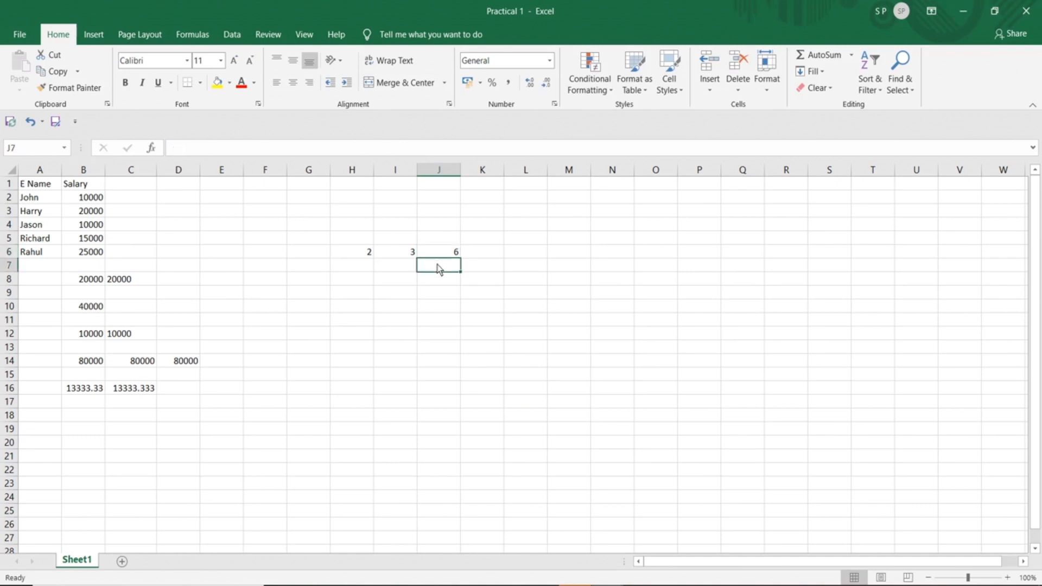
pyautogui.click(151, 148)
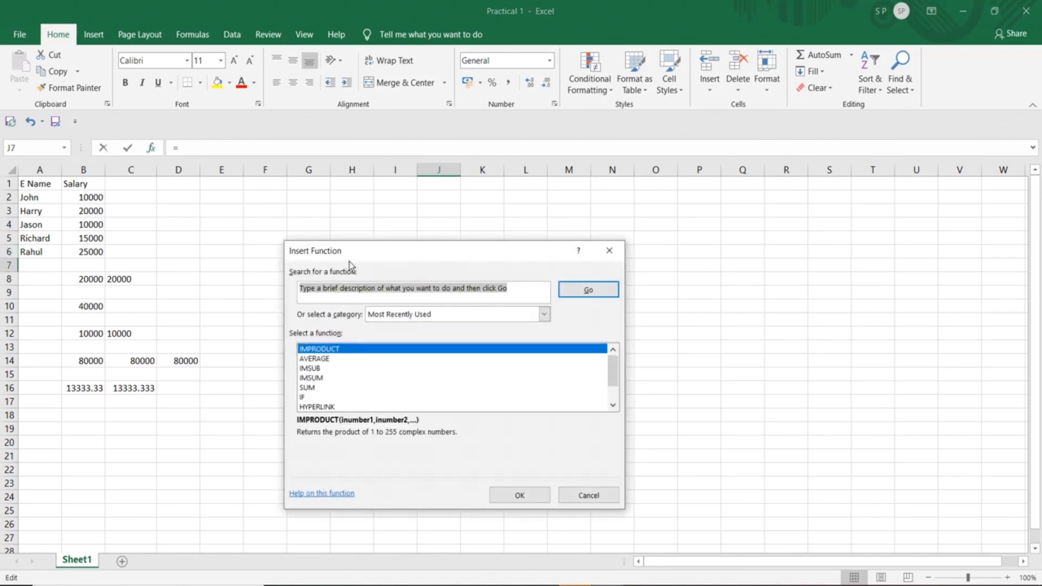
pyautogui.write('multiply')
pyautogui.click(569, 292)
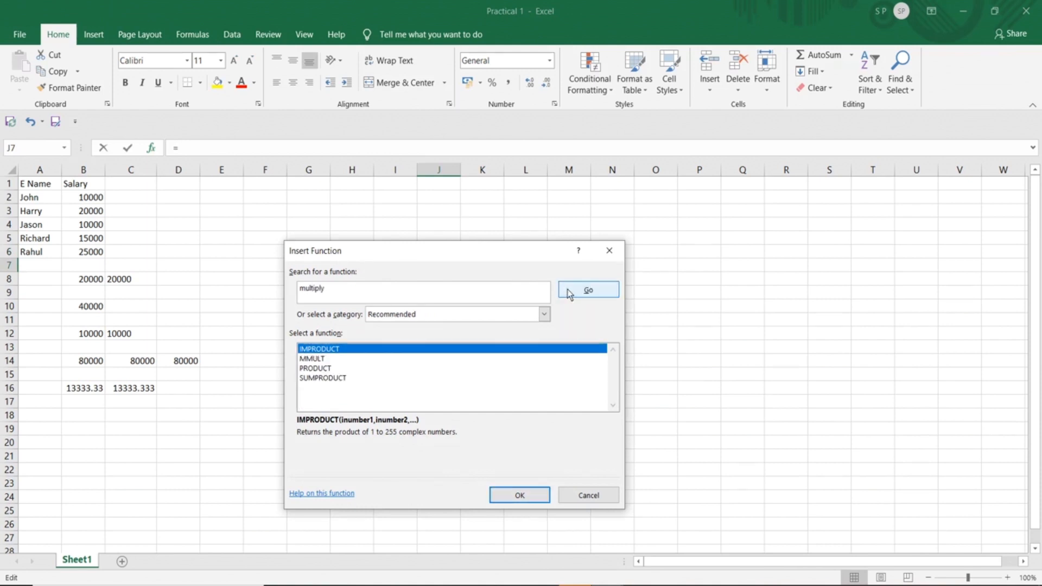
pyautogui.click(519, 497)
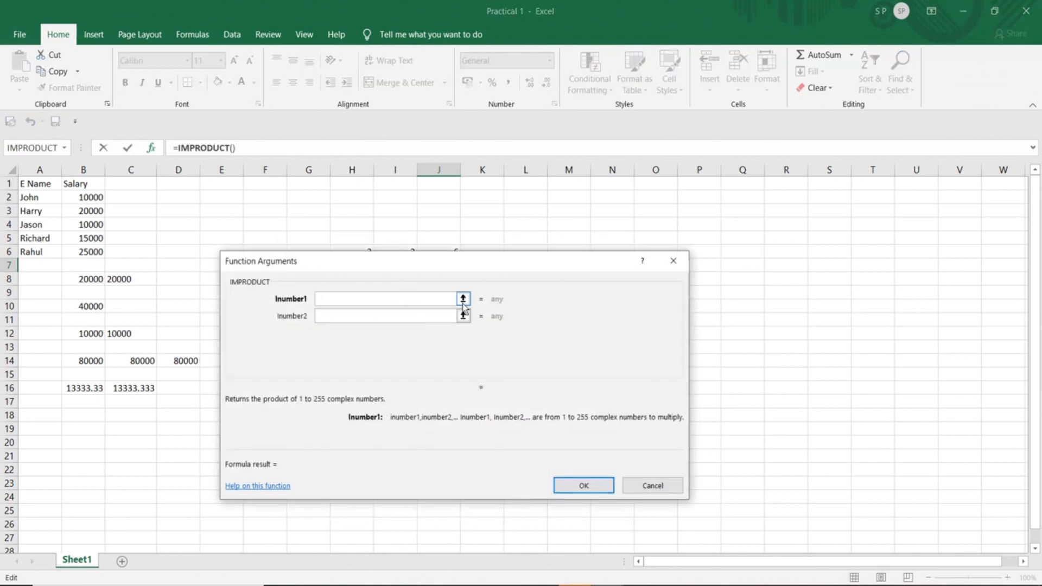
# - Set the IMPRODUCT arguments to cells H6 and I6 and complete the formula in J7
pyautogui.click(463, 300)
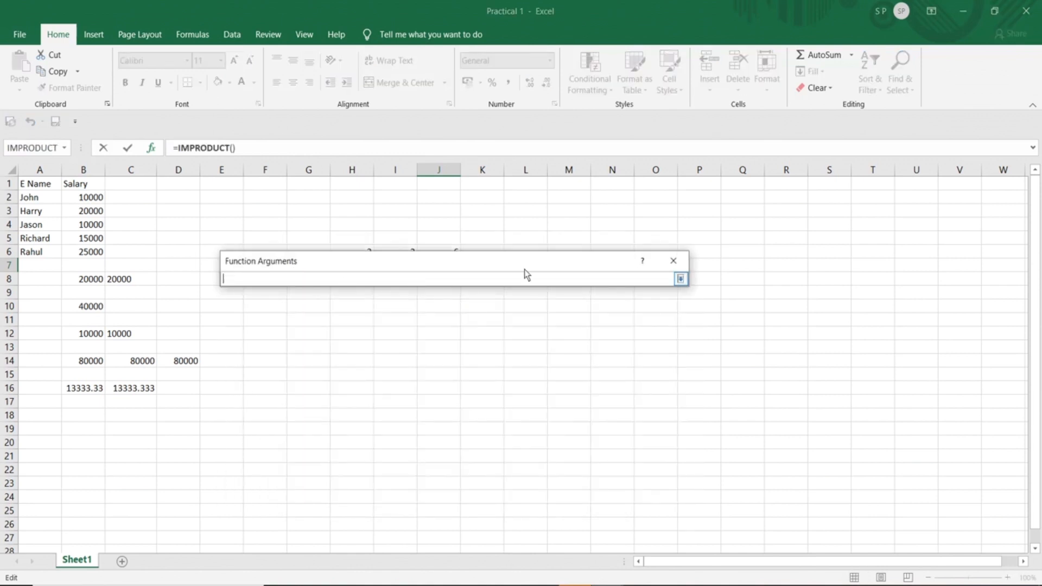
pyautogui.moveTo(519, 260); pyautogui.dragTo(522, 306)
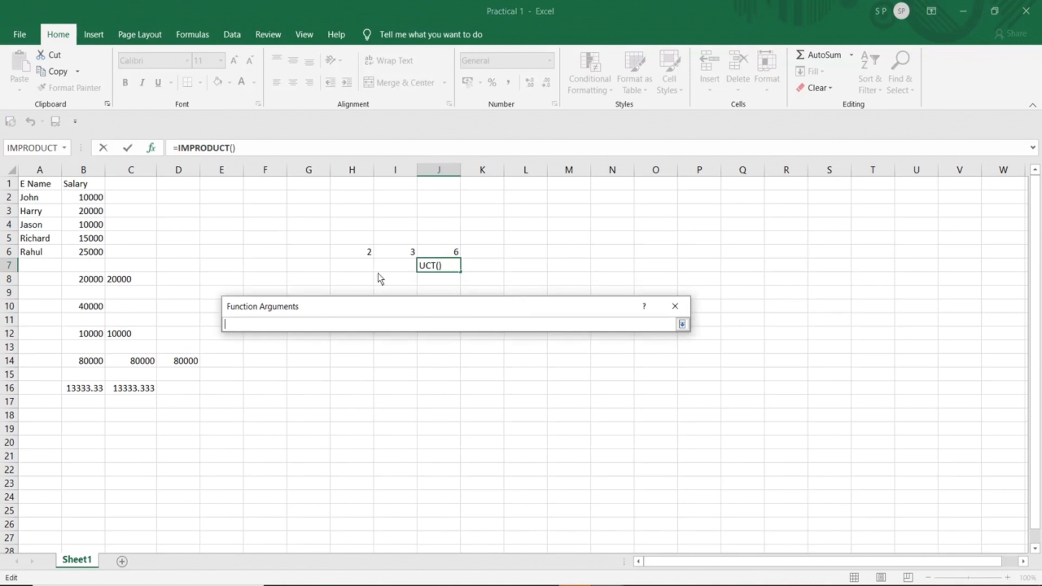
pyautogui.click(358, 253)
pyautogui.click(682, 324)
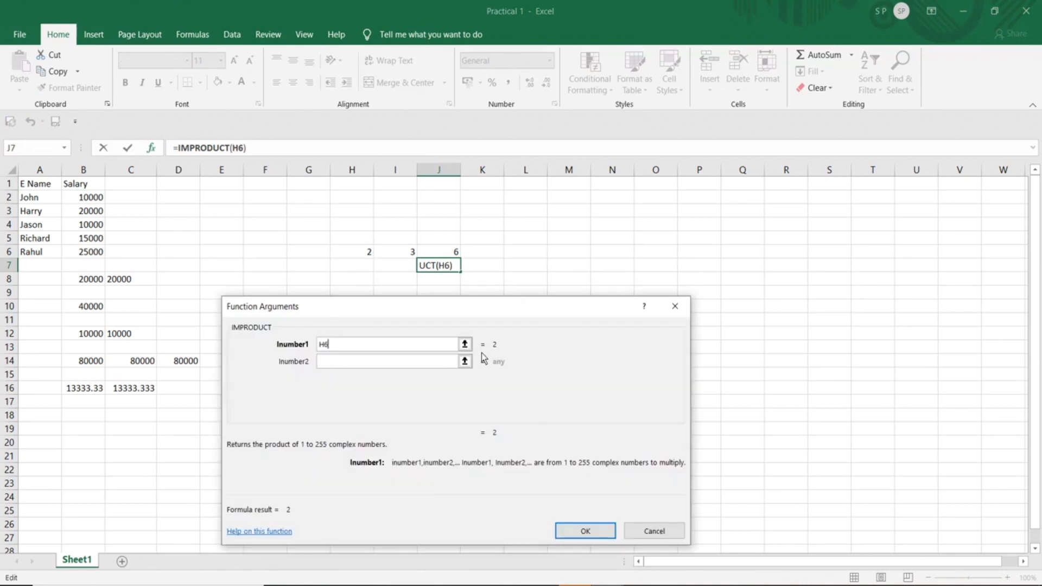
pyautogui.click(465, 362)
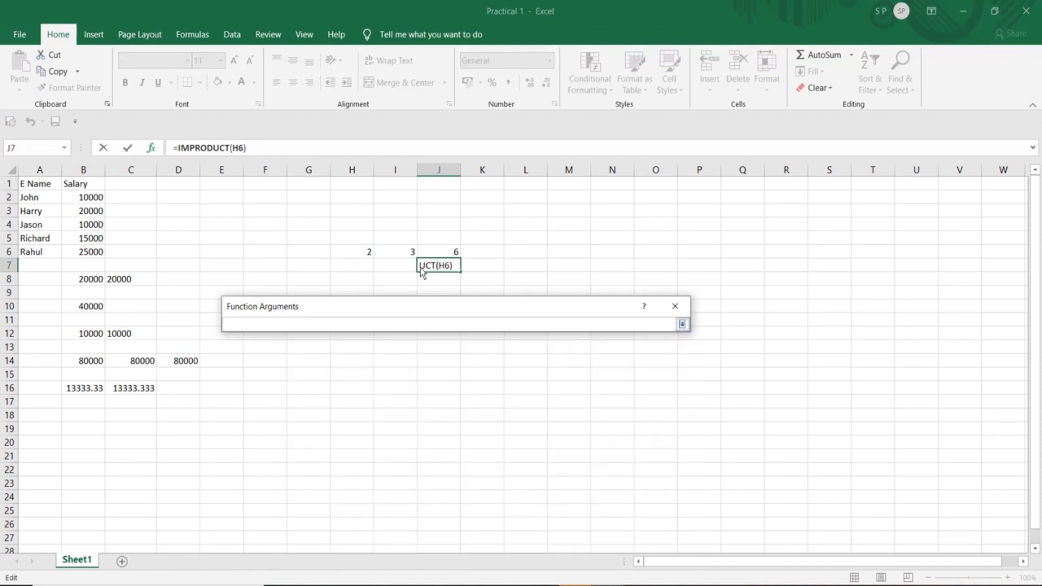
pyautogui.click(406, 254)
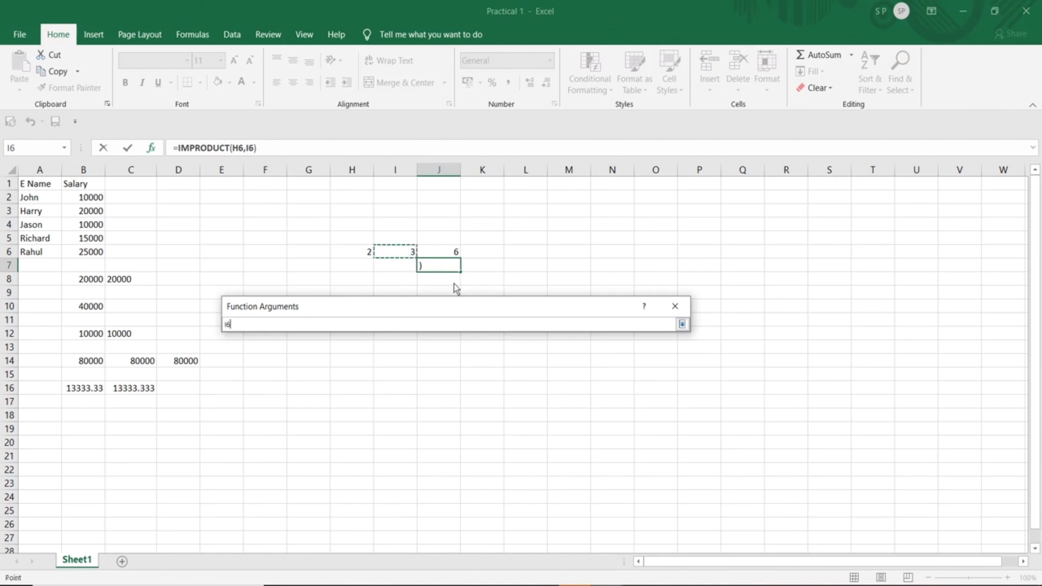
pyautogui.click(682, 324)
pyautogui.click(577, 534)
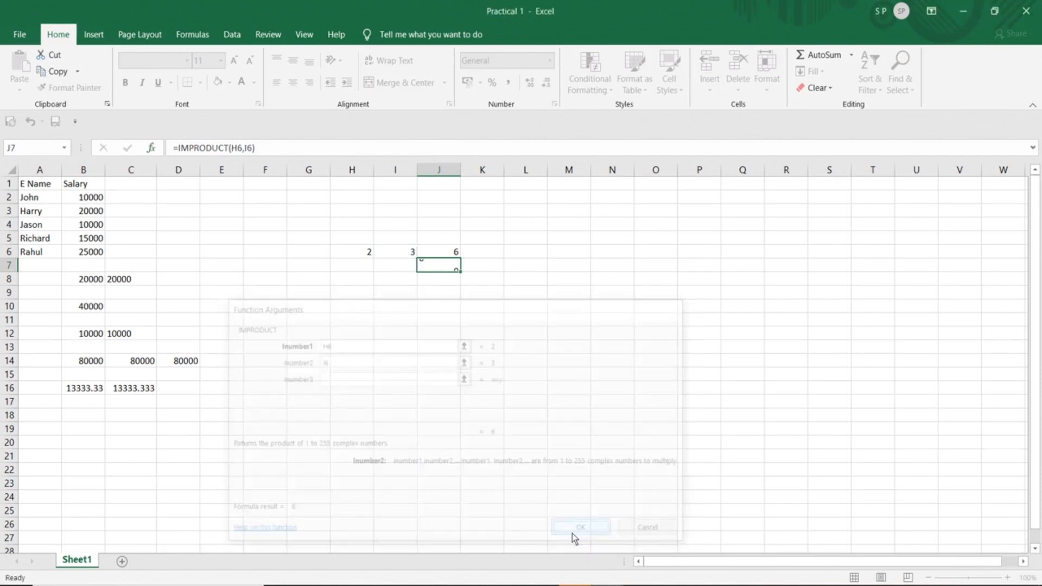
pyautogui.click(436, 282)
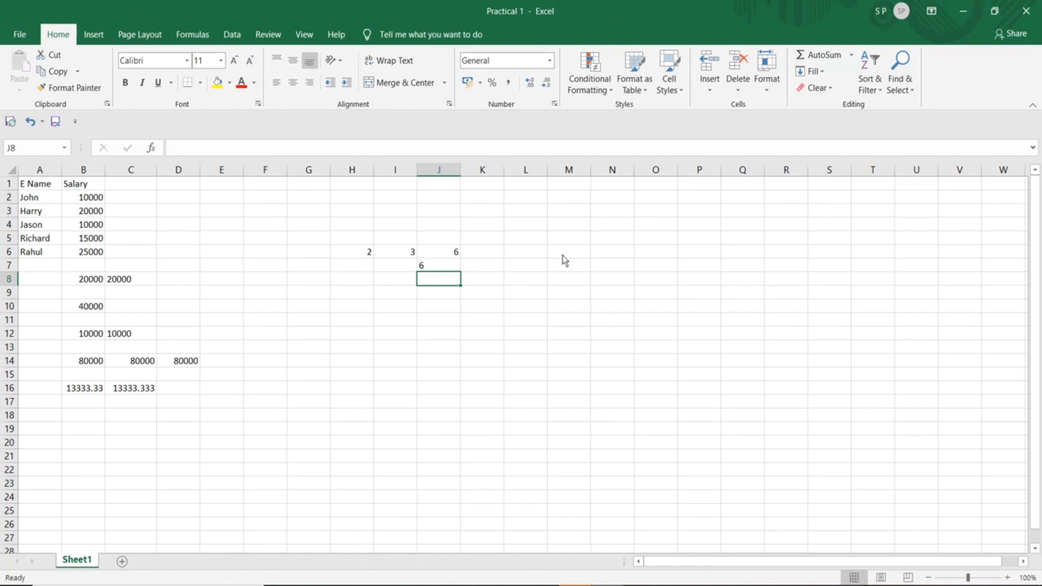
# - Enter the numbers 1, 2 and 3 in cells M4 to M6
pyautogui.click(556, 223)
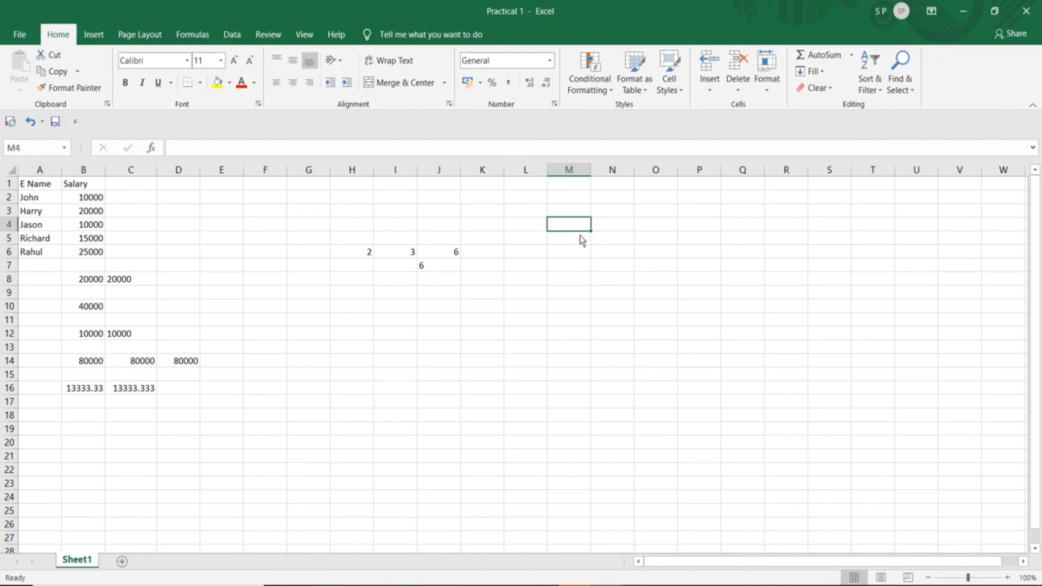
pyautogui.write('1')
pyautogui.press('Return')
pyautogui.write('2')
pyautogui.press('Return')
pyautogui.write('3')
pyautogui.press('Up')
pyautogui.press('Up')
# - Extend the number series from M4:M6 down to 10 in cell M13 with the fill handle
pyautogui.moveTo(582, 225); pyautogui.dragTo(584, 252)
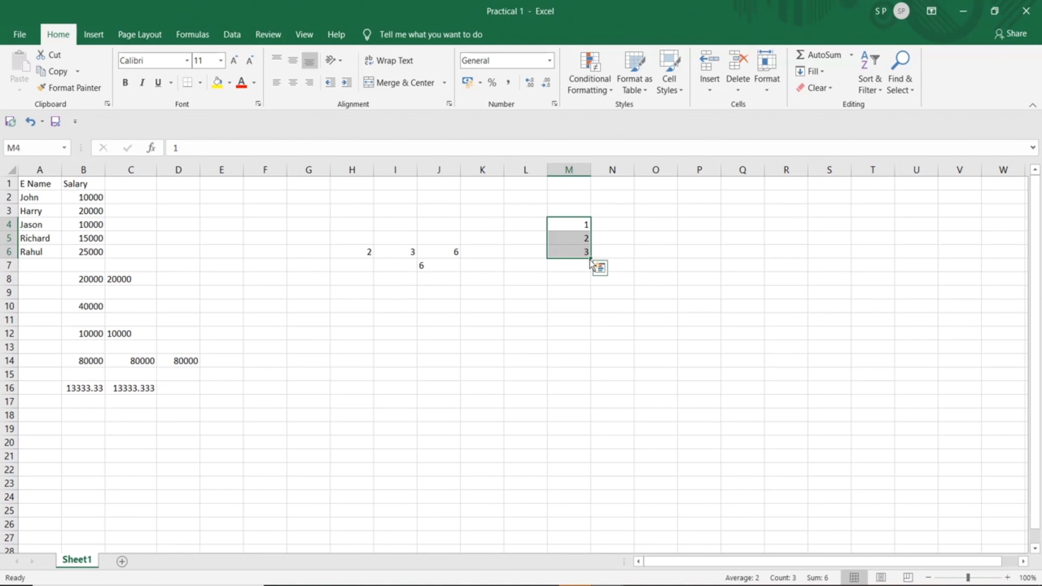
pyautogui.moveTo(591, 259); pyautogui.dragTo(594, 354)
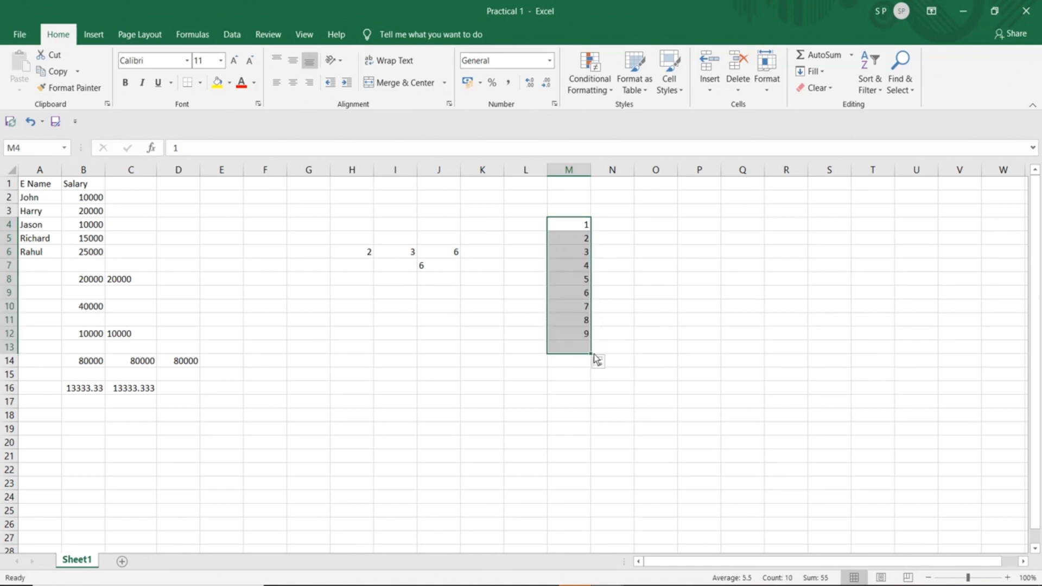
pyautogui.click(615, 230)
pyautogui.click(580, 227)
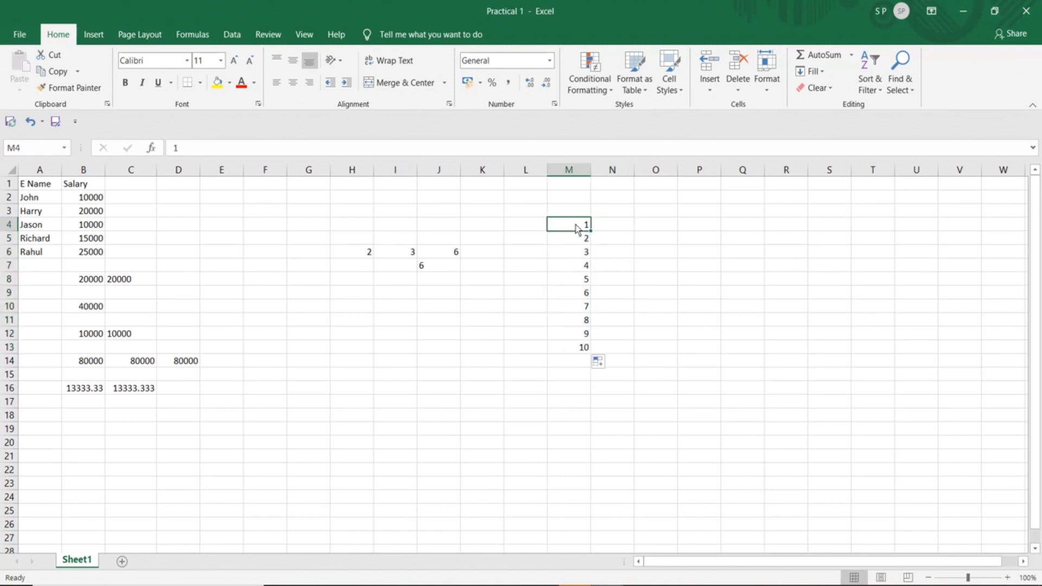
# - Enter Jan, Feb and Mar in cells N4 to P4 and fill the month series across to Jul in T4
pyautogui.click(620, 233)
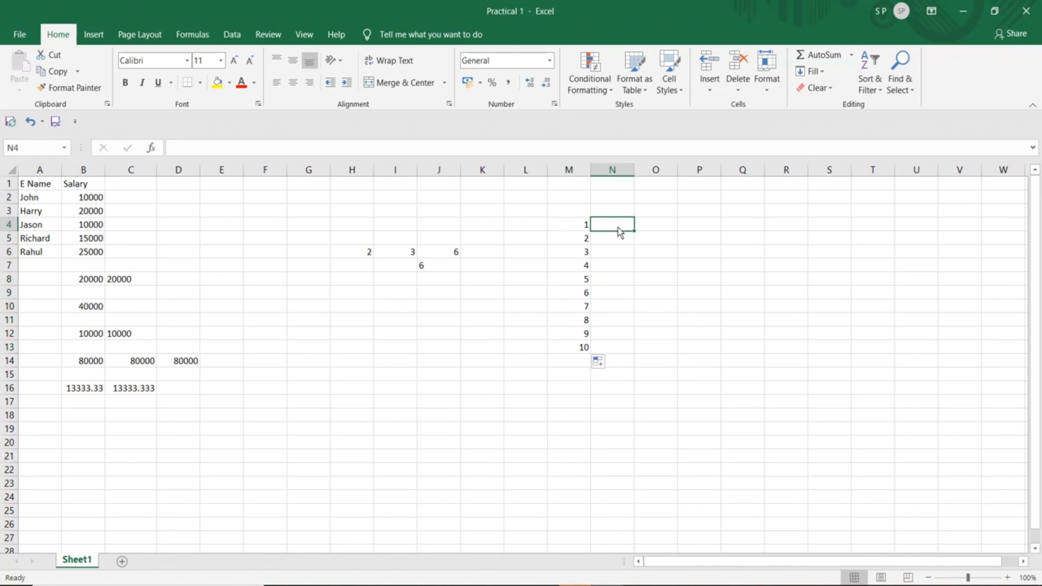
pyautogui.write('Jan')
pyautogui.press('Tab')
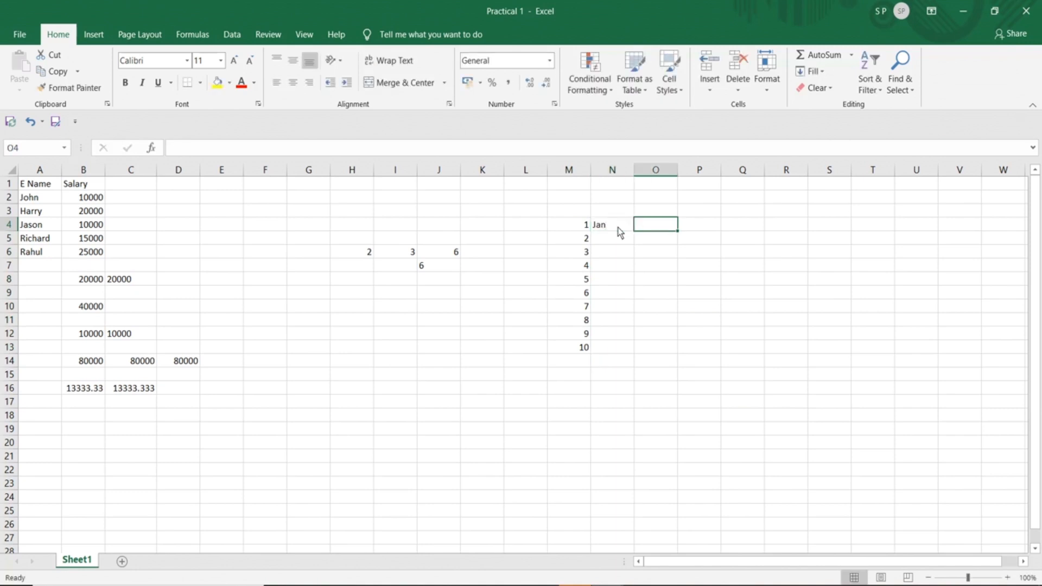
pyautogui.write('Feb')
pyautogui.press('Tab')
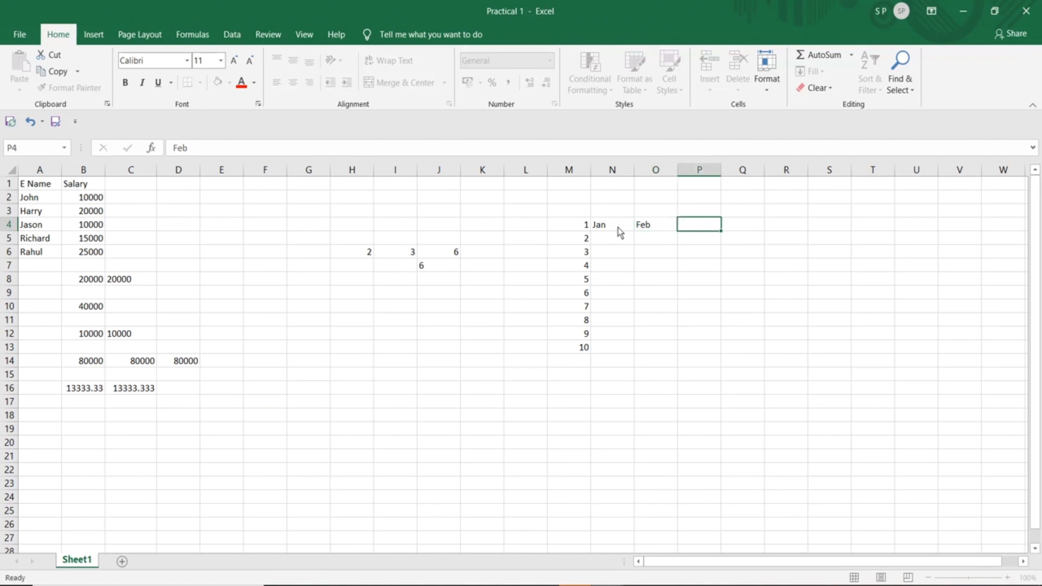
pyautogui.write('Mar')
pyautogui.moveTo(613, 227); pyautogui.dragTo(894, 231)
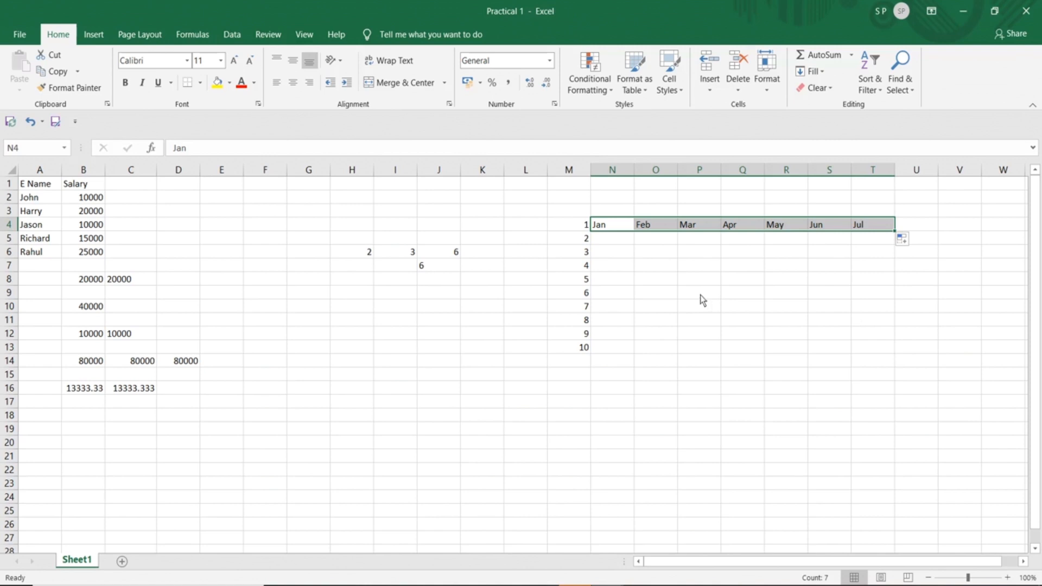
# - Enter 2, 4 and 6 in cells O8 to O10 and fill the even-number series down to 22 in O18
pyautogui.click(666, 280)
pyautogui.write('2')
pyautogui.press('Return')
pyautogui.write('3')
pyautogui.press('Return')
pyautogui.press('Up')
pyautogui.write('4')
pyautogui.press('Return')
pyautogui.write('6')
pyautogui.press('Return')
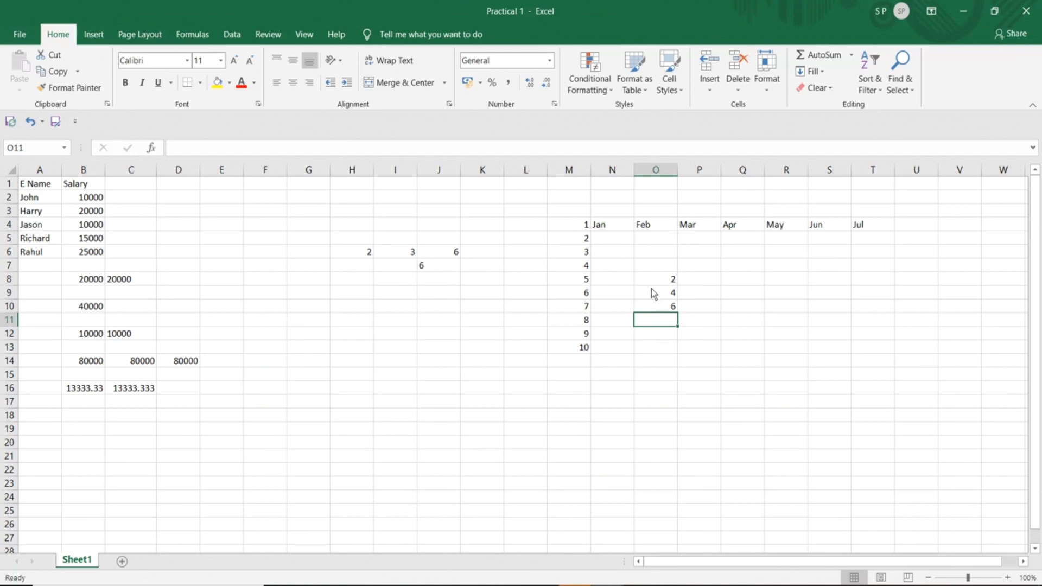
pyautogui.moveTo(654, 279); pyautogui.dragTo(679, 416)
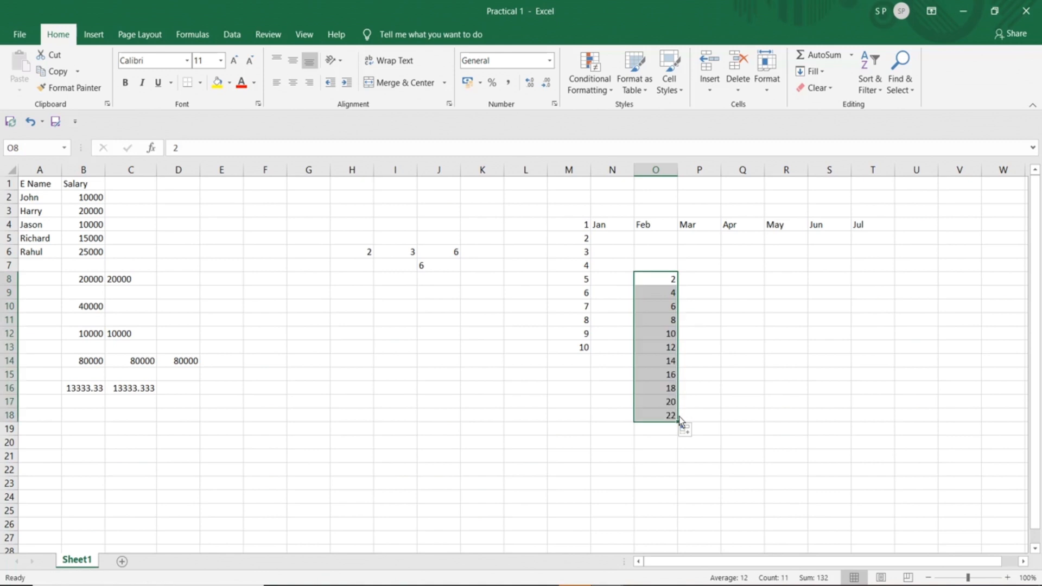
# - Enter 1, 3 and 5 in cells P8 to P10 and fill the odd-number series down to 21 in P18
pyautogui.click(706, 282)
pyautogui.write('1')
pyautogui.press('Return')
pyautogui.write('3')
pyautogui.press('Return')
pyautogui.write('5')
pyautogui.click(705, 281)
pyautogui.moveTo(706, 281); pyautogui.dragTo(722, 417)
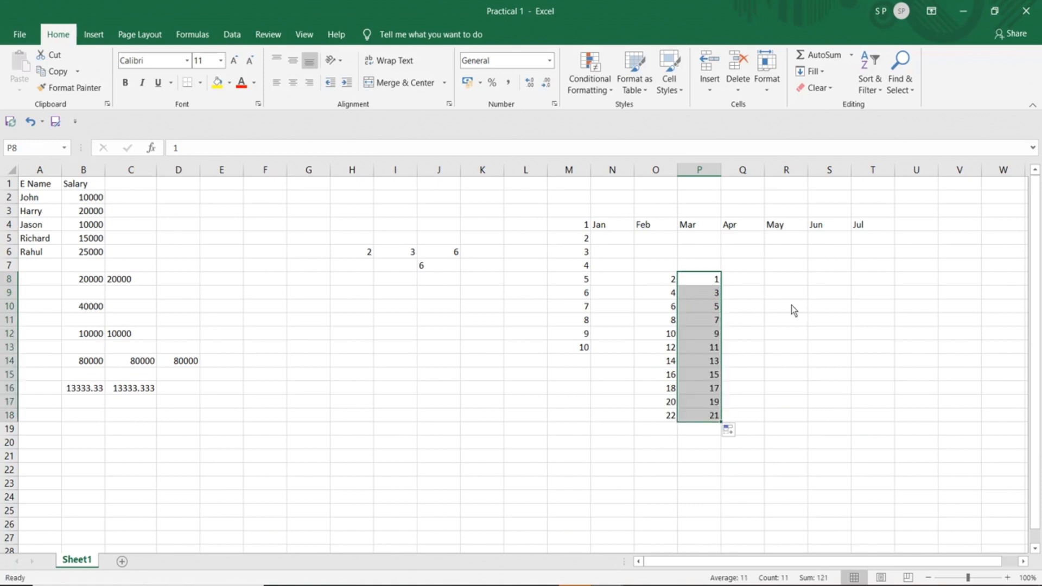
pyautogui.click(686, 253)
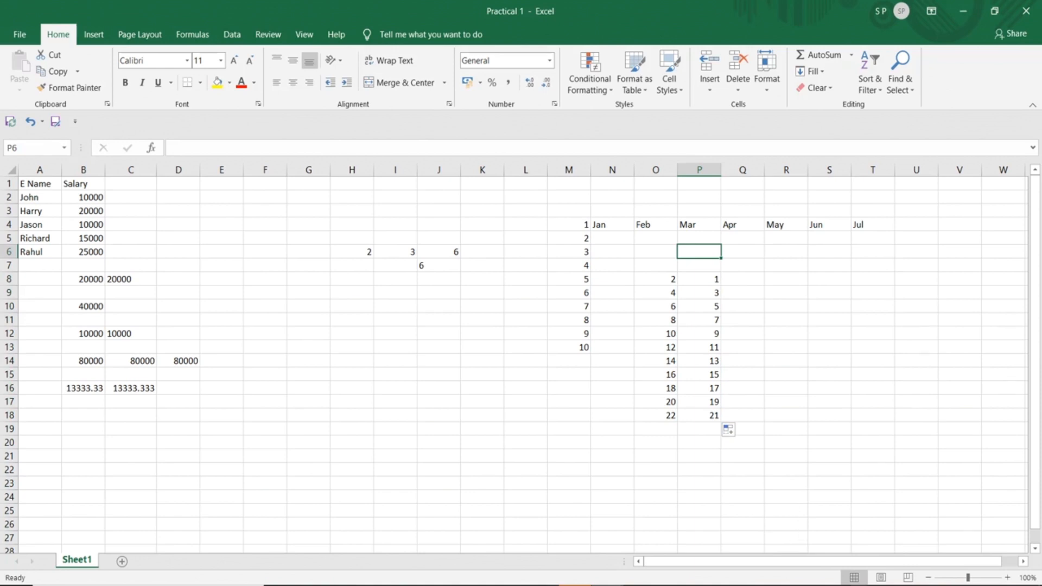
pyautogui.click(859, 585)
pyautogui.click(872, 570)
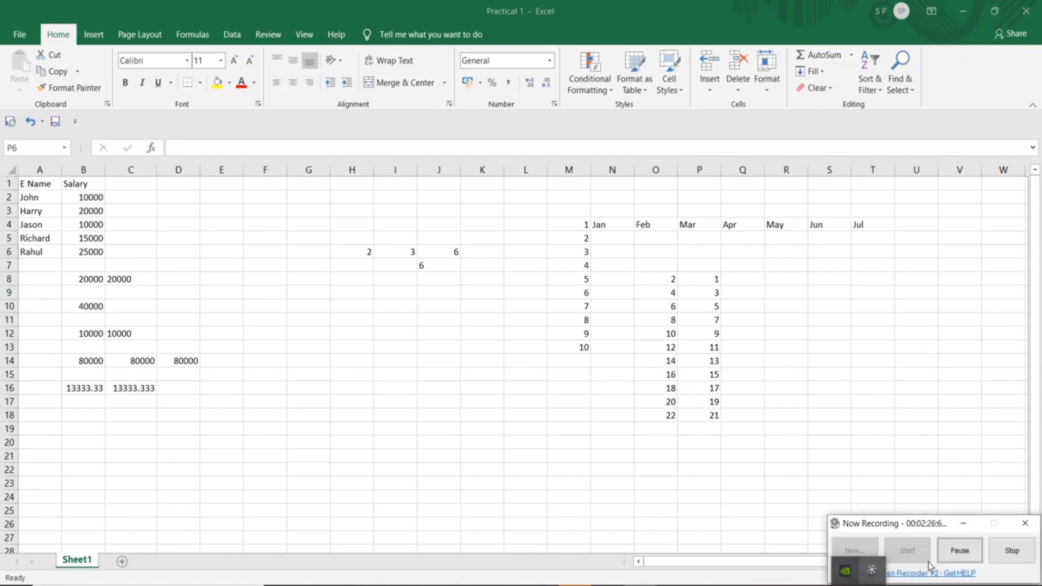
pyautogui.click(1001, 549)
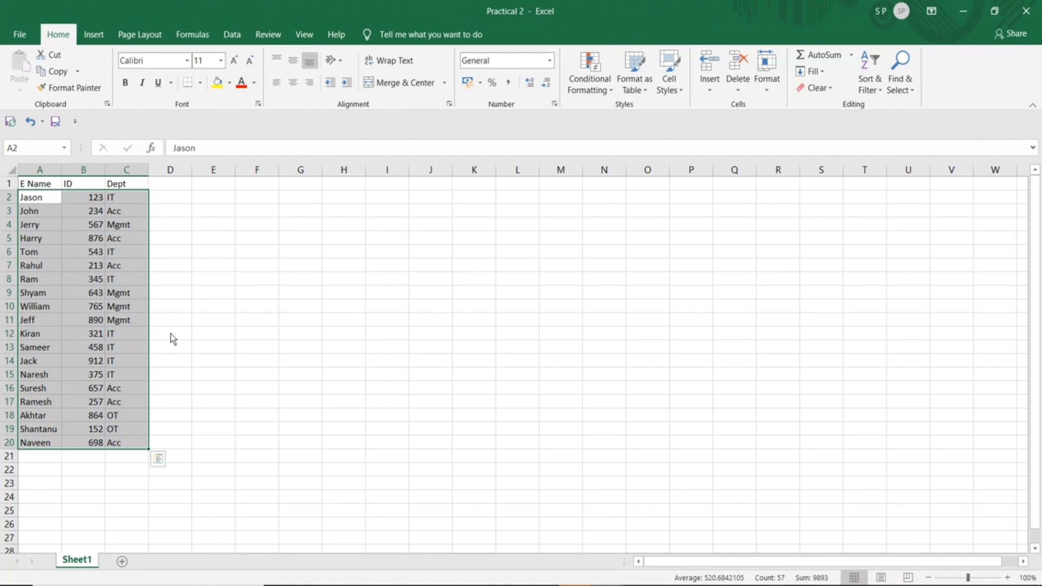
# - Examine the Acc entries in the Dept column of the Practical 2 employee table
pyautogui.click(167, 217)
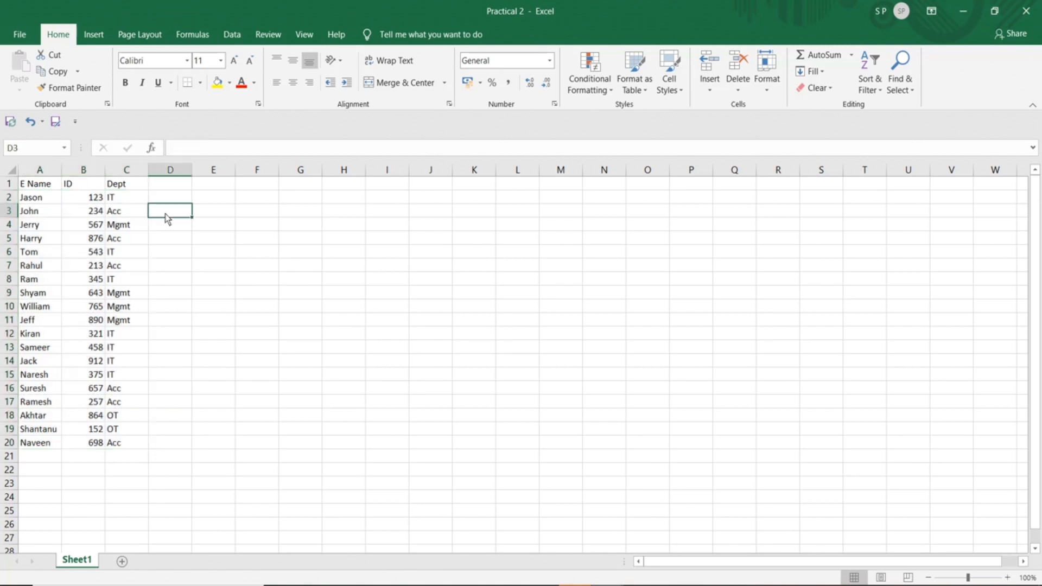
pyautogui.click(124, 217)
pyautogui.click(125, 242)
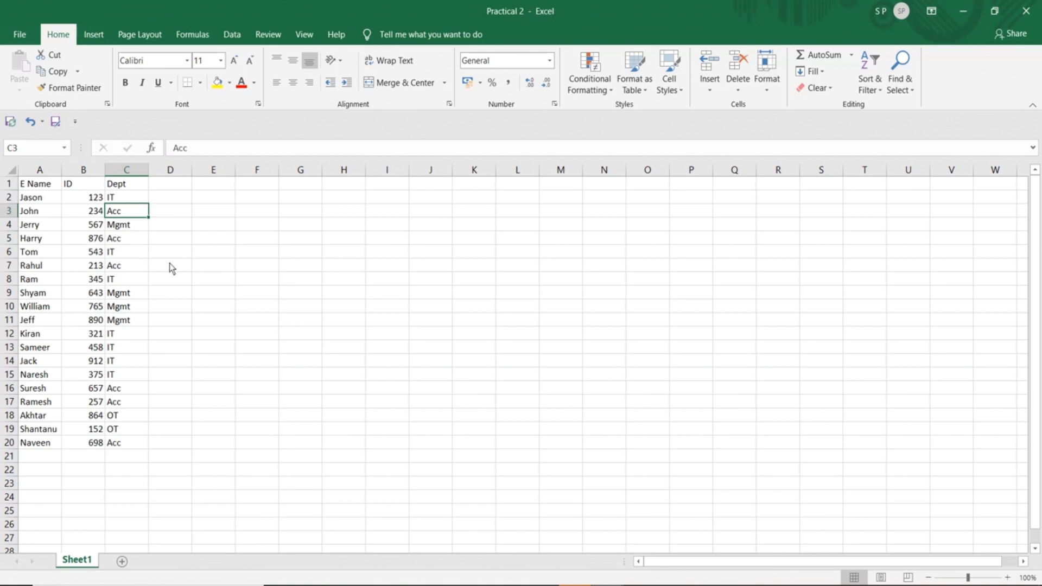
pyautogui.click(136, 246)
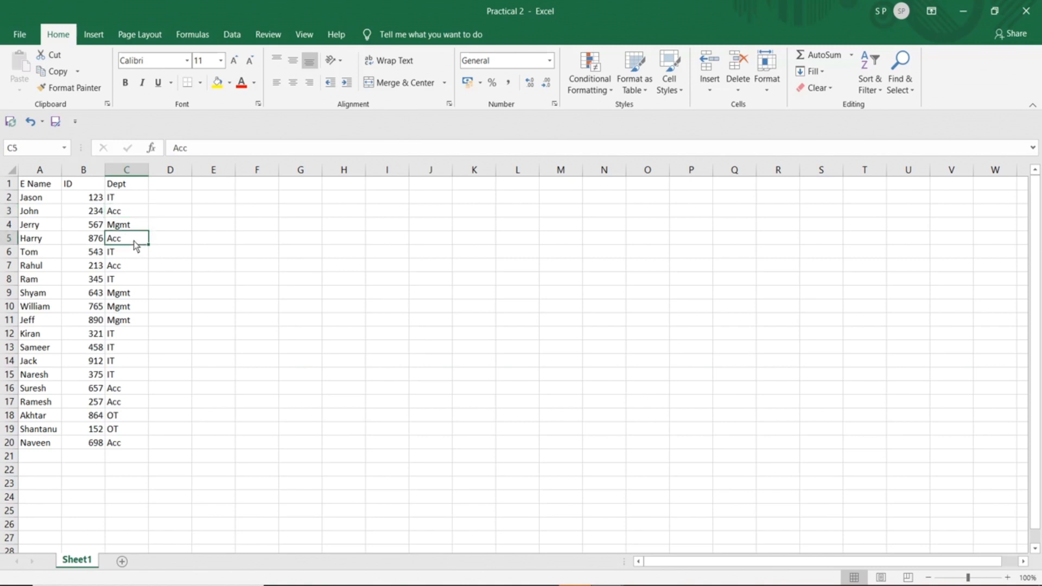
pyautogui.click(116, 269)
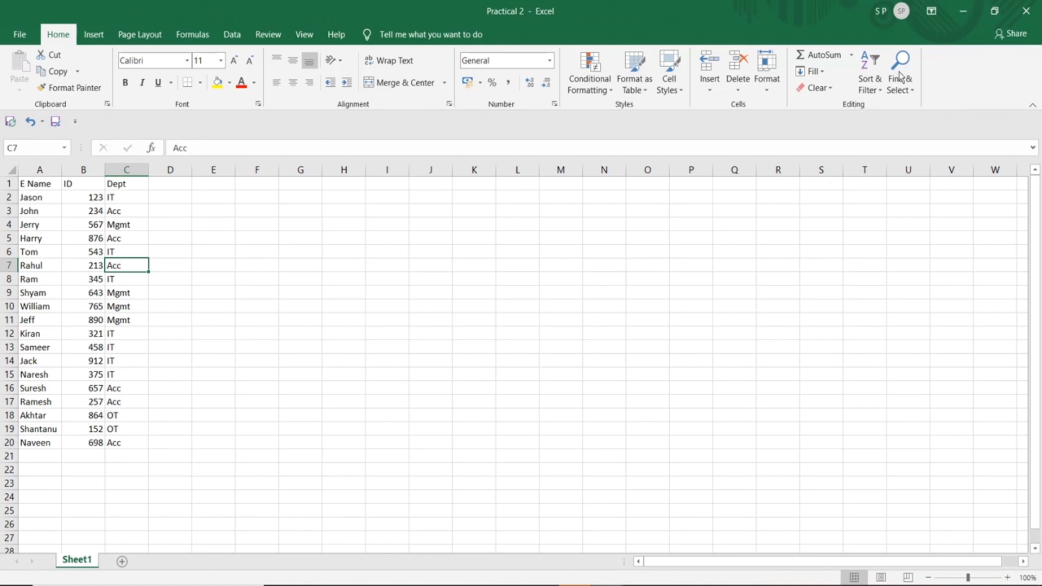
# - Find all Acc entries in the employee table, look through the list of matches and close the search
pyautogui.click(262, 240)
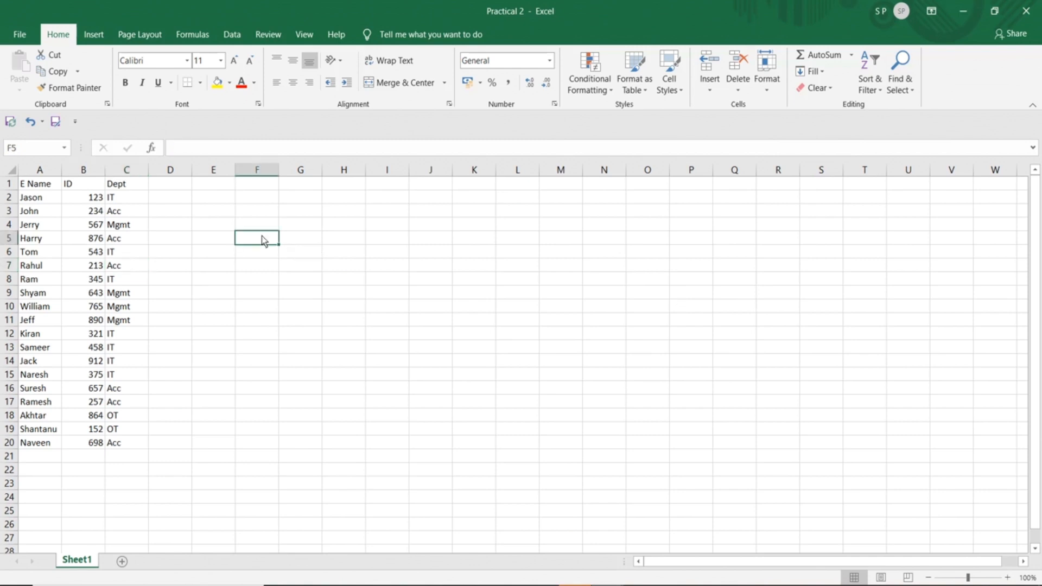
pyautogui.hotkey('ctrl', 'f')
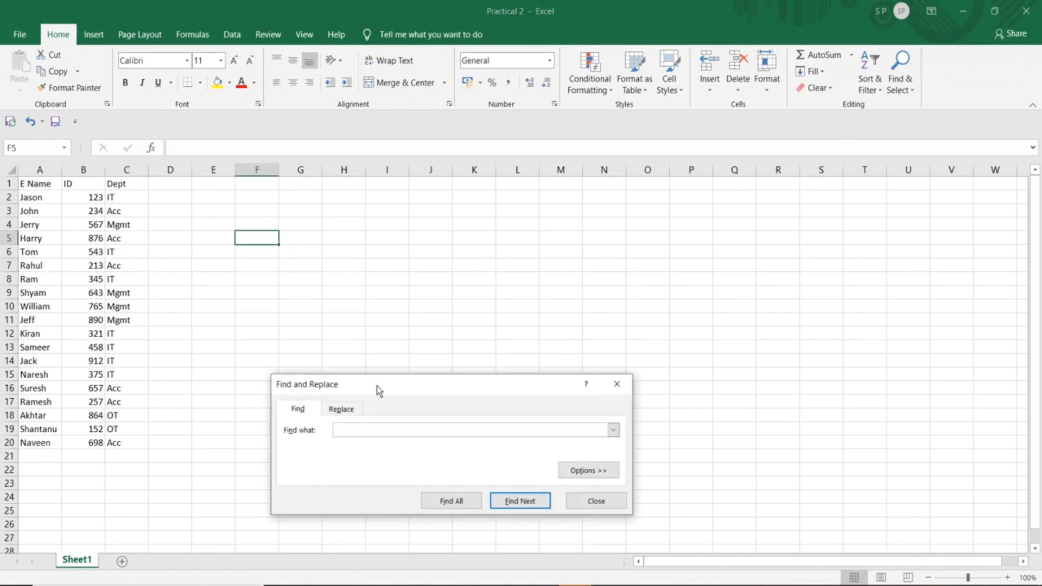
pyautogui.moveTo(377, 386); pyautogui.dragTo(447, 234)
pyautogui.click(392, 264)
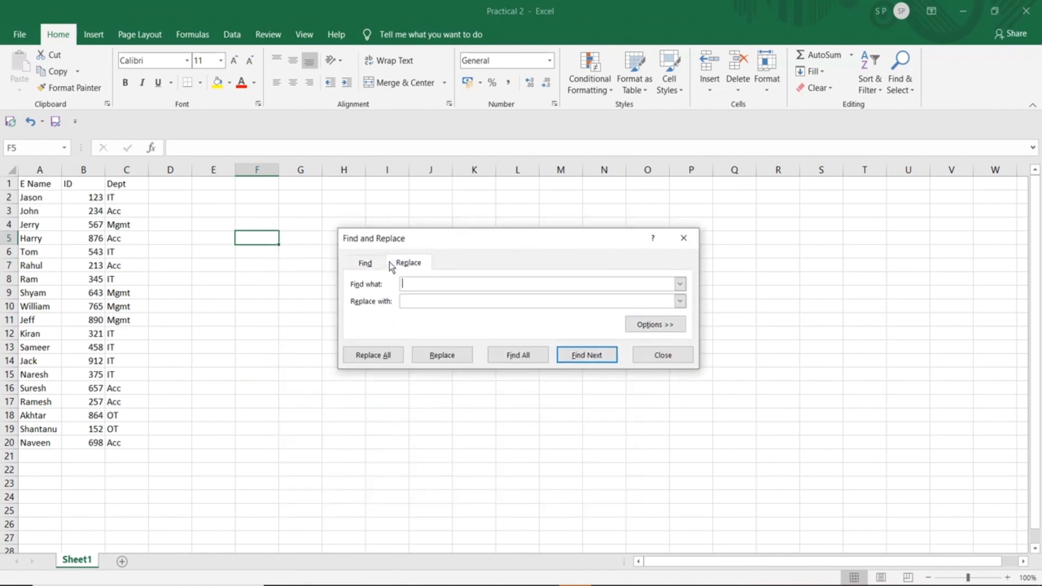
pyautogui.click(367, 264)
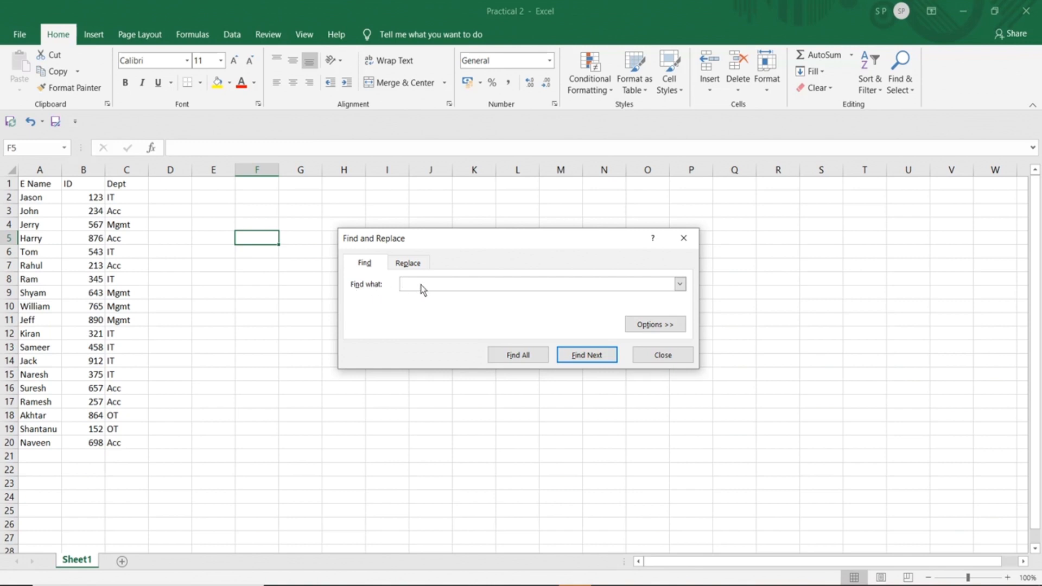
pyautogui.write('Acc')
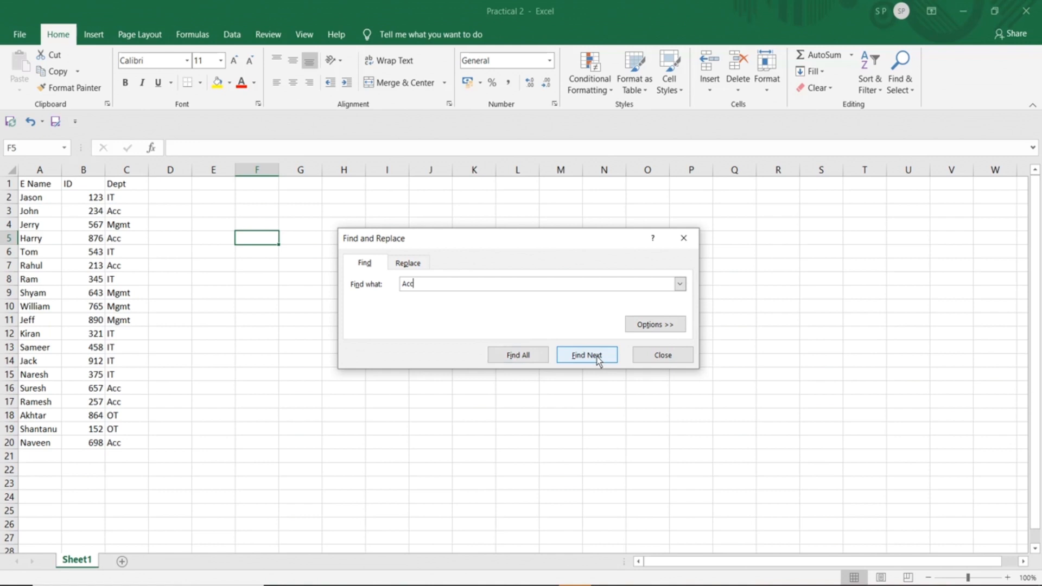
pyautogui.moveTo(419, 284); pyautogui.dragTo(399, 285)
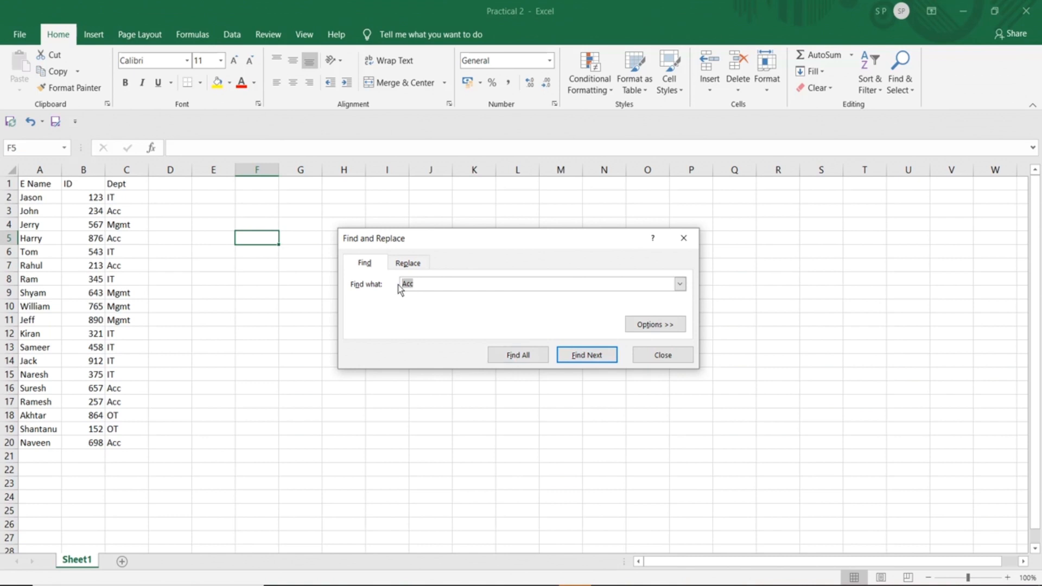
pyautogui.click(517, 355)
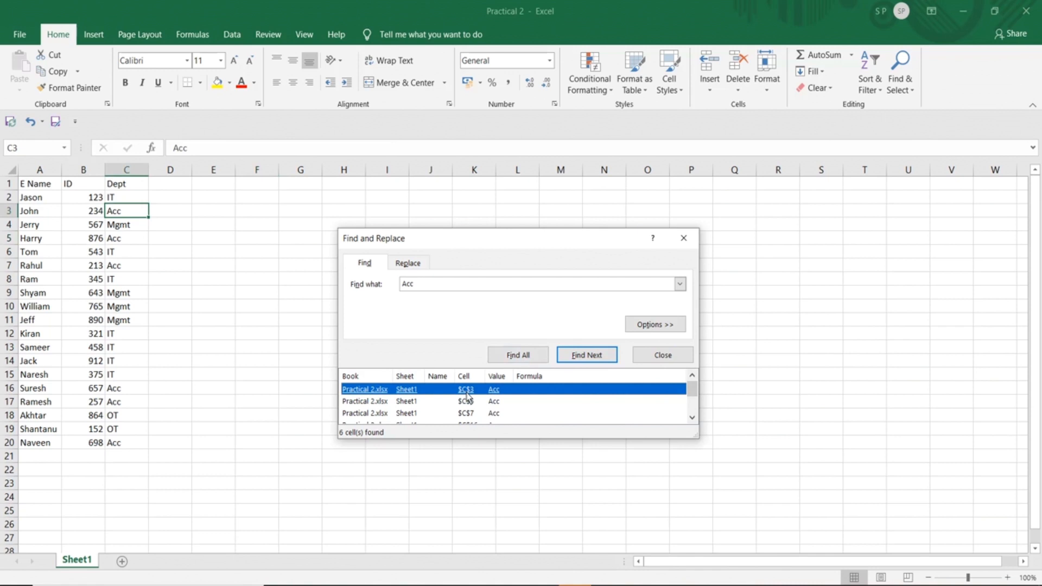
pyautogui.moveTo(693, 390)
pyautogui.mouseDown()
pyautogui.moveTo(693, 419)
pyautogui.moveTo(692, 384)
pyautogui.mouseUp()
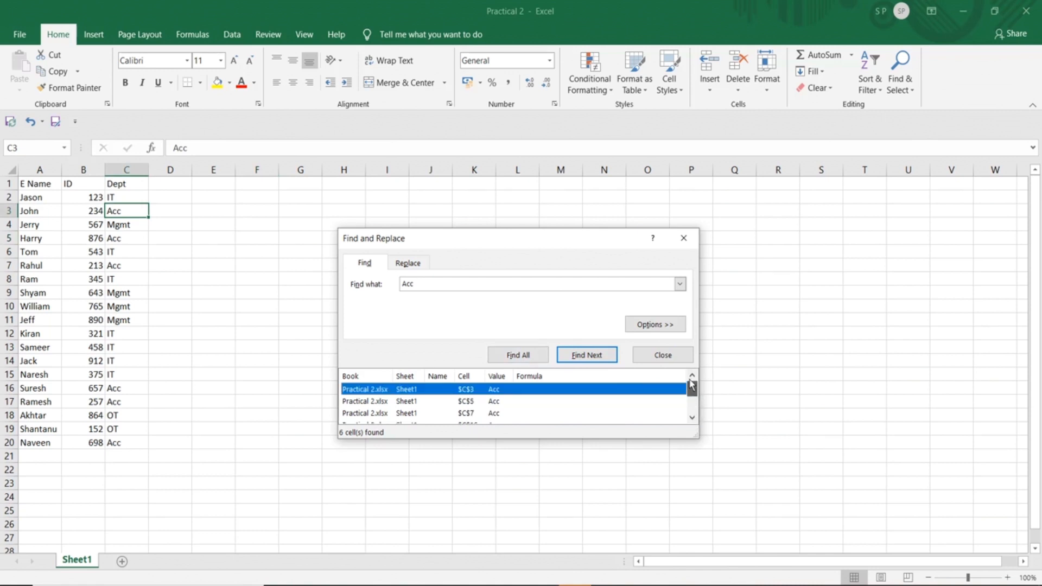
pyautogui.click(664, 356)
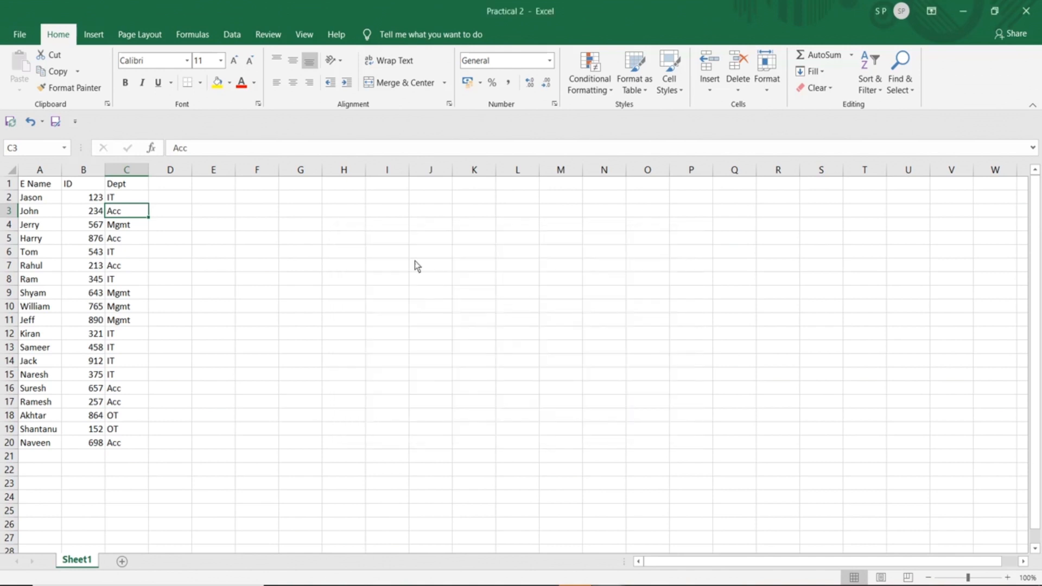
# - Replace all Acc entries in the employee table with IT
pyautogui.hotkey('ctrl', 'f')
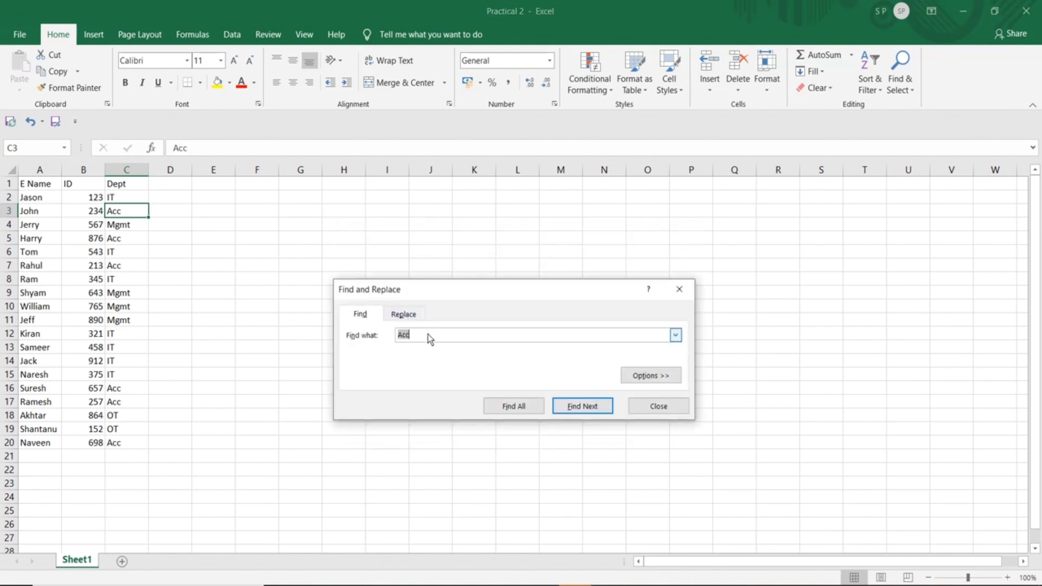
pyautogui.click(407, 315)
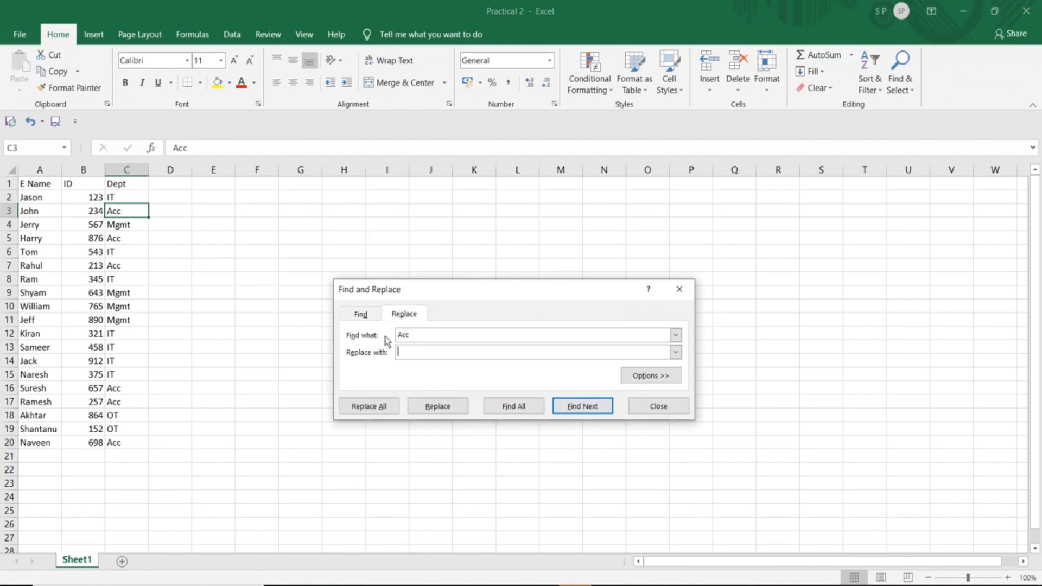
pyautogui.moveTo(418, 341); pyautogui.dragTo(396, 341)
pyautogui.moveTo(406, 353); pyautogui.dragTo(392, 354)
pyautogui.click(373, 407)
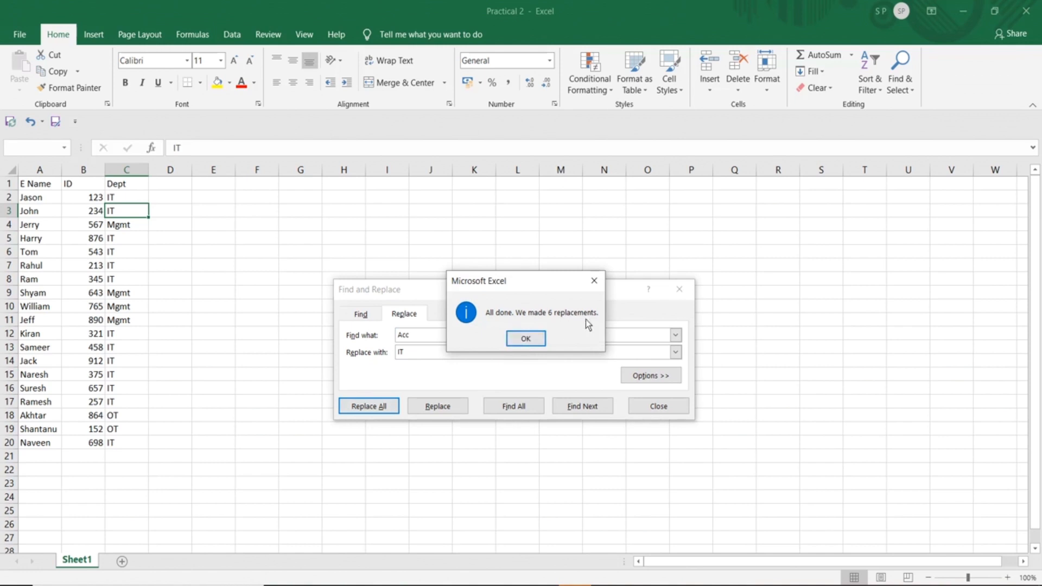
pyautogui.click(524, 339)
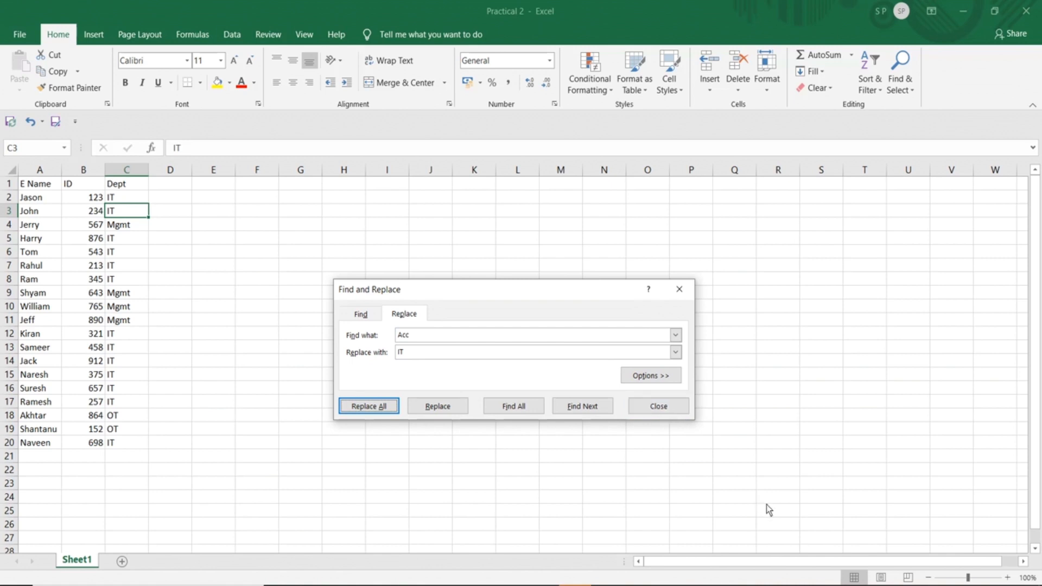
pyautogui.click(859, 585)
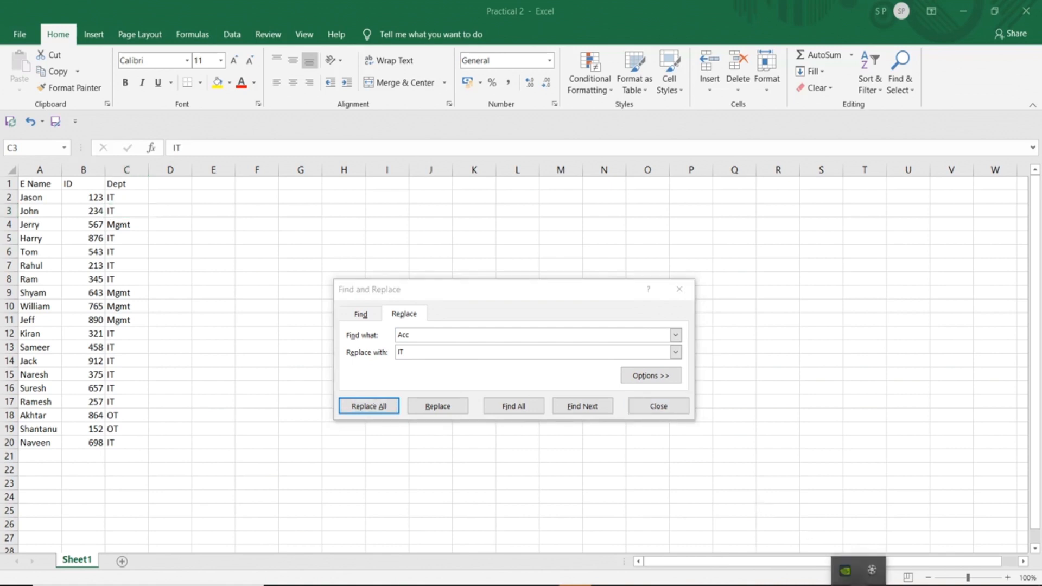
pyautogui.click(870, 577)
pyautogui.click(1000, 561)
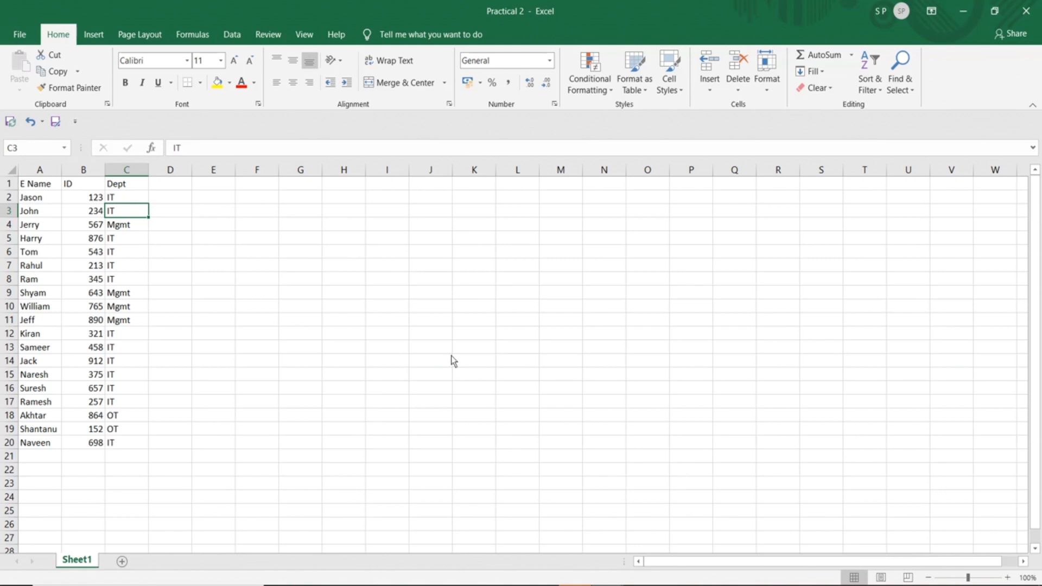
# - Show the extended Find and Replace options for replacing and examine the Within, Search and Look in choices
pyautogui.click(240, 253)
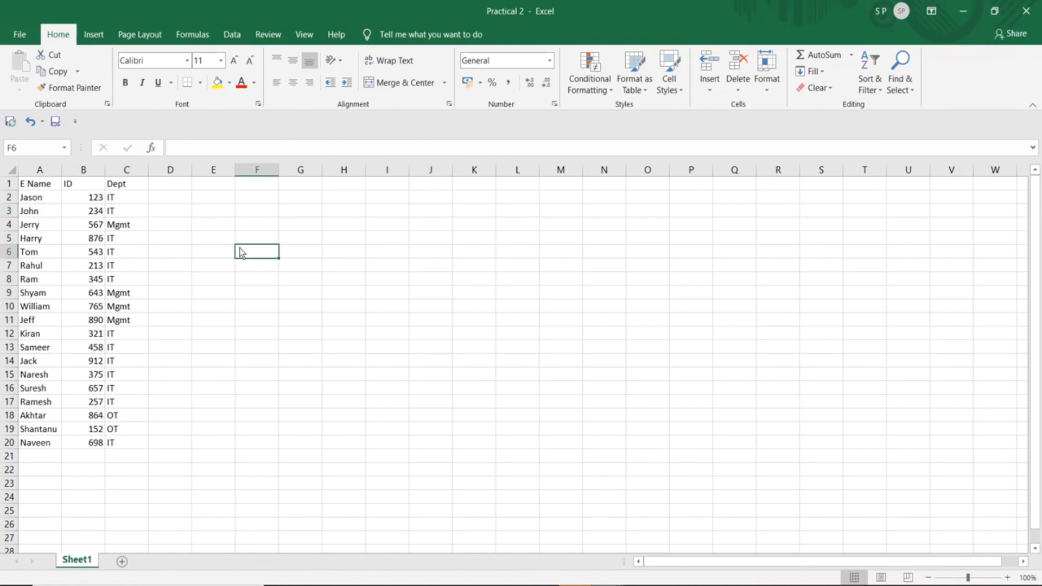
pyautogui.hotkey('ctrl', 'f')
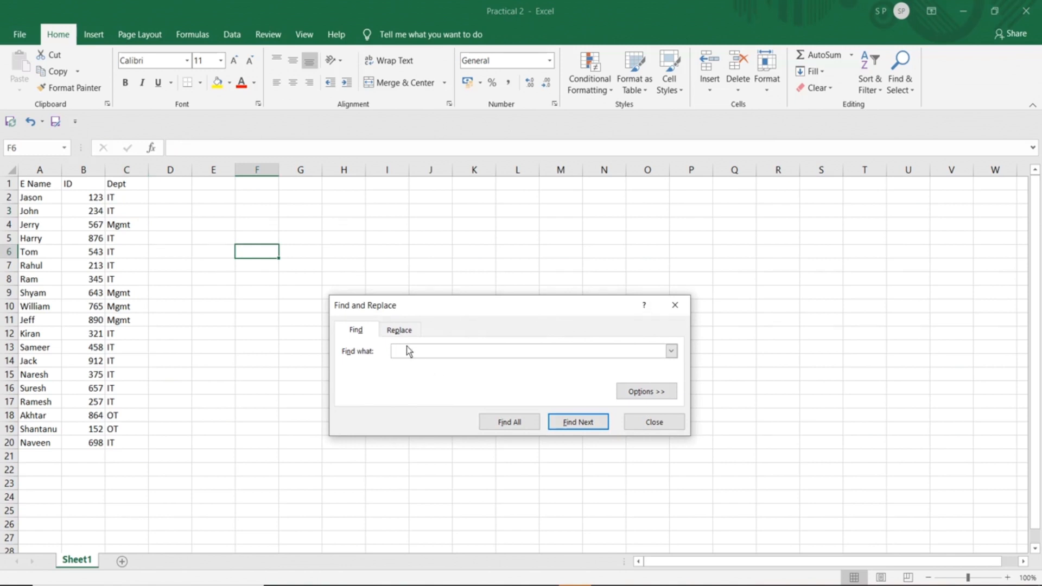
pyautogui.click(400, 330)
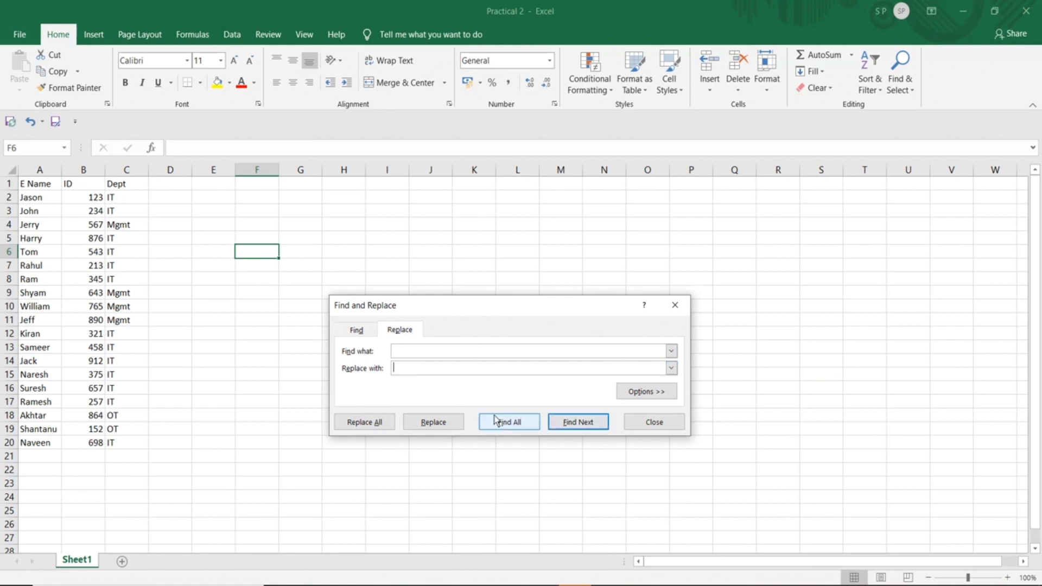
pyautogui.click(633, 390)
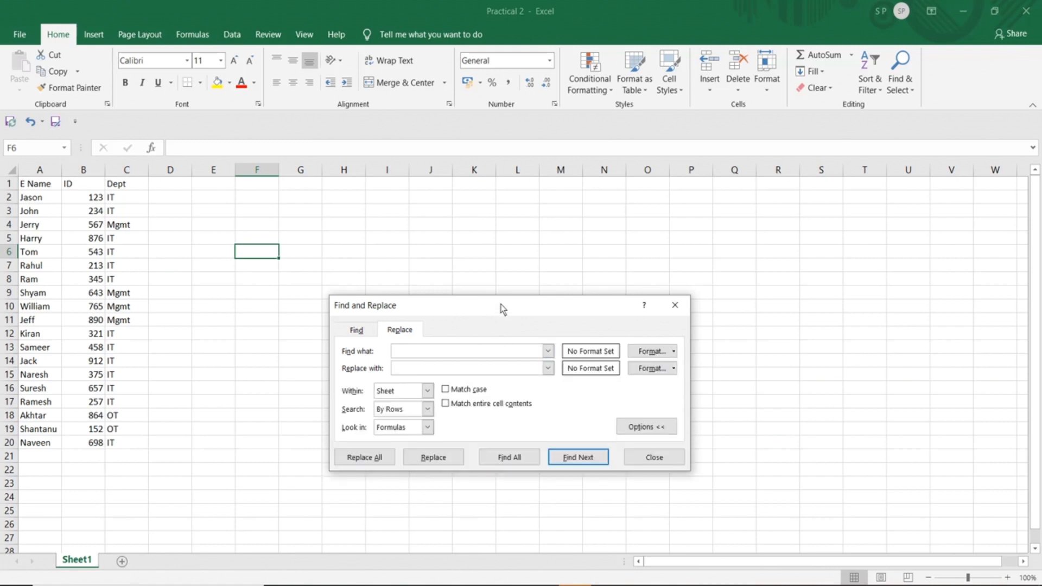
pyautogui.moveTo(500, 304); pyautogui.dragTo(530, 228)
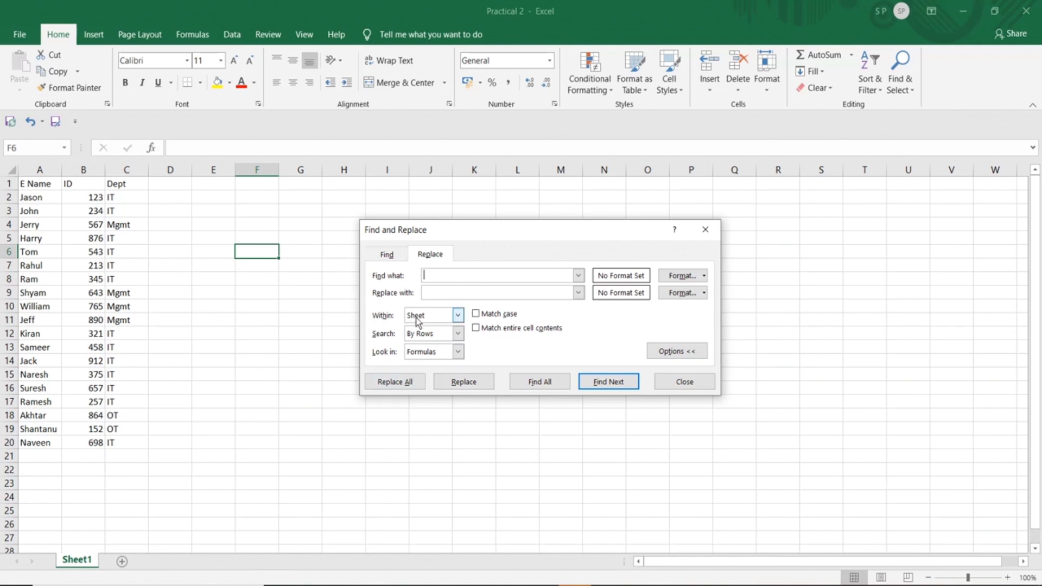
pyautogui.click(457, 316)
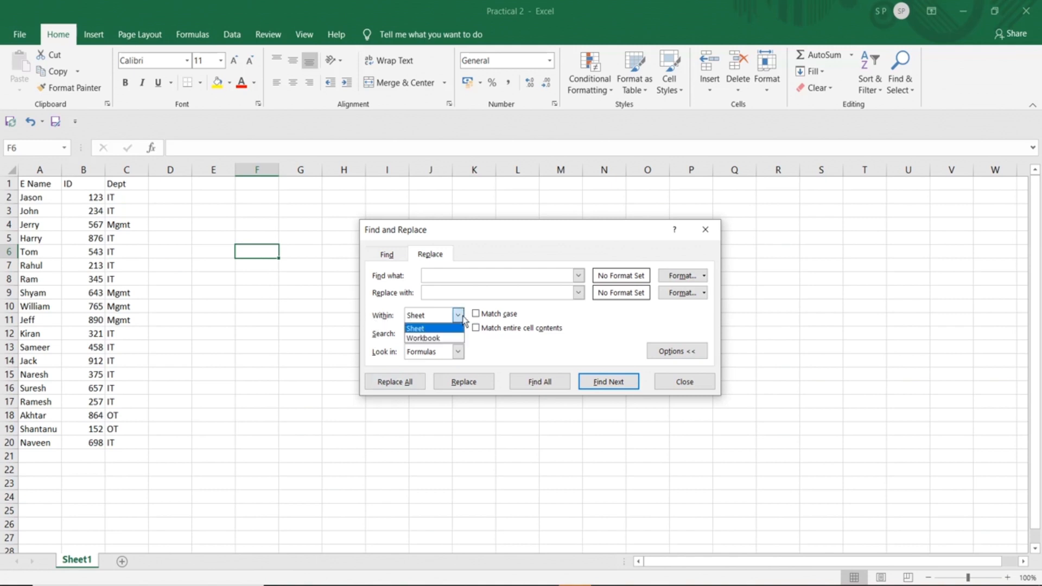
pyautogui.click(459, 316)
pyautogui.click(459, 316)
pyautogui.click(459, 316)
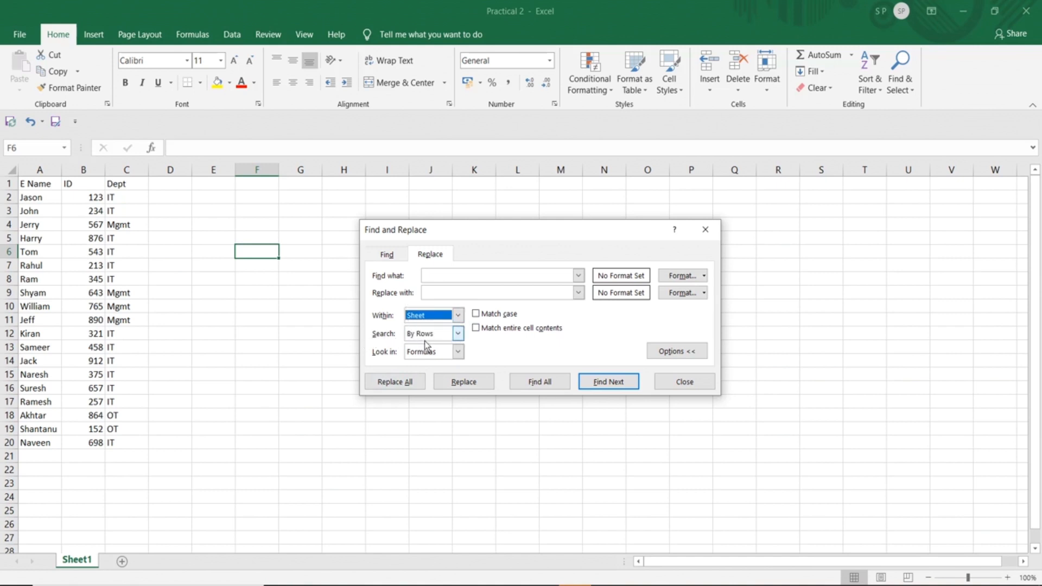
pyautogui.click(458, 334)
pyautogui.click(458, 336)
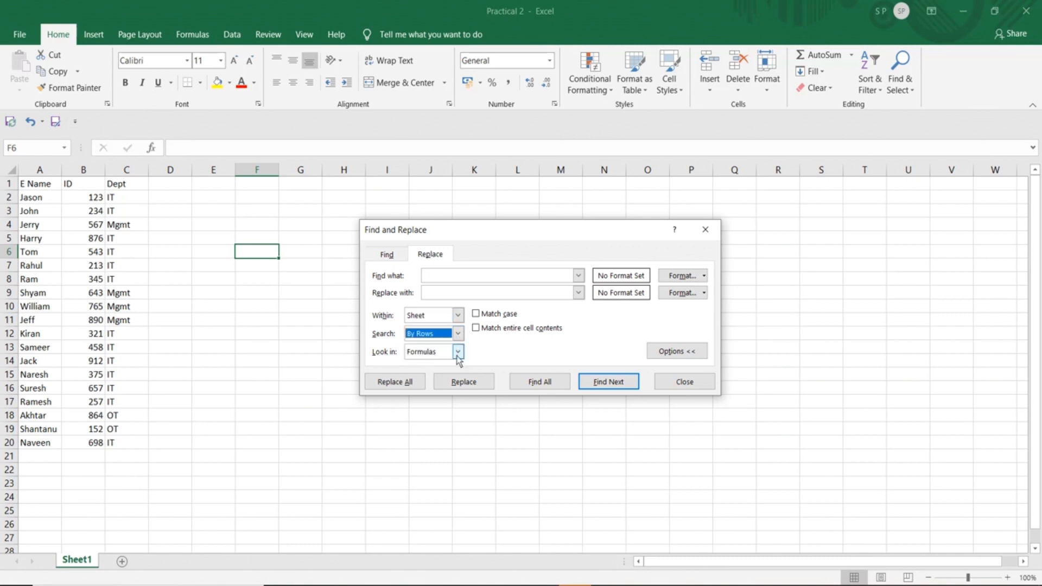
pyautogui.click(459, 352)
pyautogui.click(459, 353)
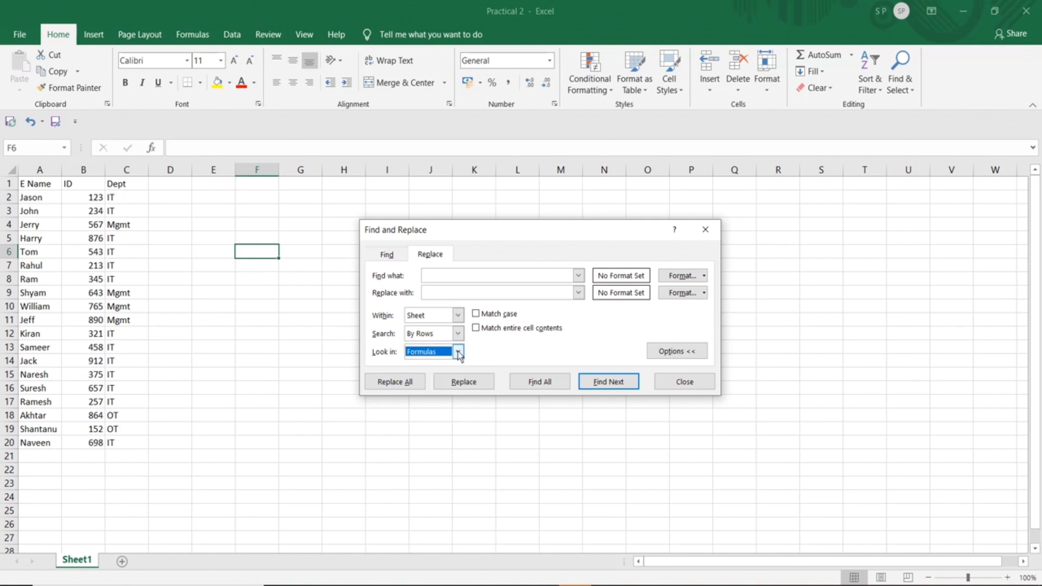
# - Switch Match case on and off again, and enable Match entire cell contents for the replacement
pyautogui.click(476, 315)
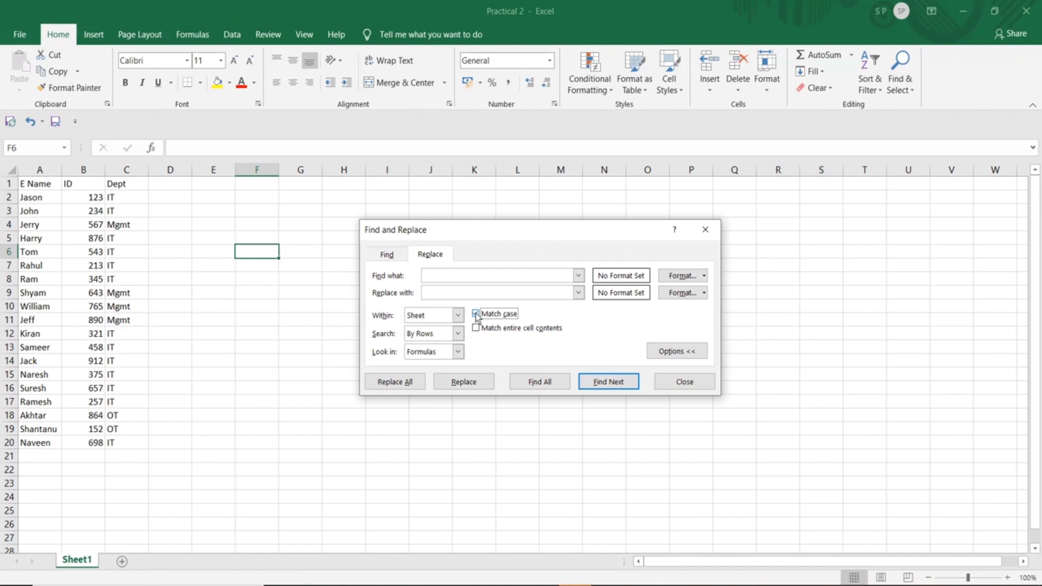
pyautogui.click(476, 315)
pyautogui.click(477, 329)
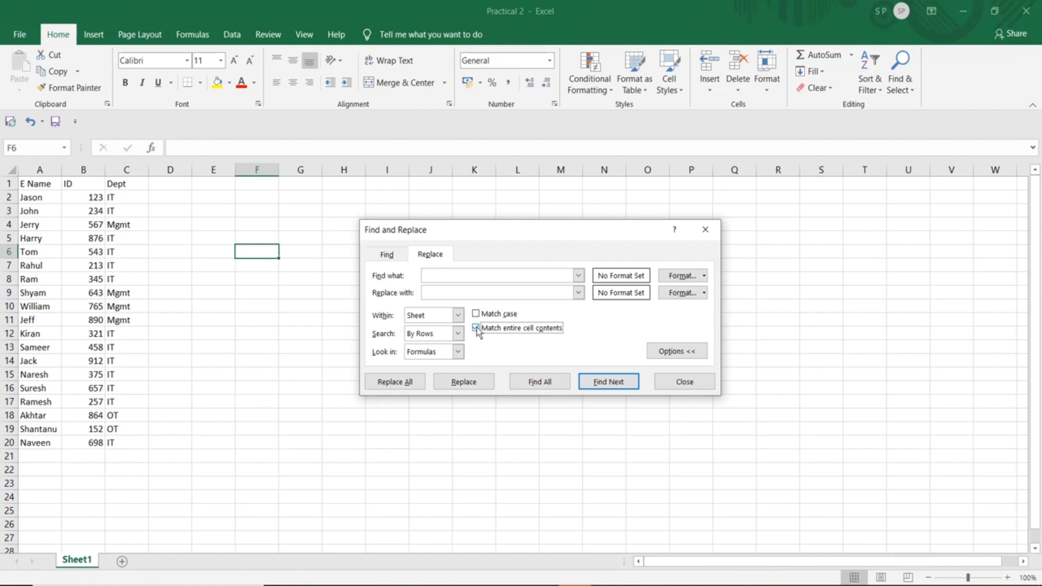
# - Enter OT in cell D3 and OT Acc in D4 as sample entries, and change D3 to IT
pyautogui.click(170, 213)
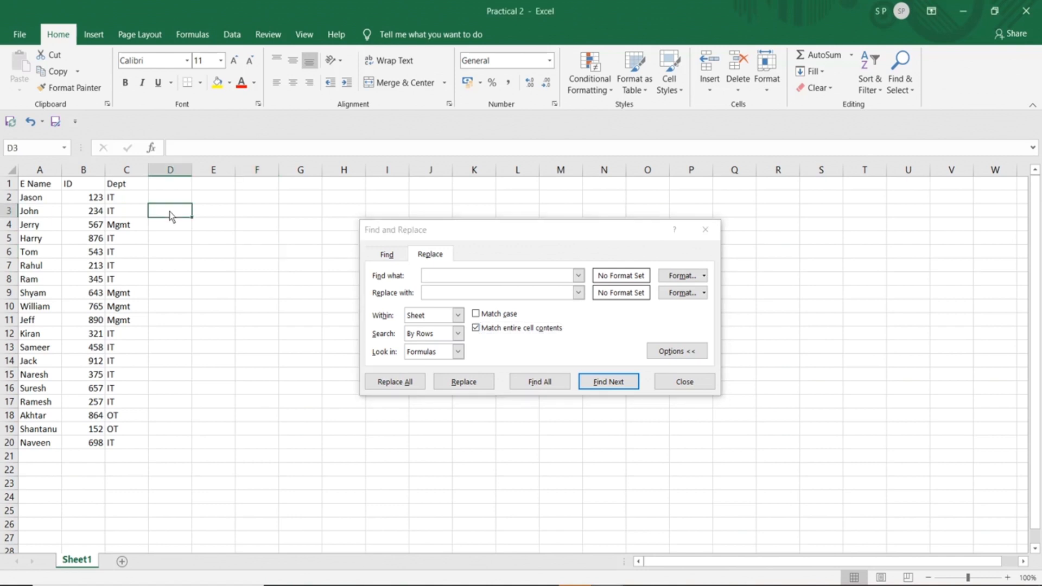
pyautogui.write('OT')
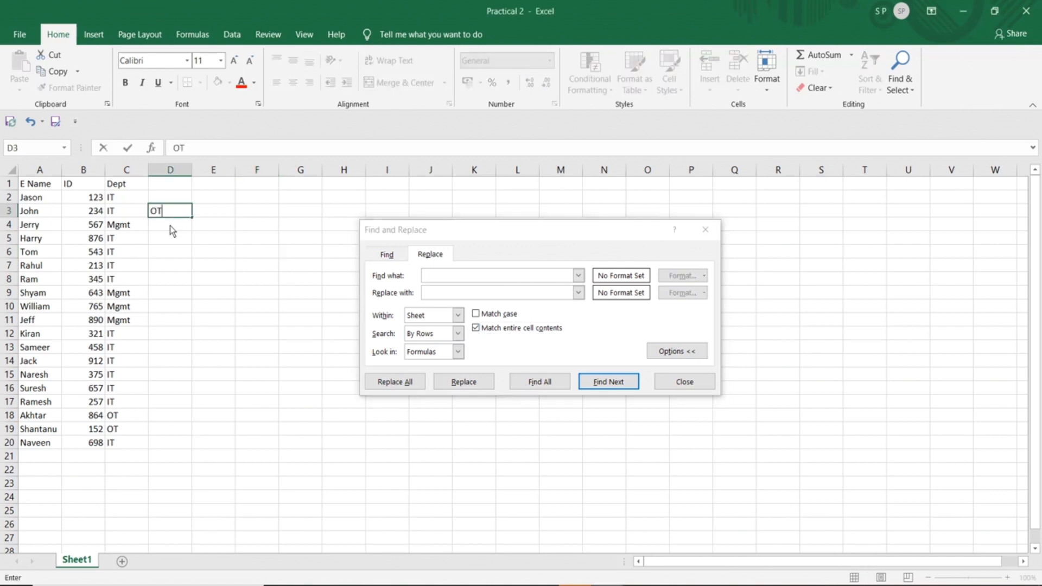
pyautogui.press('Return')
pyautogui.write('OT ')
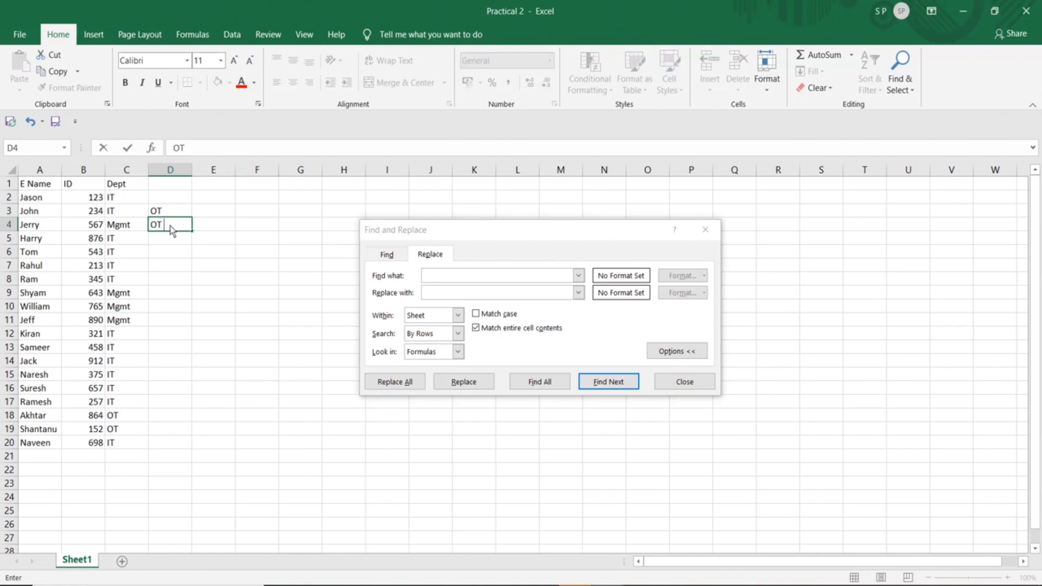
pyautogui.write('Acc')
pyautogui.click(163, 212)
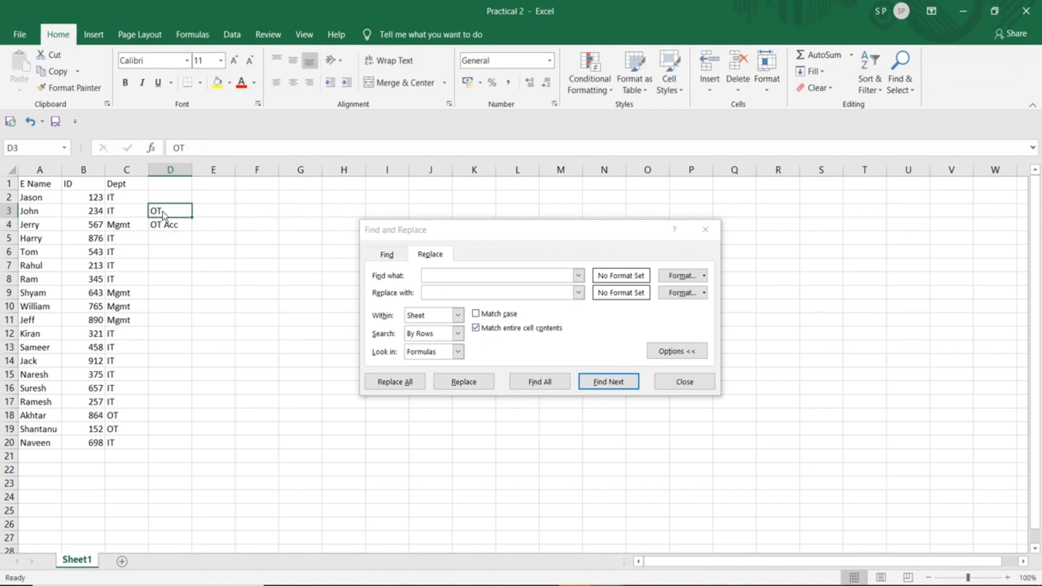
pyautogui.write('IT')
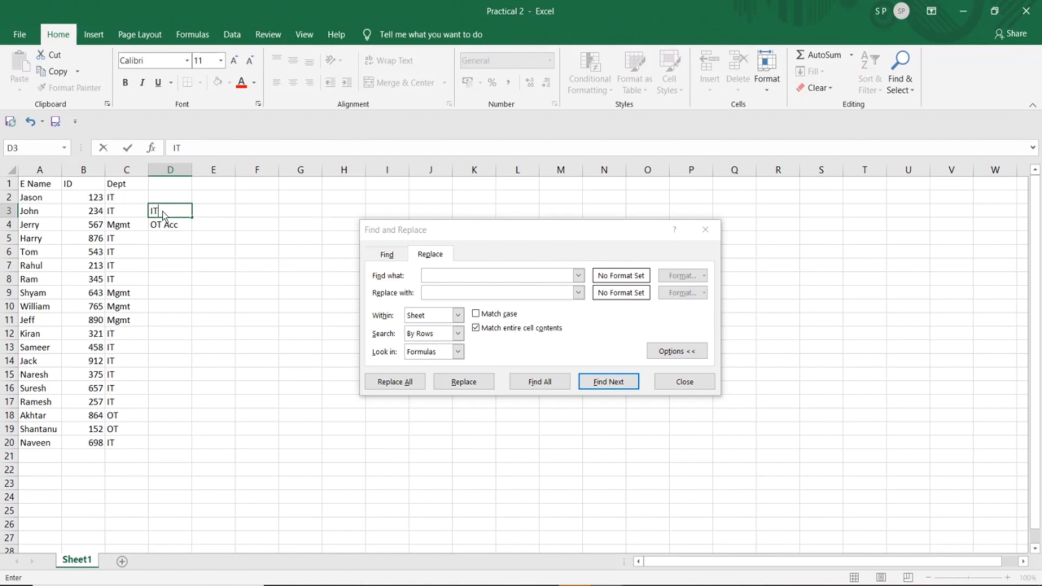
pyautogui.press('Return')
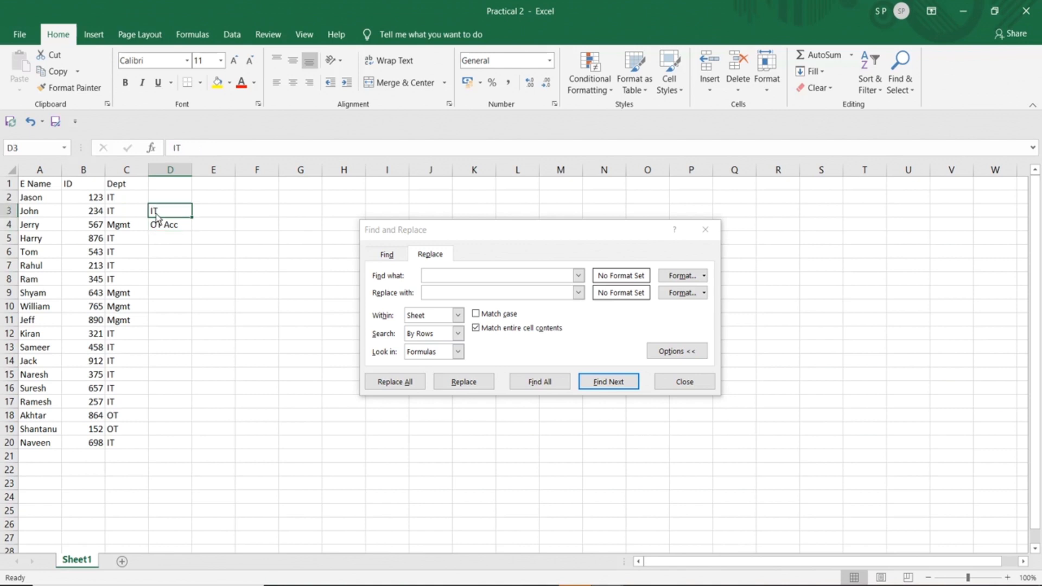
# - Disable Match entire cell contents, close Find and Replace and clear the sample entries in D3:D4
pyautogui.click(476, 328)
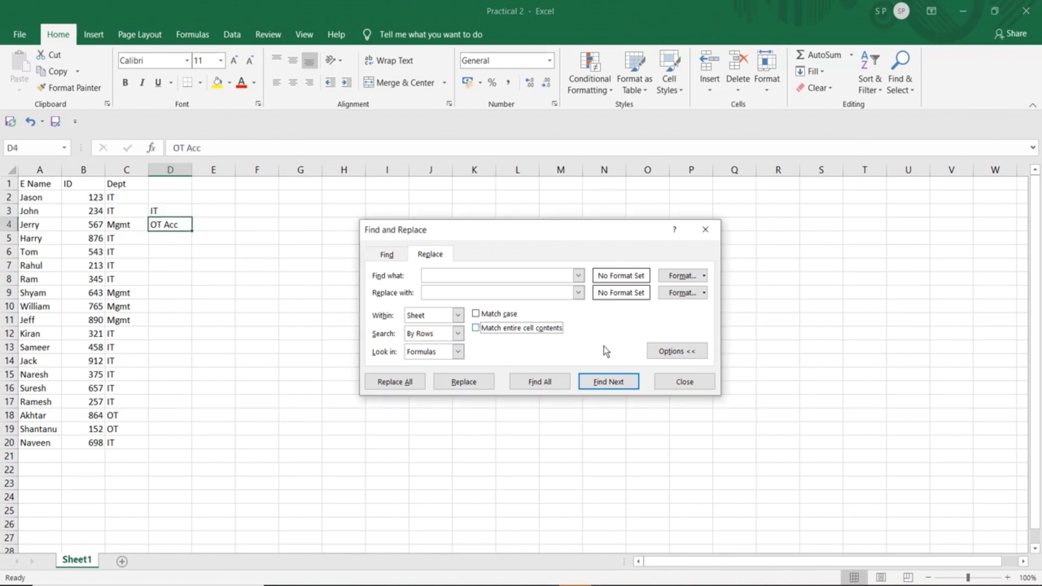
pyautogui.click(673, 380)
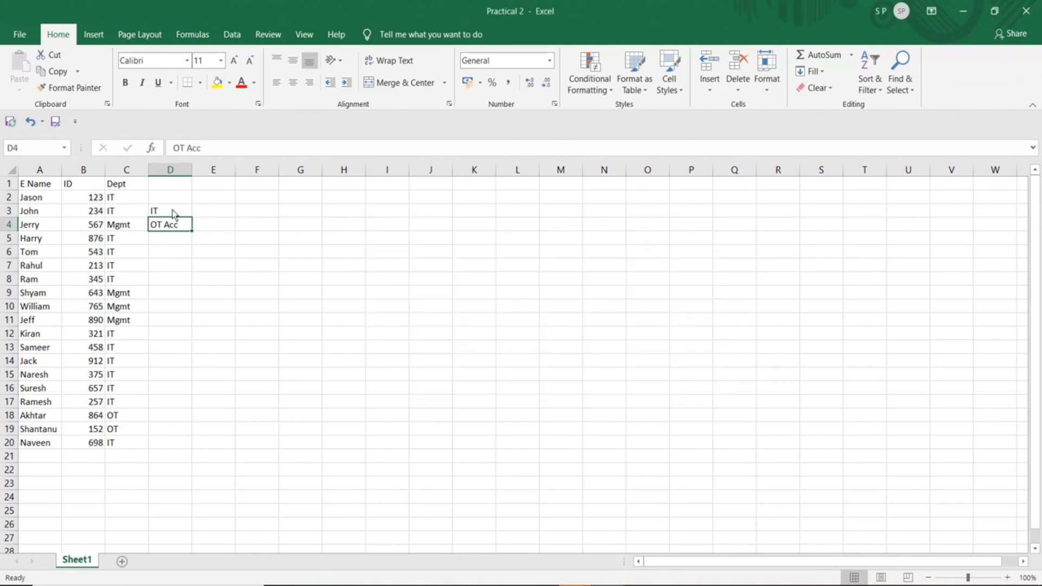
pyautogui.moveTo(168, 210); pyautogui.dragTo(168, 227)
pyautogui.press('Delete')
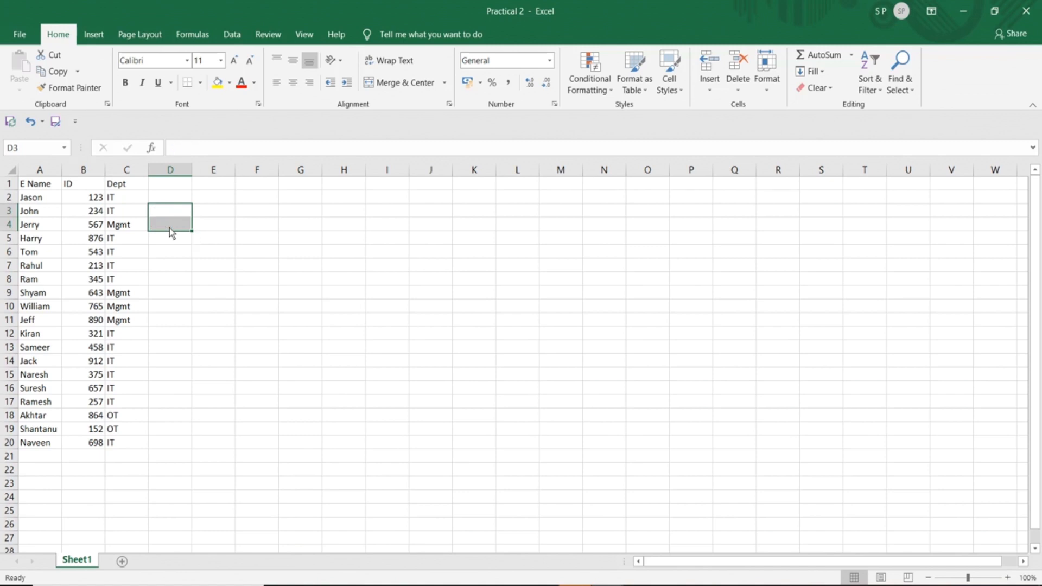
# - Fill the IT department cells C2 and C6 with yellow
pyautogui.click(118, 200)
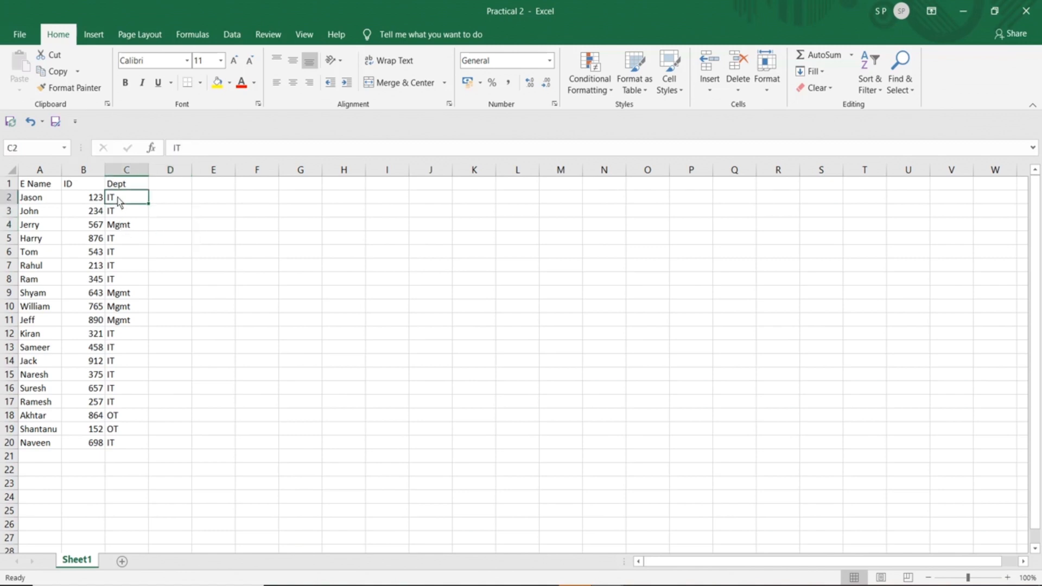
pyautogui.click(217, 84)
pyautogui.click(122, 228)
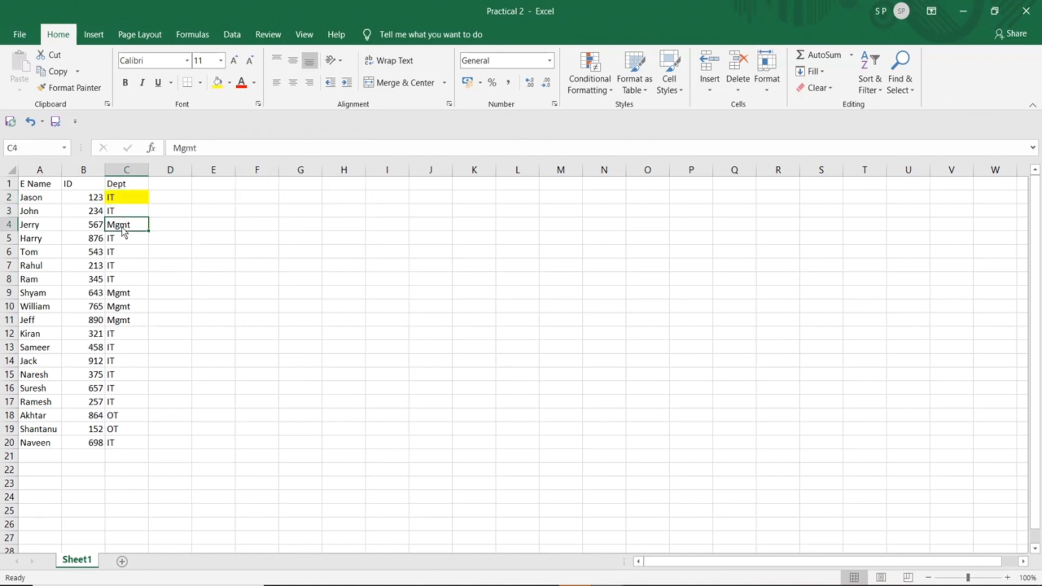
pyautogui.click(125, 256)
pyautogui.click(217, 83)
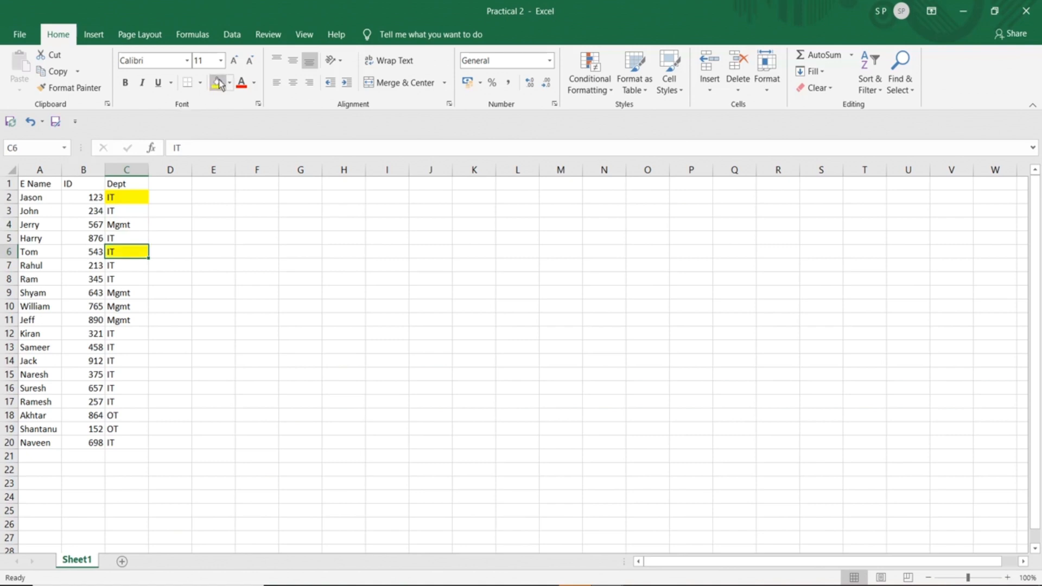
pyautogui.click(253, 244)
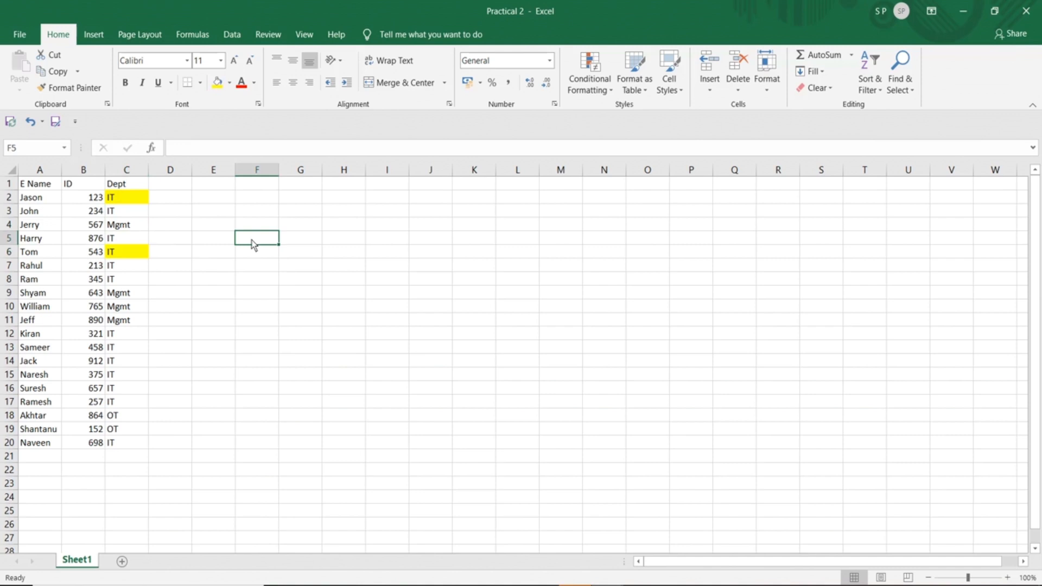
# - Show the extended Find options and take the search format from the yellow cell C2
pyautogui.hotkey('ctrl', 'f')
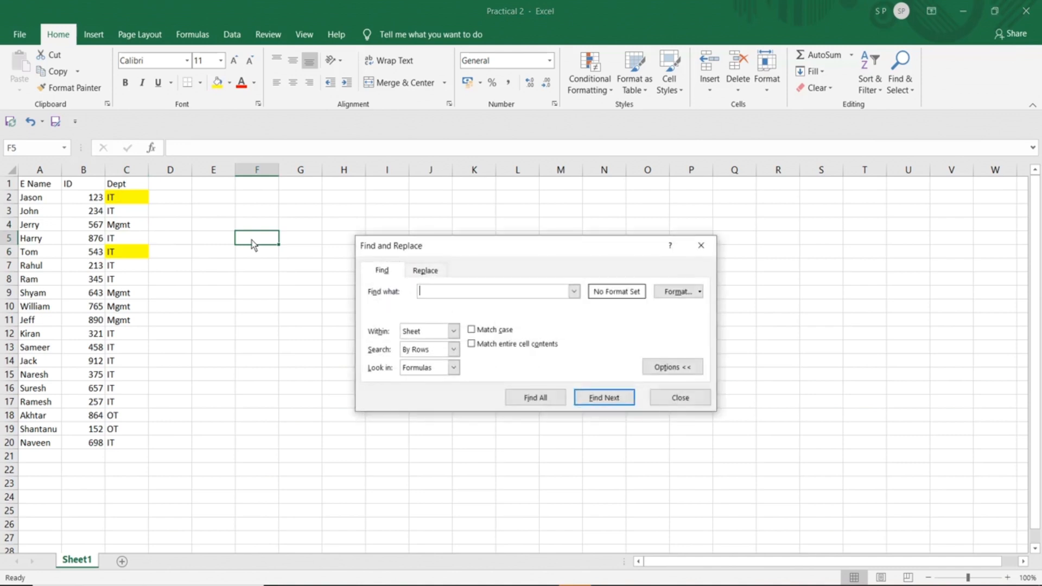
pyautogui.click(660, 369)
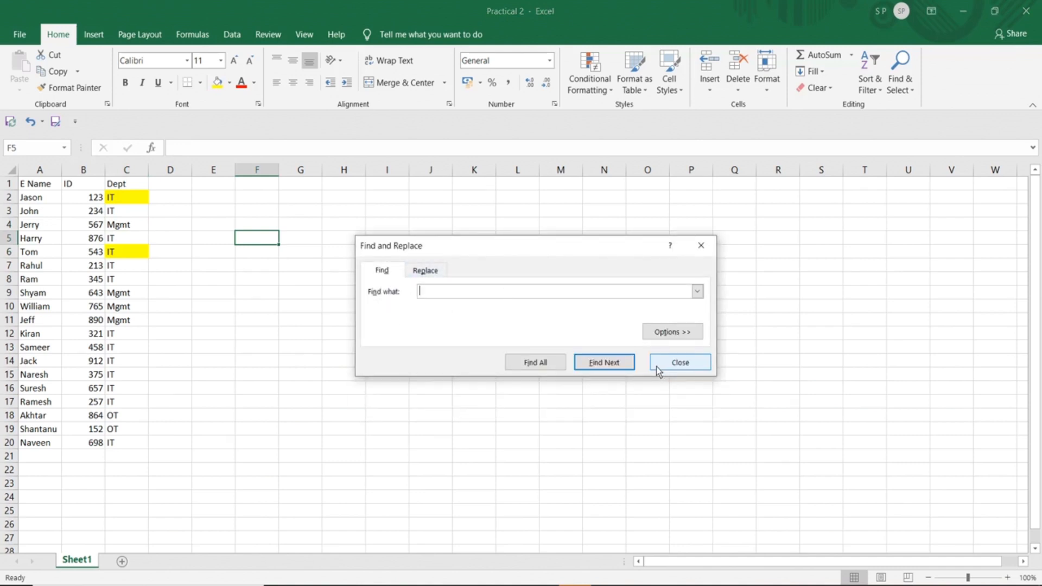
pyautogui.click(662, 335)
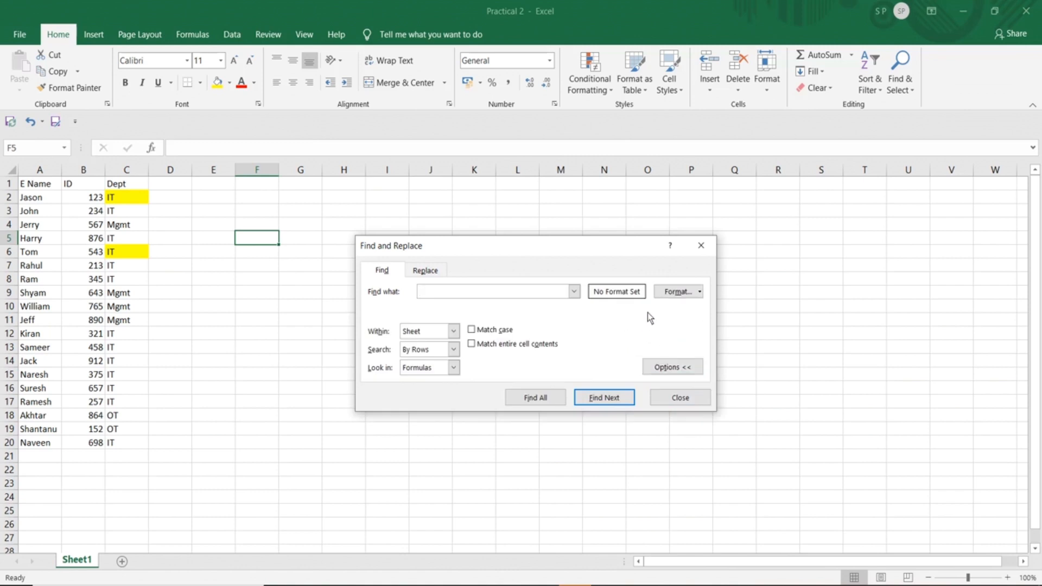
pyautogui.click(670, 294)
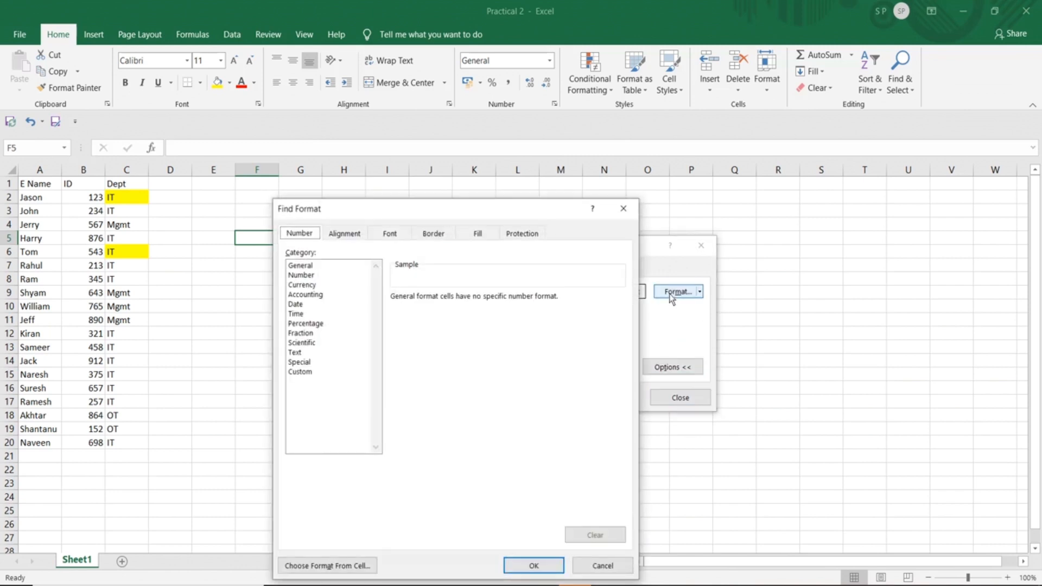
pyautogui.moveTo(454, 211); pyautogui.dragTo(514, 174)
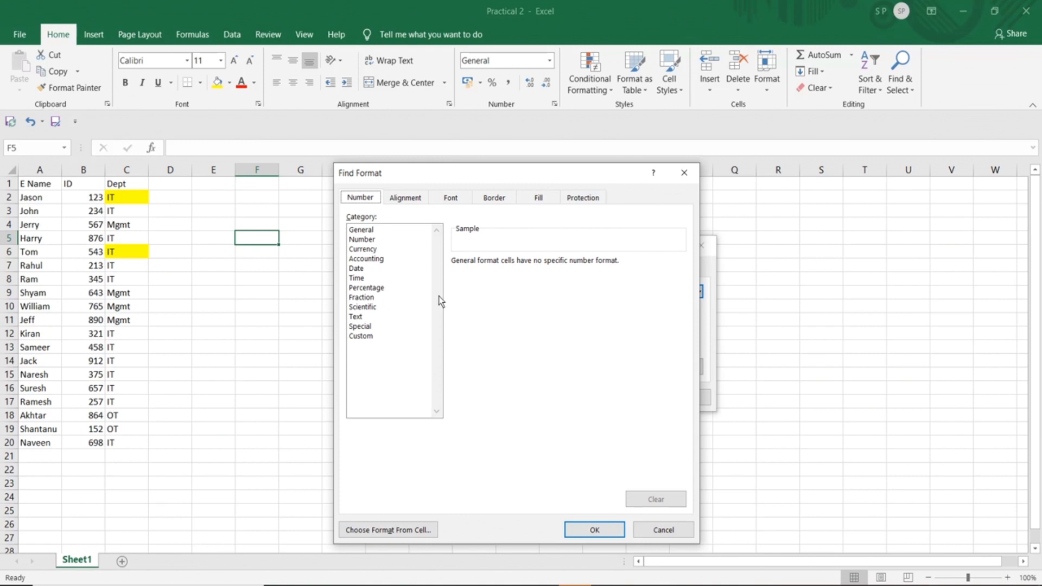
pyautogui.click(373, 530)
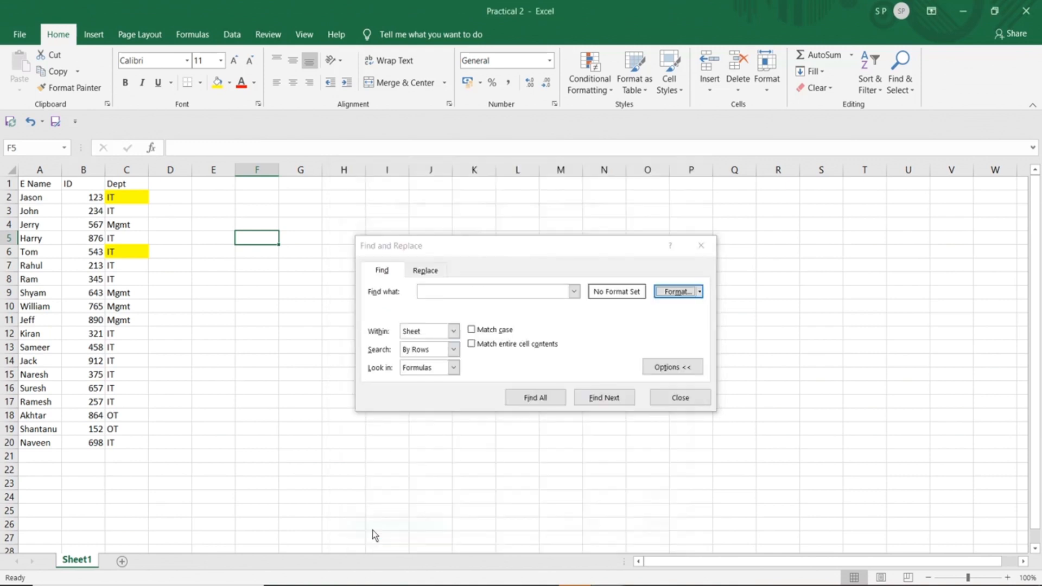
pyautogui.click(127, 196)
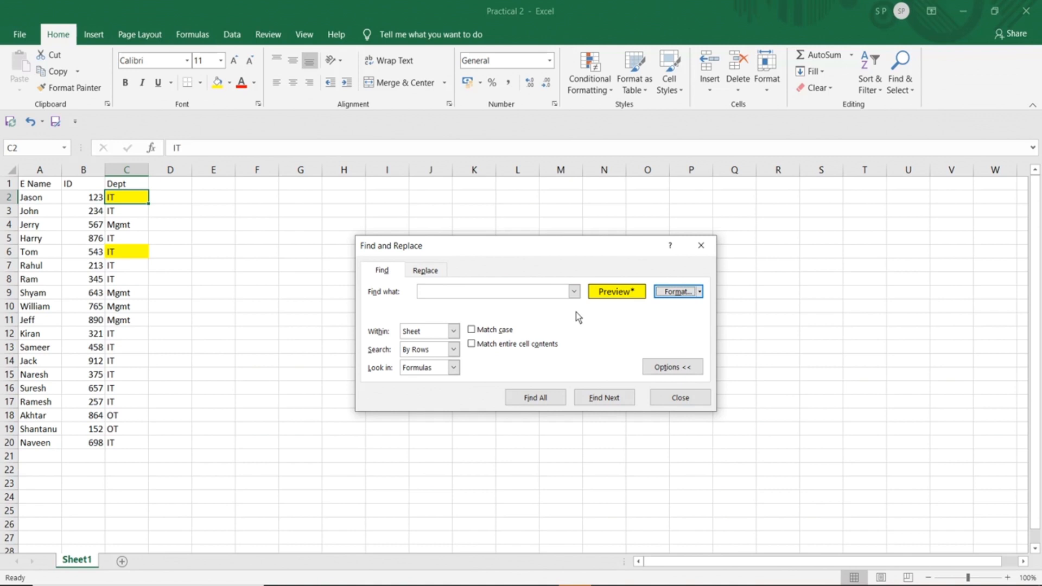
# - Set the Replace with format to a red background fill
pyautogui.click(426, 272)
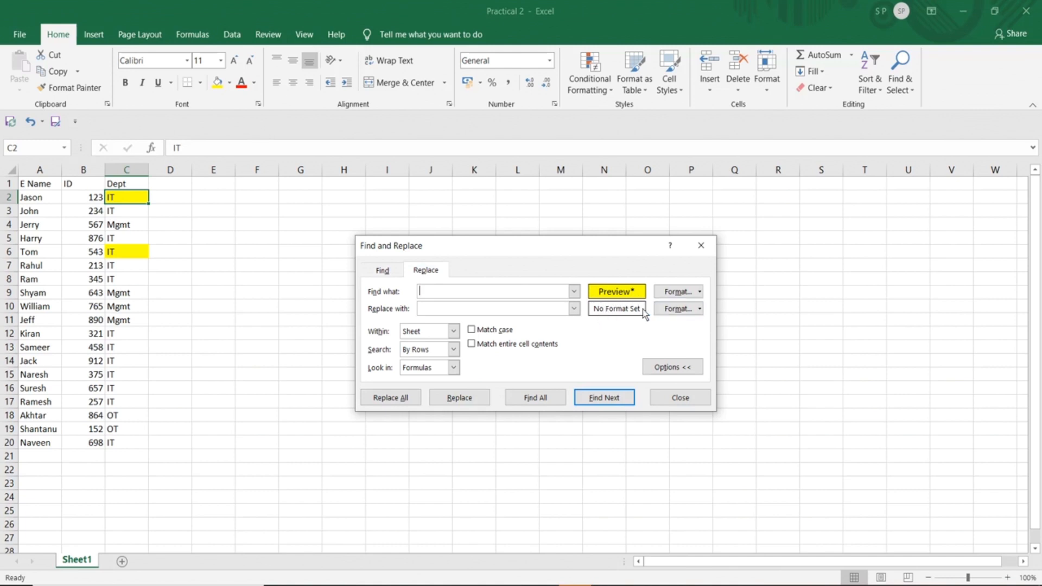
pyautogui.click(657, 308)
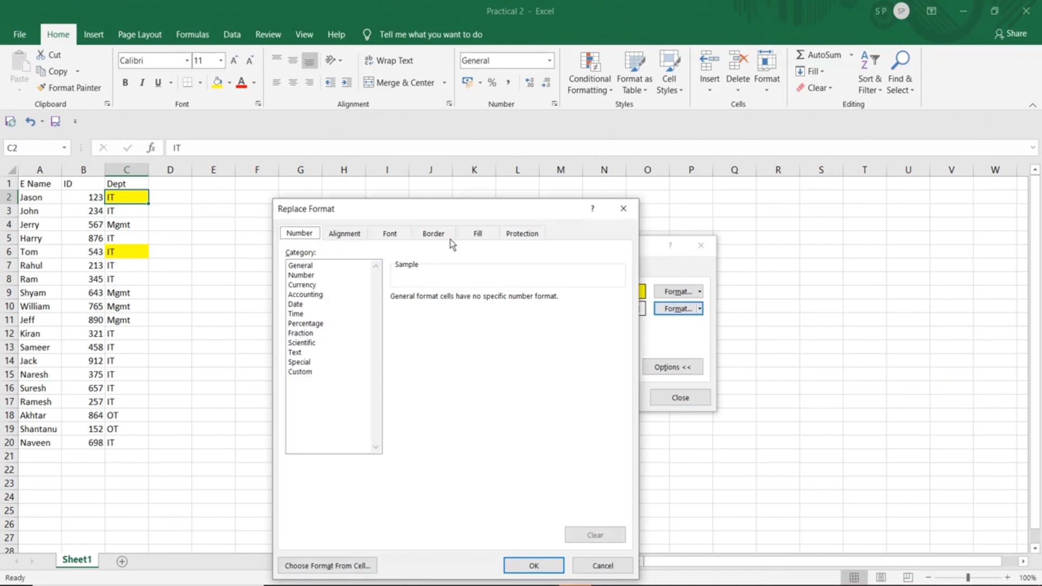
pyautogui.click(473, 233)
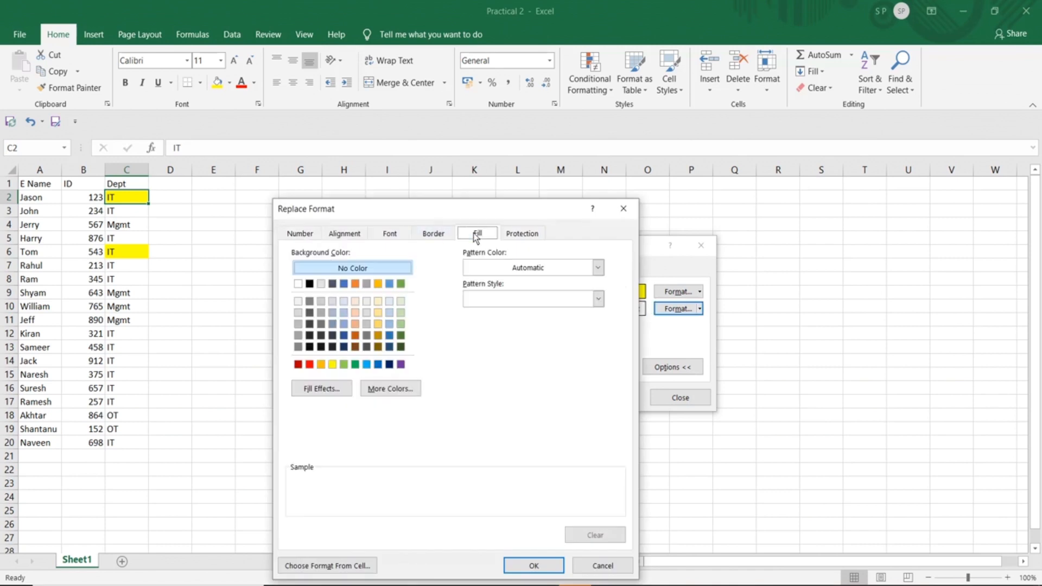
pyautogui.click(310, 365)
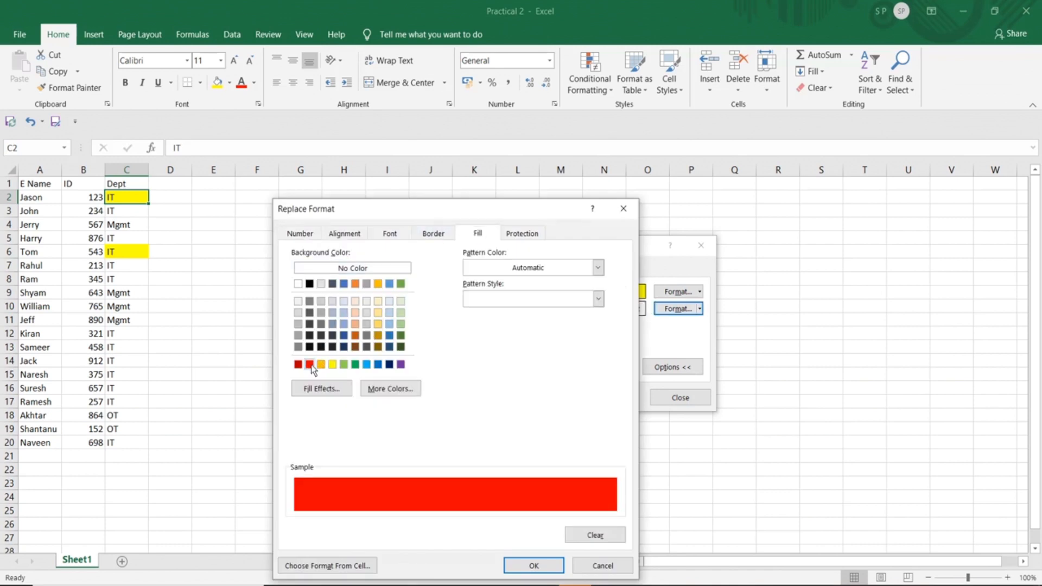
pyautogui.click(533, 566)
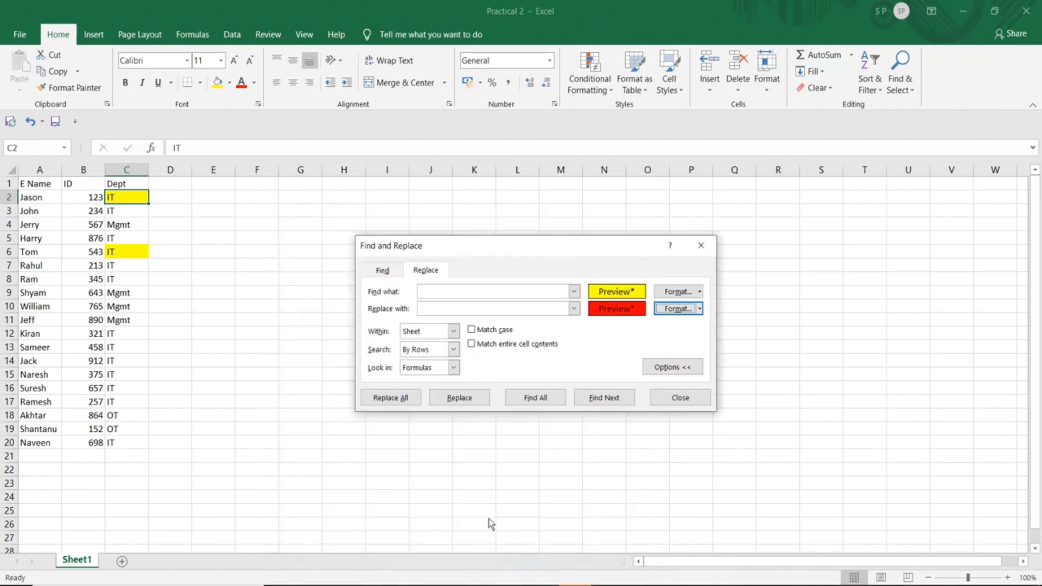
# - Replace the yellow fill with red in all matching cells of the sheet
pyautogui.click(392, 399)
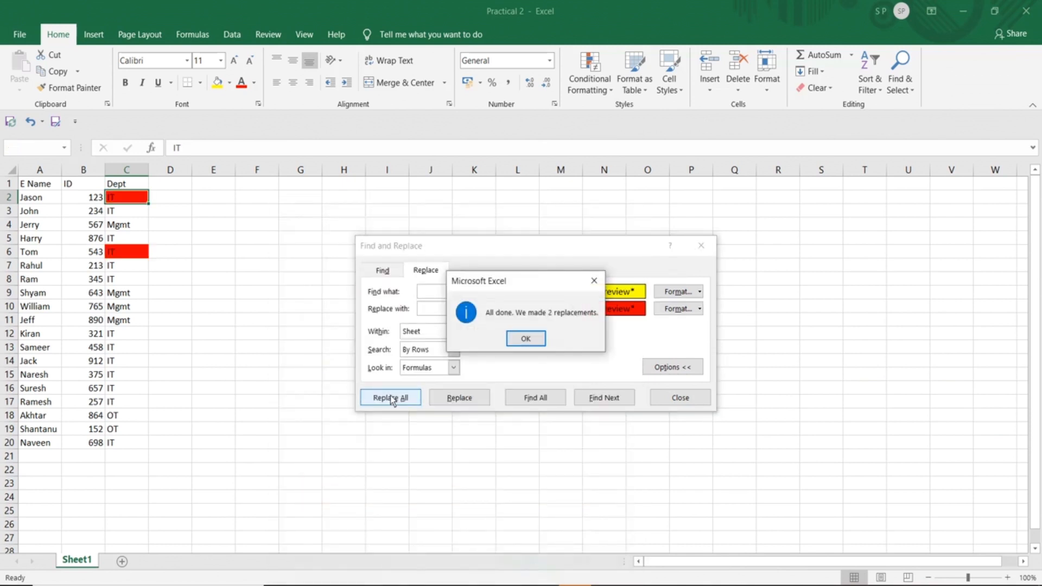
pyautogui.click(525, 339)
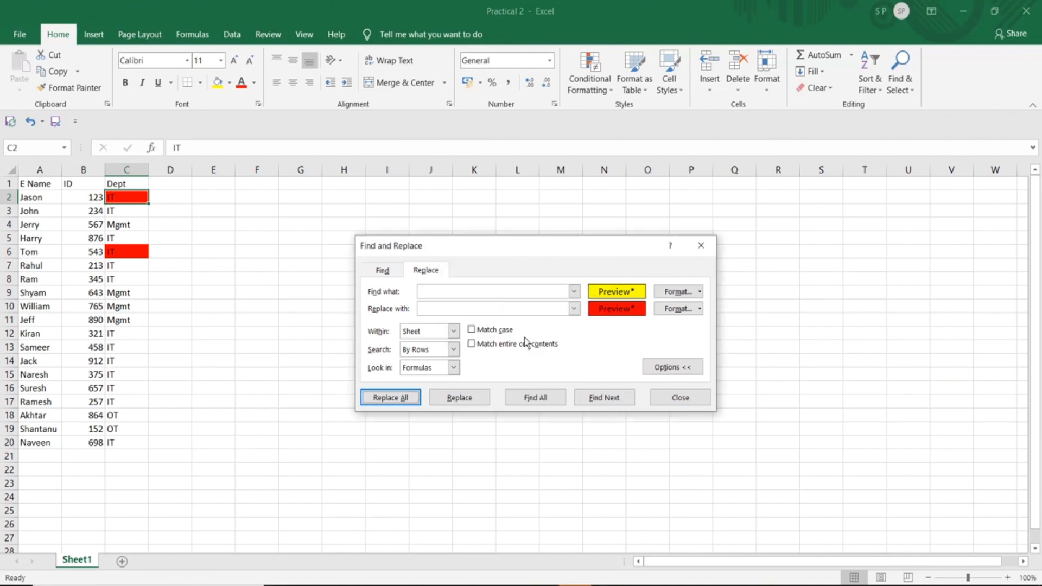
pyautogui.moveTo(525, 248); pyautogui.dragTo(561, 231)
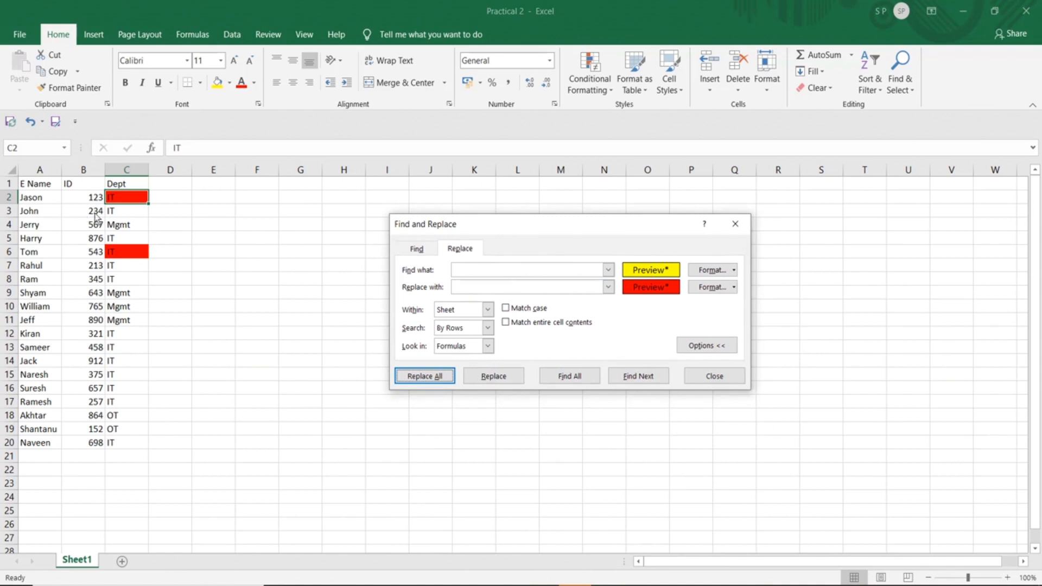
pyautogui.click(117, 213)
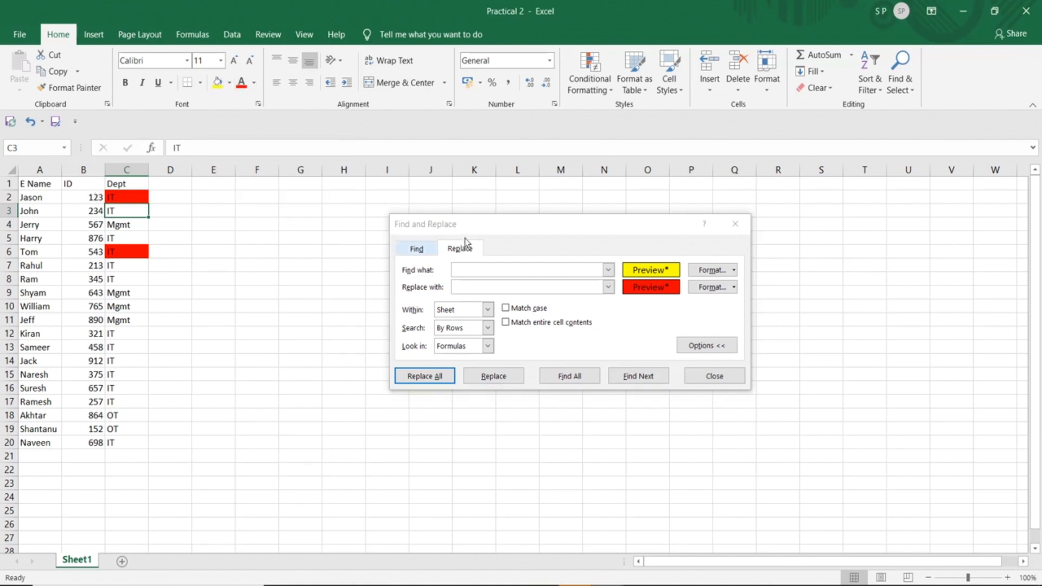
pyautogui.click(418, 249)
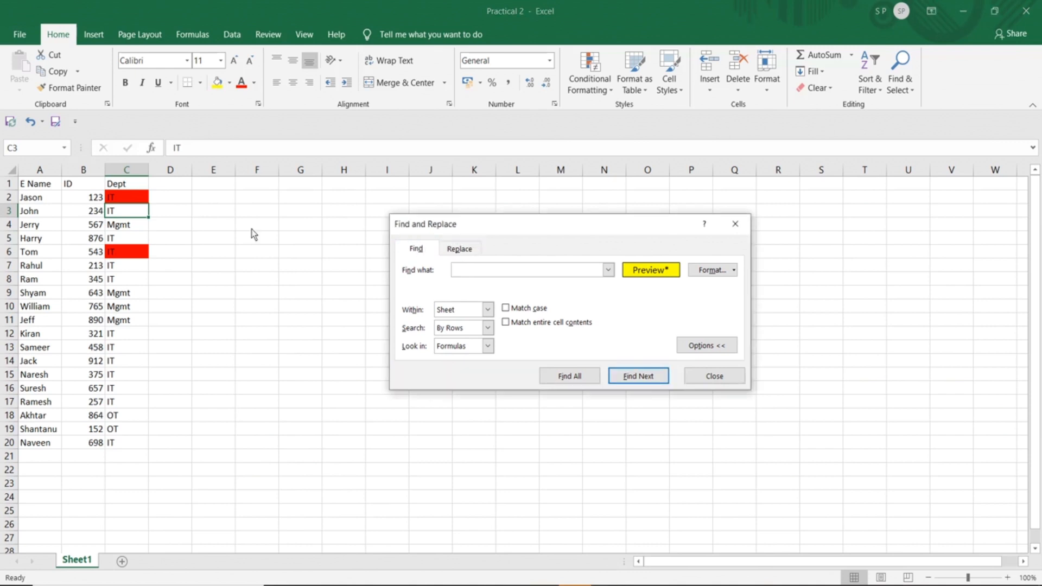
pyautogui.click(466, 248)
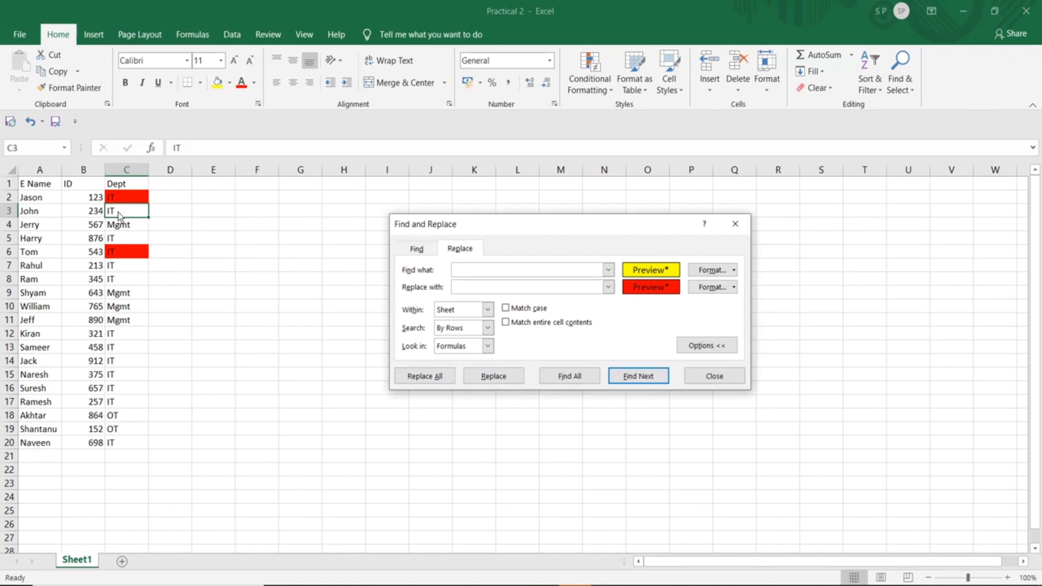
# - Fill the IT department cell C3 with standard green and close Find and Replace
pyautogui.click(118, 216)
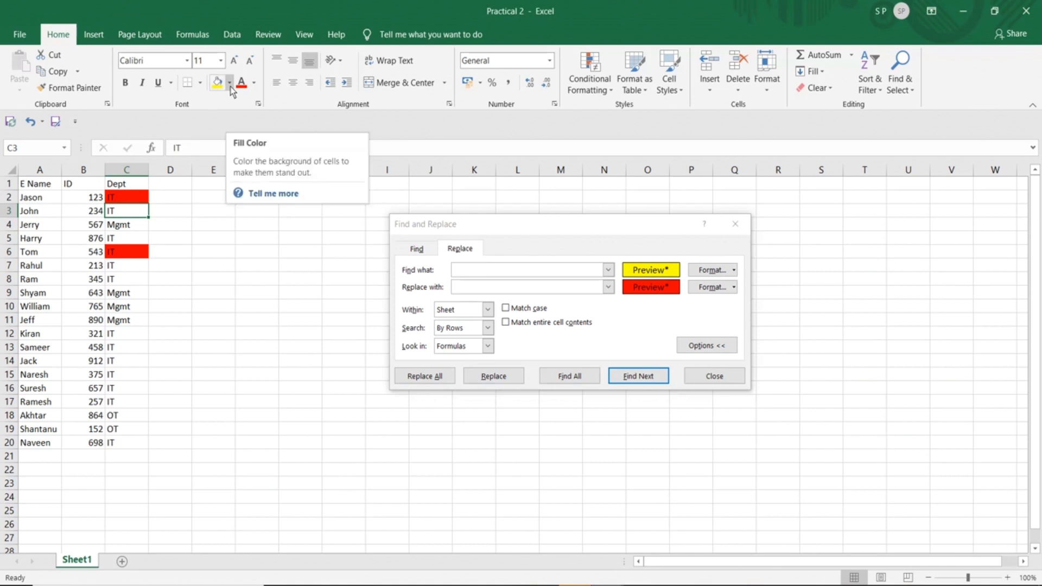
pyautogui.click(38, 216)
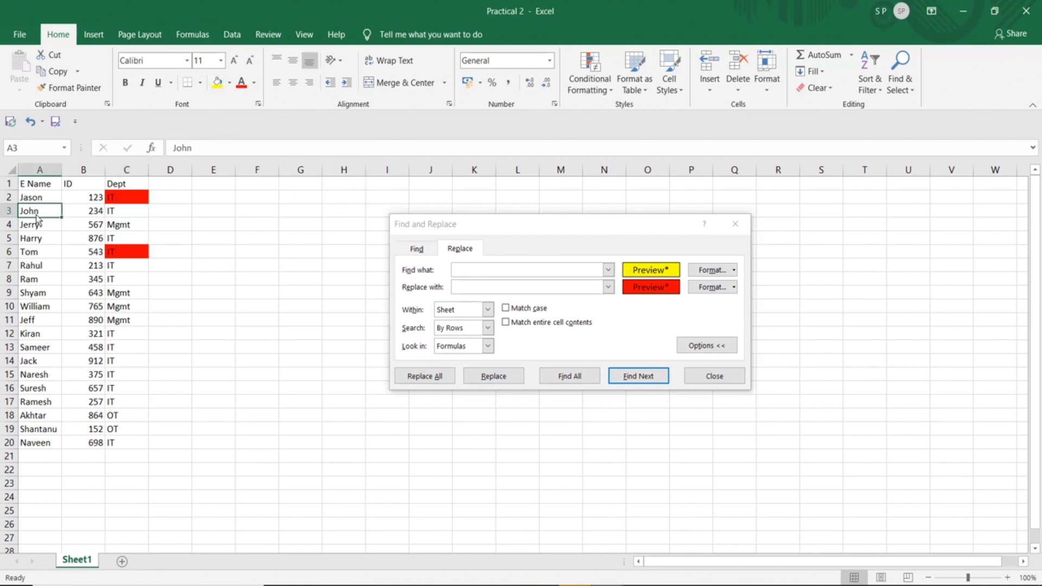
pyautogui.click(117, 214)
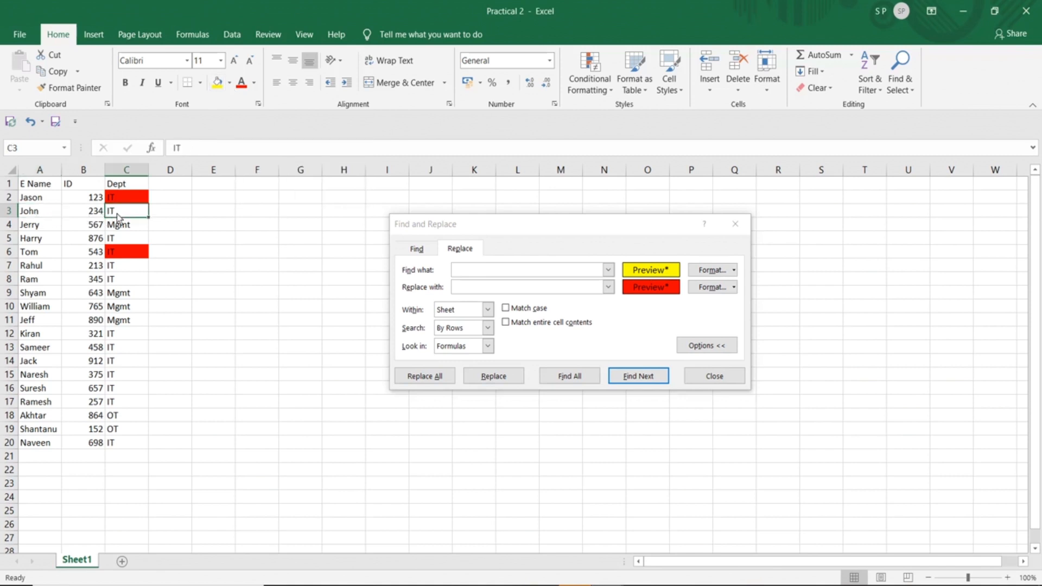
pyautogui.click(230, 85)
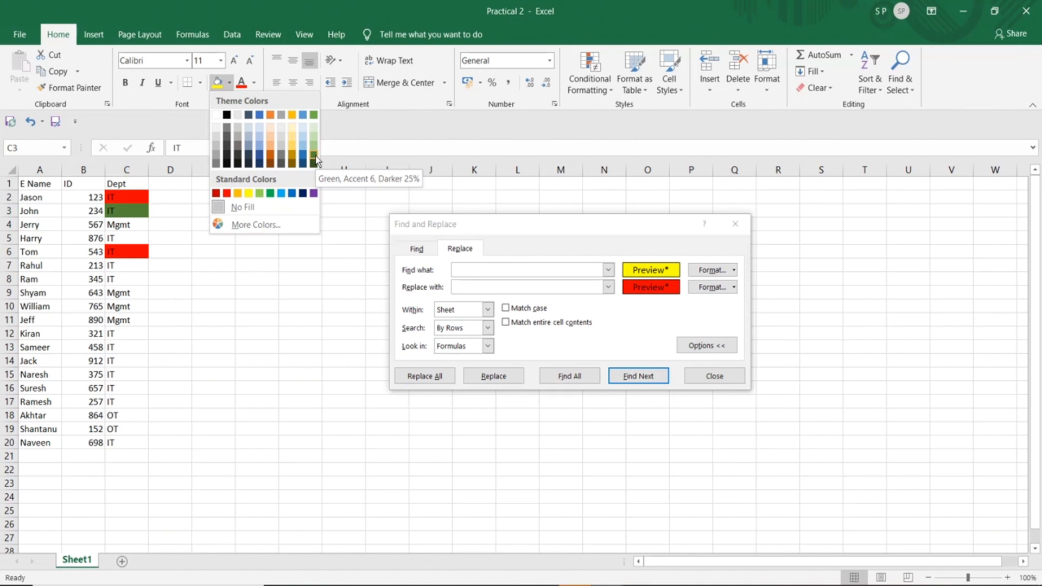
pyautogui.click(267, 194)
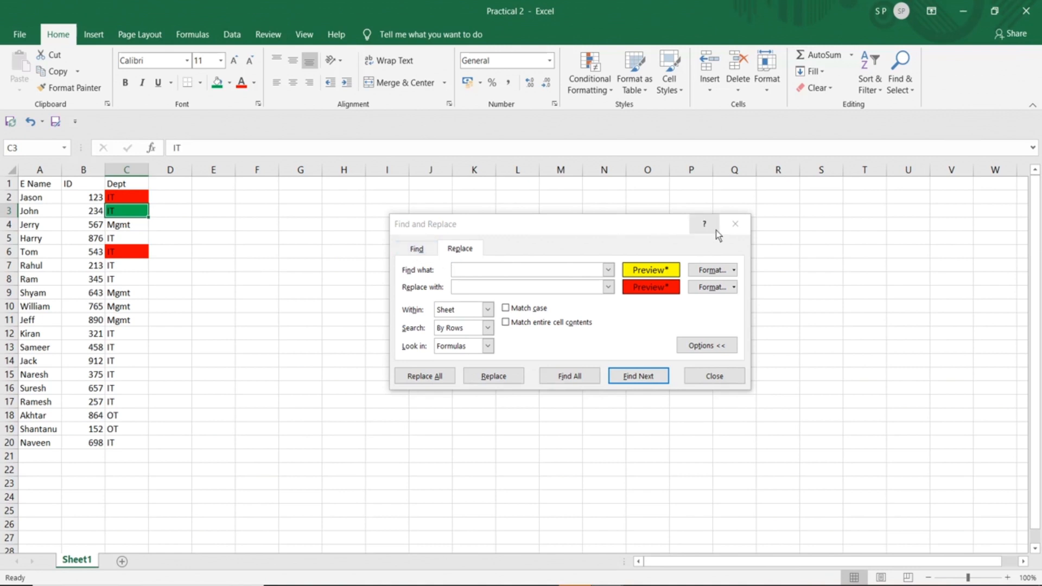
pyautogui.click(730, 227)
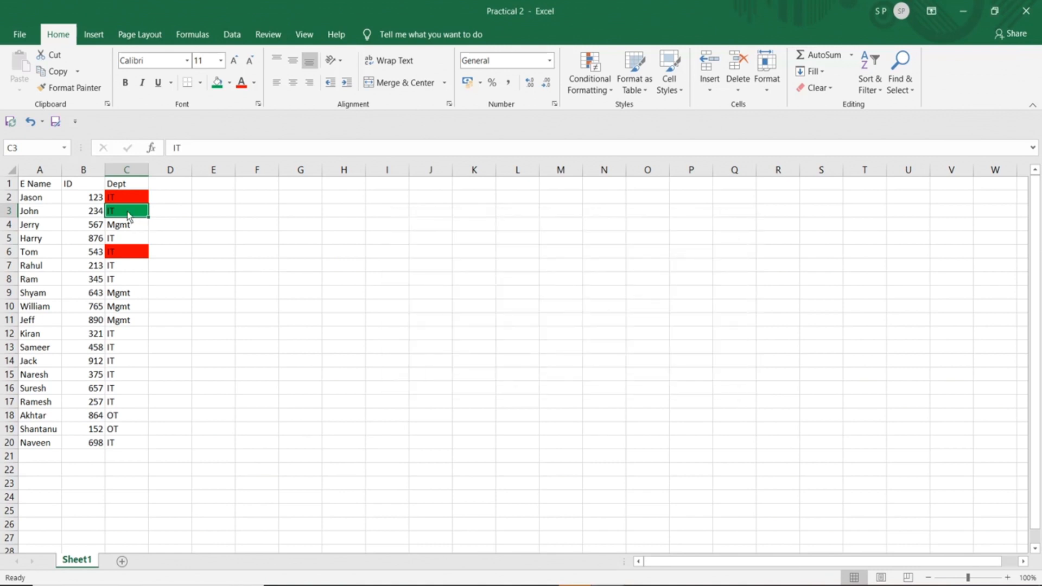
pyautogui.click(31, 217)
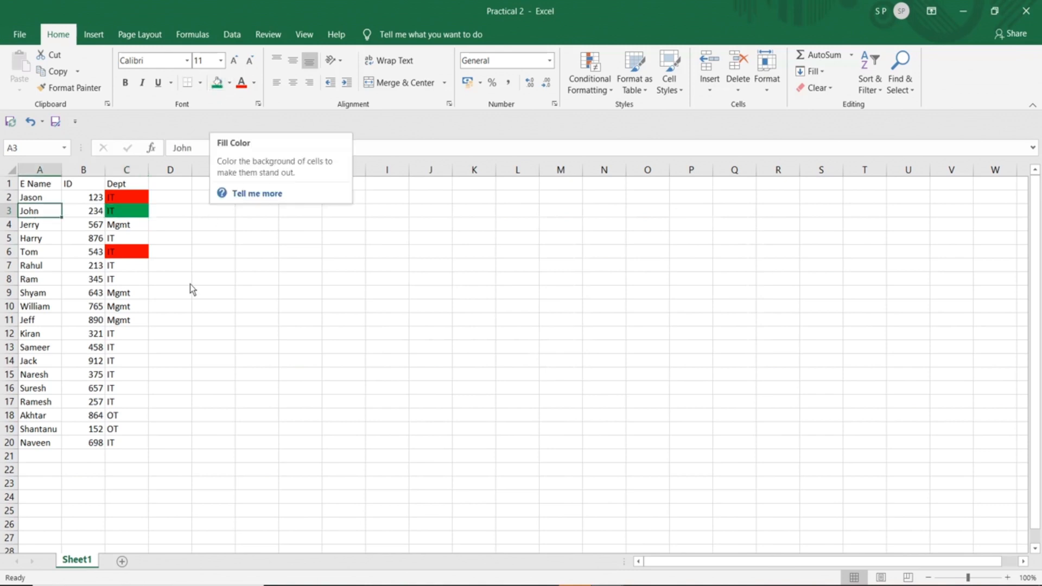
pyautogui.click(121, 194)
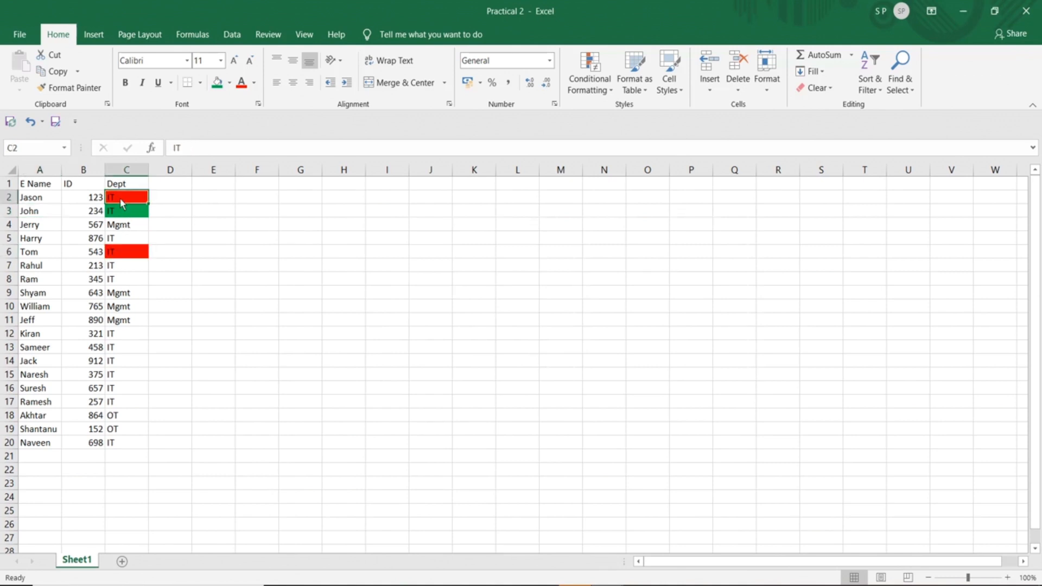
pyautogui.click(122, 252)
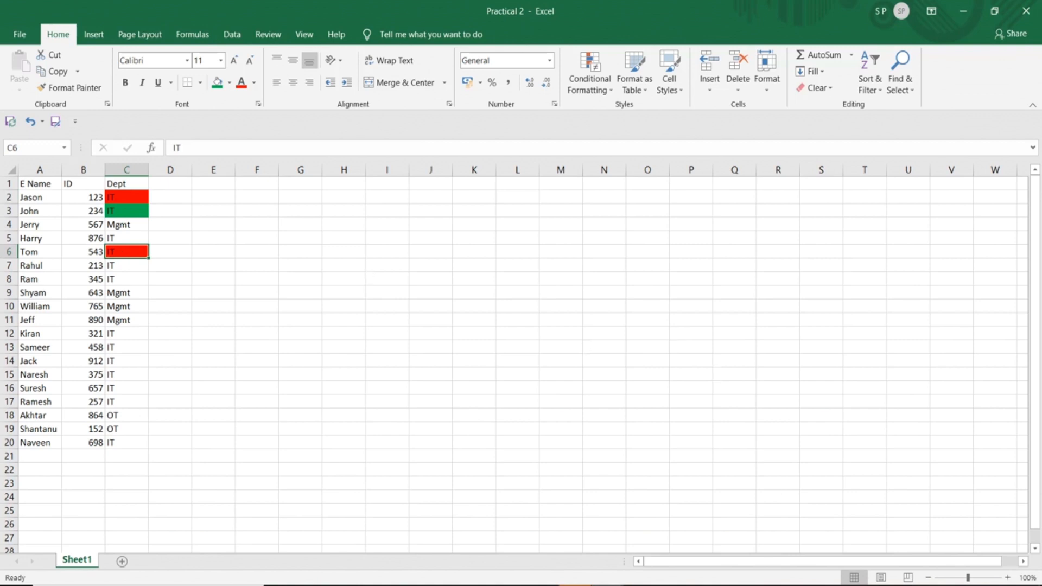
pyautogui.click(859, 585)
pyautogui.click(867, 573)
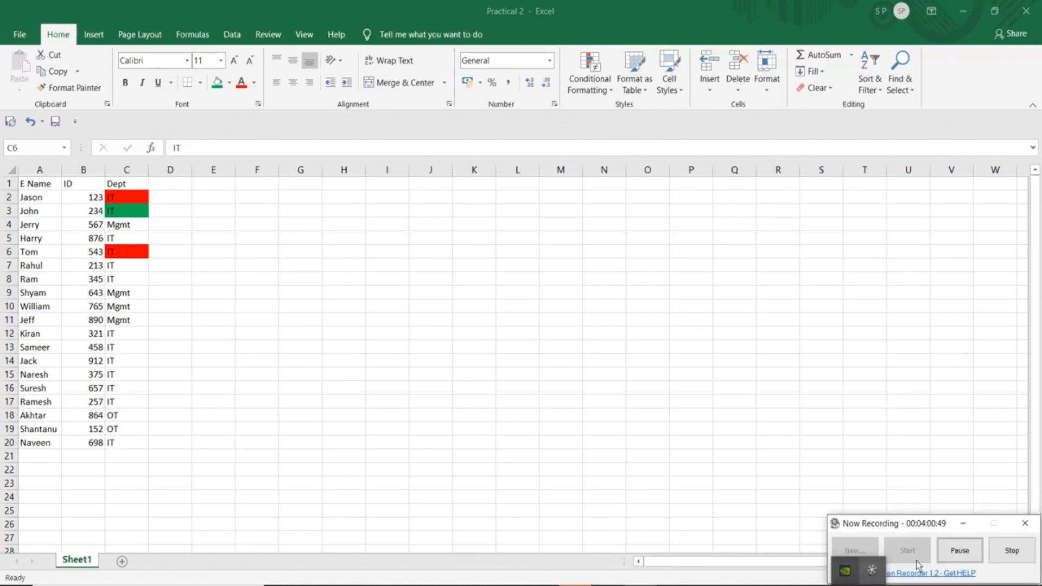
pyautogui.click(1001, 549)
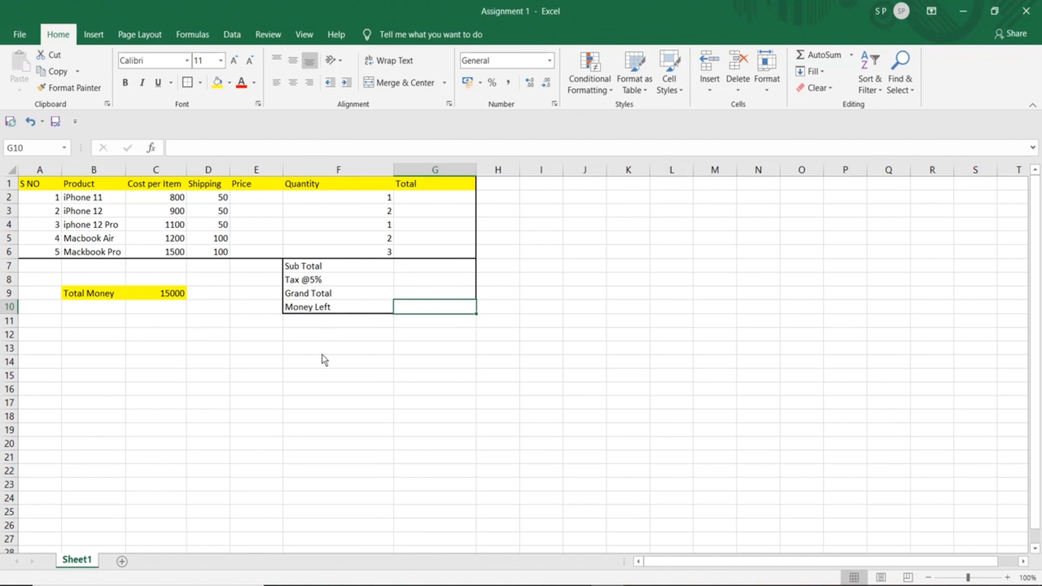
# - Examine the product table's Cost per Item, Shipping, Price and Total columns to see how each product's price is built up
pyautogui.click(48, 202)
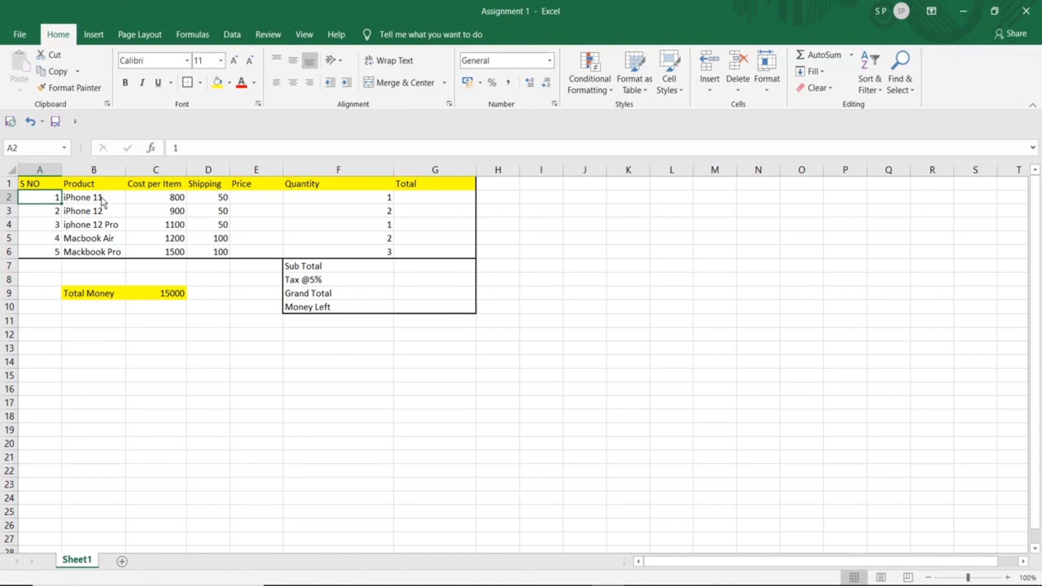
pyautogui.click(176, 200)
pyautogui.click(174, 227)
pyautogui.click(176, 241)
pyautogui.click(176, 253)
pyautogui.click(208, 188)
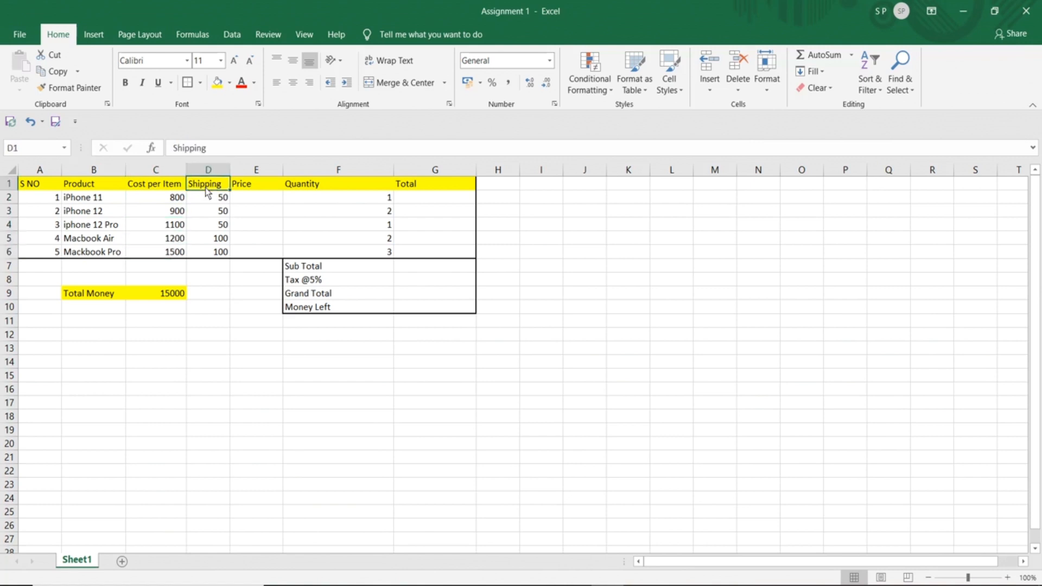
pyautogui.click(209, 198)
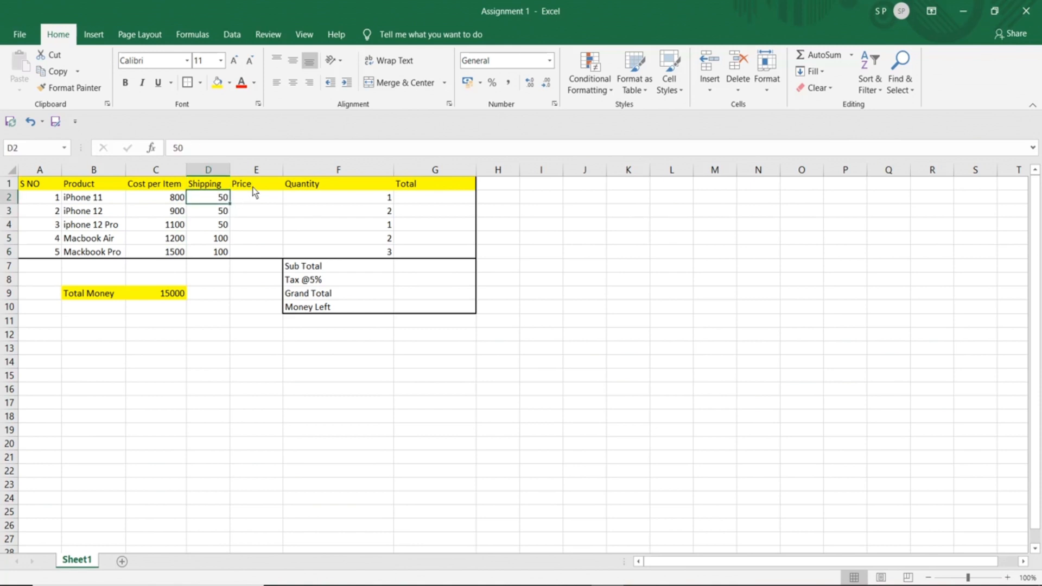
pyautogui.click(256, 205)
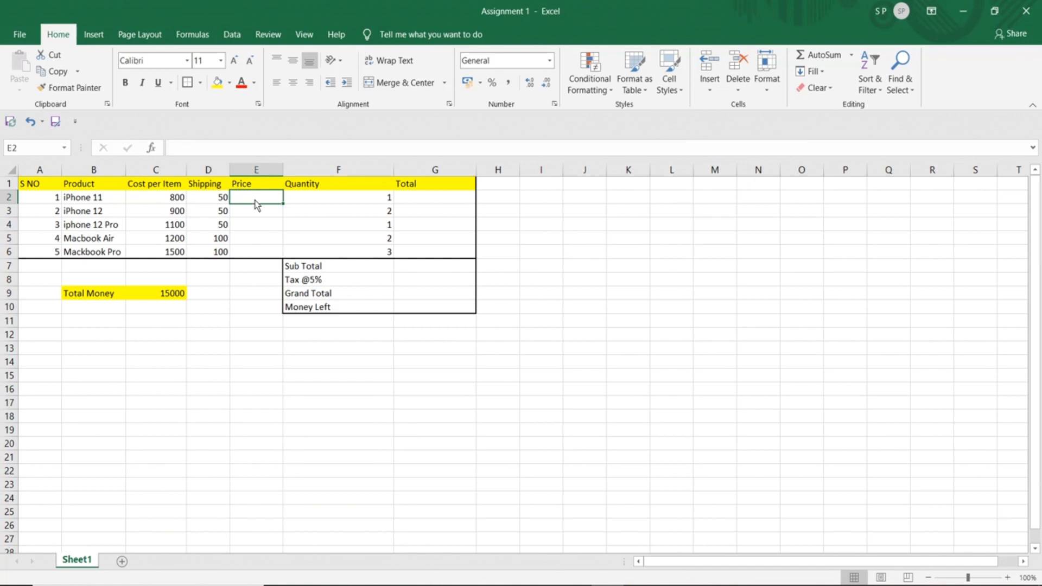
pyautogui.click(161, 201)
pyautogui.click(203, 200)
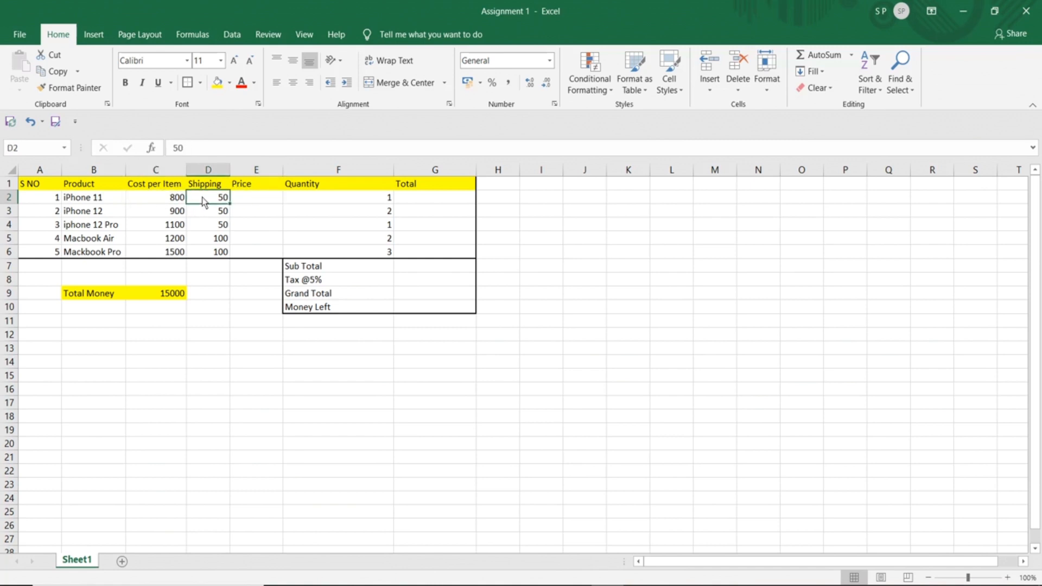
pyautogui.click(259, 198)
pyautogui.click(180, 199)
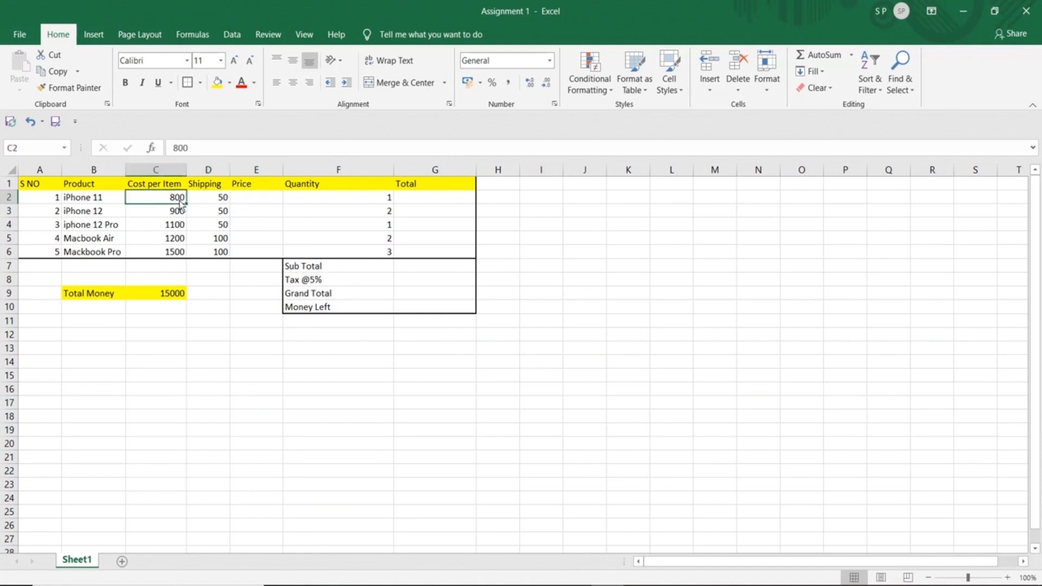
pyautogui.click(192, 201)
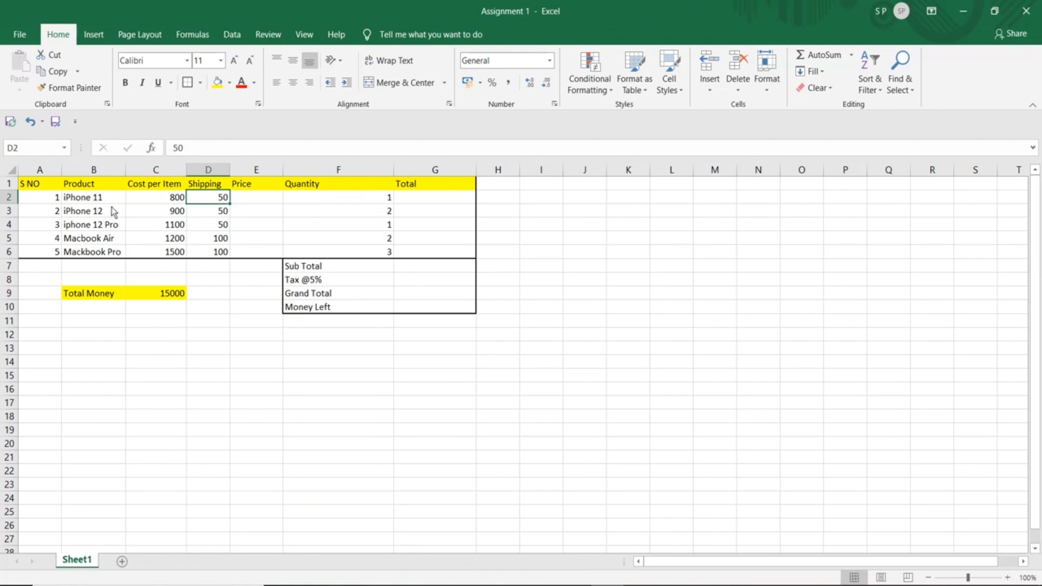
pyautogui.click(412, 200)
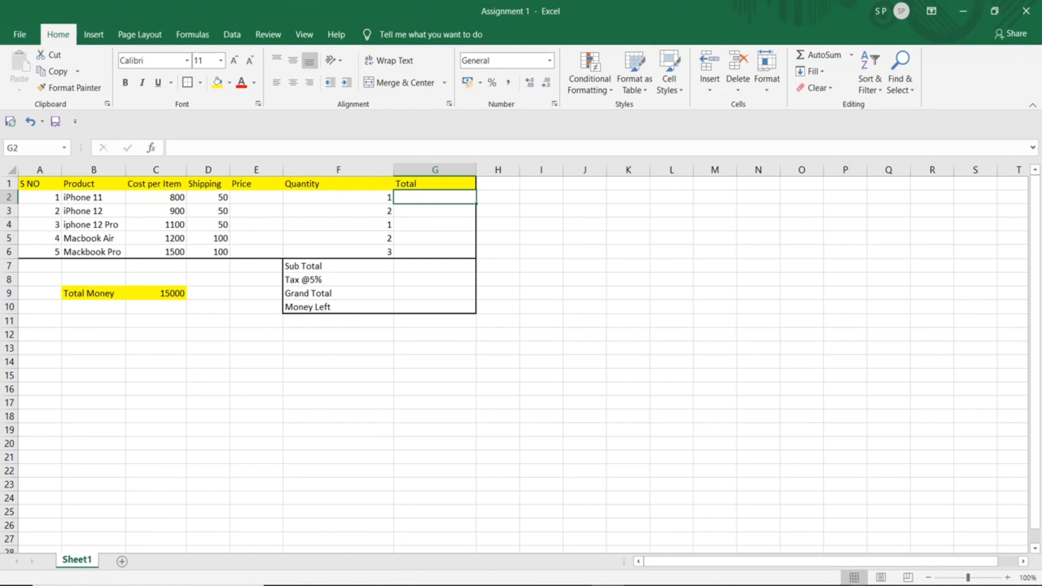
pyautogui.click(872, 570)
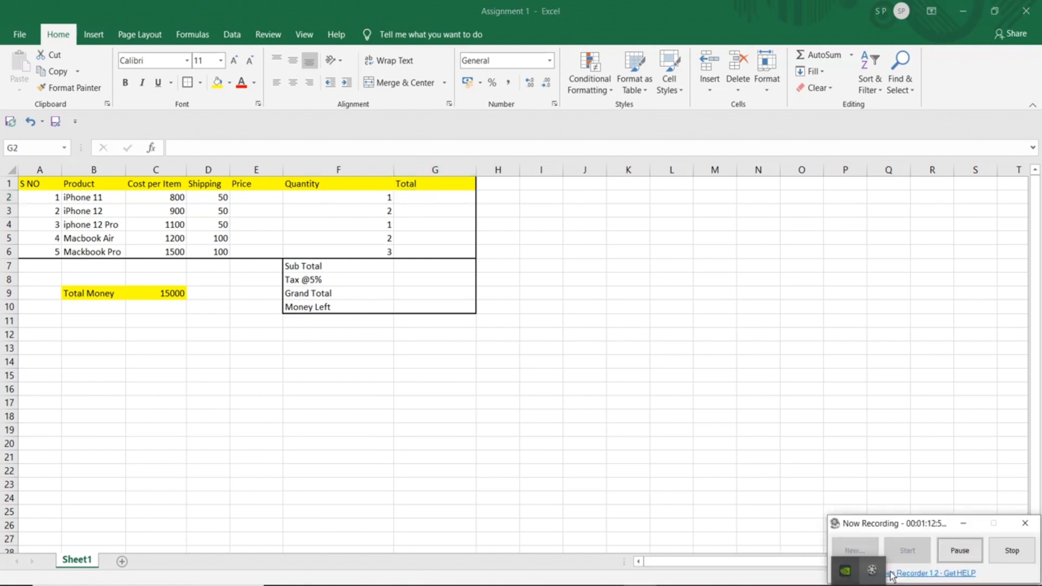
pyautogui.click(959, 551)
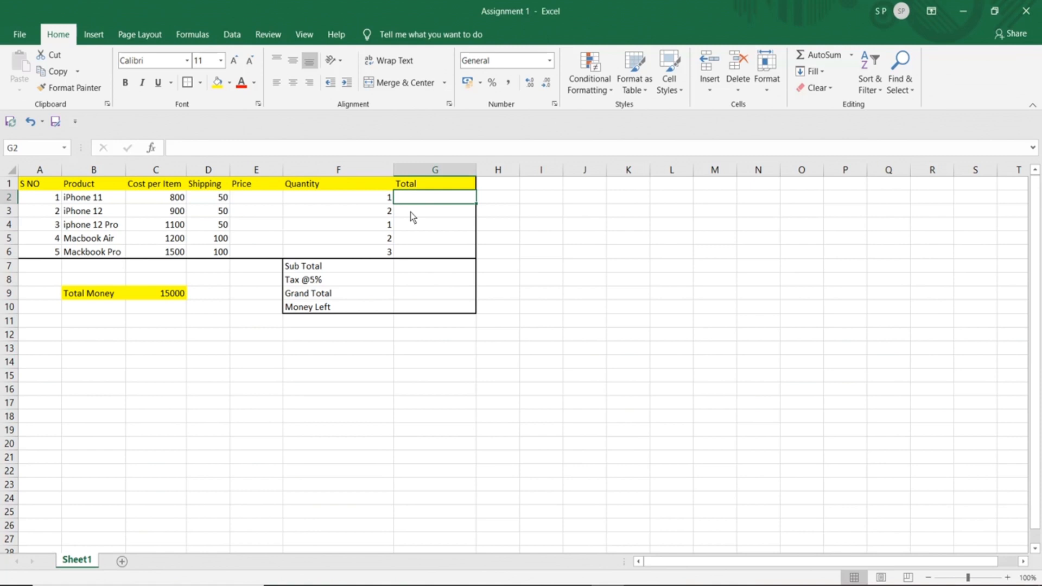
# - Examine the Sub Total, Tax @5%, Grand Total and Money Left cells and how they relate to the Total column and Total Money
pyautogui.click(426, 270)
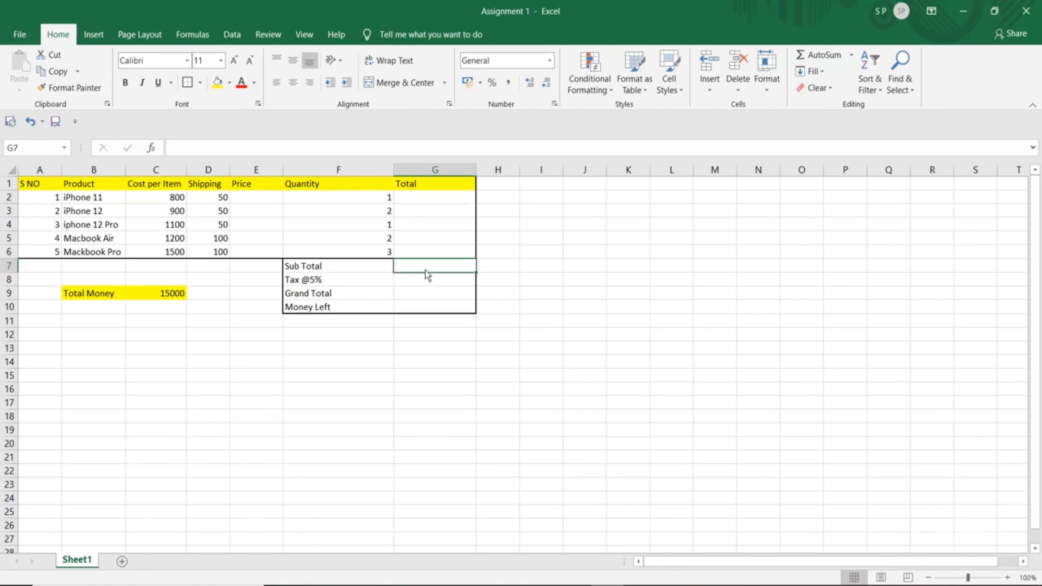
pyautogui.moveTo(411, 204); pyautogui.dragTo(418, 256)
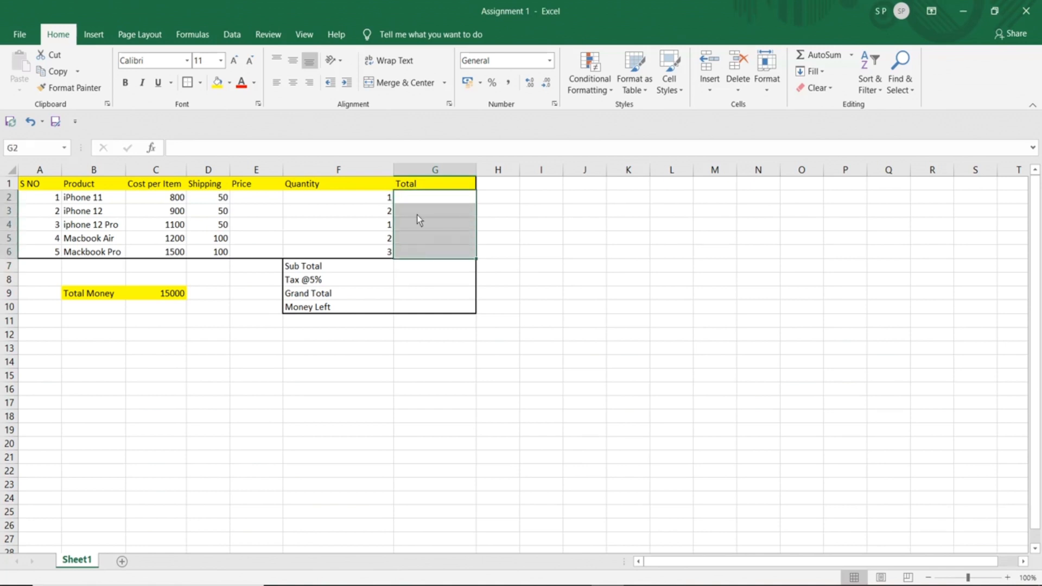
pyautogui.click(421, 201)
pyautogui.moveTo(421, 200); pyautogui.dragTo(423, 256)
pyautogui.click(419, 266)
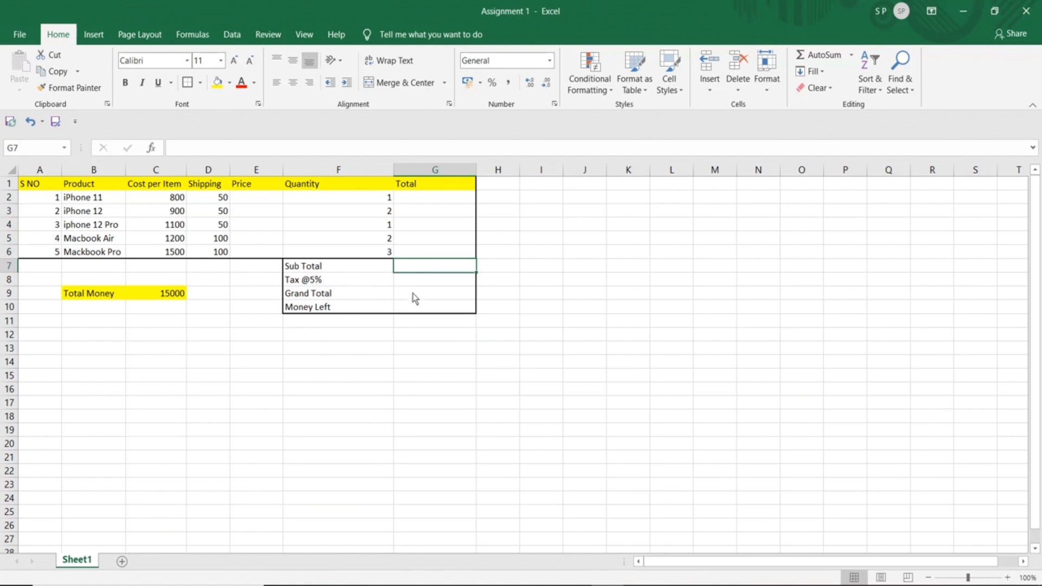
pyautogui.click(418, 280)
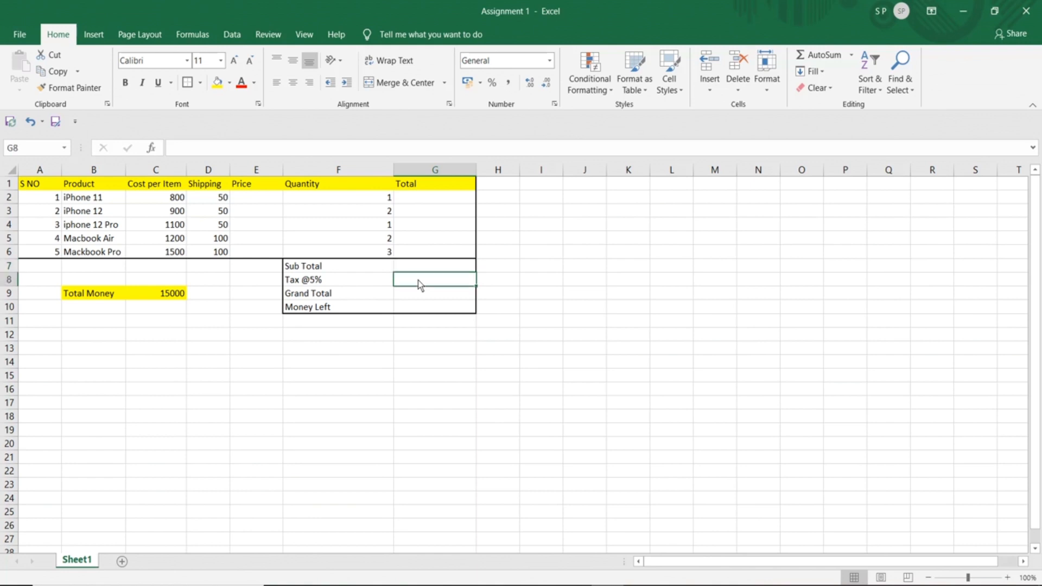
pyautogui.click(320, 282)
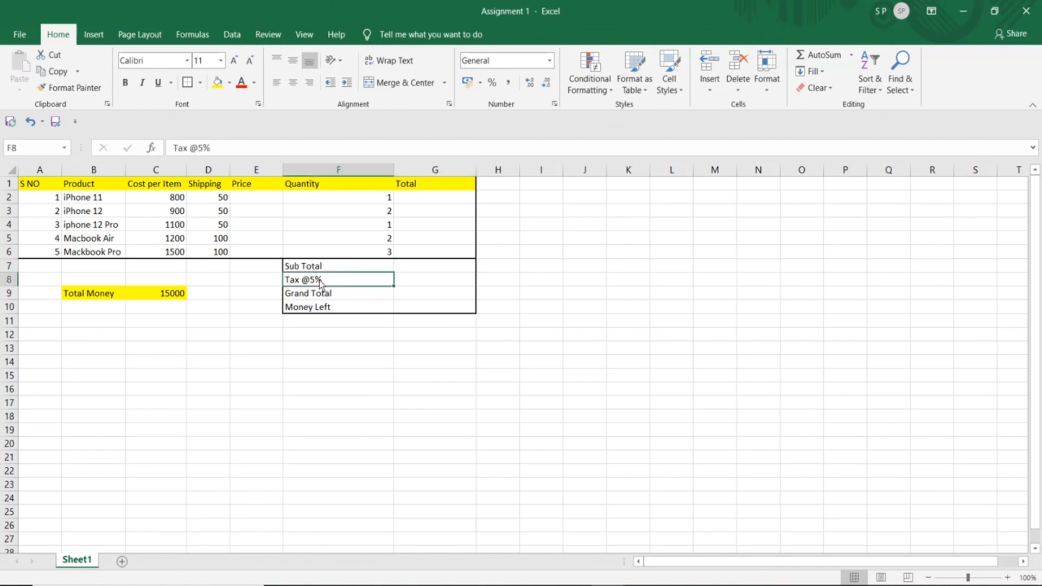
pyautogui.click(416, 268)
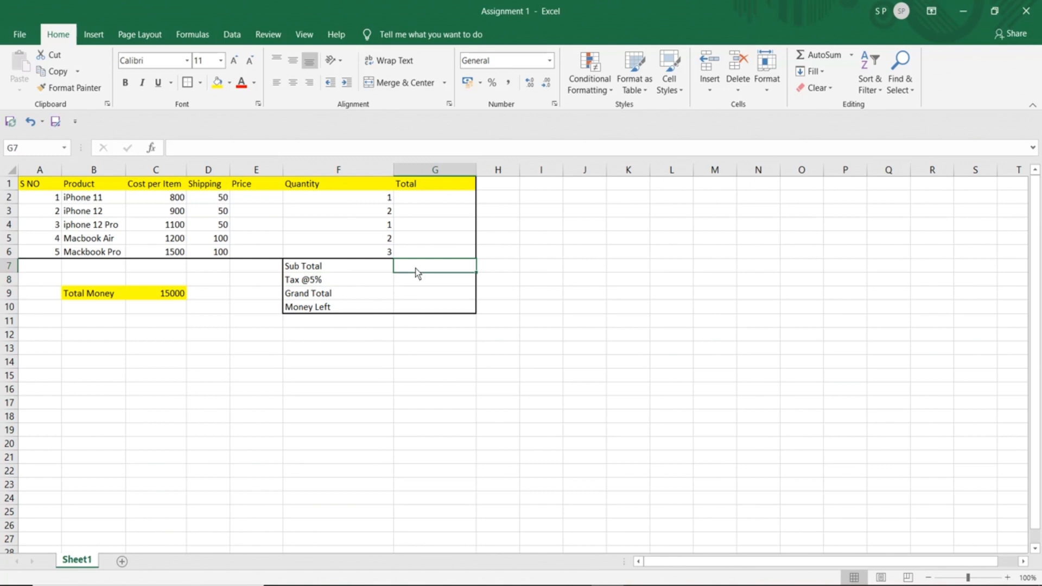
pyautogui.click(415, 295)
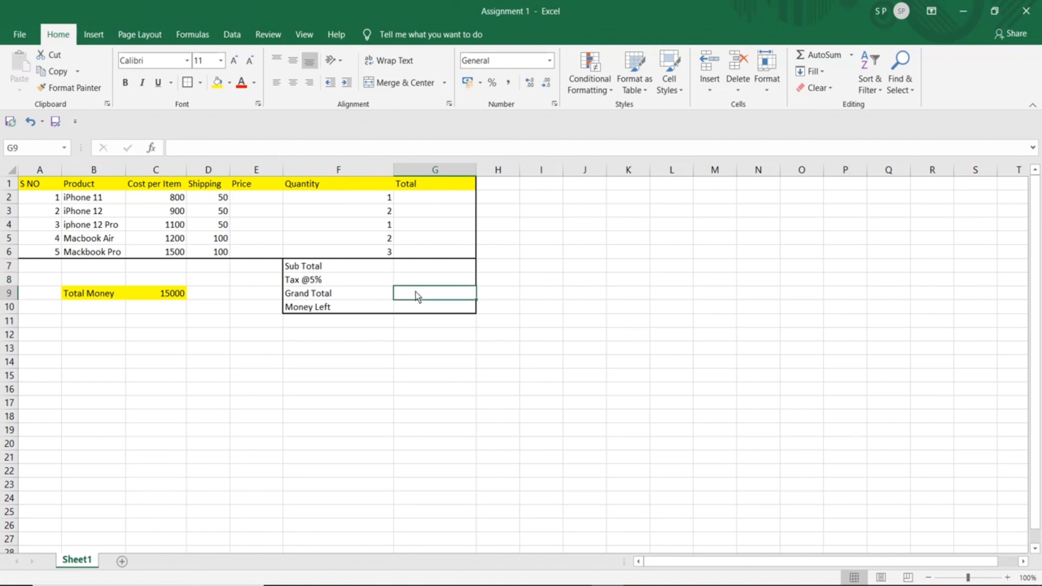
pyautogui.click(424, 267)
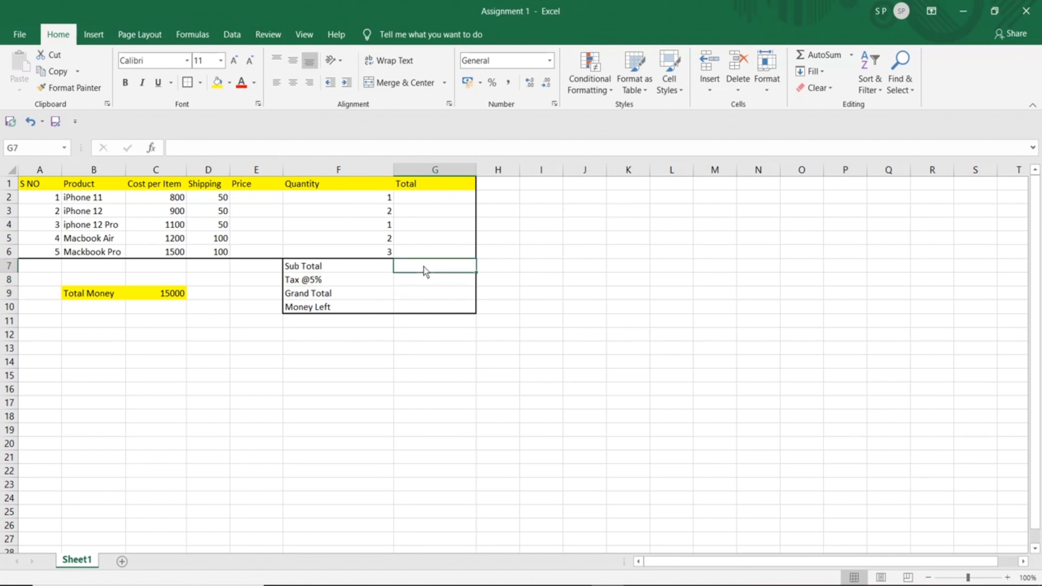
pyautogui.click(420, 281)
pyautogui.click(423, 294)
pyautogui.click(425, 309)
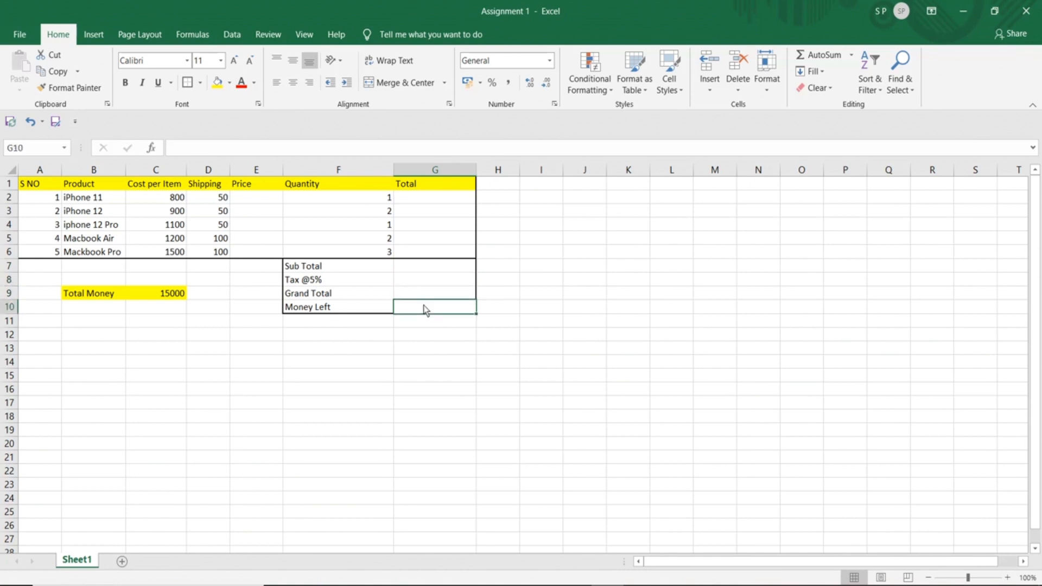
pyautogui.click(148, 295)
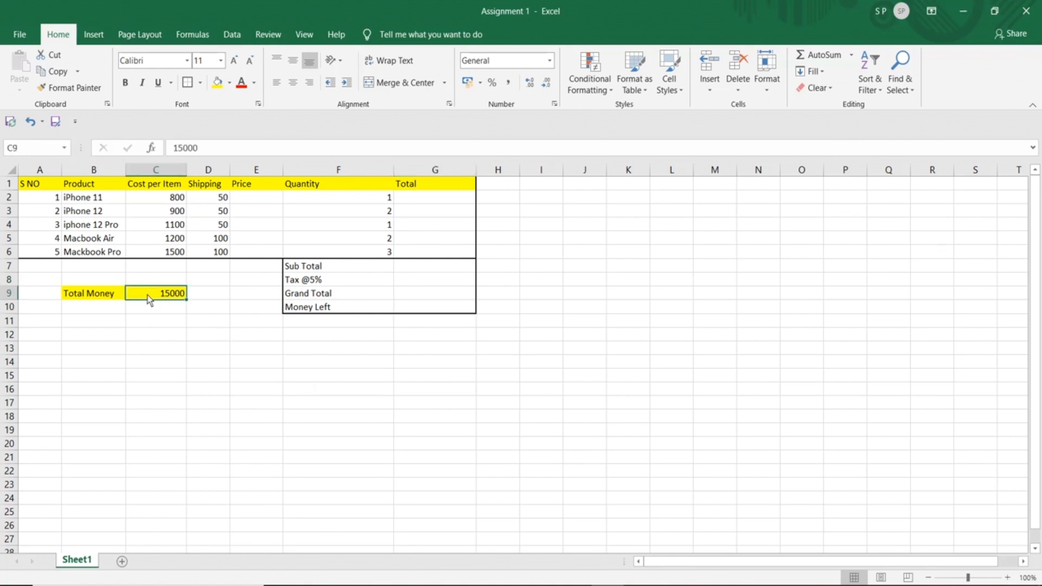
pyautogui.click(417, 297)
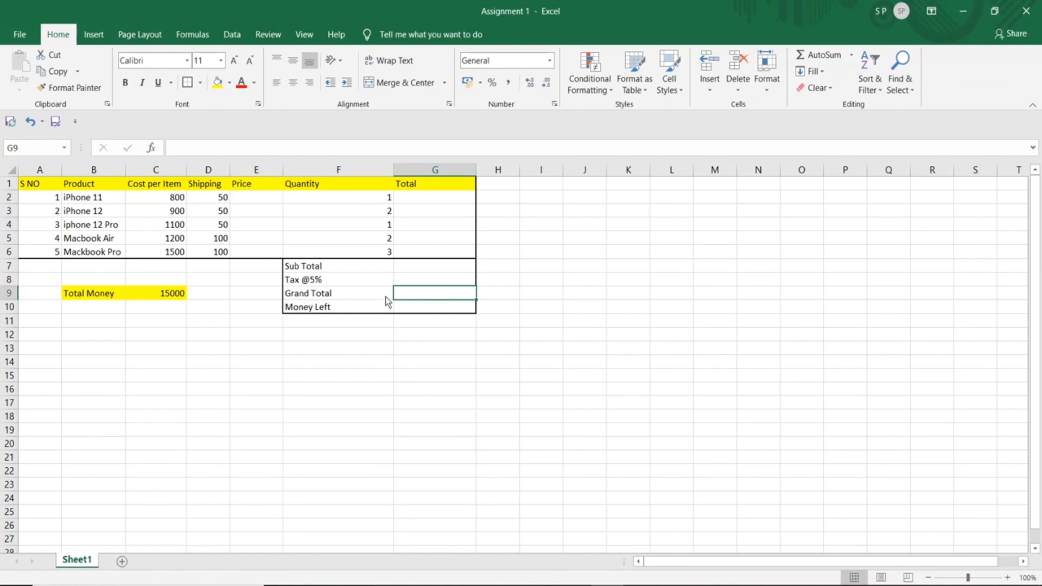
pyautogui.click(405, 308)
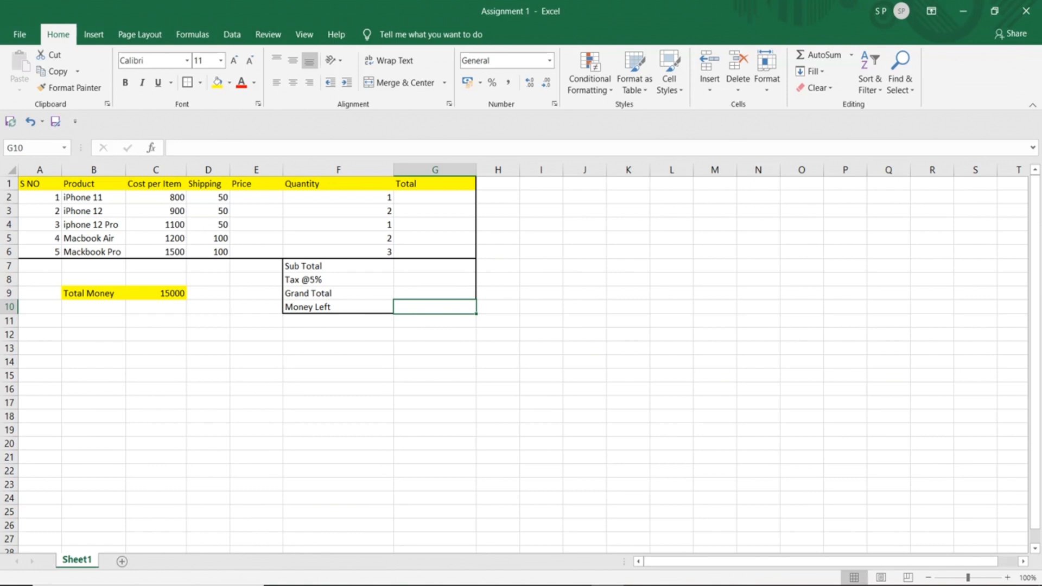
pyautogui.click(859, 585)
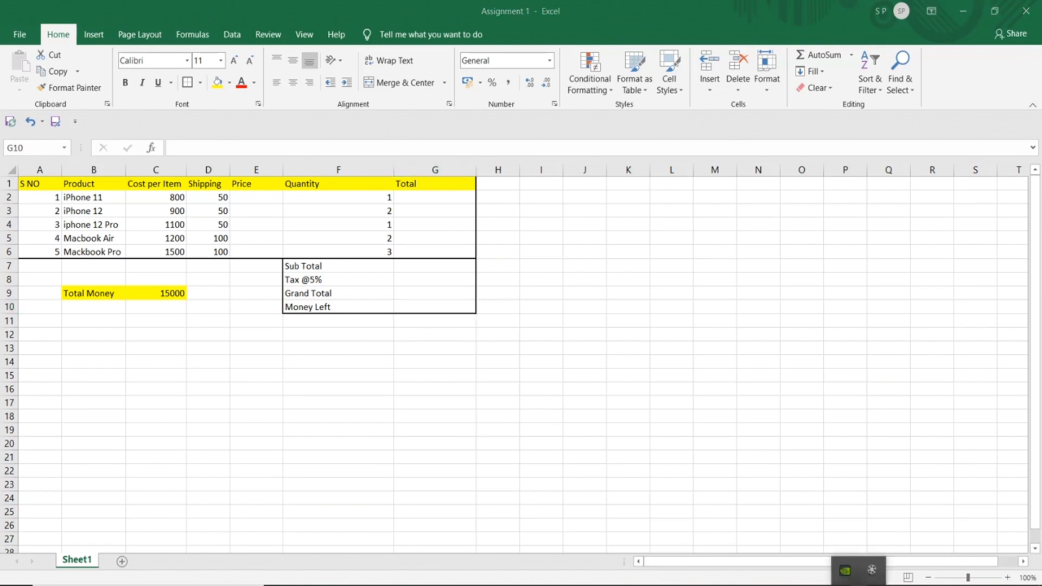
pyautogui.click(872, 571)
pyautogui.click(1004, 554)
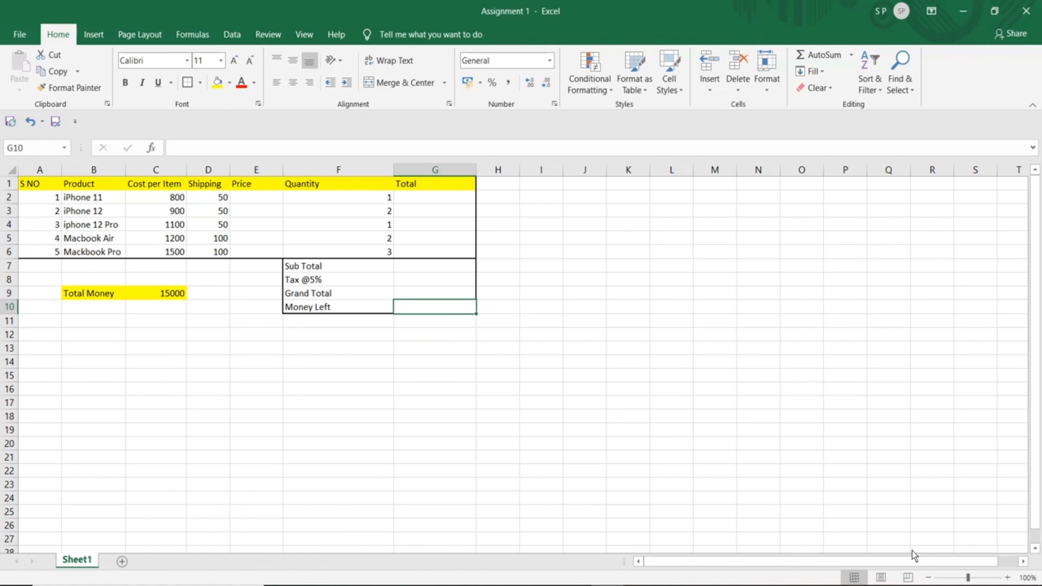
# - Calculate the iPhone 11 price in E2 with the formula =C2+D2
pyautogui.click(252, 201)
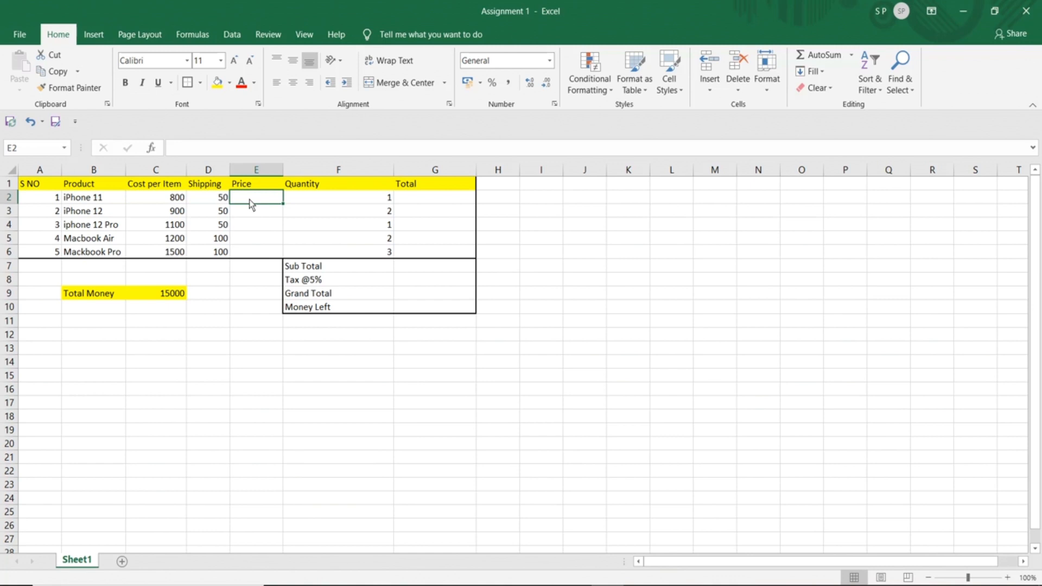
pyautogui.write('=')
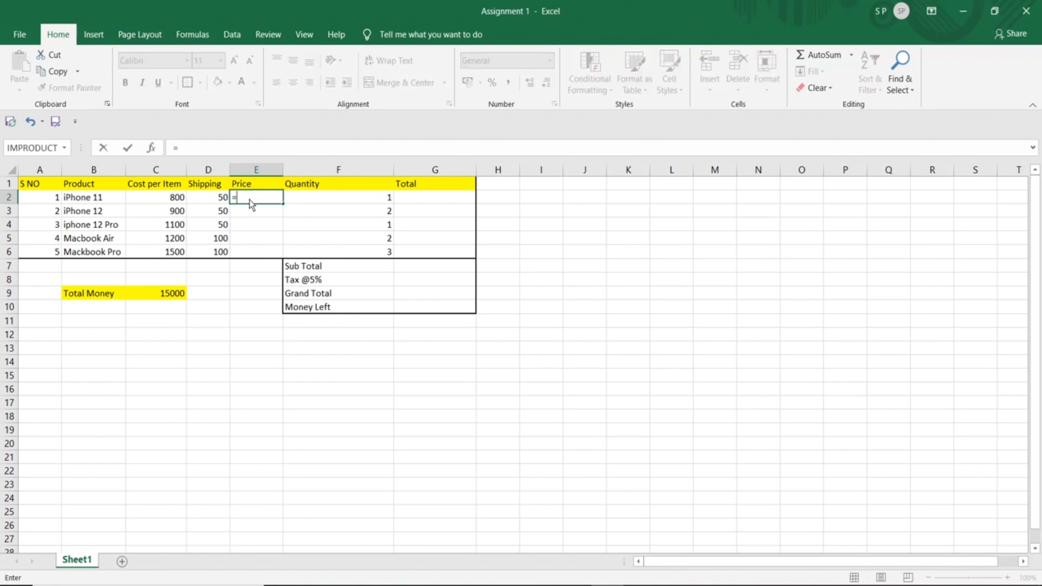
pyautogui.click(178, 201)
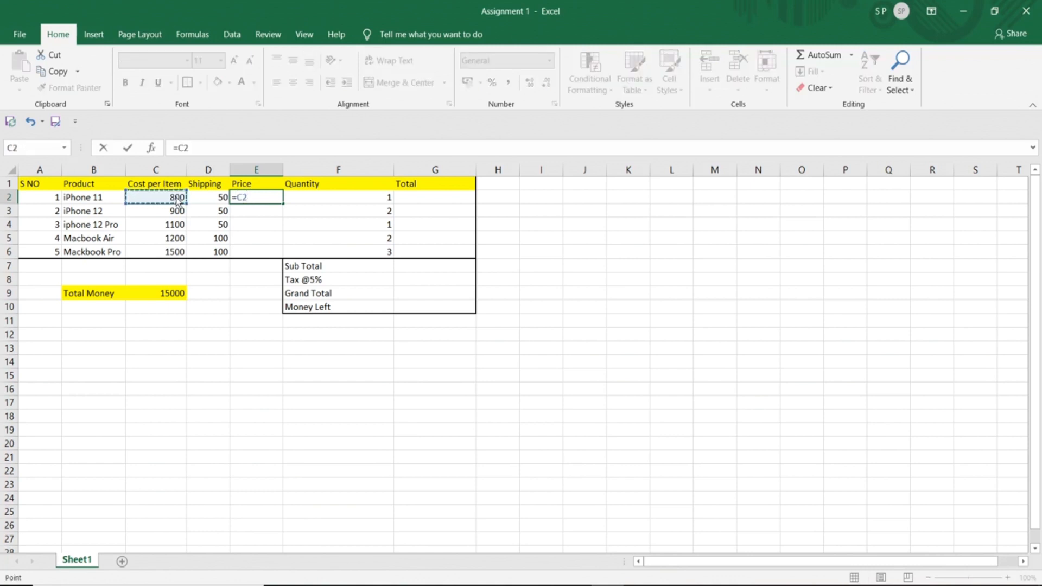
pyautogui.write('+')
pyautogui.click(209, 201)
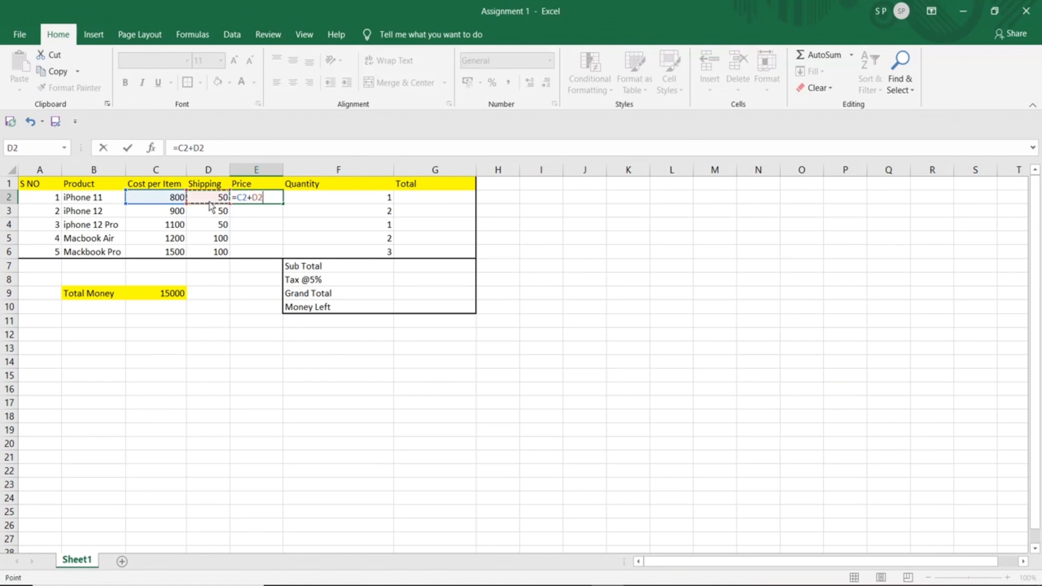
pyautogui.press('Return')
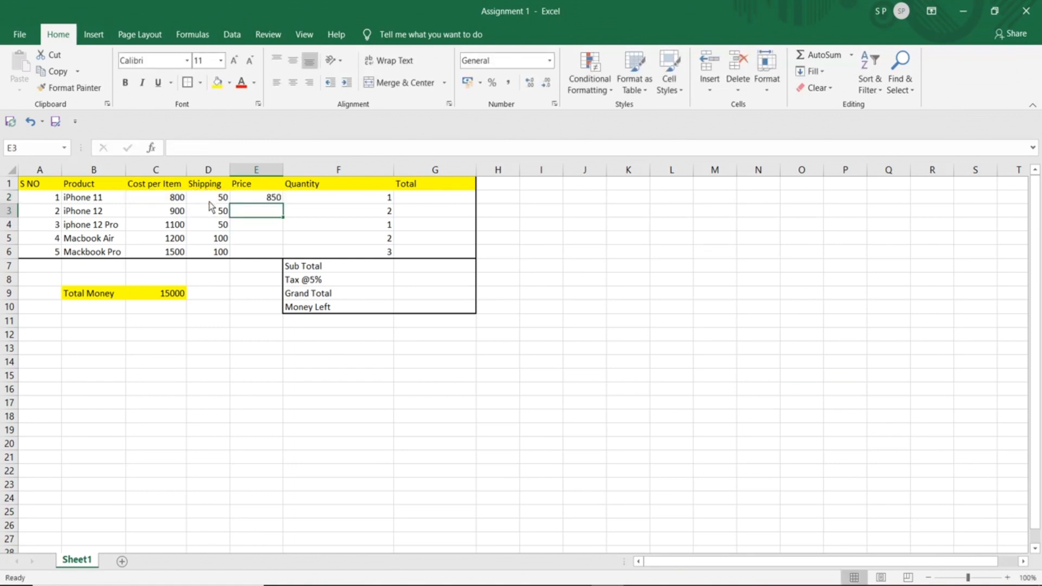
# - Calculate the iPhone 12 price in E3 with the formula =C3+D3
pyautogui.write('=')
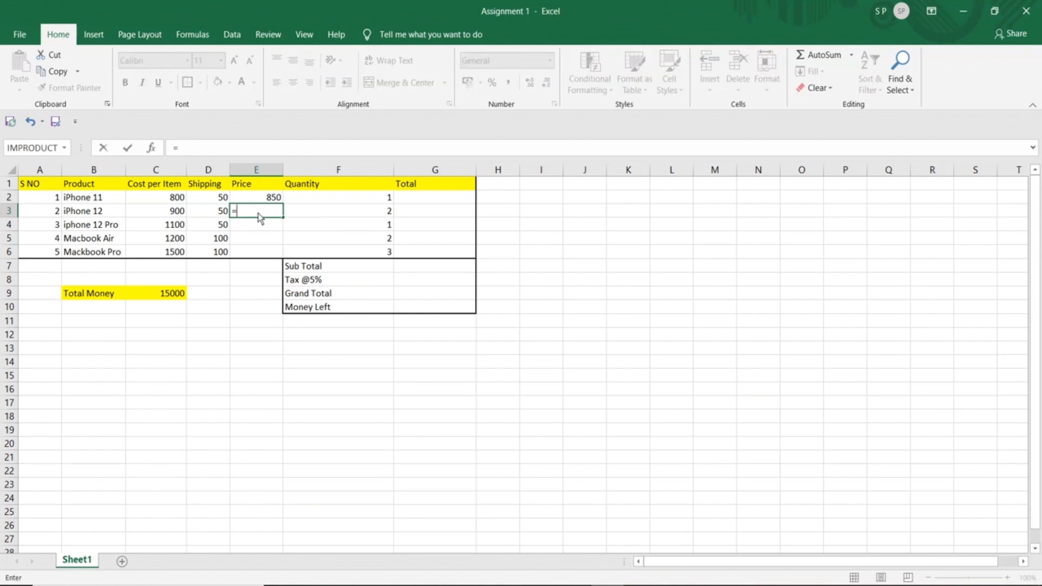
pyautogui.click(168, 216)
pyautogui.write('+')
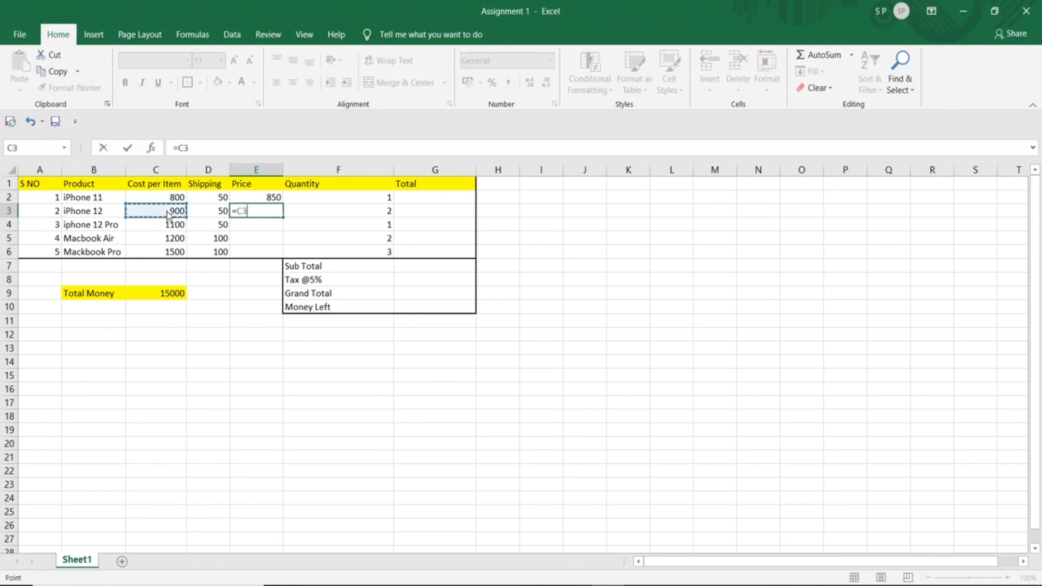
pyautogui.click(226, 216)
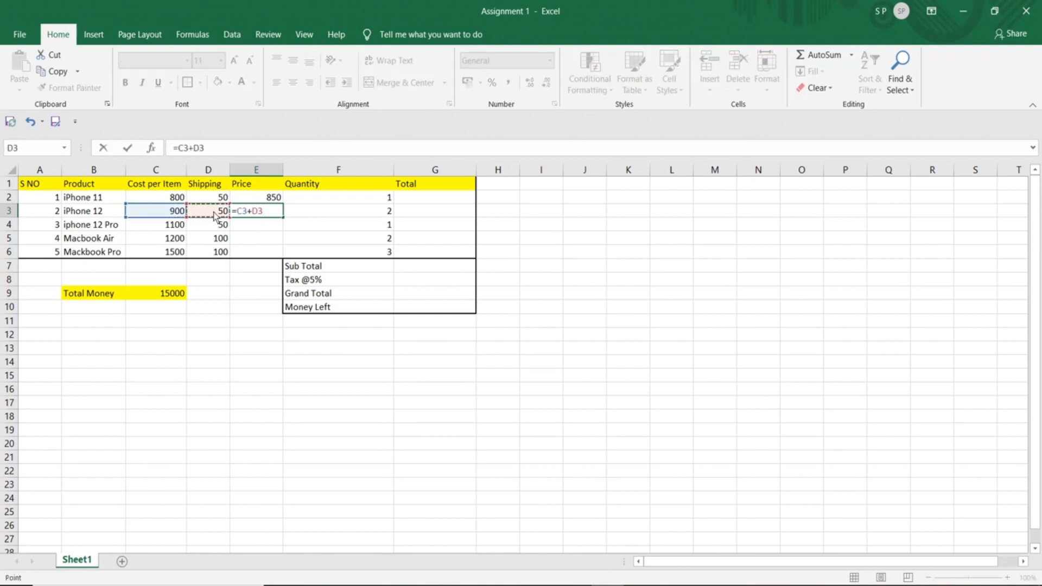
pyautogui.press('Return')
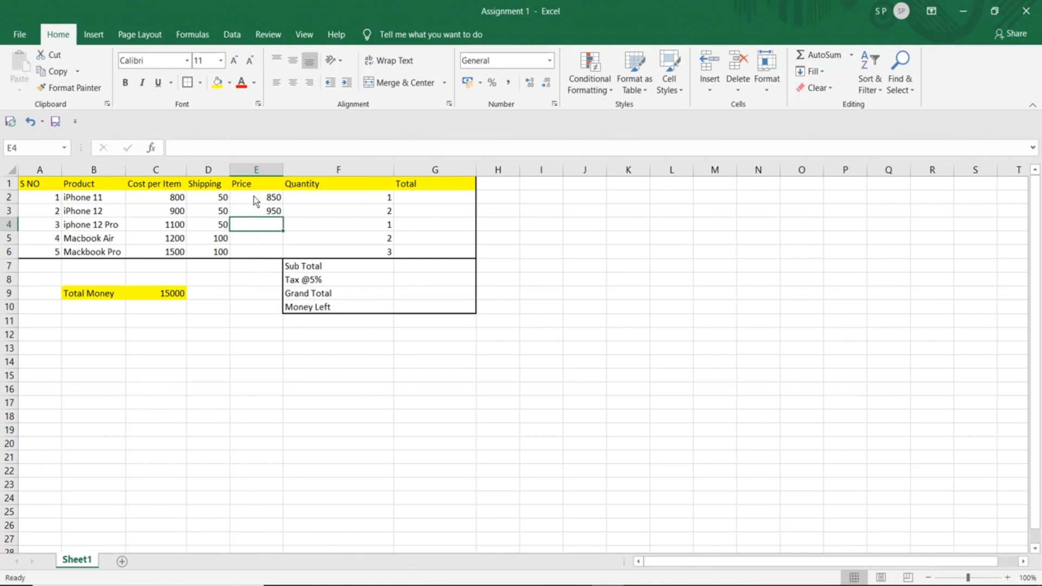
# - Fill the price formulas from E2:E3 down to E6 and check the formulas in the Price column
pyautogui.moveTo(253, 196); pyautogui.dragTo(254, 209)
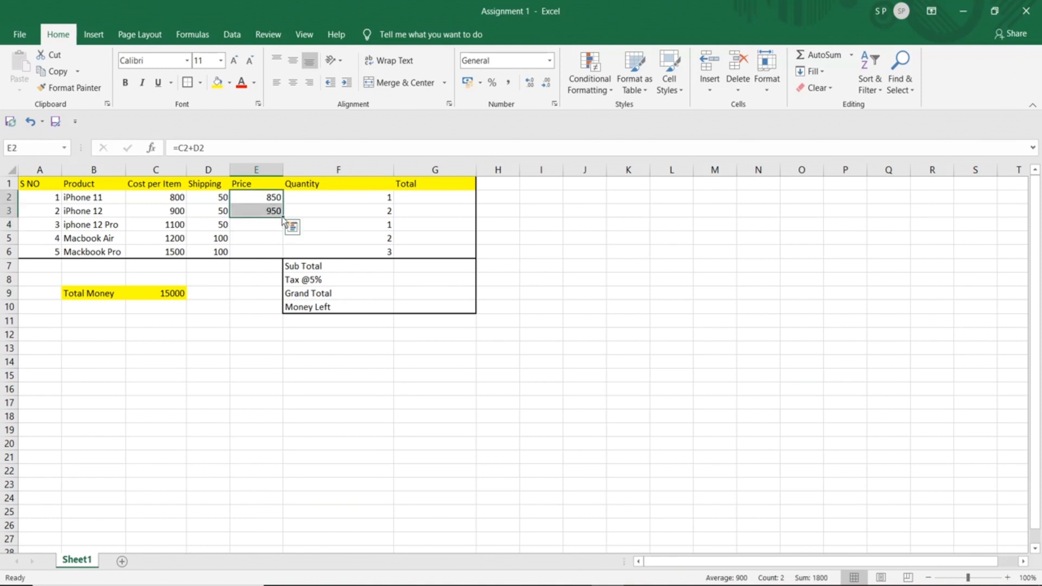
pyautogui.moveTo(282, 218); pyautogui.dragTo(281, 258)
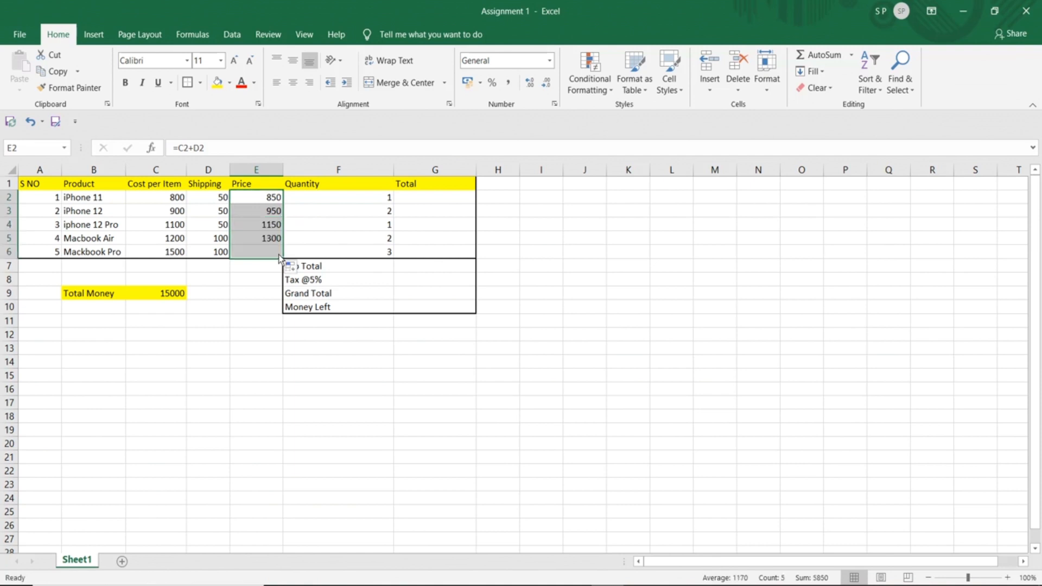
pyautogui.click(328, 202)
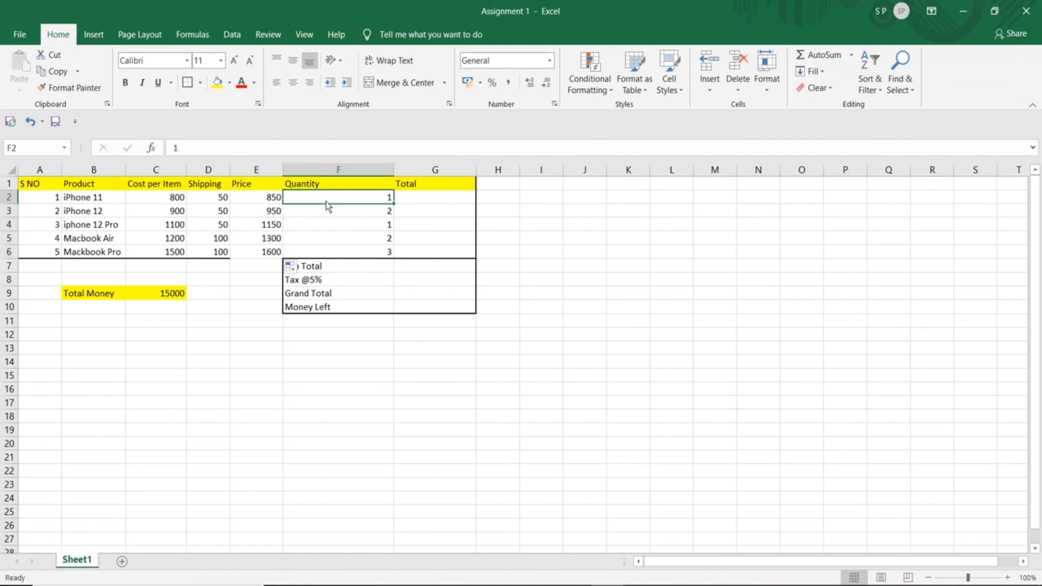
pyautogui.click(273, 201)
pyautogui.click(266, 213)
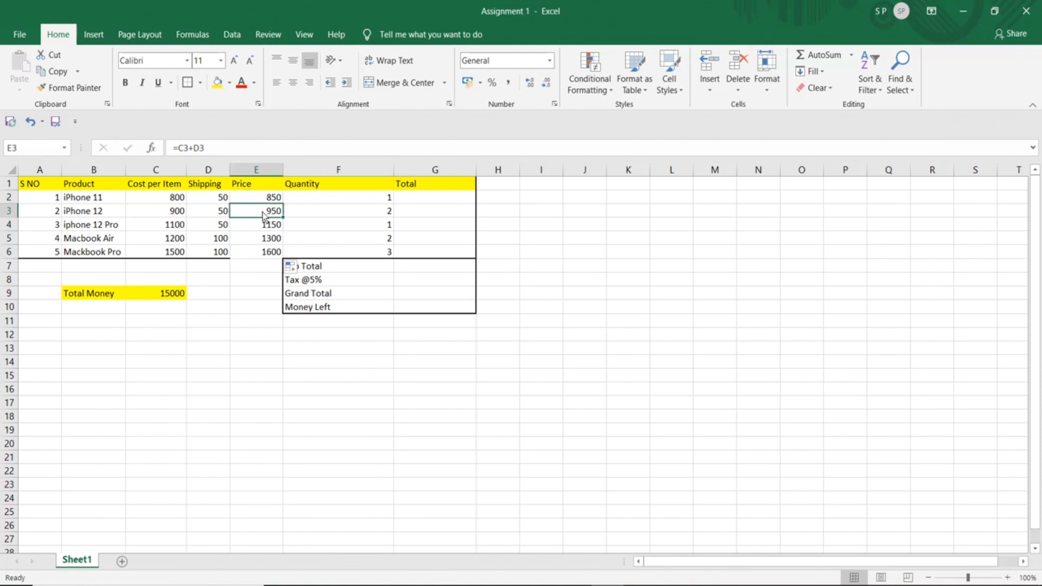
pyautogui.click(264, 225)
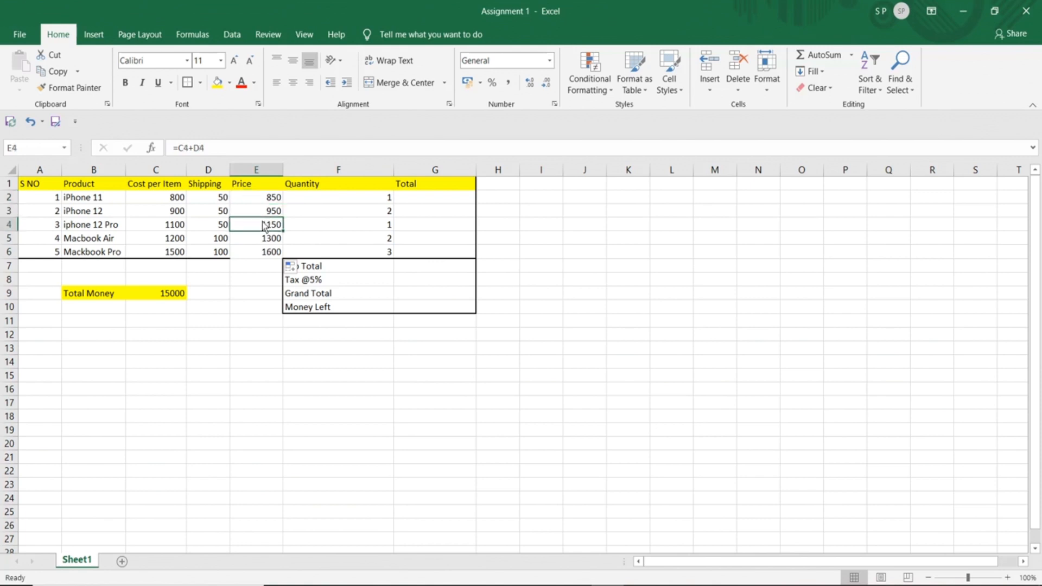
# - Start a formula for the iPhone 11 total in G2
pyautogui.click(424, 201)
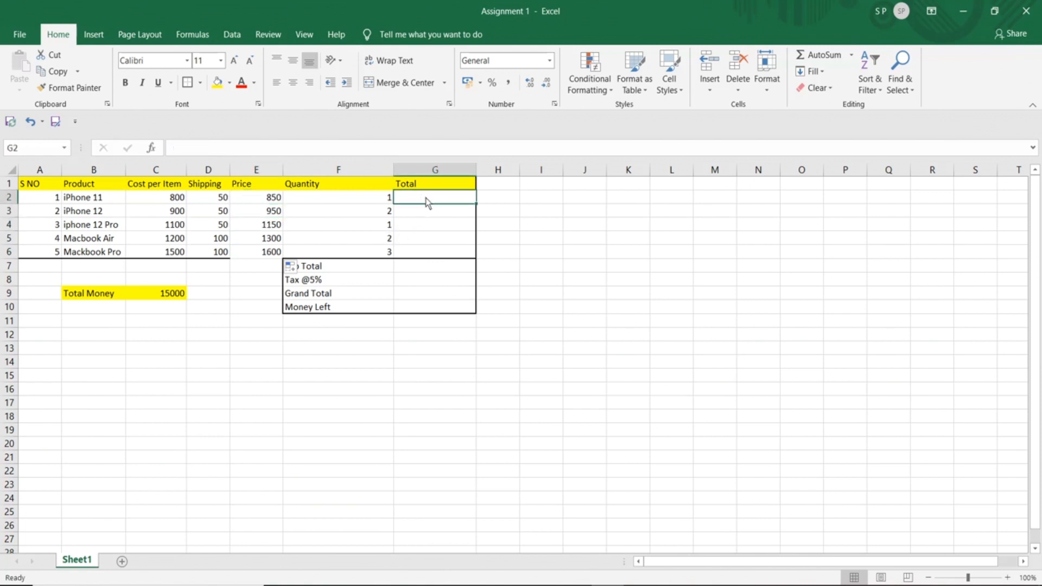
pyautogui.write('=')
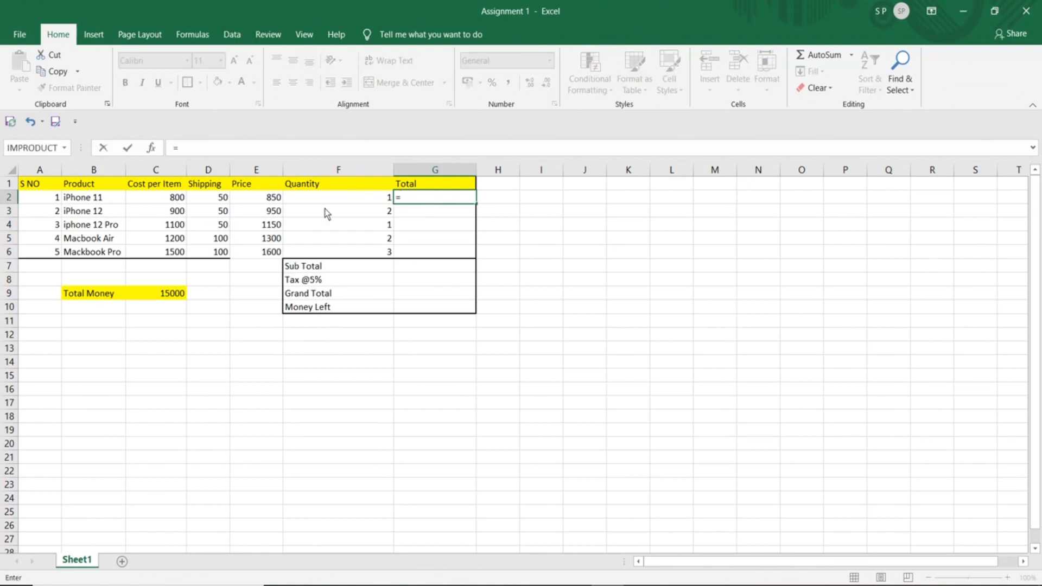
# - Complete the iPhone 11 total in G2 as =E2*F2 and fill the formula down through G6
pyautogui.click(274, 199)
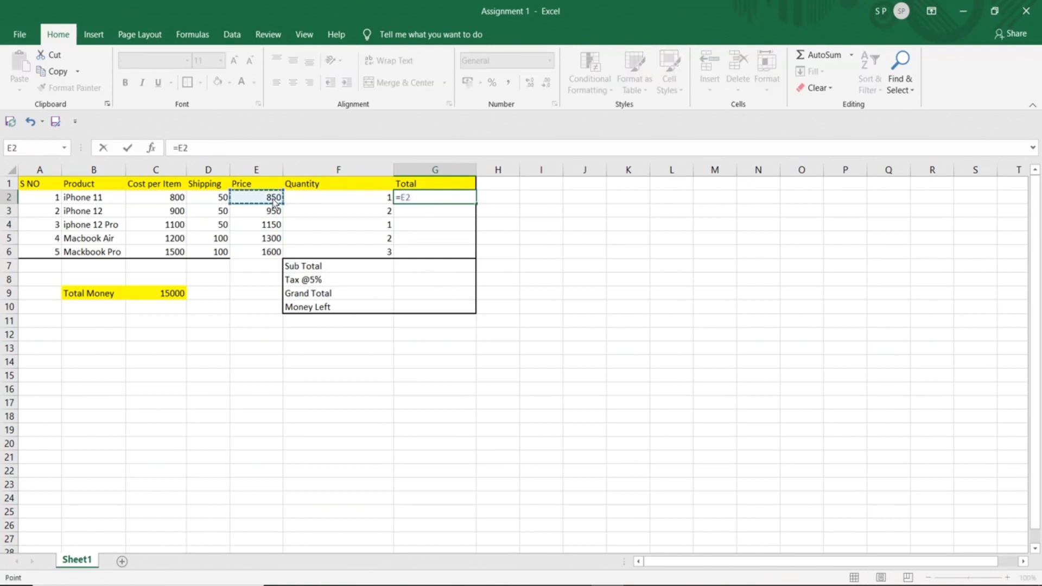
pyautogui.write('*')
pyautogui.click(353, 198)
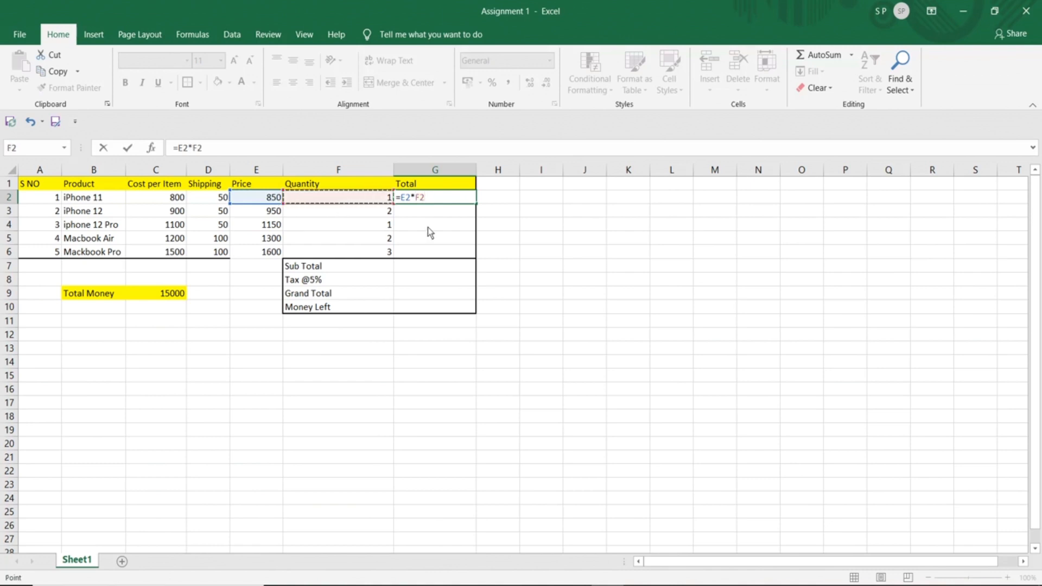
pyautogui.press('Return')
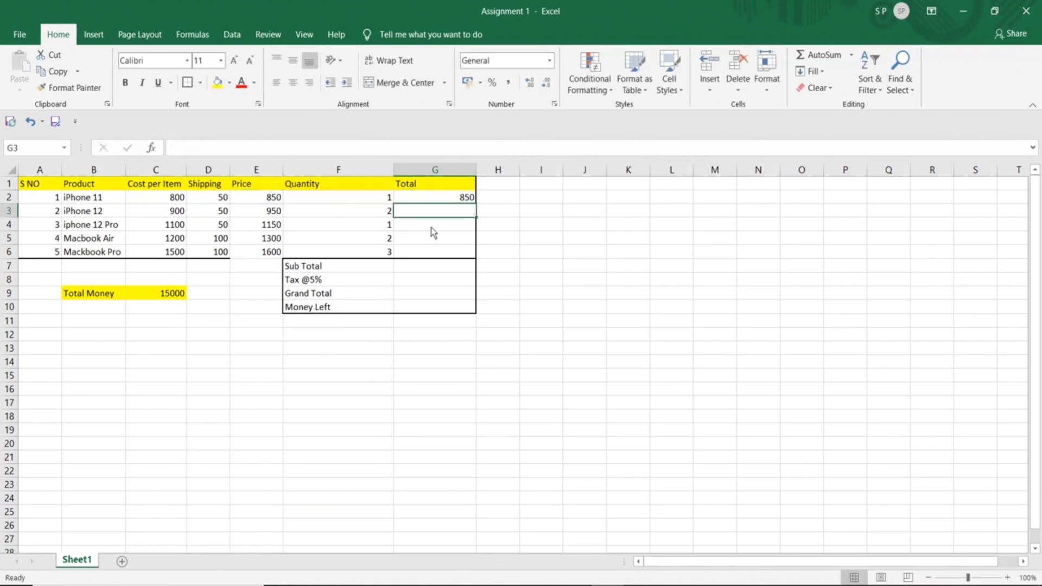
pyautogui.click(442, 199)
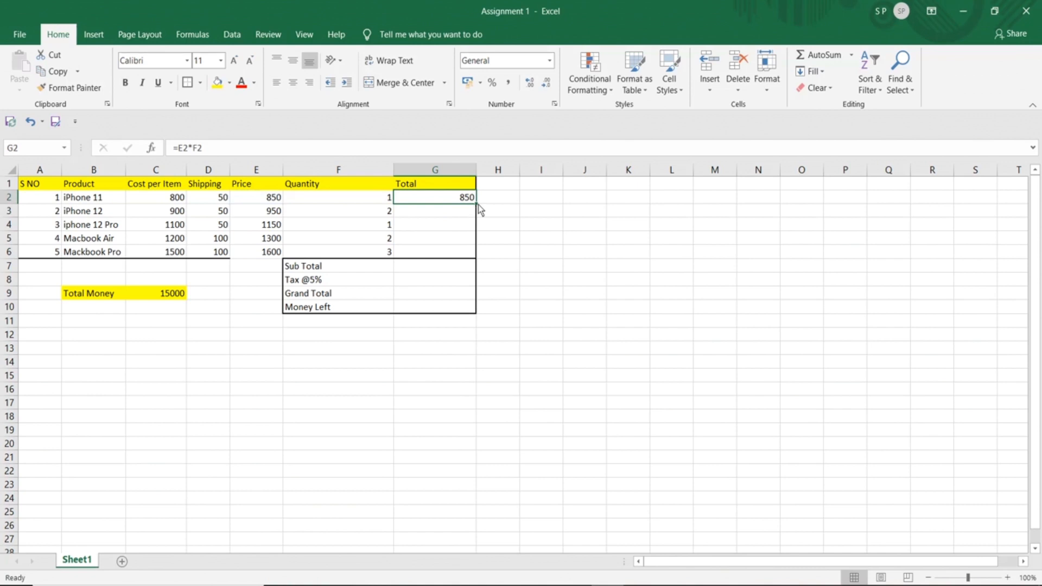
pyautogui.moveTo(478, 209); pyautogui.dragTo(476, 265)
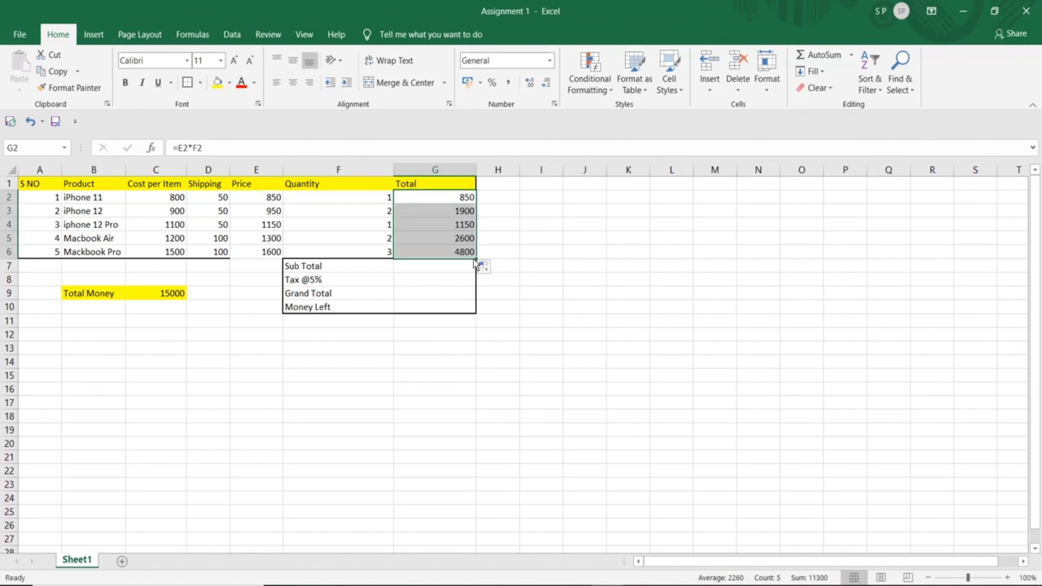
pyautogui.click(531, 254)
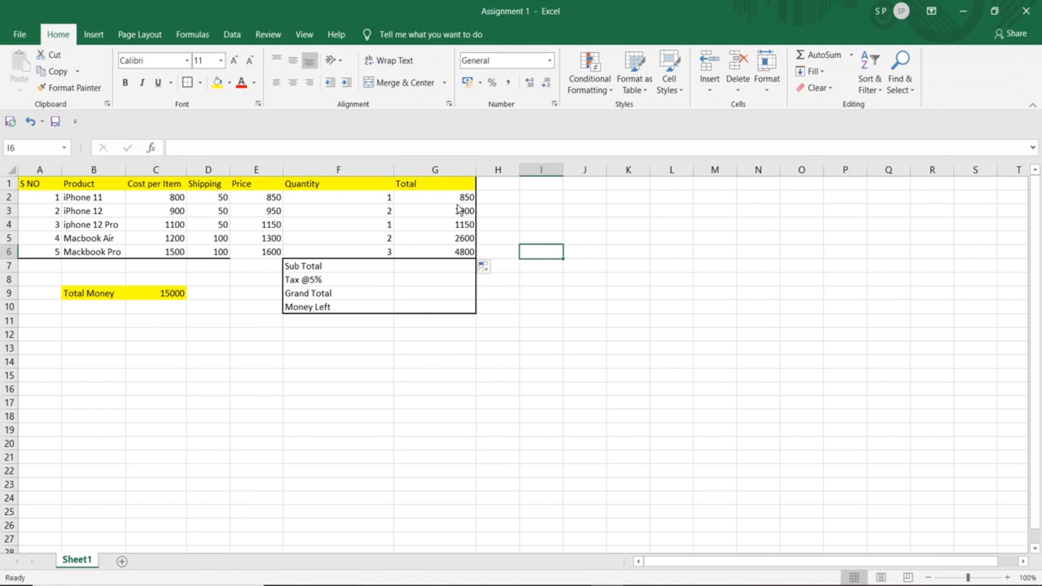
# - Calculate the Sub Total in G7 with a SUM formula over the product totals G2:G6
pyautogui.moveTo(461, 197); pyautogui.dragTo(455, 253)
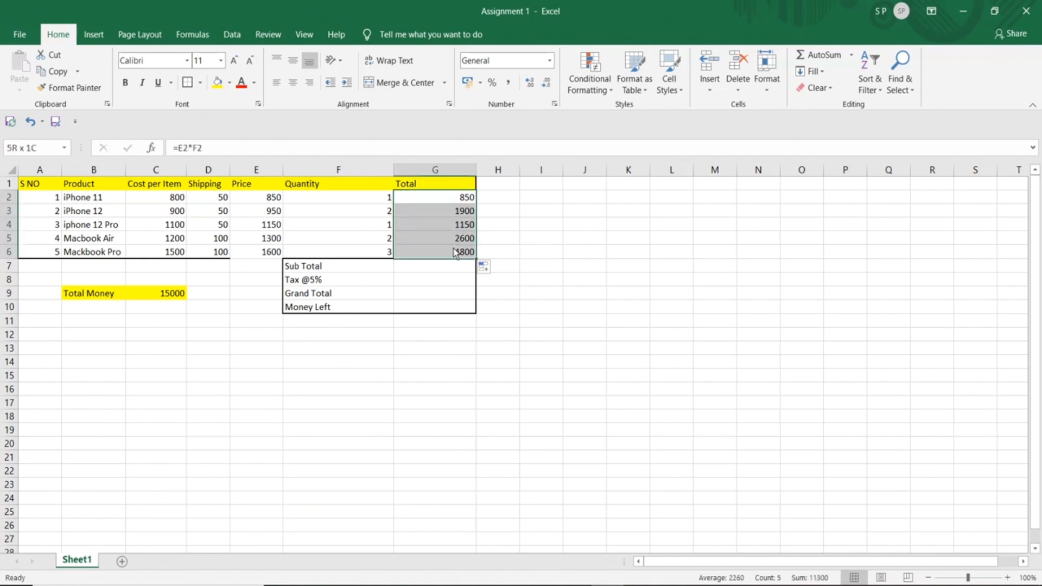
pyautogui.click(405, 269)
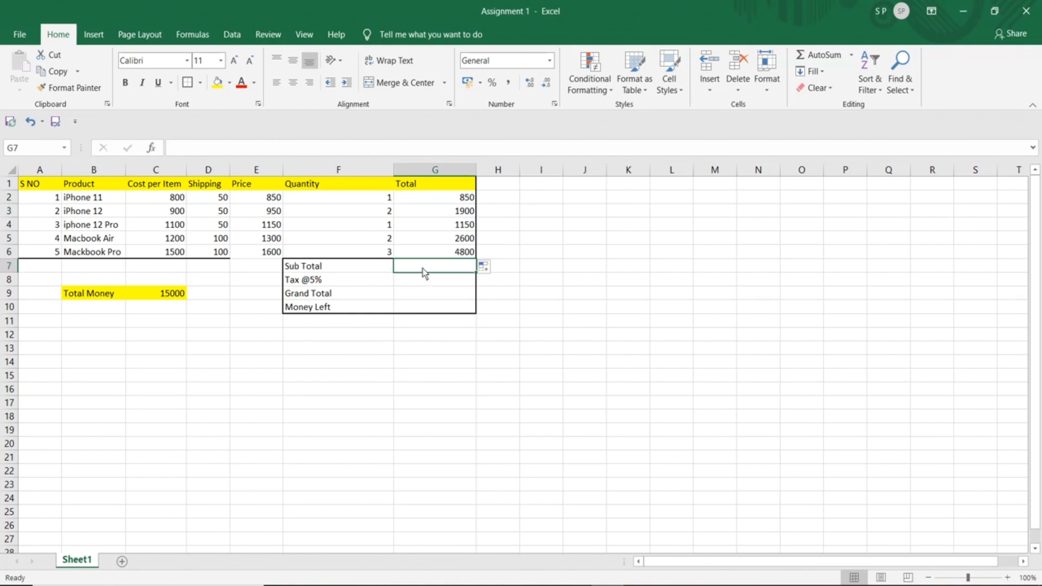
pyautogui.write('=su')
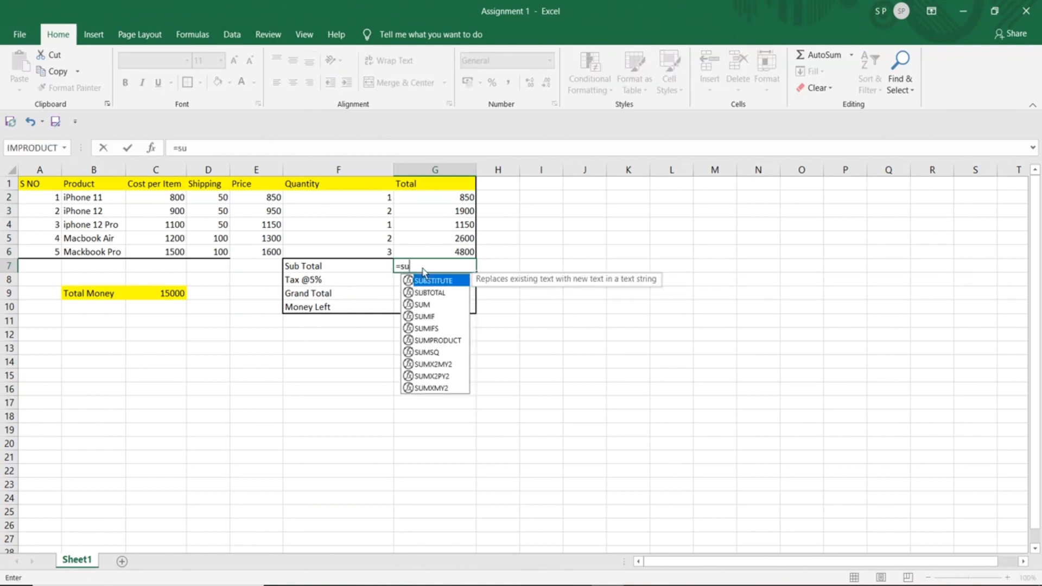
pyautogui.write('m')
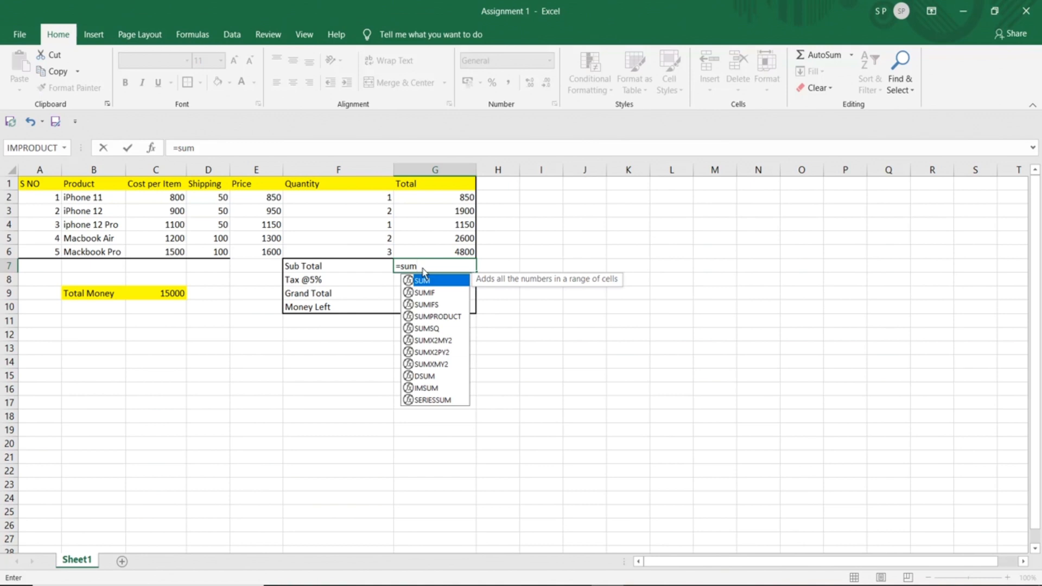
pyautogui.write('(')
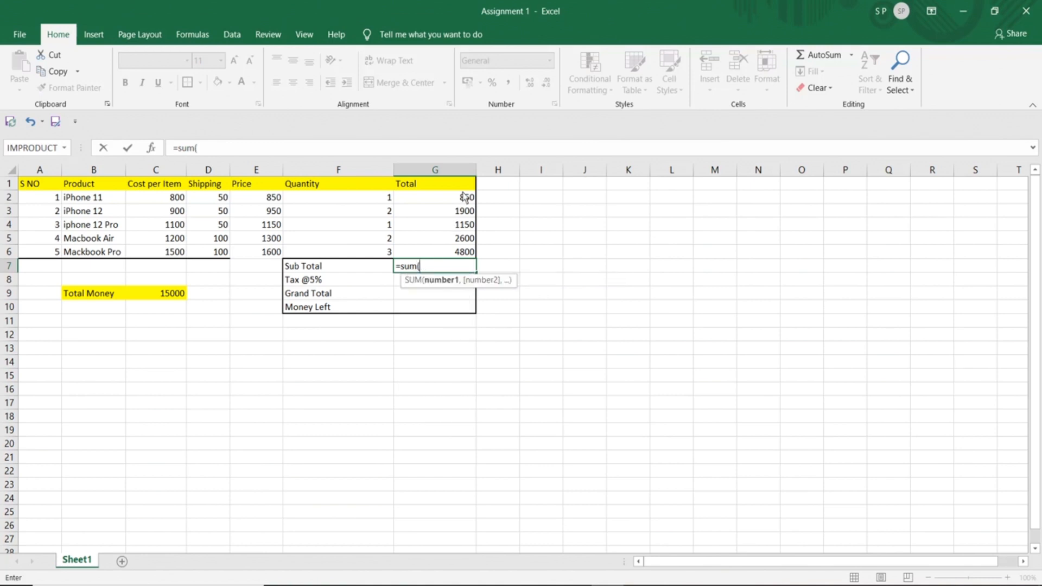
pyautogui.moveTo(465, 199); pyautogui.dragTo(461, 252)
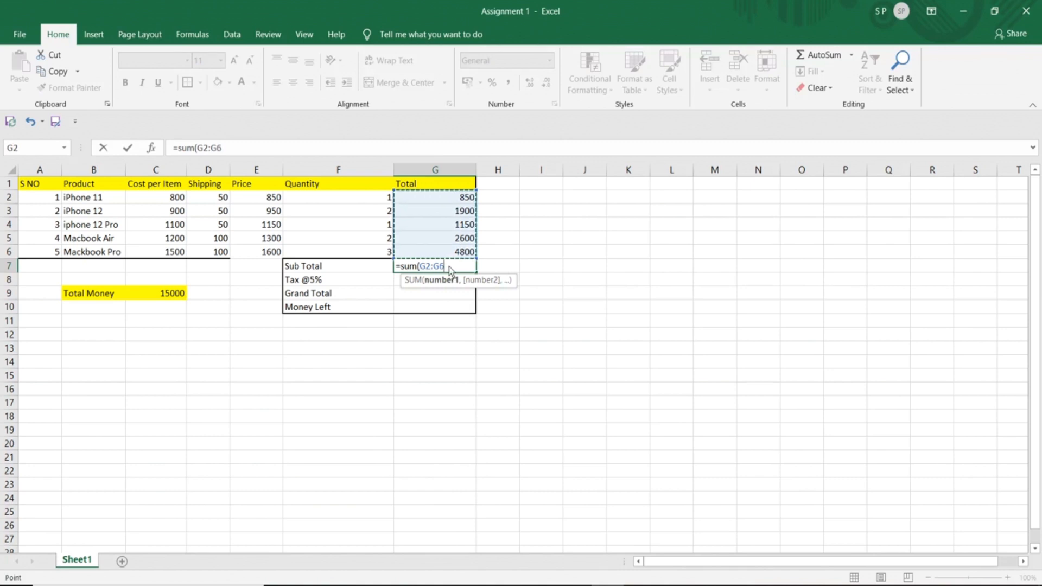
pyautogui.write(')')
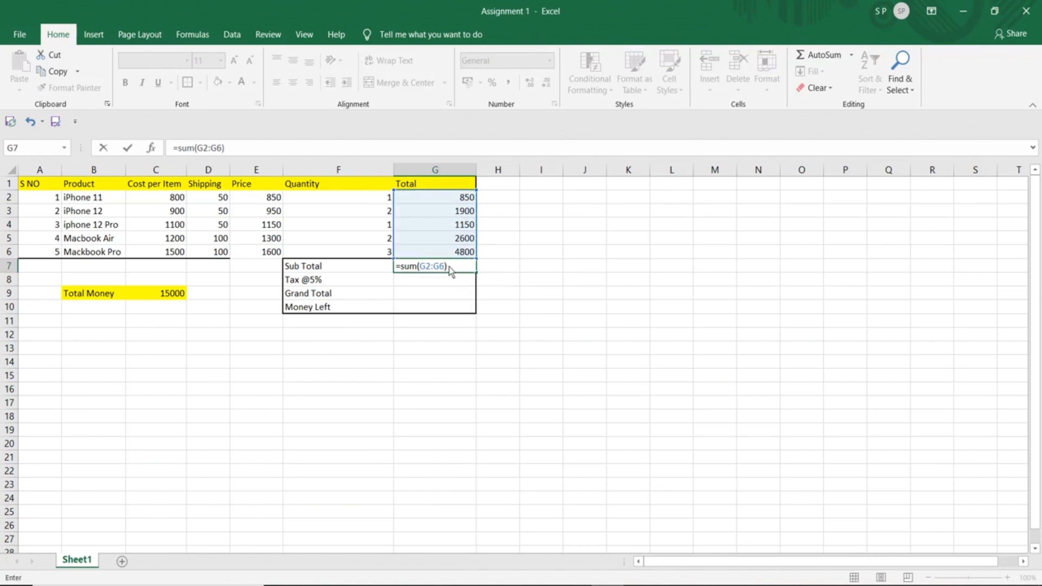
pyautogui.press('Return')
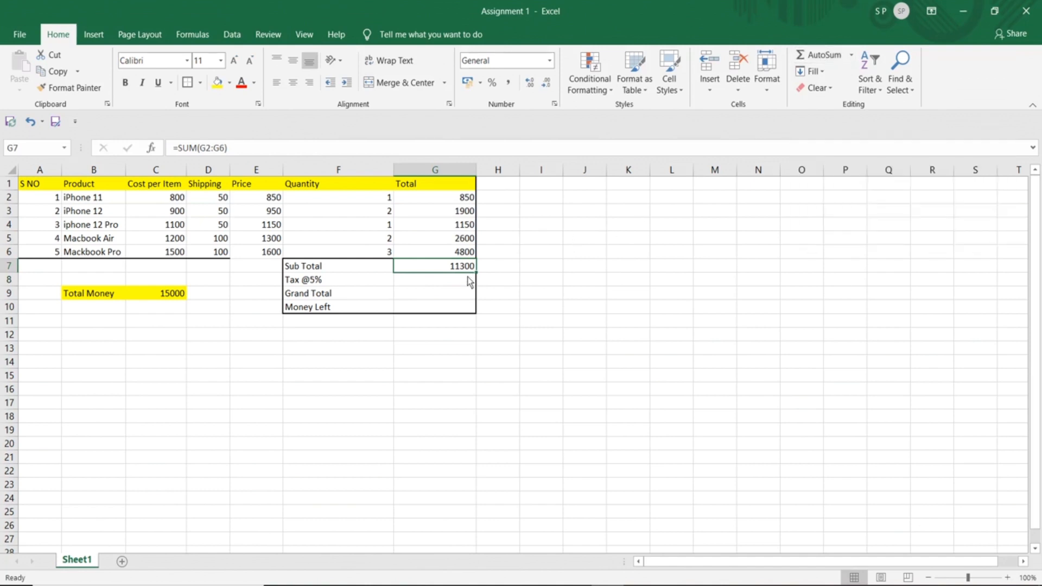
# - Calculate the Tax @5% amount in G8 with the formula =5%*G7
pyautogui.click(444, 285)
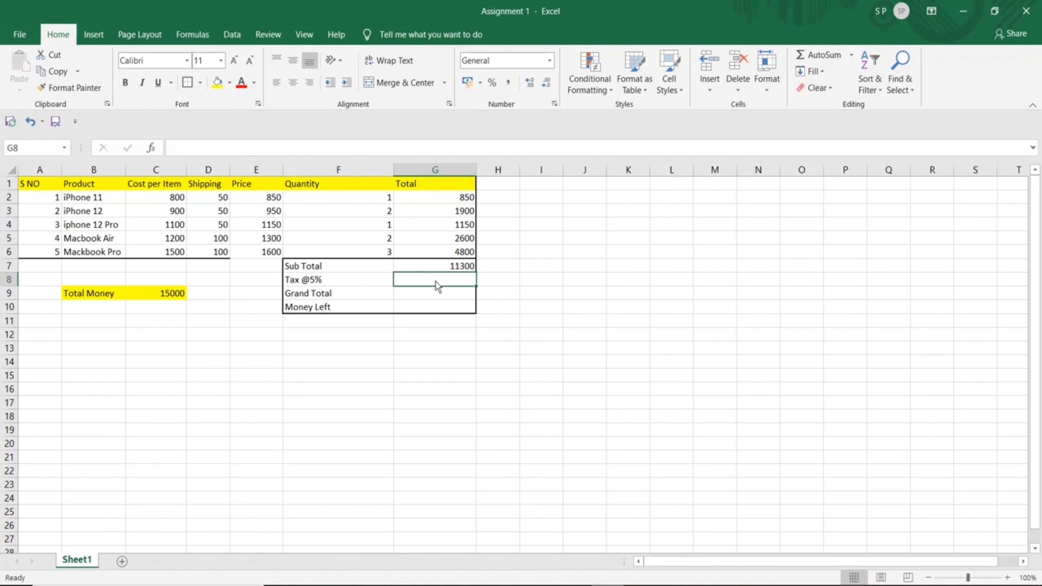
pyautogui.write('=')
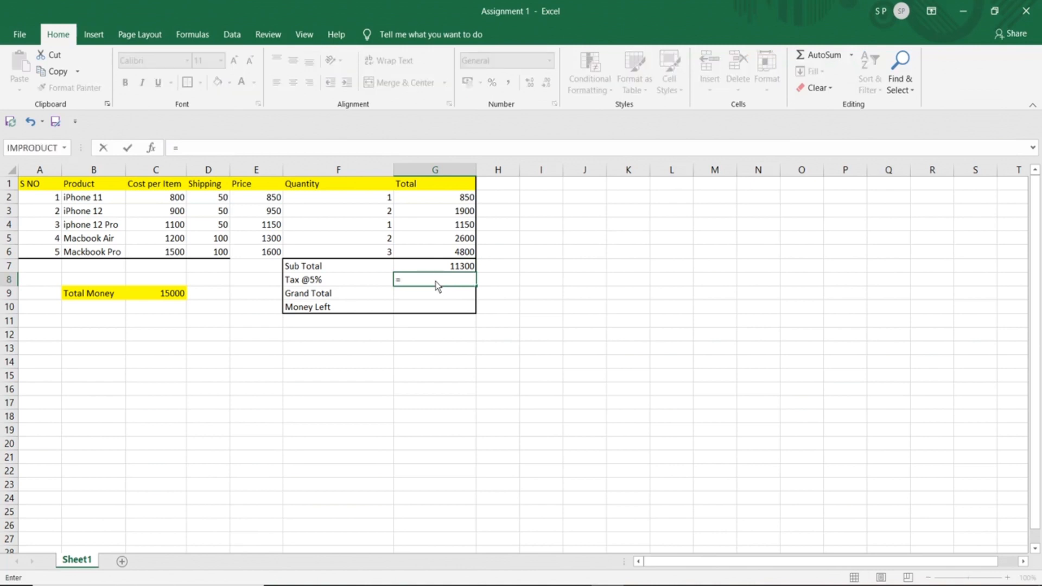
pyautogui.write('5%*')
pyautogui.click(450, 267)
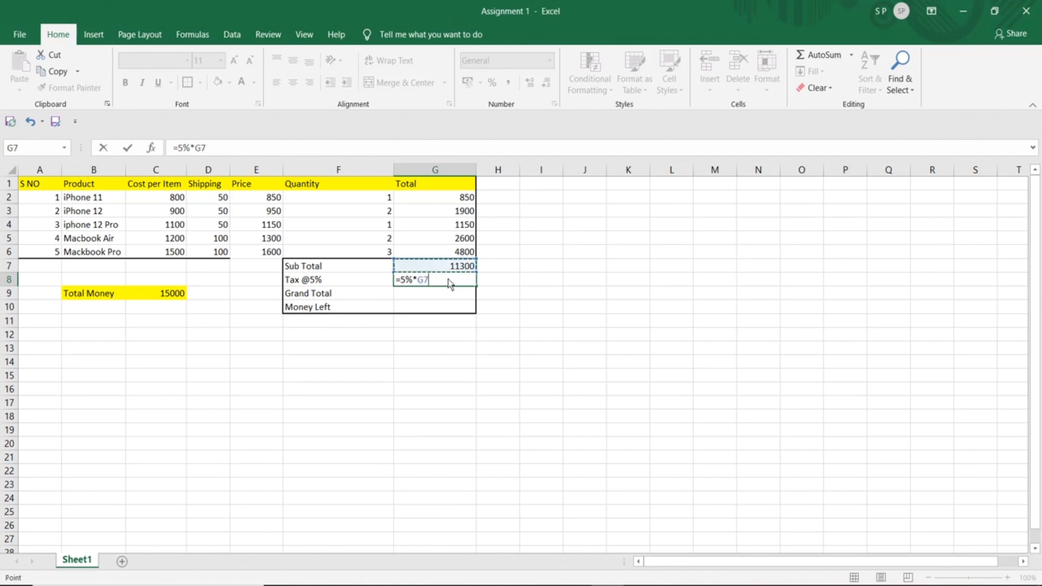
pyautogui.press('Return')
pyautogui.click(451, 279)
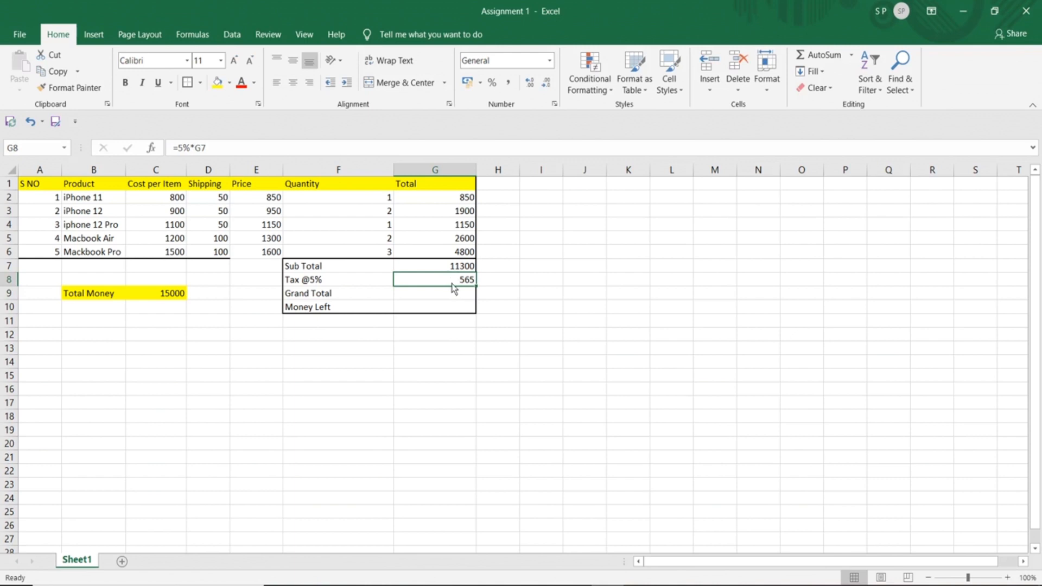
# - Calculate the Grand Total in G9 by adding subtotal and tax with =G7+G8
pyautogui.click(453, 297)
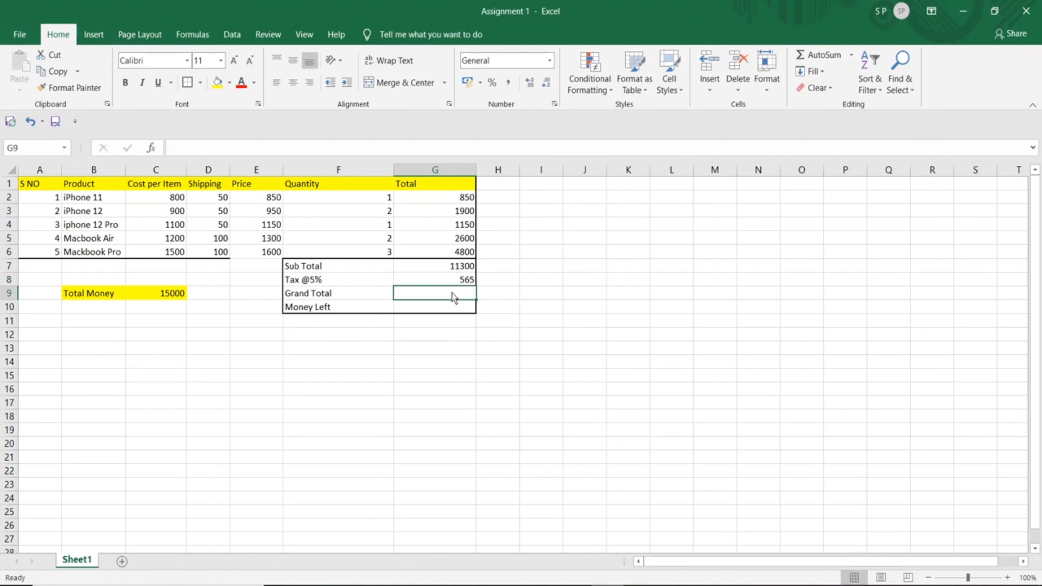
pyautogui.write('=')
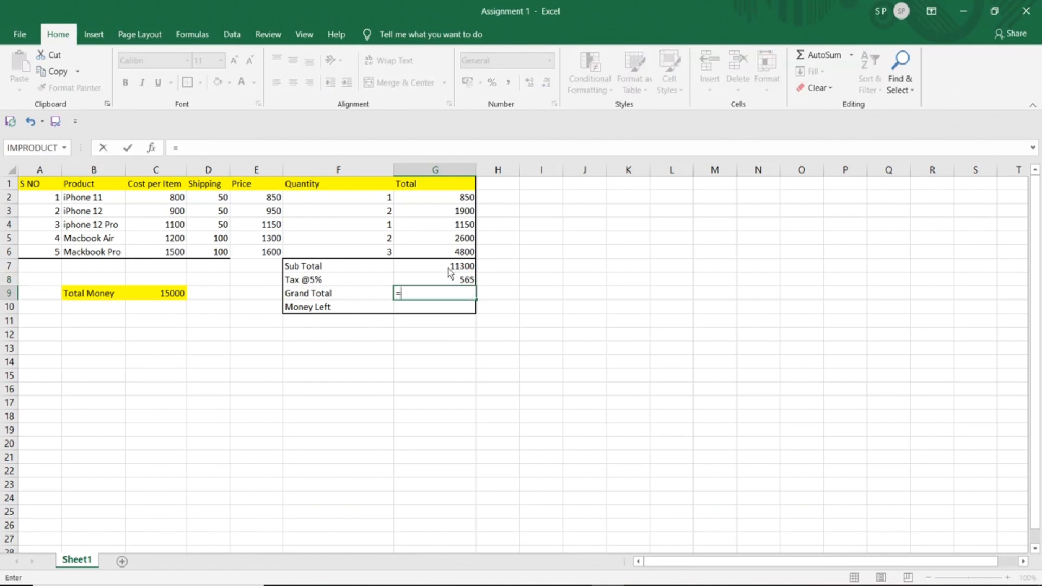
pyautogui.click(449, 269)
pyautogui.write('+')
pyautogui.click(460, 283)
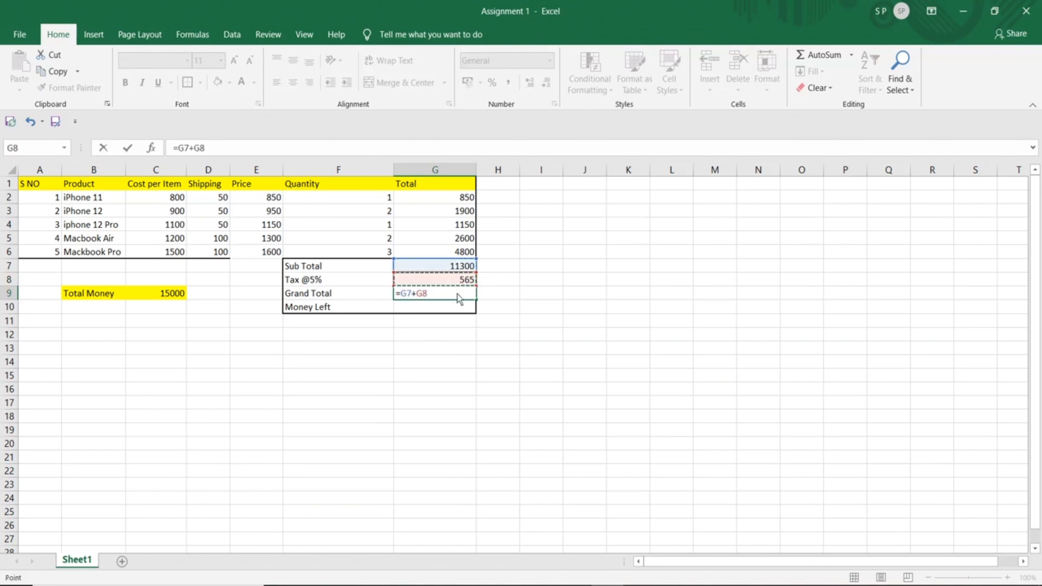
pyautogui.press('Return')
pyautogui.click(441, 293)
# - Calculate Money Left in G10 by subtracting the grand total from Total Money with =C9-G9
pyautogui.click(419, 311)
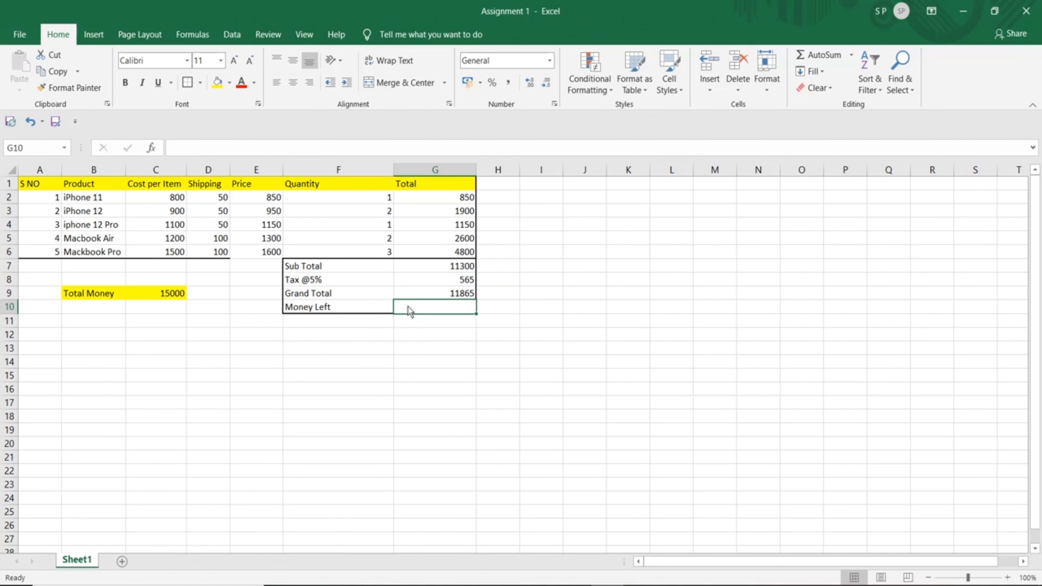
pyautogui.write('=')
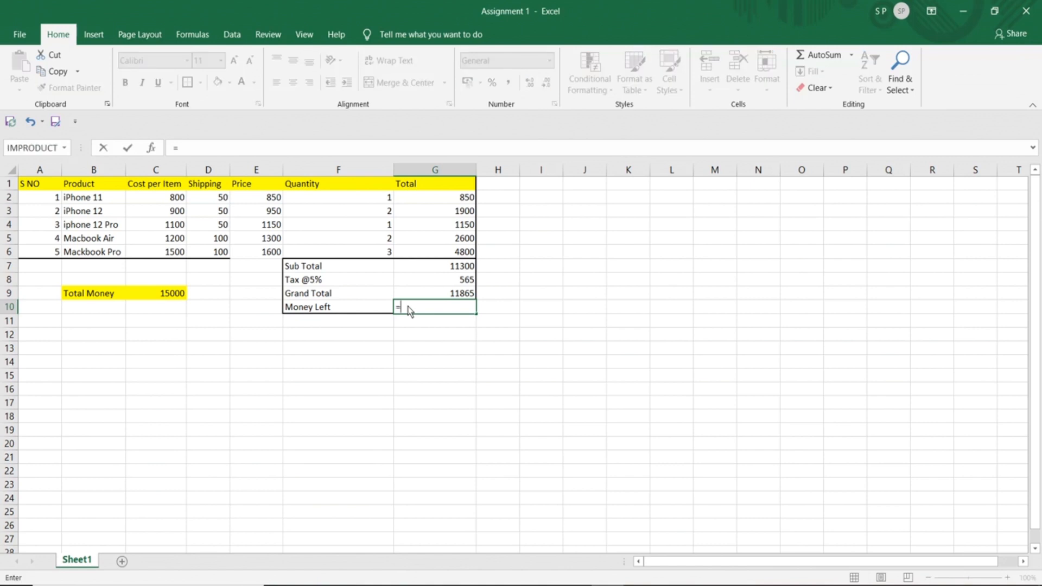
pyautogui.click(169, 297)
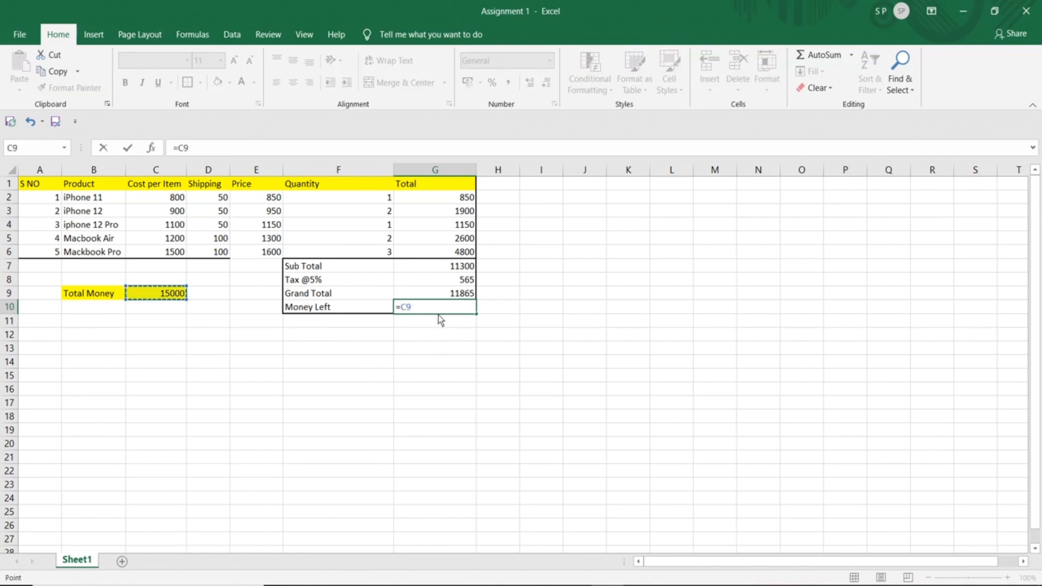
pyautogui.write('-')
pyautogui.click(459, 295)
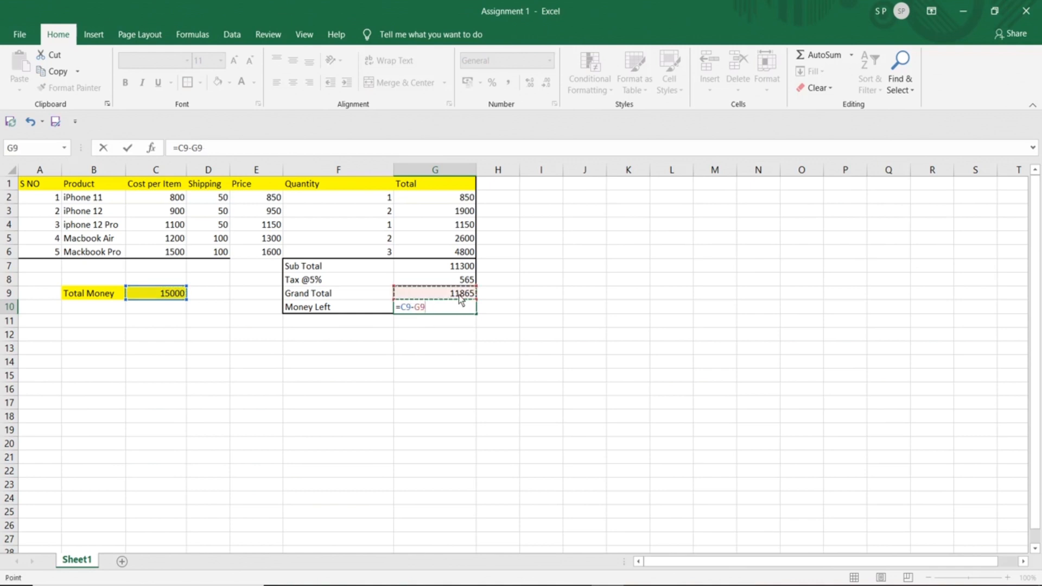
pyautogui.press('Return')
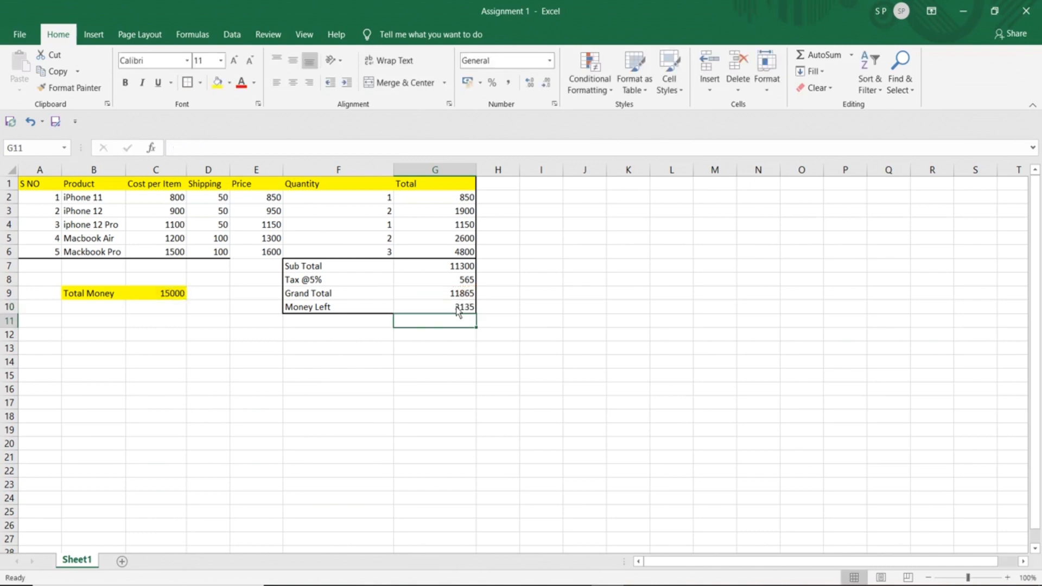
pyautogui.click(444, 307)
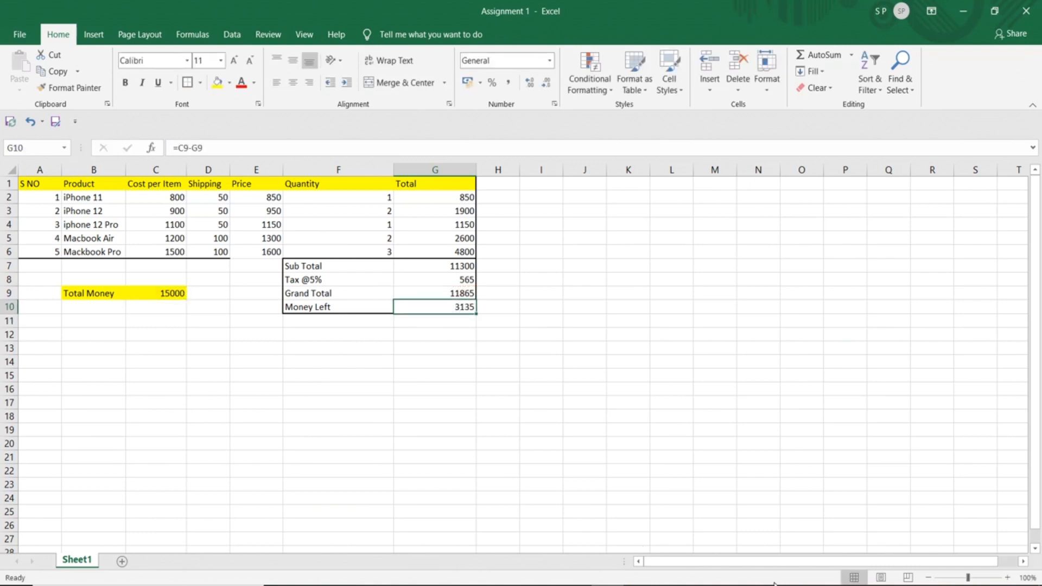
# - Switch from the Assignment 1 workbook to the blank workbook Book1
pyautogui.click(859, 585)
pyautogui.click(873, 574)
pyautogui.click(993, 551)
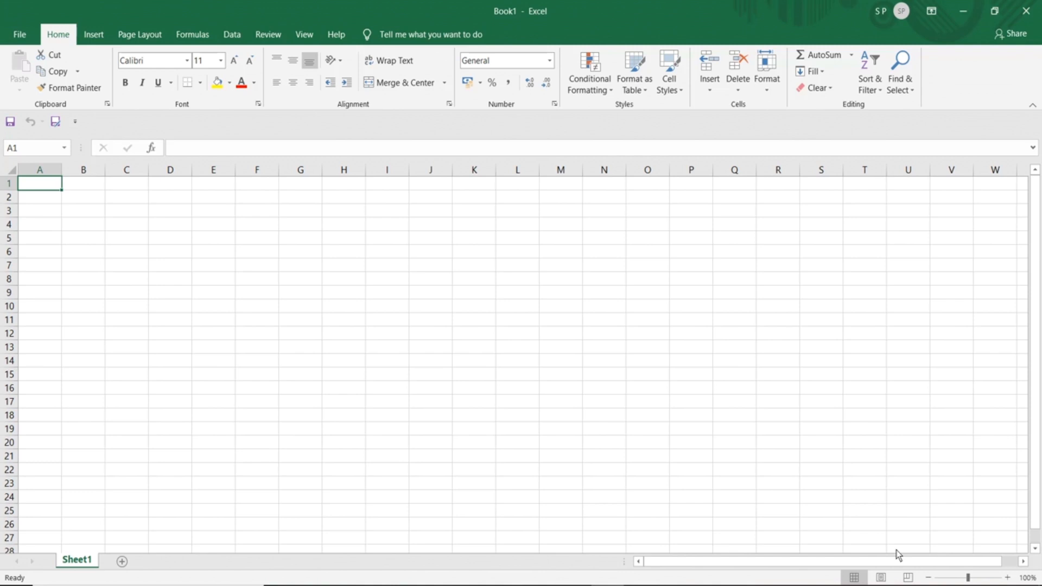
pyautogui.click(244, 248)
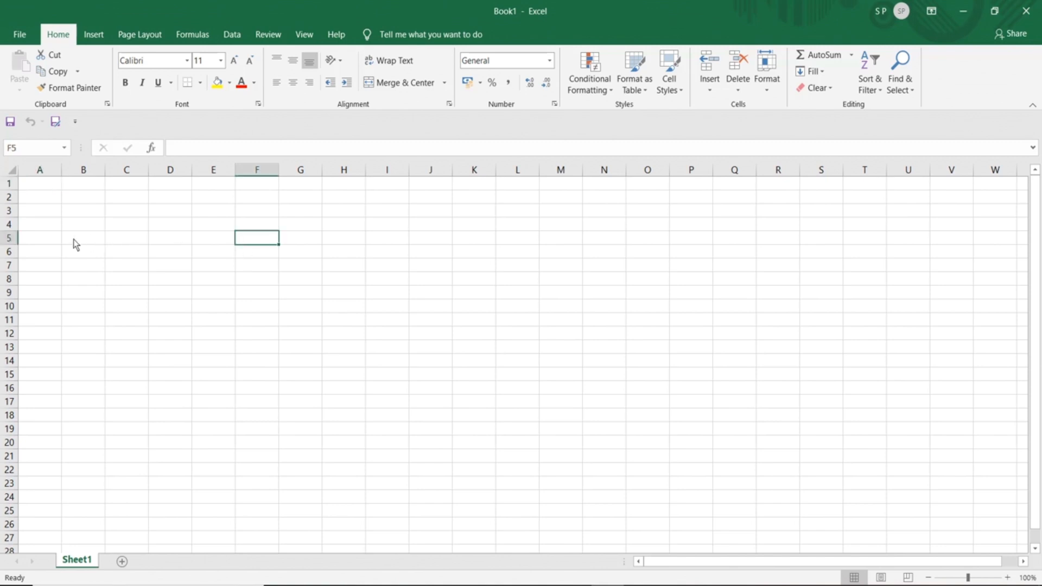
pyautogui.click(45, 241)
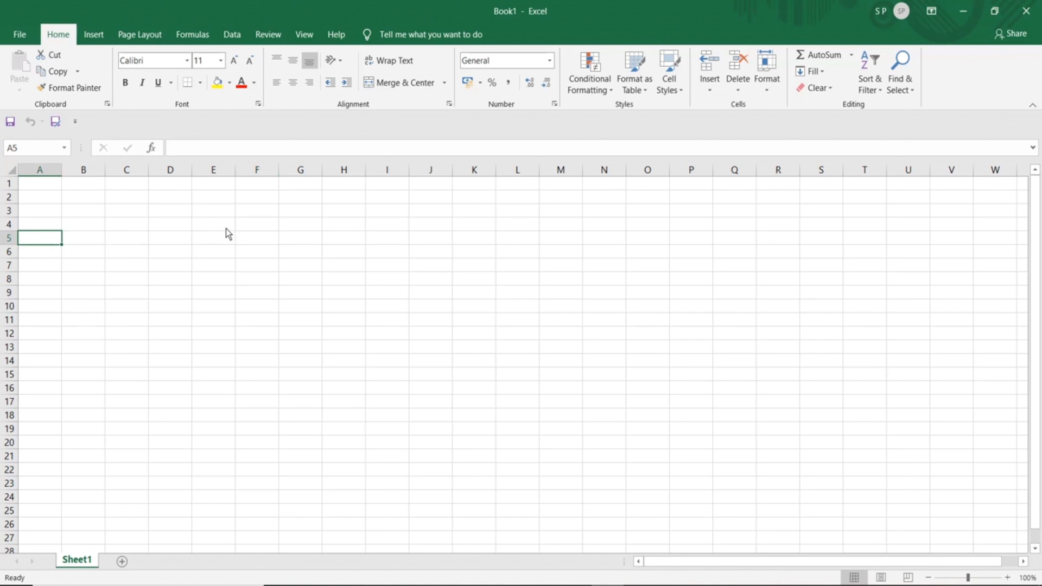
pyautogui.click(264, 243)
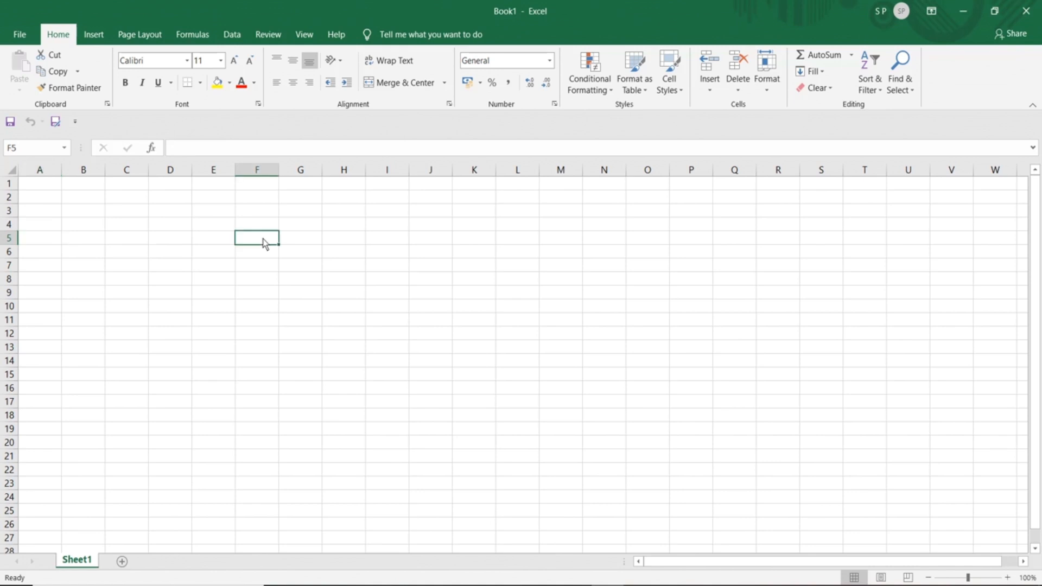
pyautogui.click(303, 244)
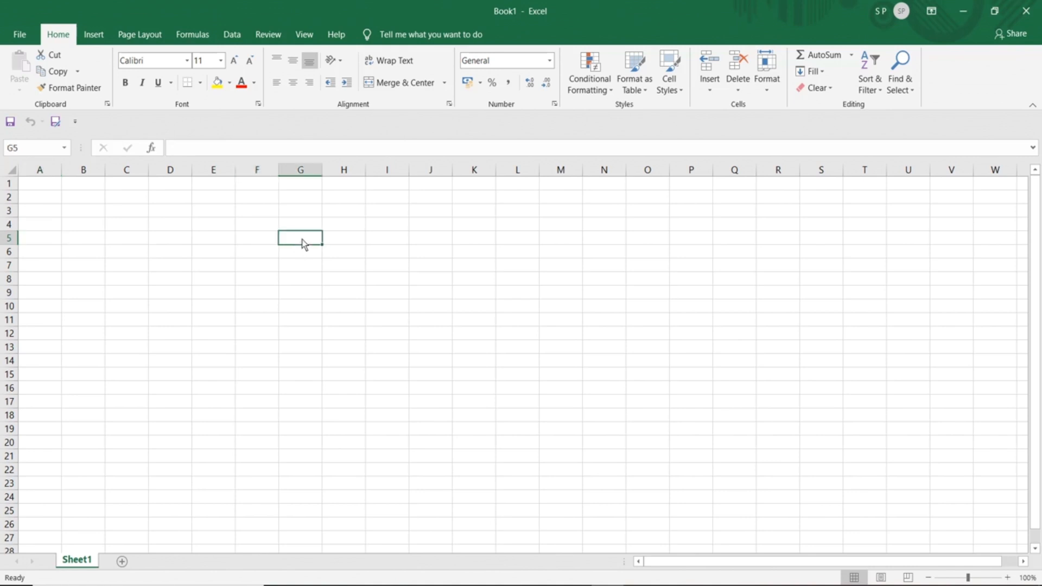
pyautogui.click(363, 245)
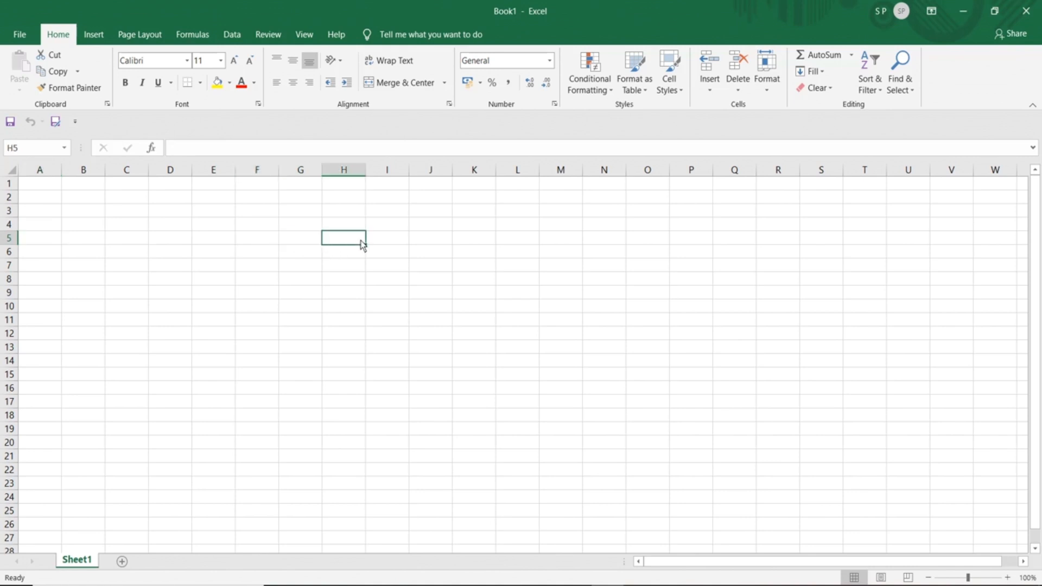
# - Enter a sample first name in cell G5 and the number 12345 in cell I5
pyautogui.click(296, 242)
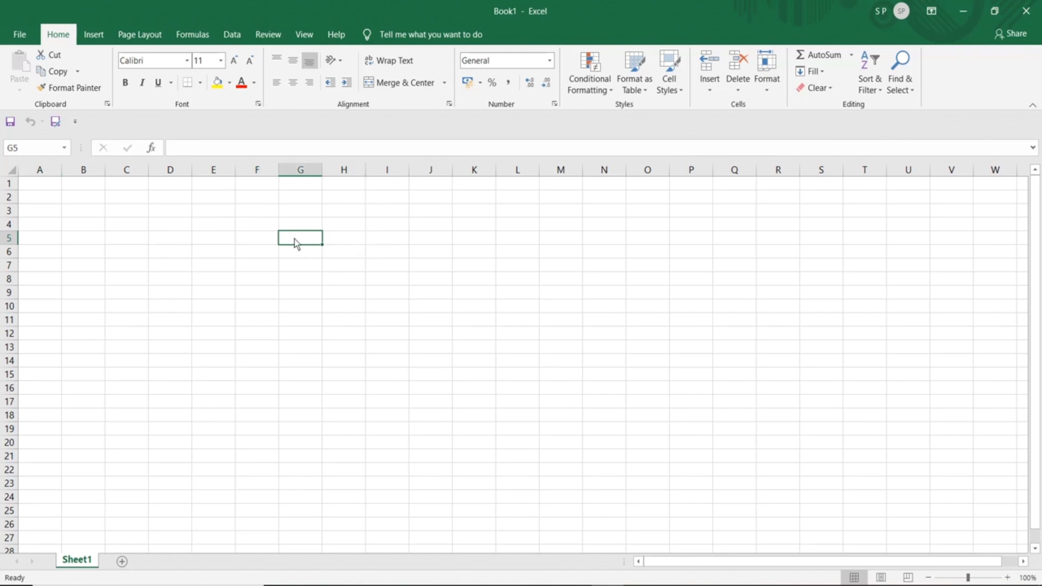
pyautogui.write('John')
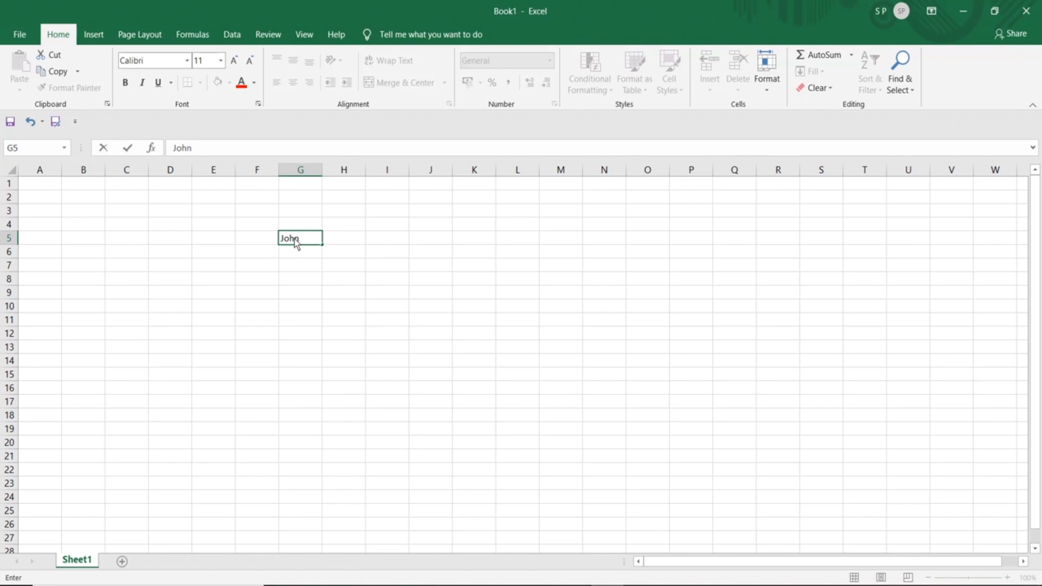
pyautogui.press('Tab')
pyautogui.press('Tab')
pyautogui.write('12345')
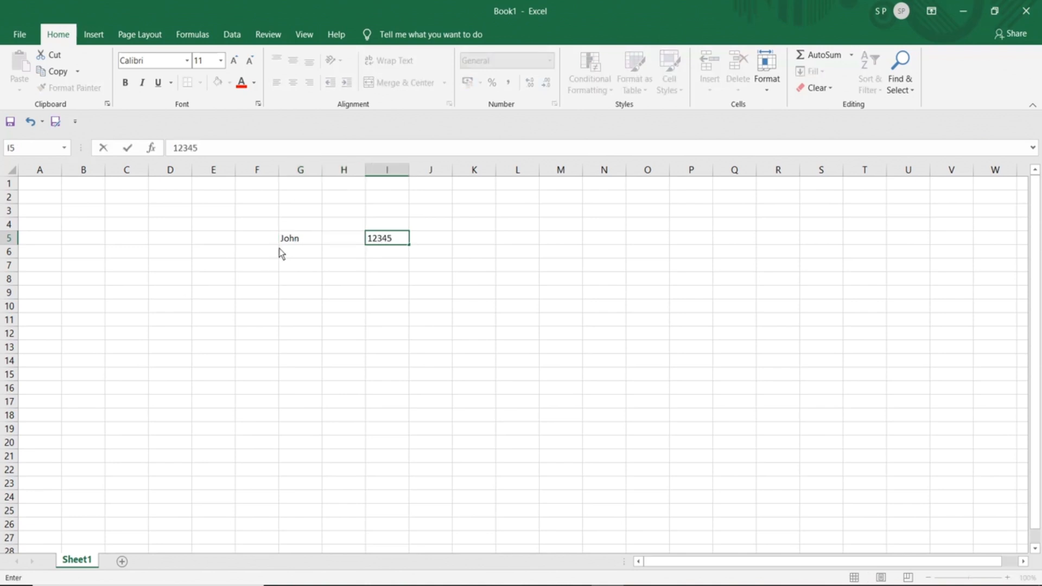
pyautogui.click(293, 243)
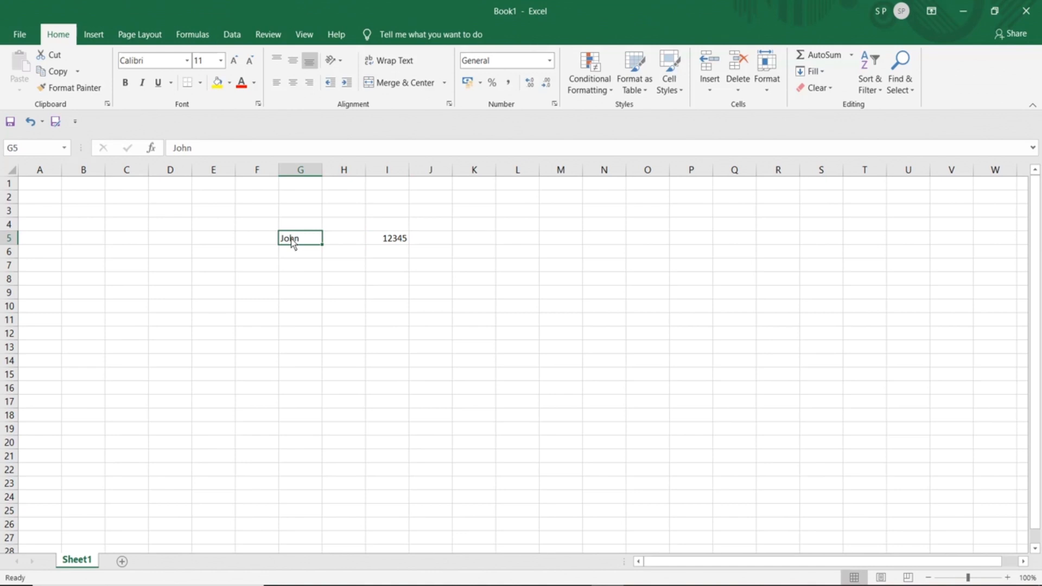
# - Examine the number format category of the empty cell C5 and of the name in G5
pyautogui.click(139, 242)
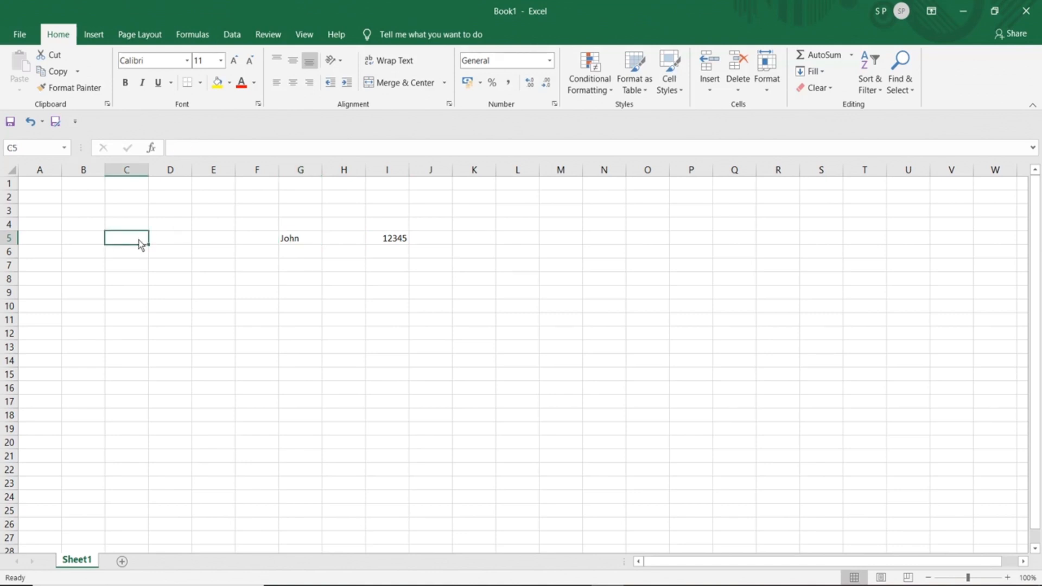
pyautogui.rightClick(142, 246)
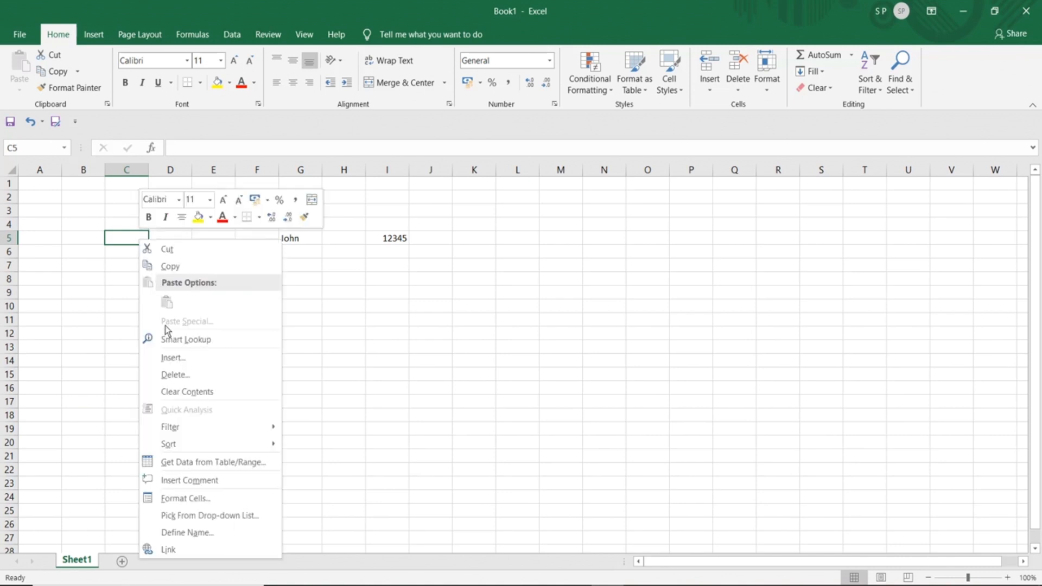
pyautogui.click(189, 500)
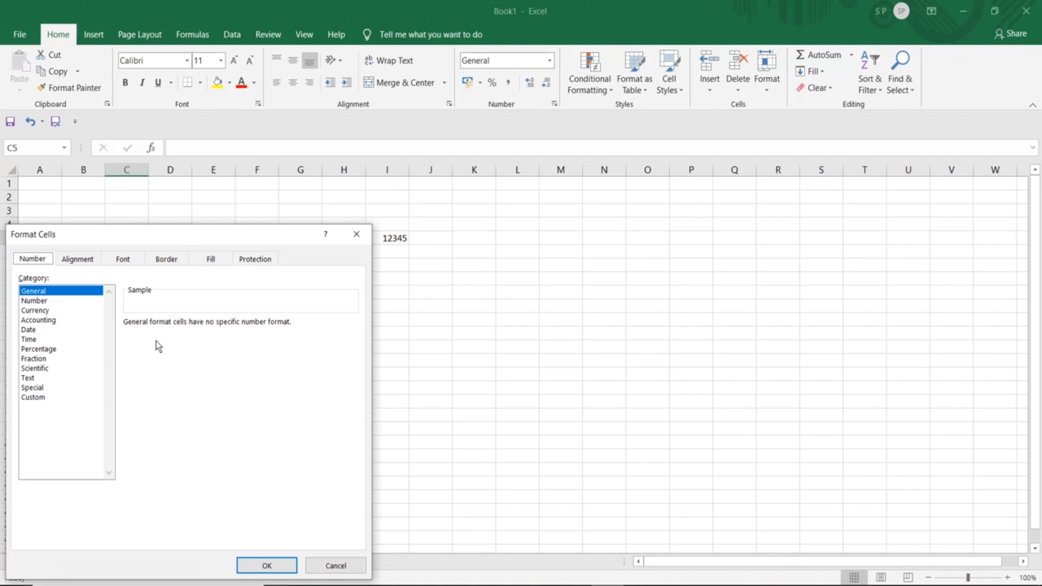
pyautogui.click(268, 566)
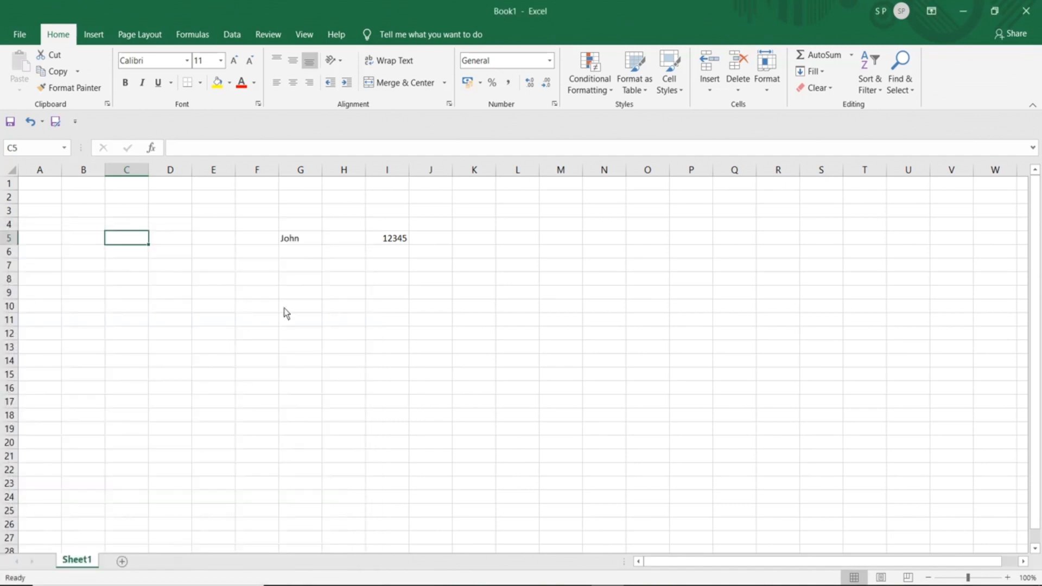
pyautogui.click(298, 240)
pyautogui.rightClick(298, 240)
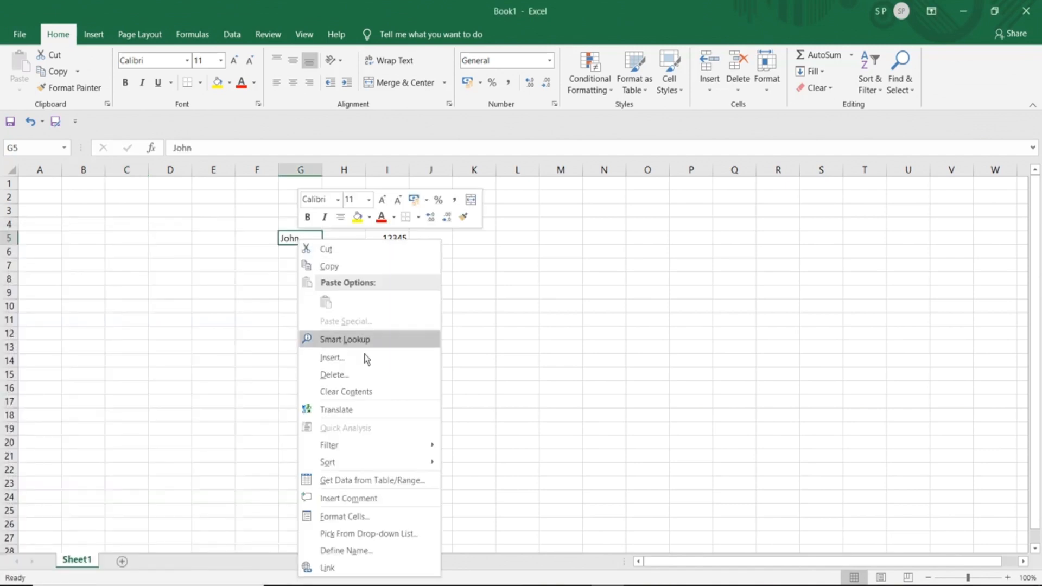
pyautogui.click(351, 518)
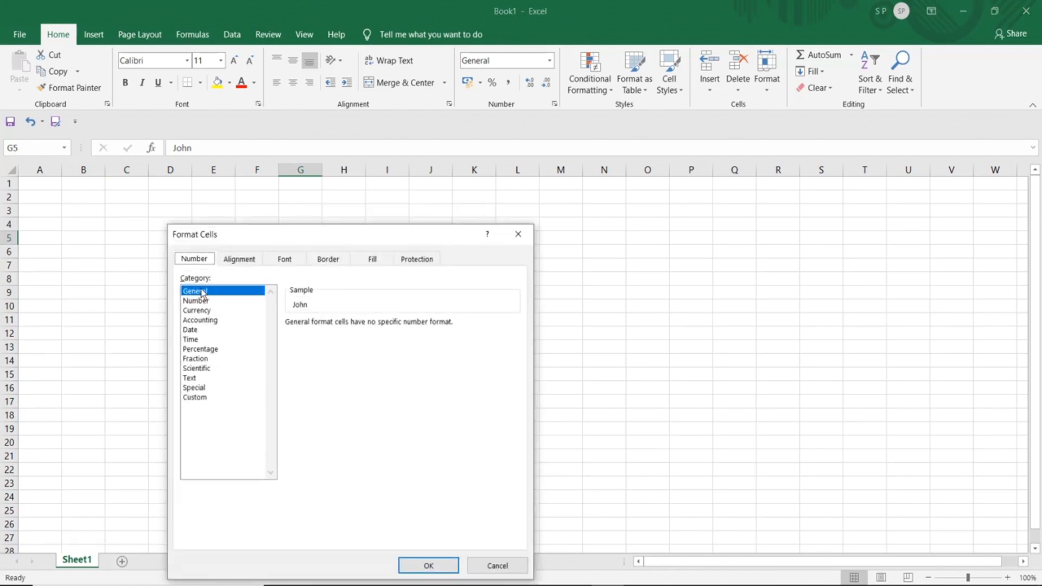
pyautogui.click(475, 567)
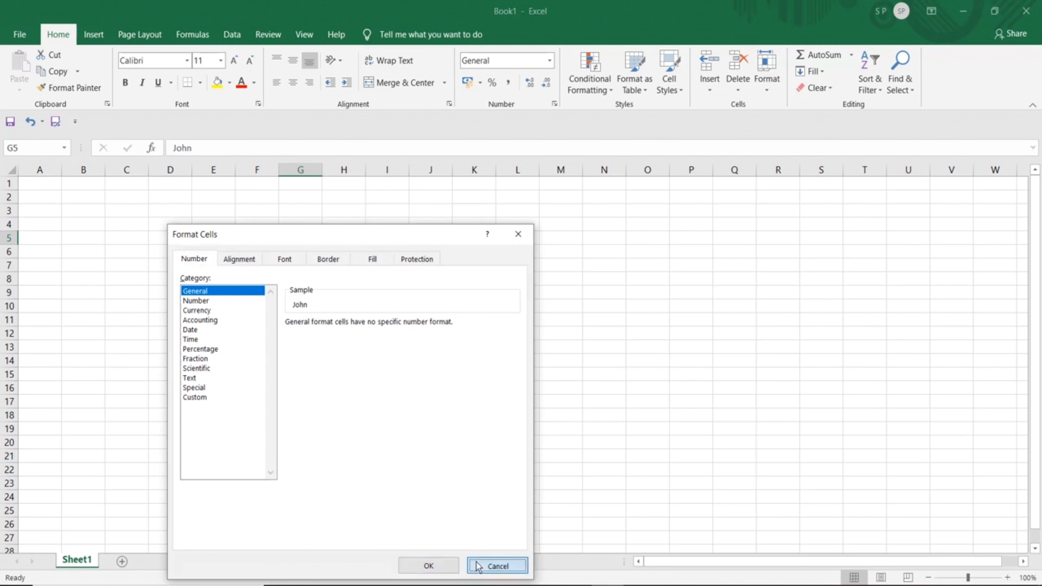
# - Format the number 12345 in cell I5 as Text
pyautogui.click(393, 242)
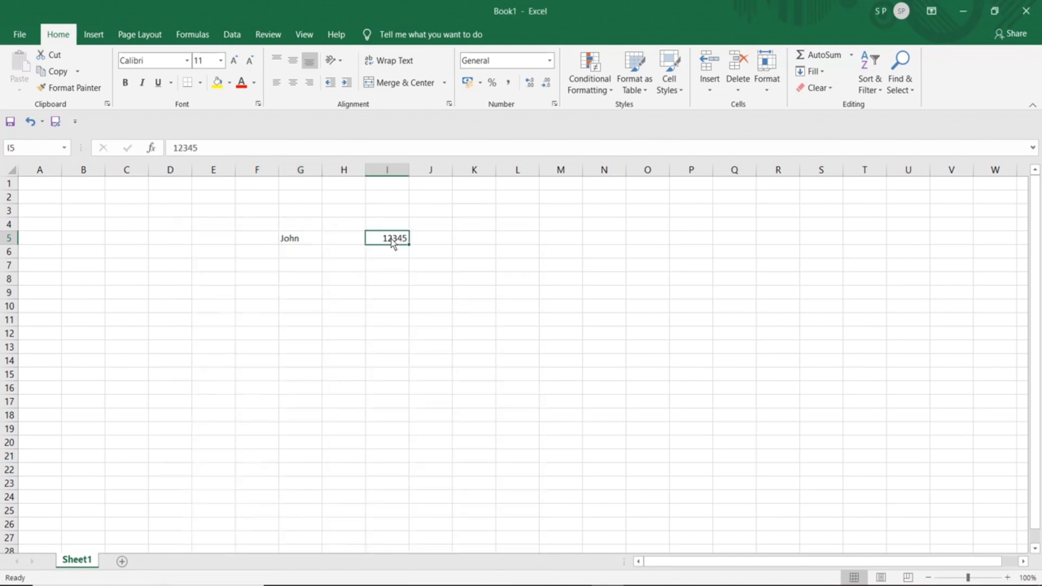
pyautogui.rightClick(393, 242)
pyautogui.click(429, 497)
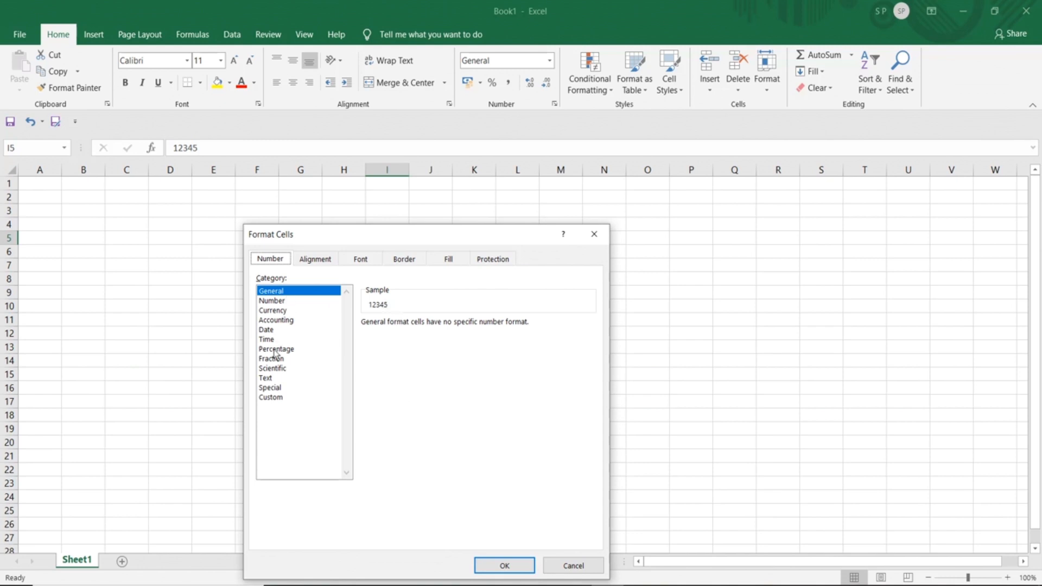
pyautogui.click(273, 378)
pyautogui.click(491, 567)
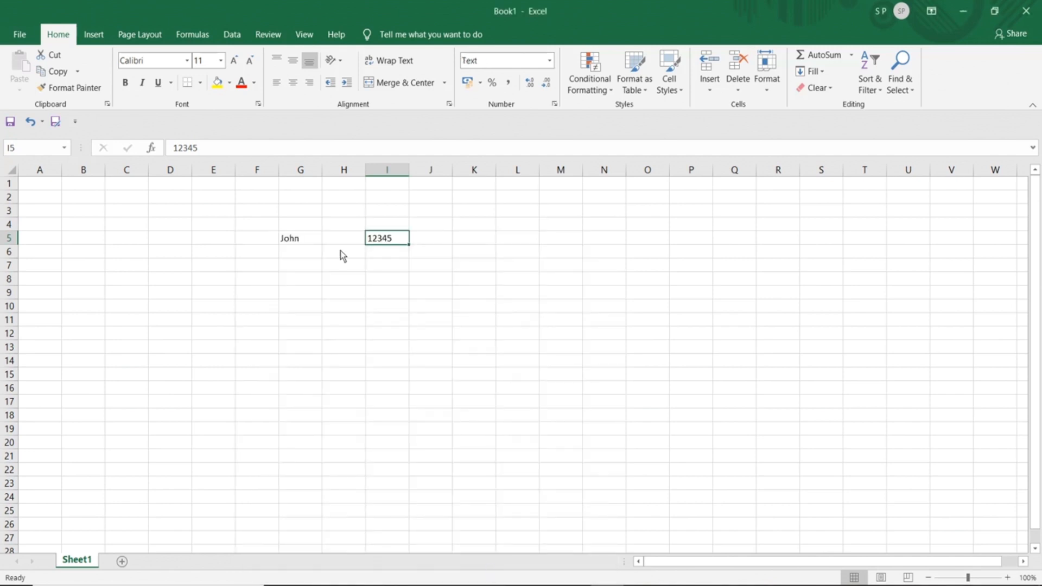
# - Format the name in cell G5 as Number with 2 decimal places
pyautogui.click(302, 239)
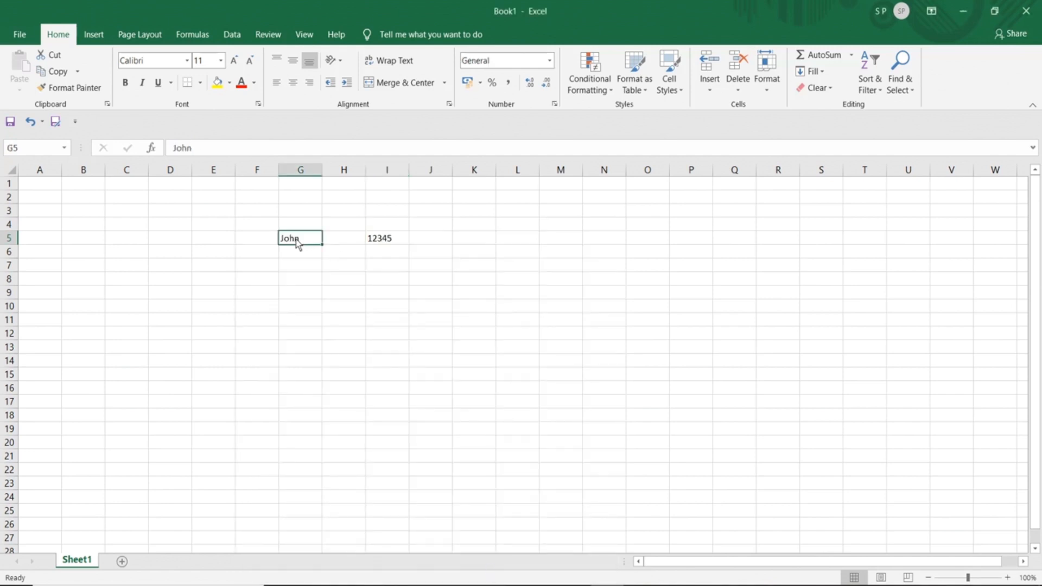
pyautogui.rightClick(297, 242)
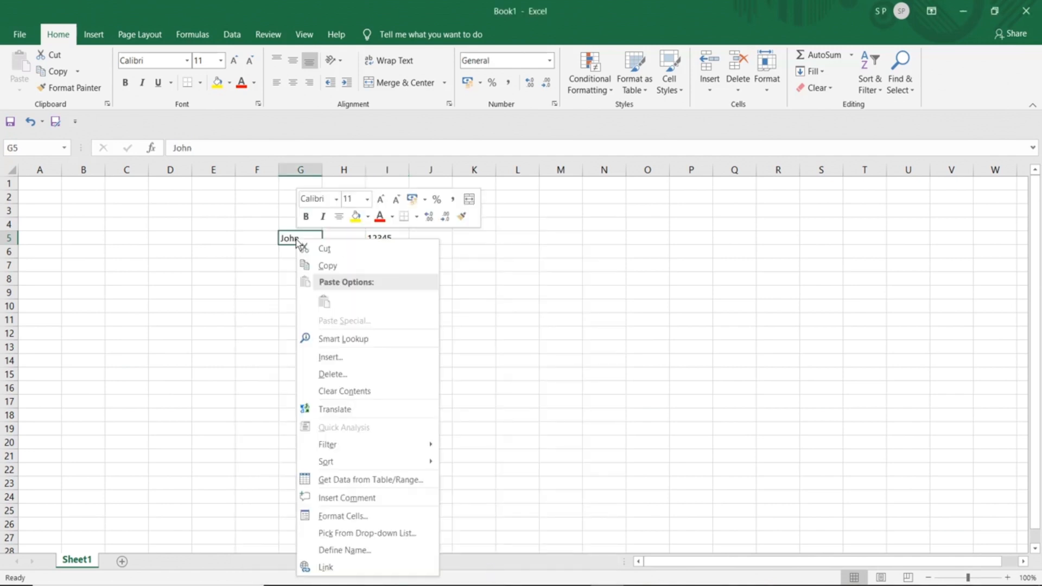
pyautogui.click(366, 517)
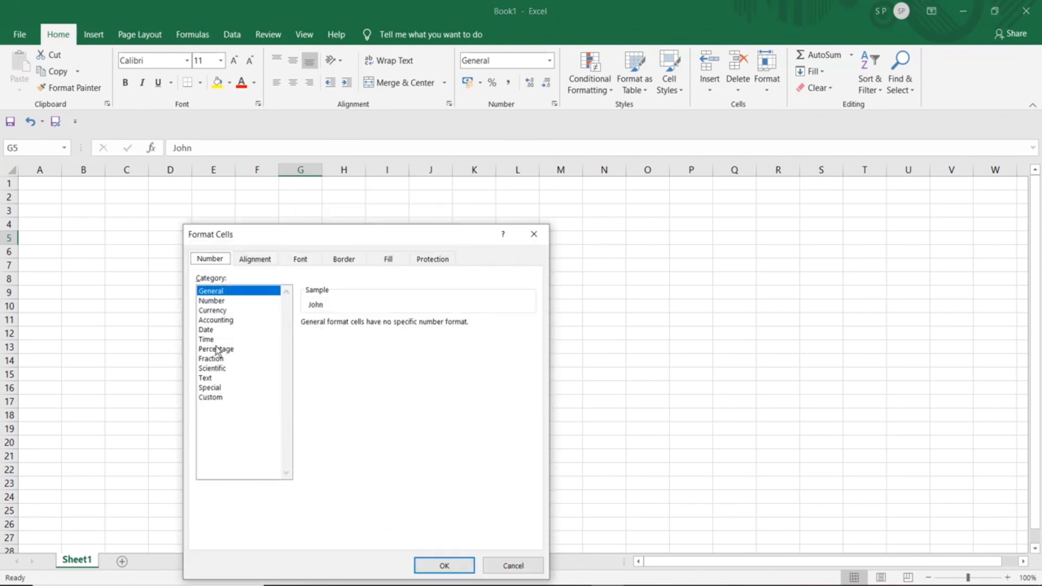
pyautogui.click(206, 302)
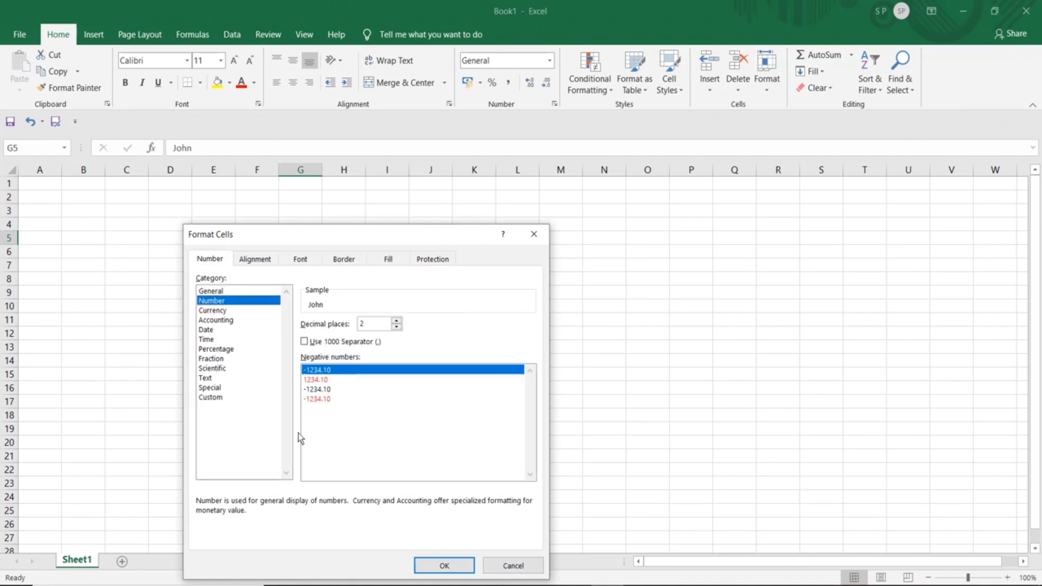
pyautogui.click(434, 570)
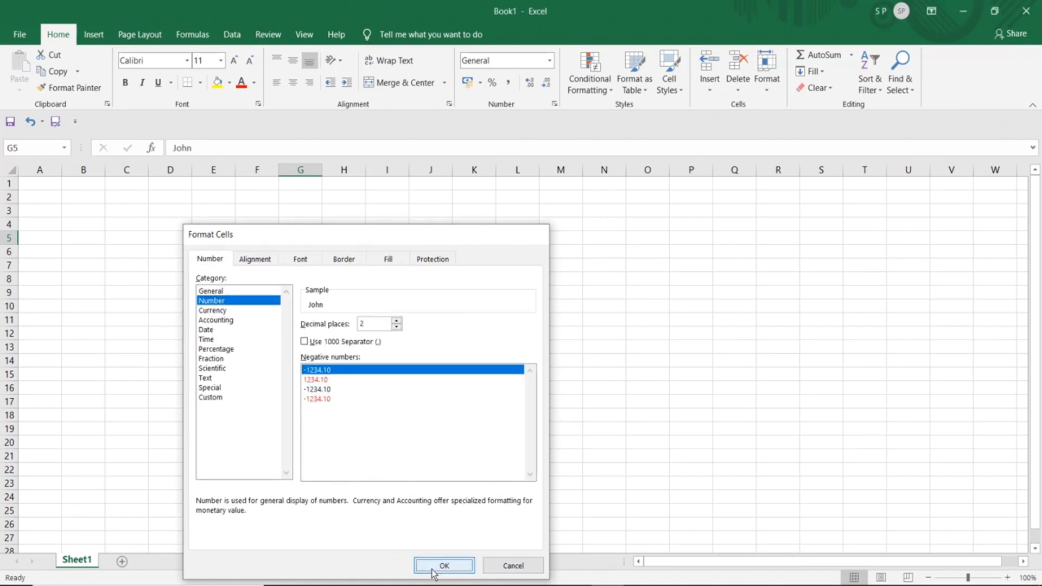
# - Compare the number formats and alignment of cells I5 and G5
pyautogui.click(302, 253)
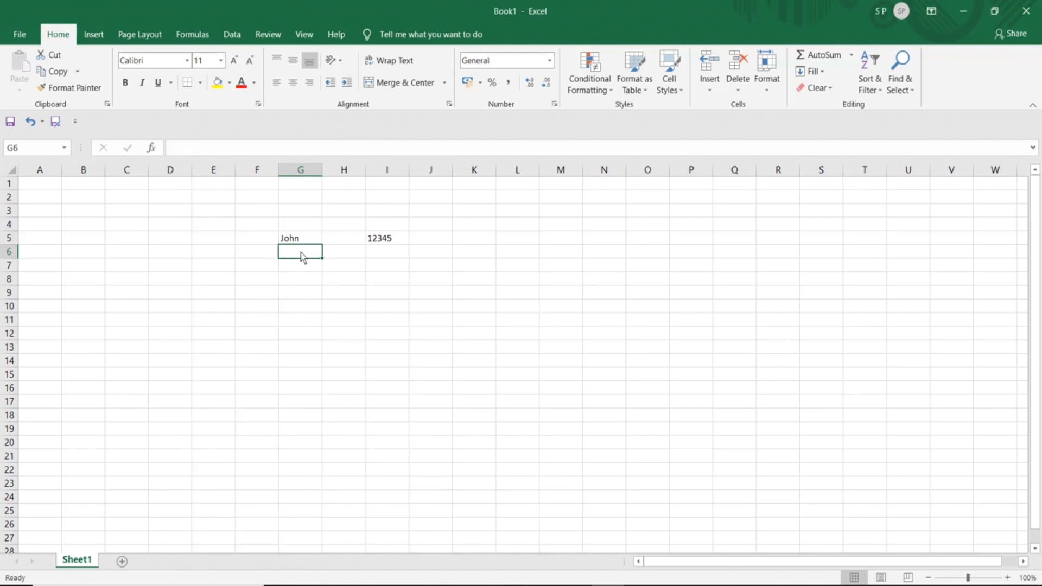
pyautogui.click(351, 258)
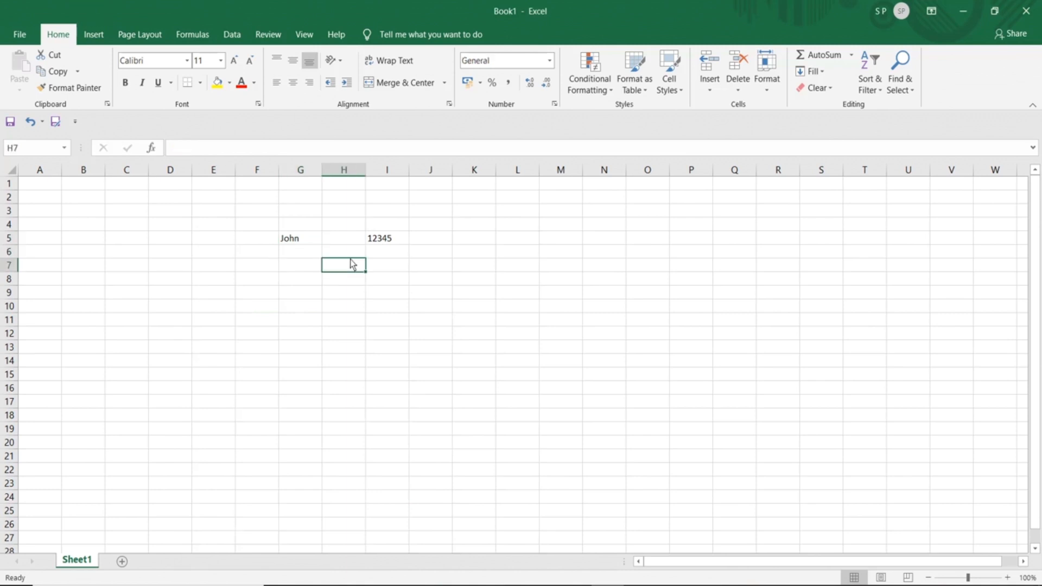
pyautogui.click(399, 255)
pyautogui.click(389, 239)
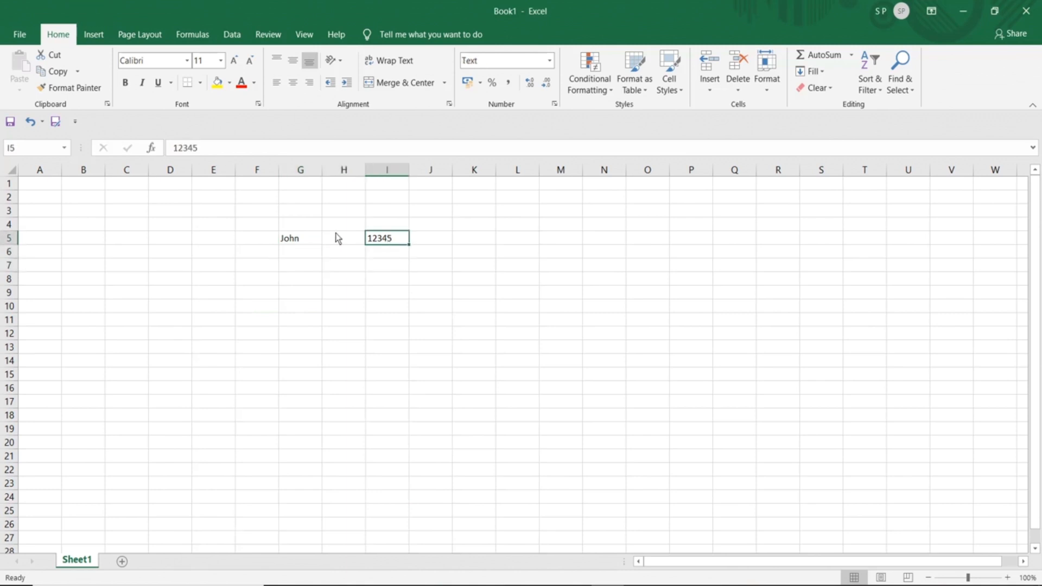
pyautogui.click(308, 242)
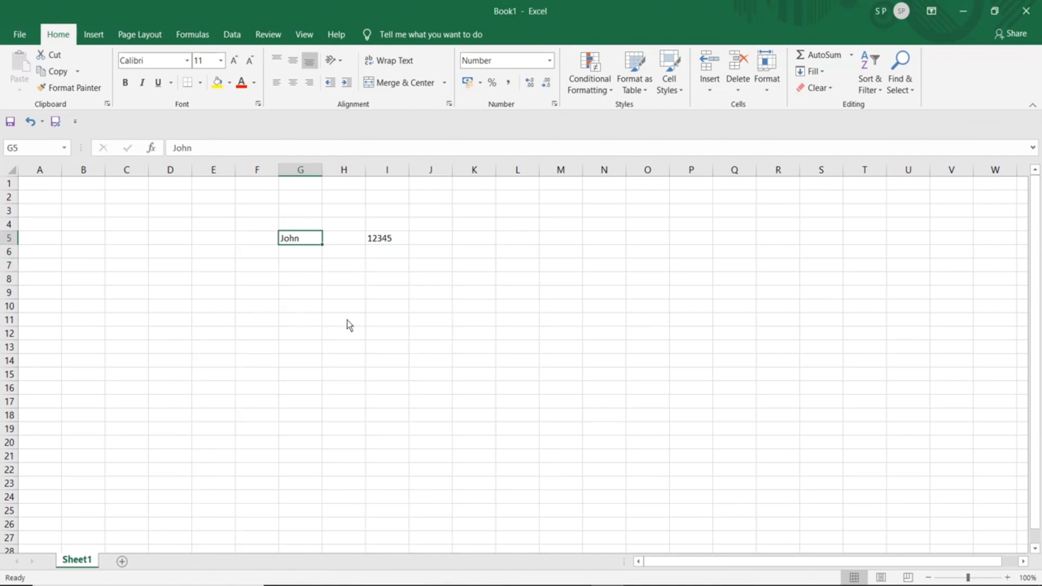
pyautogui.click(265, 293)
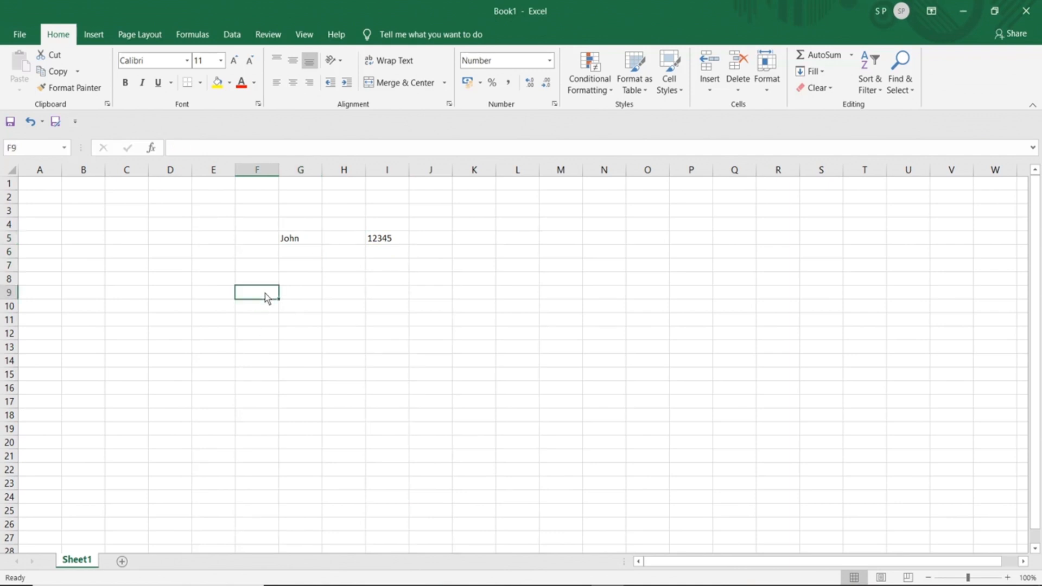
pyautogui.moveTo(279, 298)
pyautogui.mouseDown()
pyautogui.moveTo(418, 310)
pyautogui.moveTo(409, 360)
pyautogui.mouseUp()
pyautogui.click(358, 309)
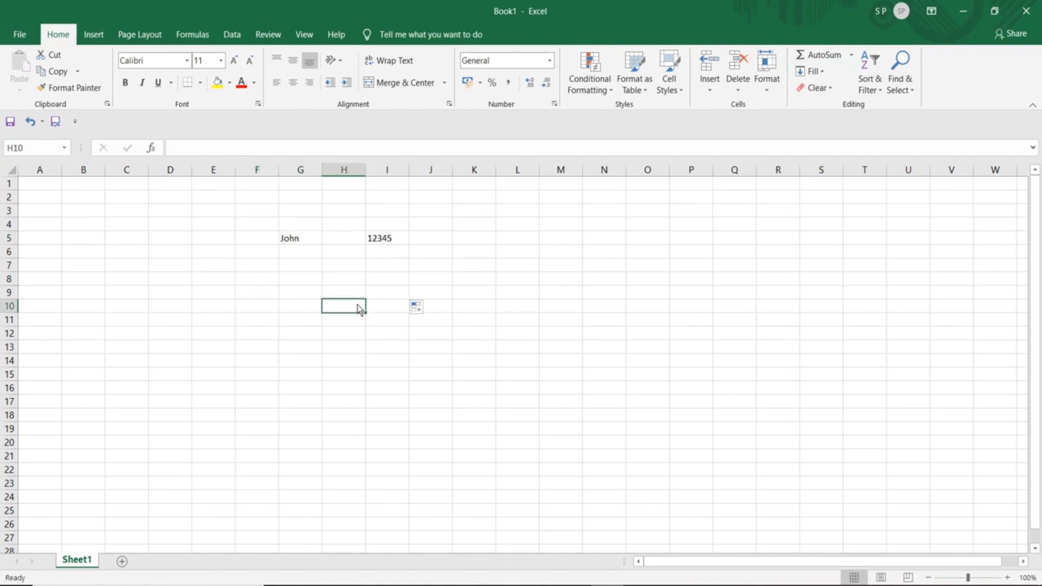
# - Enter the date 1/1/2020 in cell G9
pyautogui.click(298, 295)
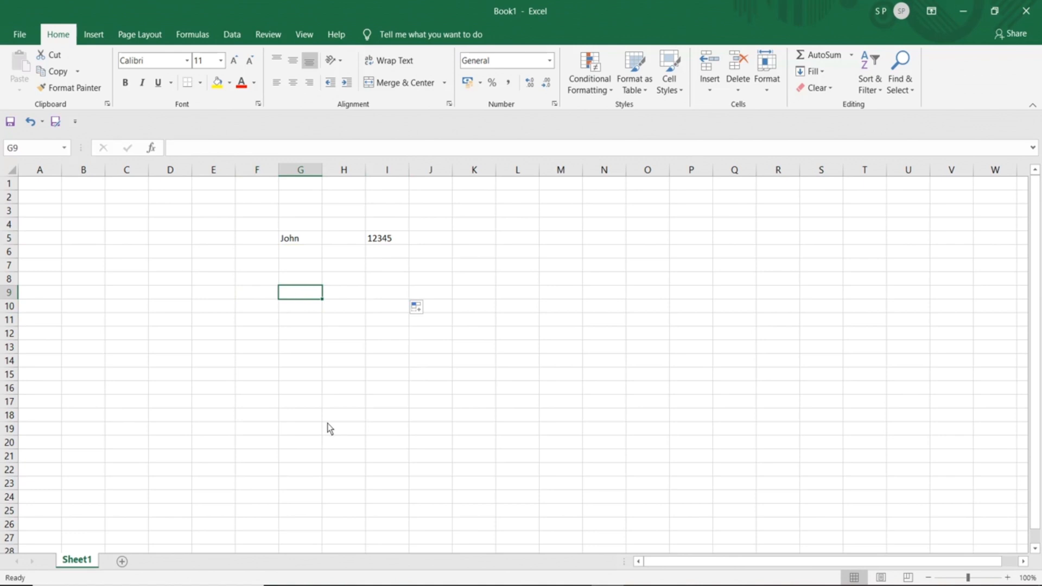
pyautogui.write('1/1')
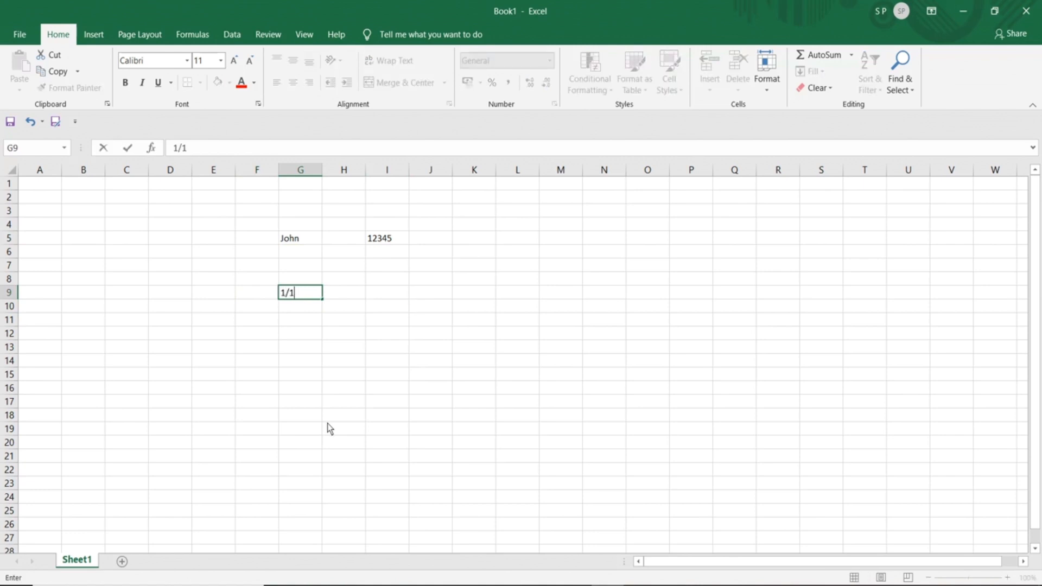
pyautogui.write('/')
pyautogui.write('2020')
pyautogui.press('Return')
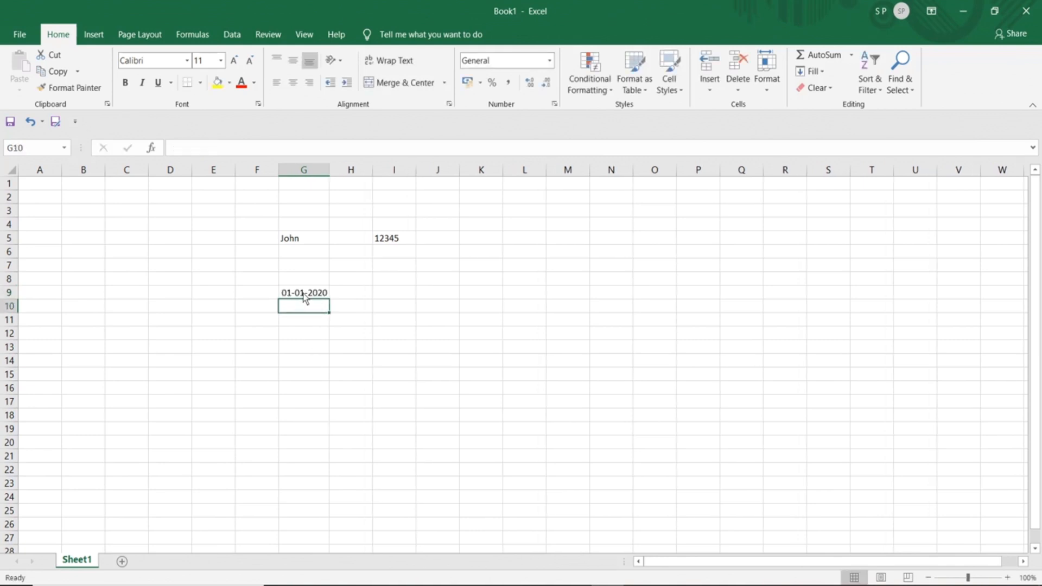
# - Apply the custom date format dd-mmm to the date in cell G9
pyautogui.click(305, 296)
pyautogui.rightClick(304, 295)
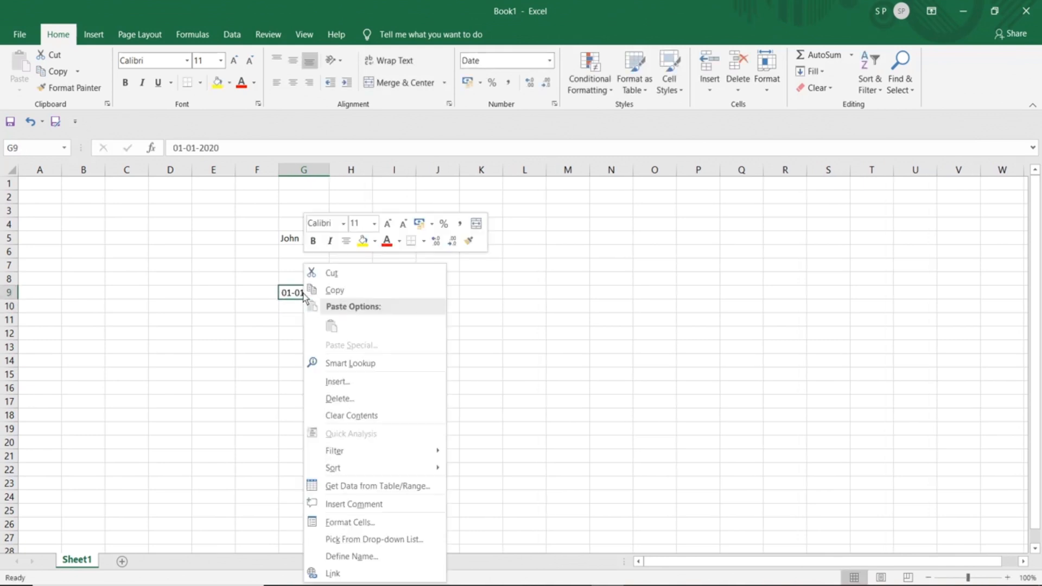
pyautogui.click(368, 521)
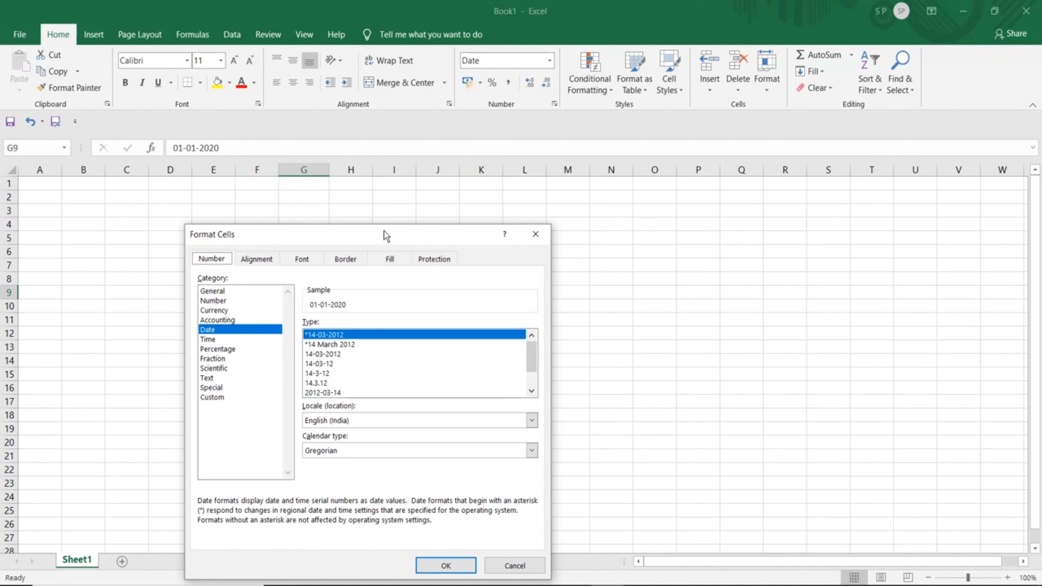
pyautogui.moveTo(387, 243); pyautogui.dragTo(580, 205)
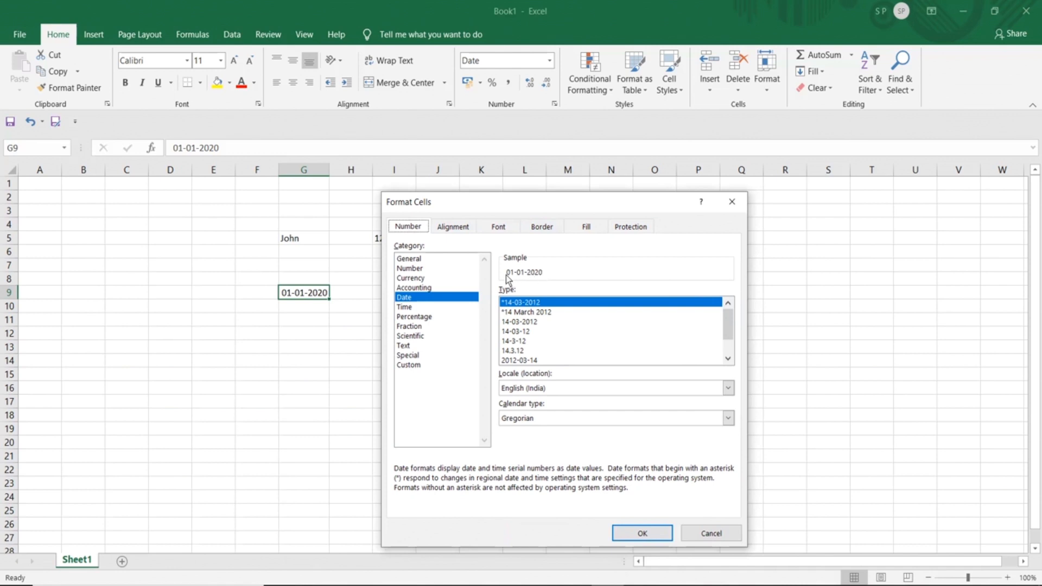
pyautogui.click(403, 367)
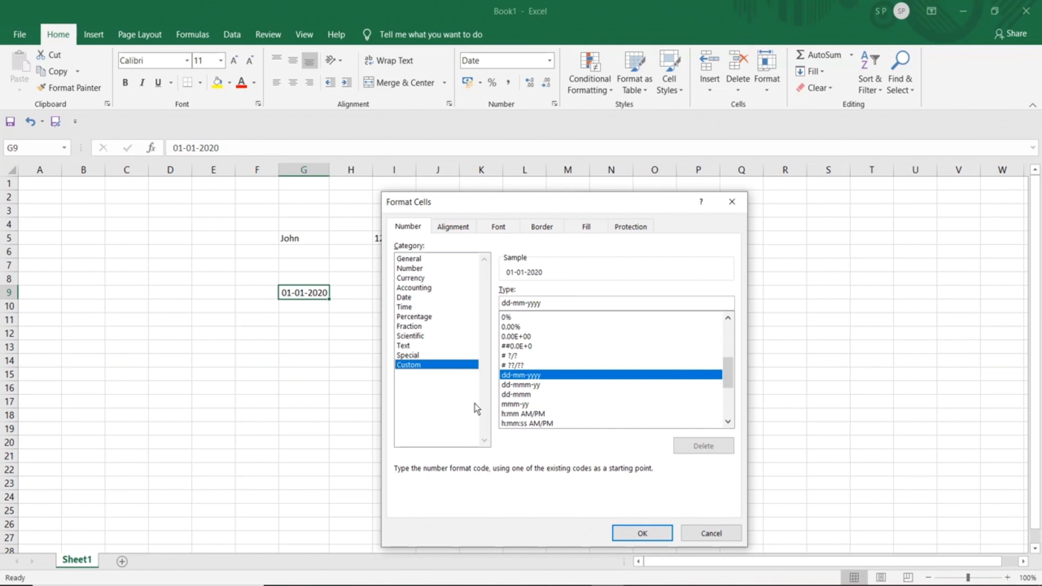
pyautogui.click(528, 395)
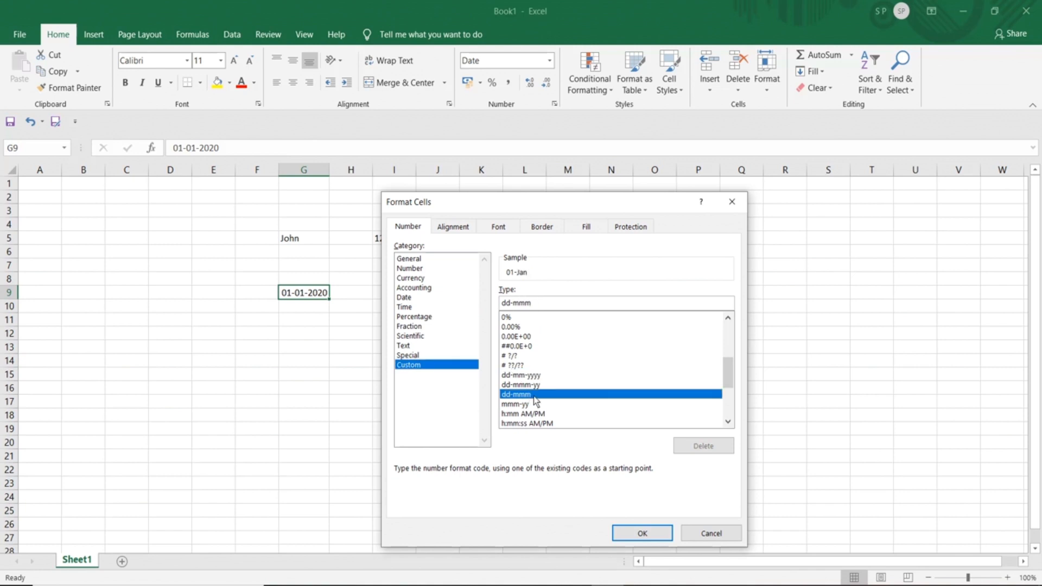
pyautogui.click(636, 535)
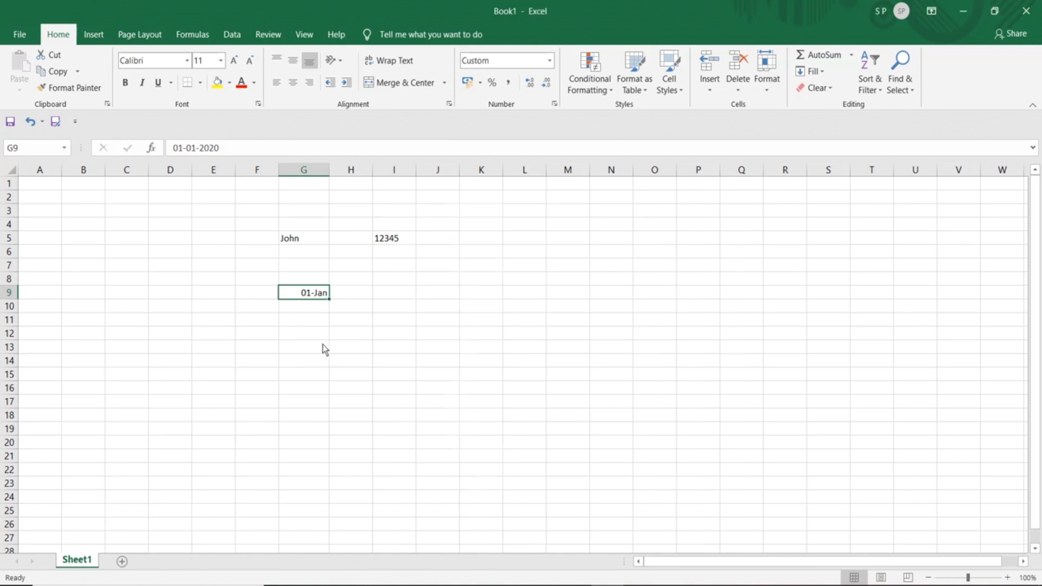
# - Change the date in cell G9 to the custom format dd-mm-yyyy
pyautogui.rightClick(310, 294)
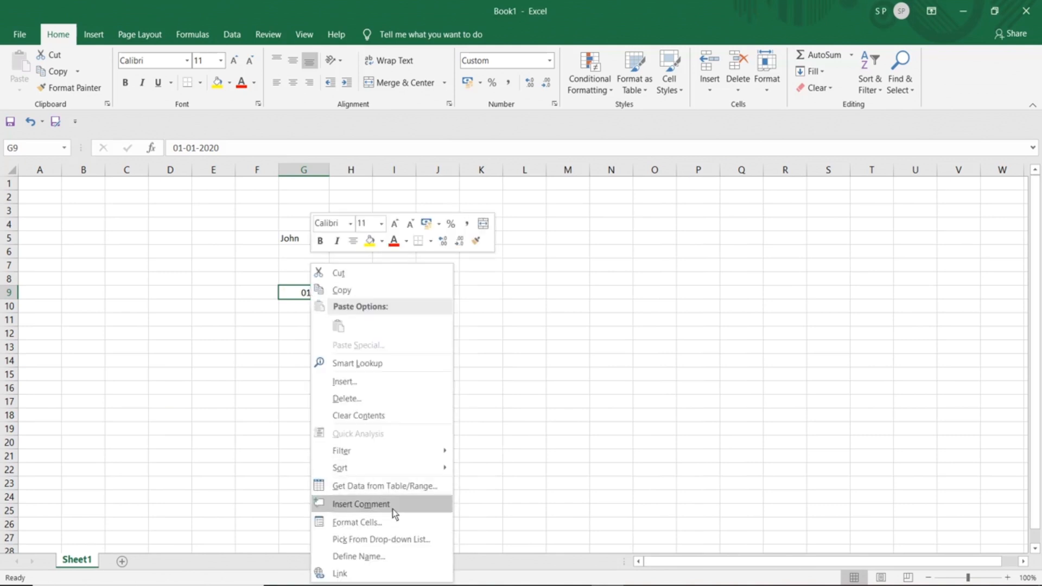
pyautogui.click(398, 522)
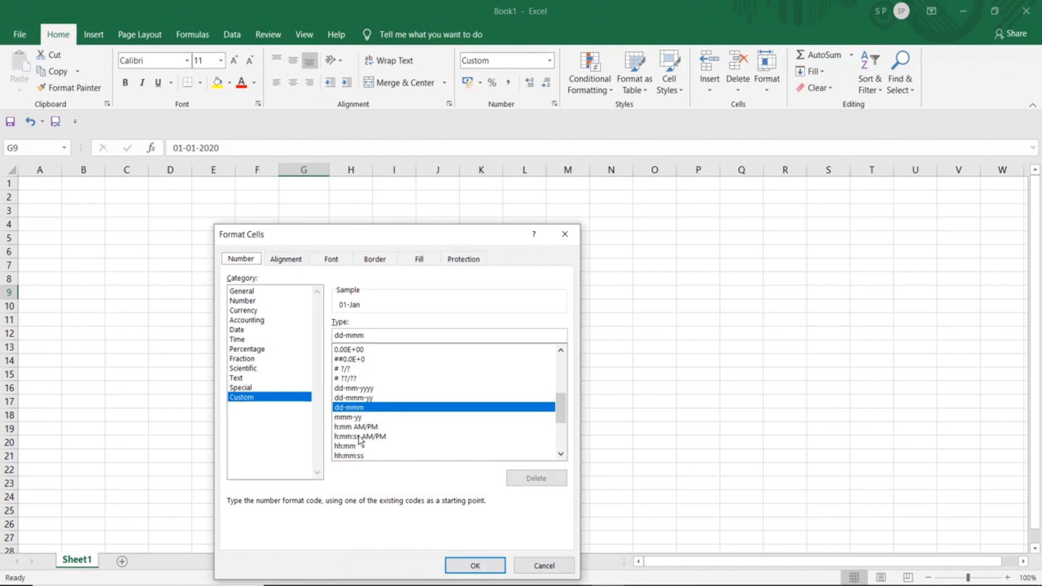
pyautogui.click(360, 438)
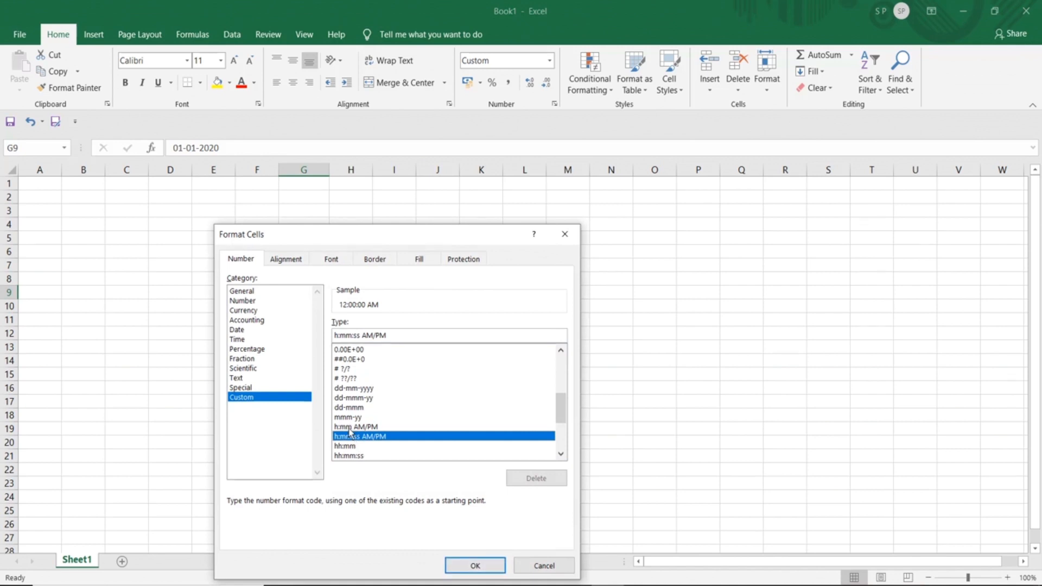
pyautogui.click(345, 390)
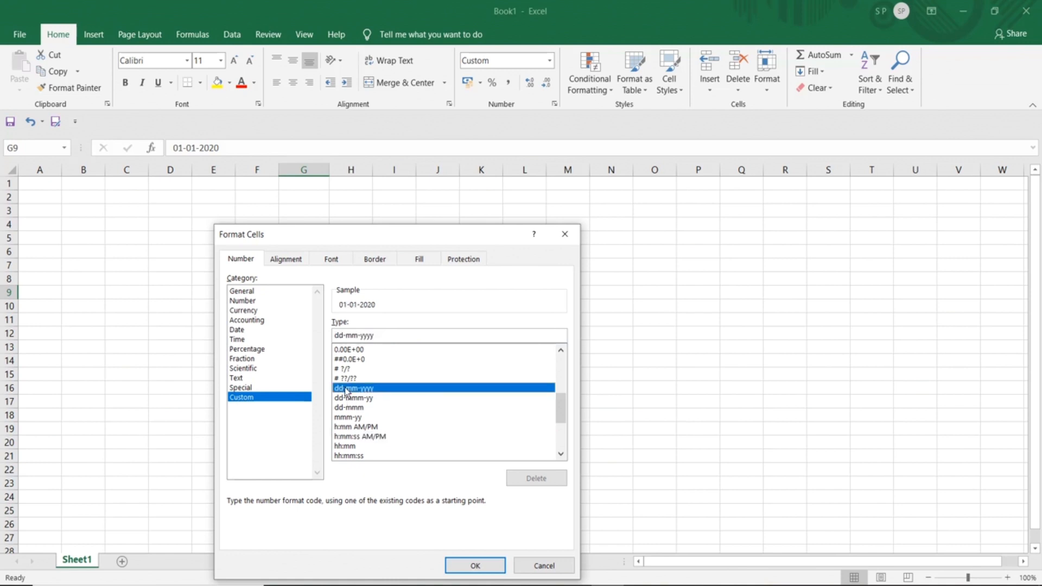
pyautogui.click(462, 571)
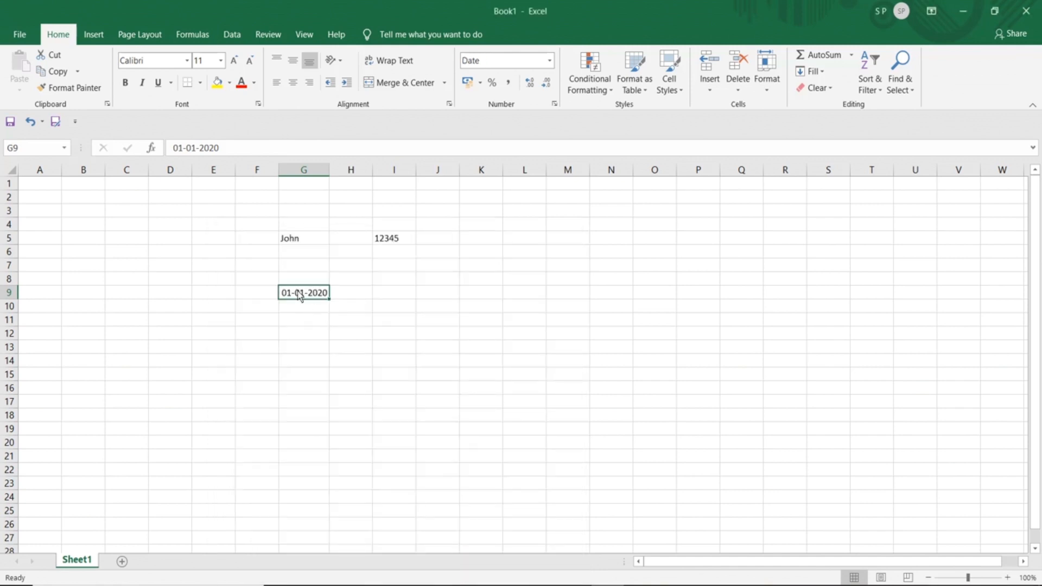
# - Compare the number formats of the name in cell G5 and the number in cell I5
pyautogui.click(391, 296)
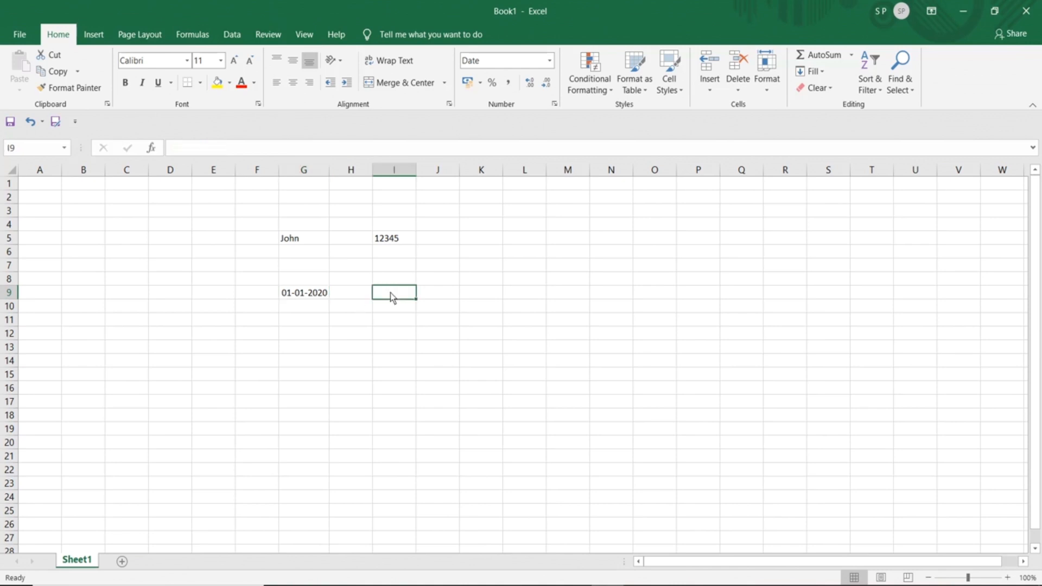
pyautogui.click(303, 241)
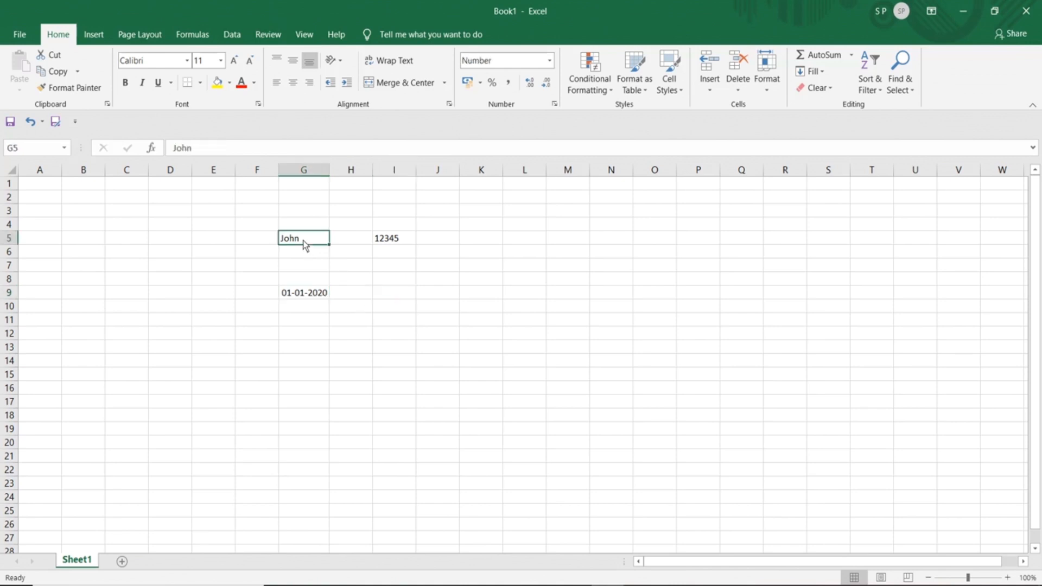
pyautogui.click(398, 241)
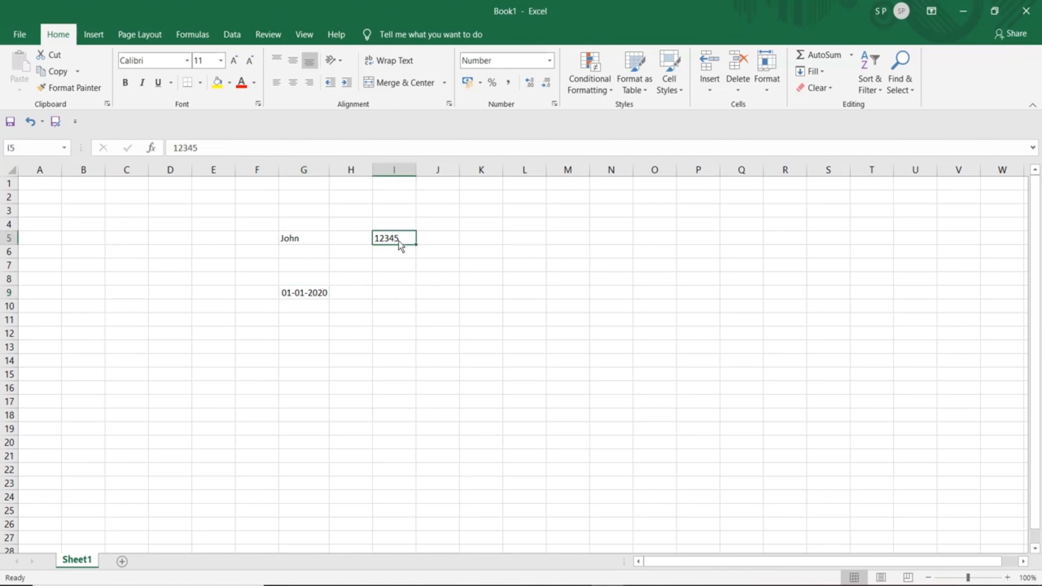
pyautogui.click(304, 242)
pyautogui.click(169, 239)
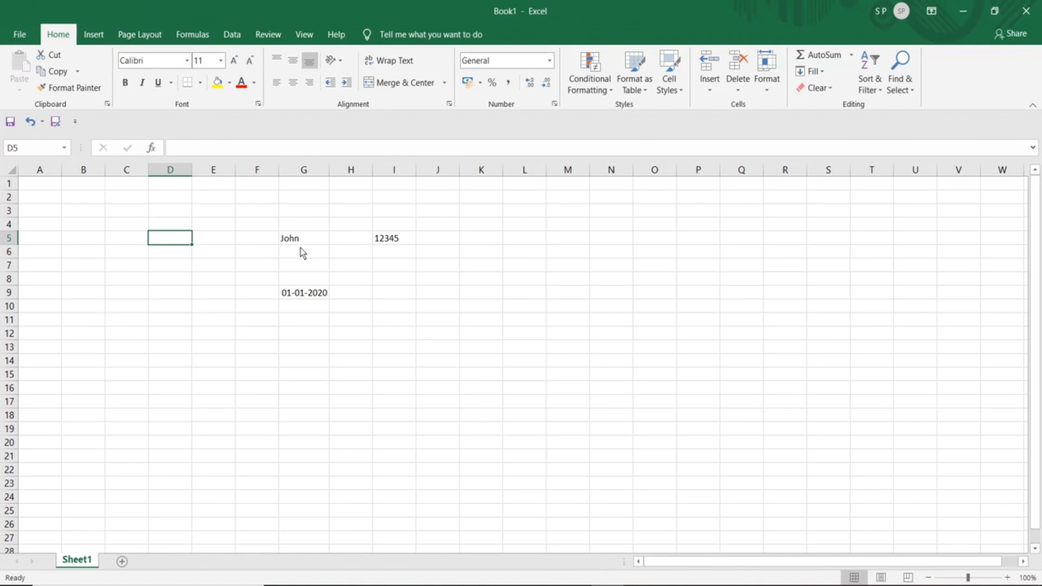
pyautogui.click(394, 242)
pyautogui.rightClick(394, 242)
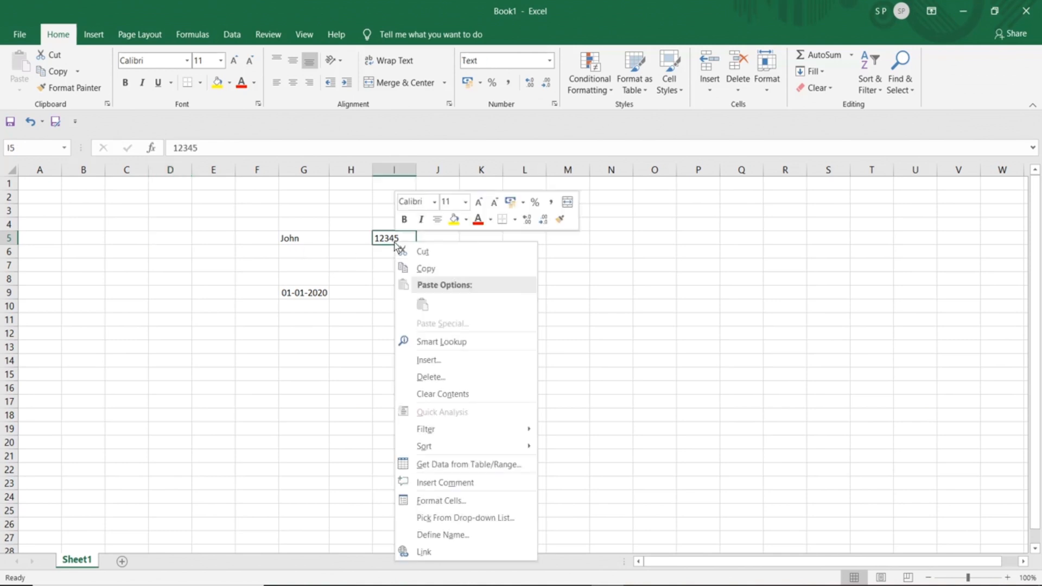
pyautogui.click(466, 500)
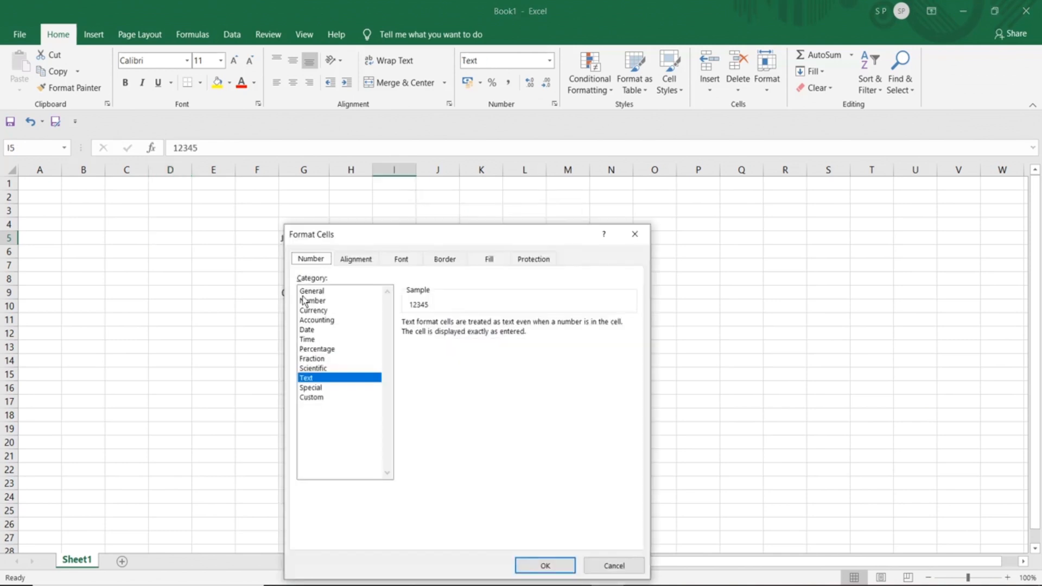
pyautogui.click(312, 300)
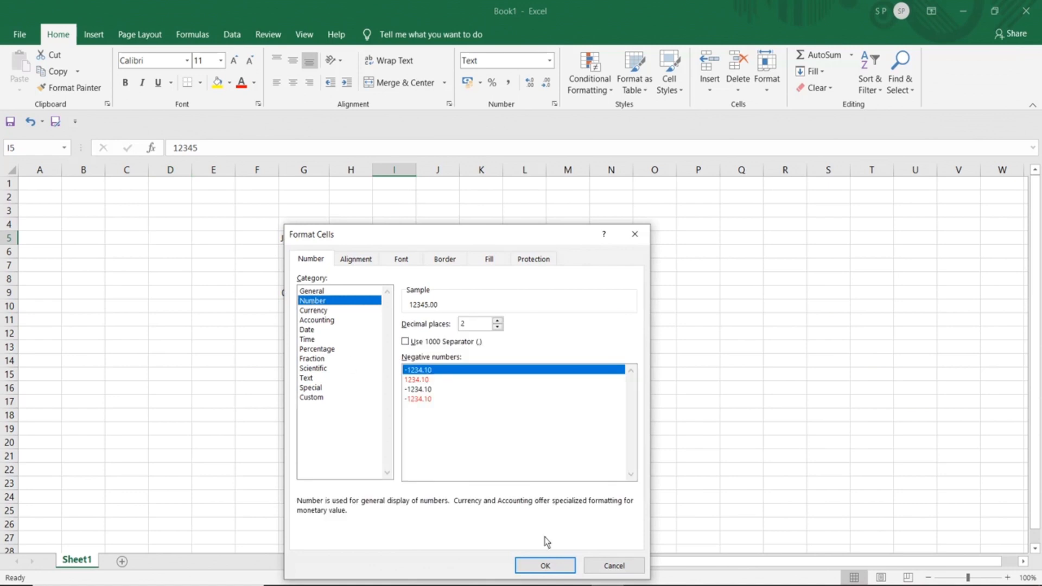
pyautogui.click(612, 566)
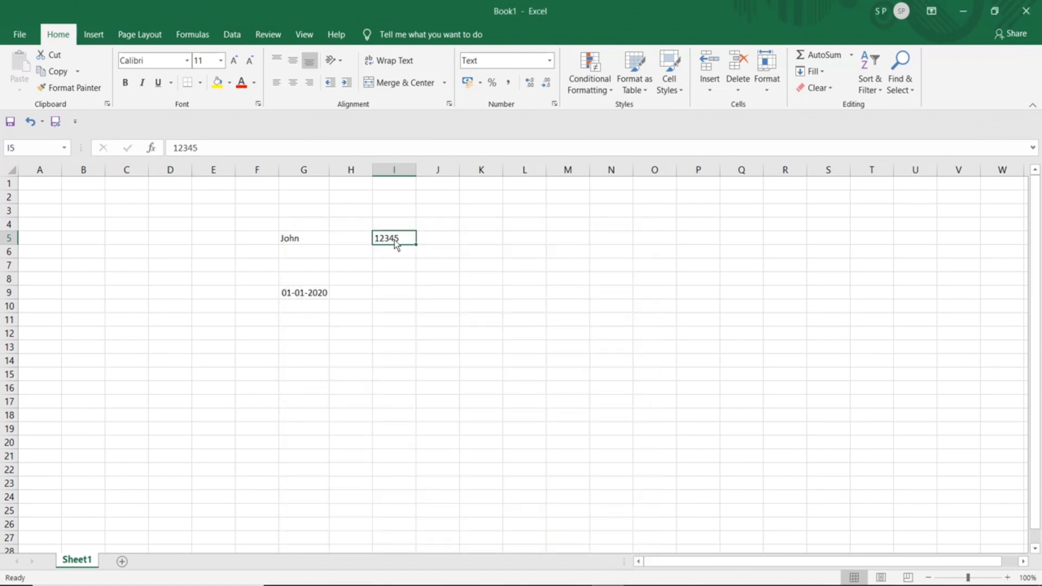
pyautogui.click(444, 279)
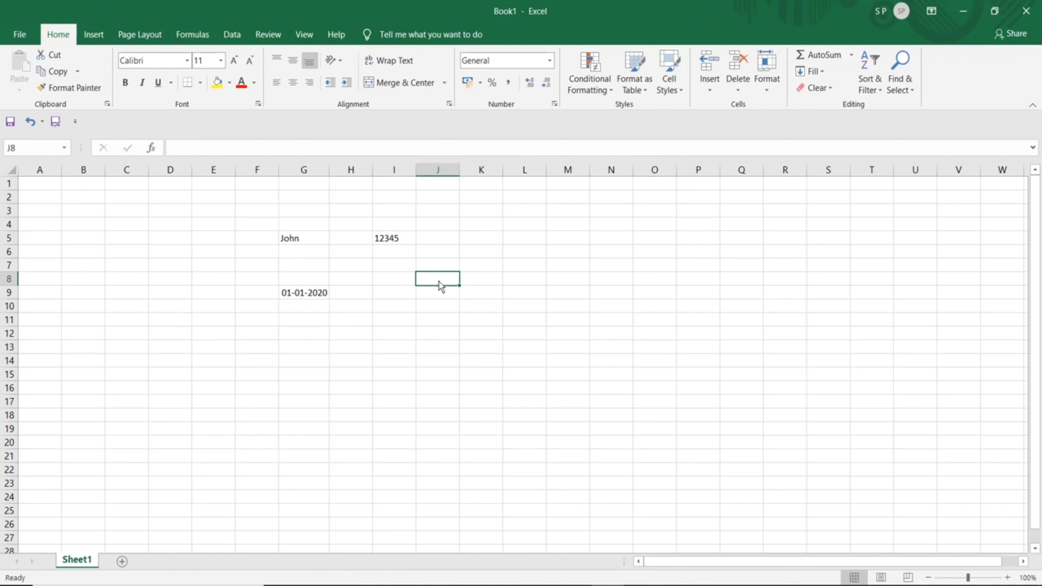
pyautogui.click(383, 280)
pyautogui.click(382, 242)
pyautogui.click(308, 243)
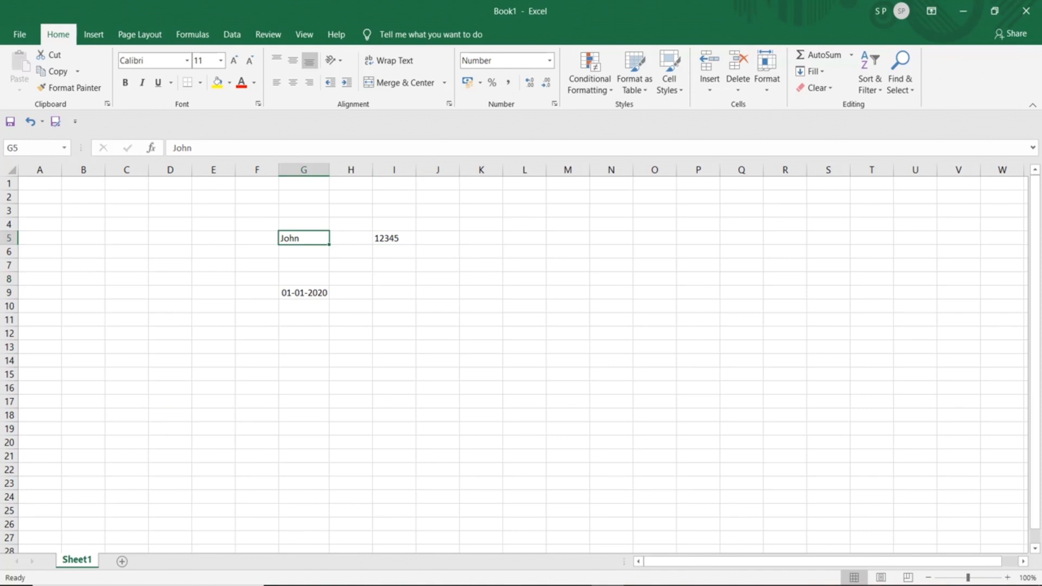
pyautogui.click(859, 585)
pyautogui.click(872, 571)
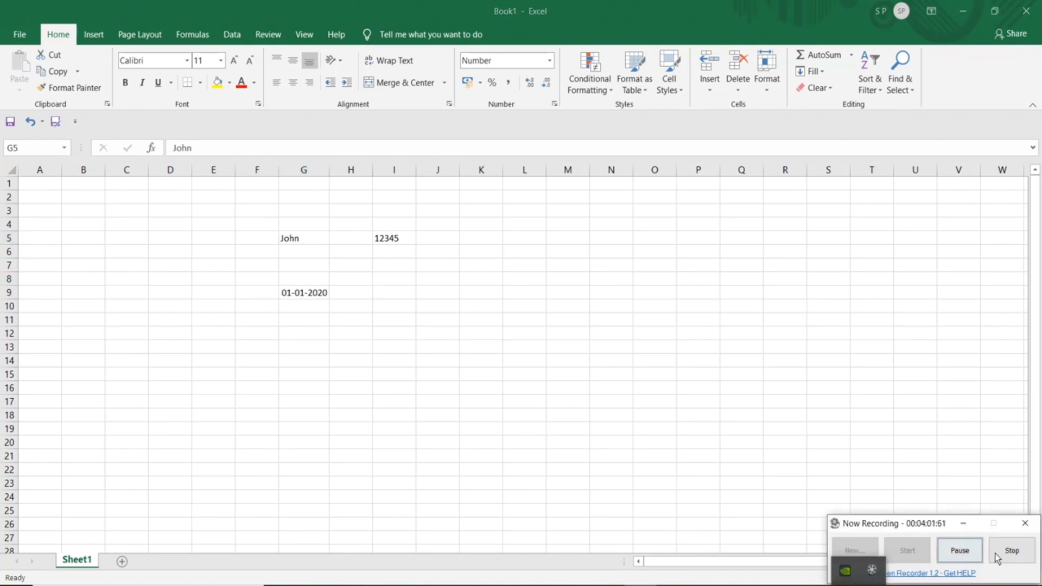
pyautogui.click(1011, 548)
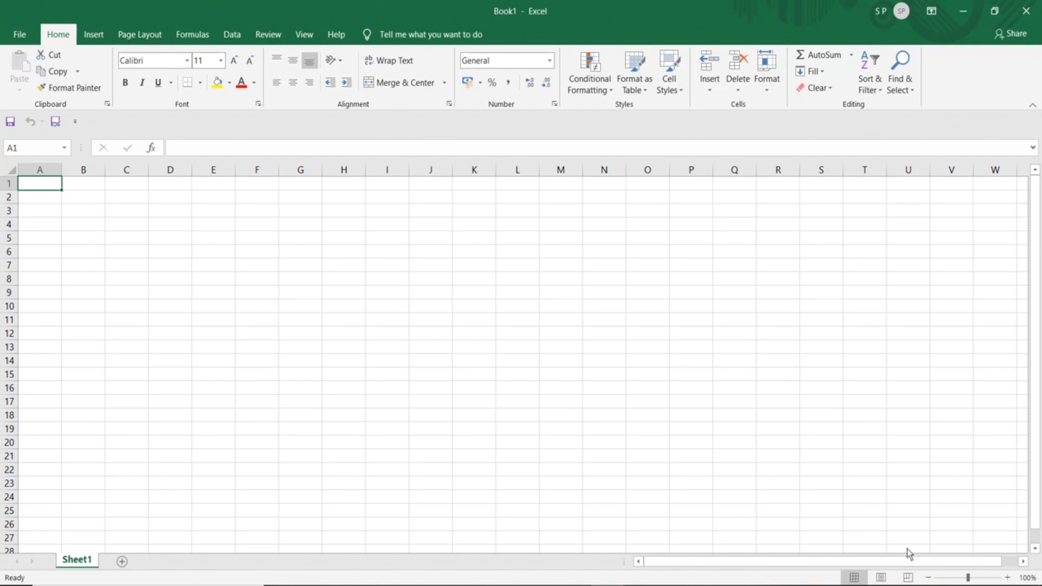
# - Switch to Notepad and copy the entire comma-separated list of names
pyautogui.click(641, 585)
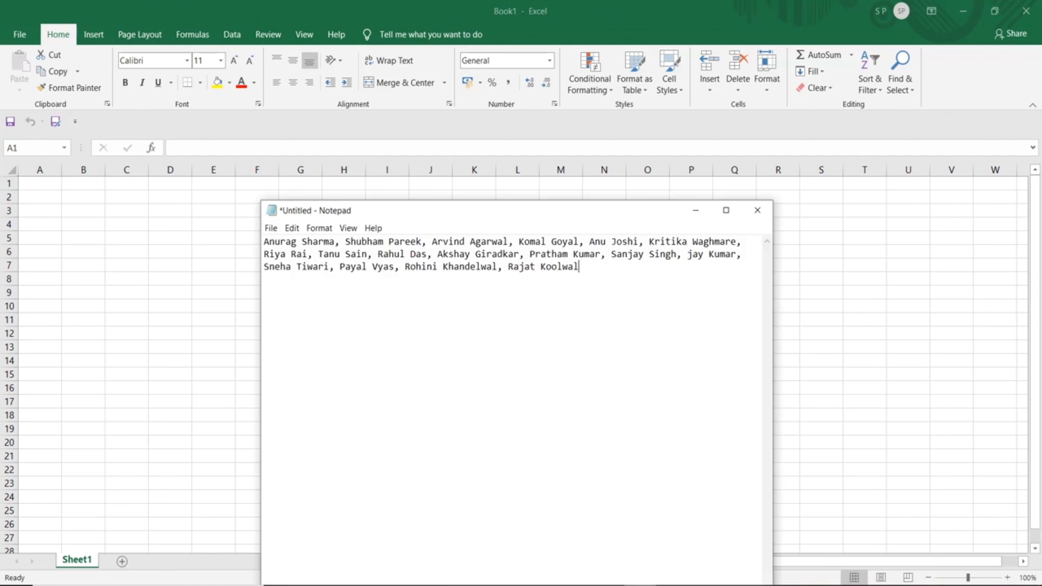
pyautogui.moveTo(531, 216); pyautogui.dragTo(579, 135)
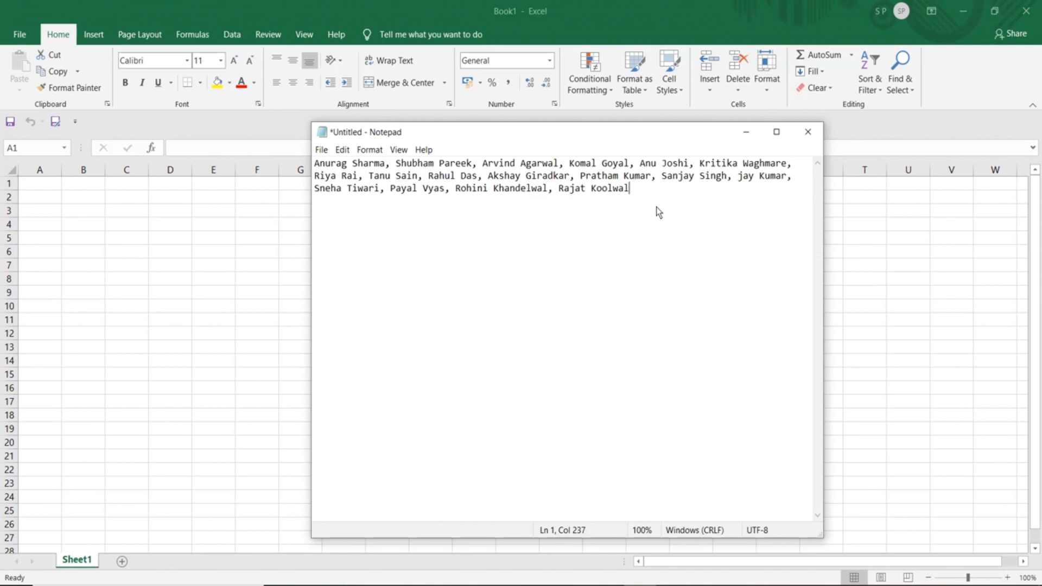
pyautogui.hotkey('ctrl', 'a')
pyautogui.hotkey('ctrl', 'c')
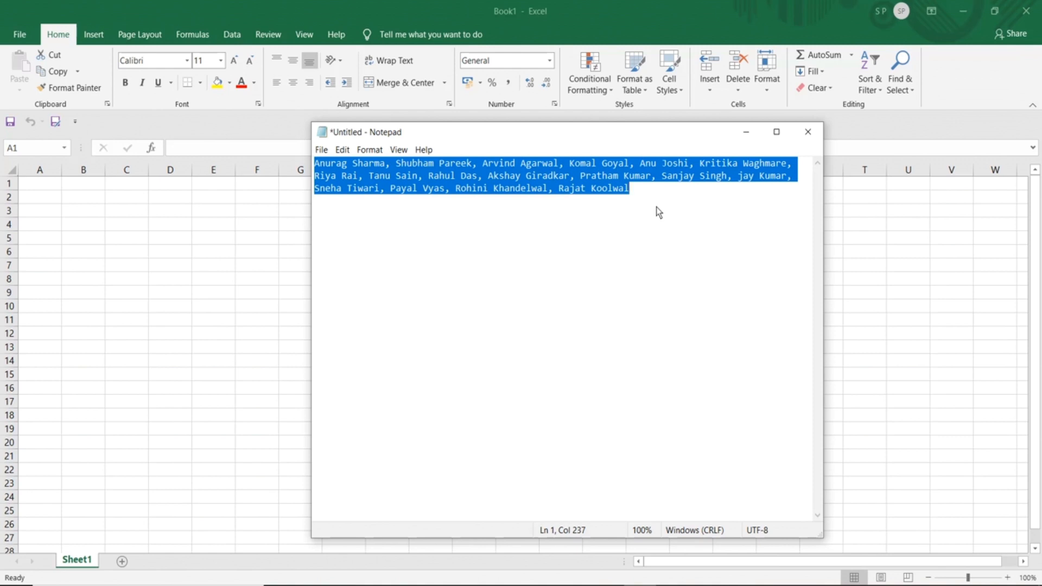
# - Switch back to the blank Excel workbook and paste the copied name list into cell A1
pyautogui.click(45, 184)
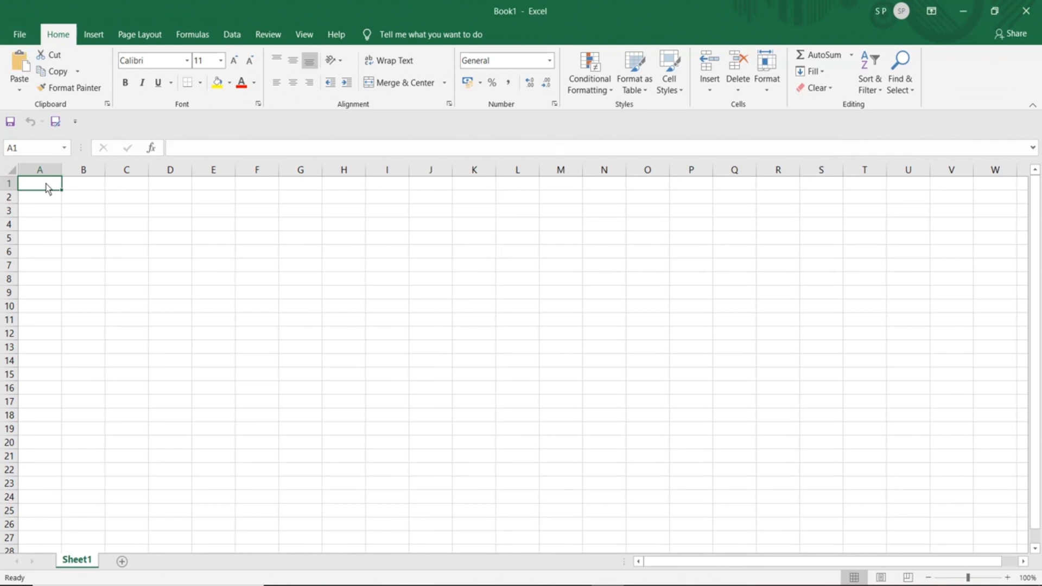
pyautogui.hotkey('ctrl', 'v')
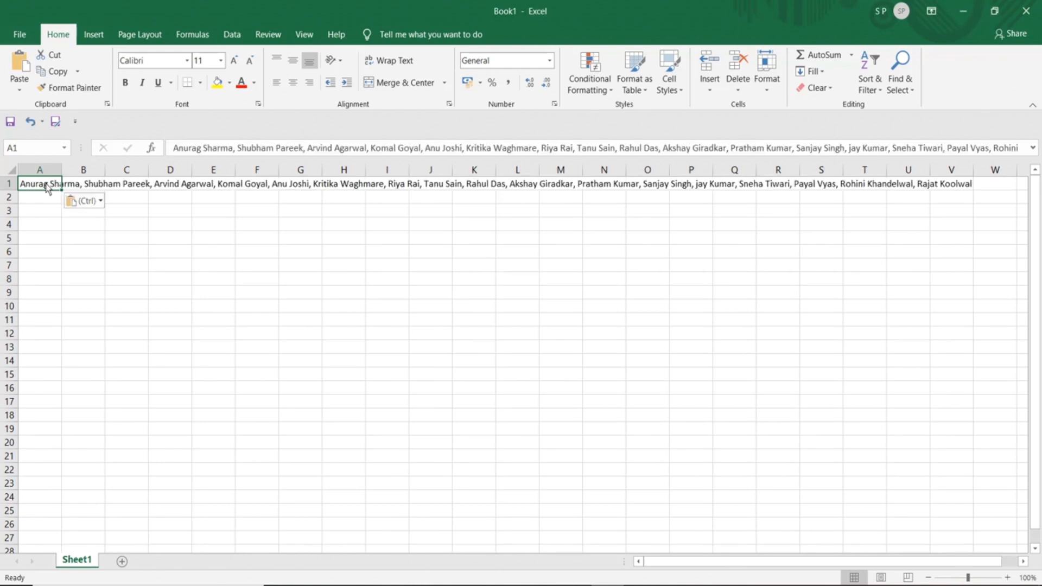
pyautogui.press('Return')
pyautogui.press('Right')
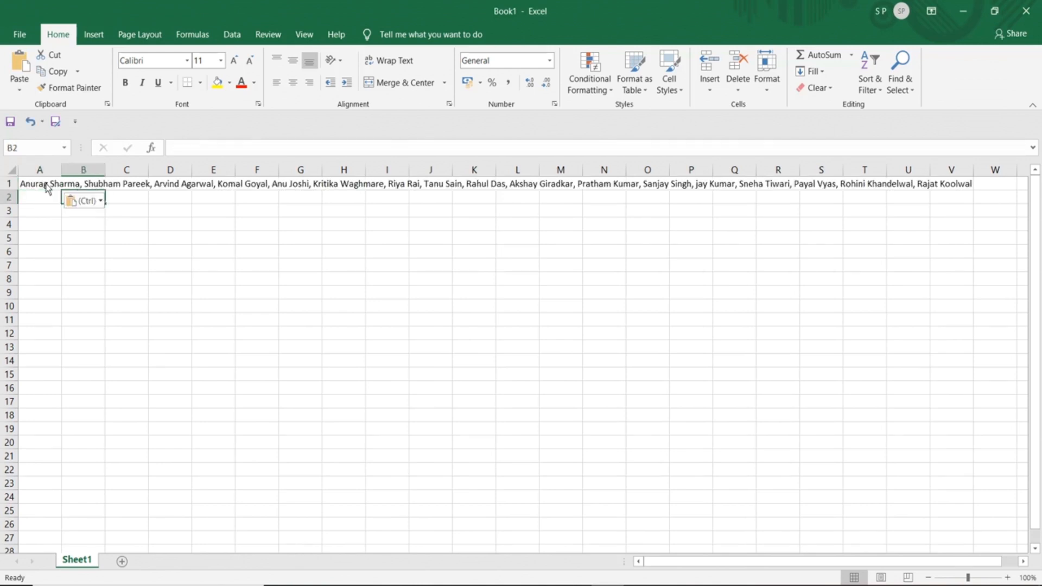
# - Inspect cells H1 through M1 to see whether the pasted names are stored in separate cells
pyautogui.click(260, 266)
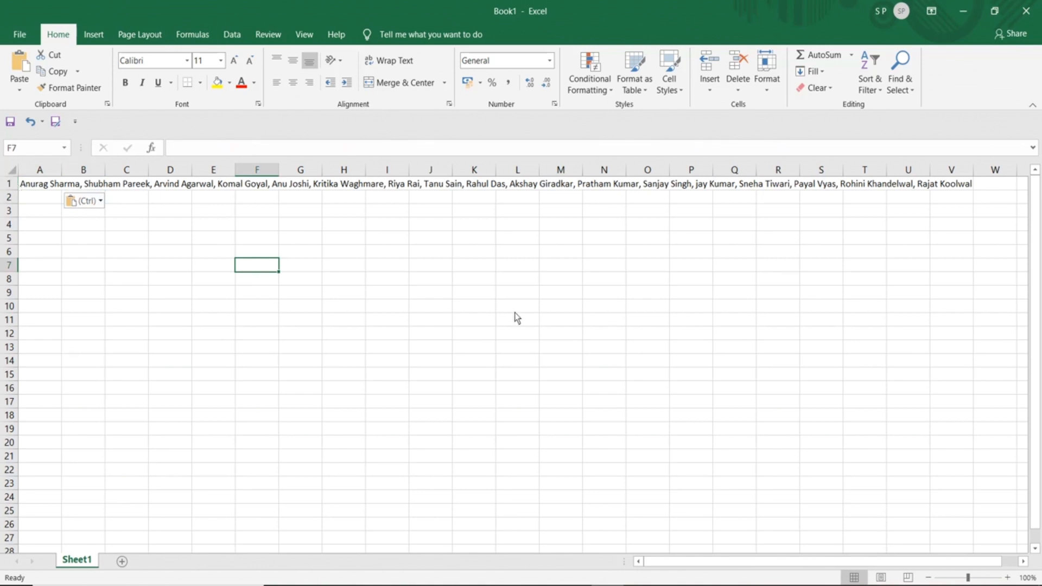
pyautogui.click(341, 186)
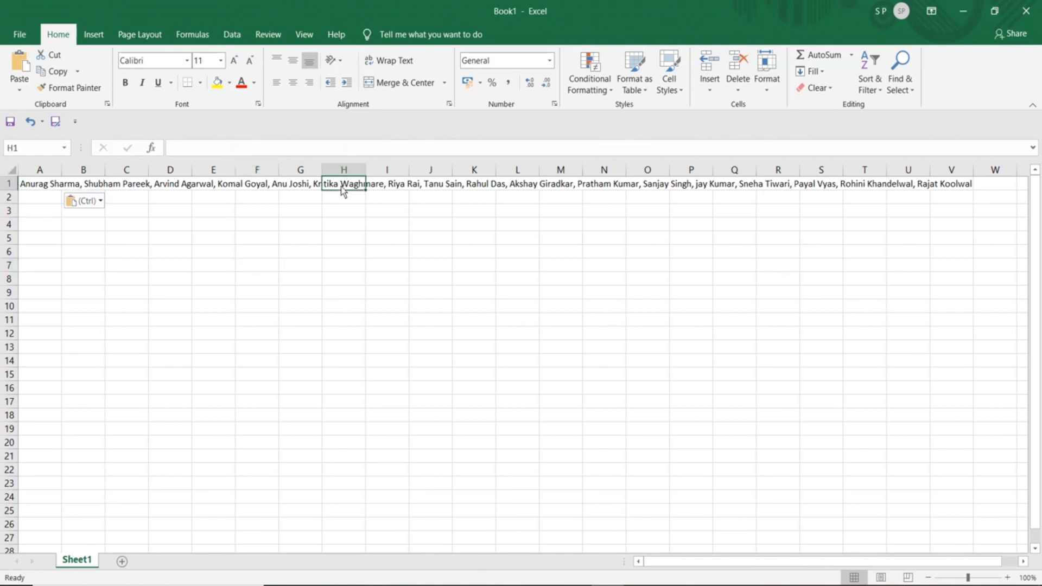
pyautogui.click(382, 186)
pyautogui.click(426, 186)
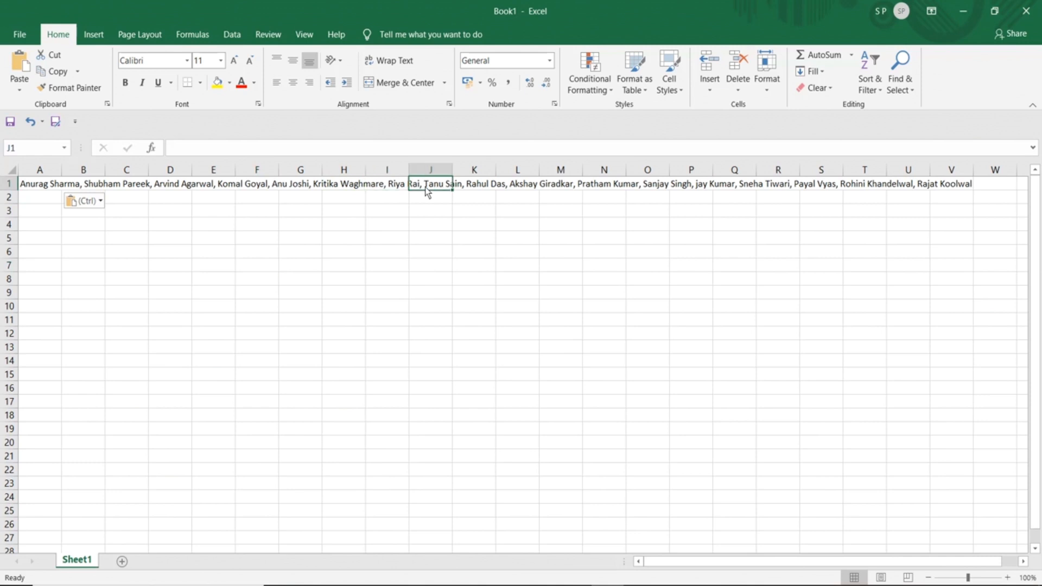
pyautogui.click(472, 188)
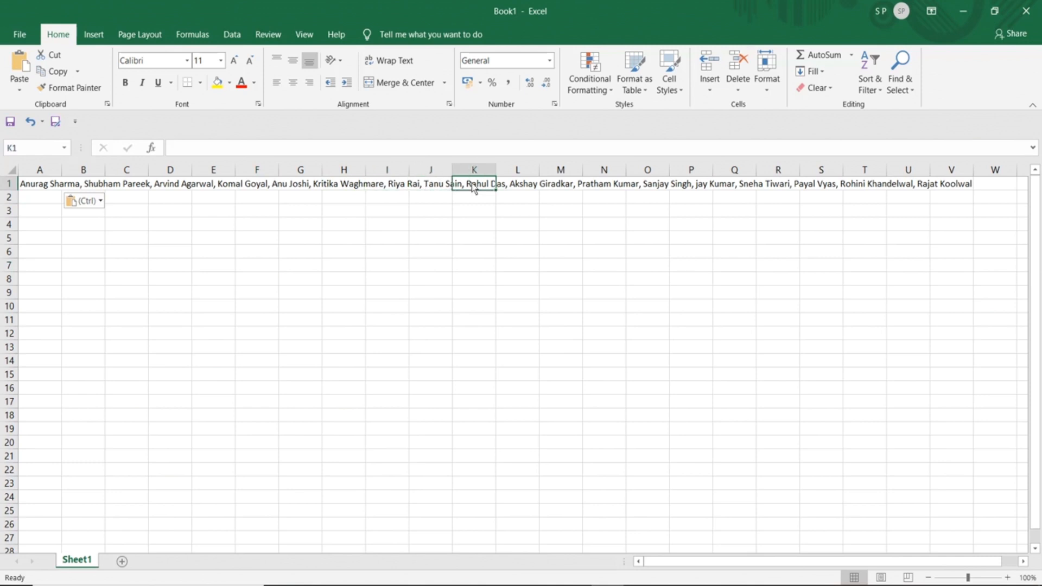
pyautogui.click(517, 190)
pyautogui.click(555, 190)
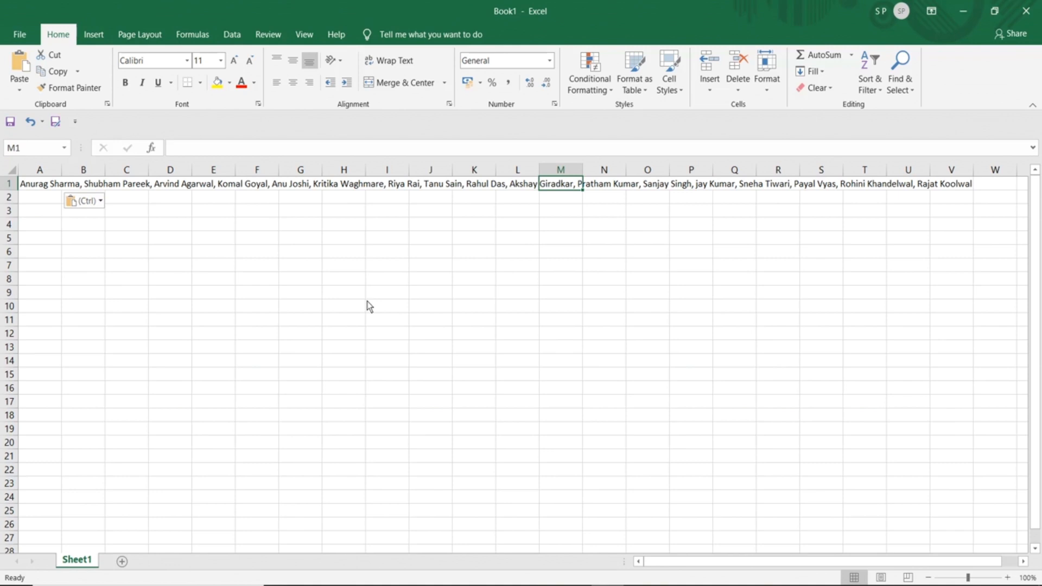
# - Compare the cell references and contents of G1, H1, A1 and F1 to find which cell holds the name list
pyautogui.click(301, 186)
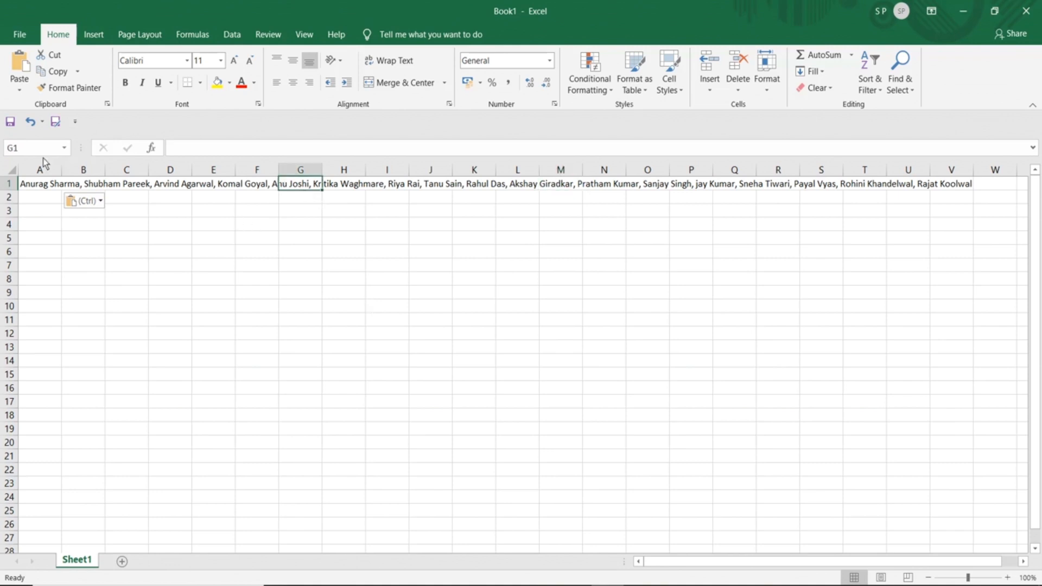
pyautogui.click(25, 148)
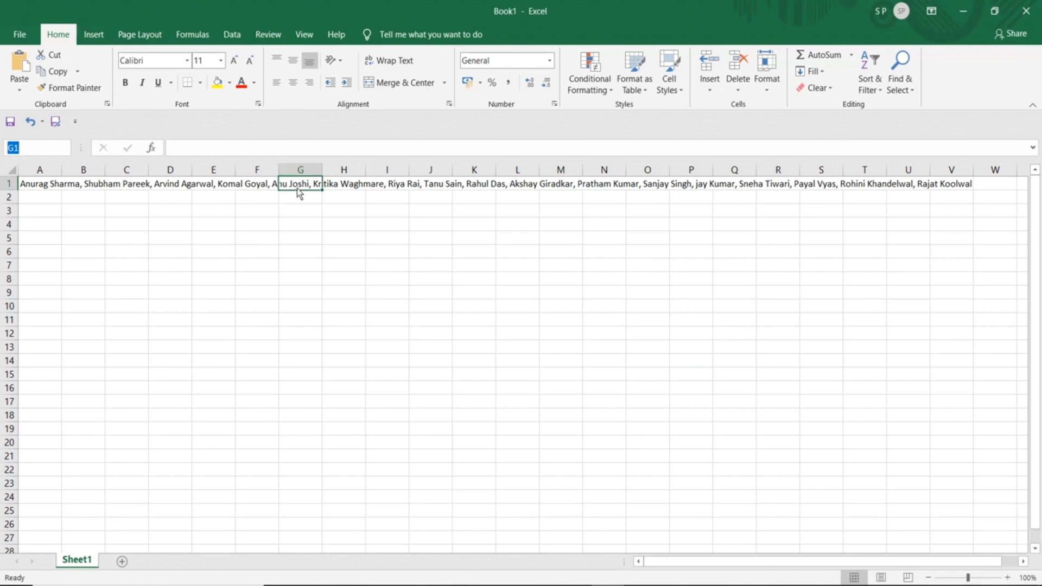
pyautogui.click(346, 191)
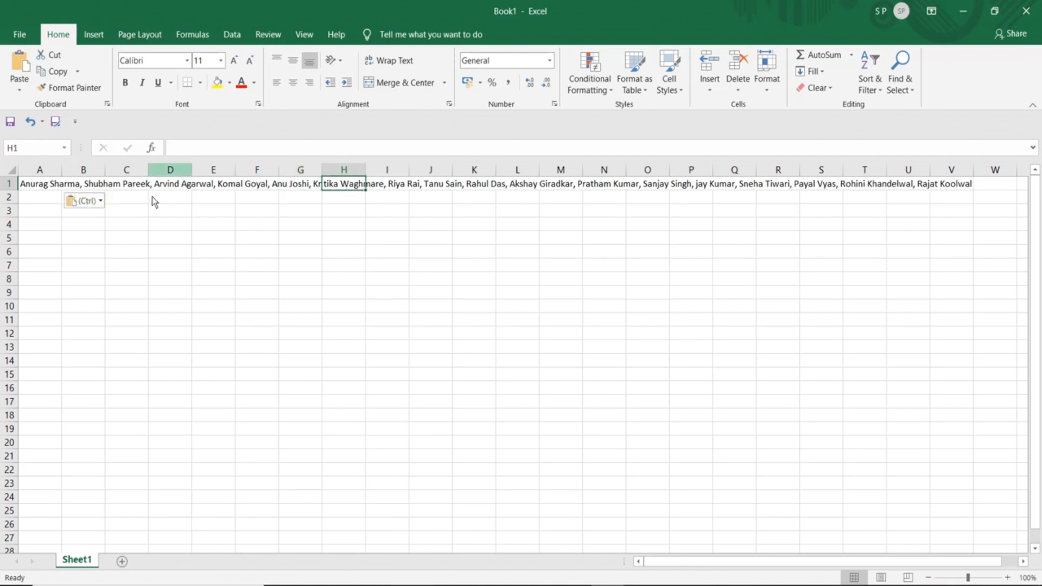
pyautogui.click(33, 187)
pyautogui.click(11, 148)
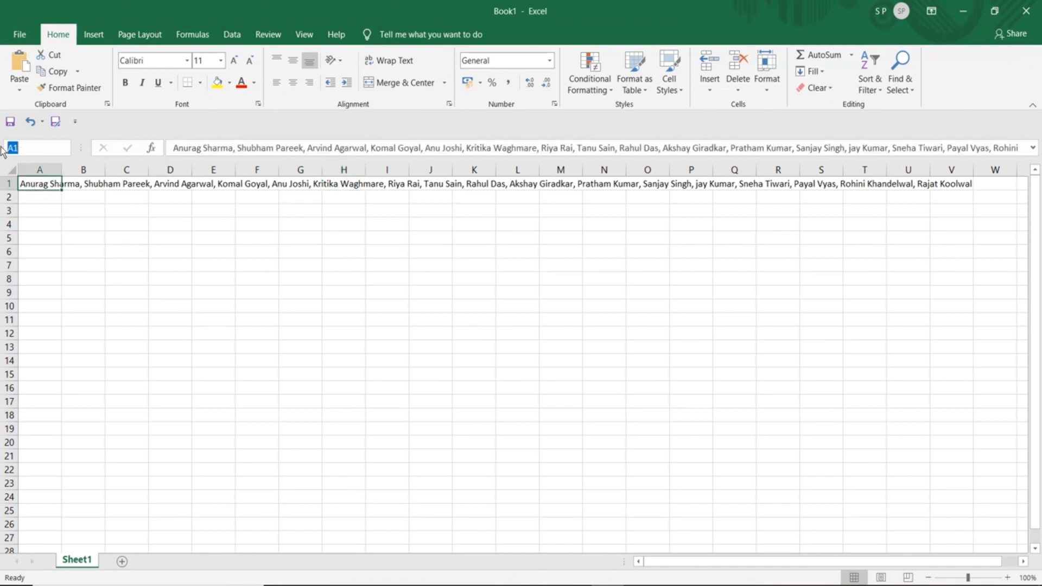
pyautogui.click(285, 239)
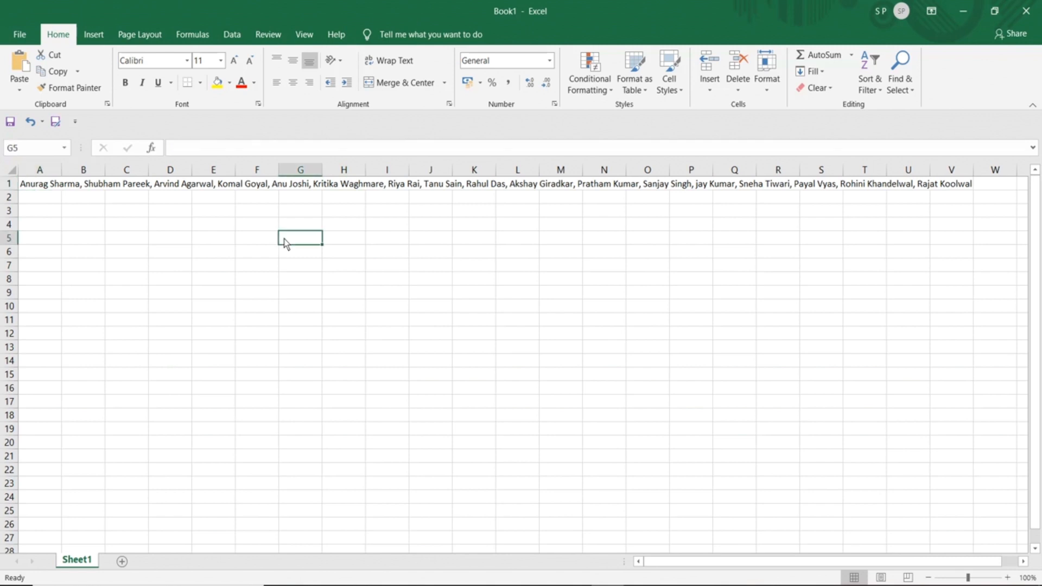
pyautogui.click(252, 189)
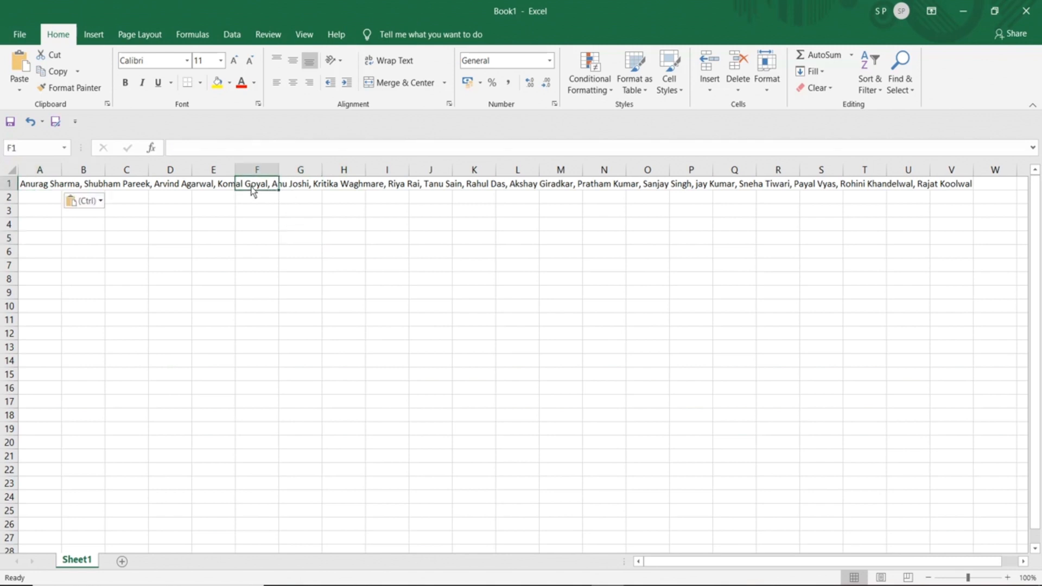
pyautogui.click(187, 148)
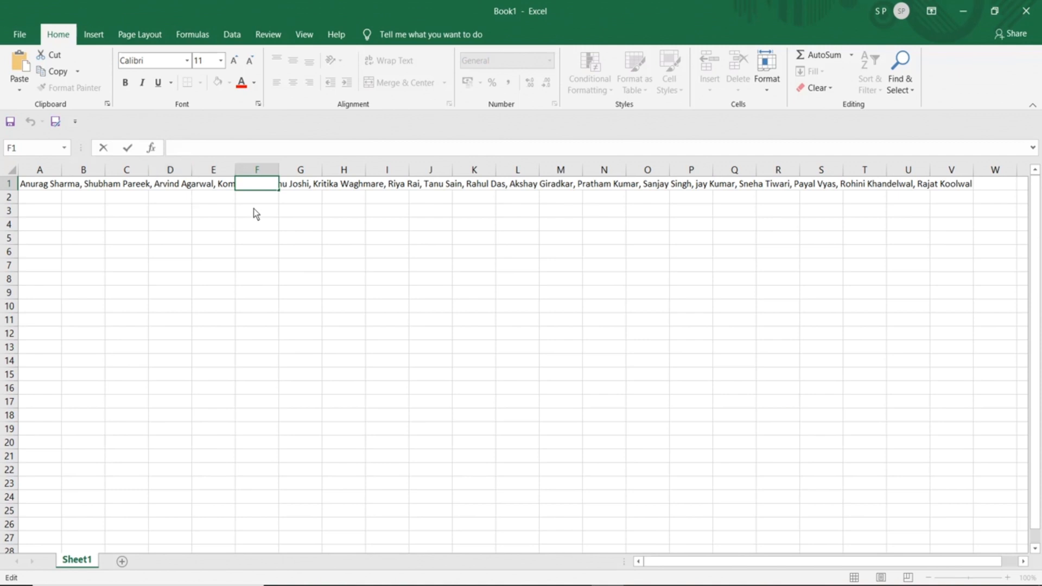
# - Compare the contents of D1, A1 and B1, expanding the formula bar to read A1's full name list and restoring its height
pyautogui.click(180, 186)
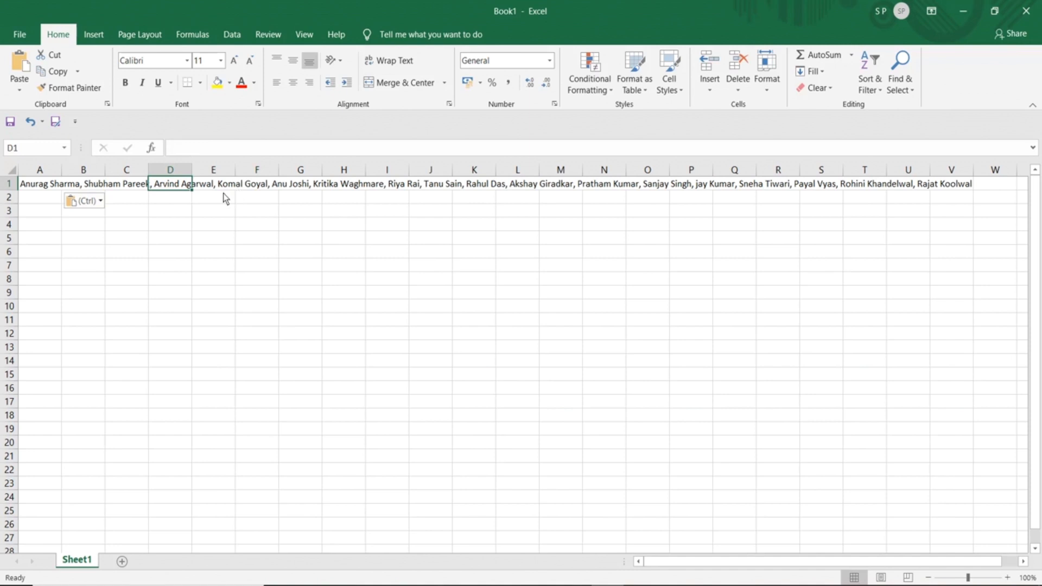
pyautogui.click(32, 186)
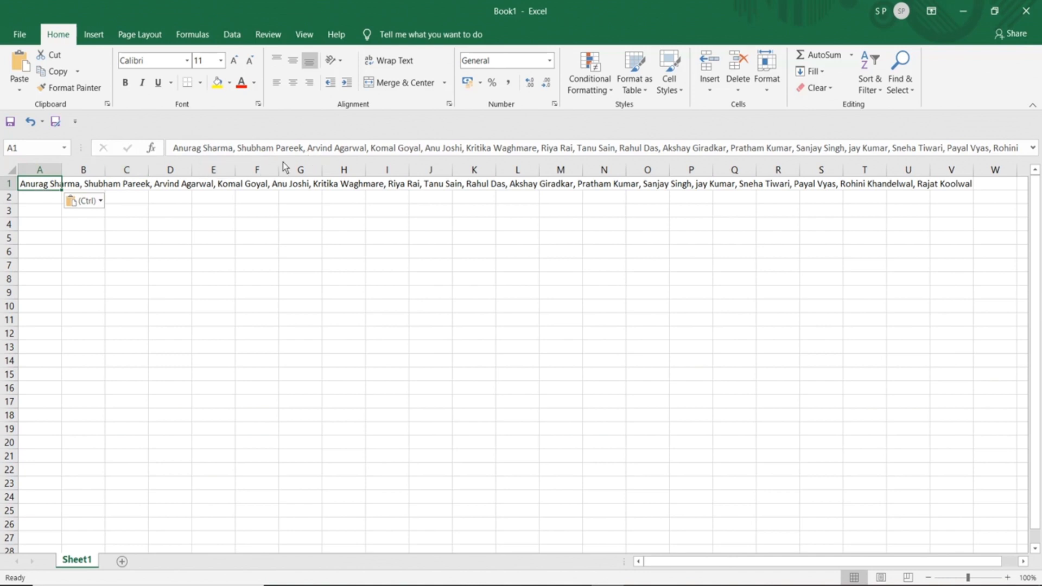
pyautogui.moveTo(307, 158); pyautogui.dragTo(308, 191)
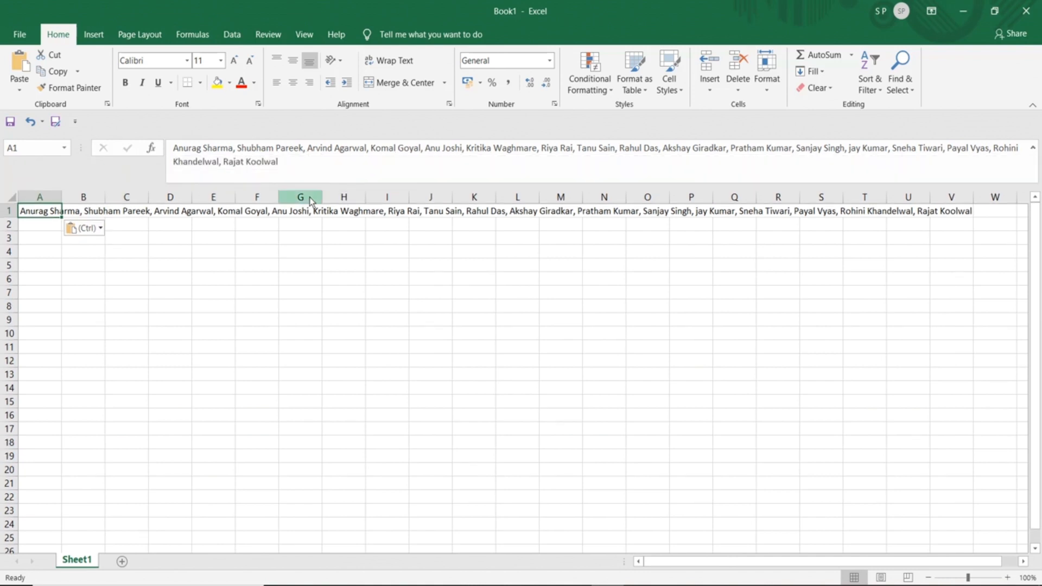
pyautogui.moveTo(172, 149); pyautogui.dragTo(289, 163)
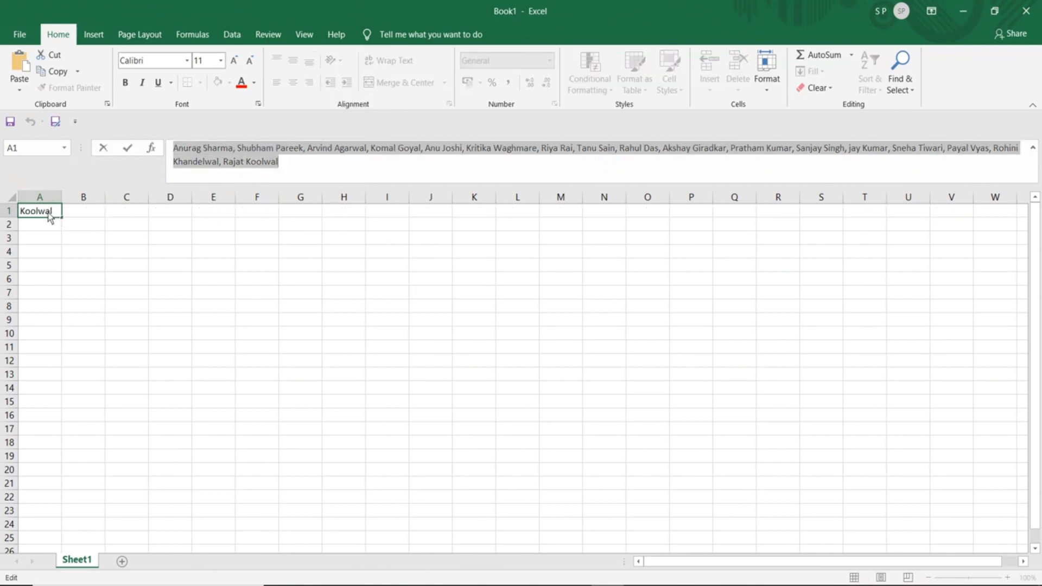
pyautogui.click(84, 216)
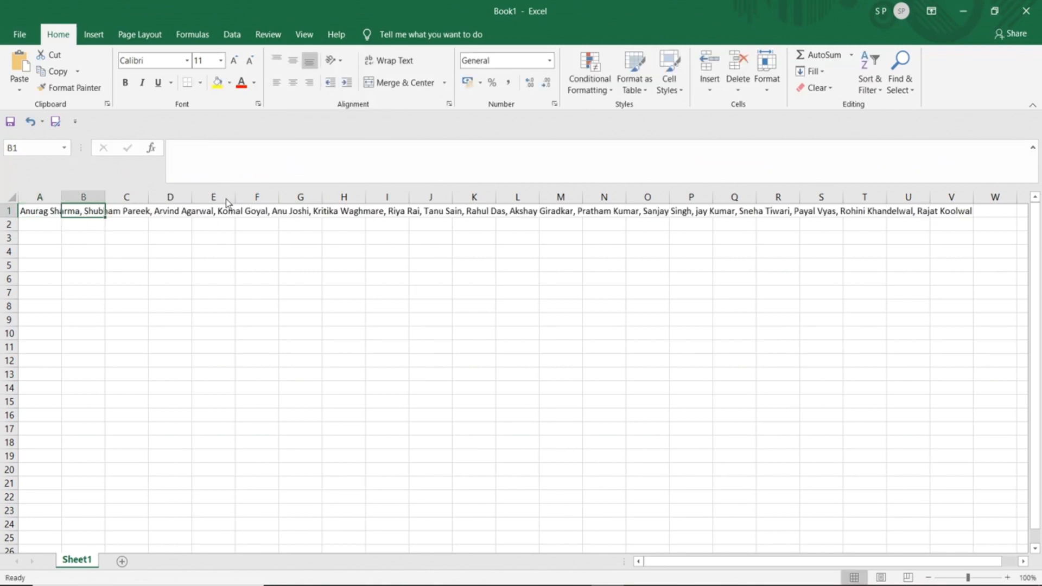
pyautogui.click(314, 184)
pyautogui.moveTo(324, 185); pyautogui.dragTo(322, 152)
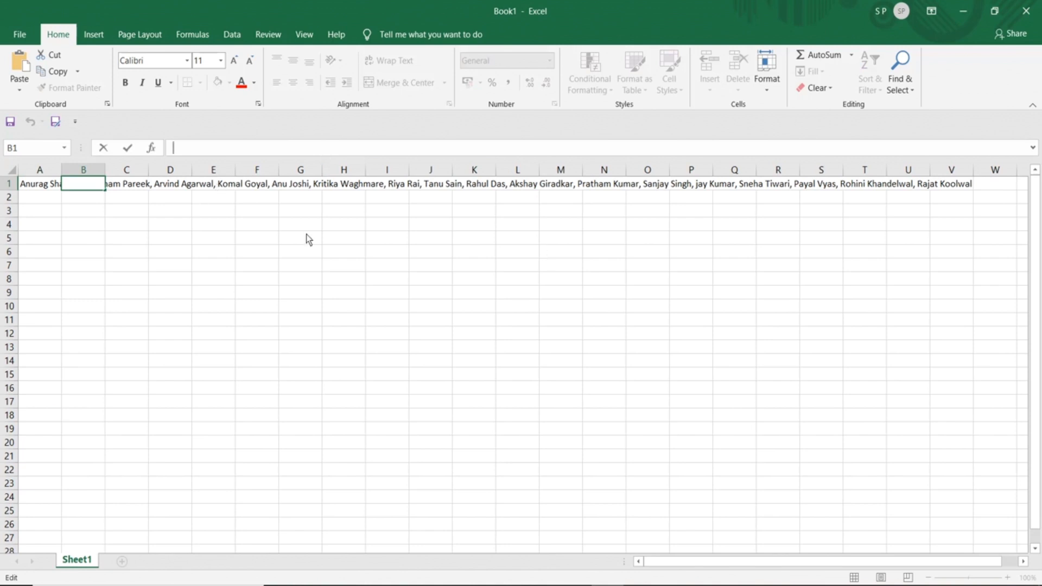
pyautogui.click(170, 224)
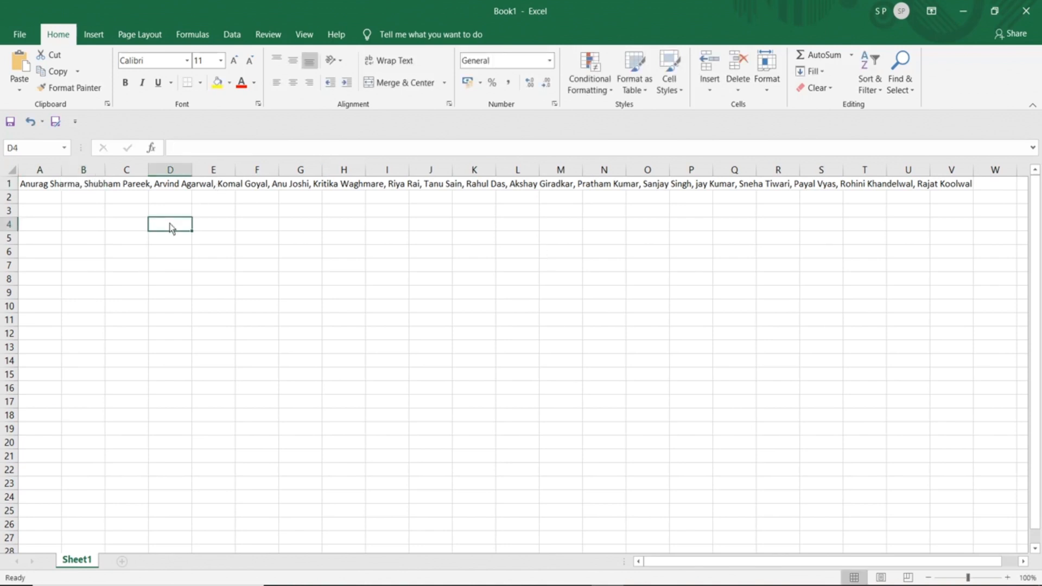
# - Start Text to Columns on cell A1 with Delimited as the original data type and proceed to the delimiter settings
pyautogui.click(39, 186)
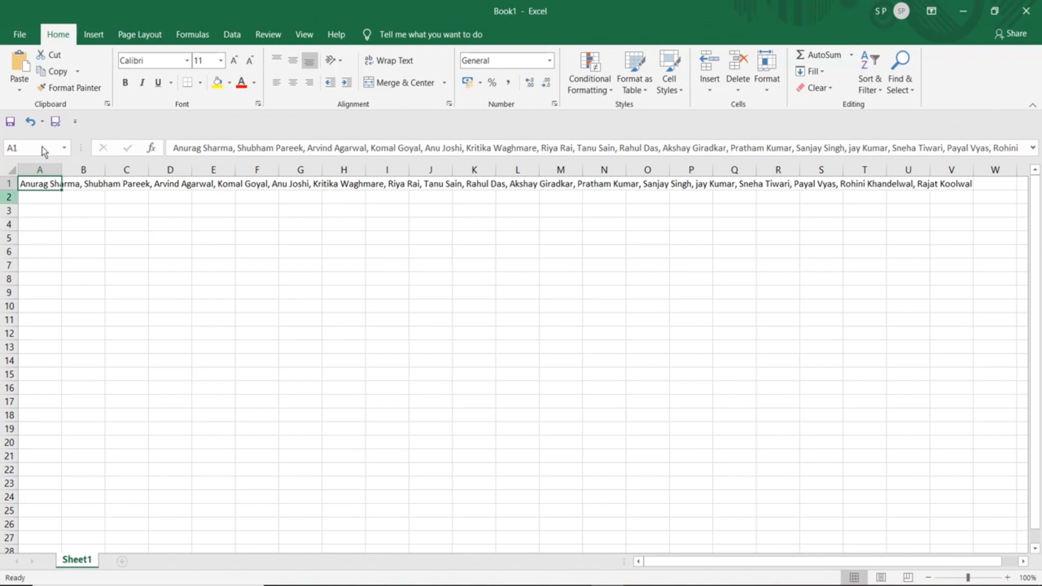
pyautogui.click(233, 35)
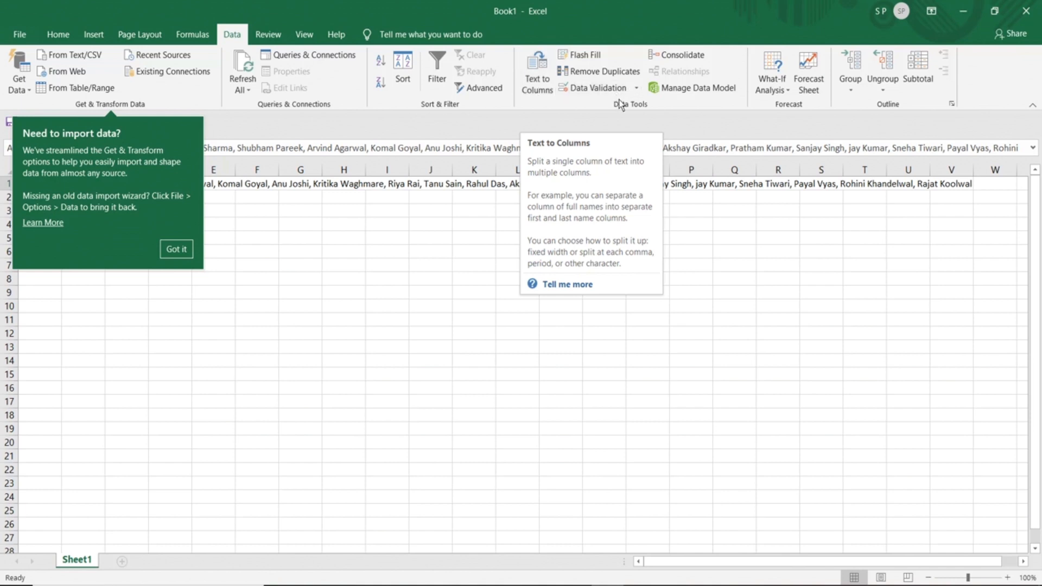
pyautogui.click(537, 85)
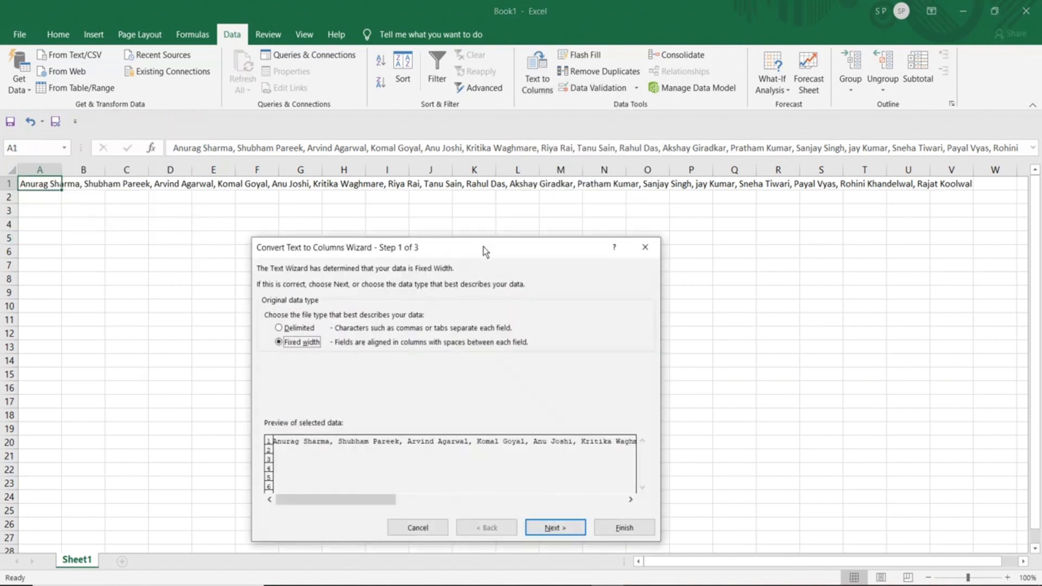
pyautogui.moveTo(483, 247); pyautogui.dragTo(499, 207)
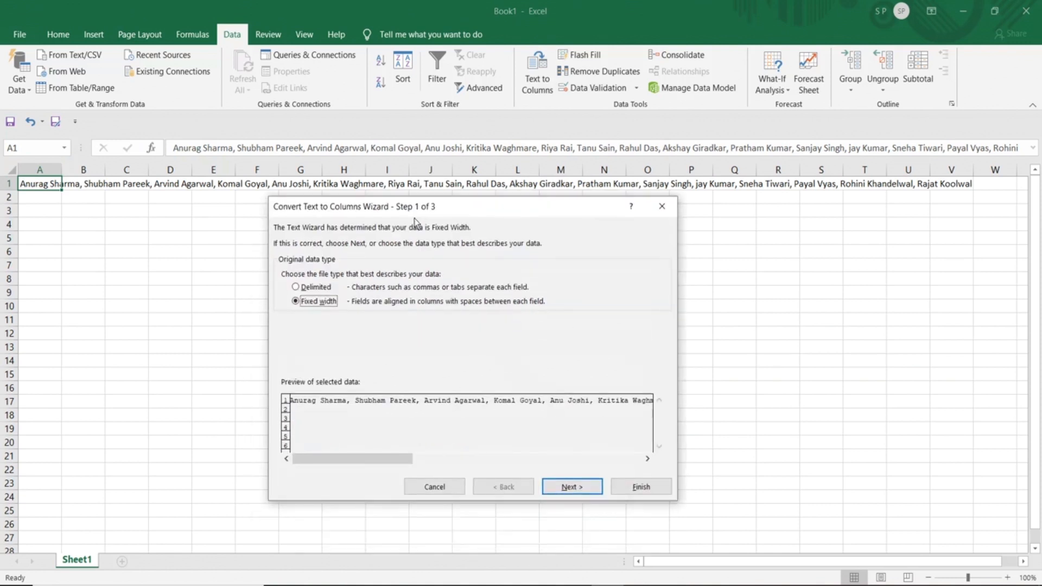
pyautogui.moveTo(401, 211); pyautogui.dragTo(428, 209)
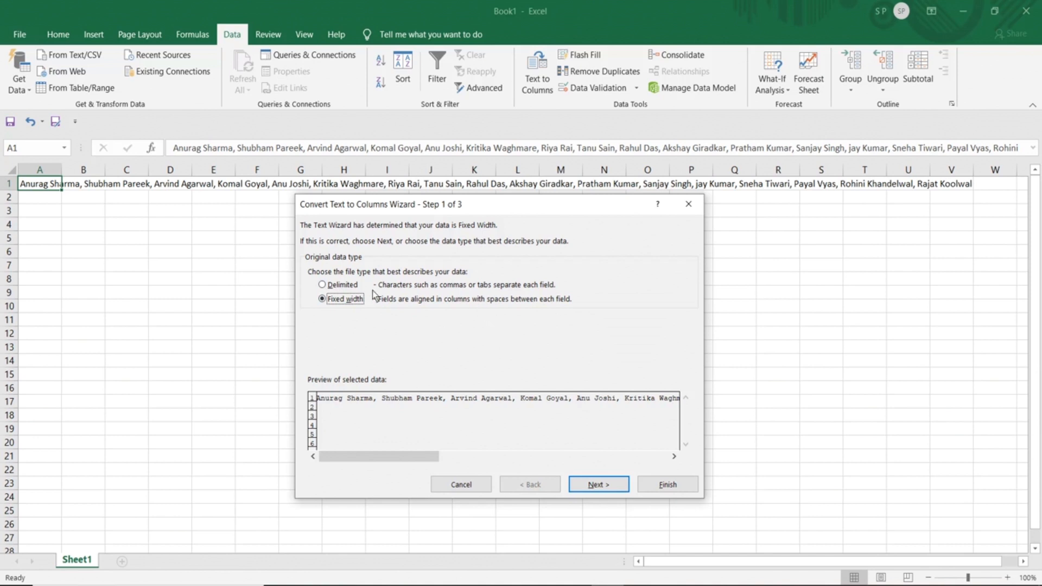
pyautogui.click(322, 287)
pyautogui.click(606, 484)
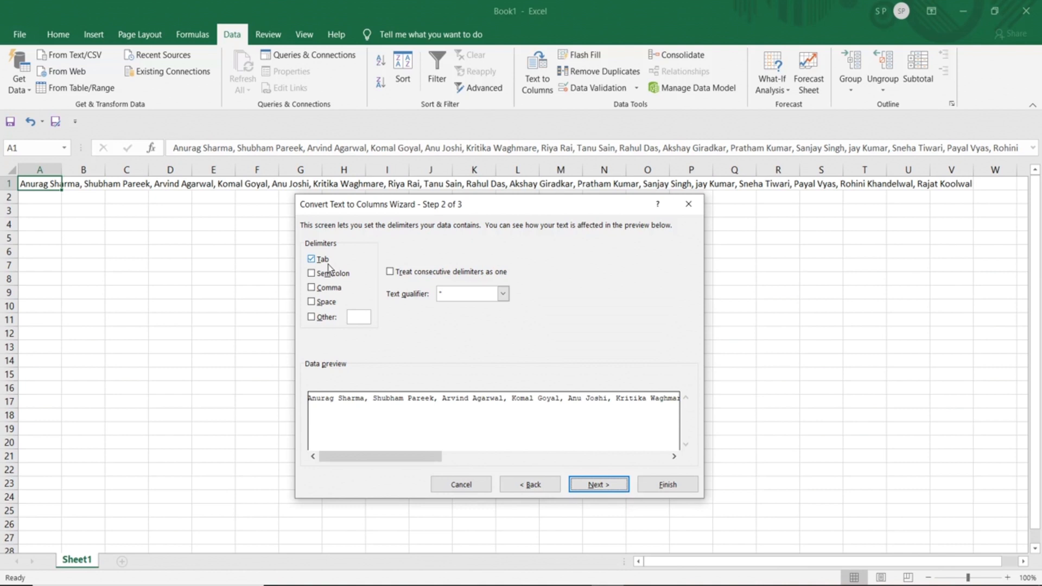
# - Split the list using Comma as the only delimiter, keeping the General column format and the destination $A$1
pyautogui.moveTo(375, 204); pyautogui.dragTo(370, 227)
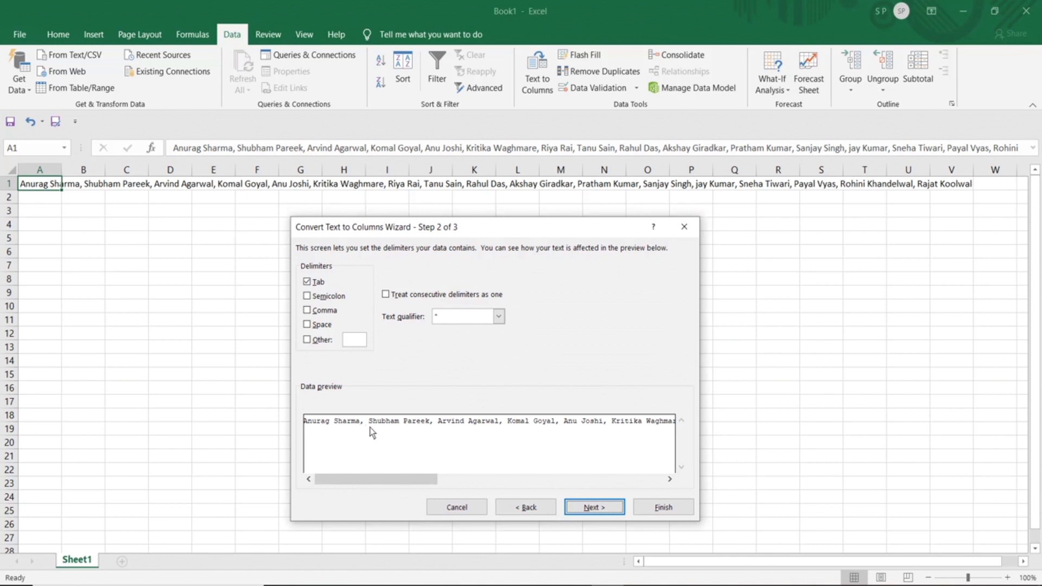
pyautogui.click(307, 282)
pyautogui.click(307, 311)
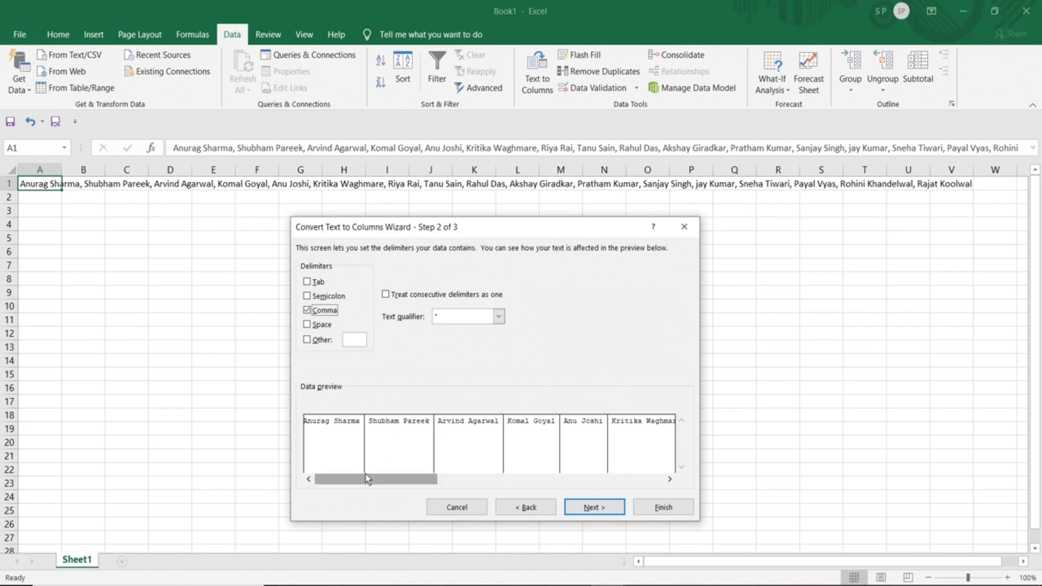
pyautogui.moveTo(366, 478); pyautogui.dragTo(343, 483)
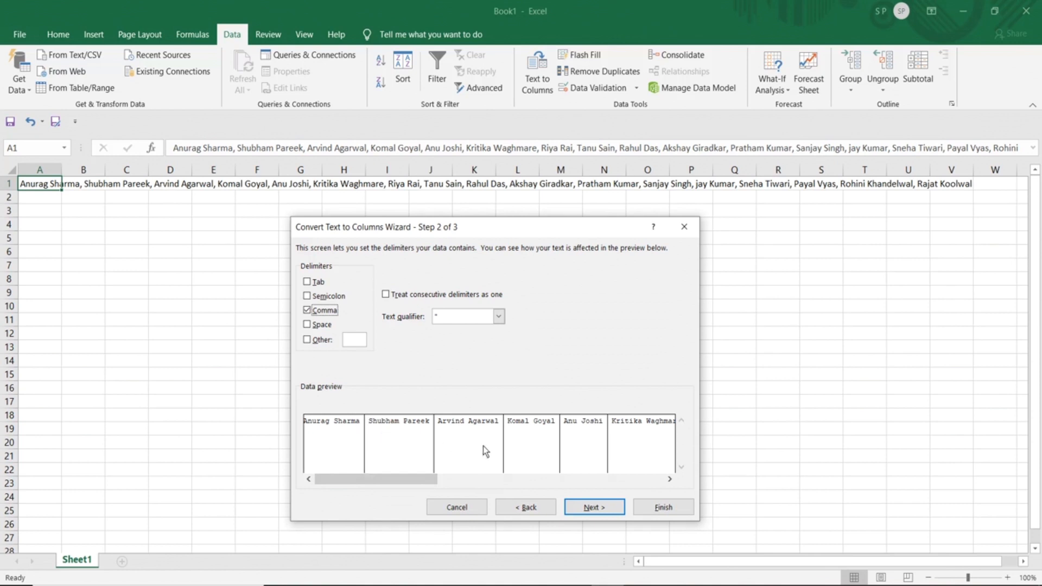
pyautogui.moveTo(411, 477); pyautogui.dragTo(360, 480)
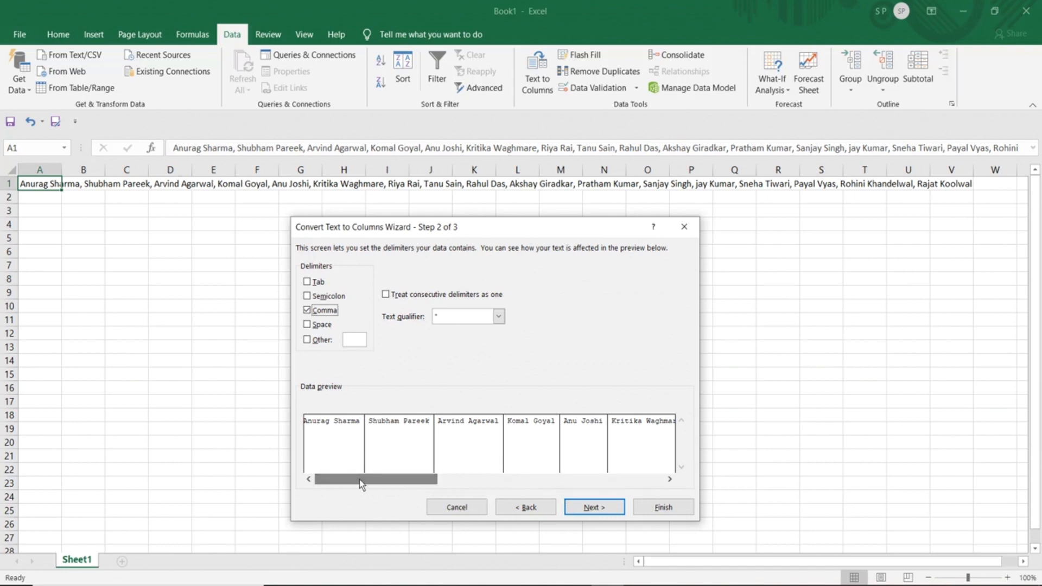
pyautogui.click(585, 507)
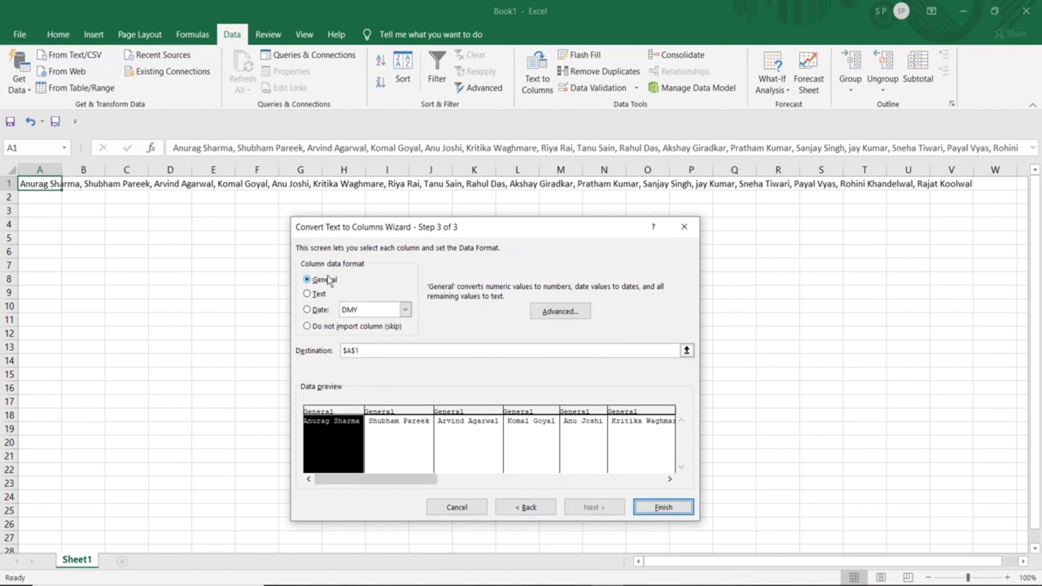
pyautogui.click(647, 510)
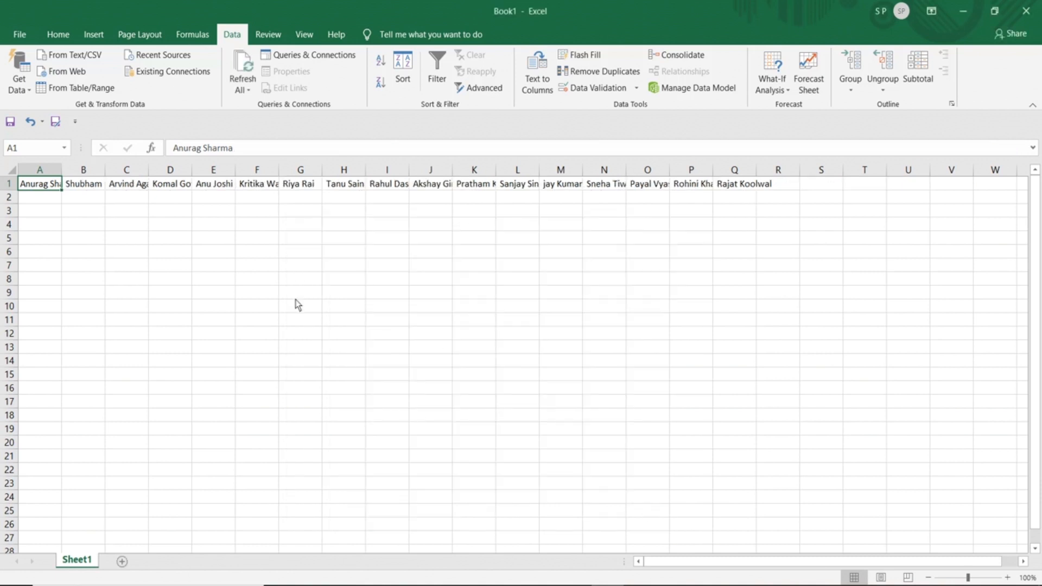
# - Check individual cells between B1 and G1 to verify that each one holds a single separated name
pyautogui.click(90, 190)
pyautogui.click(129, 188)
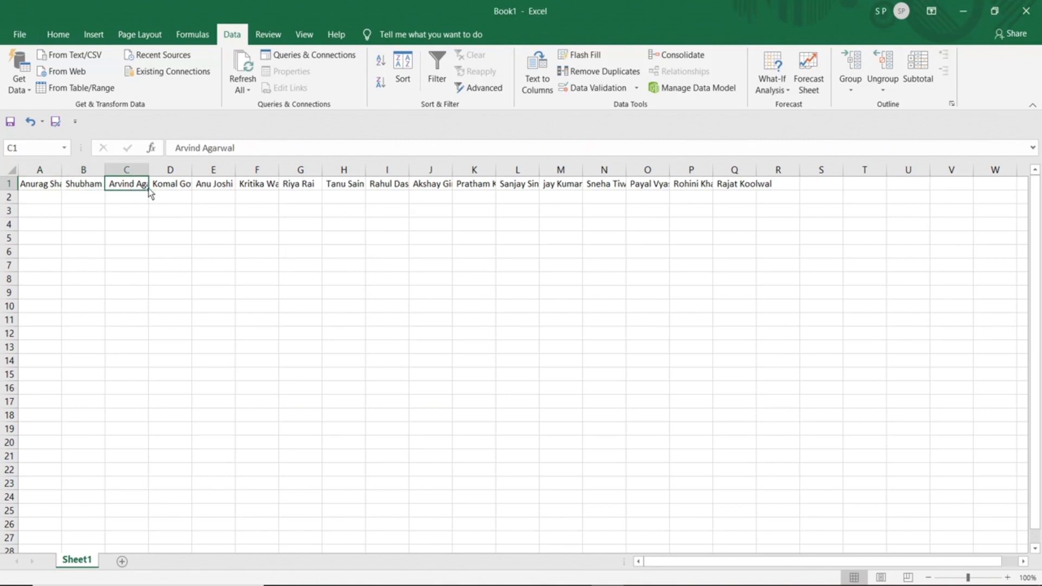
pyautogui.click(166, 190)
pyautogui.click(225, 188)
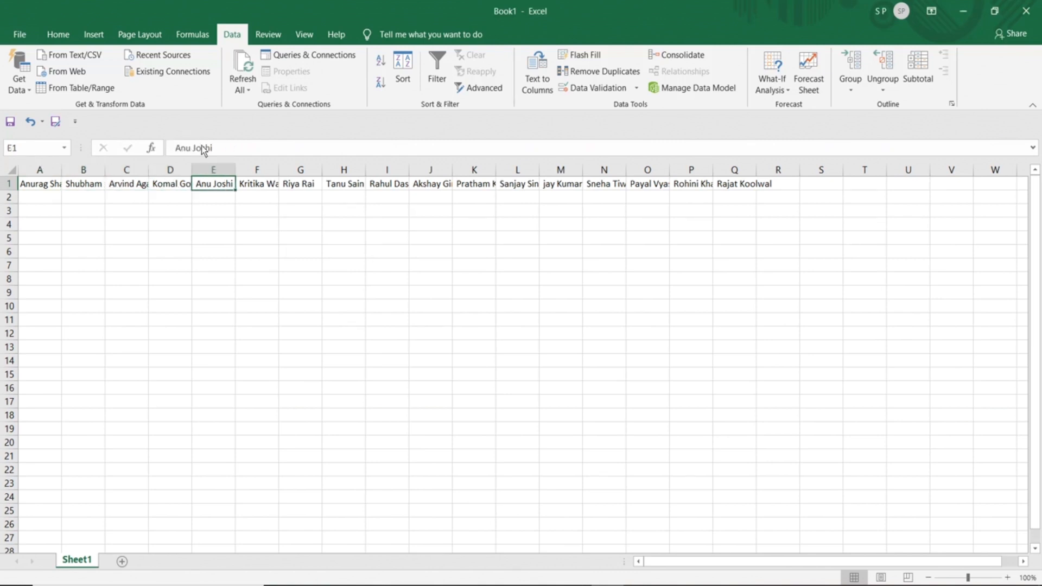
pyautogui.click(297, 191)
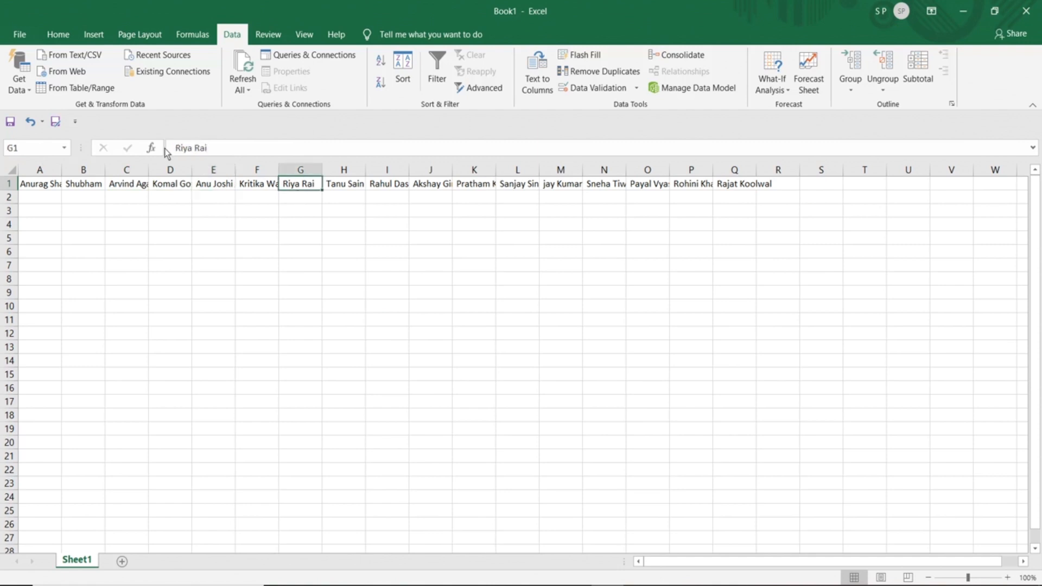
pyautogui.click(373, 242)
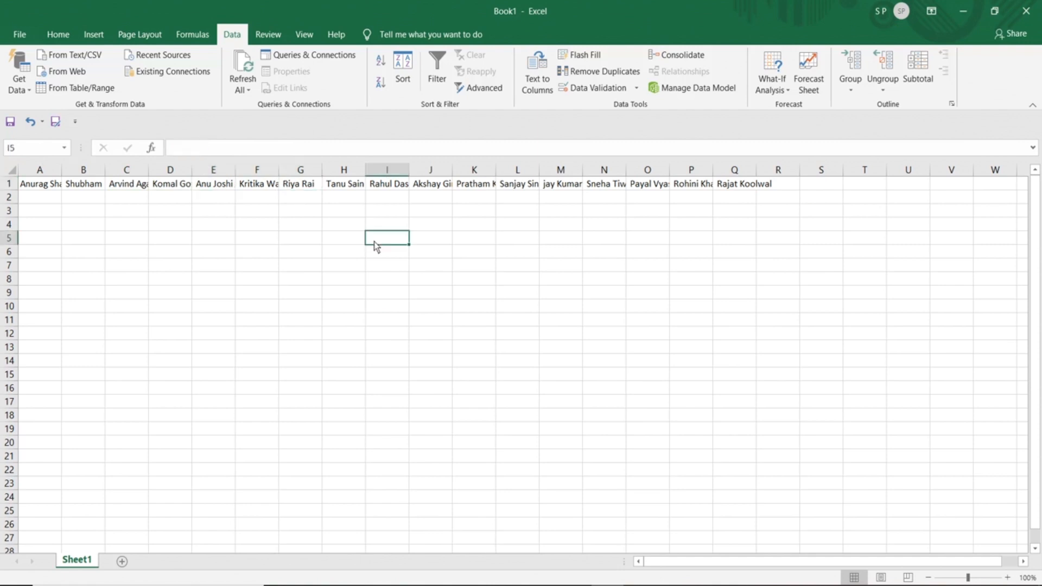
# - Examine how the separated names are laid out horizontally across row 1, highlighting the range from A1 onward
pyautogui.moveTo(42, 188); pyautogui.dragTo(493, 202)
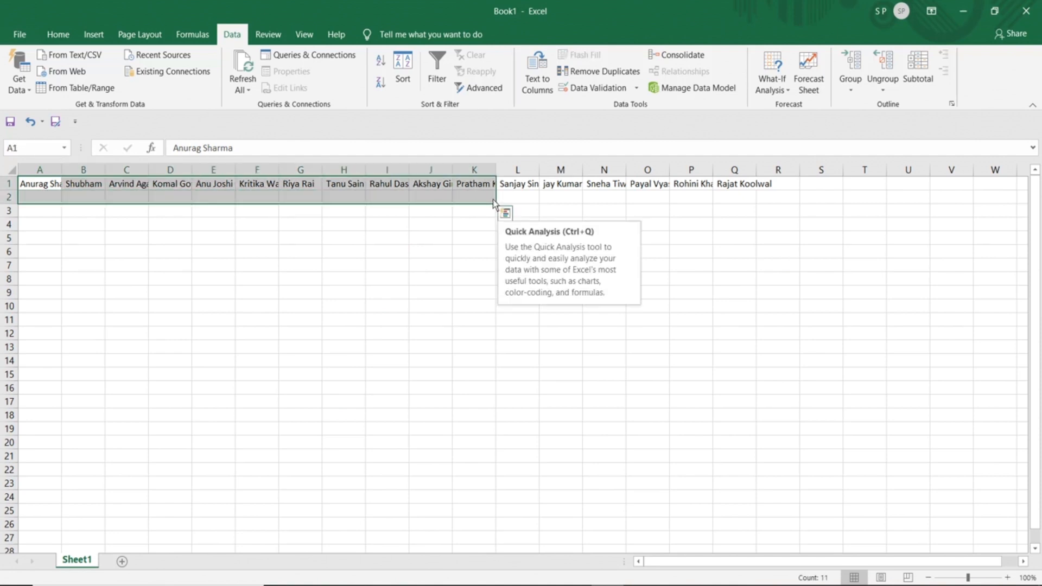
pyautogui.click(474, 242)
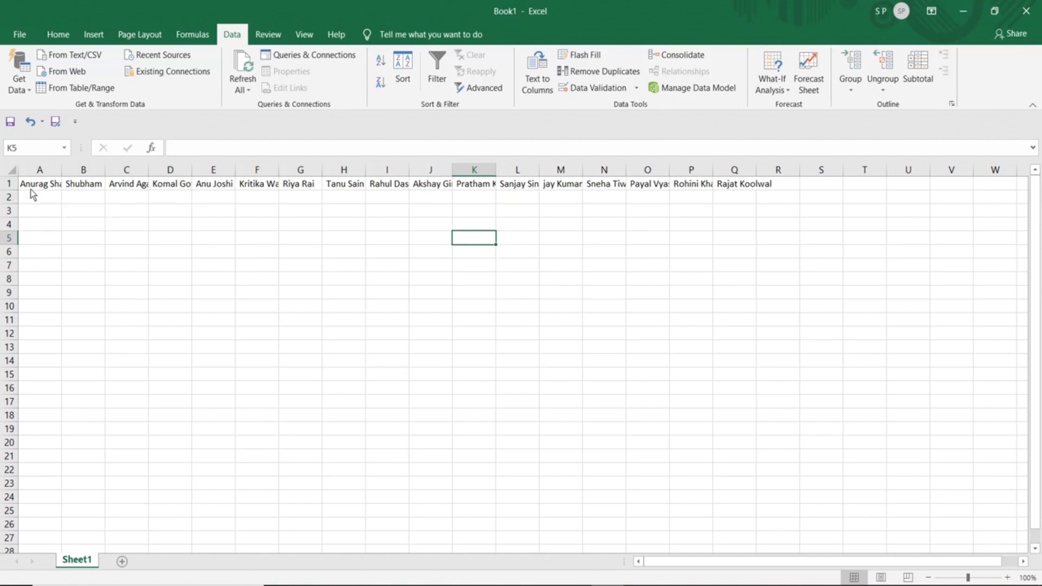
pyautogui.moveTo(28, 184); pyautogui.dragTo(825, 186)
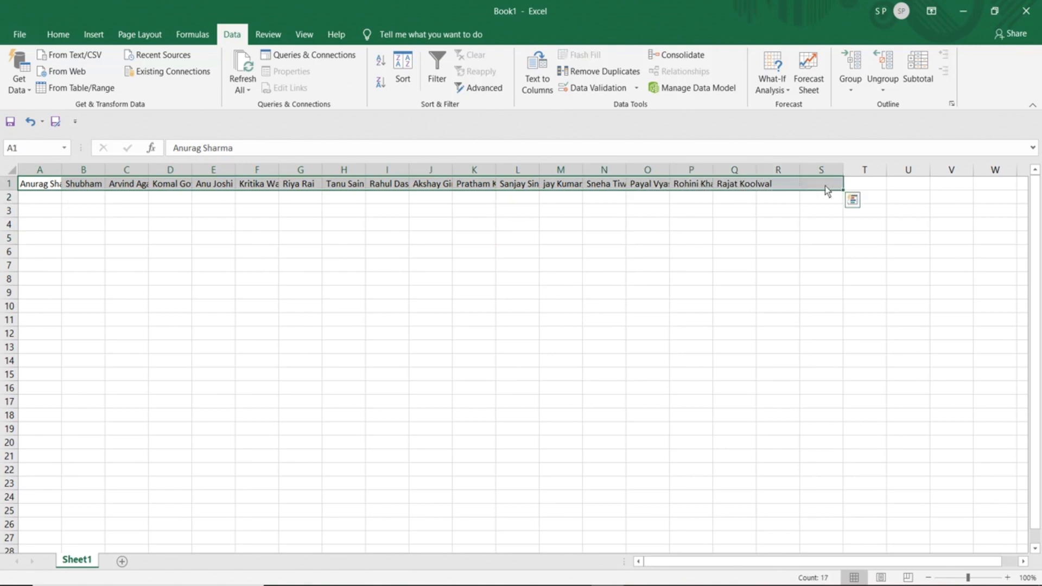
pyautogui.click(109, 224)
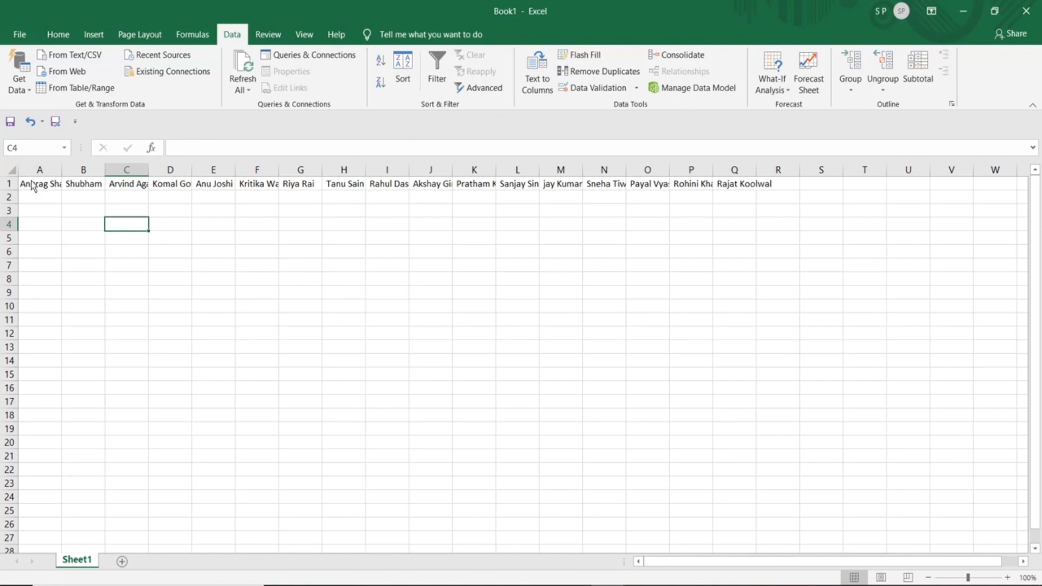
pyautogui.moveTo(32, 185); pyautogui.dragTo(650, 205)
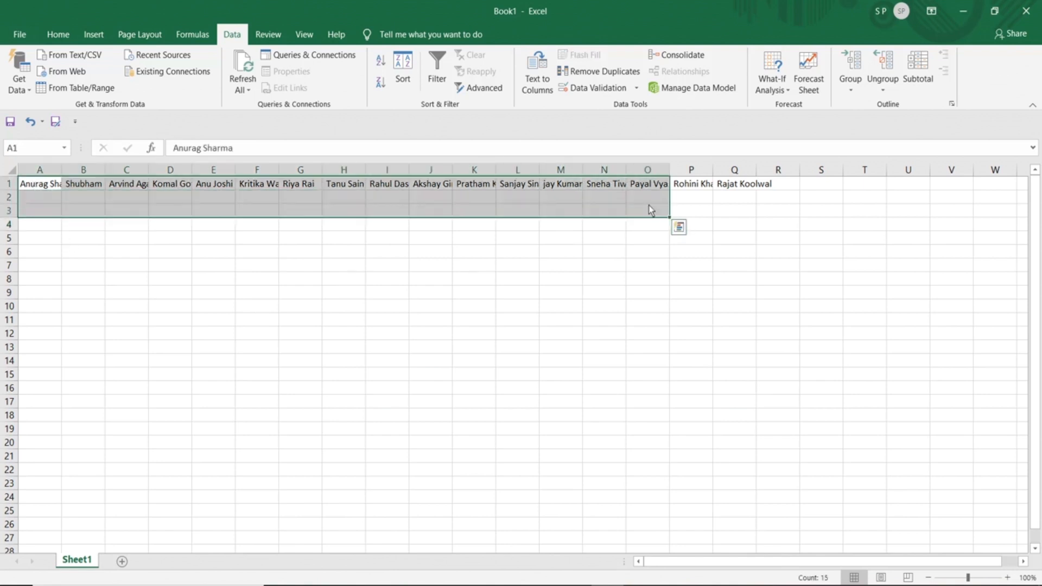
pyautogui.click(472, 255)
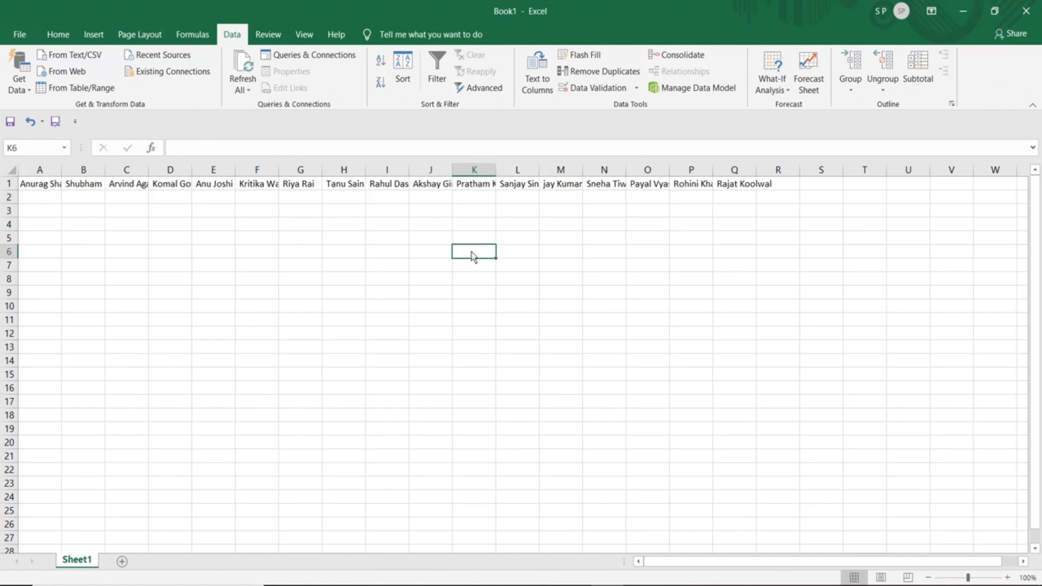
pyautogui.click(859, 585)
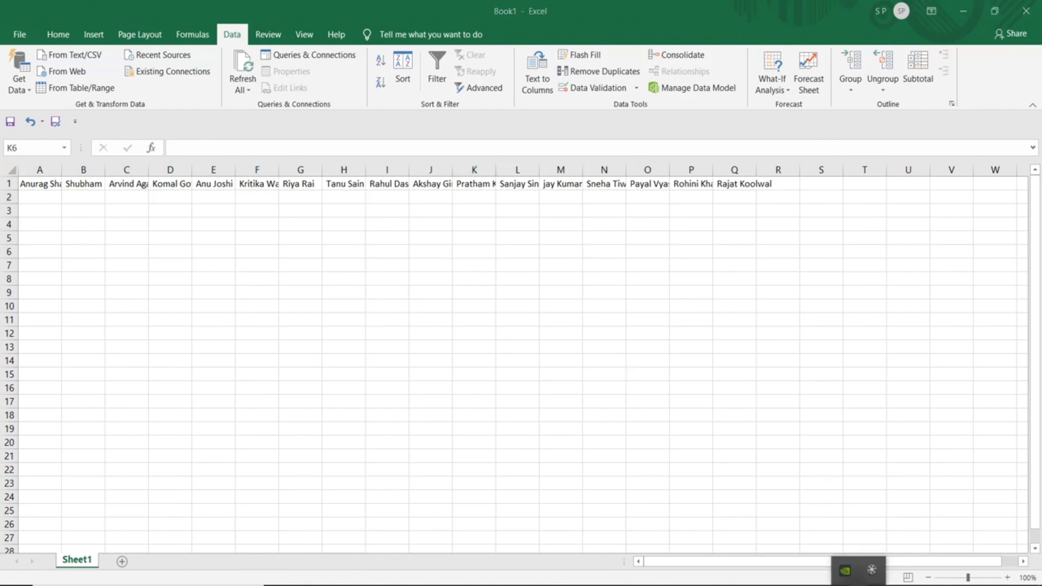
pyautogui.click(872, 570)
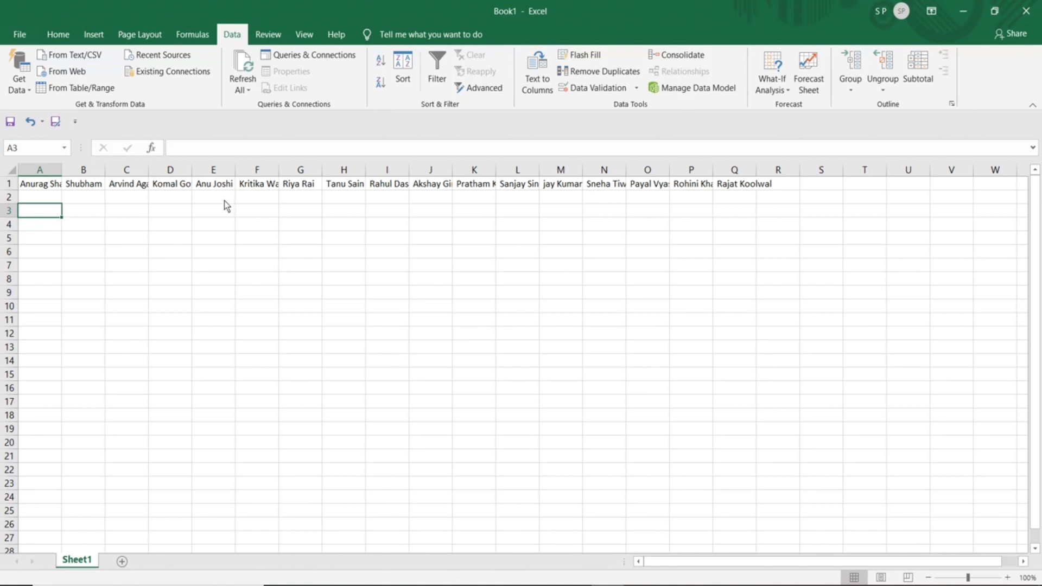
# - Copy the names in A1:Q1, paste them transposed as a vertical list starting at A3, and widen column A to fit them
pyautogui.click(47, 187)
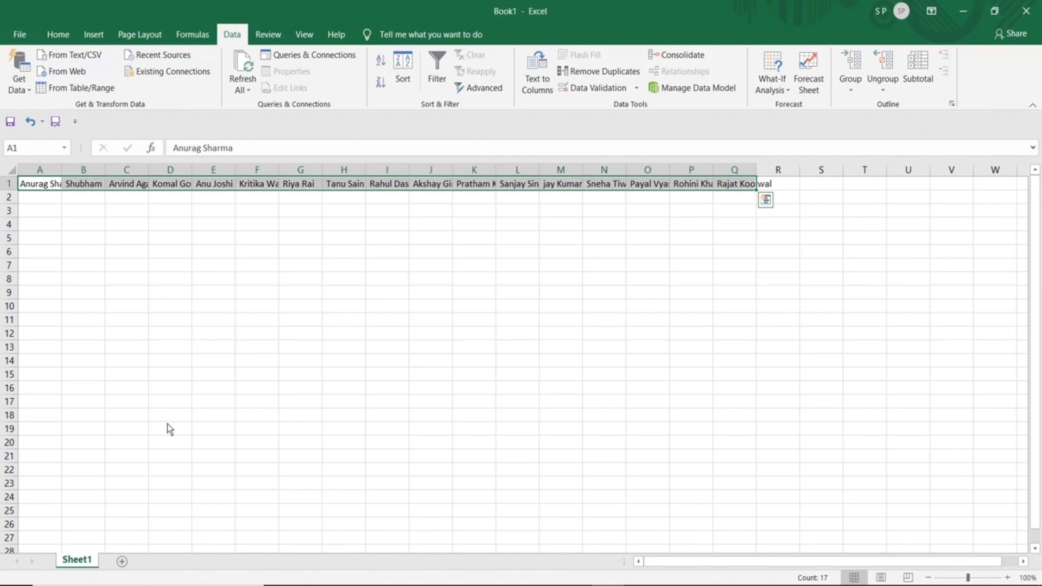
pyautogui.hotkey('ctrl', 'c')
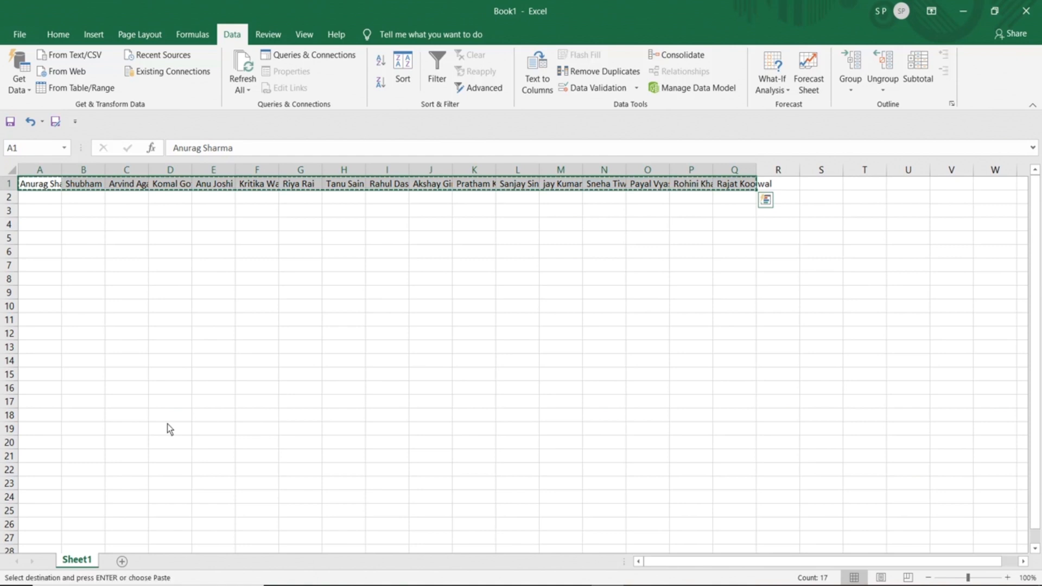
pyautogui.click(40, 214)
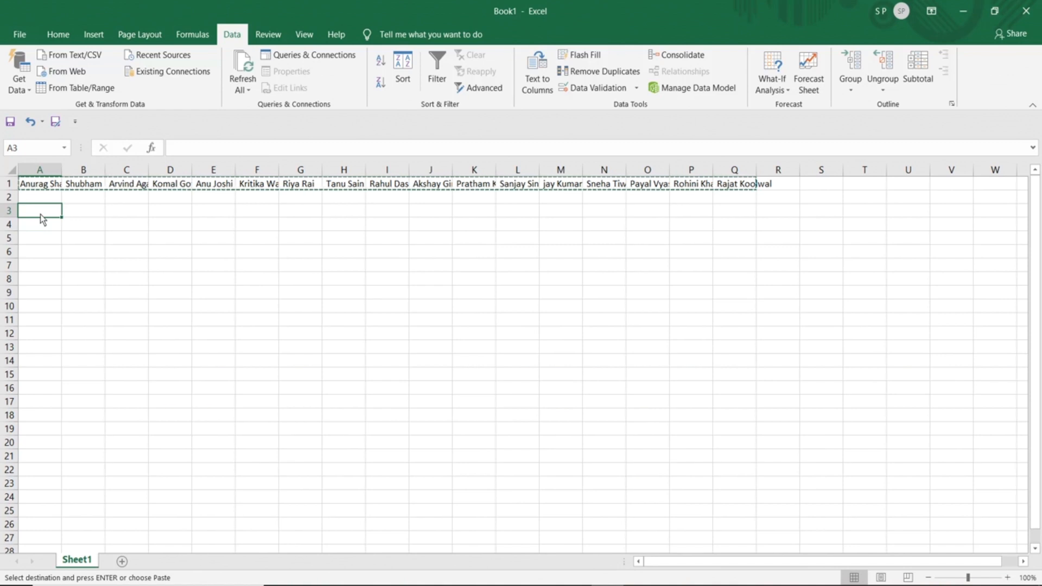
pyautogui.rightClick(40, 214)
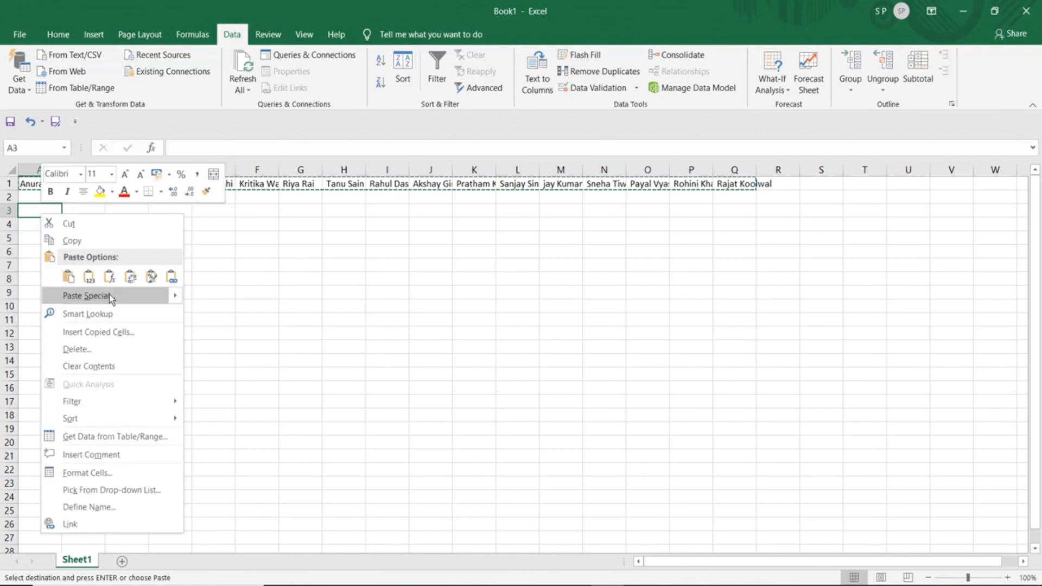
pyautogui.click(134, 302)
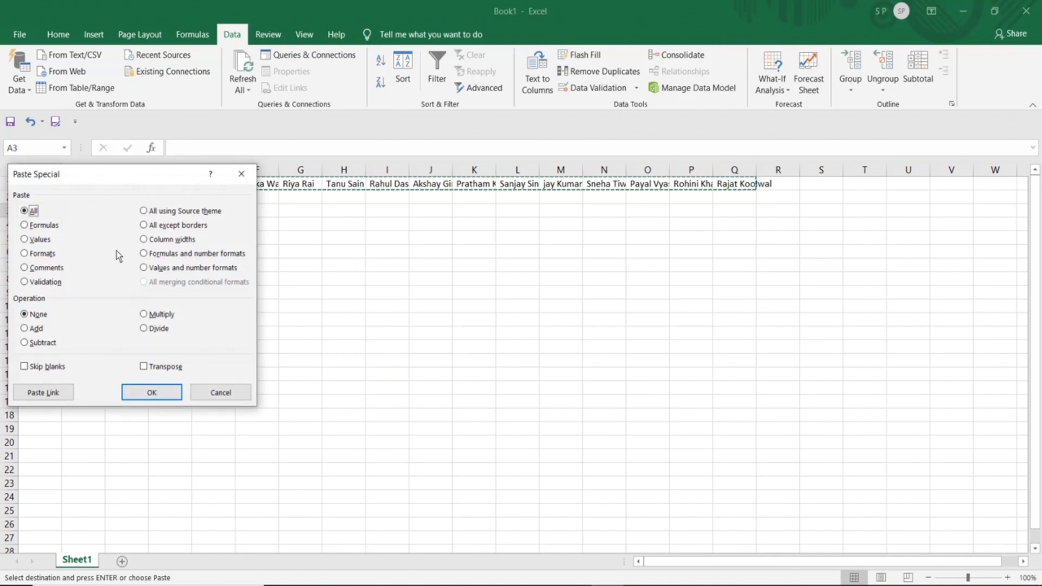
pyautogui.moveTo(108, 180); pyautogui.dragTo(332, 194)
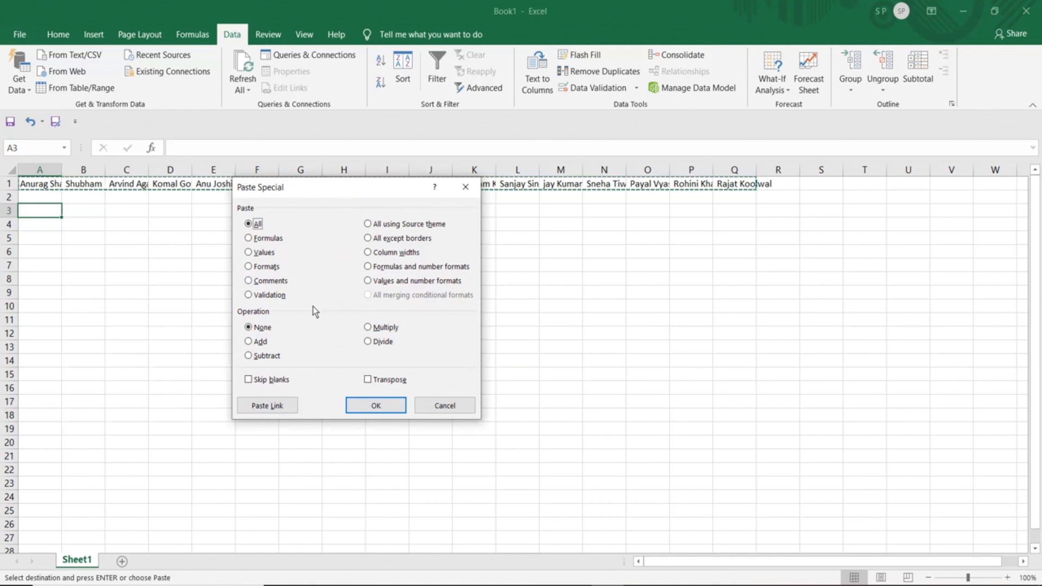
pyautogui.click(368, 380)
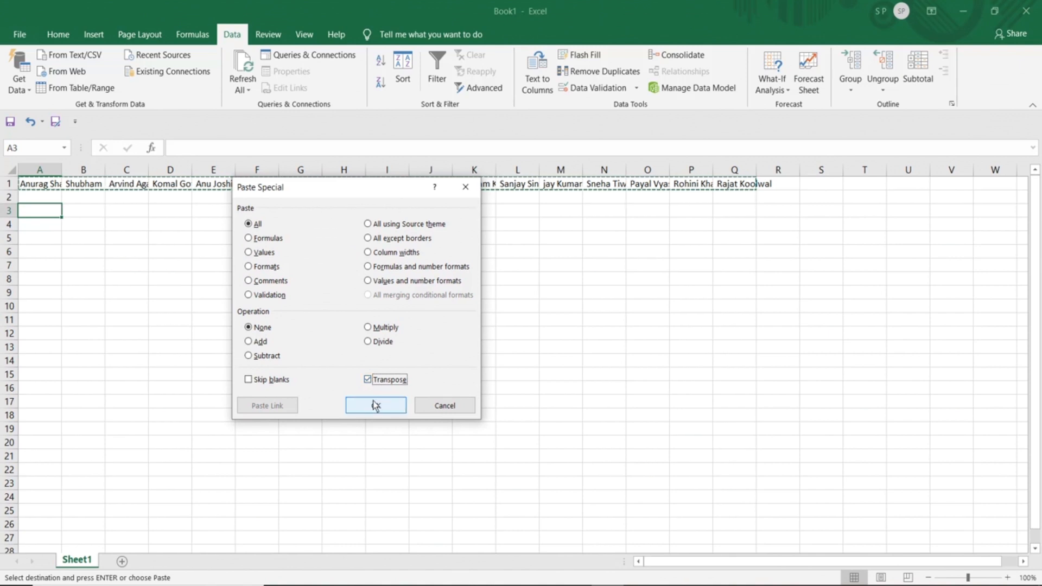
pyautogui.click(376, 405)
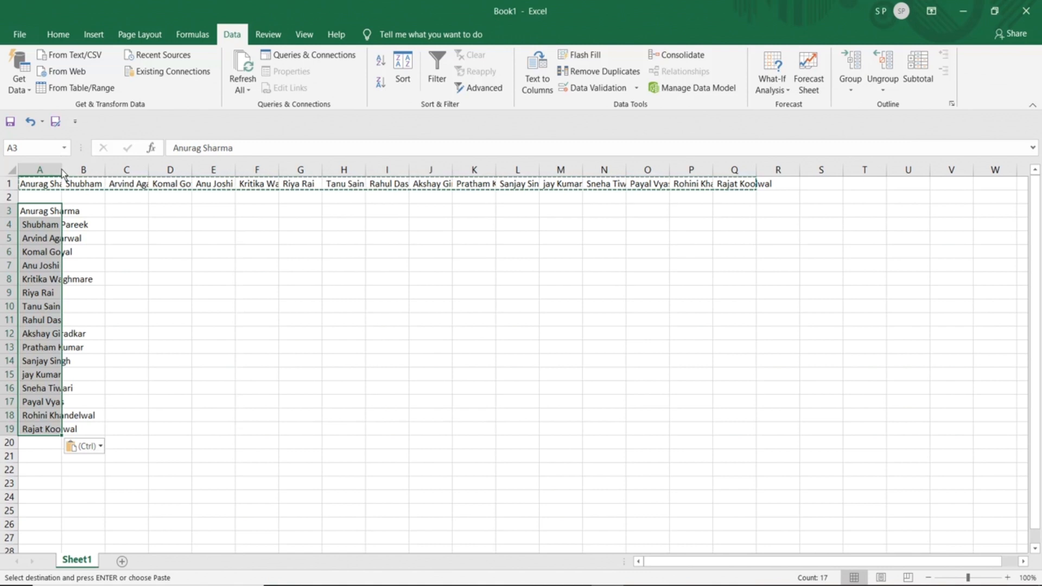
pyautogui.moveTo(61, 169); pyautogui.dragTo(123, 177)
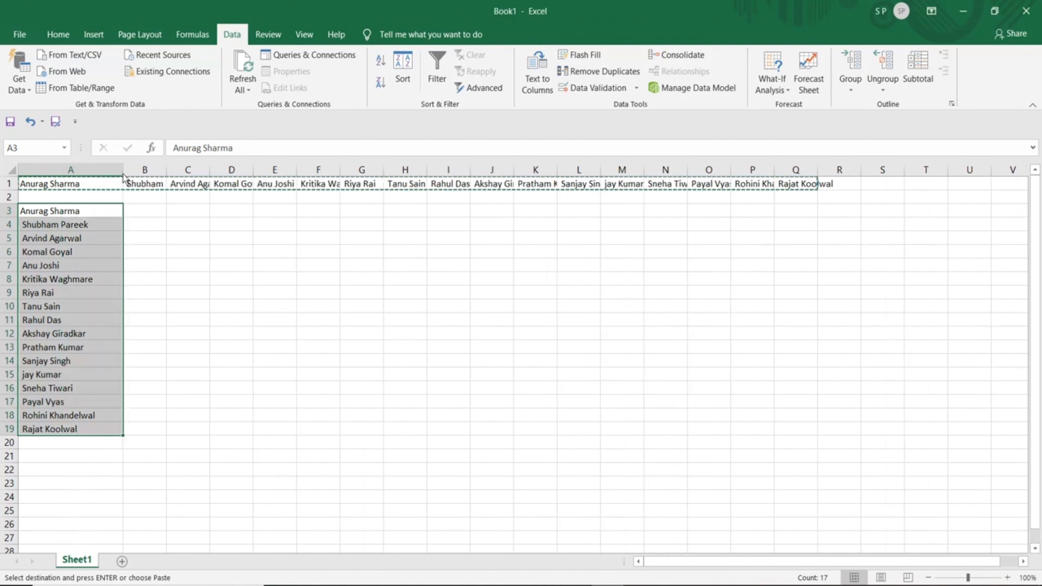
pyautogui.click(142, 289)
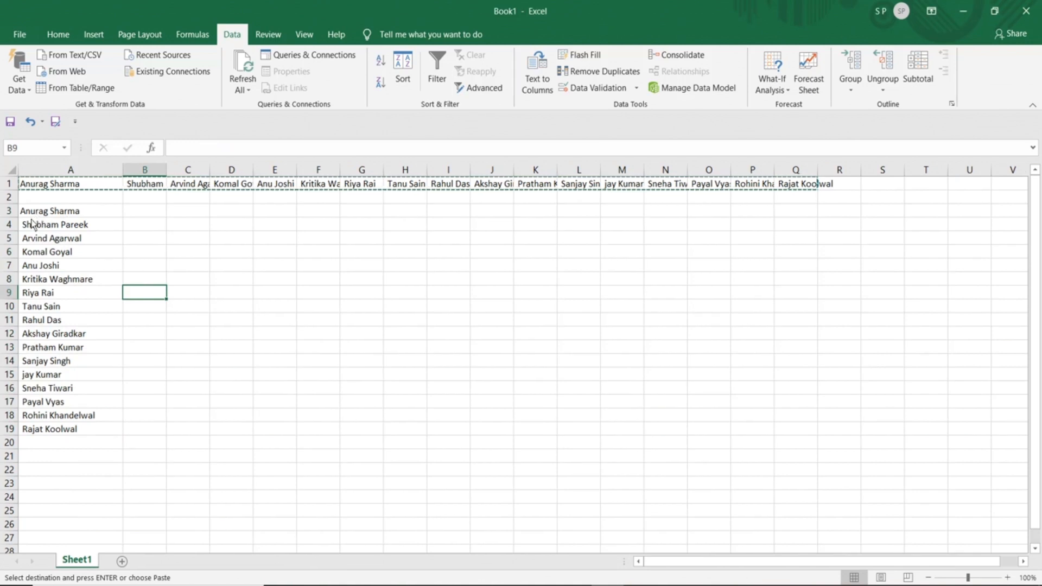
# - Compare the names in A4:A19 with the original comma-separated text in Notepad to find where the leading spaces come from, and return to Excel
pyautogui.moveTo(31, 228); pyautogui.dragTo(41, 431)
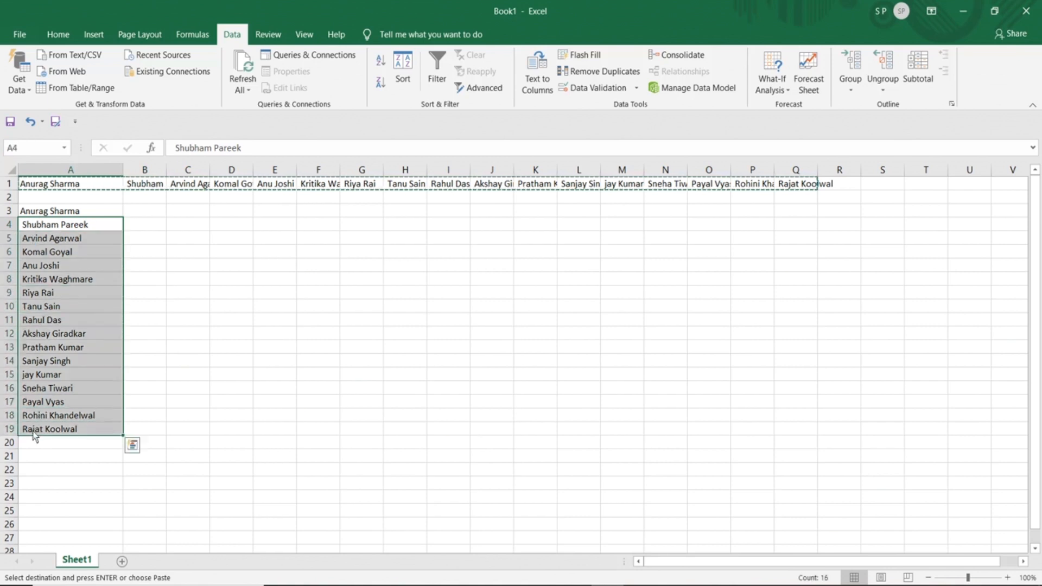
pyautogui.click(25, 244)
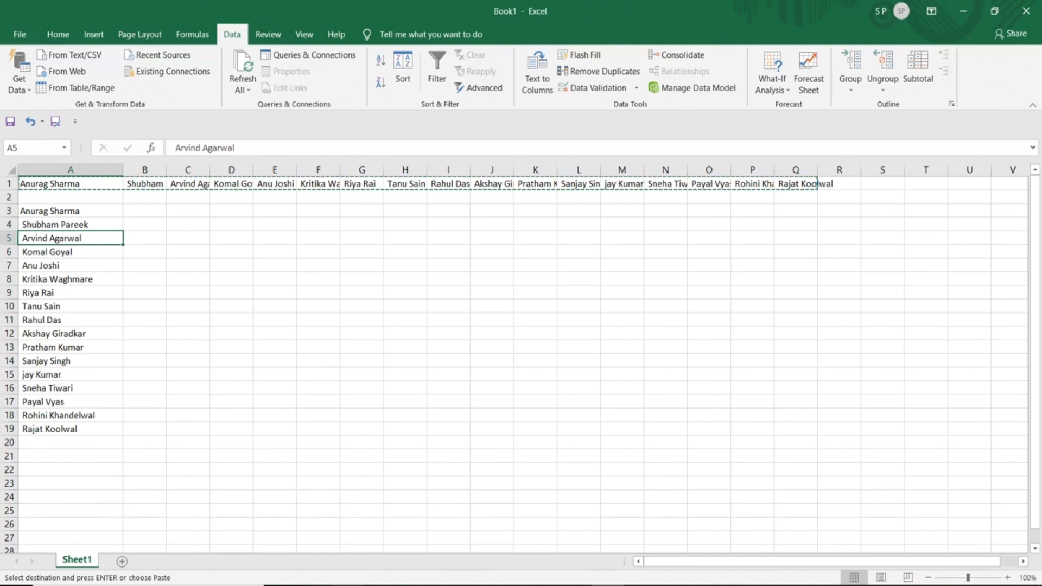
pyautogui.click(624, 585)
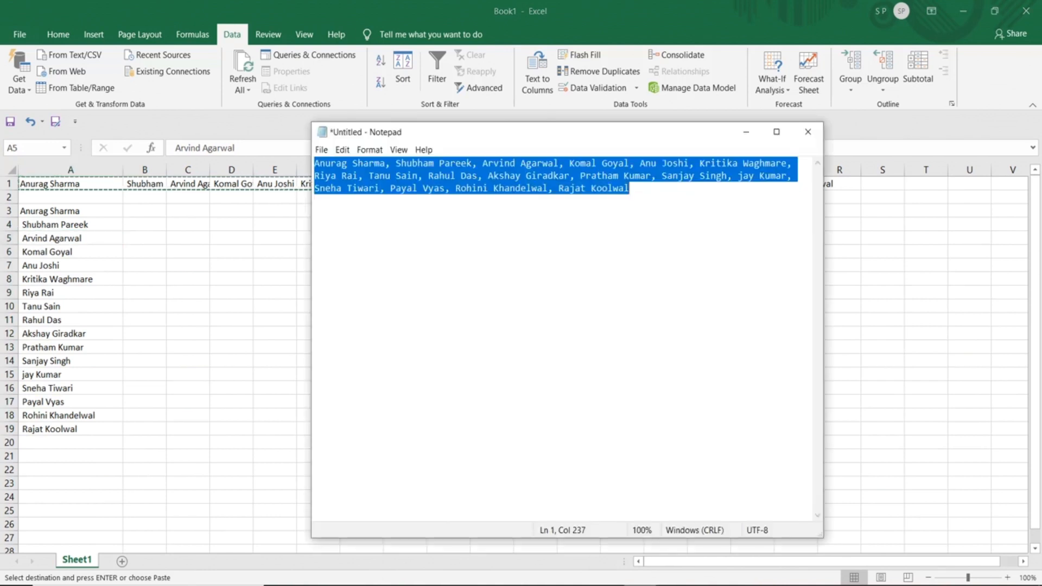
pyautogui.click(391, 166)
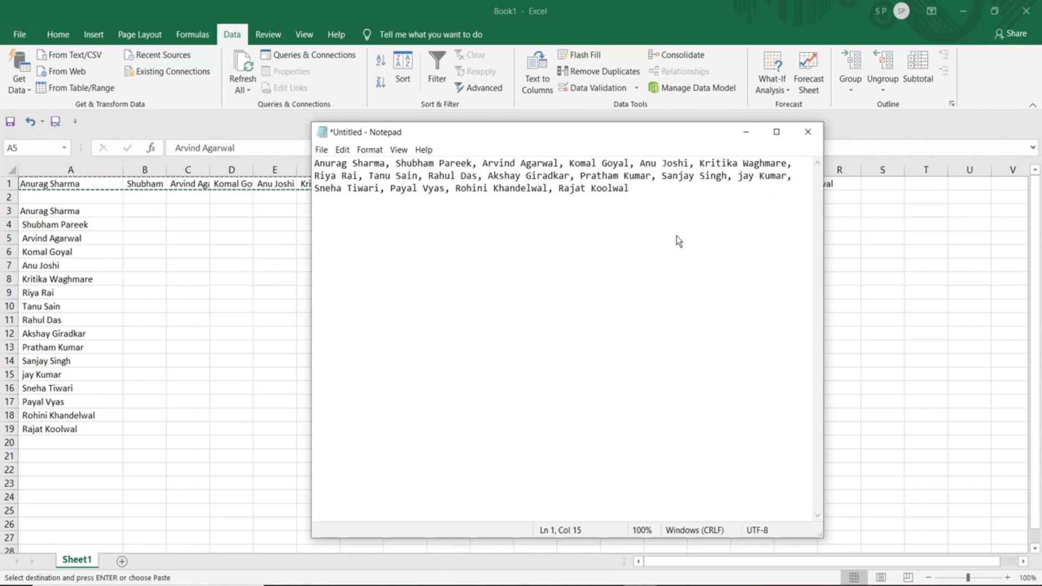
pyautogui.click(745, 132)
# - Delete the leading space from the name in A4 and check the other names in A3:A19 for leading spaces
pyautogui.click(63, 228)
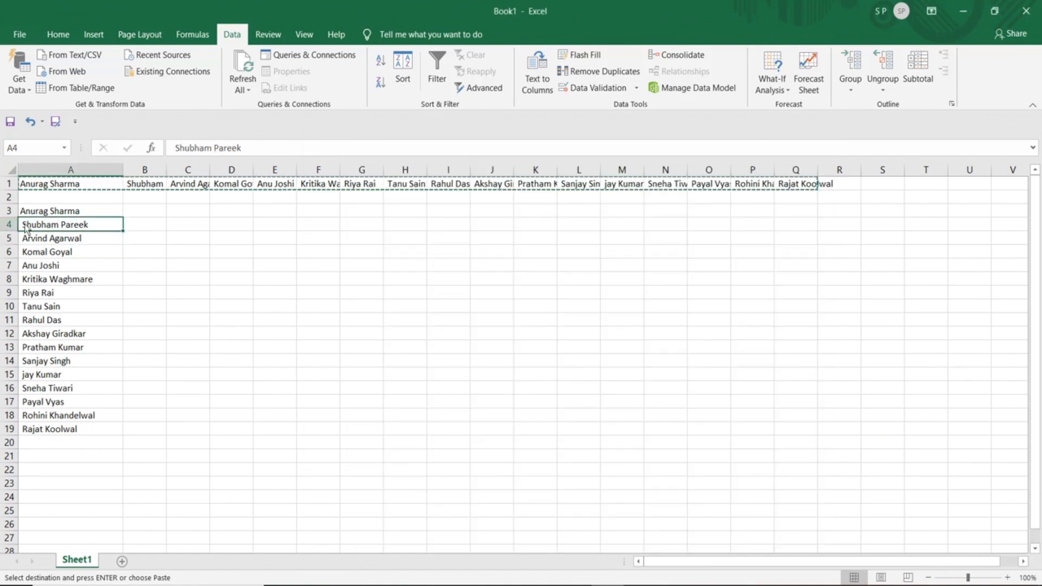
pyautogui.press('F2')
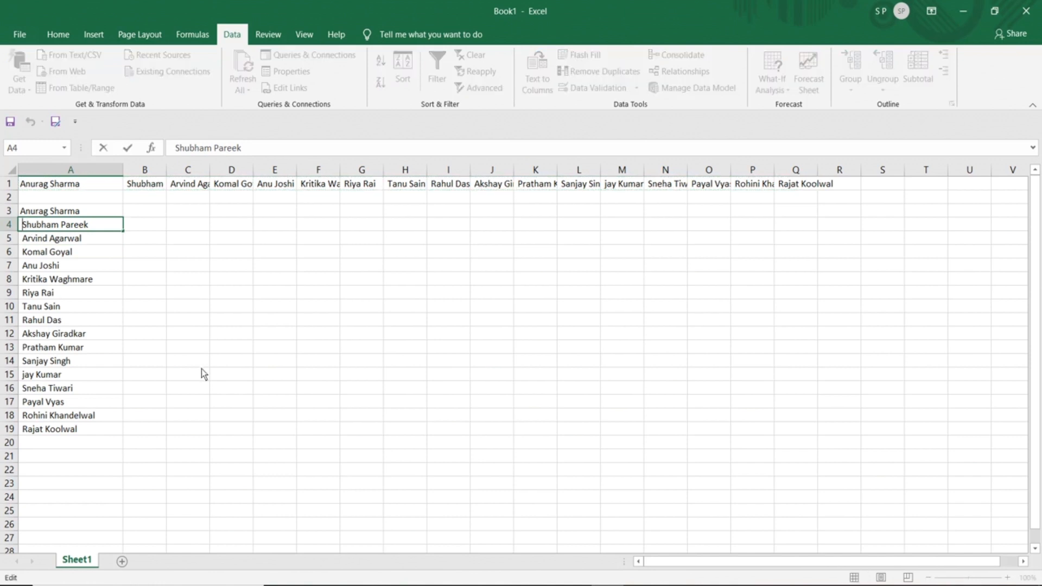
pyautogui.press('Delete')
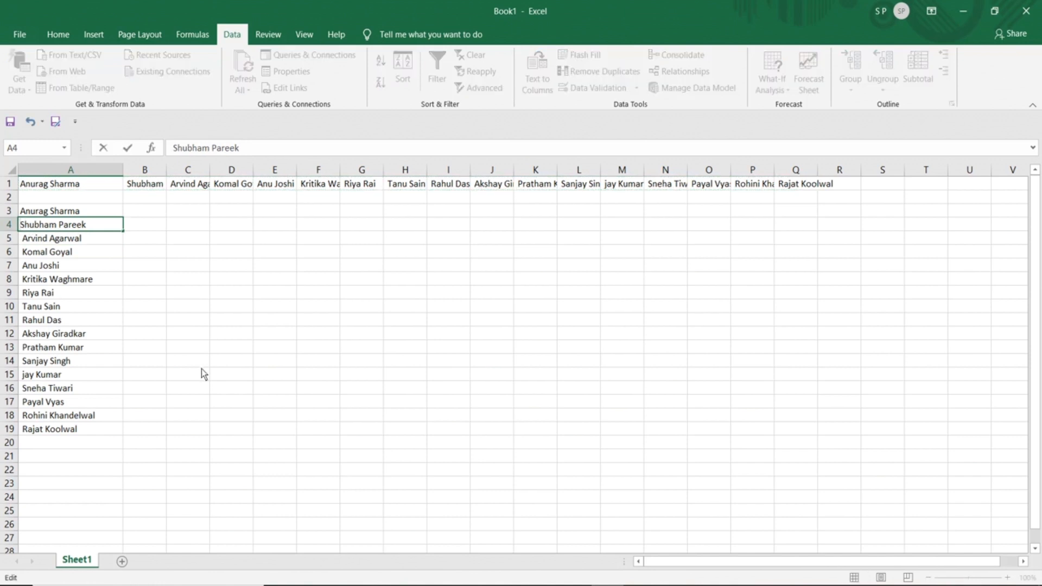
pyautogui.click(139, 228)
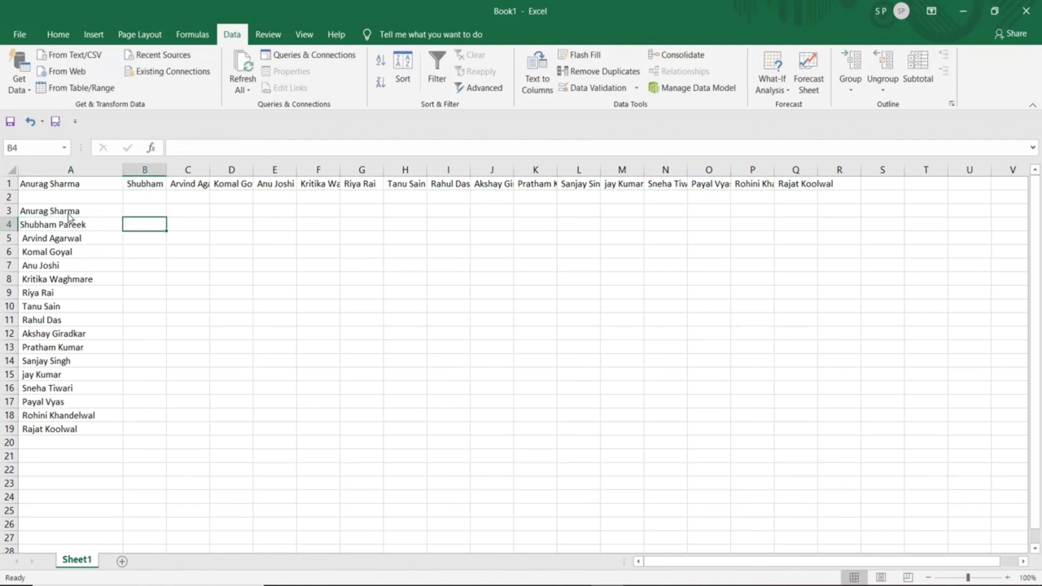
pyautogui.moveTo(69, 216); pyautogui.dragTo(60, 432)
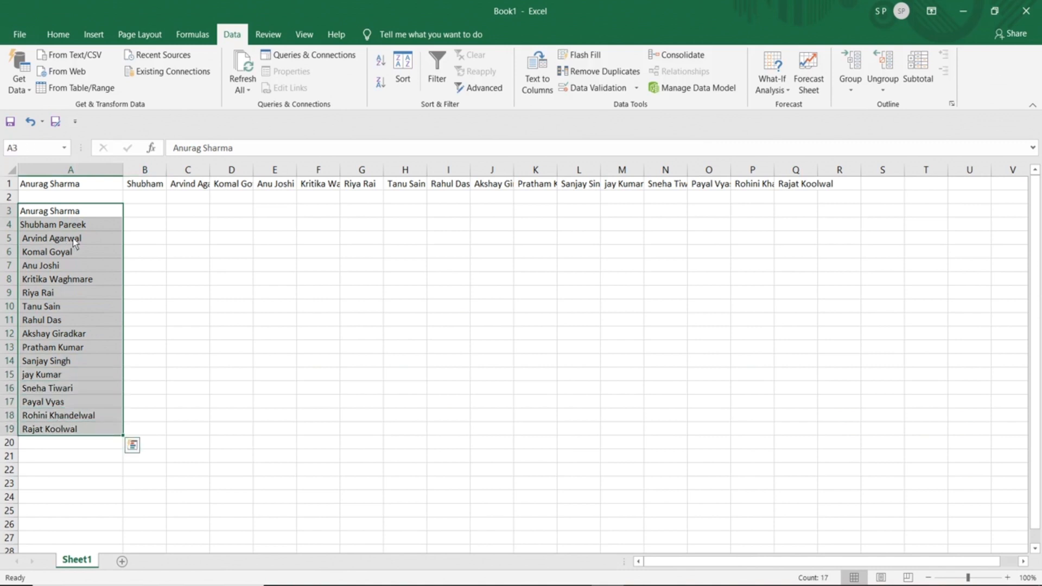
pyautogui.click(31, 242)
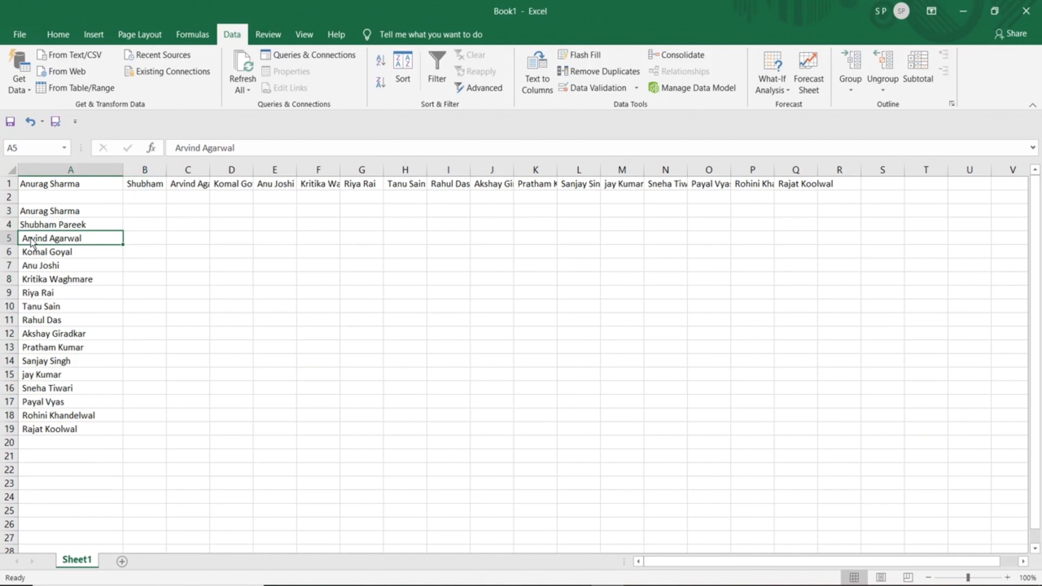
# - Enter the formula =TRIM(A3) in B3 to strip extra spaces from the first name
pyautogui.click(138, 213)
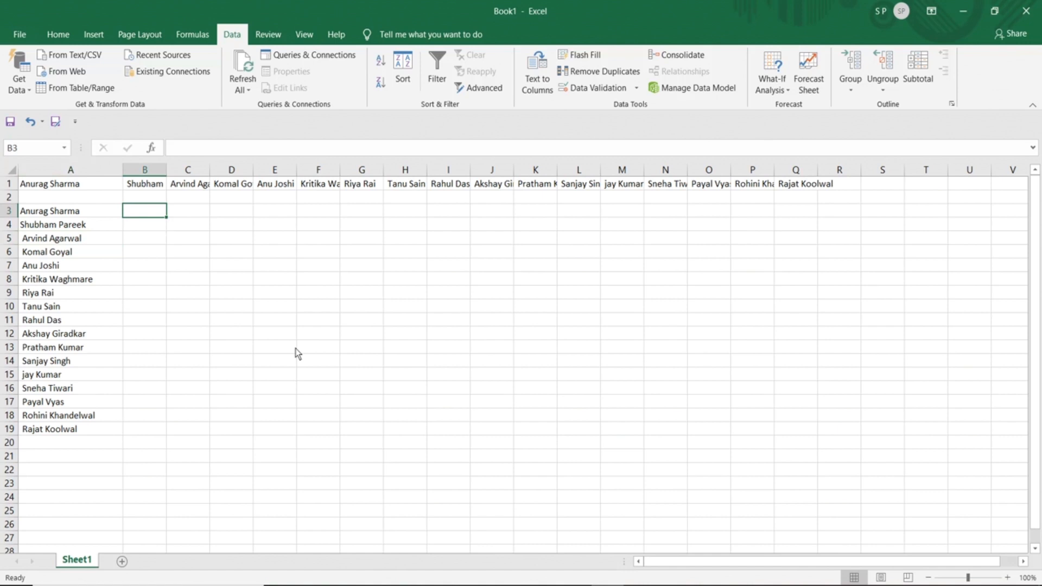
pyautogui.write('=')
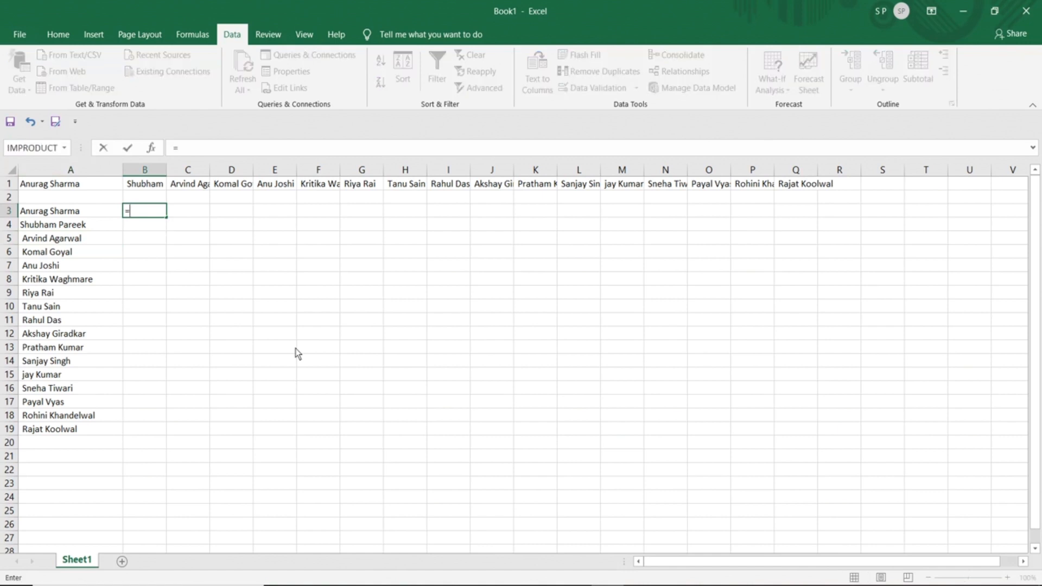
pyautogui.write('trim')
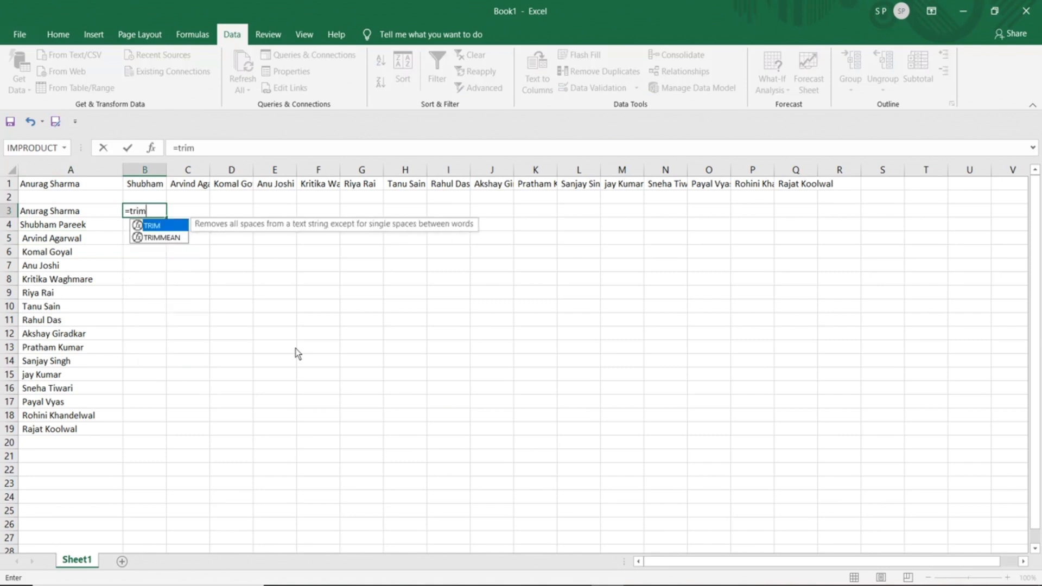
pyautogui.write('(')
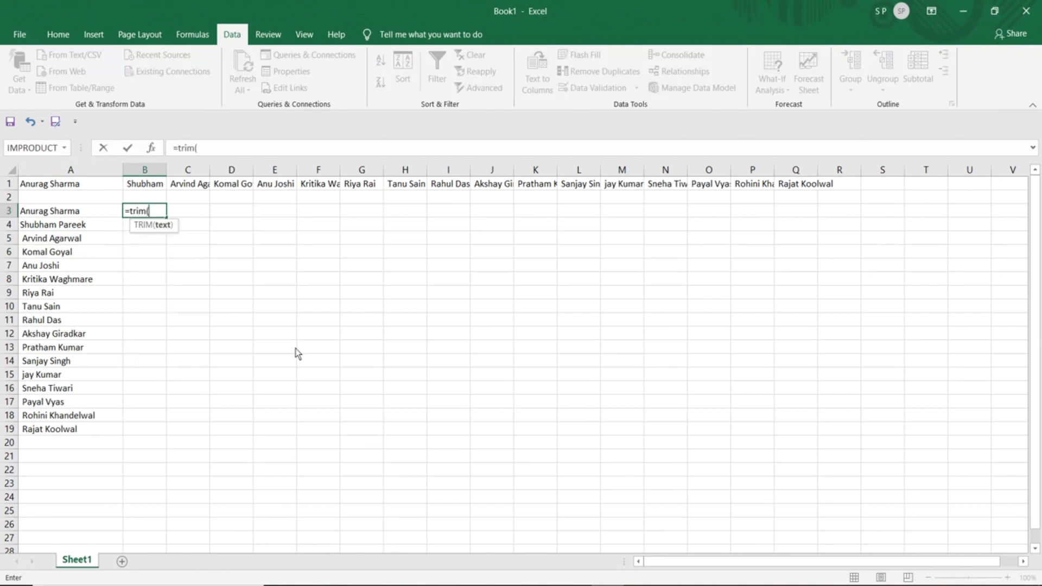
pyautogui.click(67, 215)
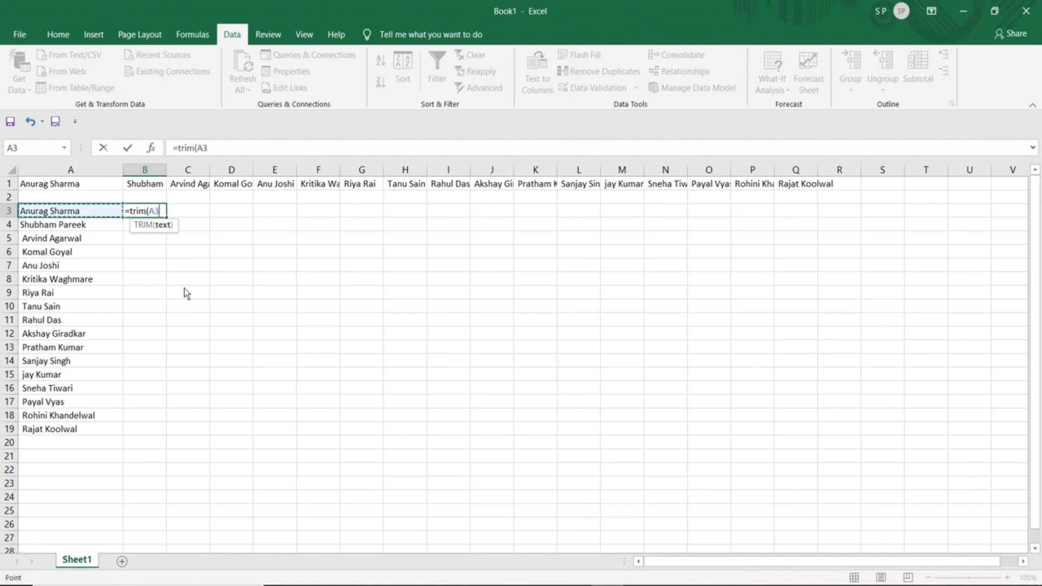
pyautogui.write(')')
pyautogui.press('Return')
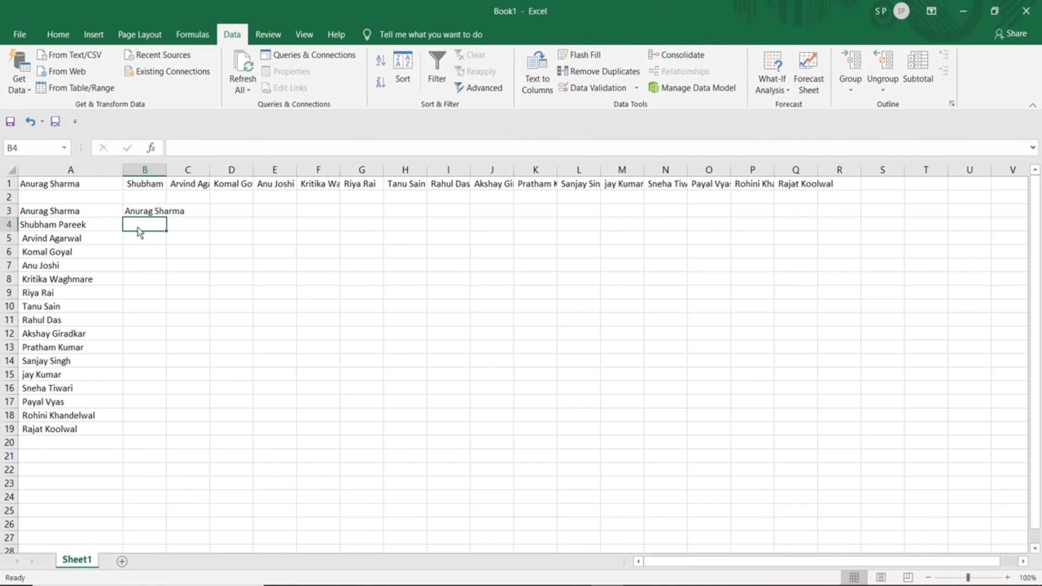
# - Enter the formula =TRIM(A4) in B4 and widen column B to fit the full names
pyautogui.write('=')
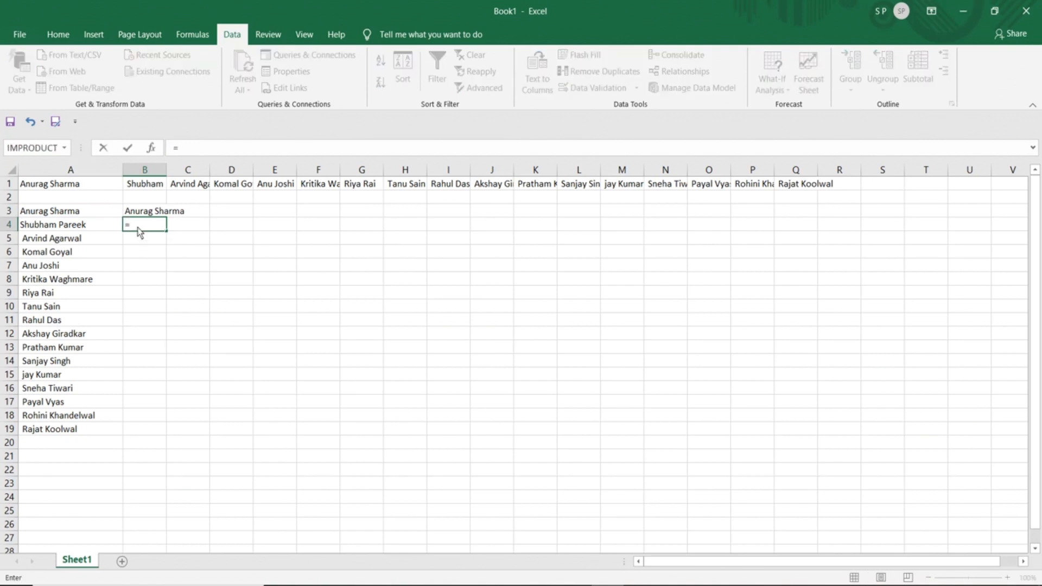
pyautogui.write('trim')
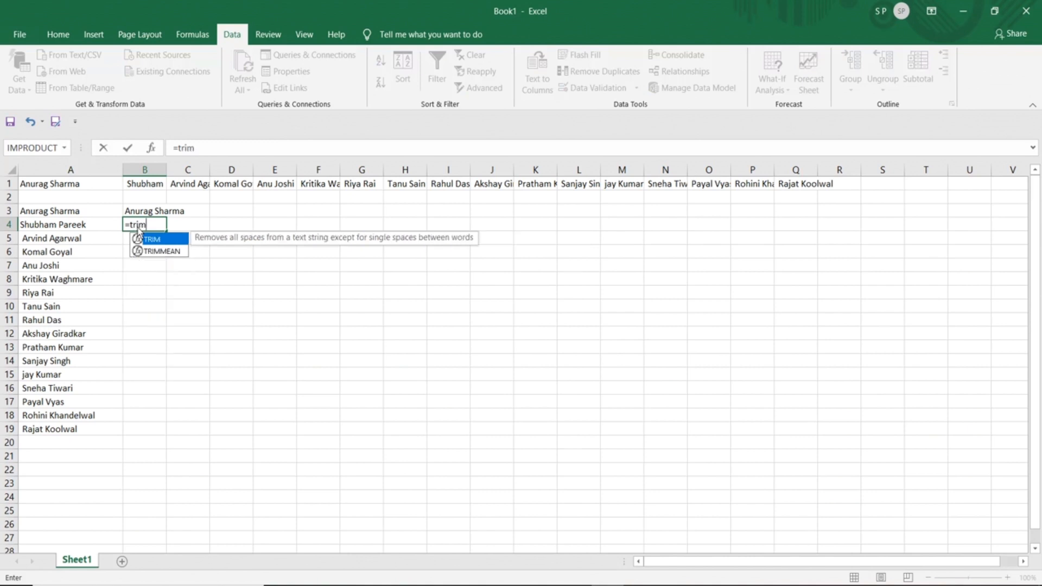
pyautogui.write('(')
pyautogui.click(85, 228)
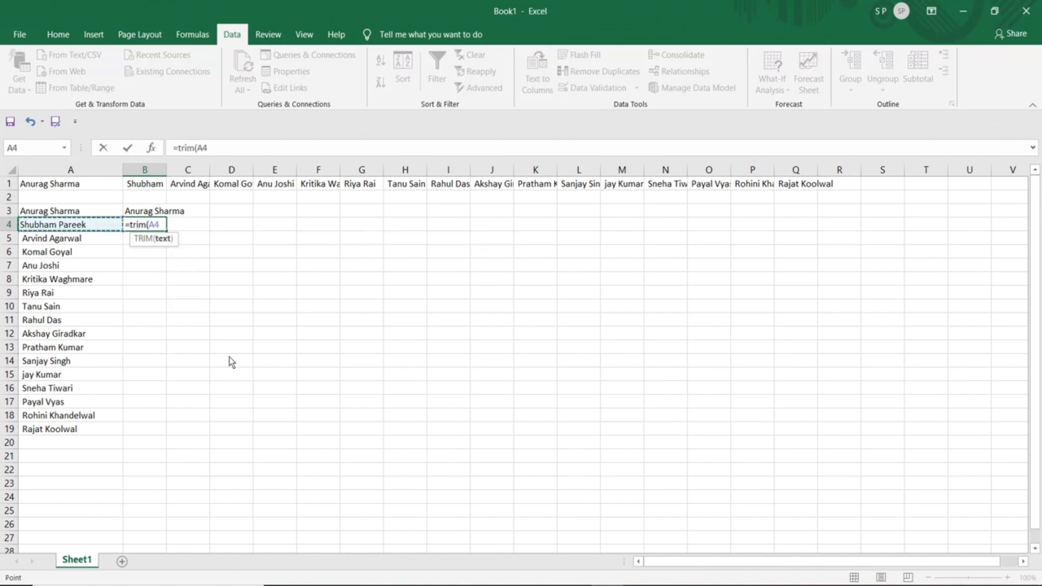
pyautogui.write(')')
pyautogui.press('Return')
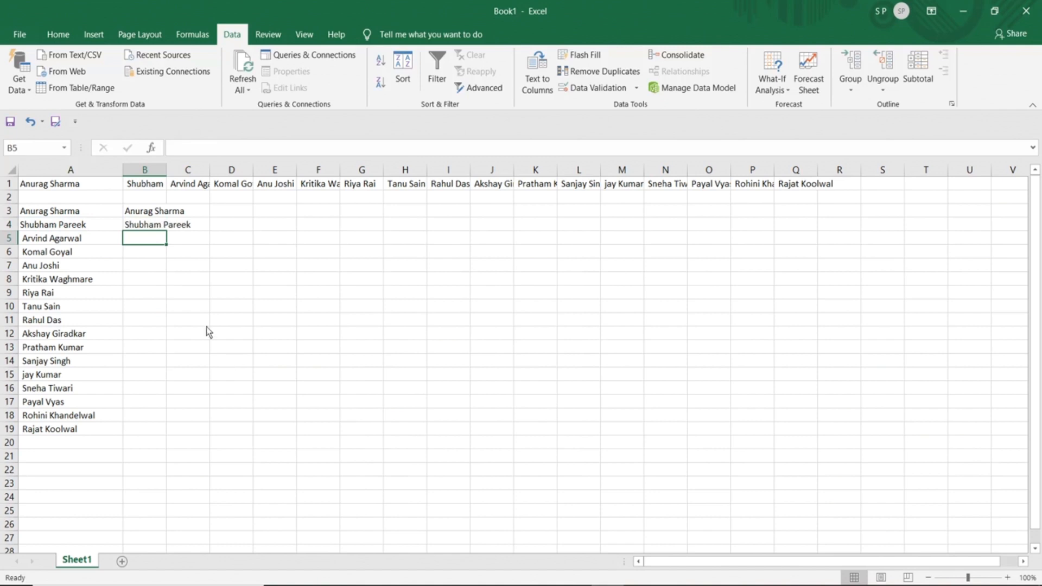
pyautogui.moveTo(167, 171); pyautogui.dragTo(230, 168)
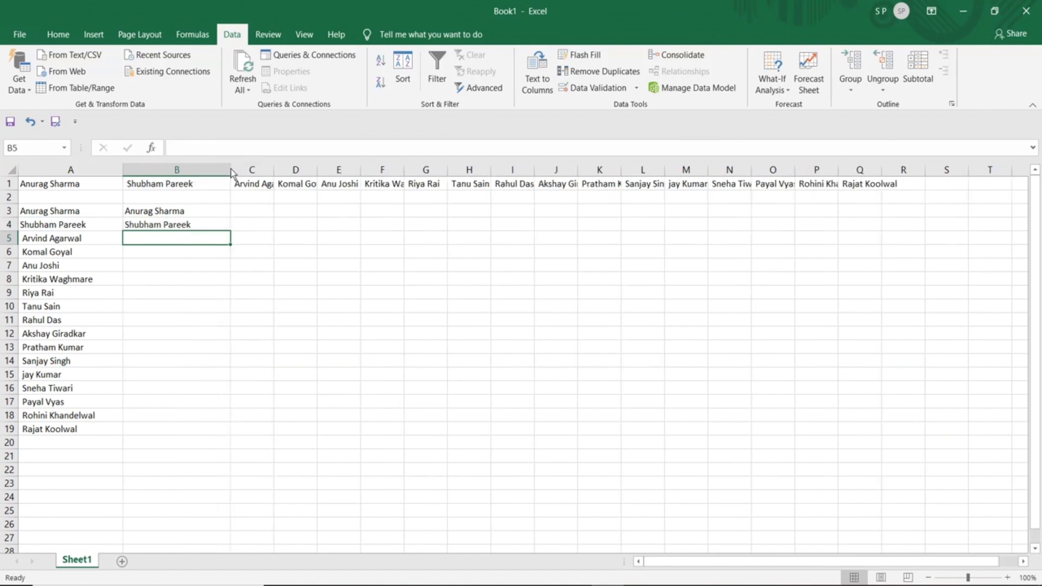
# - Fill the TRIM formulas in B3:B4 down to B19 and check the result in B5
pyautogui.click(197, 211)
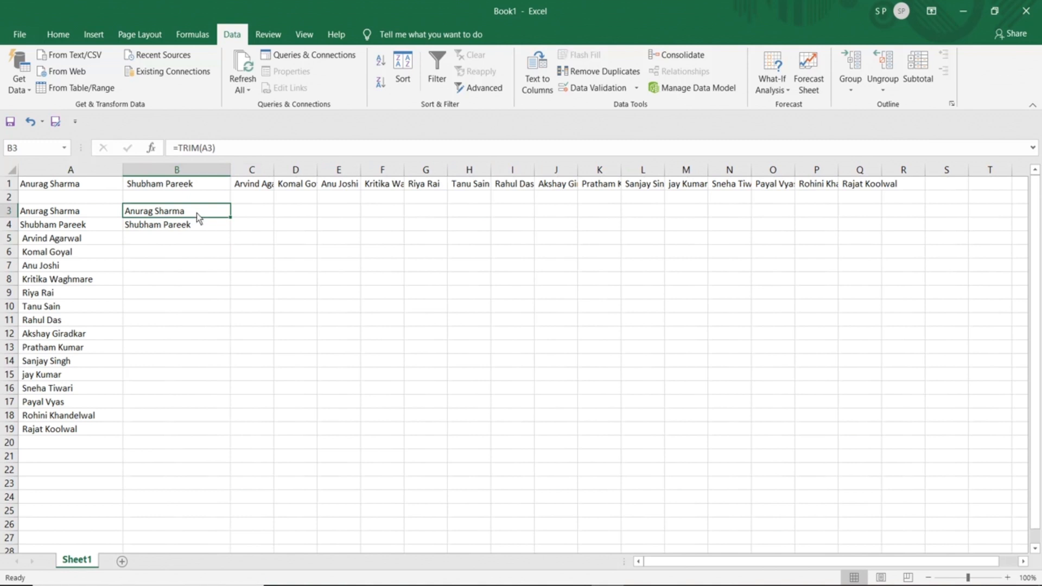
pyautogui.moveTo(197, 213); pyautogui.dragTo(197, 227)
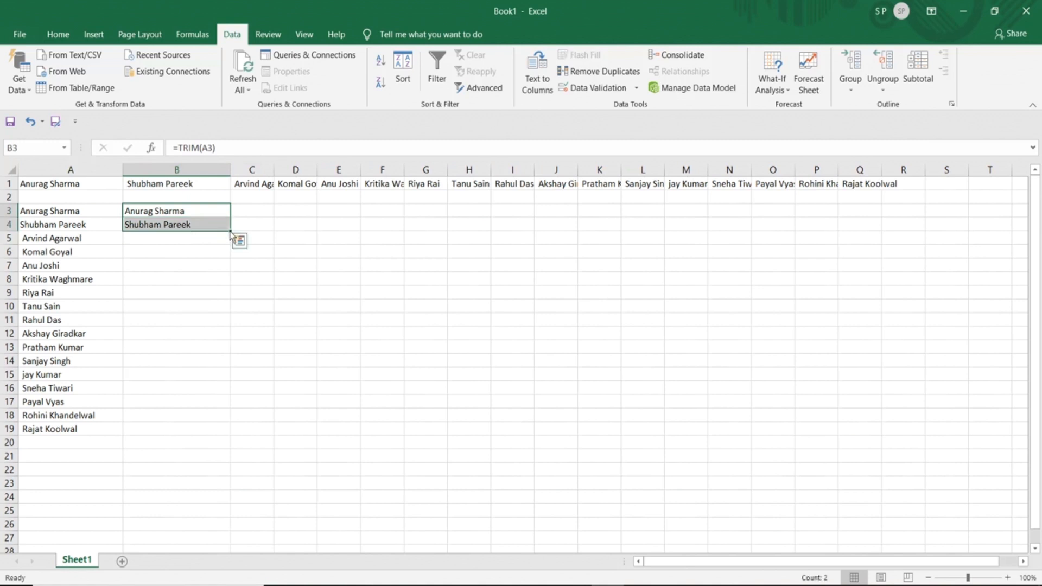
pyautogui.moveTo(230, 233); pyautogui.dragTo(232, 437)
pyautogui.click(290, 279)
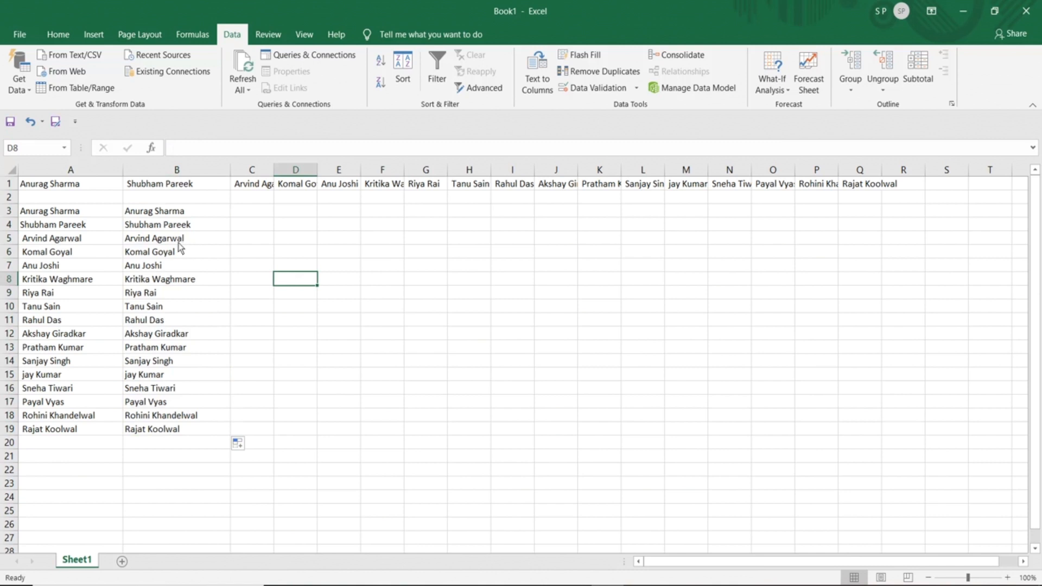
pyautogui.click(136, 241)
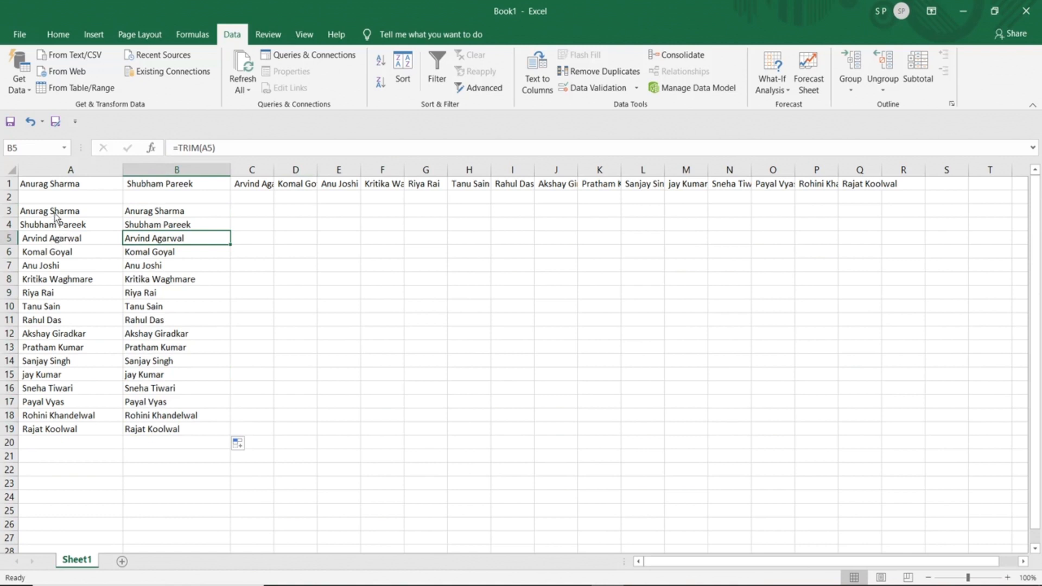
# - Compare the names in A3:A19 with the trimmed names in B3:B19 and widen column C to fit full names
pyautogui.moveTo(57, 217); pyautogui.dragTo(48, 437)
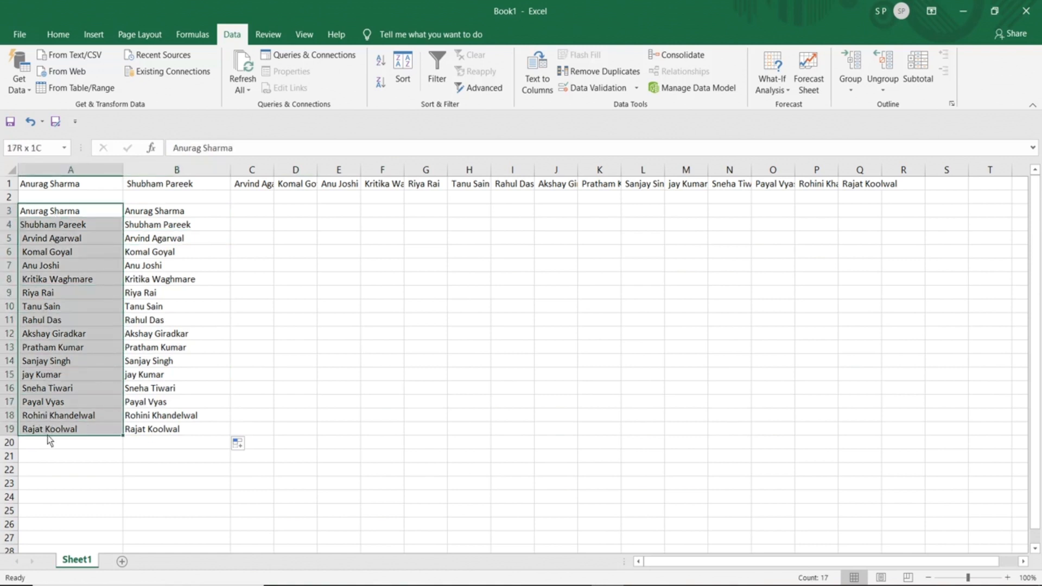
pyautogui.moveTo(166, 217); pyautogui.dragTo(177, 434)
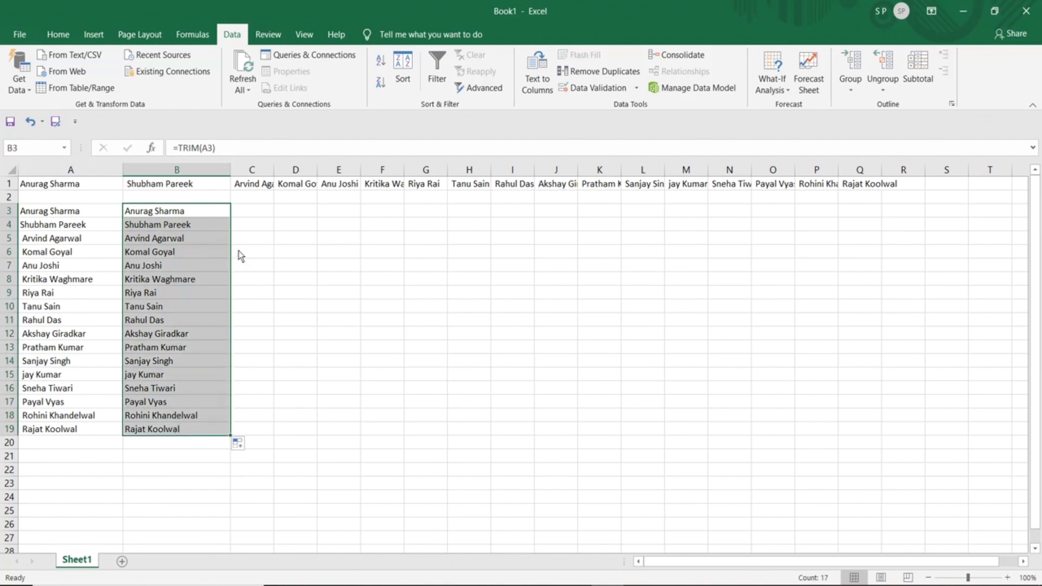
pyautogui.click(258, 216)
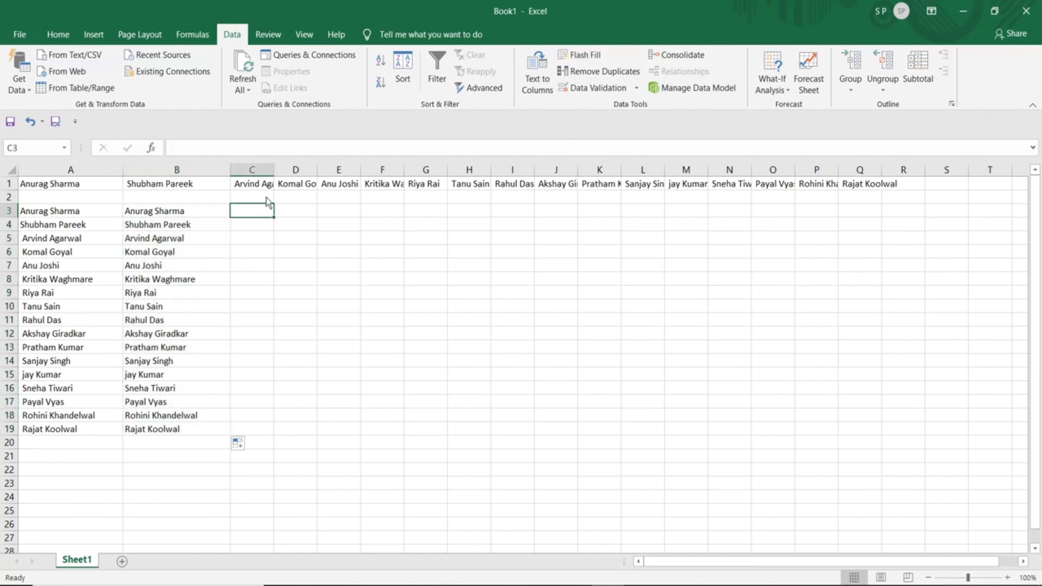
pyautogui.moveTo(275, 170); pyautogui.dragTo(334, 172)
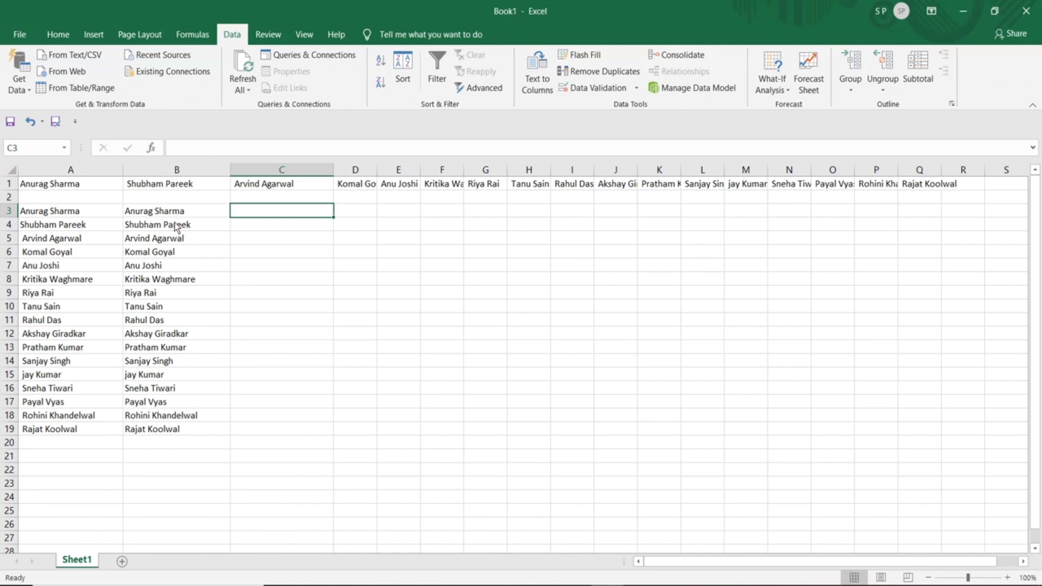
# - Start inserting a function in C3 and search the functions for "change to upper case"
pyautogui.moveTo(161, 215); pyautogui.dragTo(161, 432)
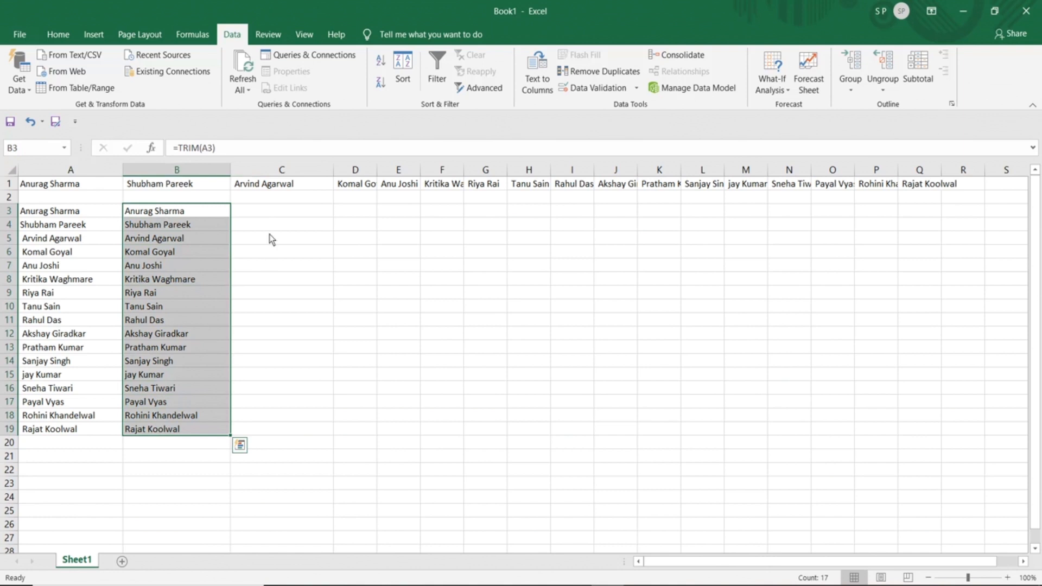
pyautogui.click(260, 214)
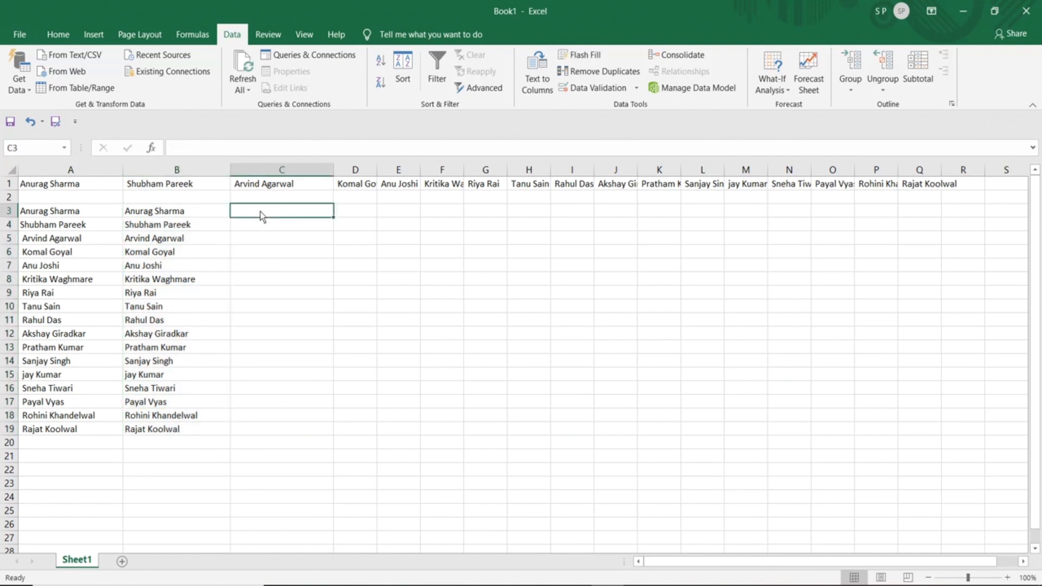
pyautogui.click(153, 147)
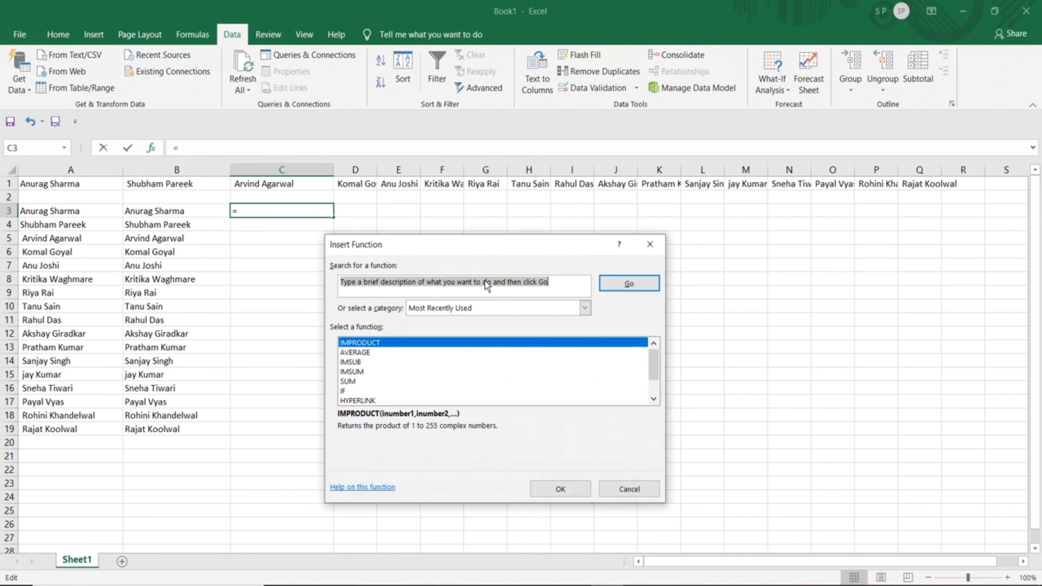
pyautogui.write('change t')
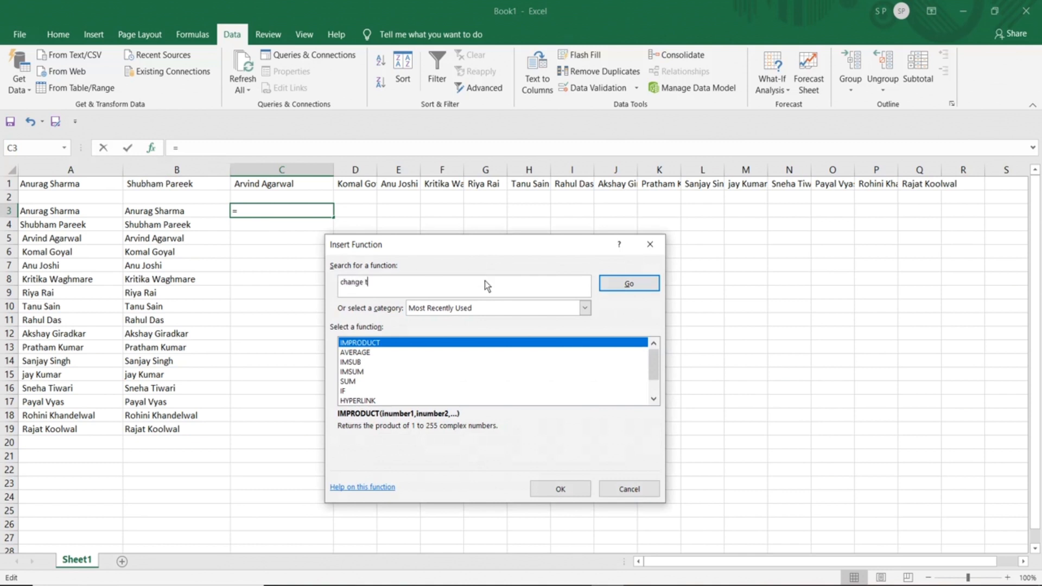
pyautogui.write('o upper case')
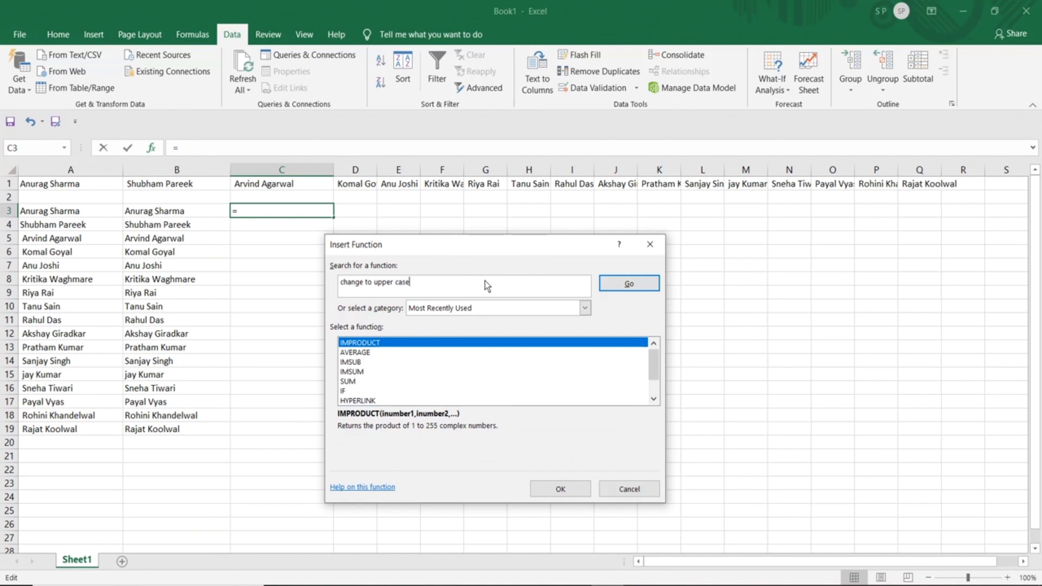
pyautogui.click(628, 285)
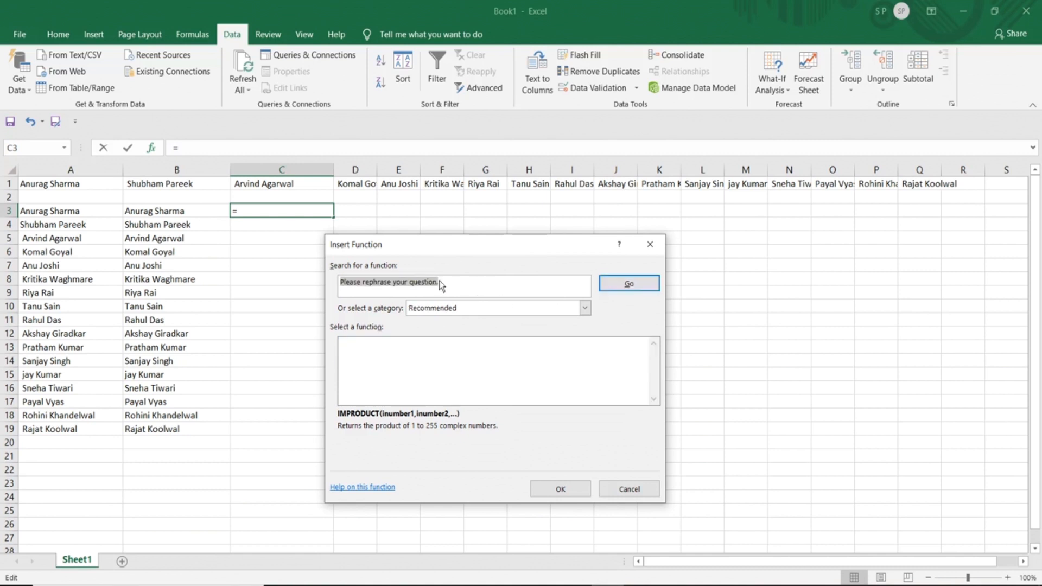
# - Replace the function search text with "capital letters" and run the search
pyautogui.click(438, 282)
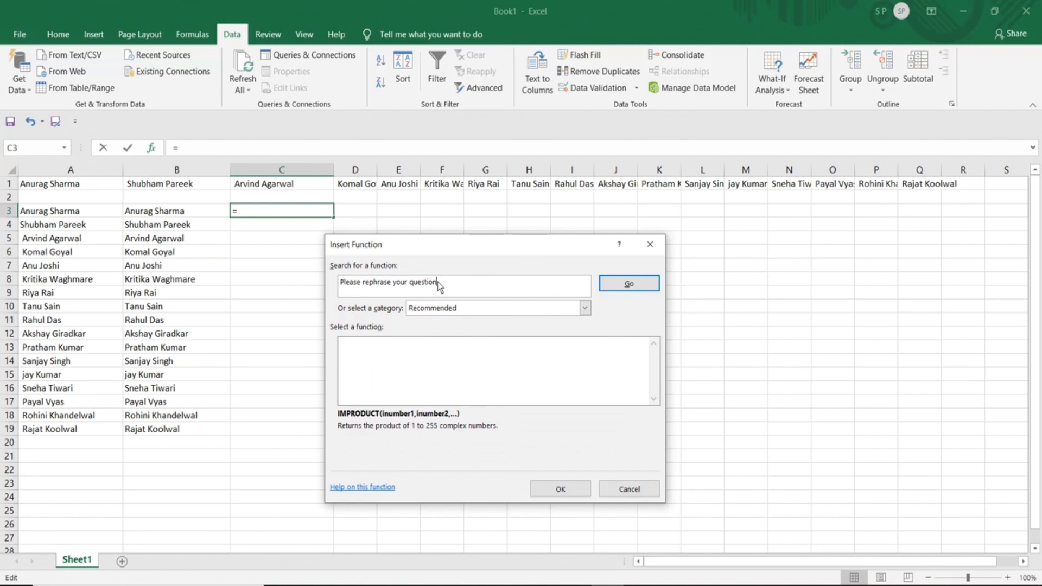
pyautogui.press('BackSpace')
pyautogui.press('BackSpace')
pyautogui.press('BackSpace')
pyautogui.press('BackSpace')
pyautogui.press('BackSpace')
pyautogui.press('BackSpace')
pyautogui.press('BackSpace')
pyautogui.press('BackSpace')
pyautogui.press('BackSpace')
pyautogui.press('BackSpace')
pyautogui.press('BackSpace')
pyautogui.press('BackSpace')
pyautogui.press('BackSpace')
pyautogui.press('BackSpace')
pyautogui.press('BackSpace')
pyautogui.press('BackSpace')
pyautogui.press('BackSpace')
pyautogui.press('BackSpace')
pyautogui.press('BackSpace')
pyautogui.press('BackSpace')
pyautogui.write('capital letters')
pyautogui.click(612, 282)
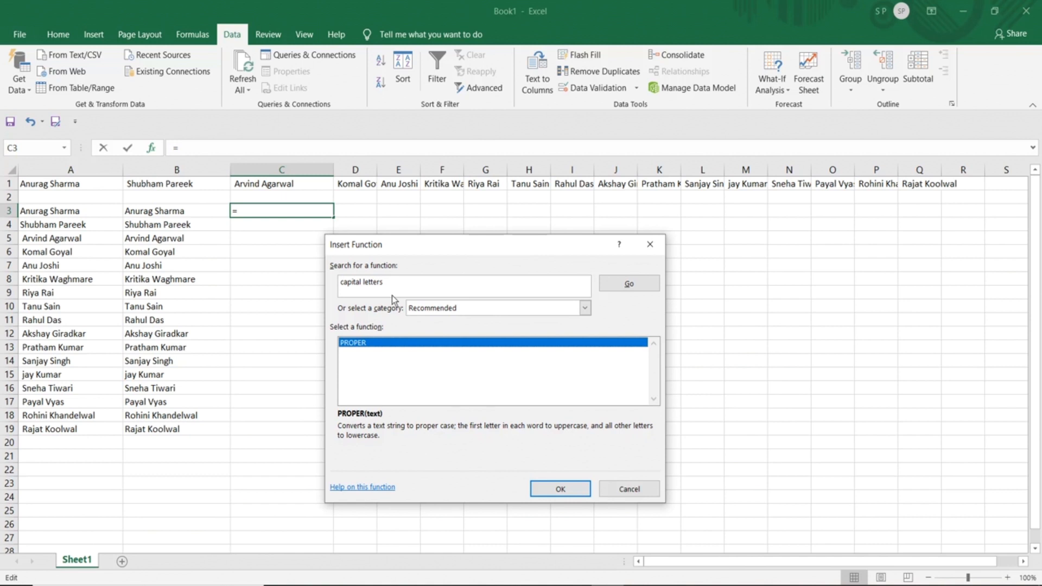
# - Search the functions for "change to capital letters"
pyautogui.click(385, 283)
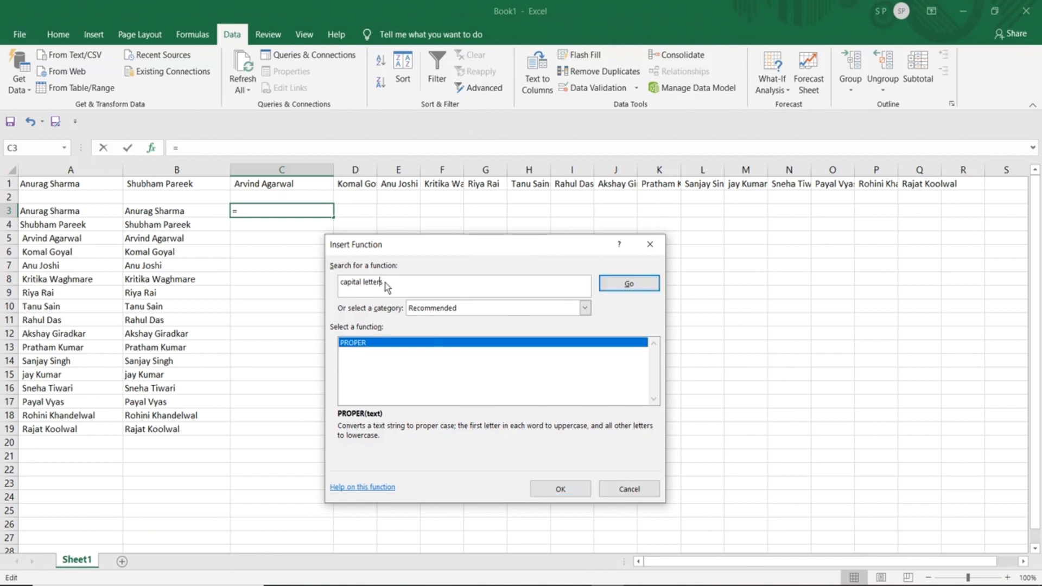
pyautogui.press('Home')
pyautogui.write('change to')
pyautogui.click(639, 289)
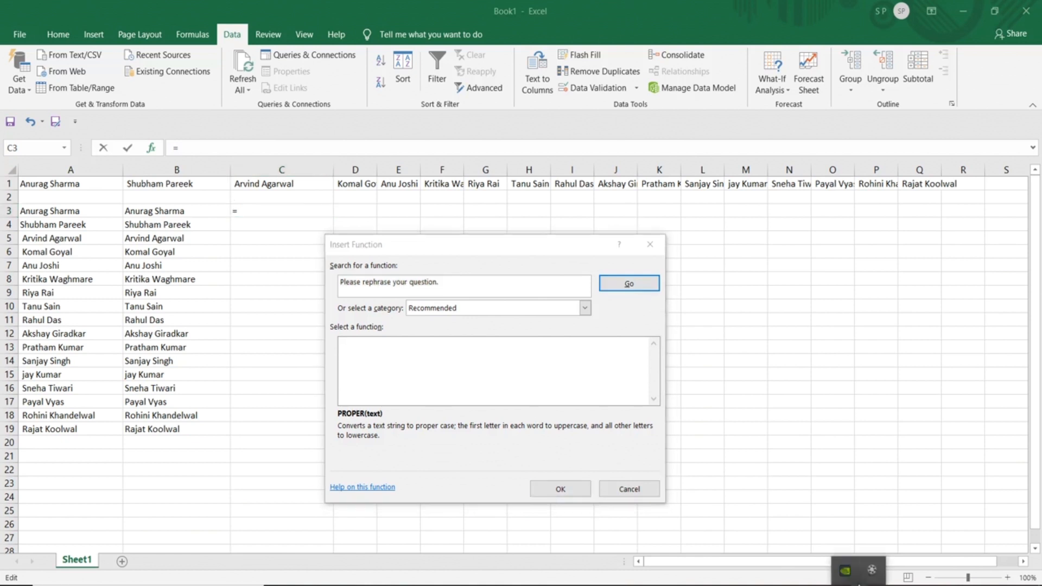
pyautogui.click(872, 571)
pyautogui.click(958, 558)
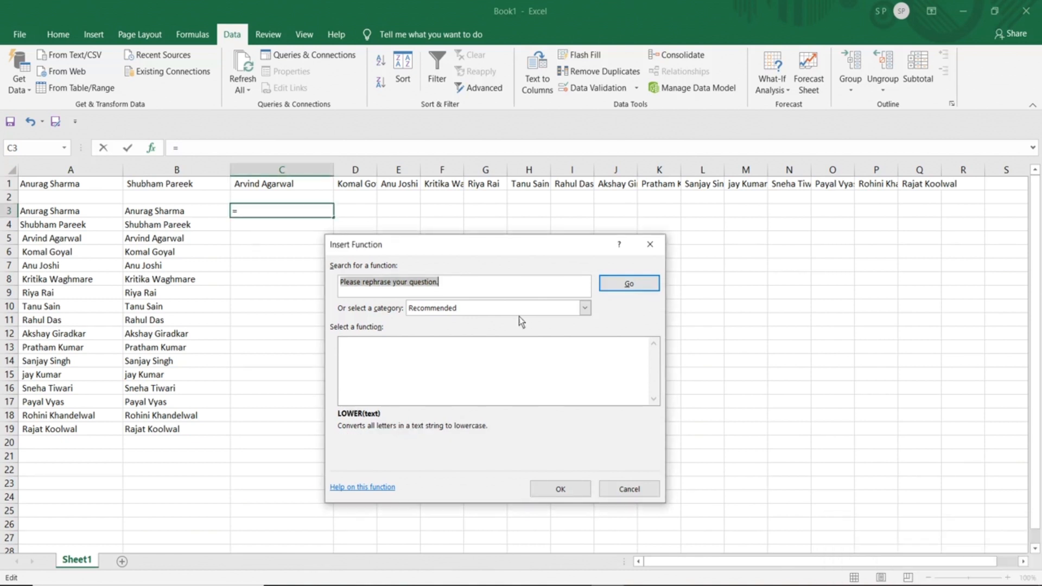
# - Search the functions for "upper case" and read the description of UPPER
pyautogui.write('upp')
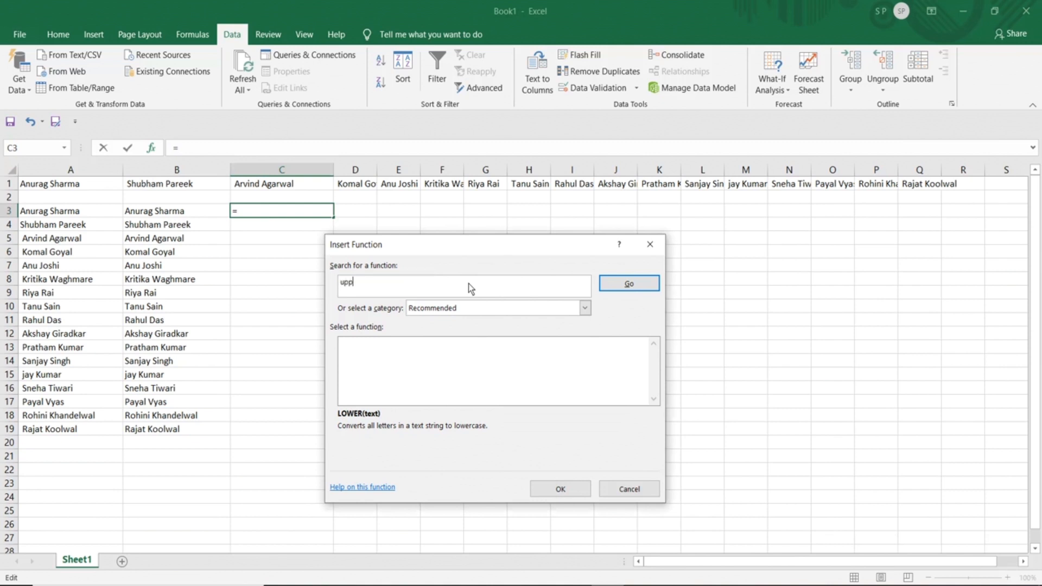
pyautogui.write('er case')
pyautogui.press('Return')
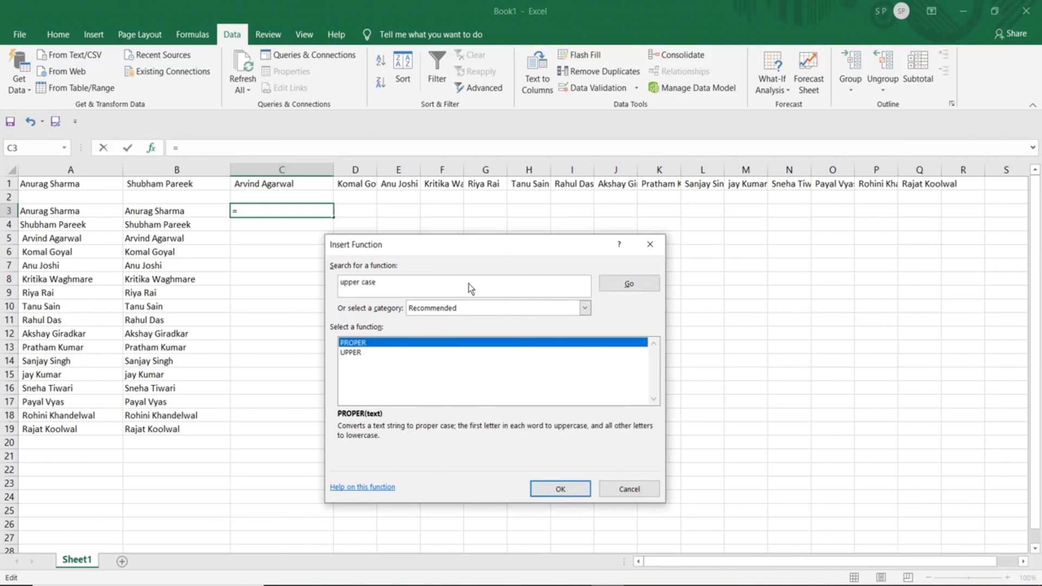
pyautogui.click(357, 354)
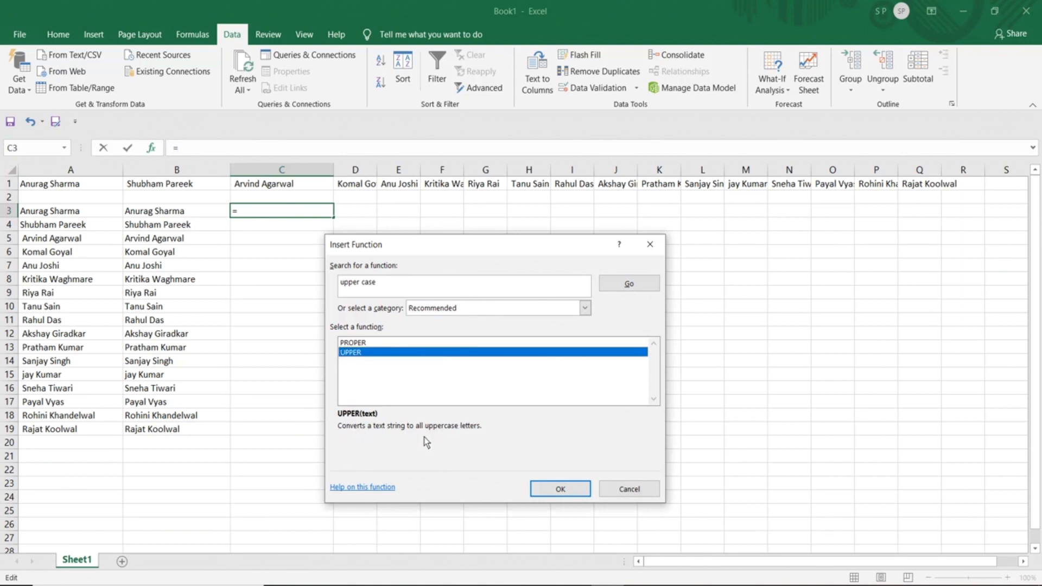
# - Search the functions for "lower case", read the LOWER and PROPER descriptions, and close the function search without inserting anything
pyautogui.click(360, 286)
pyautogui.press('BackSpace')
pyautogui.press('BackSpace')
pyautogui.press('BackSpace')
pyautogui.press('BackSpace')
pyautogui.press('BackSpace')
pyautogui.write('lower')
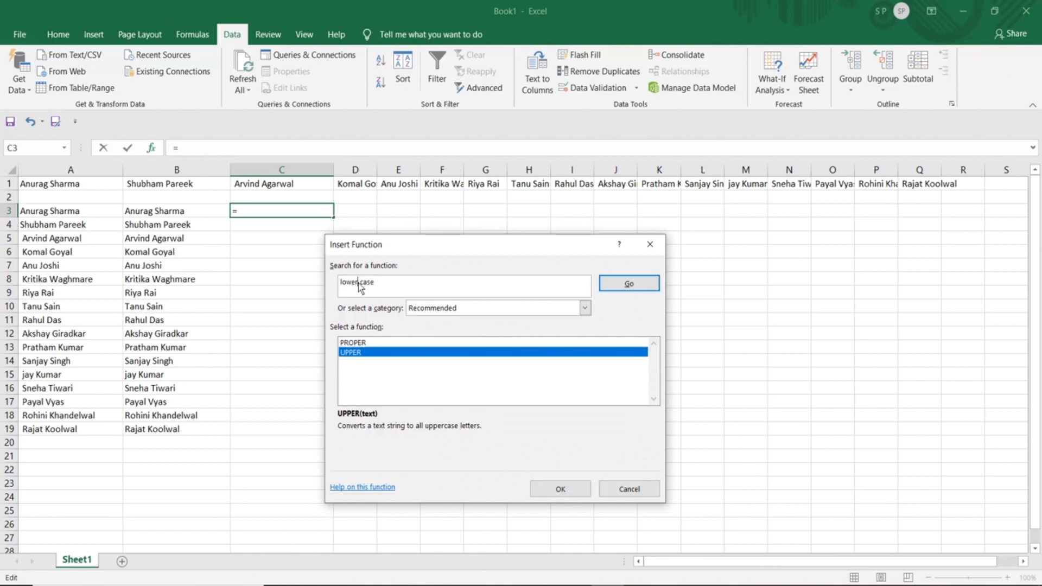
pyautogui.click(606, 289)
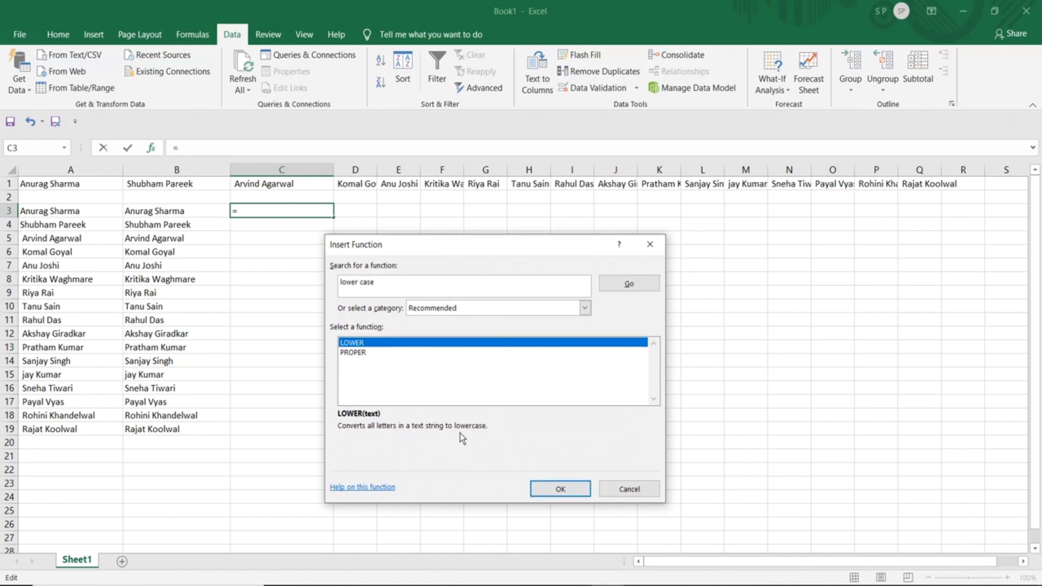
pyautogui.click(361, 354)
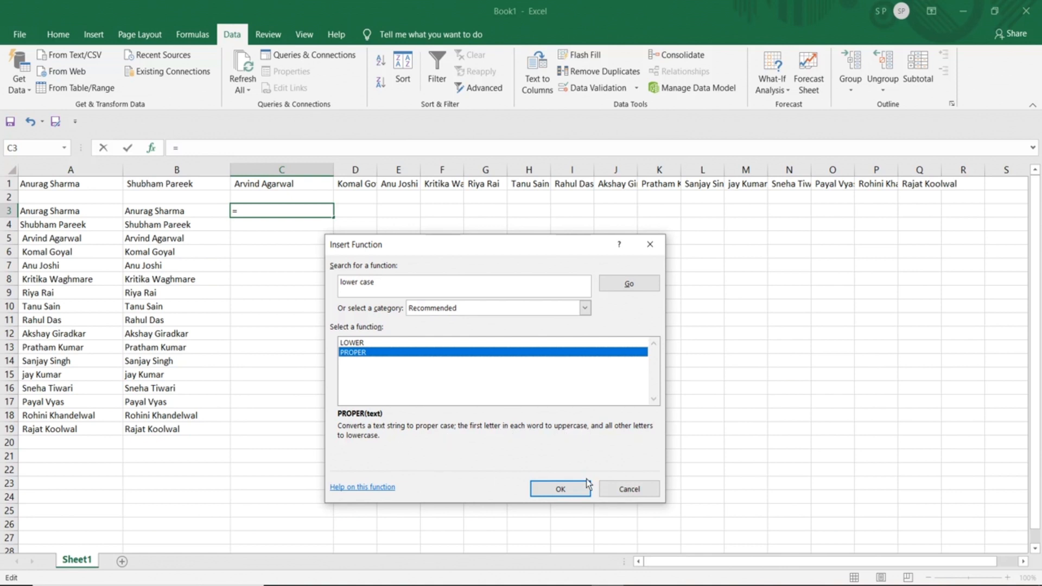
pyautogui.click(621, 489)
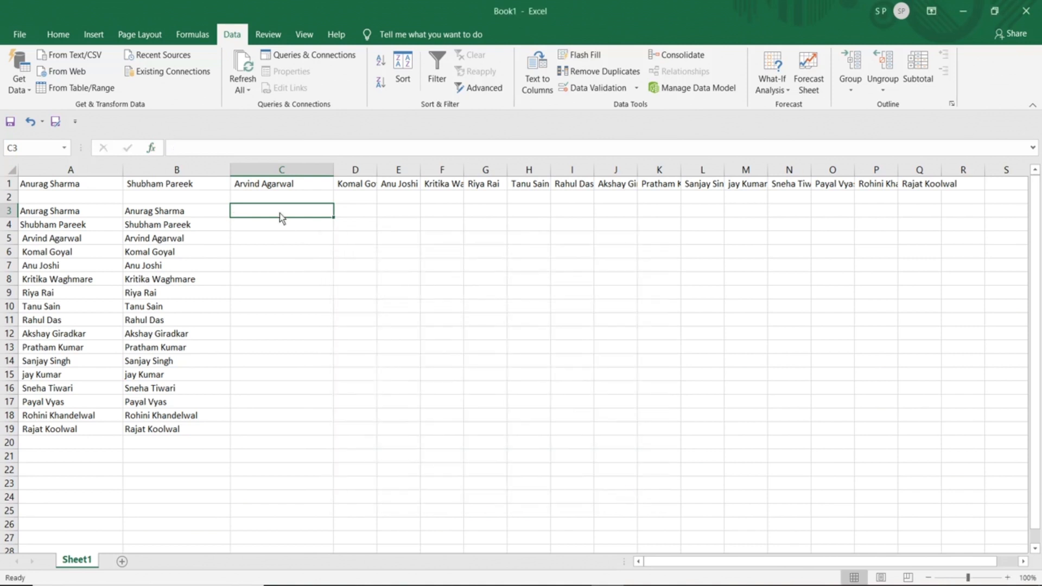
# - Enter the formula =UPPER(B3) in C3 to convert the first trimmed name to capitals
pyautogui.write('=uppe')
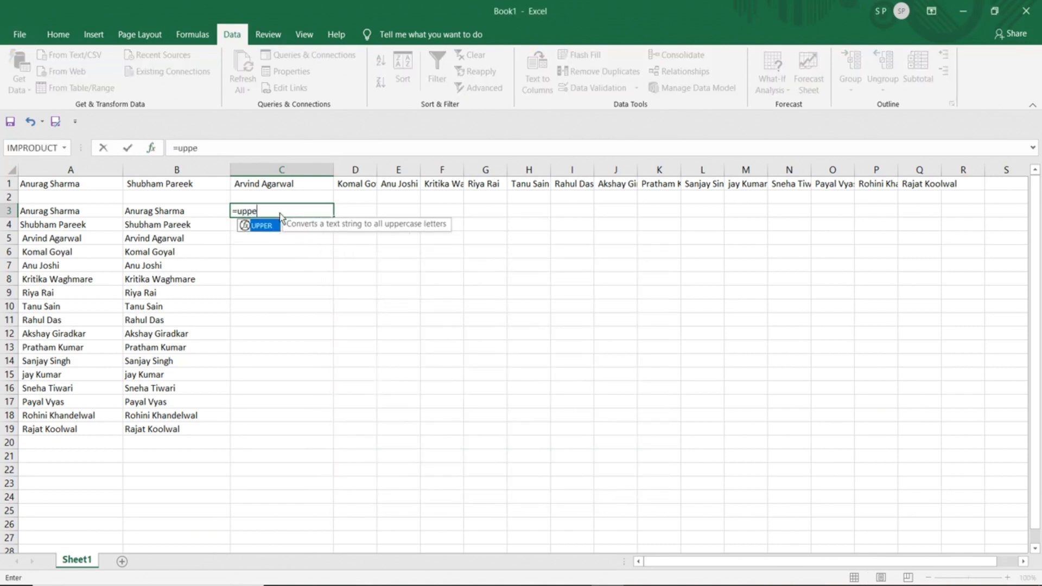
pyautogui.write('r(')
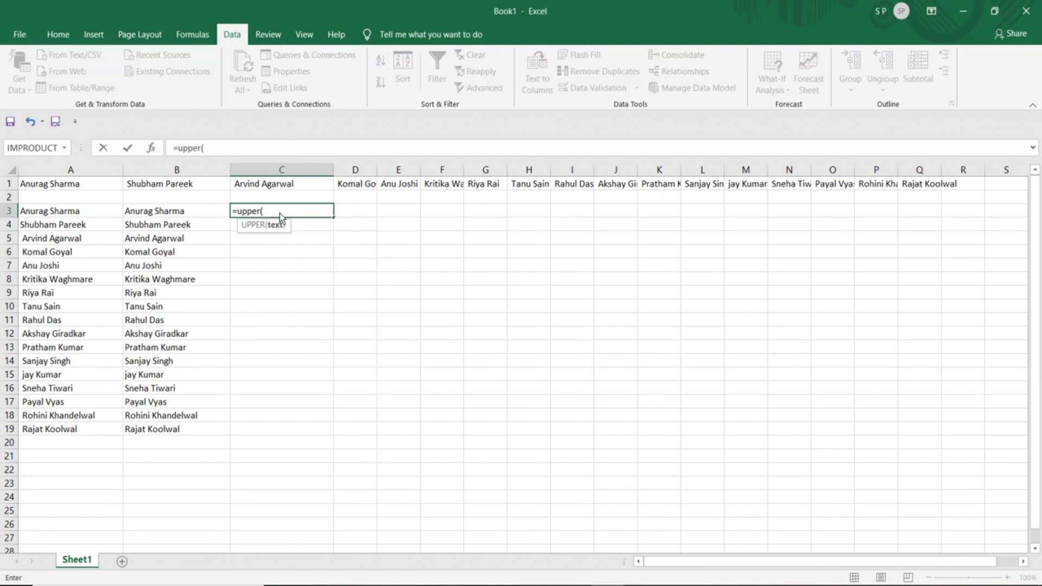
pyautogui.click(183, 213)
pyautogui.write(')')
pyautogui.press('Return')
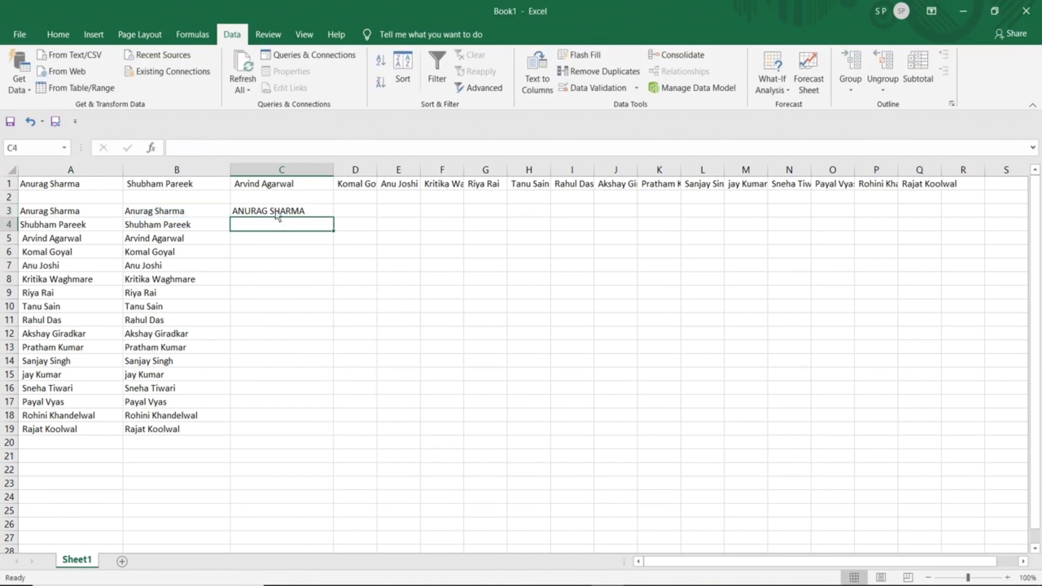
# - Fill the UPPER formula in C3 down to C19
pyautogui.click(180, 216)
pyautogui.click(249, 214)
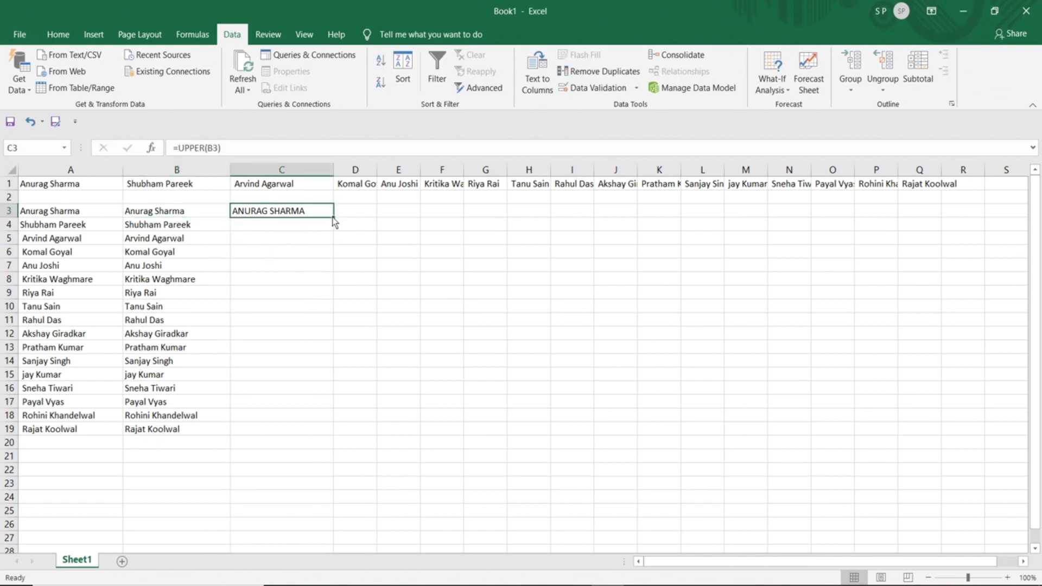
pyautogui.moveTo(333, 218); pyautogui.dragTo(338, 438)
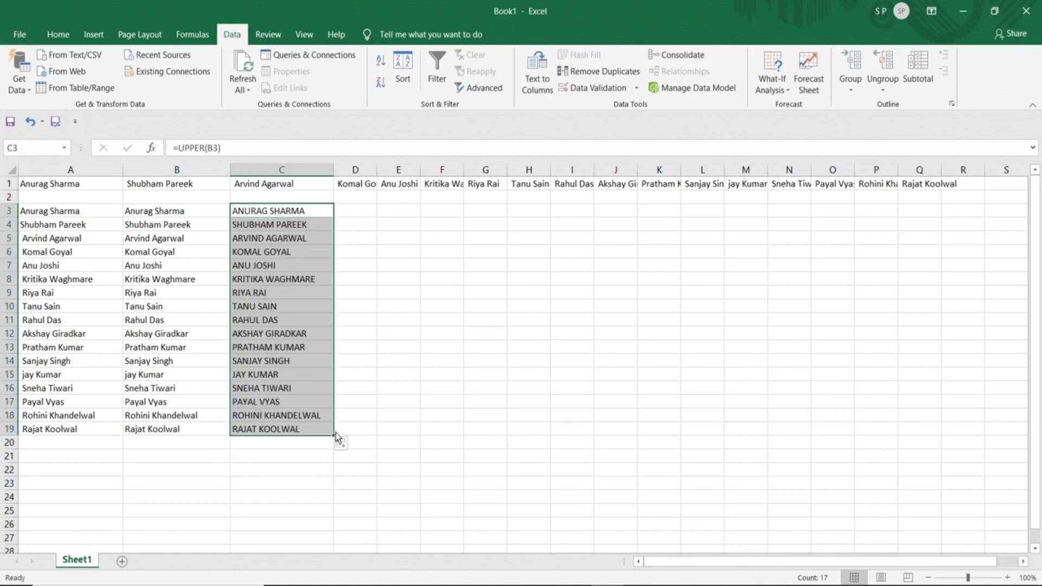
# - Widen column D to fit full names and enter the formula =LOWER(C3) in D3
pyautogui.click(348, 219)
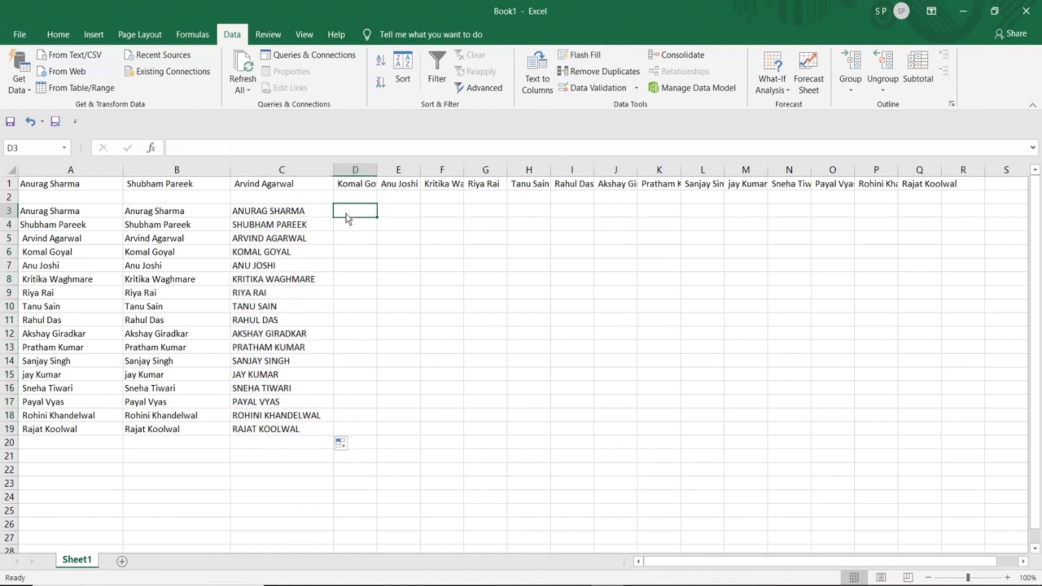
pyautogui.moveTo(378, 168); pyautogui.dragTo(438, 172)
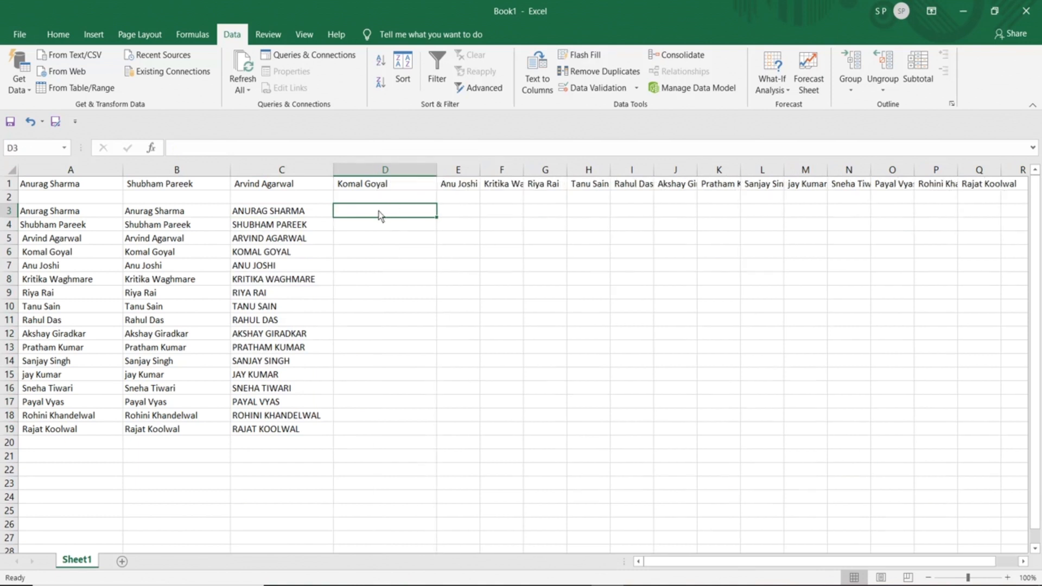
pyautogui.write('=lo')
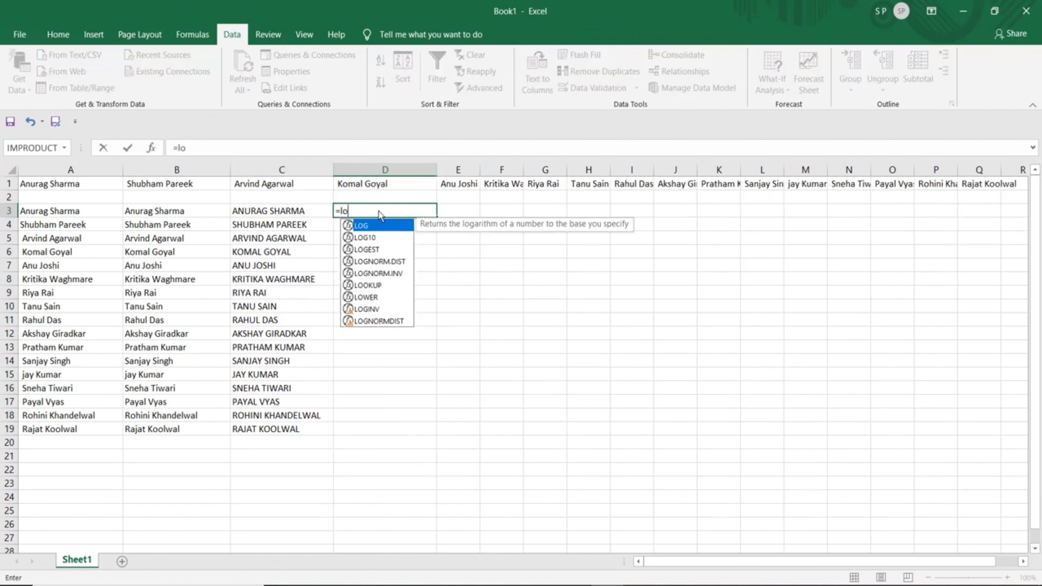
pyautogui.write('wer')
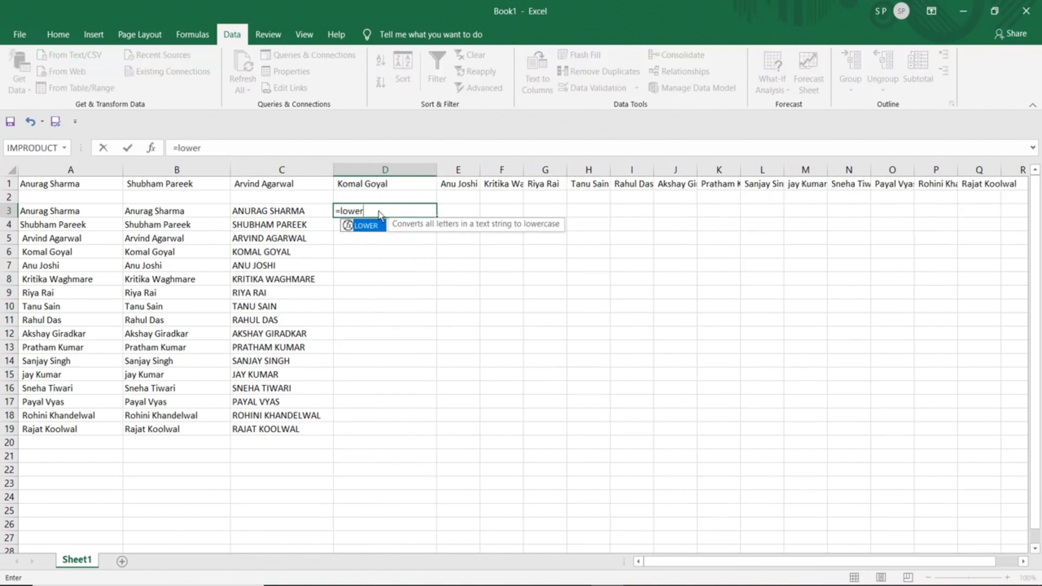
pyautogui.write('(')
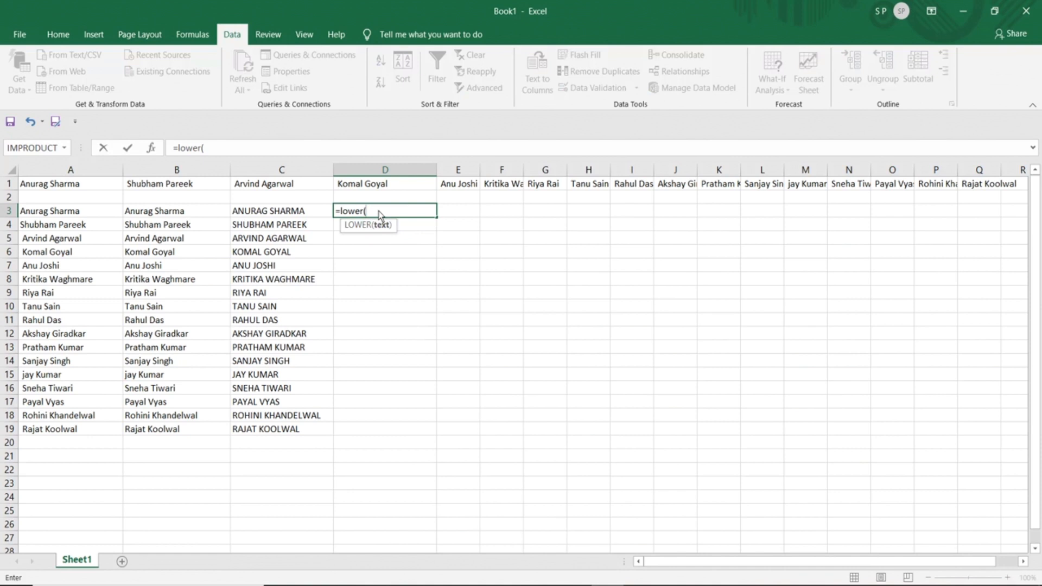
pyautogui.click(308, 209)
pyautogui.write(')')
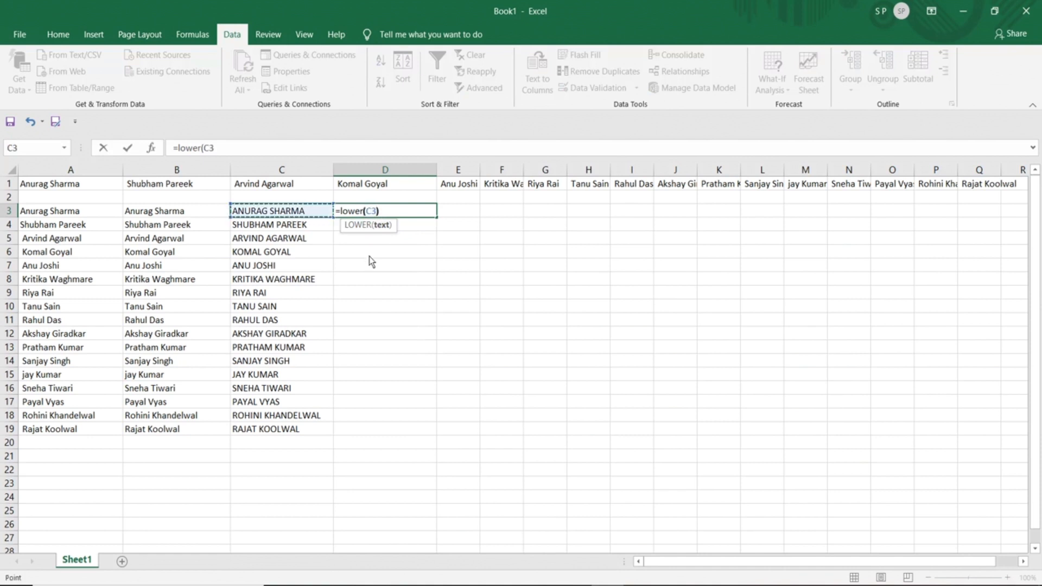
pyautogui.press('Return')
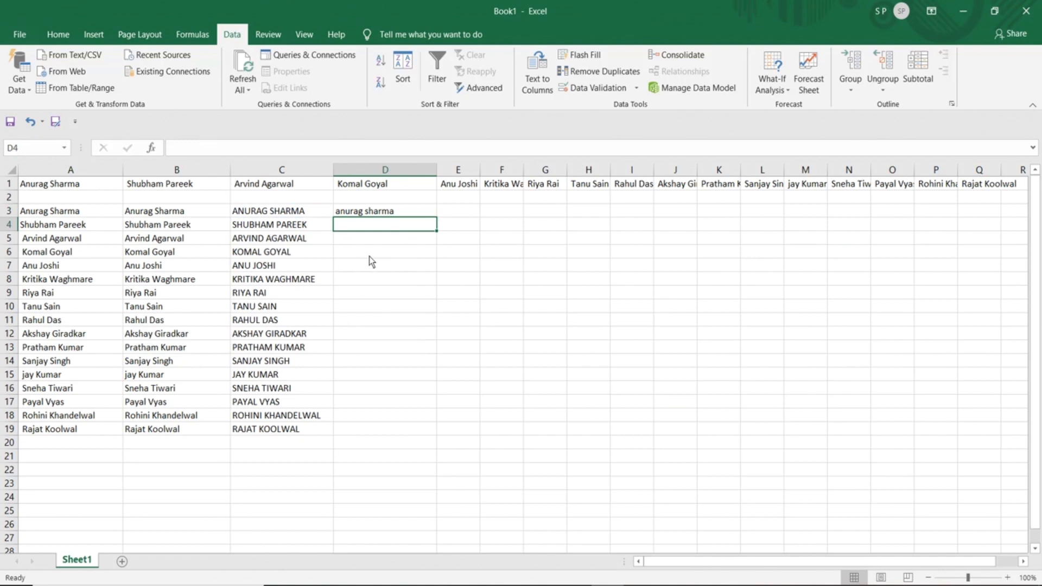
pyautogui.click(376, 209)
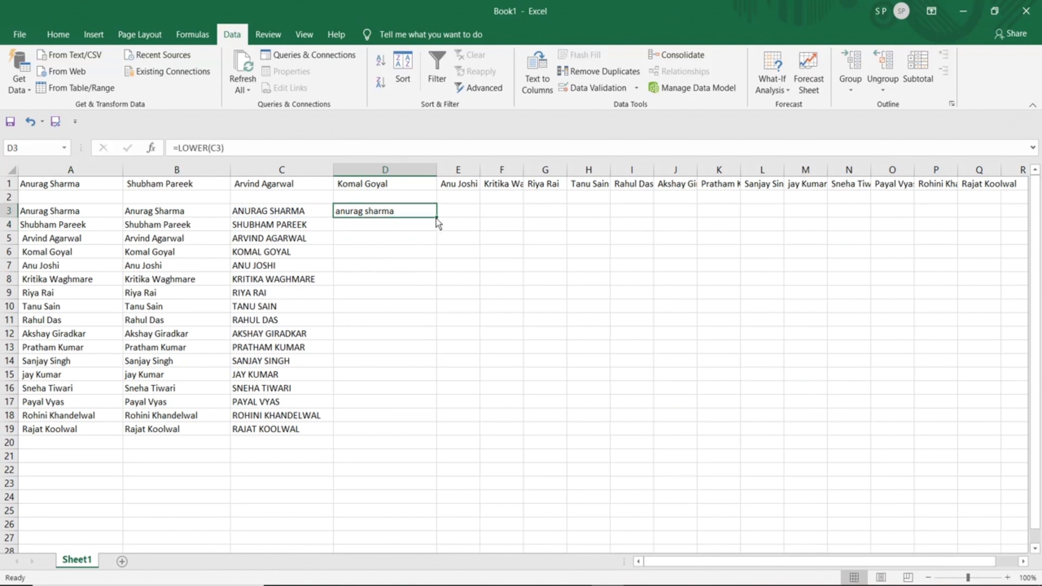
# - Fill the LOWER formula in D3 down to D19 and enter the formula =PROPER(C3) in E3
pyautogui.moveTo(436, 218); pyautogui.dragTo(448, 439)
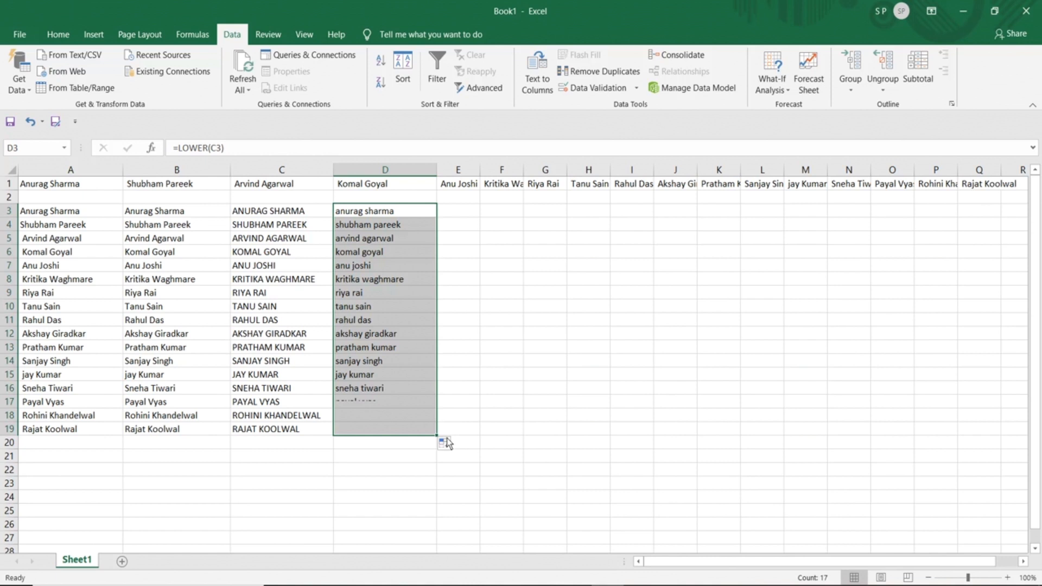
pyautogui.click(465, 215)
pyautogui.write('=')
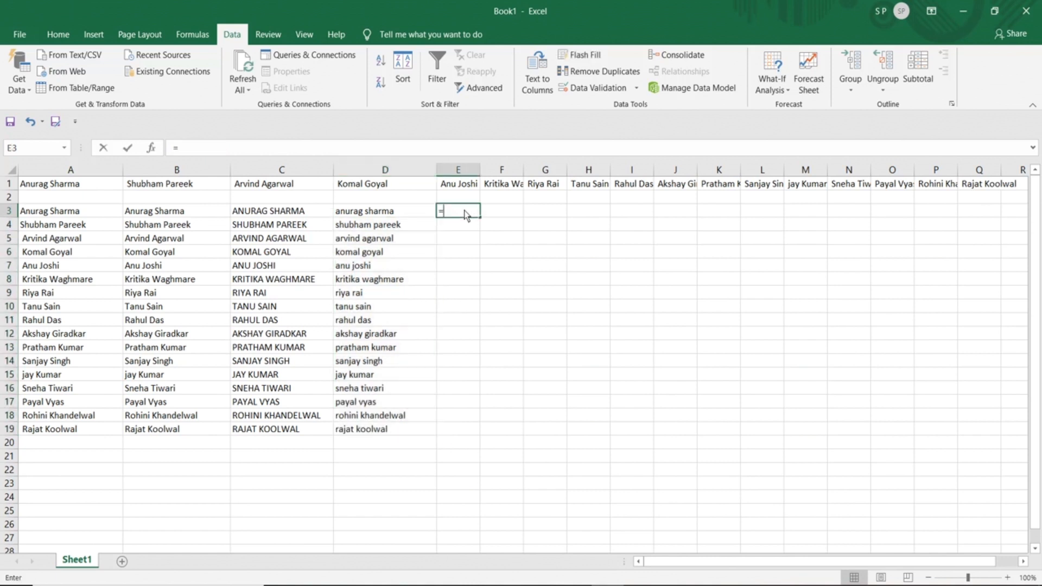
pyautogui.write('prop')
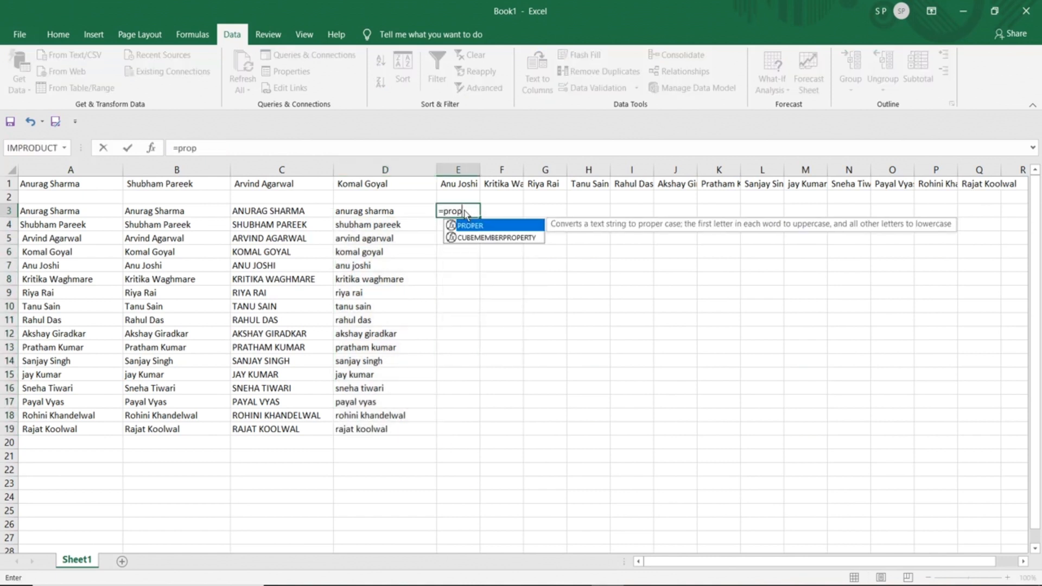
pyautogui.write('er(')
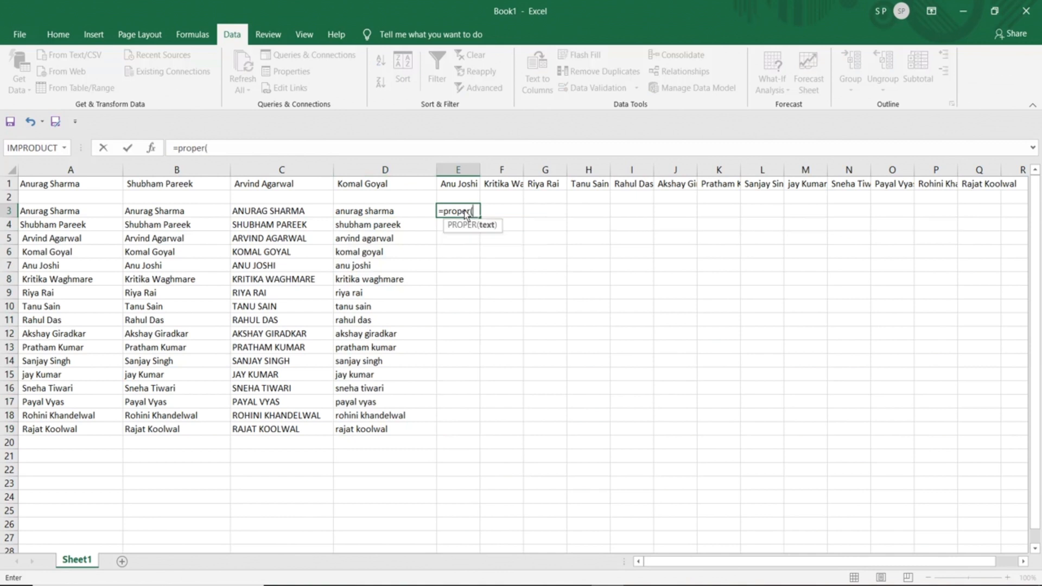
pyautogui.click(288, 215)
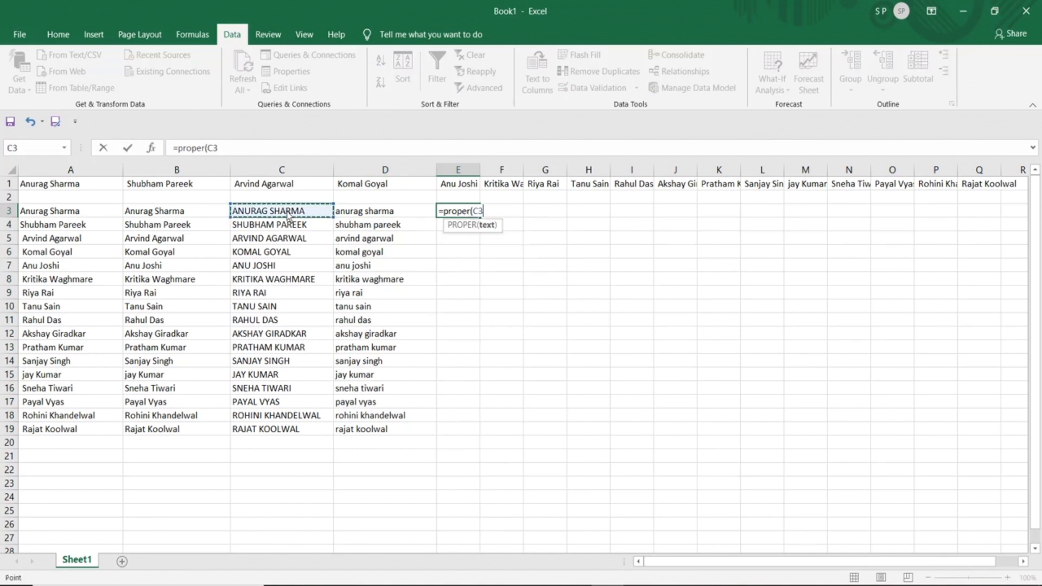
pyautogui.press('Return')
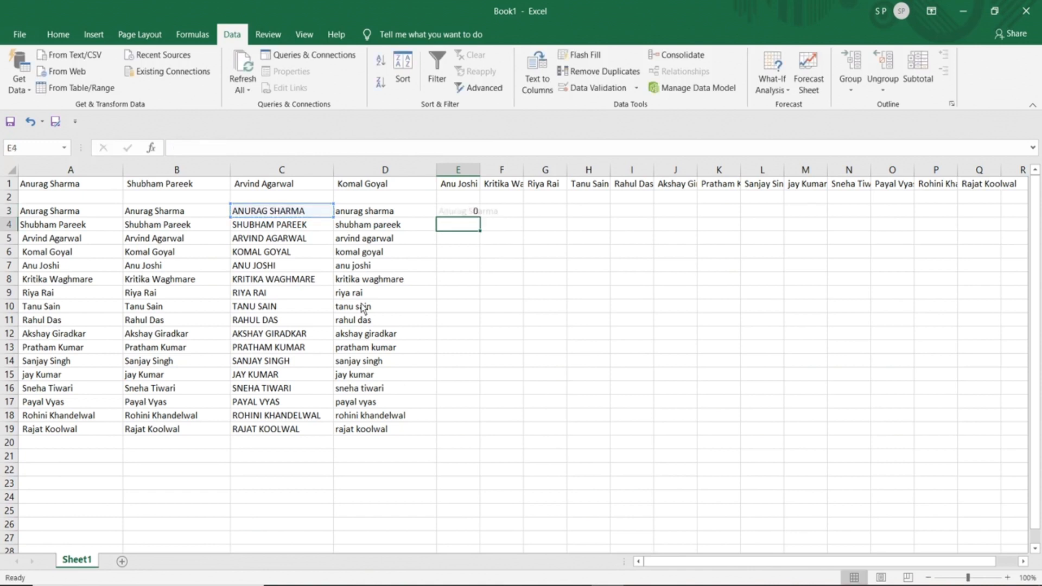
# - Fill the PROPER formula in E3 down to E19 and widen column E to fit the full names
pyautogui.click(466, 214)
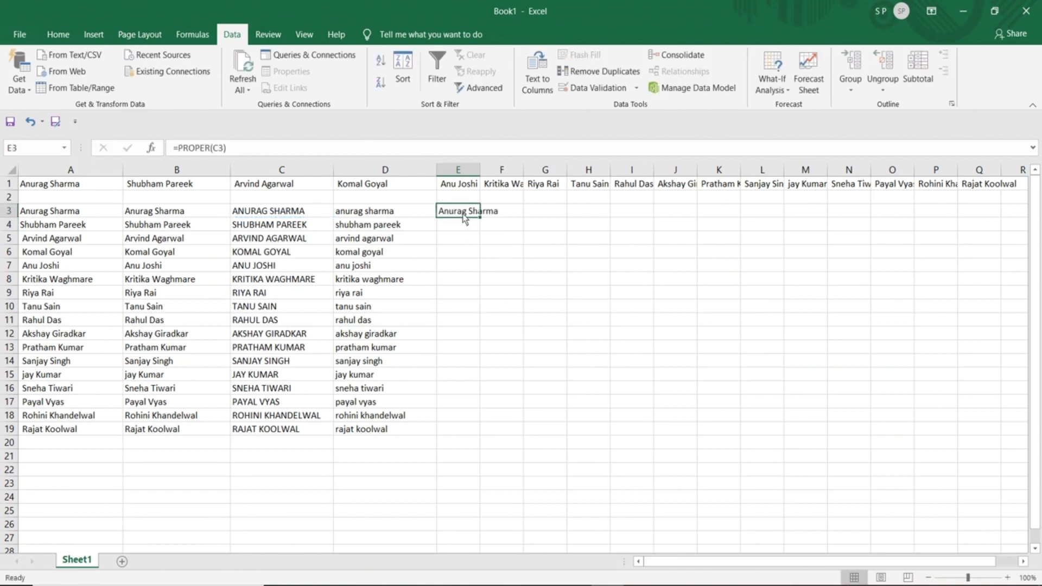
pyautogui.moveTo(485, 220); pyautogui.dragTo(488, 437)
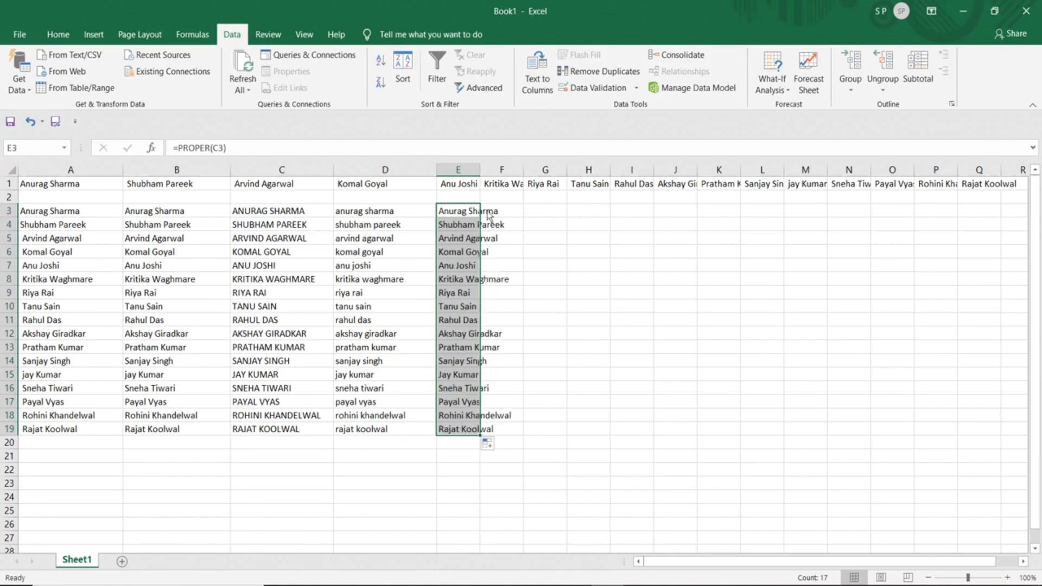
pyautogui.moveTo(481, 171); pyautogui.dragTo(544, 173)
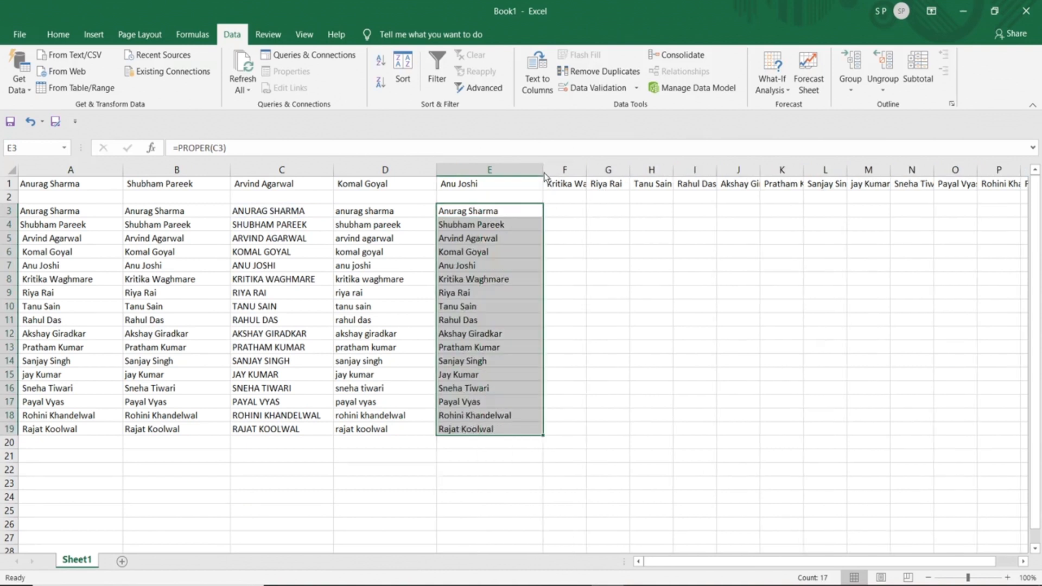
pyautogui.click(574, 217)
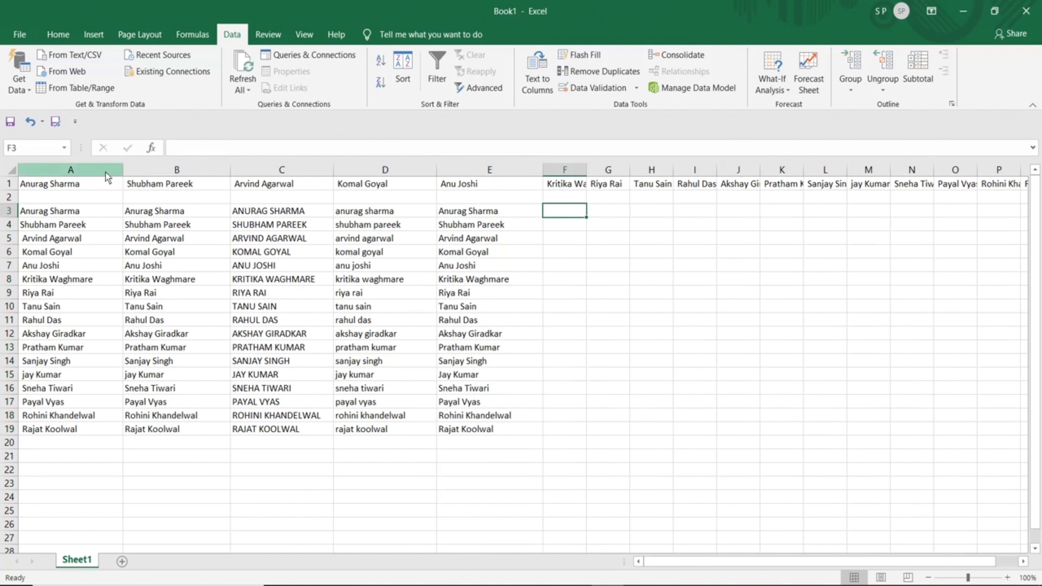
pyautogui.moveTo(96, 183); pyautogui.dragTo(278, 187)
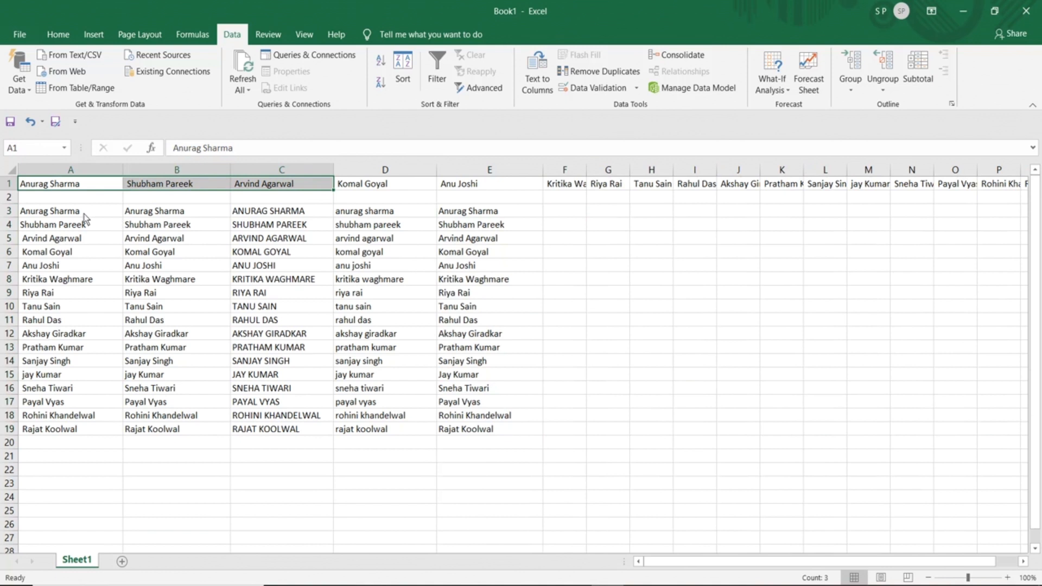
pyautogui.moveTo(80, 211); pyautogui.dragTo(76, 434)
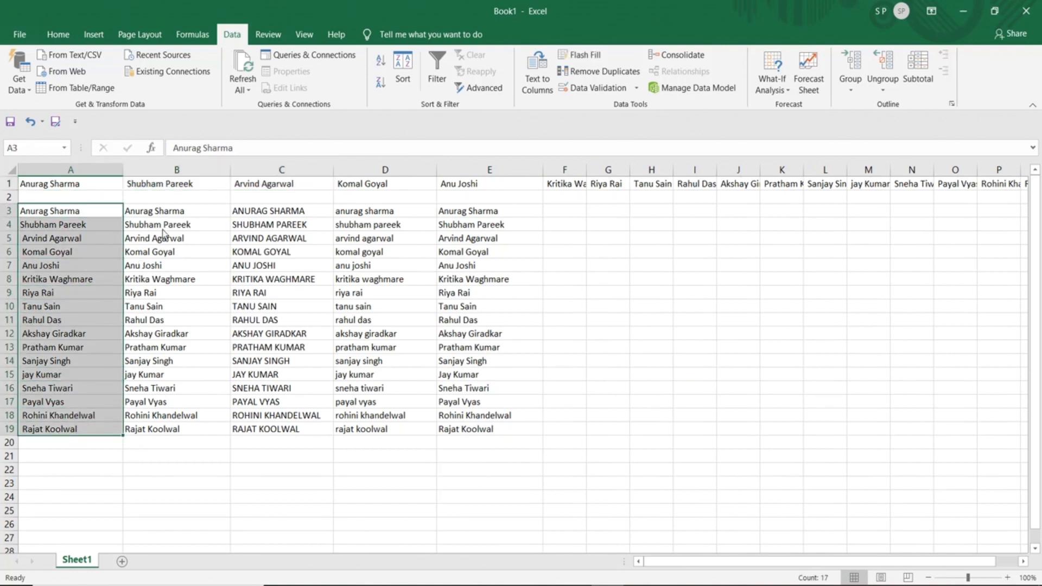
pyautogui.click(265, 214)
pyautogui.click(339, 216)
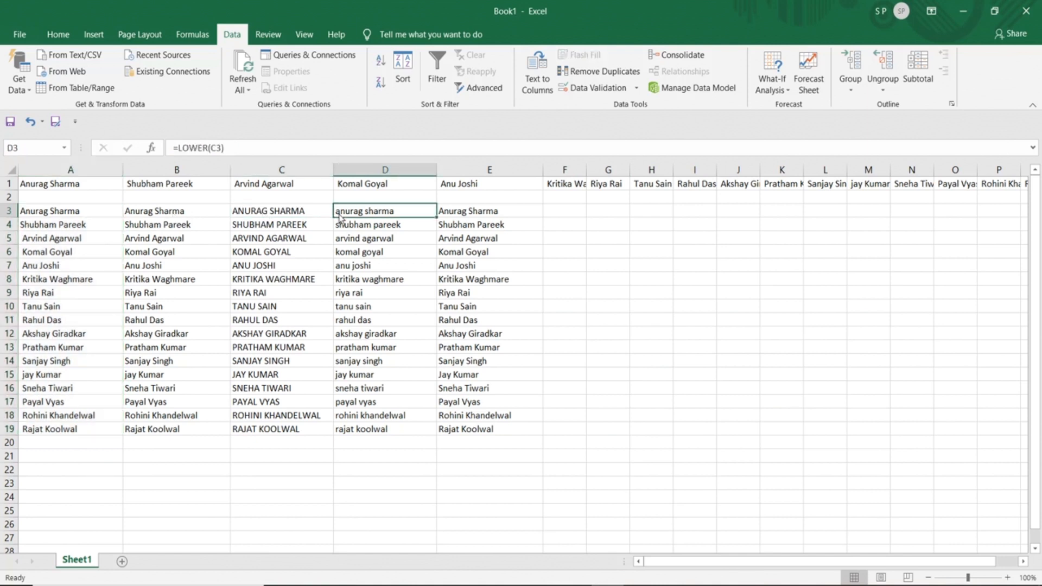
pyautogui.click(442, 226)
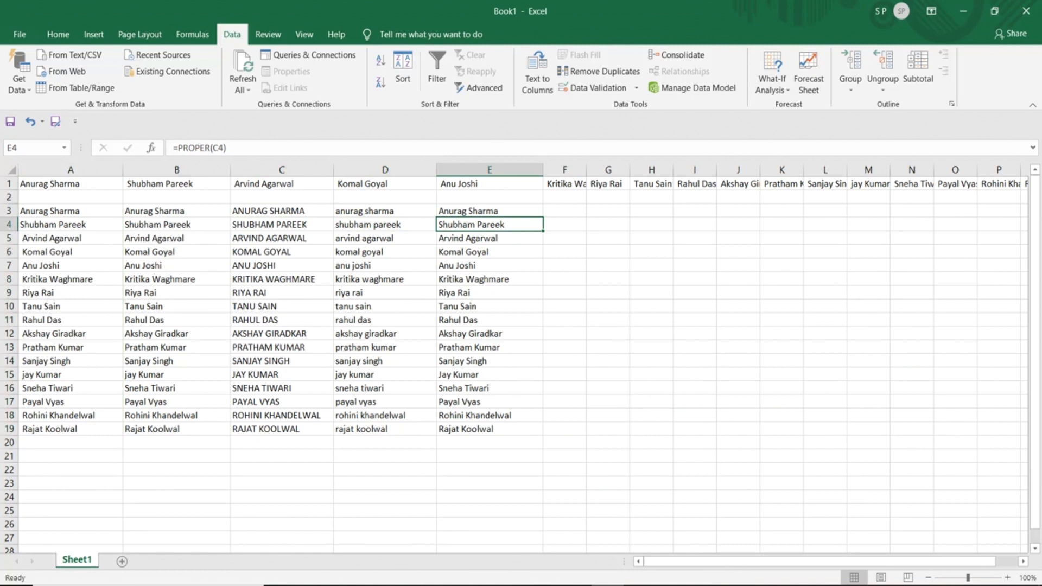
pyautogui.click(872, 570)
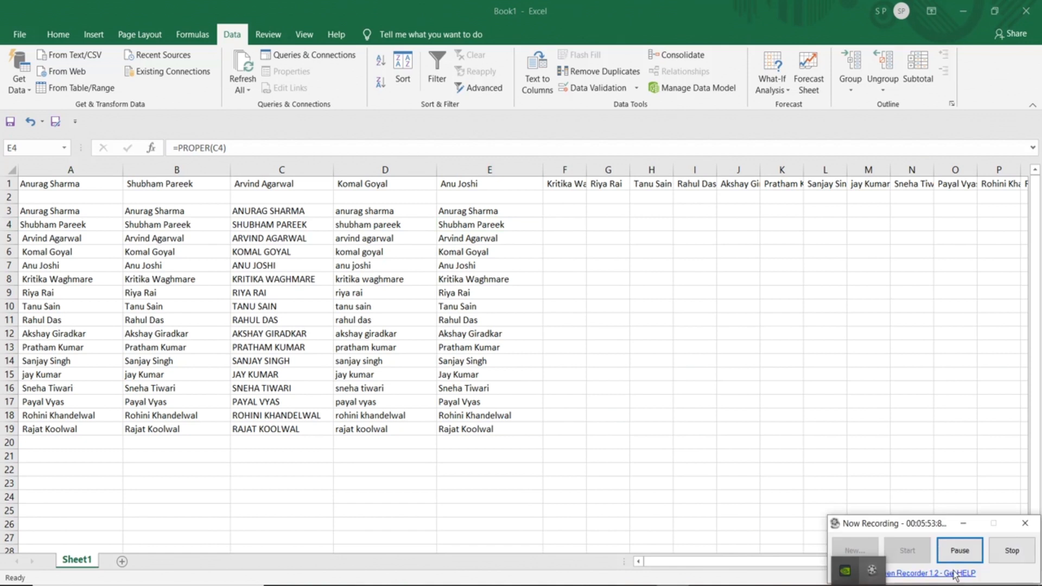
pyautogui.click(1011, 550)
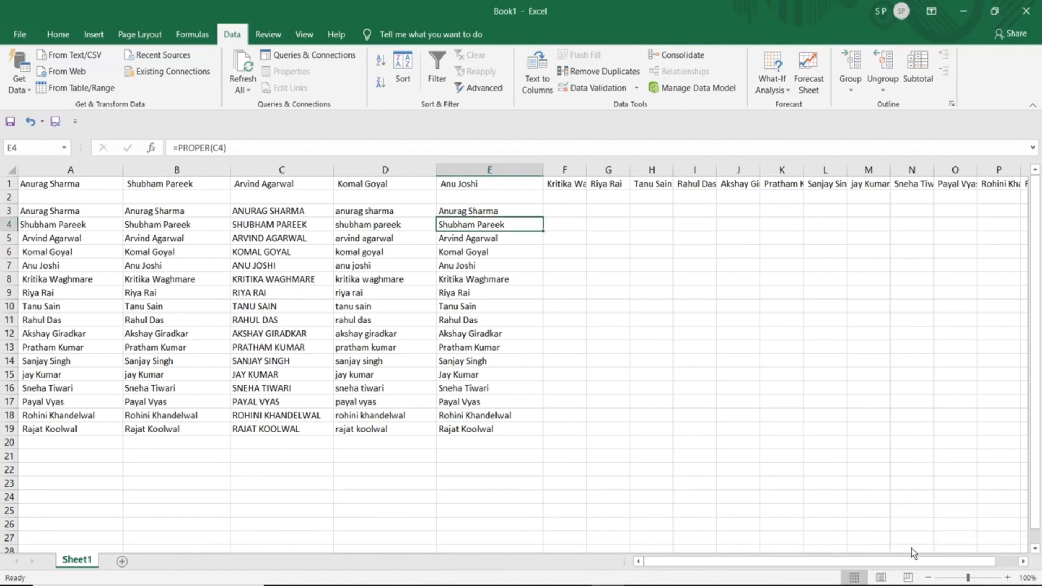
pyautogui.click(513, 213)
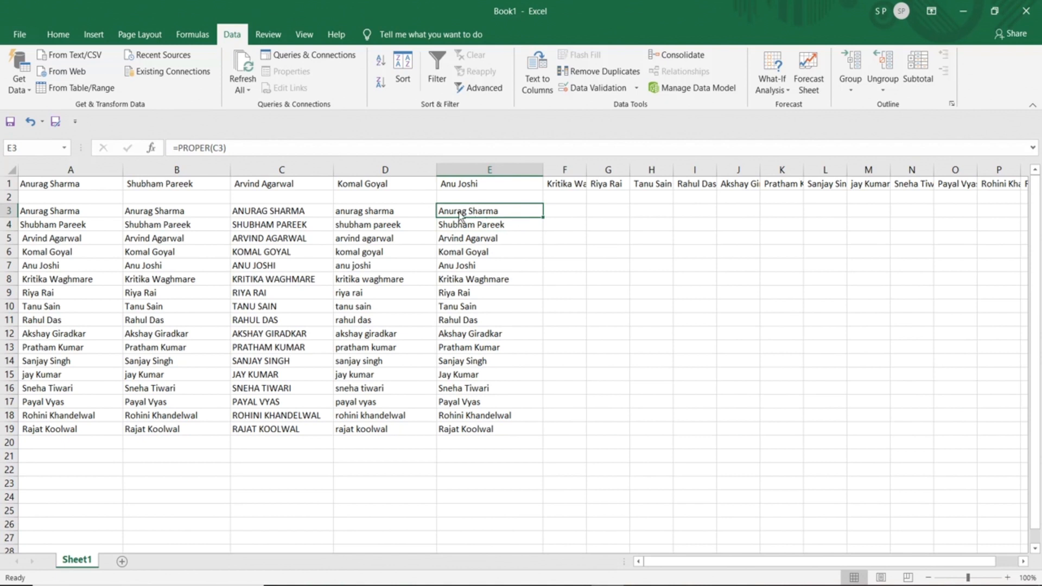
pyautogui.moveTo(459, 216); pyautogui.dragTo(457, 431)
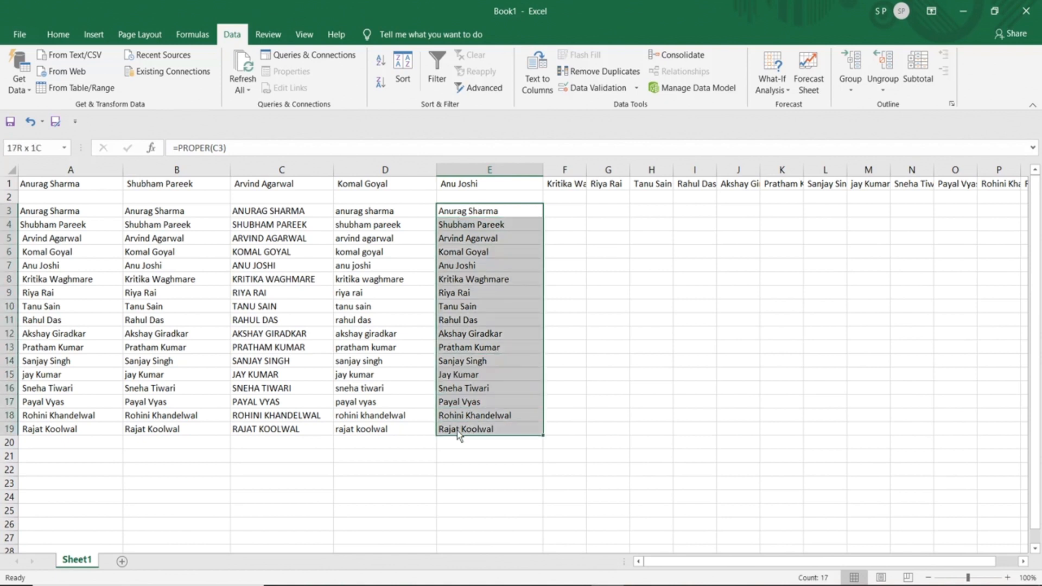
# - Enter the initials A, S and A by hand in F3 to F5 and clear those cells again
pyautogui.click(575, 218)
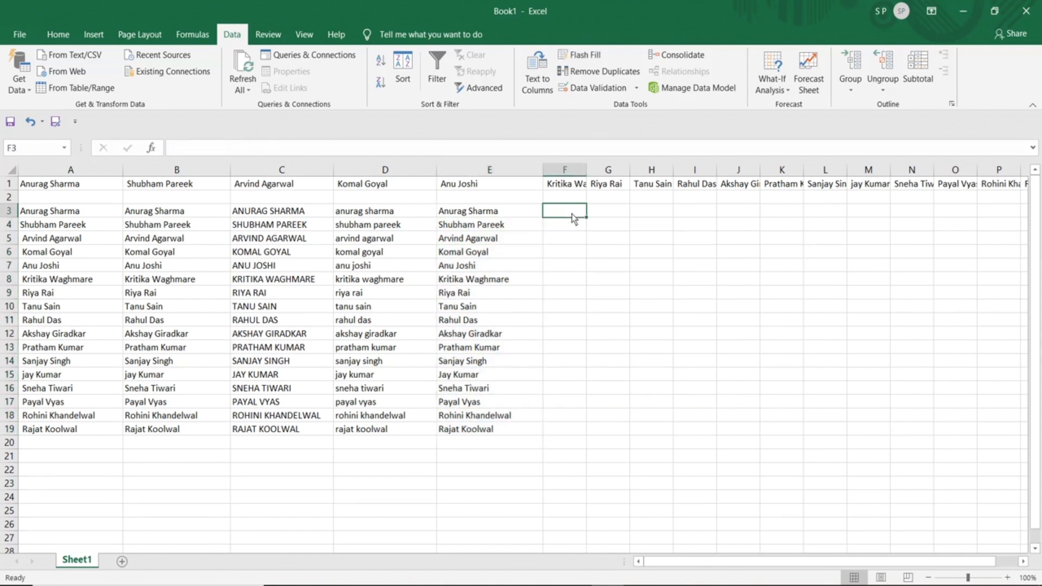
pyautogui.write('A')
pyautogui.press('Return')
pyautogui.write('S')
pyautogui.press('Return')
pyautogui.write('A')
pyautogui.press('Return')
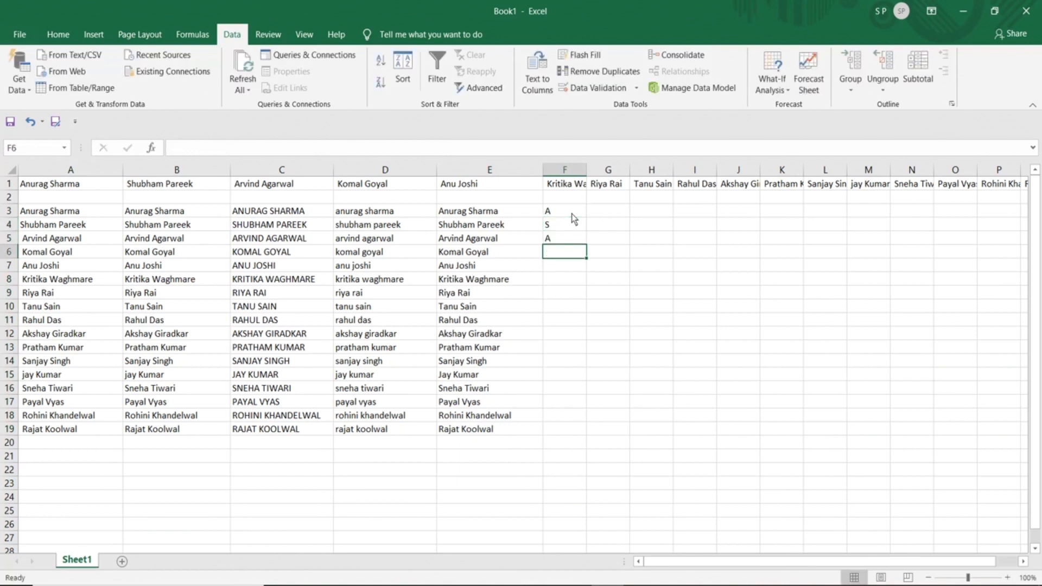
pyautogui.moveTo(565, 214); pyautogui.dragTo(567, 243)
pyautogui.press('Delete')
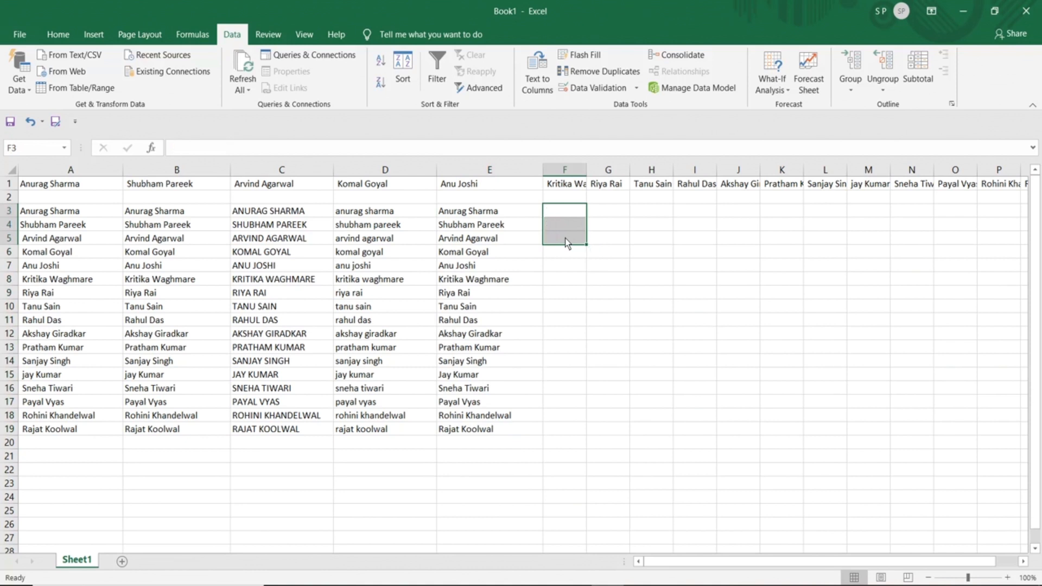
# - Enter the formula =LEFT(E3,1) in F3 to extract the first letter of the proper-case name
pyautogui.click(558, 213)
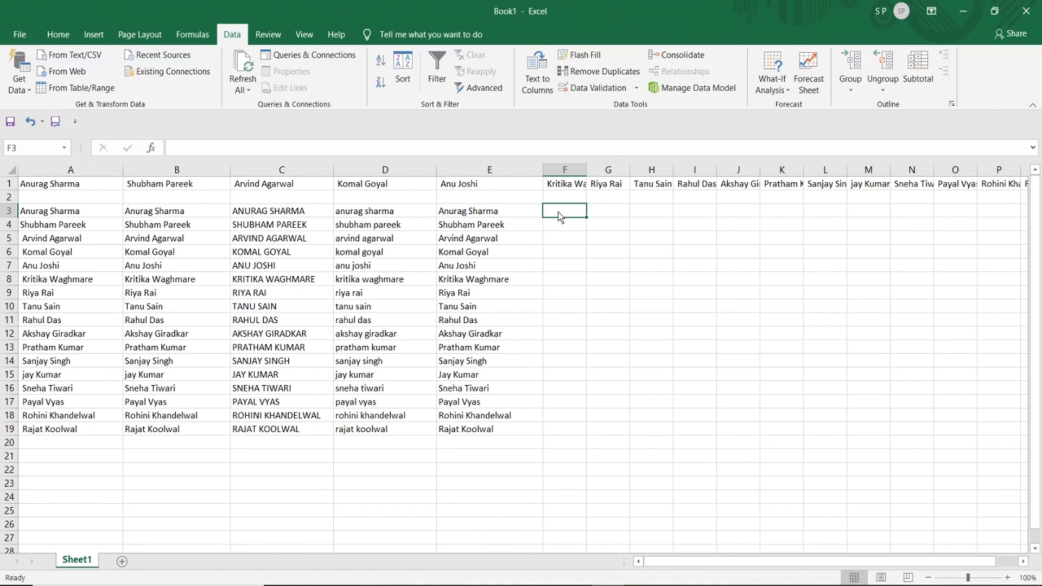
pyautogui.write('=left')
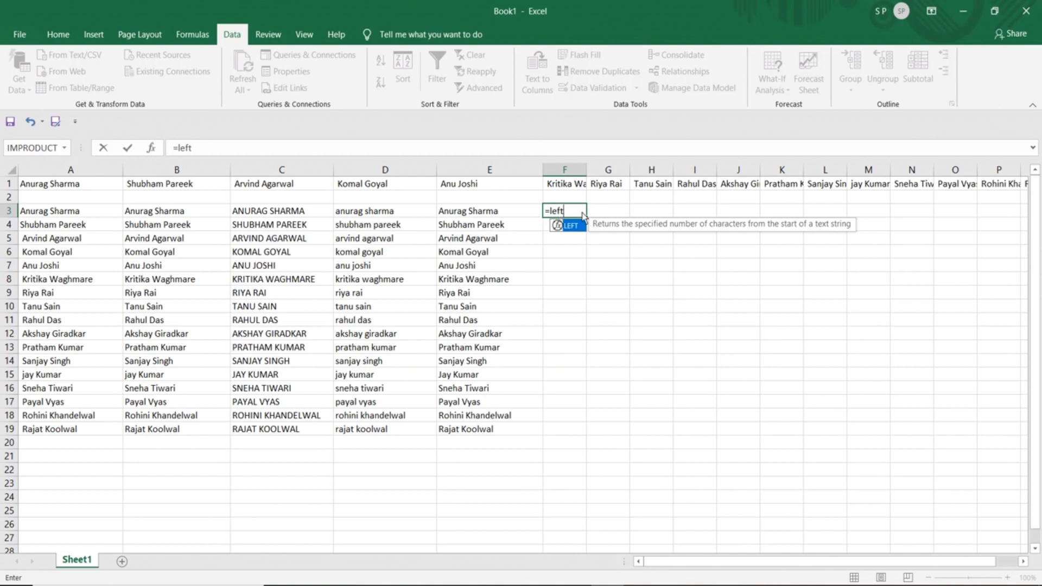
pyautogui.write('(')
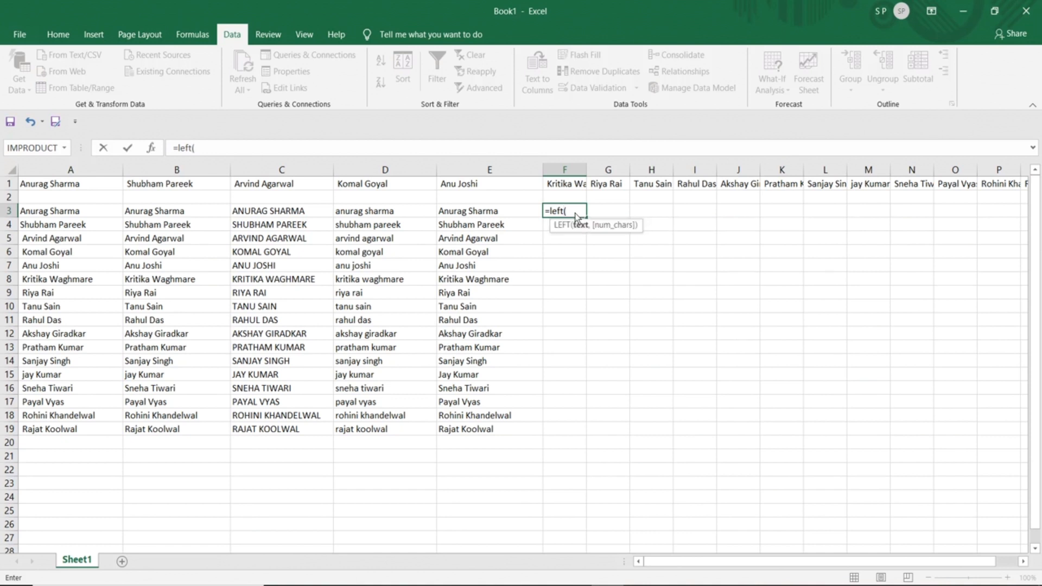
pyautogui.click(478, 215)
pyautogui.write(',')
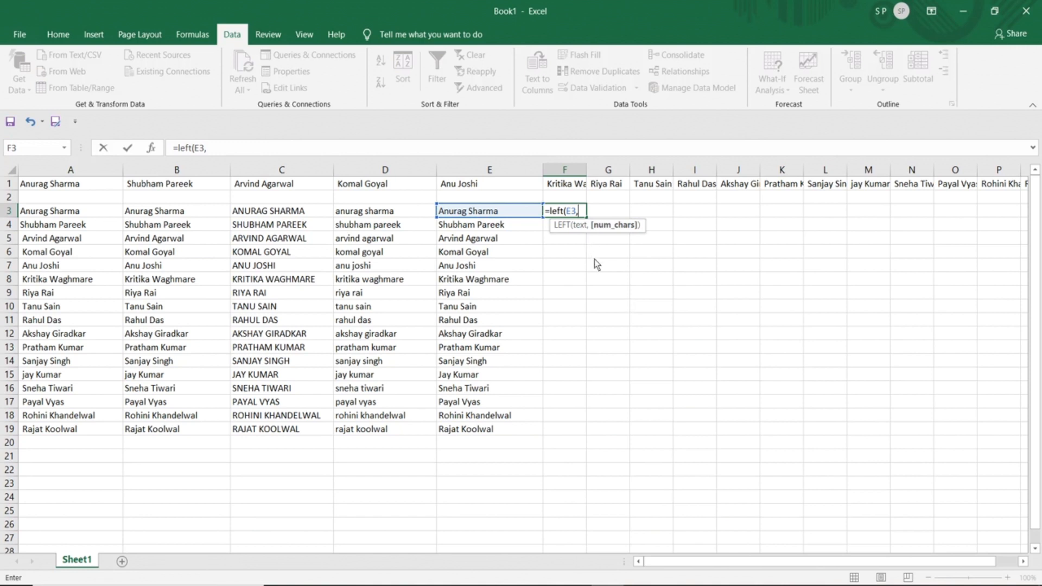
pyautogui.write('1)')
pyautogui.press('Return')
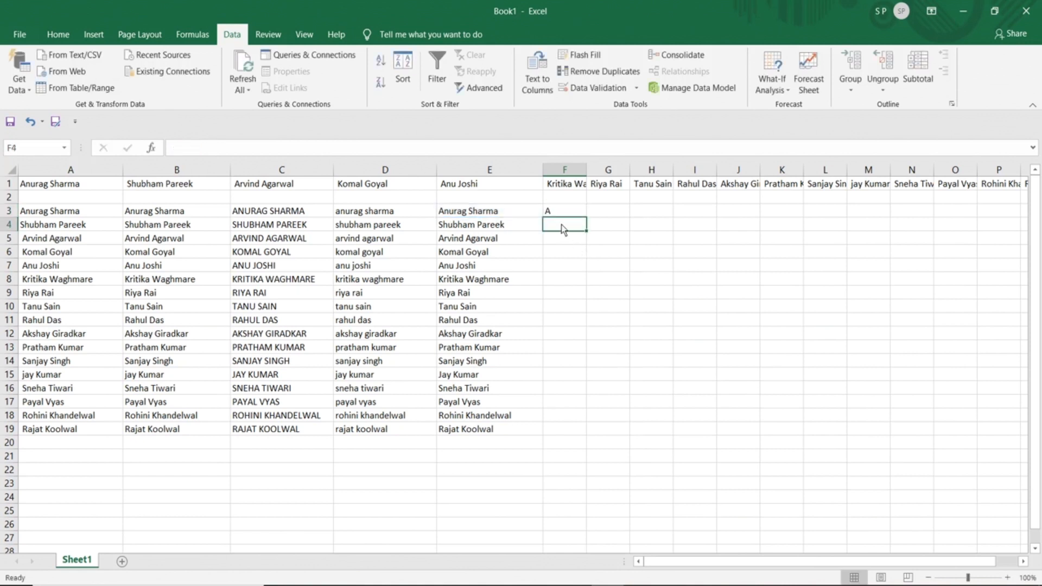
# - Try the formula =LEFT(E4,4) in F4 to extract the first four letters, and clear the cell again
pyautogui.write('=')
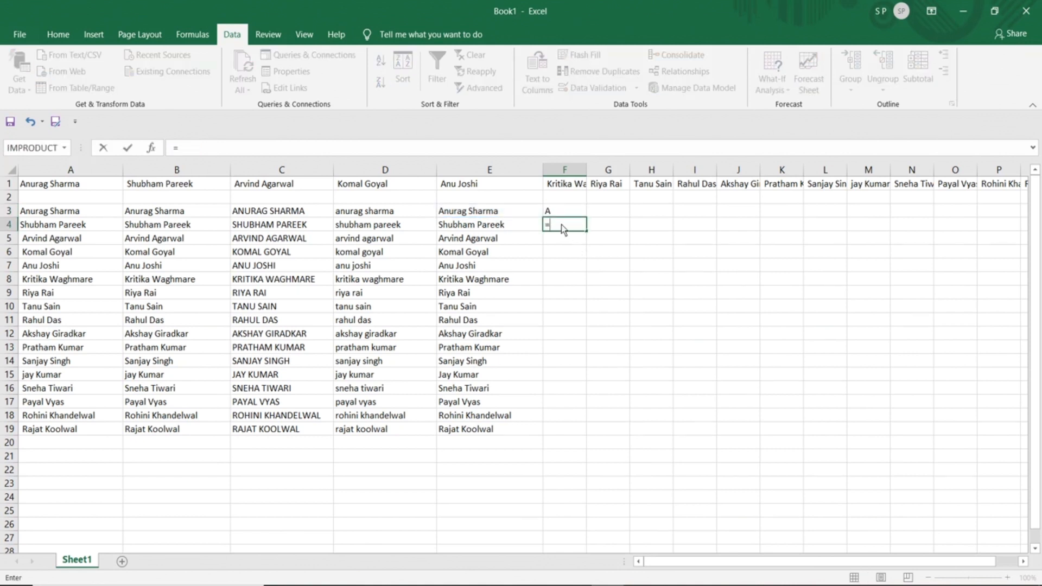
pyautogui.write('left')
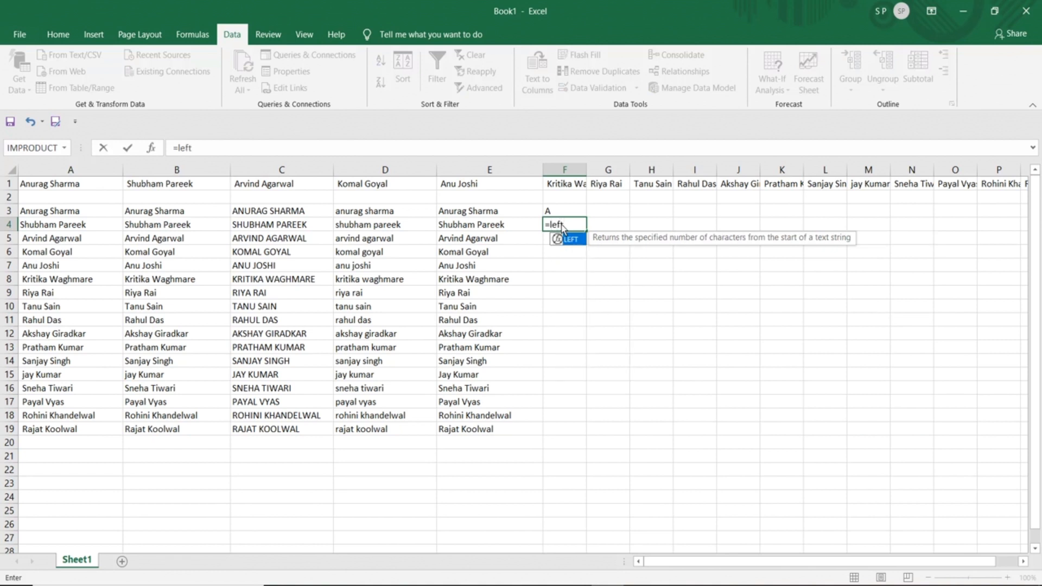
pyautogui.write('(')
pyautogui.click(491, 232)
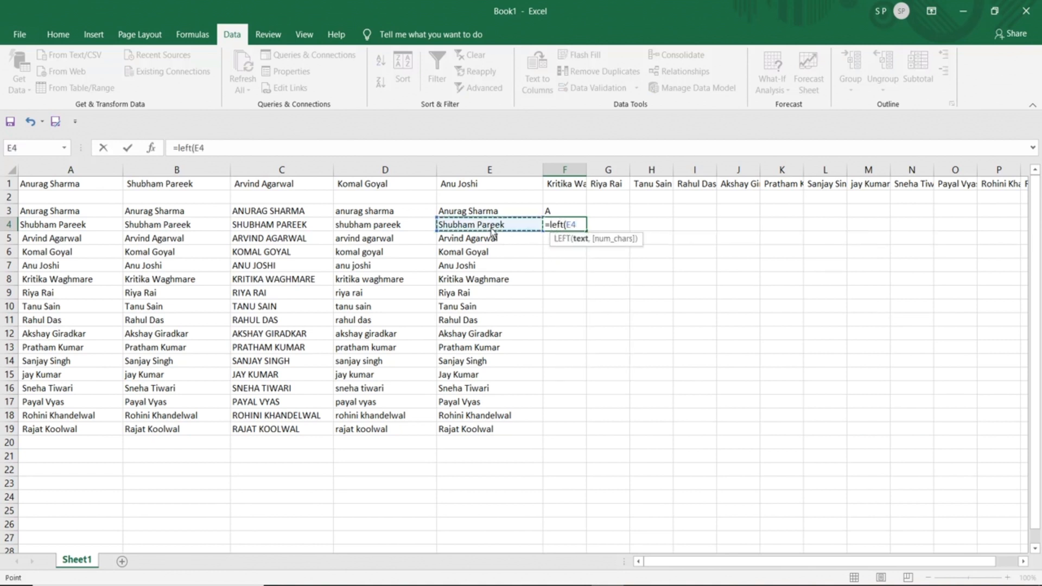
pyautogui.write(',')
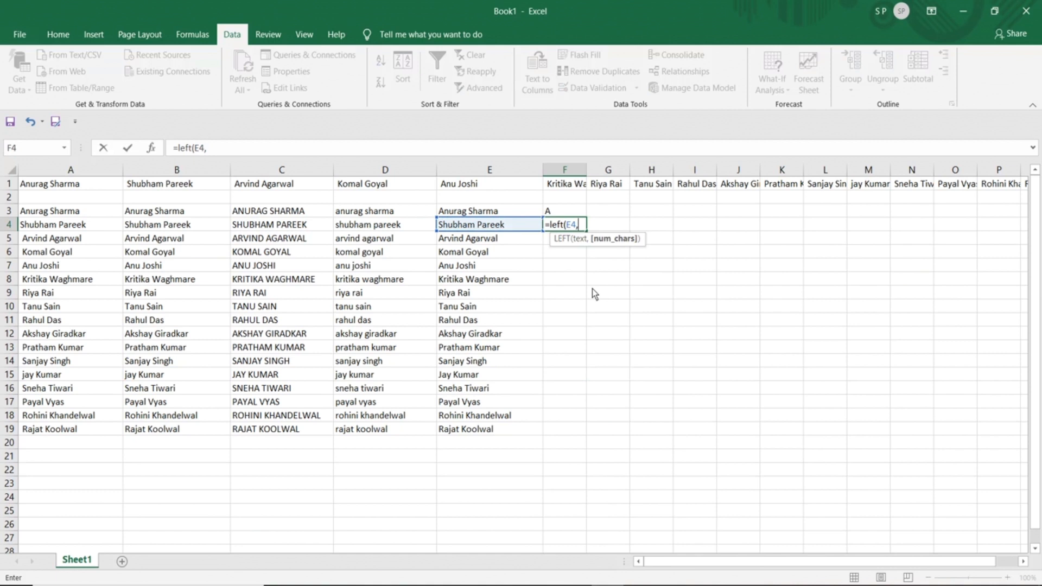
pyautogui.write('4)')
pyautogui.press('Return')
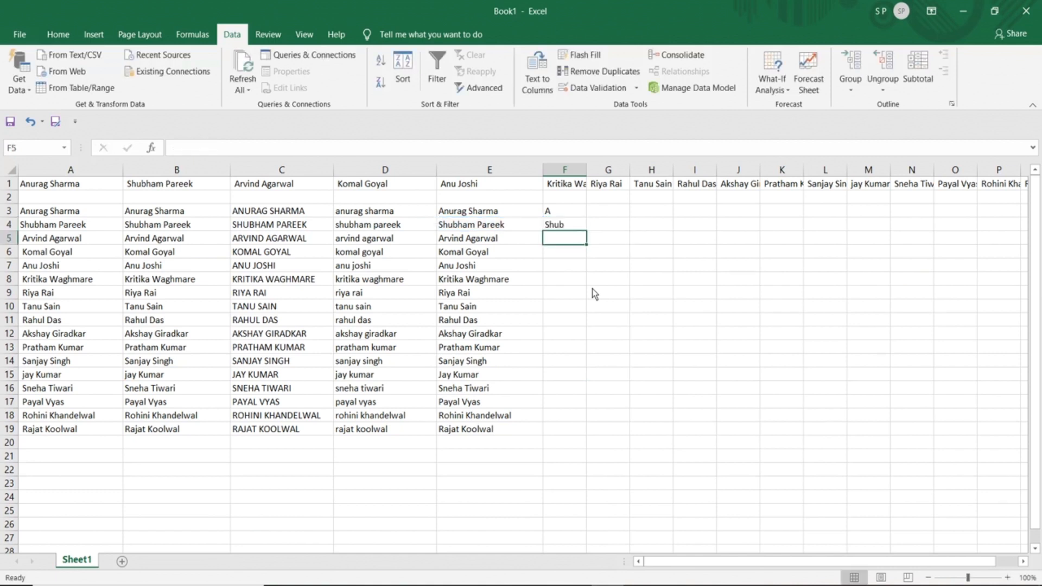
pyautogui.click(562, 228)
pyautogui.press('Delete')
# - Fill the LEFT formula in F3 down to F19 to extract every name's initial
pyautogui.click(555, 208)
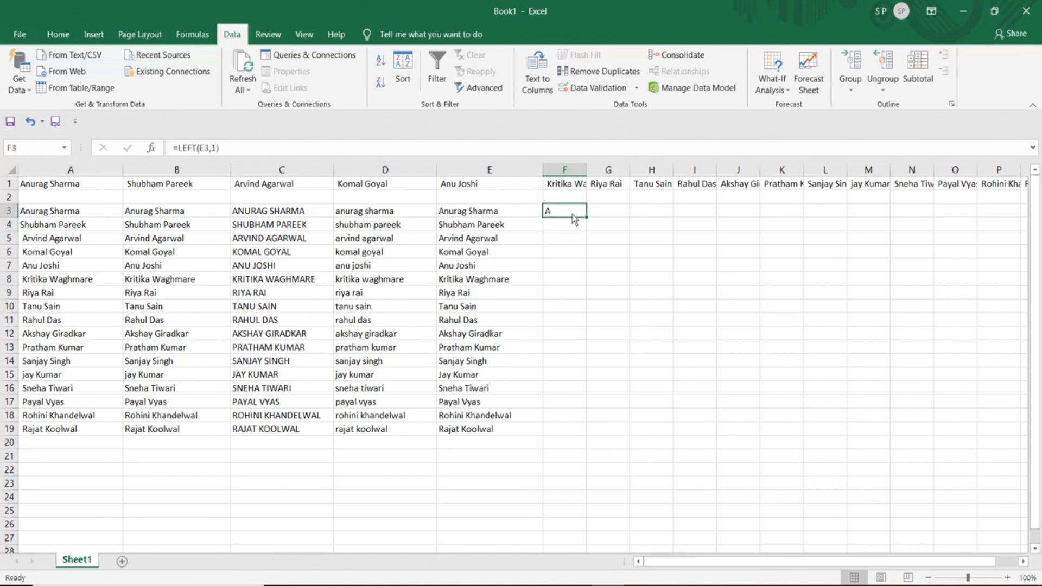
pyautogui.moveTo(586, 217); pyautogui.dragTo(586, 435)
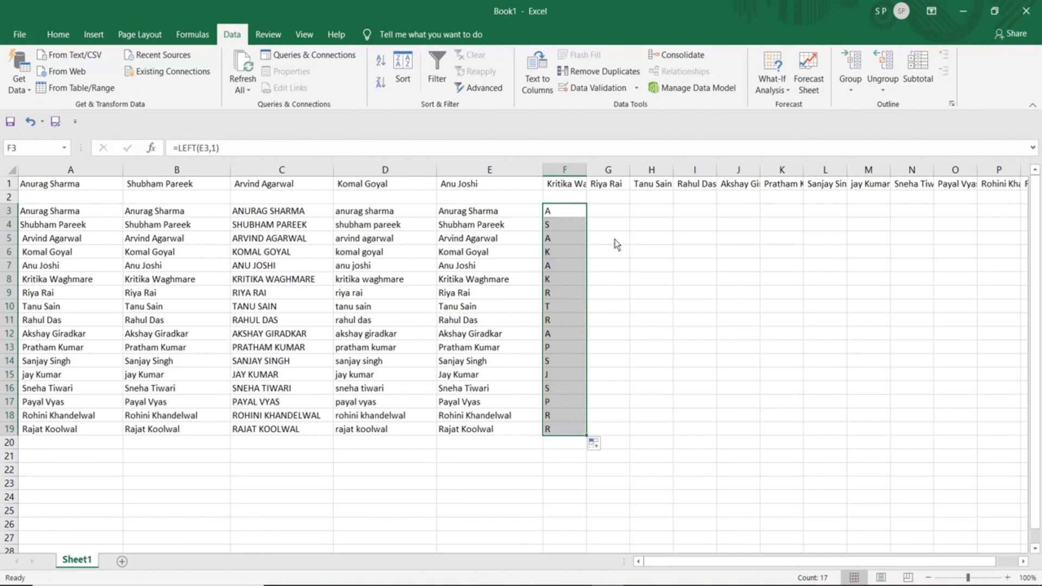
pyautogui.click(604, 212)
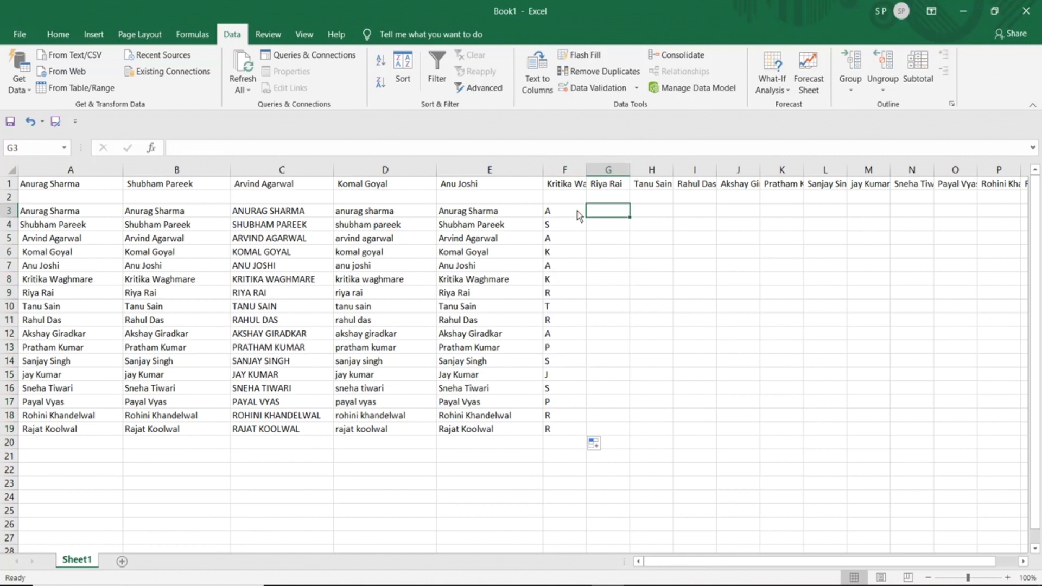
pyautogui.click(577, 215)
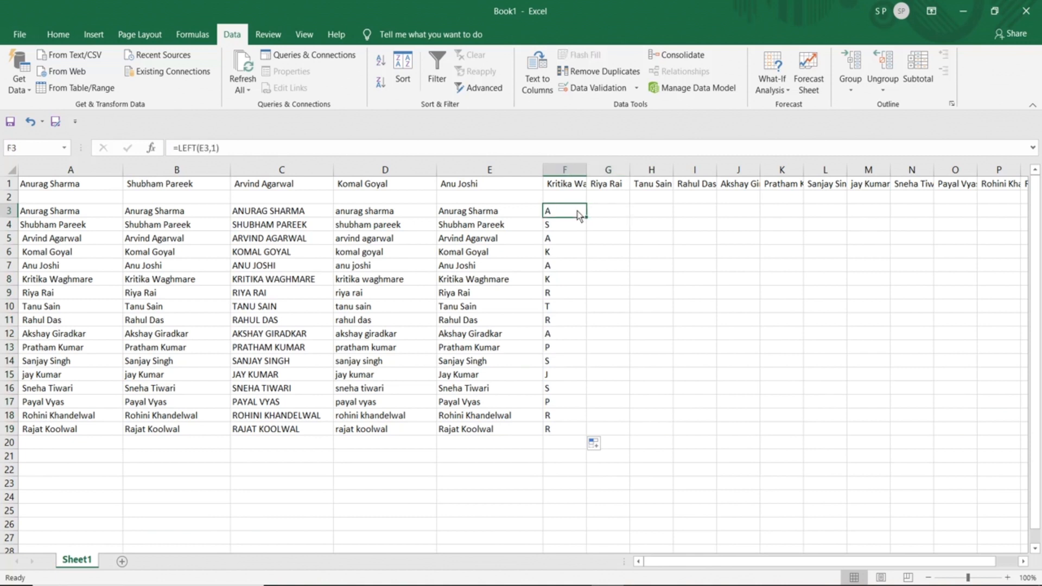
pyautogui.click(605, 215)
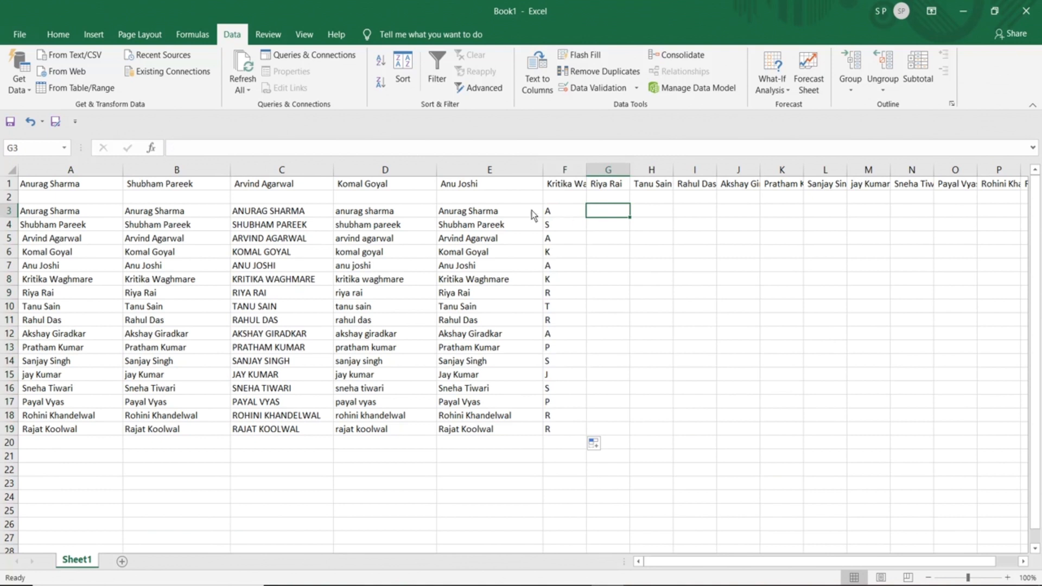
pyautogui.moveTo(502, 215); pyautogui.dragTo(490, 428)
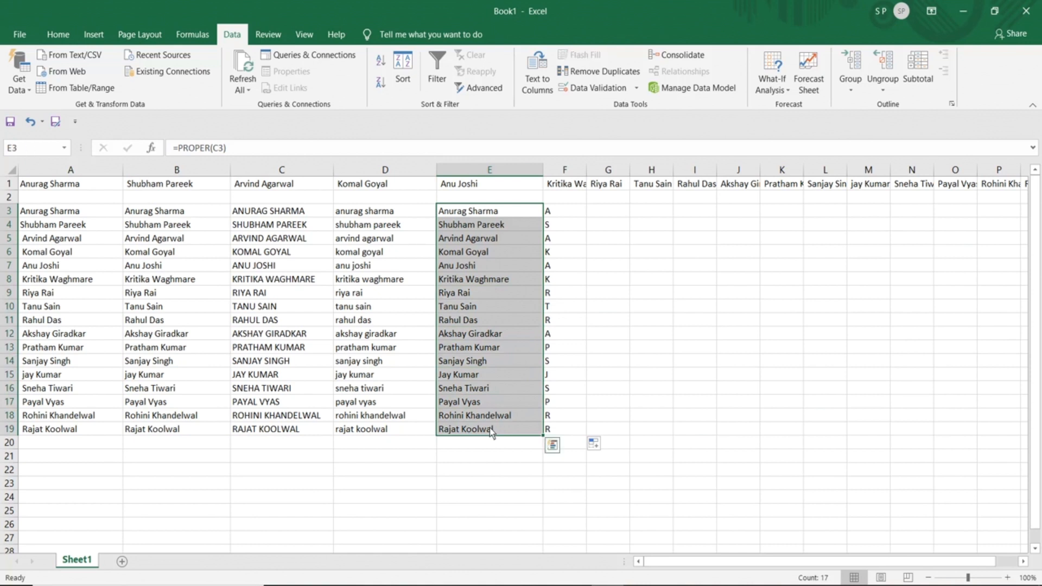
pyautogui.click(569, 213)
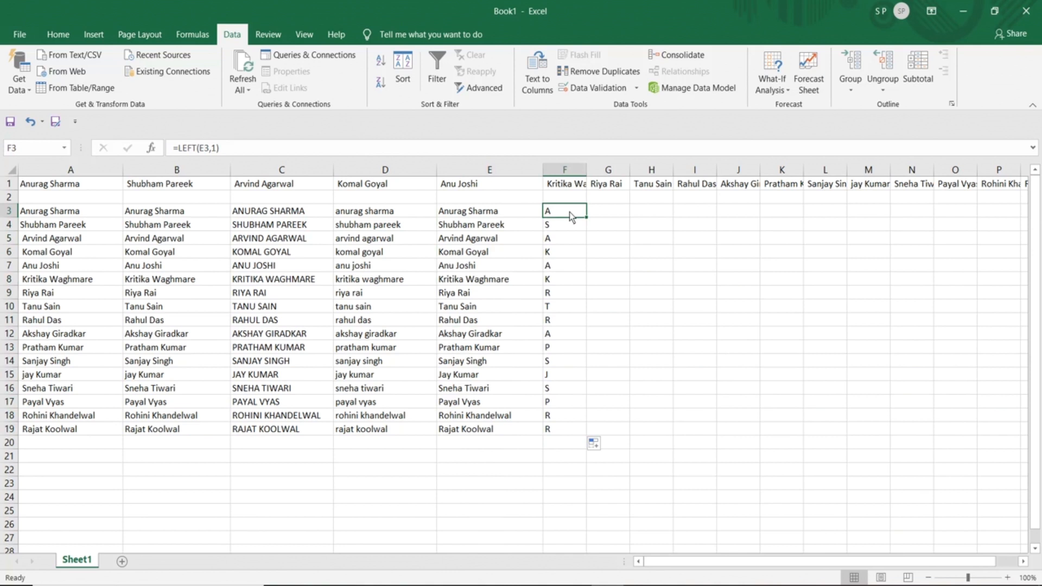
pyautogui.click(607, 214)
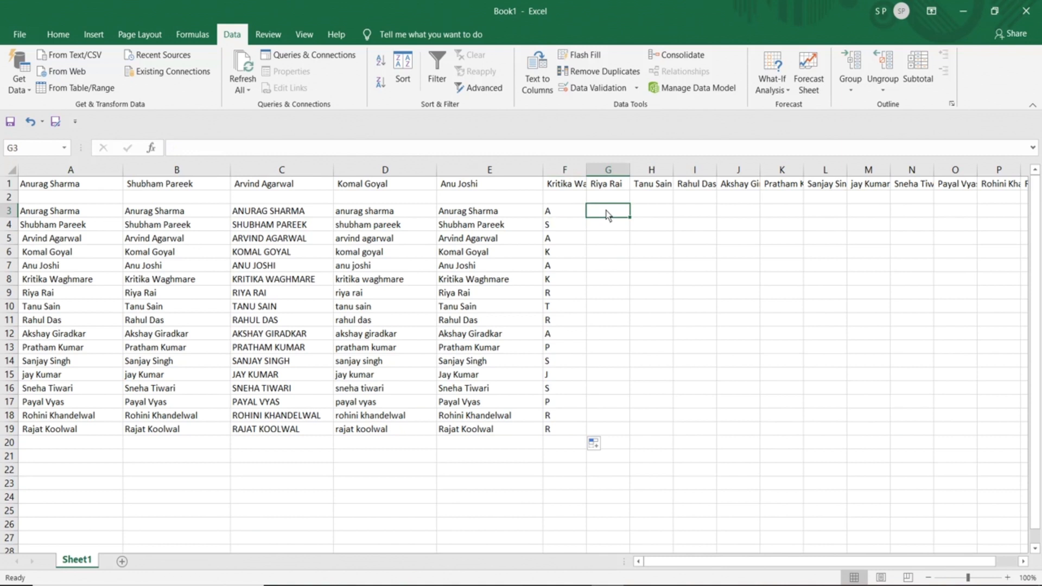
pyautogui.click(498, 213)
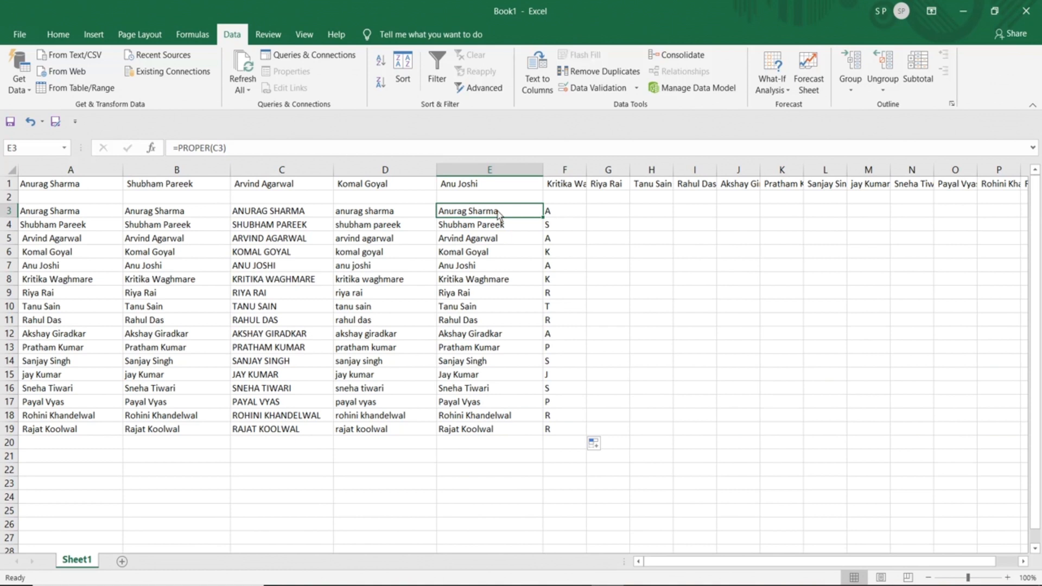
# - Enter the formula =RIGHT(E3,1) in G3 to extract the last letter of the proper-case name
pyautogui.click(594, 212)
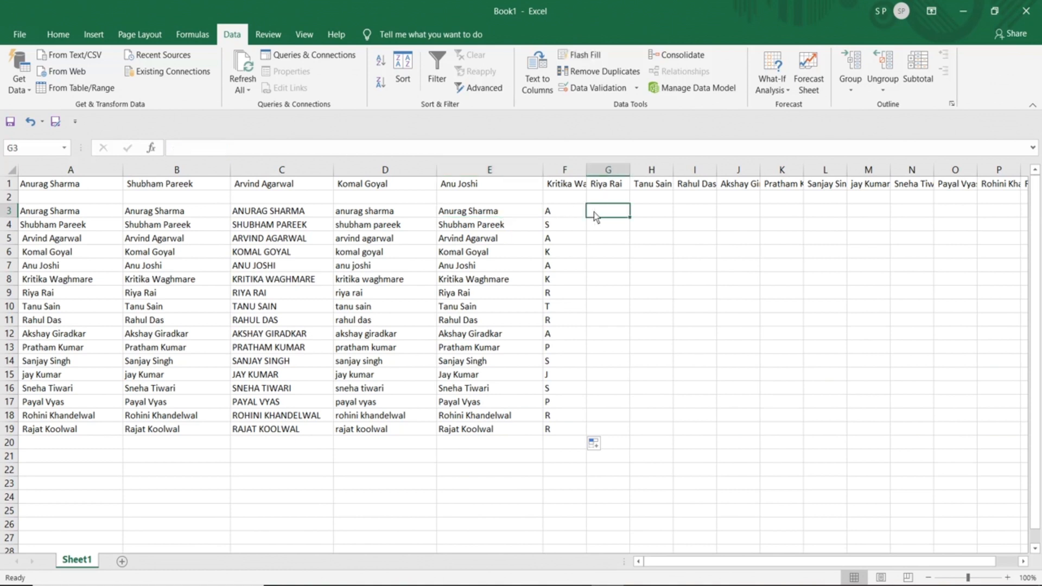
pyautogui.write('=right')
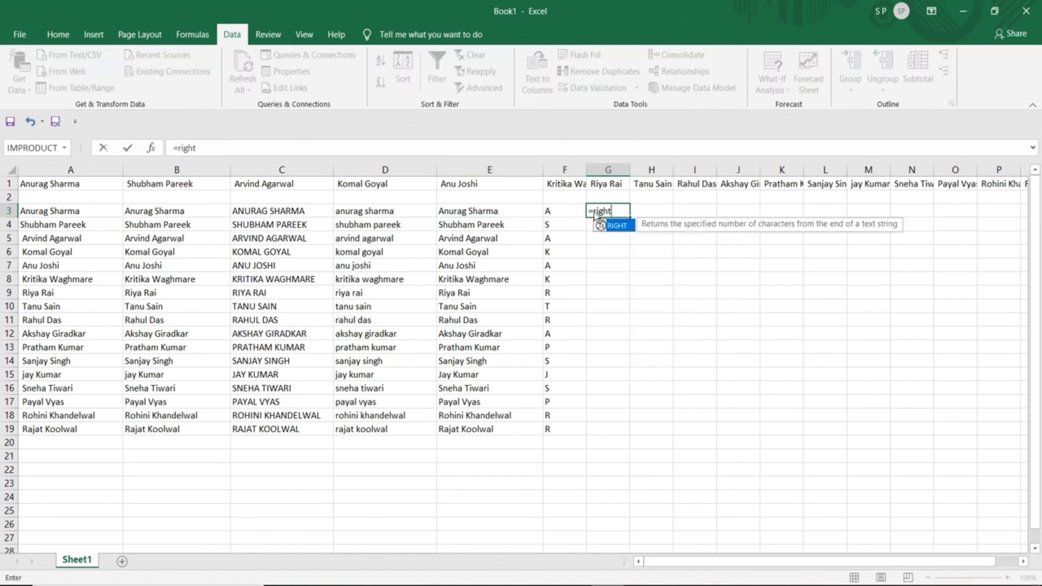
pyautogui.write('(')
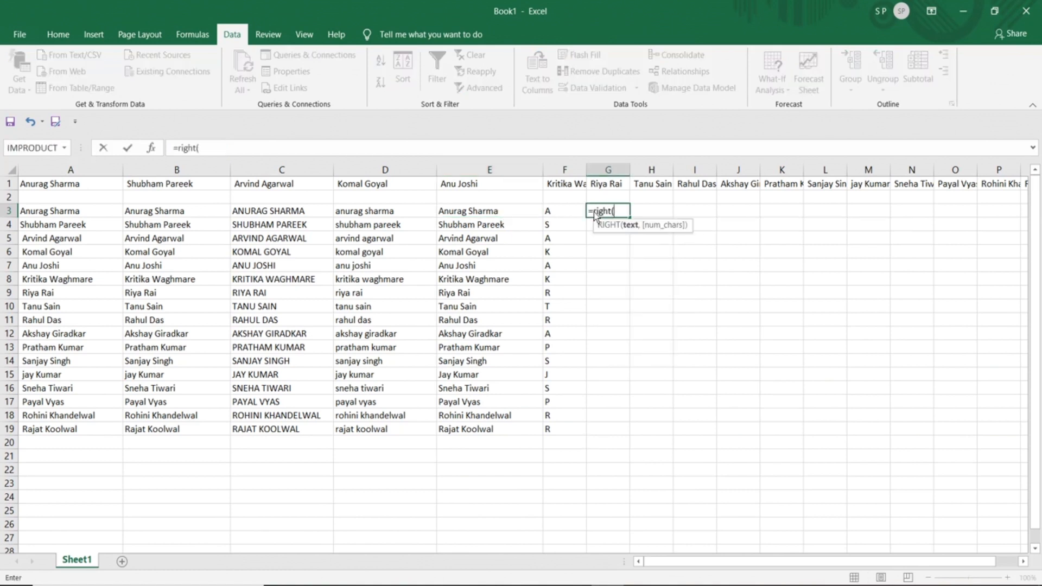
pyautogui.click(507, 214)
pyautogui.write(',')
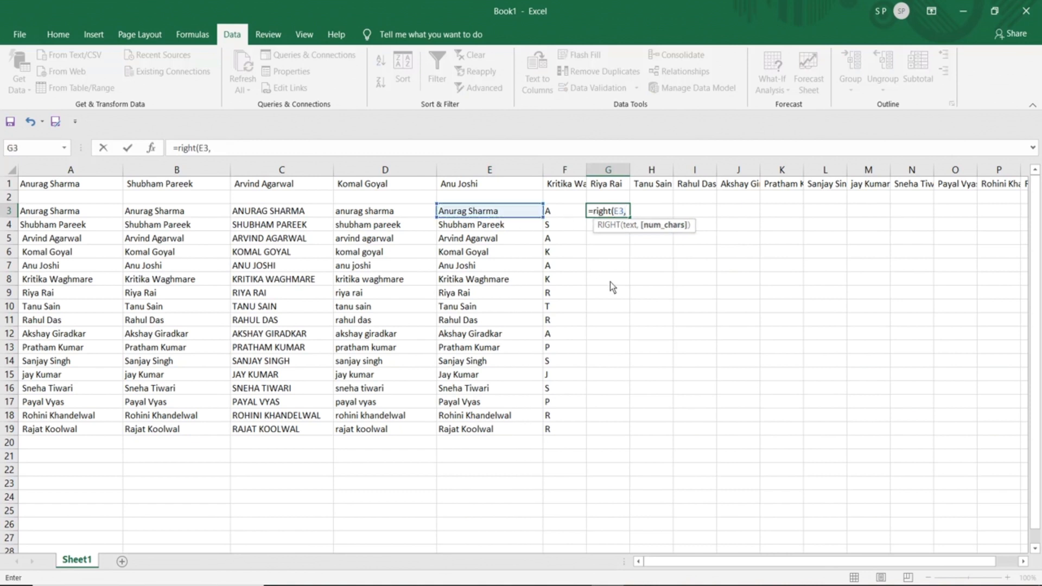
pyautogui.write('1)')
pyautogui.press('Return')
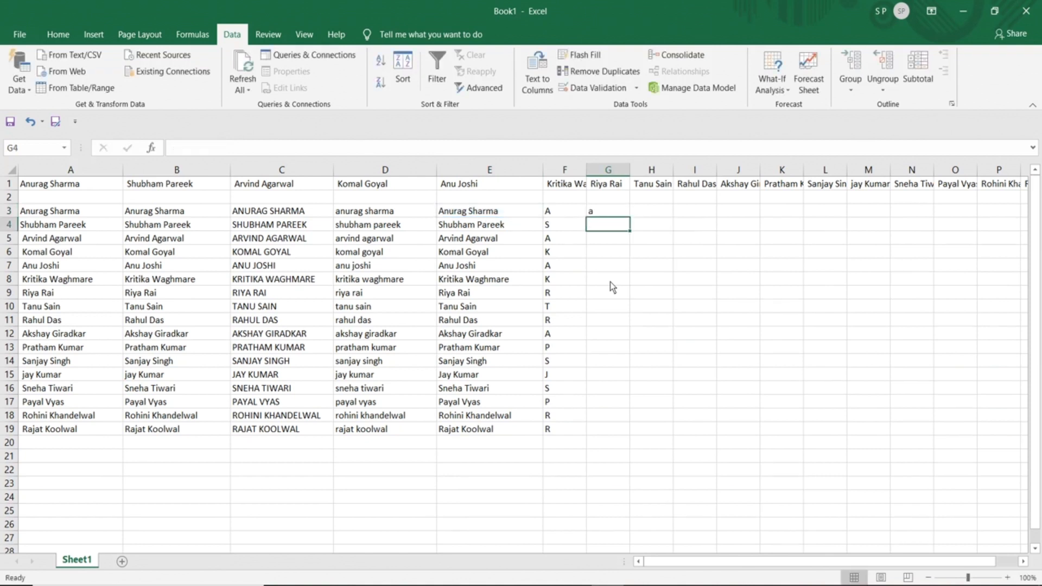
# - Fill the RIGHT formula in G3 down to G19 to extract every name's last letter
pyautogui.click(604, 214)
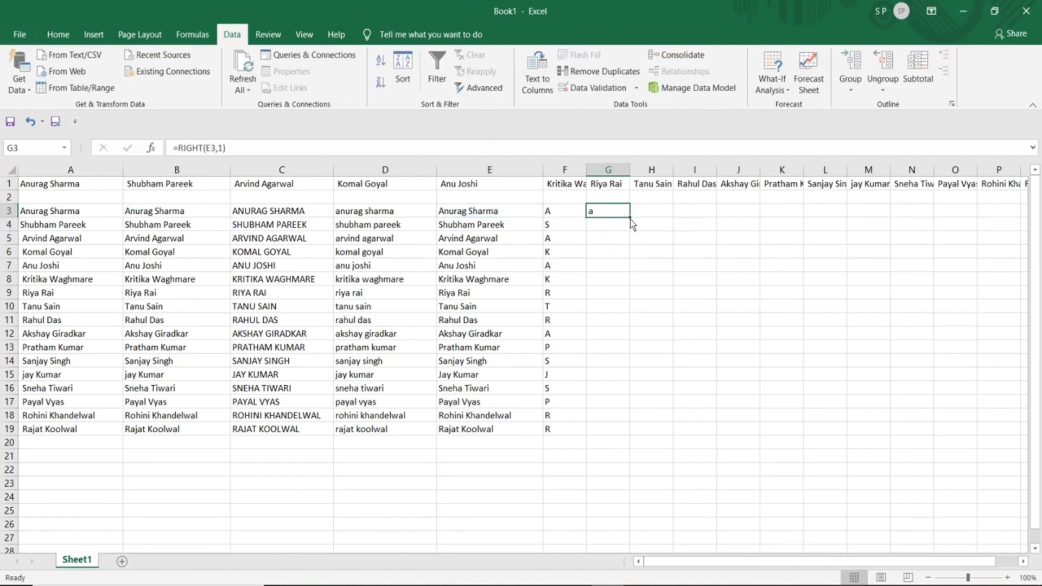
pyautogui.moveTo(631, 220); pyautogui.dragTo(629, 436)
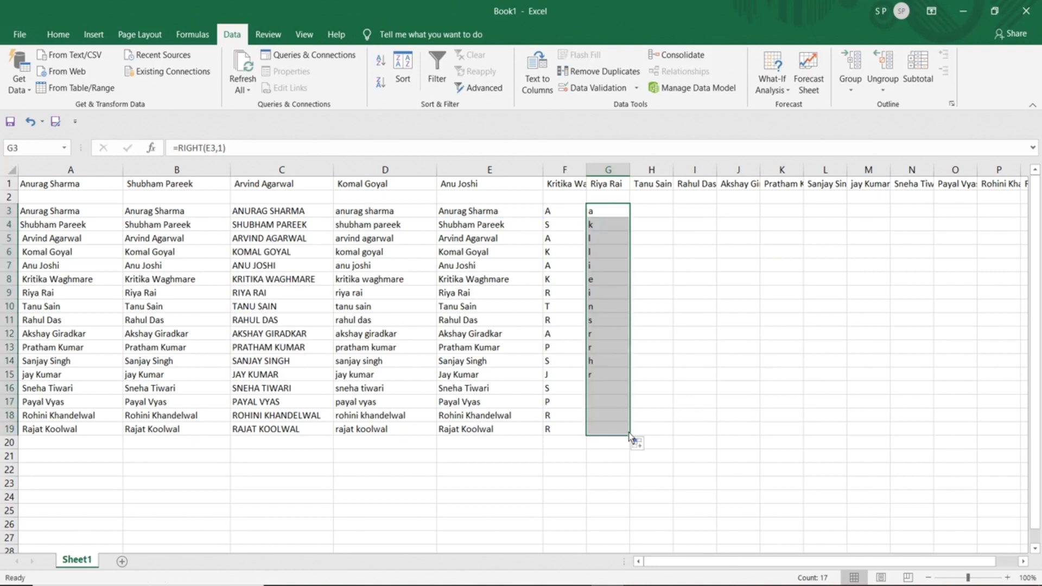
pyautogui.click(650, 212)
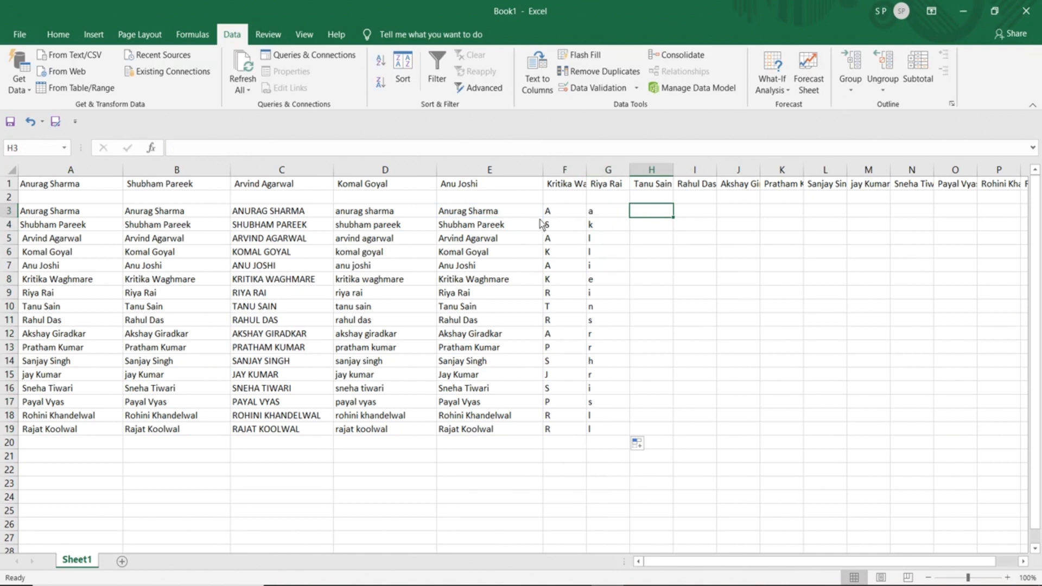
pyautogui.click(482, 215)
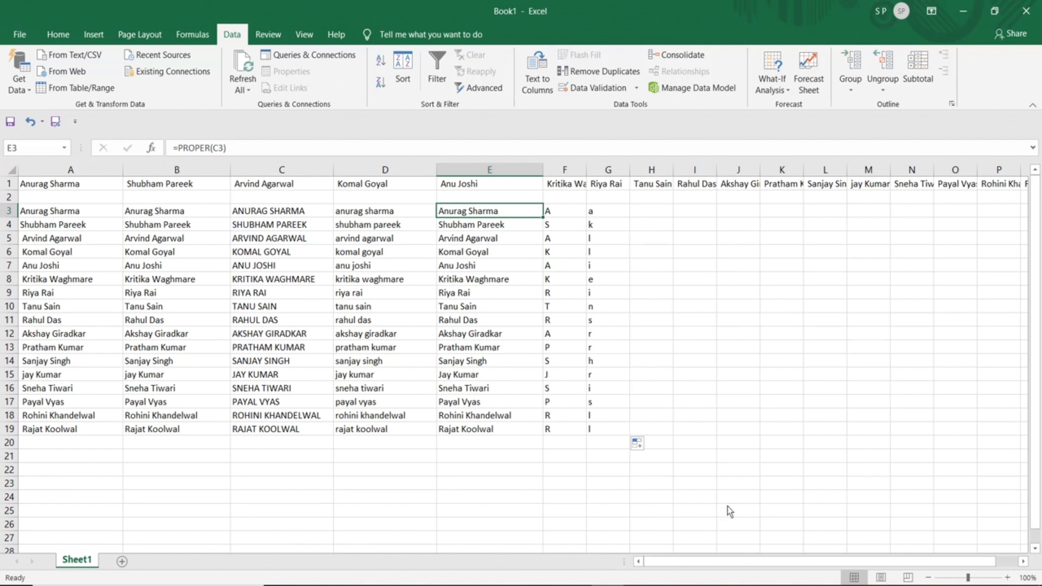
pyautogui.click(859, 585)
pyautogui.click(872, 572)
pyautogui.click(77, 218)
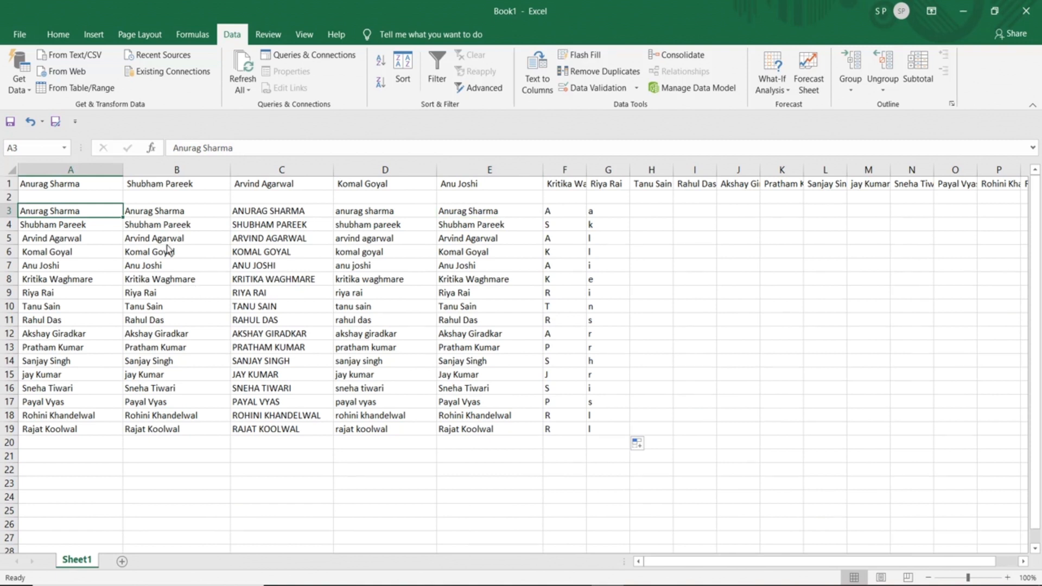
pyautogui.click(150, 212)
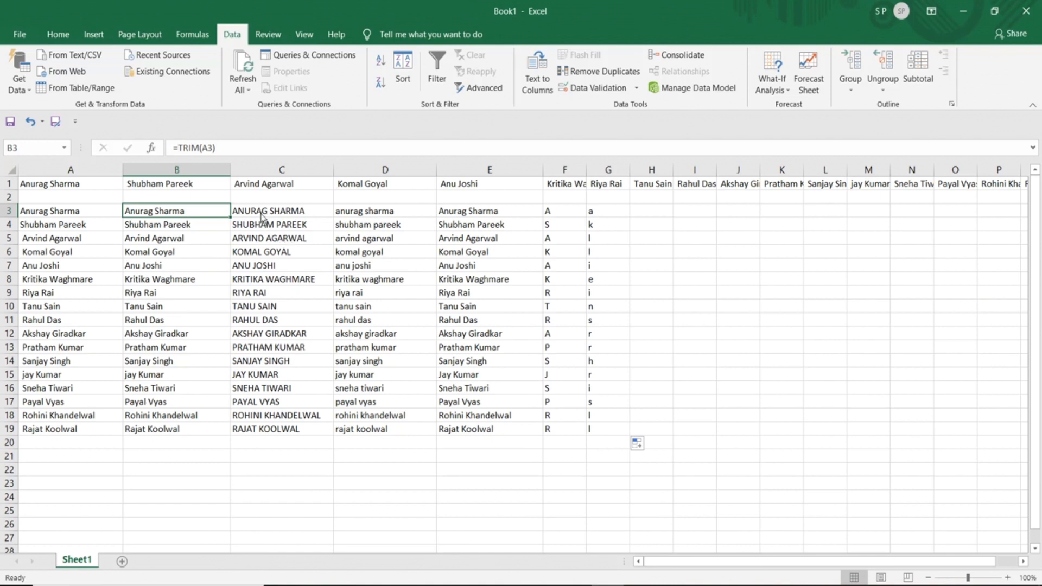
# - Clear the case-conversion and letter-extraction results in C3:G19
pyautogui.moveTo(263, 216); pyautogui.dragTo(608, 433)
pyautogui.press('Delete')
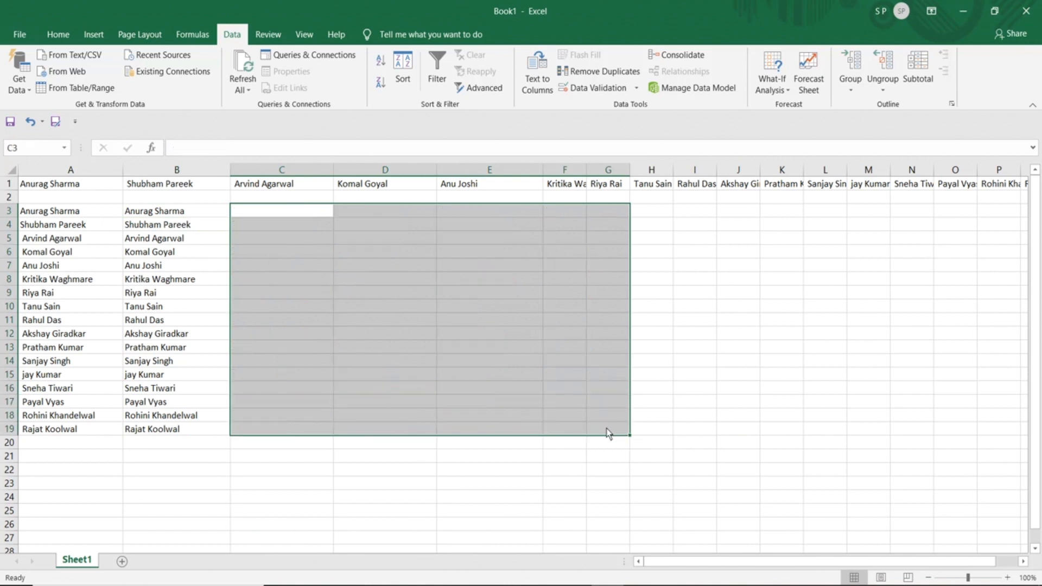
pyautogui.click(295, 217)
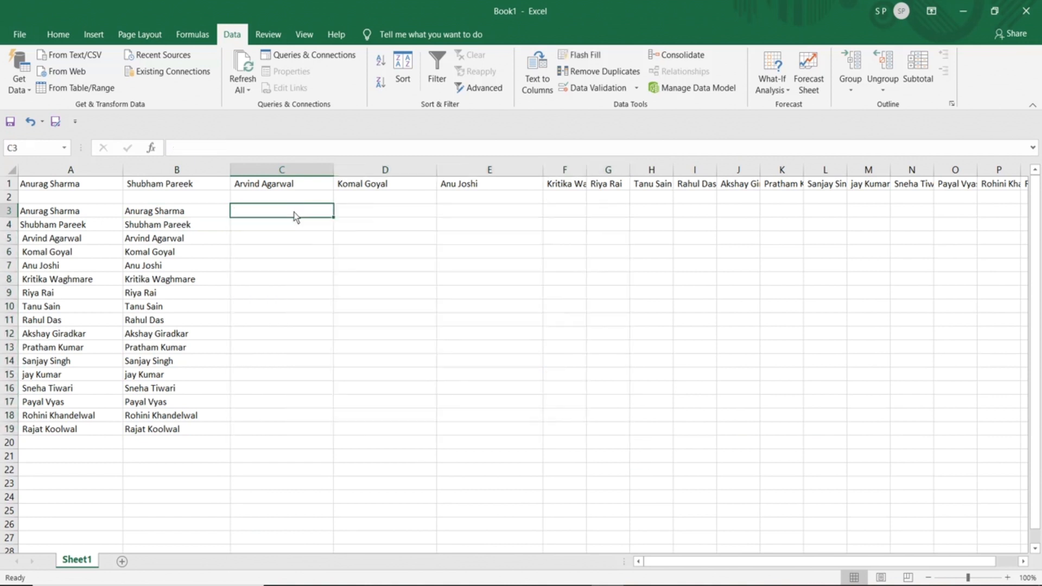
# - Try to split the trimmed names in B3:B19 with delimited Text to Columns, using Space instead of Comma as the delimiter
pyautogui.click(194, 216)
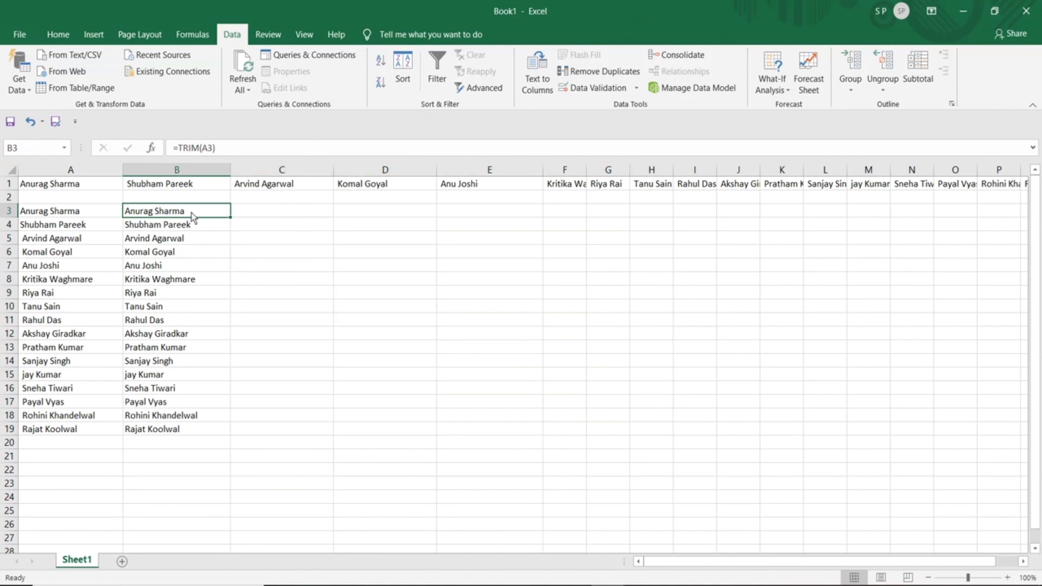
pyautogui.moveTo(193, 246); pyautogui.dragTo(194, 432)
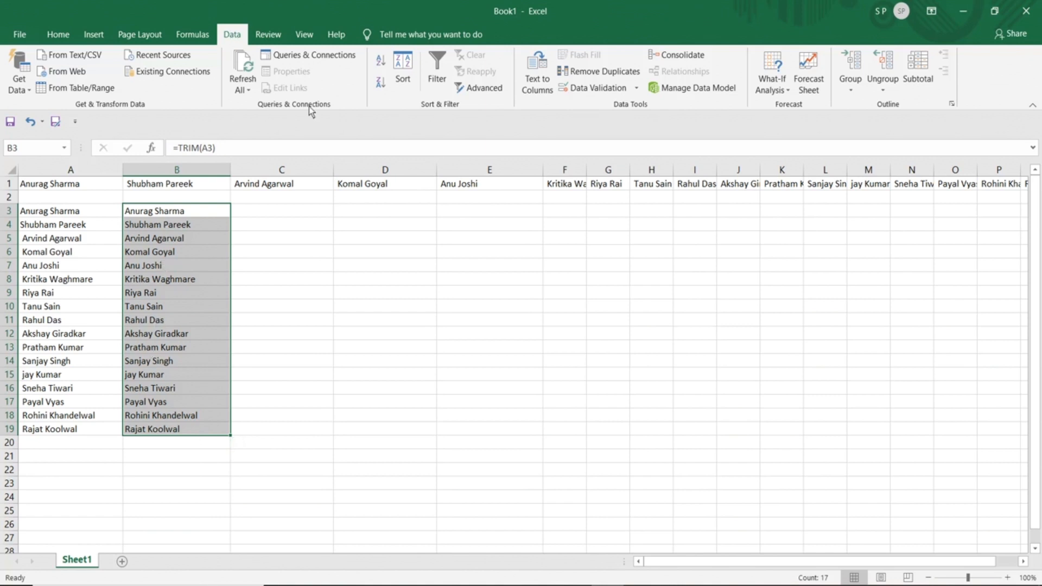
pyautogui.click(532, 86)
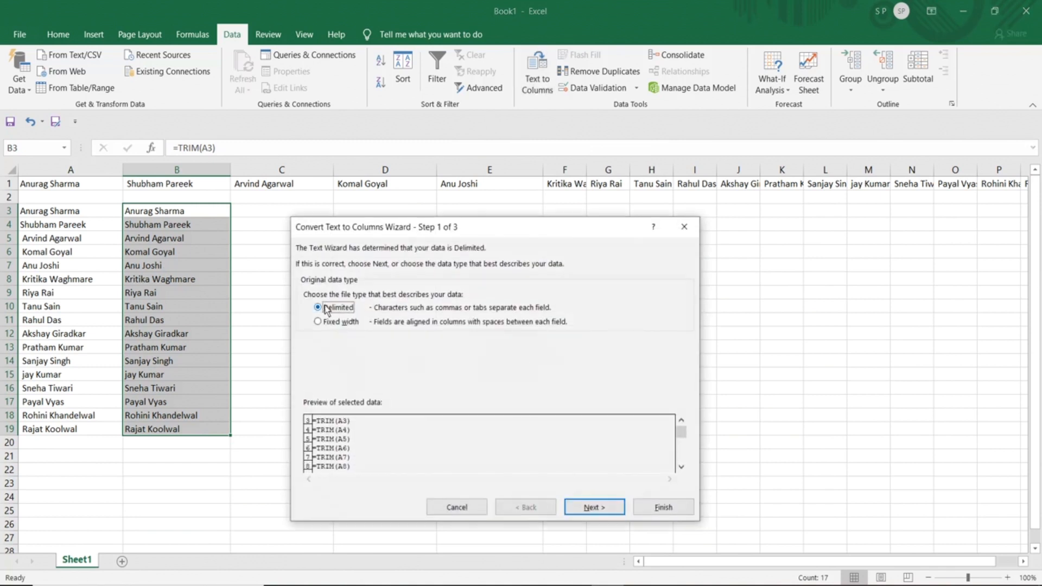
pyautogui.click(608, 508)
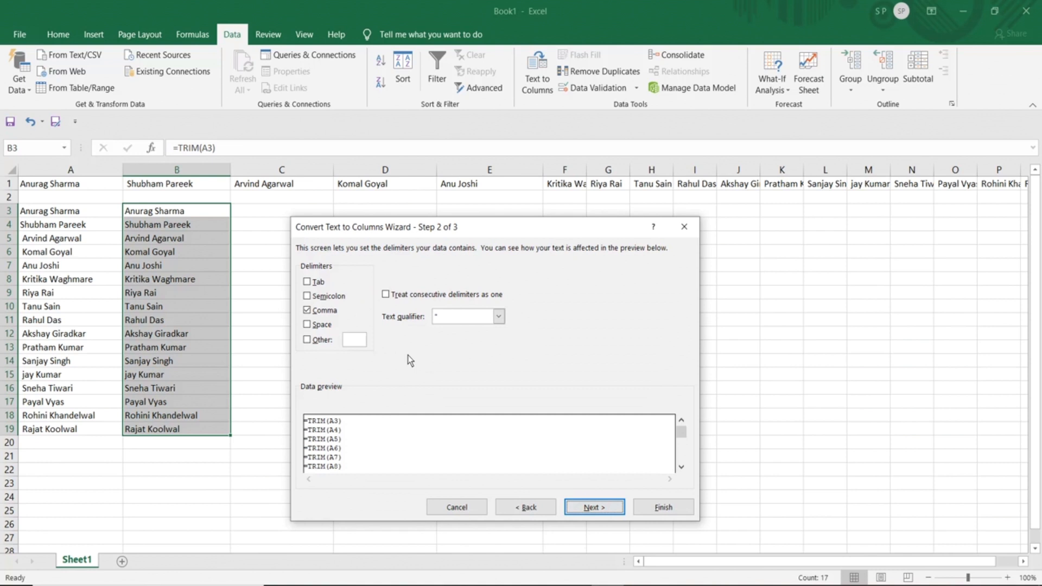
pyautogui.click(307, 325)
pyautogui.click(306, 312)
pyautogui.click(589, 513)
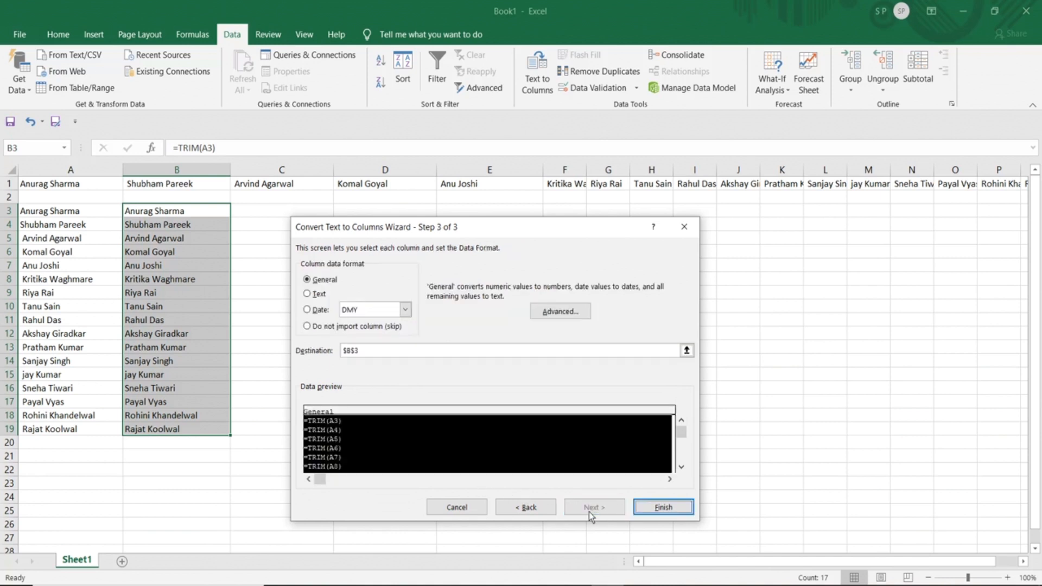
pyautogui.click(664, 509)
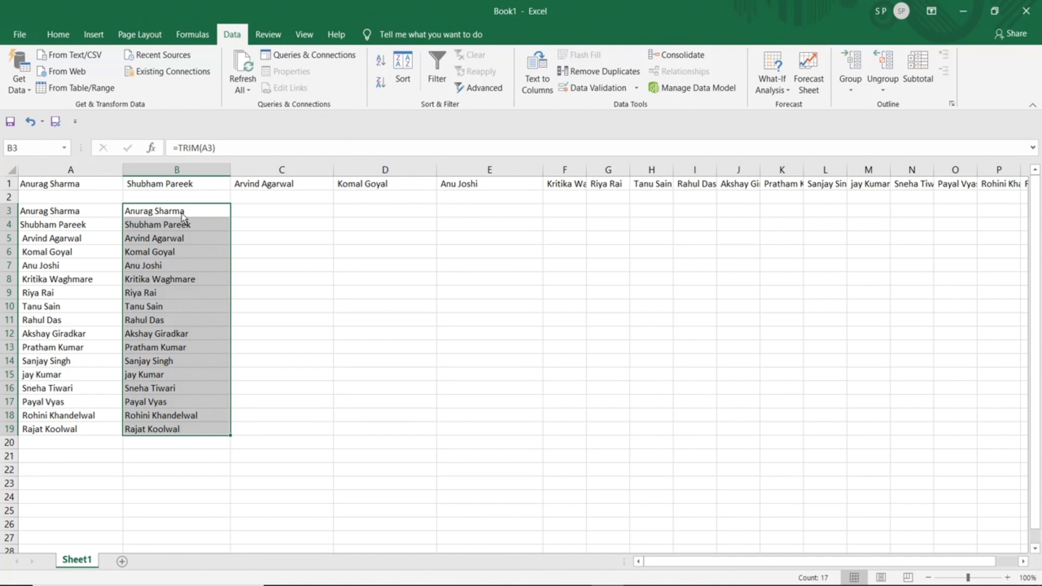
# - Check the TRIM formula behind the first name in B3
pyautogui.click(226, 148)
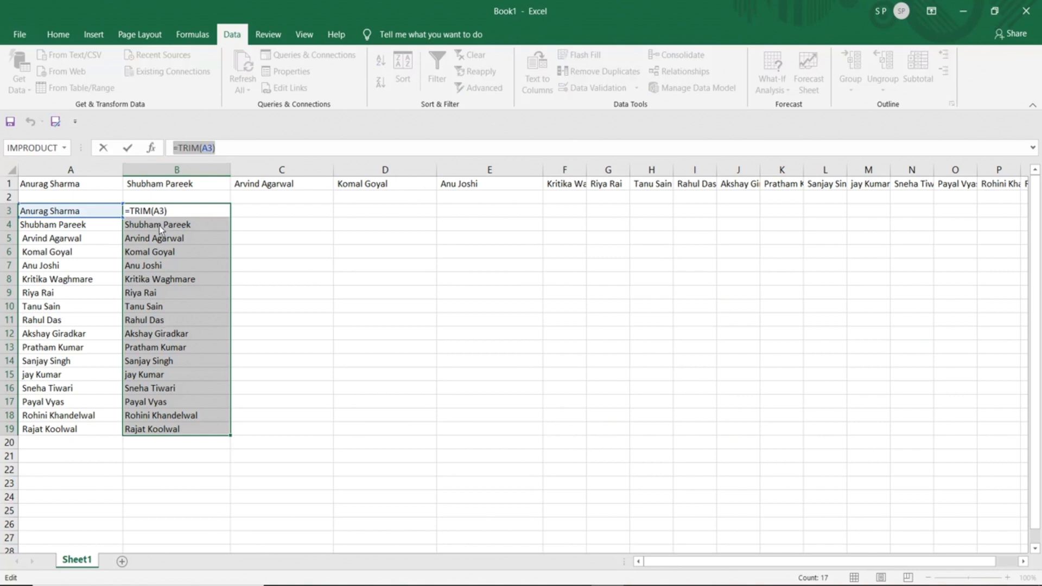
pyautogui.click(223, 149)
pyautogui.hotkey('ctrl', 'Return')
# - Try replacing the TRIM formula in B4 with the cell reference =C6, and undo the change
pyautogui.click(189, 226)
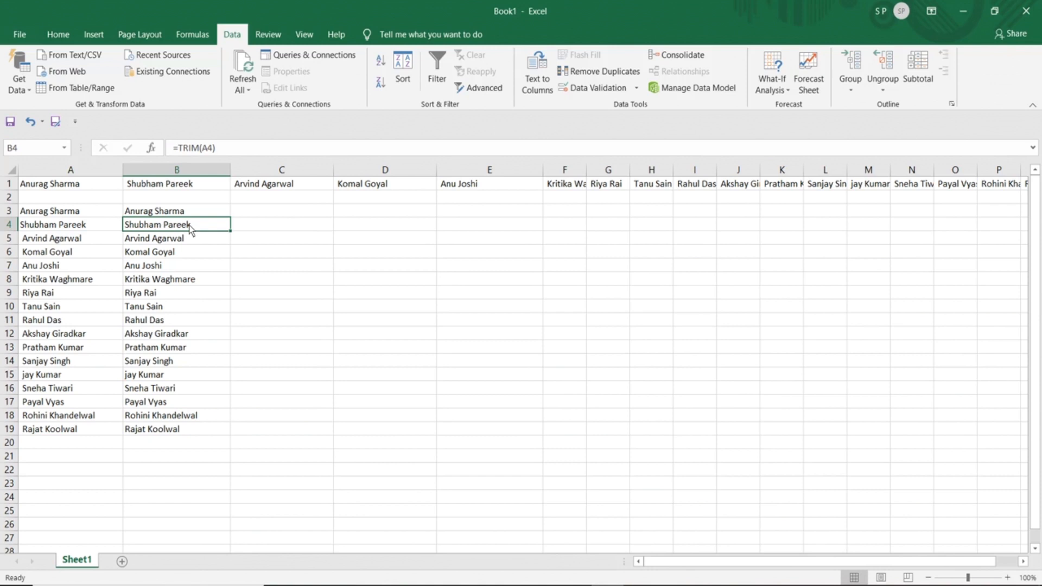
pyautogui.moveTo(223, 149); pyautogui.dragTo(165, 152)
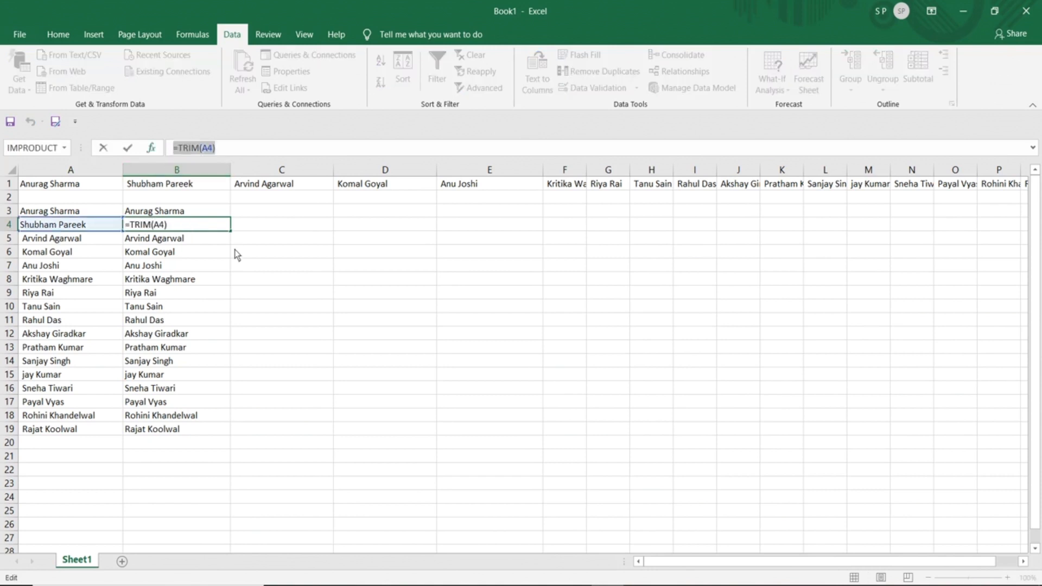
pyautogui.write('=')
pyautogui.click(203, 238)
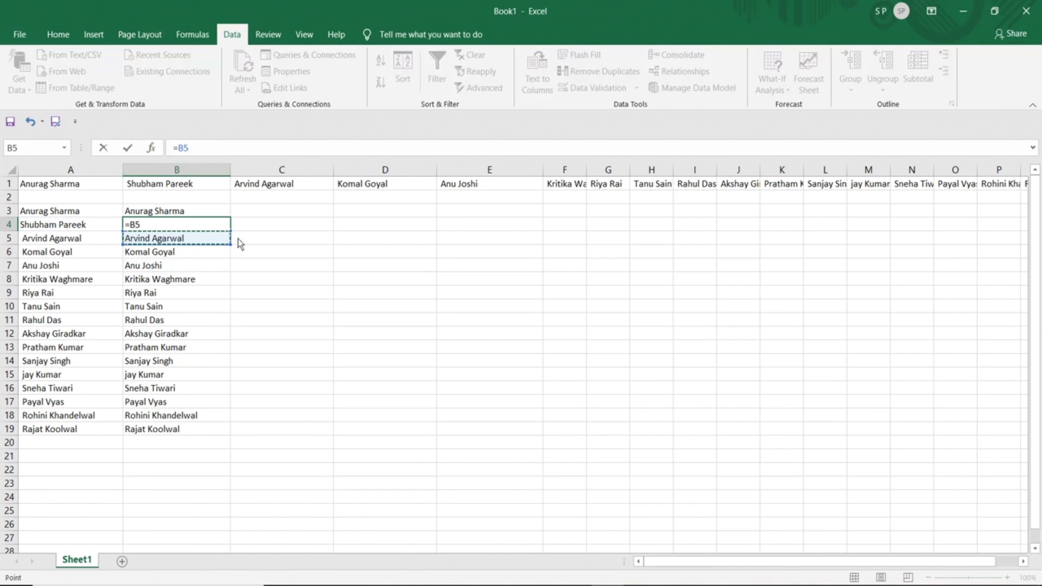
pyautogui.click(163, 211)
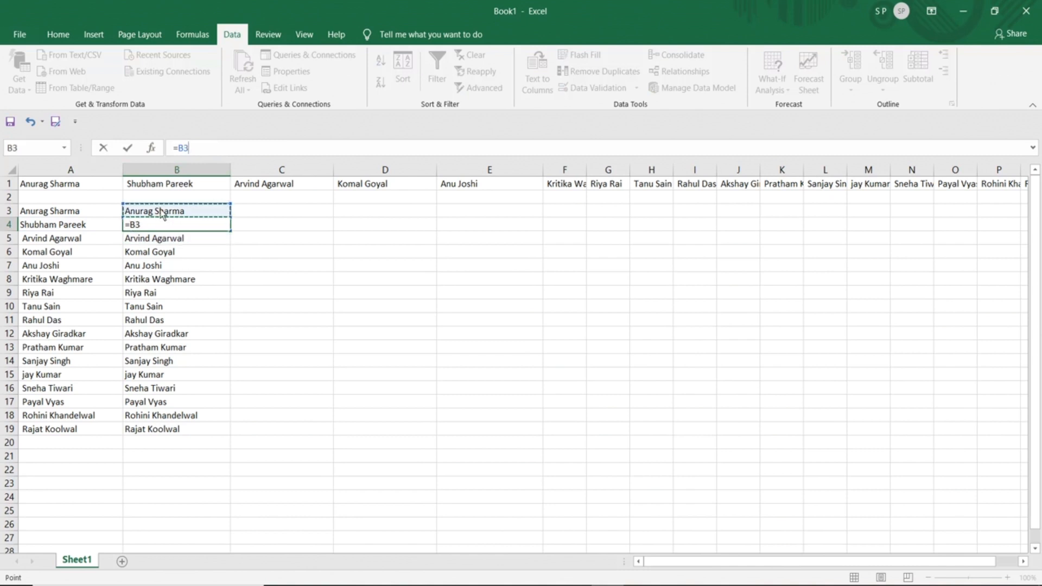
pyautogui.click(293, 249)
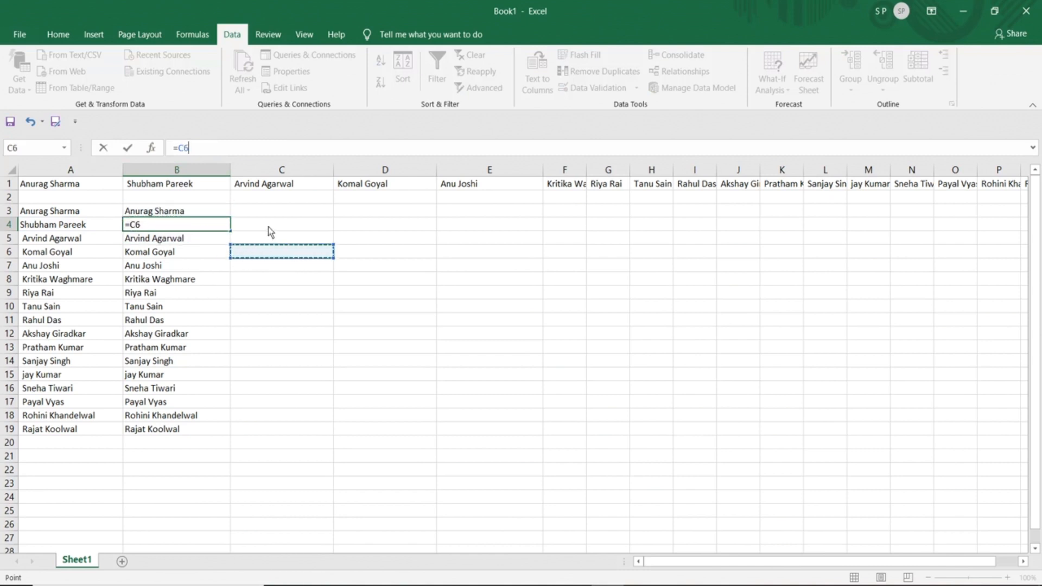
pyautogui.hotkey('ctrl', 'z')
pyautogui.hotkey('ctrl', 'z')
pyautogui.hotkey('ctrl', 'z')
pyautogui.hotkey('ctrl', 'z')
pyautogui.hotkey('ctrl', 'z')
pyautogui.hotkey('ctrl', 'z')
pyautogui.hotkey('ctrl', 'z')
pyautogui.hotkey('ctrl', 'z')
pyautogui.press('Return')
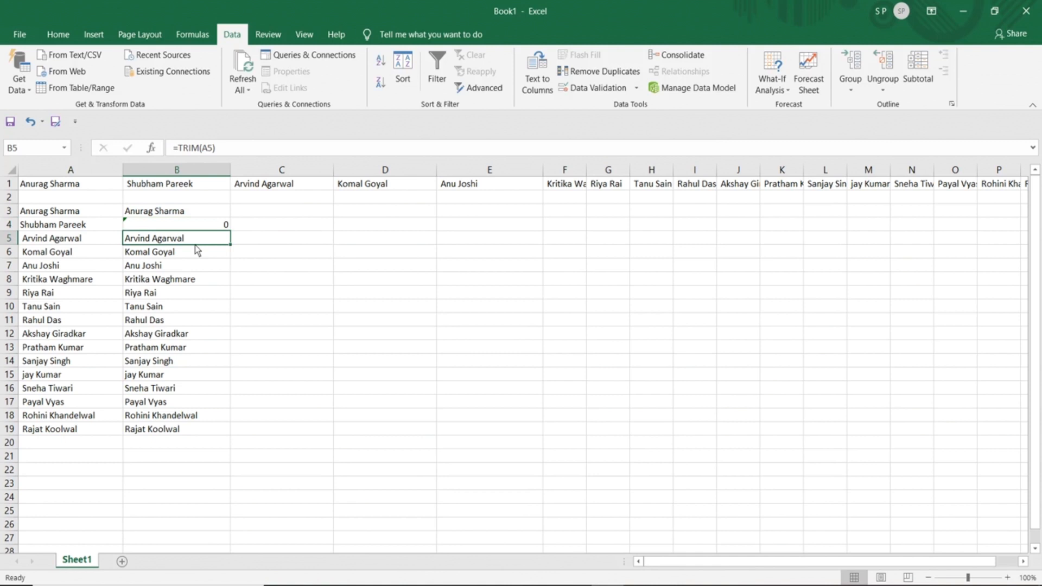
pyautogui.click(180, 226)
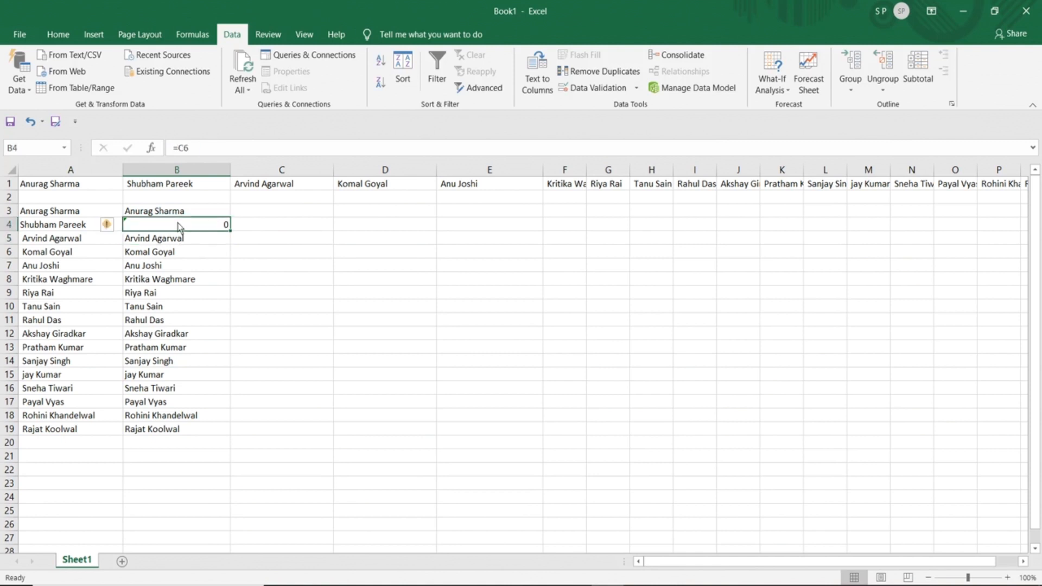
pyautogui.hotkey('ctrl', 'z')
pyautogui.hotkey('ctrl', 'z')
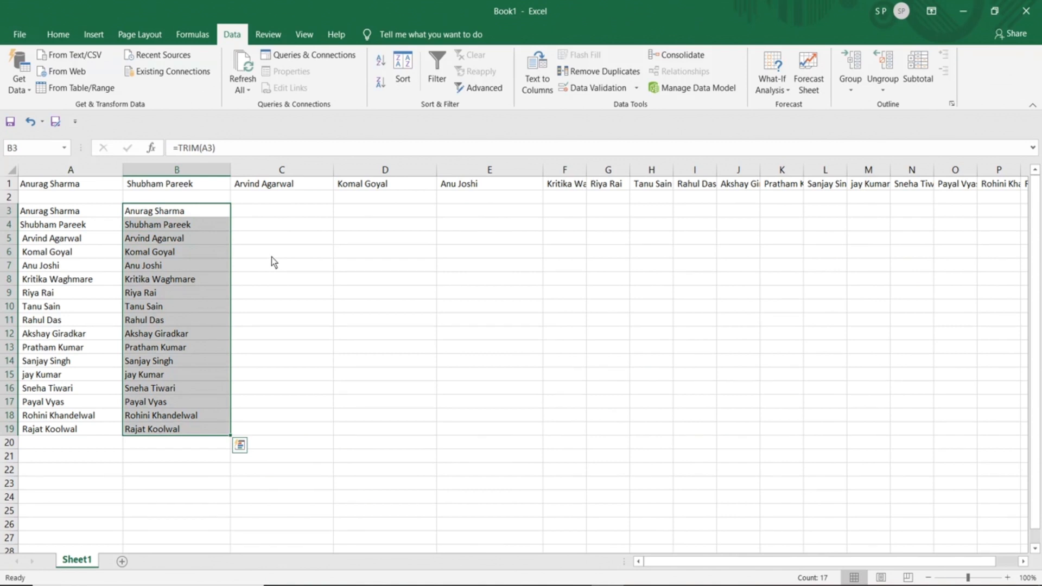
# - Convert the TRIM formulas in B3:B19 to static values with Paste Special Values over the same cells, and check several of them
pyautogui.rightClick(173, 234)
pyautogui.hotkey('ctrl', 'c')
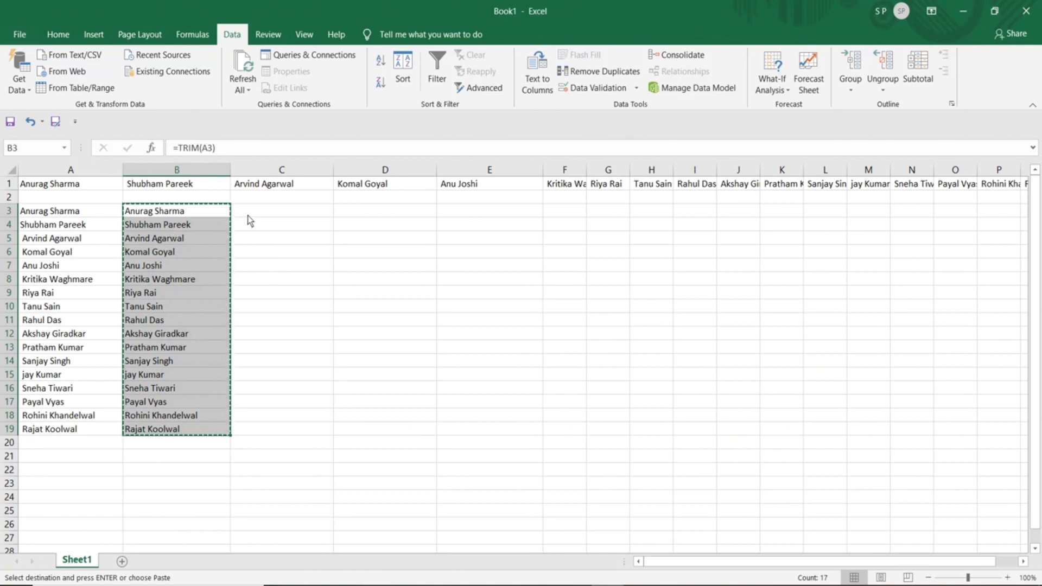
pyautogui.rightClick(190, 217)
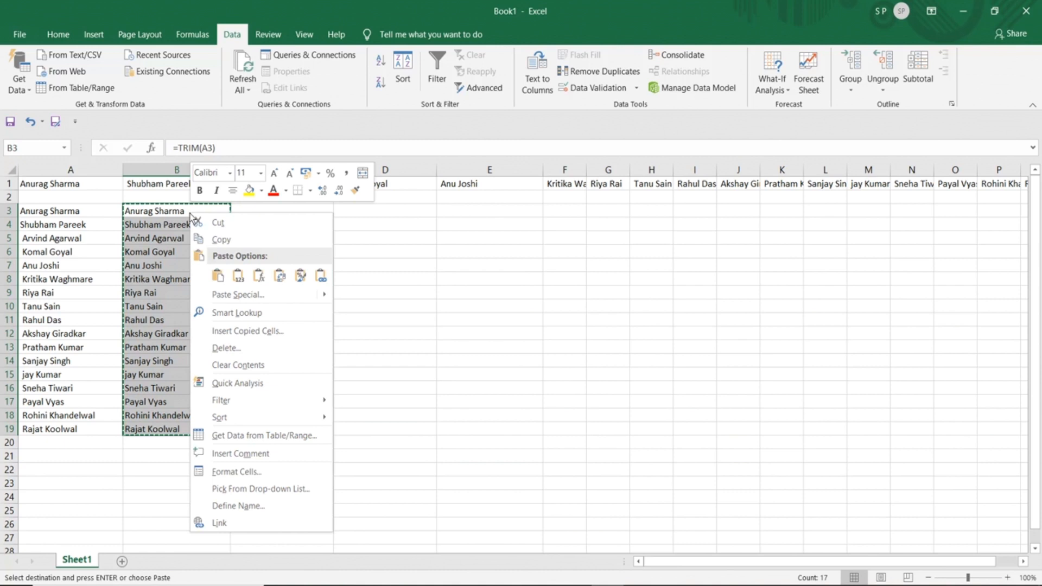
pyautogui.click(268, 297)
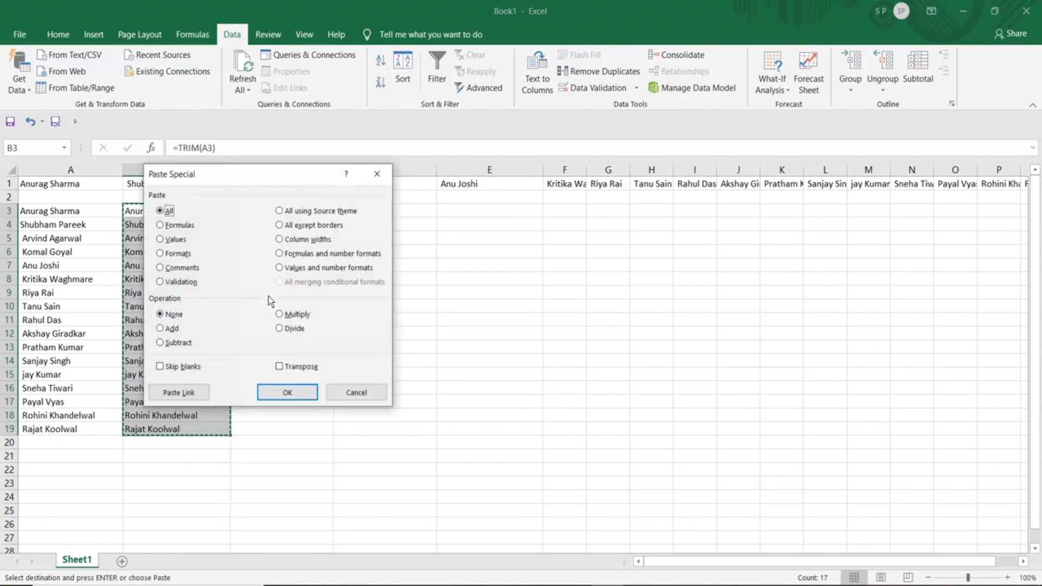
pyautogui.click(161, 241)
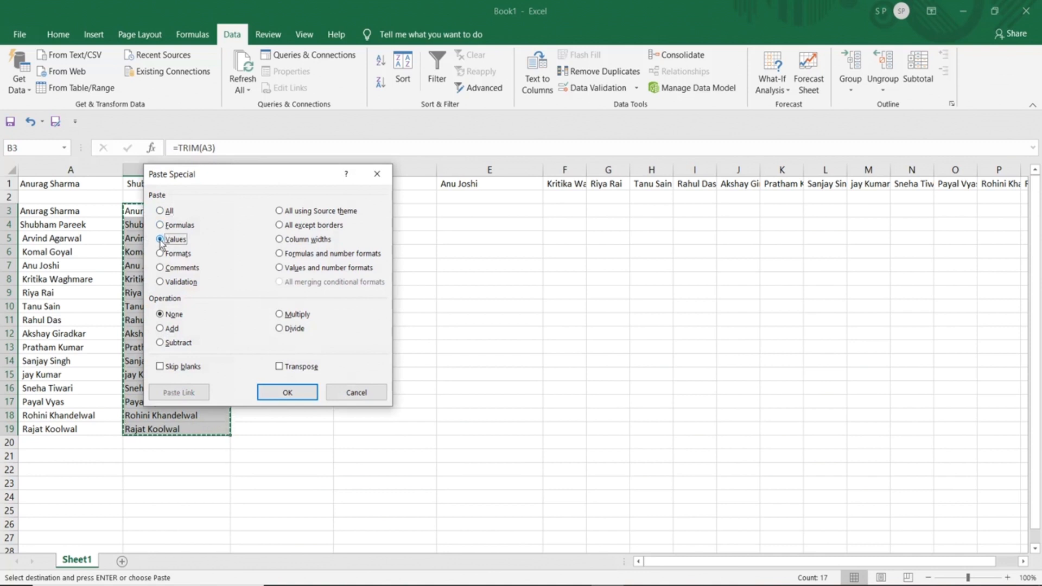
pyautogui.click(303, 391)
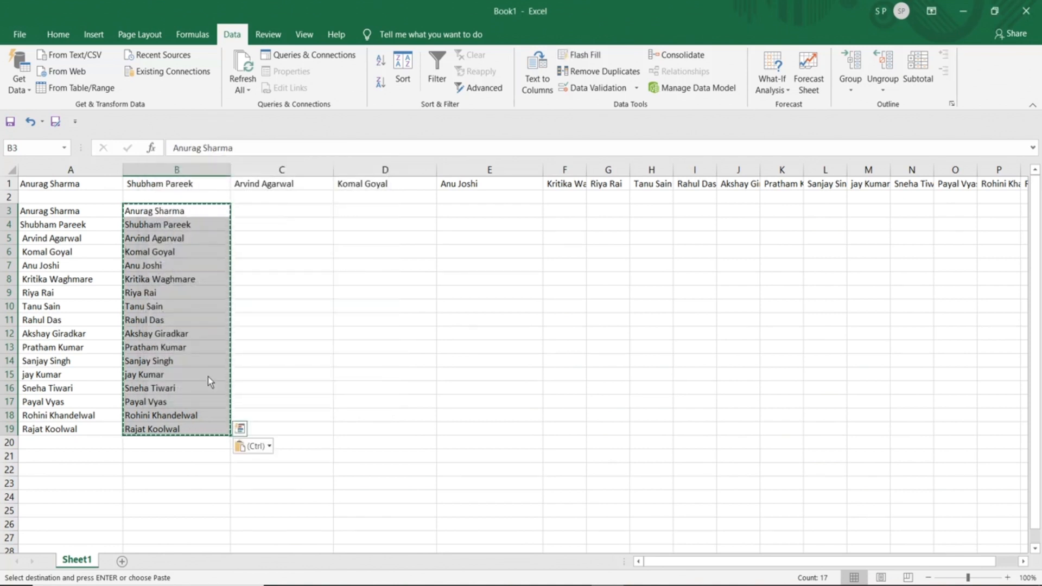
pyautogui.click(269, 363)
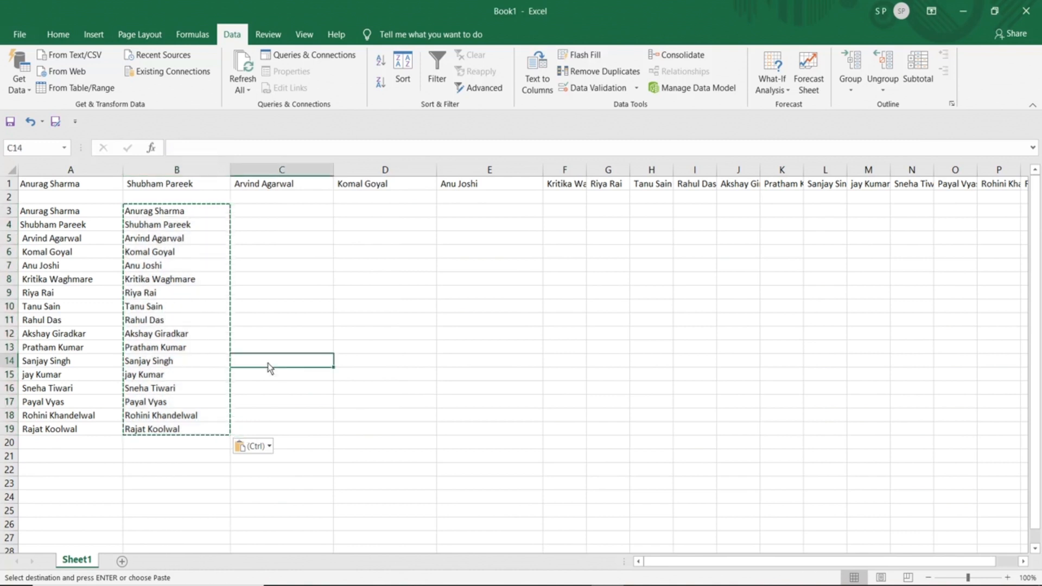
pyautogui.click(156, 227)
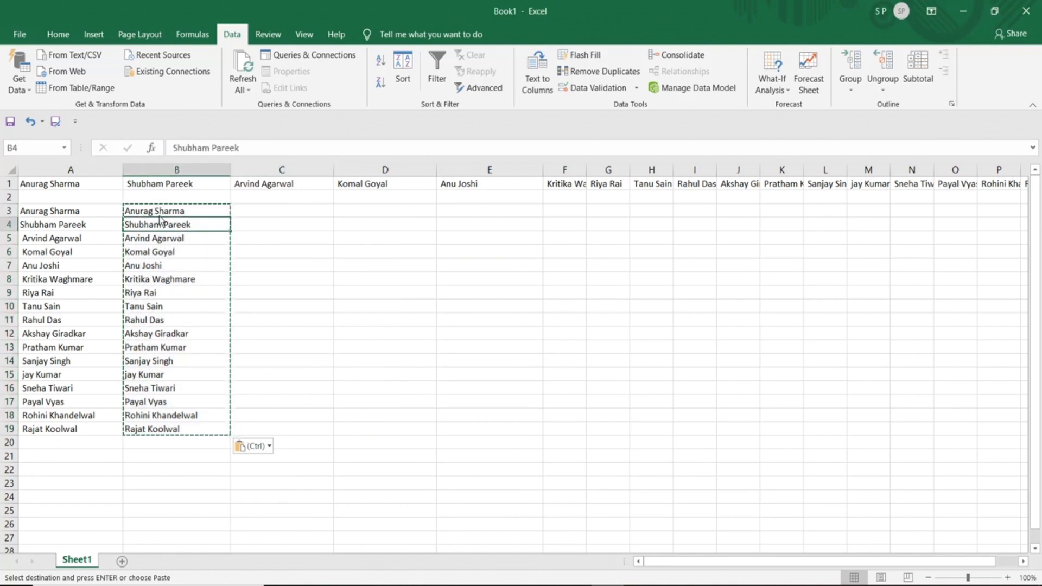
pyautogui.click(161, 238)
pyautogui.click(163, 253)
pyautogui.click(166, 266)
pyautogui.click(165, 281)
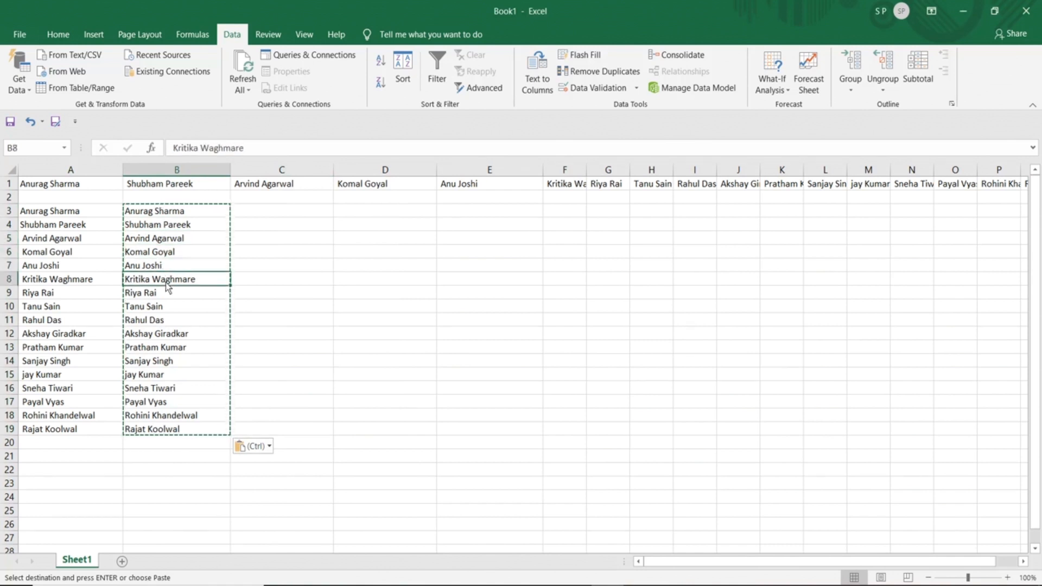
# - Split the names in B3:B19 into first and last name columns using Text to Columns with the Delimited type and Space delimiter
pyautogui.moveTo(158, 210); pyautogui.dragTo(162, 430)
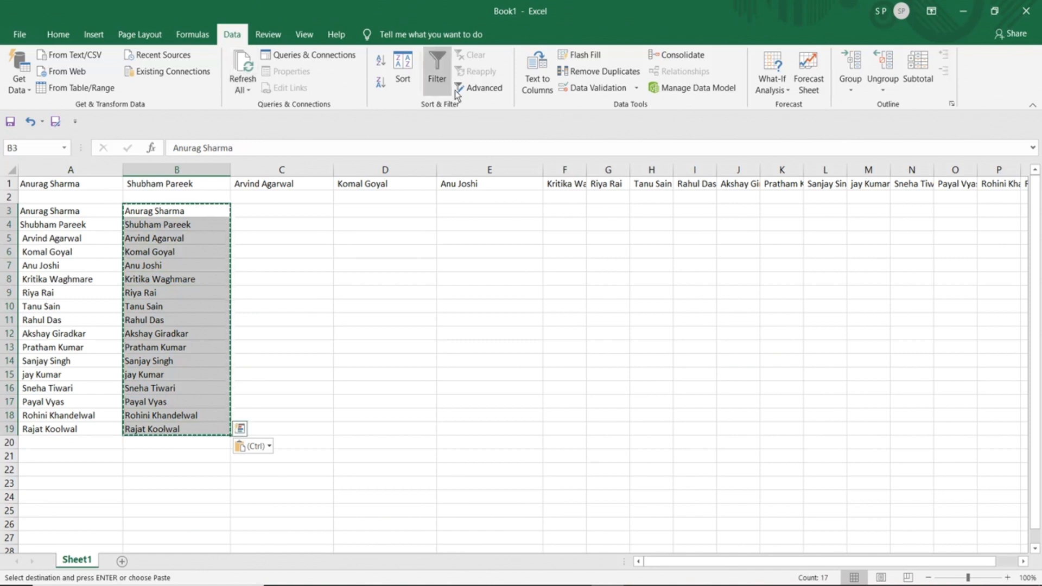
pyautogui.click(536, 82)
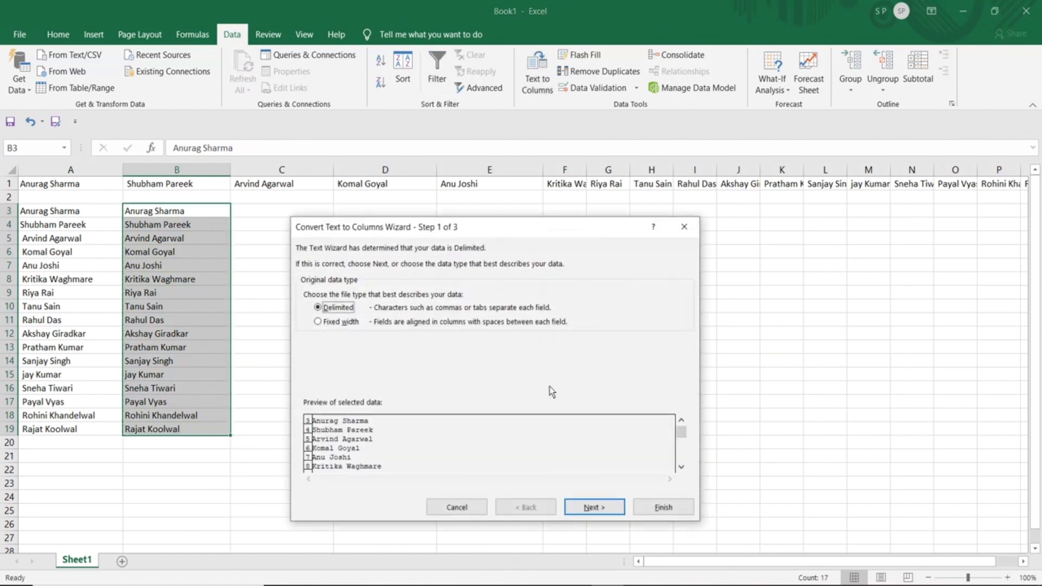
pyautogui.click(597, 506)
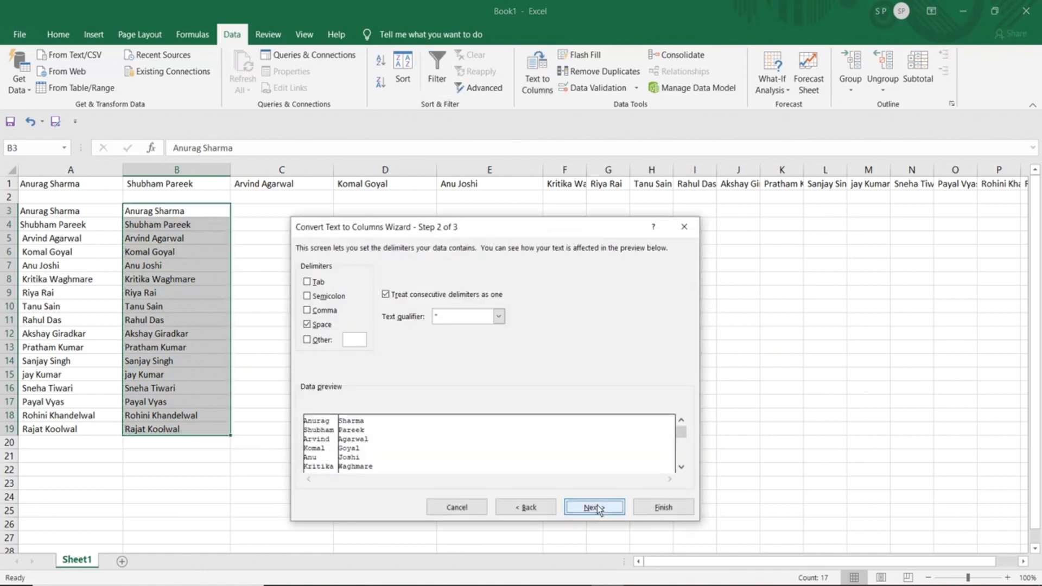
pyautogui.click(597, 506)
pyautogui.click(658, 506)
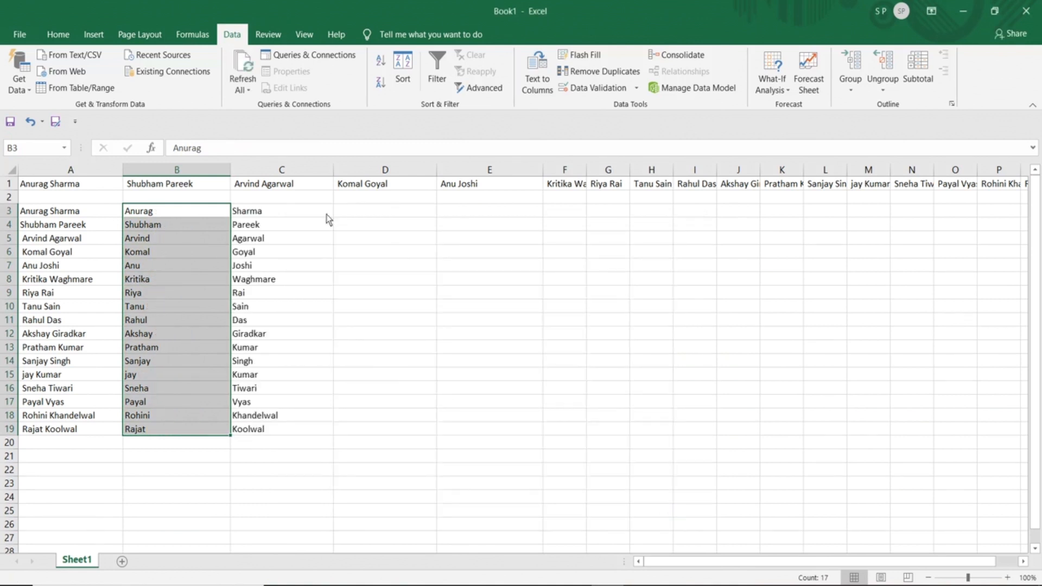
pyautogui.click(279, 233)
pyautogui.click(183, 214)
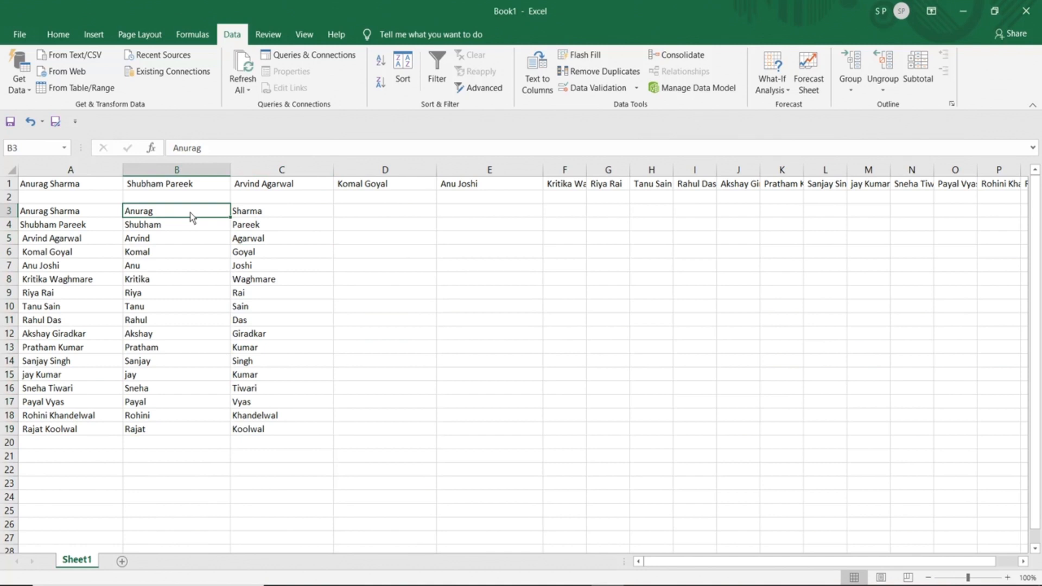
pyautogui.click(295, 216)
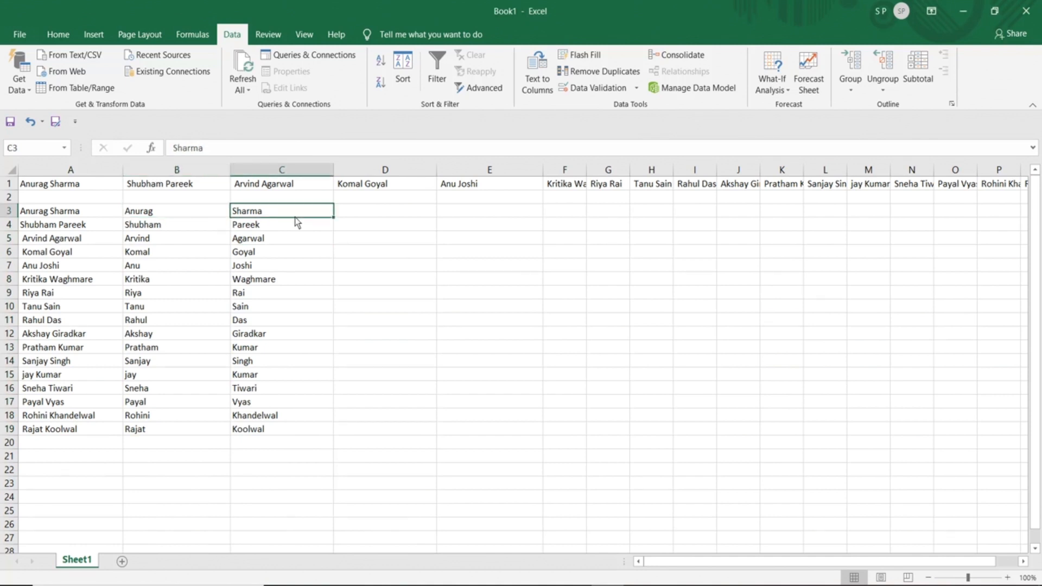
pyautogui.click(358, 213)
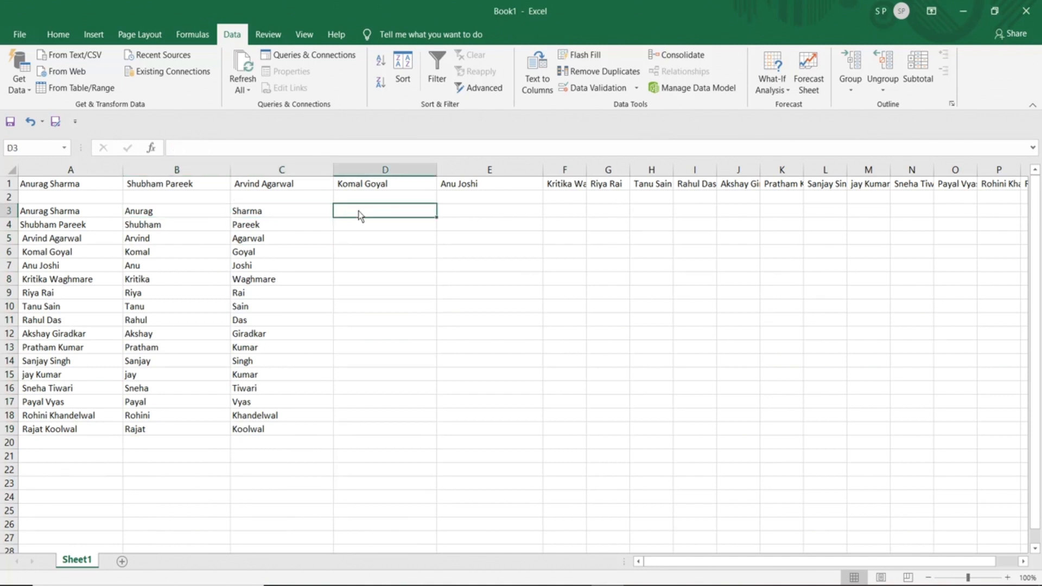
pyautogui.click(184, 215)
pyautogui.click(251, 214)
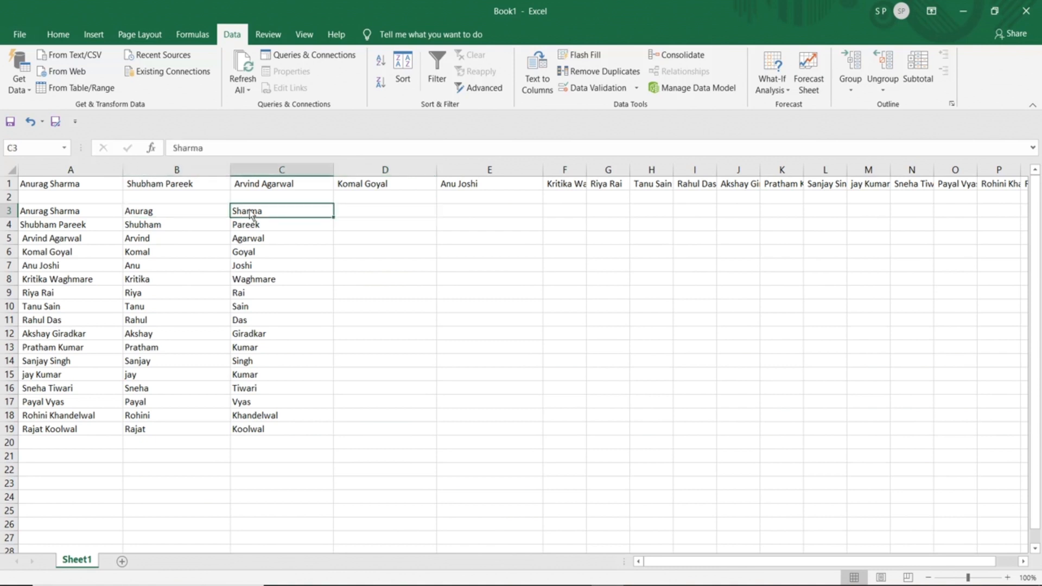
# - Start inserting a function in D3 and try searching the functions for "adding text"
pyautogui.click(361, 217)
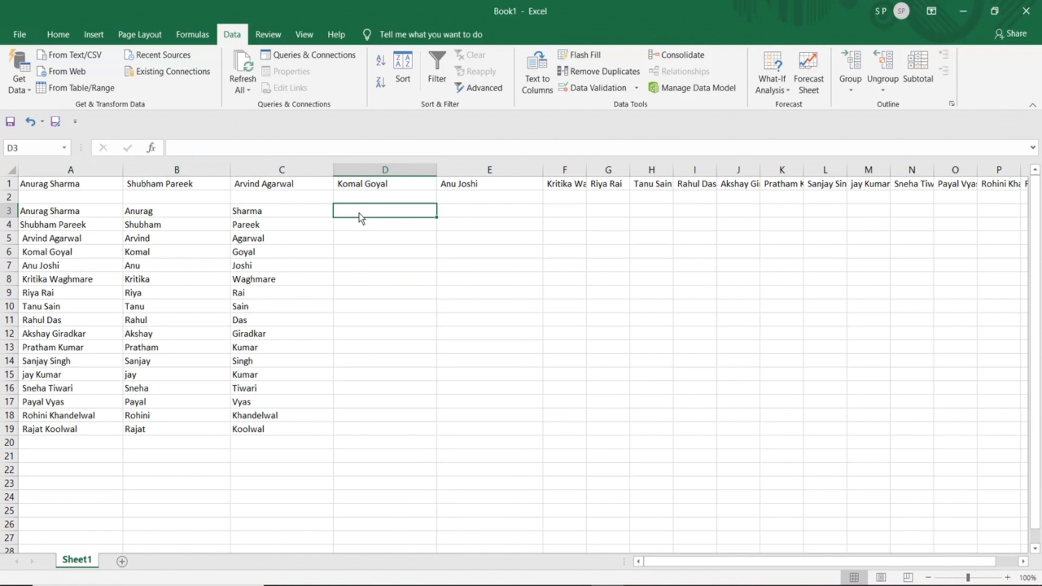
pyautogui.click(151, 148)
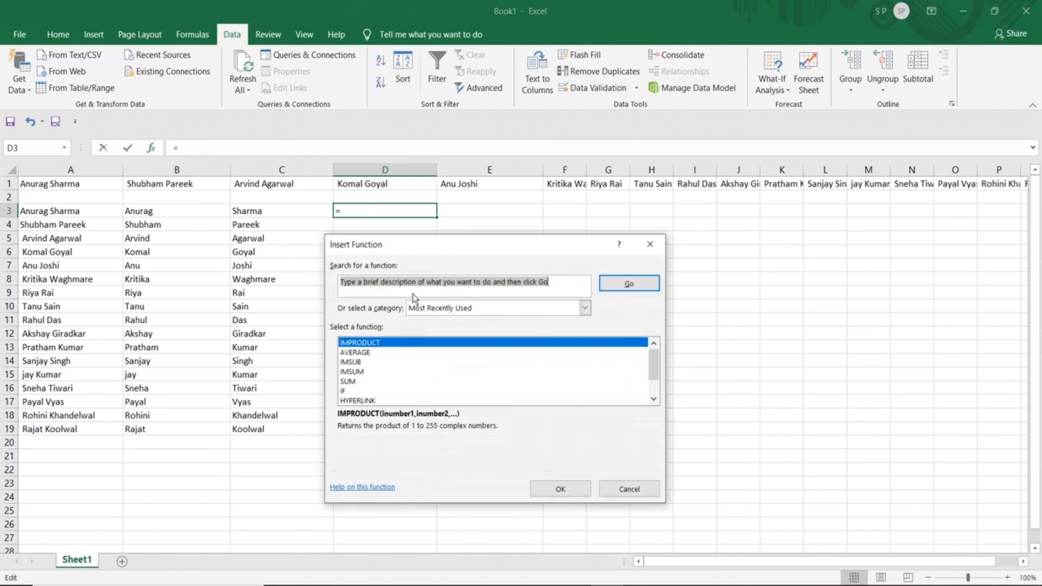
pyautogui.write('concatinate')
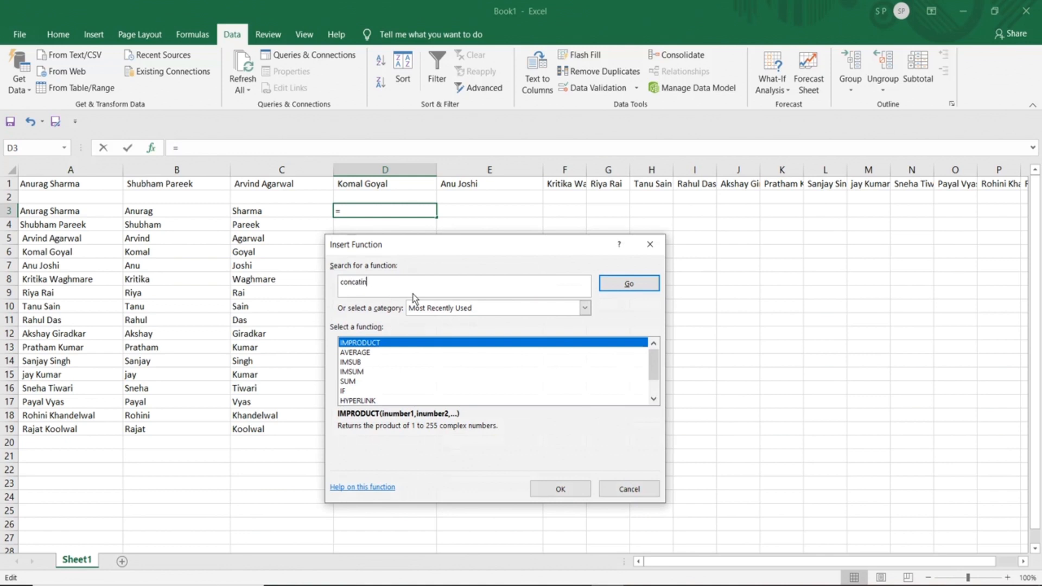
pyautogui.press('BackSpace')
pyautogui.press('BackSpace')
pyautogui.press('BackSpace')
pyautogui.press('BackSpace')
pyautogui.press('BackSpace')
pyautogui.press('BackSpace')
pyautogui.press('BackSpace')
pyautogui.press('BackSpace')
pyautogui.press('BackSpace')
pyautogui.press('BackSpace')
pyautogui.press('BackSpace')
pyautogui.write('add two')
pyautogui.press('BackSpace')
pyautogui.press('BackSpace')
pyautogui.press('BackSpace')
pyautogui.write('ing text')
pyautogui.press('Return')
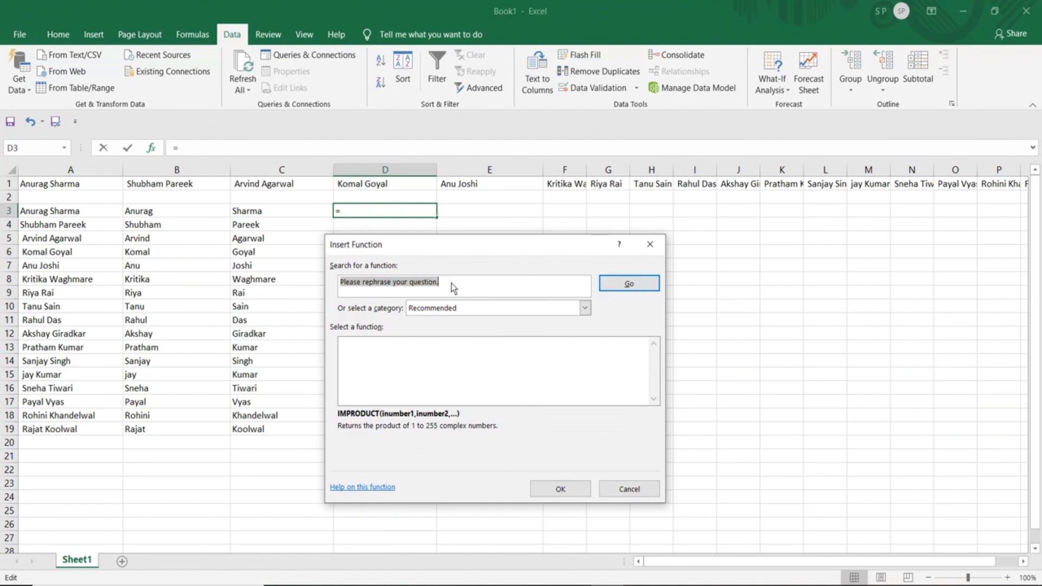
pyautogui.write('try add')
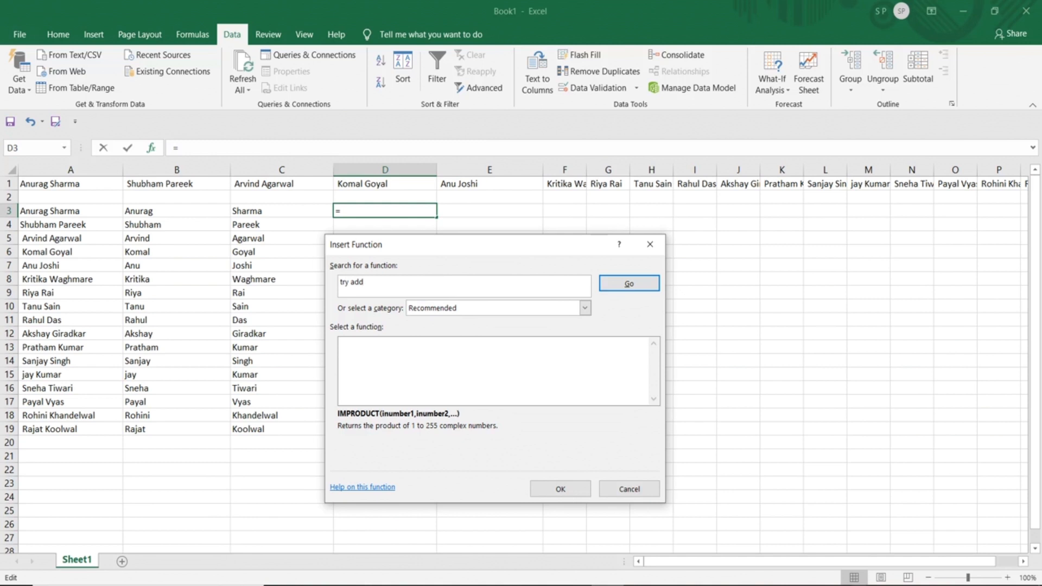
pyautogui.click(859, 585)
pyautogui.click(872, 572)
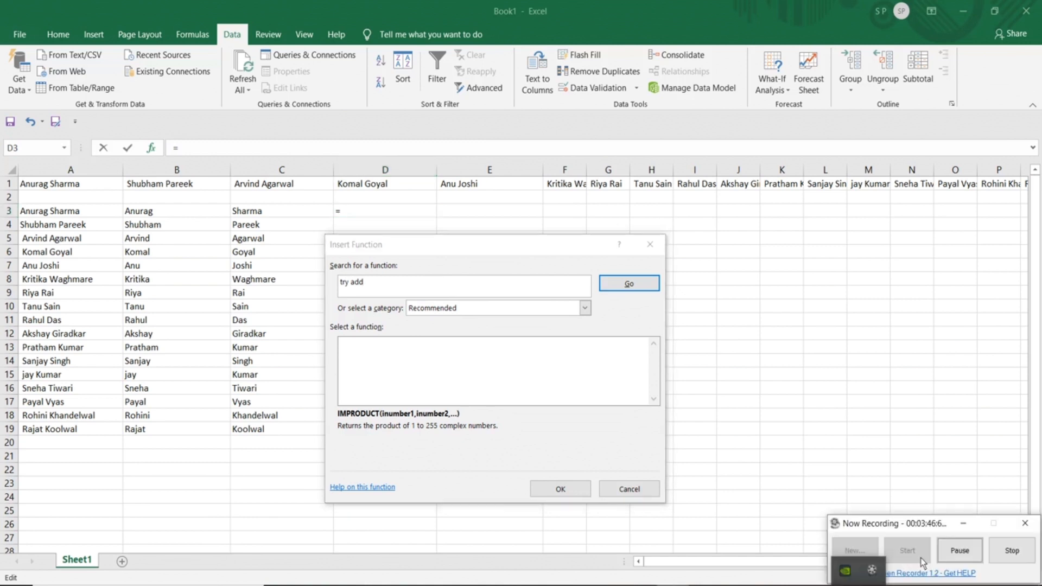
pyautogui.click(950, 552)
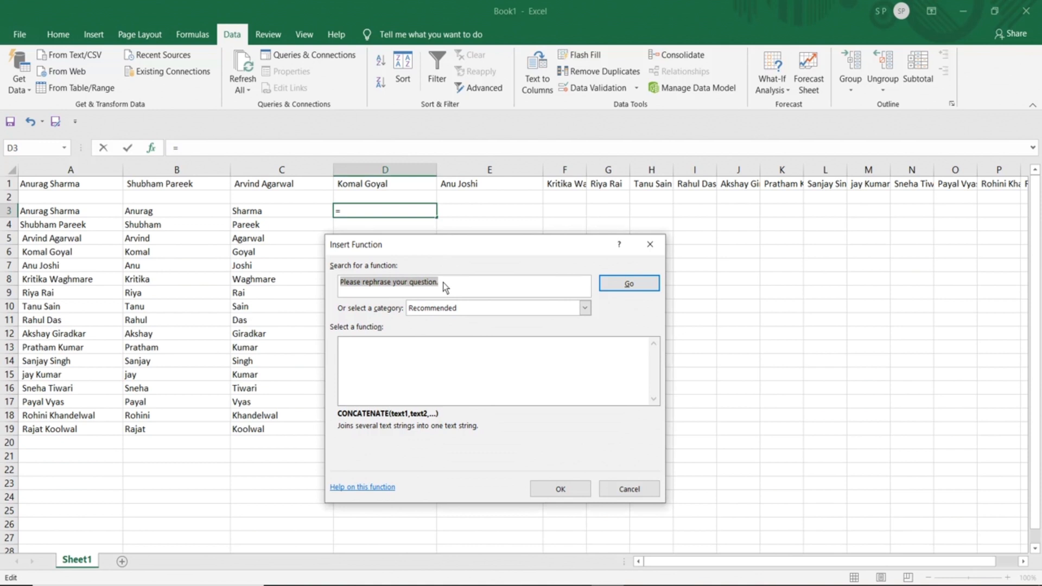
# - Search the functions for "join several text" and insert CONCATENATE in D3
pyautogui.write('join several text')
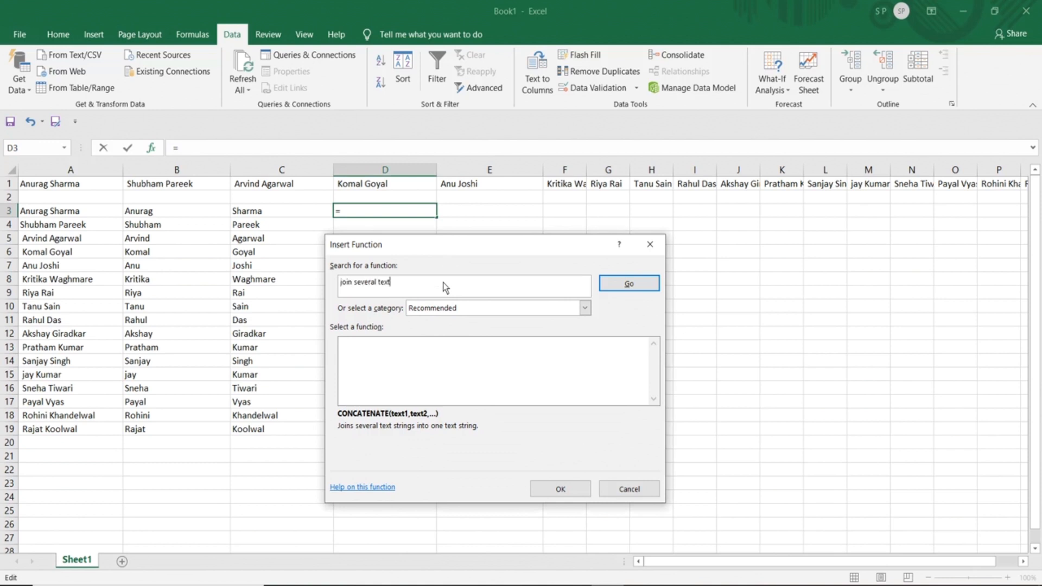
pyautogui.click(621, 282)
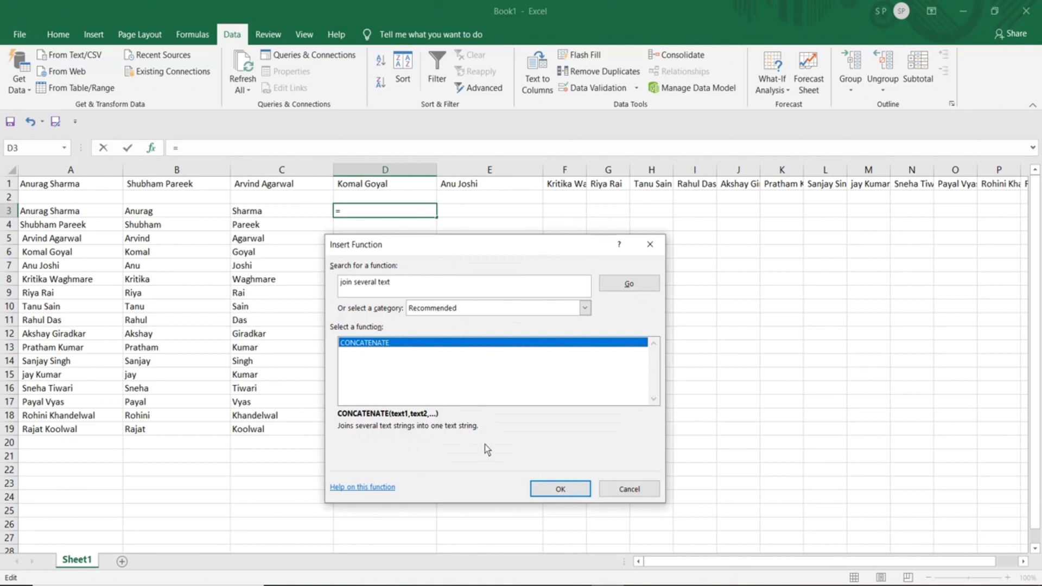
pyautogui.click(549, 487)
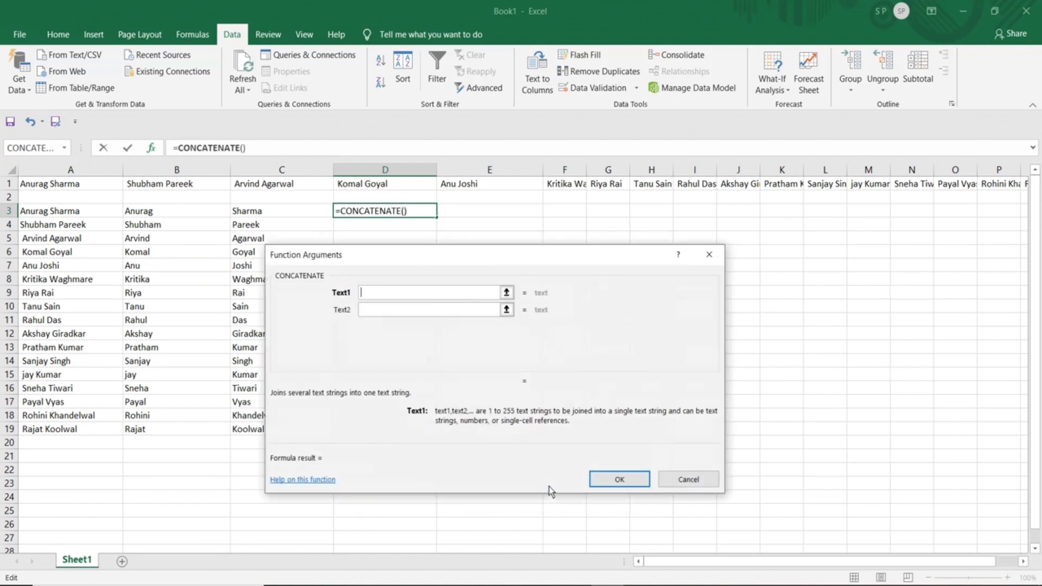
# - Set the first CONCATENATE text to the first name in B3 and the second text to a period
pyautogui.moveTo(469, 265); pyautogui.dragTo(552, 261)
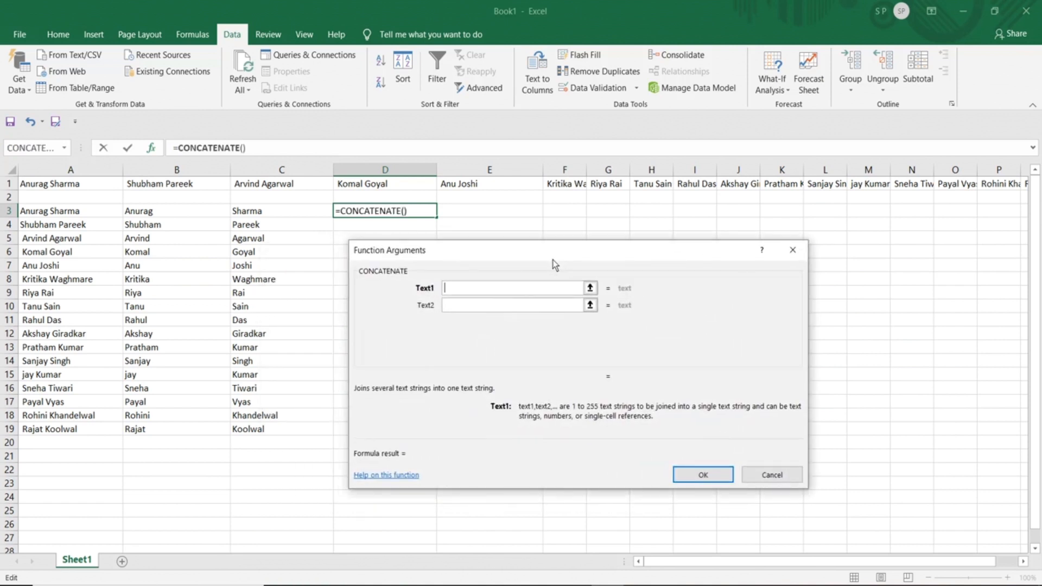
pyautogui.click(590, 288)
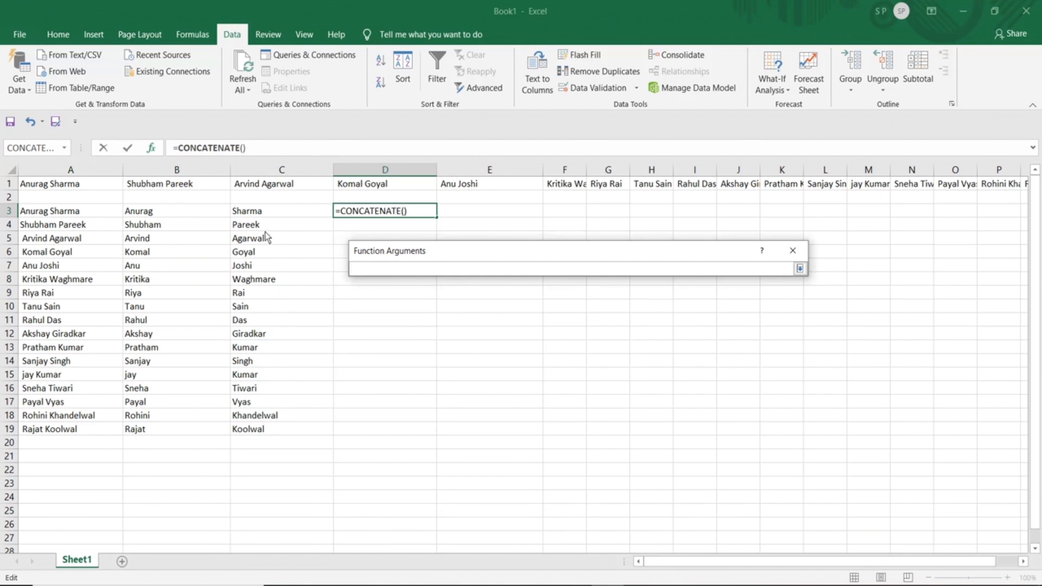
pyautogui.click(175, 215)
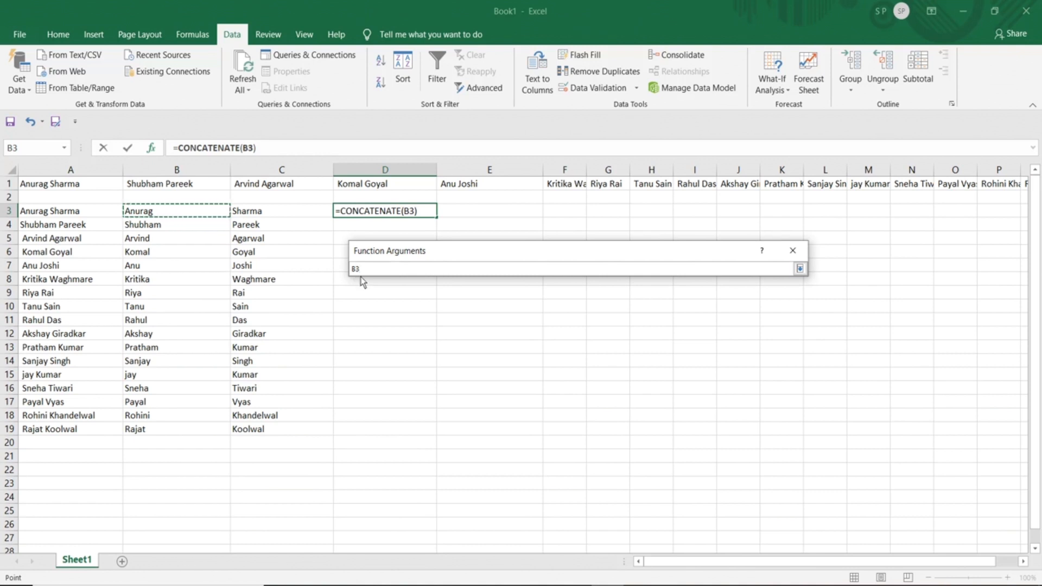
pyautogui.click(799, 268)
pyautogui.click(474, 305)
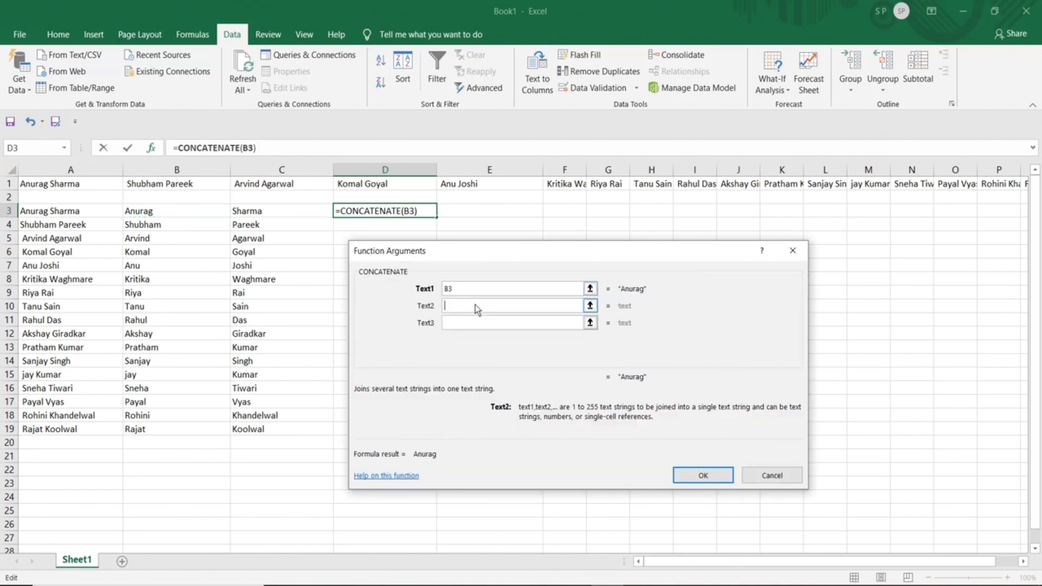
pyautogui.write('.')
pyautogui.click(591, 324)
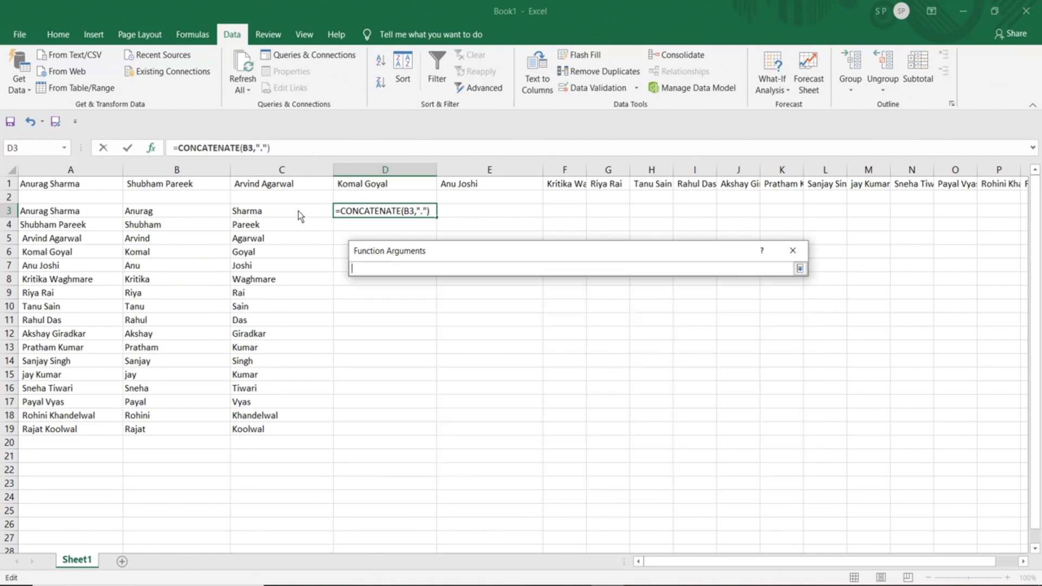
pyautogui.click(298, 210)
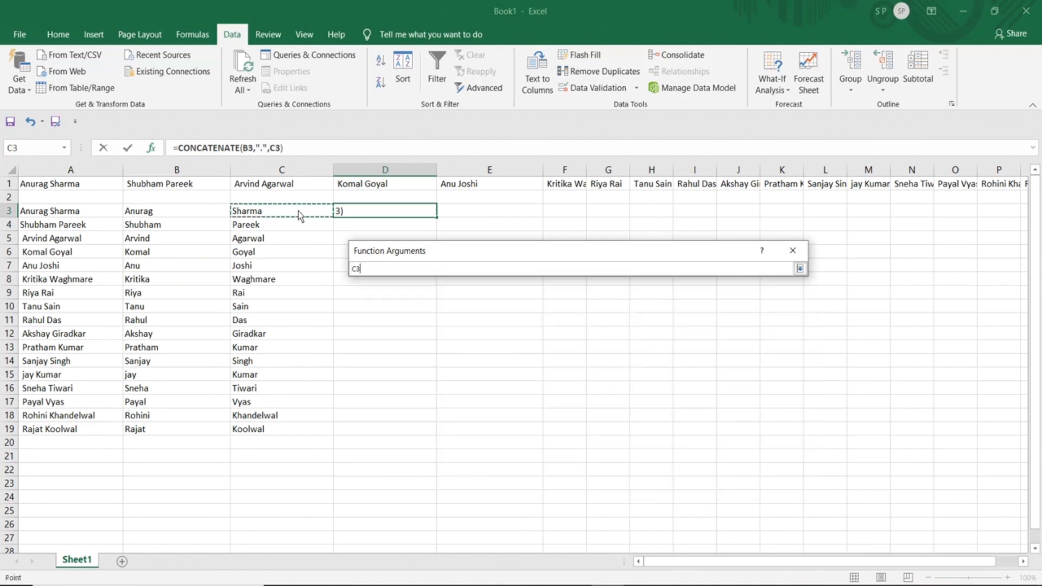
pyautogui.click(800, 269)
pyautogui.click(529, 340)
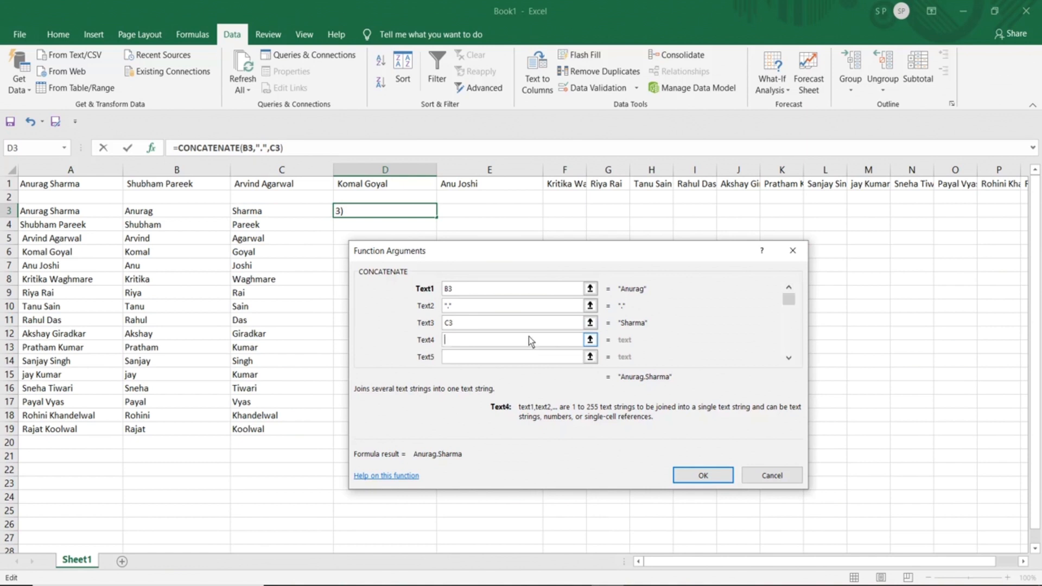
pyautogui.write('@gmail.com')
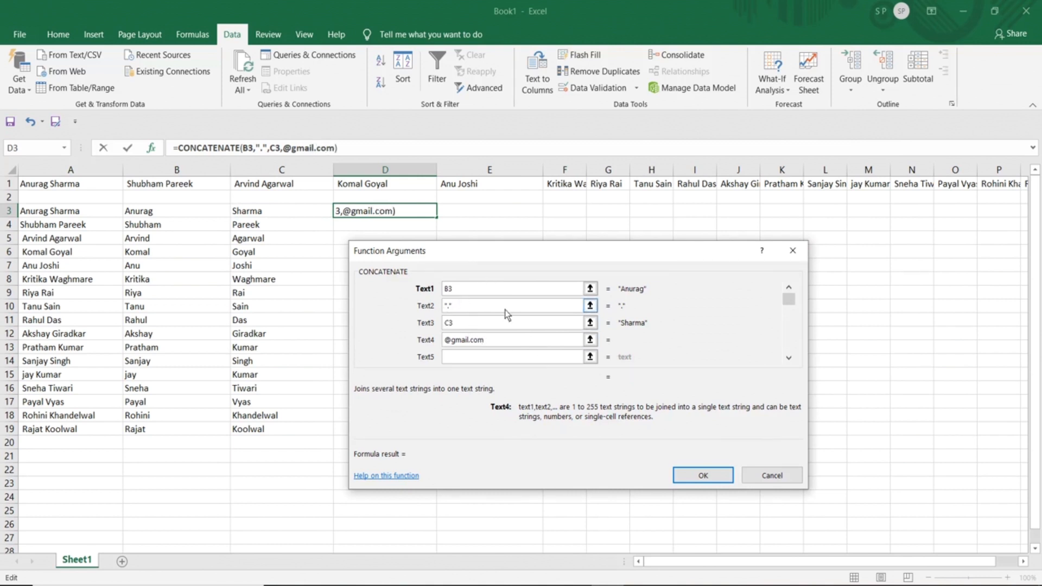
pyautogui.click(696, 477)
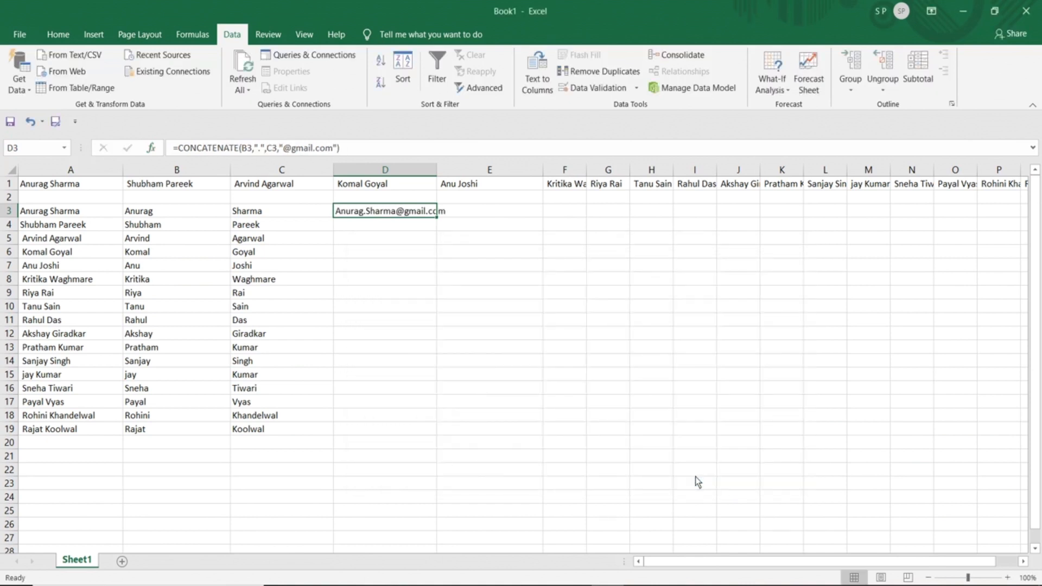
# - Widen column D until the full e-mail address in D3 fits
pyautogui.moveTo(437, 169); pyautogui.dragTo(508, 168)
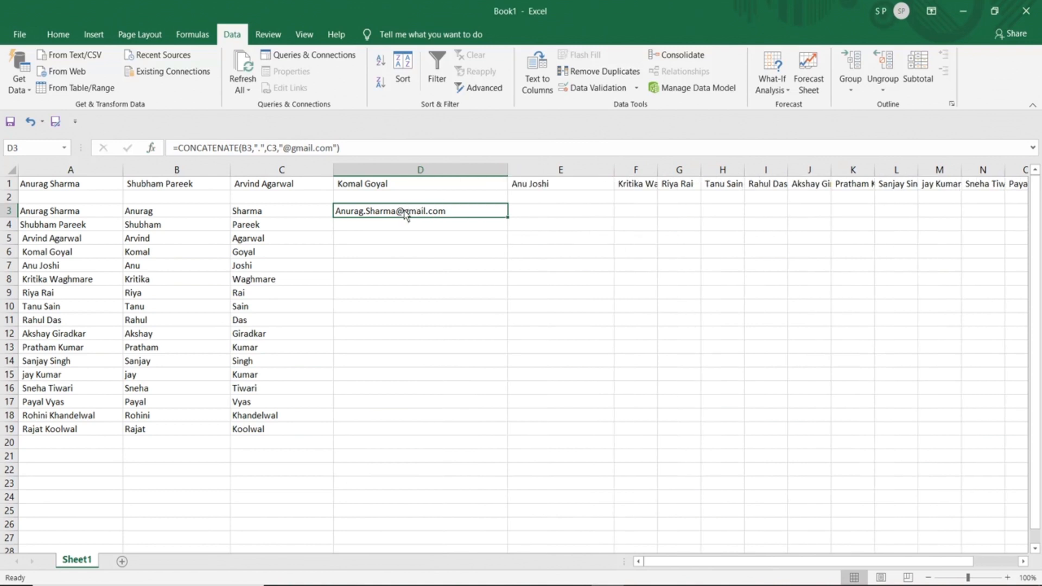
pyautogui.click(397, 223)
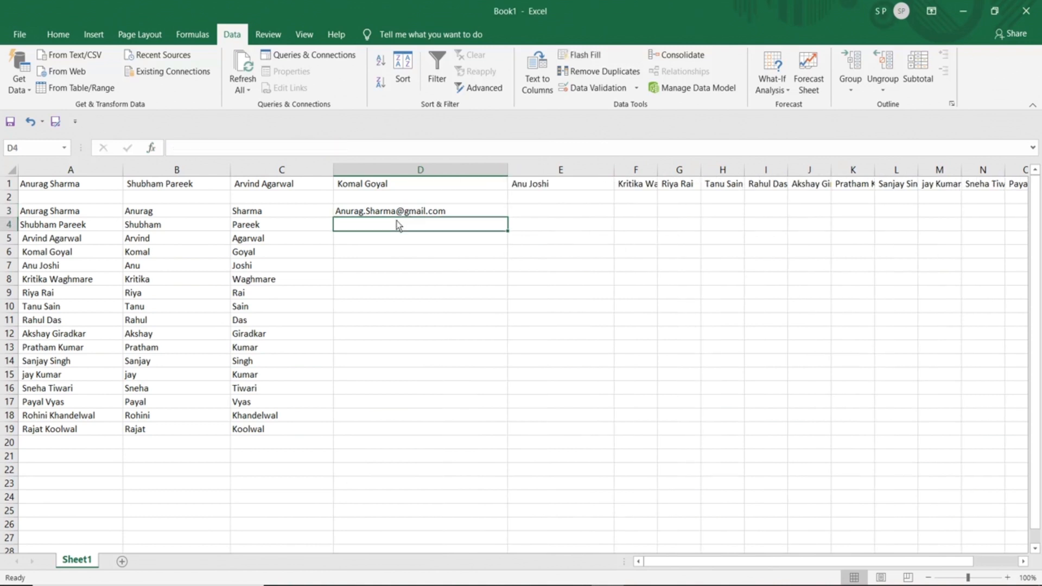
pyautogui.write('=con')
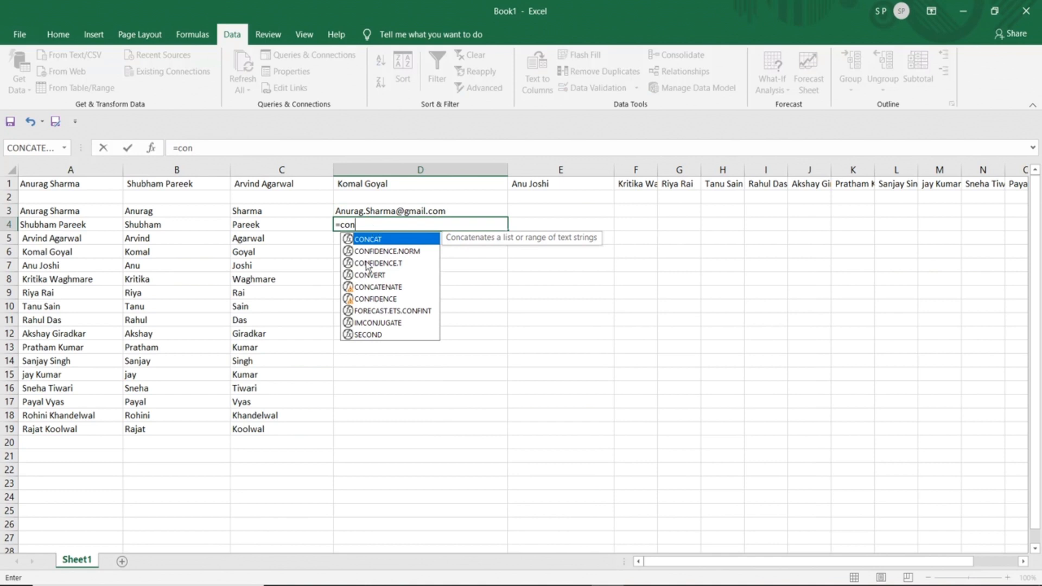
pyautogui.click(374, 287)
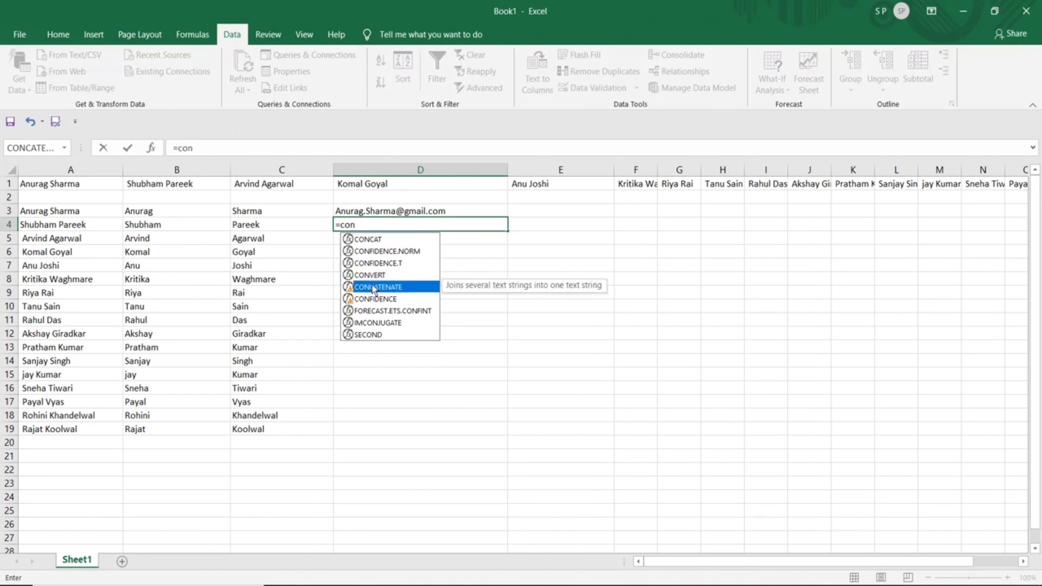
pyautogui.press('Return')
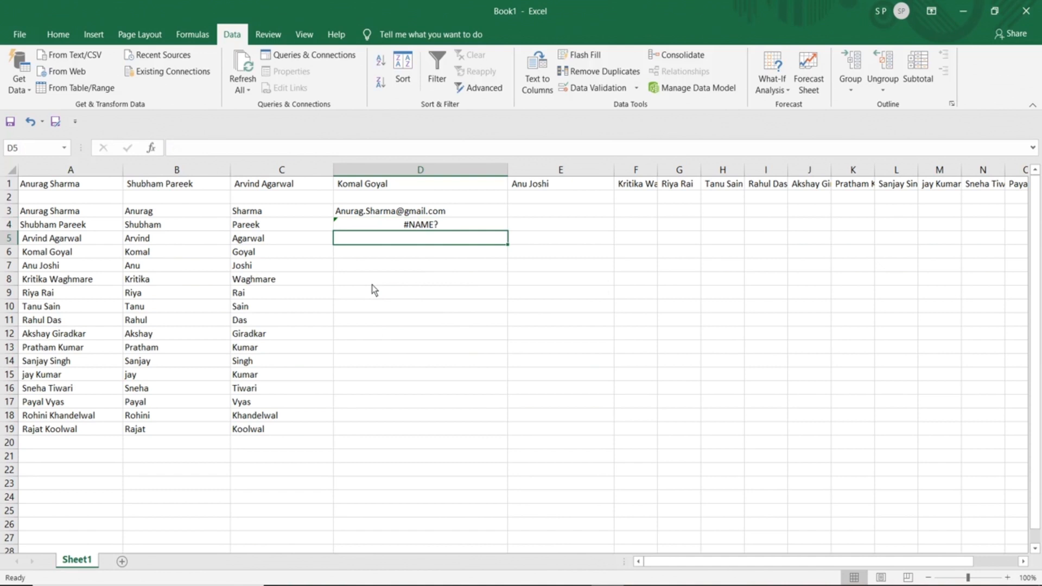
# - Start a CONCATENATE formula in D4 with the first name in B4 as the first text and "." as the second
pyautogui.click(393, 228)
pyautogui.write('=conca')
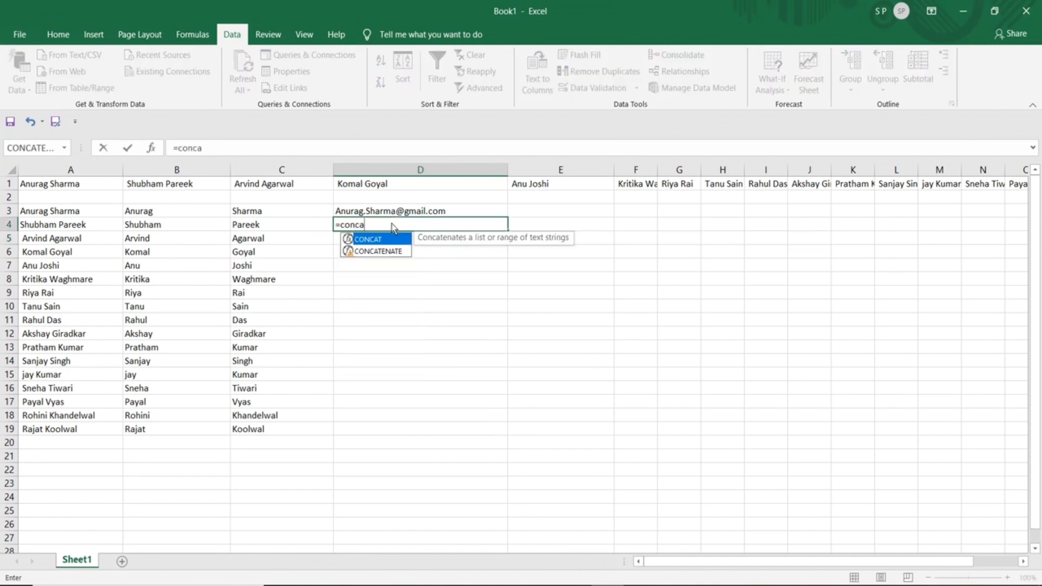
pyautogui.write('tenate')
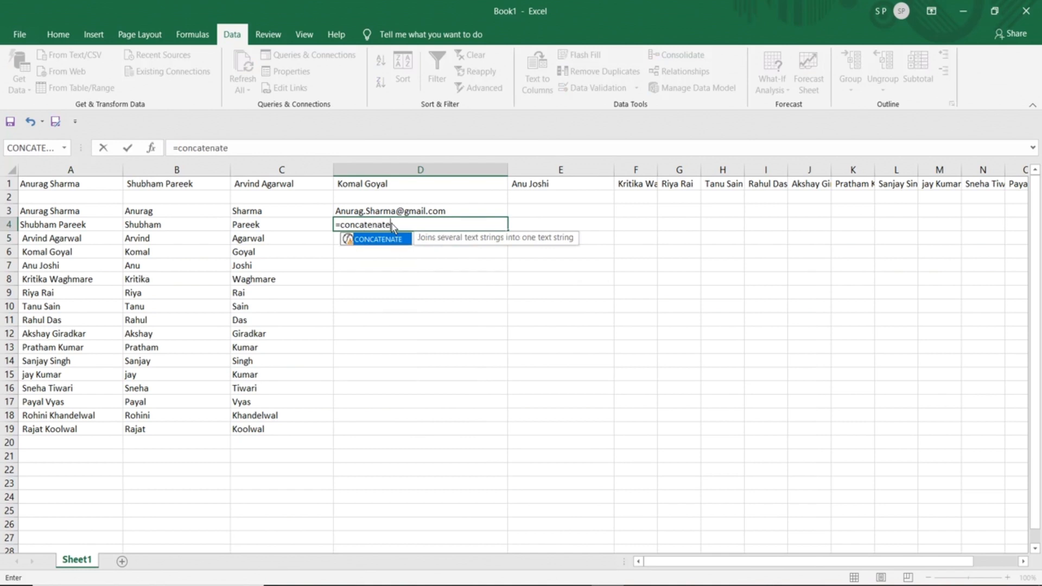
pyautogui.write('(')
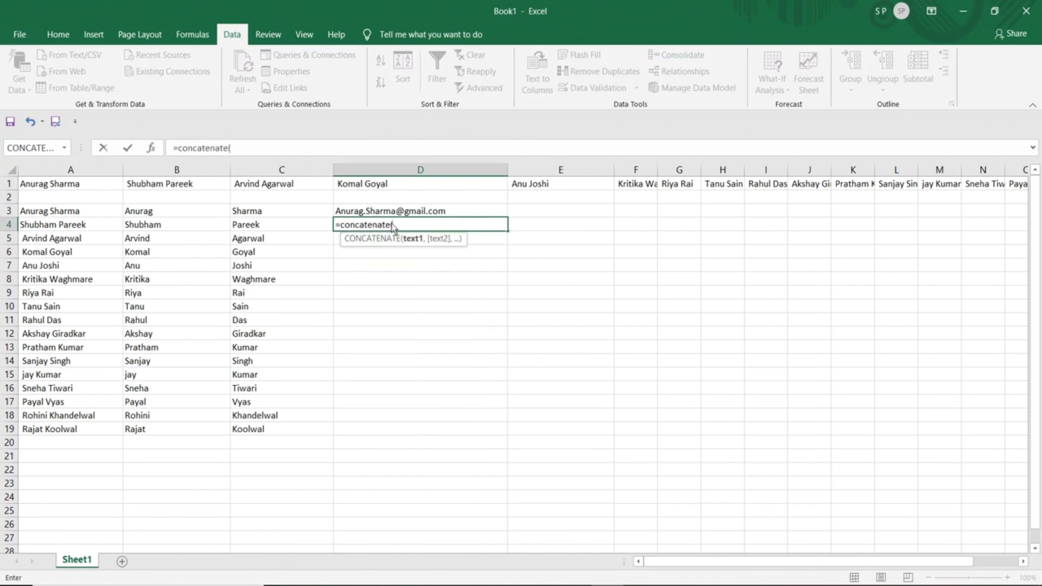
pyautogui.click(160, 229)
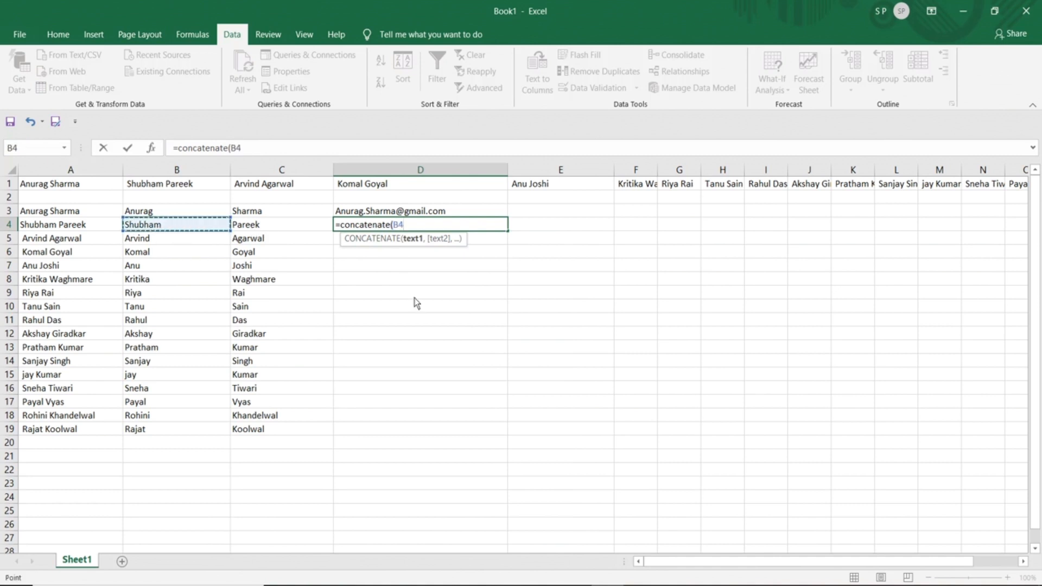
pyautogui.write(',')
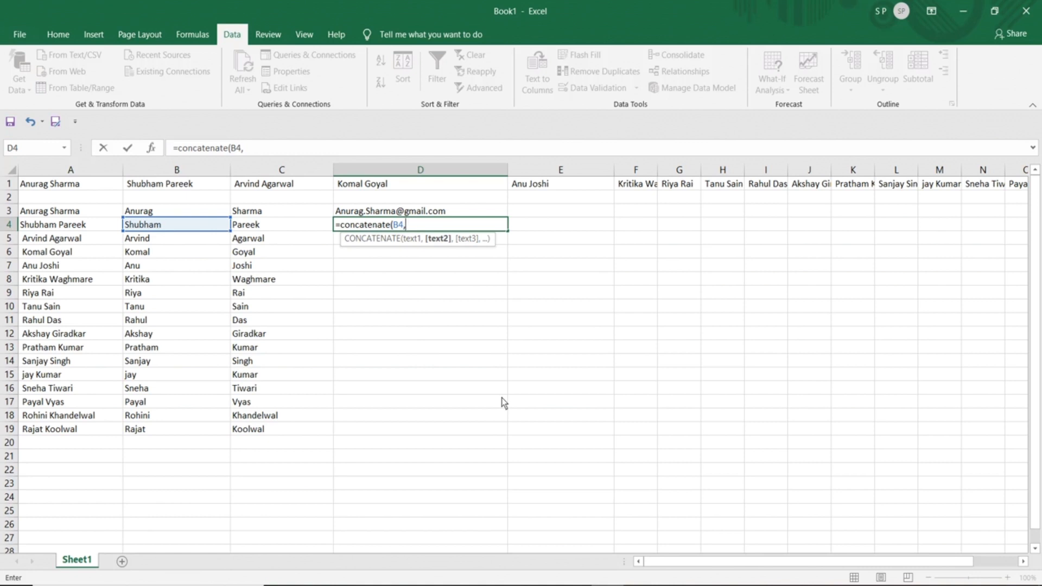
pyautogui.write('""')
pyautogui.press('Left')
pyautogui.press('Right')
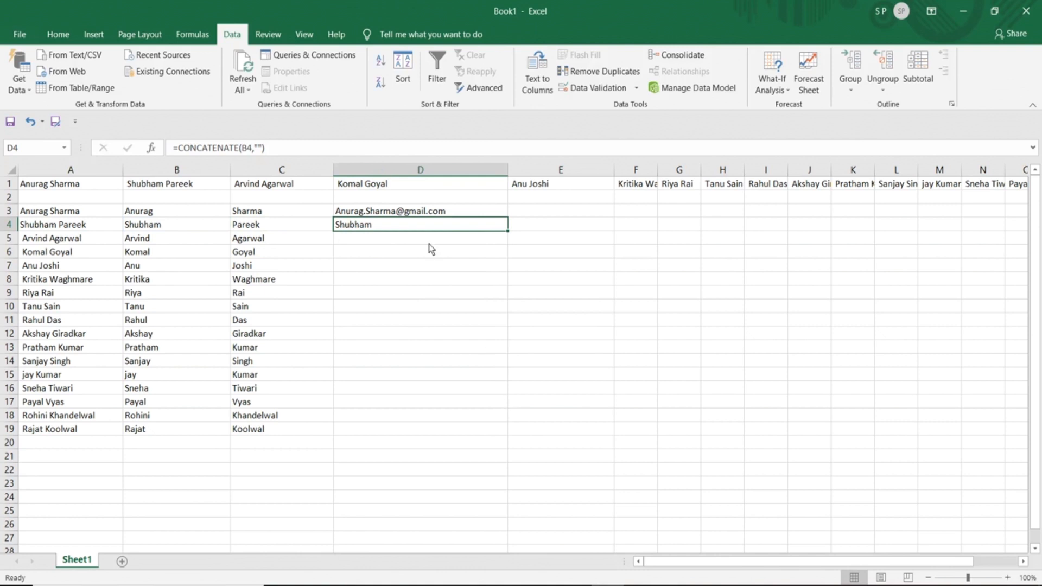
pyautogui.doubleClick(422, 224)
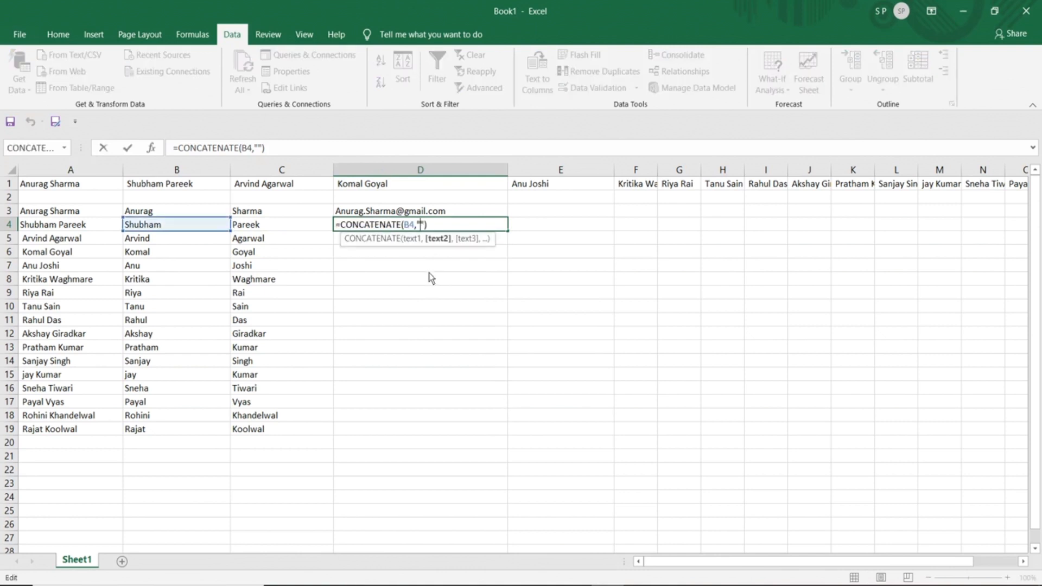
pyautogui.write('.",')
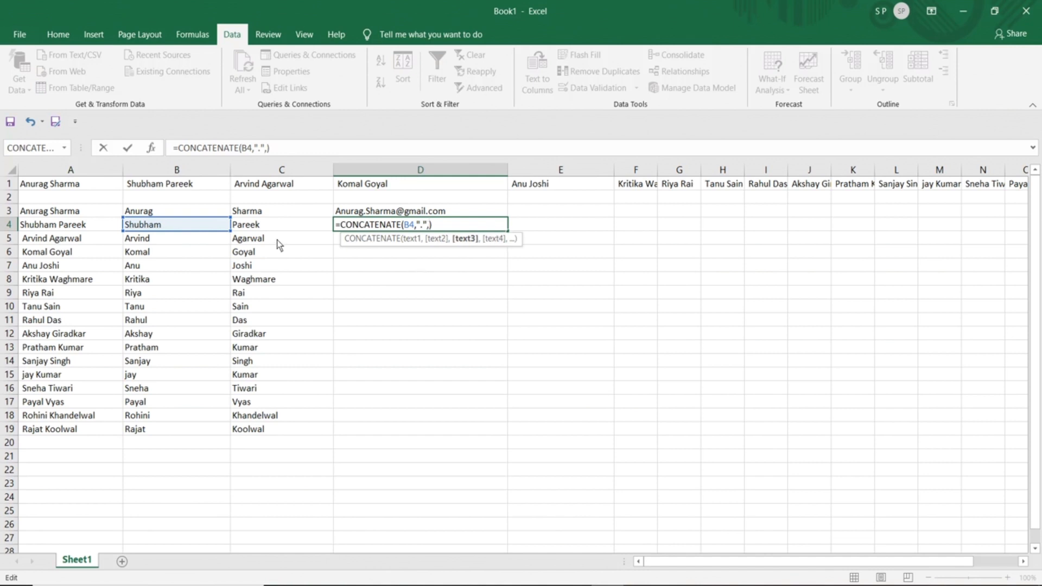
# - Complete the CONCATENATE formula in D4 with the last name in C4, "@" and "gmail.com" as the remaining texts
pyautogui.click(269, 225)
pyautogui.write(',"')
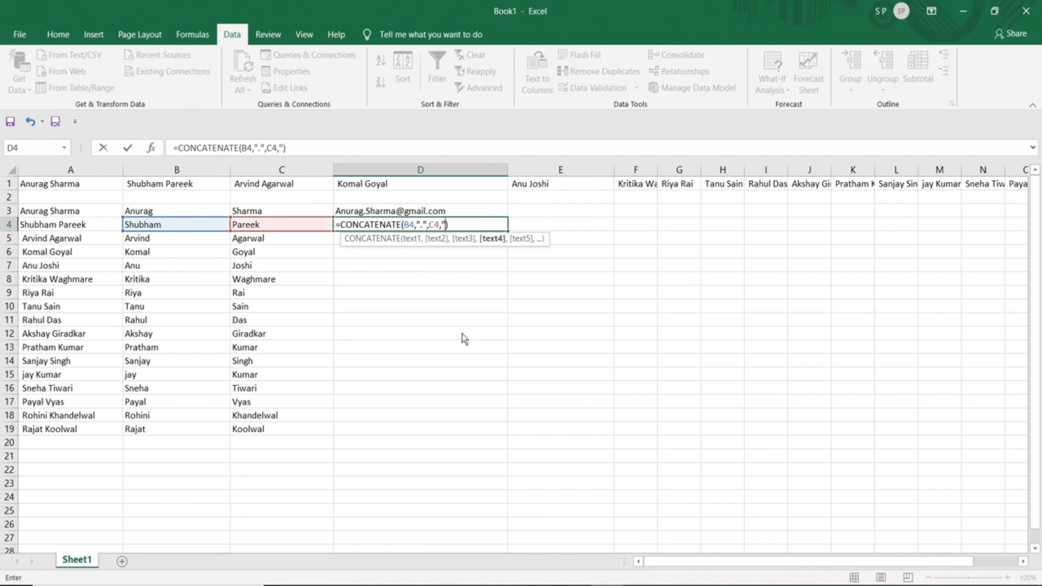
pyautogui.write('@')
pyautogui.write('","')
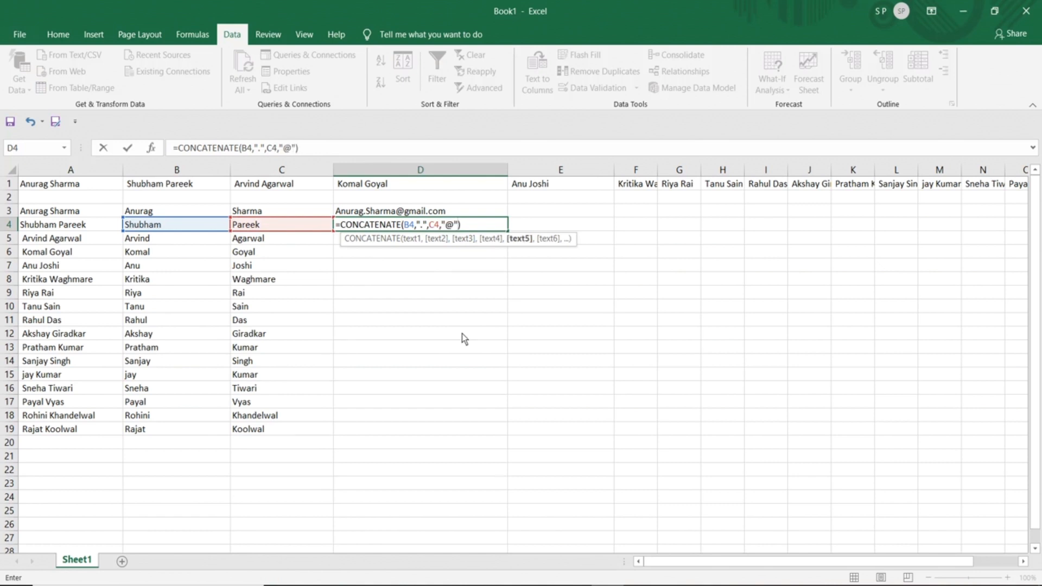
pyautogui.write('gmail.com"')
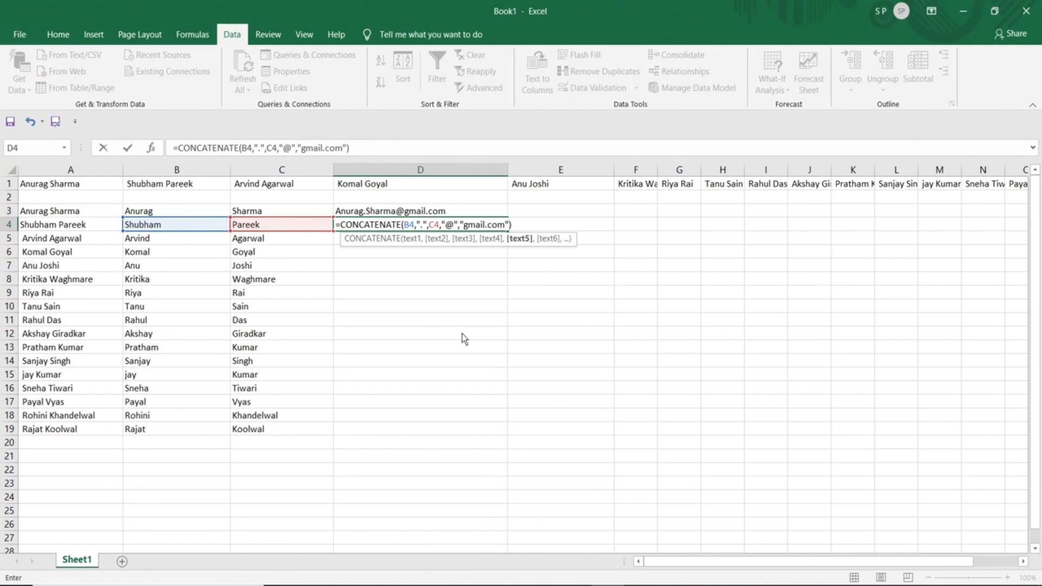
pyautogui.write(')')
pyautogui.press('Return')
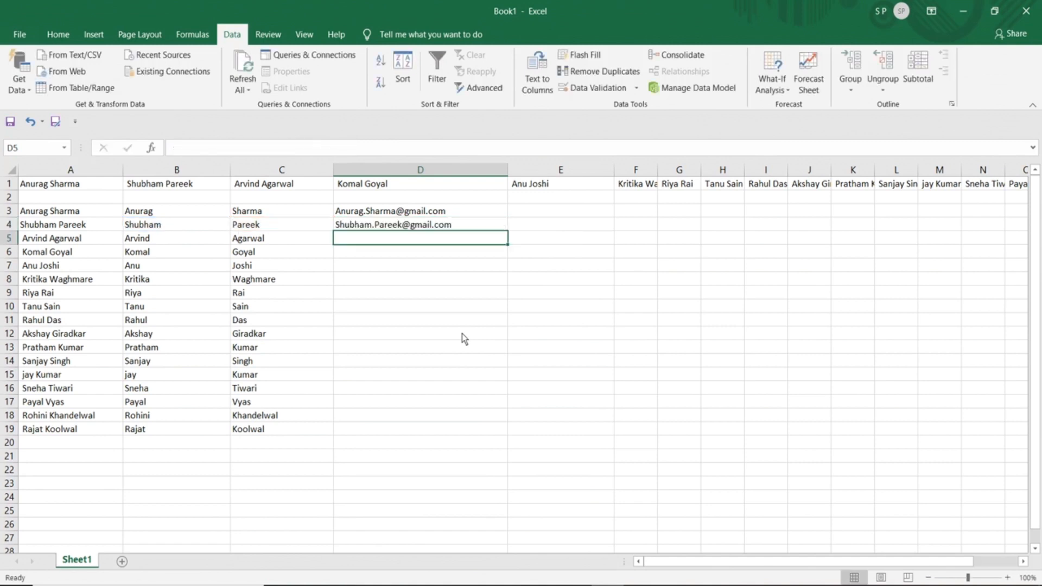
# - Fill the CONCATENATE formula in D4 down to D19
pyautogui.click(391, 228)
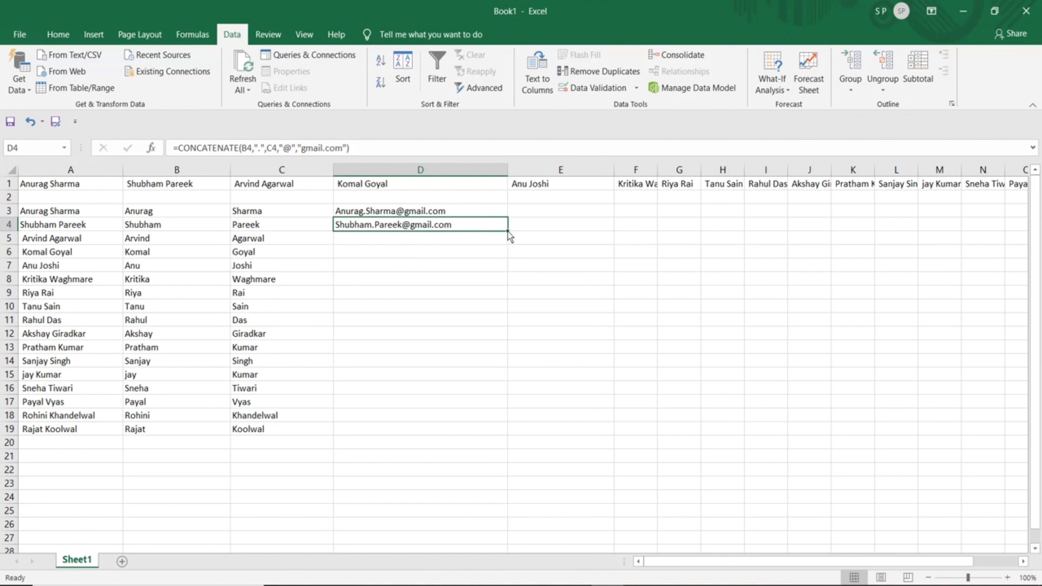
pyautogui.moveTo(508, 232); pyautogui.dragTo(498, 441)
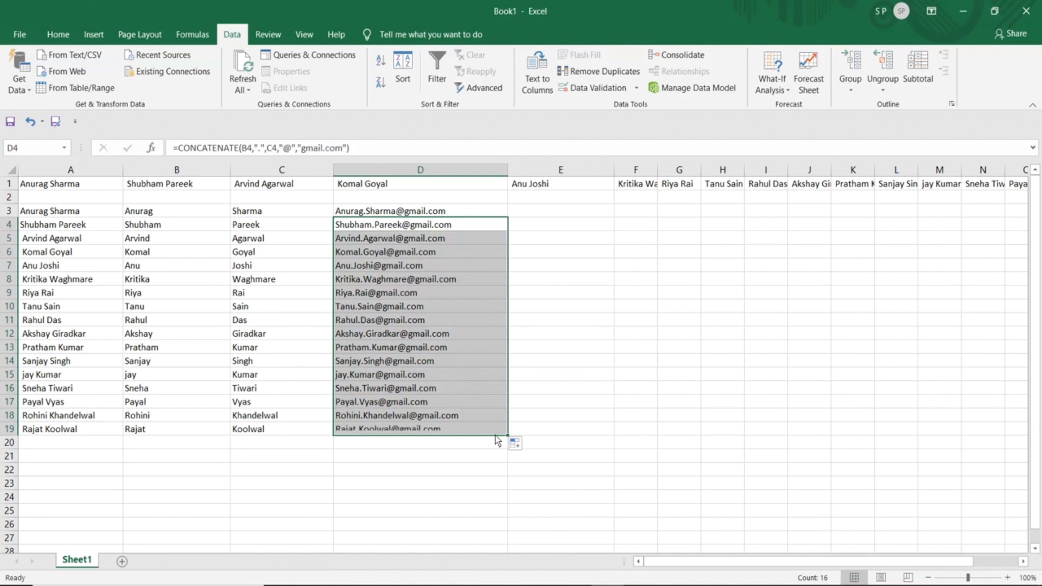
pyautogui.click(545, 293)
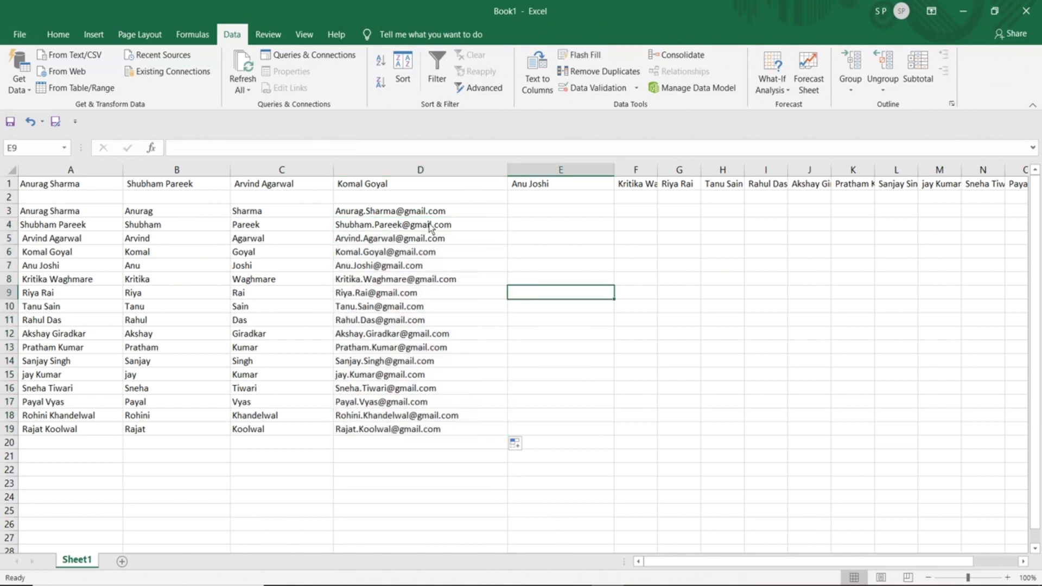
# - Compare the e-mail addresses in column D and the names in column A with the original name list in Notepad
pyautogui.moveTo(411, 215); pyautogui.dragTo(398, 435)
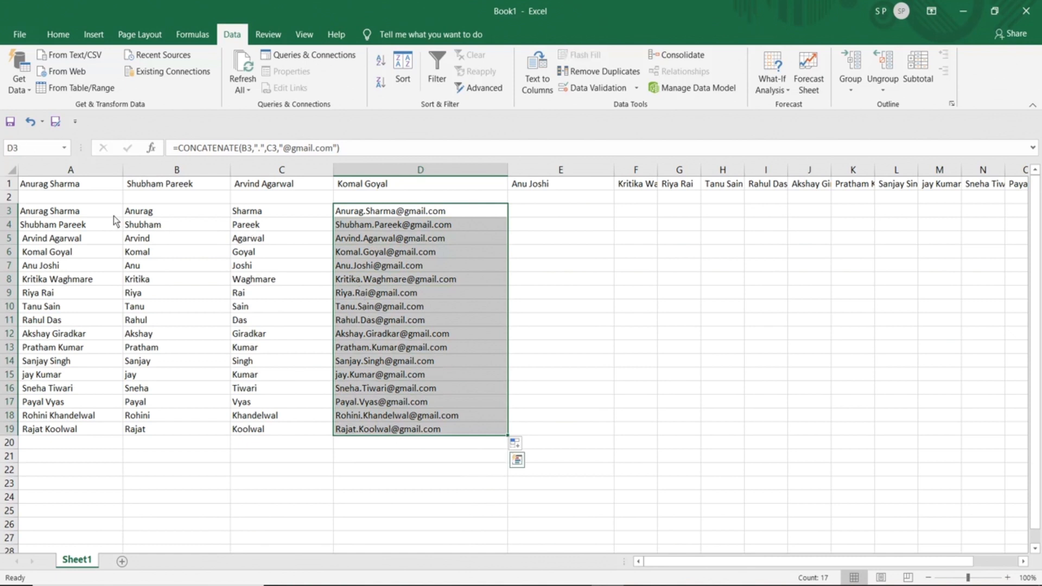
pyautogui.moveTo(68, 216); pyautogui.dragTo(87, 431)
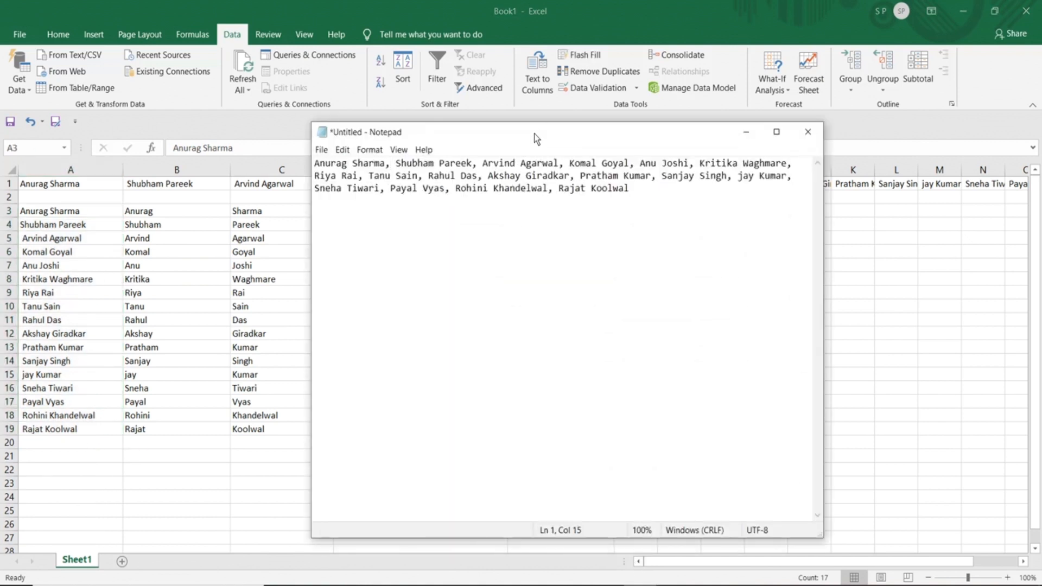
pyautogui.moveTo(534, 134); pyautogui.dragTo(618, 159)
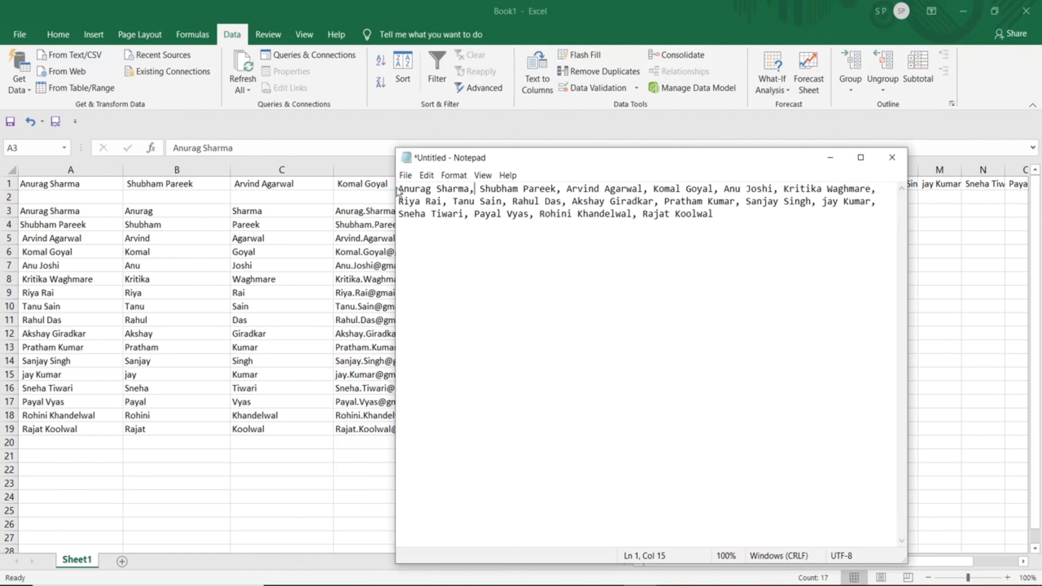
pyautogui.moveTo(397, 189); pyautogui.dragTo(757, 215)
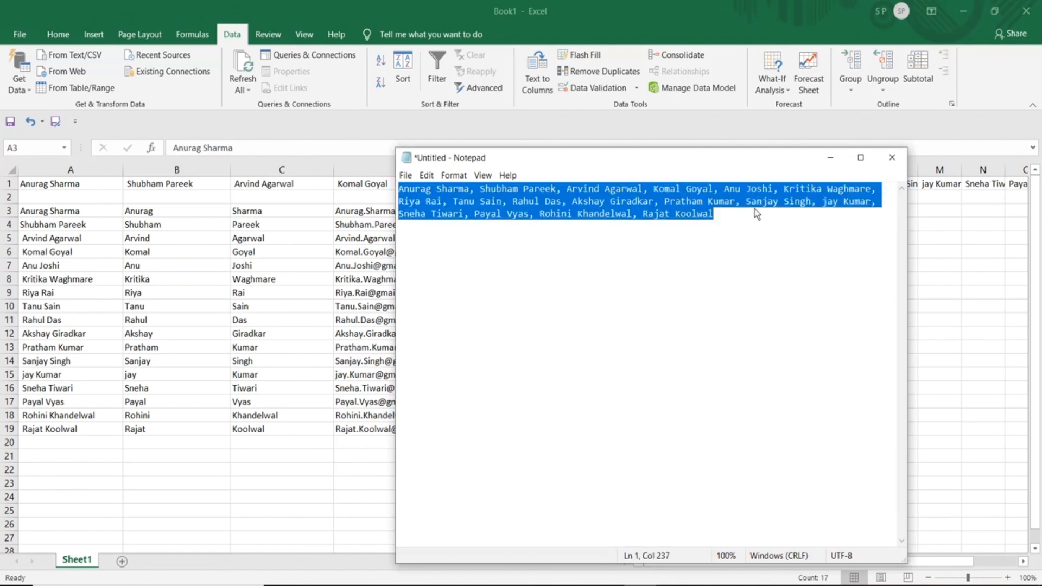
pyautogui.click(829, 158)
pyautogui.moveTo(383, 209); pyautogui.dragTo(421, 431)
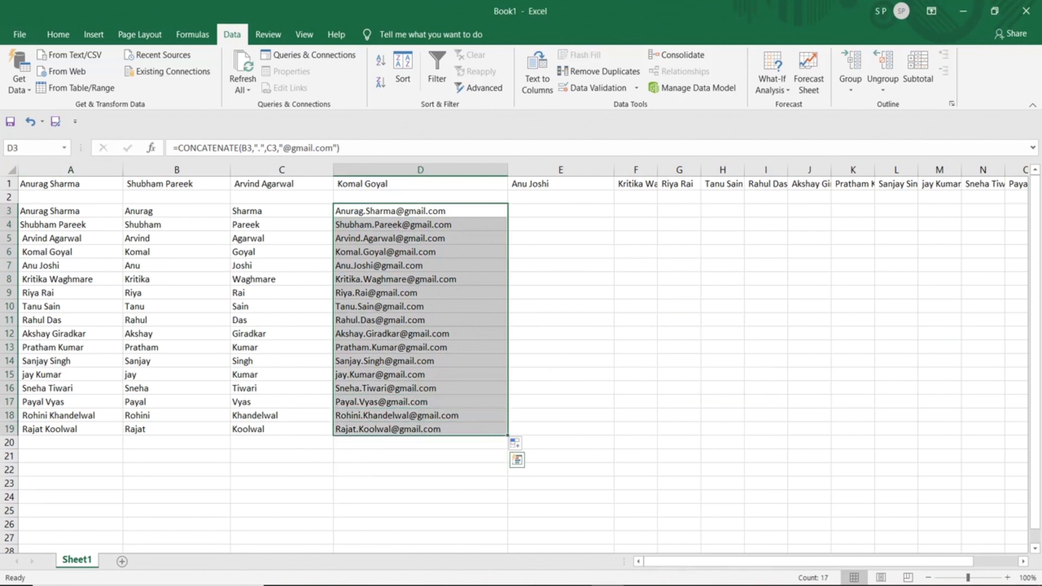
pyautogui.click(856, 585)
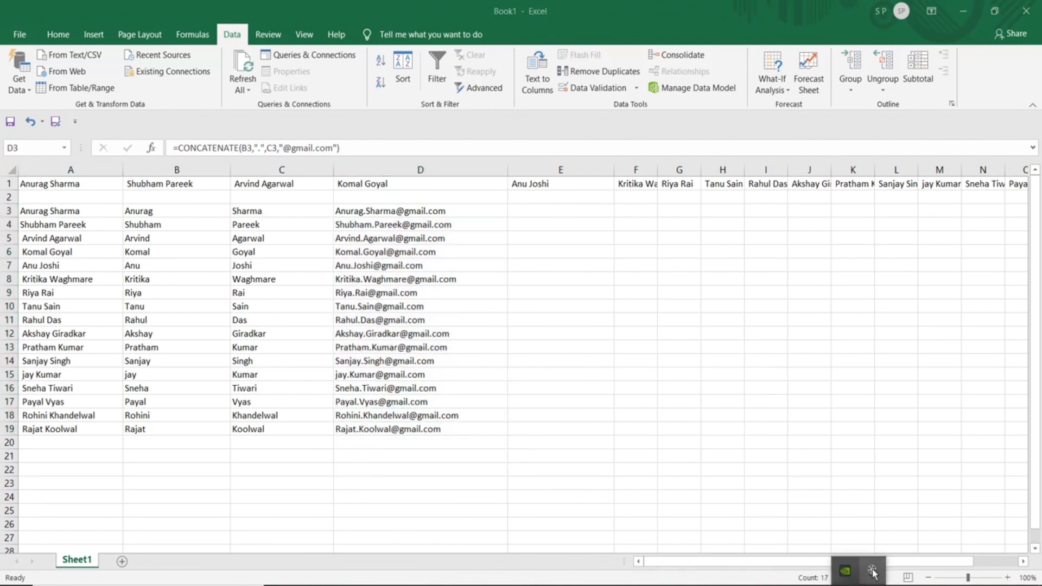
pyautogui.click(872, 571)
pyautogui.click(1013, 552)
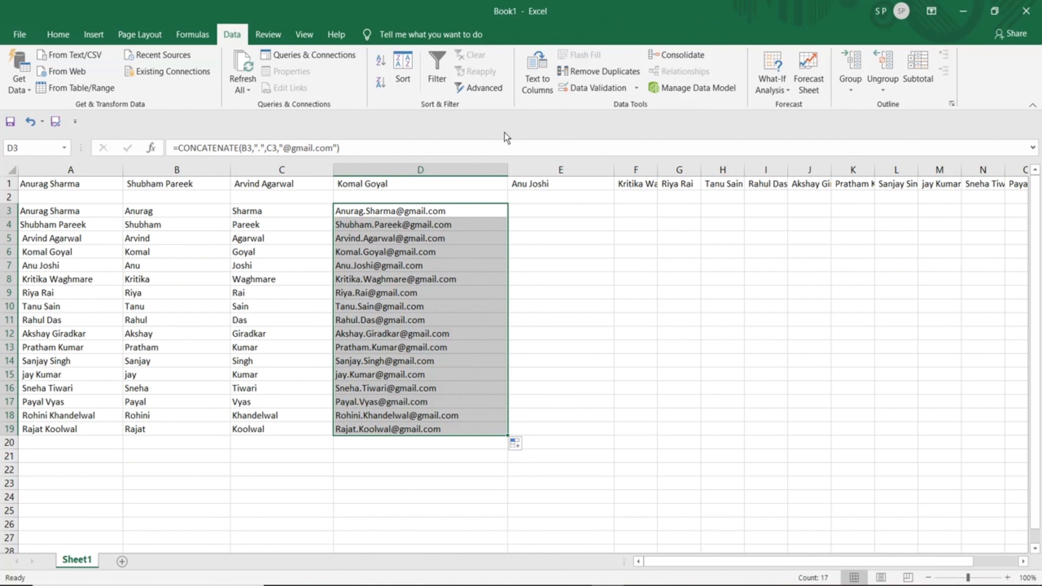
pyautogui.click(532, 85)
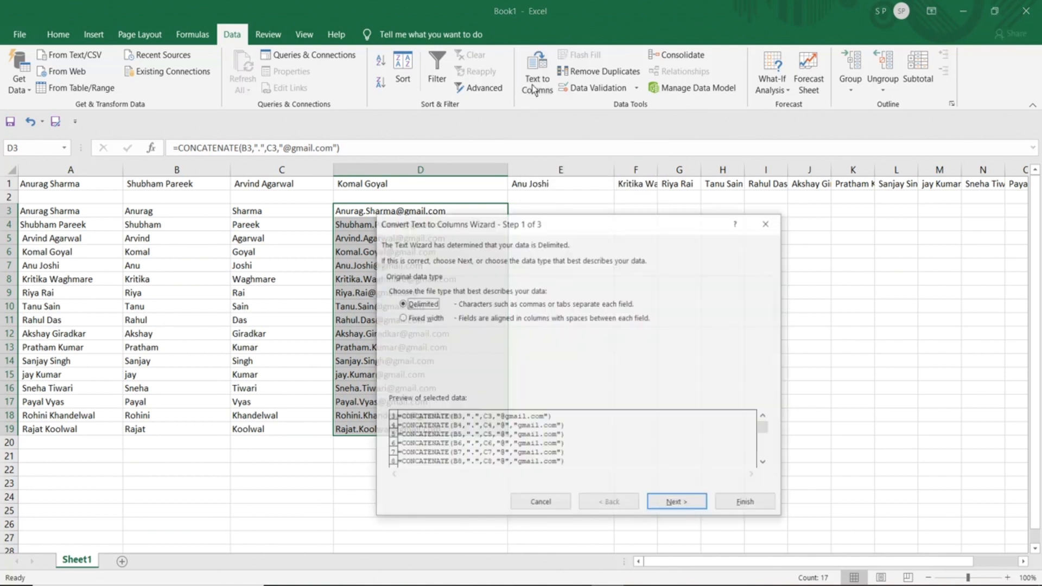
pyautogui.moveTo(578, 227); pyautogui.dragTo(646, 193)
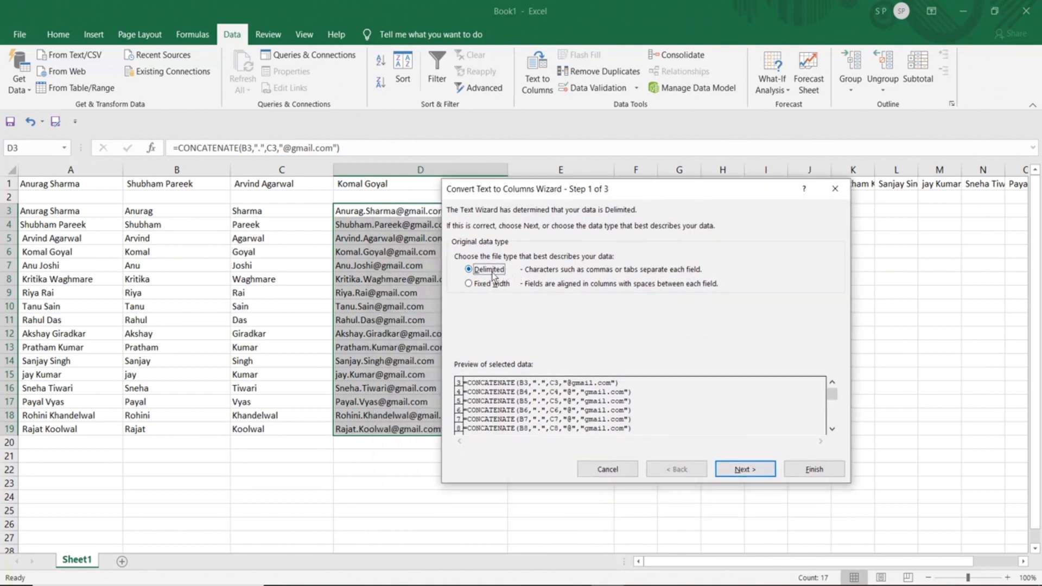
pyautogui.click(470, 285)
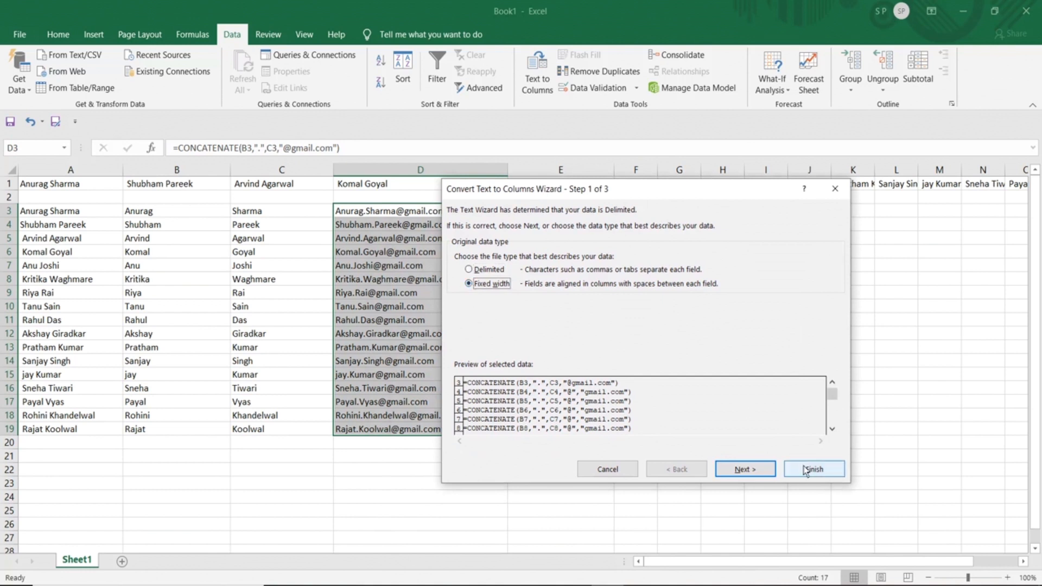
pyautogui.click(617, 469)
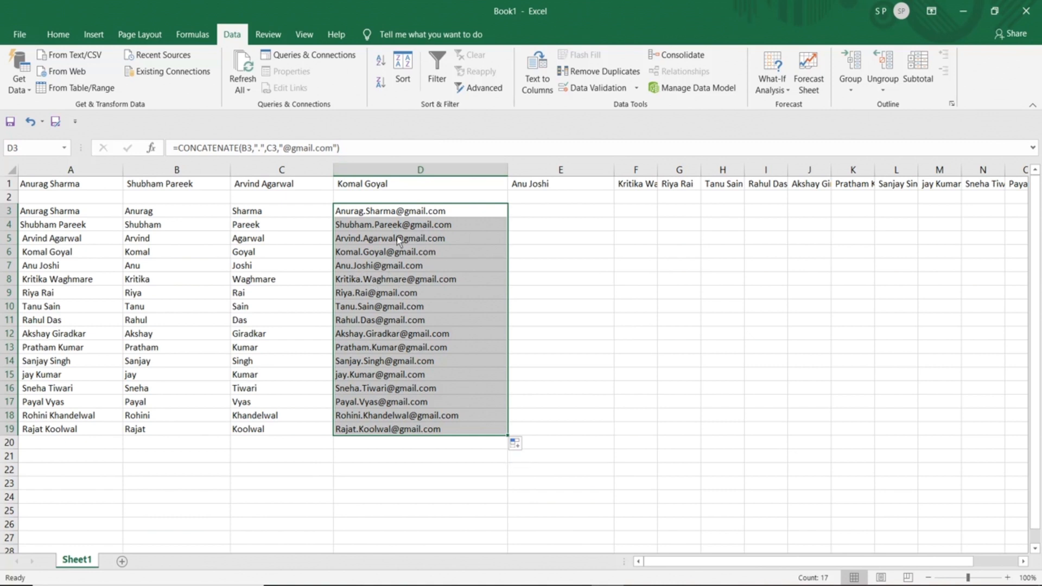
# - Copy the e-mail addresses in D3:D19, paste them as values only starting at E3, and widen column E to fit
pyautogui.hotkey('ctrl', 'c')
pyautogui.click(538, 217)
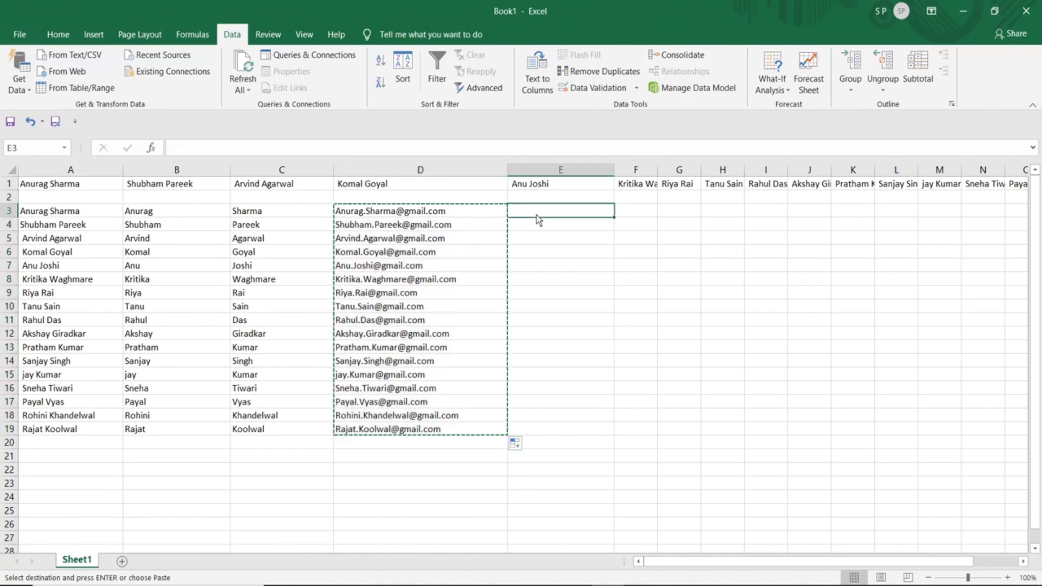
pyautogui.rightClick(537, 217)
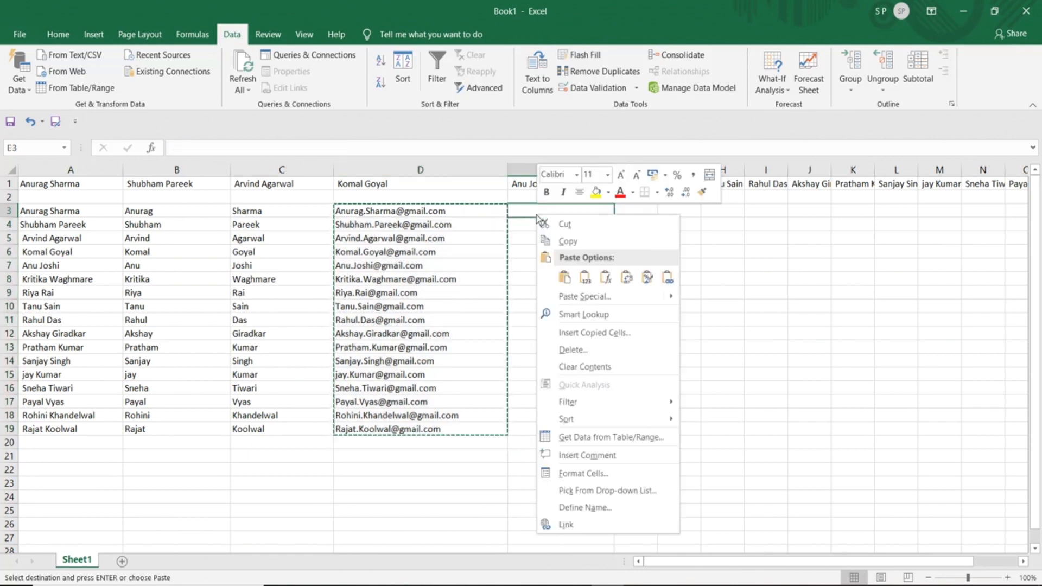
pyautogui.click(597, 296)
pyautogui.click(490, 240)
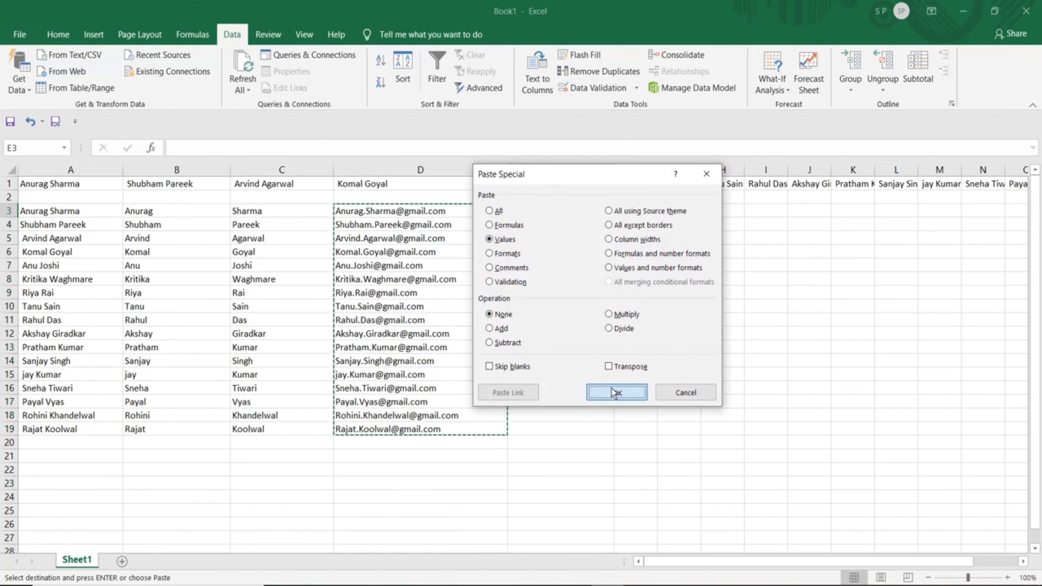
pyautogui.click(617, 393)
pyautogui.moveTo(614, 171); pyautogui.dragTo(673, 171)
pyautogui.click(700, 210)
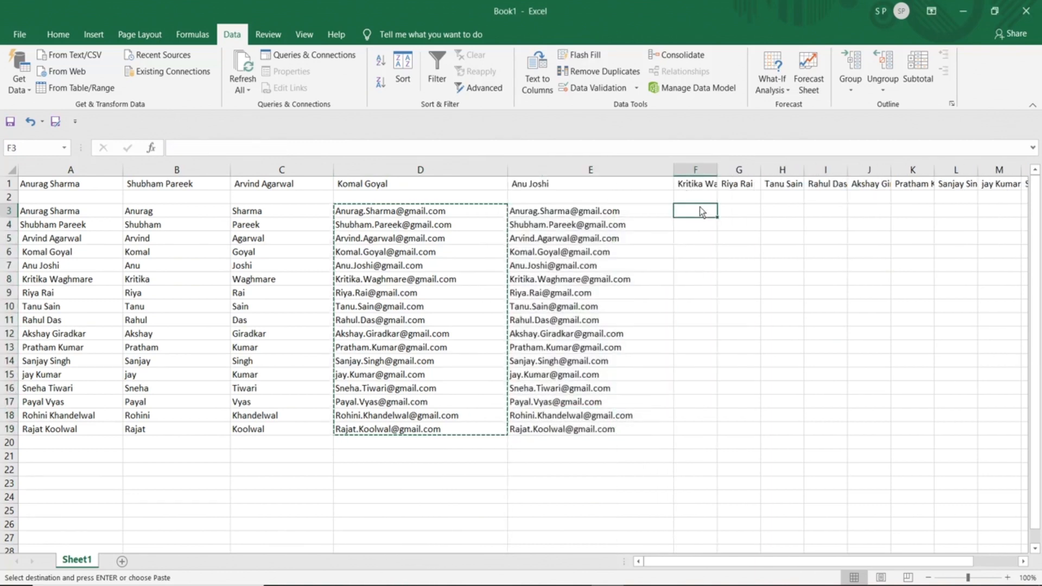
# - Split the addresses in E3:E19 with fixed-width Text to Columns, placing one break after the first character and keeping General format
pyautogui.moveTo(591, 211); pyautogui.dragTo(589, 433)
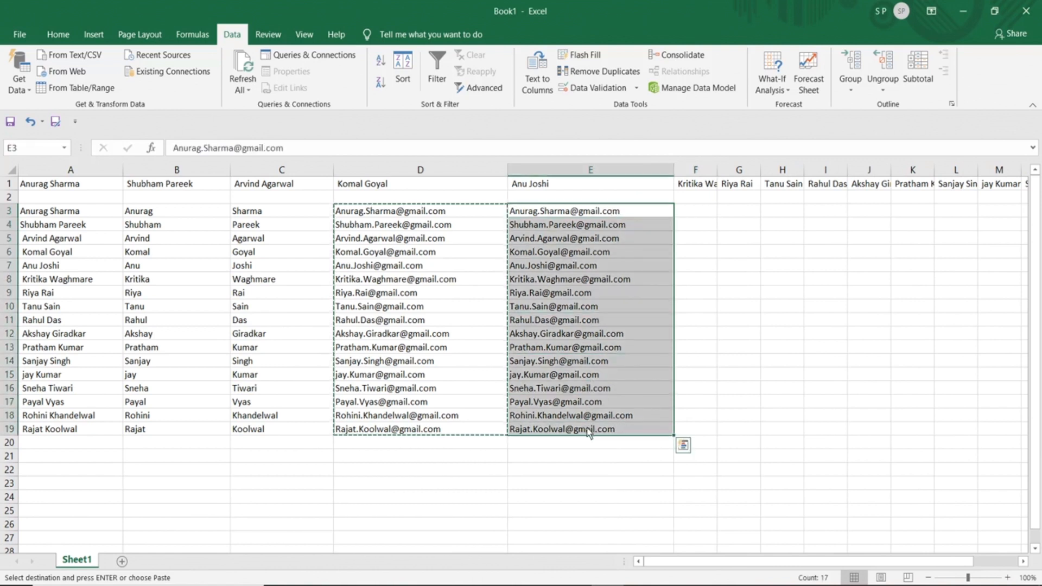
pyautogui.click(538, 81)
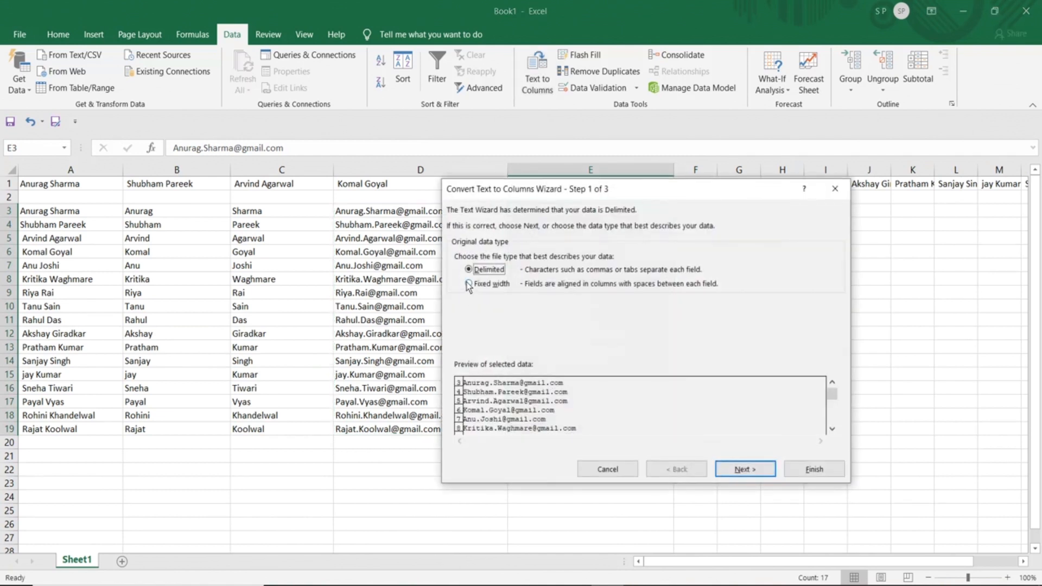
pyautogui.click(469, 283)
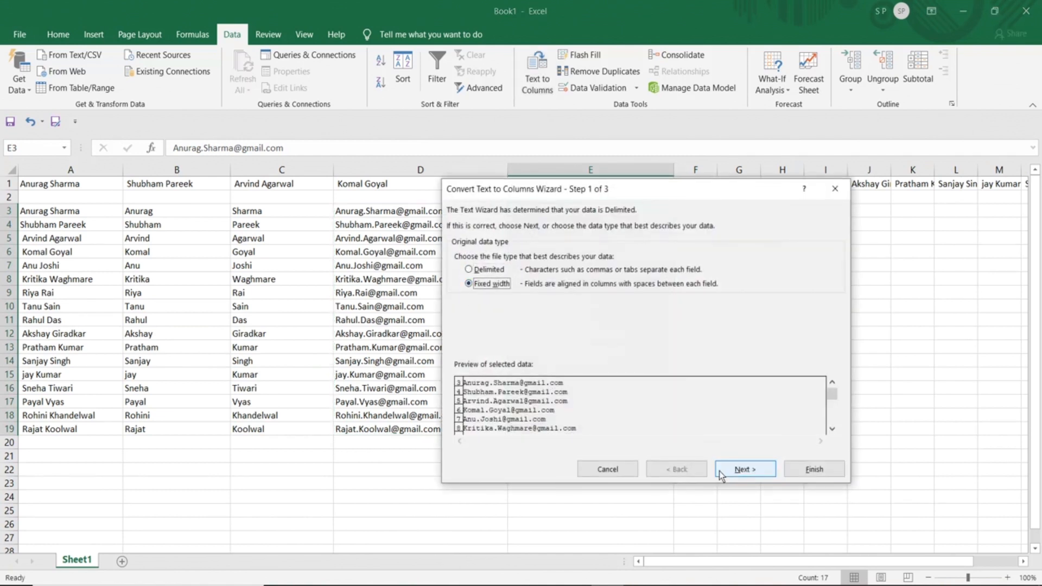
pyautogui.click(739, 468)
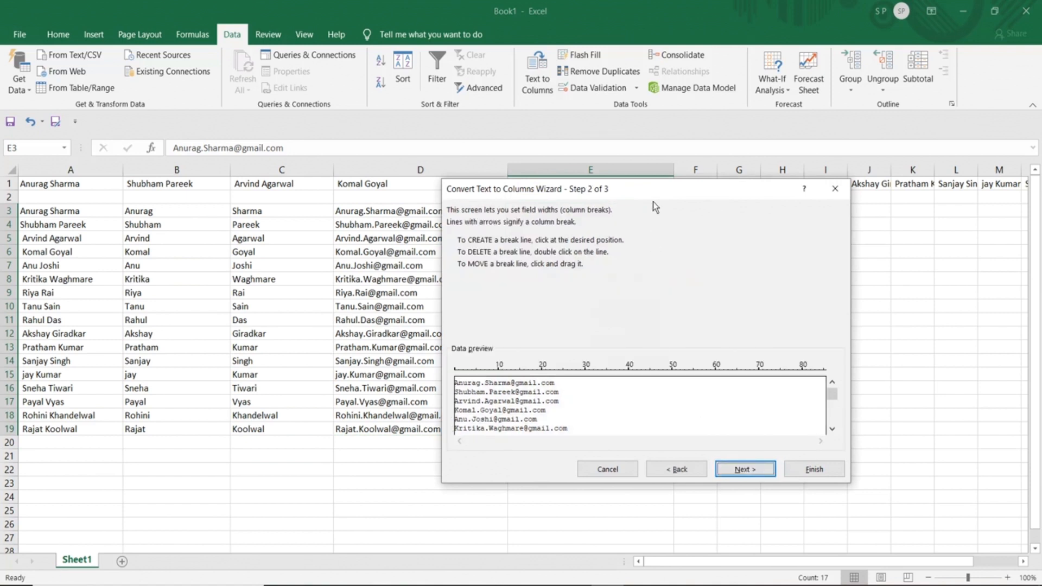
pyautogui.moveTo(652, 197); pyautogui.dragTo(651, 141)
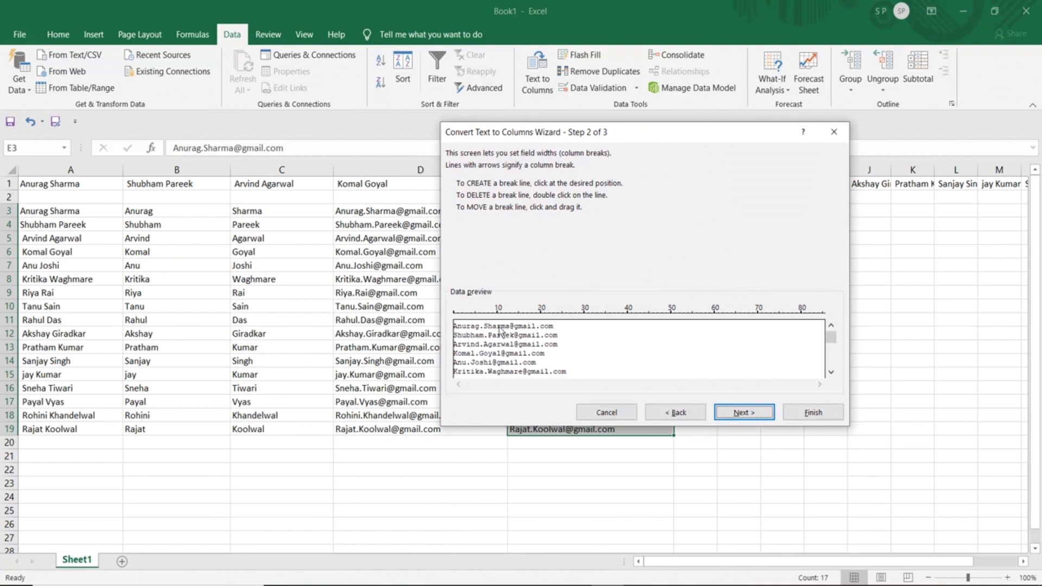
pyautogui.click(475, 314)
pyautogui.moveTo(475, 315); pyautogui.dragTo(459, 316)
pyautogui.click(745, 413)
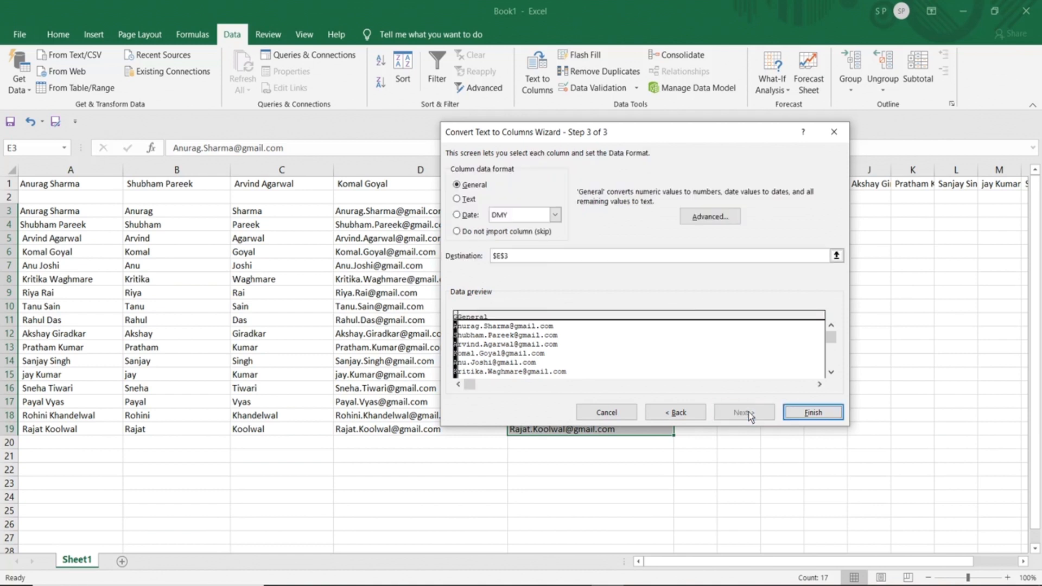
pyautogui.click(802, 415)
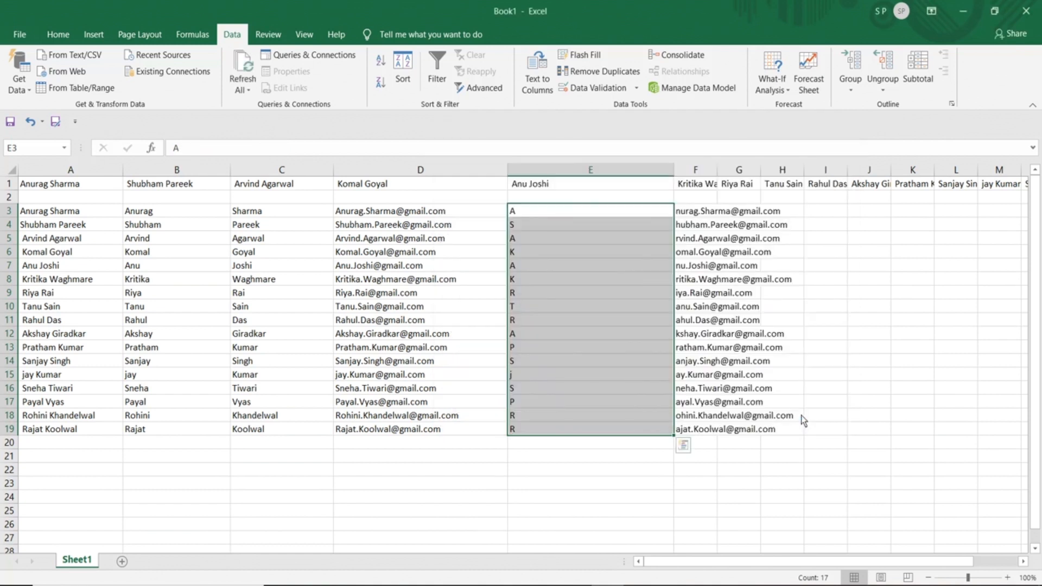
# - Review the split texts in columns E and F, and widen column F to fit its contents
pyautogui.click(549, 213)
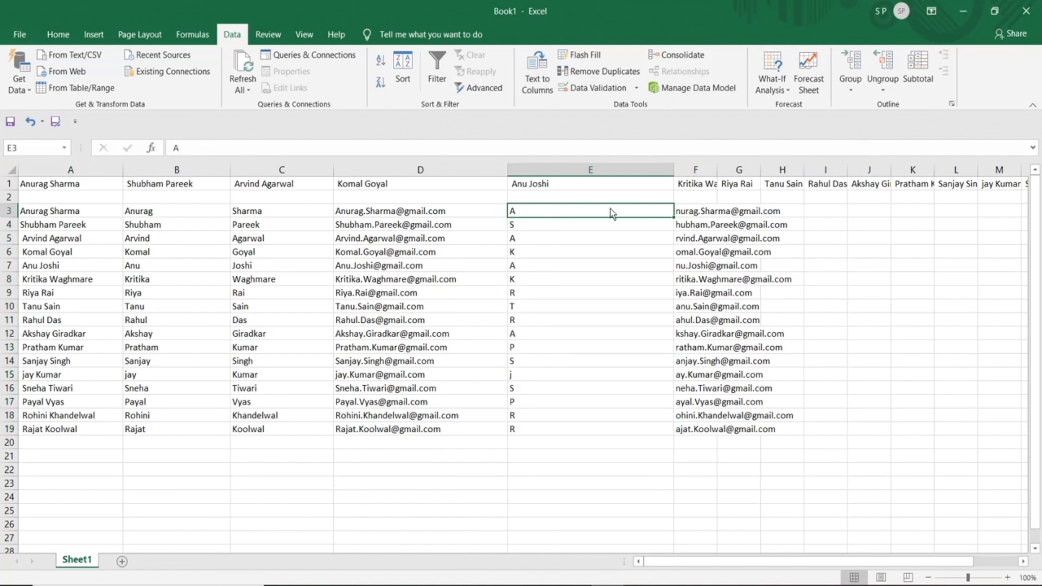
pyautogui.moveTo(605, 250); pyautogui.dragTo(607, 424)
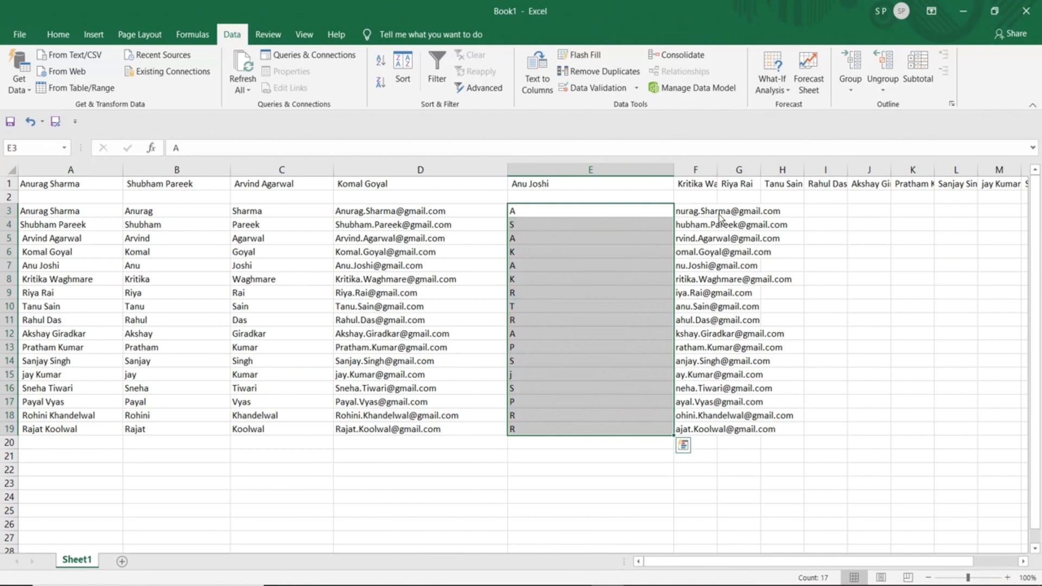
pyautogui.moveTo(722, 213); pyautogui.dragTo(741, 427)
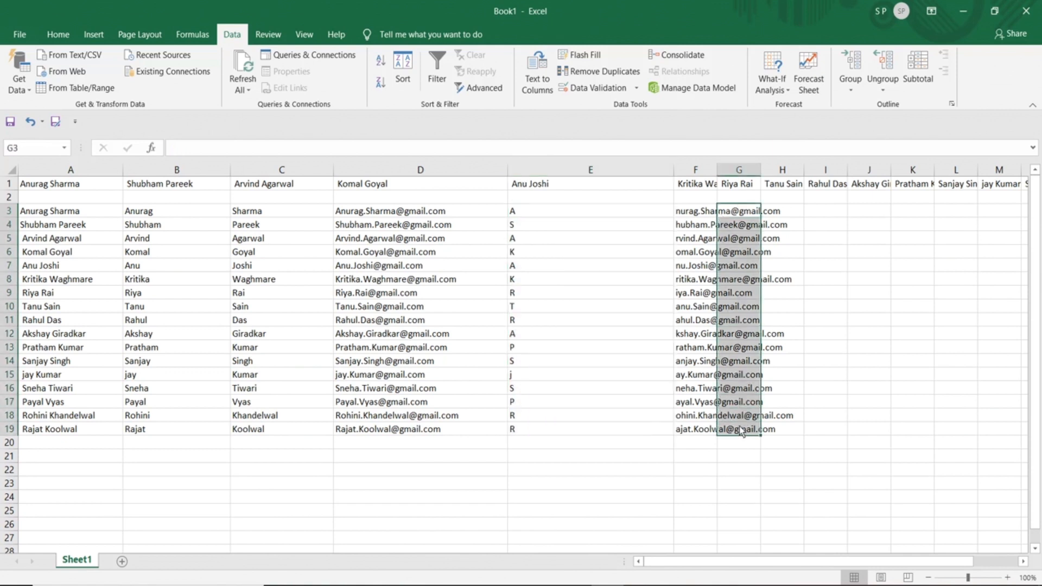
pyautogui.click(702, 215)
pyautogui.doubleClick(702, 215)
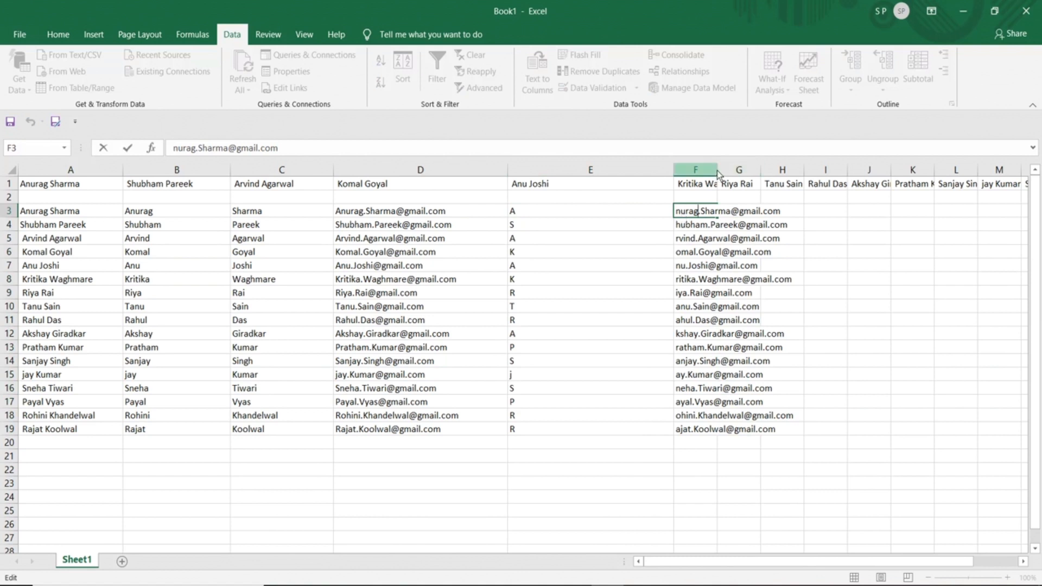
pyautogui.click(855, 250)
pyautogui.moveTo(717, 170); pyautogui.dragTo(806, 171)
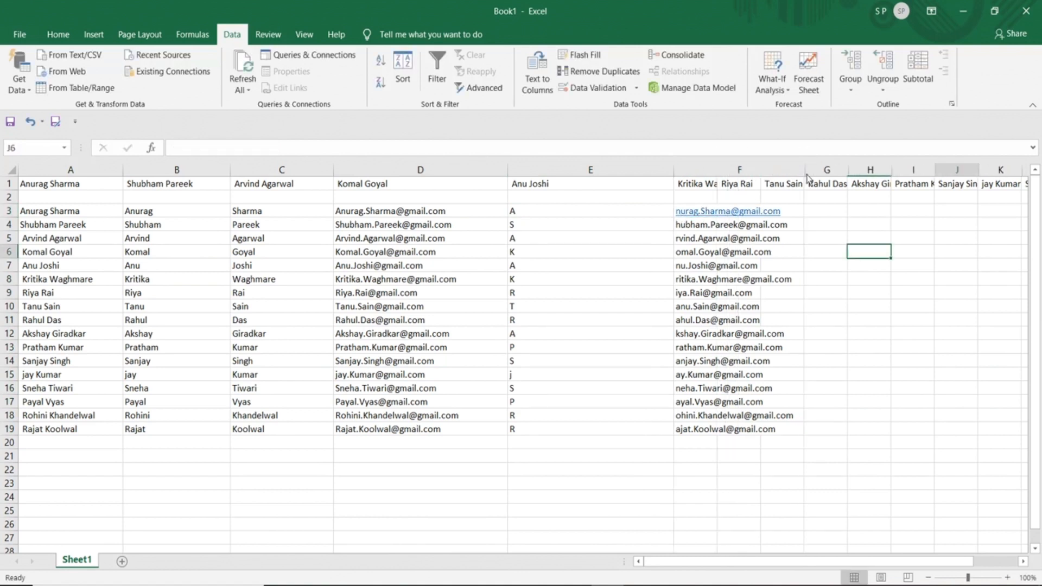
pyautogui.click(883, 308)
pyautogui.click(598, 212)
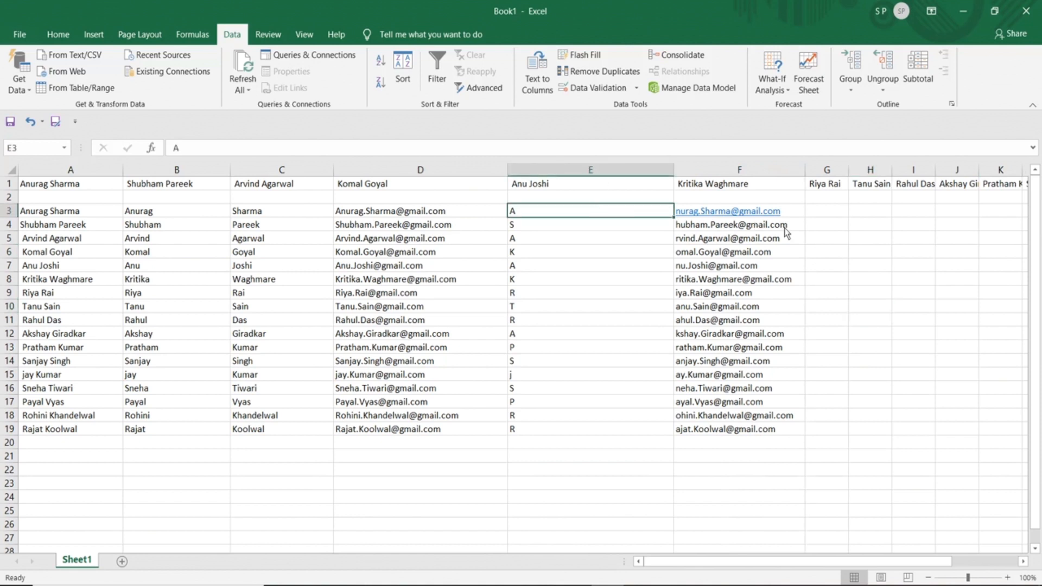
pyautogui.click(832, 211)
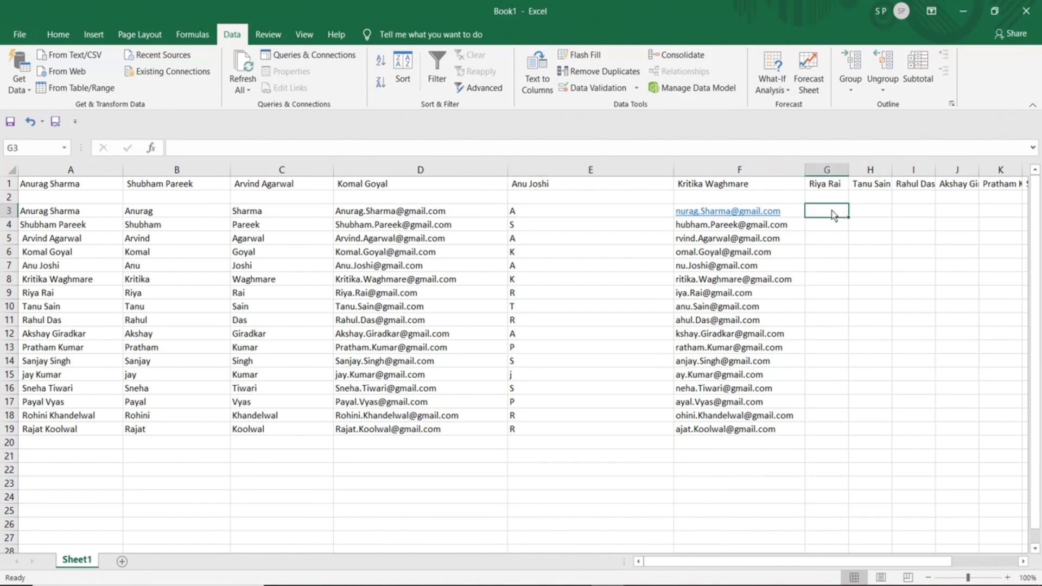
# - Count the characters of the text in F5 with a LEN formula in G5
pyautogui.click(758, 243)
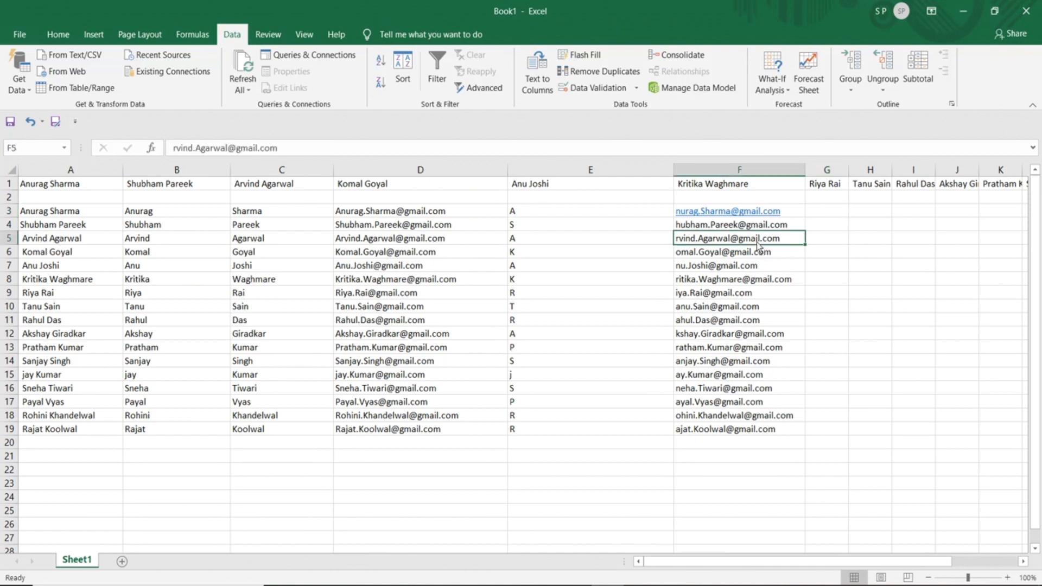
pyautogui.click(819, 243)
pyautogui.write('=len')
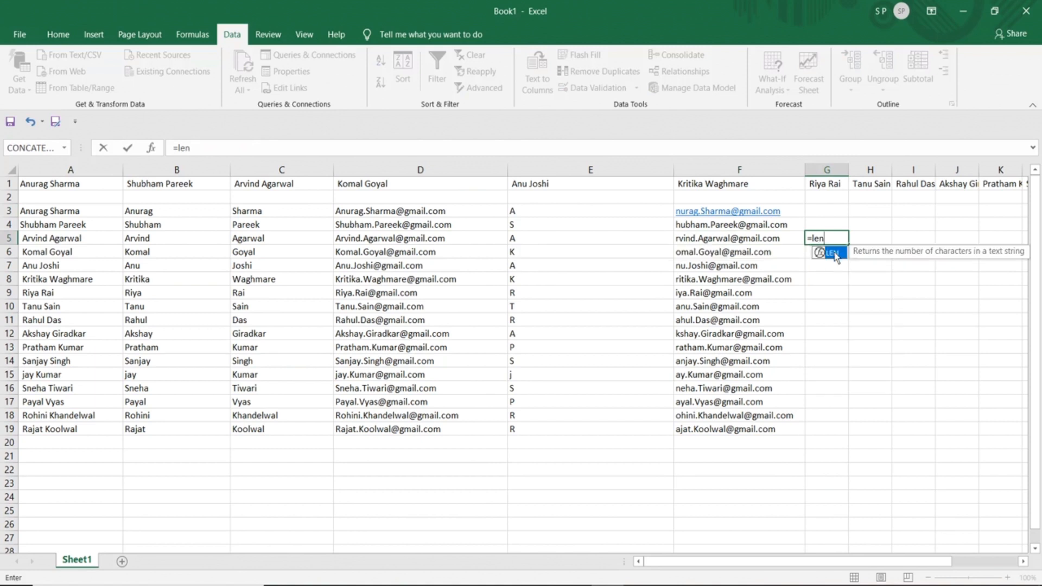
pyautogui.write('(')
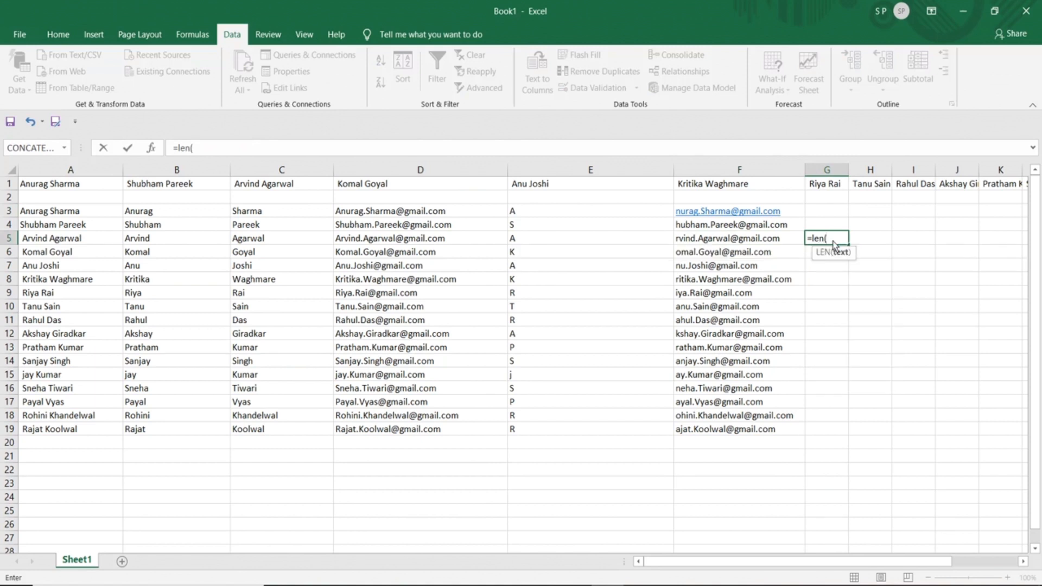
pyautogui.click(716, 241)
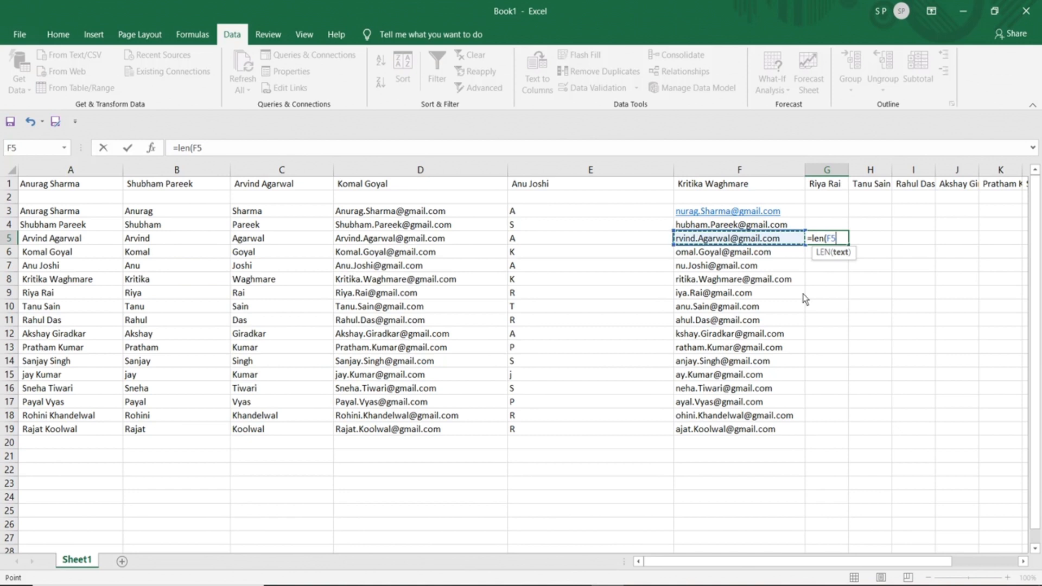
pyautogui.write(')')
pyautogui.press('Return')
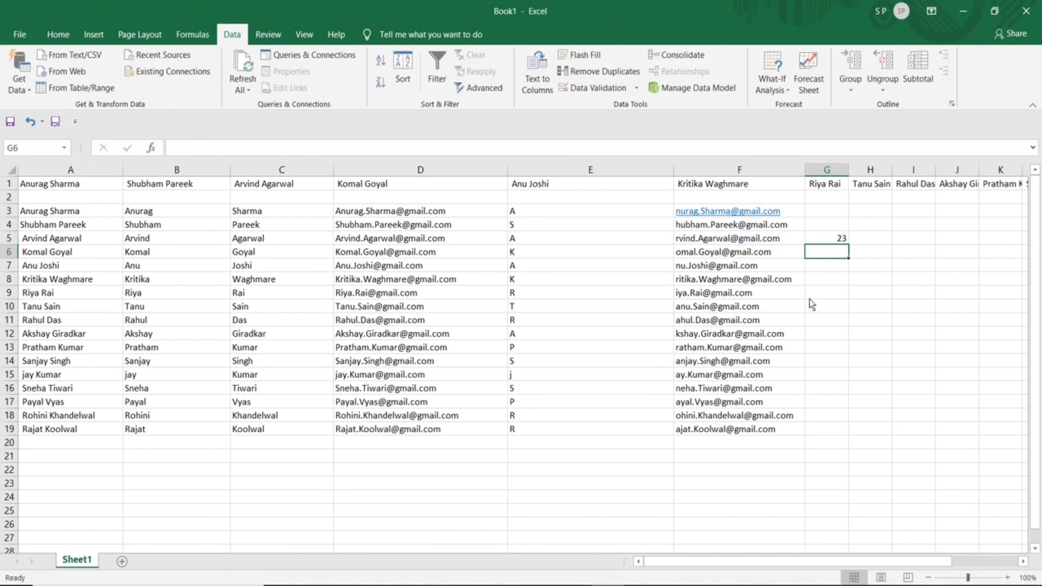
pyautogui.click(722, 242)
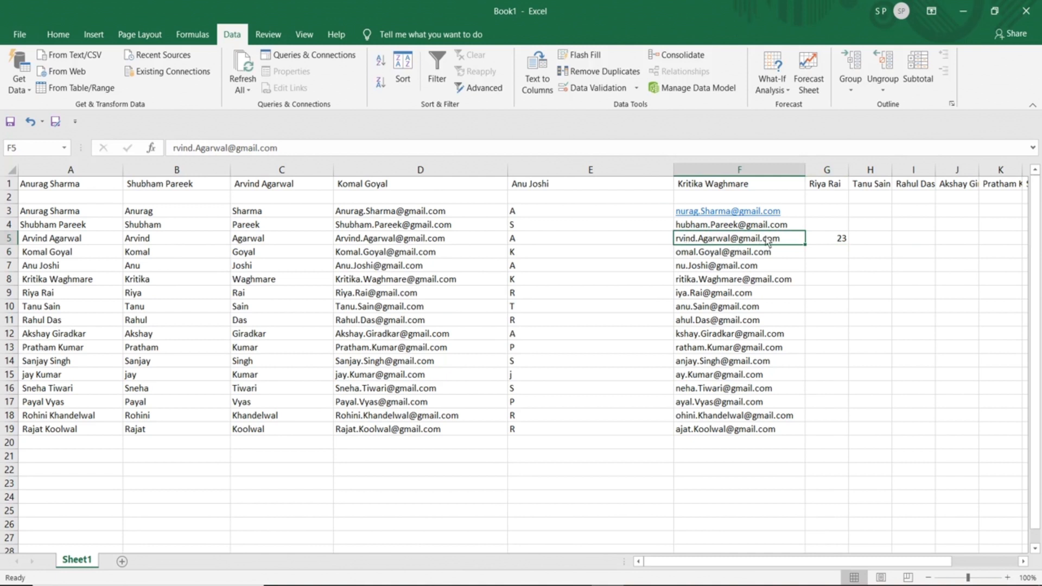
pyautogui.click(824, 244)
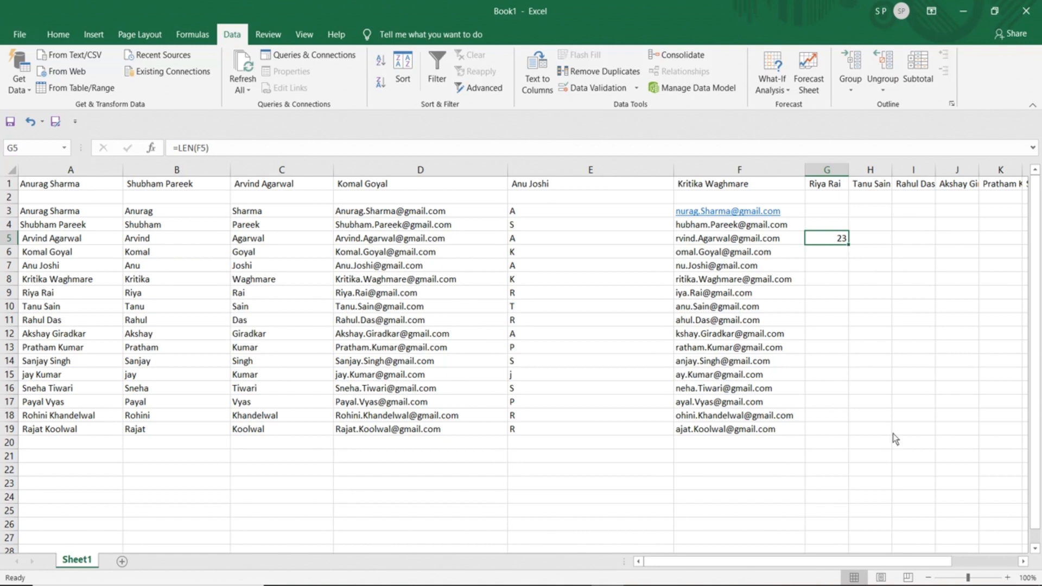
# - Enter the numbers 1 to 5 down the cells D22:D26 below the name list
pyautogui.moveTo(1035, 485); pyautogui.dragTo(1035, 501)
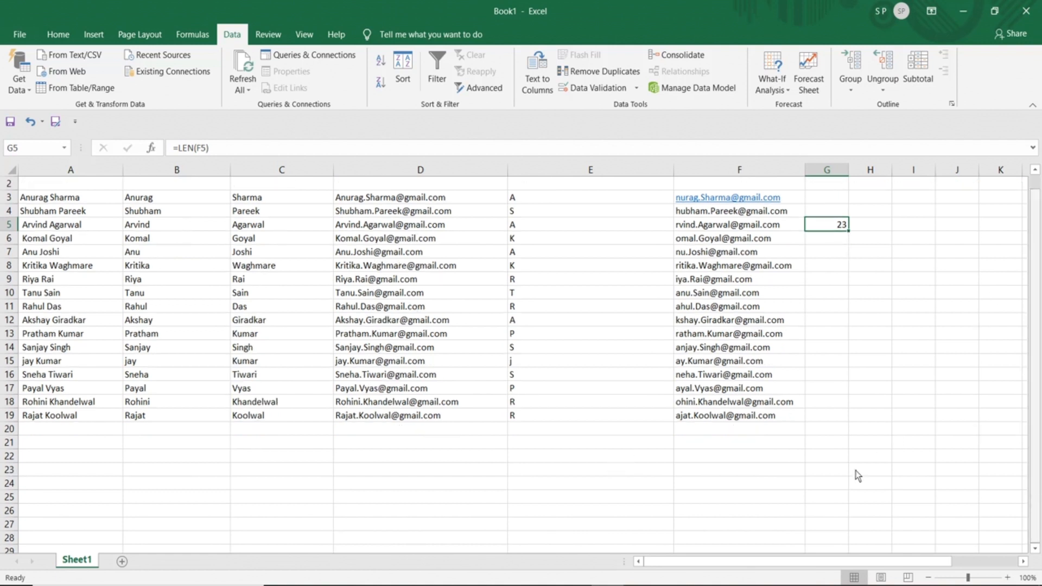
pyautogui.click(378, 463)
pyautogui.write('1')
pyautogui.press('Return')
pyautogui.write('2')
pyautogui.press('Return')
pyautogui.write('3')
pyautogui.press('Return')
pyautogui.write('4')
pyautogui.press('Return')
pyautogui.write('5')
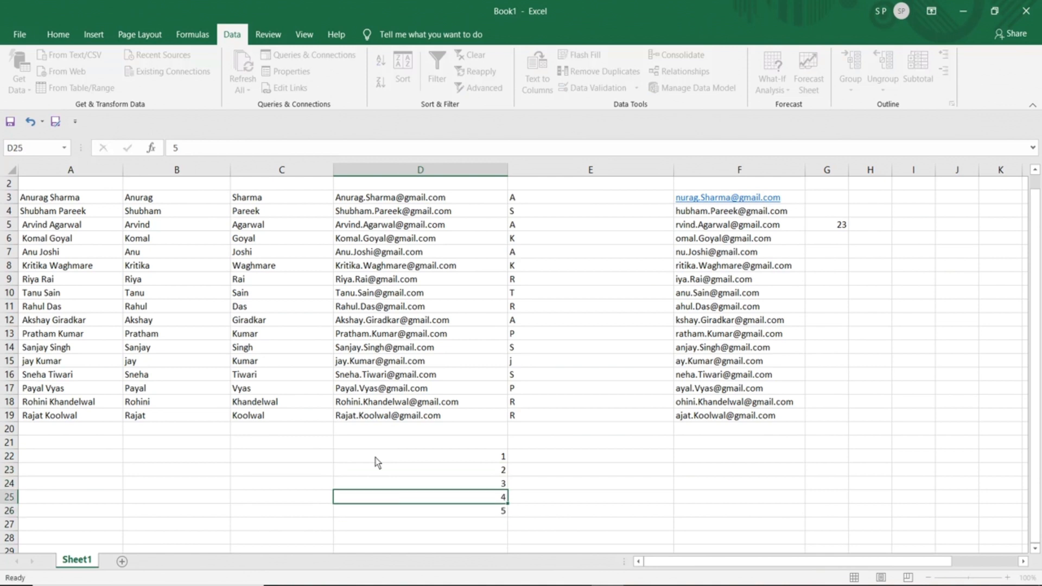
# - Enter the numbers 2, 3 and 4 across the cells E22:G22
pyautogui.press('Up')
pyautogui.press('Up')
pyautogui.press('Up')
pyautogui.press('Right')
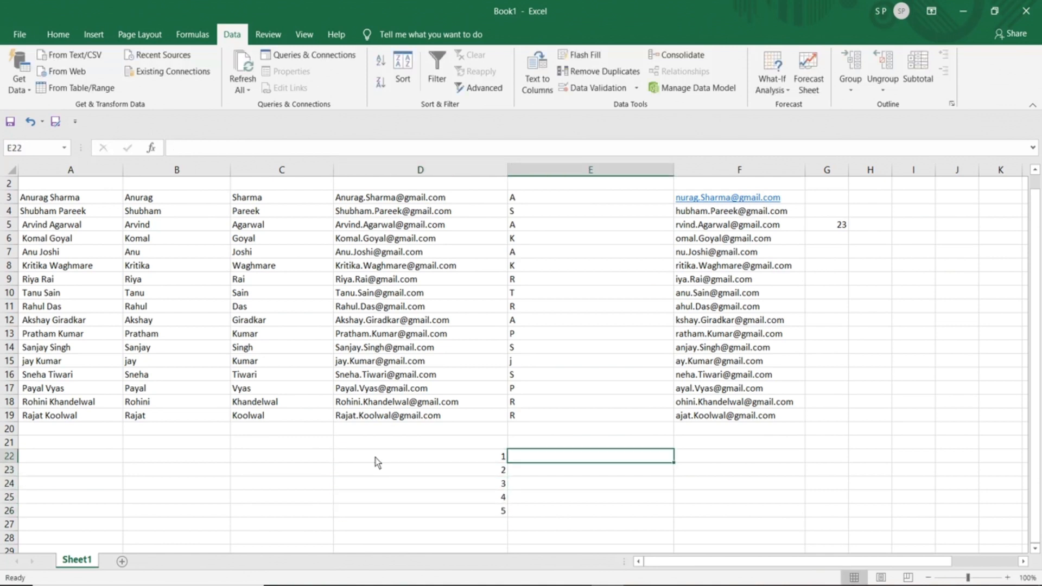
pyautogui.write('2')
pyautogui.press('Tab')
pyautogui.write('3')
pyautogui.press('Tab')
pyautogui.write('4')
pyautogui.press('Tab')
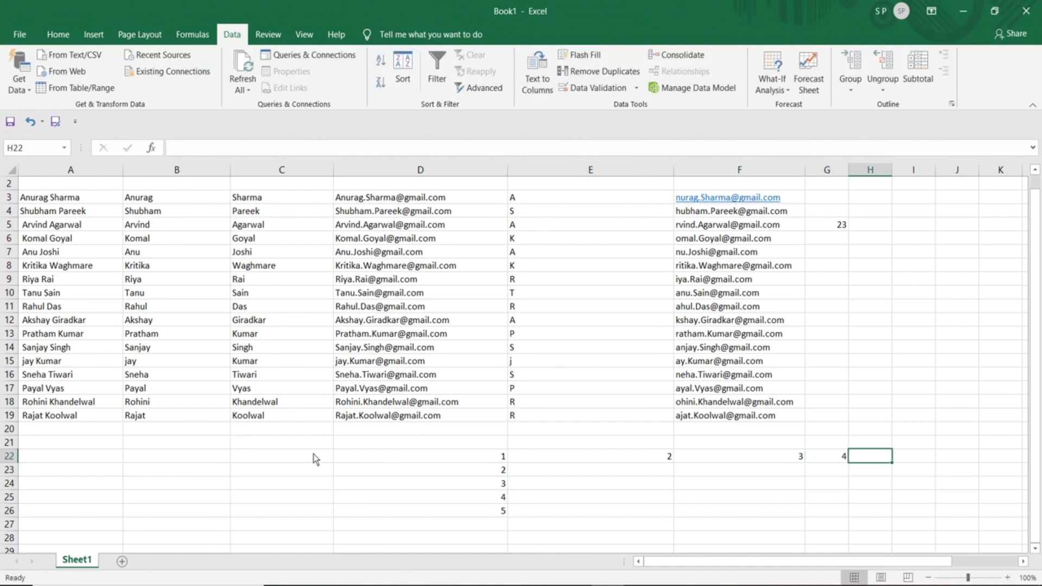
pyautogui.click(501, 524)
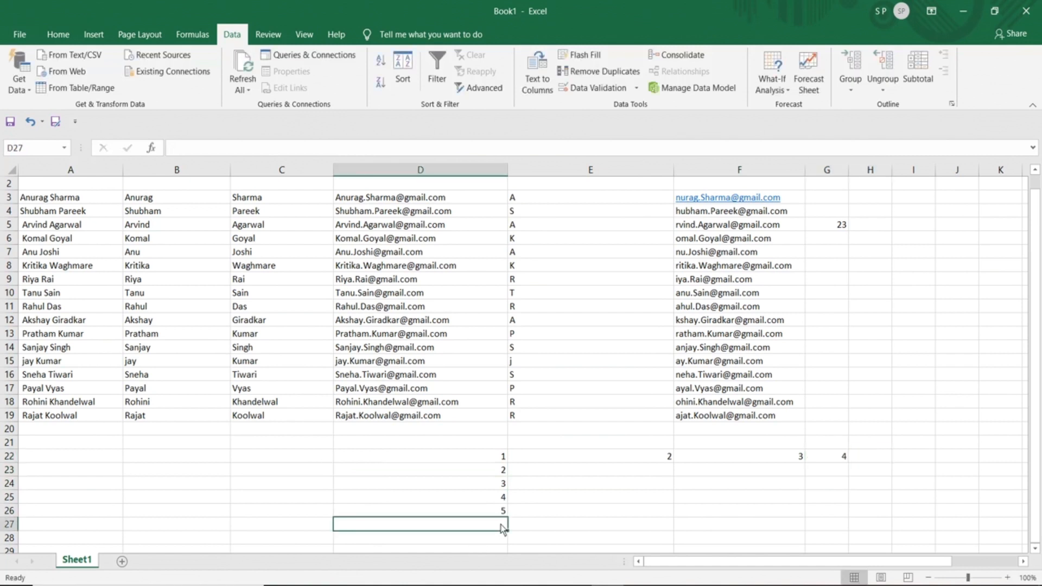
# - Enter a COUNT formula in cell D27 that counts the numbers in D22:D26
pyautogui.moveTo(484, 455); pyautogui.dragTo(488, 512)
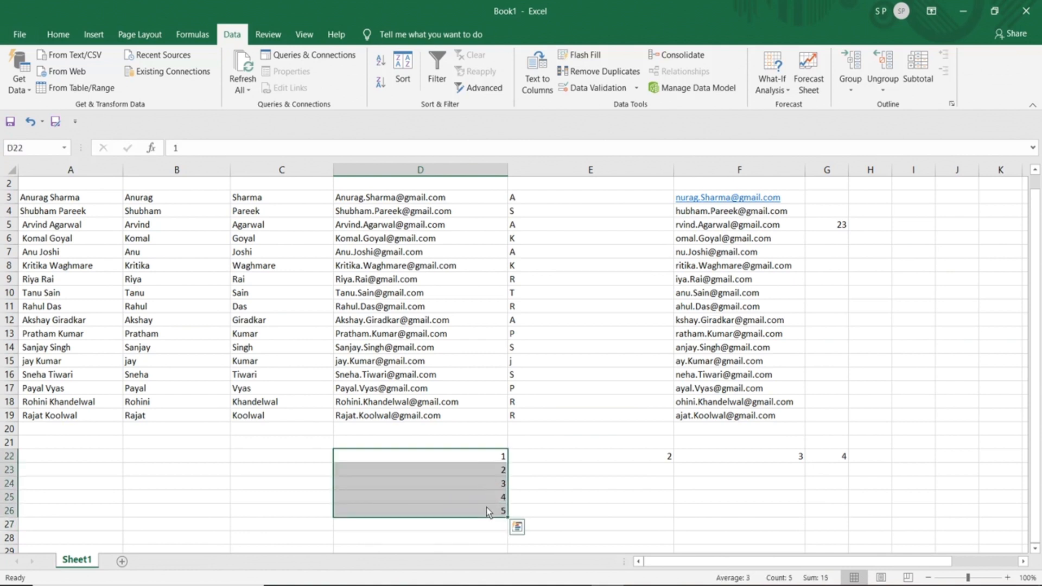
pyautogui.click(449, 527)
pyautogui.write('=count')
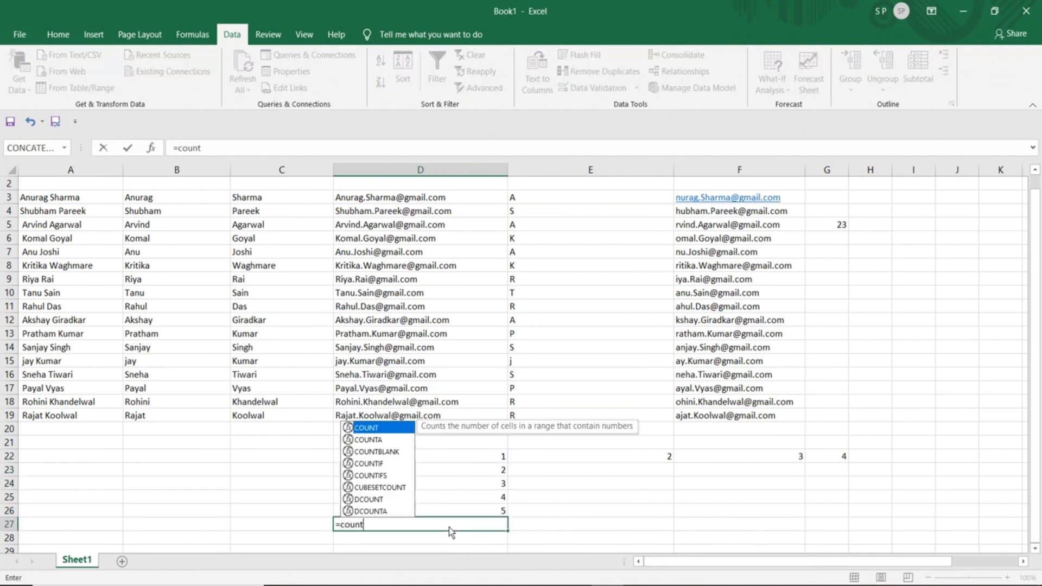
pyautogui.write('(')
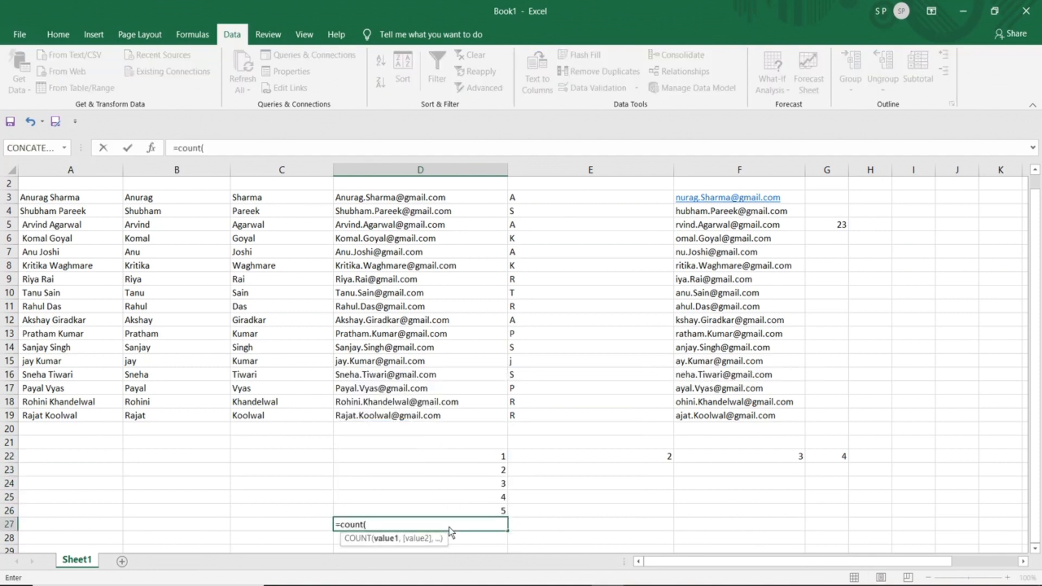
pyautogui.moveTo(465, 455); pyautogui.dragTo(473, 513)
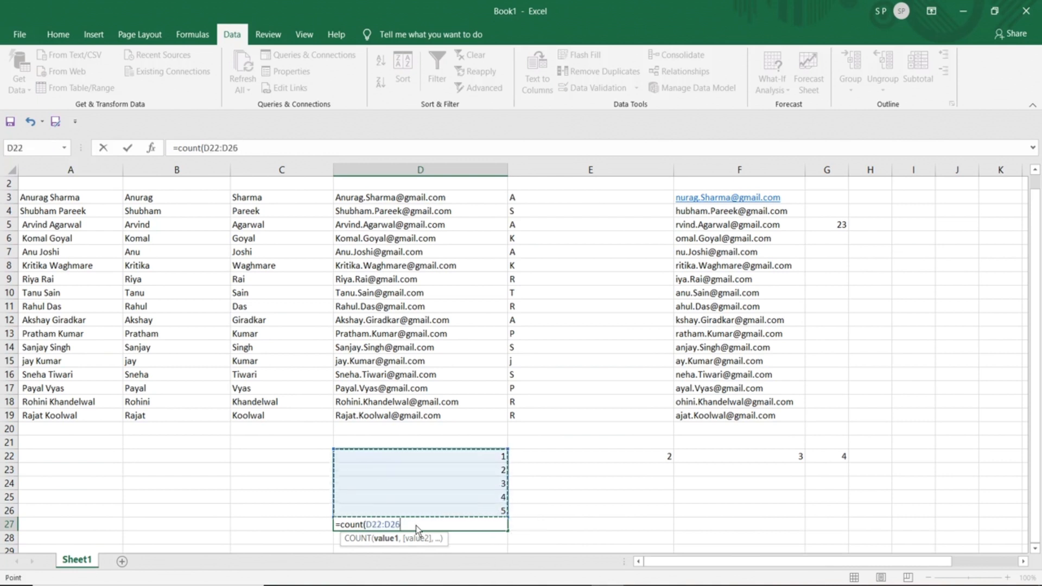
pyautogui.write(')')
pyautogui.press('Return')
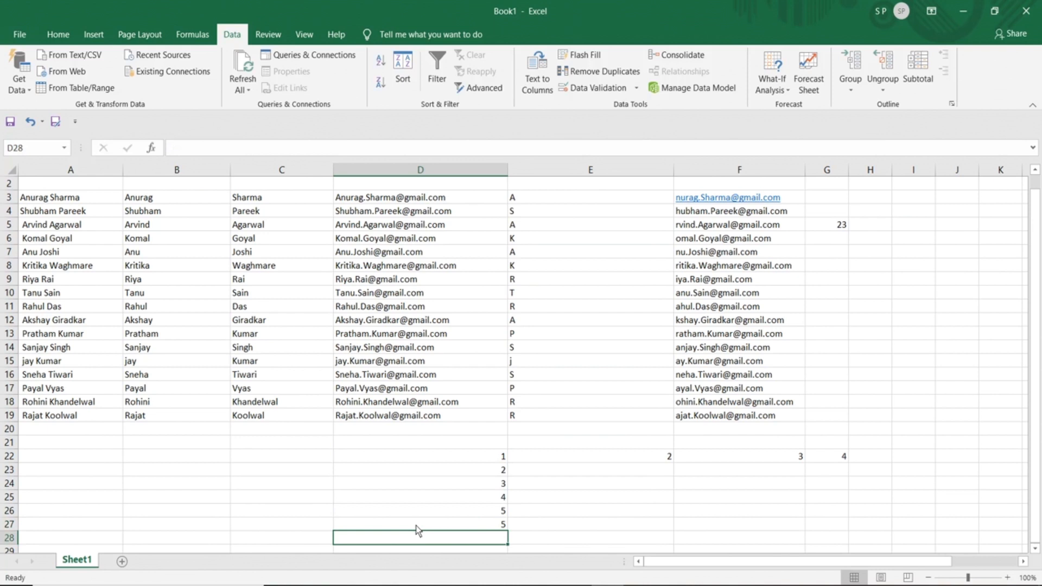
# - Check the COUNT formula in D27 against each number it covers in D22 to D26
pyautogui.click(502, 526)
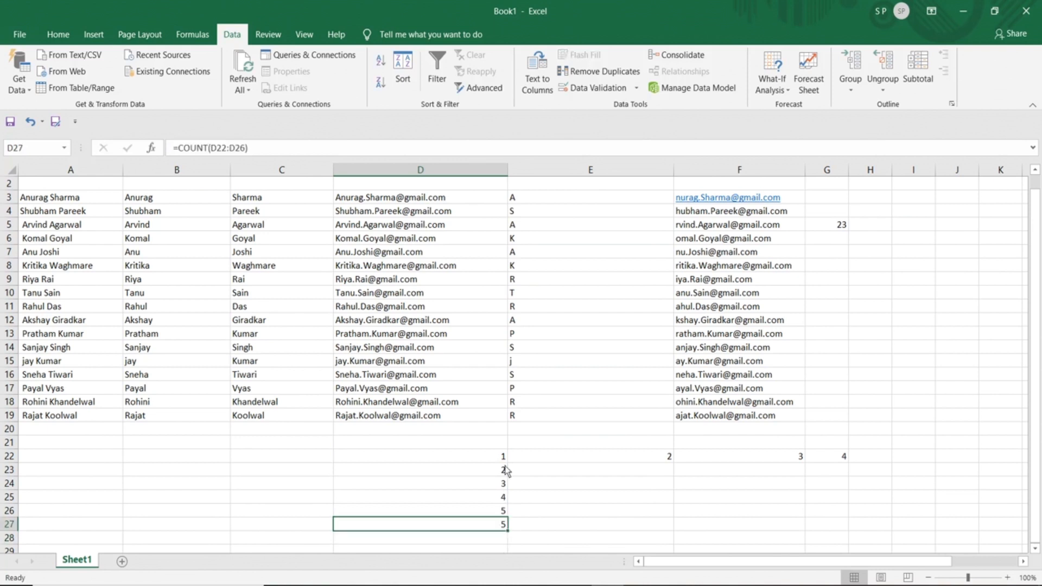
pyautogui.click(500, 460)
pyautogui.click(501, 471)
pyautogui.click(502, 486)
pyautogui.click(502, 500)
pyautogui.click(503, 510)
pyautogui.click(503, 524)
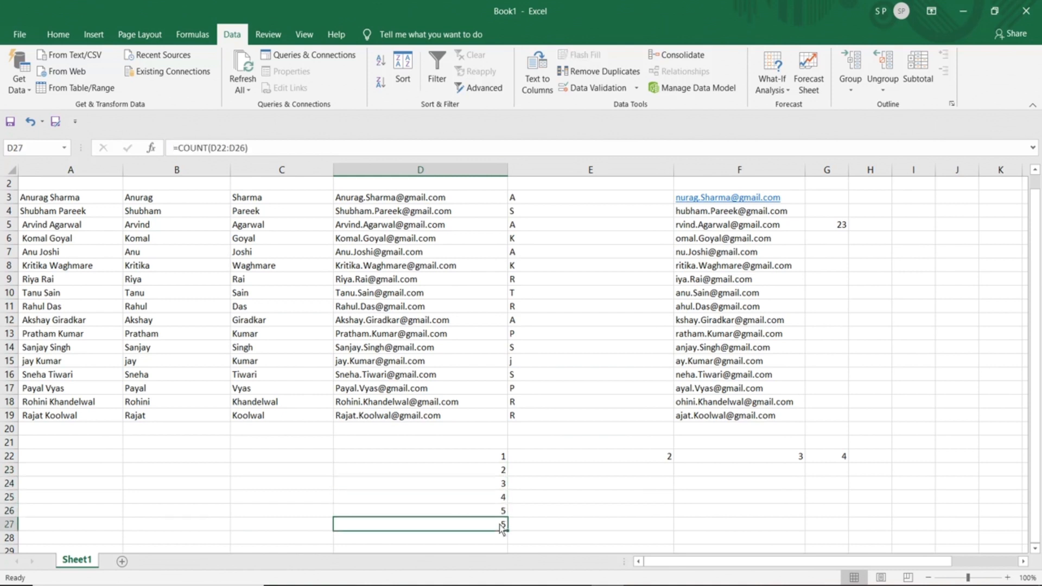
# - Enter a COUNT formula in cell H22 over the row range D22:G22 and check it against the cells it covers
pyautogui.click(881, 462)
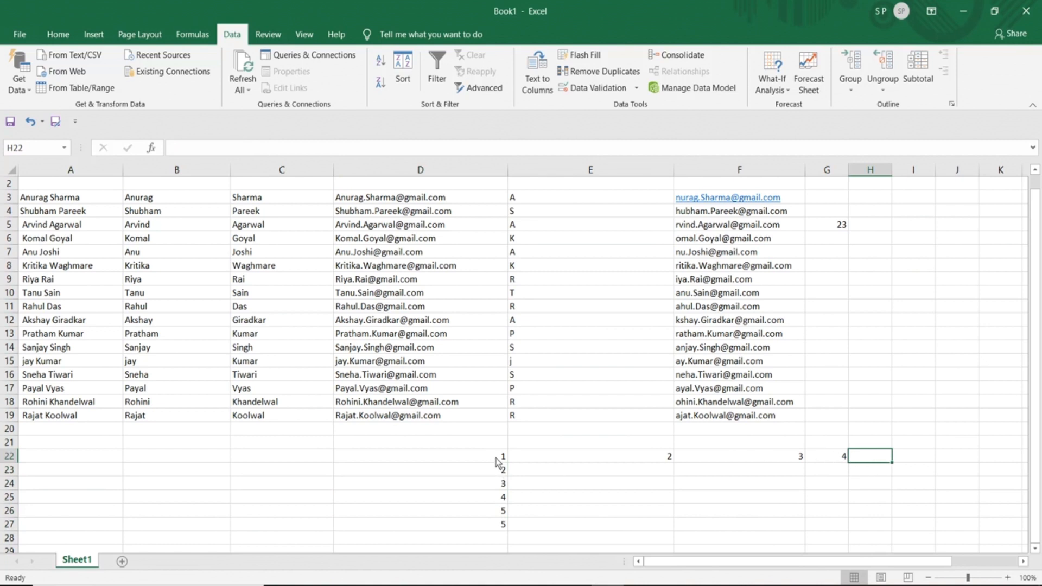
pyautogui.write('=count')
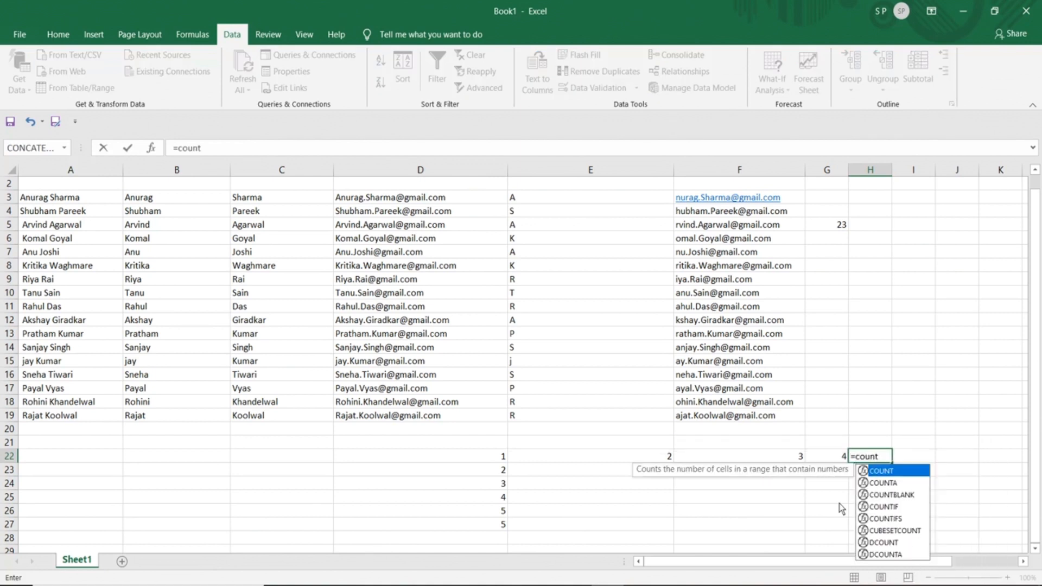
pyautogui.write('(')
pyautogui.moveTo(500, 461); pyautogui.dragTo(833, 456)
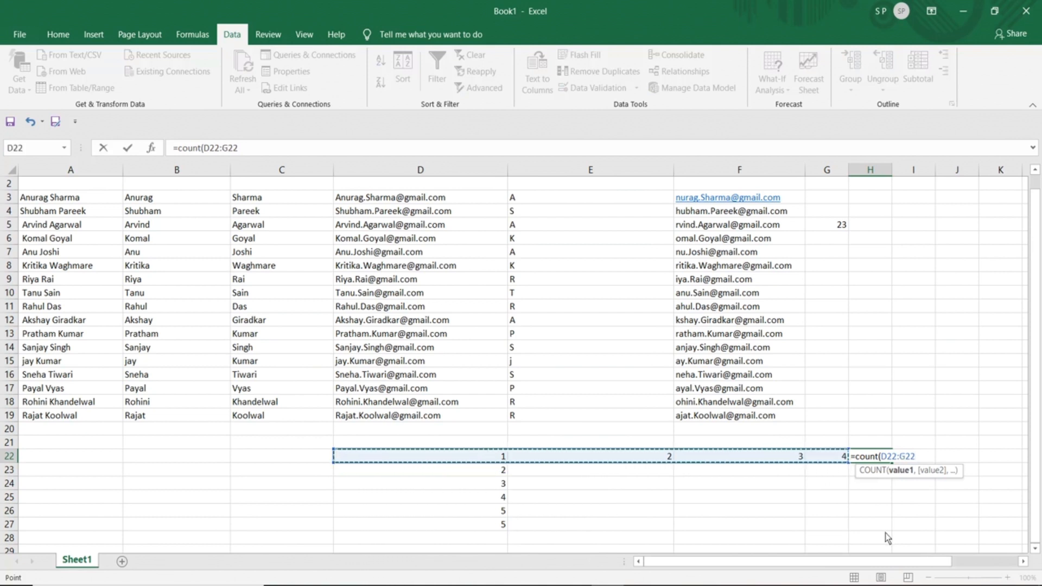
pyautogui.press('Return')
pyautogui.click(871, 460)
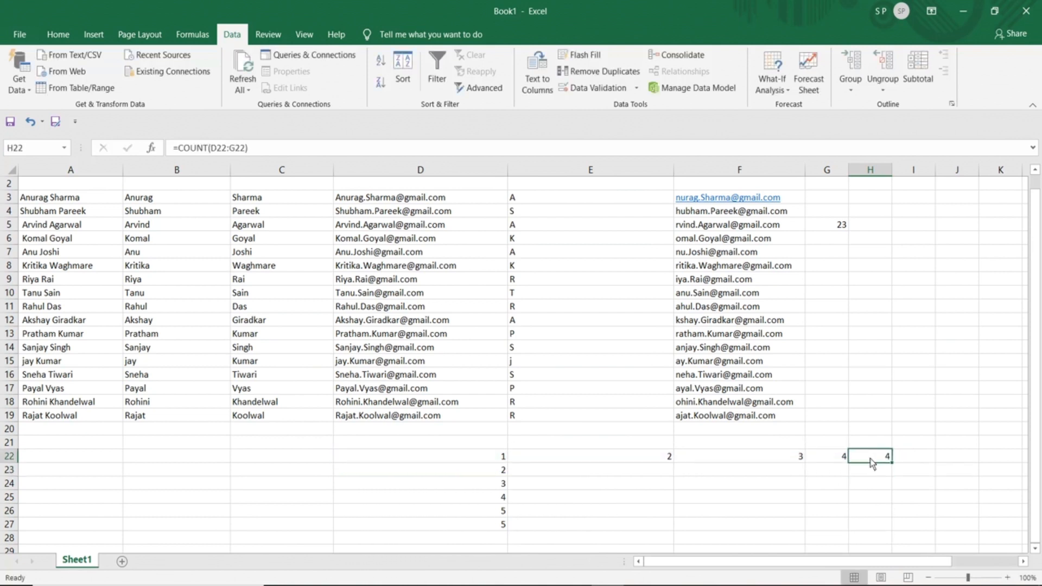
pyautogui.click(500, 460)
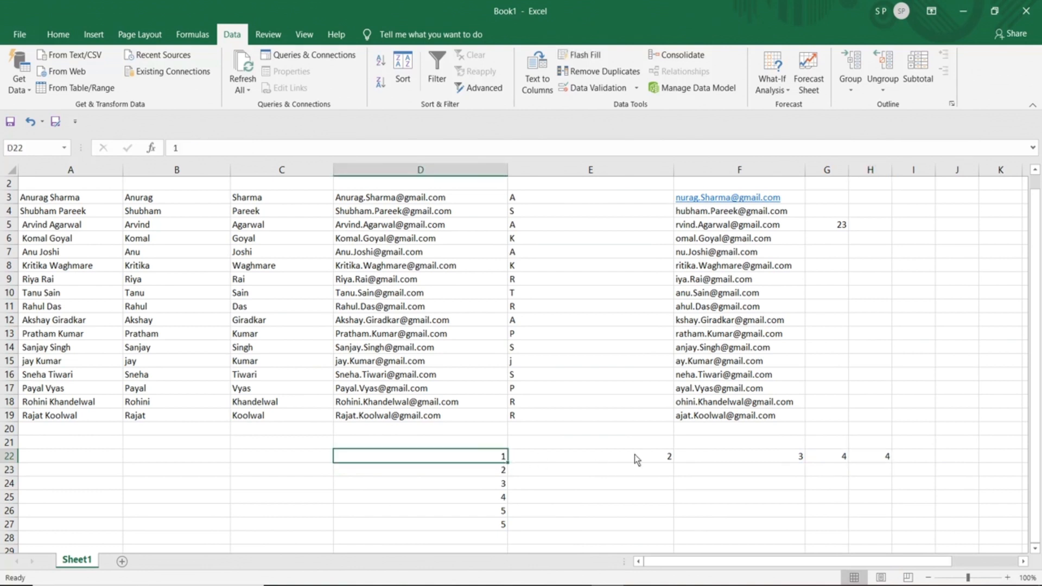
pyautogui.click(739, 462)
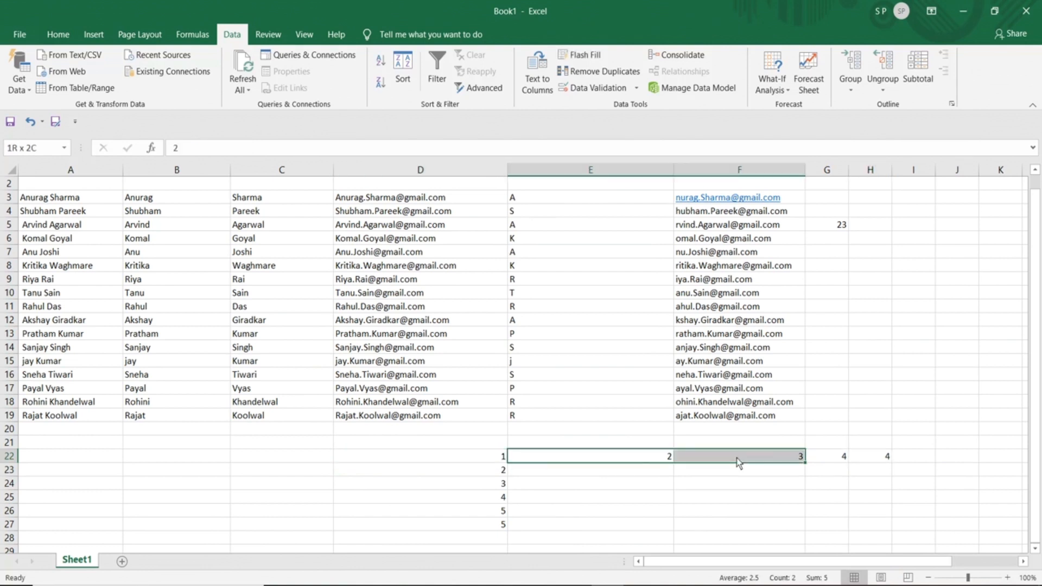
pyautogui.click(828, 461)
pyautogui.click(882, 461)
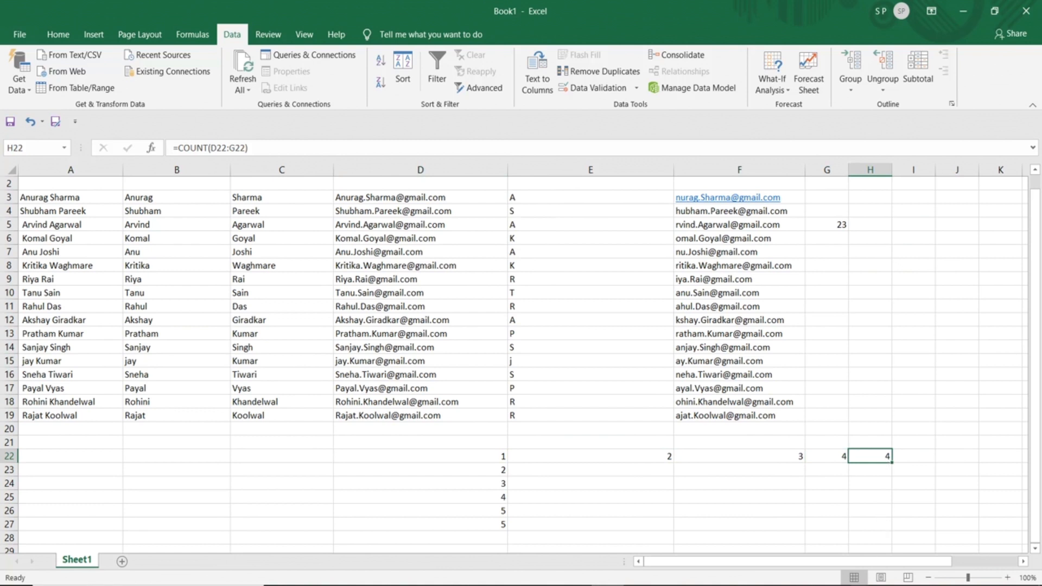
pyautogui.click(872, 570)
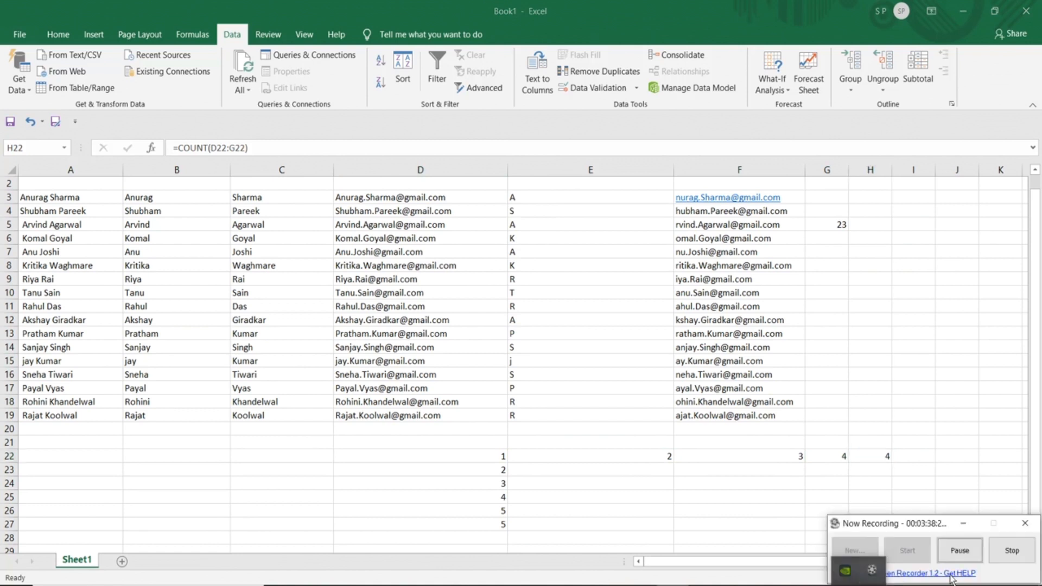
pyautogui.click(1011, 551)
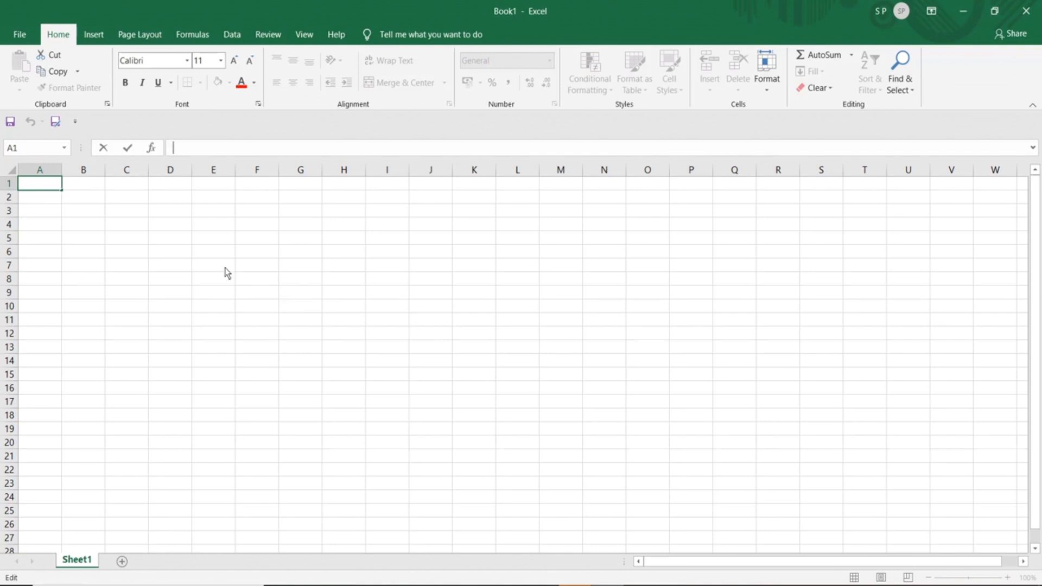
# - Enter the values 2 in cell D4 and 6 in cell D5 of the blank sheet
pyautogui.click(178, 253)
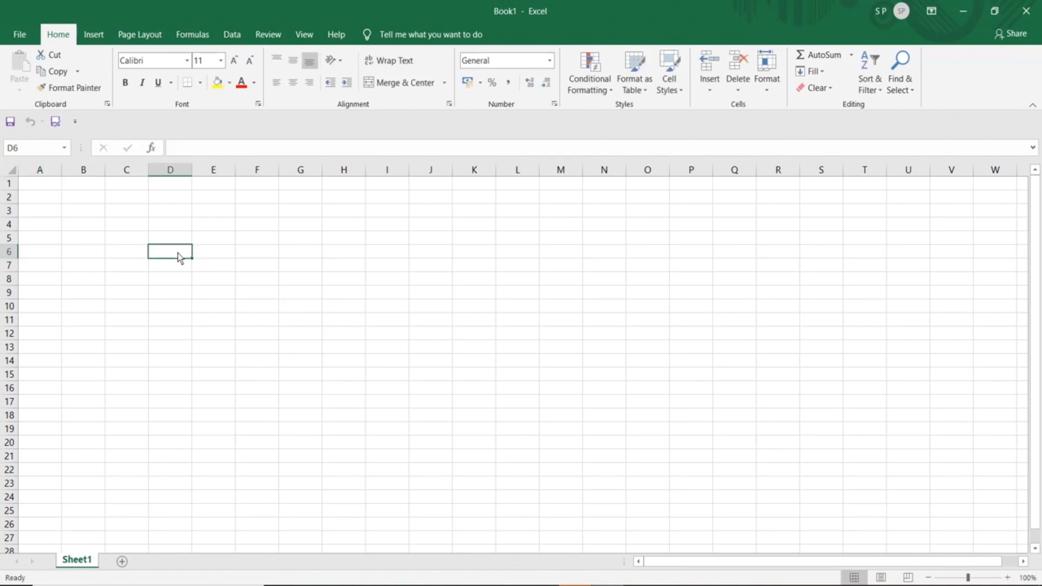
pyautogui.click(172, 228)
pyautogui.write('2')
pyautogui.press('Return')
pyautogui.write('6')
pyautogui.press('Return')
# - Add the two numbers in cell D6 with the formula =SUM(D4+D5)
pyautogui.click(172, 228)
pyautogui.click(170, 256)
pyautogui.write('=sum')
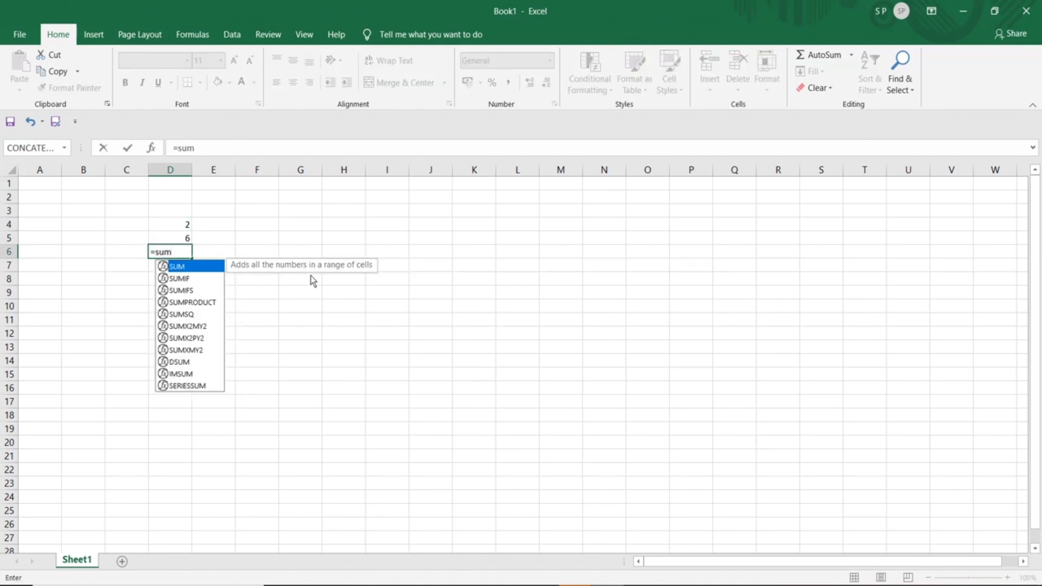
pyautogui.write('(')
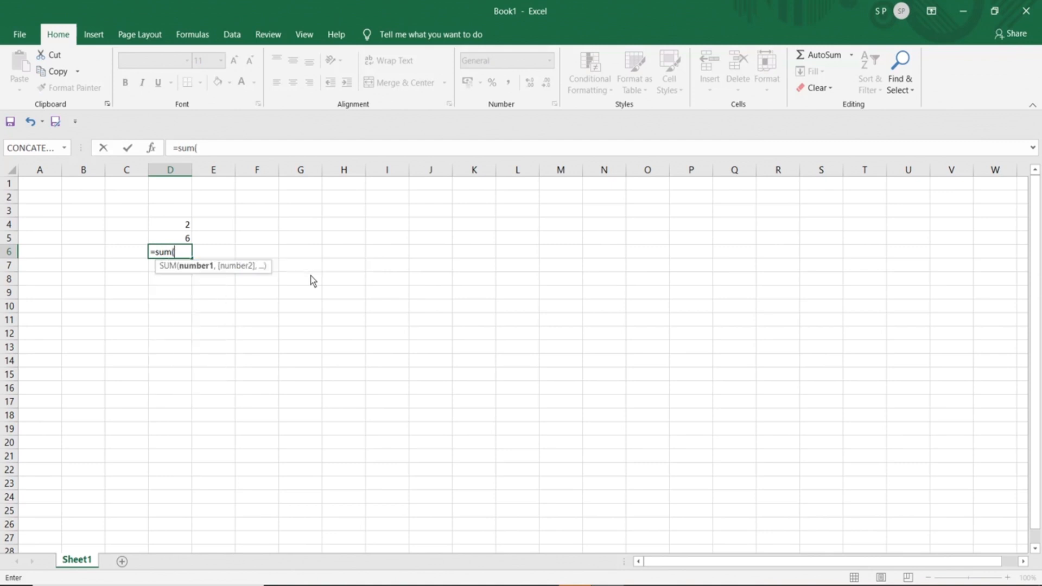
pyautogui.click(183, 226)
pyautogui.write('+')
pyautogui.click(185, 239)
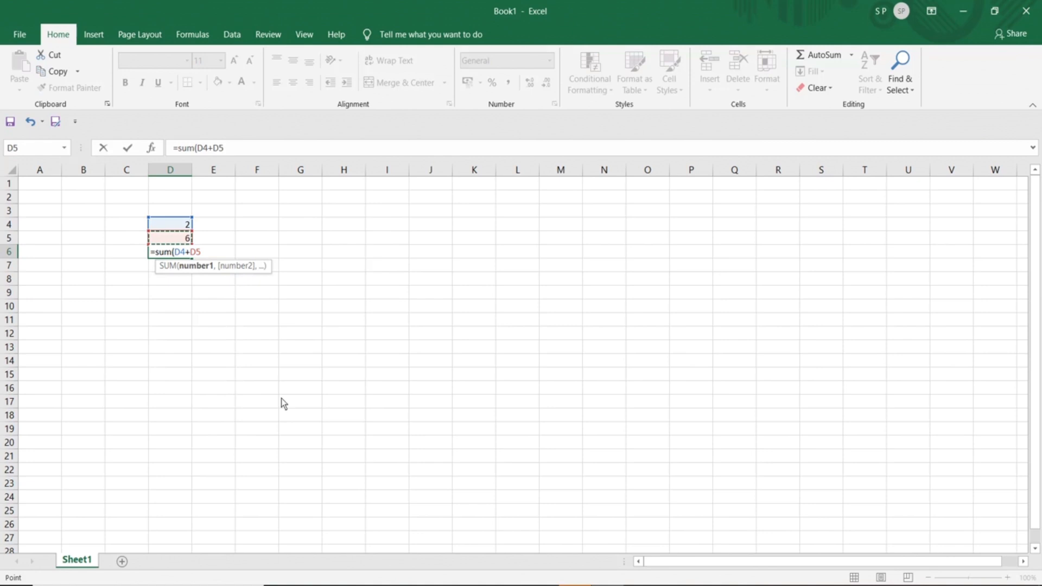
pyautogui.write(')')
pyautogui.press('Return')
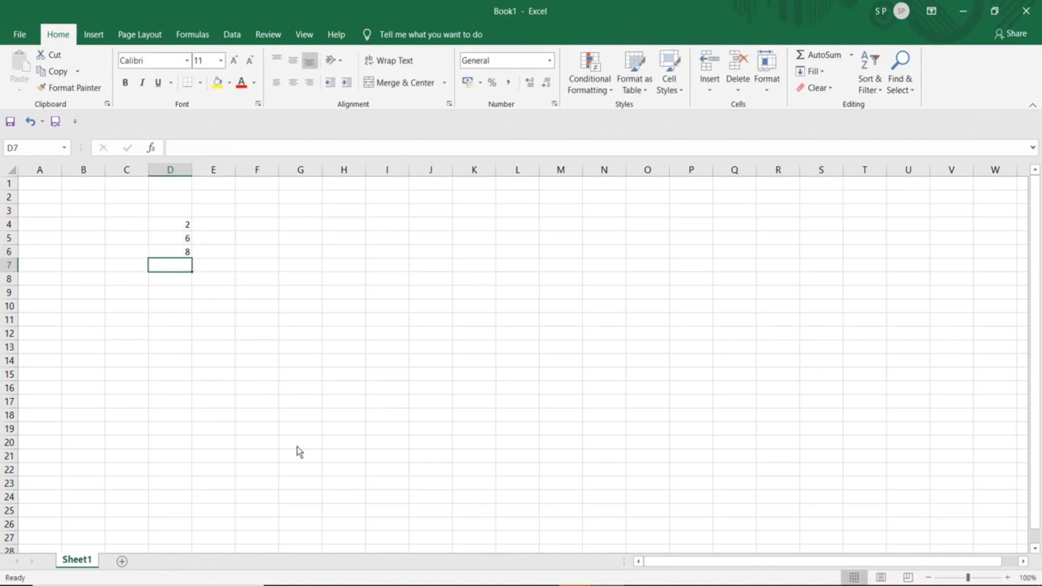
# - Copy the SUM formula from cell D6 and paste it into cell I6
pyautogui.click(181, 254)
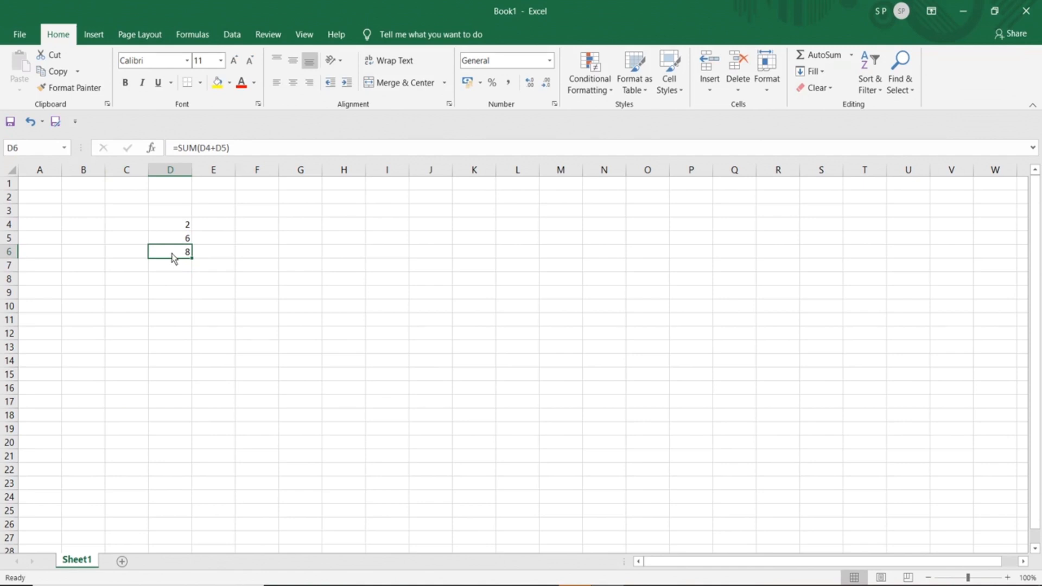
pyautogui.hotkey('ctrl', 'c')
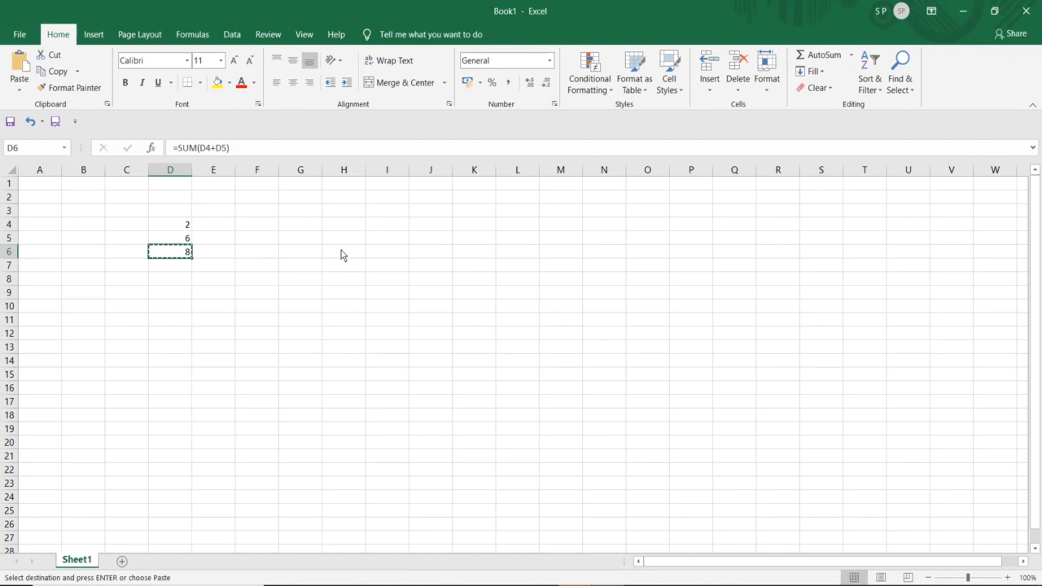
pyautogui.click(382, 254)
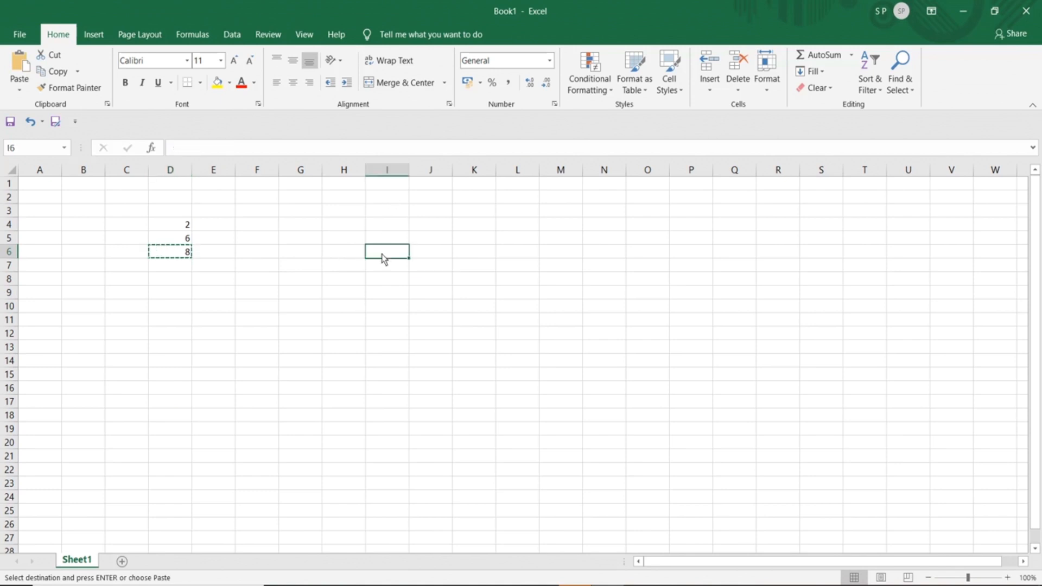
pyautogui.hotkey('ctrl', 'v')
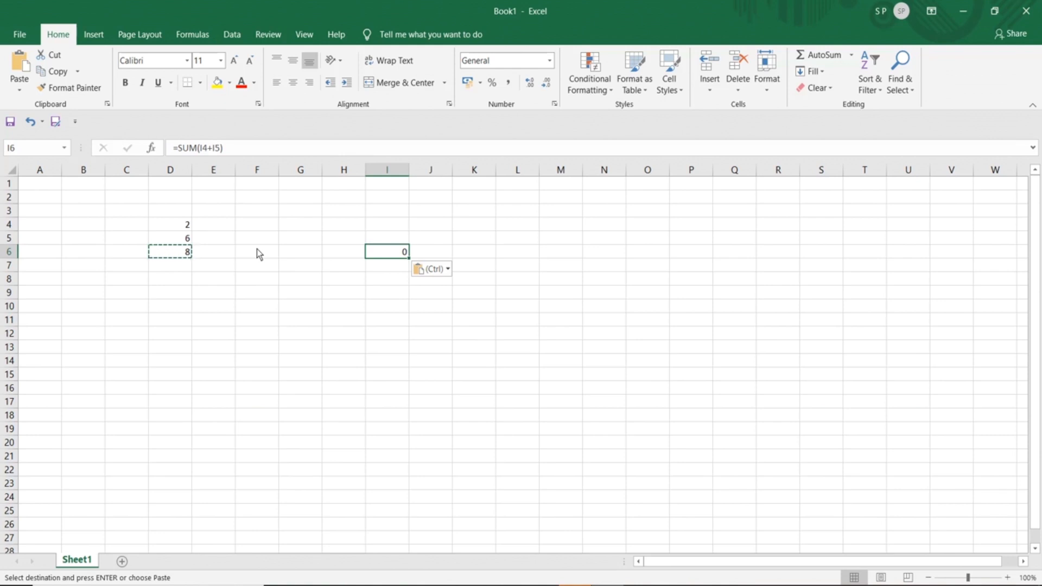
# - Compare the original formula in D6 with the pasted one in I6 and inspect the cells that each refers to
pyautogui.click(173, 256)
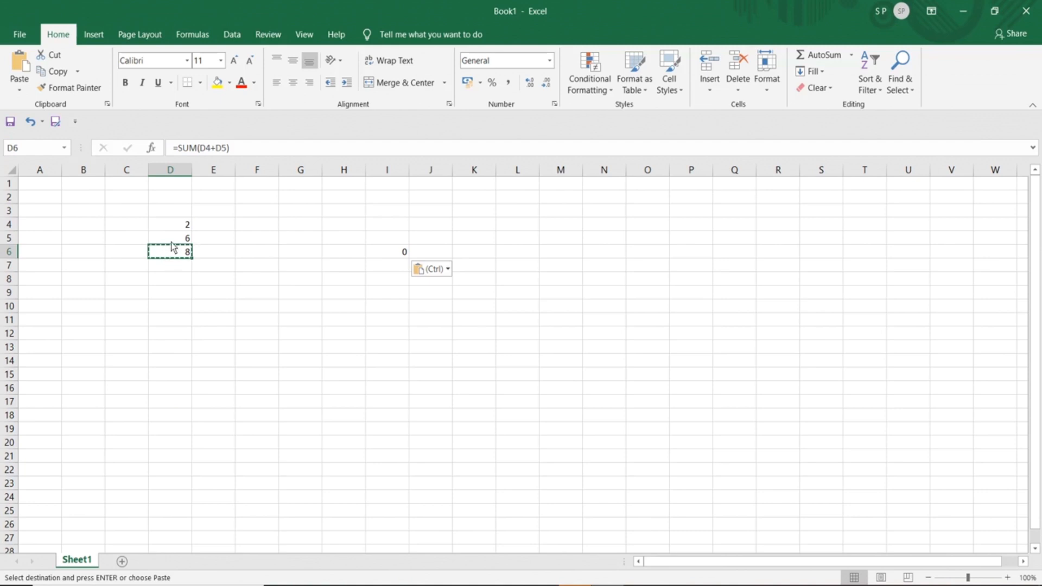
pyautogui.click(165, 228)
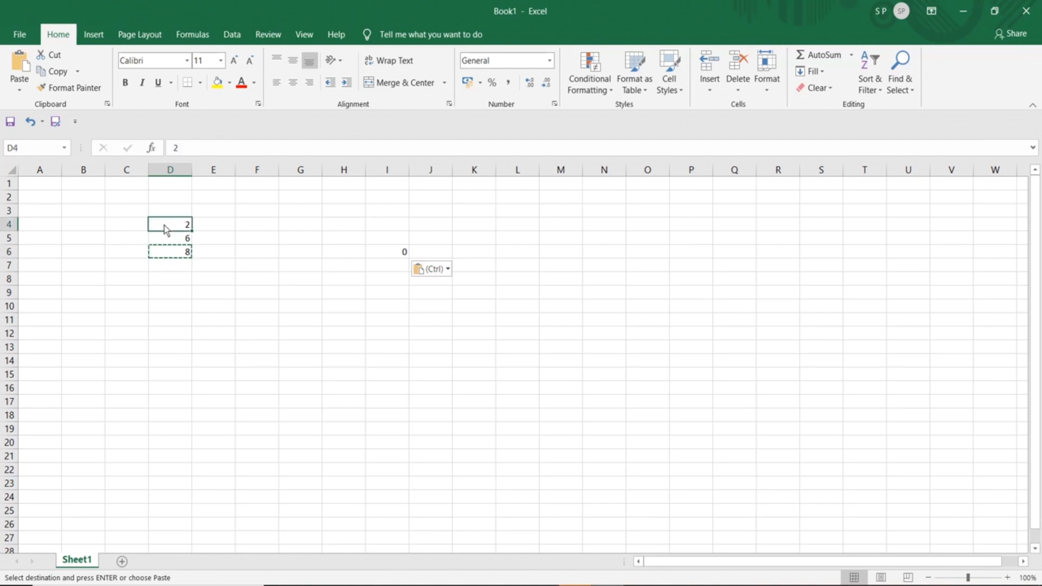
pyautogui.click(387, 253)
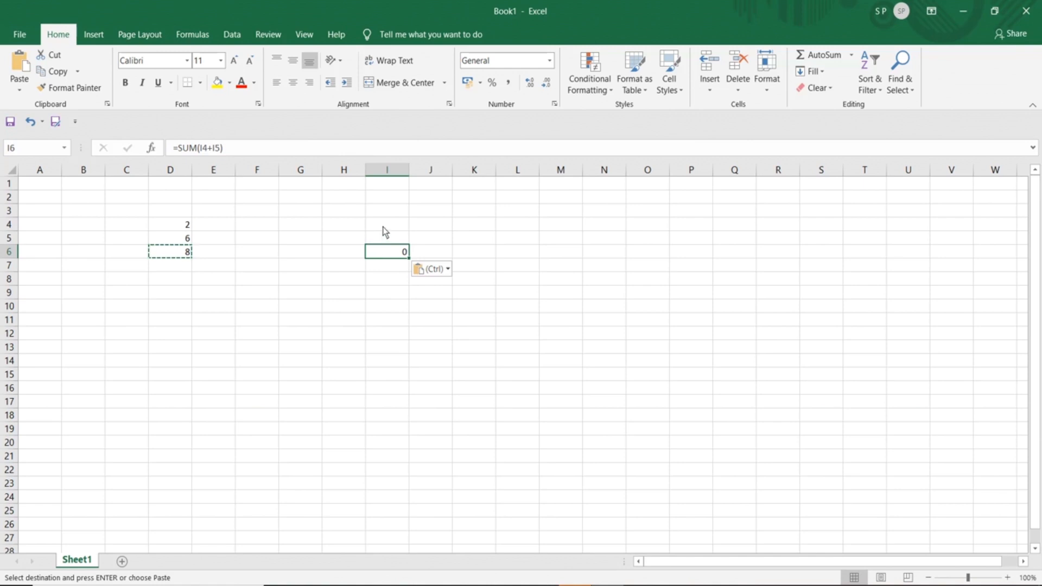
pyautogui.click(383, 227)
pyautogui.click(383, 237)
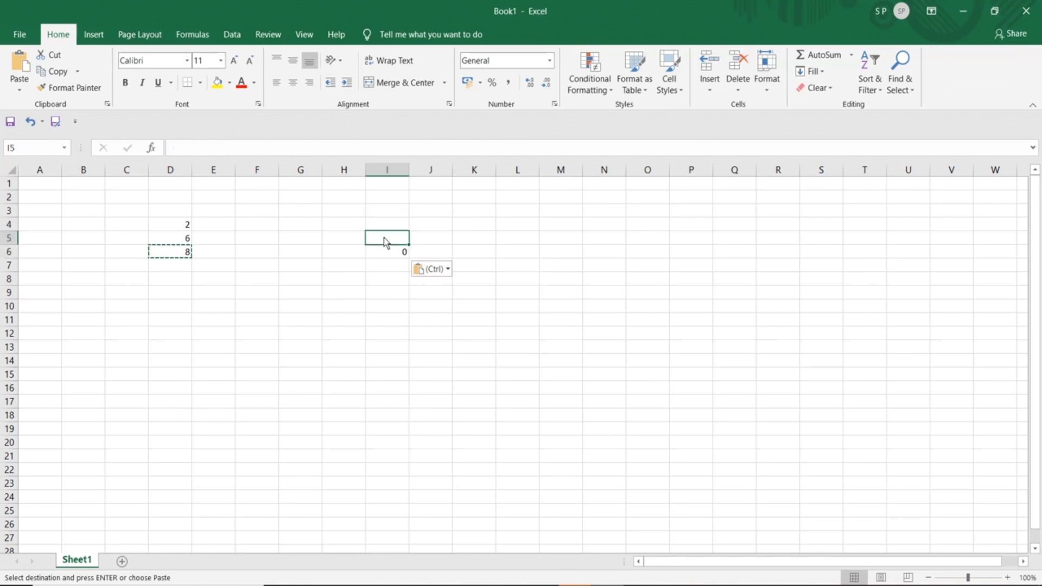
pyautogui.click(386, 249)
pyautogui.click(245, 154)
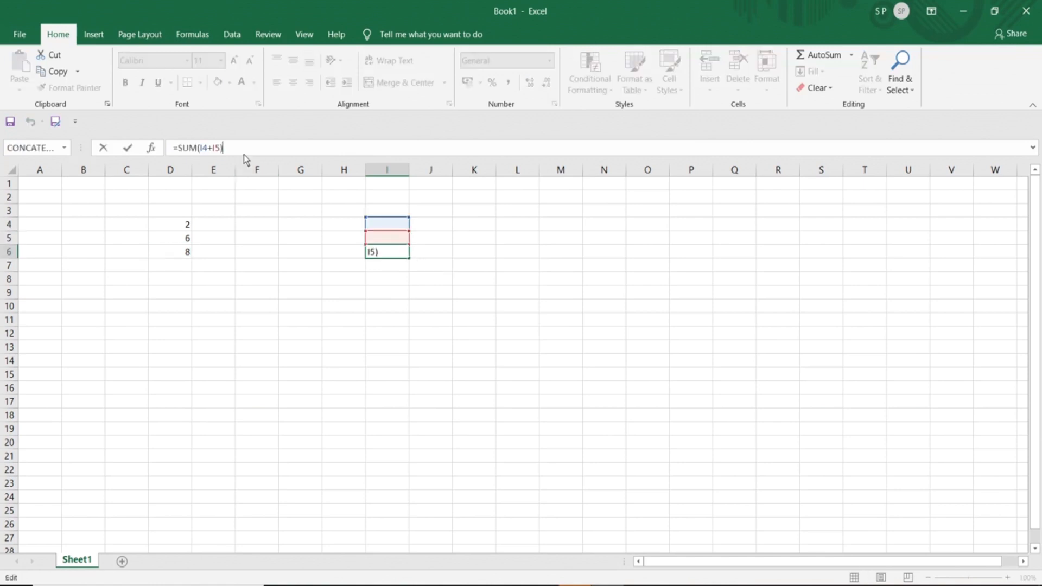
pyautogui.moveTo(227, 143); pyautogui.dragTo(161, 152)
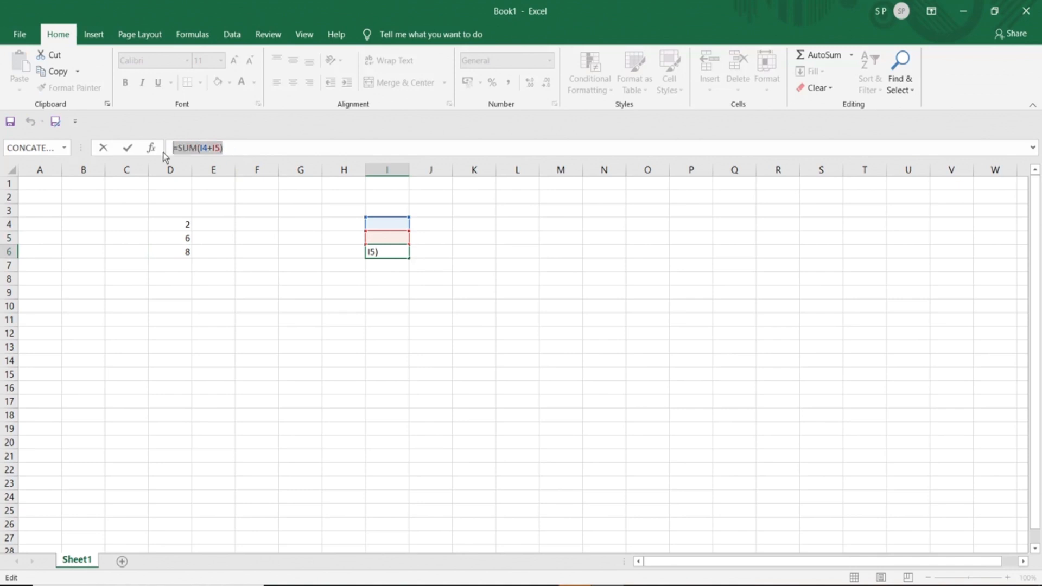
pyautogui.click(385, 251)
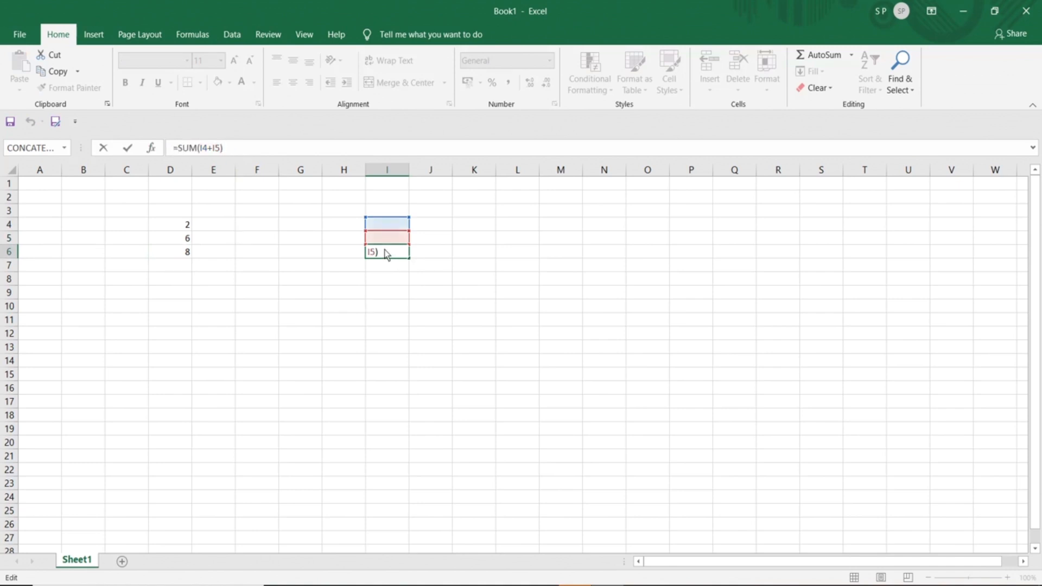
pyautogui.click(285, 266)
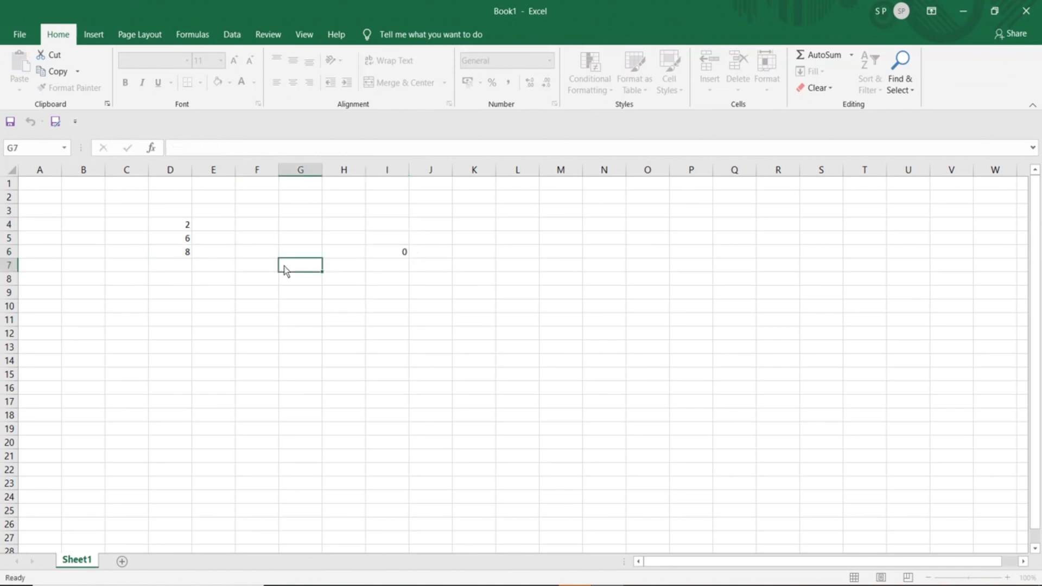
# - Copy the SUM formula from cell I6 into cell O6 and inspect the cells the pasted formula refers to
pyautogui.click(392, 255)
pyautogui.hotkey('ctrl', 'c')
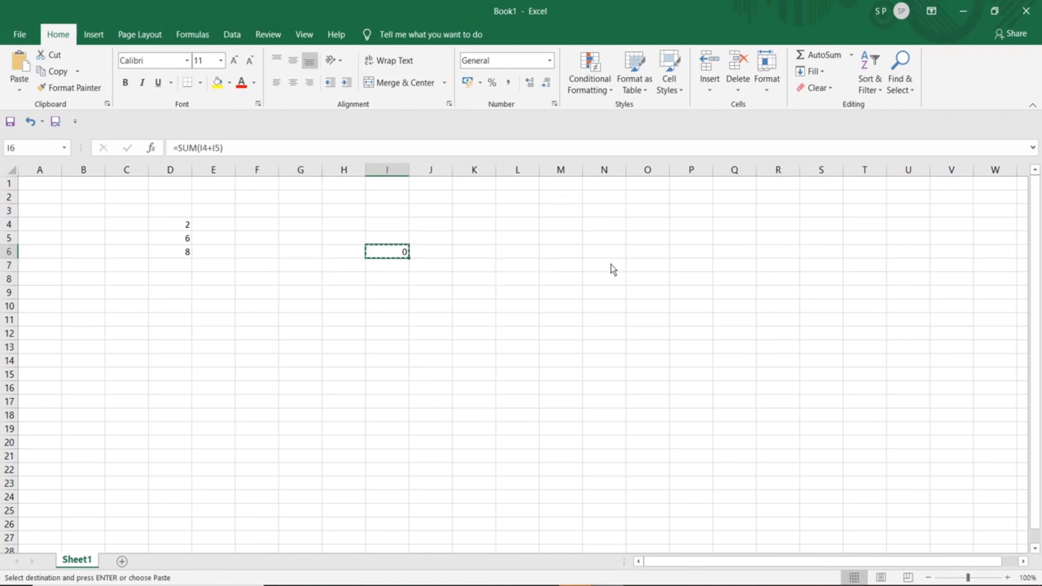
pyautogui.click(638, 255)
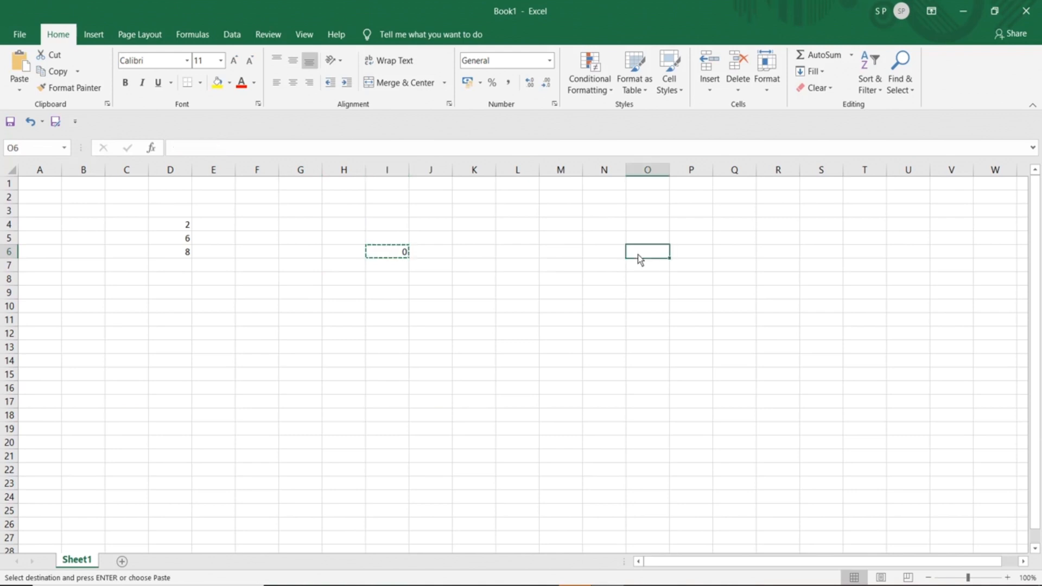
pyautogui.hotkey('ctrl', 'v')
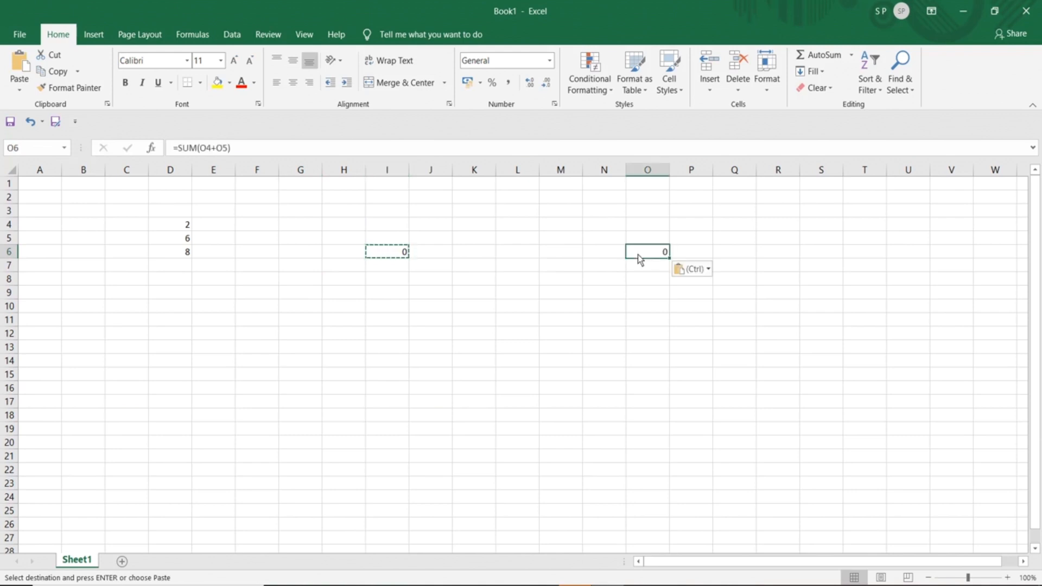
pyautogui.click(246, 147)
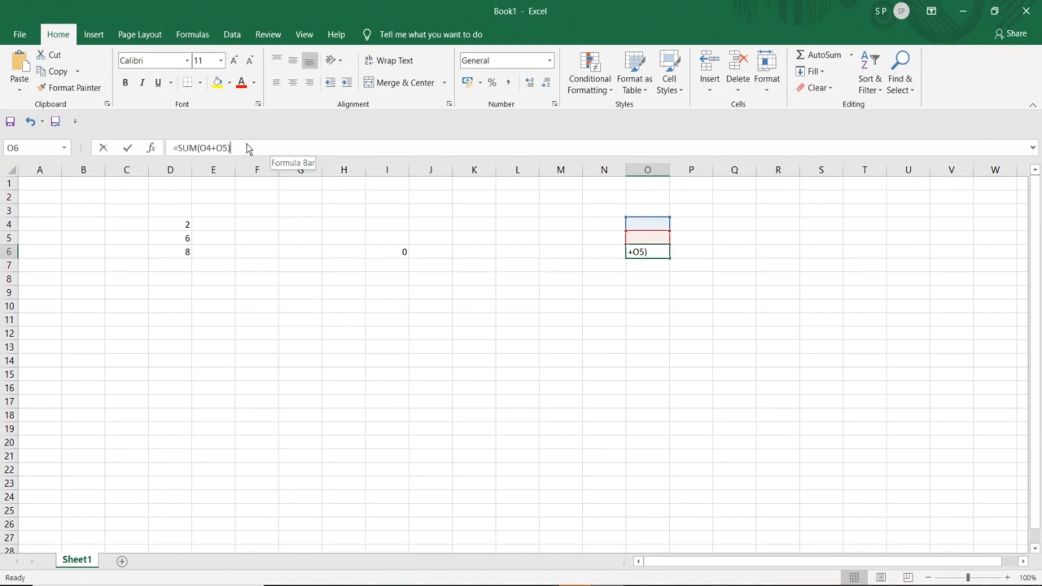
pyautogui.click(640, 225)
pyautogui.click(651, 253)
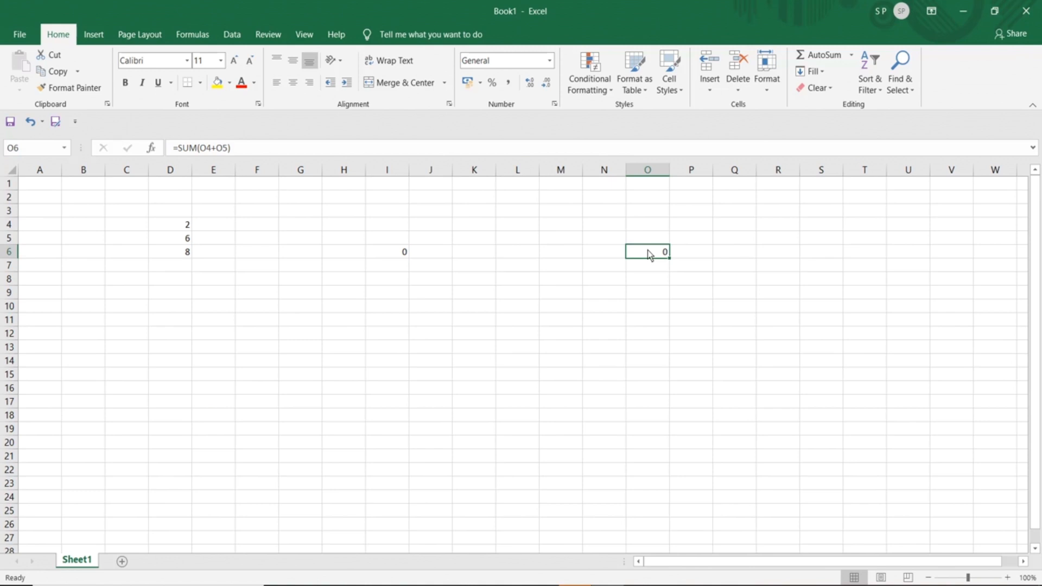
# - Copy the SUM formula from cell O6 and paste it into cell C3 of a new blank workbook
pyautogui.hotkey('ctrl', 'c')
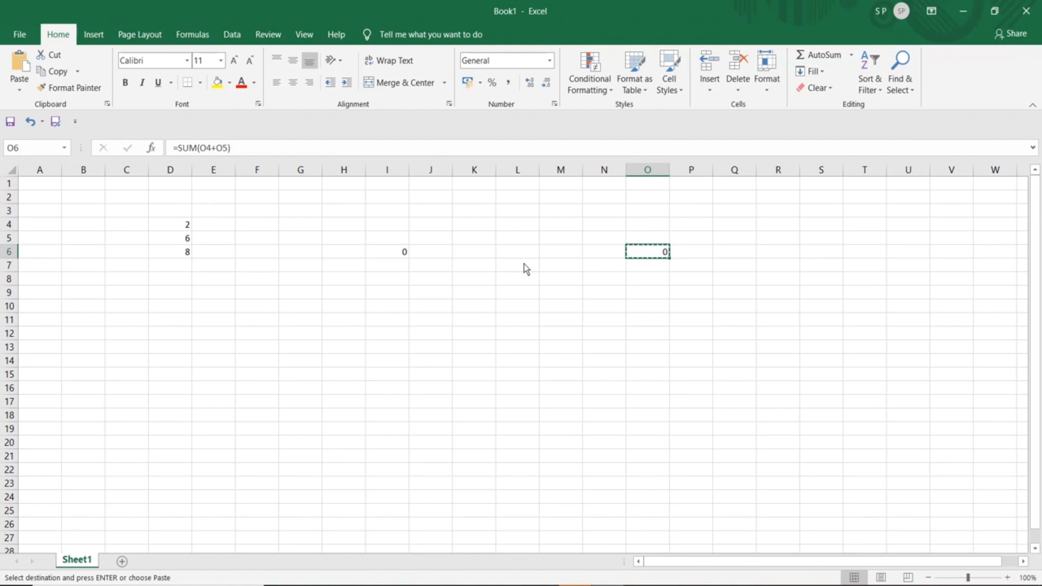
pyautogui.hotkey('ctrl', 'n')
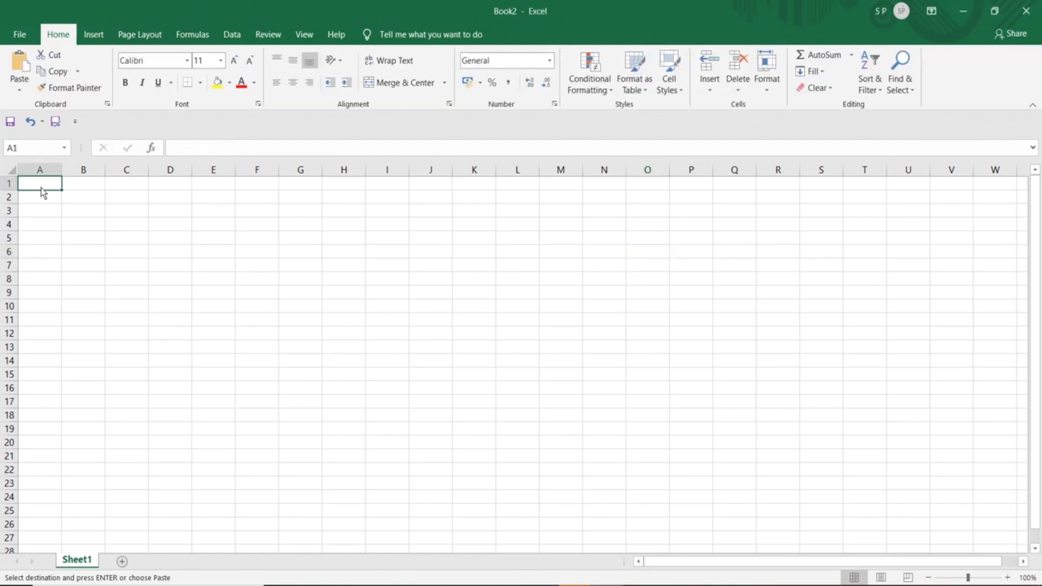
pyautogui.click(128, 218)
pyautogui.hotkey('ctrl', 'v')
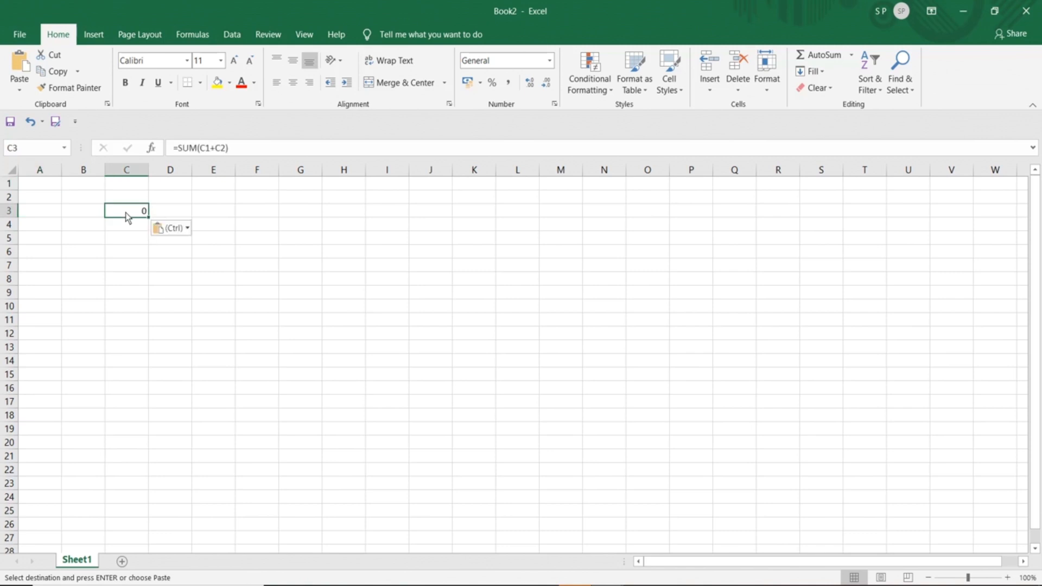
# - Inspect the pasted formula in C3 and the cells that it refers to in the new workbook
pyautogui.click(230, 147)
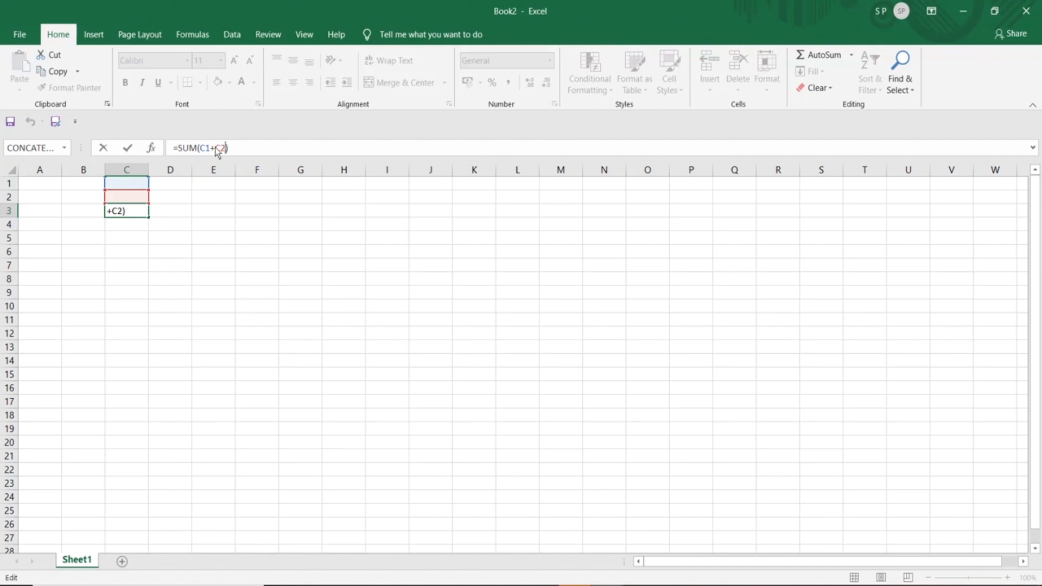
pyautogui.moveTo(230, 148); pyautogui.dragTo(170, 146)
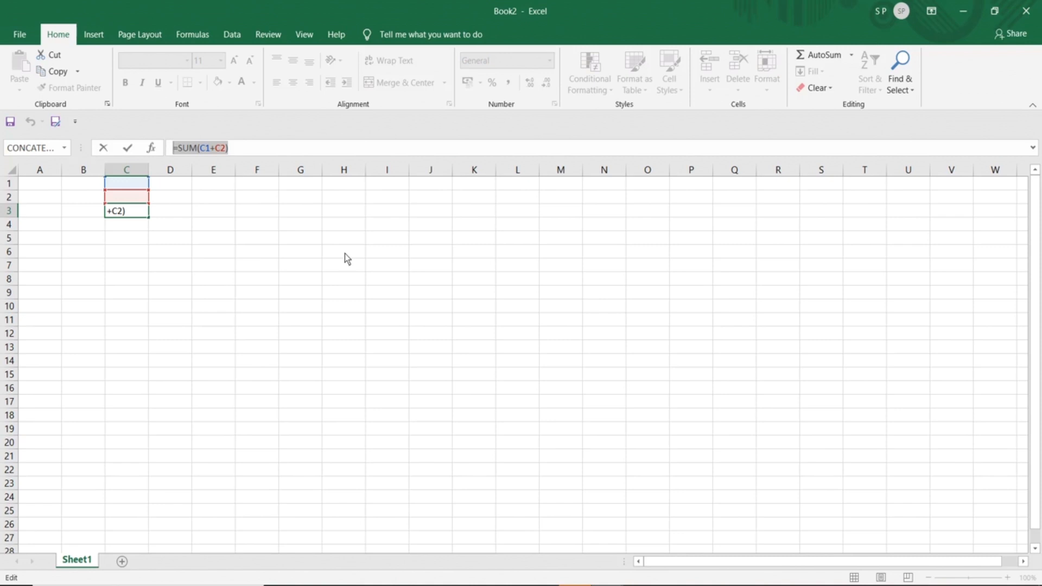
pyautogui.click(129, 214)
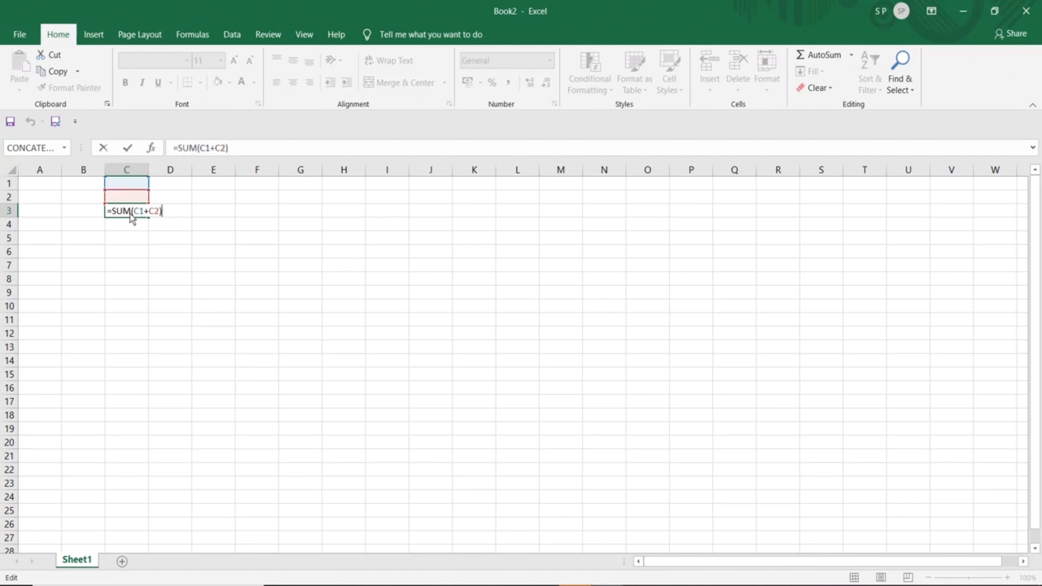
pyautogui.click(181, 271)
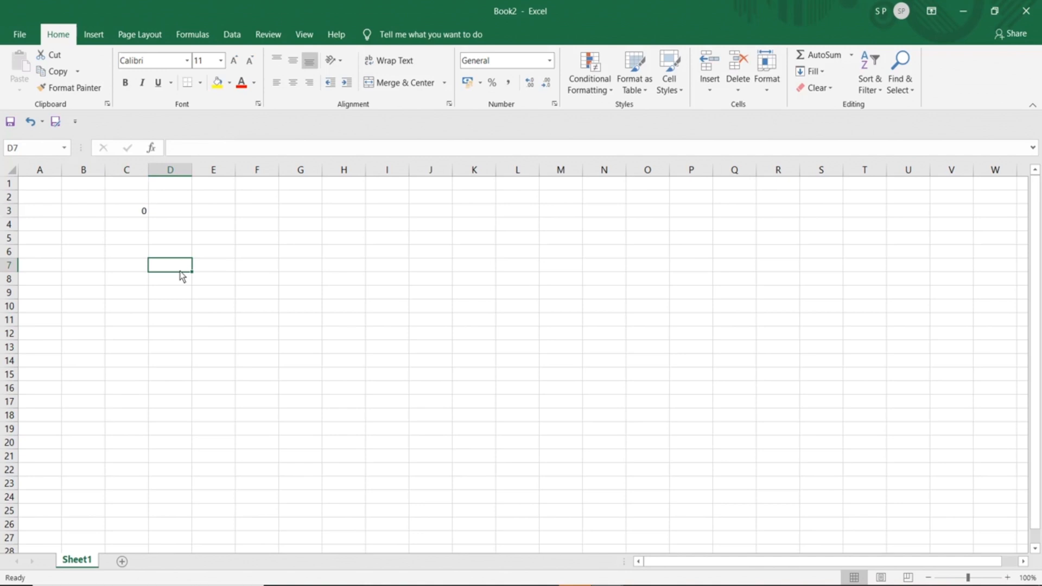
pyautogui.click(859, 585)
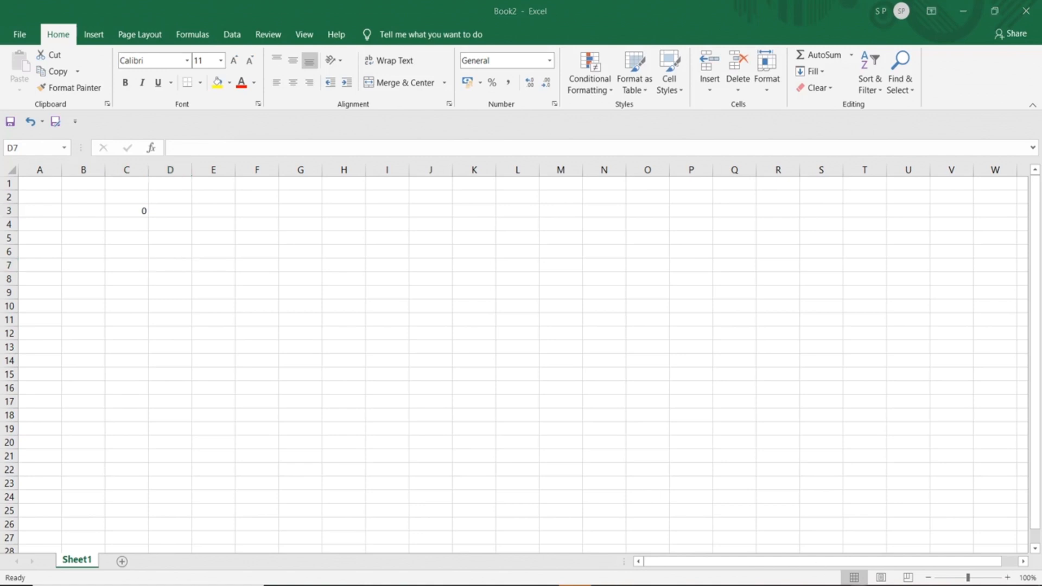
pyautogui.click(874, 580)
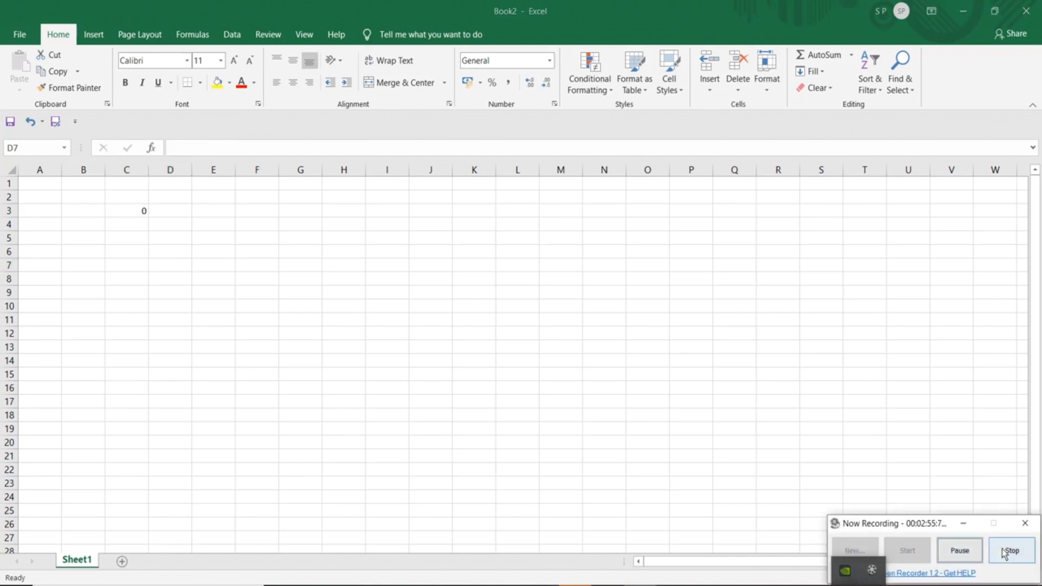
pyautogui.click(1002, 549)
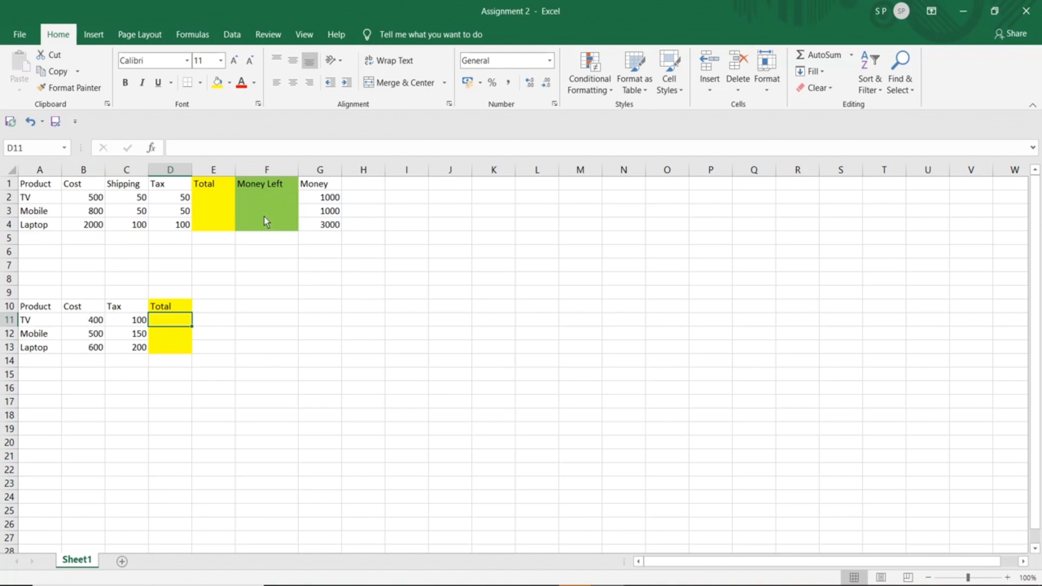
# - Review the products, costs and taxes listed in the lower table of the Assignment 2 workbook
pyautogui.click(43, 312)
pyautogui.click(43, 324)
pyautogui.click(44, 335)
pyautogui.click(48, 348)
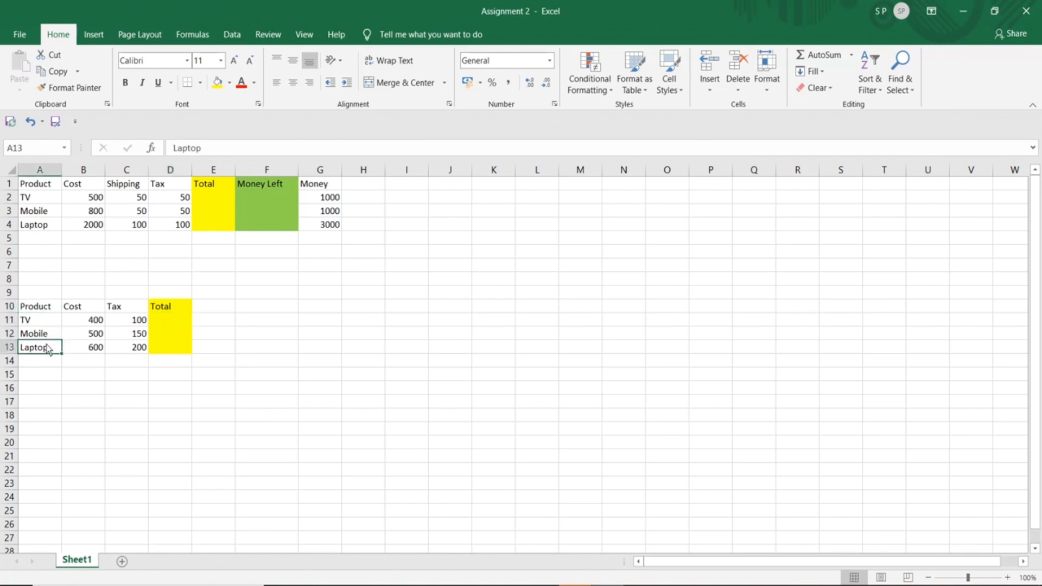
pyautogui.click(93, 324)
pyautogui.click(95, 337)
pyautogui.click(94, 352)
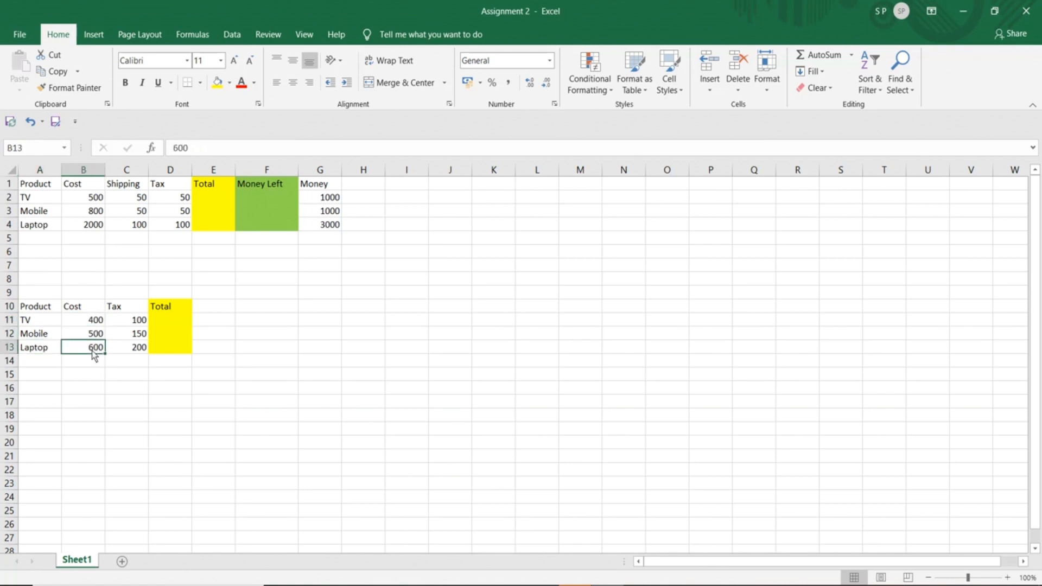
pyautogui.click(139, 321)
pyautogui.click(138, 338)
pyautogui.click(135, 361)
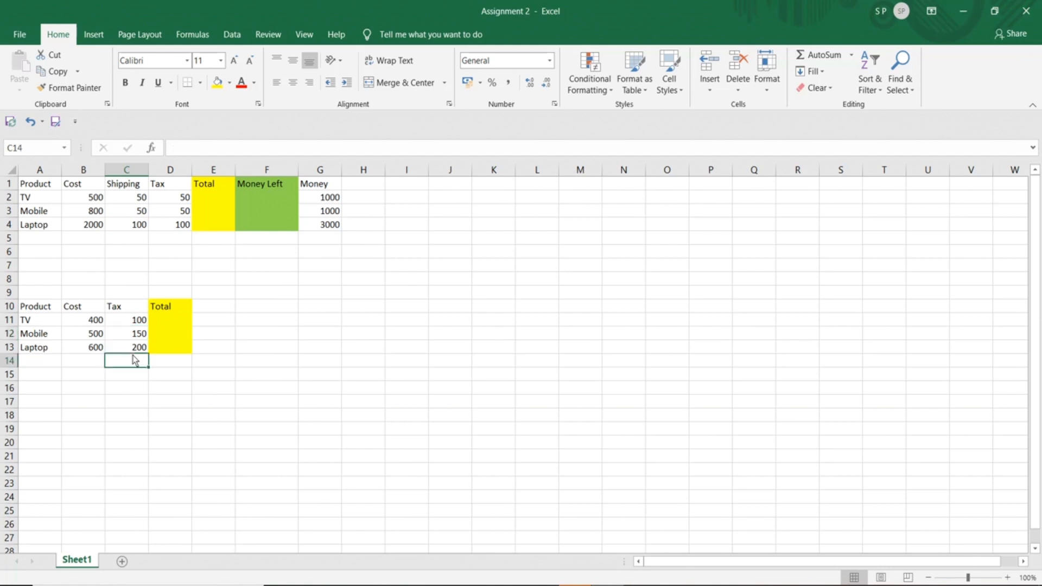
# - Calculate the TV total in cell D11 by adding its cost and tax with the formula =SUM(B11+C11)
pyautogui.click(174, 320)
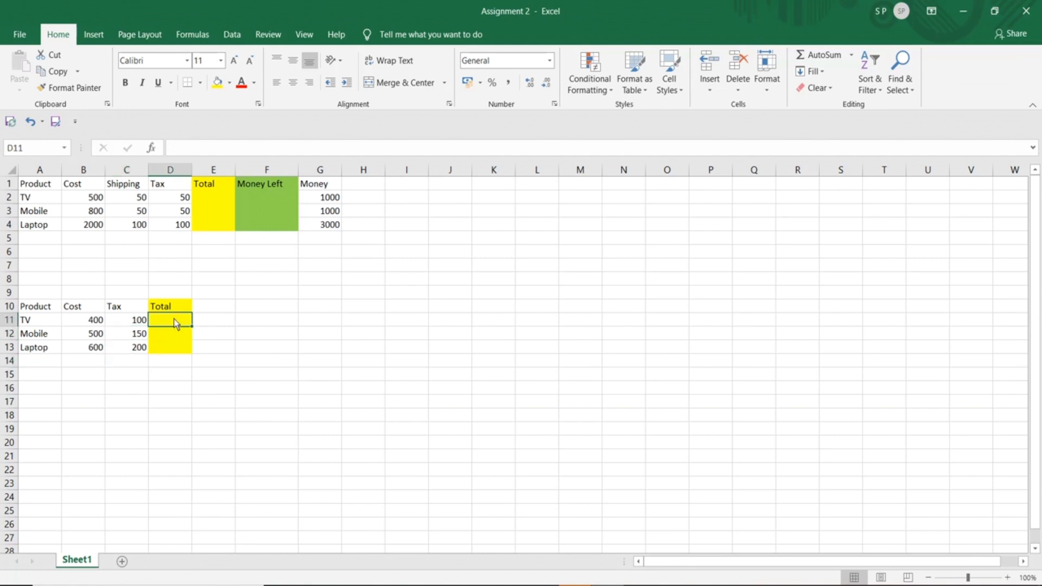
pyautogui.write('=sum')
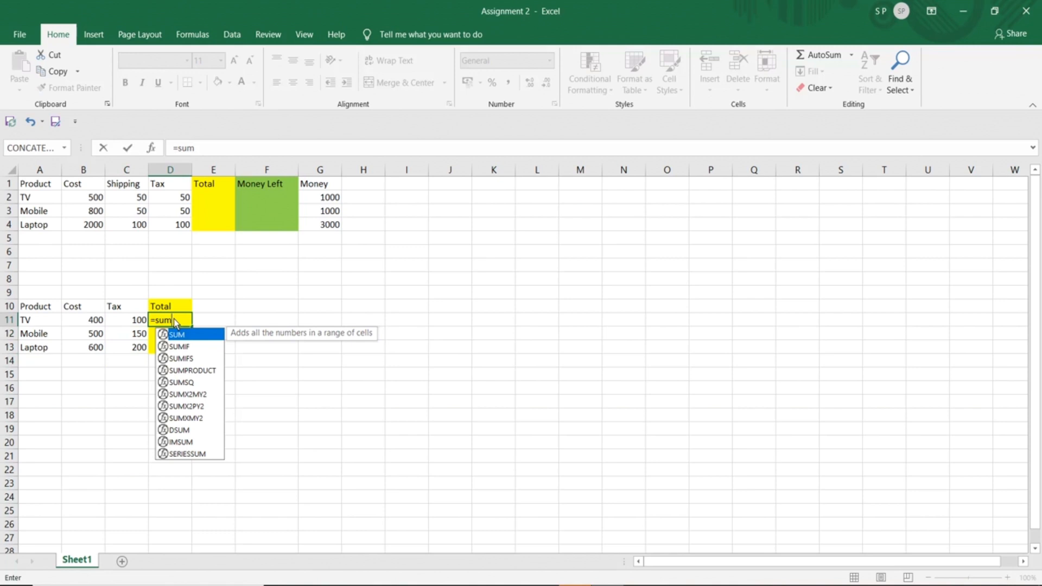
pyautogui.write('(')
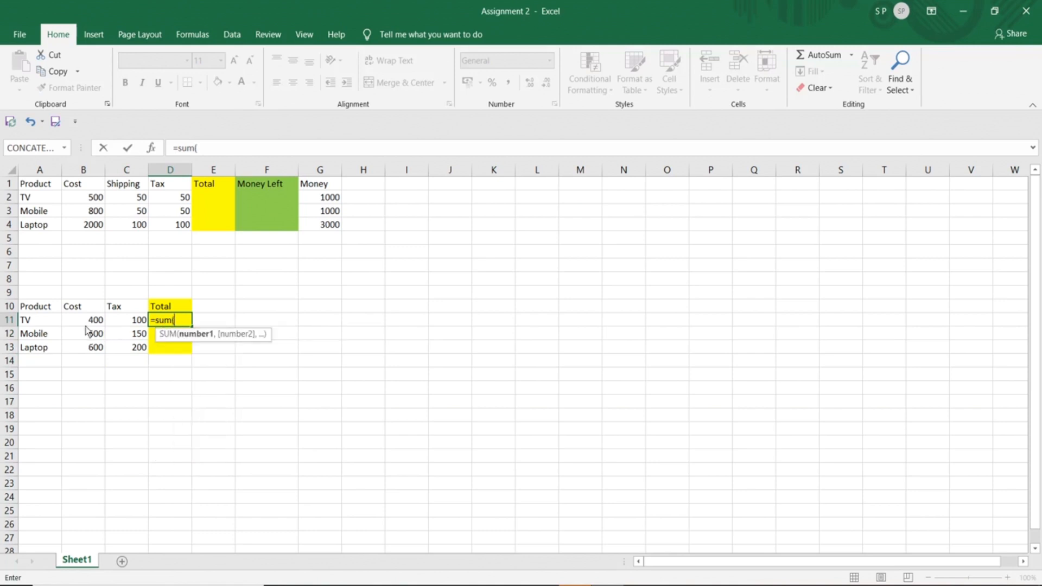
pyautogui.click(85, 323)
pyautogui.write('+')
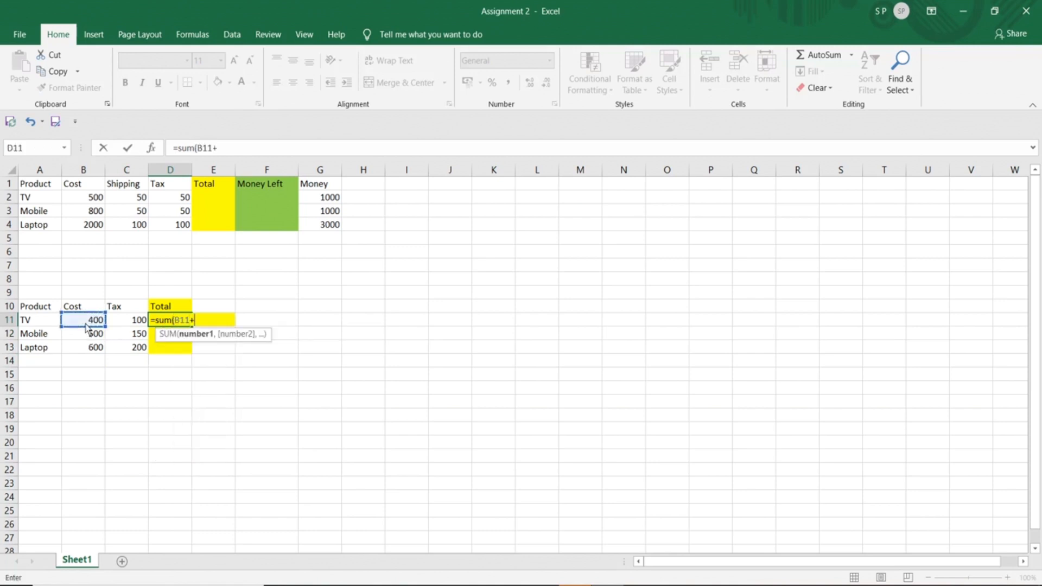
pyautogui.click(138, 324)
pyautogui.write(')')
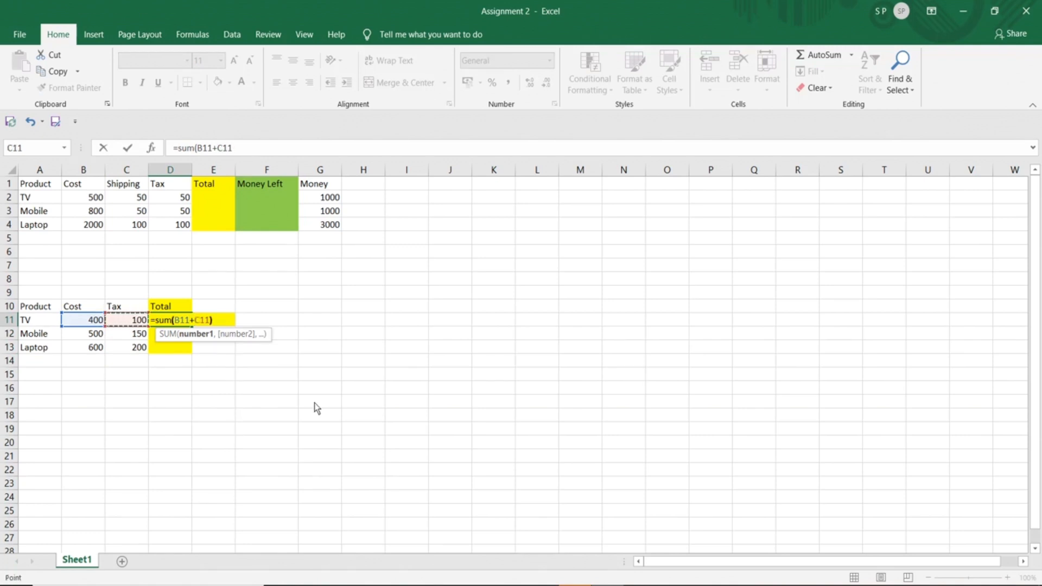
pyautogui.press('Return')
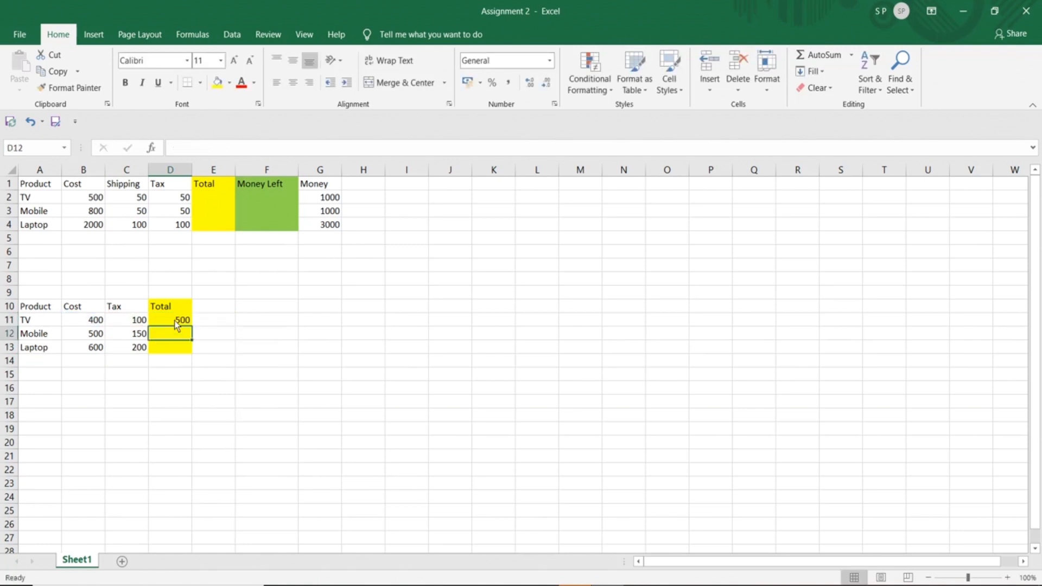
# - Copy the TV total formula from D11 into D12 for Mobile and fill it down to D13 for Laptop
pyautogui.click(174, 321)
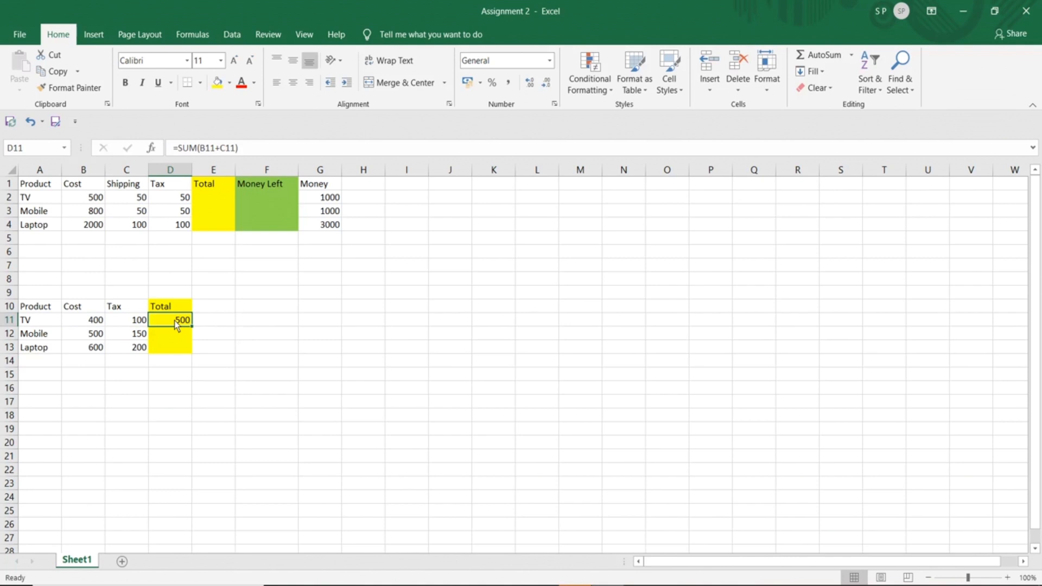
pyautogui.hotkey('ctrl', 'c')
pyautogui.click(171, 333)
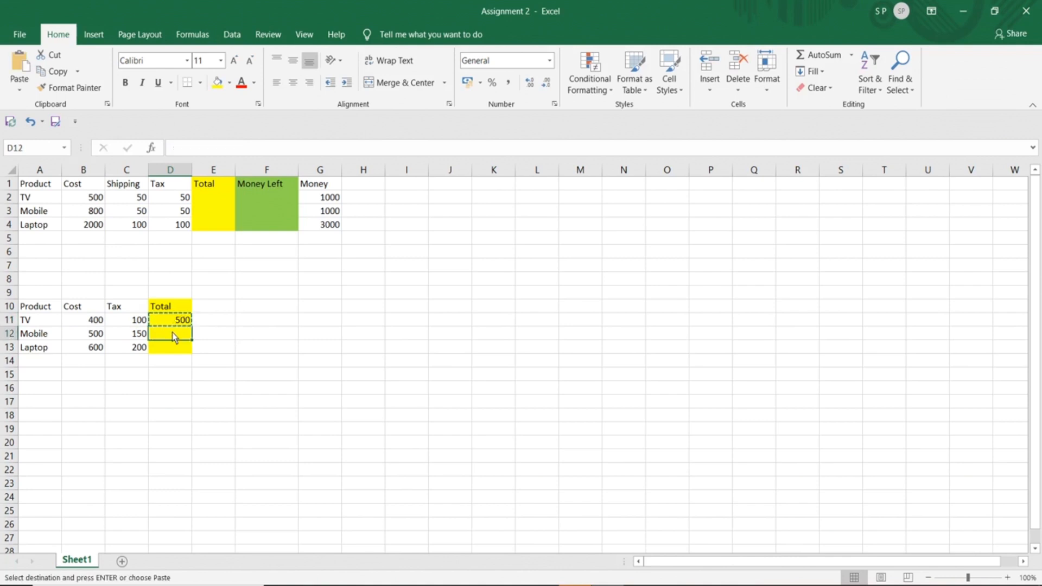
pyautogui.hotkey('ctrl', 'v')
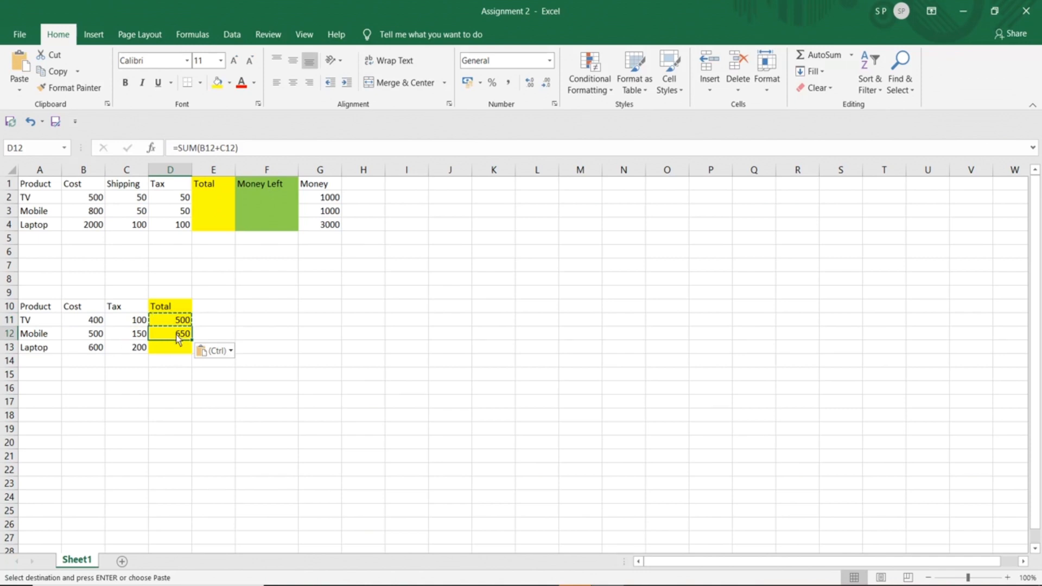
pyautogui.moveTo(191, 340); pyautogui.dragTo(191, 353)
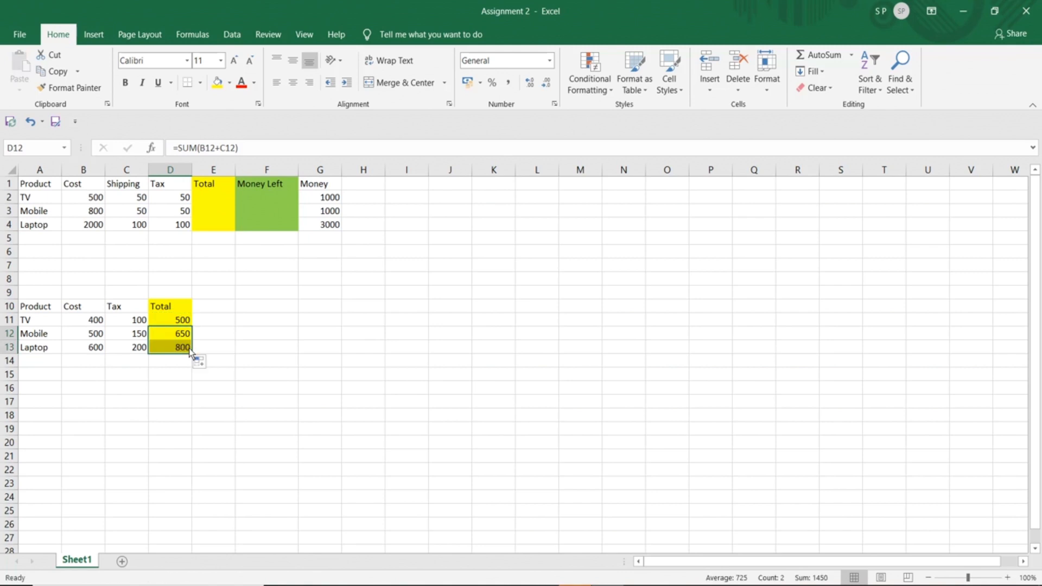
pyautogui.click(236, 332)
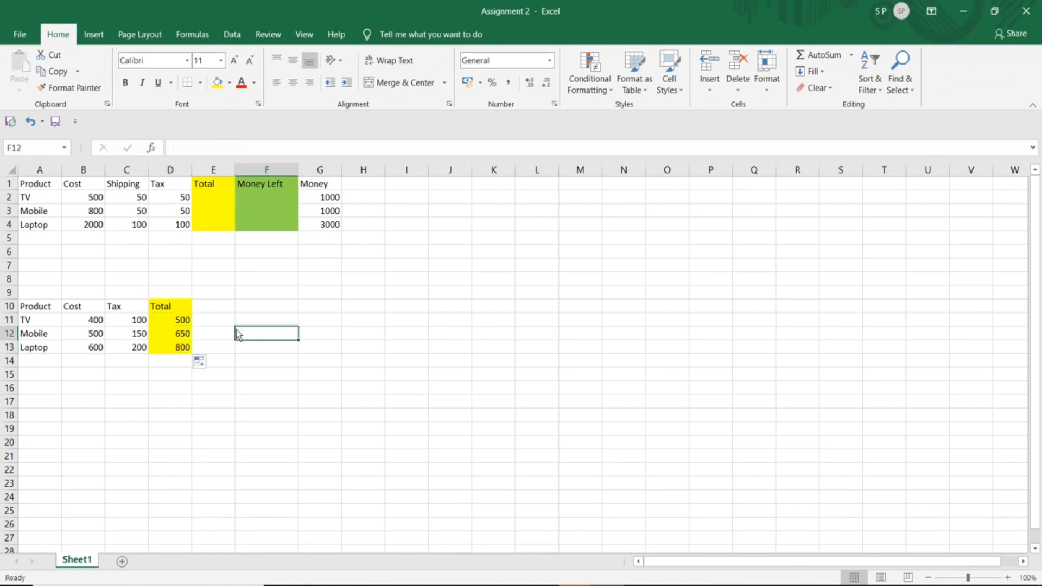
# - Check the Total formulas in D11 to D13 against the cost and tax cells of the Mobile and Laptop rows
pyautogui.click(175, 325)
pyautogui.click(169, 338)
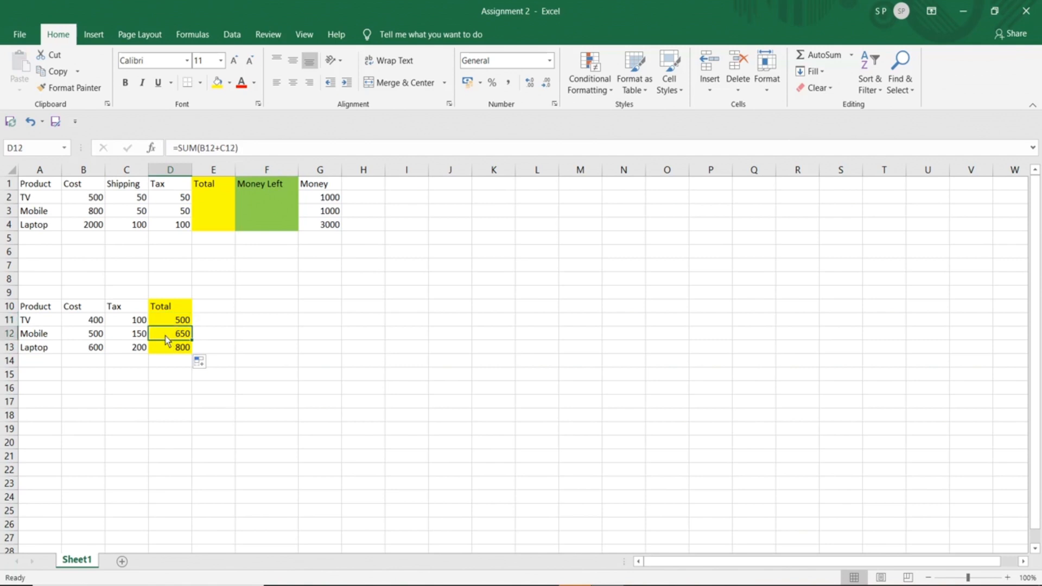
pyautogui.click(173, 352)
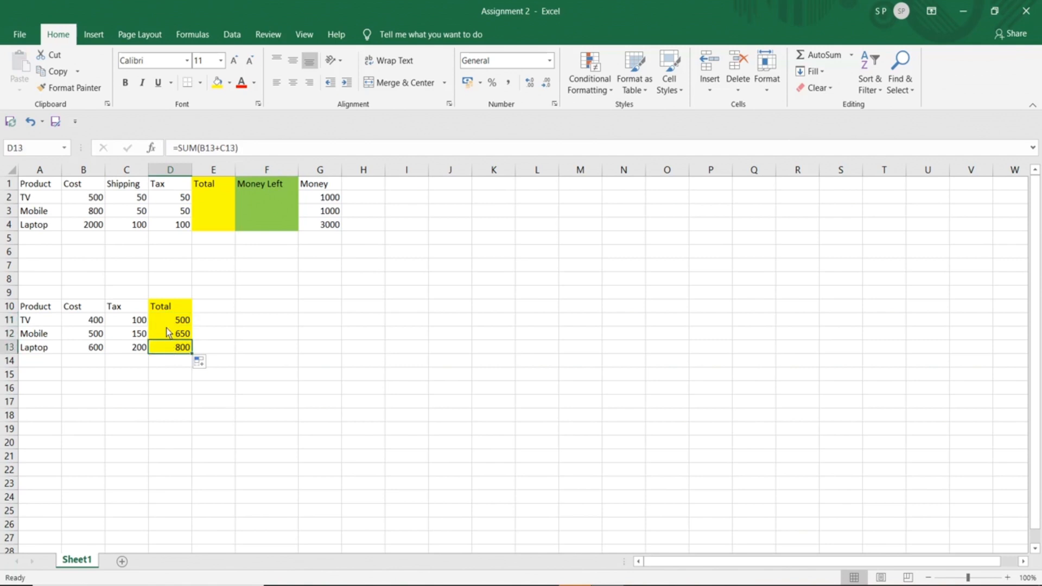
pyautogui.click(102, 350)
pyautogui.click(125, 349)
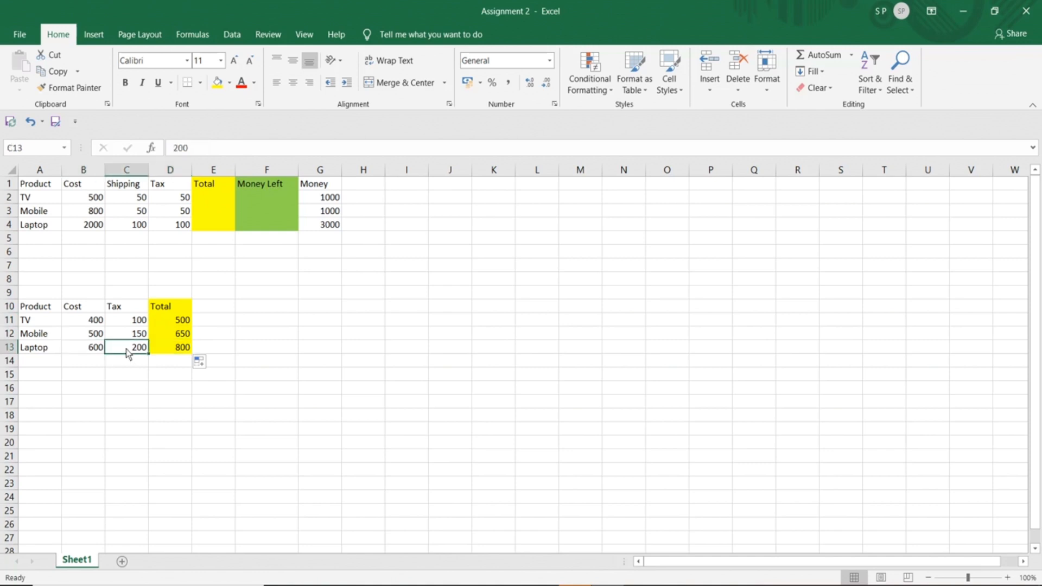
pyautogui.click(92, 335)
pyautogui.click(125, 335)
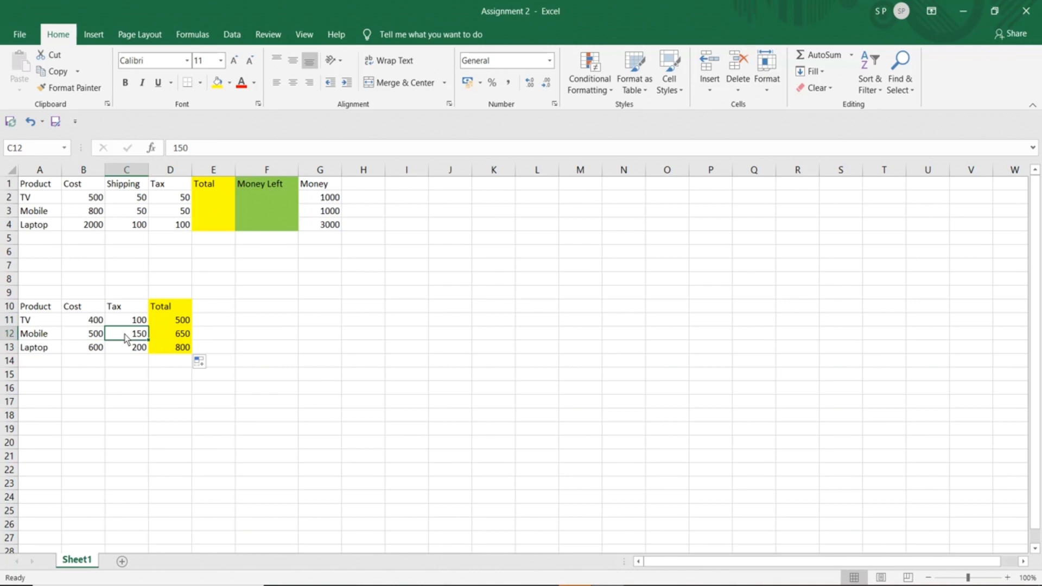
pyautogui.click(169, 347)
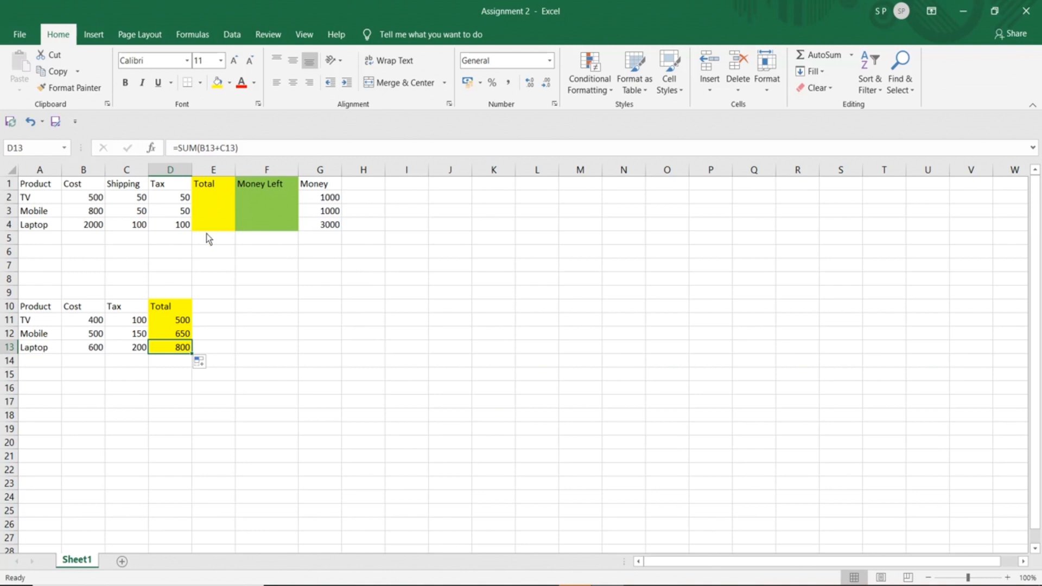
# - Review the products, costs, shipping and tax values listed in the upper table
pyautogui.click(42, 198)
pyautogui.click(45, 215)
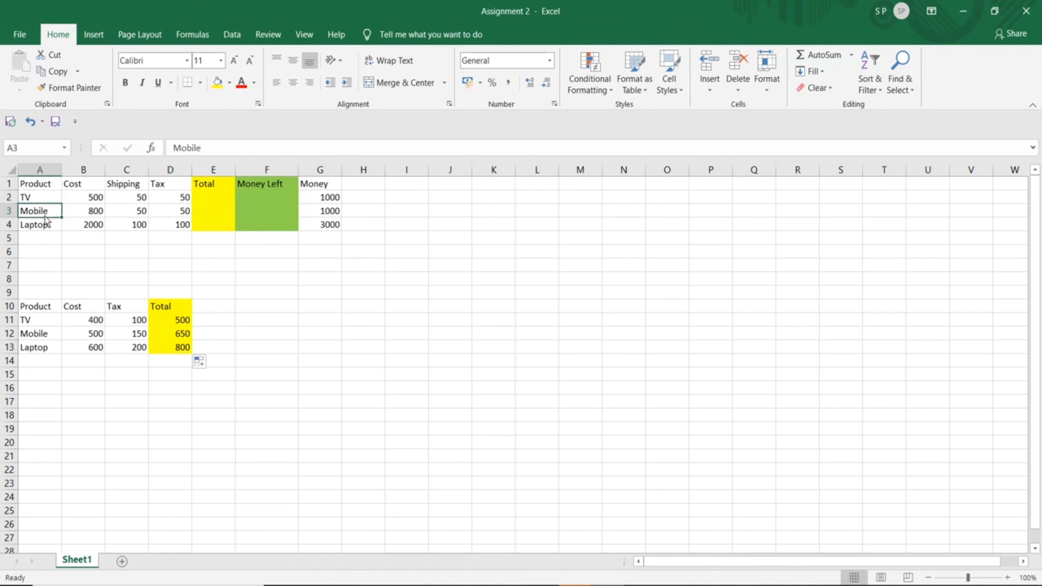
pyautogui.click(48, 227)
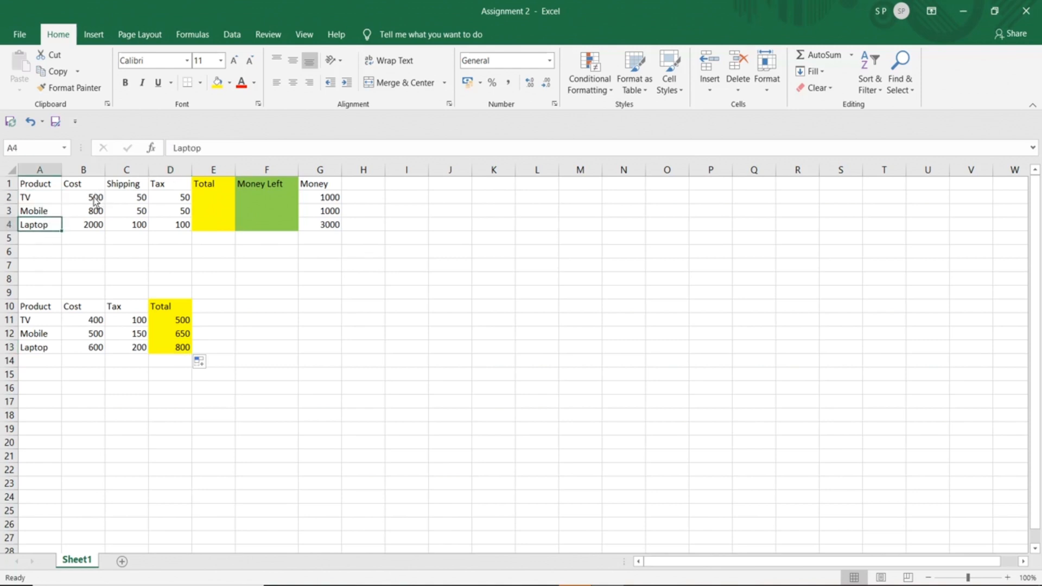
pyautogui.click(95, 200)
pyautogui.click(96, 213)
pyautogui.click(97, 228)
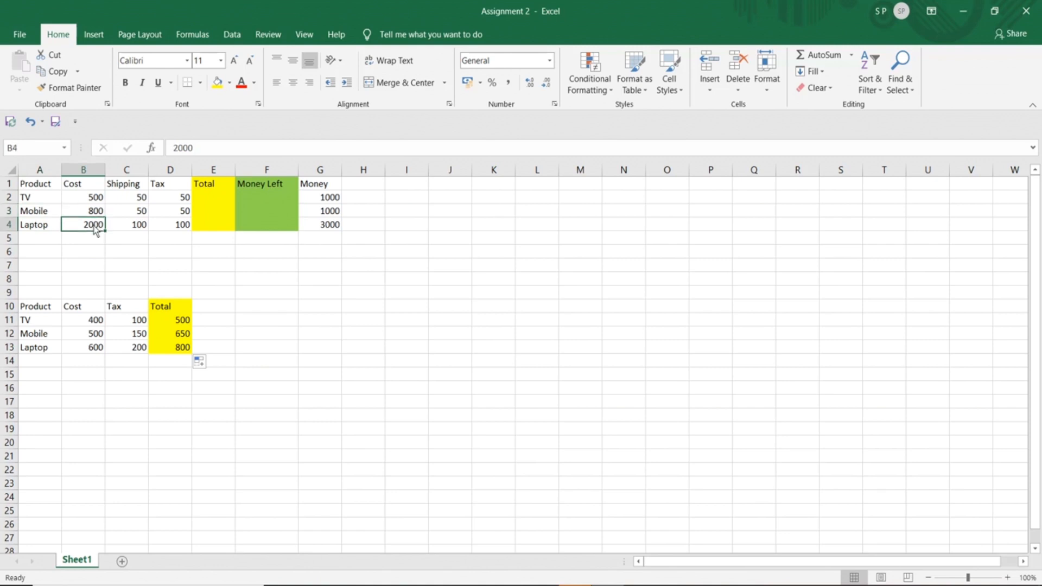
pyautogui.click(143, 199)
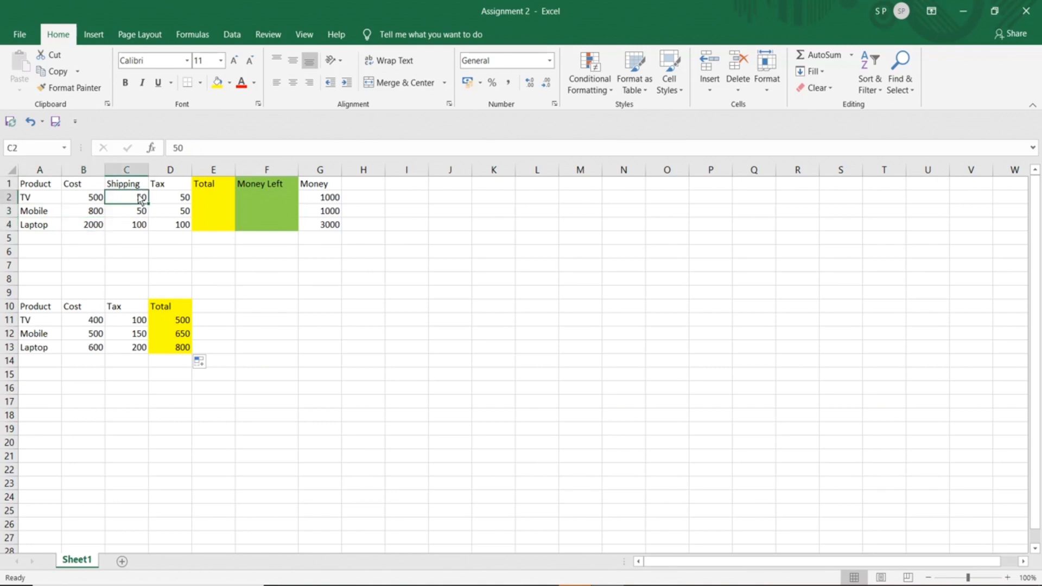
pyautogui.click(167, 201)
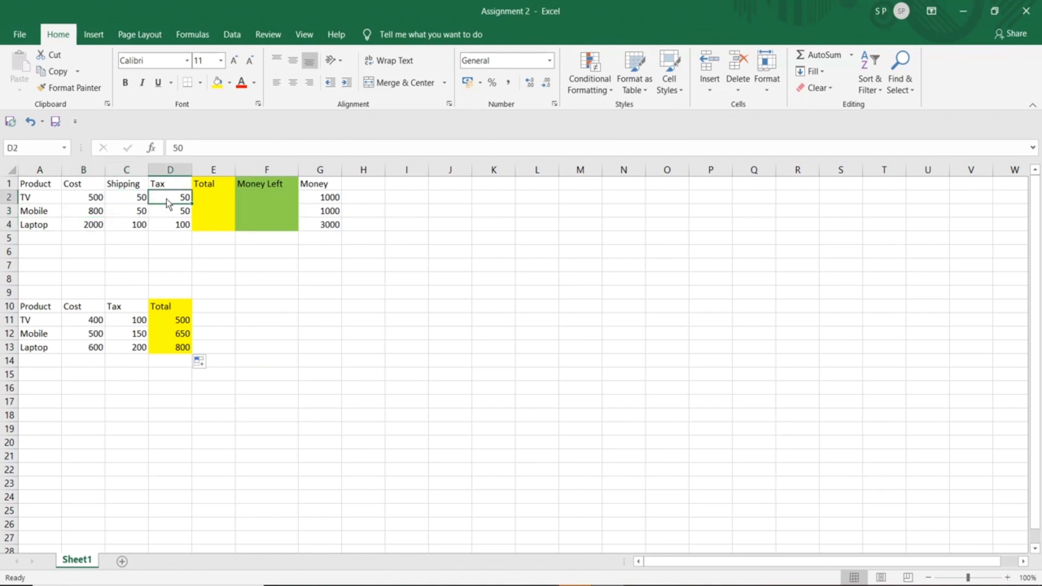
# - Examine how the TV row's cost, shipping and tax relate to its Total, and how Total and Money relate to Money Left
pyautogui.click(213, 199)
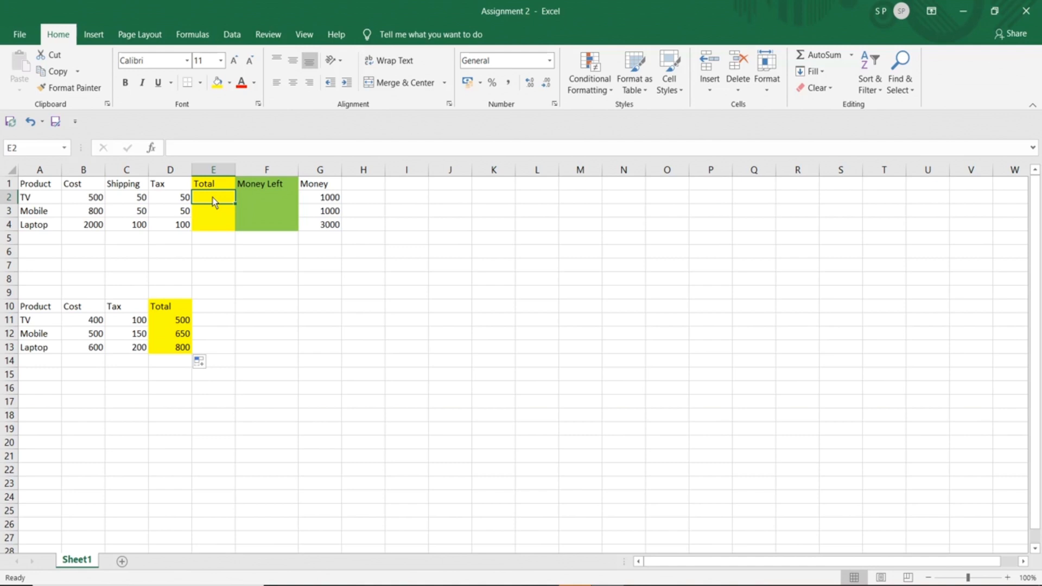
pyautogui.click(96, 203)
pyautogui.click(123, 204)
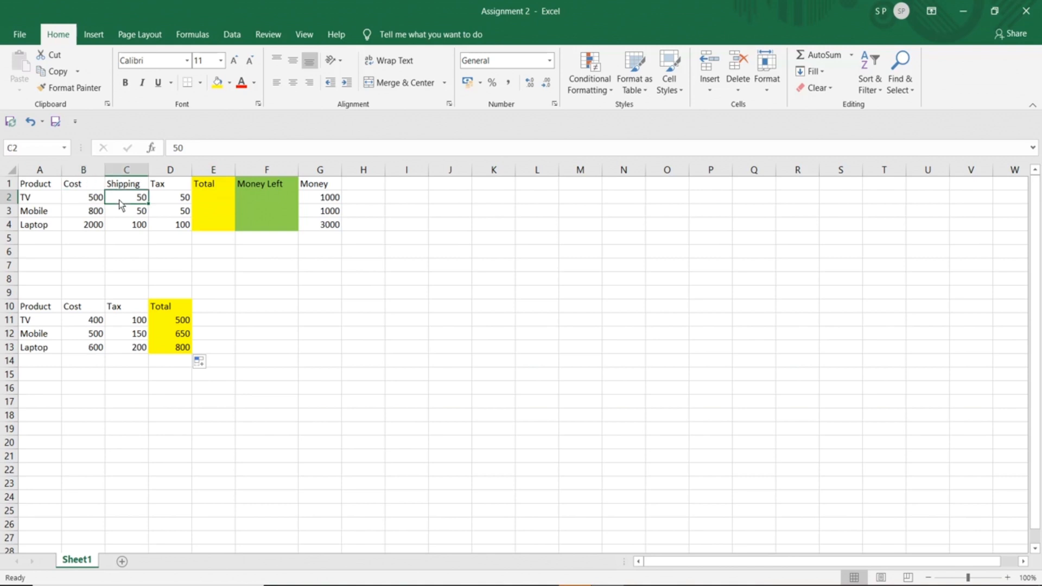
pyautogui.click(170, 201)
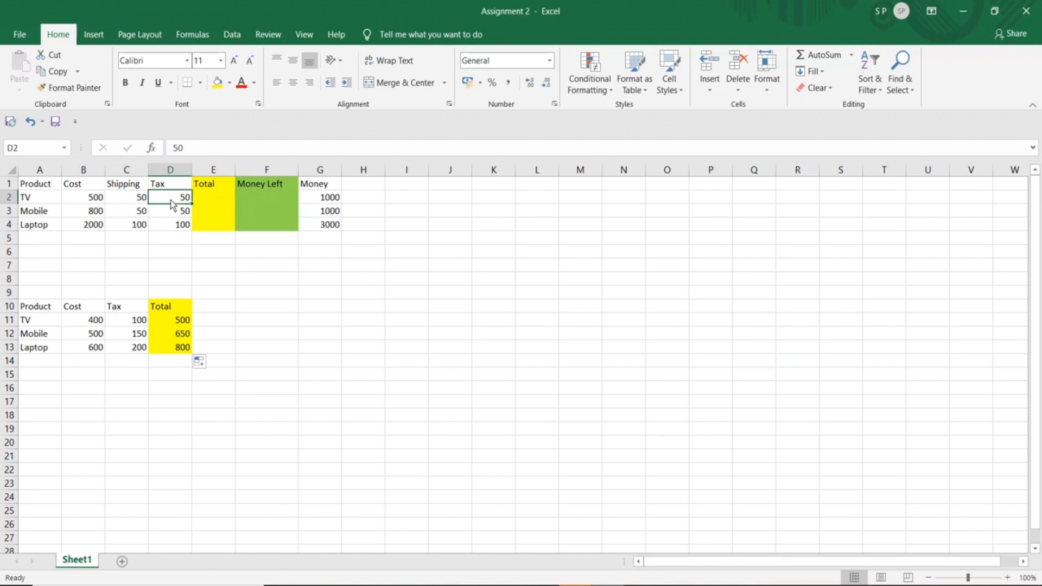
pyautogui.click(207, 201)
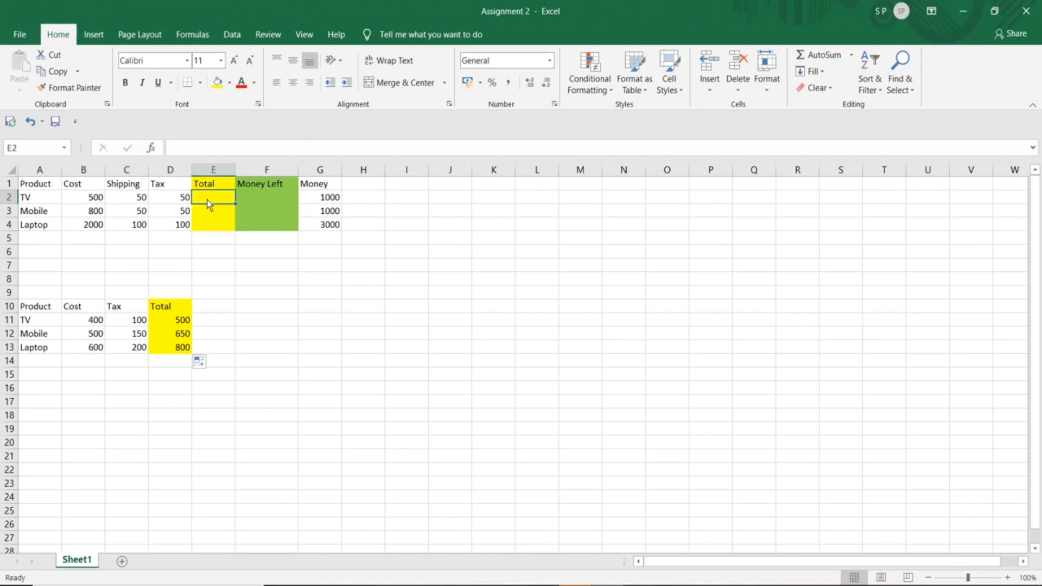
pyautogui.click(317, 200)
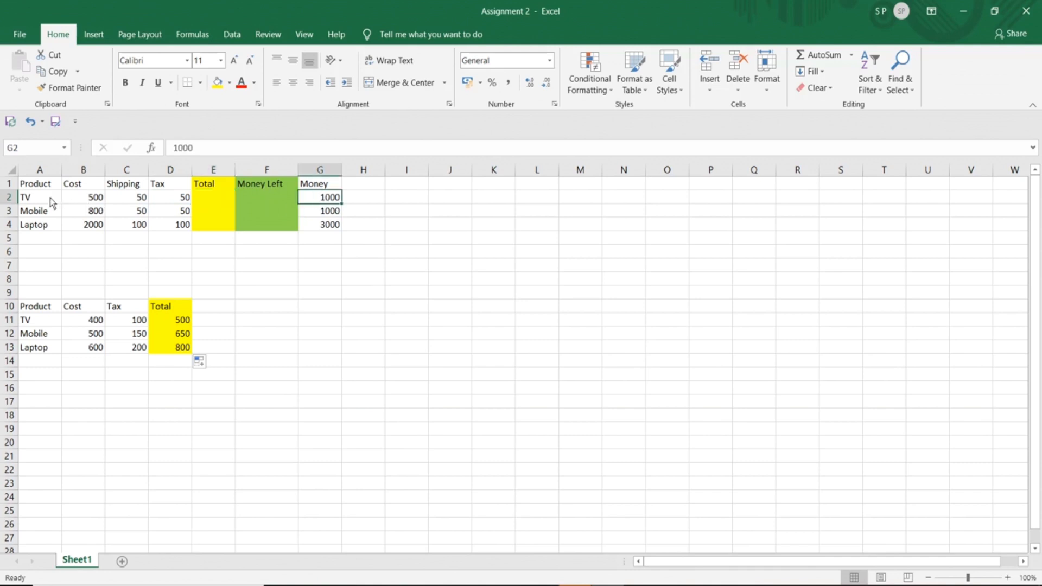
pyautogui.click(266, 201)
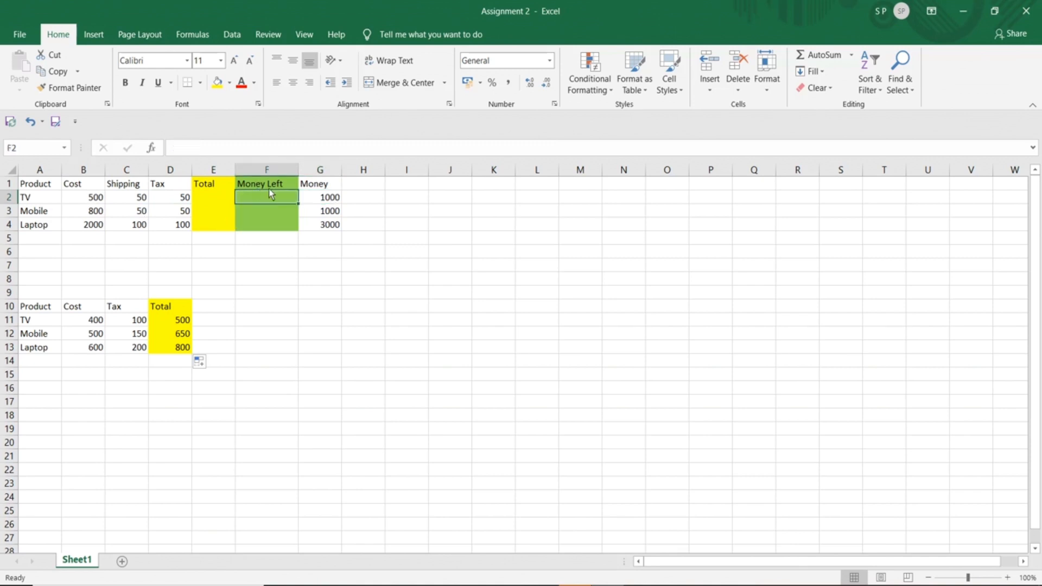
pyautogui.click(326, 201)
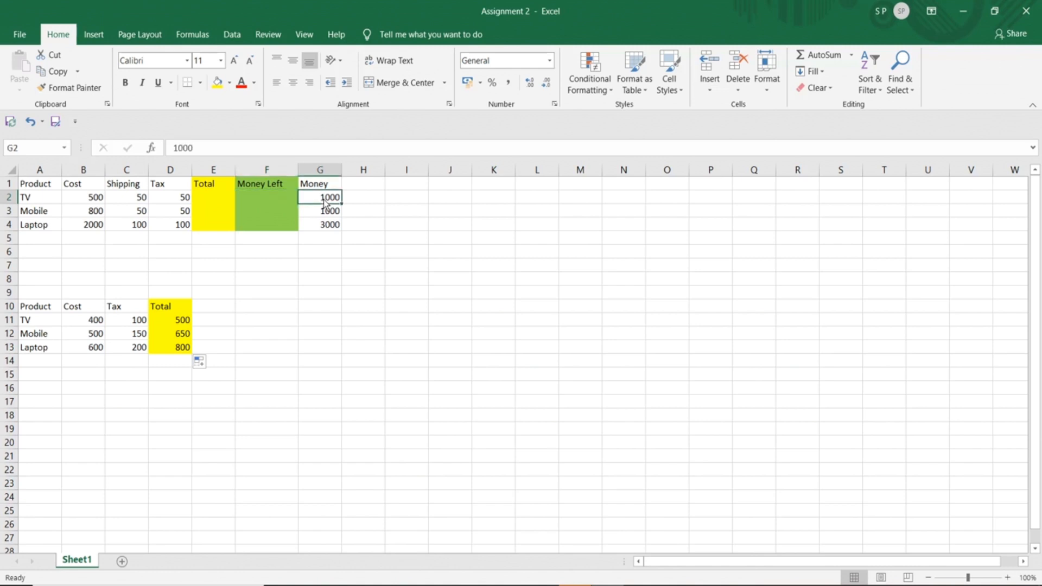
pyautogui.click(214, 197)
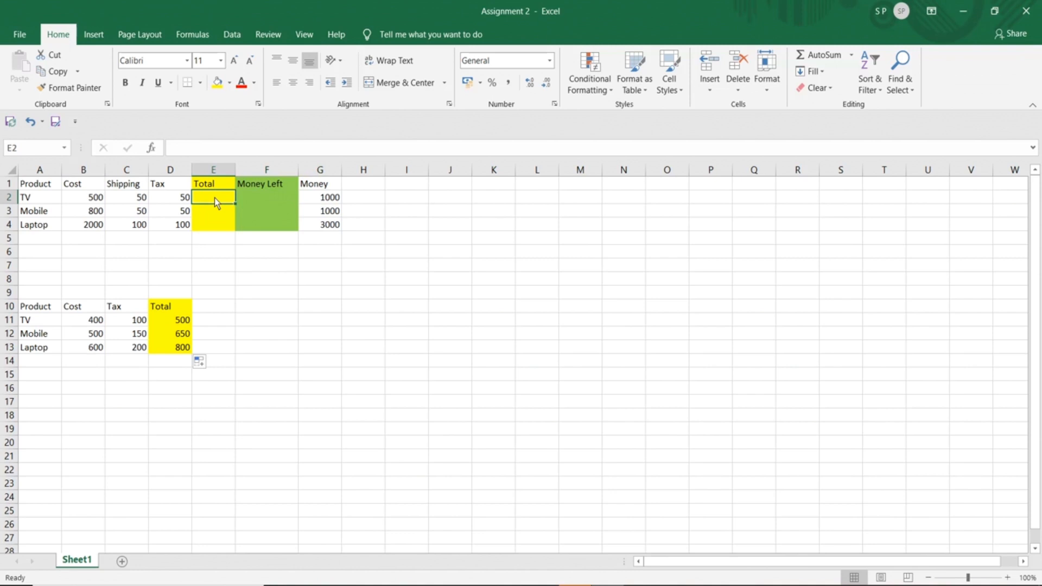
pyautogui.click(258, 197)
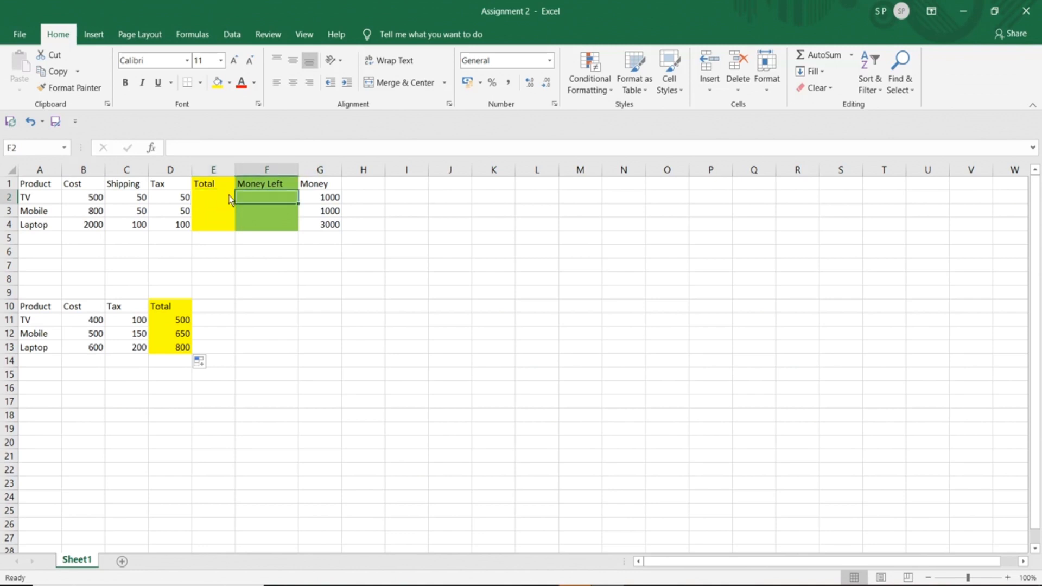
# - Calculate the TV total in cell E2 by adding cost, shipping and tax with the formula =SUM(B2+C2+D2)
pyautogui.click(211, 200)
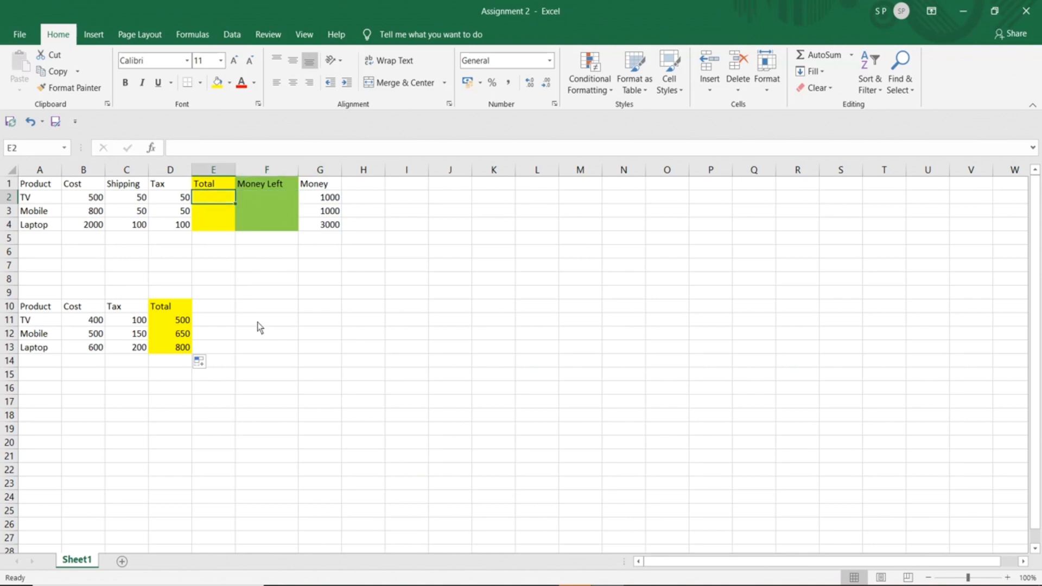
pyautogui.write('=')
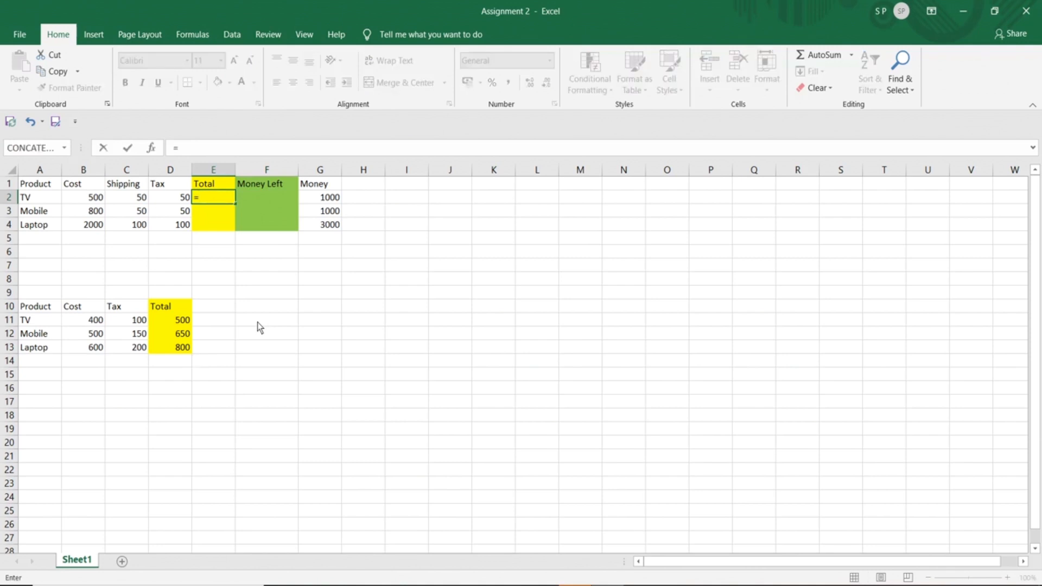
pyautogui.write('sum(')
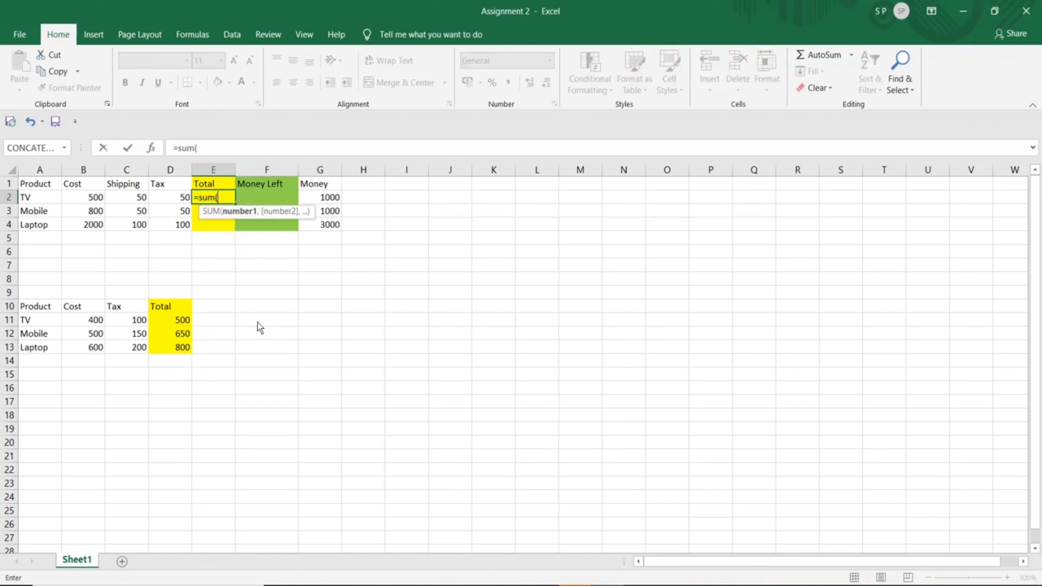
pyautogui.click(87, 200)
pyautogui.write('+')
pyautogui.click(123, 203)
pyautogui.write('+')
pyautogui.click(161, 202)
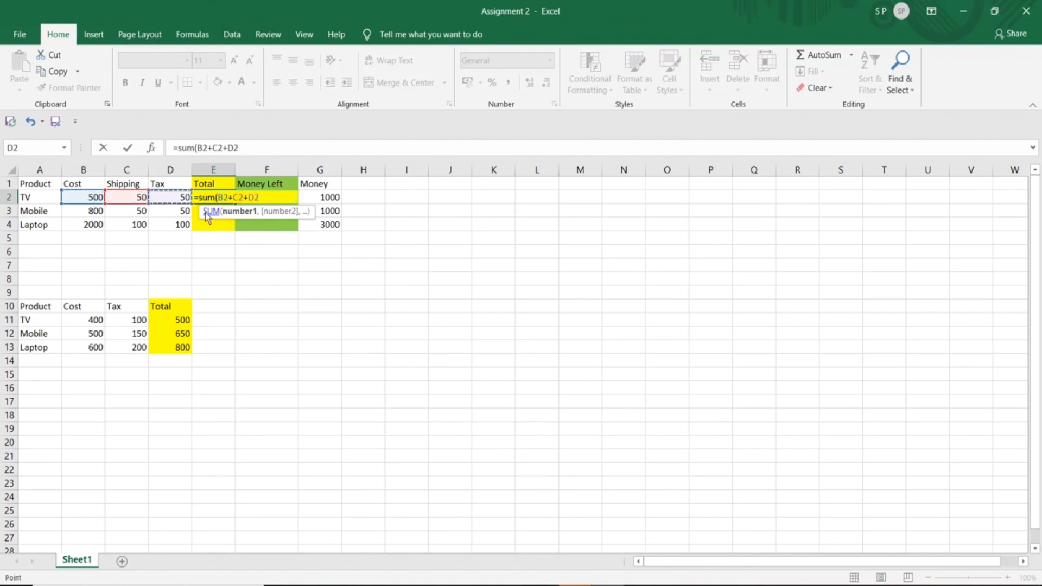
pyautogui.write(')')
pyautogui.press('Return')
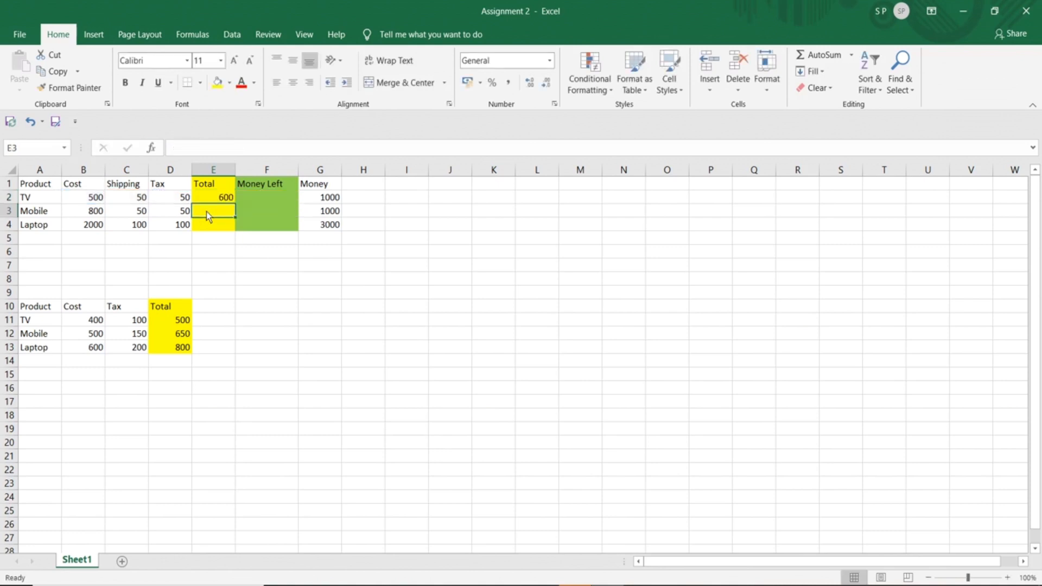
# - Fill the TV total formula from E2 down to E4 for Mobile and Laptop
pyautogui.click(211, 198)
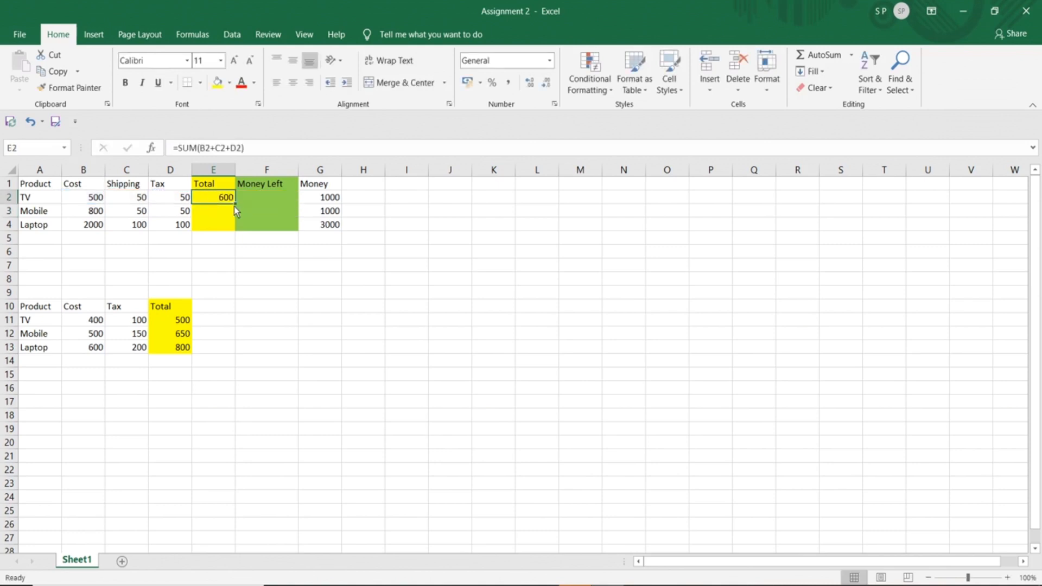
pyautogui.moveTo(233, 206); pyautogui.dragTo(235, 229)
pyautogui.click(252, 264)
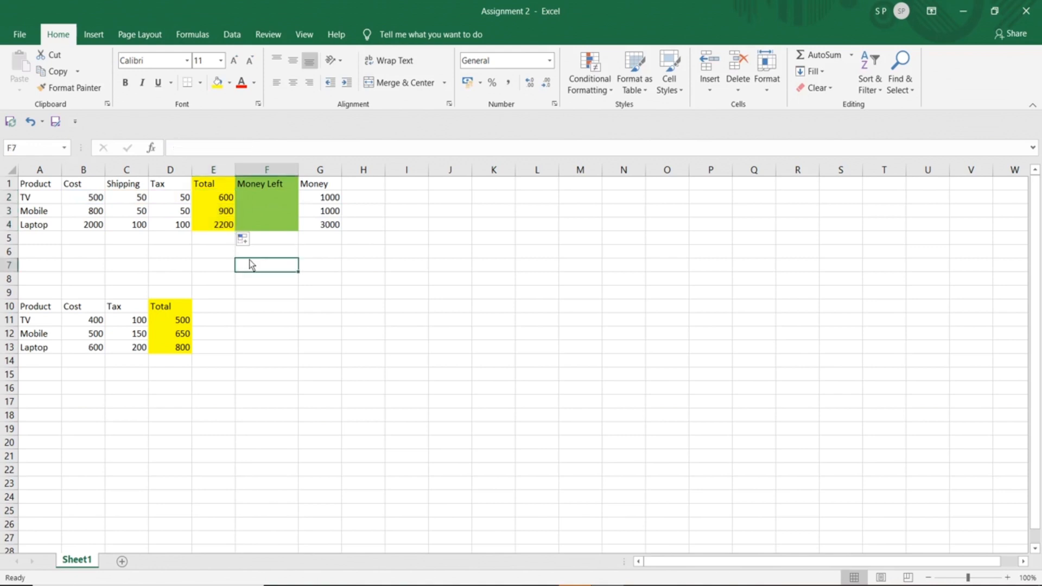
# - Check the Laptop total formula in E4 against the cost, shipping and tax cells of its row
pyautogui.click(87, 230)
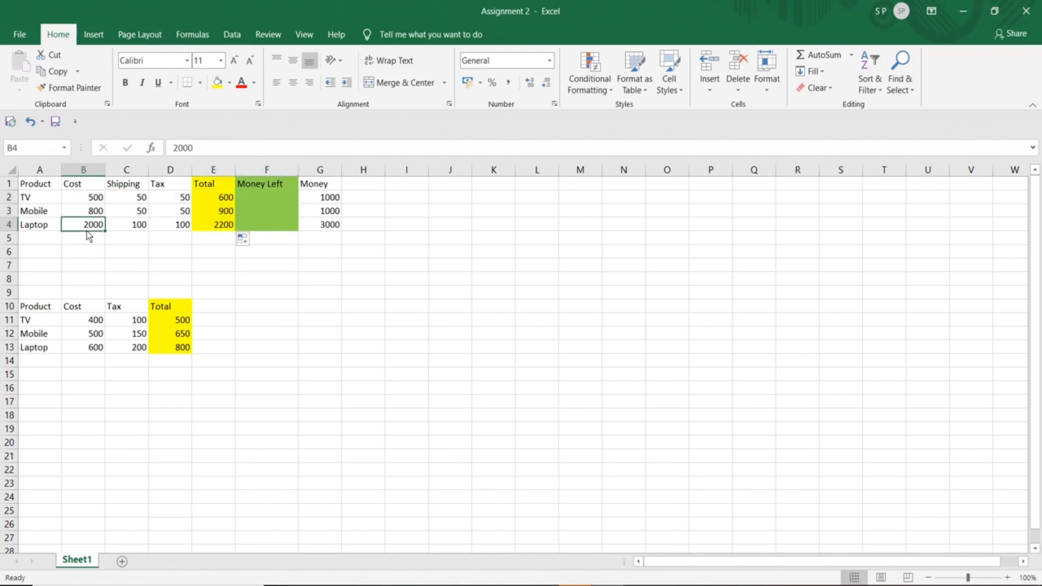
pyautogui.click(126, 231)
pyautogui.click(164, 229)
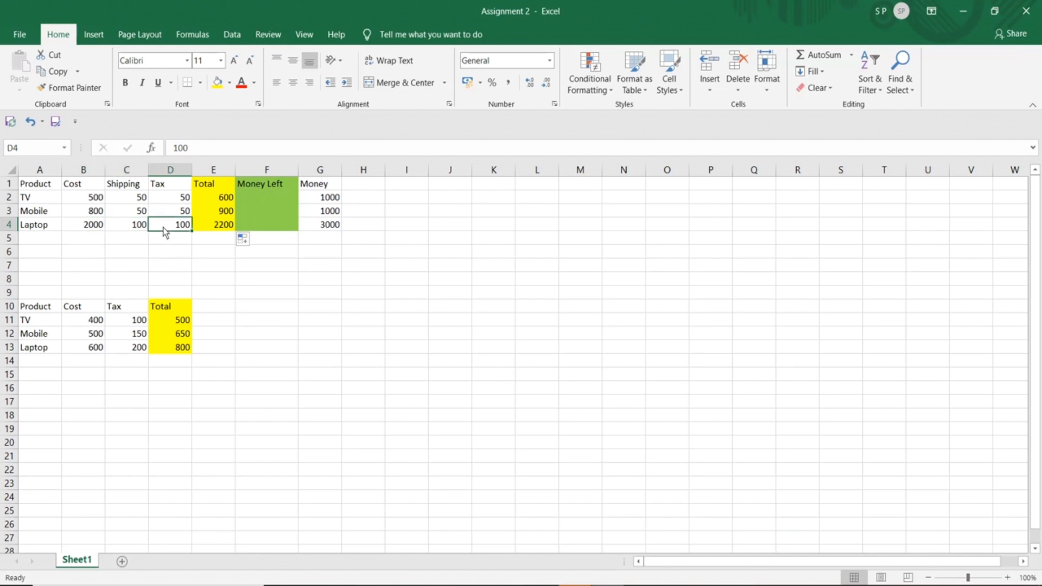
pyautogui.click(209, 228)
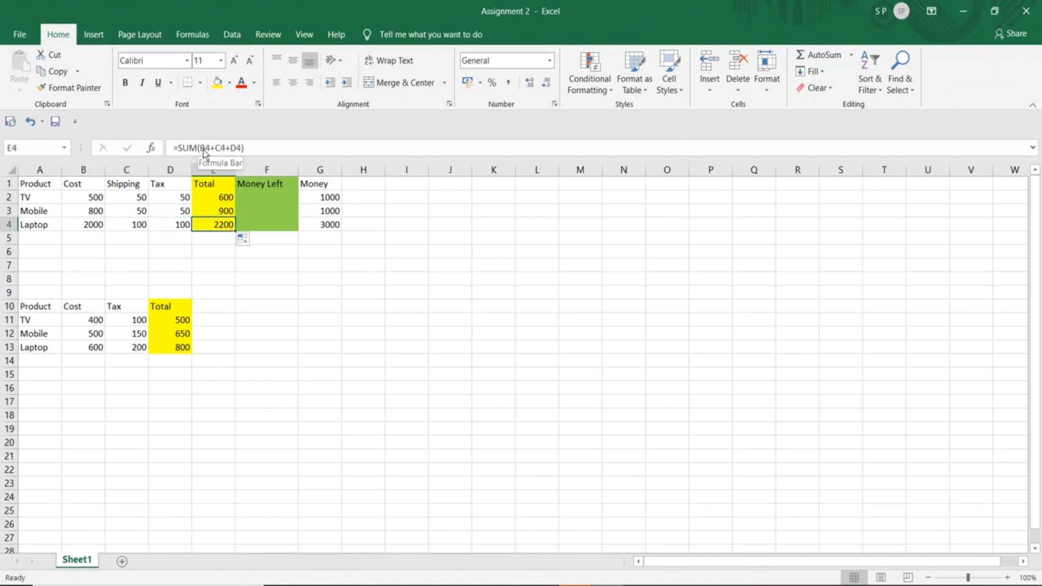
# - Replace the Laptop total formula in E4 with a reference to the TV total, =E2
pyautogui.moveTo(243, 148); pyautogui.dragTo(175, 148)
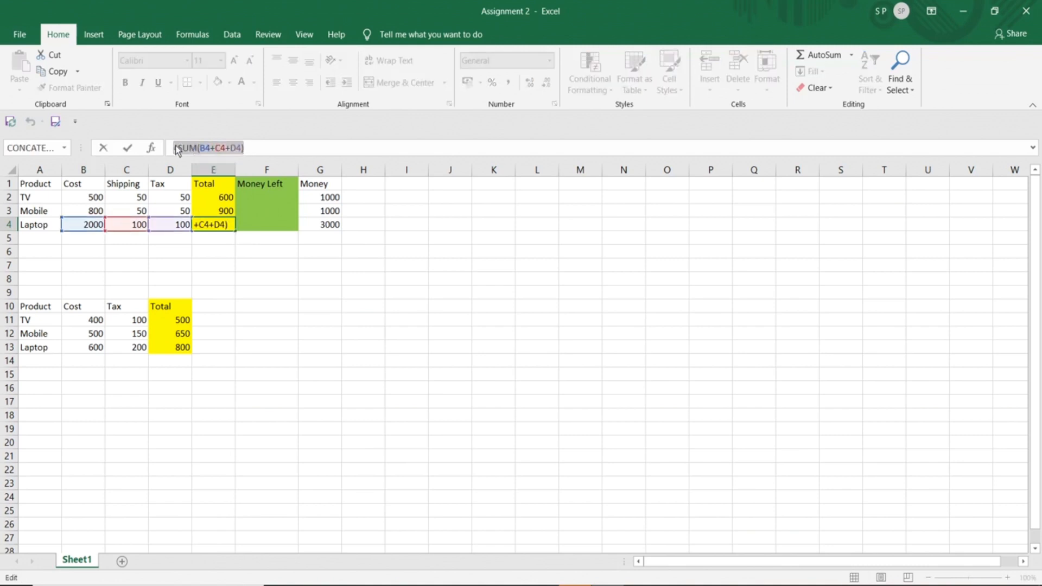
pyautogui.write('=')
pyautogui.click(210, 213)
pyautogui.click(215, 199)
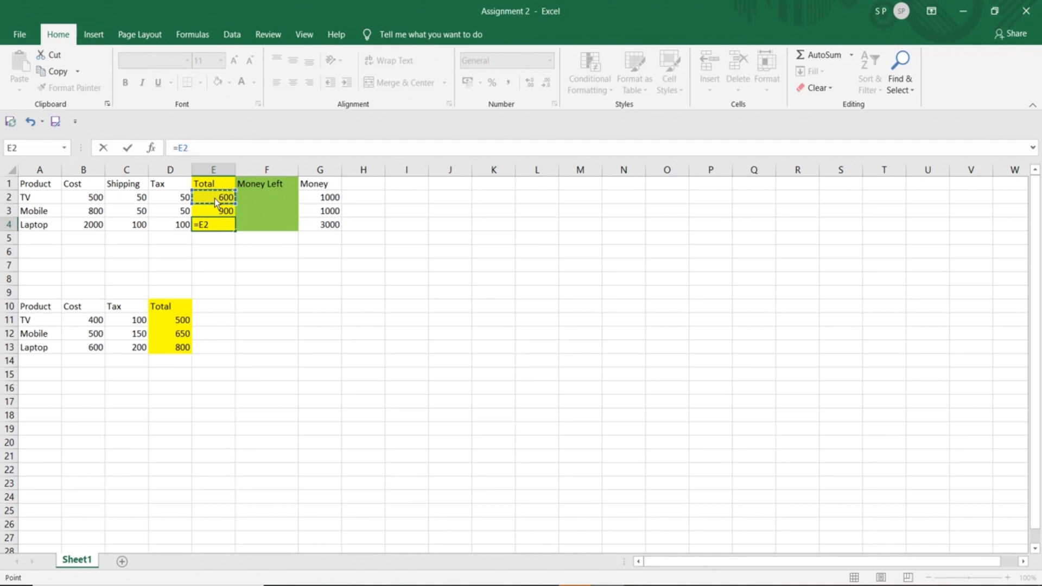
pyautogui.press('XF86AudioLowerVolume')
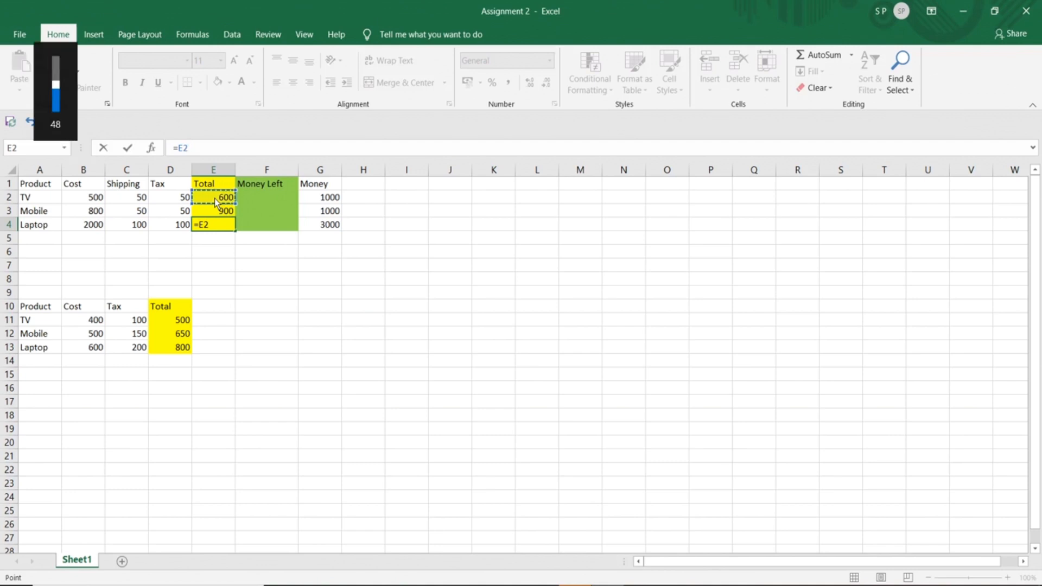
pyautogui.press('F2')
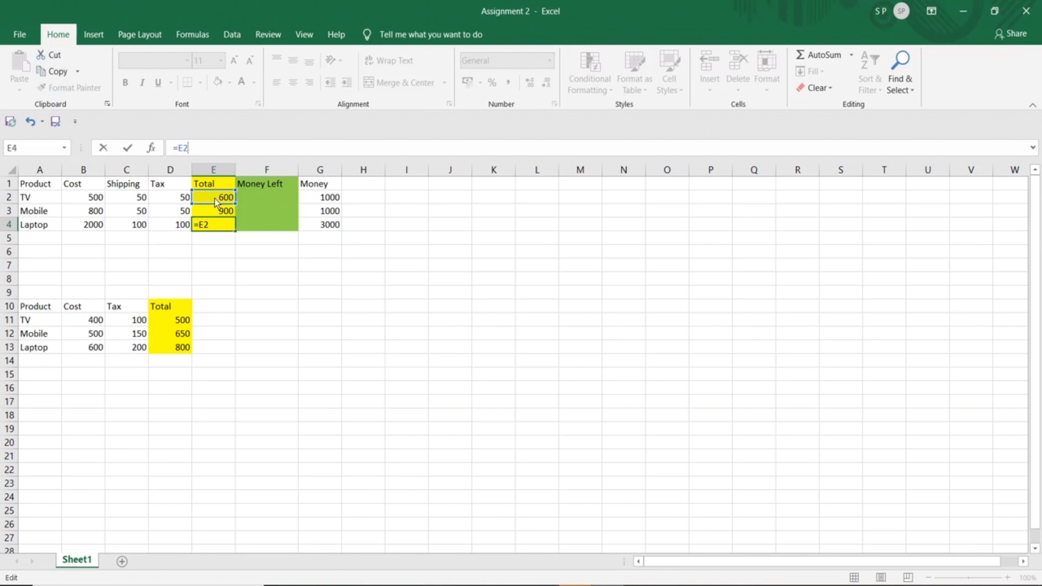
pyautogui.click(214, 197)
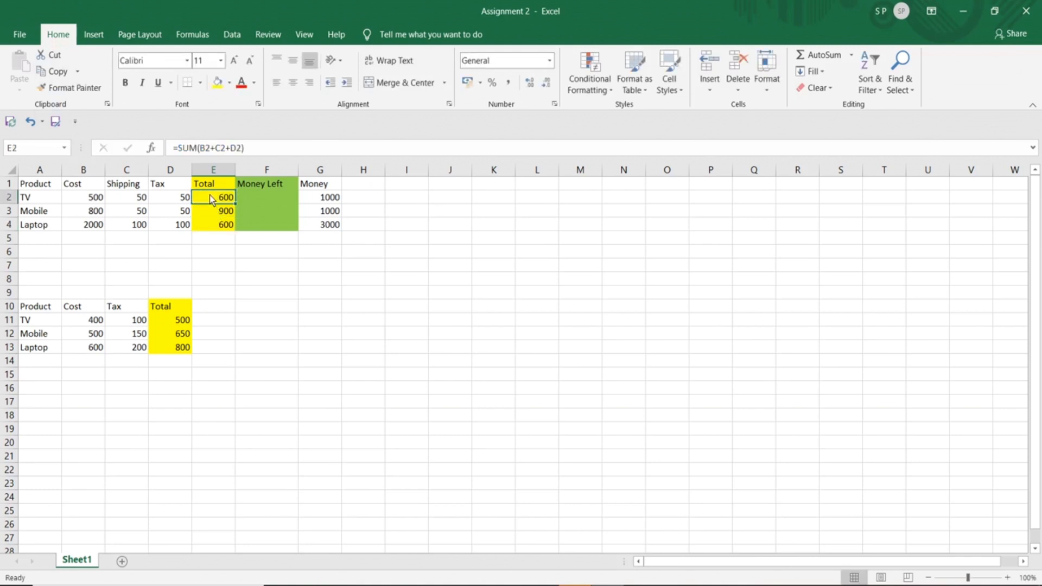
pyautogui.click(214, 151)
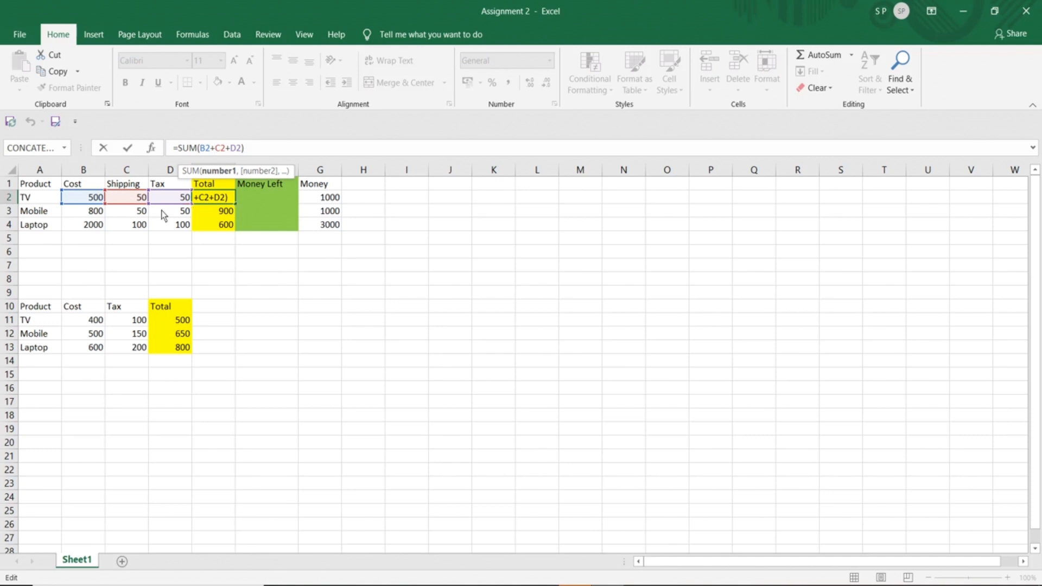
pyautogui.click(251, 293)
pyautogui.click(259, 199)
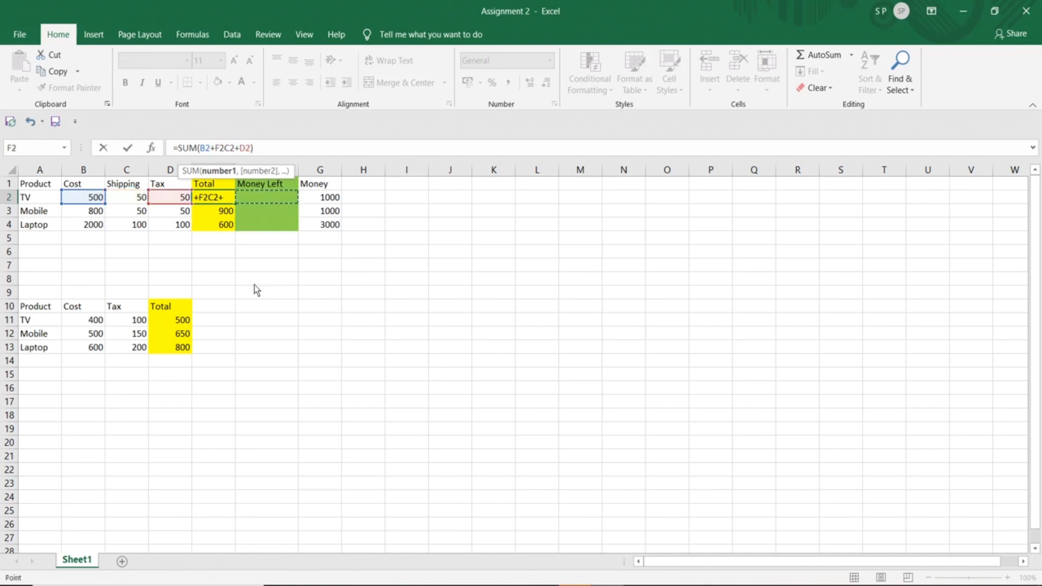
pyautogui.hotkey('ctrl', 'z')
pyautogui.hotkey('ctrl', 'z')
pyautogui.hotkey('ctrl', 'z')
pyautogui.hotkey('ctrl', 'z')
pyautogui.click(262, 197)
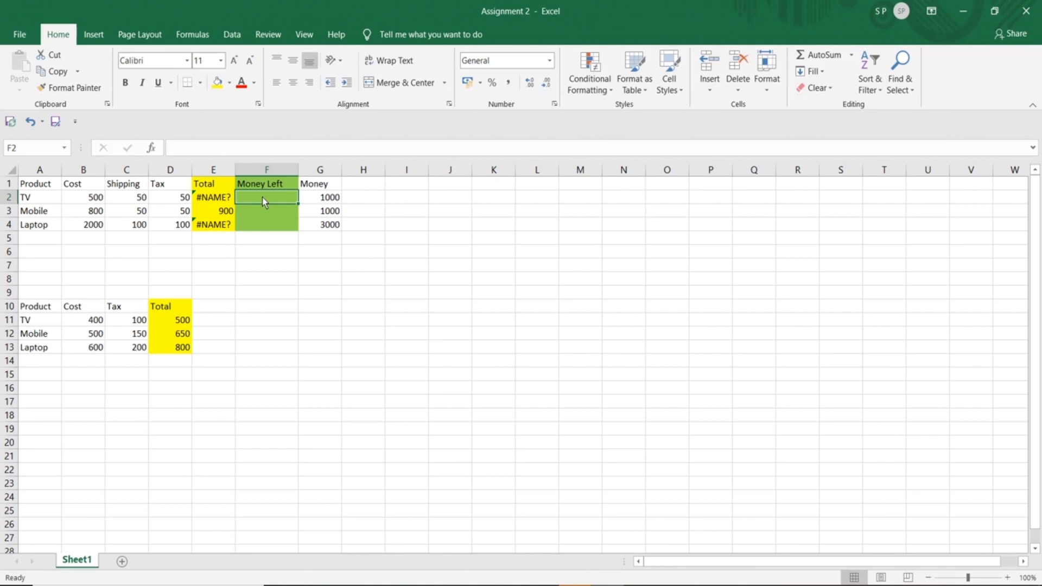
pyautogui.hotkey('ctrl', 'z')
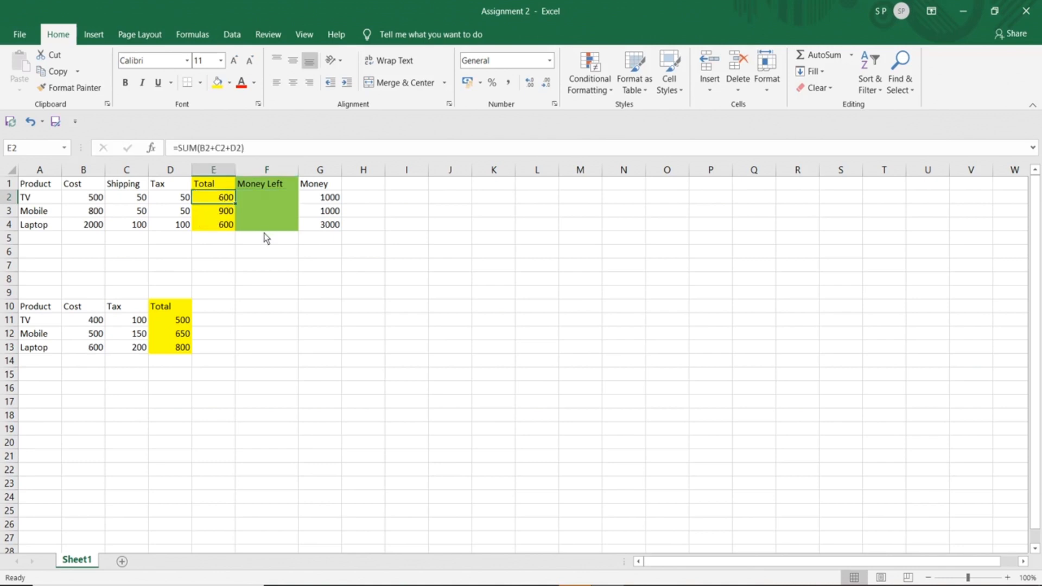
# - Calculate the TV's Money Left in F2 by subtracting its total from its money with the formula =G2-E2
pyautogui.click(259, 200)
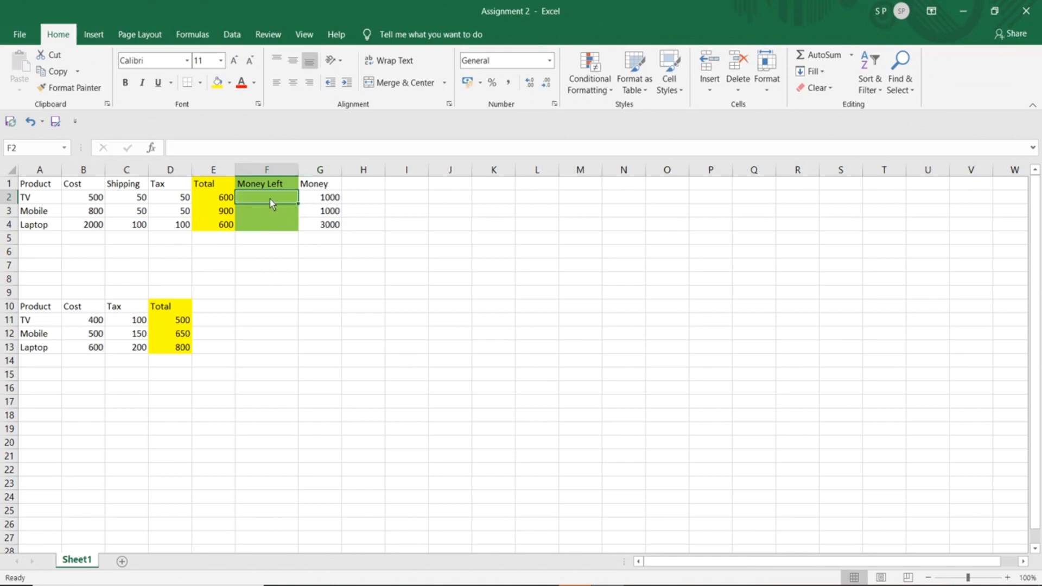
pyautogui.write('=')
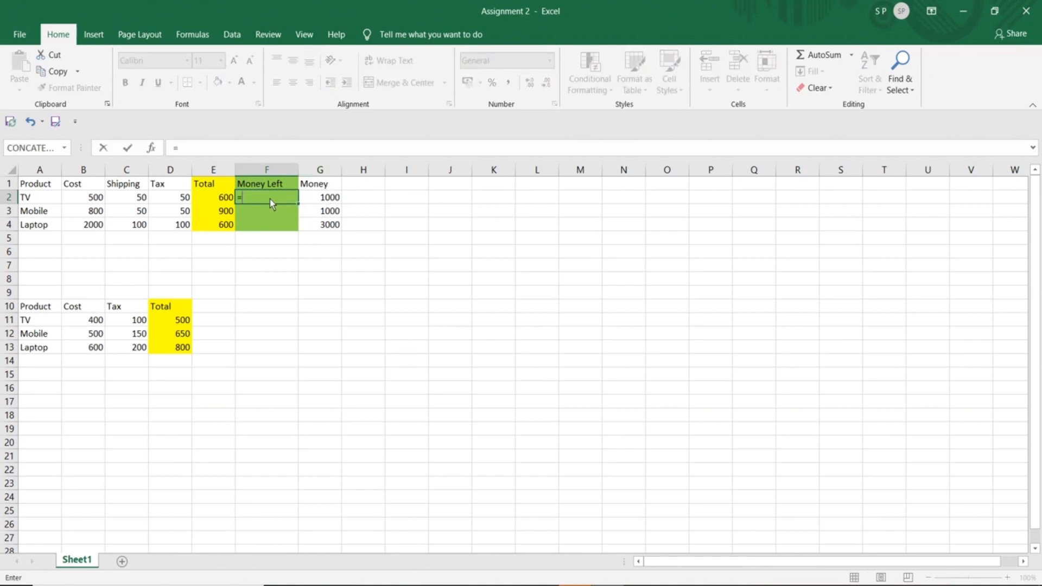
pyautogui.click(337, 202)
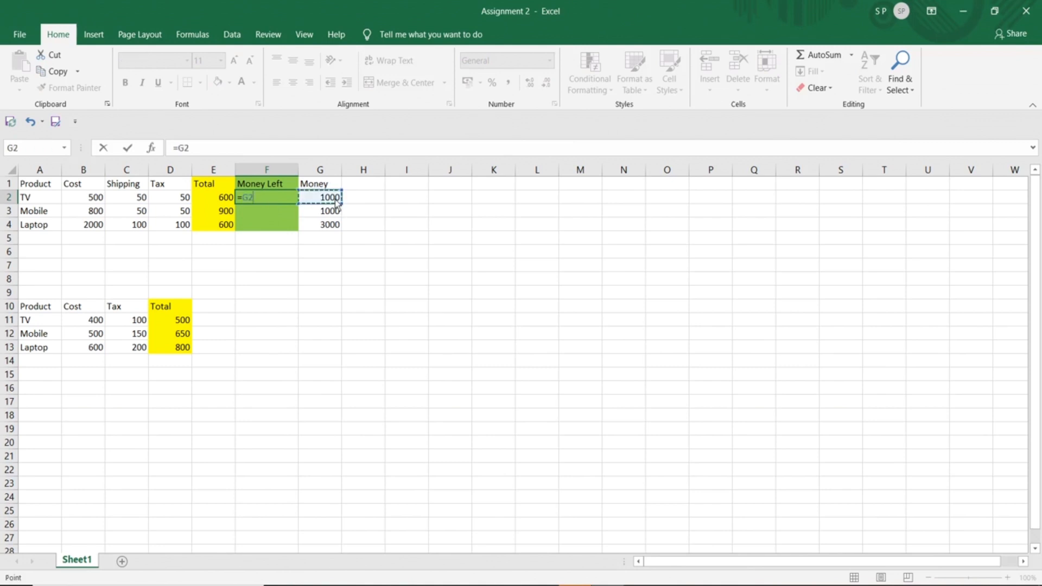
pyautogui.write('-')
pyautogui.click(213, 198)
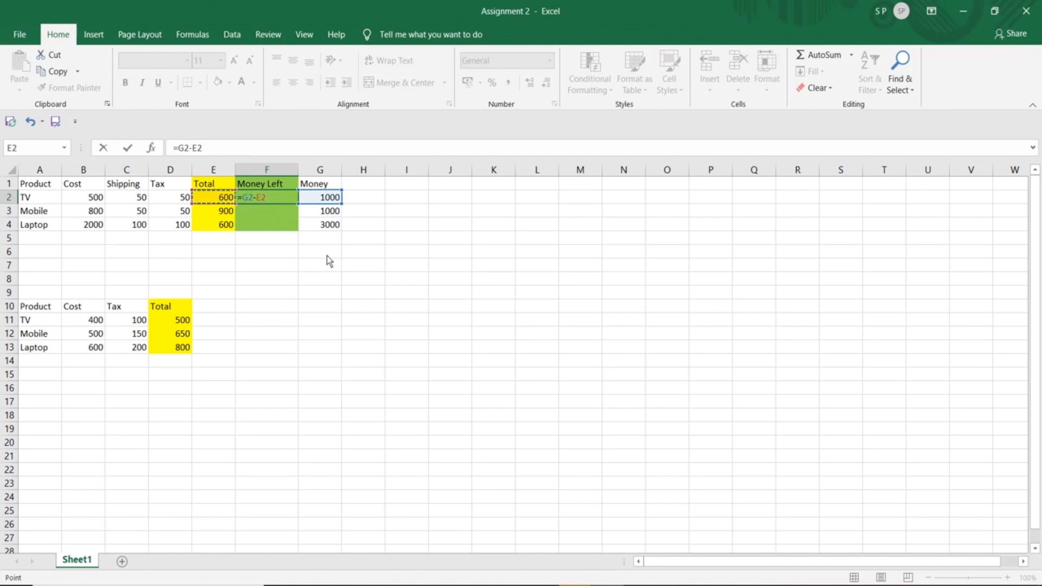
pyautogui.press('Return')
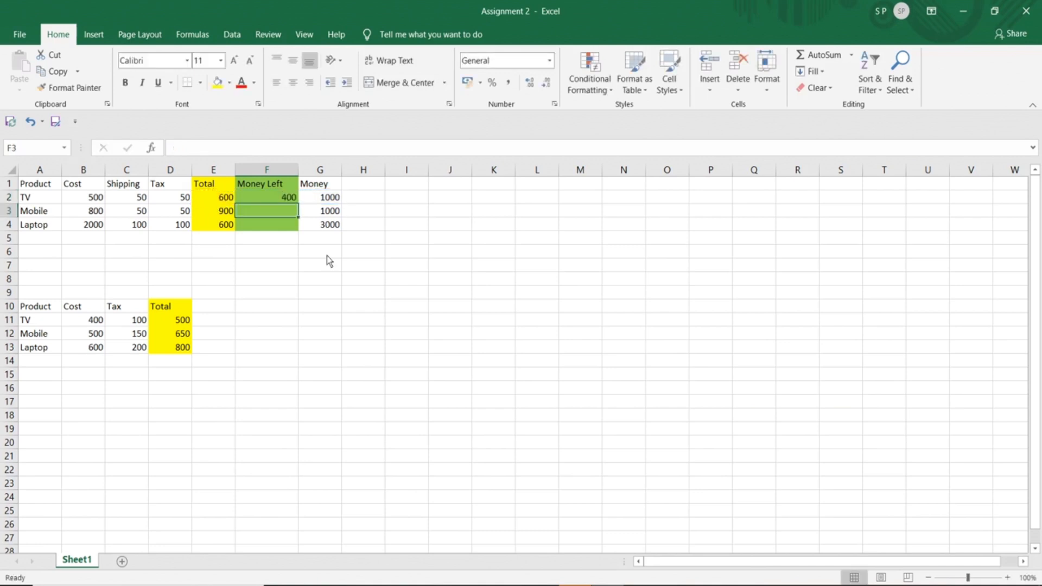
# - Fill the TV's Money Left formula from F2 down to F4 for Mobile and Laptop
pyautogui.click(272, 199)
pyautogui.moveTo(298, 206); pyautogui.dragTo(297, 231)
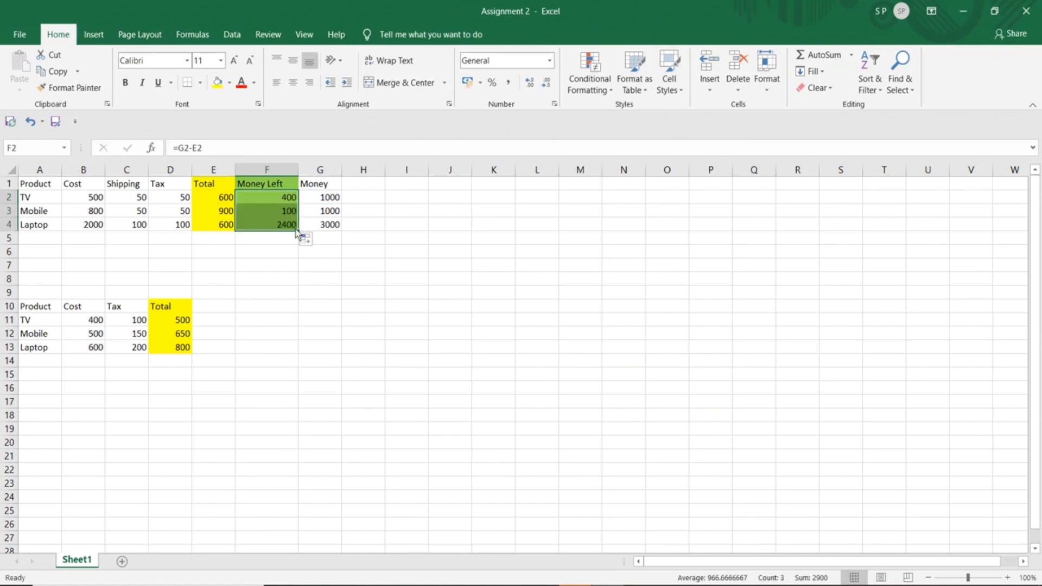
pyautogui.click(314, 306)
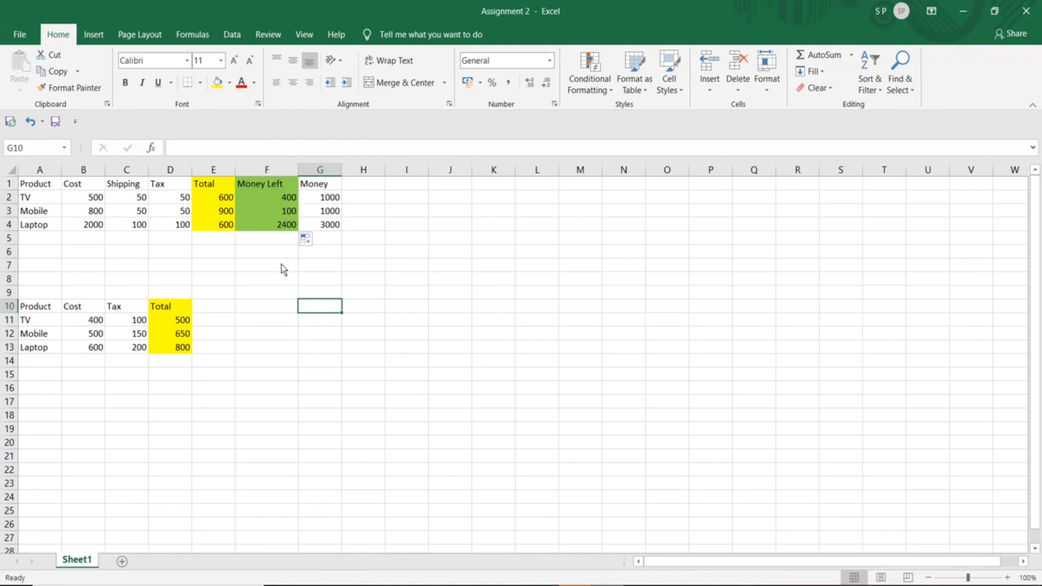
# - Replace the Laptop total in E4 with the sum of its cost, shipping and tax, =SUM(B4+C4+D4)
pyautogui.click(205, 224)
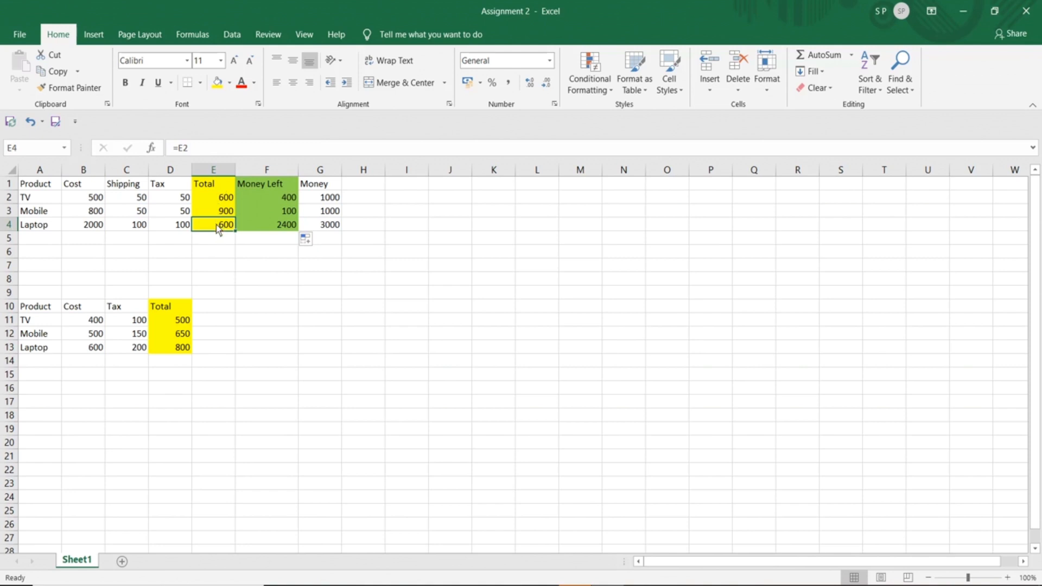
pyautogui.write('=sum')
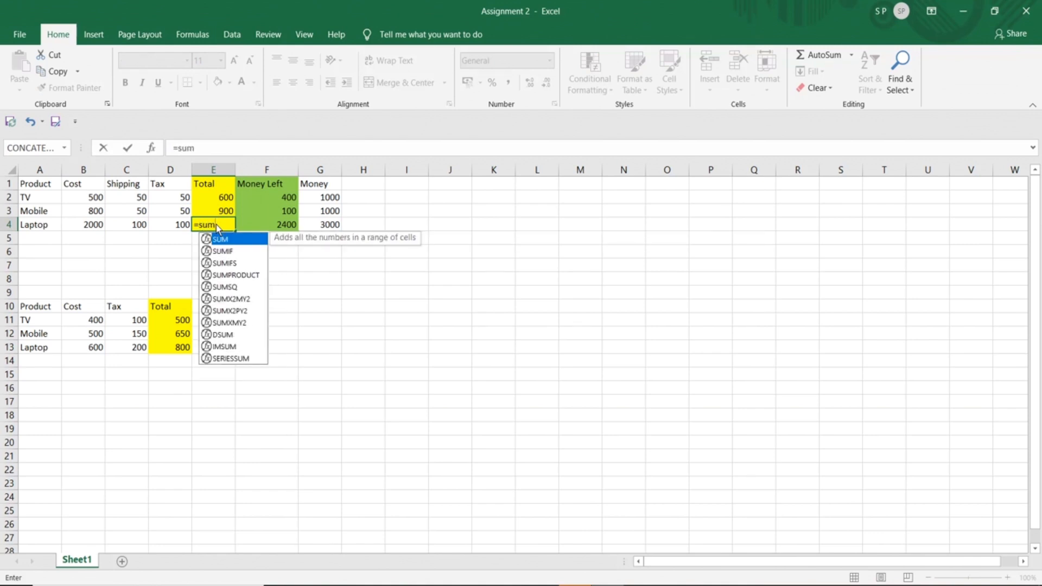
pyautogui.write('(')
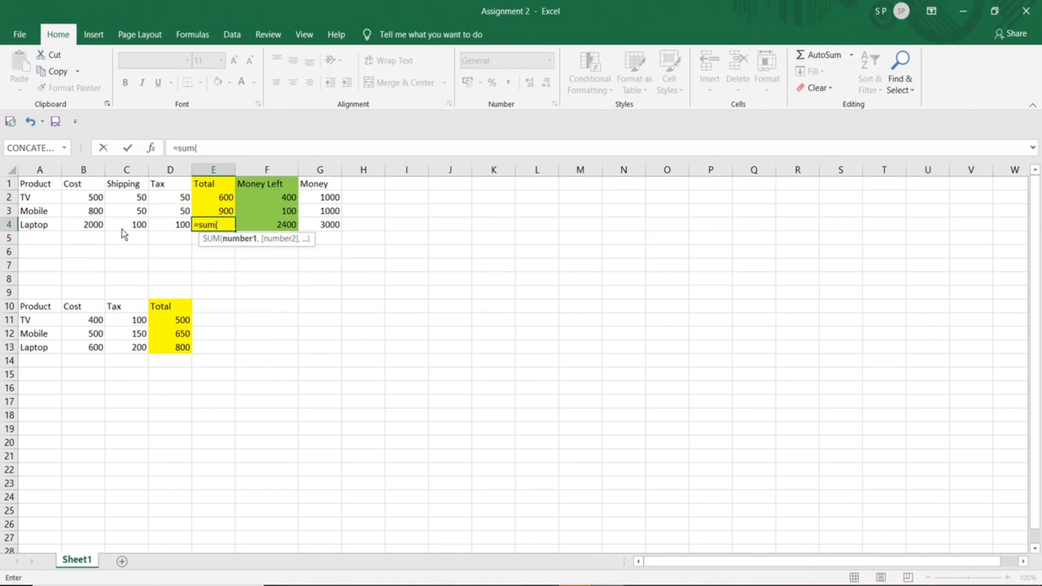
pyautogui.click(97, 229)
pyautogui.write('+')
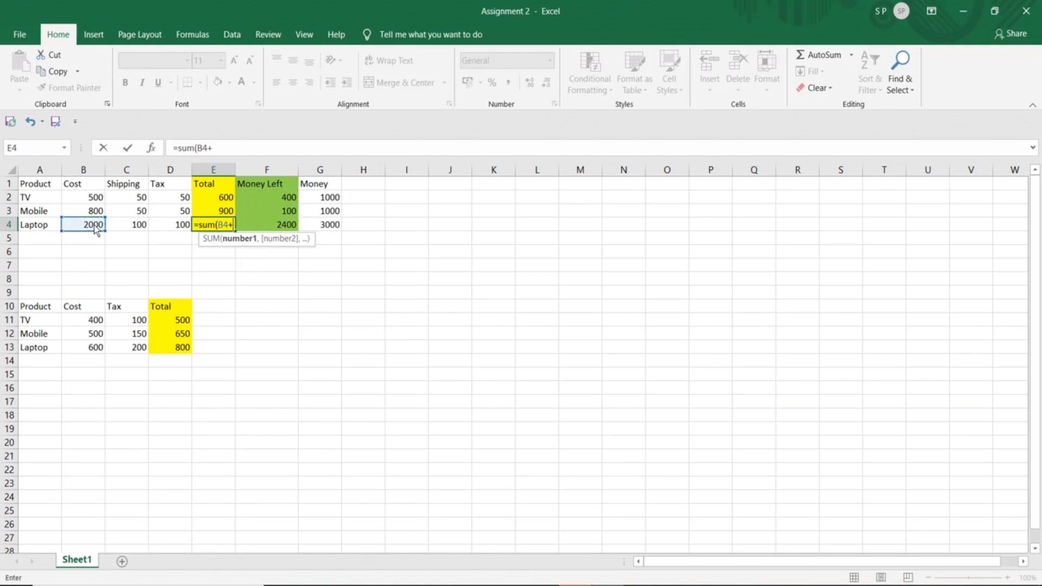
pyautogui.click(124, 229)
pyautogui.write('+')
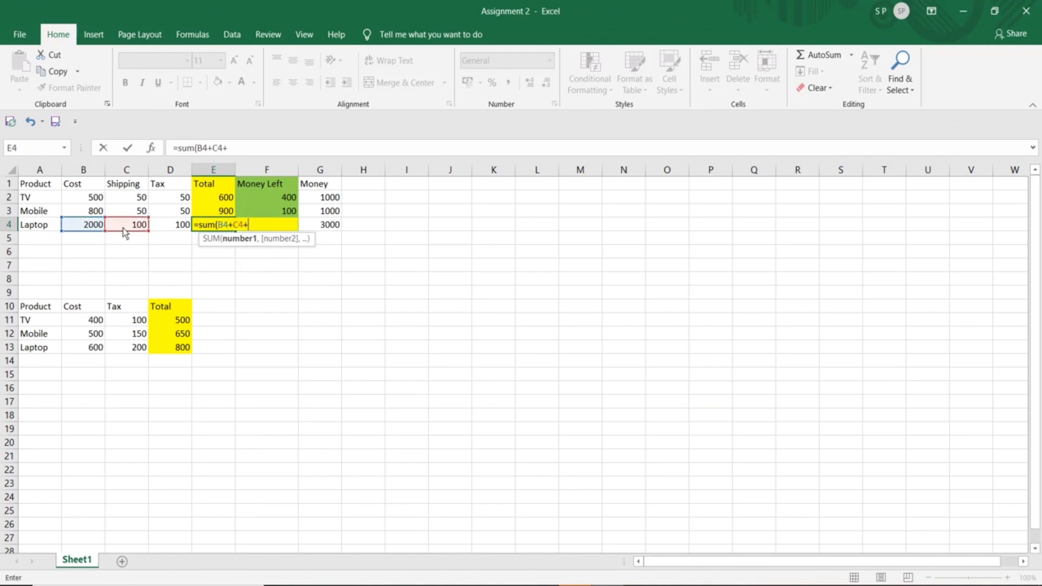
pyautogui.click(169, 230)
pyautogui.write(')')
pyautogui.press('Return')
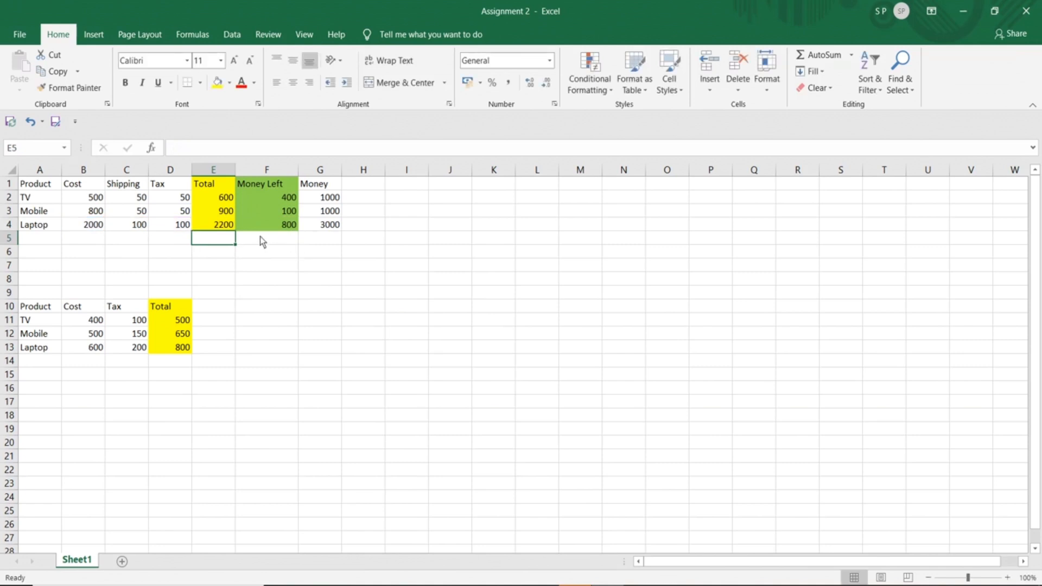
# - Set the TV's tax in D2 to 150 and check its Total and Money Left cells
pyautogui.click(222, 199)
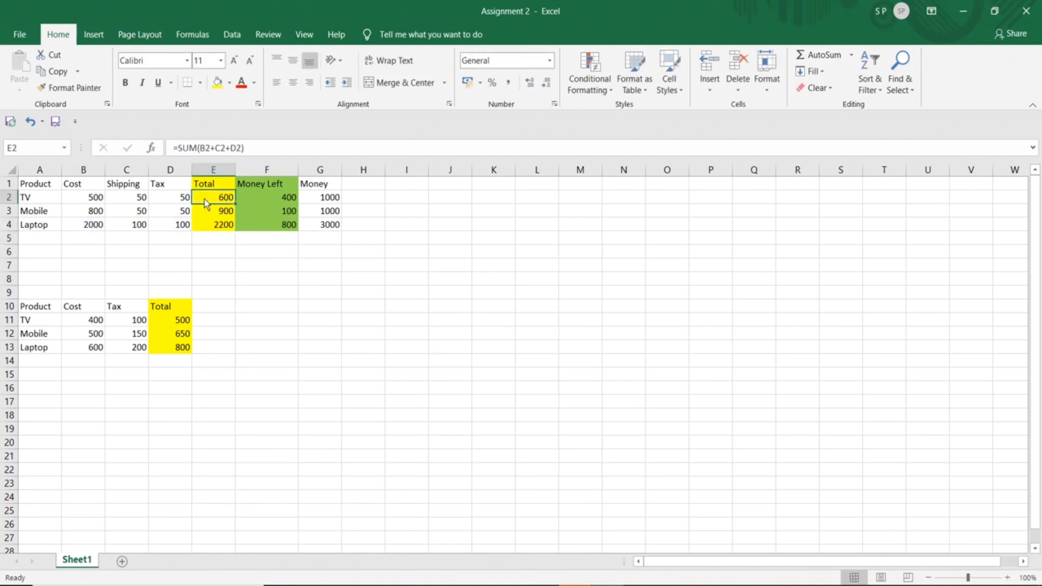
pyautogui.doubleClick(187, 201)
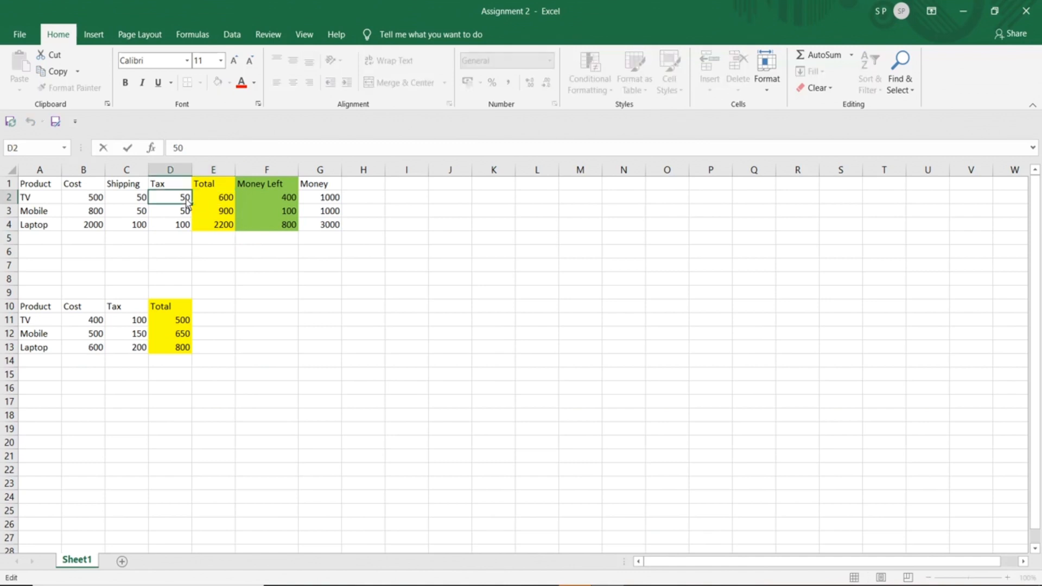
pyautogui.press('Home')
pyautogui.write('1')
pyautogui.press('Return')
pyautogui.click(183, 201)
pyautogui.click(213, 204)
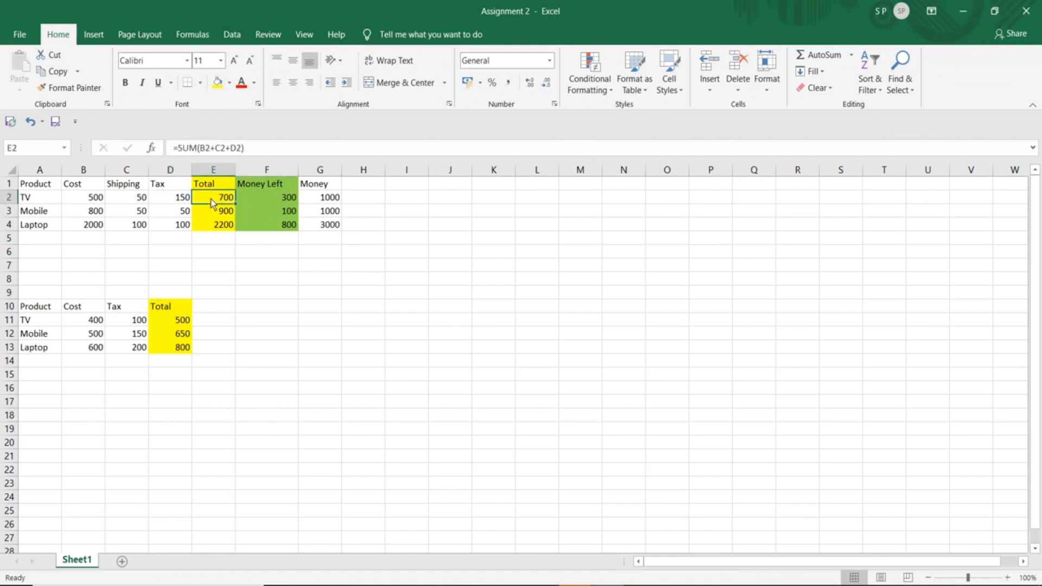
pyautogui.click(265, 198)
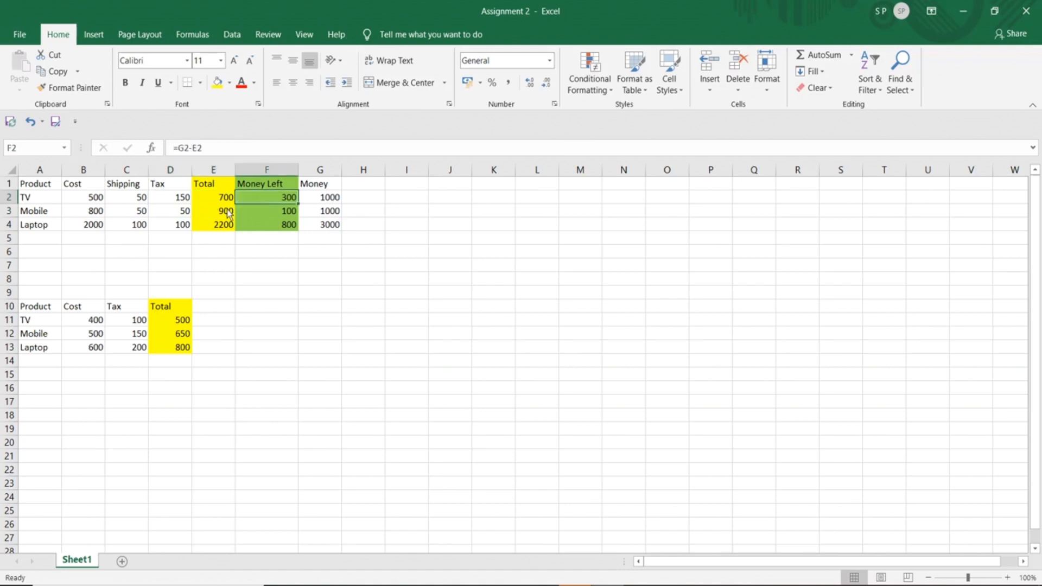
# - Set the Mobile's tax in D3 to 150
pyautogui.click(183, 214)
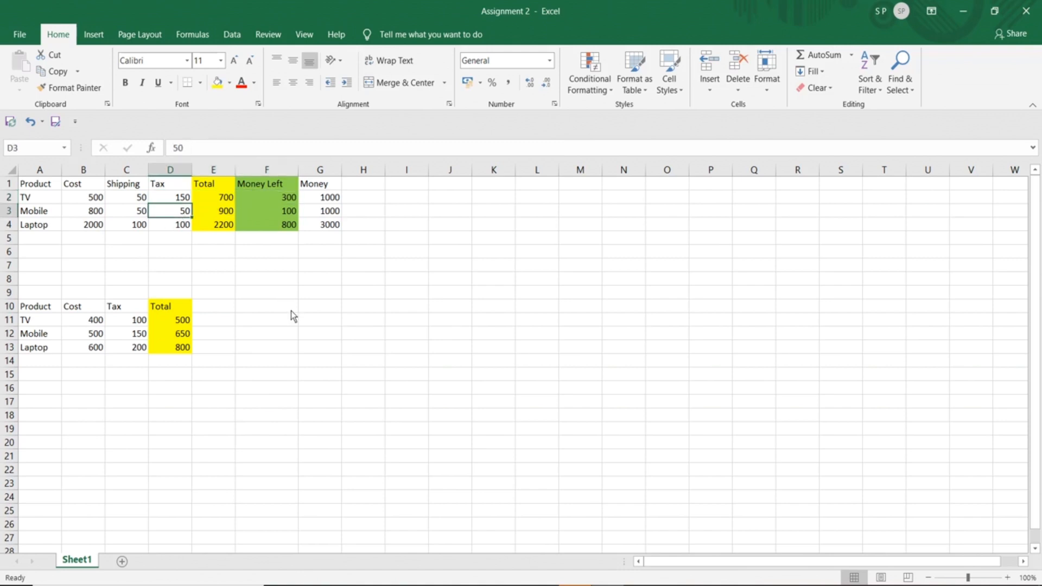
pyautogui.doubleClick(180, 212)
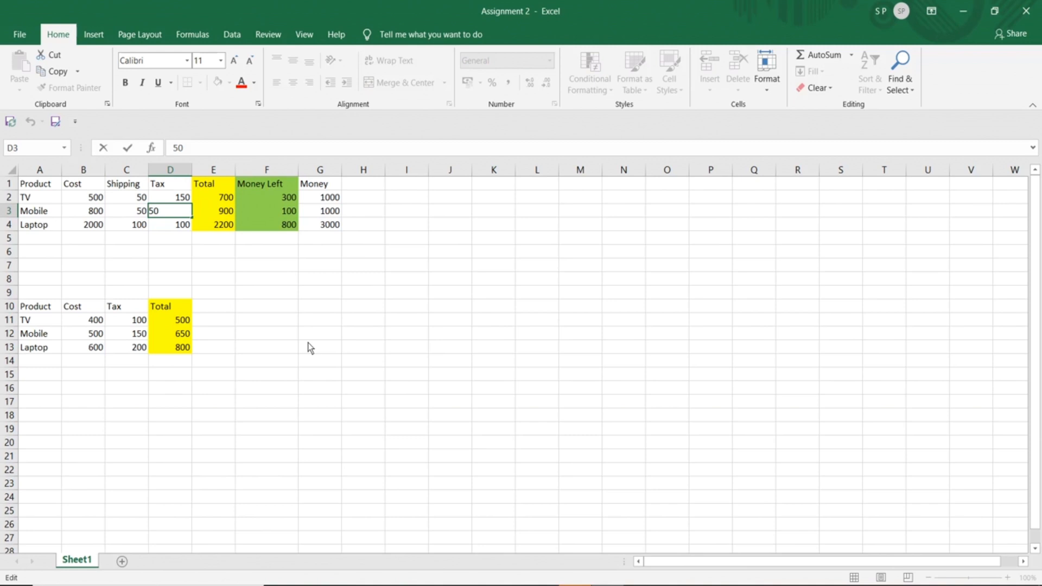
pyautogui.write('1')
pyautogui.press('Return')
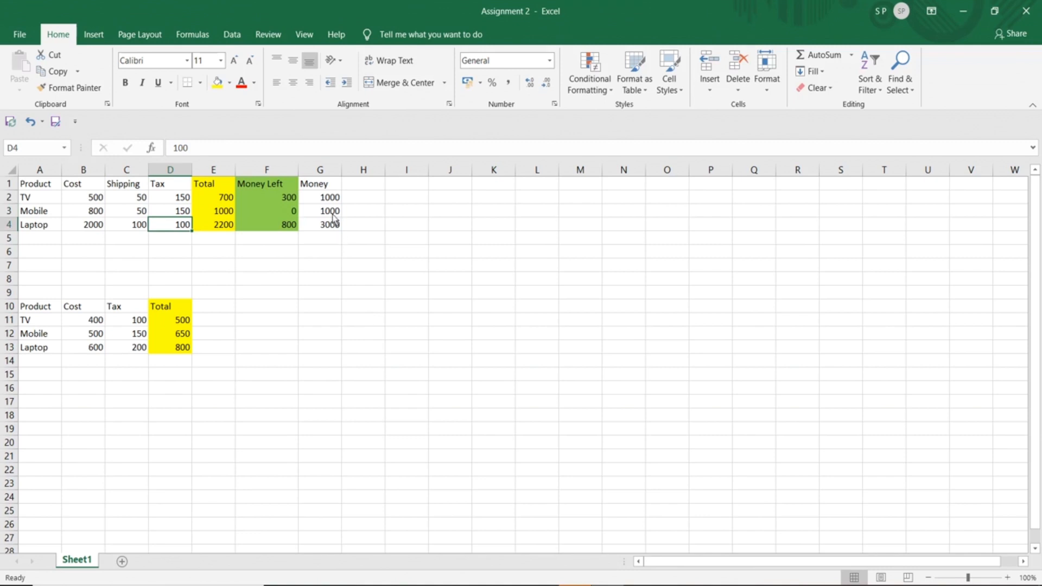
# - Set the Laptop's available money in G4 to 2800
pyautogui.click(336, 231)
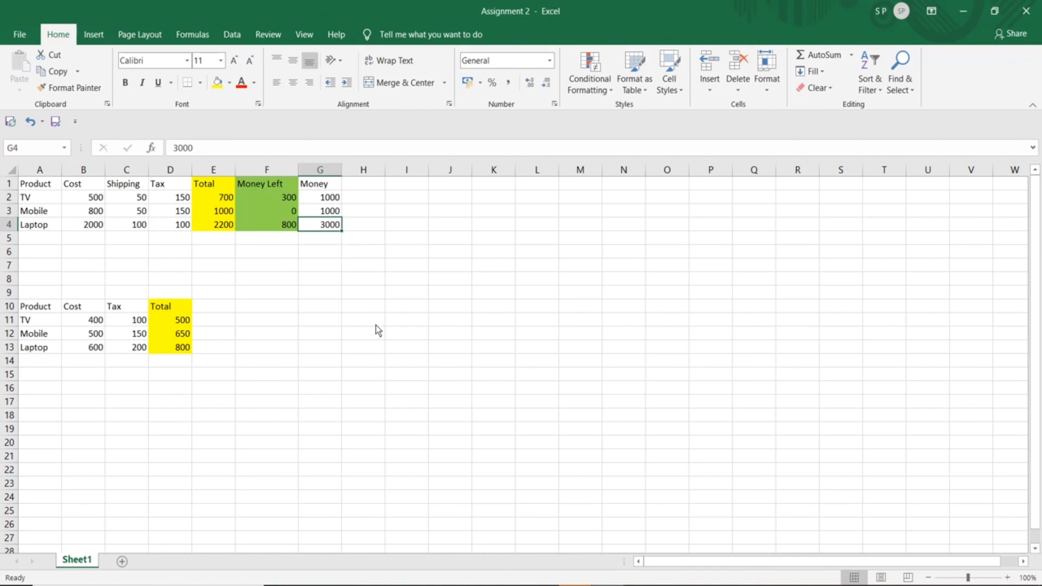
pyautogui.doubleClick(327, 225)
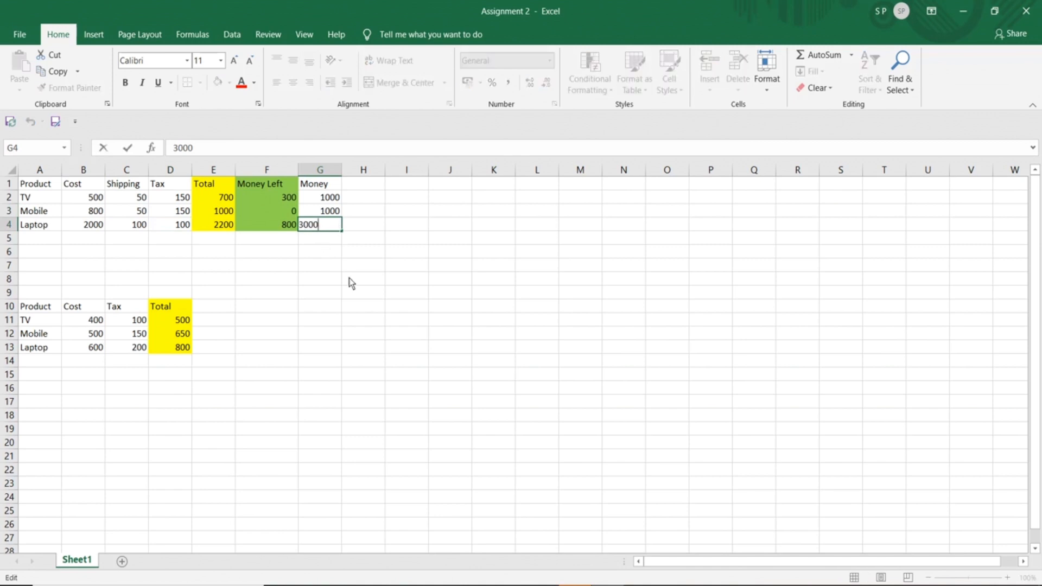
pyautogui.press('BackSpace')
pyautogui.press('BackSpace')
pyautogui.press('BackSpace')
pyautogui.press('BackSpace')
pyautogui.write('2800')
pyautogui.press('Return')
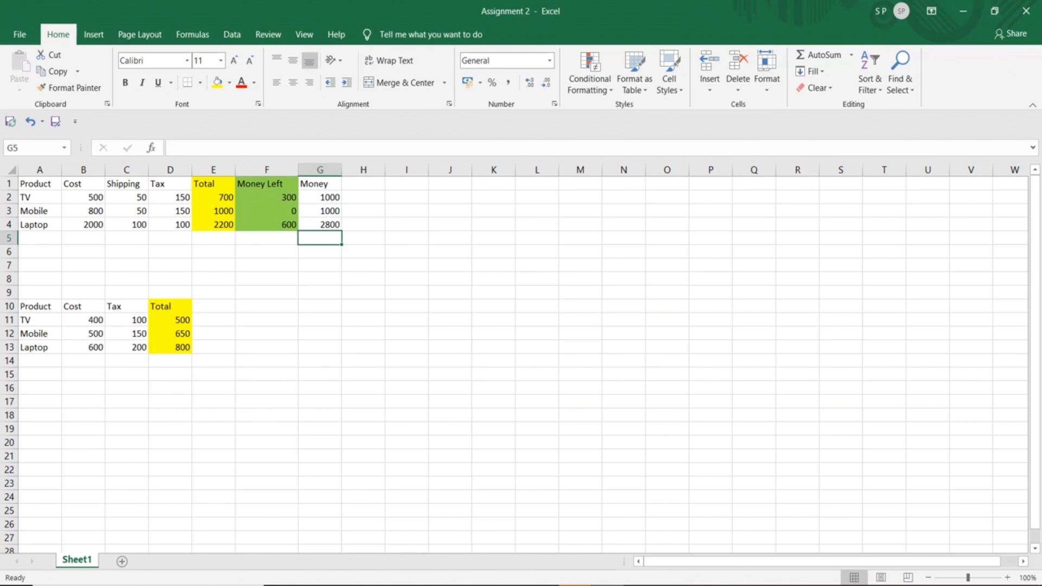
pyautogui.click(859, 585)
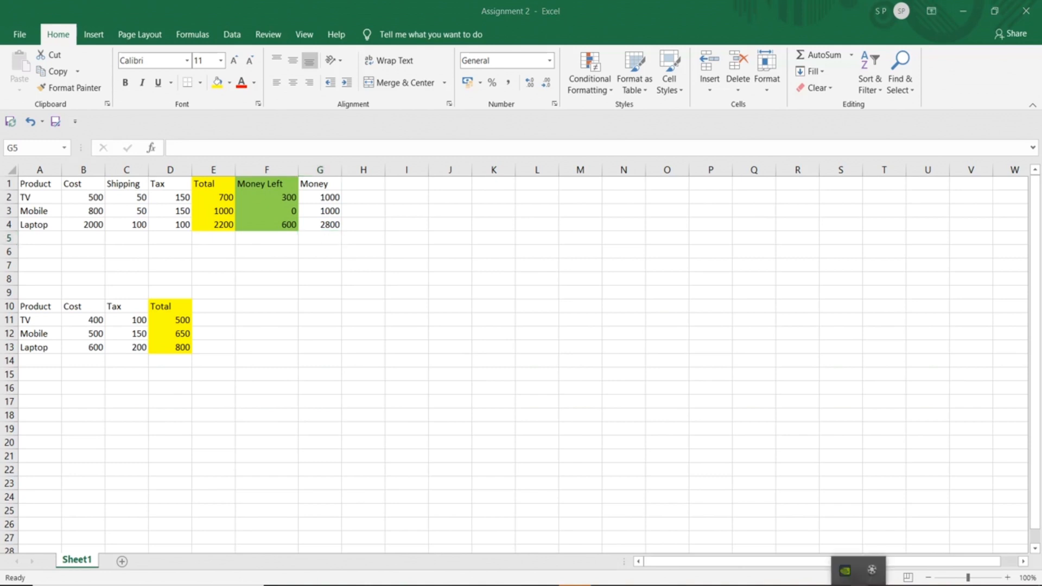
pyautogui.click(872, 570)
pyautogui.click(1001, 556)
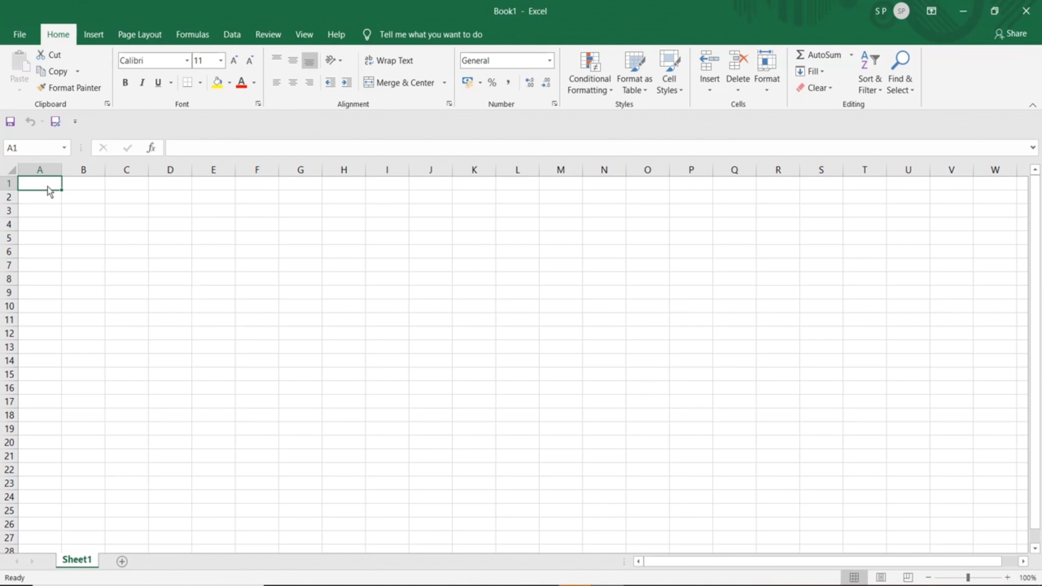
# - Enter the numbers 1, 2, 3 and 4 in cells A3 to A6 of the blank workbook and 2 in B2
pyautogui.click(41, 212)
pyautogui.write('1')
pyautogui.press('Return')
pyautogui.write('2')
pyautogui.press('Return')
pyautogui.write('3')
pyautogui.press('Return')
pyautogui.write('4')
pyautogui.press('Return')
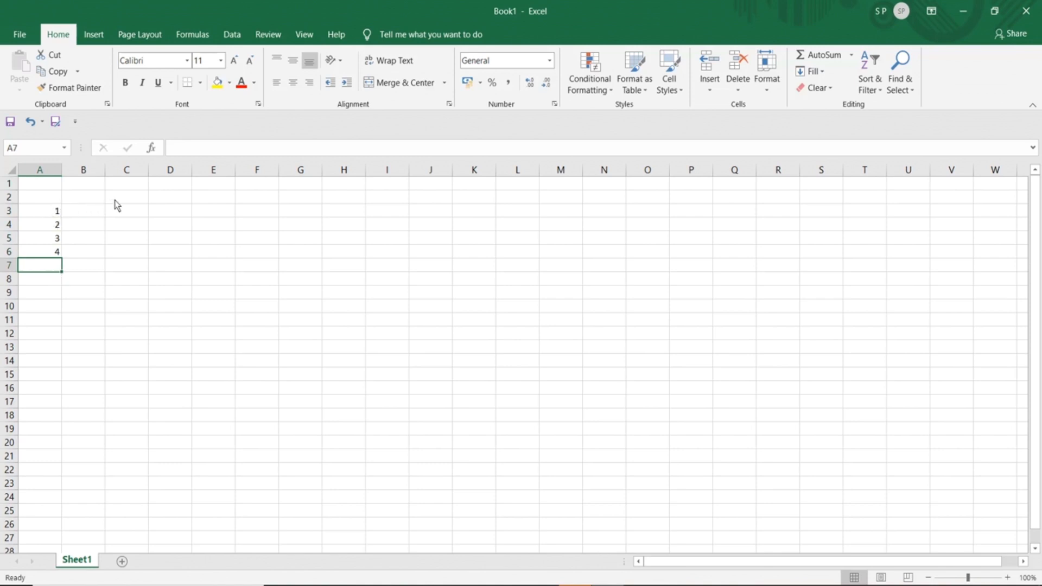
pyautogui.click(82, 200)
pyautogui.write('2')
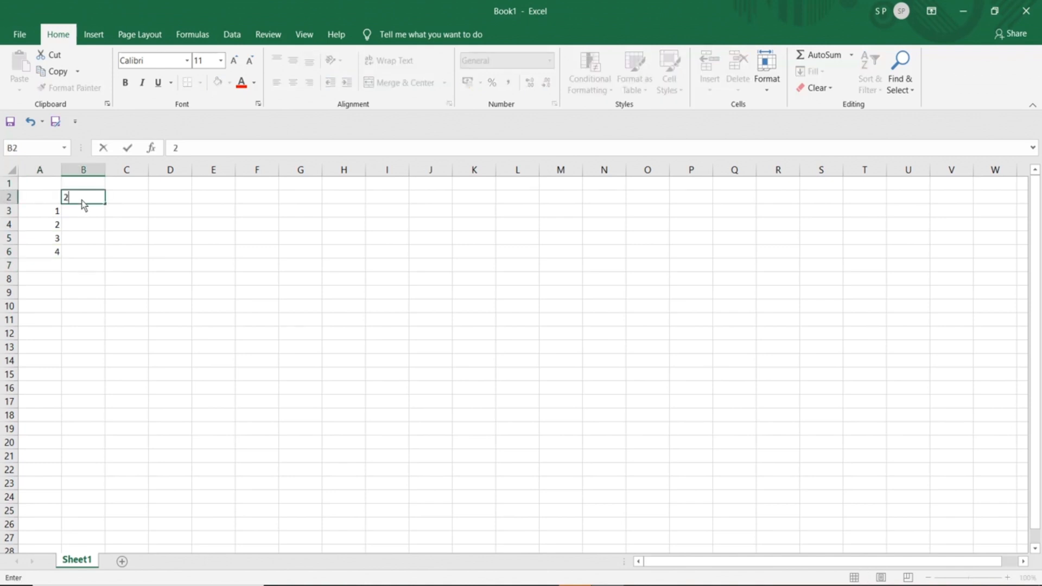
# - Multiply the first number by the value in B2 with the formula =A3*B2 in cell B3
pyautogui.click(79, 216)
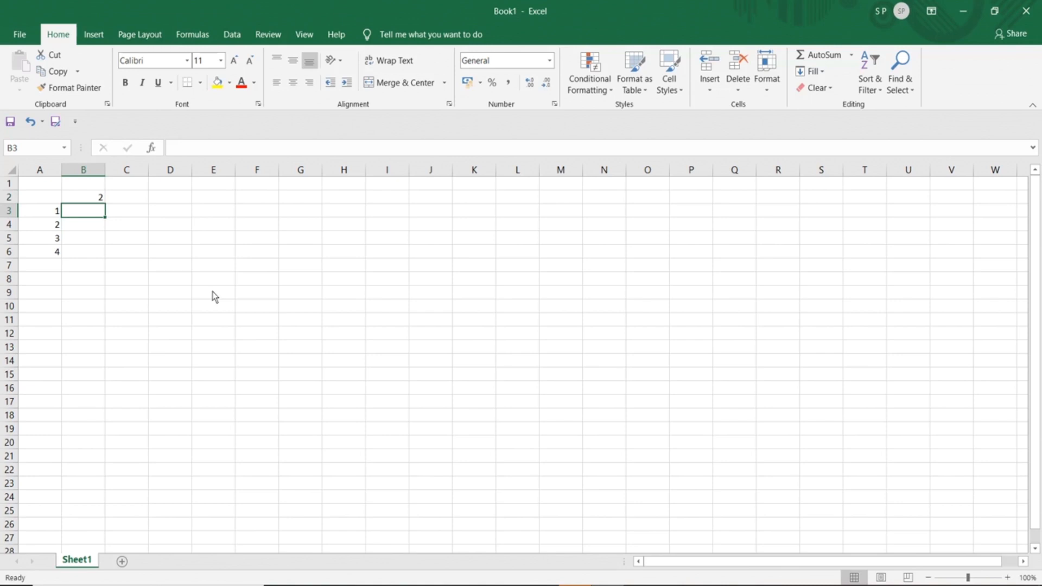
pyautogui.write('=')
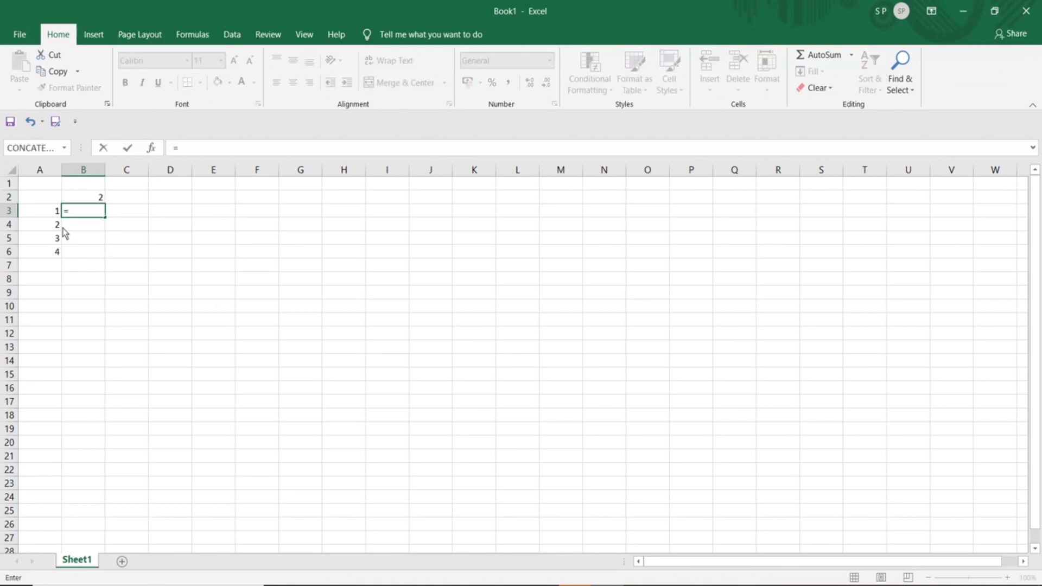
pyautogui.click(51, 213)
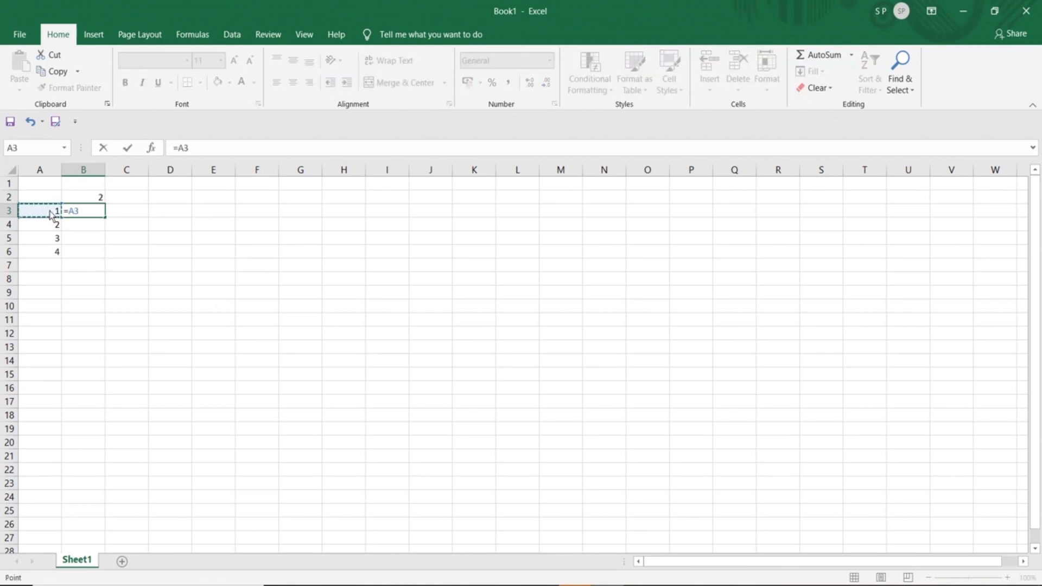
pyautogui.write('*')
pyautogui.click(93, 199)
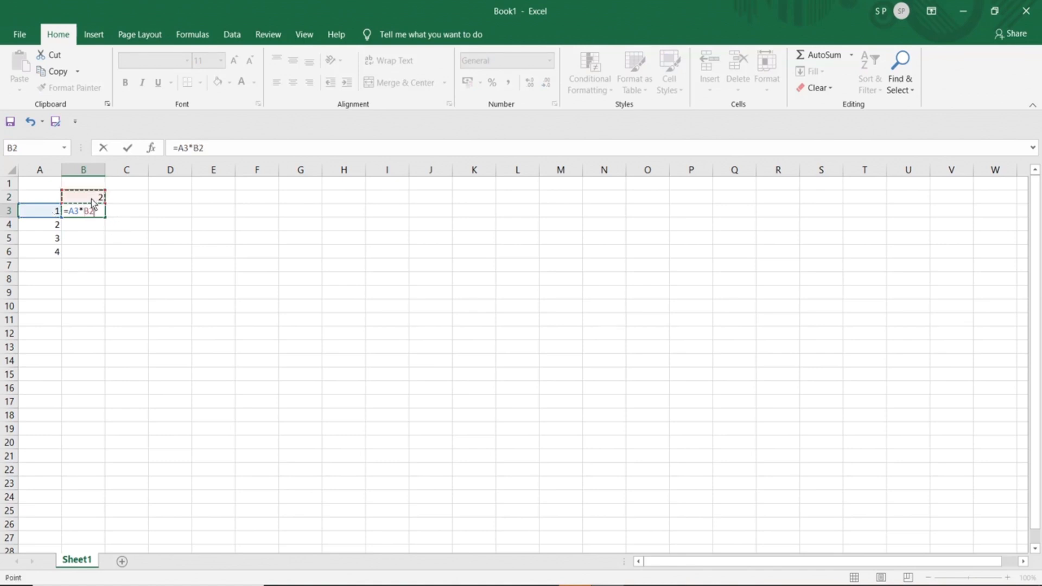
pyautogui.press('Return')
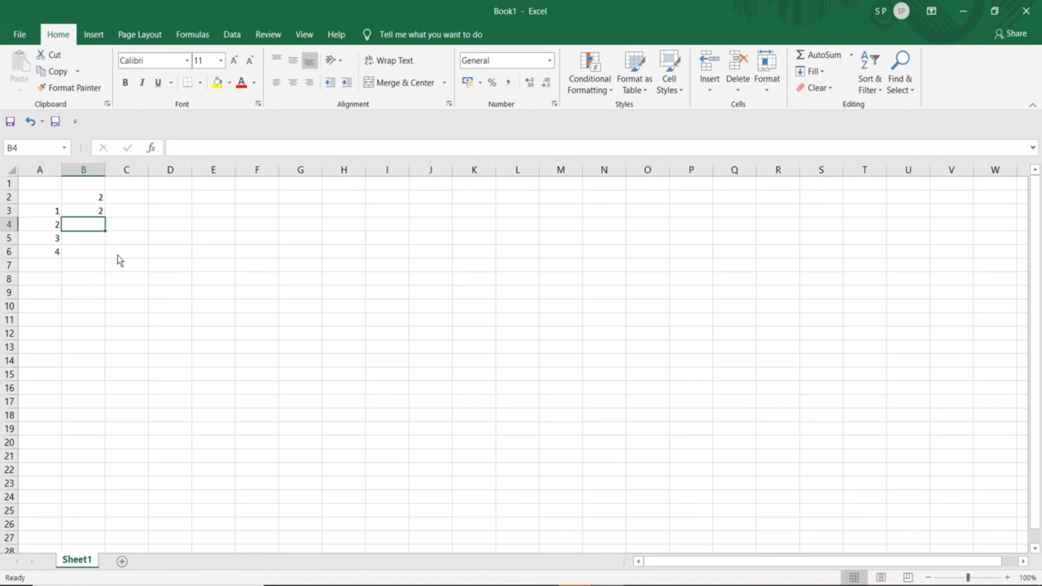
# - Fill the multiplication formula from B3 down to B6 and select the last number in column A
pyautogui.click(86, 211)
pyautogui.moveTo(106, 223); pyautogui.dragTo(104, 256)
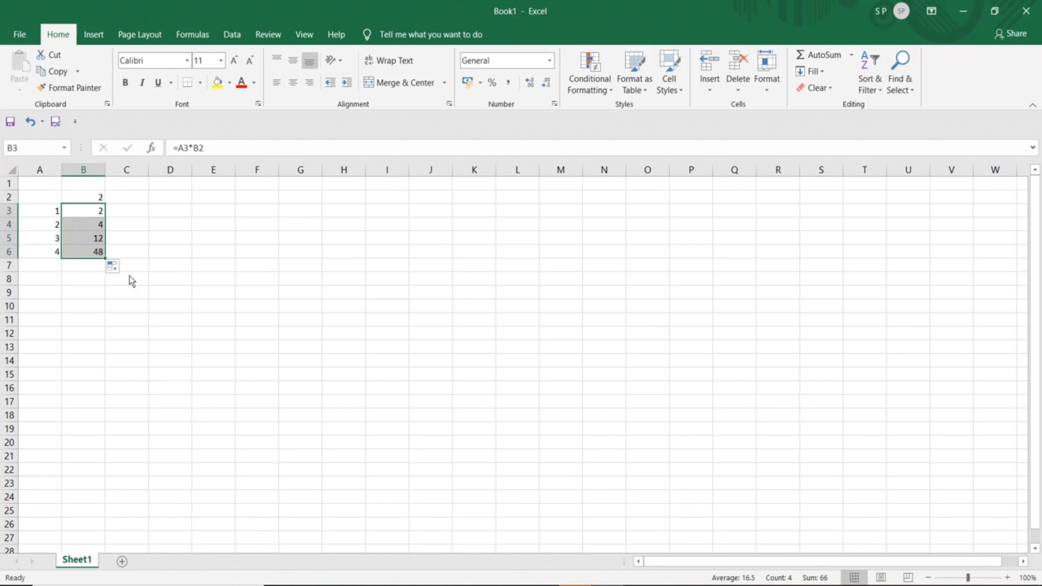
pyautogui.click(214, 264)
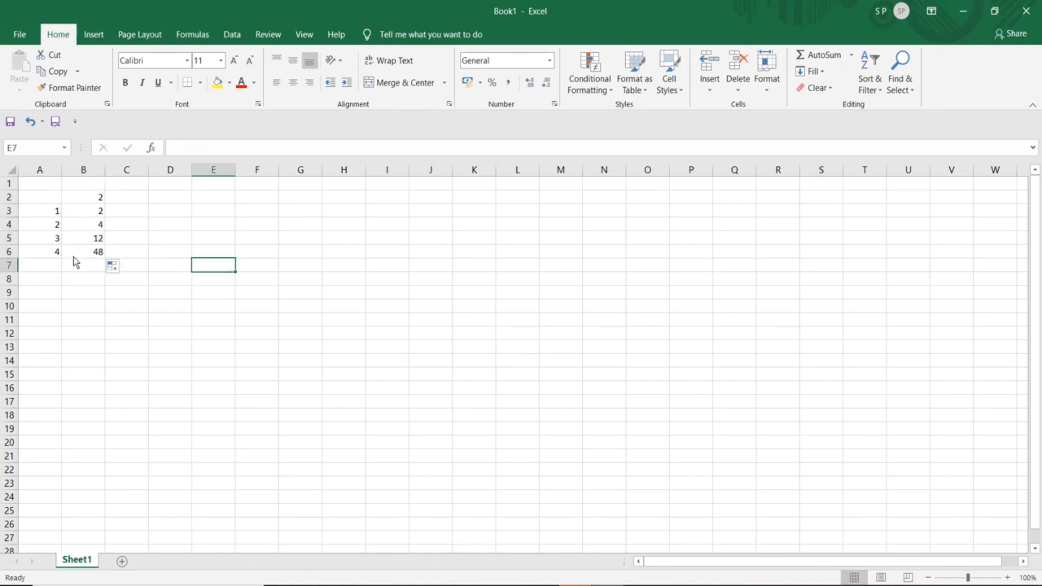
pyautogui.click(53, 256)
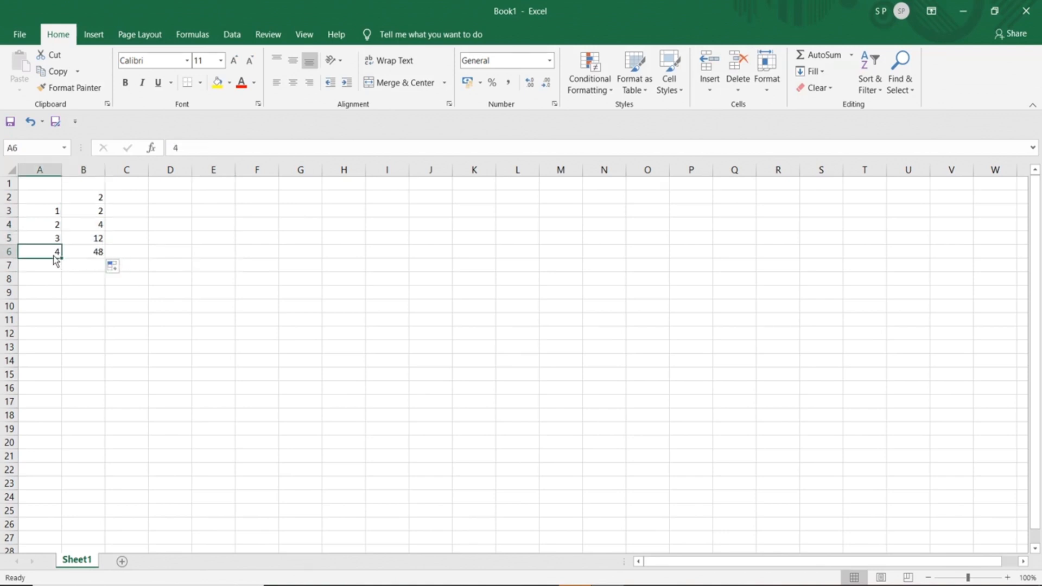
# - Examine the filled formula in B6 and compare the multiplier in B2 with the numbers in A3 to A5
pyautogui.click(98, 200)
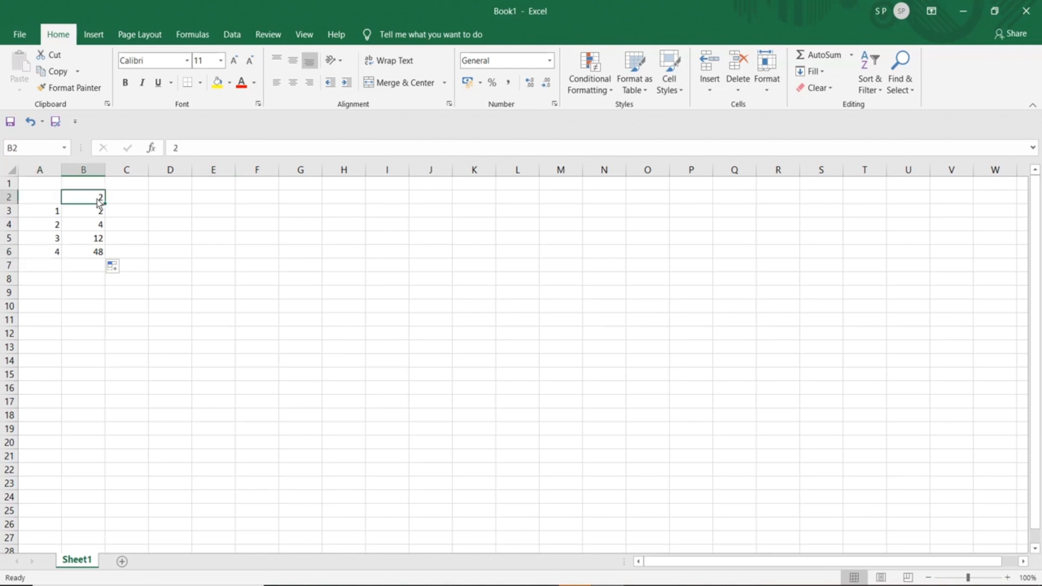
pyautogui.click(85, 254)
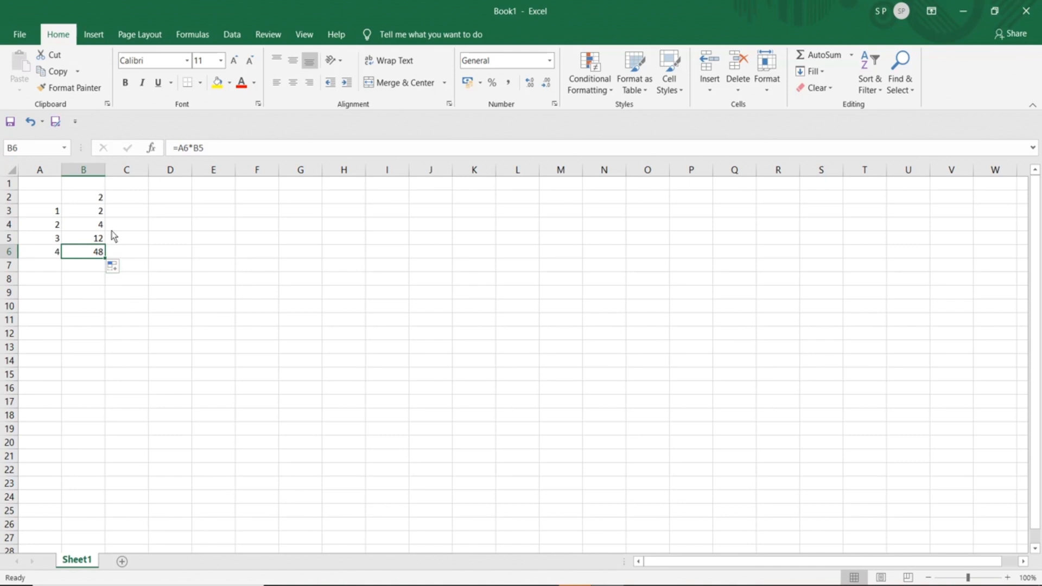
pyautogui.click(86, 202)
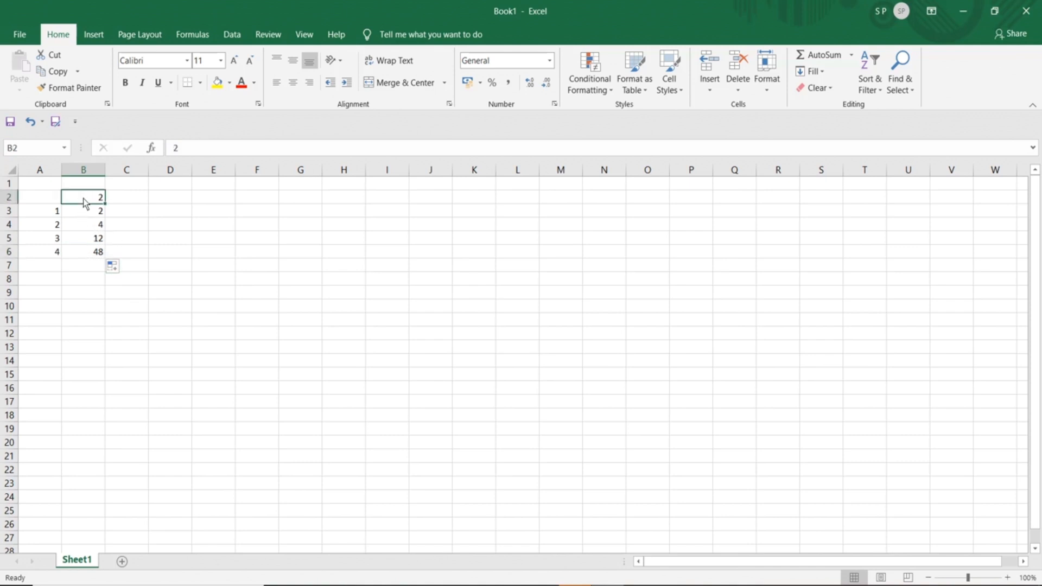
pyautogui.click(54, 215)
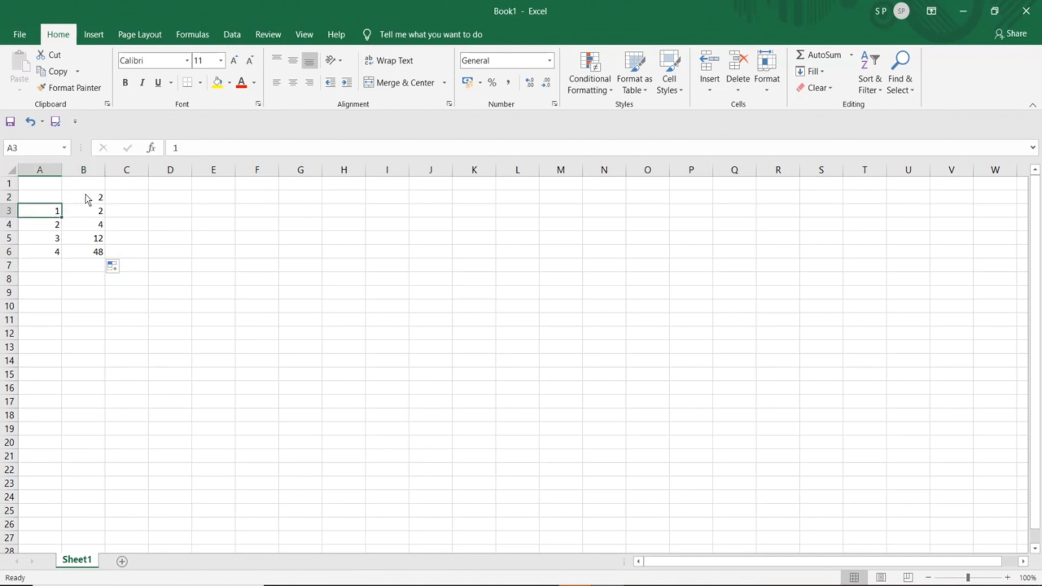
pyautogui.click(87, 198)
pyautogui.click(48, 228)
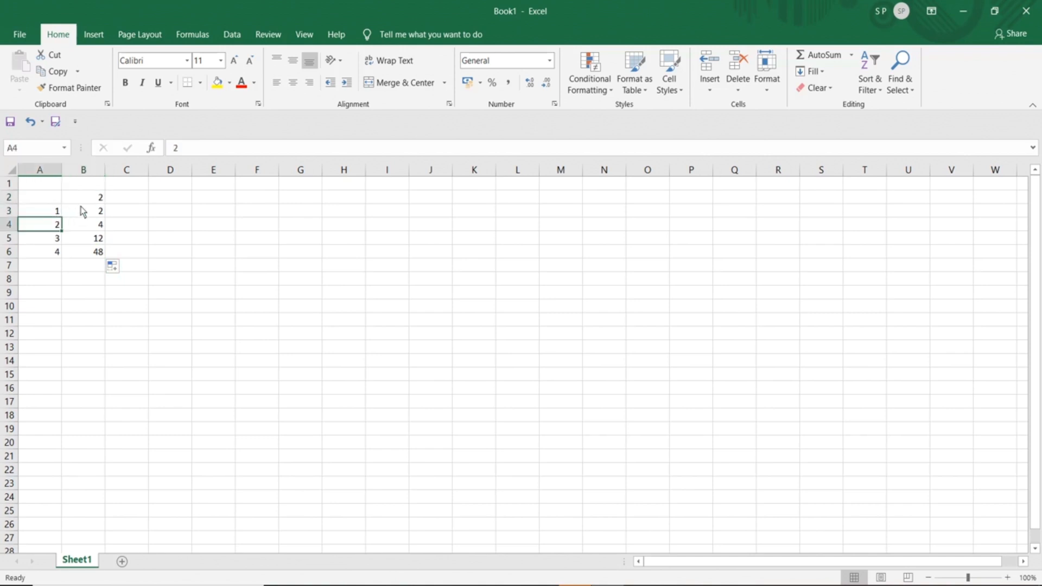
pyautogui.click(86, 200)
pyautogui.click(50, 241)
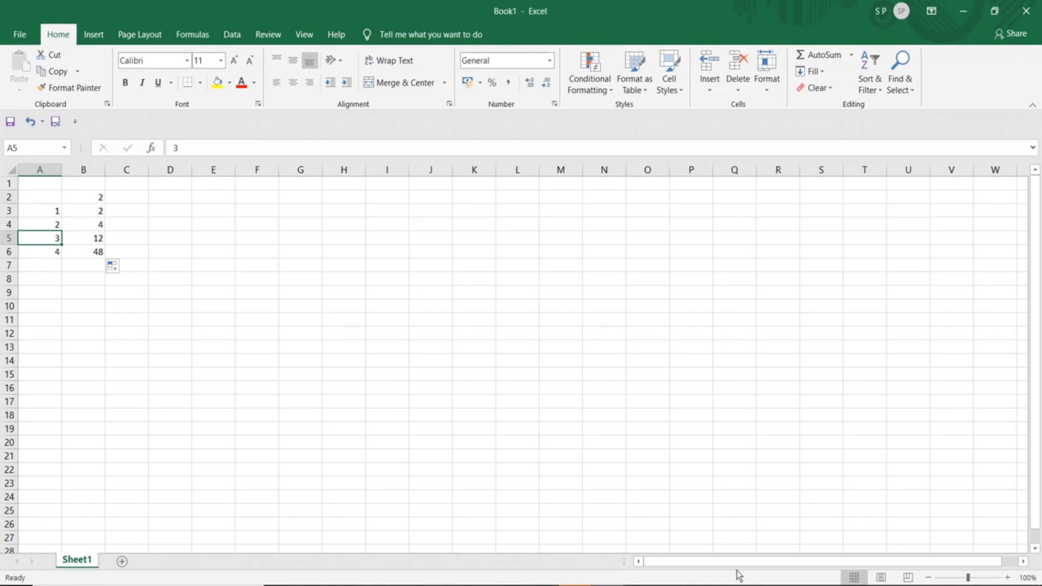
pyautogui.click(859, 585)
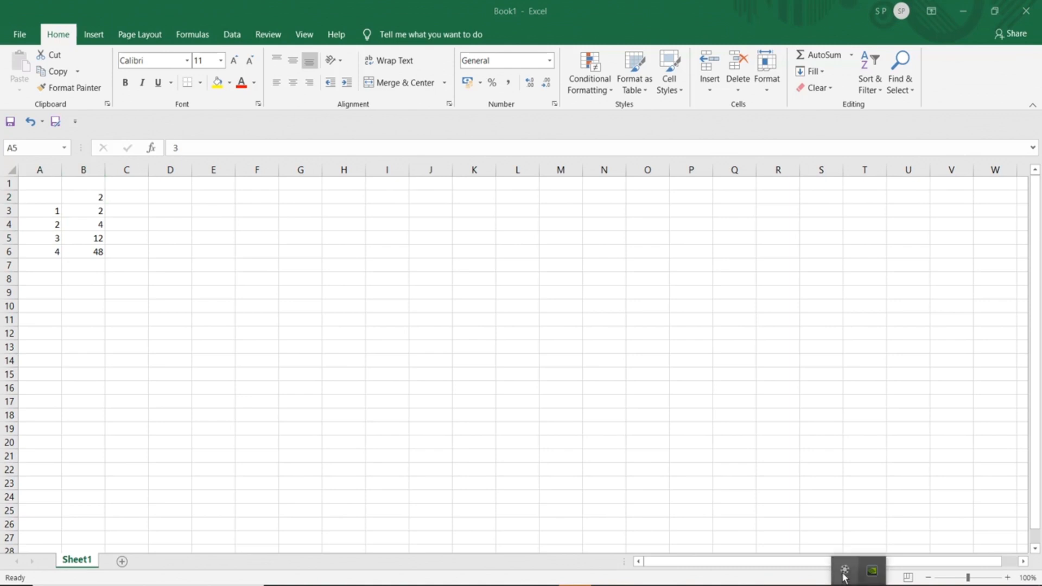
pyautogui.click(844, 578)
pyautogui.click(959, 551)
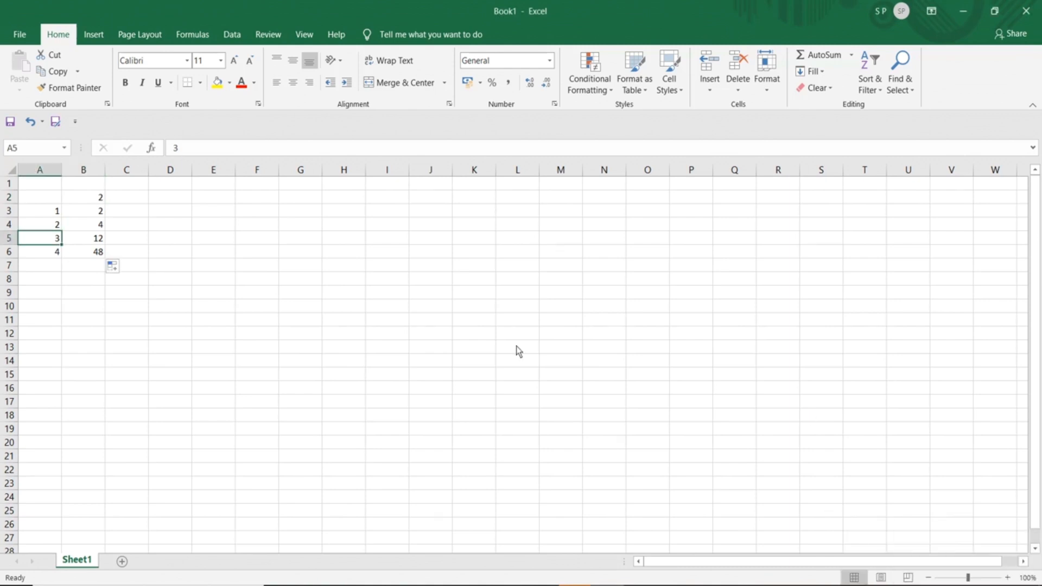
# - Select the B2 reference in B3's formula and cycle it through the absolute and mixed forms back to relative
pyautogui.click(92, 198)
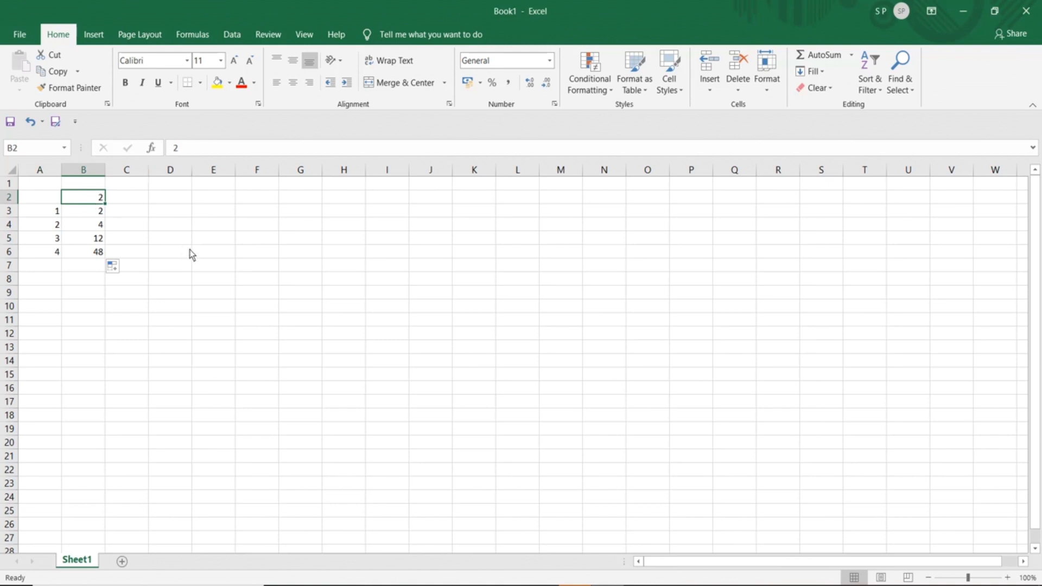
pyautogui.click(80, 216)
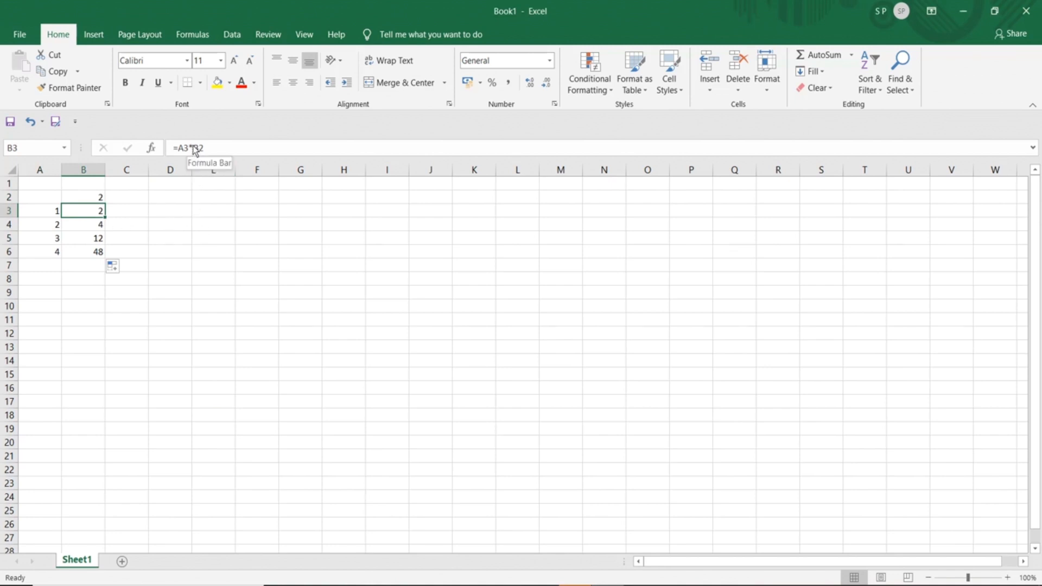
pyautogui.moveTo(195, 151); pyautogui.dragTo(204, 151)
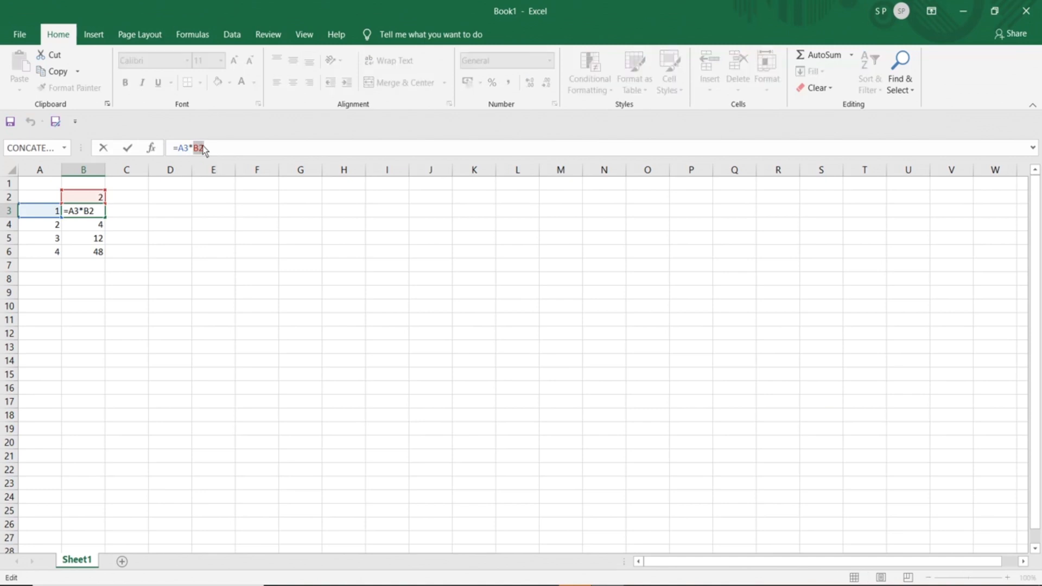
pyautogui.press('F4')
pyautogui.press('F4')
pyautogui.press('F4')
pyautogui.press('F4')
# - Switch to a new Notepad window beside the worksheet data and set its font size to 24
pyautogui.press('super')
pyautogui.write('note')
pyautogui.press('Return')
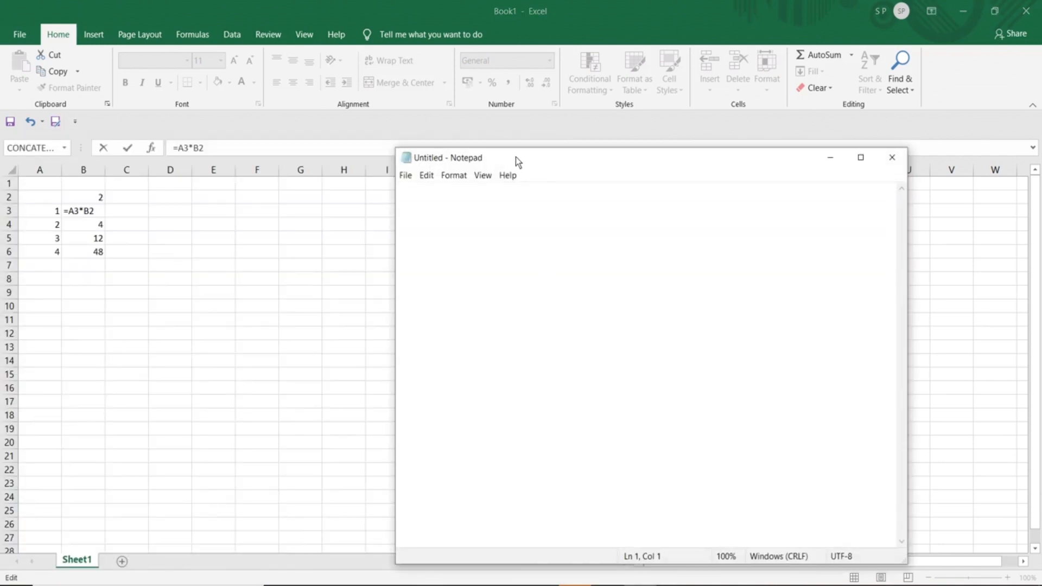
pyautogui.moveTo(516, 157); pyautogui.dragTo(540, 155)
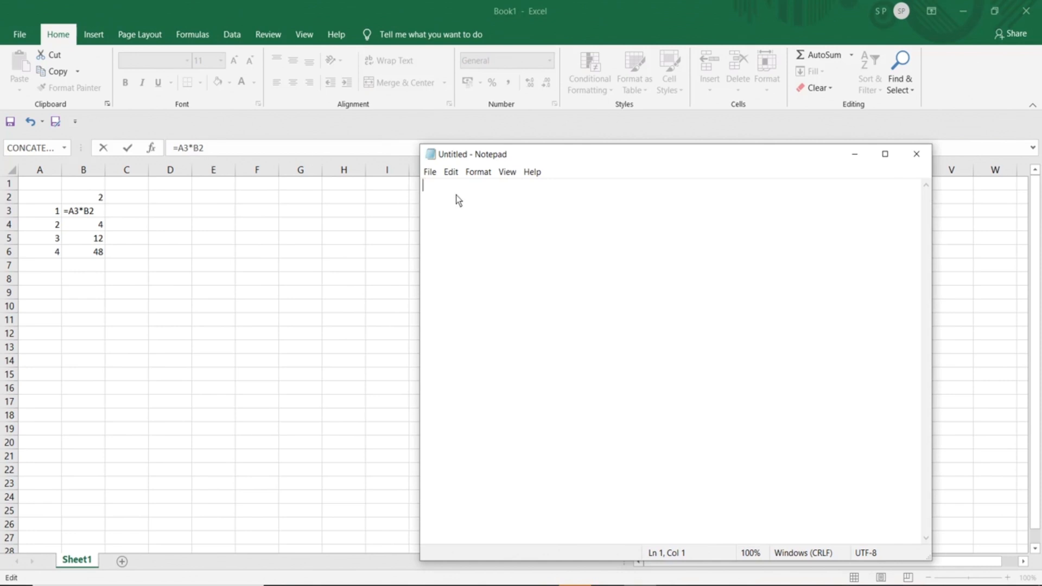
pyautogui.click(478, 173)
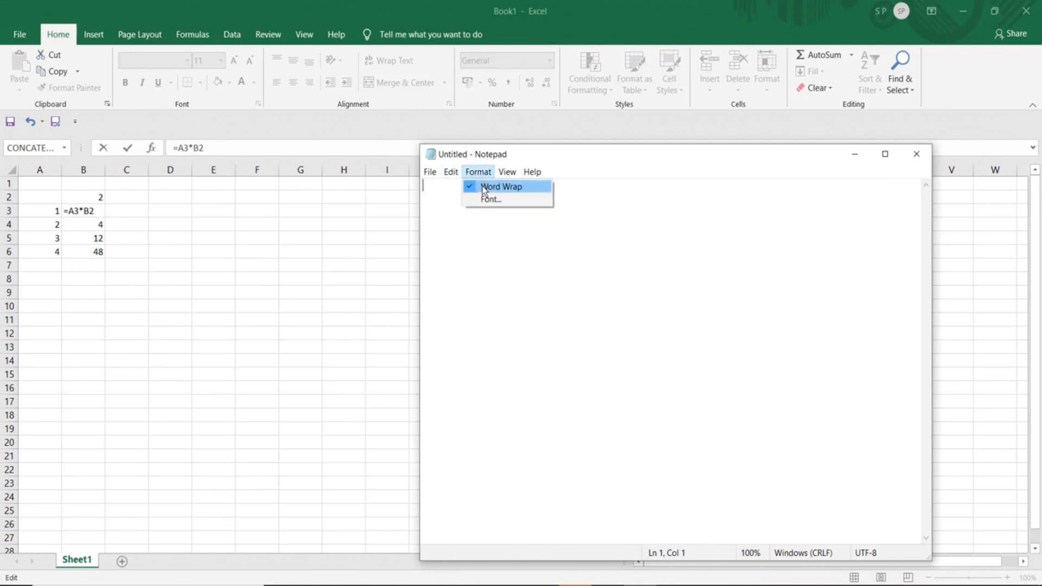
pyautogui.click(490, 200)
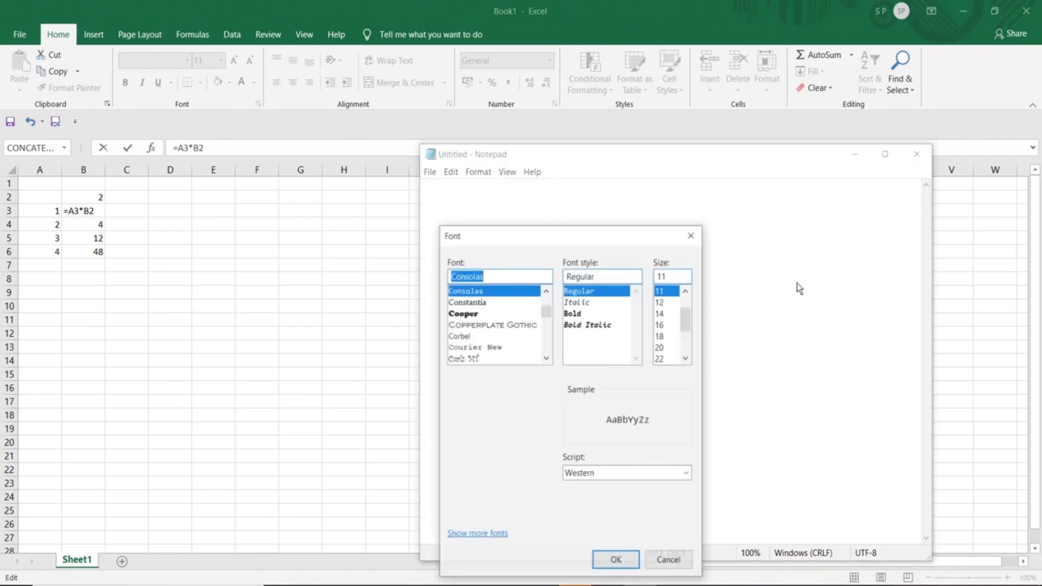
pyautogui.moveTo(683, 316); pyautogui.dragTo(683, 335)
pyautogui.click(661, 302)
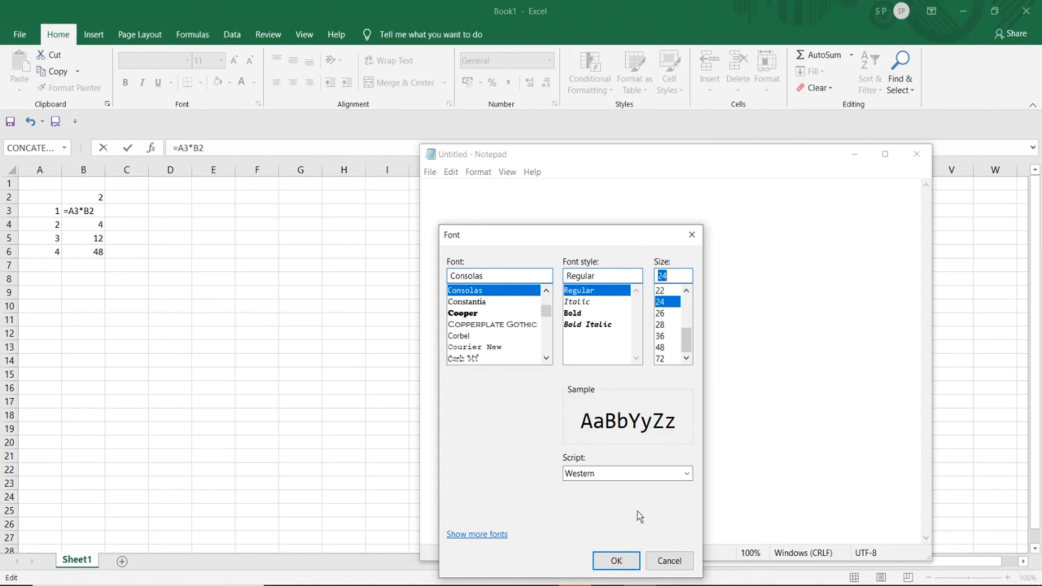
pyautogui.click(616, 561)
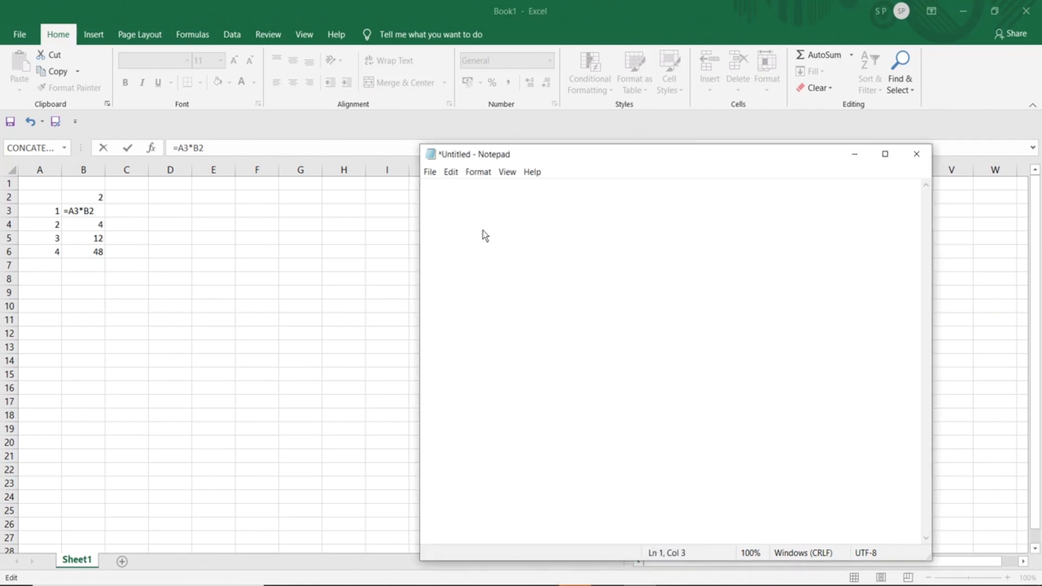
# - List the reference forms B2, $B$2, B$2, $B2 and B2 on separate lines in Notepad
pyautogui.write('B2')
pyautogui.press('Return')
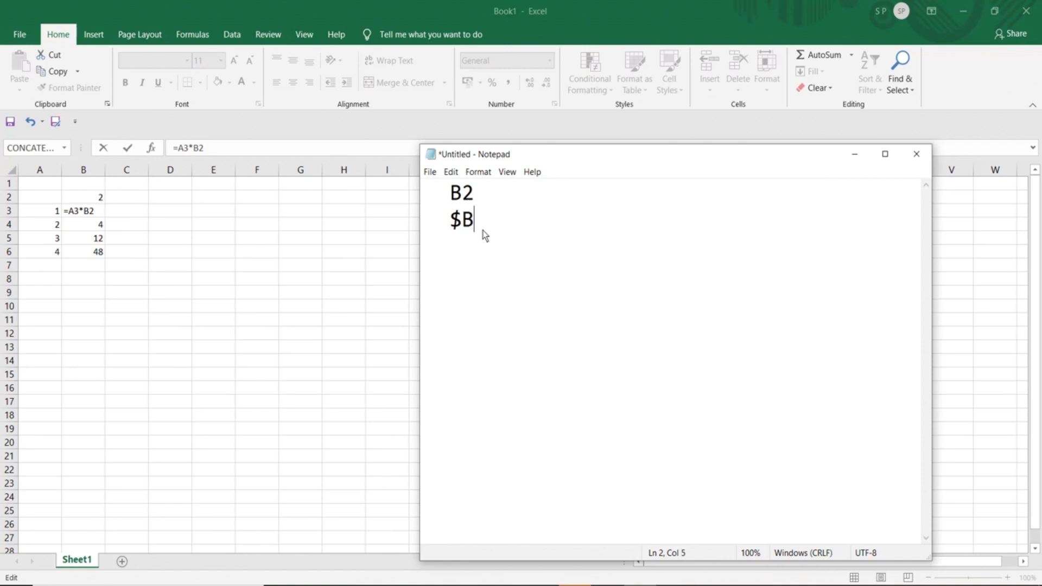
pyautogui.write('2')
pyautogui.press('Return')
pyautogui.write('B$2')
pyautogui.press('Return')
pyautogui.write('$')
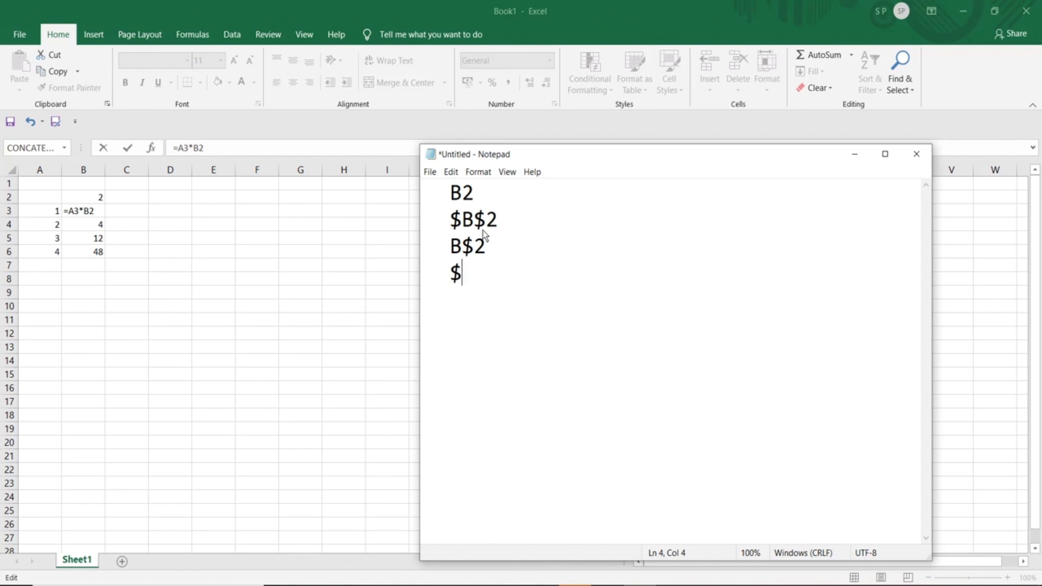
pyautogui.write('B2')
pyautogui.press('Return')
pyautogui.write('B2')
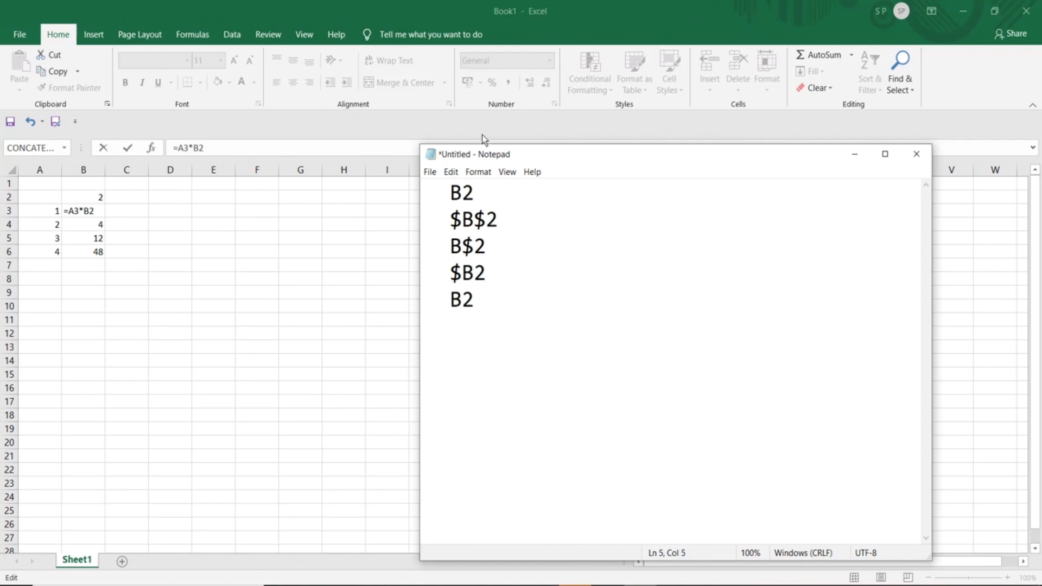
# - Examine the listed reference forms, highlighting the whole list, the first B2 and the $B$2 line
pyautogui.moveTo(451, 192); pyautogui.dragTo(507, 340)
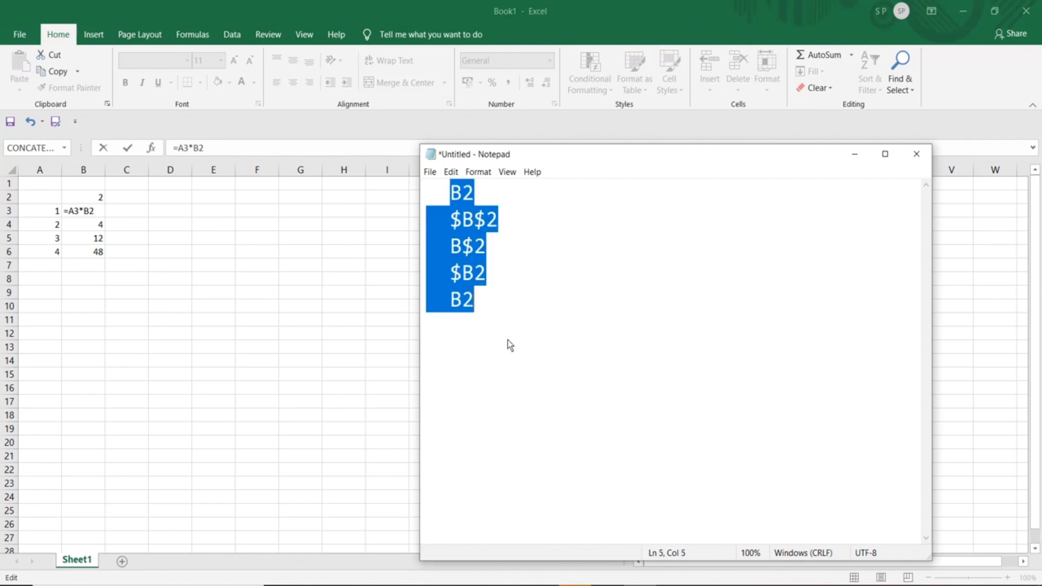
pyautogui.click(480, 199)
pyautogui.click(451, 195)
pyautogui.moveTo(451, 195); pyautogui.dragTo(470, 191)
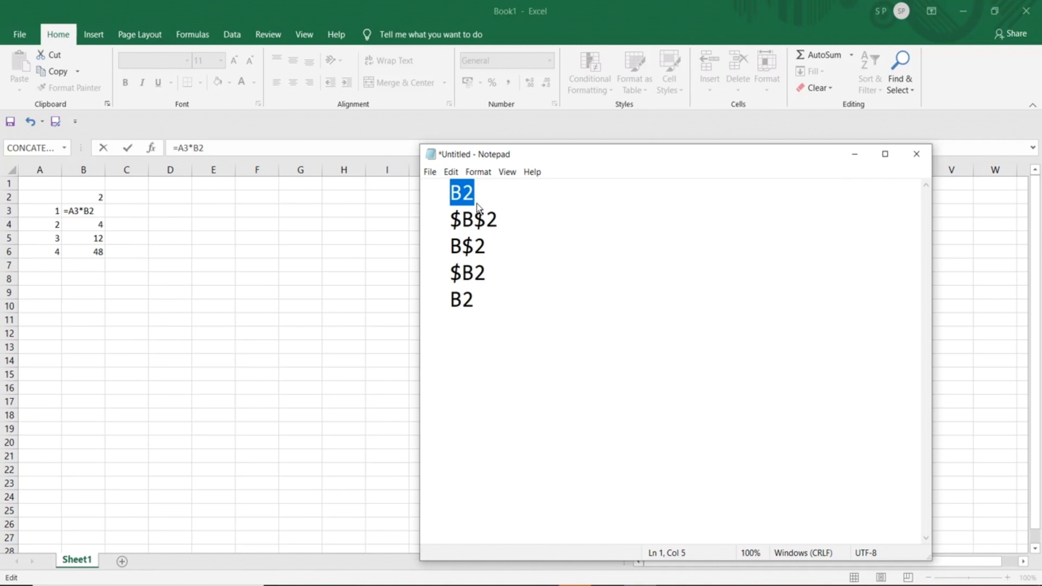
pyautogui.click(454, 223)
pyautogui.moveTo(454, 223); pyautogui.dragTo(499, 219)
pyautogui.click(503, 218)
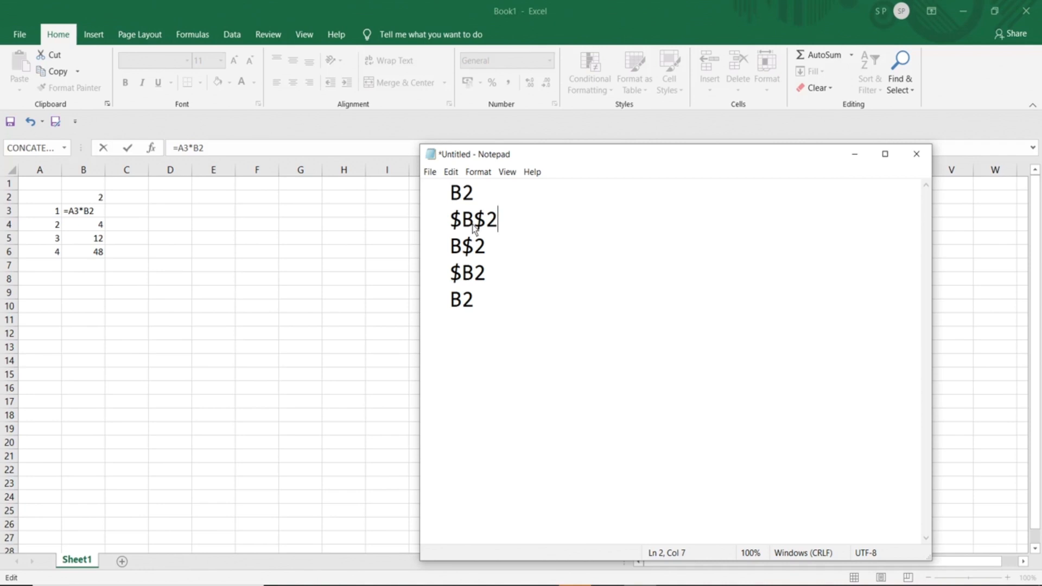
pyautogui.moveTo(452, 224); pyautogui.dragTo(498, 222)
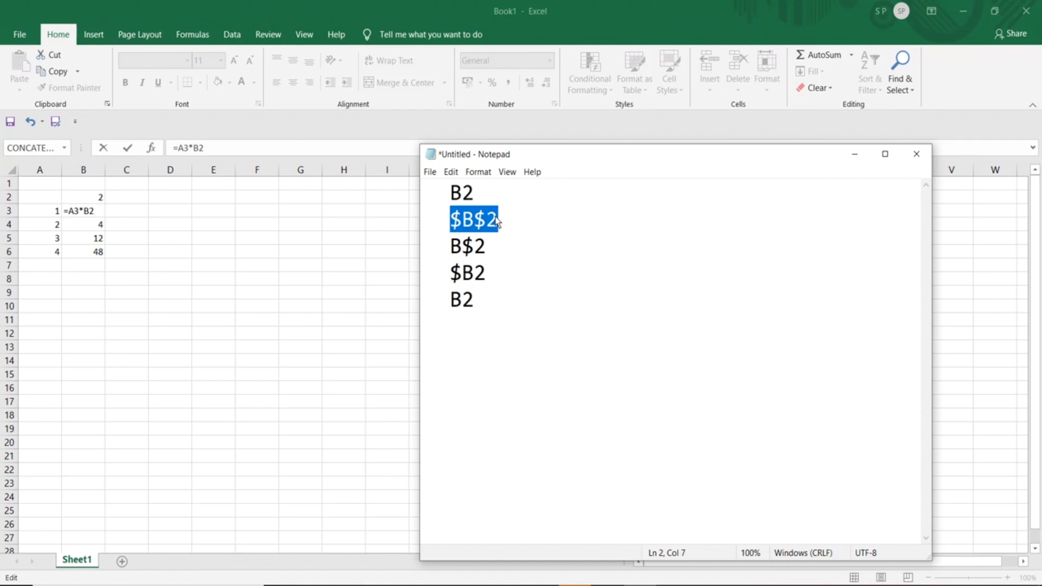
# - Describe the $B$2 line with the note "= Blocking Row and Column"
pyautogui.click(506, 216)
pyautogui.write('= Blocking Rows and Column')
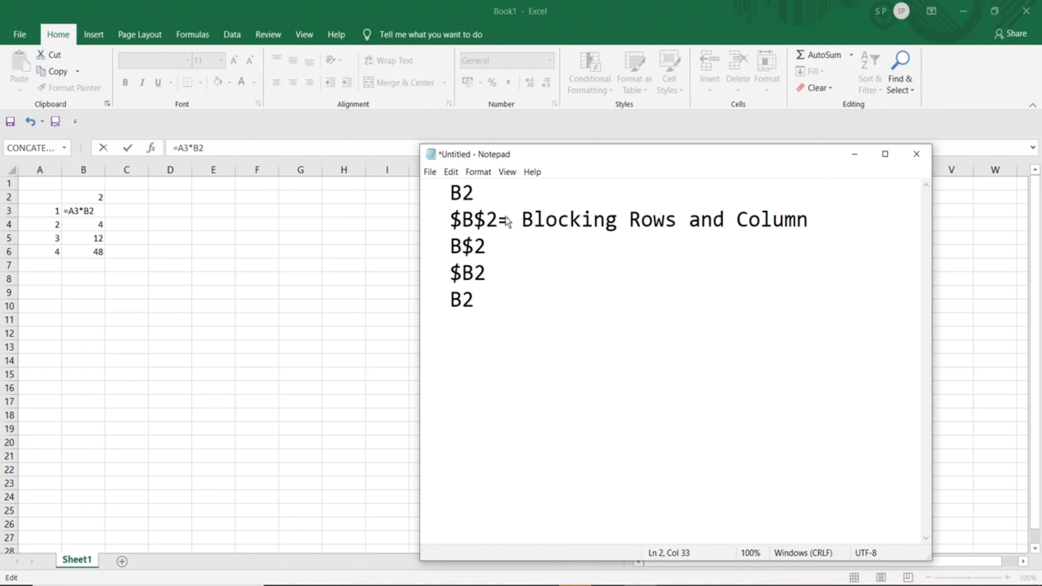
pyautogui.click(677, 222)
pyautogui.press('BackSpace')
# - Describe the B$2 line with the note "= Blocking a Row"
pyautogui.click(506, 247)
pyautogui.write('= Blocking ')
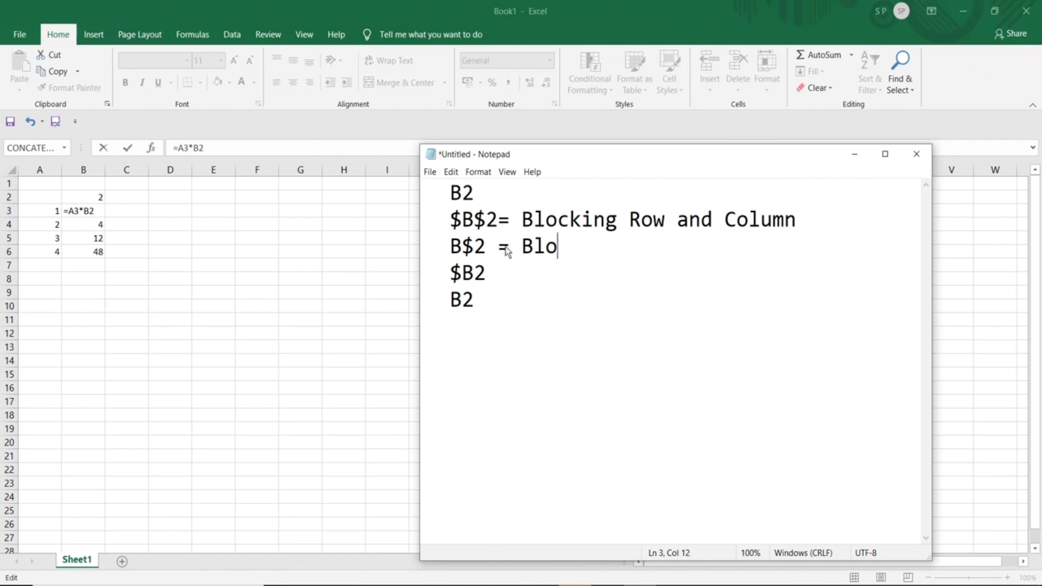
pyautogui.write('a ')
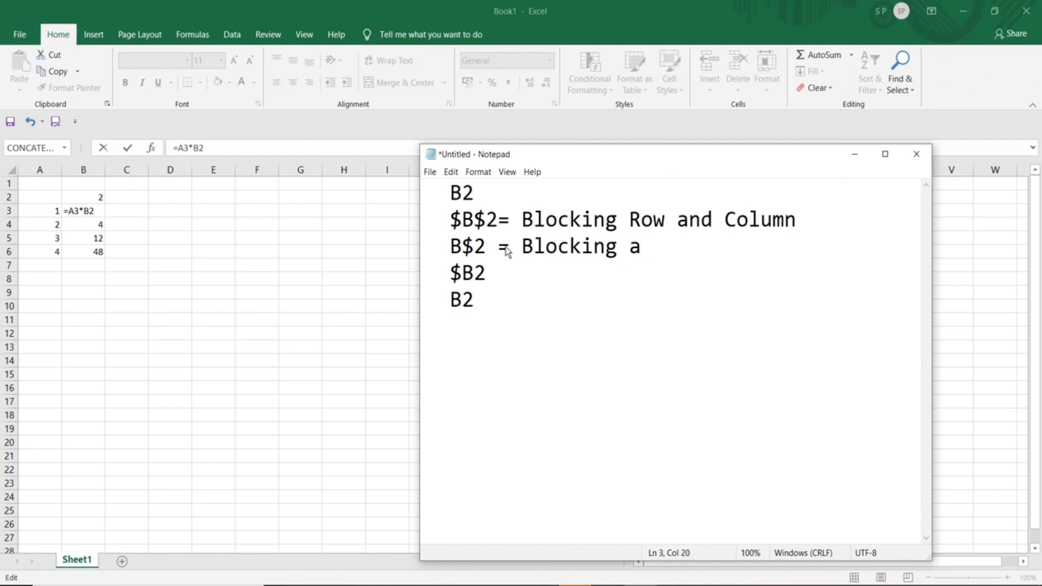
pyautogui.write('Row')
pyautogui.press('Return')
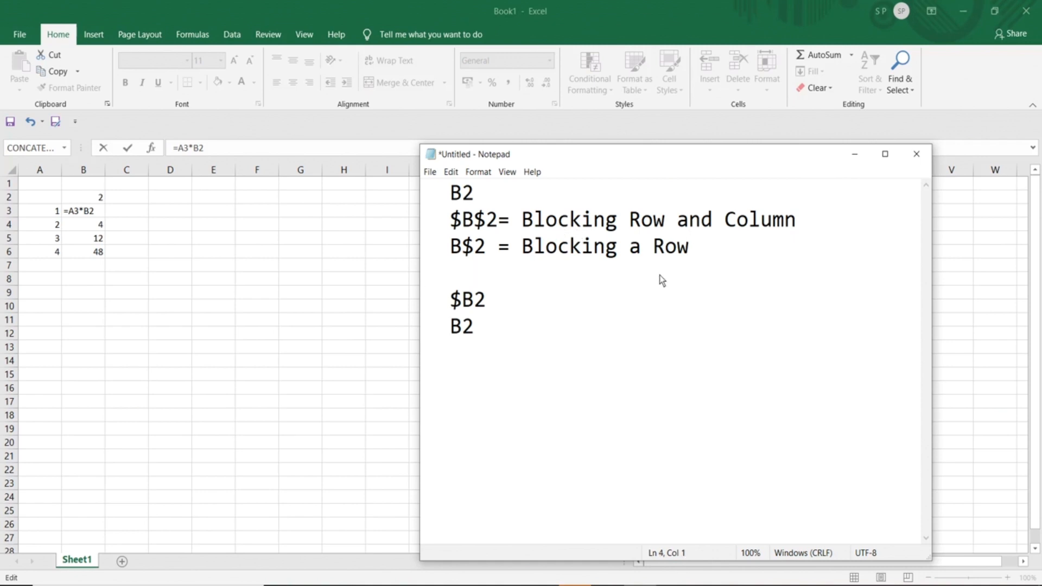
pyautogui.press('BackSpace')
# - Describe the $B2 line with the note "= Blocking a Column"
pyautogui.press('Down')
pyautogui.write('= ')
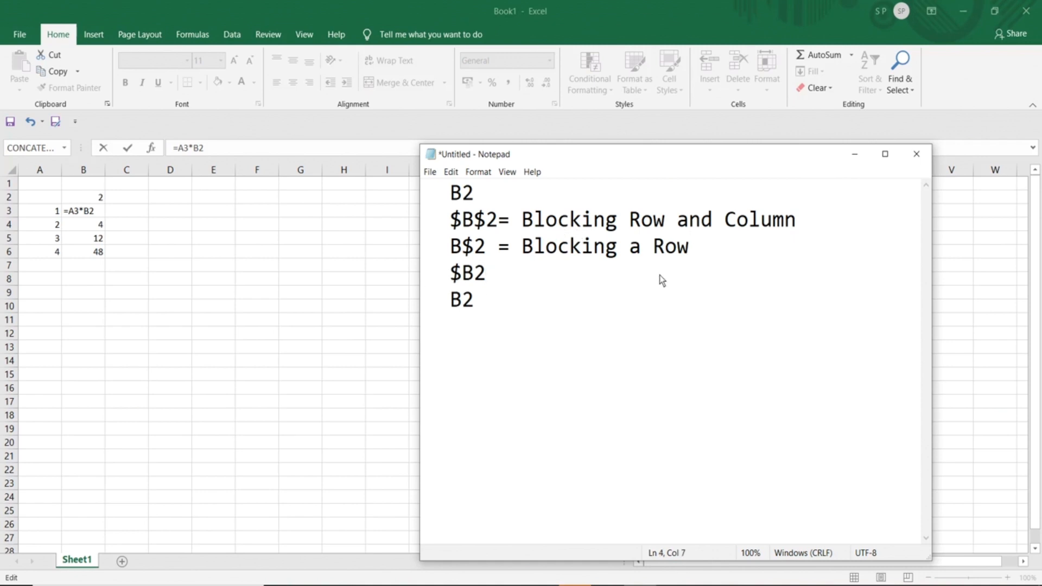
pyautogui.write('Blocking a ')
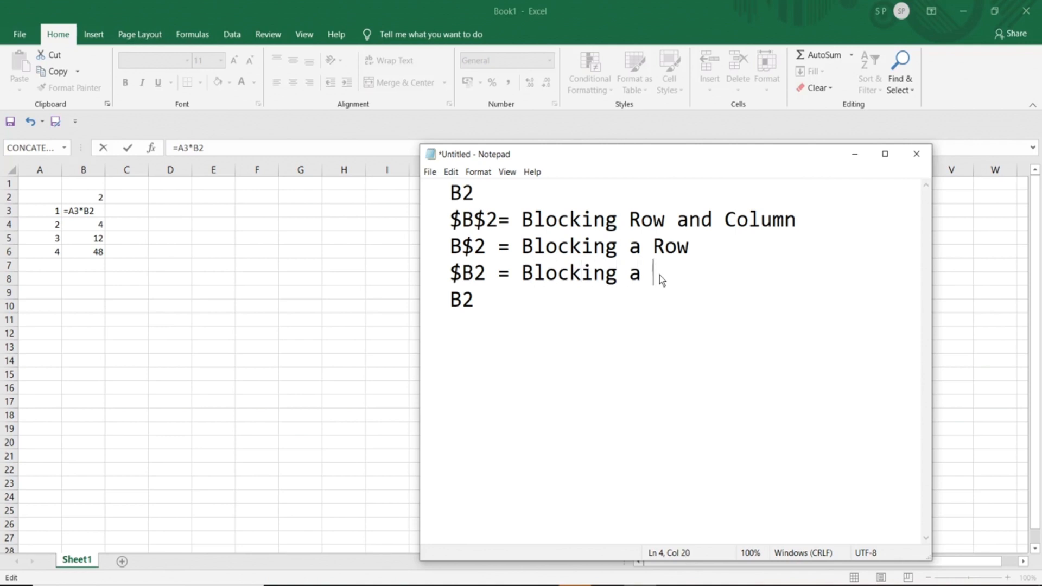
pyautogui.write('Column')
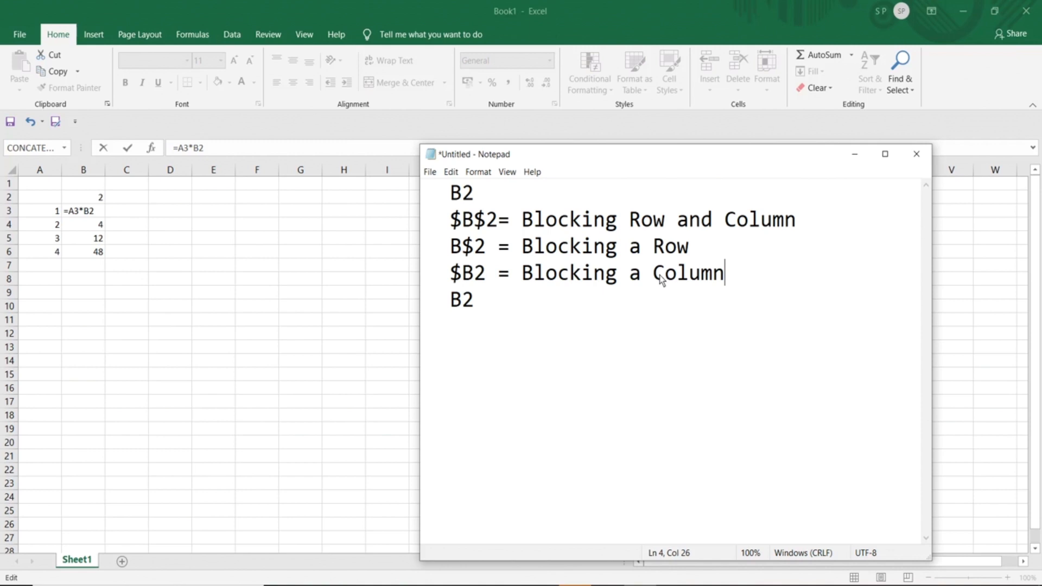
# - Describe both plain B2 lines, the last and the first, with the note "= Normal"
pyautogui.press('Down')
pyautogui.write('= Normal')
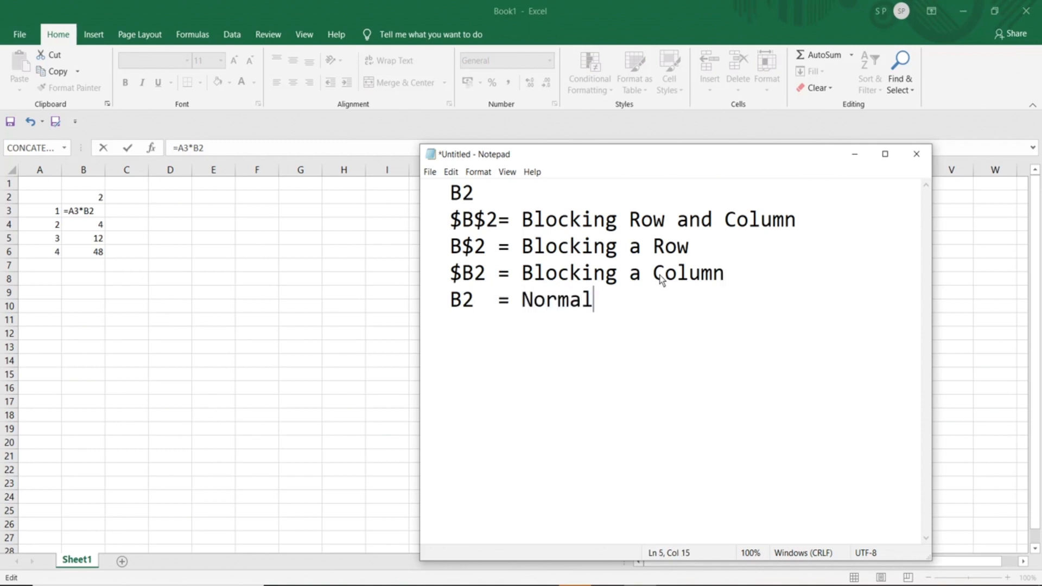
pyautogui.press('Up')
pyautogui.press('Up')
pyautogui.press('Up')
pyautogui.press('Up')
pyautogui.write('= Normal')
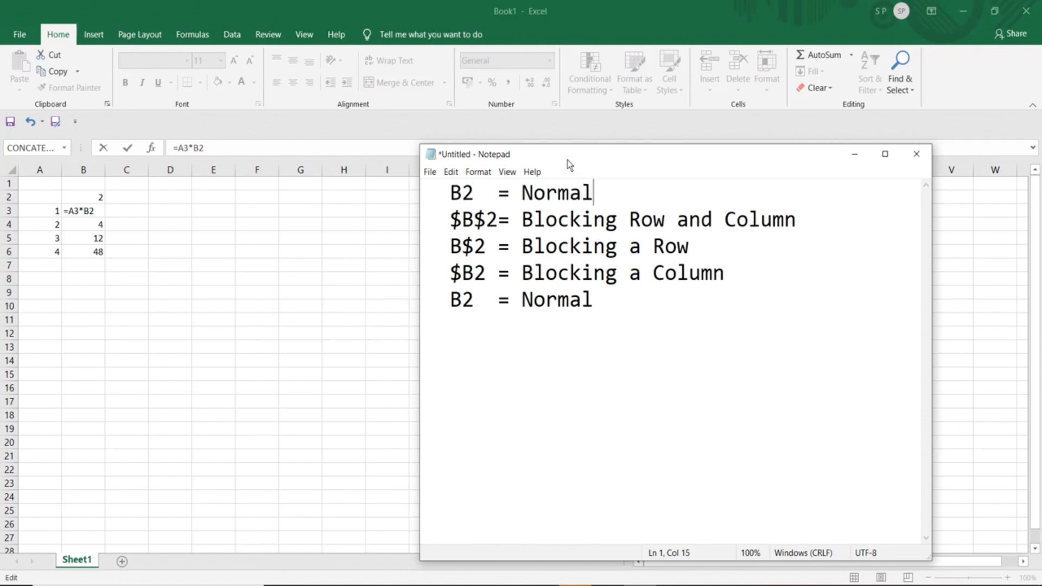
# - Move the Notepad window down, highlight $B$2 in the notes, and minimize Notepad to return to the Excel workbook
pyautogui.moveTo(569, 164); pyautogui.dragTo(577, 218)
pyautogui.click(458, 275)
pyautogui.moveTo(458, 274); pyautogui.dragTo(505, 275)
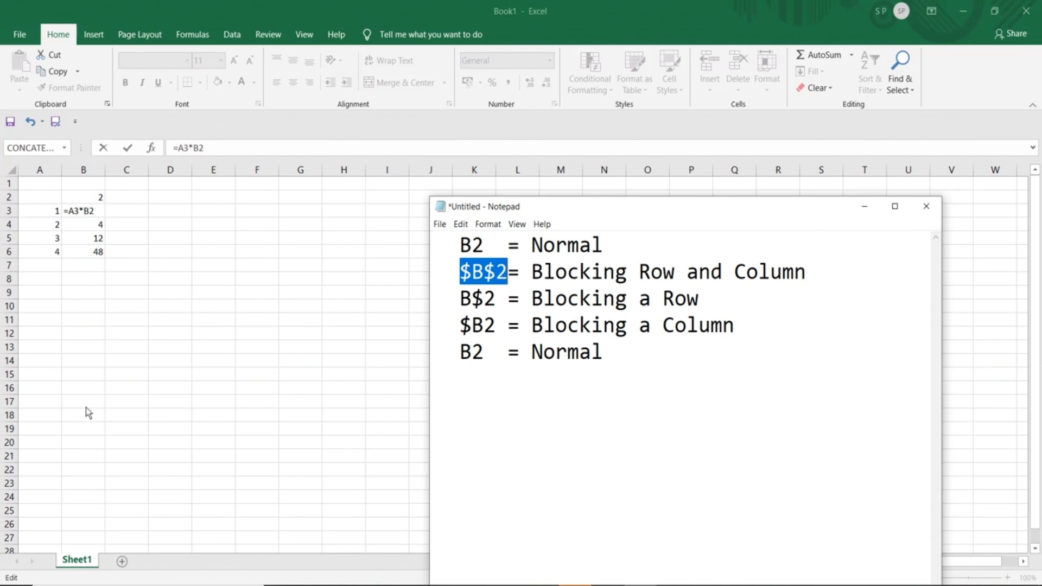
pyautogui.click(865, 209)
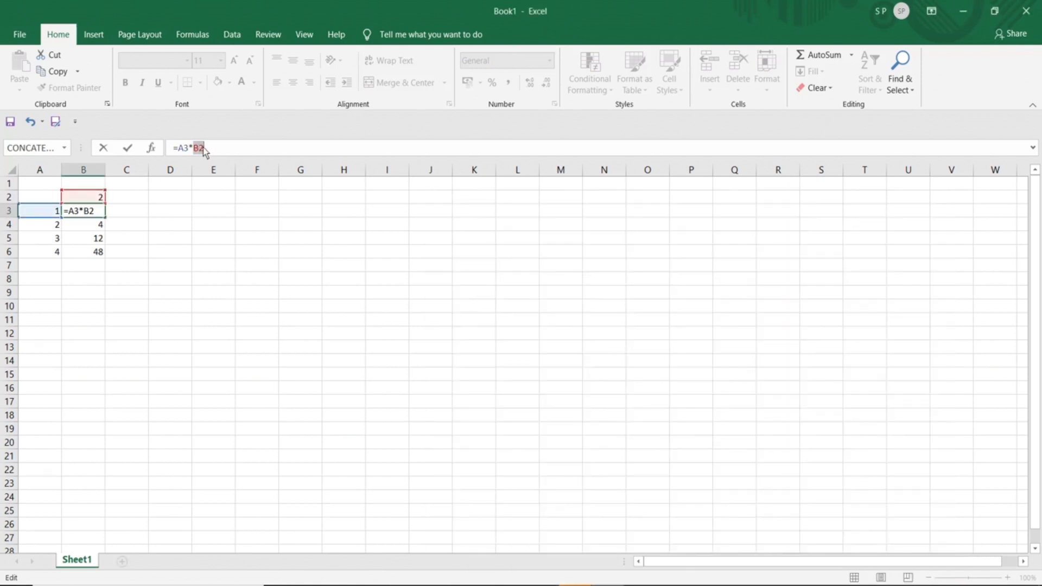
# - Make the B2 reference in B3's formula absolute as =A3*$B$2 and fill it down through B6
pyautogui.press('F4')
pyautogui.click(89, 212)
pyautogui.press('Return')
pyautogui.click(90, 212)
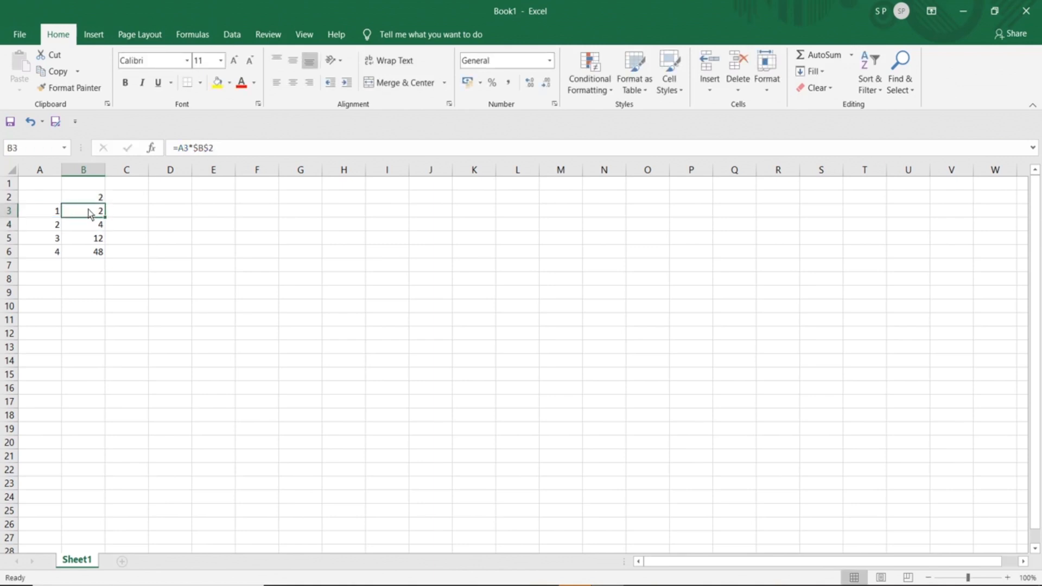
pyautogui.moveTo(105, 219); pyautogui.dragTo(108, 258)
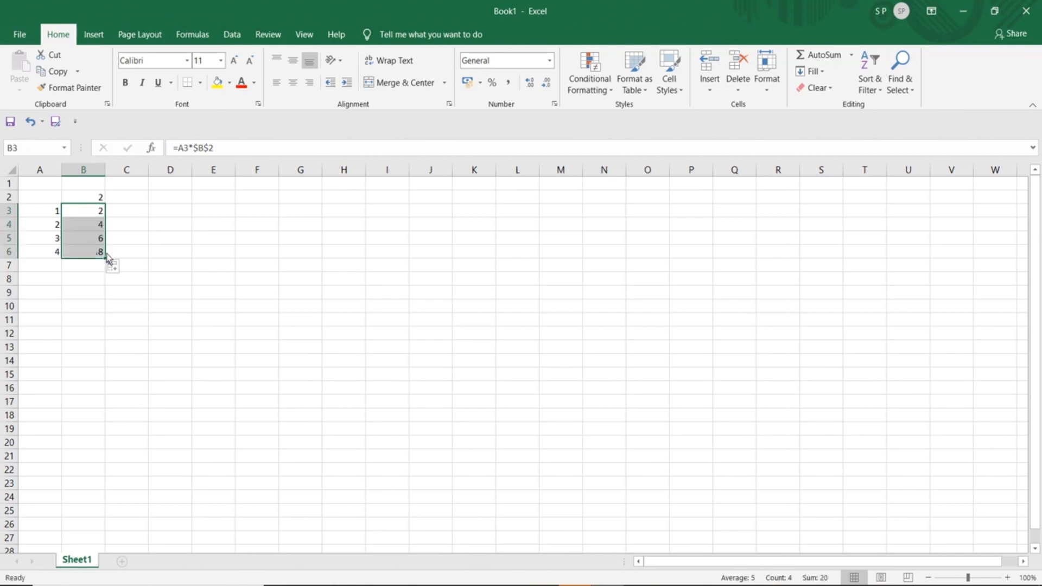
pyautogui.click(182, 271)
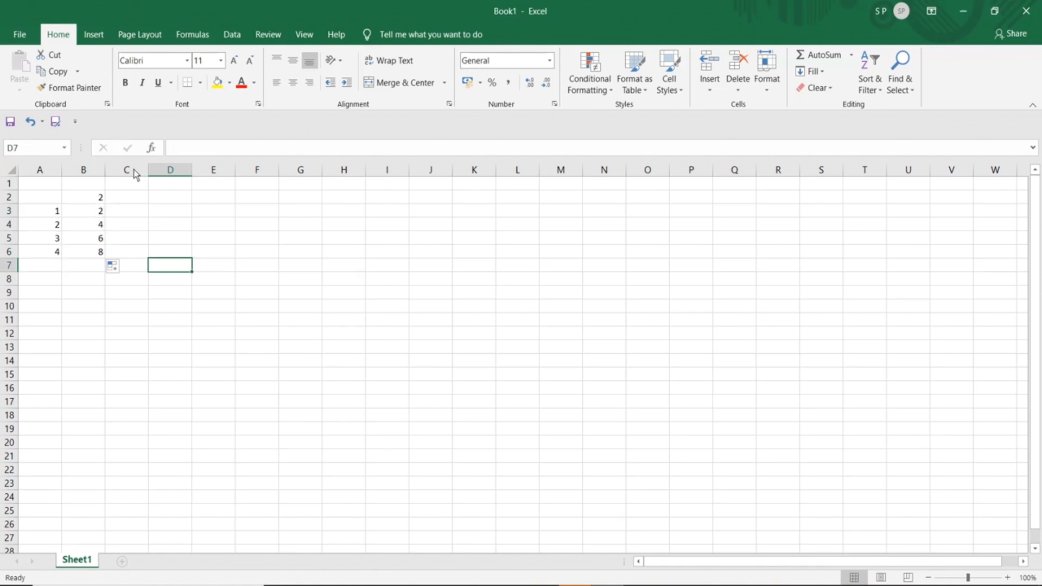
# - Inspect the filled formula in B6, the range B3:B6 and the fixed multiplier in B2
pyautogui.click(100, 253)
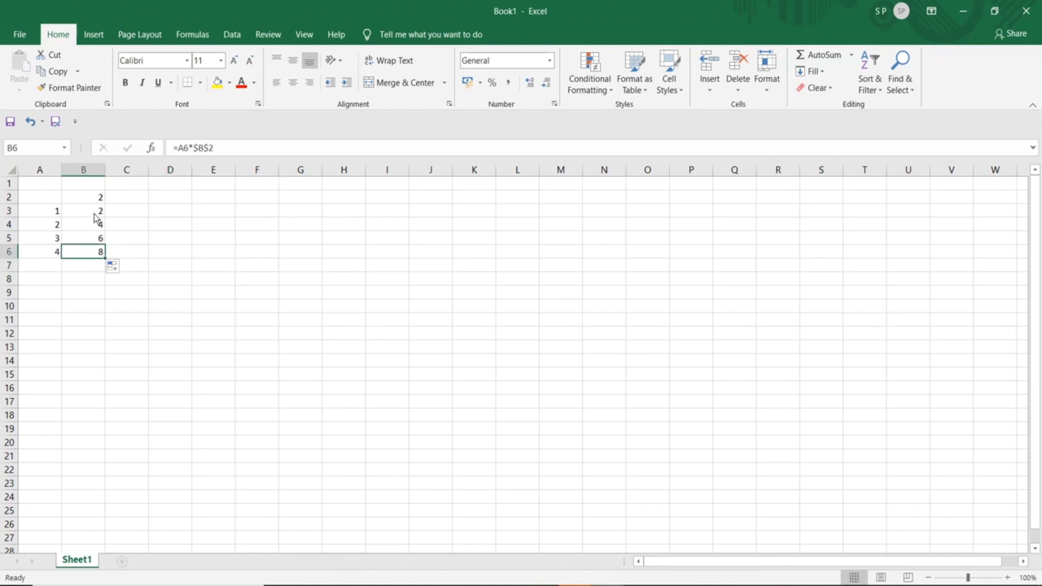
pyautogui.moveTo(96, 216); pyautogui.dragTo(100, 253)
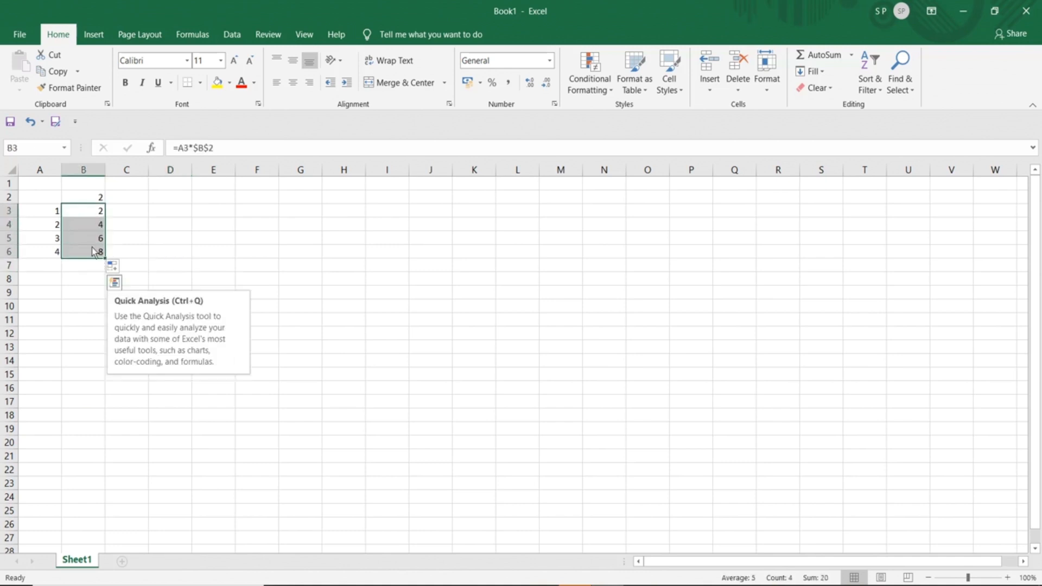
pyautogui.click(94, 202)
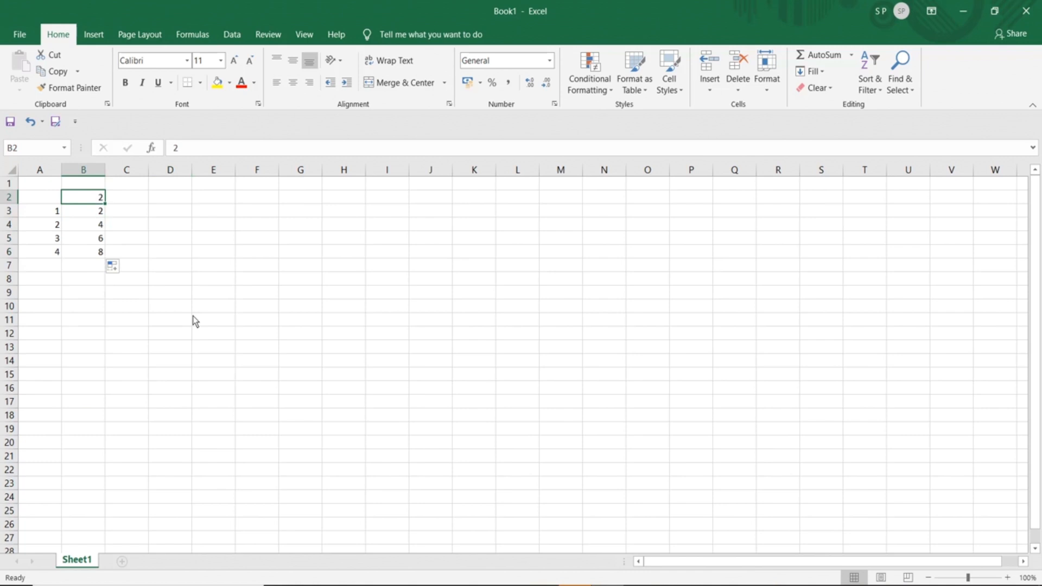
# - Enter two CAR rows starting at A10, with the values 200 and 300 in column B
pyautogui.click(47, 307)
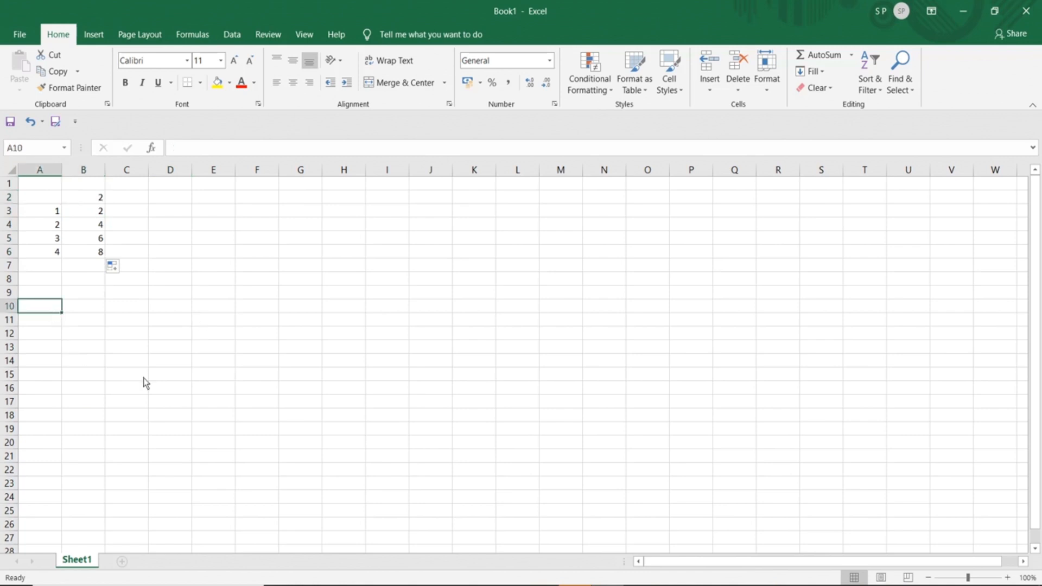
pyautogui.write('CAR')
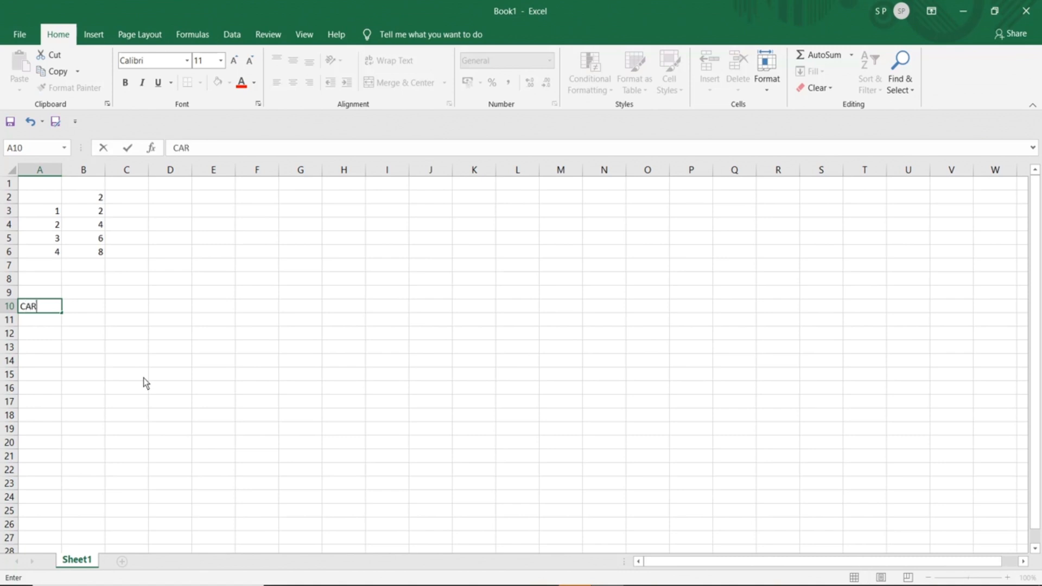
pyautogui.press('Tab')
pyautogui.write('200')
pyautogui.press('Return')
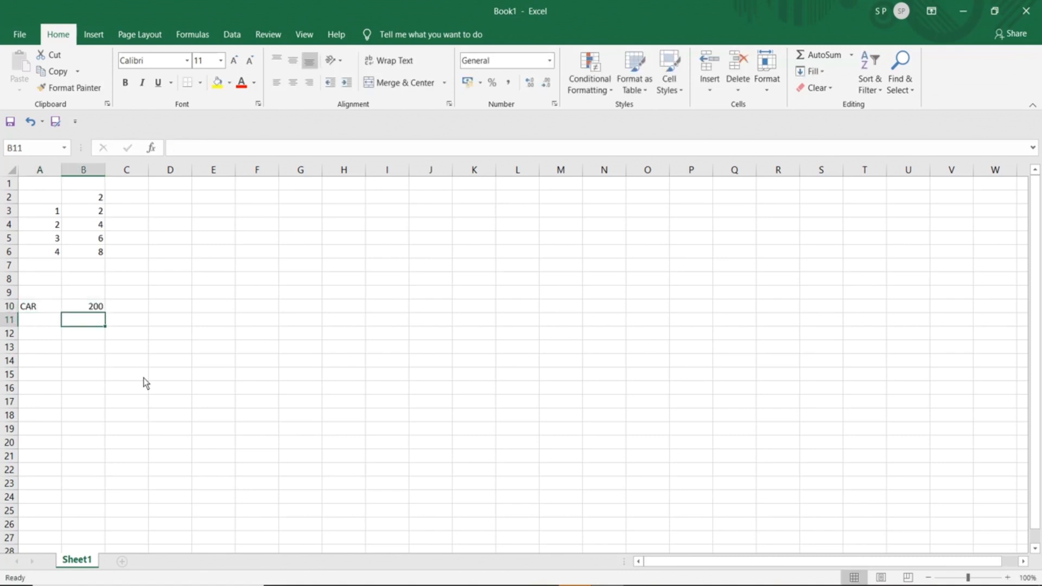
pyautogui.press('Left')
pyautogui.write('C')
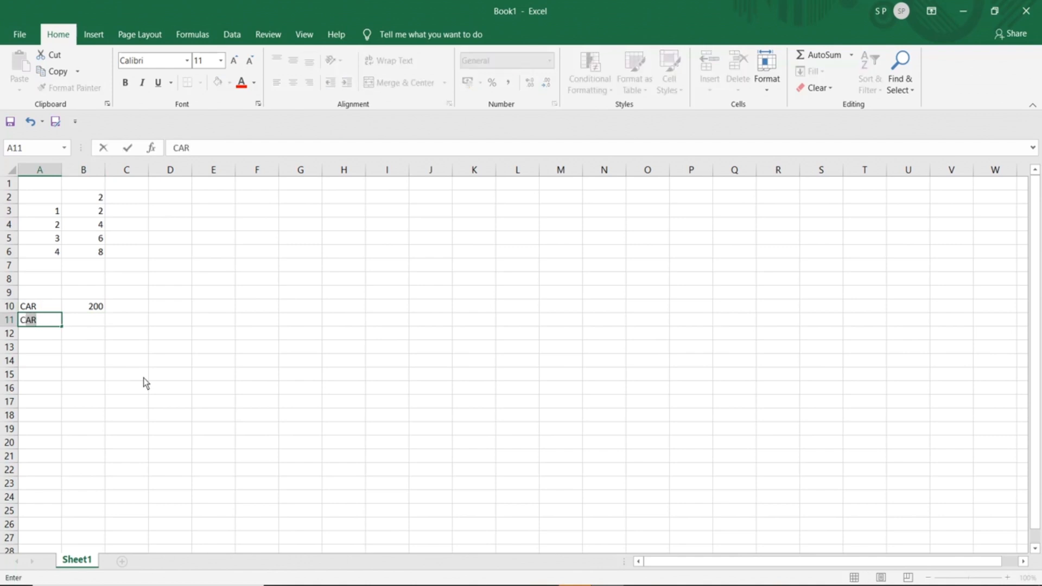
pyautogui.press('Tab')
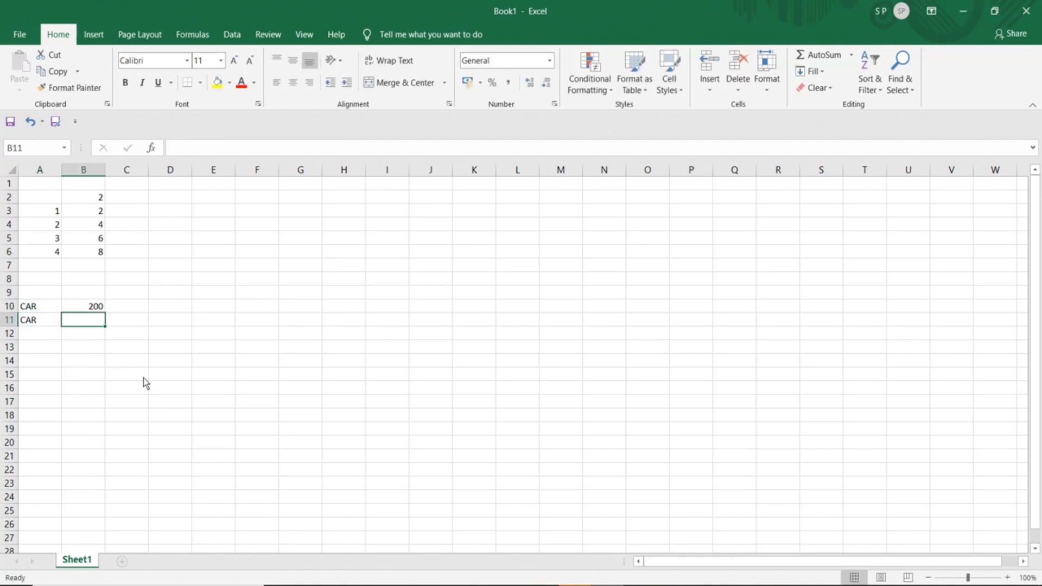
pyautogui.write('300')
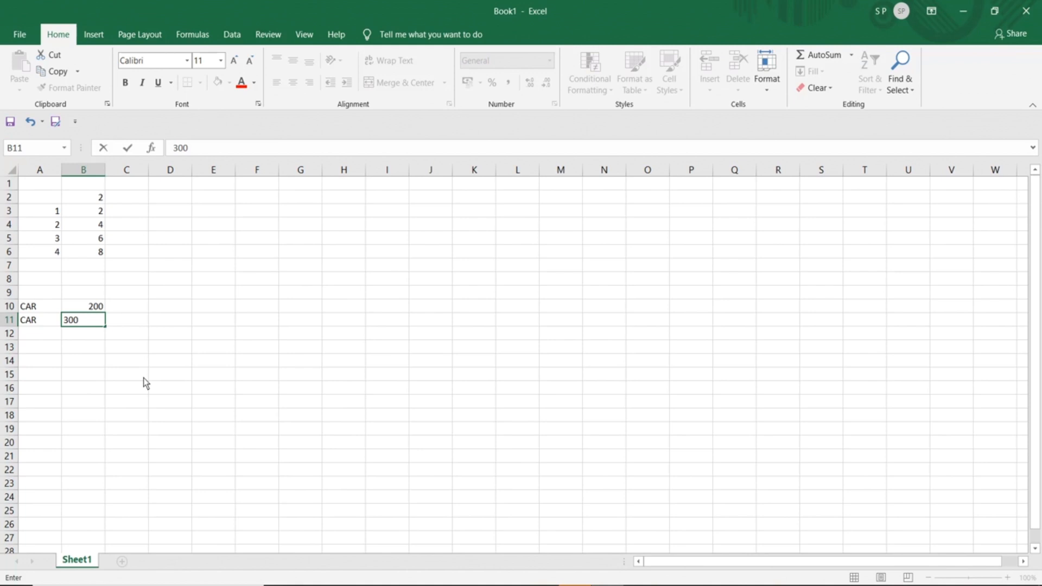
pyautogui.press('Return')
# - Add two BUS rows in A12 and A13, with the values 500 and 300 in column B
pyautogui.press('Left')
pyautogui.write('BUS')
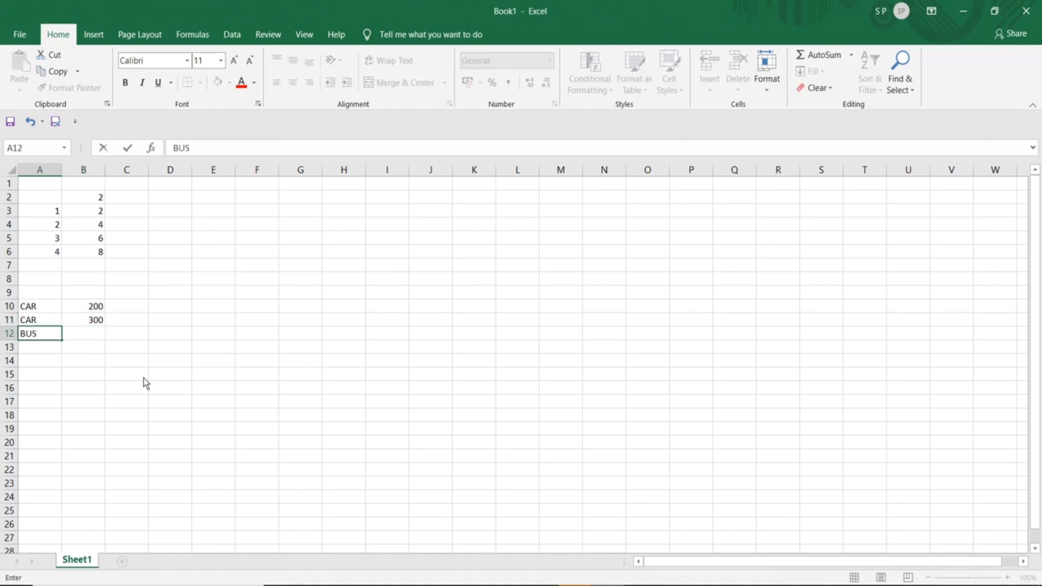
pyautogui.press('Tab')
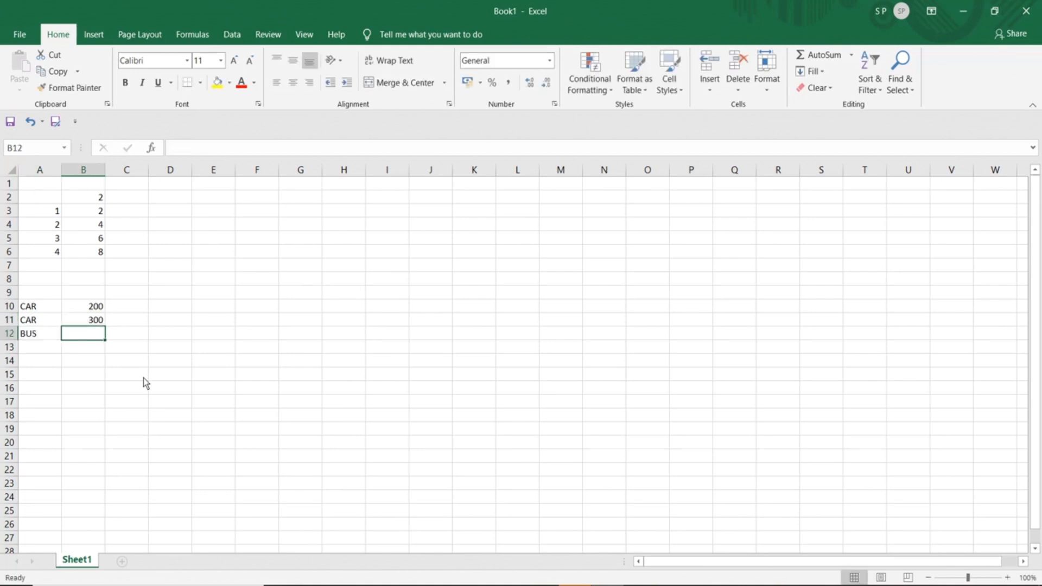
pyautogui.write('500')
pyautogui.press('Return')
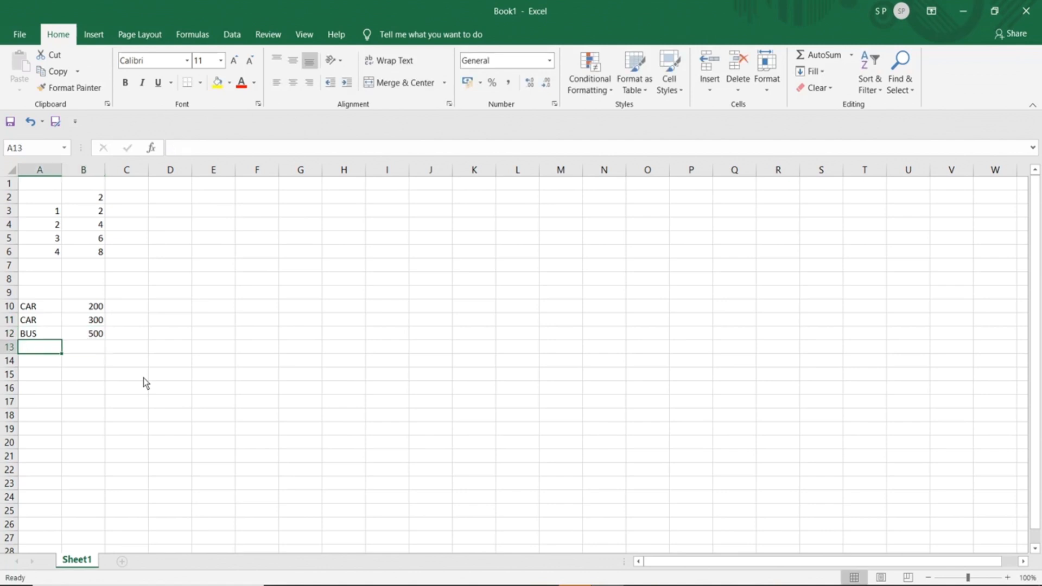
pyautogui.write('BUS')
pyautogui.press('Tab')
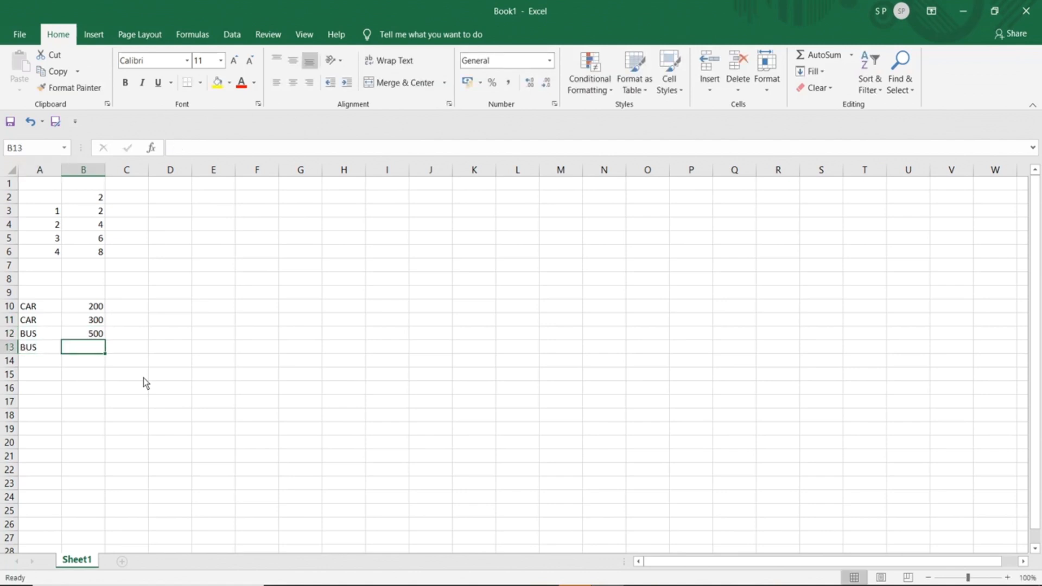
pyautogui.write('300')
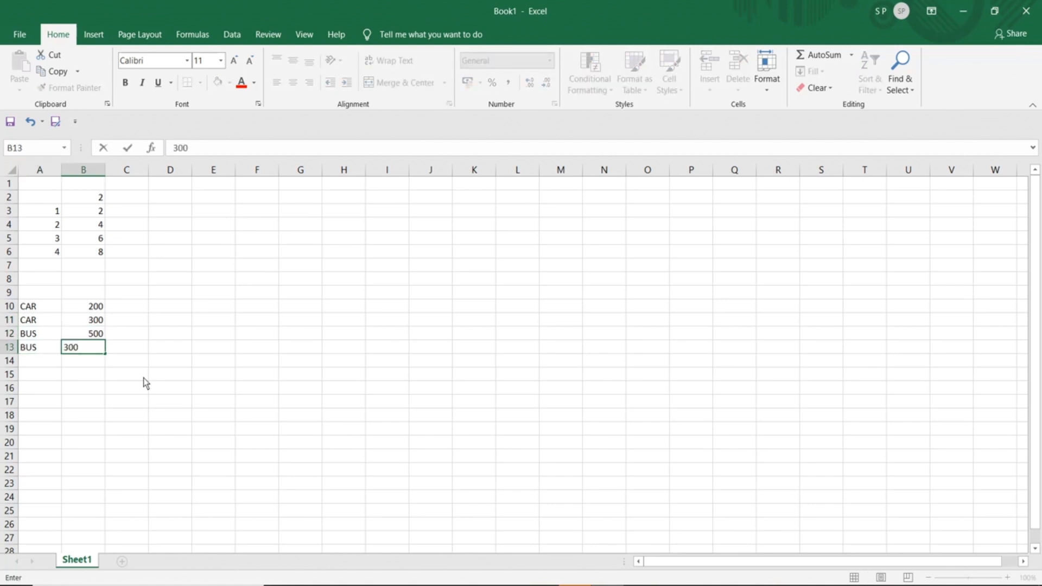
pyautogui.click(137, 307)
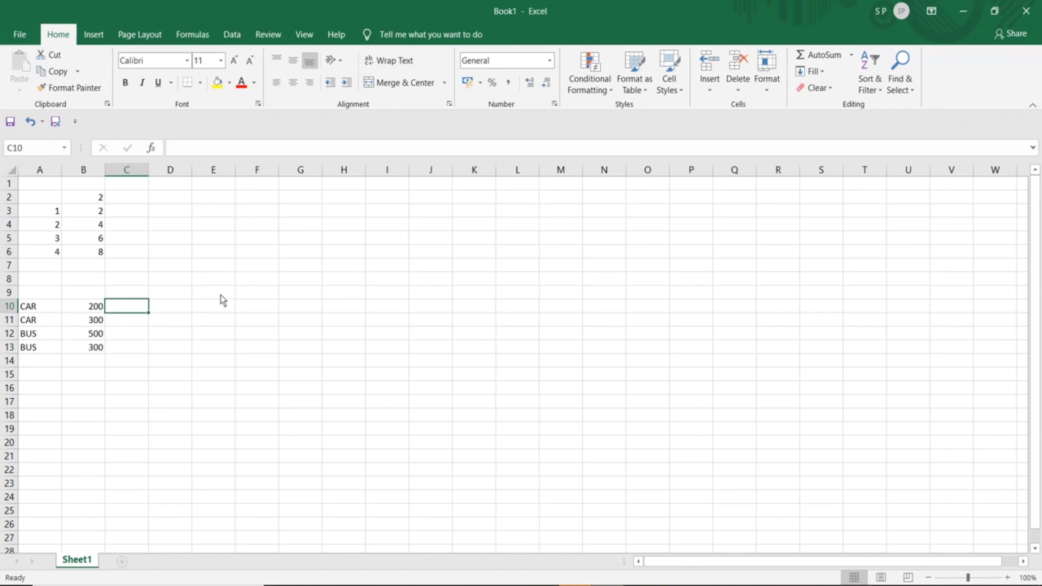
# - Enter the multiplier 9 in G9 and the multiplier 5 in G10
pyautogui.click(292, 293)
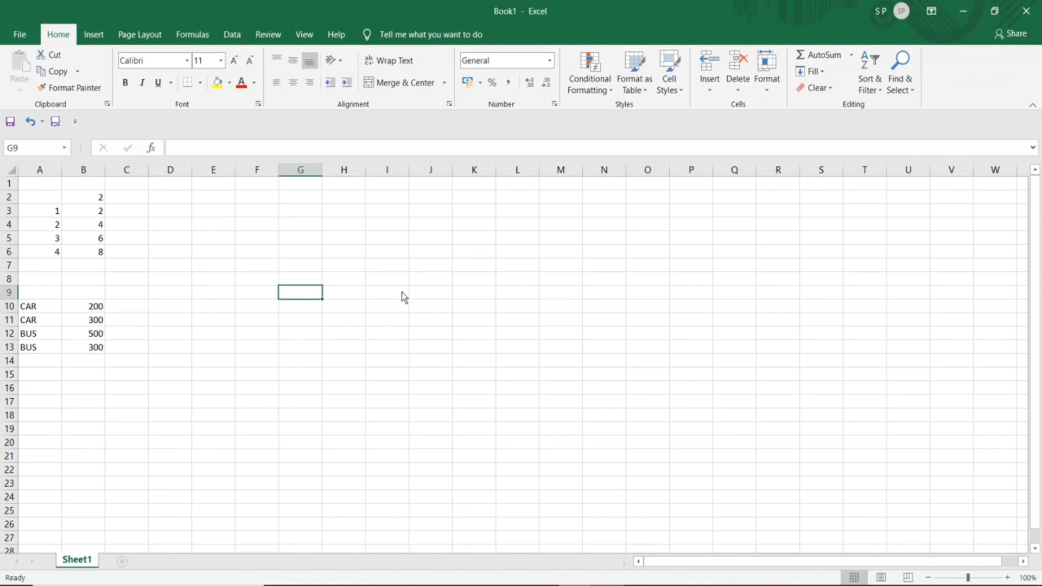
pyautogui.write('9')
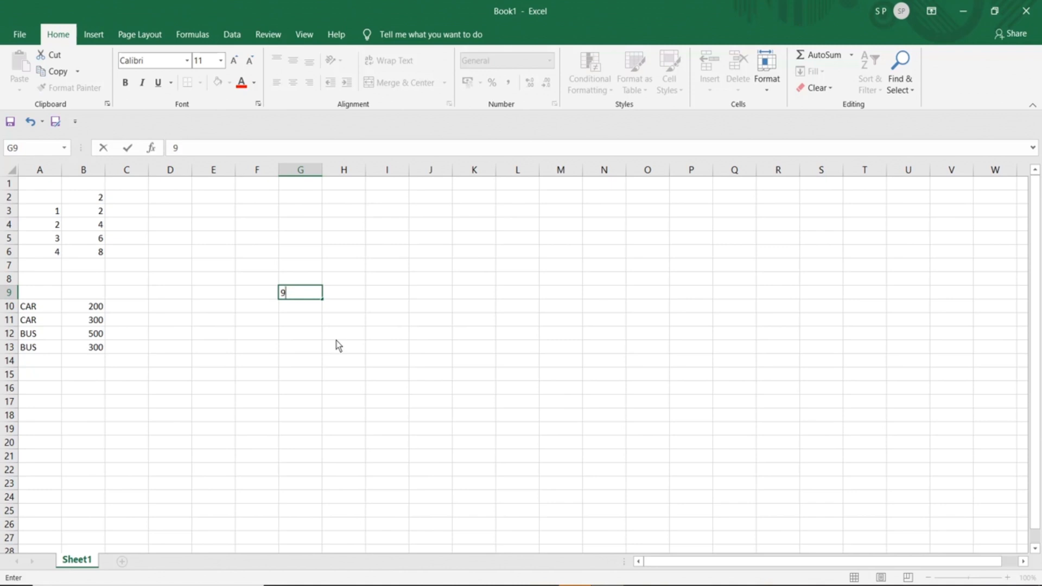
pyautogui.click(132, 308)
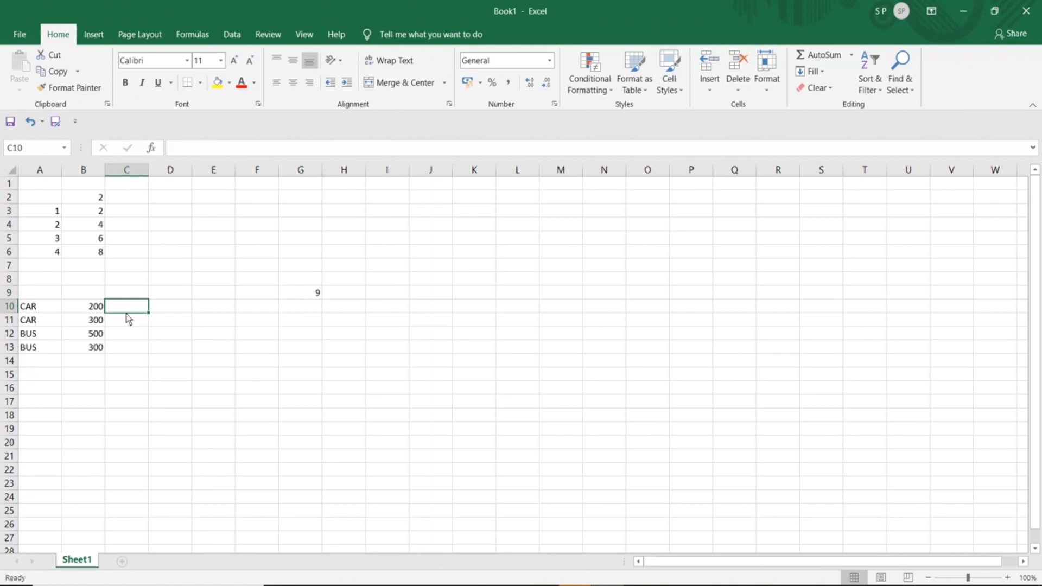
pyautogui.click(308, 292)
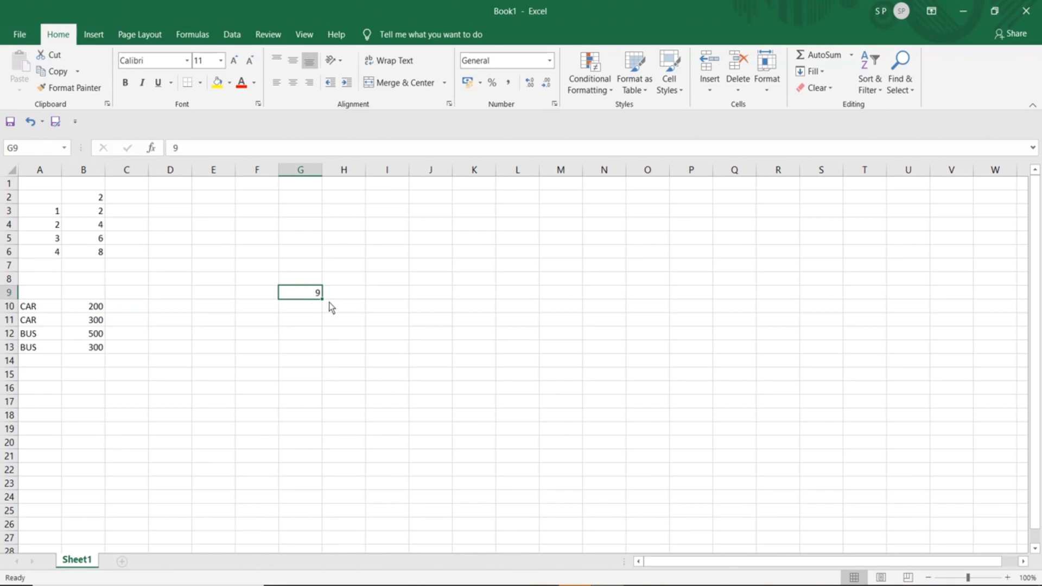
pyautogui.click(303, 315)
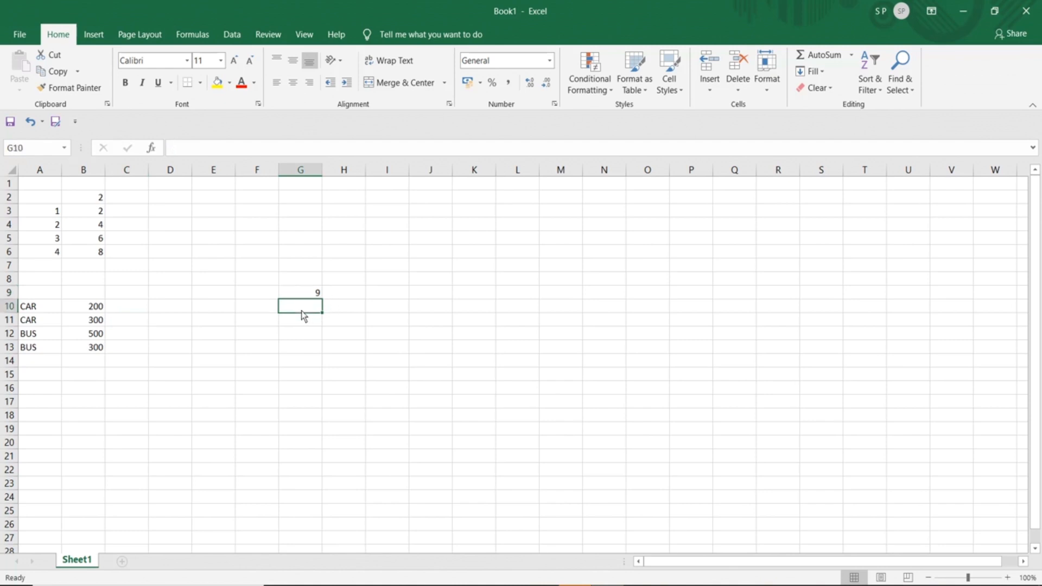
pyautogui.write('5')
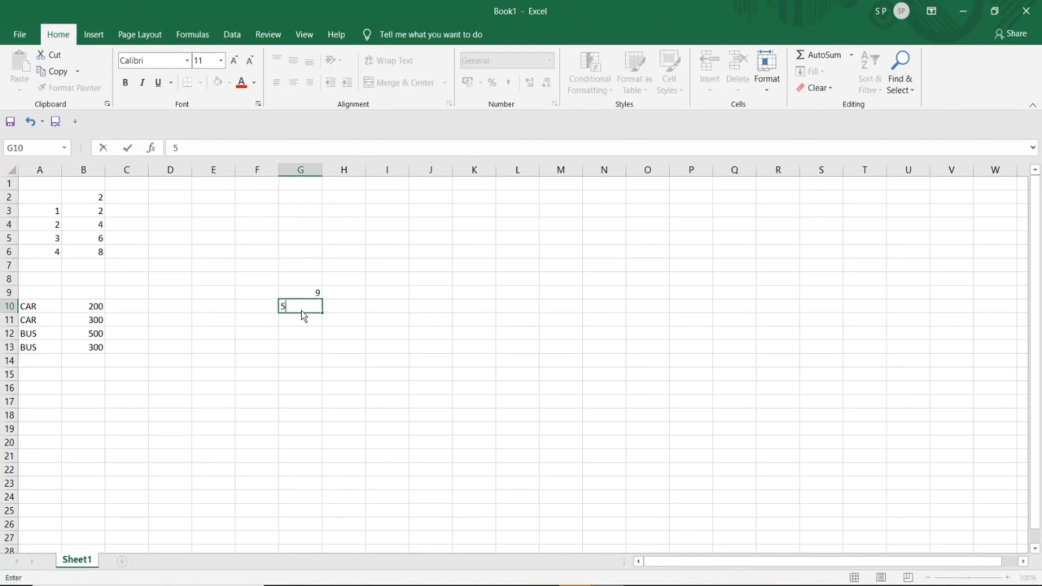
pyautogui.click(346, 309)
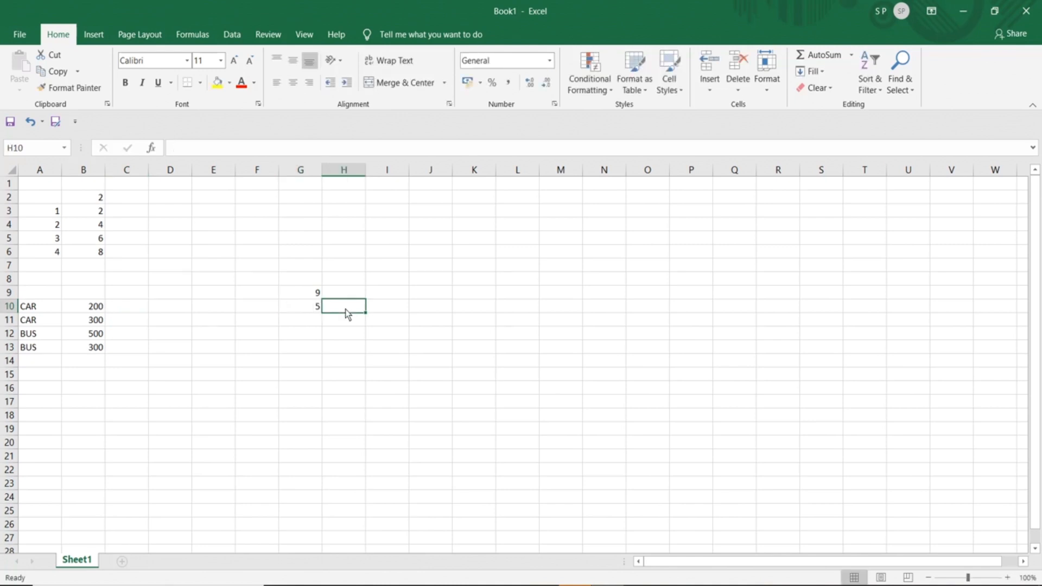
# - Label the multipliers by entering CAR in H9 and BUS in H10
pyautogui.click(293, 295)
pyautogui.click(292, 305)
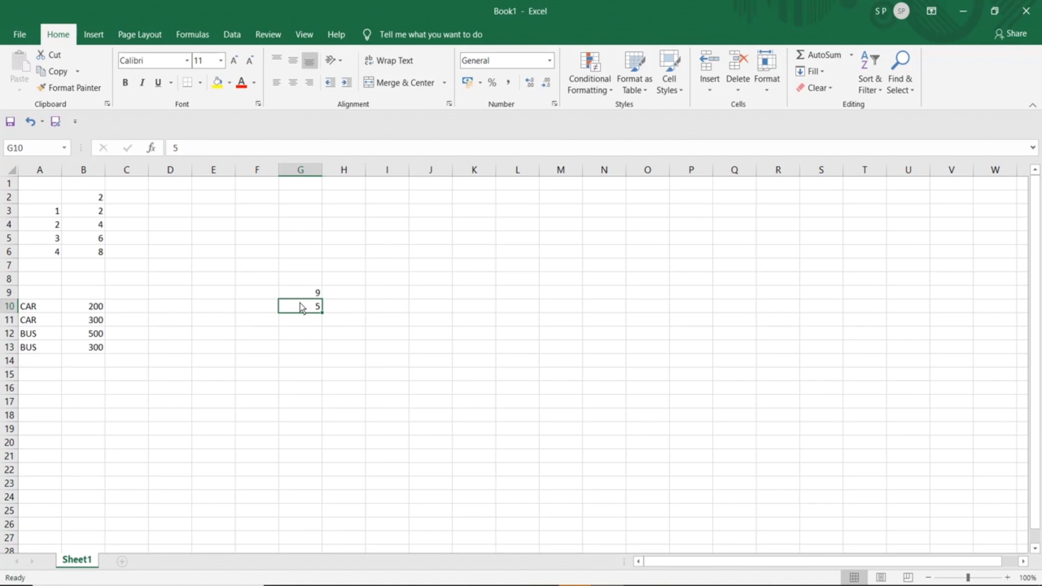
pyautogui.click(349, 294)
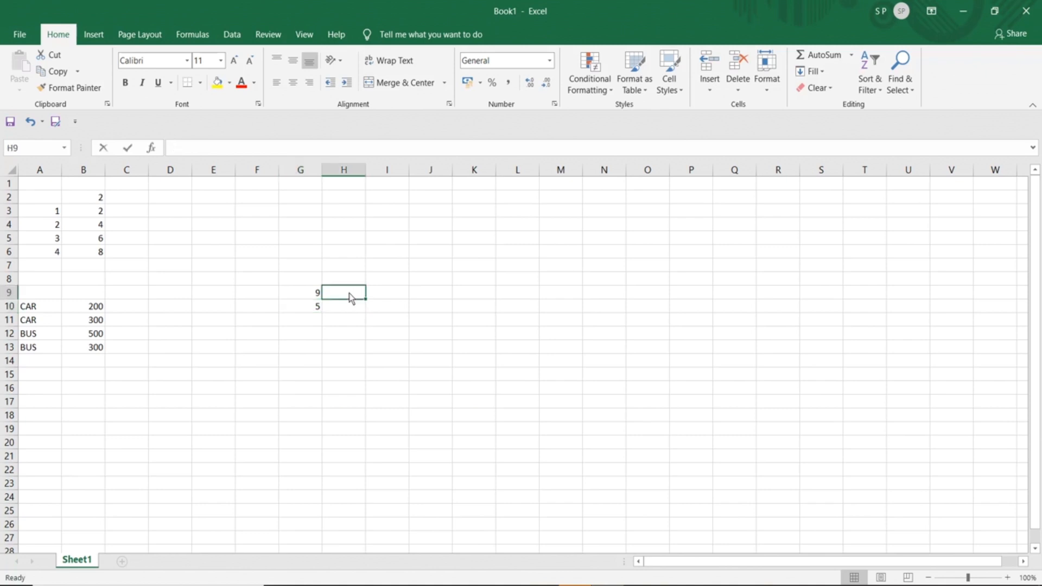
pyautogui.write('CAR')
pyautogui.press('Return')
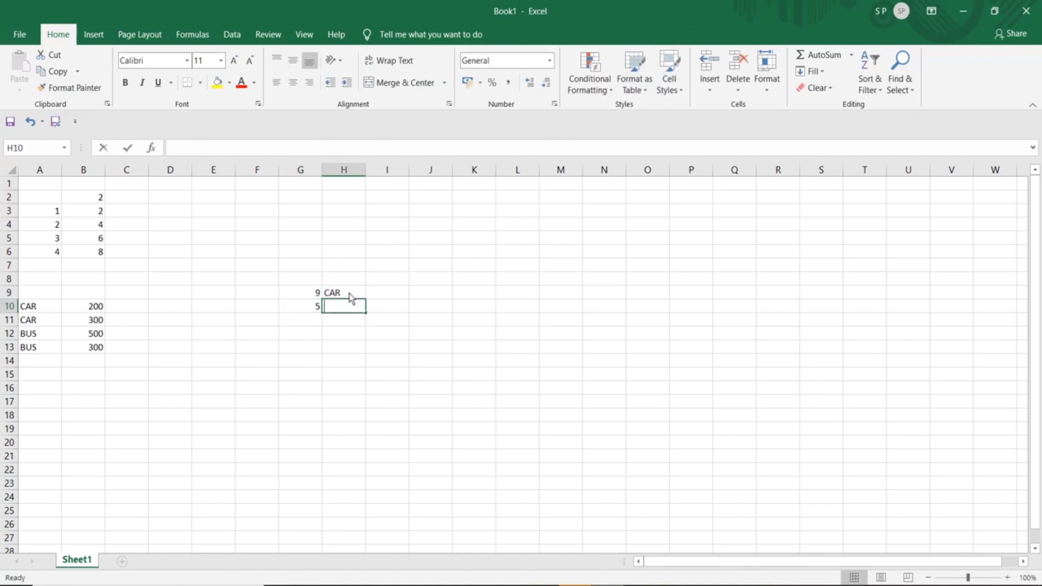
pyautogui.write('BUS')
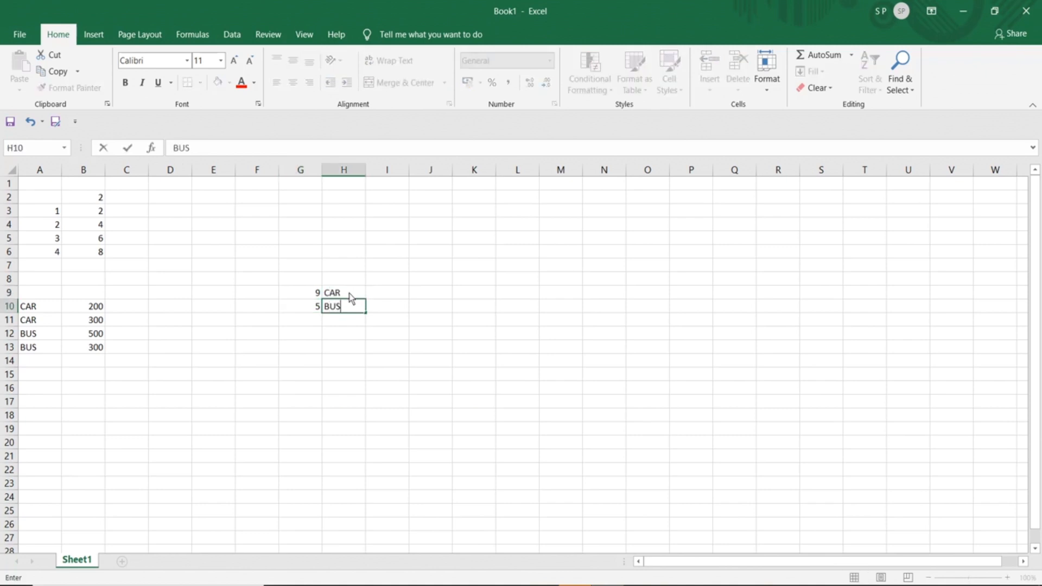
# - Enter the formula =B10*$G$9 in C10, with an absolute reference to the CAR multiplier
pyautogui.click(125, 310)
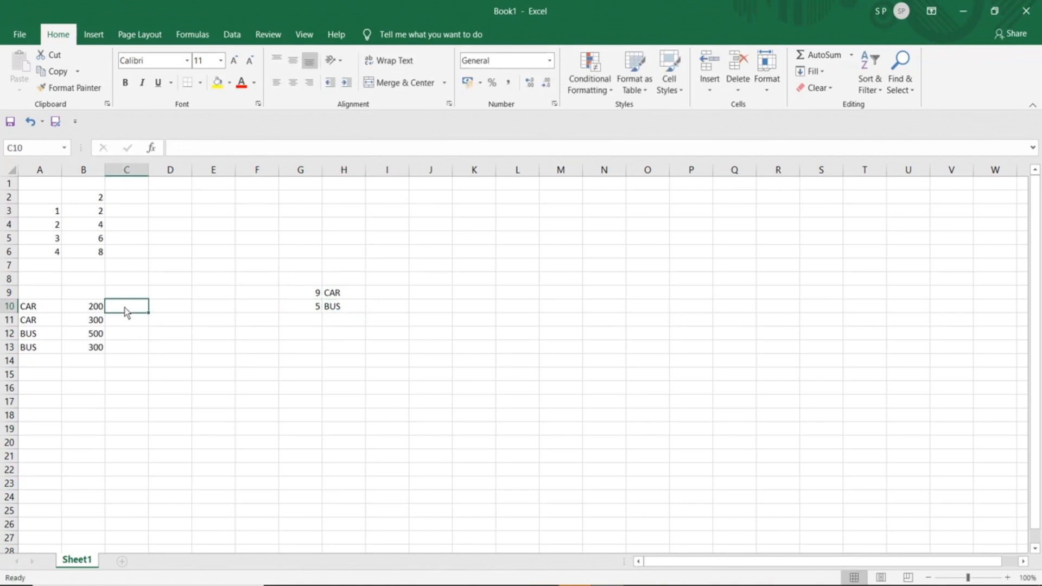
pyautogui.write('=')
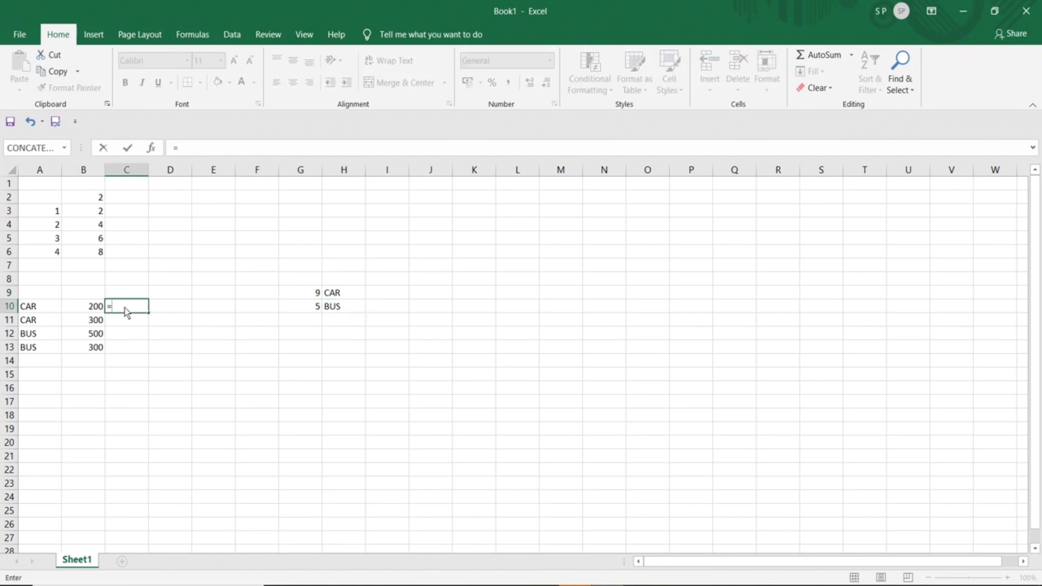
pyautogui.click(85, 309)
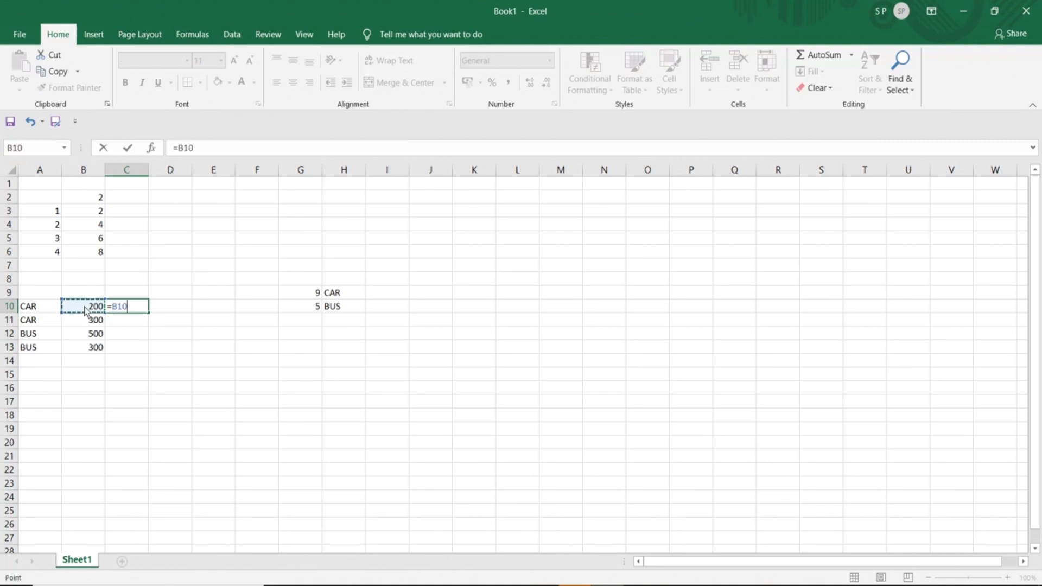
pyautogui.write('*')
pyautogui.click(301, 297)
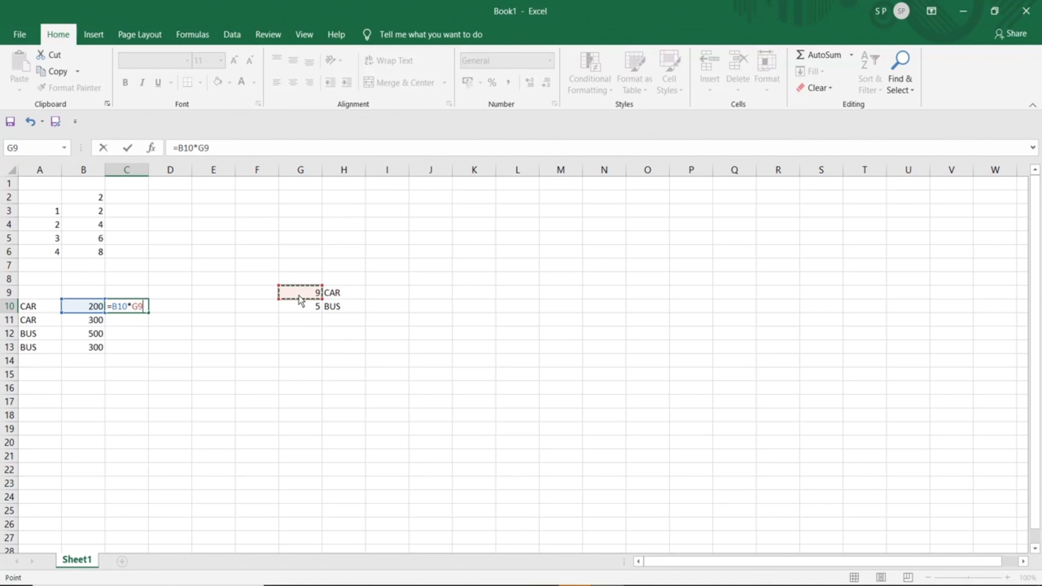
pyautogui.click(198, 147)
pyautogui.moveTo(200, 148); pyautogui.dragTo(210, 149)
pyautogui.press('F4')
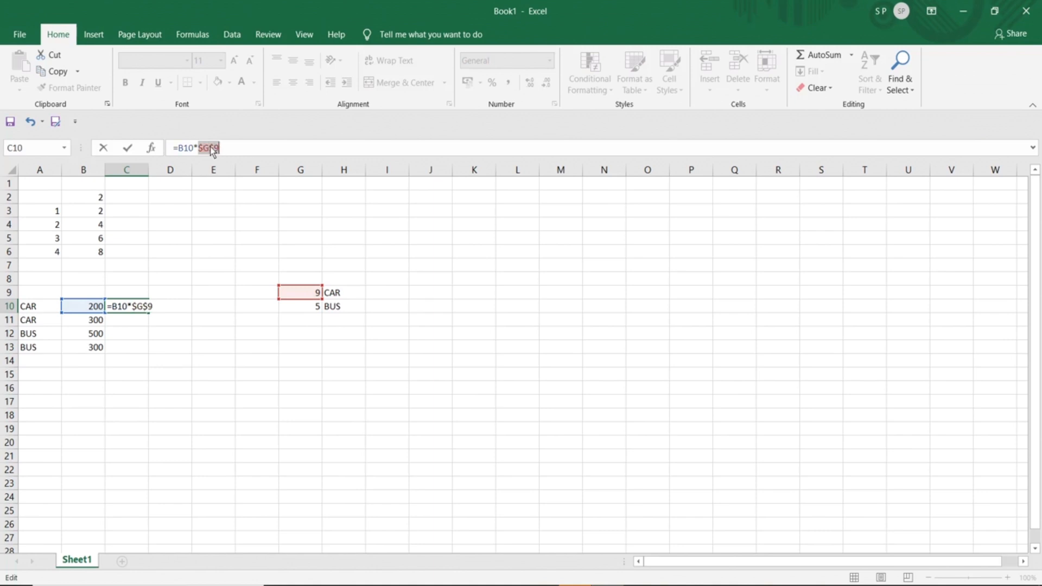
pyautogui.press('Return')
pyautogui.click(136, 309)
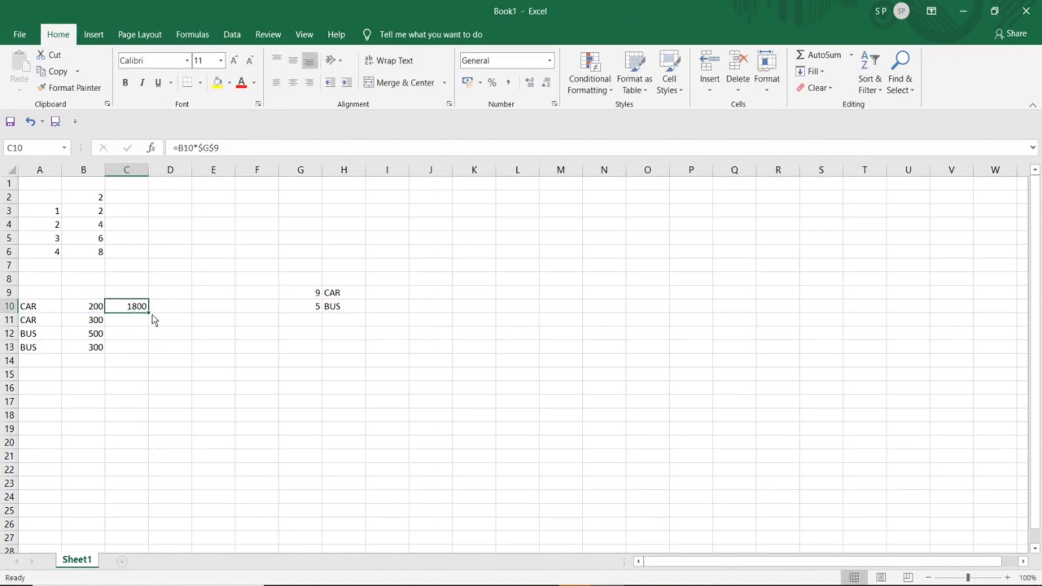
# - Fill the C10 formula down to C11, and enter =B12*$G$10 in C12 with an absolute reference to the BUS multiplier
pyautogui.moveTo(149, 312); pyautogui.dragTo(148, 321)
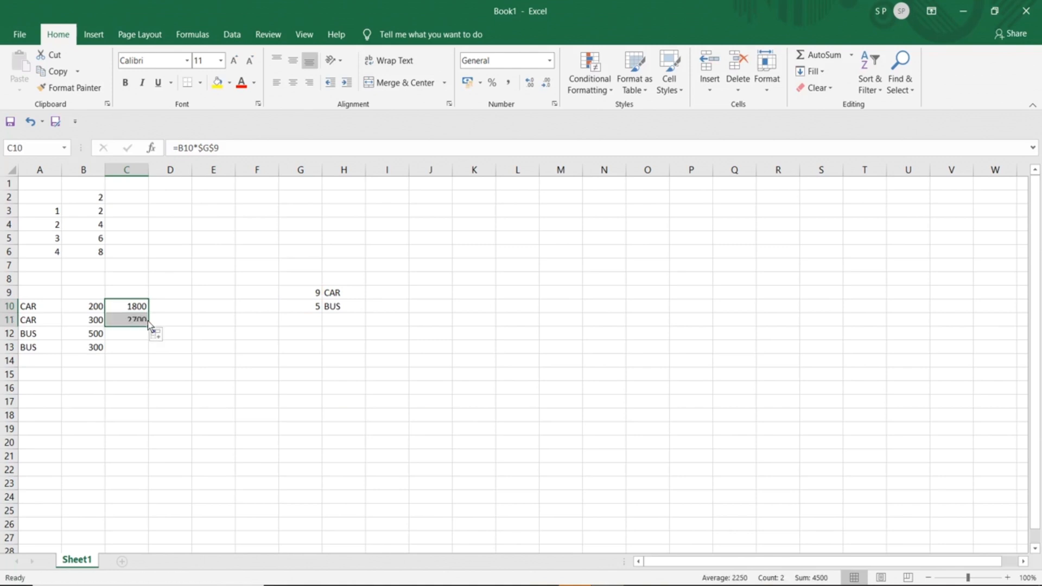
pyautogui.click(126, 335)
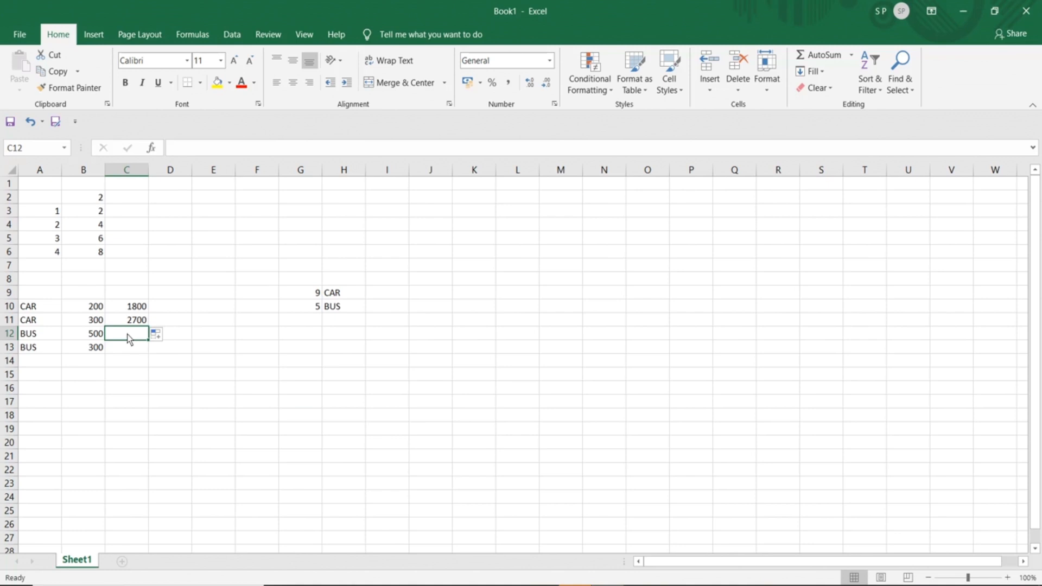
pyautogui.write('=')
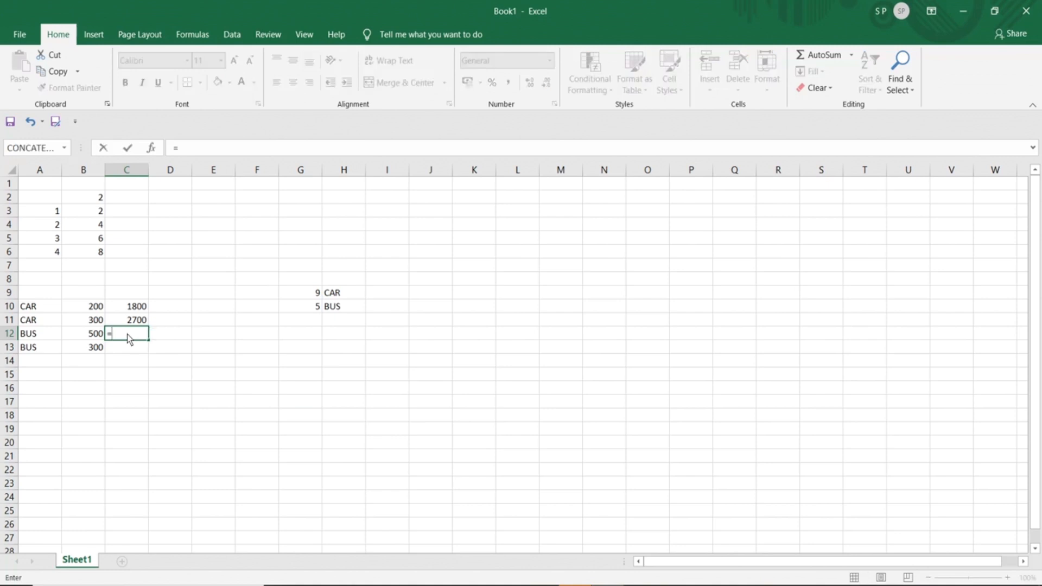
pyautogui.click(88, 338)
pyautogui.write('*')
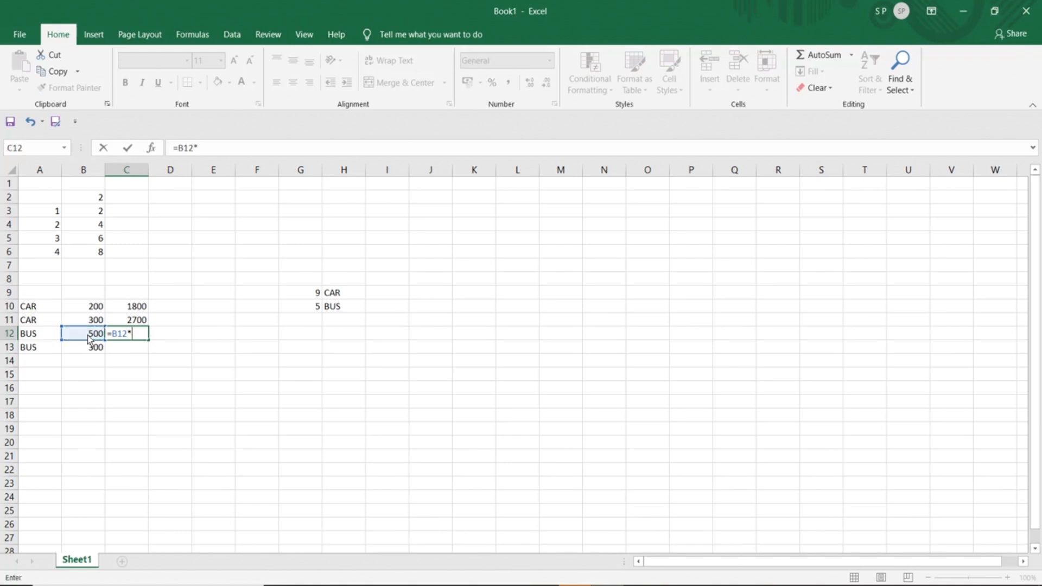
pyautogui.click(295, 307)
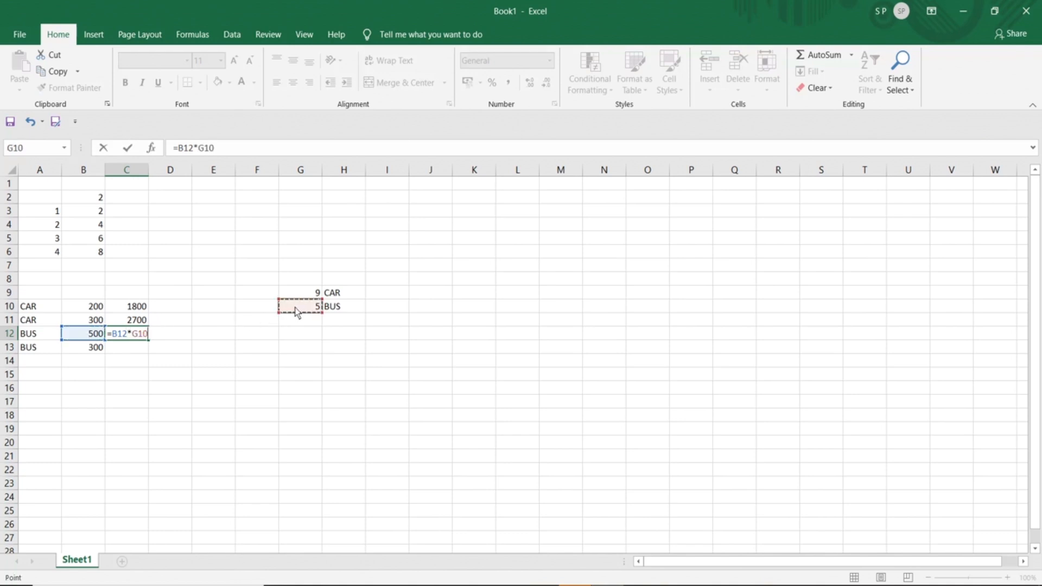
pyautogui.moveTo(198, 148); pyautogui.dragTo(214, 151)
pyautogui.press('F4')
pyautogui.press('Return')
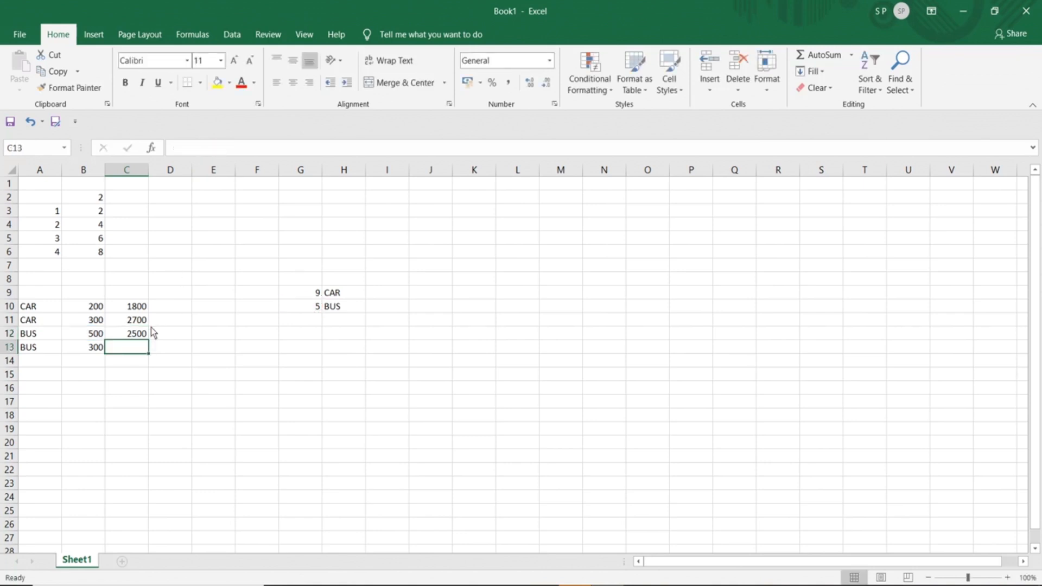
# - Fill the BUS formula from C12 down to C13
pyautogui.click(135, 337)
pyautogui.moveTo(148, 341); pyautogui.dragTo(148, 353)
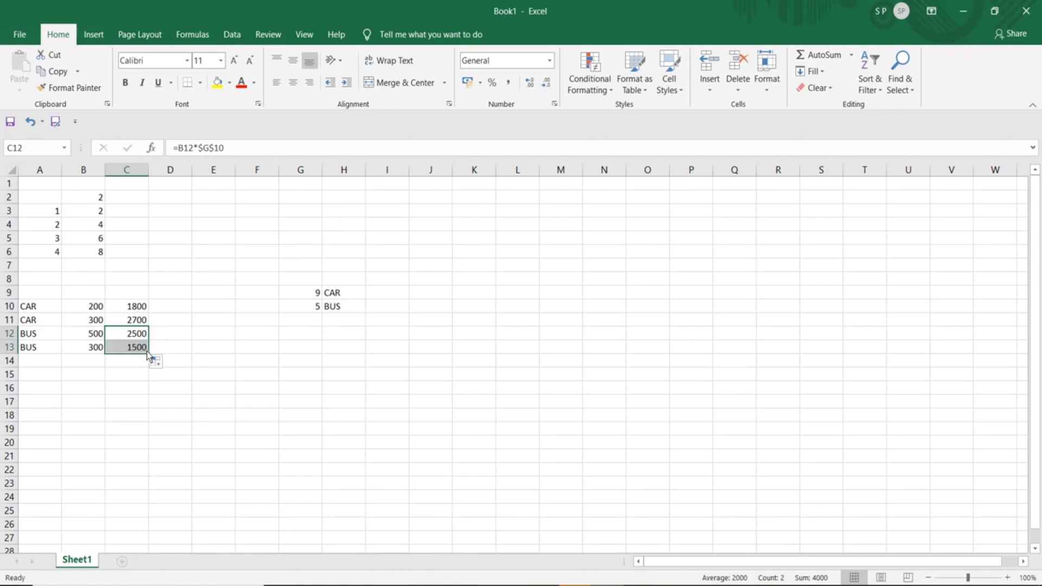
pyautogui.click(205, 337)
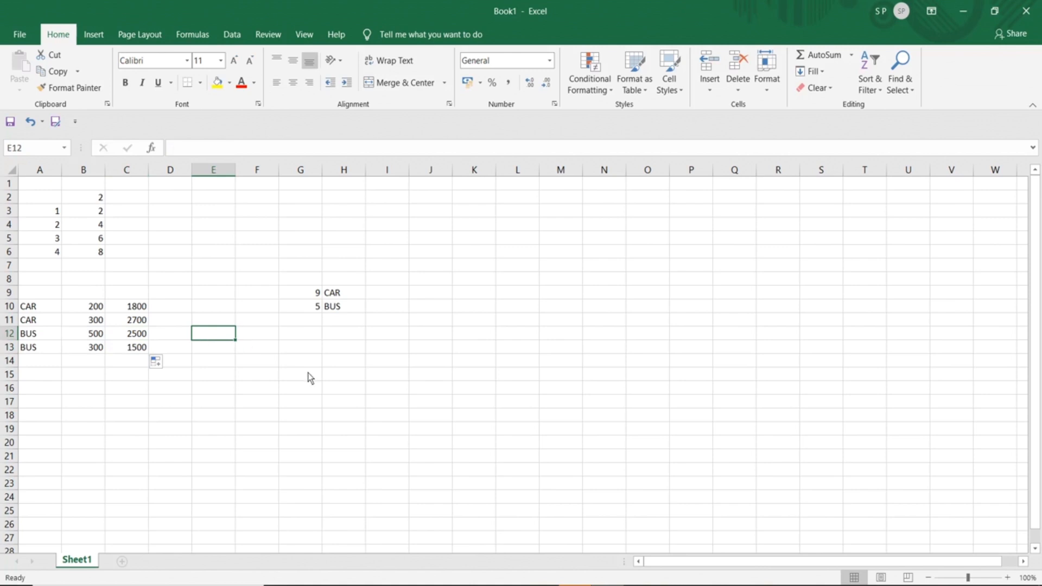
pyautogui.click(847, 585)
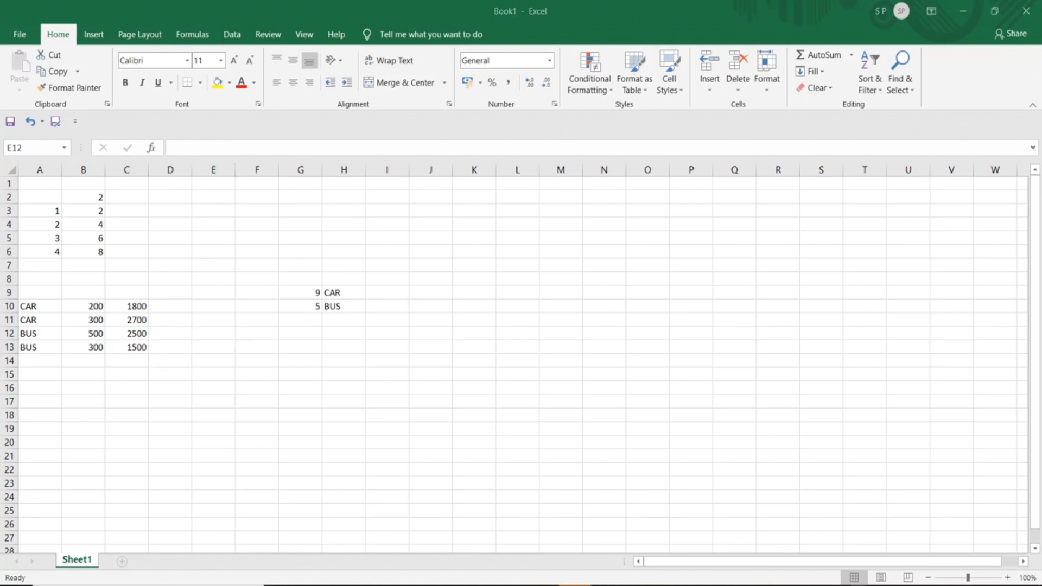
pyautogui.click(845, 570)
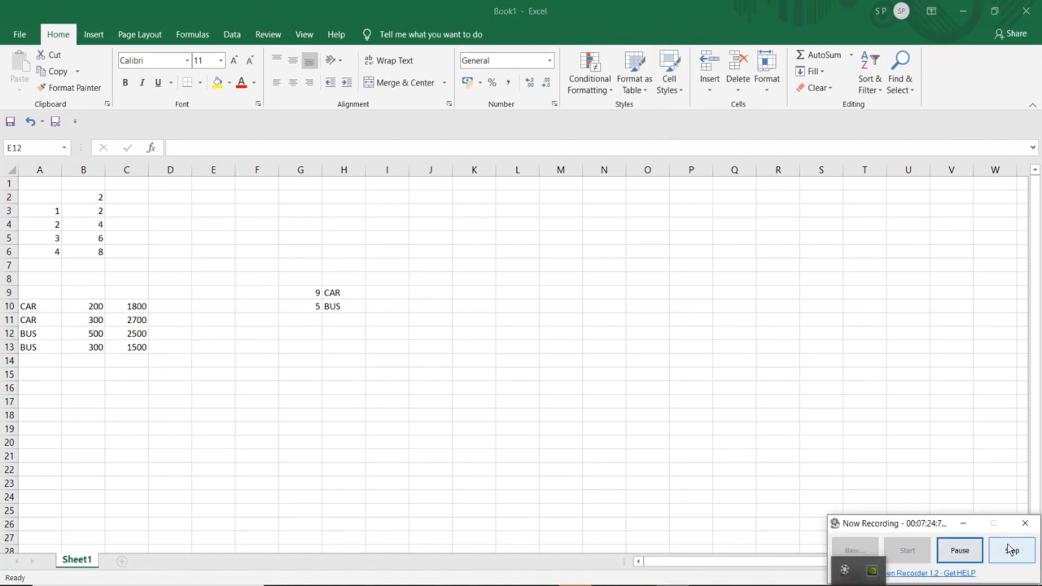
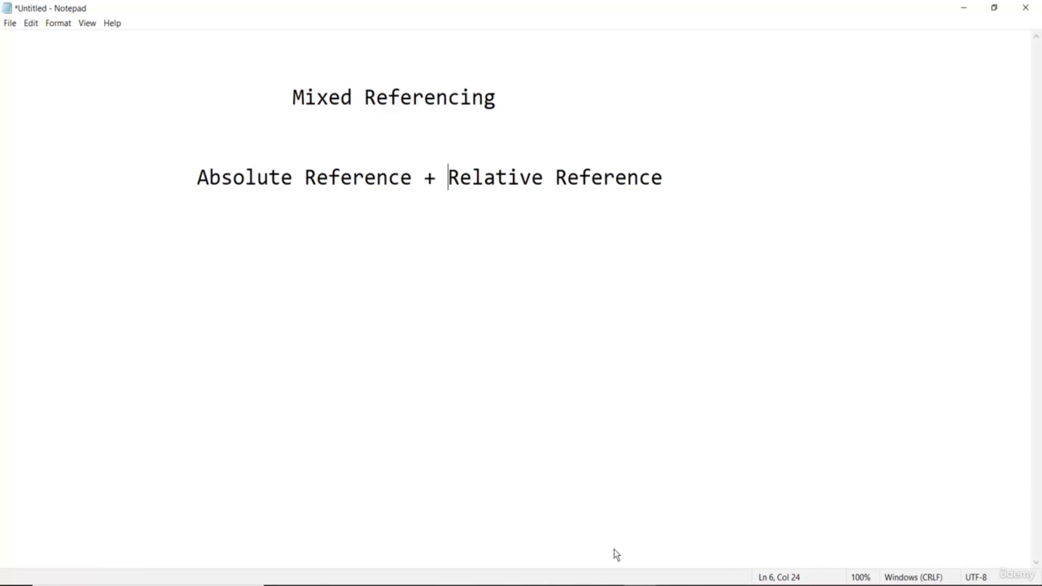
# - Switch from Notepad to the blank Excel workbook and enter the heading No in A1 with 1, 2 and 3 in A2:A4
pyautogui.click(609, 585)
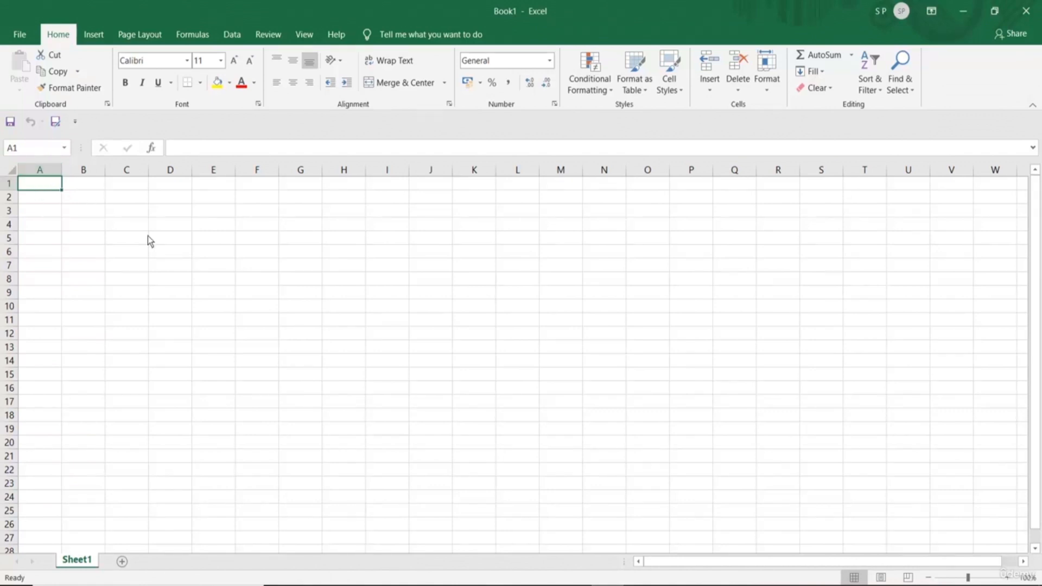
pyautogui.write('No')
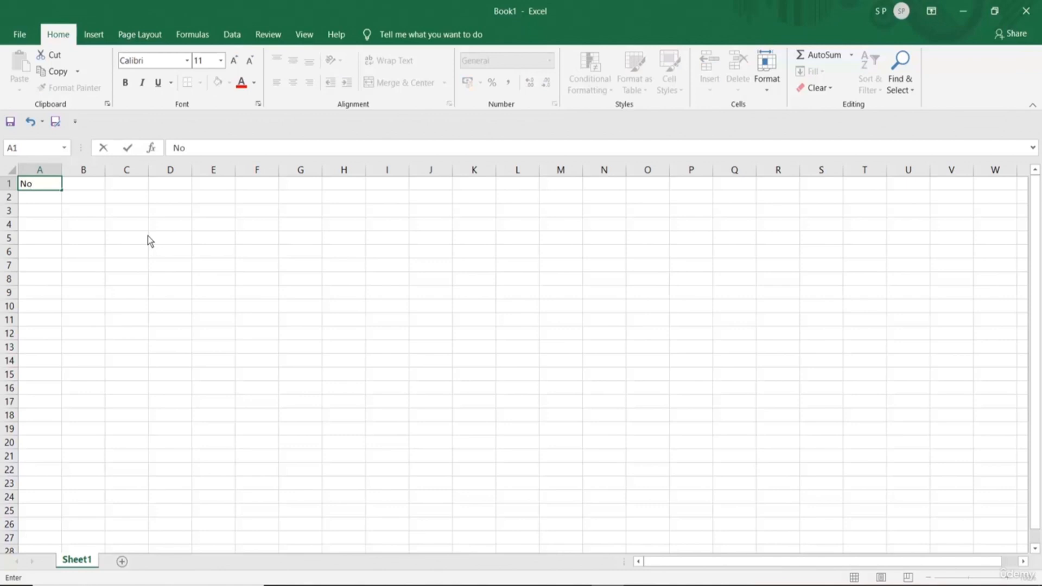
pyautogui.press('Return')
pyautogui.write('1')
pyautogui.press('Return')
pyautogui.write('2')
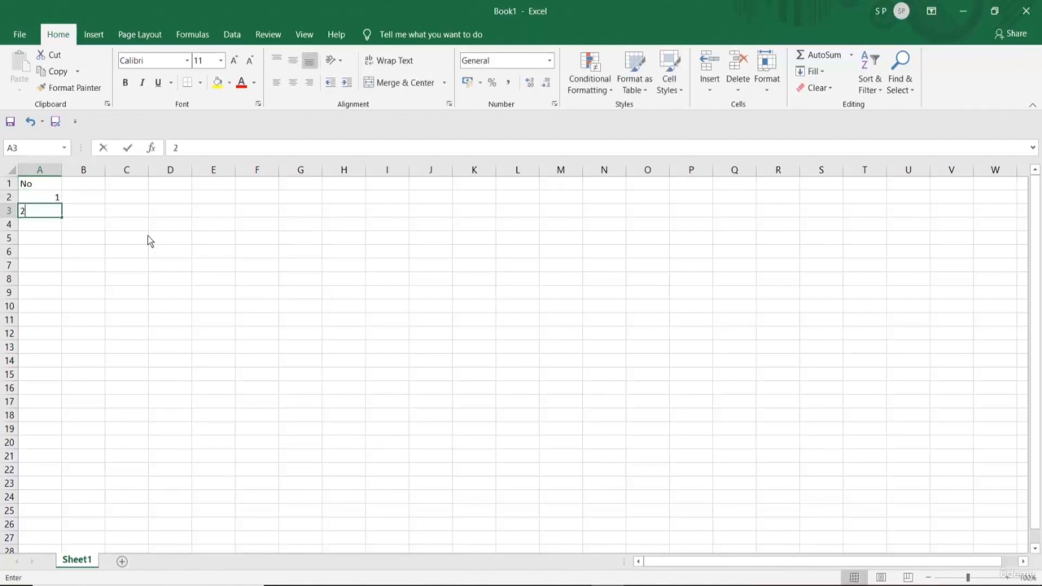
pyautogui.press('Return')
pyautogui.write('3')
pyautogui.press('Up')
# - Enter the column numbers 1, 2 and 3 across B1:D1
pyautogui.press('Up')
pyautogui.press('Up')
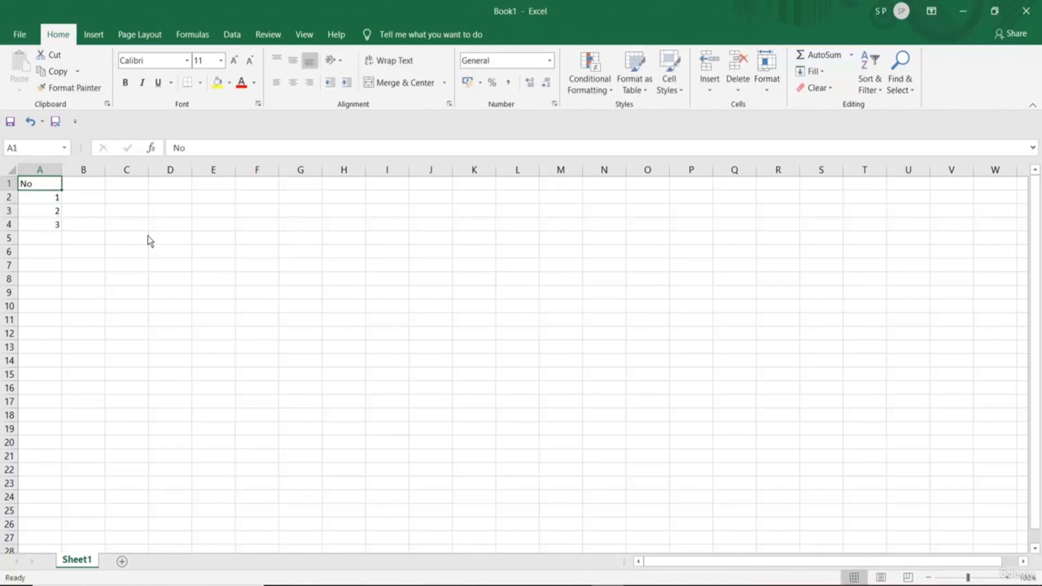
pyautogui.press('Right')
pyautogui.write('1')
pyautogui.press('Right')
pyautogui.write('2')
pyautogui.press('Right')
pyautogui.write('3')
pyautogui.press('Right')
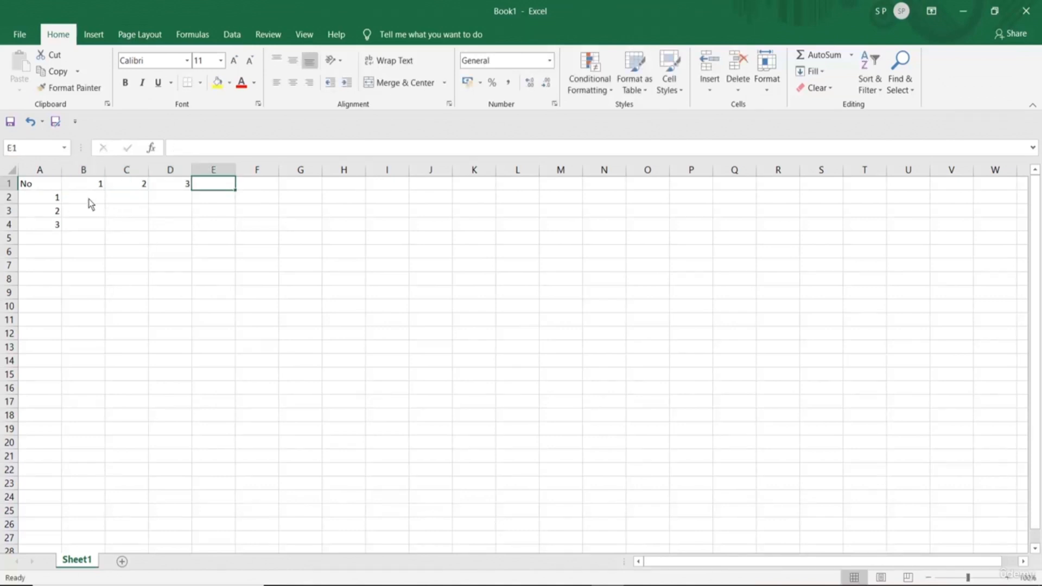
pyautogui.click(53, 201)
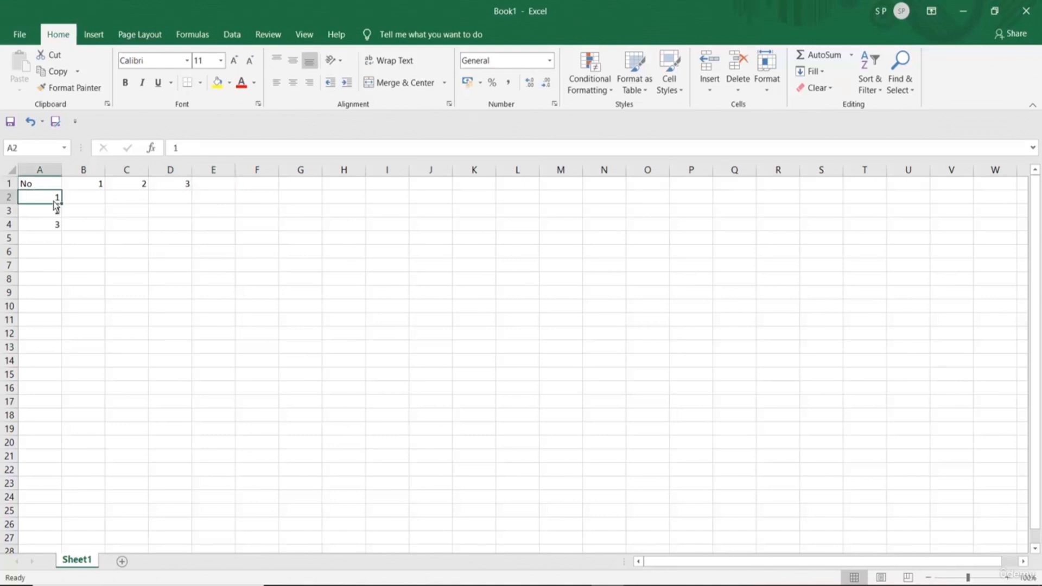
pyautogui.click(93, 186)
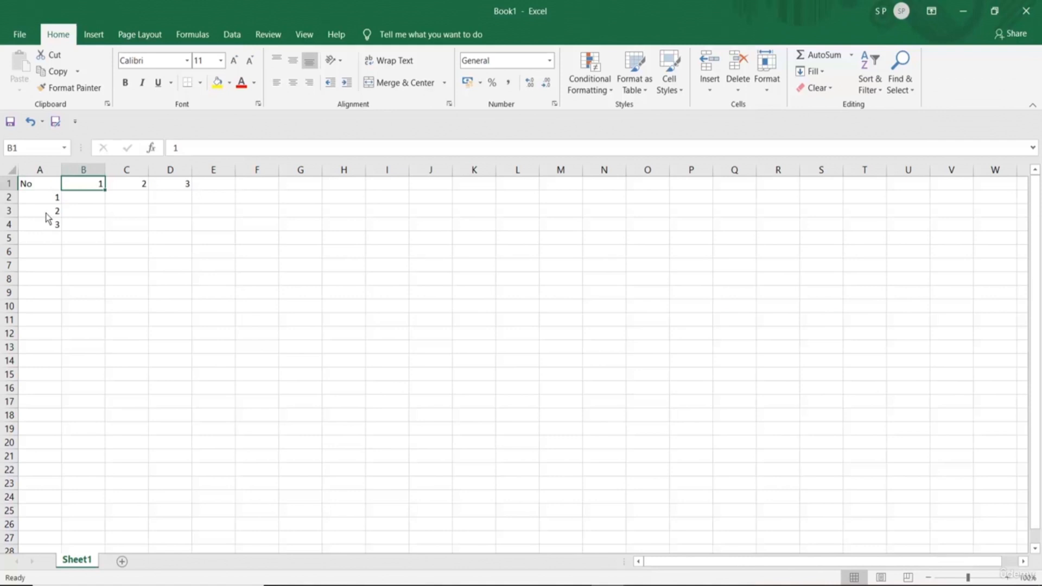
pyautogui.click(47, 214)
pyautogui.click(82, 184)
pyautogui.click(38, 228)
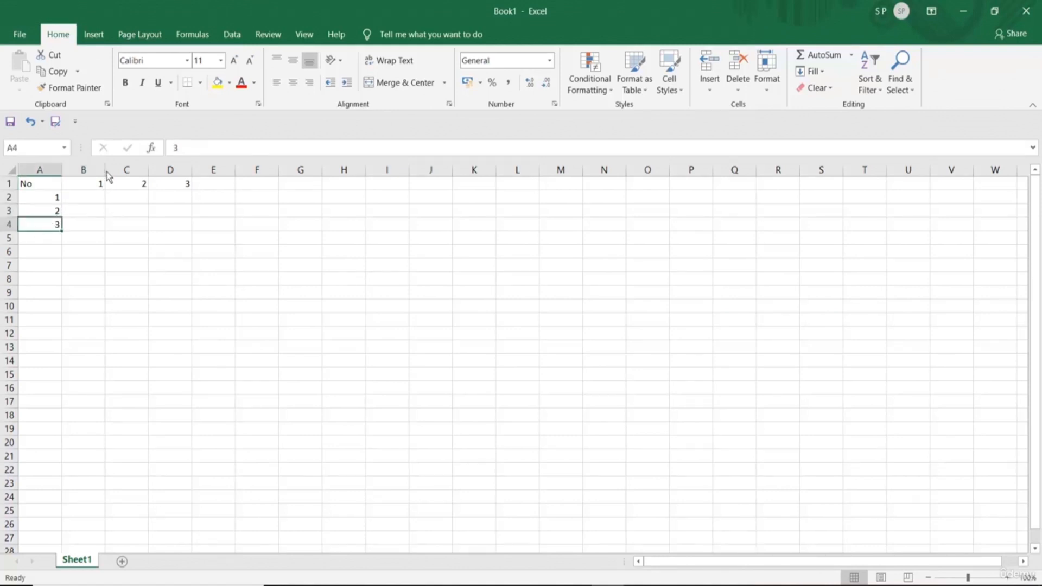
pyautogui.click(94, 186)
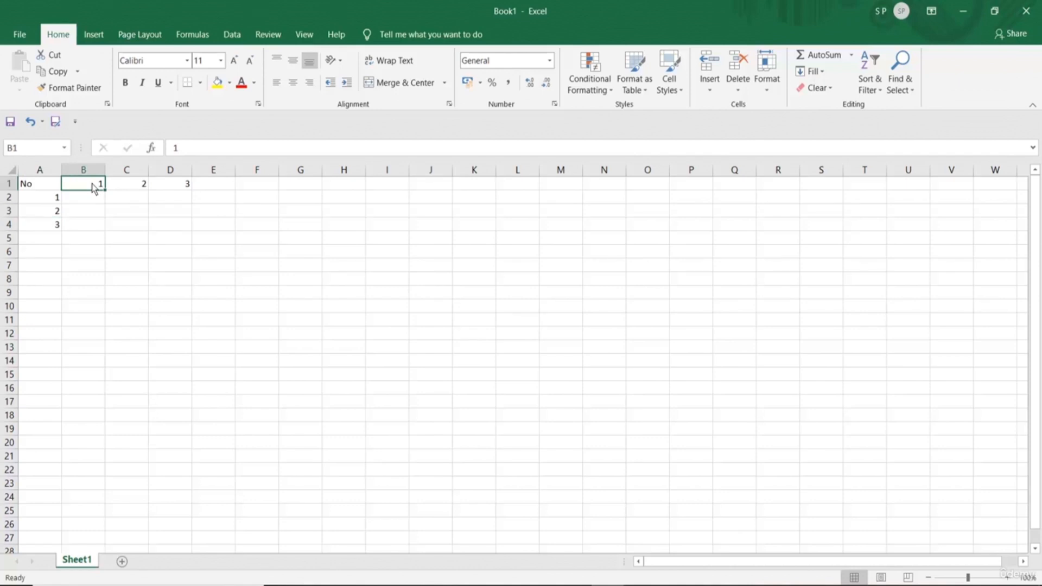
# - Enter the formula =A2*B1 in B2, using relative references to the row number and the column number
pyautogui.click(85, 203)
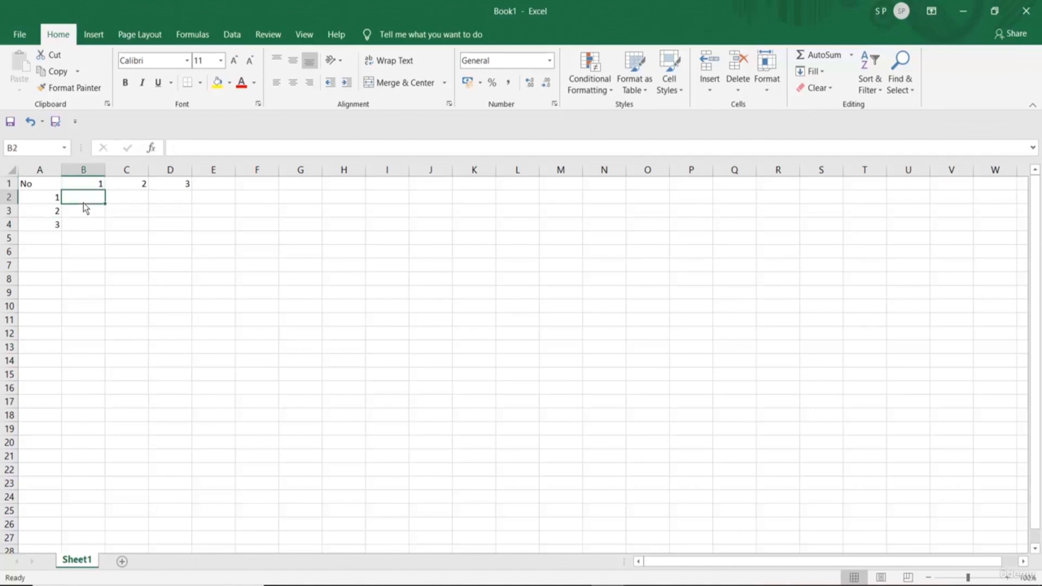
pyautogui.write('=')
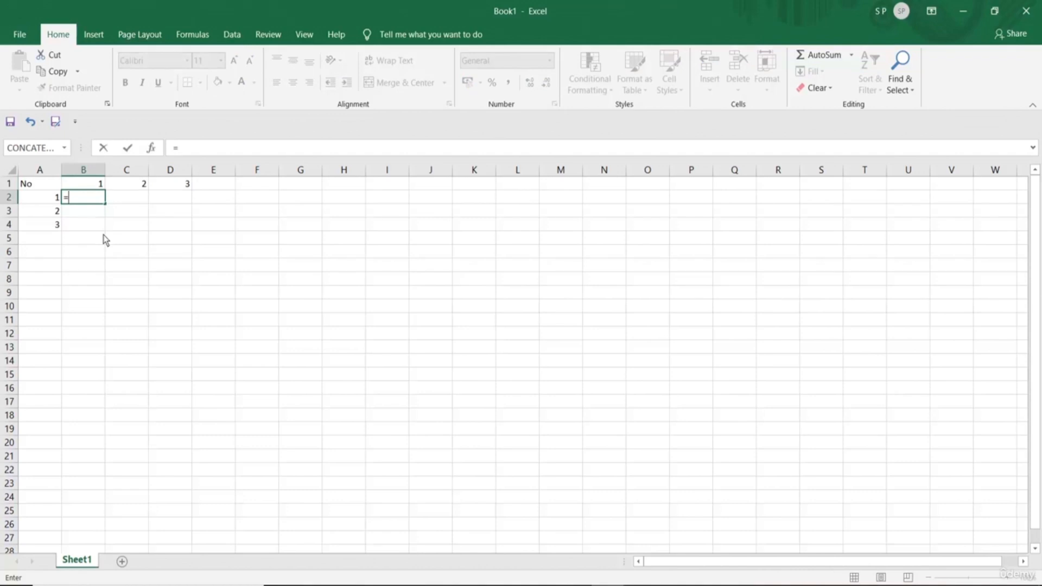
pyautogui.click(39, 201)
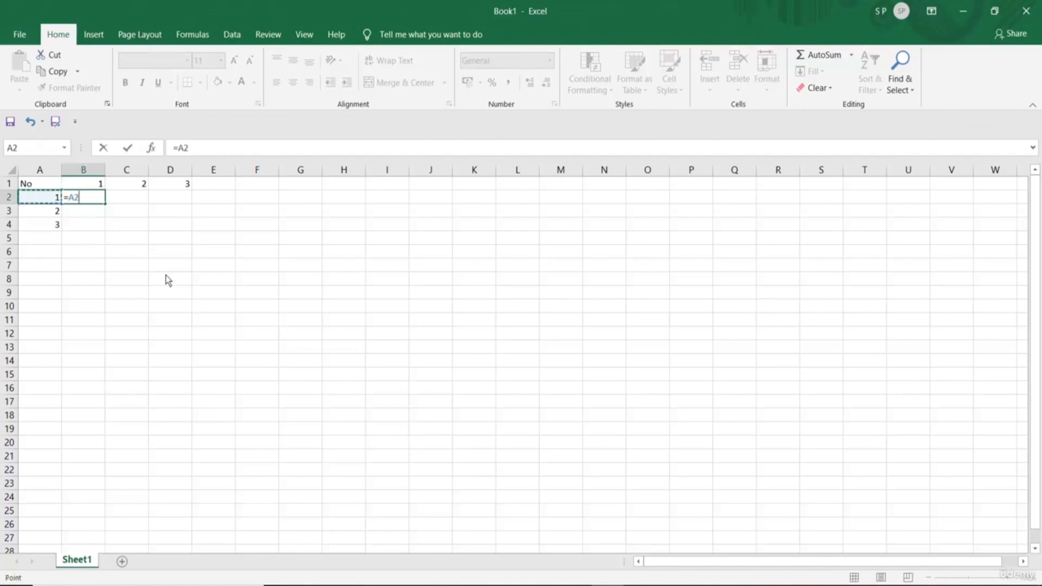
pyautogui.write('*')
pyautogui.click(86, 185)
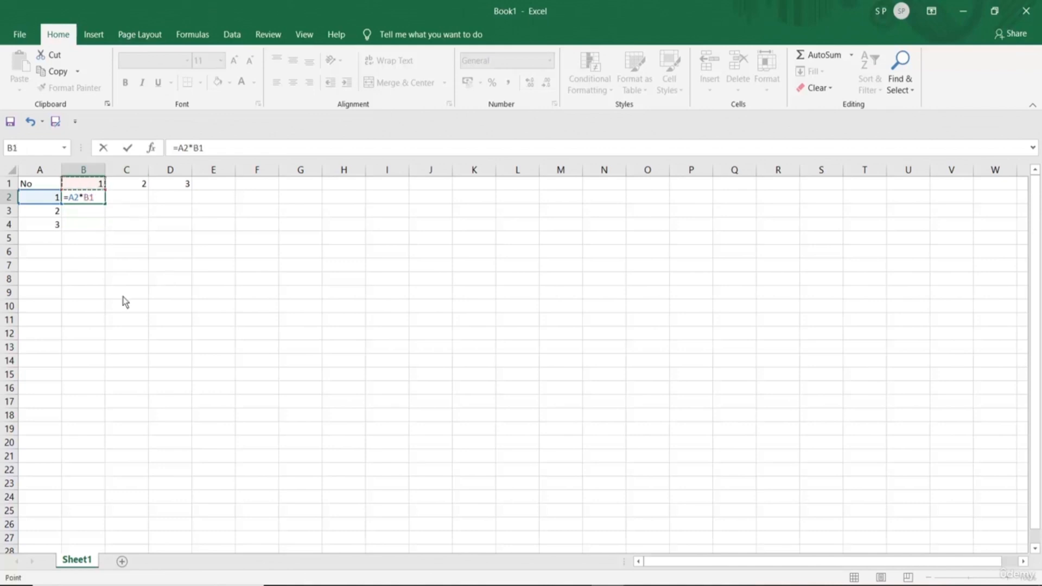
pyautogui.press('Return')
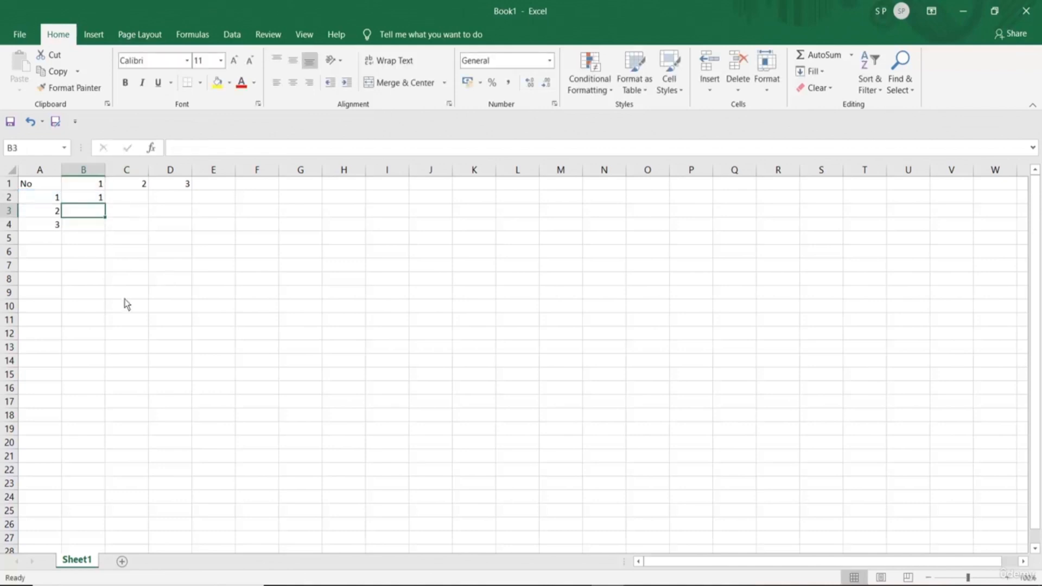
# - Fill the relative formula from B2 down to B4
pyautogui.click(82, 197)
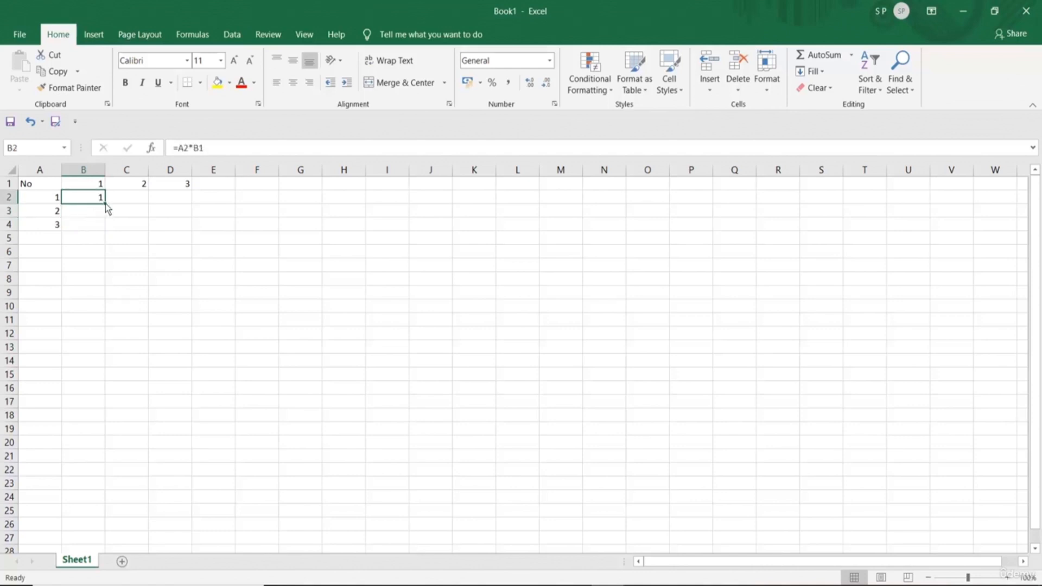
pyautogui.moveTo(105, 203); pyautogui.dragTo(107, 232)
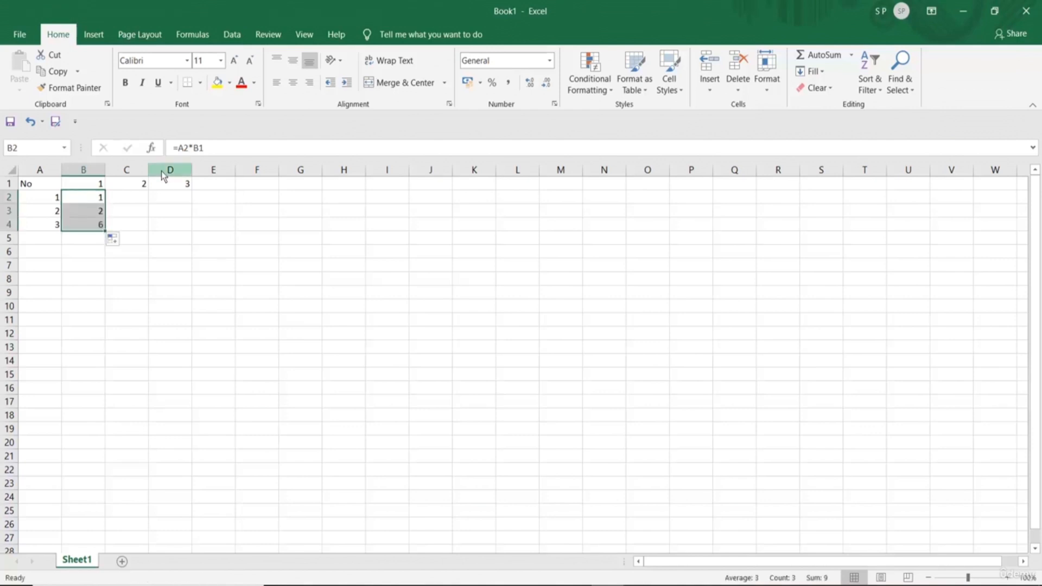
pyautogui.click(156, 283)
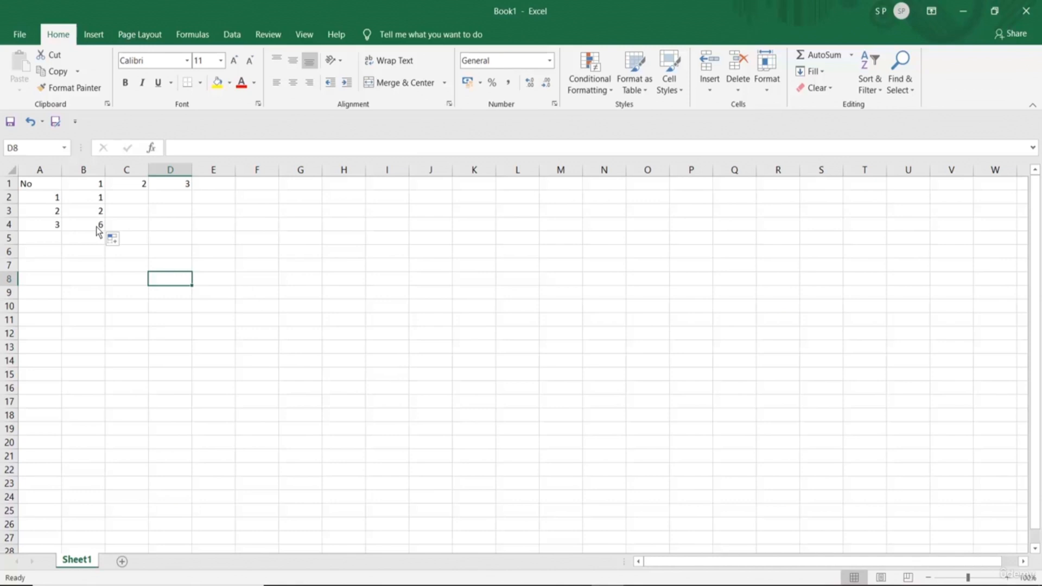
# - Open the formula in B2 for editing and clear the cell's content
pyautogui.doubleClick(84, 199)
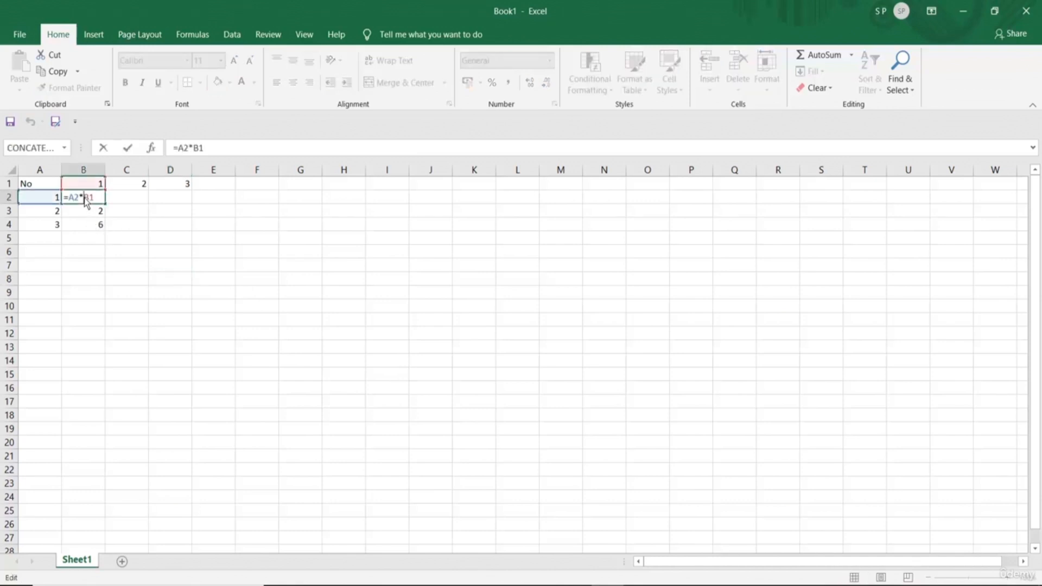
pyautogui.moveTo(69, 199); pyautogui.dragTo(95, 198)
pyautogui.click(97, 213)
pyautogui.click(135, 248)
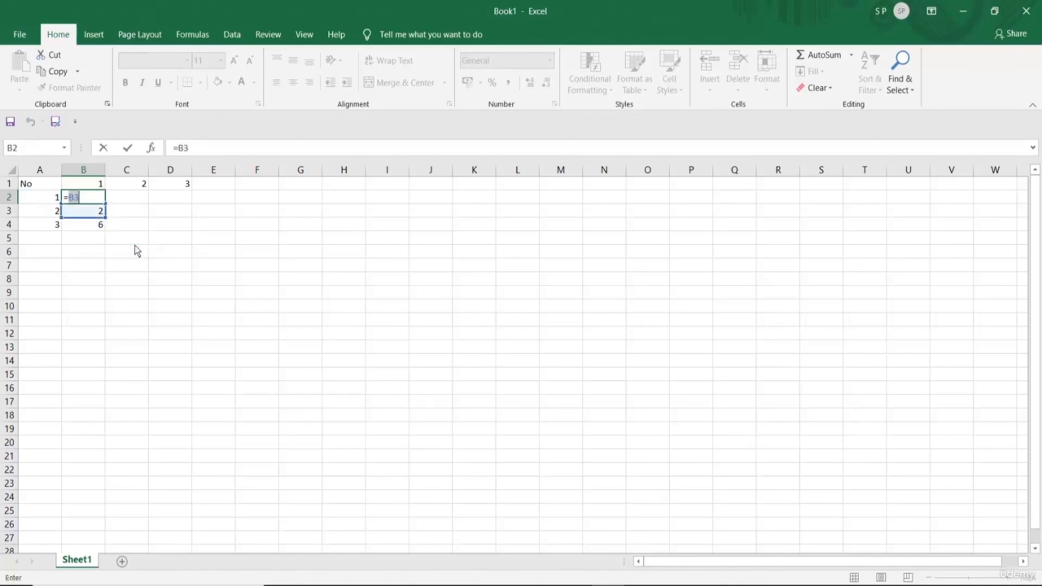
pyautogui.press('BackSpace')
pyautogui.press('BackSpace')
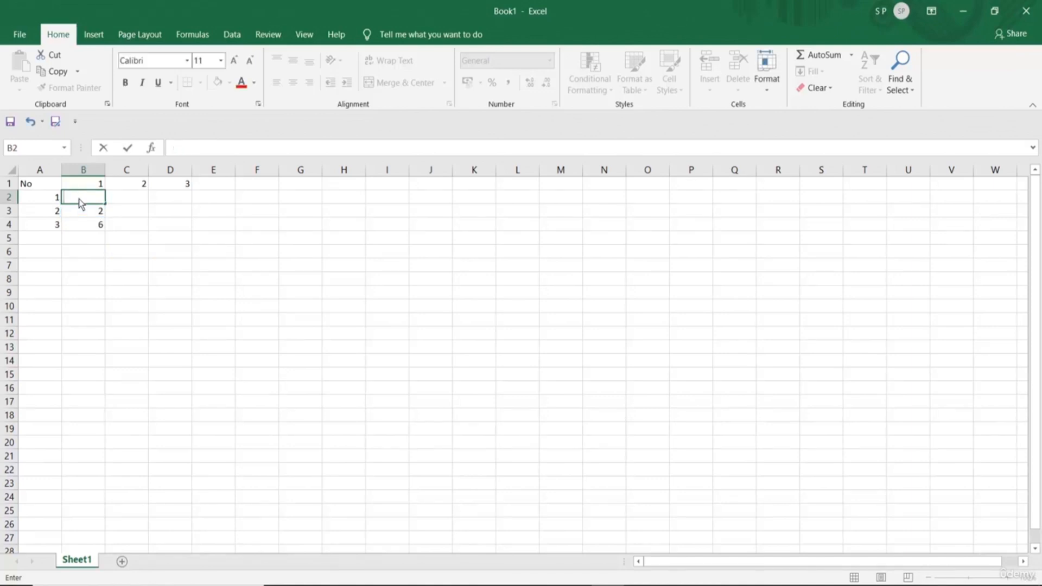
pyautogui.click(86, 210)
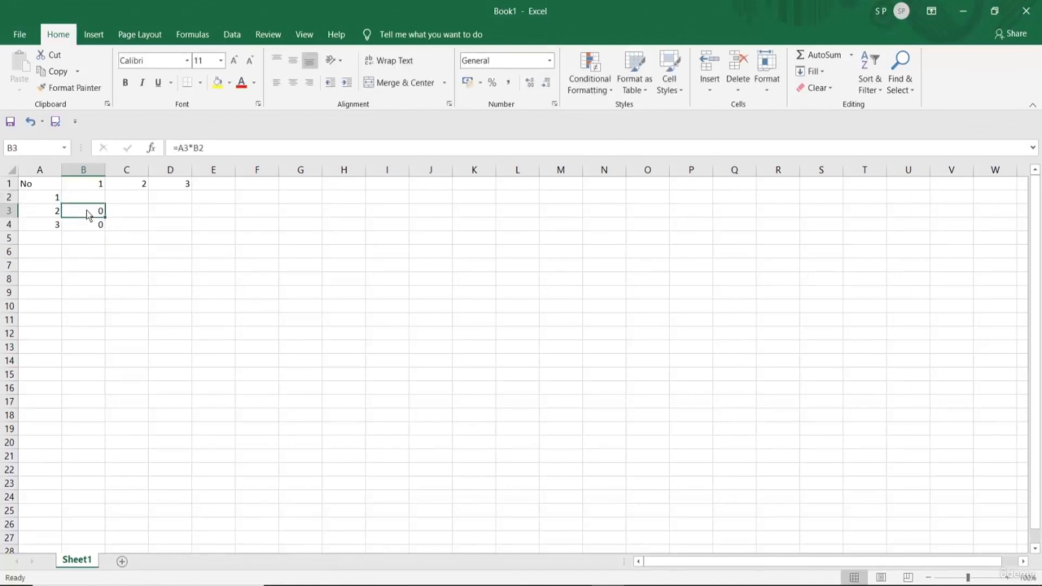
# - Enter the formula =A2*B1 in B2 again, multiplying the row number by the column number
pyautogui.click(87, 200)
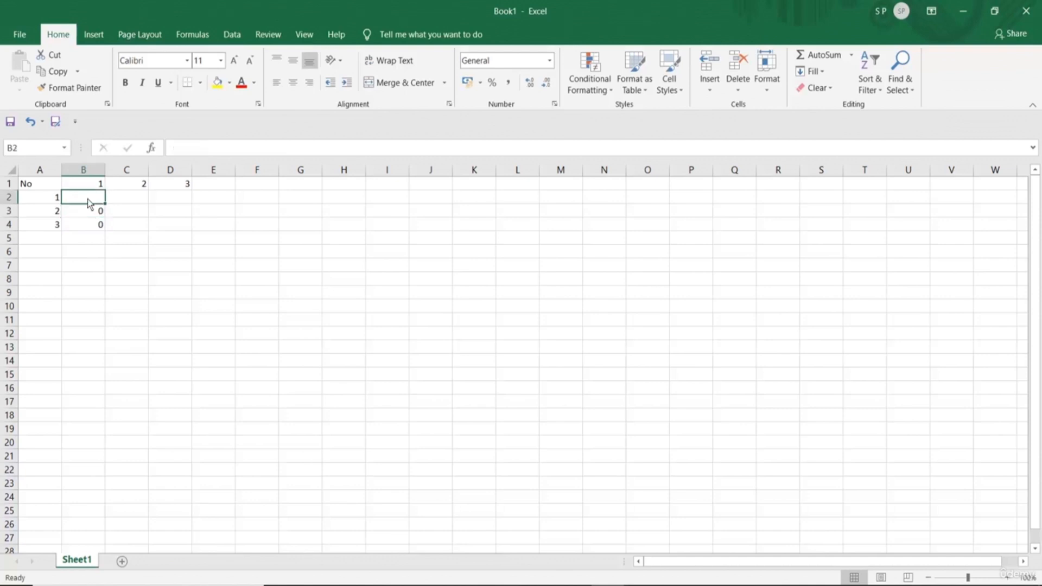
pyautogui.write('=')
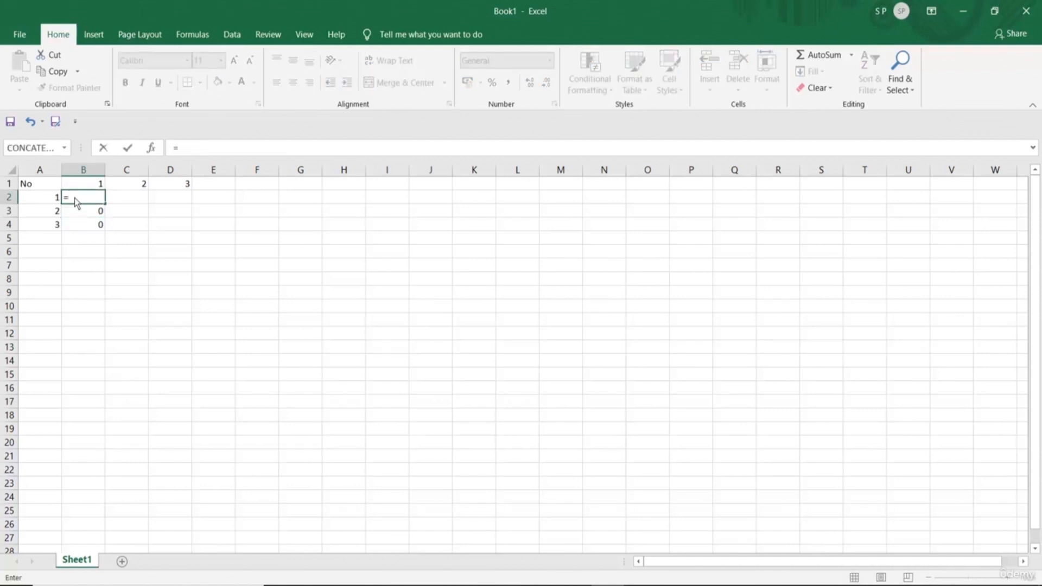
pyautogui.click(48, 200)
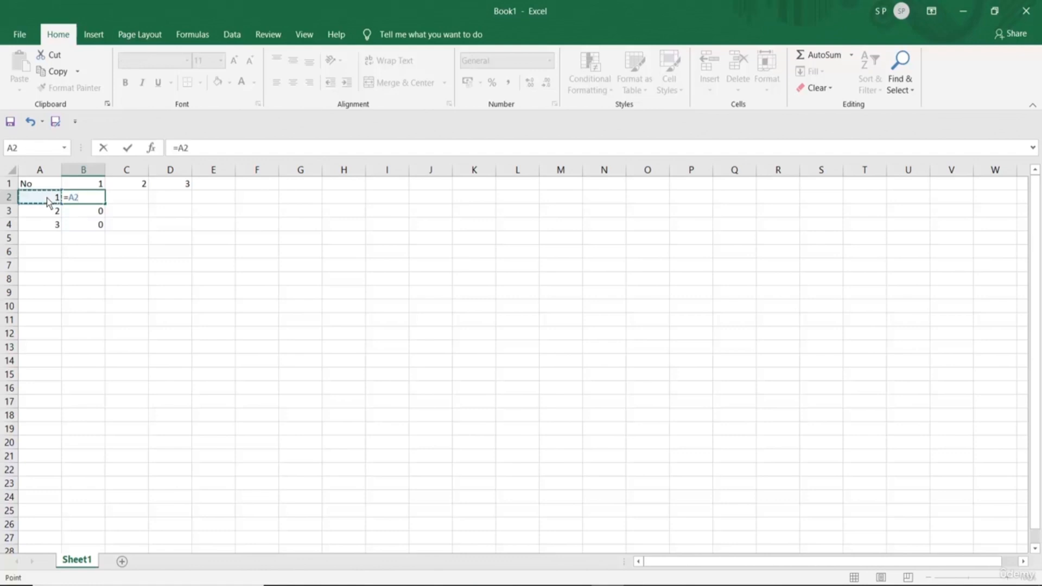
pyautogui.write('*')
pyautogui.click(96, 189)
pyautogui.press('Return')
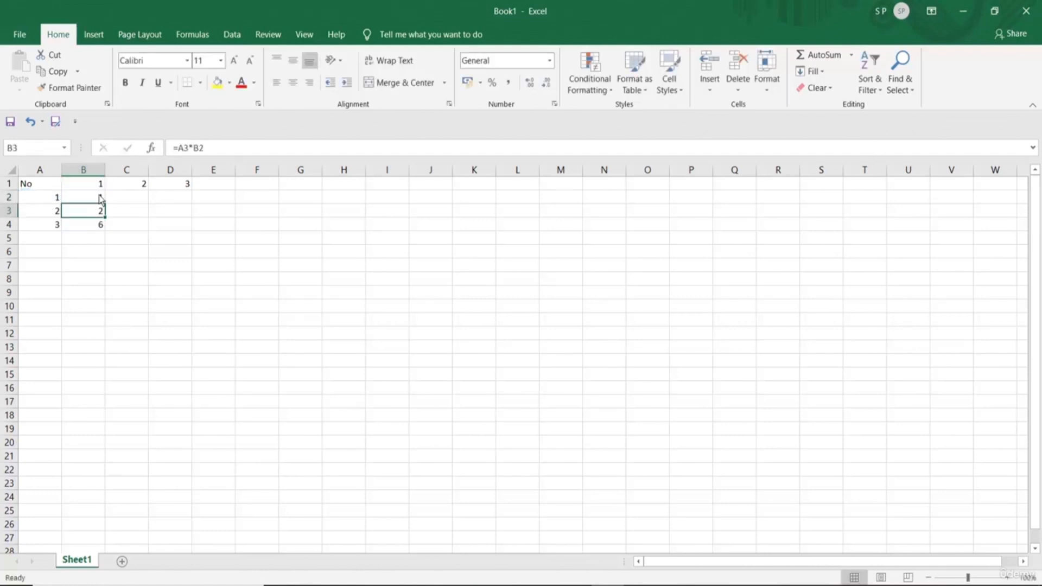
pyautogui.click(65, 253)
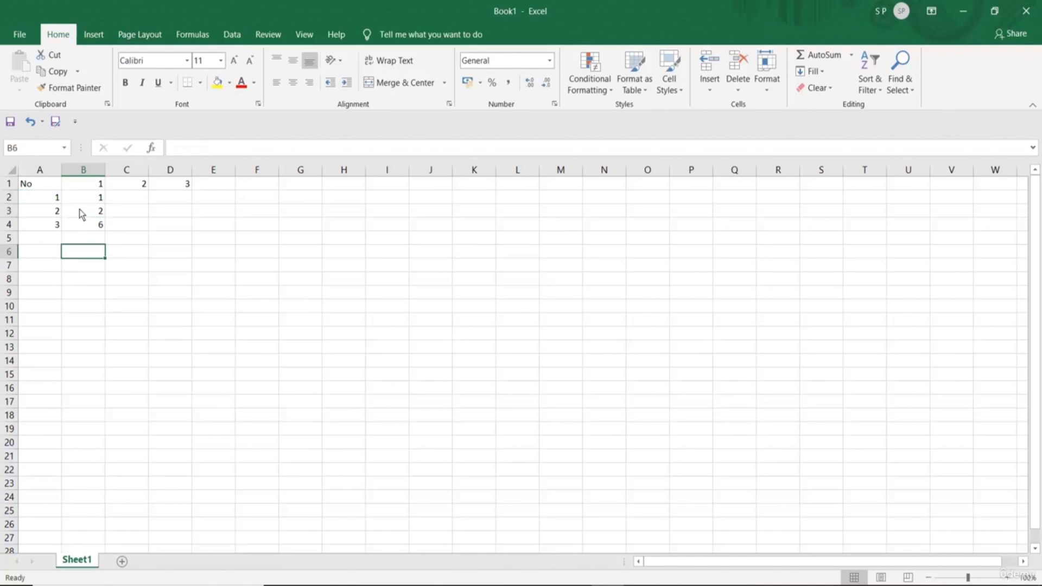
# - Examine the filled formula in B3, comparing its references with the row number in A3 and the column number in B1
pyautogui.click(97, 212)
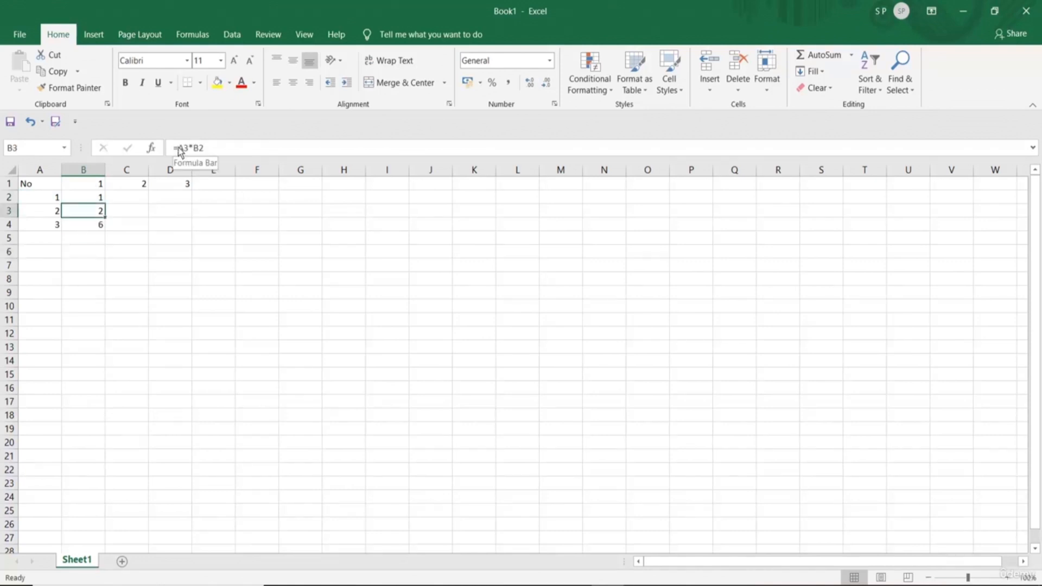
pyautogui.click(44, 216)
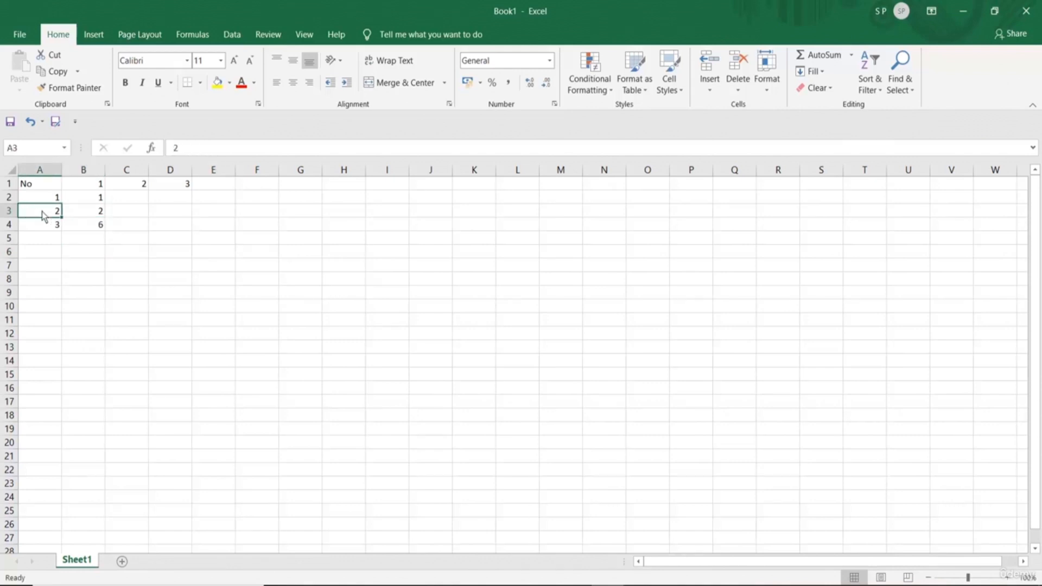
pyautogui.click(101, 213)
pyautogui.click(96, 200)
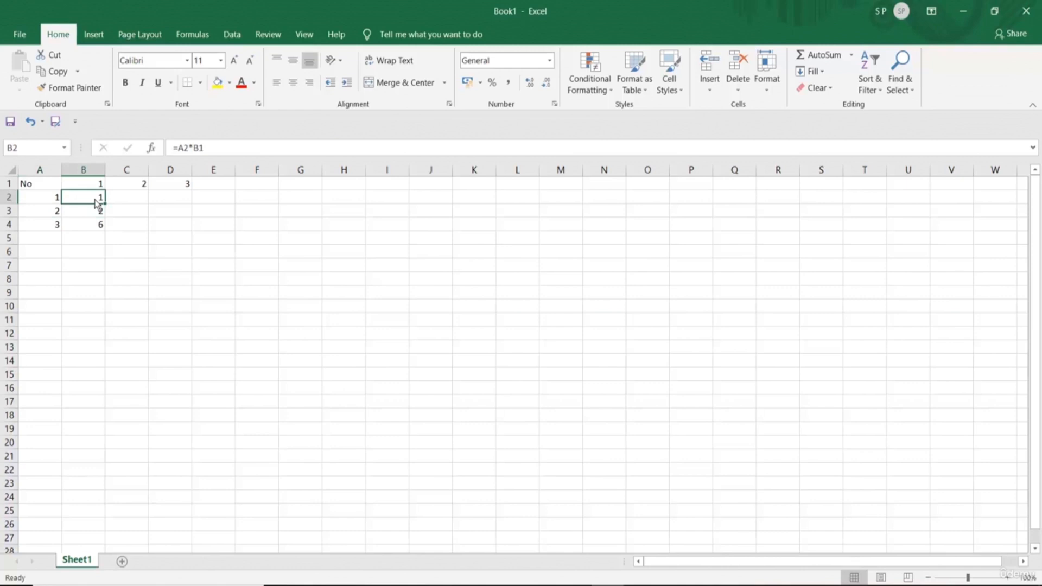
pyautogui.click(88, 186)
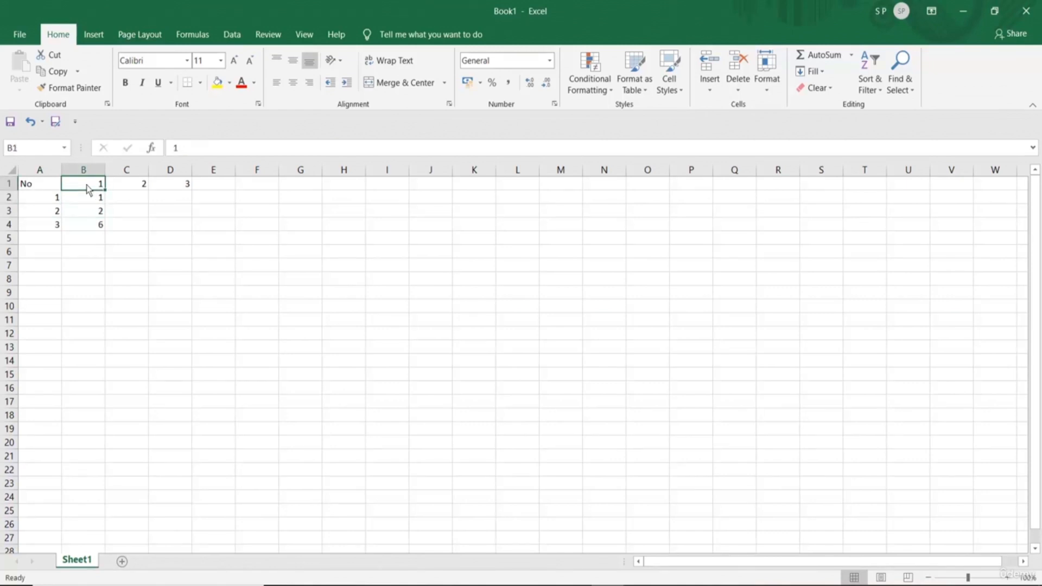
pyautogui.click(52, 216)
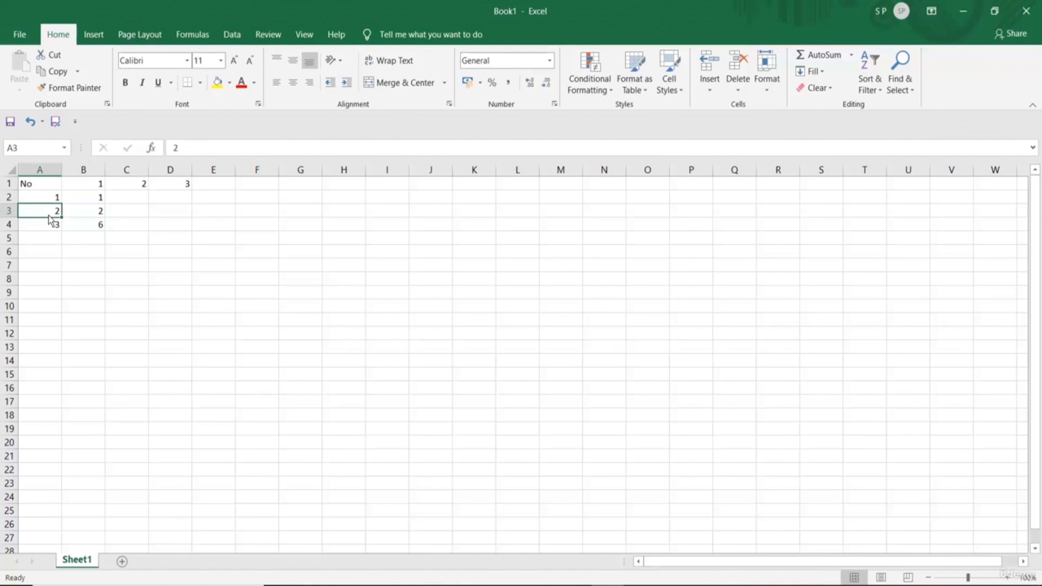
pyautogui.click(93, 186)
pyautogui.click(86, 198)
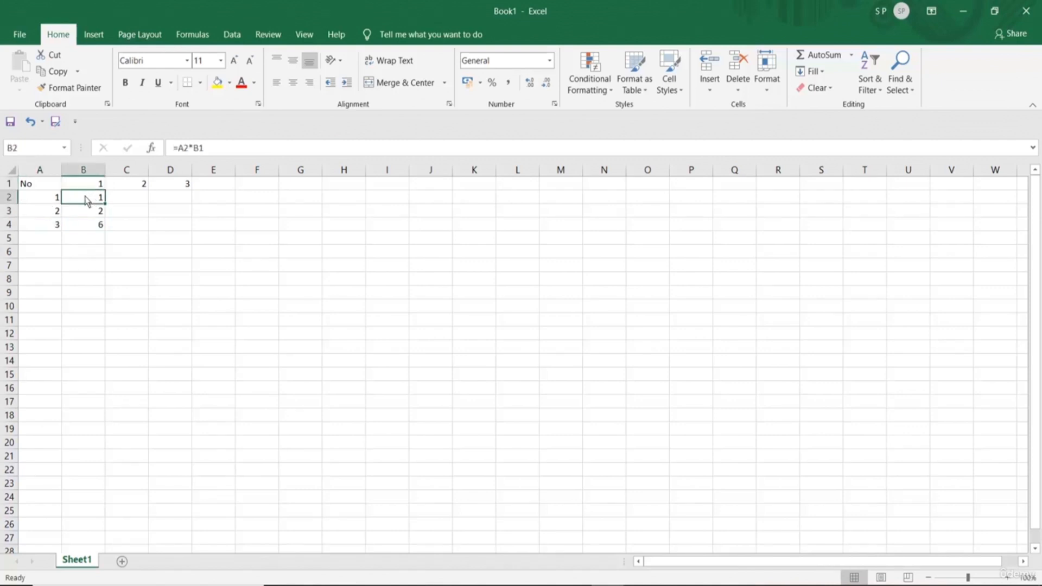
# - Examine the filled formula in B4 against A4 and B1, and compare the formulas down B2:B4
pyautogui.click(95, 228)
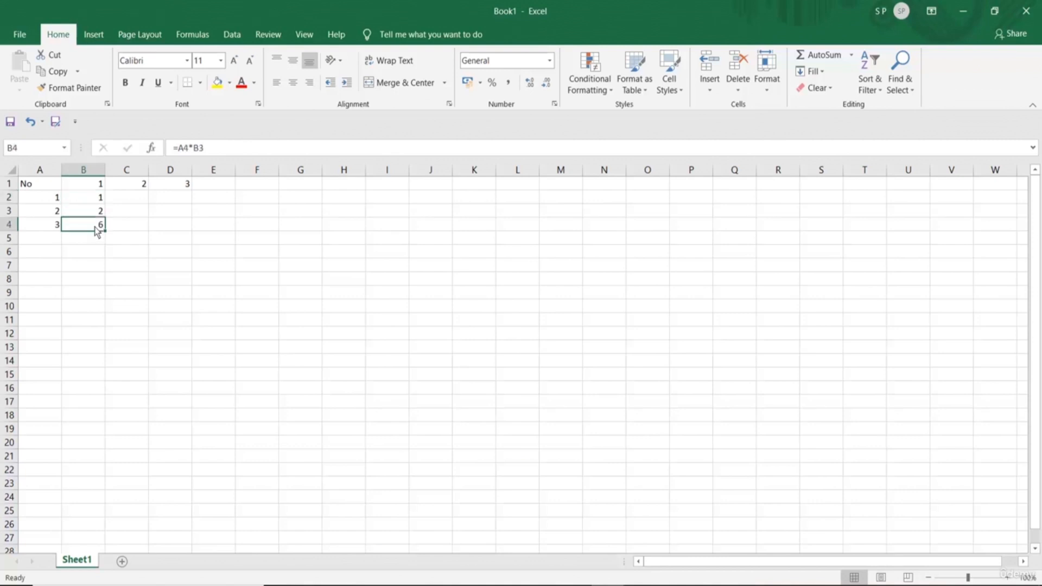
pyautogui.click(43, 224)
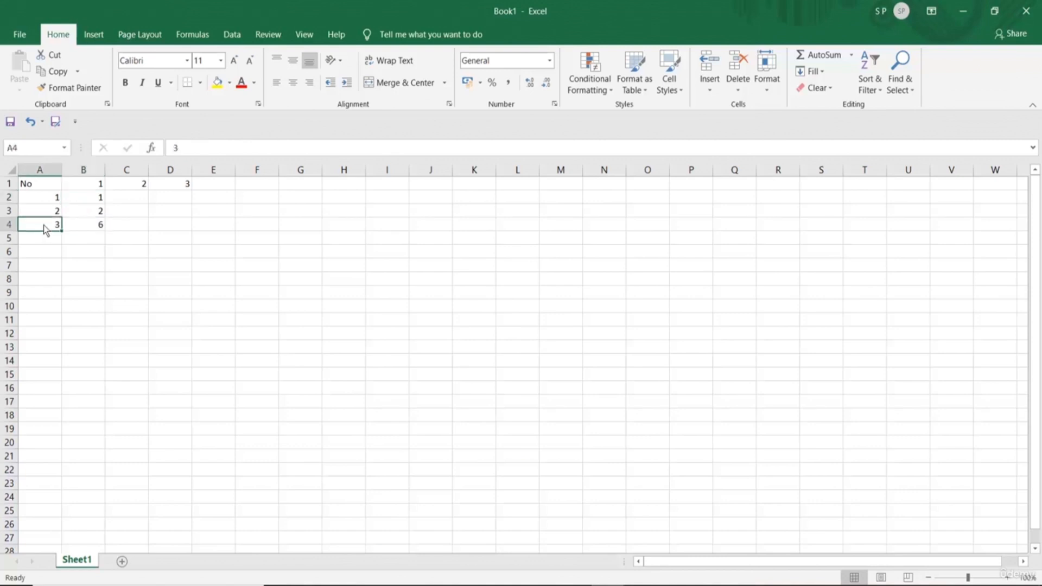
pyautogui.click(91, 186)
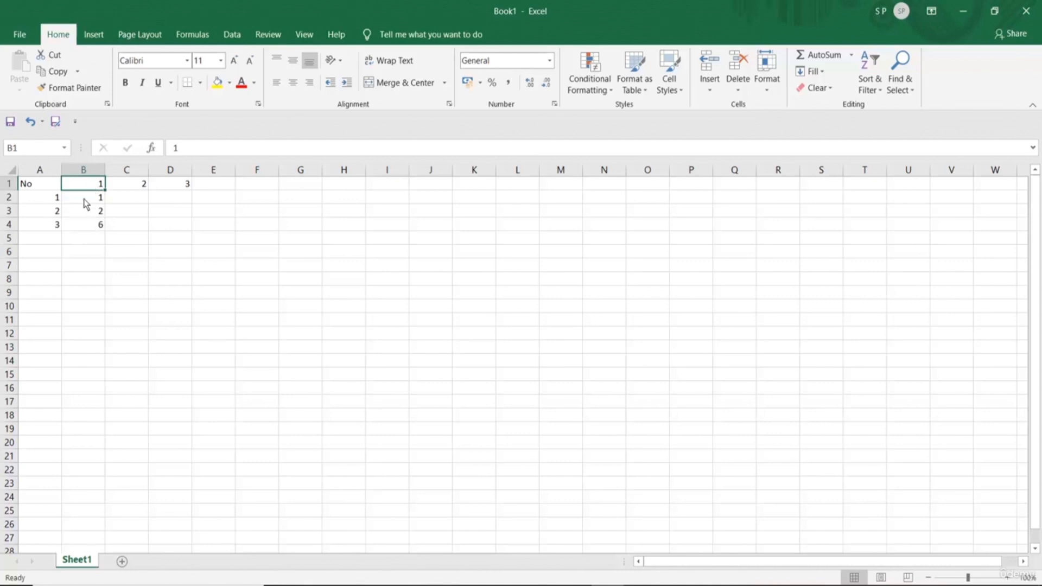
pyautogui.click(93, 227)
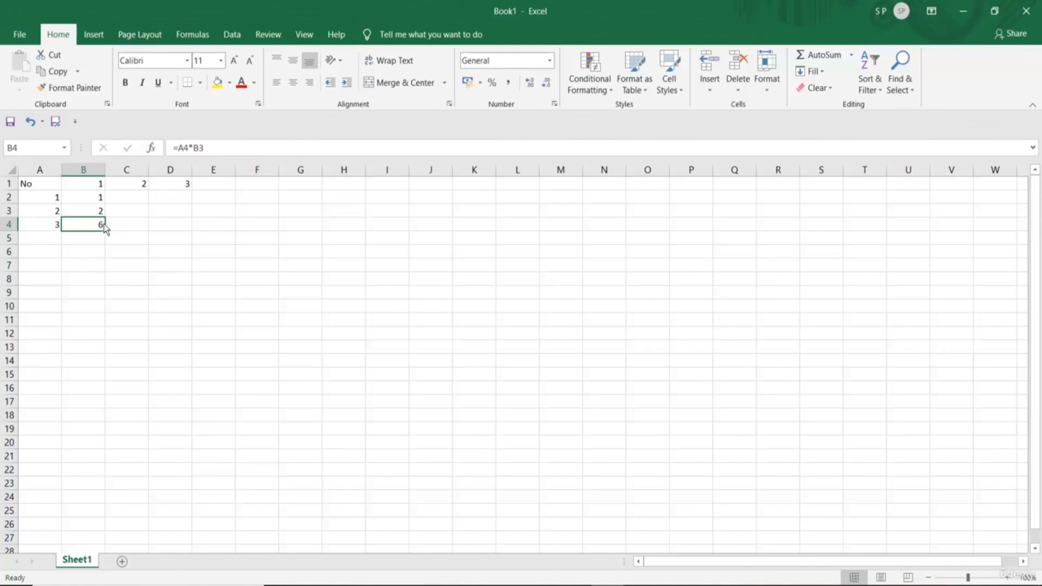
pyautogui.click(87, 198)
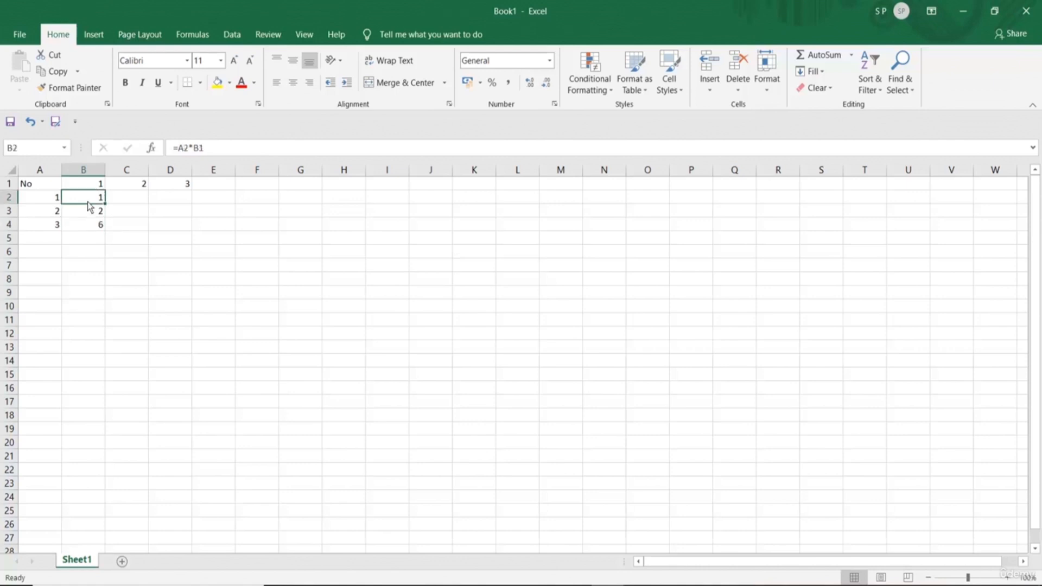
pyautogui.click(87, 208)
pyautogui.click(89, 223)
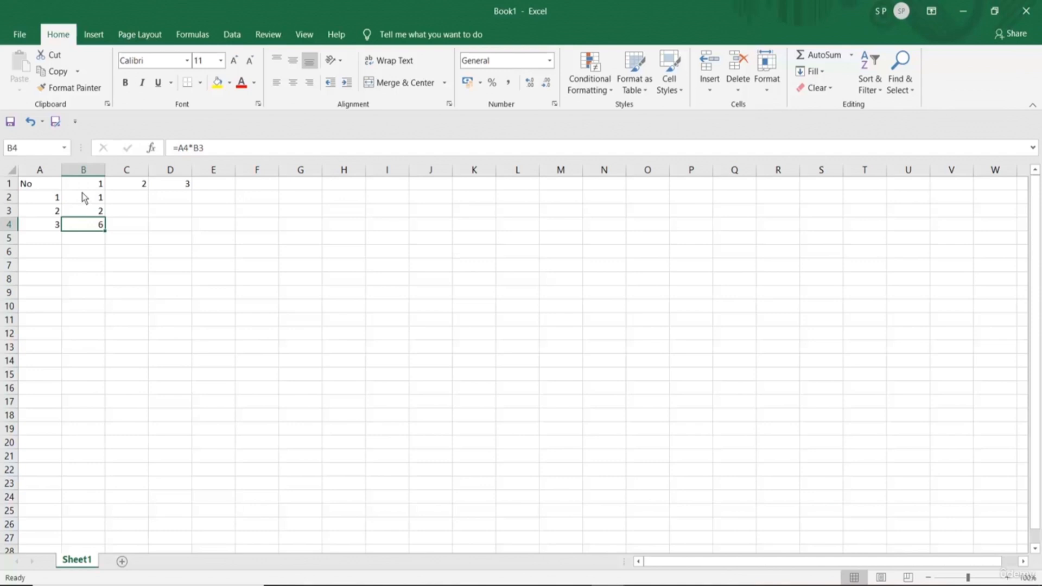
# - Change the formula in B4 to =A4*B2
pyautogui.click(206, 152)
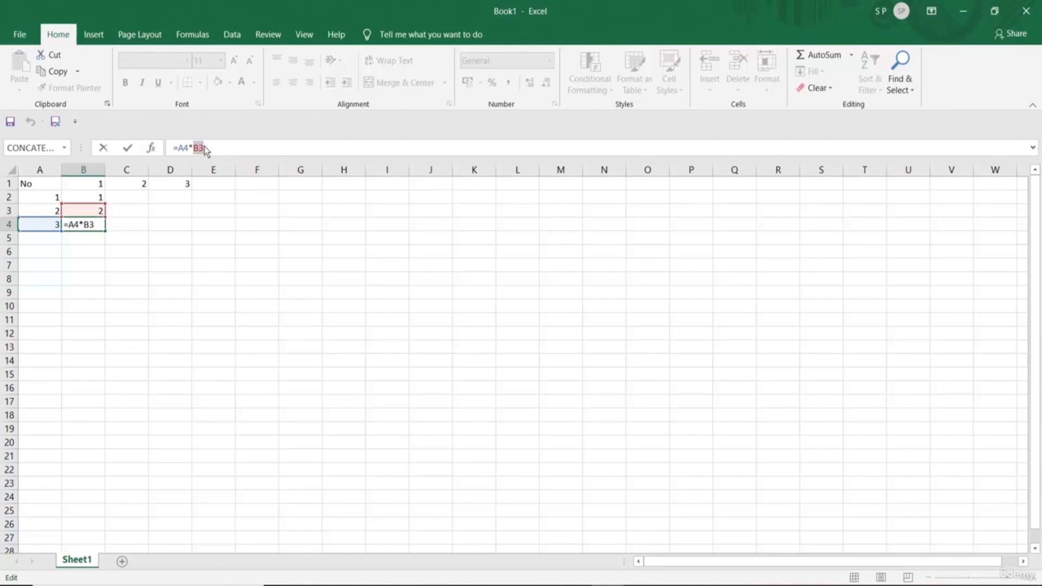
pyautogui.press('F4')
pyautogui.click(86, 199)
pyautogui.hotkey('ctrl', 'z')
pyautogui.hotkey('ctrl', 'z')
pyautogui.hotkey('ctrl', 'z')
pyautogui.hotkey('ctrl', 'z')
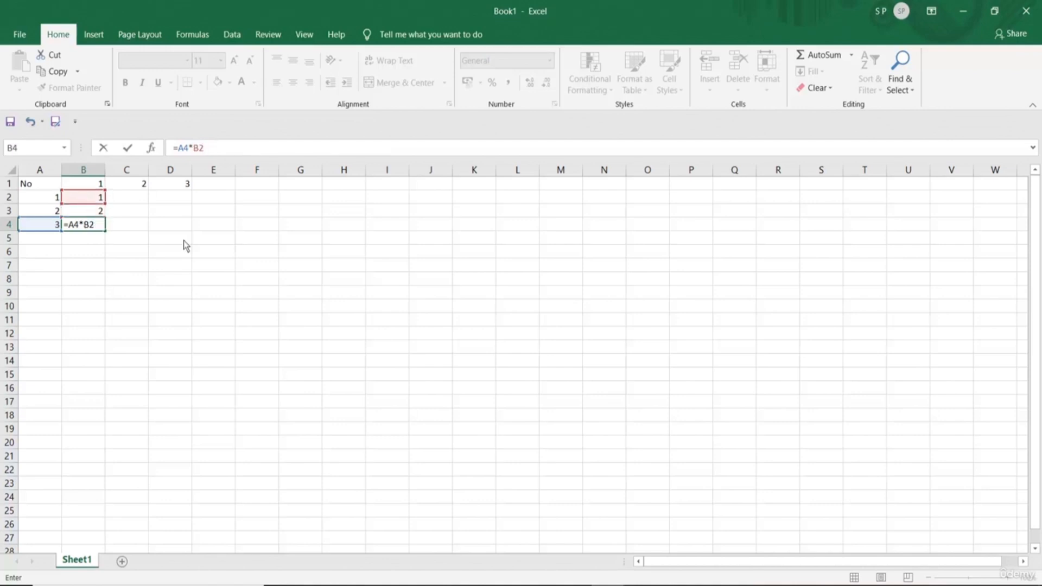
pyautogui.press('Return')
# - Make the B1 reference in B2's formula absolute so that it reads =A2*$B$1
pyautogui.click(83, 200)
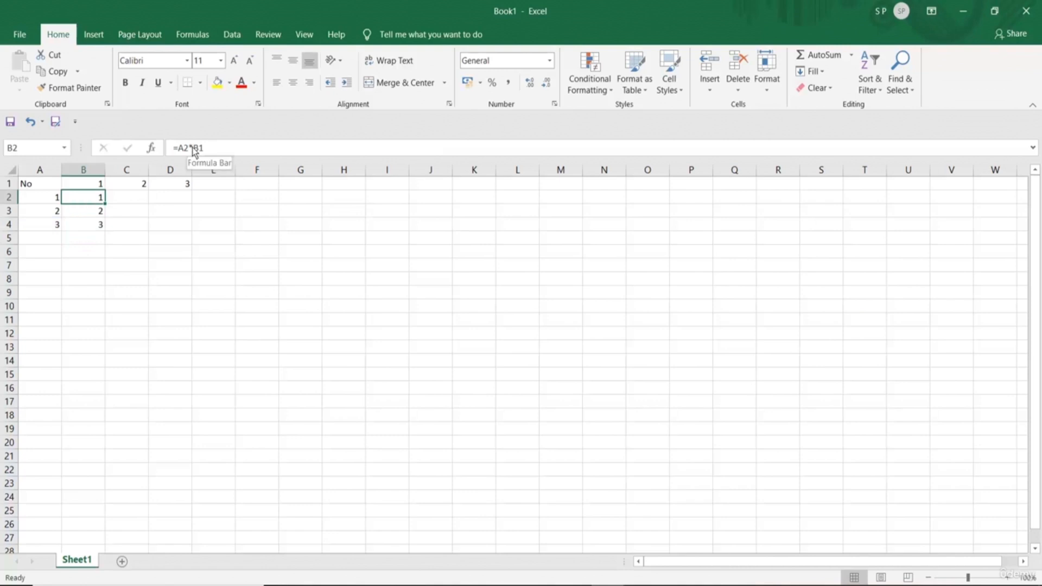
pyautogui.moveTo(193, 149); pyautogui.dragTo(204, 150)
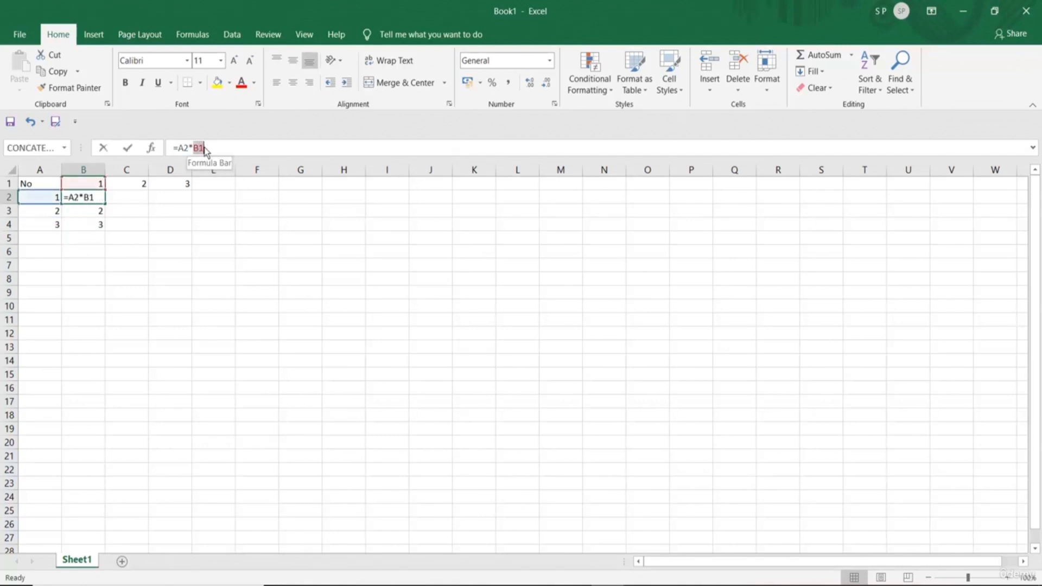
pyautogui.press('F4')
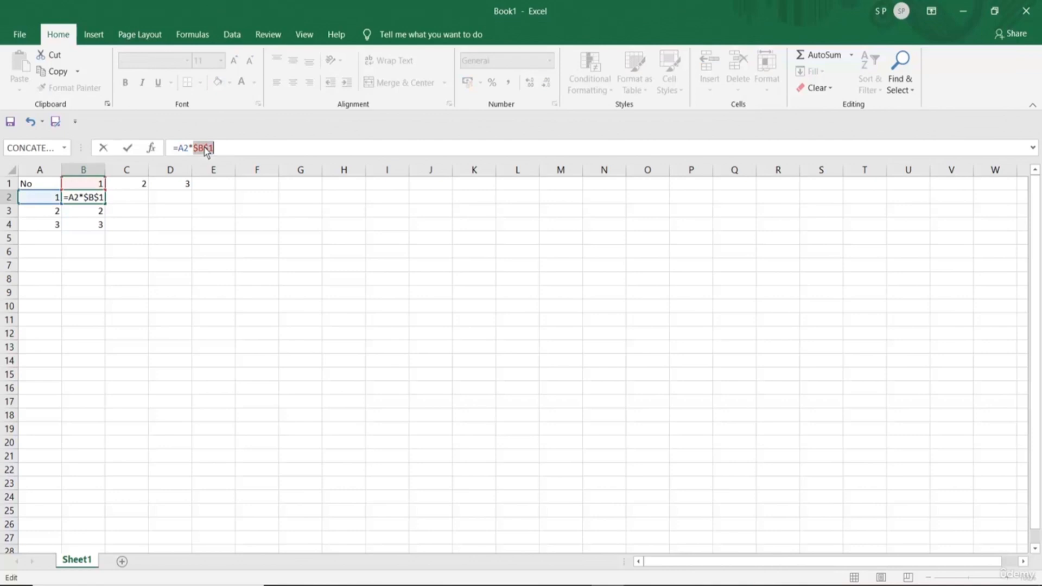
pyautogui.press('Return')
# - Fill the absolute-reference formula from B2 down to B4 and check the copied formulas in B3 and B4
pyautogui.click(97, 201)
pyautogui.moveTo(103, 203); pyautogui.dragTo(103, 226)
pyautogui.click(79, 282)
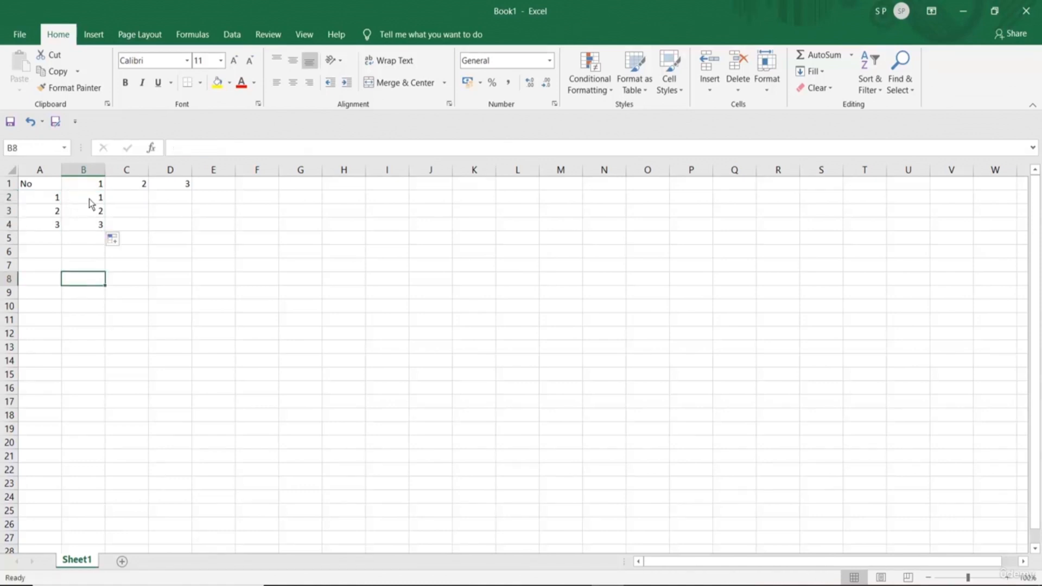
pyautogui.click(91, 213)
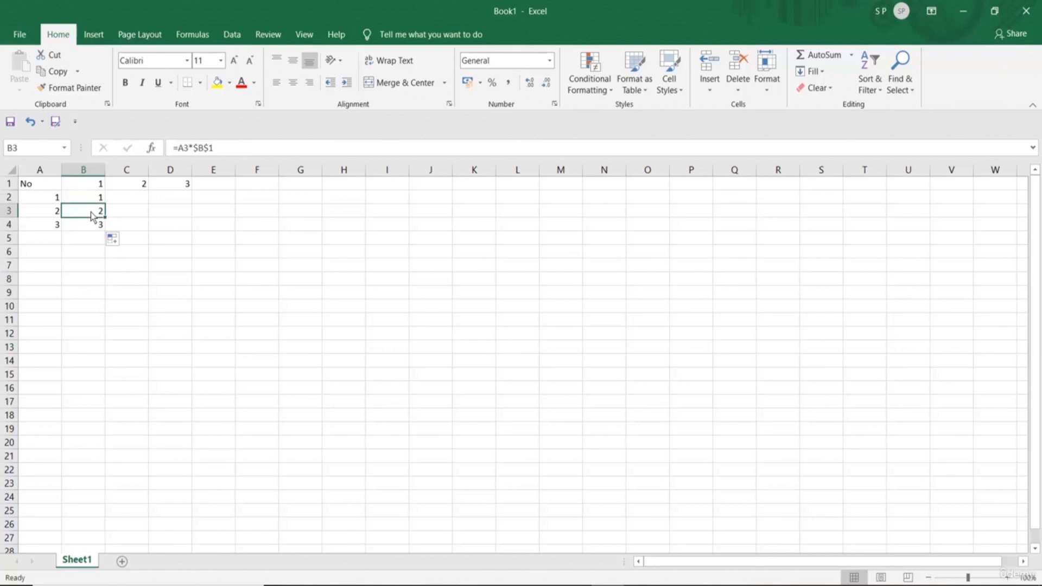
pyautogui.click(84, 188)
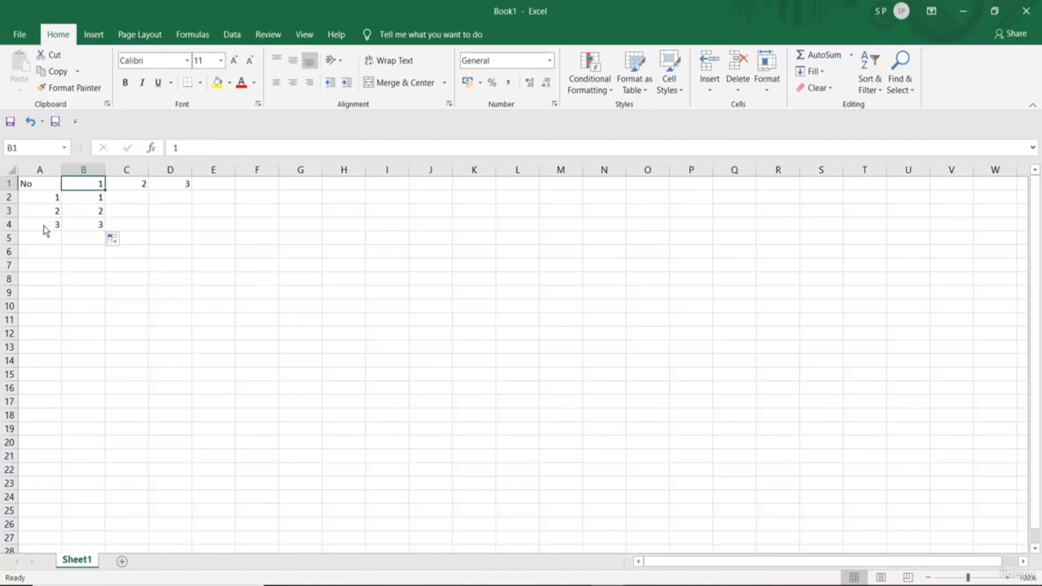
pyautogui.click(77, 228)
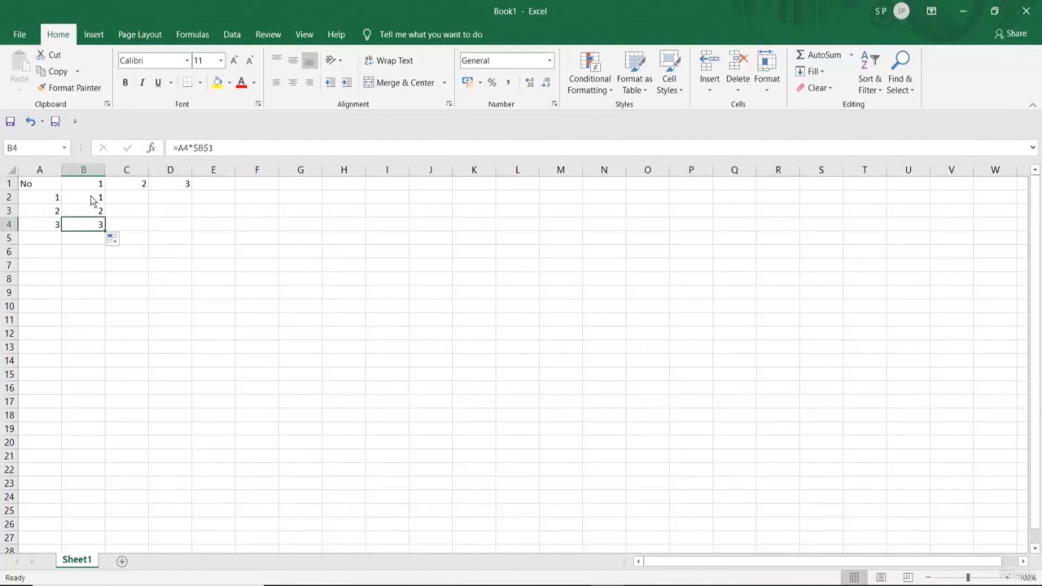
# - Fill the formulas in B2:B4 across to column D
pyautogui.moveTo(90, 196); pyautogui.dragTo(98, 227)
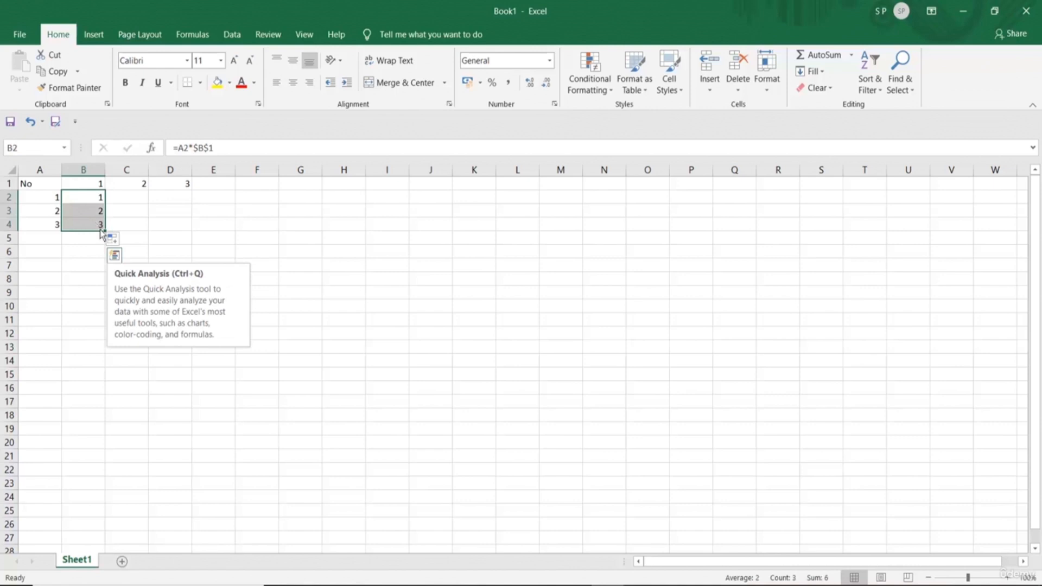
pyautogui.moveTo(104, 231); pyautogui.dragTo(194, 233)
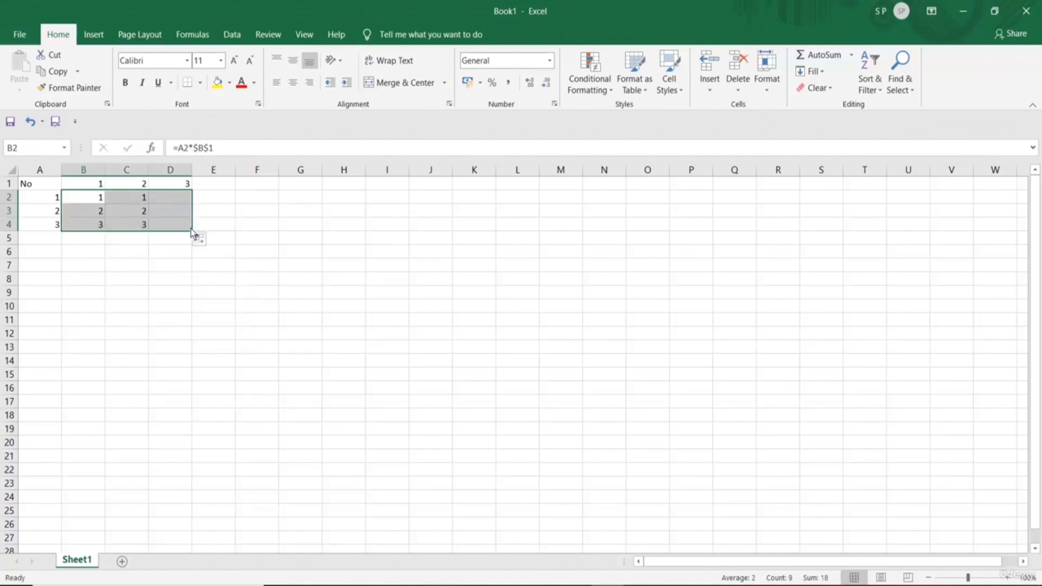
pyautogui.click(201, 271)
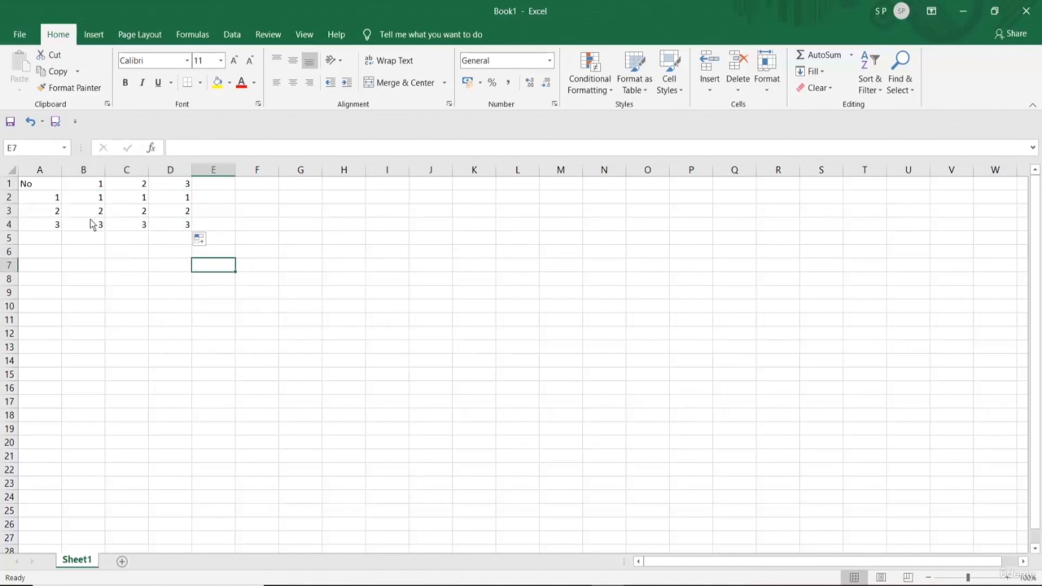
# - Examine the filled grid against the row and column numbers, and compare the formulas in C2 and B2
pyautogui.click(54, 201)
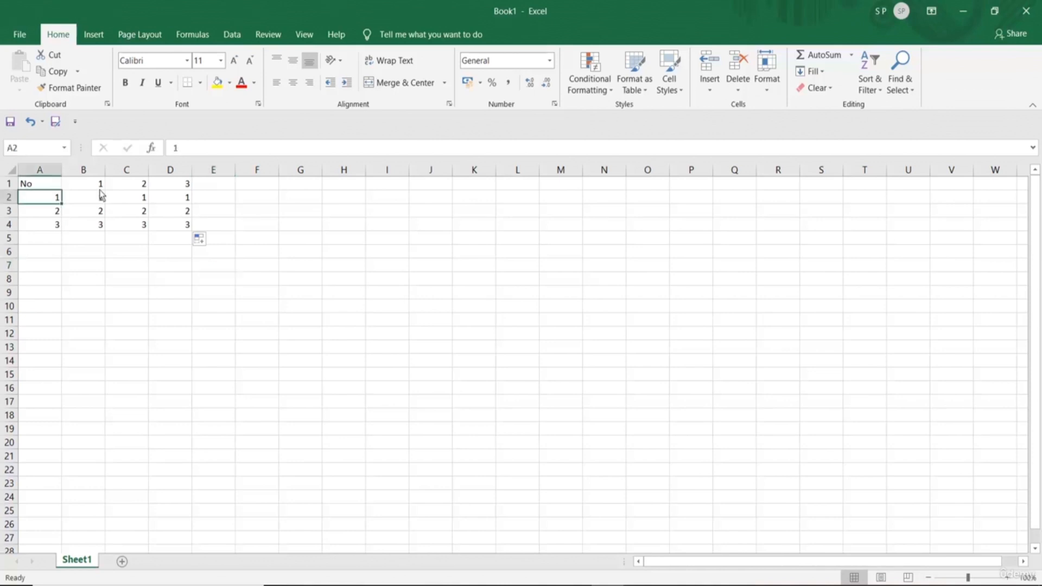
pyautogui.click(132, 188)
pyautogui.click(54, 201)
pyautogui.click(163, 185)
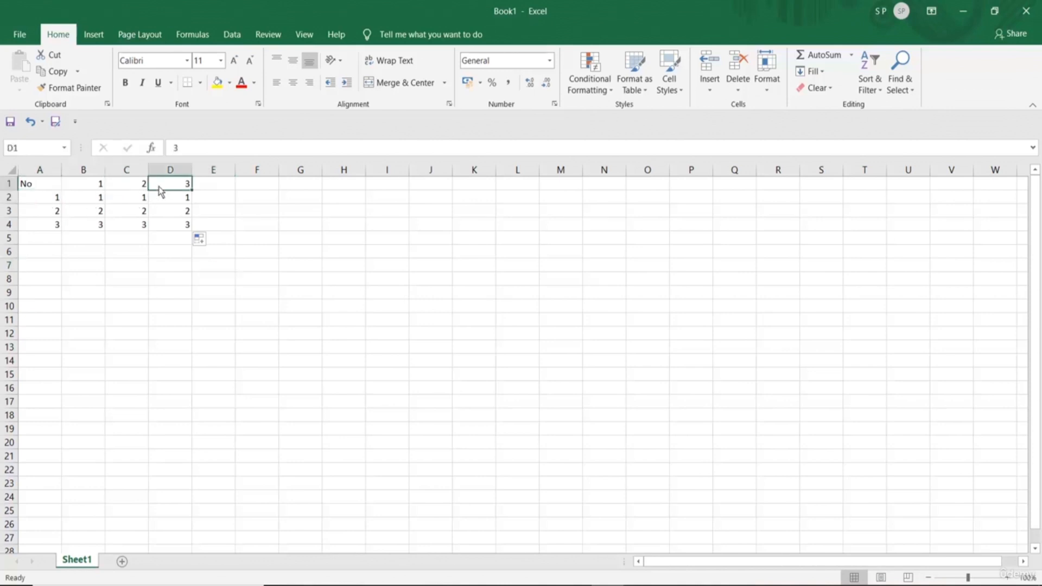
pyautogui.click(55, 213)
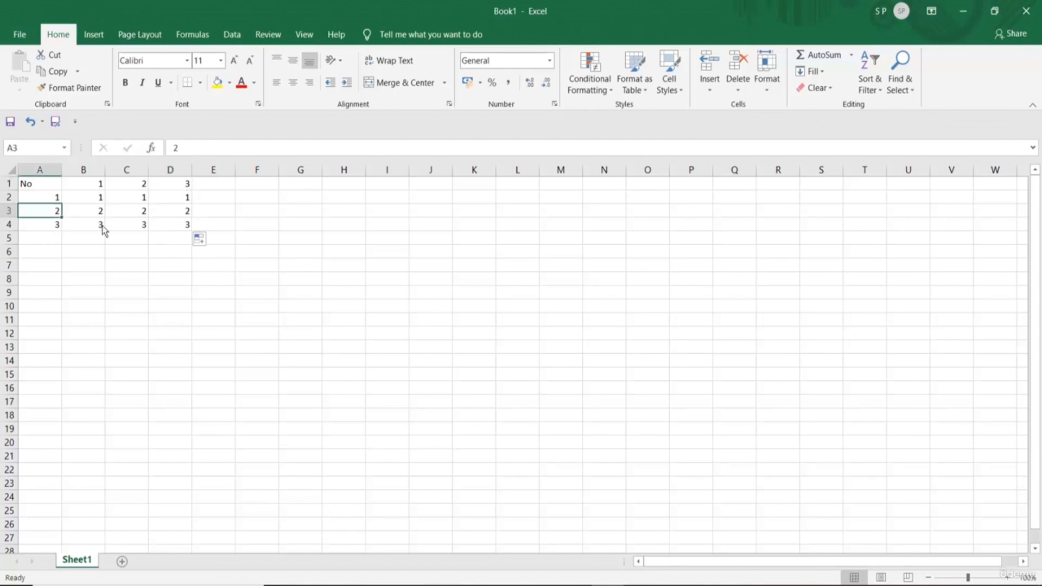
pyautogui.click(87, 182)
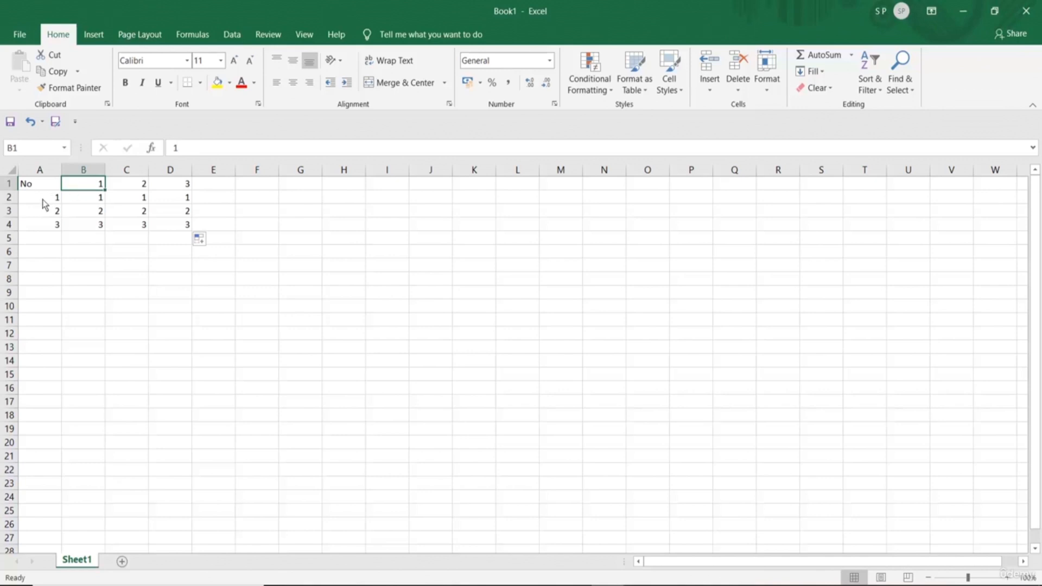
pyautogui.click(43, 200)
pyautogui.click(83, 184)
pyautogui.click(133, 203)
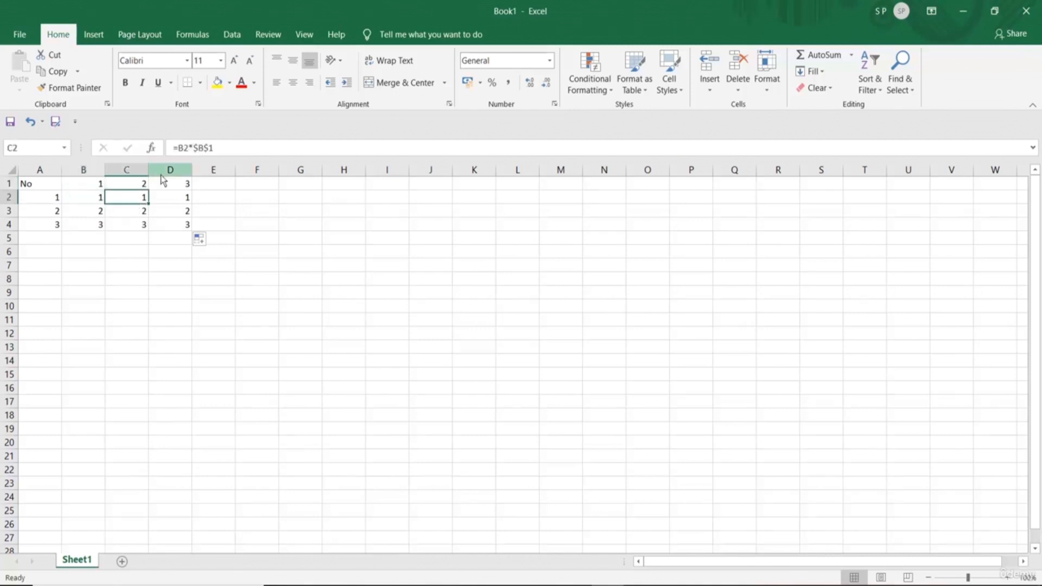
pyautogui.click(94, 200)
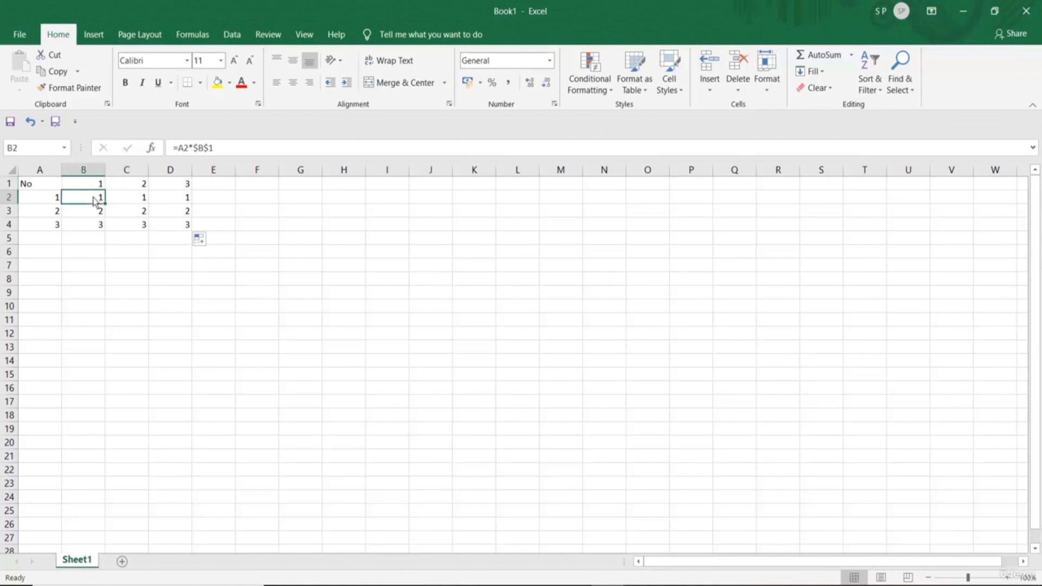
# - Check the formulas in D2 and C2 against the header numbers in row 1 and column A
pyautogui.click(174, 201)
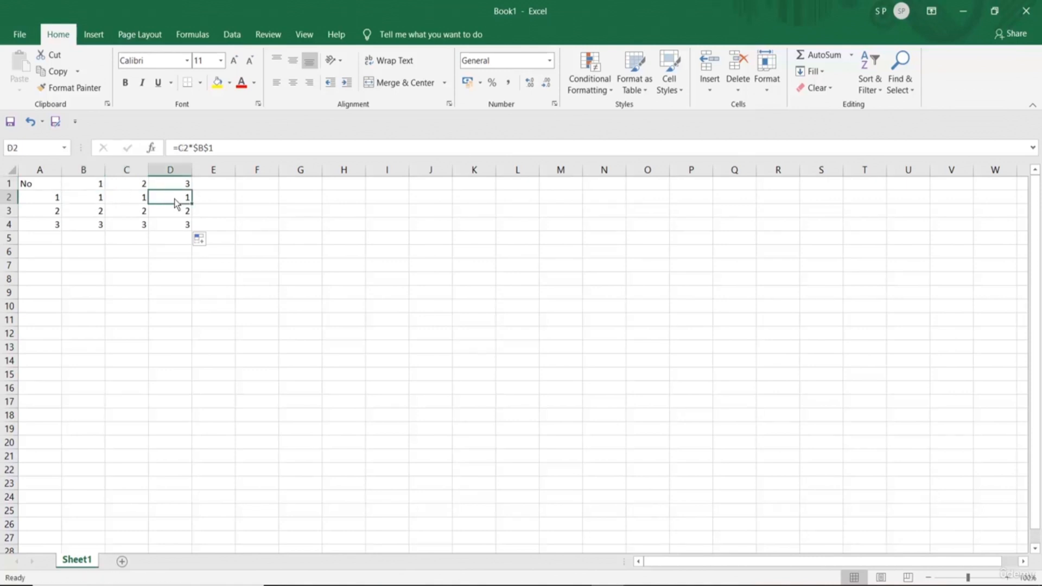
pyautogui.click(132, 201)
pyautogui.click(89, 186)
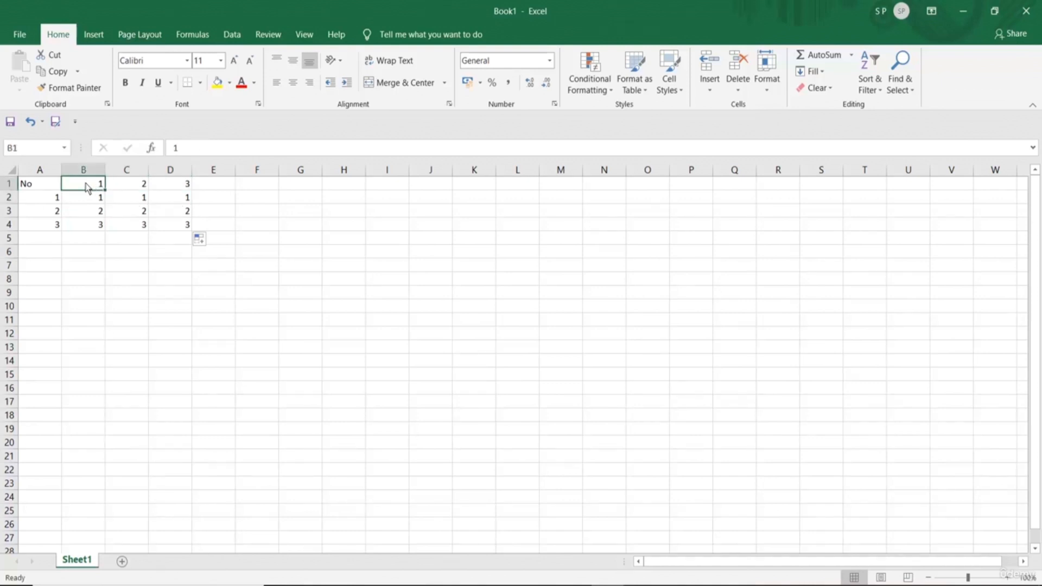
pyautogui.click(44, 211)
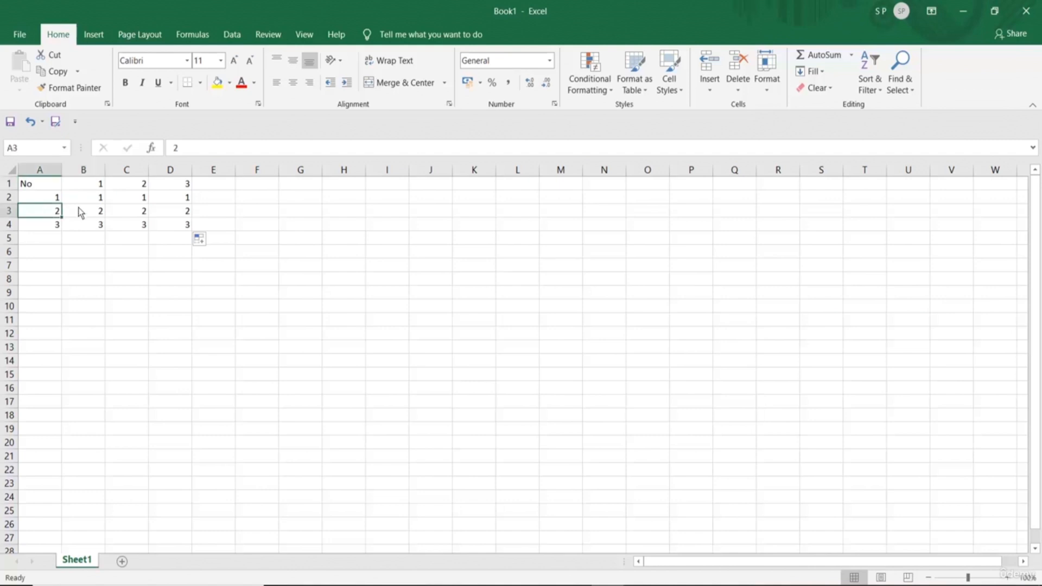
pyautogui.click(119, 187)
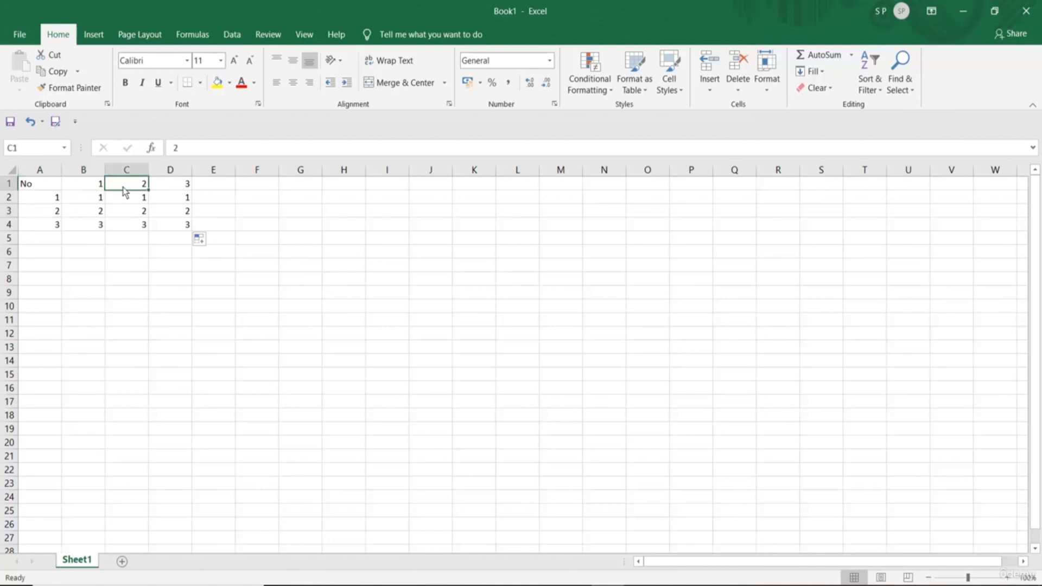
pyautogui.click(57, 219)
pyautogui.click(179, 188)
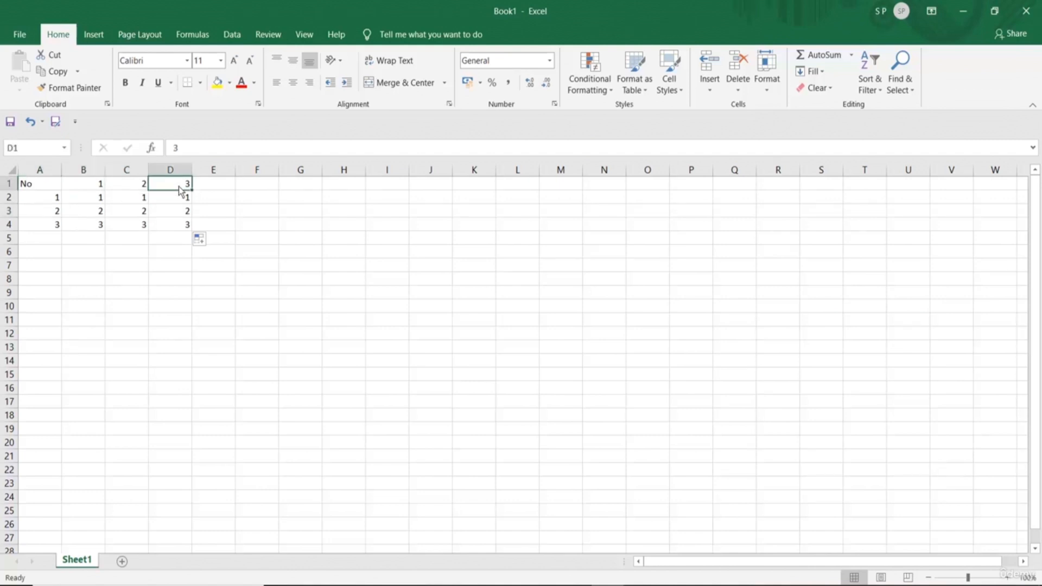
# - Clear the formulas from the multiplication grid in B2:D4
pyautogui.click(99, 200)
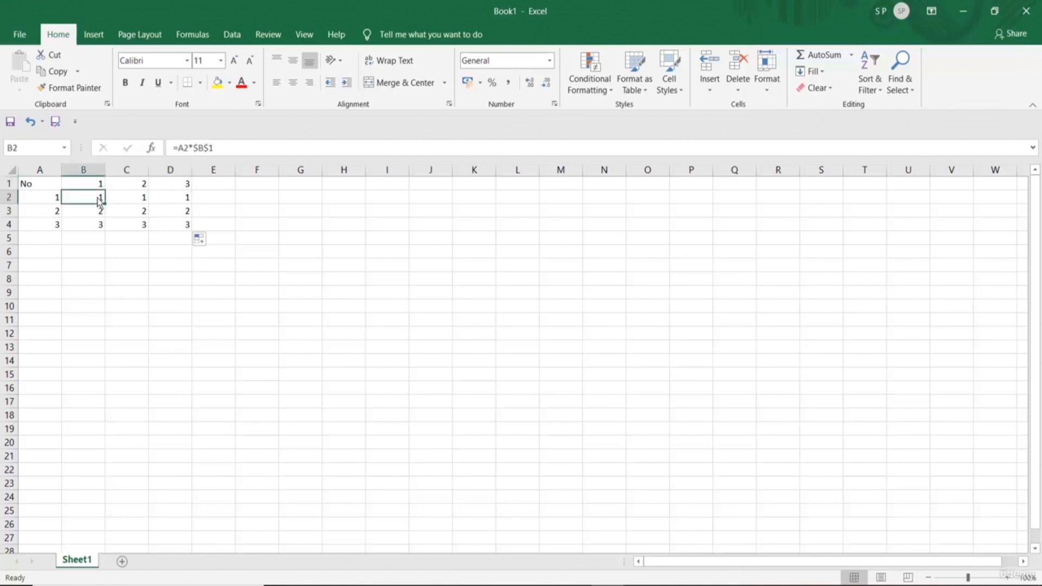
pyautogui.moveTo(100, 202); pyautogui.dragTo(190, 228)
pyautogui.press('Delete')
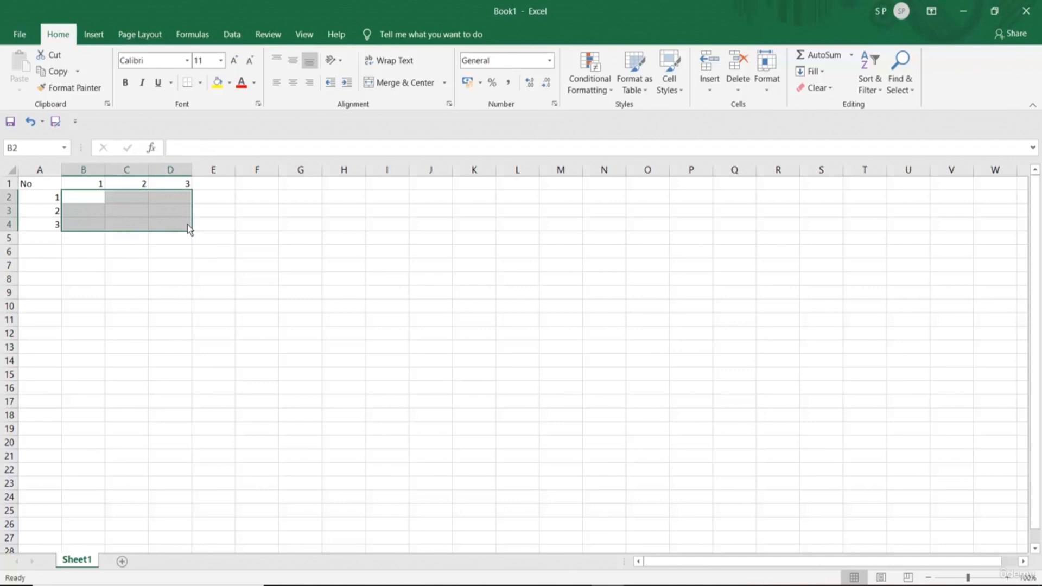
# - Enter the formula =A2*B1 in cell B2
pyautogui.click(93, 202)
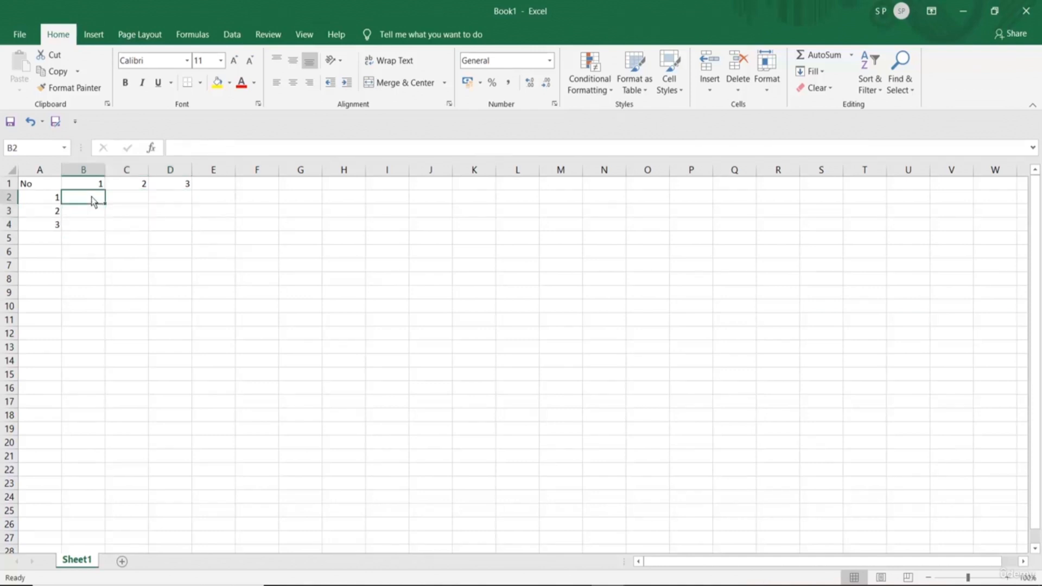
pyautogui.write('=')
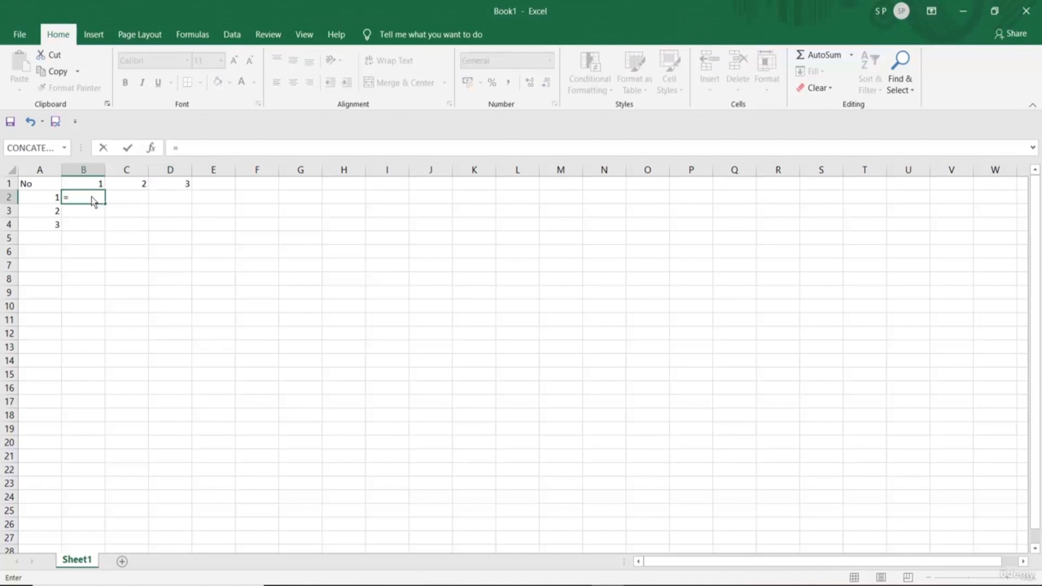
pyautogui.click(47, 201)
pyautogui.write('*')
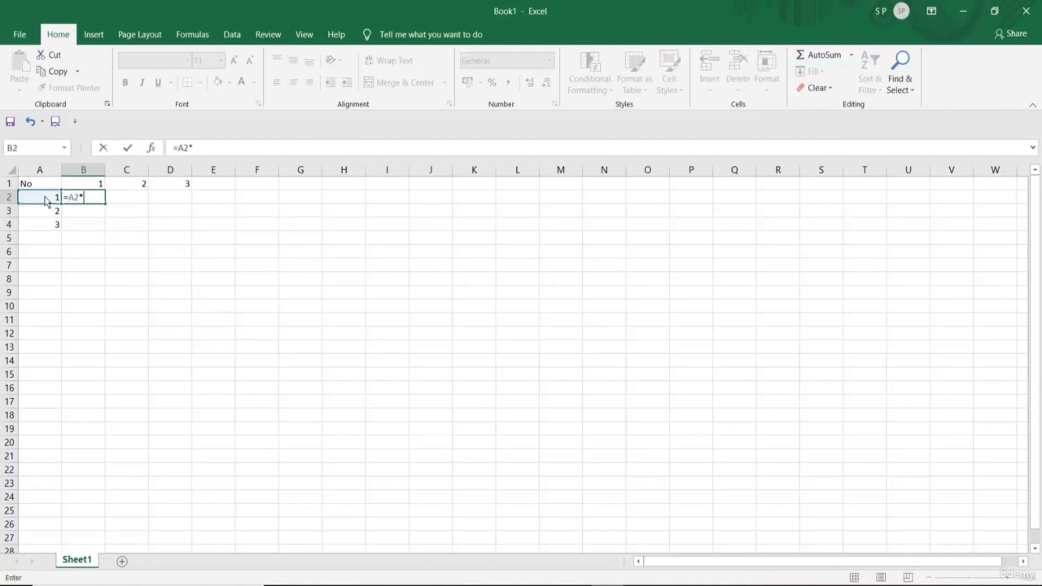
pyautogui.click(96, 185)
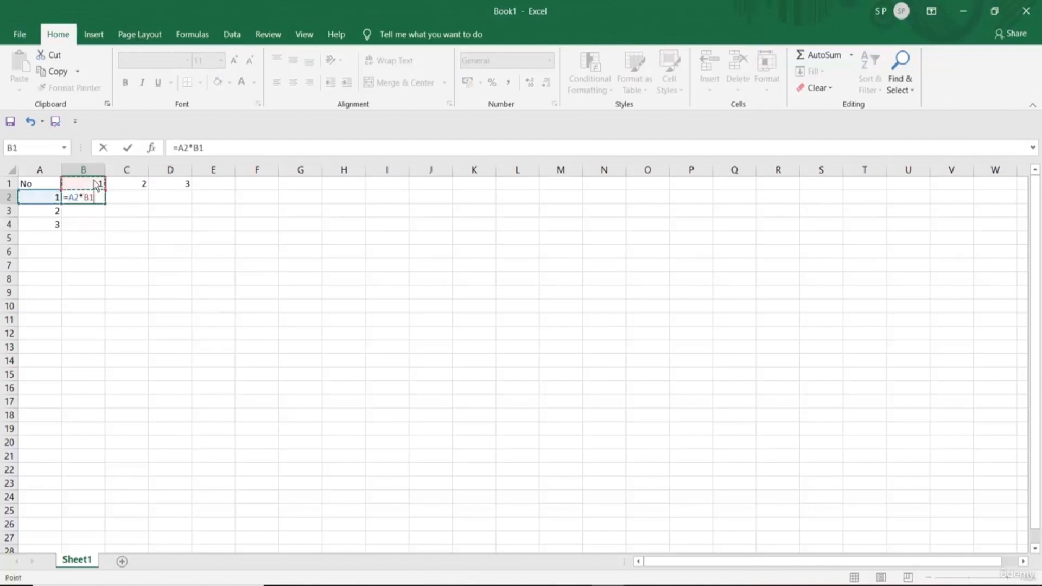
pyautogui.press('Return')
# - Make the references in B2's formula mixed, locking column A and row 1 so that it reads =$A2*B$1
pyautogui.click(89, 198)
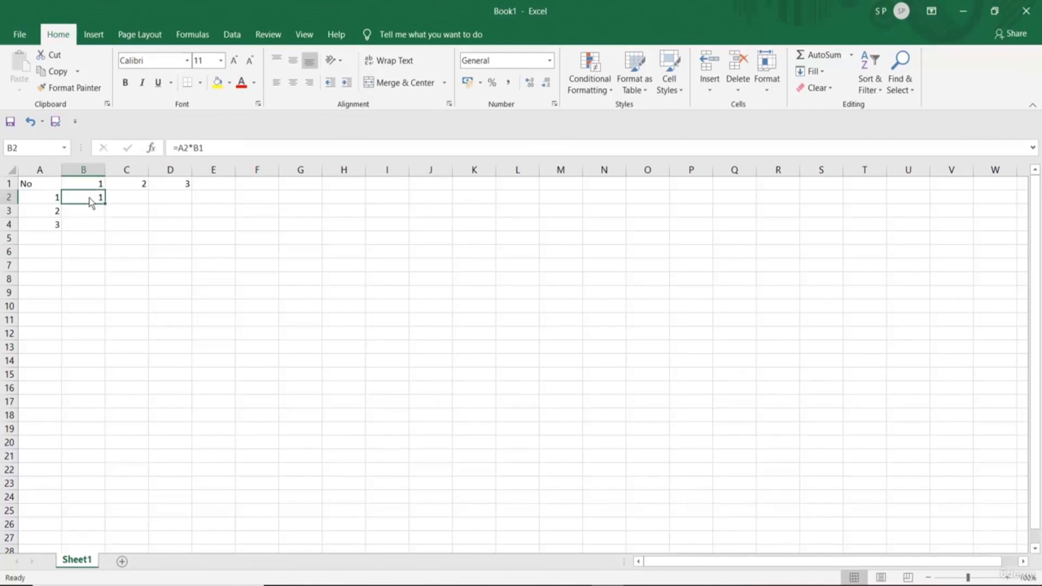
pyautogui.click(196, 152)
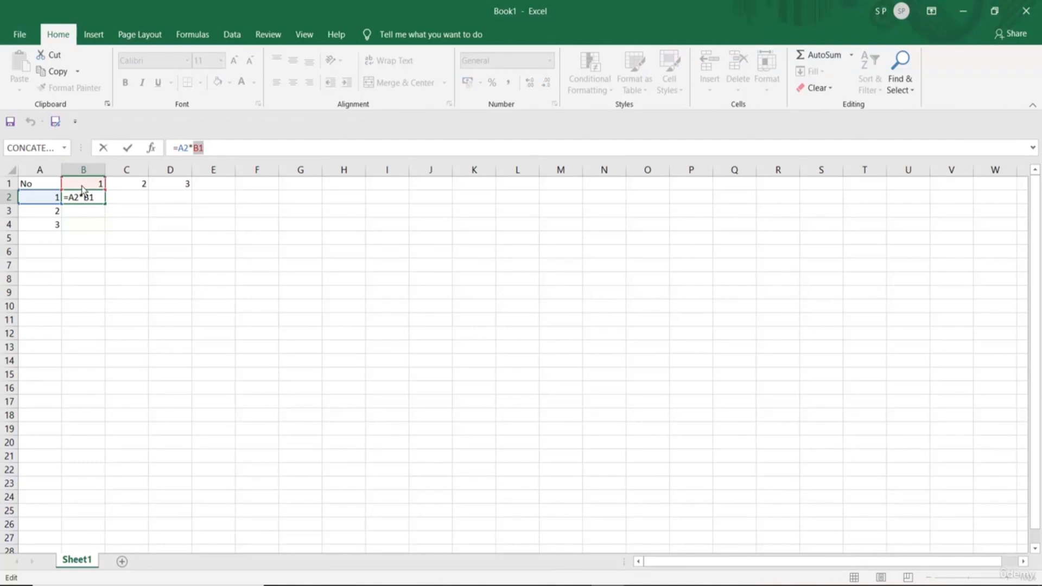
pyautogui.moveTo(177, 147); pyautogui.dragTo(188, 151)
pyautogui.press('F4')
pyautogui.press('F4')
pyautogui.press('F4')
pyautogui.moveTo(199, 147); pyautogui.dragTo(209, 149)
pyautogui.press('F4')
pyautogui.press('F4')
# - Review the mixed references against the header cells and commit =$A2*B$1 in B2
pyautogui.click(262, 146)
pyautogui.moveTo(173, 149); pyautogui.dragTo(200, 151)
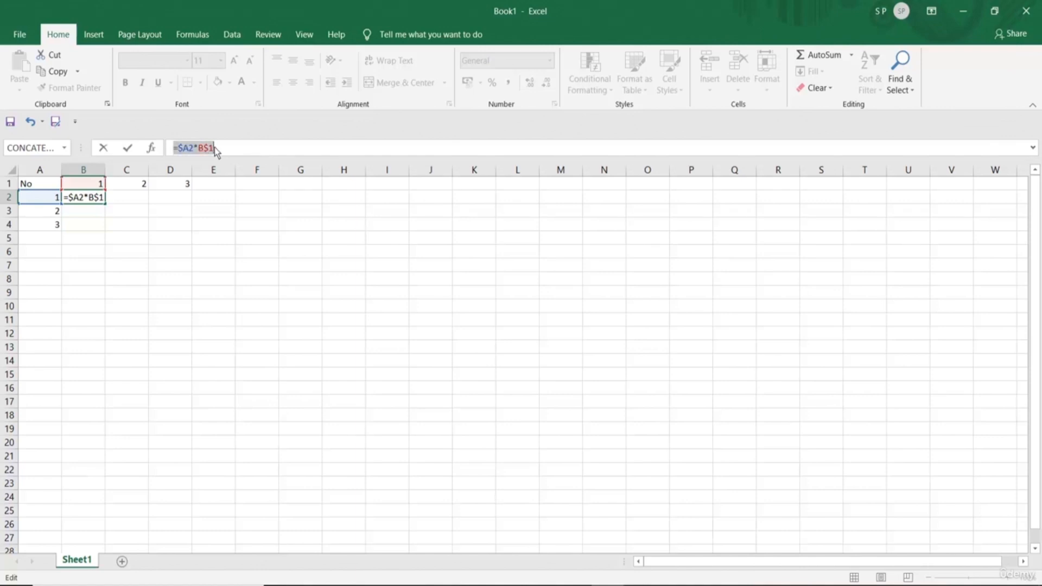
pyautogui.click(27, 186)
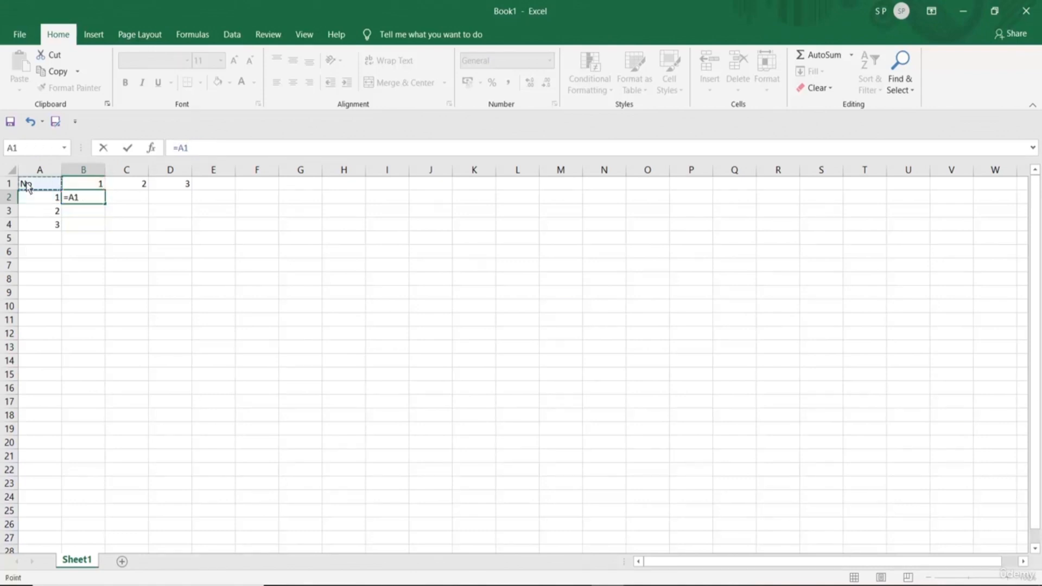
pyautogui.click(76, 183)
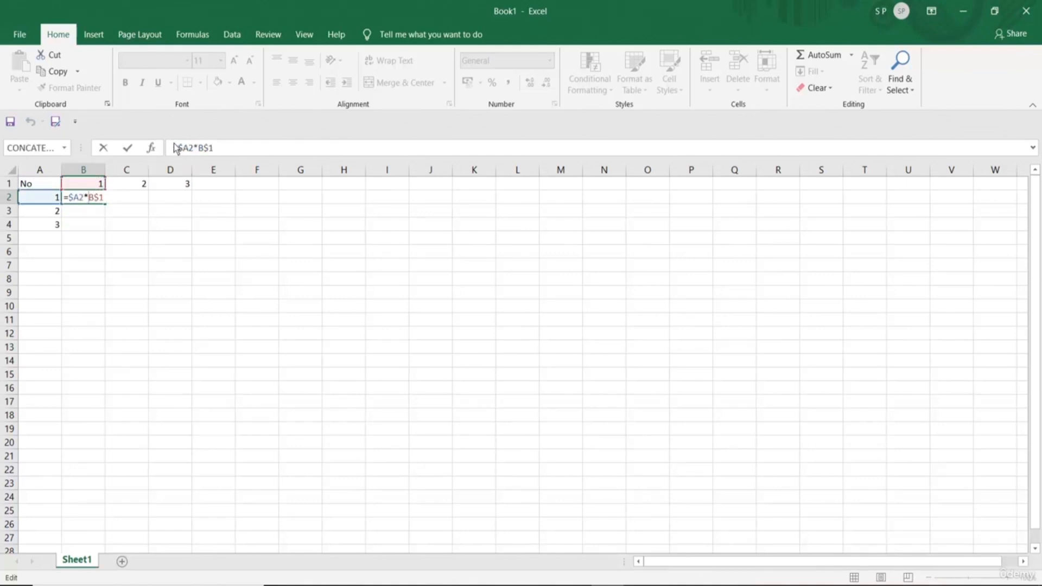
pyautogui.moveTo(174, 148); pyautogui.dragTo(199, 153)
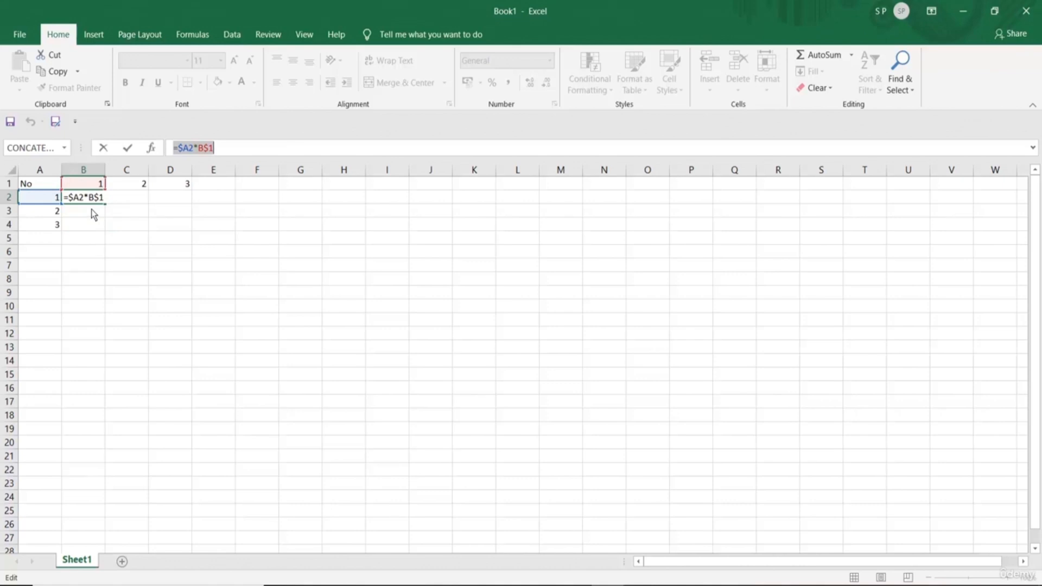
pyautogui.press('Return')
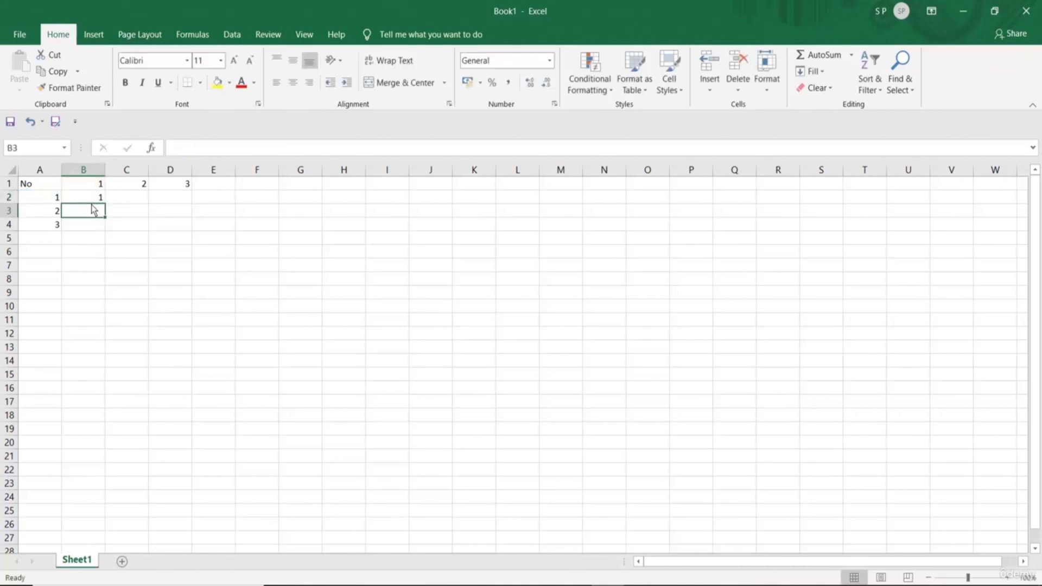
# - Fill the mixed-reference formula from B2 down to B4 and across to column D, and check the formulas in B2 and C2
pyautogui.click(87, 194)
pyautogui.moveTo(106, 208); pyautogui.dragTo(105, 232)
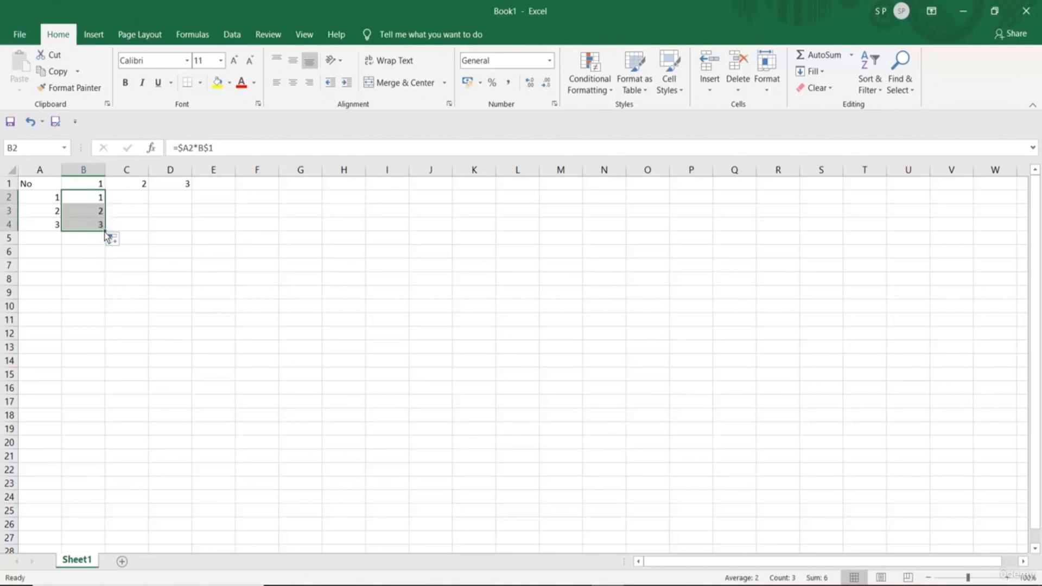
pyautogui.moveTo(104, 233); pyautogui.dragTo(189, 233)
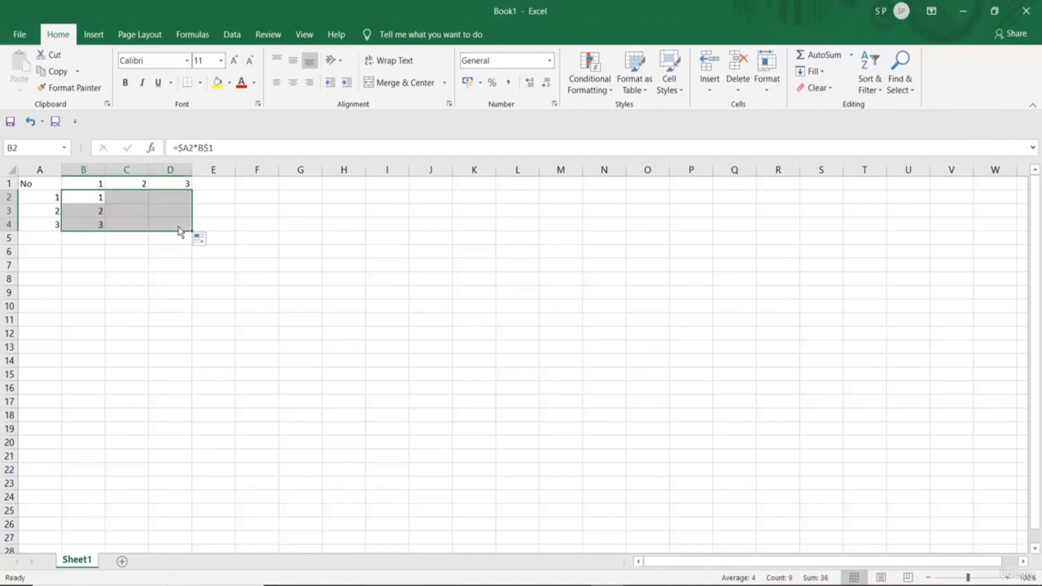
pyautogui.click(168, 308)
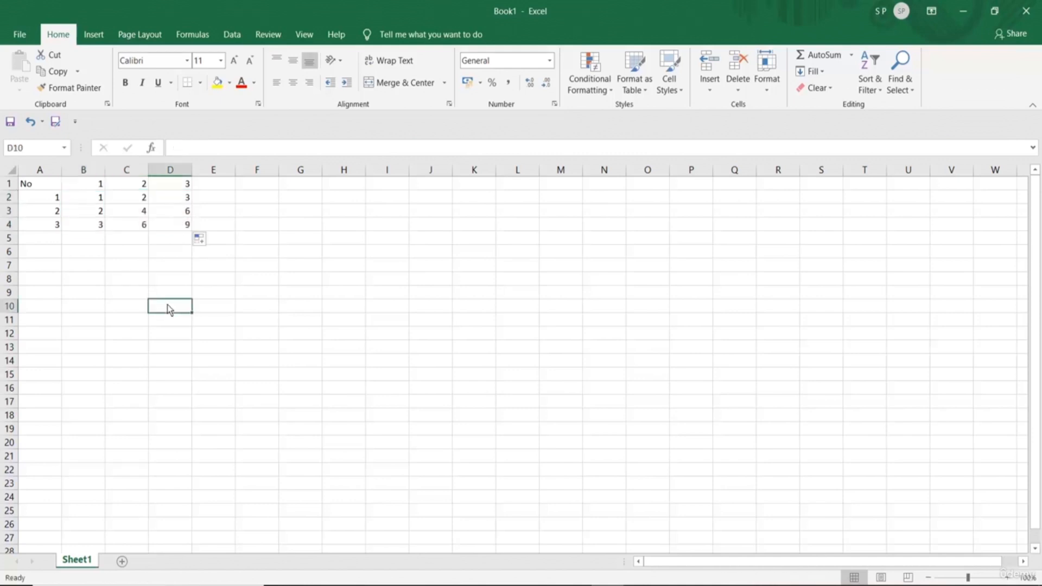
pyautogui.click(86, 200)
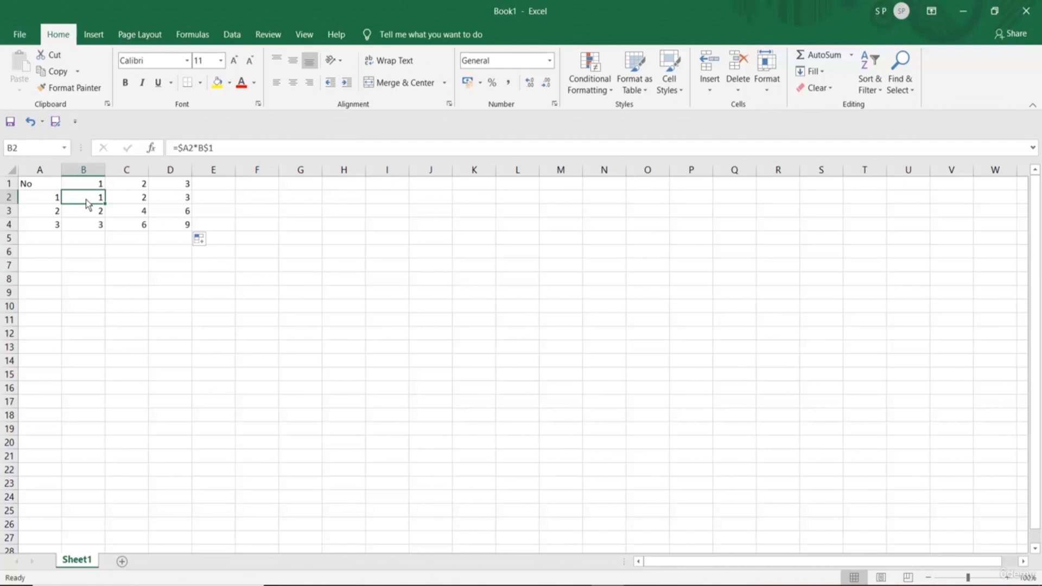
pyautogui.click(142, 202)
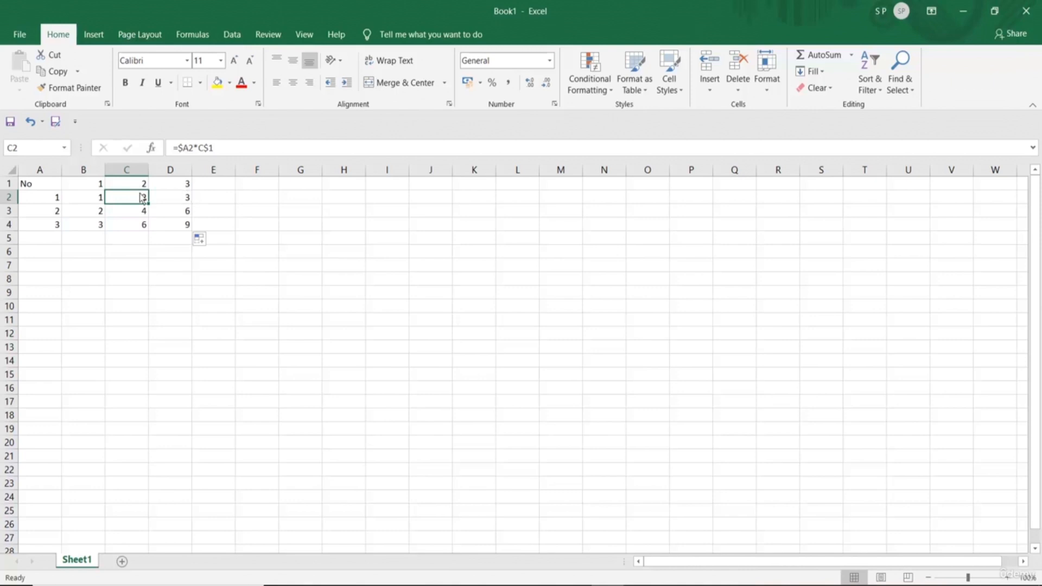
pyautogui.click(102, 185)
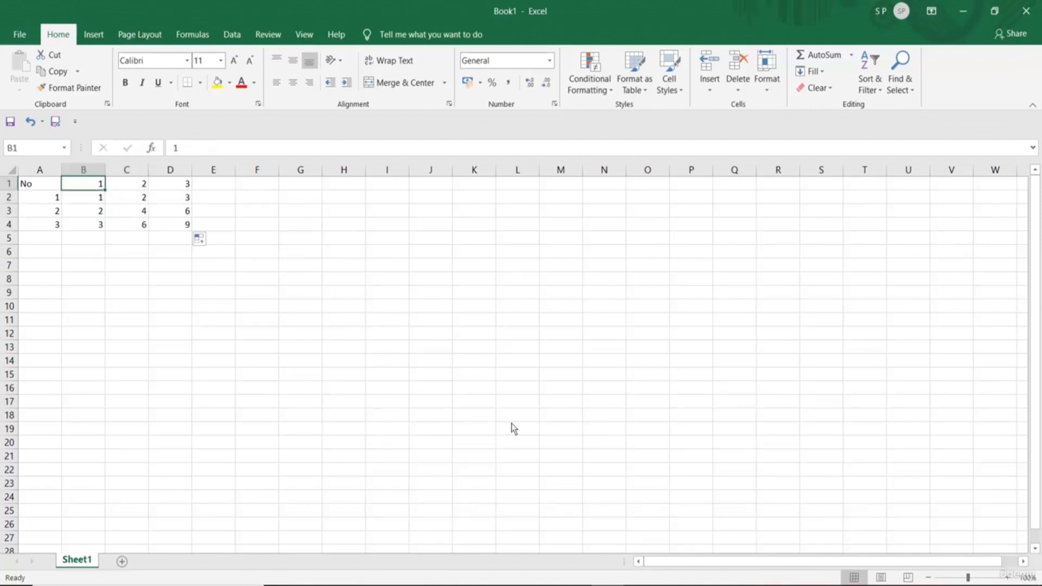
# - Start a second grid with the heading No in A9 and the numbers 2, 4 and 6 in A10:A12
pyautogui.click(37, 292)
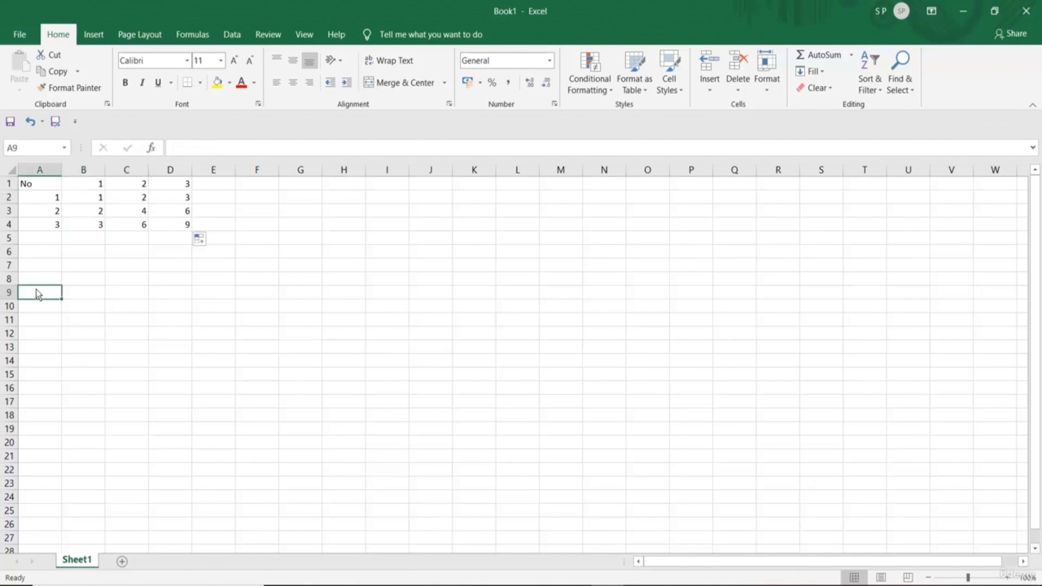
pyautogui.write('No')
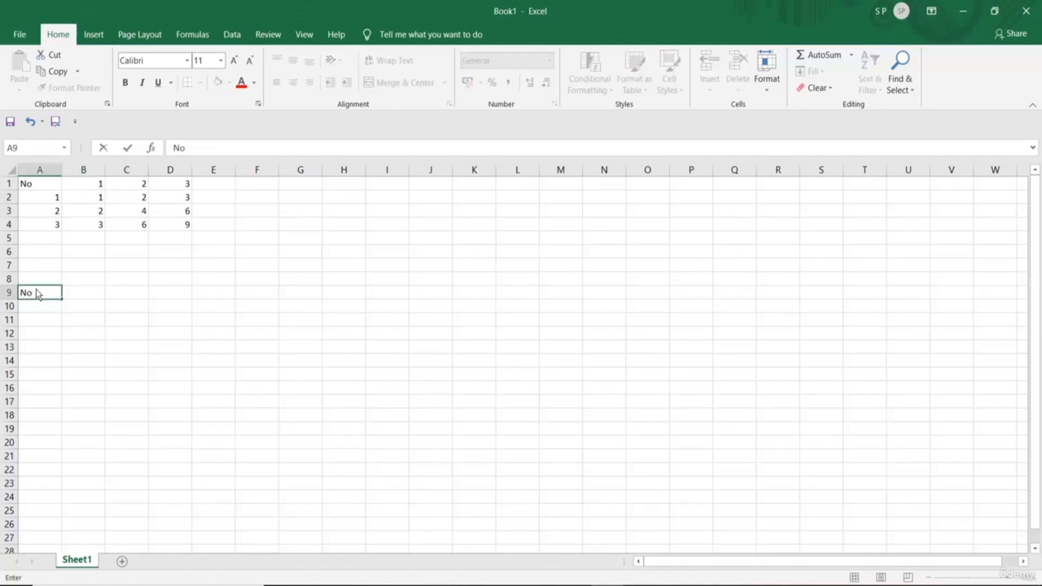
pyautogui.press('Return')
pyautogui.write('2')
pyautogui.press('Return')
pyautogui.write('4')
pyautogui.press('Return')
pyautogui.write('6')
pyautogui.press('Up')
# - Enter the column numbers 3, 4, 5, 6 and 7 in B9:F9 and select B10
pyautogui.press('Up')
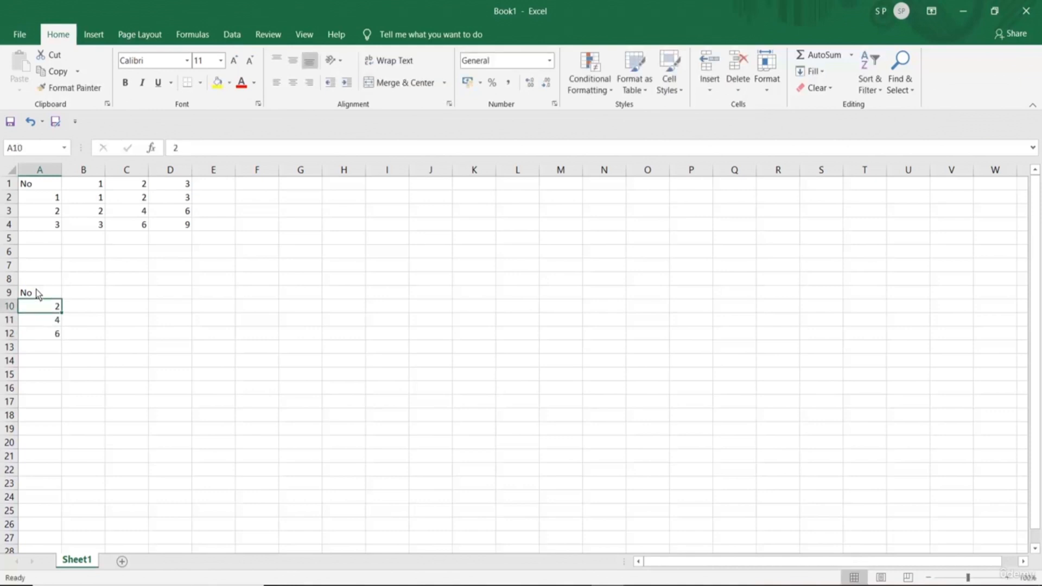
pyautogui.press('Up')
pyautogui.press('Right')
pyautogui.write('3')
pyautogui.press('Tab')
pyautogui.write('4')
pyautogui.press('Tab')
pyautogui.write('5')
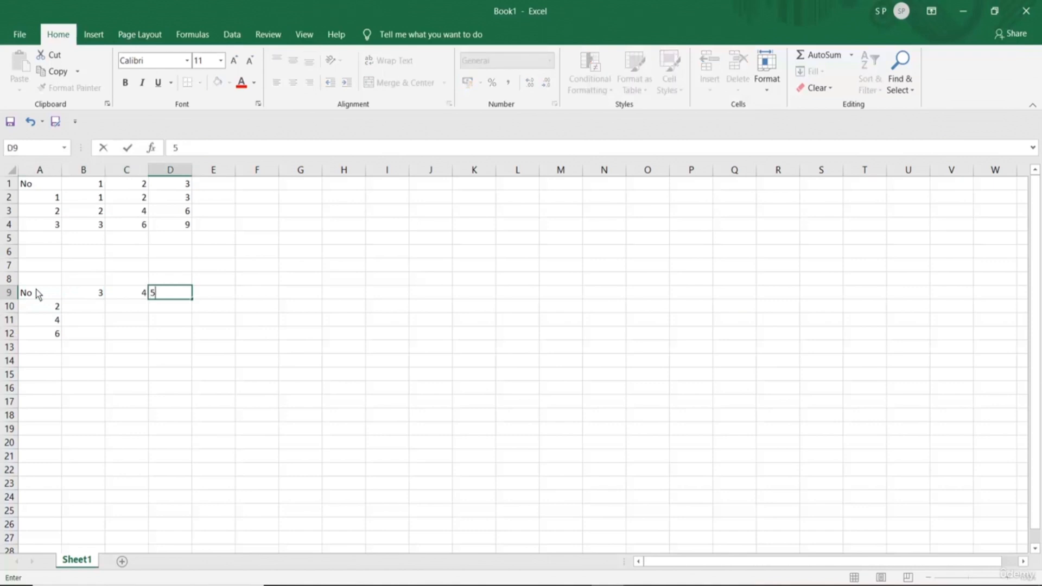
pyautogui.press('Tab')
pyautogui.write('6')
pyautogui.press('Tab')
pyautogui.write('7')
pyautogui.press('Return')
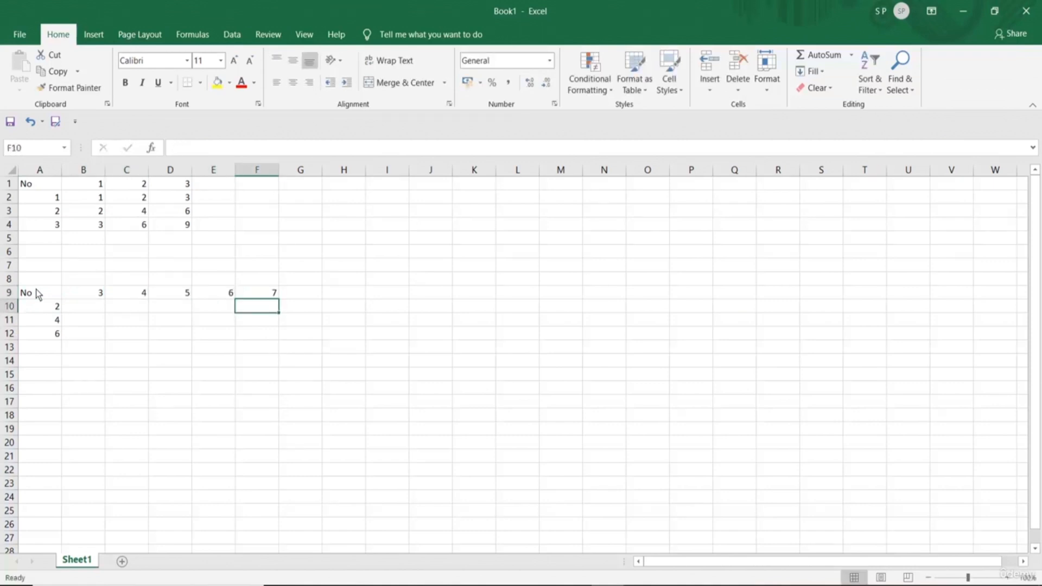
pyautogui.click(84, 311)
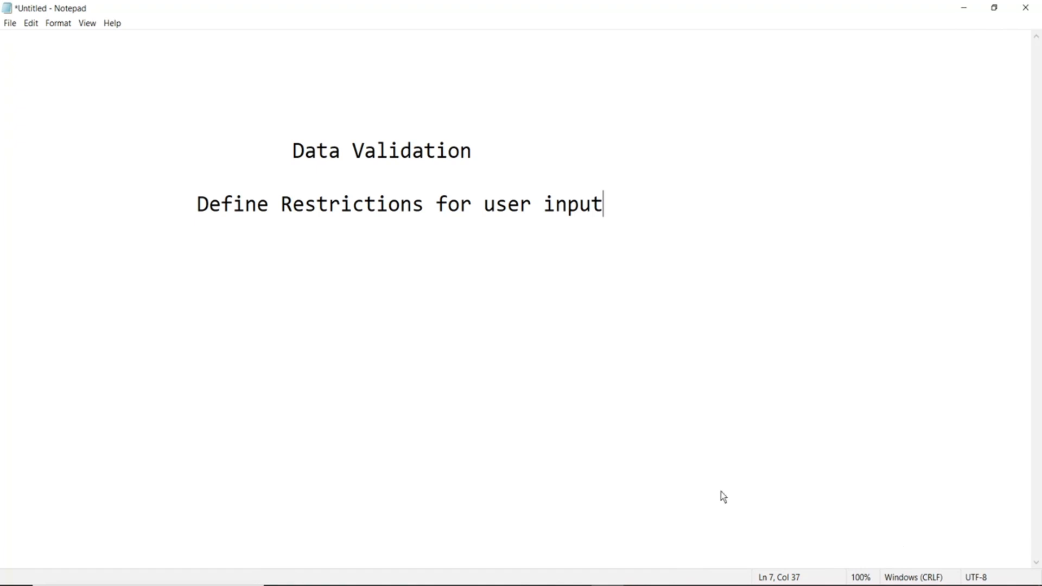
# - Switch to the blank Excel workbook and enter the labels Name in D3 and Contact in D5
pyautogui.click(642, 585)
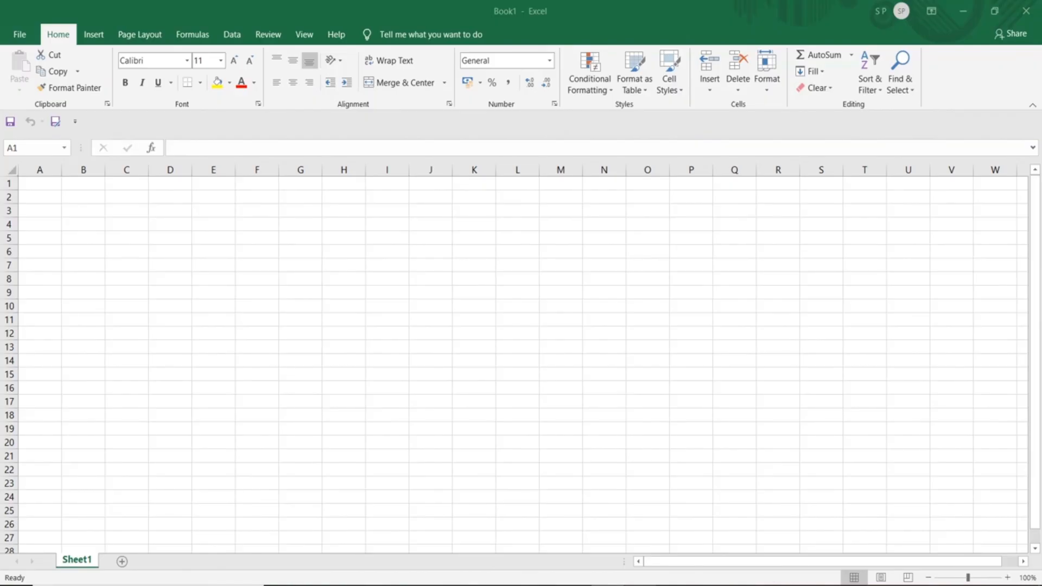
pyautogui.click(172, 217)
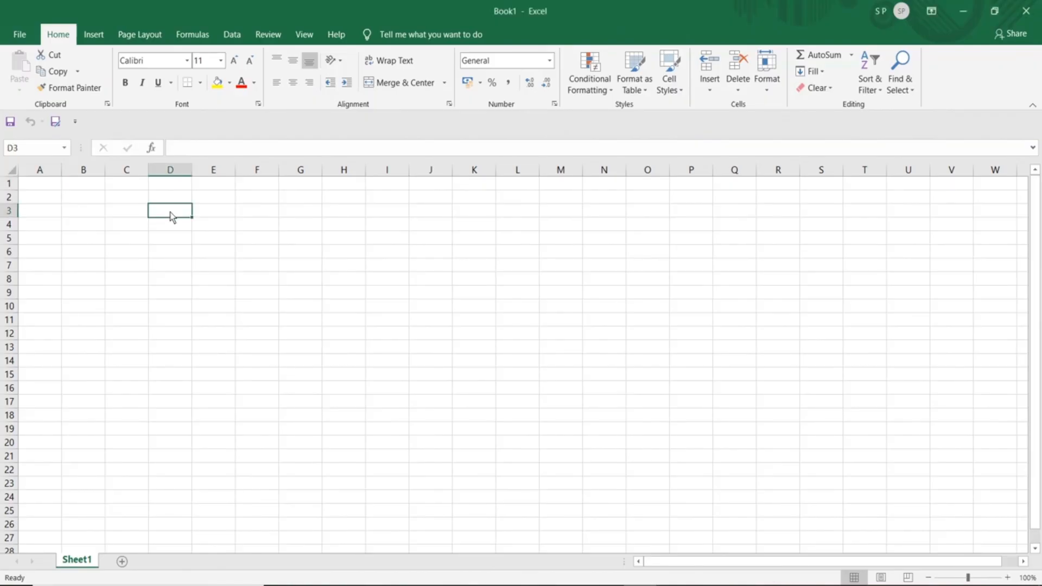
pyautogui.write('Name')
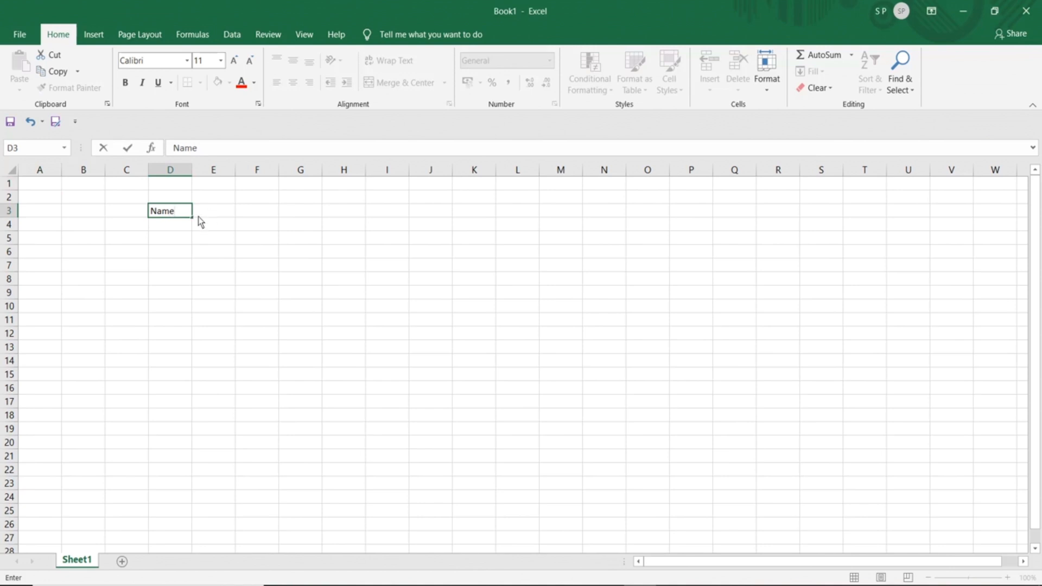
pyautogui.click(158, 239)
pyautogui.write('N')
pyautogui.press('BackSpace')
pyautogui.write('Contact')
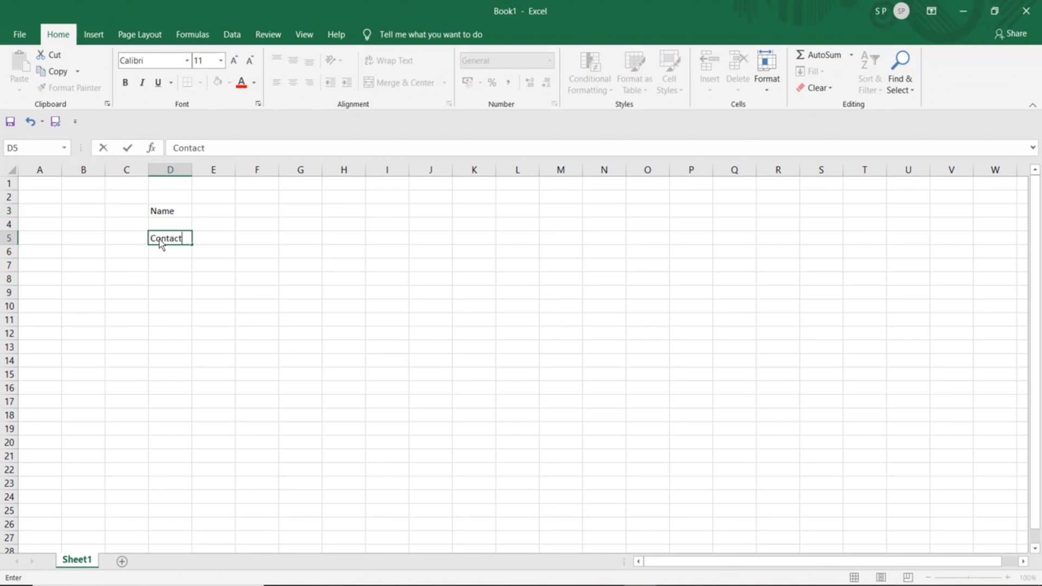
pyautogui.press('Return')
pyautogui.press('Return')
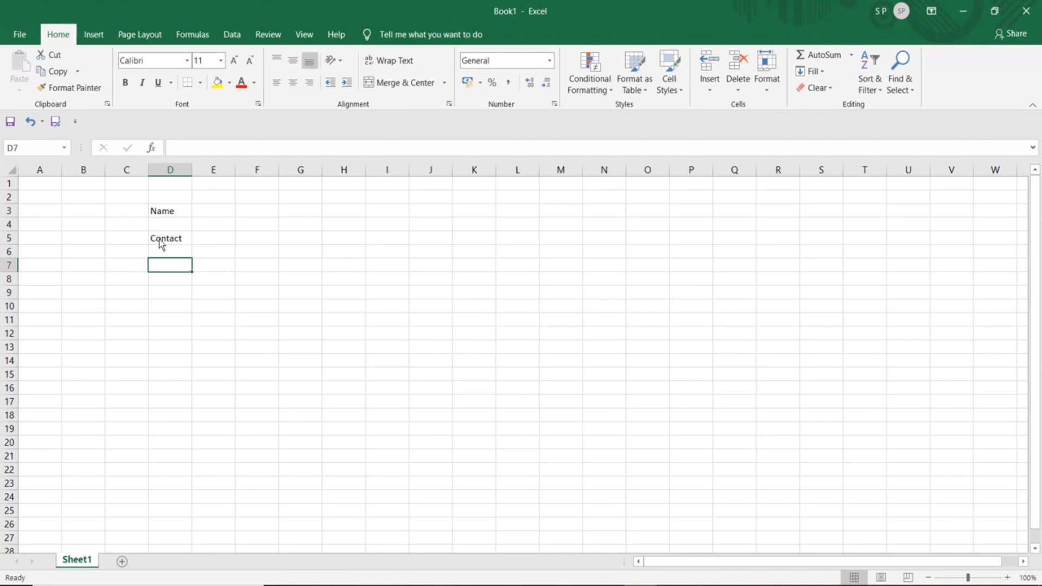
# - Add the form labels Apple in D7, Quantity in D9 and Exercise in D11
pyautogui.write('Apple')
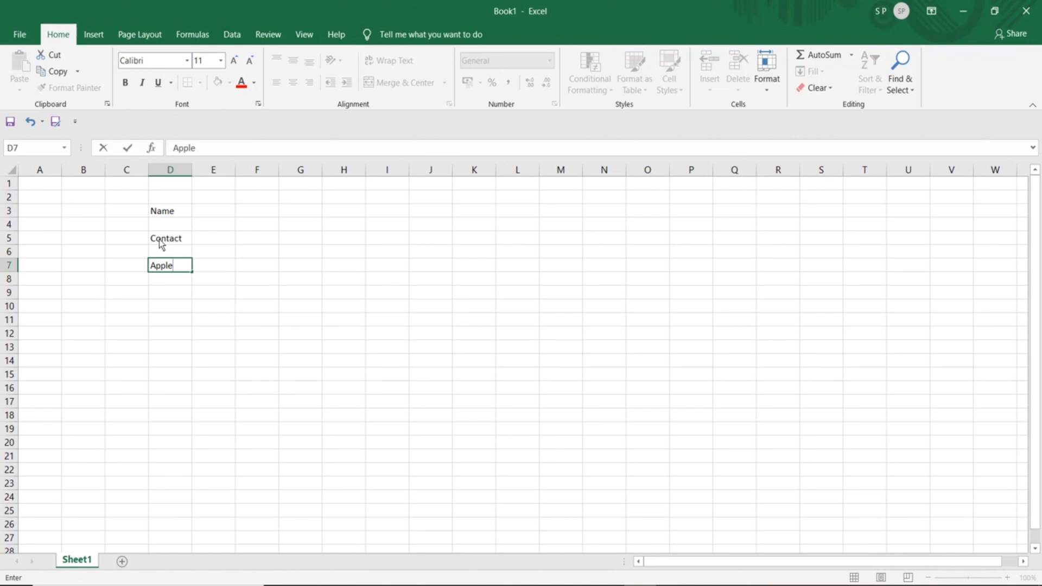
pyautogui.press('Return')
pyautogui.press('Return')
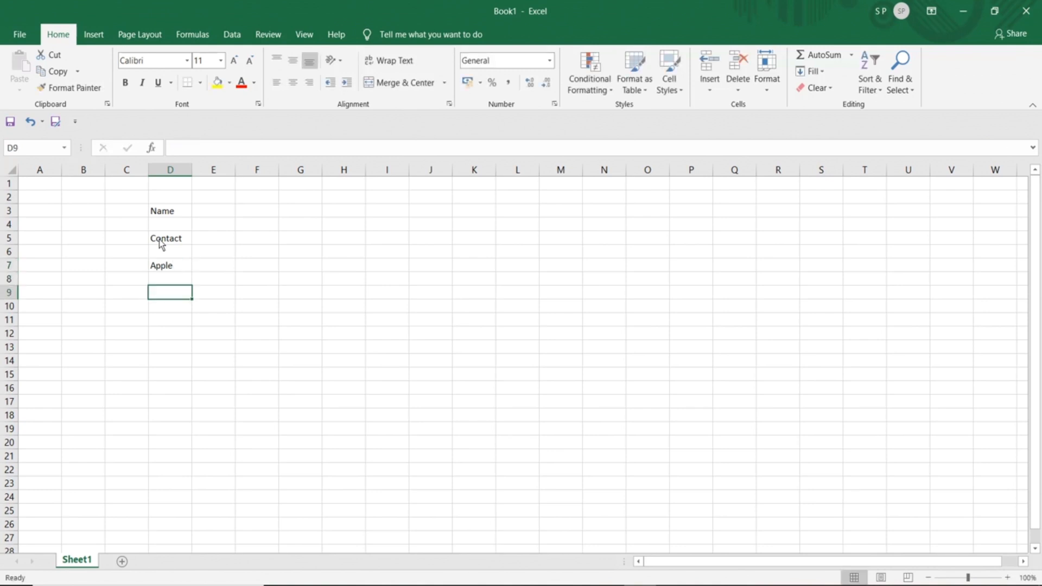
pyautogui.write('Quantity')
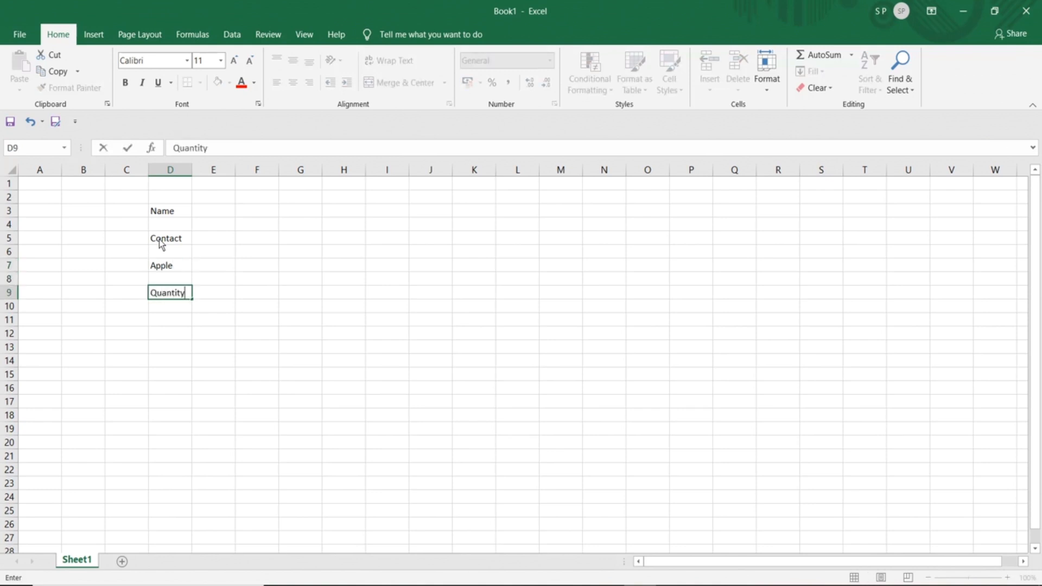
pyautogui.press('Return')
pyautogui.press('Return')
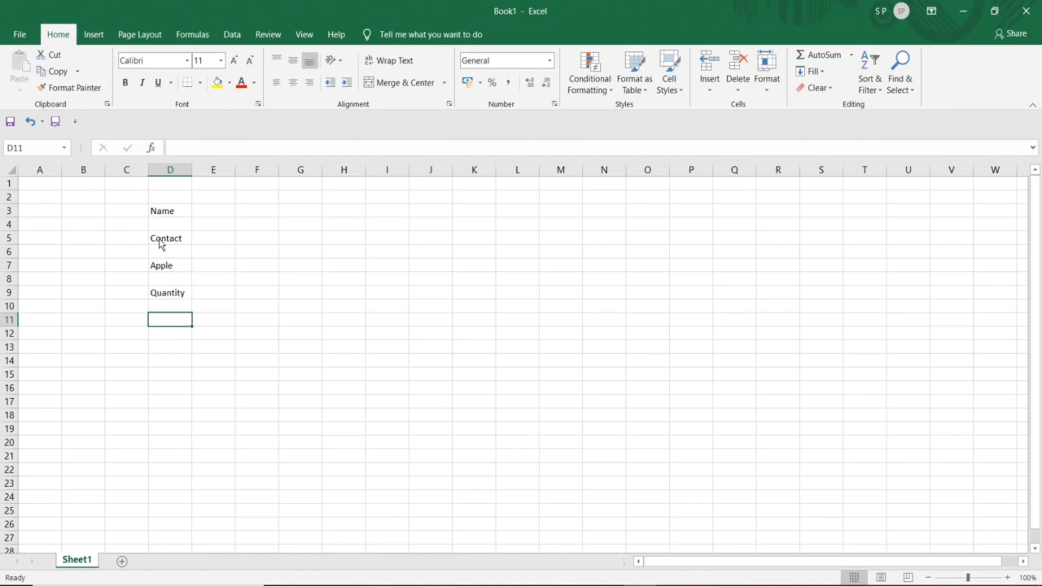
pyautogui.write('Excercise')
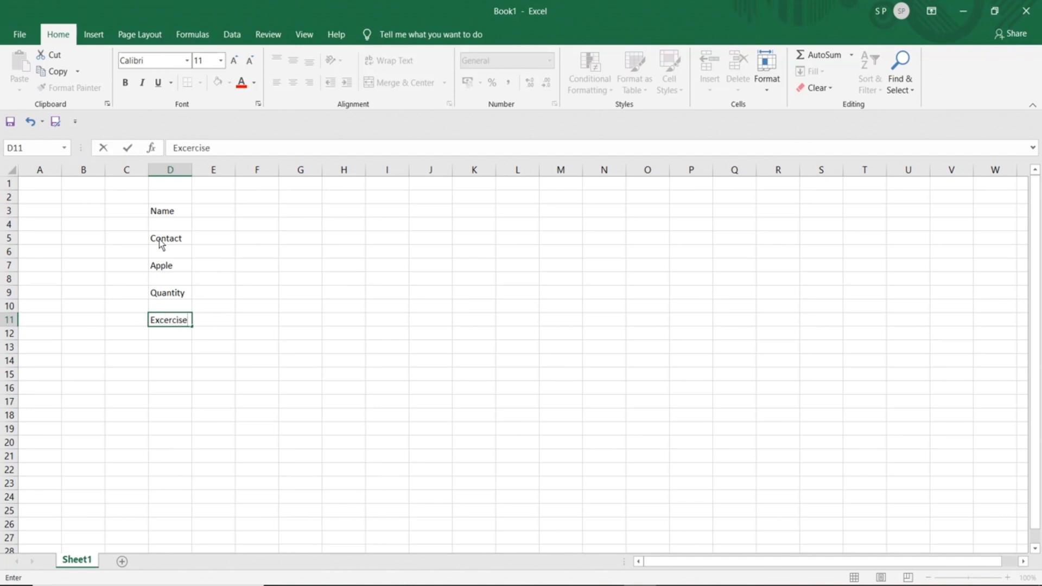
pyautogui.moveTo(165, 215); pyautogui.dragTo(358, 317)
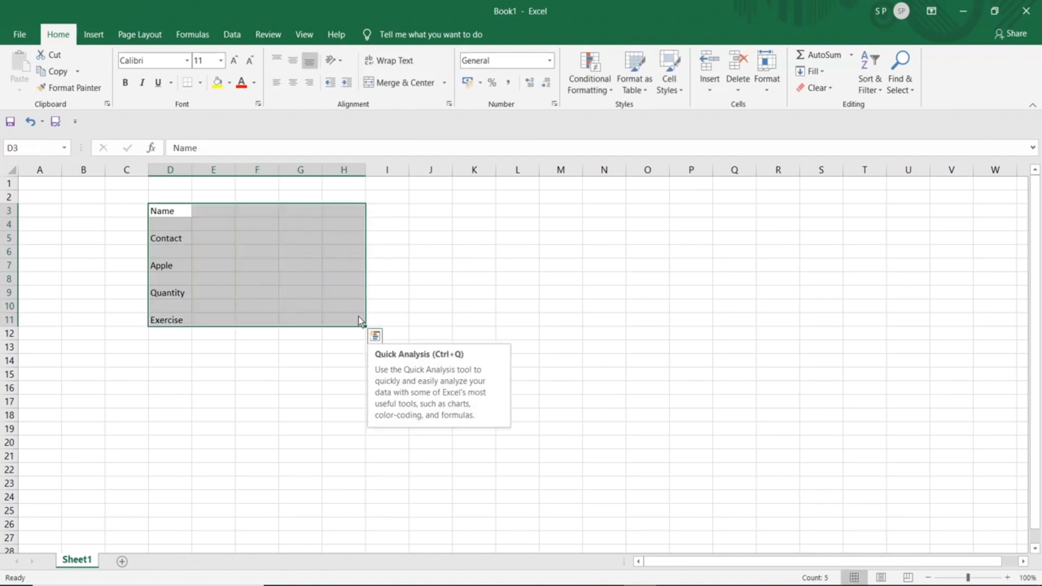
pyautogui.click(205, 336)
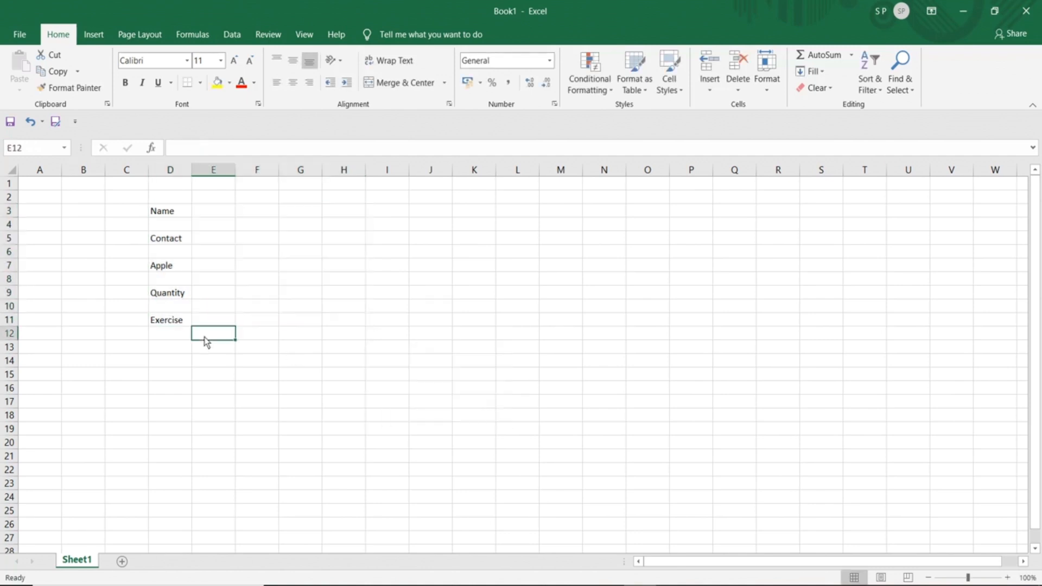
pyautogui.click(217, 213)
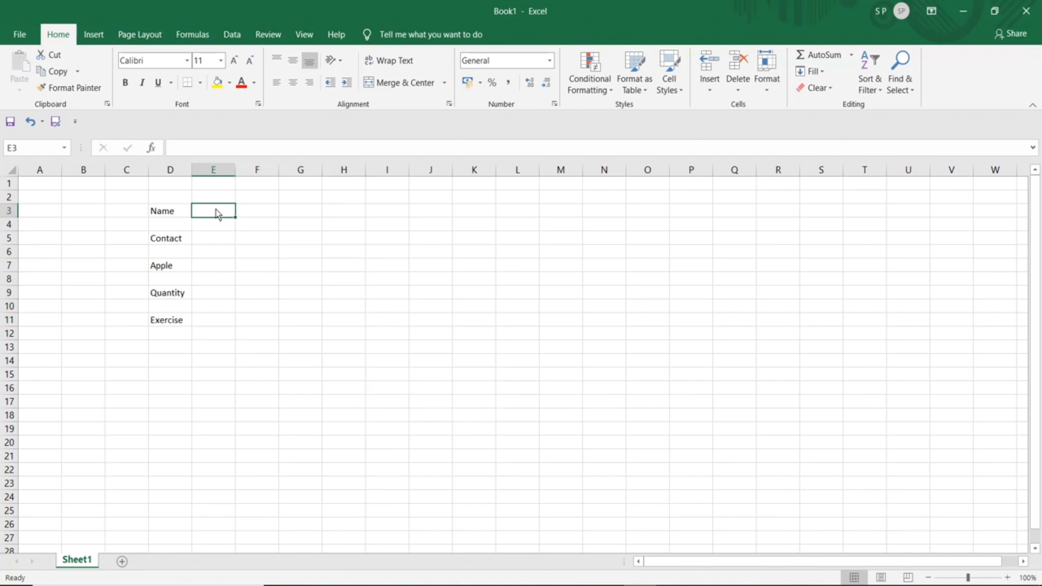
pyautogui.write('John')
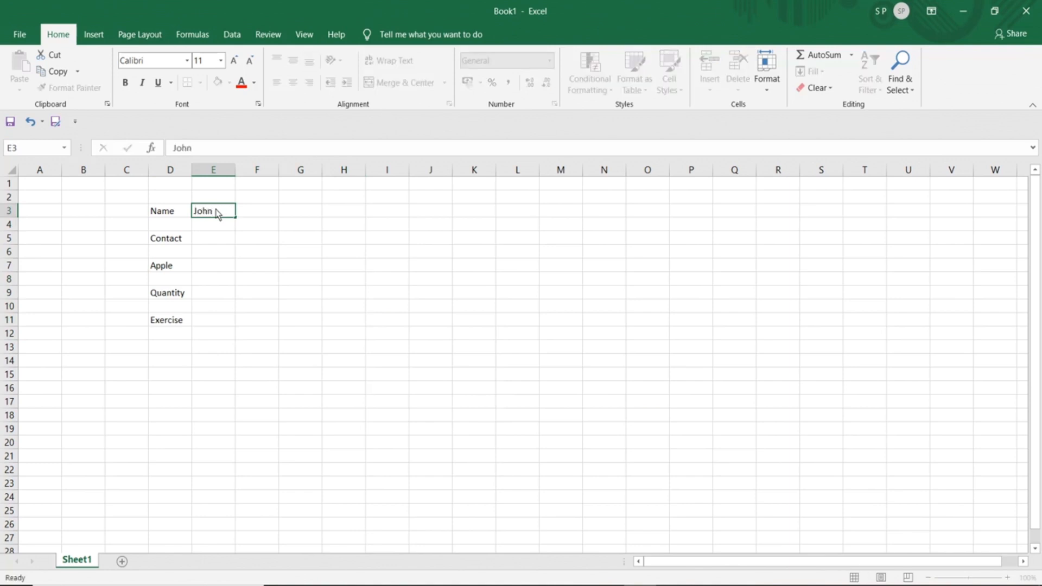
pyautogui.press('Tab')
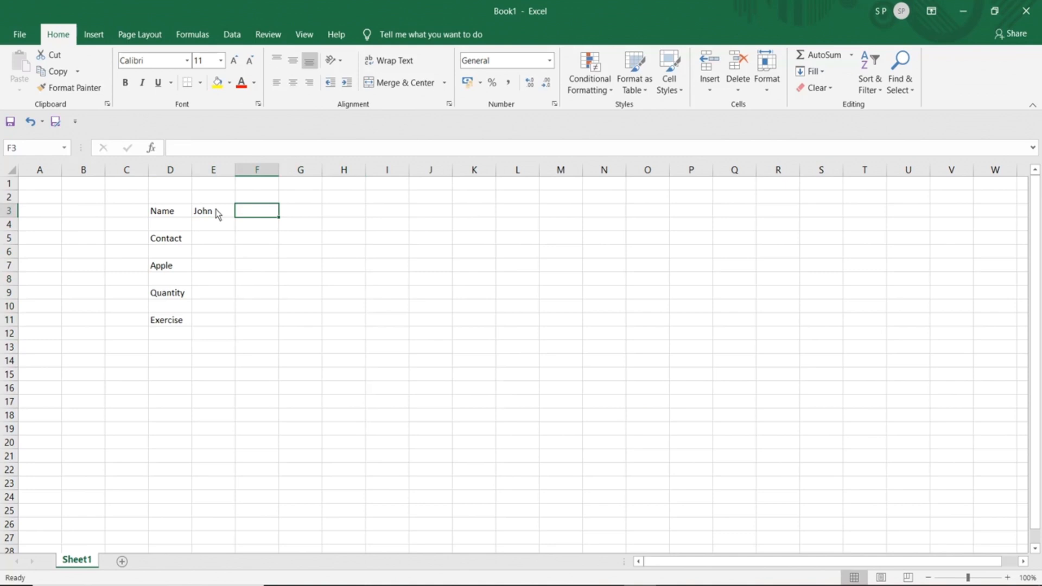
pyautogui.press('Down')
pyautogui.press('Down')
pyautogui.press('Left')
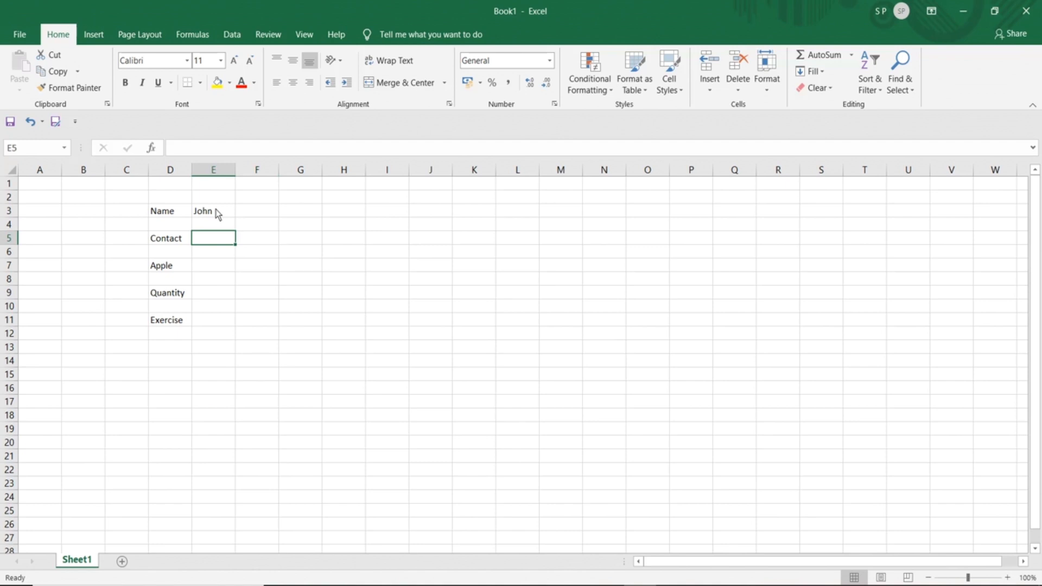
pyautogui.press('Down')
pyautogui.press('Down')
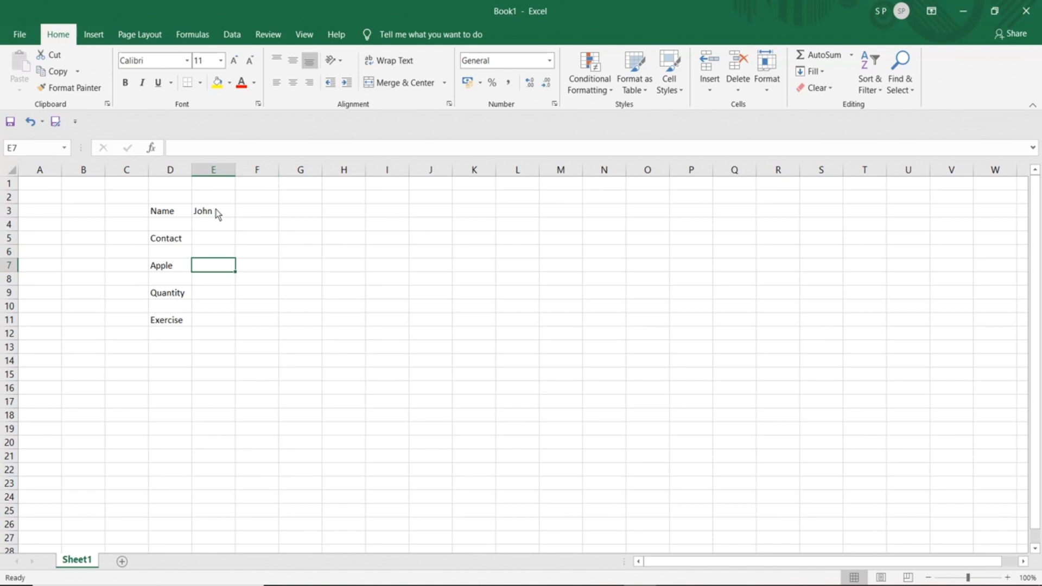
pyautogui.press('Down')
pyautogui.press('Down')
pyautogui.press('Down')
pyautogui.press('Down')
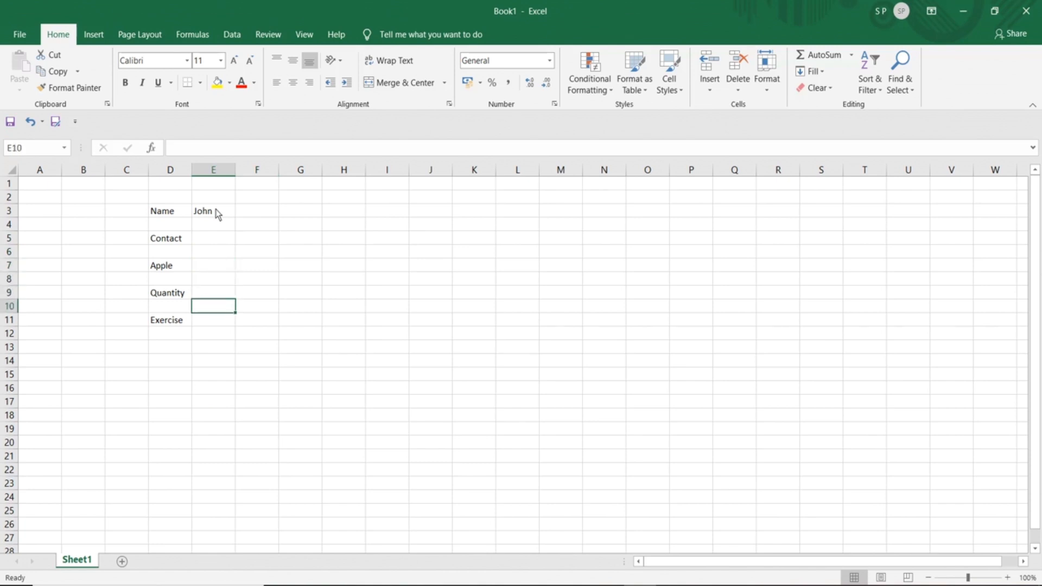
pyautogui.press('Up')
pyautogui.press('Up')
pyautogui.press('Up')
pyautogui.press('Up')
pyautogui.press('Up')
pyautogui.press('Up')
pyautogui.press('Up')
pyautogui.press('Up')
pyautogui.press('Delete')
# - Enter the heading Without Data validation in F3 and With Data Validation in J3
pyautogui.click(243, 213)
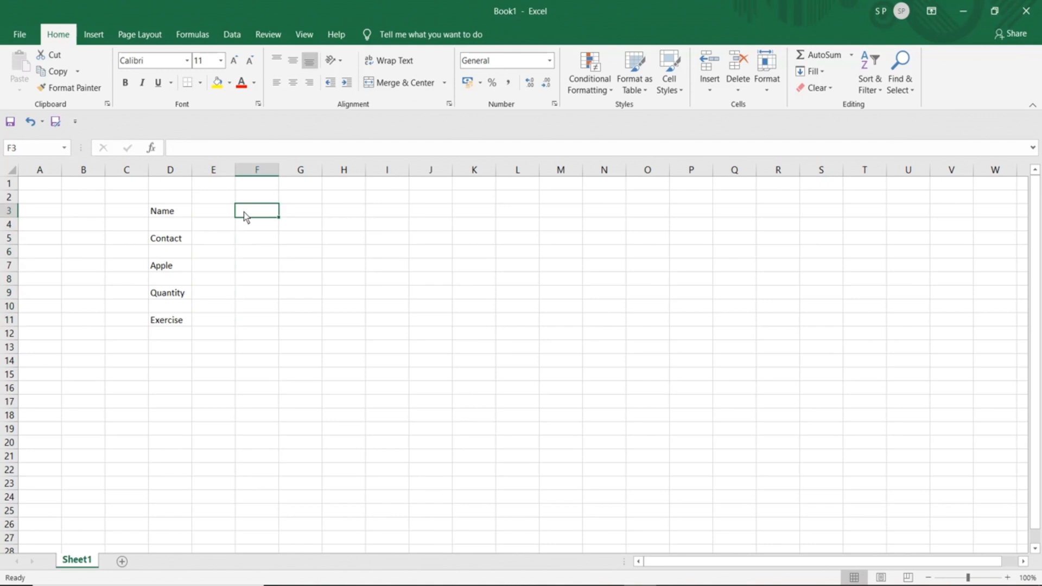
pyautogui.write('Wi')
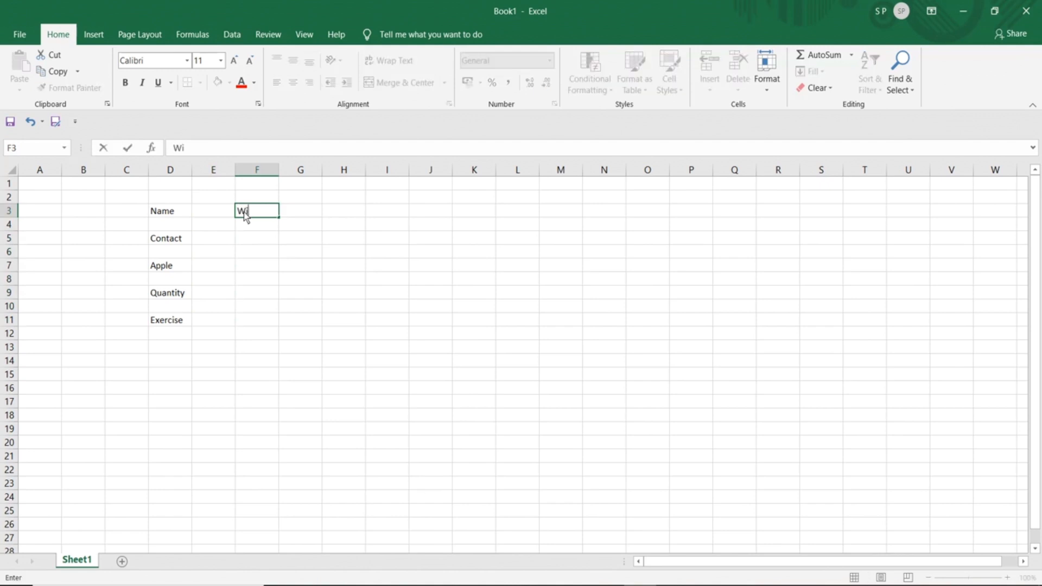
pyautogui.write('thout Data validation')
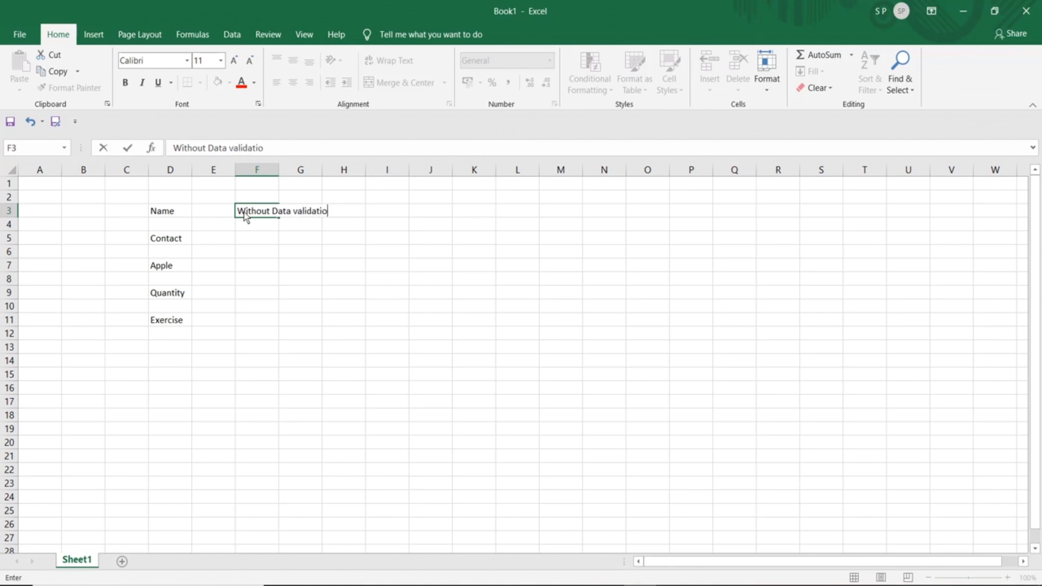
pyautogui.click(428, 213)
pyautogui.write('W')
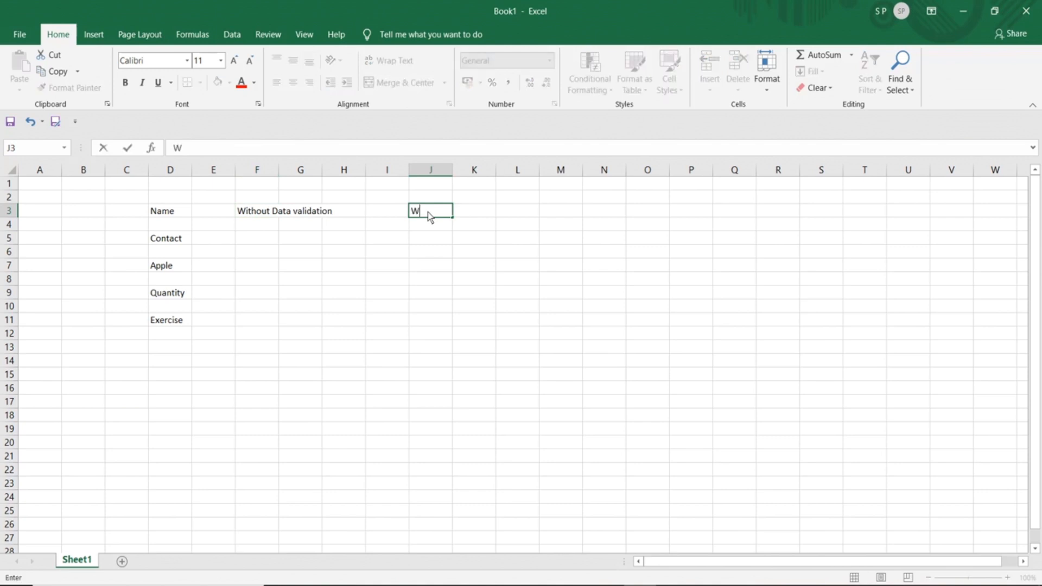
pyautogui.write('ith Data Validation')
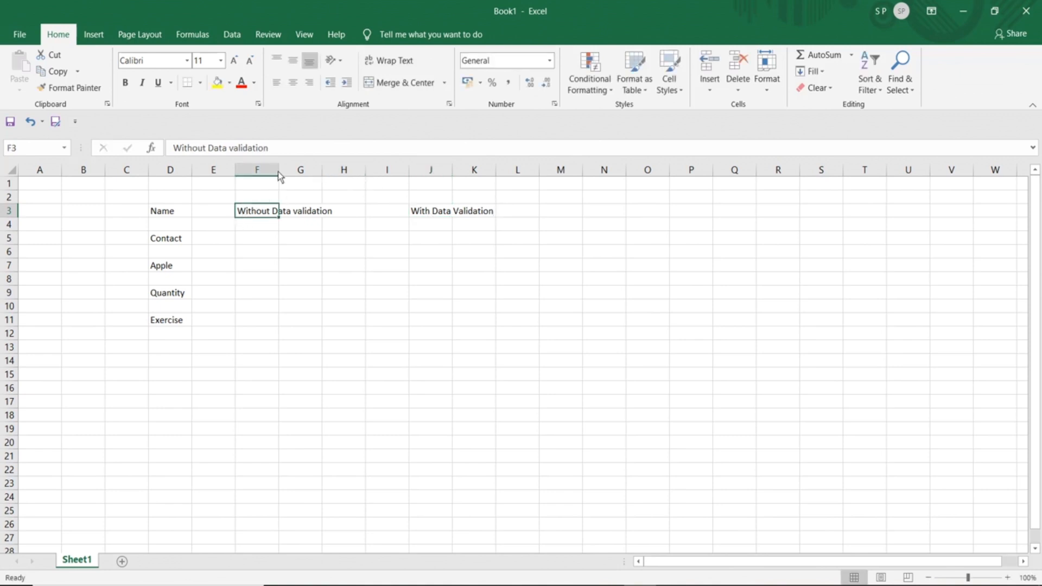
# - Widen columns F and J so each heading fits inside its own cell
pyautogui.moveTo(279, 171); pyautogui.dragTo(357, 171)
pyautogui.click(509, 217)
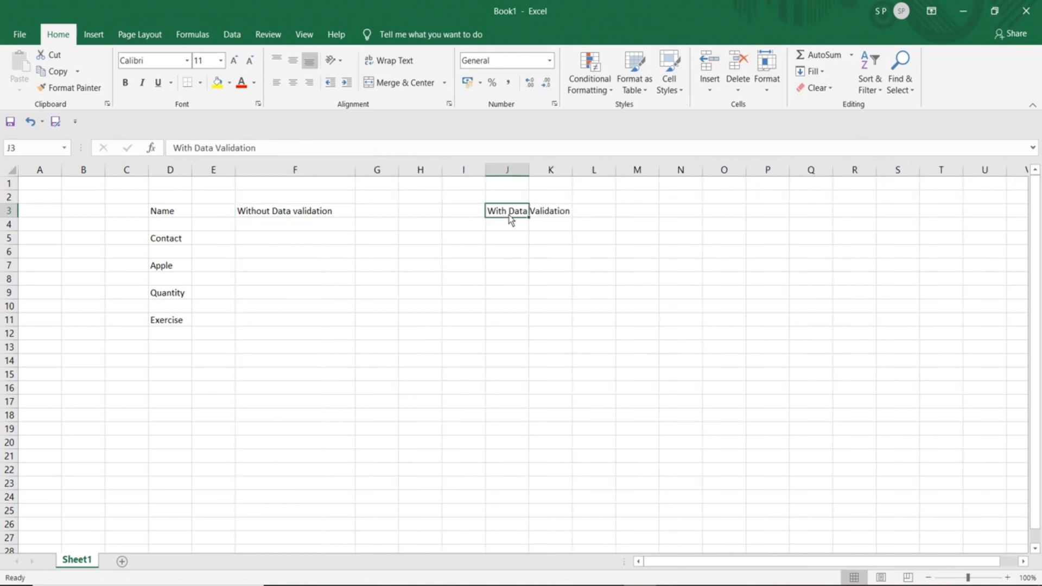
pyautogui.moveTo(531, 170); pyautogui.dragTo(597, 170)
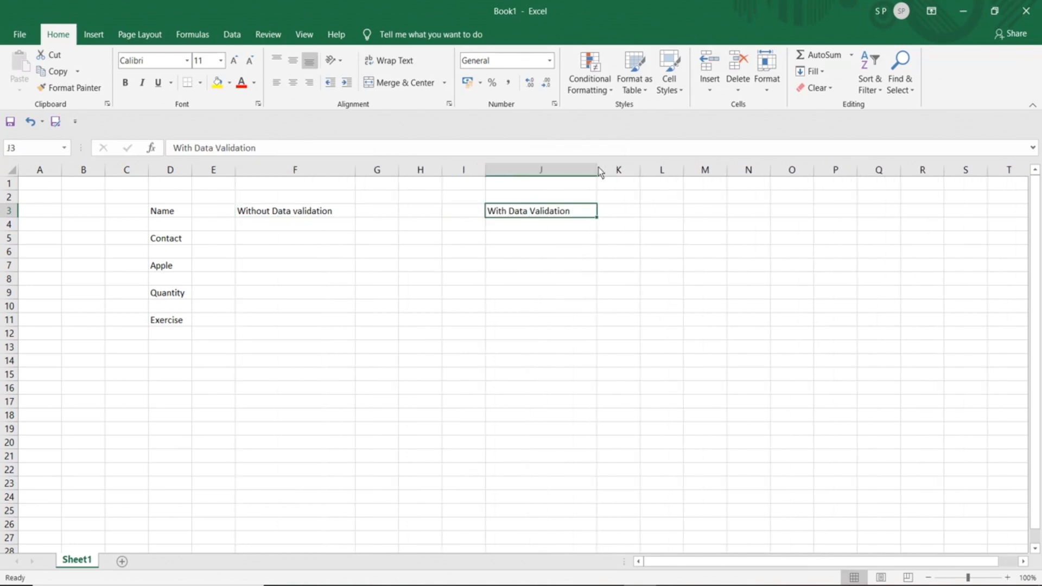
# - Move the Without Data validation heading from F3 up to F2, leaving F3 empty
pyautogui.click(266, 219)
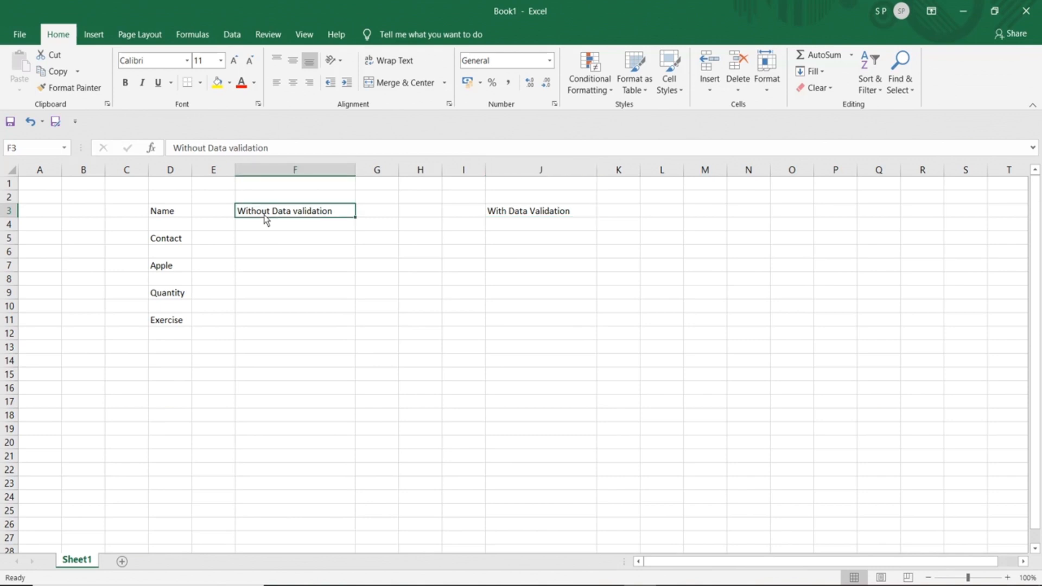
pyautogui.hotkey('ctrl', 'c')
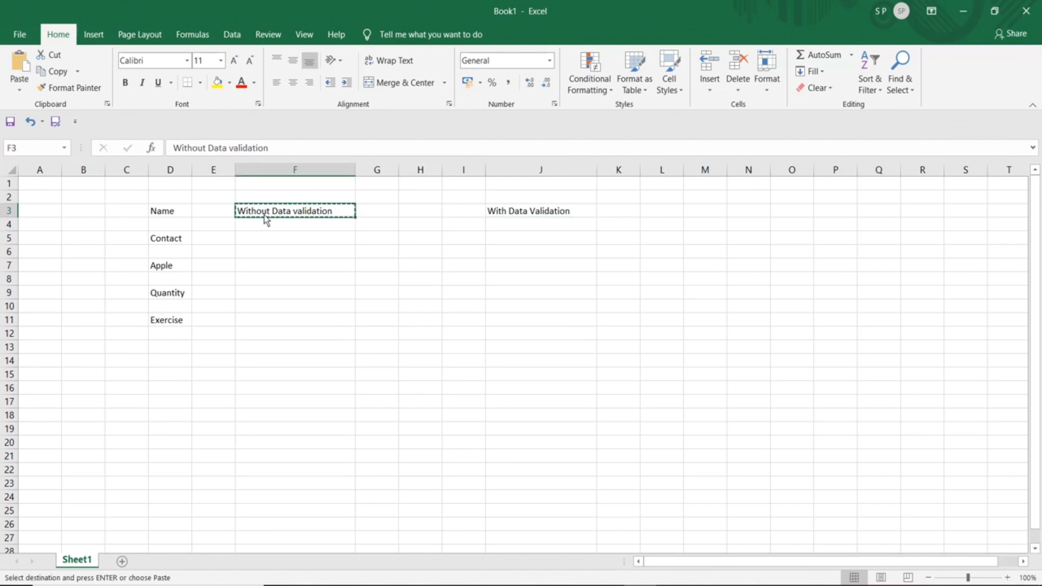
pyautogui.press('Delete')
pyautogui.press('Up')
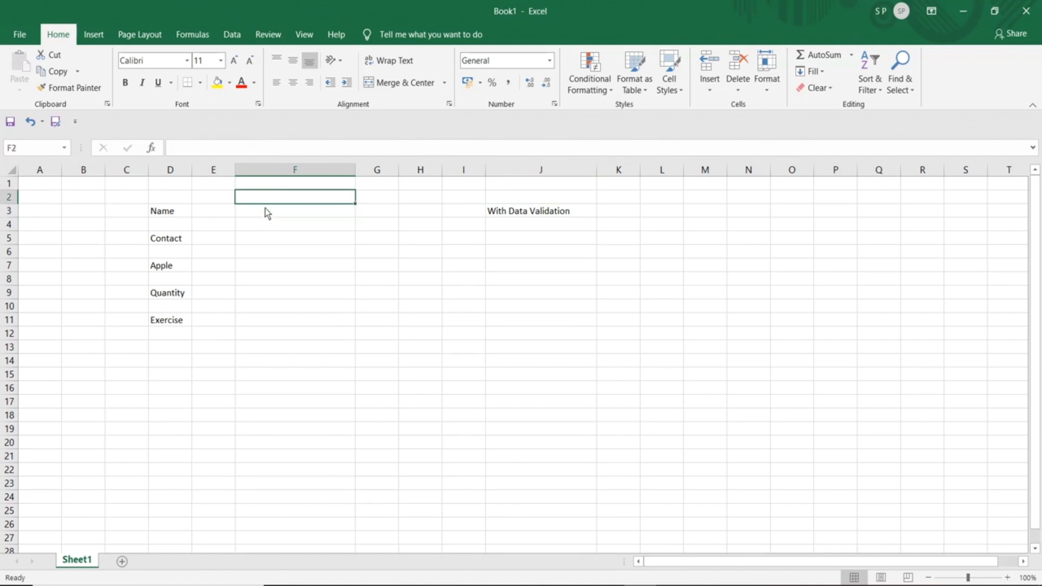
pyautogui.click(265, 208)
pyautogui.hotkey('ctrl', 'v')
pyautogui.press('Up')
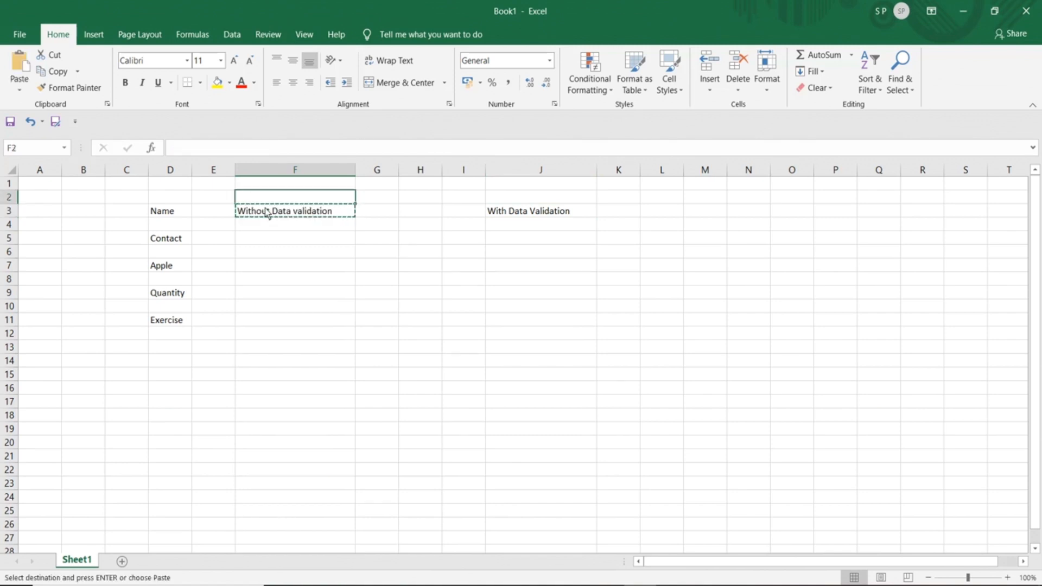
pyautogui.hotkey('ctrl', 'v')
pyautogui.click(266, 211)
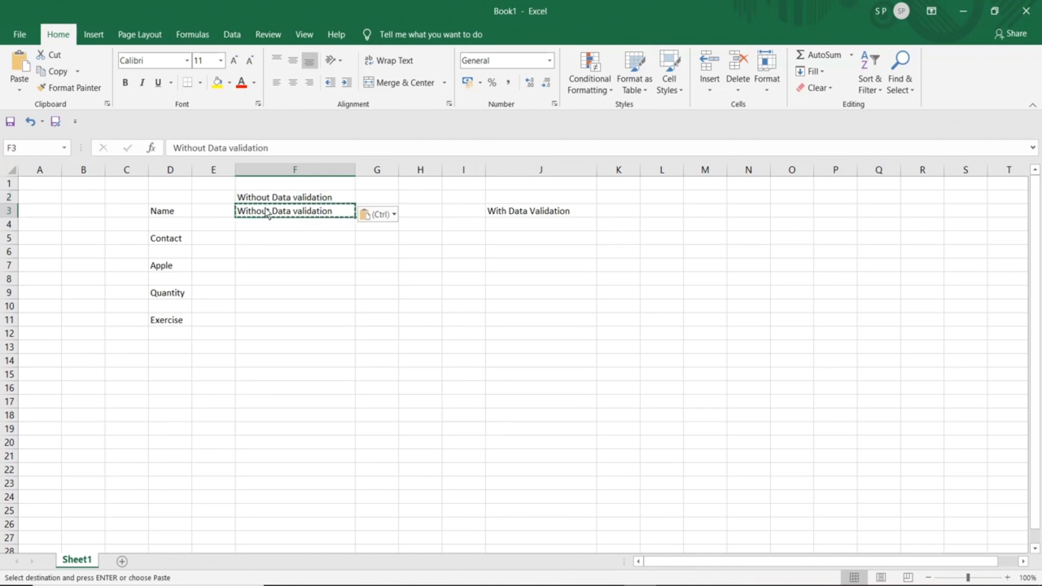
pyautogui.press('Delete')
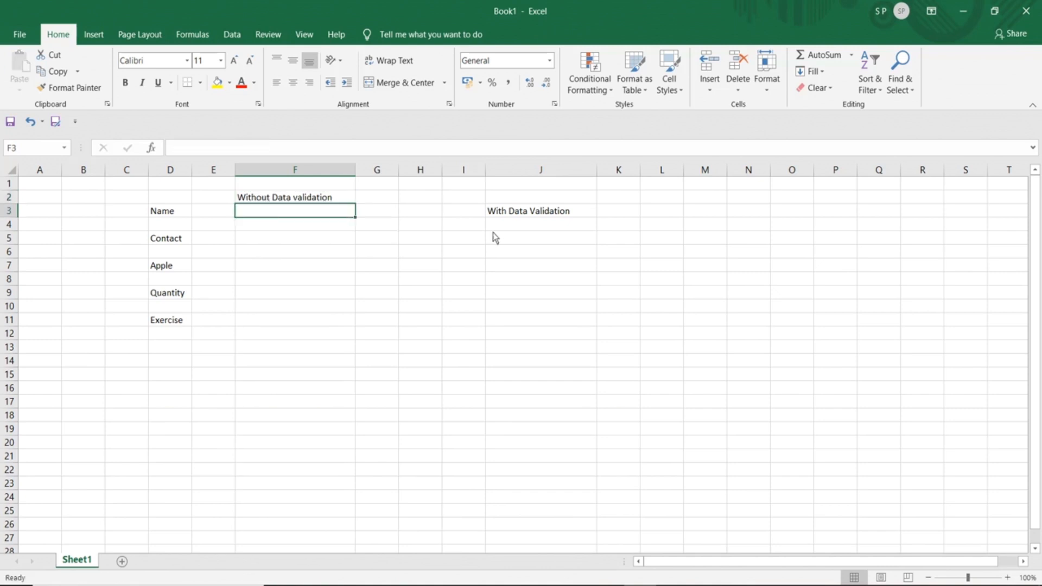
# - Move the With Data Validation heading from J3 up to J2, leaving J3 empty
pyautogui.click(510, 215)
pyautogui.hotkey('ctrl', 'c')
pyautogui.press('Up')
pyautogui.hotkey('ctrl', 'v')
pyautogui.press('Down')
pyautogui.press('Delete')
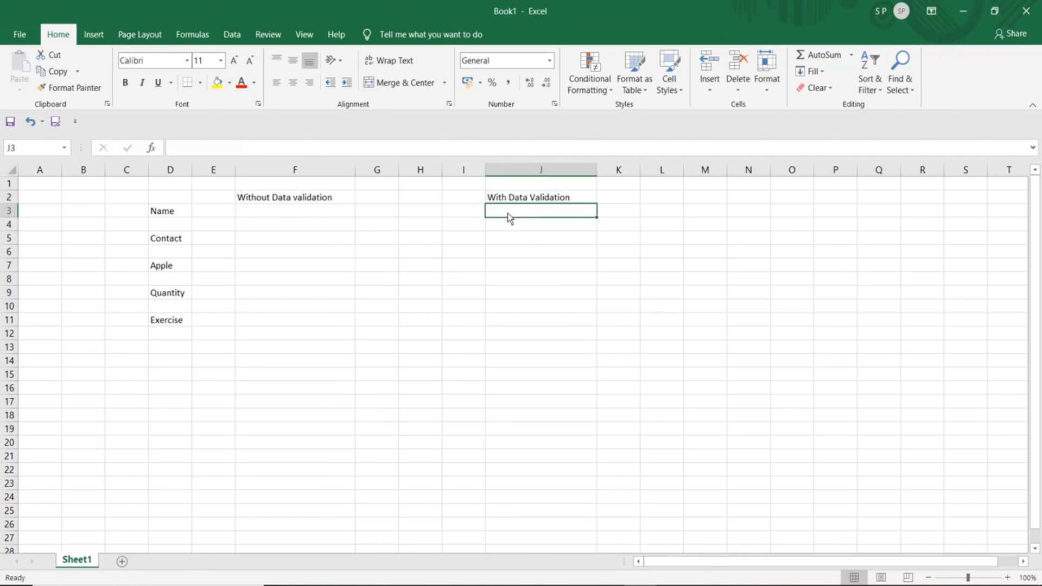
# - Fill the Without Data validation column with a sample first name in F3 and a contact number in F5
pyautogui.click(304, 217)
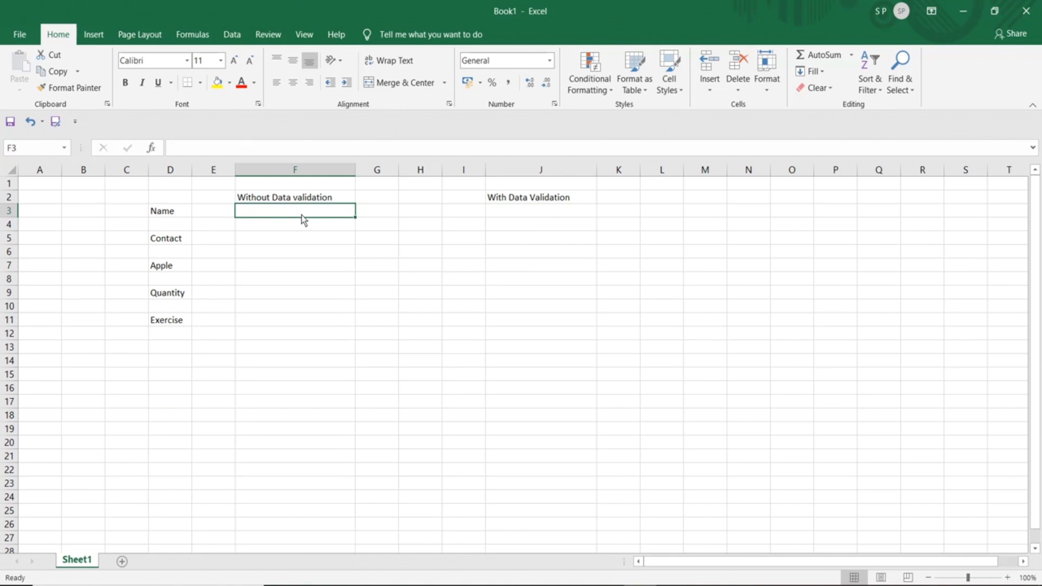
pyautogui.click(296, 245)
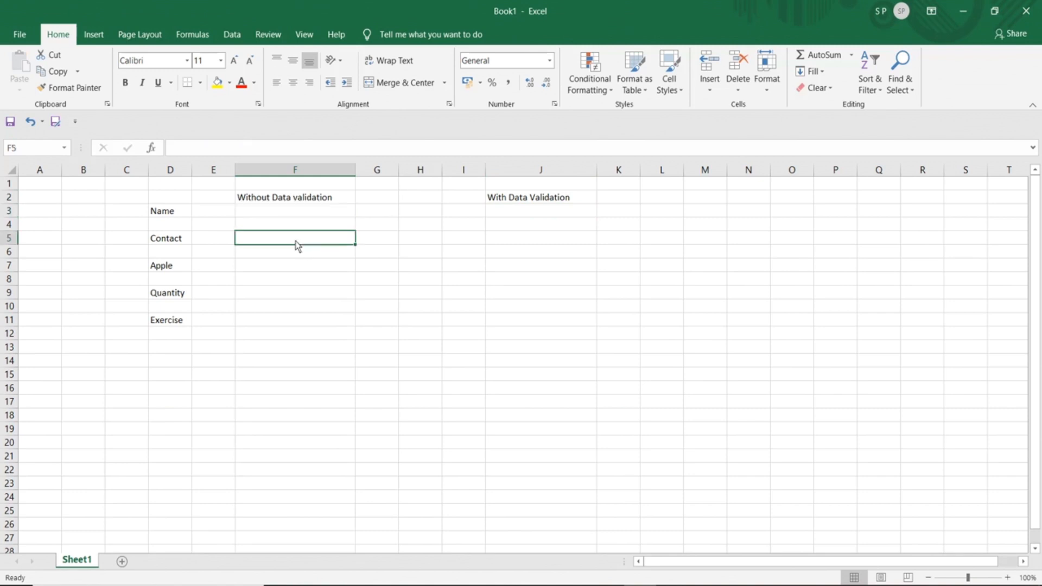
pyautogui.click(260, 212)
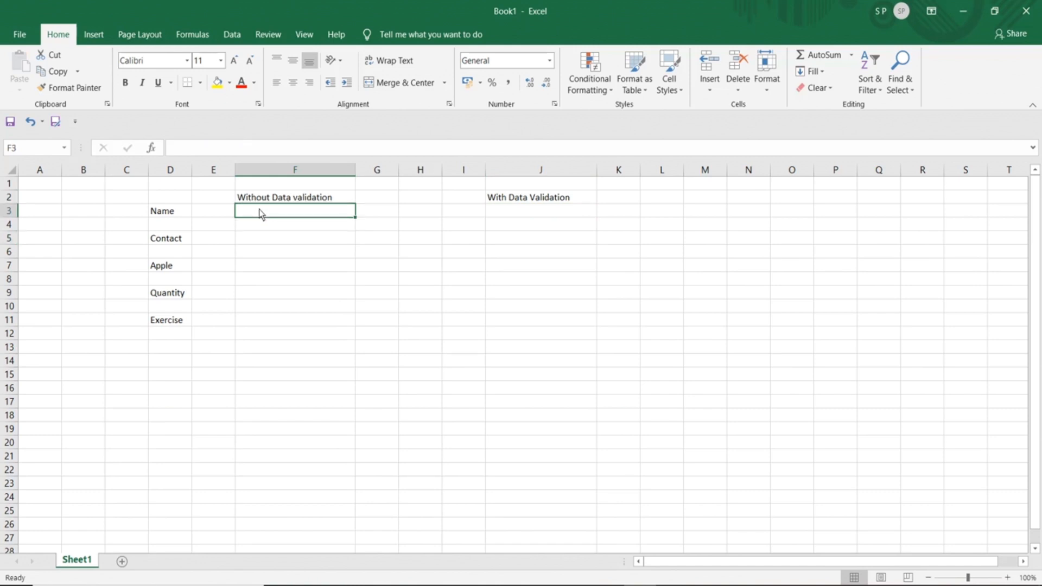
pyautogui.write('john')
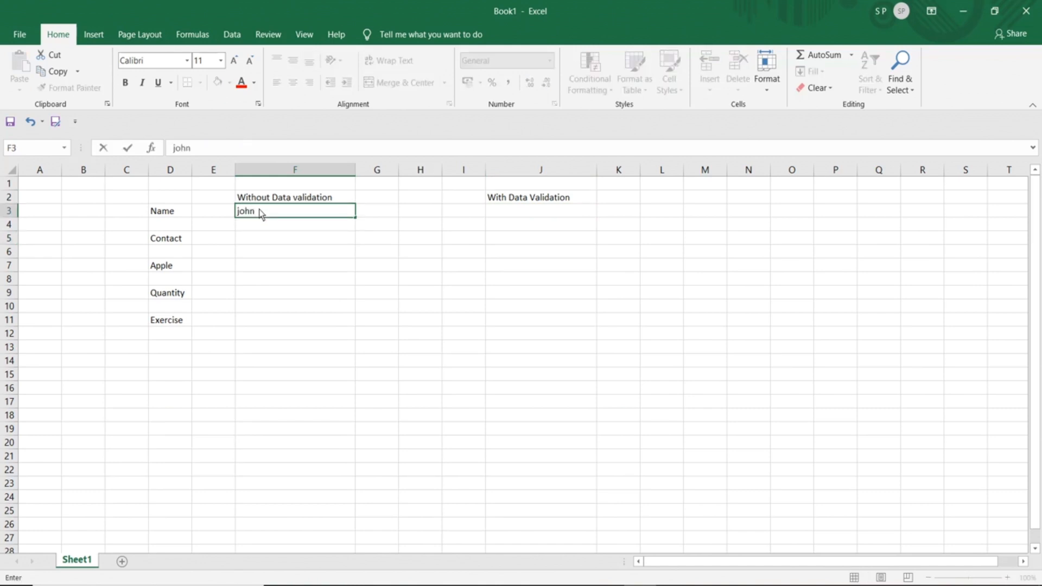
pyautogui.click(270, 245)
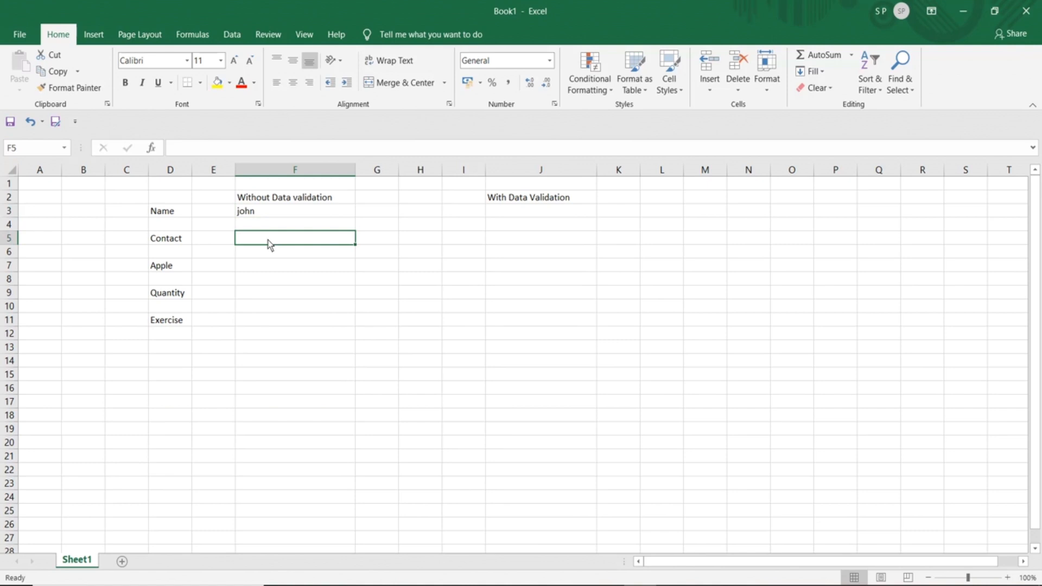
pyautogui.write('1234567')
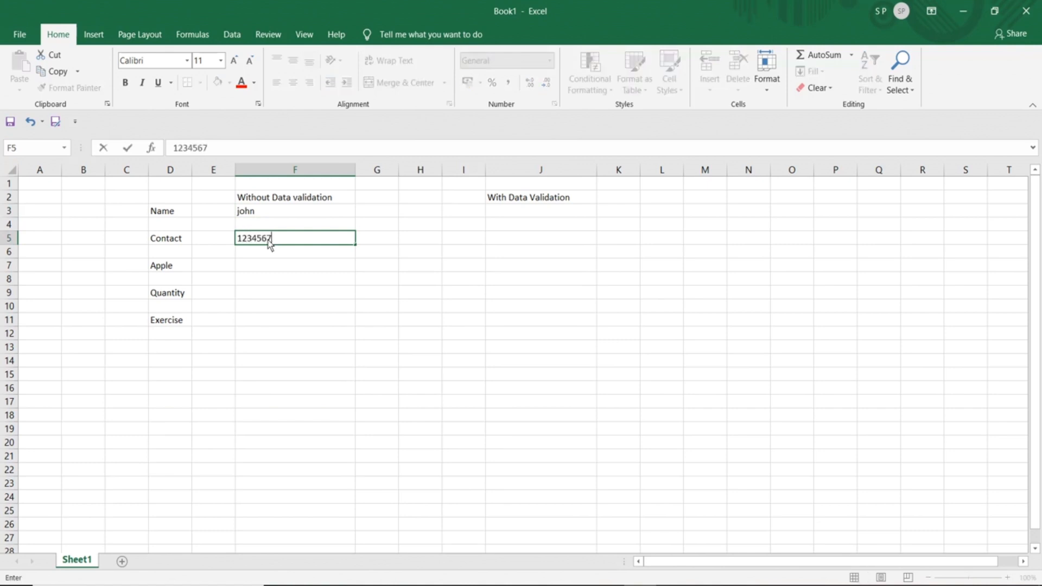
# - Fill the With Data Validation column with the sample first name in J3 and the contact number in J5
pyautogui.click(514, 213)
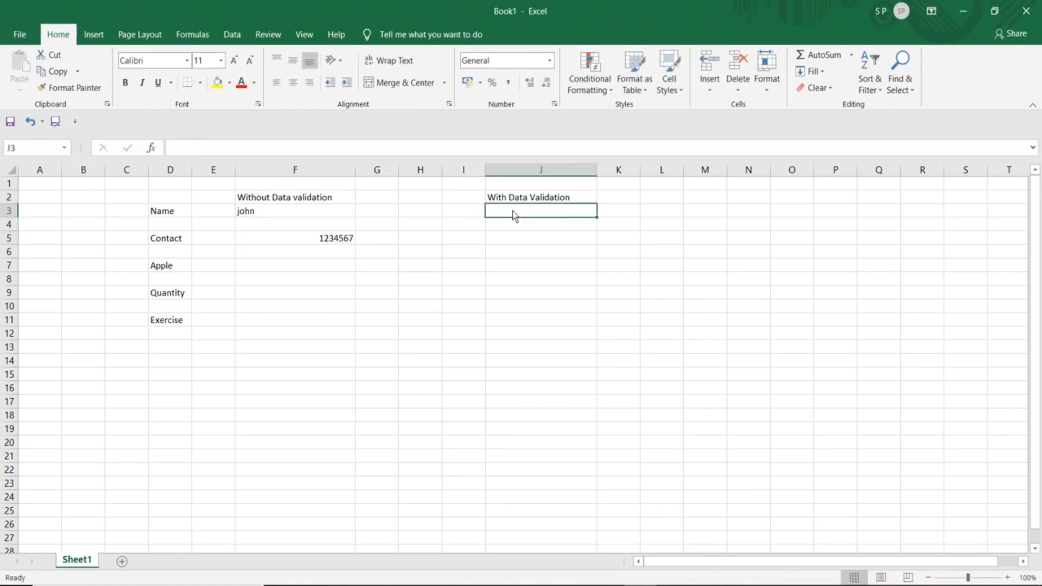
pyautogui.write('john')
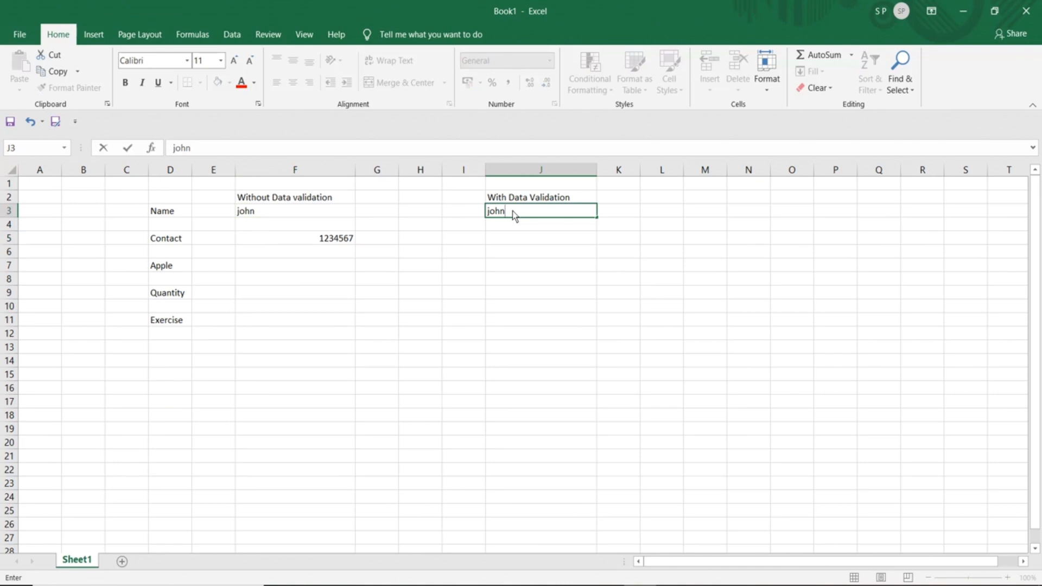
pyautogui.click(519, 238)
pyautogui.write('1234567')
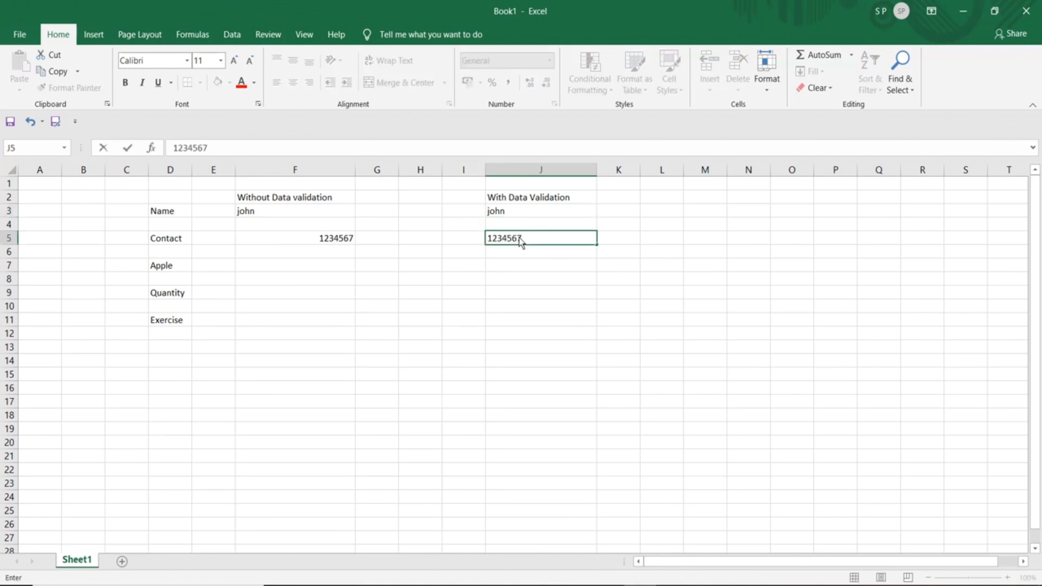
pyautogui.click(299, 212)
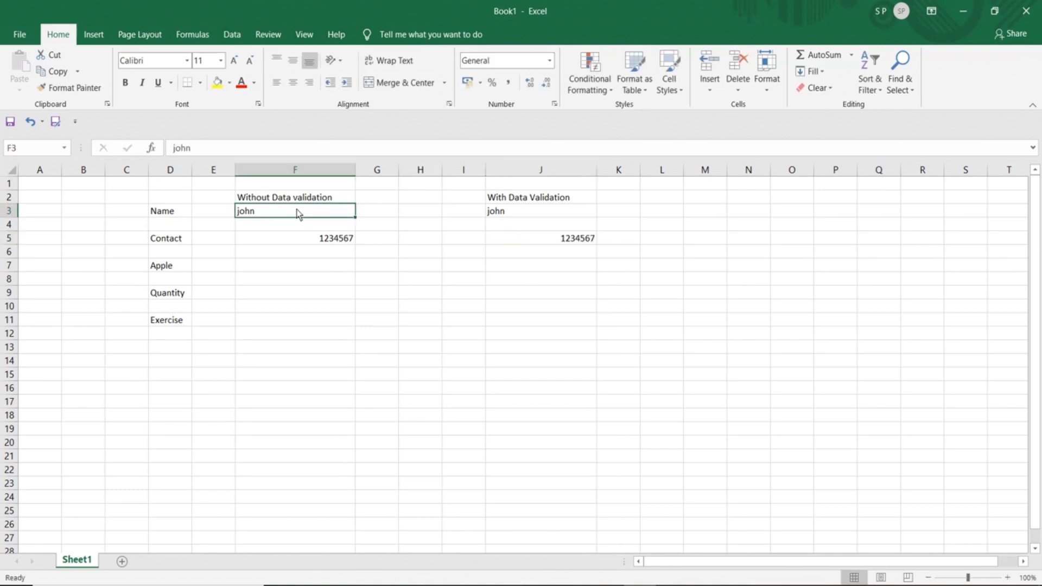
pyautogui.click(305, 245)
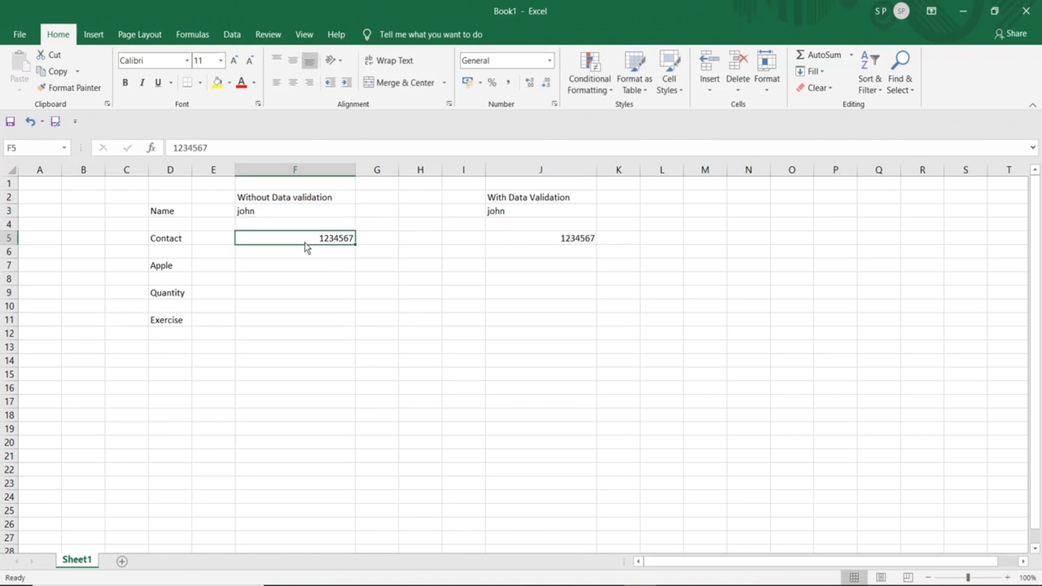
pyautogui.click(348, 209)
pyautogui.click(334, 245)
# - Enter 7pm in F7 as the Apple row's entry without data validation
pyautogui.click(317, 270)
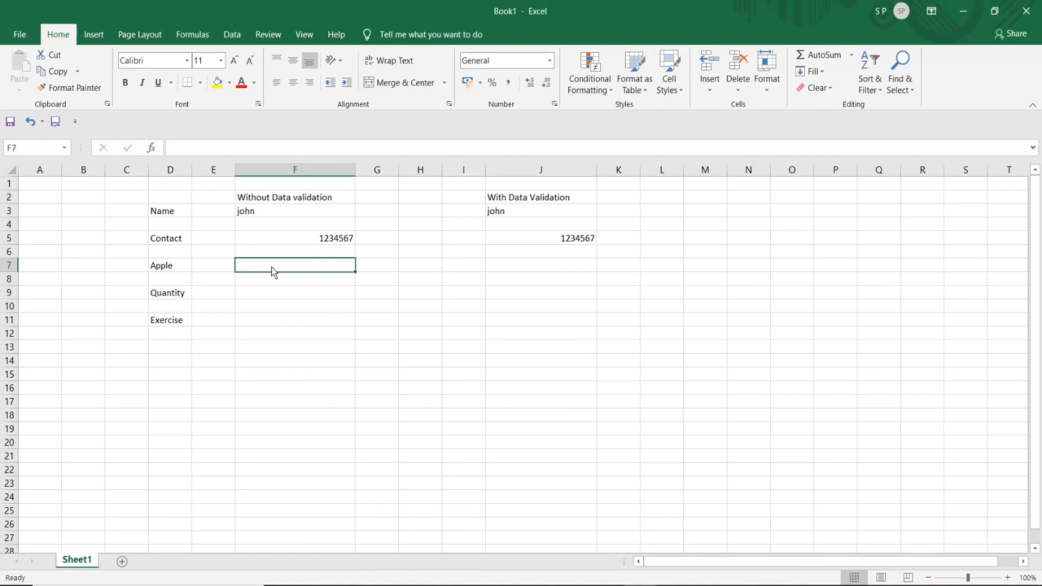
pyautogui.write('7pm')
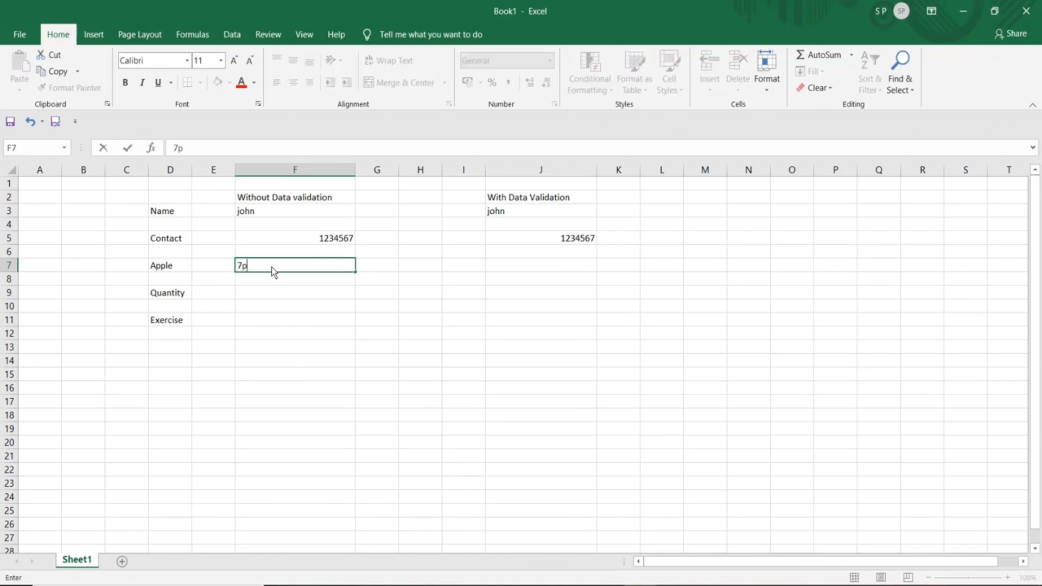
pyautogui.press('Tab')
pyautogui.press('Tab')
pyautogui.press('Tab')
pyautogui.press('Tab')
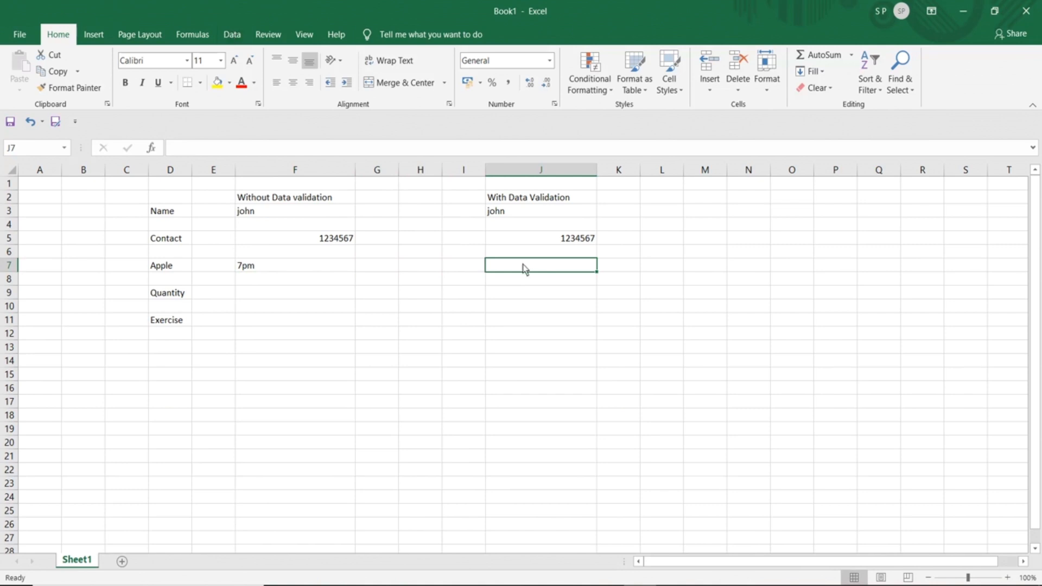
# - Apply List data validation to J7 with the allowed values 7am,8am,9am,10am
pyautogui.click(232, 36)
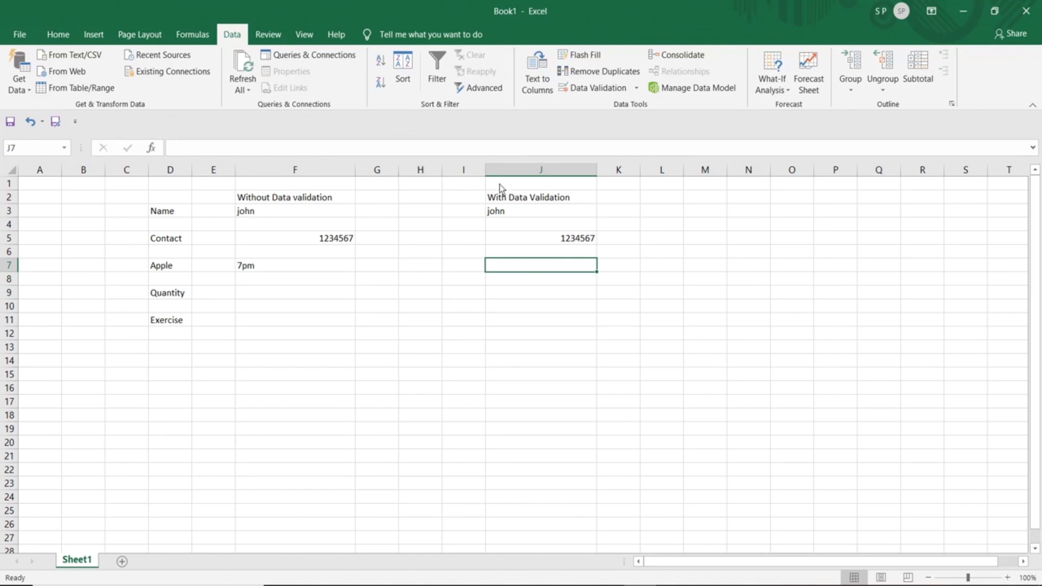
pyautogui.click(591, 90)
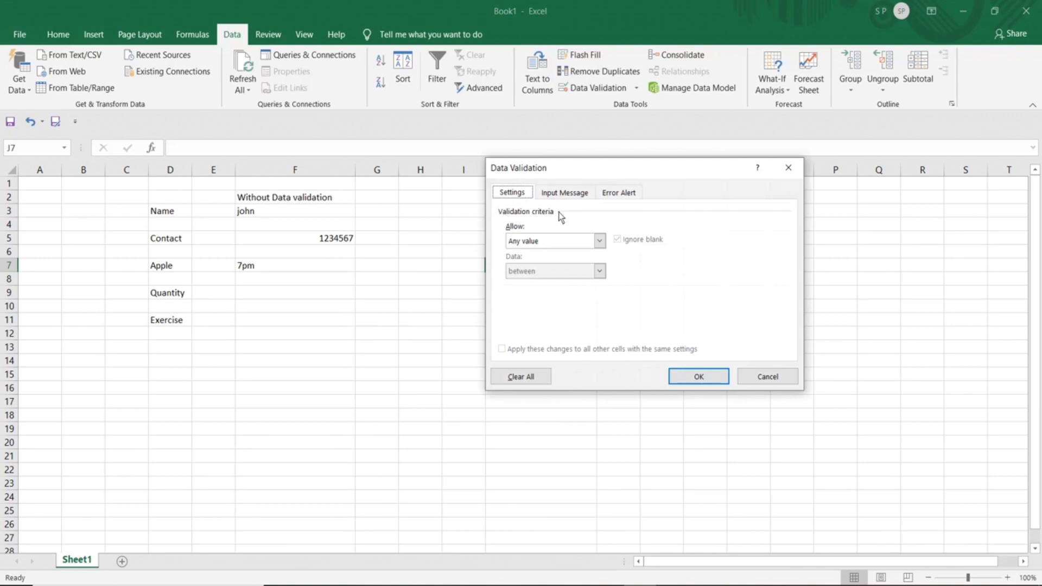
pyautogui.click(563, 194)
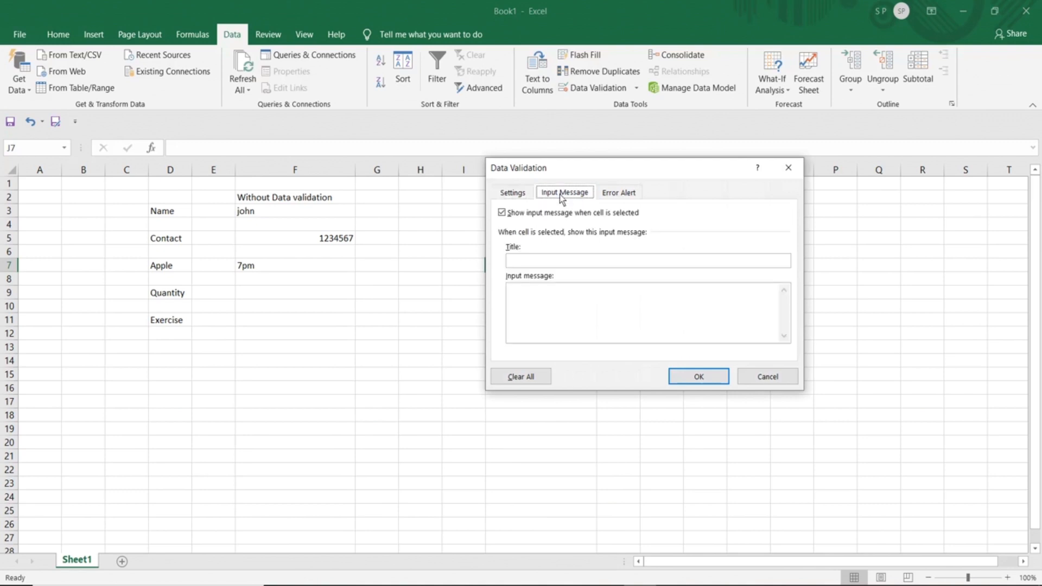
pyautogui.click(518, 195)
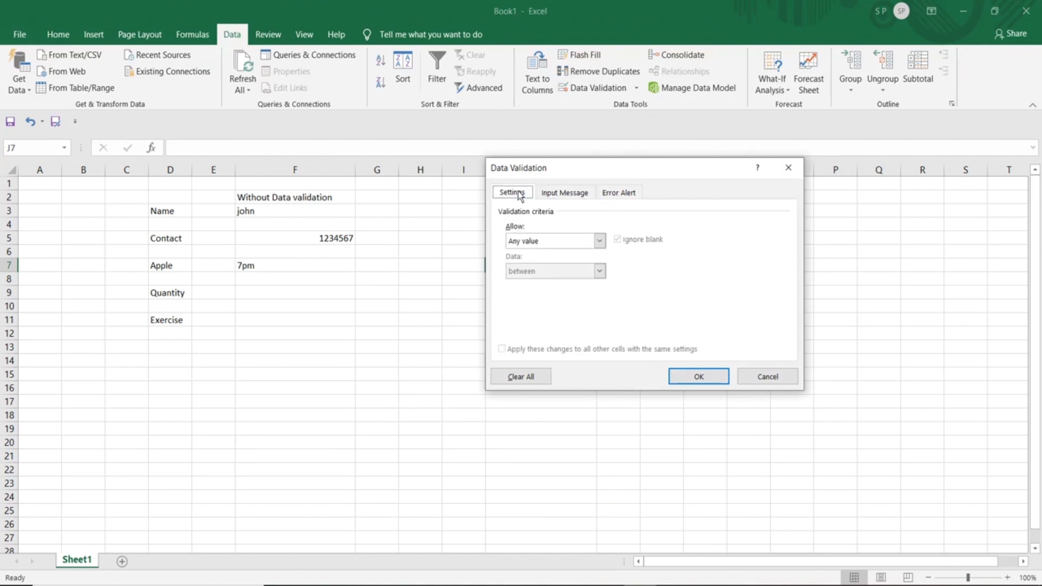
pyautogui.click(600, 242)
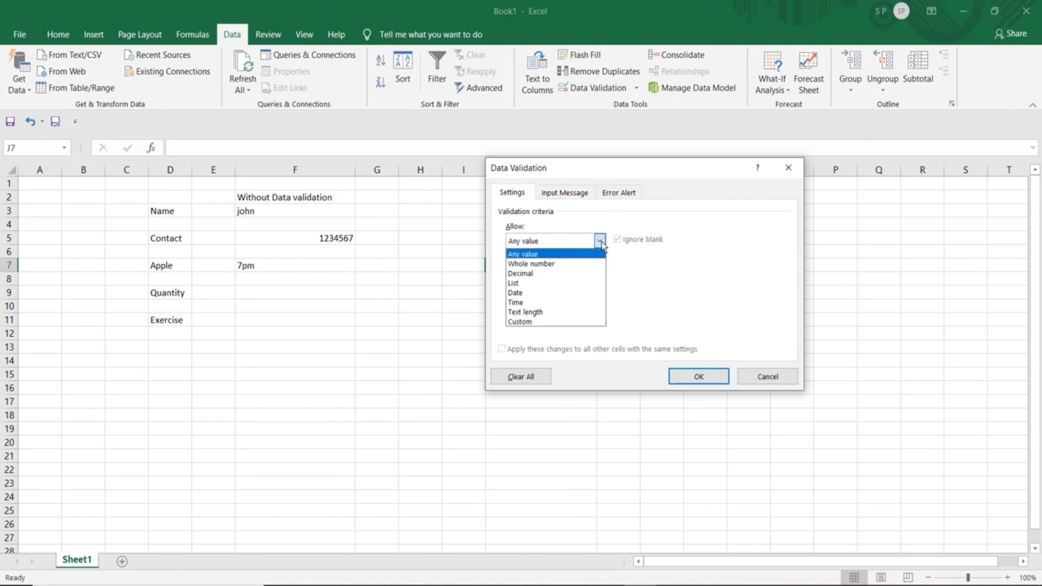
pyautogui.click(524, 283)
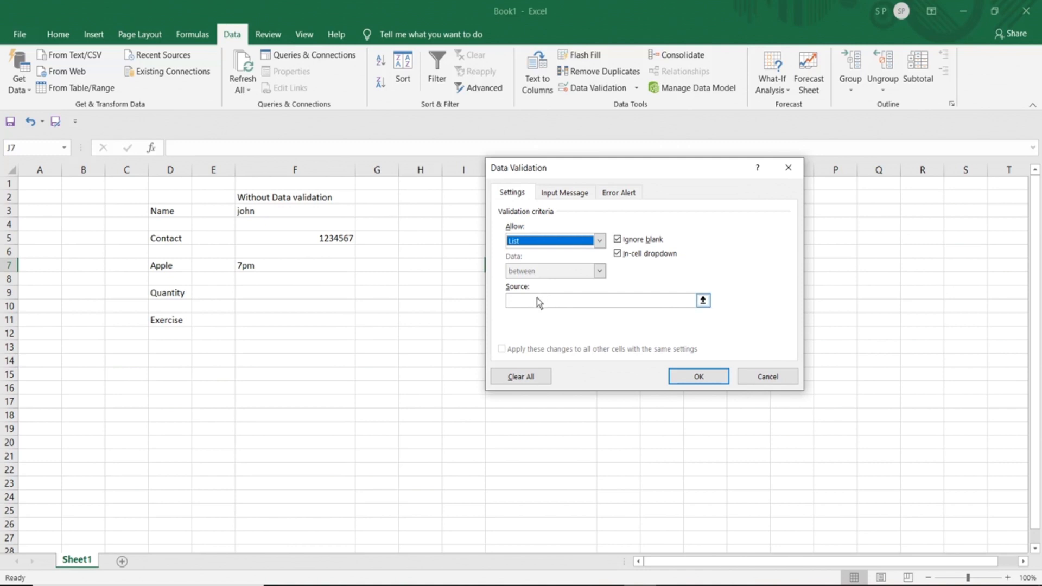
pyautogui.click(536, 299)
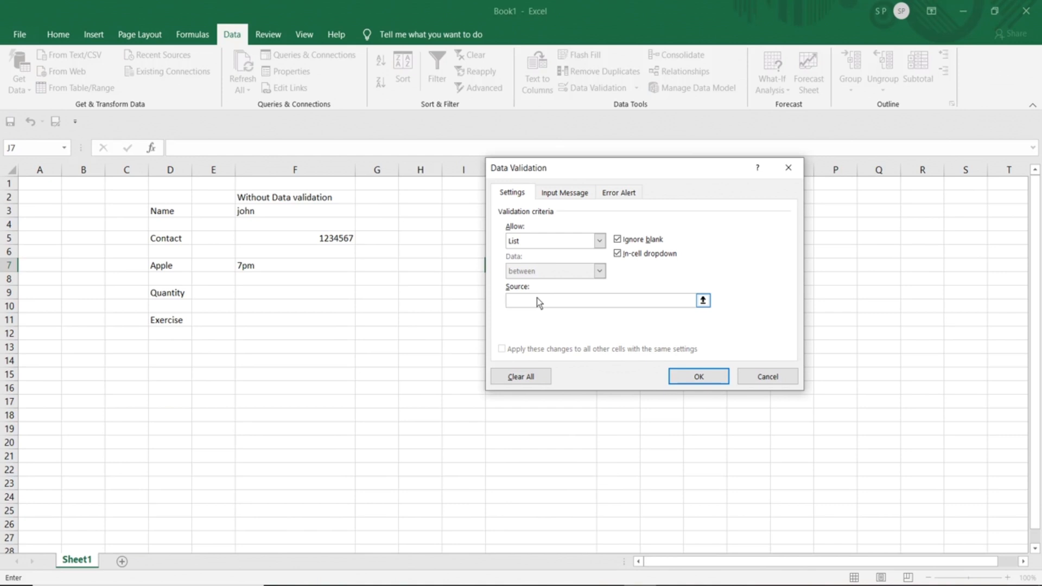
pyautogui.write('7am,8am,9am,10am')
pyautogui.click(691, 378)
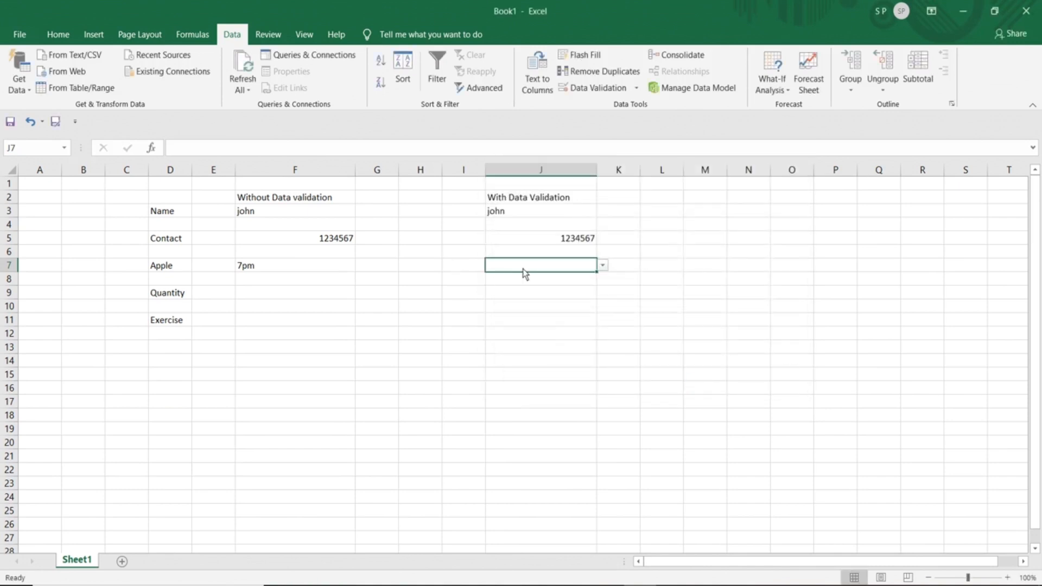
# - Try to enter 7pm in the validated cell J7 and cancel the entry
pyautogui.write('7pm')
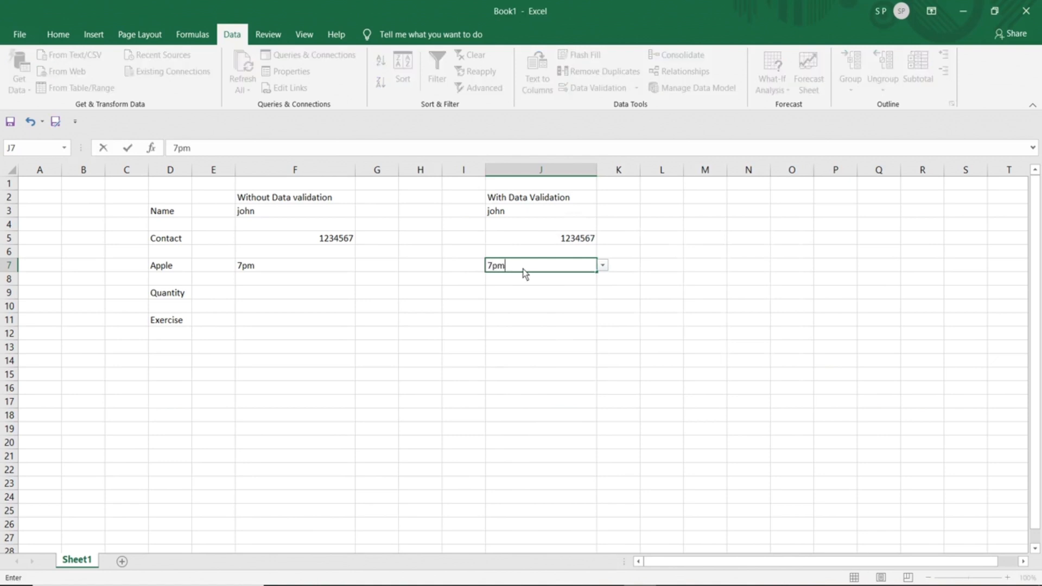
pyautogui.press('Return')
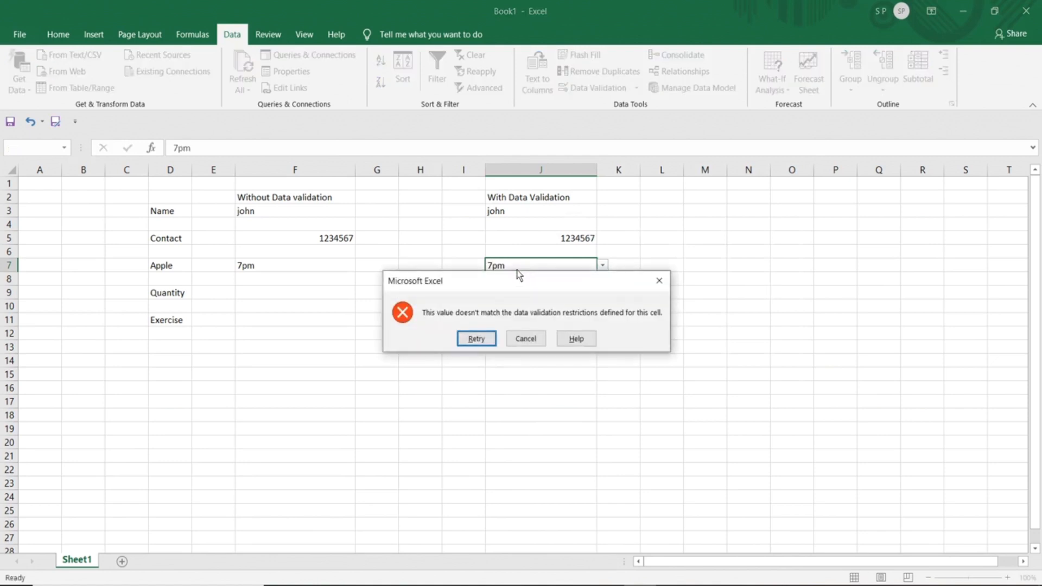
pyautogui.moveTo(514, 279); pyautogui.dragTo(472, 305)
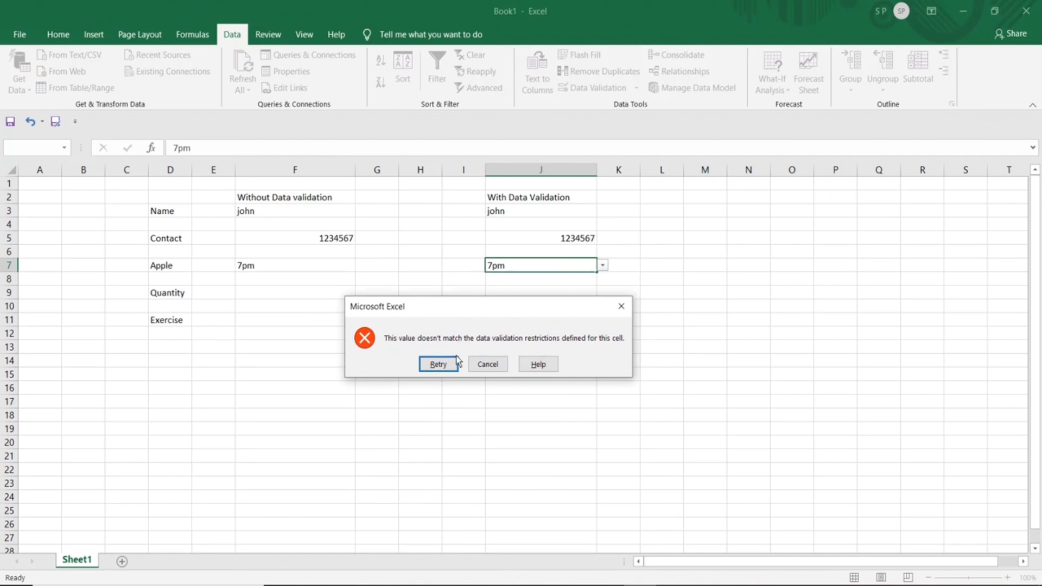
pyautogui.click(488, 367)
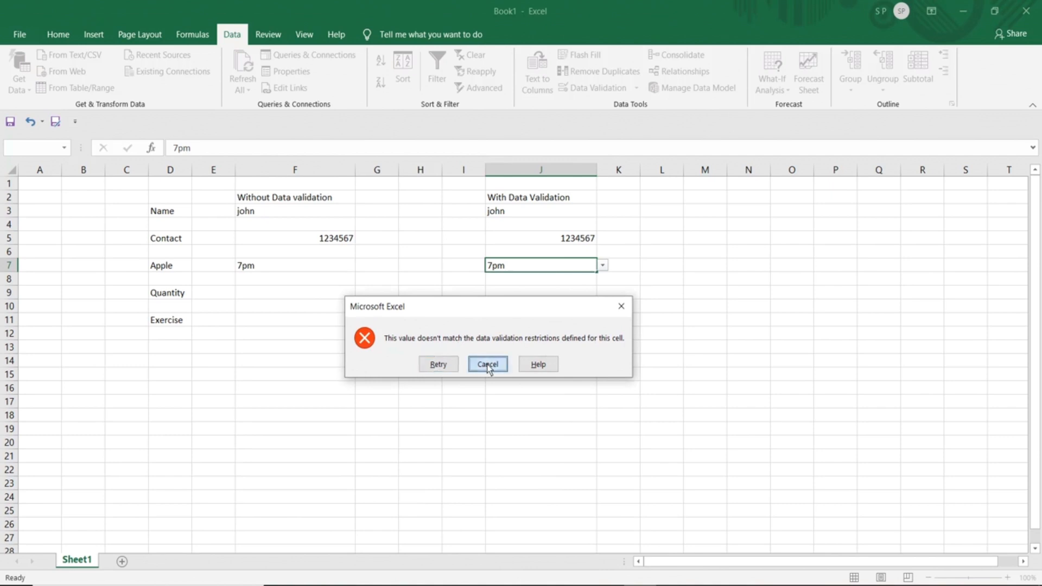
# - Choose 7am from the in-cell dropdown list in J7
pyautogui.click(602, 265)
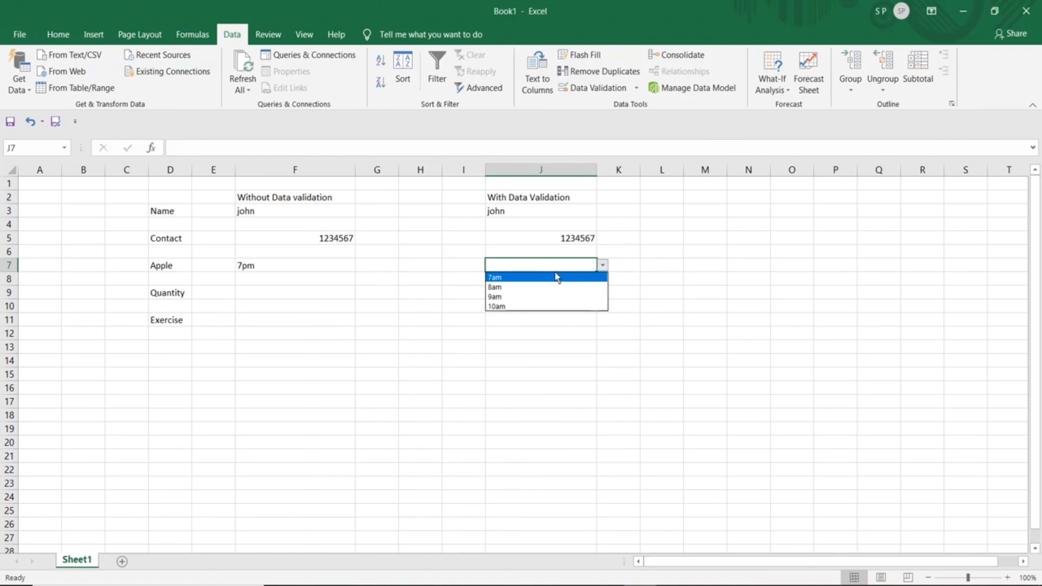
pyautogui.click(503, 278)
pyautogui.click(505, 296)
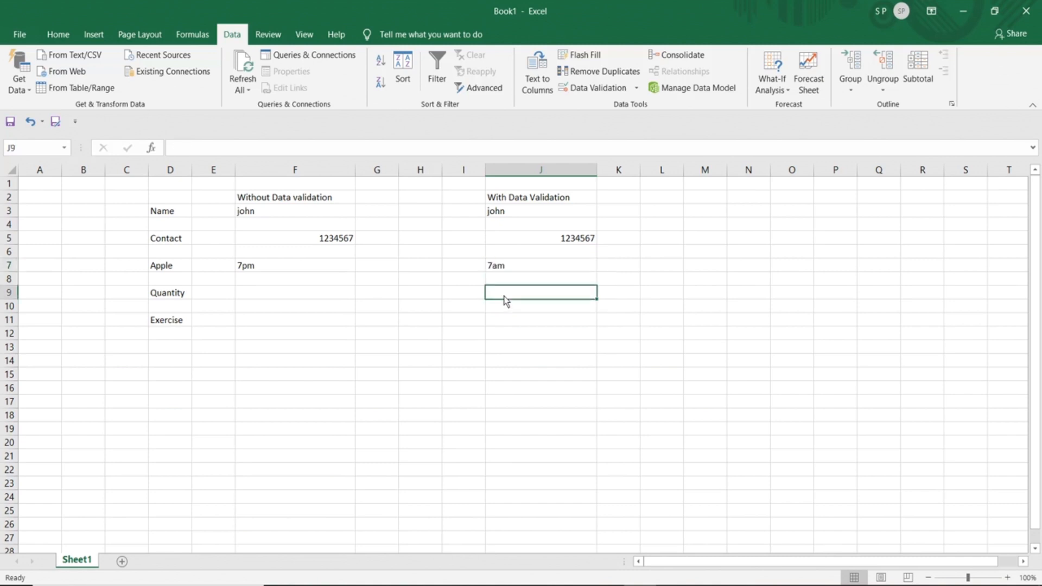
pyautogui.click(509, 321)
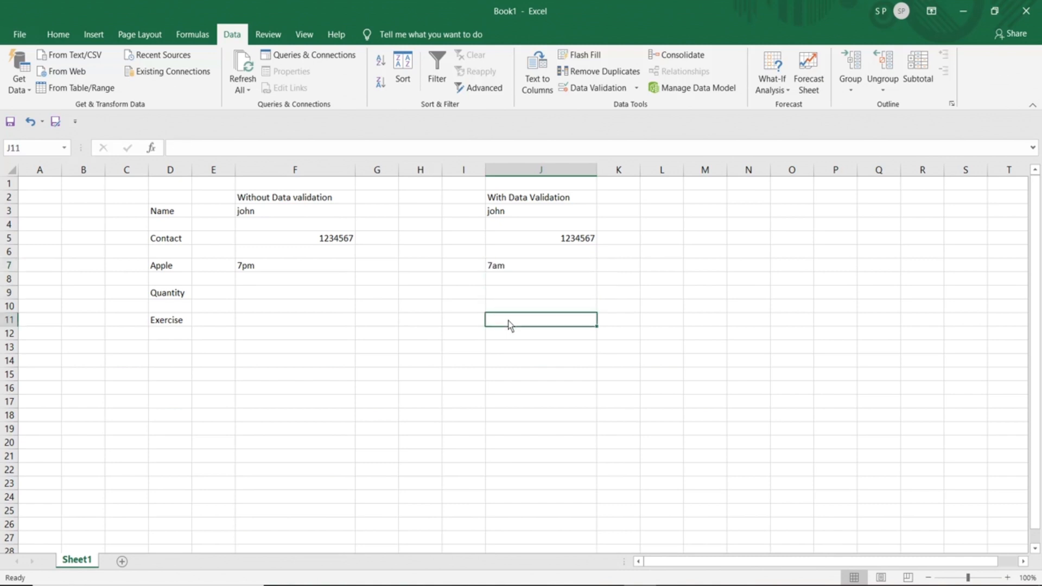
# - Apply List data validation to the Quantity cell J9 with the allowed values 1,2
pyautogui.click(504, 296)
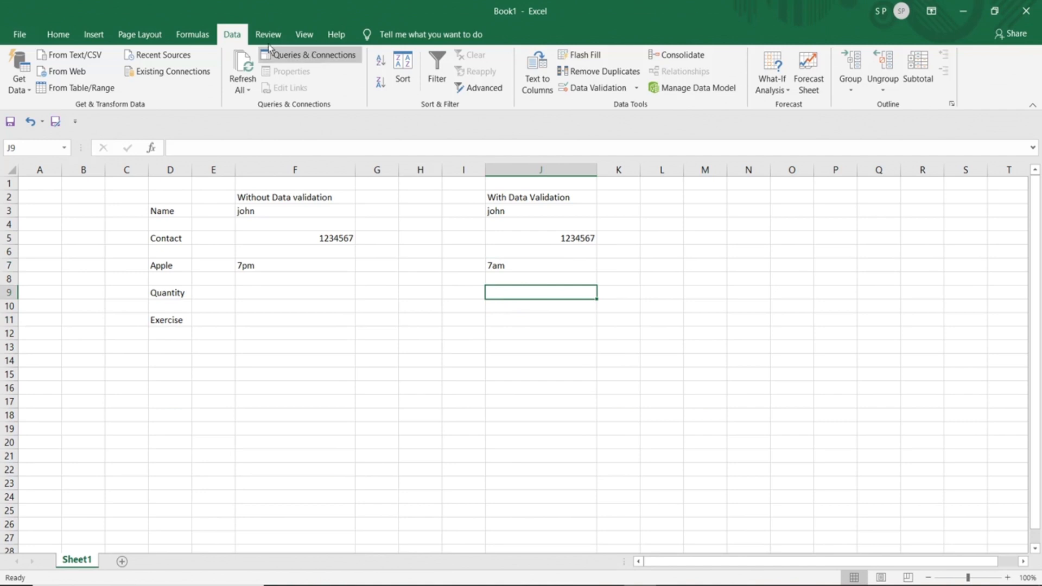
pyautogui.click(587, 87)
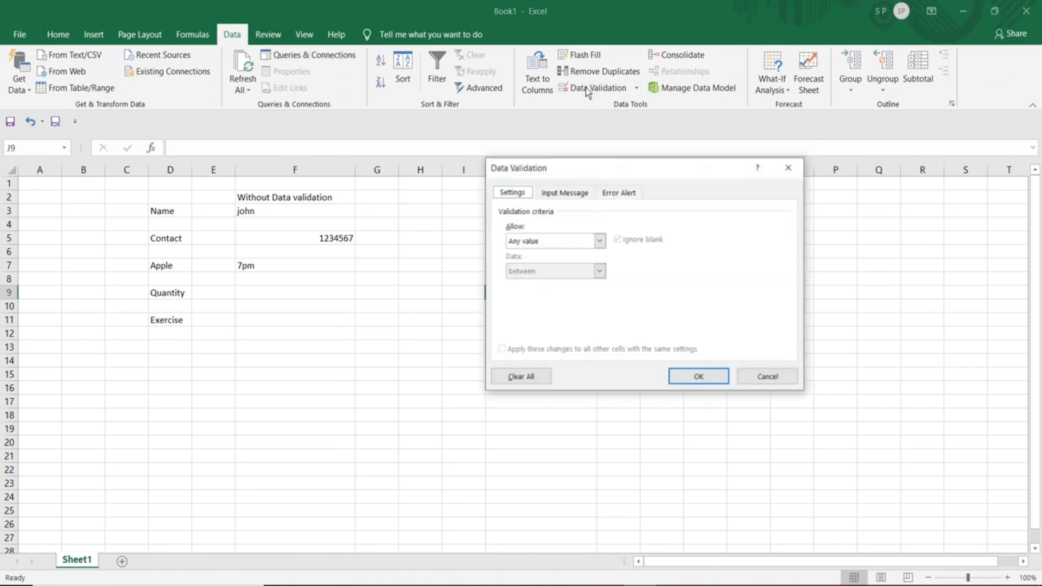
pyautogui.click(599, 241)
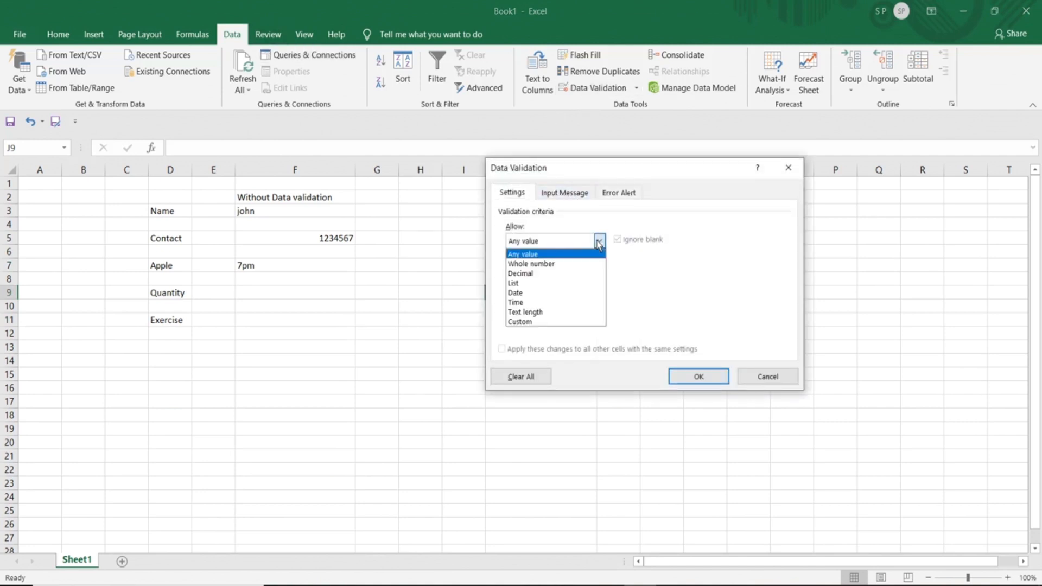
pyautogui.click(529, 282)
pyautogui.click(564, 302)
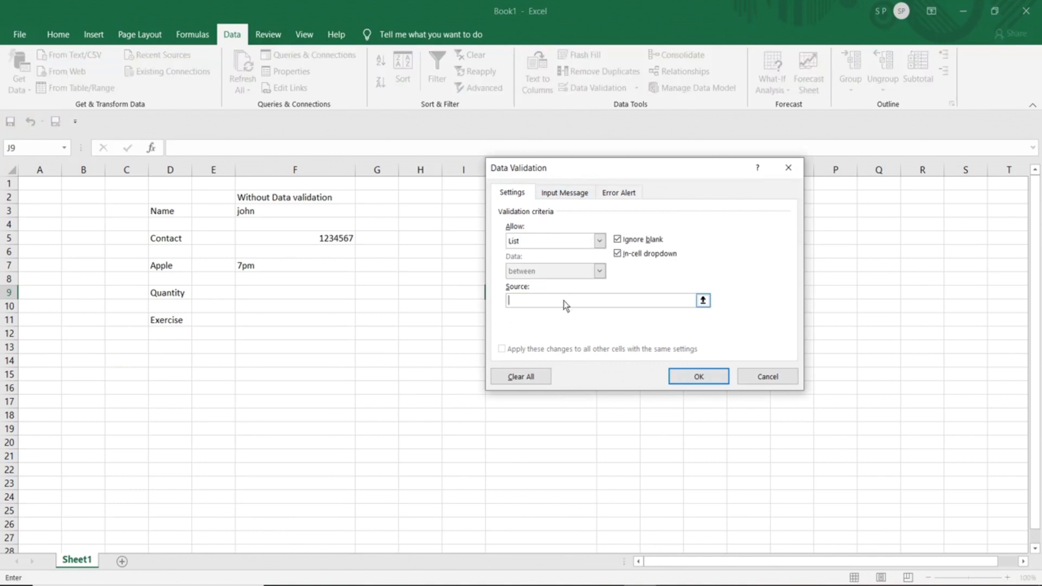
pyautogui.write('1,2')
pyautogui.click(680, 380)
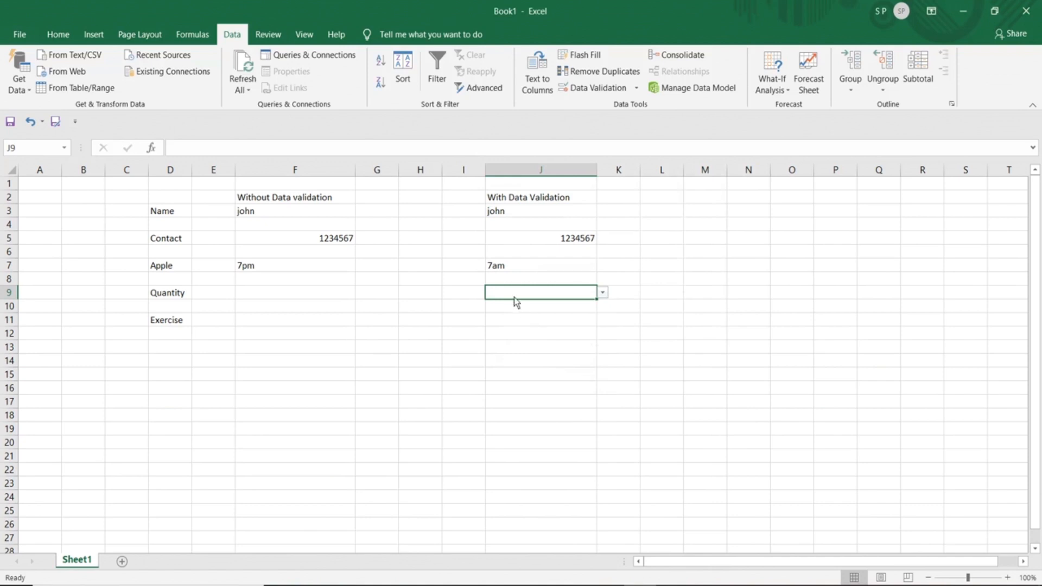
# - Choose 2 as the quantity in cell J9 from its validated list
pyautogui.click(607, 296)
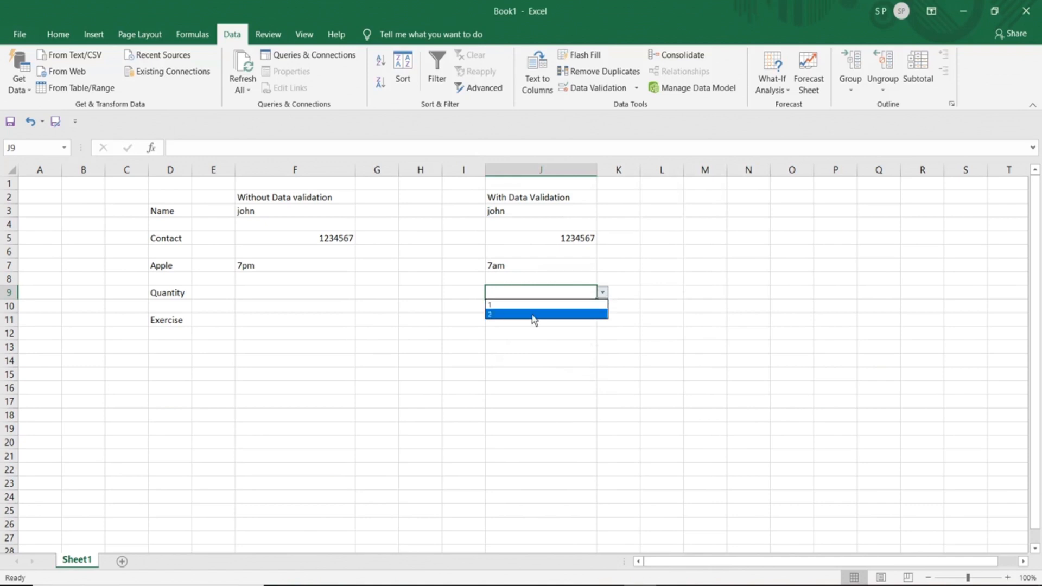
pyautogui.click(534, 315)
# - View the data validation settings of the empty Exercise cell J11 and close them without changes
pyautogui.click(513, 324)
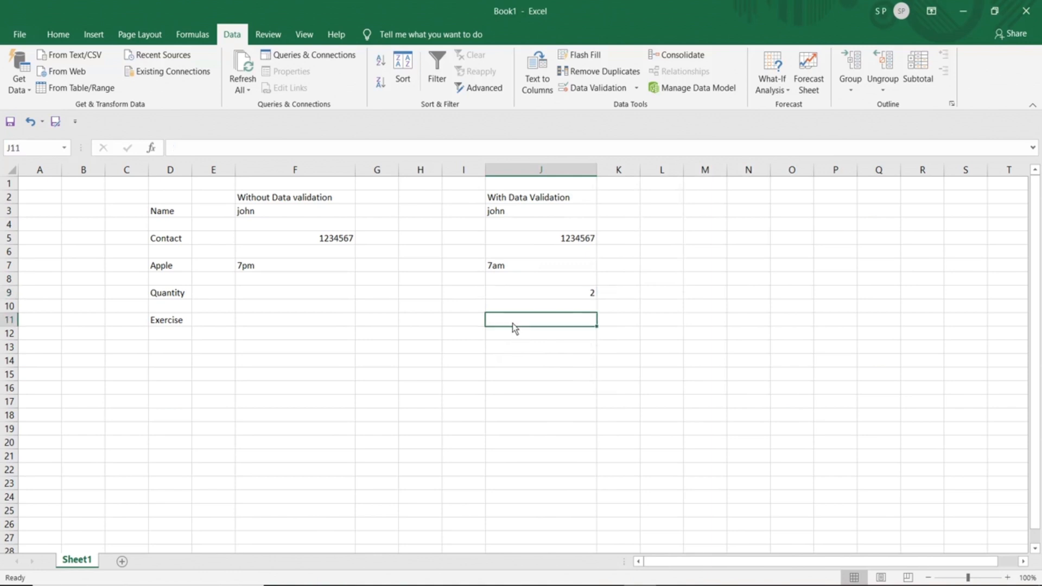
pyautogui.click(597, 89)
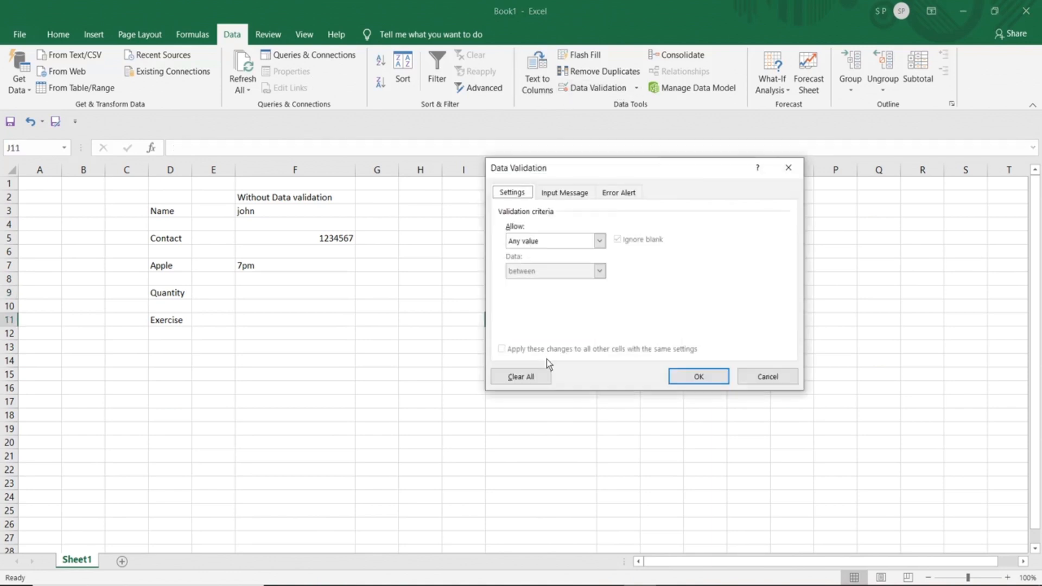
pyautogui.click(758, 375)
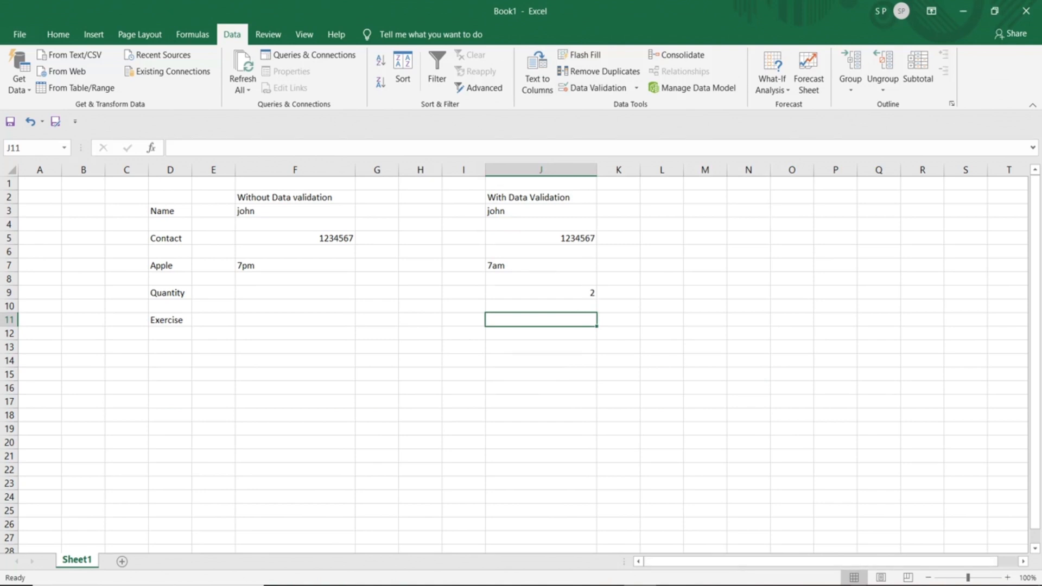
pyautogui.click(859, 585)
pyautogui.click(846, 570)
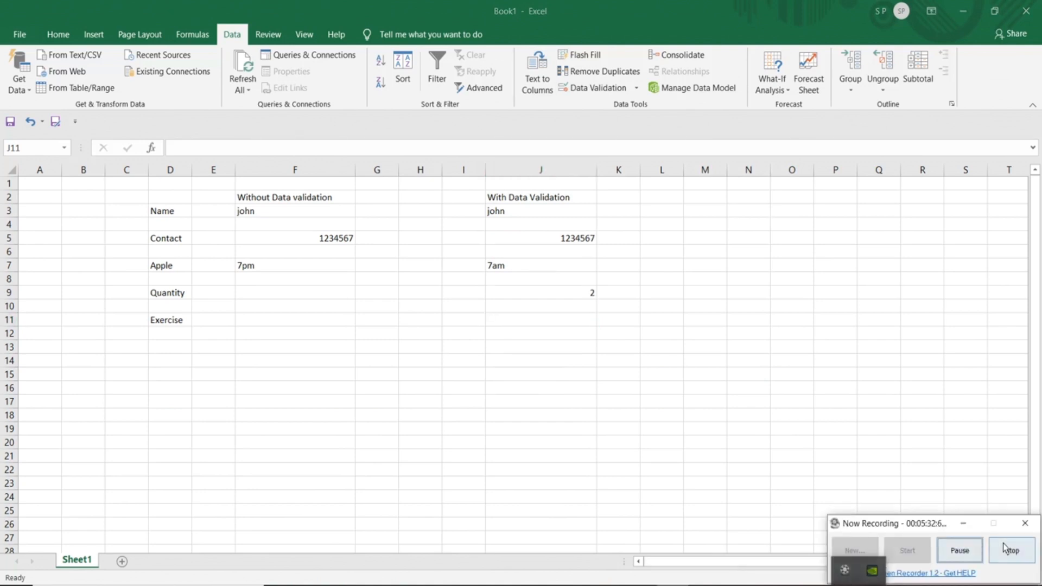
pyautogui.click(1006, 549)
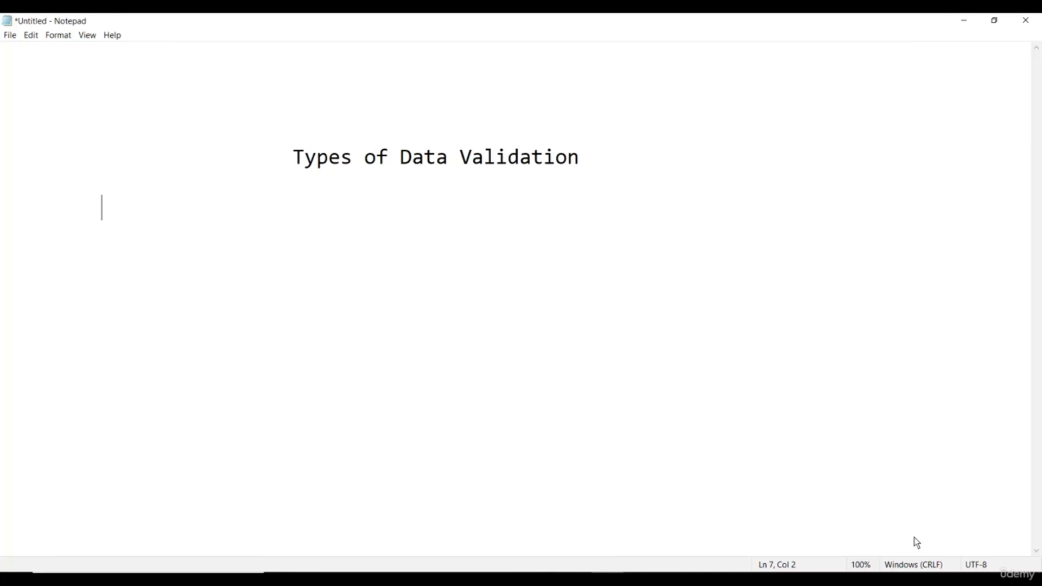
# - Add the line "Restrict Data to predefined items in a list" under the "Types of Data Validation" heading
pyautogui.write('Restrict Data to predefined items in a list')
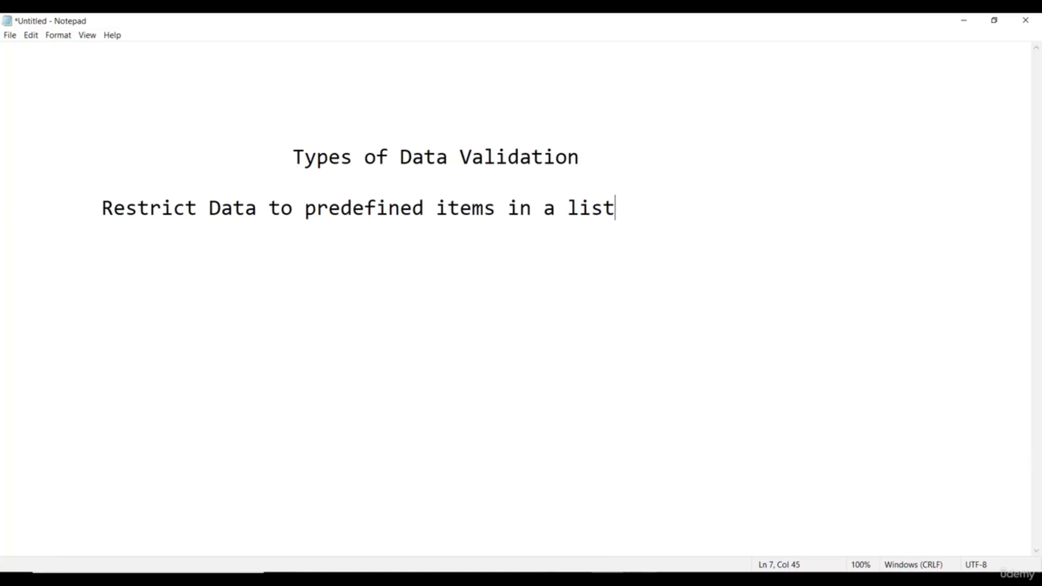
# - Switch to Excel and examine the list of allowed choices for the Apple cell J7 without changing it
pyautogui.hotkey('alt', 'Tab')
pyautogui.click(503, 268)
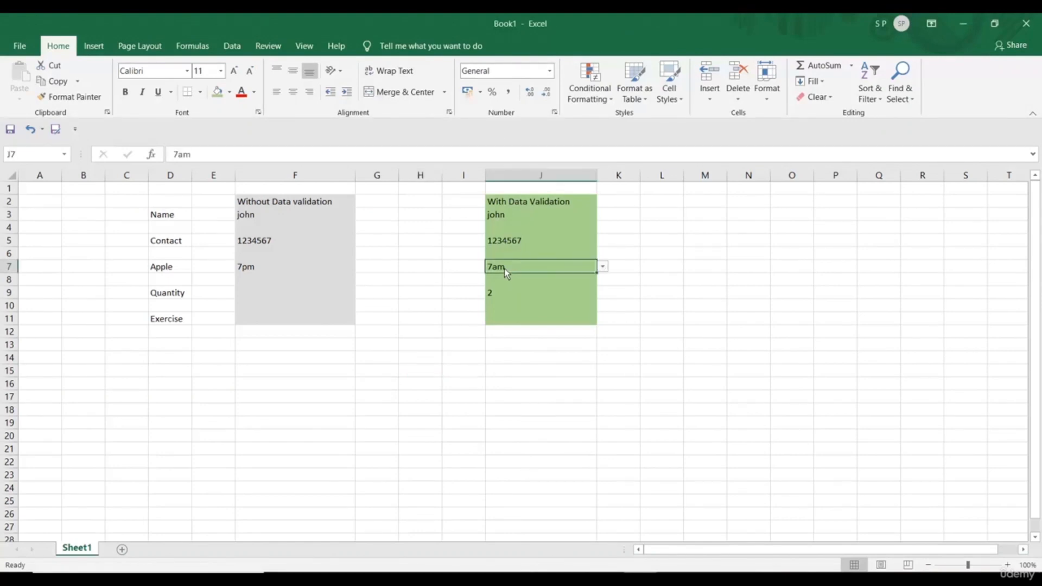
pyautogui.click(606, 267)
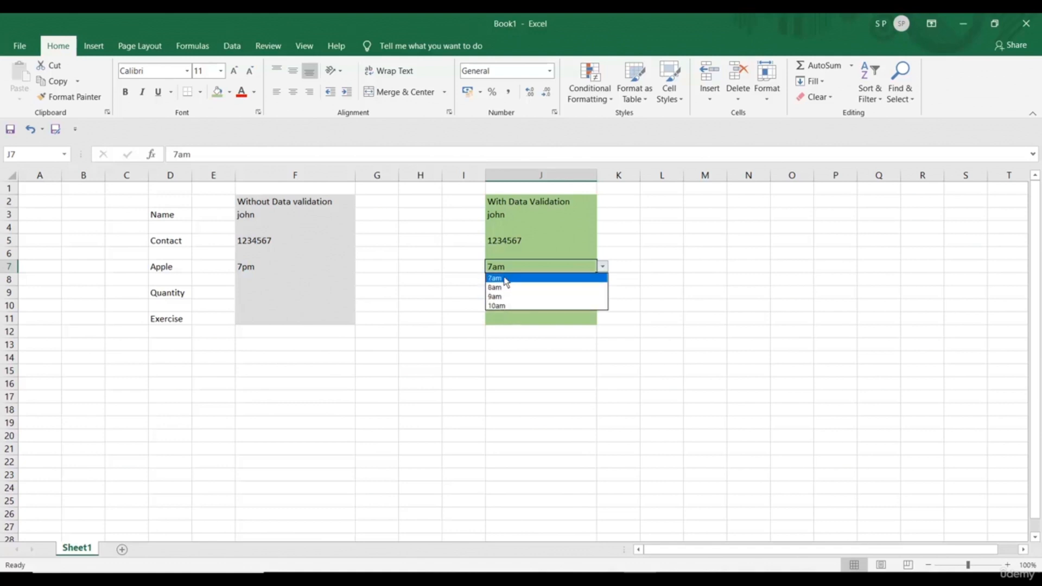
pyautogui.click(603, 267)
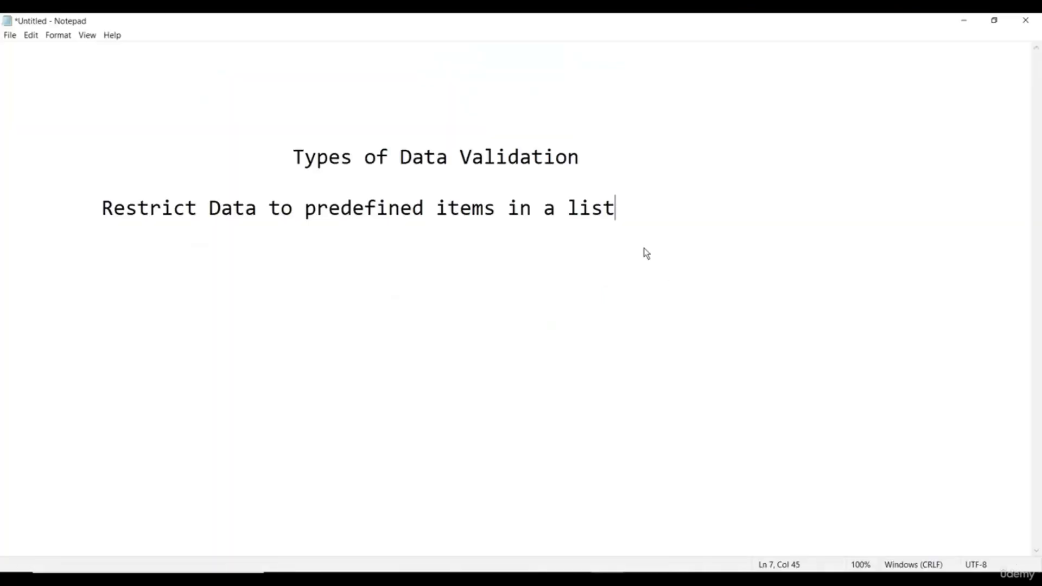
# - Add a second indented line reading "Limit the number of text" to the Notepad list of validation types
pyautogui.press('Return')
pyautogui.press('Tab')
pyautogui.write('Limit the n')
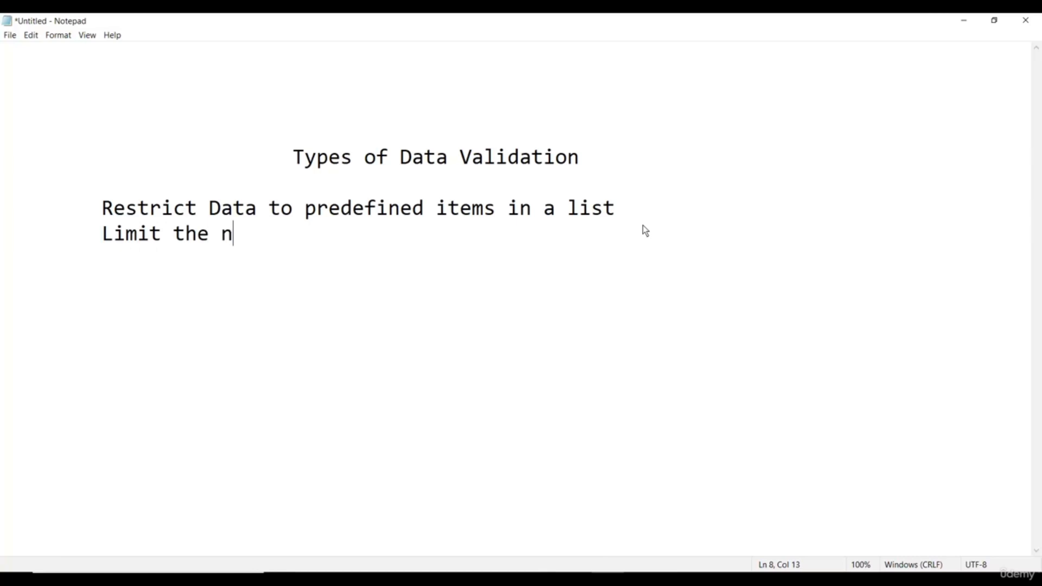
pyautogui.write('umber of')
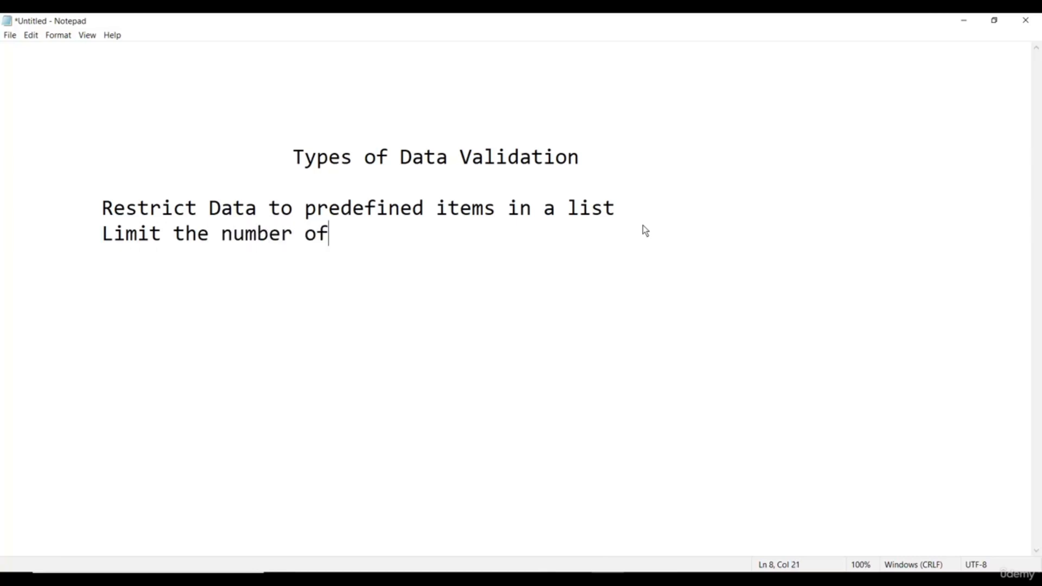
pyautogui.write(' chara')
pyautogui.press('BackSpace')
pyautogui.press('BackSpace')
pyautogui.press('BackSpace')
pyautogui.press('BackSpace')
pyautogui.press('BackSpace')
pyautogui.write('text')
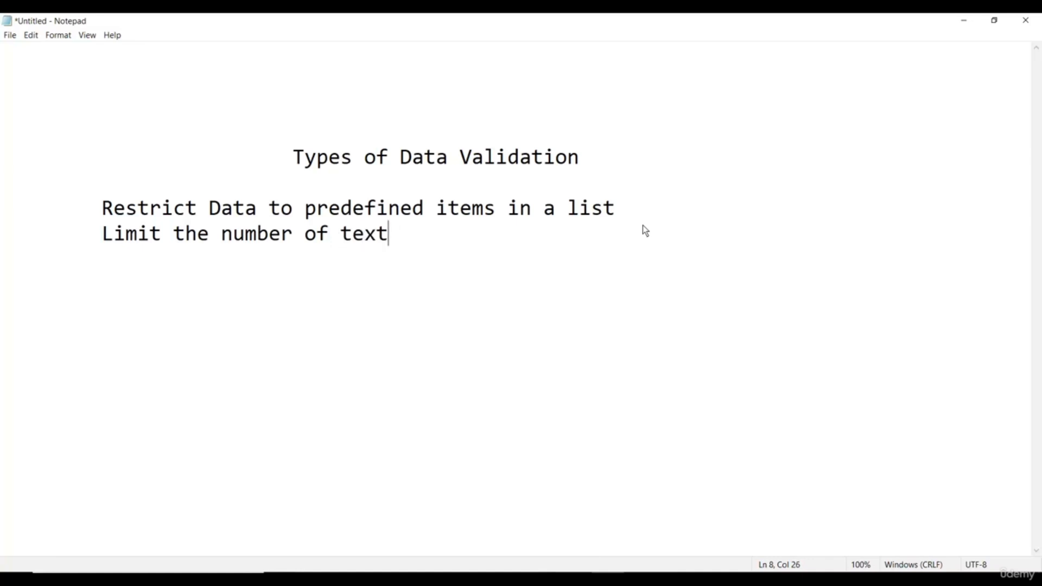
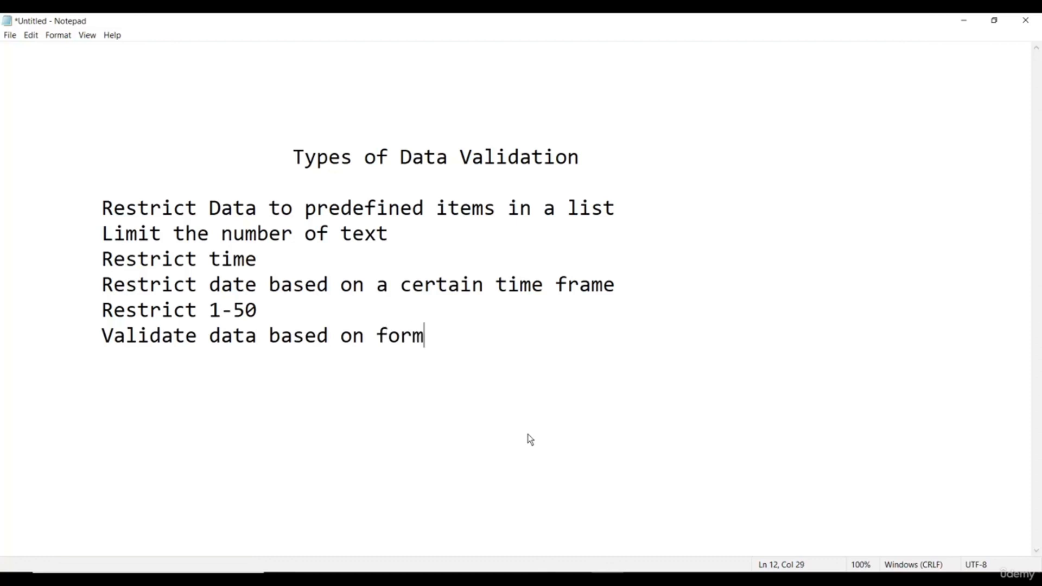
# - Complete the last list line as "Validate data based on formula or values in other cell"
pyautogui.write('or ')
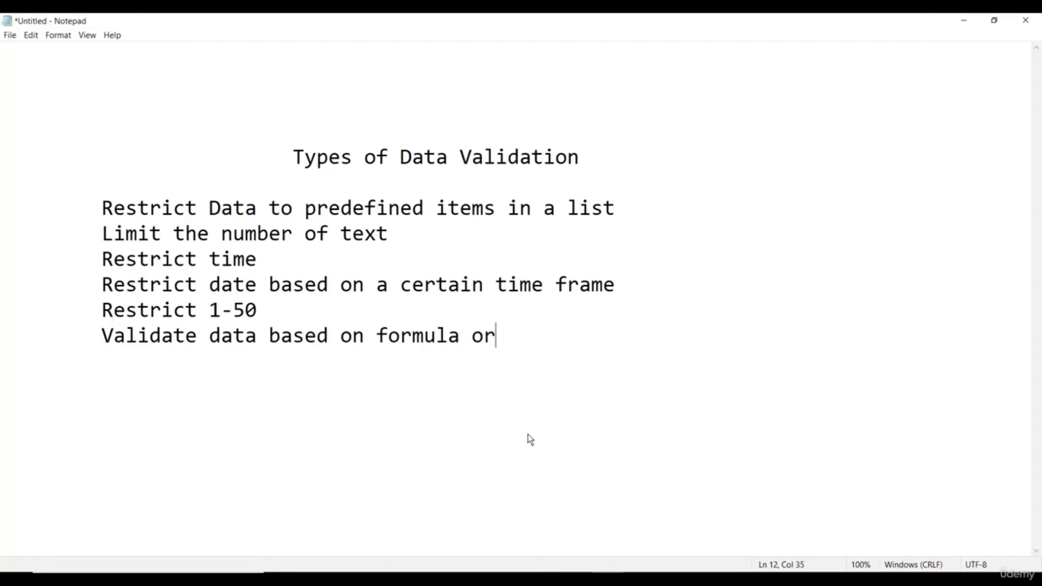
pyautogui.write('value')
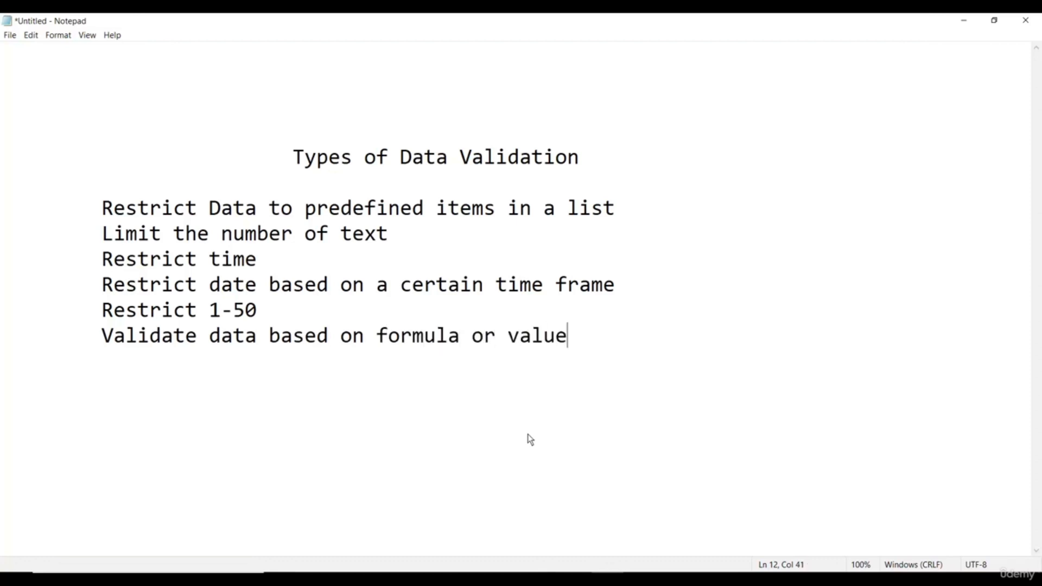
pyautogui.write('s in other cell')
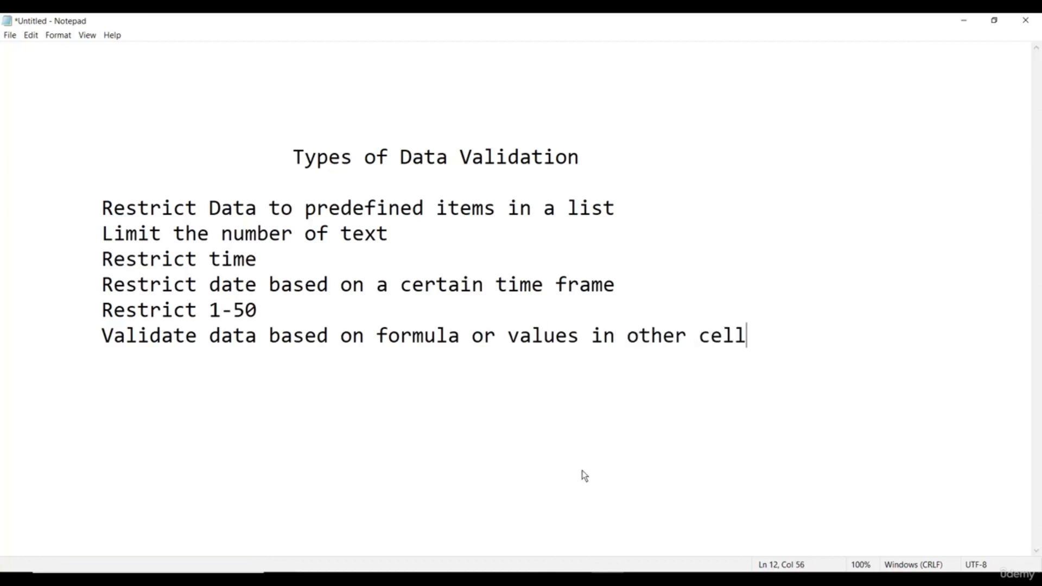
# - Switch to Excel and create a new blank workbook
pyautogui.click(642, 580)
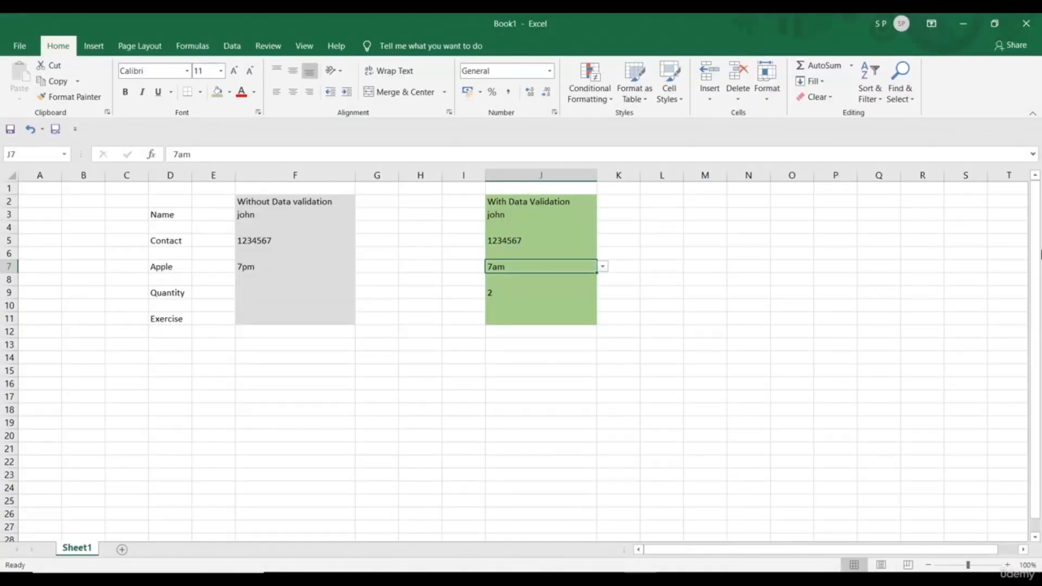
pyautogui.moveTo(1037, 248)
pyautogui.mouseDown()
pyautogui.moveTo(1039, 320)
pyautogui.moveTo(1034, 244)
pyautogui.mouseUp()
pyautogui.hotkey('ctrl', 'n')
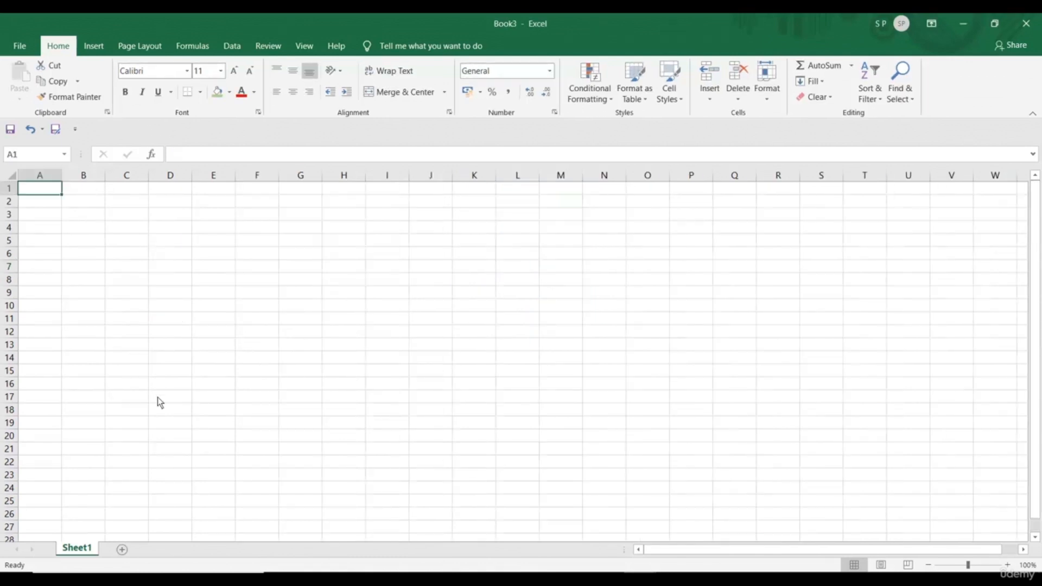
pyautogui.click(963, 23)
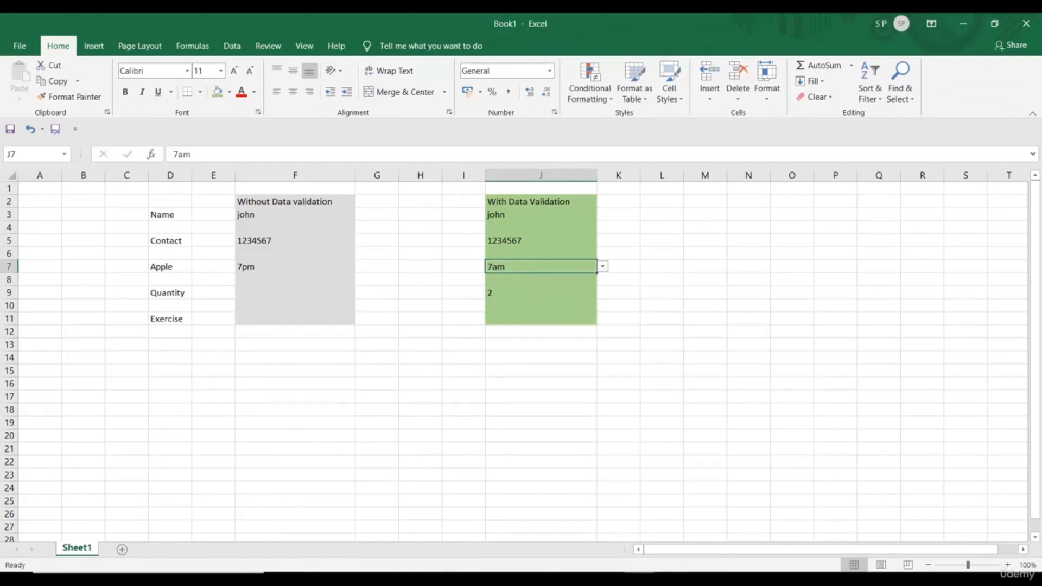
pyautogui.moveTo(641, 578)
pyautogui.click(694, 538)
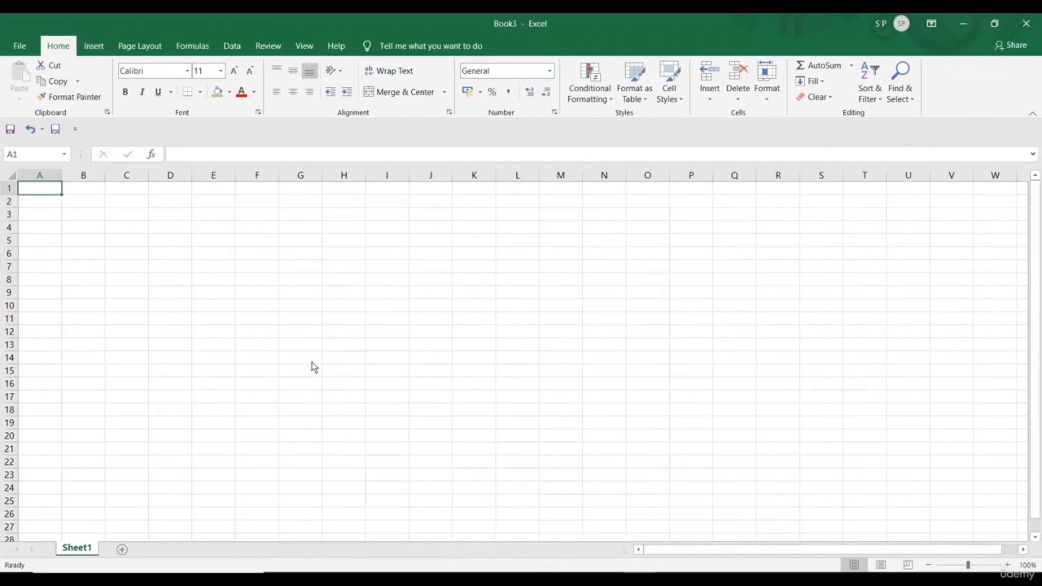
# - Fill the range B2:E9 with yellow and apply all borders to it
pyautogui.moveTo(71, 200); pyautogui.dragTo(213, 289)
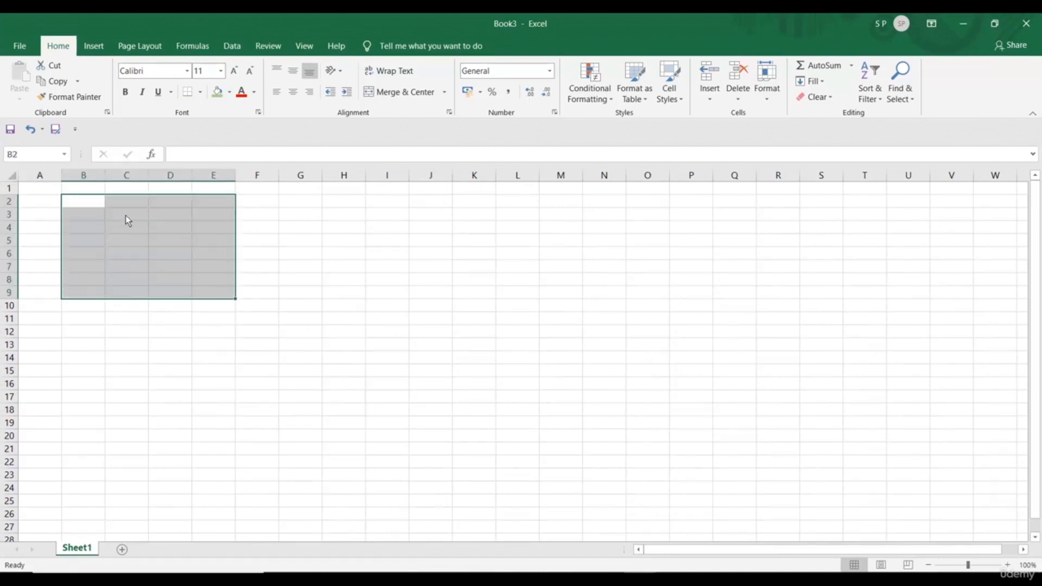
pyautogui.click(229, 93)
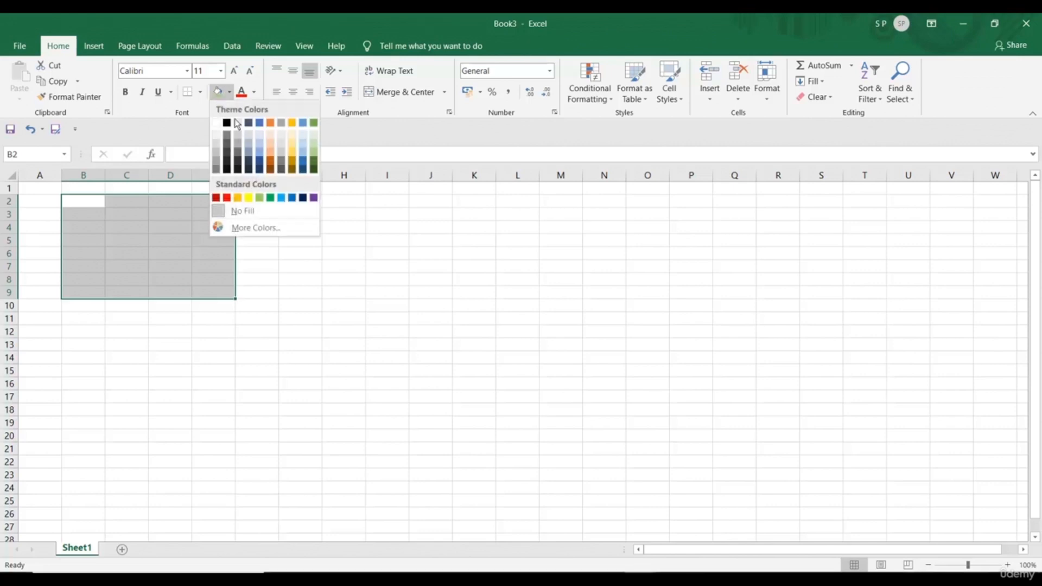
pyautogui.click(250, 197)
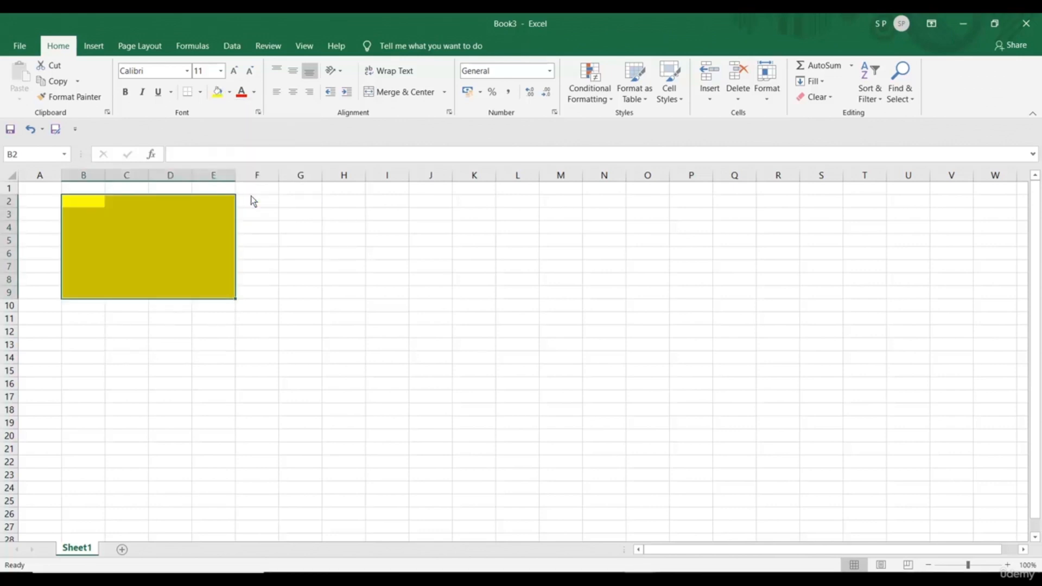
pyautogui.click(200, 92)
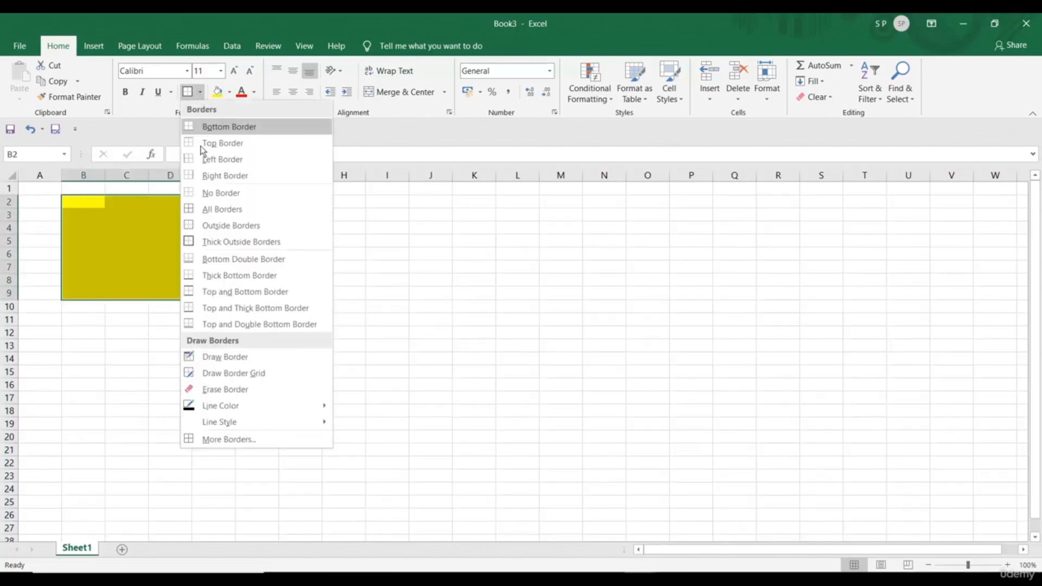
pyautogui.click(209, 209)
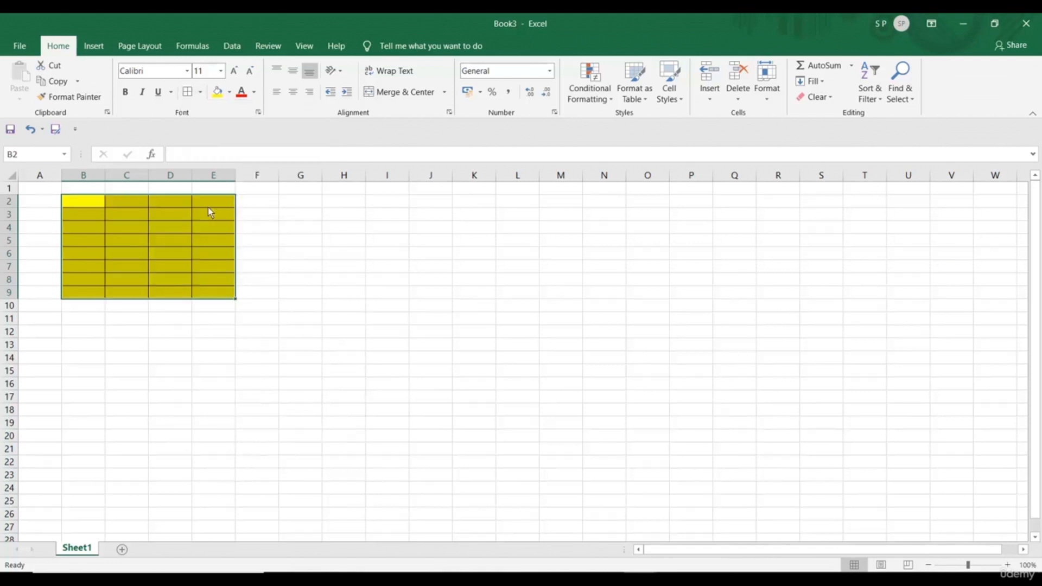
pyautogui.click(90, 203)
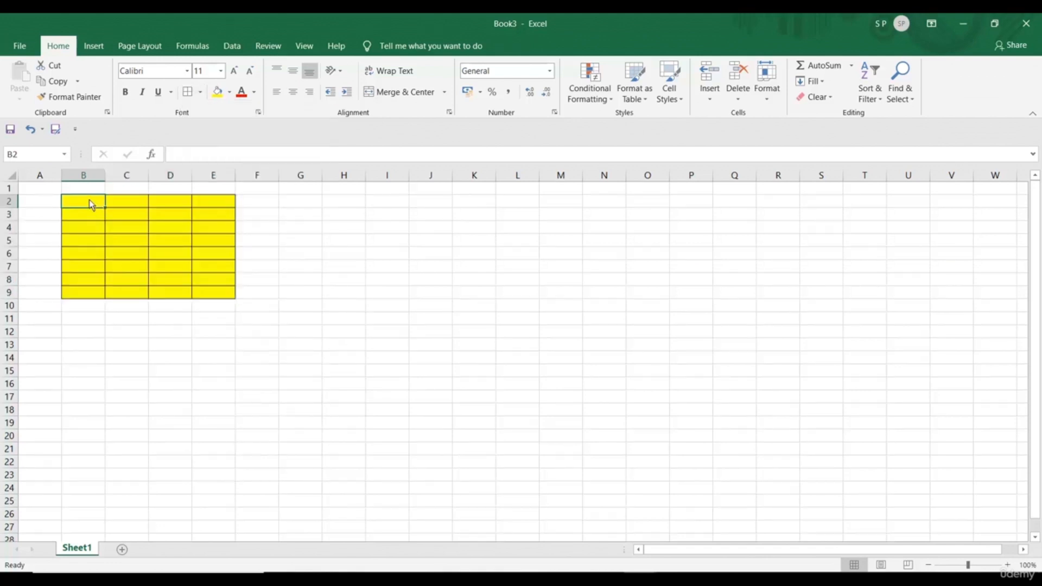
pyautogui.click(118, 205)
pyautogui.click(177, 206)
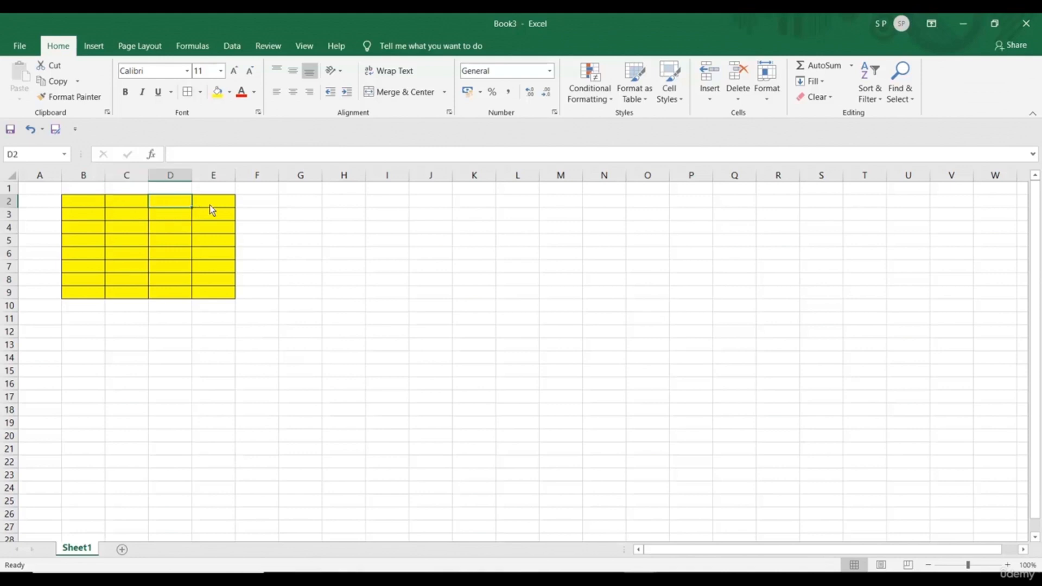
pyautogui.click(209, 205)
pyautogui.click(87, 216)
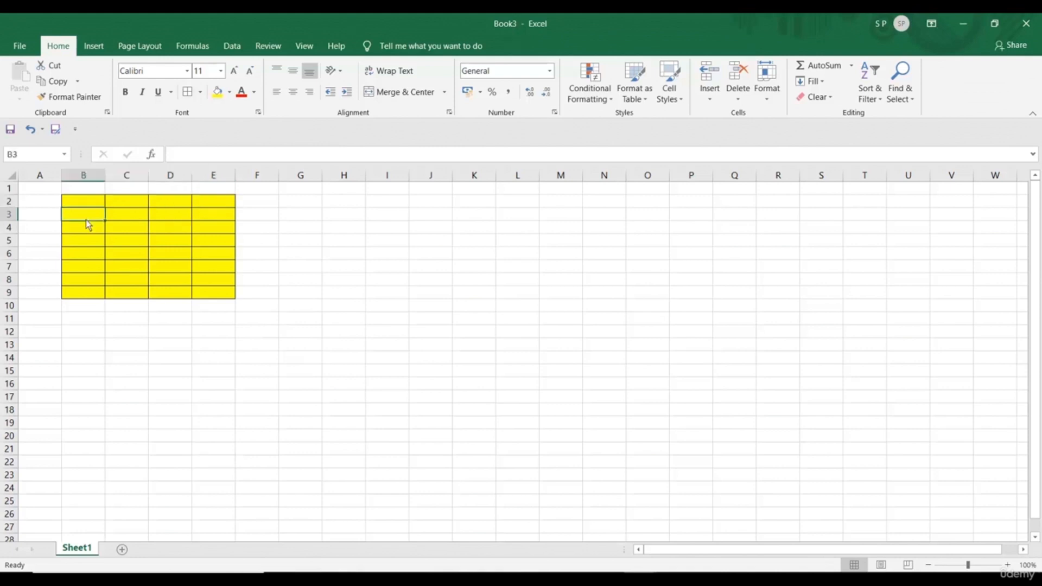
# - Enter the note "1-100" in cell I3 and "show error" in cell I4
pyautogui.click(372, 217)
pyautogui.write('1-100')
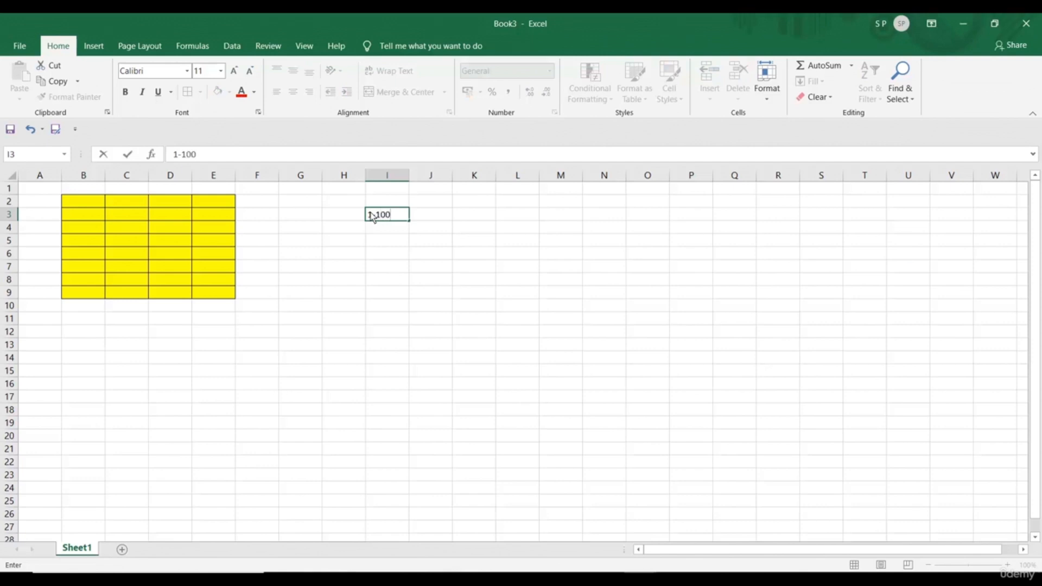
pyautogui.press('Return')
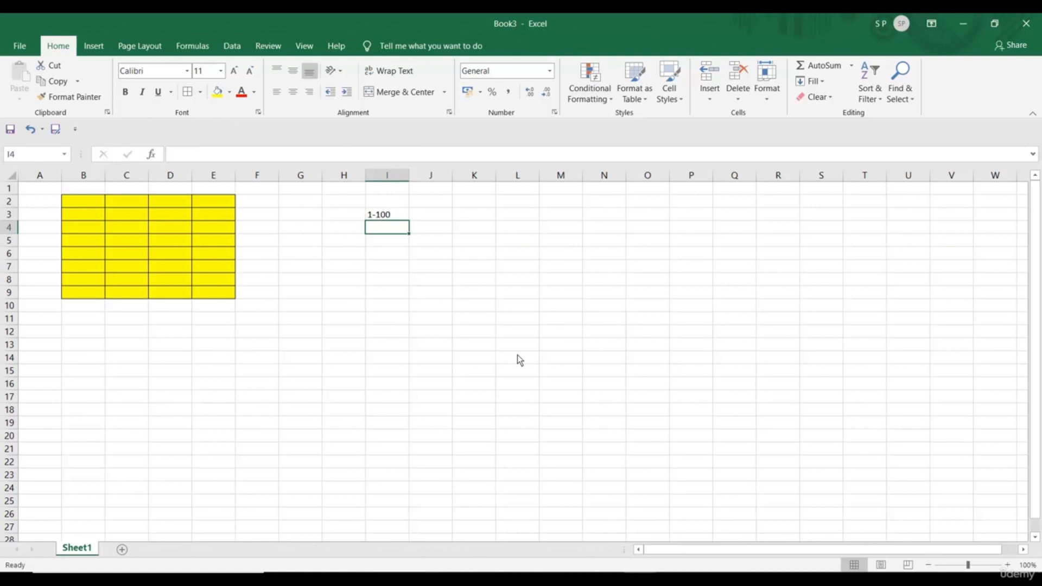
pyautogui.write('show')
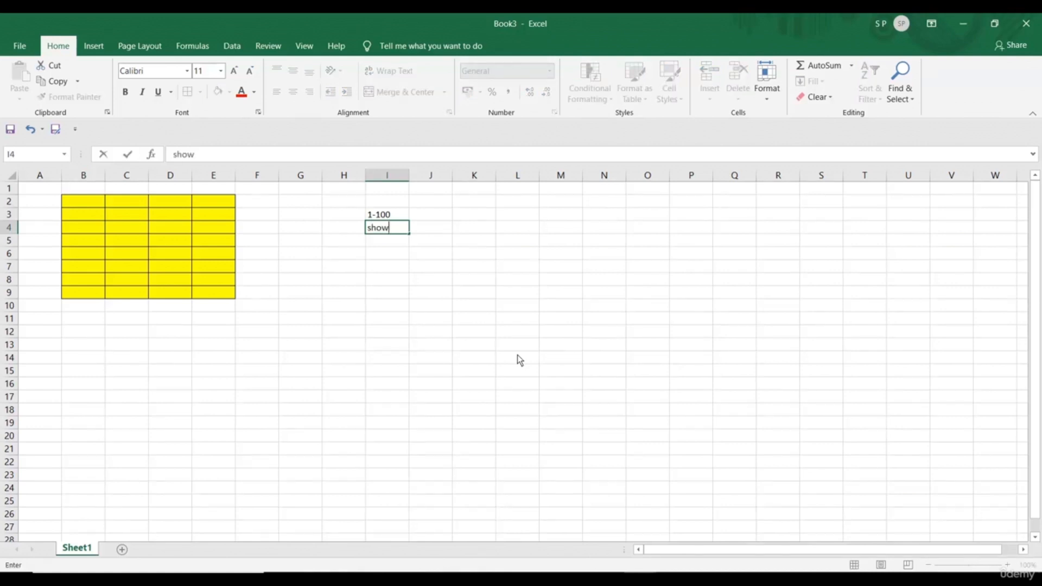
pyautogui.write(' error')
# - Open Data Validation for the range B2:E9 and allow only whole numbers with the "between" condition
pyautogui.moveTo(87, 202); pyautogui.dragTo(217, 291)
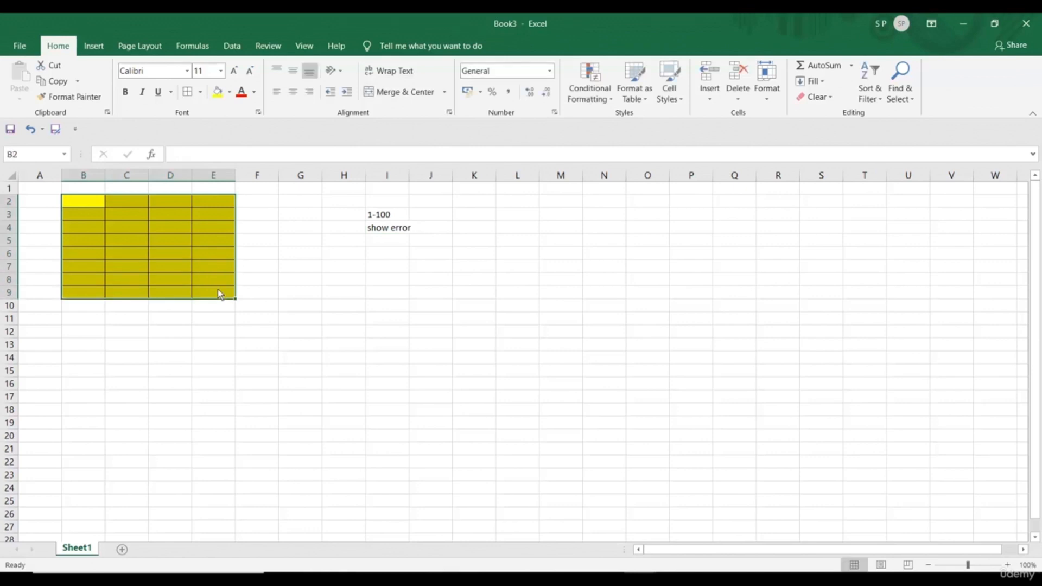
pyautogui.click(228, 47)
pyautogui.click(593, 100)
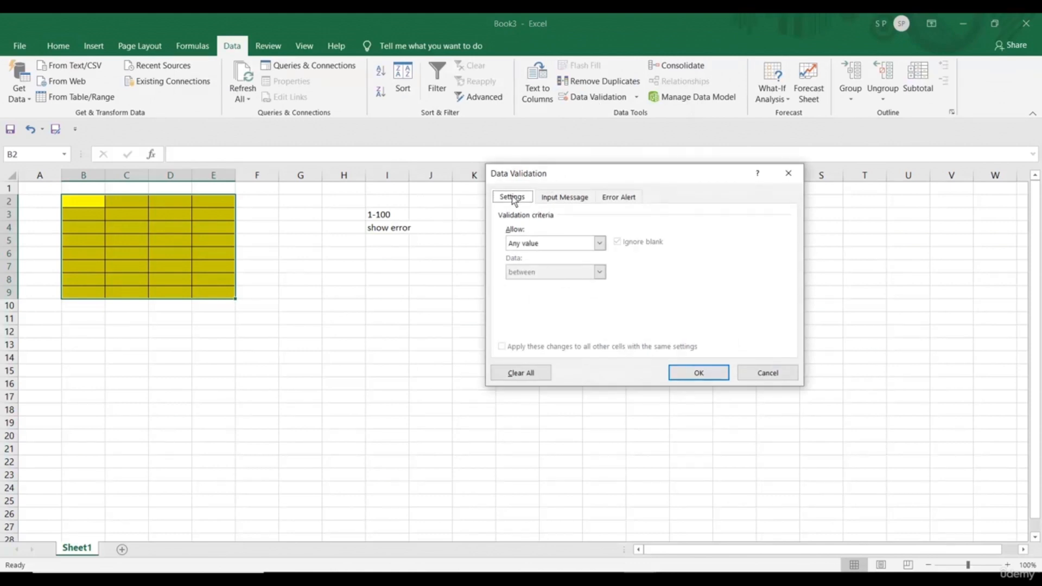
pyautogui.click(549, 200)
pyautogui.click(615, 200)
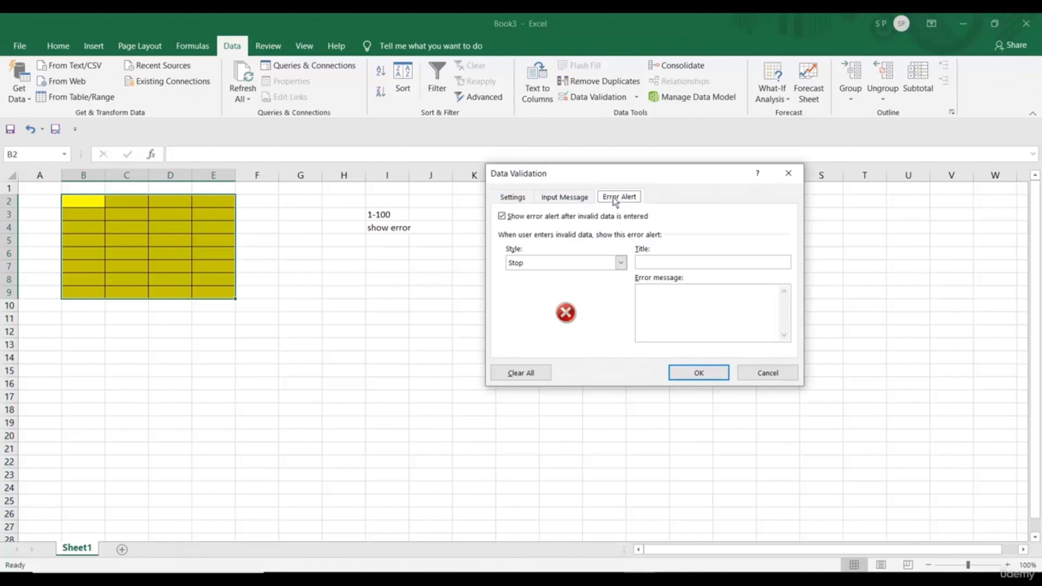
pyautogui.click(510, 198)
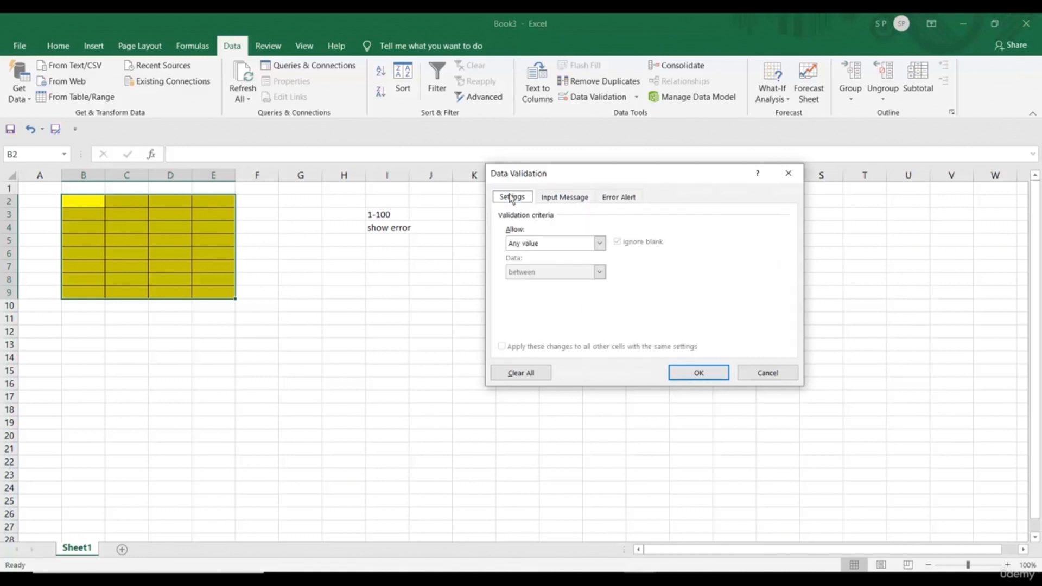
pyautogui.click(600, 244)
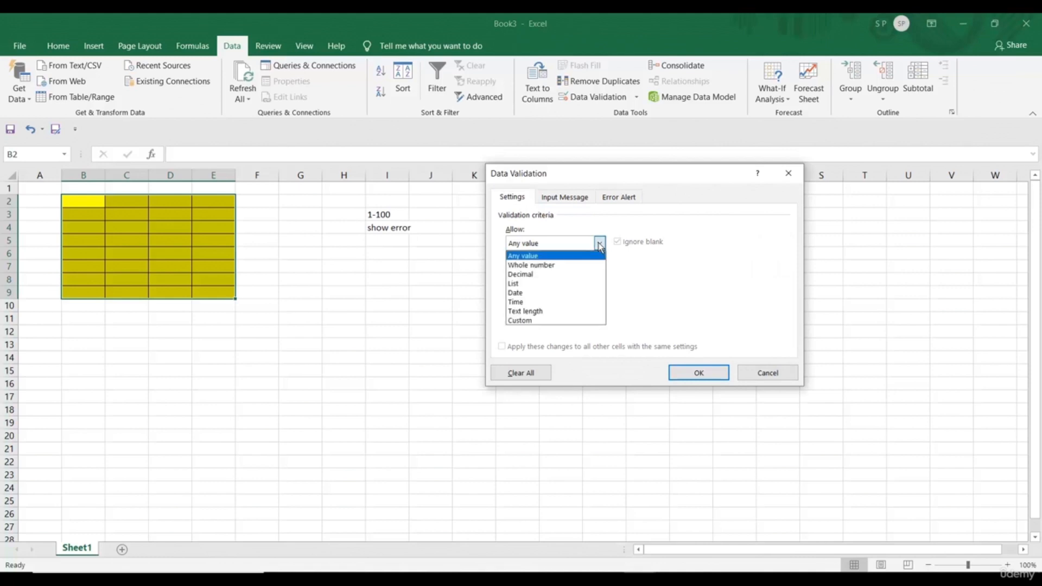
pyautogui.click(556, 265)
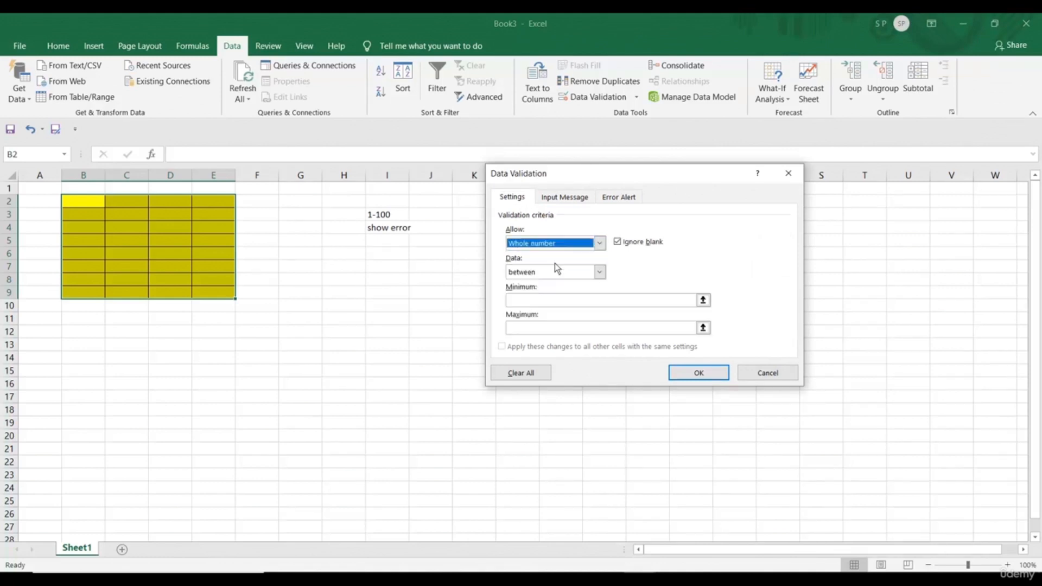
pyautogui.click(600, 272)
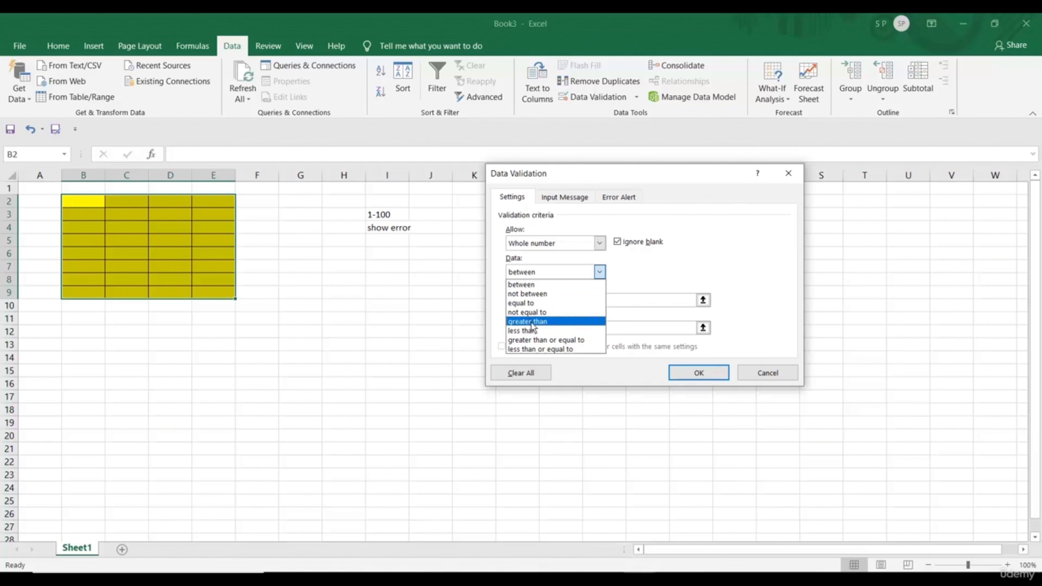
pyautogui.click(520, 285)
# - Set the validation rule's minimum to 1 and maximum to 100
pyautogui.click(529, 302)
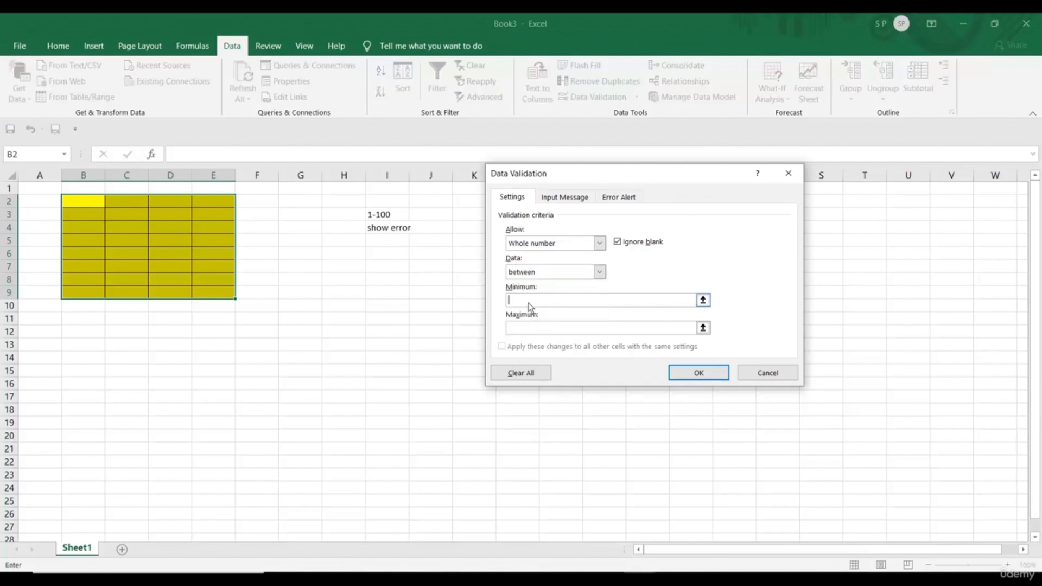
pyautogui.write('1')
pyautogui.click(527, 328)
pyautogui.write('100')
pyautogui.click(519, 302)
pyautogui.click(520, 331)
# - Add an input message titled "Enter numbers Only" with the text "You may allowed to enter numbers between 1-100 only."
pyautogui.click(565, 201)
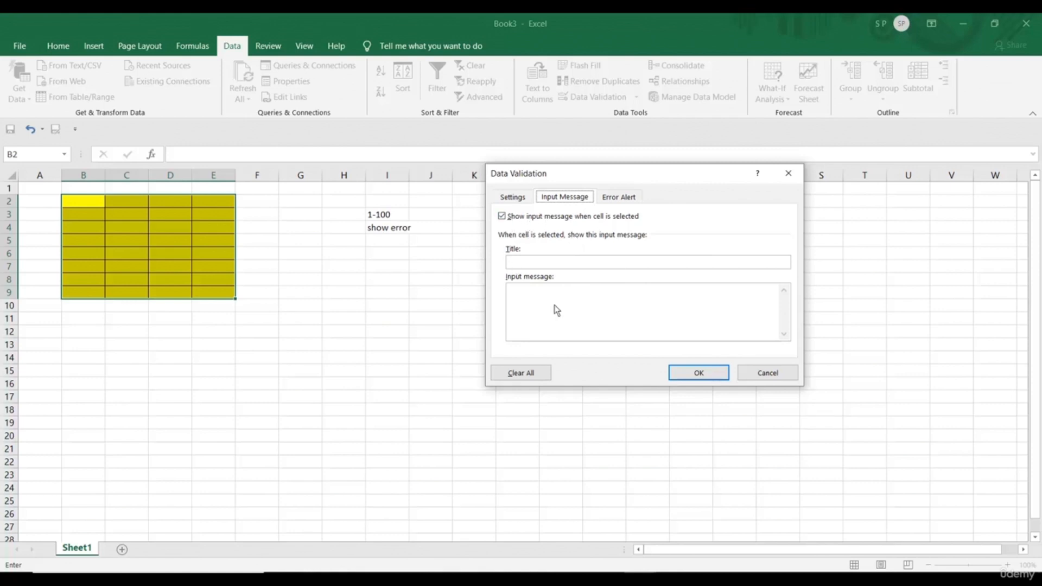
pyautogui.click(534, 264)
pyautogui.write('Enter num')
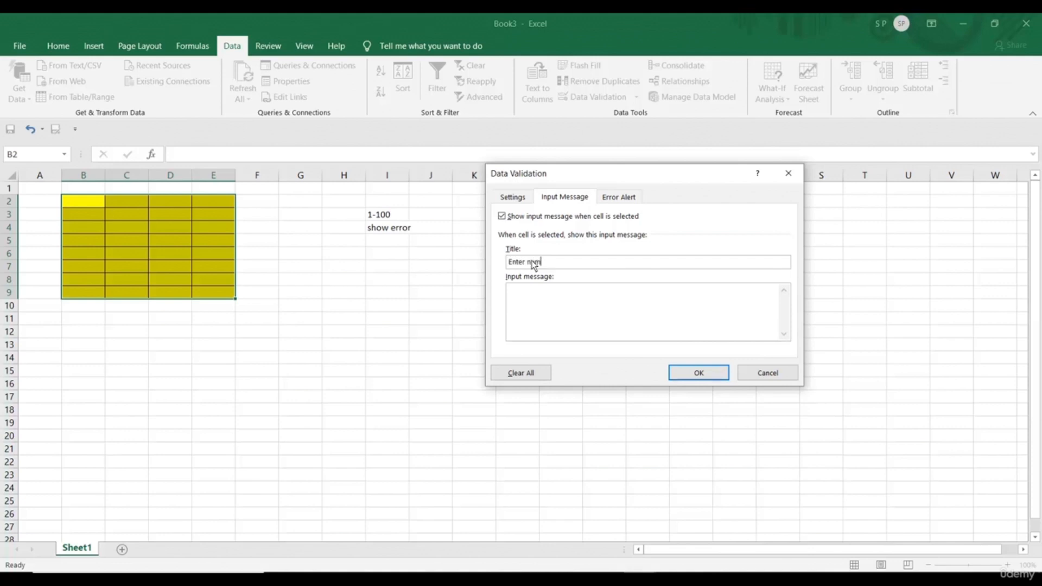
pyautogui.write('bers Only')
pyautogui.click(539, 315)
pyautogui.write('You may allowed to en')
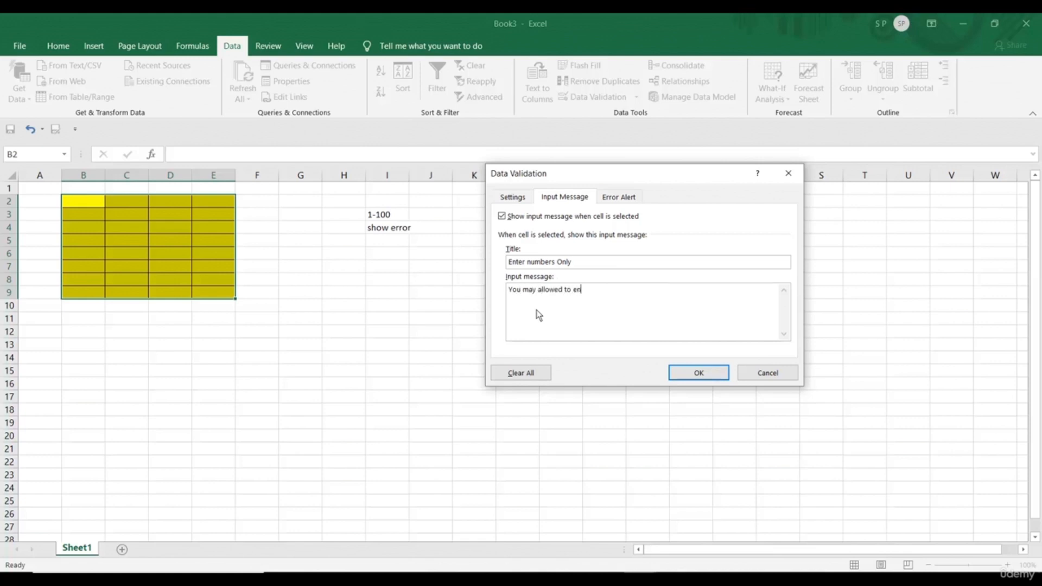
pyautogui.write('ter numbers between 1-100 only.')
# - Set a Stop-style error alert titled "STOP" with the message "Data Validation. Please enter correct number" and apply the validation
pyautogui.click(620, 198)
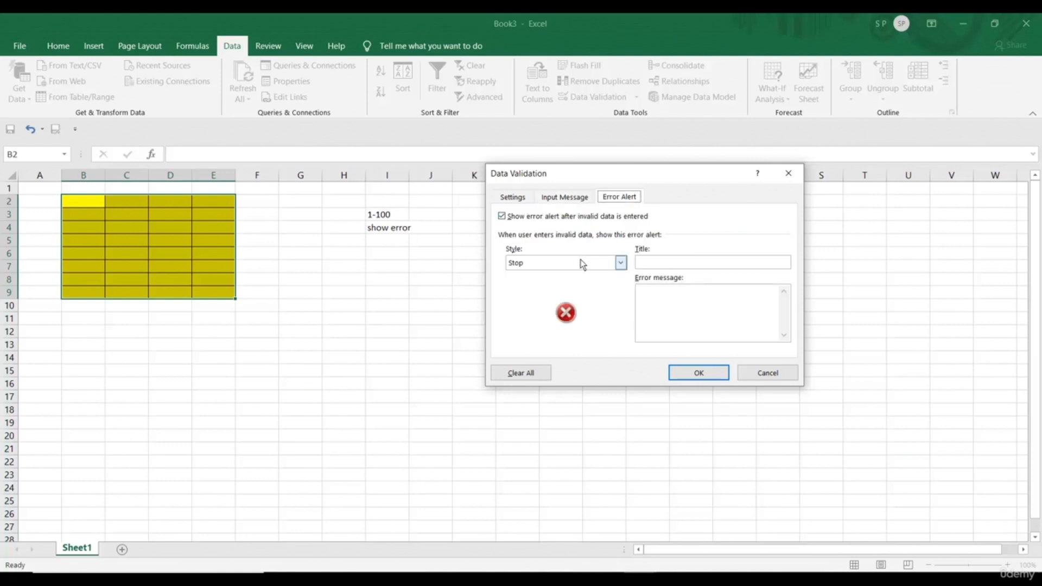
pyautogui.click(596, 265)
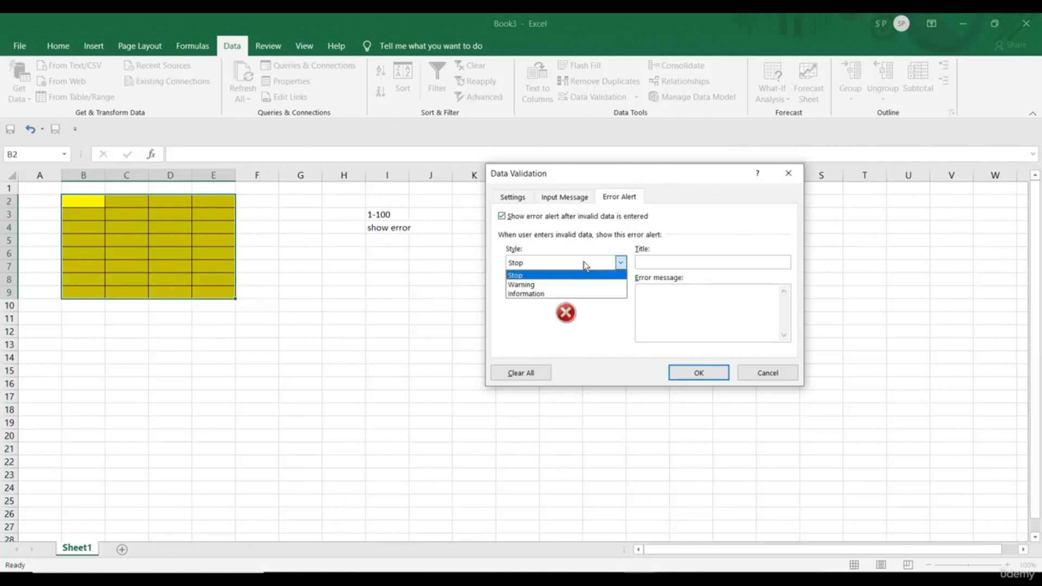
pyautogui.click(533, 275)
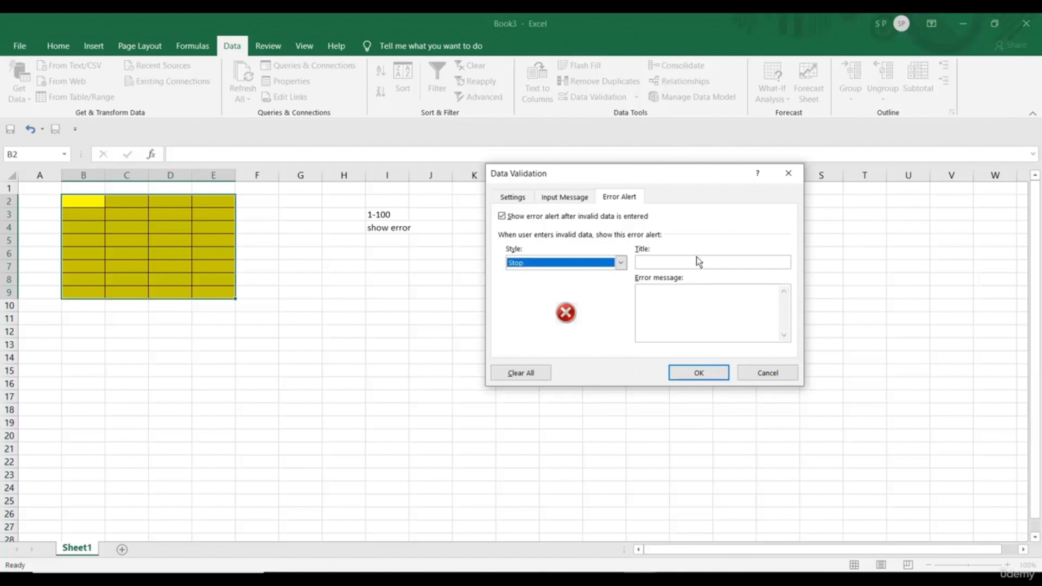
pyautogui.click(677, 263)
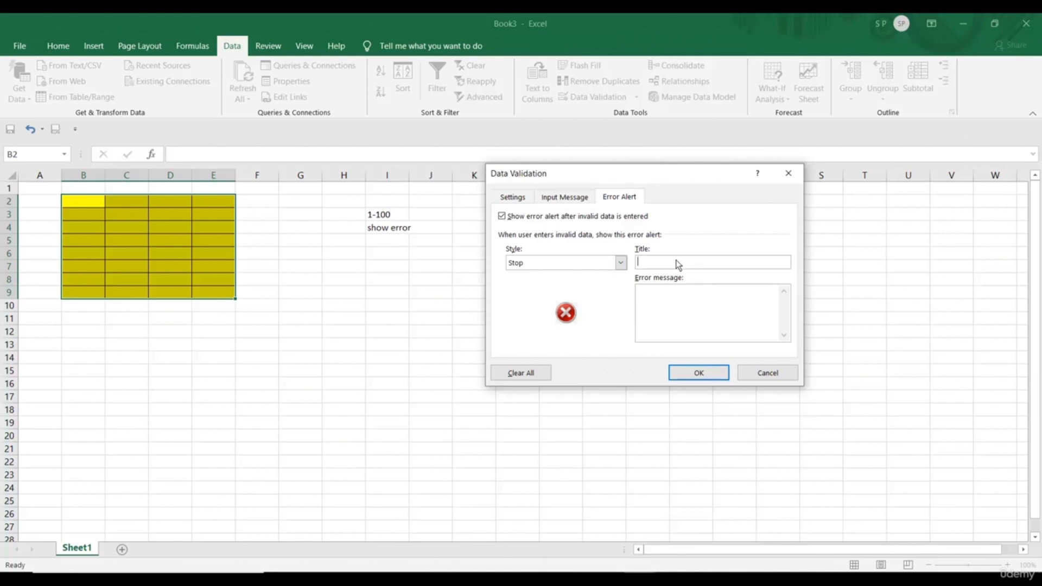
pyautogui.write('STOP')
pyautogui.click(674, 303)
pyautogui.write('Data Validation. Please enter correc')
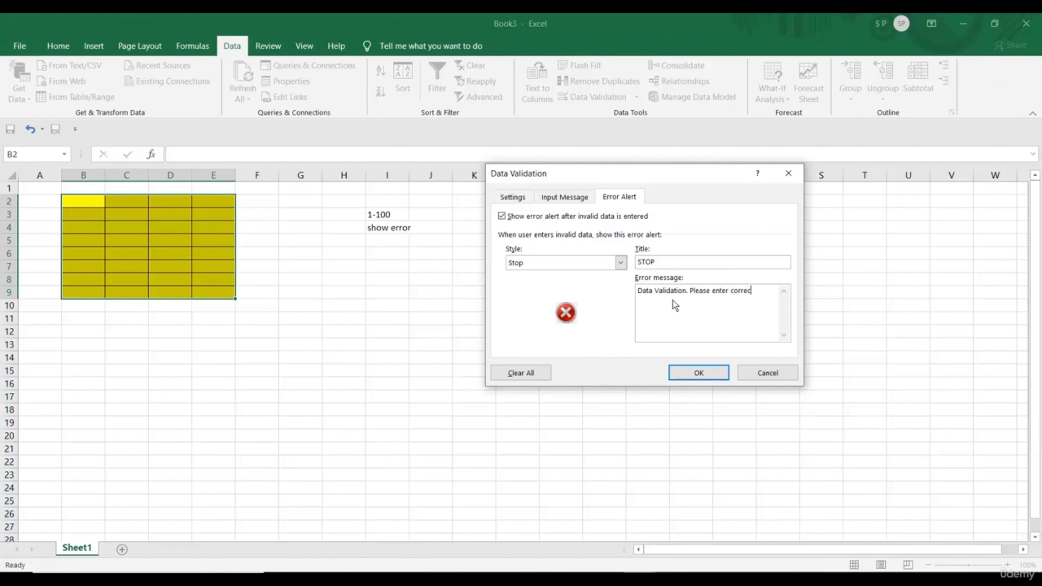
pyautogui.write('t number')
pyautogui.click(690, 374)
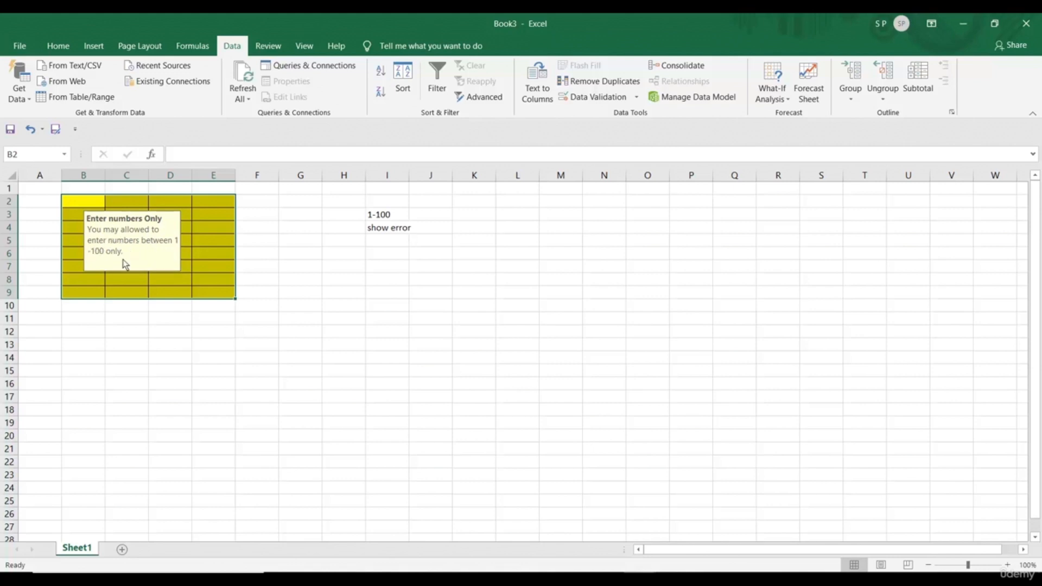
# - Test the validated range with permitted values by entering 1 in cell C4 and 55 in cell C5
pyautogui.click(304, 269)
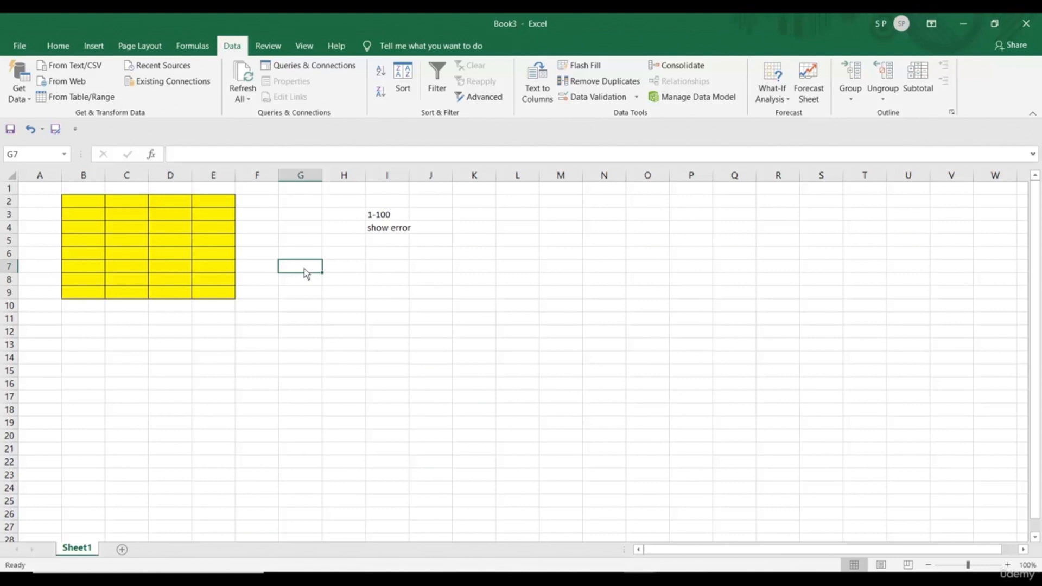
pyautogui.click(124, 231)
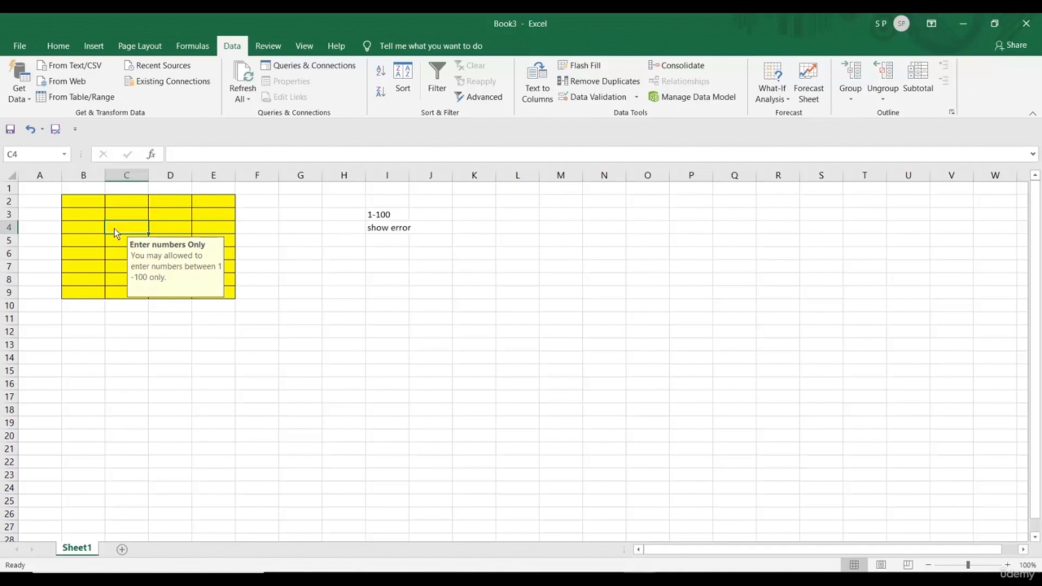
pyautogui.write('1')
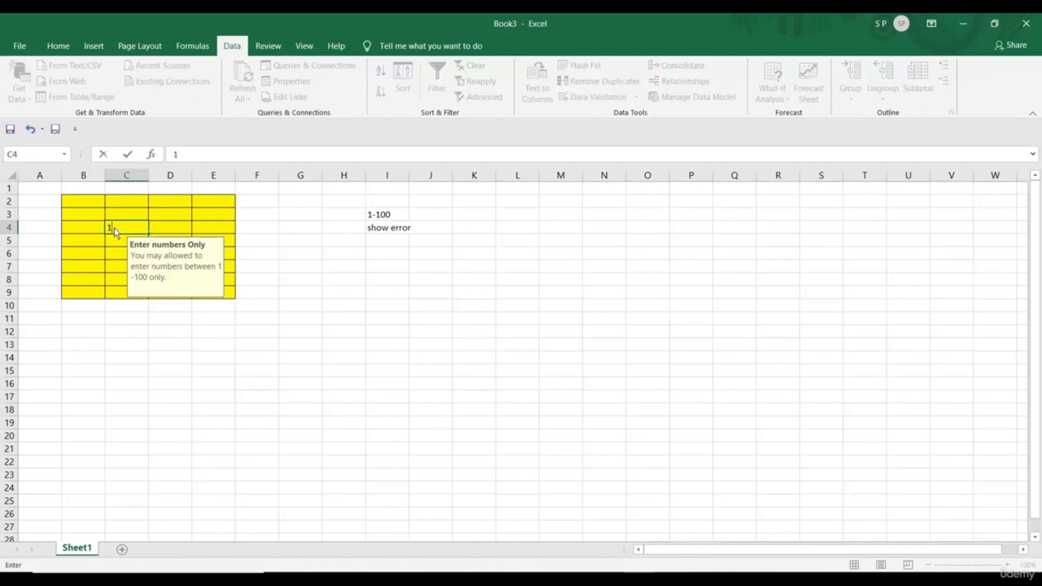
pyautogui.press('Return')
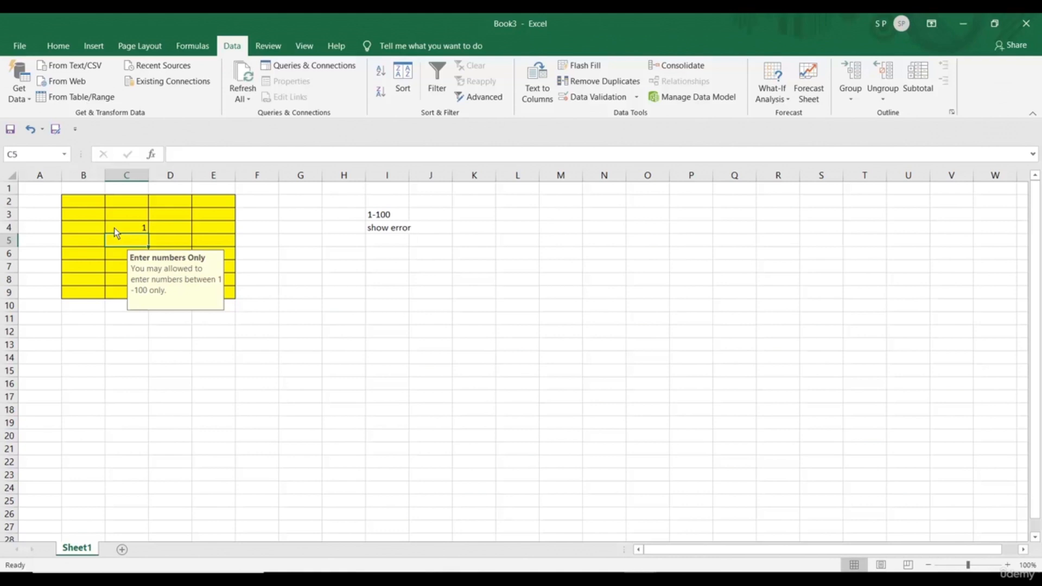
pyautogui.write('55')
pyautogui.press('Return')
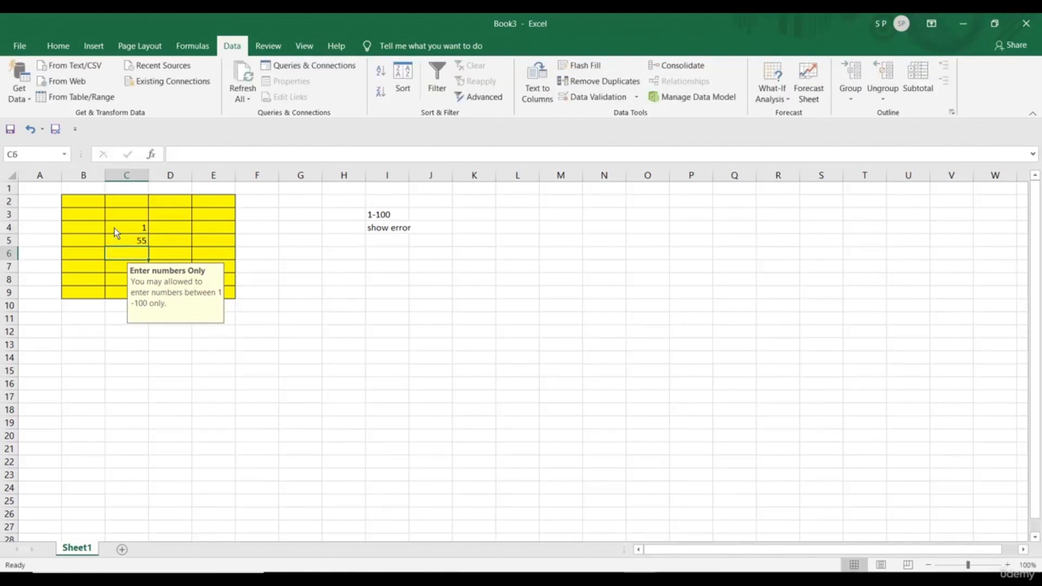
# - Try to enter the text "abcd" in cell D3 to test the error alert, and cancel the entry
pyautogui.click(168, 217)
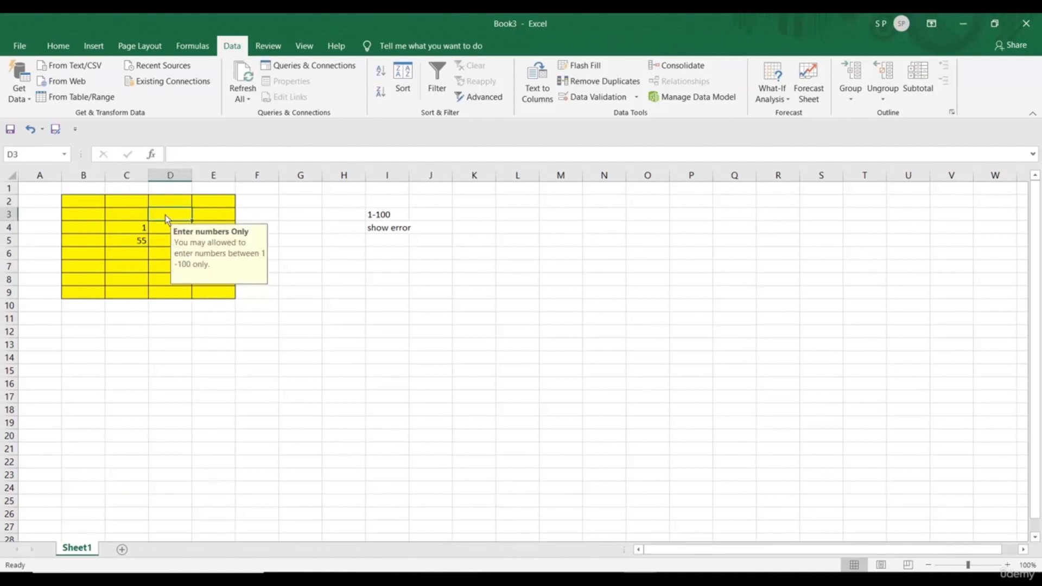
pyautogui.write('abcd')
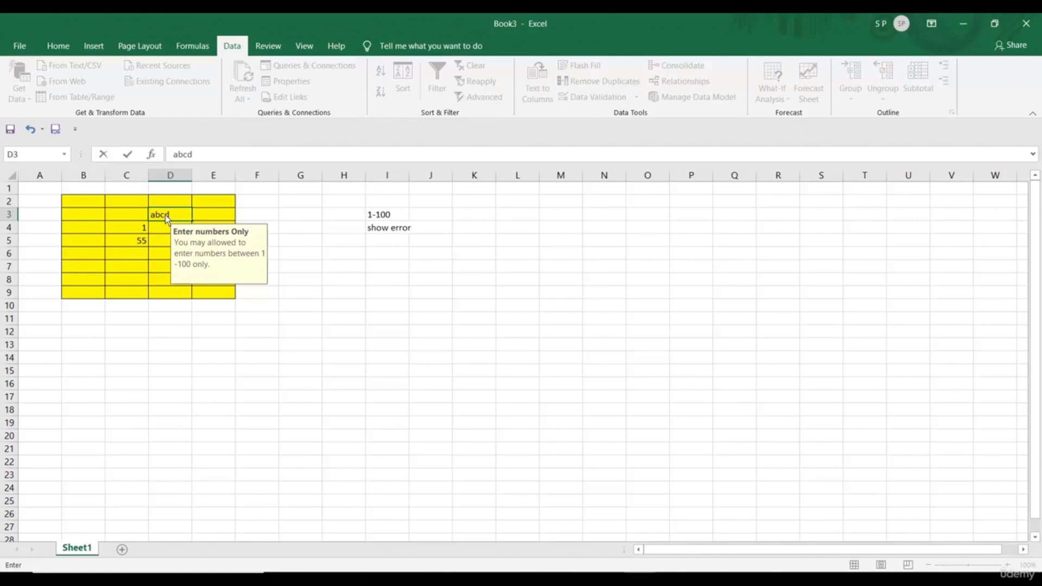
pyautogui.press('Return')
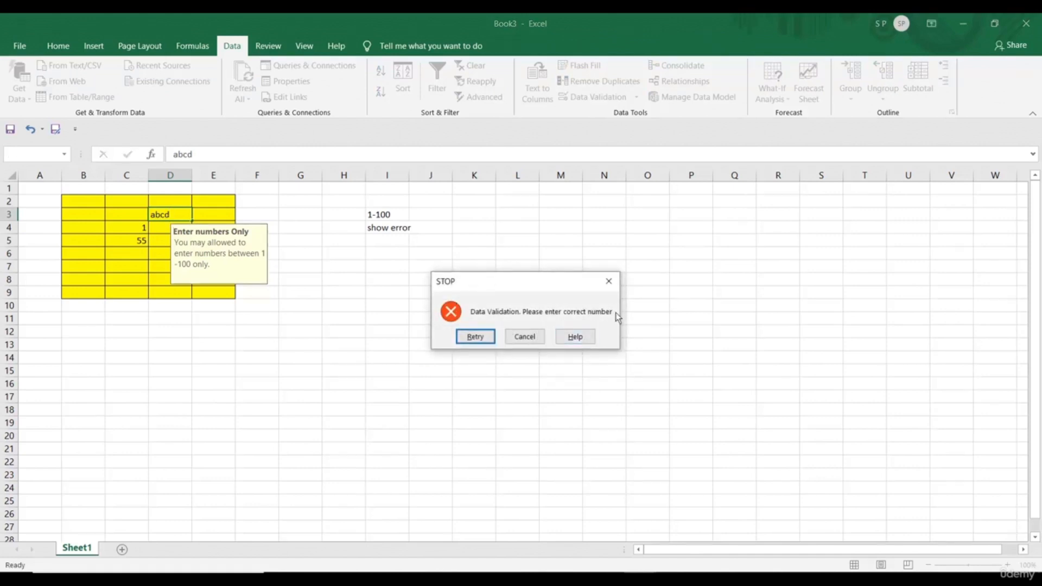
pyautogui.click(525, 336)
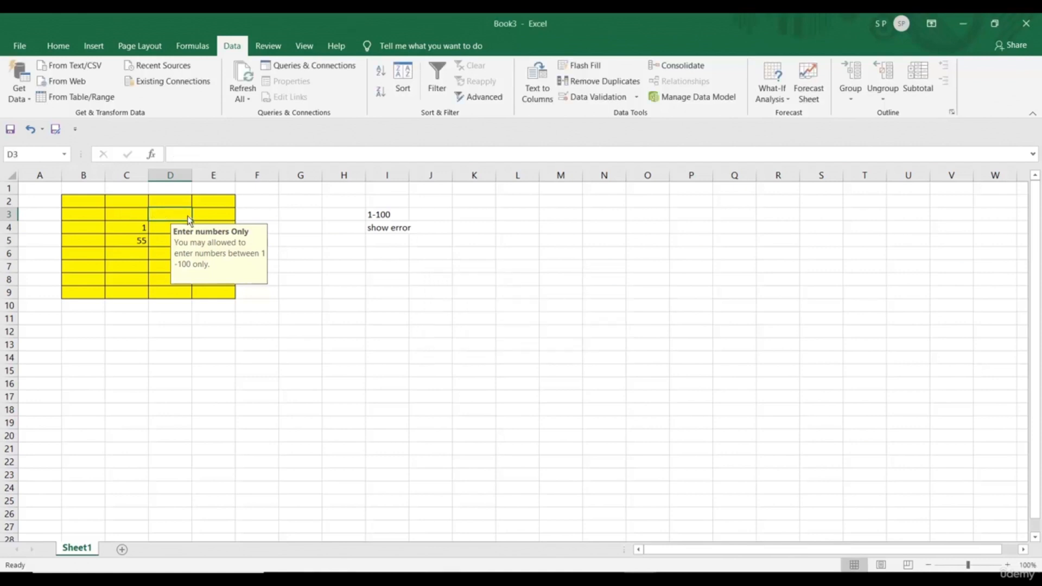
# - Try to enter the out-of-range number 500 in cell E3, and cancel the entry
pyautogui.click(212, 221)
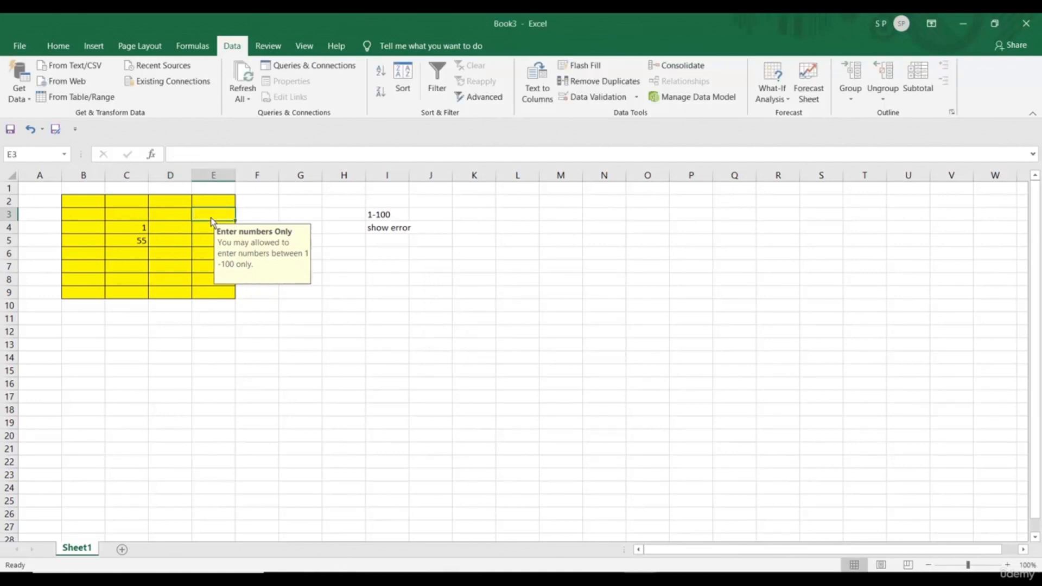
pyautogui.write('500')
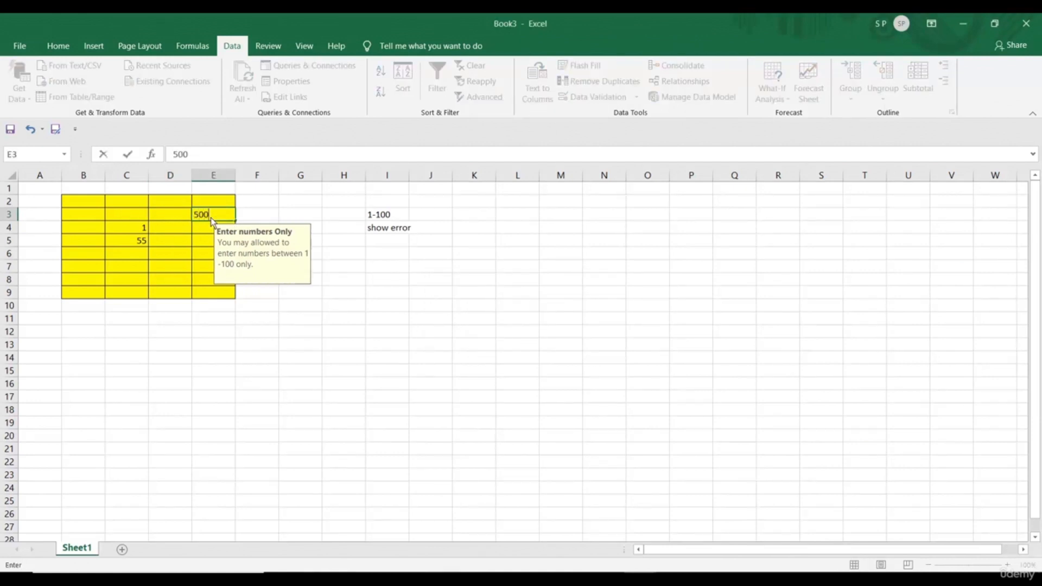
pyautogui.press('Return')
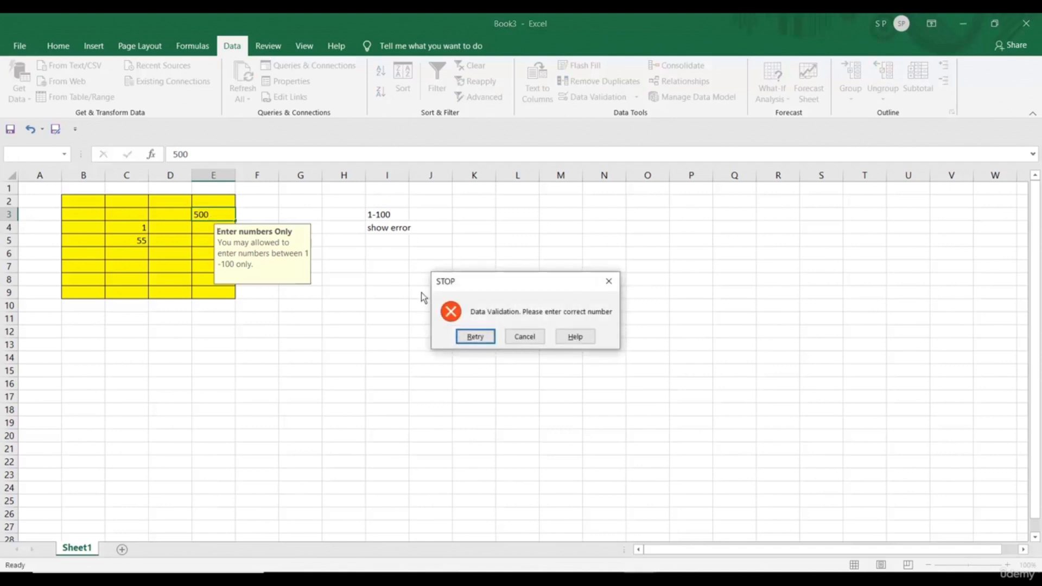
pyautogui.moveTo(482, 284); pyautogui.dragTo(476, 255)
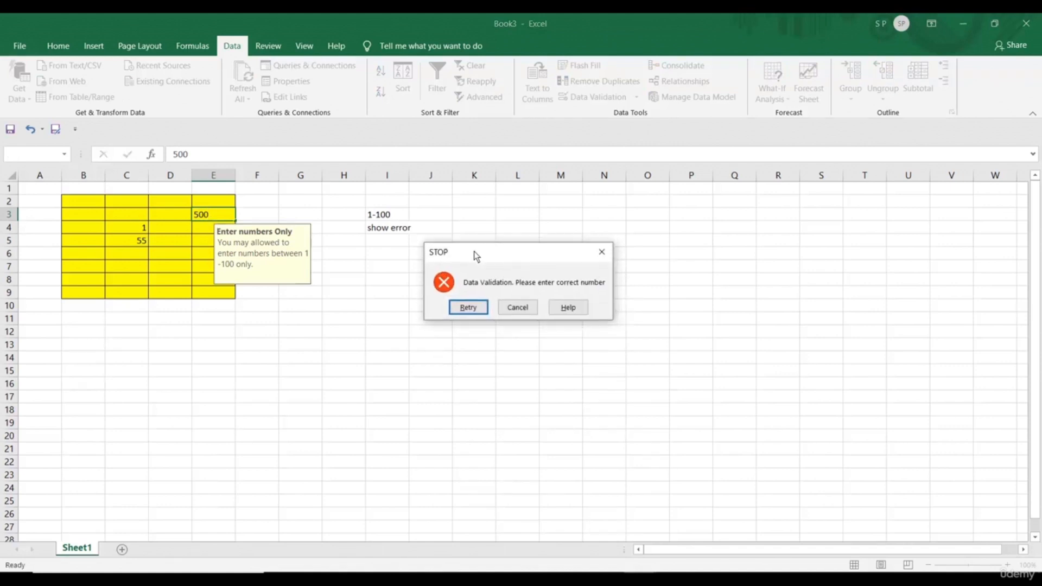
pyautogui.click(525, 307)
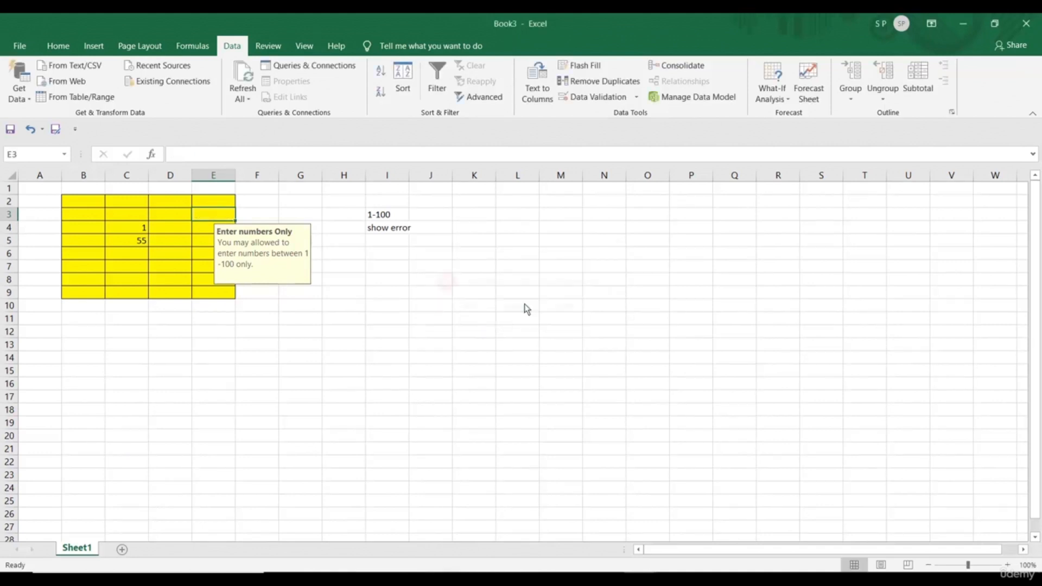
pyautogui.click(384, 219)
pyautogui.click(384, 230)
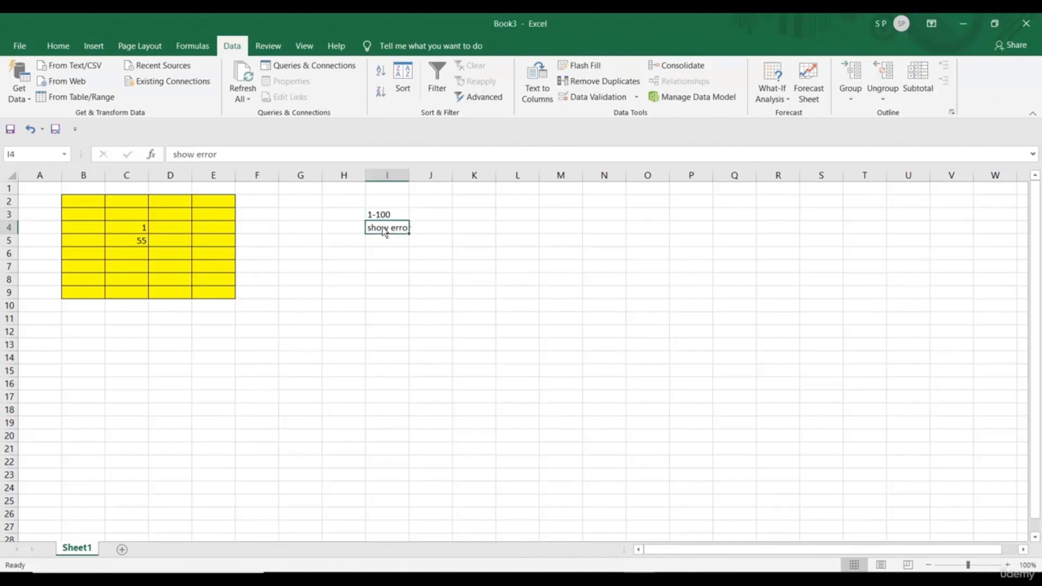
pyautogui.click(144, 232)
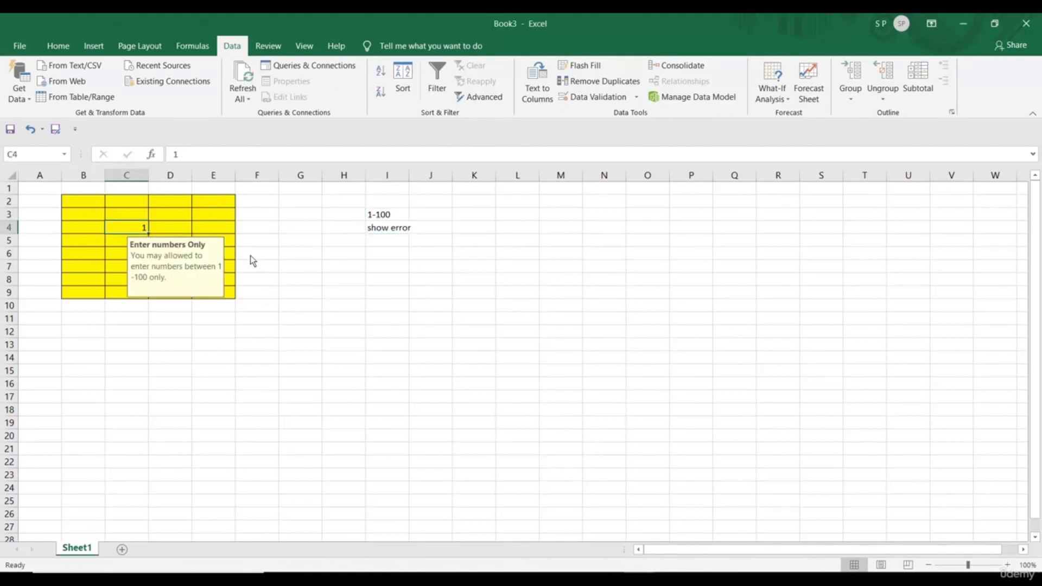
pyautogui.click(437, 330)
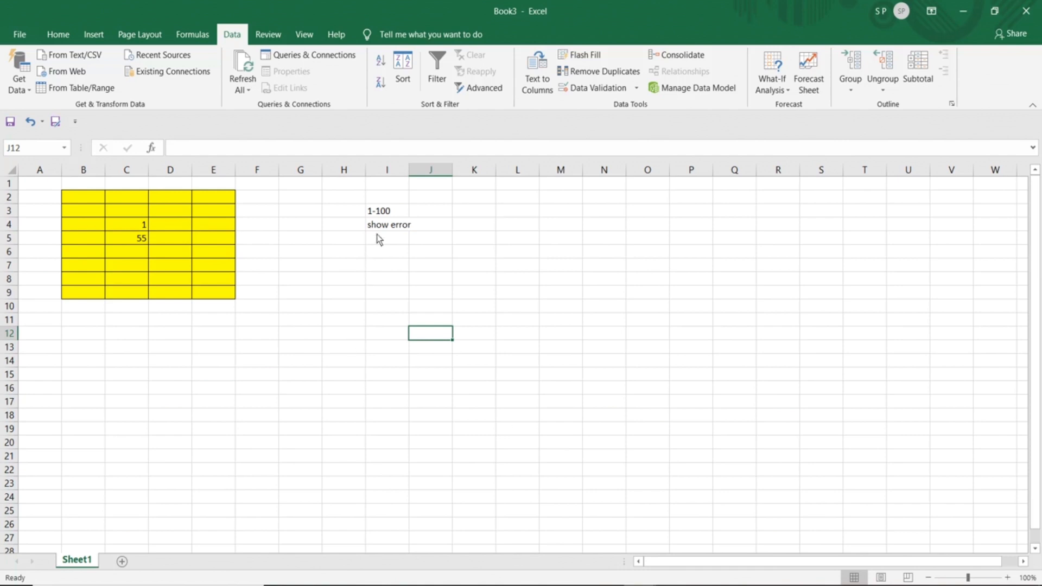
pyautogui.click(373, 215)
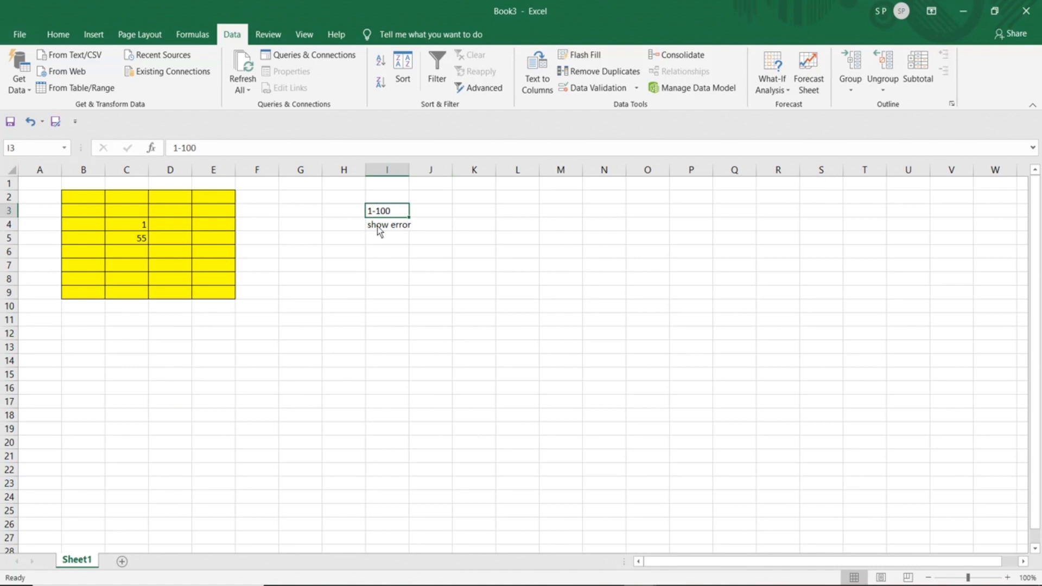
pyautogui.click(206, 237)
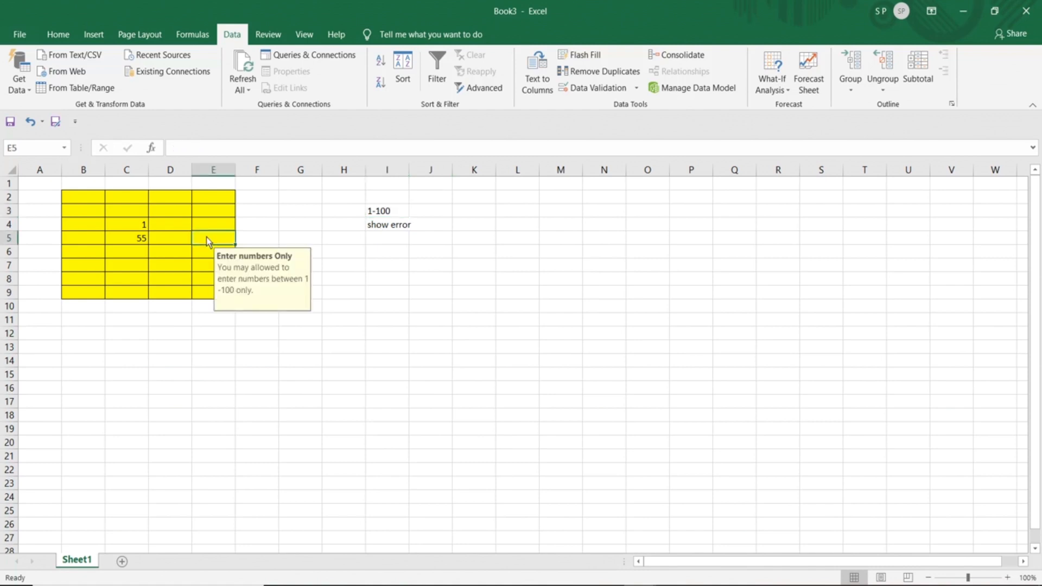
pyautogui.click(380, 231)
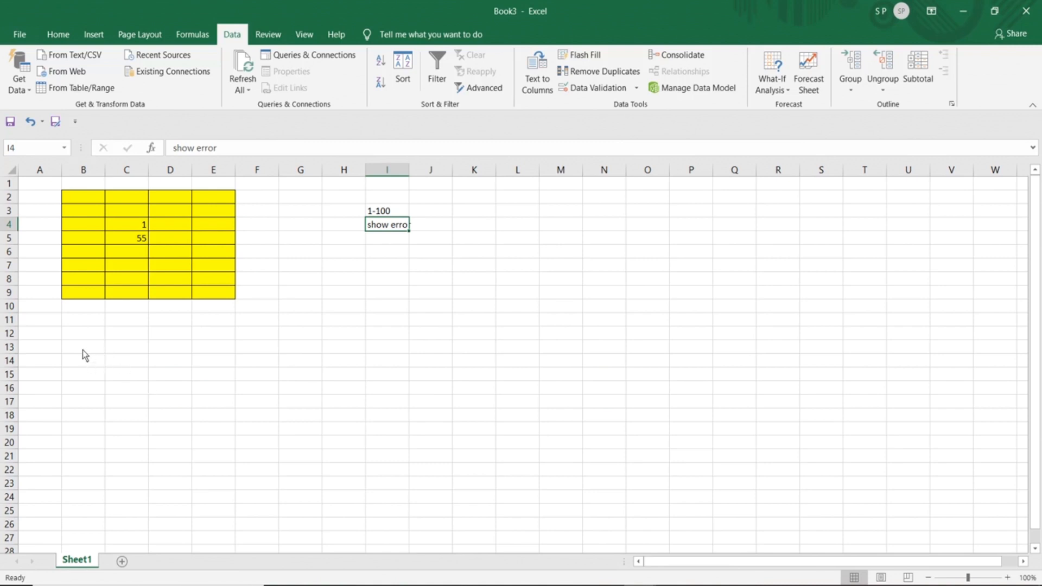
# - Enter the note "Yes or No" in cell I12
pyautogui.click(392, 339)
pyautogui.write('Yes')
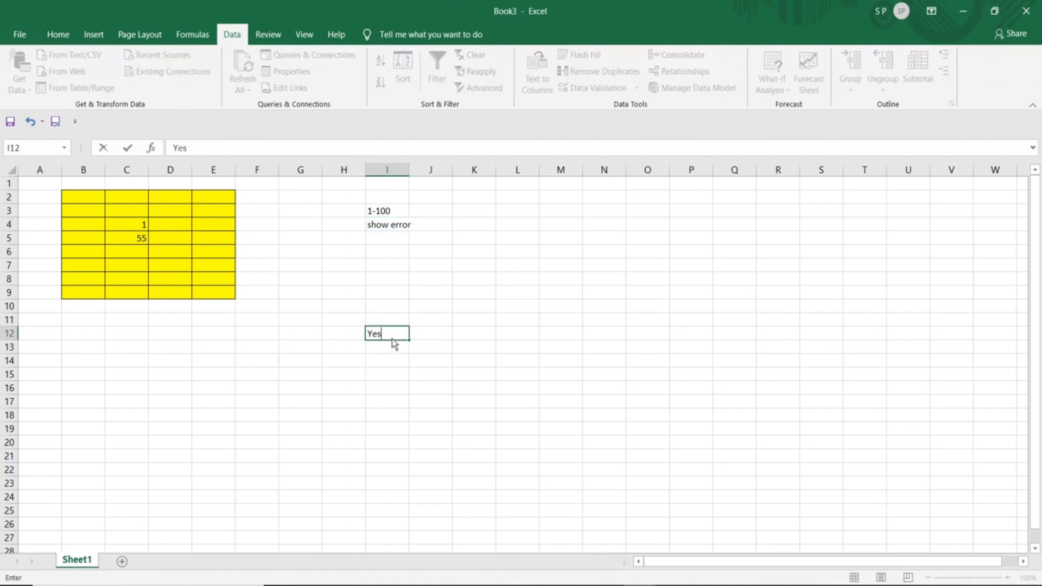
pyautogui.write(' or No')
pyautogui.press('Tab')
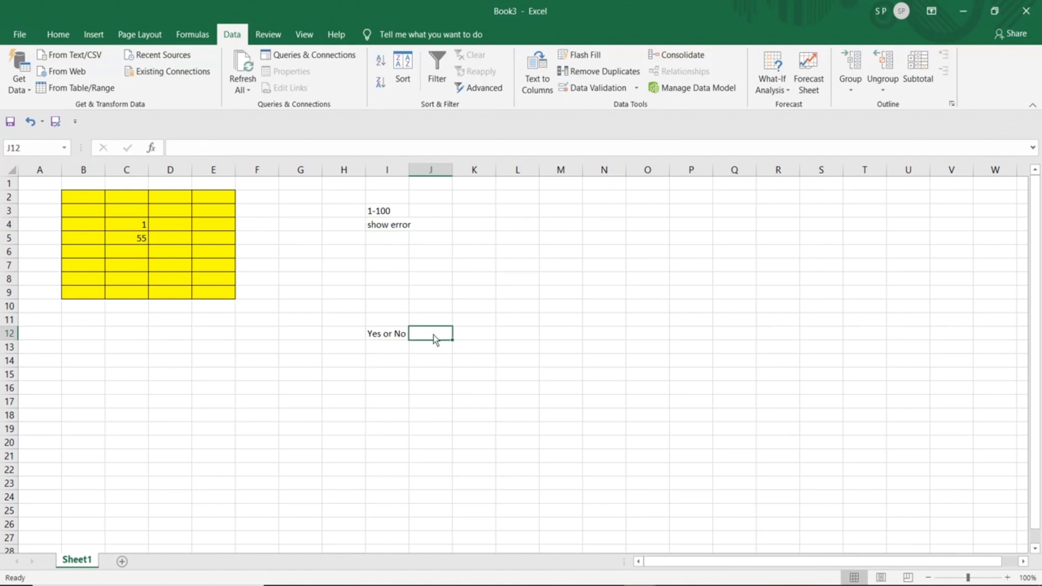
pyautogui.click(391, 339)
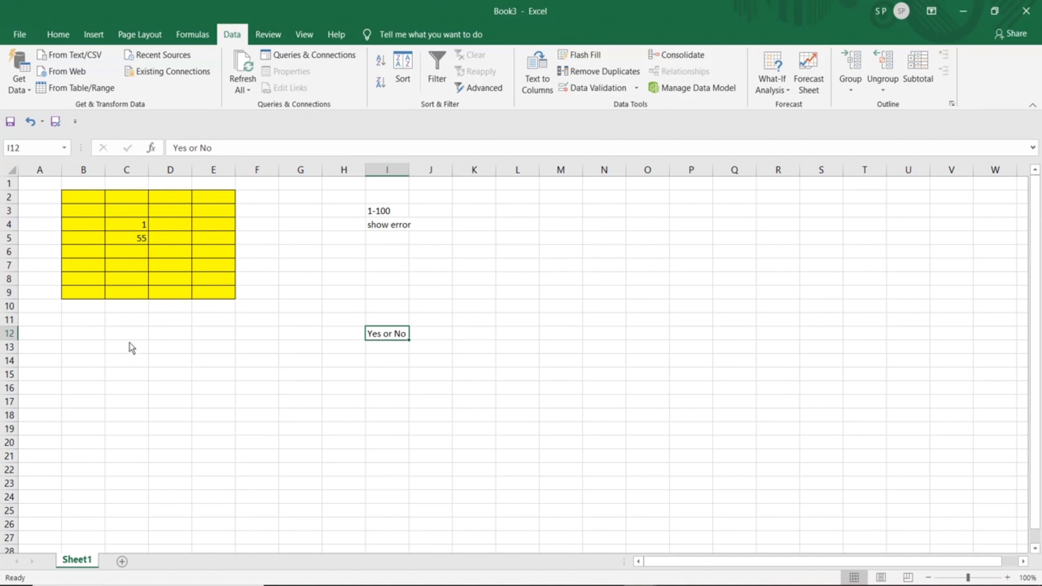
# - Fill the cells C12:C17 with yellow
pyautogui.moveTo(125, 335); pyautogui.dragTo(126, 405)
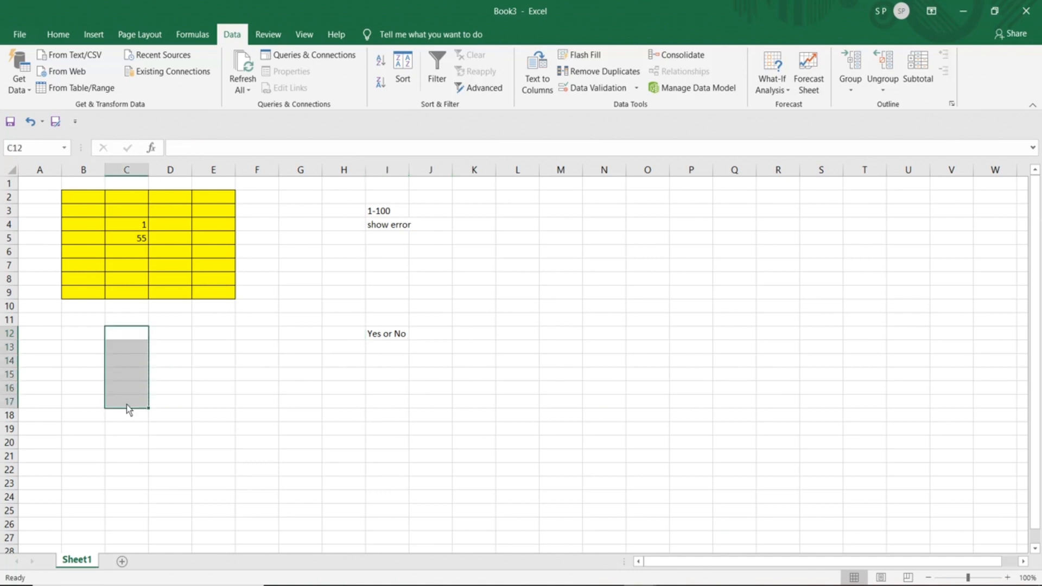
pyautogui.click(58, 35)
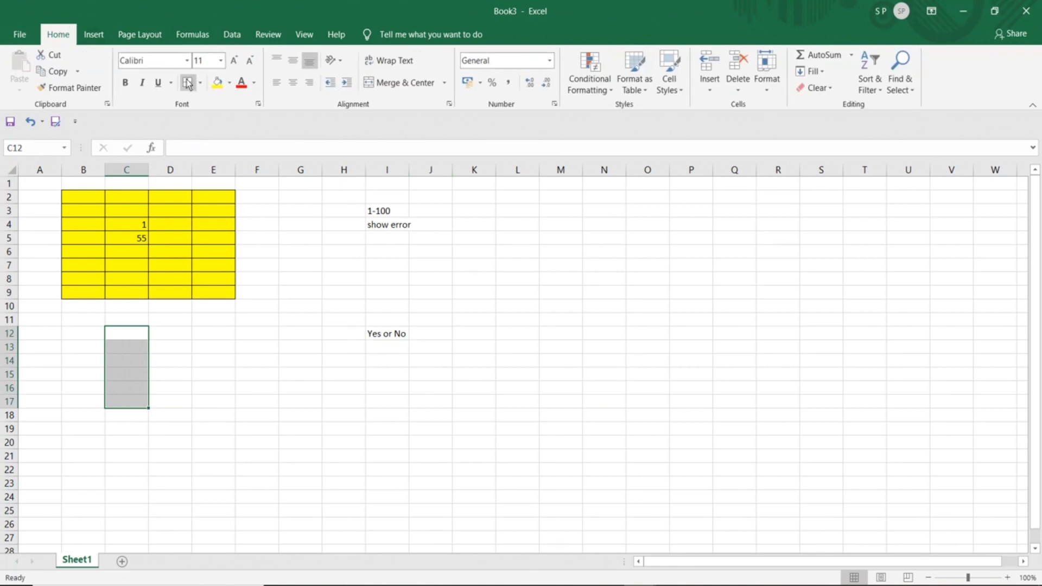
pyautogui.click(217, 83)
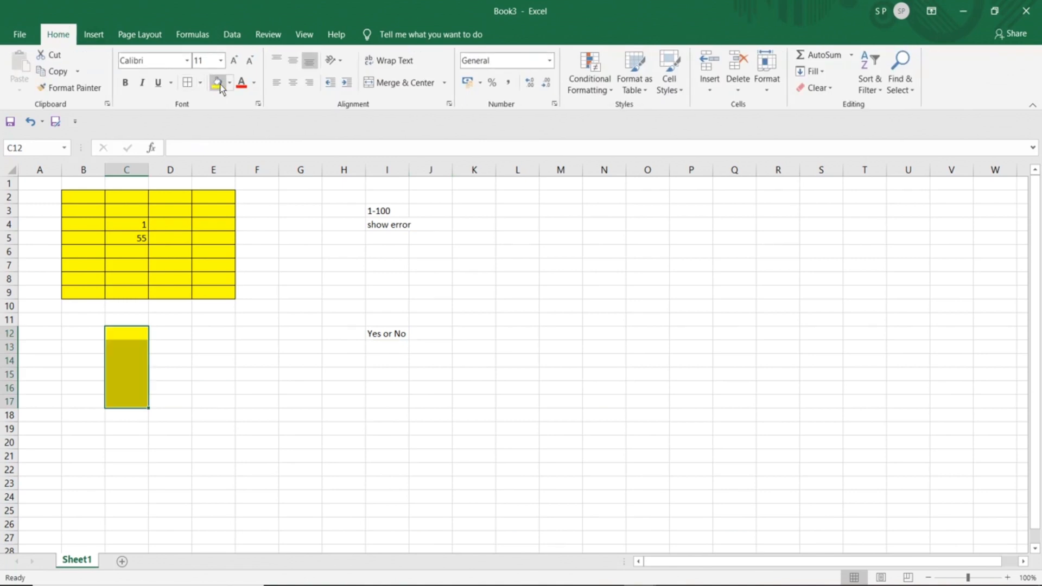
# - Set up data validation for C12:C17 that allows a list with the source "Yes,No"
pyautogui.click(232, 34)
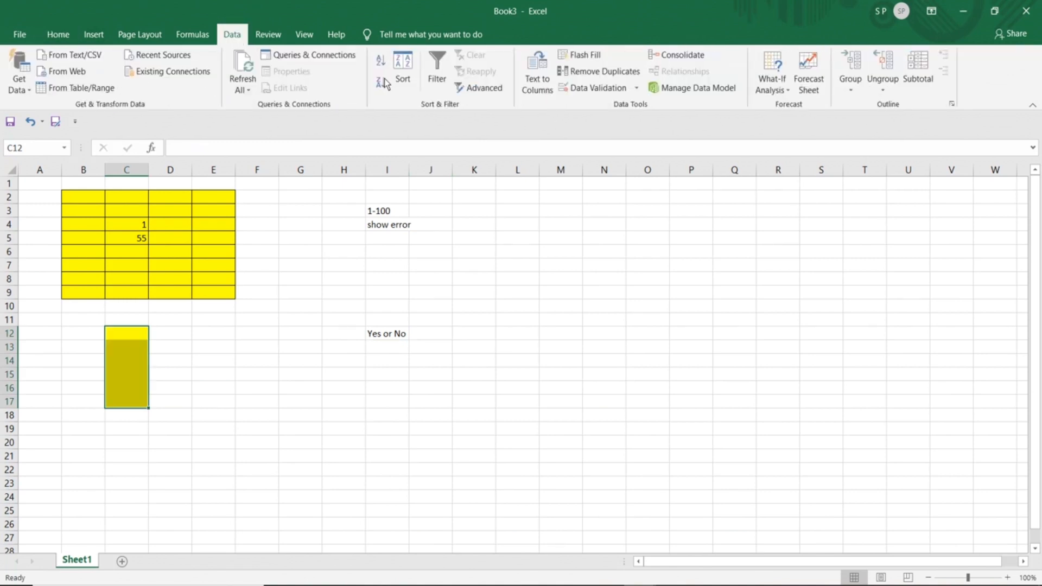
pyautogui.click(597, 88)
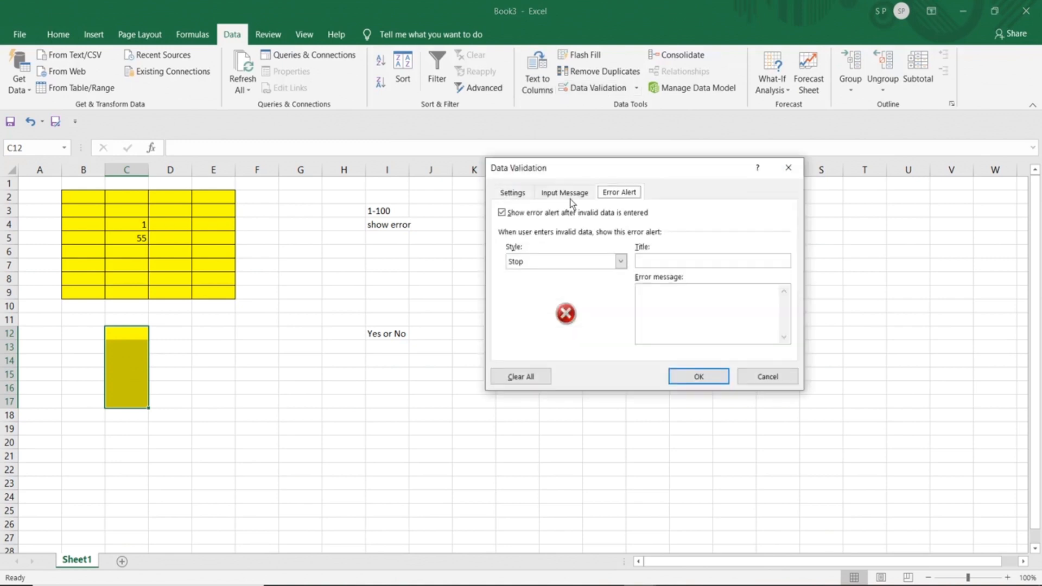
pyautogui.click(512, 192)
pyautogui.click(600, 241)
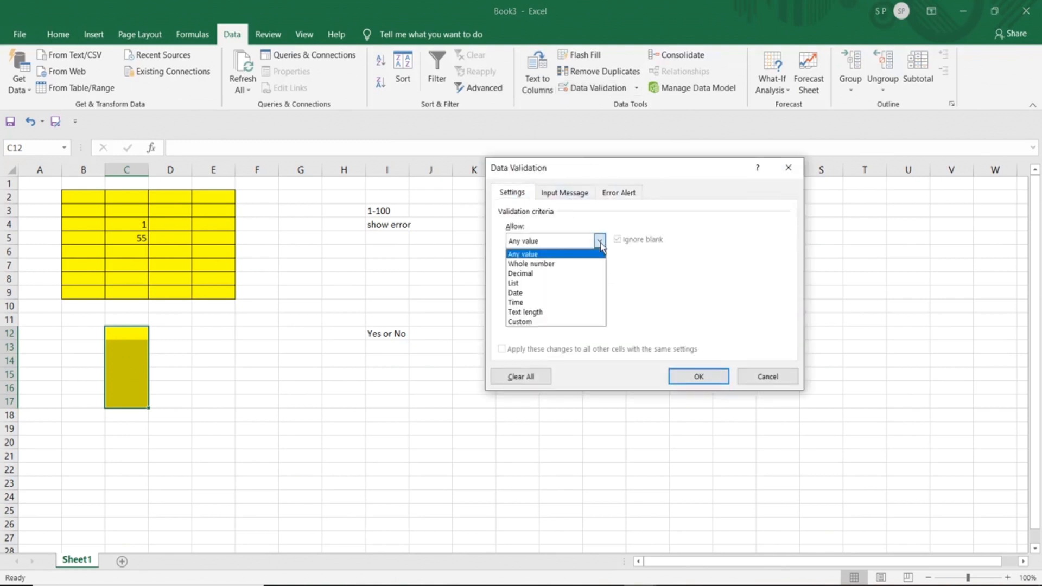
pyautogui.click(535, 283)
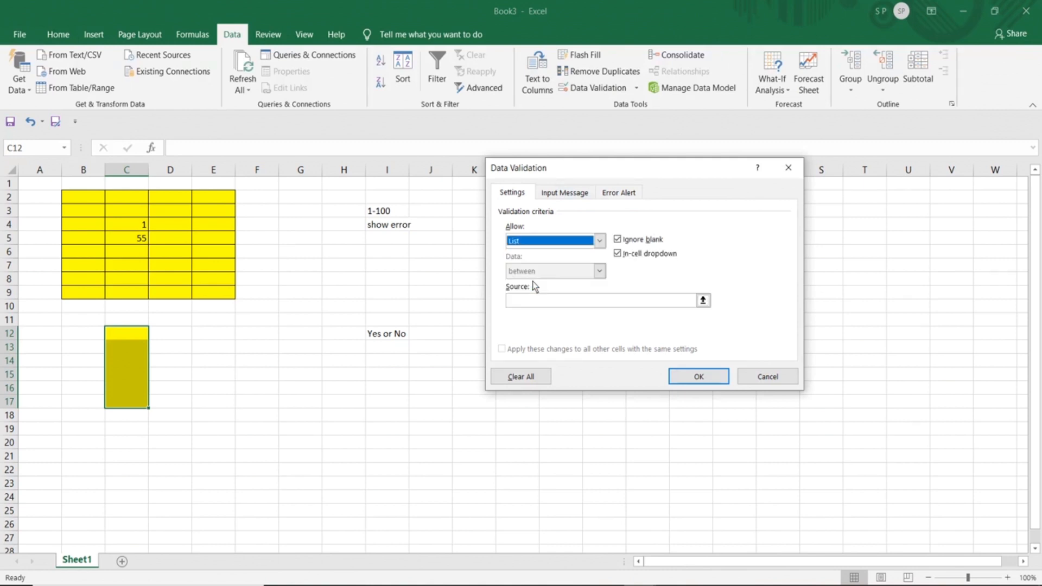
pyautogui.click(536, 302)
pyautogui.write('Yes,No')
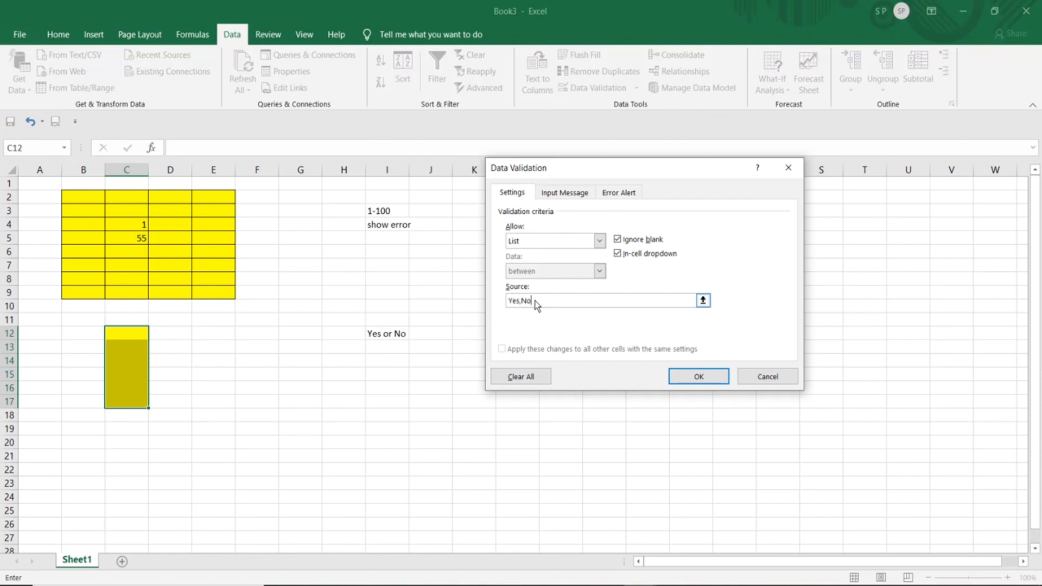
# - Add an input message titled "Data Validation Active" with the text "Please select from the list only."
pyautogui.click(568, 194)
pyautogui.click(559, 263)
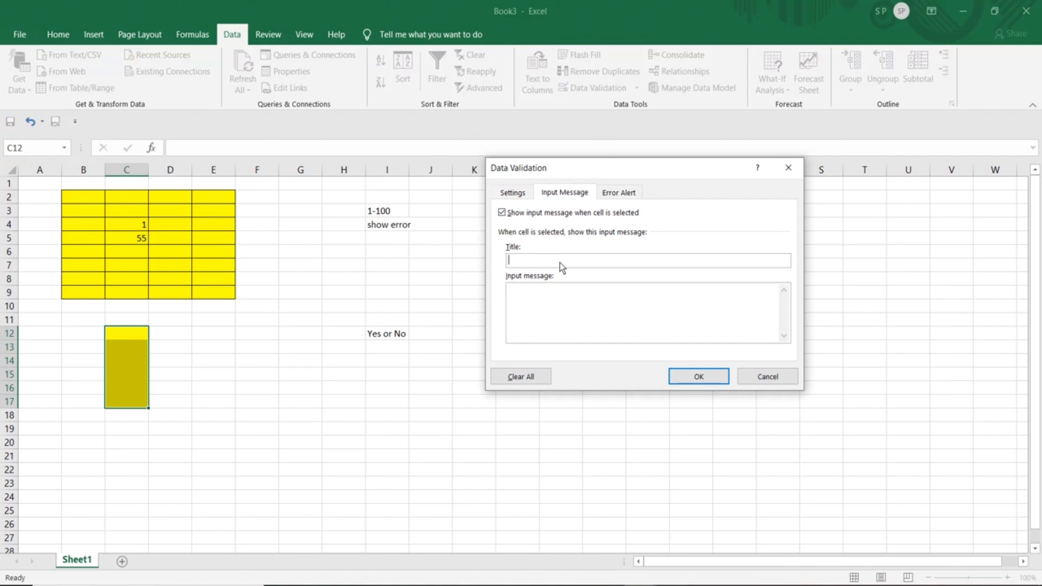
pyautogui.write('Data')
pyautogui.write('Please')
pyautogui.write('select from the list')
pyautogui.write(' only.')
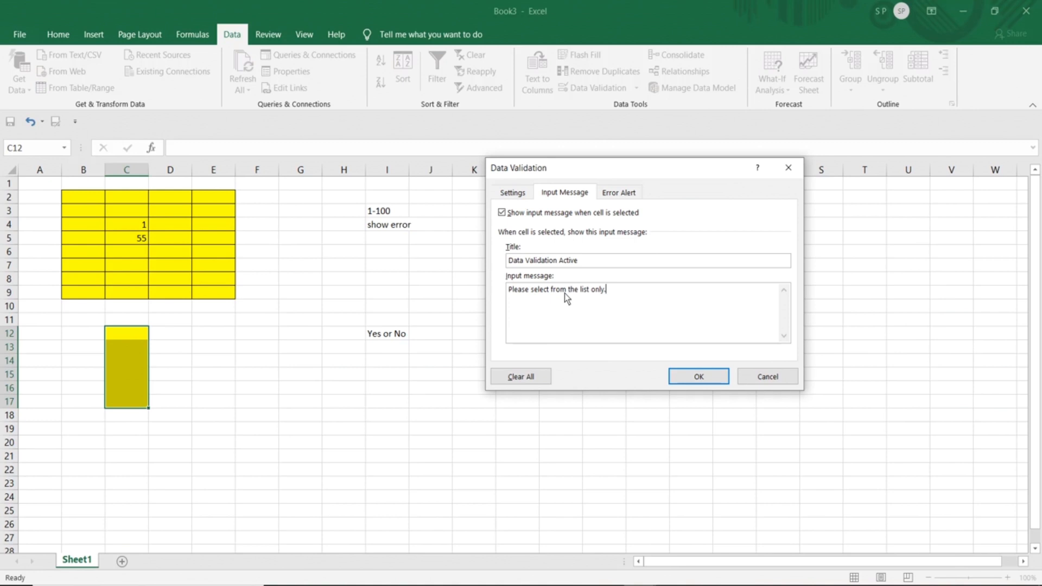
# - Set a Warning-style error alert titled "Warning" with the message "Please select Yes or No." and apply the validation
pyautogui.click(619, 192)
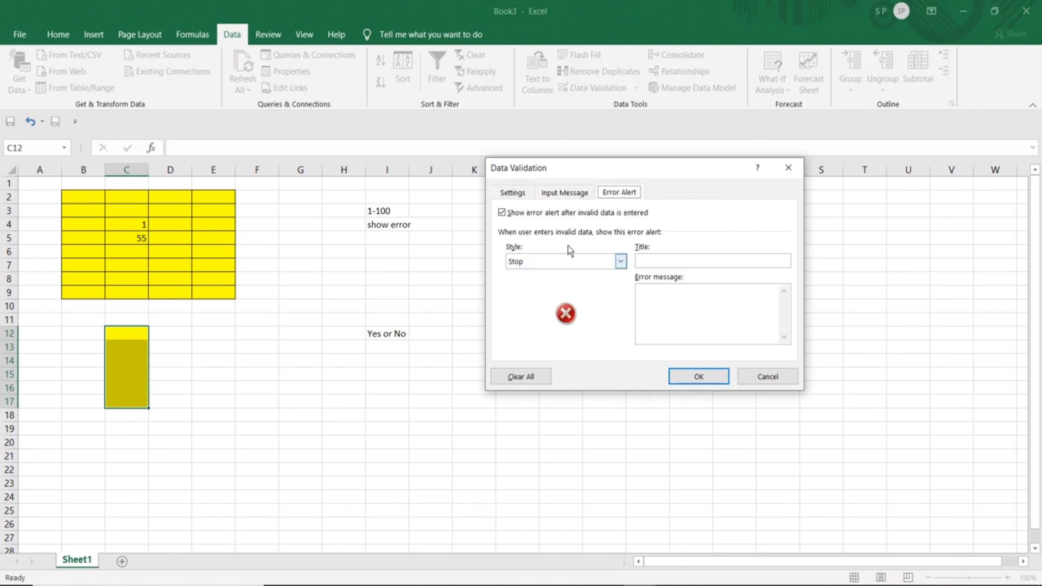
pyautogui.click(599, 262)
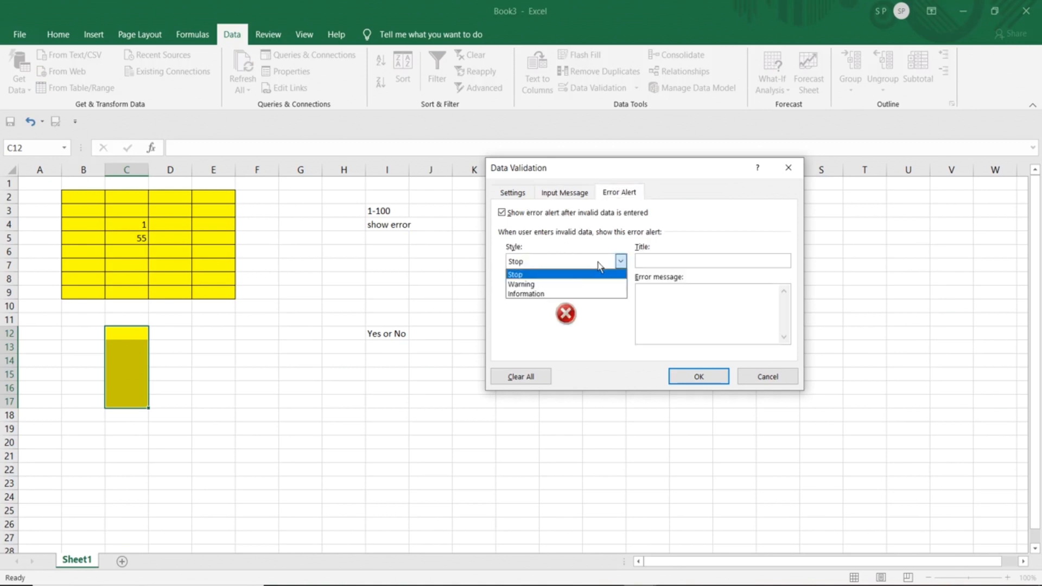
pyautogui.click(566, 281)
pyautogui.click(676, 263)
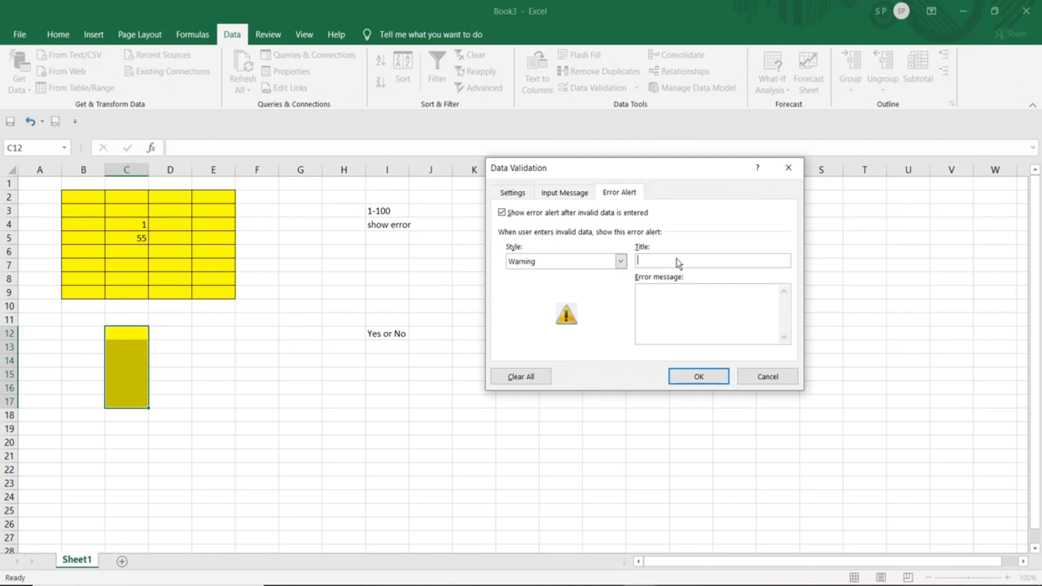
pyautogui.write('Warning')
pyautogui.click(679, 303)
pyautogui.write('Please select Yes or No.')
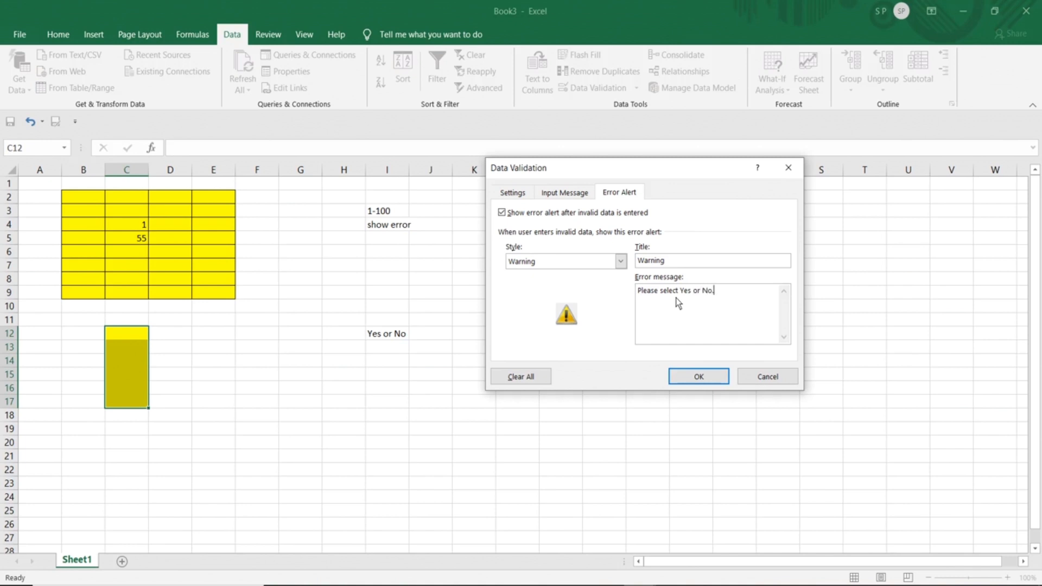
pyautogui.click(700, 378)
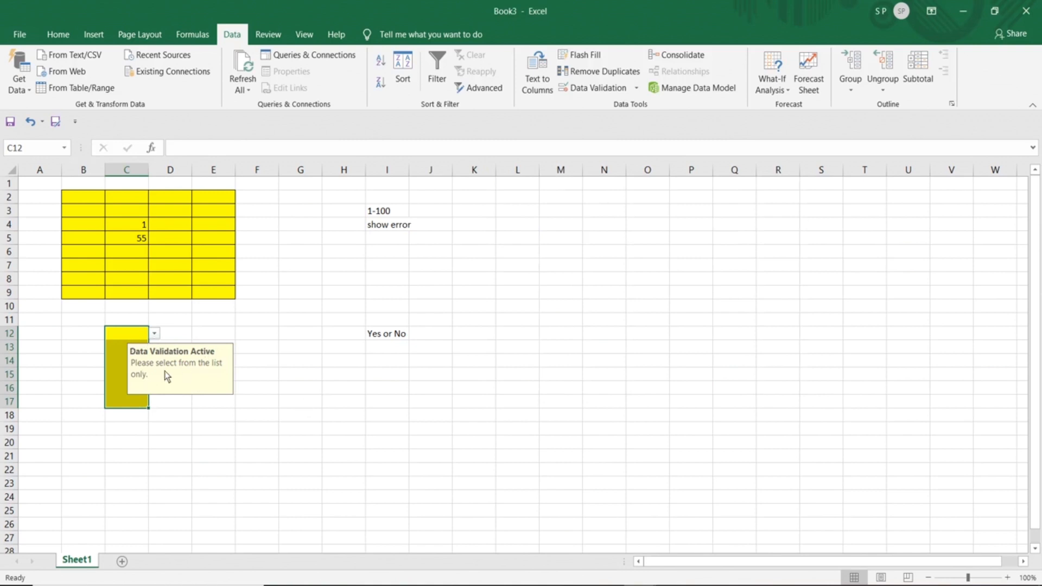
# - Choose Yes for cell C12 from its list of allowed values
pyautogui.click(155, 333)
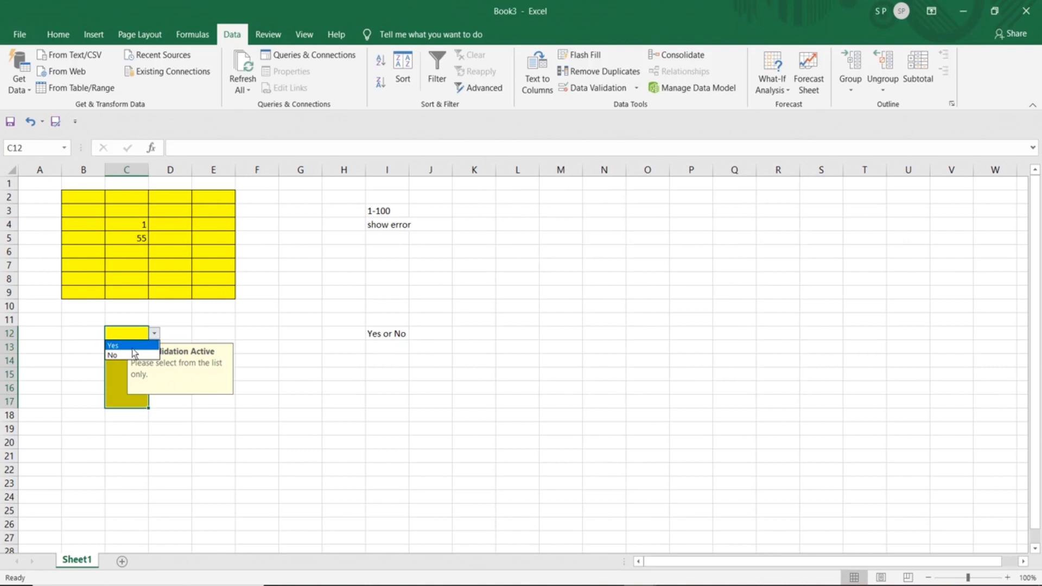
pyautogui.click(133, 348)
# - Enter the unlisted text "abcd" in cell C13 to test the warning, and choose to continue with the entry
pyautogui.click(121, 350)
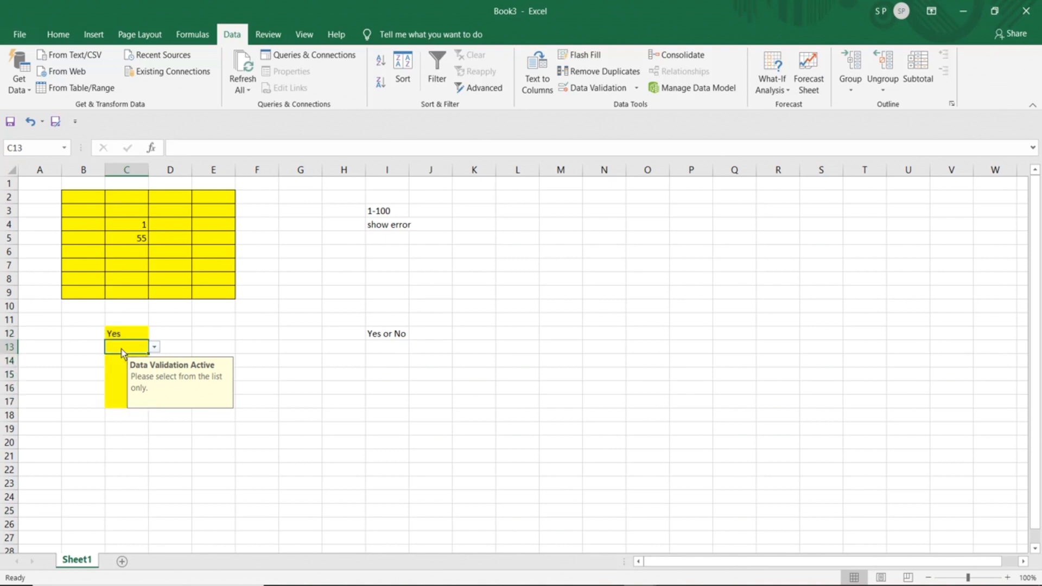
pyautogui.write('abcd')
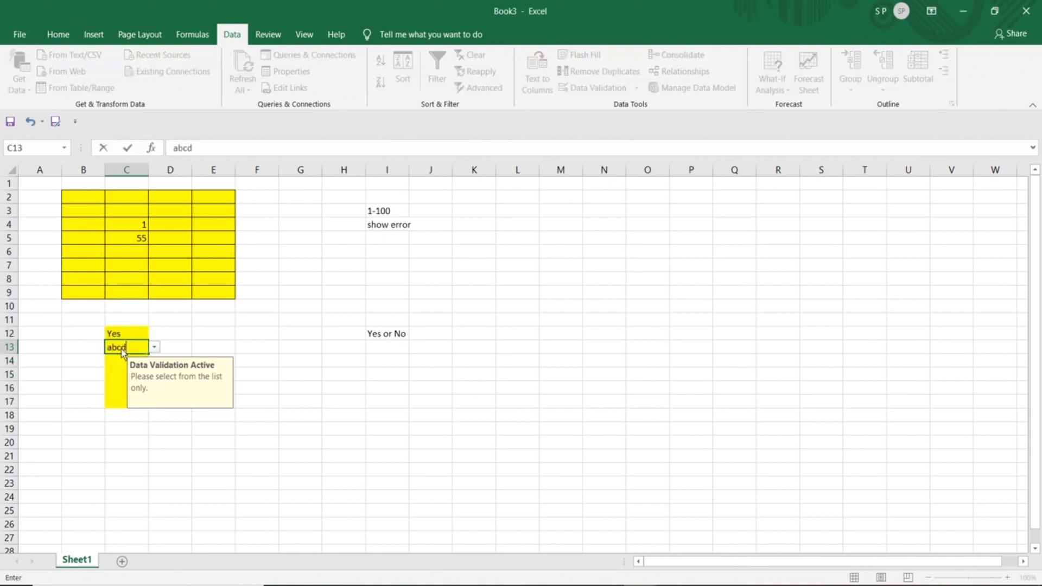
pyautogui.press('Return')
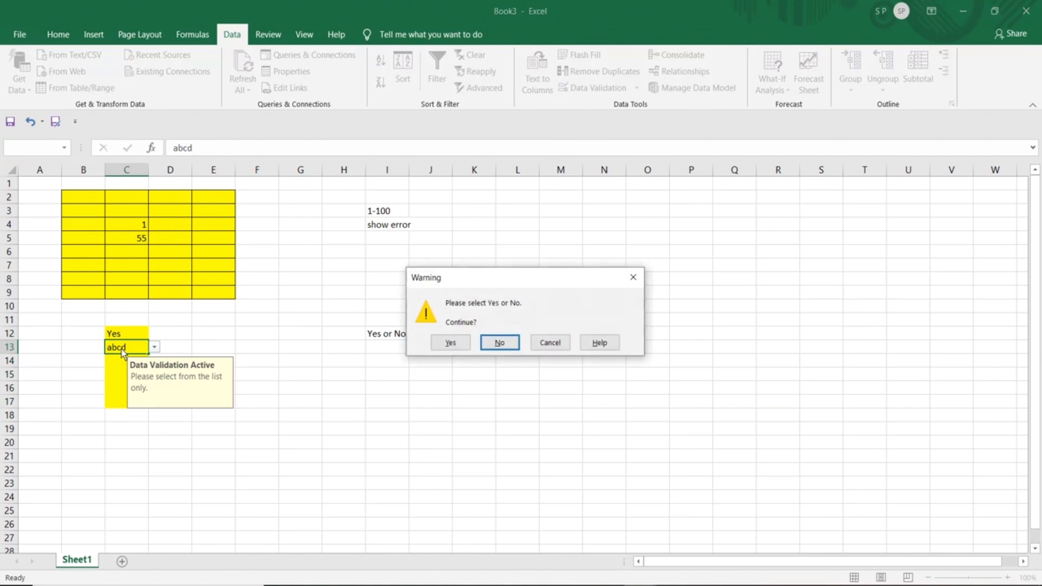
pyautogui.moveTo(517, 280); pyautogui.dragTo(562, 249)
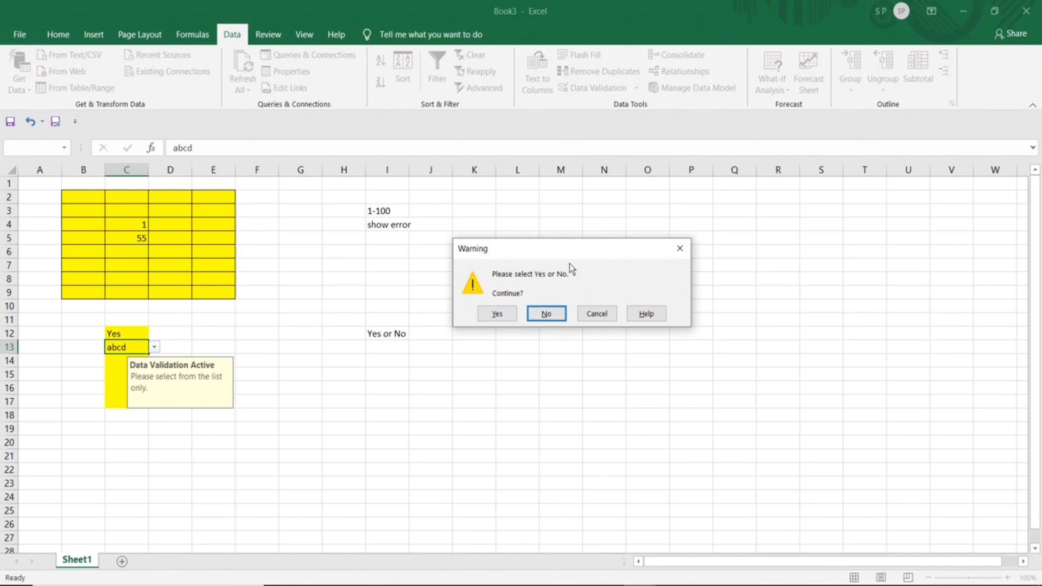
pyautogui.click(503, 313)
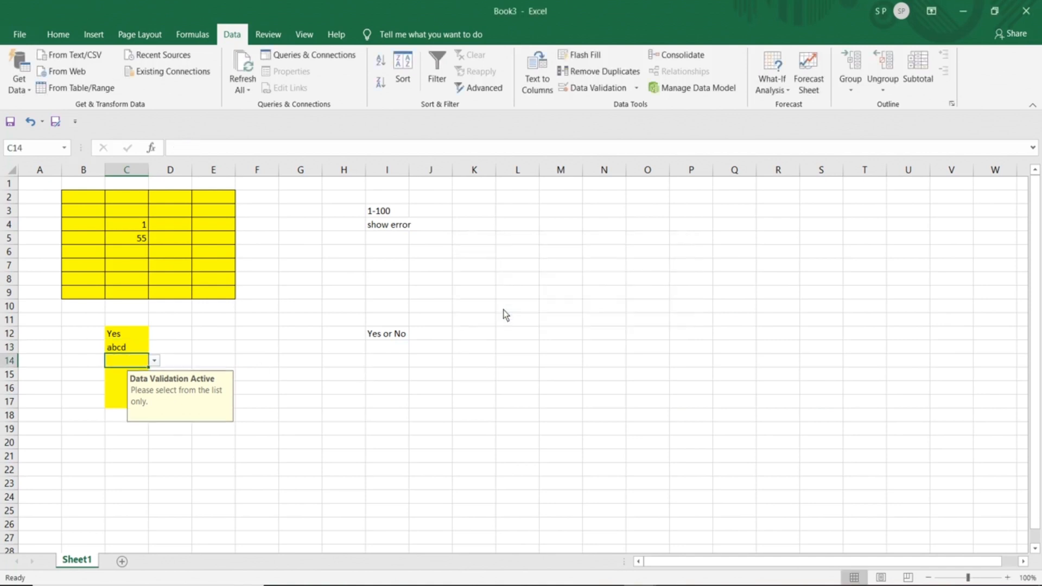
pyautogui.click(121, 350)
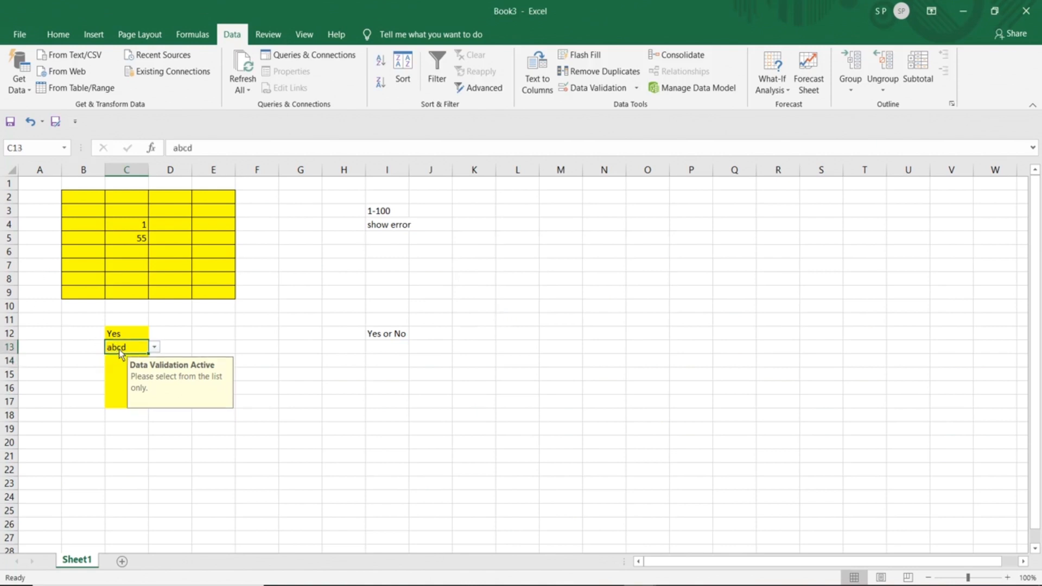
pyautogui.click(123, 266)
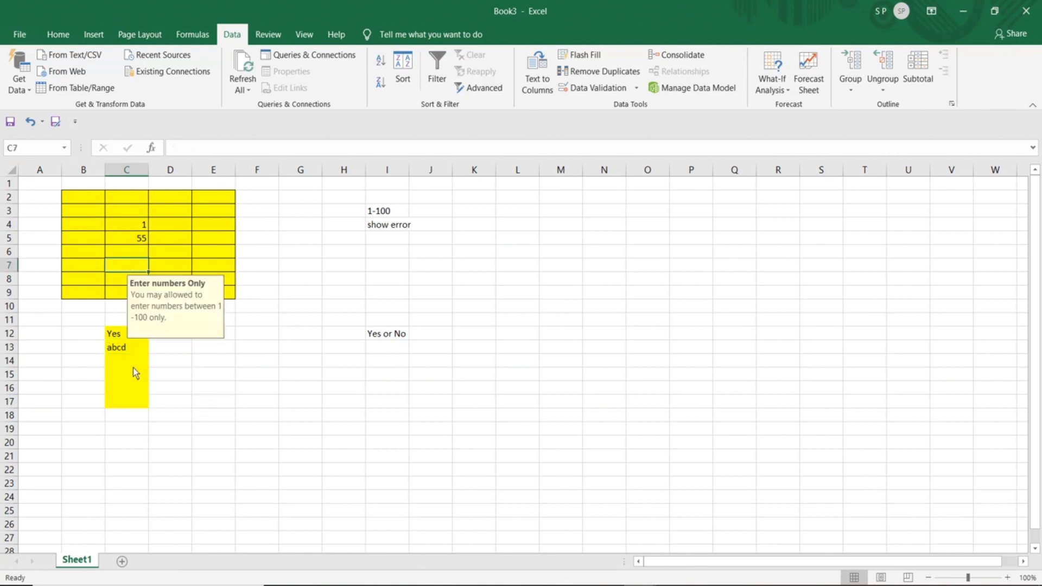
# - Replace the entry in cell C13 with Yes from its list of allowed values
pyautogui.click(119, 352)
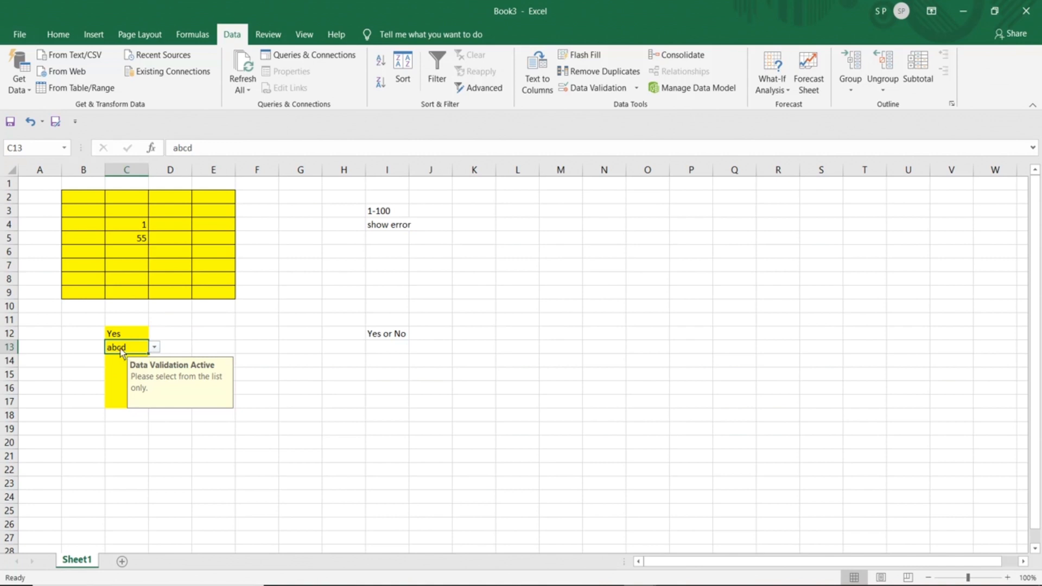
pyautogui.click(154, 348)
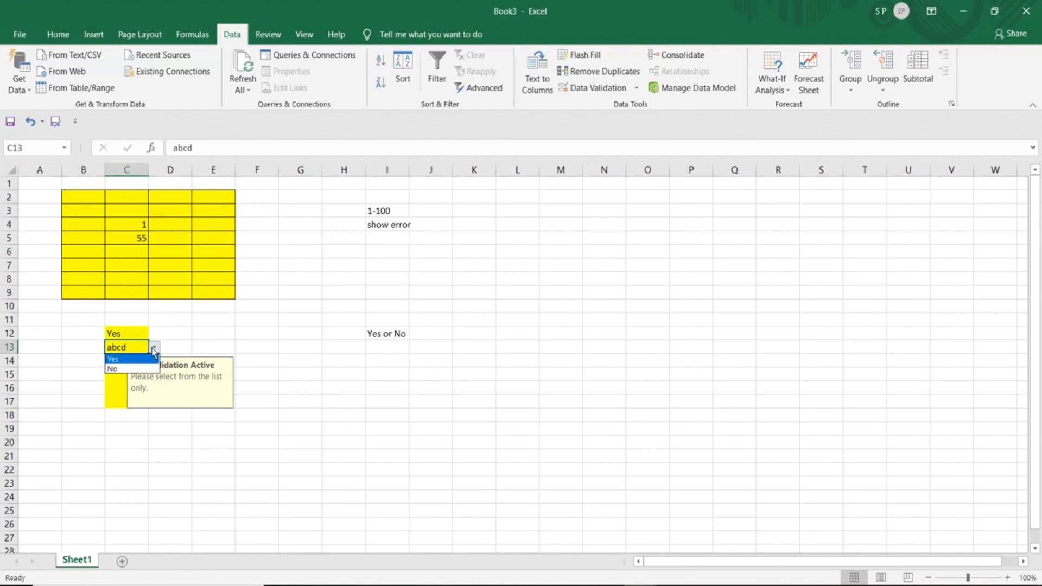
pyautogui.click(135, 359)
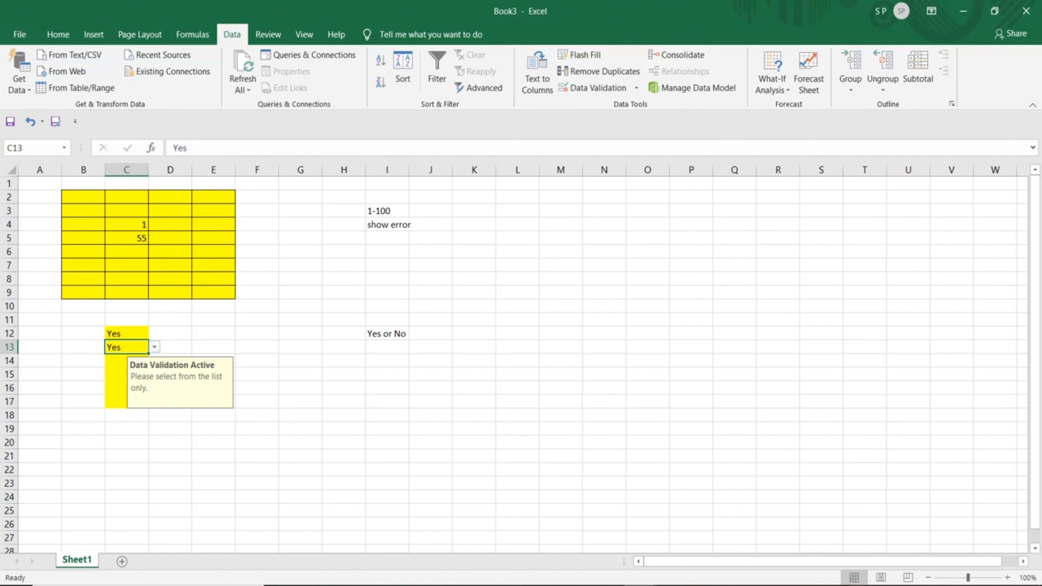
pyautogui.click(859, 585)
pyautogui.click(847, 573)
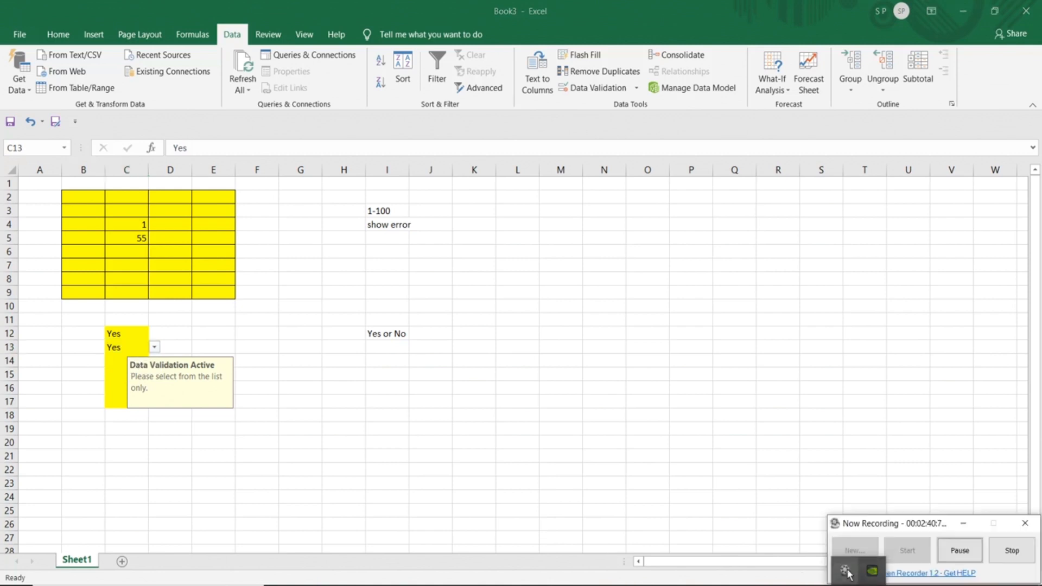
pyautogui.click(1008, 548)
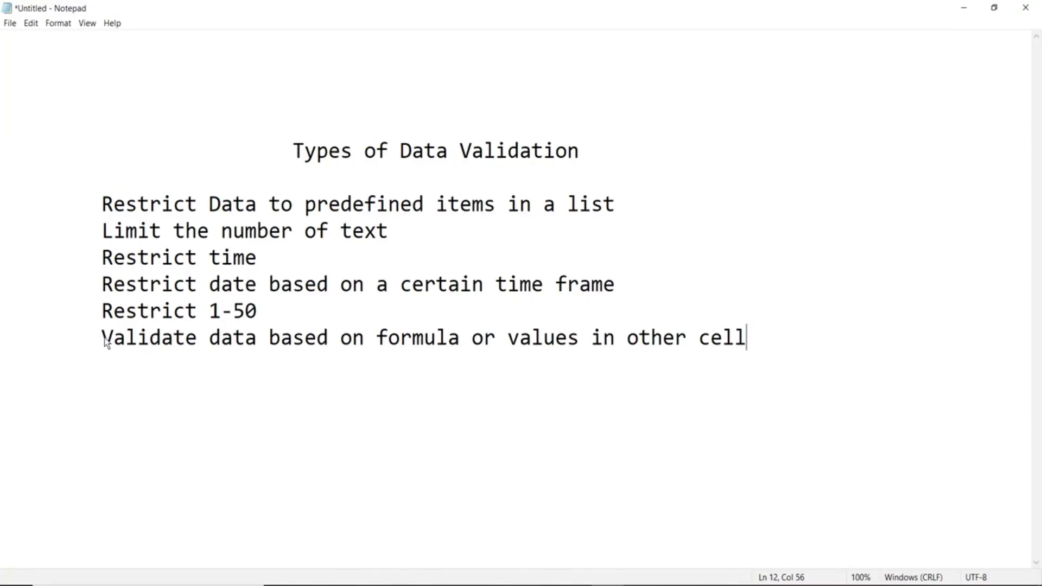
pyautogui.moveTo(101, 341); pyautogui.dragTo(747, 344)
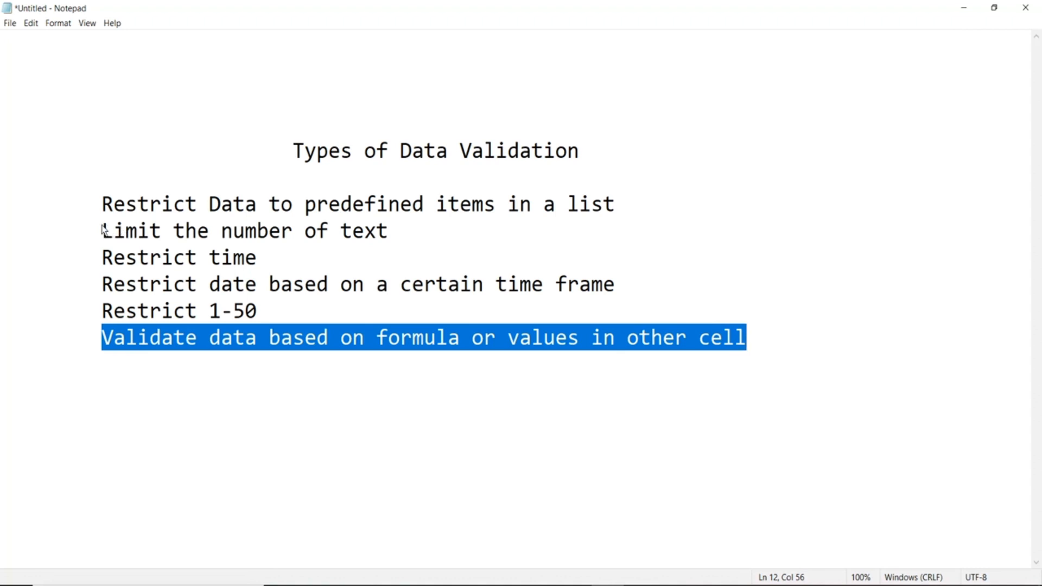
pyautogui.moveTo(103, 231); pyautogui.dragTo(357, 286)
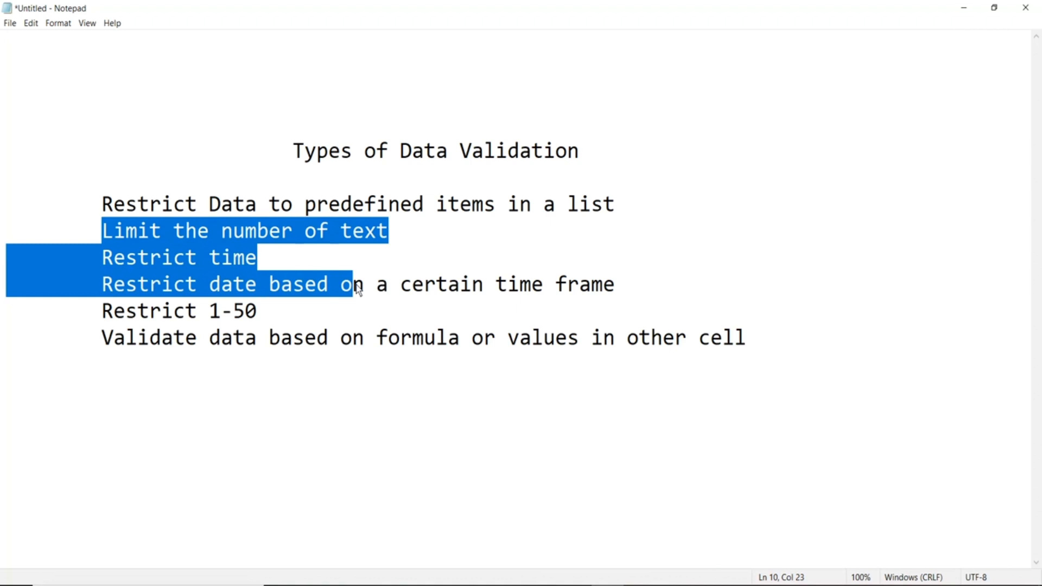
# - Review the Notepad list of data validation types, from limiting the number of text to restricting dates
pyautogui.click(780, 352)
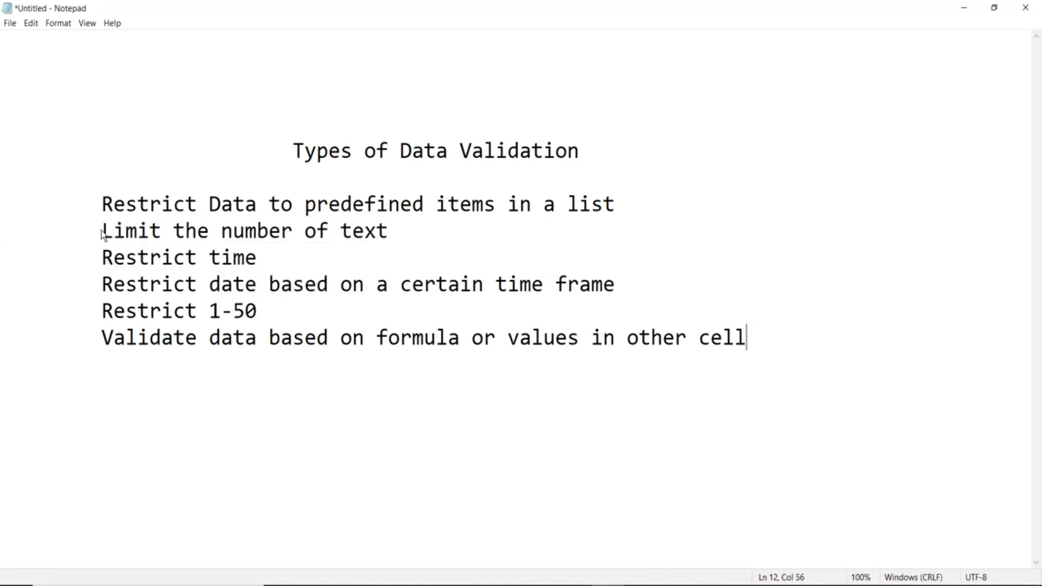
pyautogui.moveTo(102, 235); pyautogui.dragTo(259, 288)
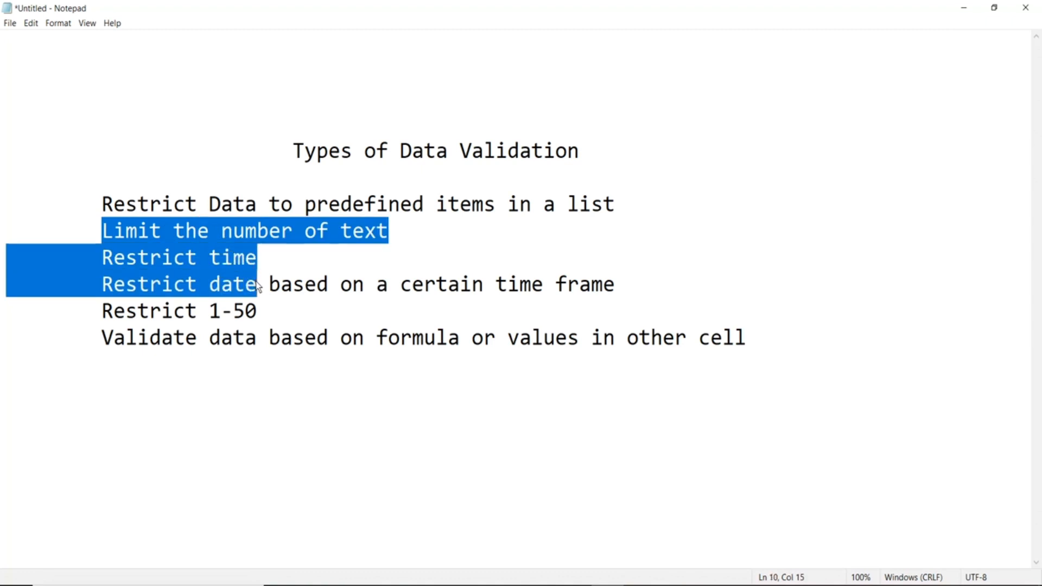
pyautogui.click(402, 418)
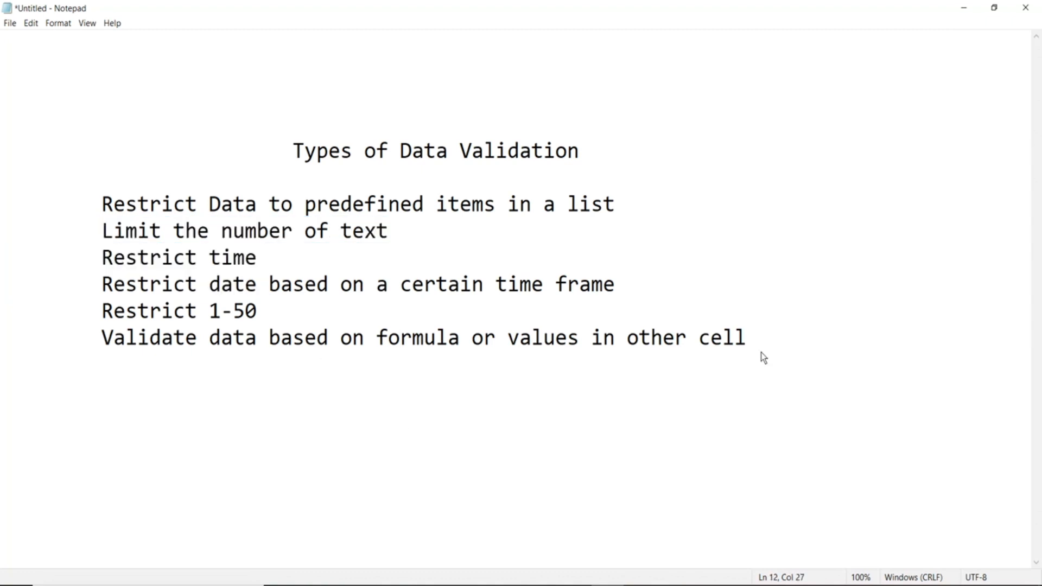
pyautogui.click(104, 231)
pyautogui.moveTo(103, 230); pyautogui.dragTo(391, 282)
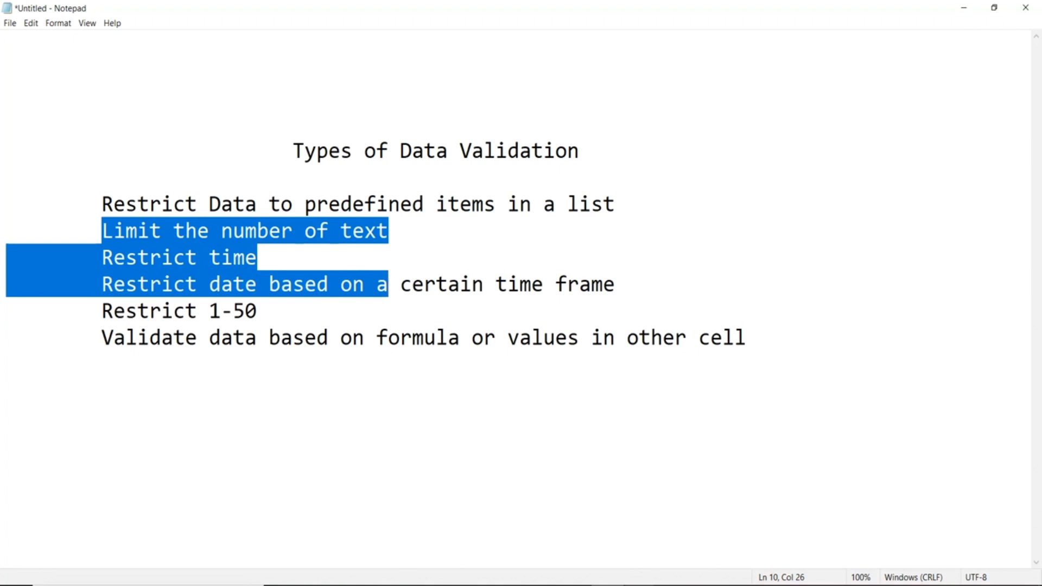
# - Switch to the Excel workbook and fill cells B20:B28 with yellow
pyautogui.moveTo(641, 582)
pyautogui.click(692, 545)
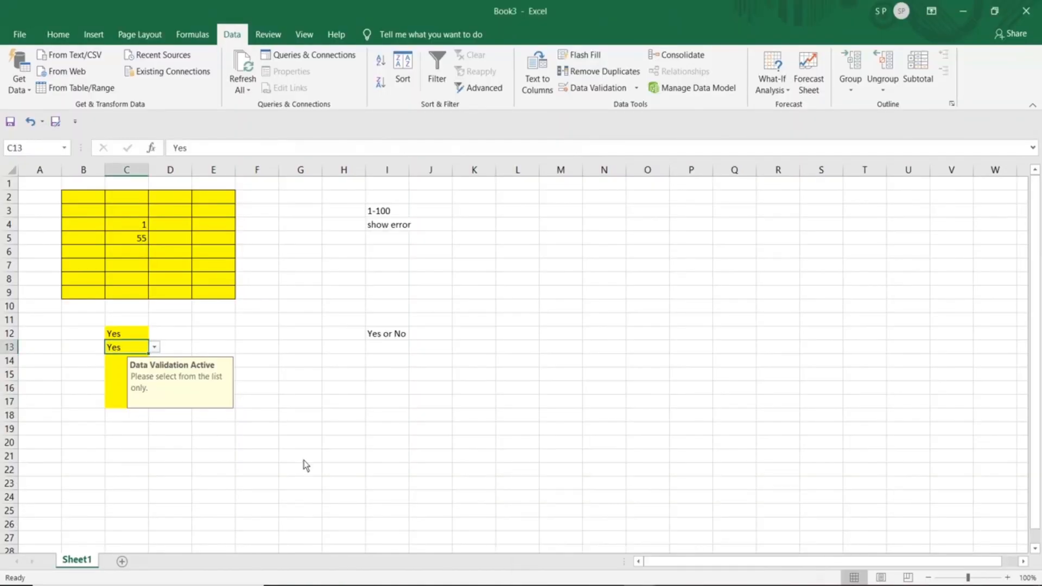
pyautogui.click(80, 444)
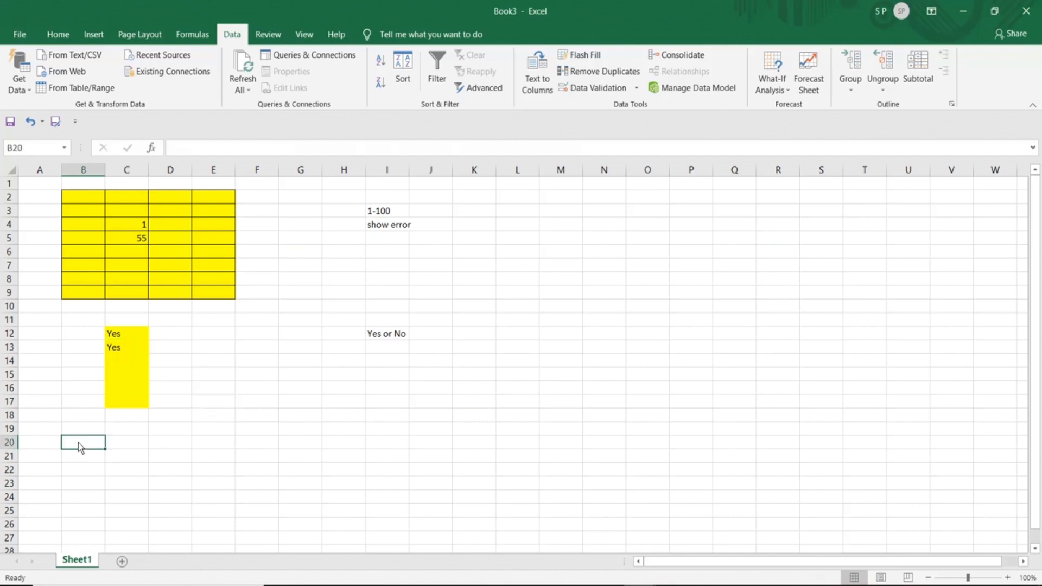
pyautogui.moveTo(80, 446); pyautogui.dragTo(84, 520)
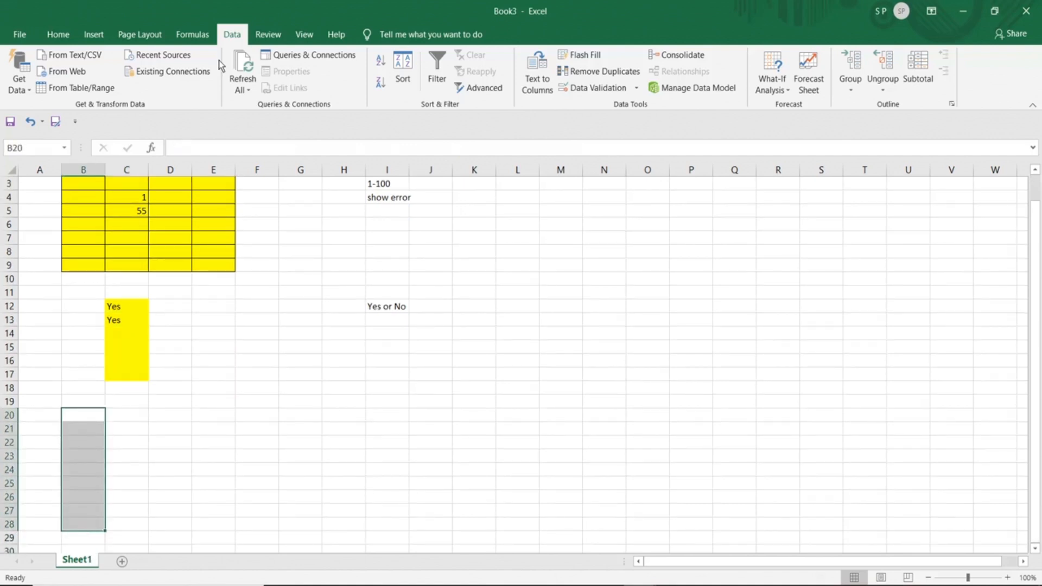
pyautogui.click(63, 41)
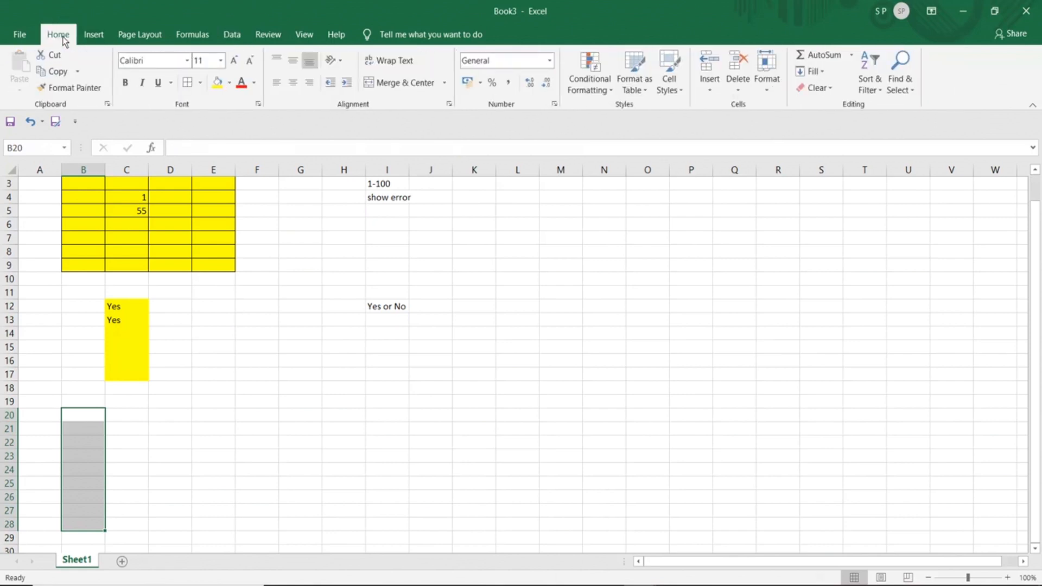
pyautogui.click(217, 83)
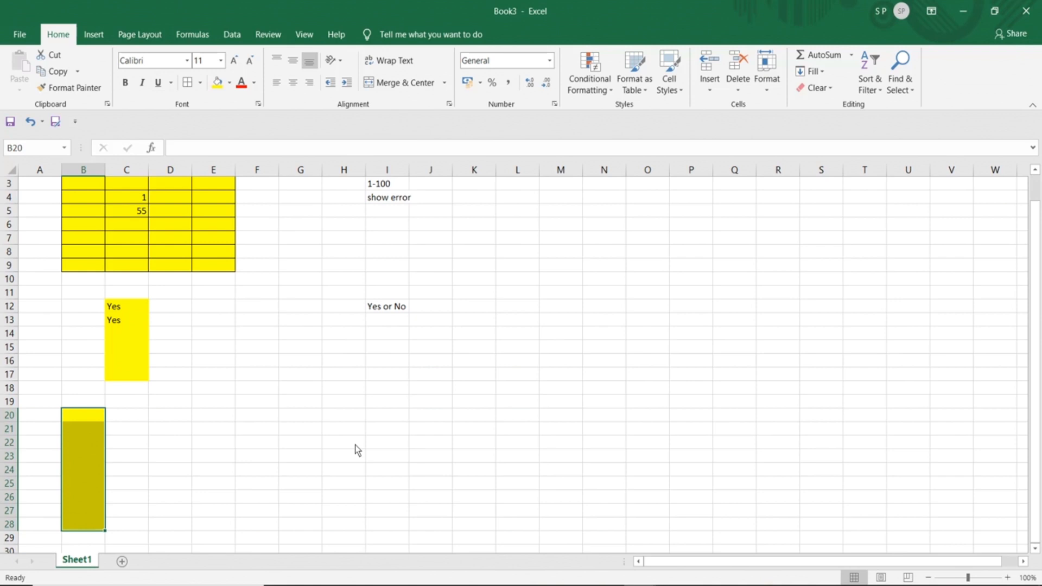
# - Enter the heading "Numbers" in cell W20
pyautogui.moveTo(773, 564); pyautogui.dragTo(872, 566)
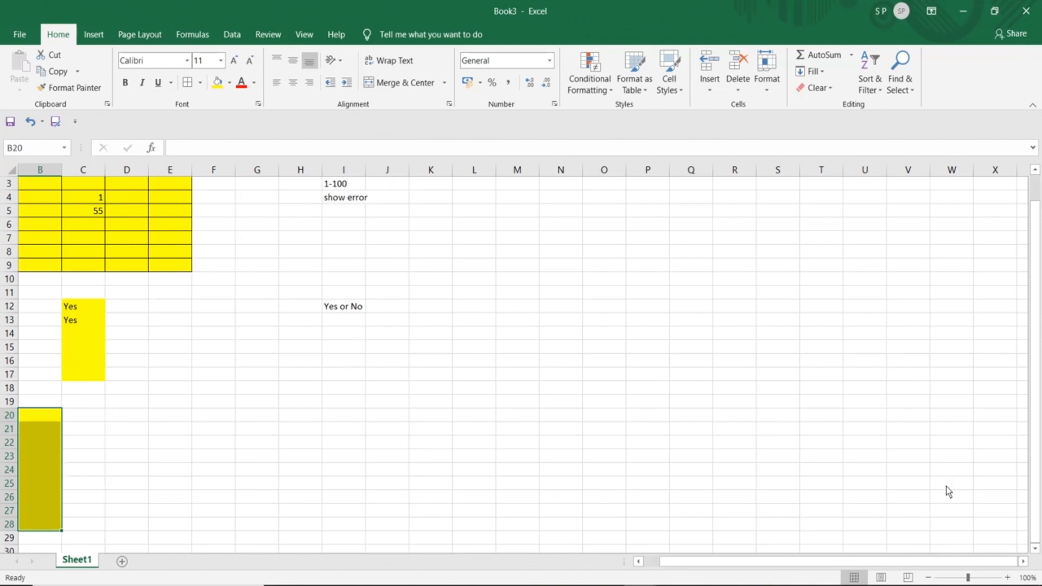
pyautogui.click(936, 433)
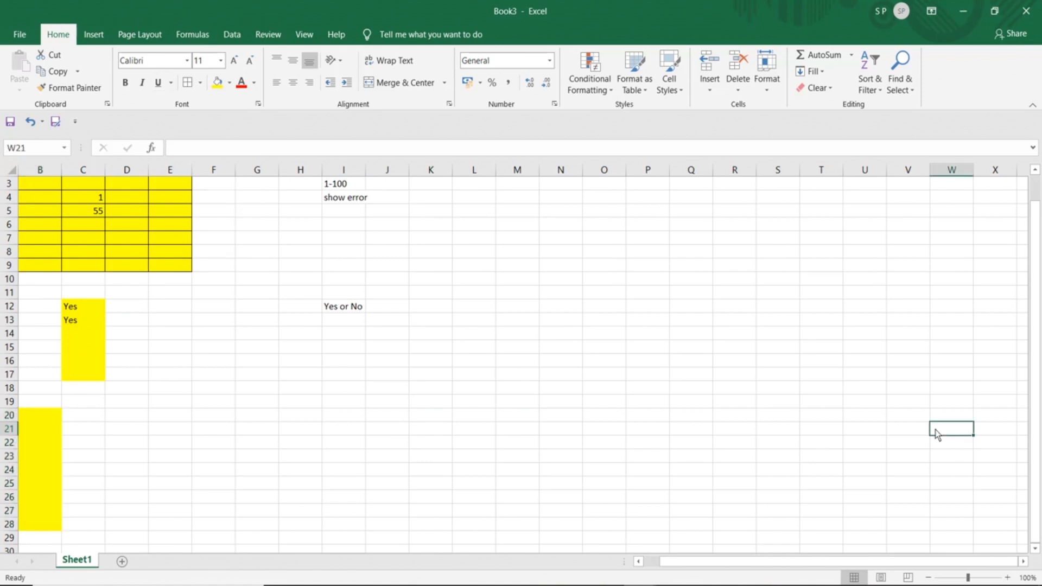
pyautogui.moveTo(937, 417); pyautogui.dragTo(939, 511)
pyautogui.click(946, 419)
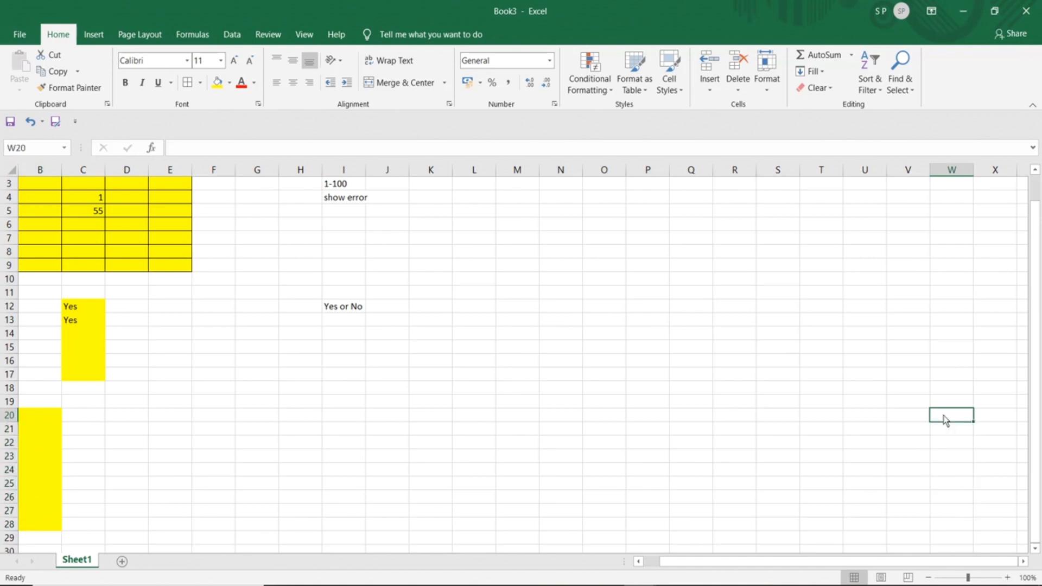
pyautogui.write('Numbers')
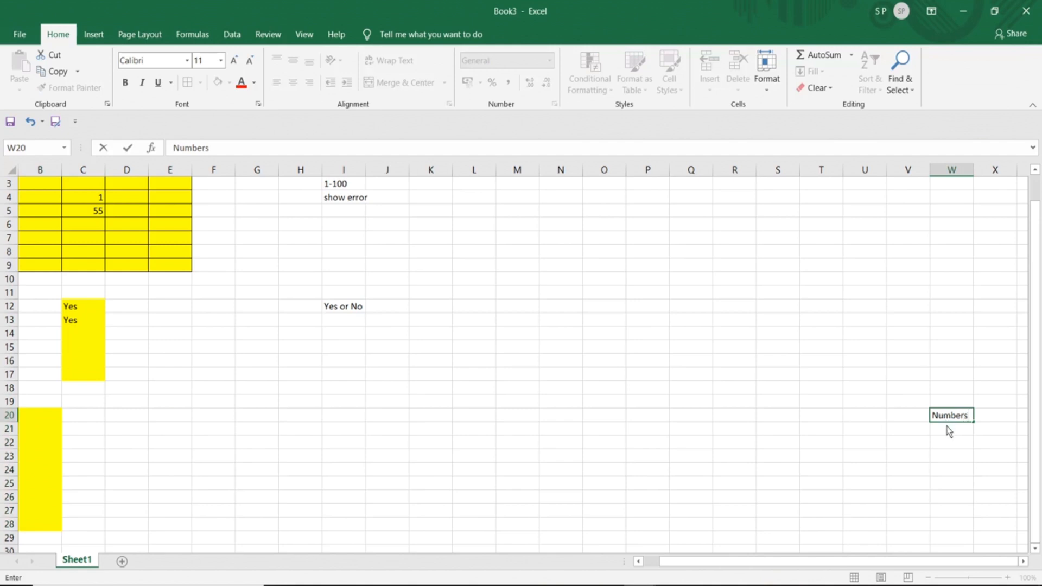
# - Enter the values 1 to 5 in cells W21:W25 below the Numbers heading
pyautogui.click(949, 432)
pyautogui.write('1')
pyautogui.press('Return')
pyautogui.write('2')
pyautogui.press('Return')
pyautogui.write('3')
pyautogui.press('Return')
pyautogui.write('4')
pyautogui.hotkey('ctrl', 'Return')
pyautogui.press('Return')
pyautogui.write('5')
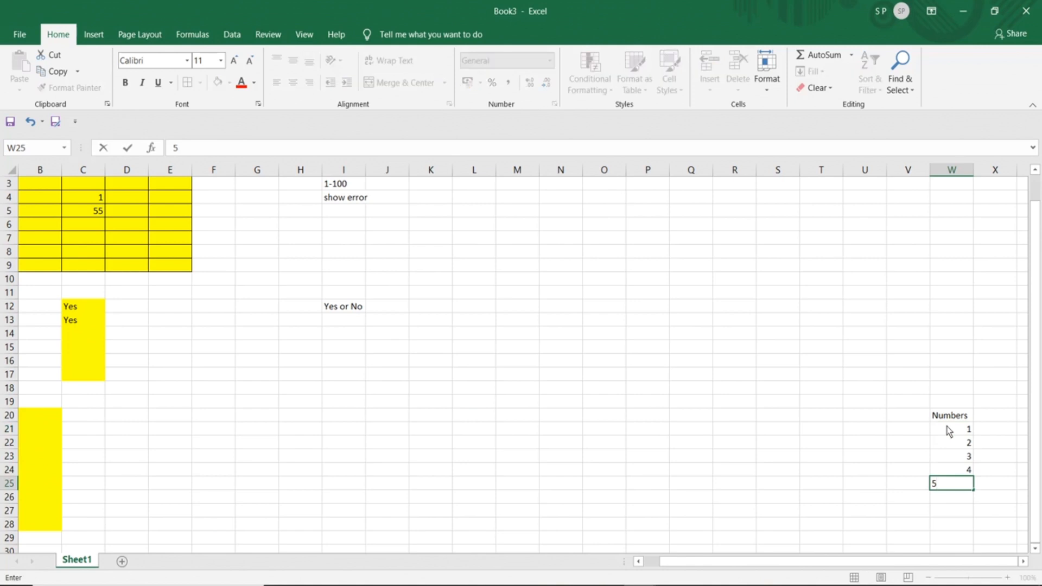
pyautogui.press('Left')
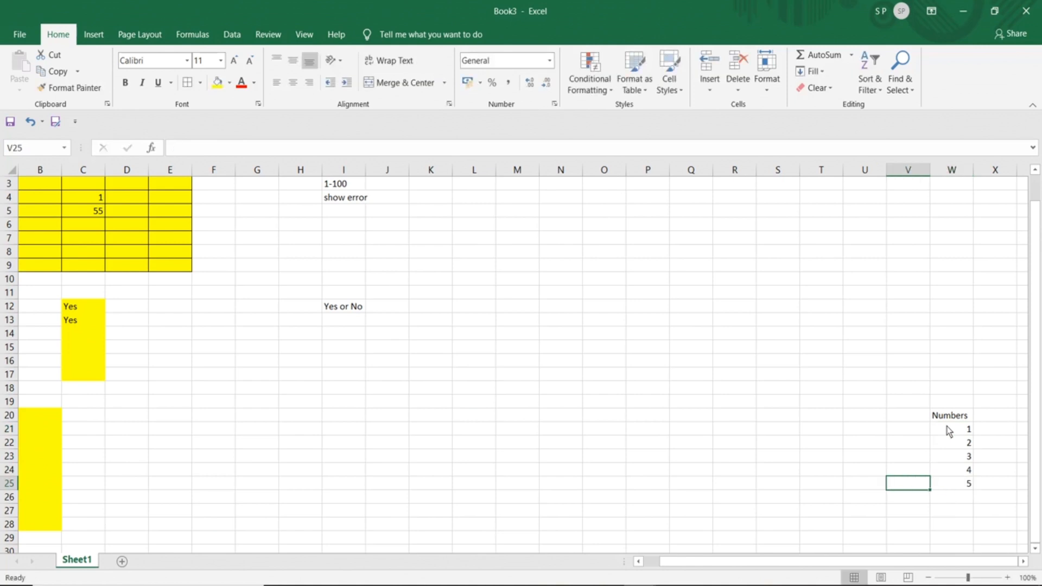
pyautogui.moveTo(943, 415); pyautogui.dragTo(952, 480)
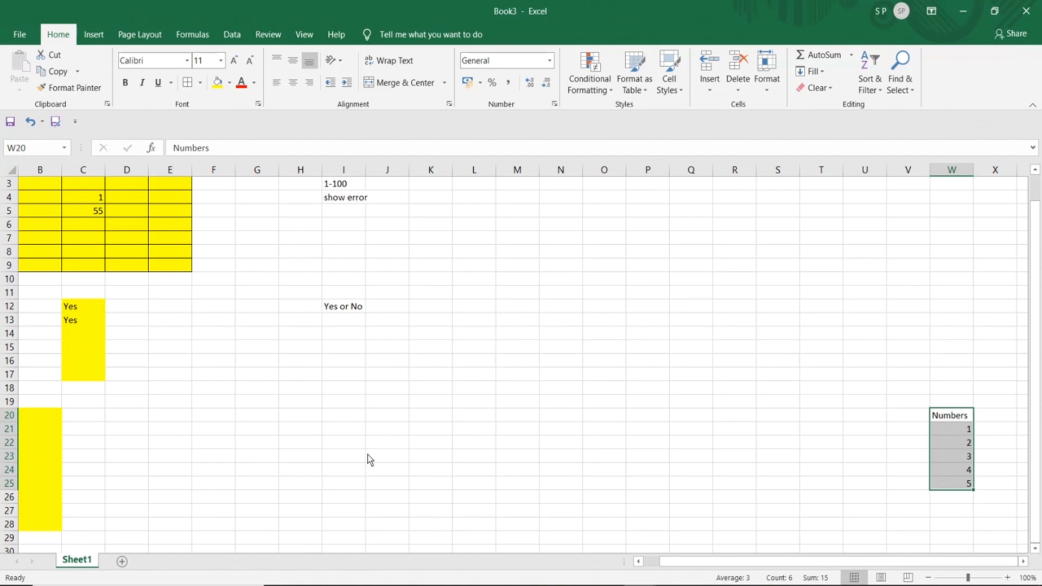
# - Start a data validation rule for the yellow cells B20:B28 that allows values from a List
pyautogui.moveTo(677, 560); pyautogui.dragTo(661, 561)
pyautogui.moveTo(89, 414); pyautogui.dragTo(94, 522)
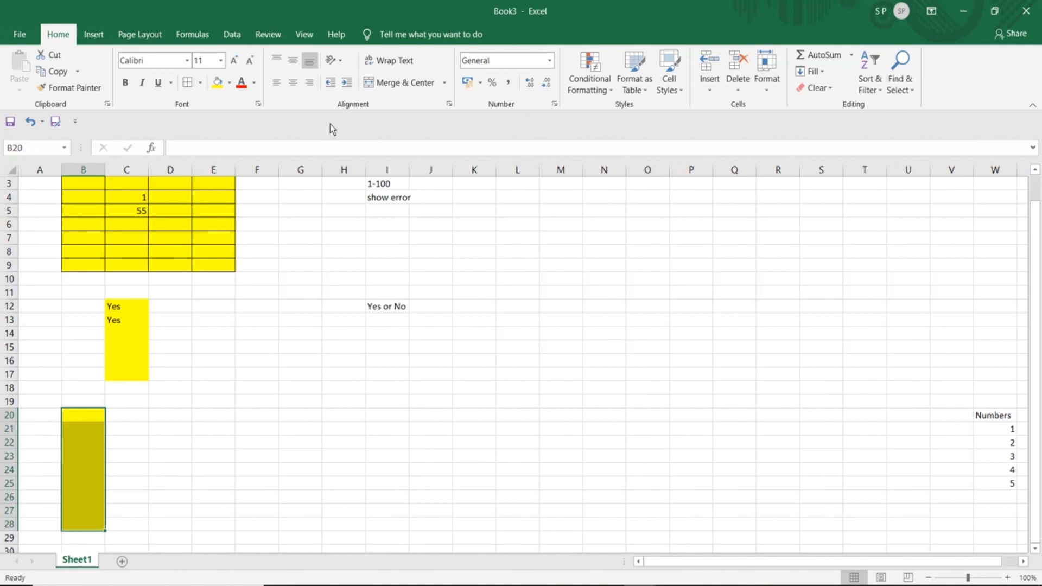
pyautogui.click(232, 34)
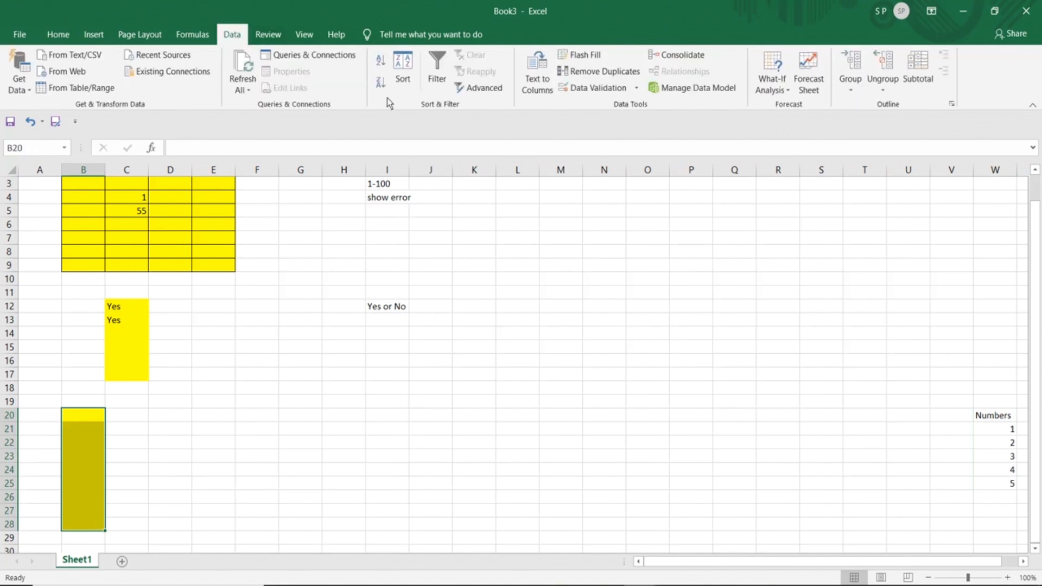
pyautogui.click(601, 93)
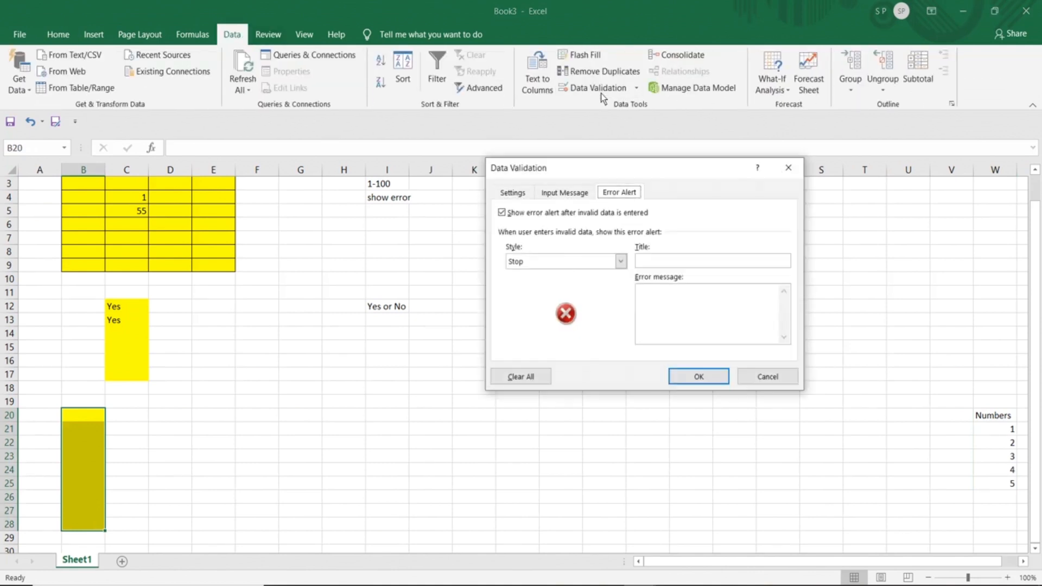
pyautogui.click(519, 194)
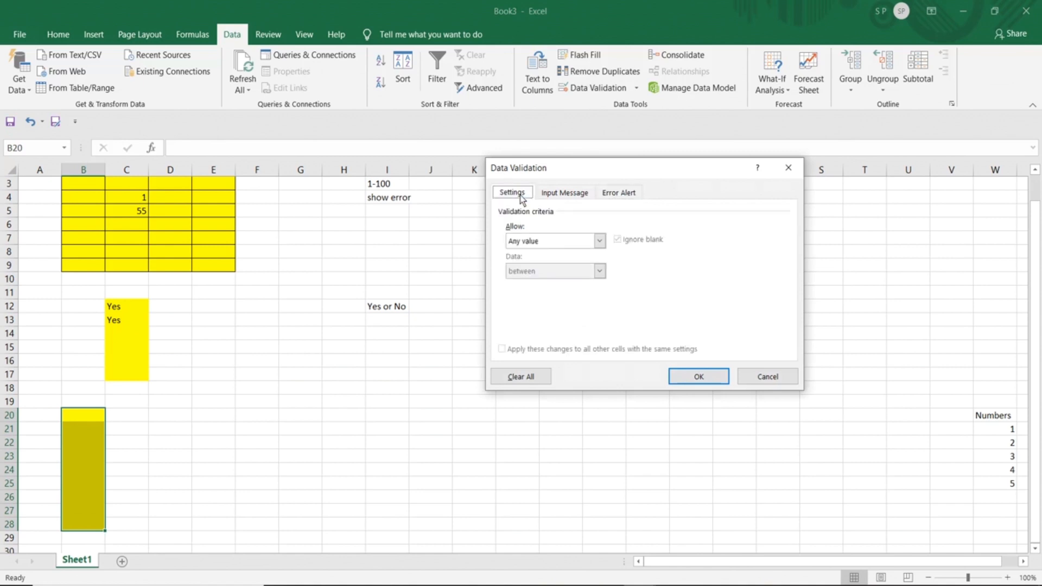
pyautogui.click(591, 241)
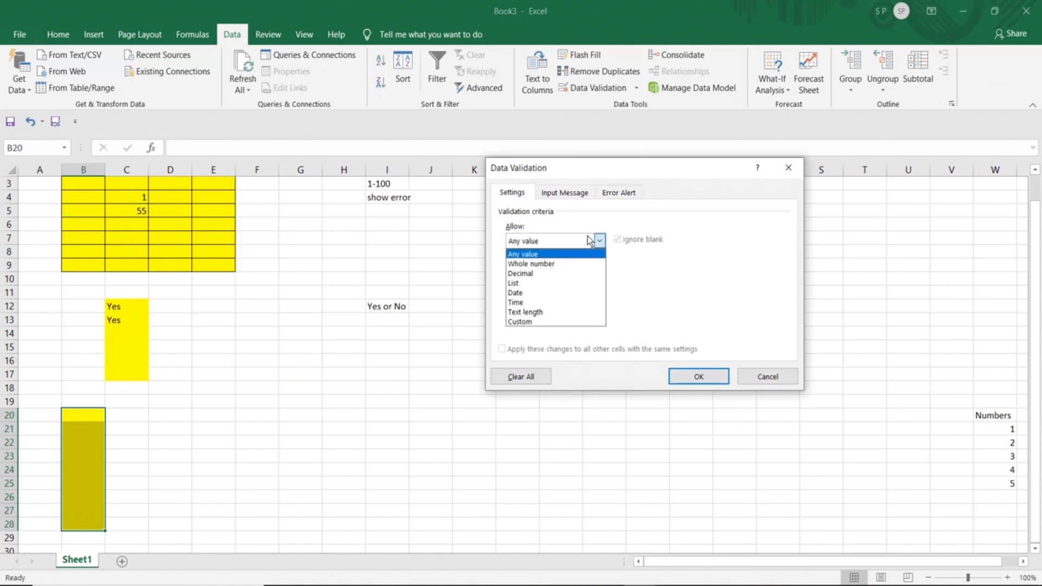
pyautogui.click(536, 284)
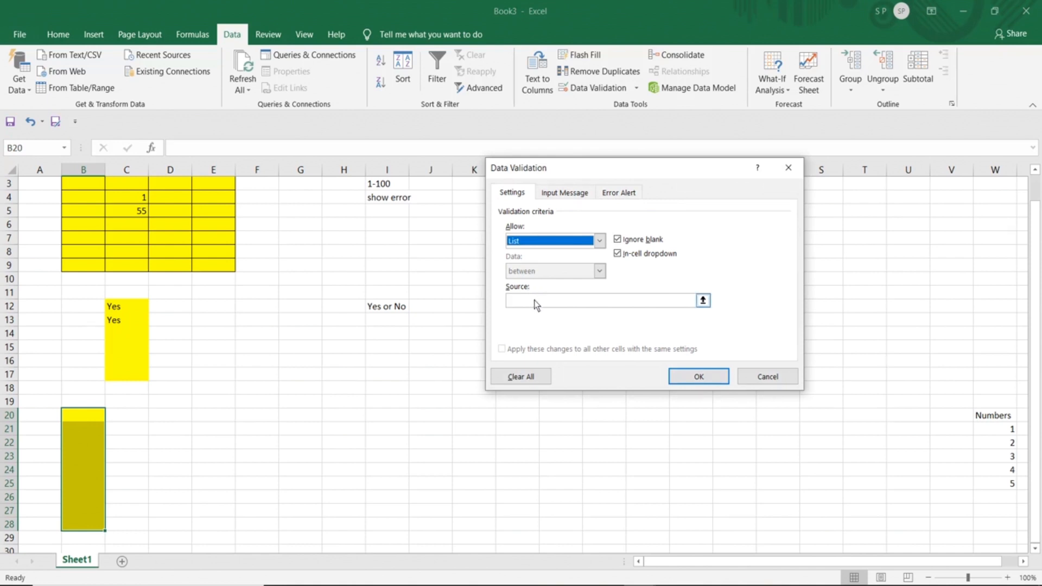
# - Set the list source to =$W$21:$W$29, covering the numbers and the empty cells below them
pyautogui.click(534, 301)
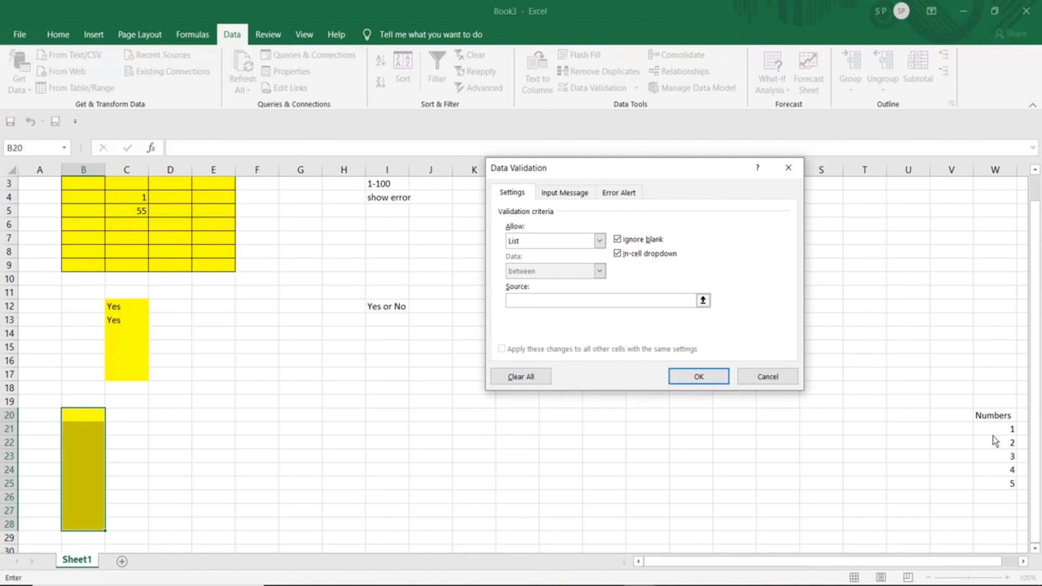
pyautogui.click(704, 301)
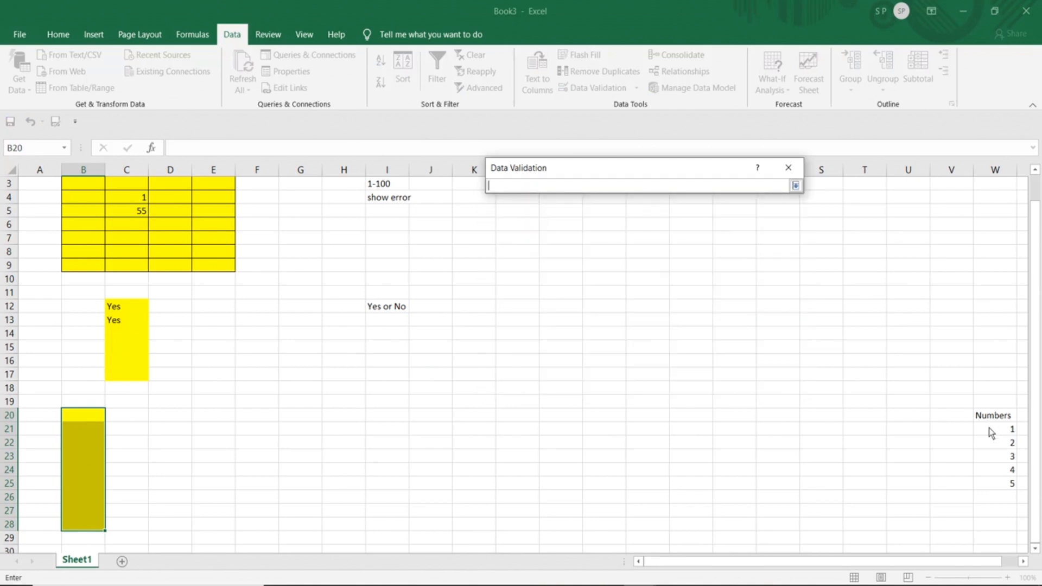
pyautogui.moveTo(991, 433); pyautogui.dragTo(992, 489)
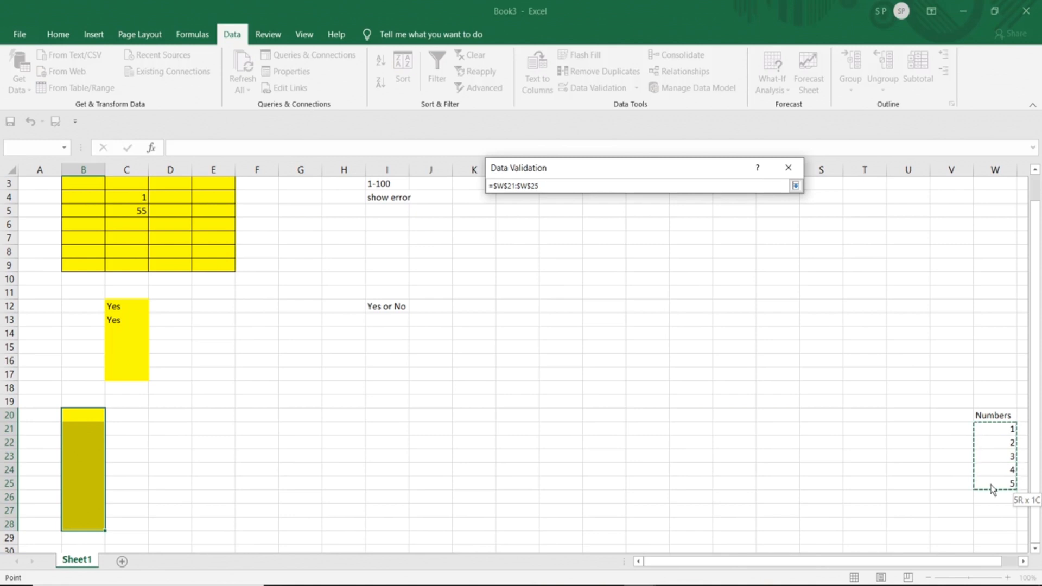
pyautogui.moveTo(991, 486); pyautogui.dragTo(999, 538)
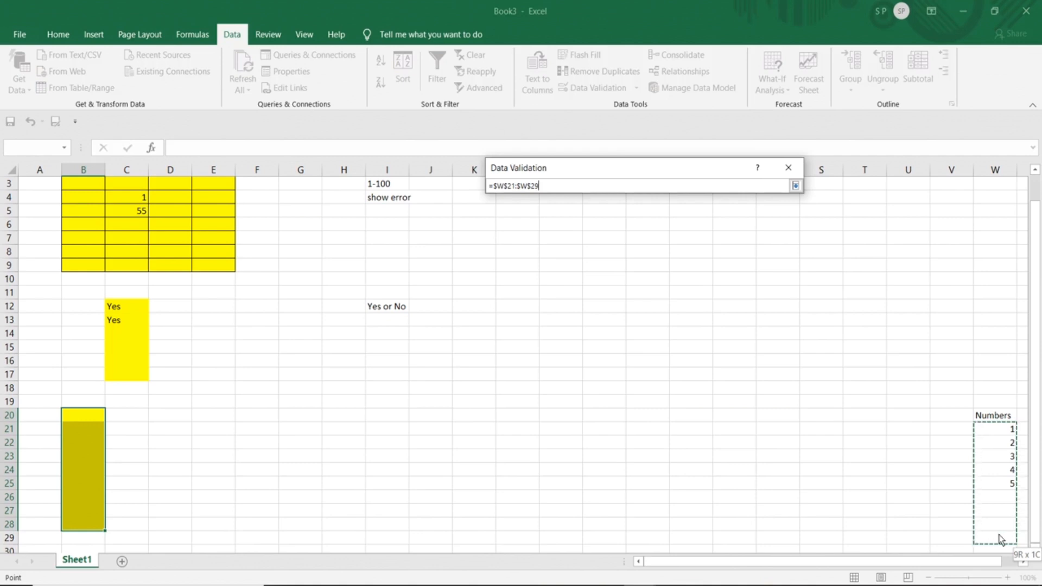
pyautogui.moveTo(1001, 538); pyautogui.dragTo(1001, 539)
pyautogui.moveTo(524, 189); pyautogui.dragTo(490, 188)
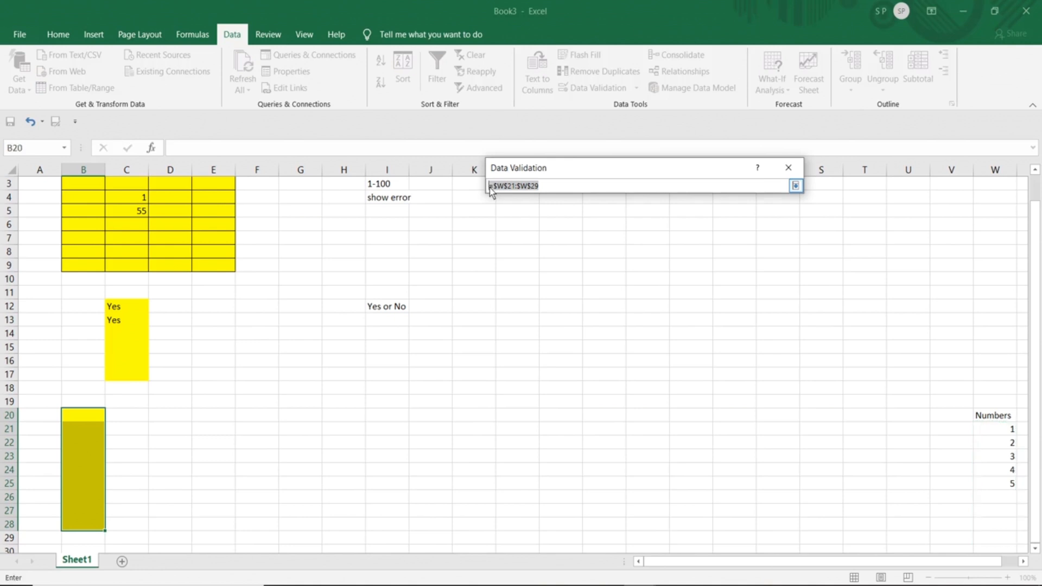
pyautogui.click(796, 186)
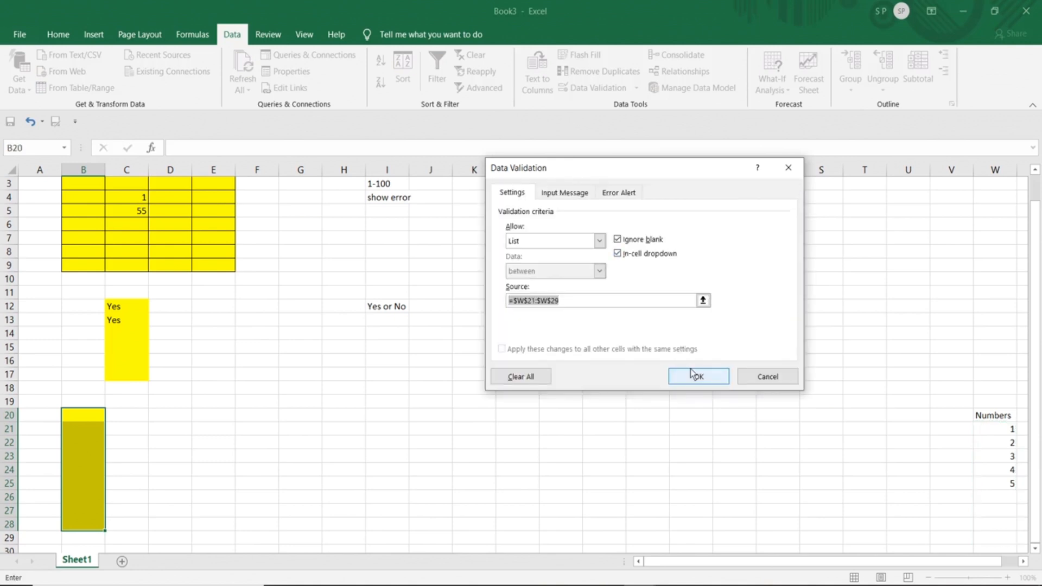
# - Set an input message titled "data validation active" with the text "Select from the options available"
pyautogui.click(560, 194)
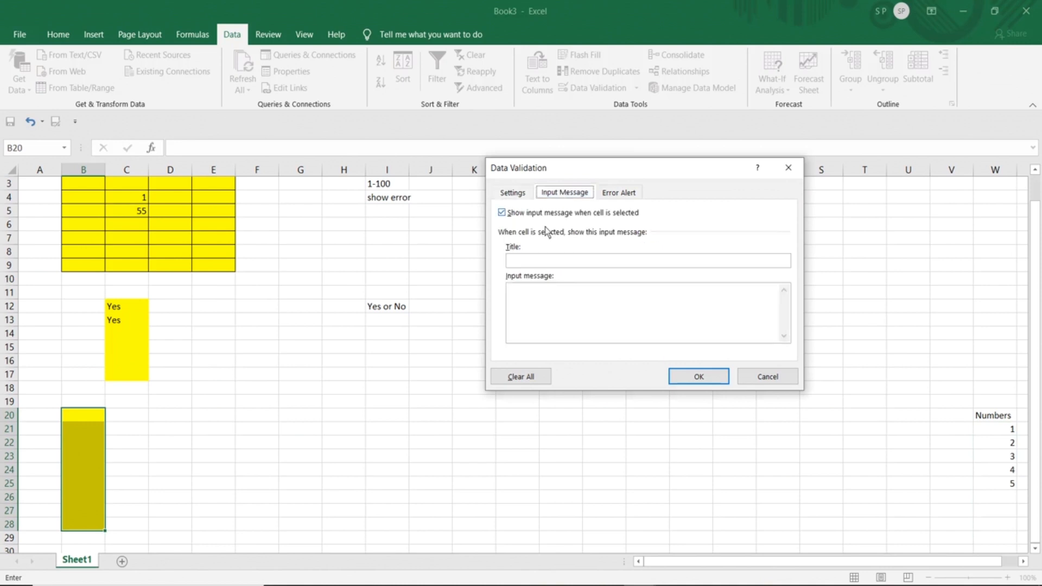
pyautogui.click(545, 265)
pyautogui.write('data validation')
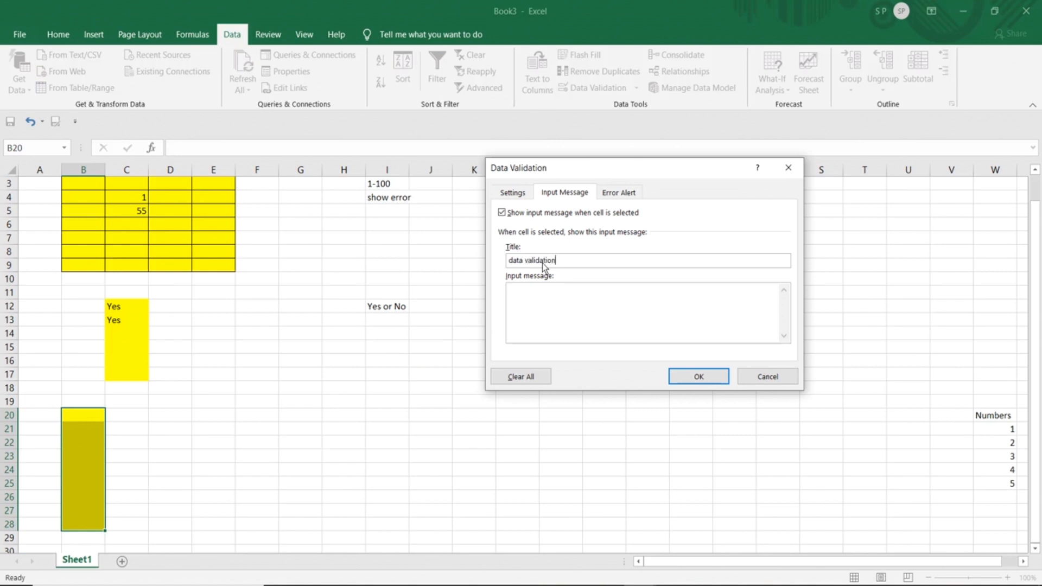
pyautogui.write(' active')
pyautogui.click(548, 290)
pyautogui.write('Select from the options available')
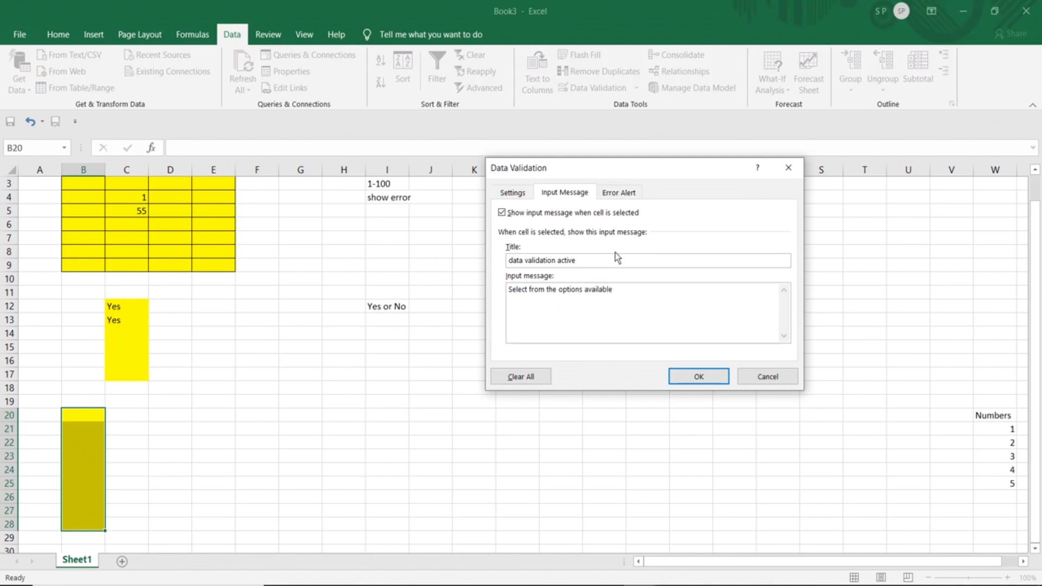
# - Set a Stop-style error alert titled "STOP" with the message "Select Numbers only" and apply the validation
pyautogui.click(622, 194)
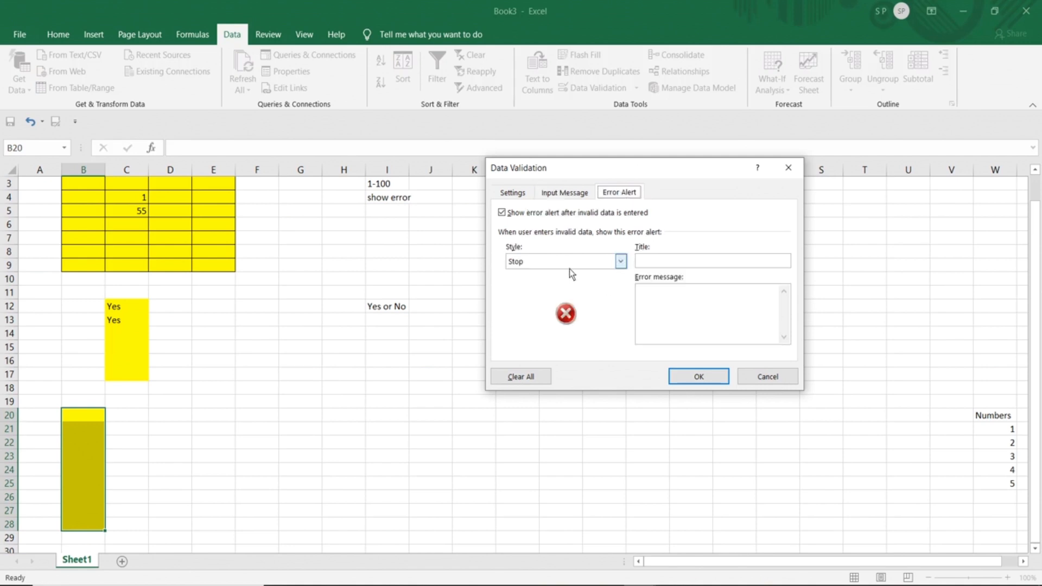
pyautogui.click(601, 263)
pyautogui.click(608, 264)
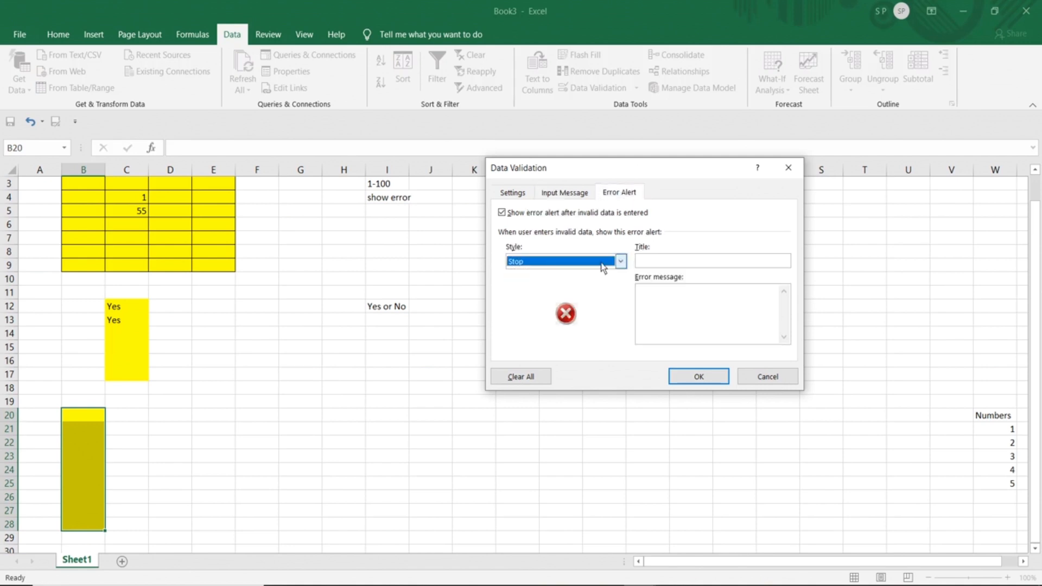
pyautogui.click(654, 264)
pyautogui.write('STOP')
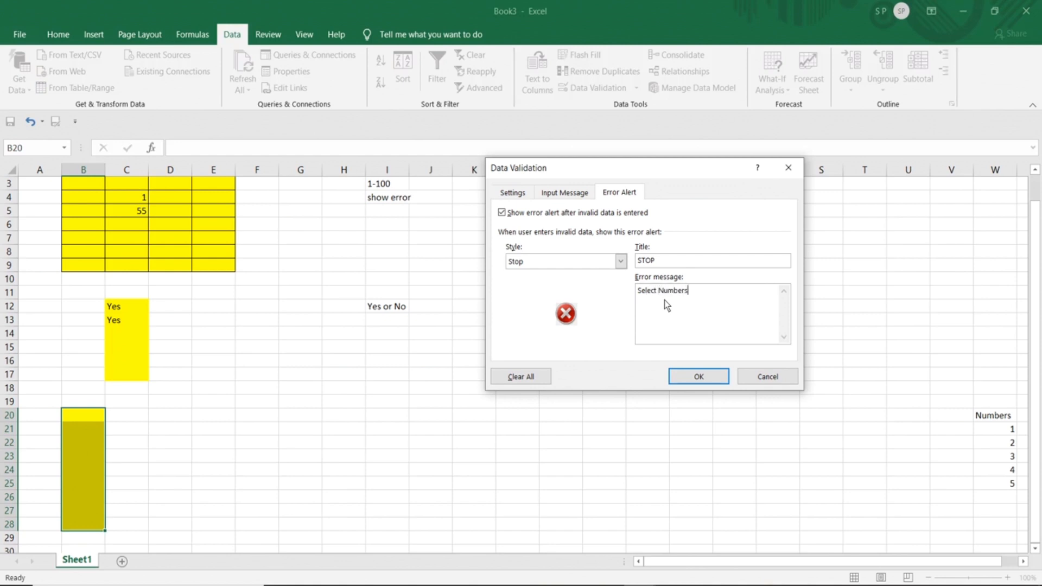
pyautogui.write('only')
pyautogui.click(699, 376)
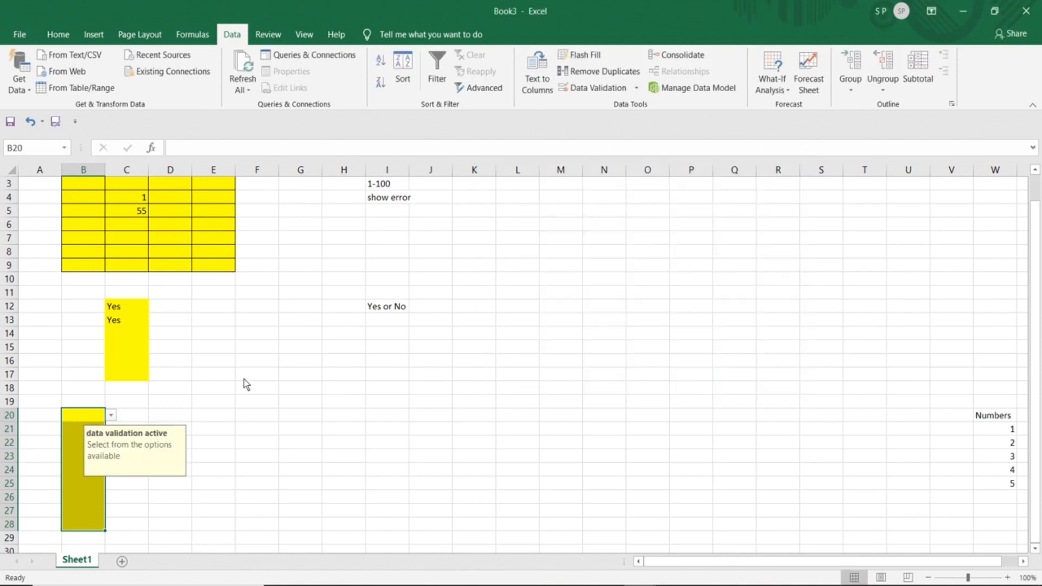
# - Add 6 to the Numbers list in W26 and check the drop-down choices offered in B20
pyautogui.click(111, 415)
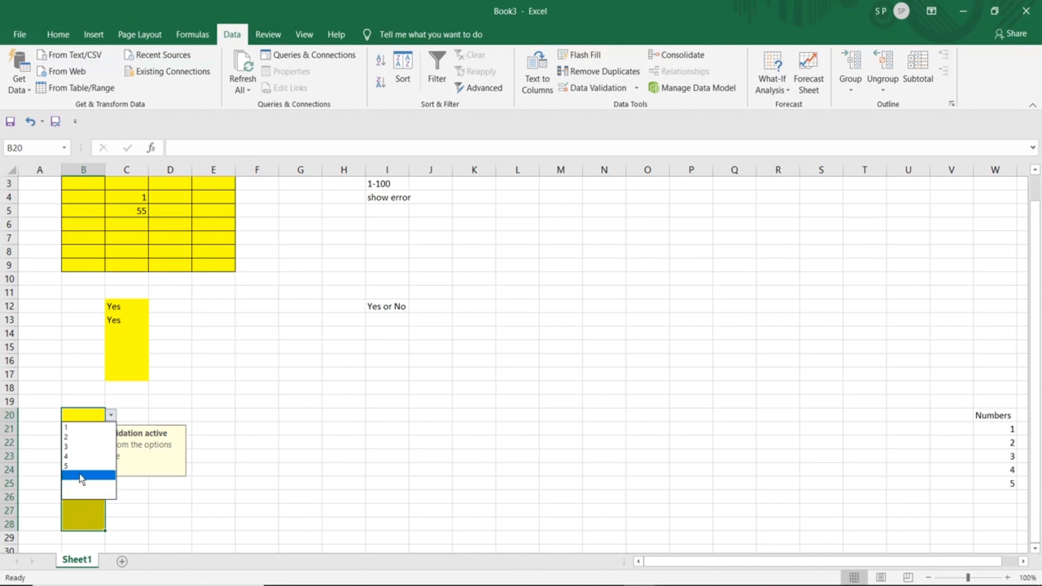
pyautogui.click(993, 507)
pyautogui.click(997, 500)
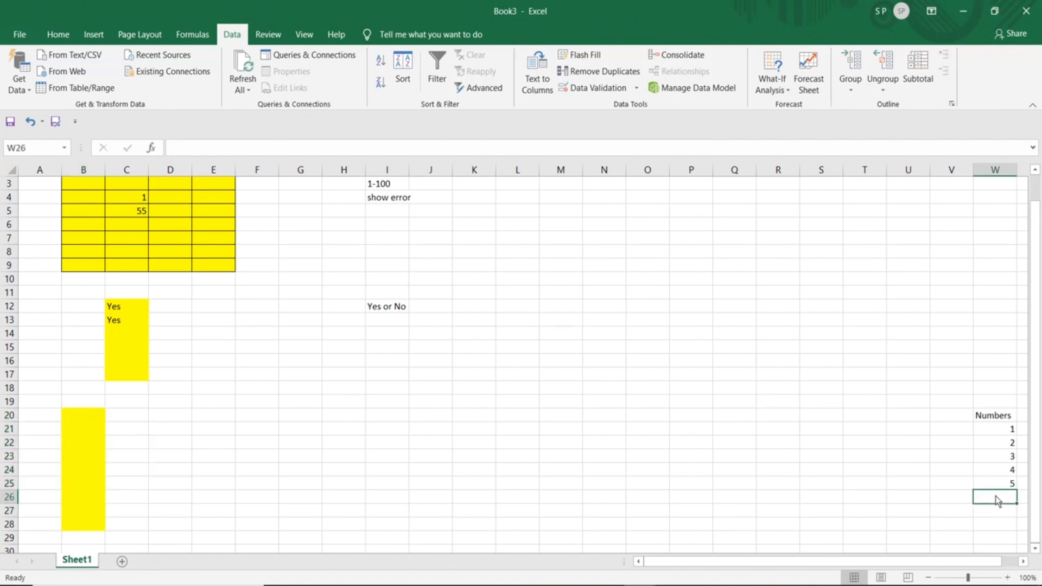
pyautogui.write('6')
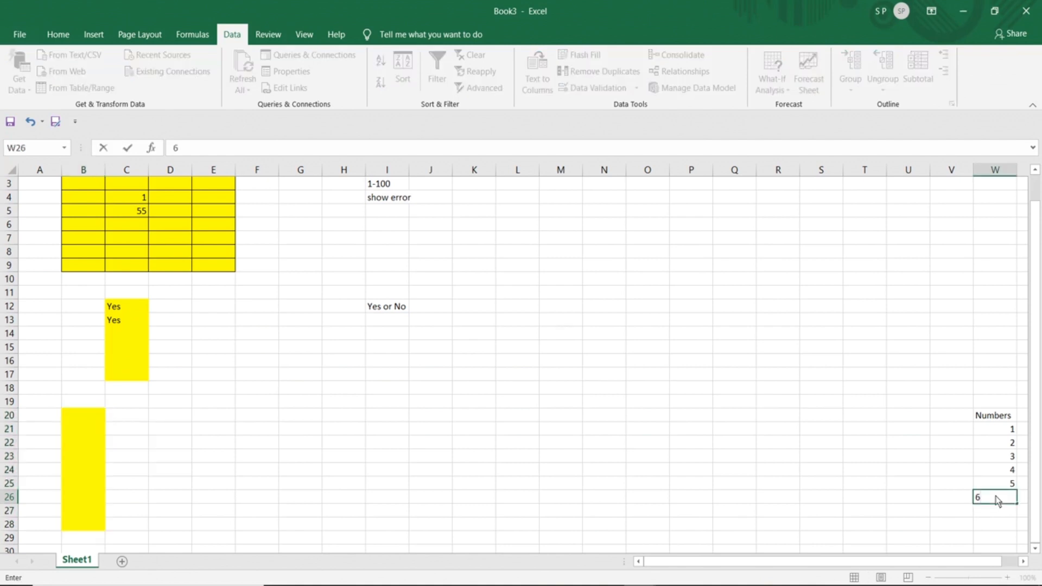
pyautogui.press('Return')
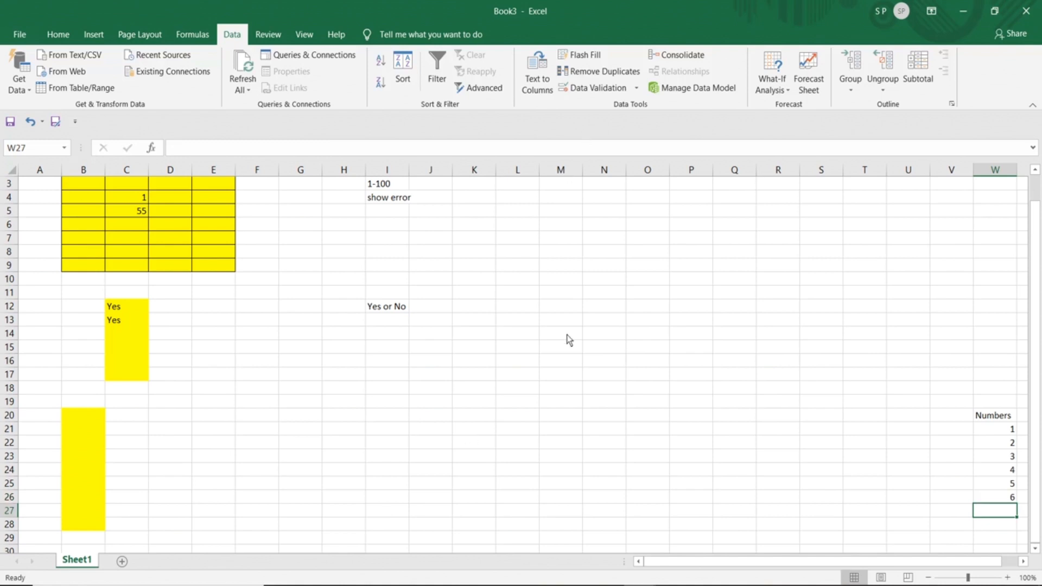
pyautogui.click(90, 413)
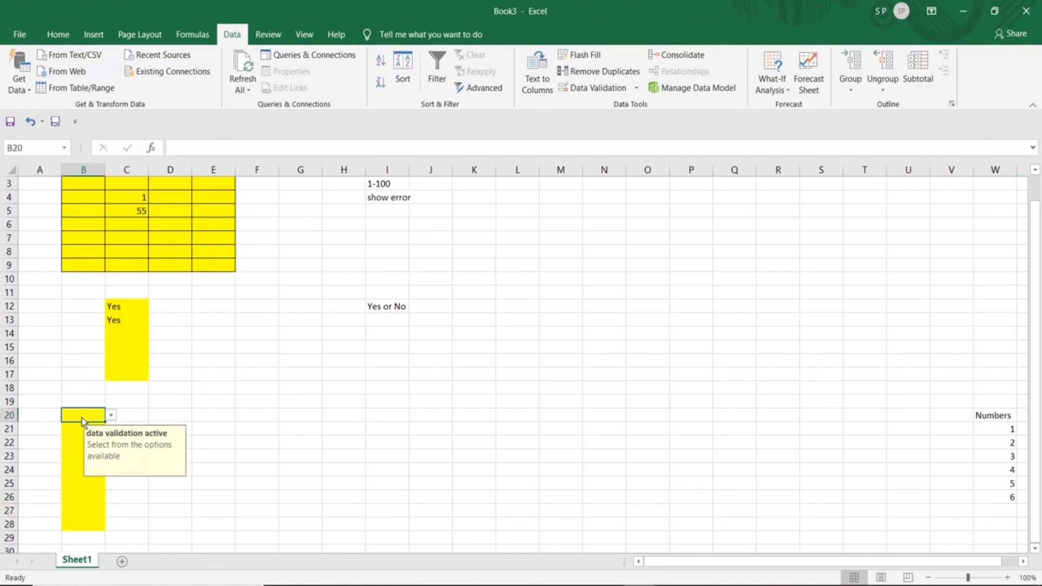
pyautogui.click(111, 416)
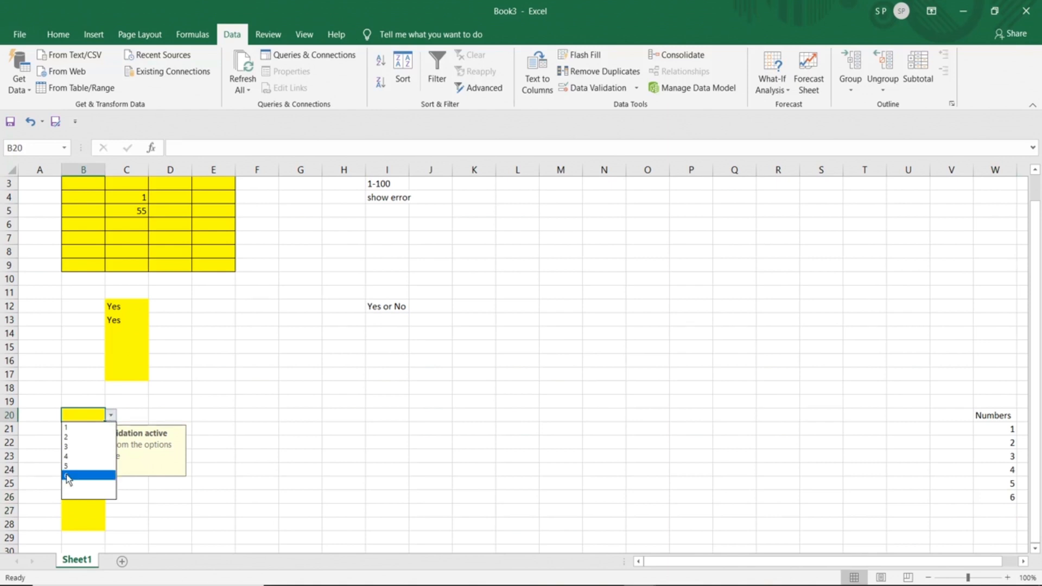
# - Extend the Numbers list with 7 in W27 and 8 in W28, and review the drop-down choices in B20
pyautogui.click(986, 510)
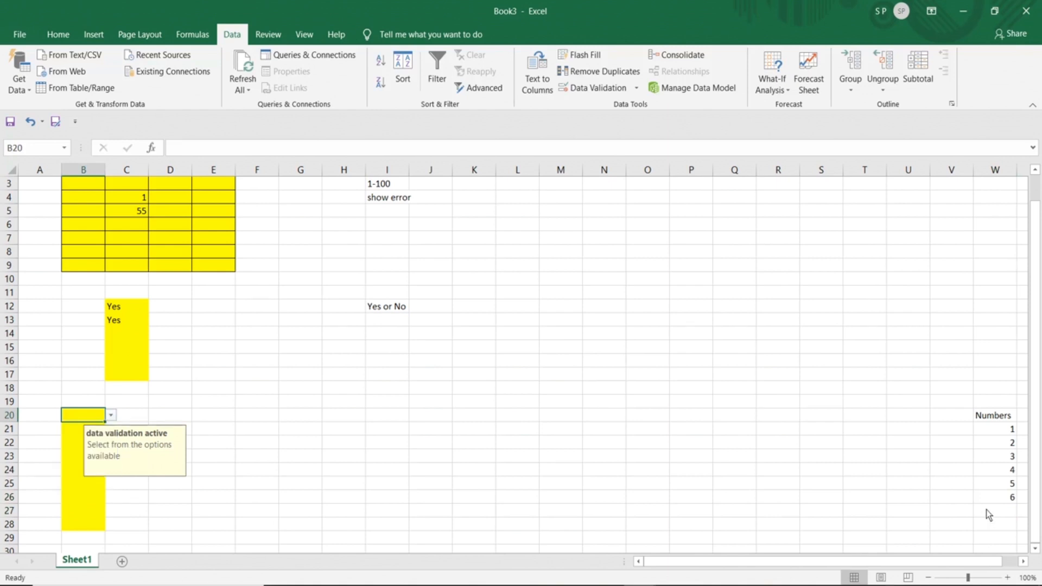
pyautogui.click(986, 509)
pyautogui.write('7')
pyautogui.press('Return')
pyautogui.write('8')
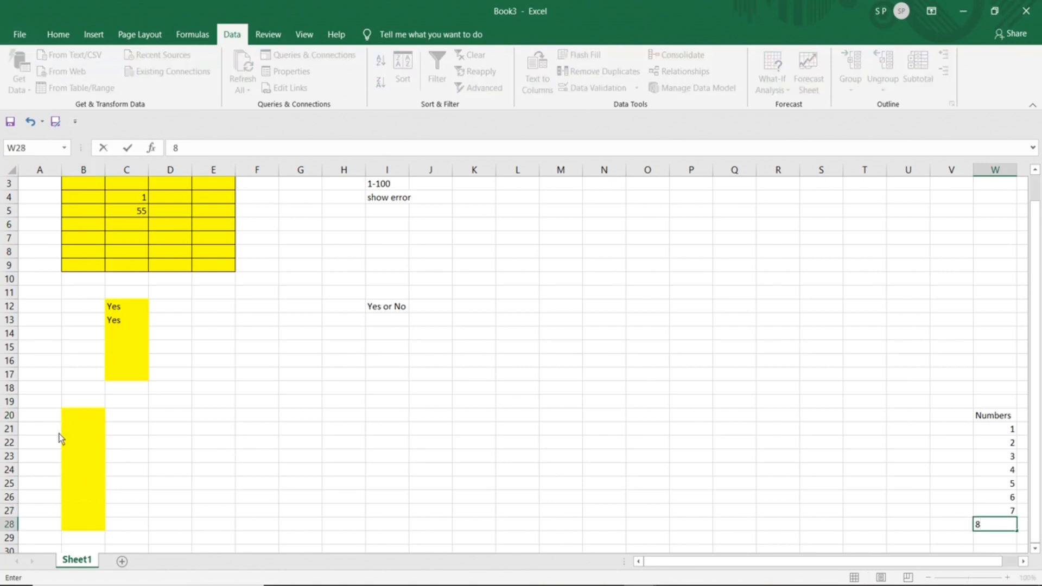
pyautogui.click(78, 418)
pyautogui.click(110, 416)
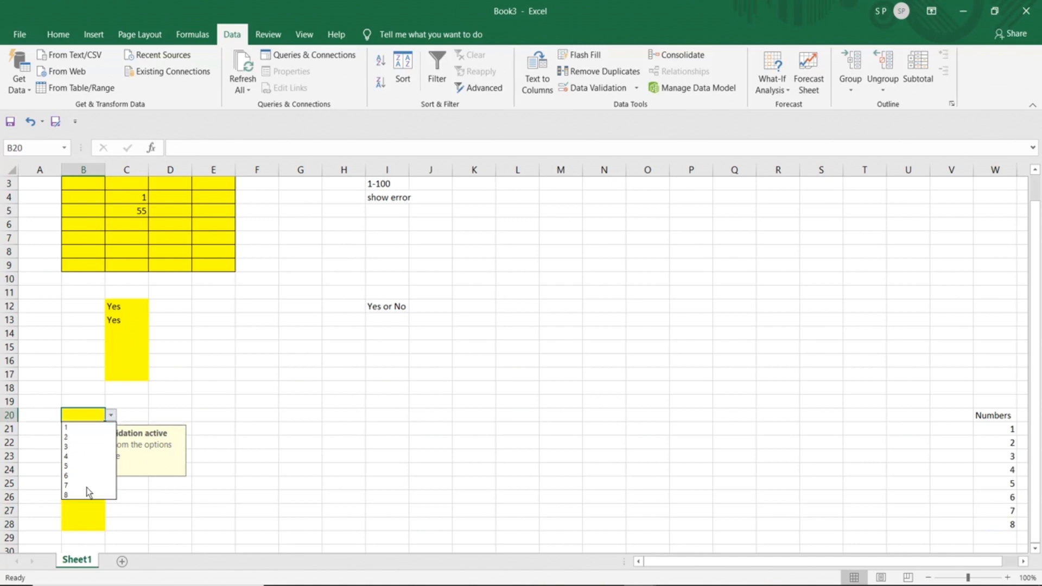
# - Change the second value of the Numbers list, in W22, to 22
pyautogui.click(982, 442)
pyautogui.click(983, 442)
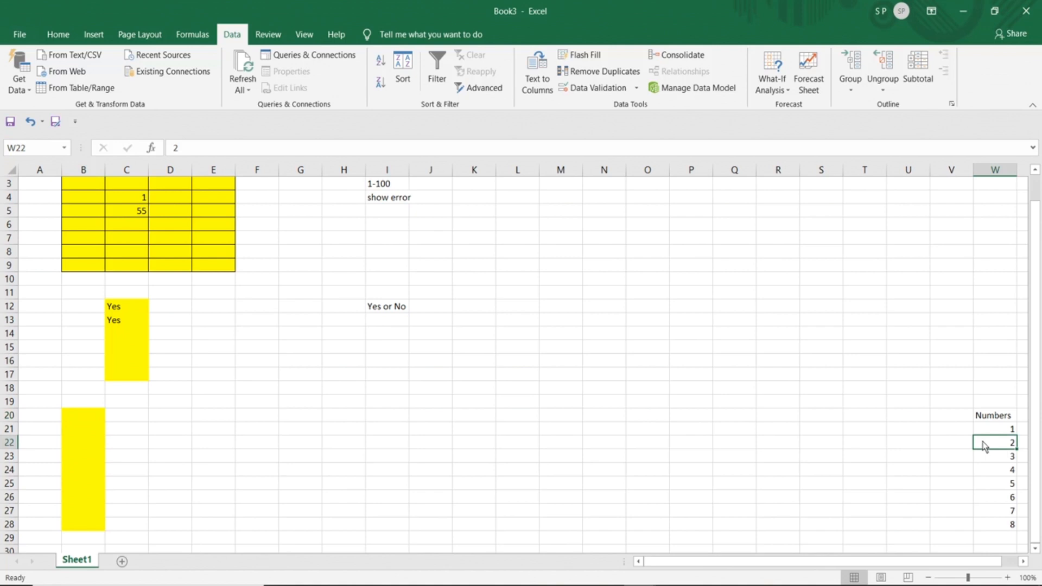
pyautogui.doubleClick(985, 447)
pyautogui.write('2')
pyautogui.press('Return')
# - Fill B21 with 22 from its drop-down choices
pyautogui.click(90, 429)
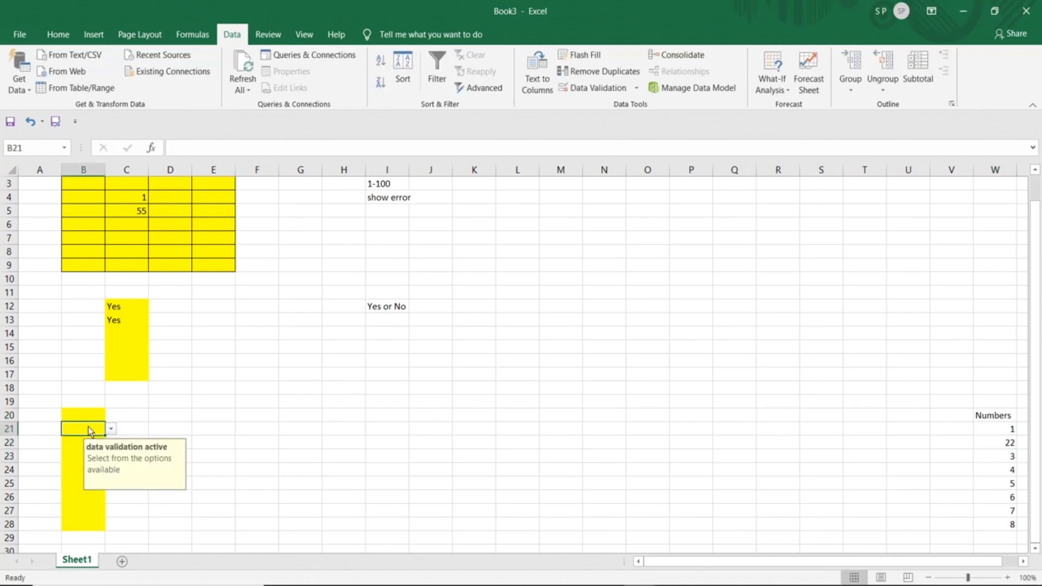
pyautogui.click(110, 429)
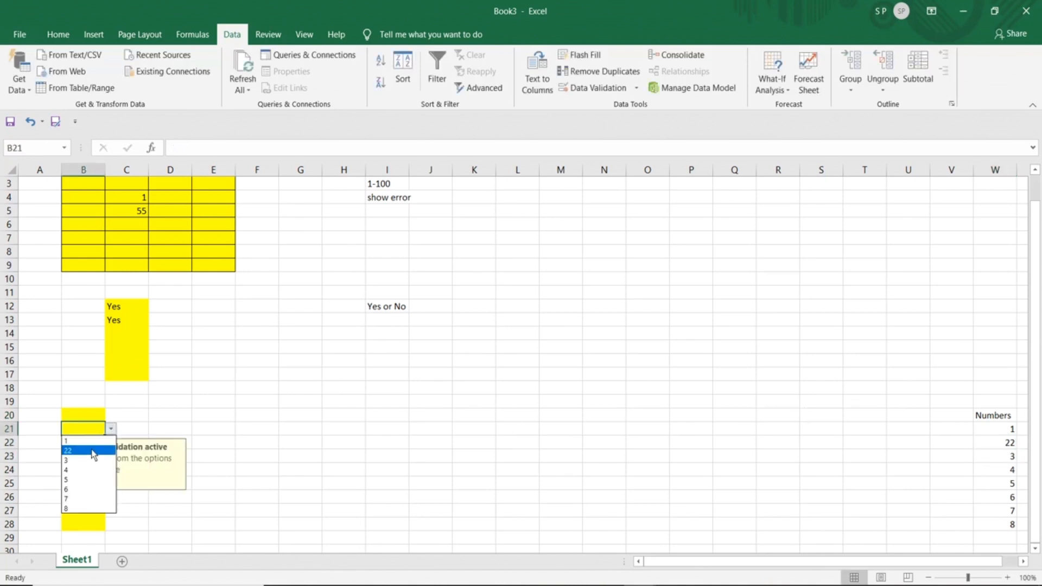
pyautogui.click(95, 451)
# - Try to enter 23 in B22, cancel the entry and review the cell's drop-down choices
pyautogui.click(77, 444)
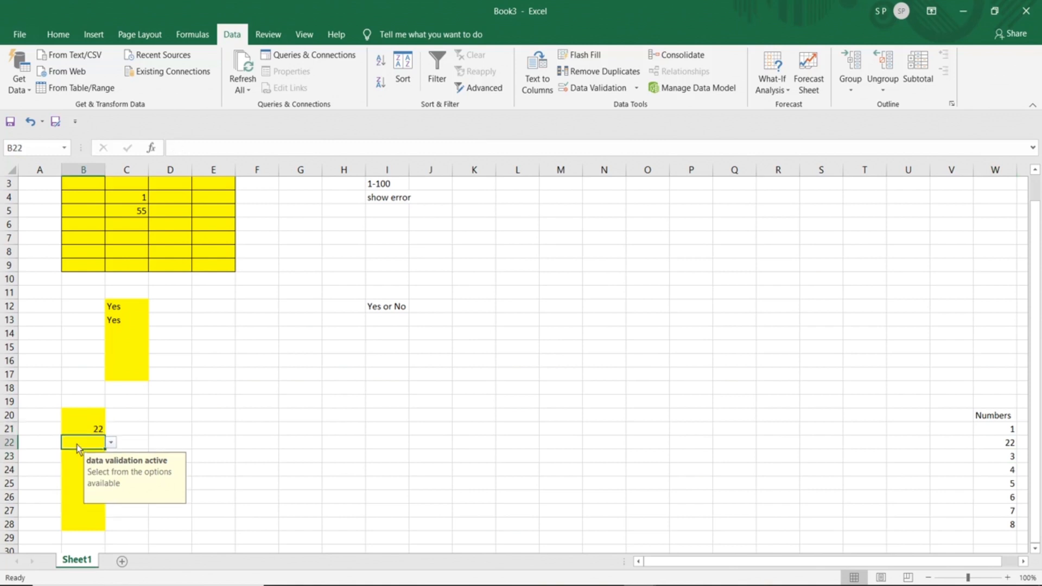
pyautogui.write('2')
pyautogui.press('Return')
pyautogui.click(518, 340)
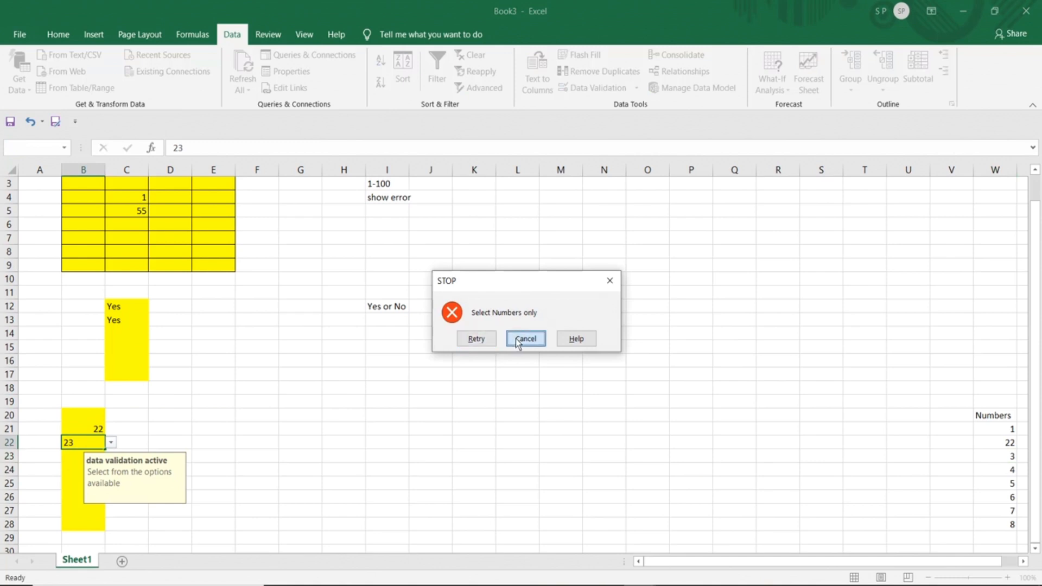
pyautogui.click(110, 443)
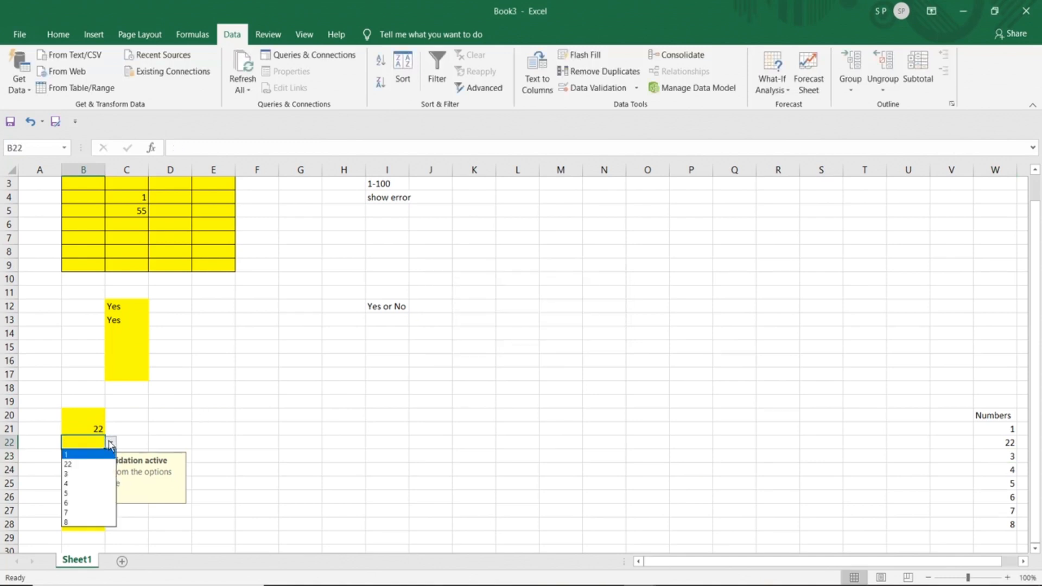
pyautogui.press('Escape')
# - Clear W22 in the Numbers list and choose the blank option from the drop-down in B21
pyautogui.click(1005, 446)
pyautogui.press('Delete')
pyautogui.click(1002, 457)
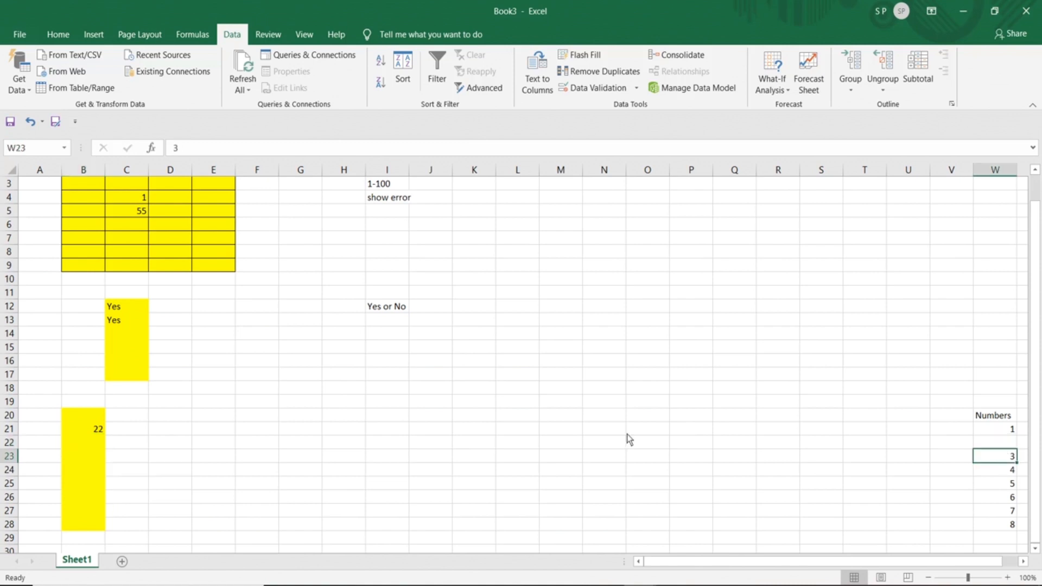
pyautogui.click(96, 428)
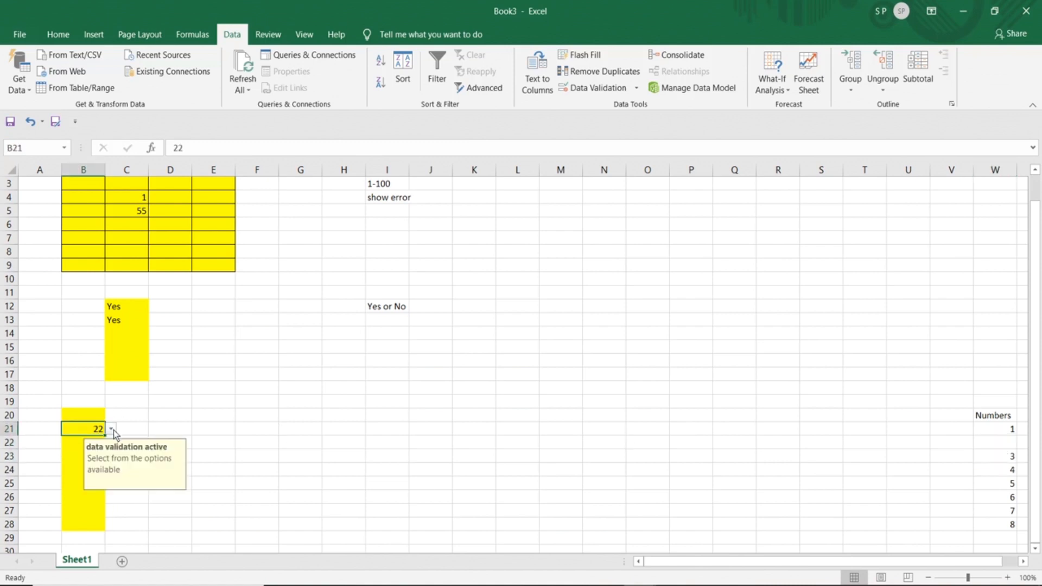
pyautogui.click(112, 429)
pyautogui.click(92, 451)
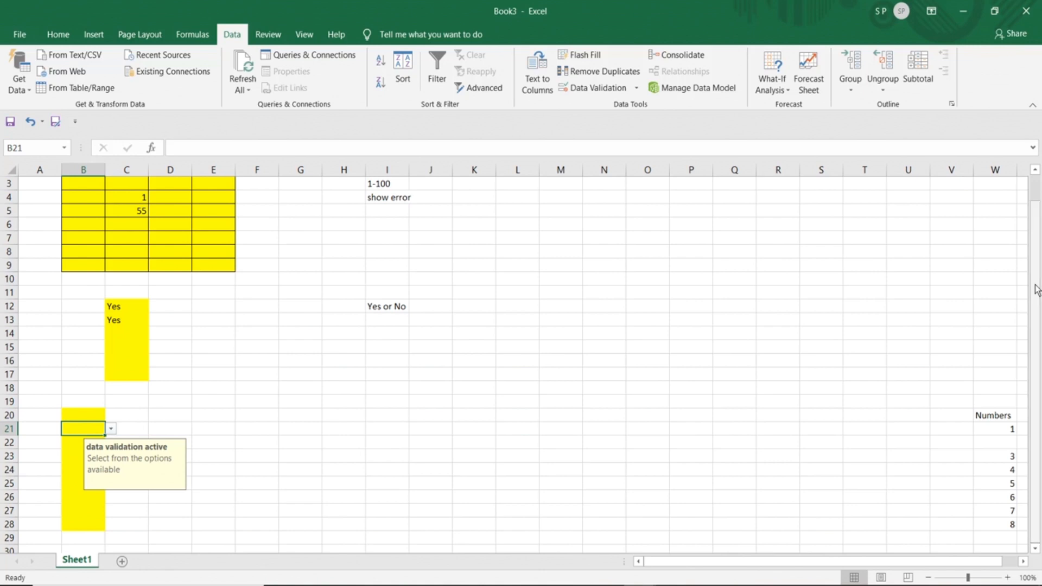
pyautogui.moveTo(991, 426); pyautogui.dragTo(998, 542)
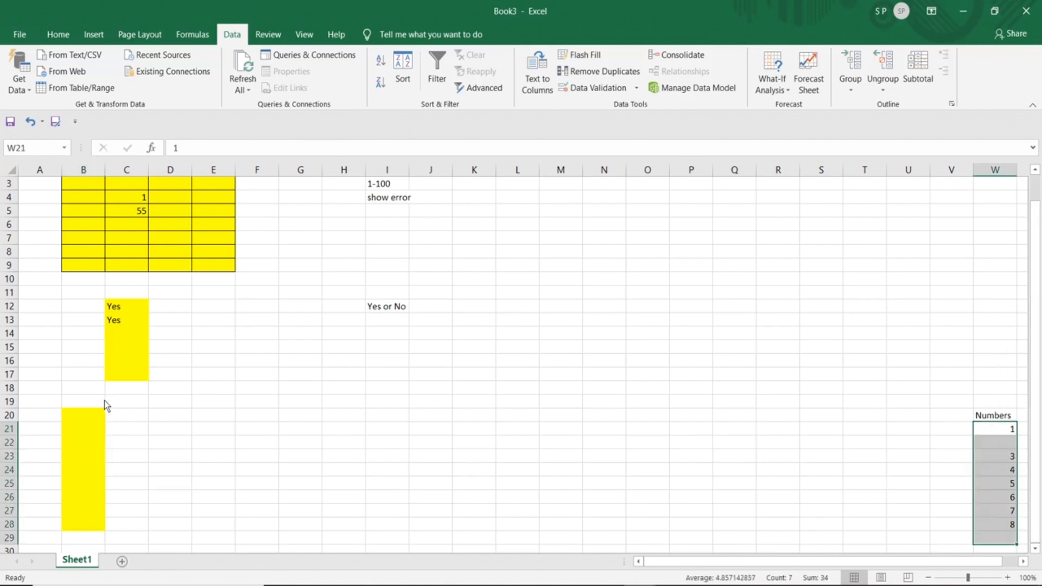
pyautogui.click(89, 416)
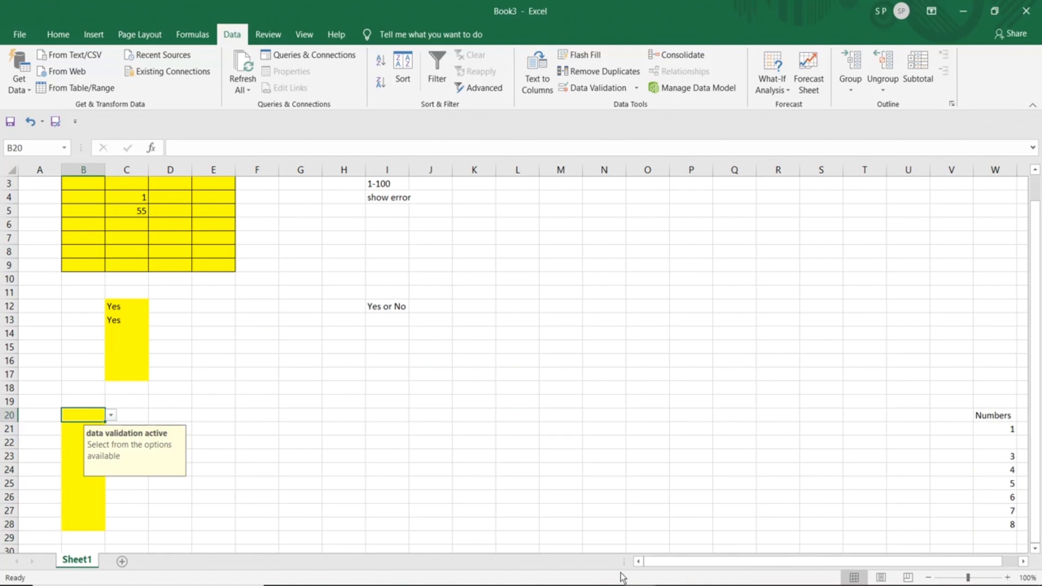
# - Switch to the Notepad list of validation types, highlight the line on validating by formula or other cells' values, and return to the Book3 workbook
pyautogui.click(608, 585)
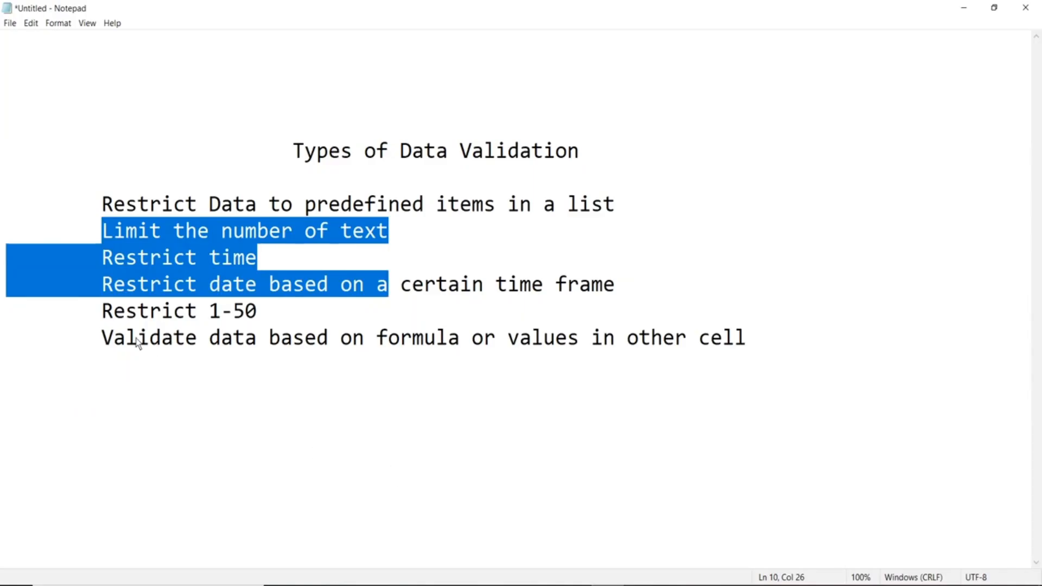
pyautogui.click(103, 340)
pyautogui.moveTo(105, 341); pyautogui.dragTo(740, 337)
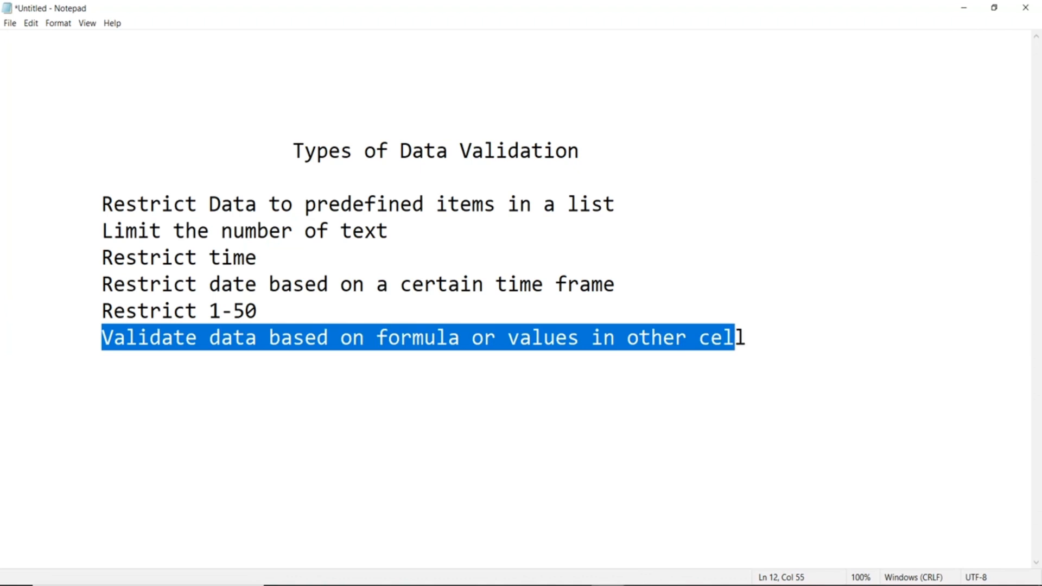
pyautogui.click(500, 340)
pyautogui.moveTo(378, 341); pyautogui.dragTo(467, 343)
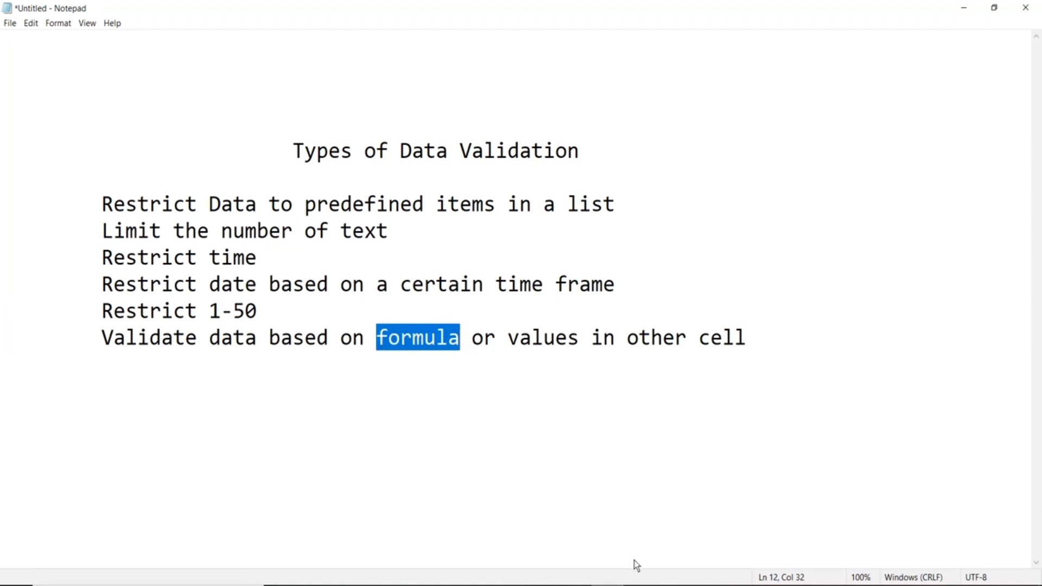
pyautogui.moveTo(639, 583)
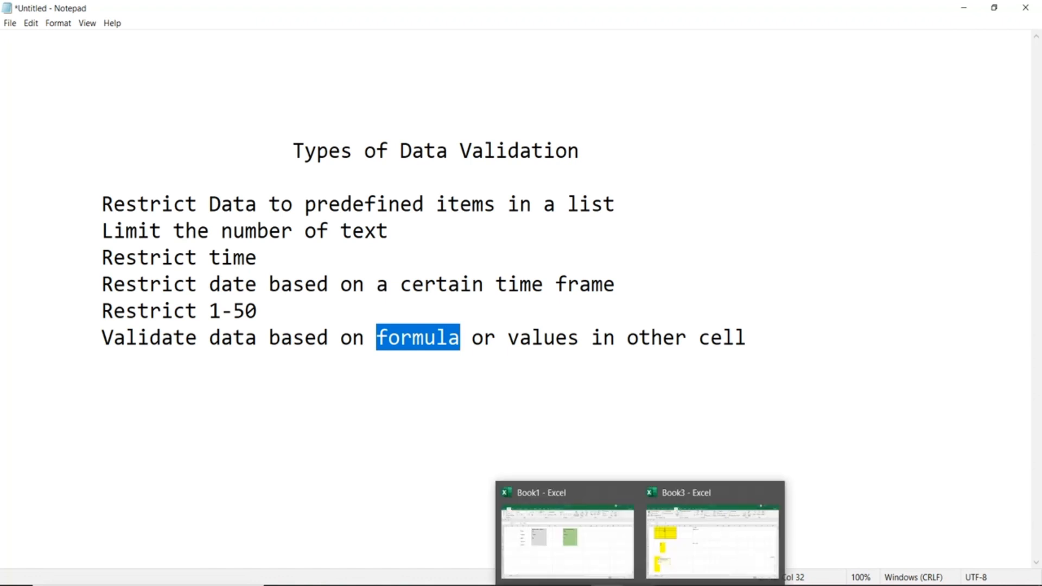
pyautogui.click(695, 543)
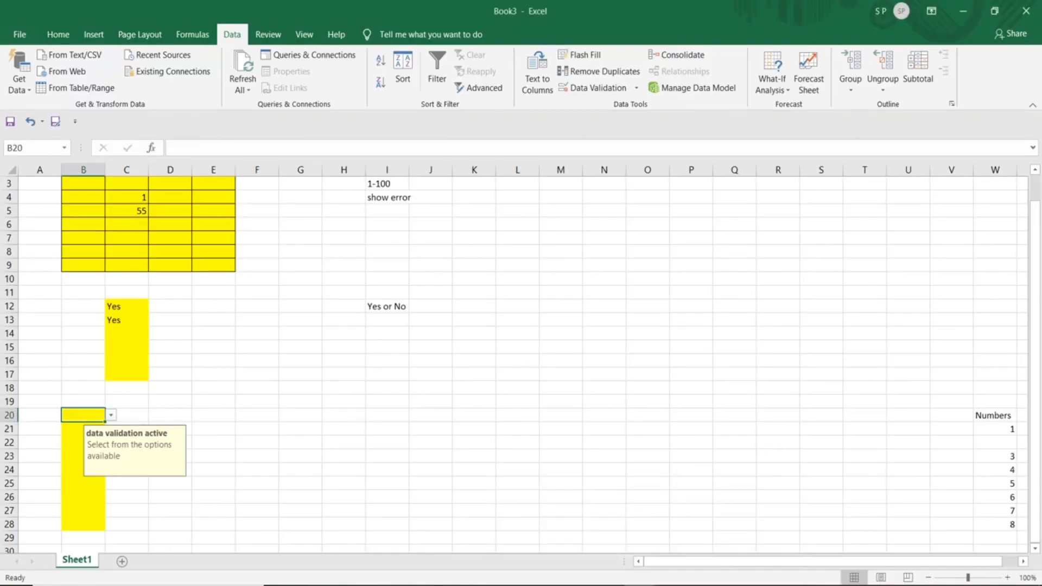
pyautogui.click(857, 585)
pyautogui.click(847, 575)
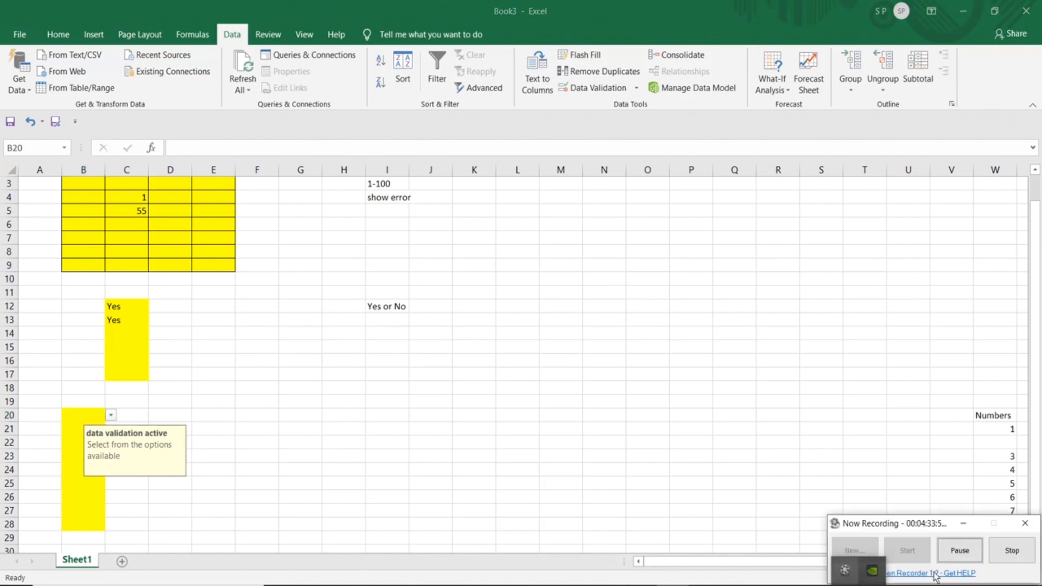
pyautogui.click(1012, 563)
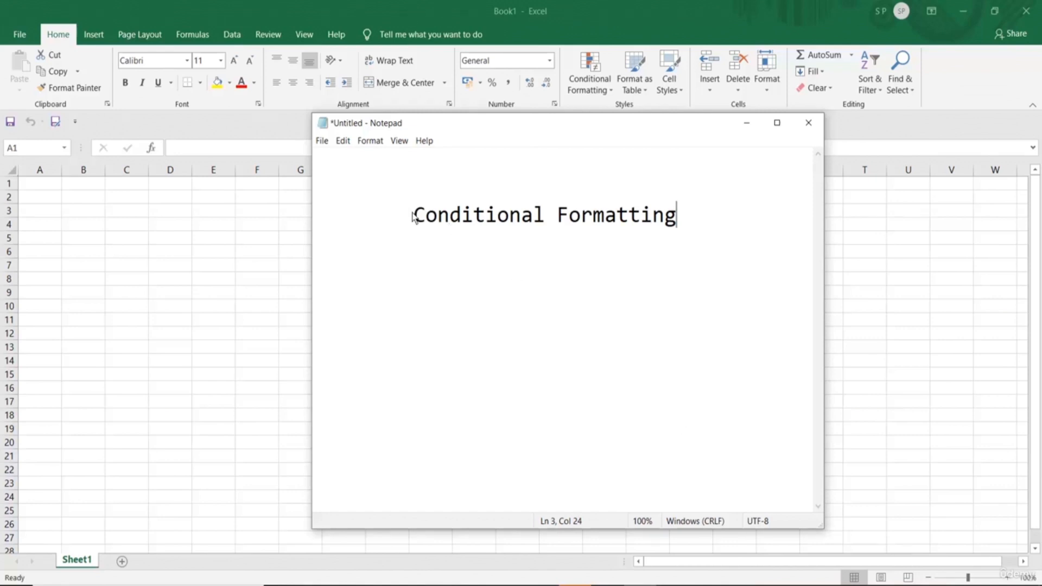
# - Minimize the Conditional Formatting note and enter 2, 3, 6, 78, 54, 32, 10, 112, 34, 67 and 78 down F2:F12
pyautogui.moveTo(414, 217); pyautogui.dragTo(671, 226)
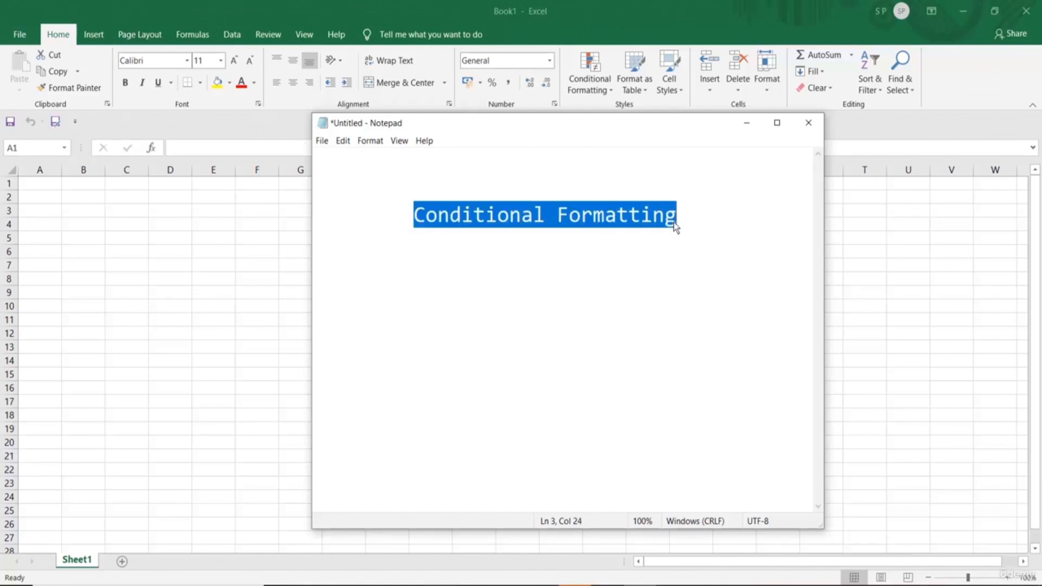
pyautogui.click(747, 123)
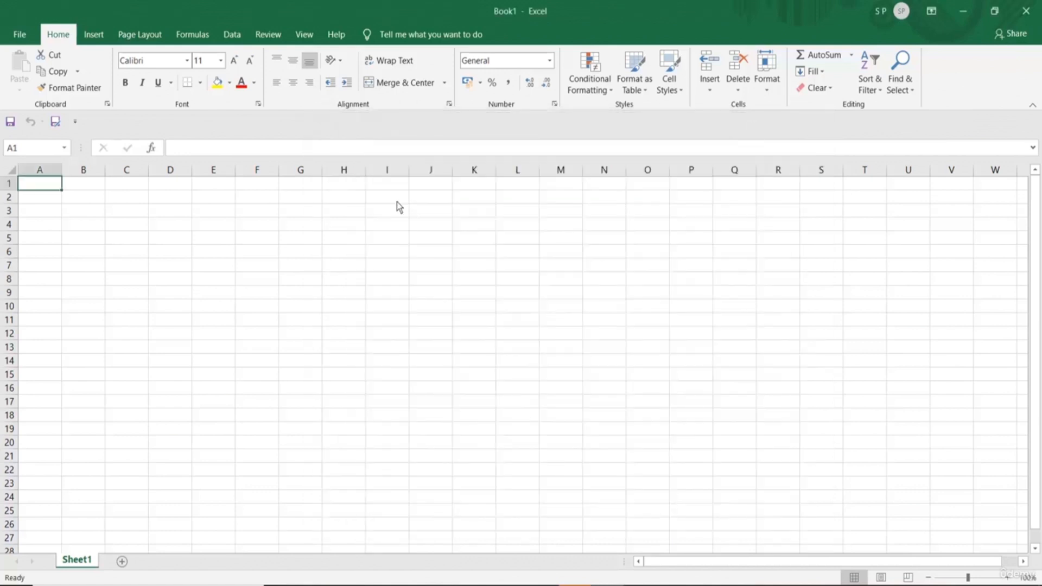
pyautogui.click(252, 202)
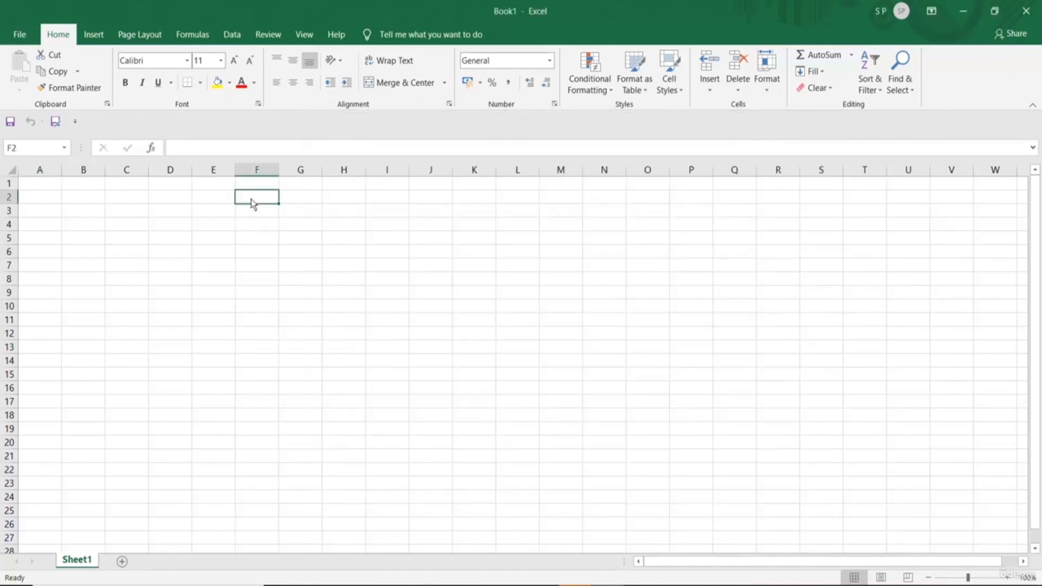
pyautogui.write('2')
pyautogui.press('Return')
pyautogui.write('3')
pyautogui.press('Return')
pyautogui.write('6')
pyautogui.press('Return')
pyautogui.write('78')
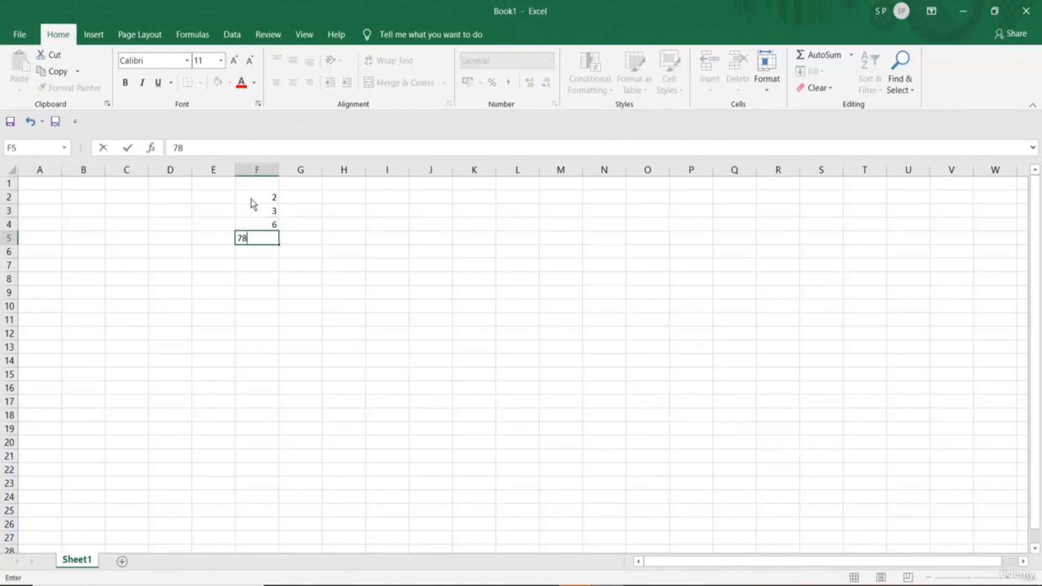
pyautogui.press('Return')
pyautogui.write('54')
pyautogui.press('Return')
pyautogui.write('32')
pyautogui.press('Return')
pyautogui.write('10')
pyautogui.press('Return')
pyautogui.write('112')
pyautogui.press('Return')
pyautogui.write('34')
pyautogui.press('Return')
pyautogui.write('67')
pyautogui.press('Return')
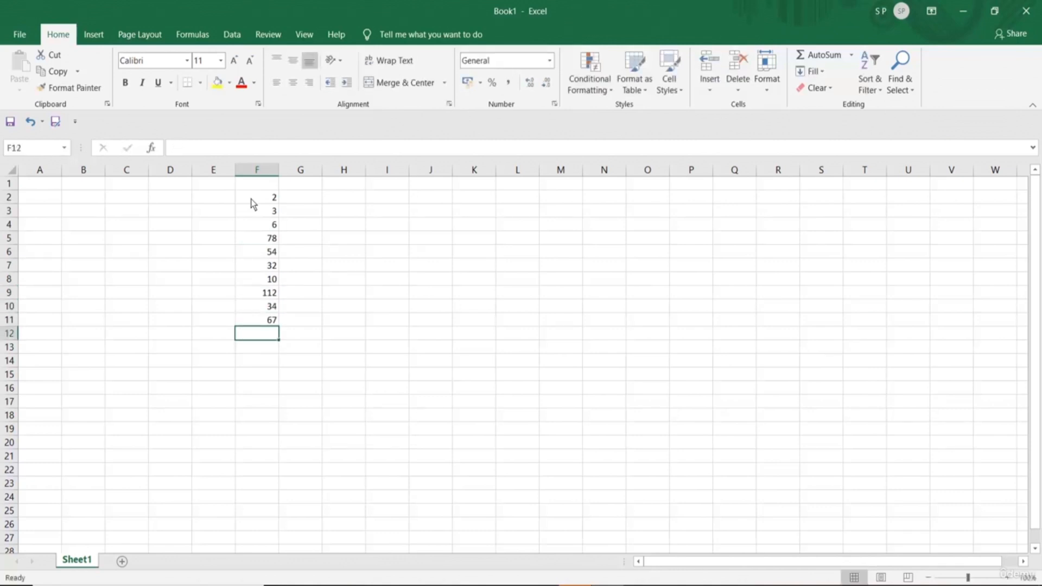
pyautogui.write('78')
pyautogui.press('Return')
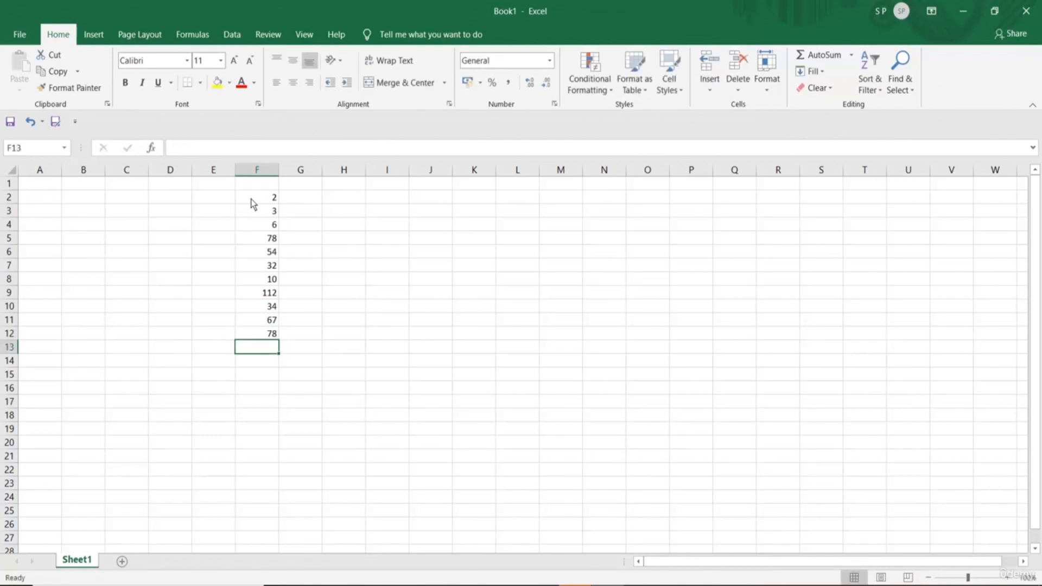
pyautogui.moveTo(267, 199); pyautogui.dragTo(273, 334)
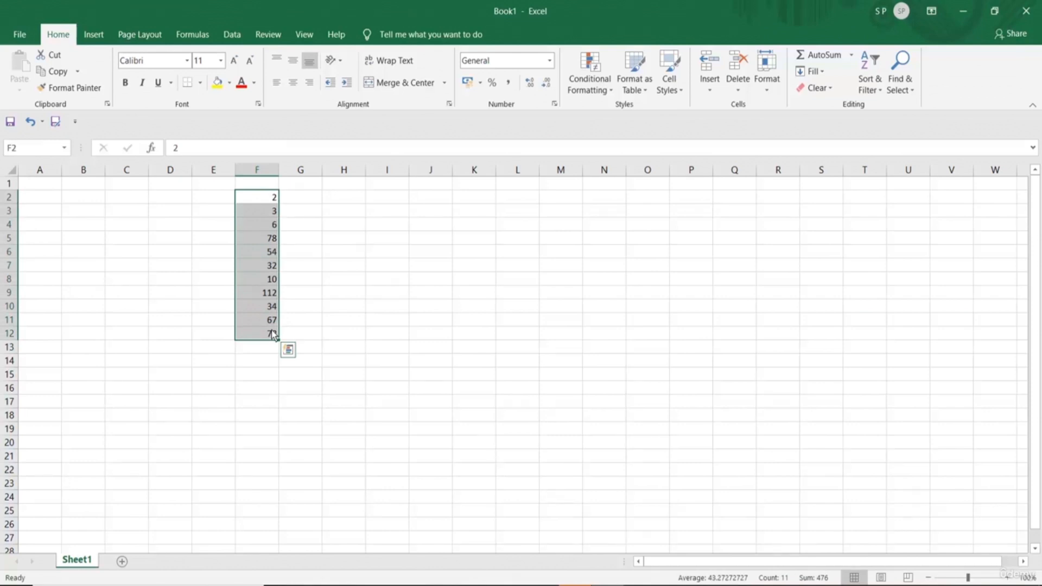
pyautogui.moveTo(274, 334); pyautogui.dragTo(273, 322)
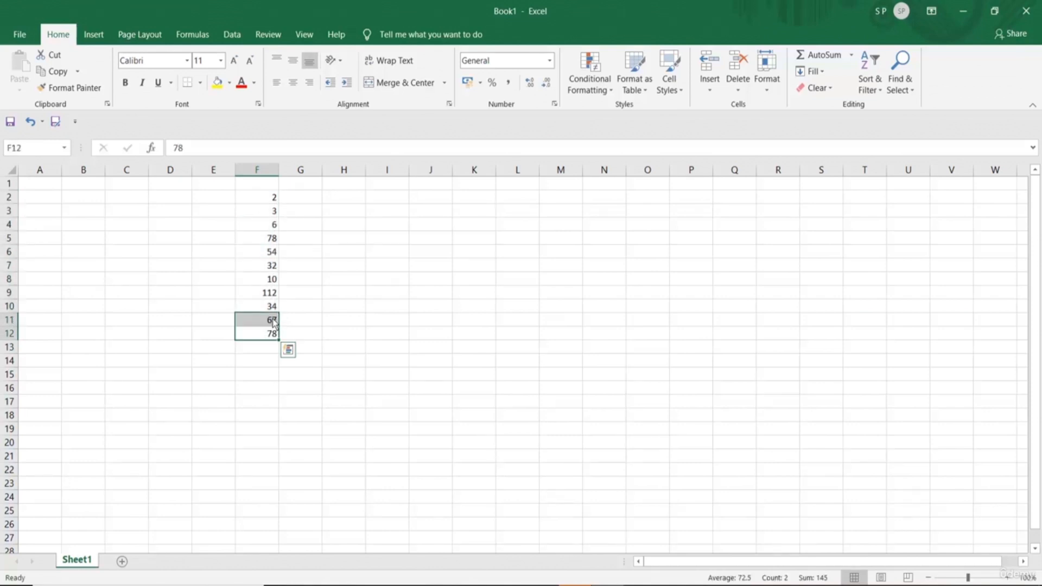
pyautogui.click(317, 292)
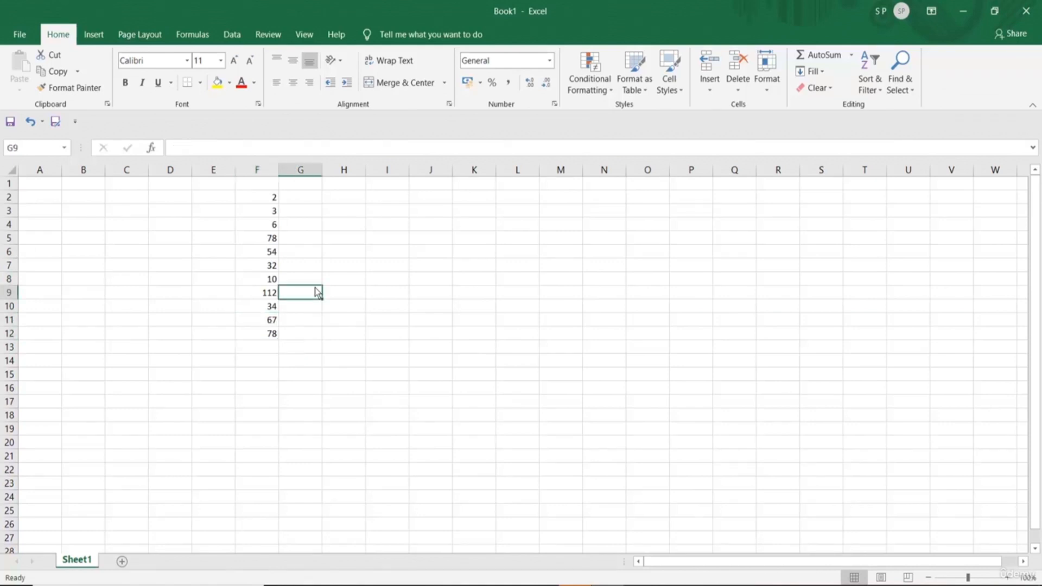
# - Fill cells F5, F6, F9, F11 and F12, which hold the numbers above 50, with yellow
pyautogui.click(258, 239)
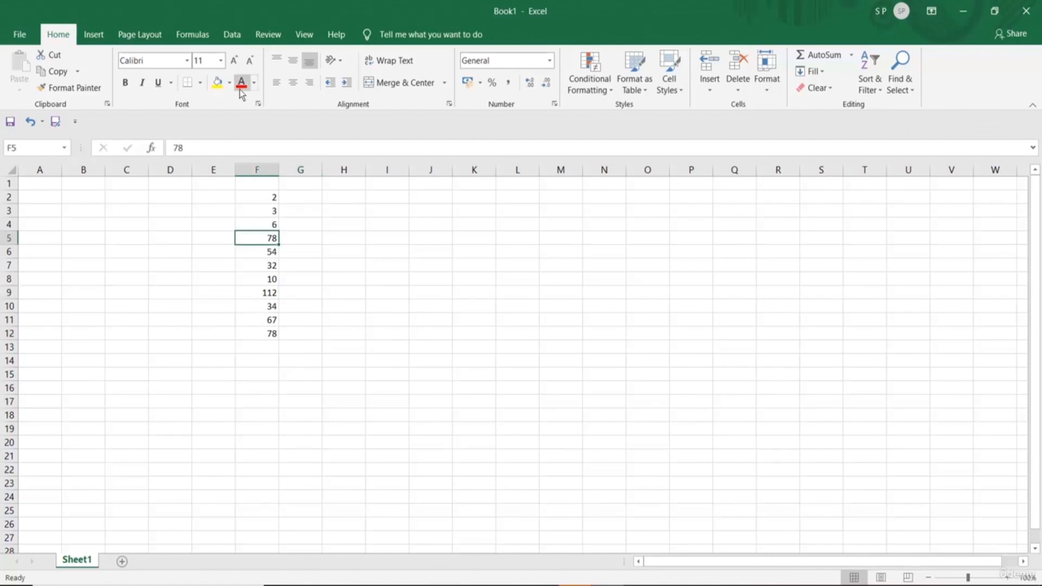
pyautogui.click(216, 84)
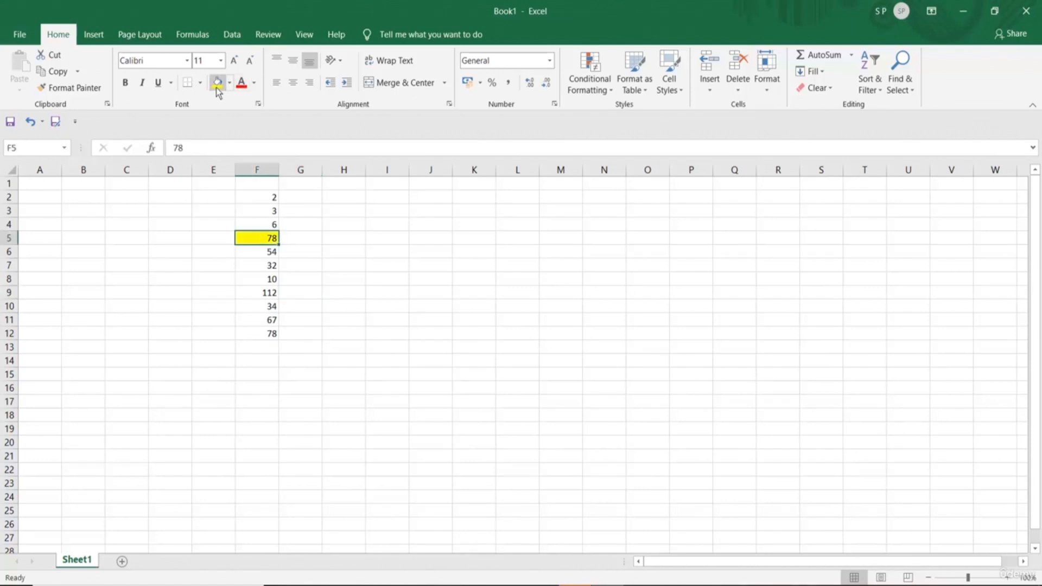
pyautogui.click(259, 256)
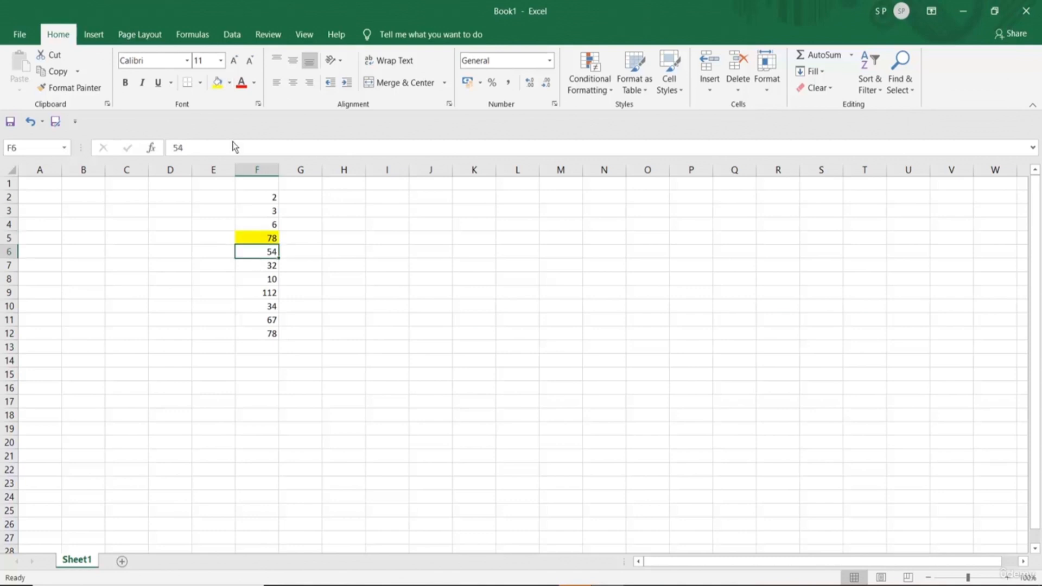
pyautogui.click(217, 84)
pyautogui.click(259, 293)
pyautogui.click(218, 83)
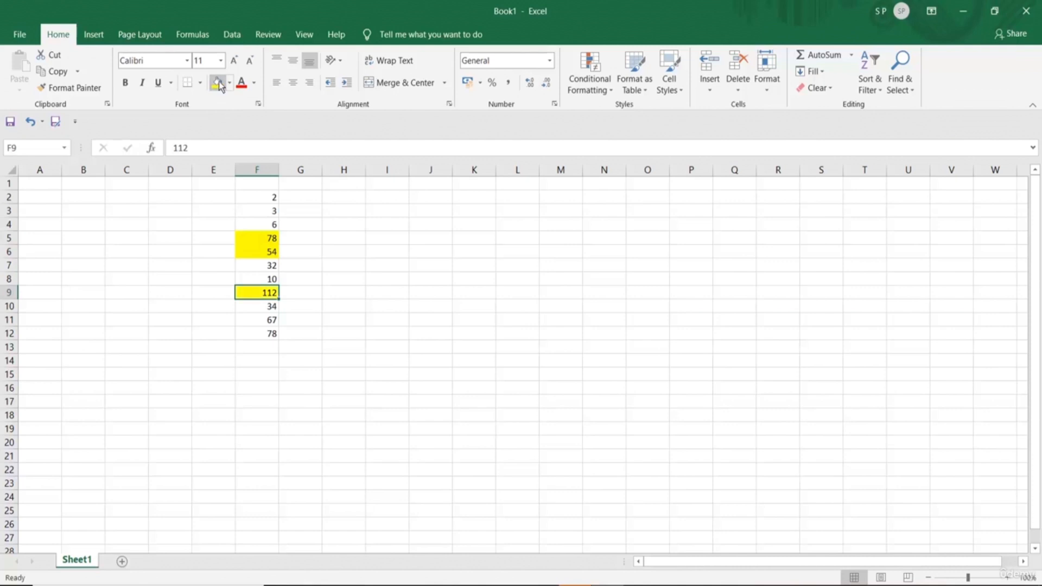
pyautogui.click(258, 324)
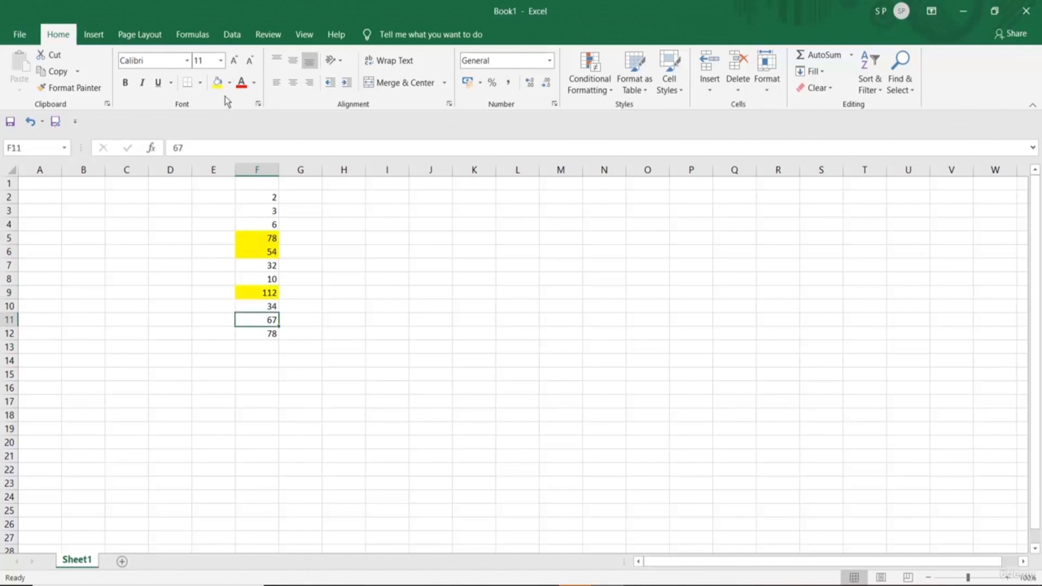
pyautogui.click(217, 84)
pyautogui.click(247, 338)
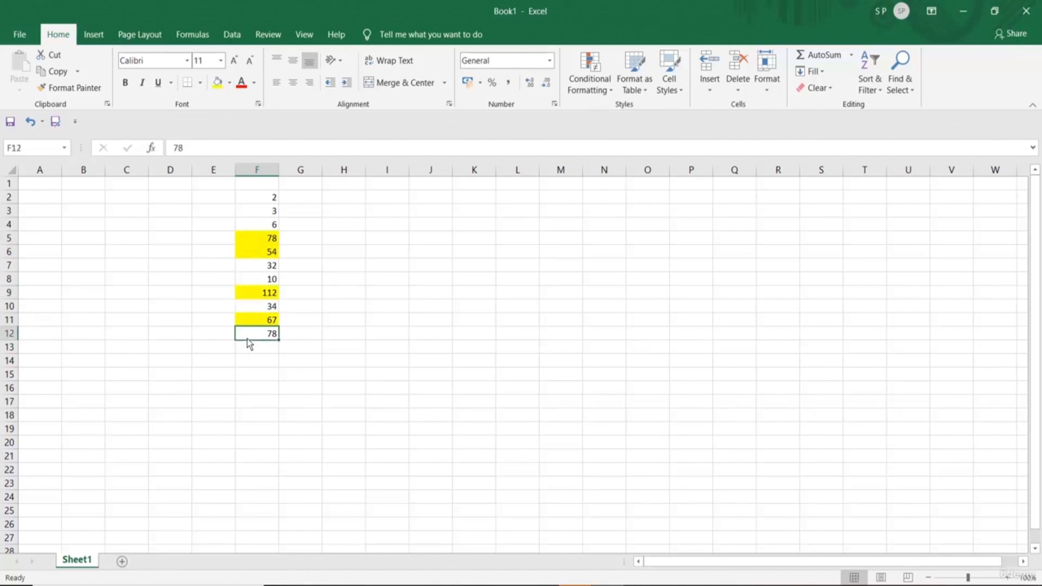
pyautogui.click(218, 84)
# - Clear the contents of the number list in F2:F12
pyautogui.moveTo(255, 196); pyautogui.dragTo(262, 337)
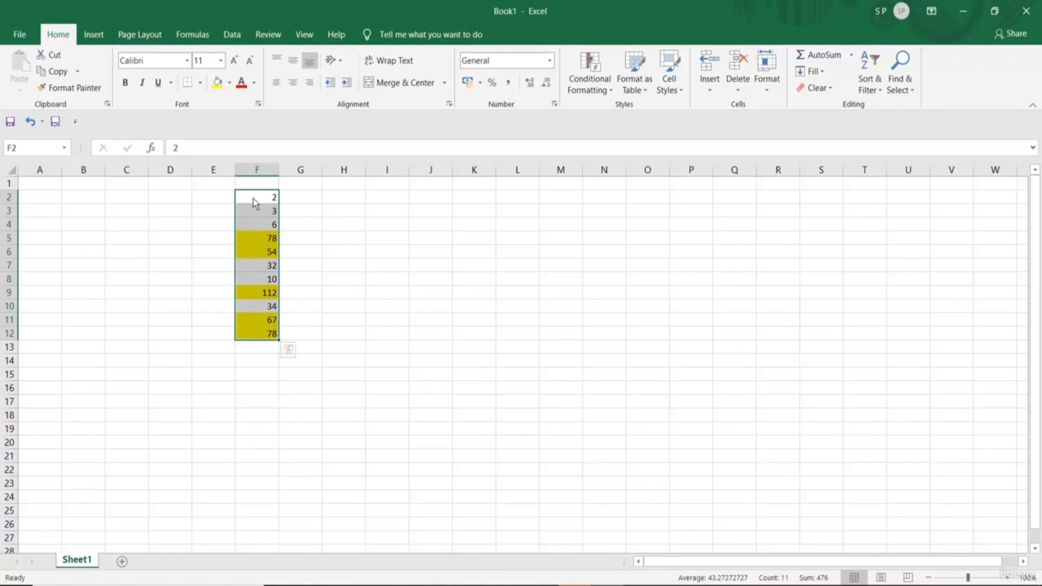
pyautogui.moveTo(253, 204); pyautogui.dragTo(253, 332)
pyautogui.press('Delete')
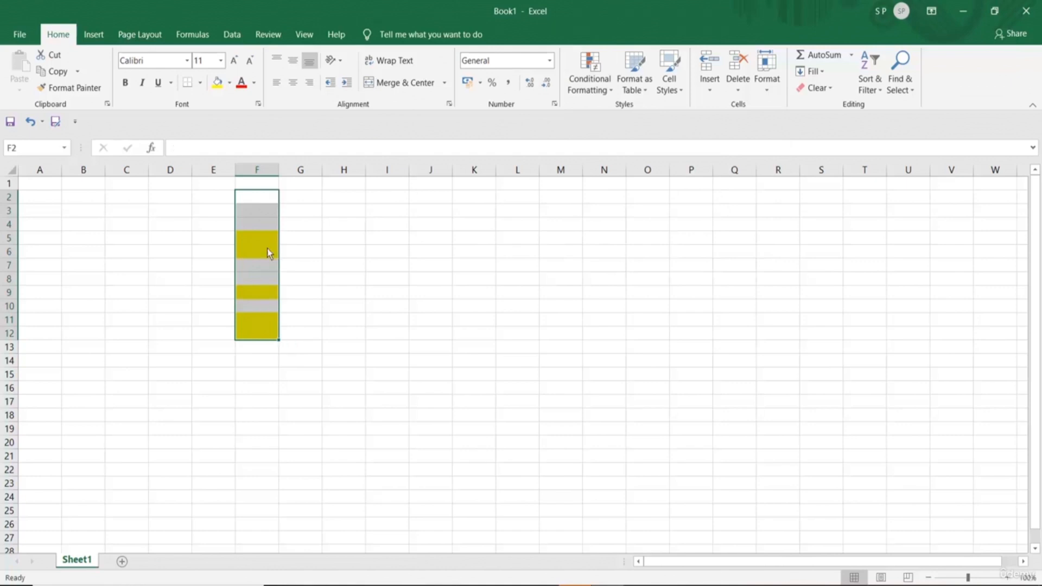
# - Undo all the edits made in column F, including the yellow fills and the number entries
pyautogui.hotkey('ctrl', 'z')
pyautogui.hotkey('ctrl', 'z')
pyautogui.hotkey('ctrl', 'z')
pyautogui.hotkey('ctrl', 'z')
pyautogui.hotkey('ctrl', 'z')
pyautogui.hotkey('ctrl', 'z')
pyautogui.hotkey('ctrl', 'z')
pyautogui.hotkey('ctrl', 'z')
pyautogui.hotkey('ctrl', 'z')
pyautogui.hotkey('ctrl', 'z')
pyautogui.hotkey('ctrl', 'z')
pyautogui.hotkey('ctrl', 'z')
pyautogui.hotkey('ctrl', 'z')
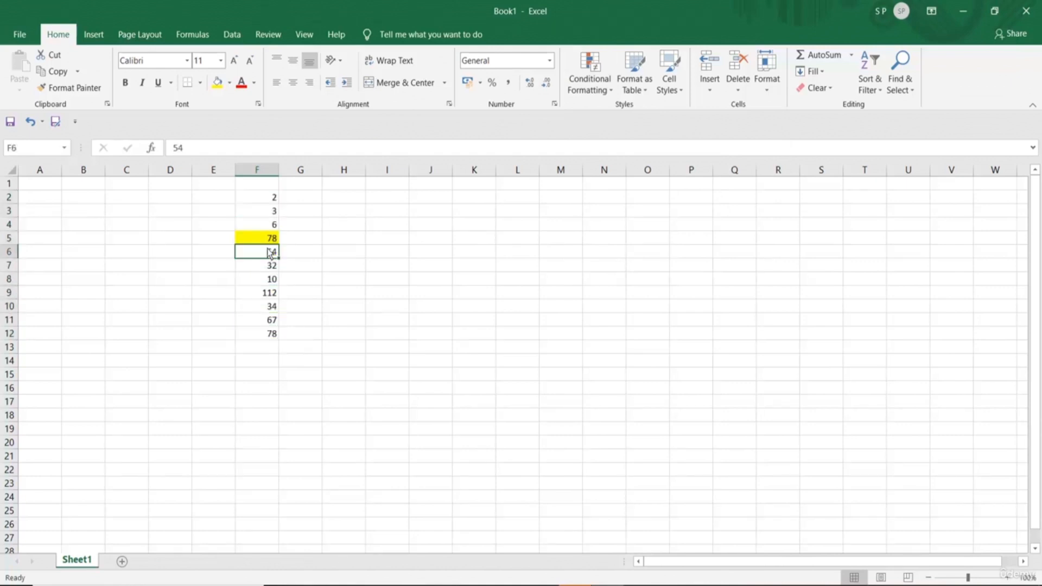
pyautogui.hotkey('ctrl', 'z')
pyautogui.hotkey('ctrl', 'z')
pyautogui.hotkey('ctrl', 'z')
pyautogui.hotkey('ctrl', 'z')
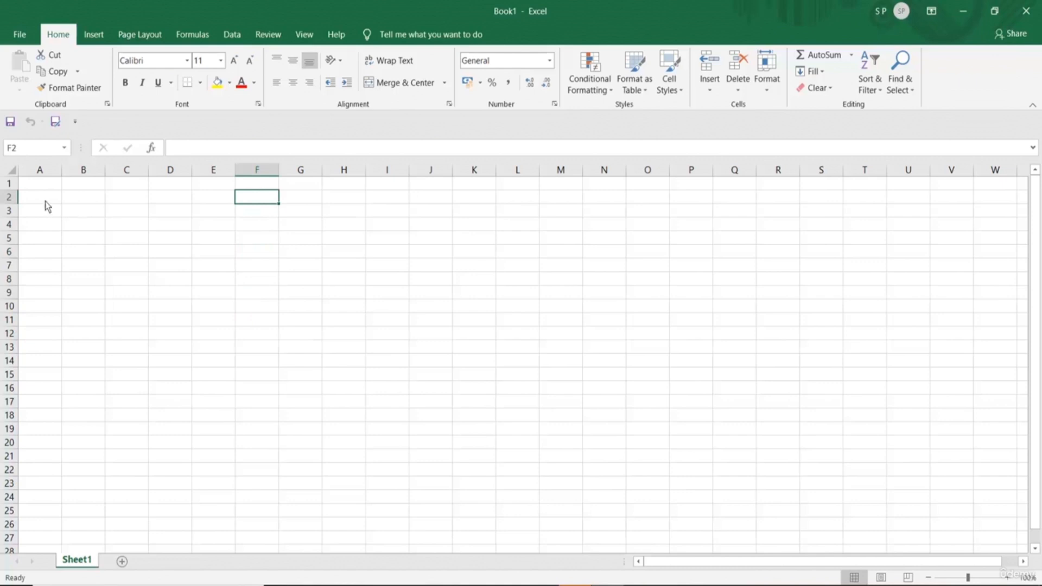
# - Enter the heading Numbers in A2 and the values 1, 2, 3, 4, 5, 6, 4, 0, 9 and 7 down A3:A12
pyautogui.click(45, 201)
pyautogui.write('Numbe')
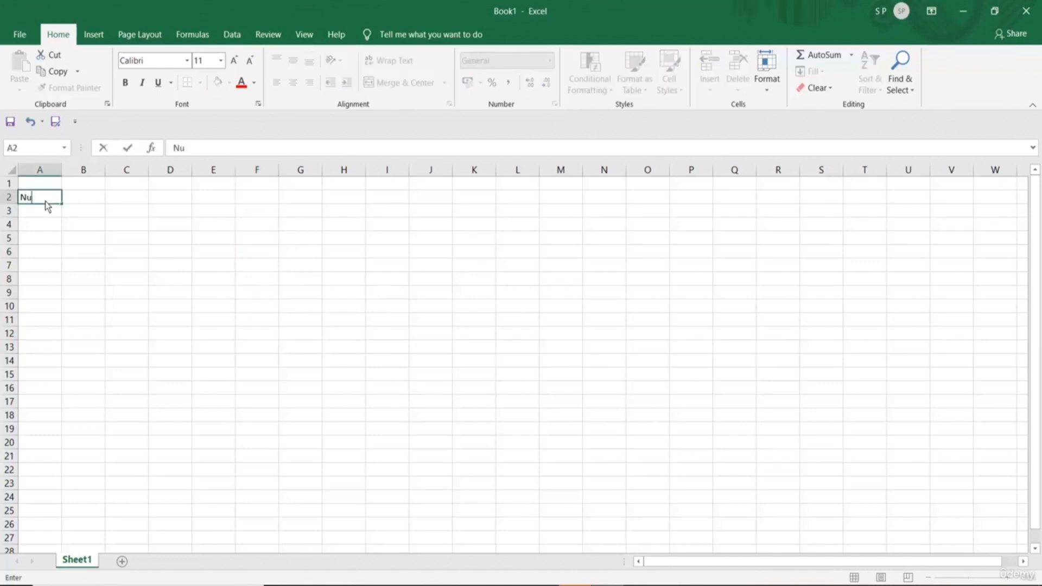
pyautogui.click(47, 214)
pyautogui.write('1')
pyautogui.press('Return')
pyautogui.write('2')
pyautogui.press('Return')
pyautogui.write('3')
pyautogui.press('Return')
pyautogui.write('4')
pyautogui.press('Return')
pyautogui.write('5')
pyautogui.press('Return')
pyautogui.write('6')
pyautogui.press('Return')
pyautogui.write('4')
pyautogui.press('Return')
pyautogui.write('0')
pyautogui.press('Return')
pyautogui.write('9')
pyautogui.press('Return')
pyautogui.write('7')
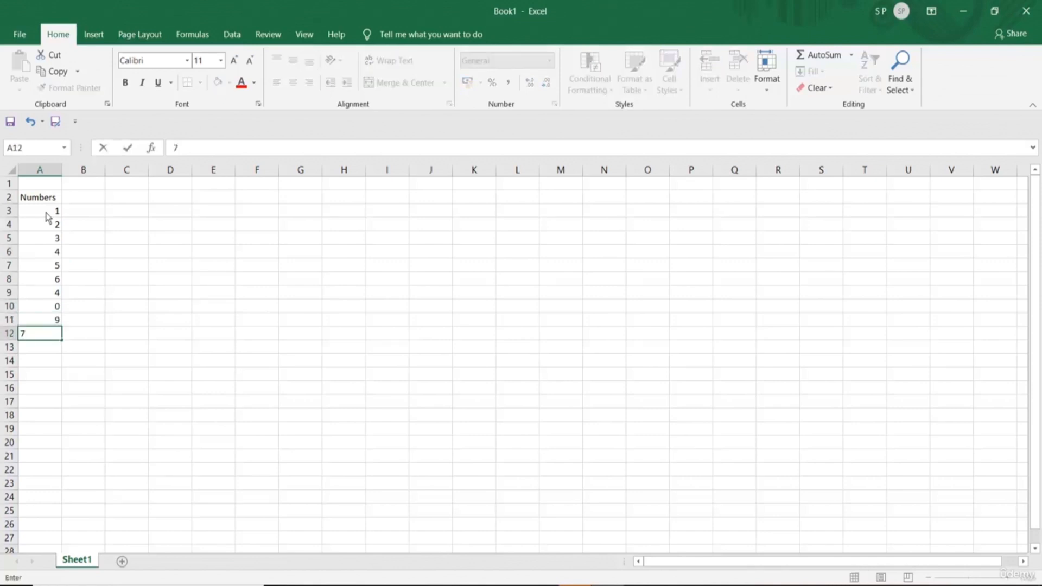
pyautogui.press('Return')
# - Enter the heading "Greater 5" in B2, beside the Numbers heading
pyautogui.moveTo(46, 214); pyautogui.dragTo(59, 333)
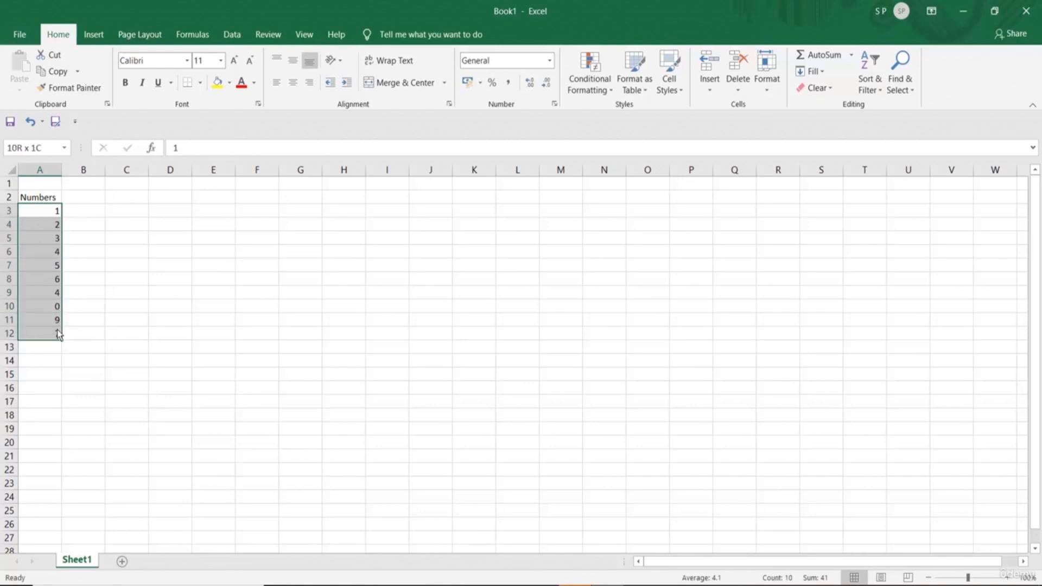
pyautogui.click(97, 199)
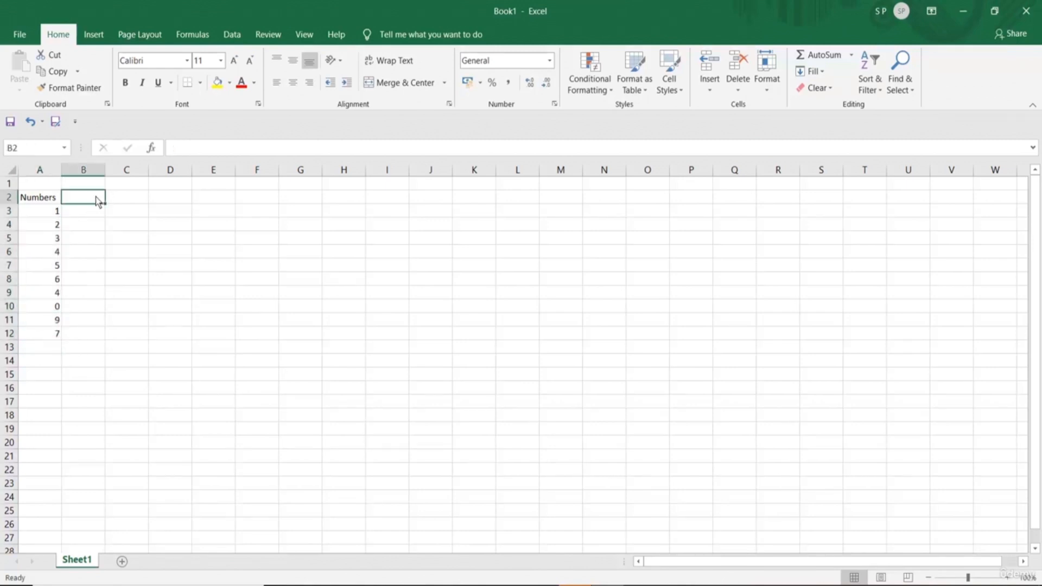
pyautogui.write('Greater')
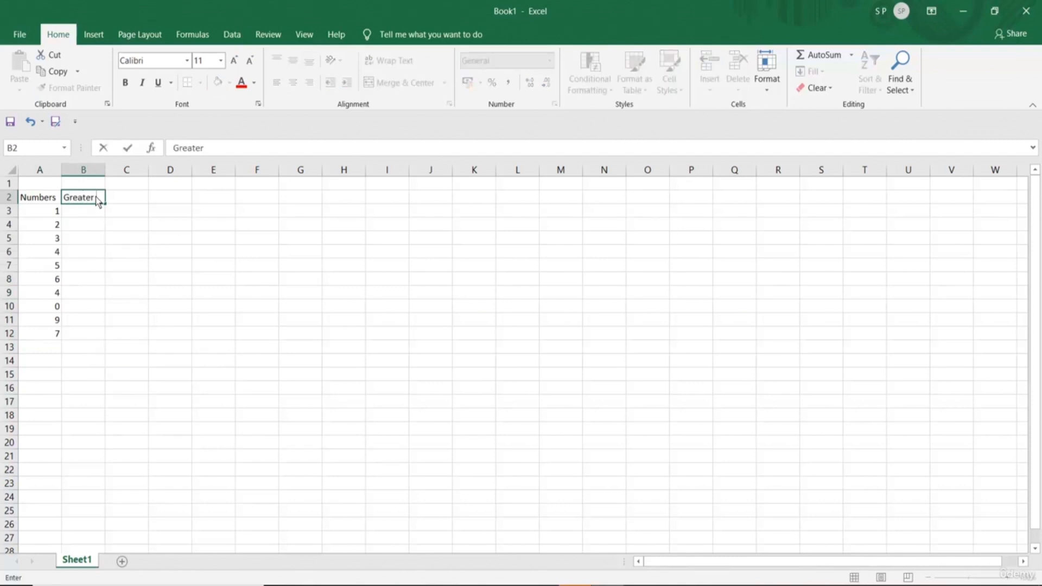
pyautogui.write(' 5')
# - Start a Greater Than highlight rule on A3:A12 with the threshold 5 and open a custom format for it
pyautogui.moveTo(41, 209); pyautogui.dragTo(44, 329)
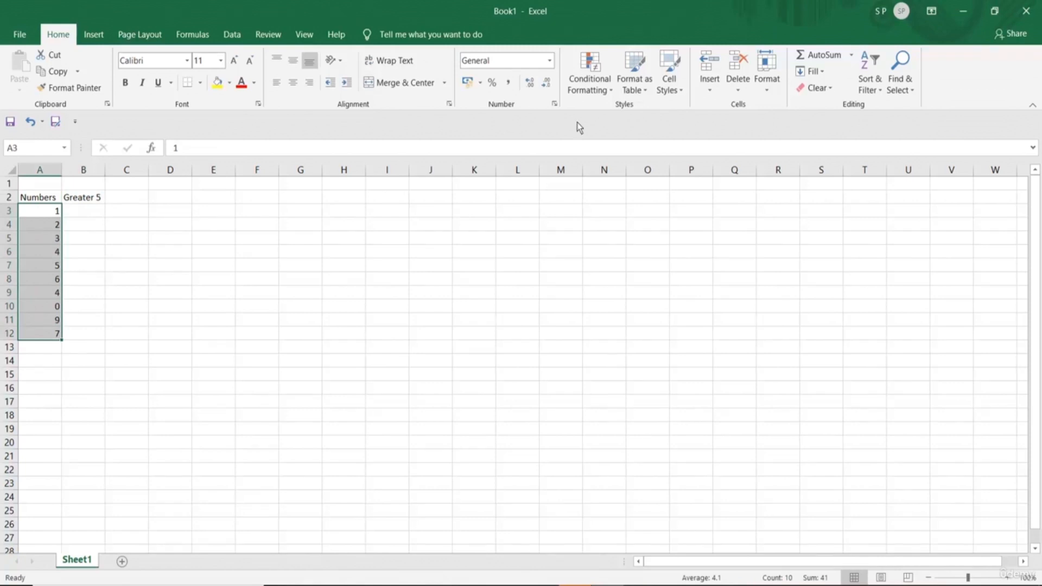
pyautogui.click(600, 92)
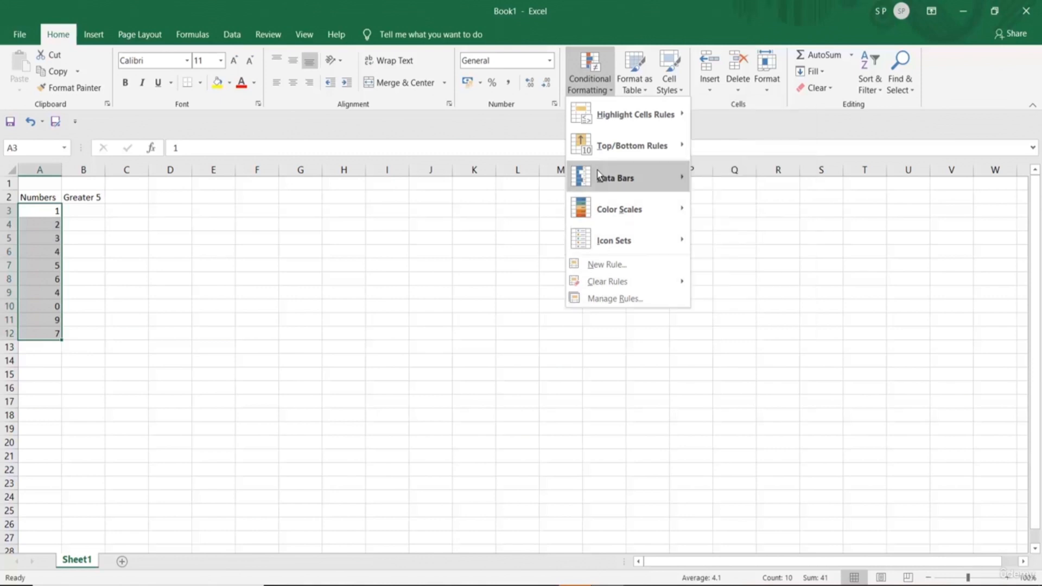
pyautogui.moveTo(608, 117)
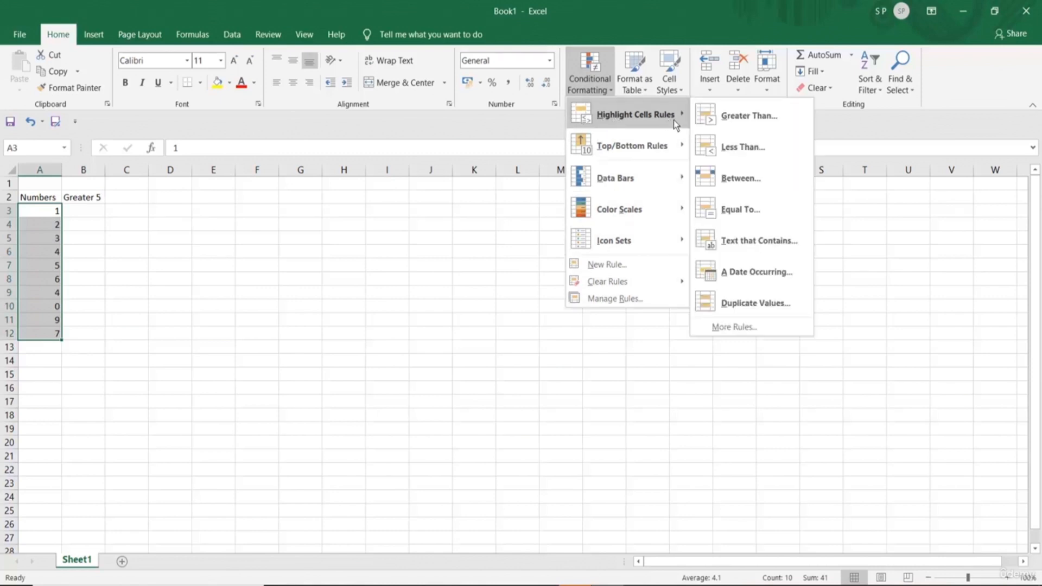
pyautogui.moveTo(636, 145)
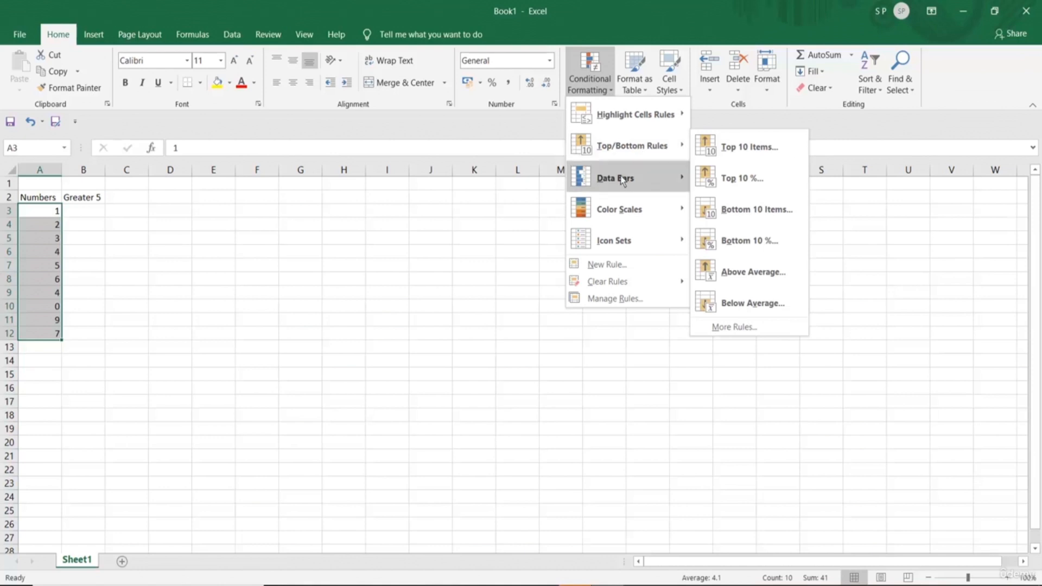
pyautogui.moveTo(622, 182)
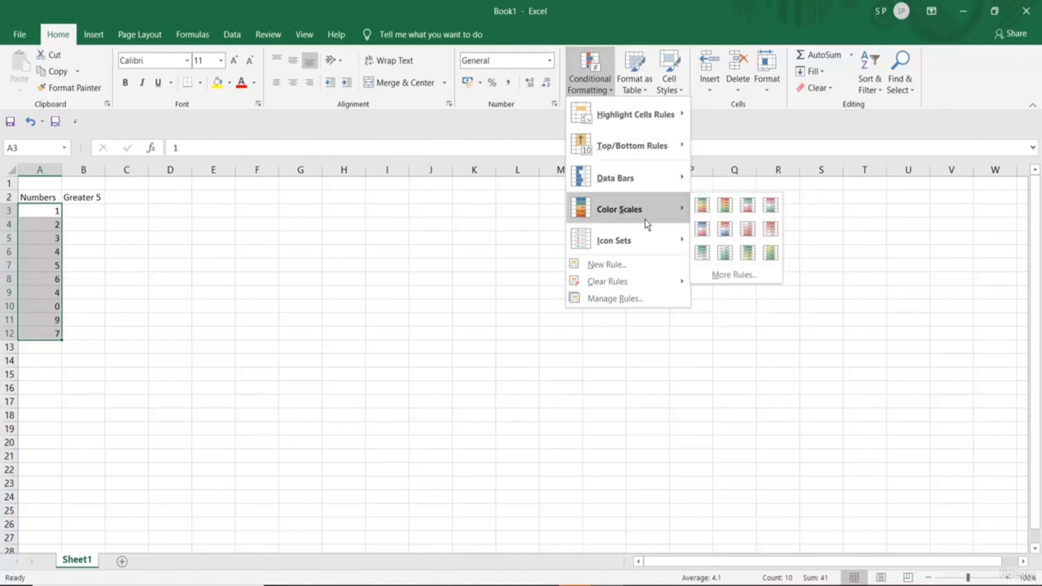
pyautogui.moveTo(647, 241)
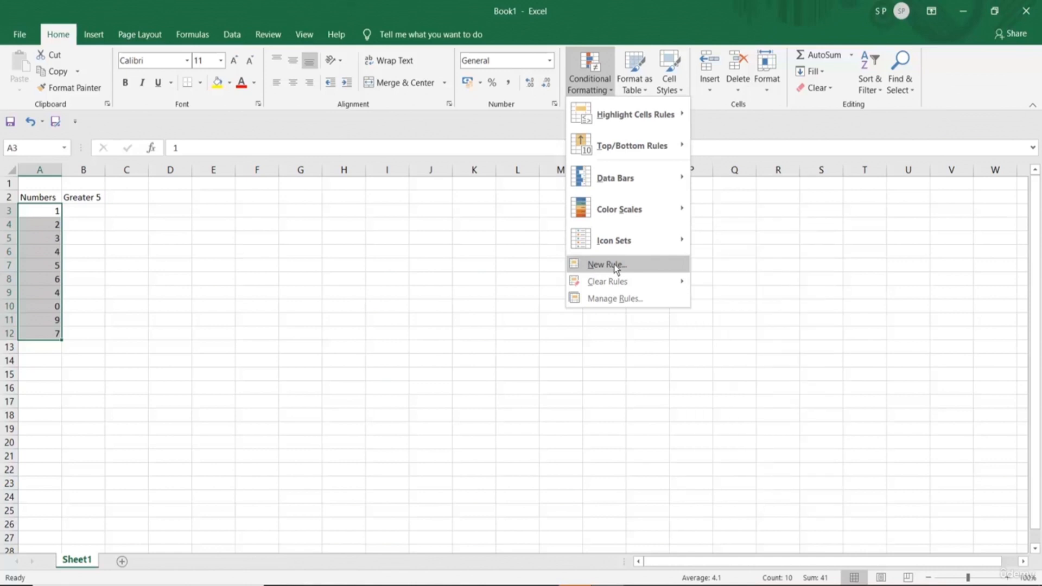
pyautogui.moveTo(622, 285)
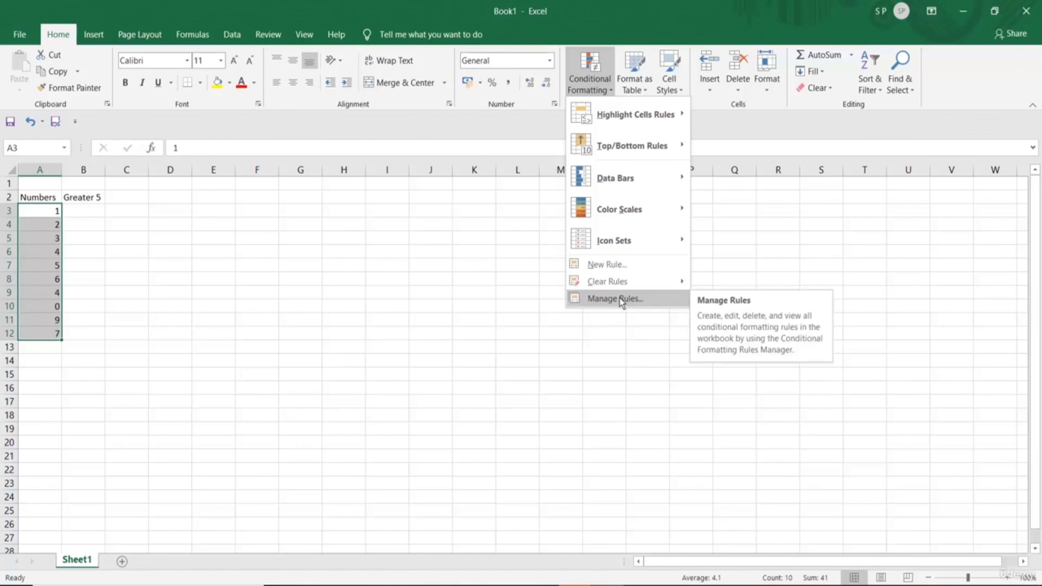
pyautogui.moveTo(639, 124)
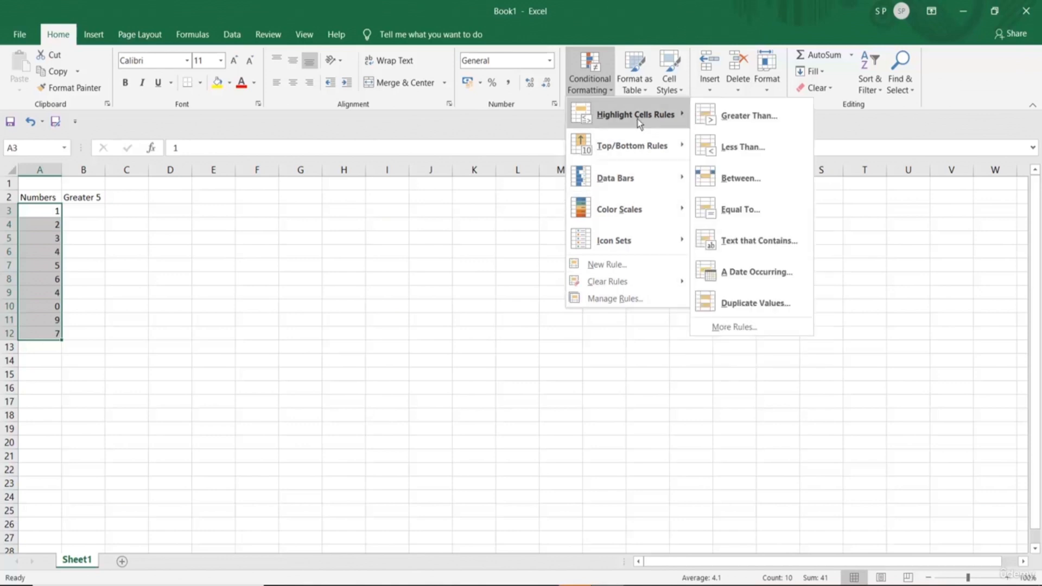
pyautogui.click(751, 117)
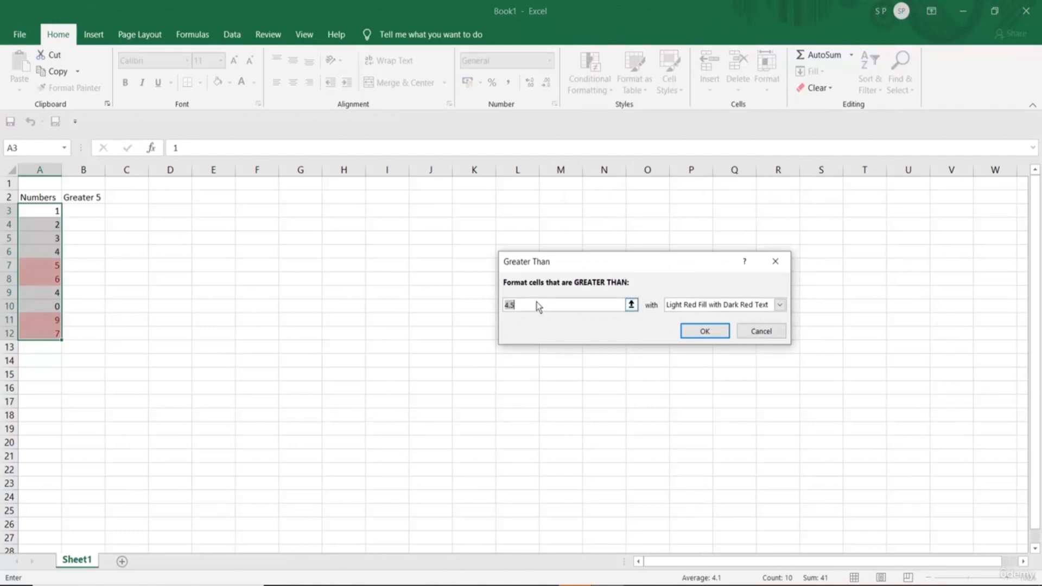
pyautogui.write('5')
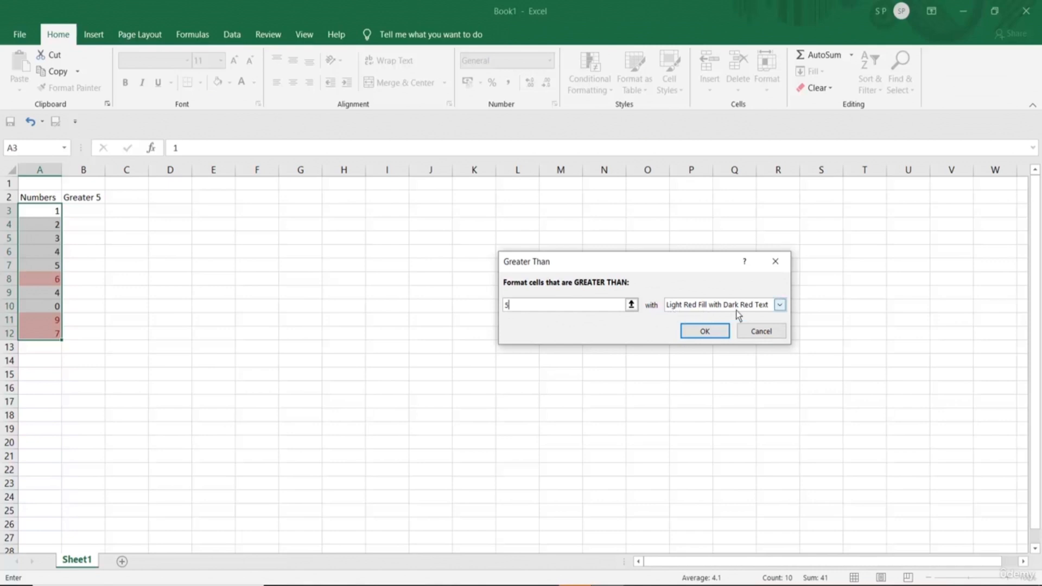
pyautogui.click(779, 305)
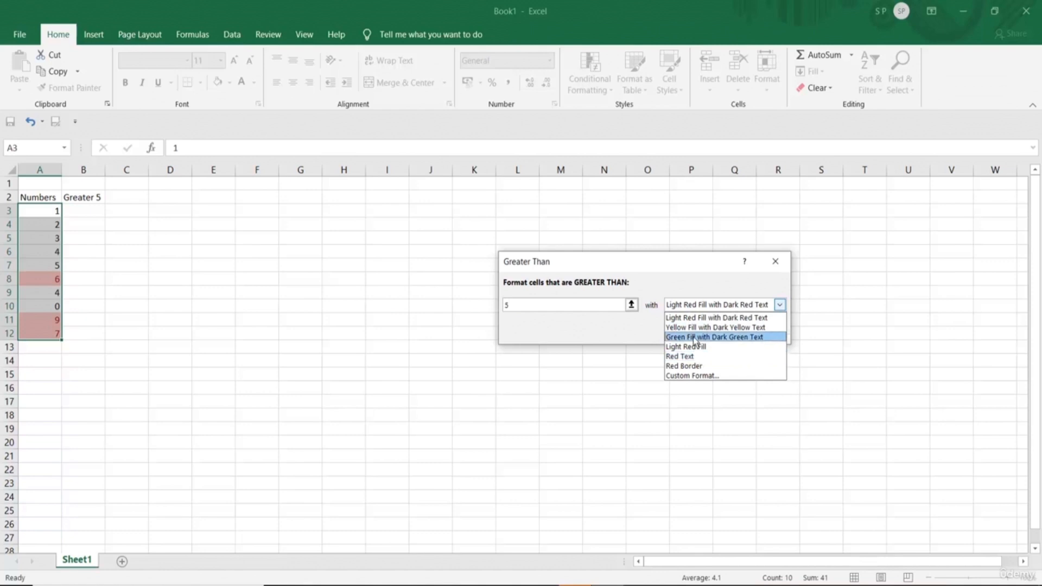
pyautogui.click(692, 375)
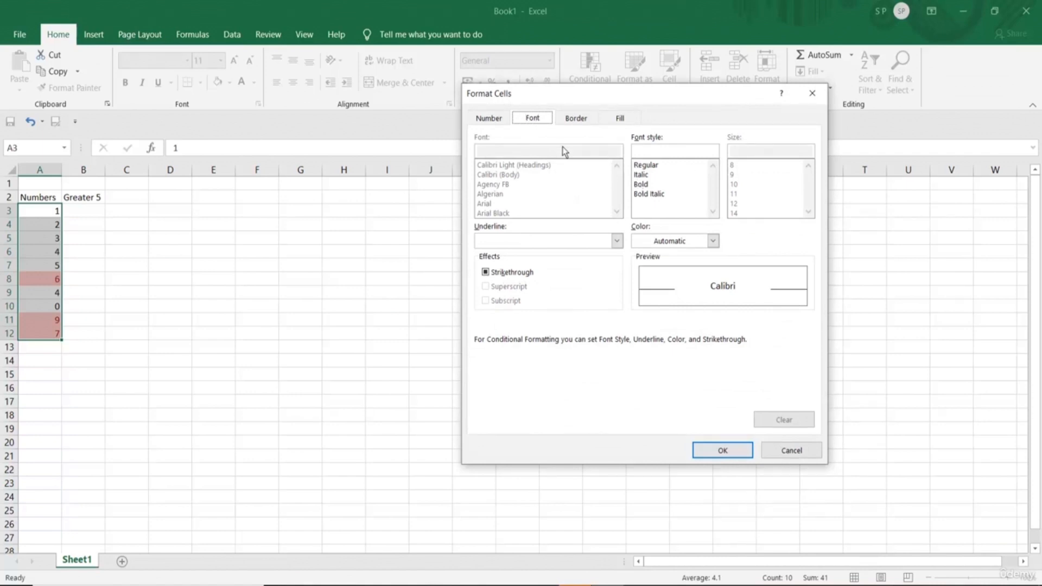
# - Set the custom format's font to bold and red, with strikethrough turned off
pyautogui.click(644, 185)
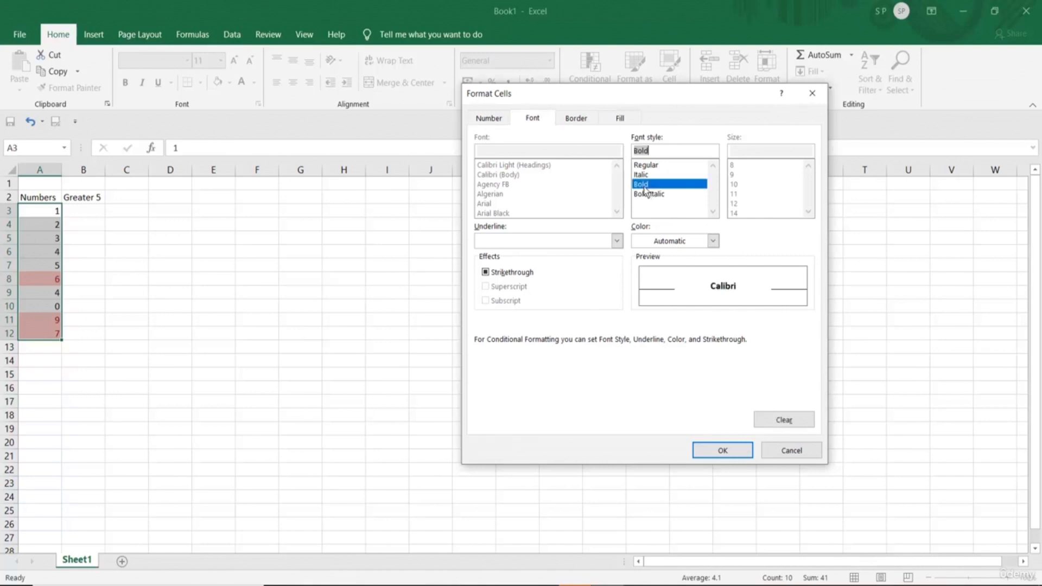
pyautogui.click(712, 242)
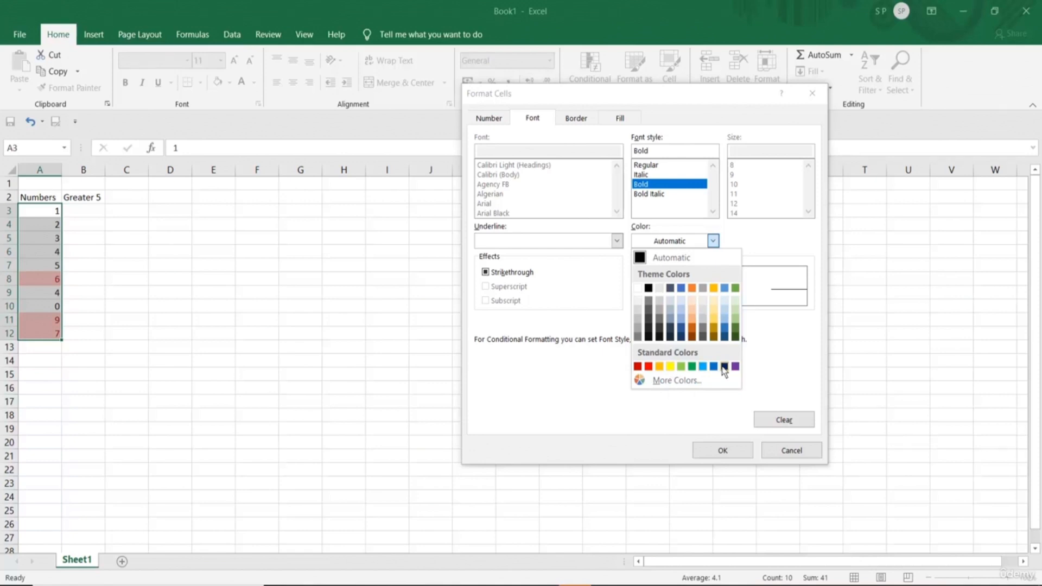
pyautogui.click(649, 367)
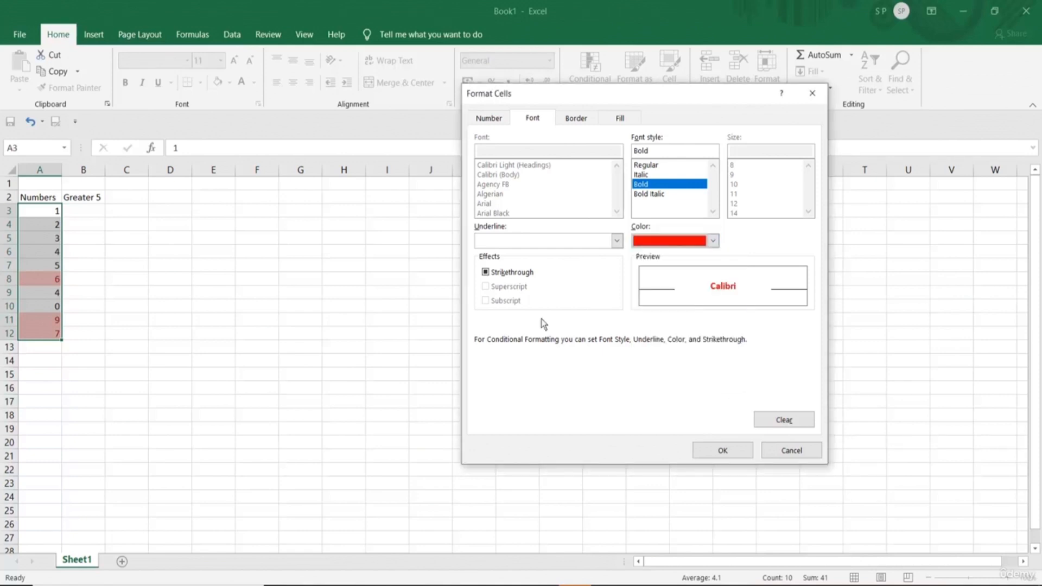
pyautogui.click(486, 272)
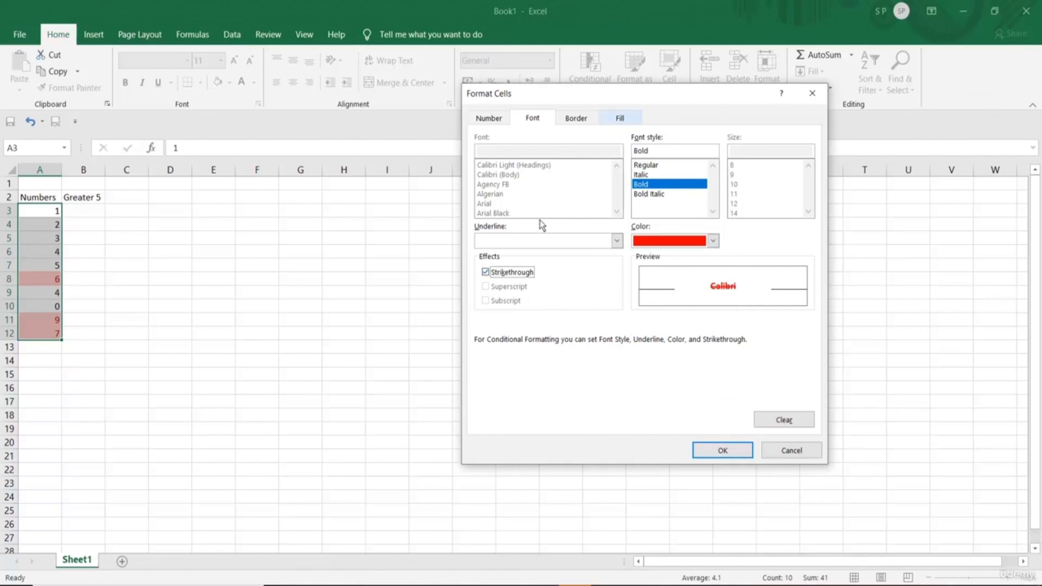
pyautogui.click(485, 273)
# - Add a yellow background fill to the custom format and apply the Greater Than rule to A3:A12
pyautogui.click(613, 119)
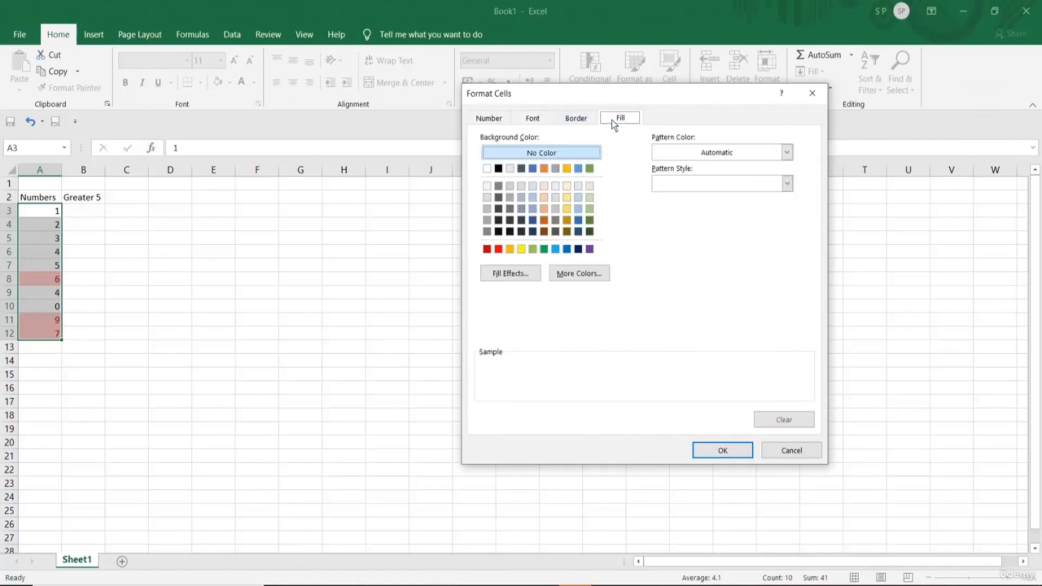
pyautogui.click(520, 248)
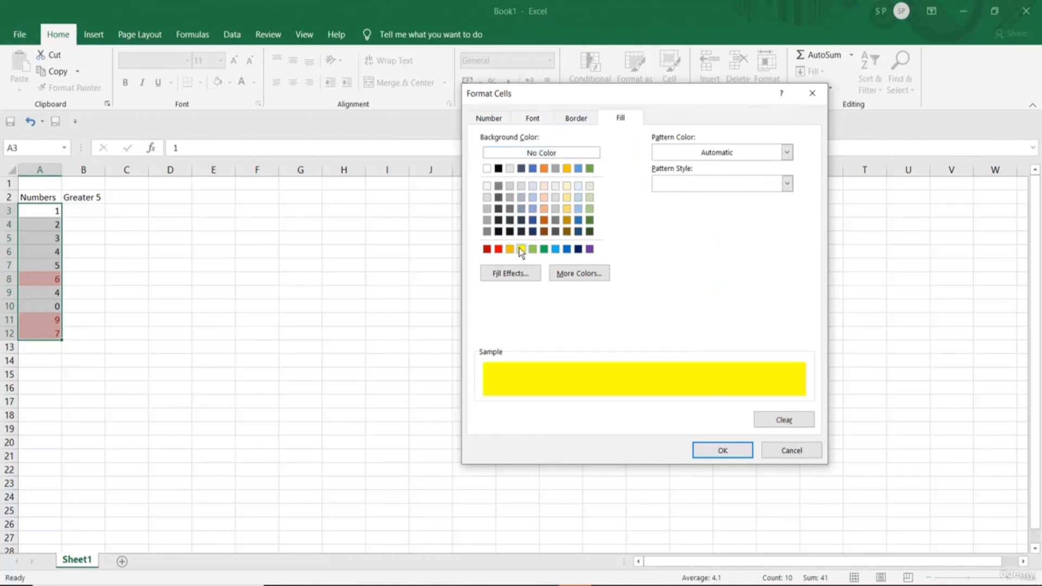
pyautogui.click(702, 451)
pyautogui.click(707, 329)
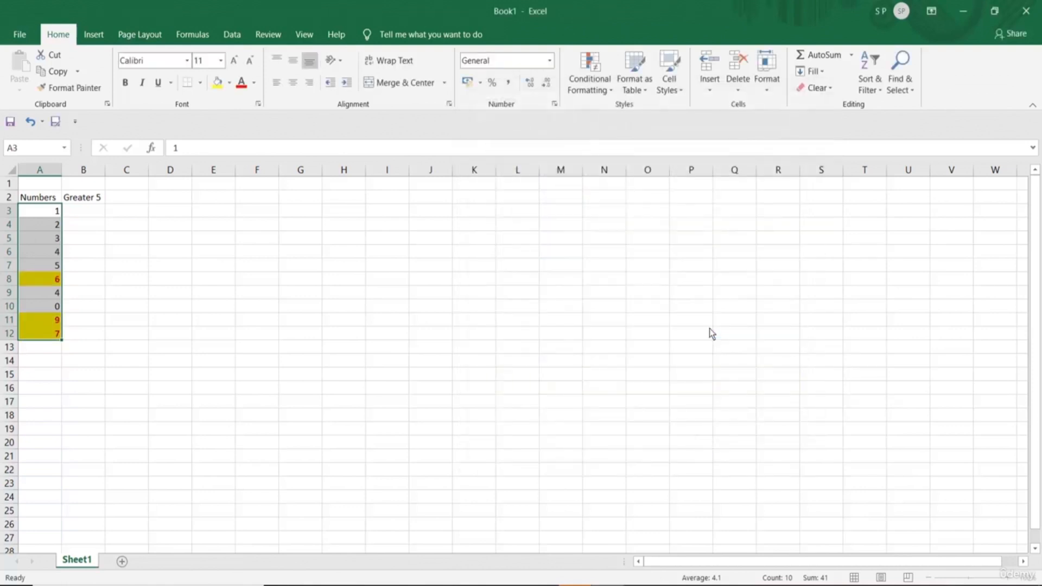
# - Examine which cells in A3:A12 the Greater Than rule highlights
pyautogui.click(110, 228)
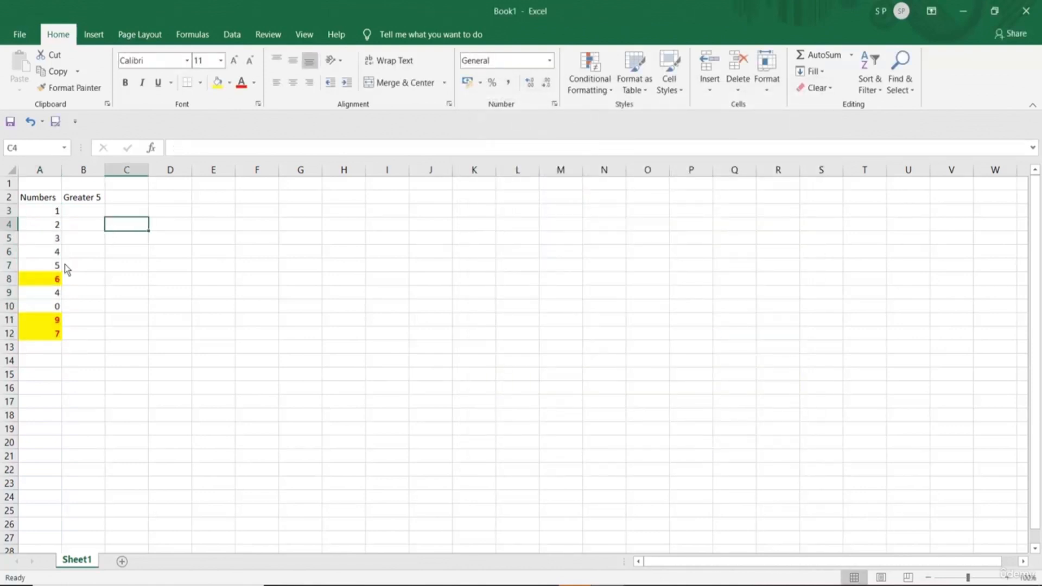
pyautogui.click(42, 279)
pyautogui.click(45, 318)
pyautogui.click(47, 338)
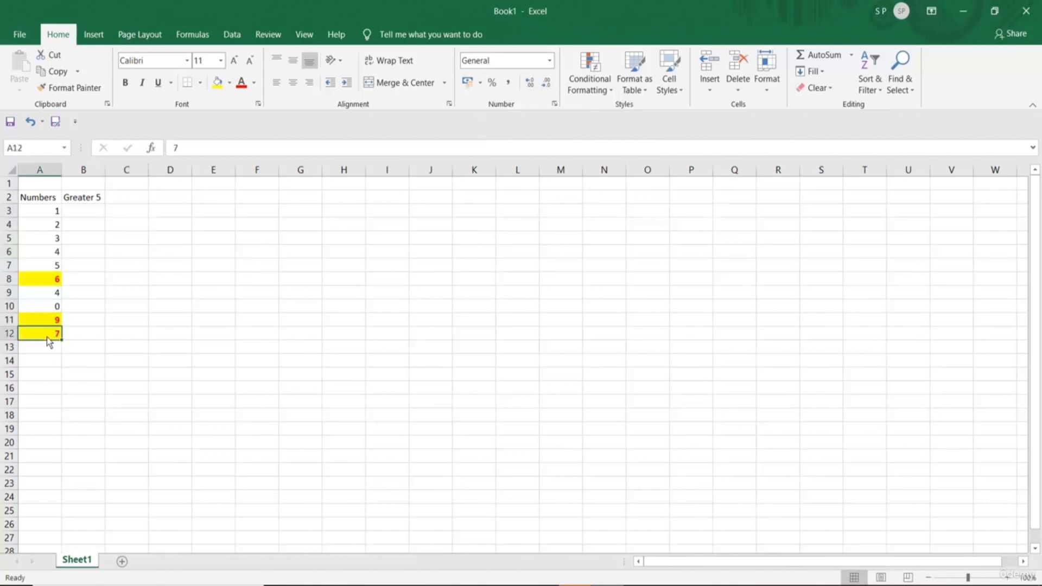
pyautogui.click(41, 280)
pyautogui.moveTo(39, 209); pyautogui.dragTo(44, 337)
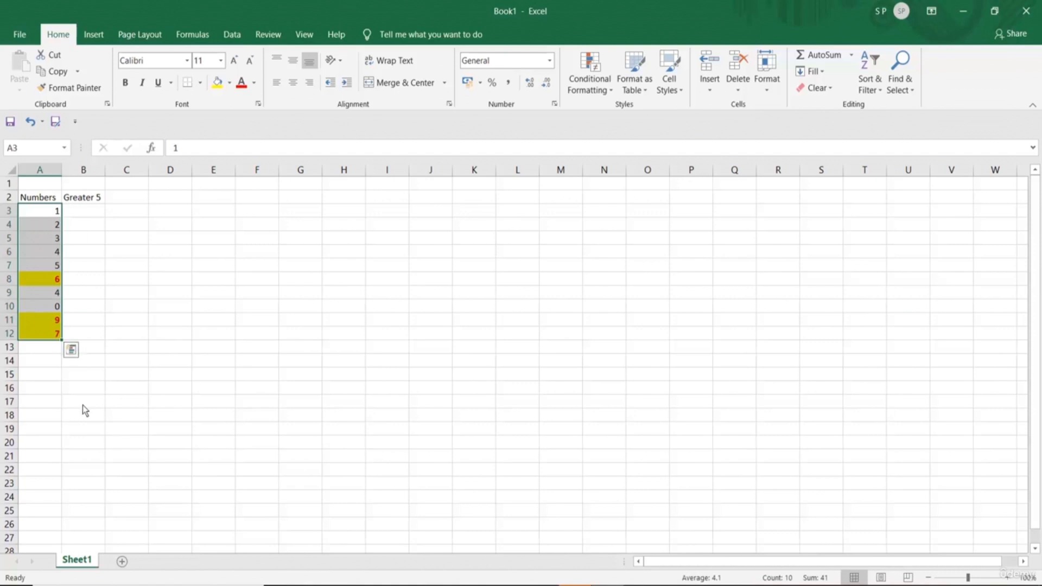
# - Enter the heading Values in A15 and the numbers 12, 34, 23, 67, 89, 33, 45, 78, 88, 1 and 2 down A16:A26
pyautogui.click(38, 376)
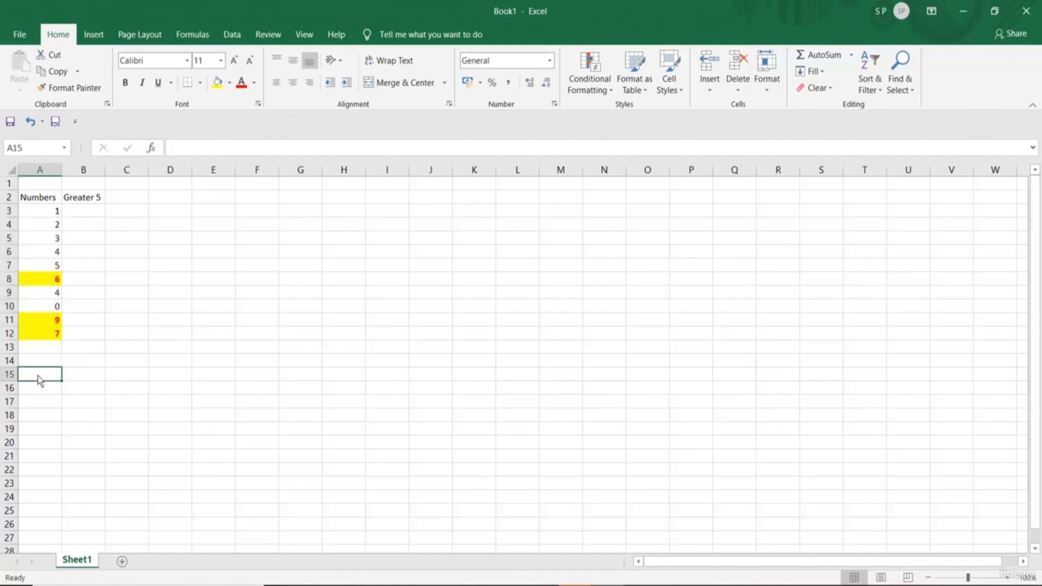
pyautogui.write('Values')
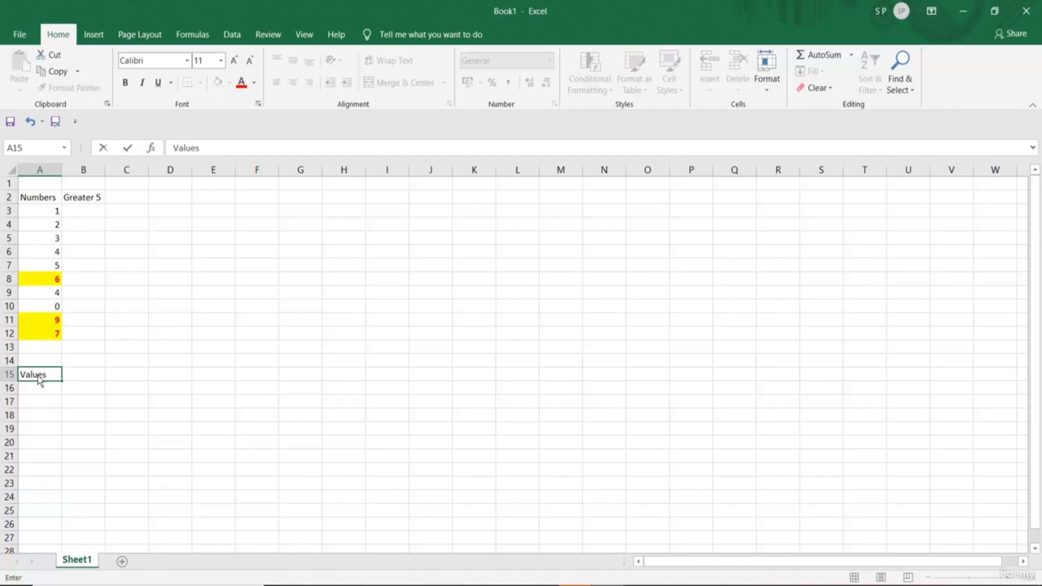
pyautogui.press('Return')
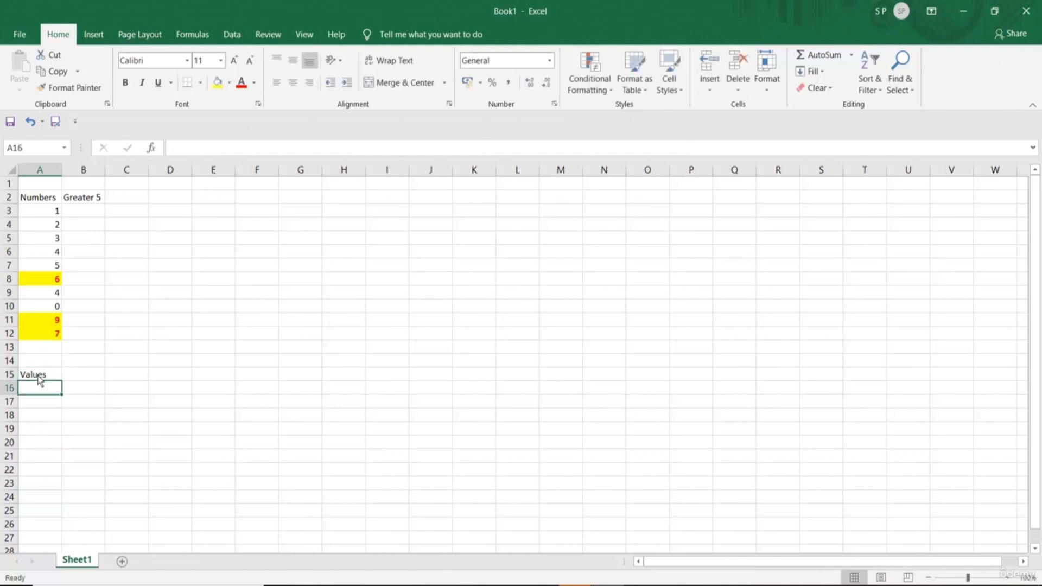
pyautogui.write('12')
pyautogui.press('Return')
pyautogui.write('34')
pyautogui.press('Return')
pyautogui.write('23')
pyautogui.press('Return')
pyautogui.write('67')
pyautogui.press('Return')
pyautogui.write('89')
pyautogui.press('Return')
pyautogui.write('33')
pyautogui.press('Return')
pyautogui.write('45')
pyautogui.press('Return')
pyautogui.write('78')
pyautogui.press('Return')
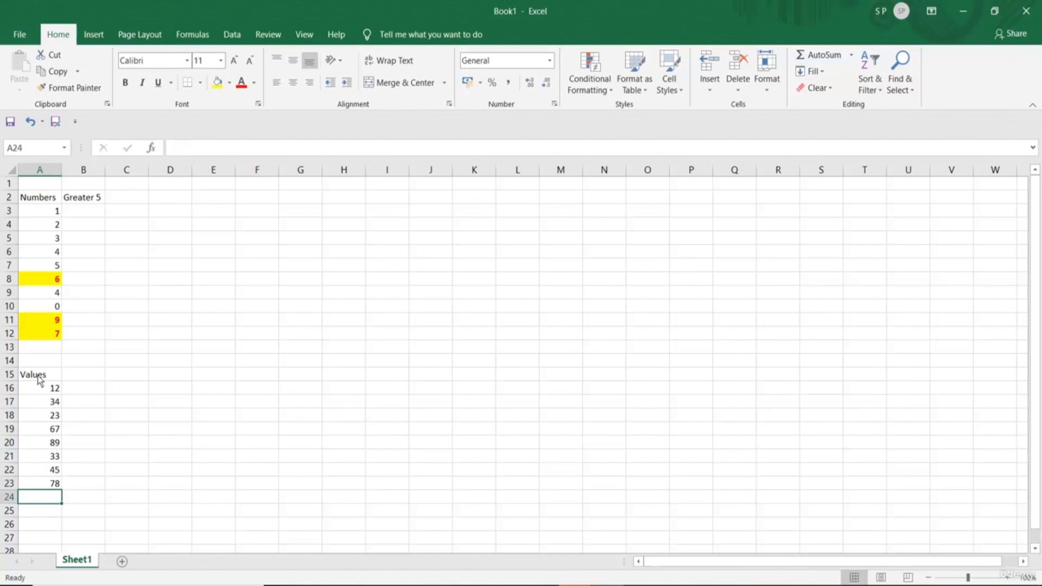
pyautogui.write('88')
pyautogui.press('Return')
pyautogui.write('1')
pyautogui.press('Return')
pyautogui.write('2')
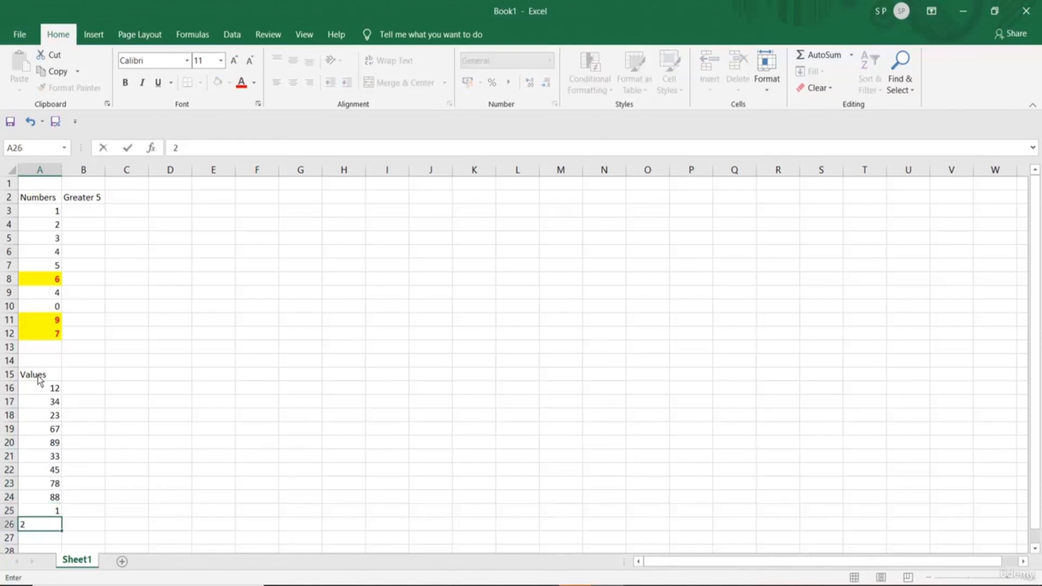
# - Enter the range limits beside the Values heading, 0 in B15 and 22 in C15
pyautogui.click(90, 373)
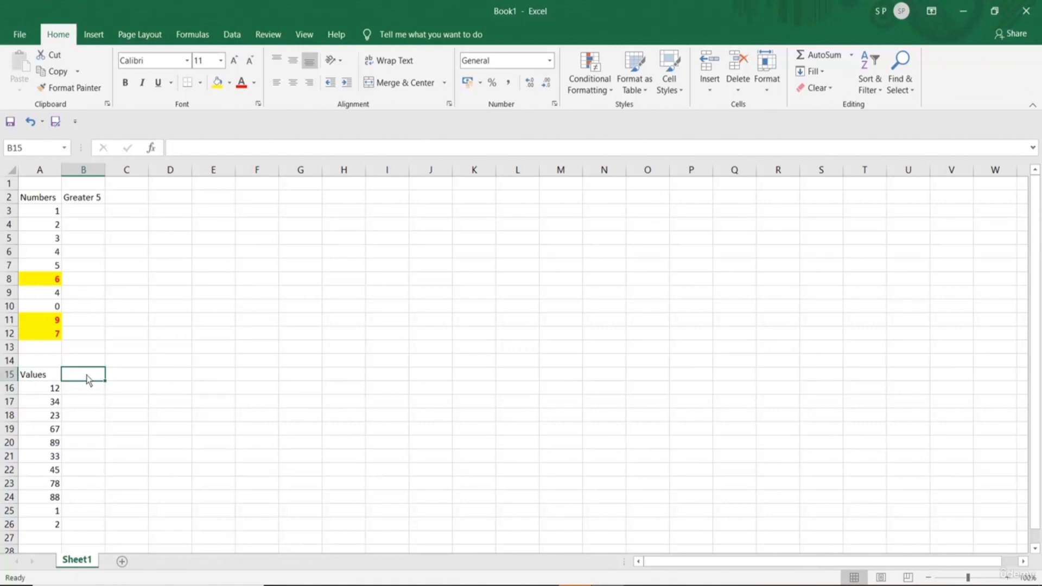
pyautogui.write('0')
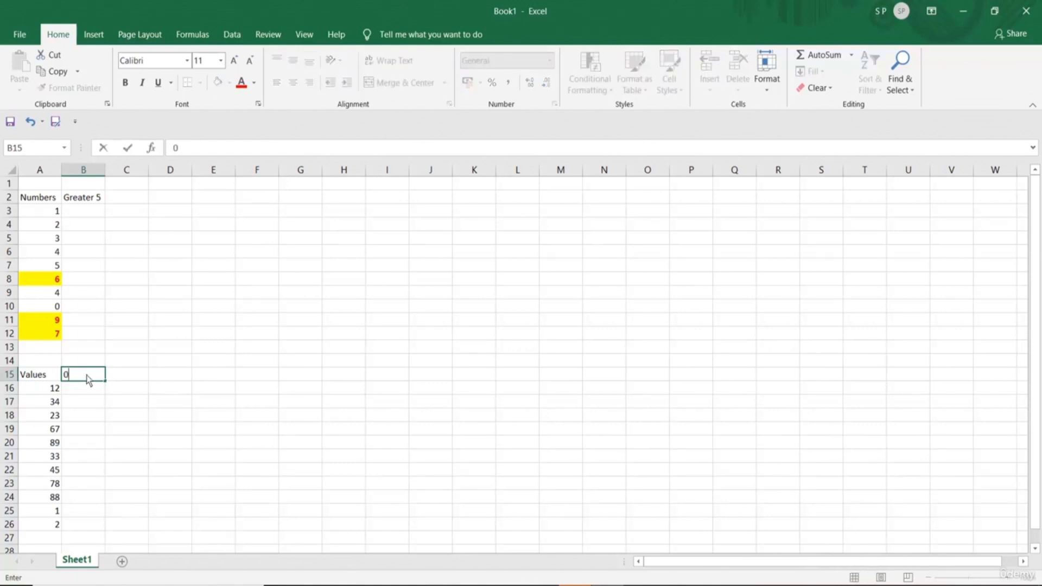
pyautogui.click(127, 376)
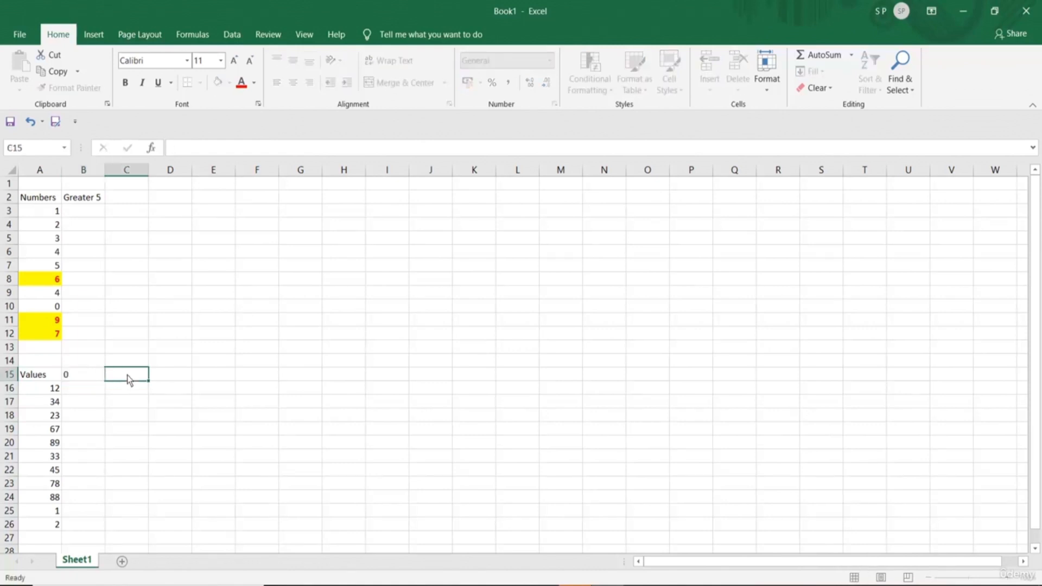
pyautogui.click(91, 376)
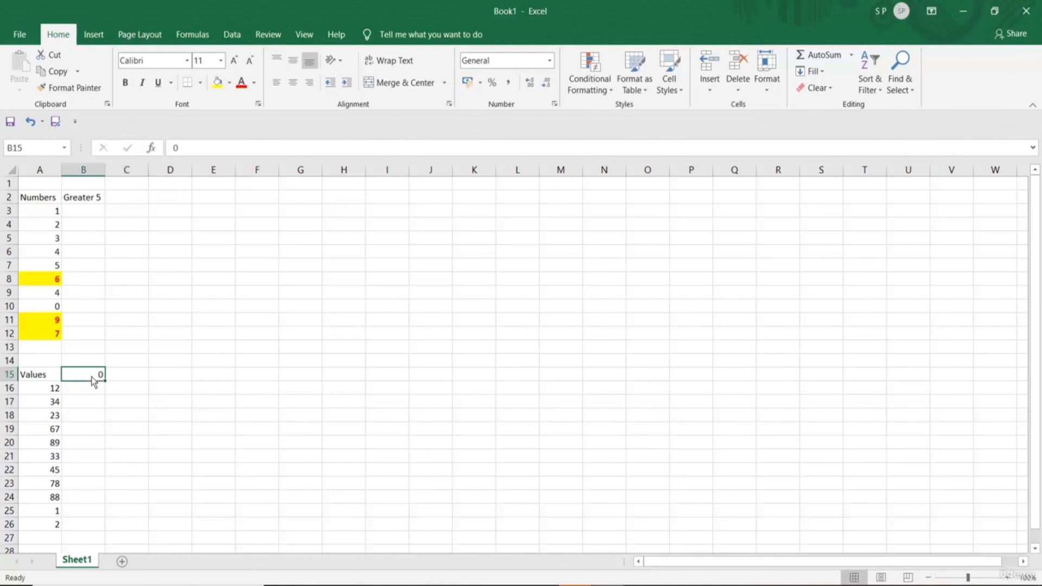
pyautogui.click(140, 383)
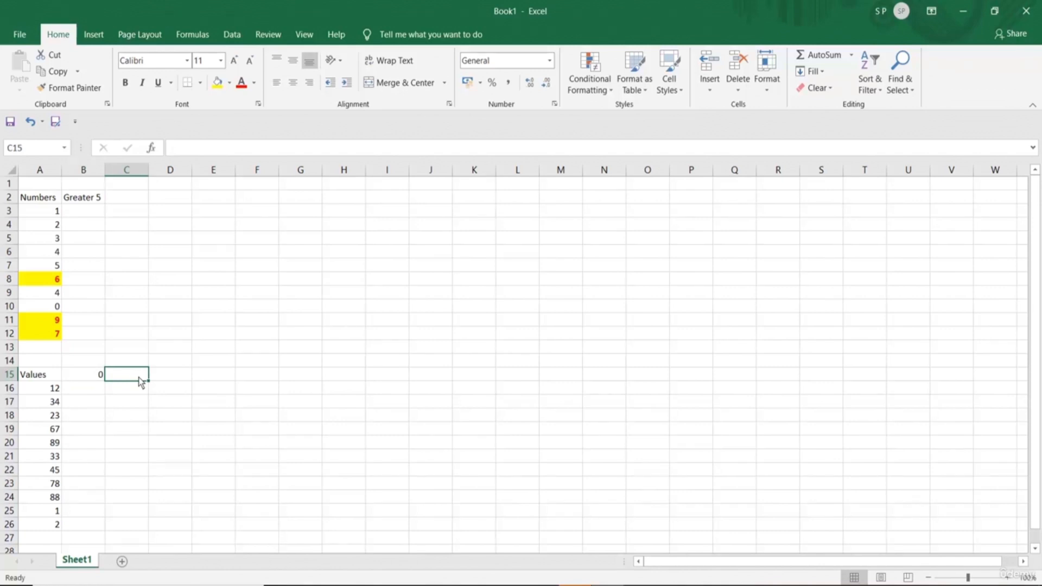
pyautogui.write('22')
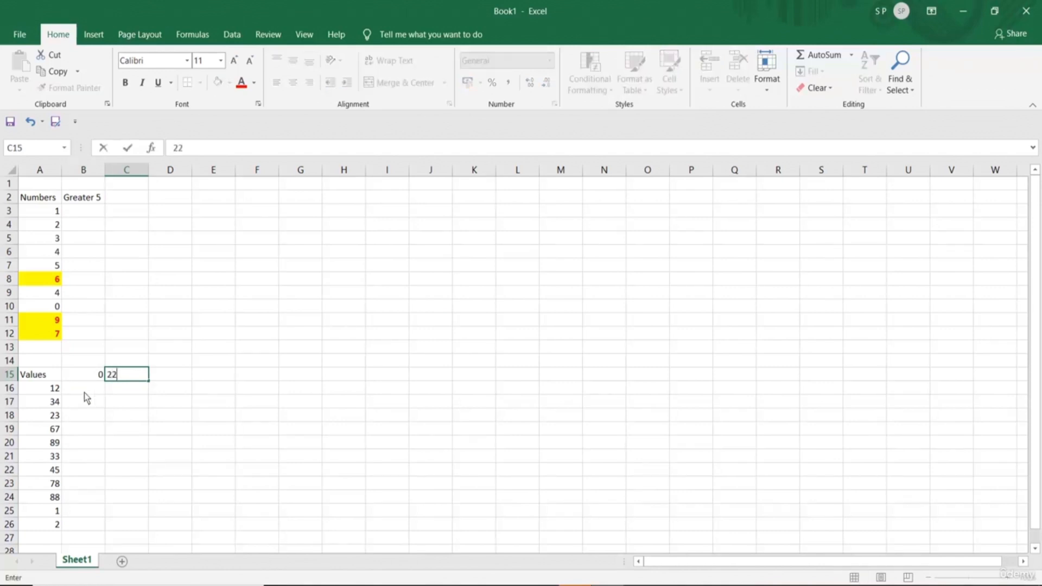
pyautogui.click(92, 374)
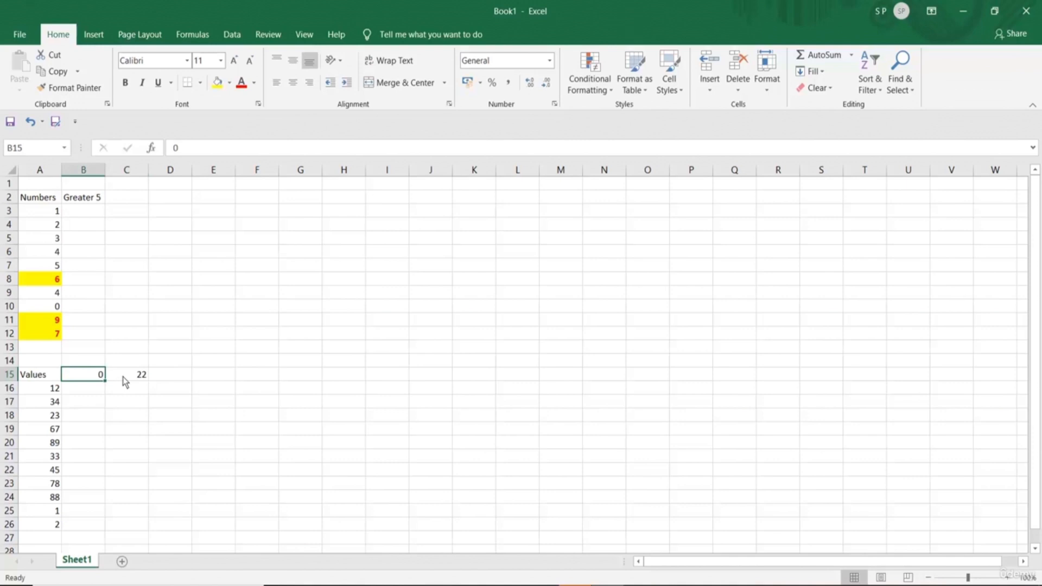
pyautogui.click(122, 377)
pyautogui.click(81, 375)
# - Highlight the cells in A16:A26 that are between =$B$15 and =$C$15 using Light Red Fill with Dark Red Text
pyautogui.moveTo(52, 389); pyautogui.dragTo(56, 523)
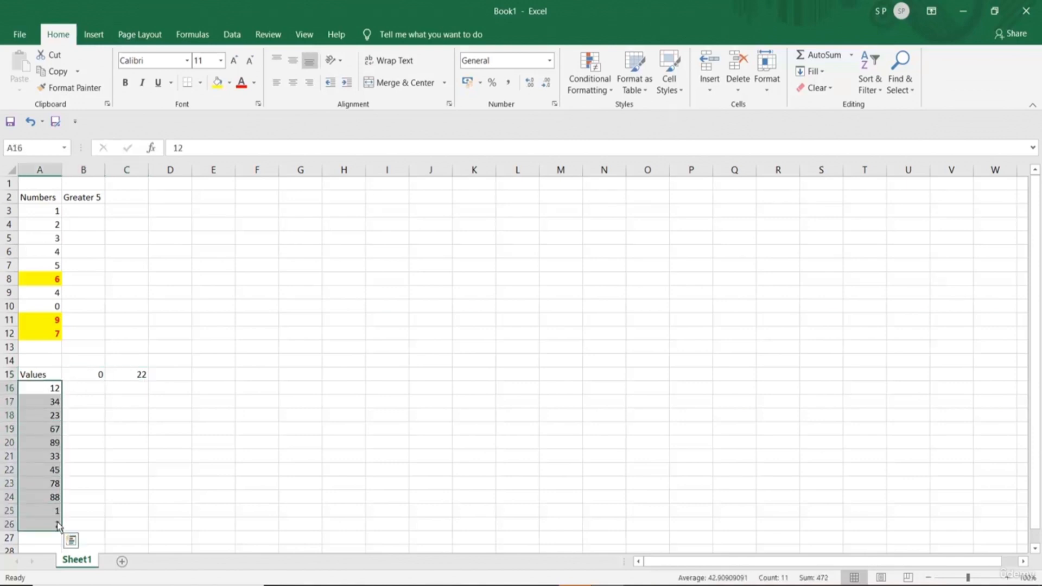
pyautogui.click(596, 91)
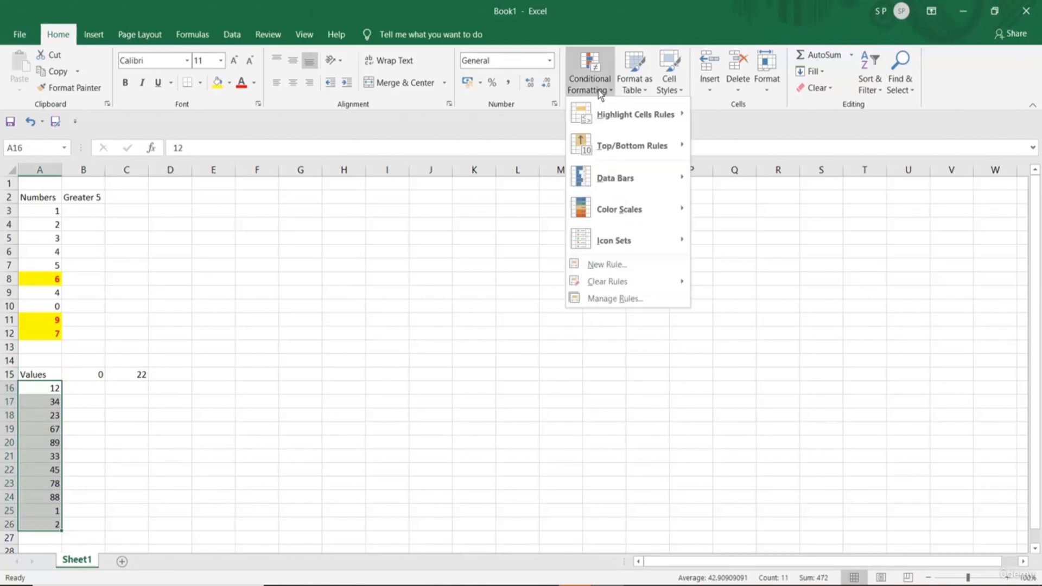
pyautogui.moveTo(614, 117)
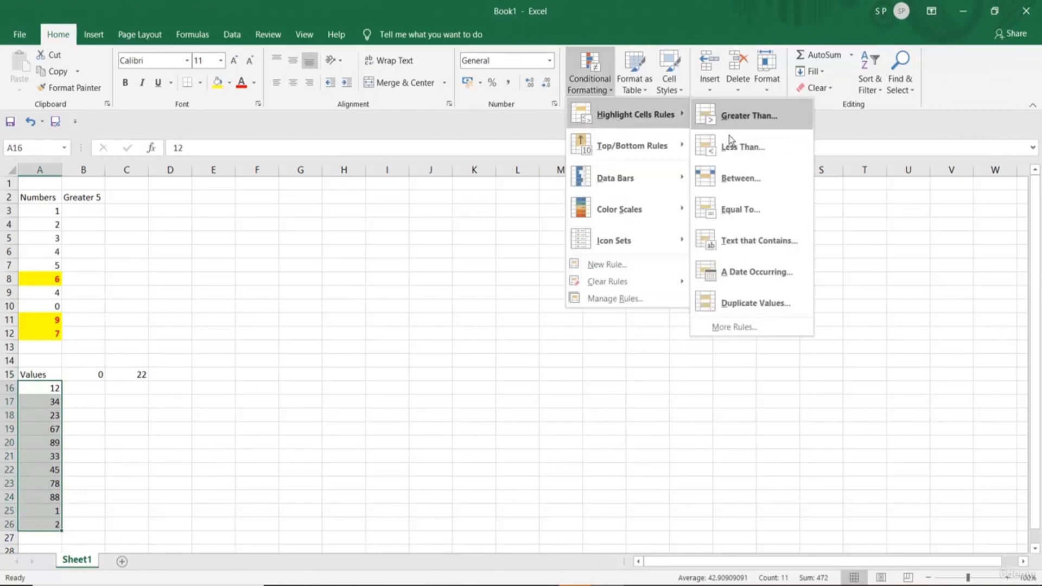
pyautogui.click(736, 179)
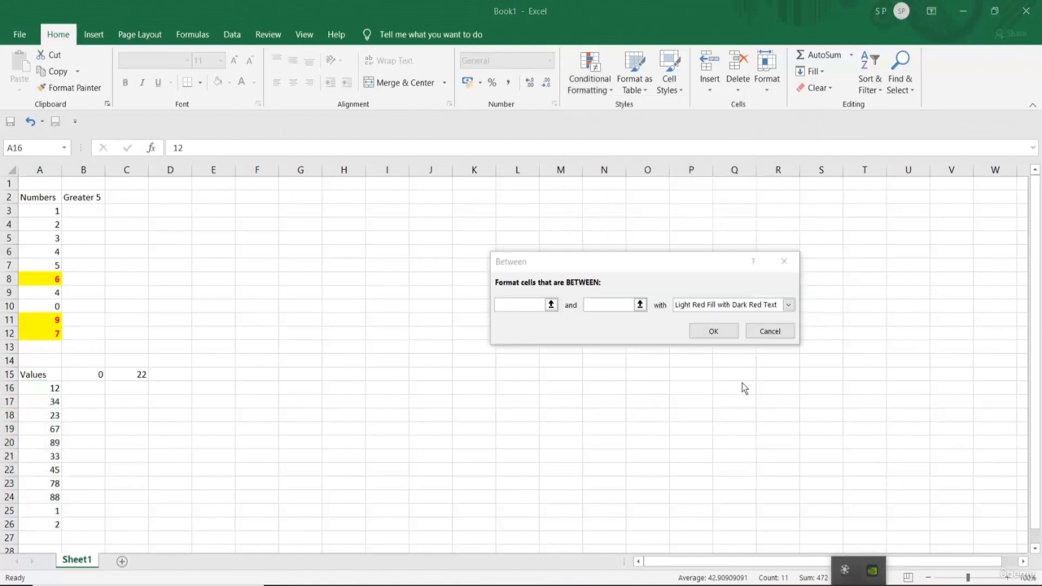
pyautogui.click(552, 305)
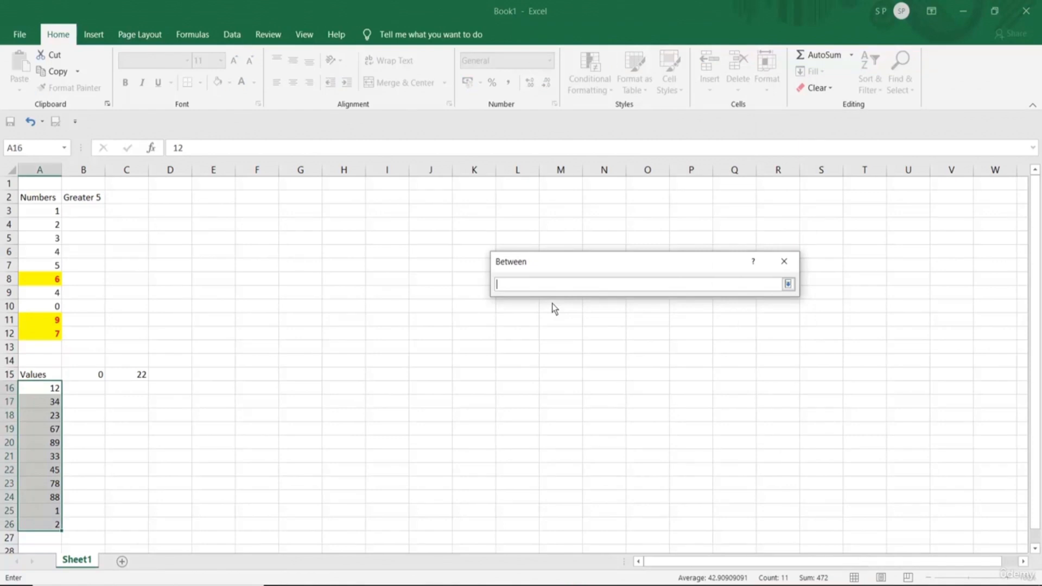
pyautogui.click(93, 376)
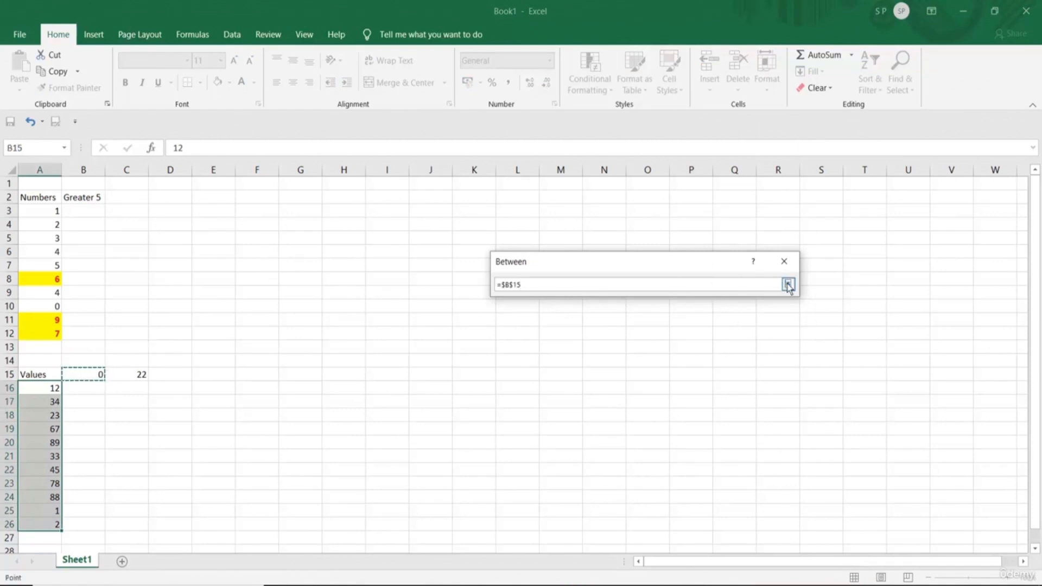
pyautogui.click(787, 285)
pyautogui.click(640, 305)
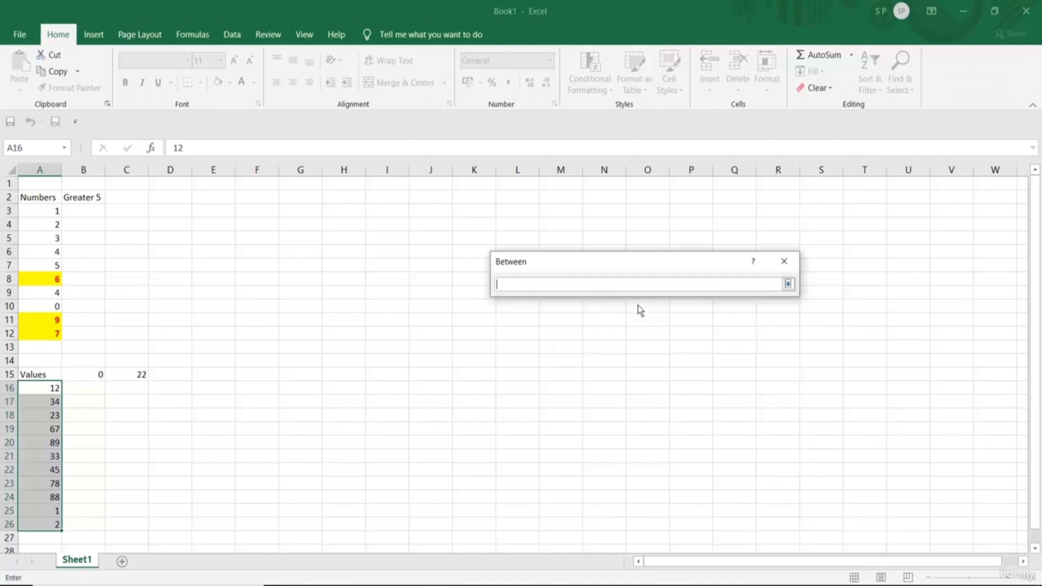
pyautogui.click(138, 379)
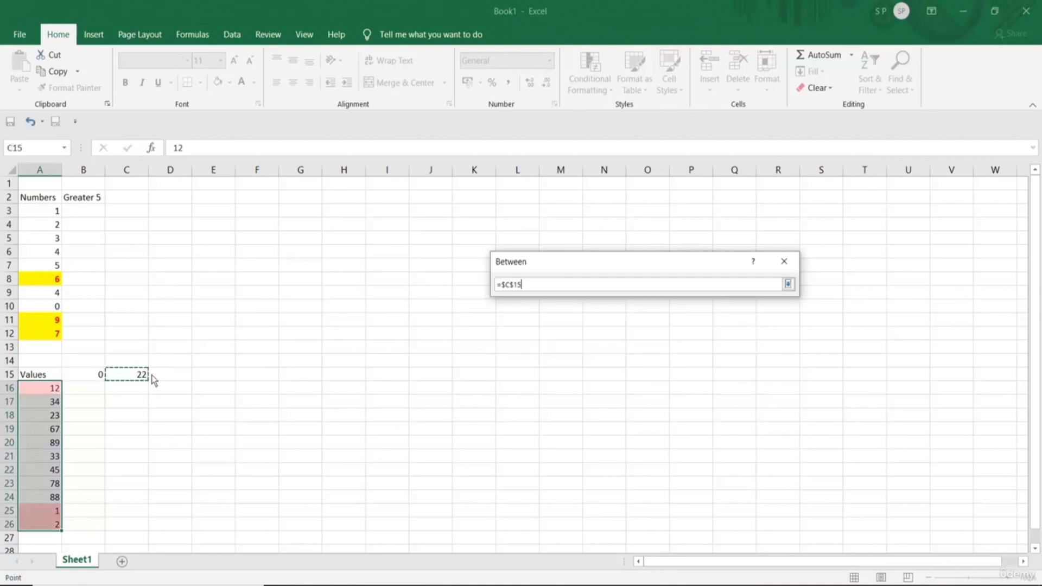
pyautogui.click(788, 285)
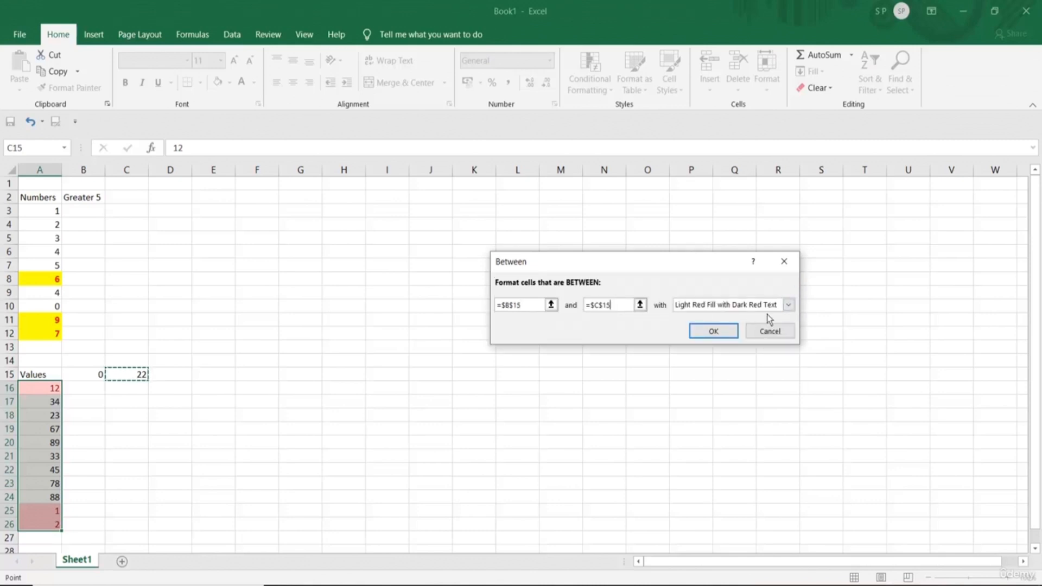
pyautogui.click(717, 332)
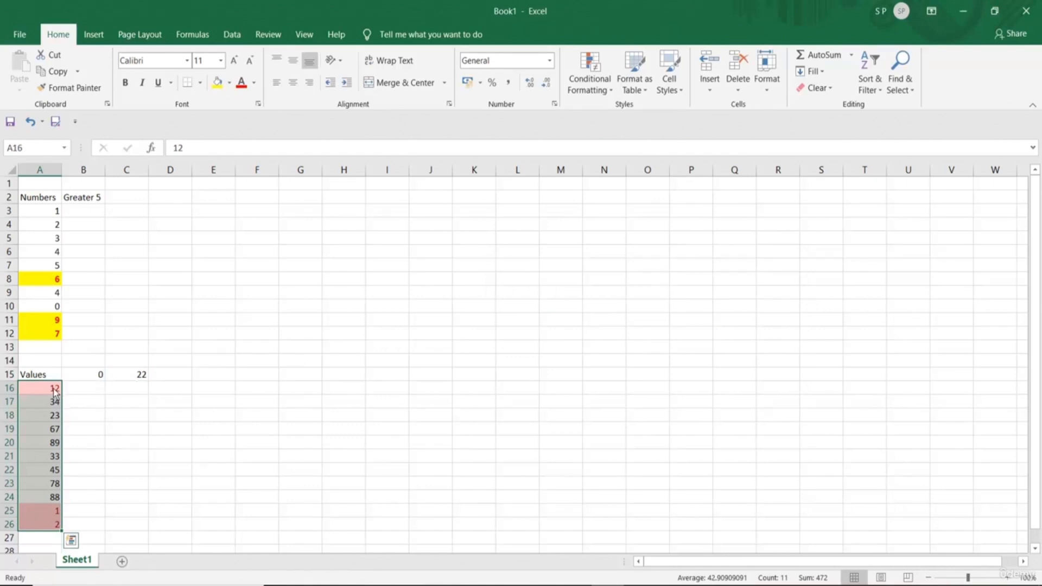
pyautogui.click(92, 394)
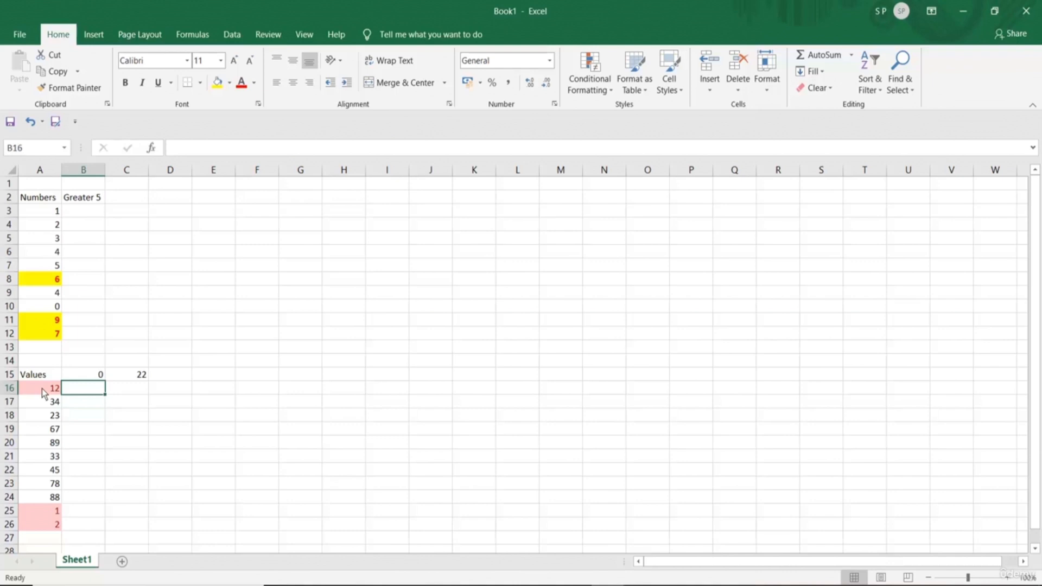
# - Clear the conditional formatting rules from the selected cells A16:A26, and also from the entire sheet
pyautogui.moveTo(57, 450); pyautogui.dragTo(56, 527)
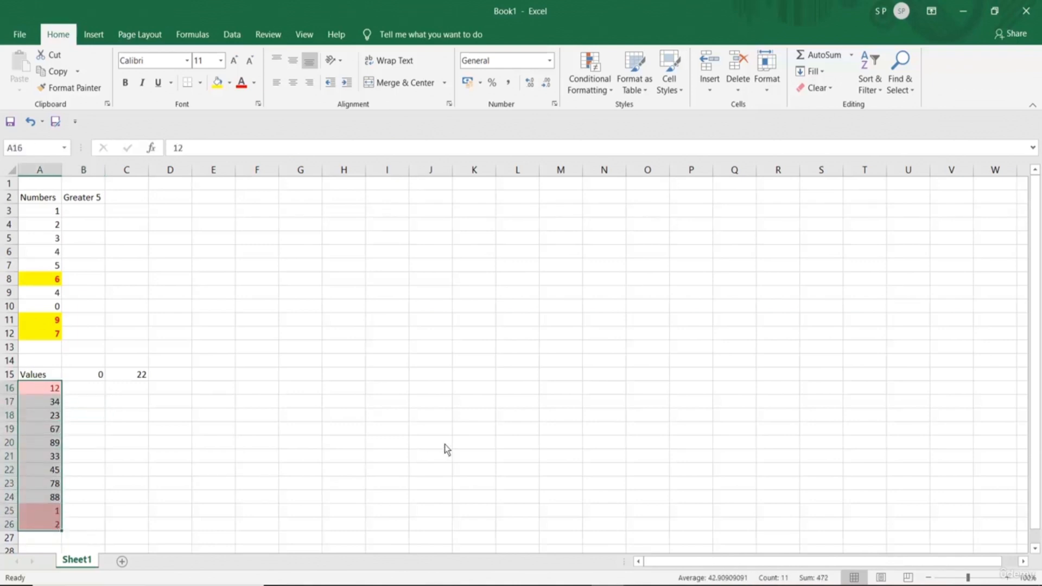
pyautogui.click(597, 90)
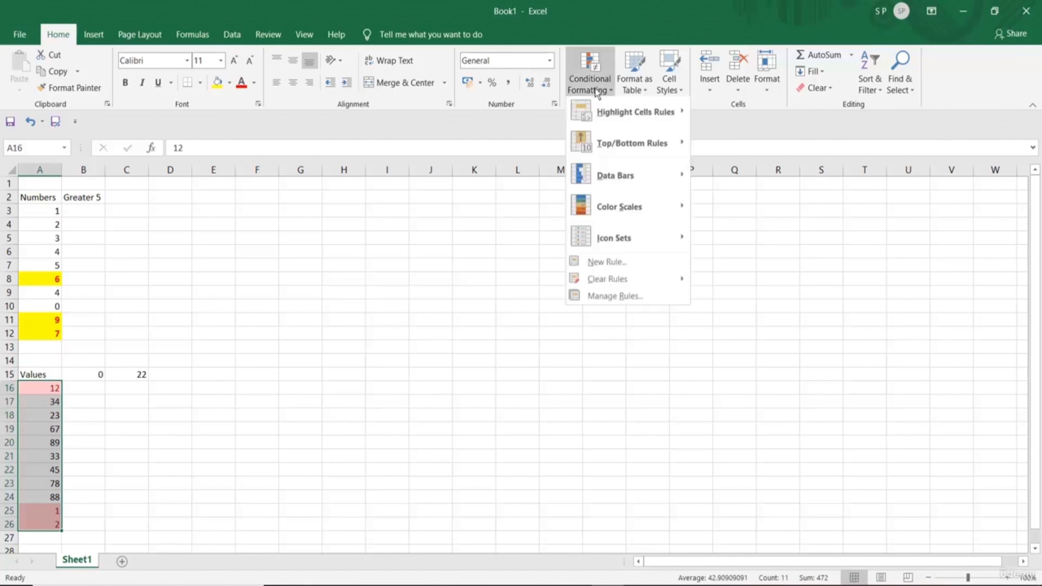
pyautogui.moveTo(624, 280)
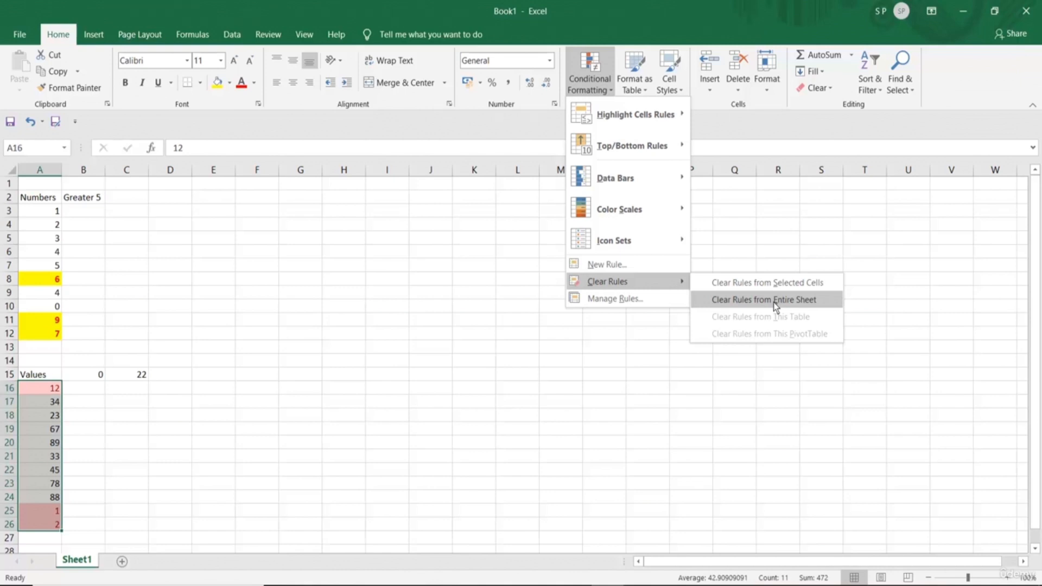
pyautogui.click(738, 283)
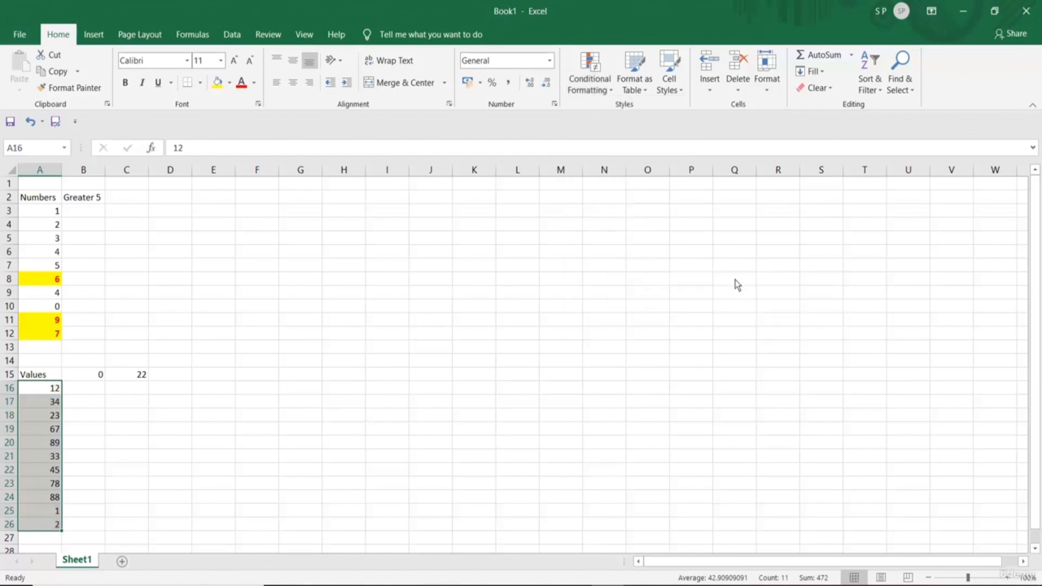
pyautogui.click(96, 400)
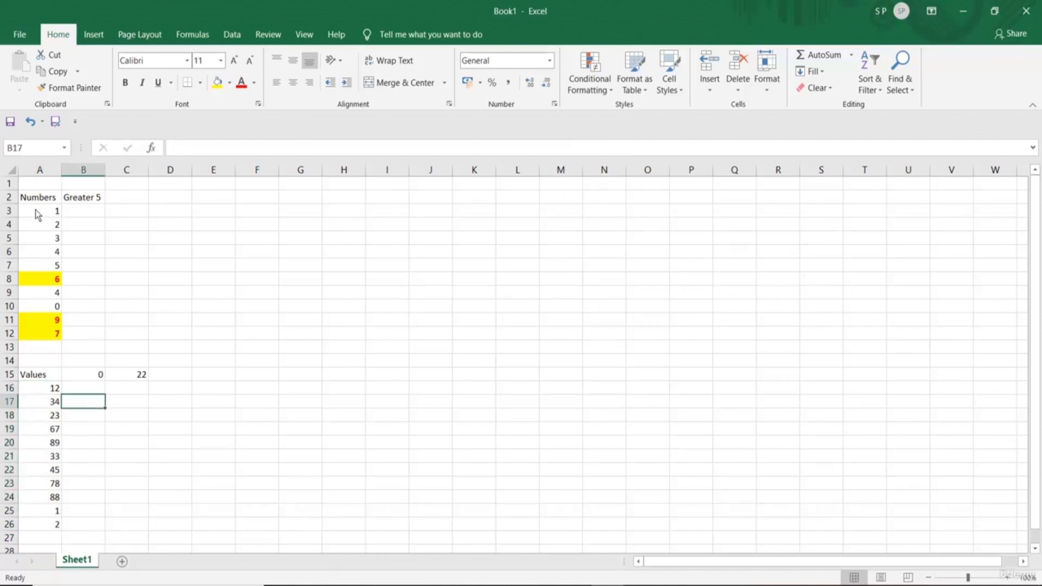
pyautogui.click(594, 89)
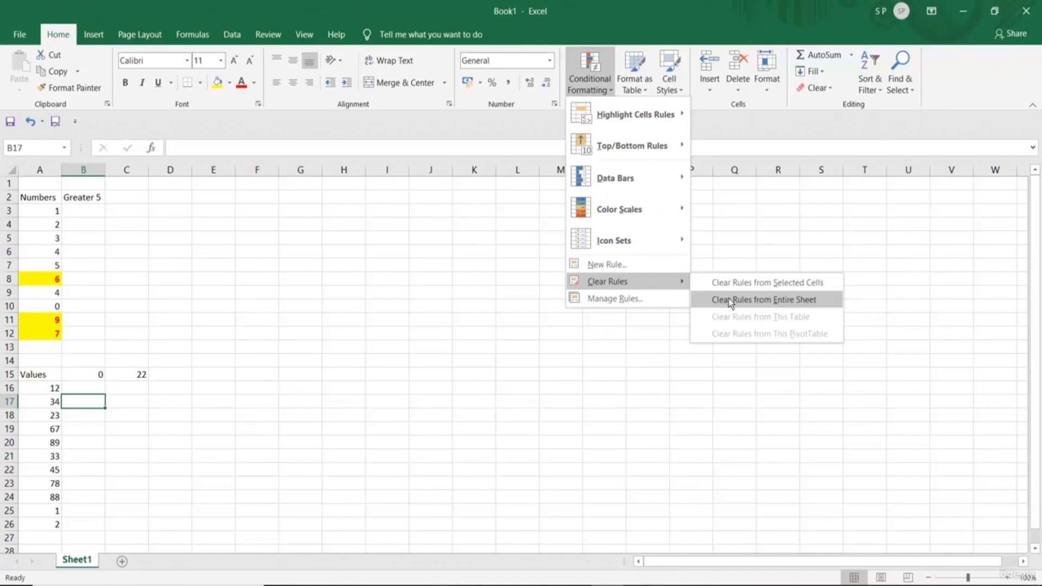
pyautogui.click(732, 303)
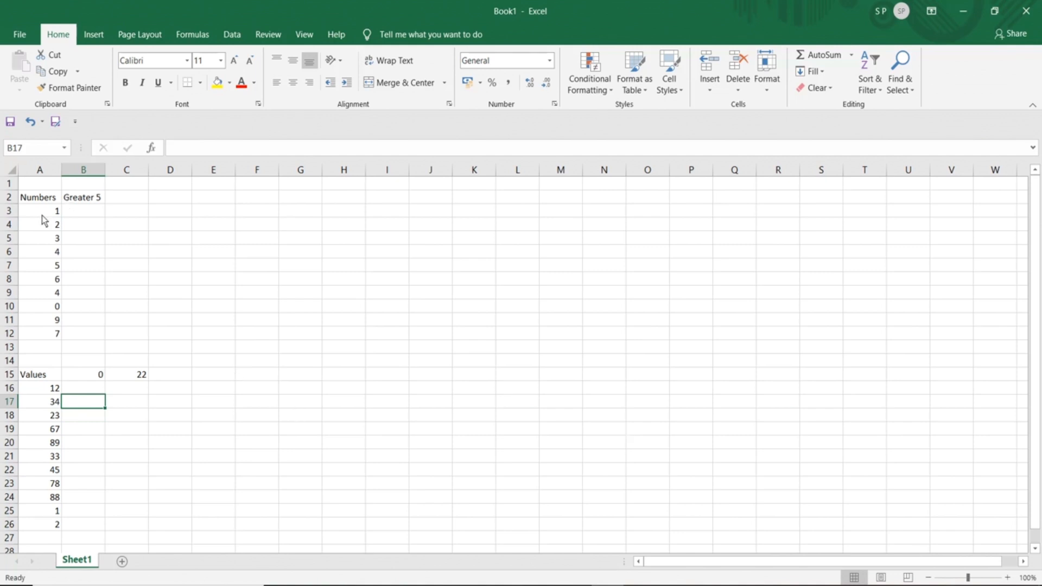
# - Highlight the cells in A3:A12 that are greater than 5 using Light Red Fill with Dark Red Text
pyautogui.moveTo(40, 208); pyautogui.dragTo(43, 341)
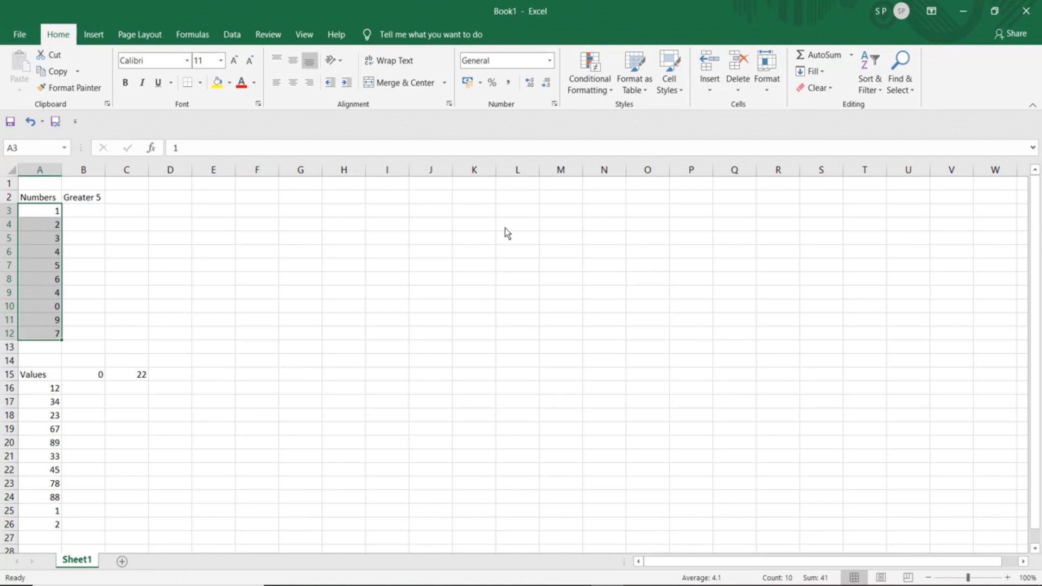
pyautogui.click(600, 95)
pyautogui.moveTo(614, 114)
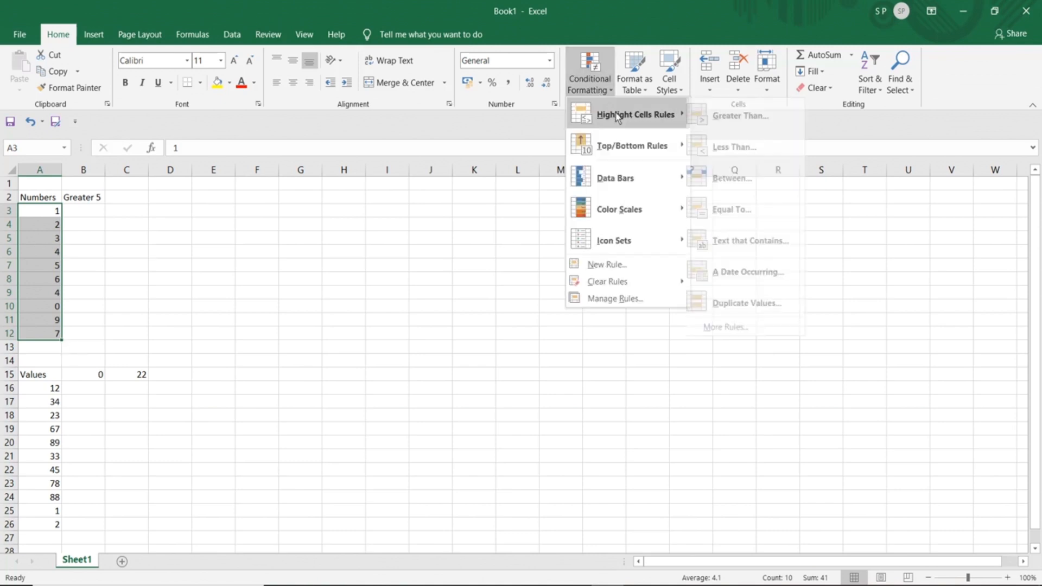
pyautogui.click(750, 115)
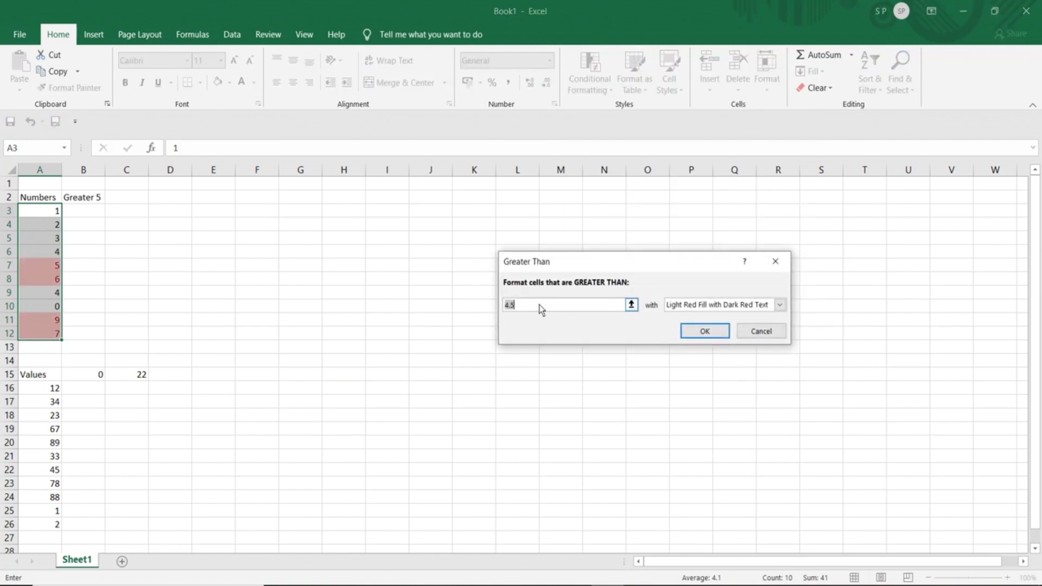
pyautogui.write('5')
pyautogui.click(705, 332)
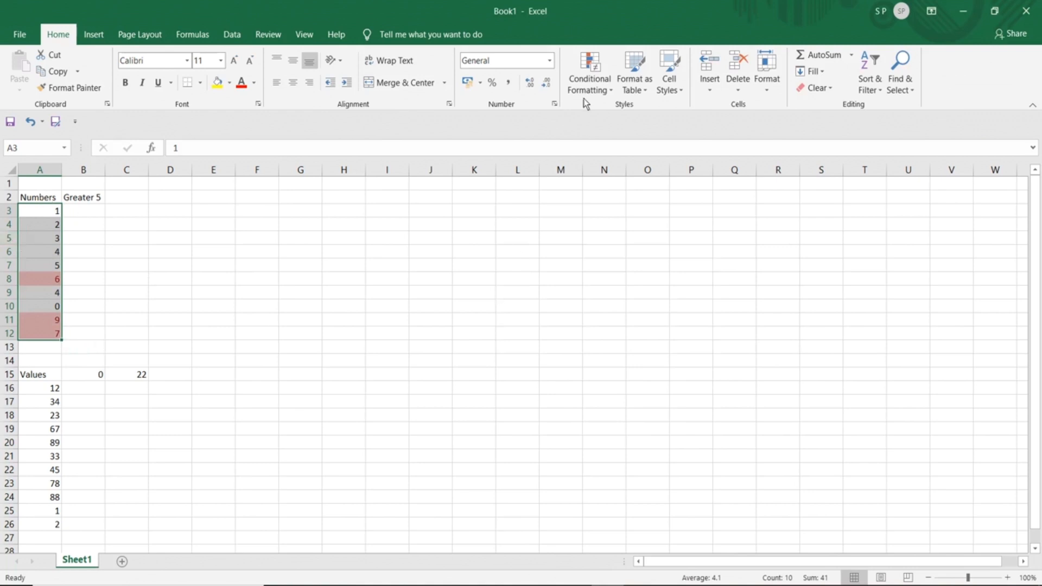
# - Edit the existing Cell Value > 5 rule for A3:A12 so its format uses a green fill and strikethrough text, and apply it
pyautogui.click(589, 84)
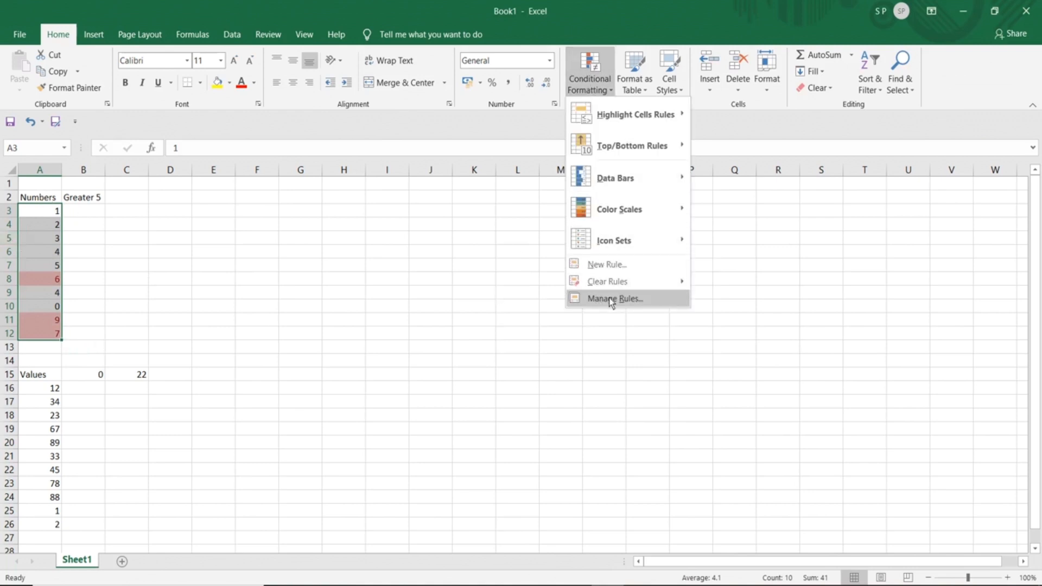
pyautogui.click(651, 299)
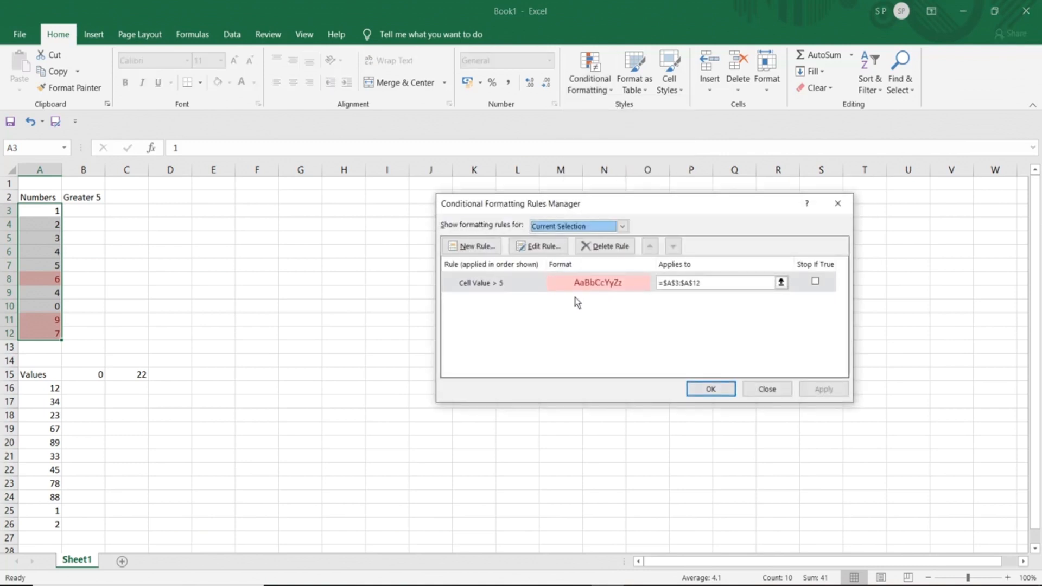
pyautogui.doubleClick(510, 285)
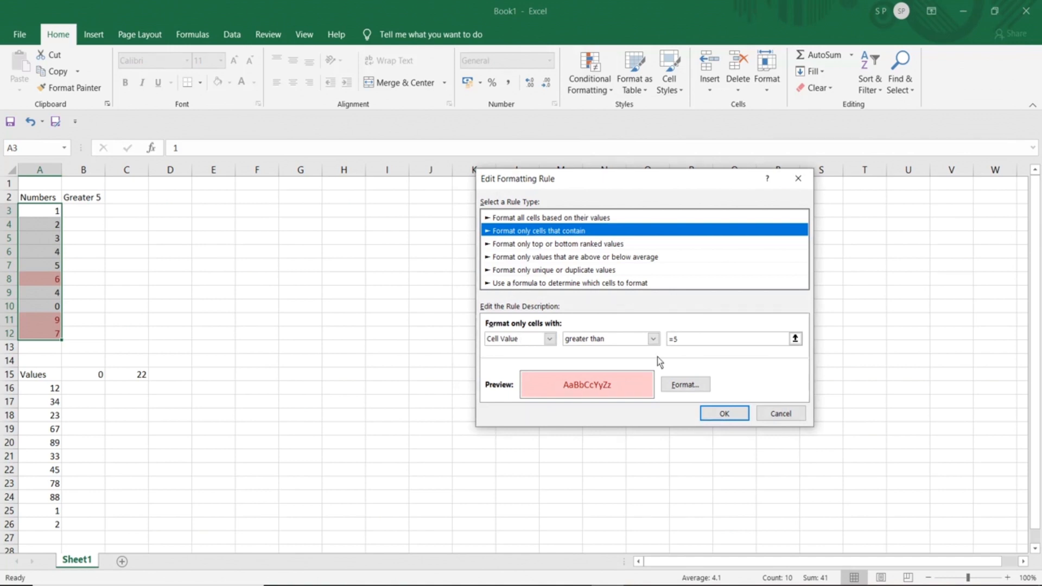
pyautogui.click(689, 341)
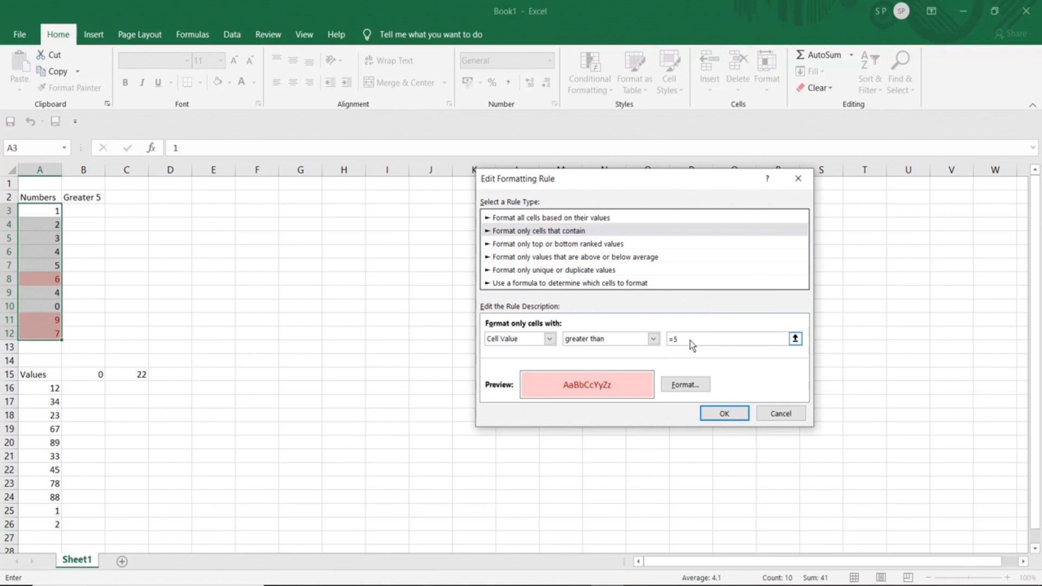
pyautogui.click(680, 385)
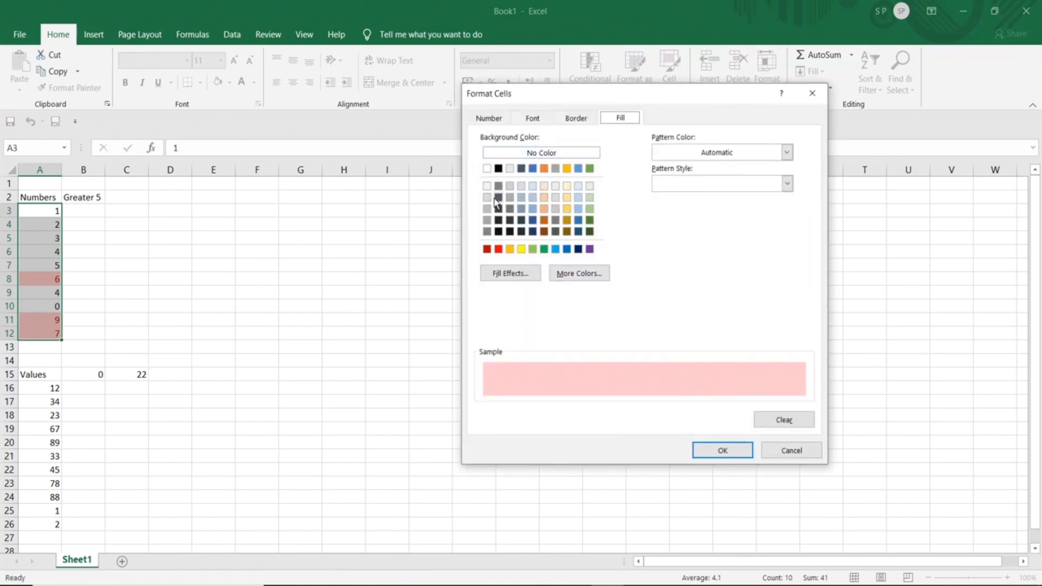
pyautogui.click(544, 251)
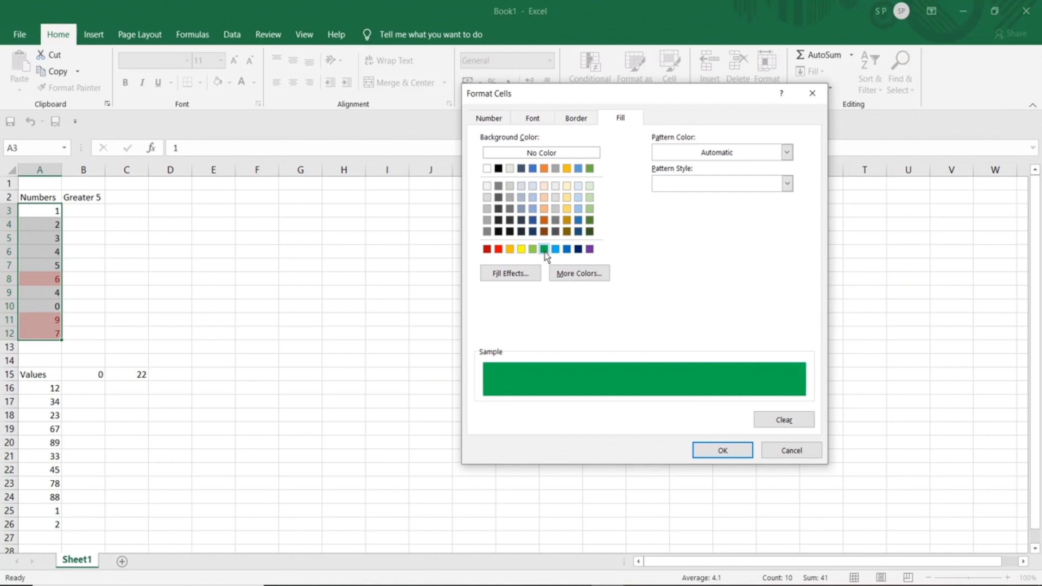
pyautogui.click(537, 117)
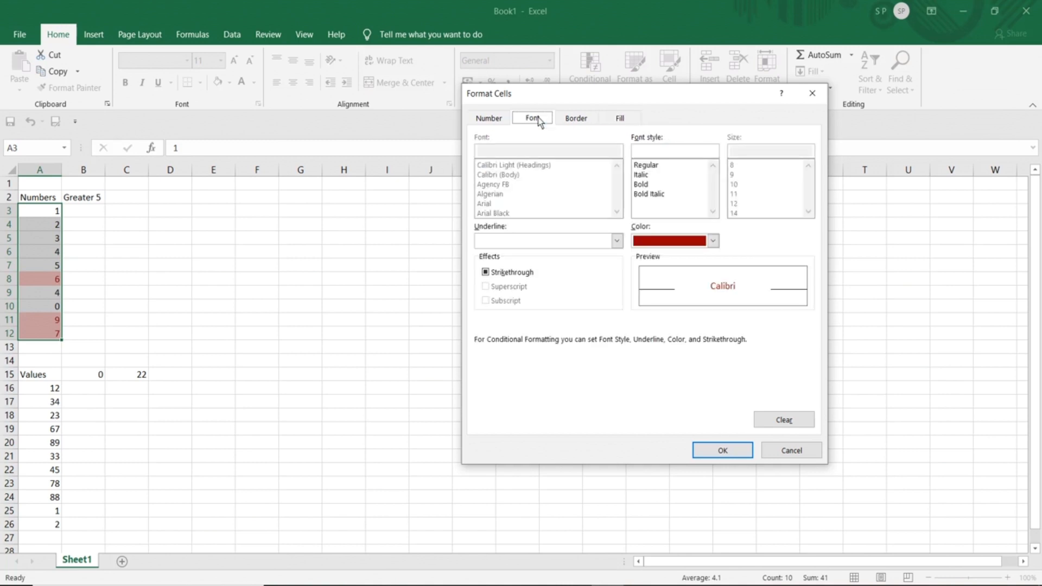
pyautogui.click(486, 273)
pyautogui.click(722, 452)
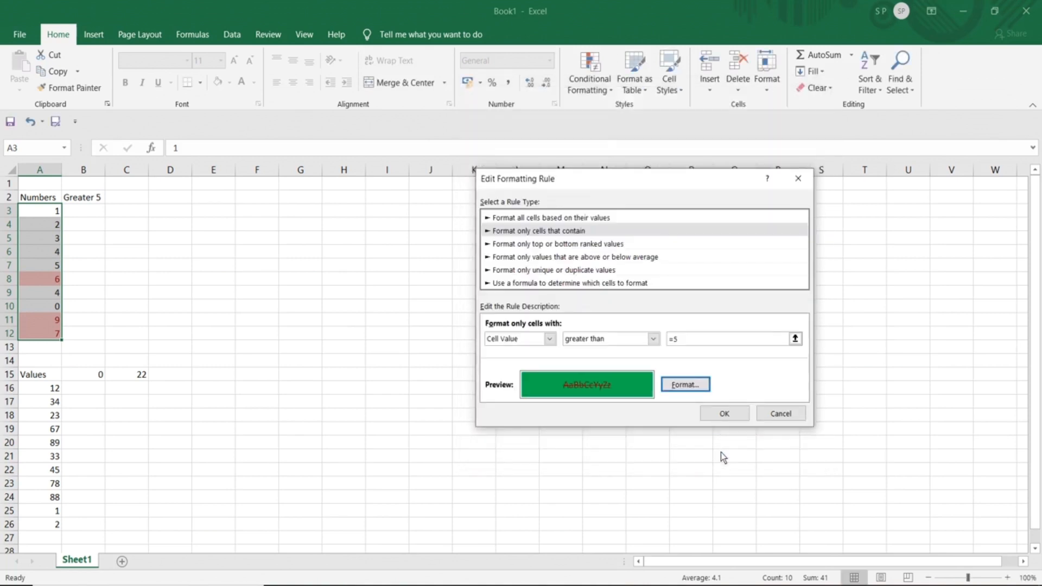
pyautogui.click(724, 413)
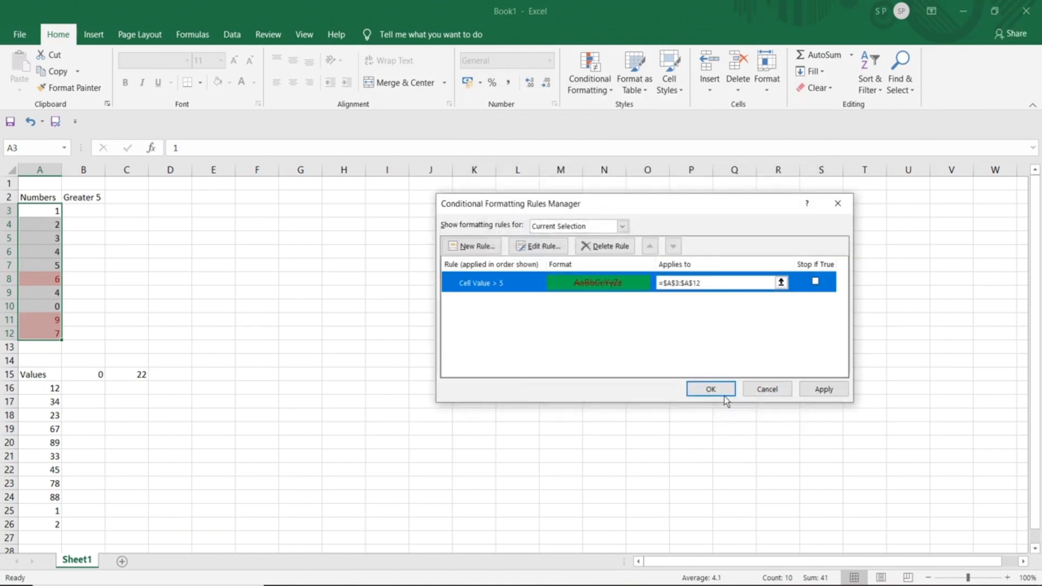
pyautogui.click(824, 390)
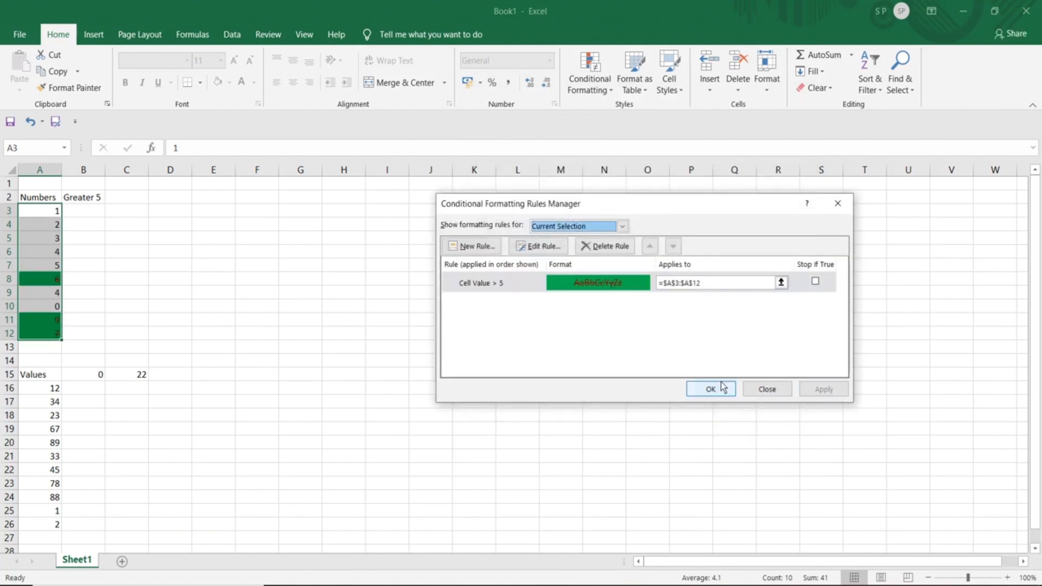
pyautogui.click(712, 389)
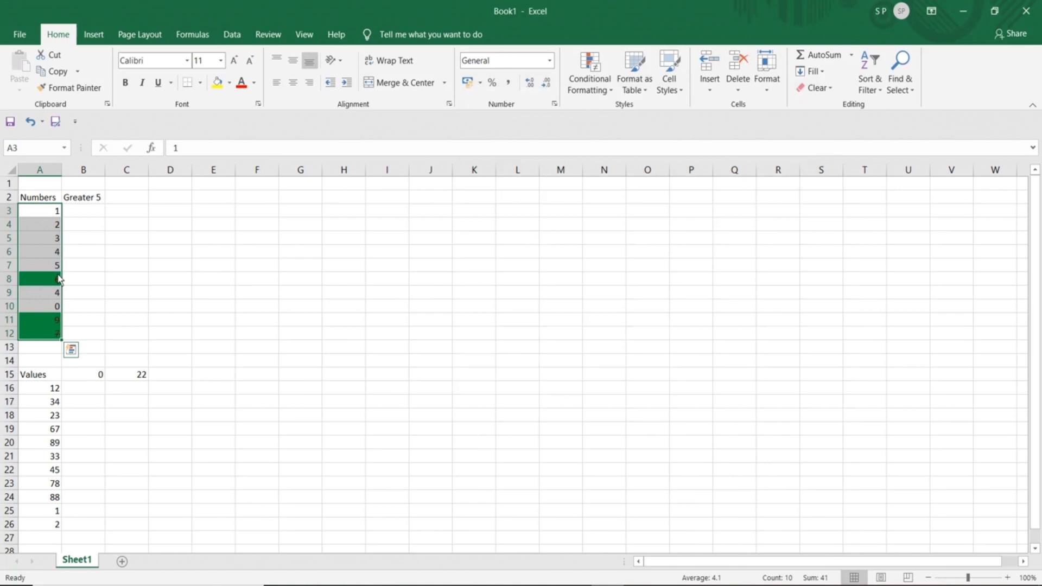
# - Change the value in cell A5 of the Numbers list to 8 to test the rule
pyautogui.click(93, 215)
pyautogui.moveTo(44, 211); pyautogui.dragTo(39, 332)
pyautogui.click(97, 244)
pyautogui.click(51, 240)
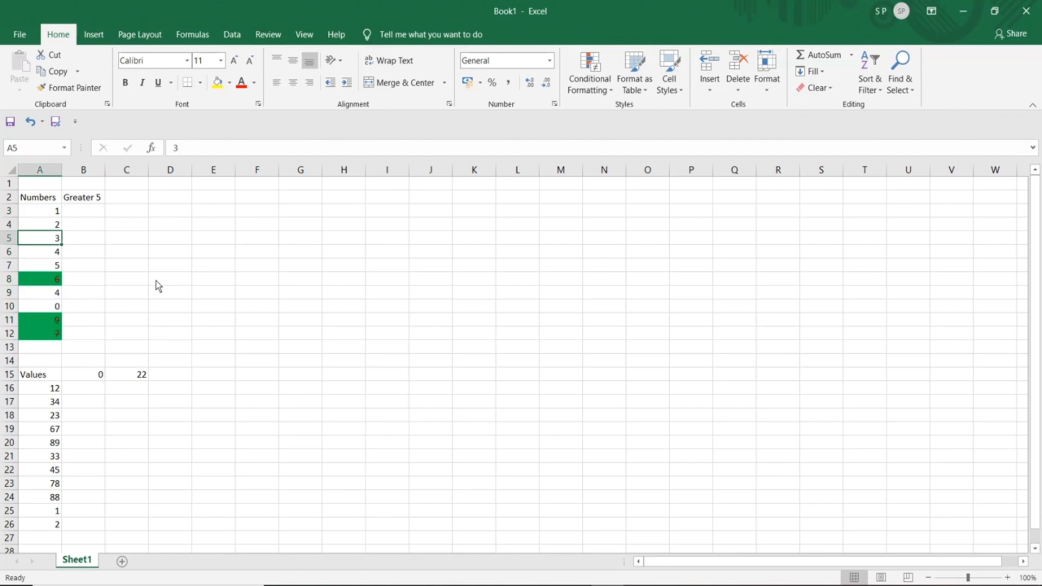
pyautogui.write('8')
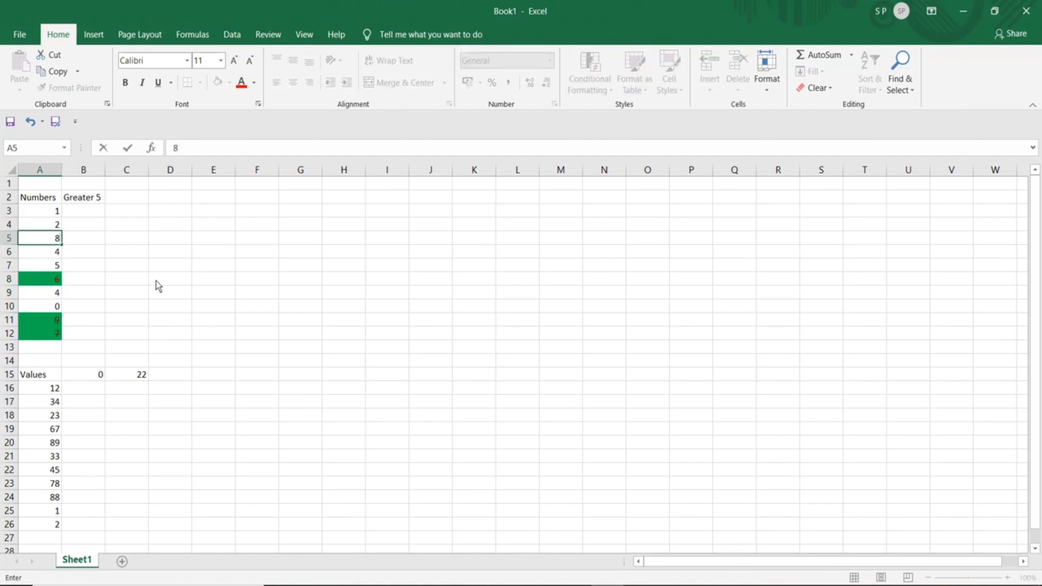
pyautogui.press('Return')
pyautogui.click(28, 240)
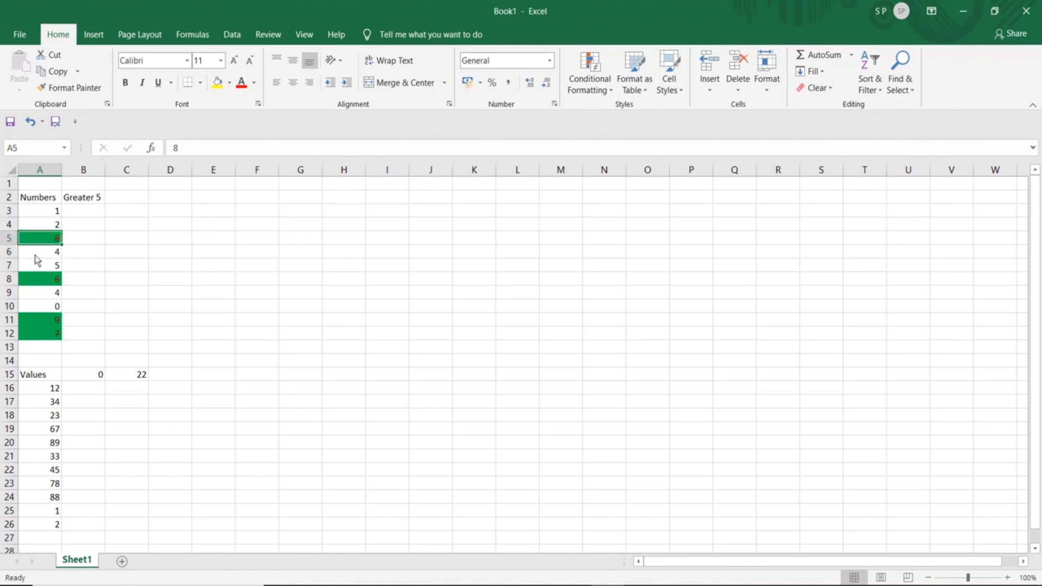
# - Change the value in cell A8 of the Numbers list to 3
pyautogui.click(45, 282)
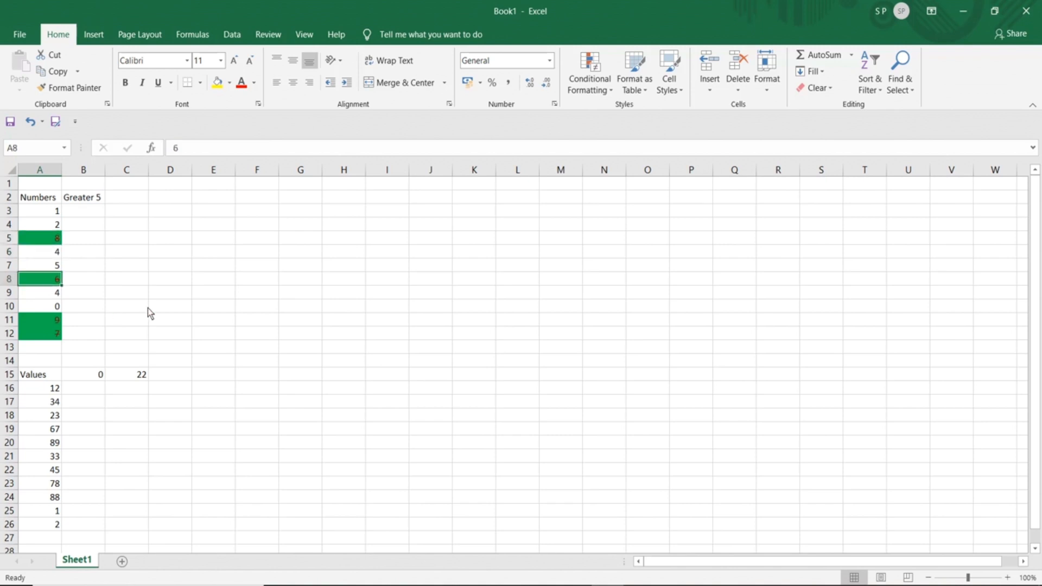
pyautogui.write('3')
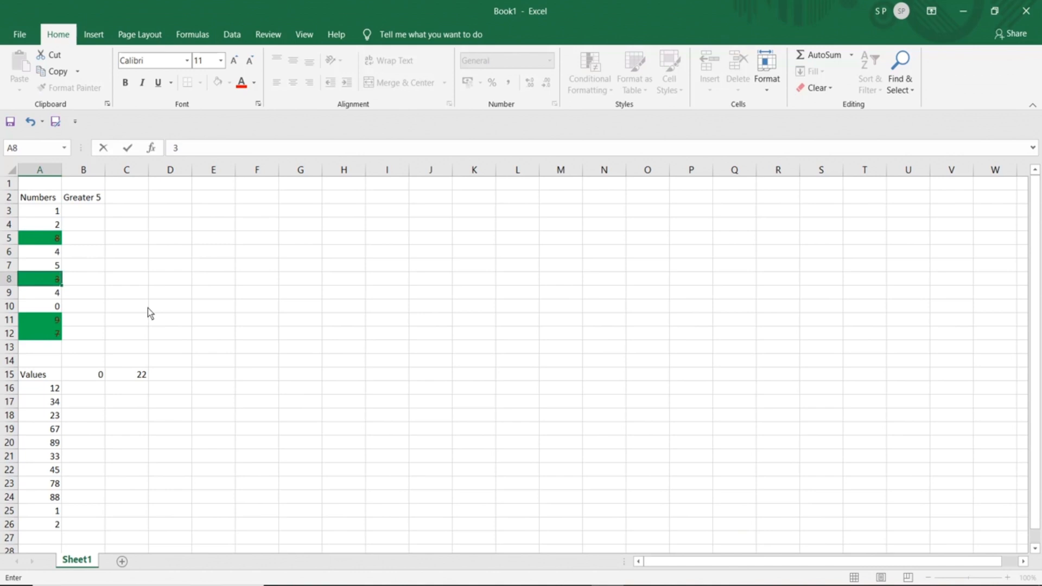
pyautogui.press('Return')
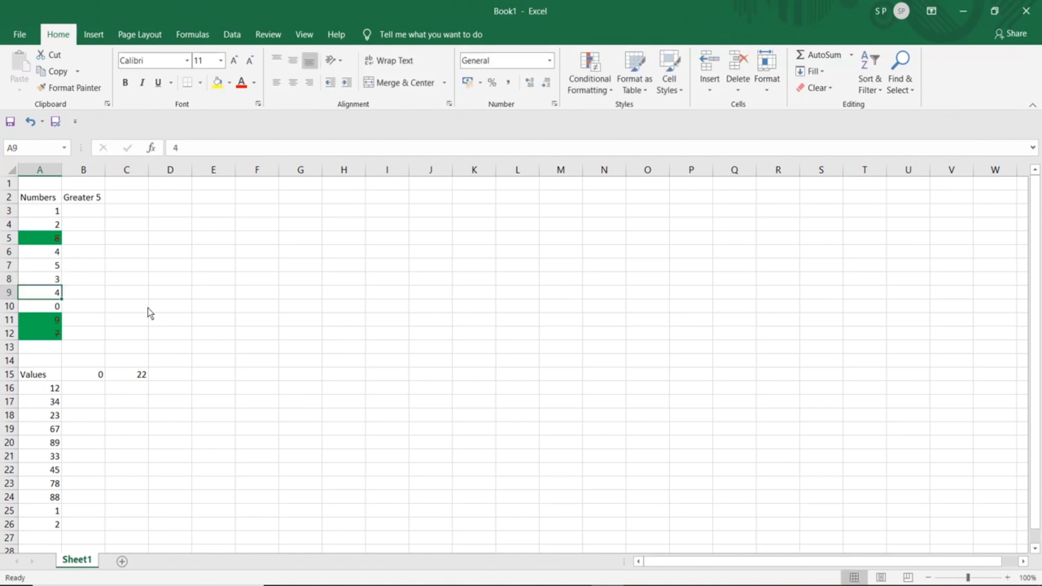
pyautogui.click(47, 280)
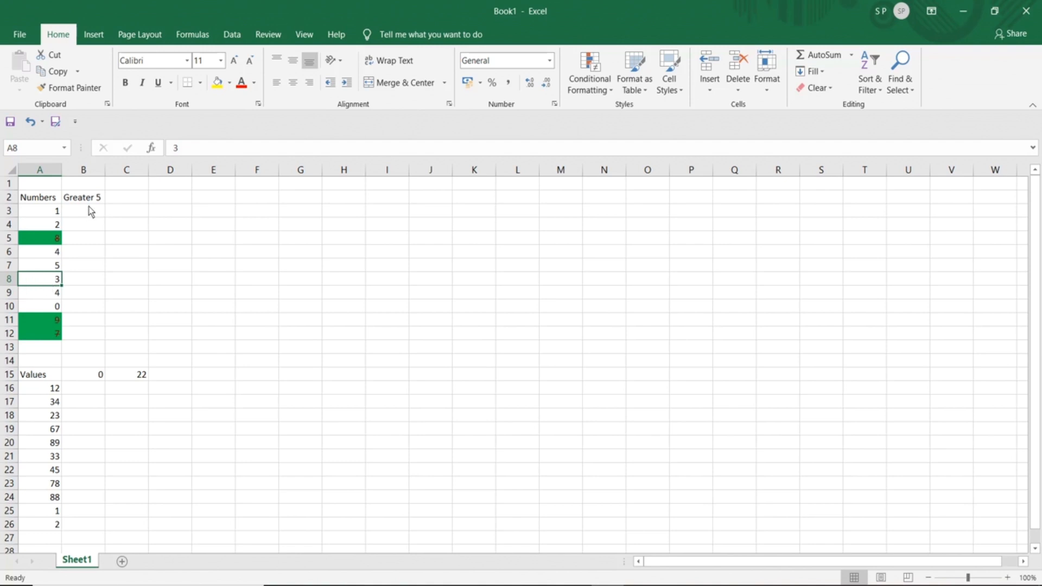
pyautogui.moveTo(42, 212); pyautogui.dragTo(36, 329)
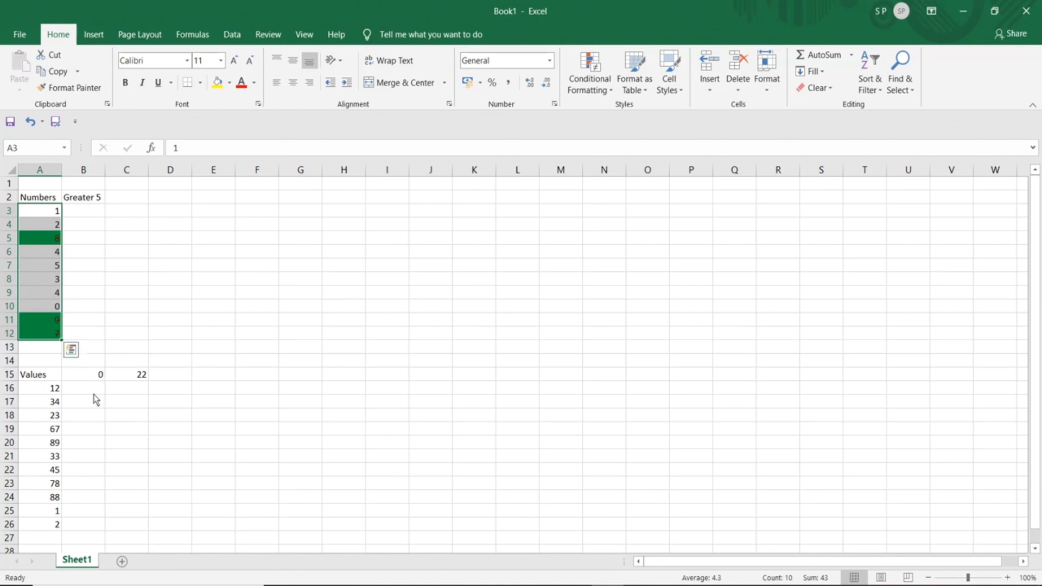
pyautogui.moveTo(55, 392); pyautogui.dragTo(52, 524)
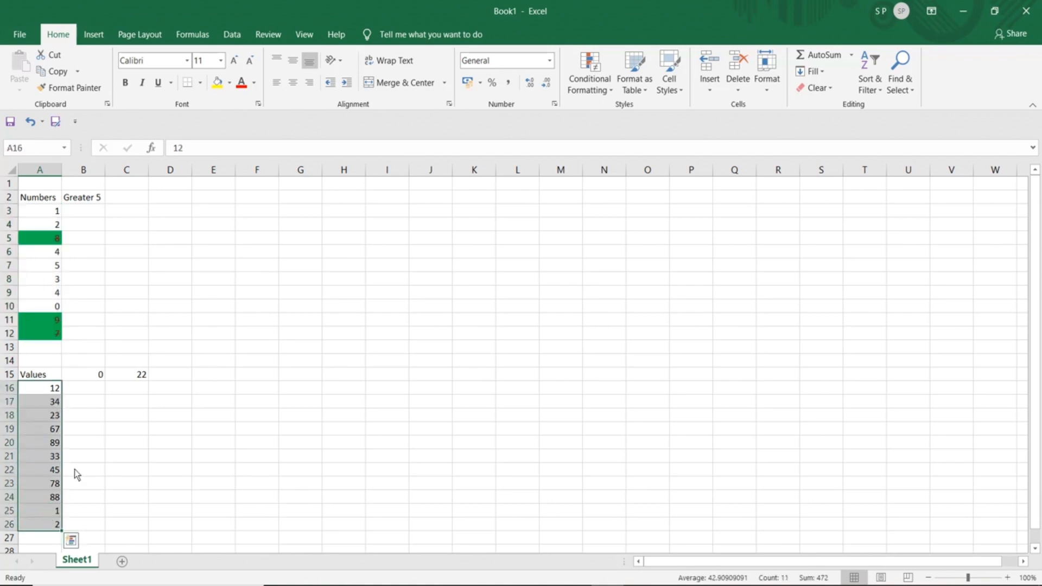
pyautogui.click(91, 374)
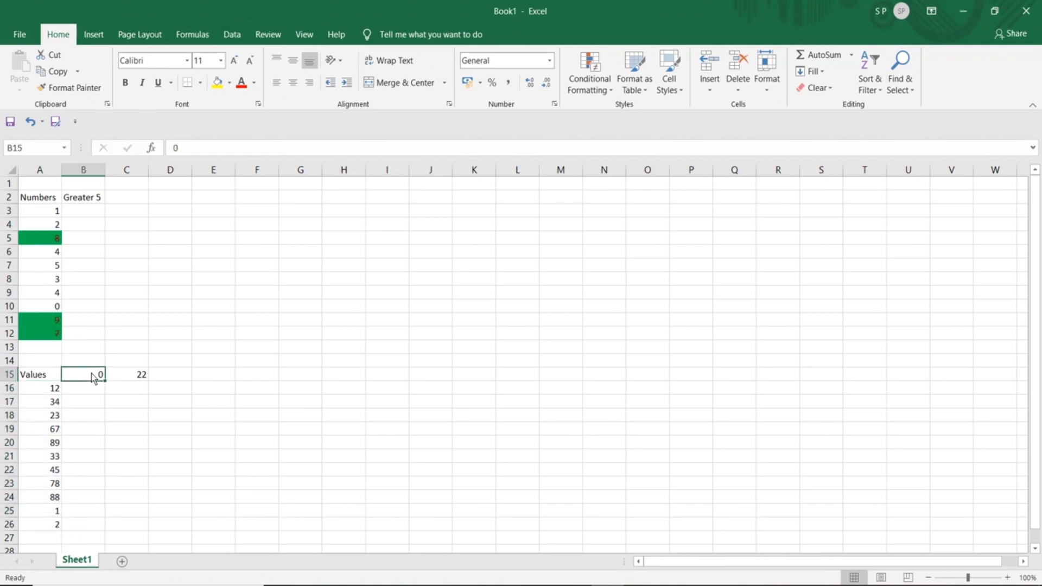
# - Enter the note "22 less than" in cell H15, on the row of the Values heading
pyautogui.click(348, 380)
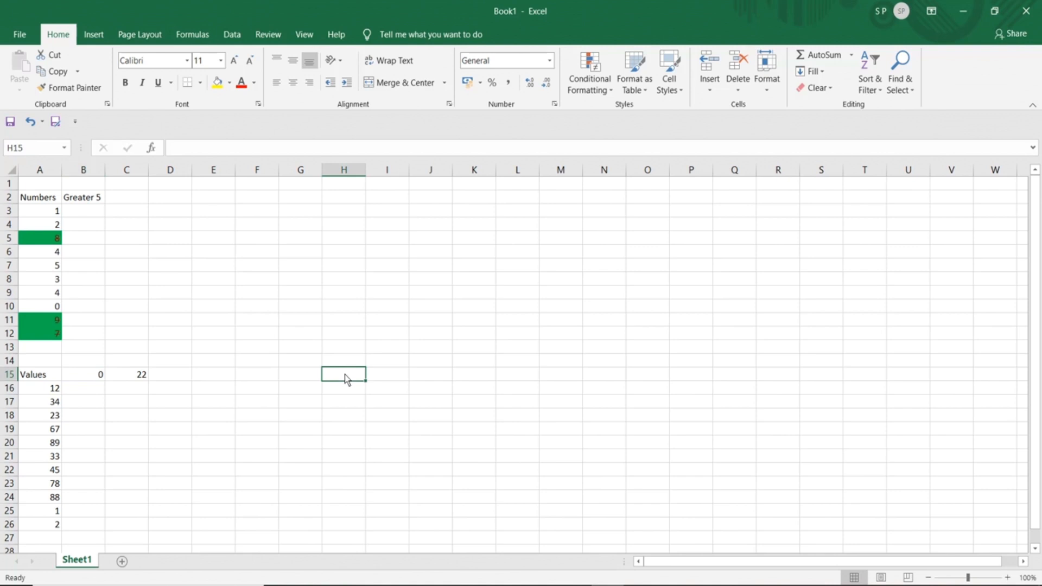
pyautogui.write('22')
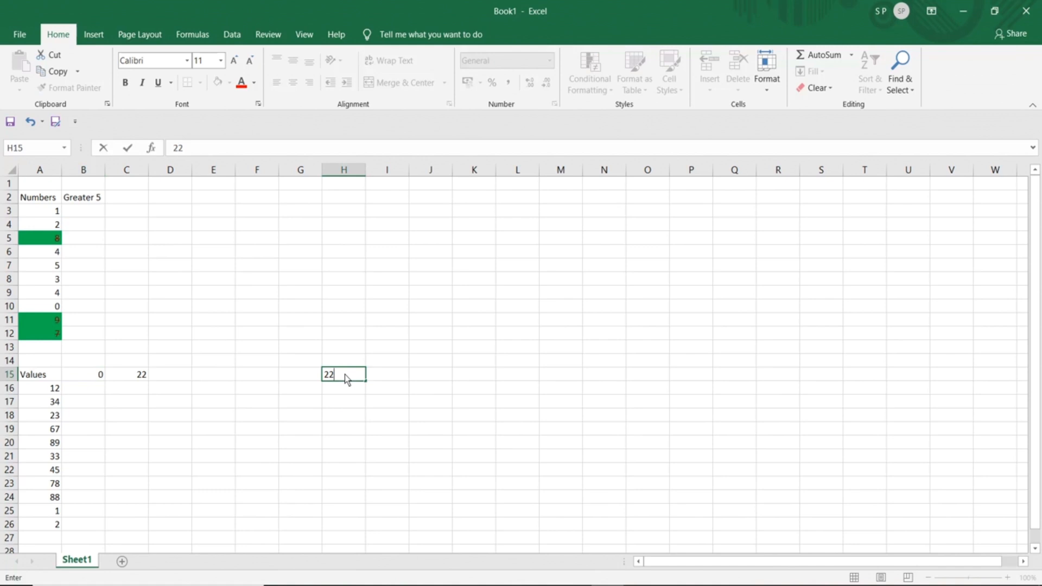
pyautogui.write(' less than')
pyautogui.press('Return')
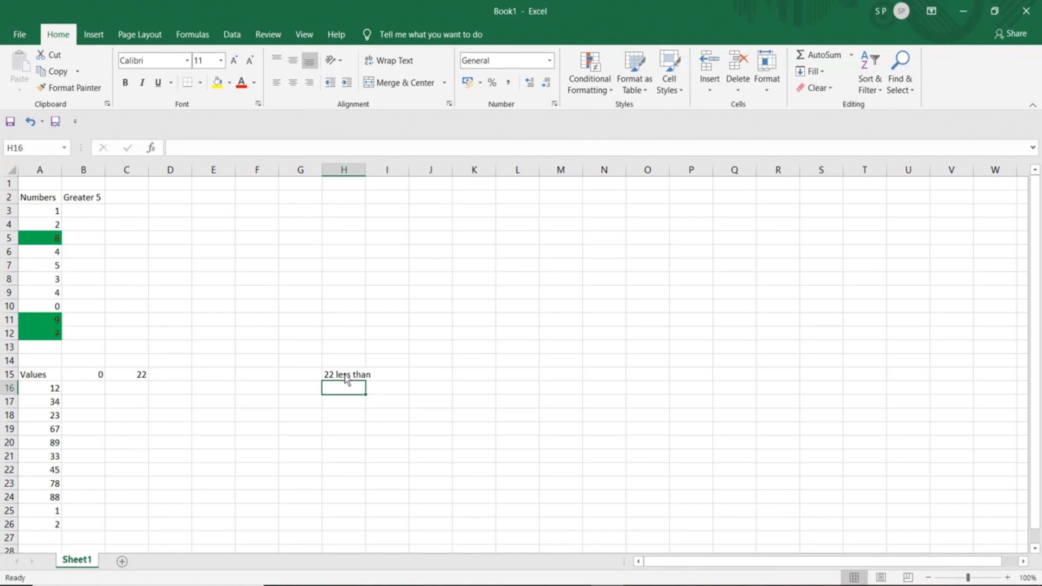
# - Enter the notes "80 Greater" in cell H16 and "30-70" in cell H17, below the "22 less than" note
pyautogui.write('80 Gre')
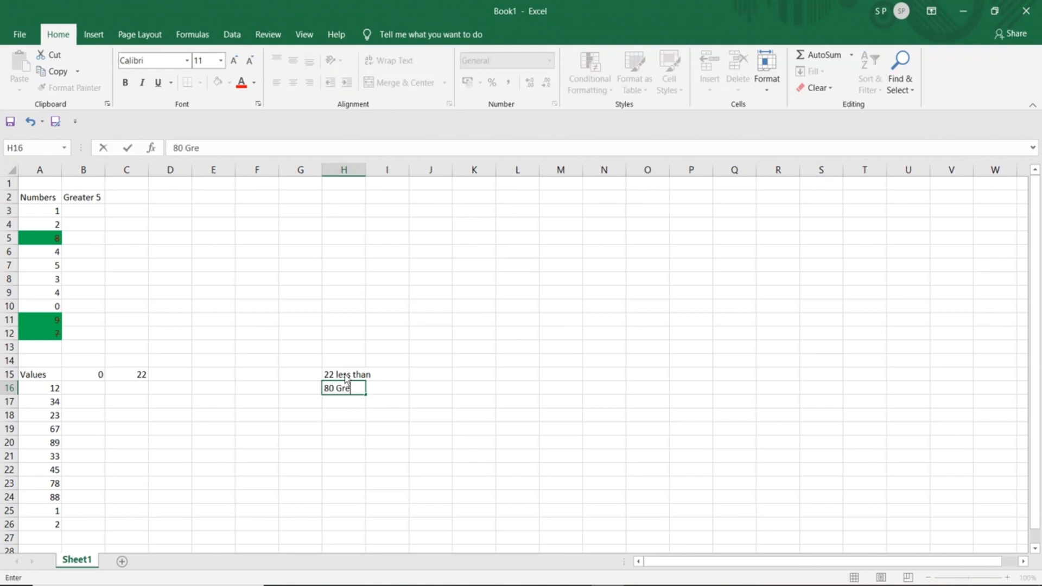
pyautogui.write('ater')
pyautogui.press('Return')
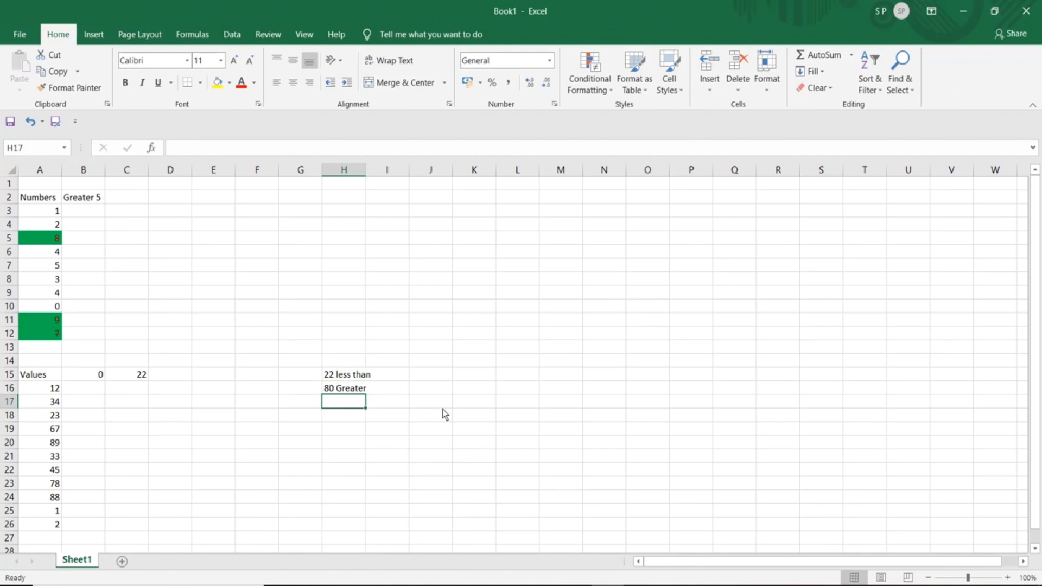
pyautogui.write('30')
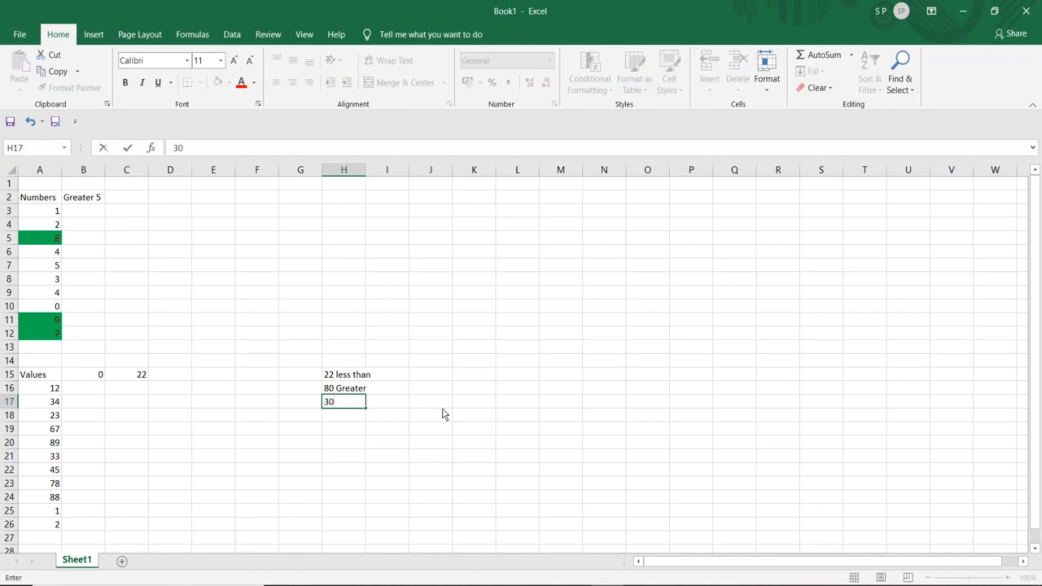
pyautogui.write('-70')
pyautogui.click(392, 405)
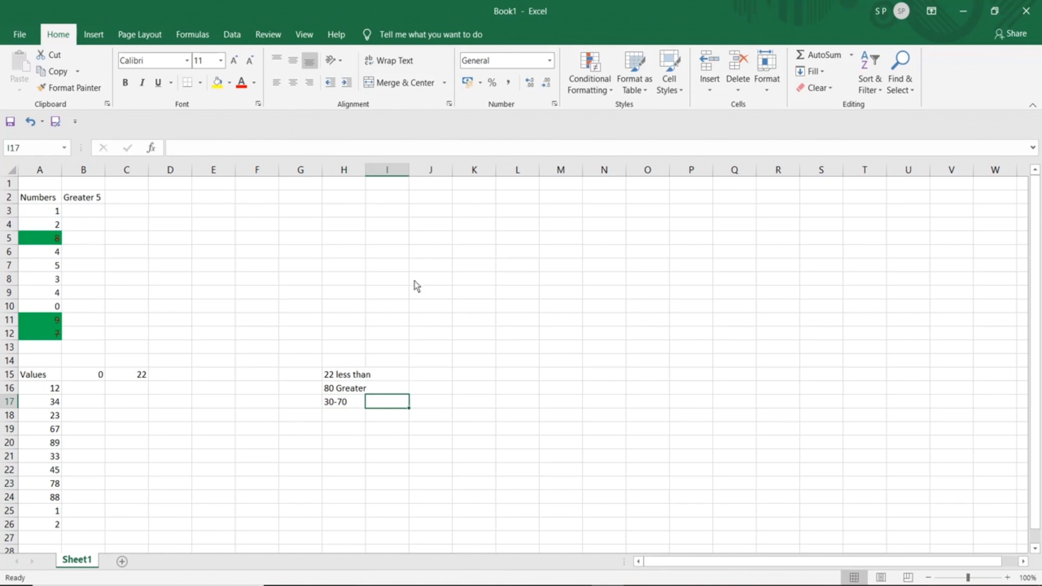
# - Colour-code the three notes by filling cell J15 yellow, J16 green and J17 red
pyautogui.click(427, 376)
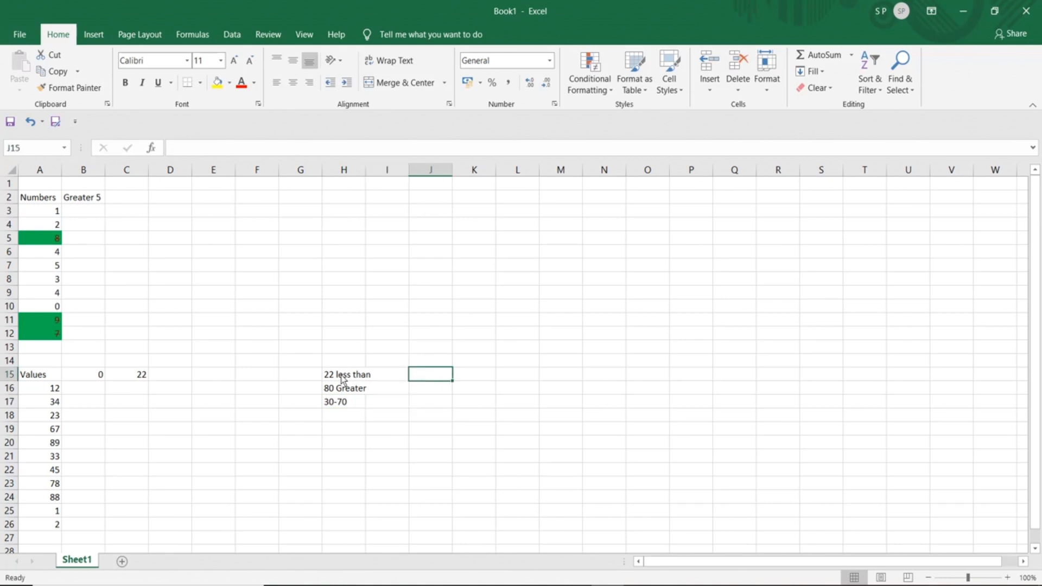
pyautogui.click(217, 84)
pyautogui.click(427, 389)
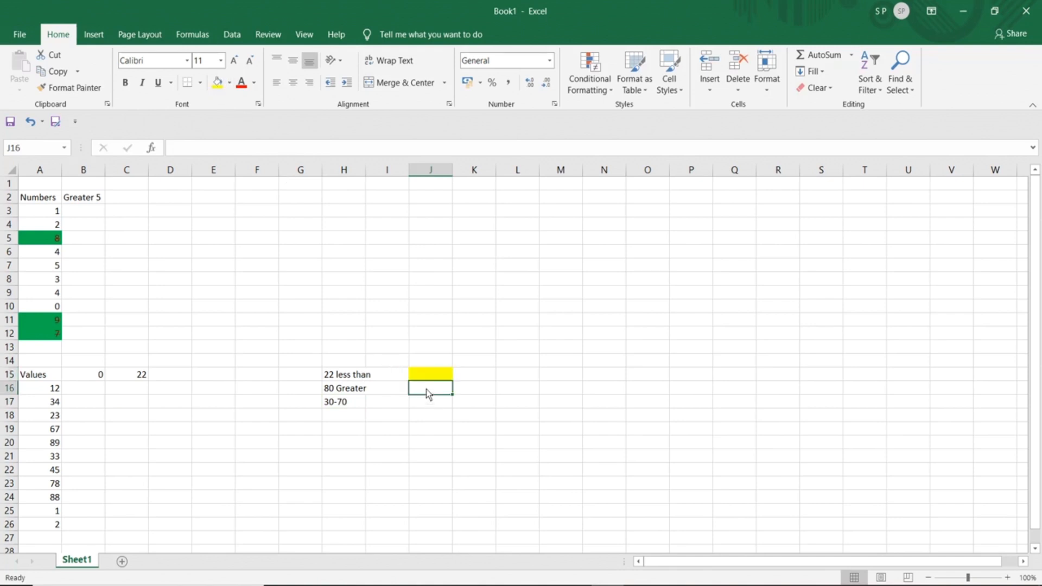
pyautogui.click(230, 84)
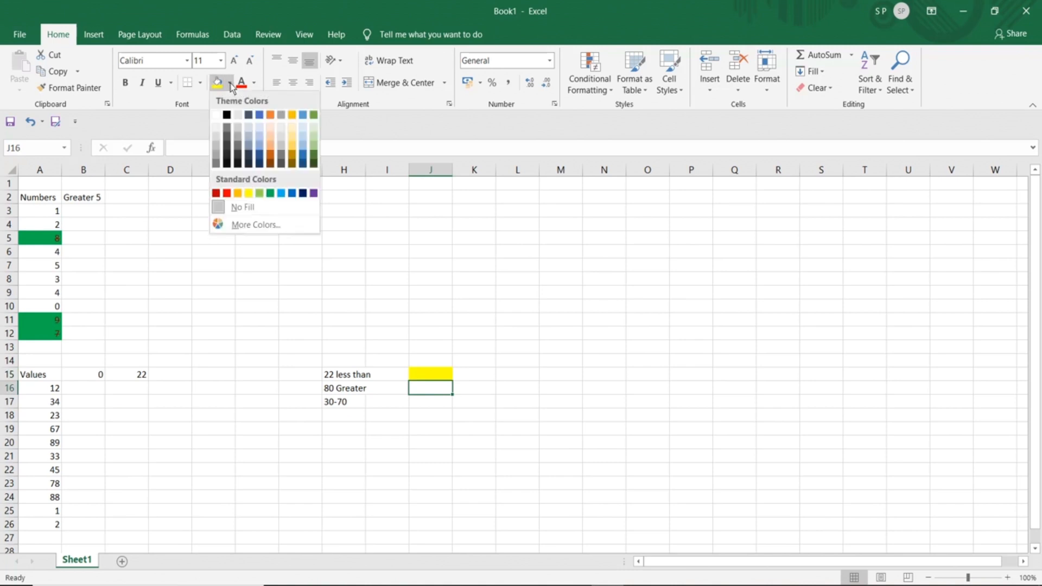
pyautogui.click(271, 194)
pyautogui.click(430, 403)
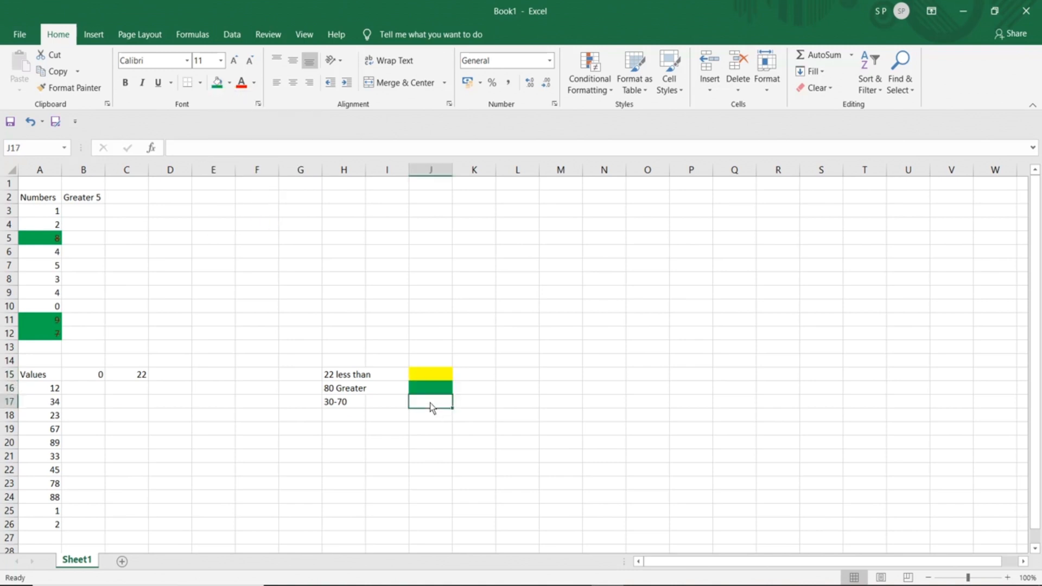
pyautogui.click(229, 83)
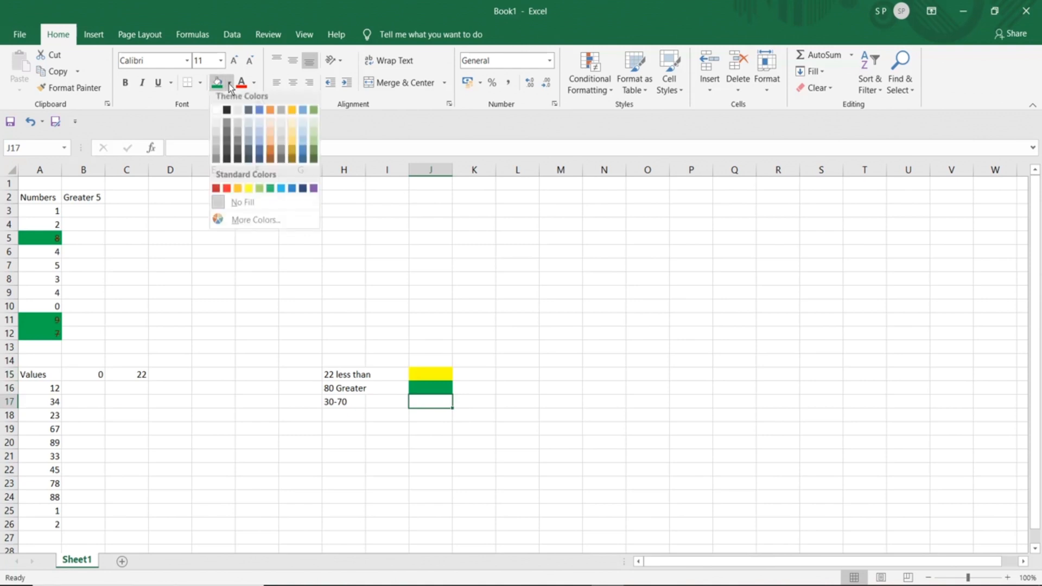
pyautogui.click(226, 194)
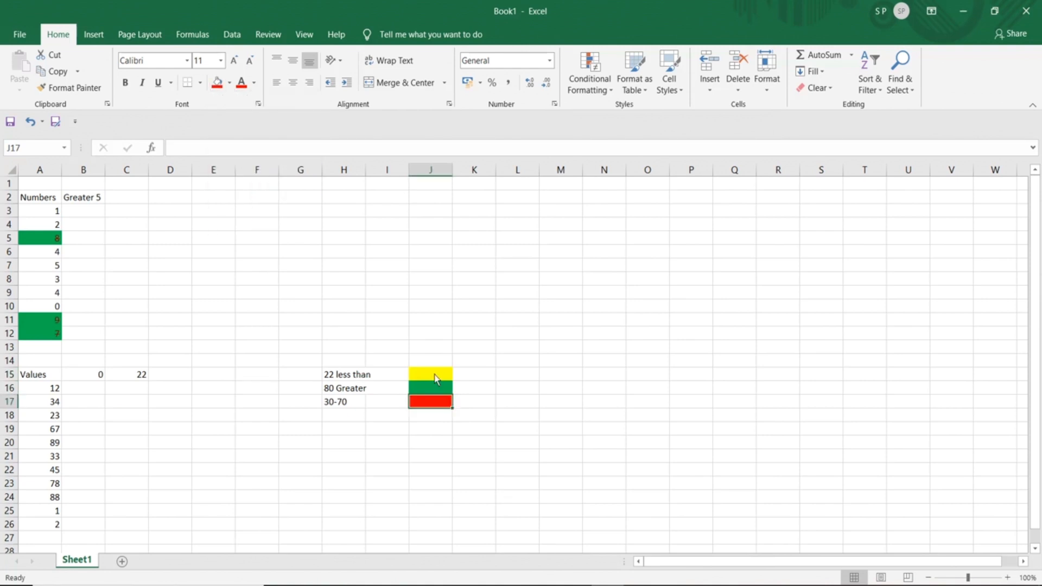
pyautogui.moveTo(338, 374); pyautogui.dragTo(437, 408)
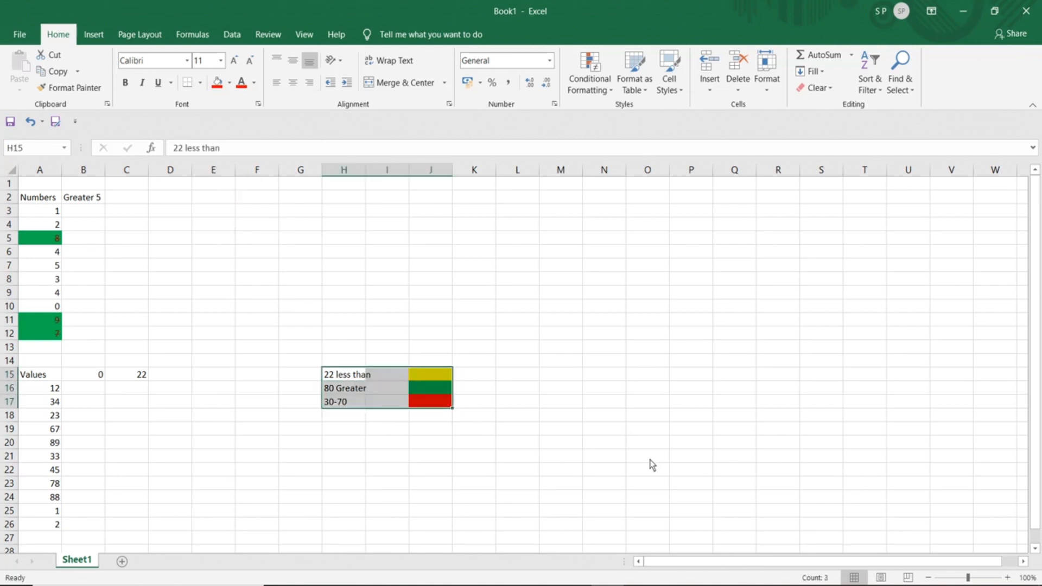
# - Delete the contents of cells B15 and C15 next to the Values heading
pyautogui.moveTo(97, 378); pyautogui.dragTo(132, 386)
pyautogui.press('Delete')
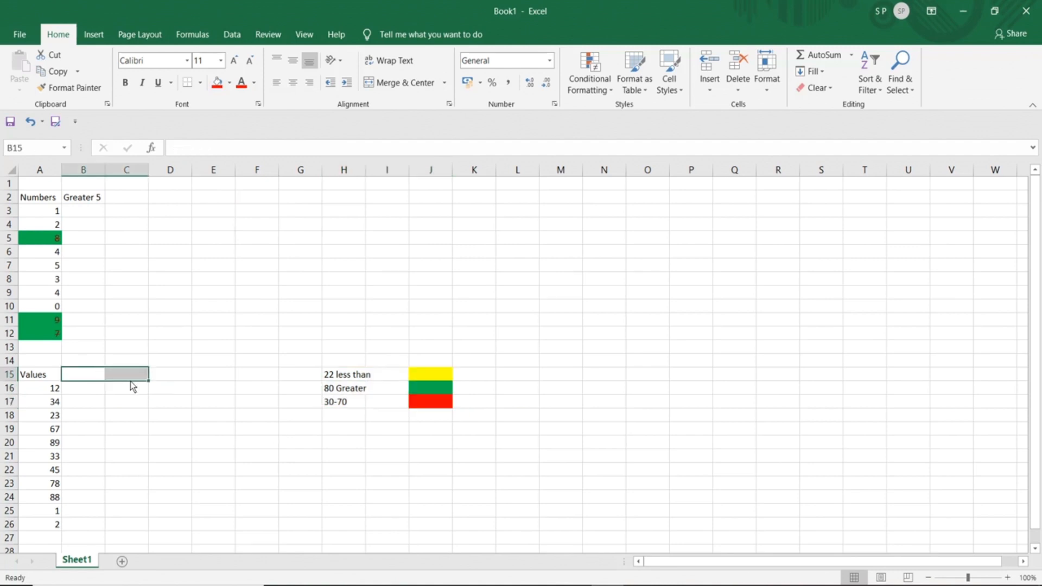
pyautogui.click(197, 419)
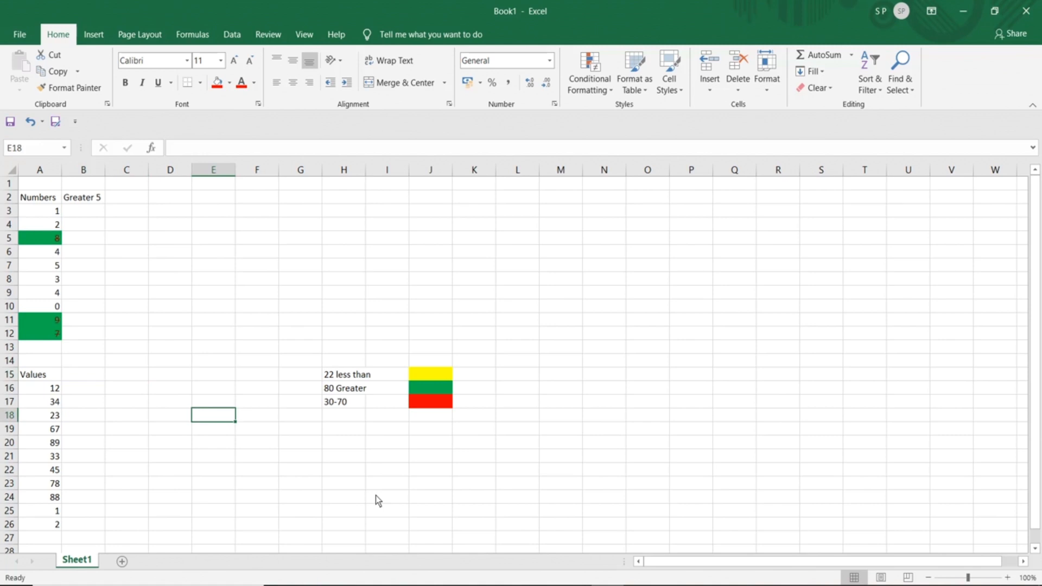
# - Apply a Less Than 22 highlight rule with a custom yellow fill to the Values numbers in A16:A26
pyautogui.moveTo(54, 389); pyautogui.dragTo(51, 525)
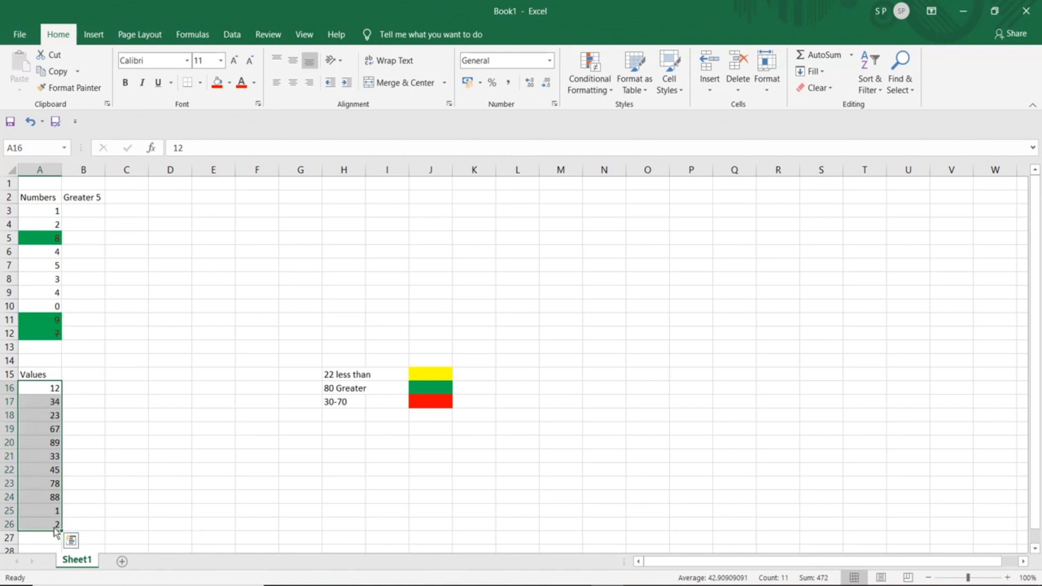
pyautogui.click(597, 91)
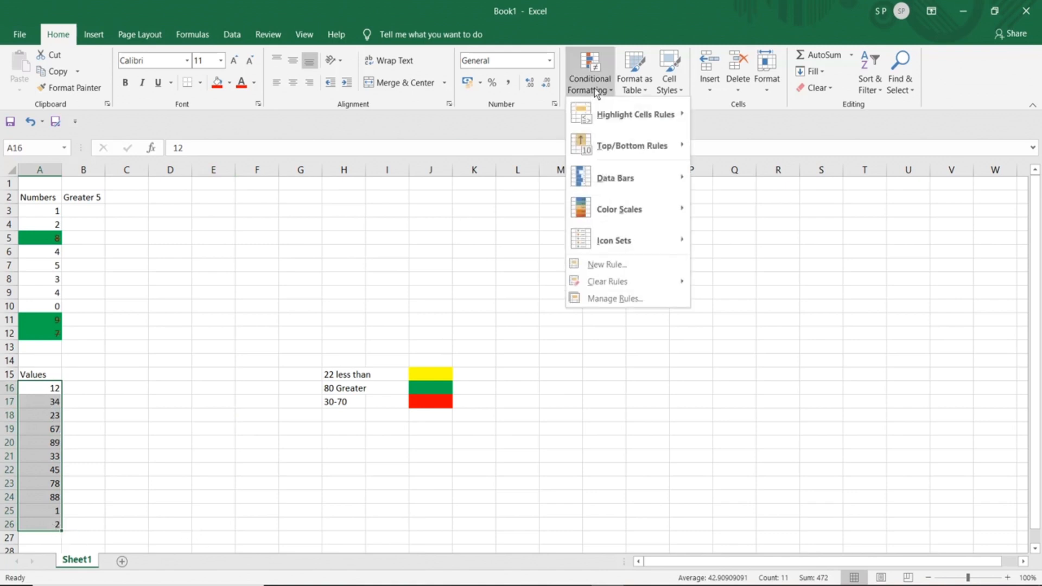
pyautogui.moveTo(630, 110)
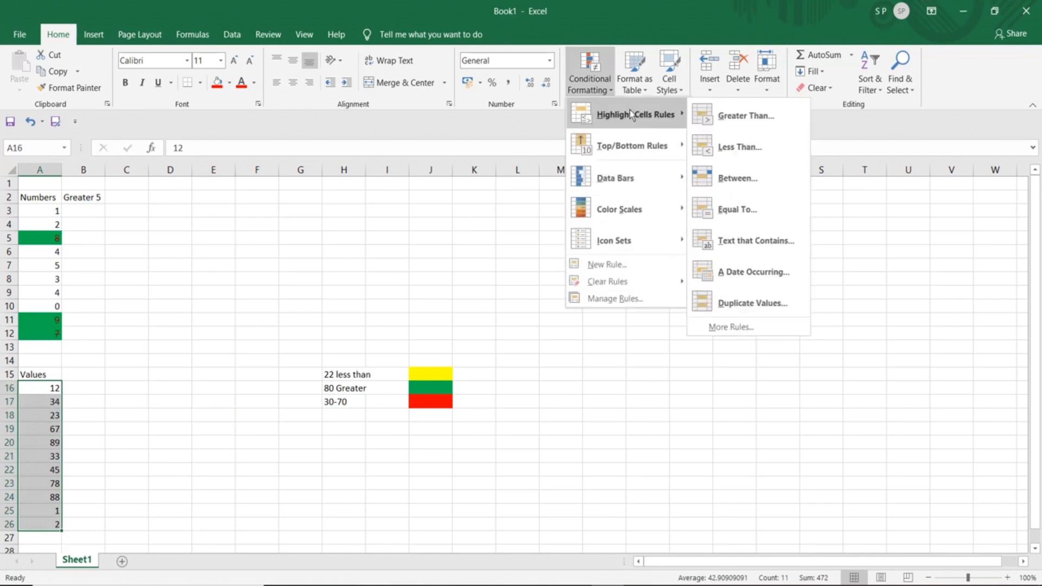
pyautogui.click(737, 147)
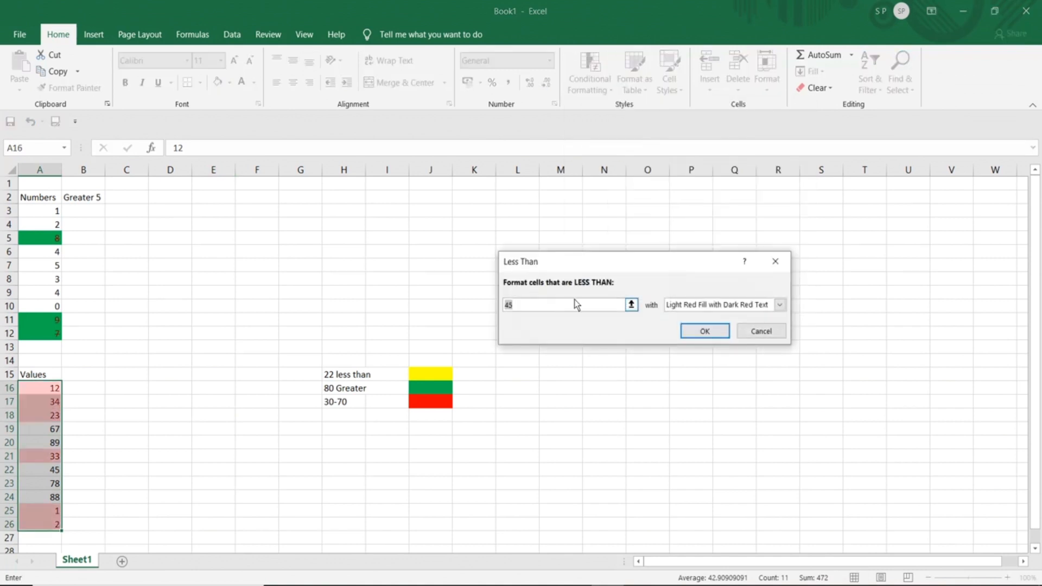
pyautogui.write('22')
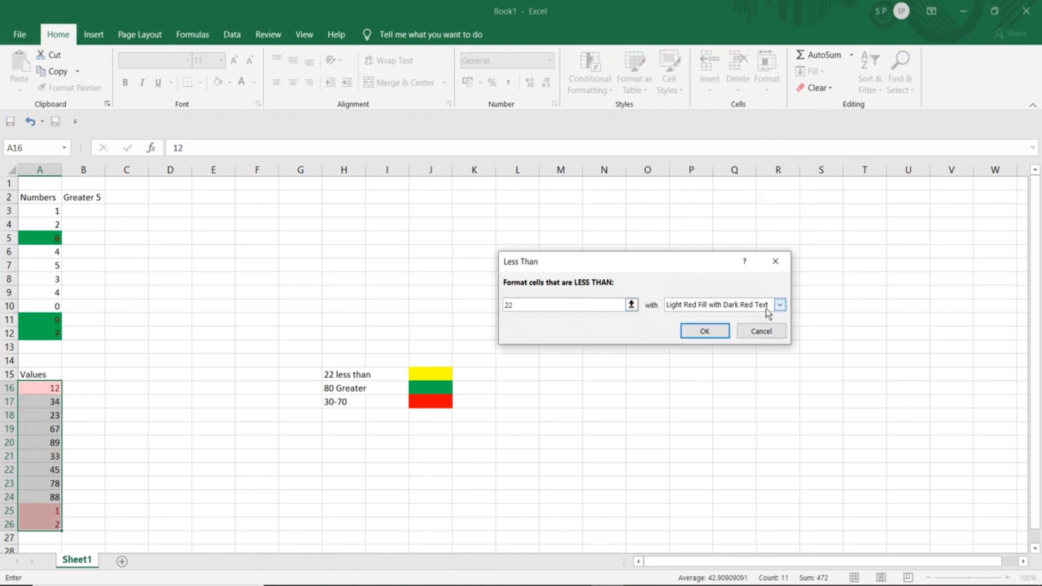
pyautogui.click(779, 305)
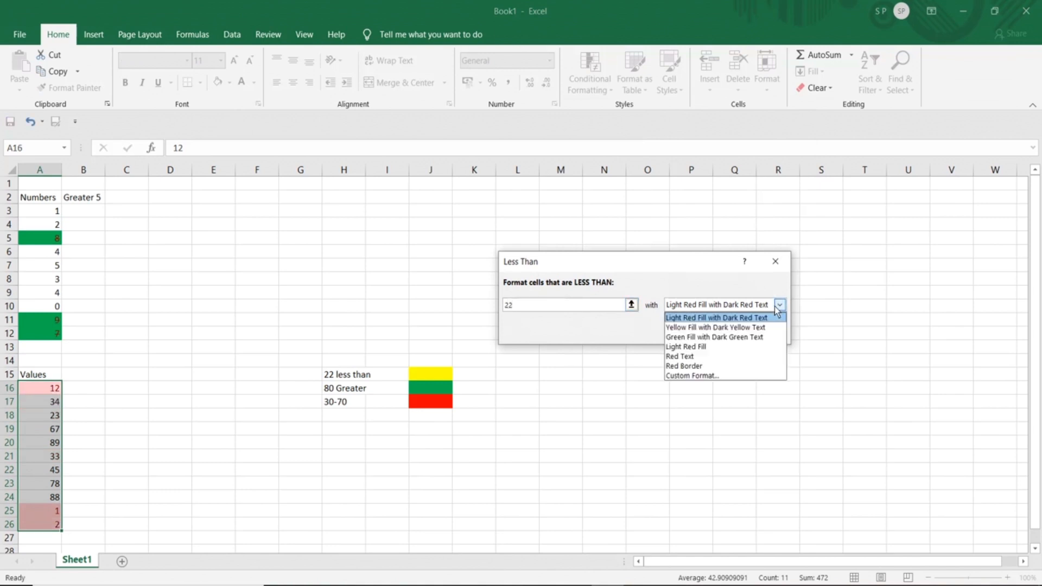
pyautogui.click(717, 375)
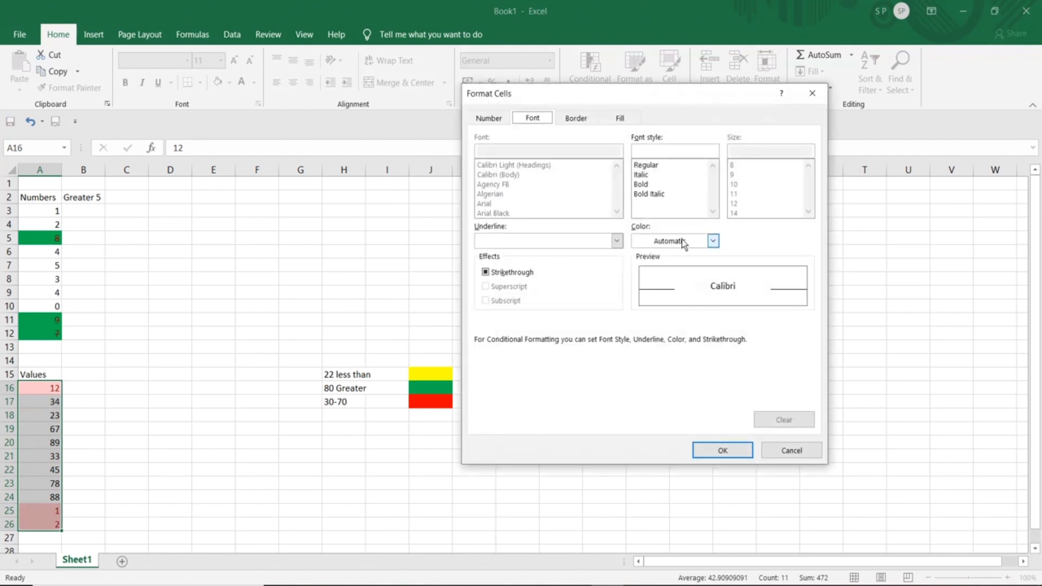
pyautogui.click(617, 119)
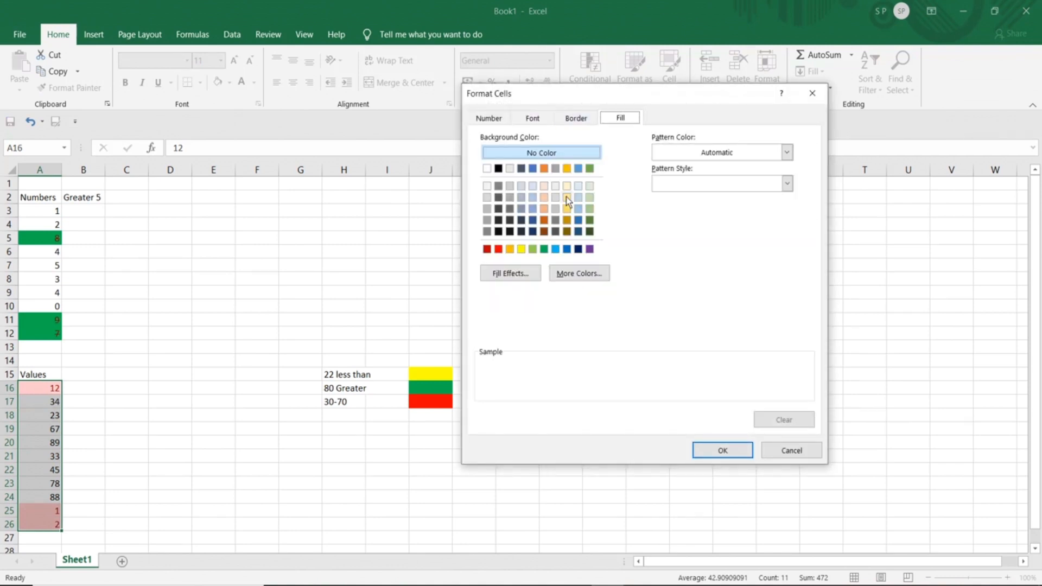
pyautogui.click(521, 249)
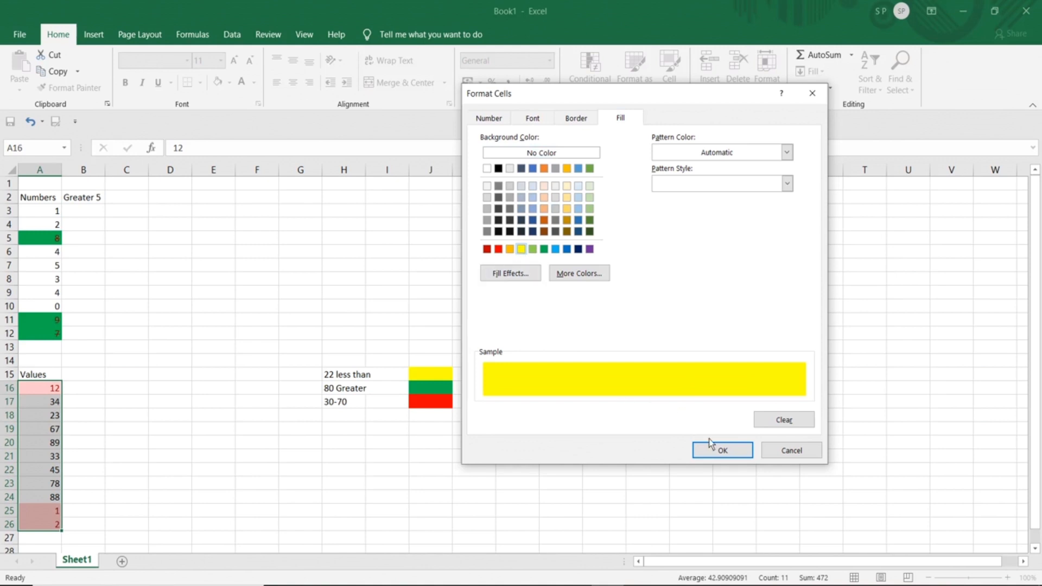
pyautogui.click(724, 452)
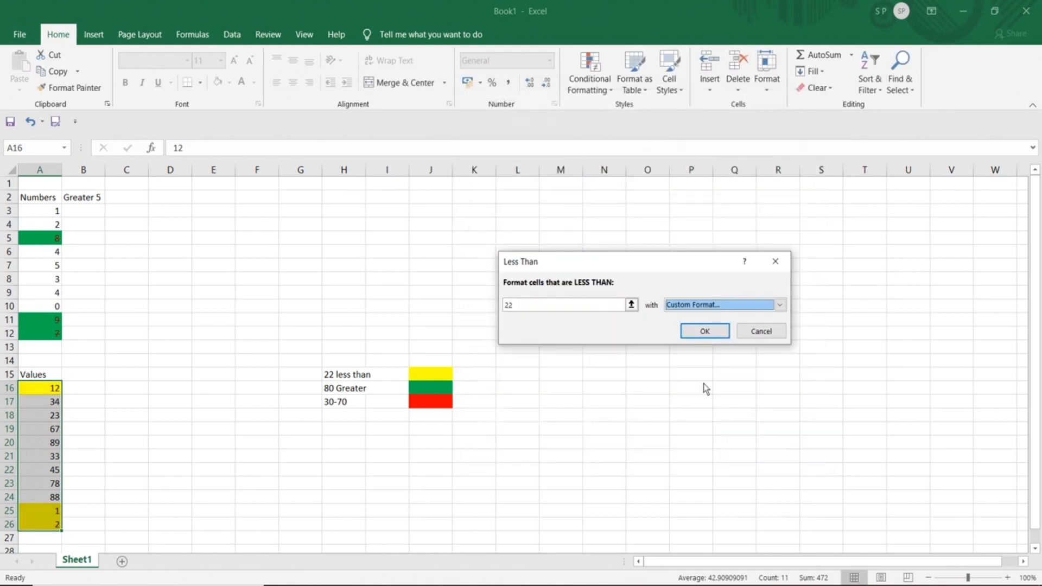
pyautogui.click(707, 330)
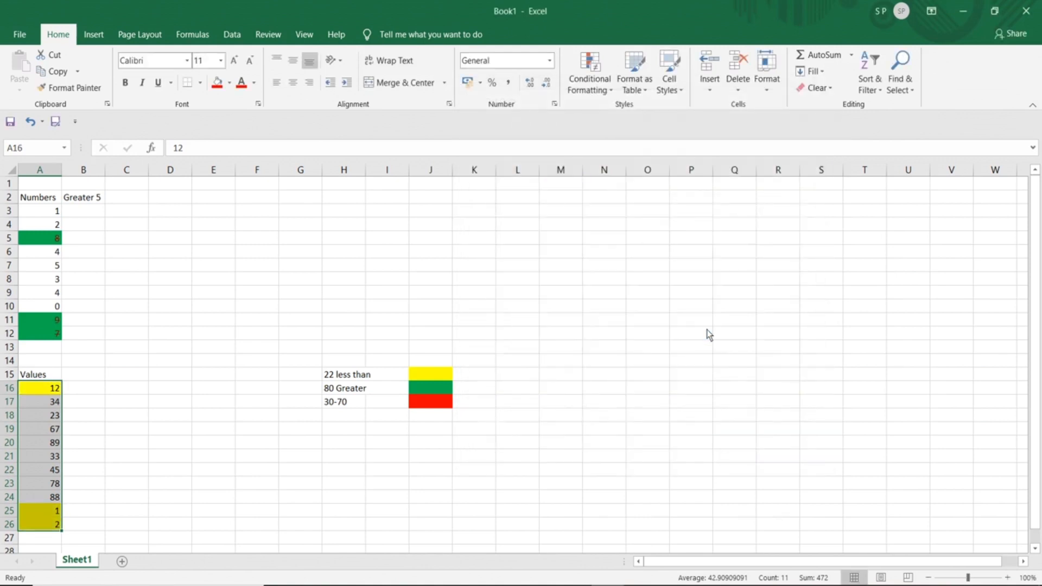
# - Apply a Greater Than 80 highlight rule with a custom green fill to the note cell H16
pyautogui.click(352, 390)
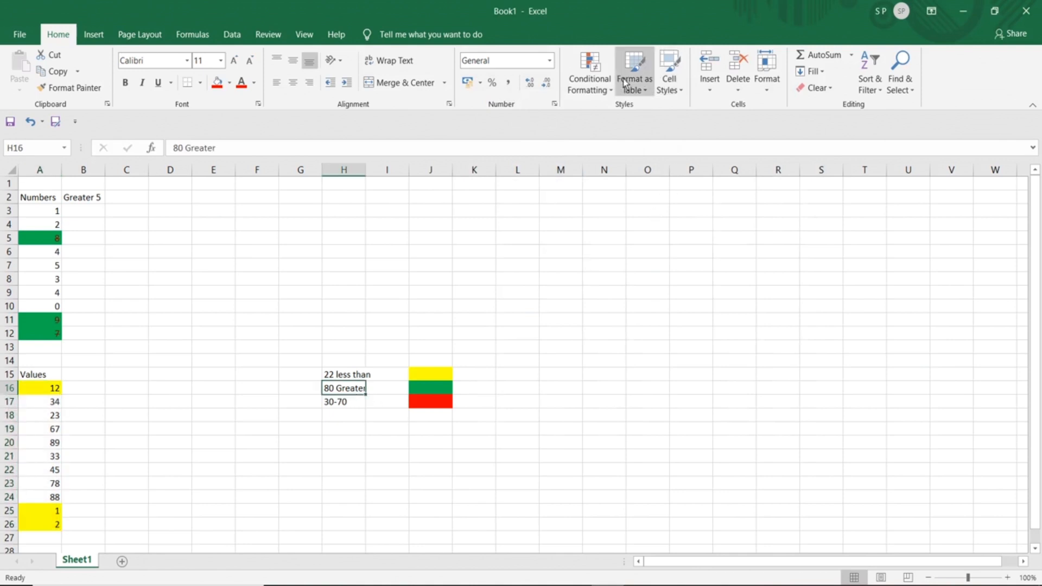
pyautogui.click(604, 83)
pyautogui.moveTo(607, 112)
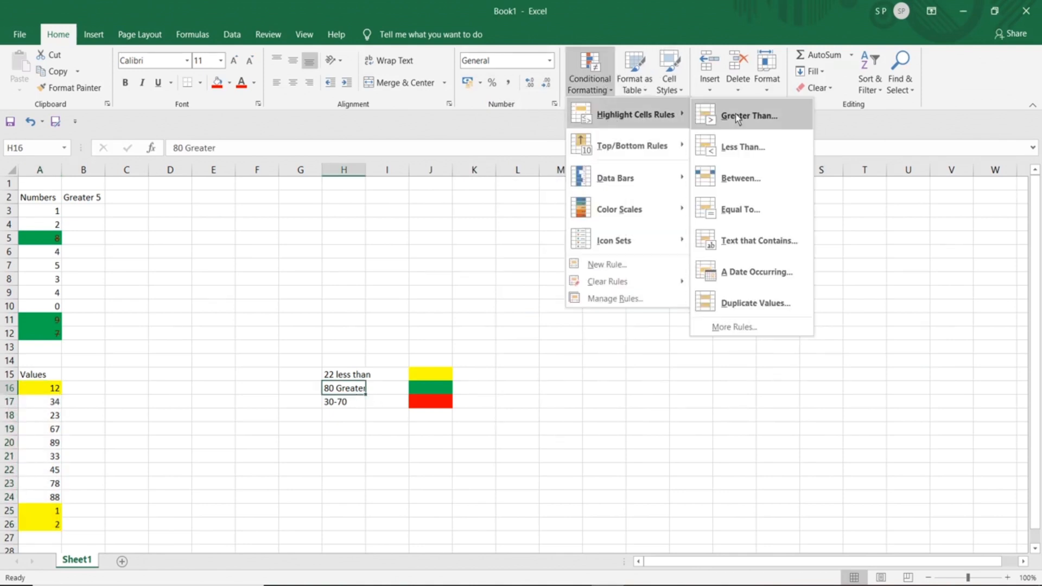
pyautogui.click(748, 116)
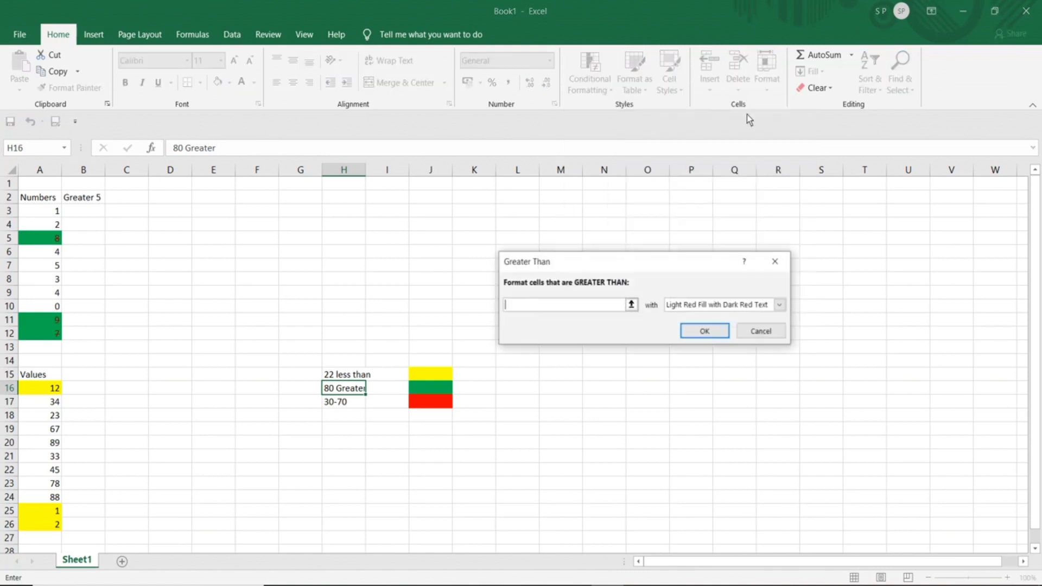
pyautogui.click(565, 306)
pyautogui.write('80')
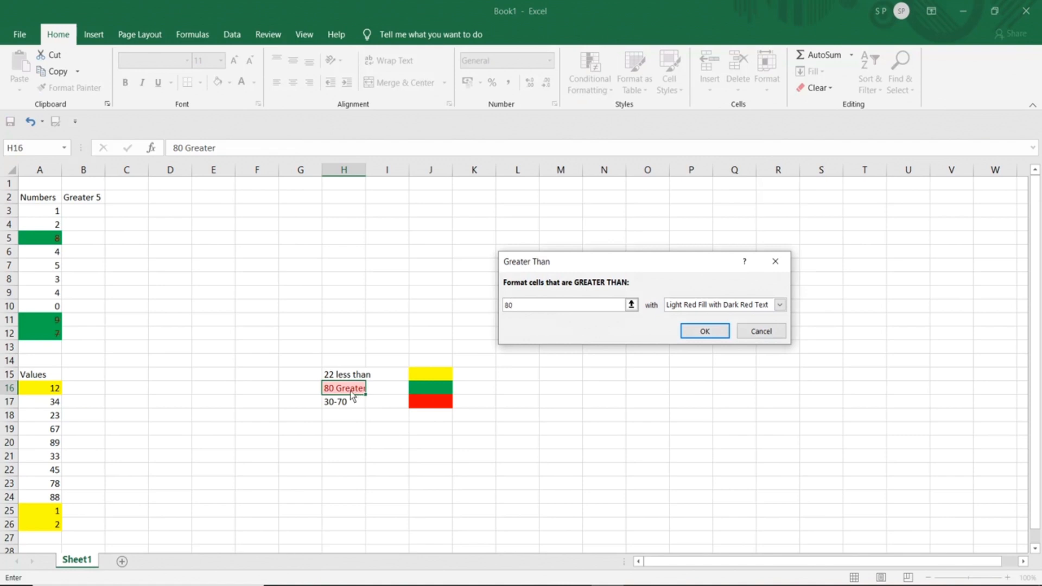
pyautogui.click(780, 305)
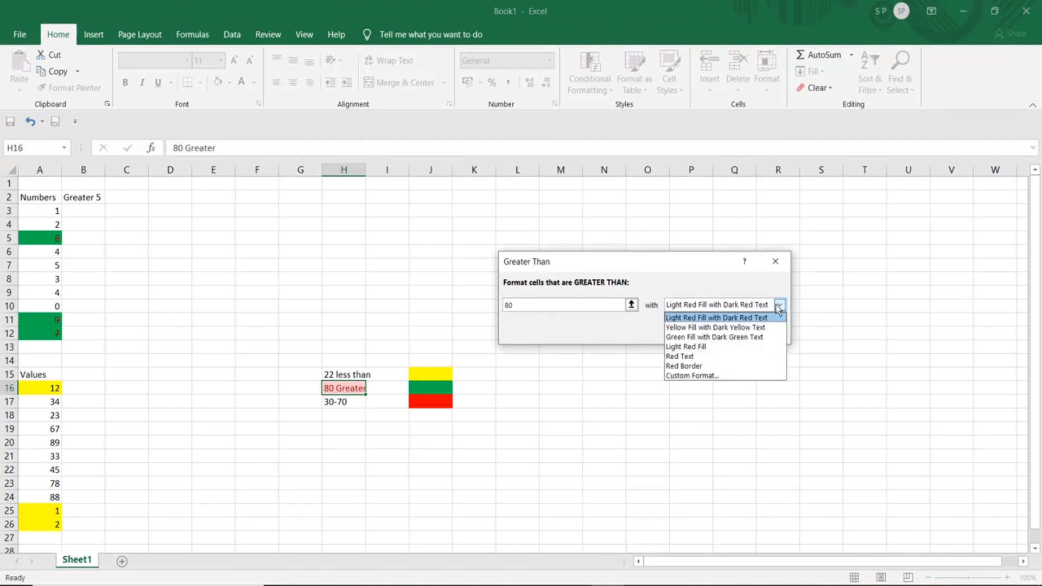
pyautogui.click(711, 375)
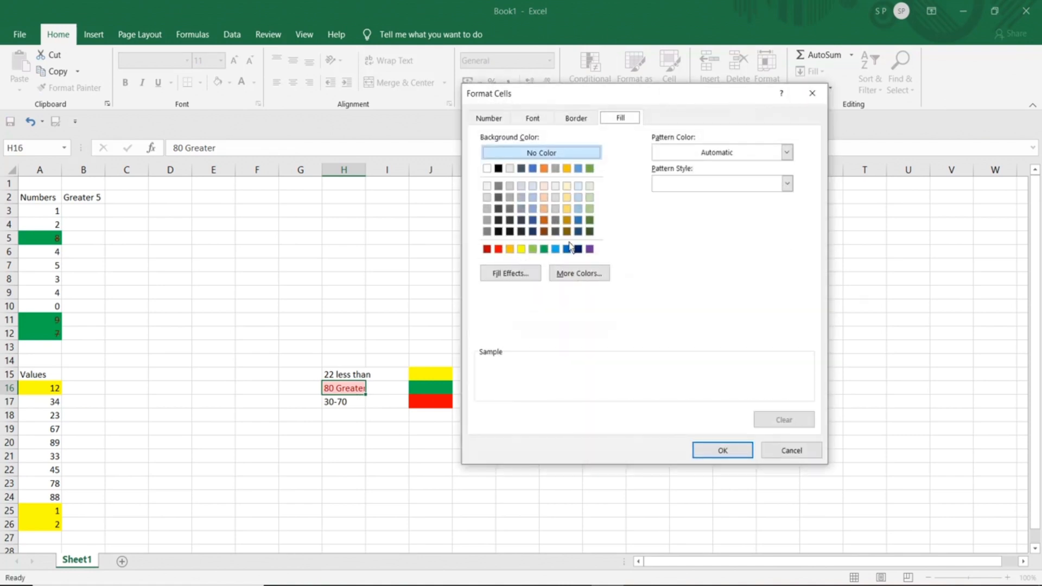
pyautogui.click(542, 251)
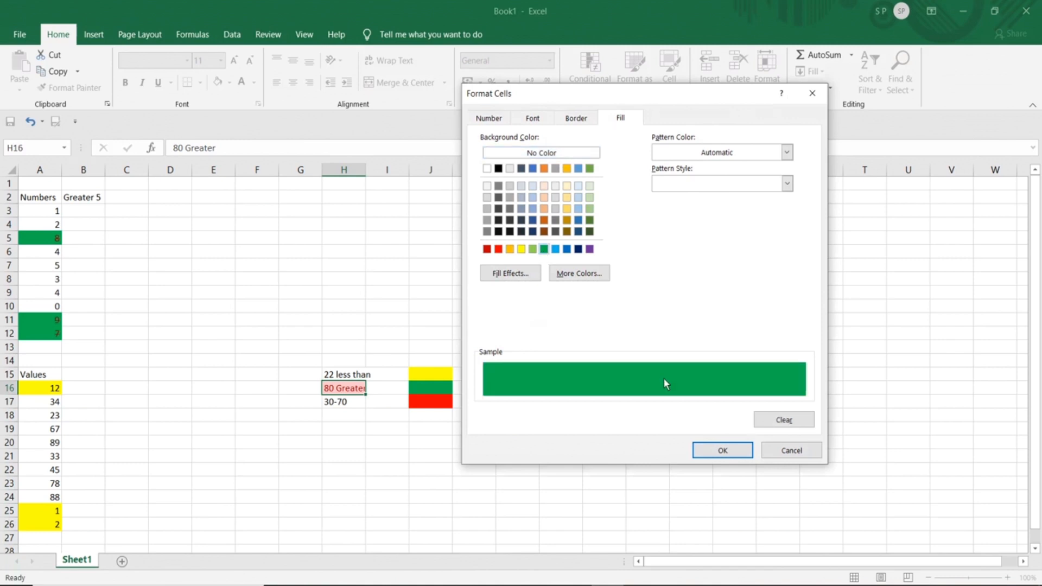
pyautogui.click(702, 450)
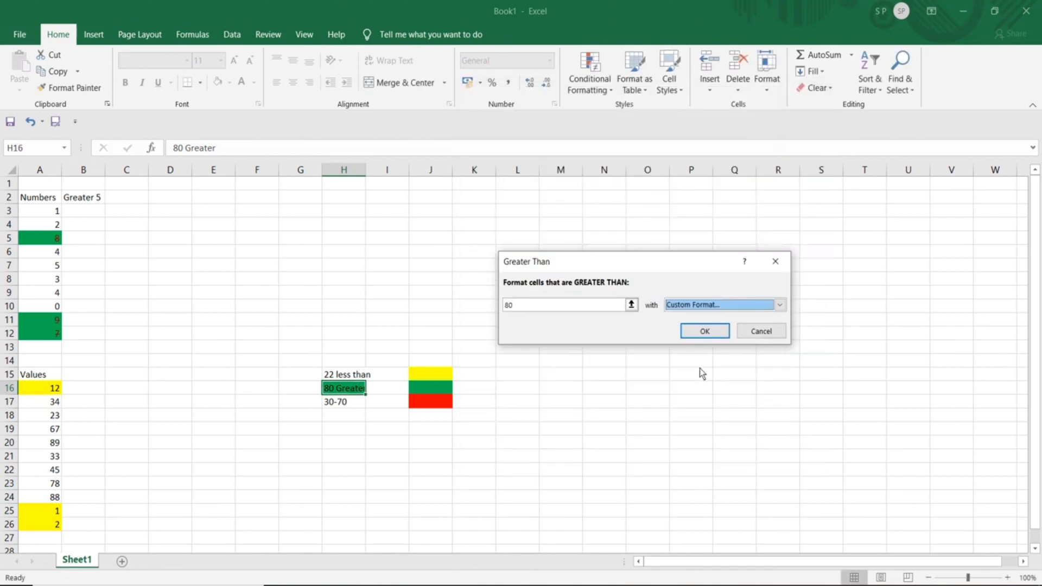
pyautogui.click(704, 333)
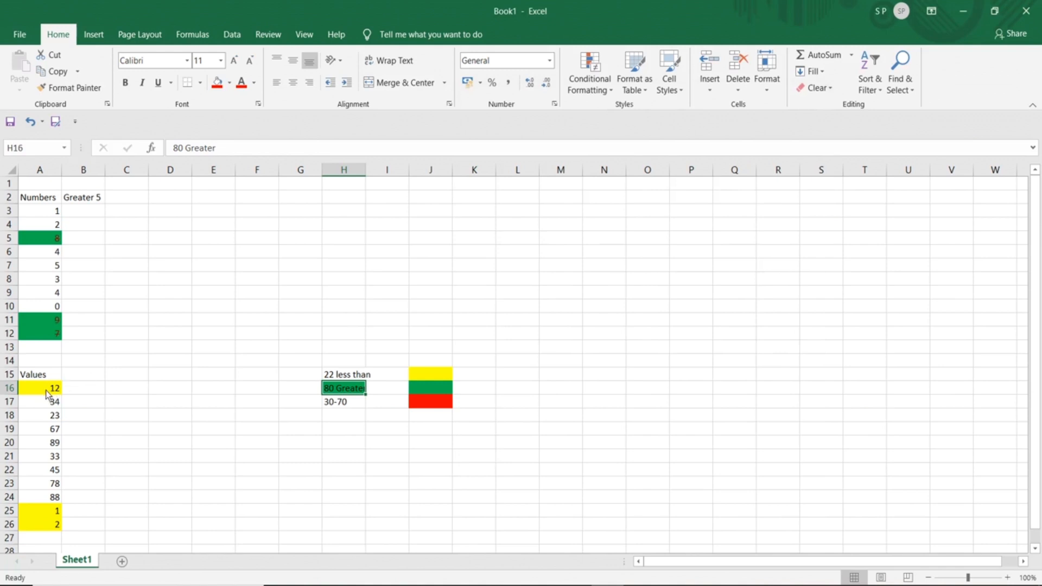
# - Apply a Greater Than 80 highlight rule with a custom green fill to the Values numbers in A16:A26
pyautogui.moveTo(46, 390); pyautogui.dragTo(46, 524)
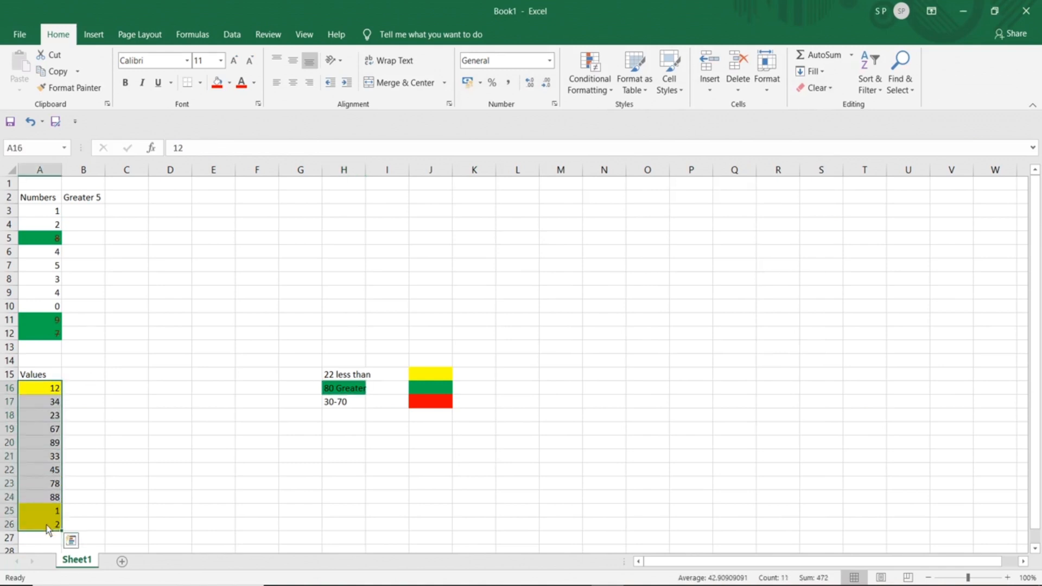
pyautogui.click(590, 73)
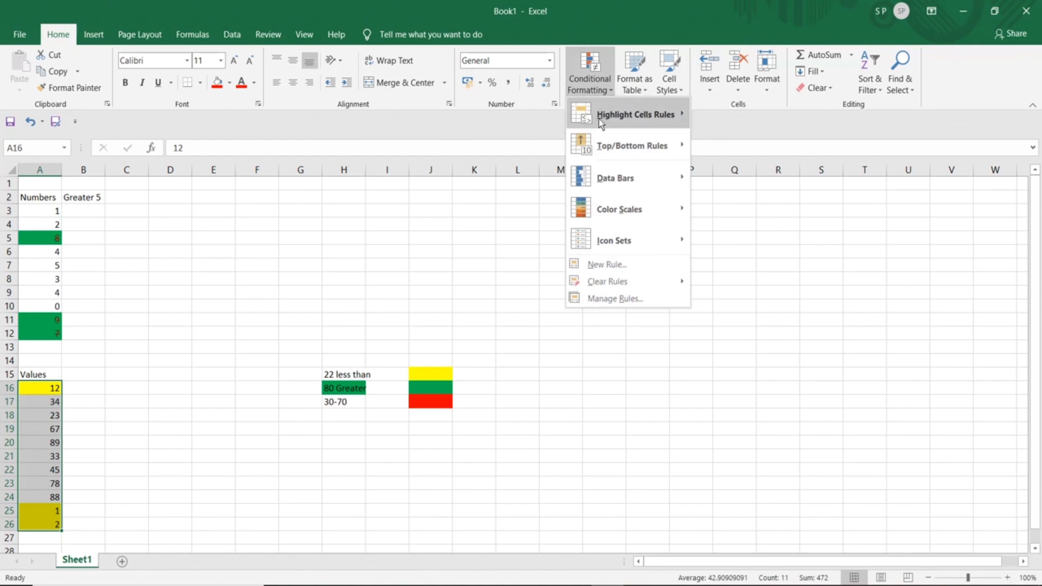
pyautogui.moveTo(654, 114)
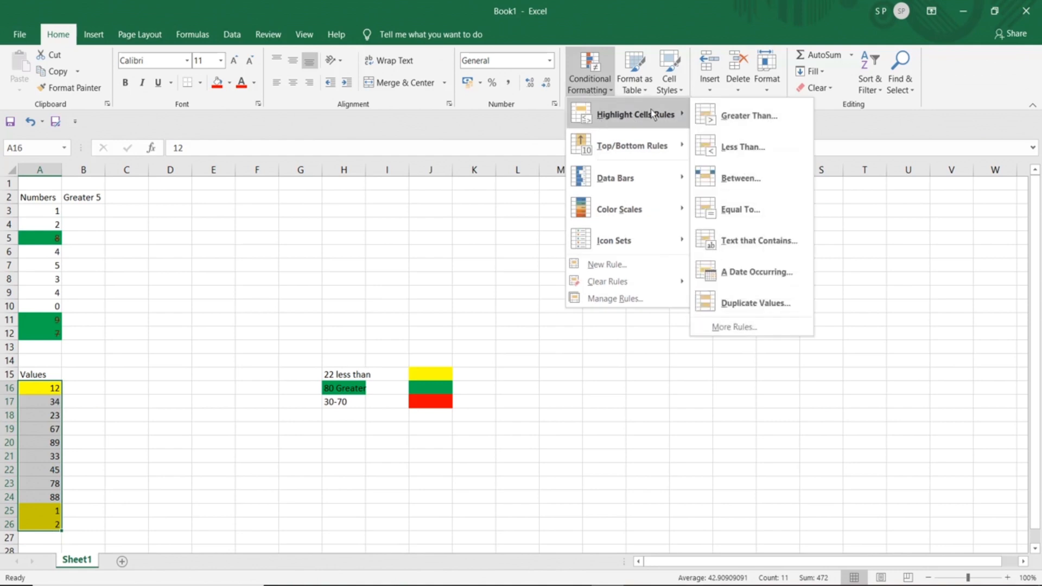
pyautogui.click(770, 120)
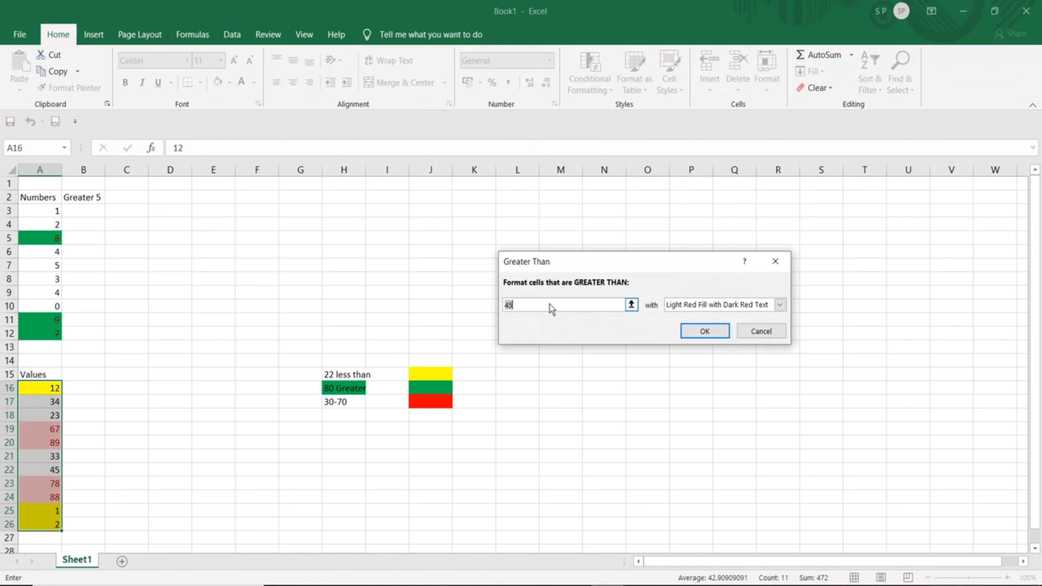
pyautogui.write('80')
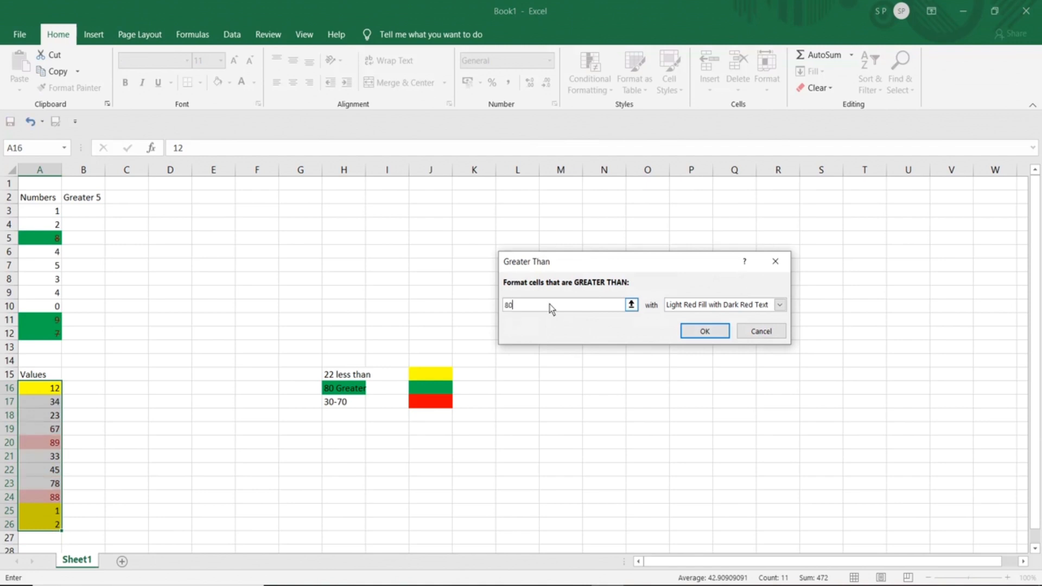
pyautogui.click(780, 305)
pyautogui.click(696, 375)
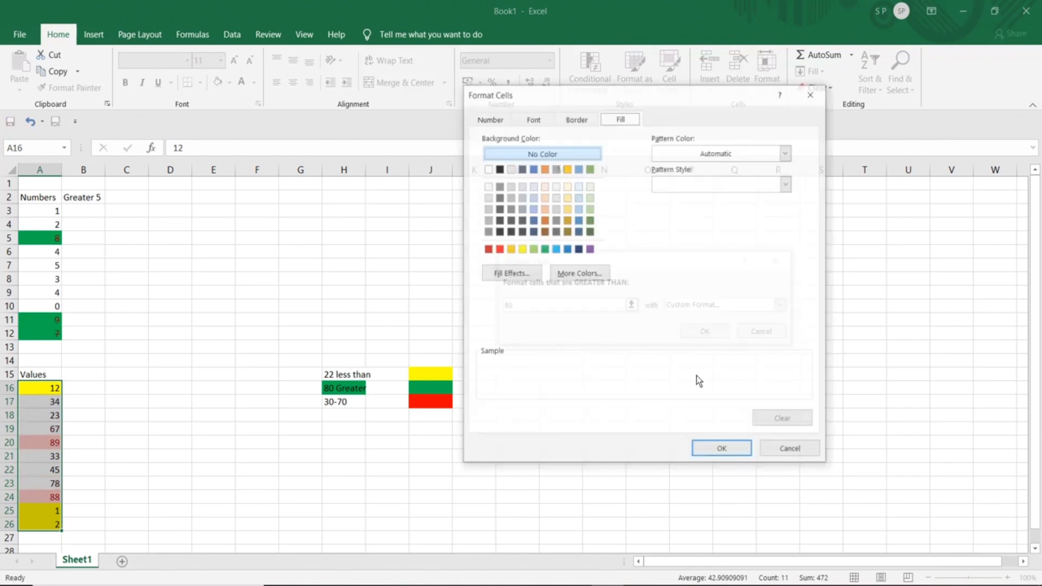
pyautogui.click(542, 251)
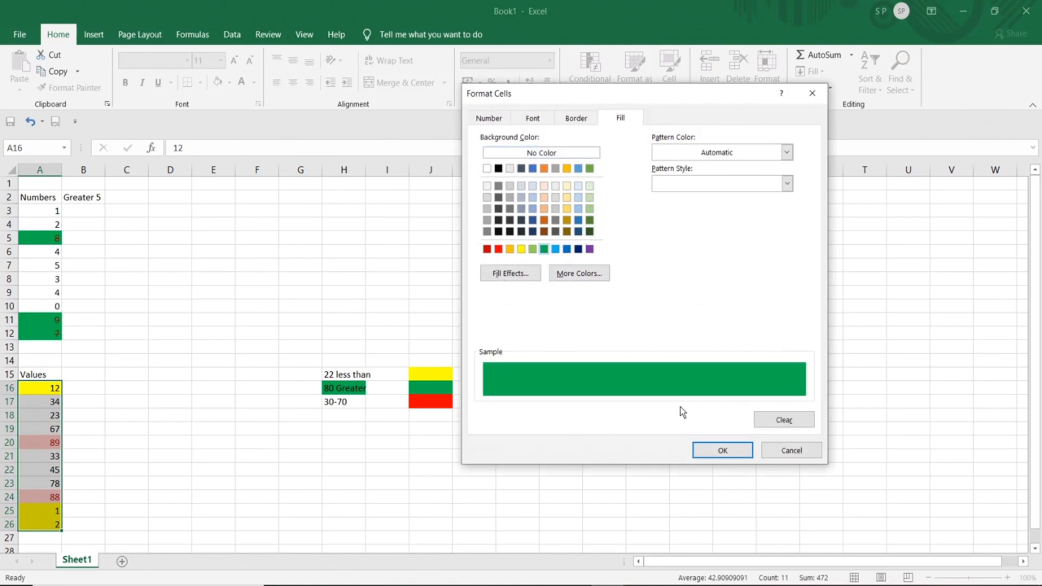
pyautogui.click(702, 450)
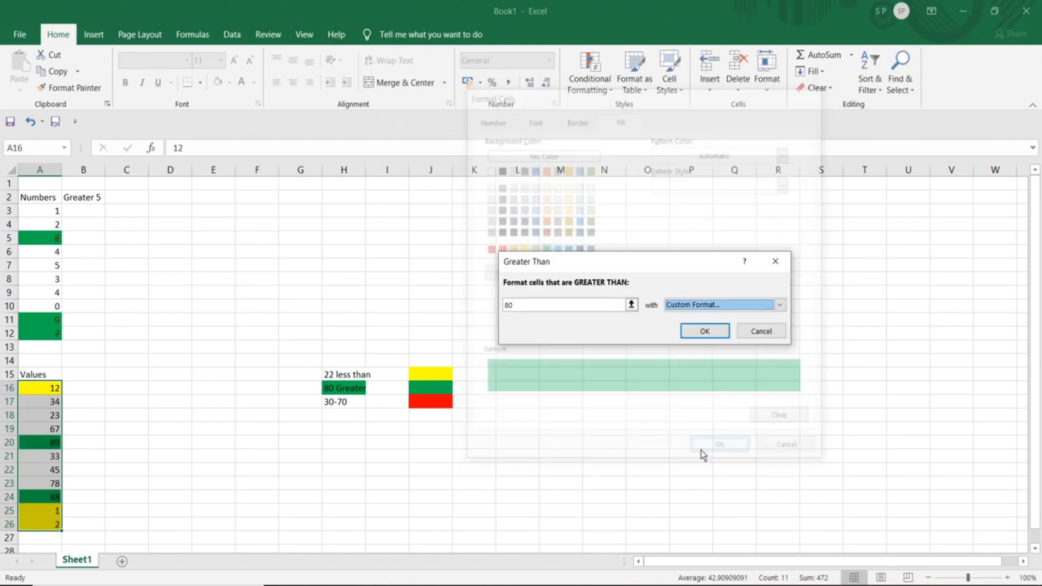
pyautogui.click(698, 331)
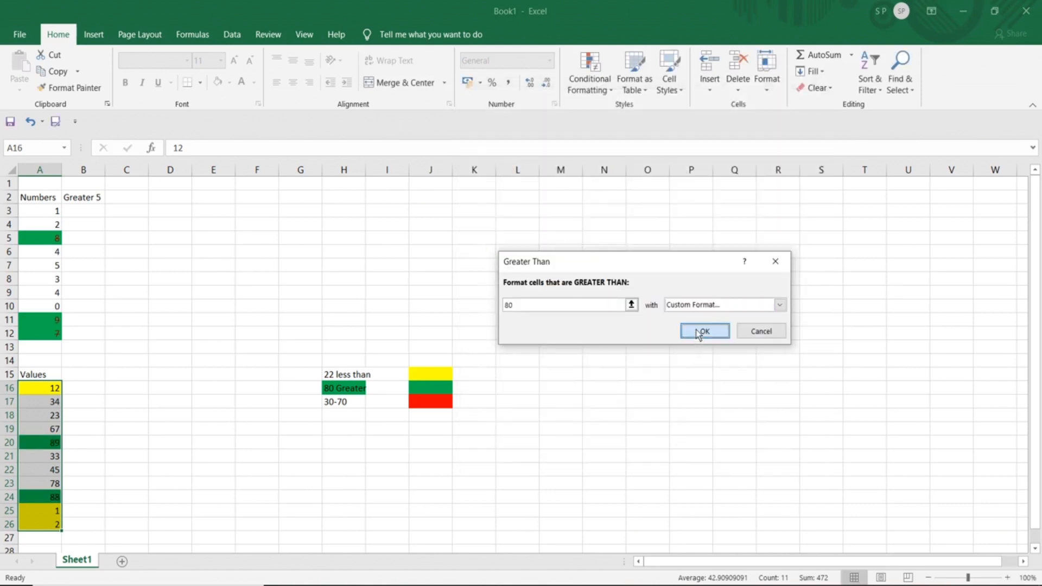
# - Apply a Between 30 and 70 highlight rule with a custom red fill to the Values numbers in A16:A26
pyautogui.click(340, 407)
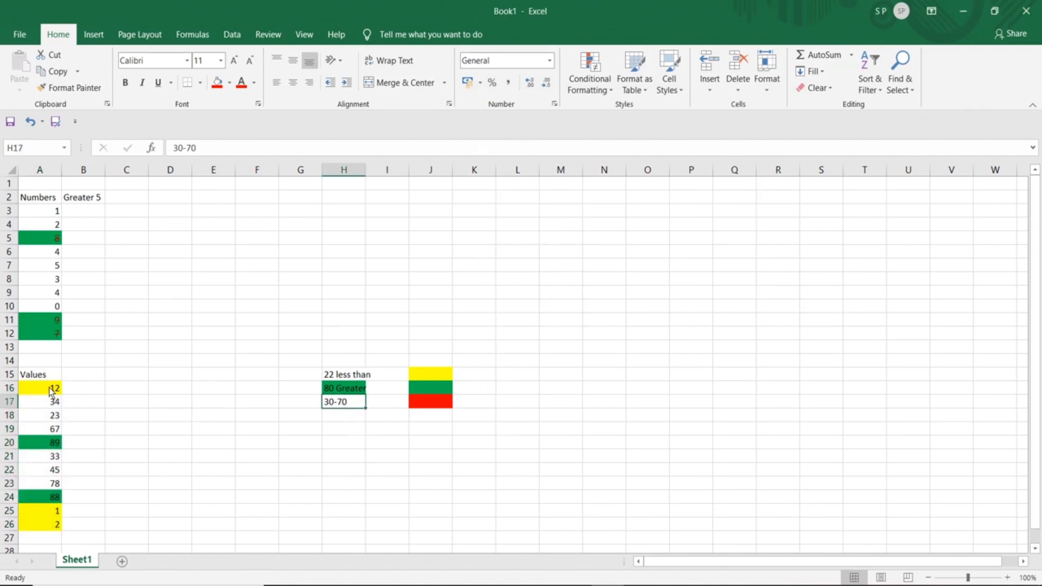
pyautogui.moveTo(52, 391); pyautogui.dragTo(47, 521)
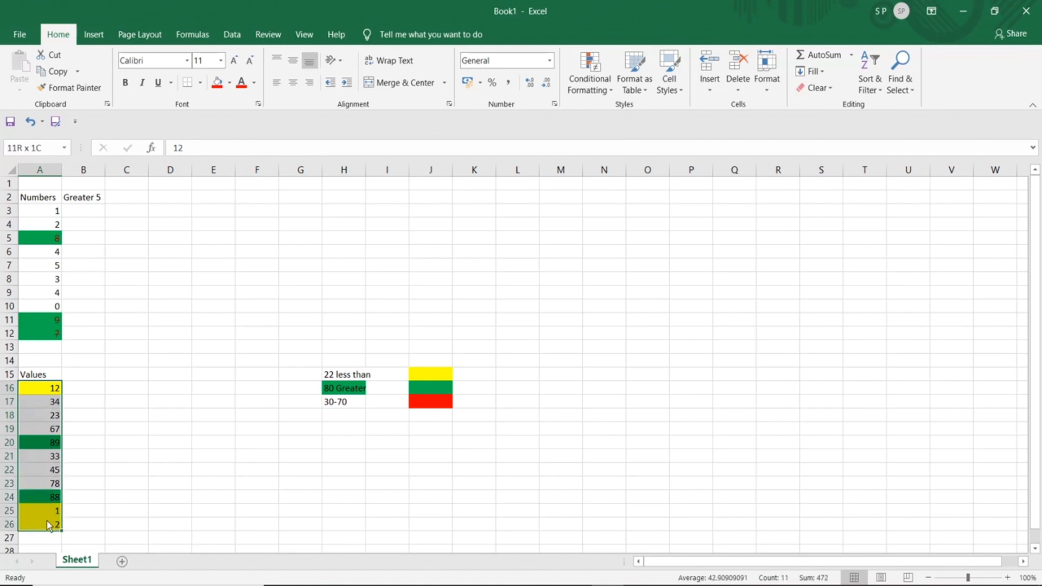
pyautogui.click(590, 86)
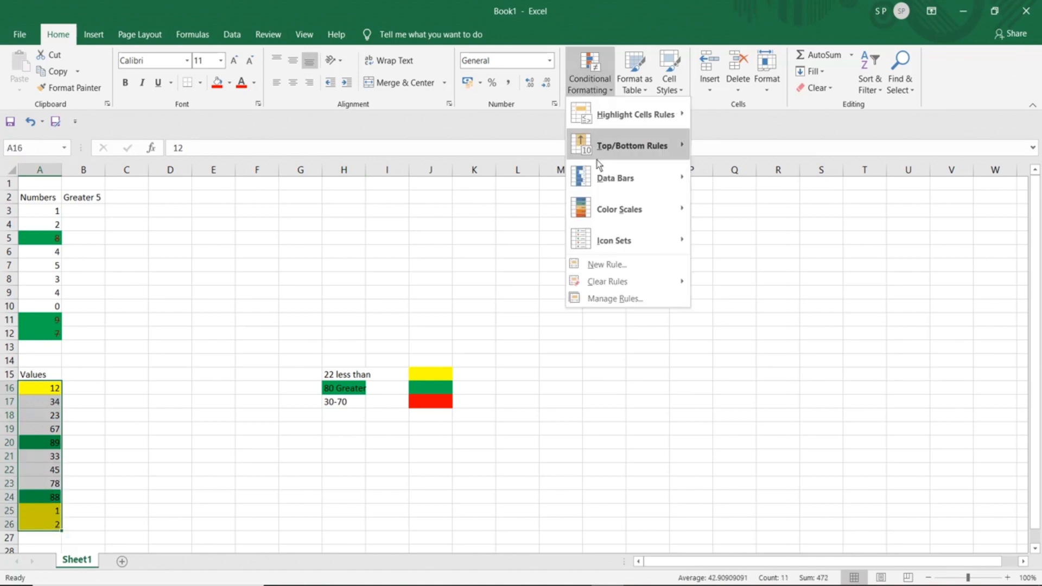
pyautogui.moveTo(658, 116)
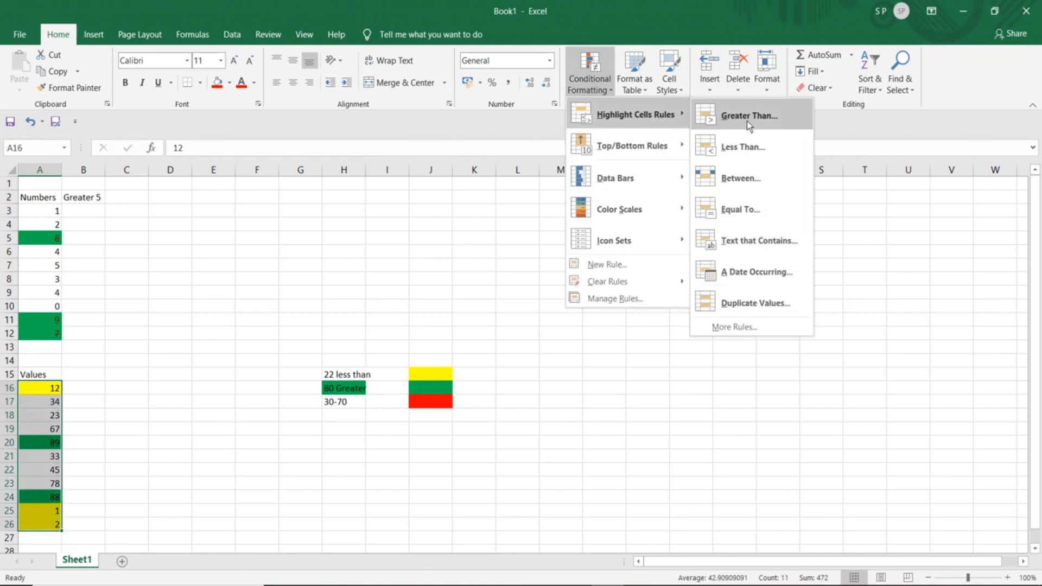
pyautogui.click(753, 177)
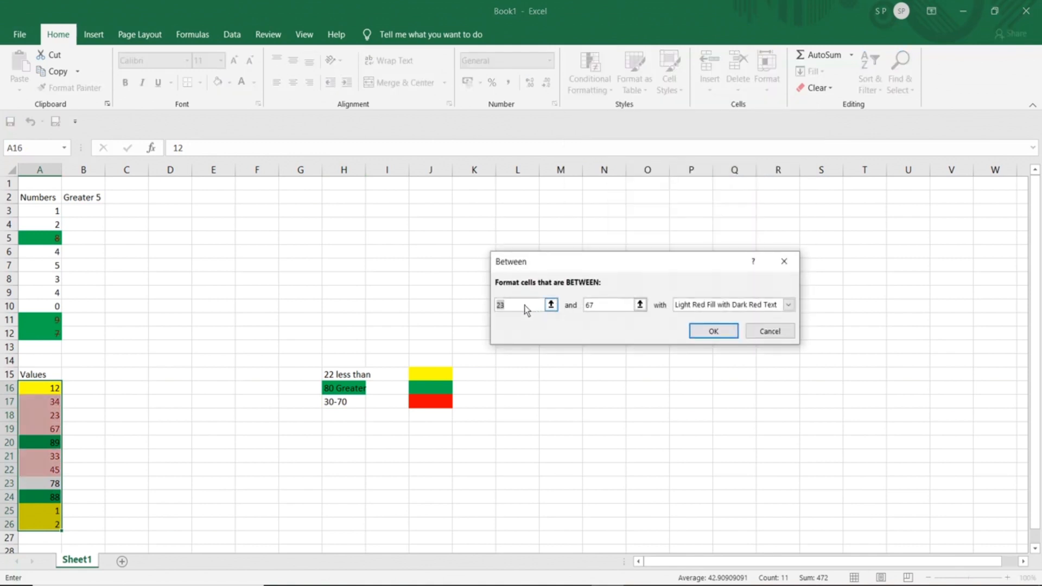
pyautogui.write('30')
pyautogui.click(604, 304)
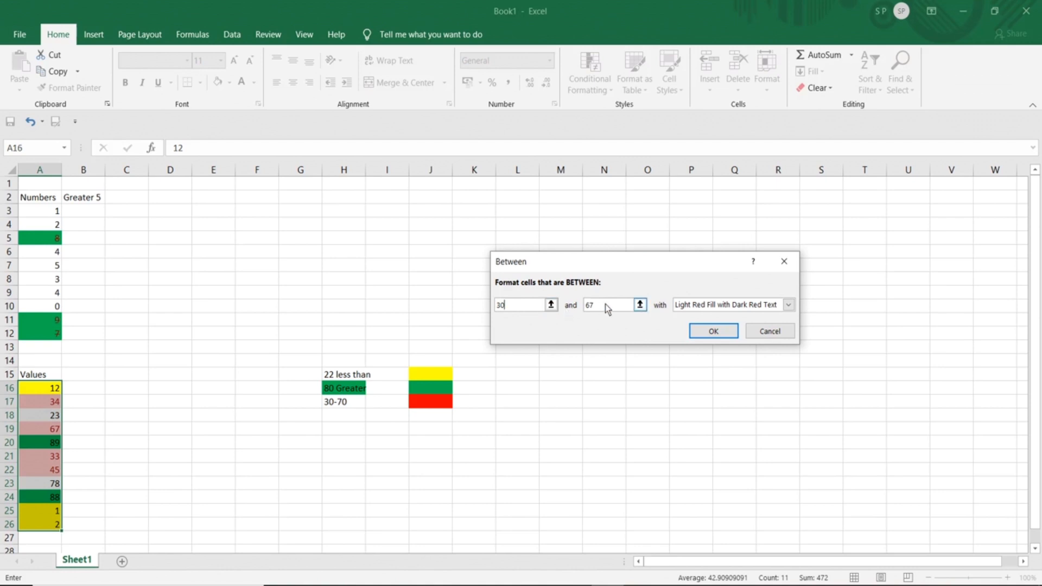
pyautogui.press('BackSpace')
pyautogui.press('BackSpace')
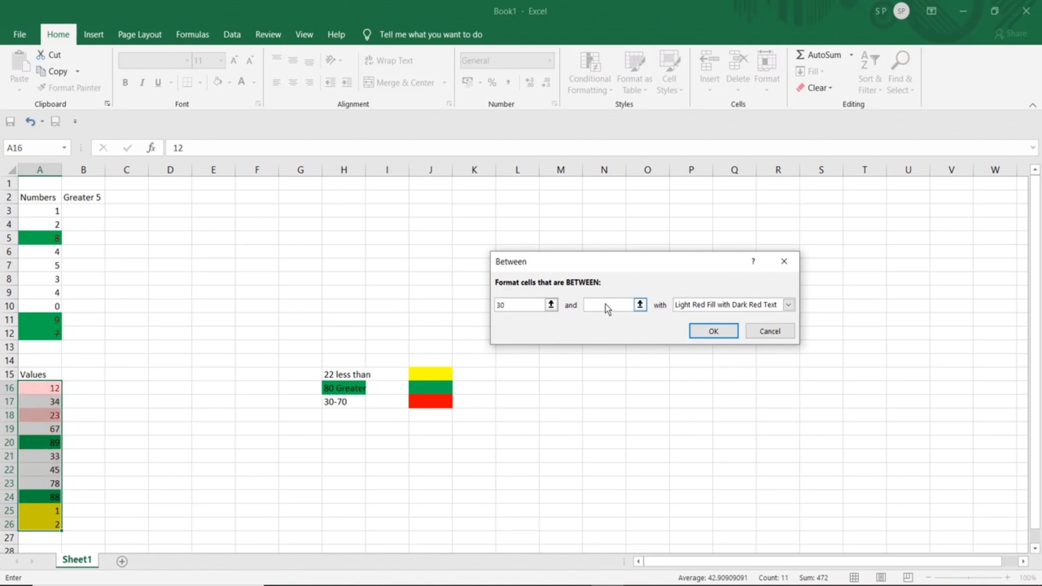
pyautogui.write('70')
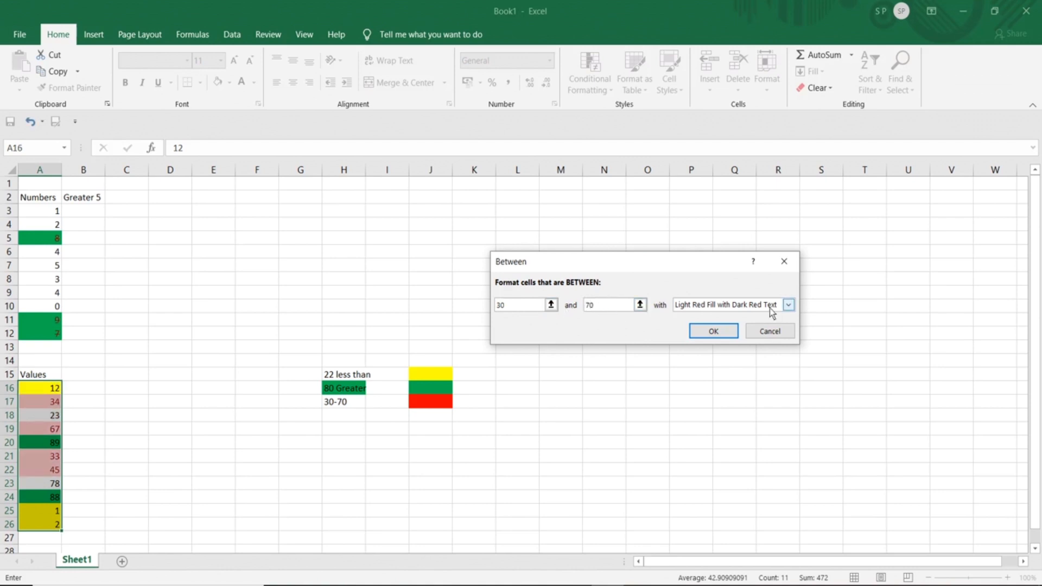
pyautogui.click(789, 303)
pyautogui.click(722, 378)
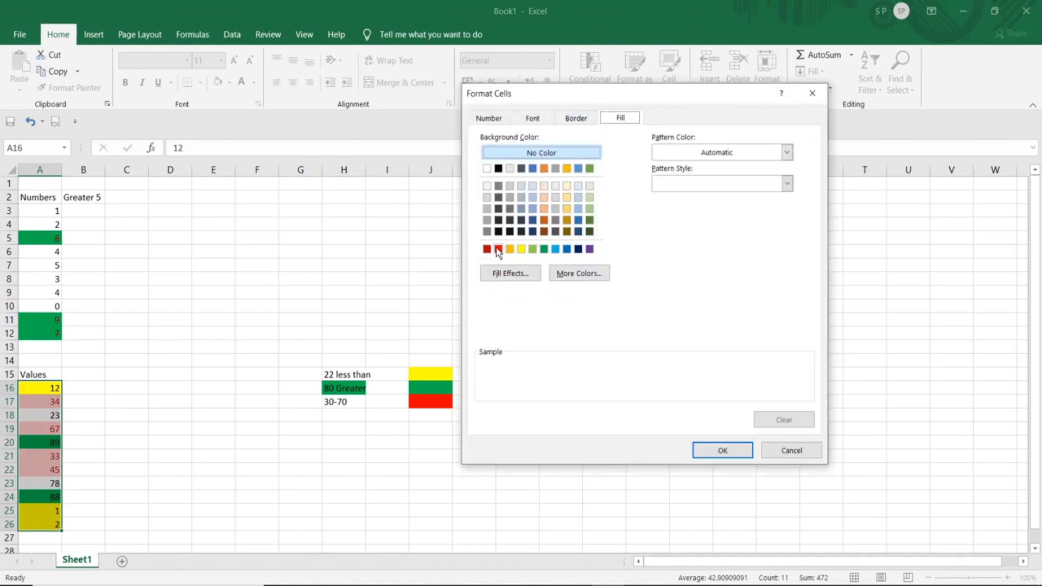
pyautogui.click(499, 249)
pyautogui.click(716, 451)
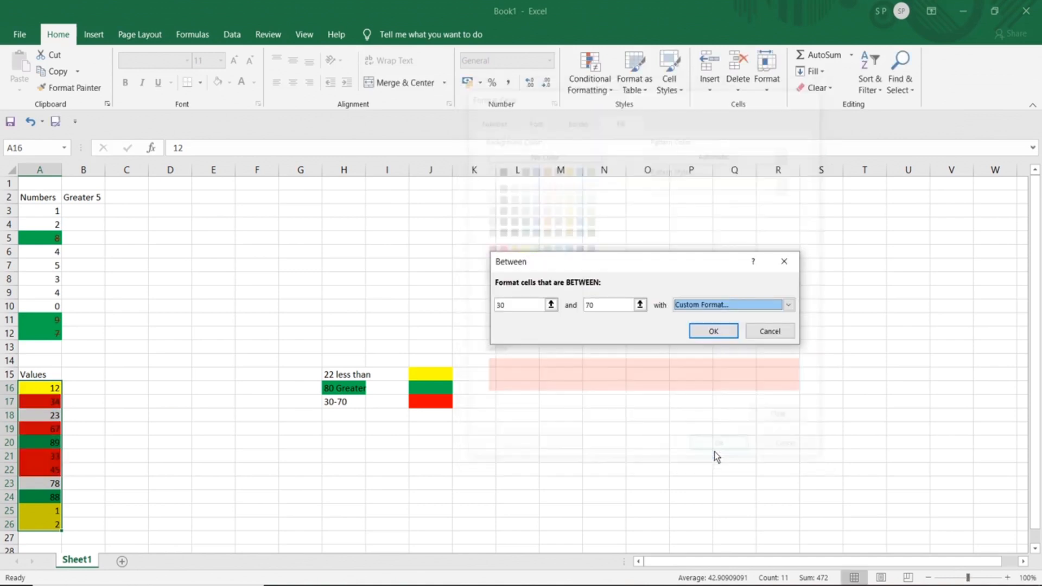
pyautogui.click(711, 331)
pyautogui.click(602, 374)
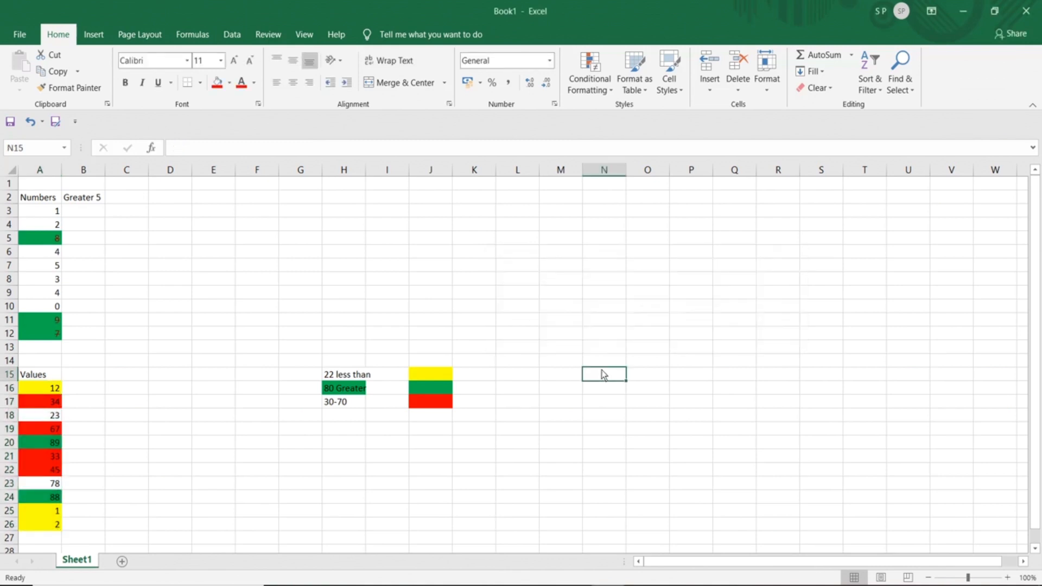
pyautogui.moveTo(52, 389); pyautogui.dragTo(45, 526)
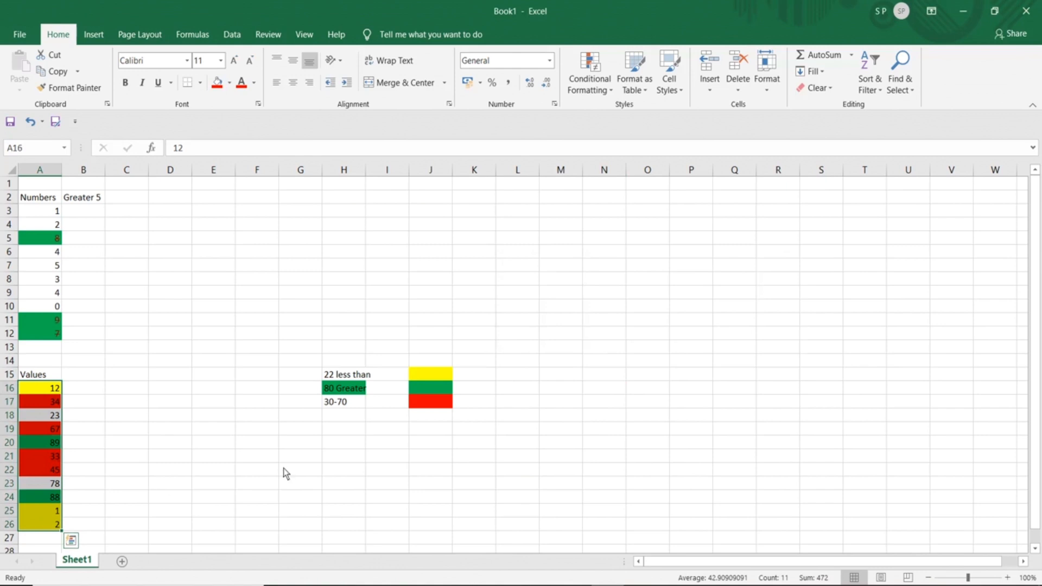
pyautogui.click(319, 473)
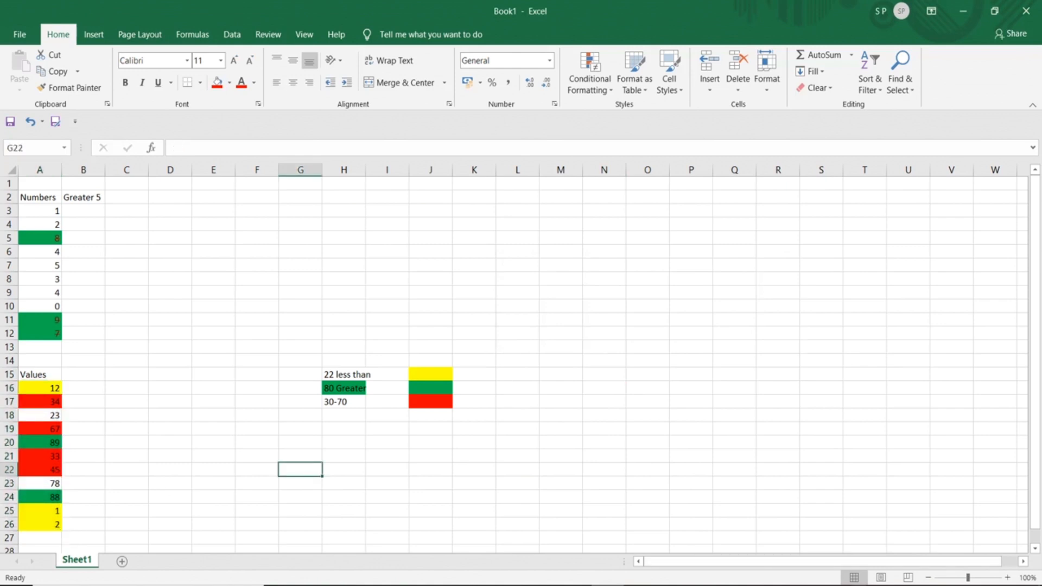
pyautogui.click(859, 585)
pyautogui.click(846, 572)
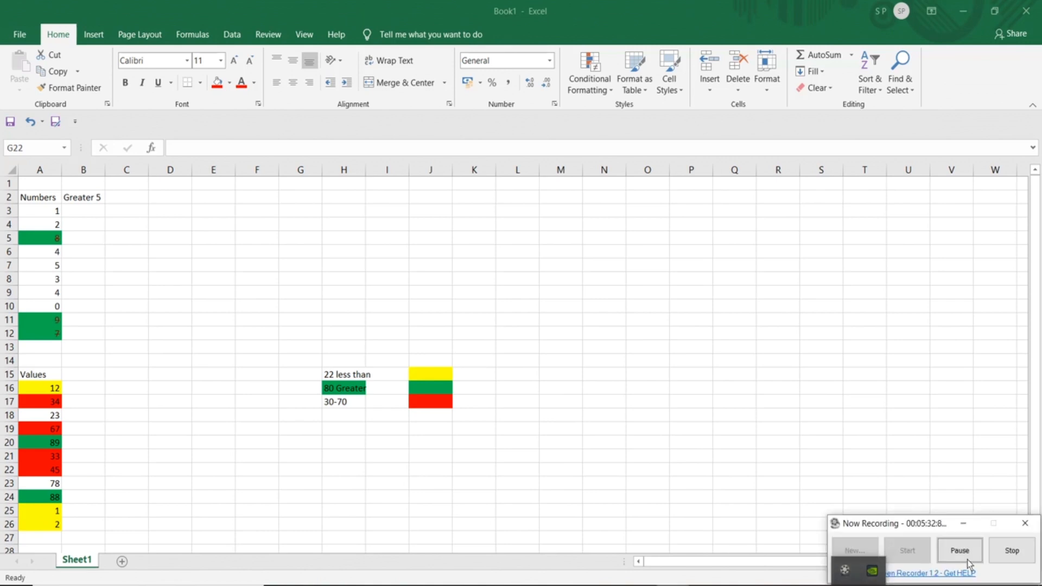
pyautogui.click(1005, 556)
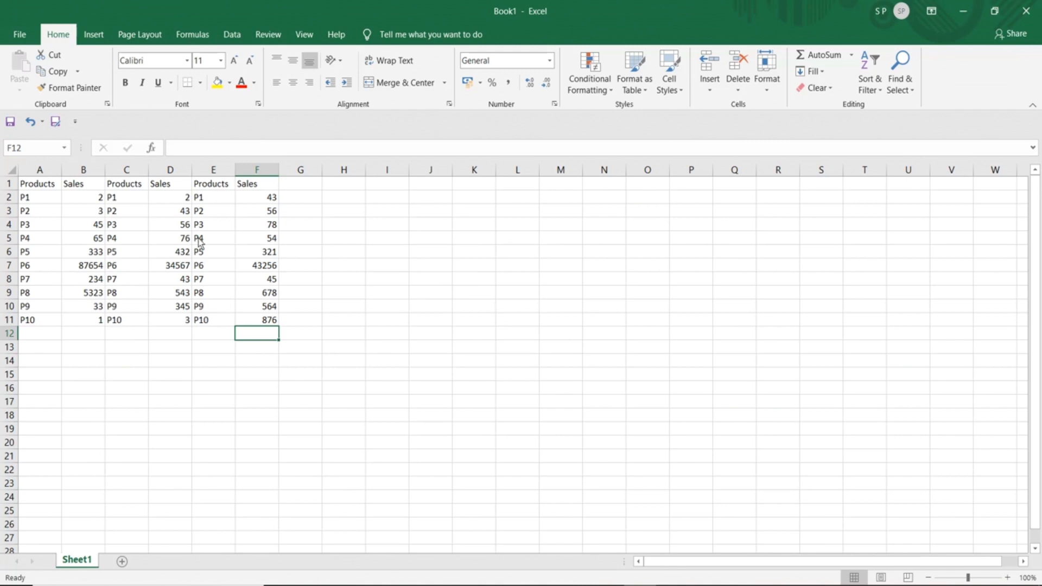
# - Examine the available highlight cell rules and the three Products and Sales column pairs in A2:F11
pyautogui.click(602, 84)
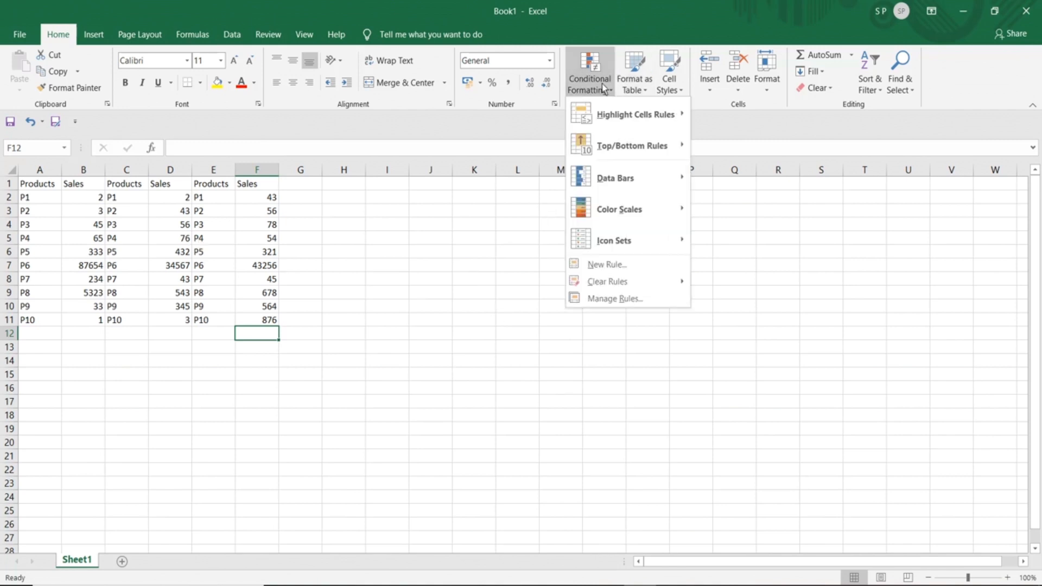
pyautogui.moveTo(614, 113)
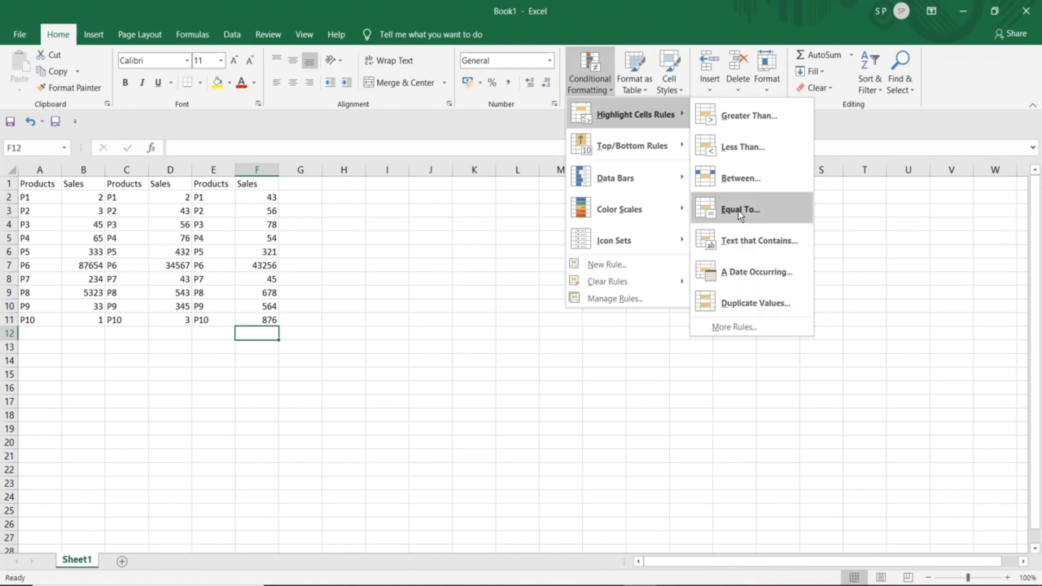
pyautogui.click(31, 196)
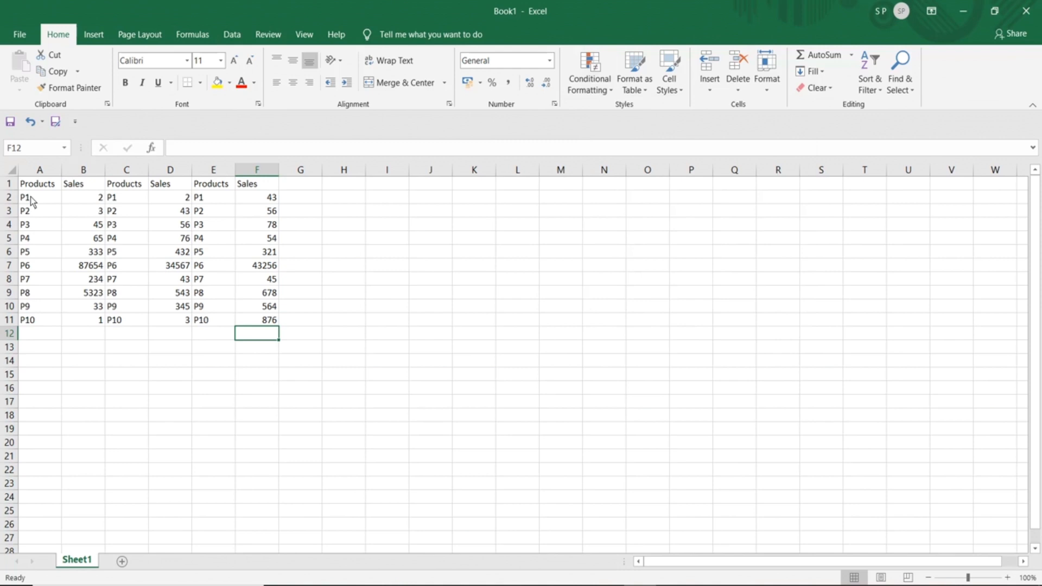
pyautogui.moveTo(44, 201); pyautogui.dragTo(44, 321)
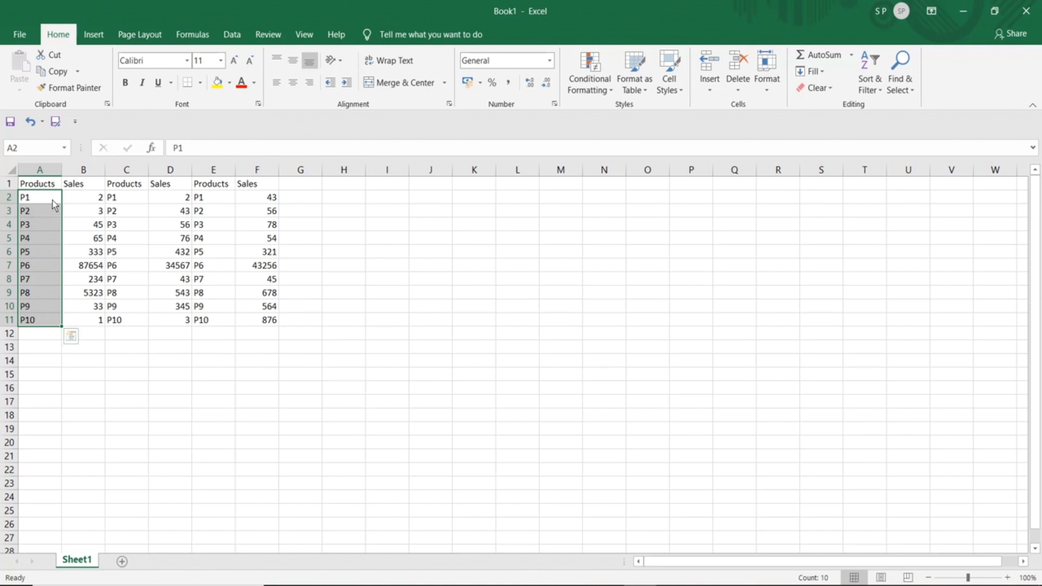
pyautogui.moveTo(83, 198); pyautogui.dragTo(87, 323)
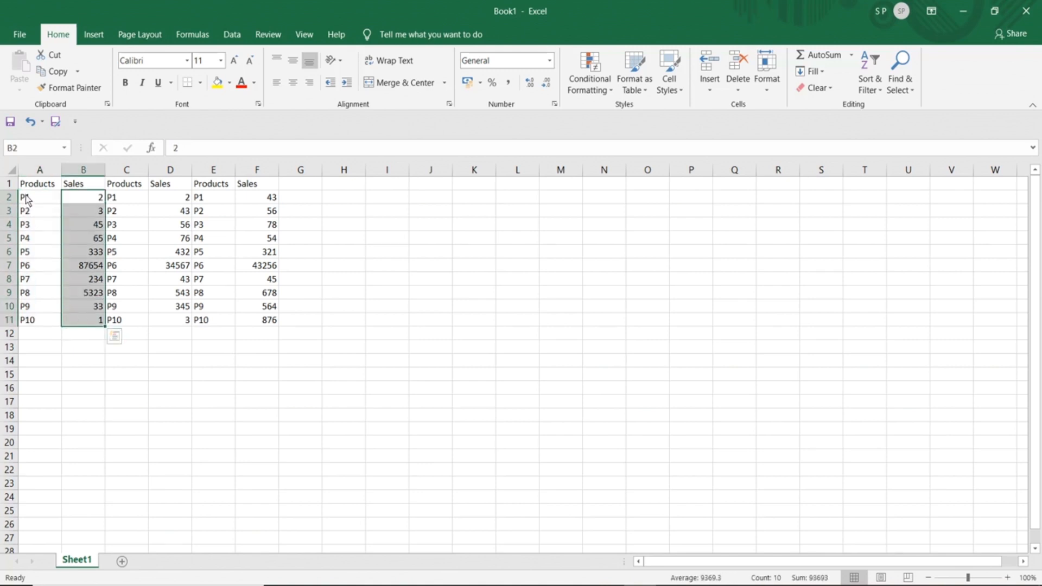
pyautogui.moveTo(30, 200); pyautogui.dragTo(82, 328)
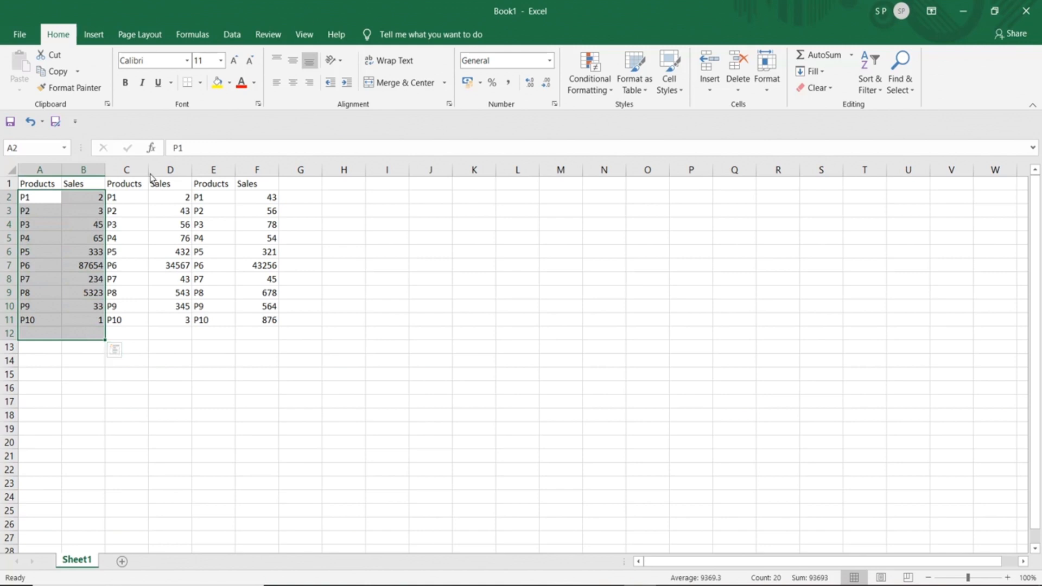
pyautogui.moveTo(118, 197); pyautogui.dragTo(175, 321)
pyautogui.moveTo(210, 197); pyautogui.dragTo(275, 330)
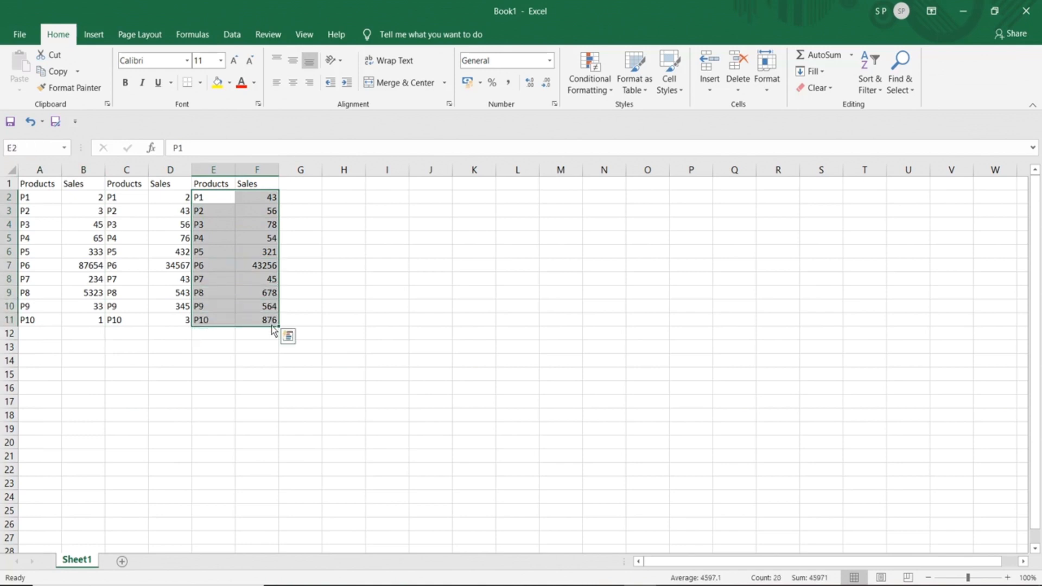
# - Apply green gradient-fill data bars to the products and sales data in A2:F11
pyautogui.moveTo(38, 194); pyautogui.dragTo(250, 320)
pyautogui.click(592, 84)
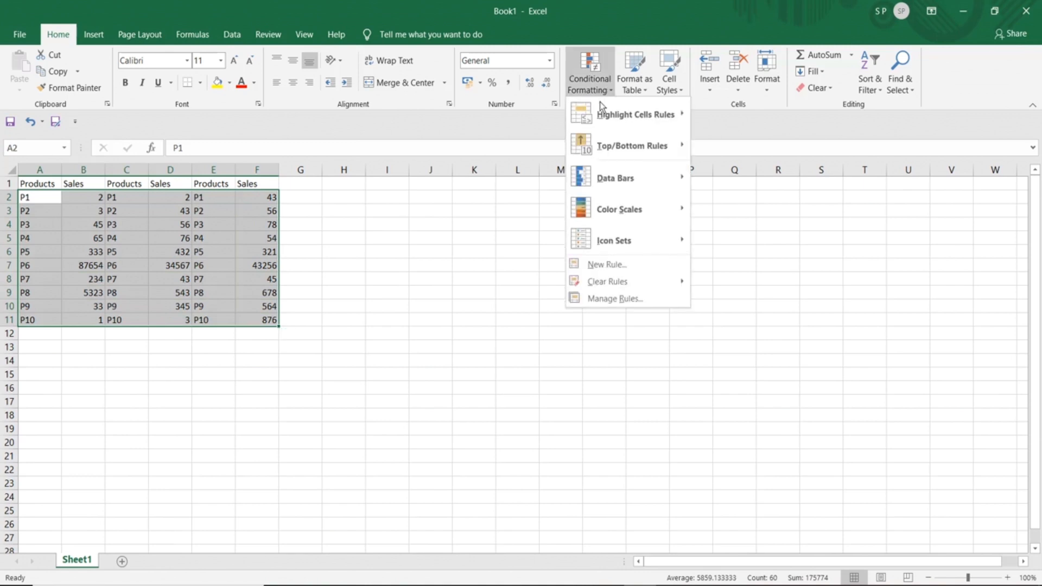
pyautogui.moveTo(606, 185)
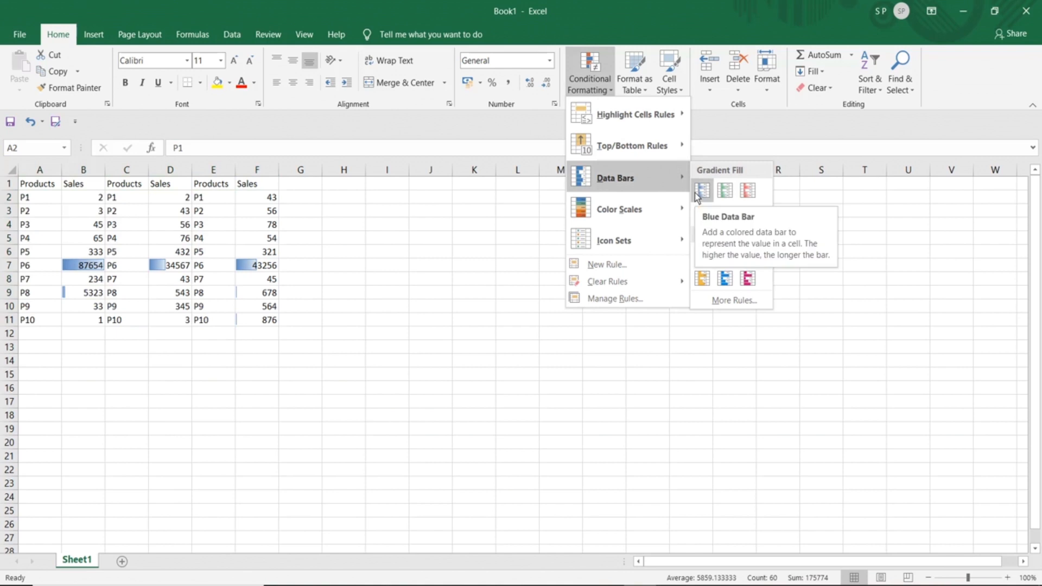
pyautogui.click(725, 191)
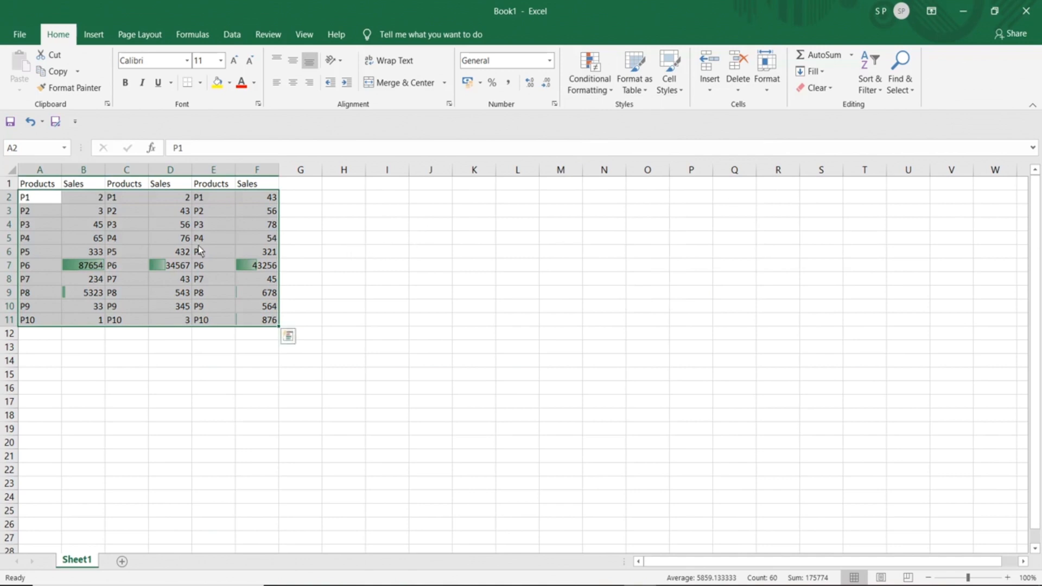
pyautogui.click(314, 277)
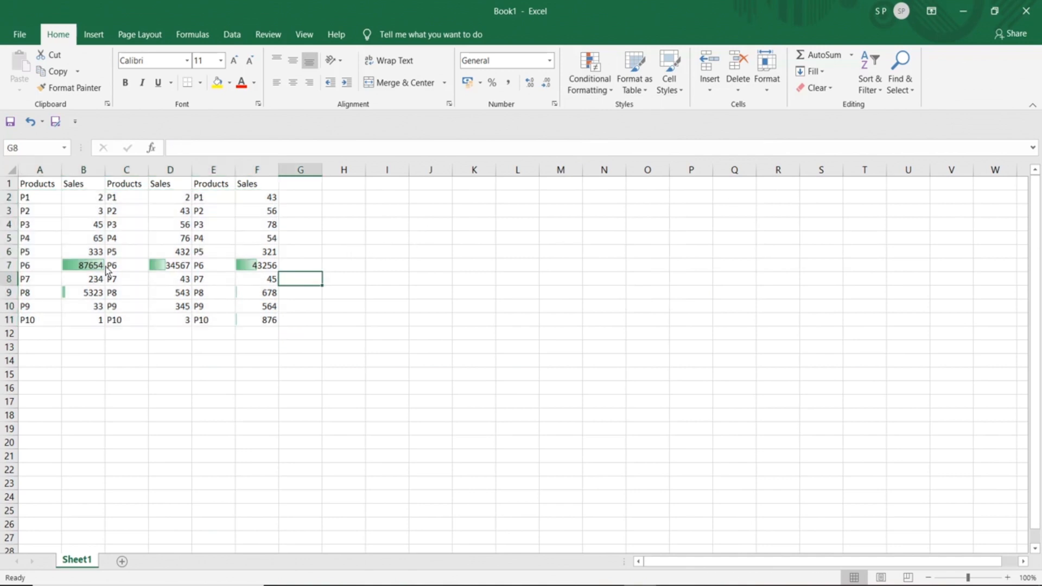
# - Set the P1 sales value in B2 to 222
pyautogui.click(89, 263)
pyautogui.click(70, 294)
pyautogui.click(93, 198)
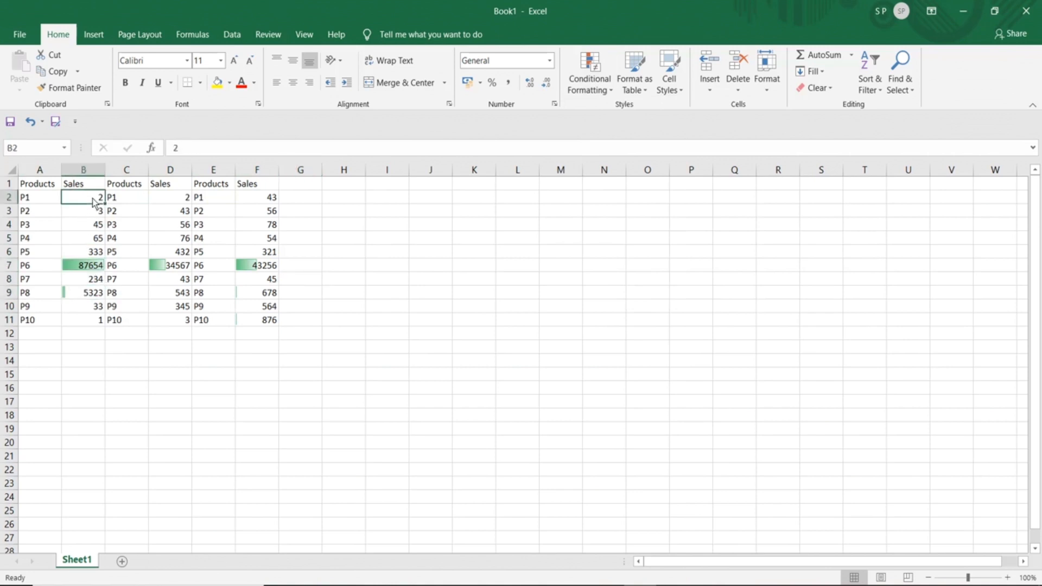
pyautogui.write('222')
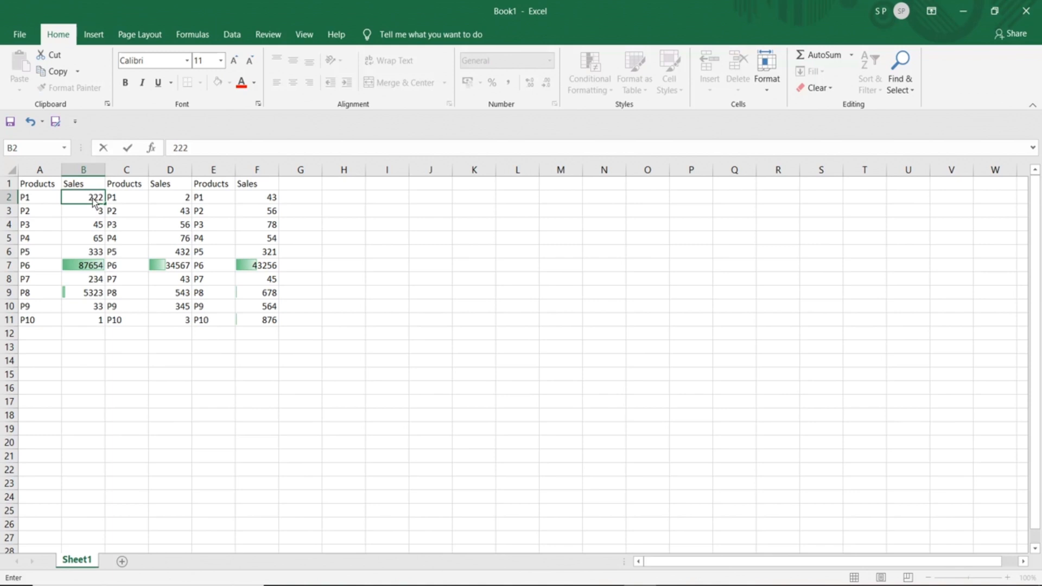
pyautogui.press('Return')
# - Replace the P1 sales value in B2 with 2222
pyautogui.click(95, 202)
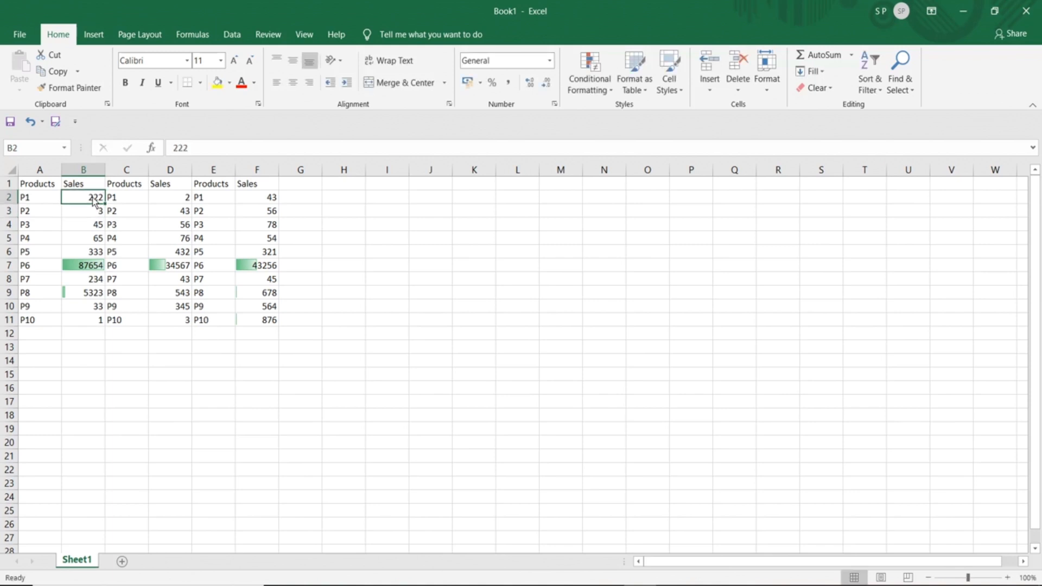
pyautogui.write('2222')
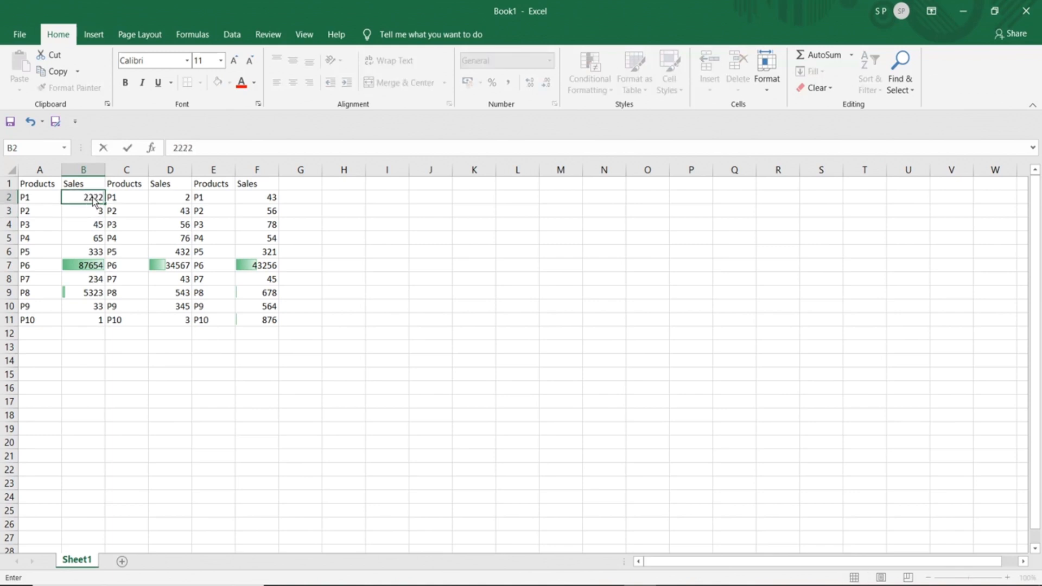
pyautogui.press('Return')
pyautogui.click(69, 200)
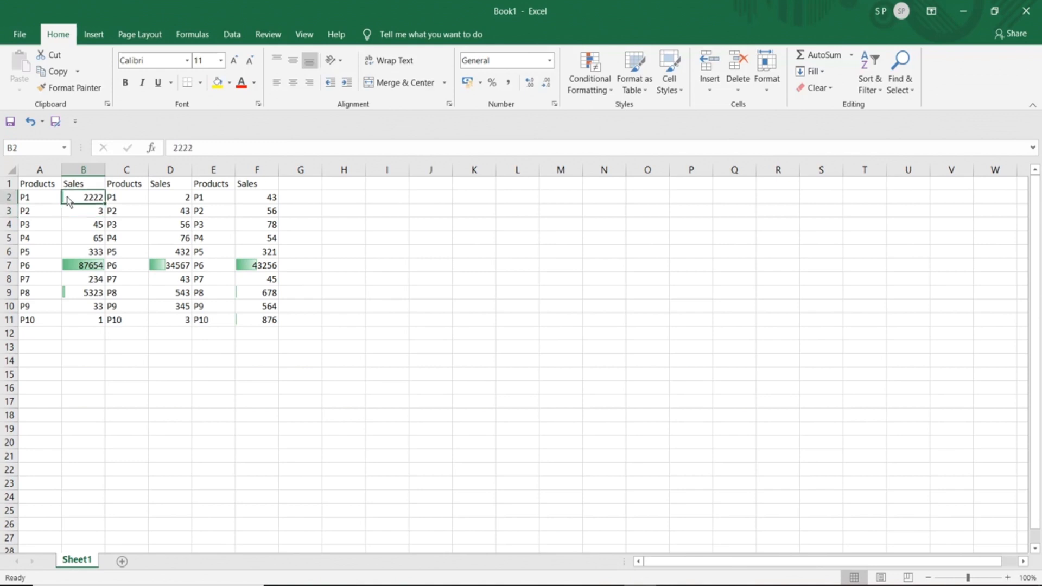
# - Set the P1 and P2 sales values in F2 and F3 to 4567 and 67543
pyautogui.click(71, 270)
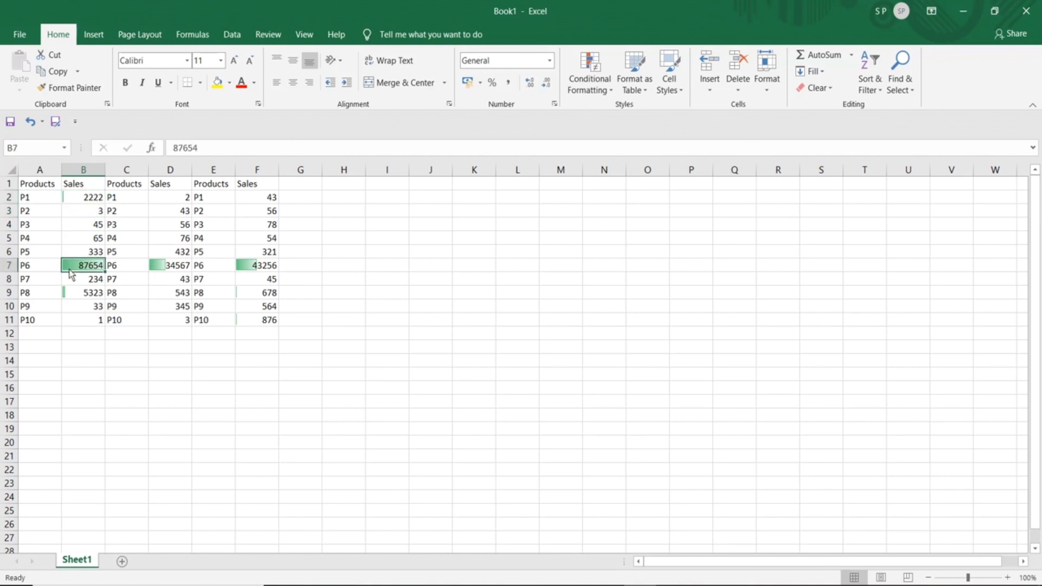
pyautogui.click(175, 268)
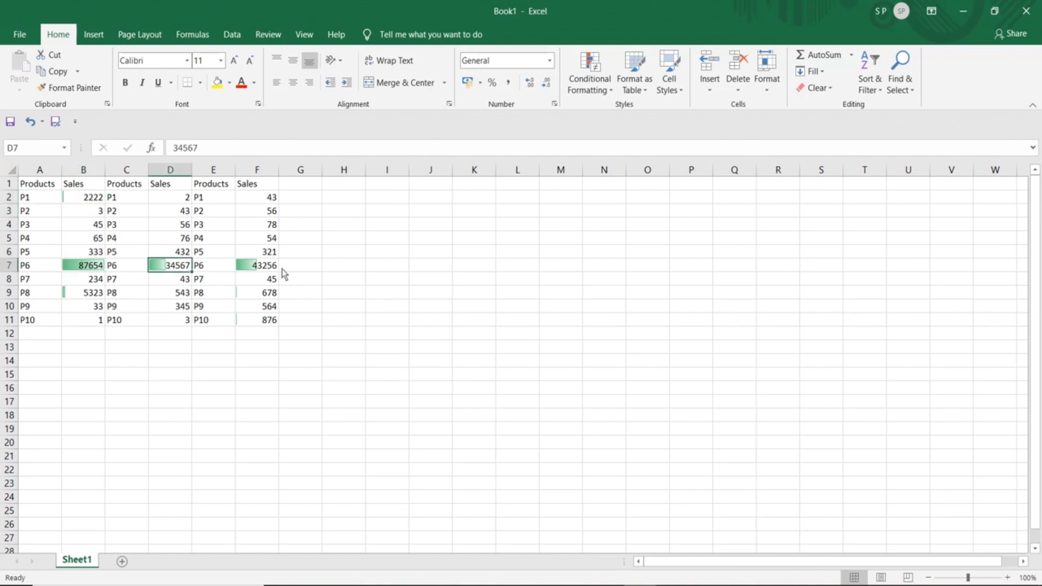
pyautogui.click(268, 268)
pyautogui.click(253, 200)
pyautogui.write('4567')
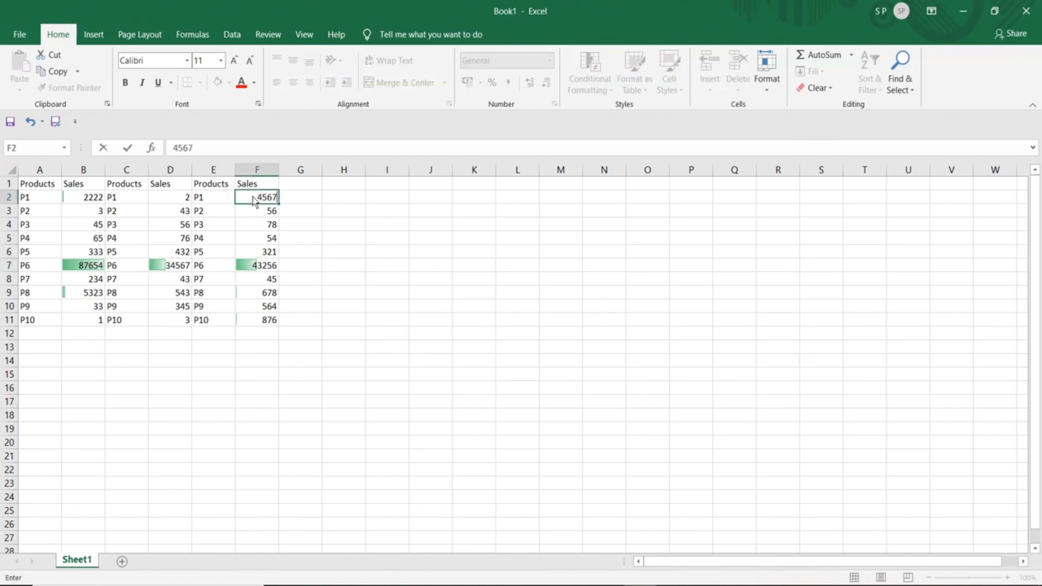
pyautogui.press('Return')
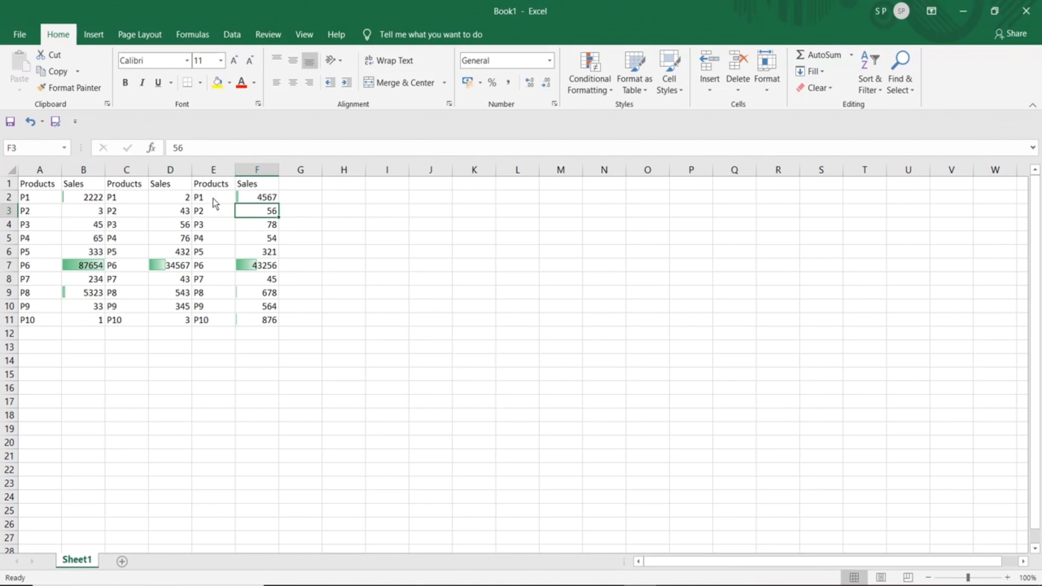
pyautogui.write('67543')
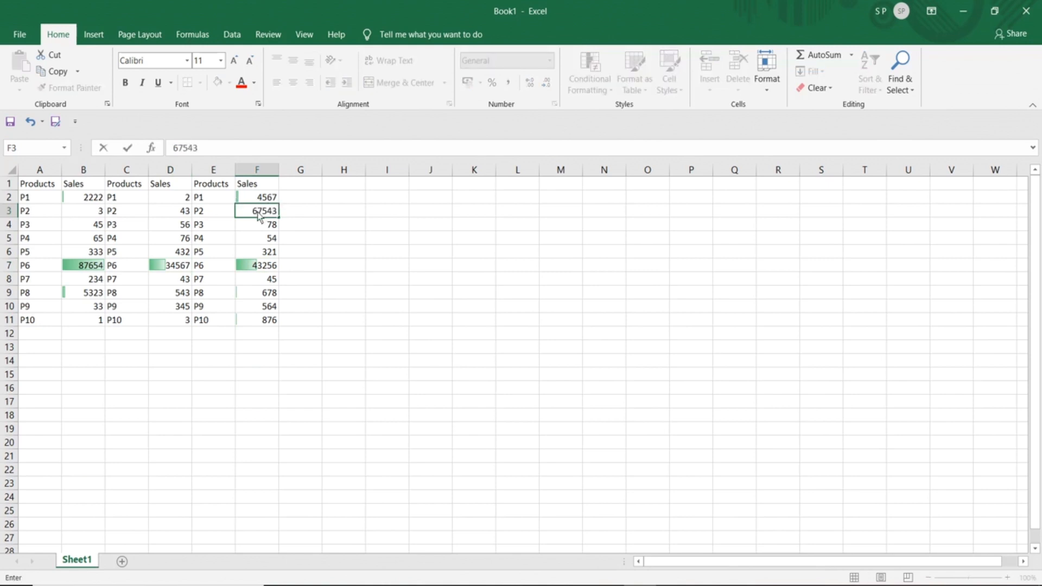
pyautogui.press('Return')
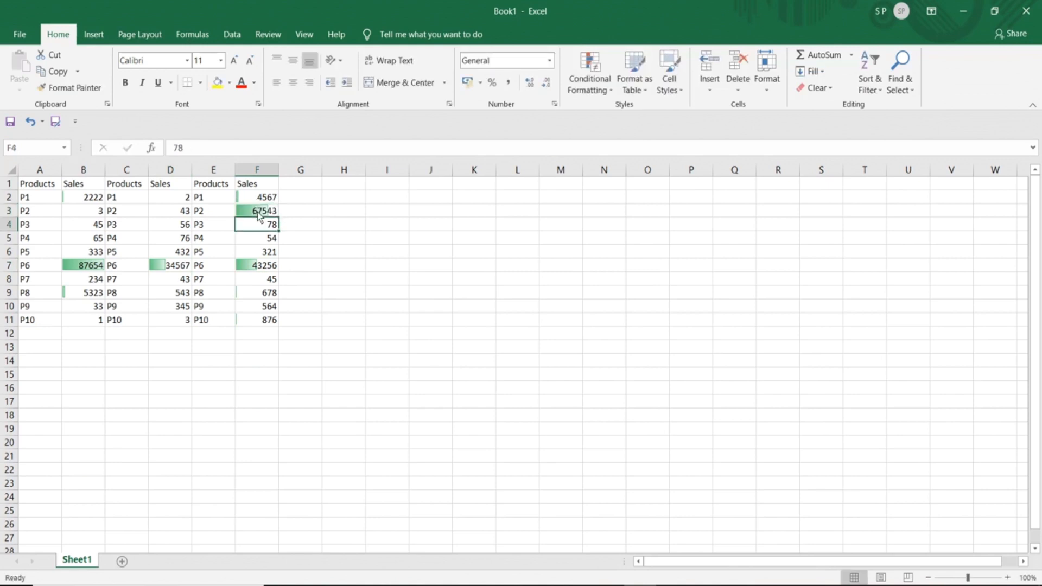
pyautogui.click(266, 217)
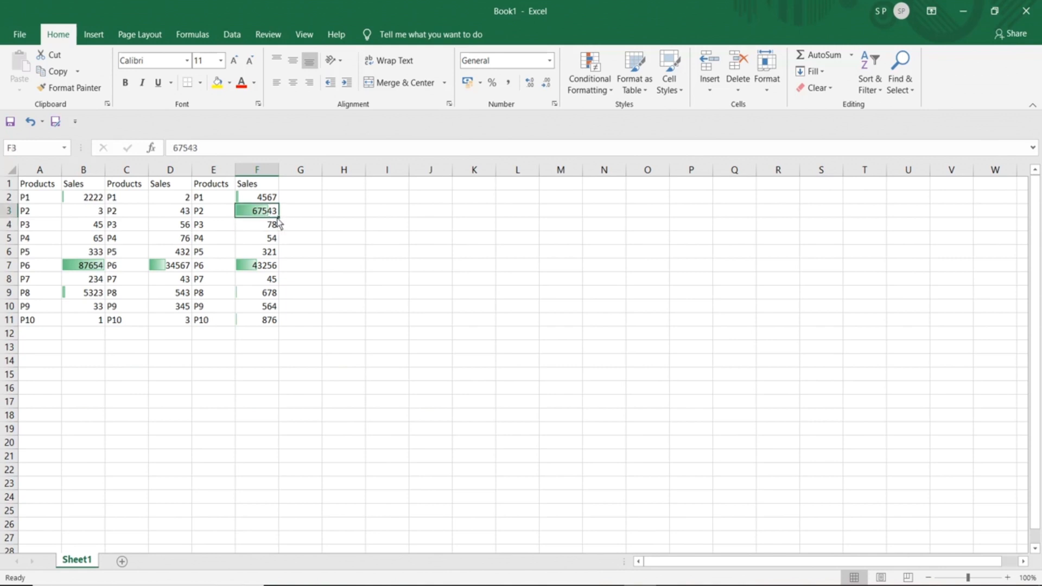
# - Apply the green-yellow-red color scale to the products and sales data in A2:F11
pyautogui.moveTo(42, 197); pyautogui.dragTo(251, 321)
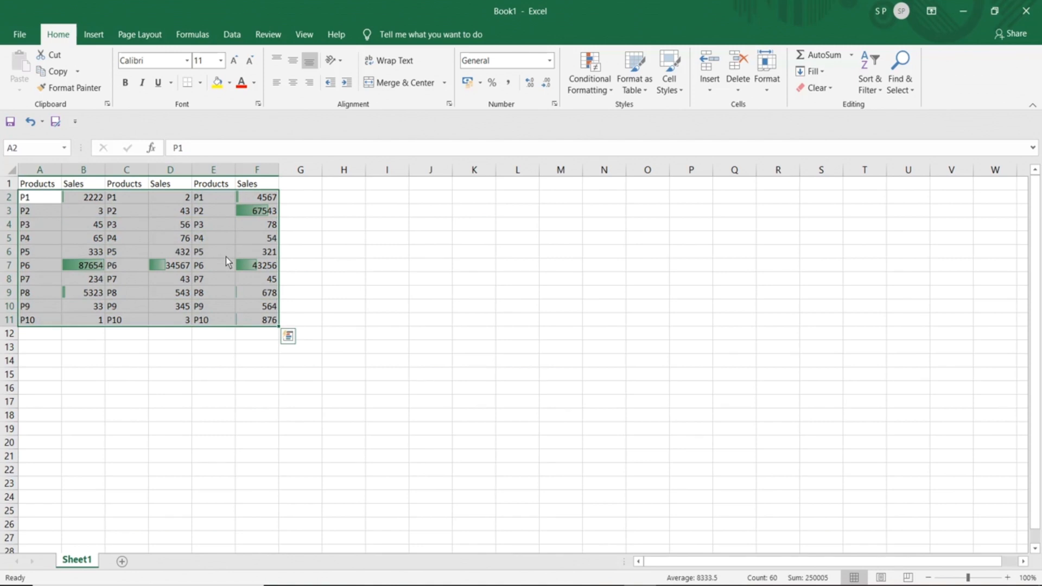
pyautogui.click(602, 95)
pyautogui.moveTo(631, 209)
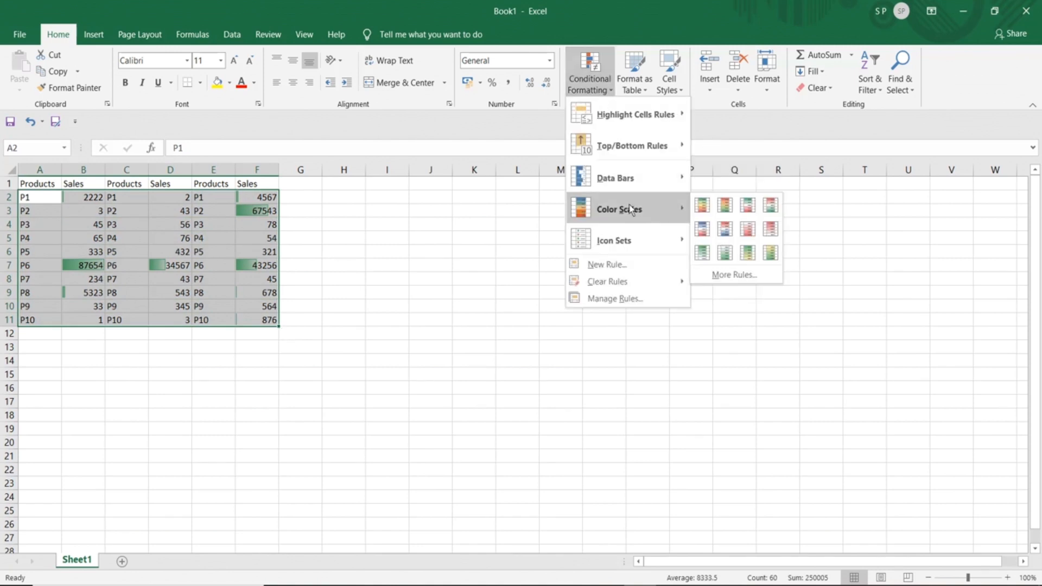
pyautogui.click(703, 205)
pyautogui.click(315, 243)
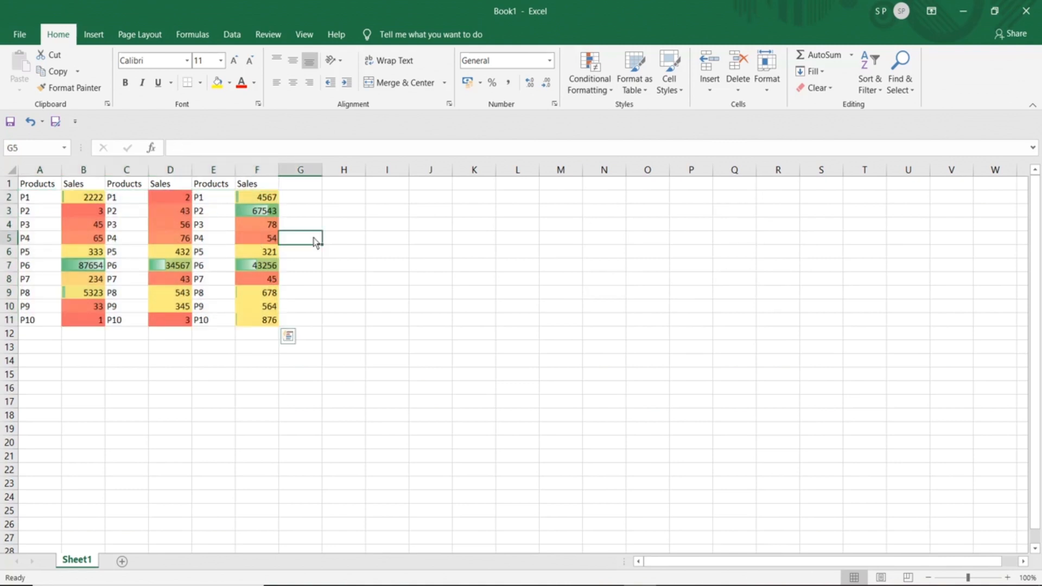
# - Examine how the color scale shades low, middle and high values across the three Sales columns
pyautogui.click(178, 200)
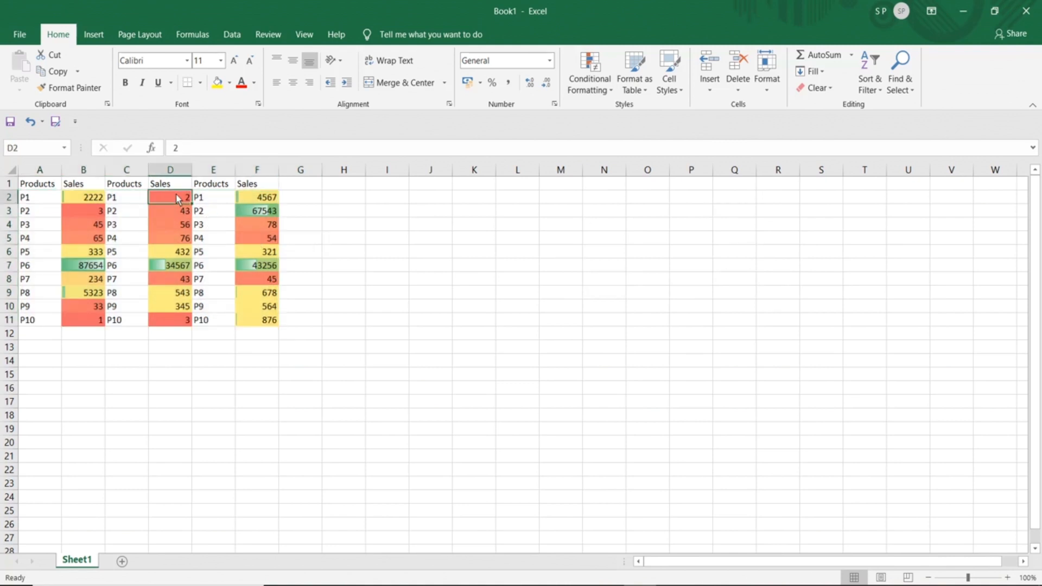
pyautogui.click(100, 217)
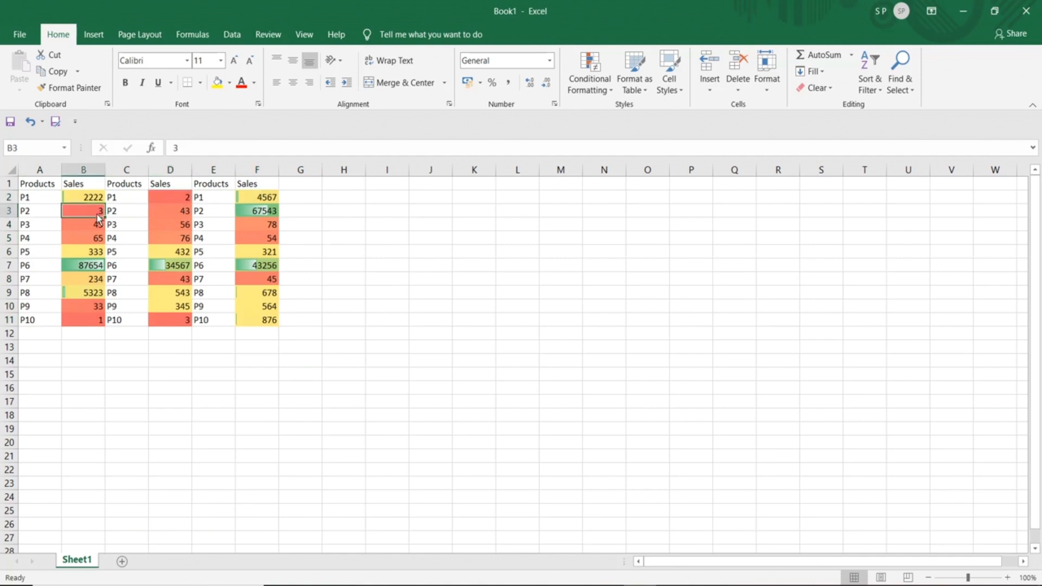
pyautogui.click(254, 235)
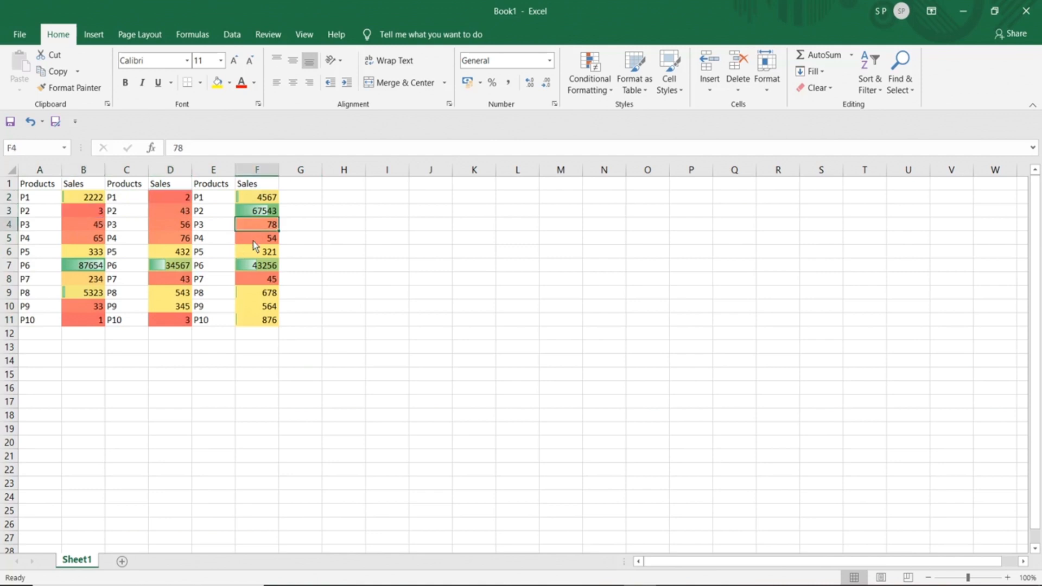
pyautogui.click(172, 226)
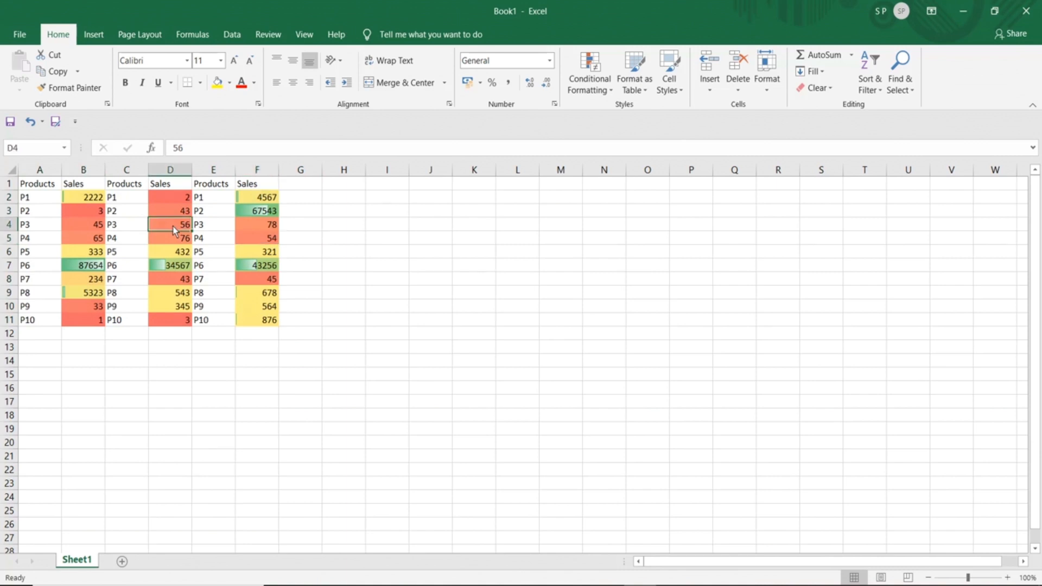
pyautogui.click(71, 268)
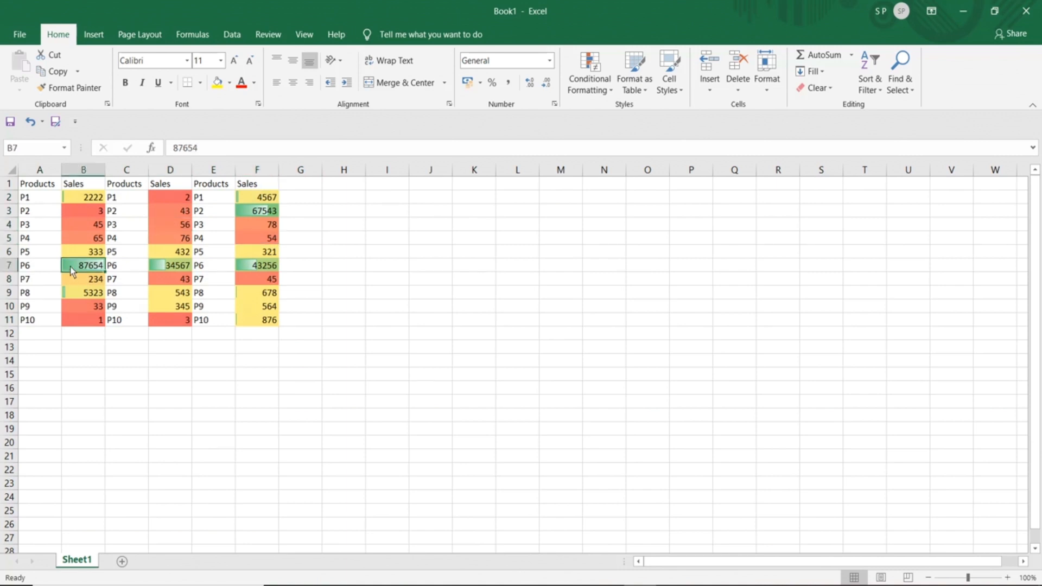
pyautogui.click(259, 268)
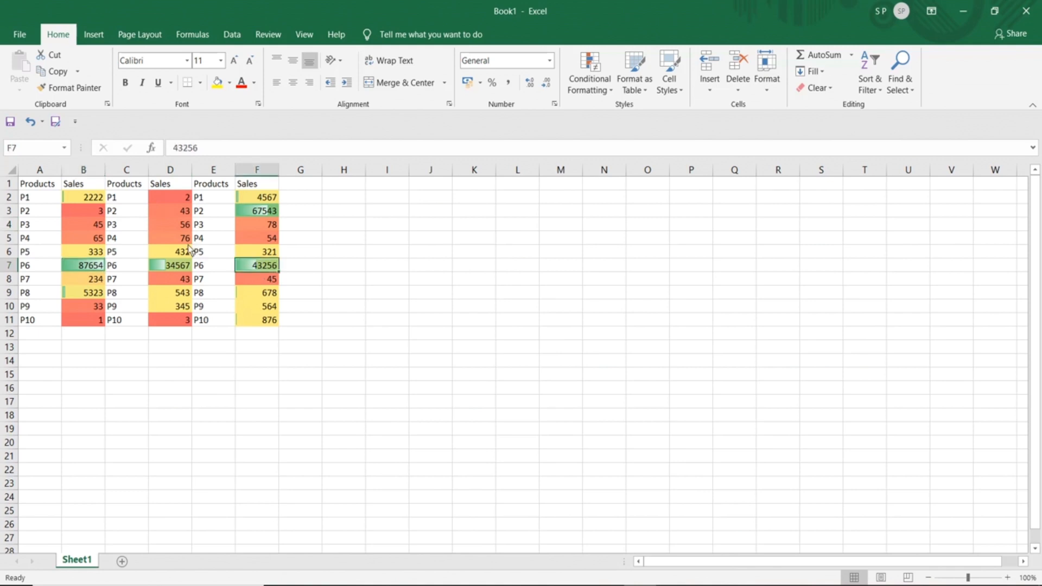
pyautogui.click(164, 257)
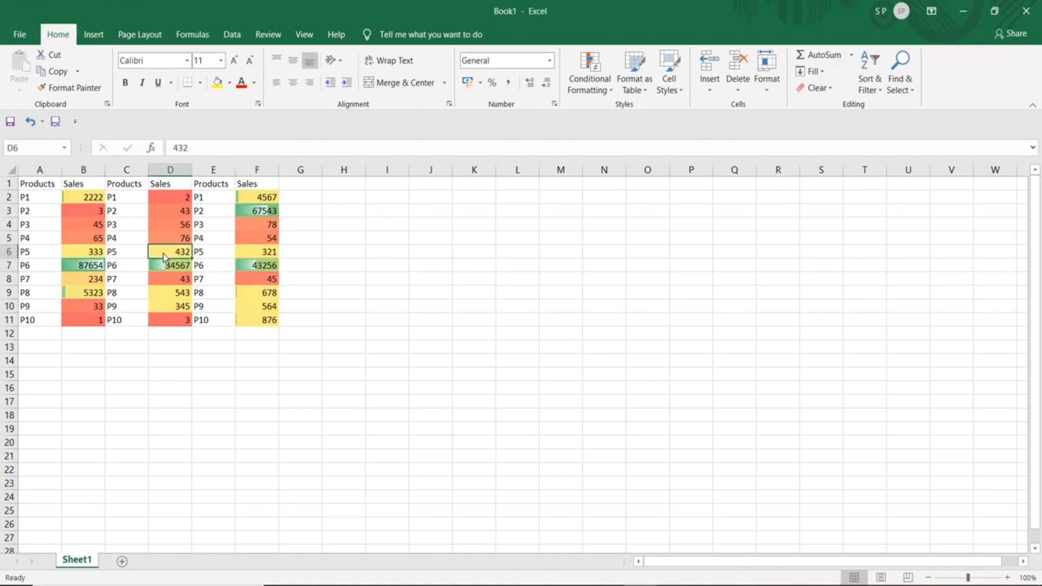
pyautogui.click(90, 257)
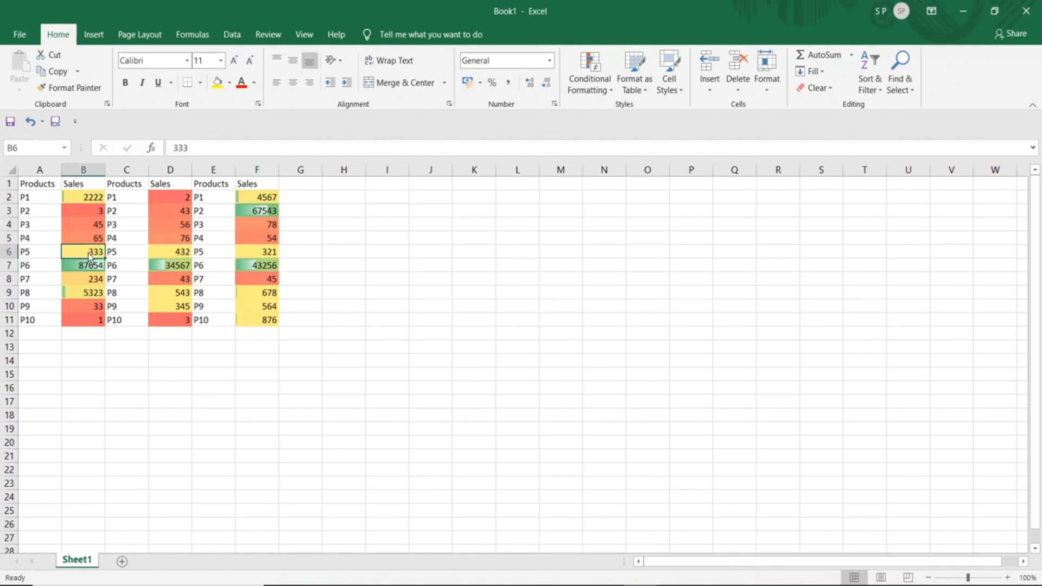
pyautogui.click(79, 202)
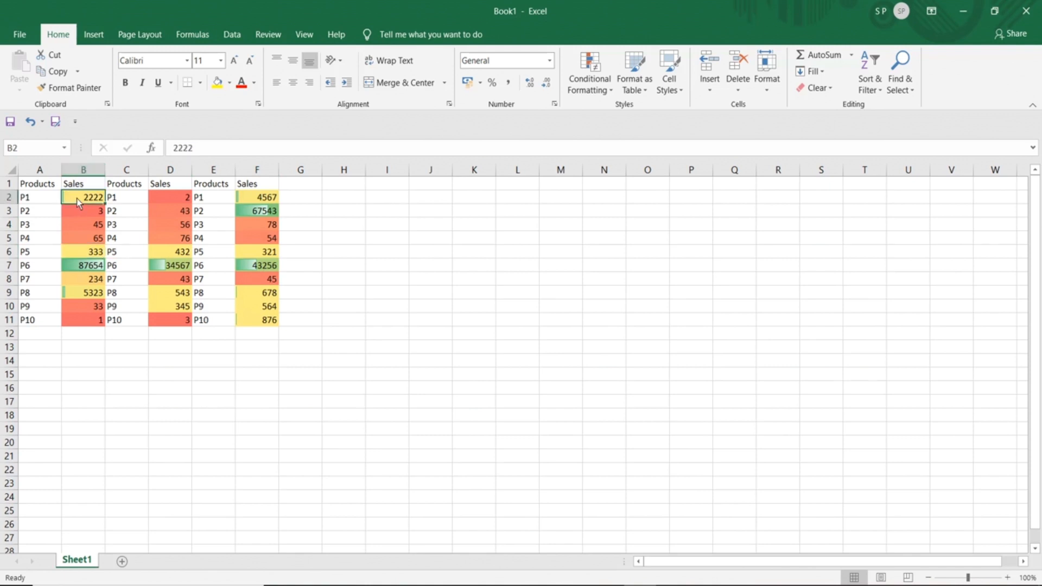
pyautogui.click(91, 296)
pyautogui.moveTo(166, 292); pyautogui.dragTo(171, 307)
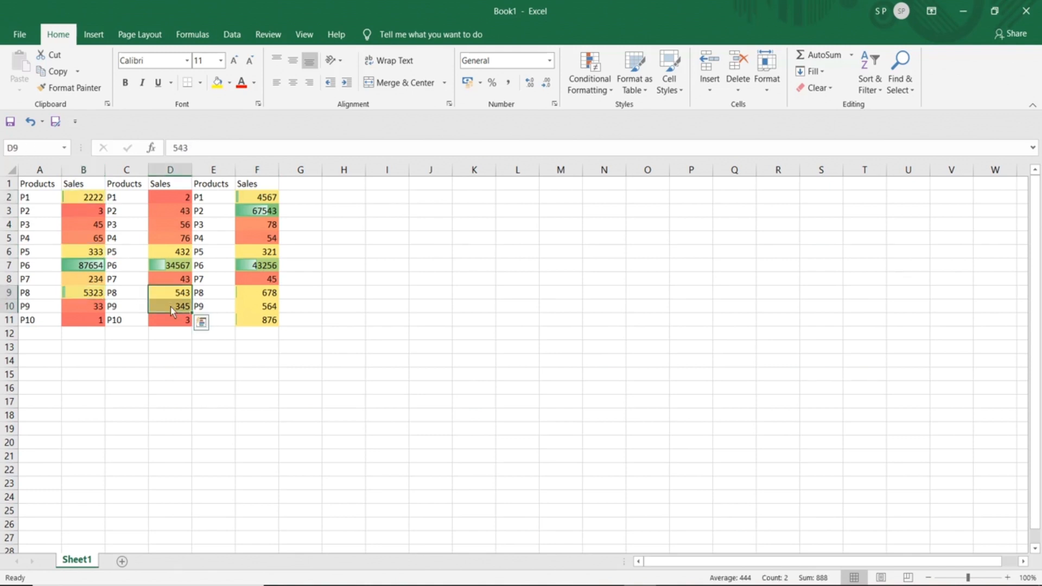
# - Apply the 3 Arrows (Colored) icon set to the products and sales data in A2:F11
pyautogui.moveTo(40, 200); pyautogui.dragTo(267, 323)
pyautogui.click(590, 84)
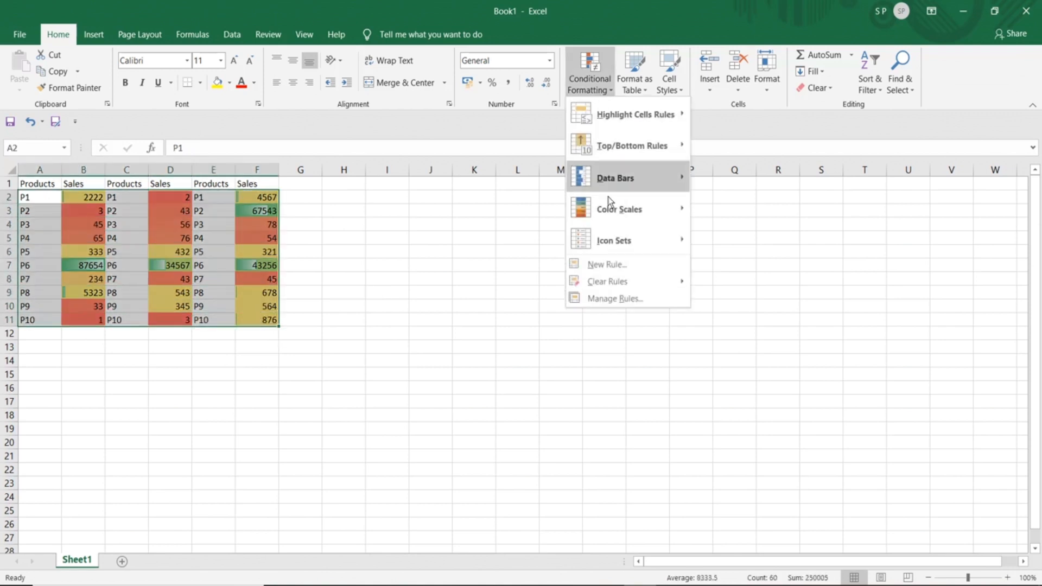
pyautogui.moveTo(621, 243)
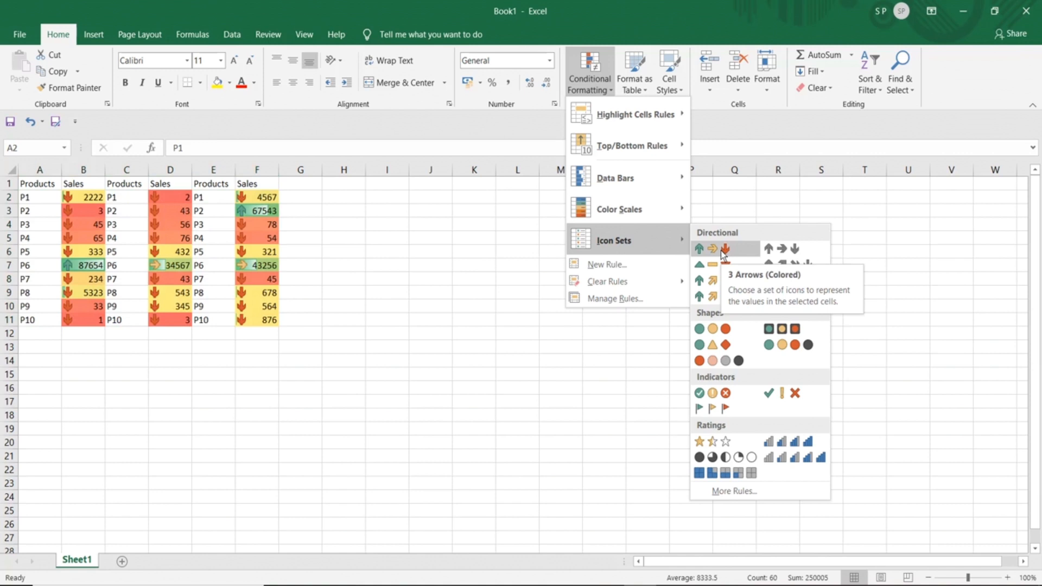
pyautogui.click(724, 249)
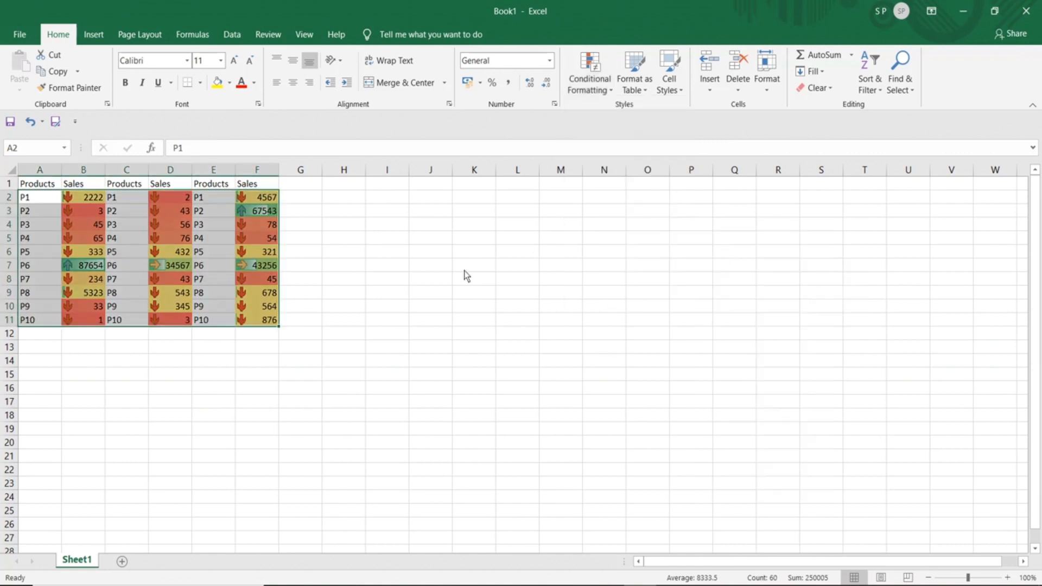
pyautogui.click(465, 270)
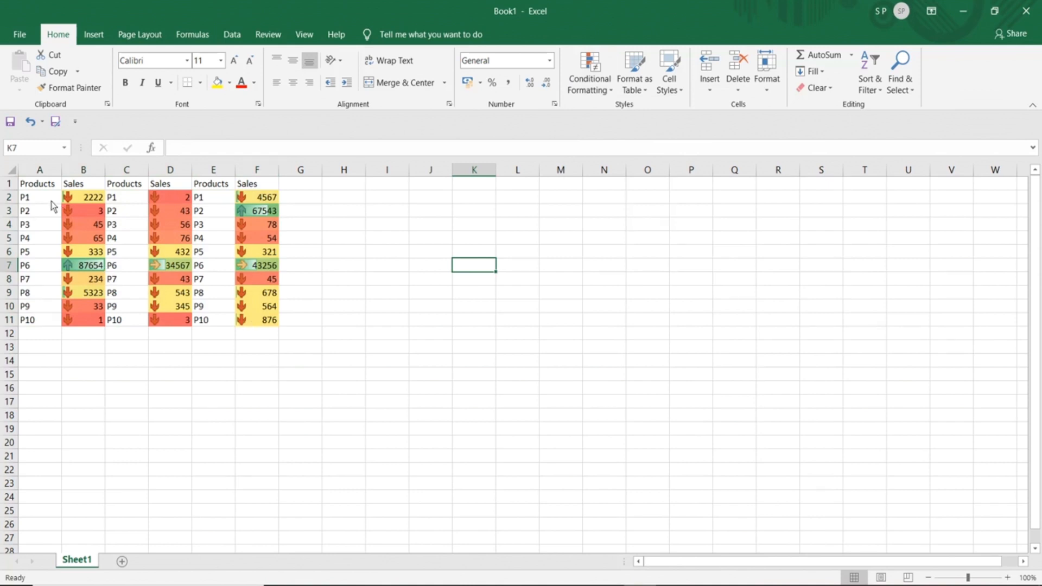
pyautogui.moveTo(43, 197); pyautogui.dragTo(255, 323)
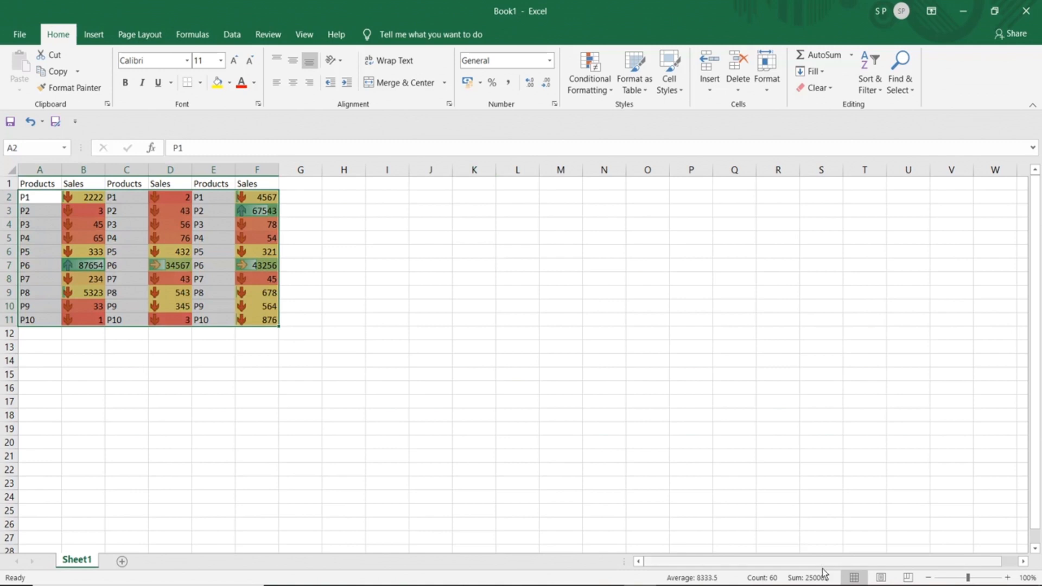
pyautogui.click(858, 585)
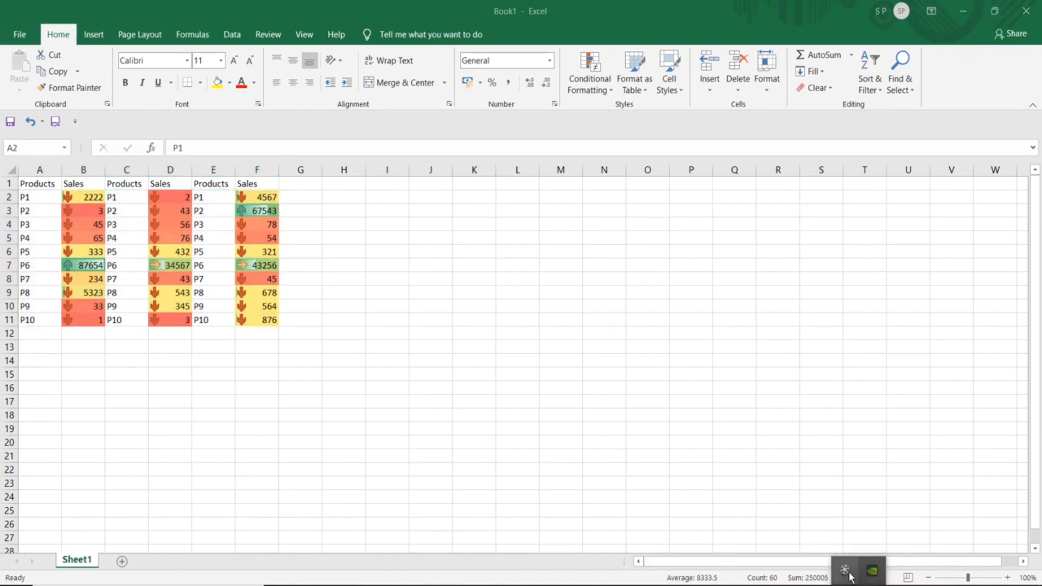